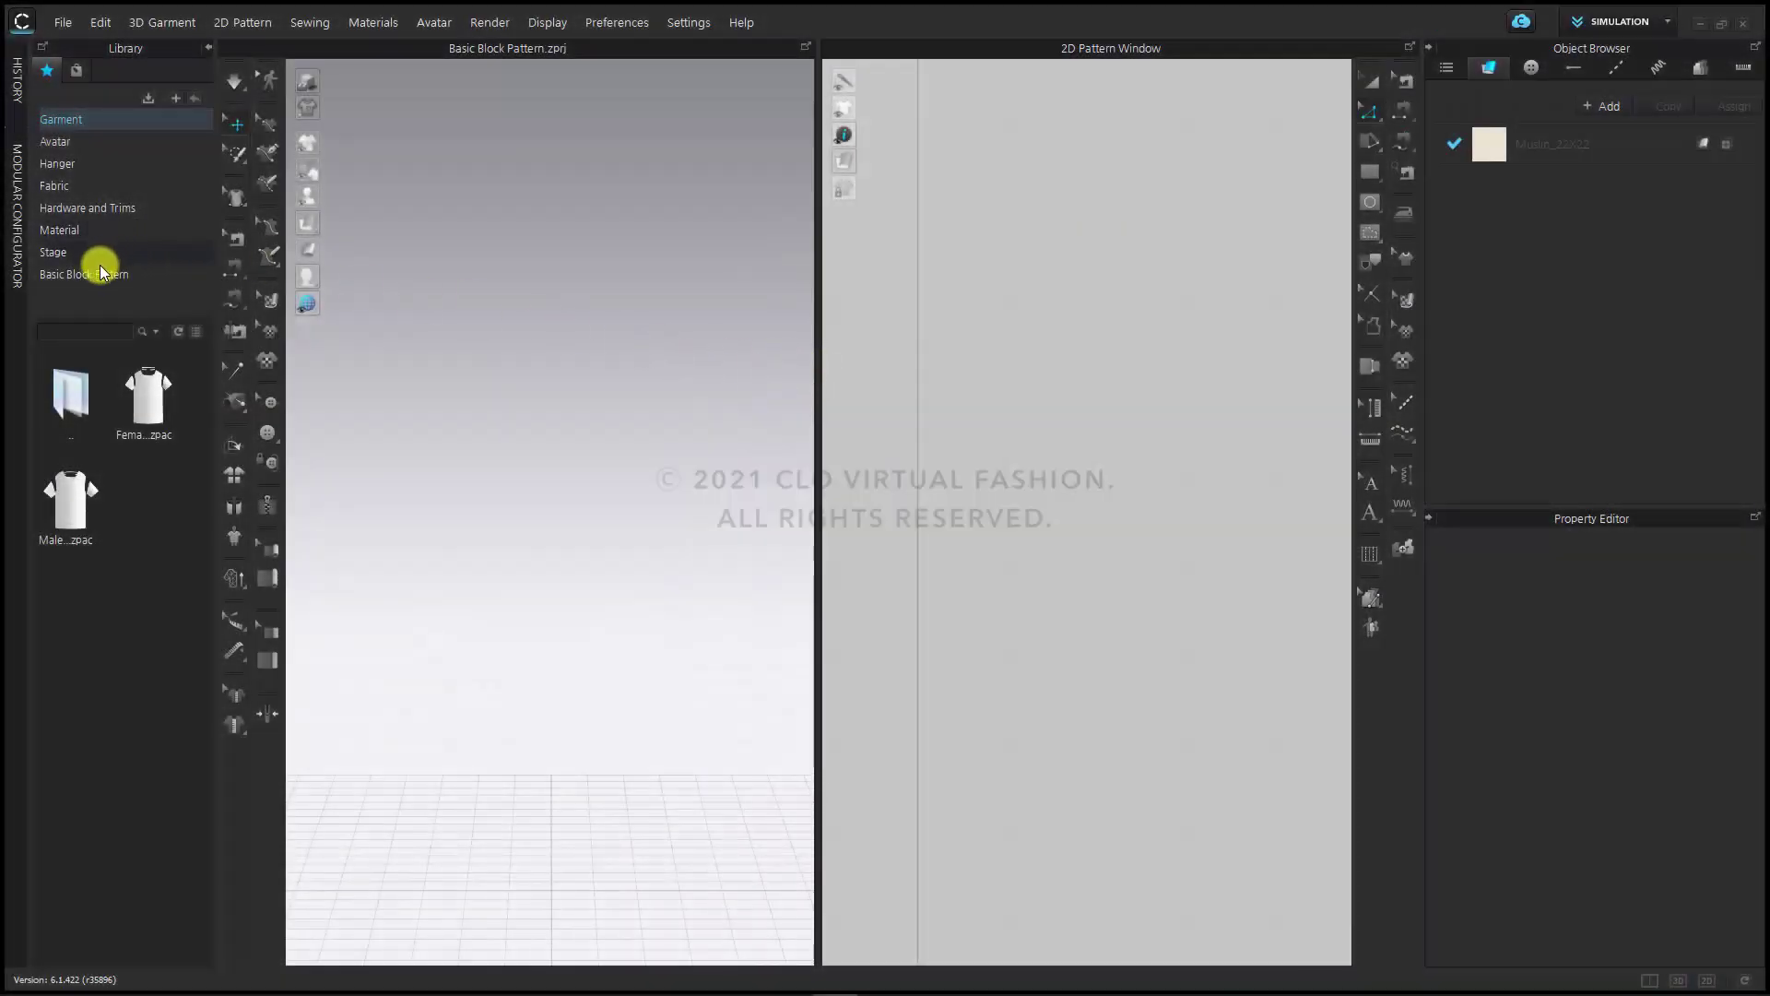
Open the basic block pattern project from the Basic Block Pattern library folder without saving the current file, and collapse the library
click(91, 275)
double_click(138, 387)
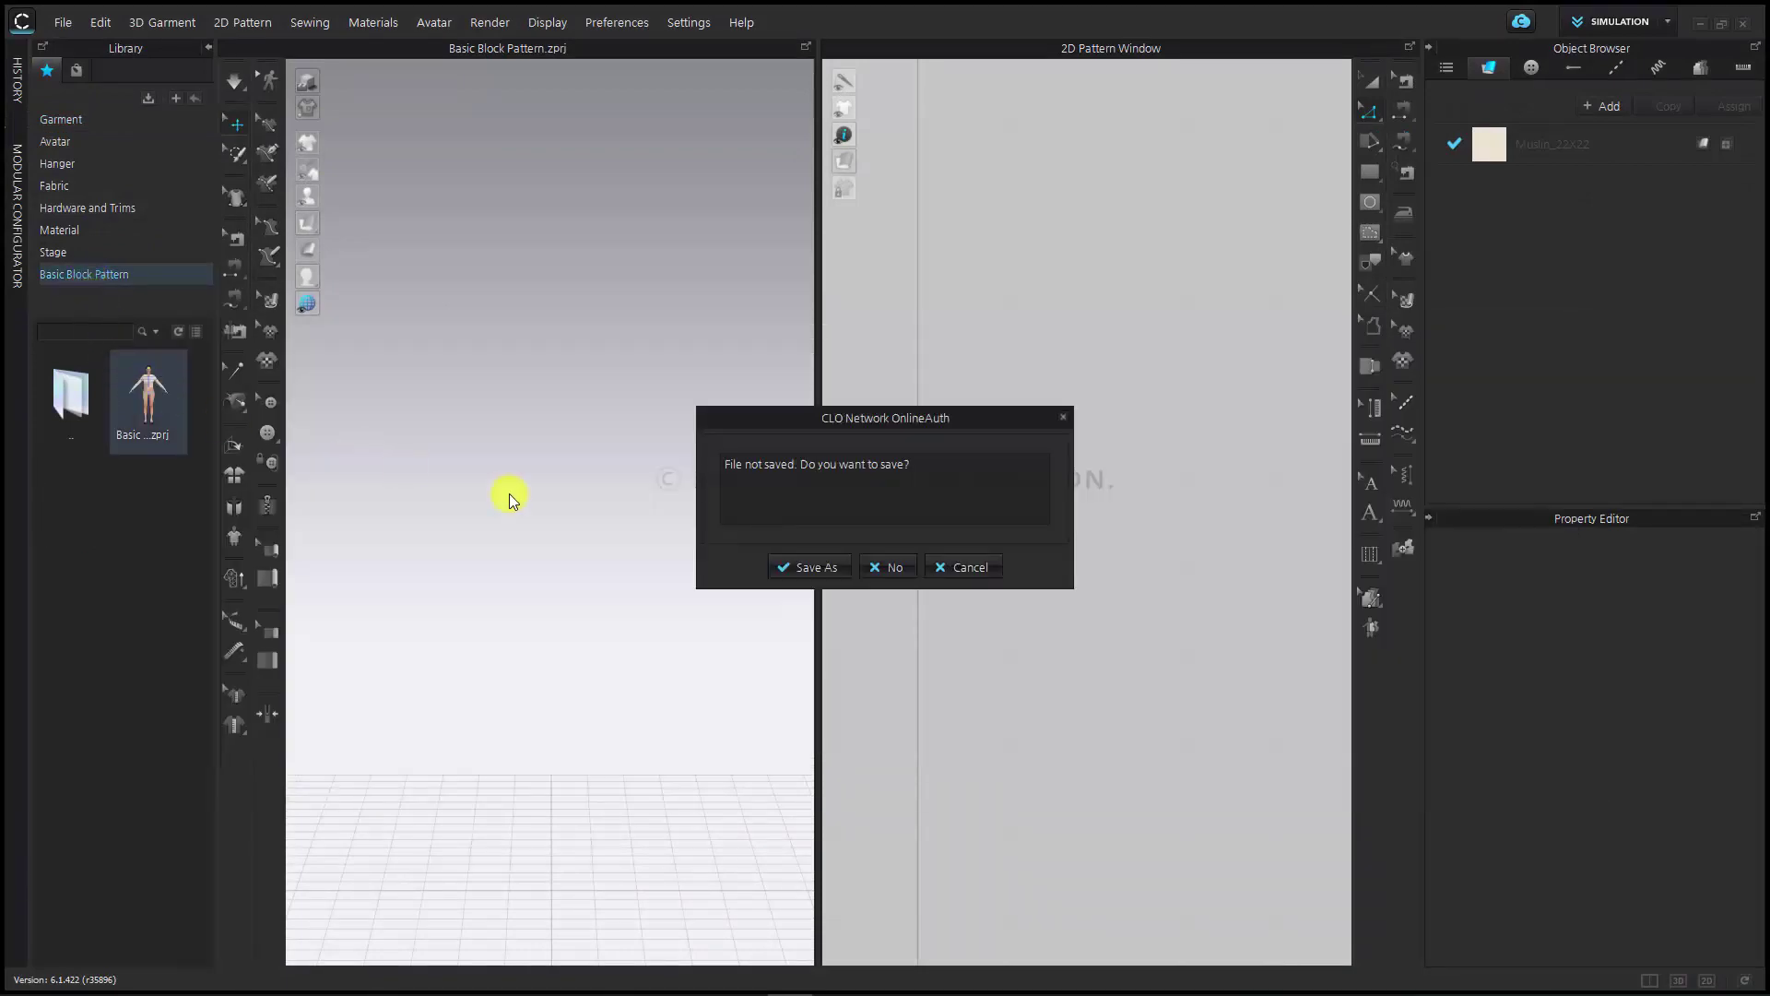
click(894, 569)
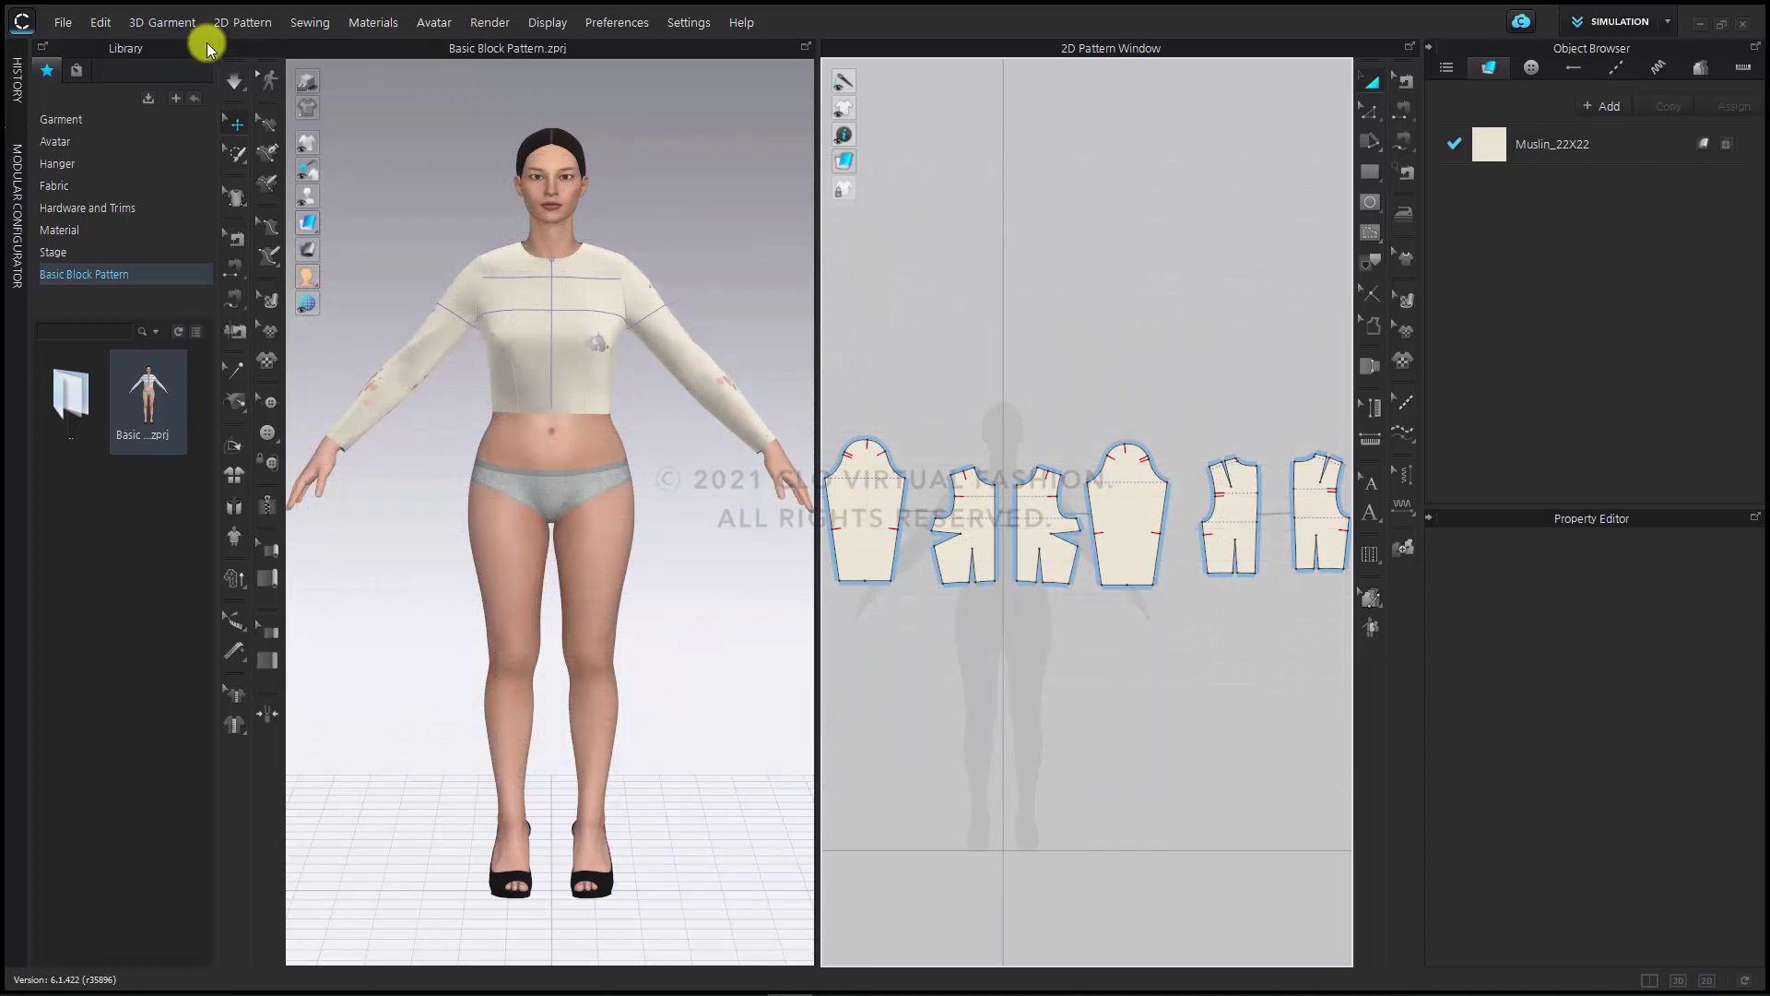
click(206, 45)
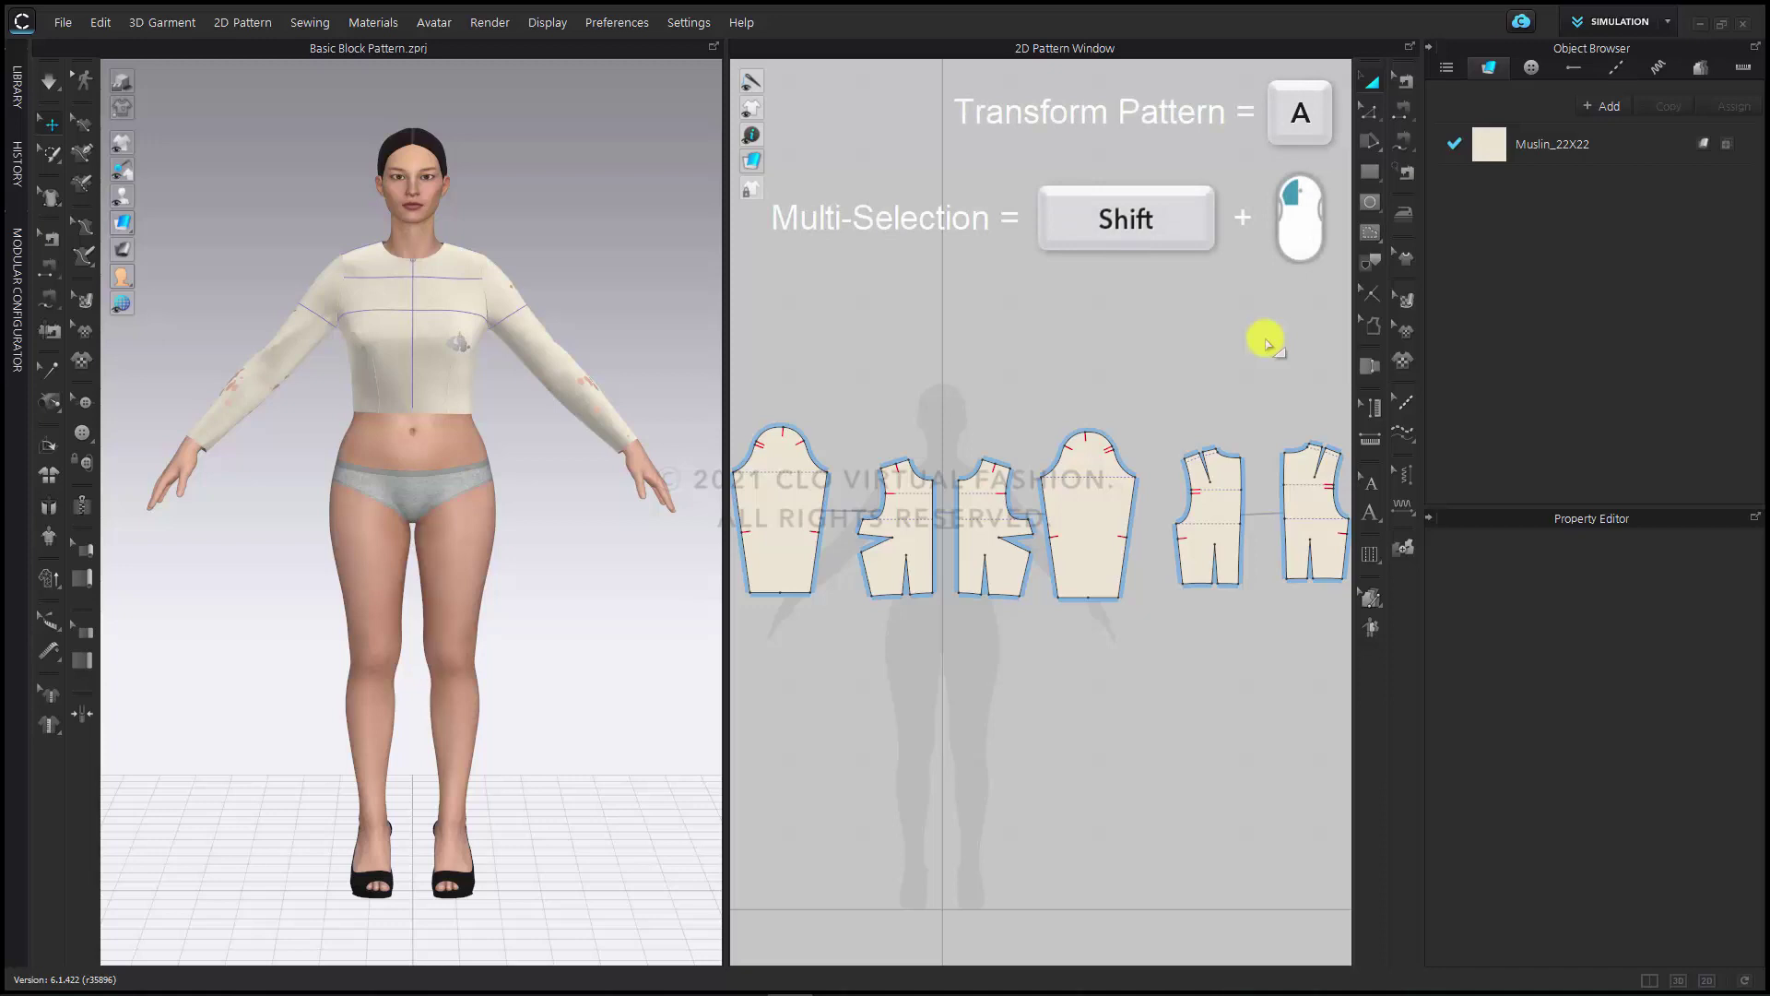
Delete the sleeve, front bodice and back bodice pattern pieces on the avatar's right side
click(762, 531)
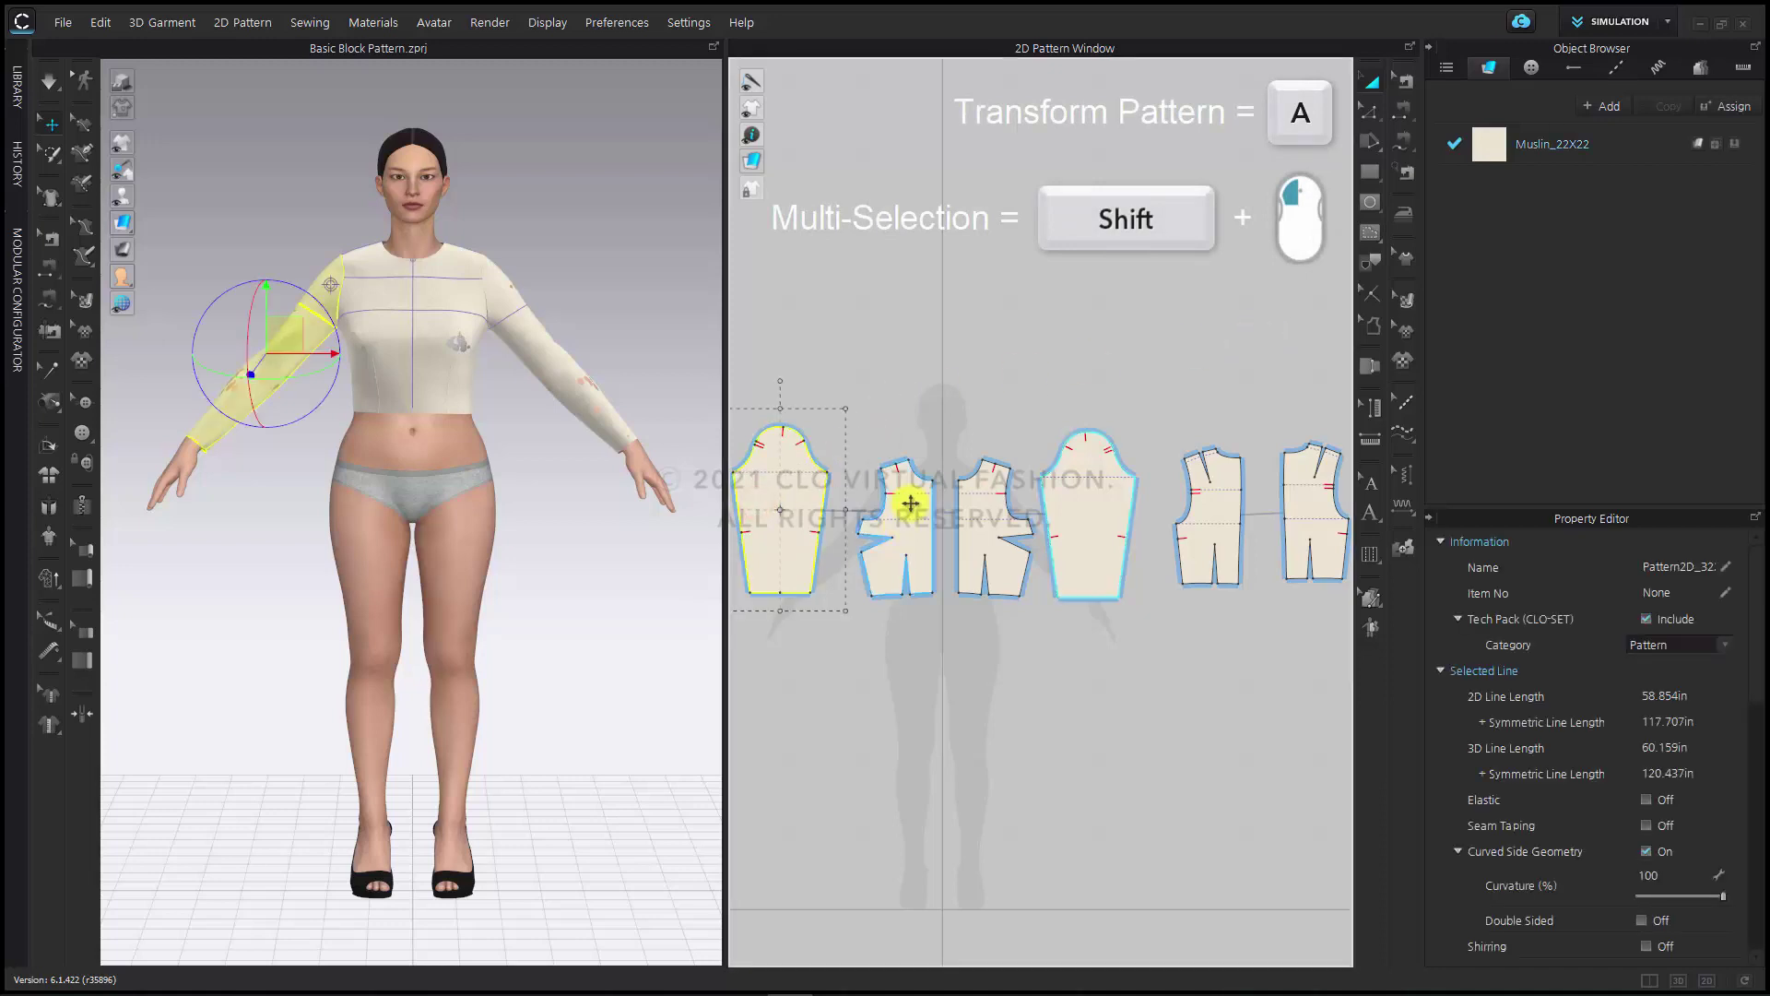
shift+click(910, 503)
shift+click(1313, 502)
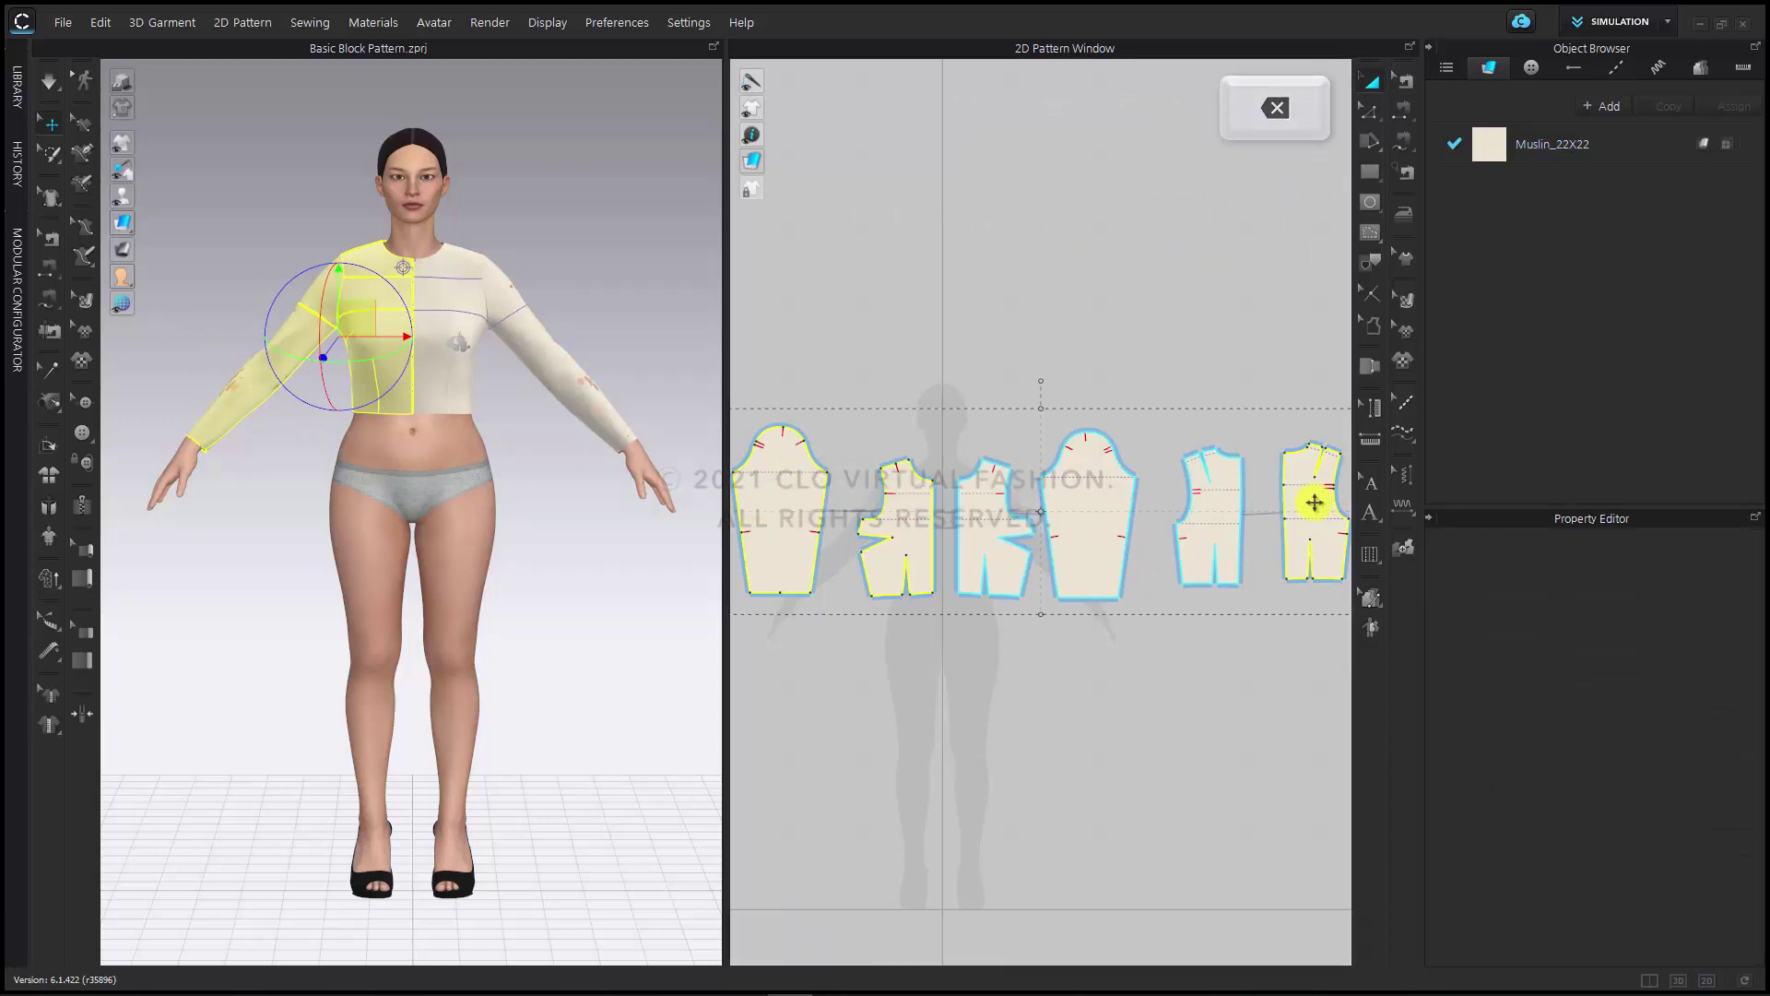
key(BackSpace)
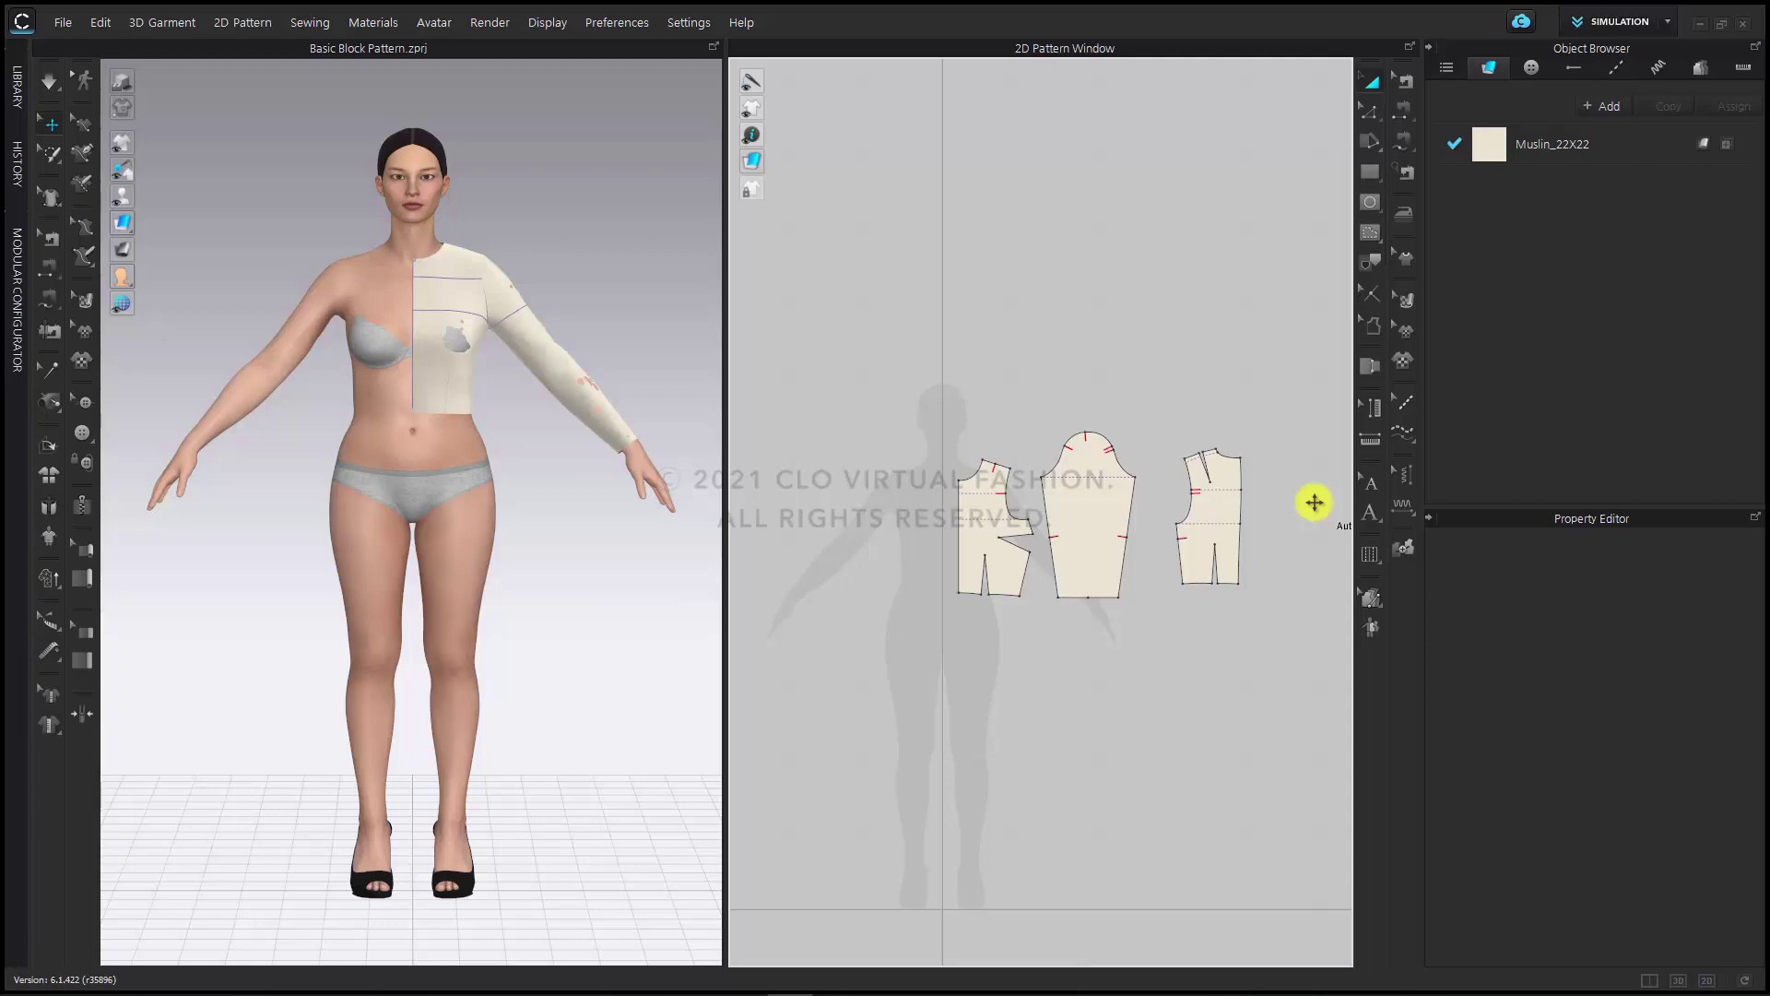
Delete all notches from the remaining front, sleeve and back pattern pieces
click(1370, 295)
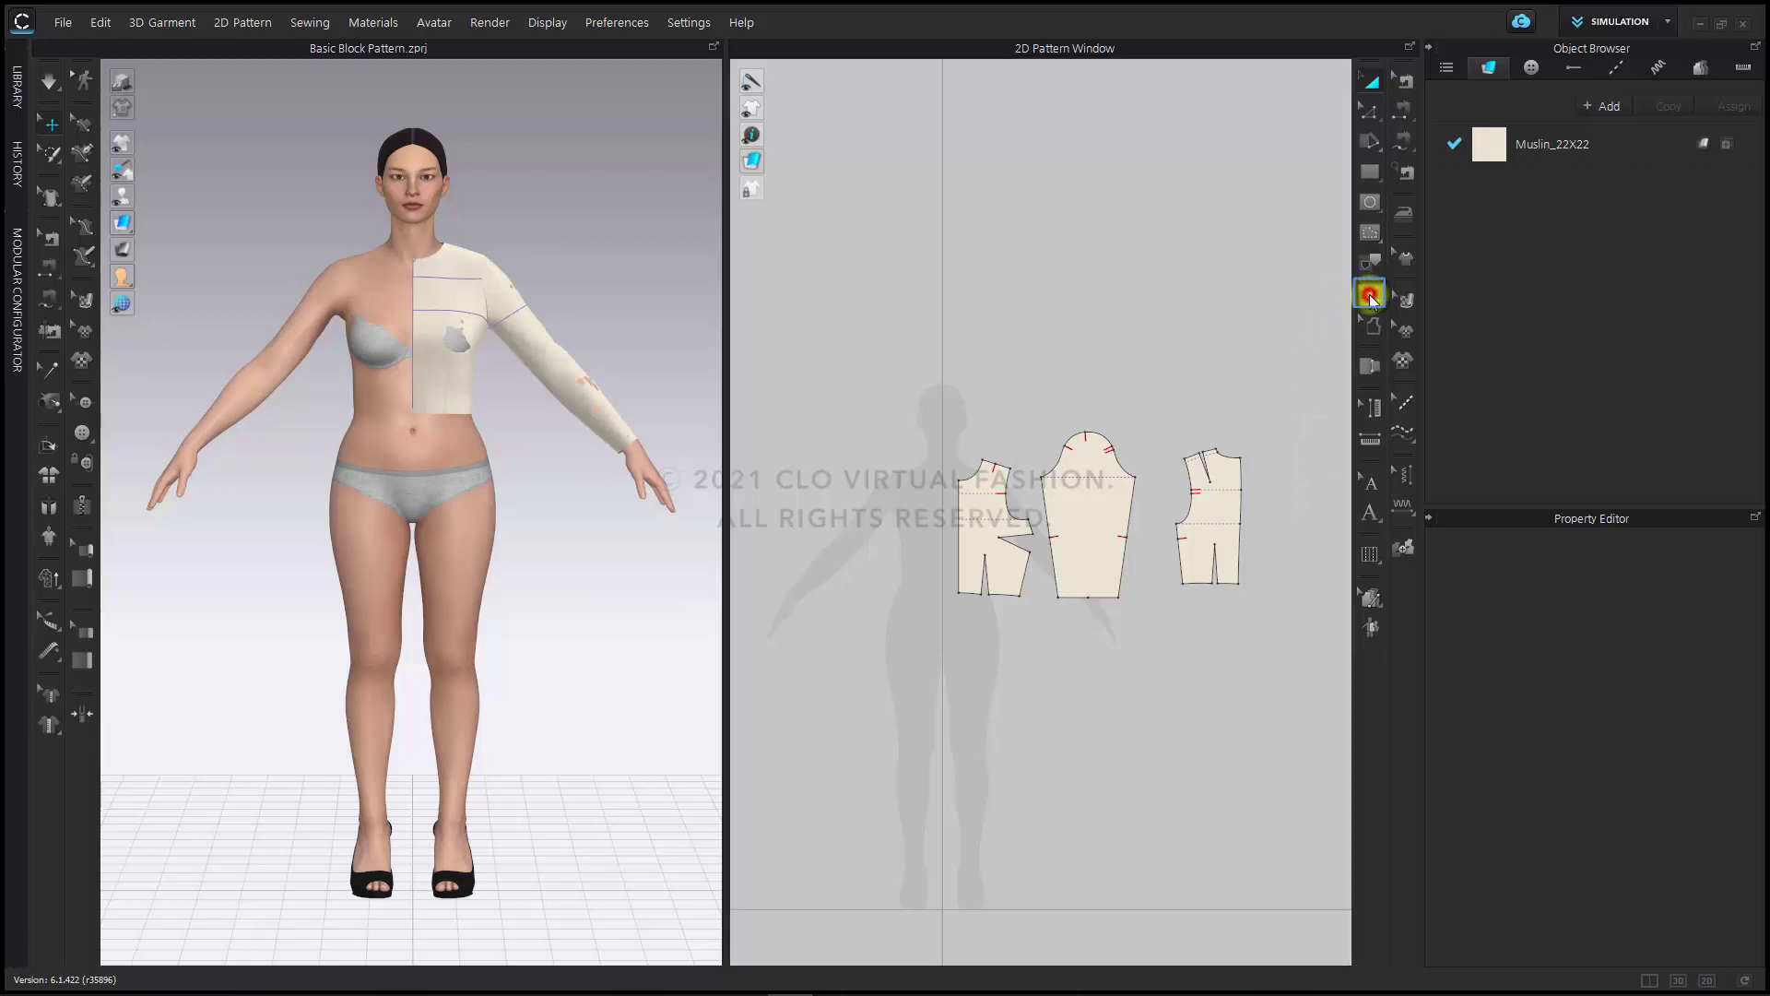
drag(883, 330, 1305, 679)
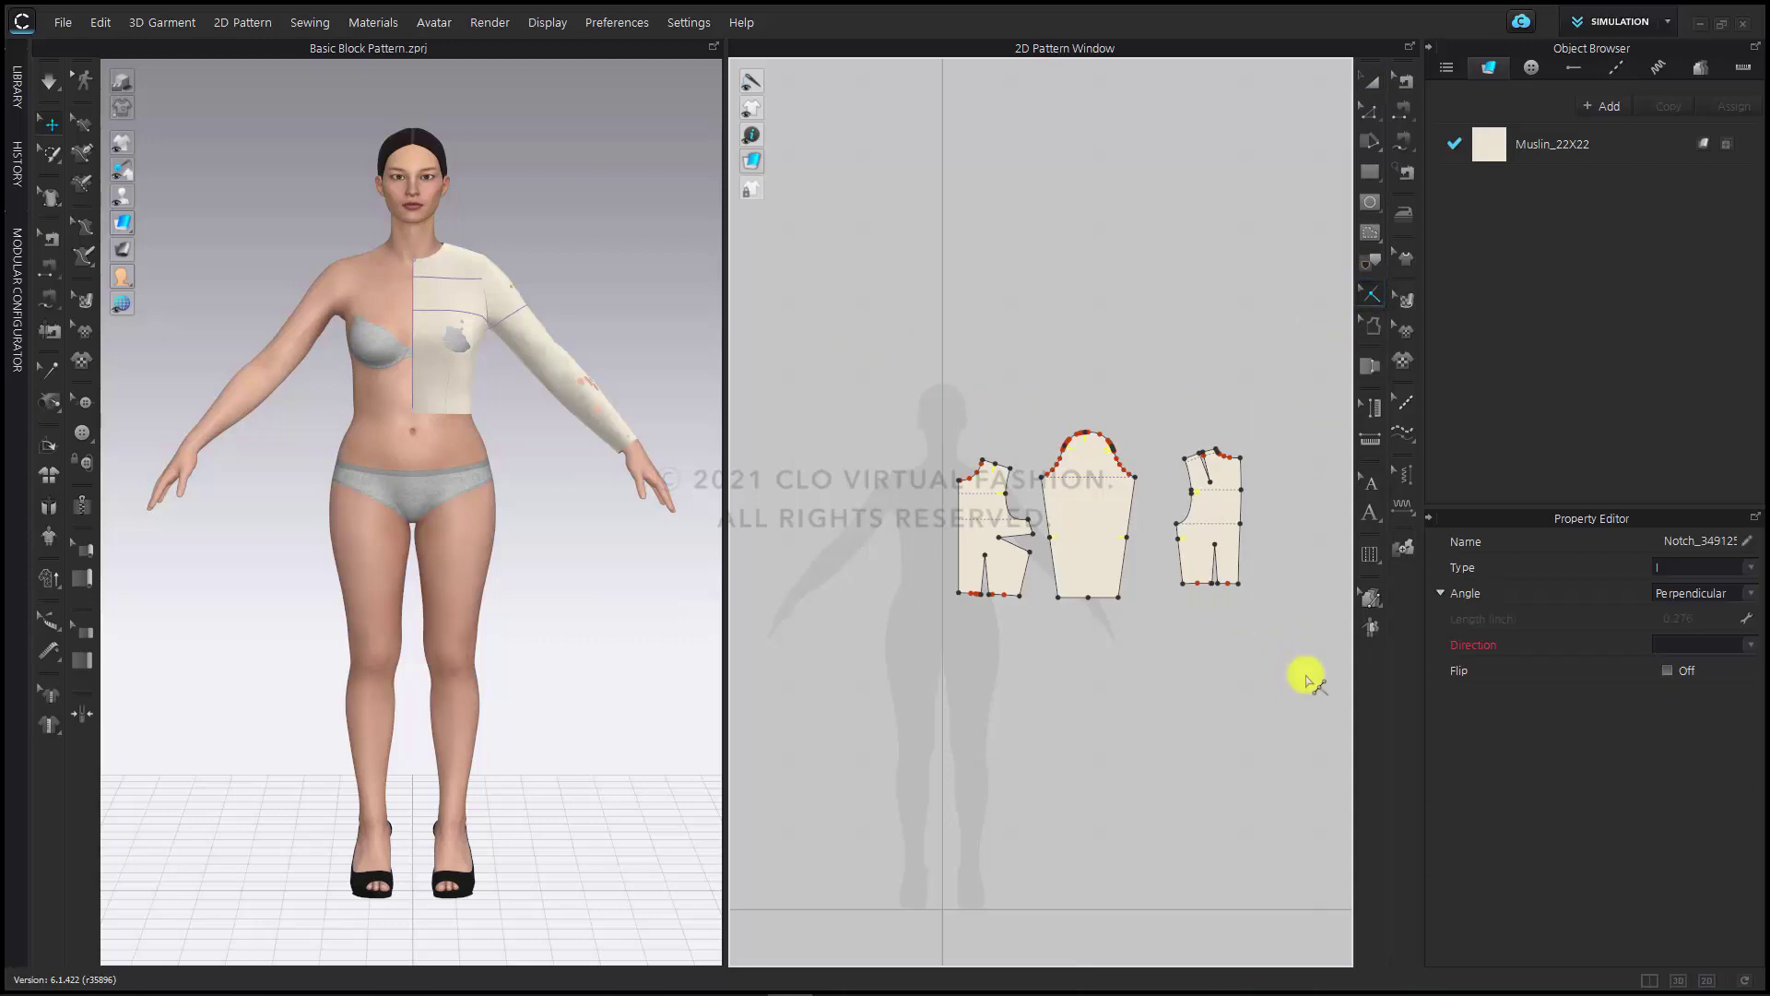
key(Delete)
Convert the extra outline points on the front shoulder, sleeve cap, sleeve sides, sleeve hem and back piece to curve points
scroll(1257, 638, up, 3)
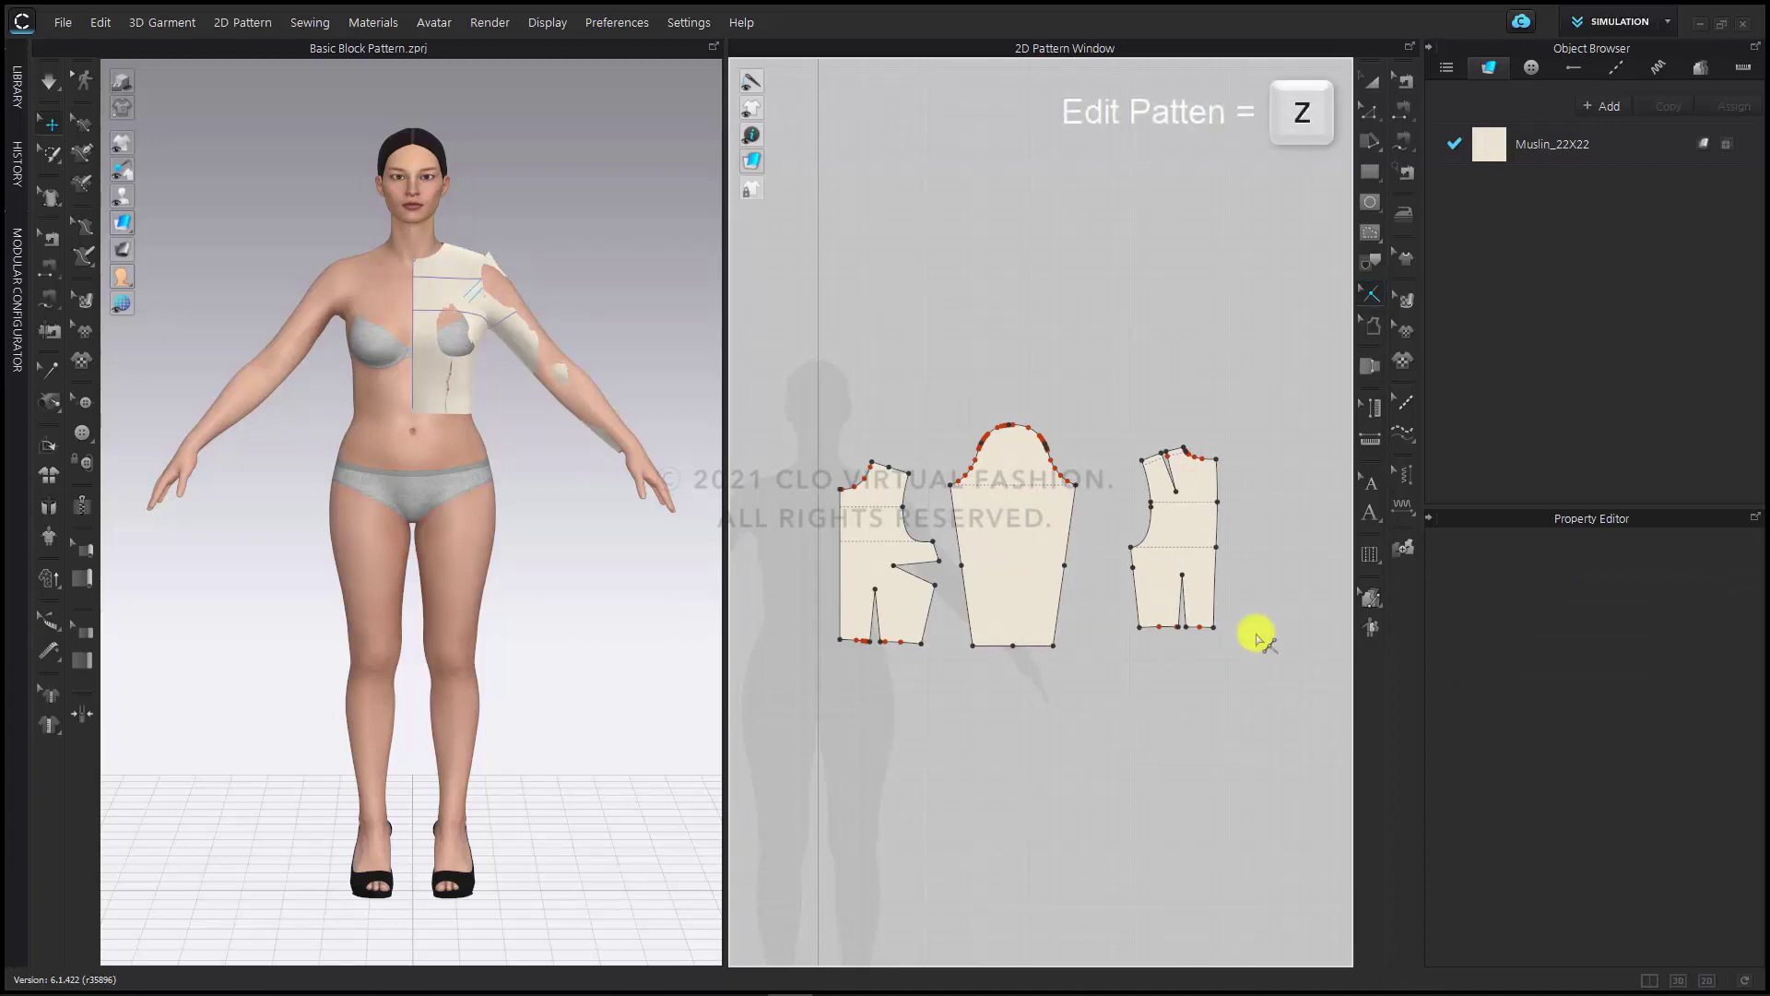
click(1370, 109)
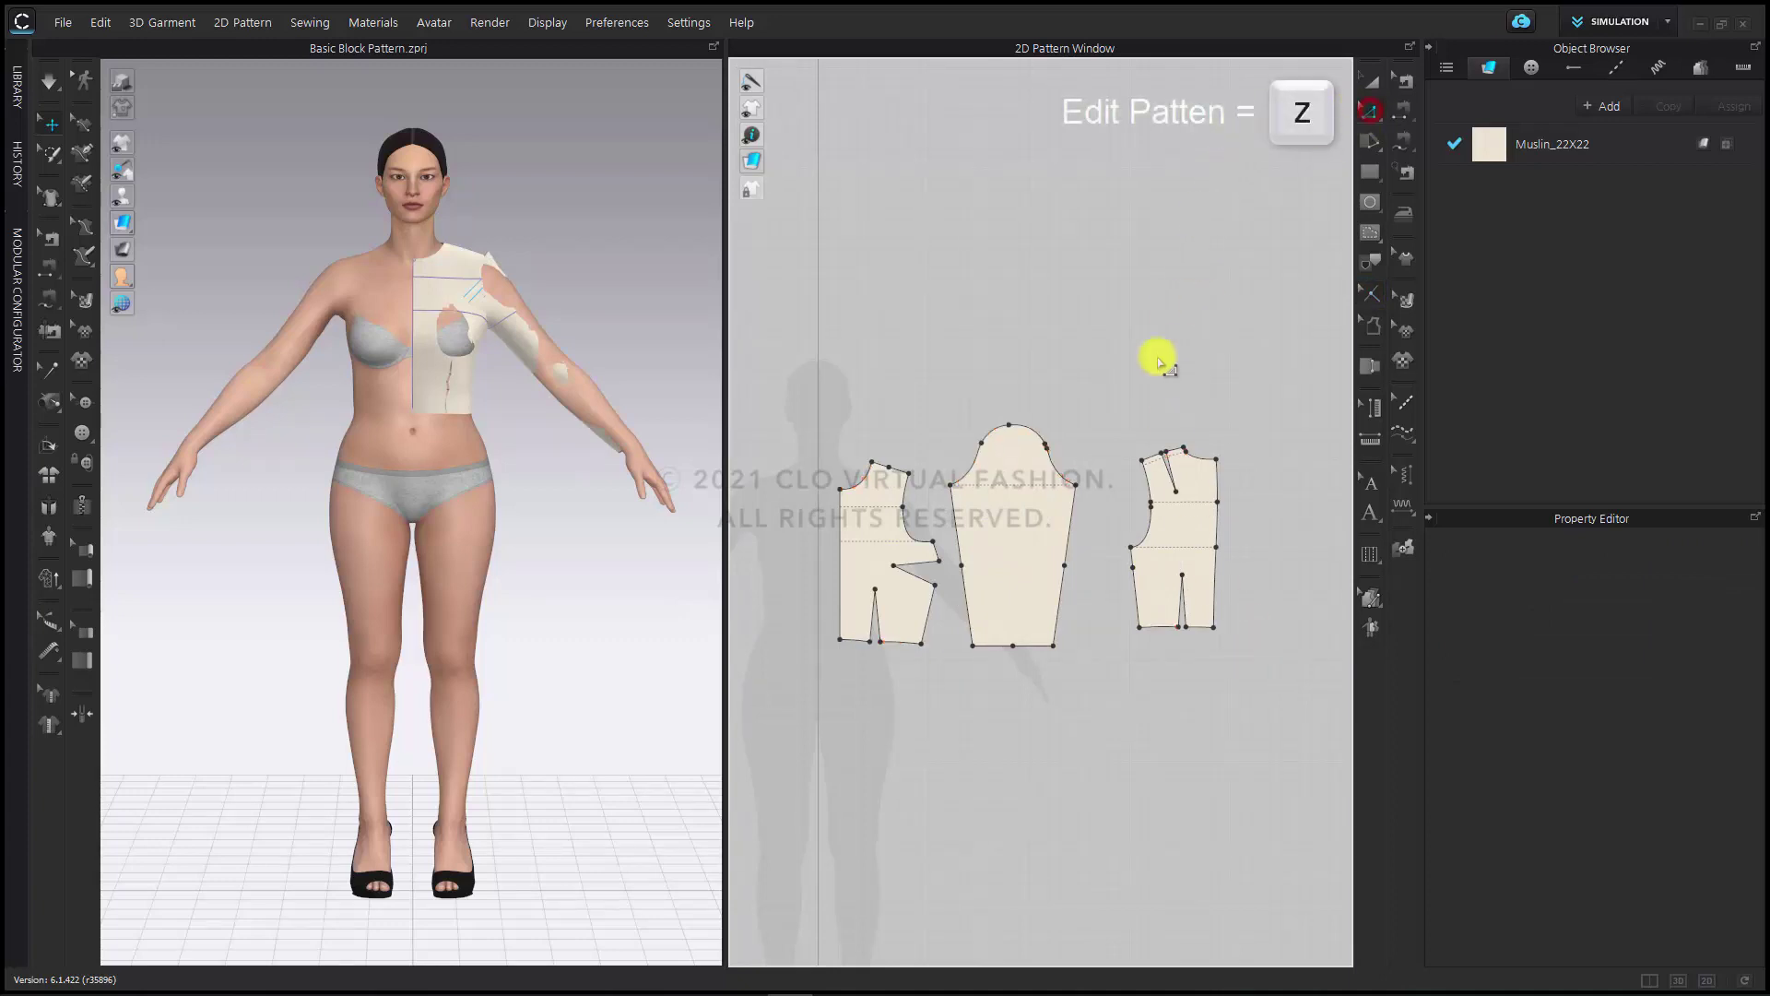
scroll(1056, 591, up, 3)
drag(826, 384, 847, 468)
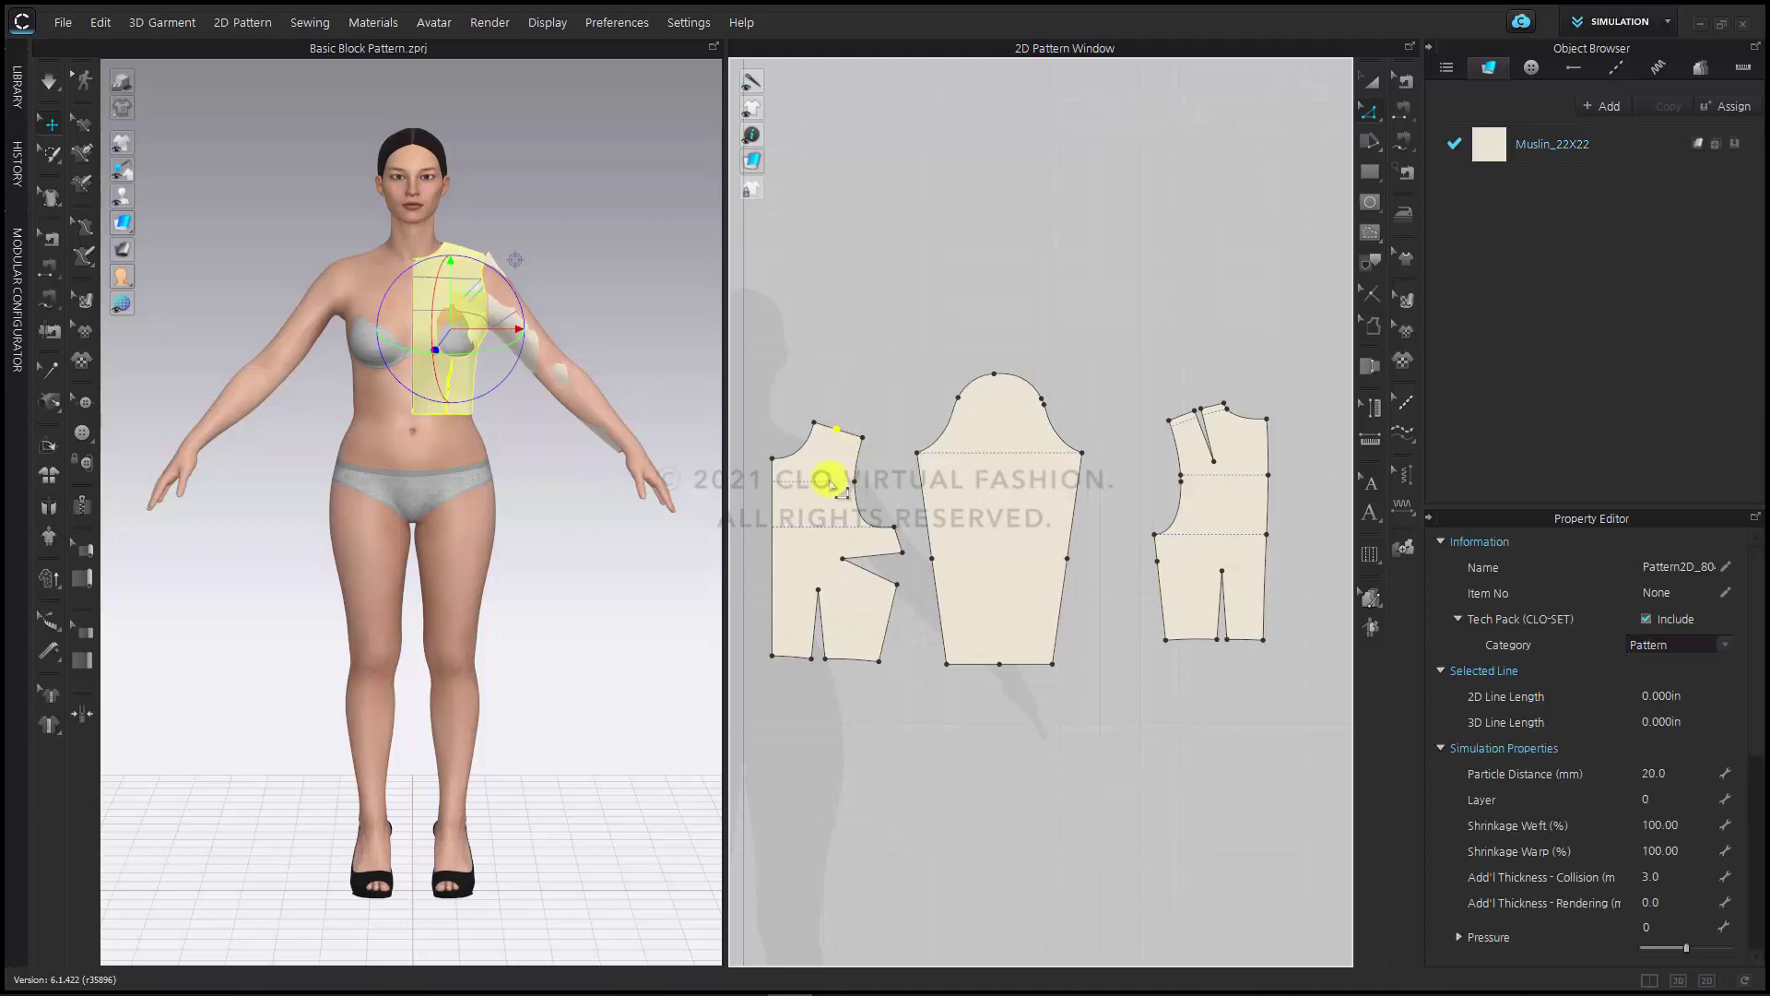
shift+drag(919, 527, 1113, 615)
shift+drag(1018, 712, 997, 631)
shift+drag(1291, 553, 1249, 442)
scroll(1175, 544, up, 3)
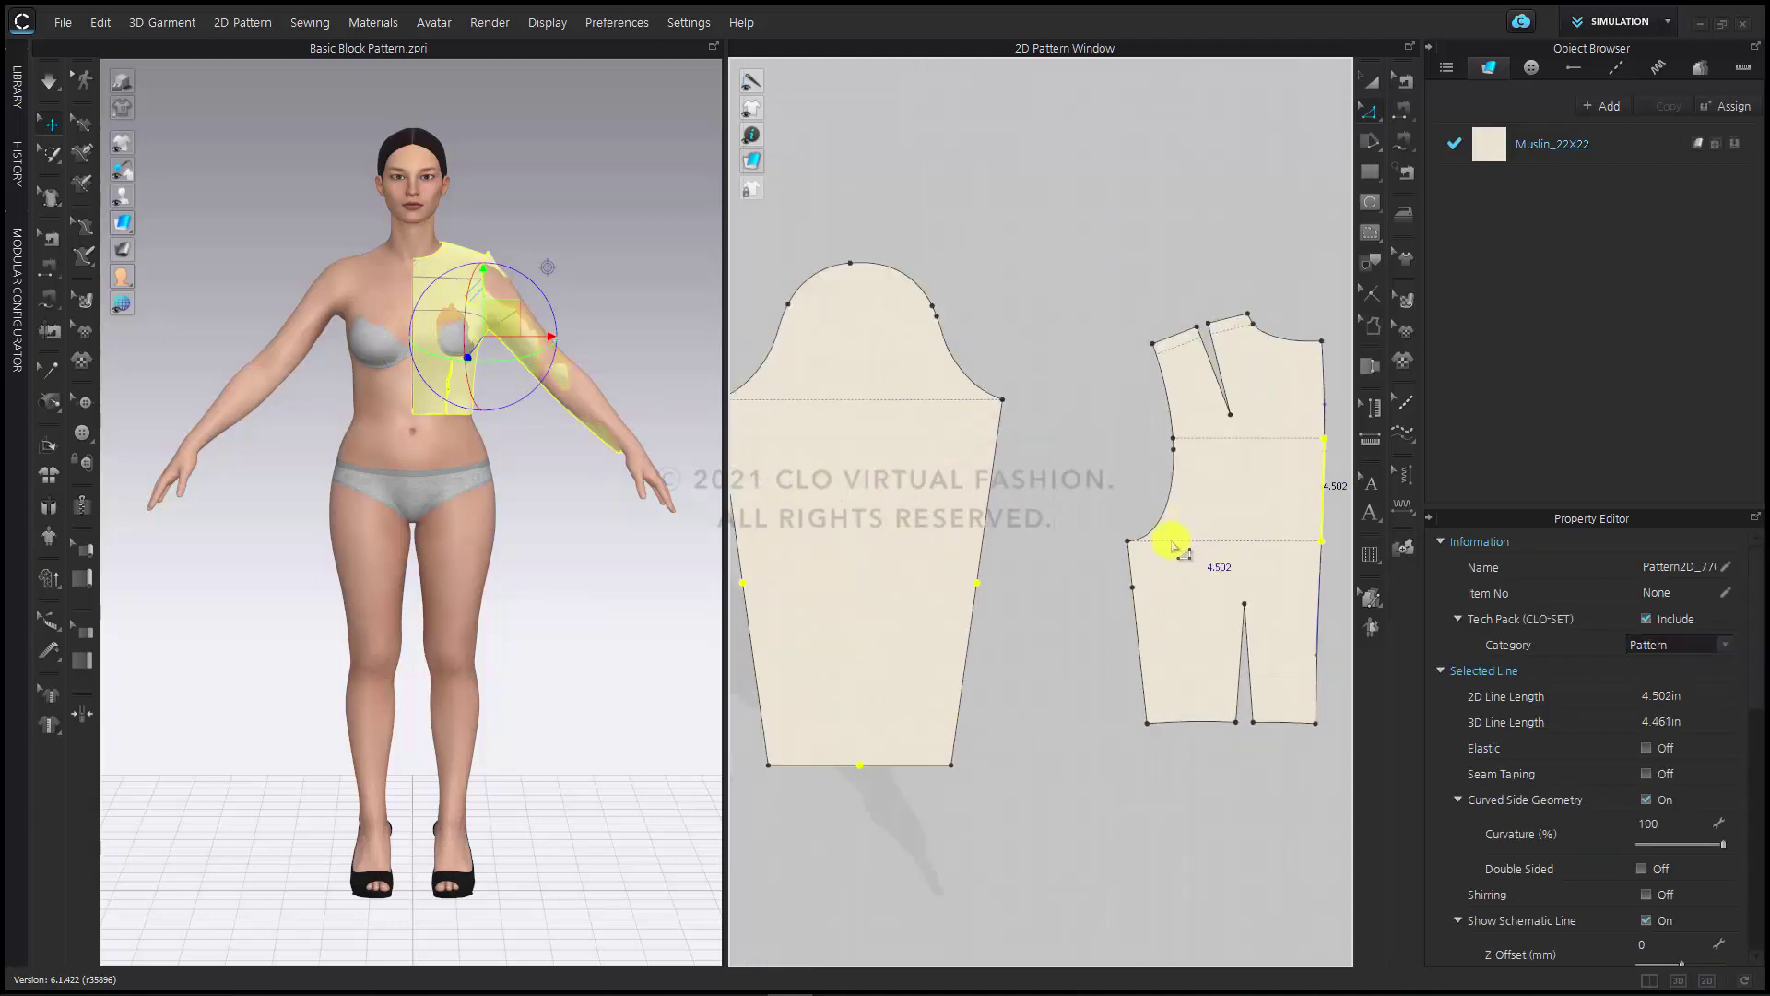
shift+drag(1088, 581, 1186, 452)
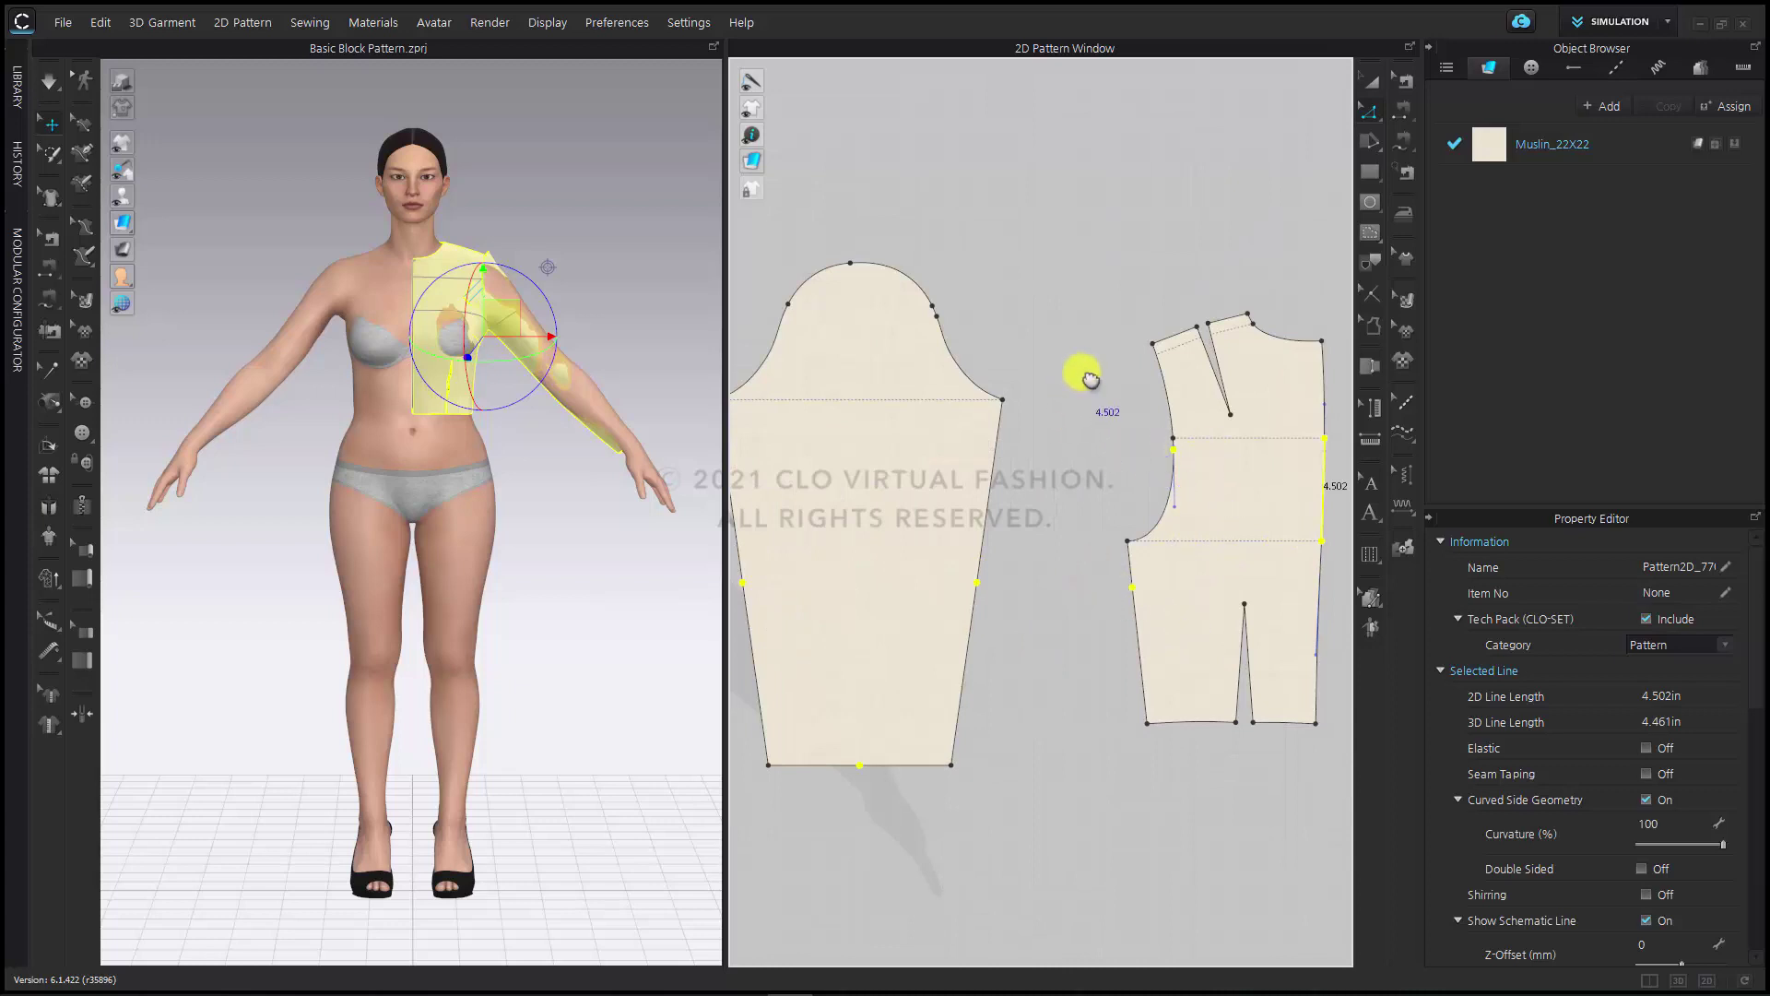
middle_drag(1090, 379, 1189, 482)
shift+drag(842, 320, 1075, 411)
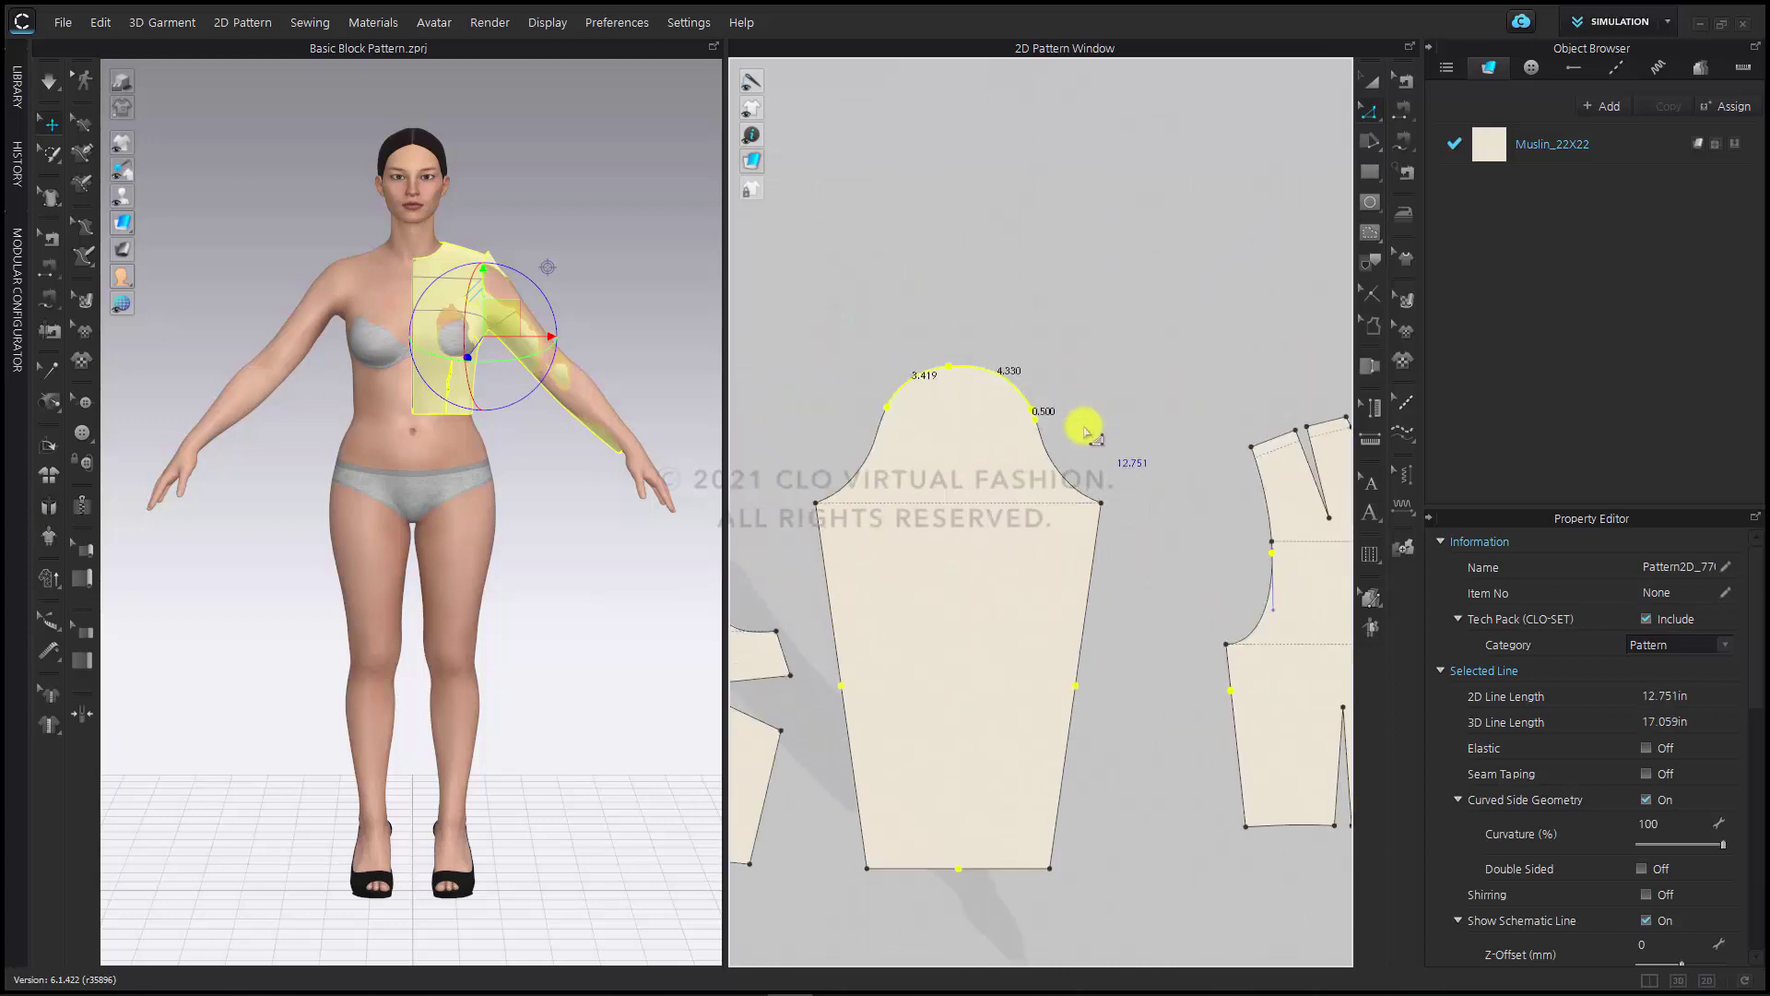
right_click(1035, 420)
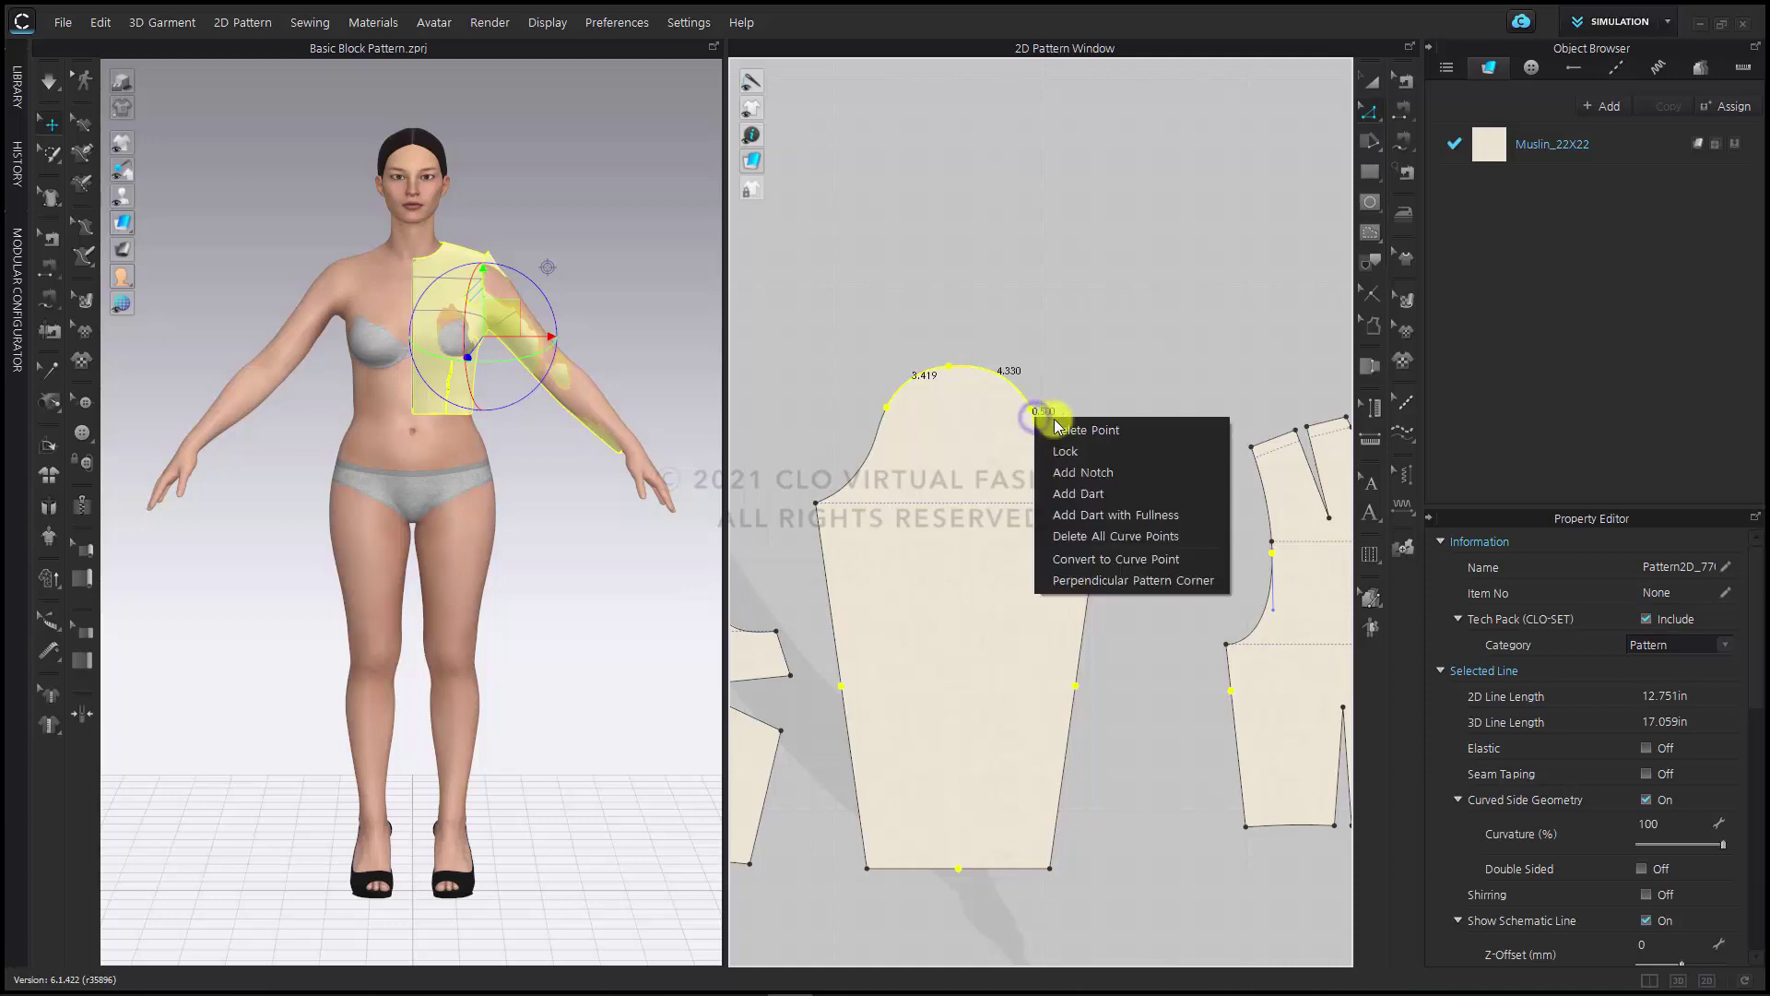
click(1177, 572)
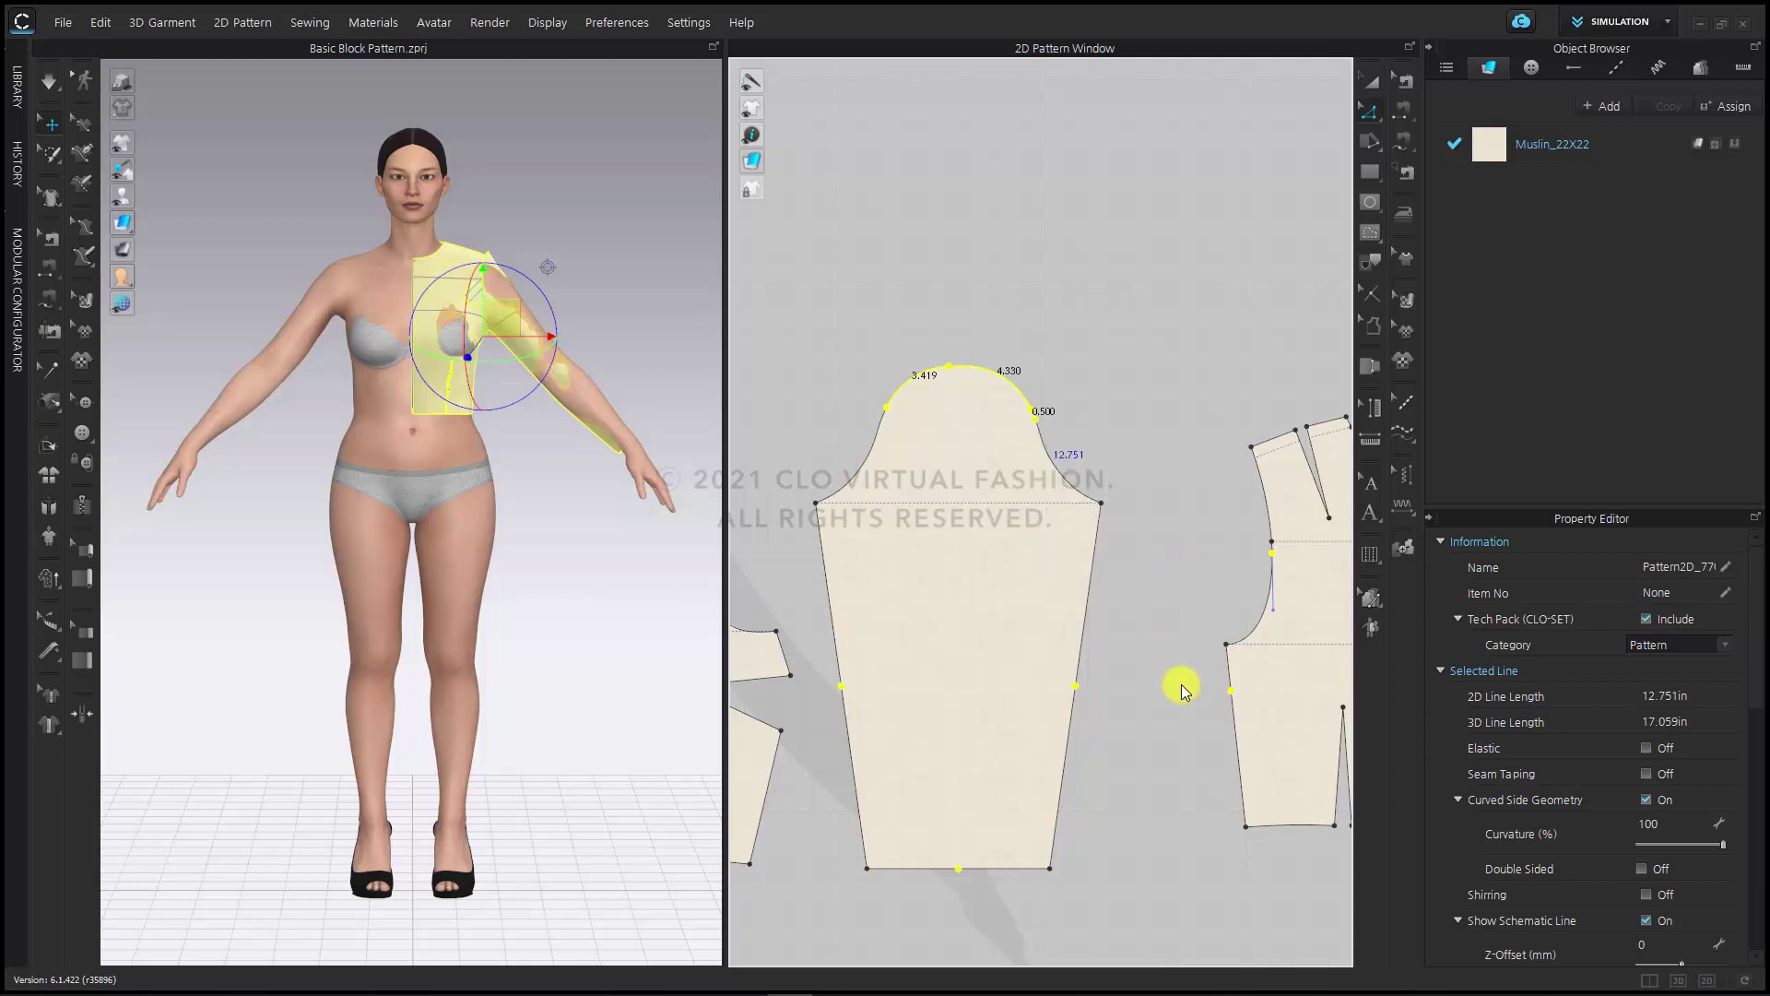
click(1181, 693)
Undo the conversion of the outline points to curve points on the three pattern pieces
scroll(1183, 697, down, 6)
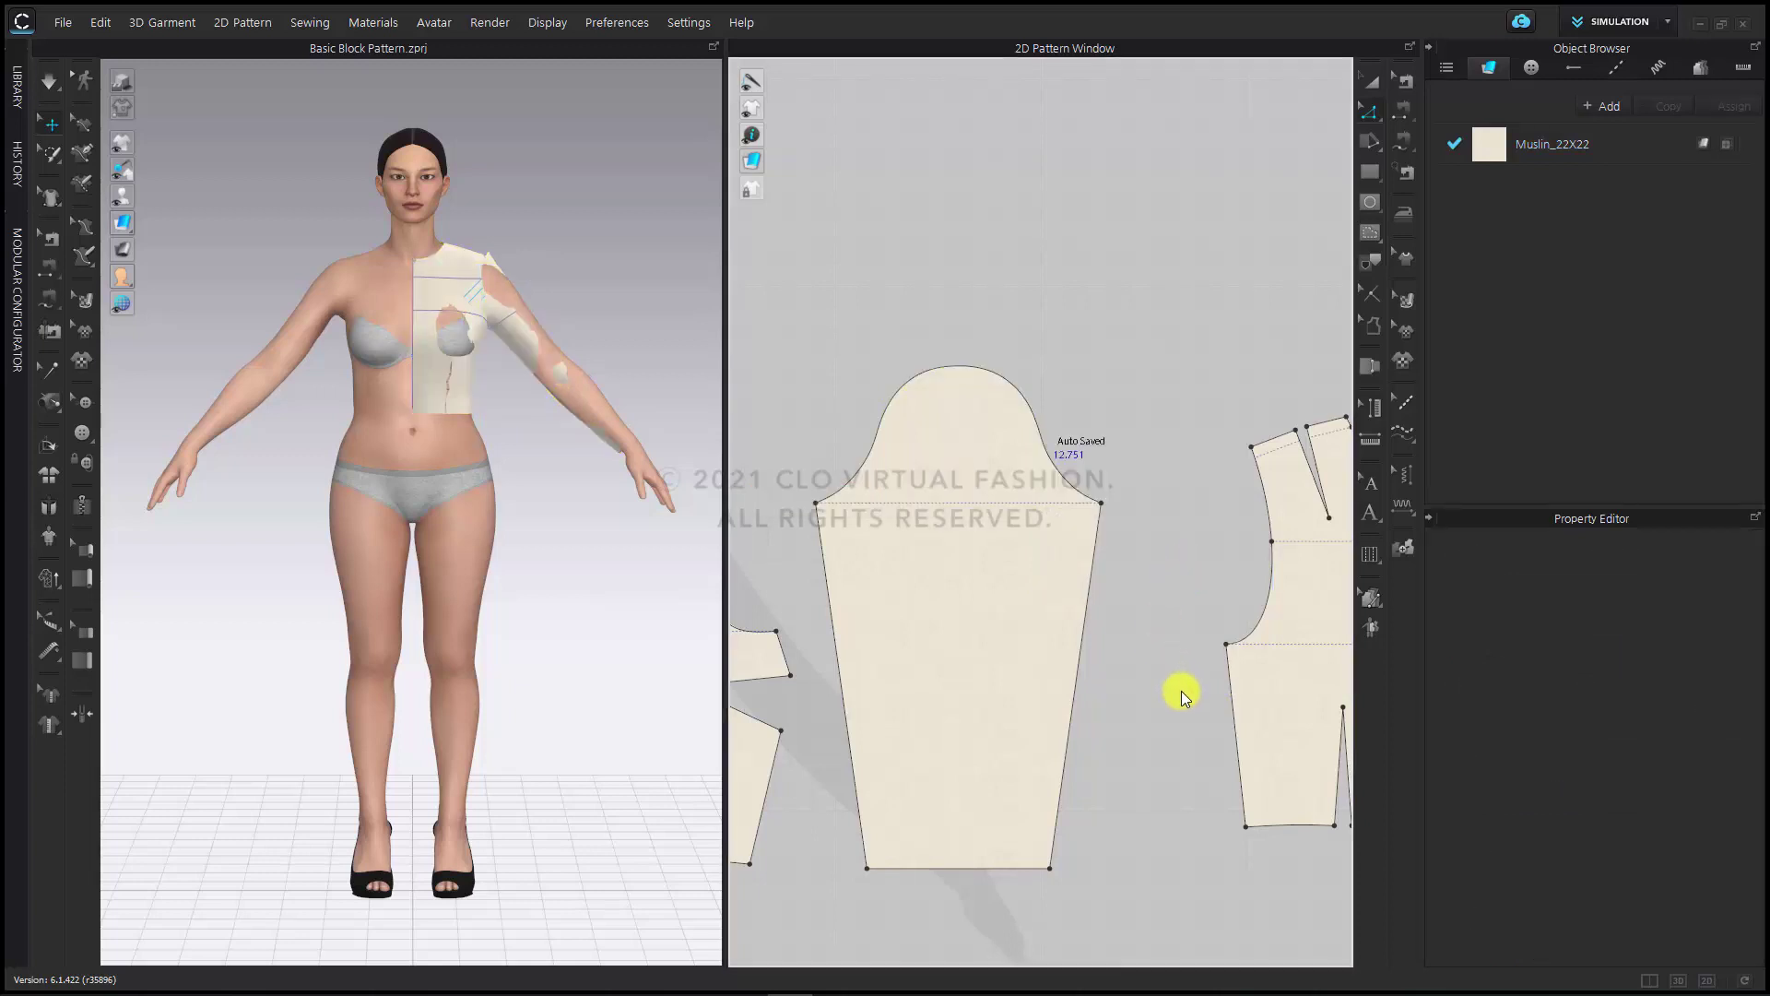
scroll(1165, 565, up, 3)
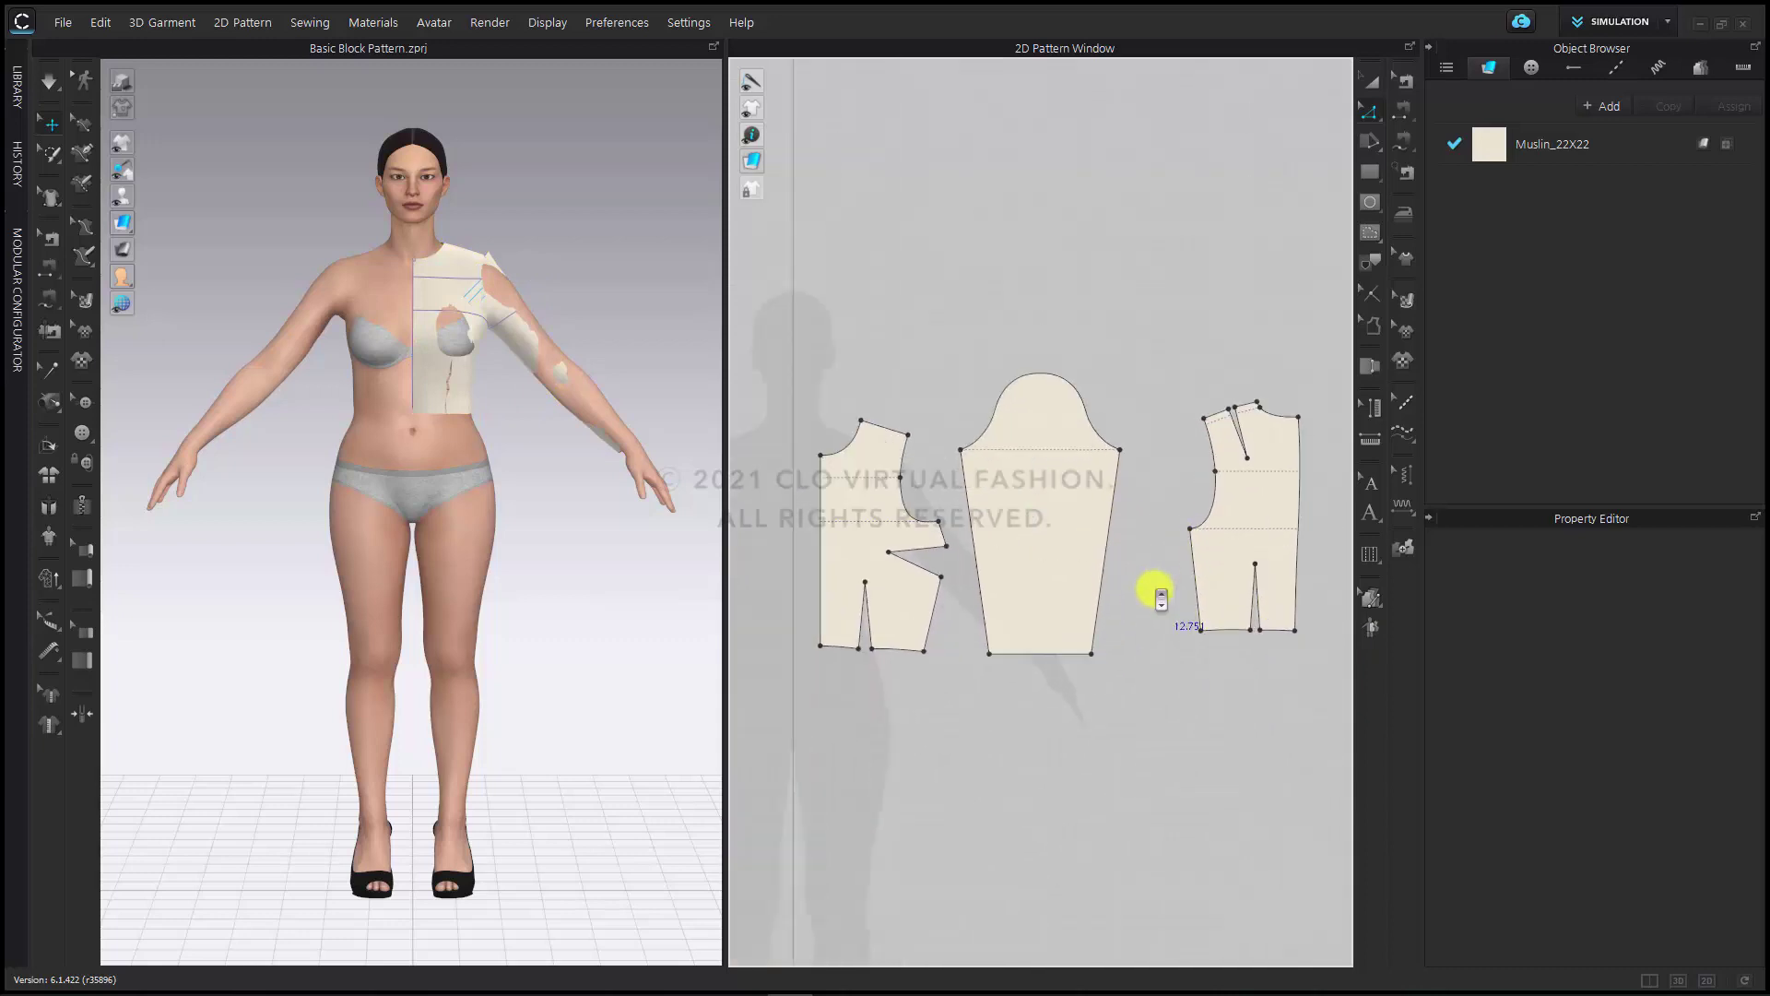
scroll(1158, 595, up, 3)
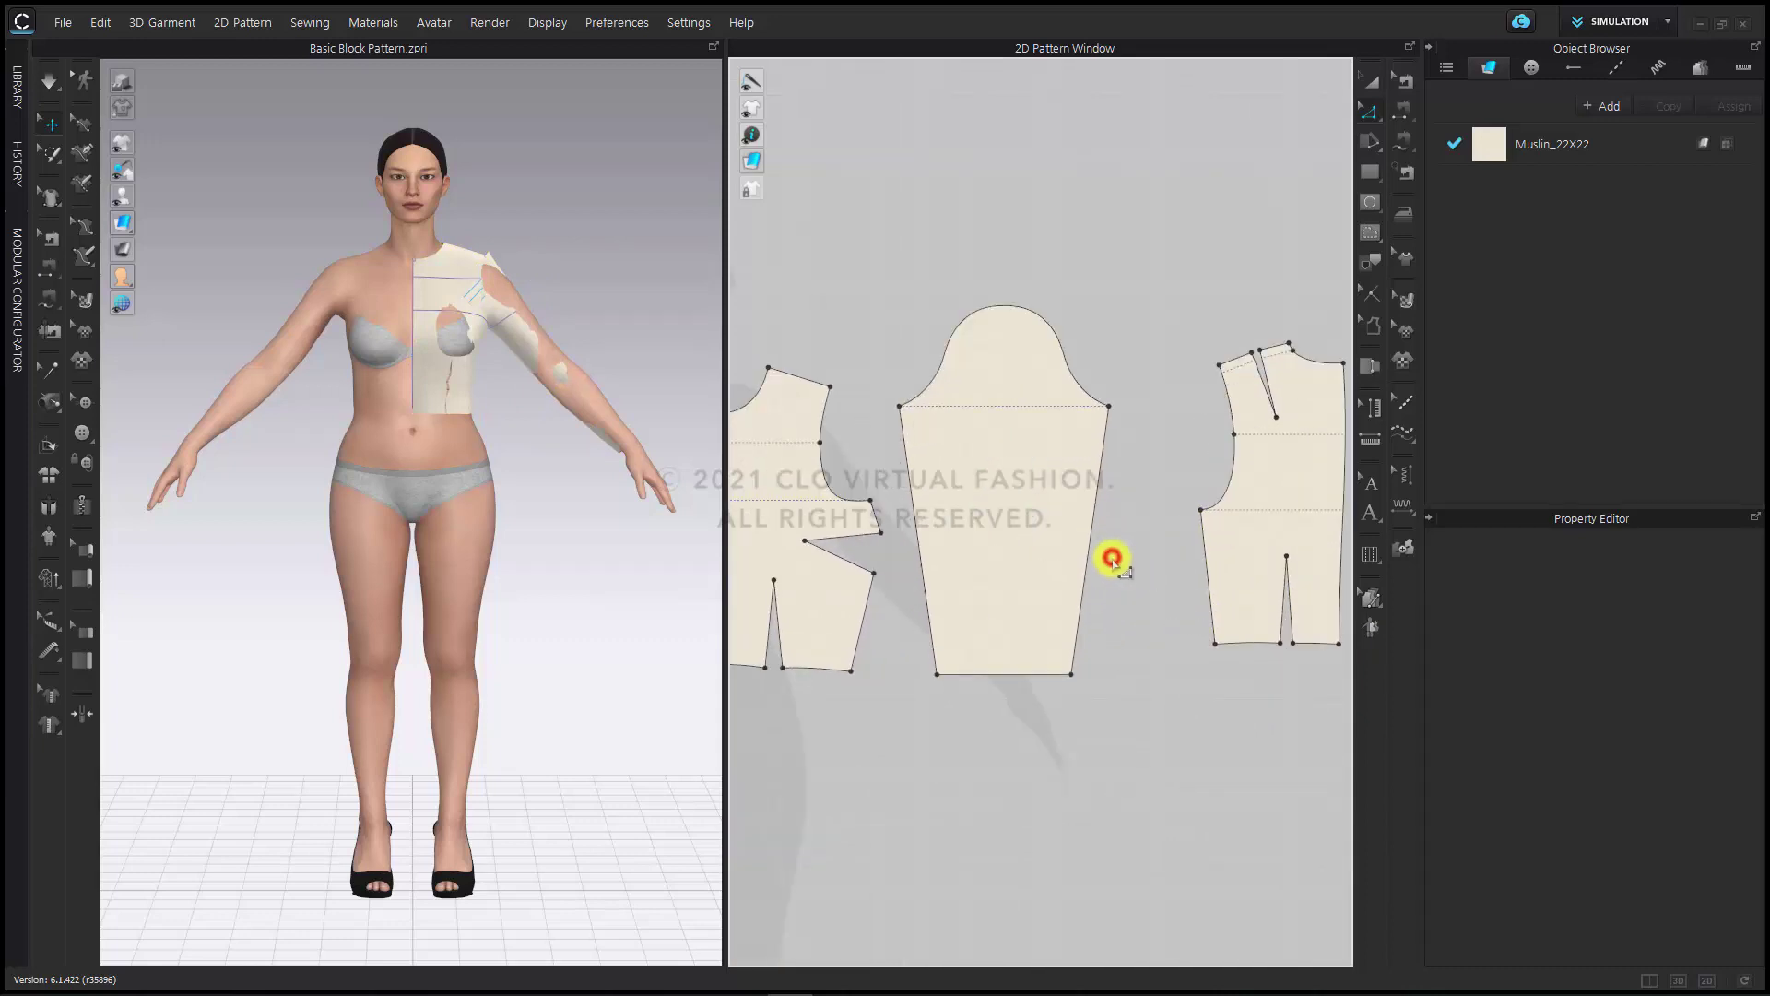
scroll(1122, 569, down, 2)
click(1141, 583)
click(1135, 578)
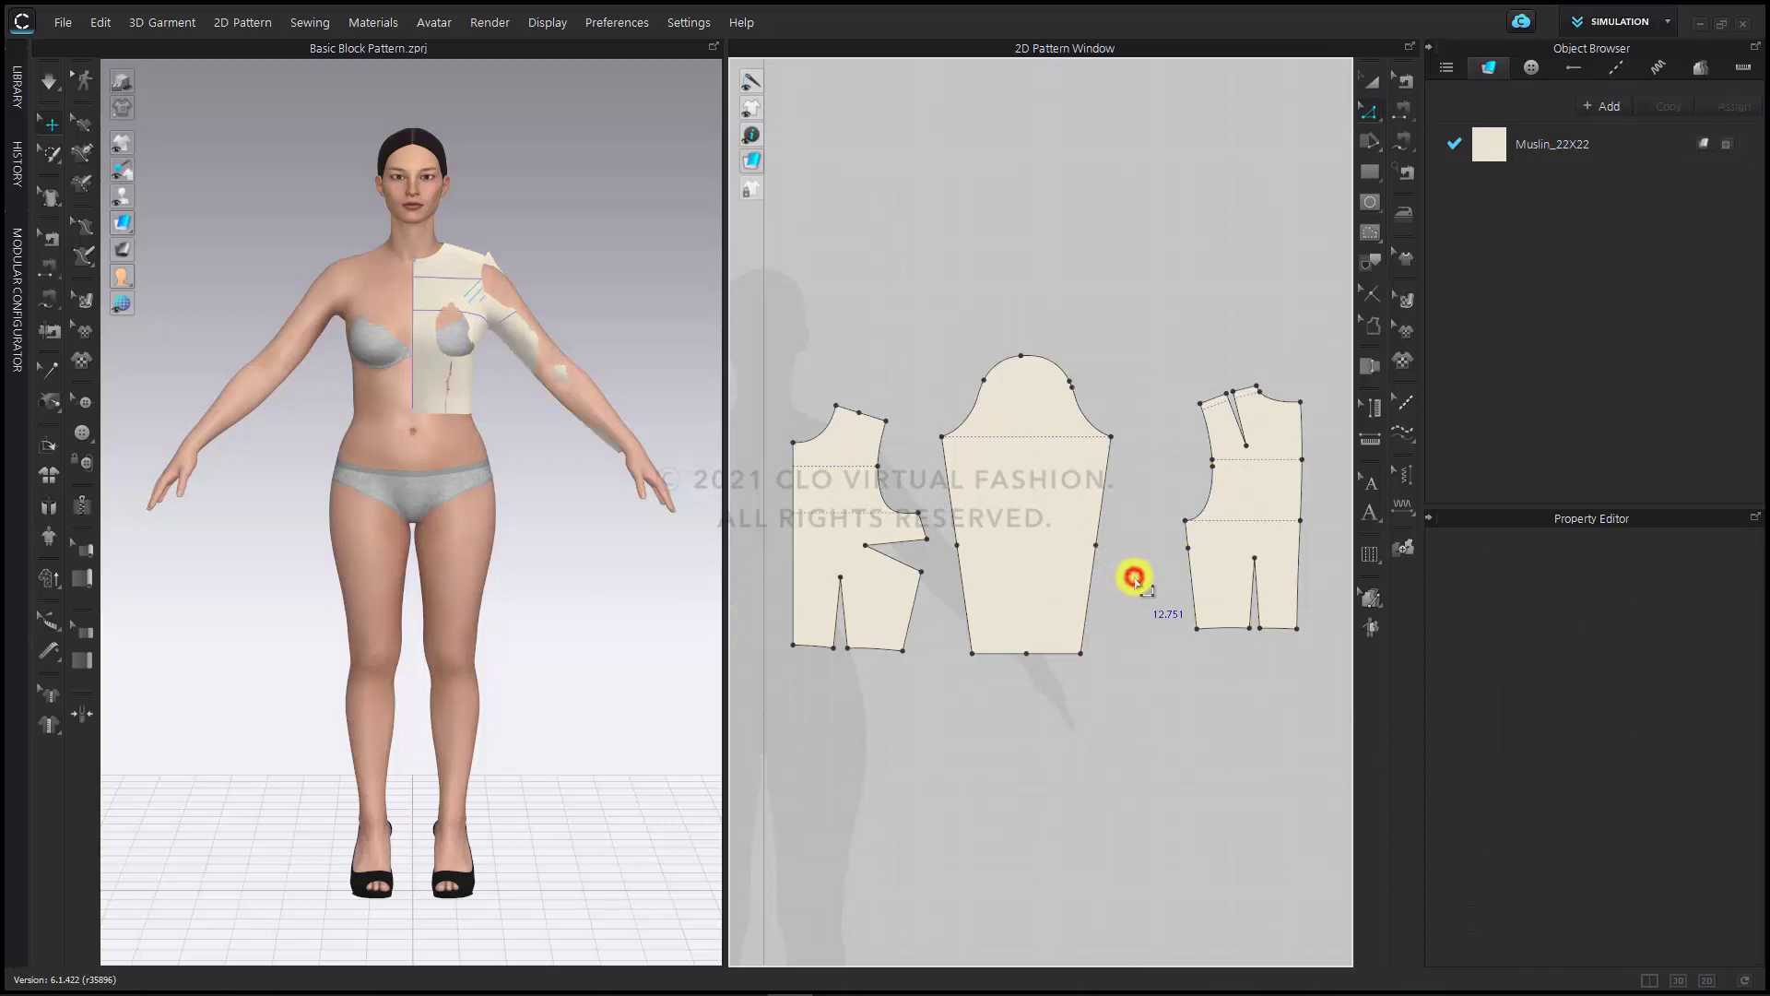
Delete the extra points at the middle of the sleeve hem and on both sleeve side seams
drag(1053, 712, 1006, 622)
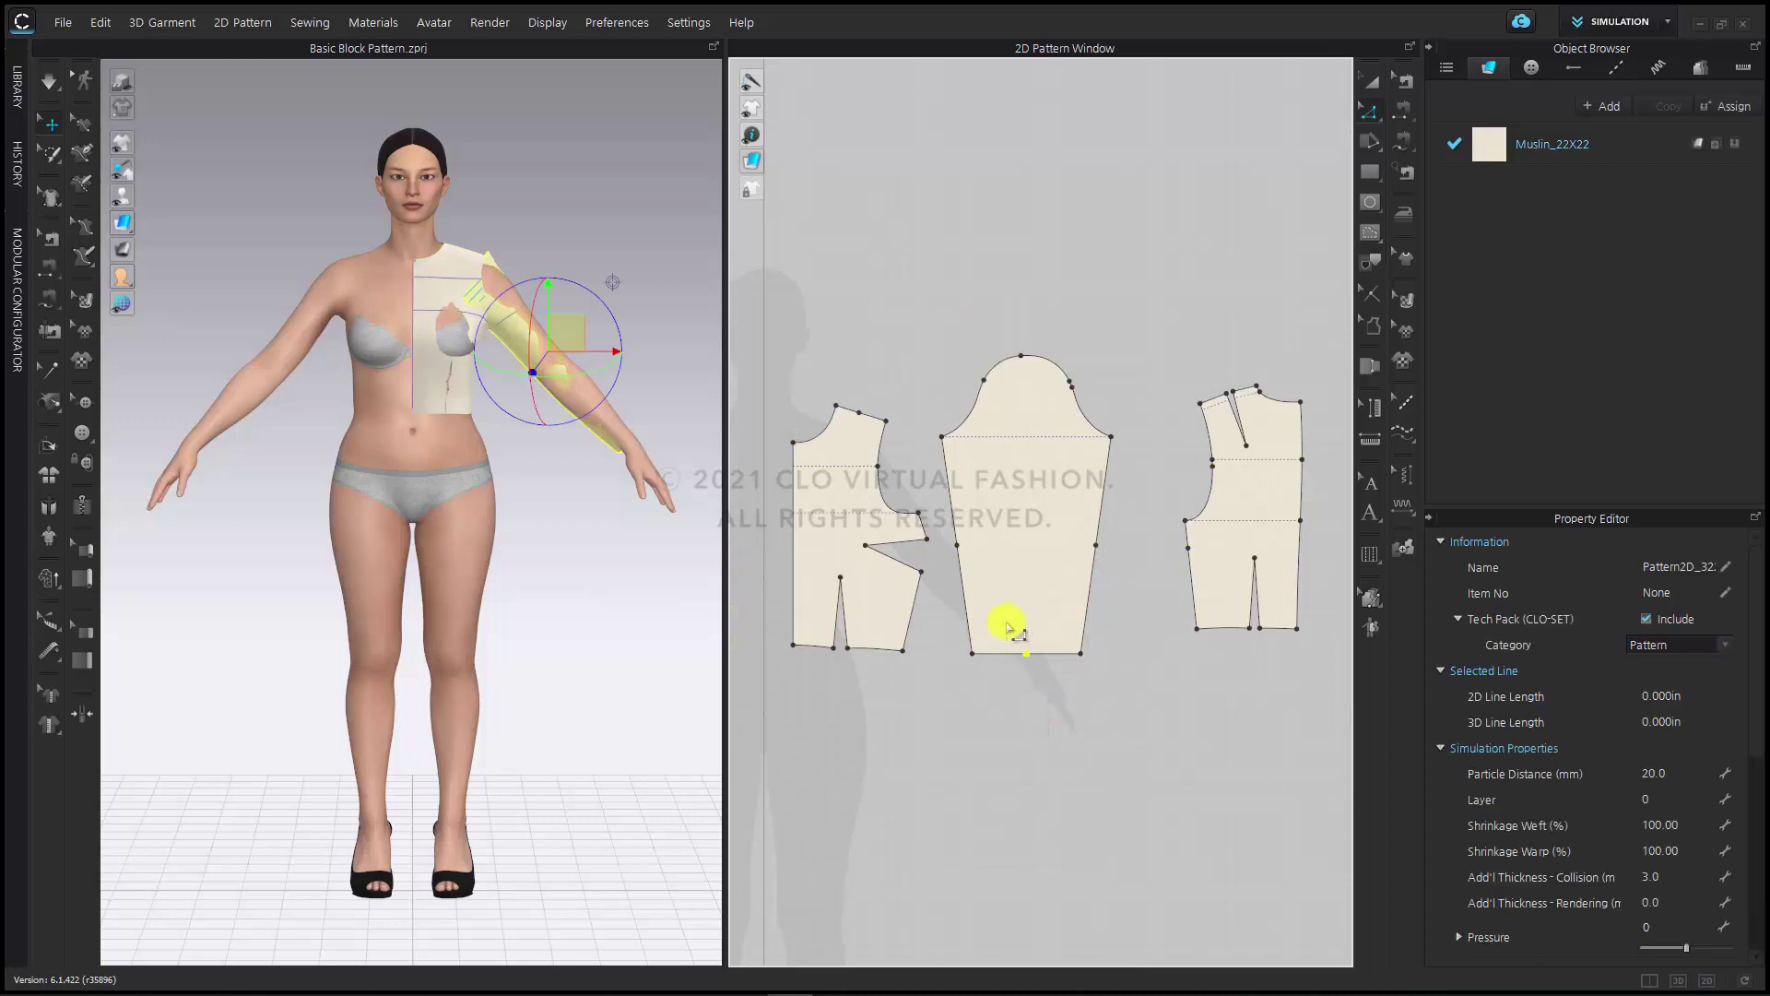
click(1125, 577)
drag(1103, 577, 943, 526)
key(Delete)
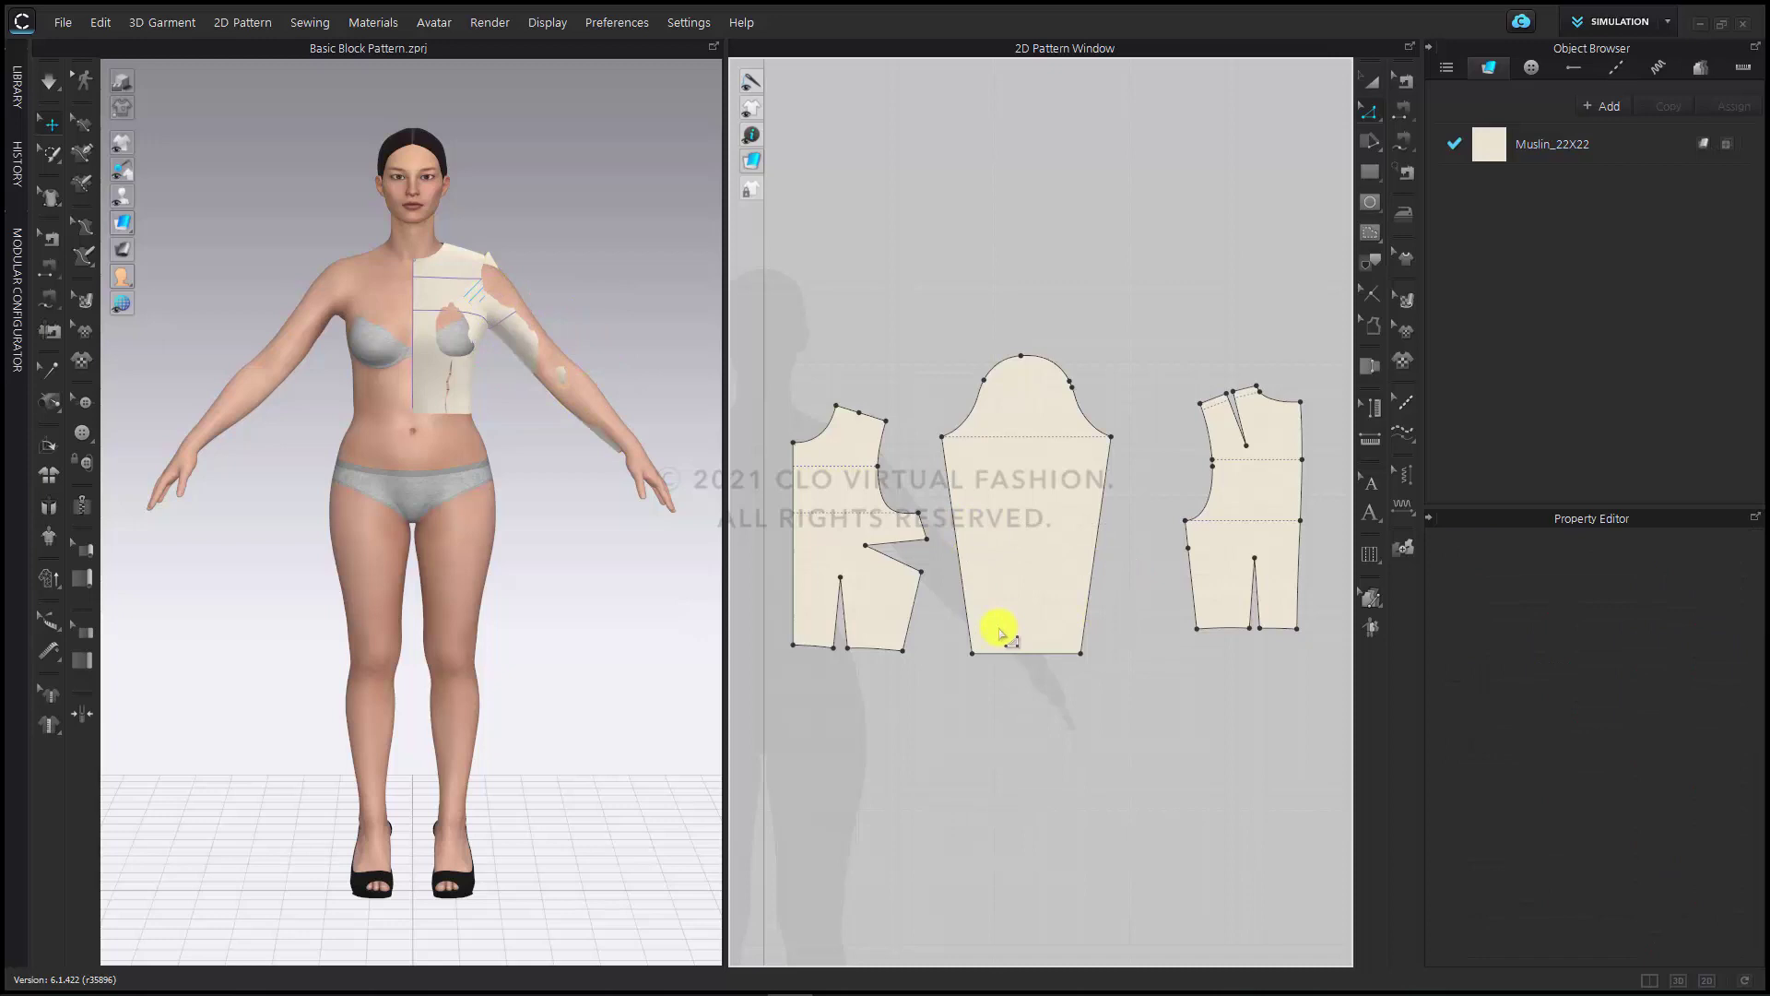
Try deleting the points along the curved sleeve cap, and undo the deletion
click(999, 509)
drag(925, 304, 1091, 419)
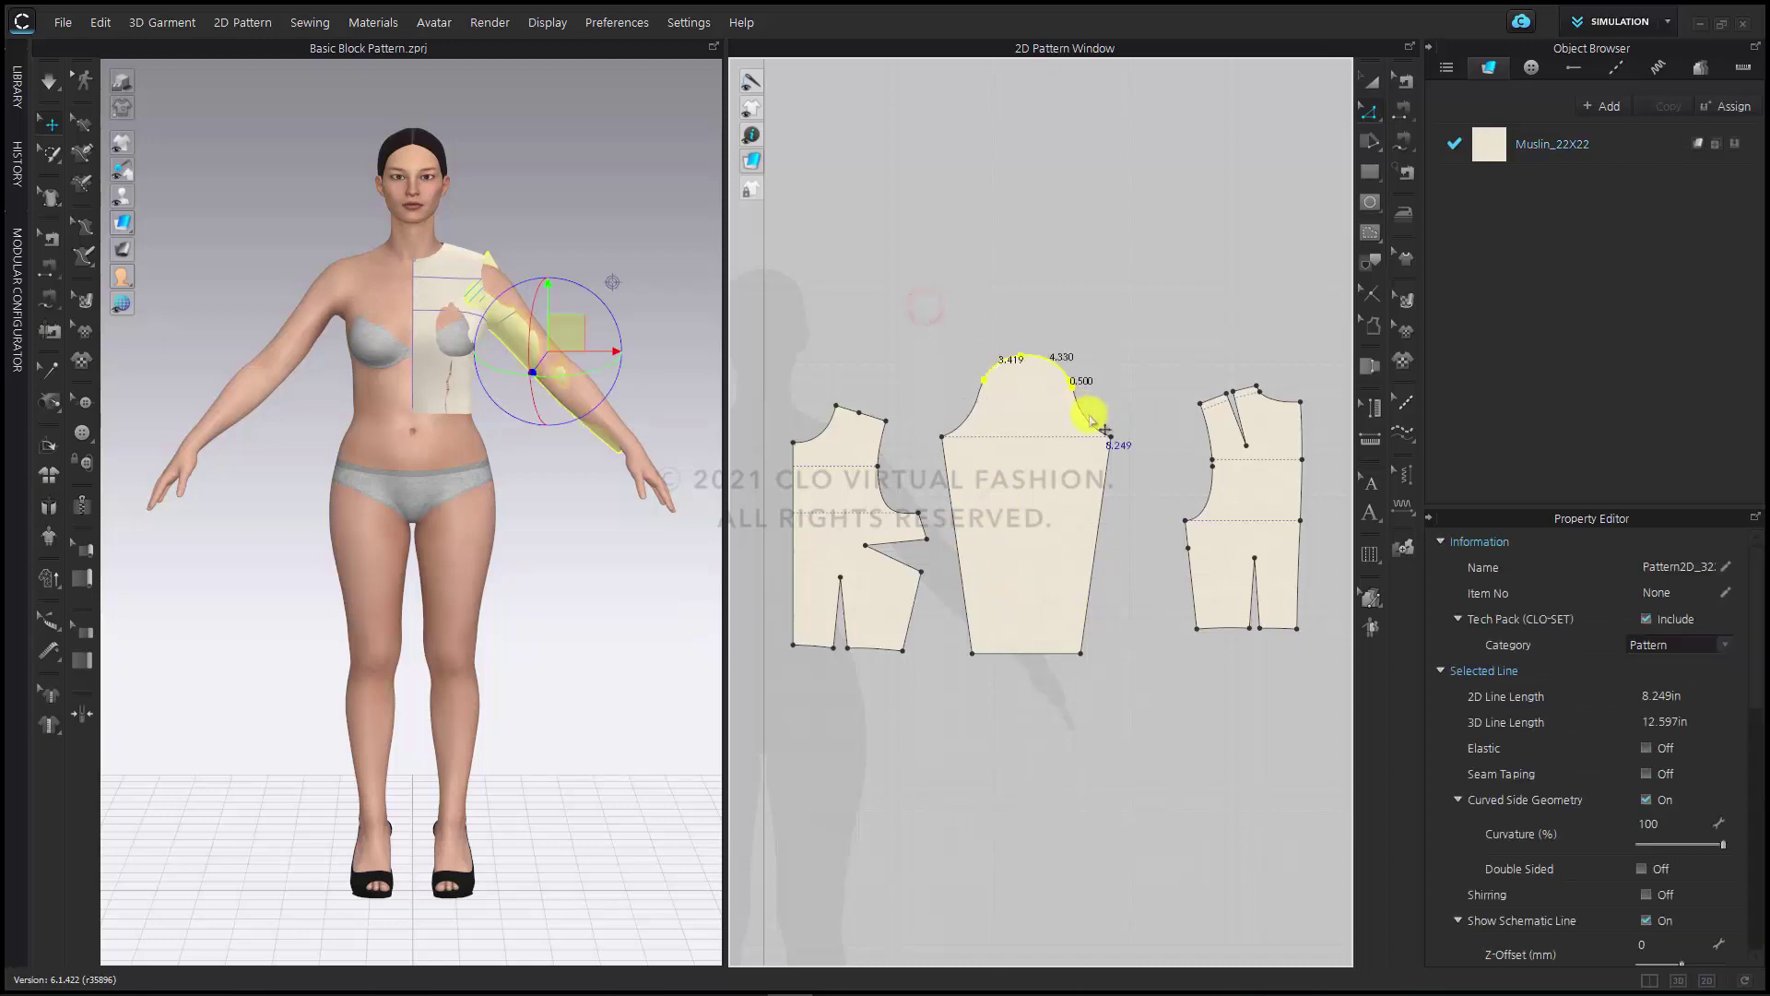
key(Delete)
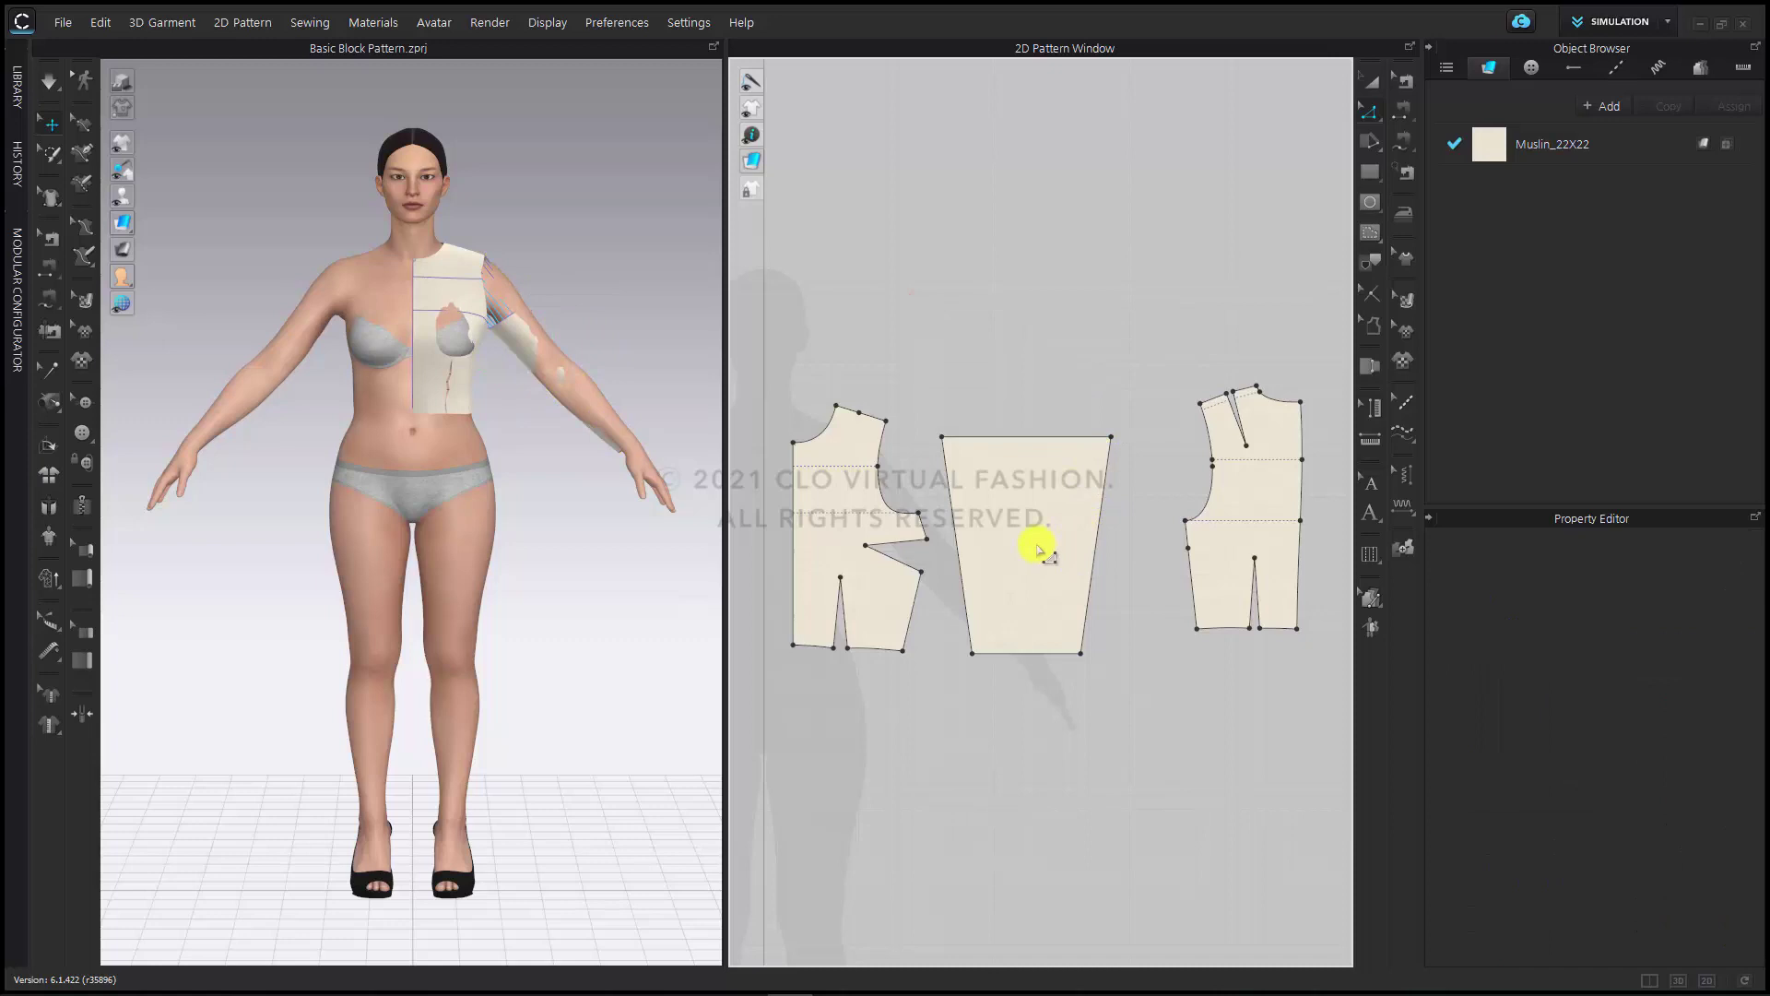
key(ctrl+z)
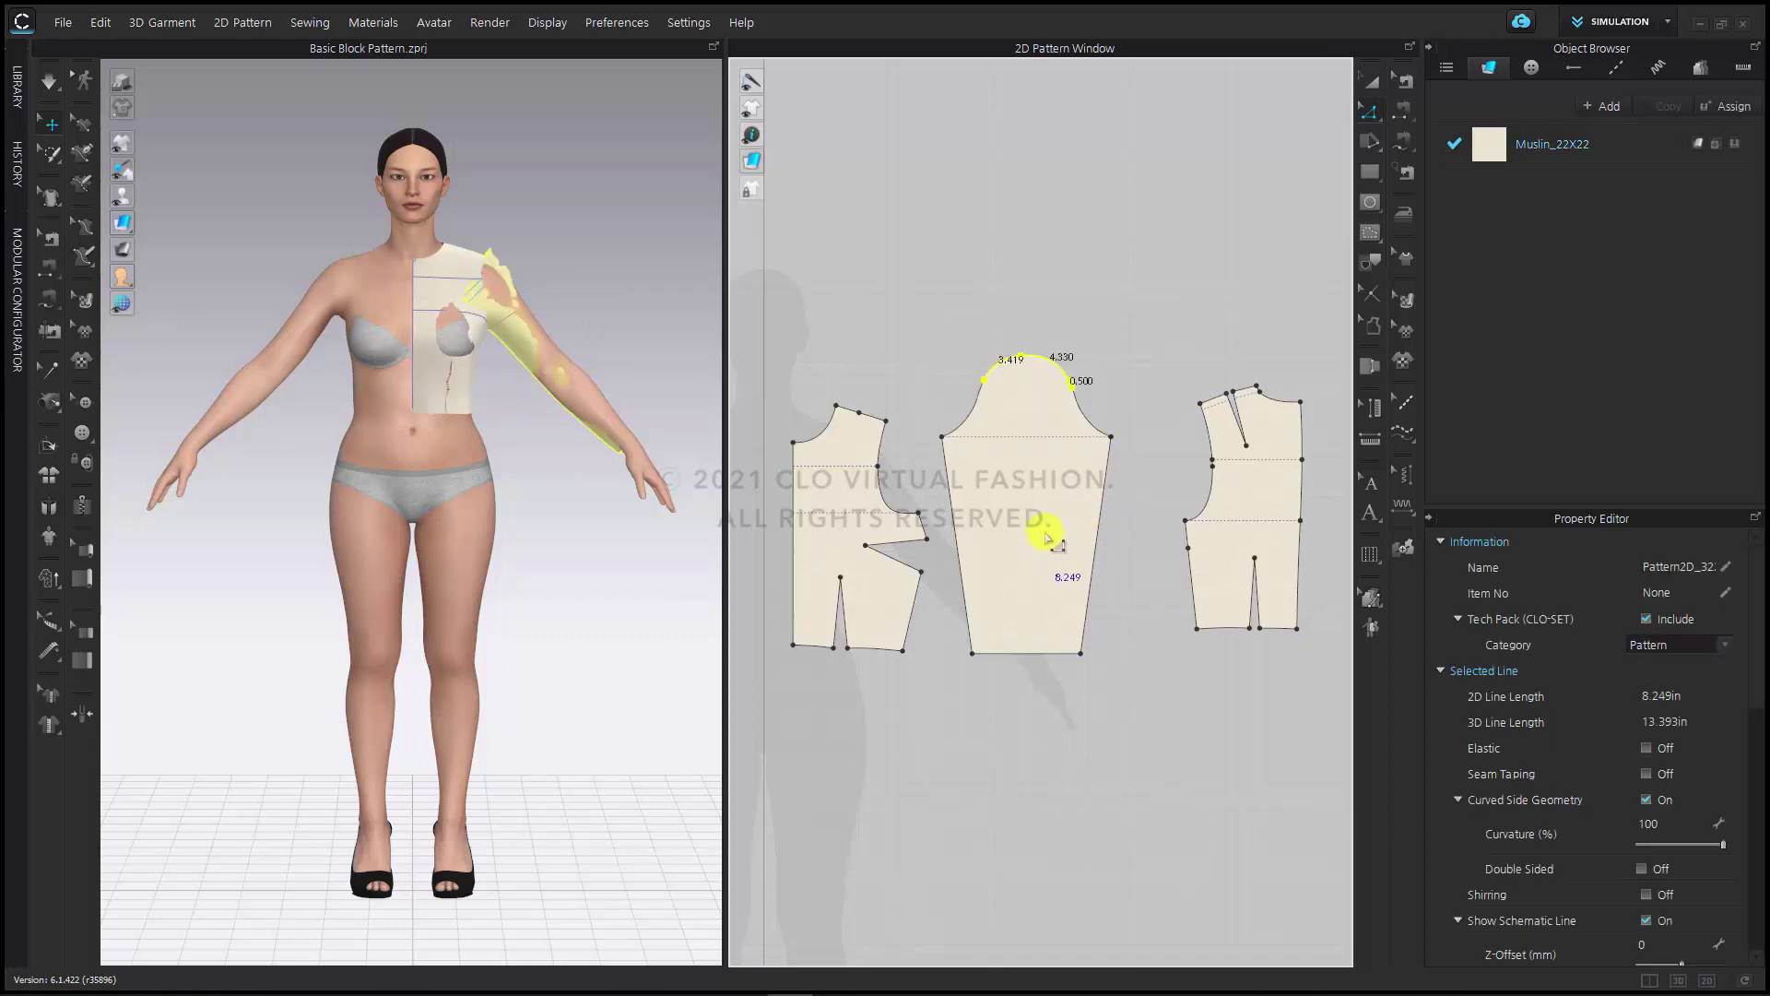
click(1135, 369)
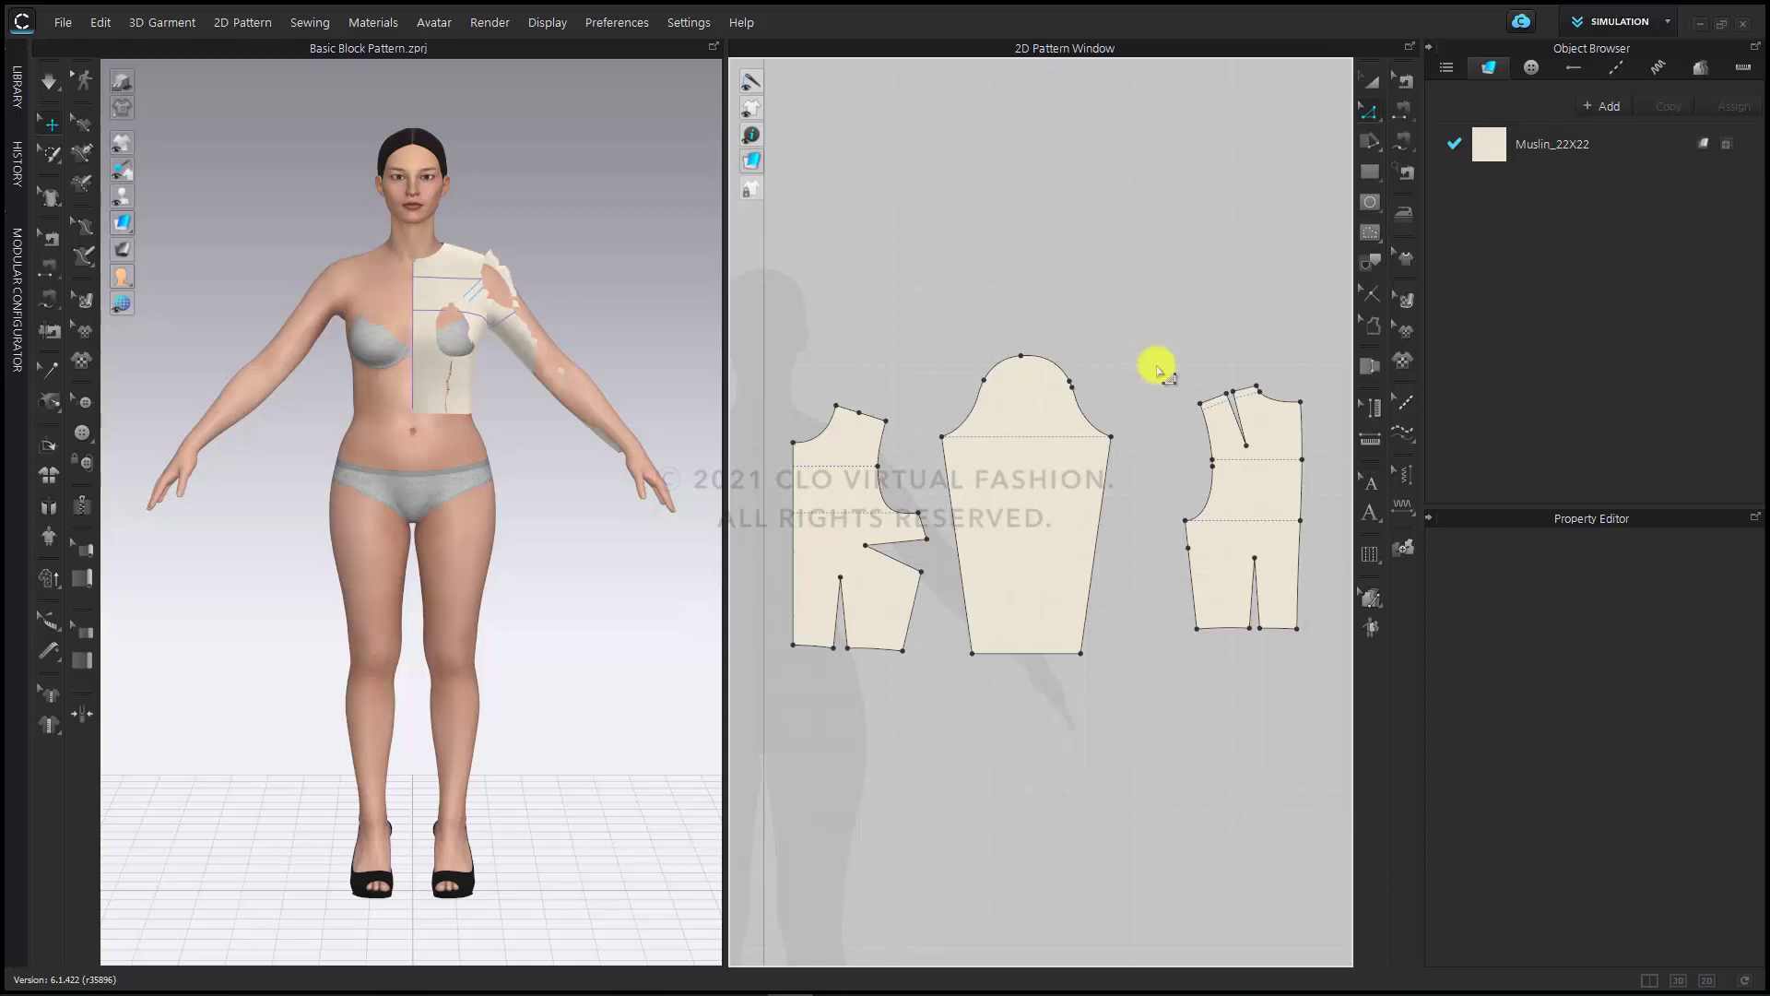
Assign Ctrl+Q to the 2D Pattern context command Convert to Curve Point in the user settings
click(636, 28)
mouse_move(689, 22)
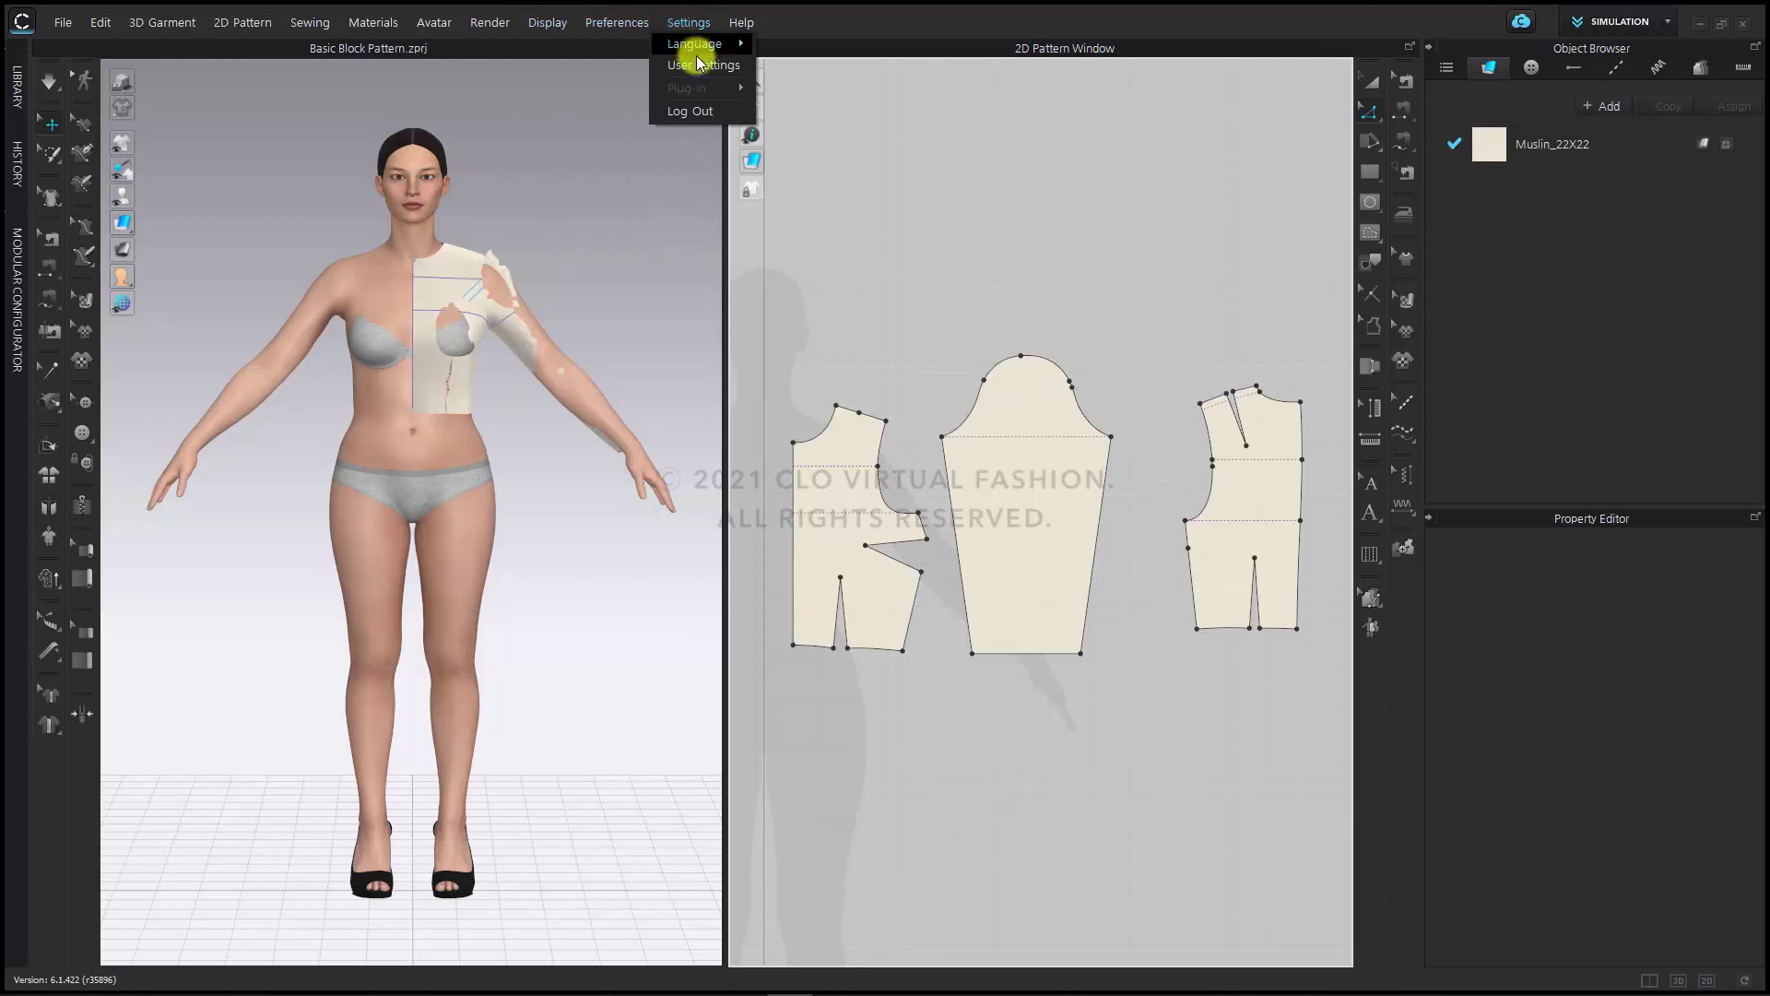
click(699, 64)
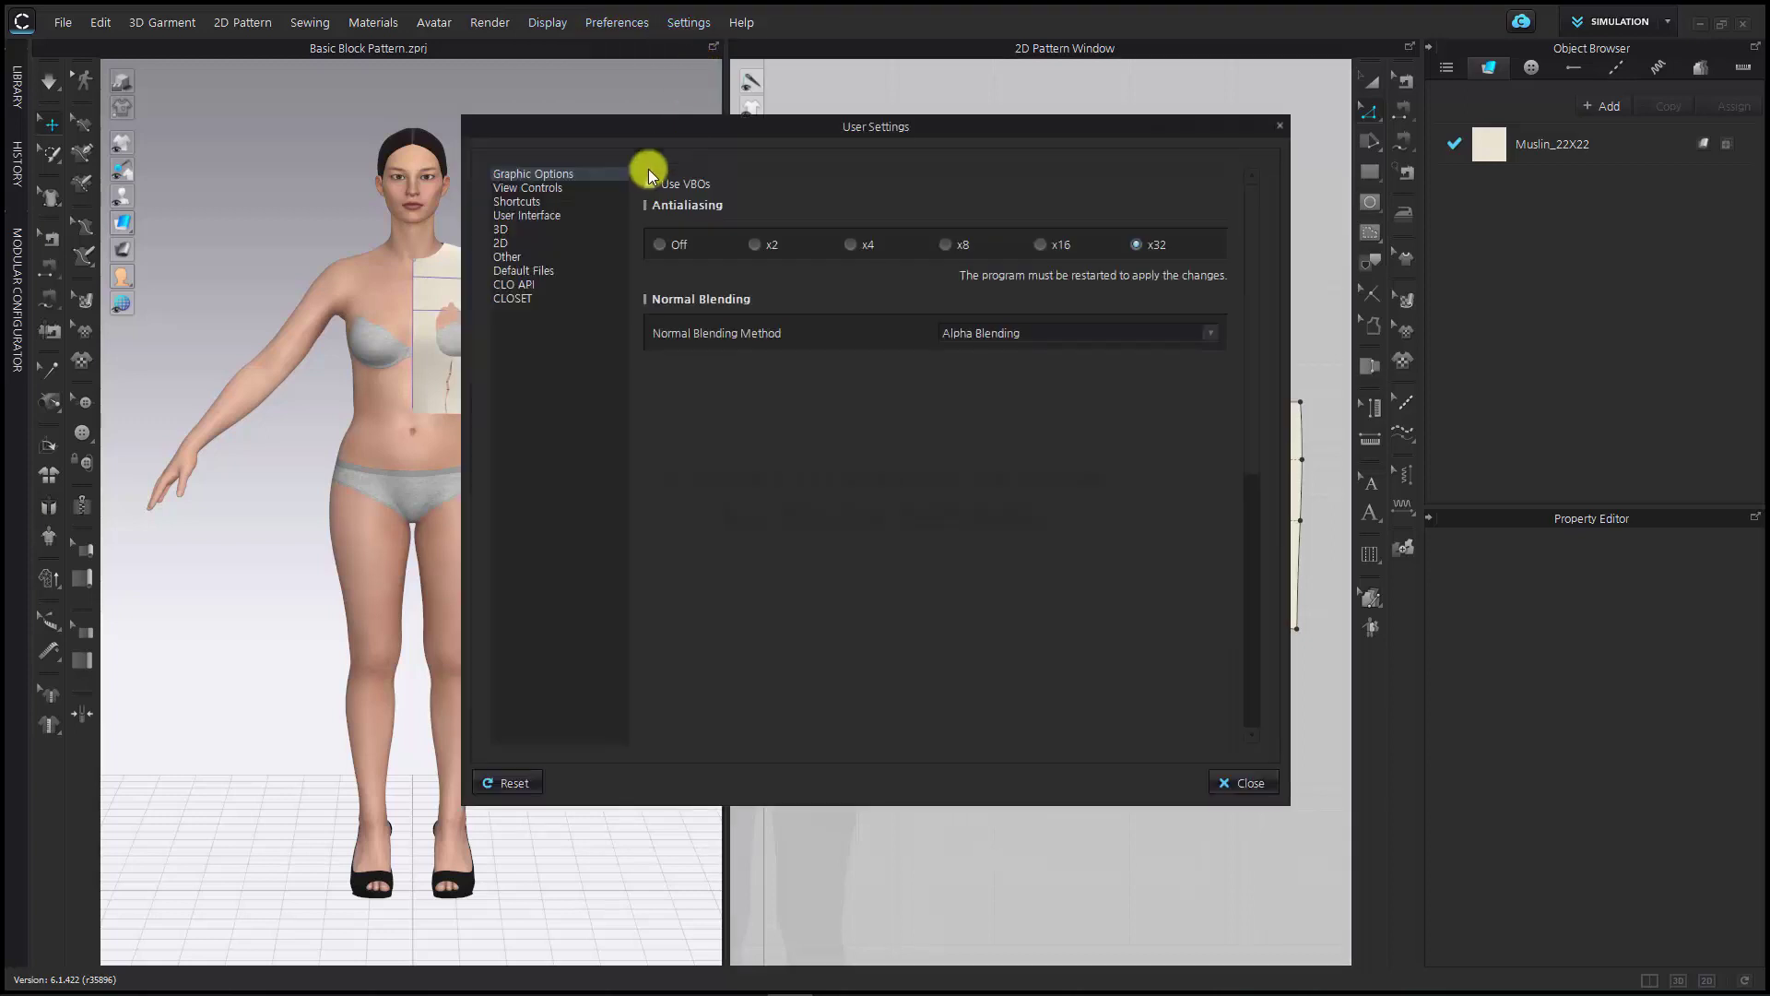
click(547, 202)
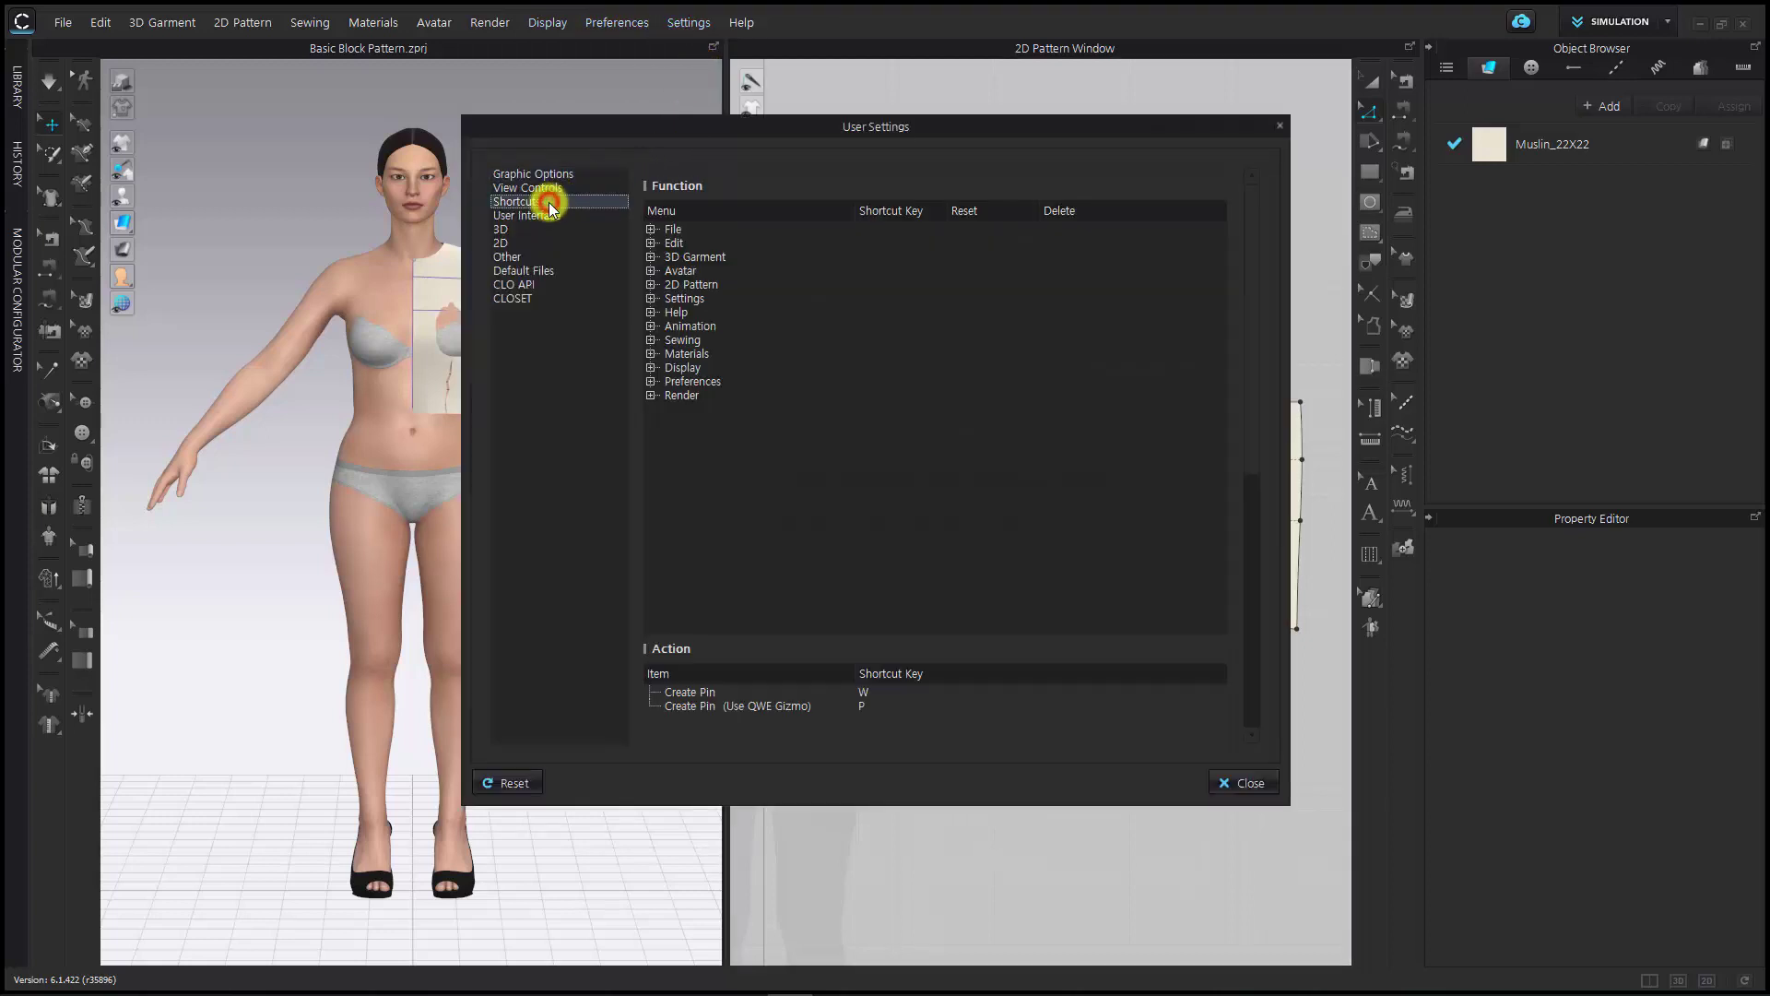
click(651, 243)
click(669, 368)
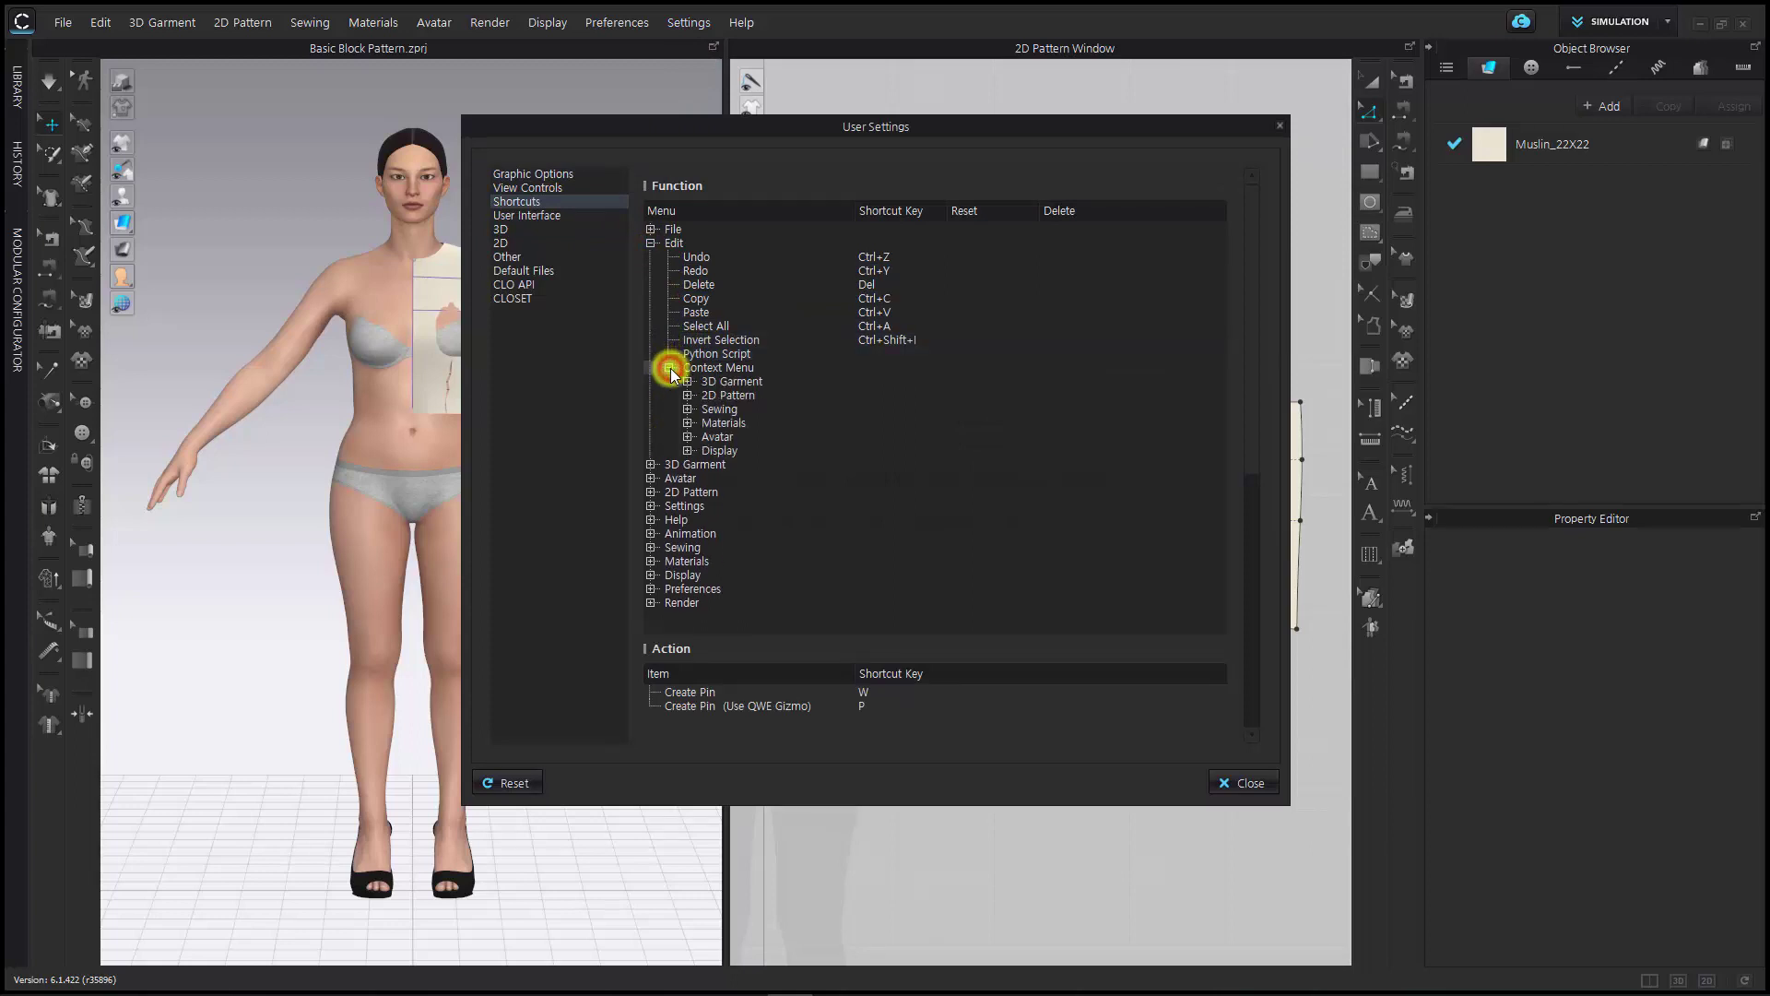
click(686, 396)
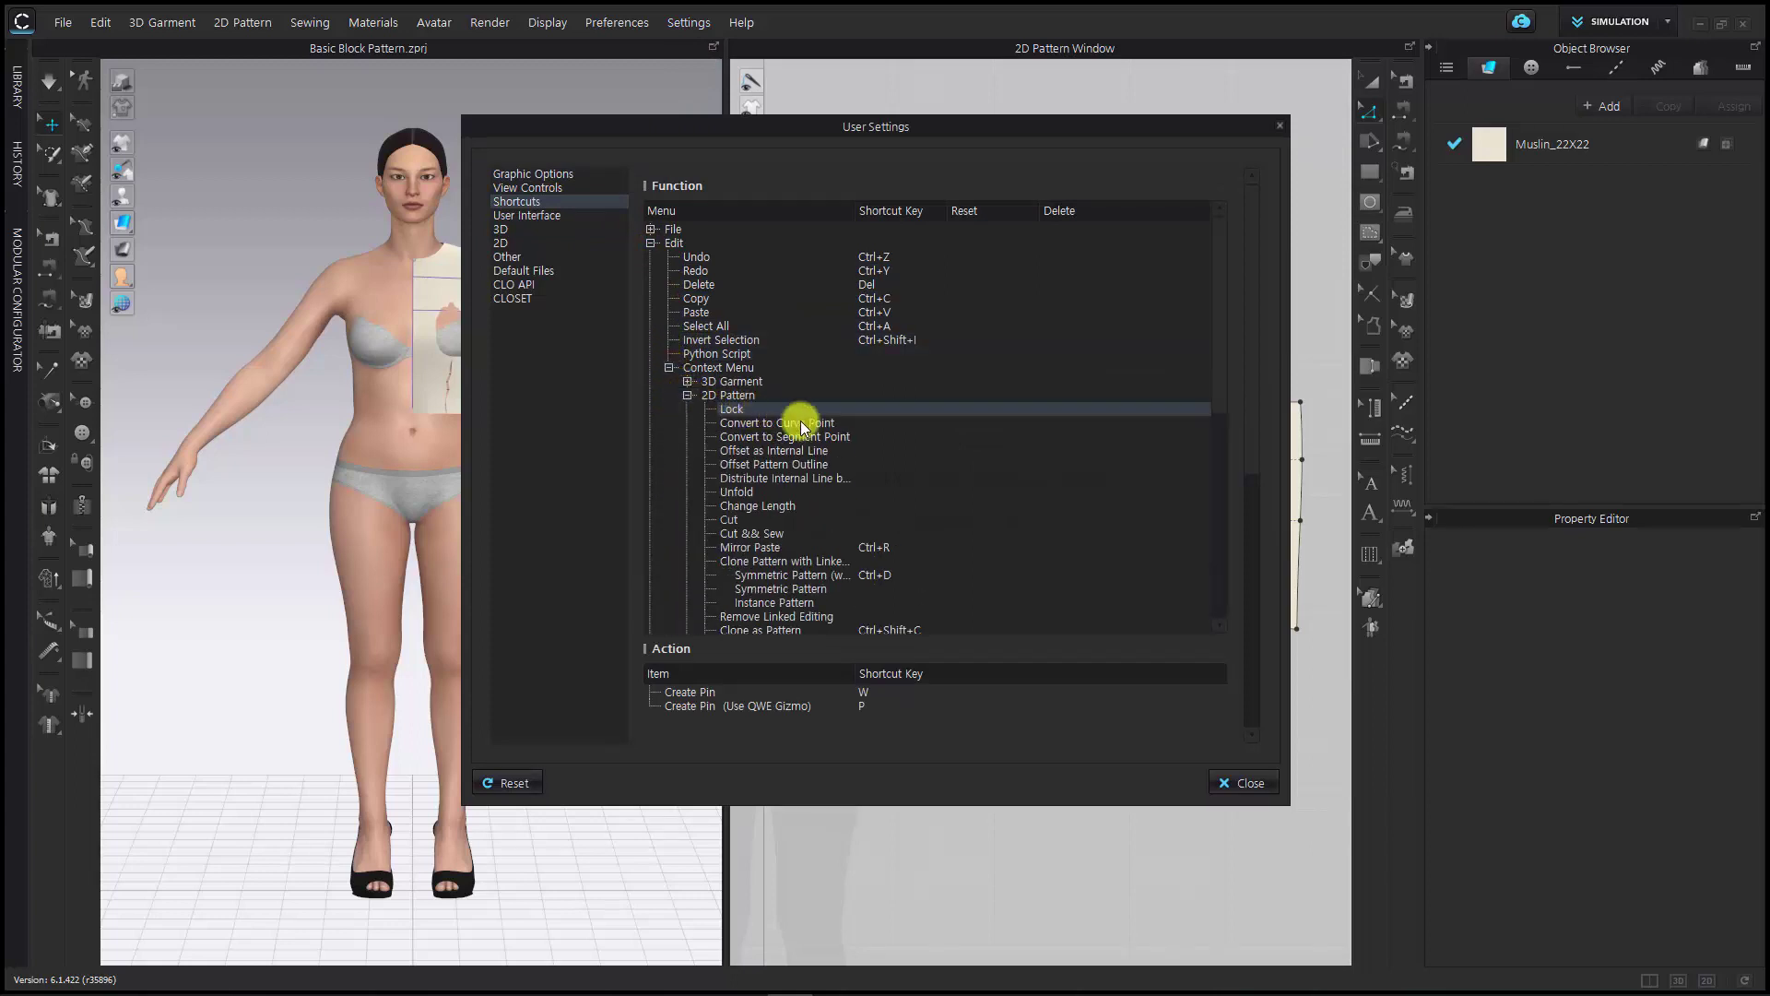
click(883, 425)
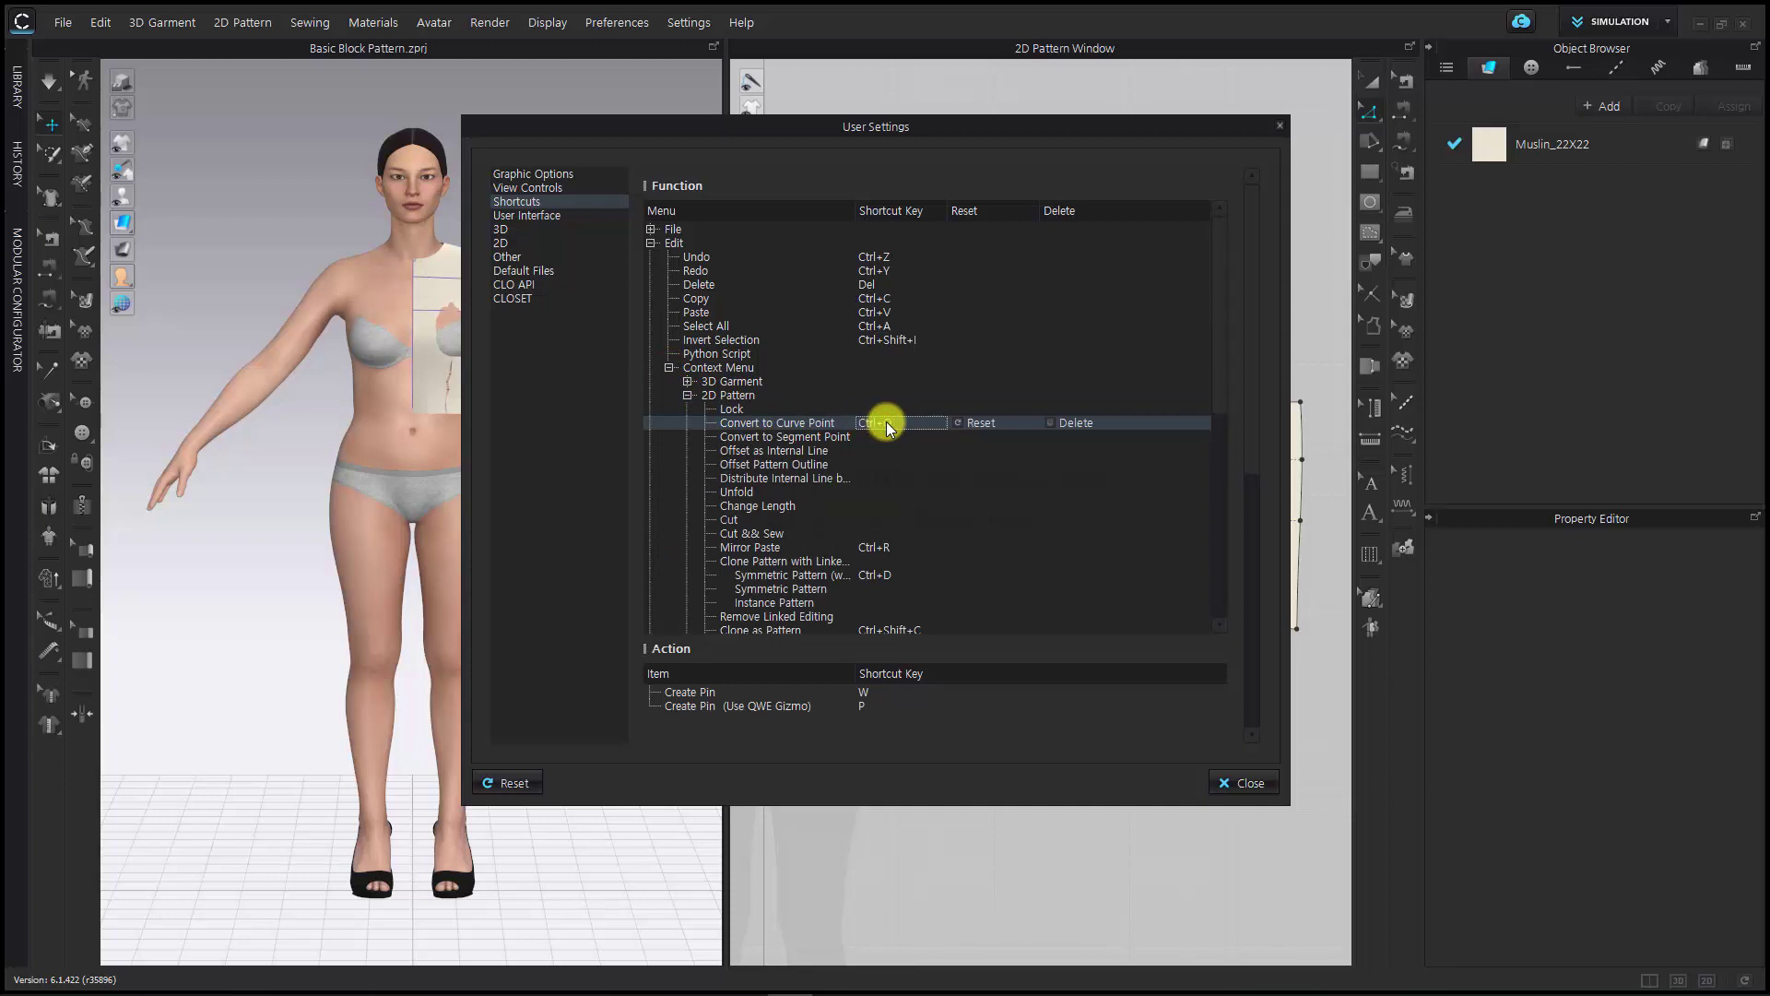
key(ctrl+q)
click(1243, 783)
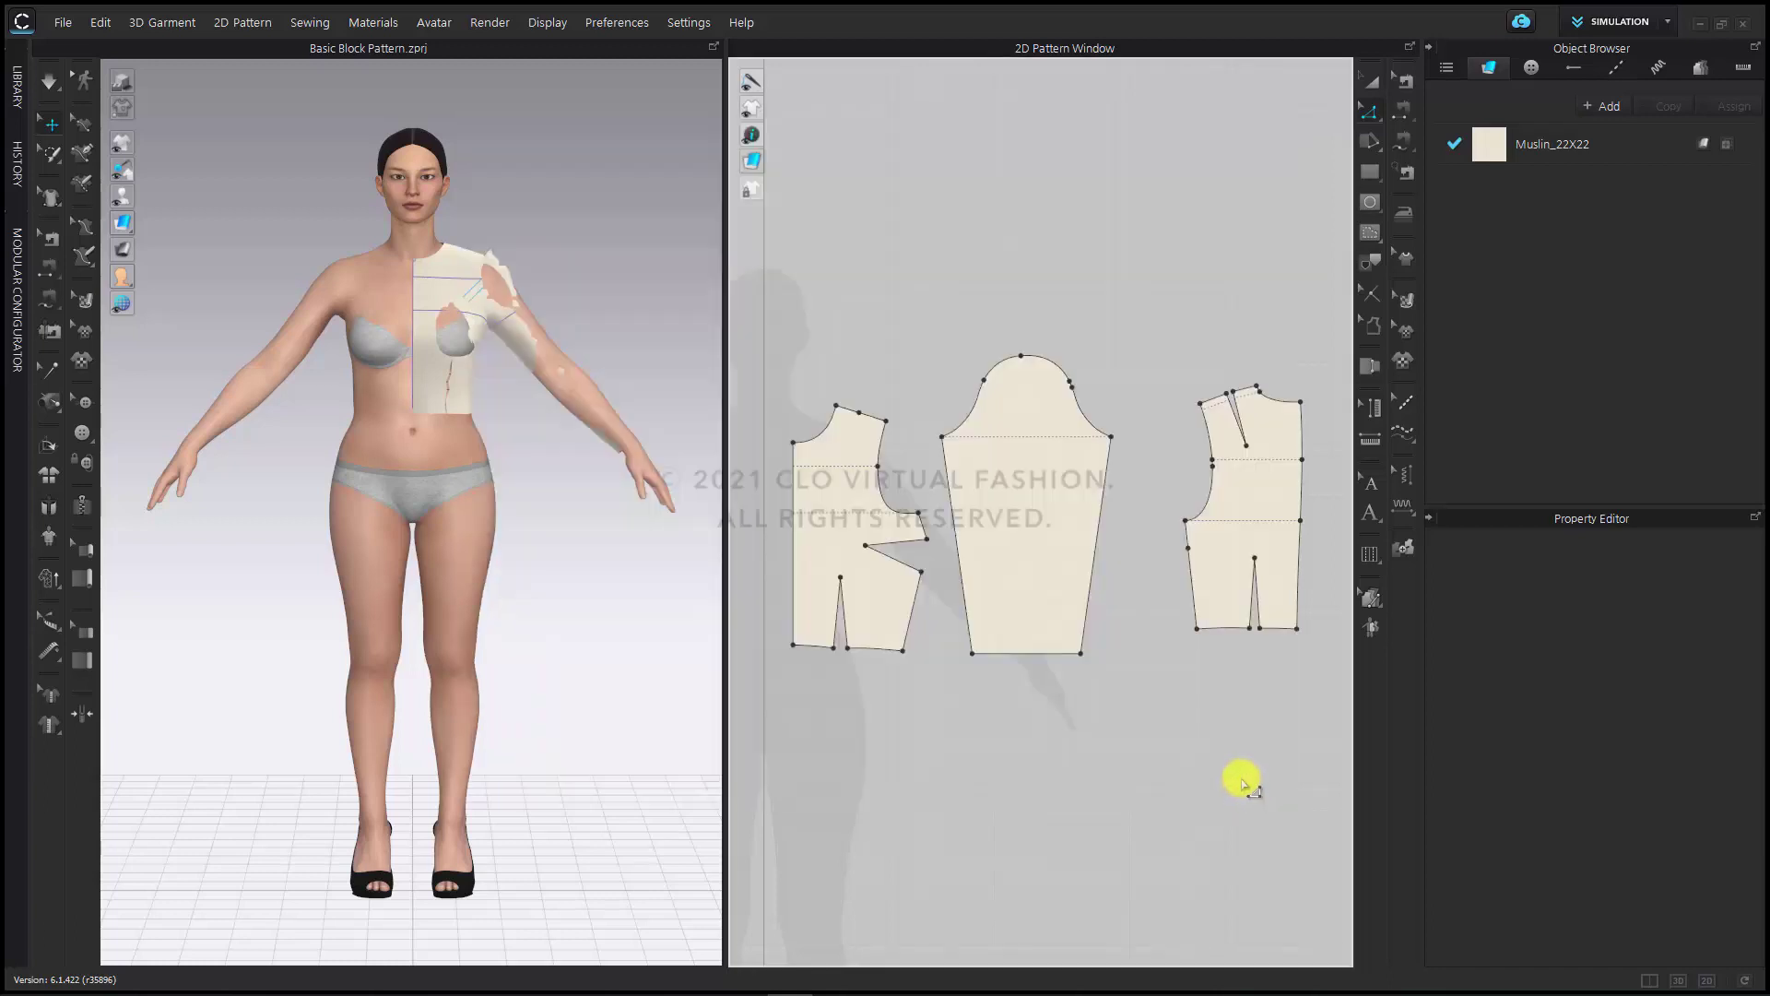
Remove the extra point in the middle of the front bodice's shoulder line
click(1126, 406)
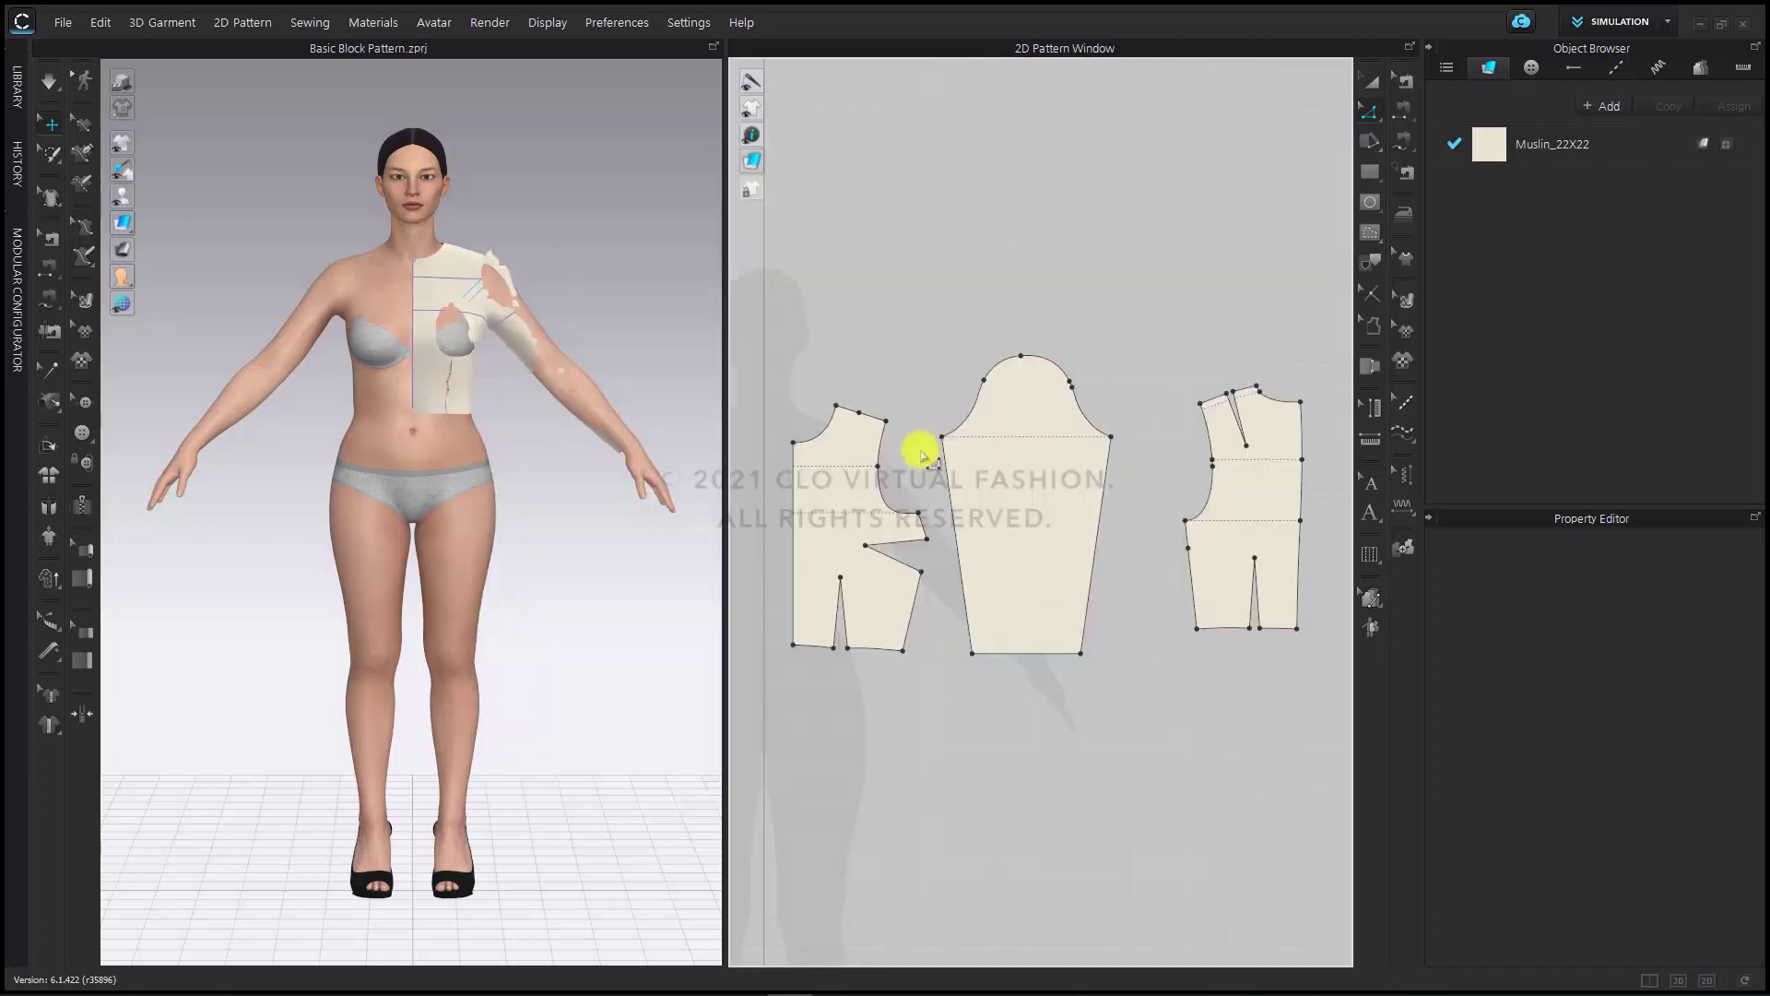
click(841, 367)
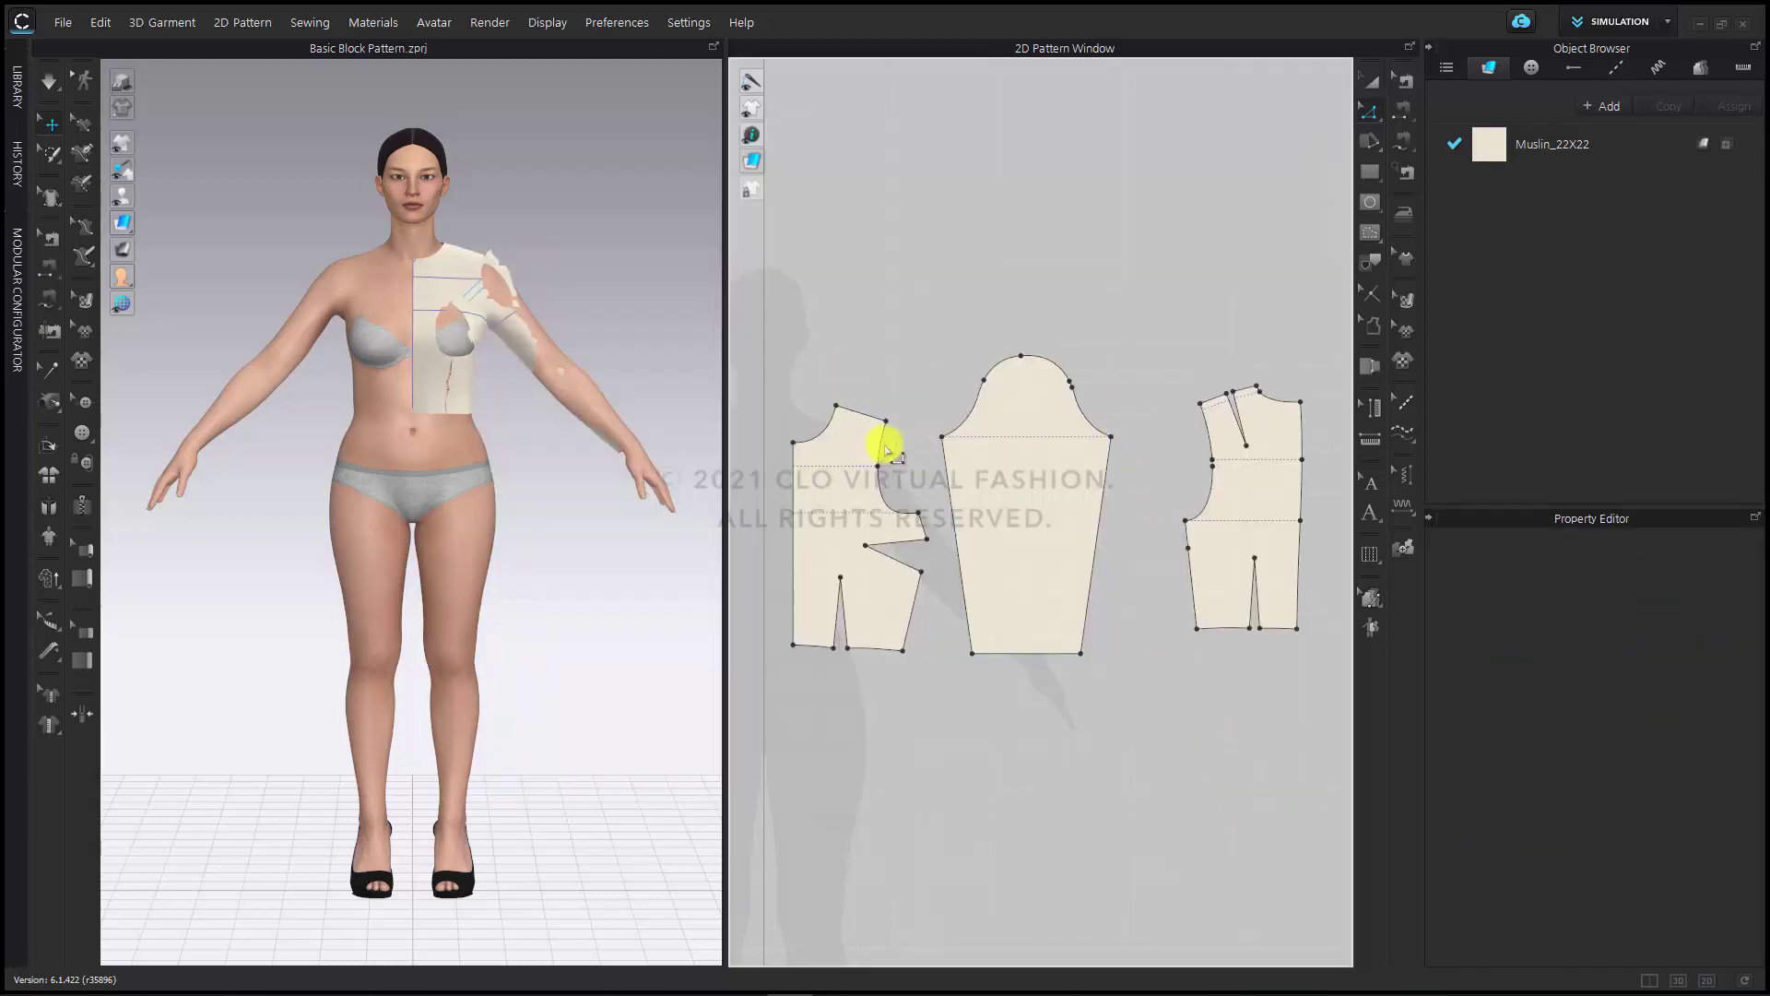
Convert the points along the curved sleeve cap to curve points
click(929, 321)
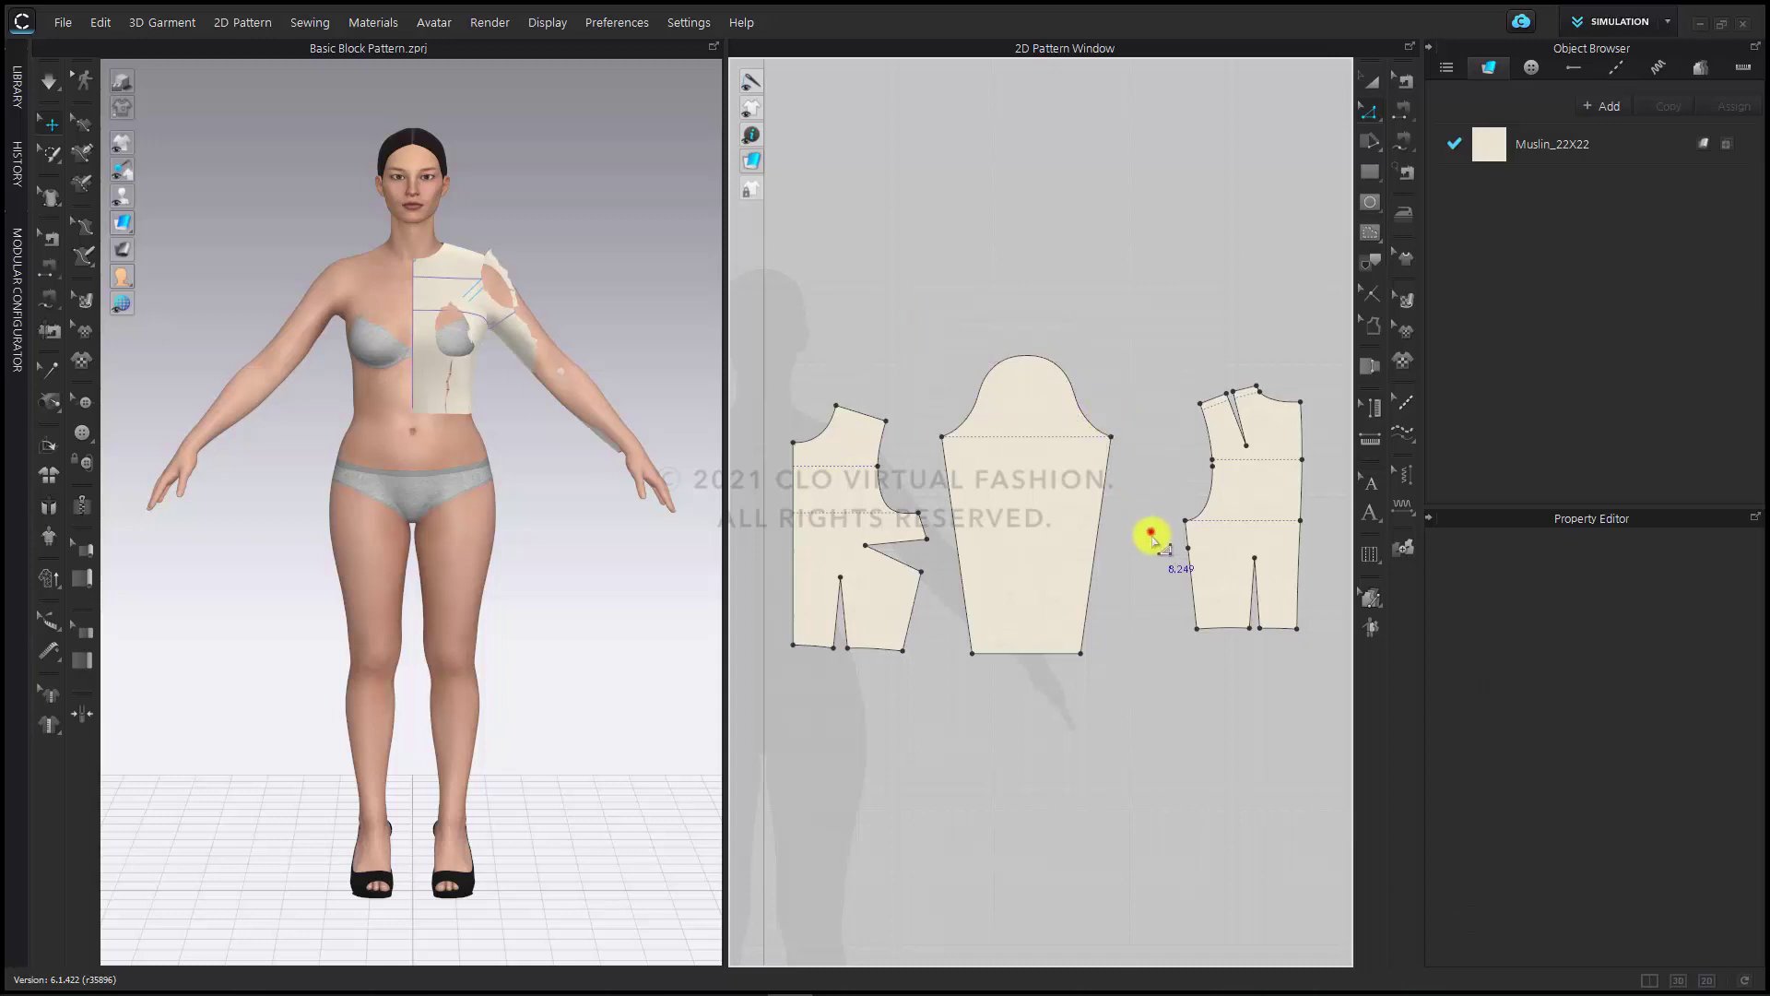
click(1151, 532)
Remove the extra points on the back bodice's side seam and armhole
scroll(1230, 479, up, 6)
middle_drag(1231, 480, 895, 478)
scroll(895, 478, down, 1)
drag(1148, 632, 1041, 411)
key(Delete)
drag(887, 452, 823, 443)
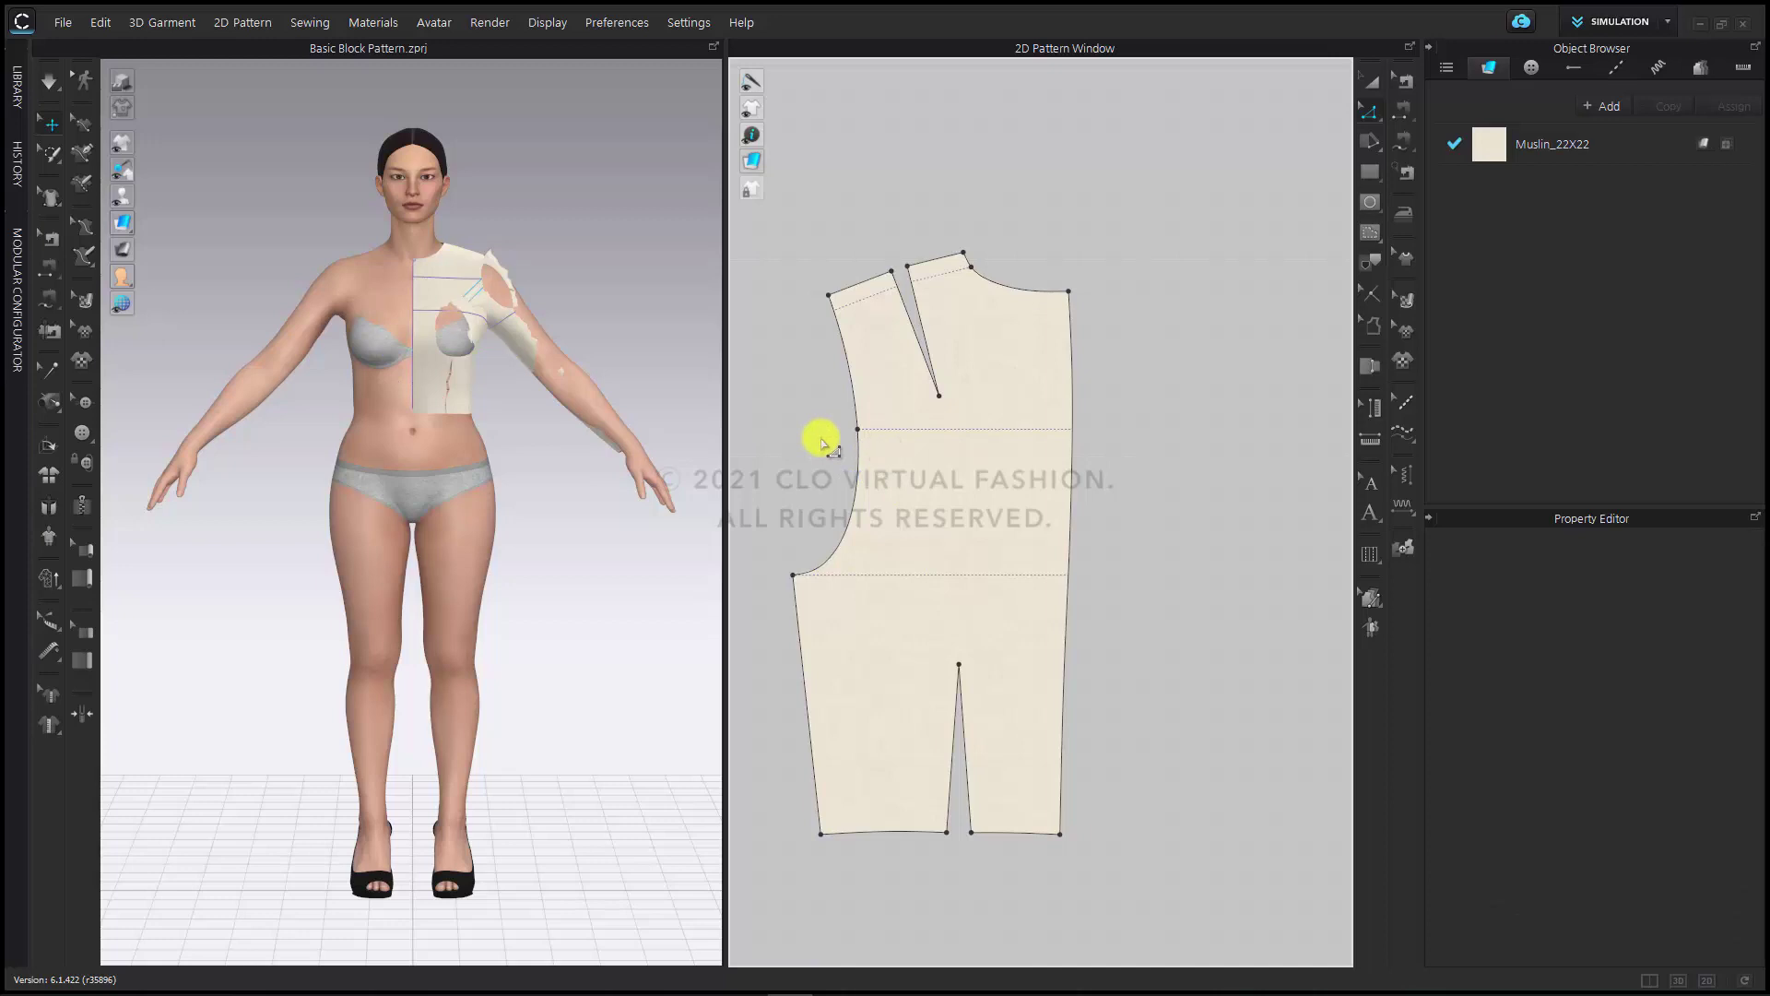
Delete all the sewing lines on the front bodice, sleeve and back bodice with Edit Sewing
scroll(790, 513, down, 5)
middle_drag(1075, 517, 1114, 576)
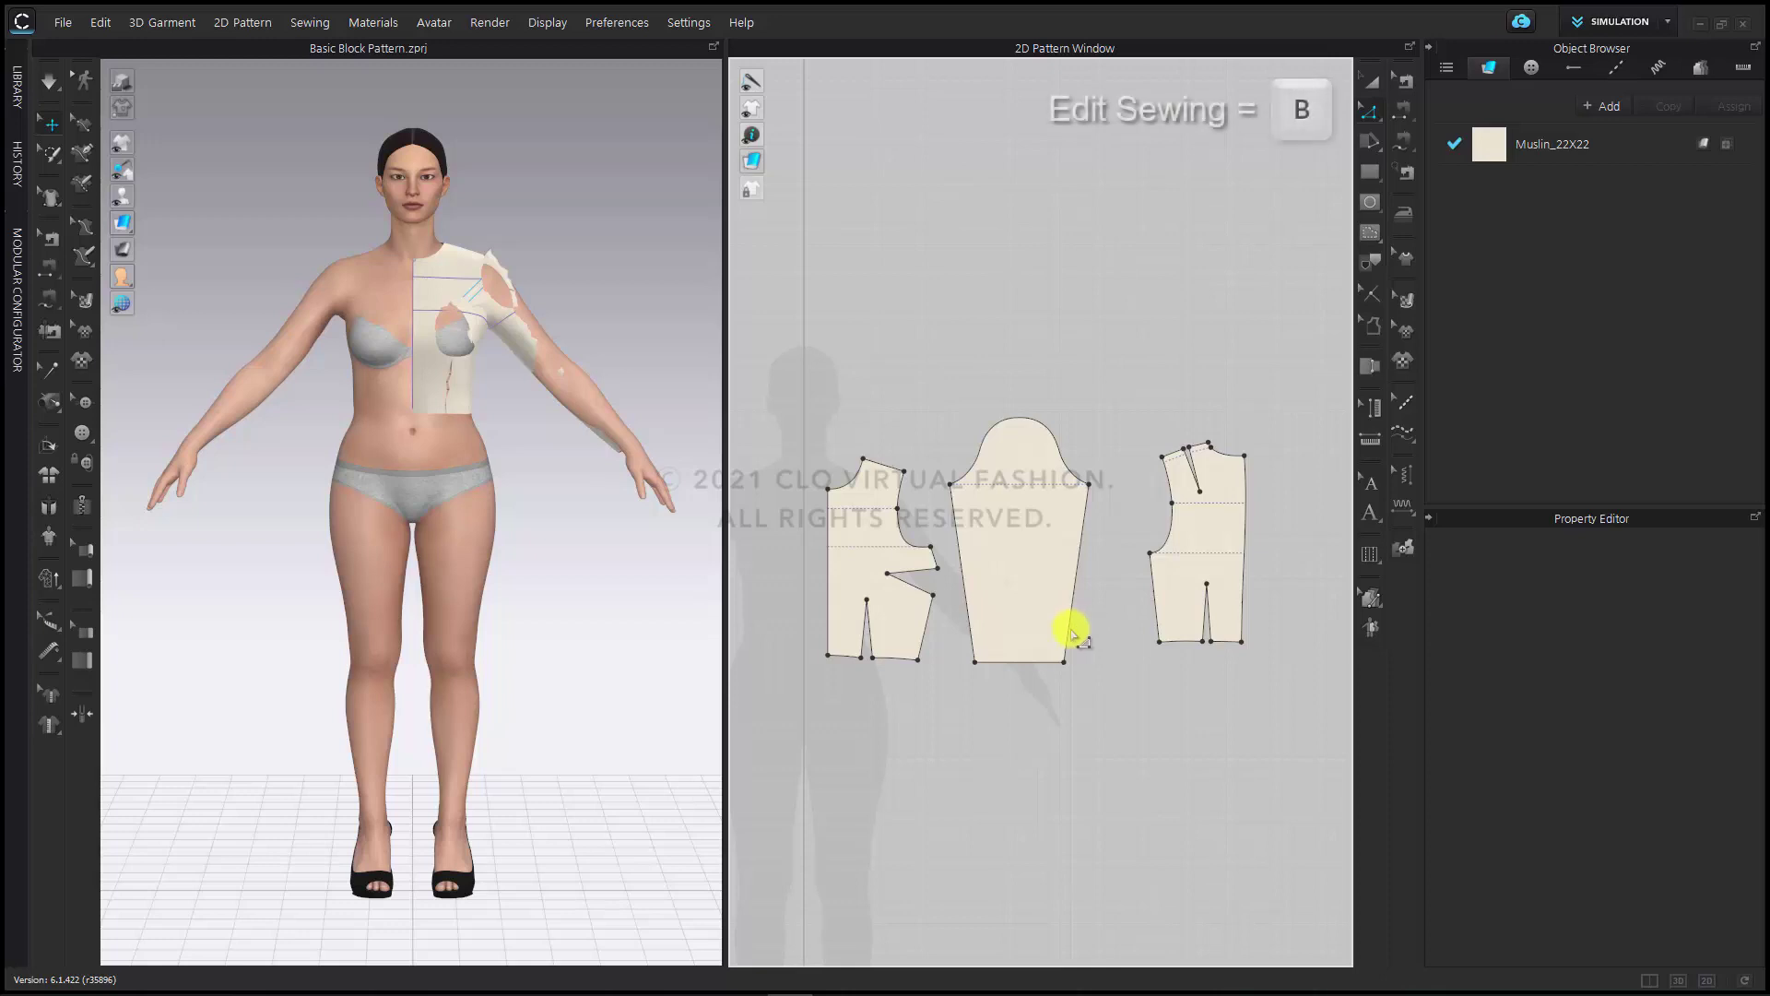
click(1402, 84)
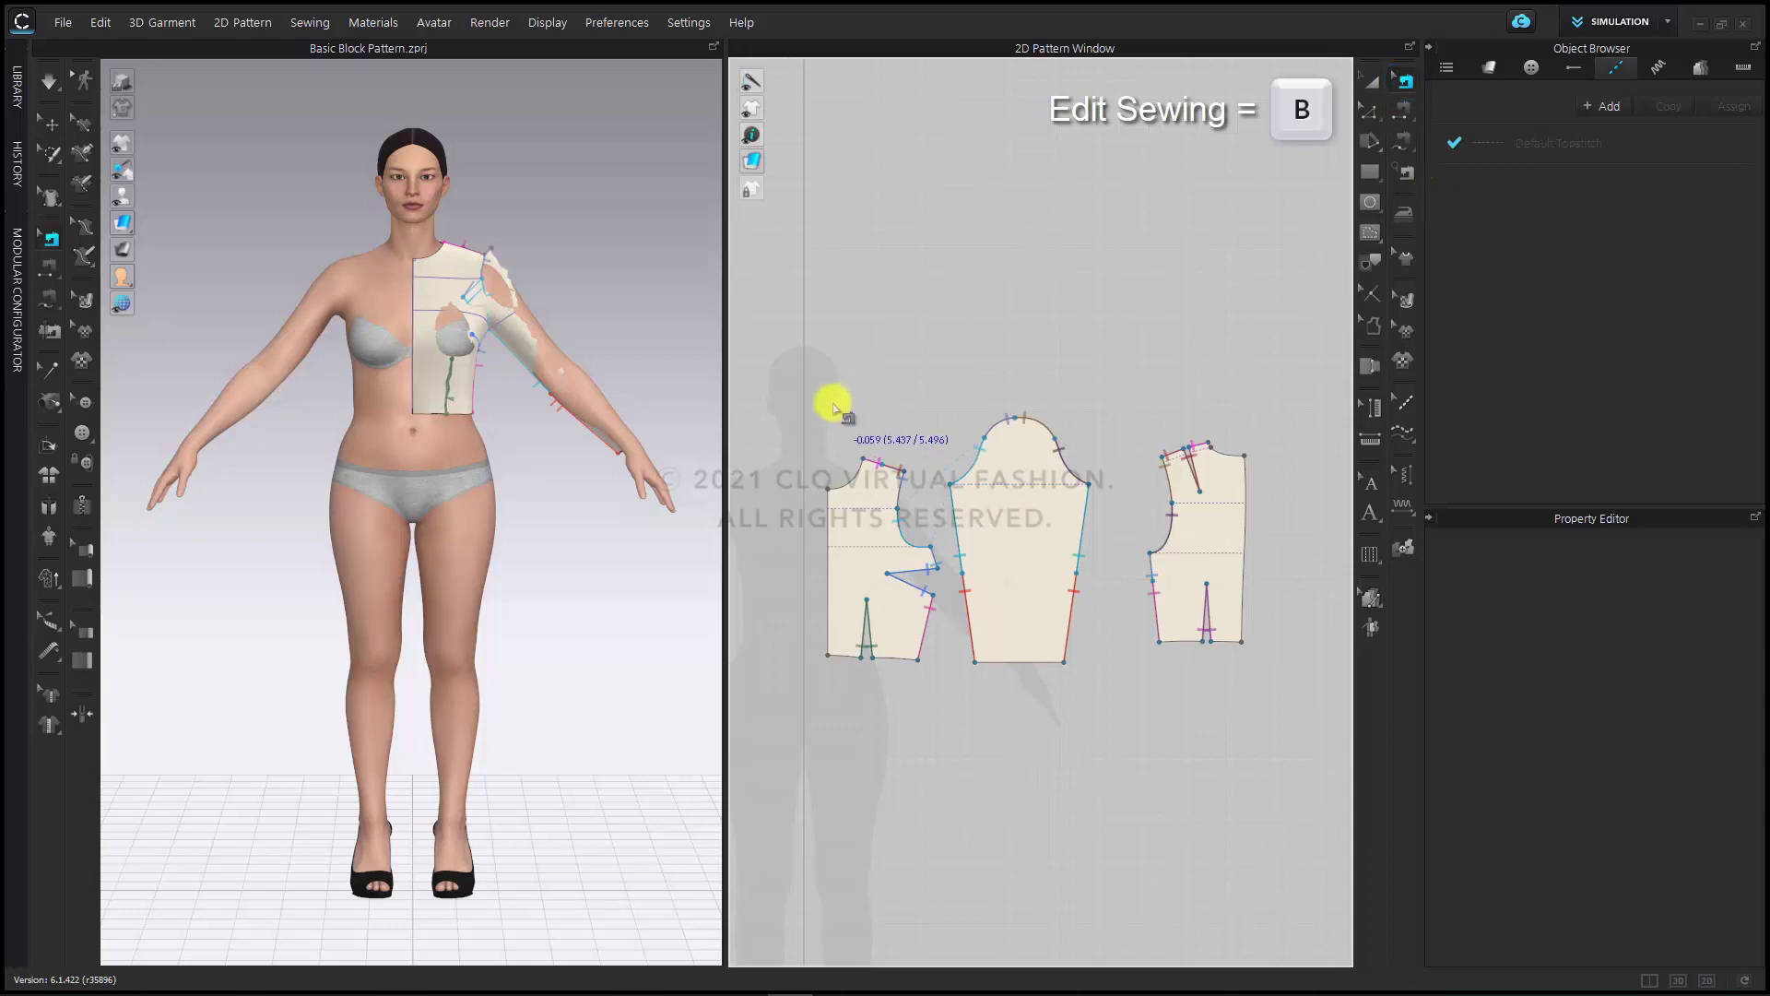
drag(774, 323, 1292, 770)
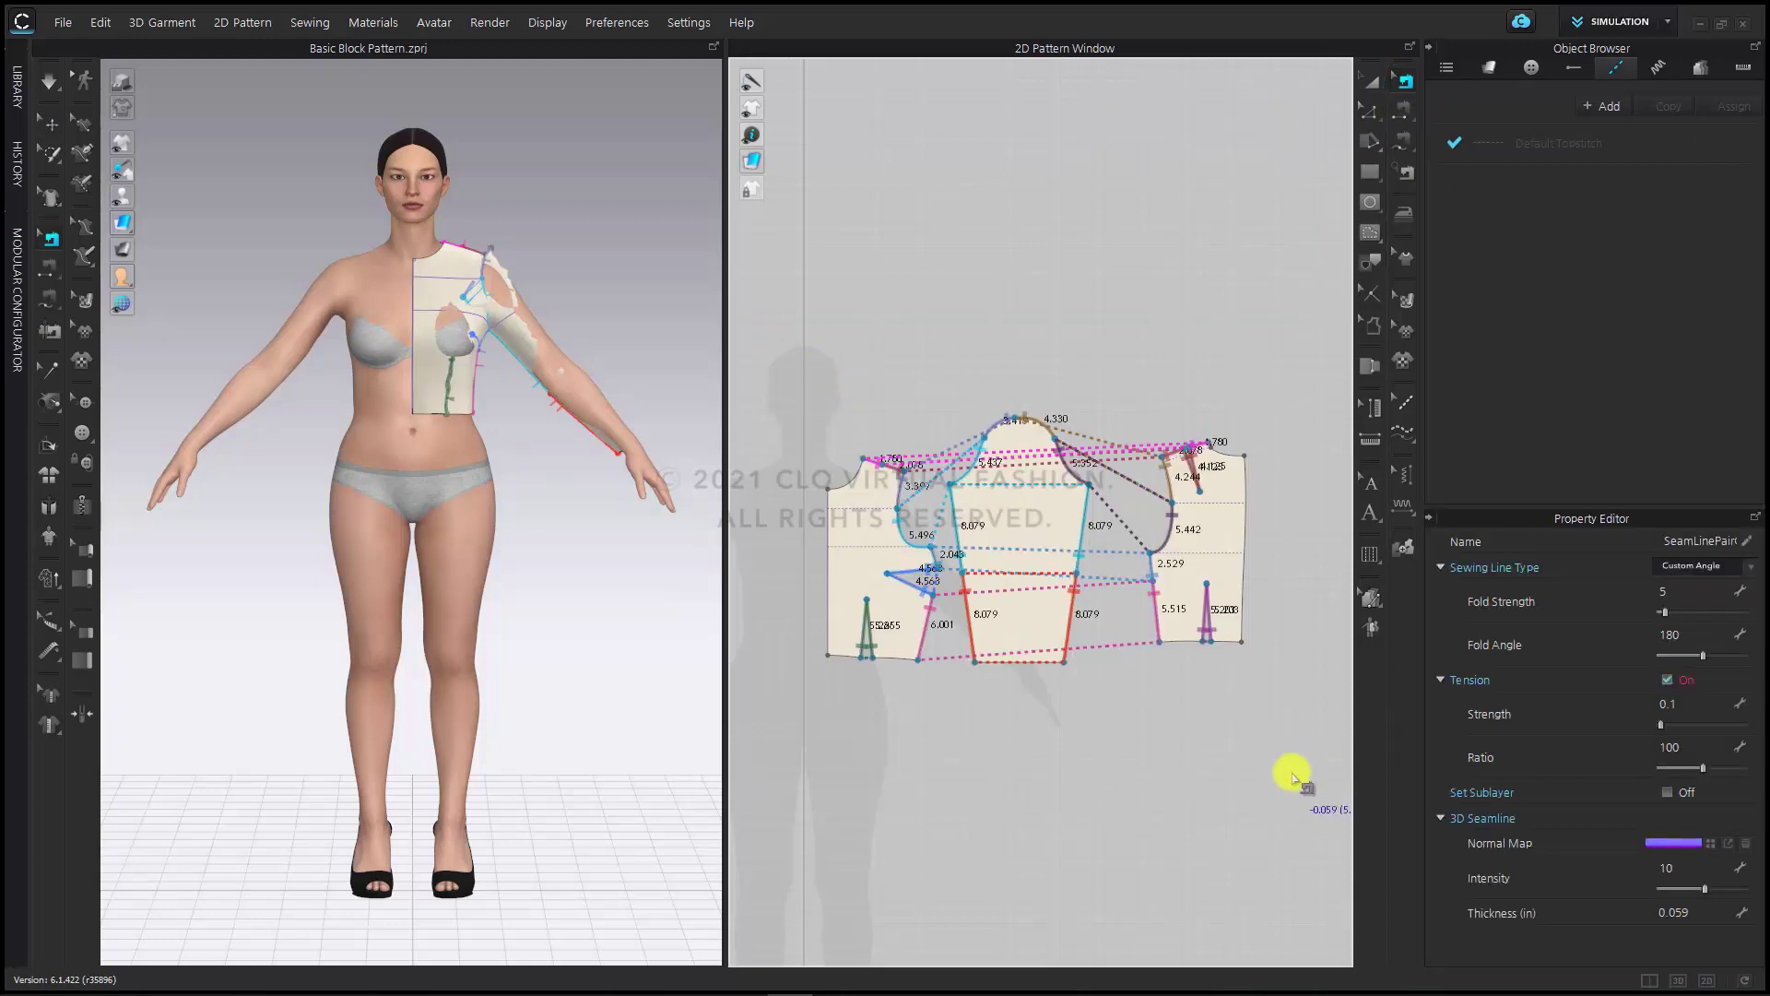
key(BackSpace)
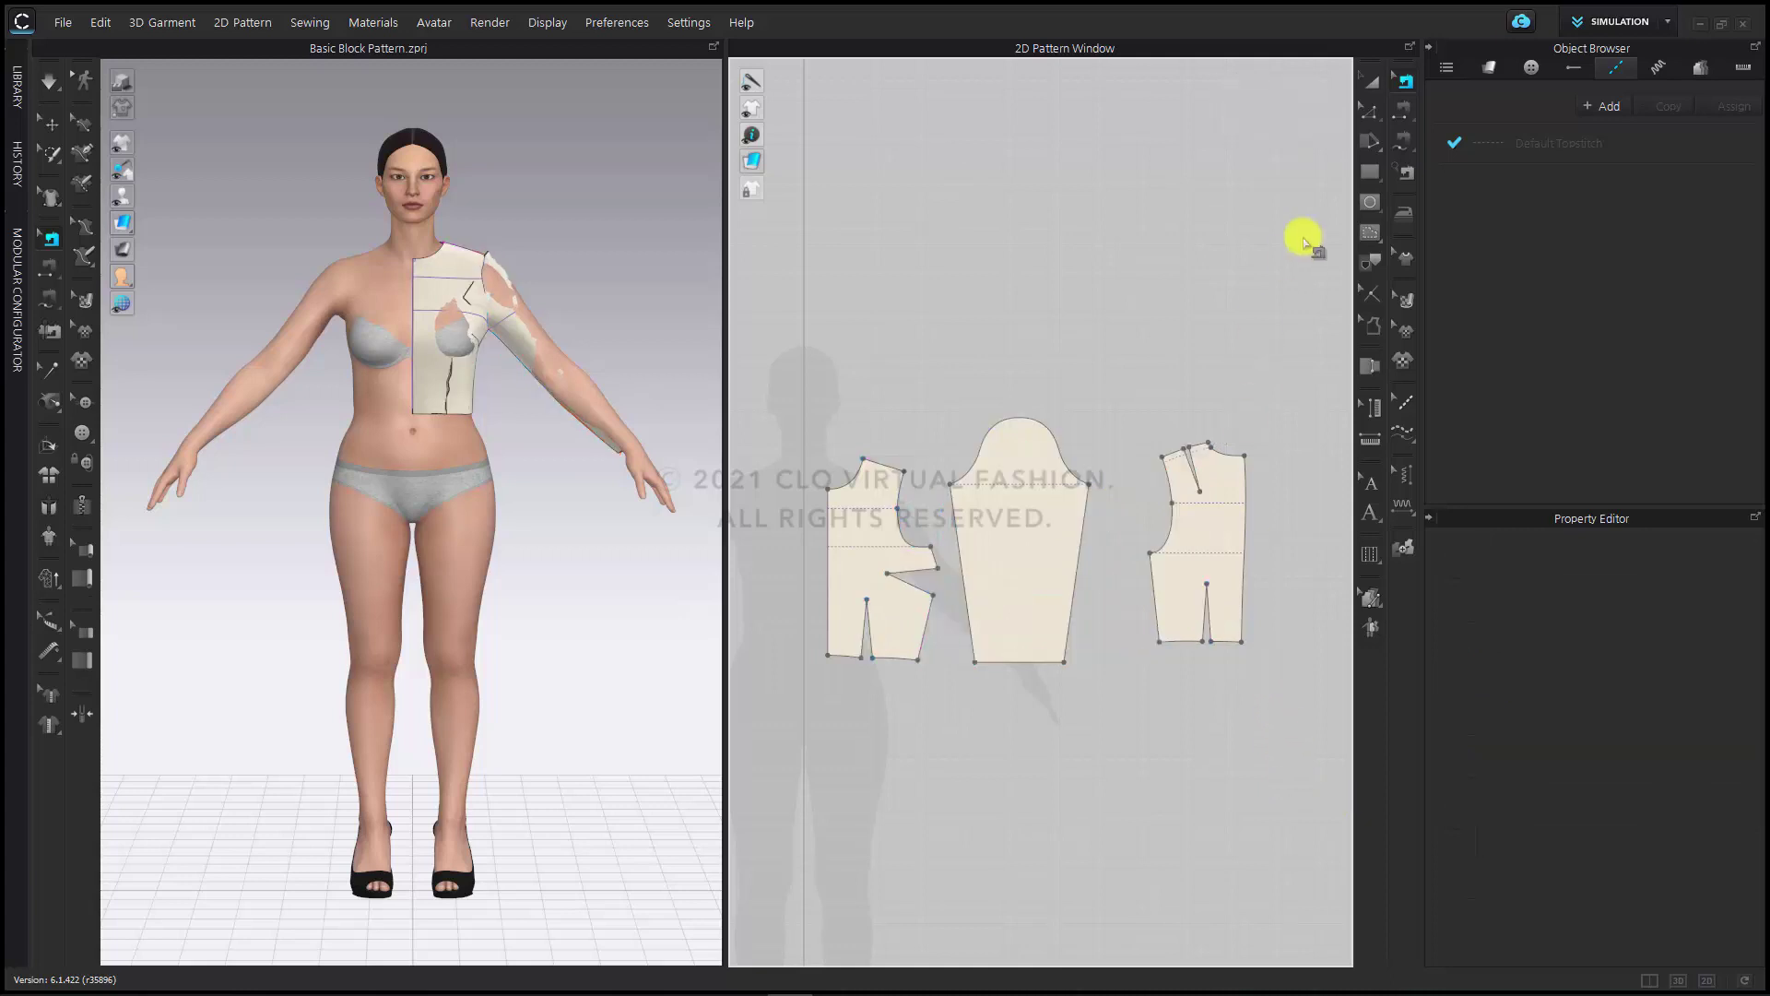
Delete the waist darts from the front and back bodice pieces, leaving straight waistlines
click(1370, 110)
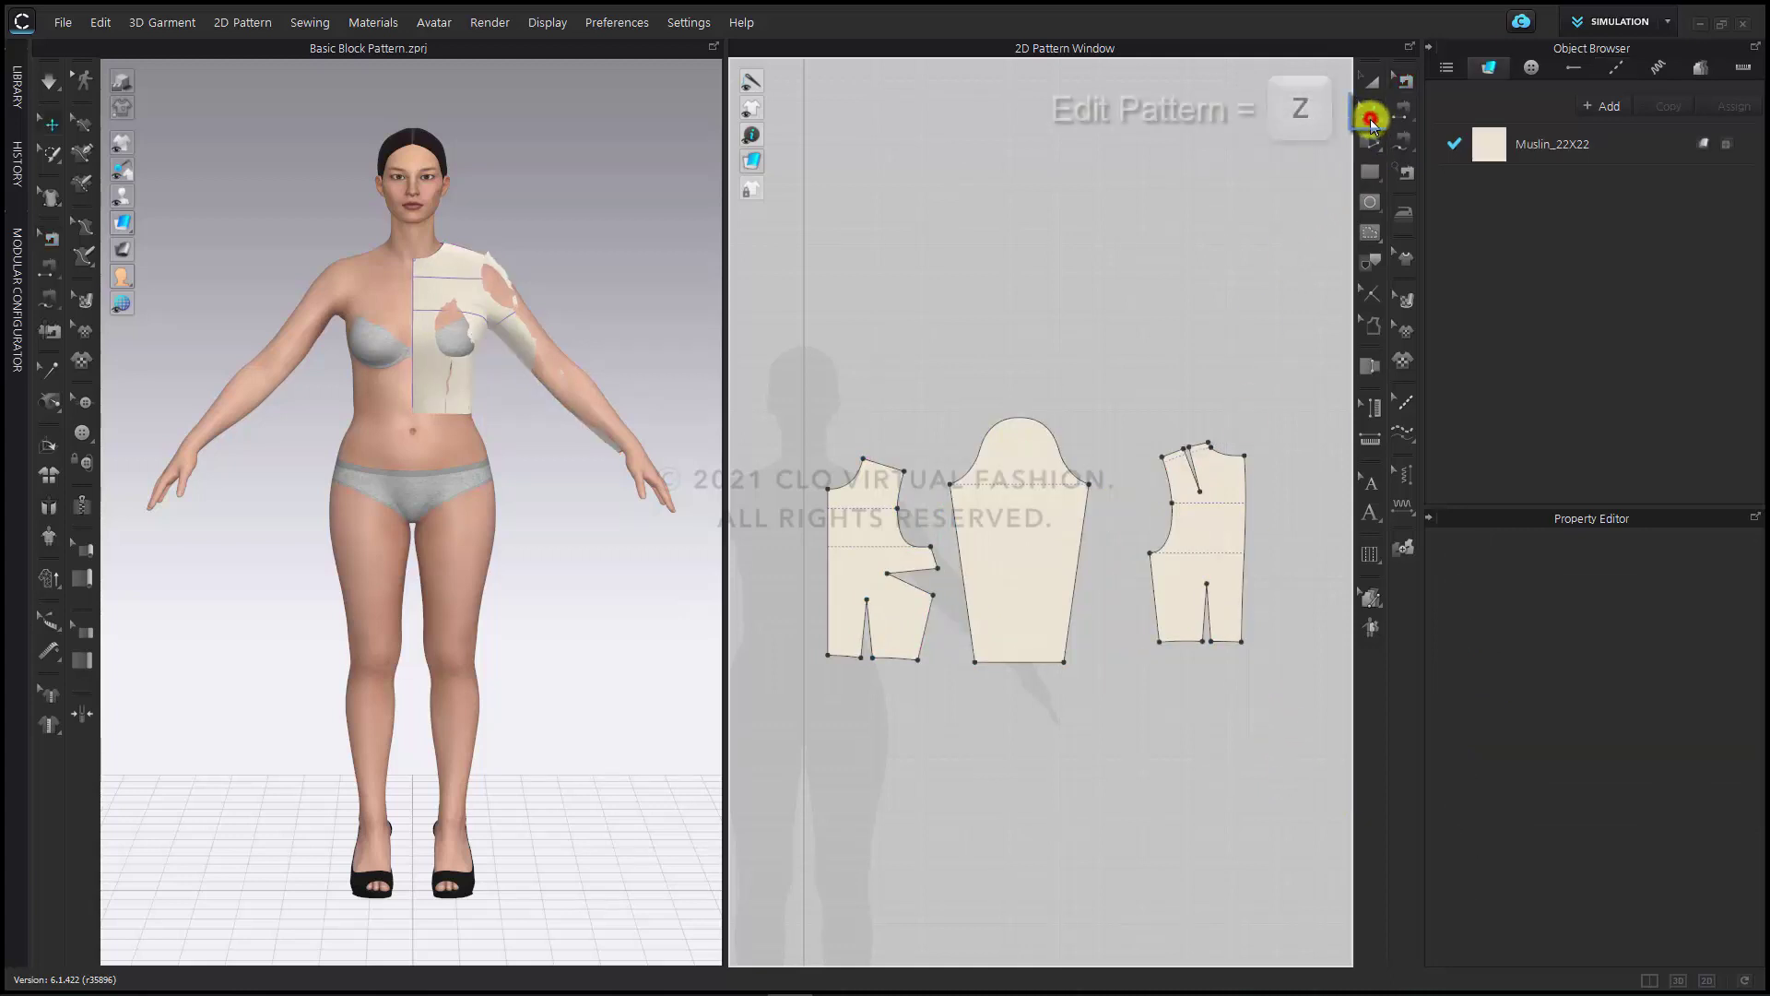
click(865, 608)
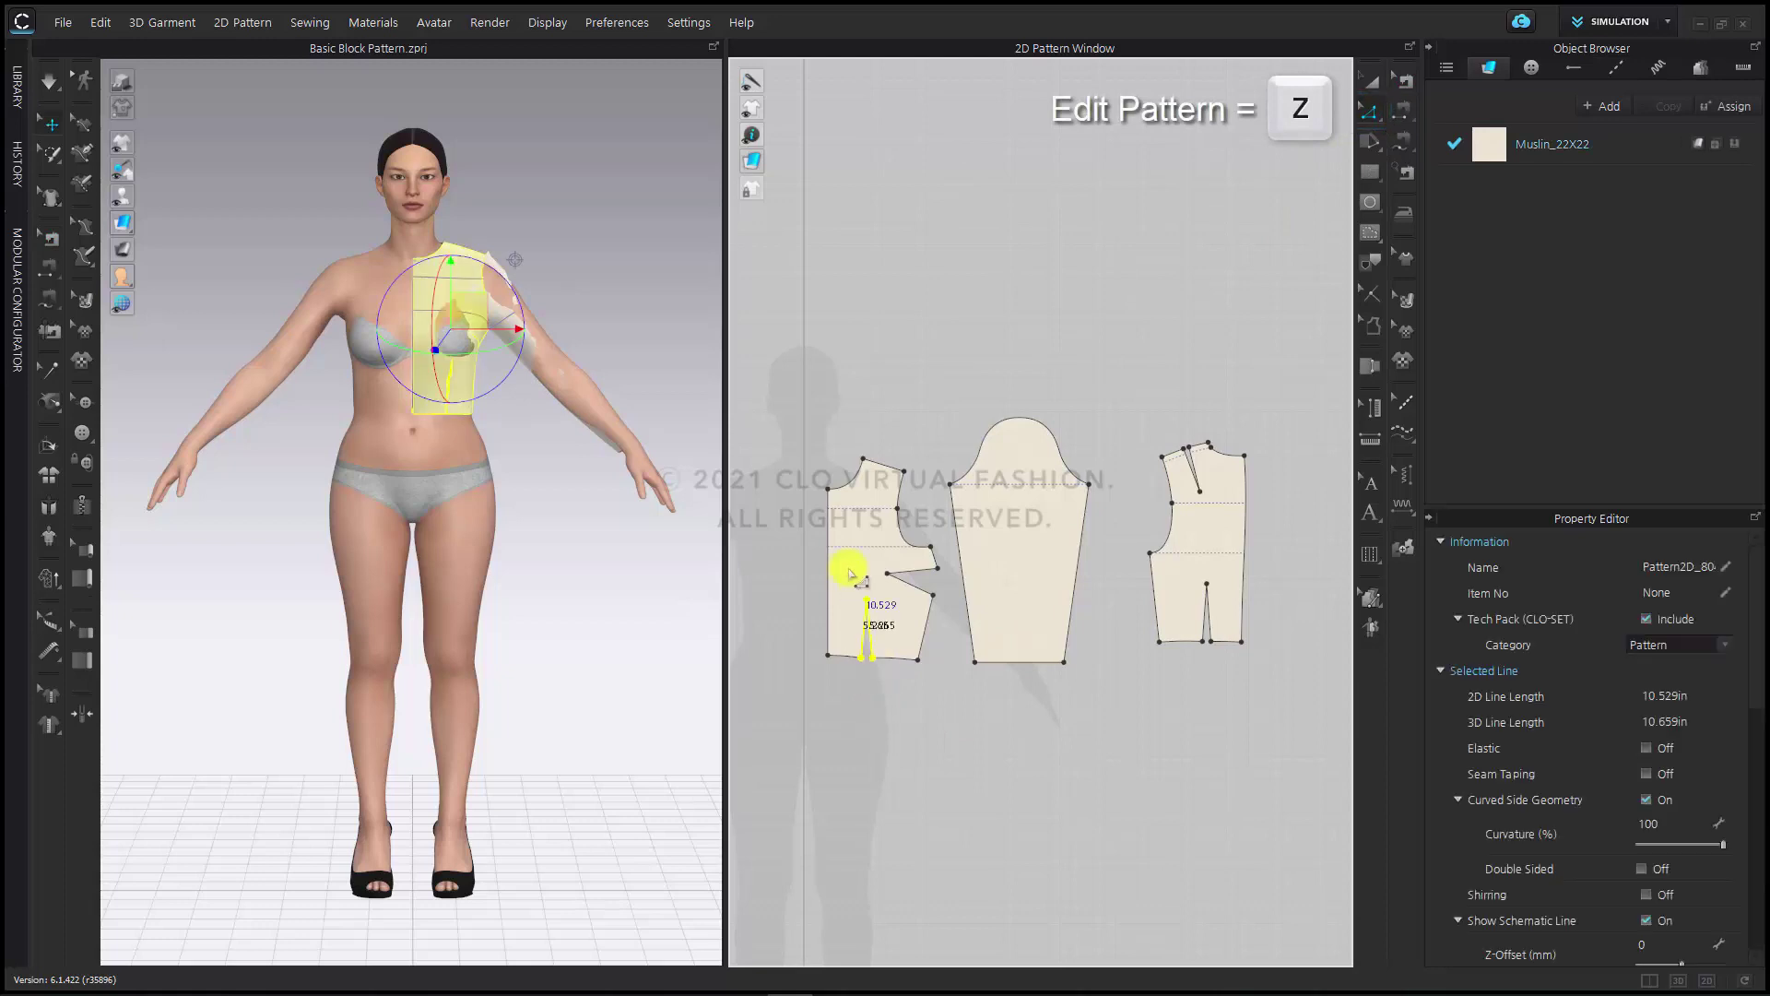
click(1097, 705)
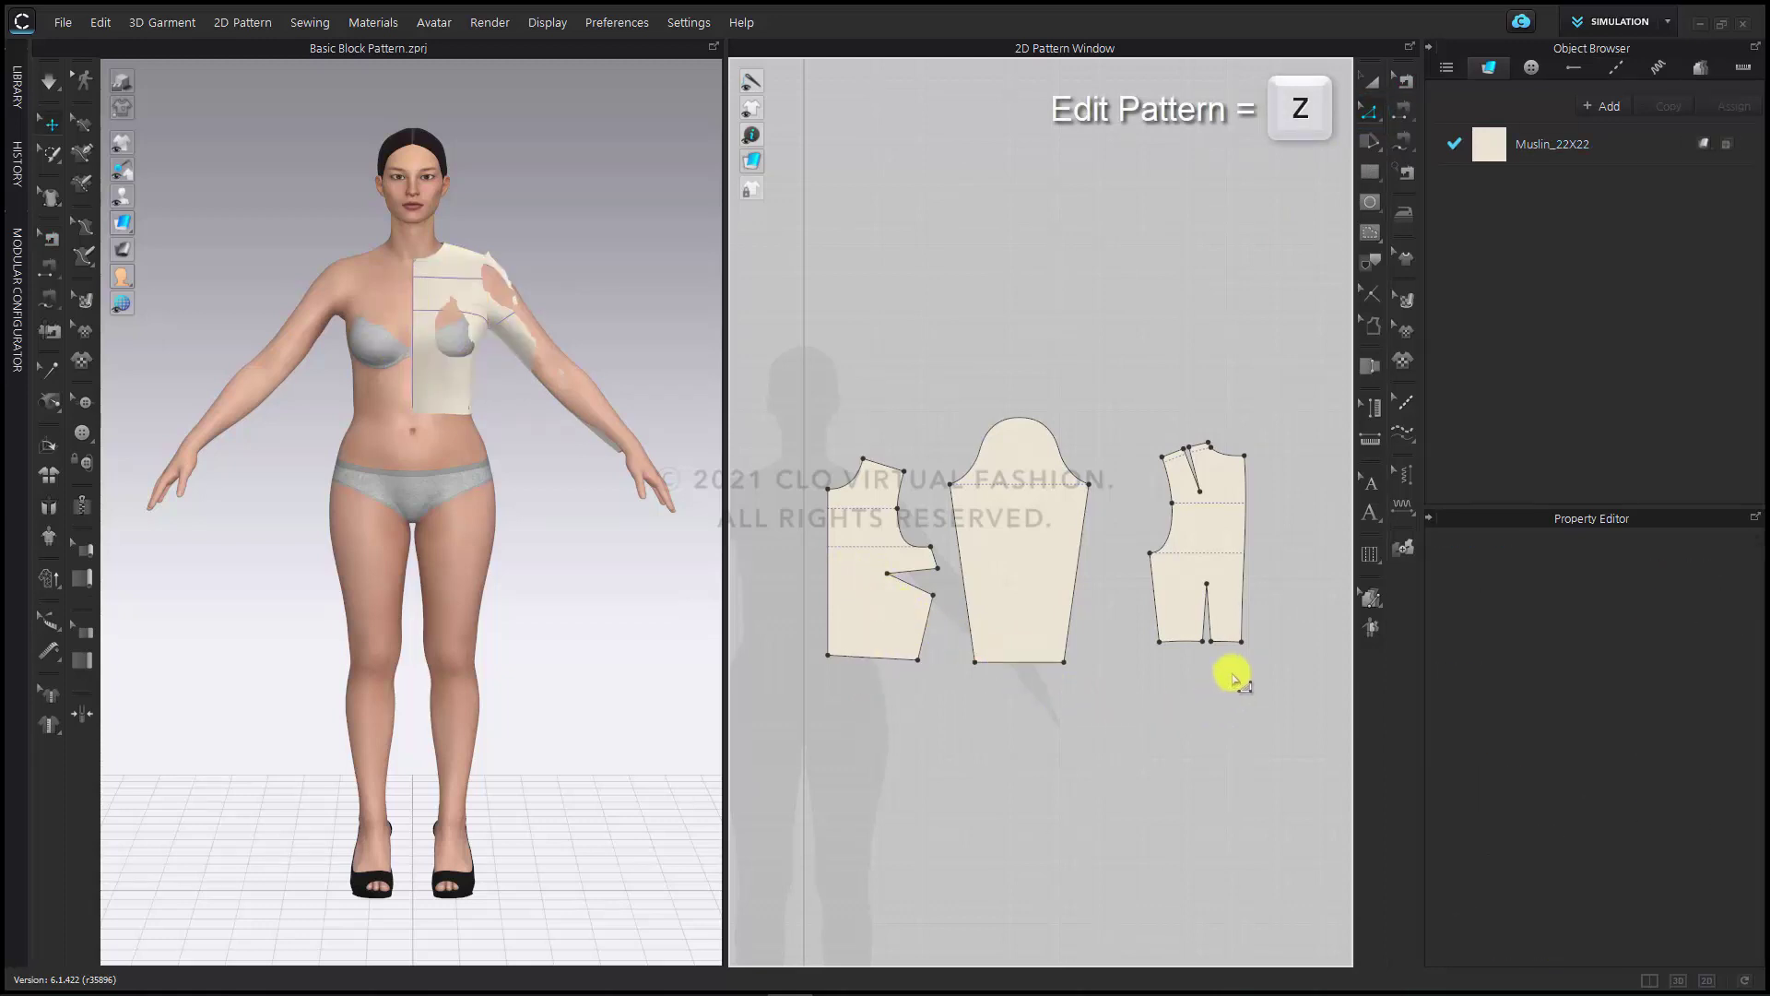
click(1180, 553)
click(1166, 588)
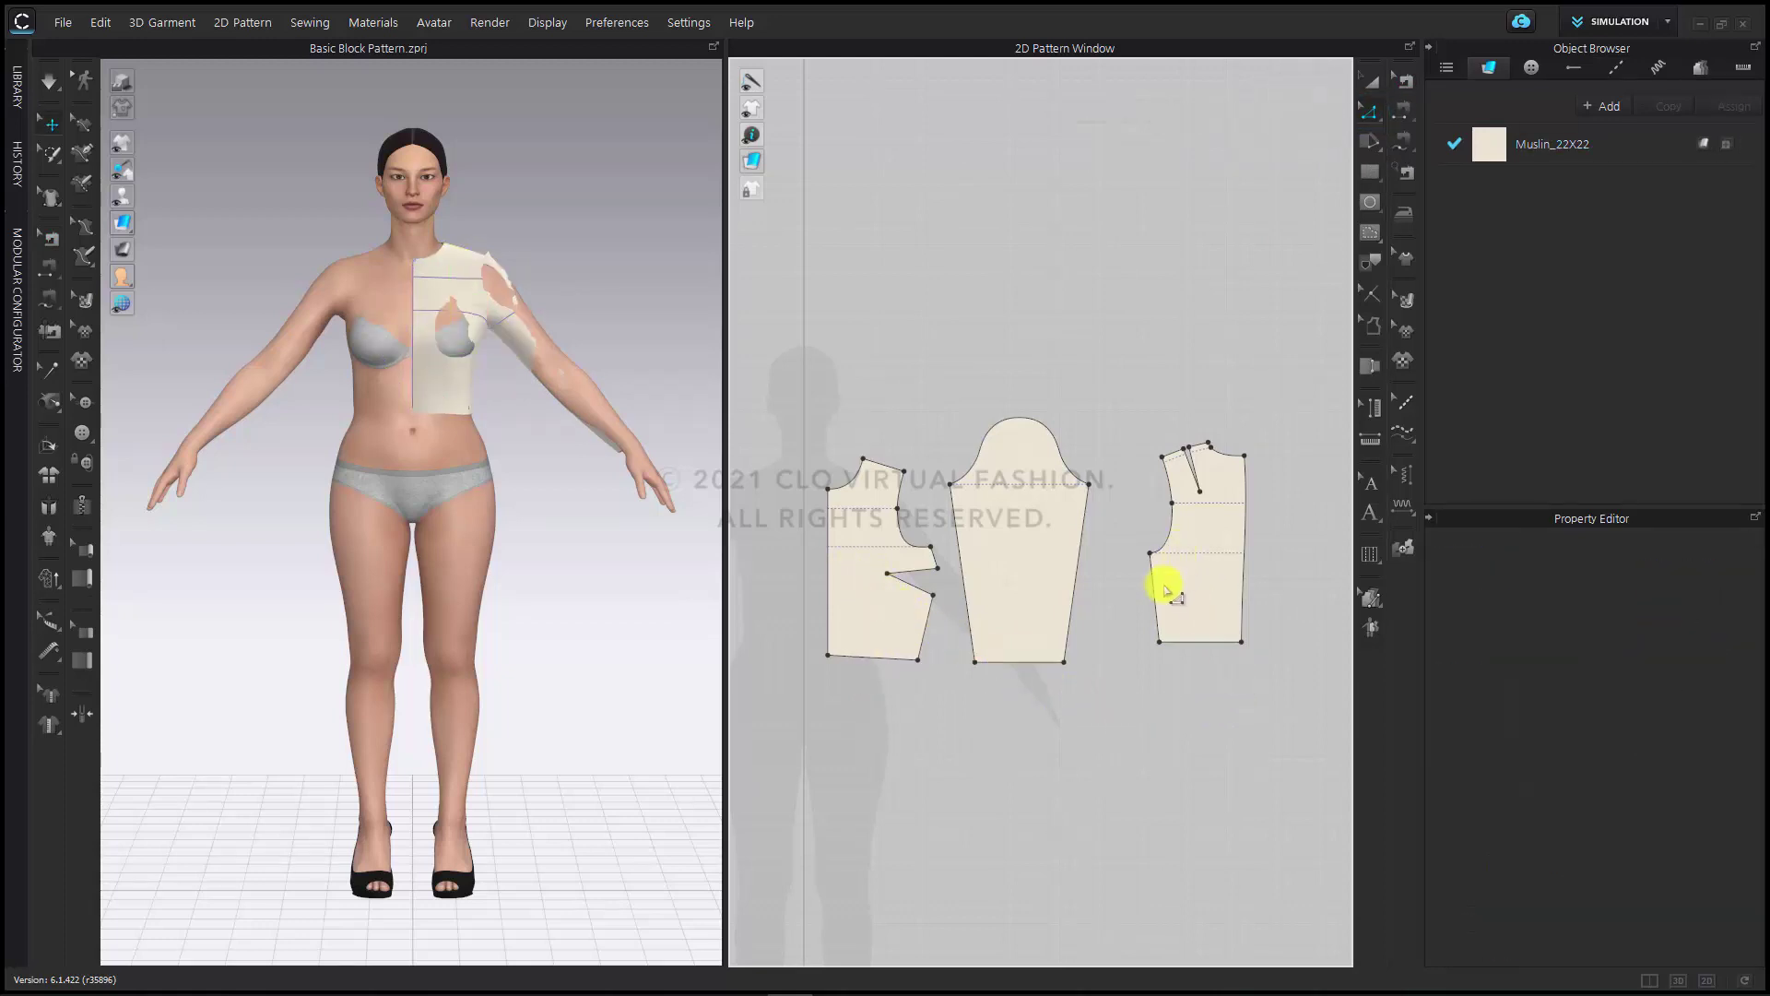
Move the sleeve well clear of the bodice pieces and place the back bodice closer to the front bodice
scroll(1162, 594, down, 6)
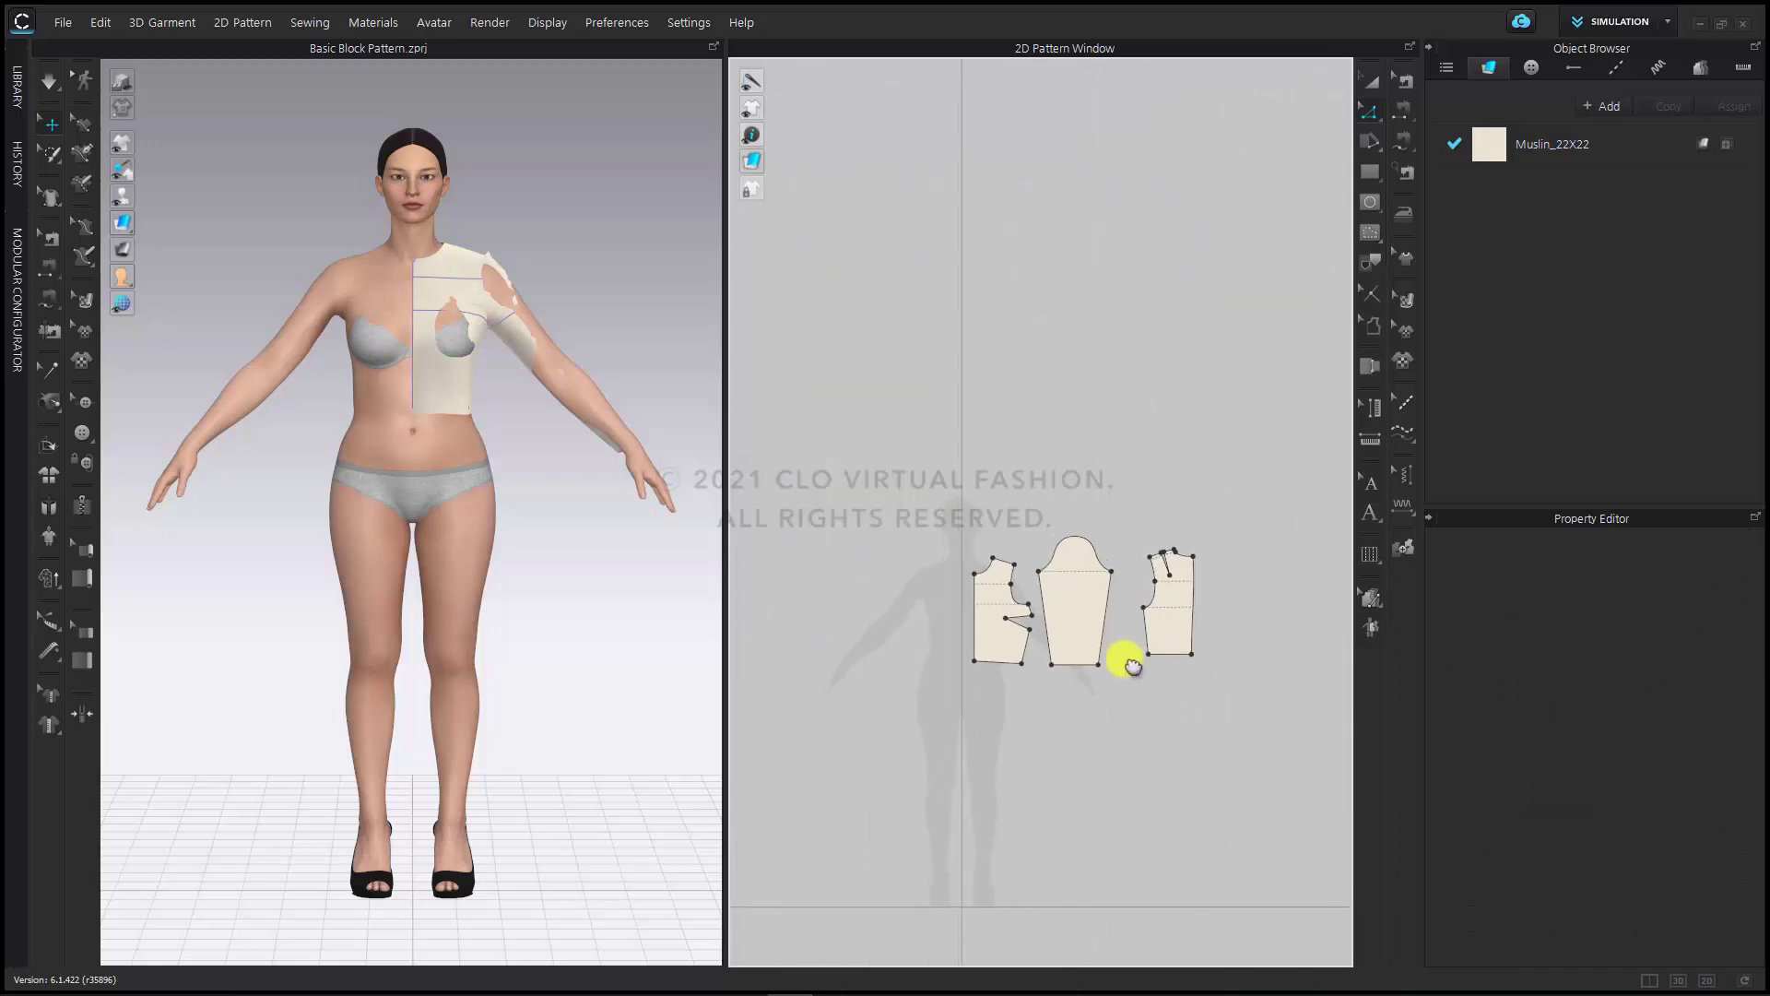
click(1082, 620)
click(1081, 620)
scroll(1193, 632, down, 3)
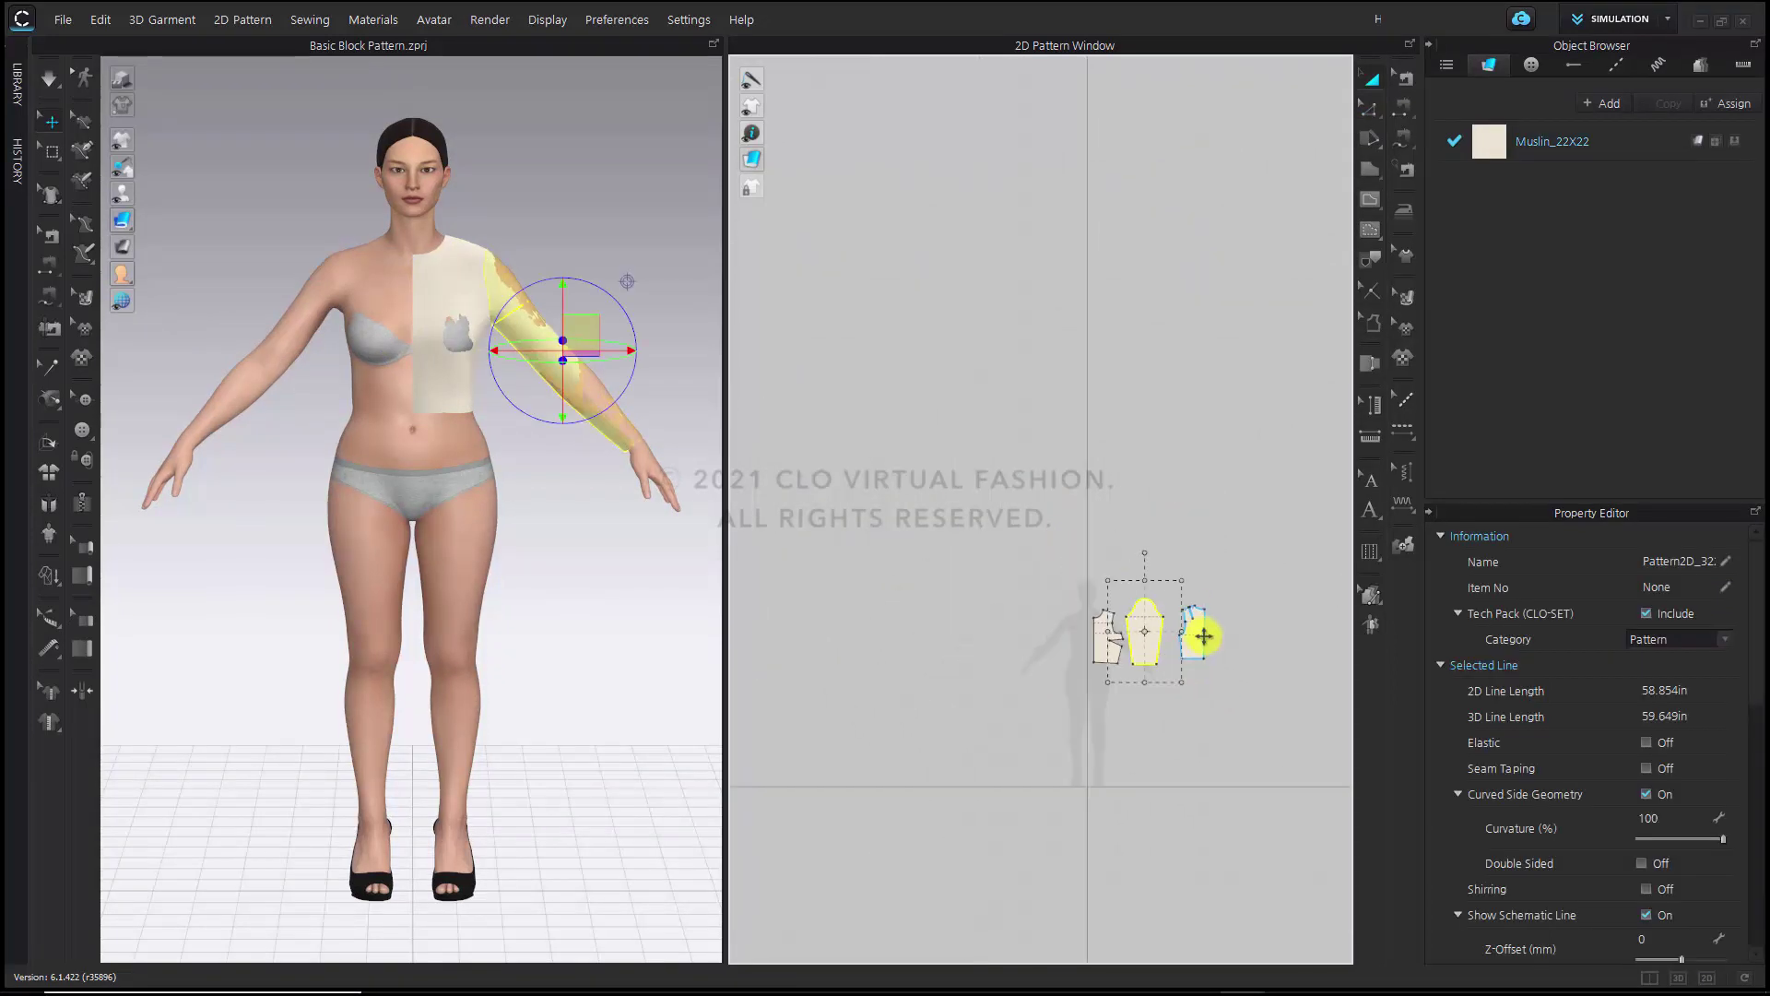
drag(1151, 635, 949, 498)
click(1003, 598)
scroll(968, 567, up, 4)
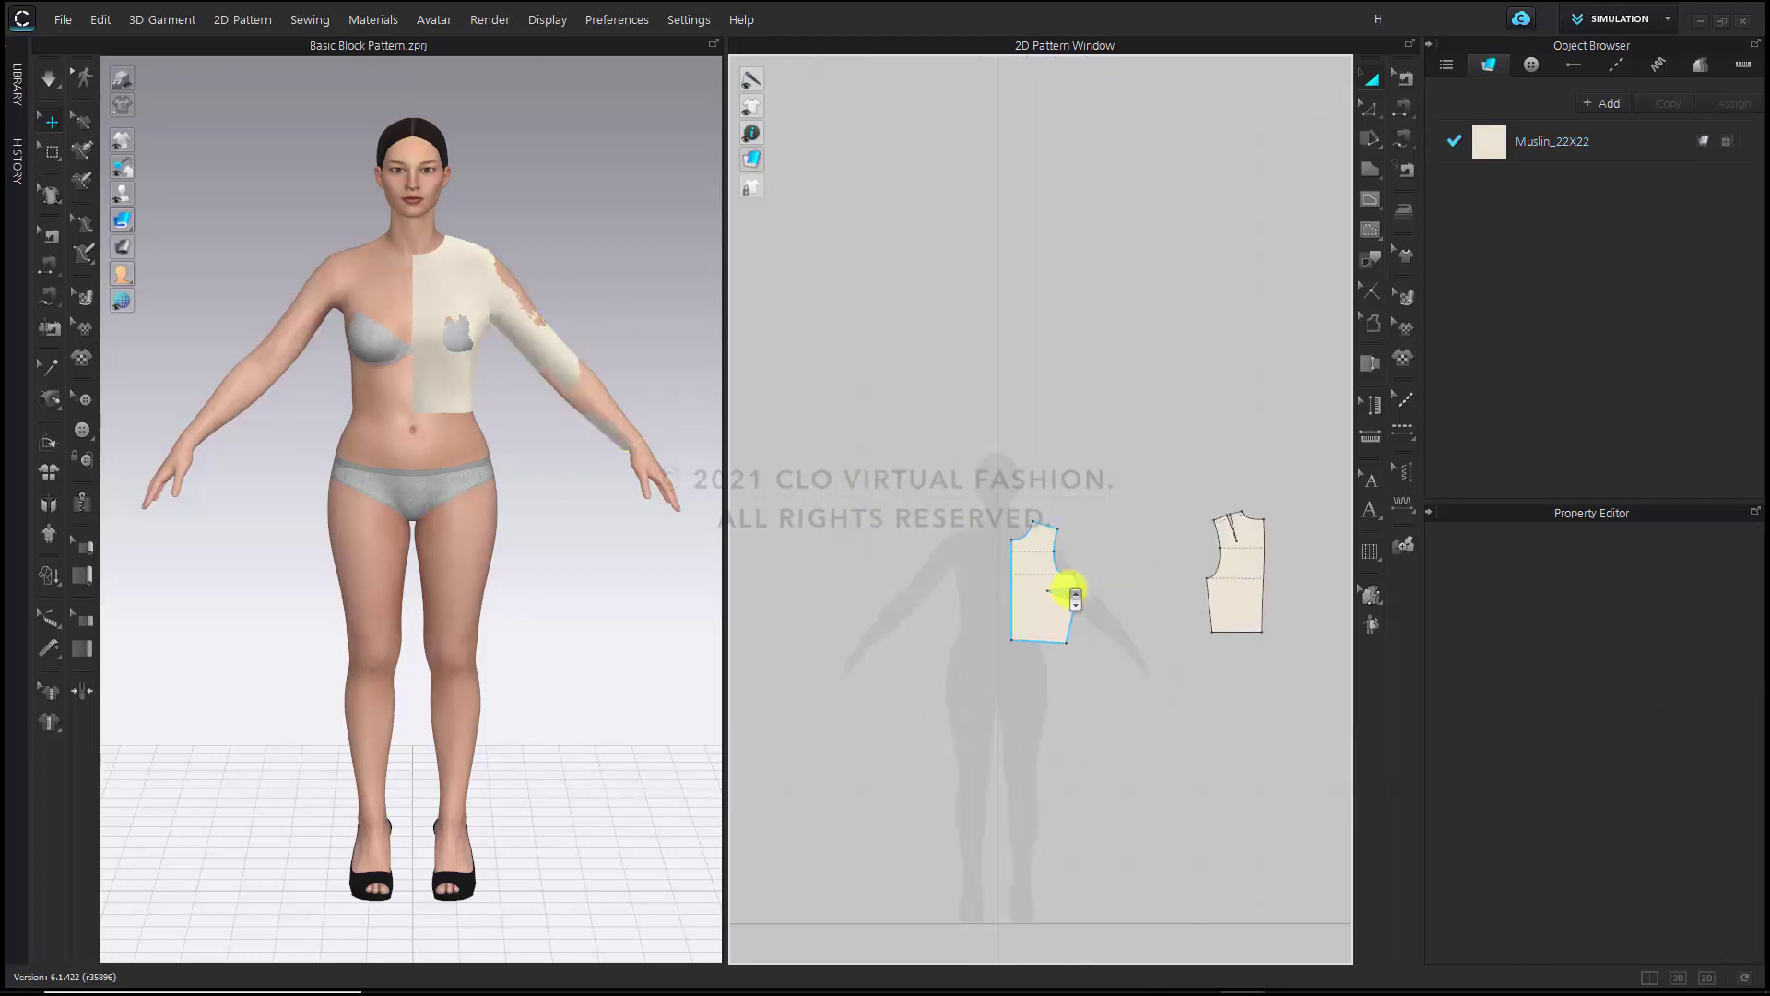
click(1244, 595)
drag(1145, 600, 1154, 600)
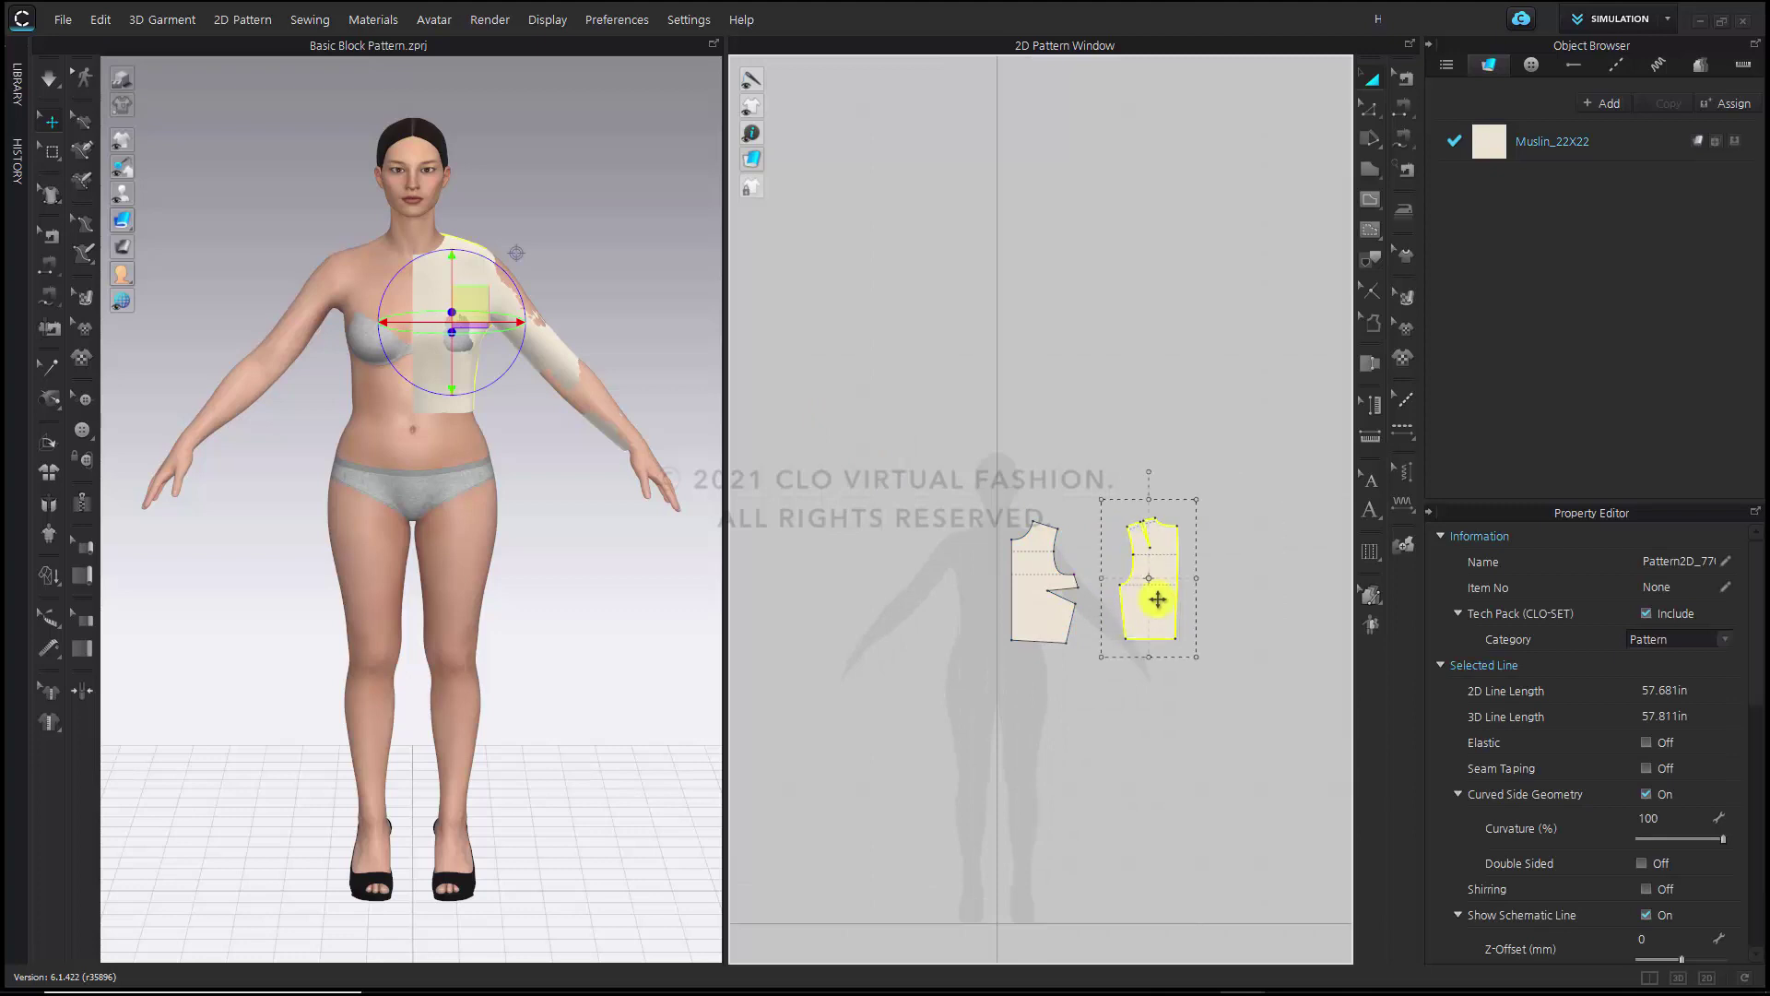
Reset all pattern pieces in the 3D view to their flat 2D arrangement
click(573, 553)
scroll(463, 602, down, 3)
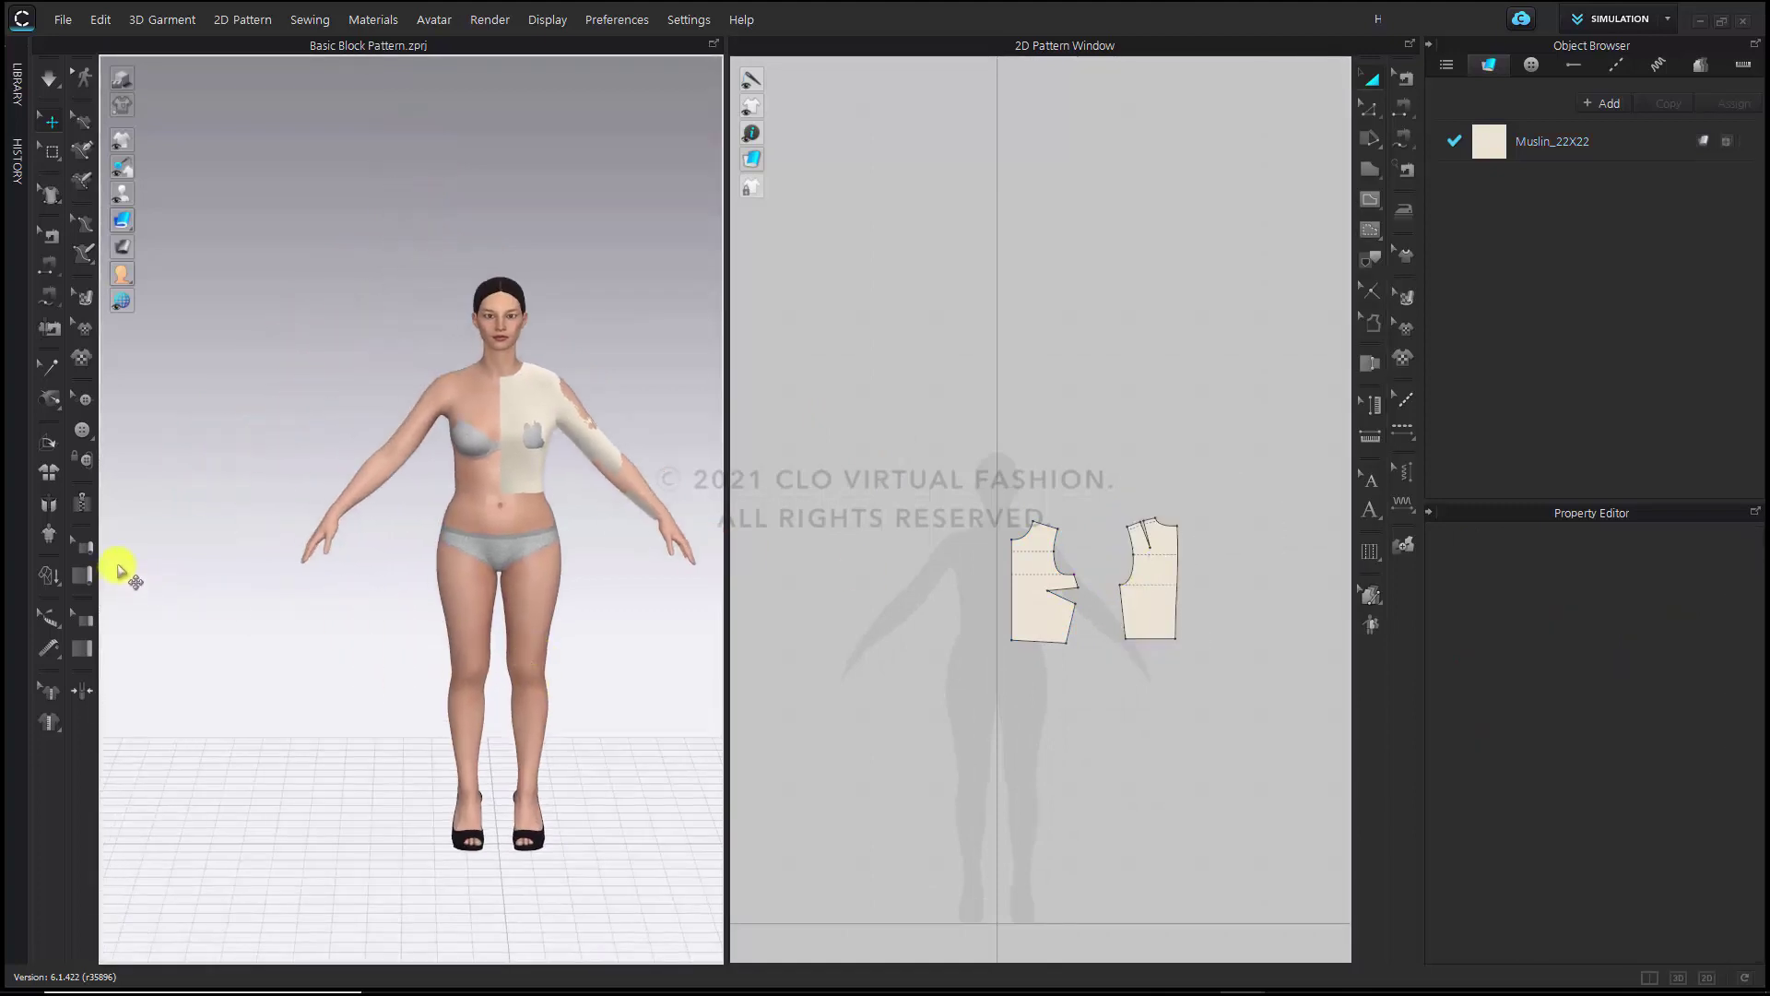
click(48, 480)
middle_drag(483, 605, 544, 651)
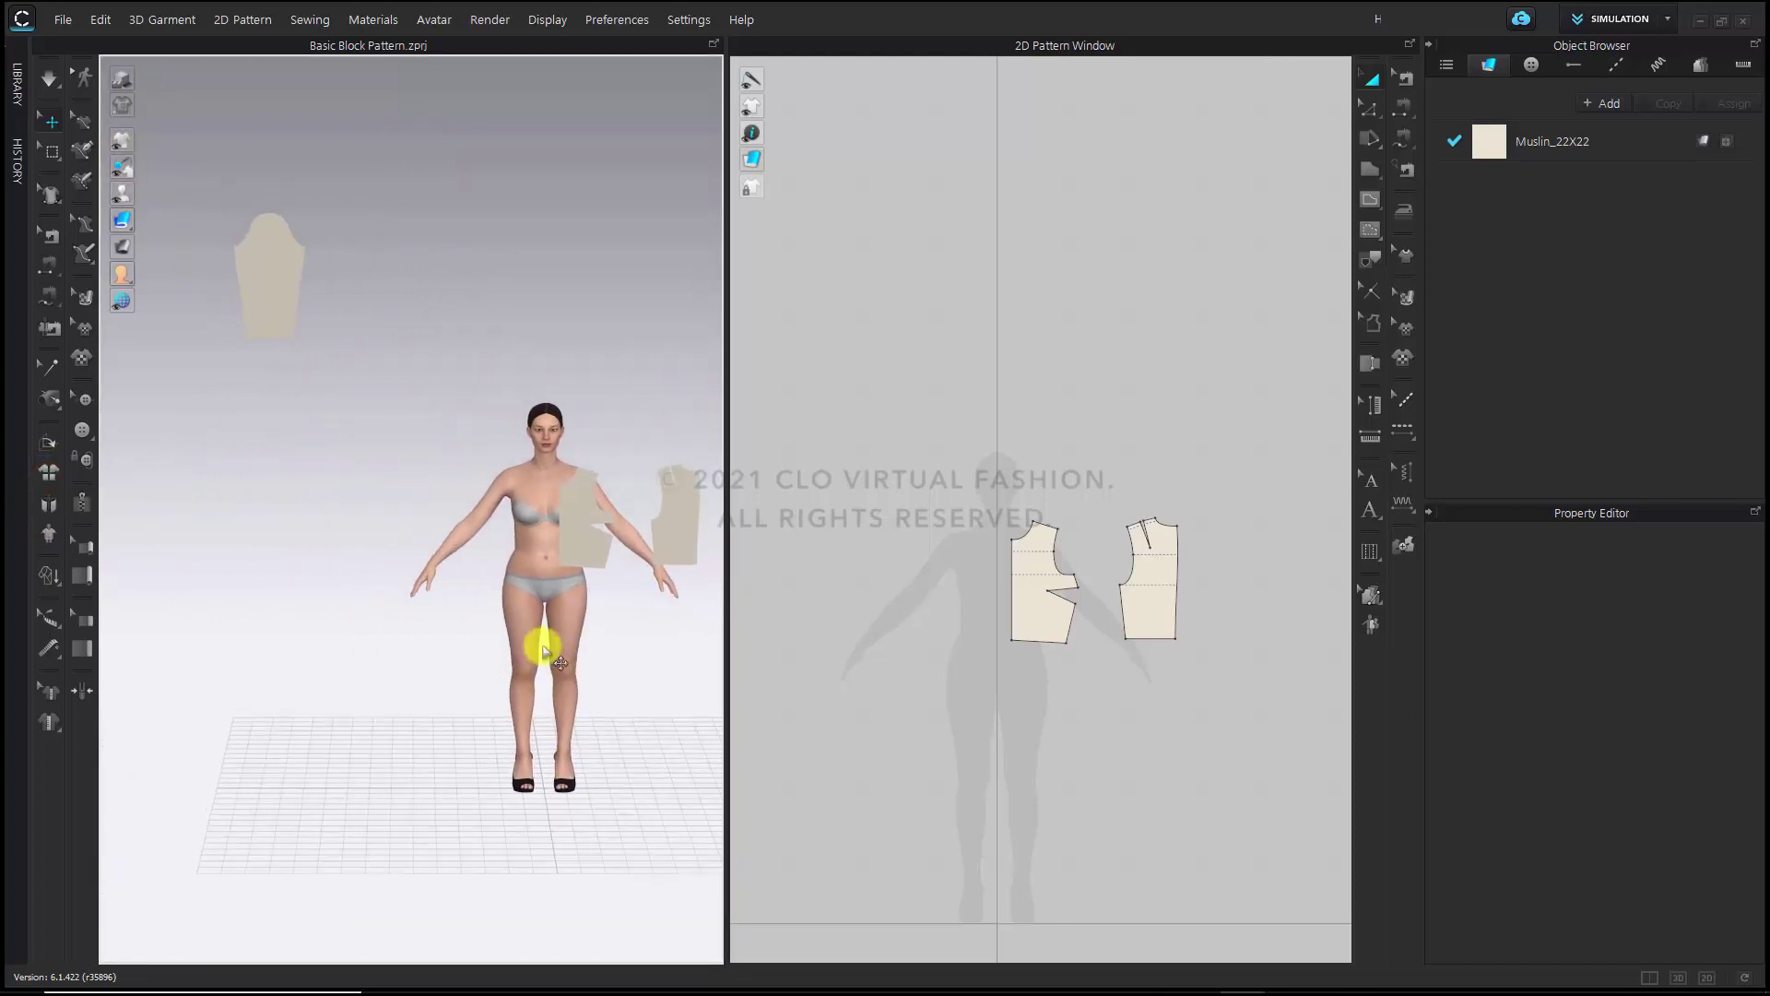
Deactivate the sleeve in the 3D view with the Pattern Only option
click(268, 251)
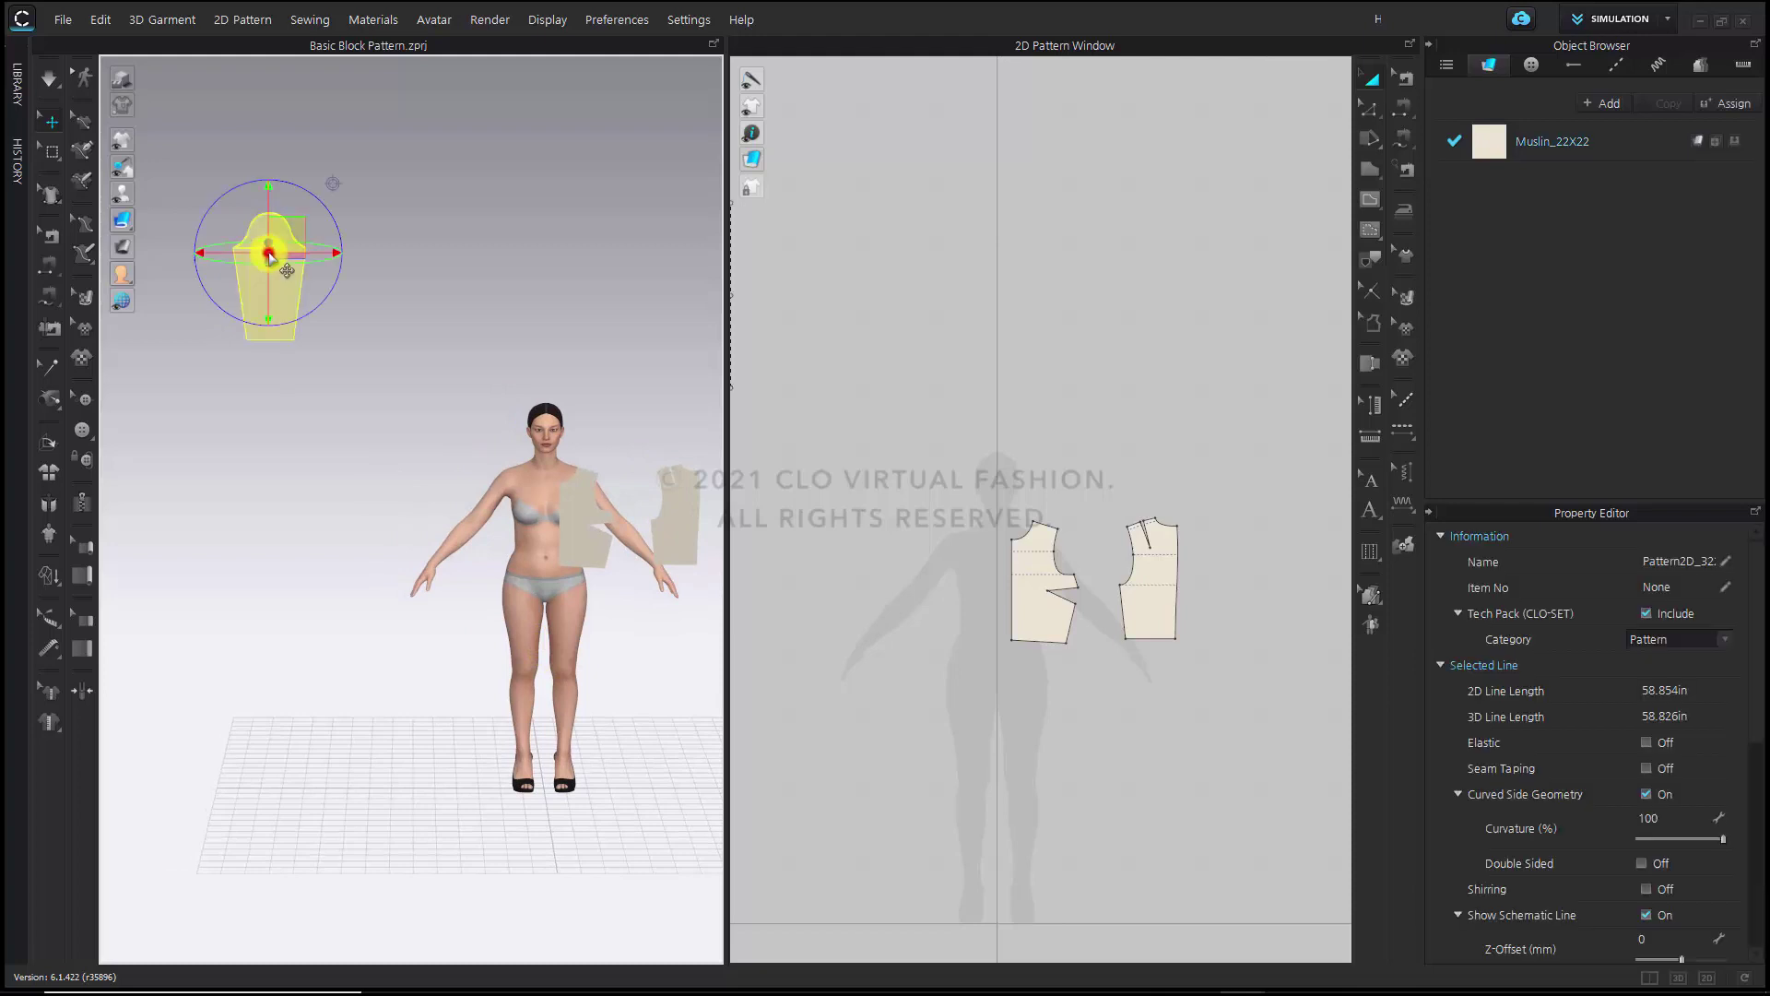
right_click(267, 253)
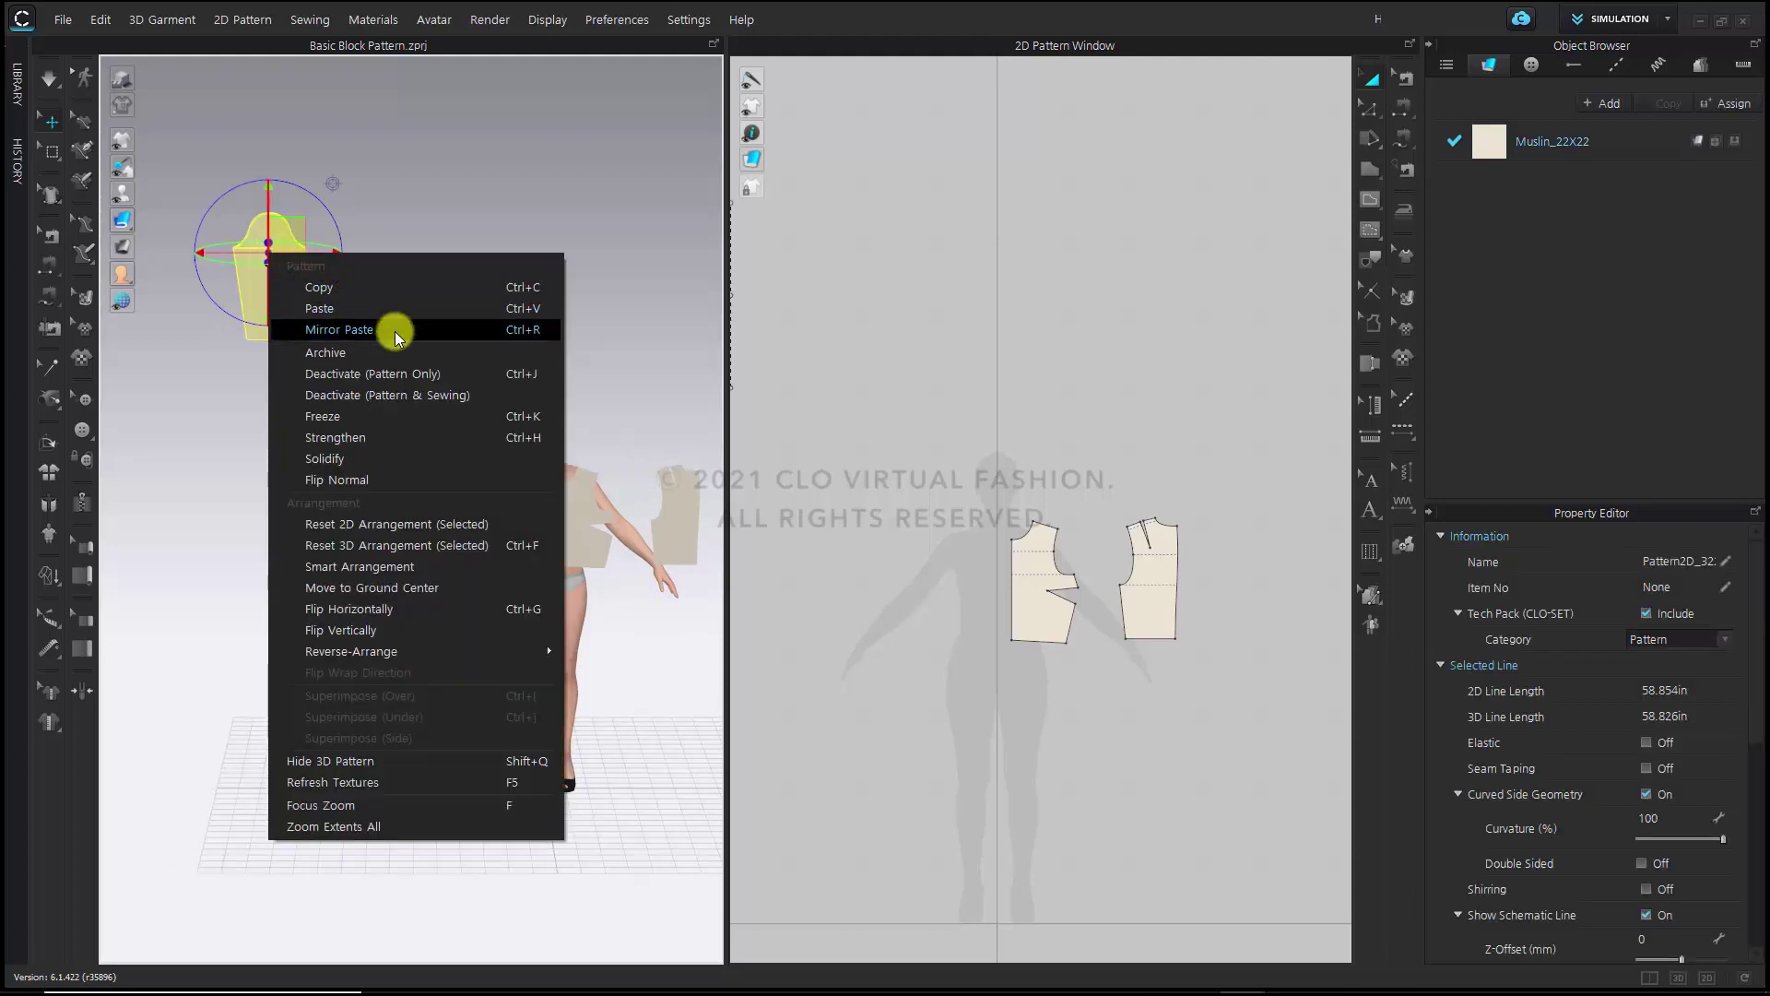
click(435, 378)
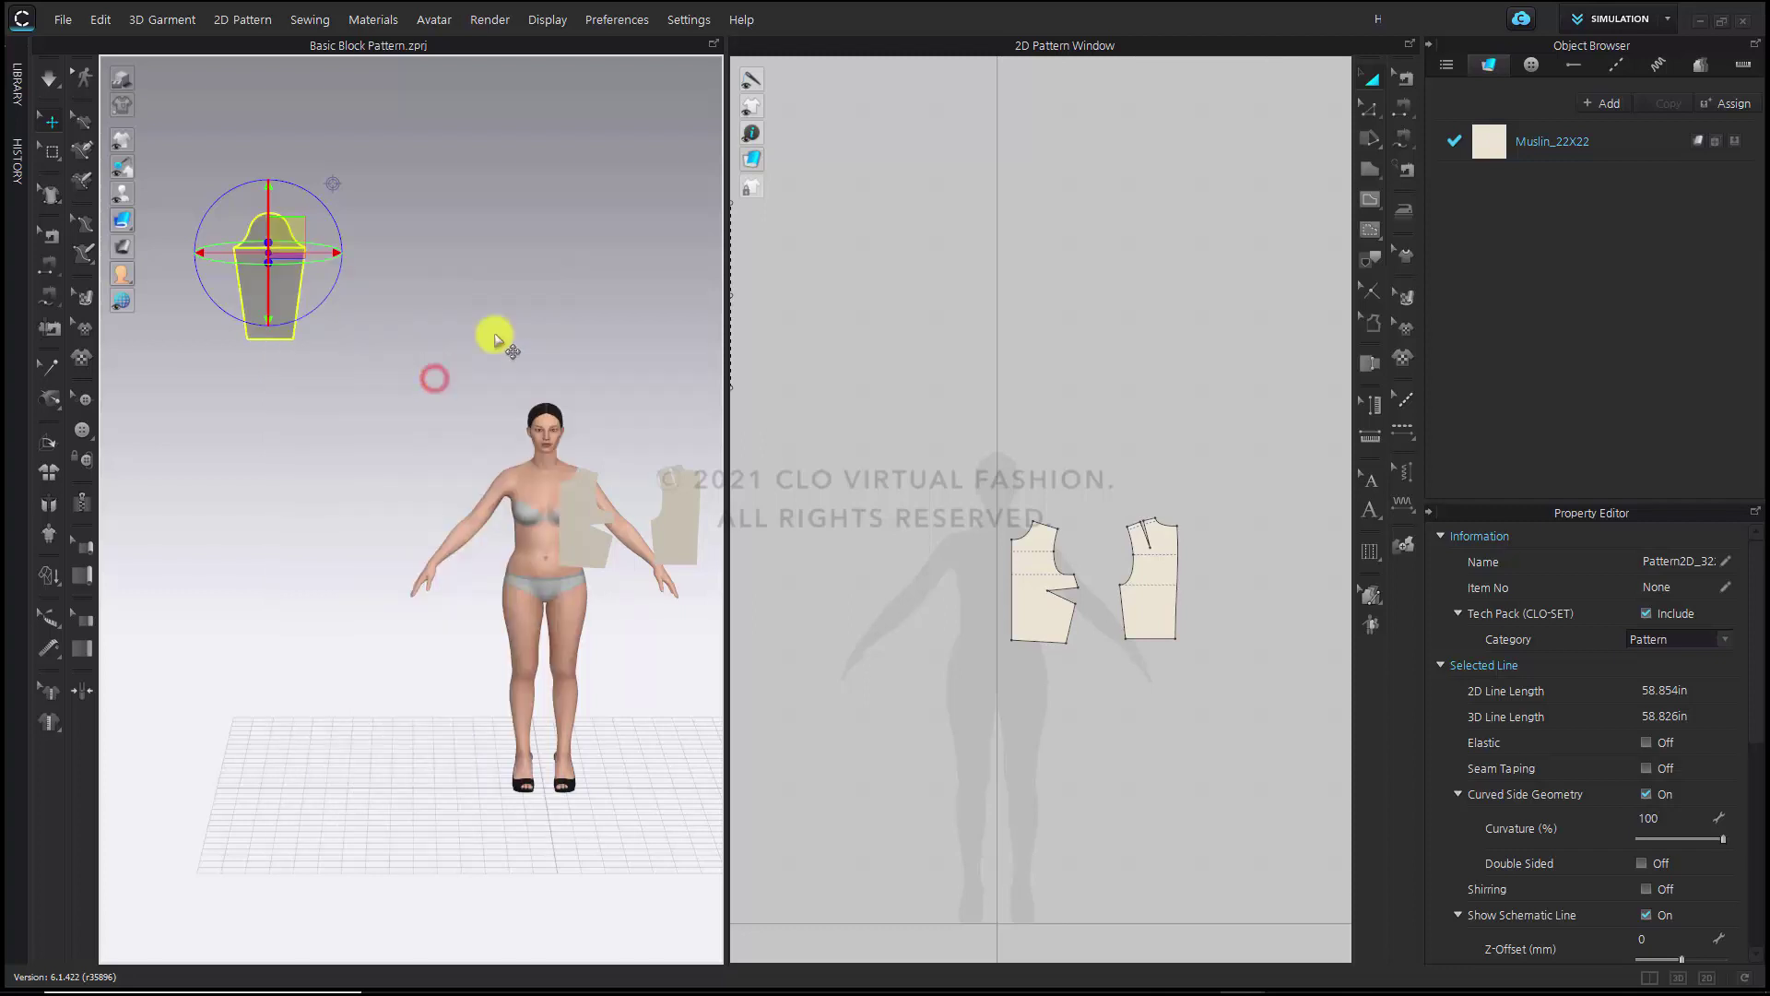
Switch the workspace layout to show only the 2D pattern window, with both bodice pieces in view
middle_drag(612, 562, 508, 506)
scroll(516, 510, up, 4)
scroll(892, 605, up, 3)
scroll(601, 592, up, 1)
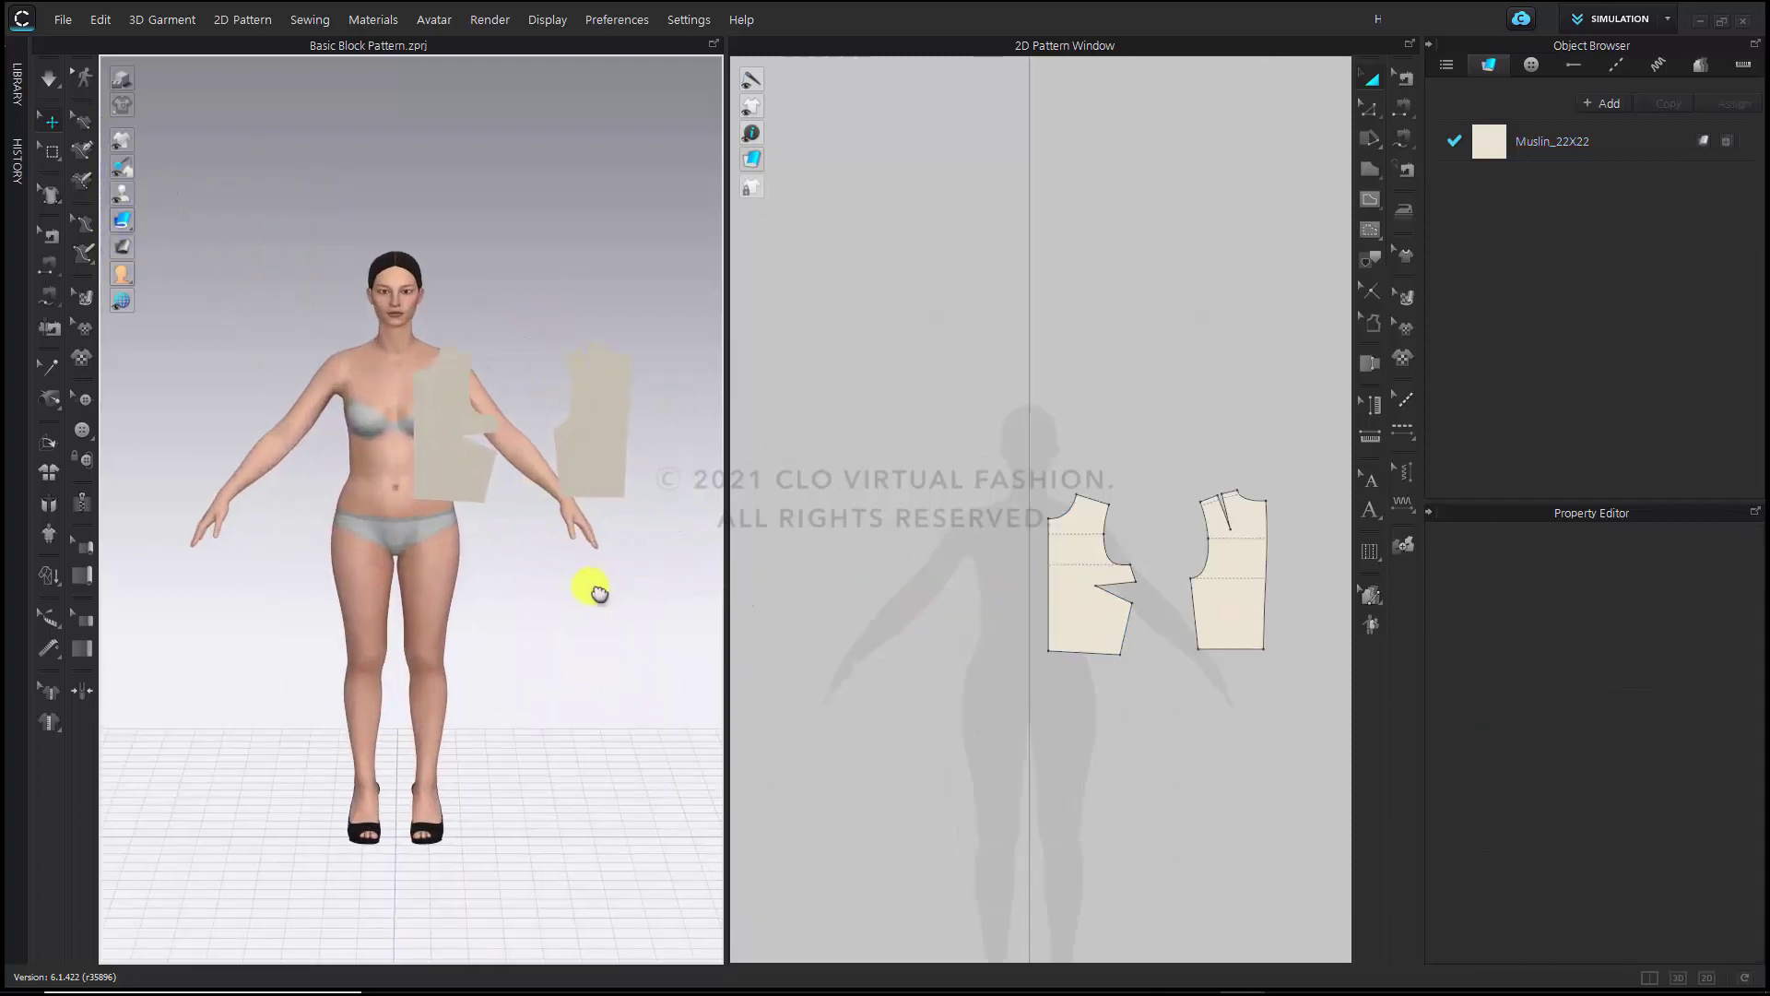
scroll(601, 592, down, 1)
middle_drag(613, 590, 563, 612)
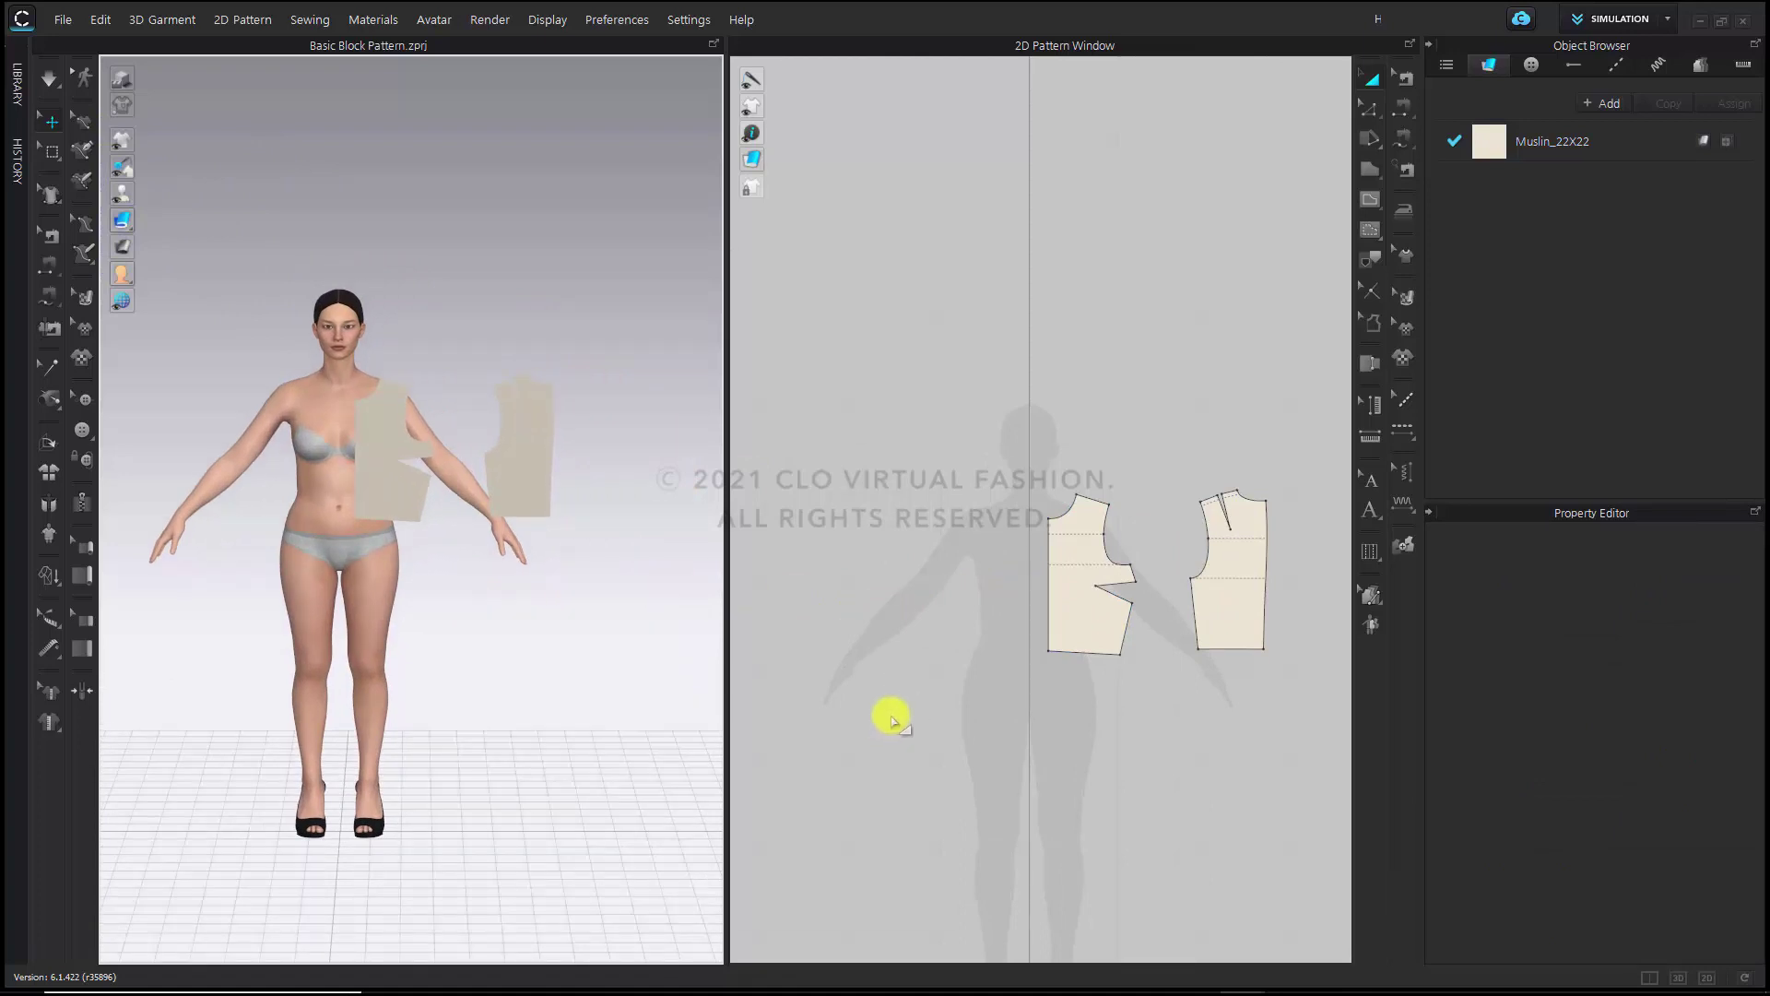
click(1706, 977)
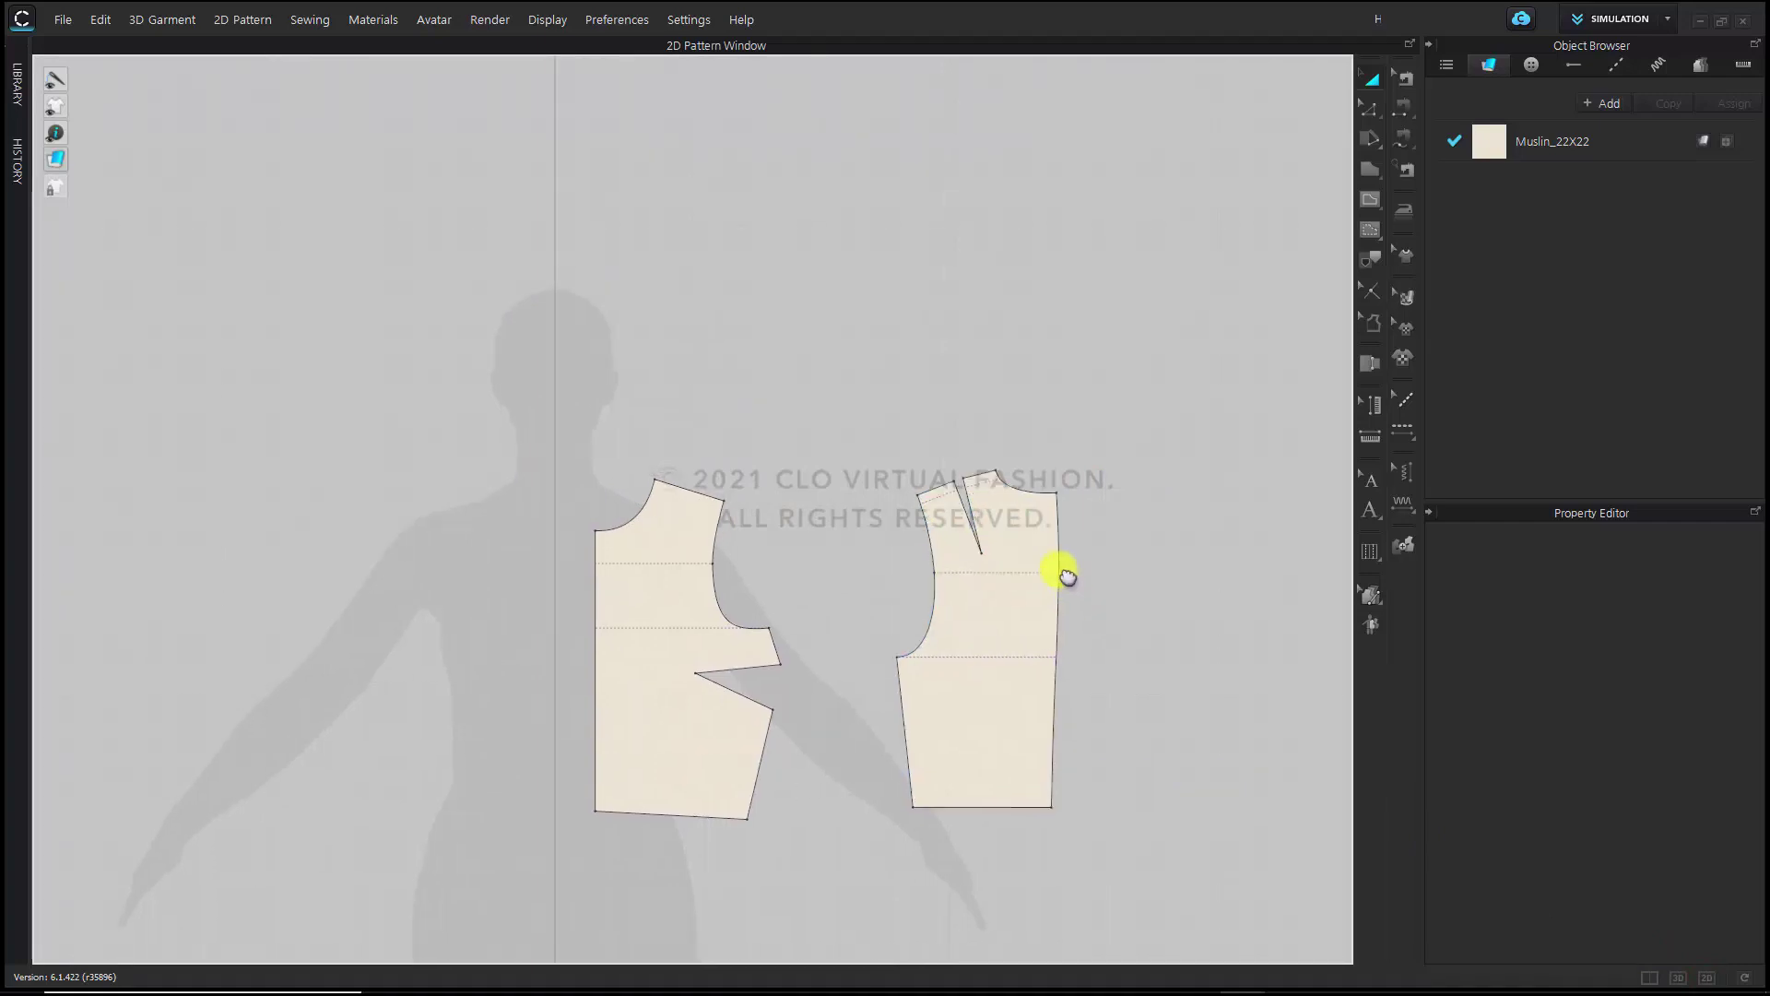
middle_drag(1061, 571, 1011, 512)
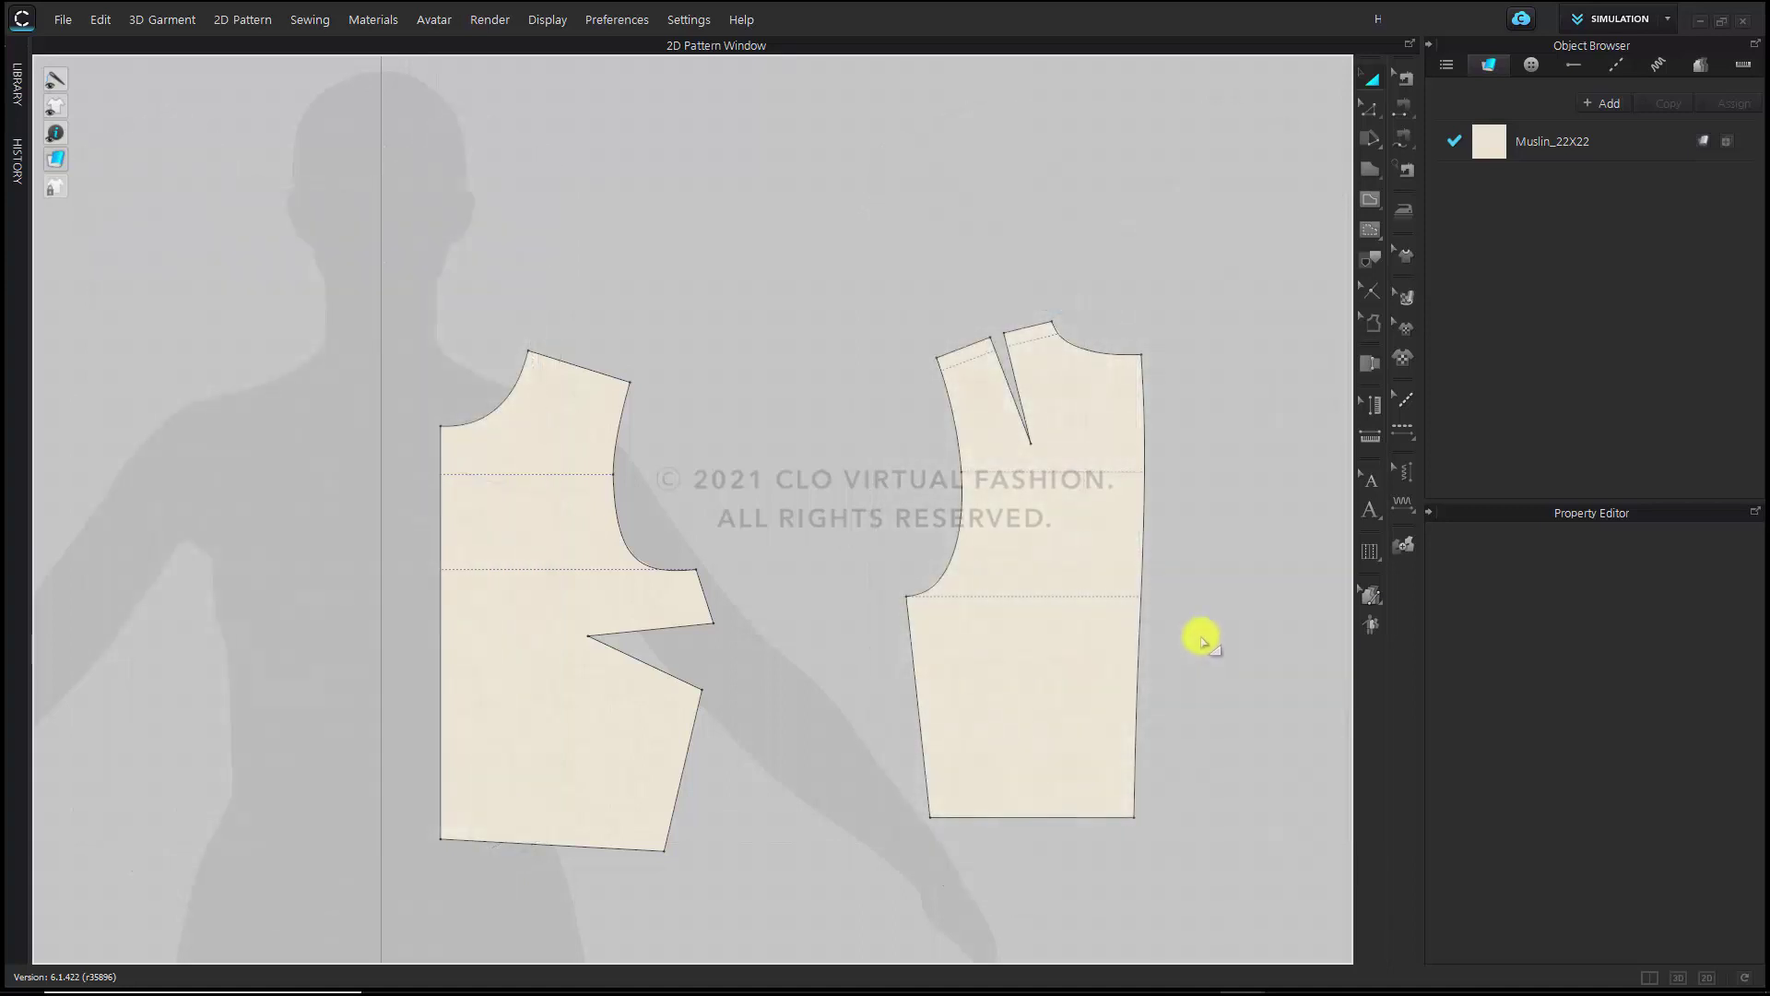
Extend the back shoulder dart's tip about 1.06 in, in line with its legs, down to the horizontal baseline across the armhole
scroll(1134, 595, up, 4)
middle_drag(1141, 581, 1134, 758)
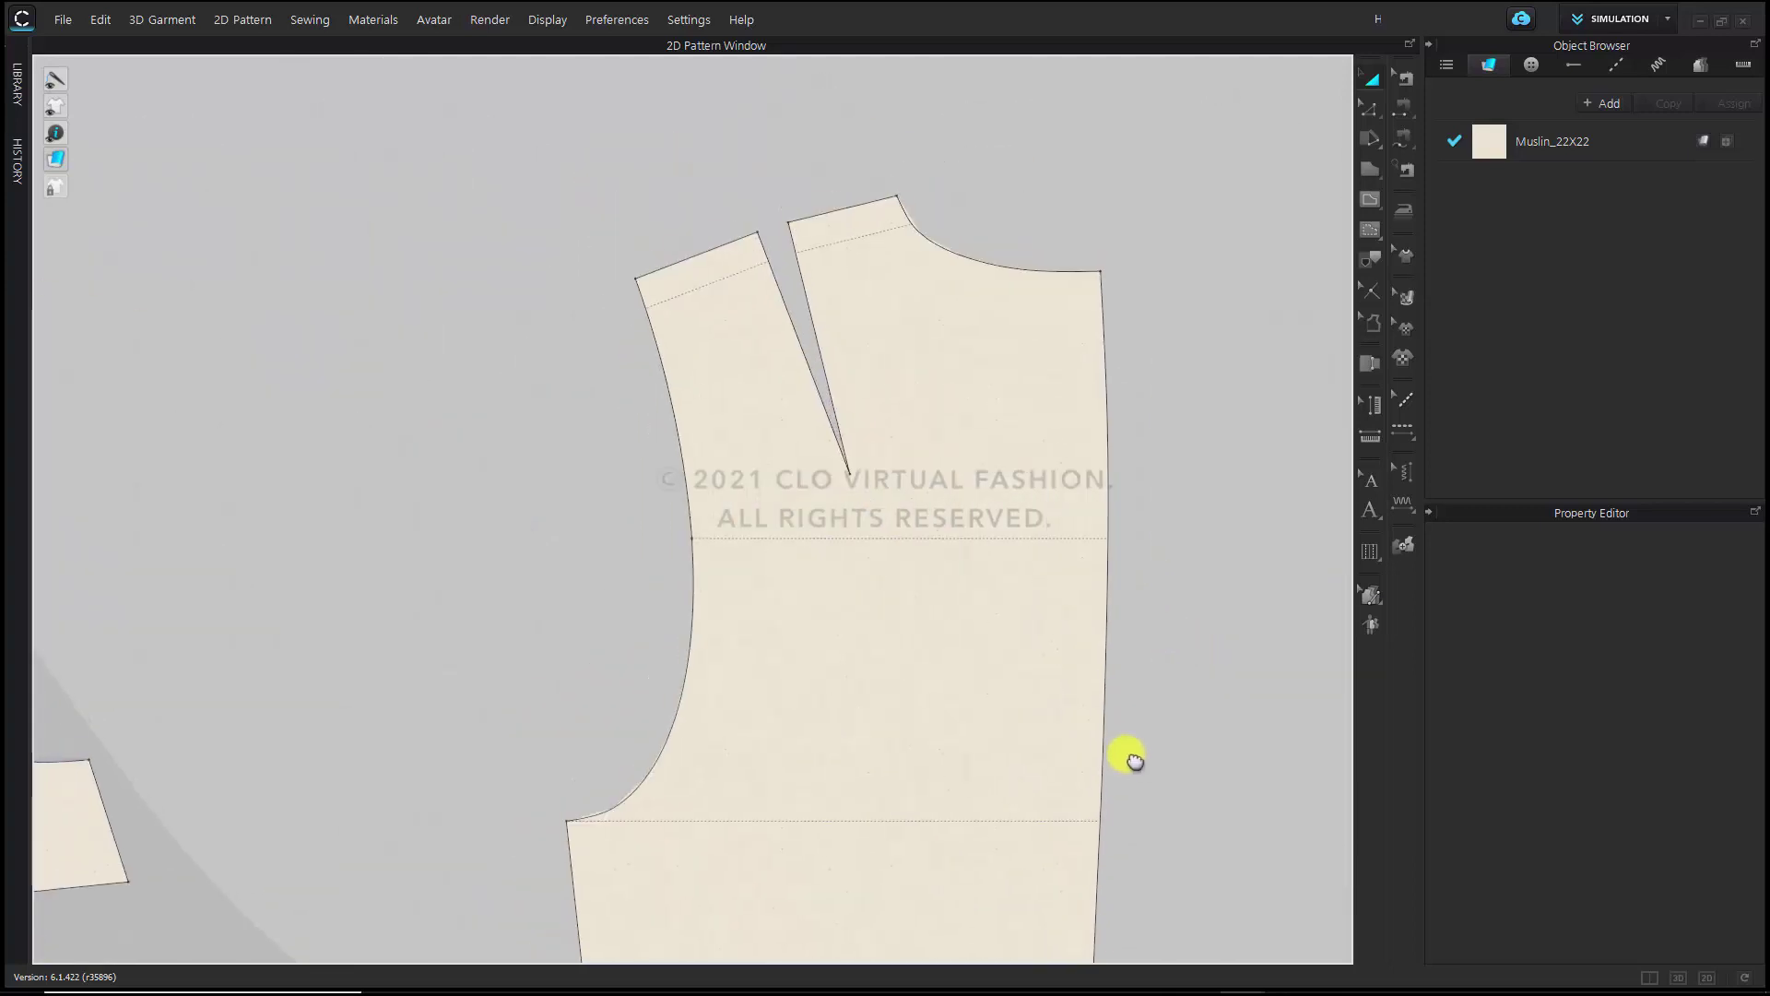
scroll(1121, 761, down, 2)
click(1369, 109)
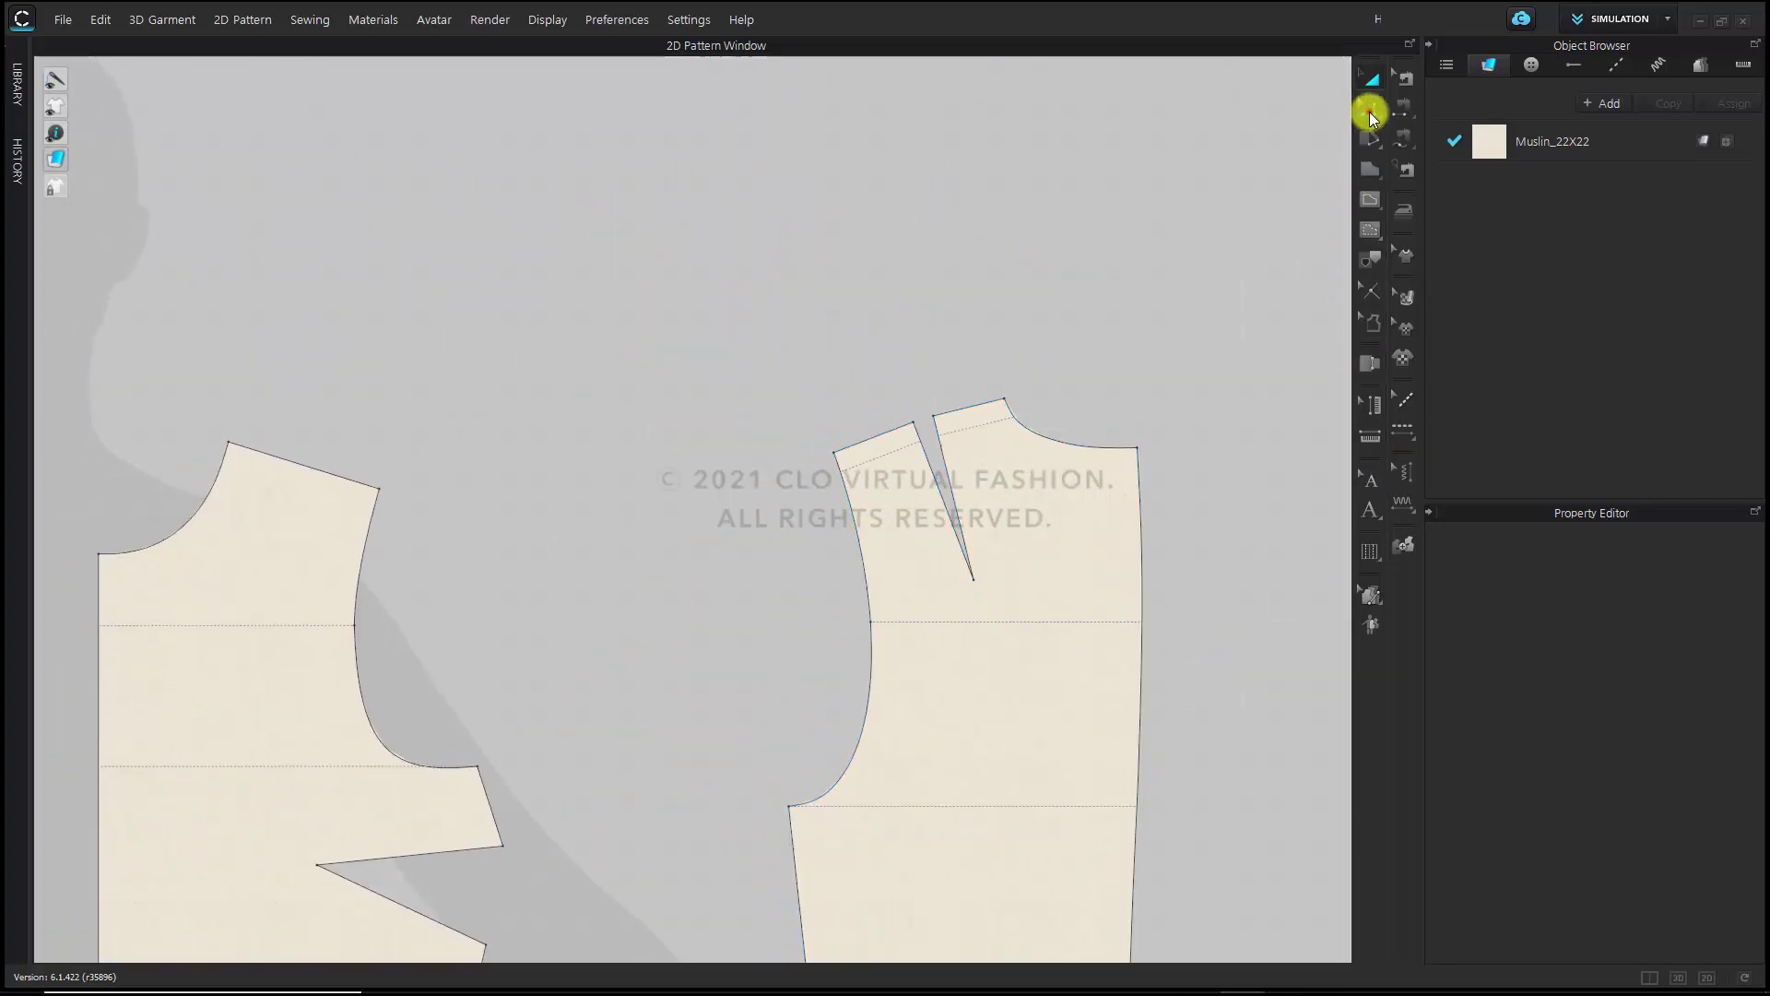
scroll(963, 590, up, 2)
ctrl+click(970, 581)
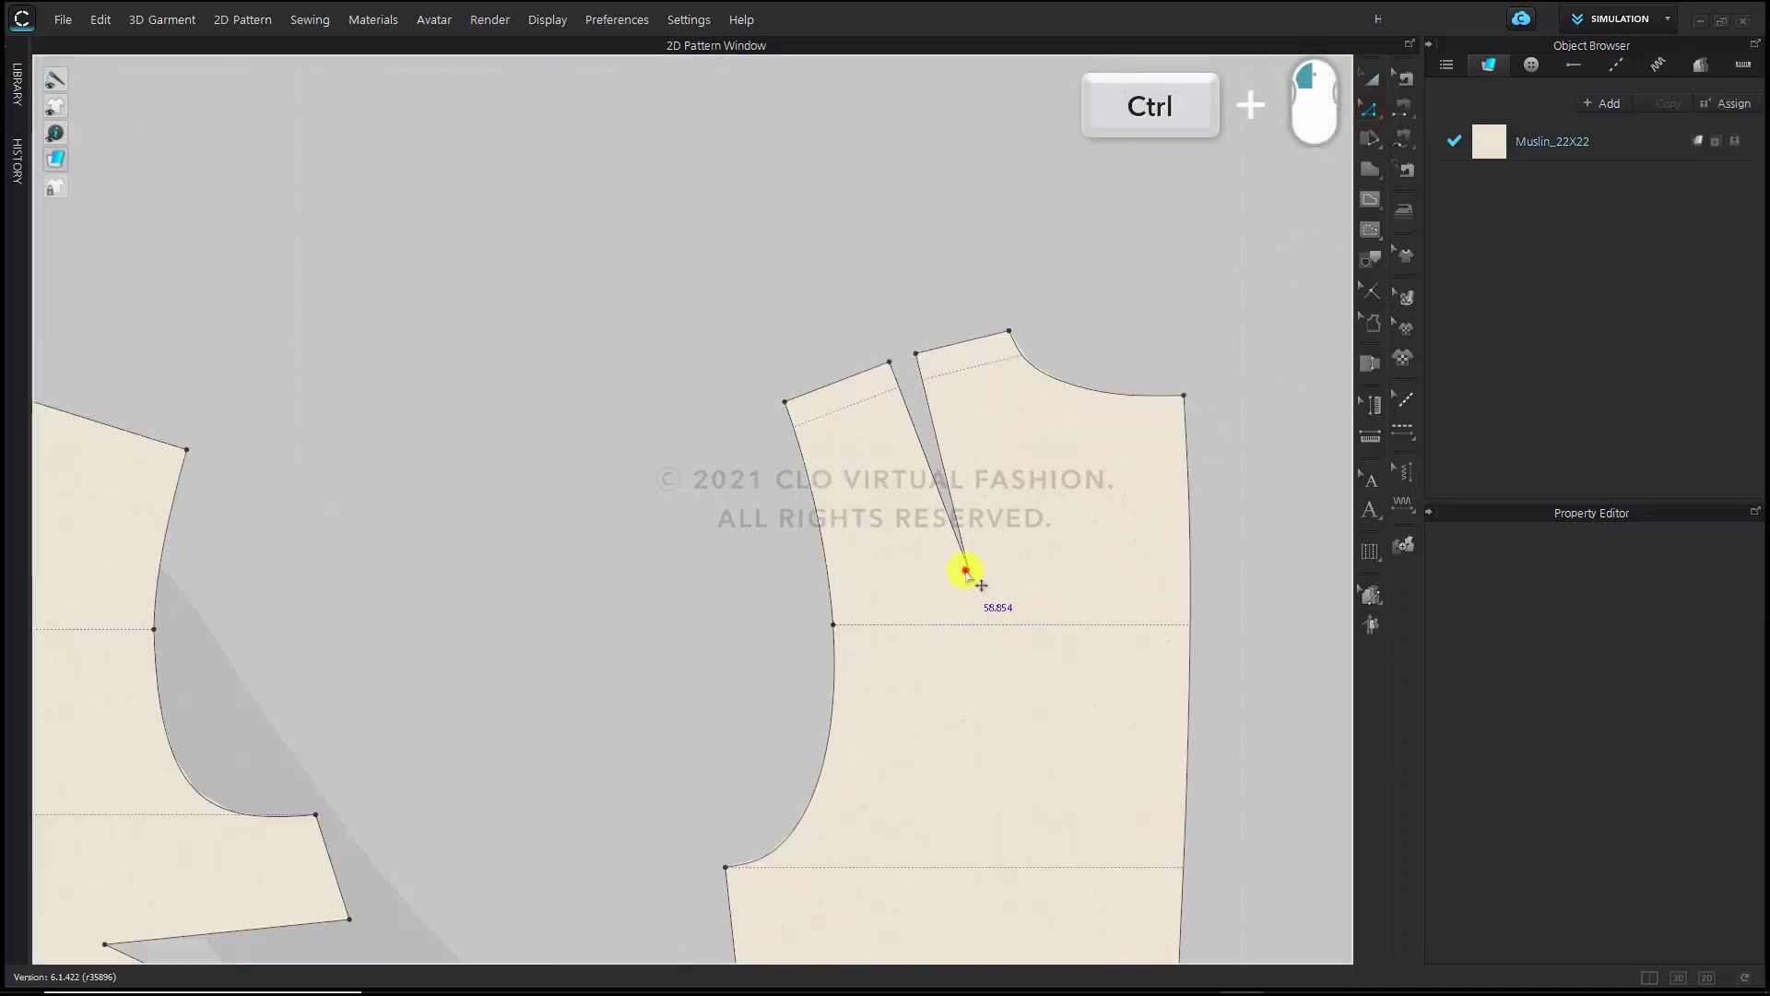
ctrl+drag(968, 581, 973, 597)
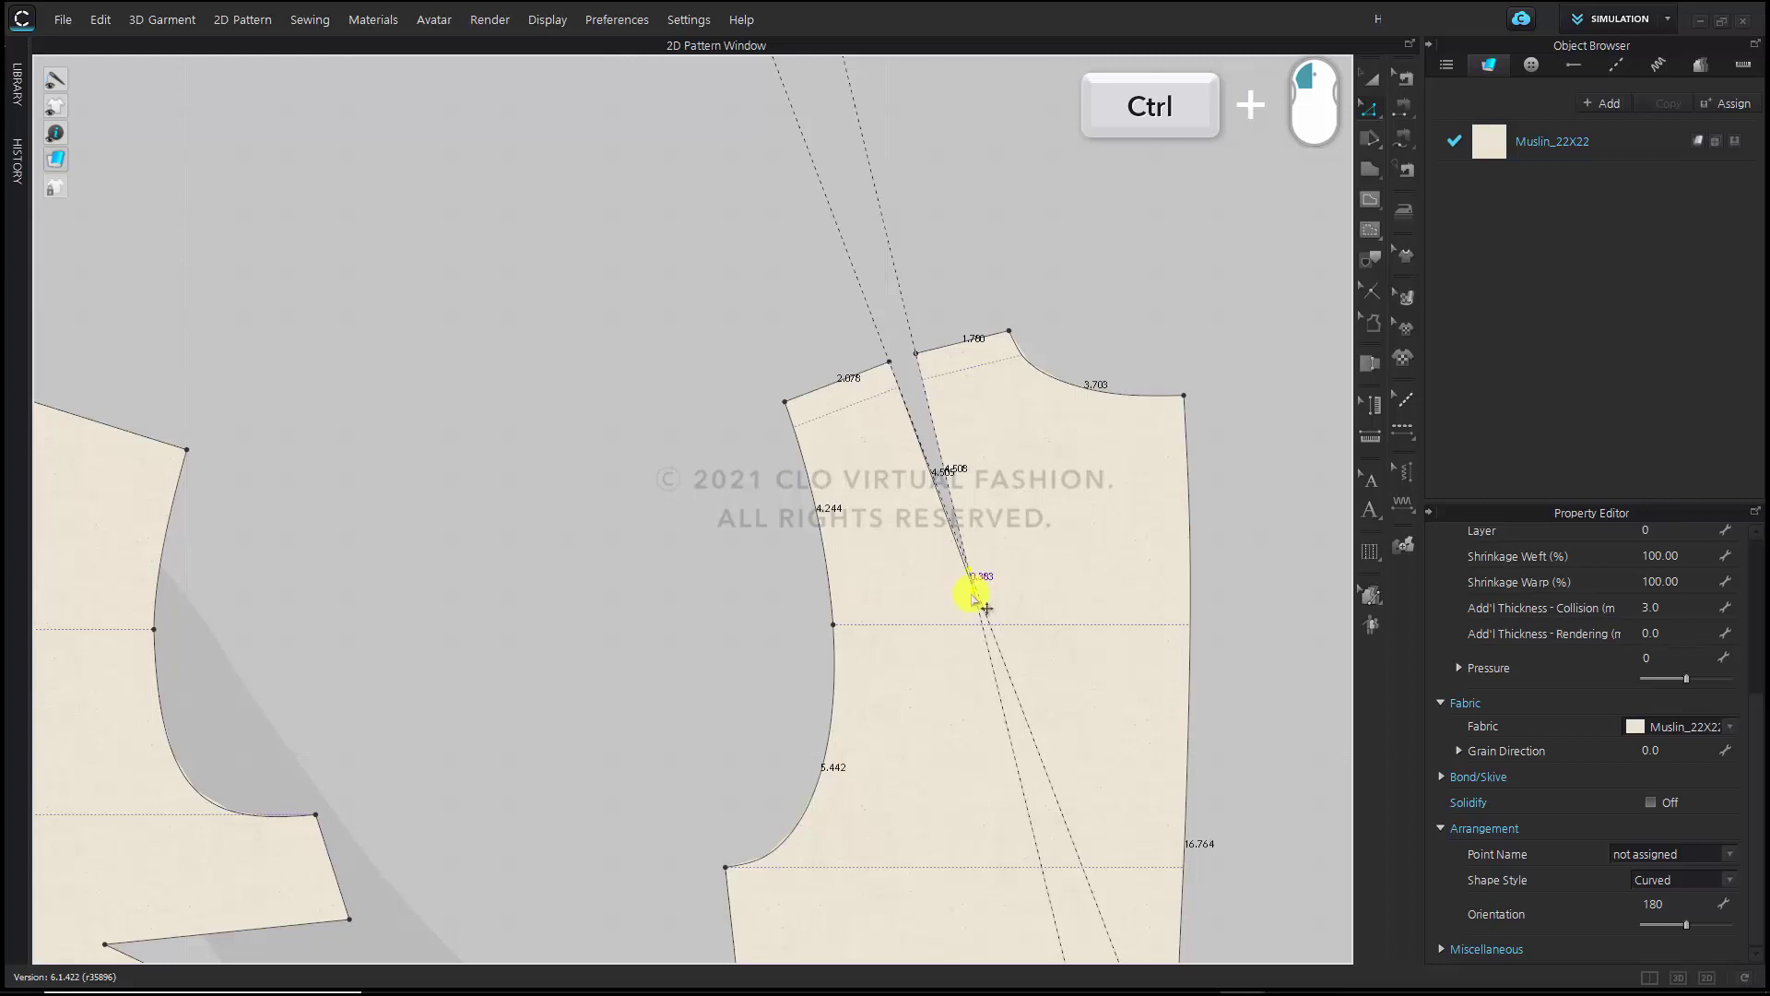
ctrl+drag(972, 597, 981, 630)
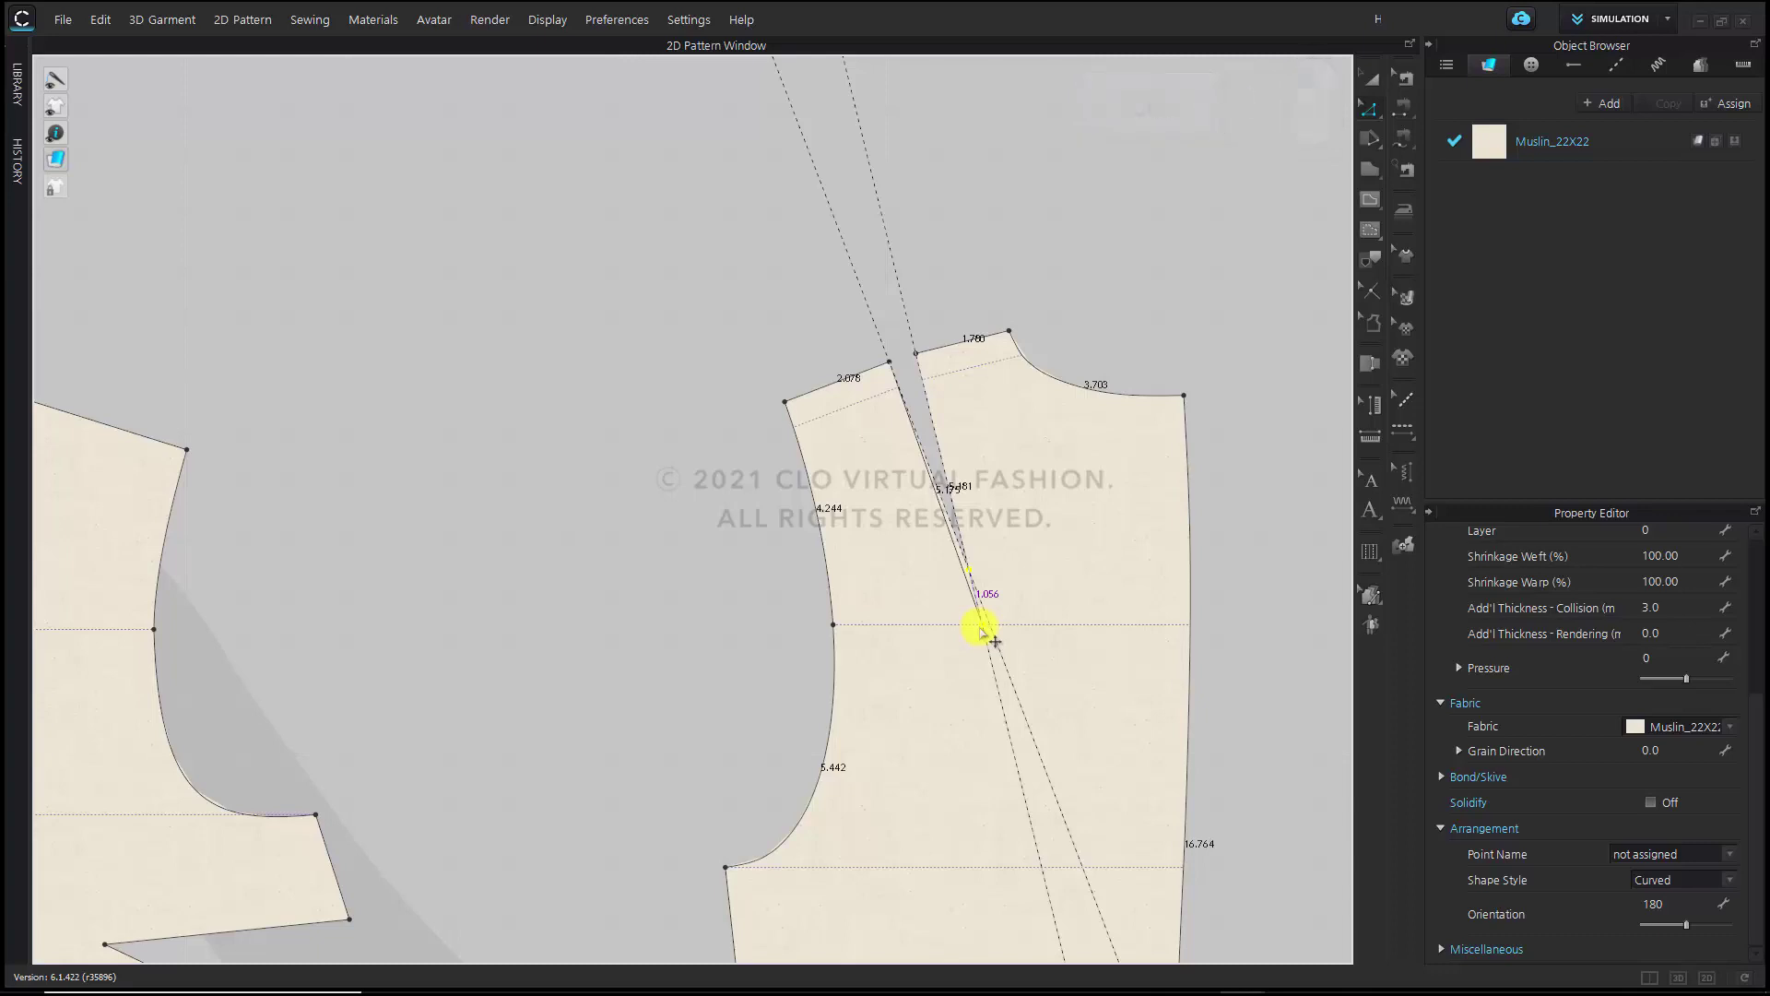
ctrl+drag(981, 631, 981, 631)
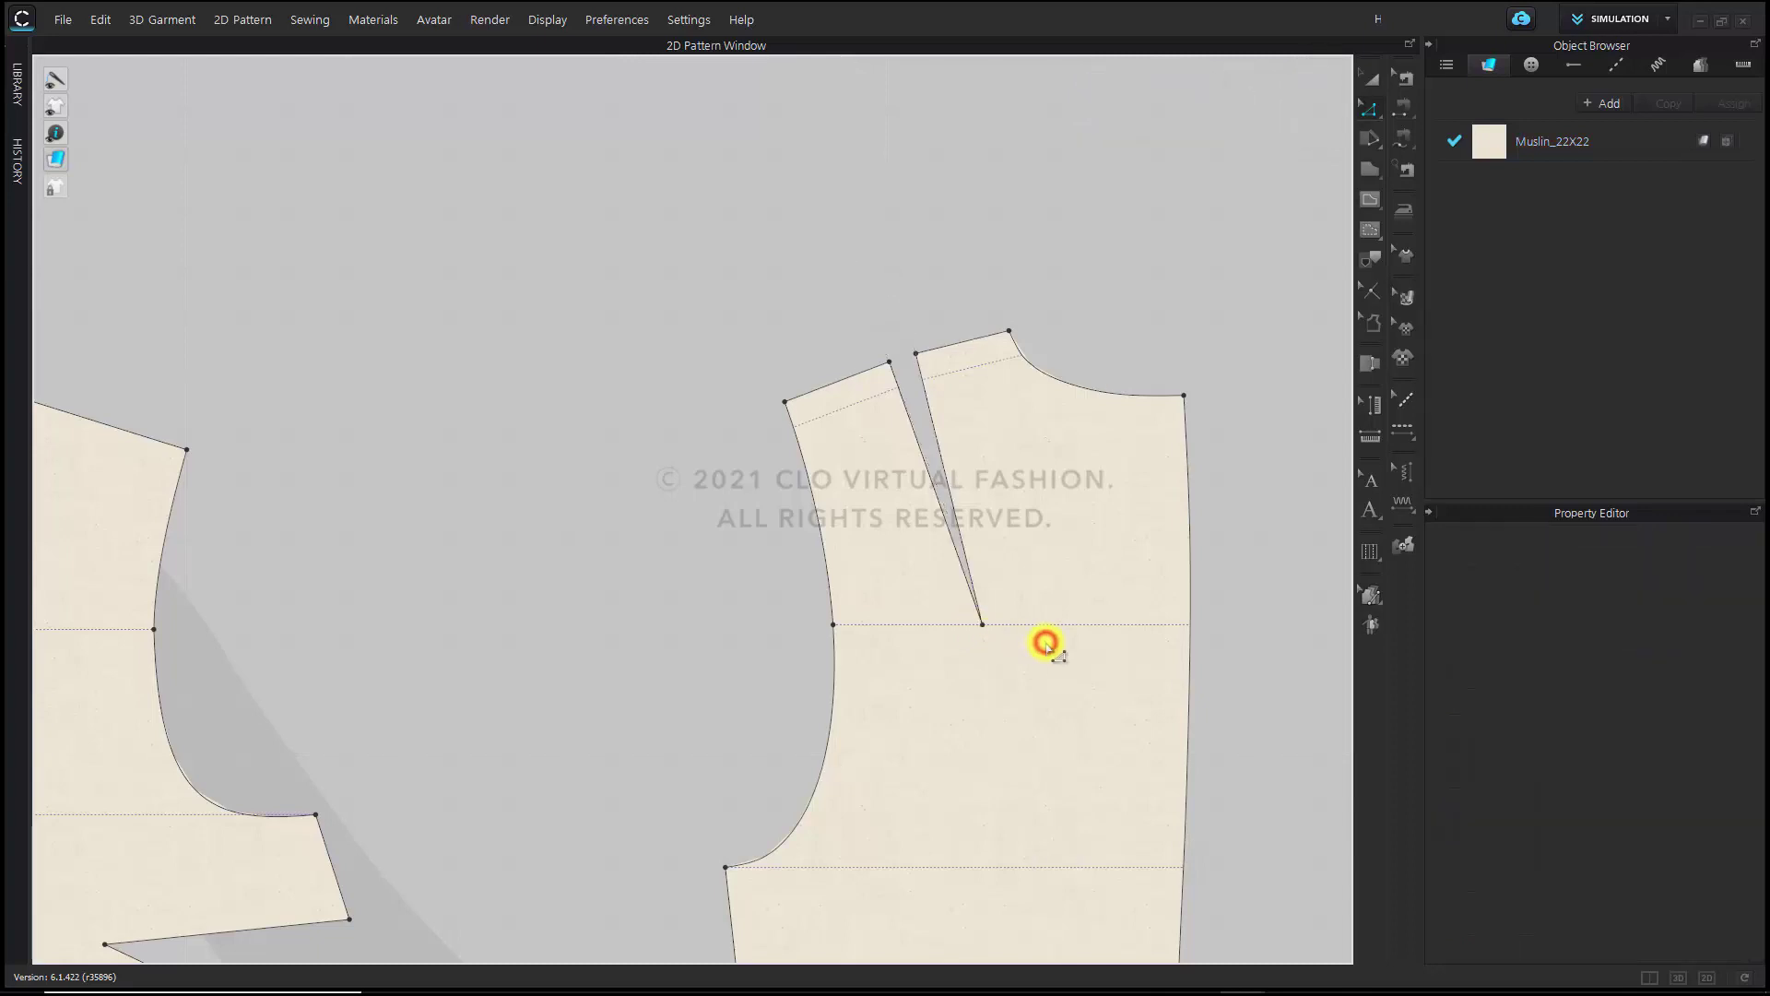
Cut the back bodice along the baseline at the dart tip with the Trace tool
key(i)
click(1371, 266)
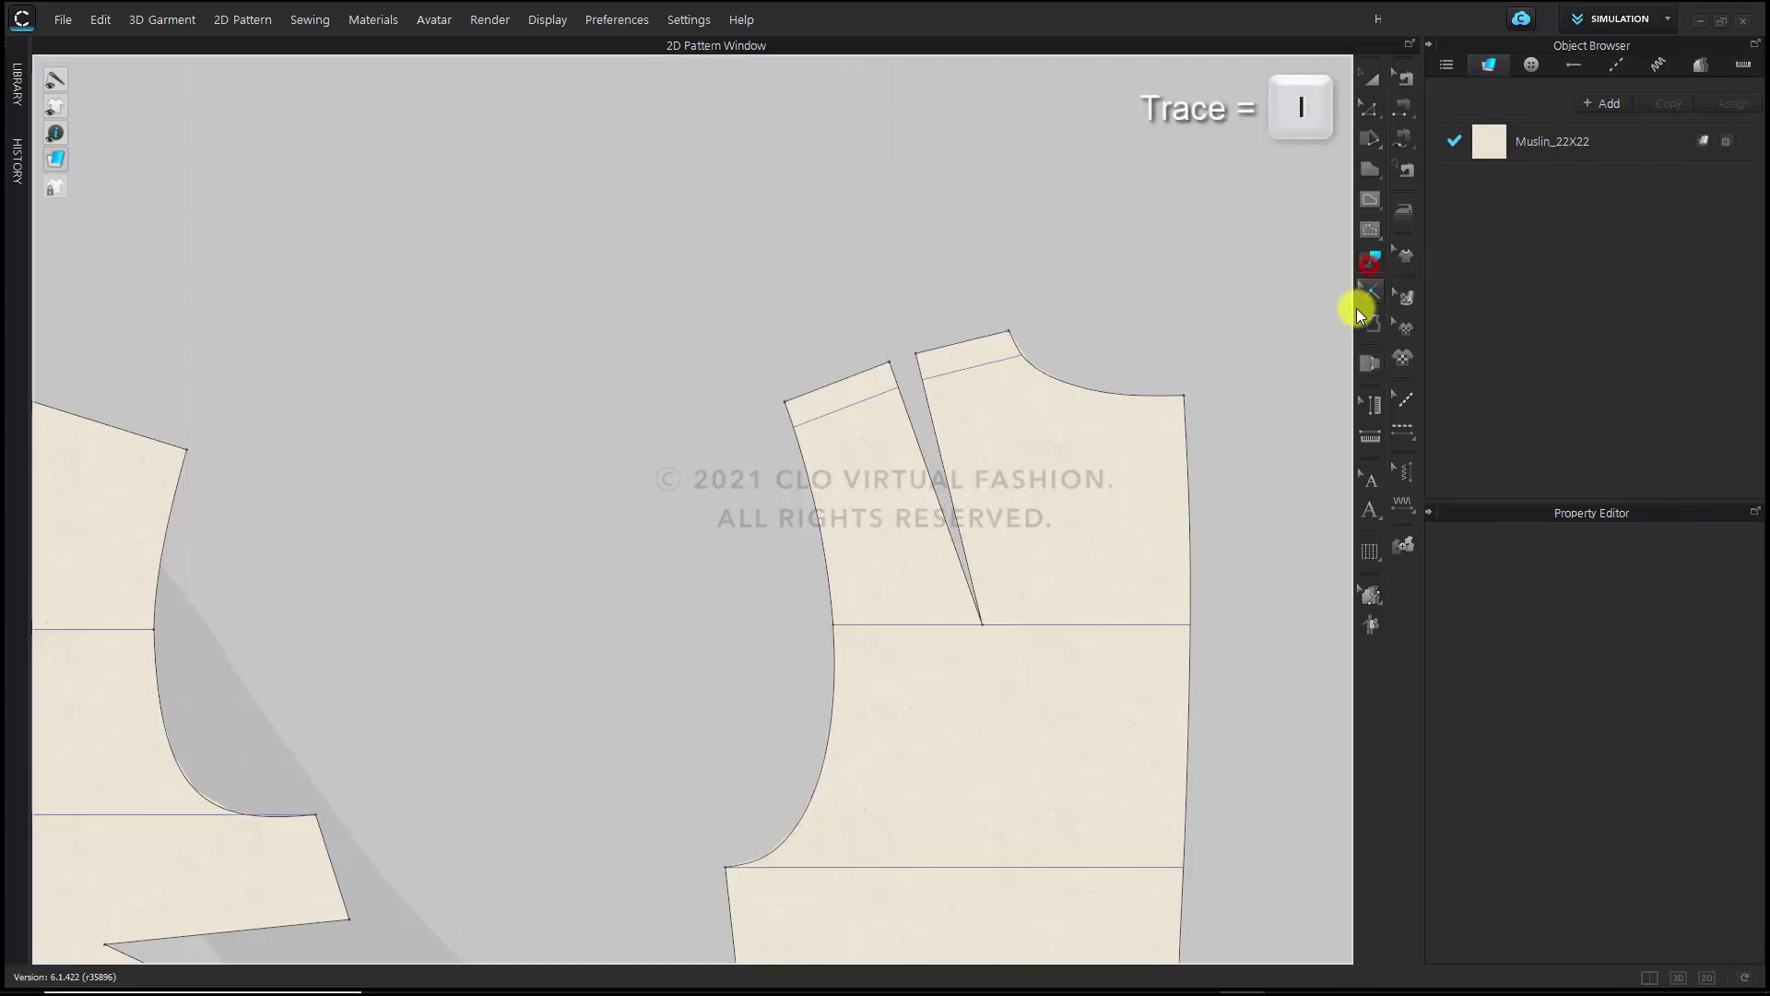
click(1026, 625)
right_click(1026, 626)
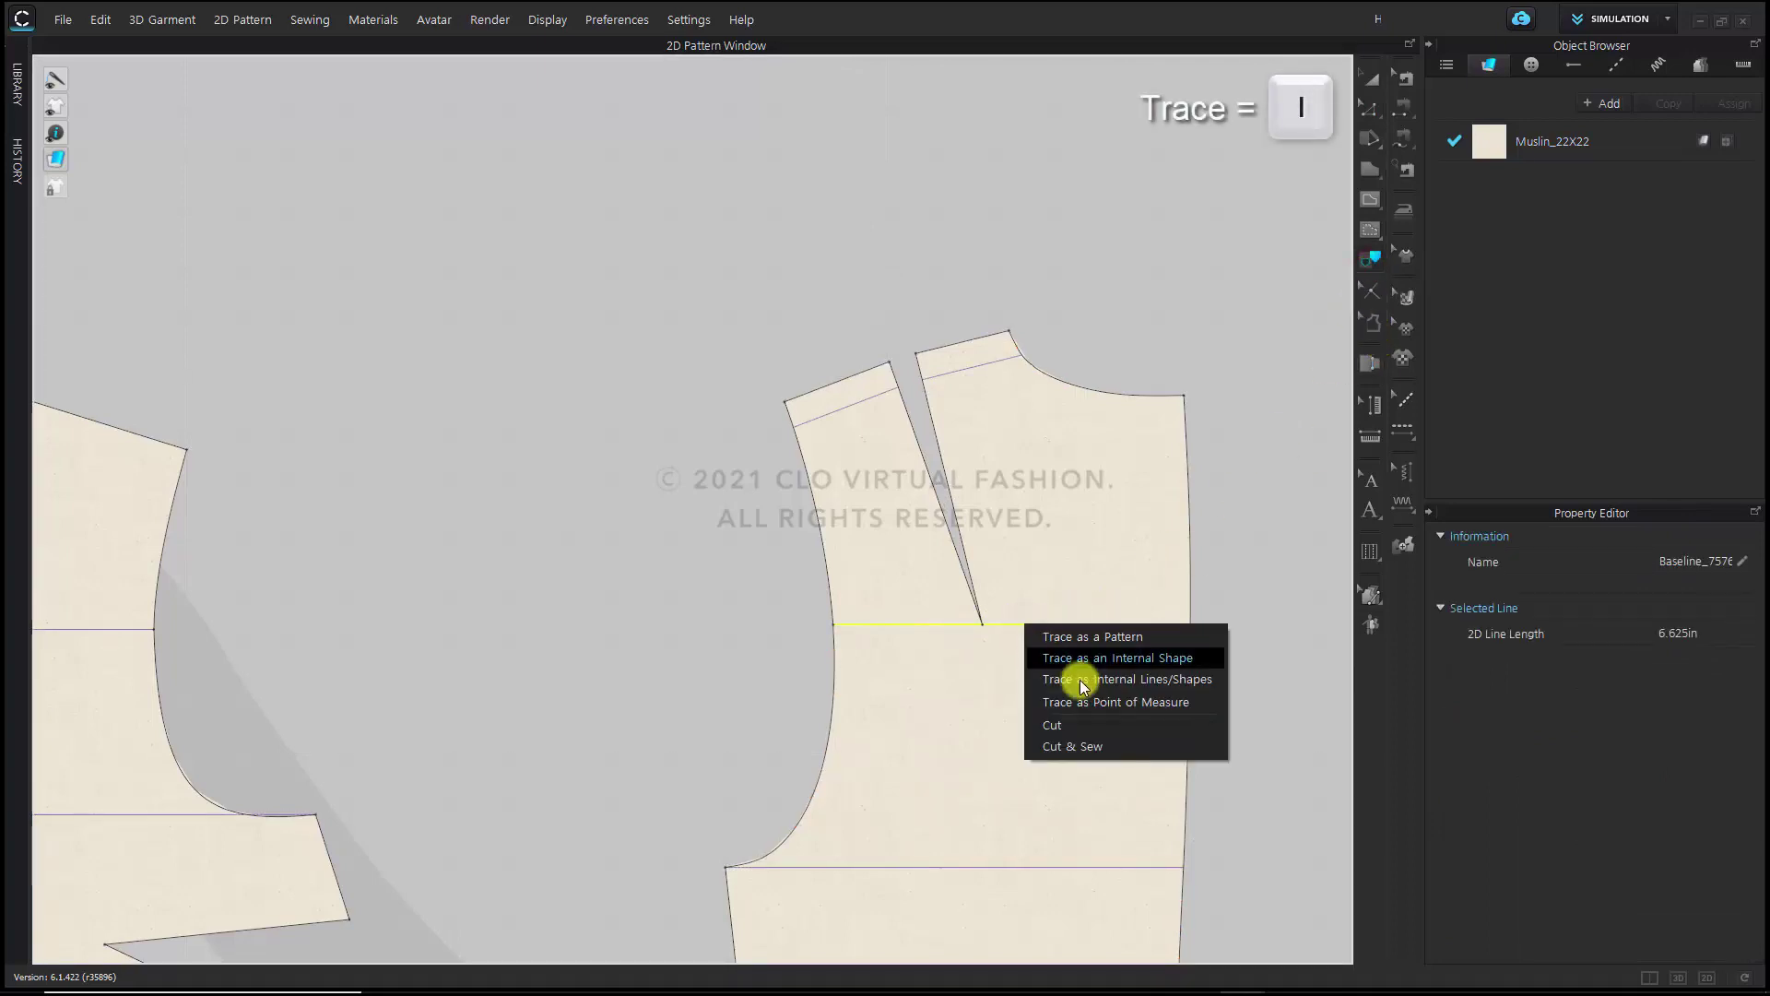
click(1077, 726)
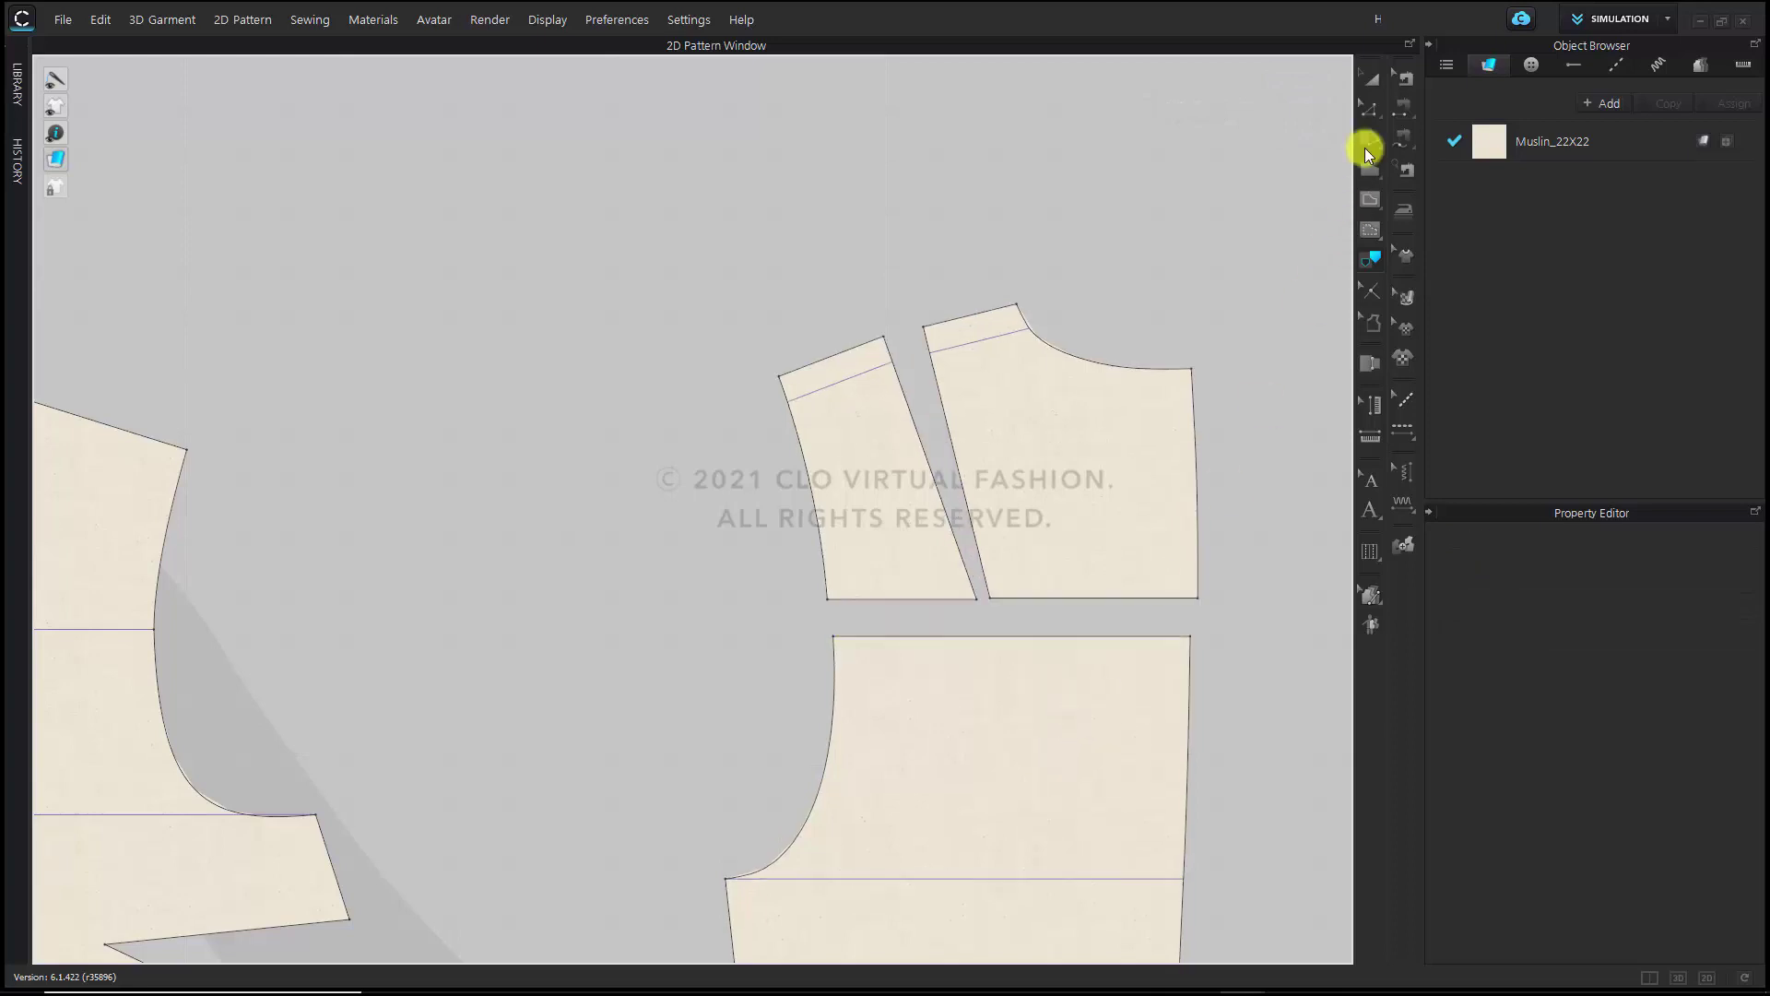
Merge the two shoulder dart legs to join the cut upper back pieces into one yoke
click(1371, 109)
click(909, 407)
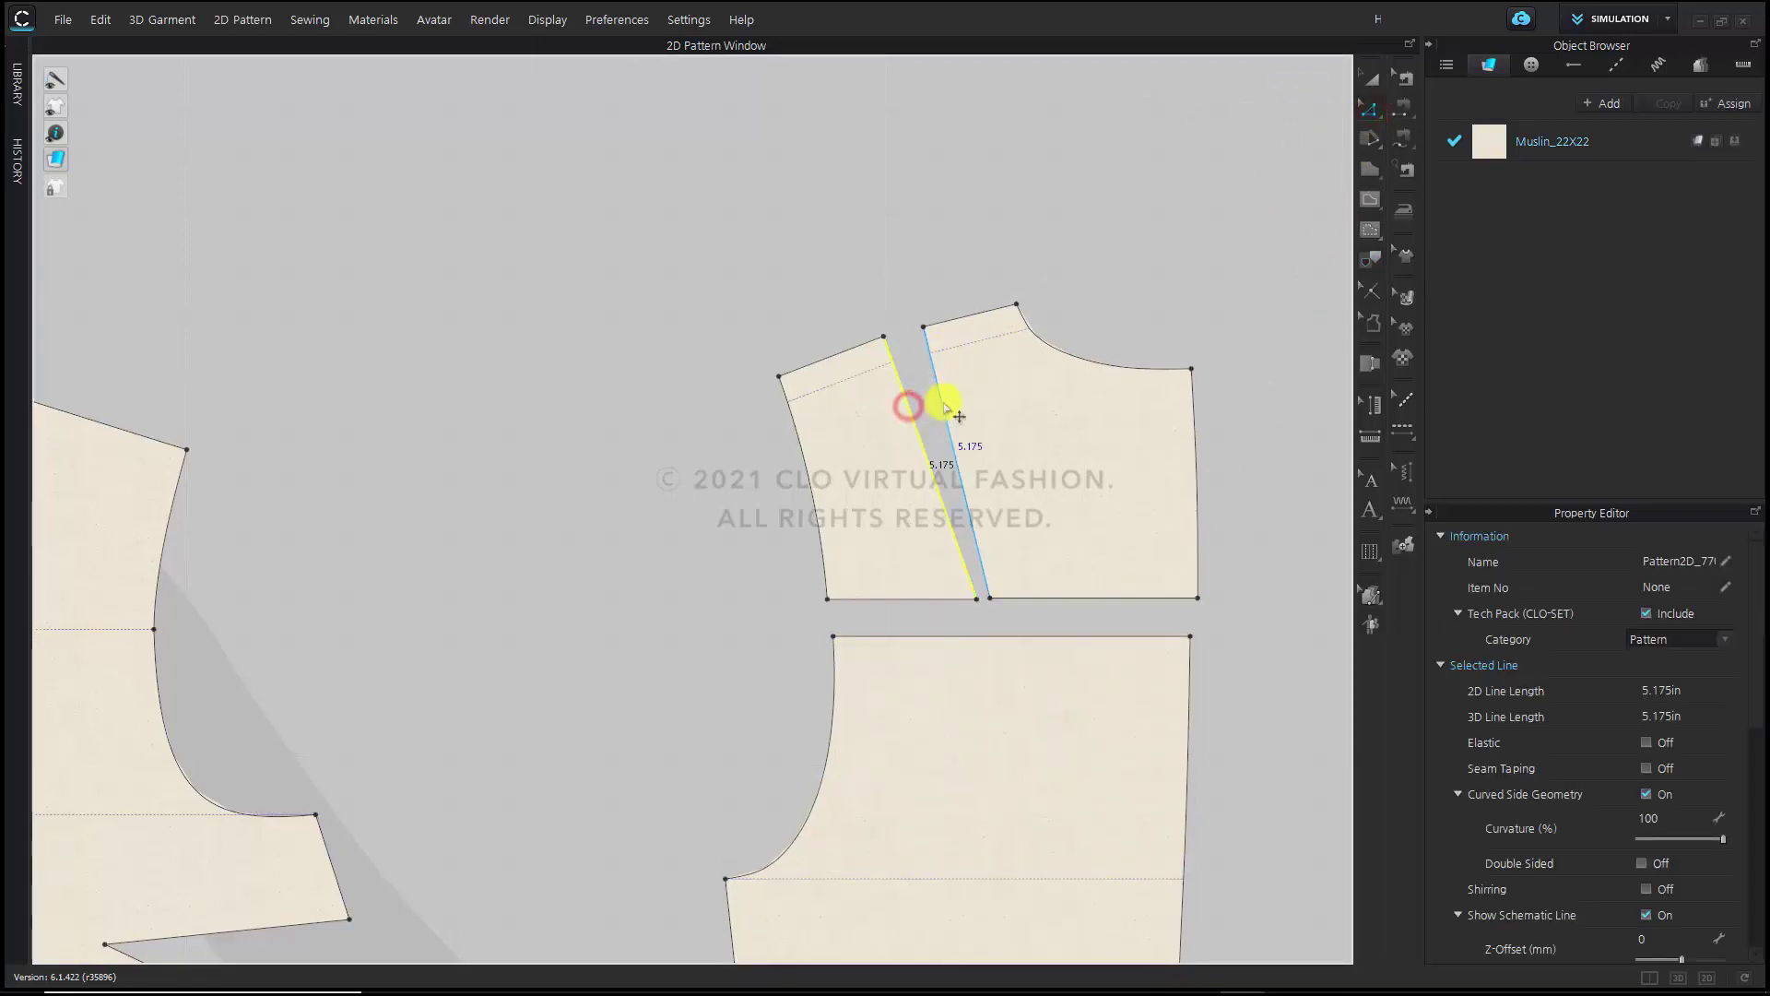
right_click(944, 405)
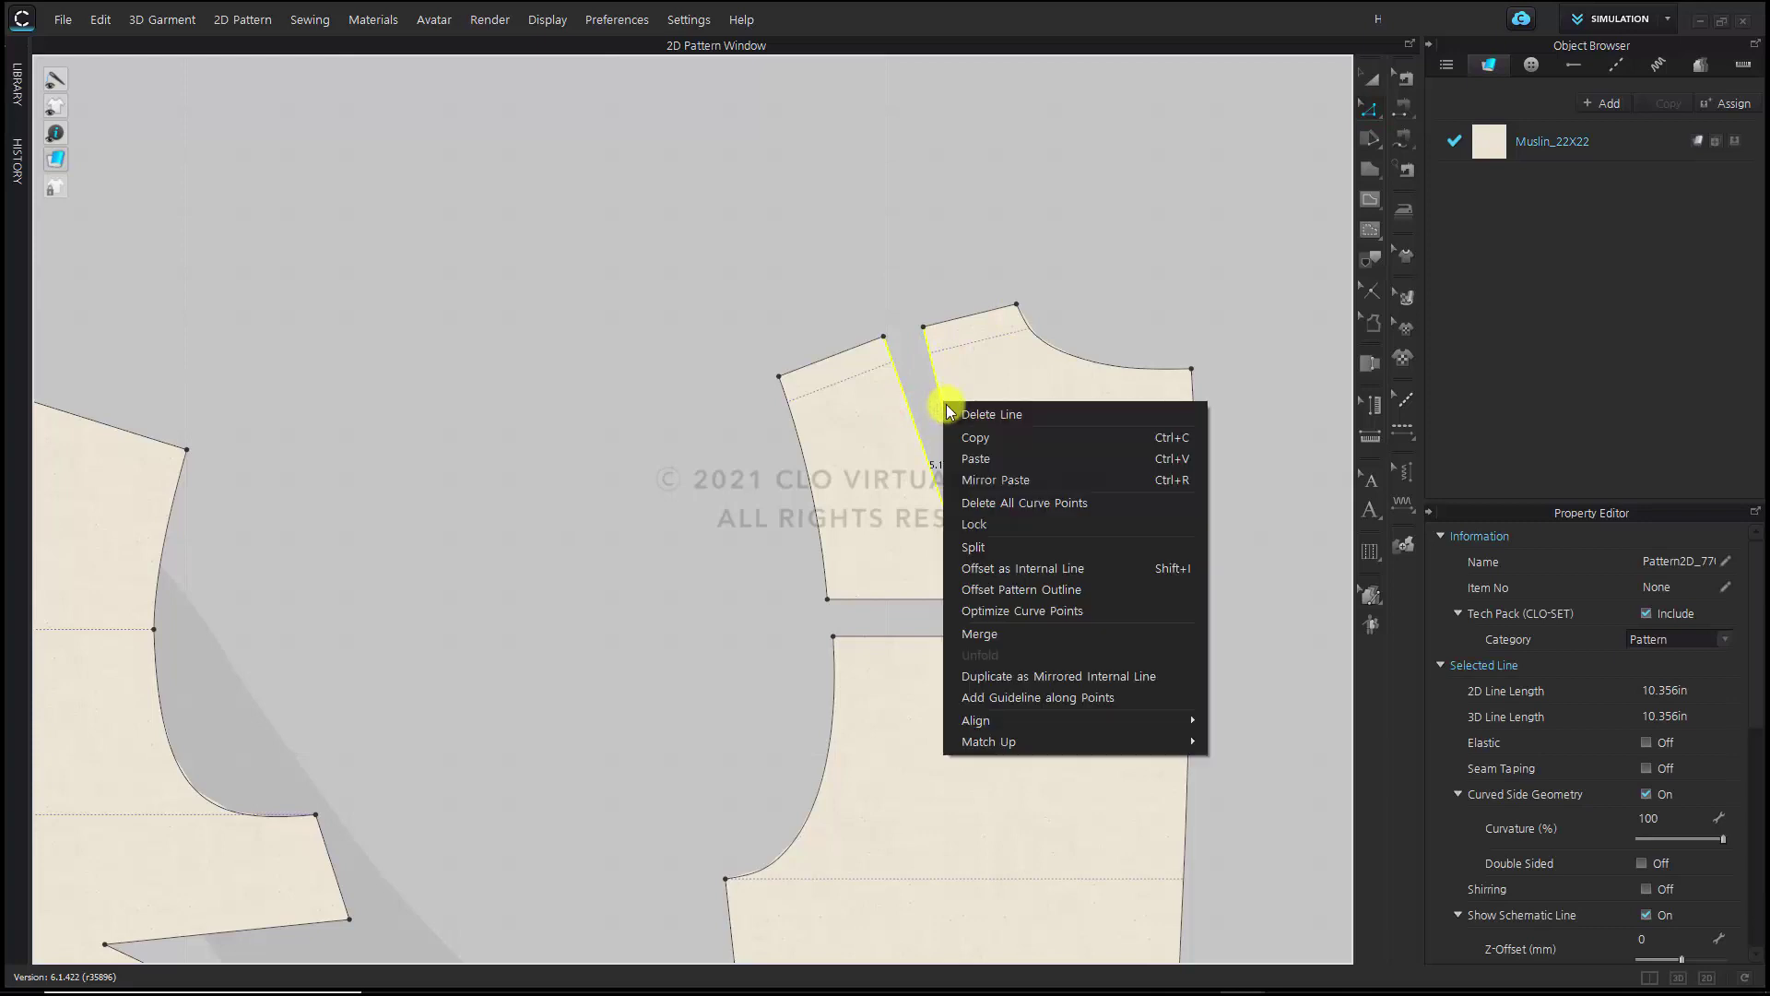
click(1018, 636)
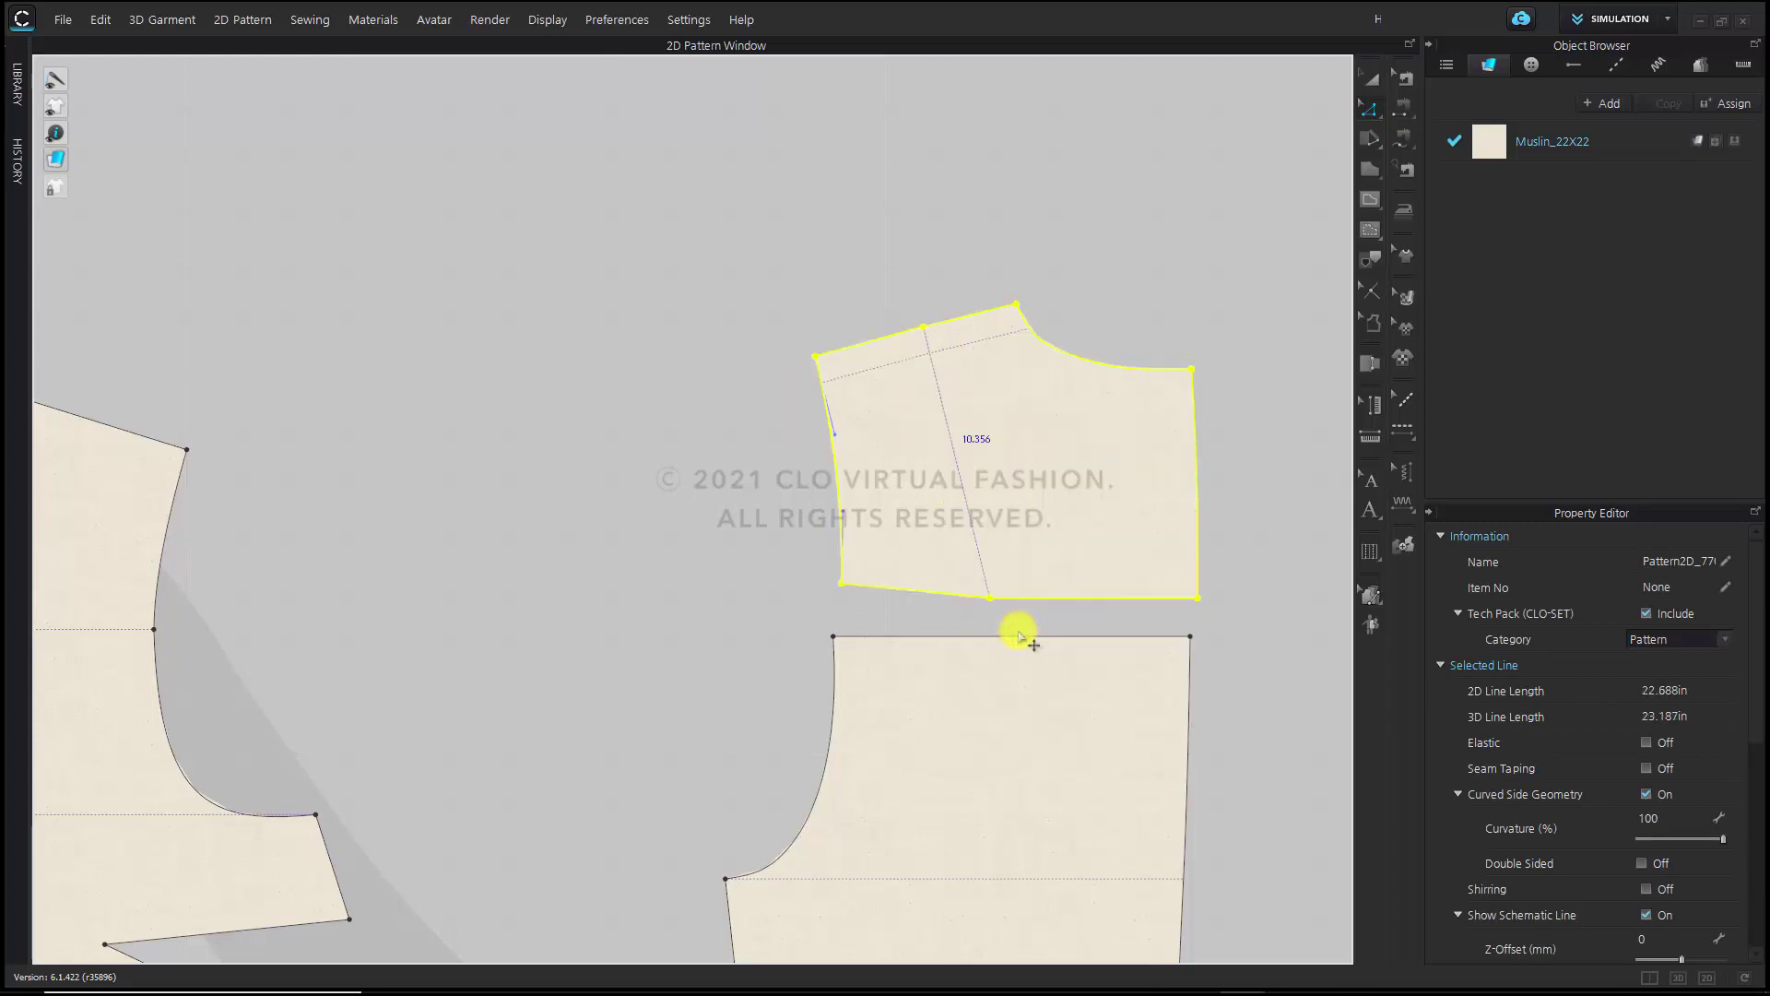
Delete the leftover point on the yoke's shoulder line where the two dart legs were merged
click(1036, 464)
middle_drag(717, 518, 610, 562)
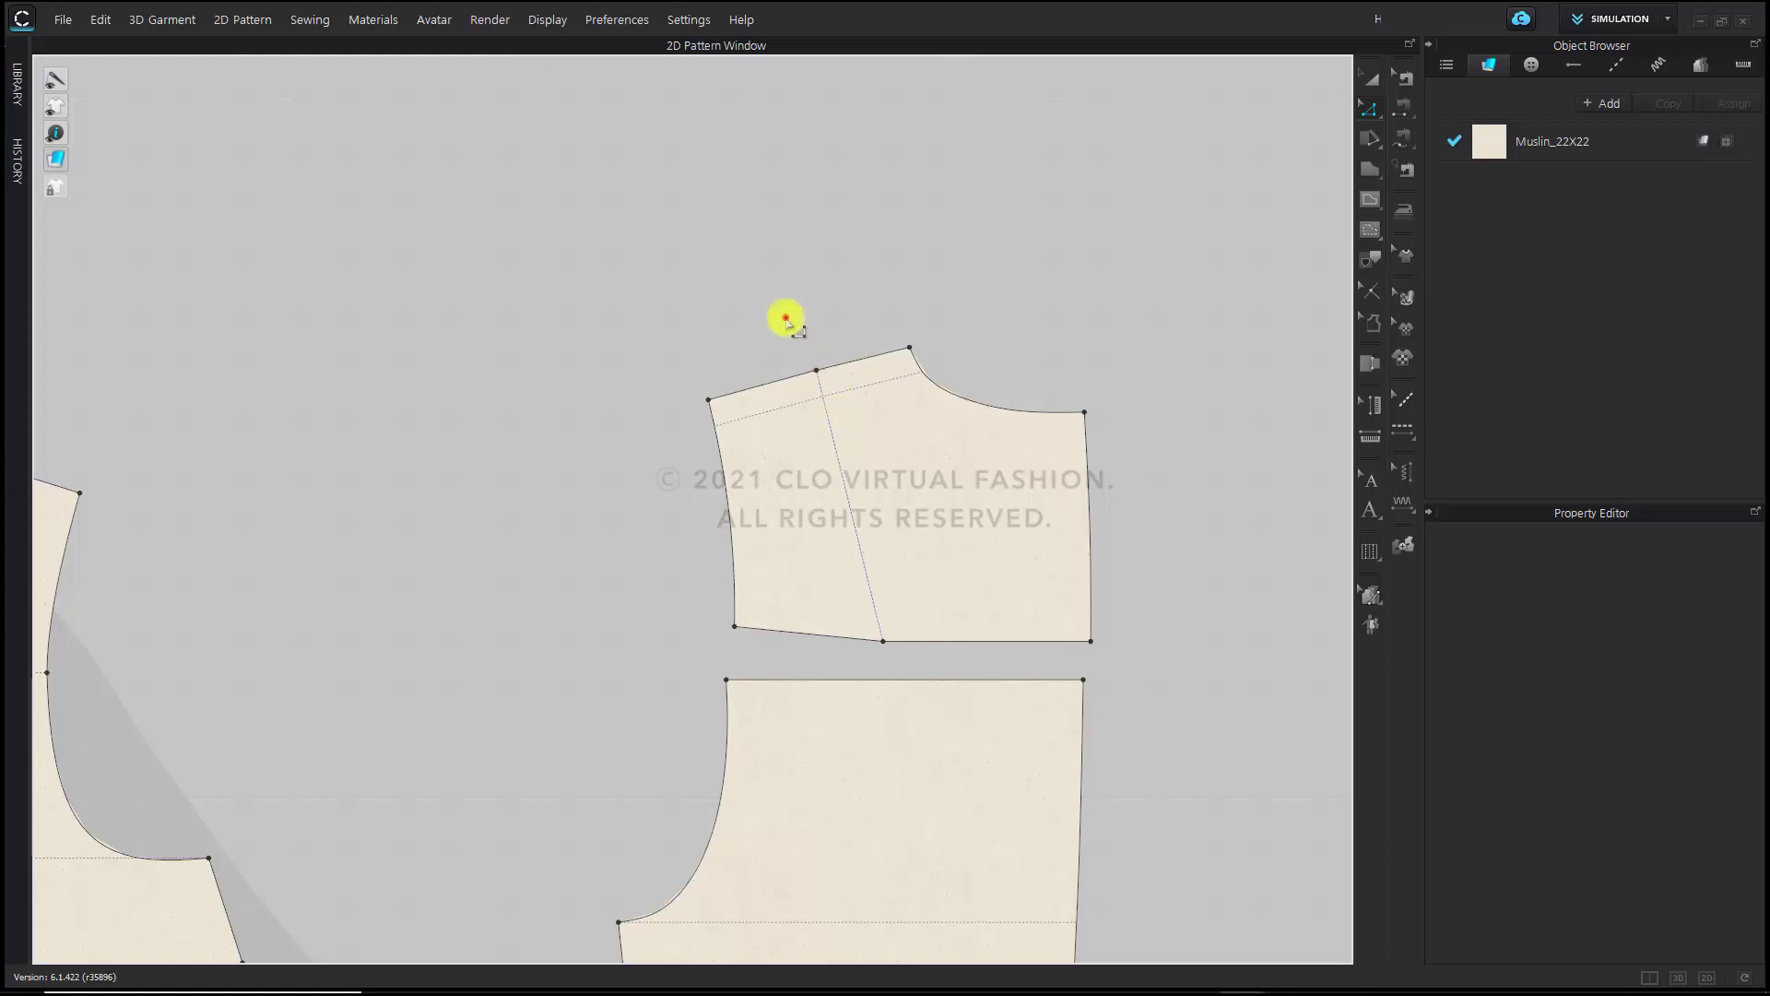
drag(786, 316, 858, 461)
click(857, 461)
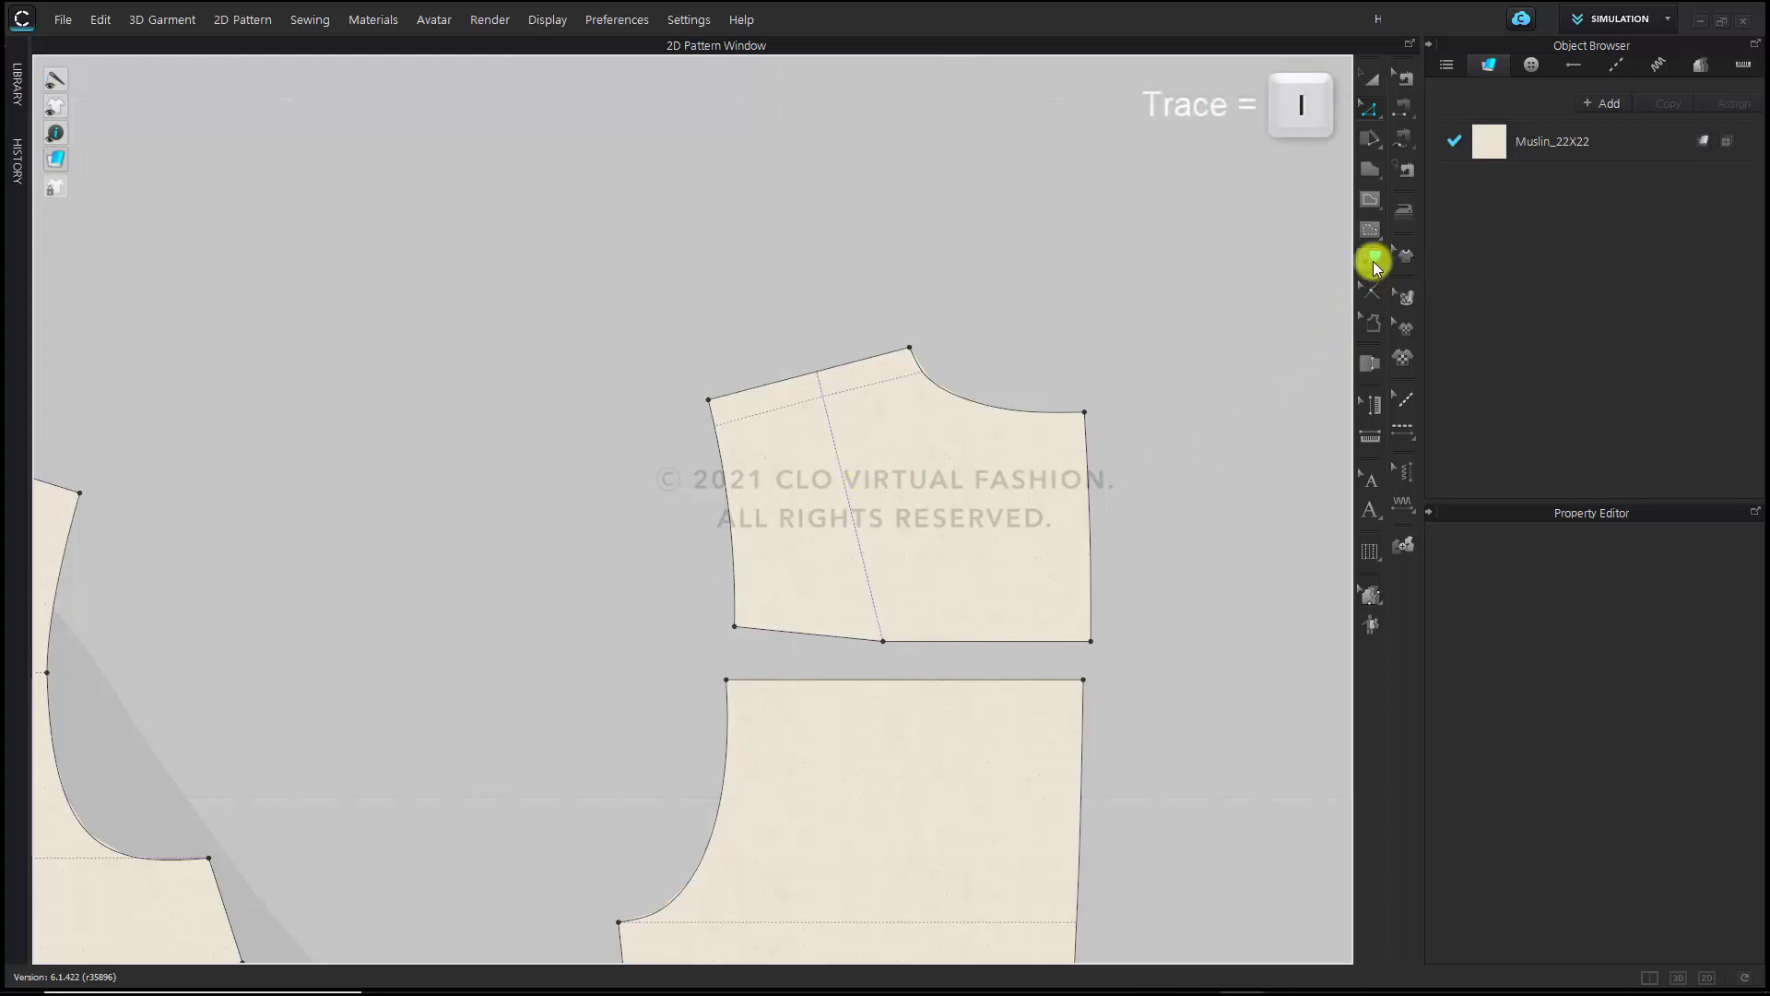
Delete the leftover shoulder baselines and the old dart line inside the back yoke using the Trace tool
click(842, 388)
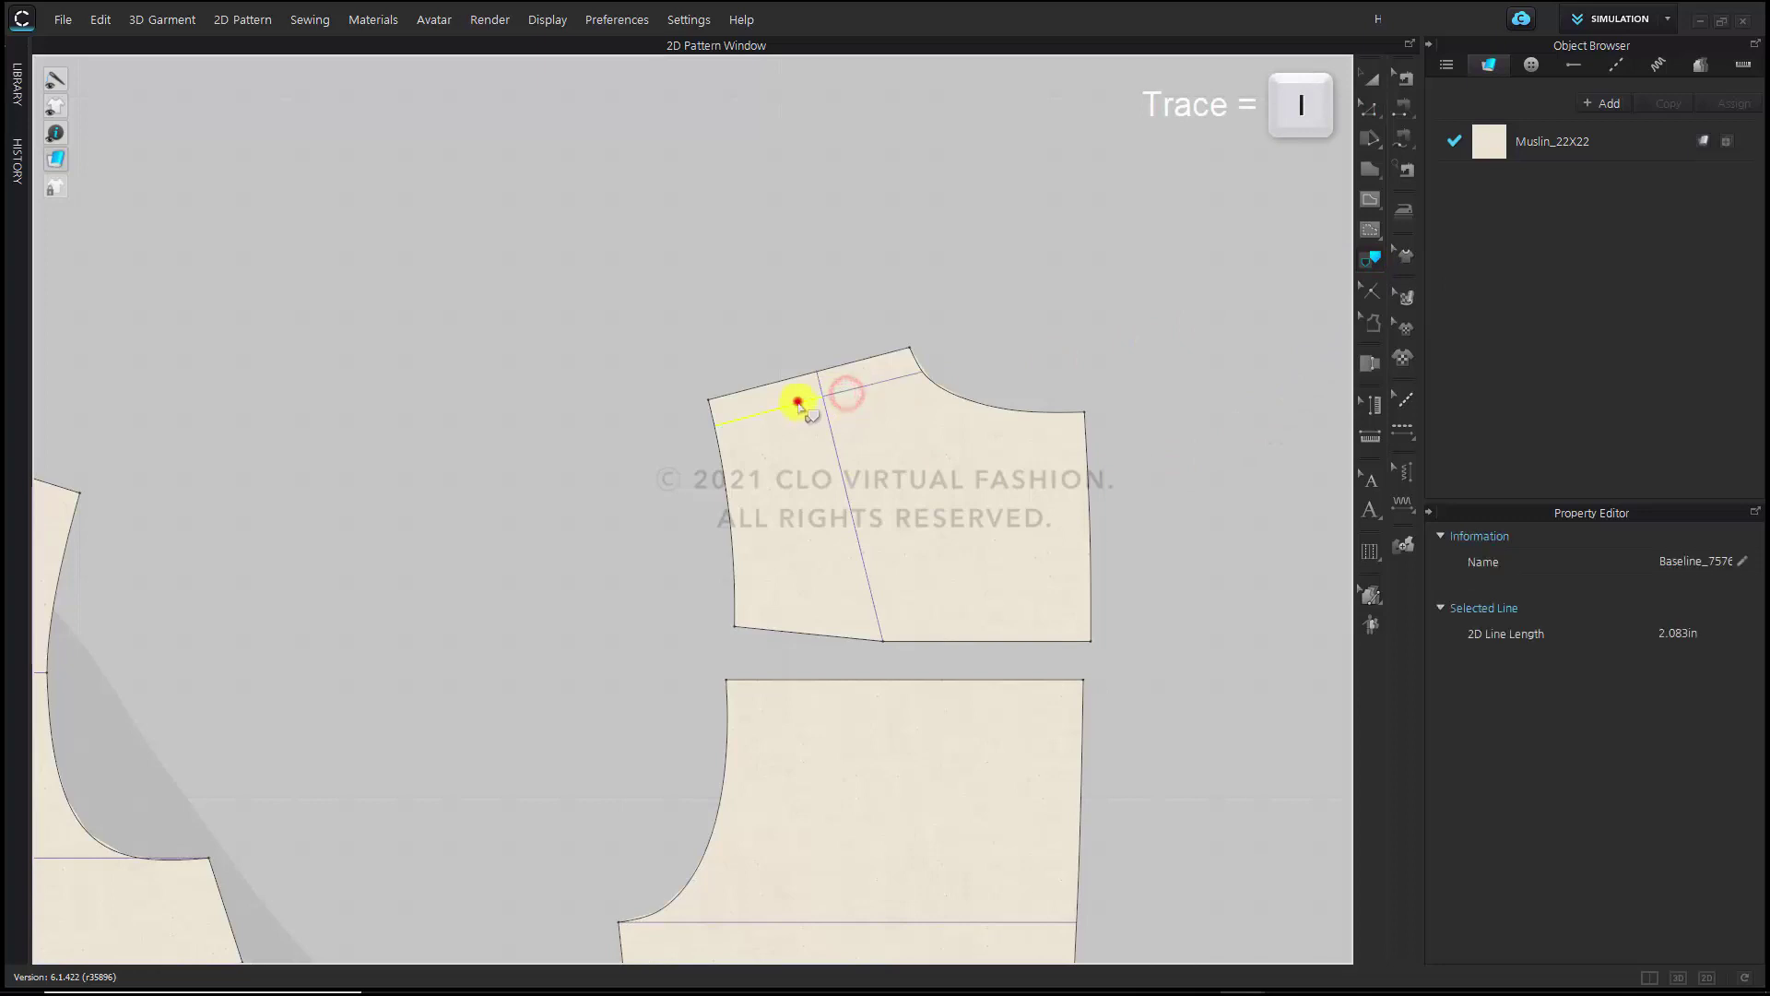
click(797, 401)
click(841, 393)
key(Delete)
click(835, 443)
key(Delete)
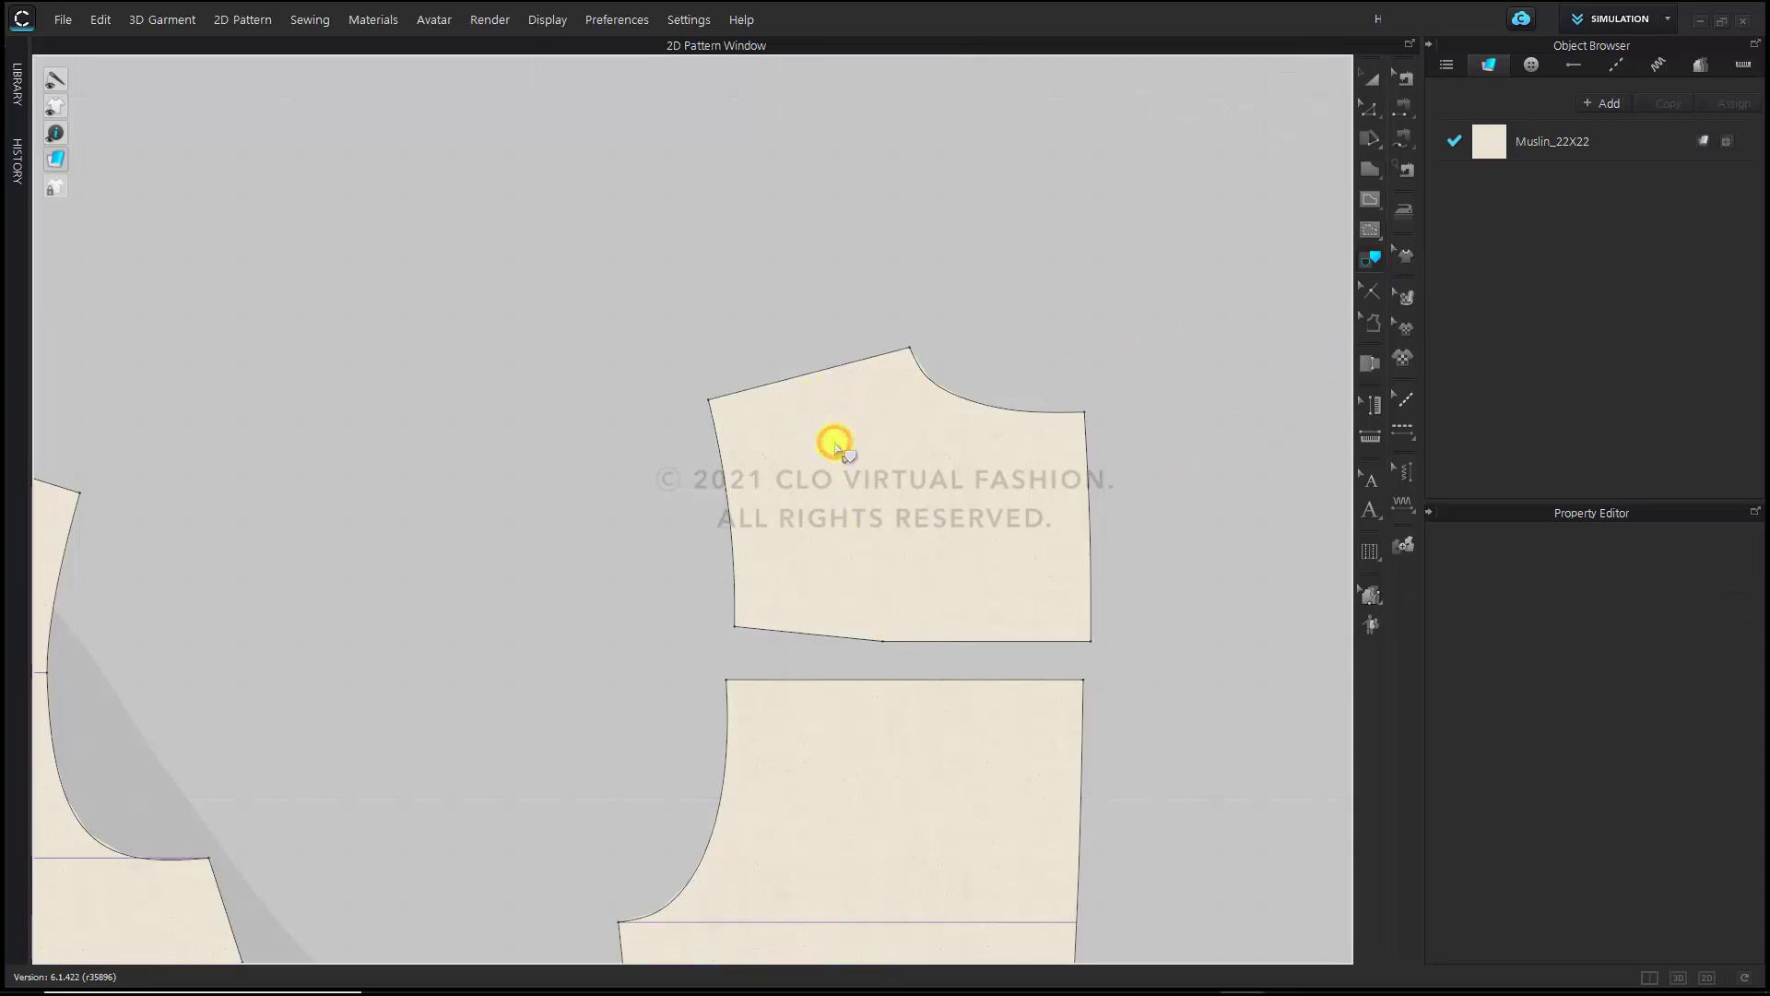
Measure the slanted armhole-side segment of the yoke's lower edge with the Edit Pattern tool
scroll(891, 557, down, 3)
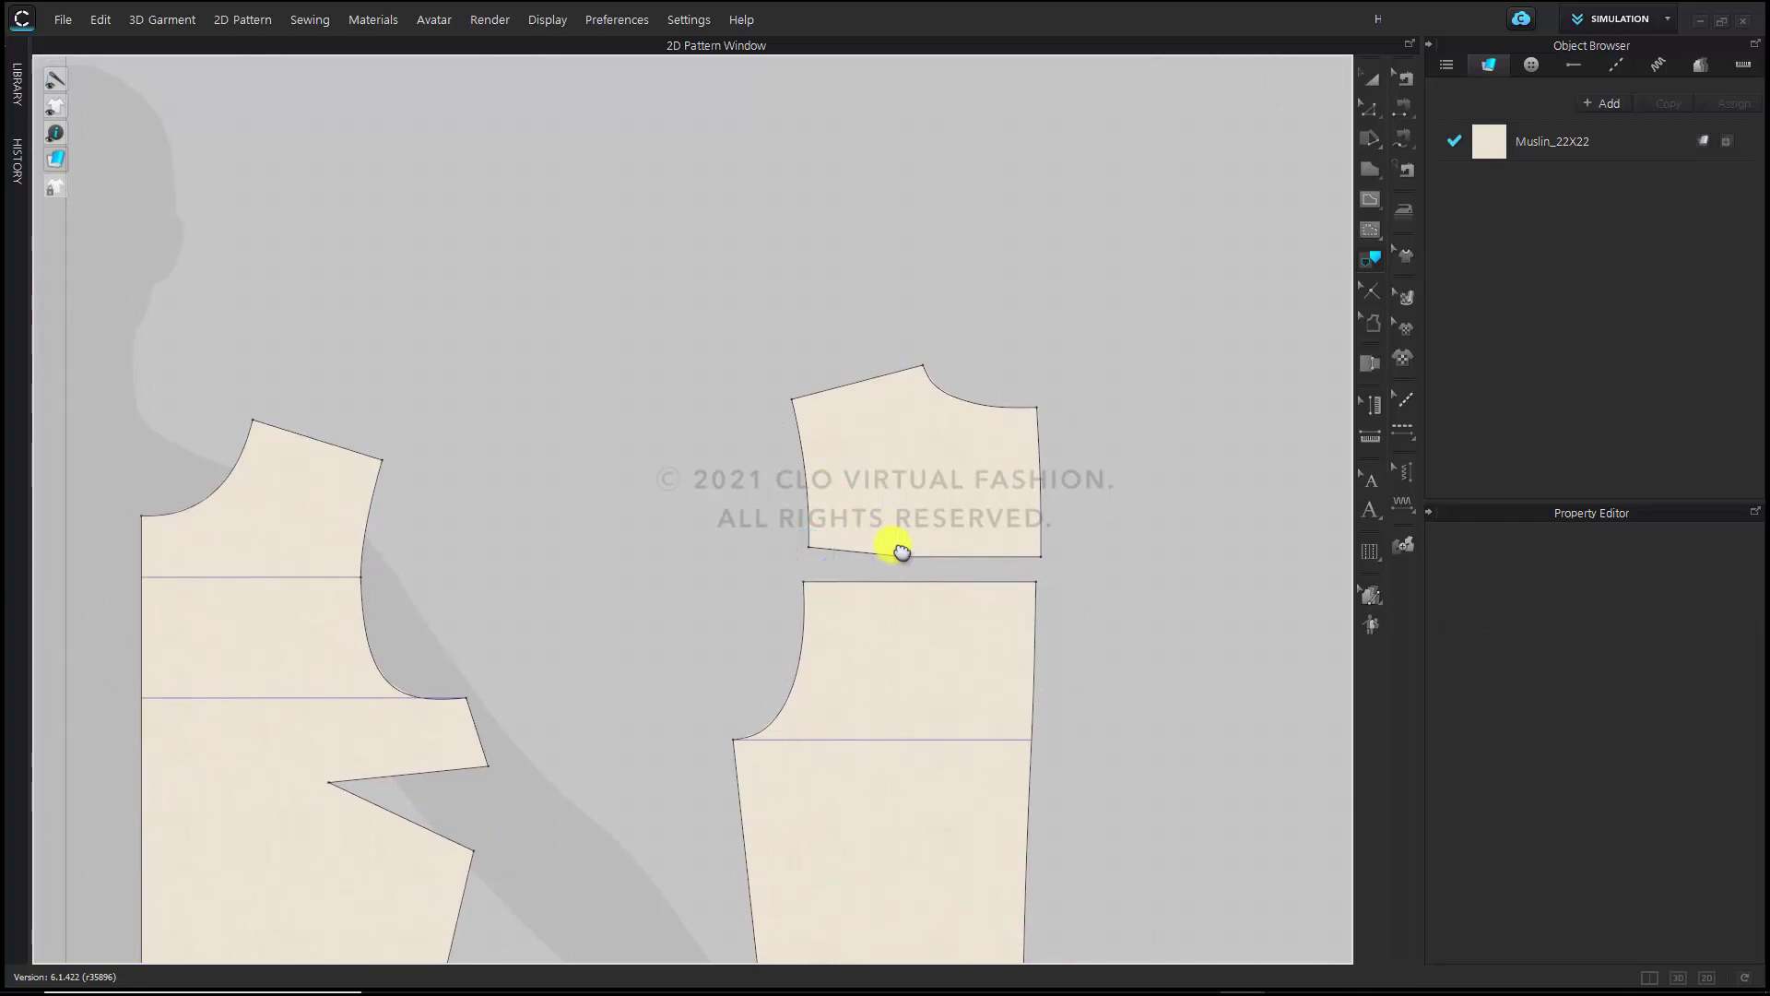
scroll(901, 549, up, 2)
click(1366, 107)
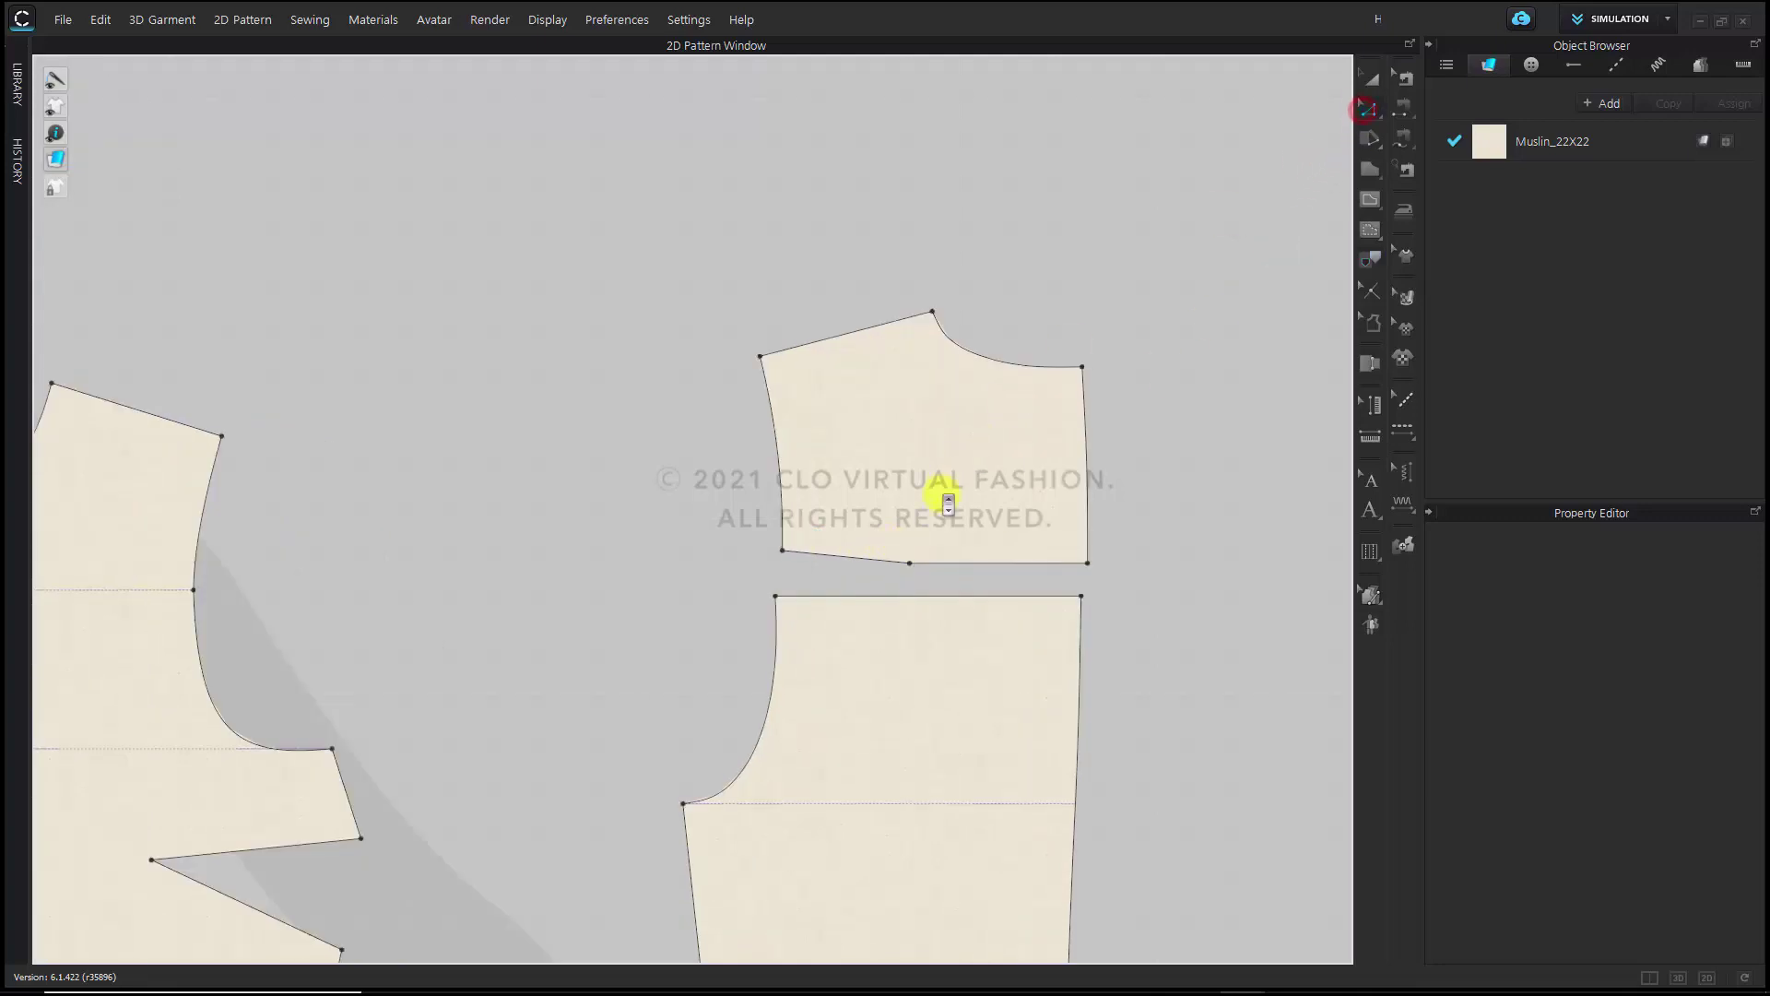
scroll(948, 502, up, 2)
click(693, 598)
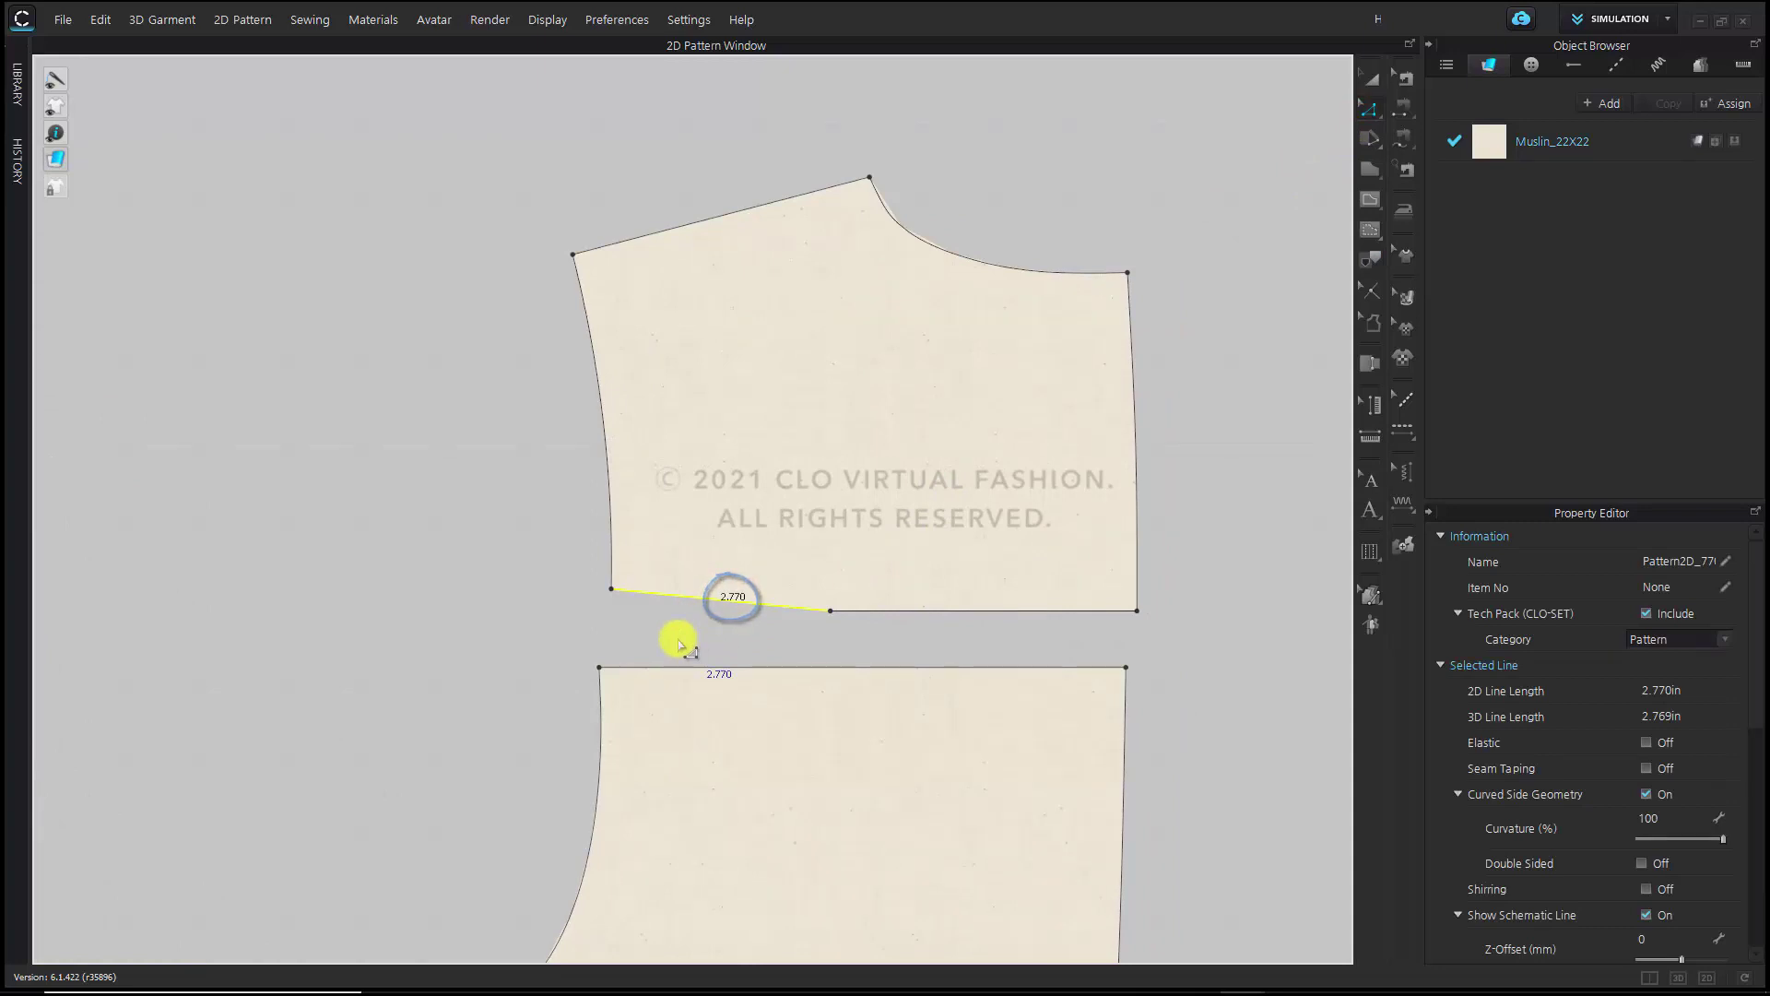
middle_drag(680, 641, 761, 599)
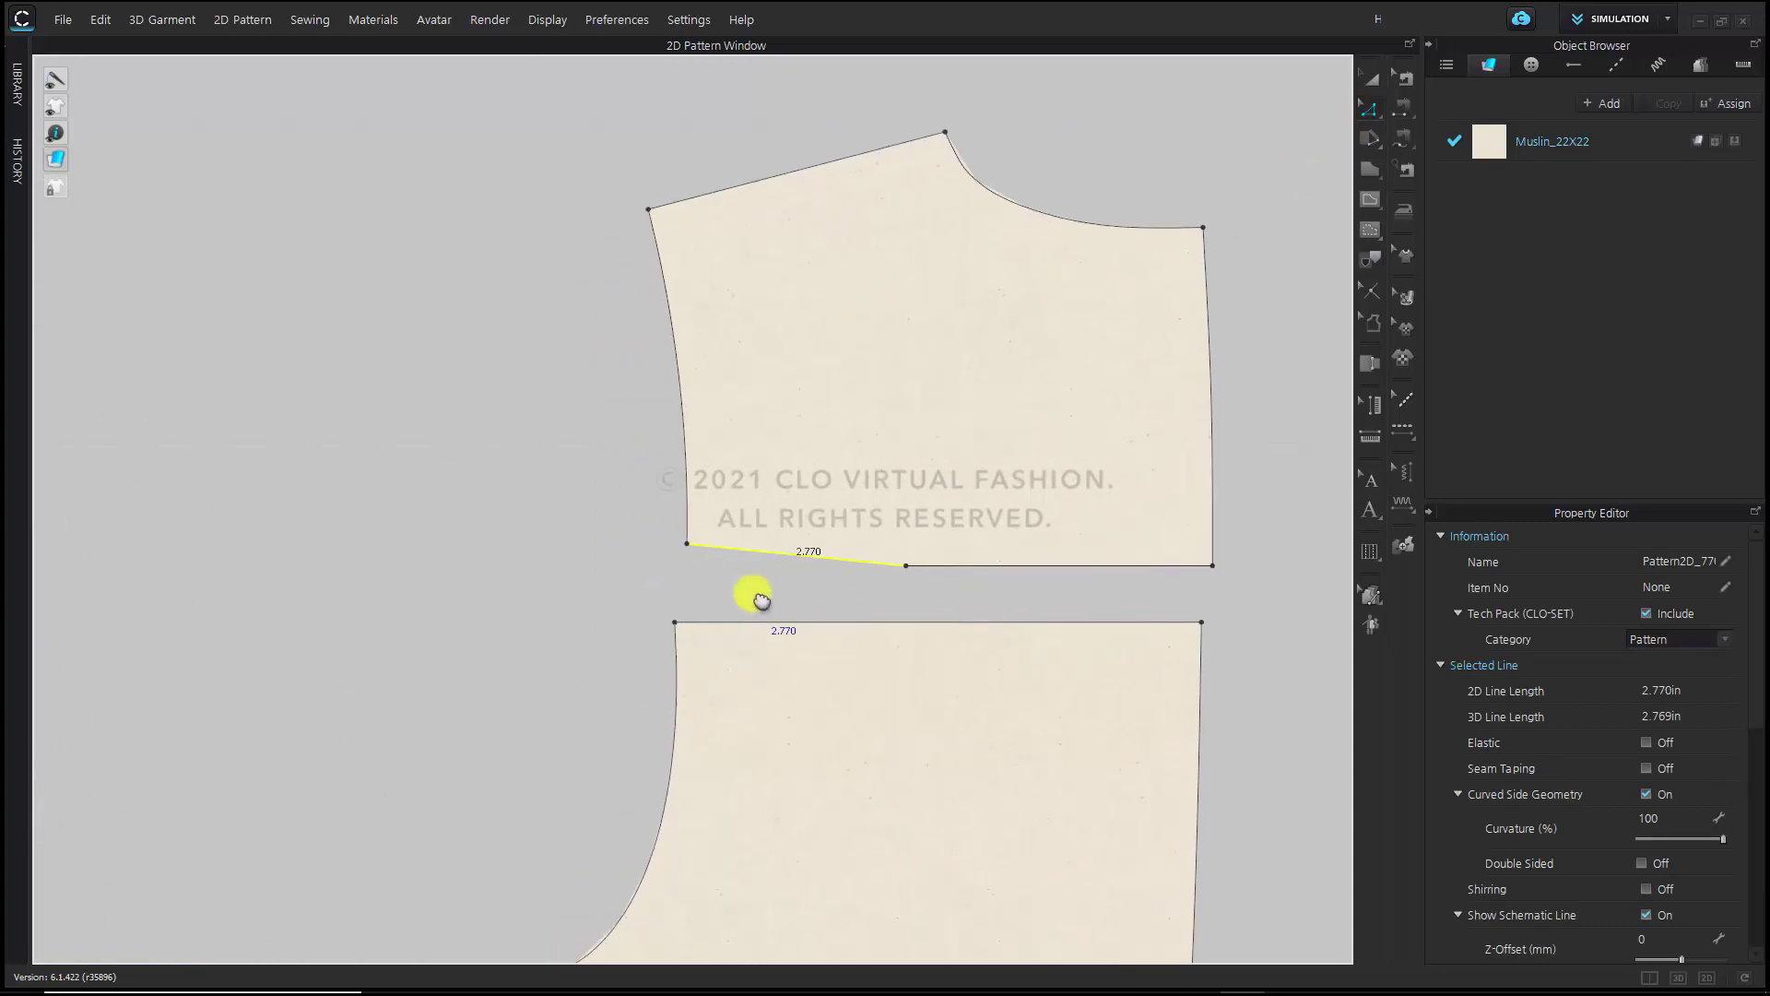
Split the lower back piece's top edge 2.770 in from the armhole, and compare the new segment's length
click(1371, 108)
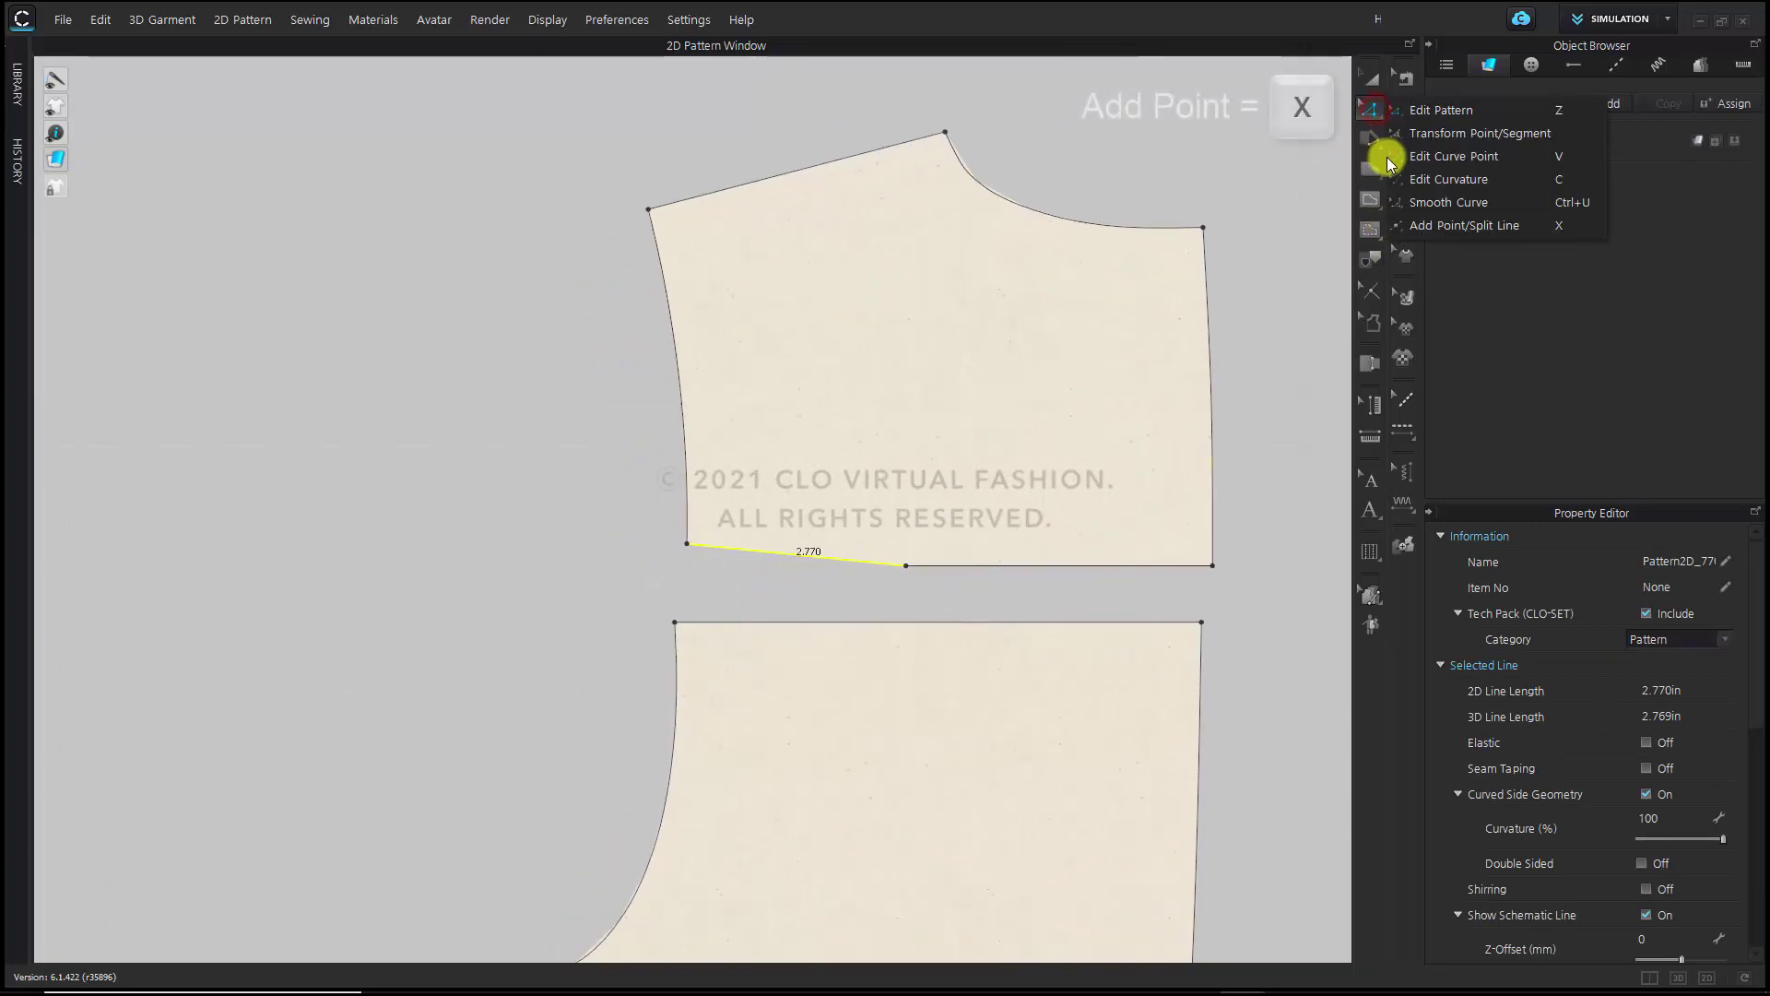
click(1443, 226)
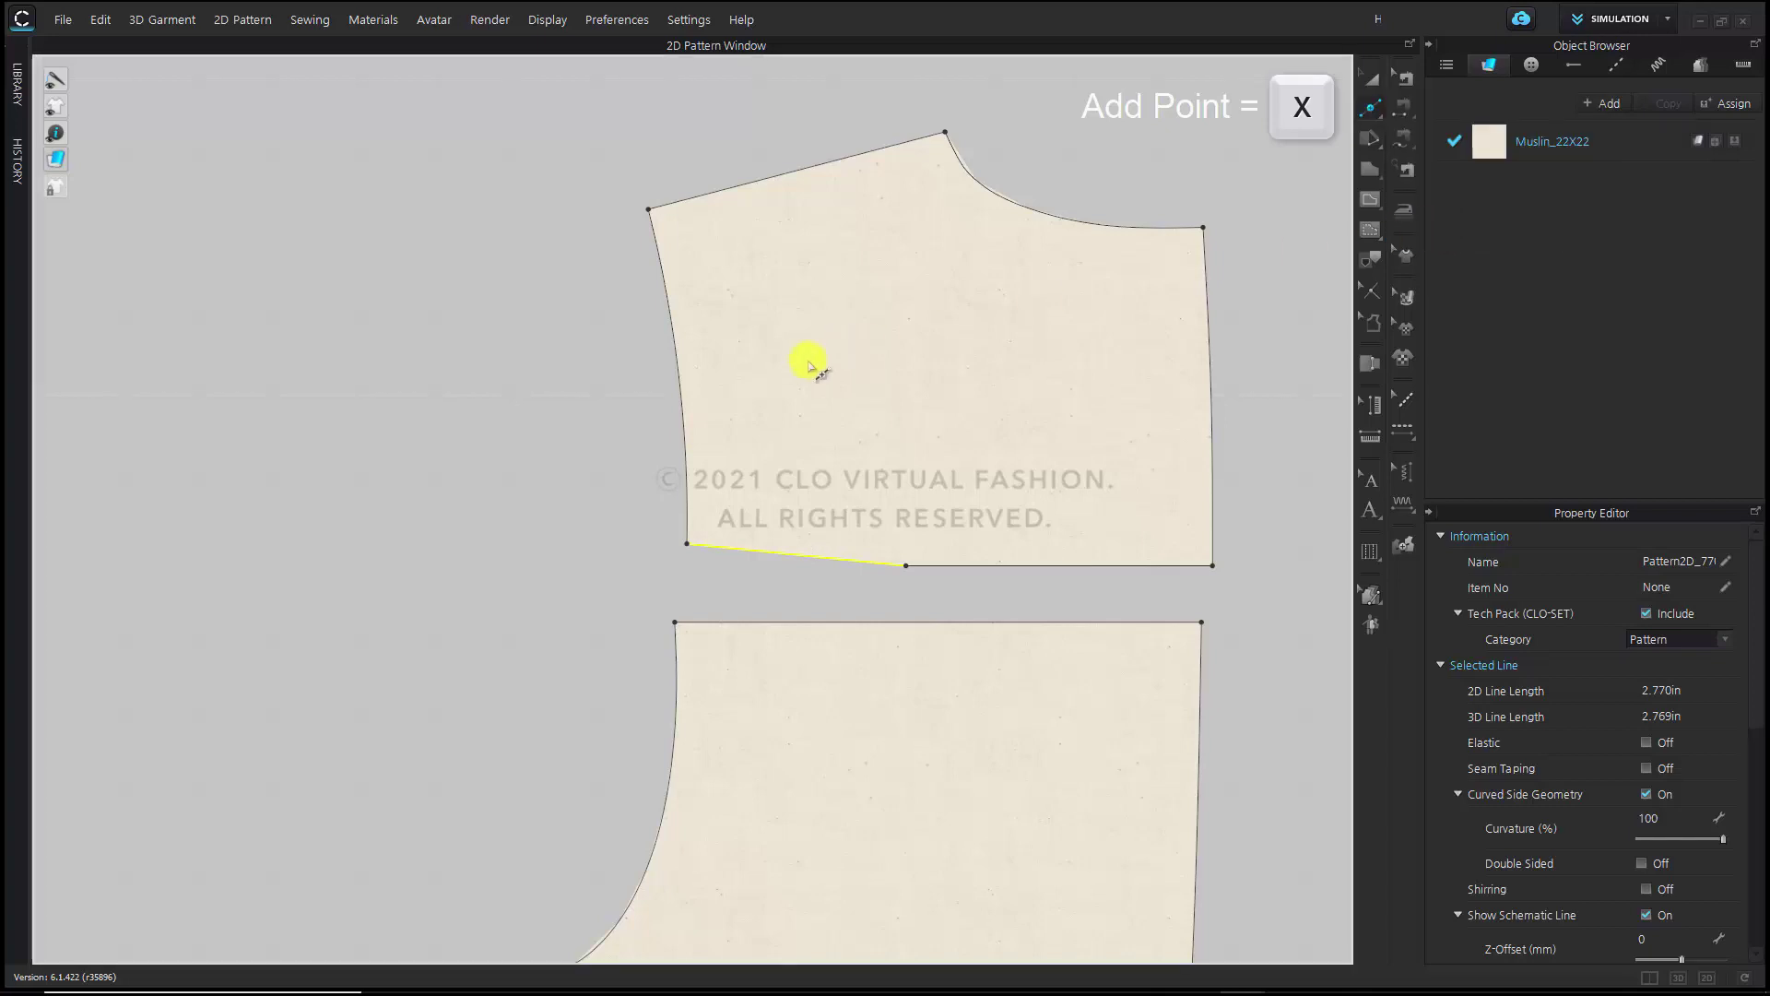
right_click(743, 621)
text(2)
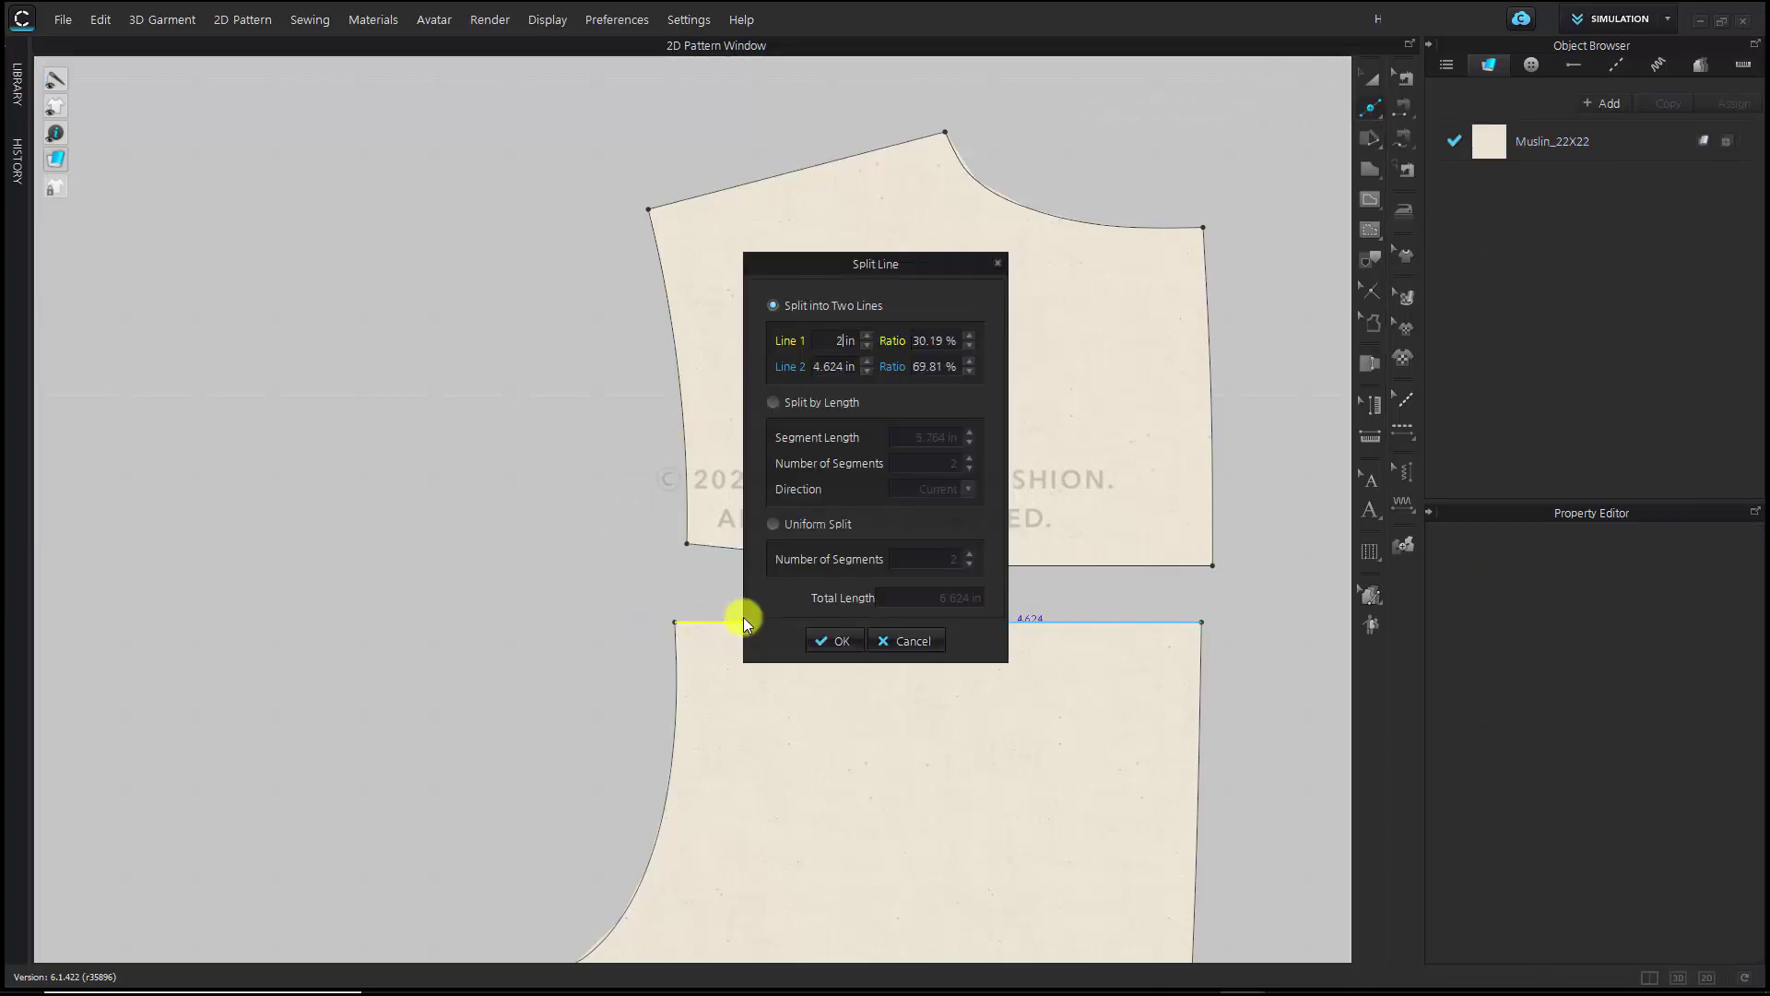
text(.770)
click(822, 638)
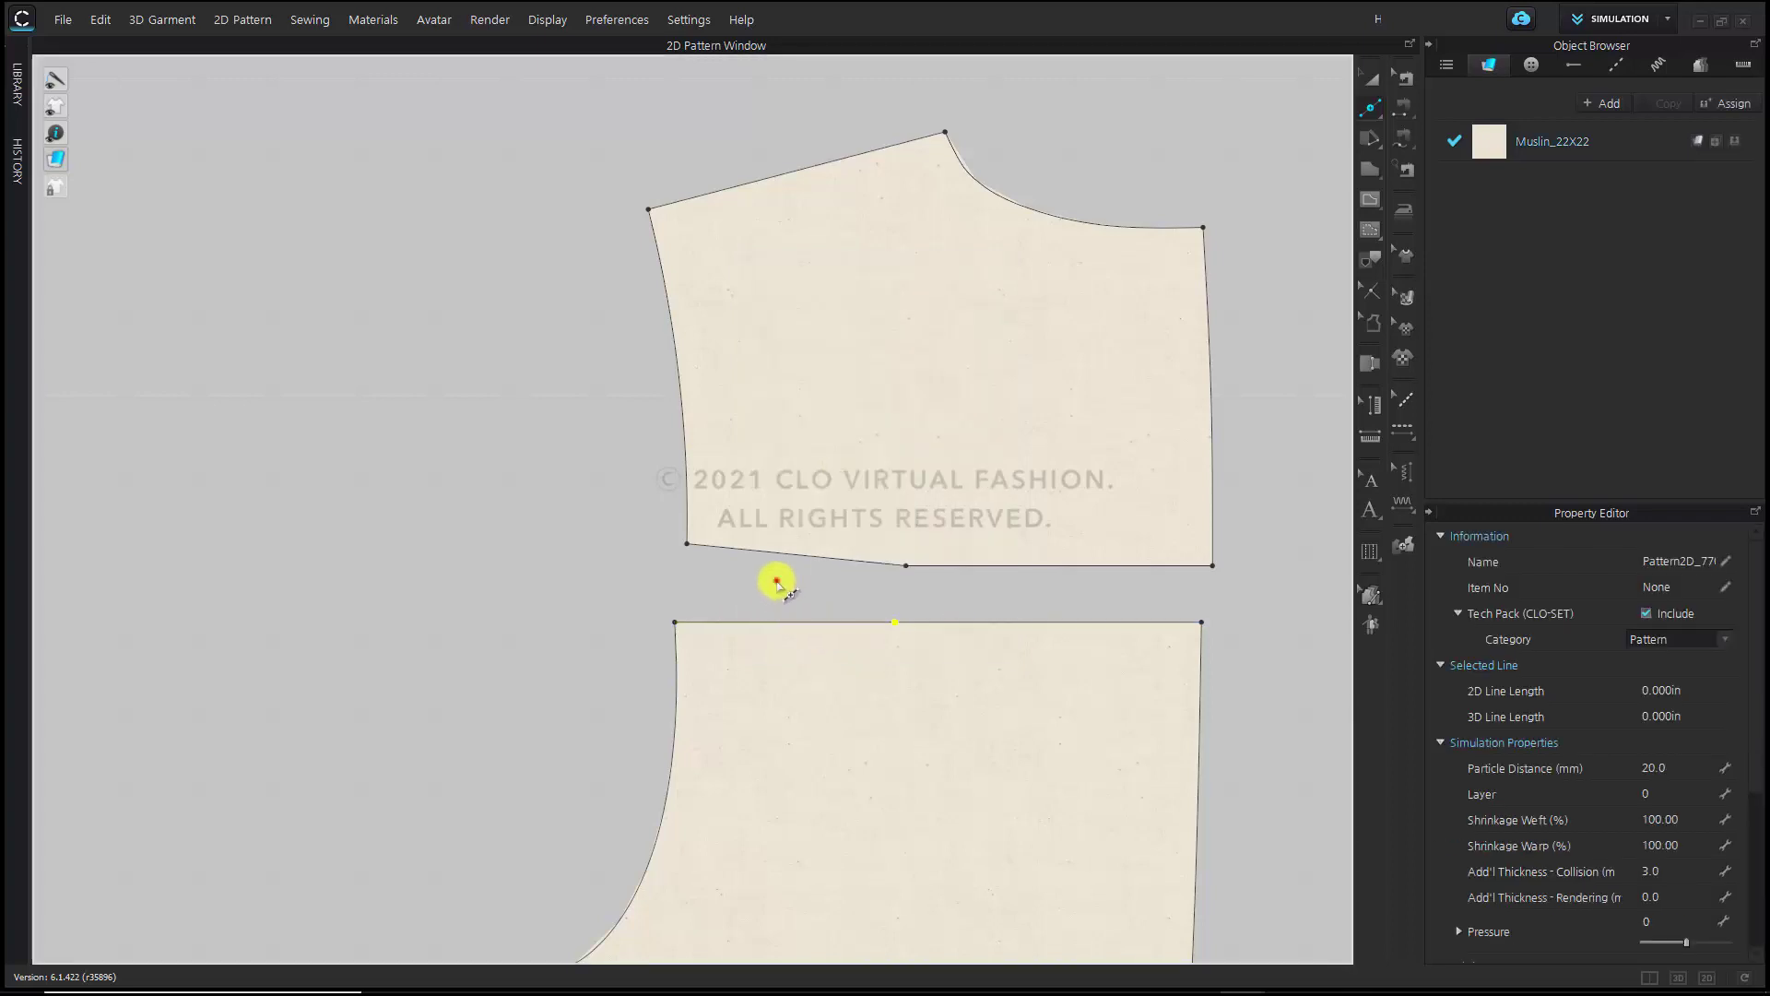
click(777, 579)
click(807, 554)
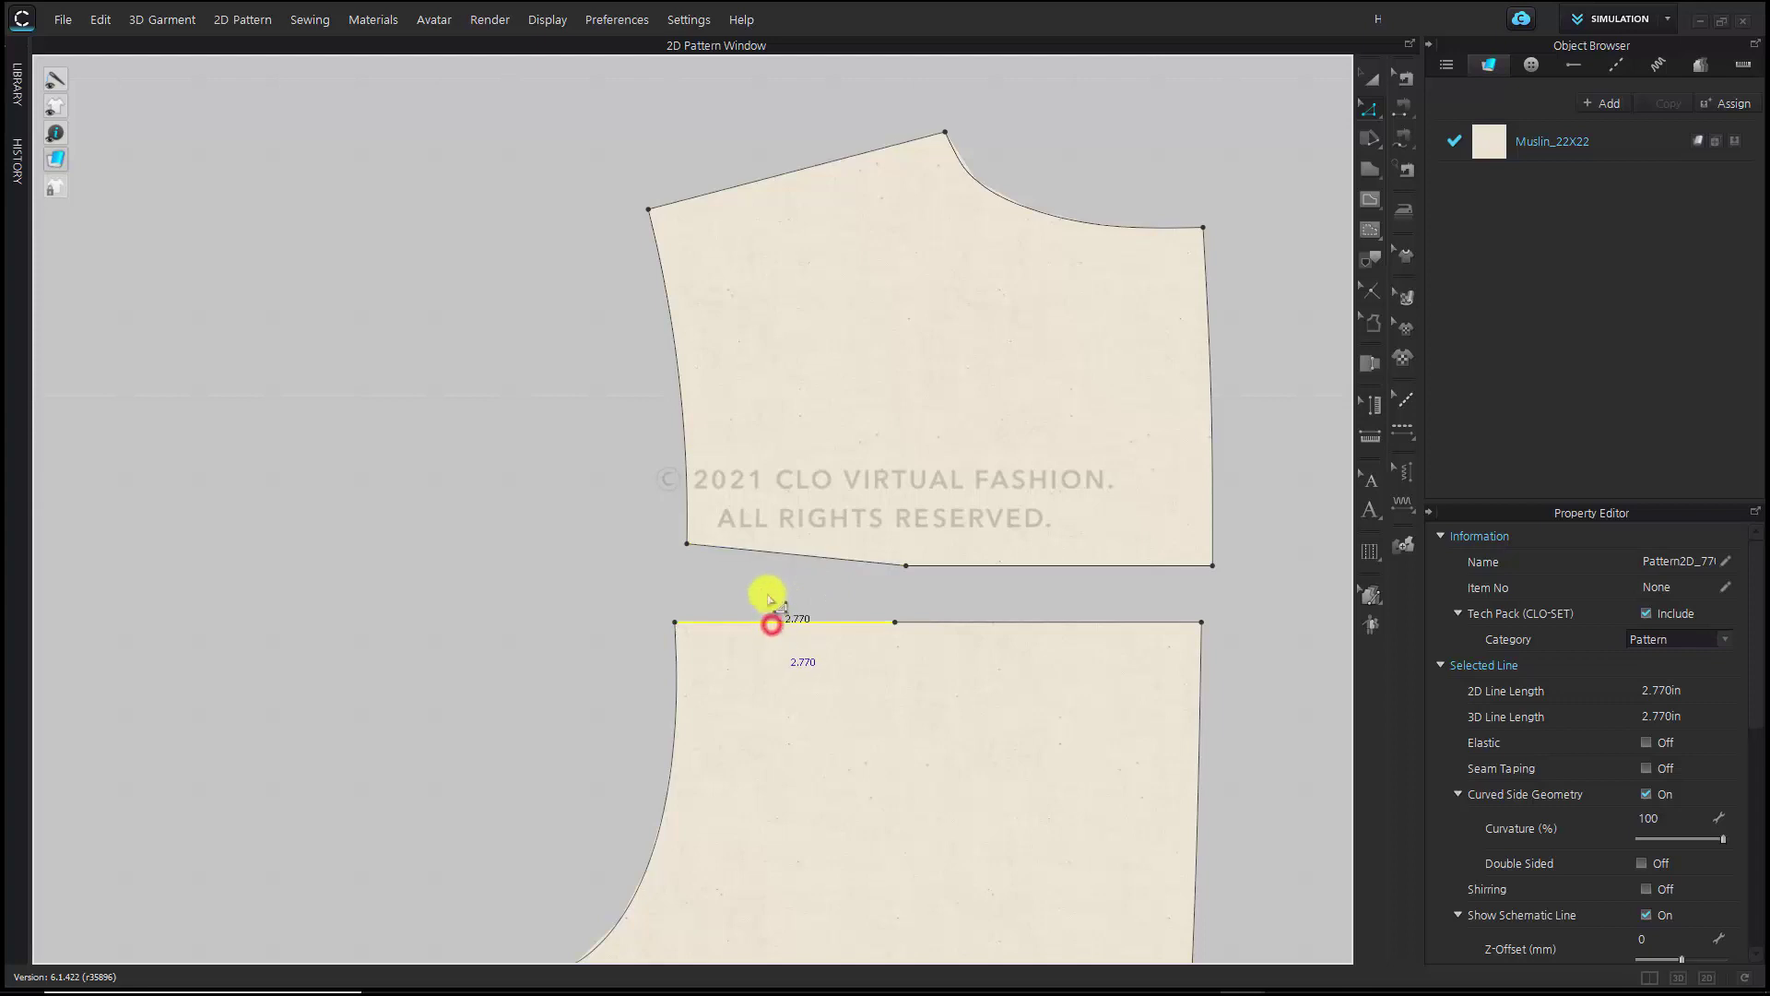
click(747, 573)
Move the yoke's lower armhole corner 0.125 in downward, continuing the armhole line
scroll(921, 703, down, 2)
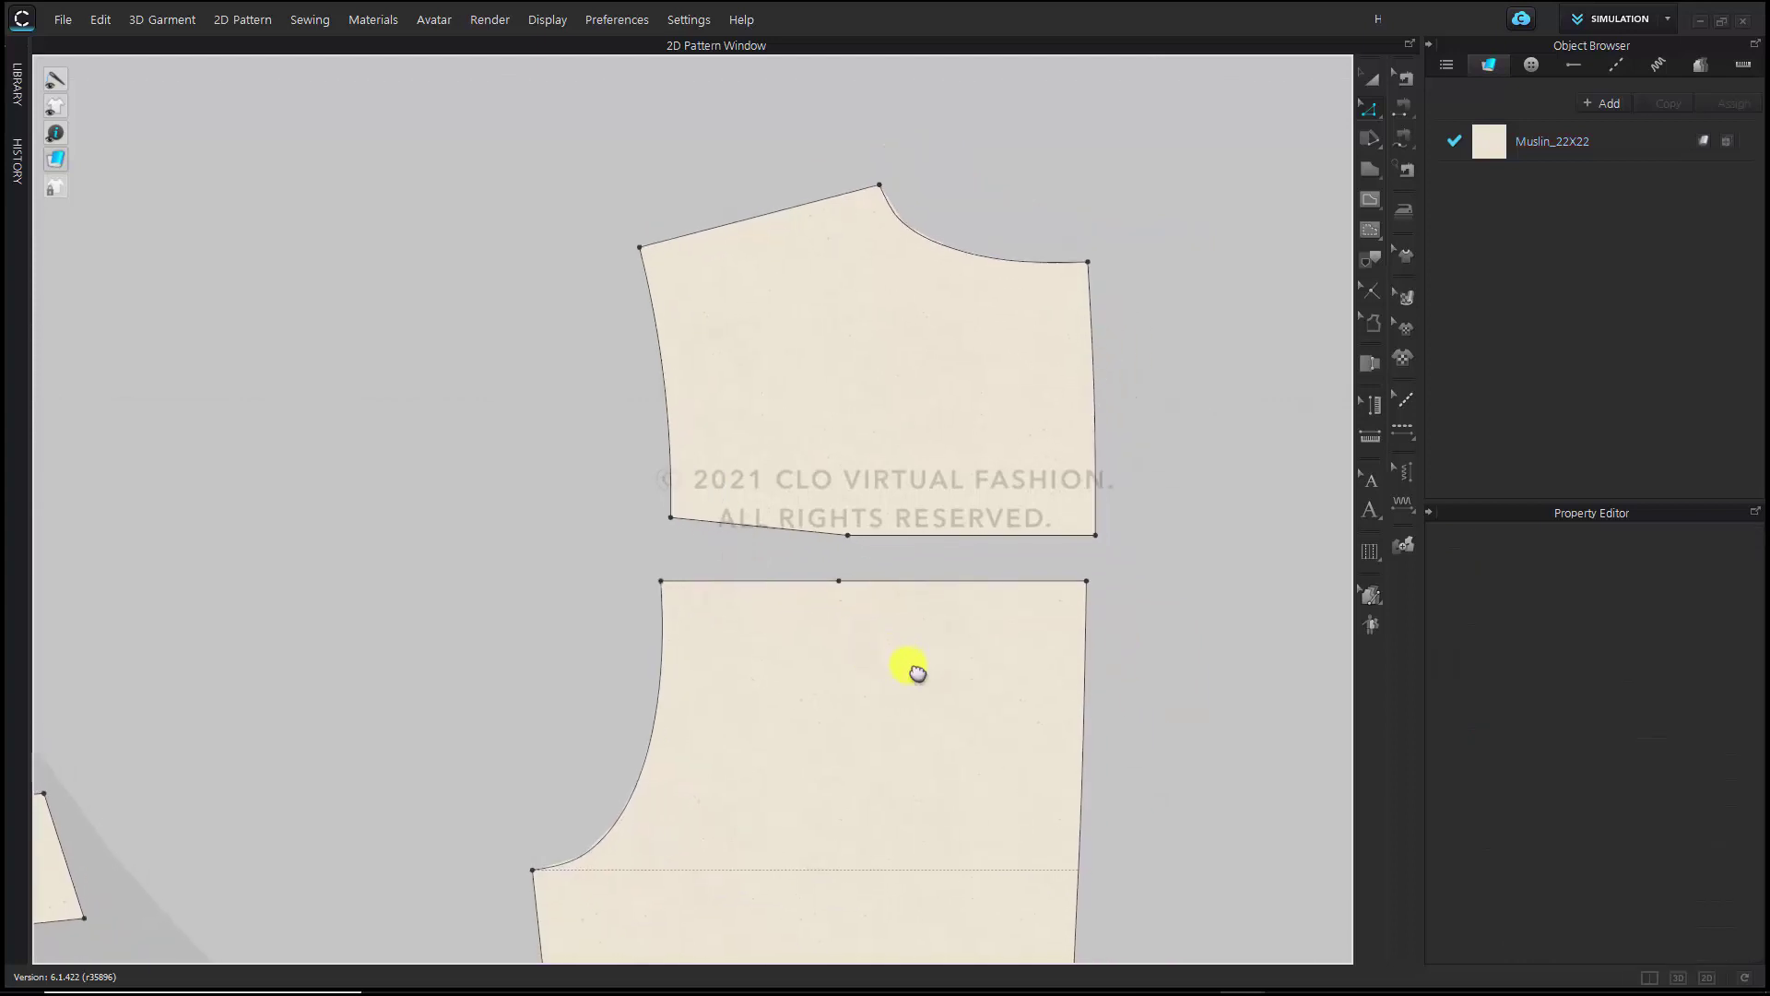
scroll(730, 609, up, 2)
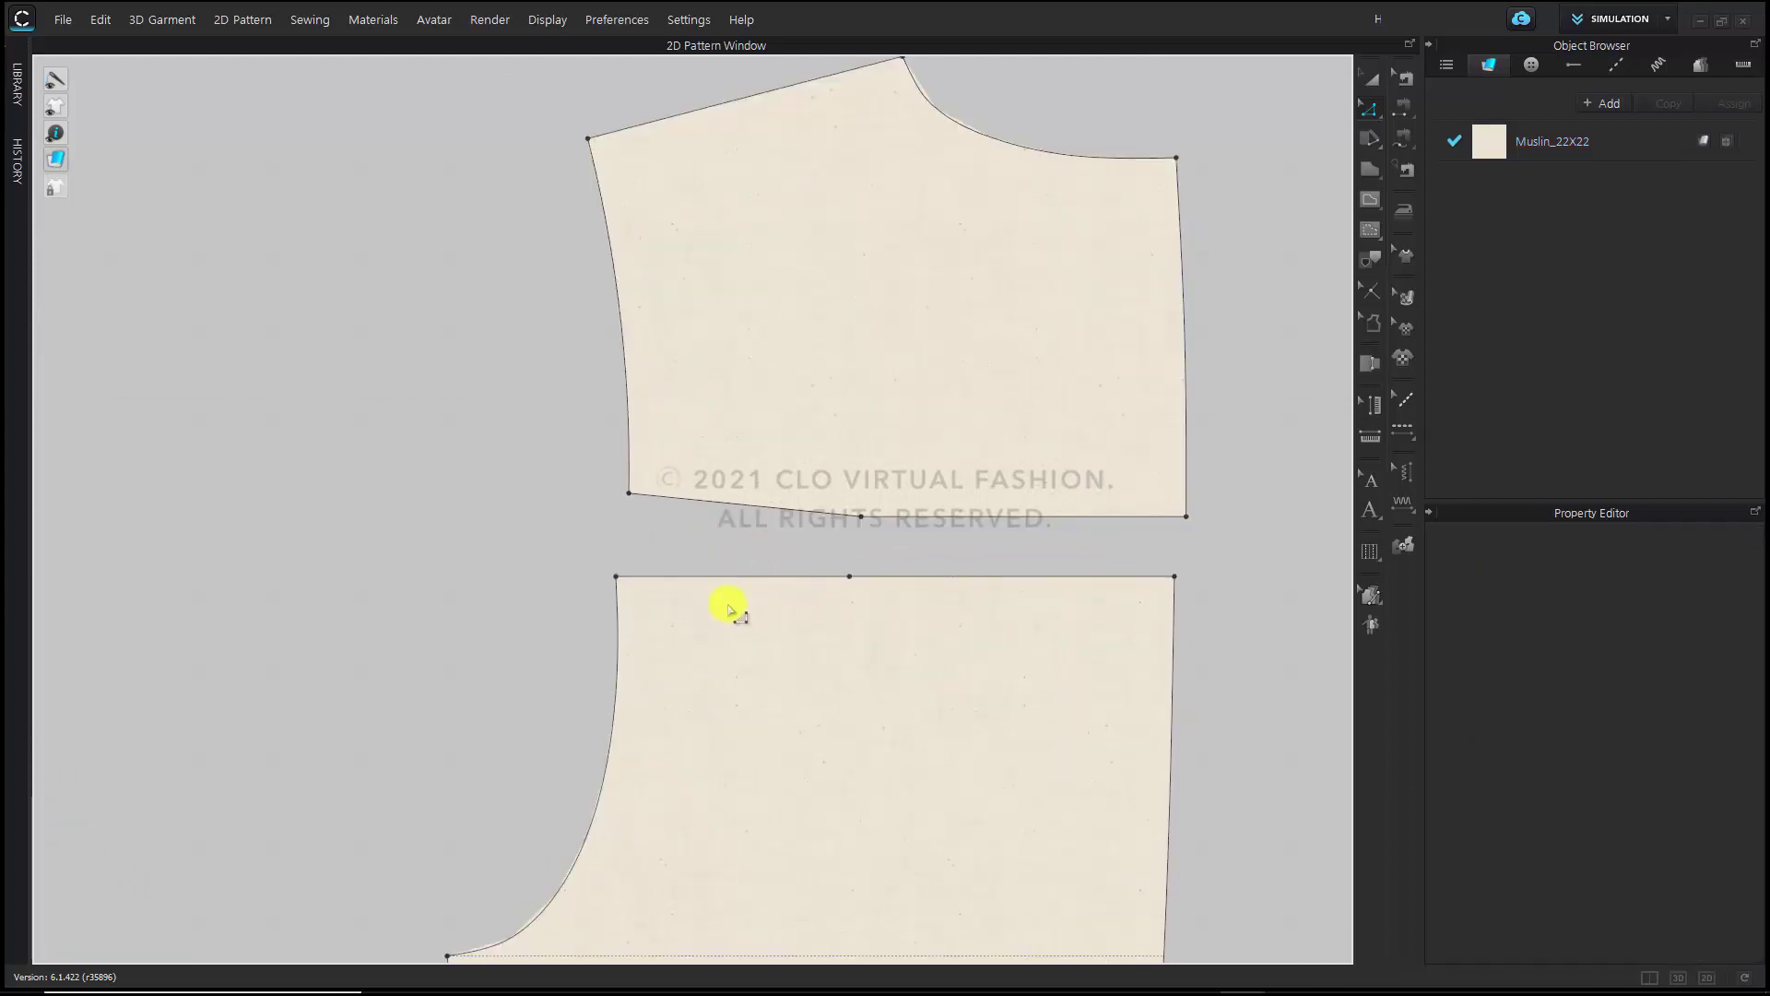
right_drag(732, 610, 758, 632)
scroll(666, 539, up, 2)
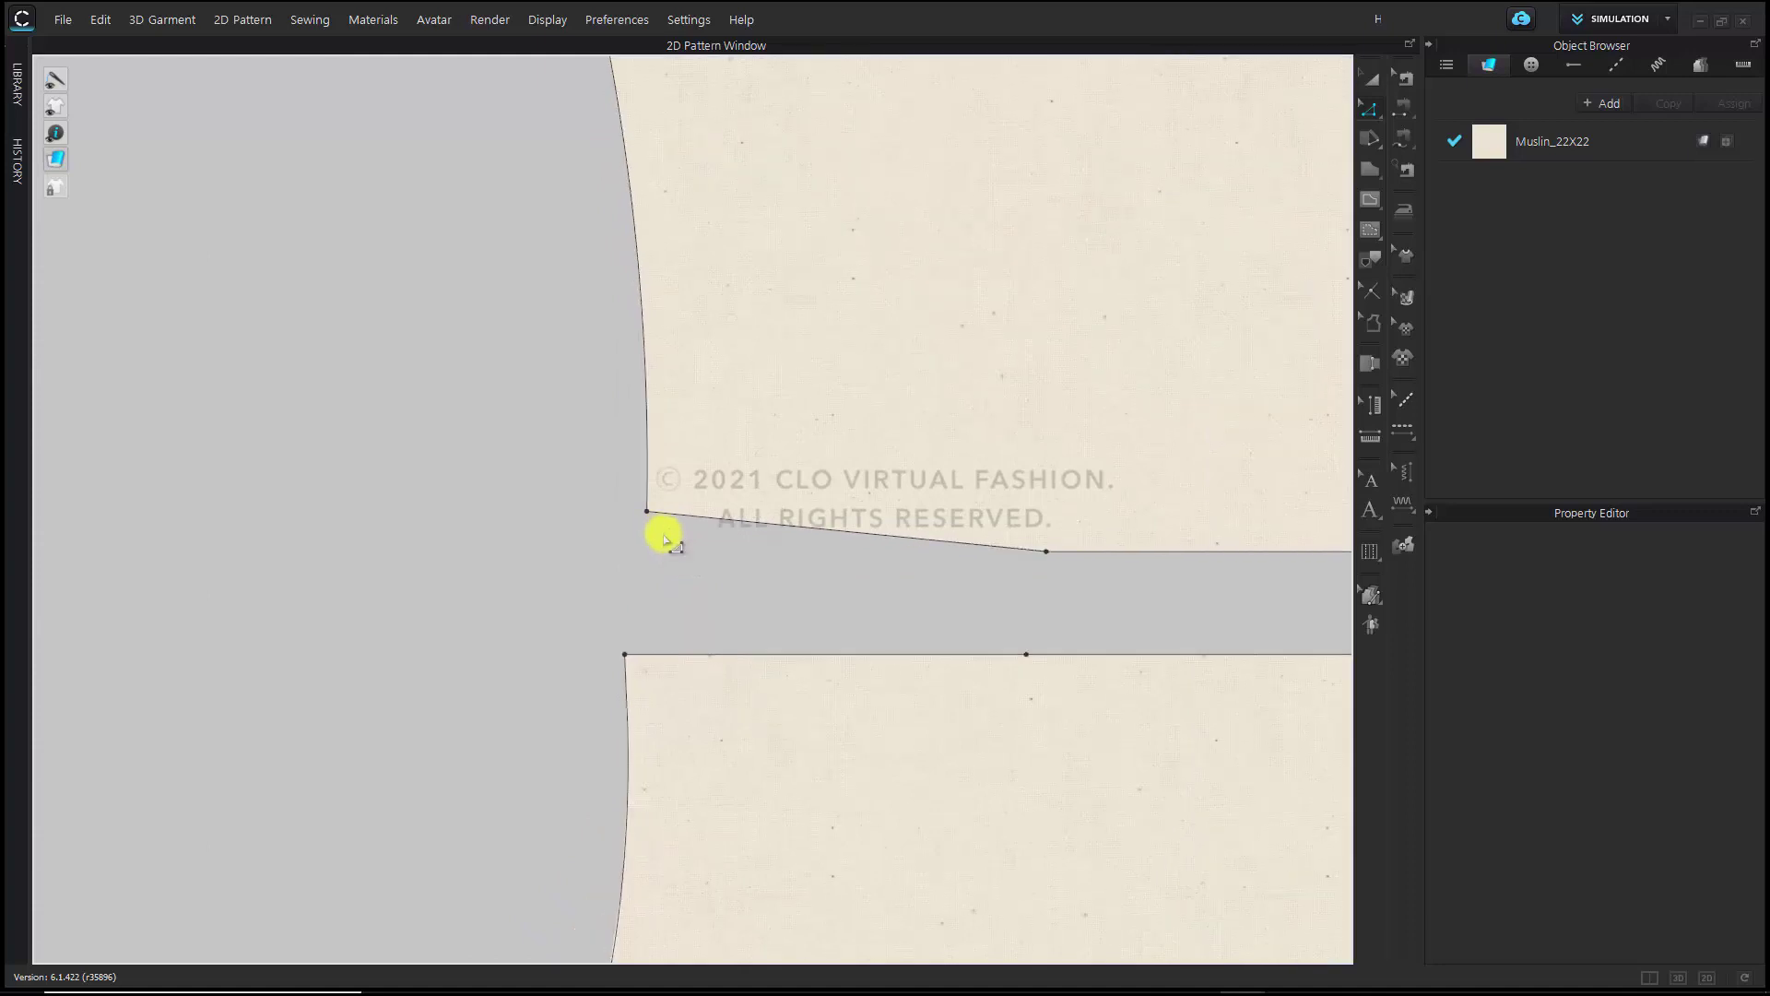
drag(647, 511, 648, 538)
right_click(648, 537)
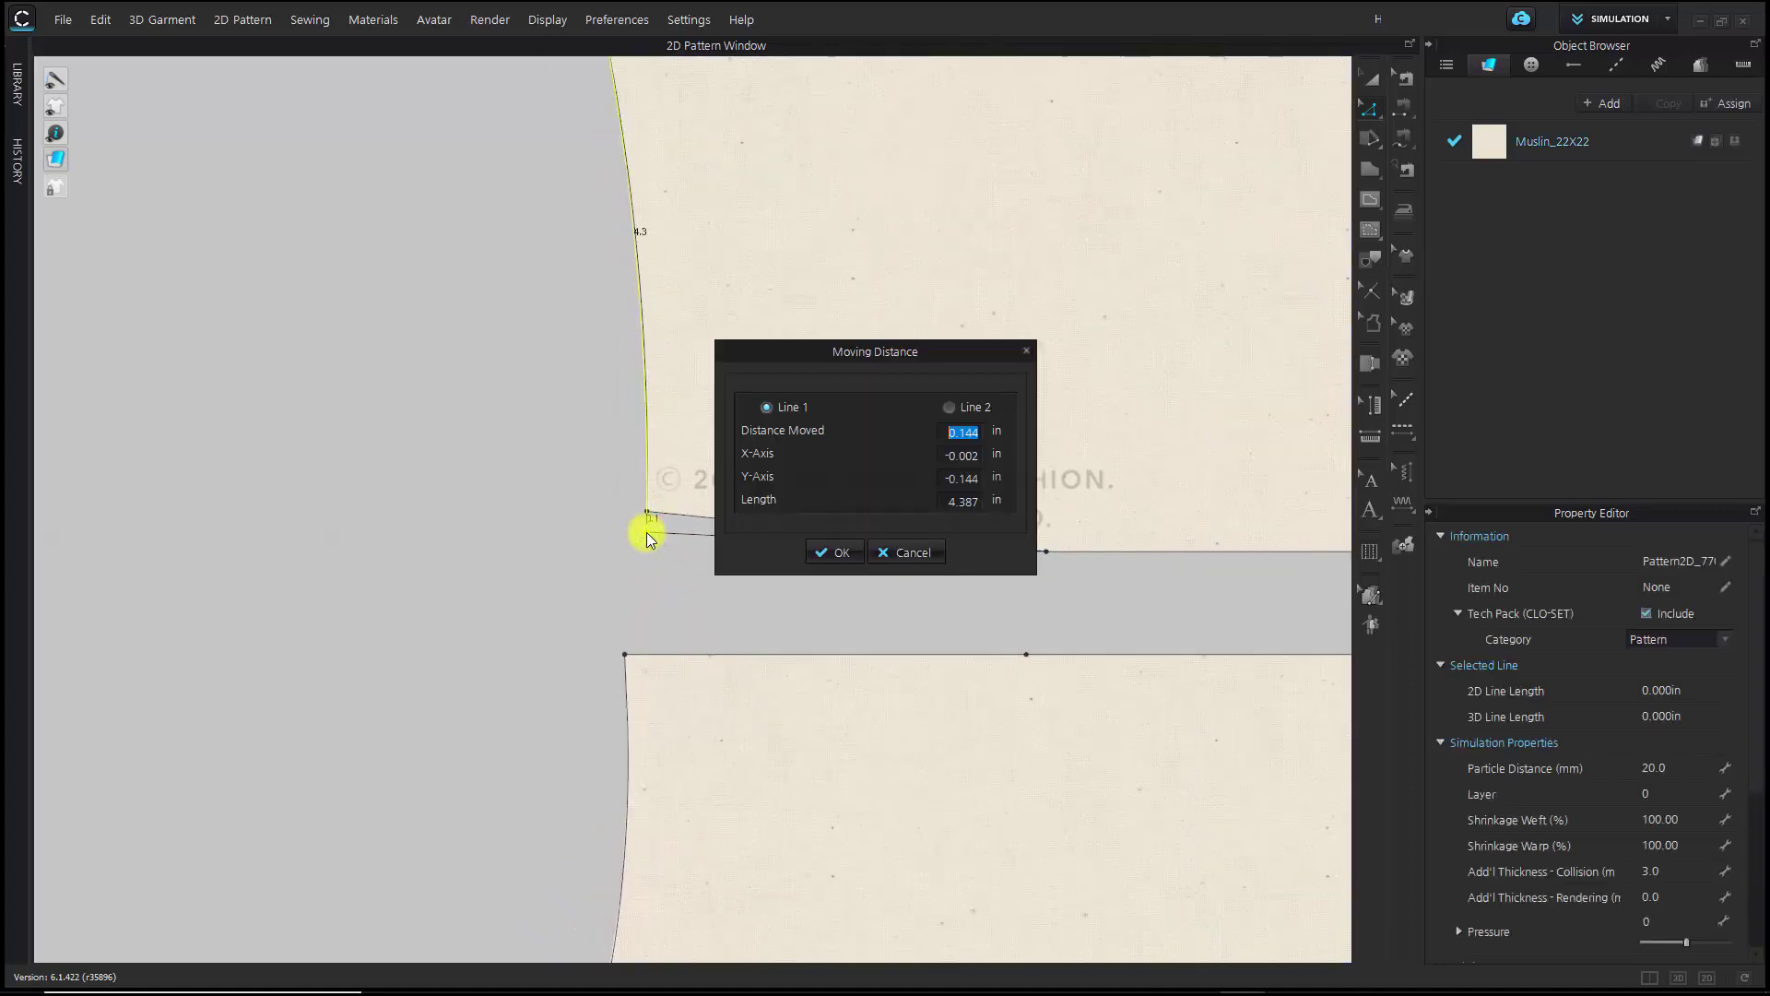
text(0.125)
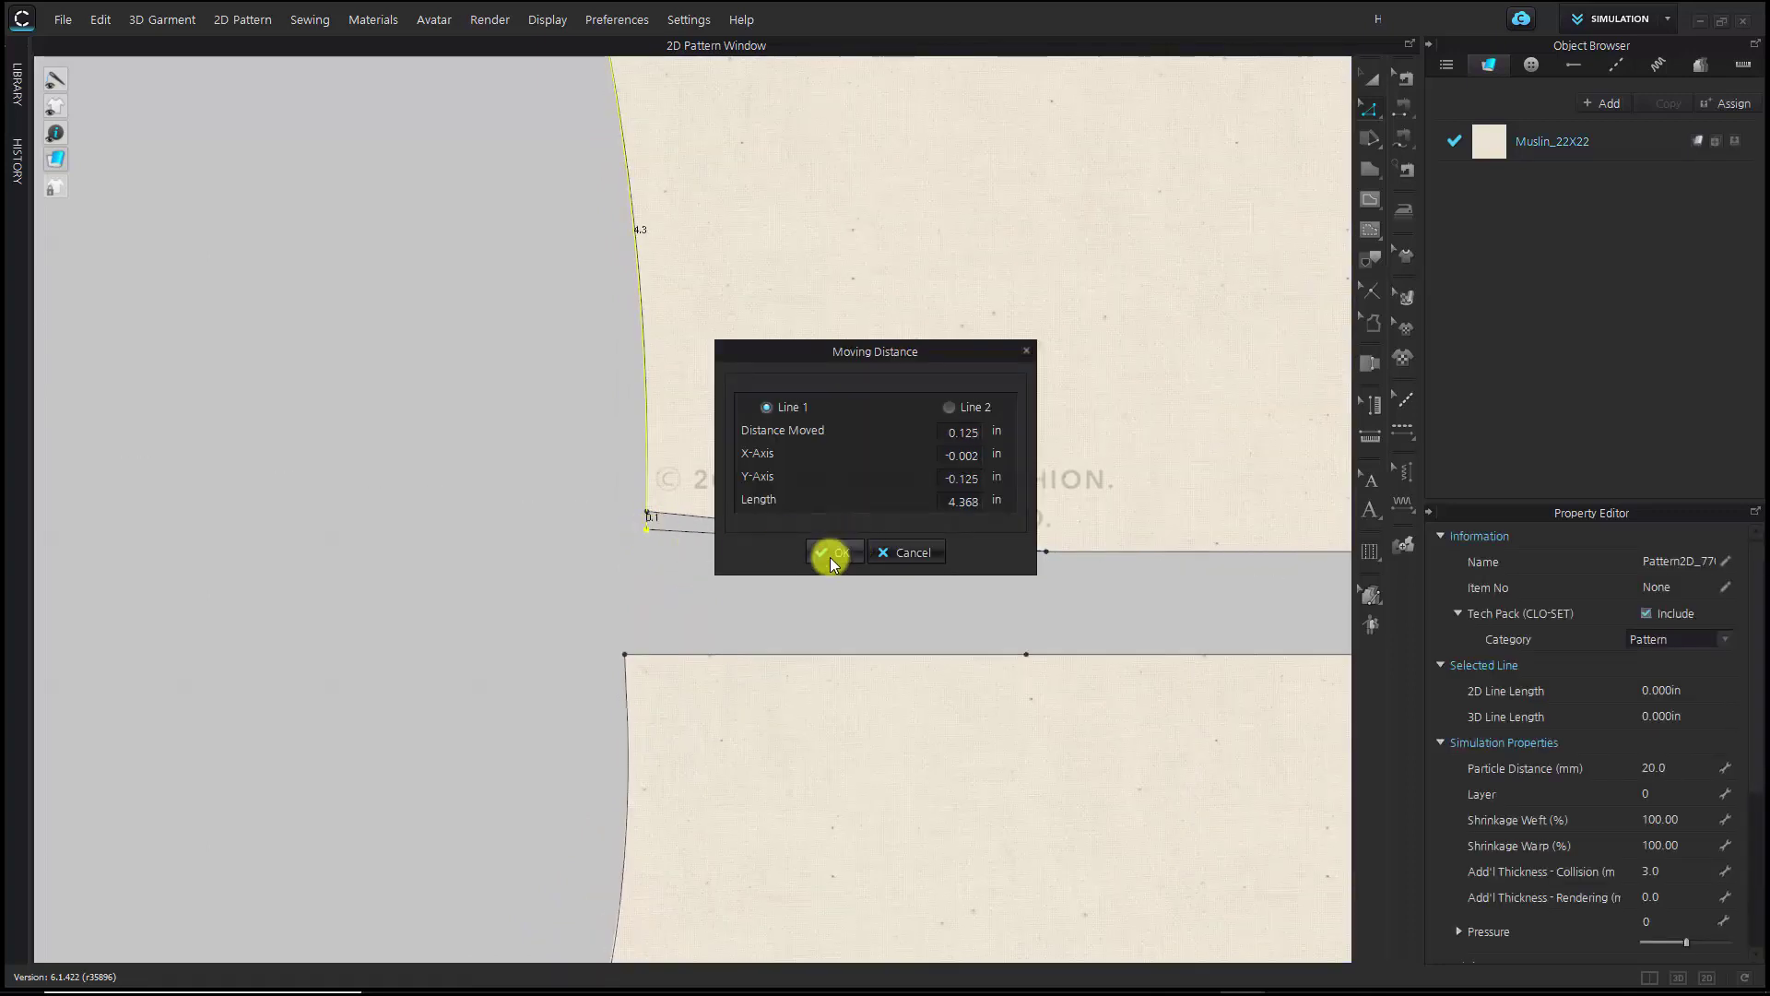
click(832, 555)
Move the lower back piece's top armhole corner 0.125 in downward along its armhole
scroll(684, 577, down, 2)
scroll(580, 612, up, 3)
click(587, 601)
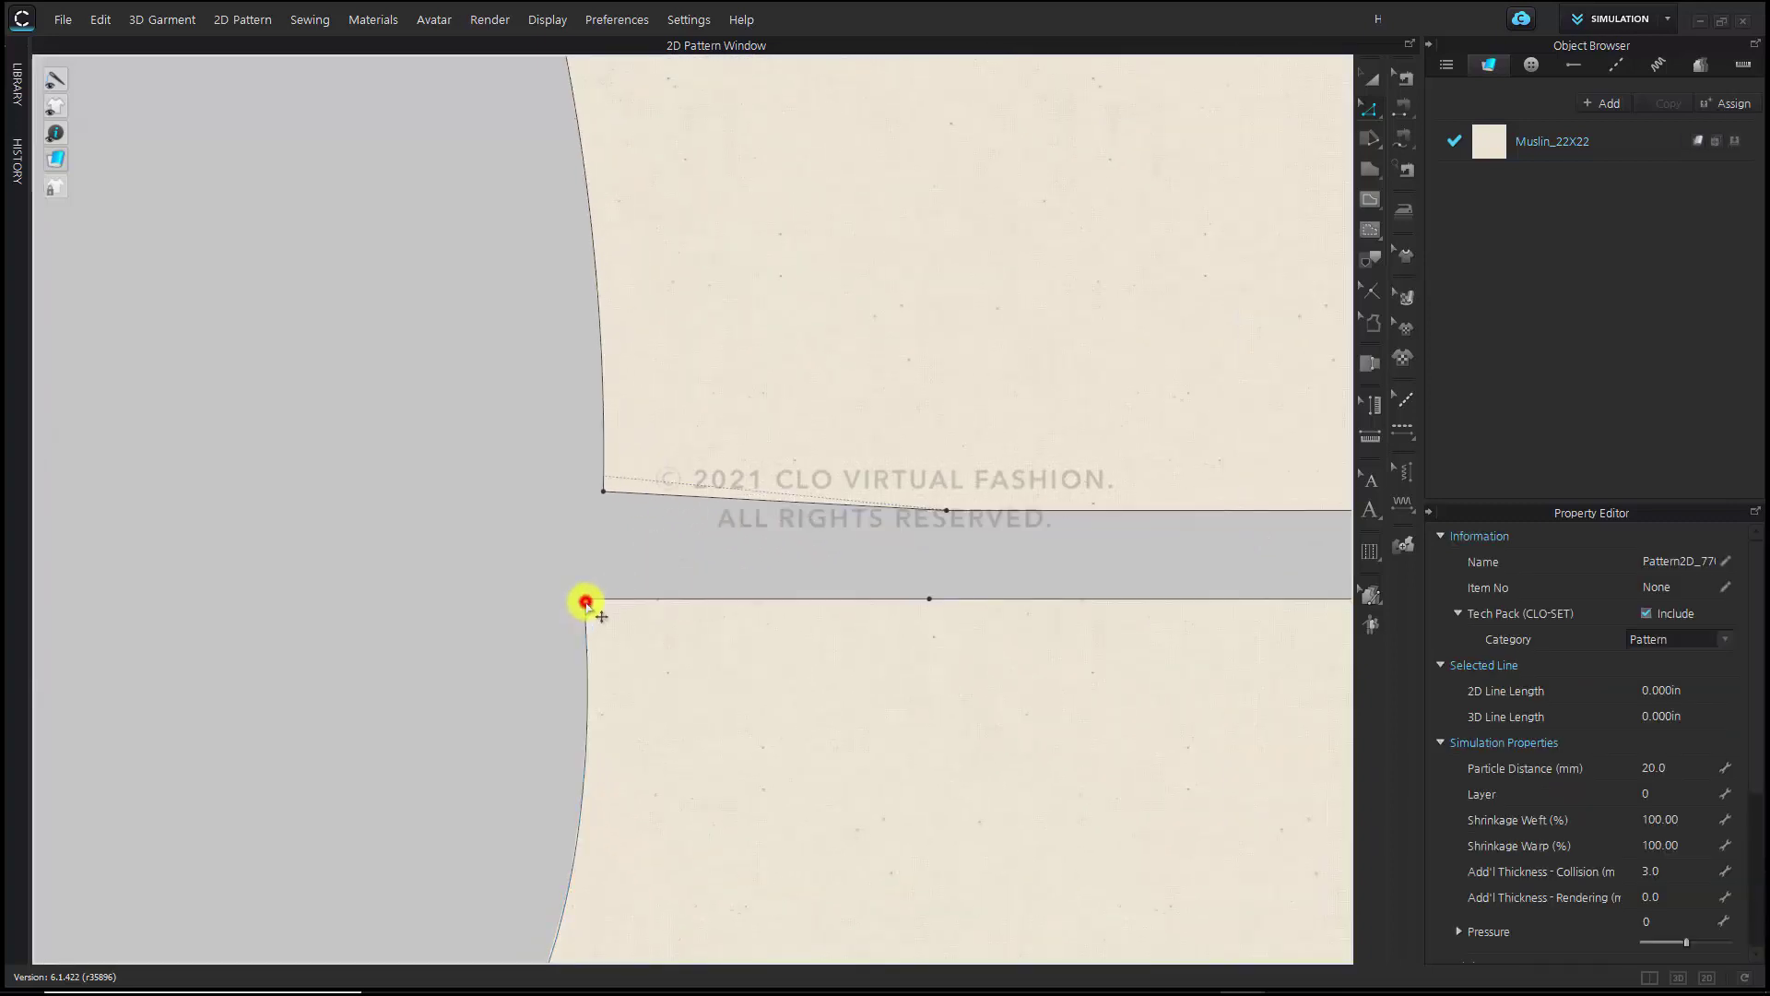
drag(586, 601, 584, 620)
right_click(585, 620)
text(0.12)
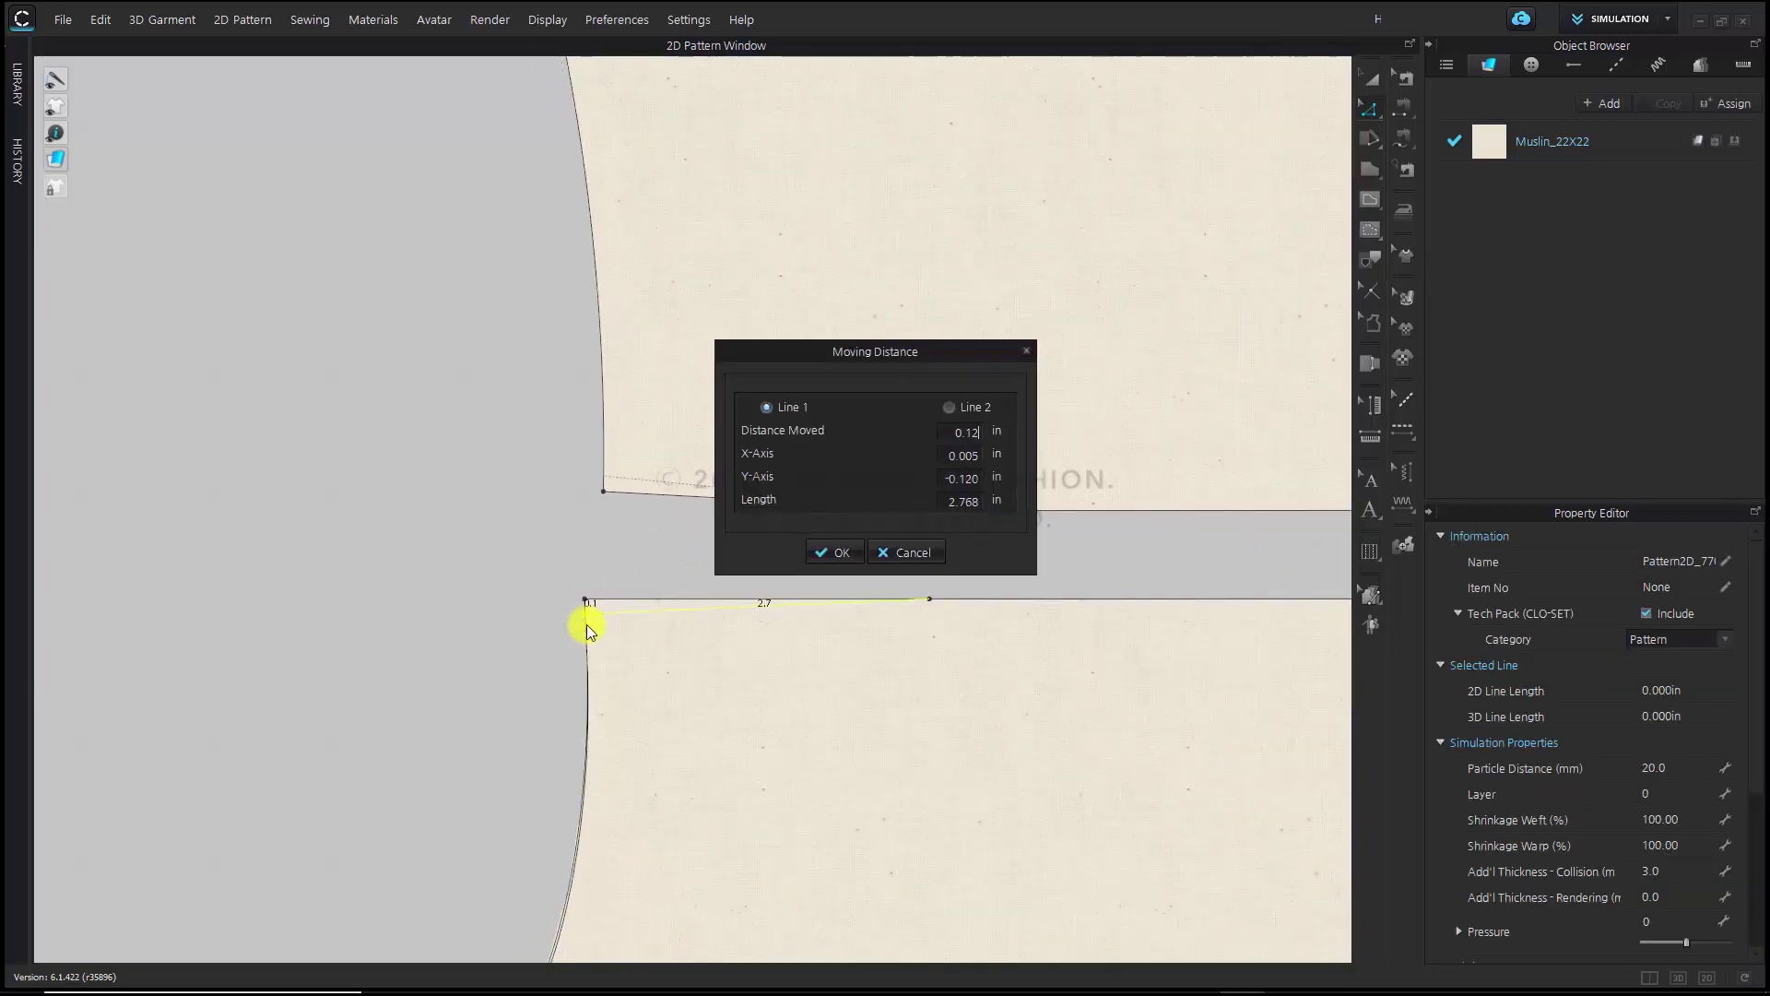
text(5)
click(839, 554)
click(754, 551)
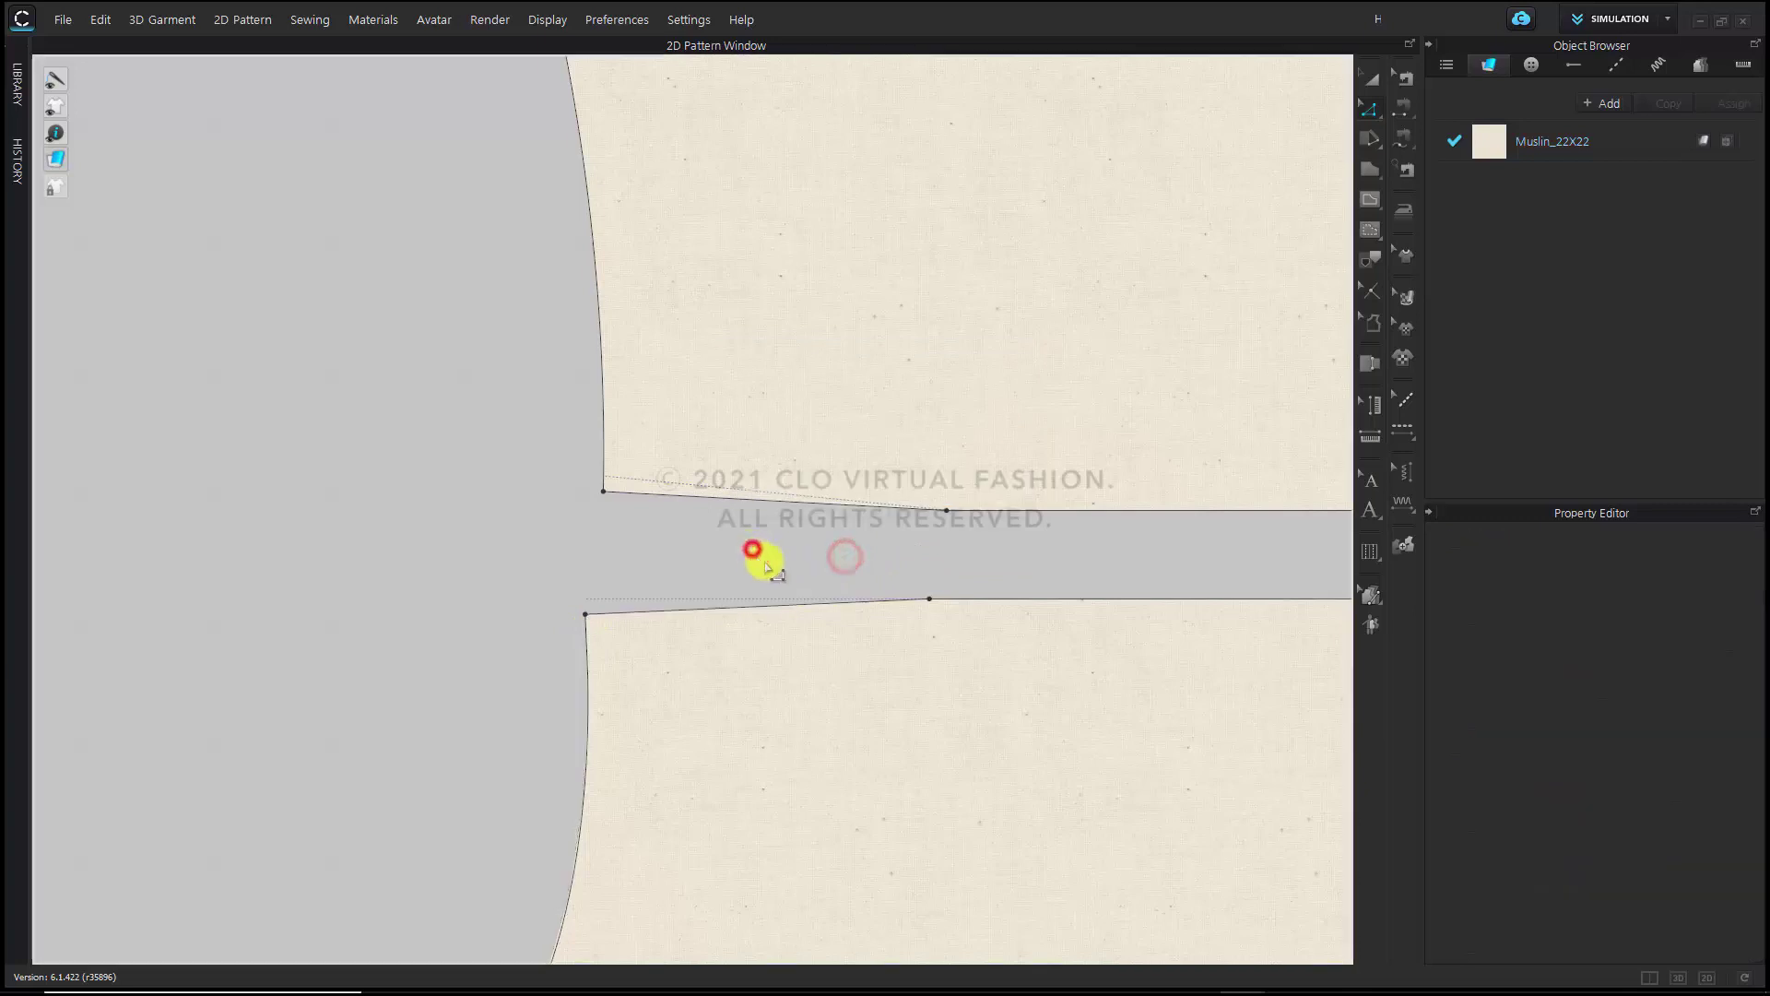
Align the yoke's lower center back corner with its neckline corner using To Point (Y-Axis)
scroll(1039, 657, down, 3)
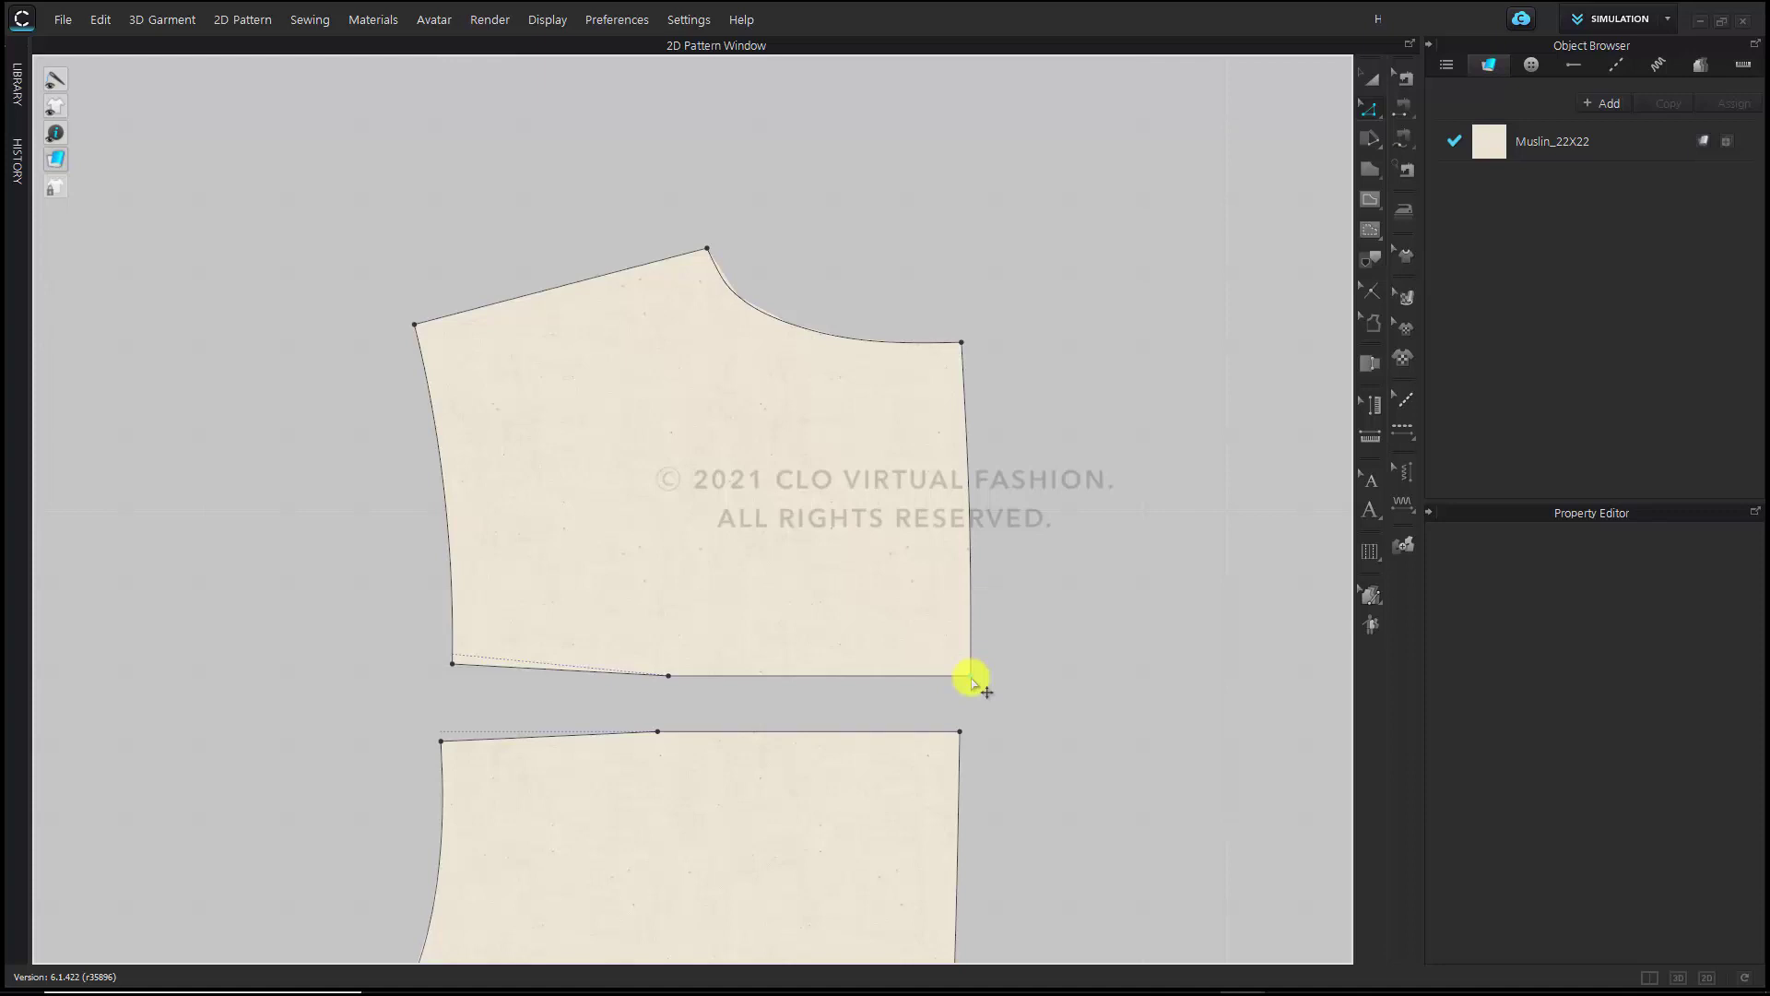
shift+click(972, 679)
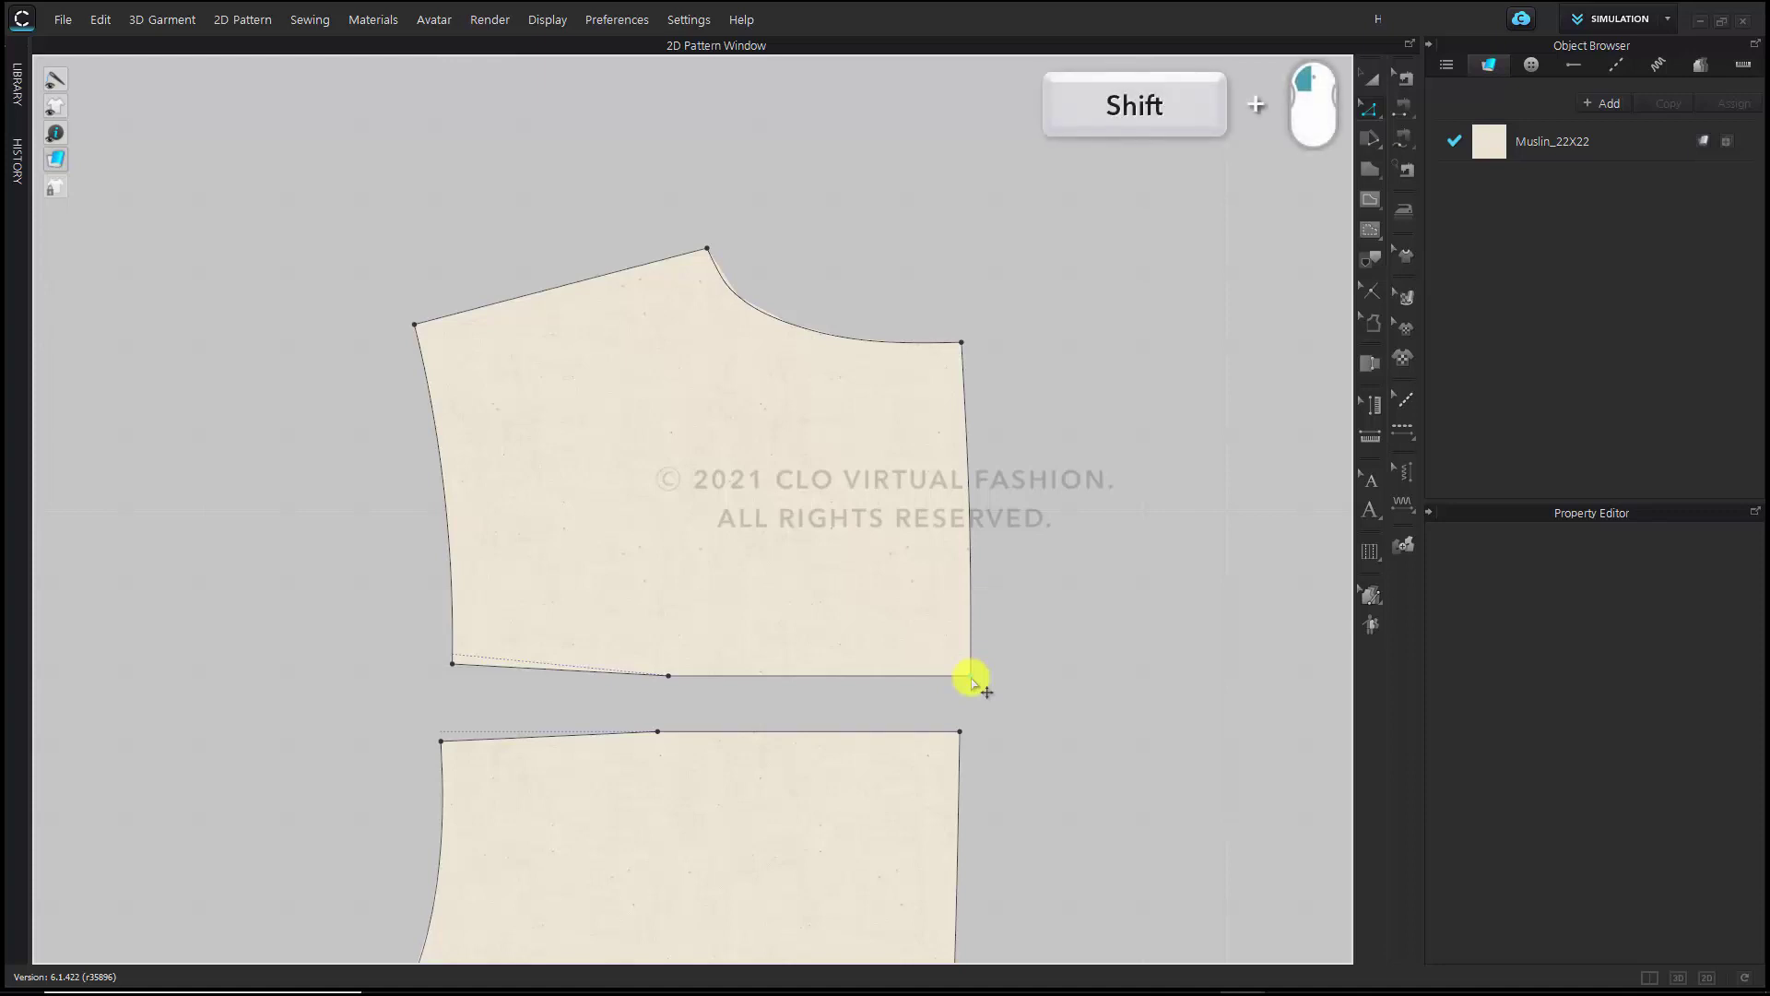
shift+click(971, 679)
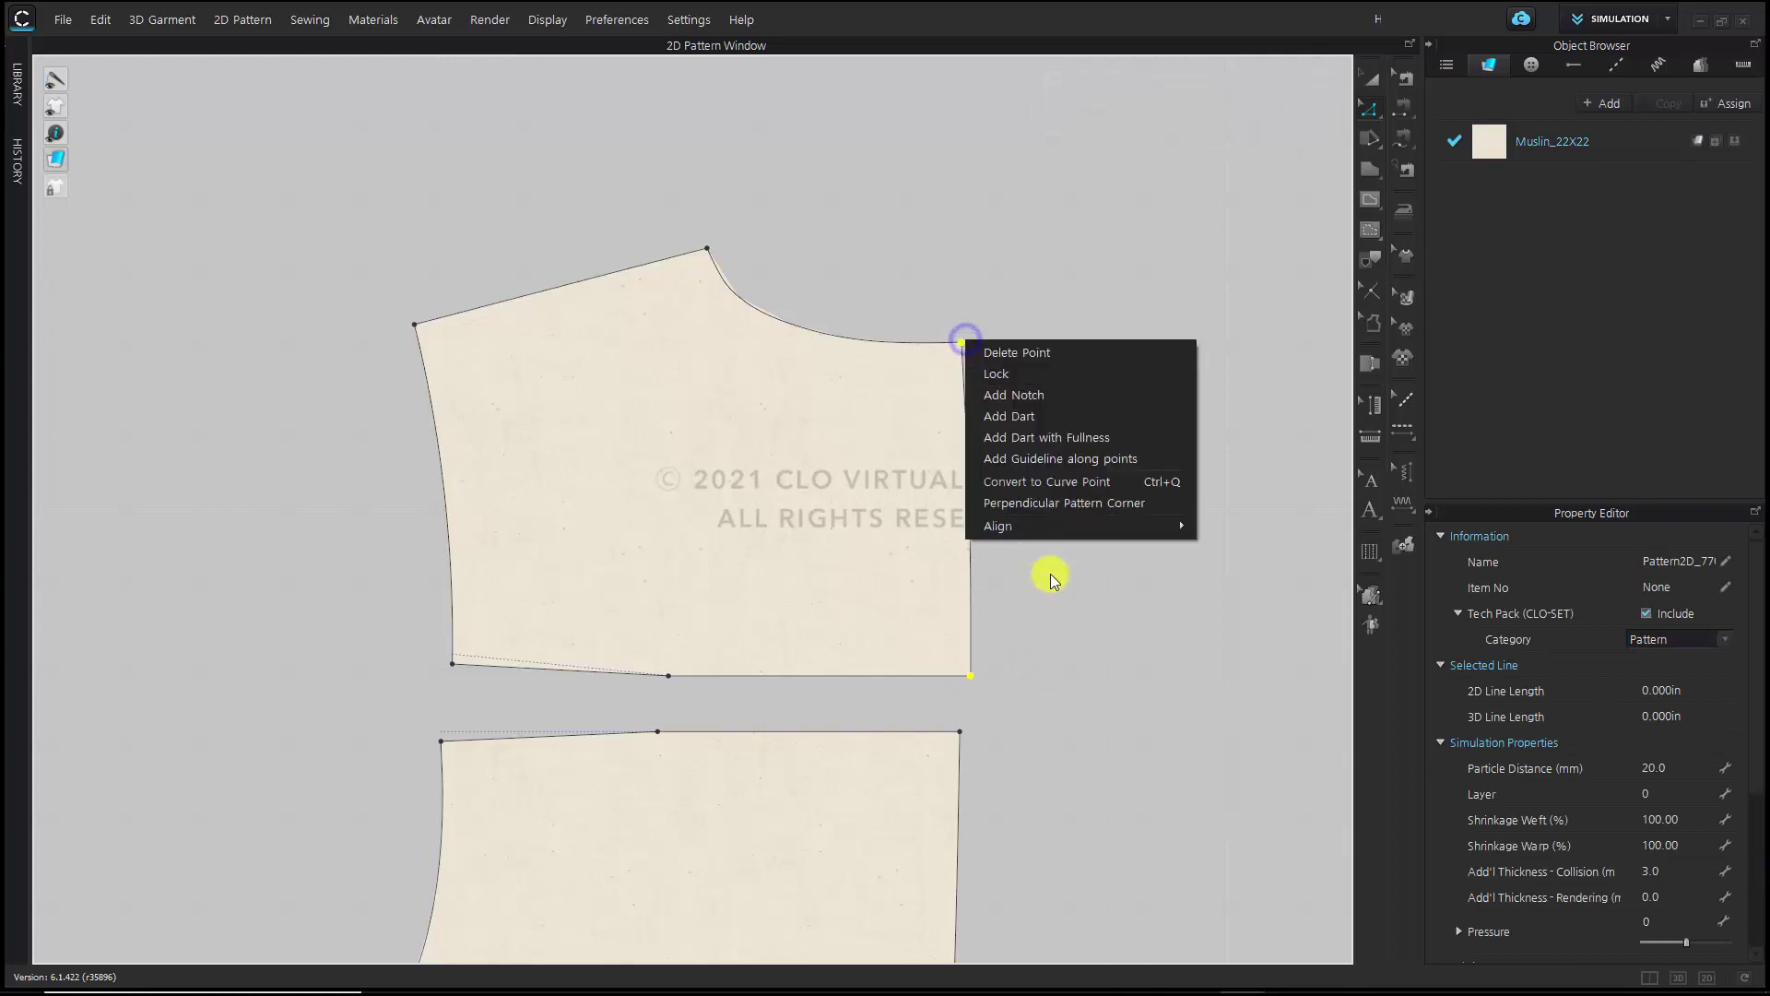
right_click(964, 345)
mouse_move(1121, 528)
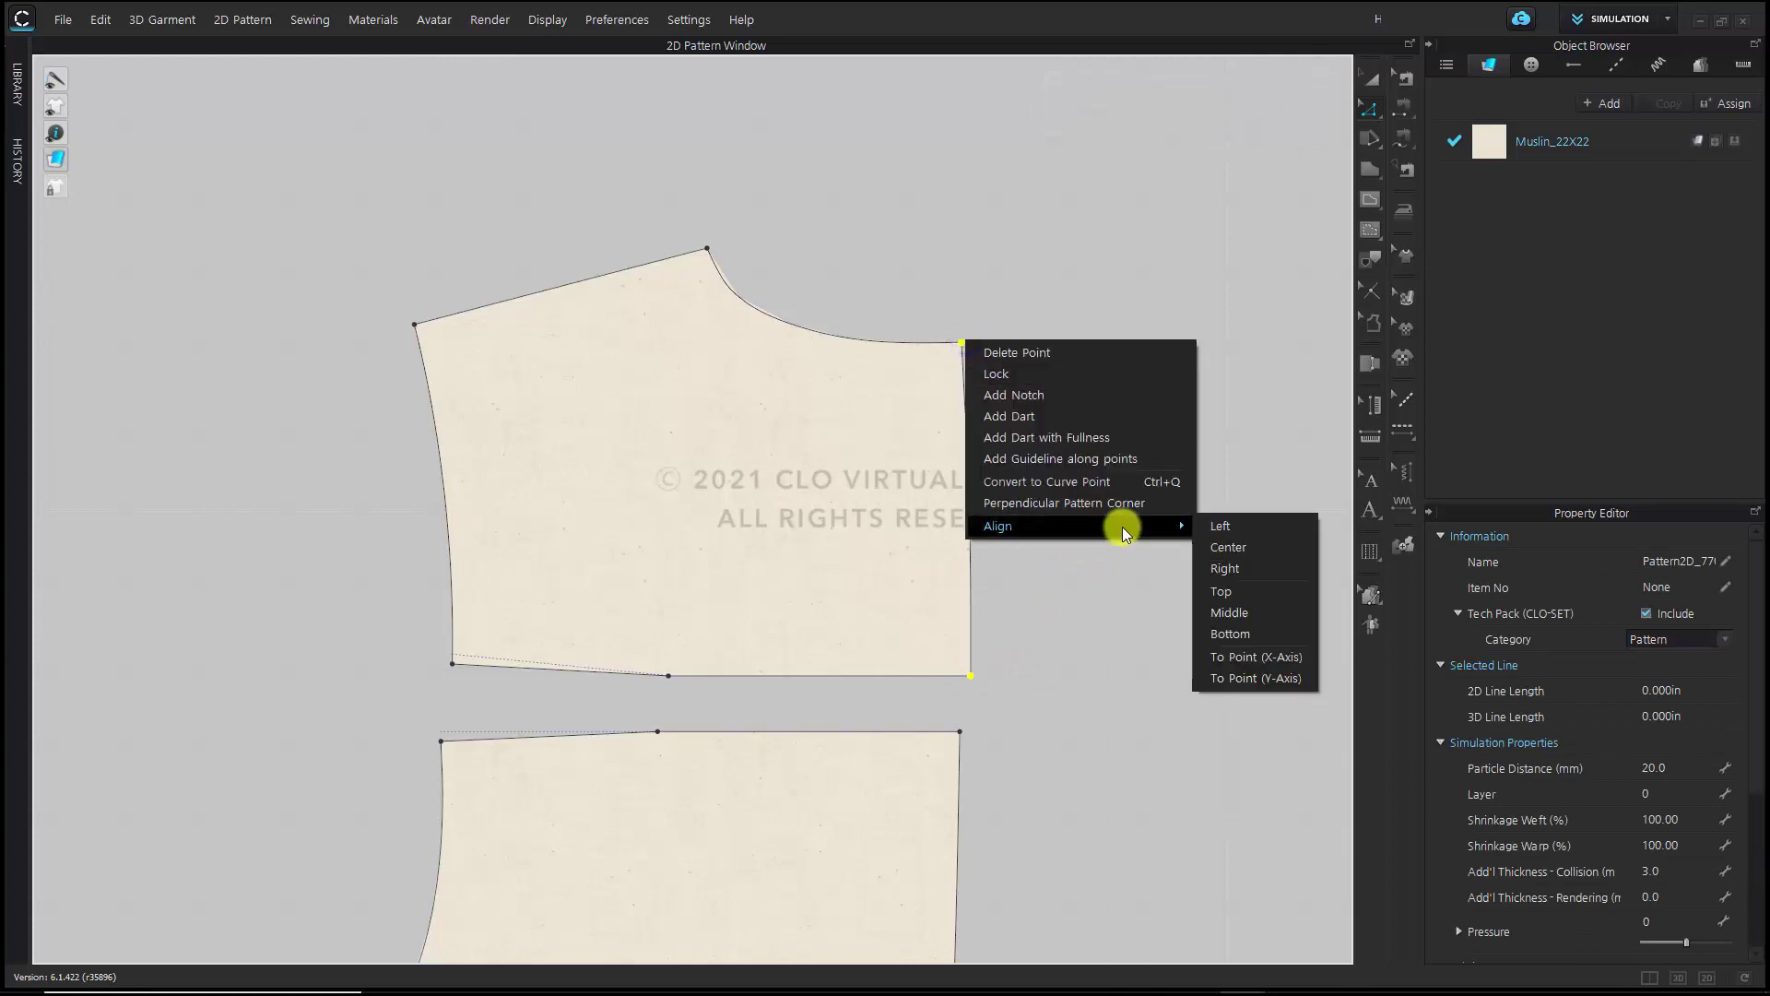
click(1277, 680)
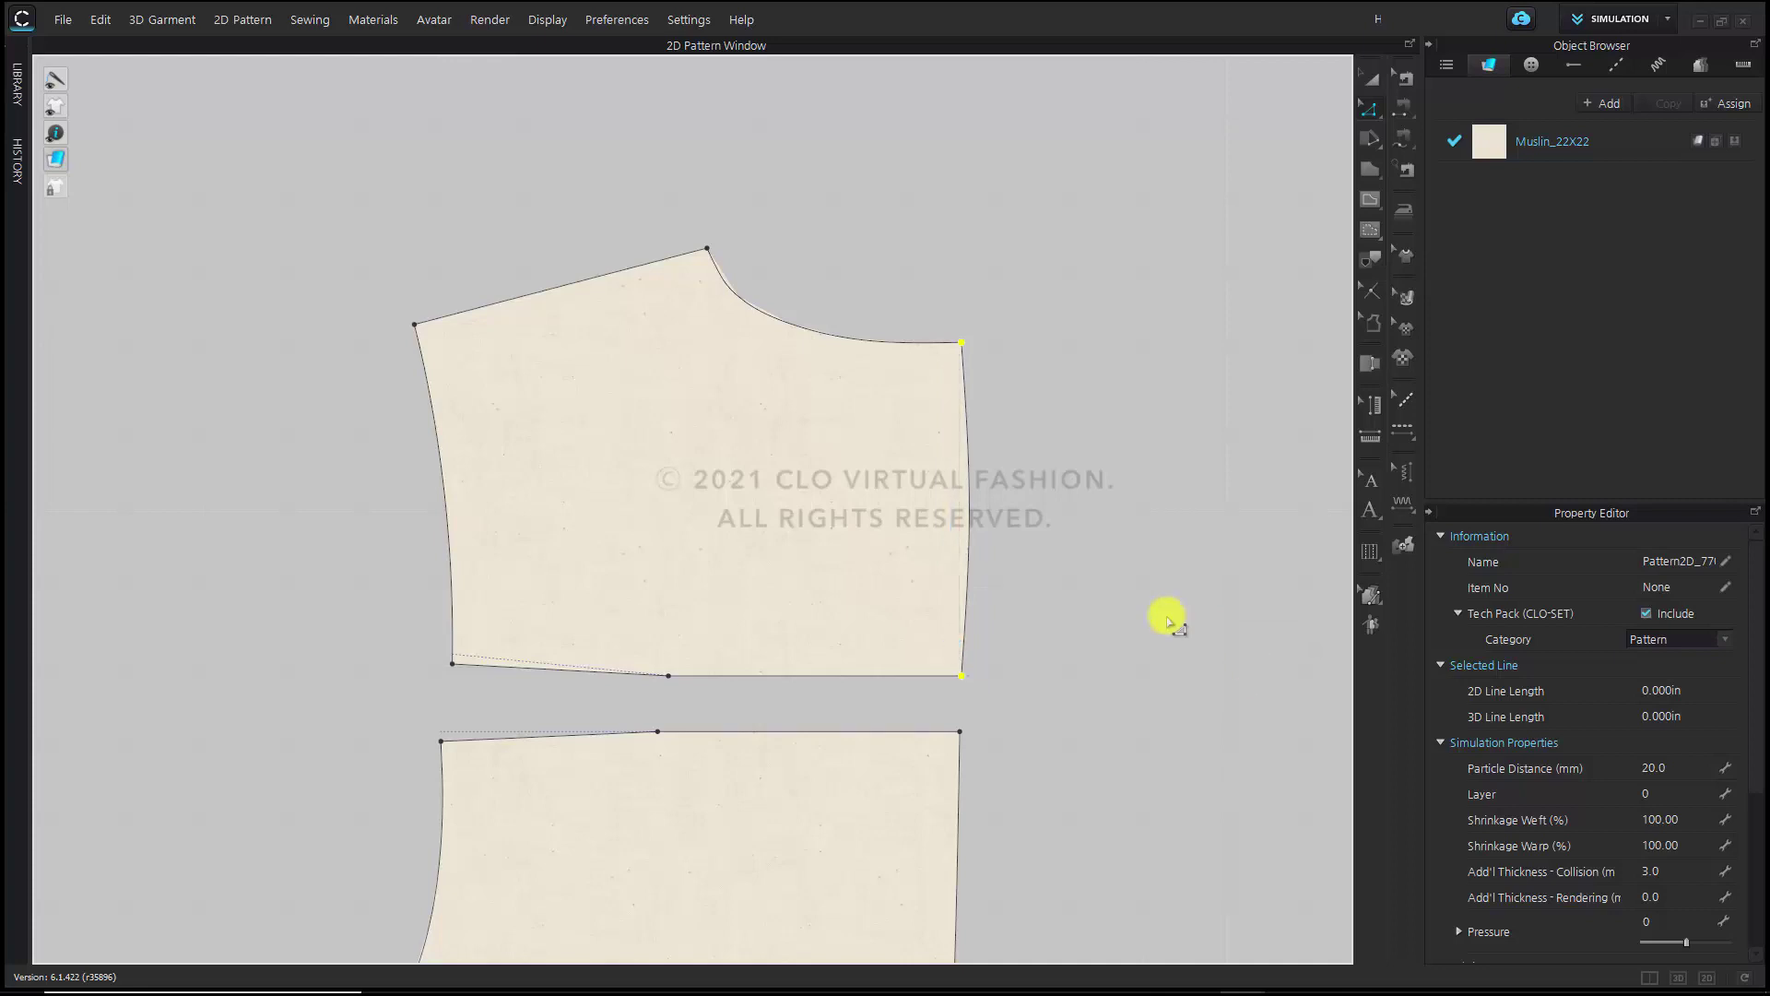
click(1088, 553)
Straighten the yoke's center back line by deleting all of its curve points
click(969, 502)
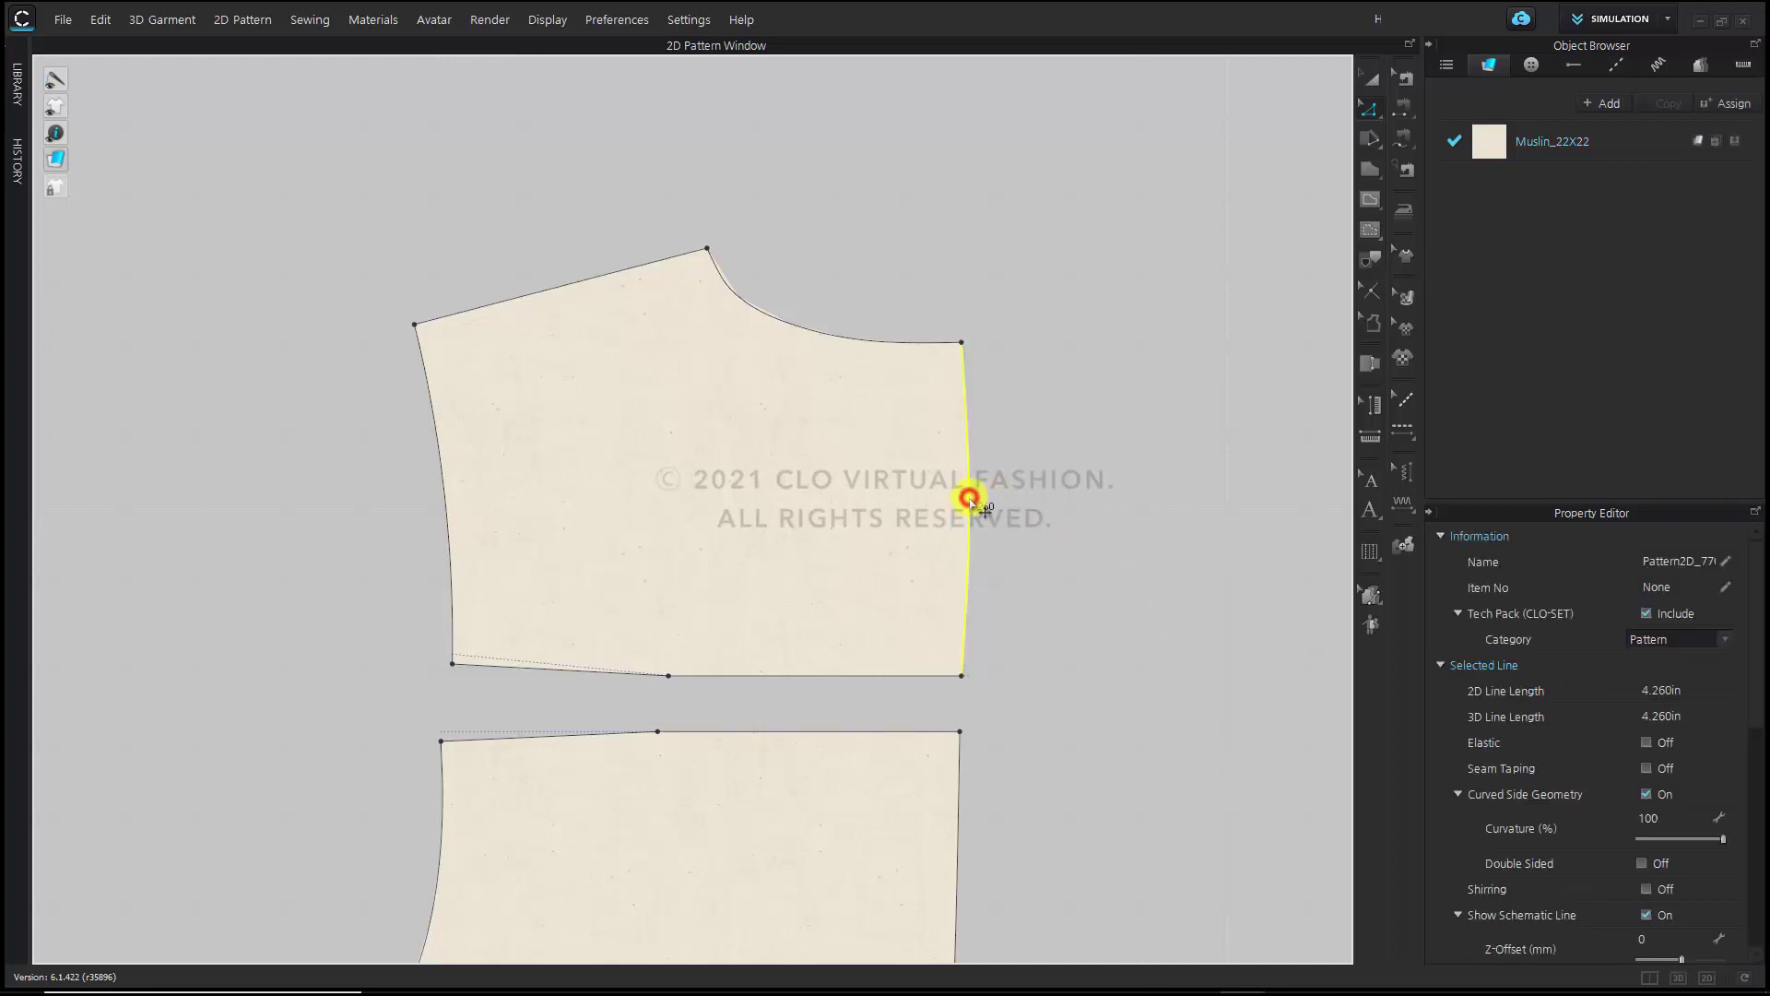
right_click(969, 501)
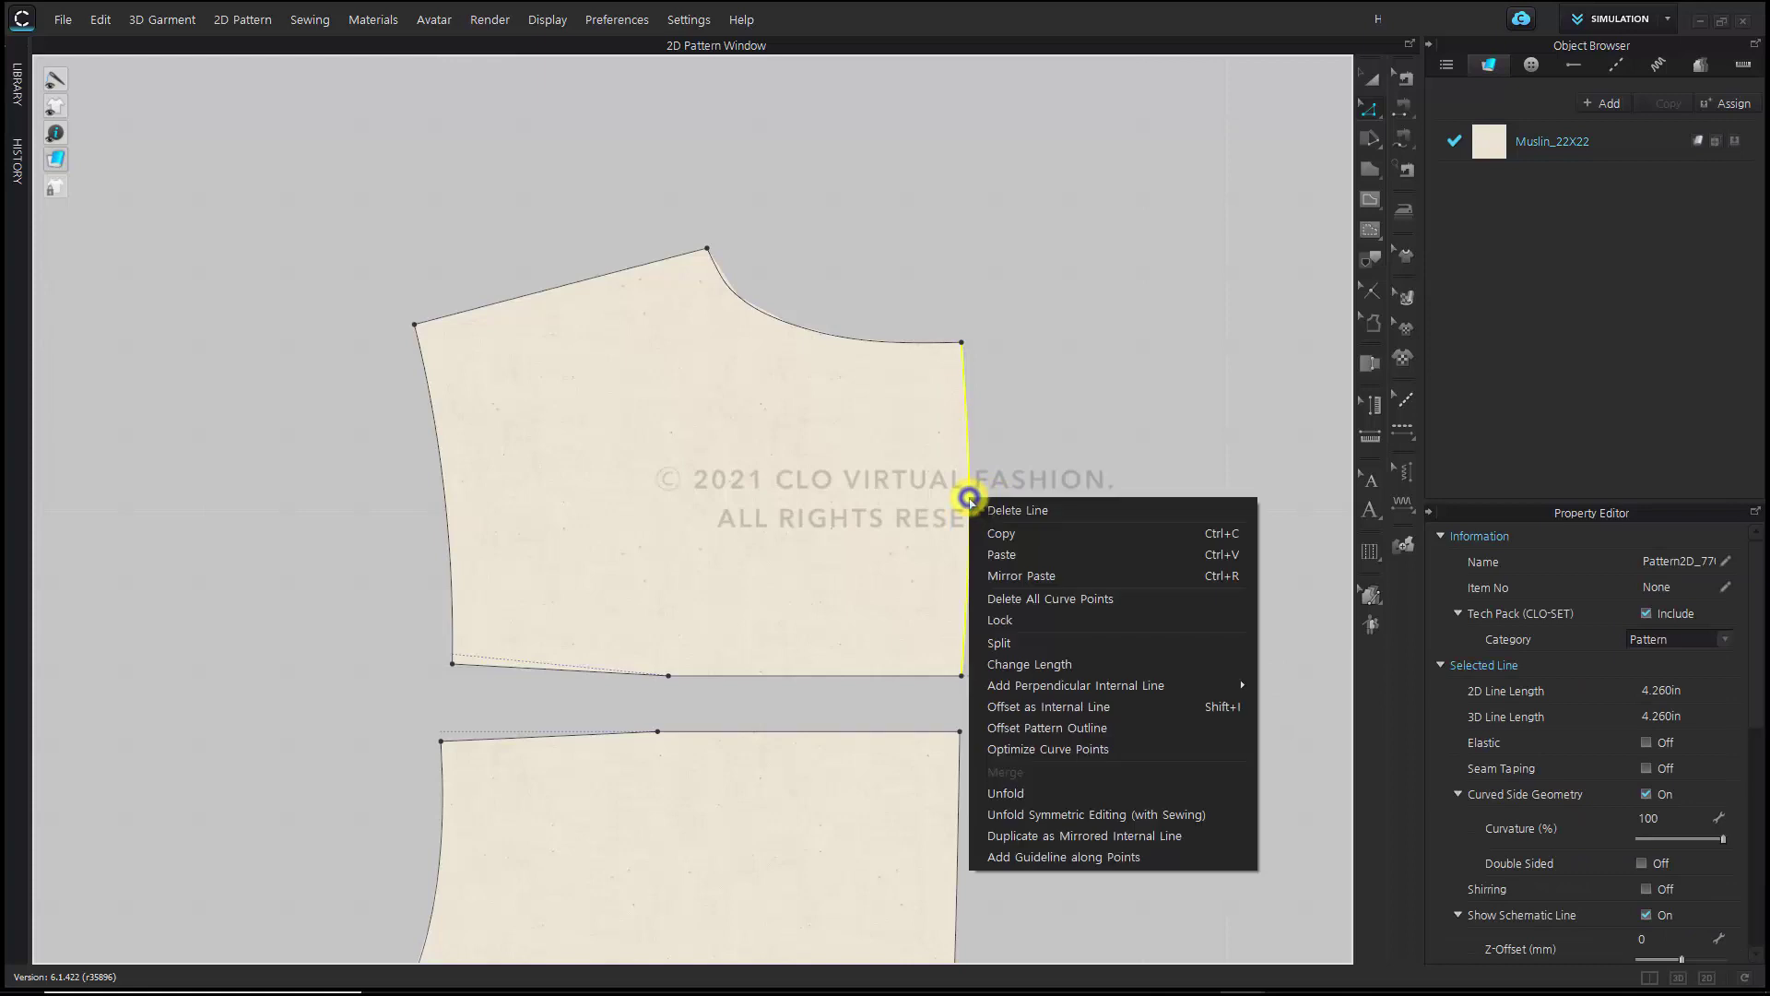
click(1115, 598)
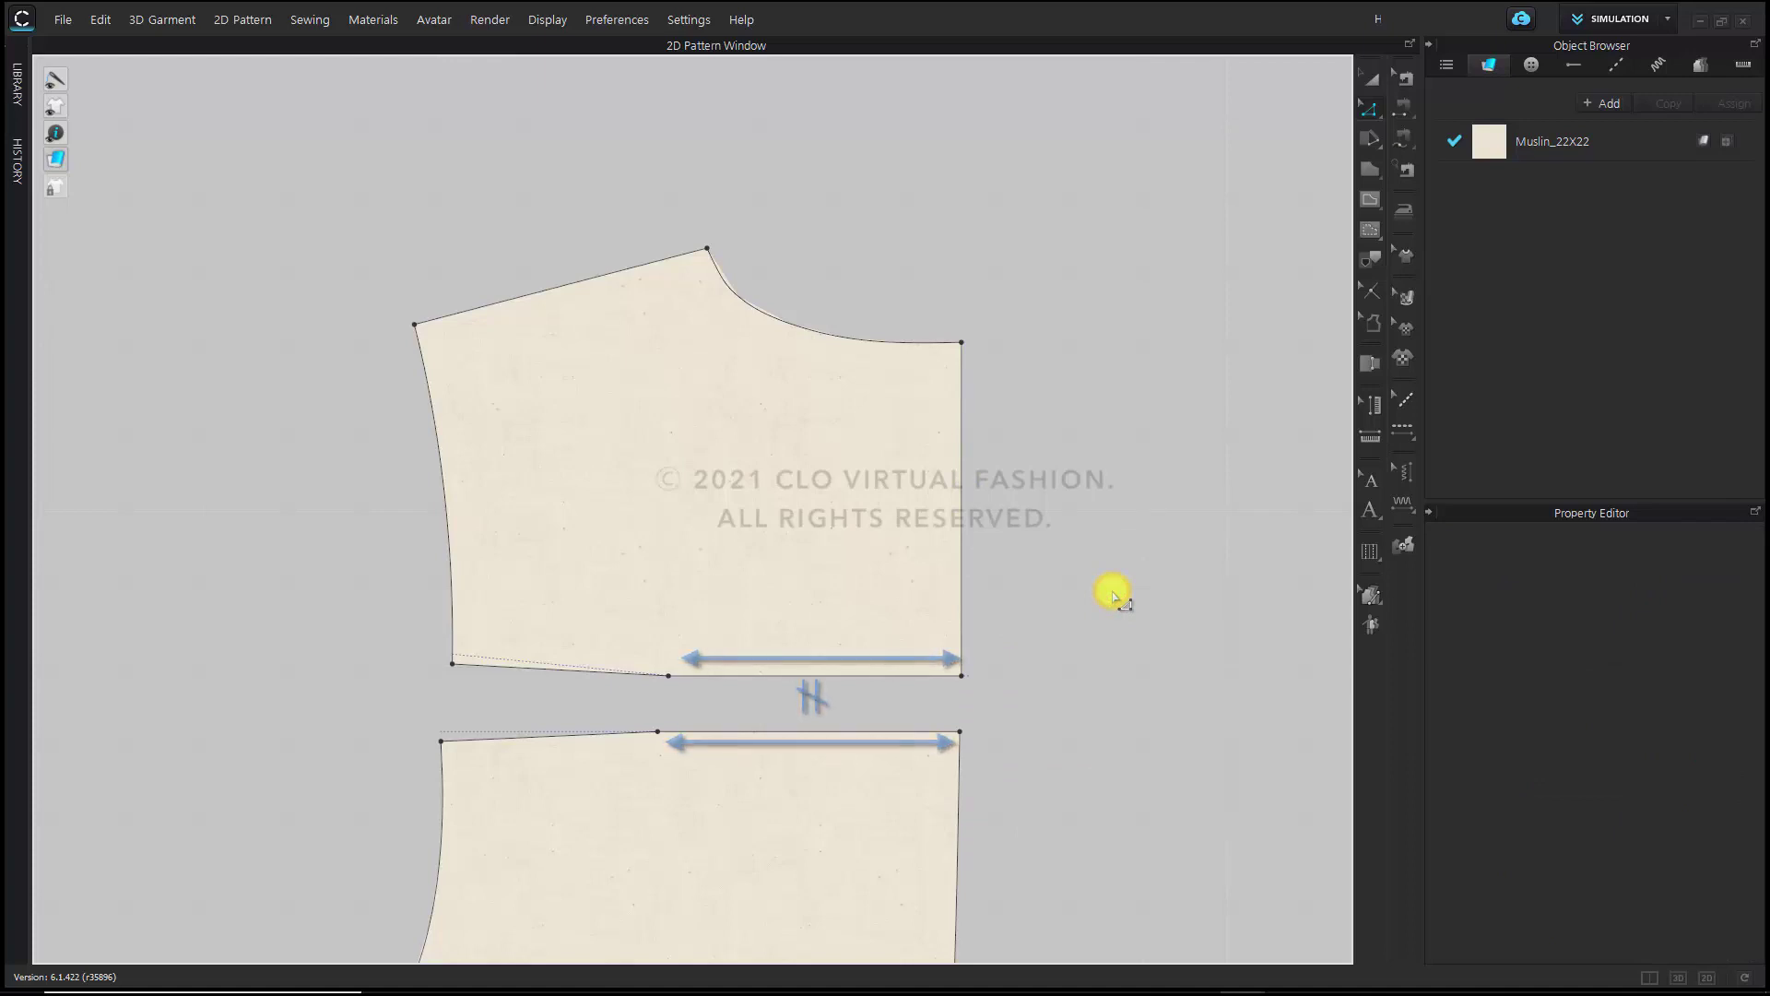
Set the length of the lower back piece's straight top seam segment to 3.736 in, extending from Start, to match the yoke's segment
middle_drag(1056, 631, 1056, 497)
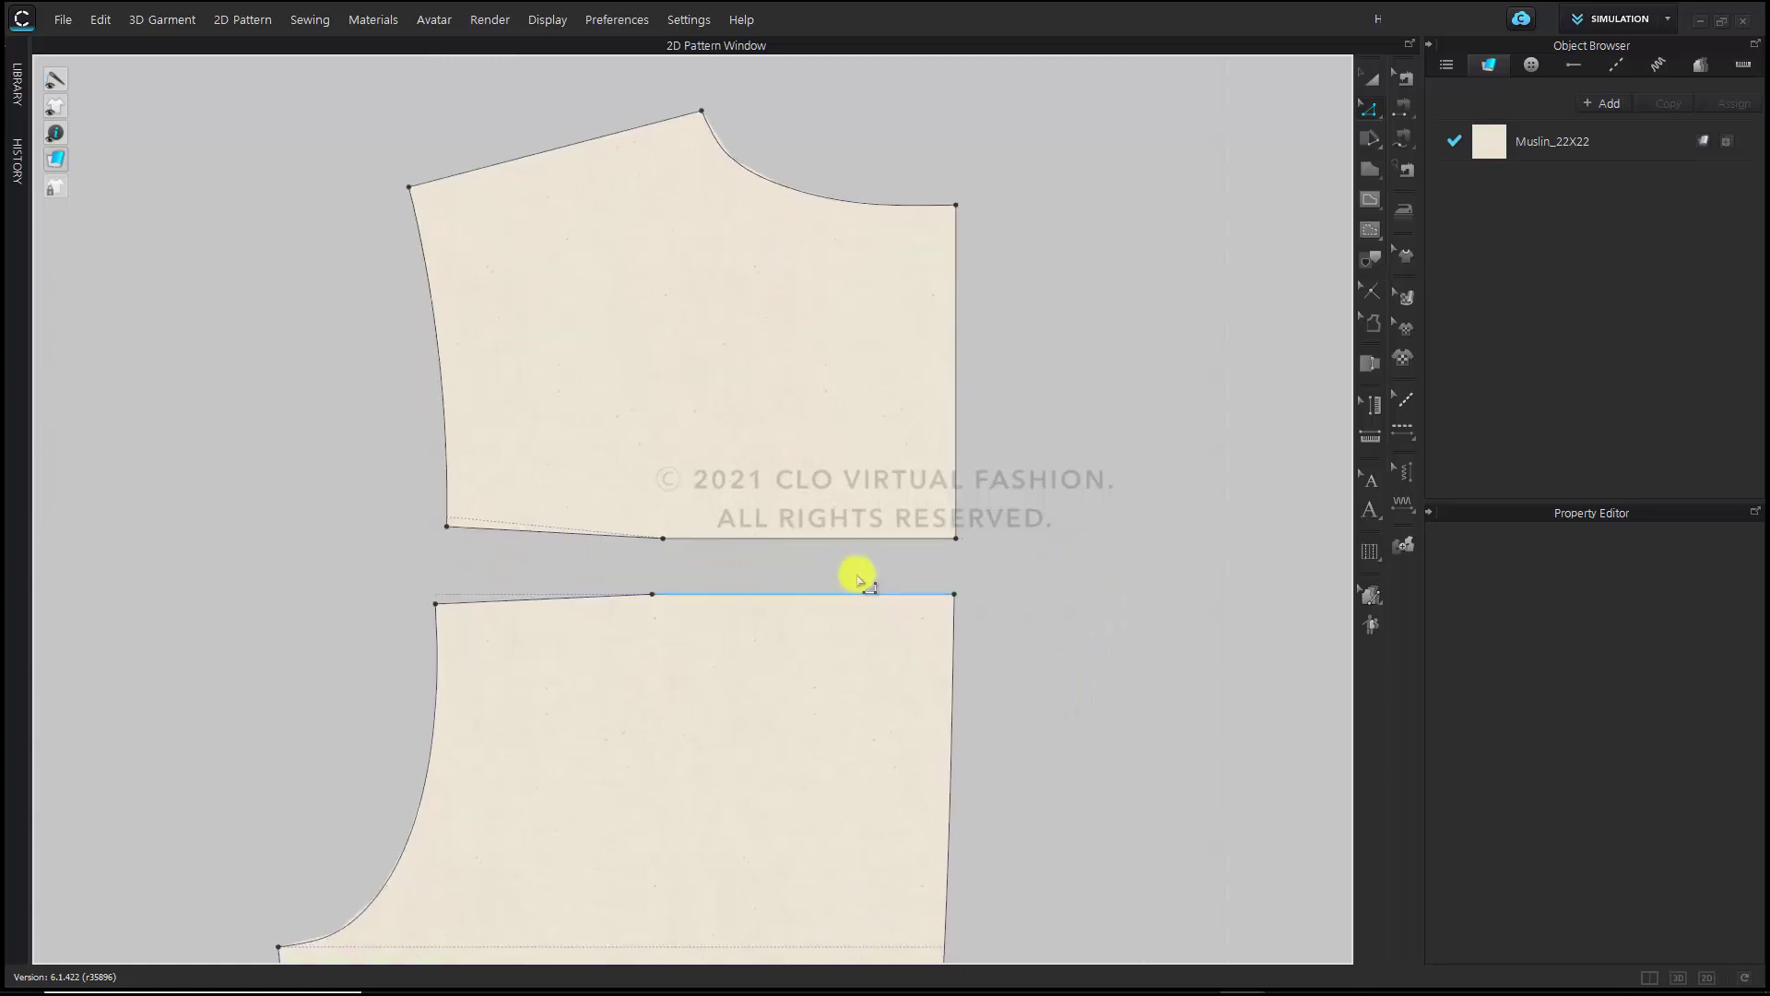
click(842, 540)
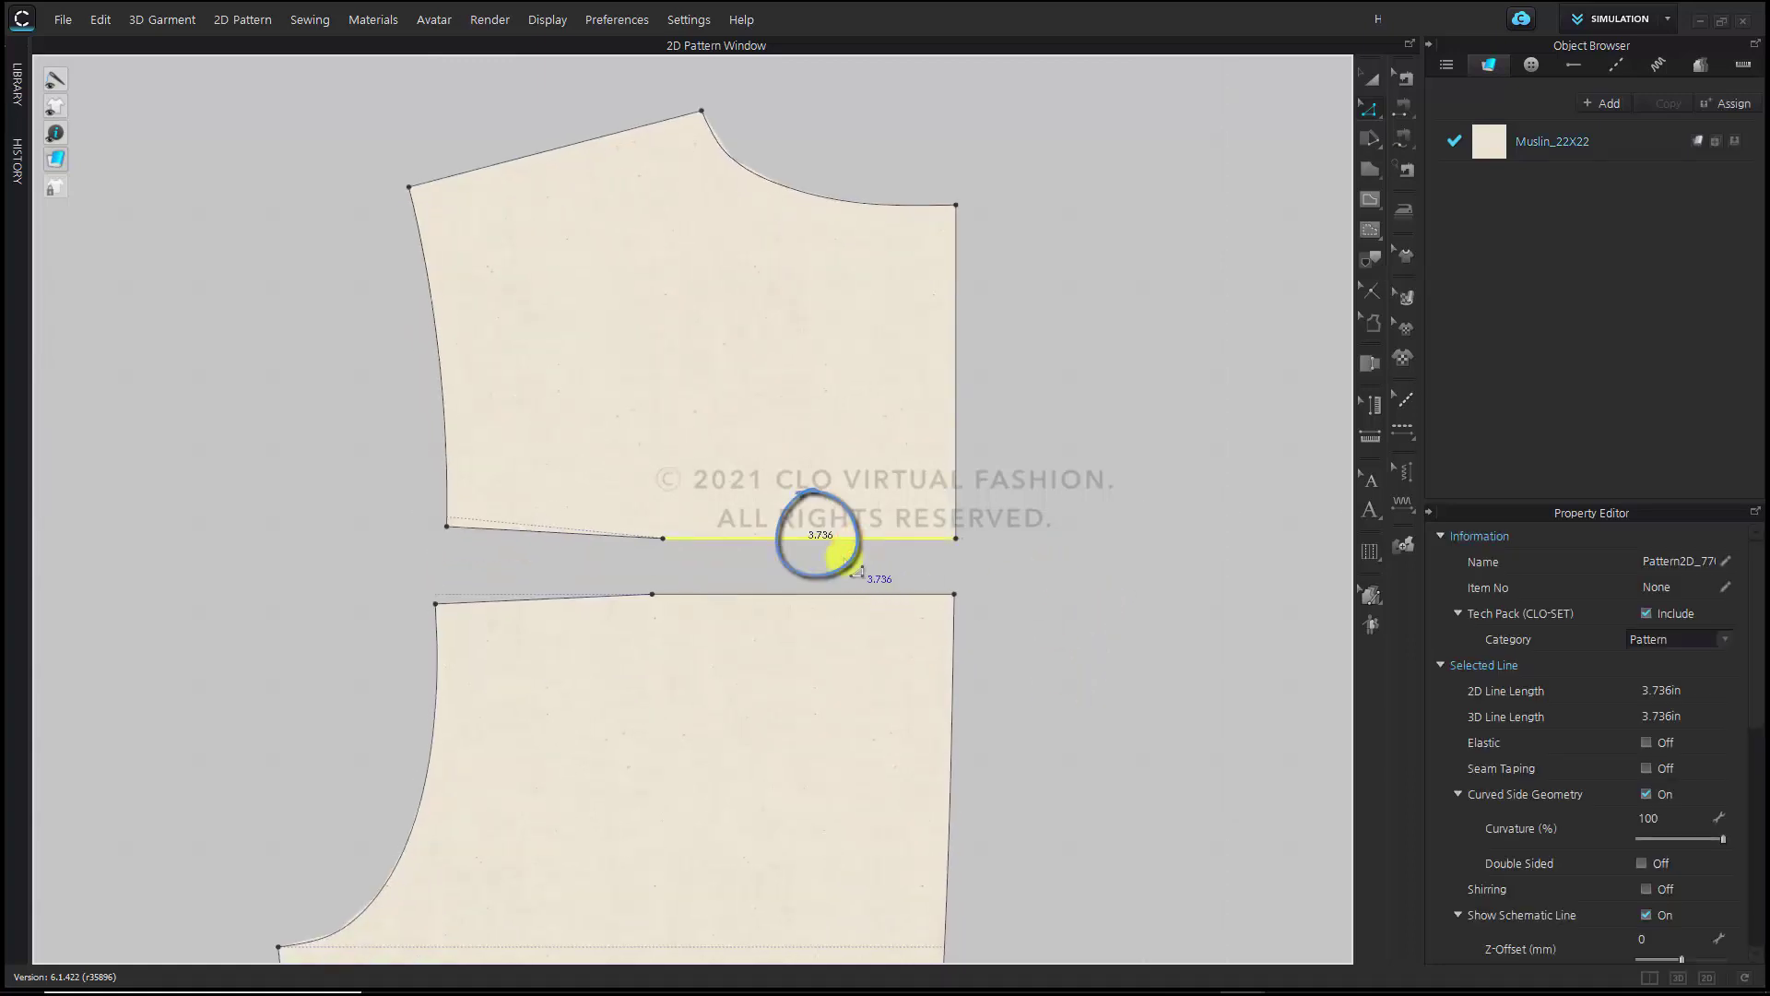
click(827, 595)
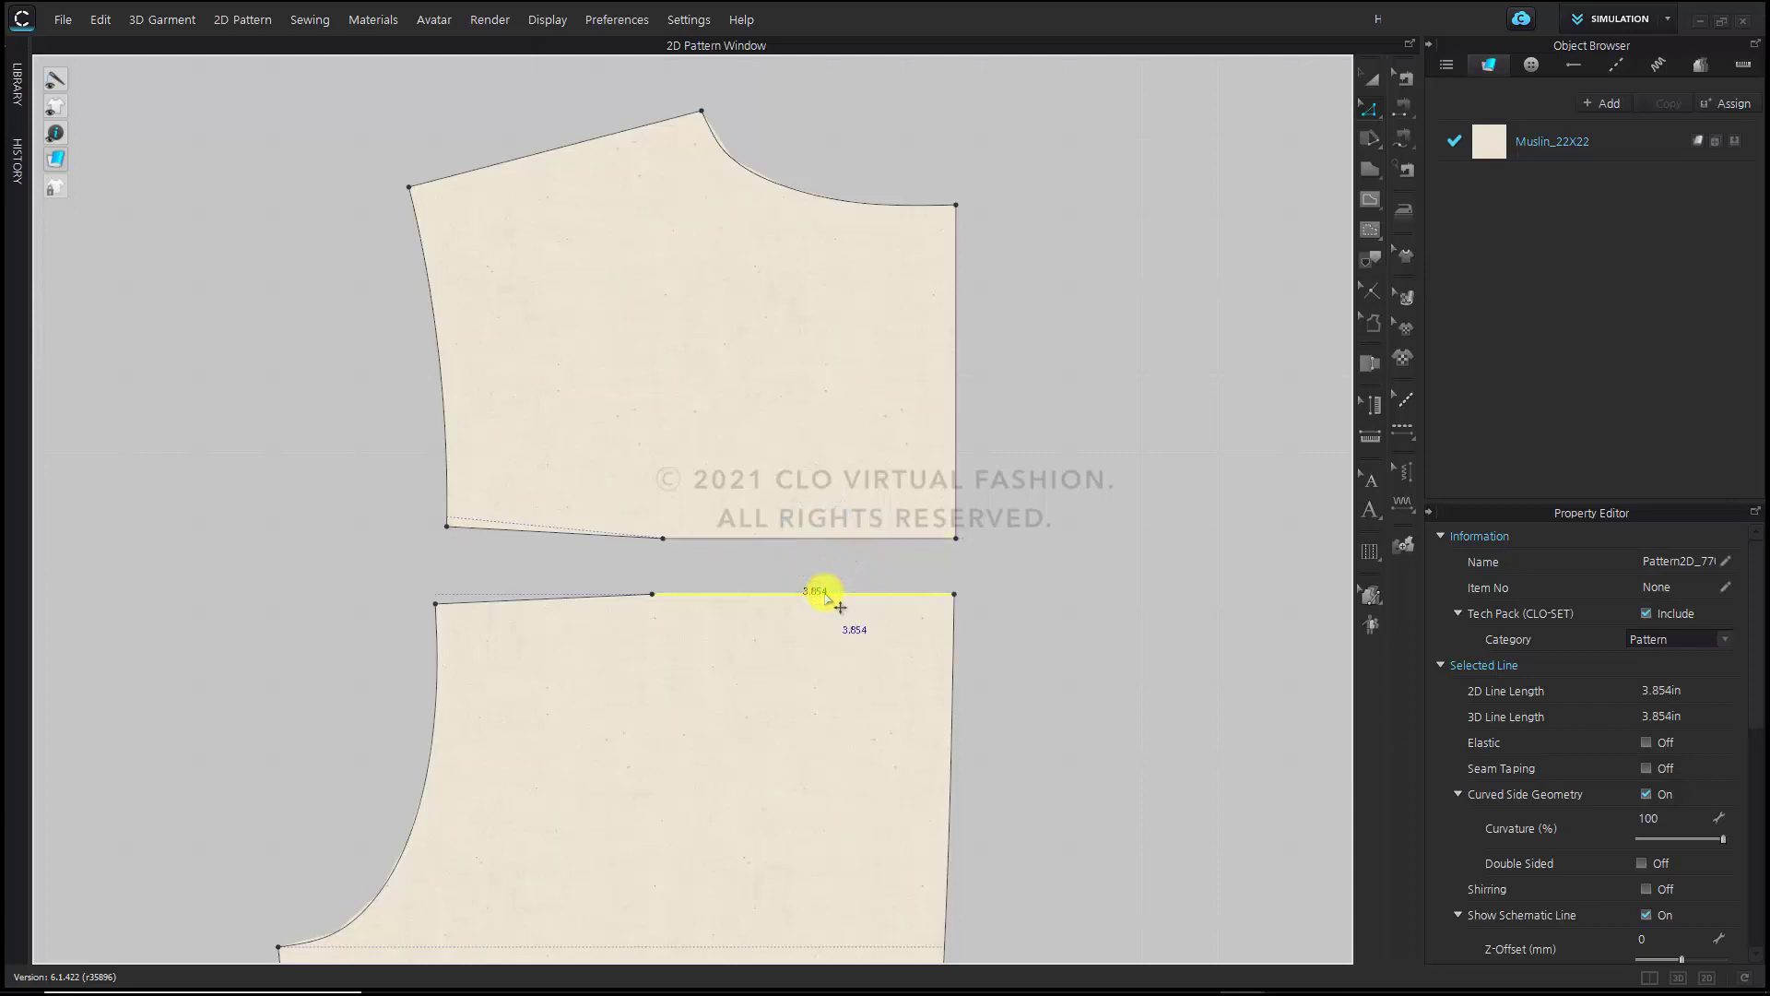
right_click(825, 597)
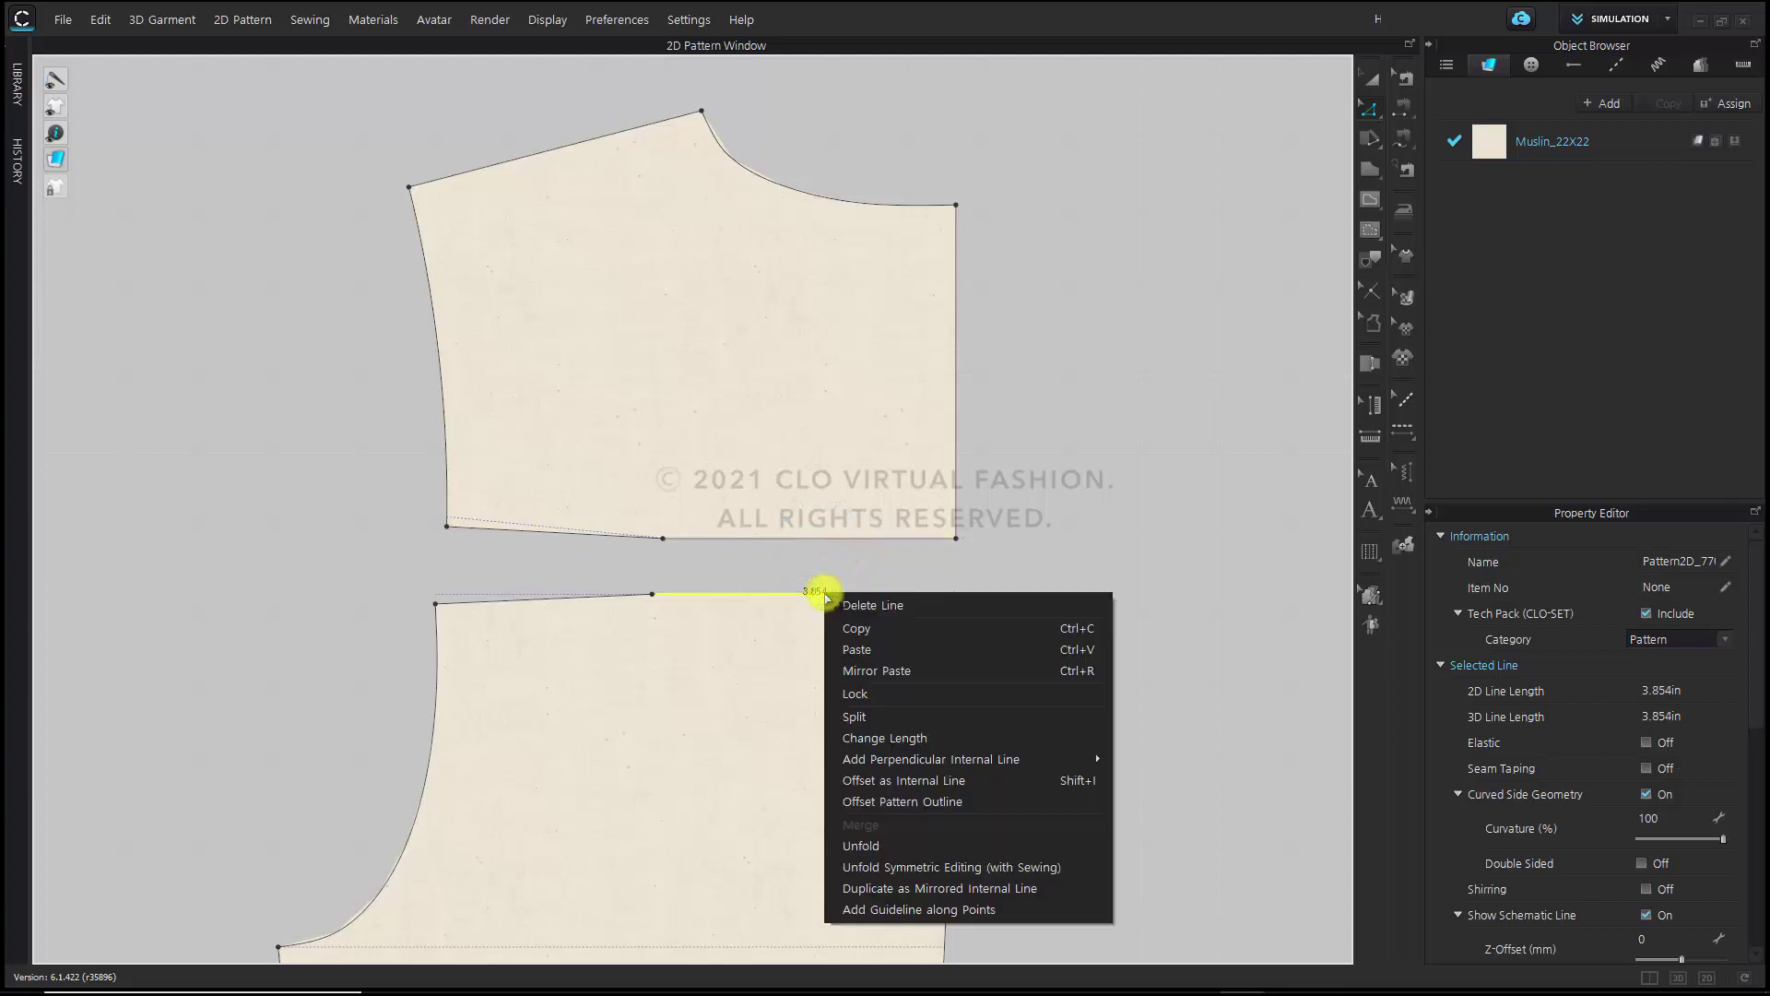
click(911, 740)
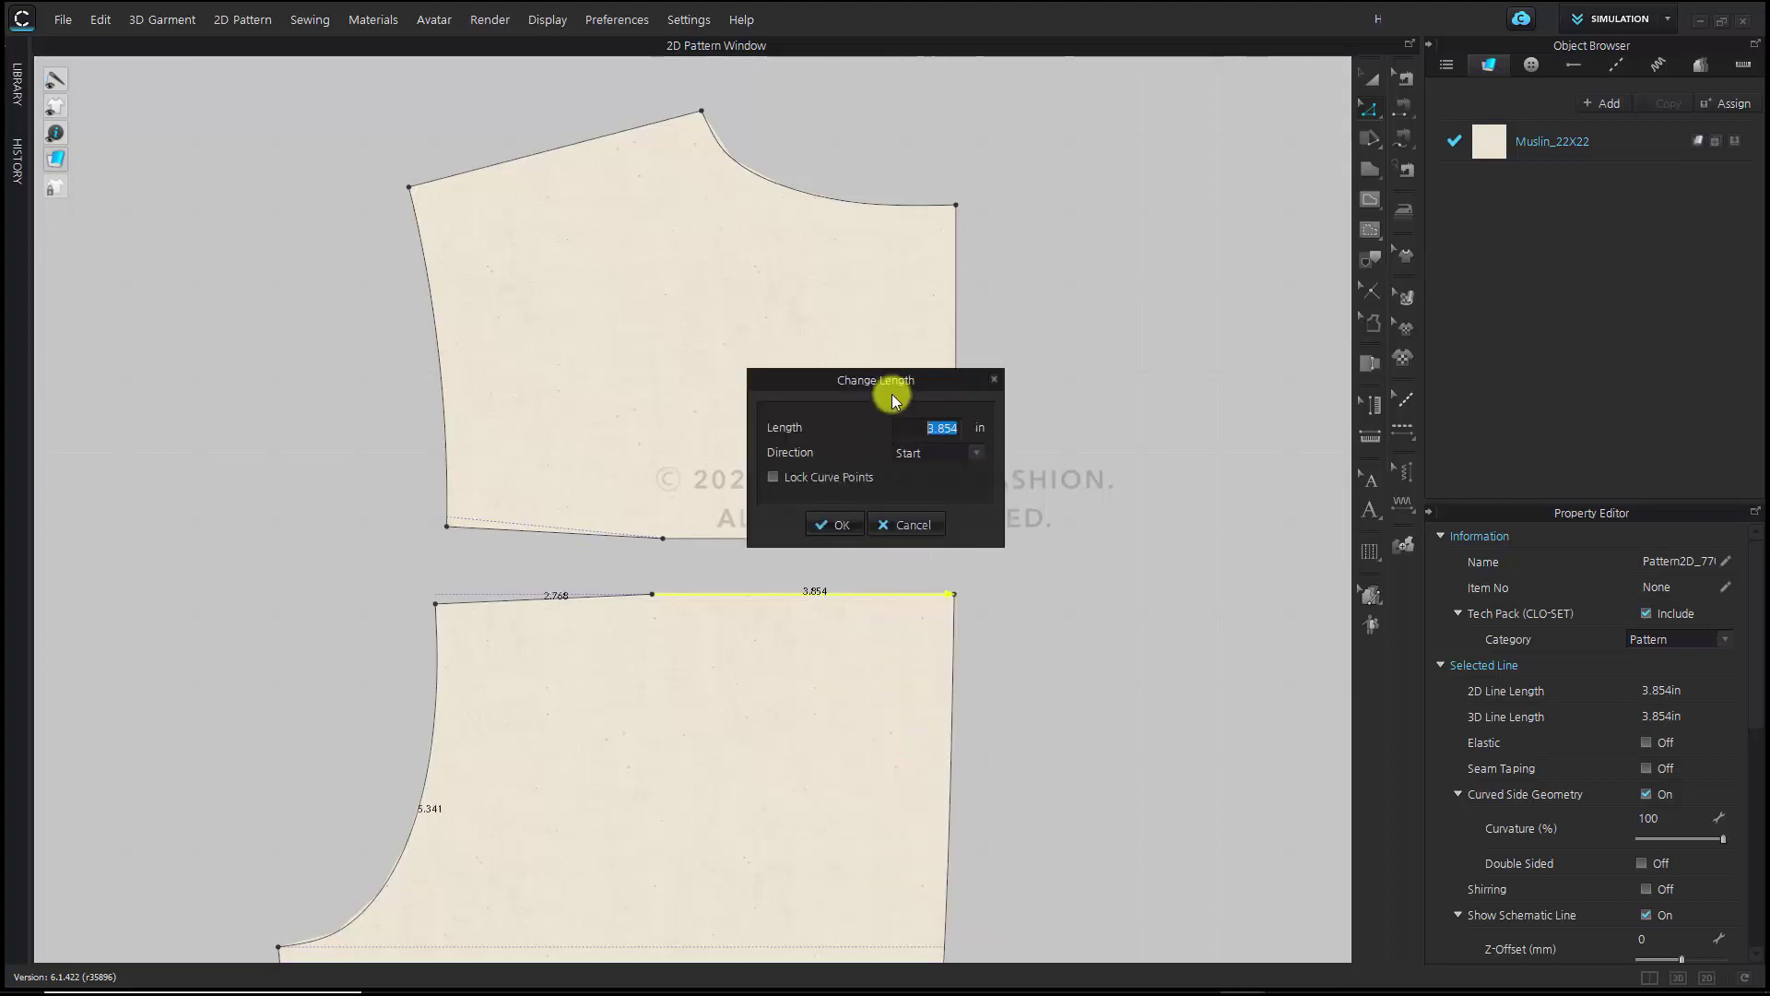
drag(890, 380, 1109, 369)
text(3.747)
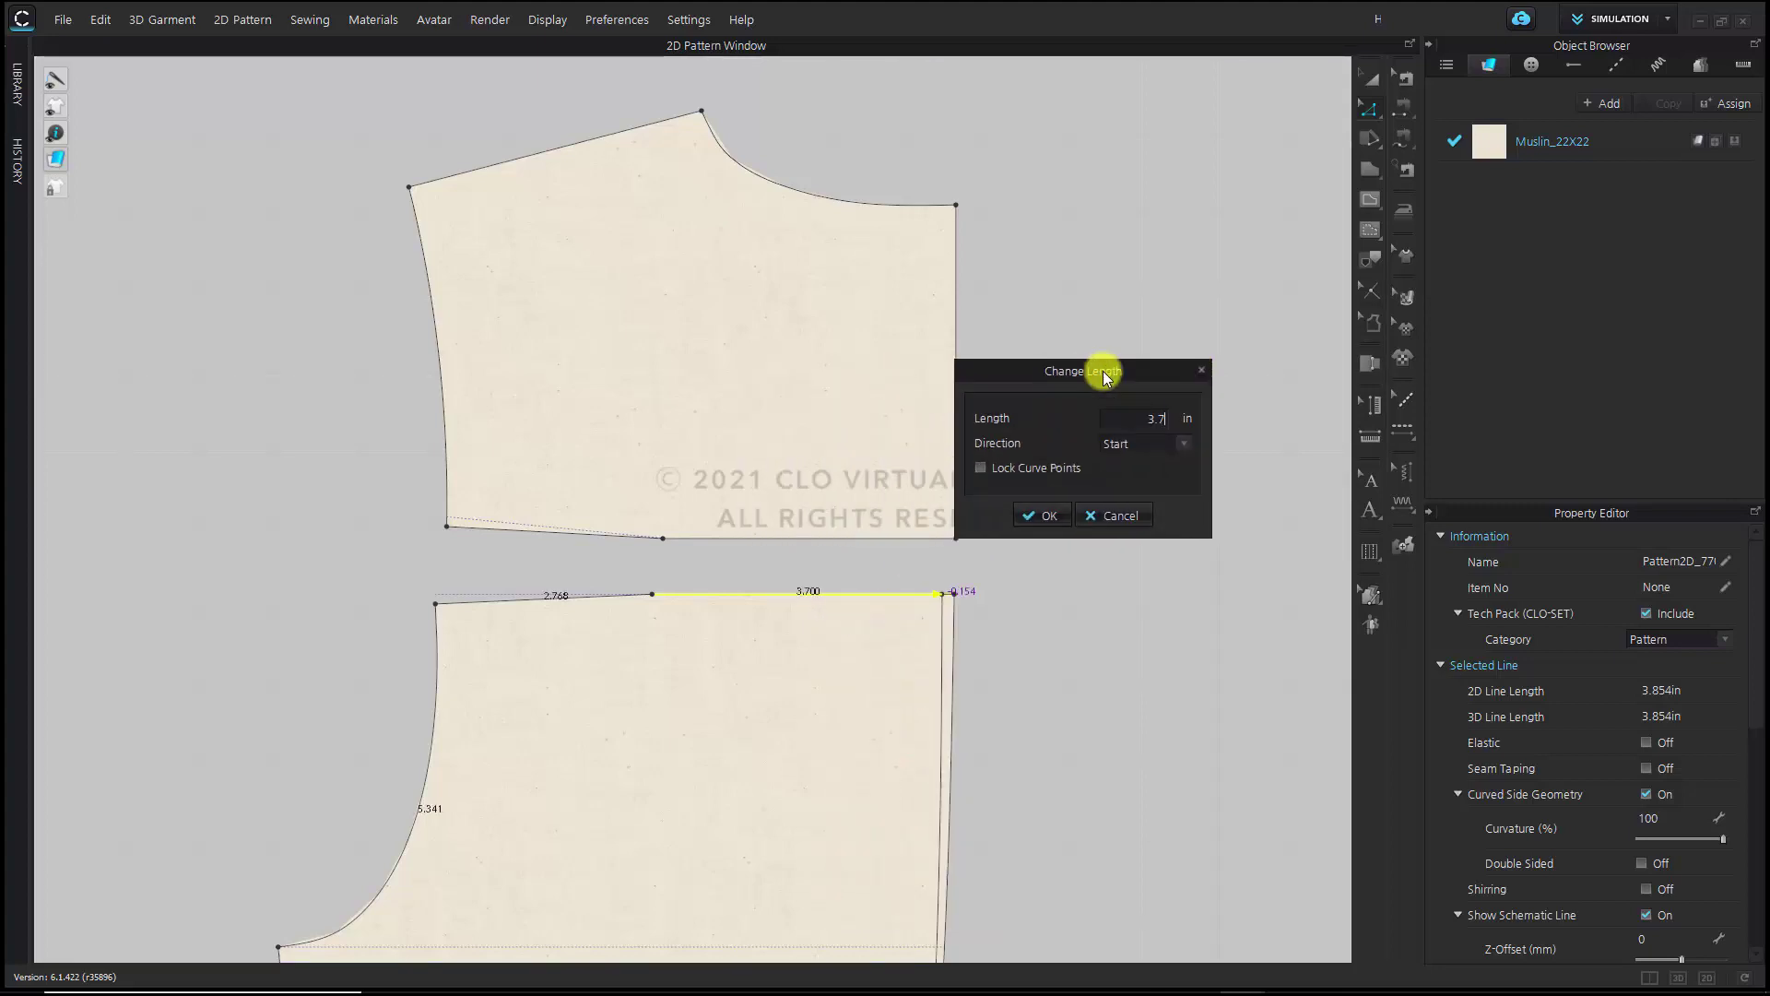
key(BackSpace)
key(BackSpace)
text(36)
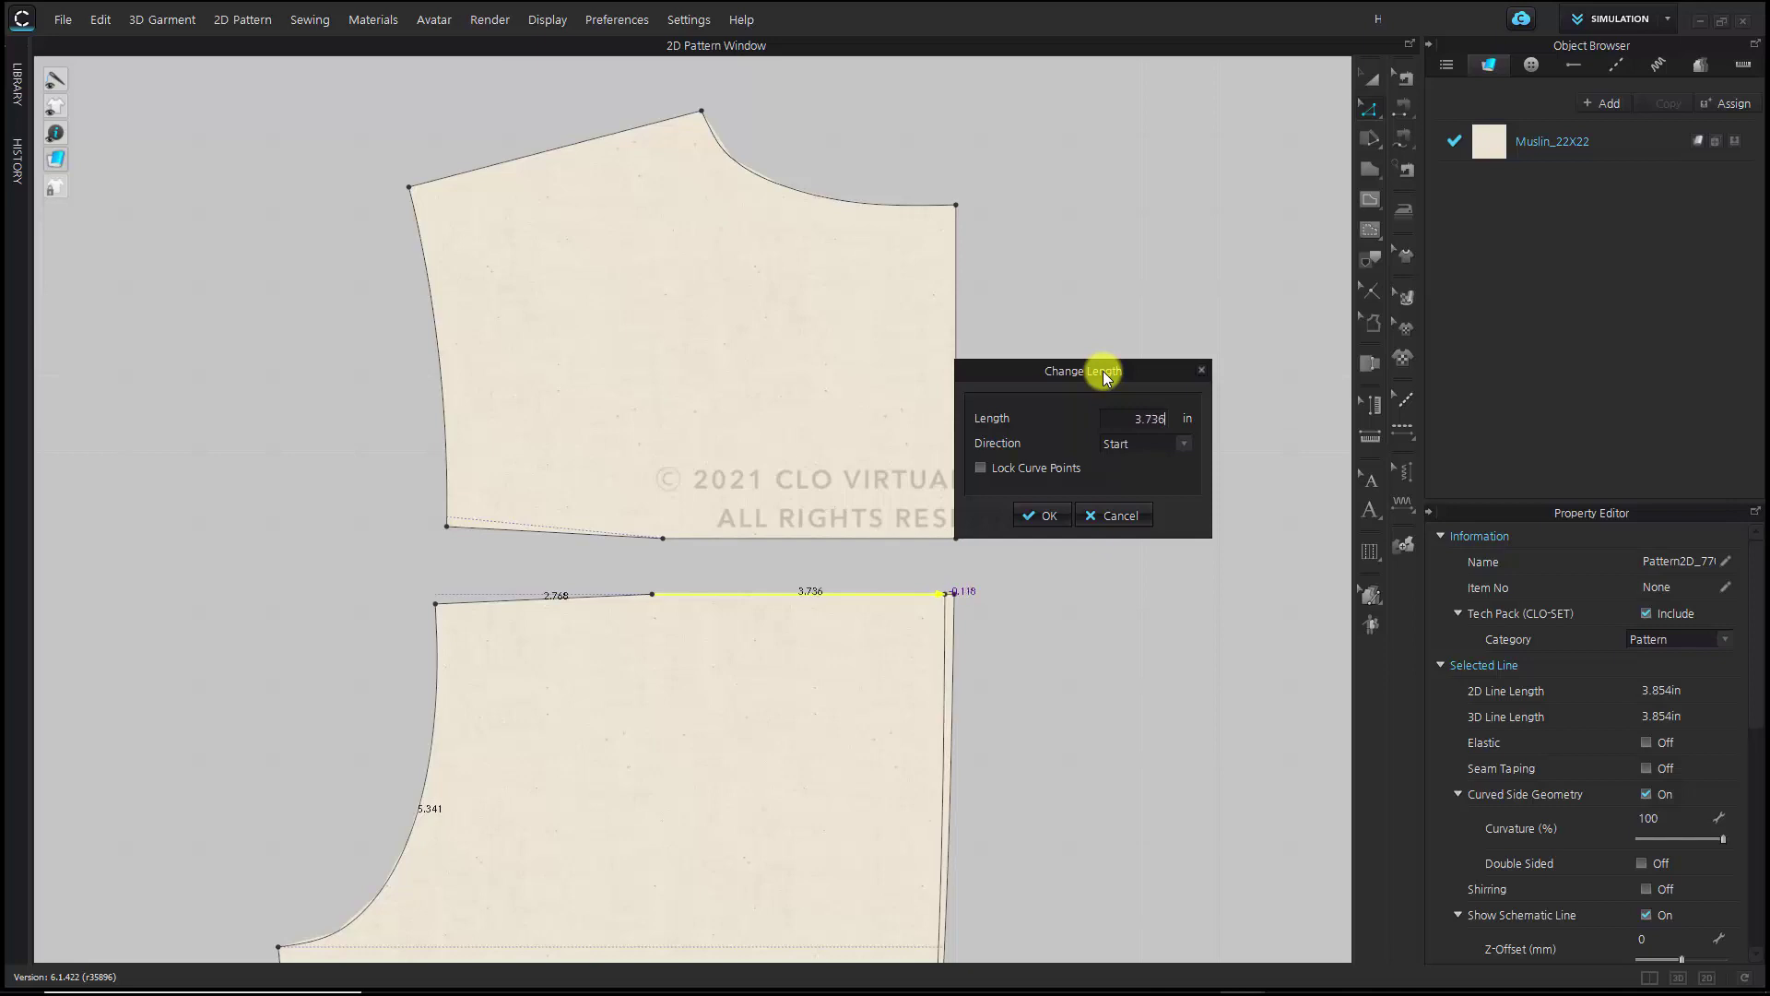
click(1023, 514)
Align the lower back piece's hem corner at center back with its top corner using To Point (Y-Axis)
scroll(1033, 751, down, 3)
middle_drag(1033, 750, 1030, 402)
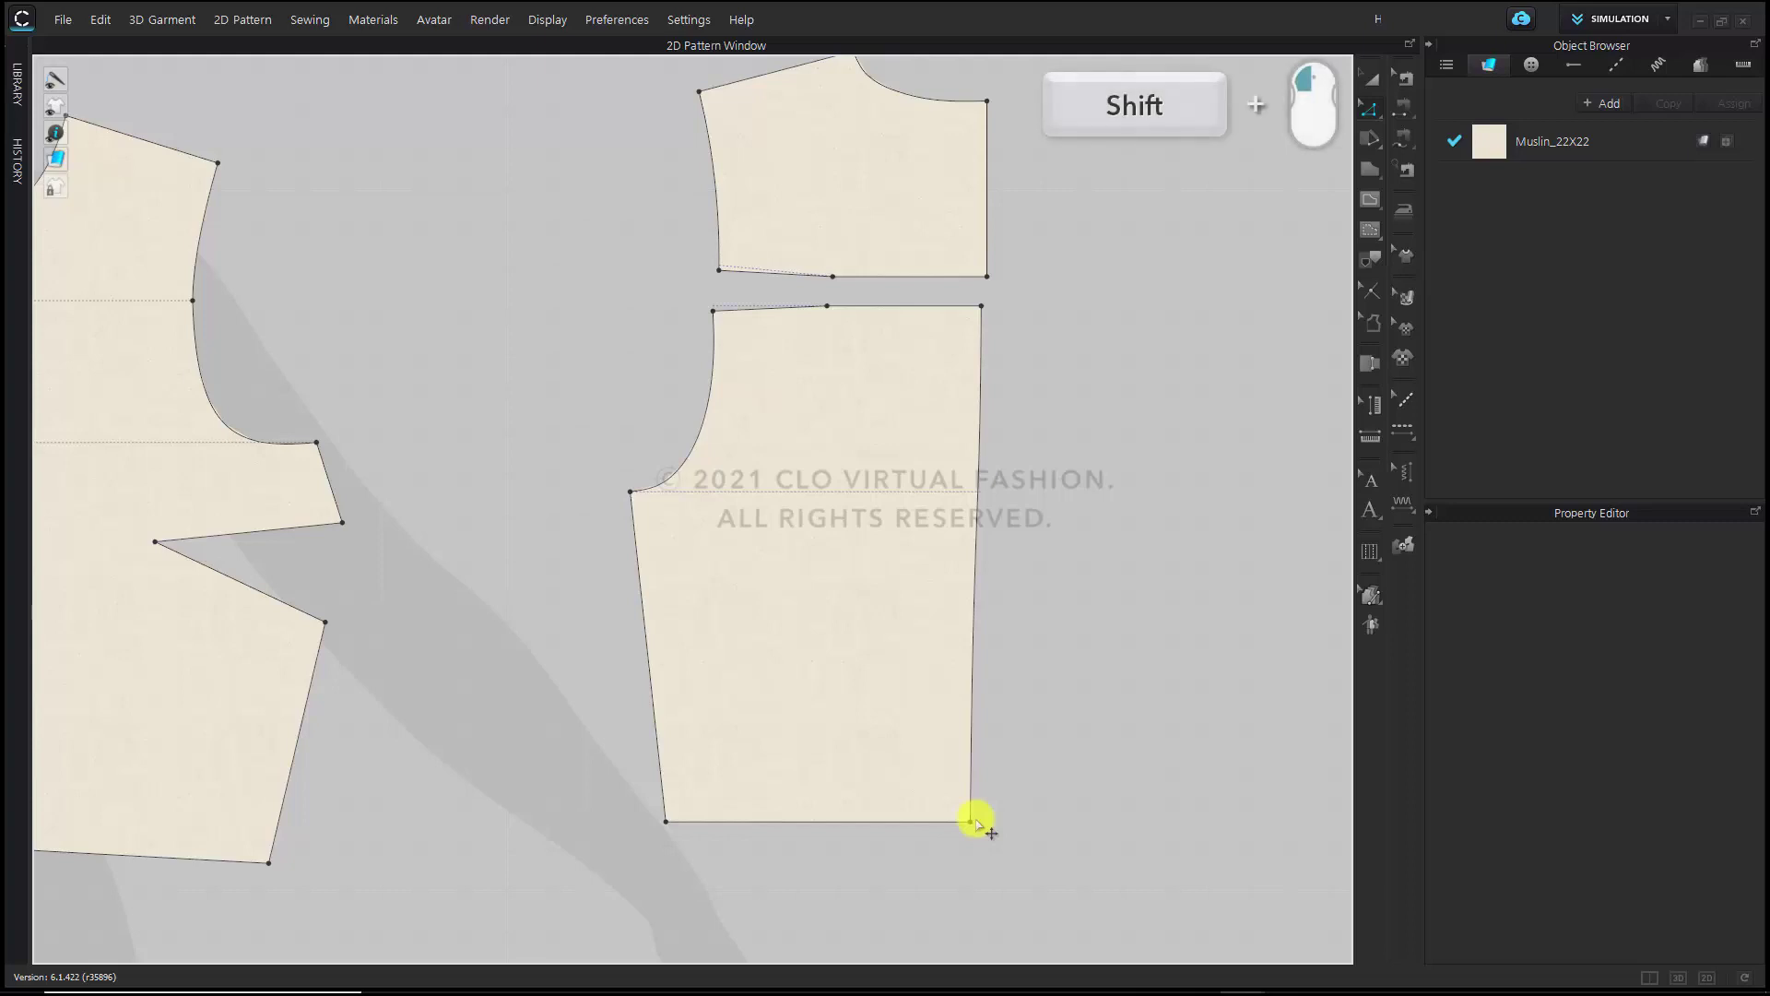
shift+click(973, 820)
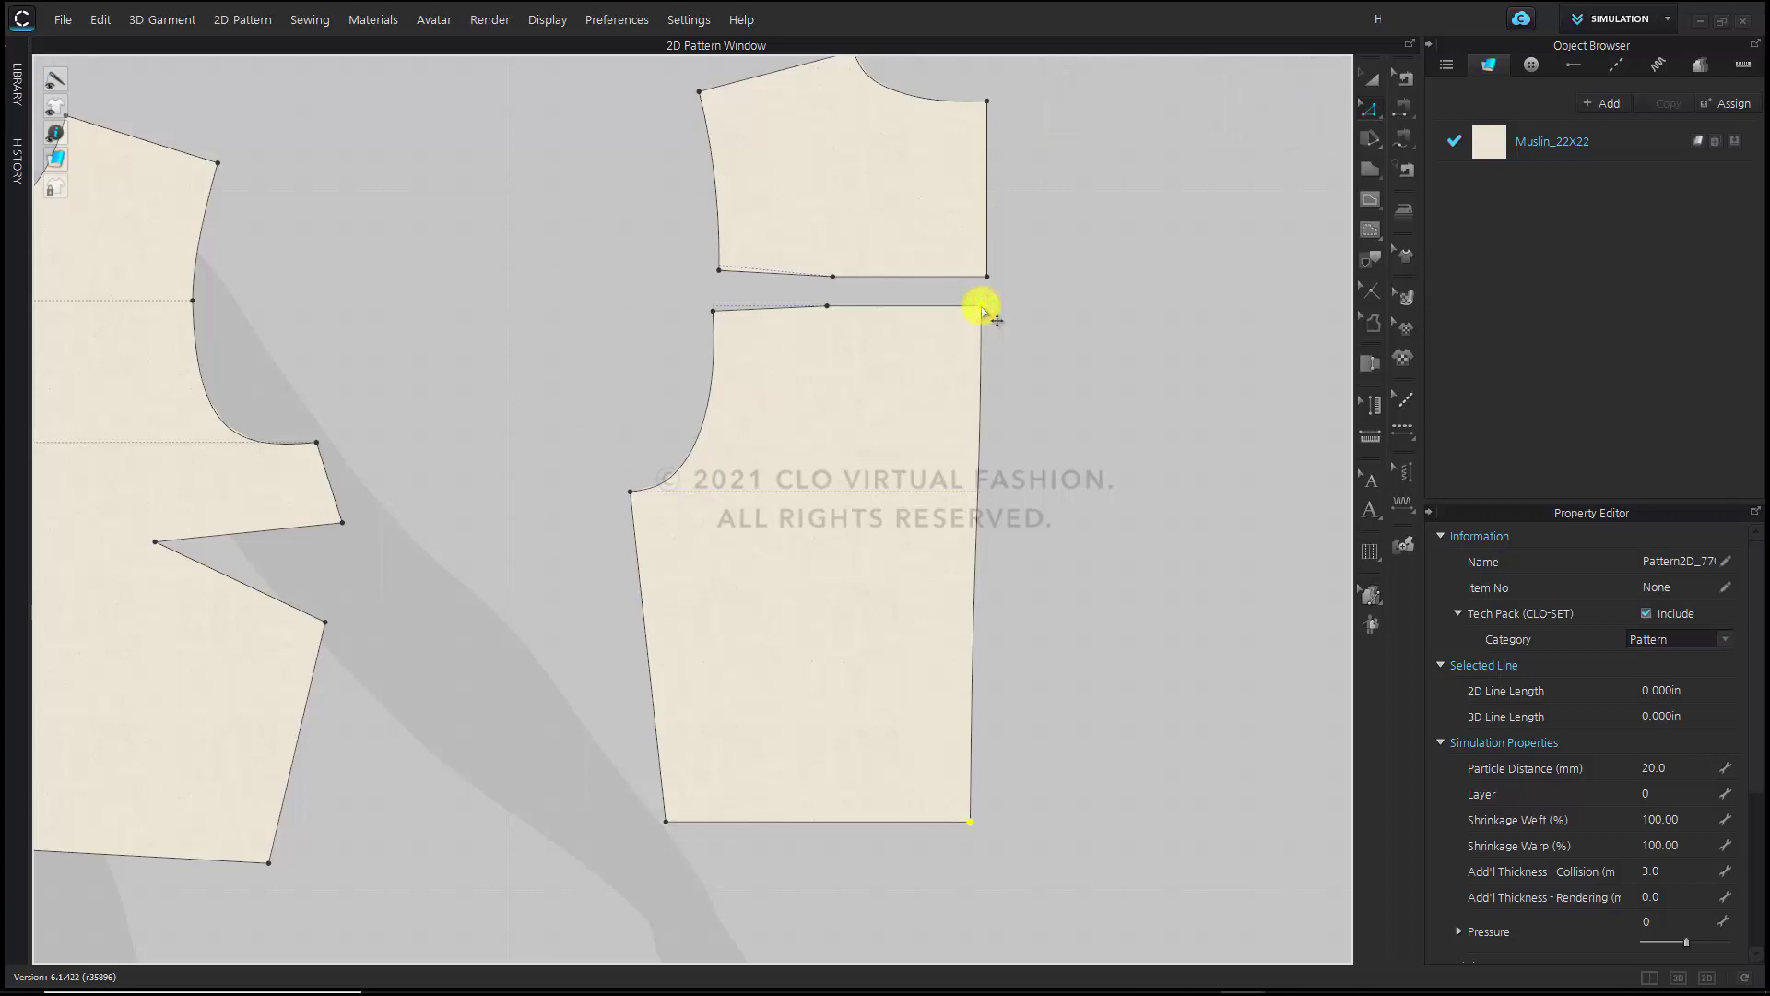
right_click(982, 310)
mouse_move(1115, 491)
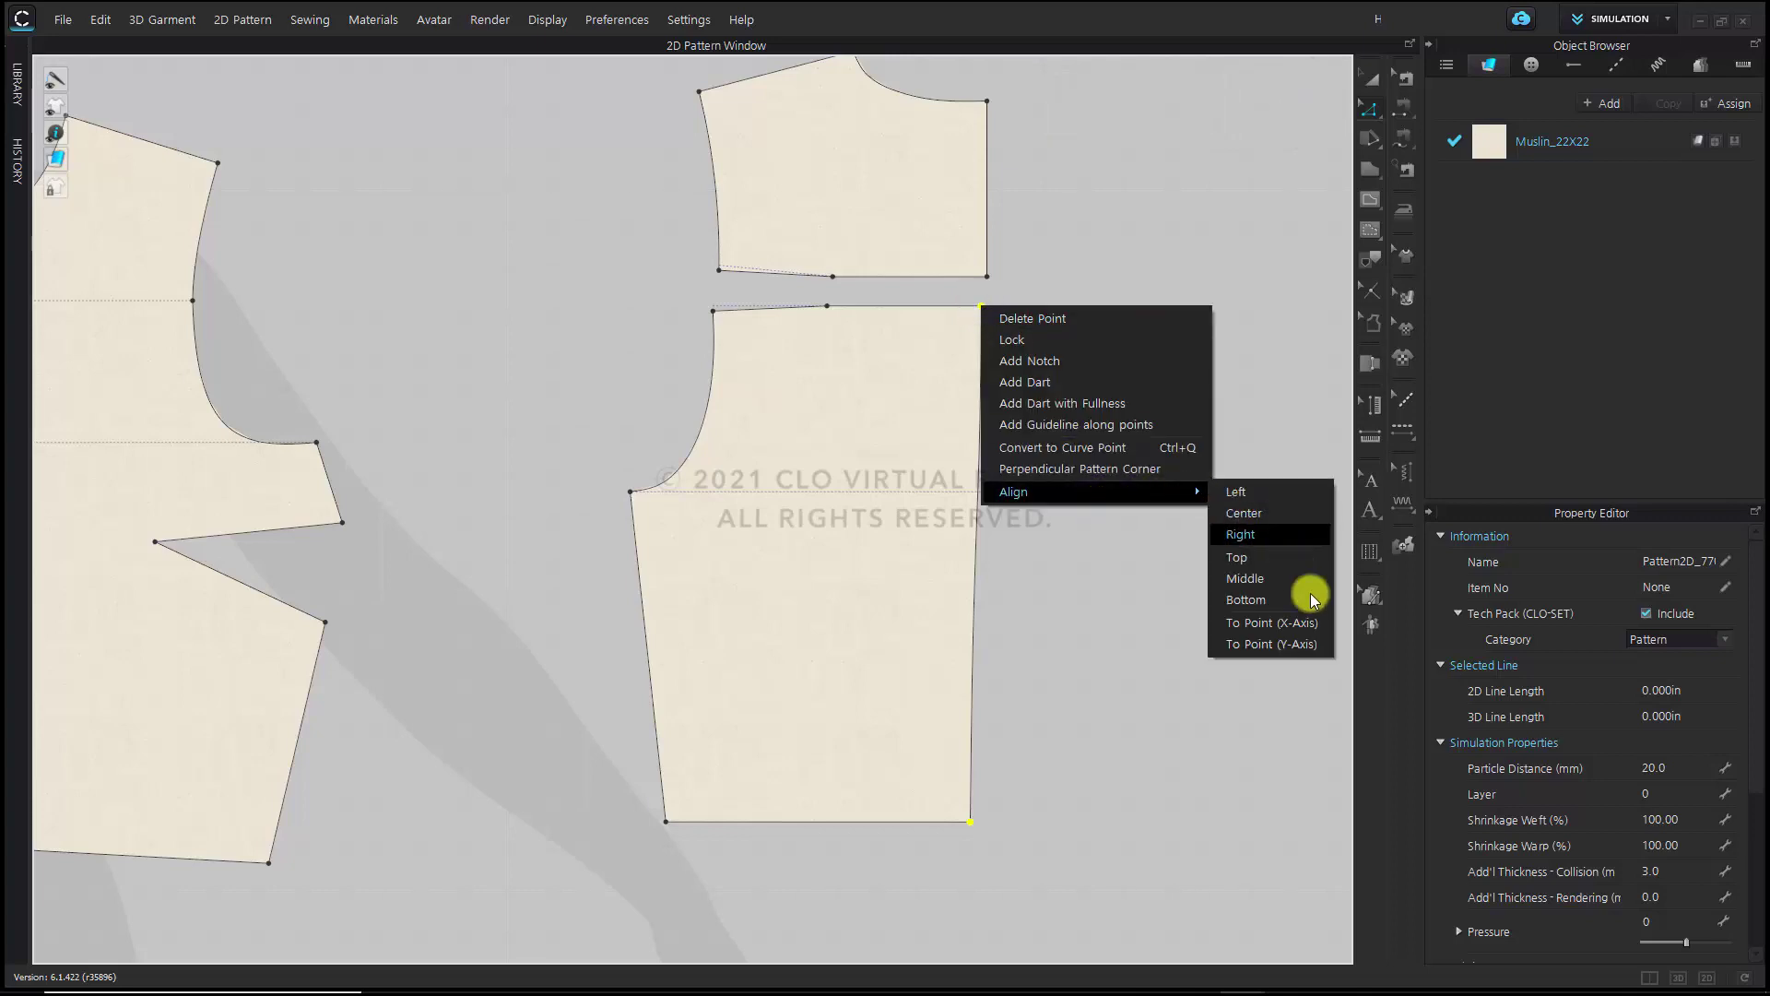
click(1270, 645)
click(1172, 585)
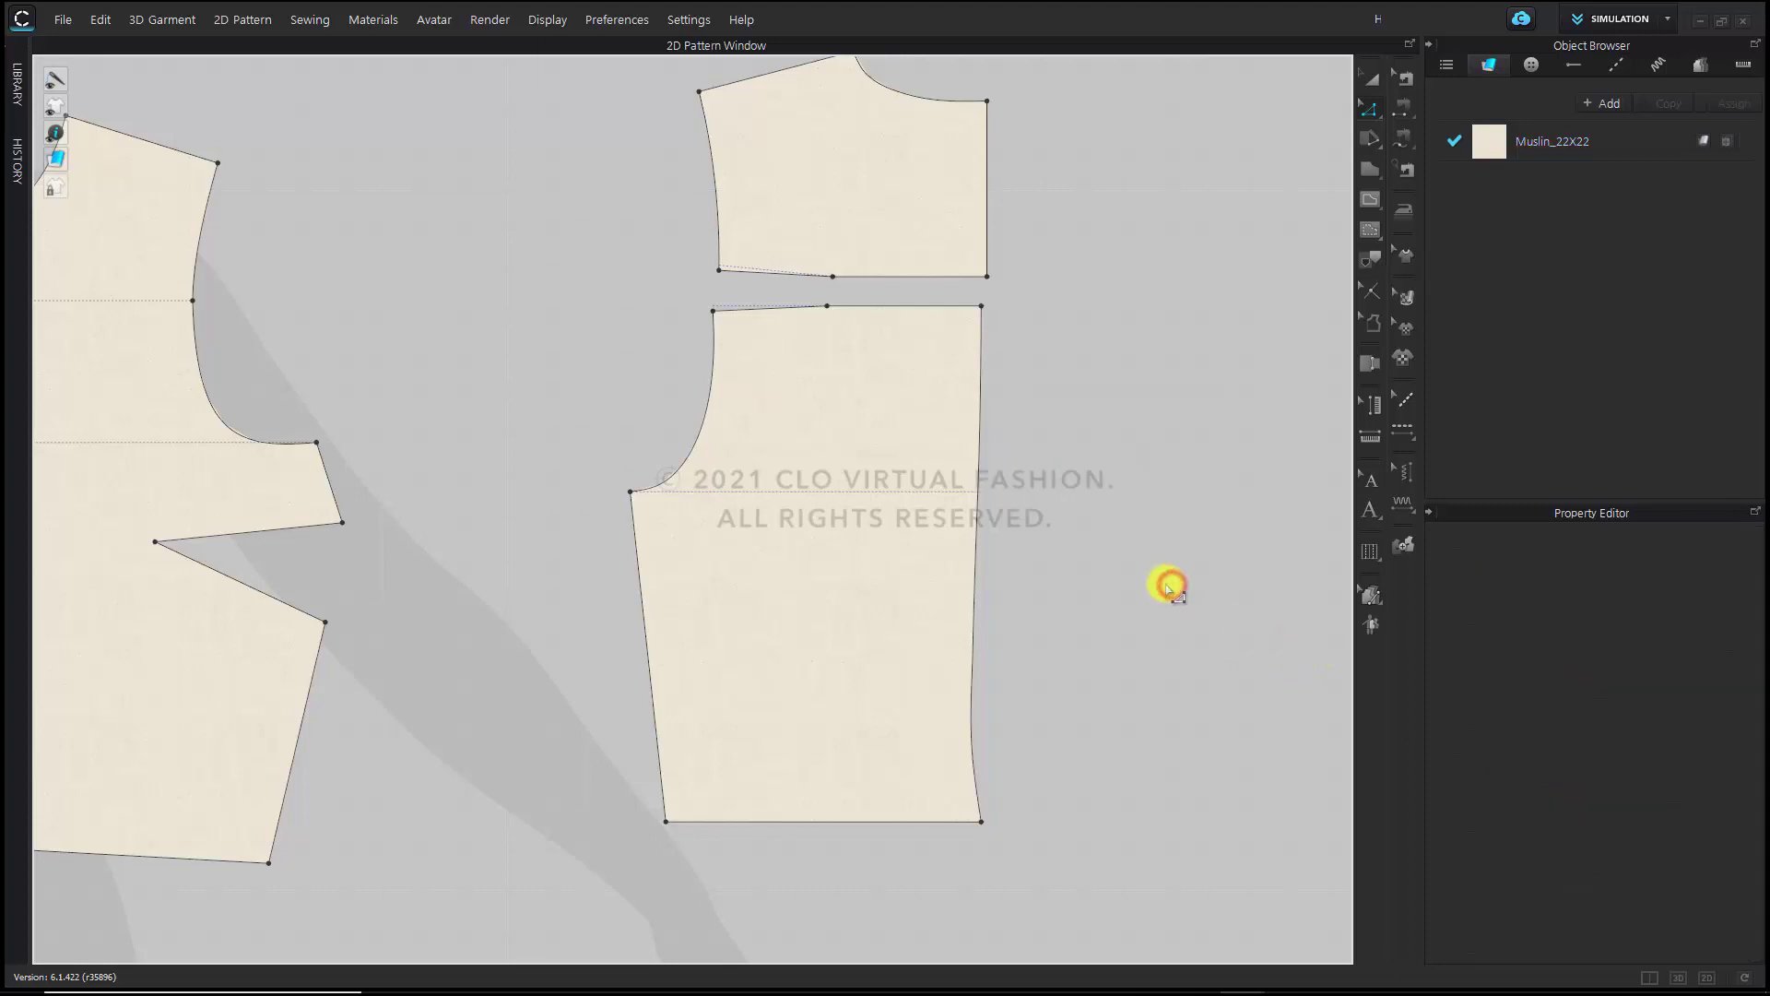
Straighten the lower back piece's center back line by deleting all of its curve points
click(978, 544)
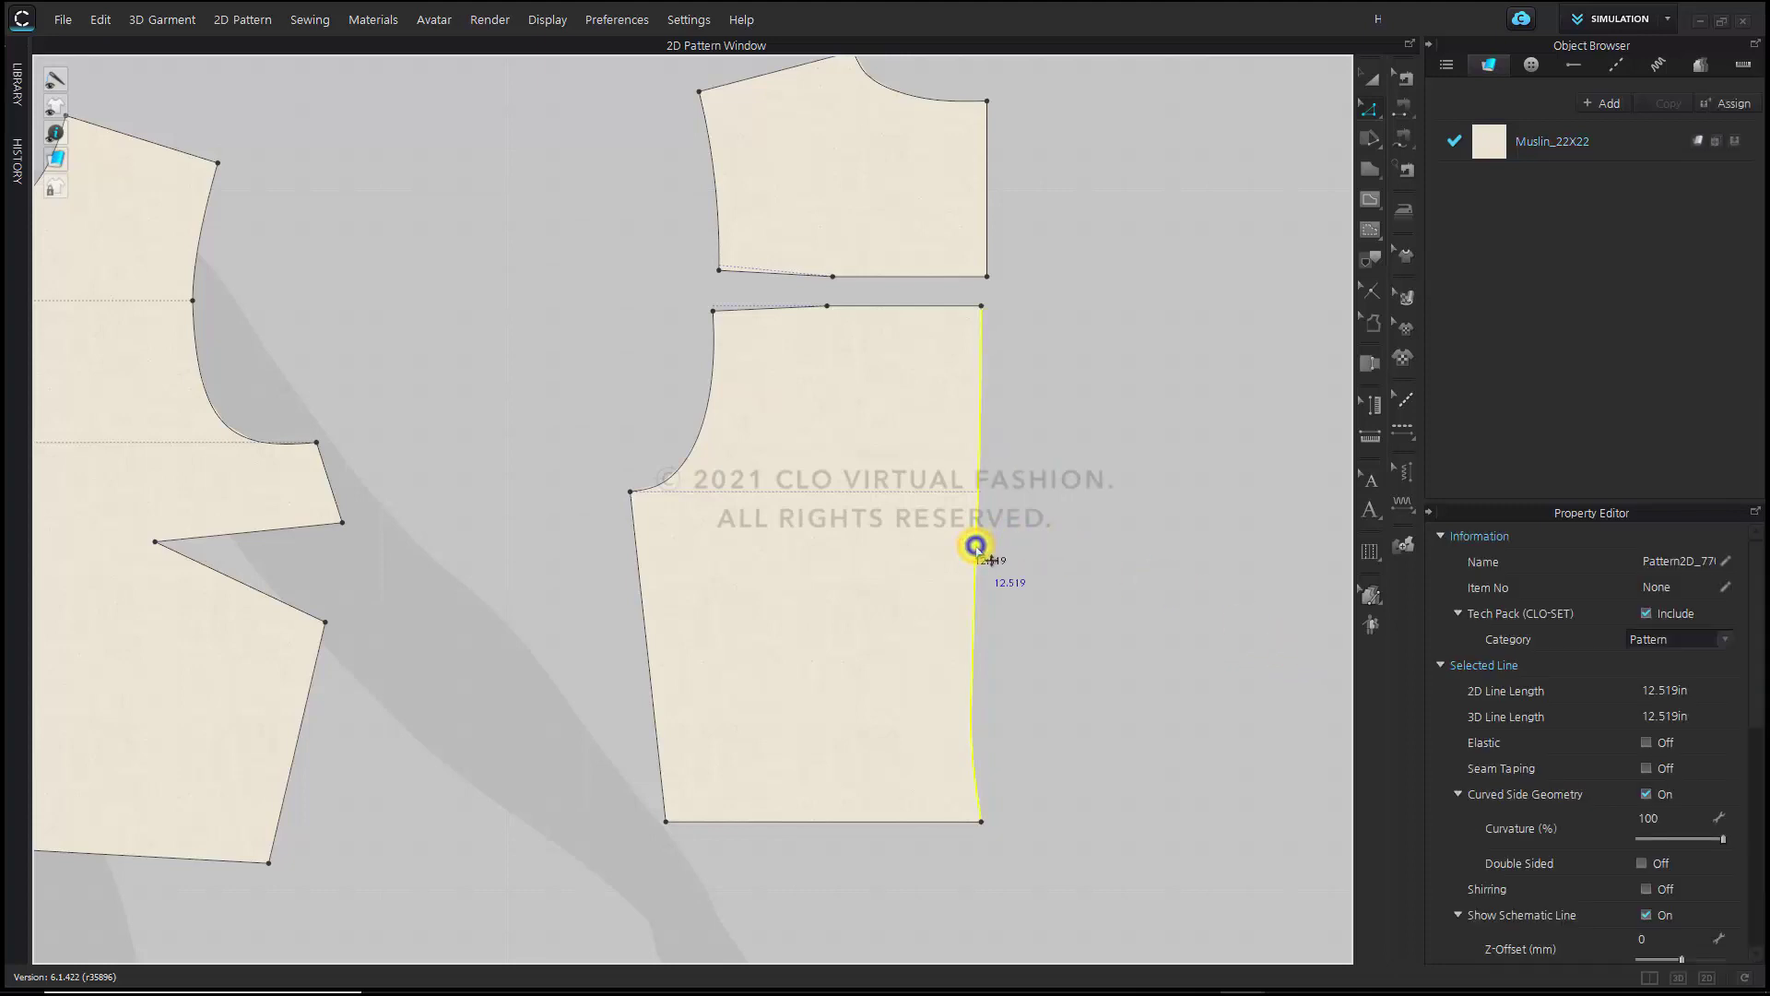
right_click(978, 547)
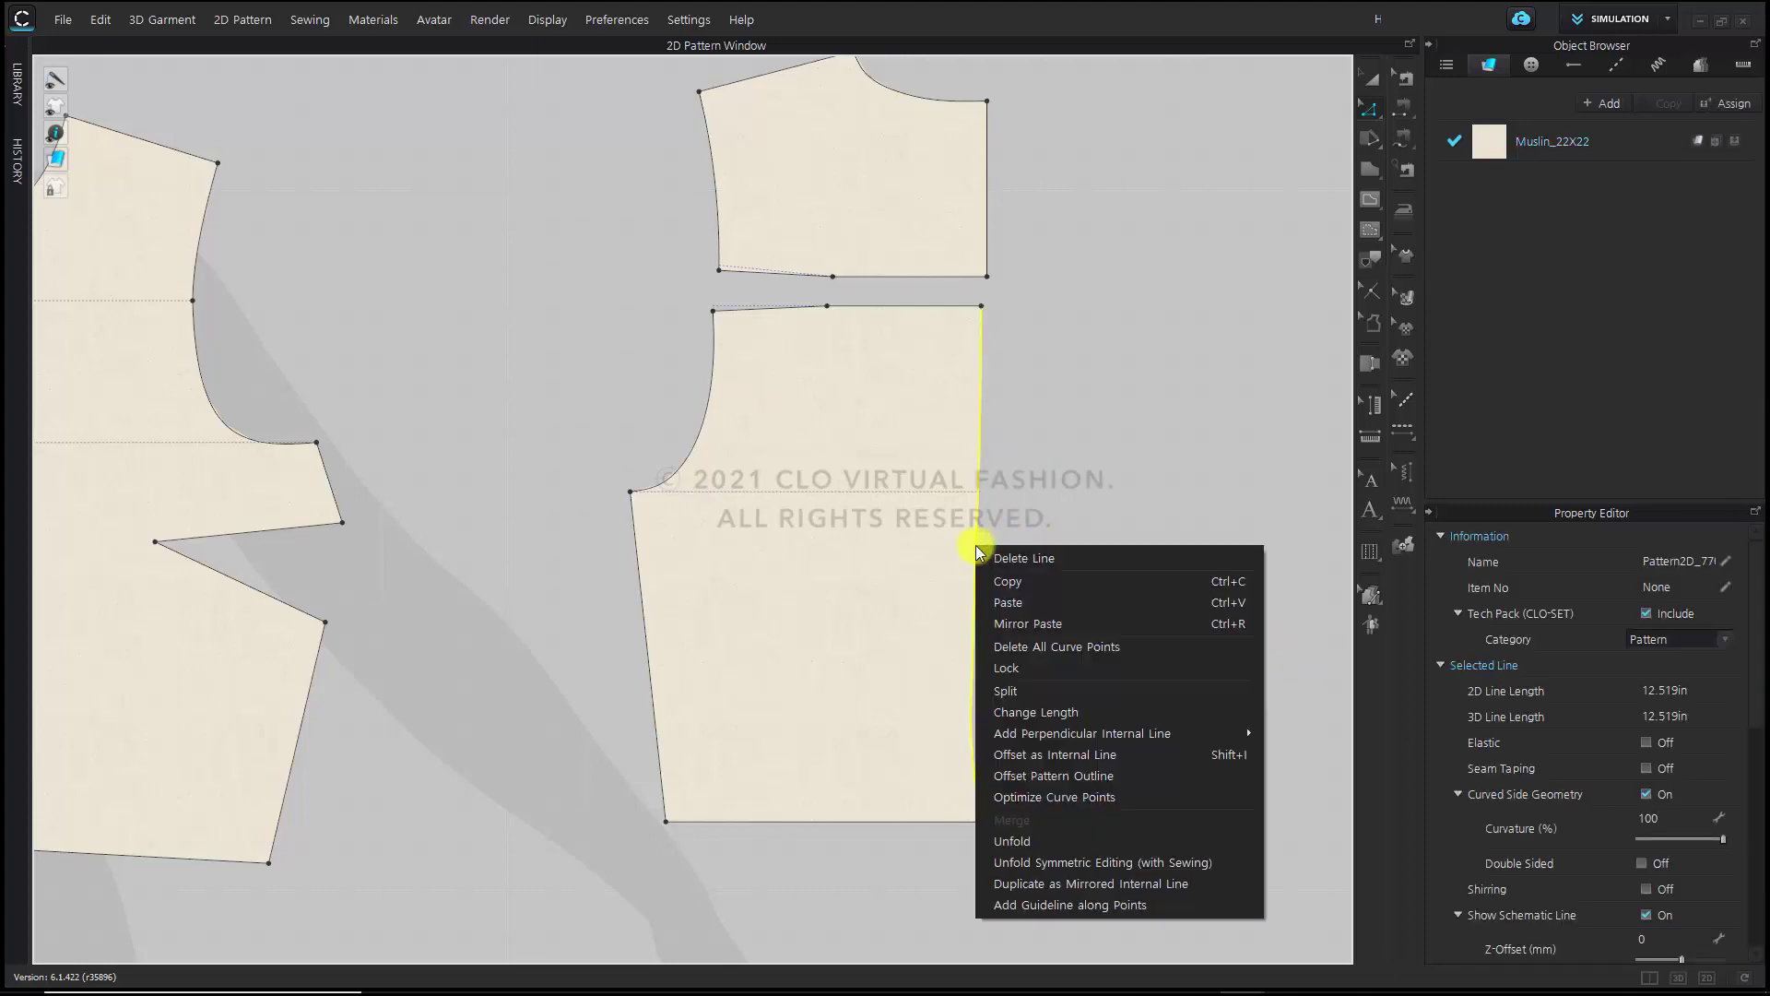
click(1096, 649)
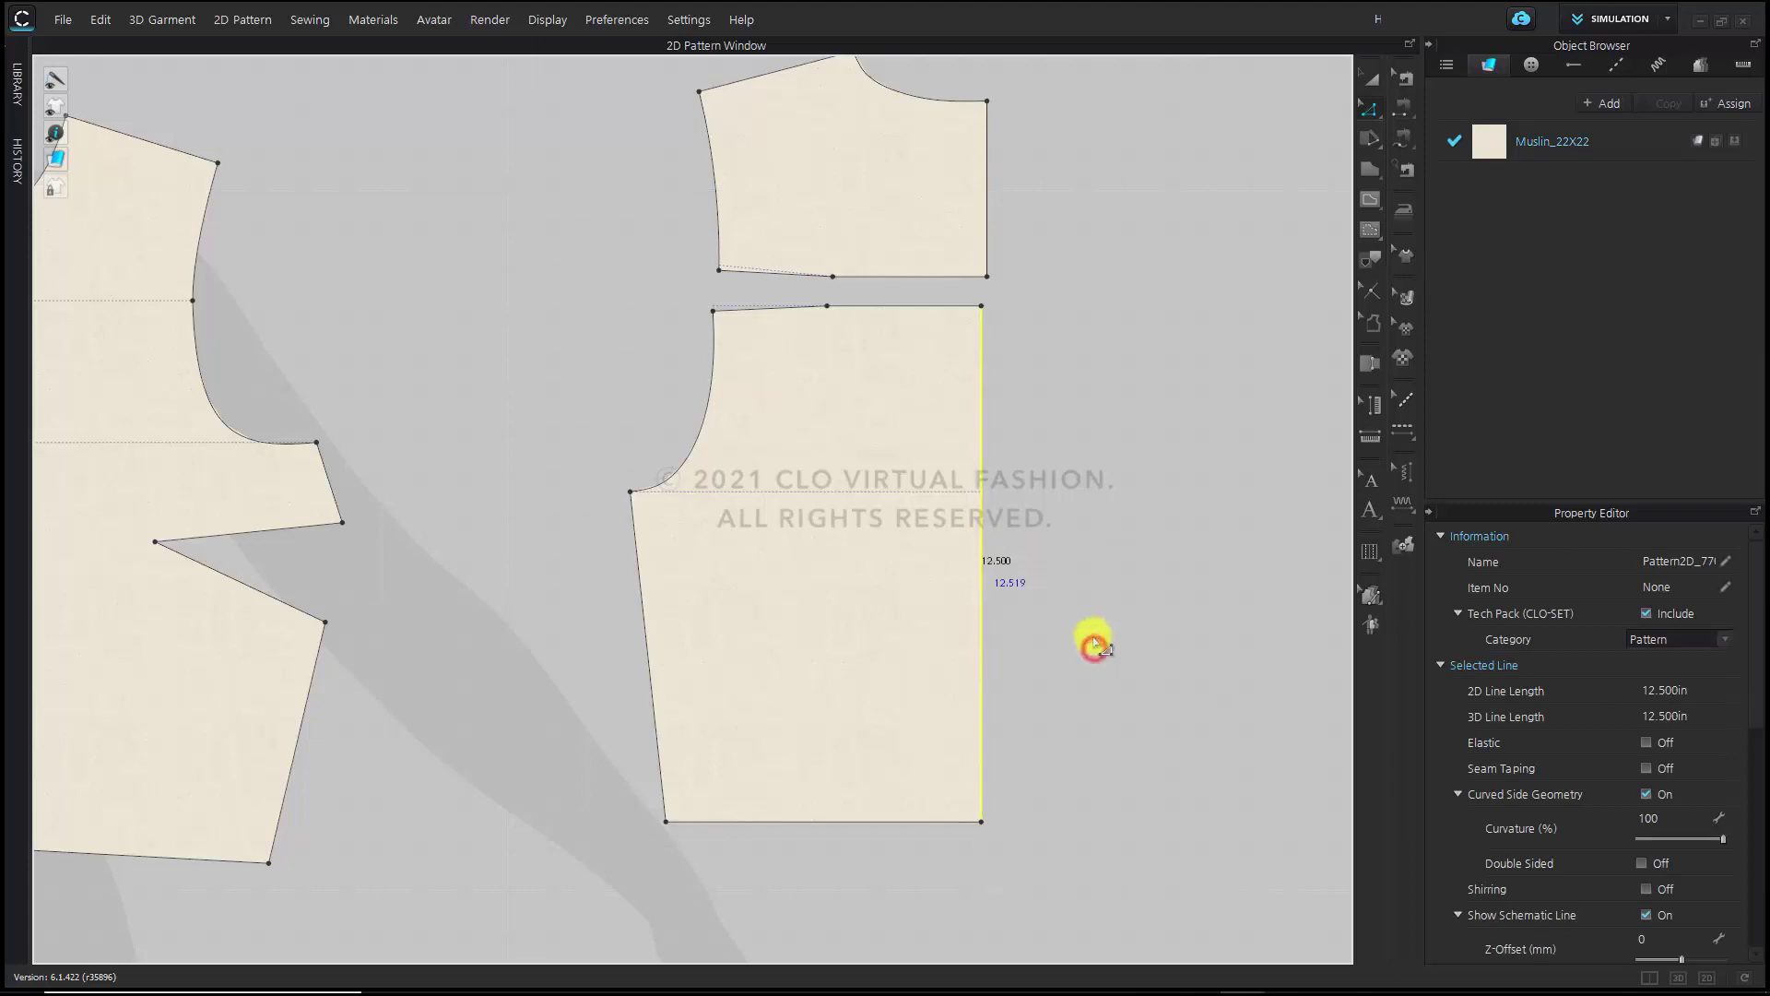
click(1080, 541)
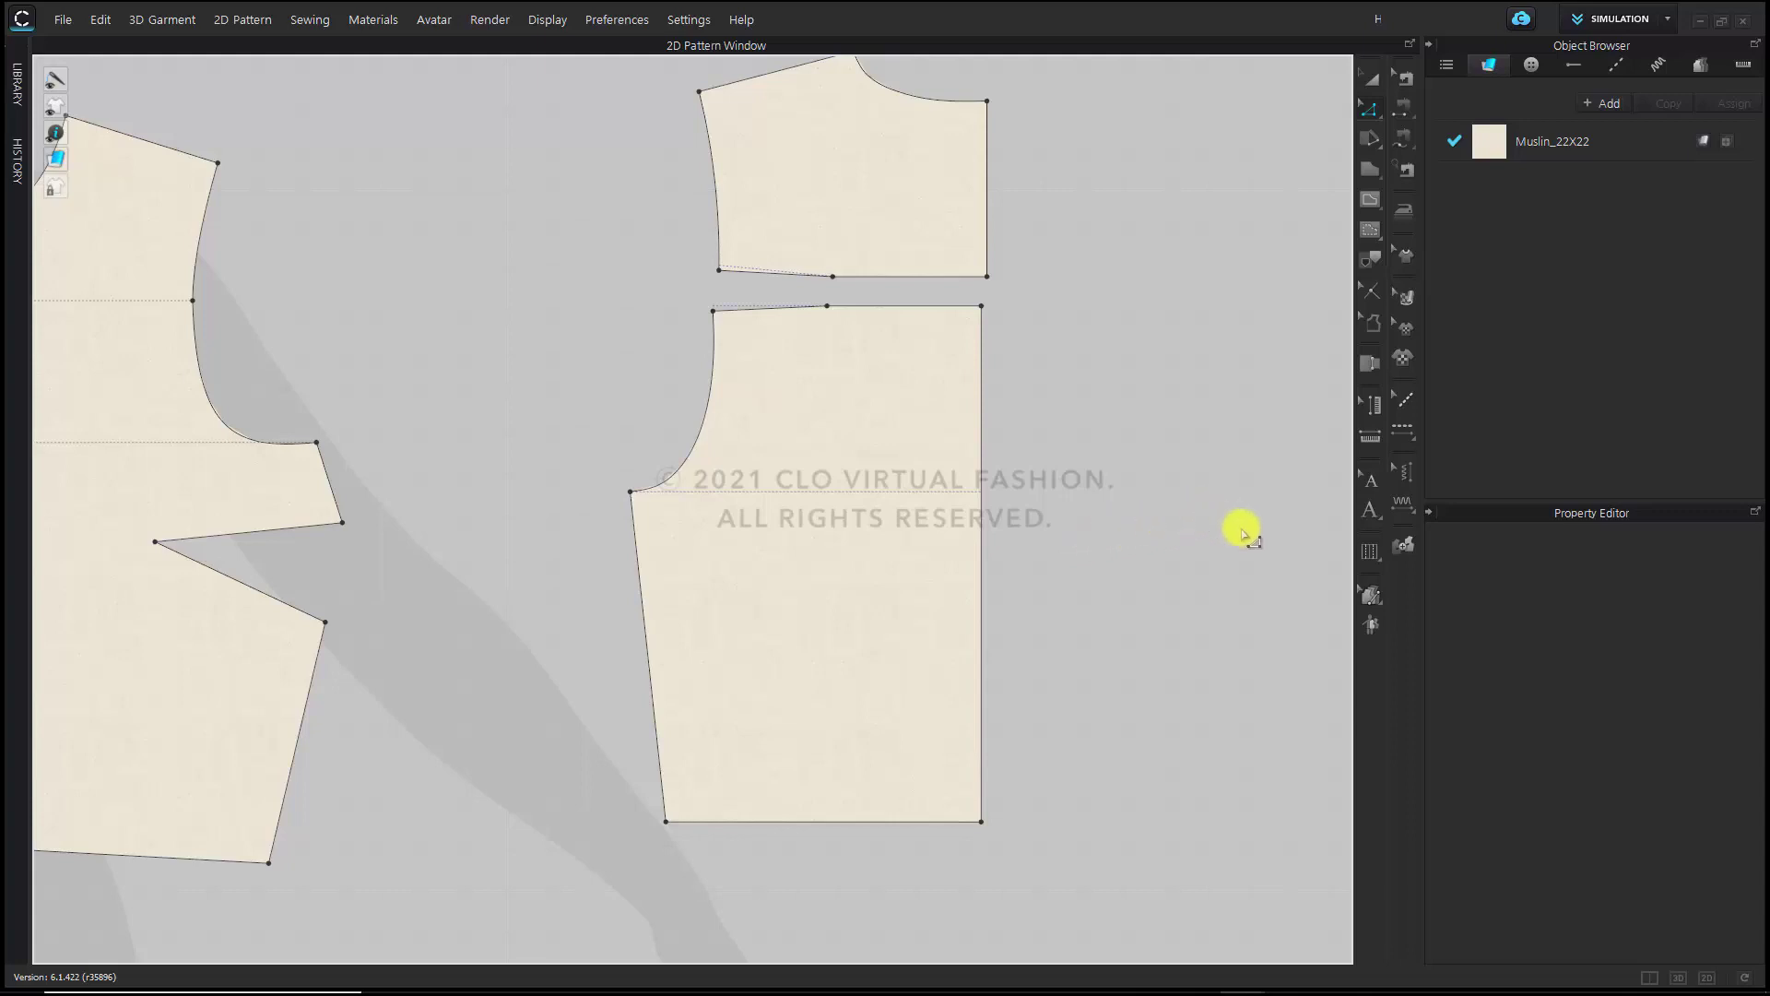
Set up one knife pleat along the lower back piece's center back line with start and end depth 0.375 in
click(1369, 553)
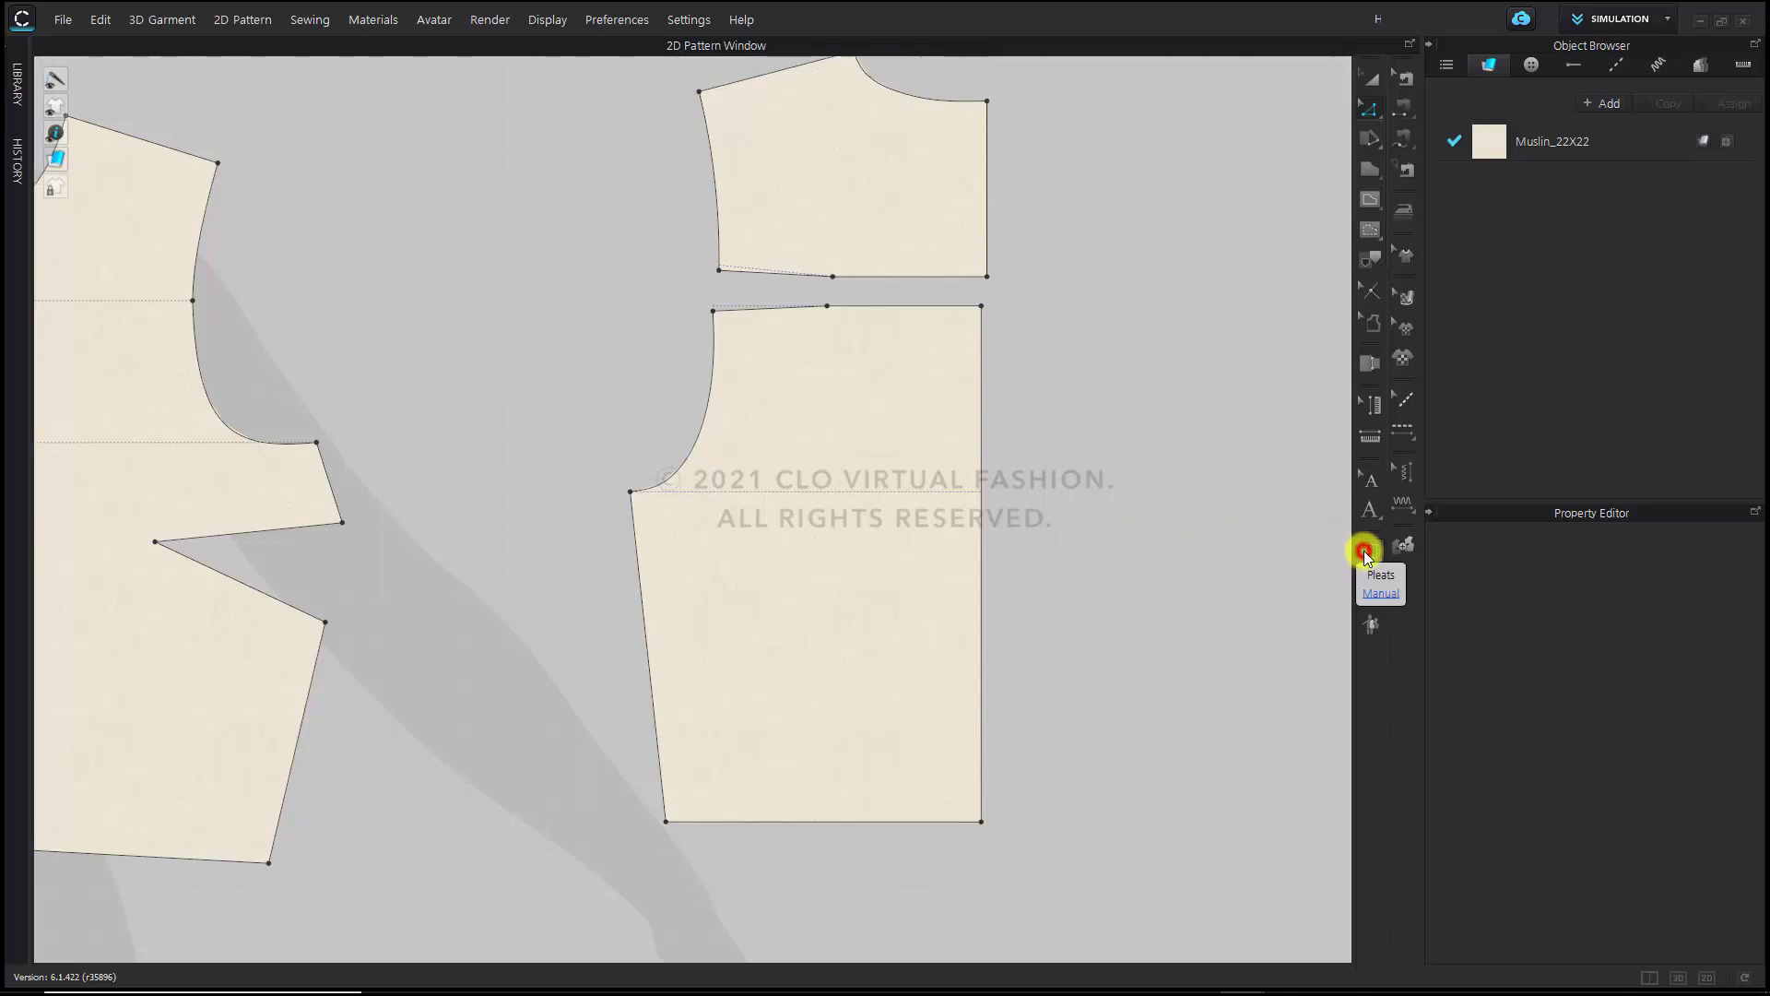
click(1419, 554)
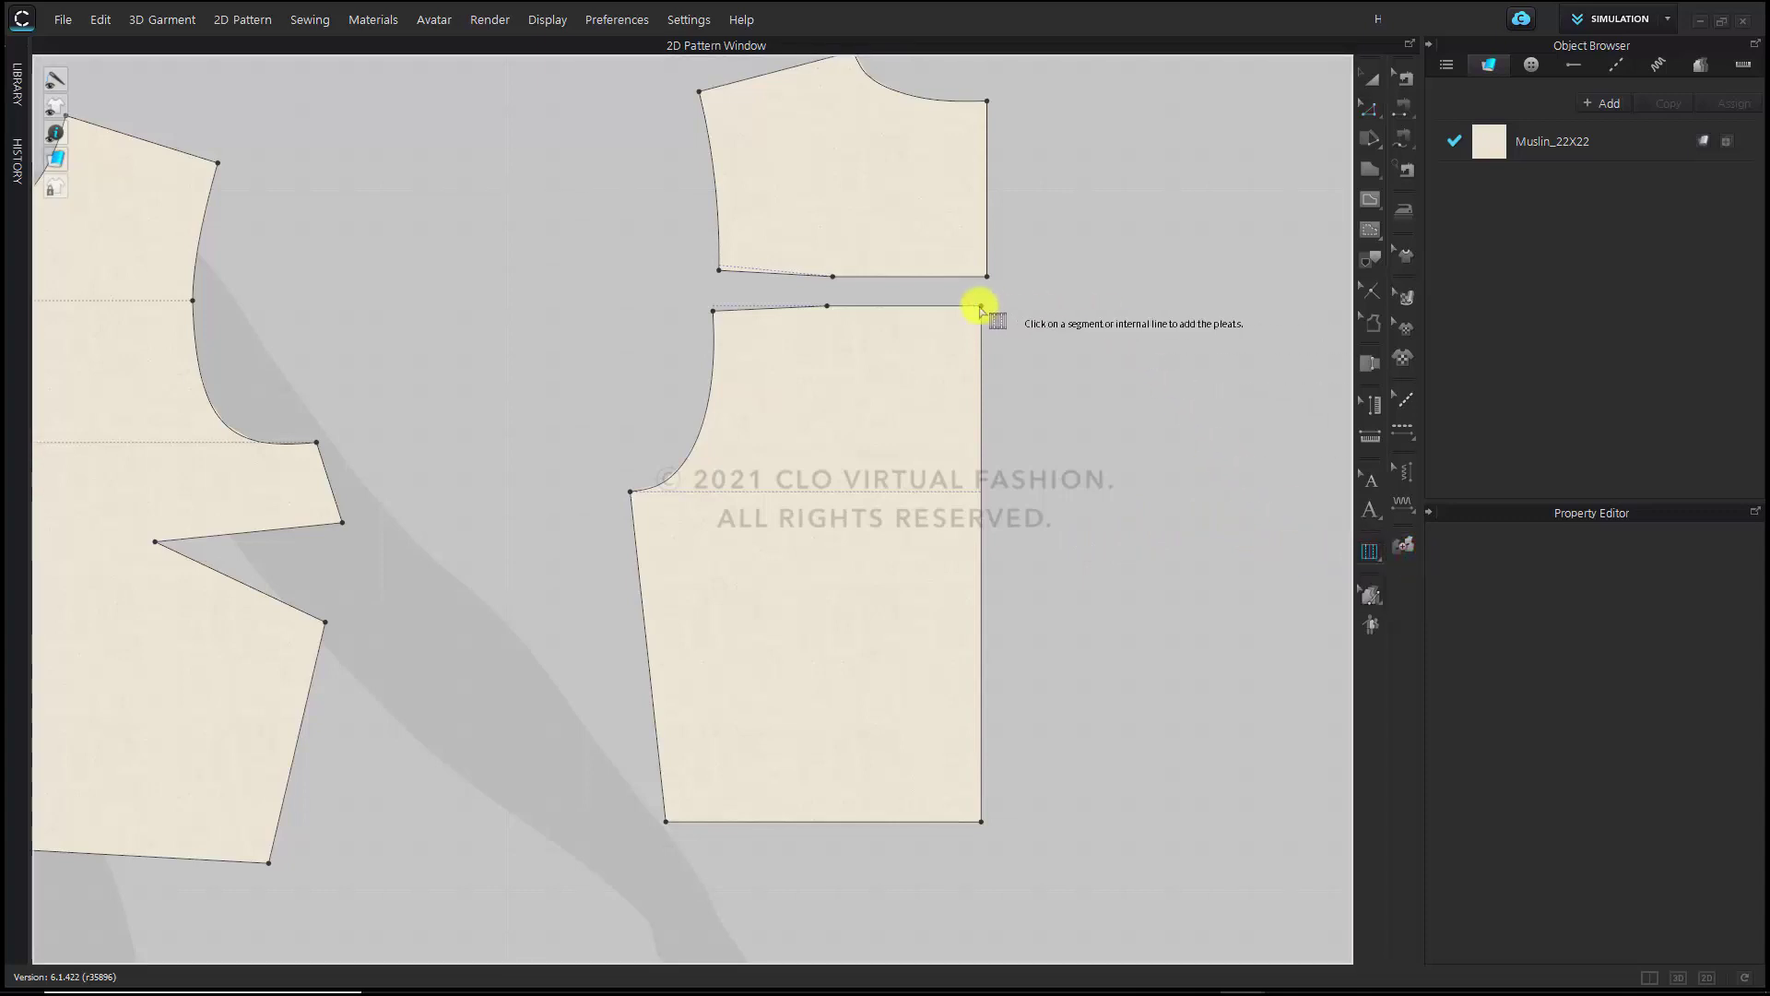
click(977, 307)
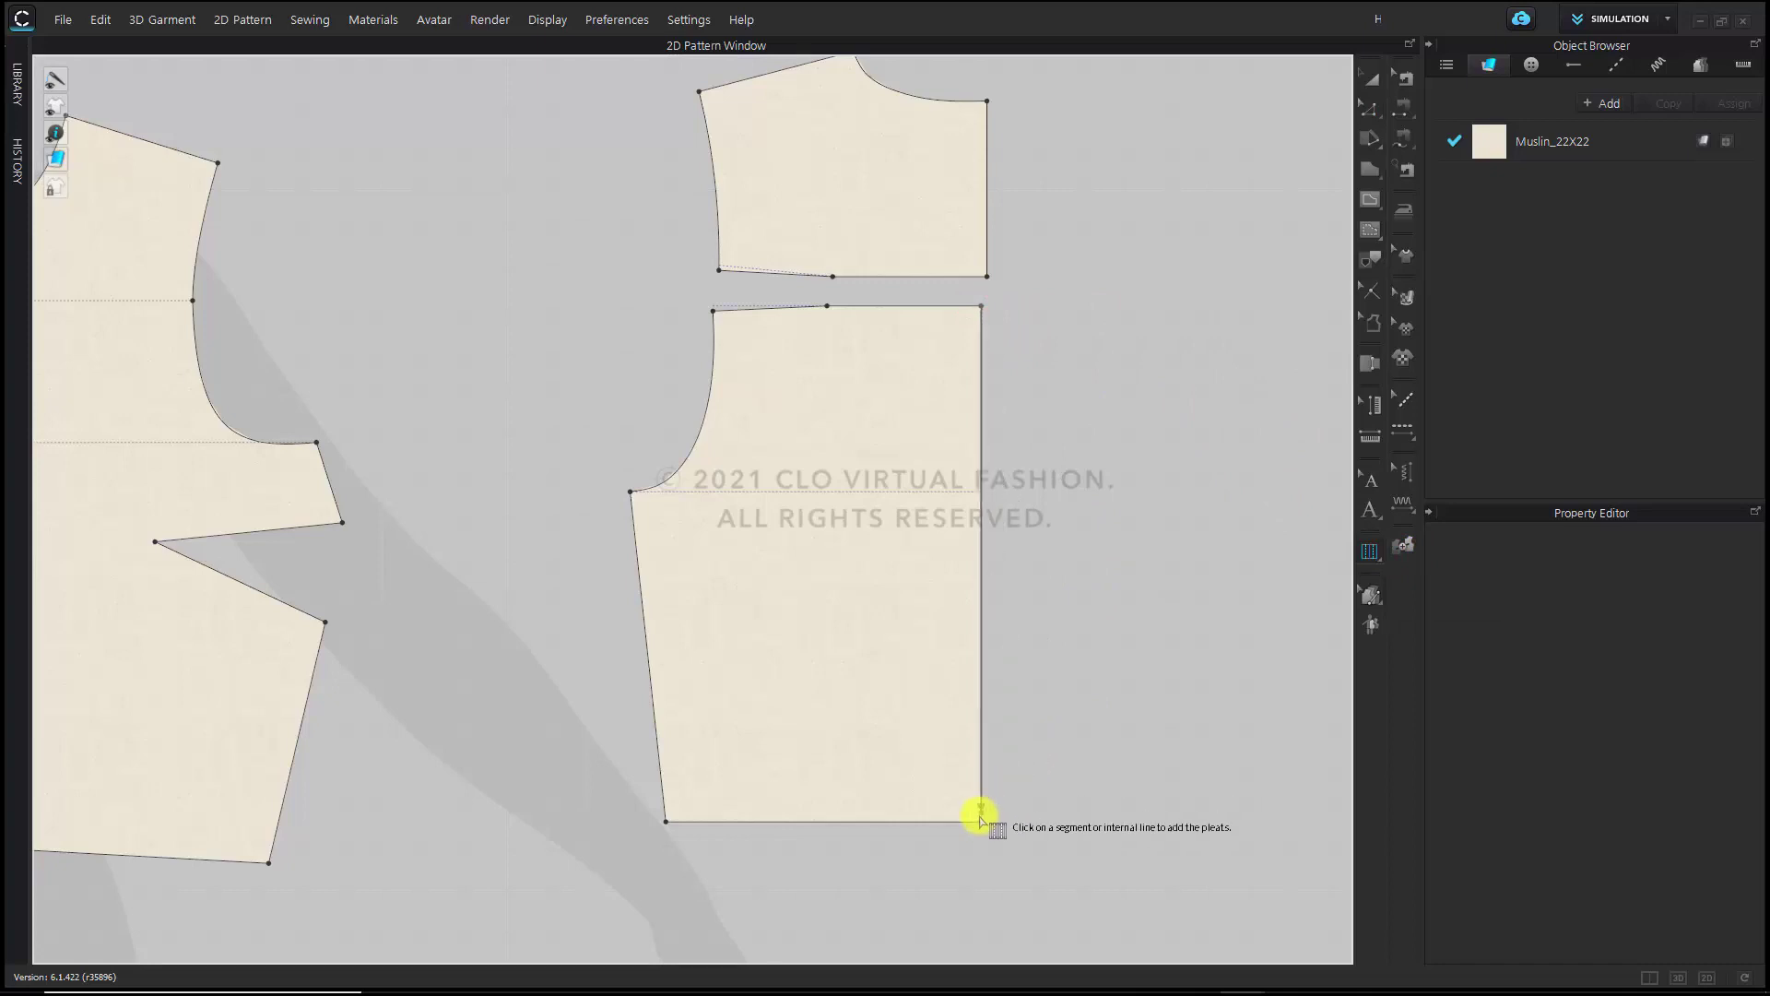
click(979, 817)
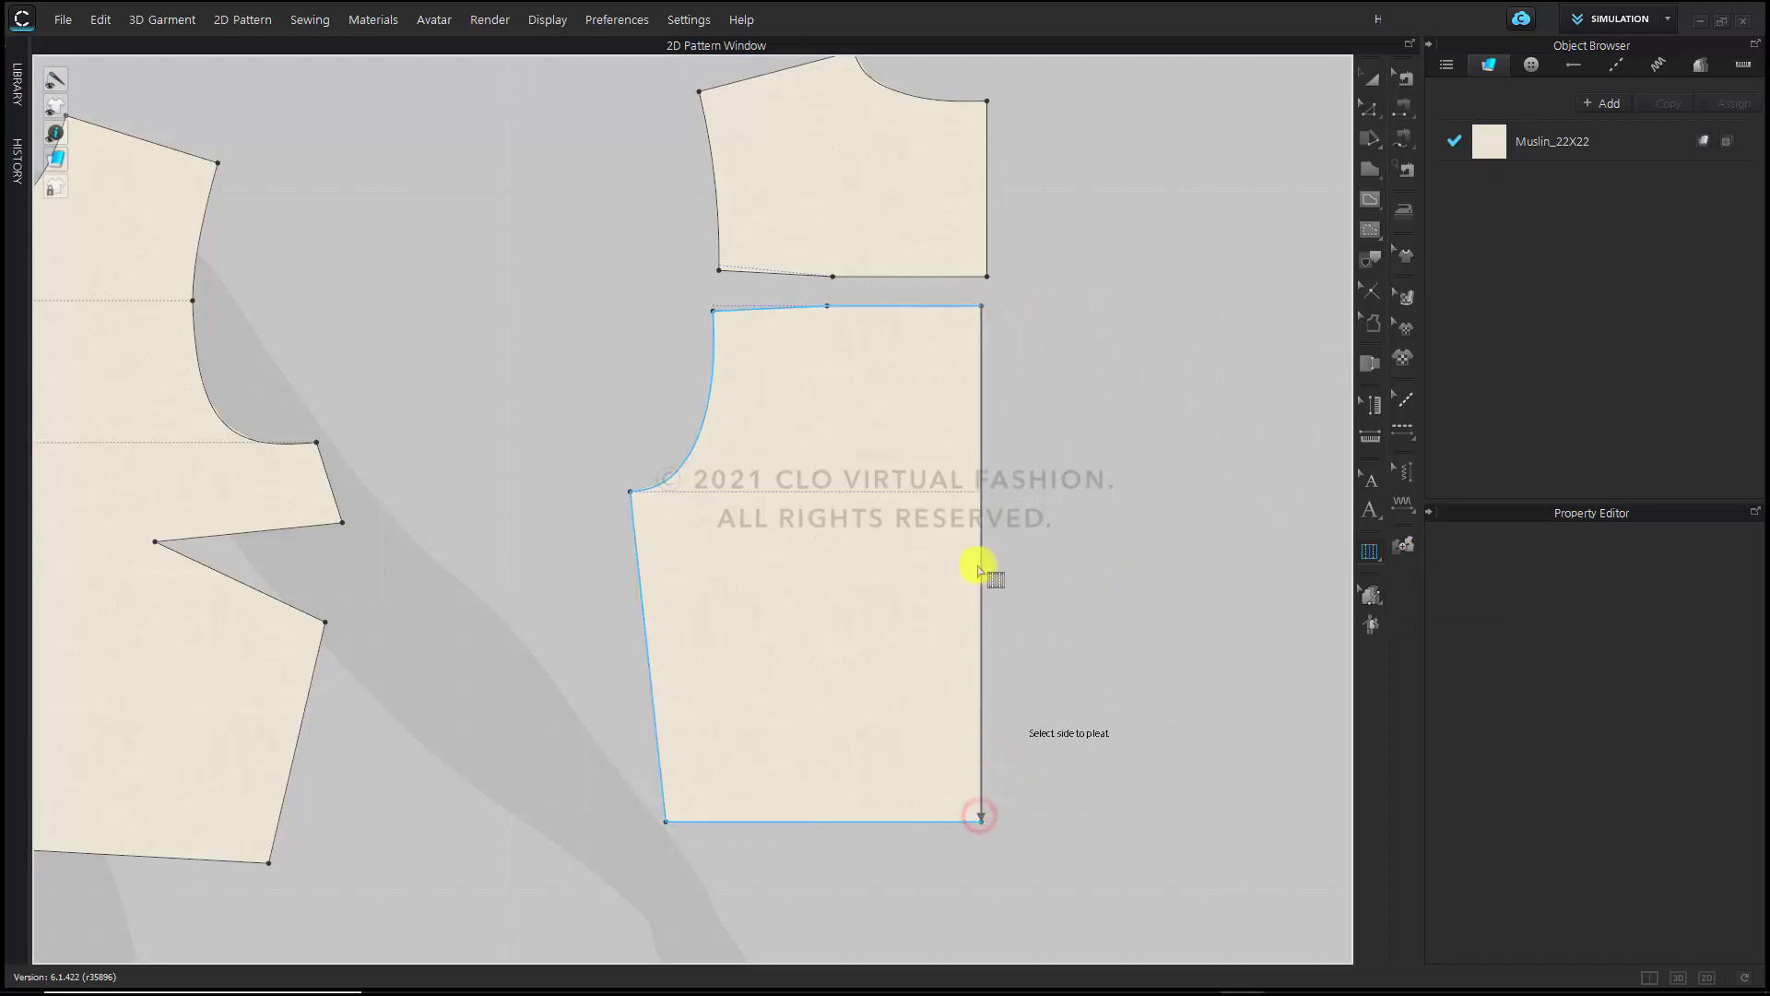
click(849, 506)
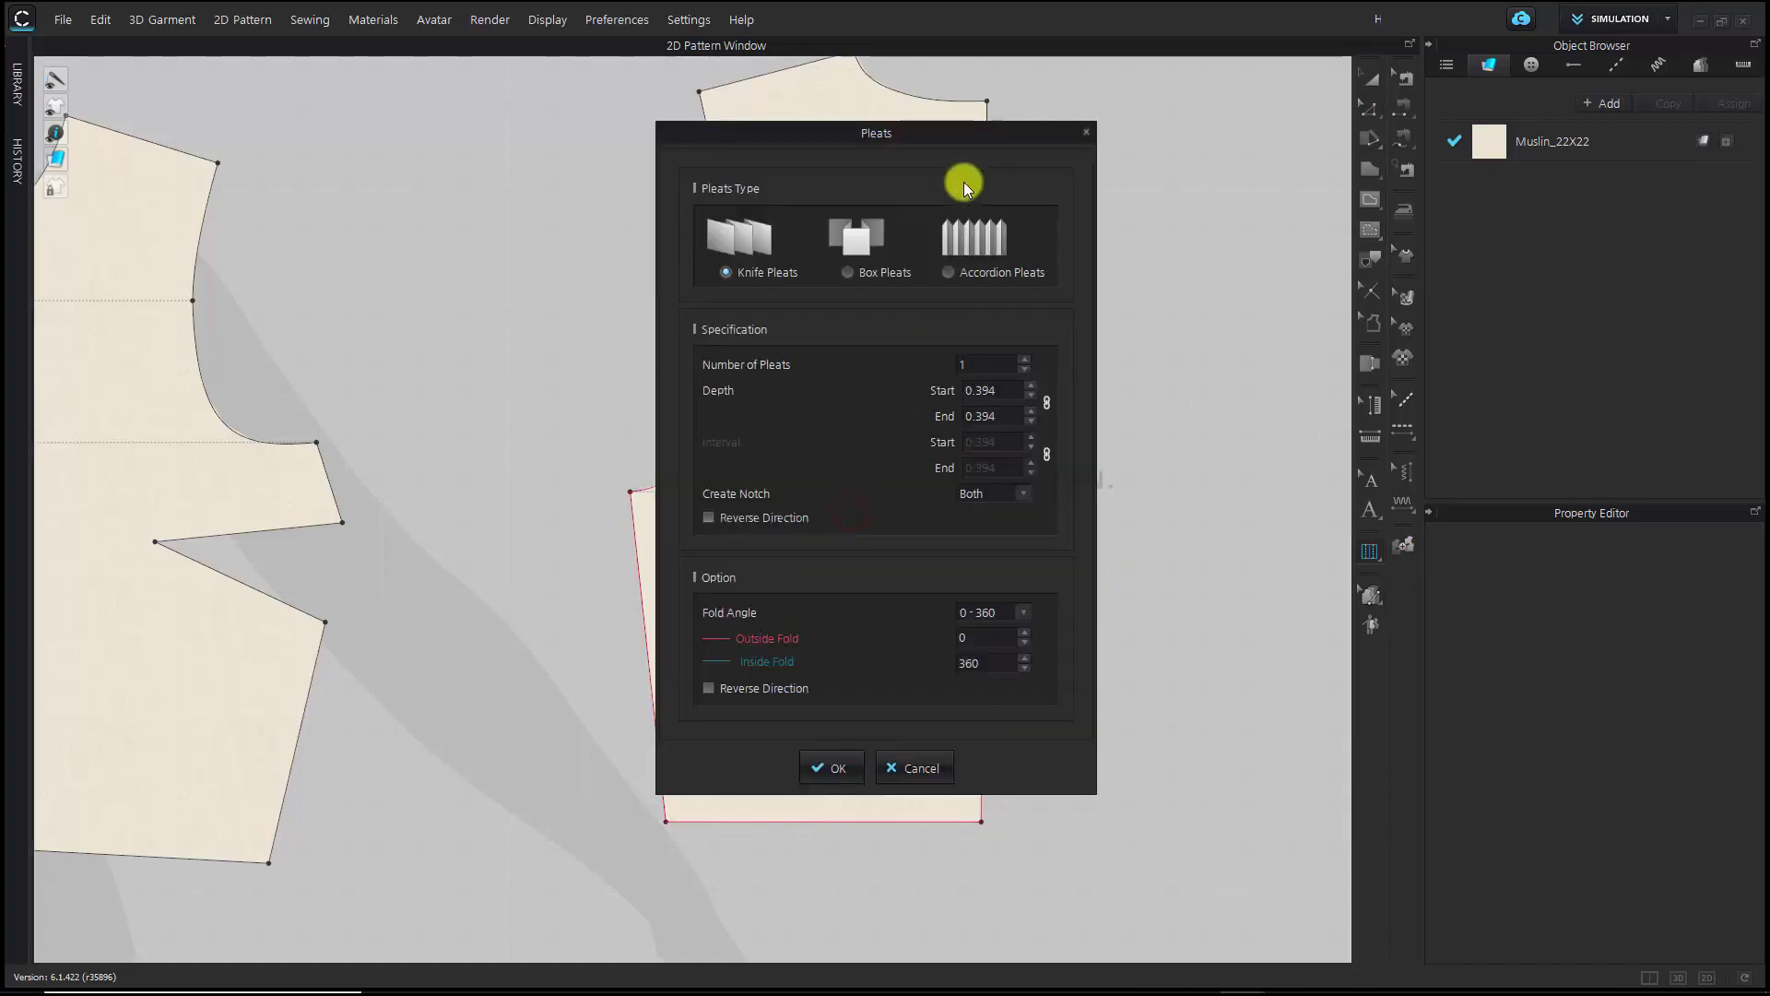
drag(910, 145, 428, 189)
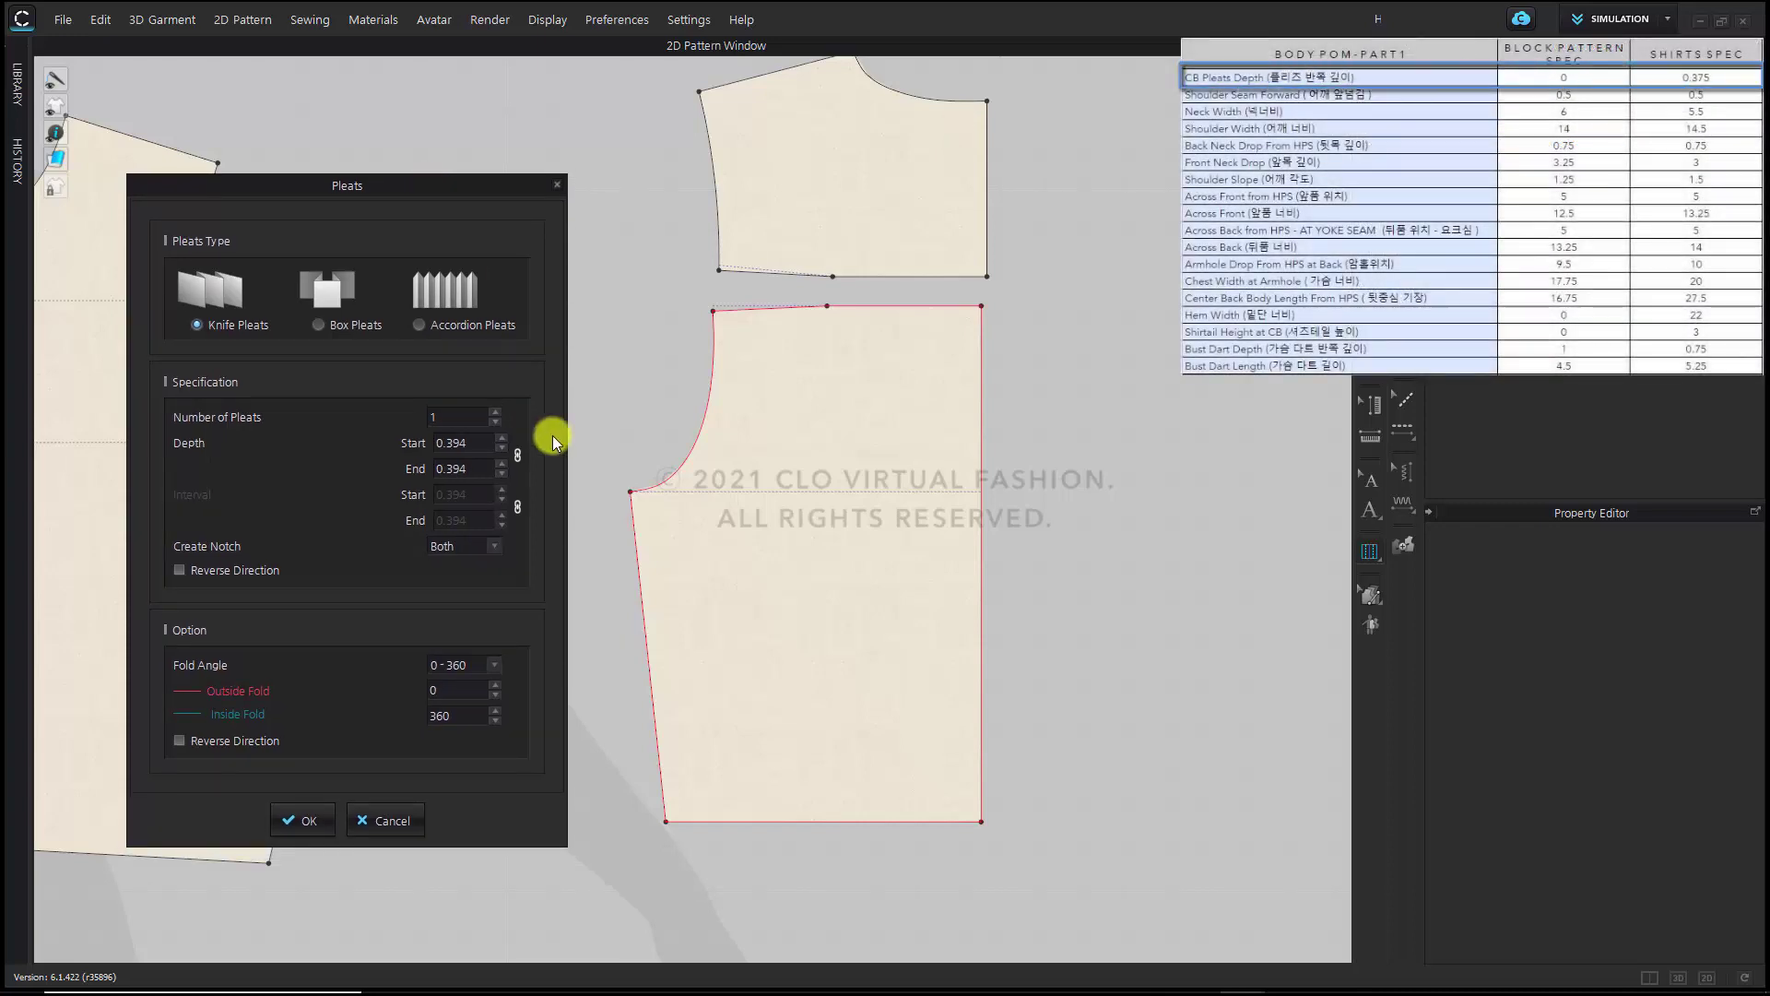
double_click(484, 443)
text(0.375)
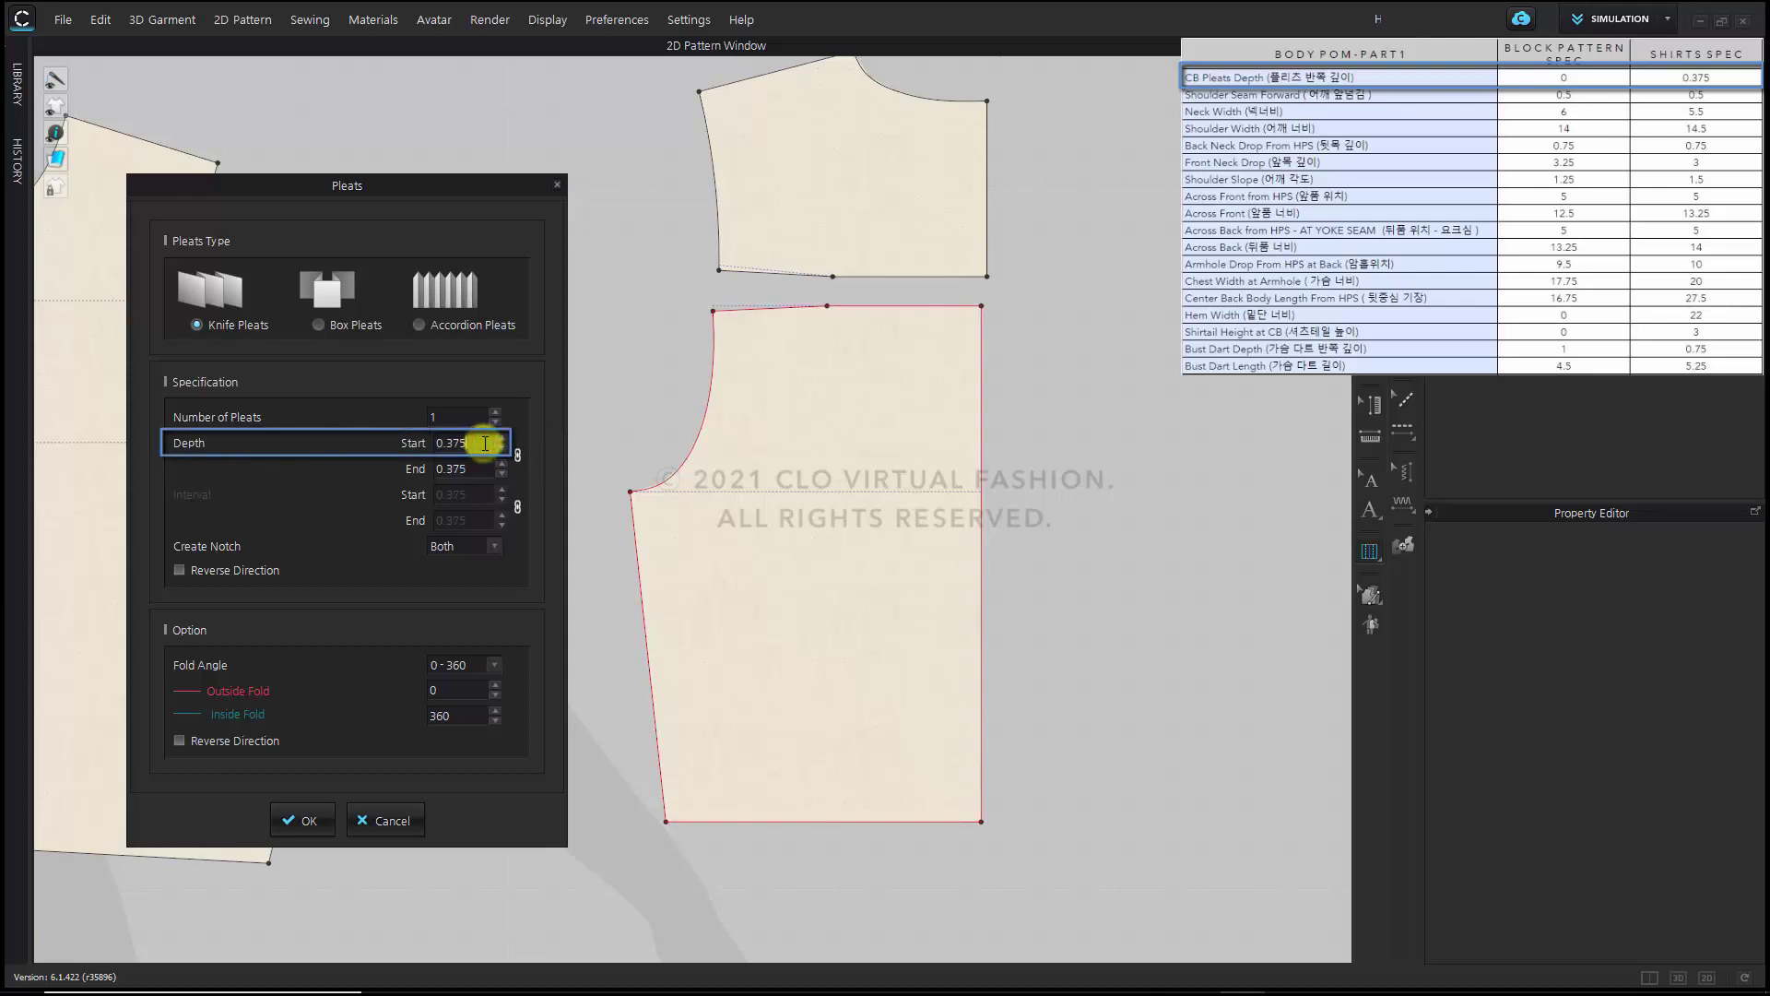
key(Return)
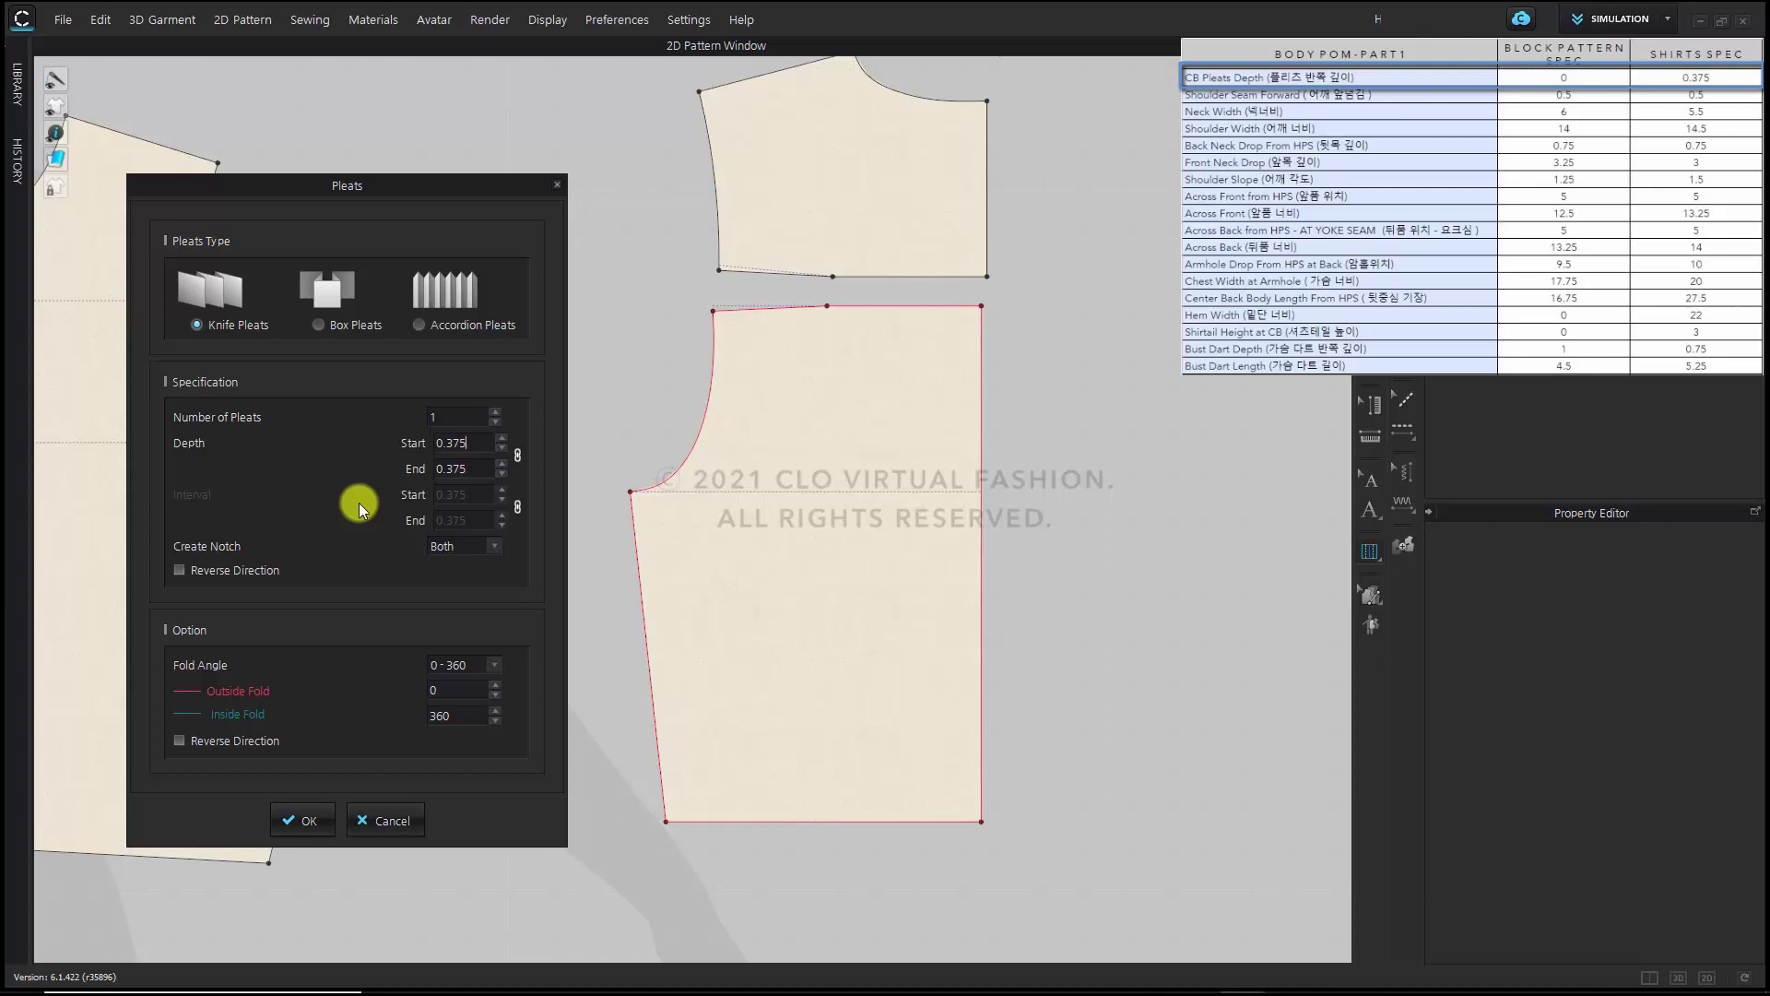
Reverse both the pleat direction and the fold angle direction, and create the center back pleat
click(181, 571)
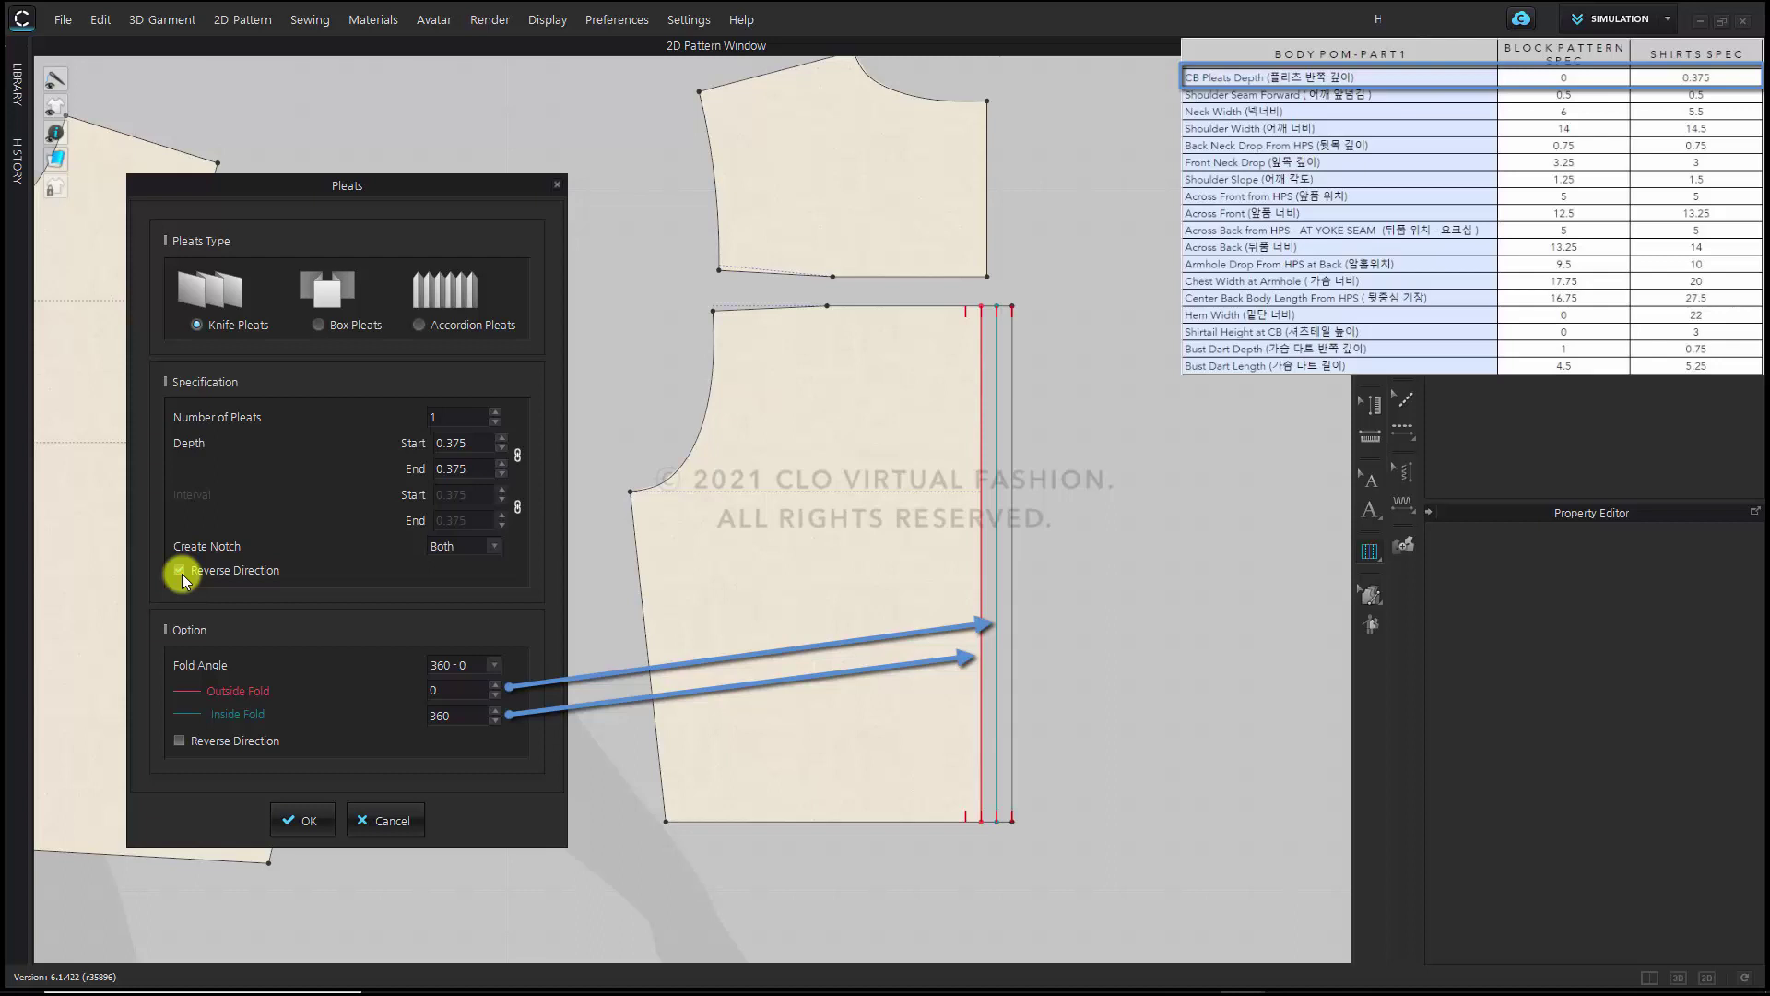
click(180, 741)
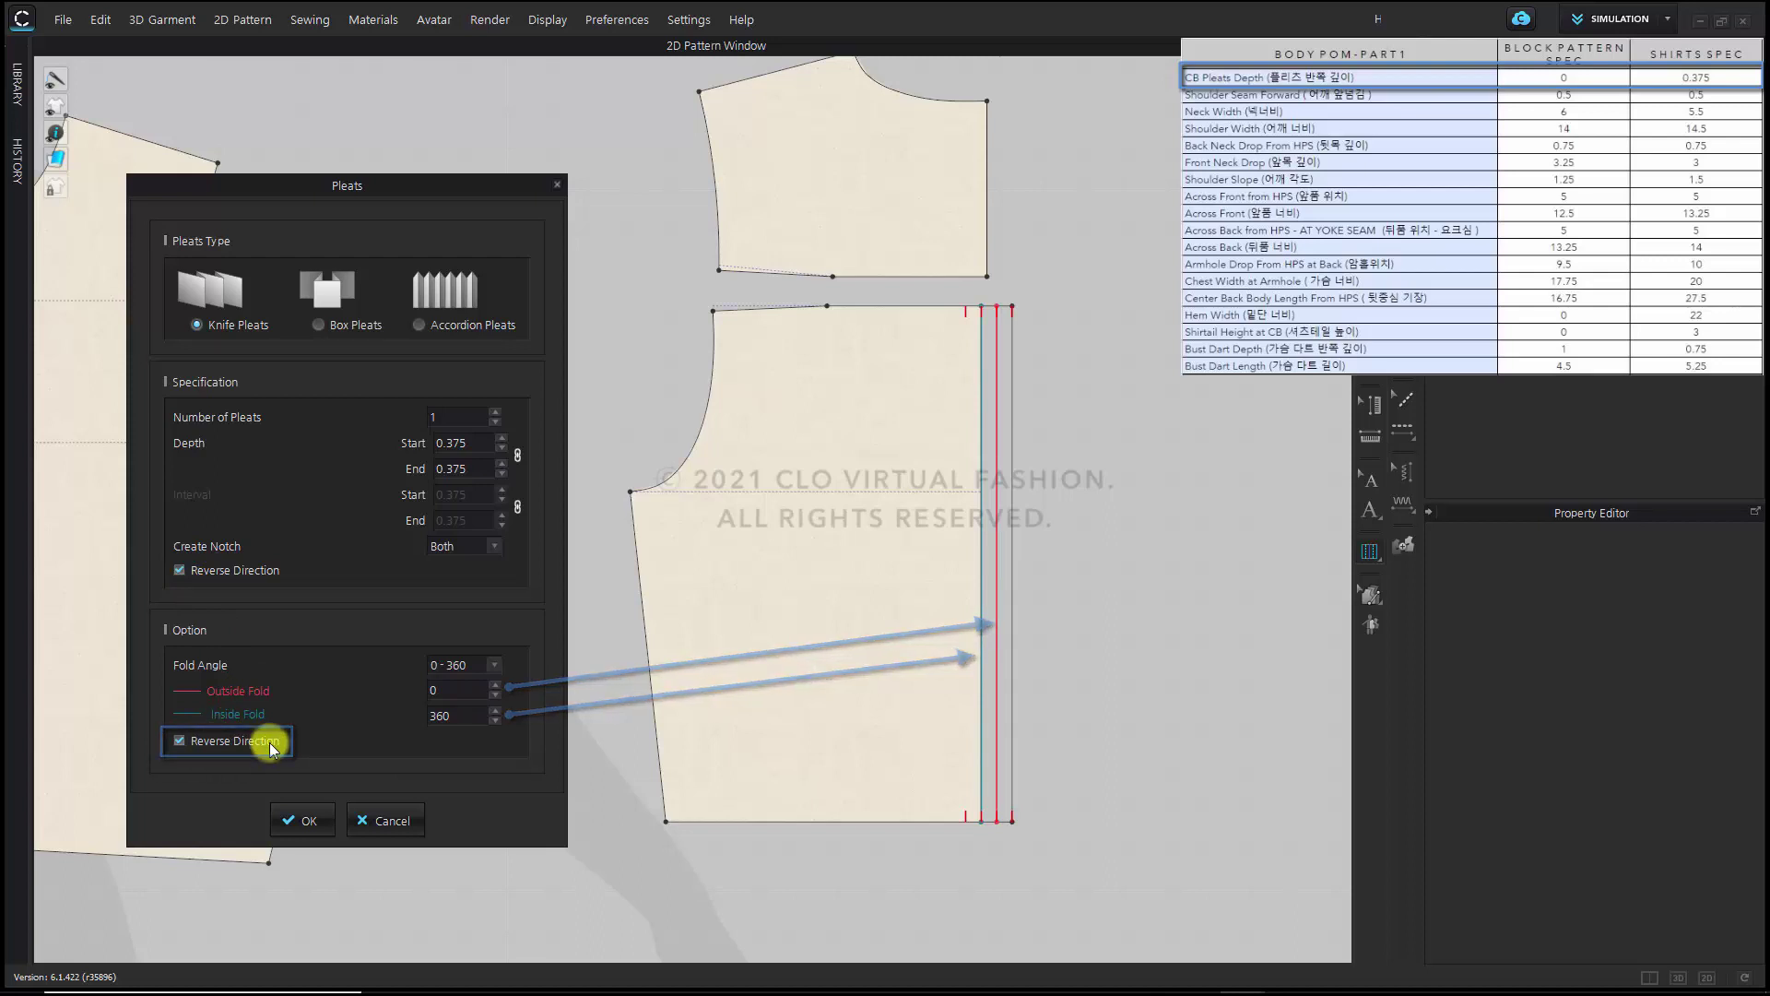
click(308, 823)
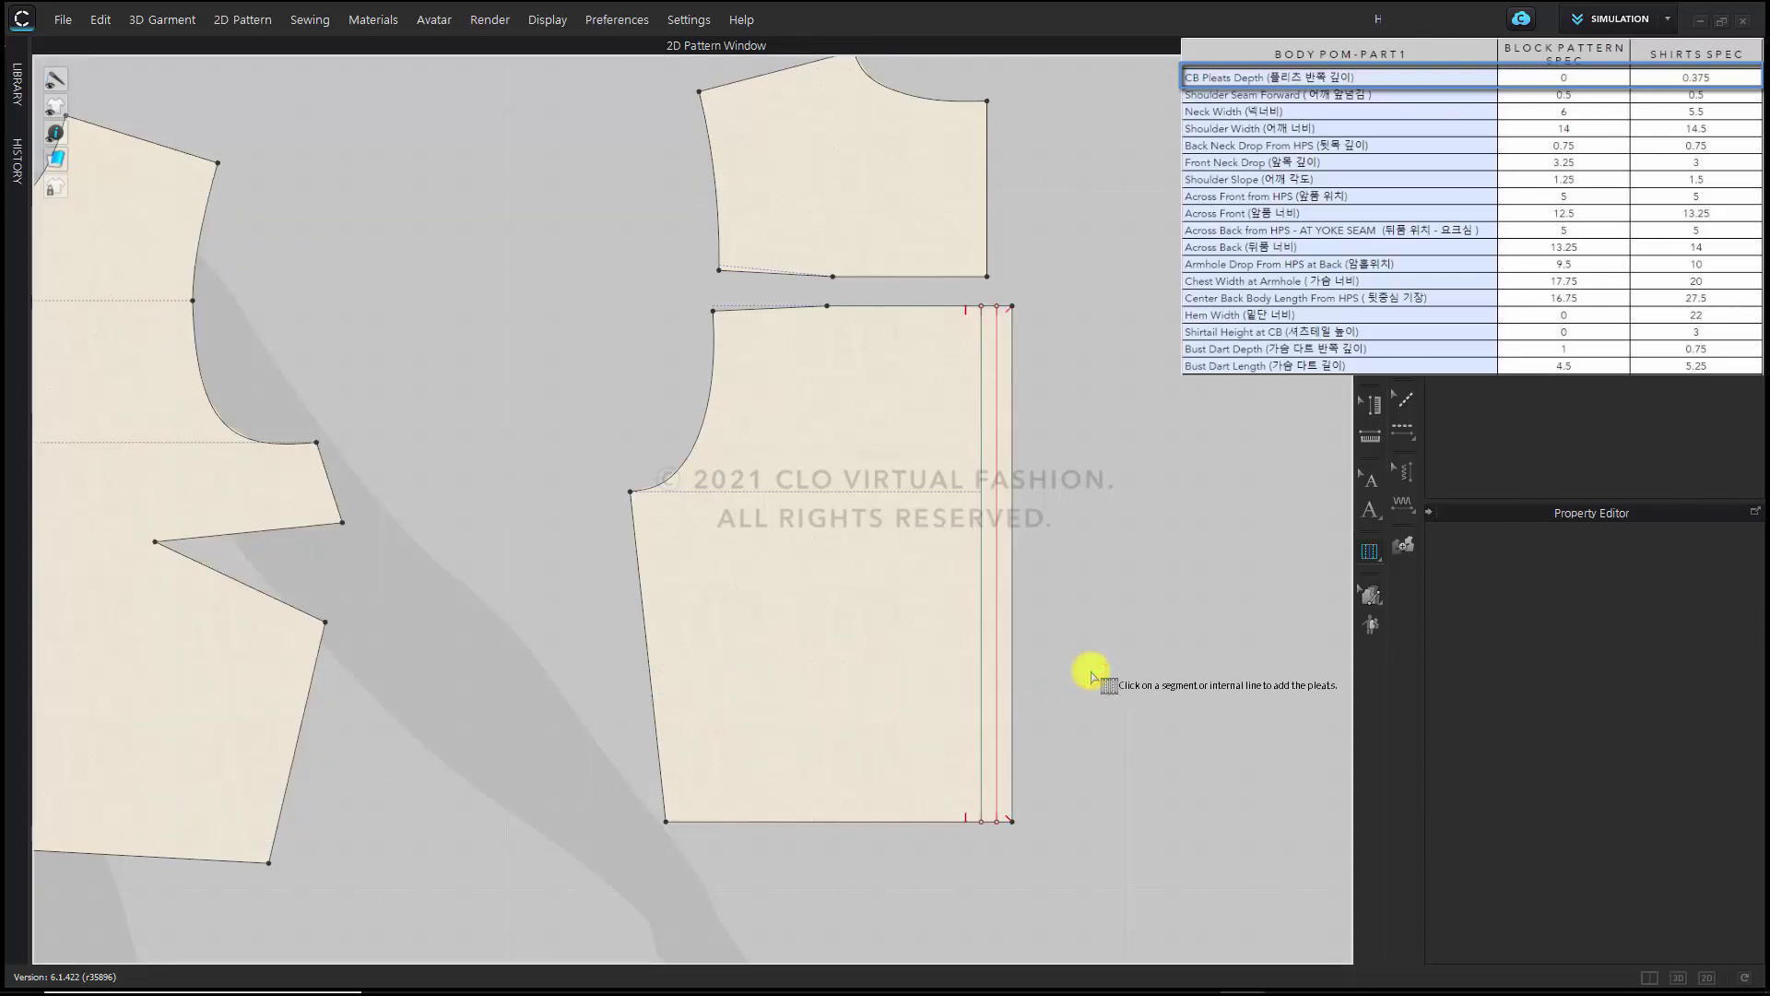
Shorten both center back pleat fold lines by moving their hem ends straight up to above the chest line
key(z)
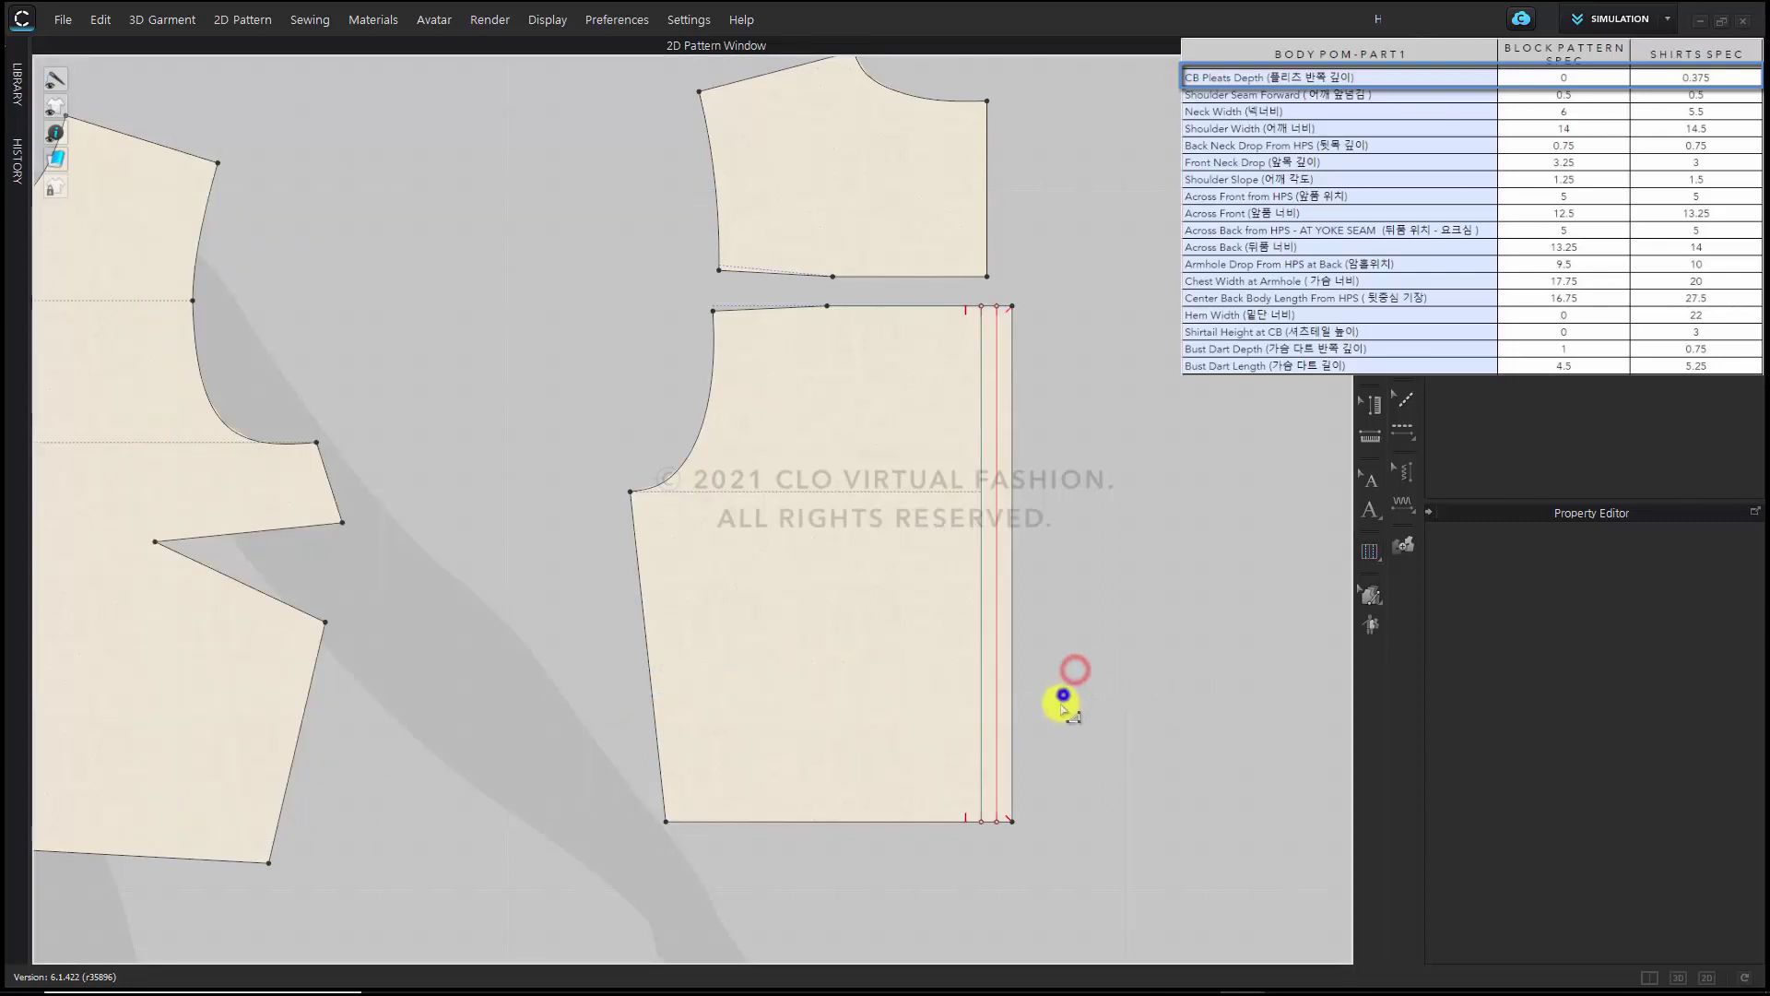
middle_click(1063, 699)
scroll(1032, 636, up, 3)
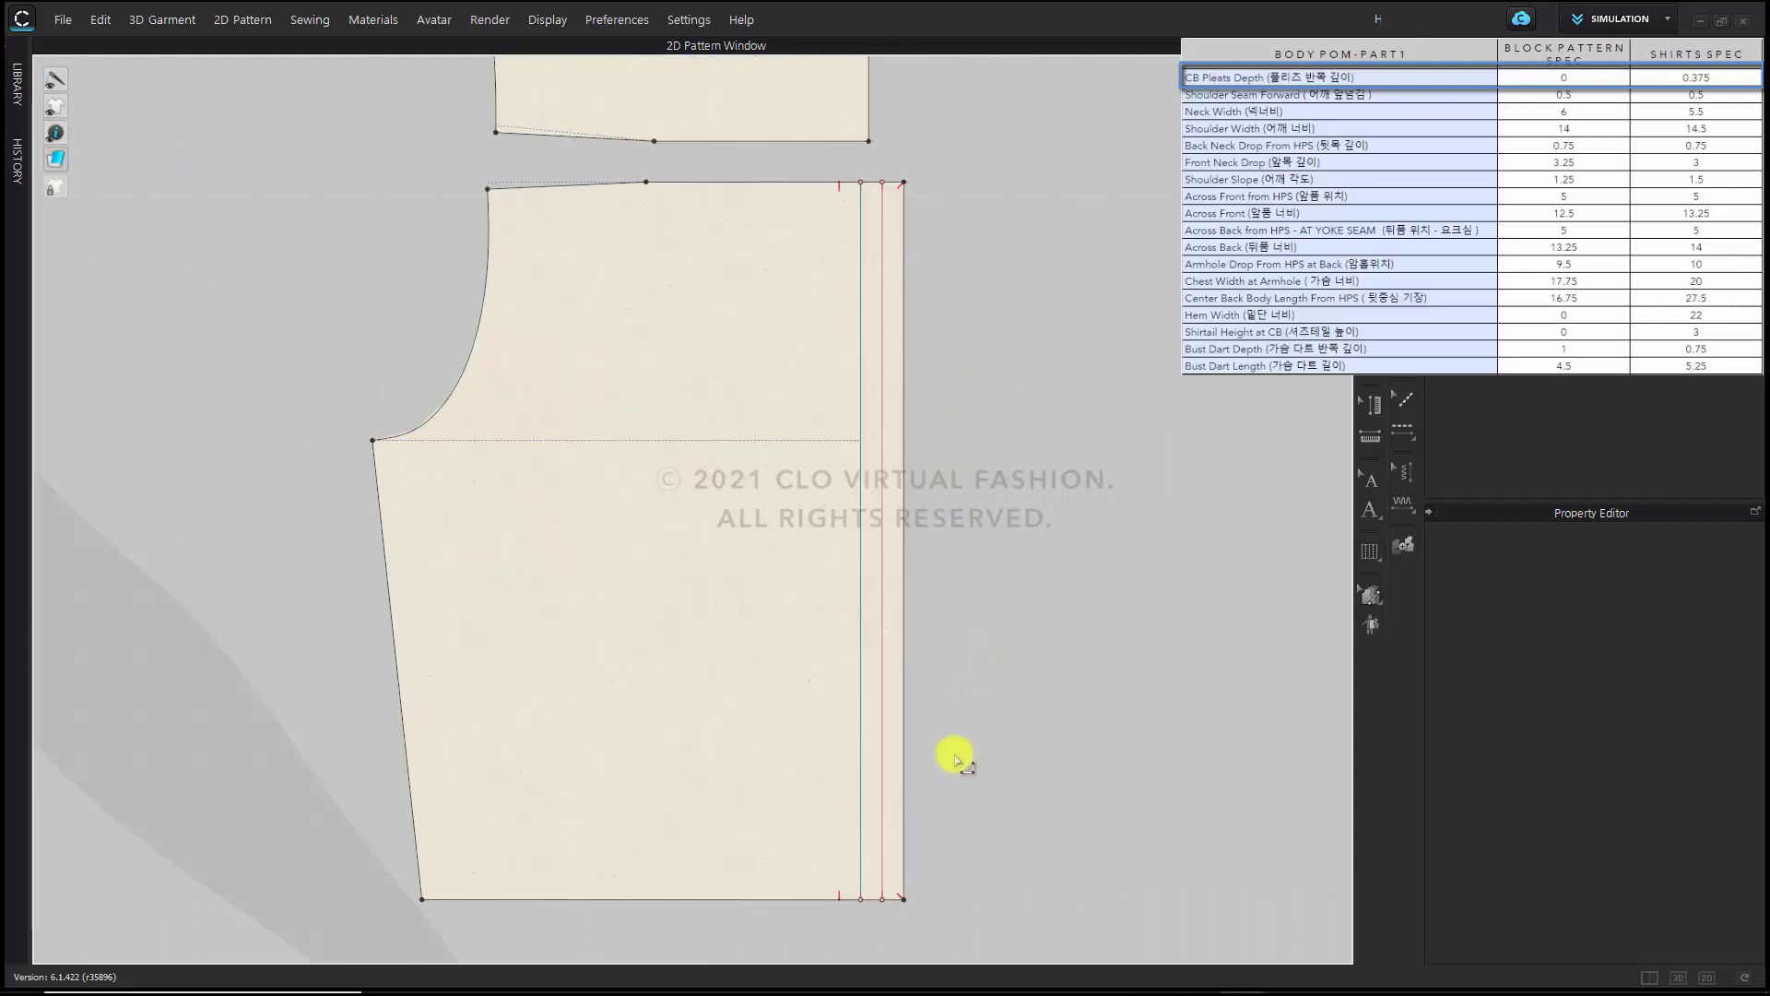
right_click(883, 898)
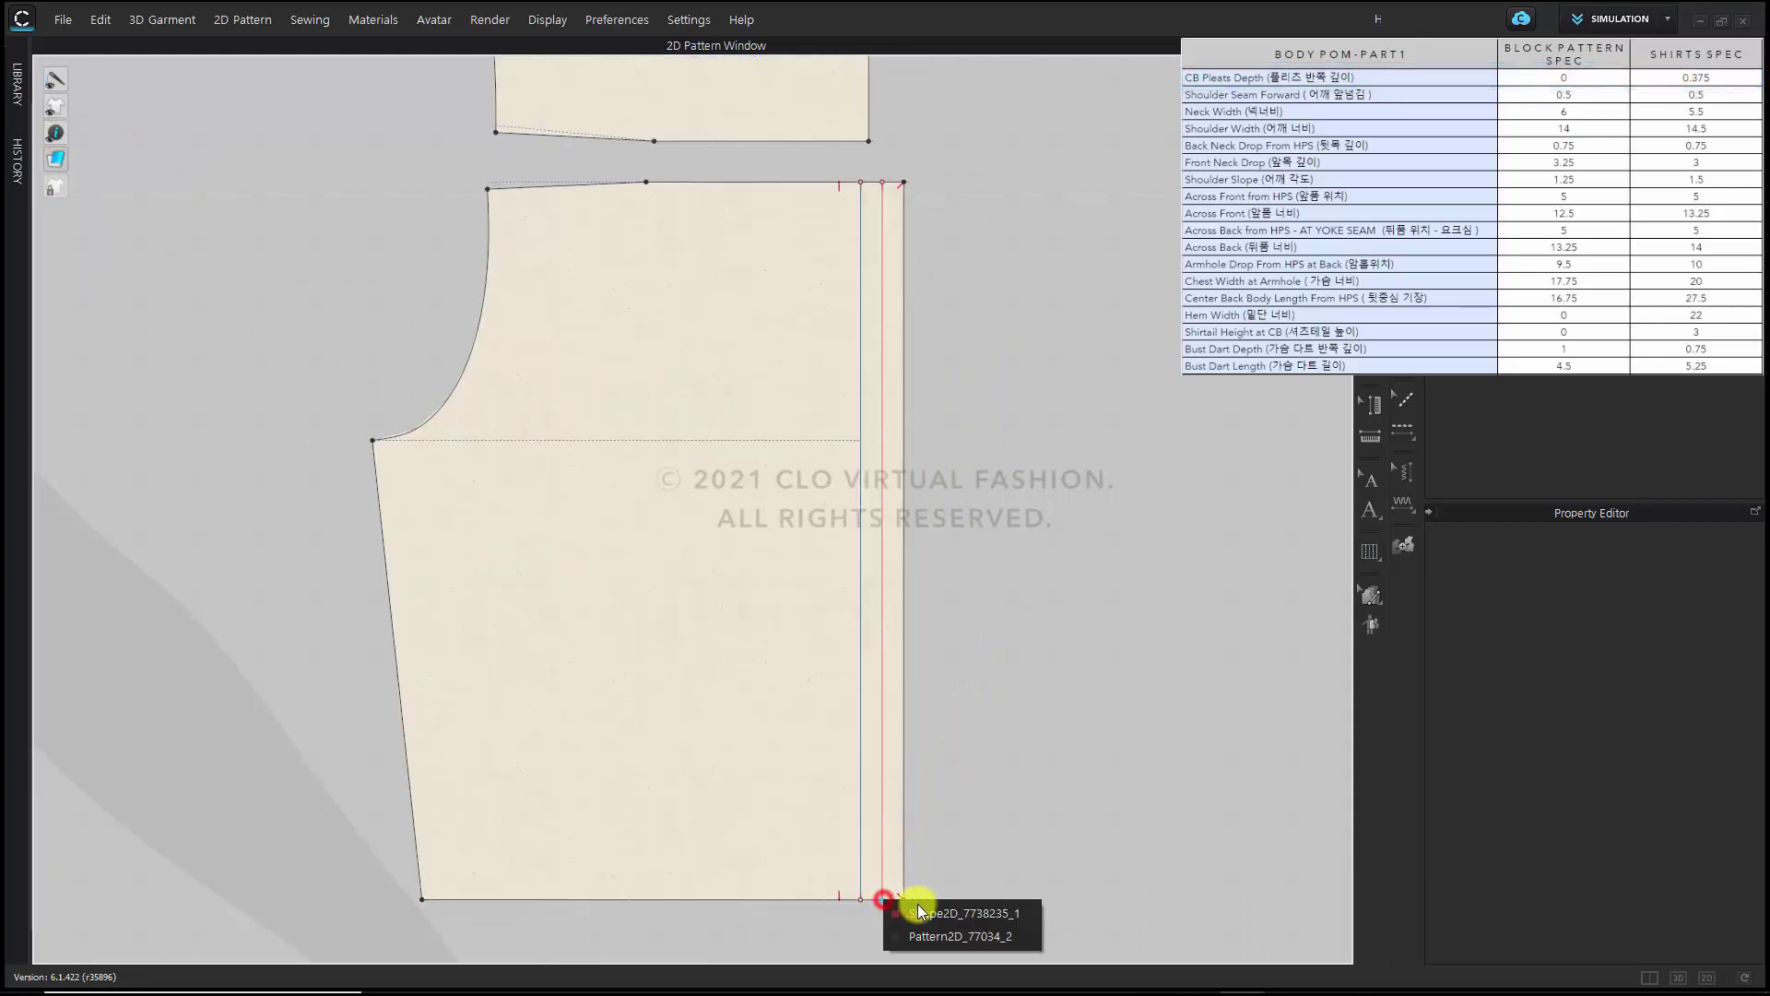
click(923, 905)
shift+click(861, 898)
shift+click(905, 905)
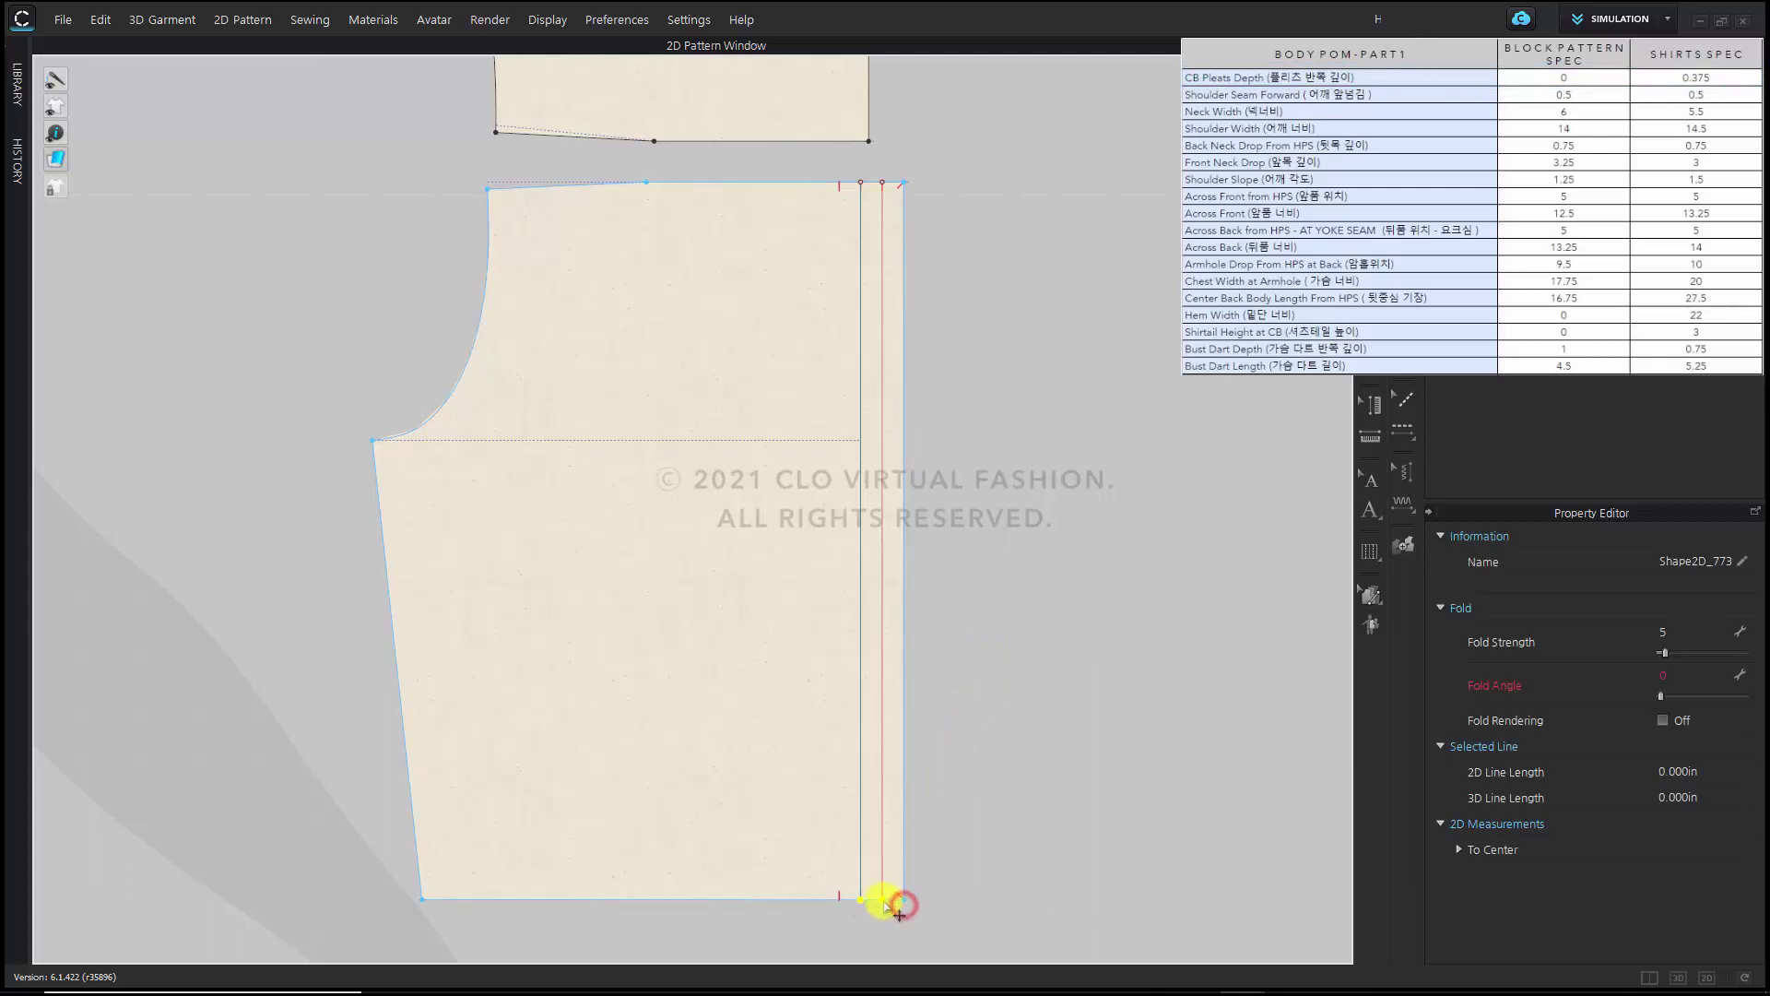
drag(882, 901, 885, 354)
click(990, 397)
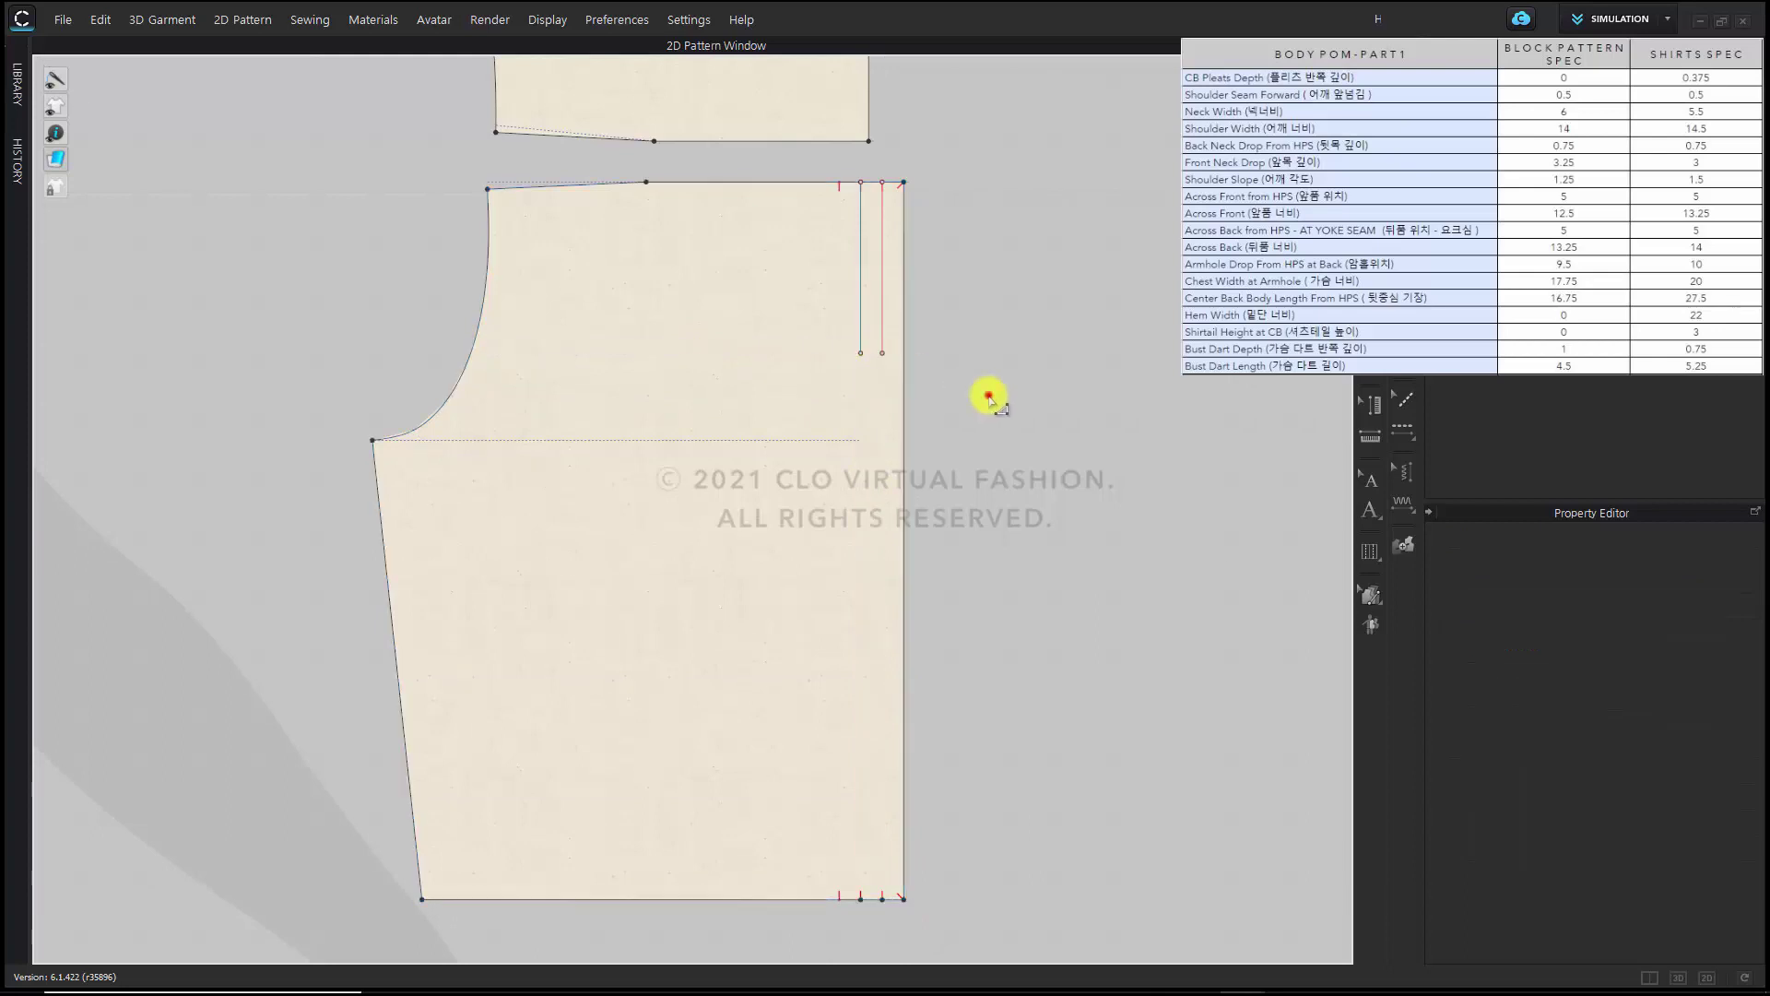
Delete the two leftover pleat points on the lower back piece's hem near center back
scroll(1004, 562, down, 2)
middle_drag(1003, 561, 976, 496)
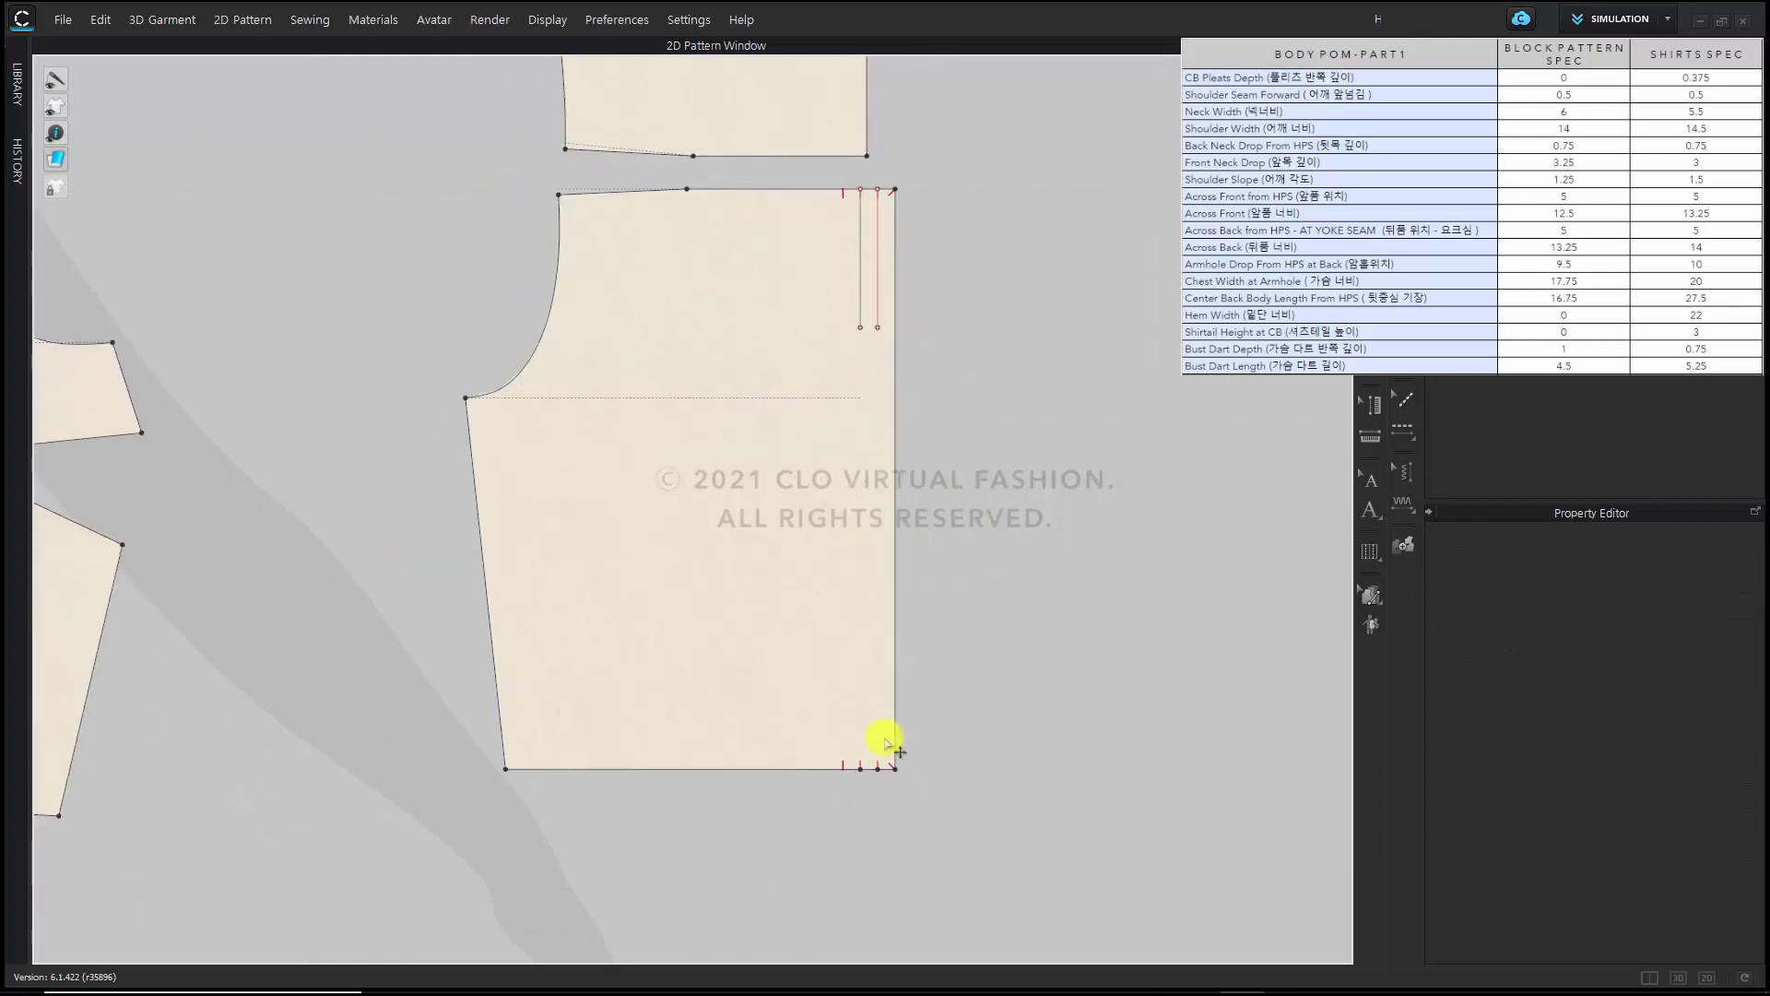
drag(794, 726, 891, 821)
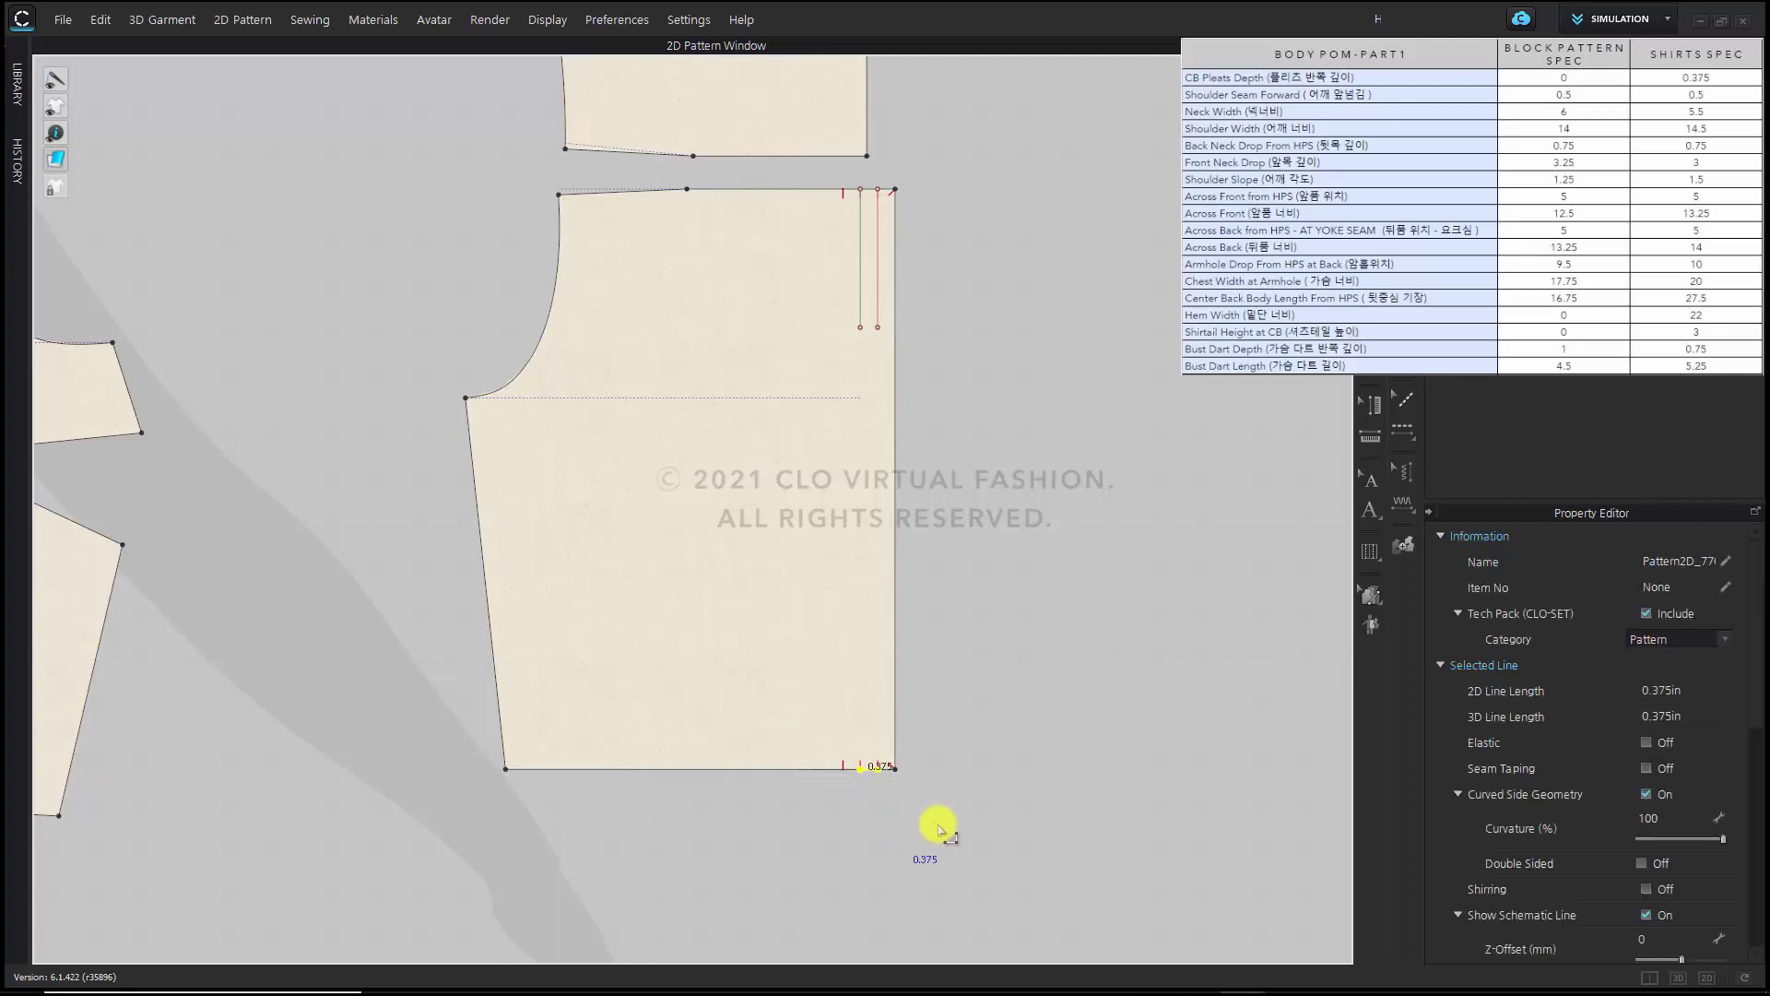
key(Delete)
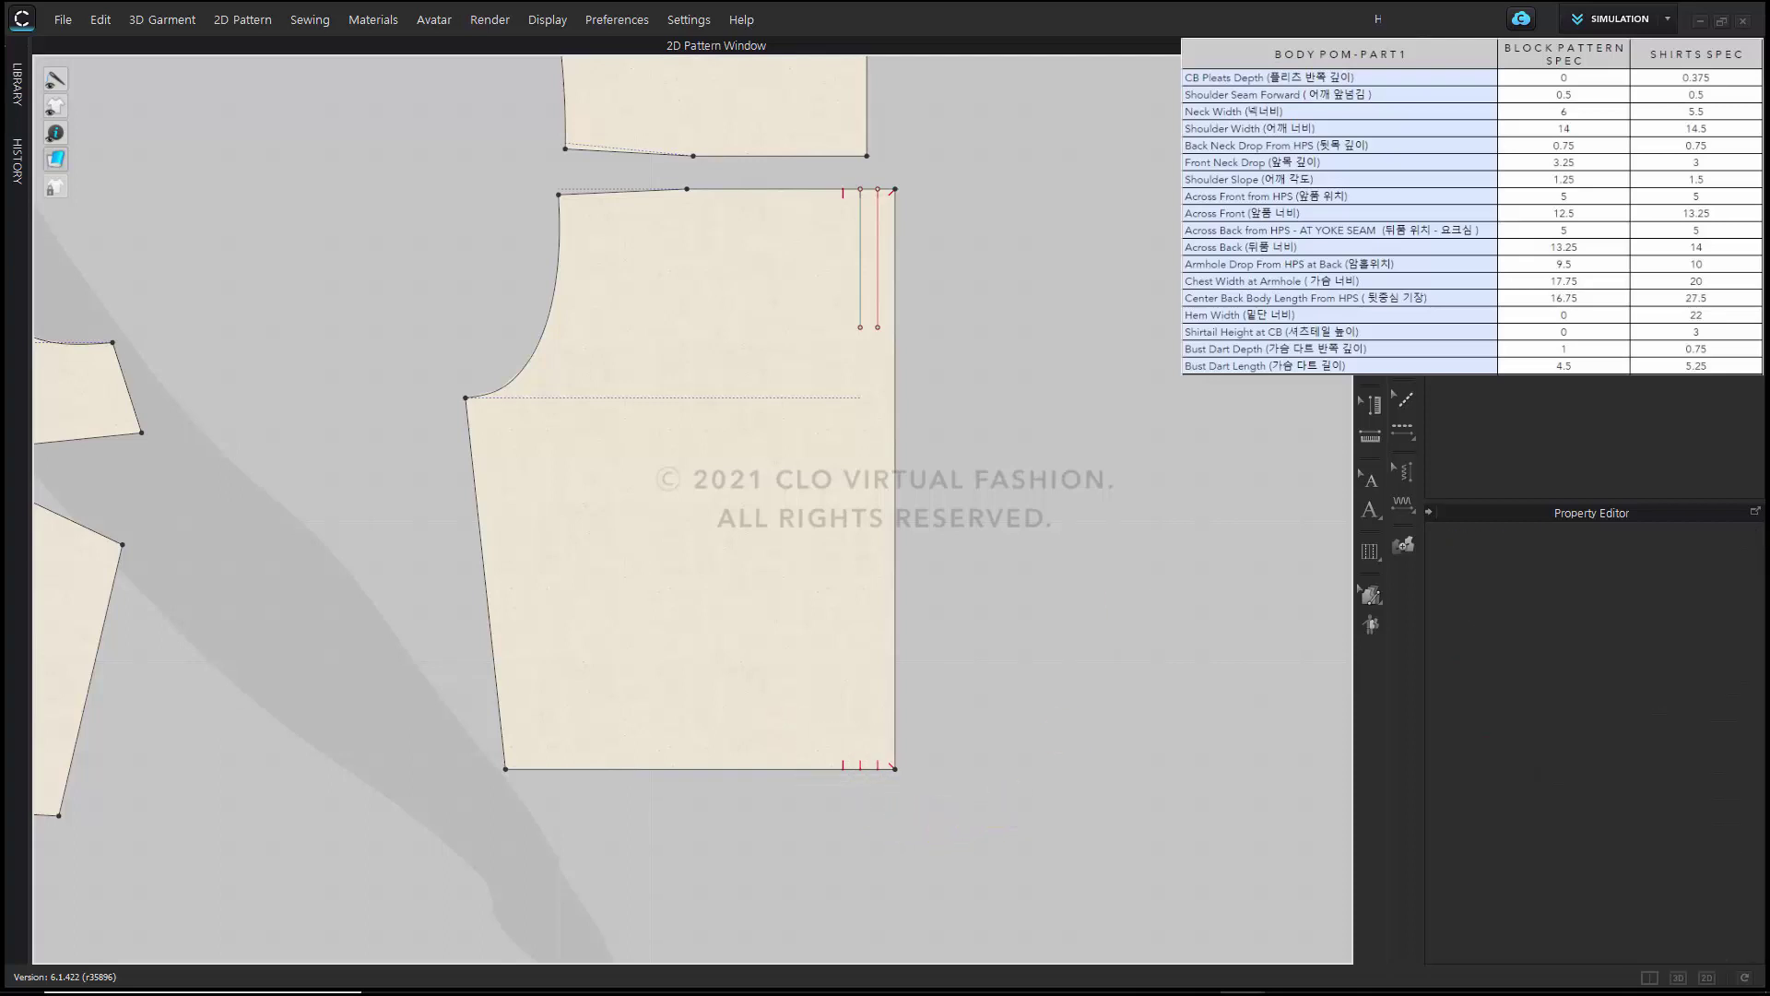
Delete the pleat notches on the lower back piece's hem near center back
click(770, 711)
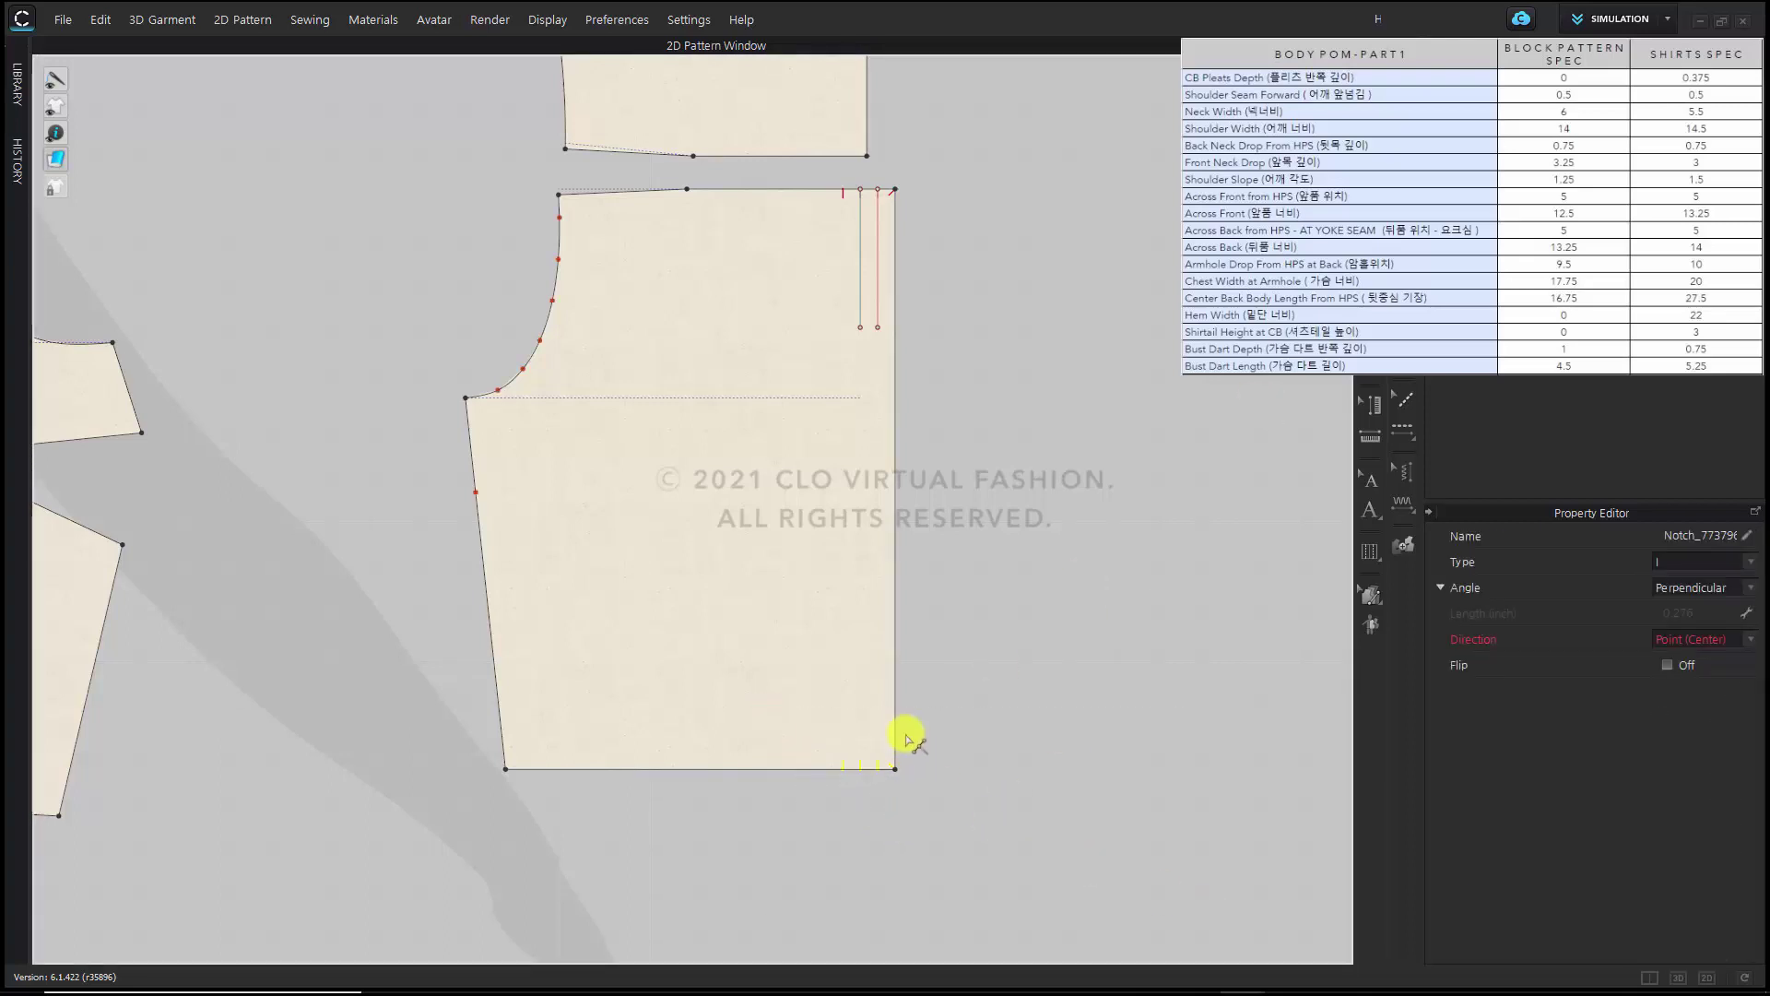
click(929, 719)
Split the back yoke's bottom seam line 0.375 in from center back to mark the pleat position
middle_drag(909, 494, 937, 700)
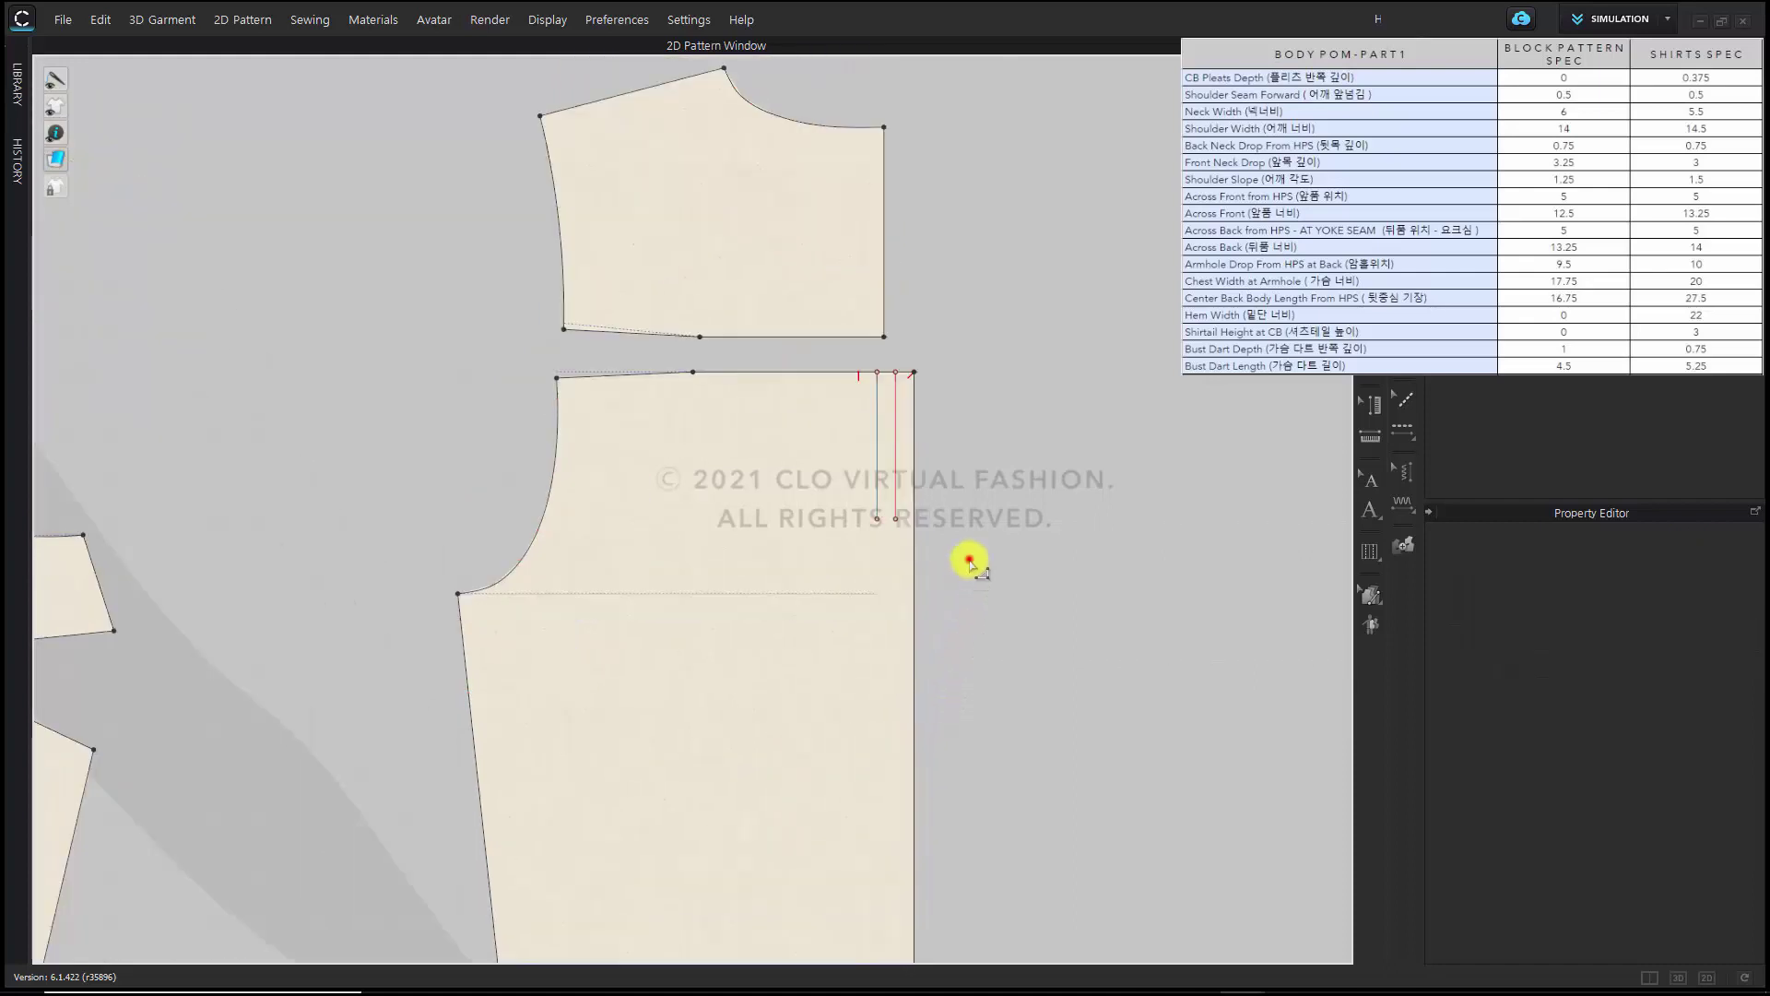
scroll(959, 530, down, 2)
middle_drag(955, 504, 969, 582)
scroll(969, 582, up, 3)
middle_drag(888, 463, 902, 561)
scroll(900, 564, up, 5)
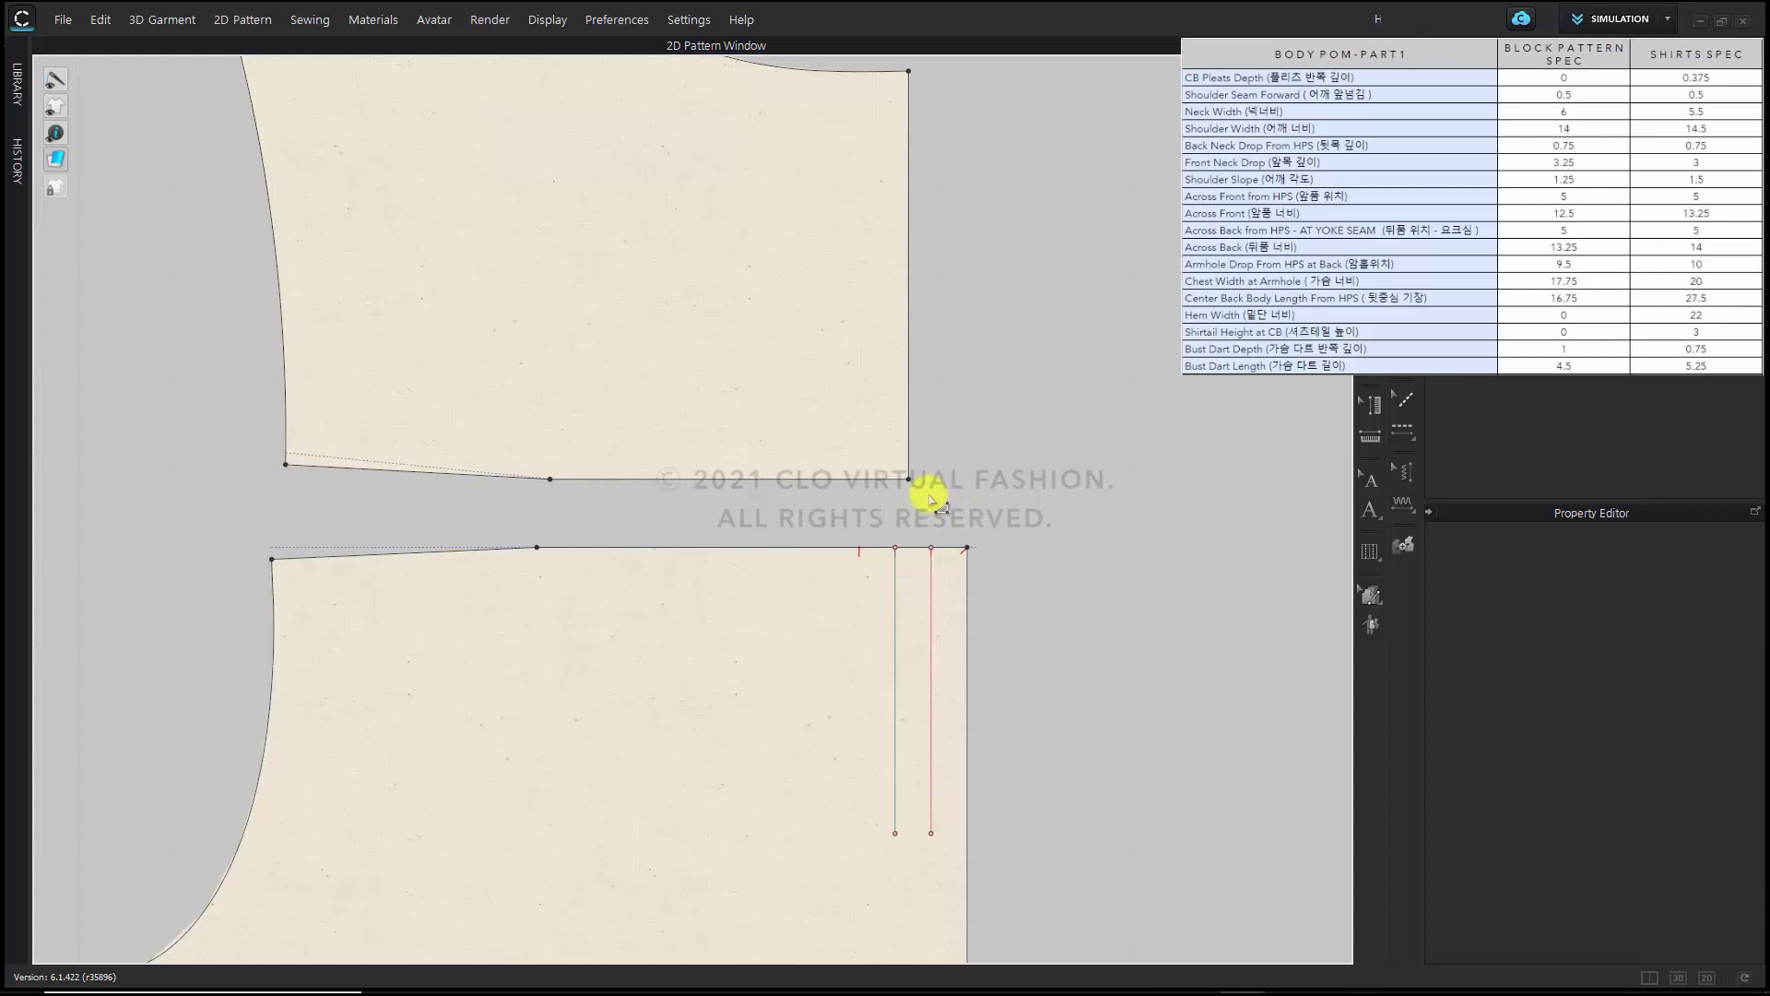
click(949, 545)
click(959, 453)
middle_drag(964, 488, 971, 514)
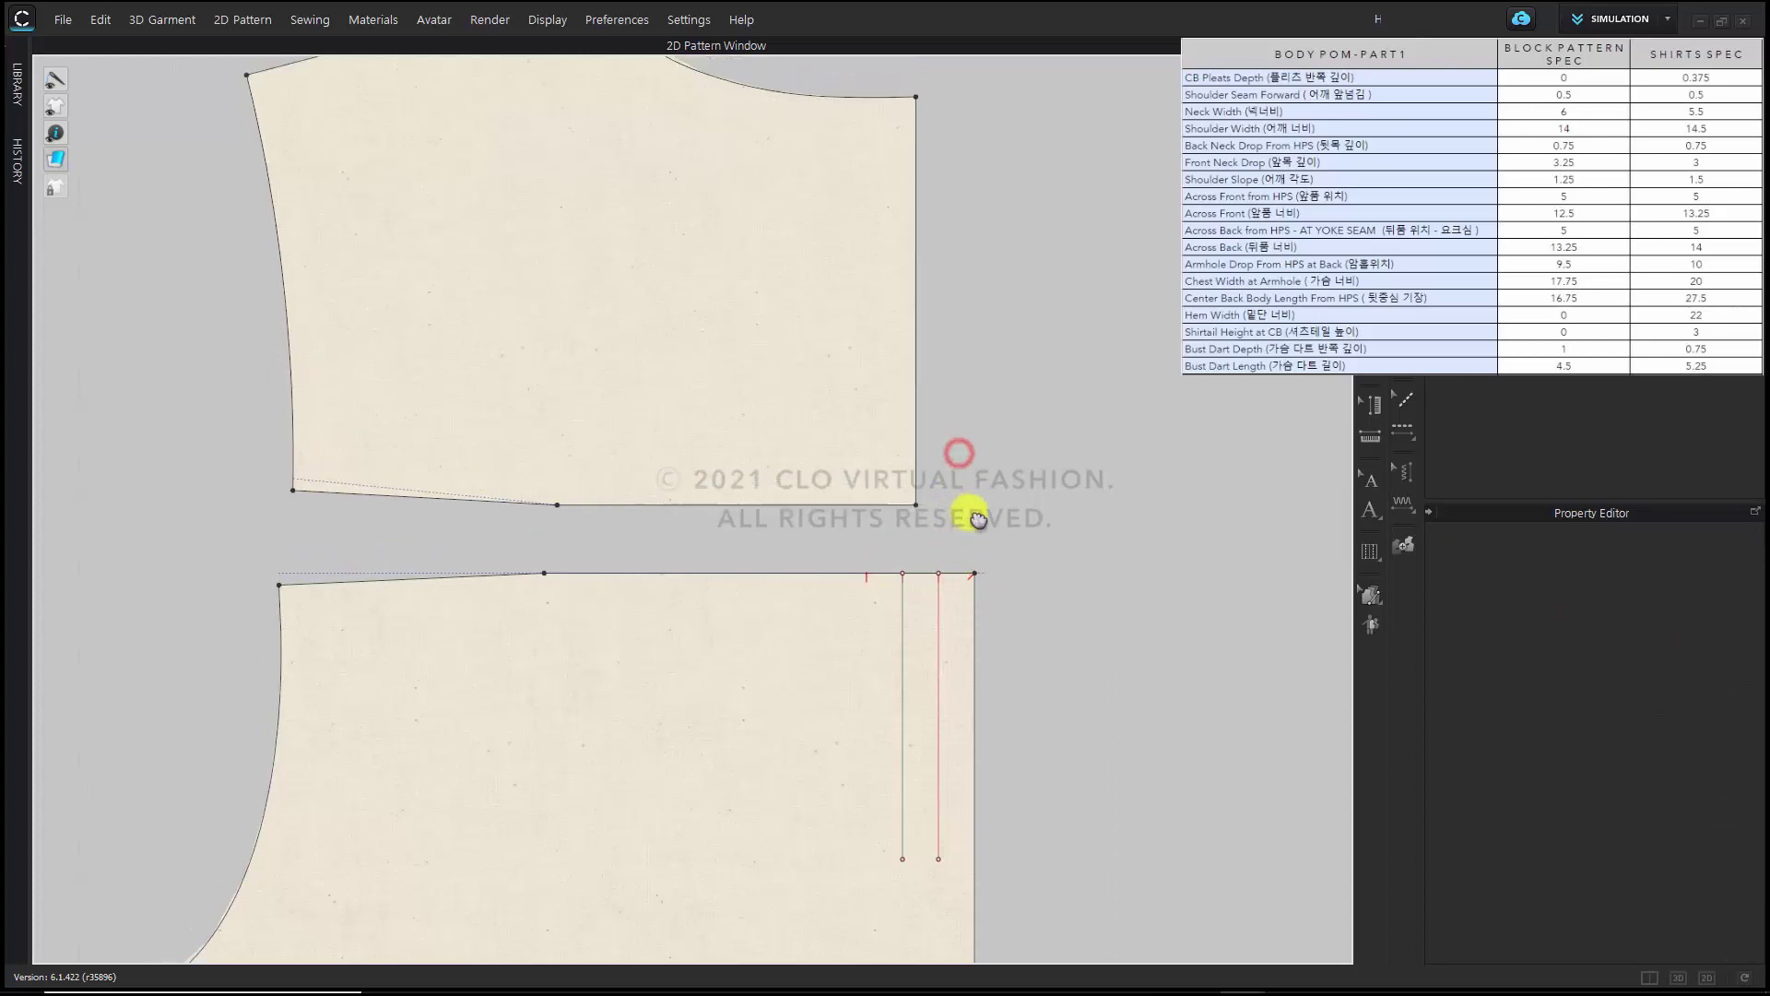
scroll(991, 520, up, 2)
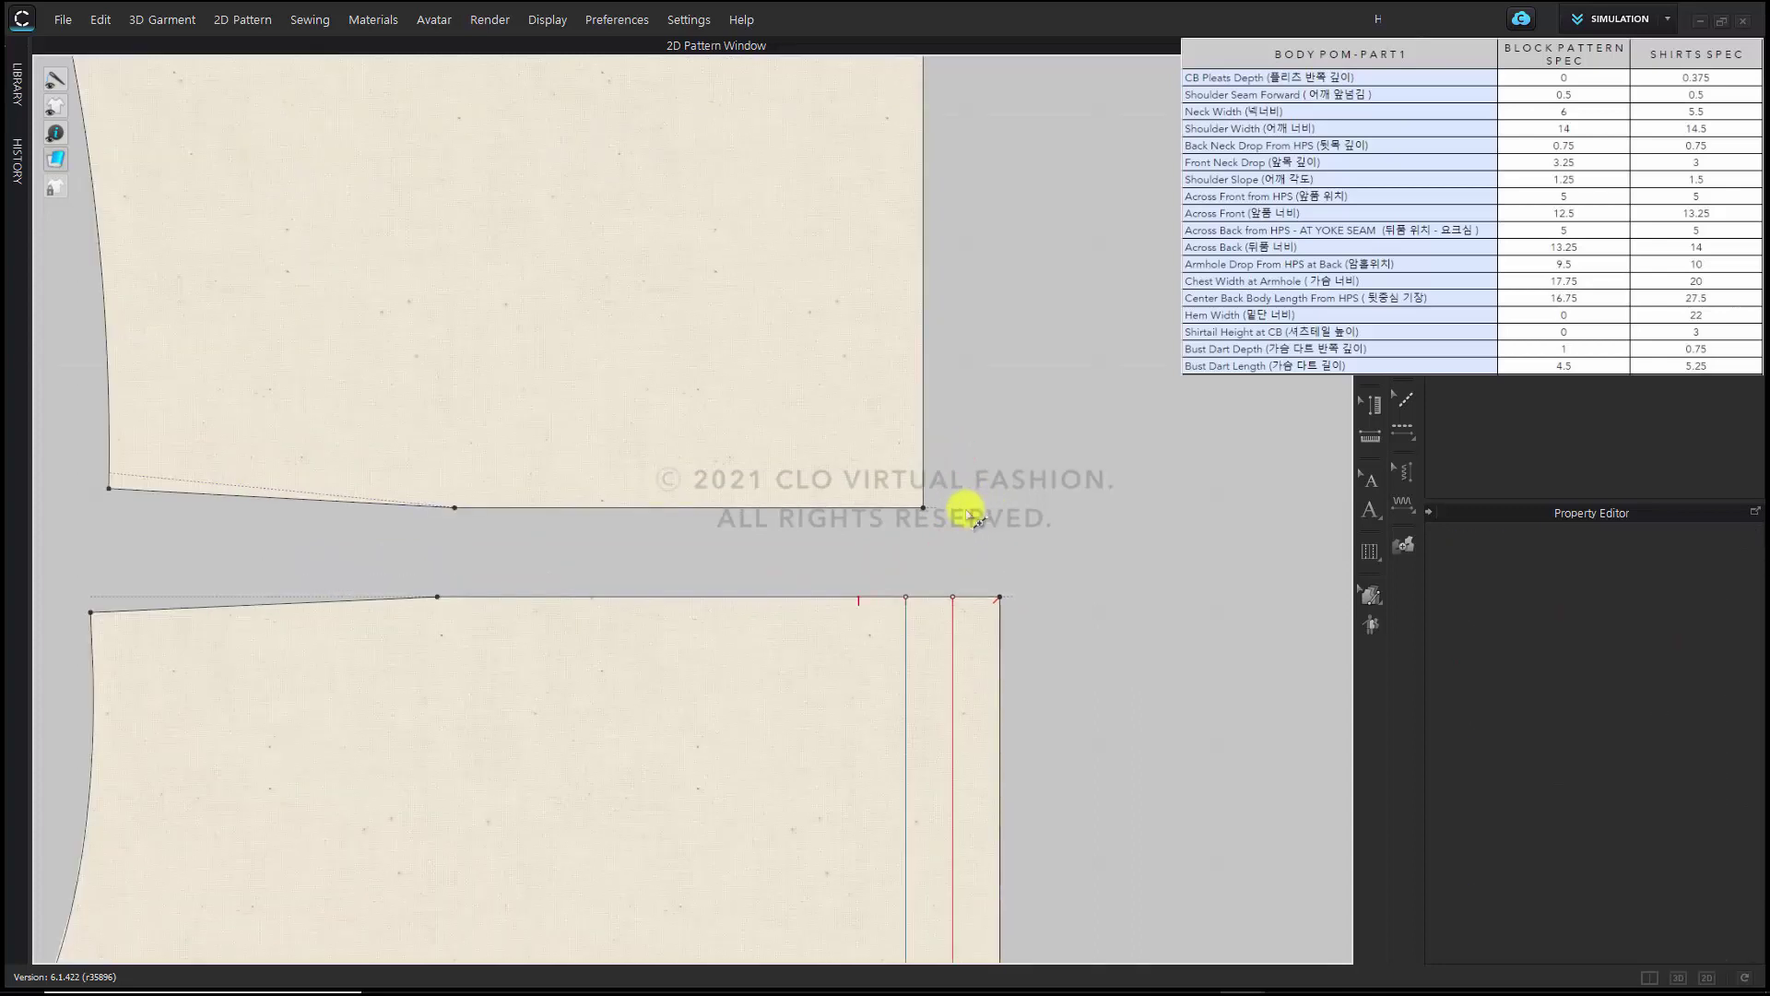
right_click(894, 505)
drag(909, 263, 555, 287)
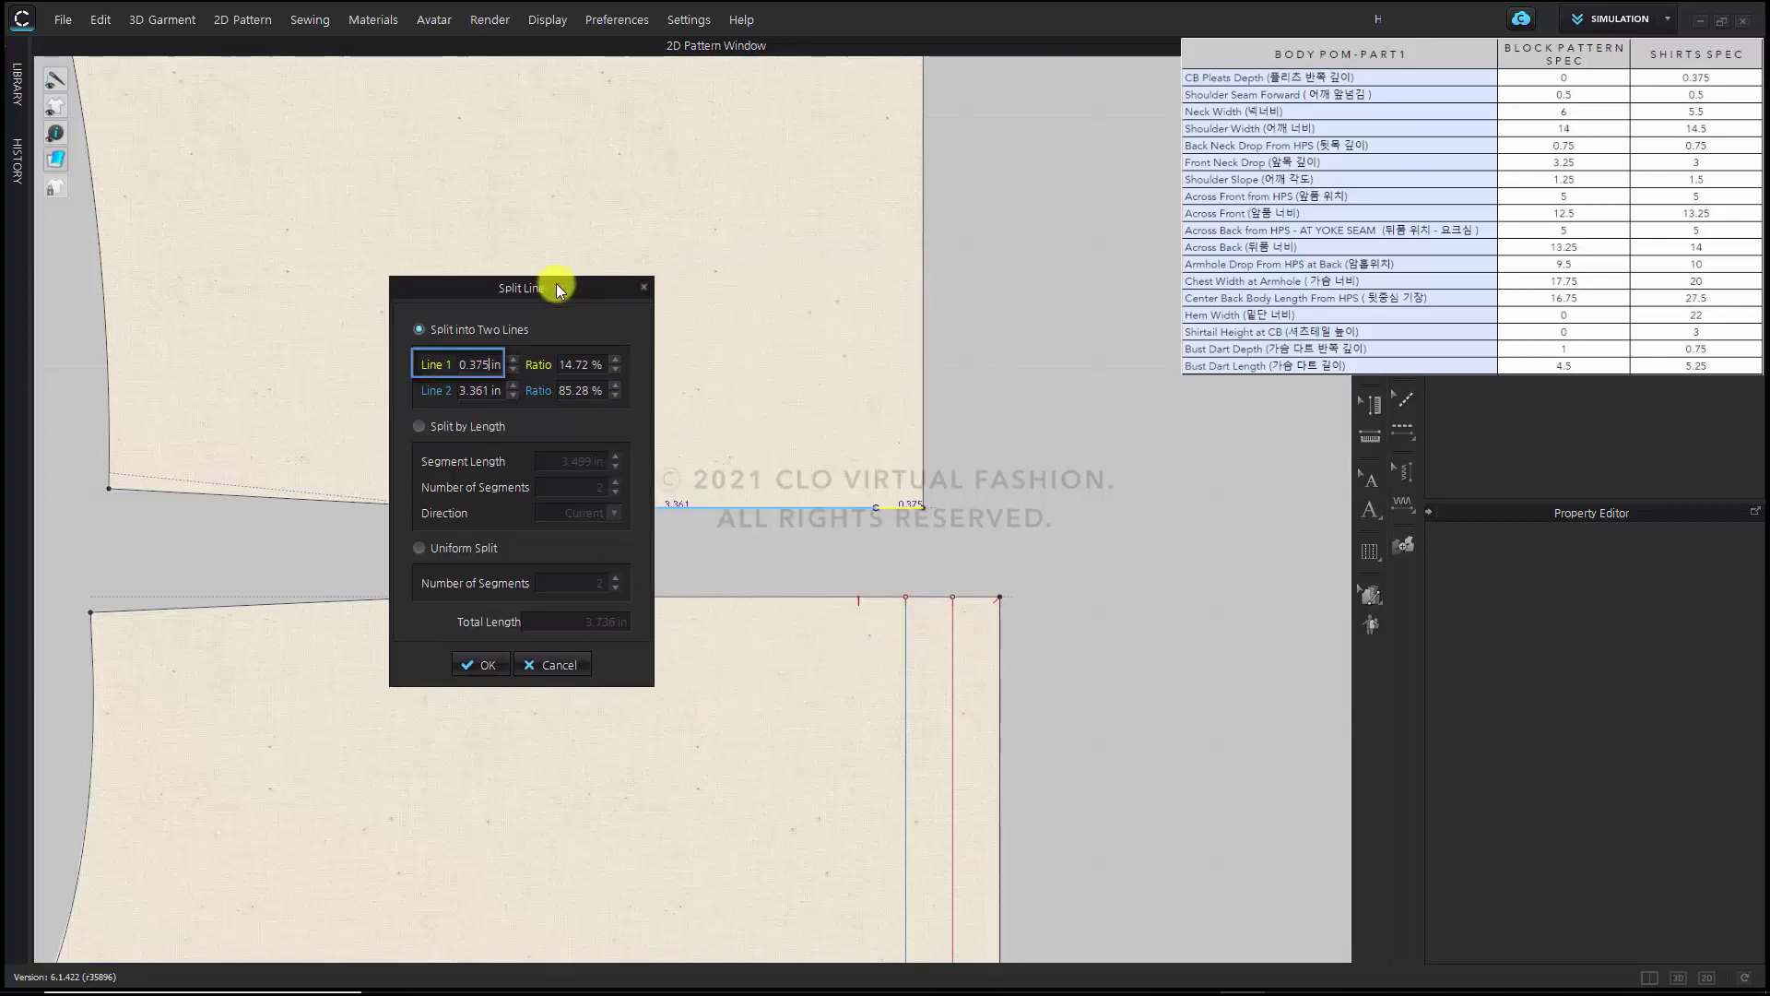
click(483, 664)
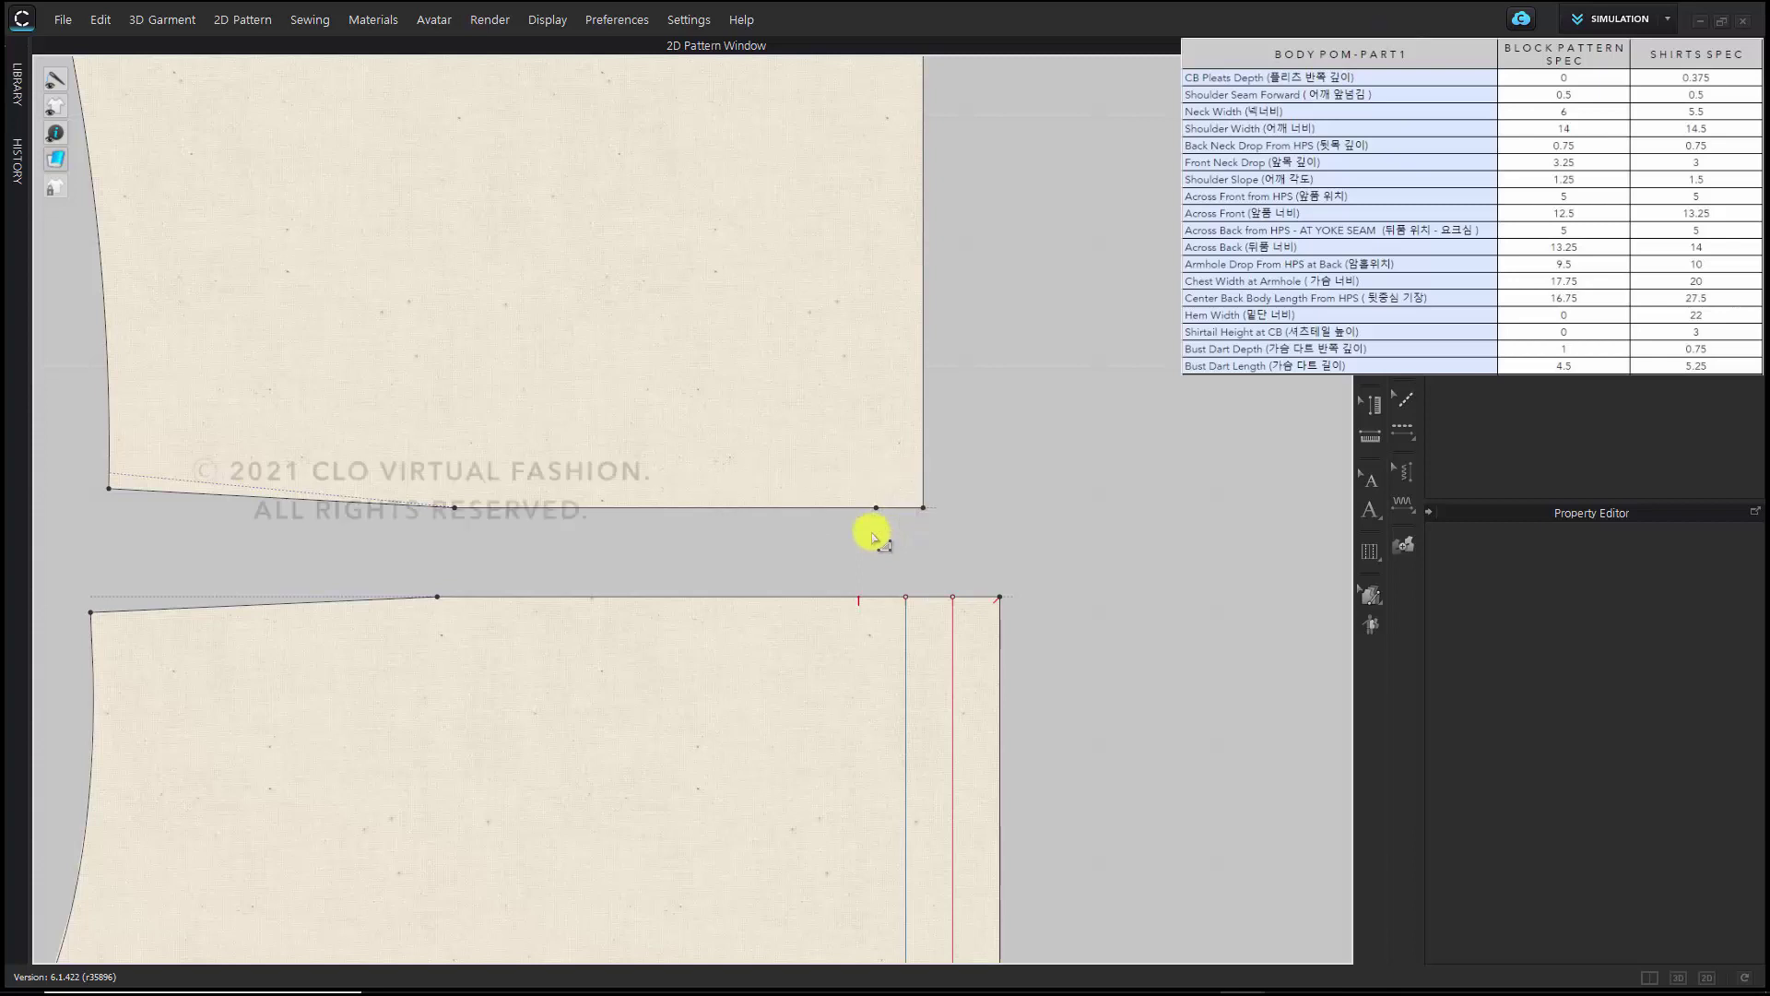
Offset the back yoke's shoulder line as one extended internal line at a distance of 0.5 in
scroll(873, 527, down, 5)
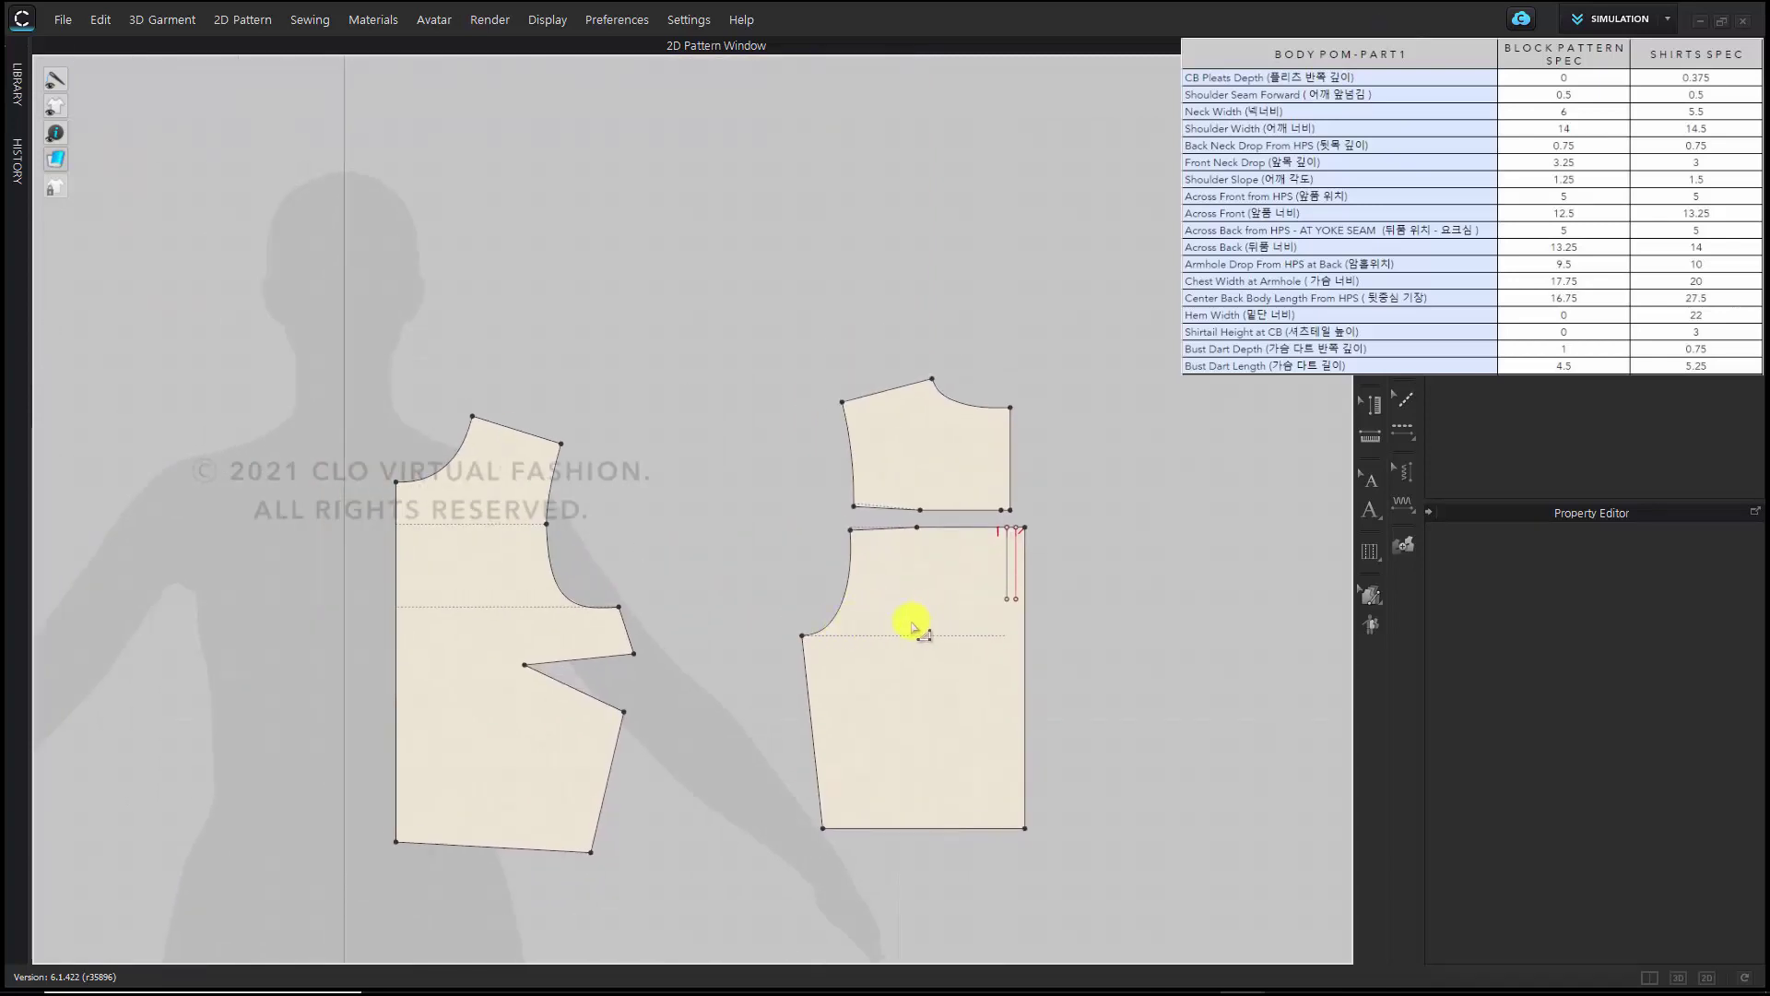
right_drag(909, 612, 922, 604)
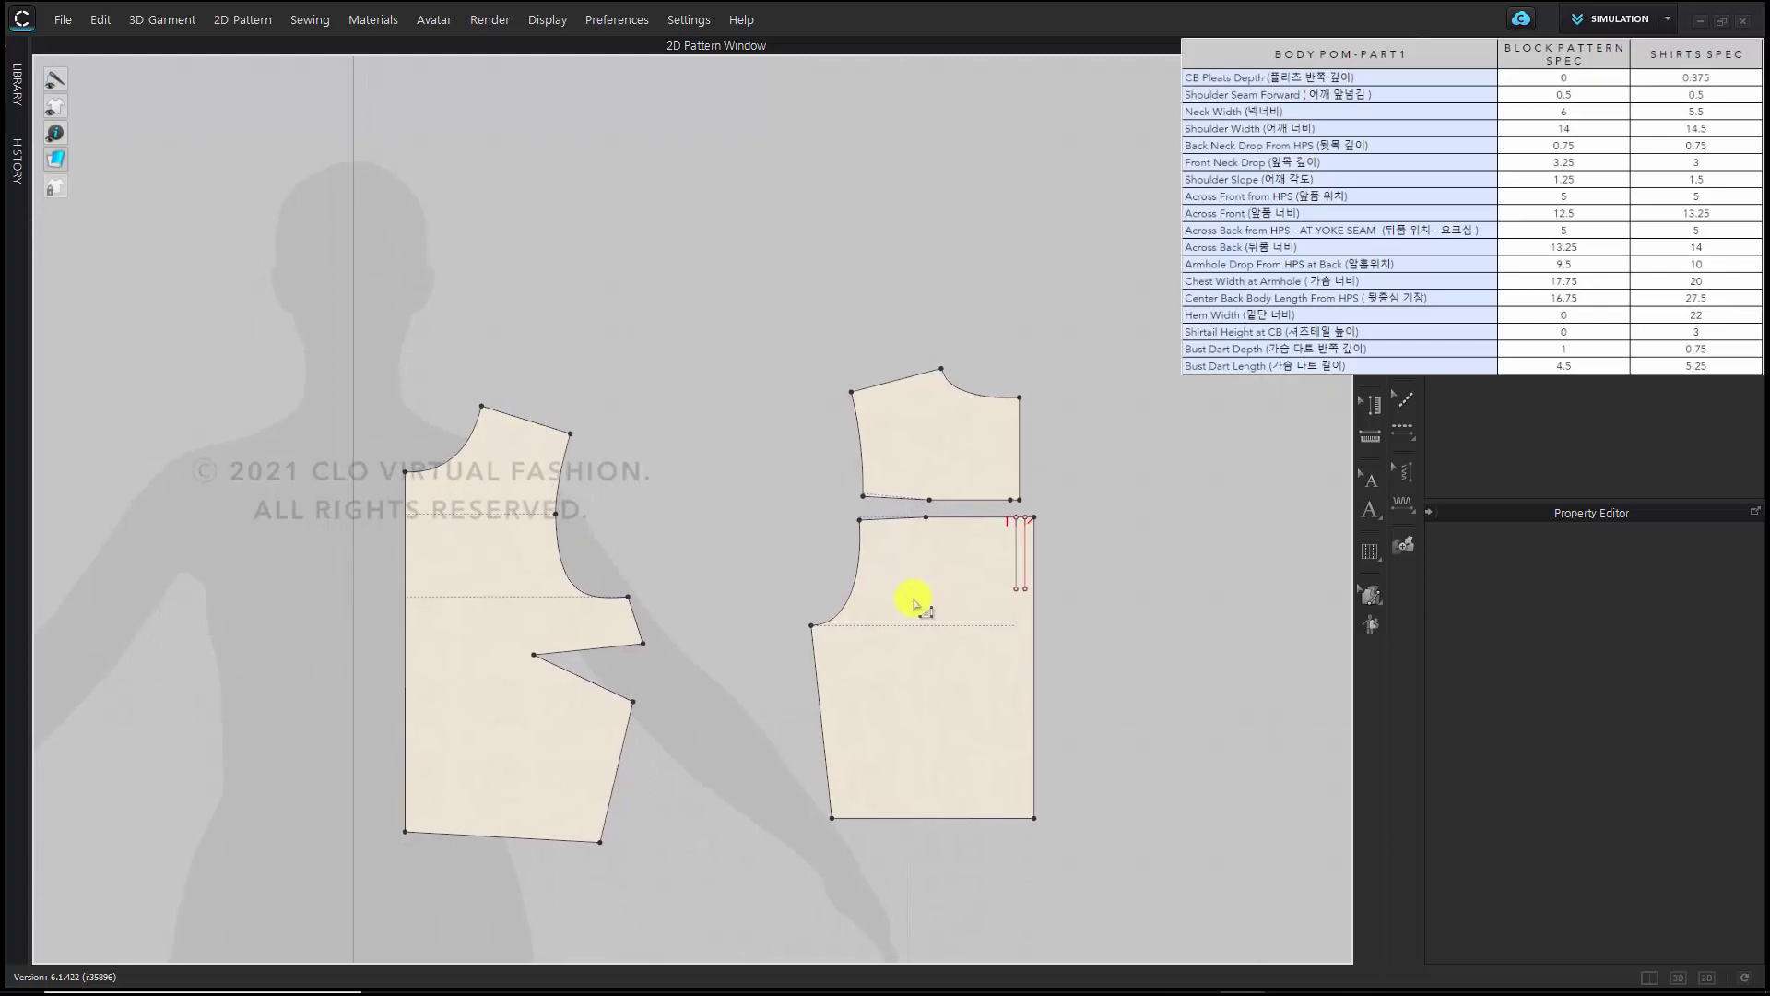
scroll(913, 608, up, 5)
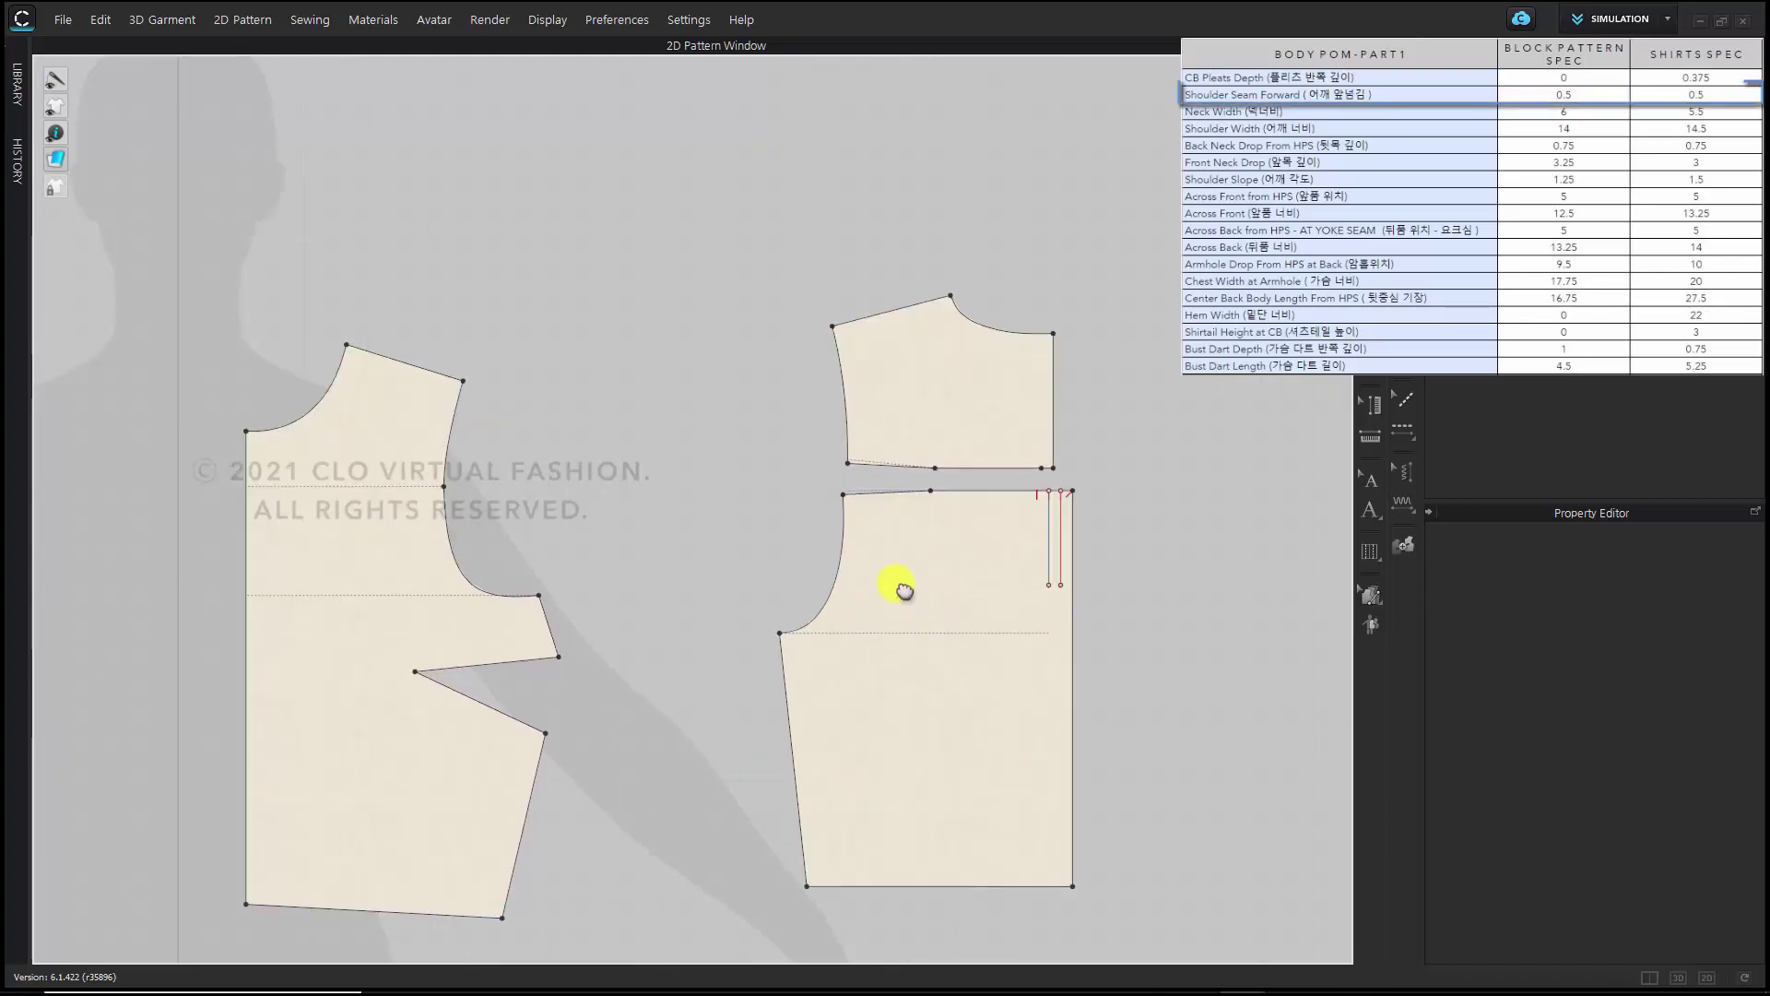
scroll(883, 453, up, 3)
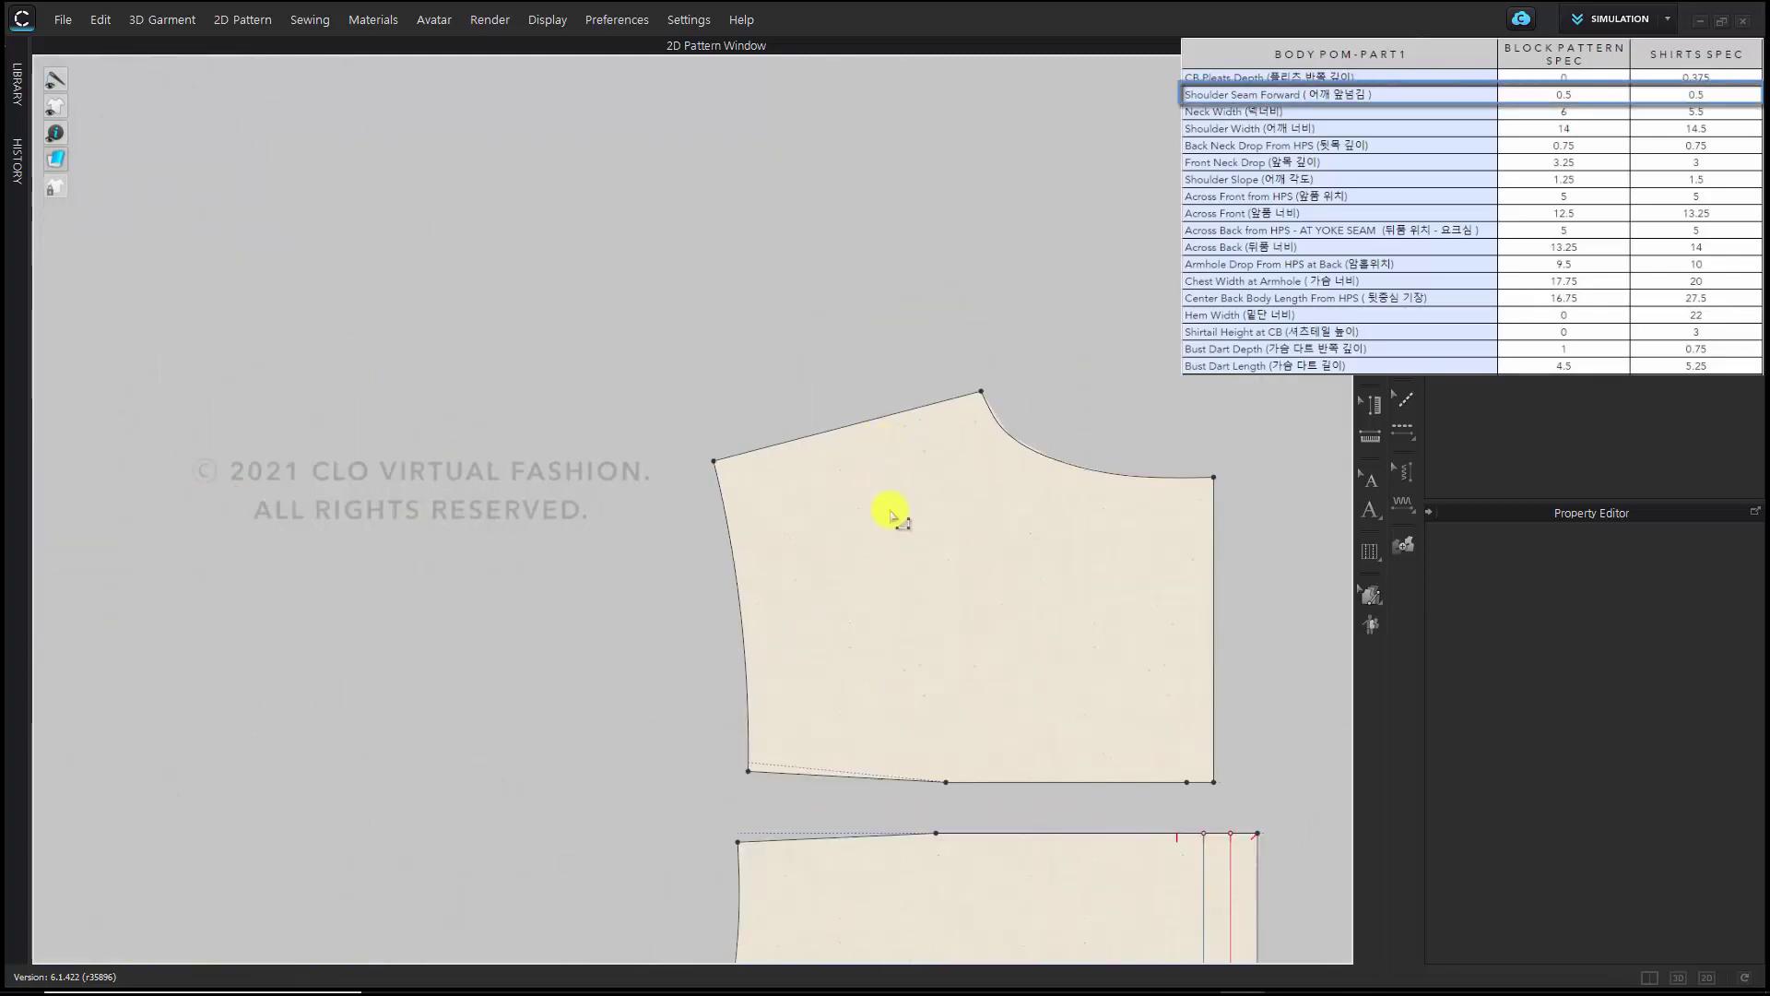
click(816, 412)
right_click(818, 407)
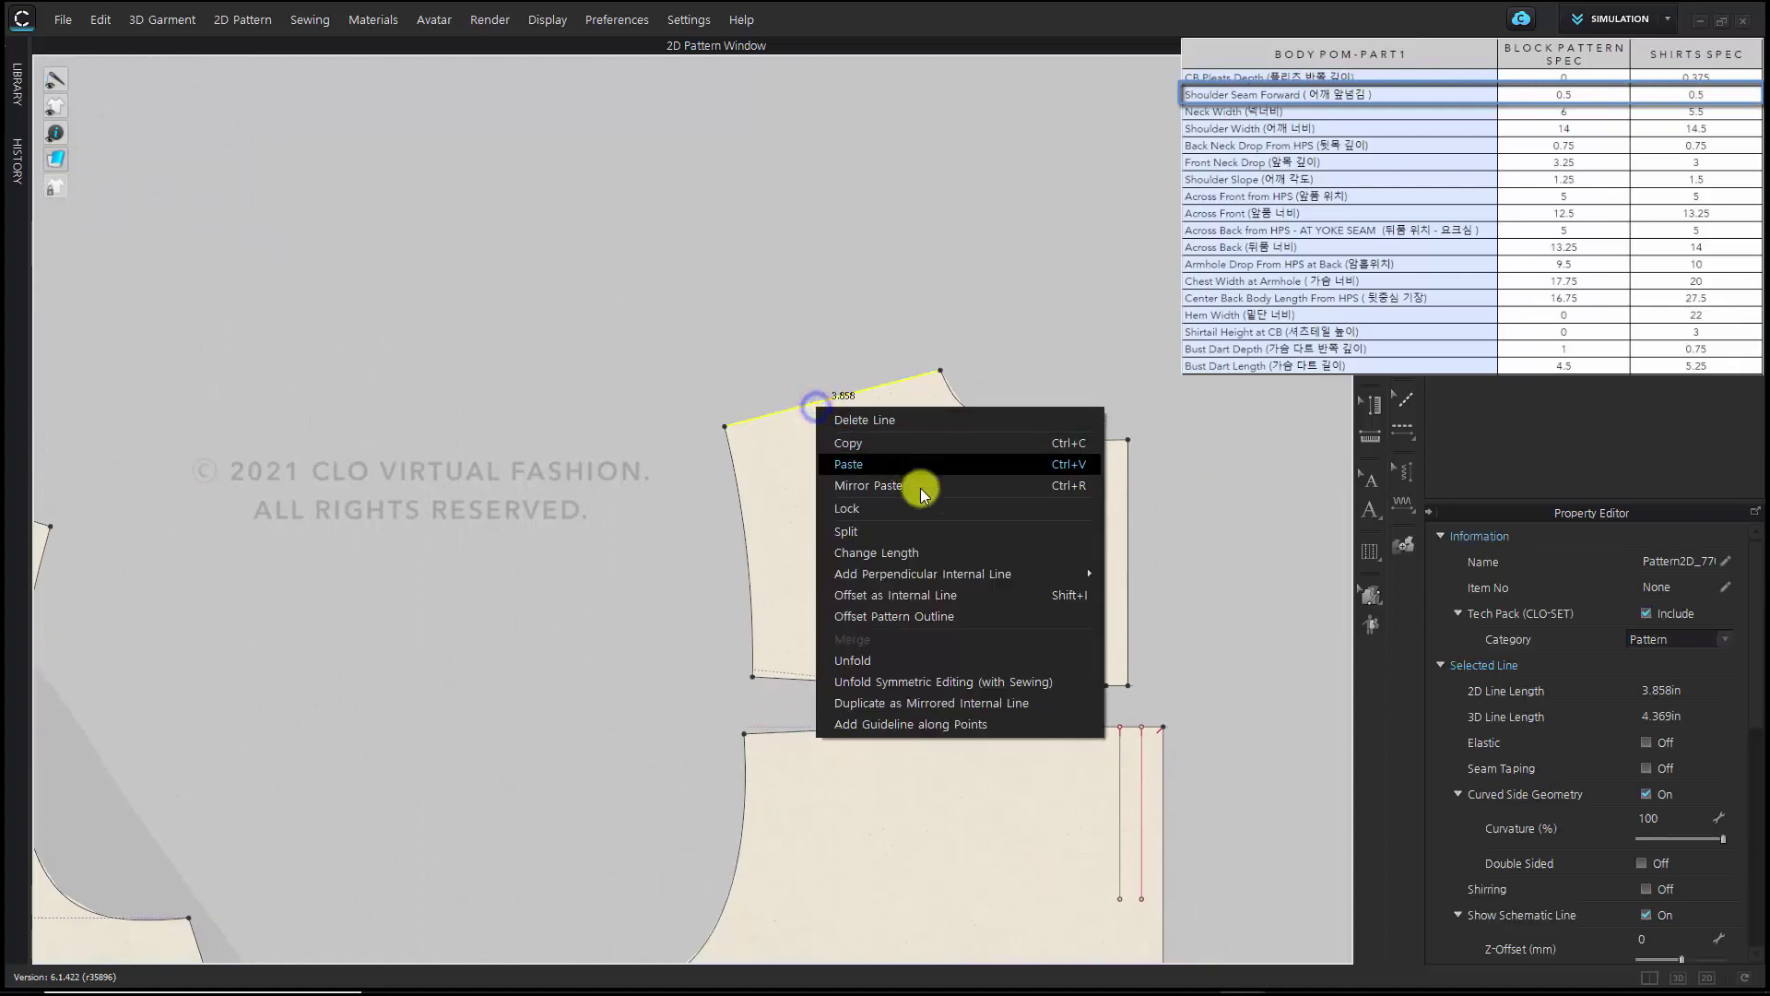
click(956, 595)
text(0.5in)
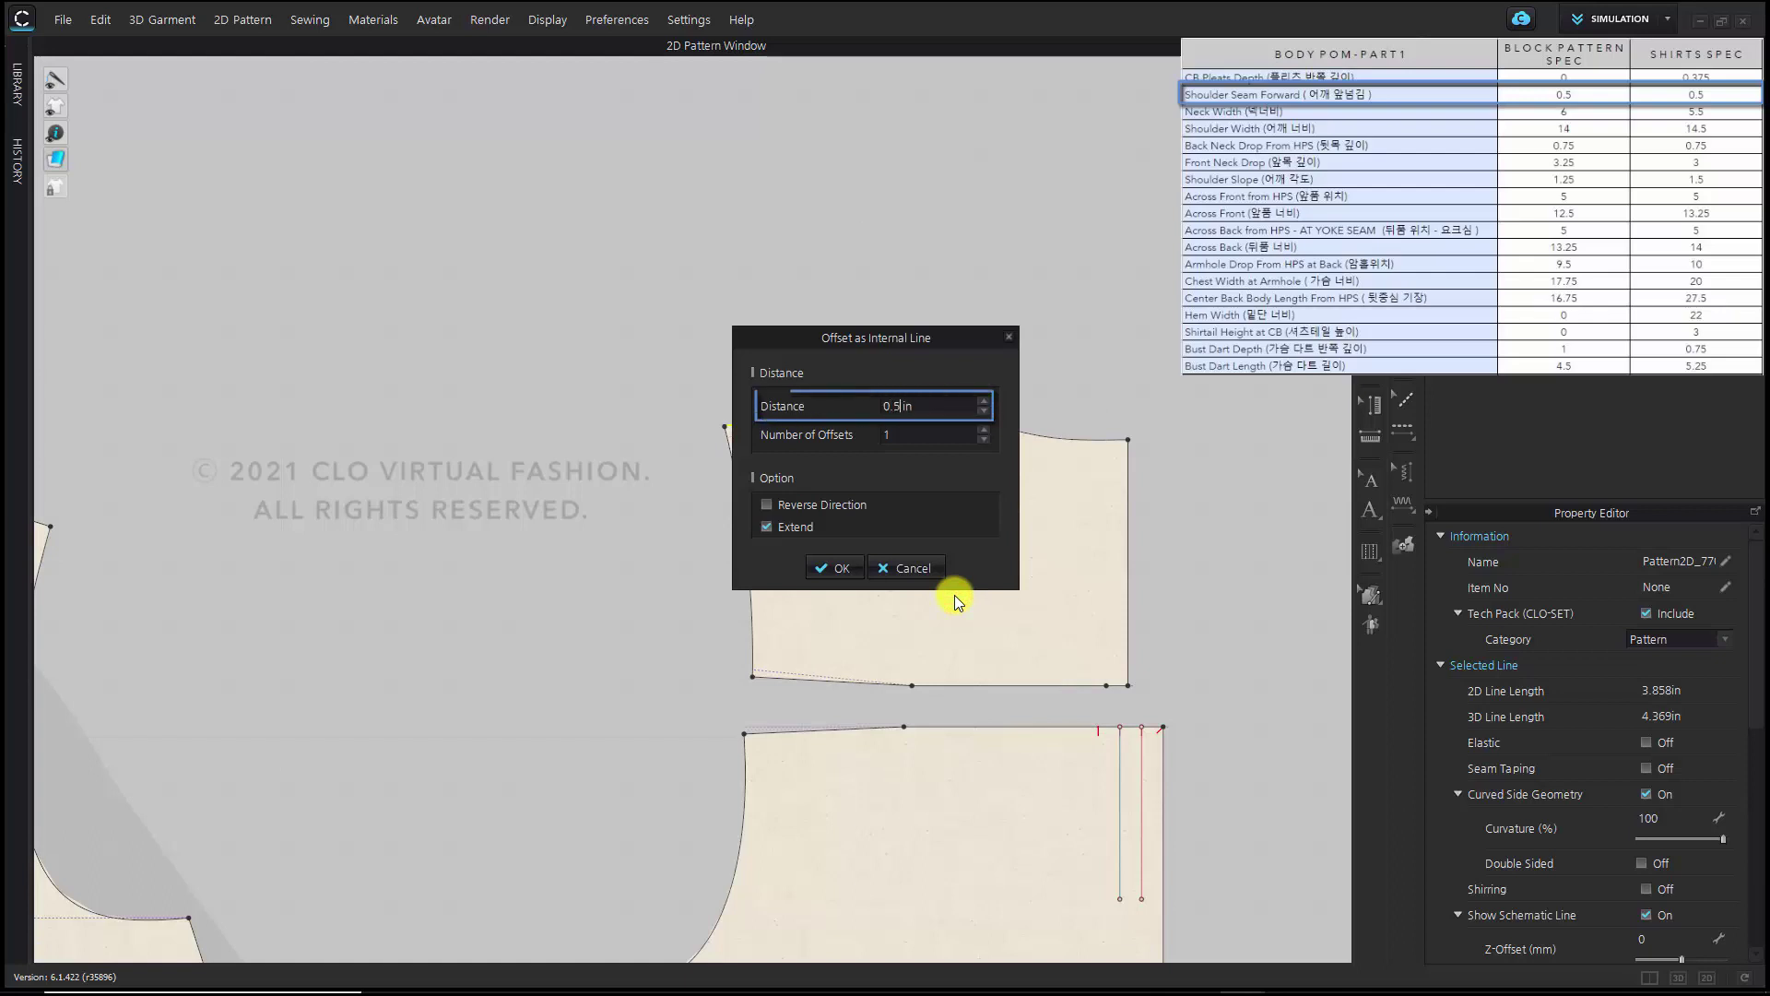
key(Return)
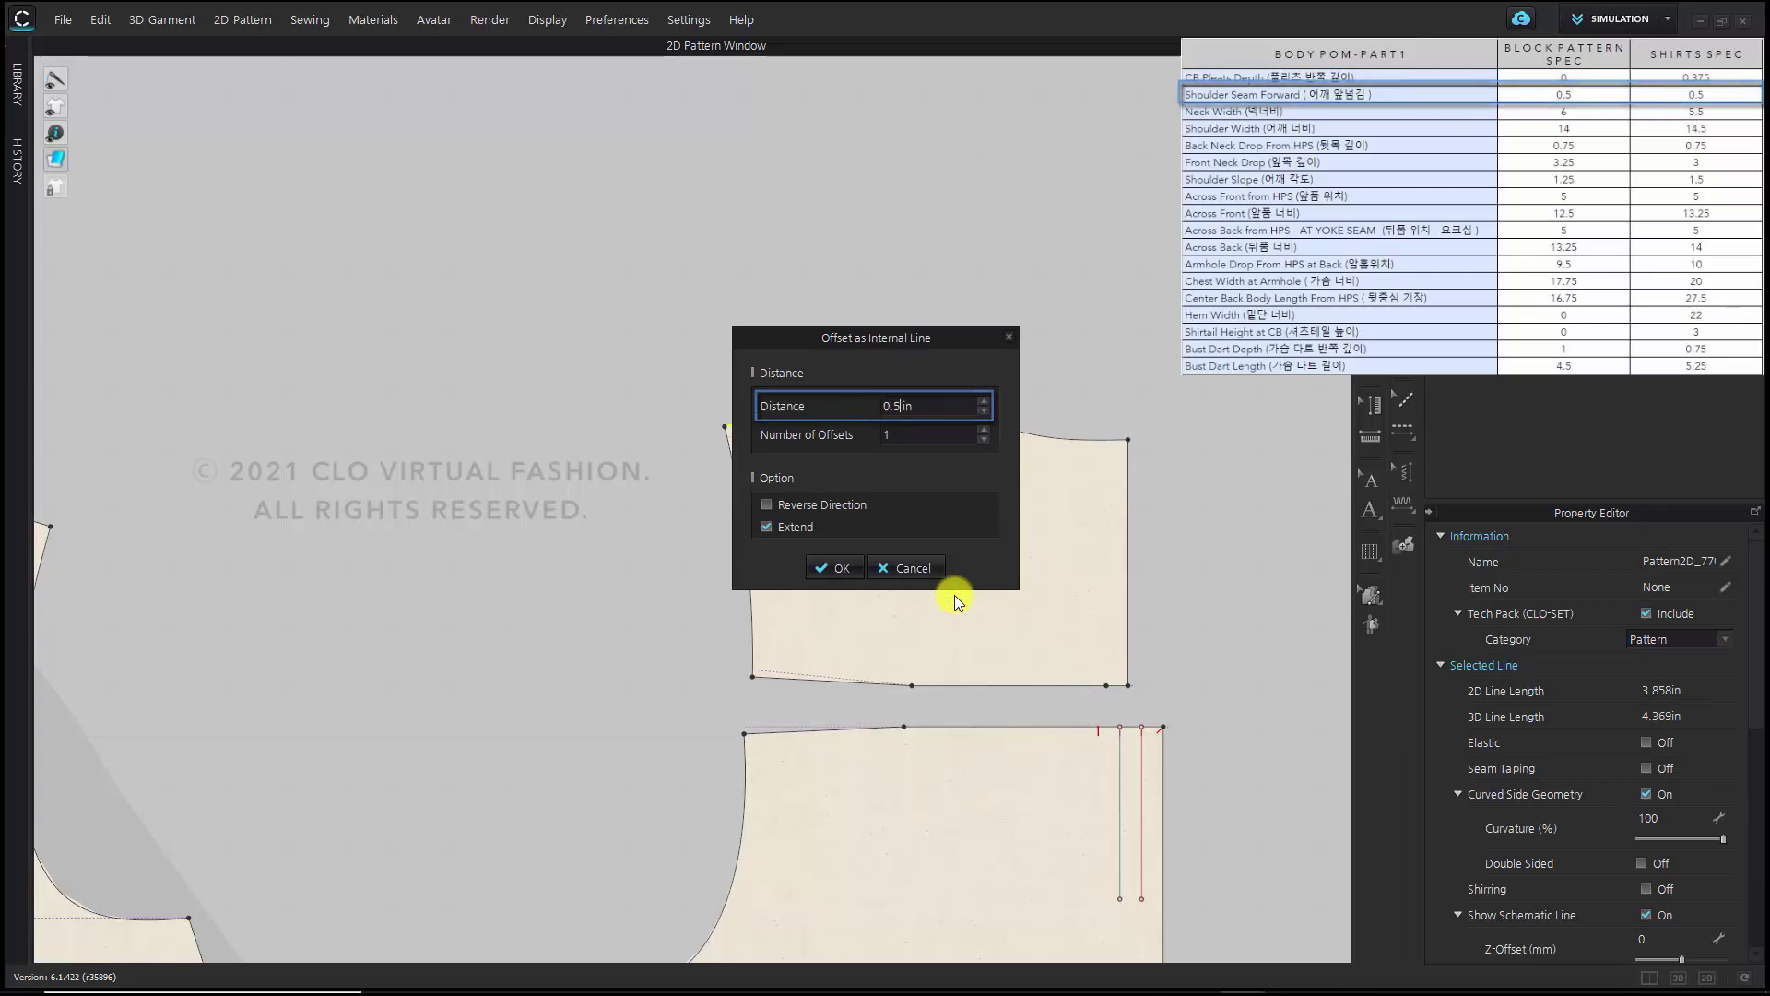
click(830, 566)
click(850, 531)
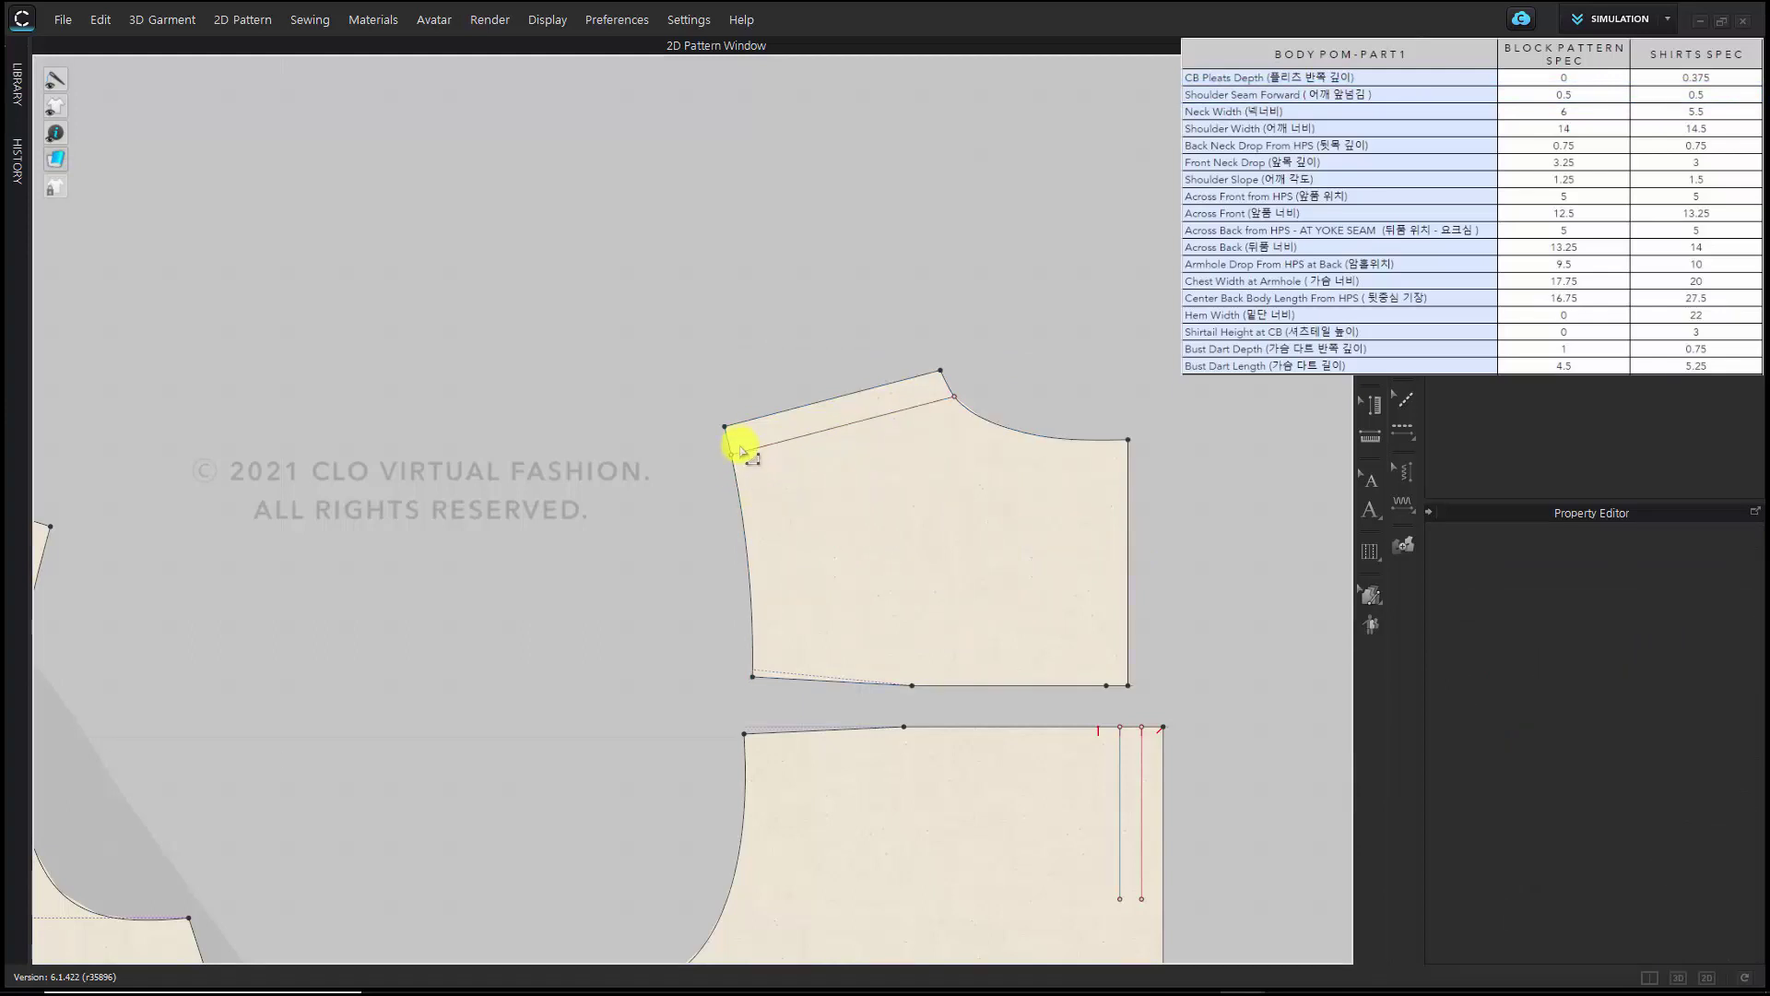
Try moving the internal shoulder line's armhole end into the yoke, and undo the move
drag(735, 461, 800, 470)
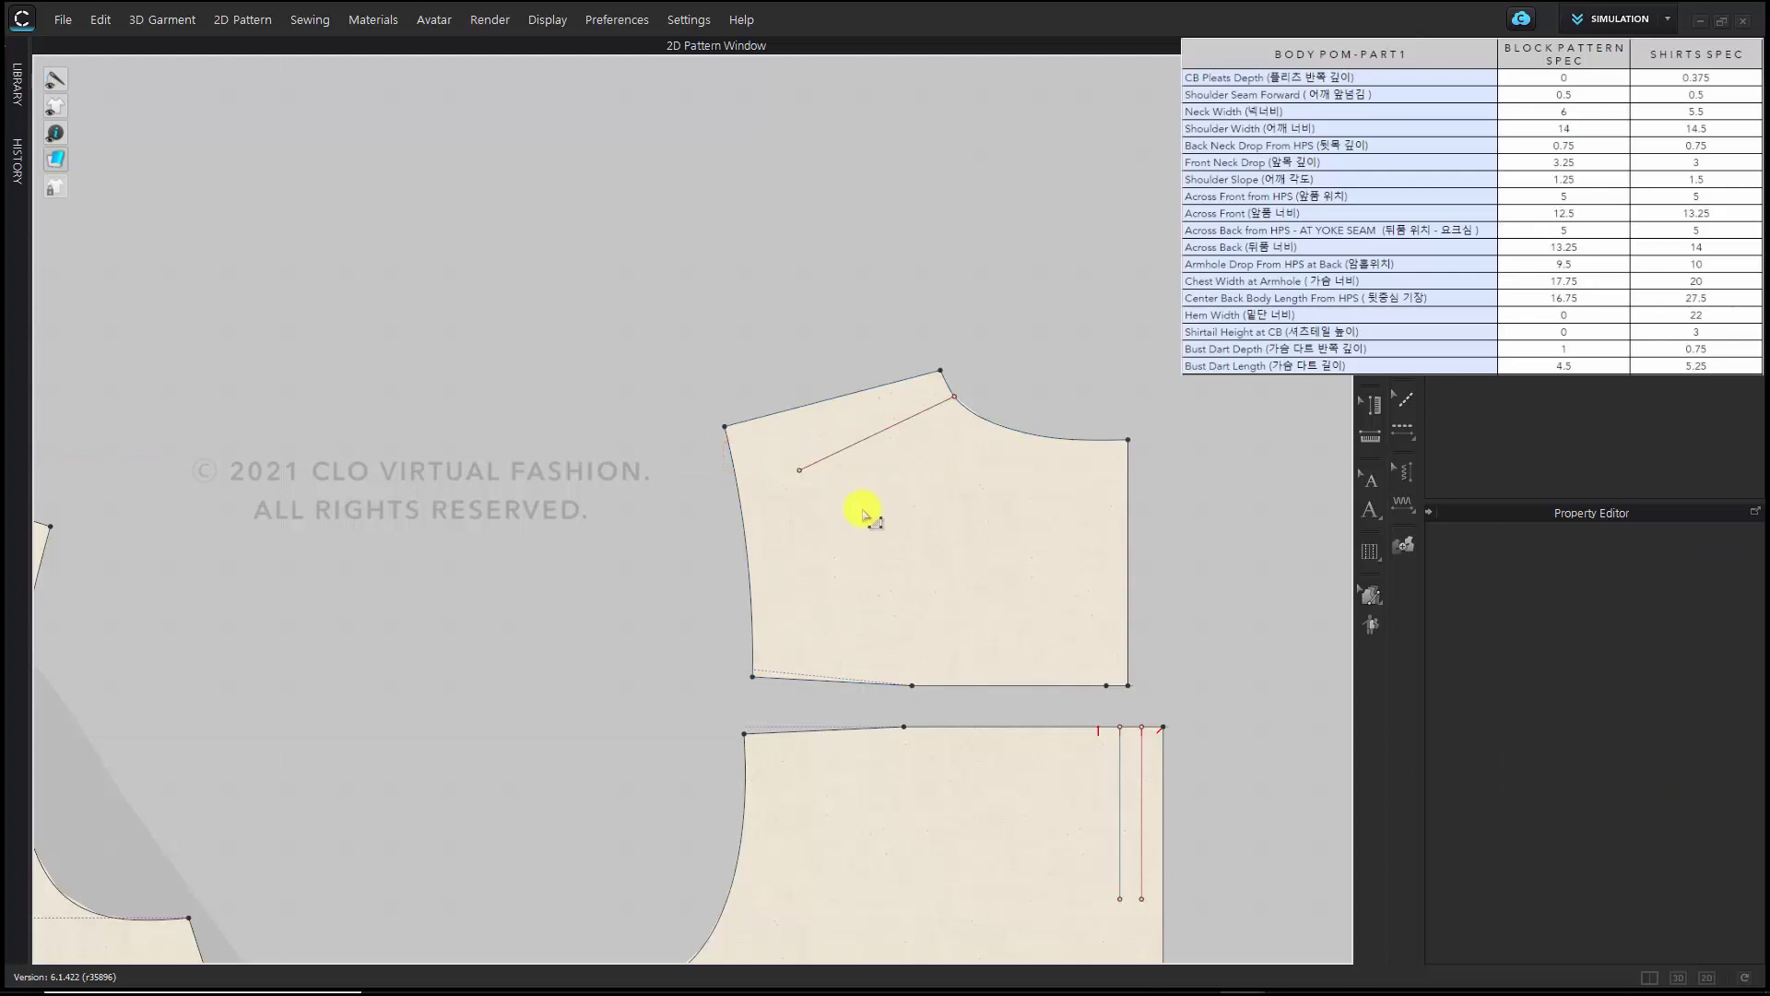
click(864, 514)
key(ctrl+z)
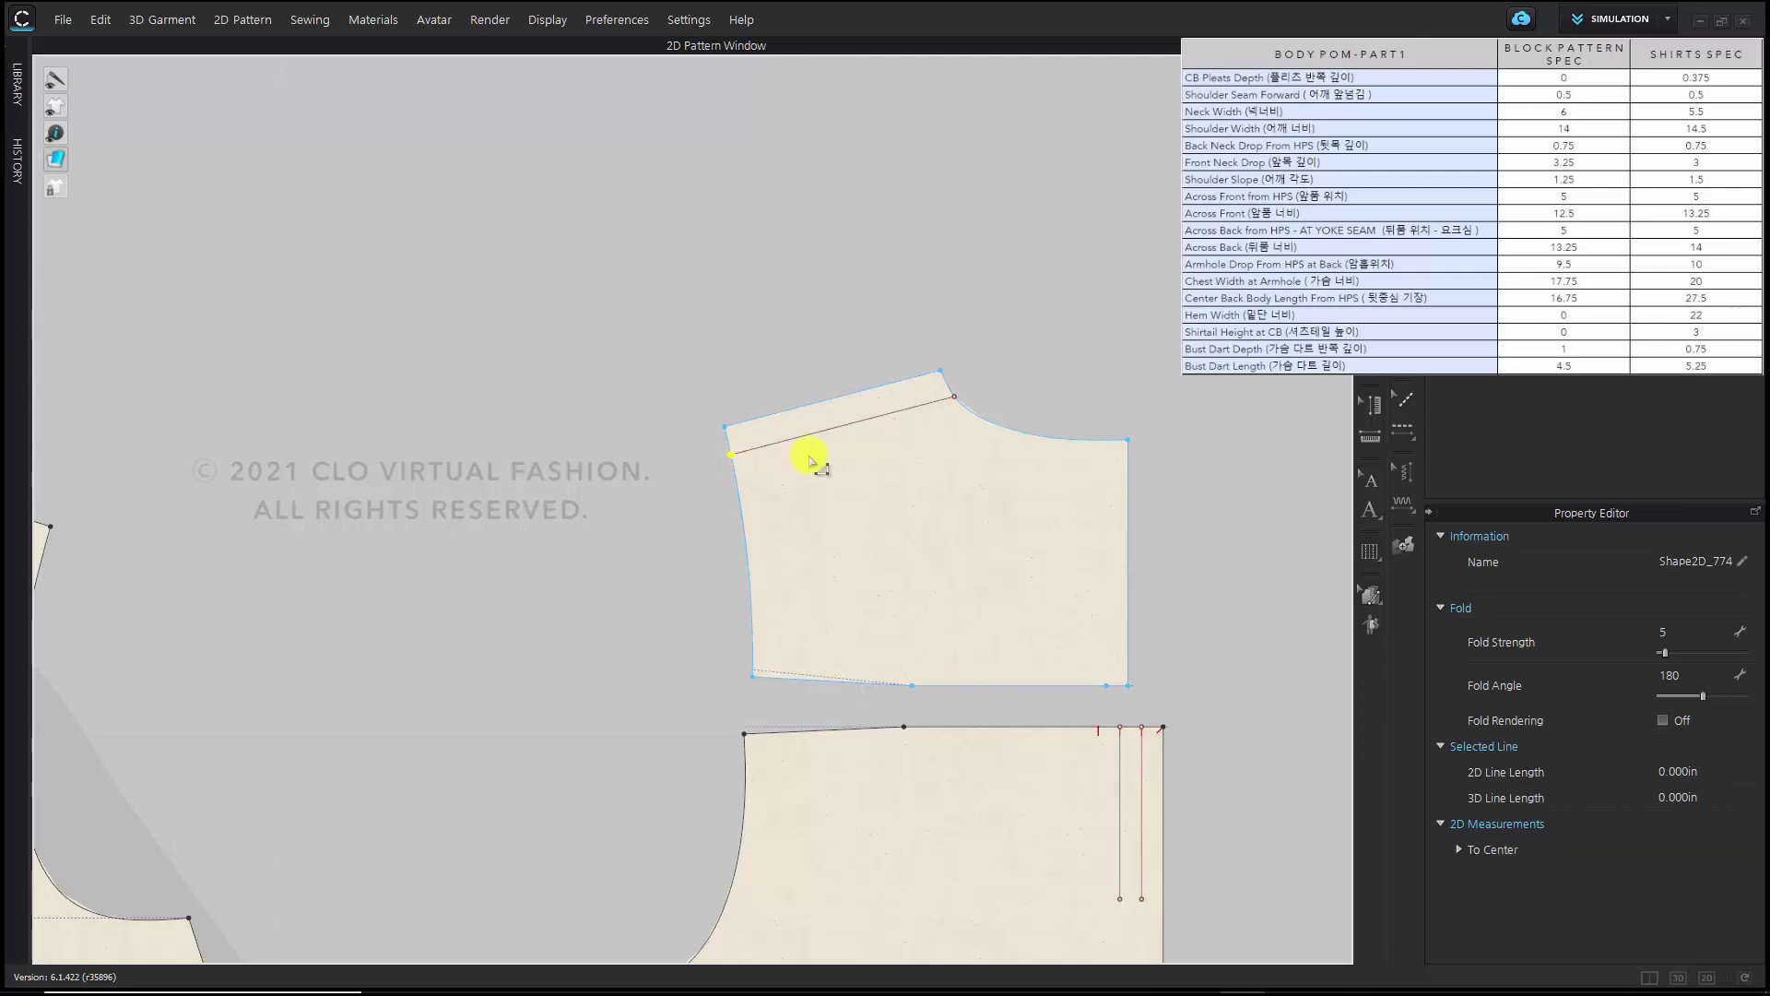
Extend or trim the yoke's internal shoulder line to the pattern outline, adding points where they meet
click(845, 425)
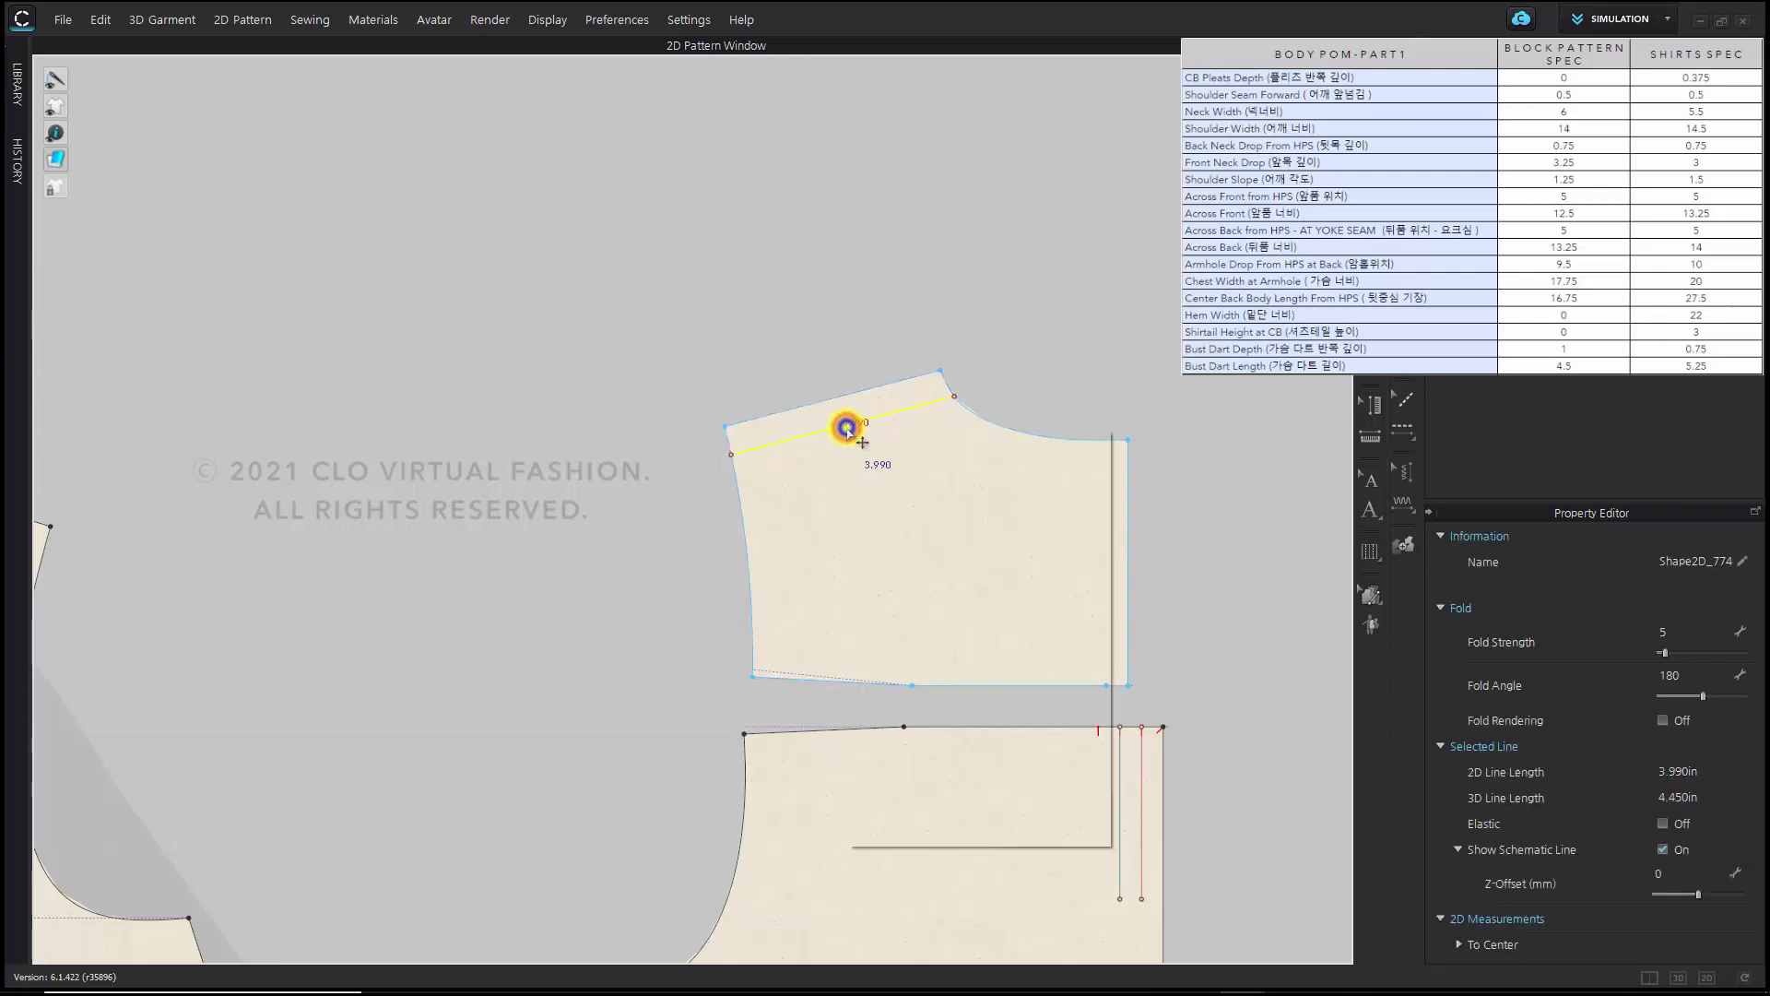
right_click(847, 429)
mouse_move(992, 809)
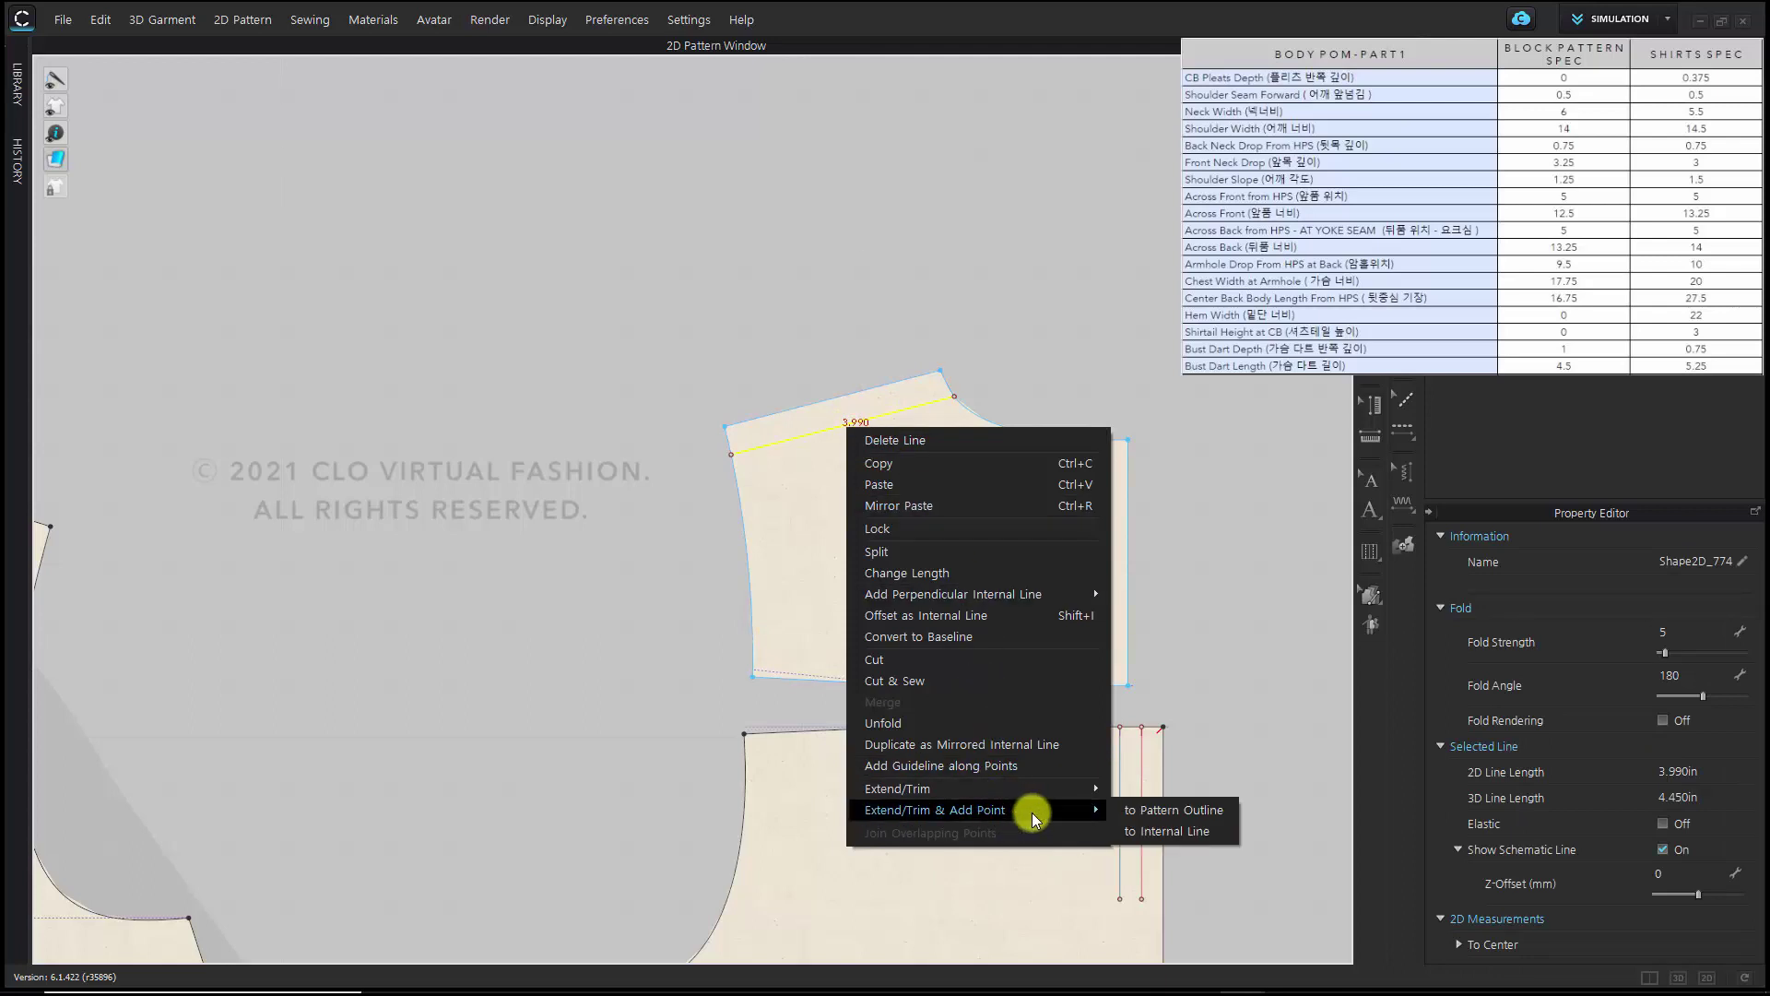
click(1158, 809)
click(896, 479)
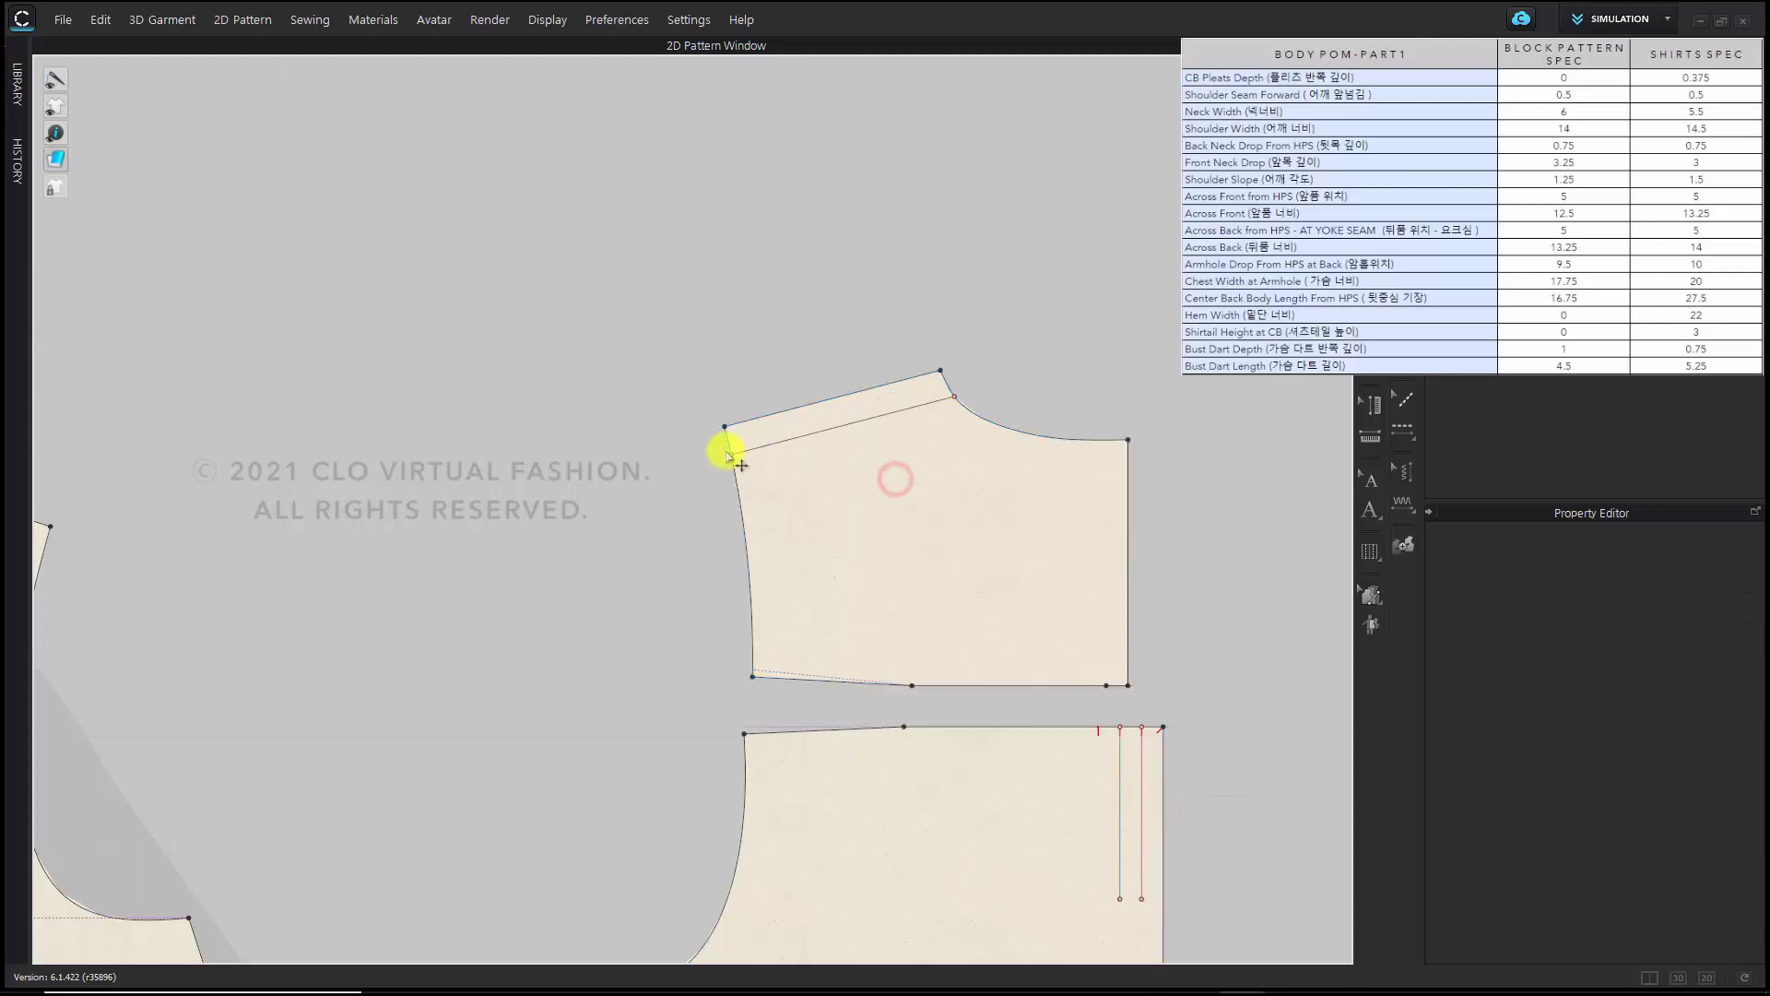
Test-move the internal shoulder line's armhole and neck ends to check the added outline points, and undo both moves
click(728, 454)
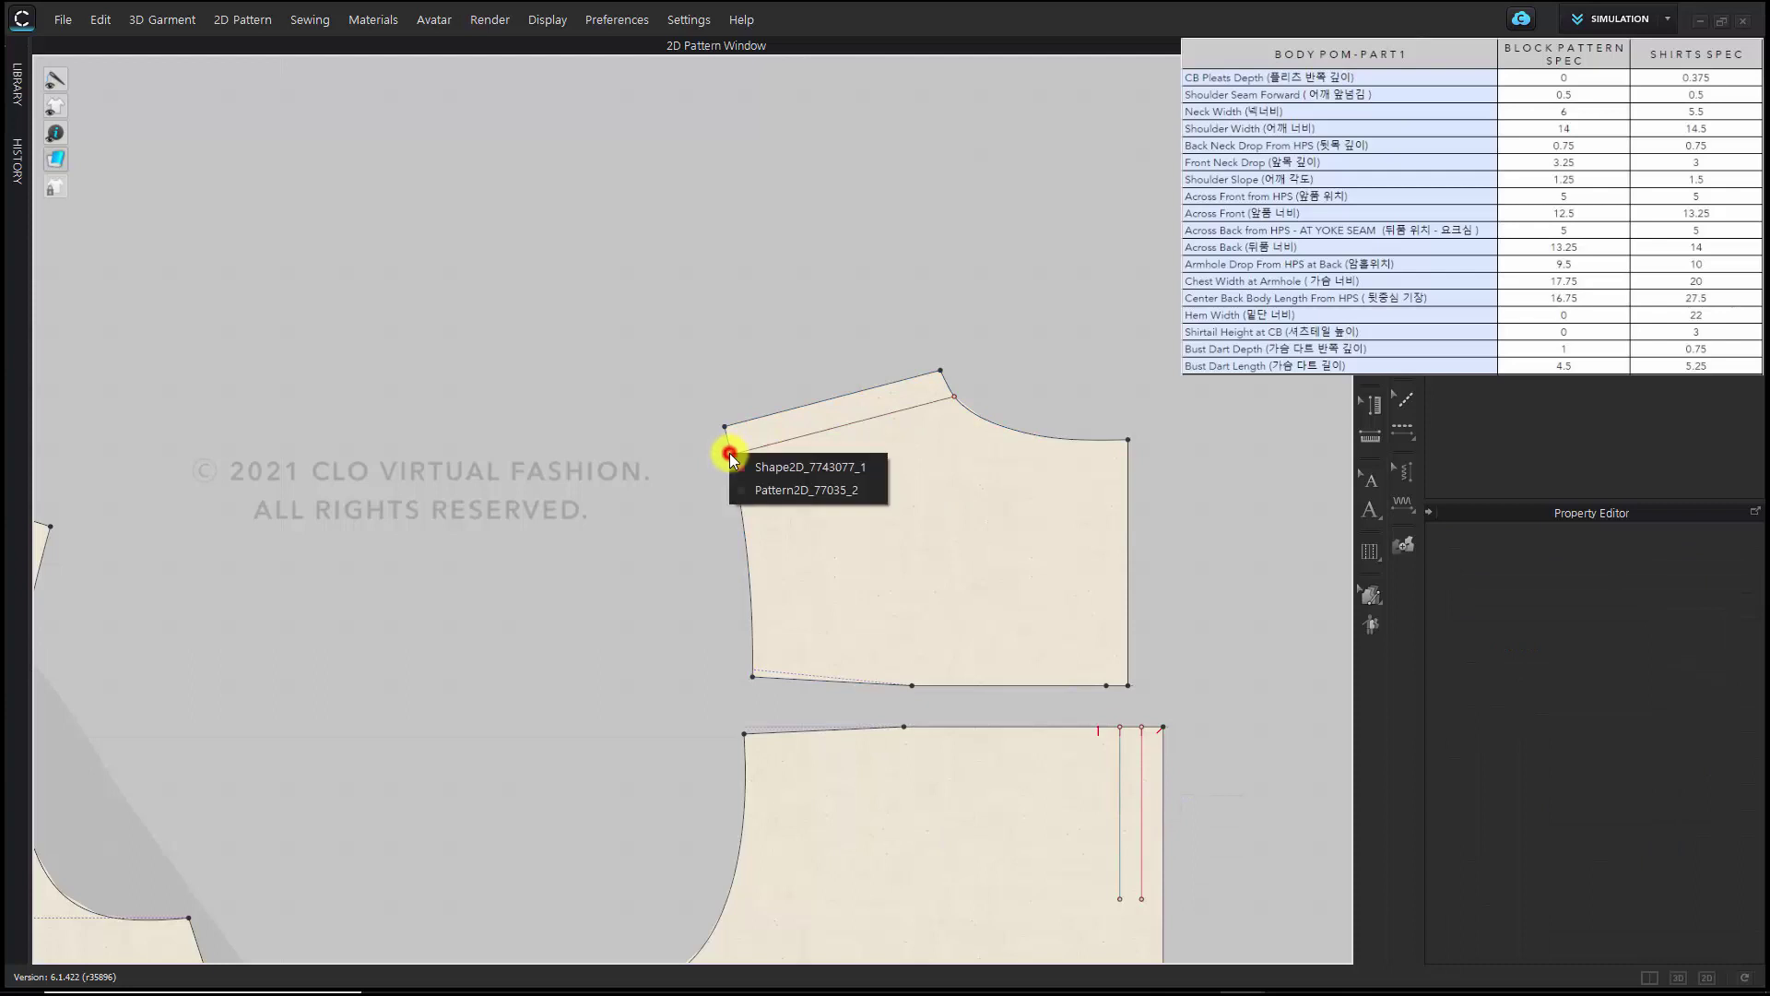
click(773, 470)
drag(728, 453, 807, 508)
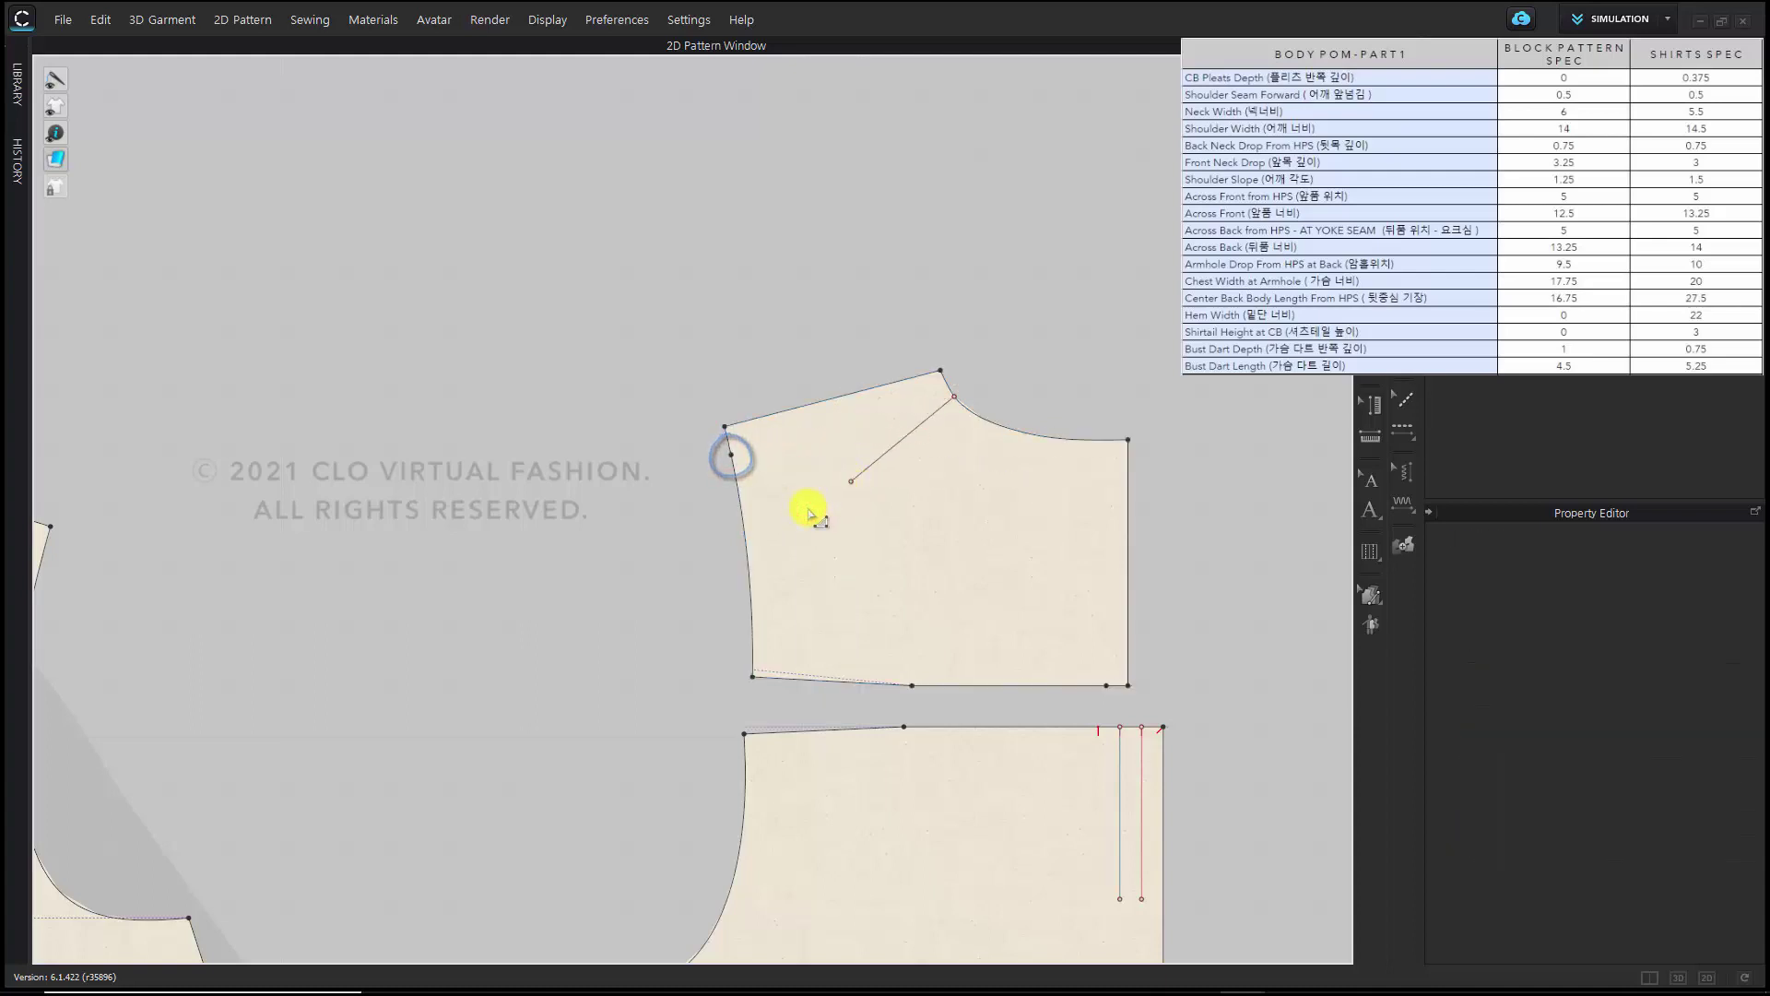
key(ctrl+z)
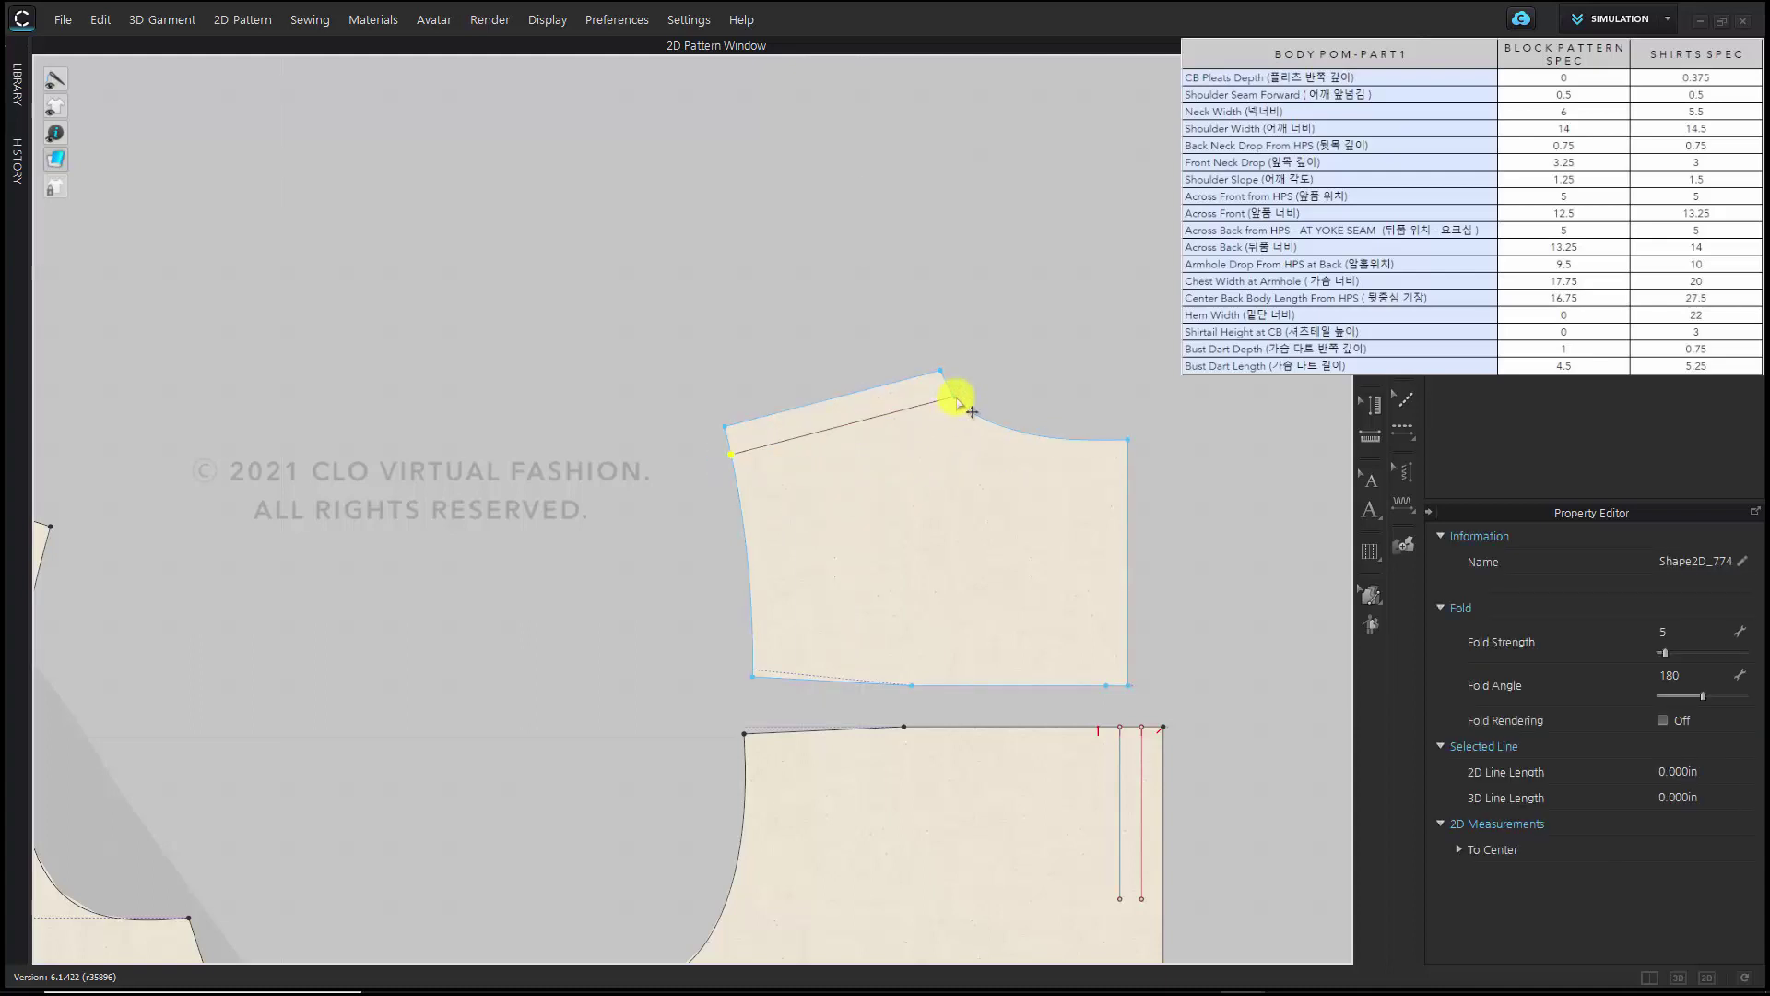
drag(951, 394, 940, 455)
click(980, 487)
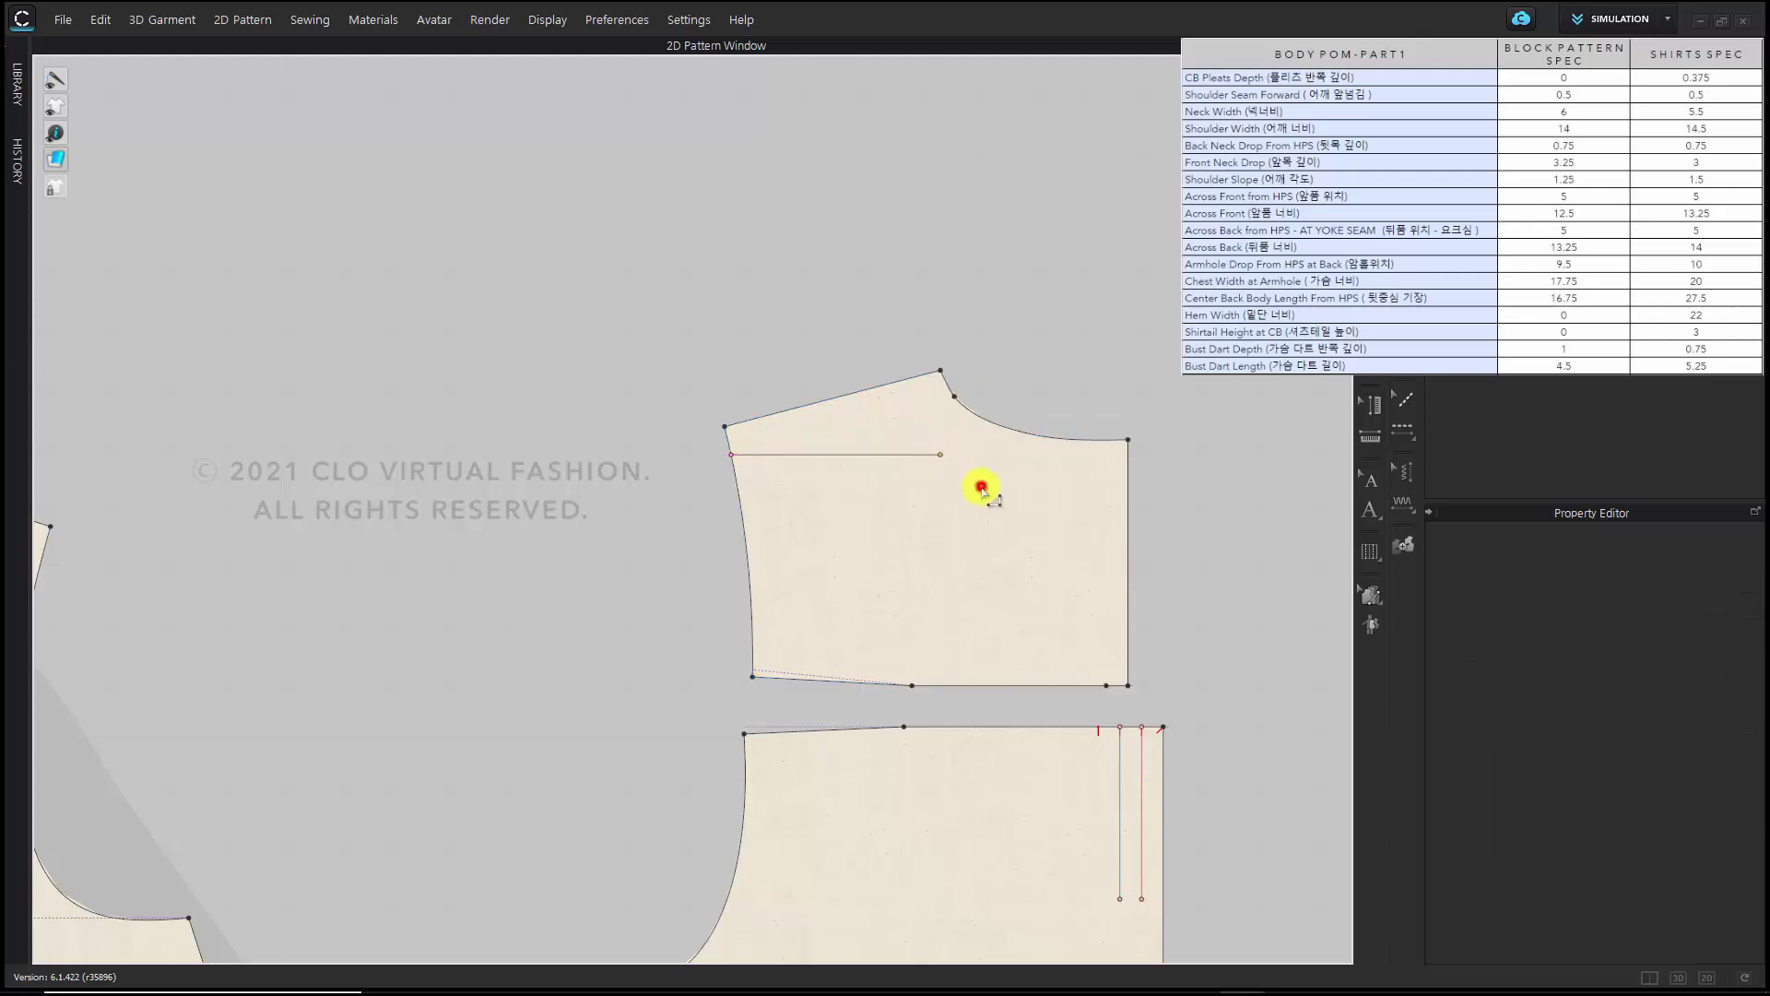
key(ctrl+z)
key(ctrl+z)
click(965, 503)
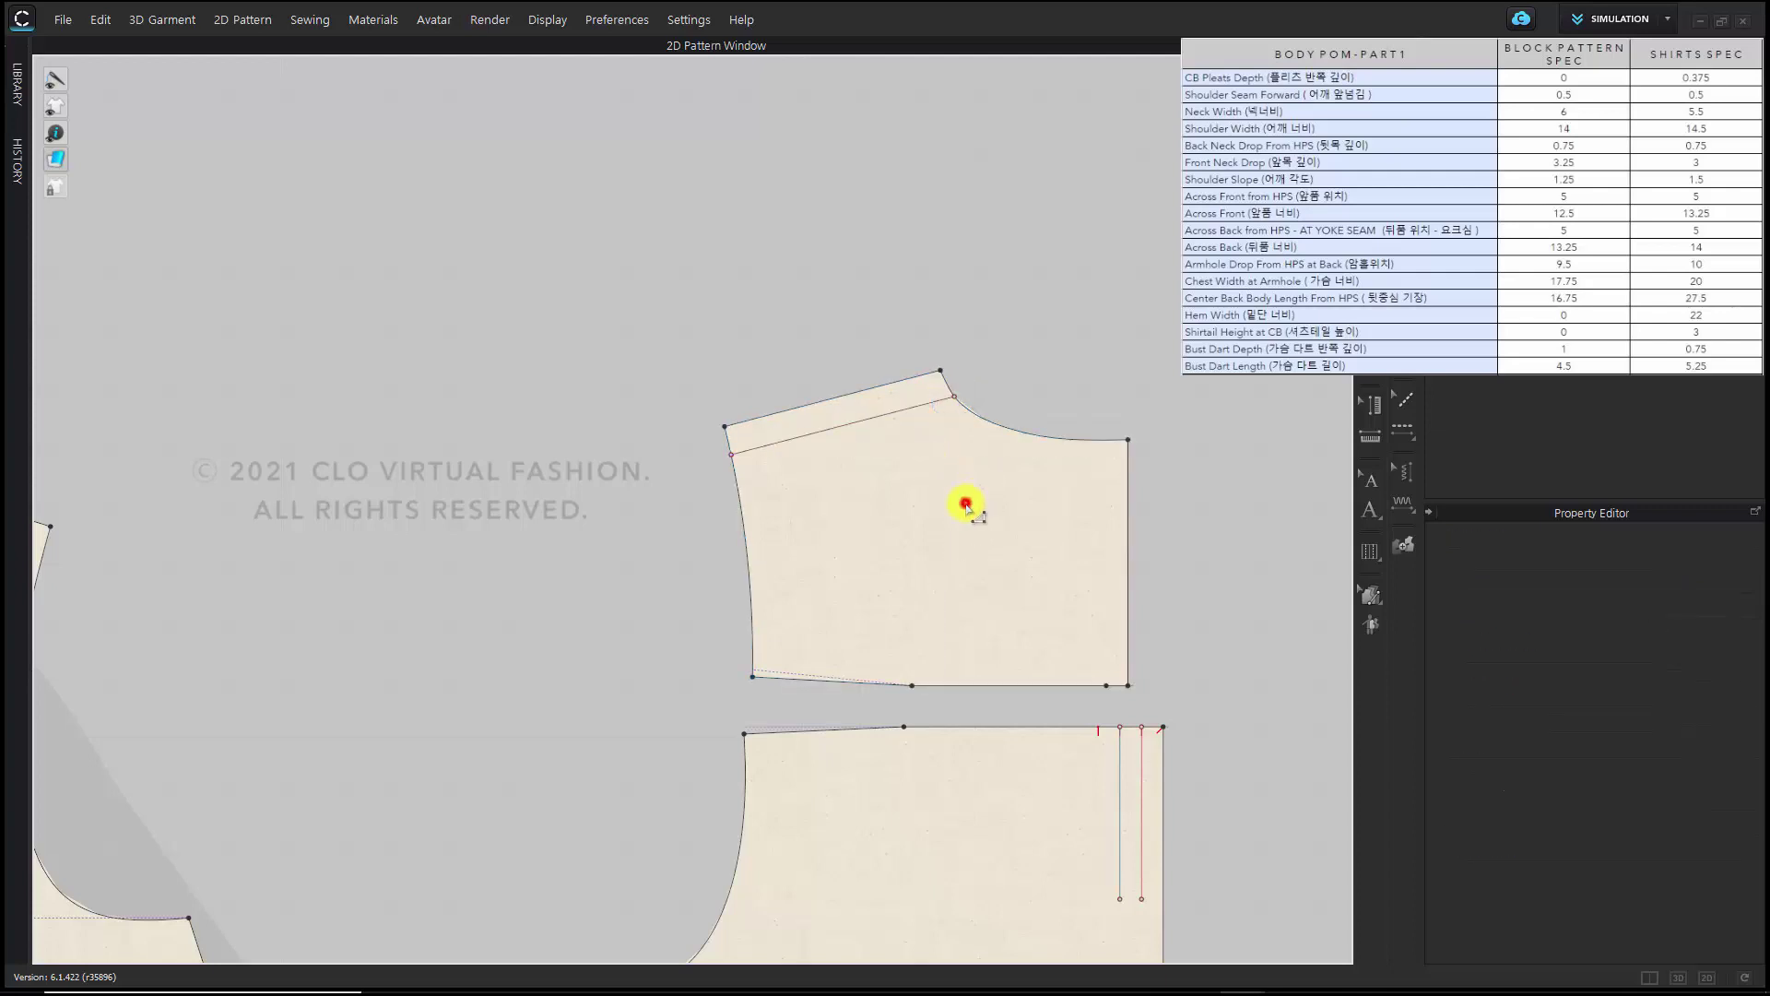
Move the back yoke's short neckline segment above the internal shoulder line, with both its points, 0.25 in horizontally toward center back
scroll(608, 604, down, 3)
middle_drag(603, 611, 704, 525)
scroll(680, 531, up, 1)
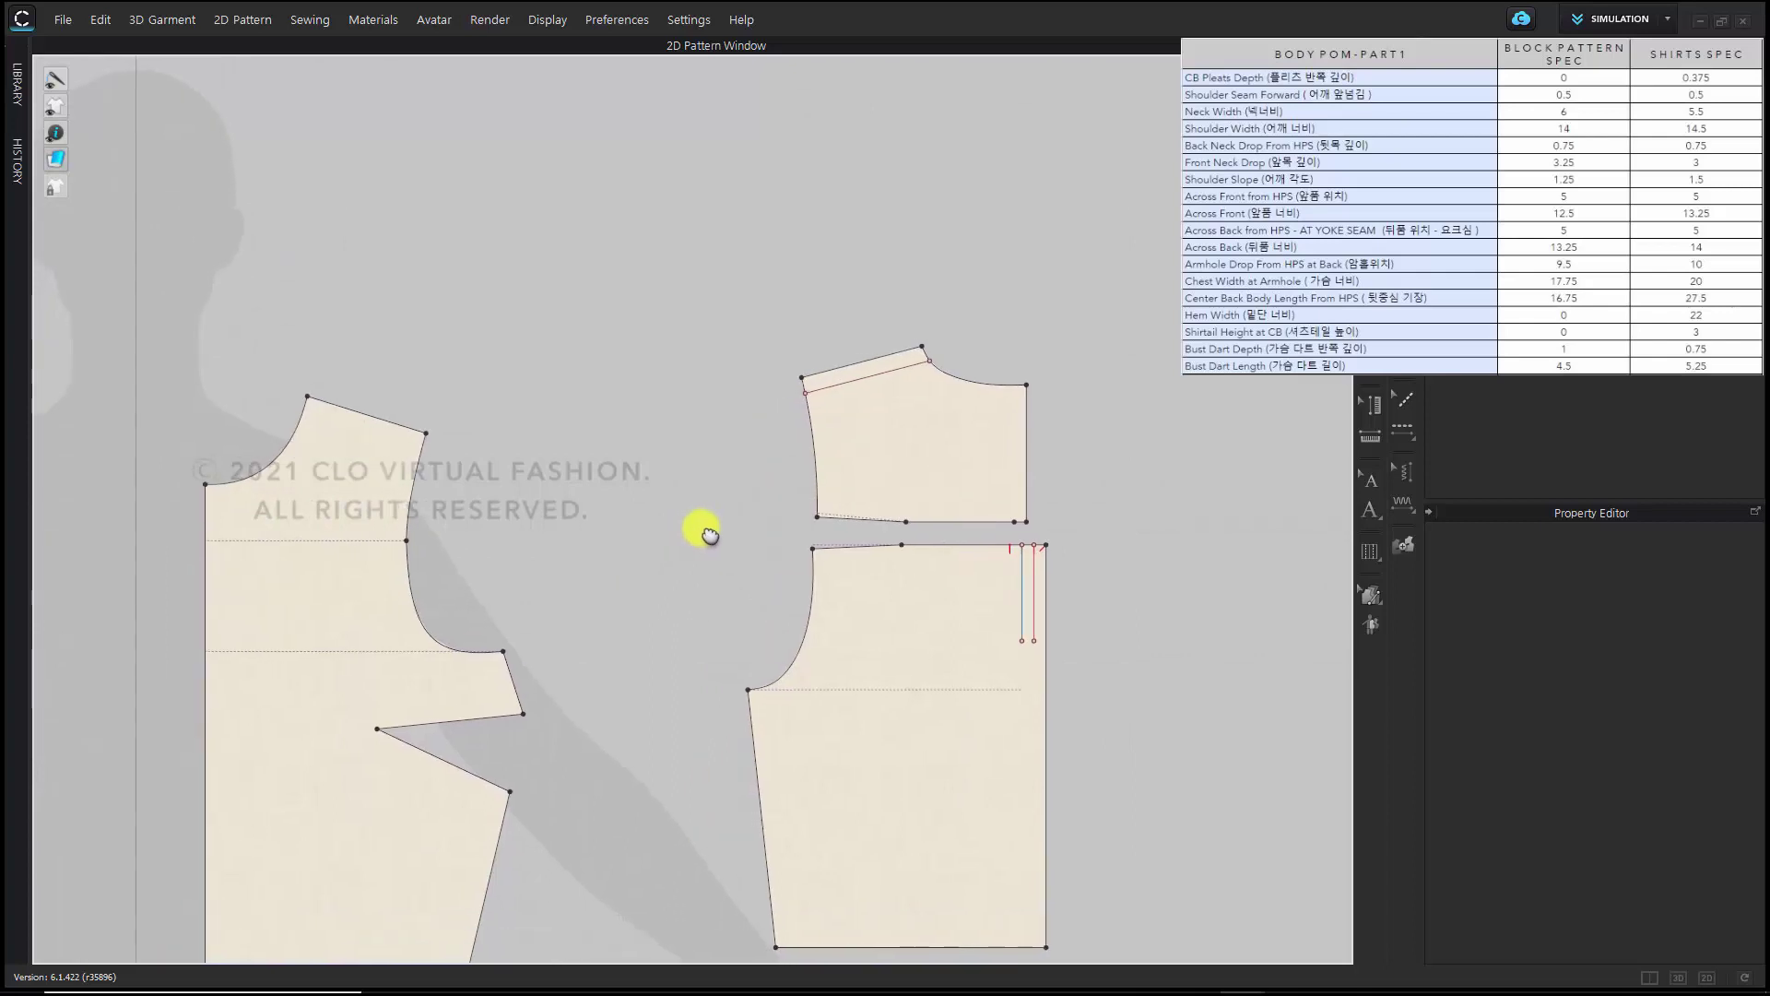
scroll(886, 544, up, 6)
middle_drag(893, 542, 855, 580)
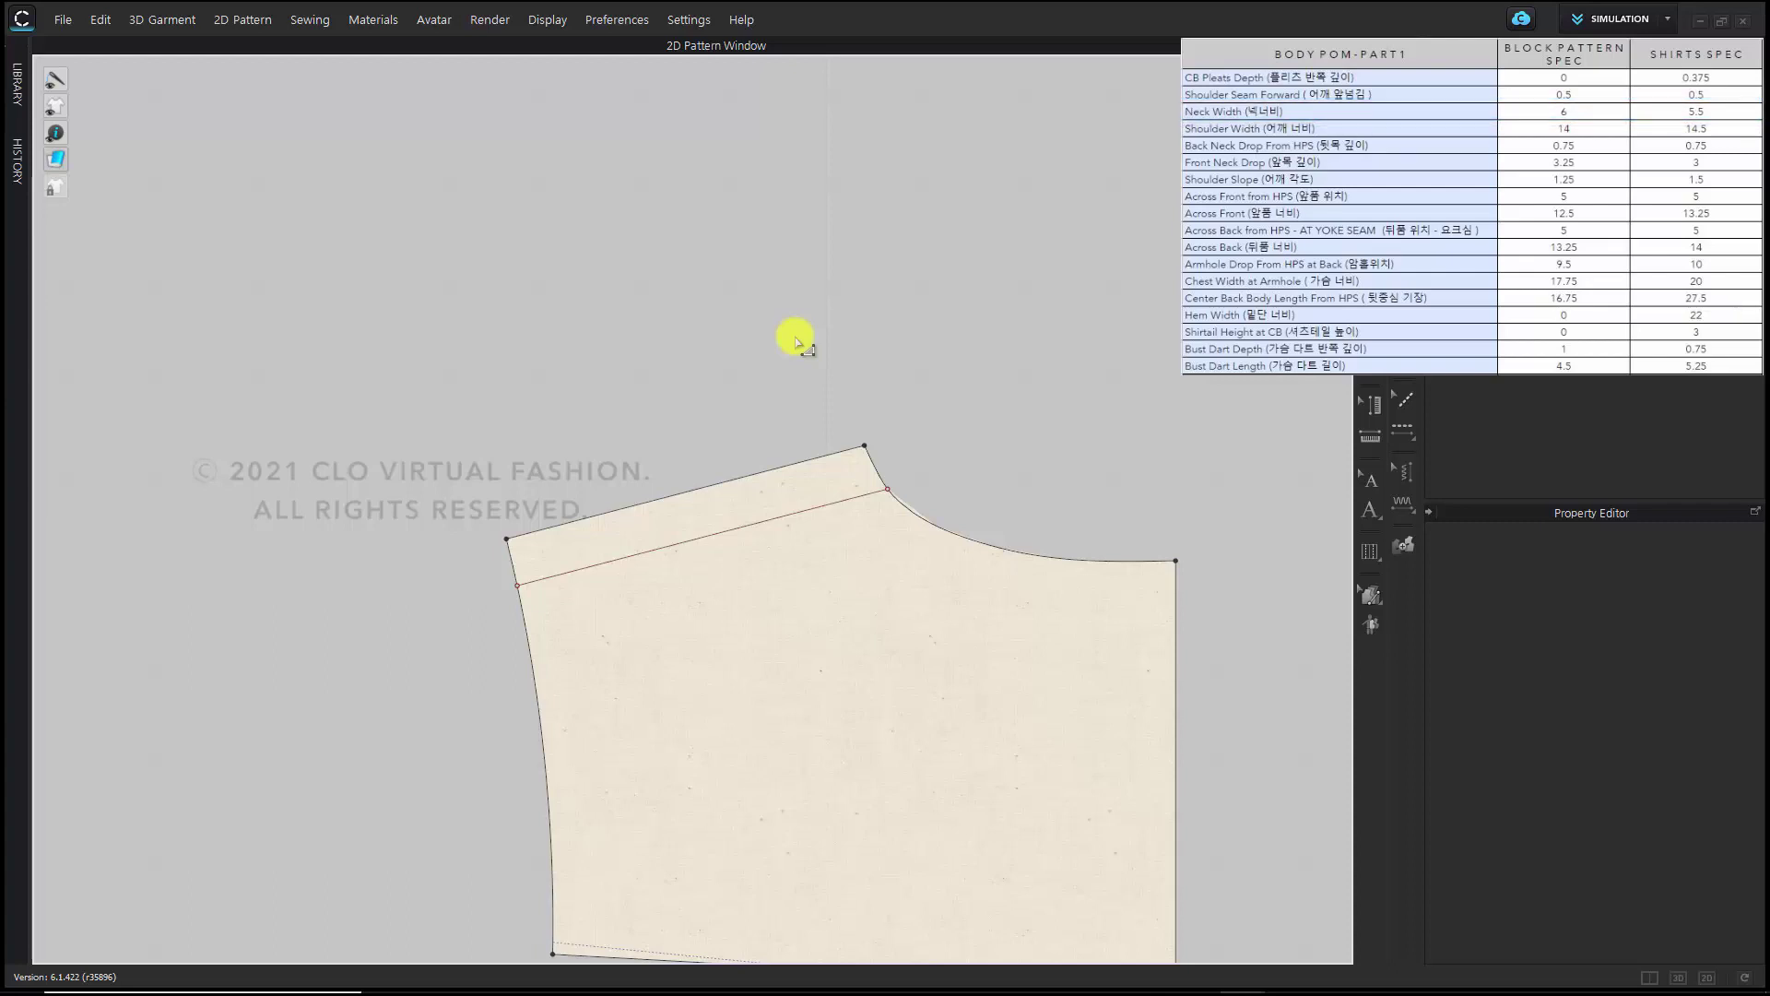
drag(794, 342, 970, 513)
scroll(976, 447, up, 3)
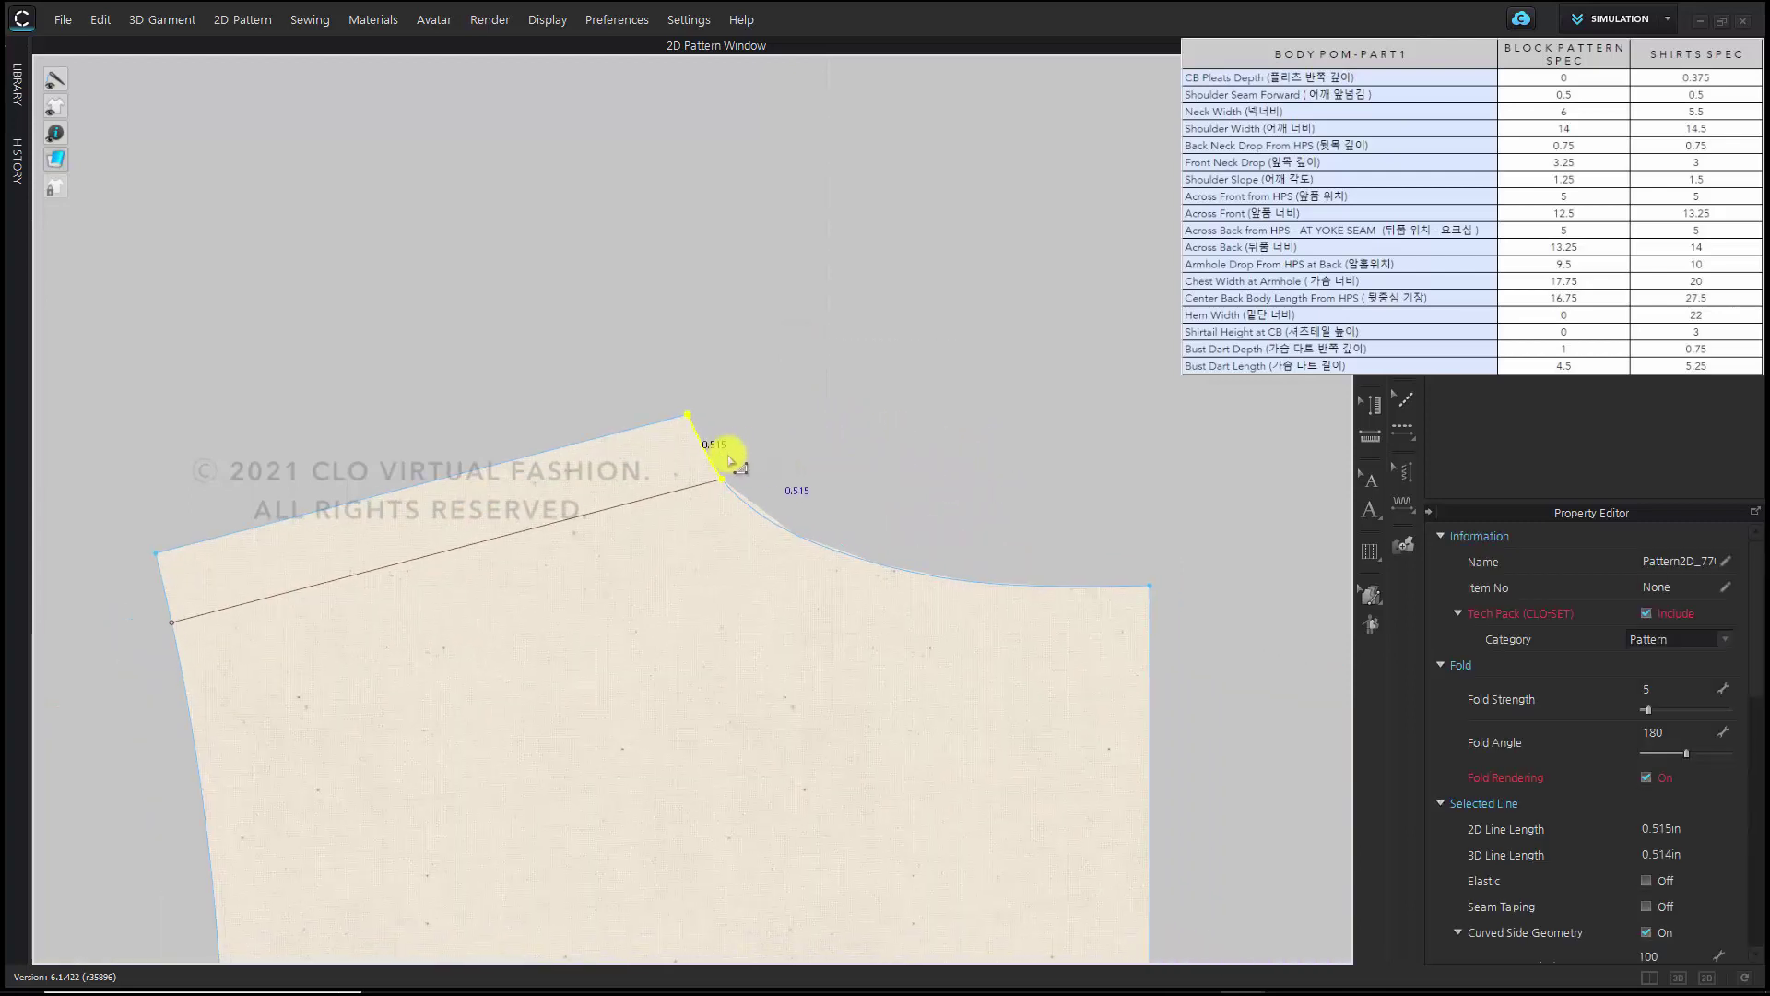
shift+drag(706, 452, 815, 458)
right_click(816, 459)
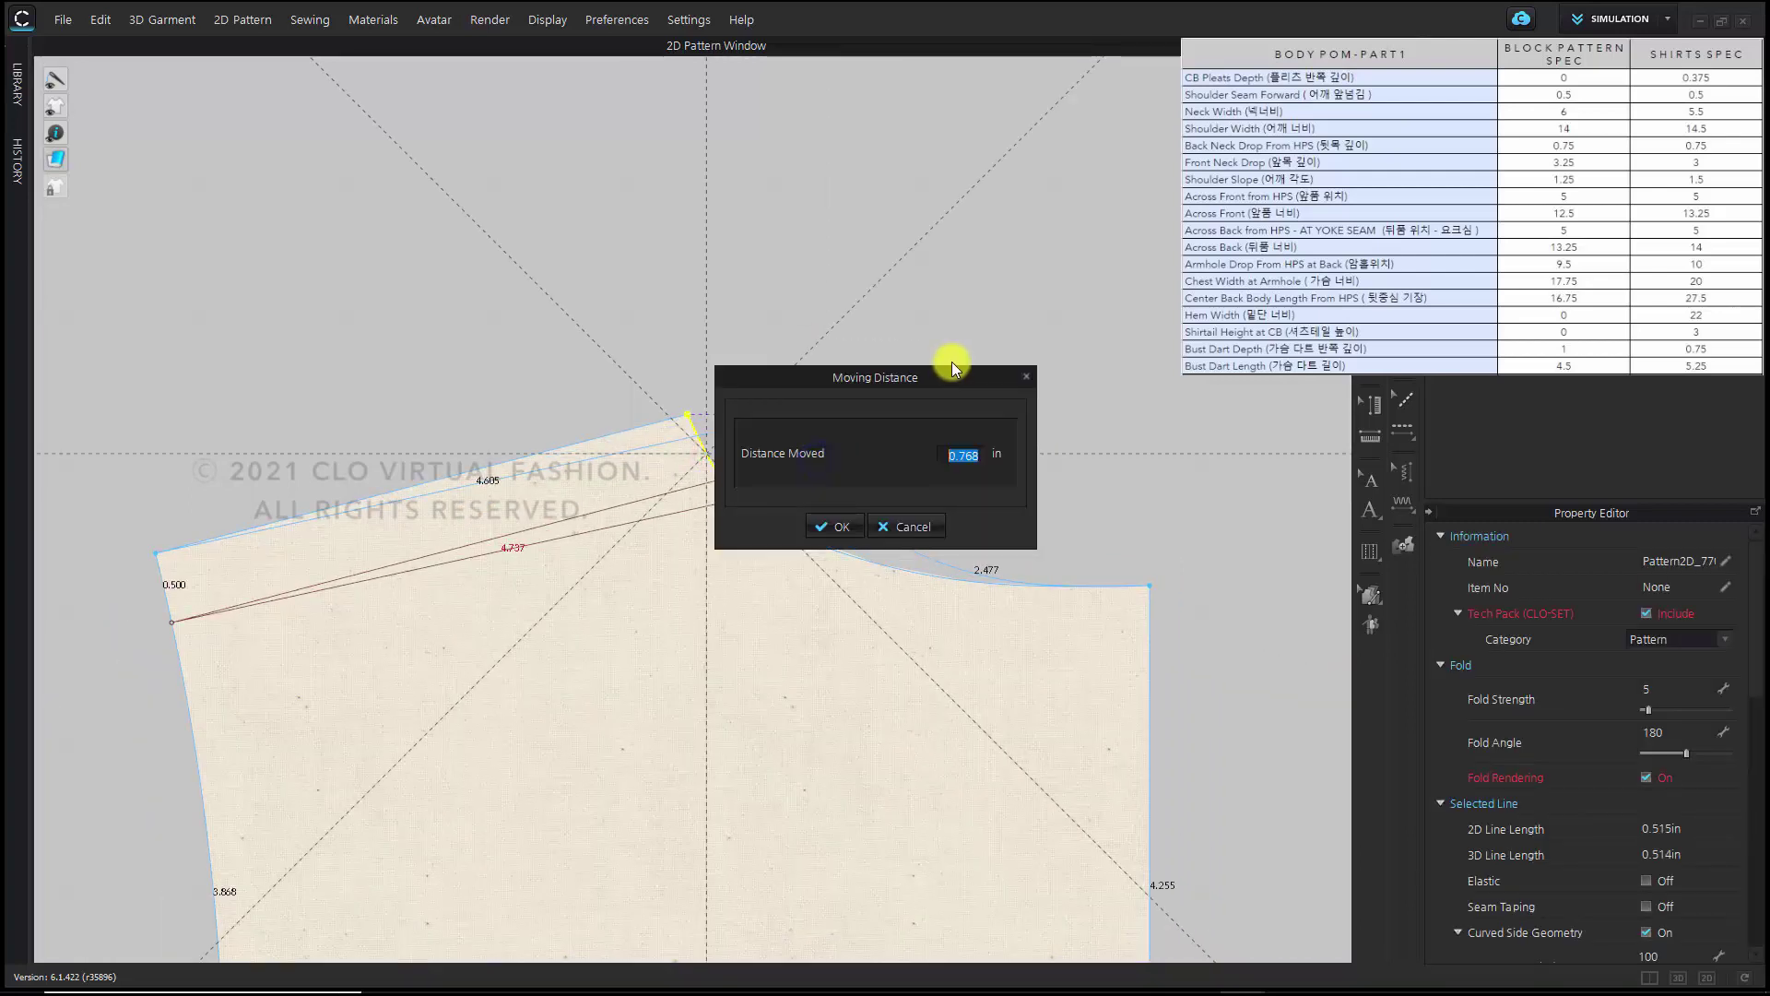
drag(952, 363, 970, 201)
text(0.2)
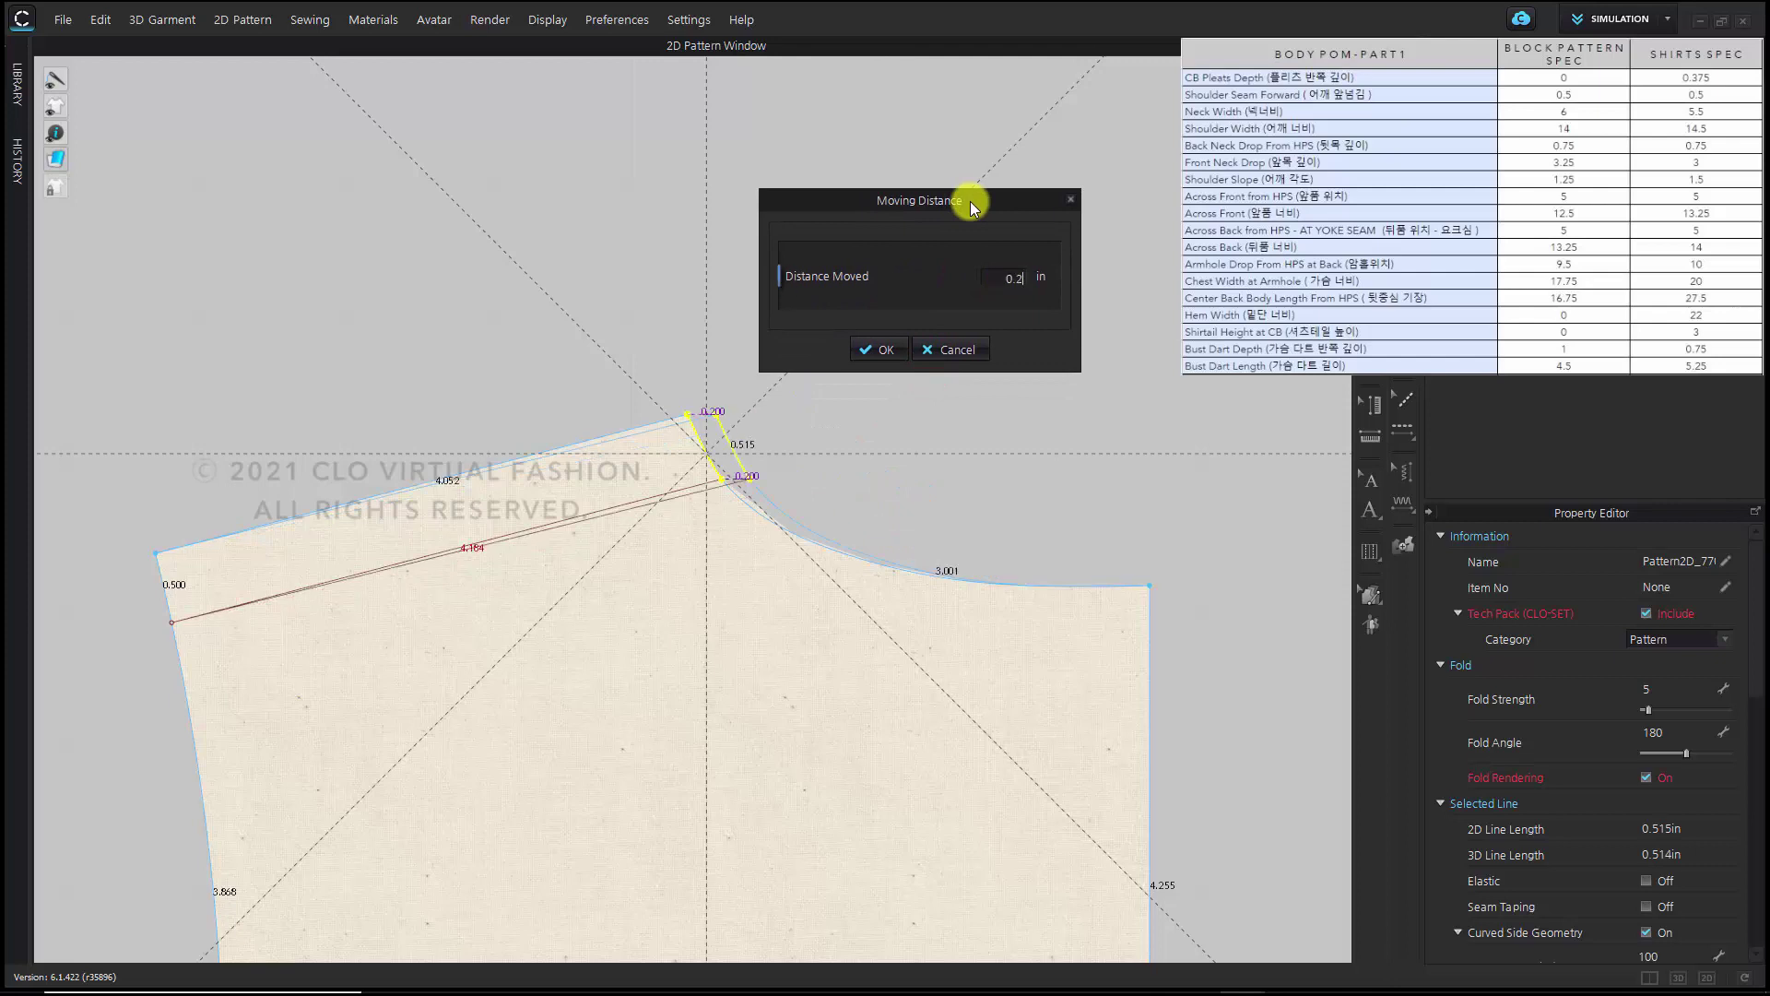
text(5)
drag(969, 201, 996, 181)
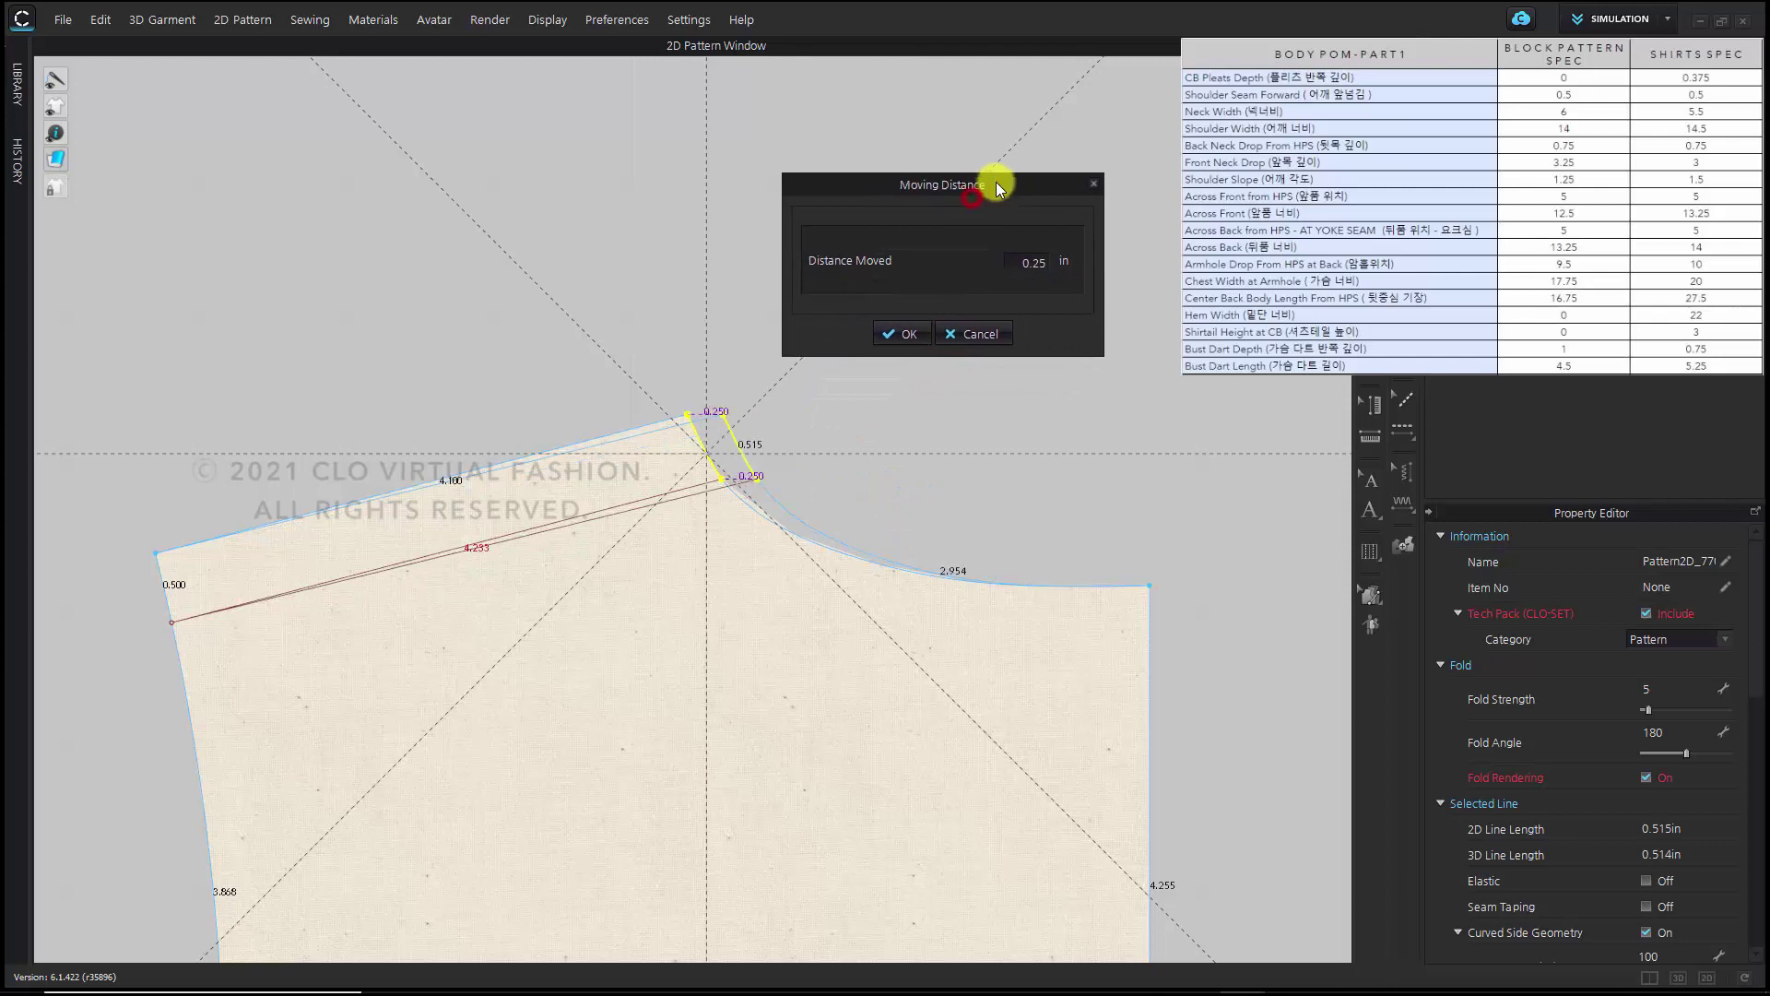
click(901, 334)
Move the front bodice's high shoulder point at the neckline 0.25 in horizontally toward center front
scroll(885, 627, down, 5)
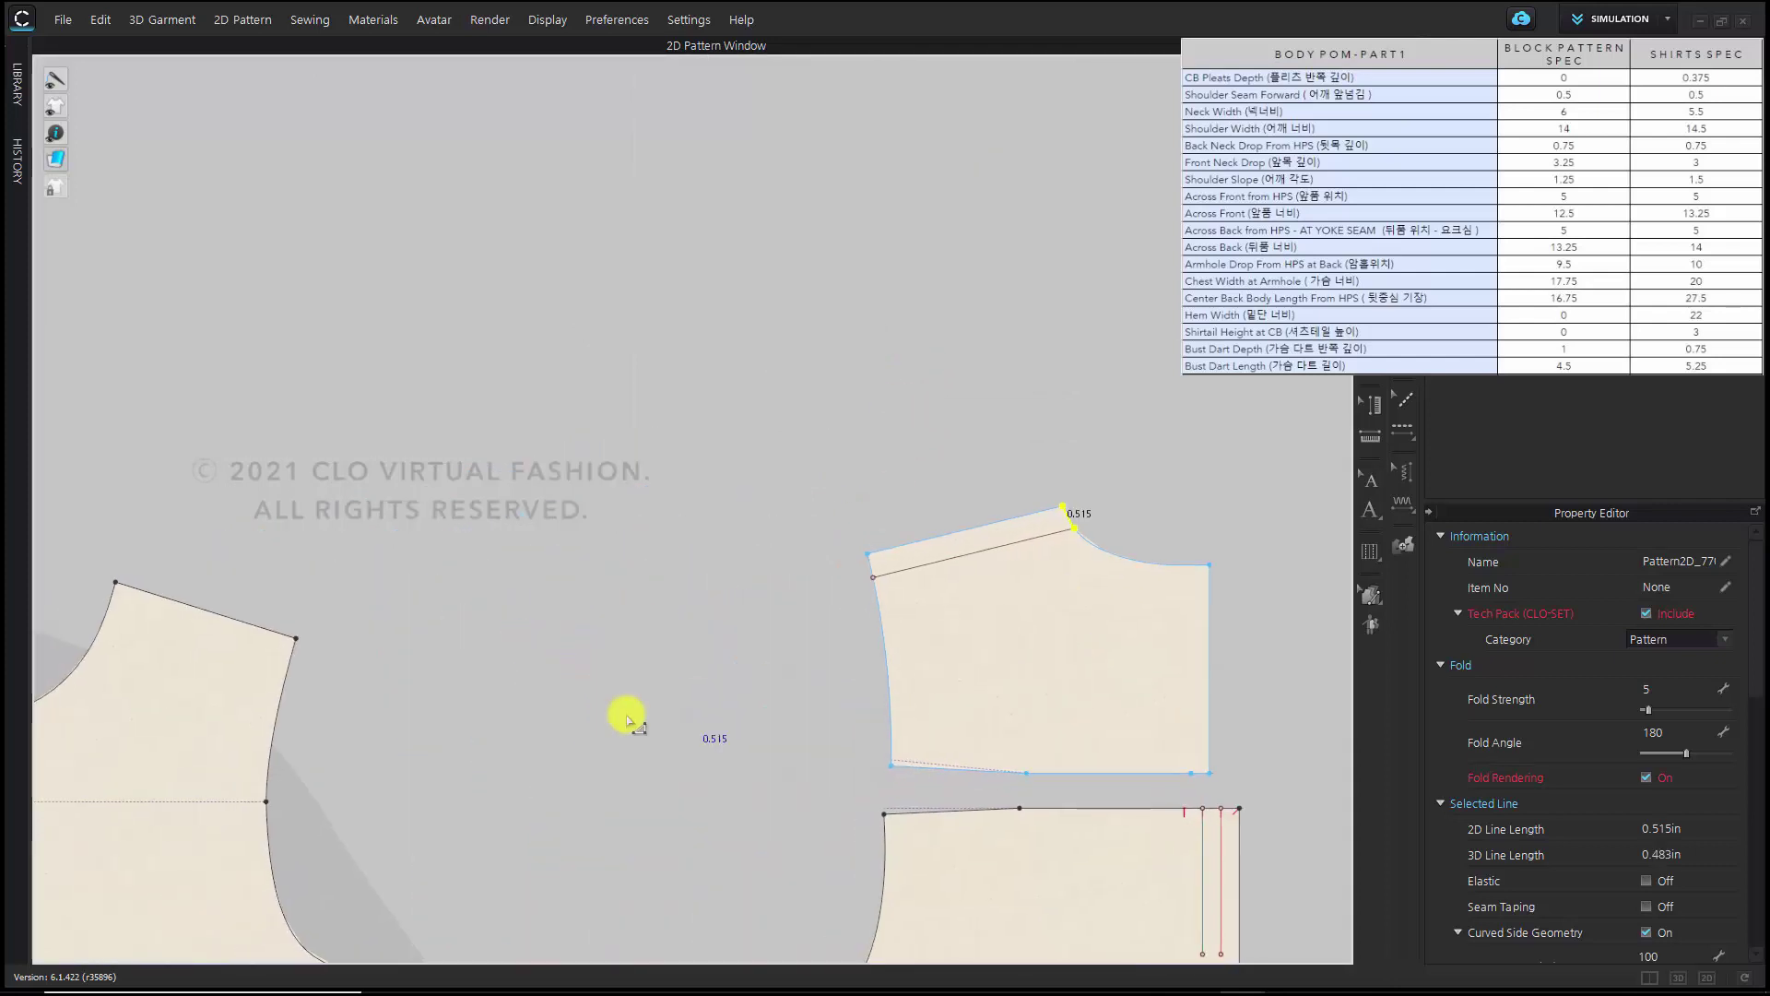
middle_drag(814, 512, 837, 489)
drag(322, 356, 384, 403)
right_click(383, 399)
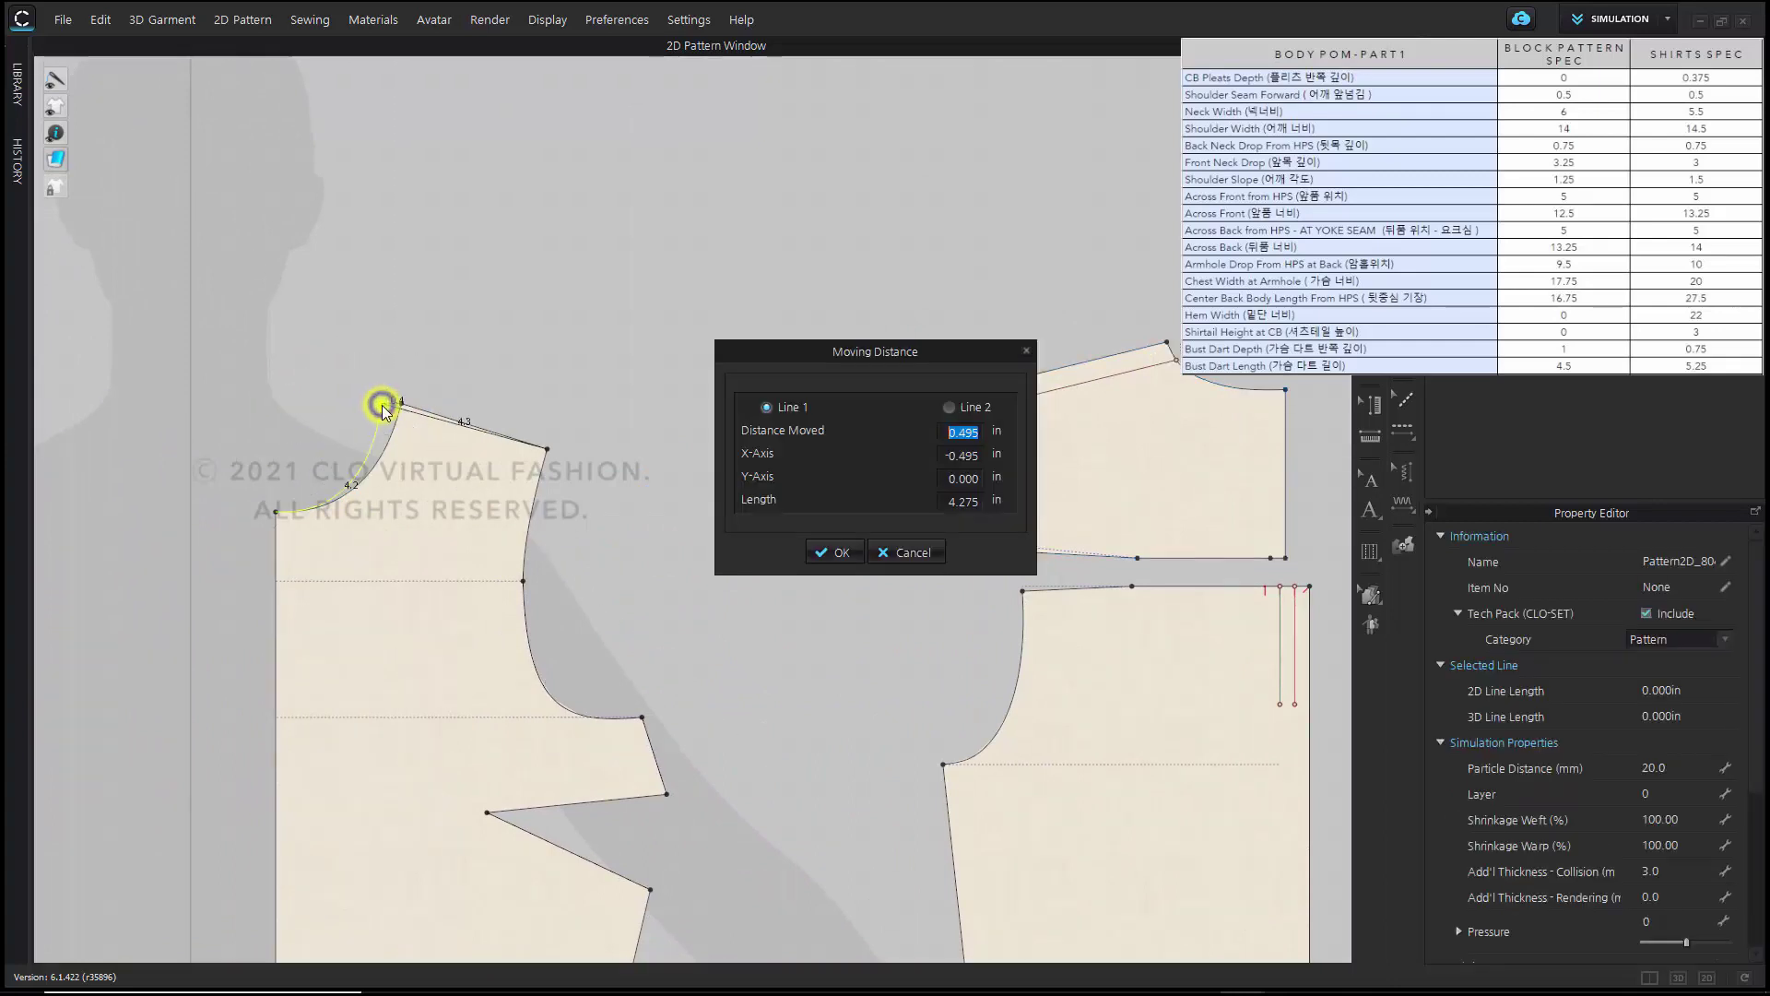
text(0.25)
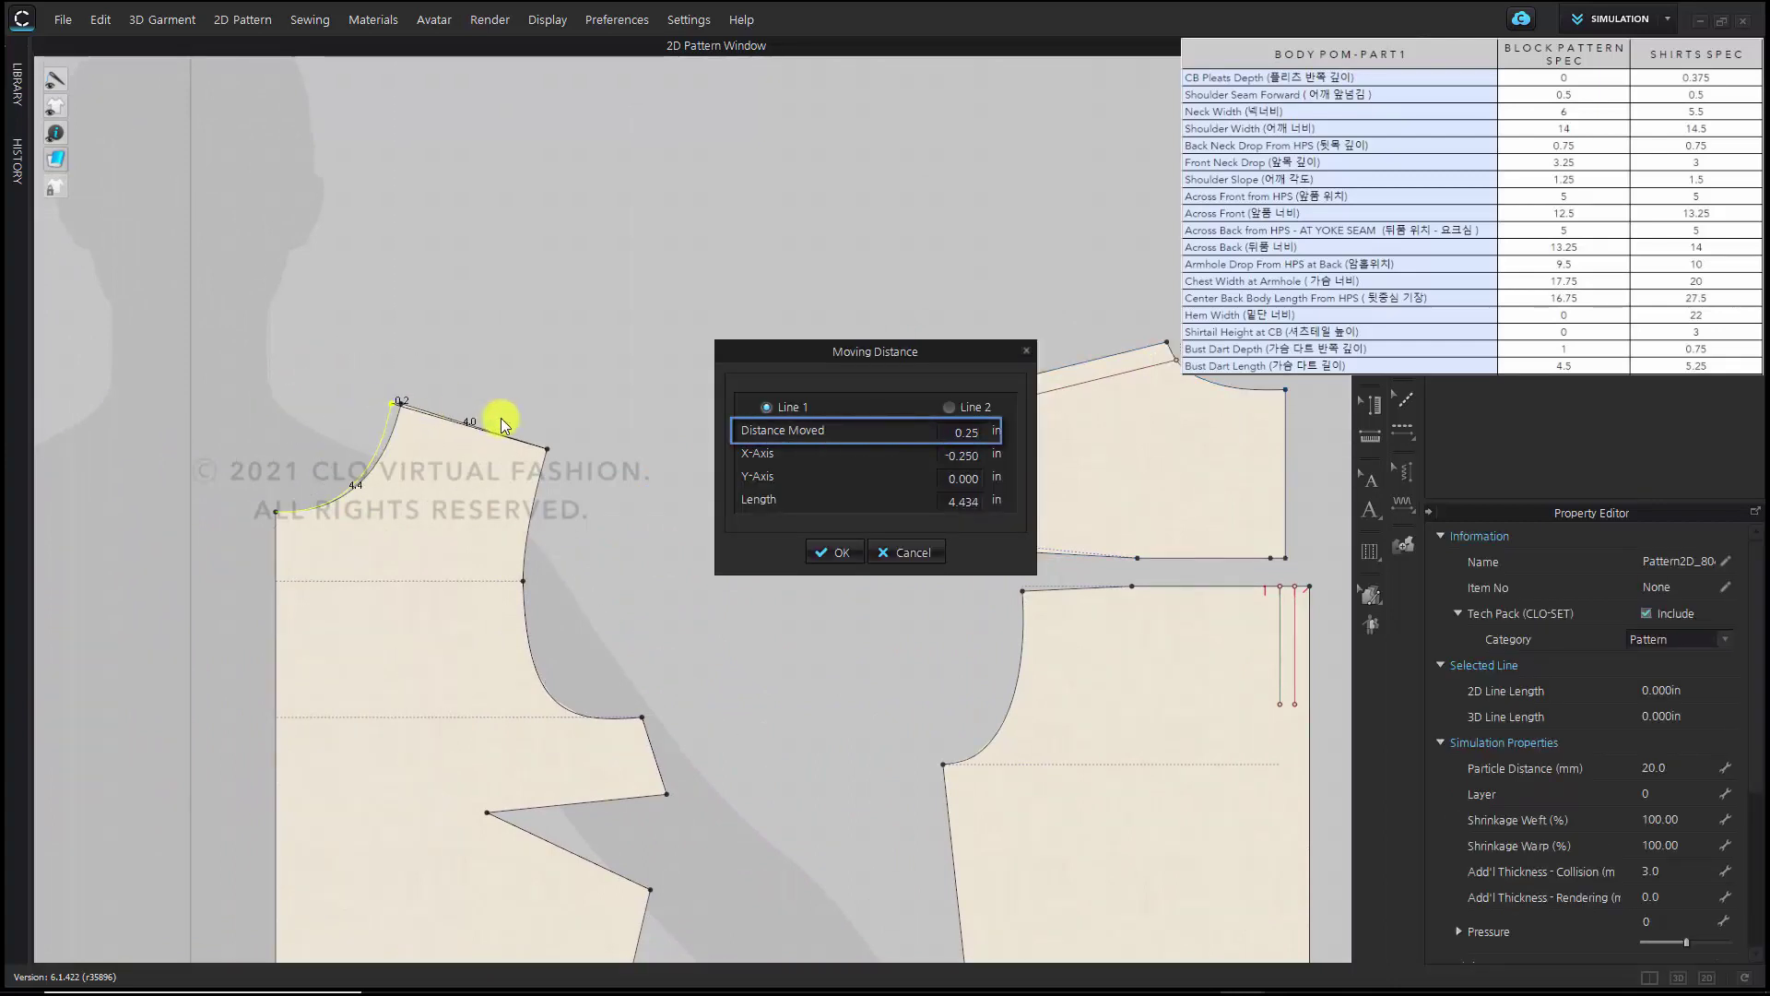
click(830, 554)
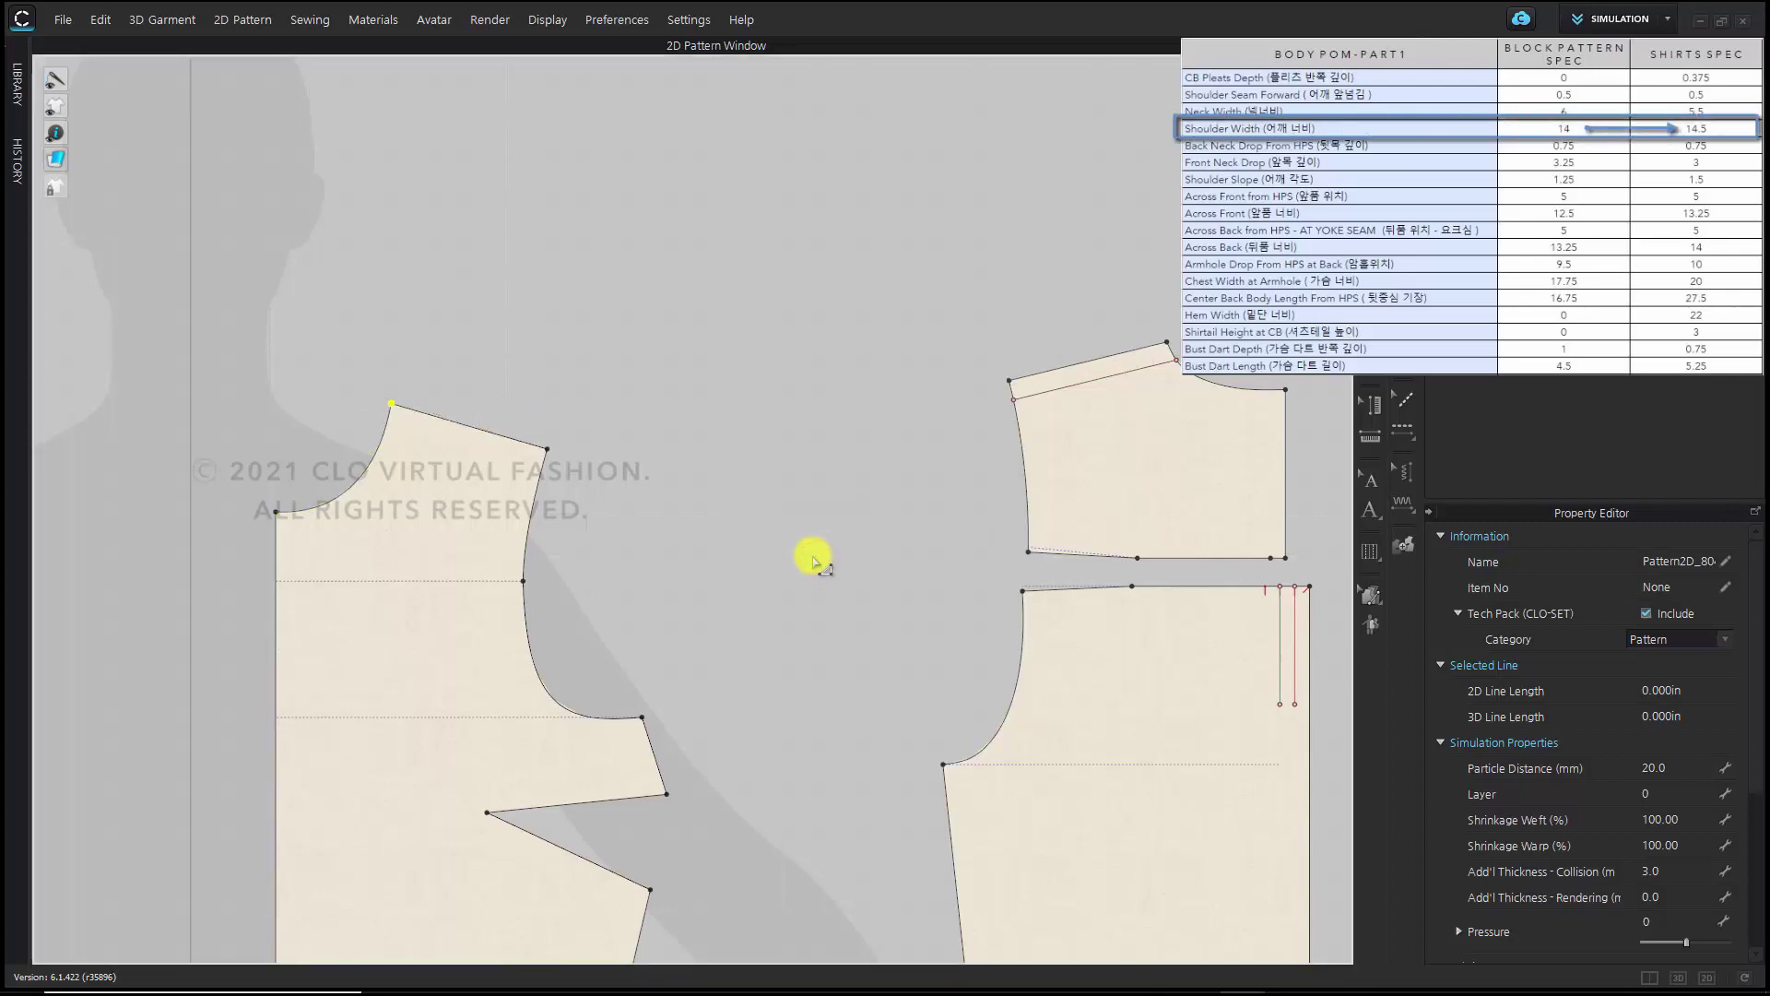
Move the front bodice's low shoulder point at the armhole 0.25 in horizontally outward, away from center front
middle_drag(833, 476, 829, 497)
click(518, 406)
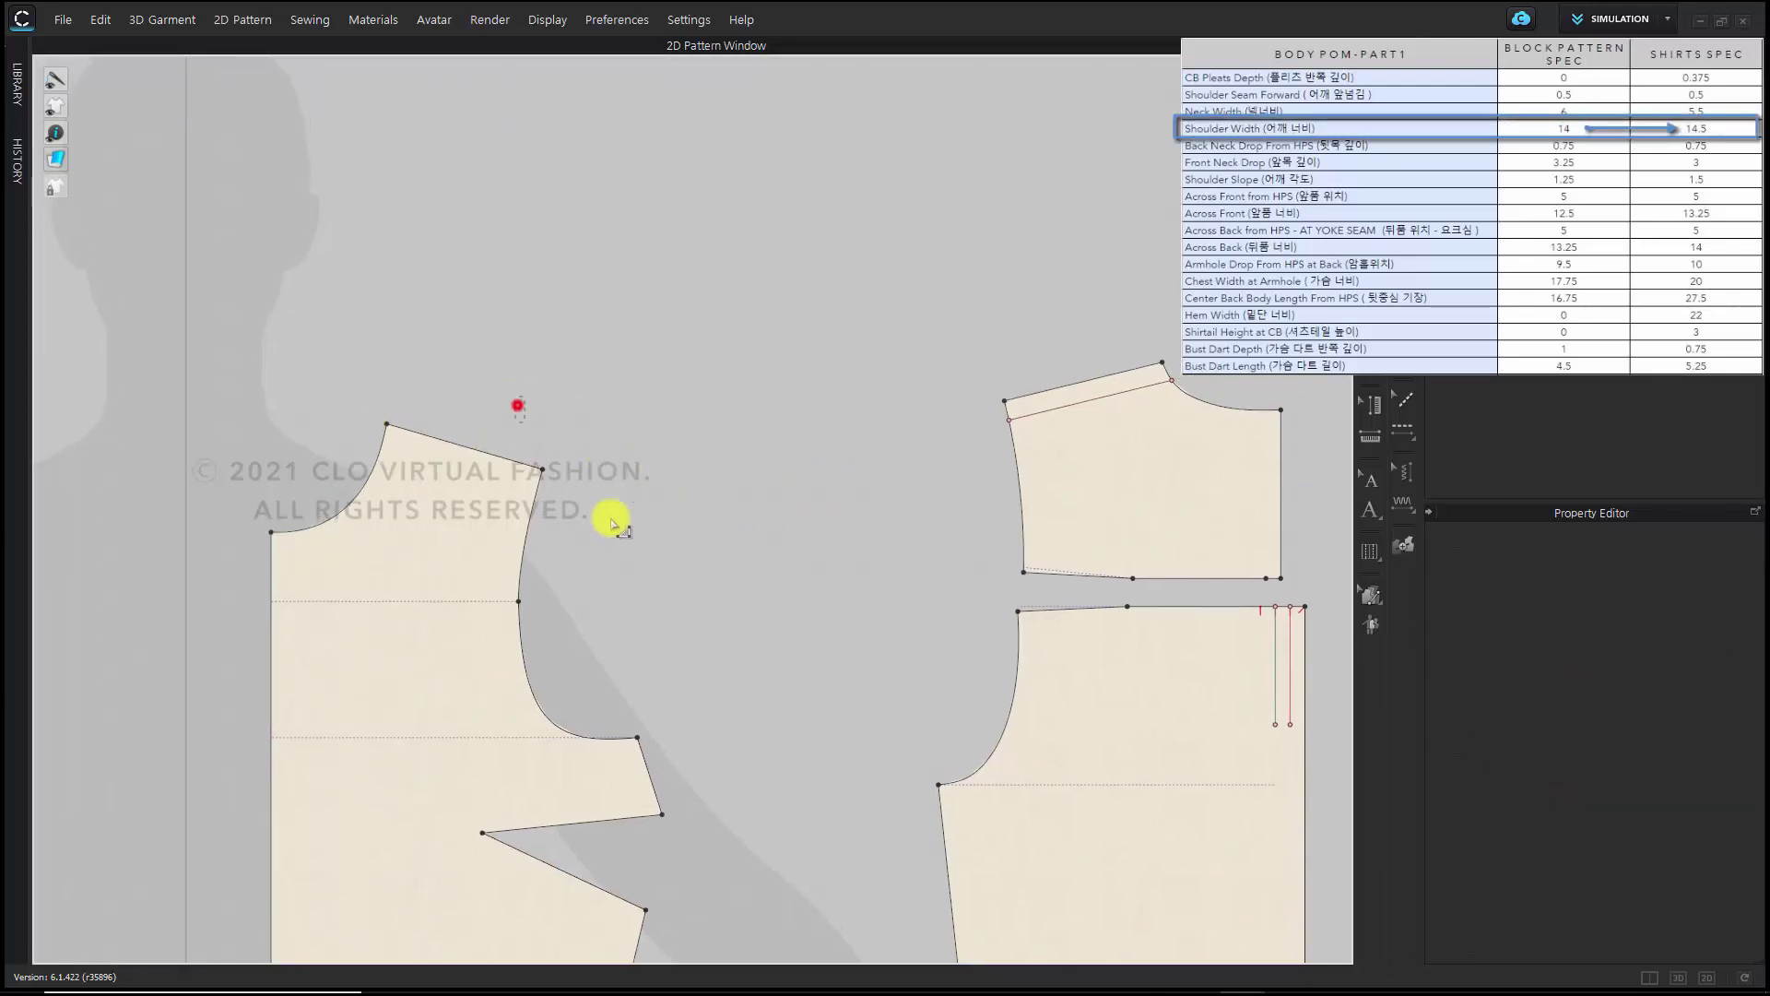
drag(611, 520, 620, 517)
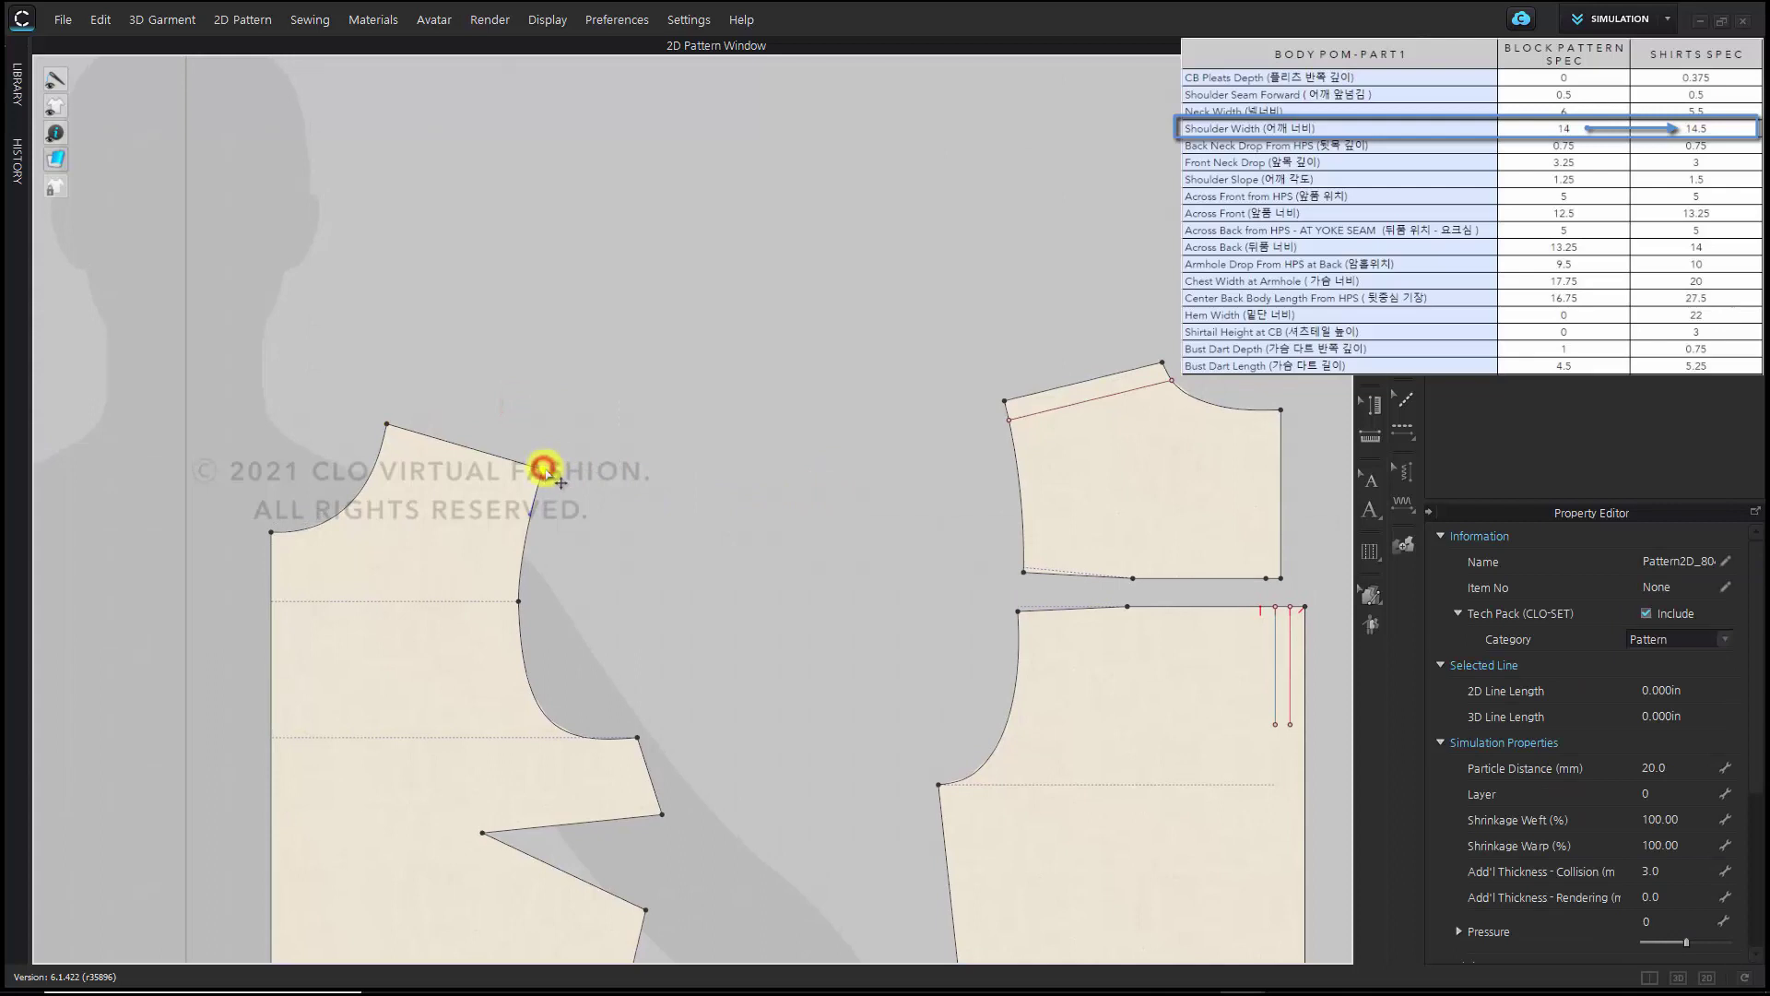
drag(546, 472, 571, 475)
right_click(571, 475)
text(0.25)
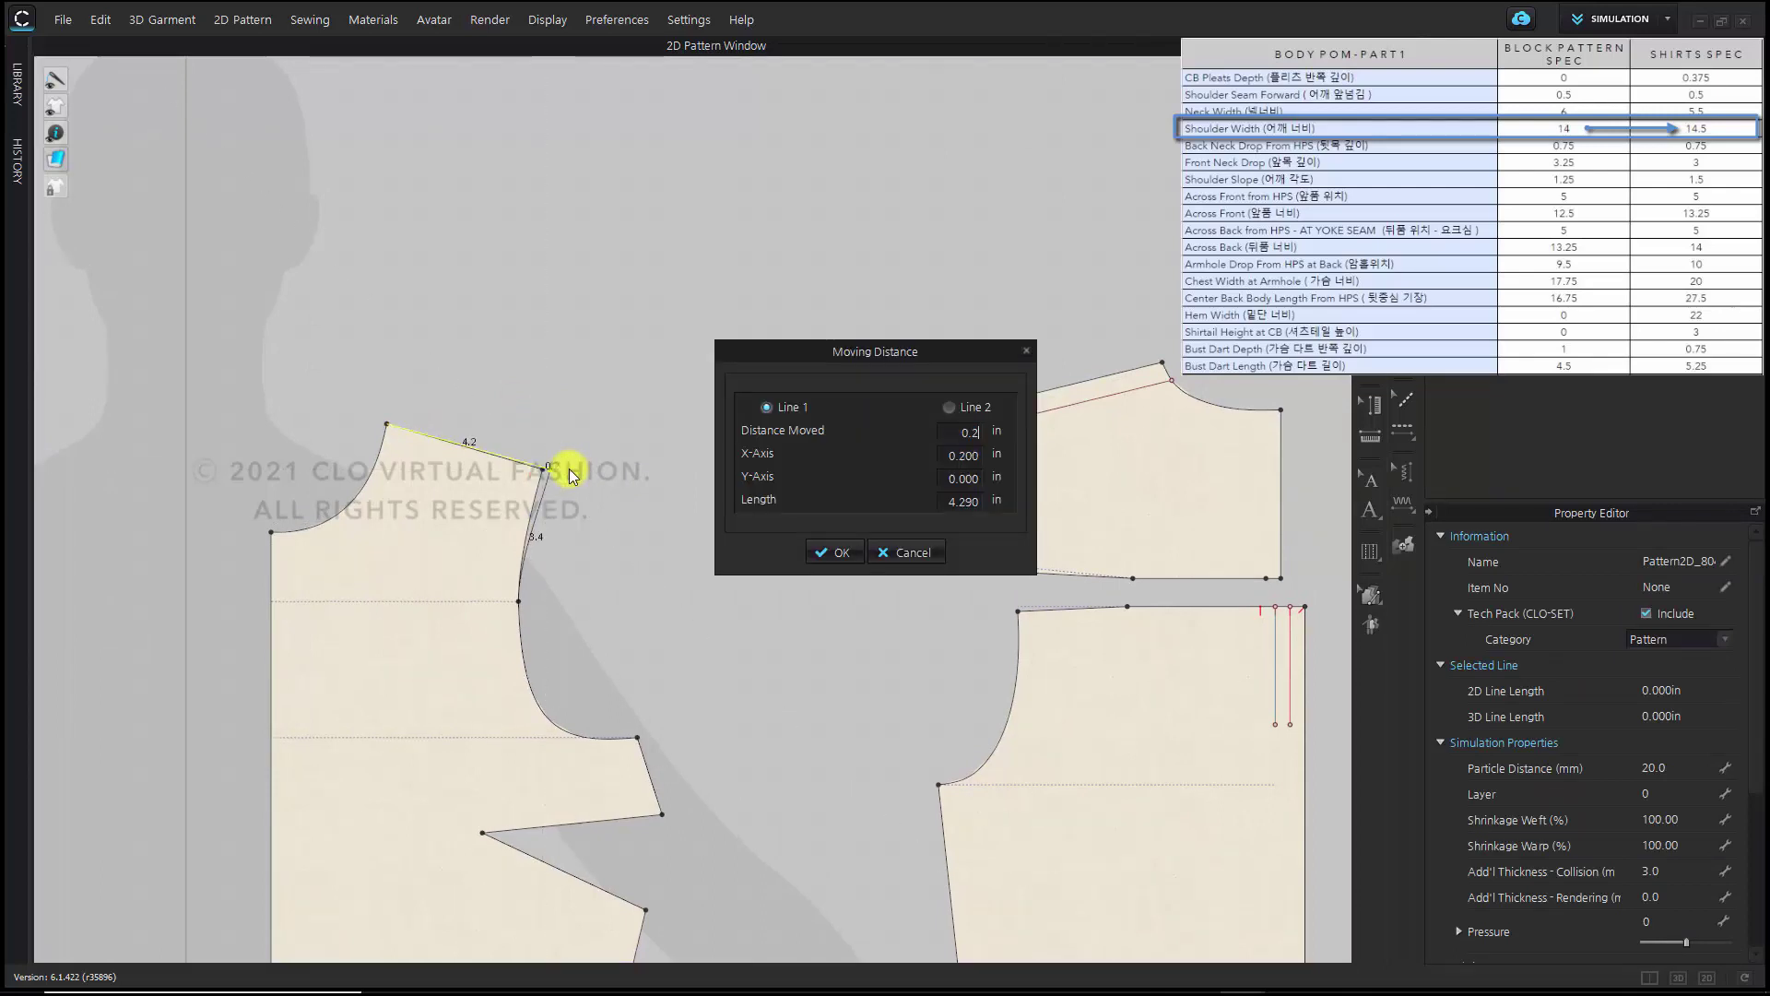
click(835, 553)
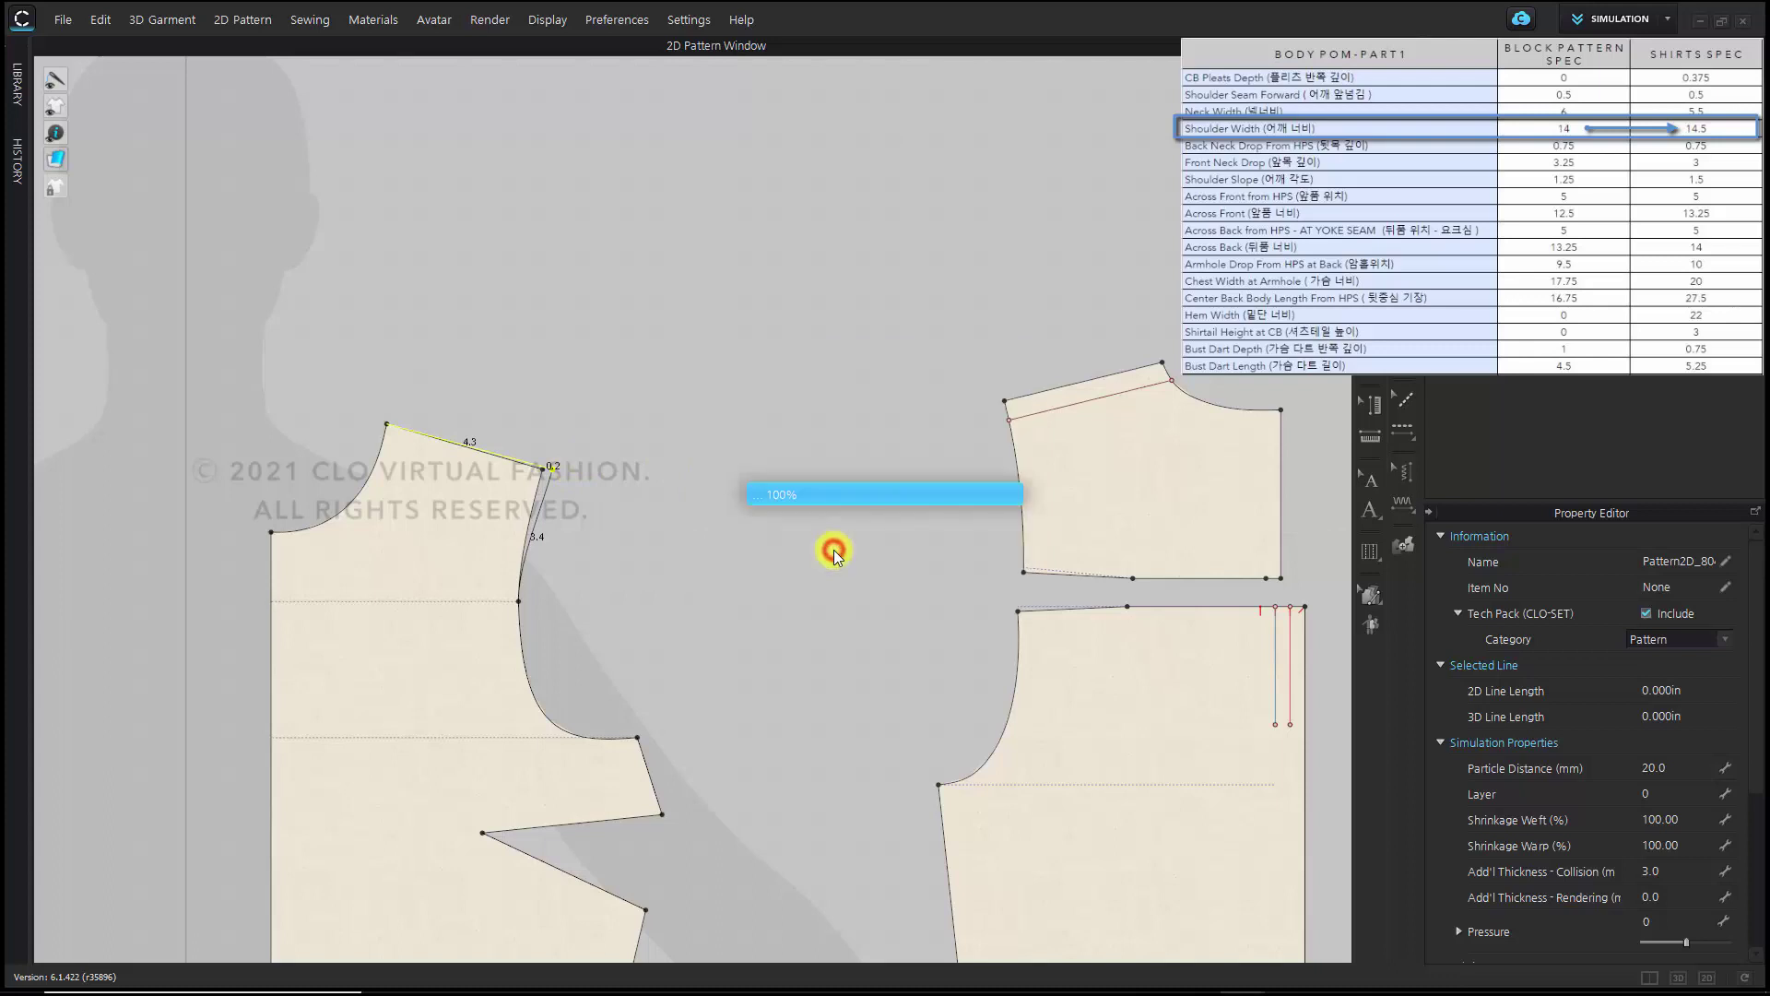
Move the back yoke's short armhole segment above the internal shoulder line 0.25 in horizontally outward, away from center back
middle_drag(903, 499, 865, 541)
drag(885, 388, 881, 447)
scroll(973, 458, up, 5)
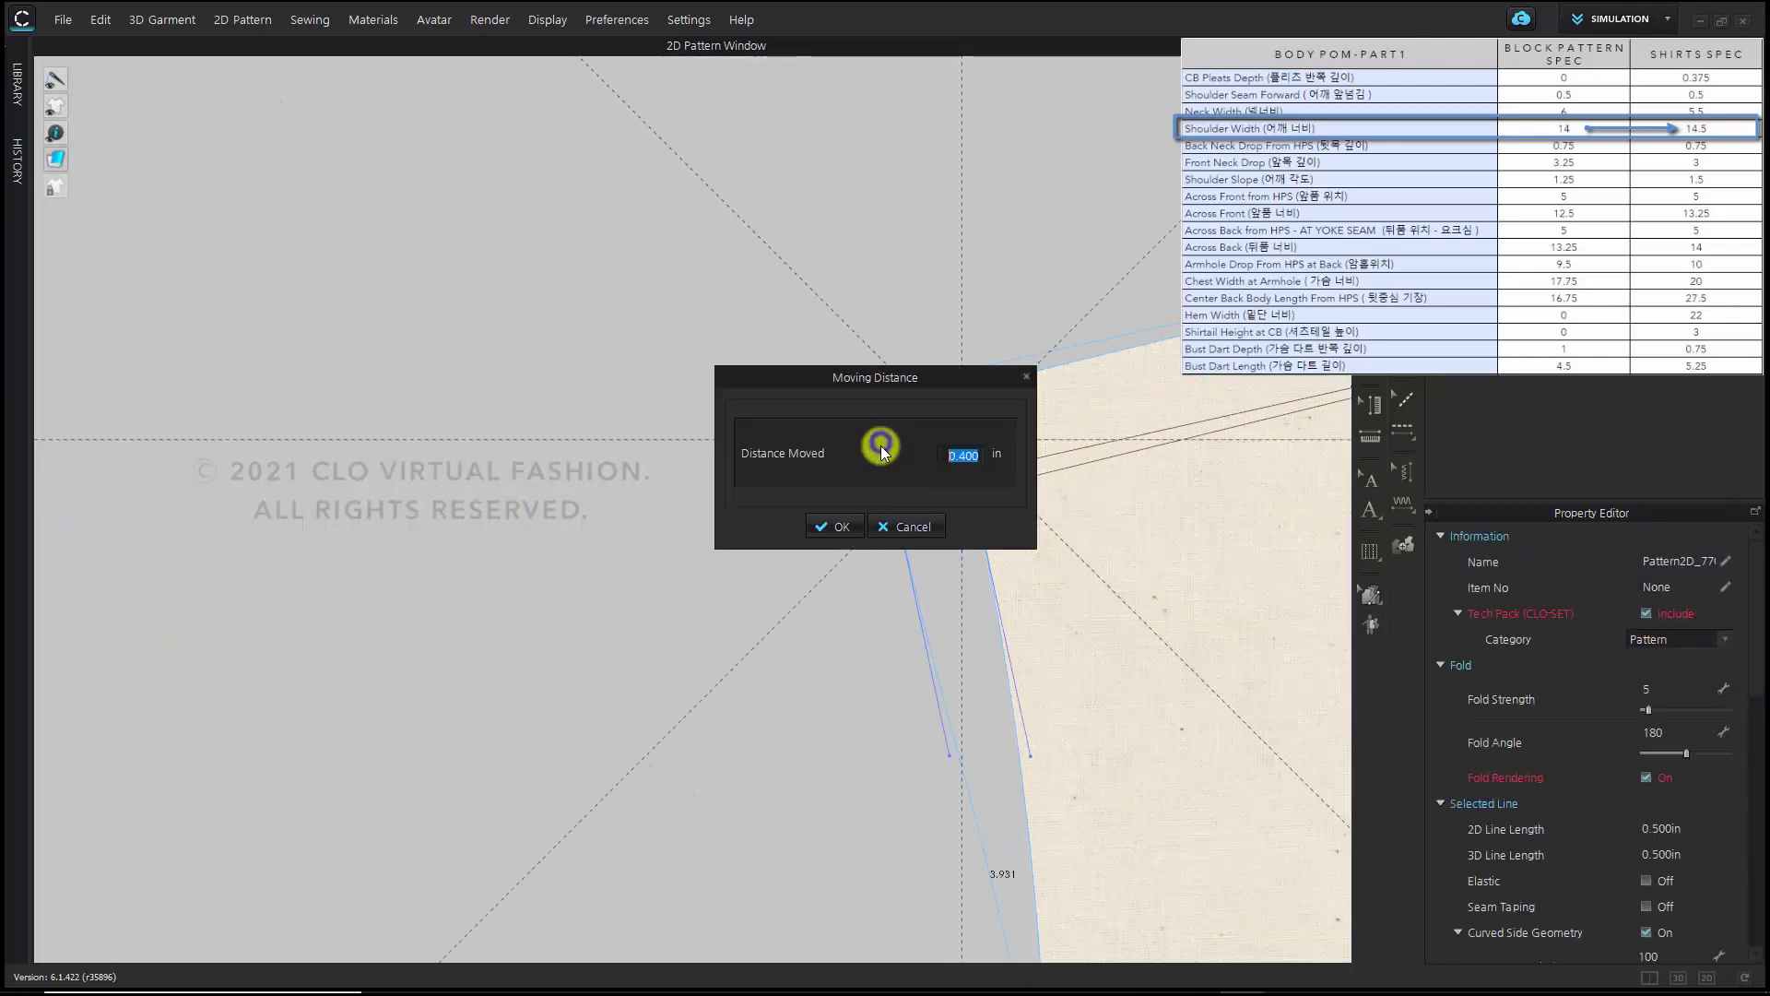
drag(876, 383, 467, 366)
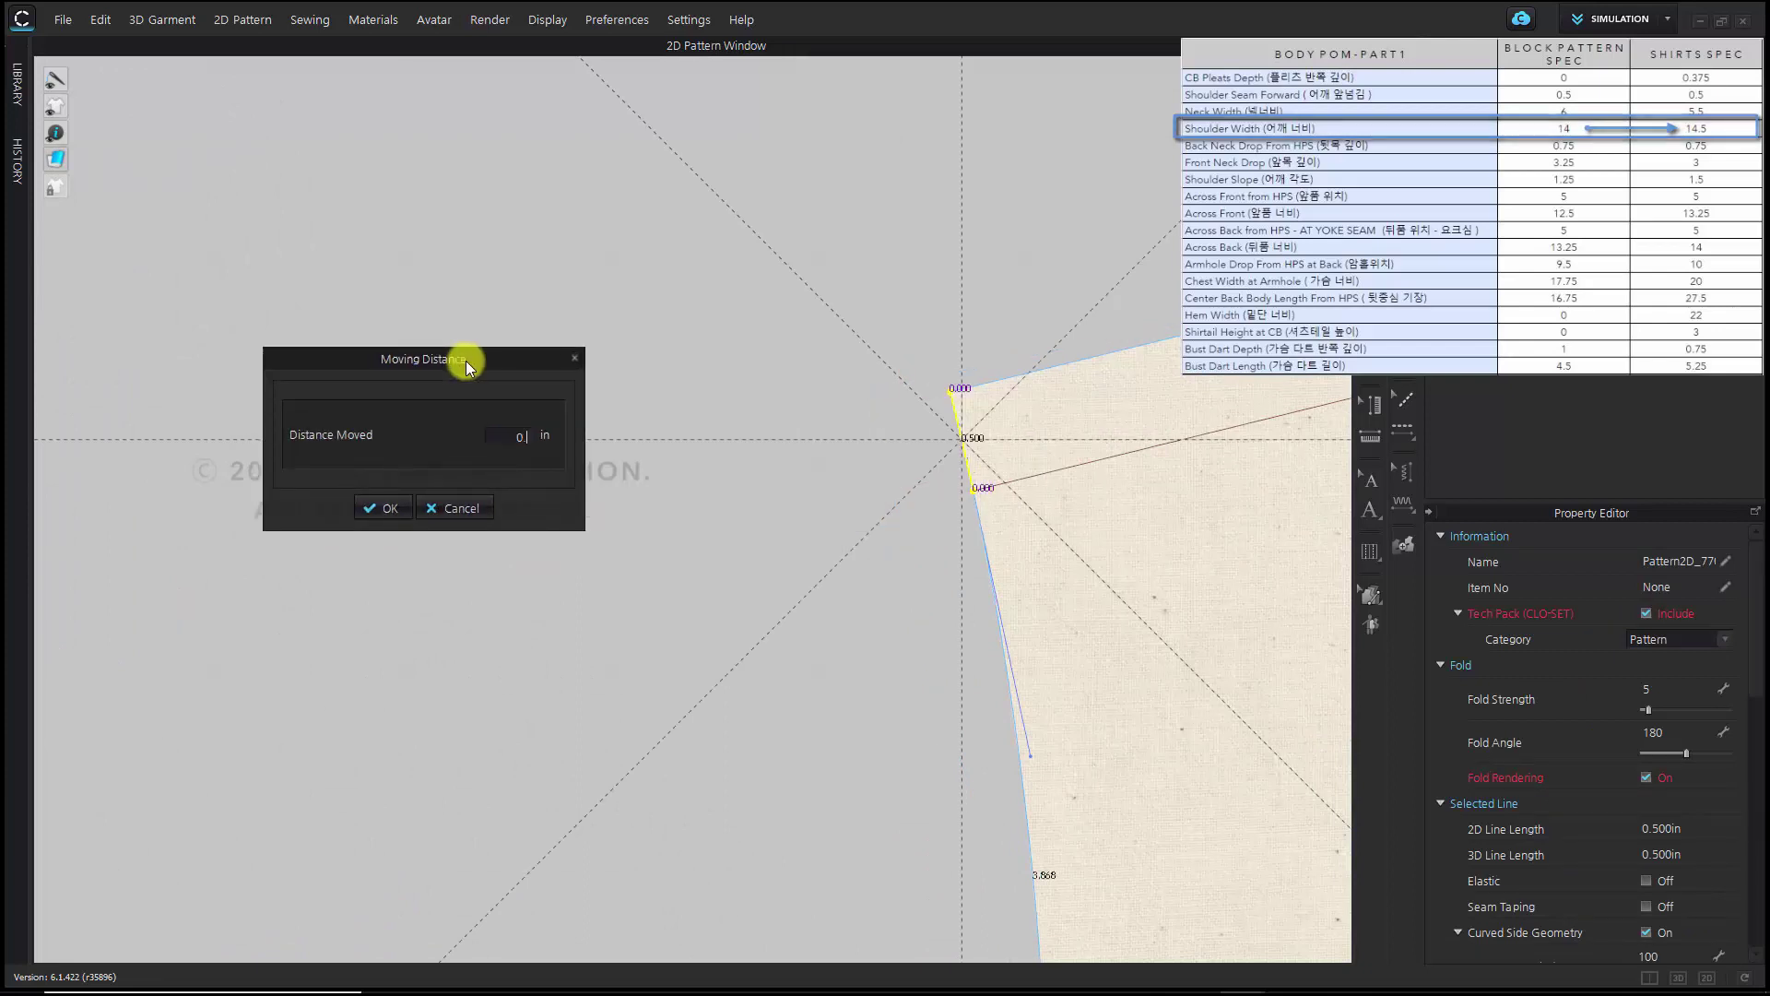
text(0.25)
click(387, 510)
scroll(374, 512, down, 3)
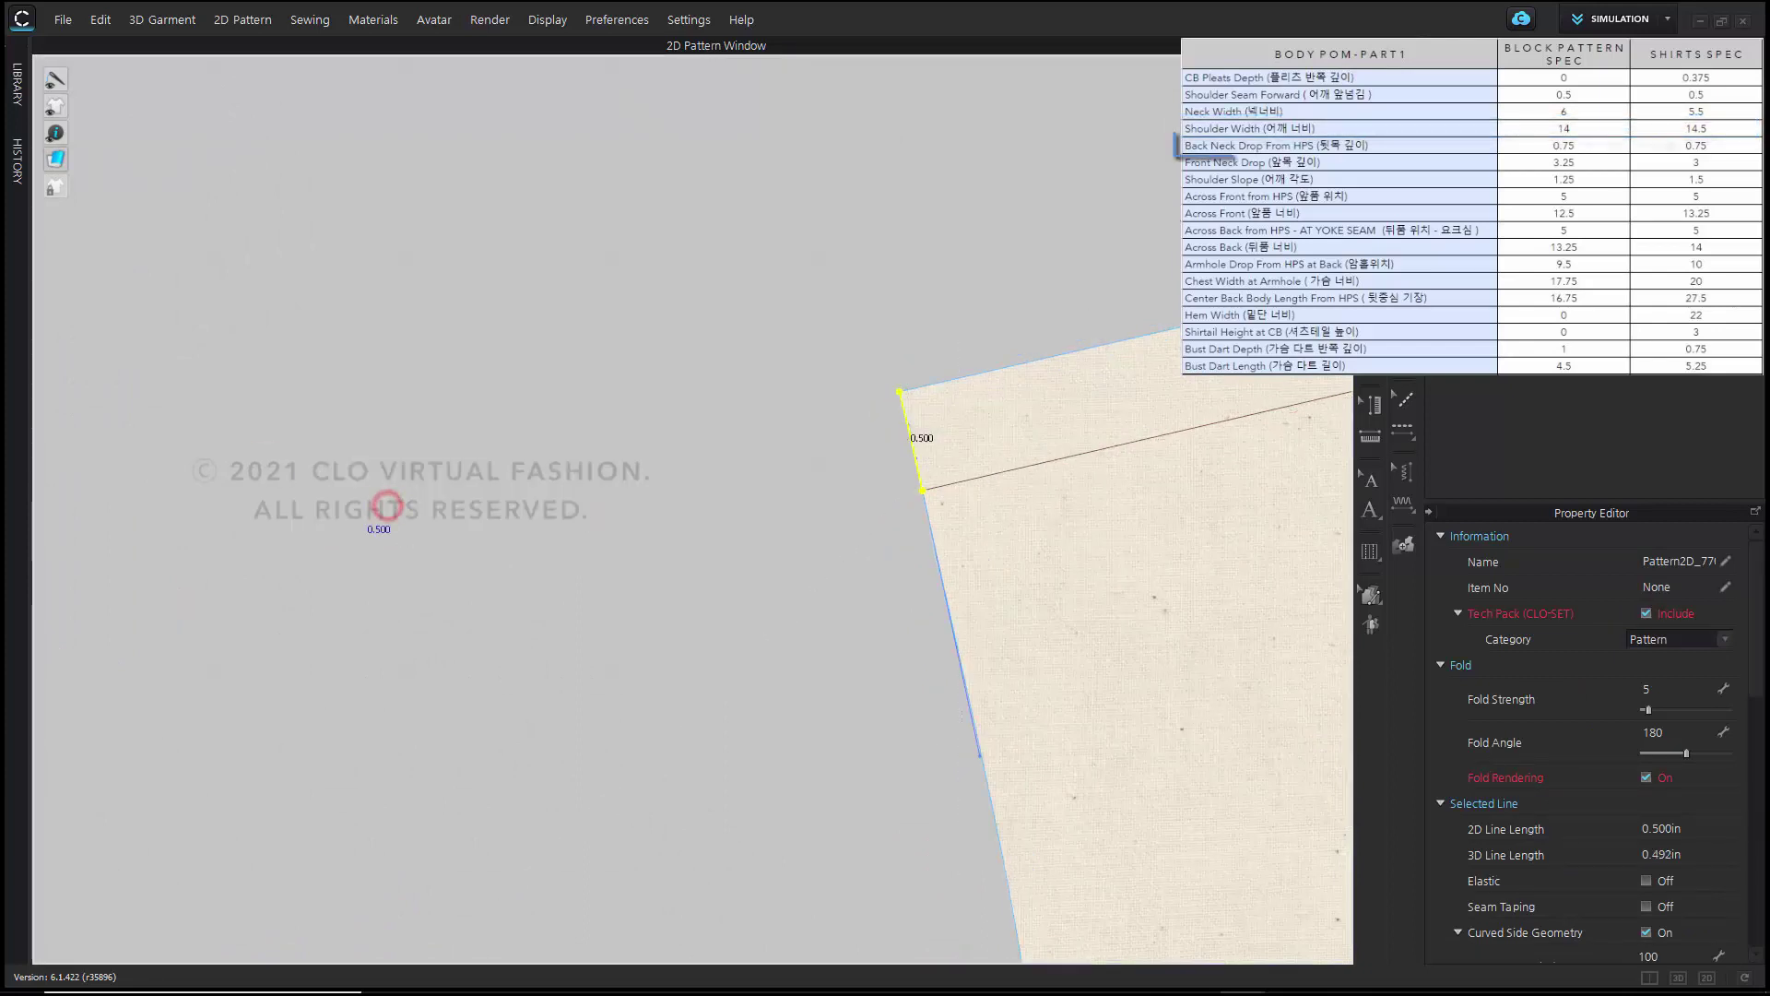
Raise the front bodice's center front neck point 0.25 in vertically
scroll(765, 682, down, 3)
middle_drag(771, 706, 646, 605)
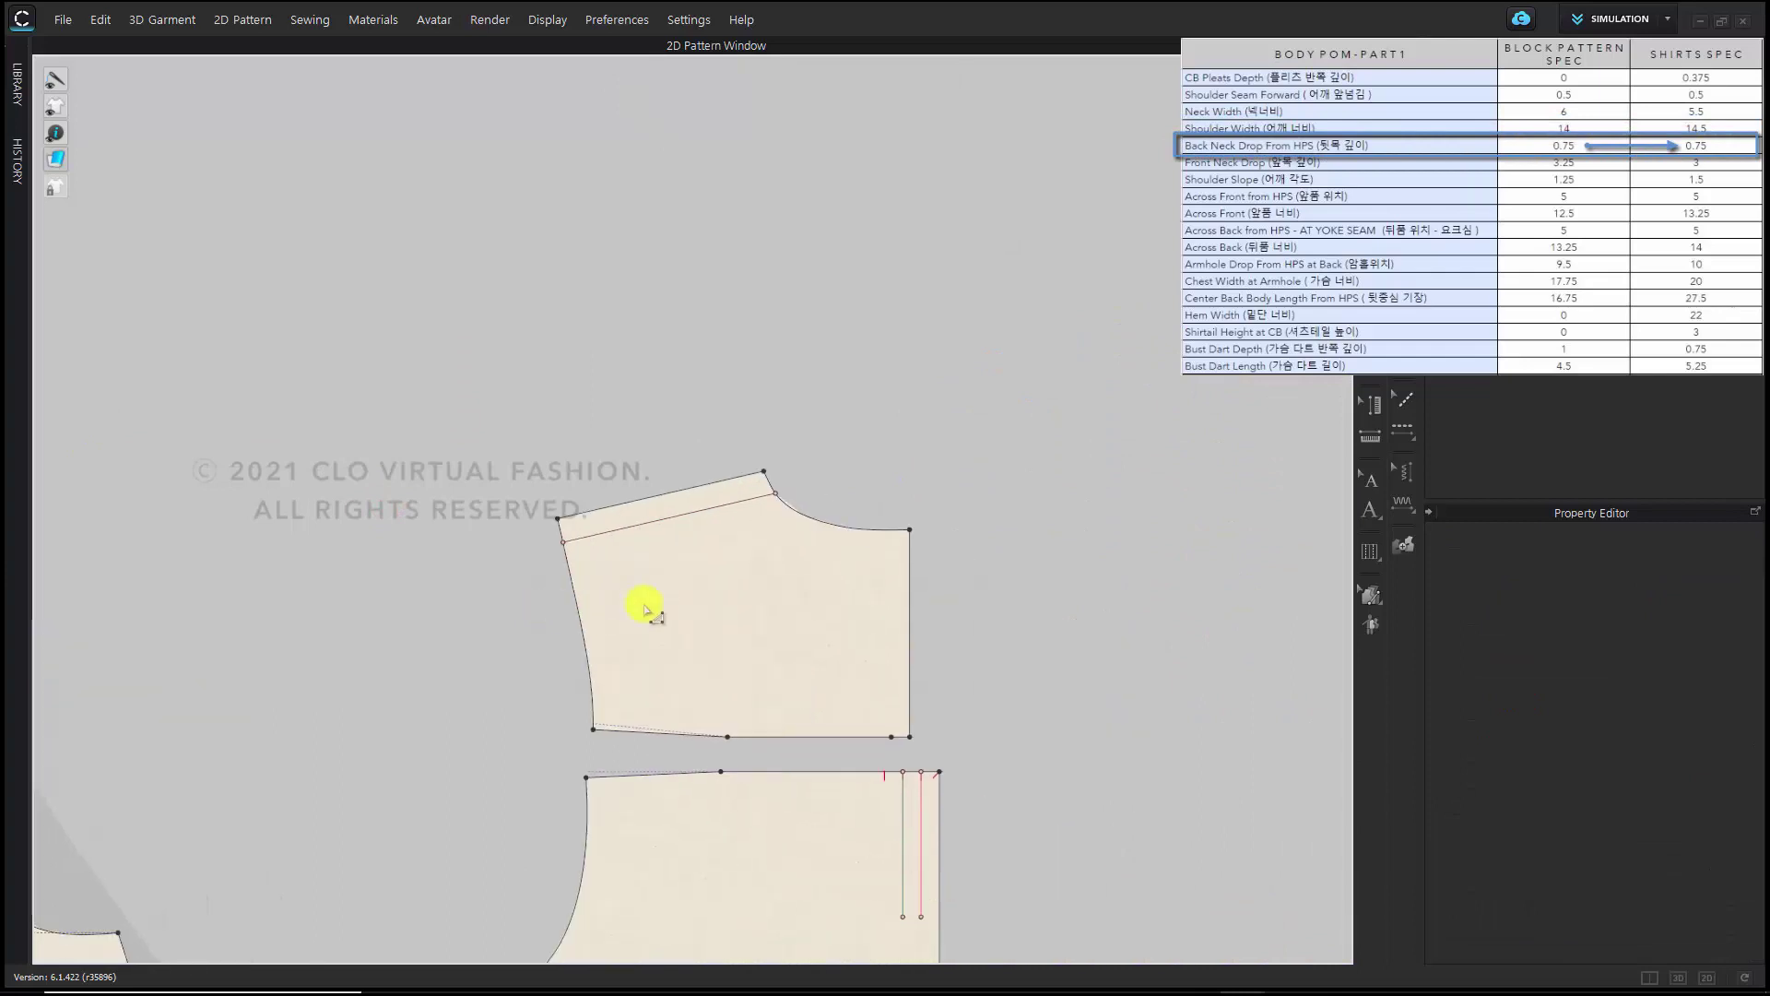
scroll(644, 604, up, 3)
scroll(701, 644, down, 2)
scroll(707, 650, down, 2)
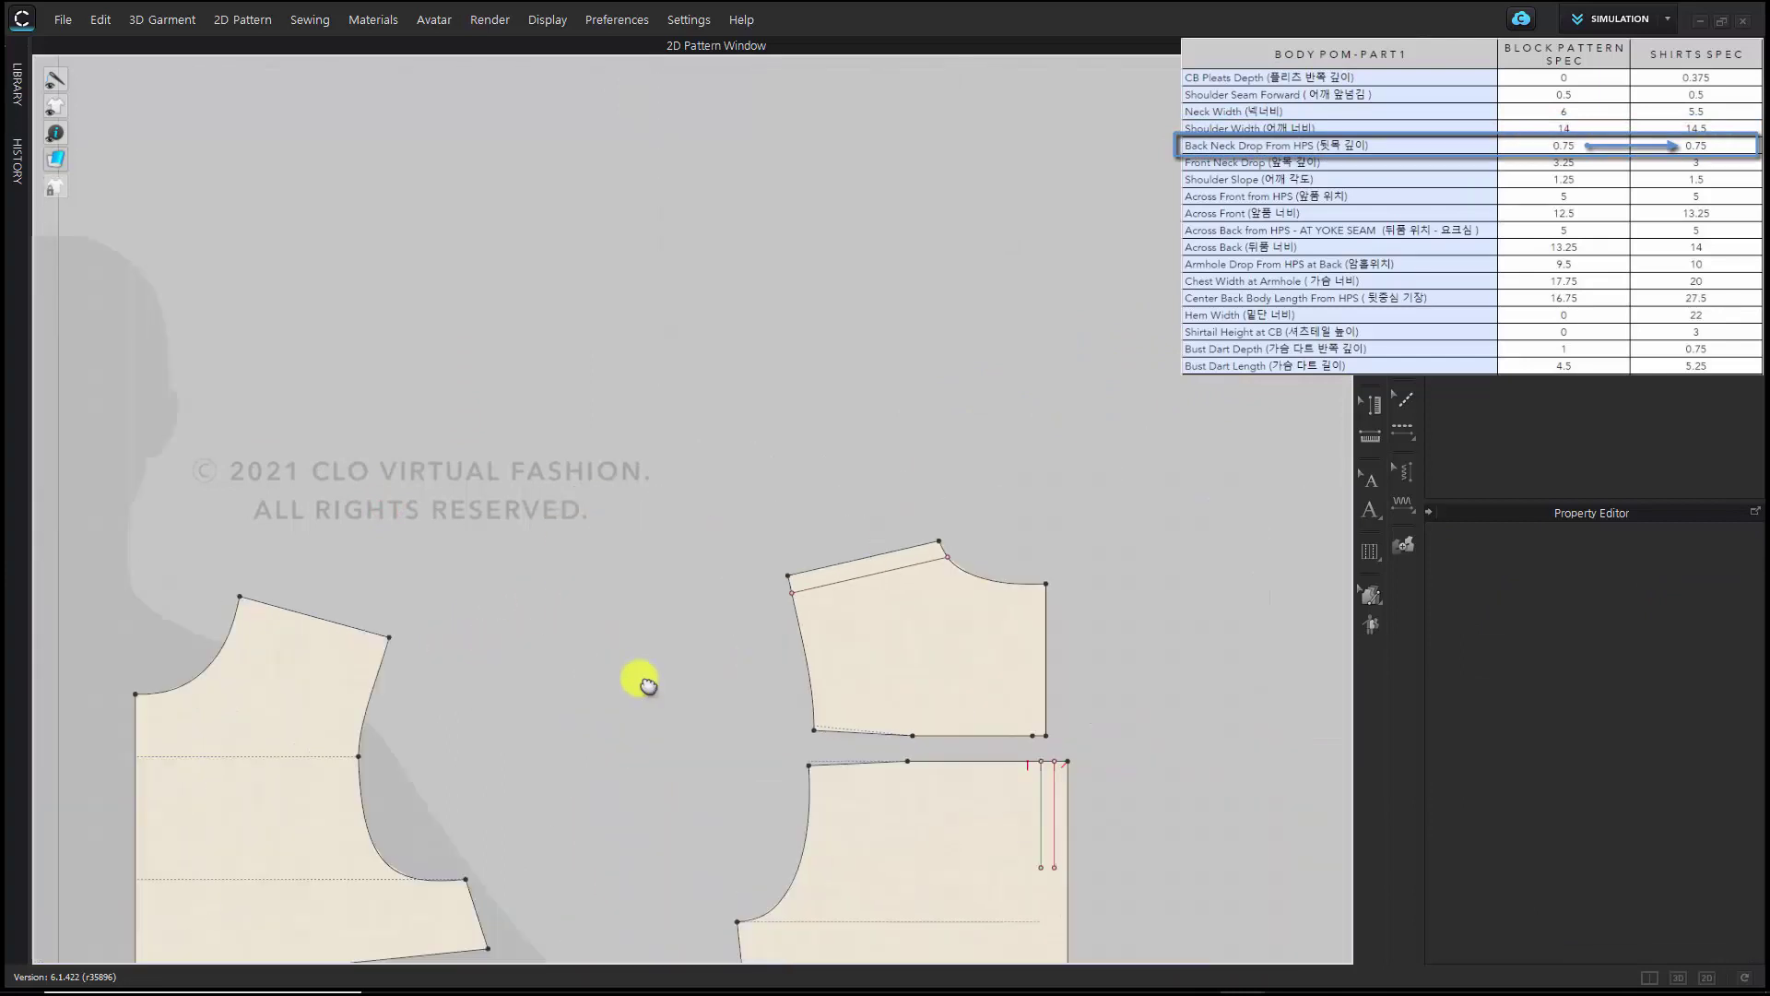
scroll(554, 625, up, 1)
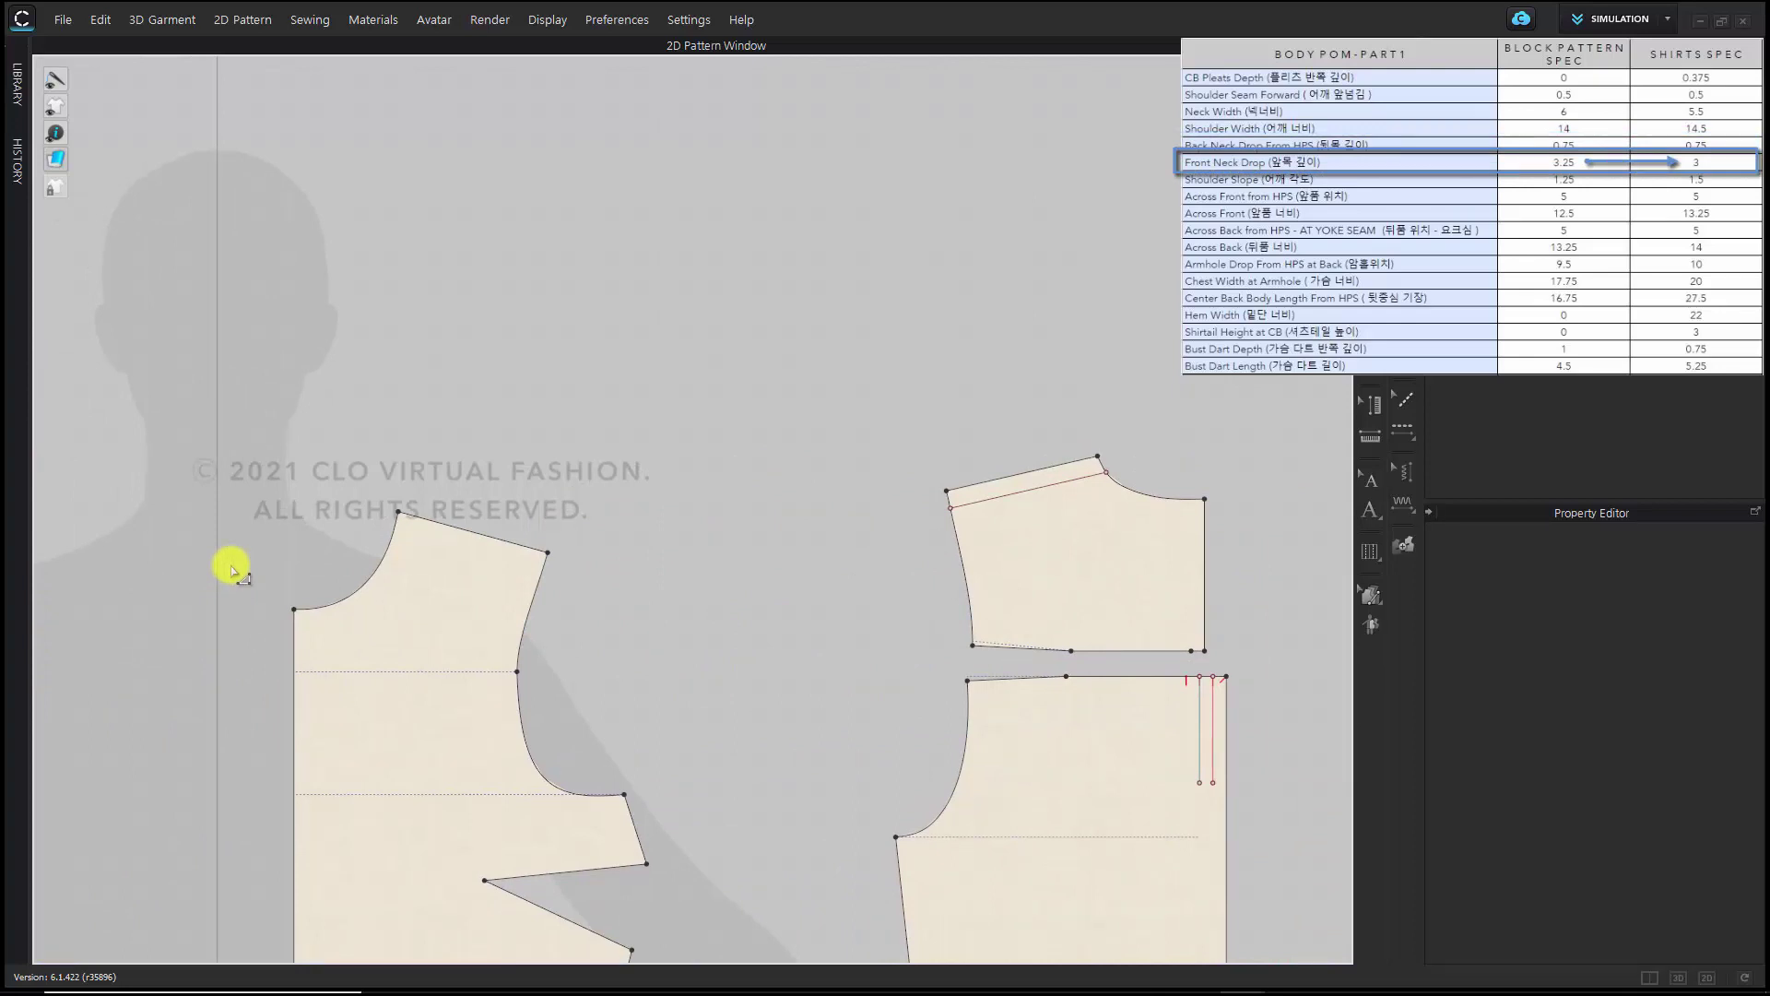
click(240, 566)
click(295, 610)
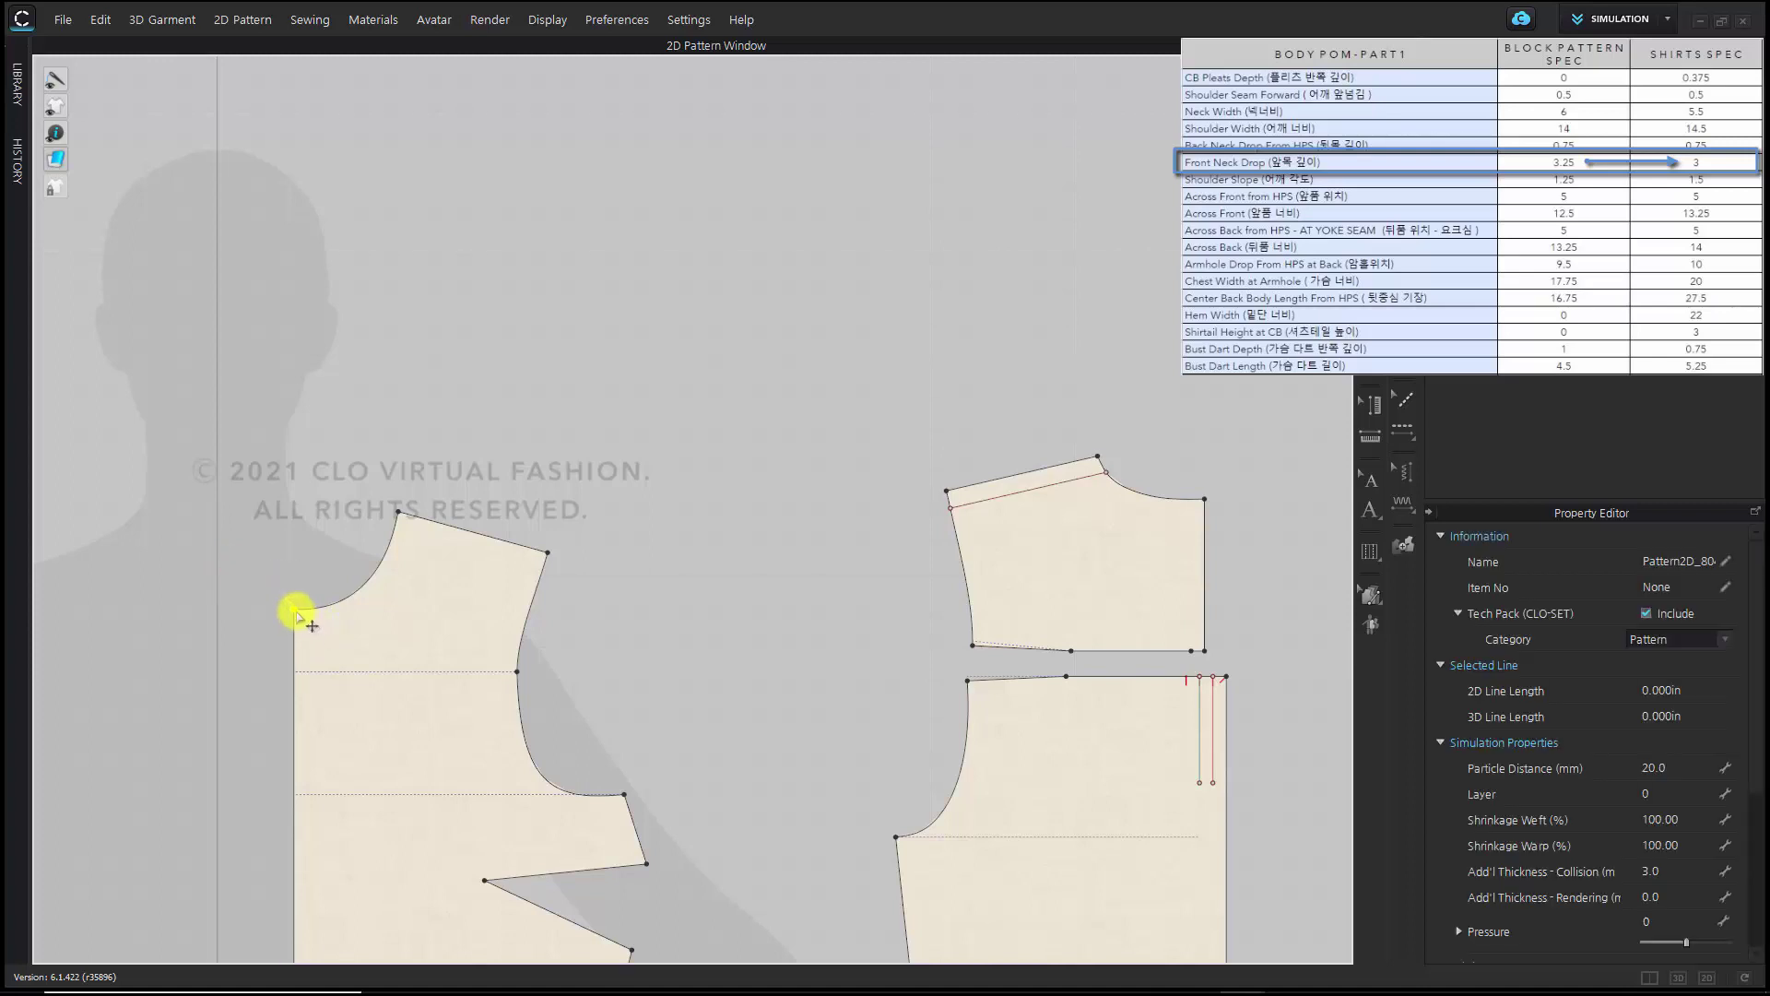
drag(295, 610, 294, 557)
right_click(293, 555)
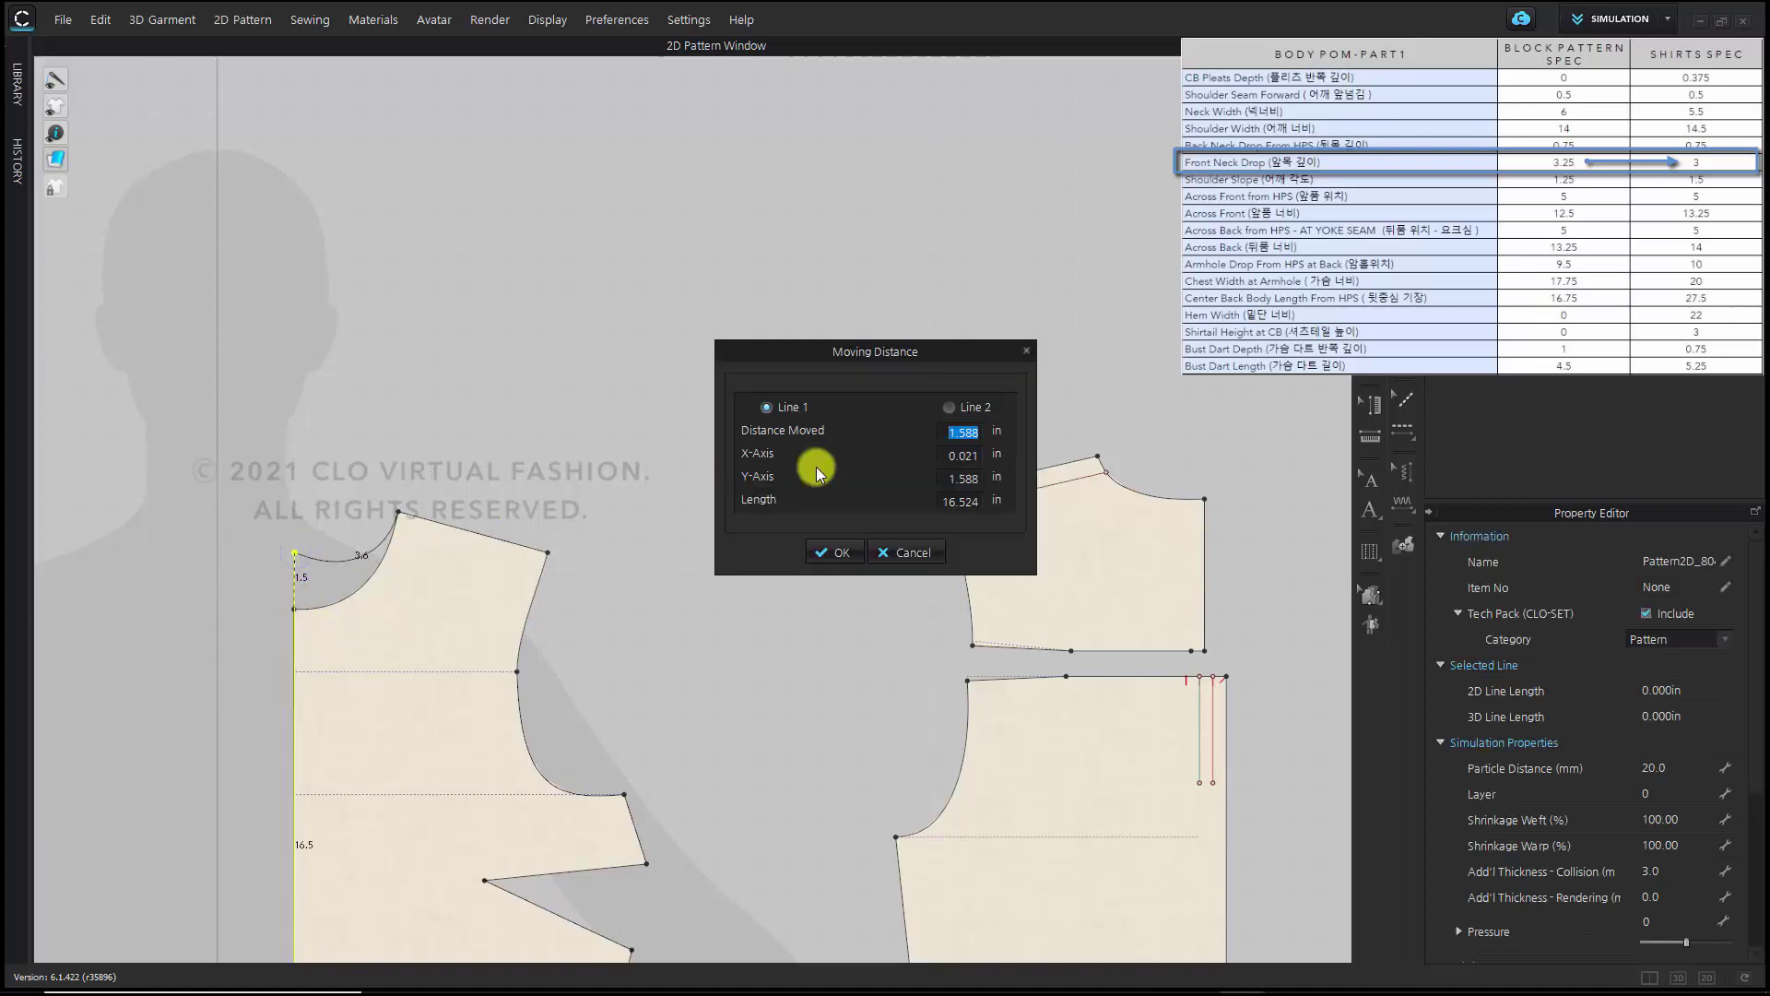
text(0.25)
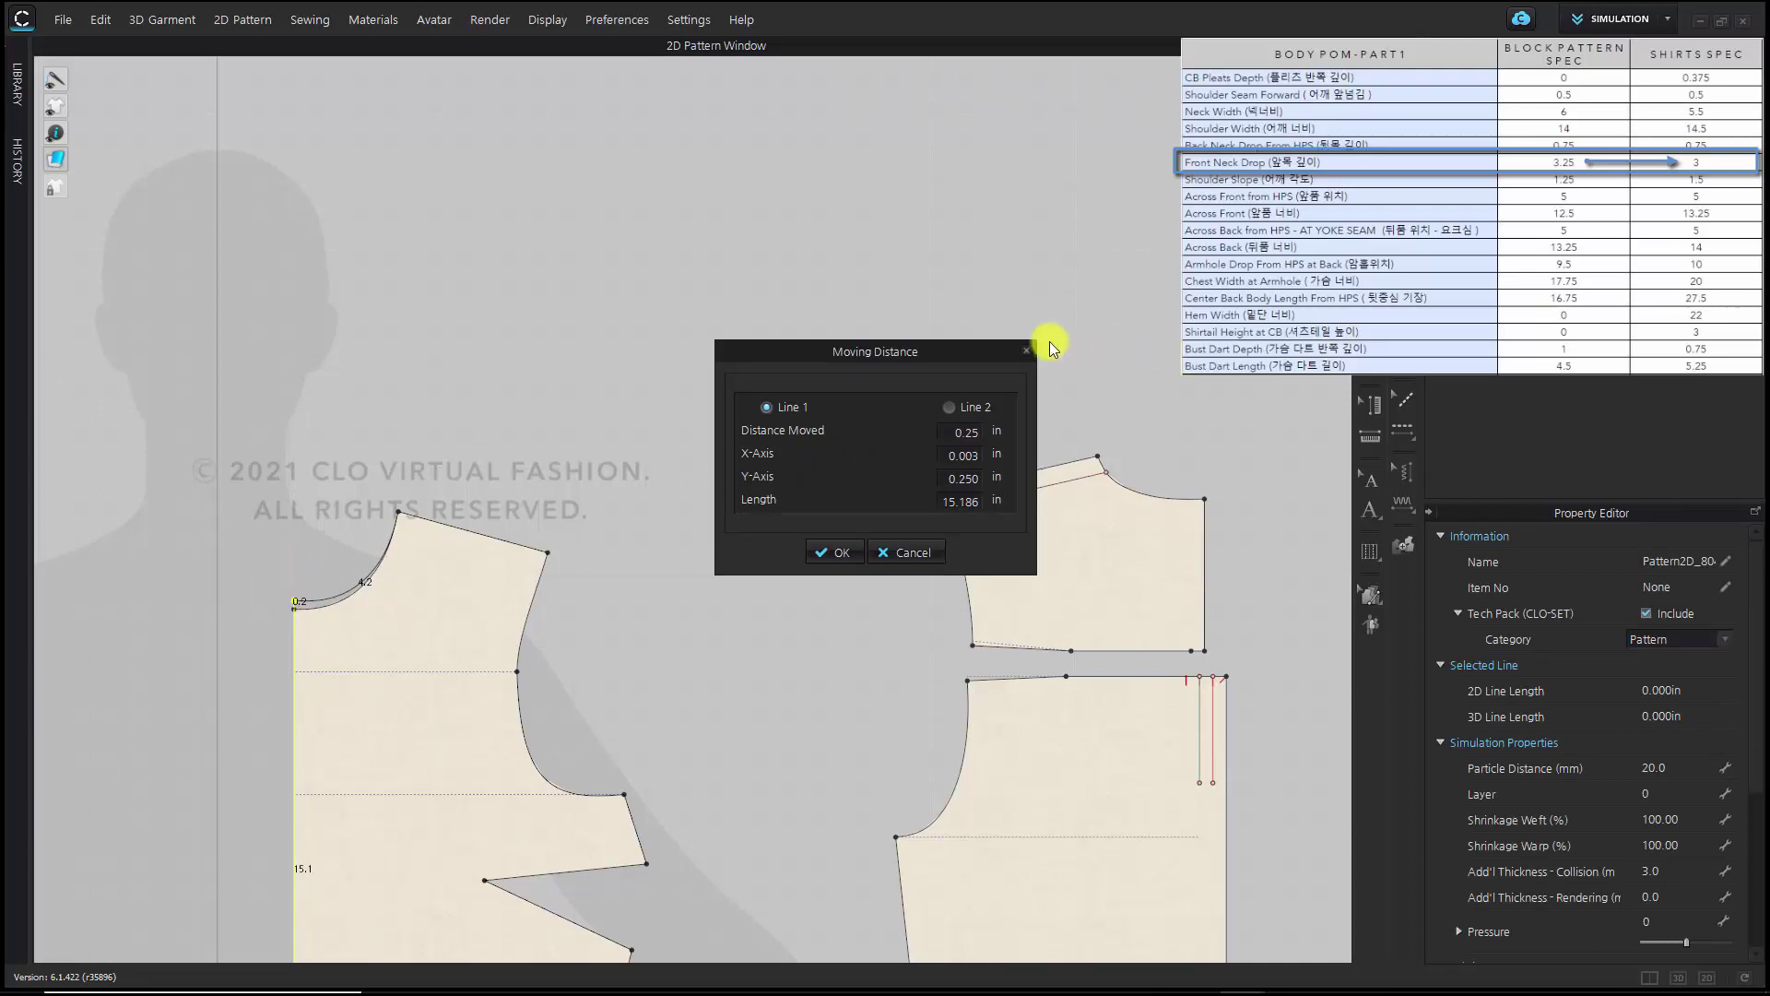
drag(986, 349, 914, 337)
click(765, 543)
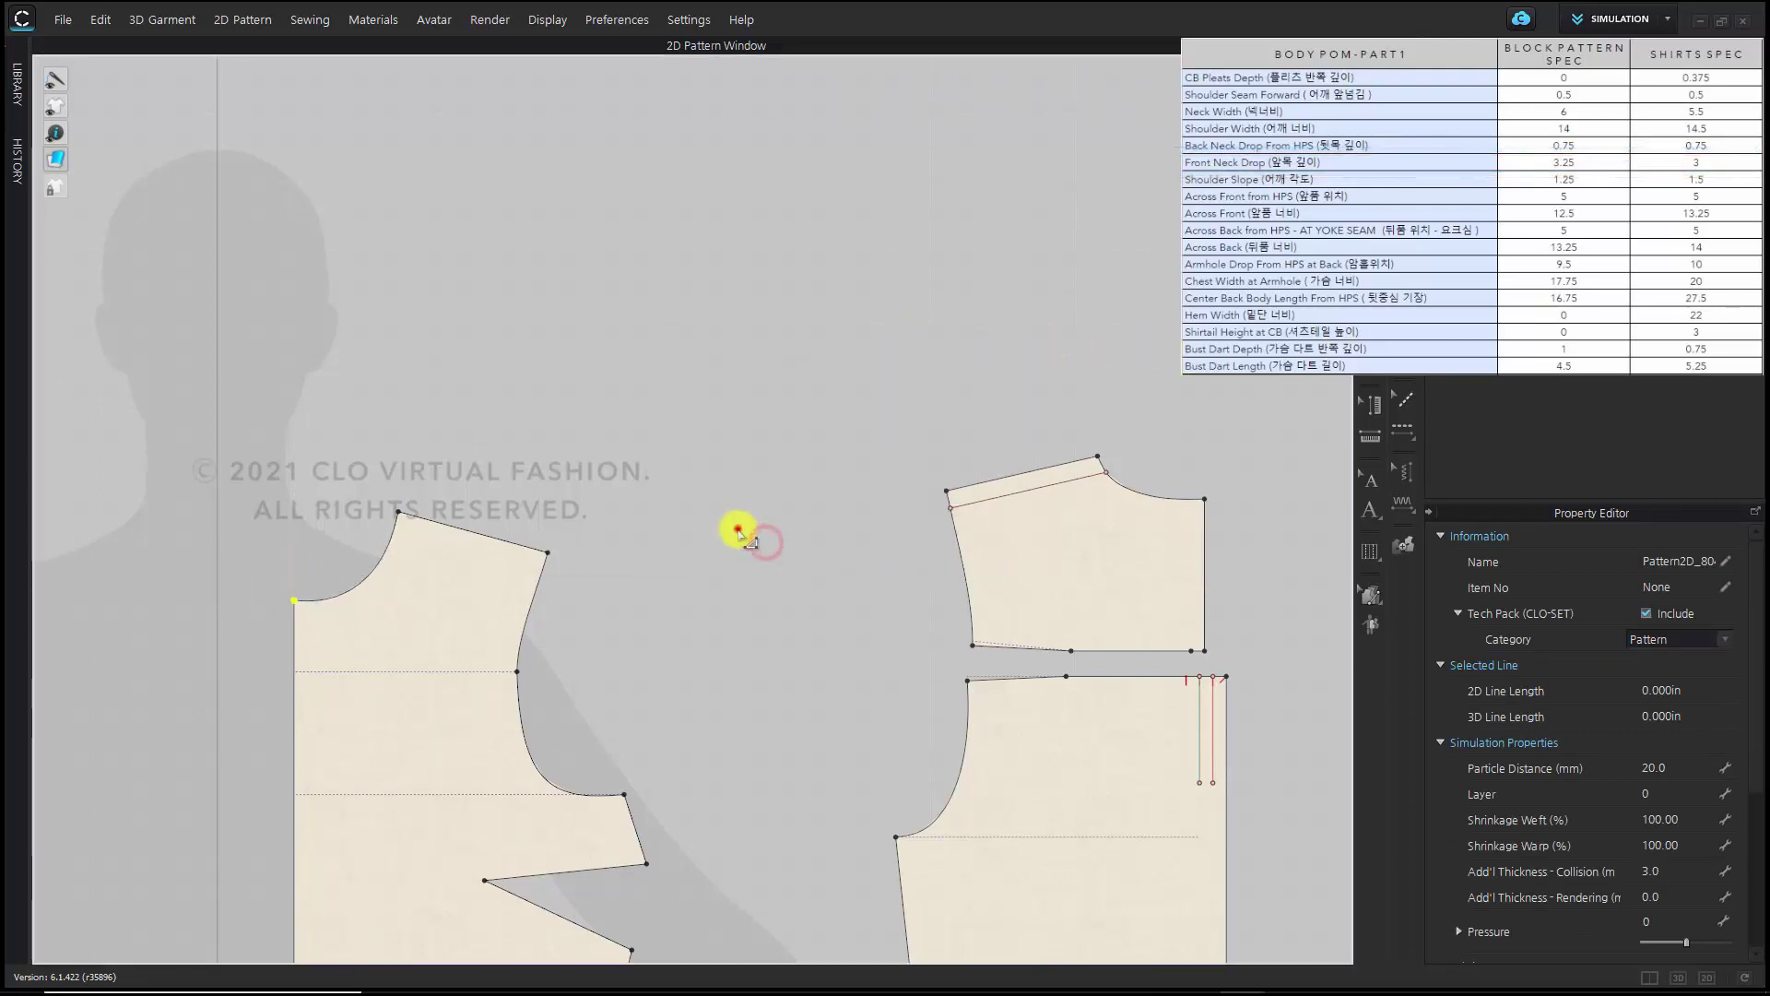
click(739, 532)
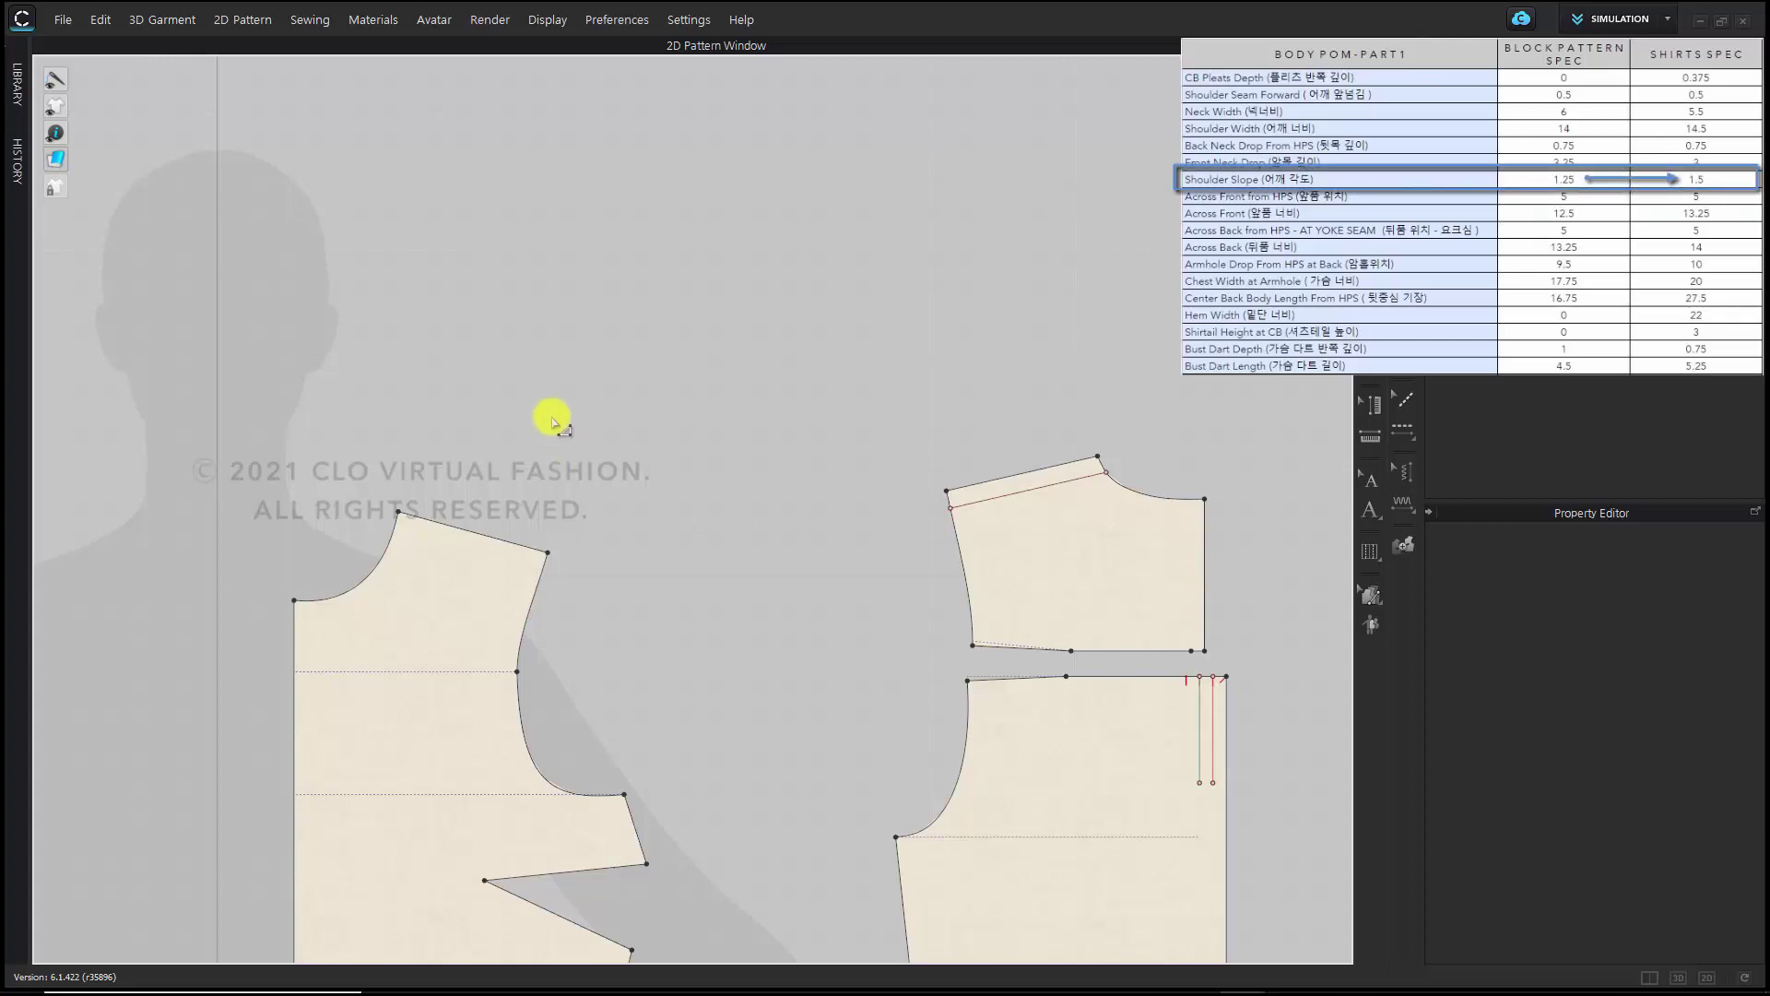
Lower the front bodice's low shoulder point and the yoke's short armhole segment together by 0.25 in vertically
drag(506, 410, 968, 590)
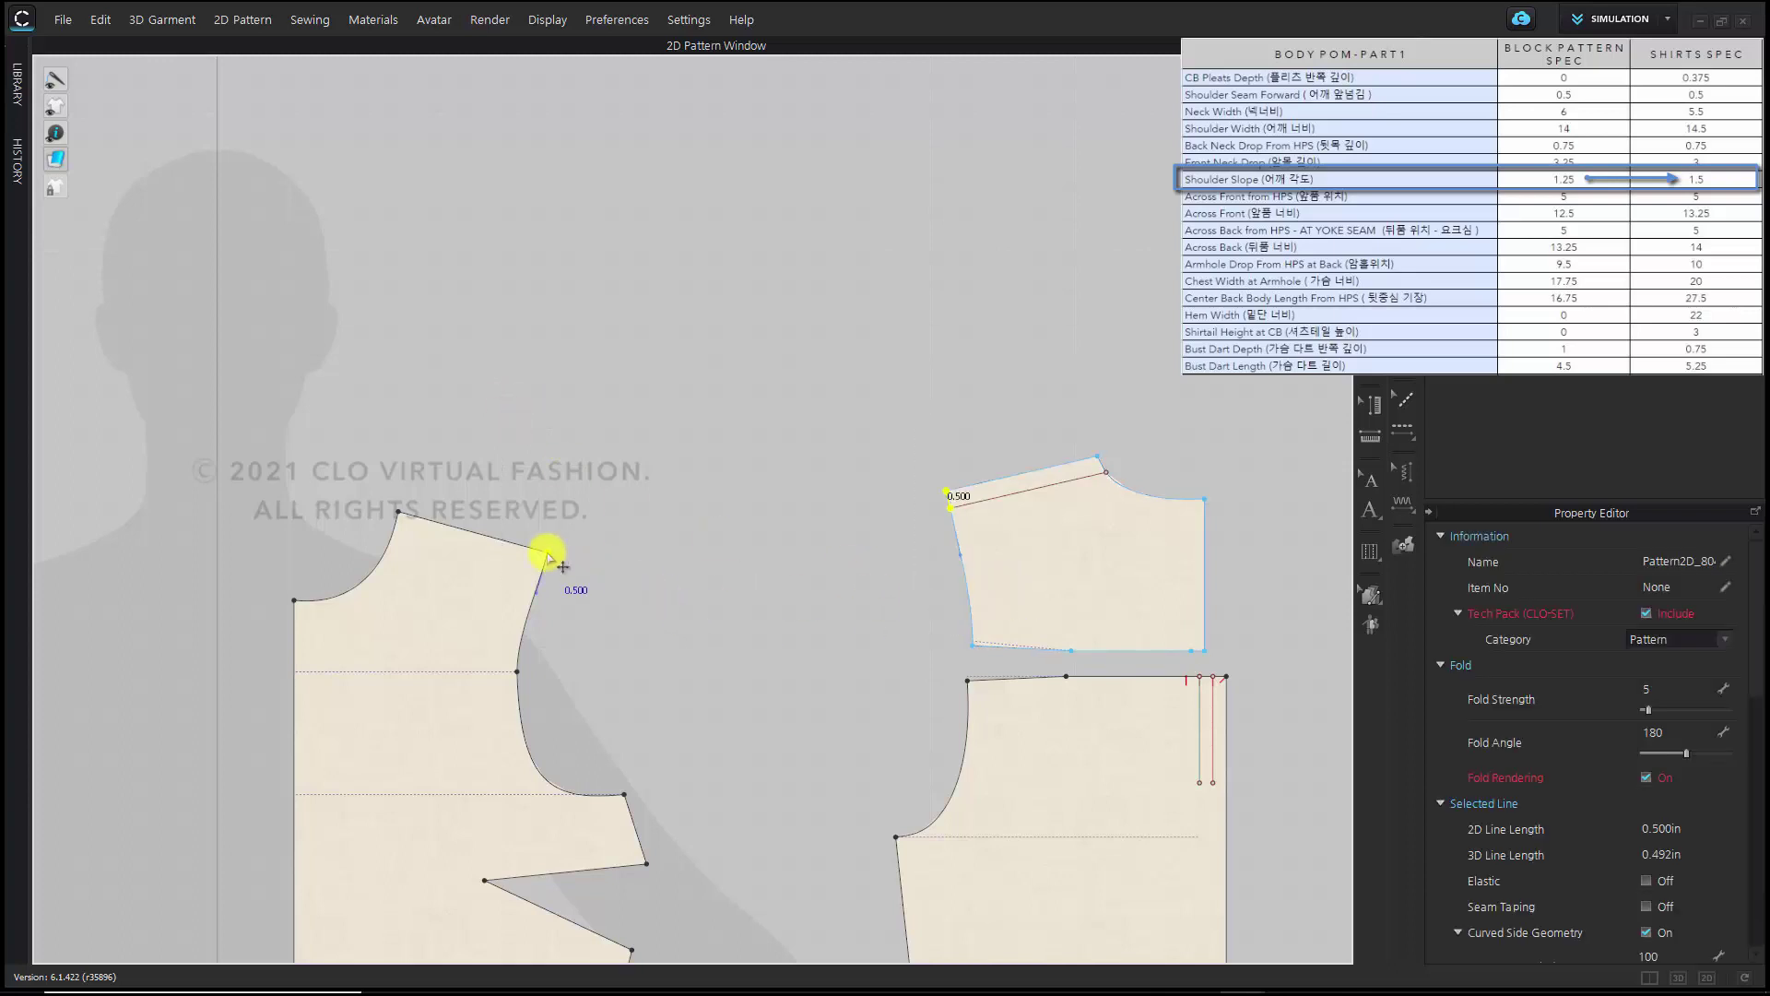
drag(549, 553, 549, 611)
key(Return)
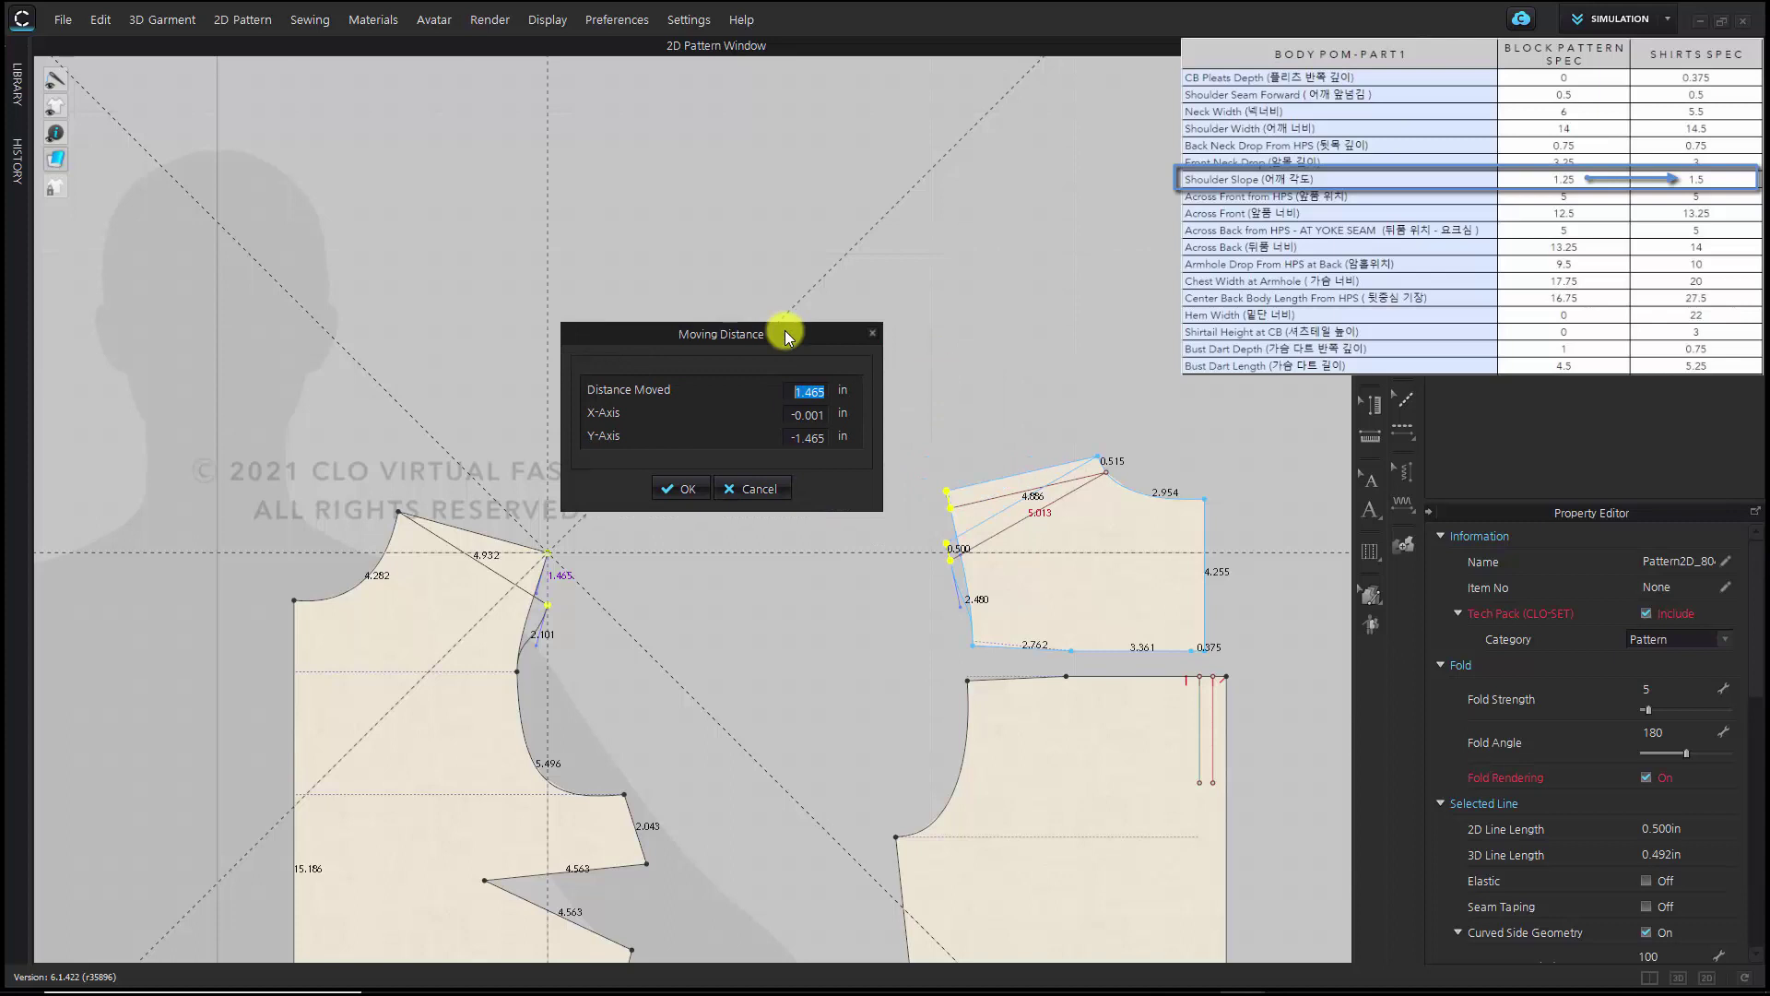
text(0.25)
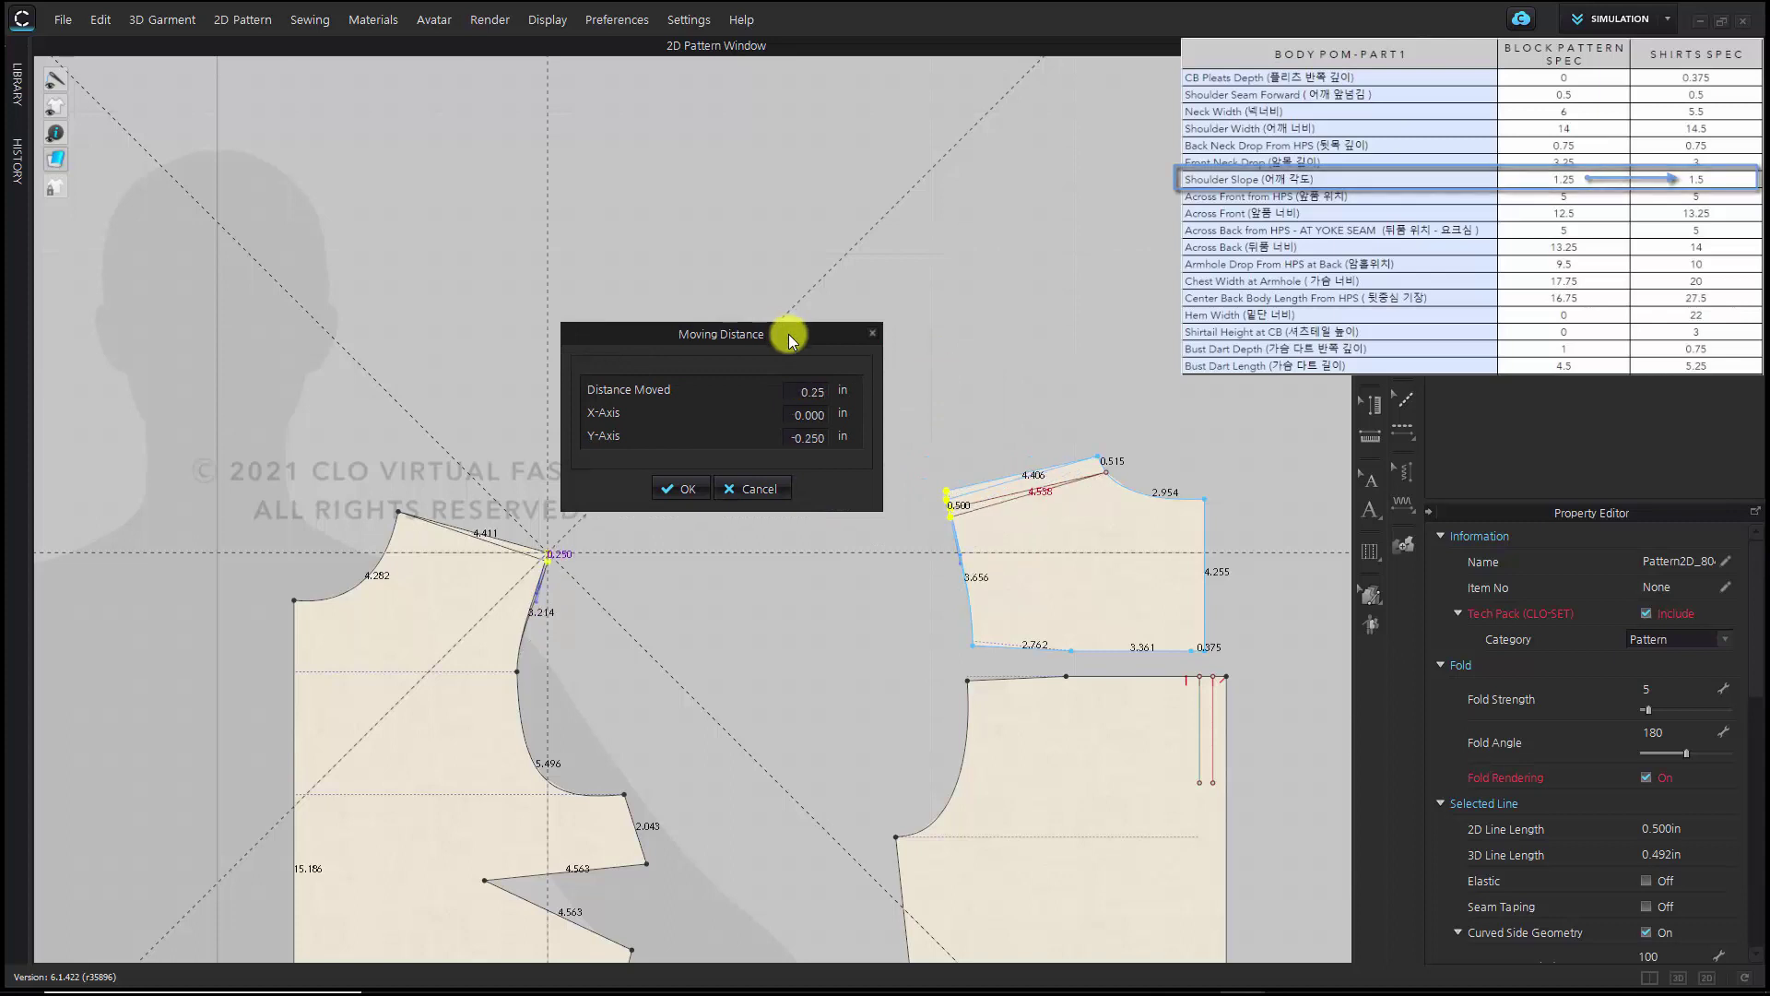
click(682, 489)
click(807, 546)
Move the front armhole's across-front point 0.375 in horizontally outward, away from center front
scroll(802, 621, down, 5)
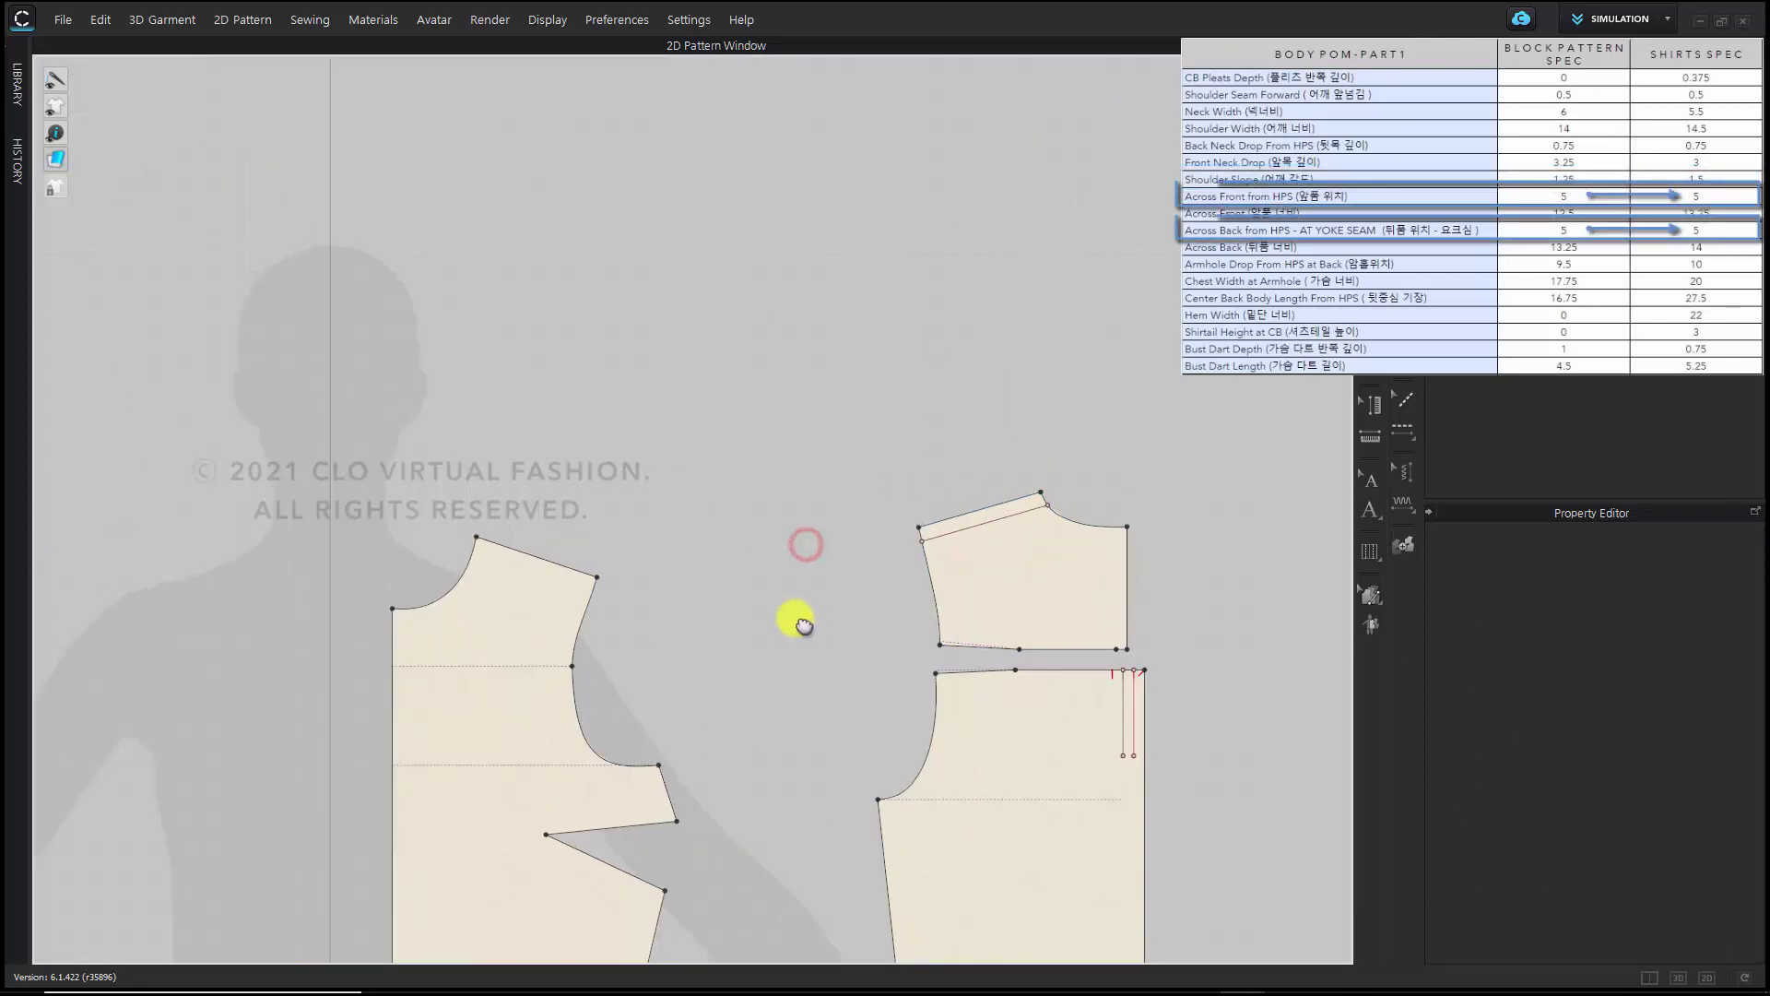
middle_drag(765, 678, 715, 531)
scroll(716, 531, up, 3)
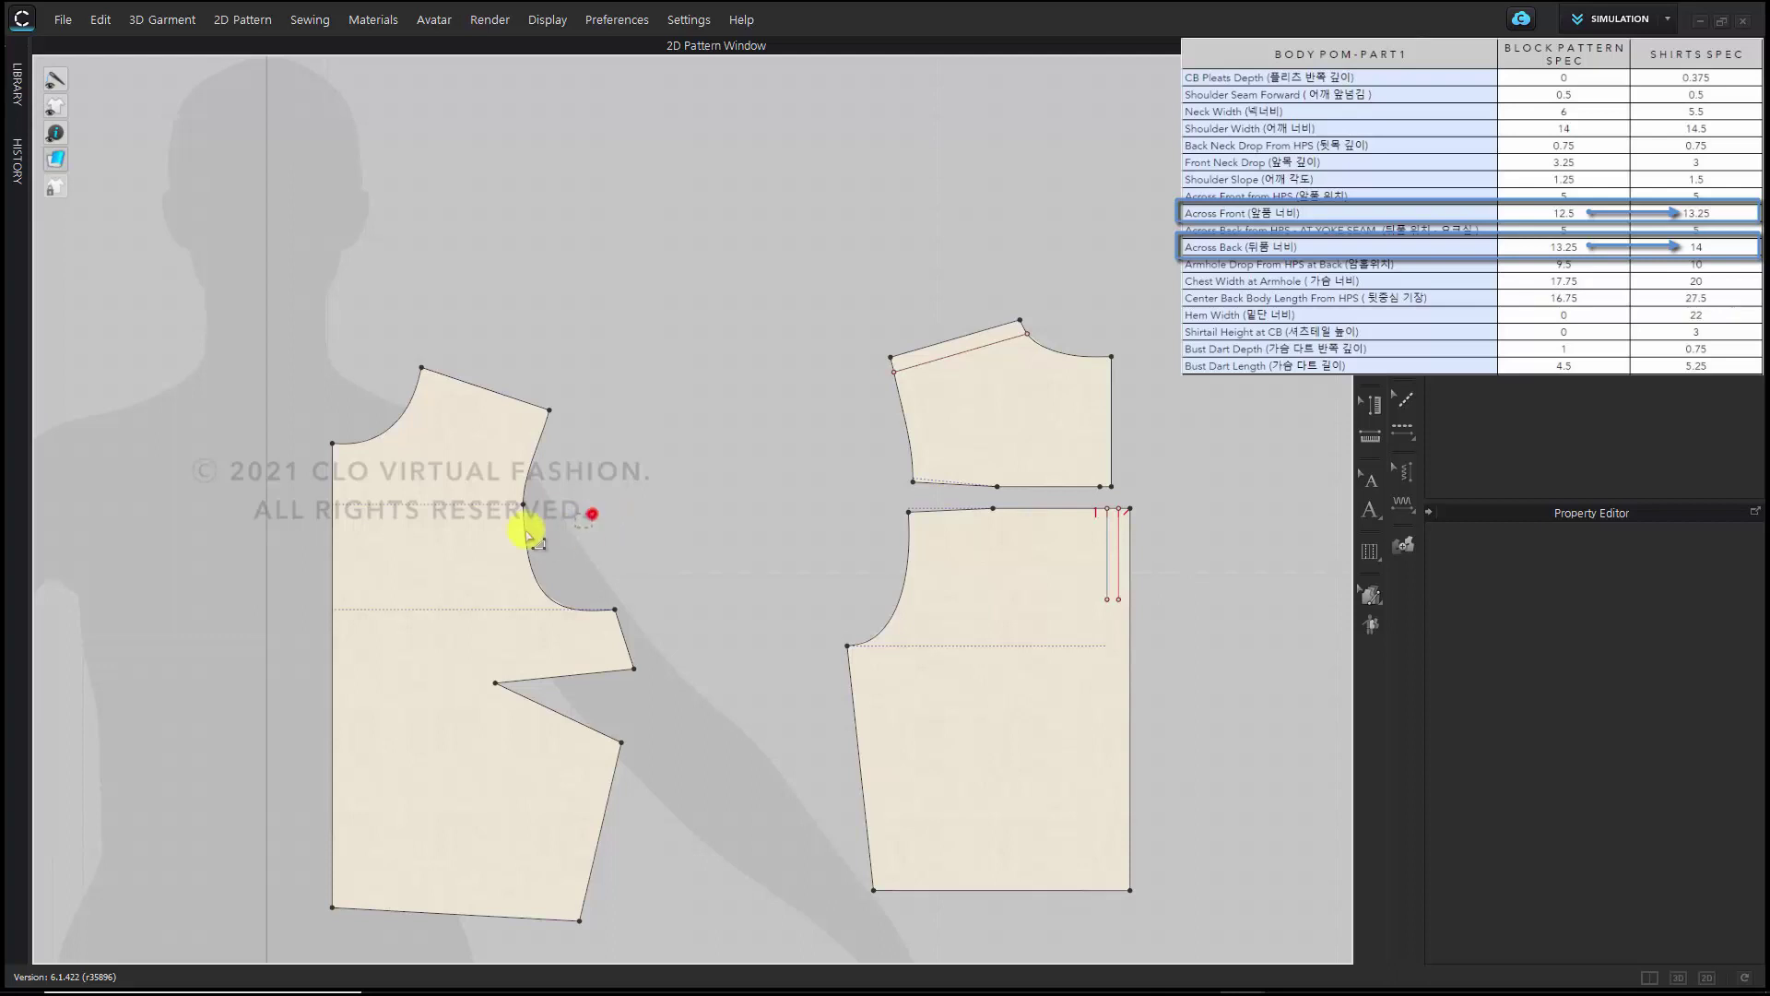
click(523, 505)
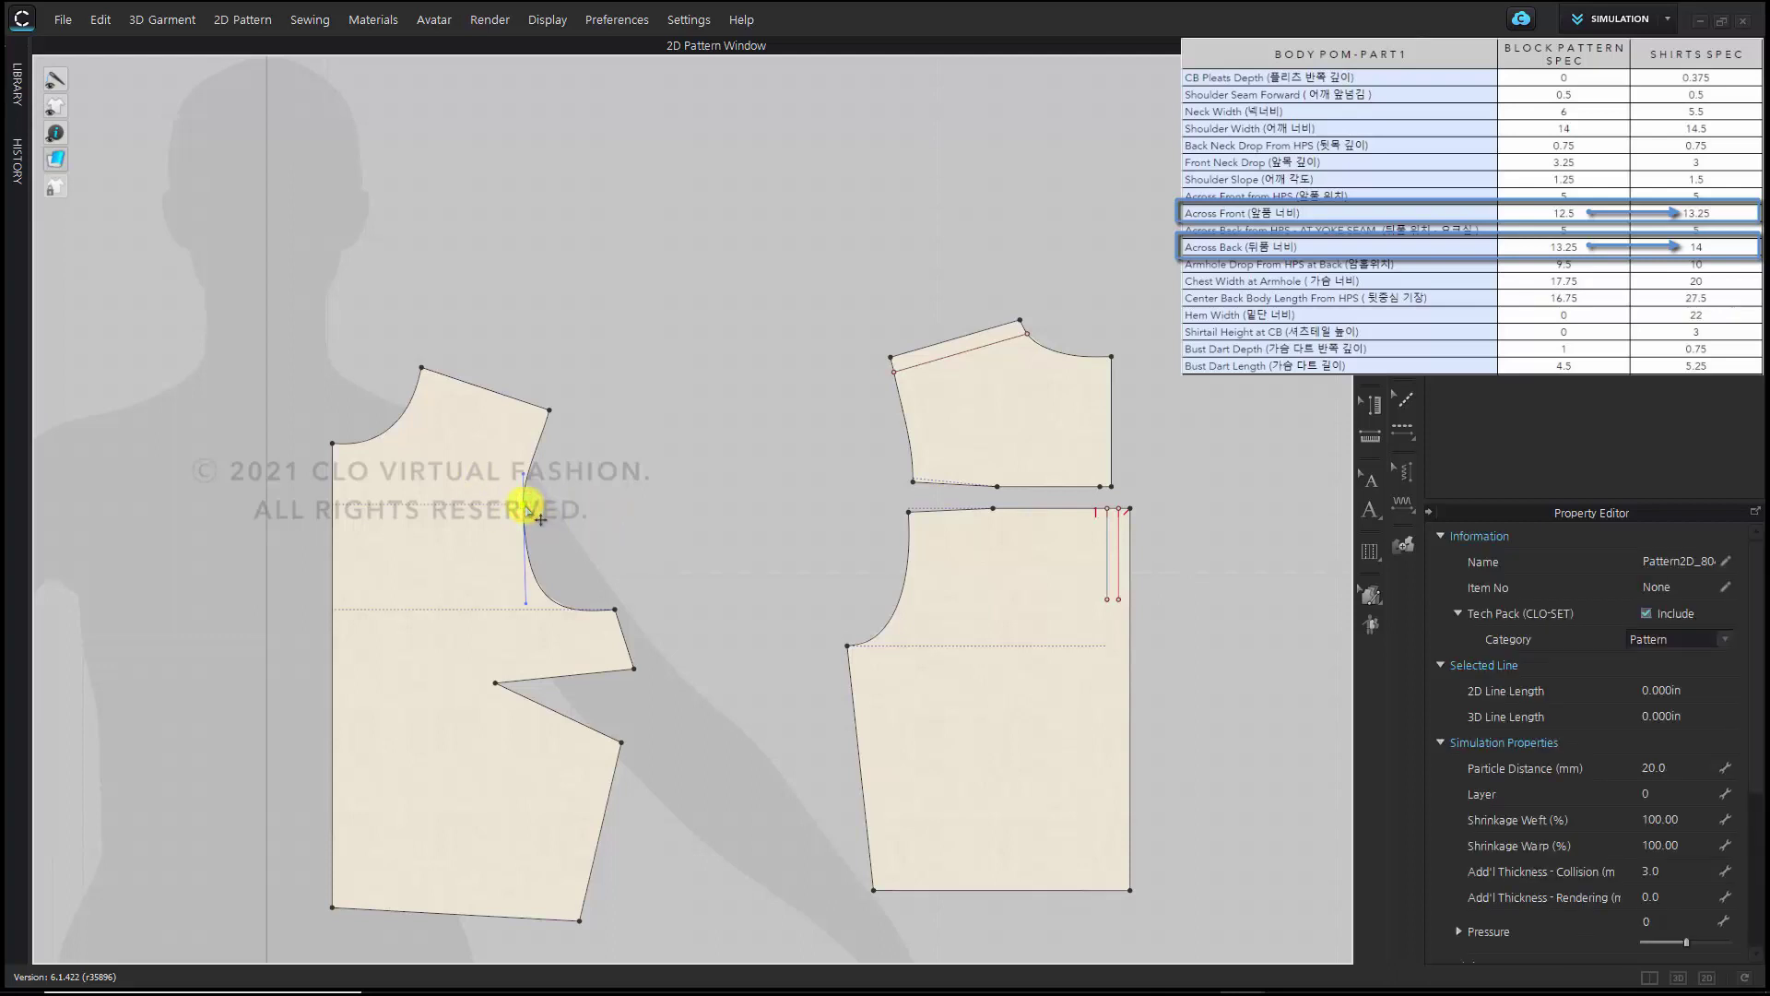
drag(523, 505, 570, 505)
right_click(570, 505)
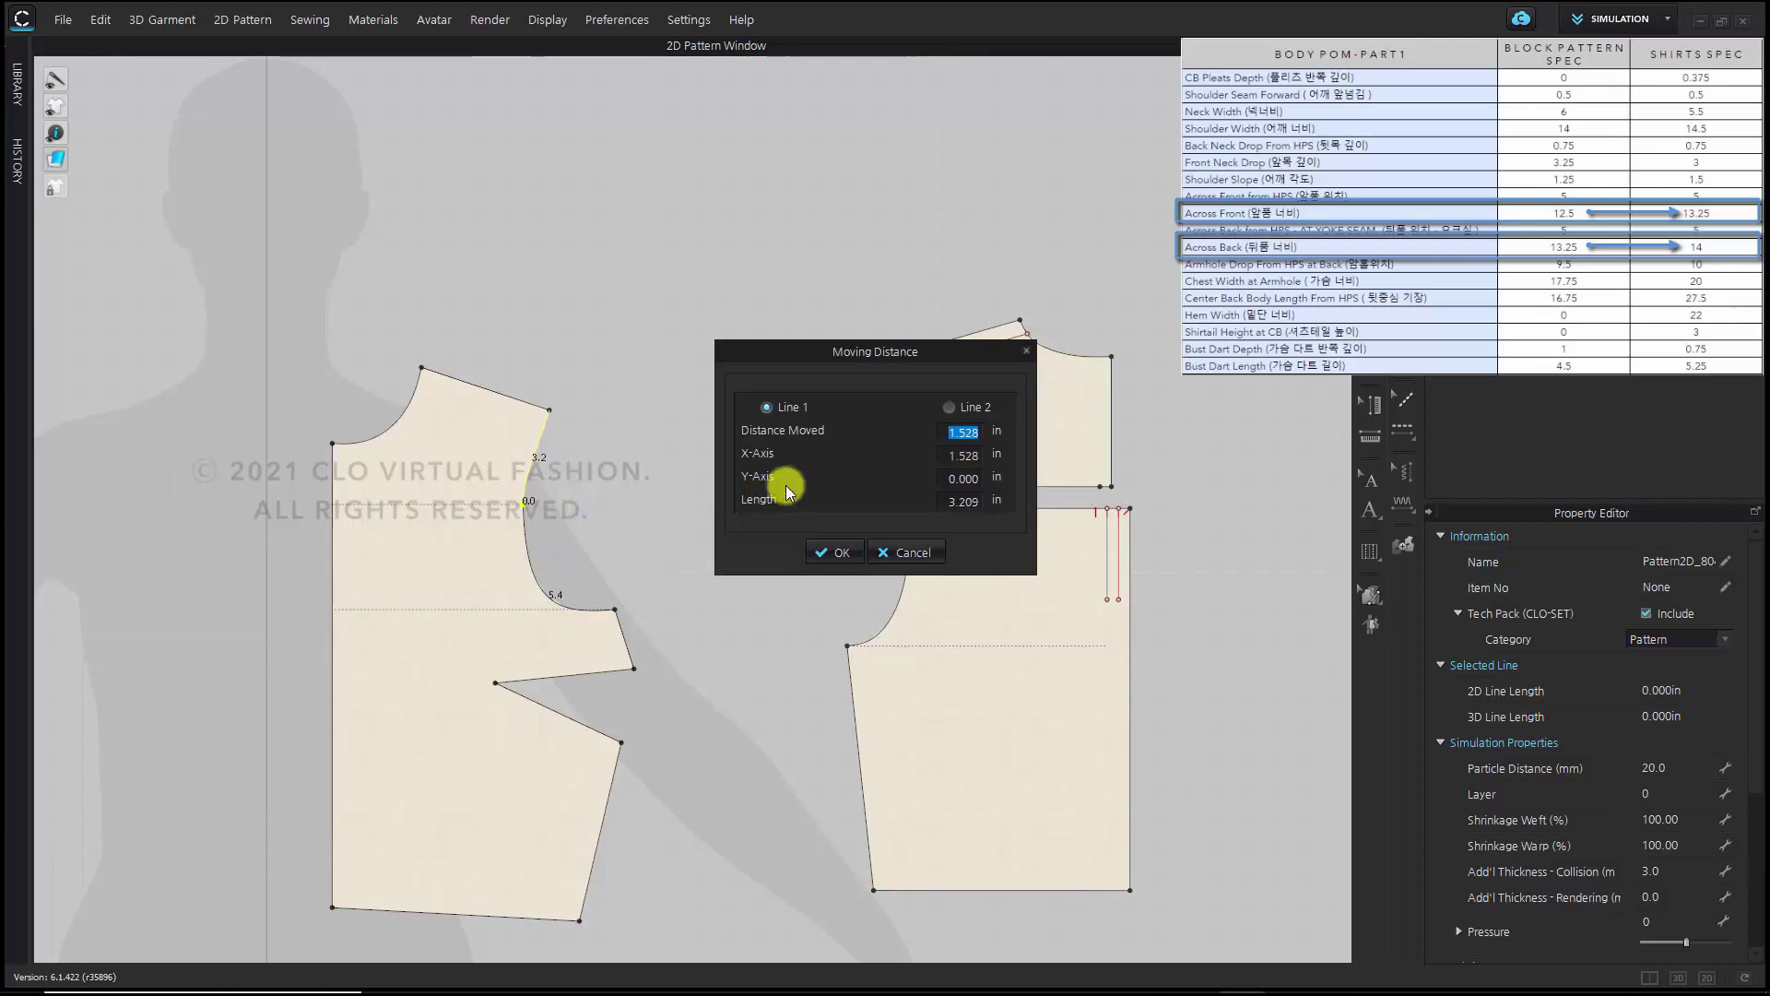
text(0.375)
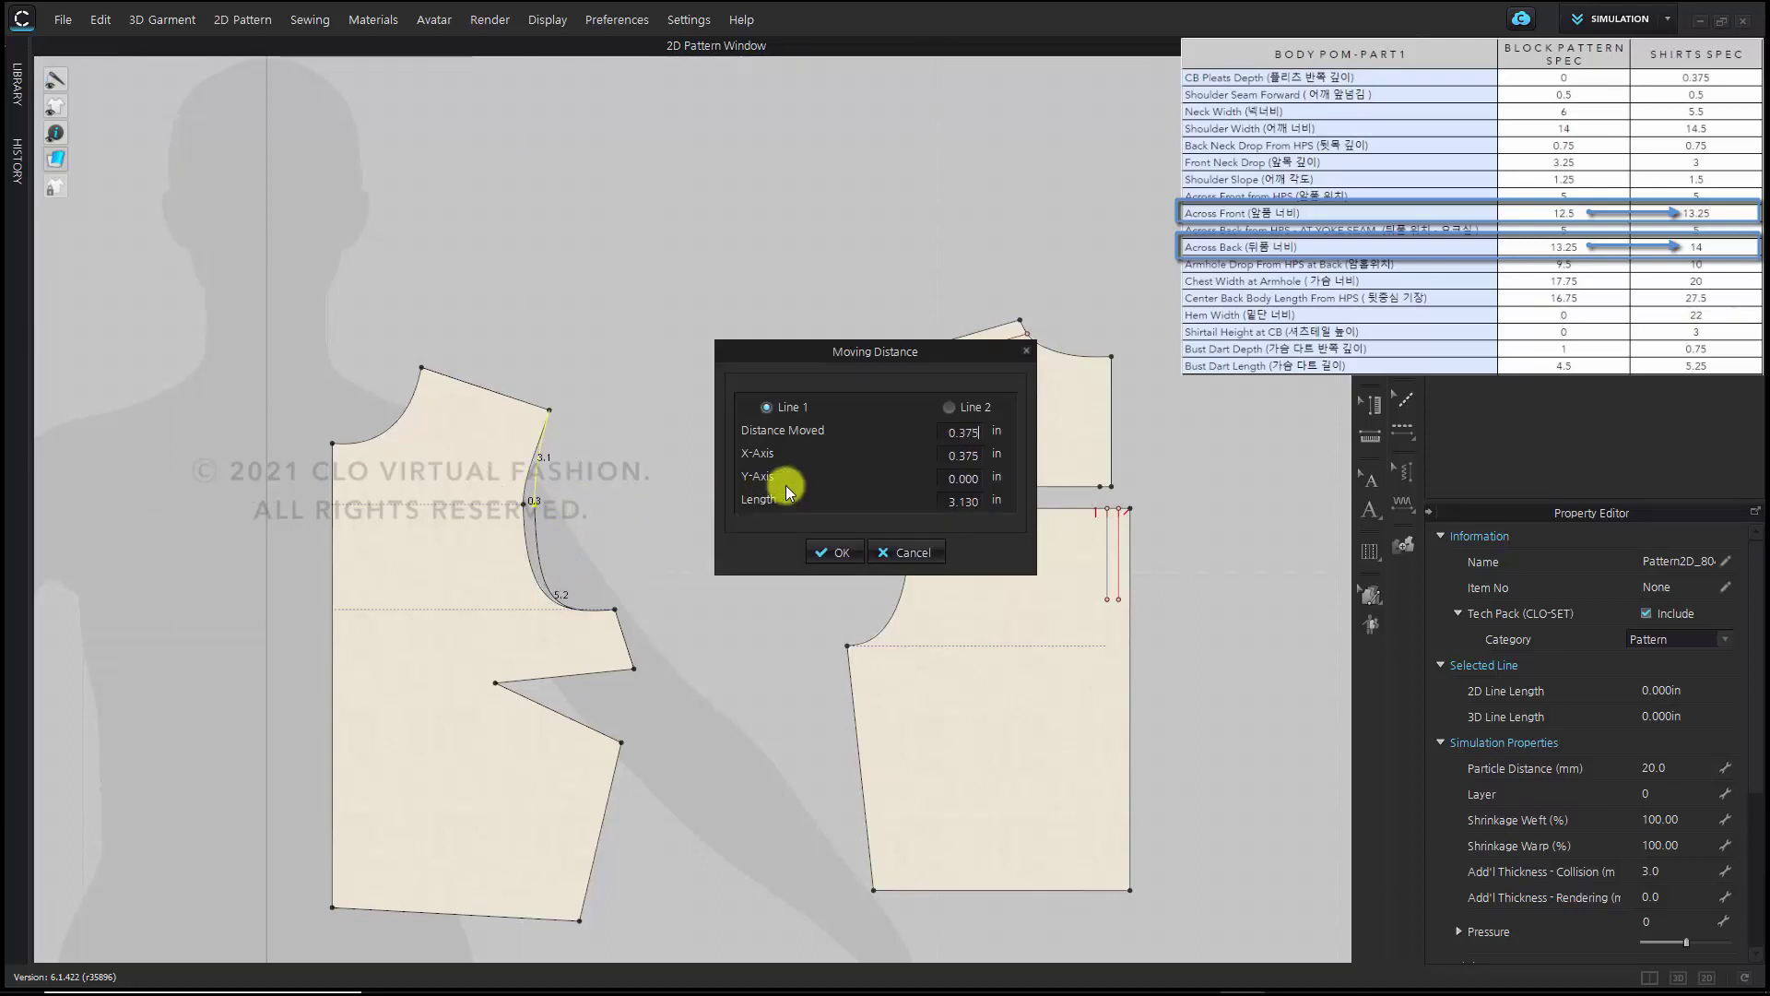
click(832, 551)
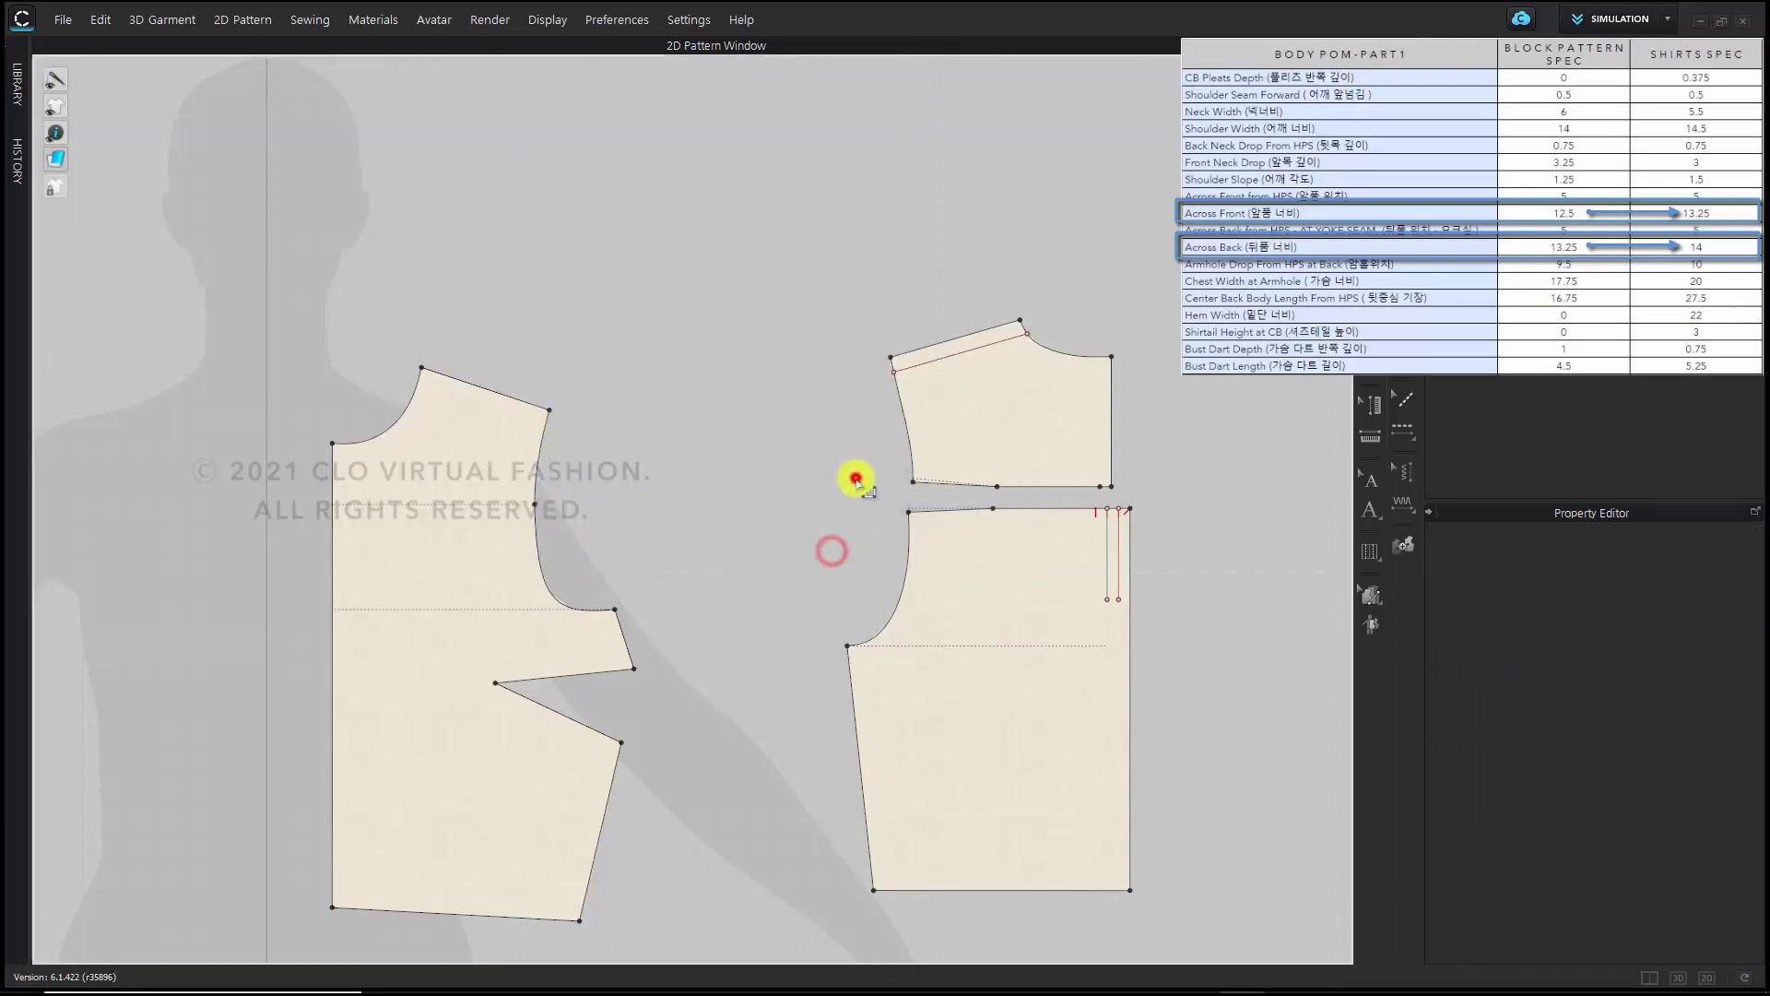
Move the yoke's and lower back's armhole points at the yoke seam together 0.375 in horizontally outward, away from center back
scroll(873, 496, up, 2)
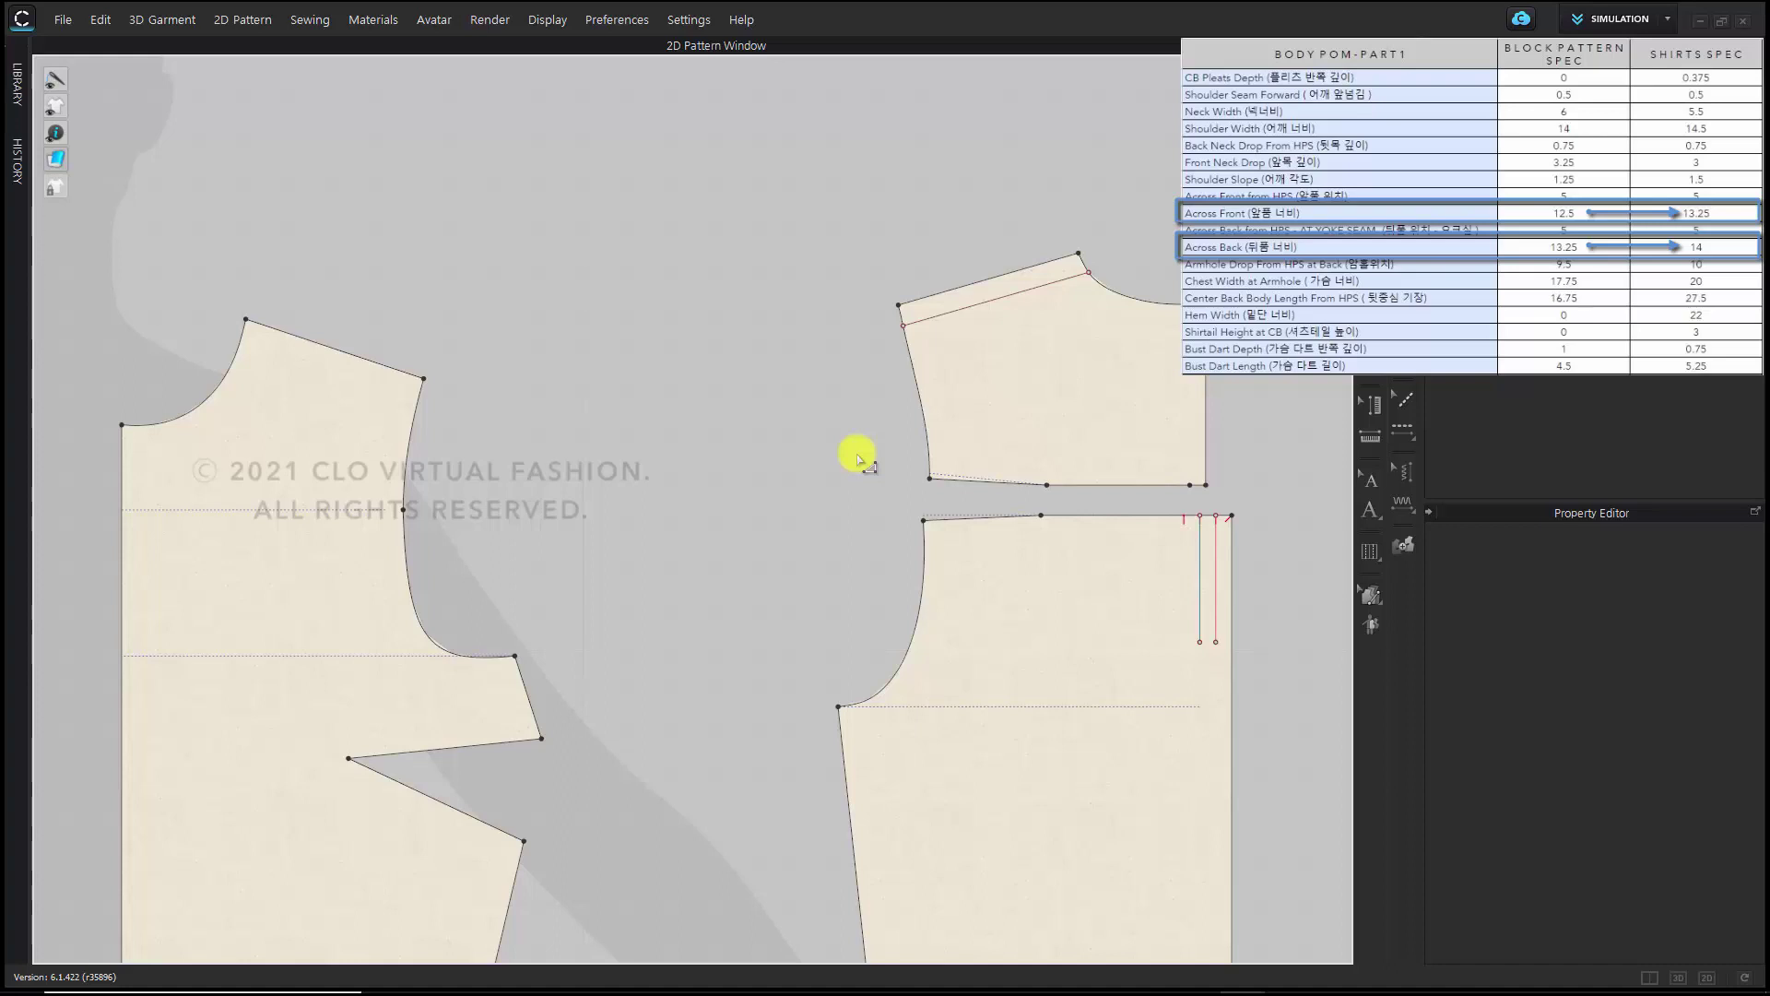
drag(843, 444, 885, 522)
right_click(885, 522)
text(0.3)
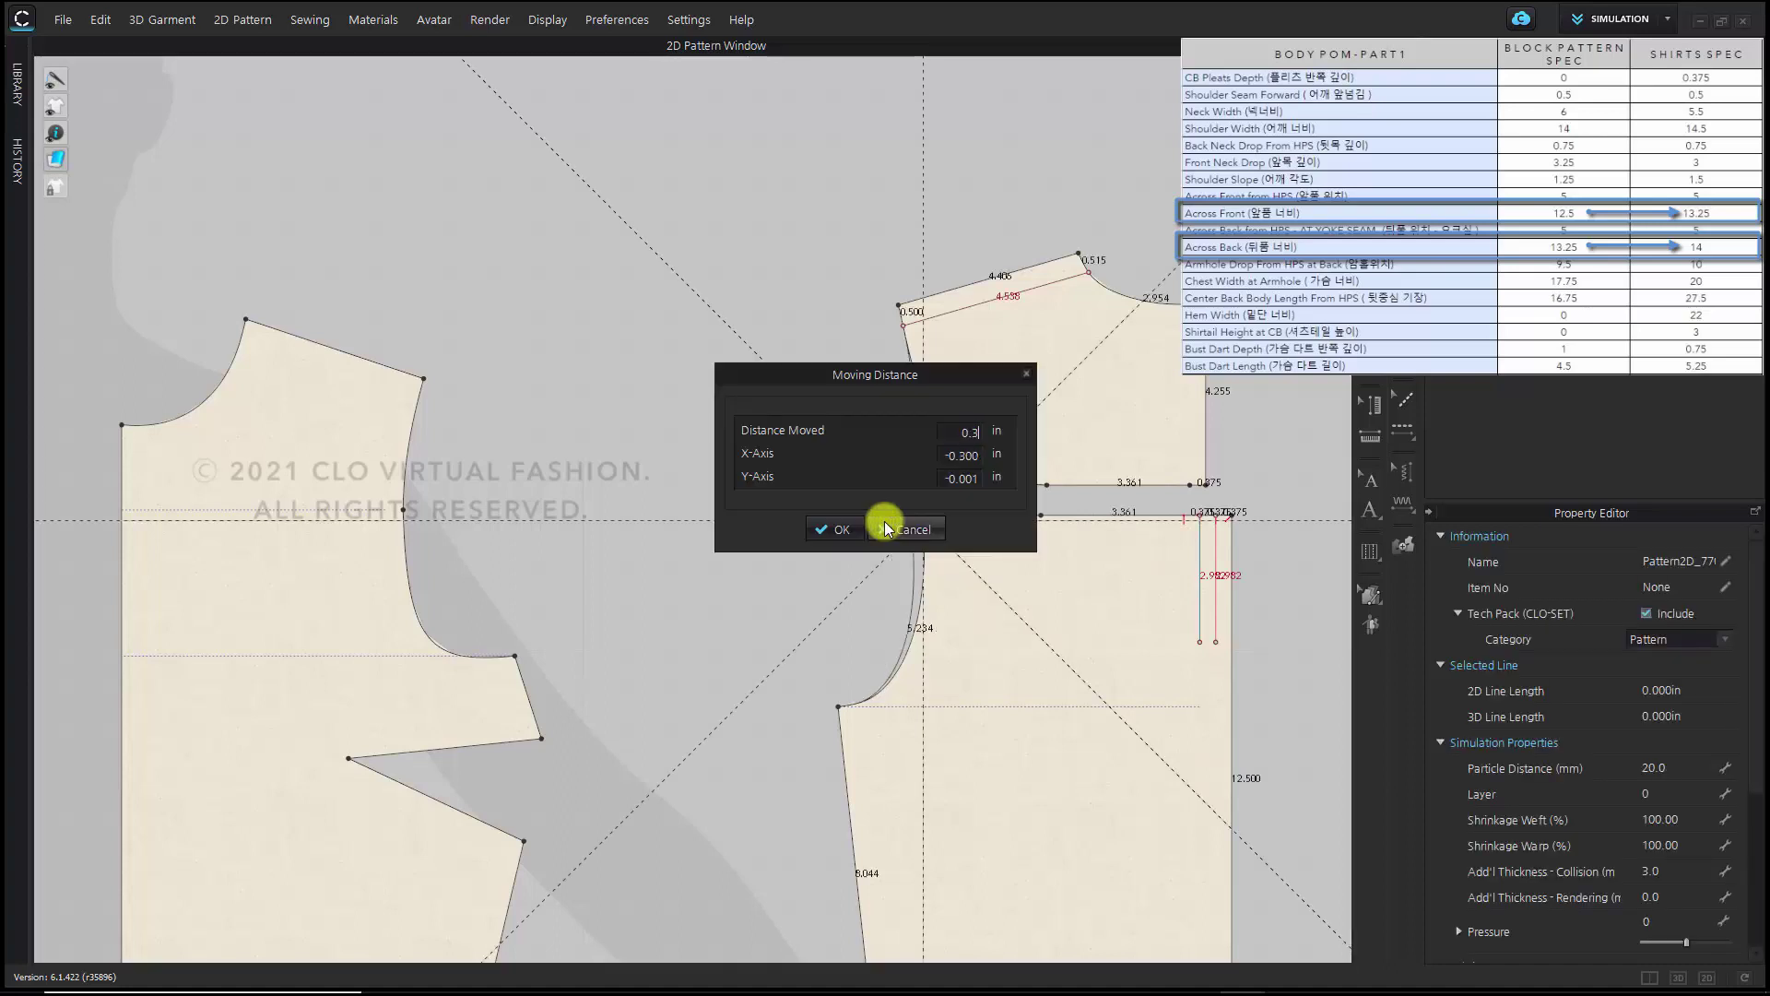
text(75)
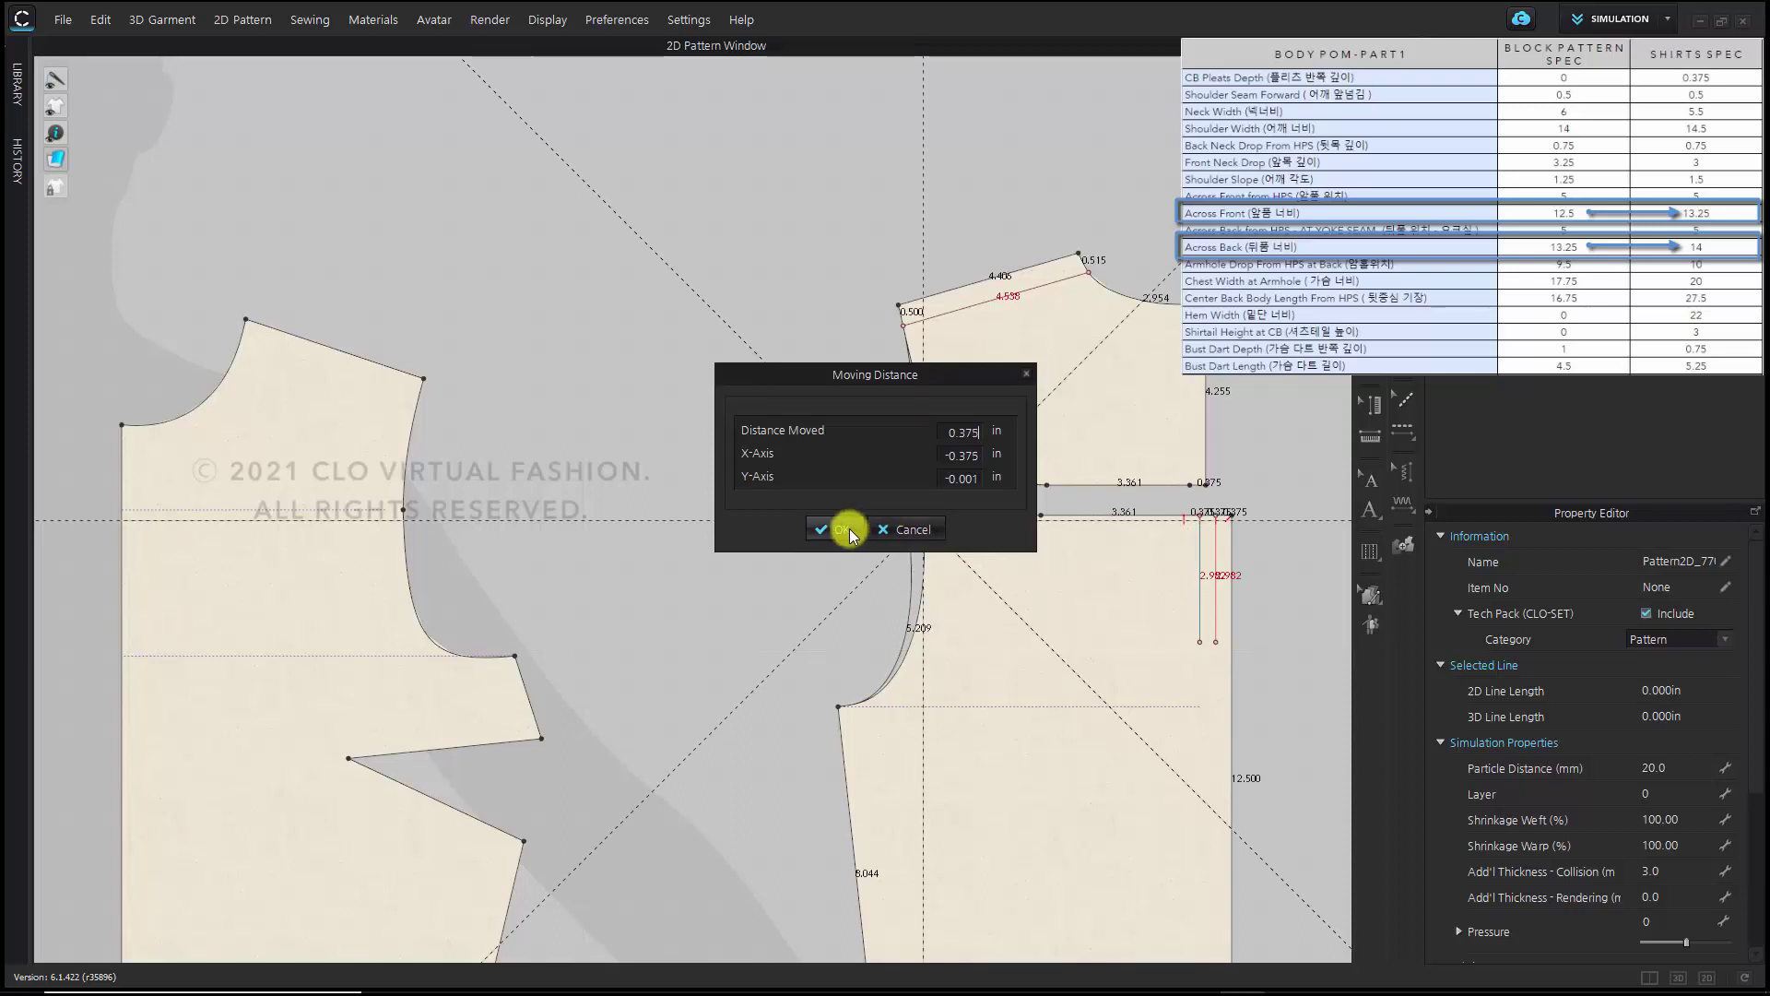
click(845, 522)
click(842, 516)
Lower the front underarm and bust dart points together with the back underarm point by 0.5 in vertically
scroll(876, 572, down, 2)
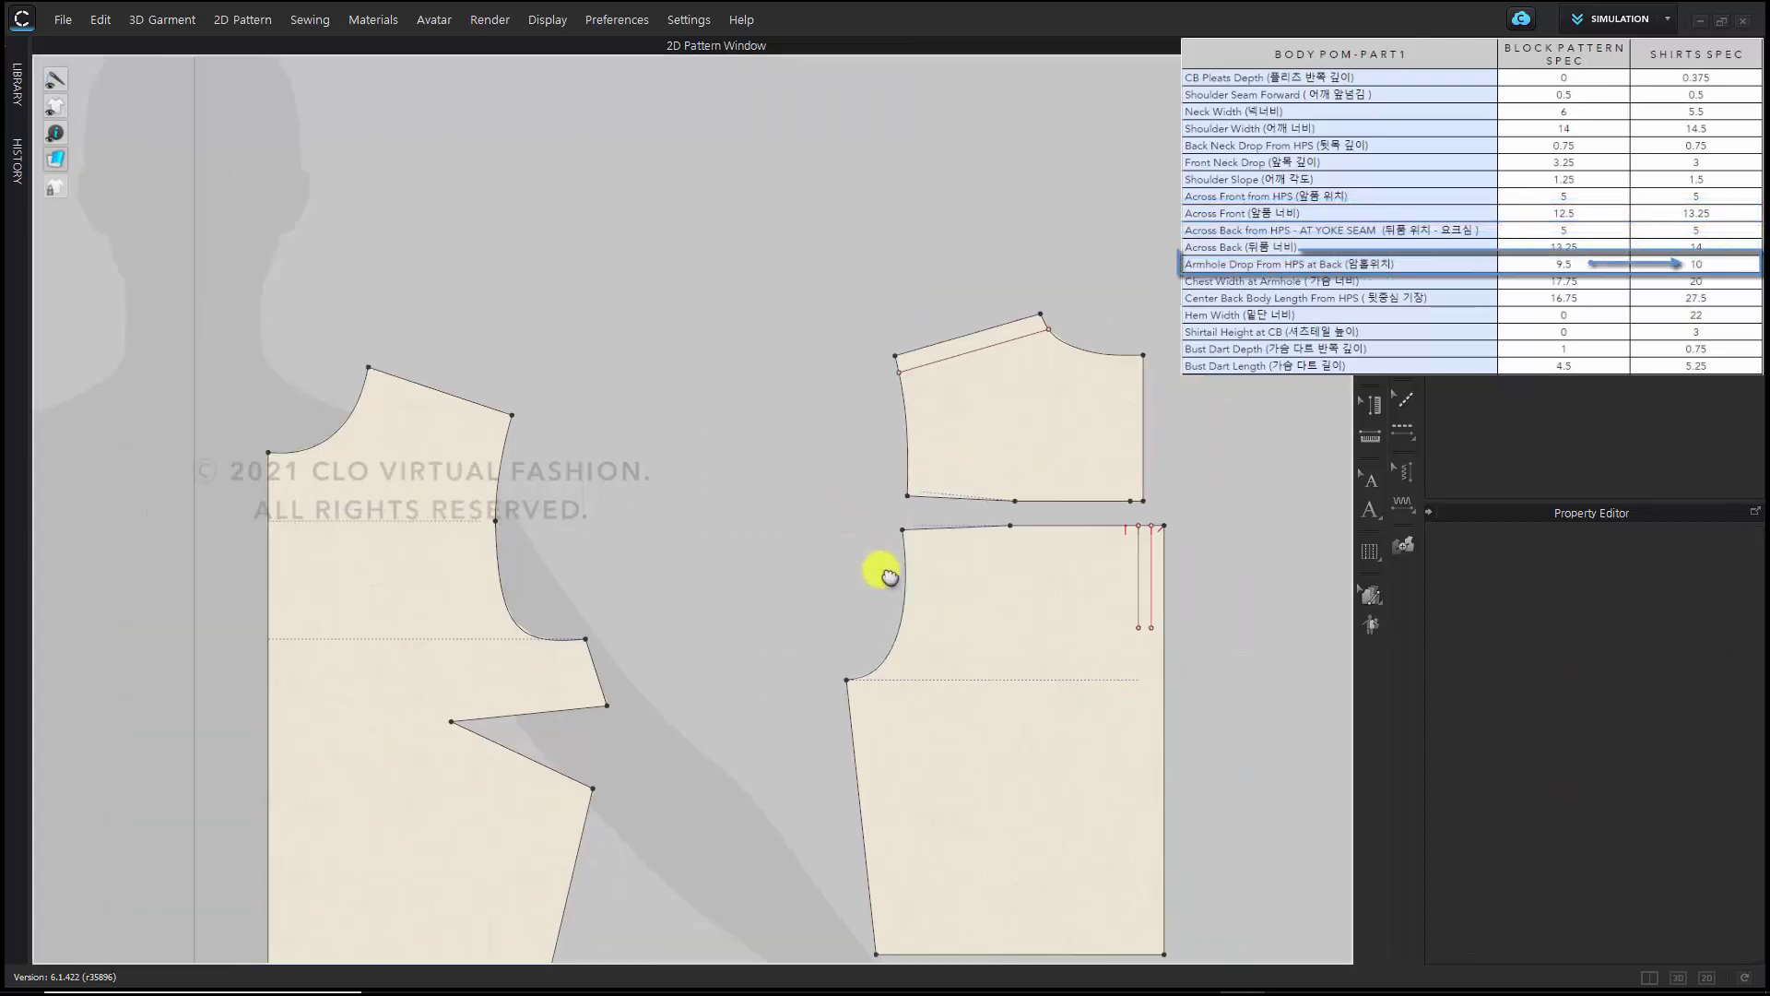
middle_drag(896, 533, 956, 534)
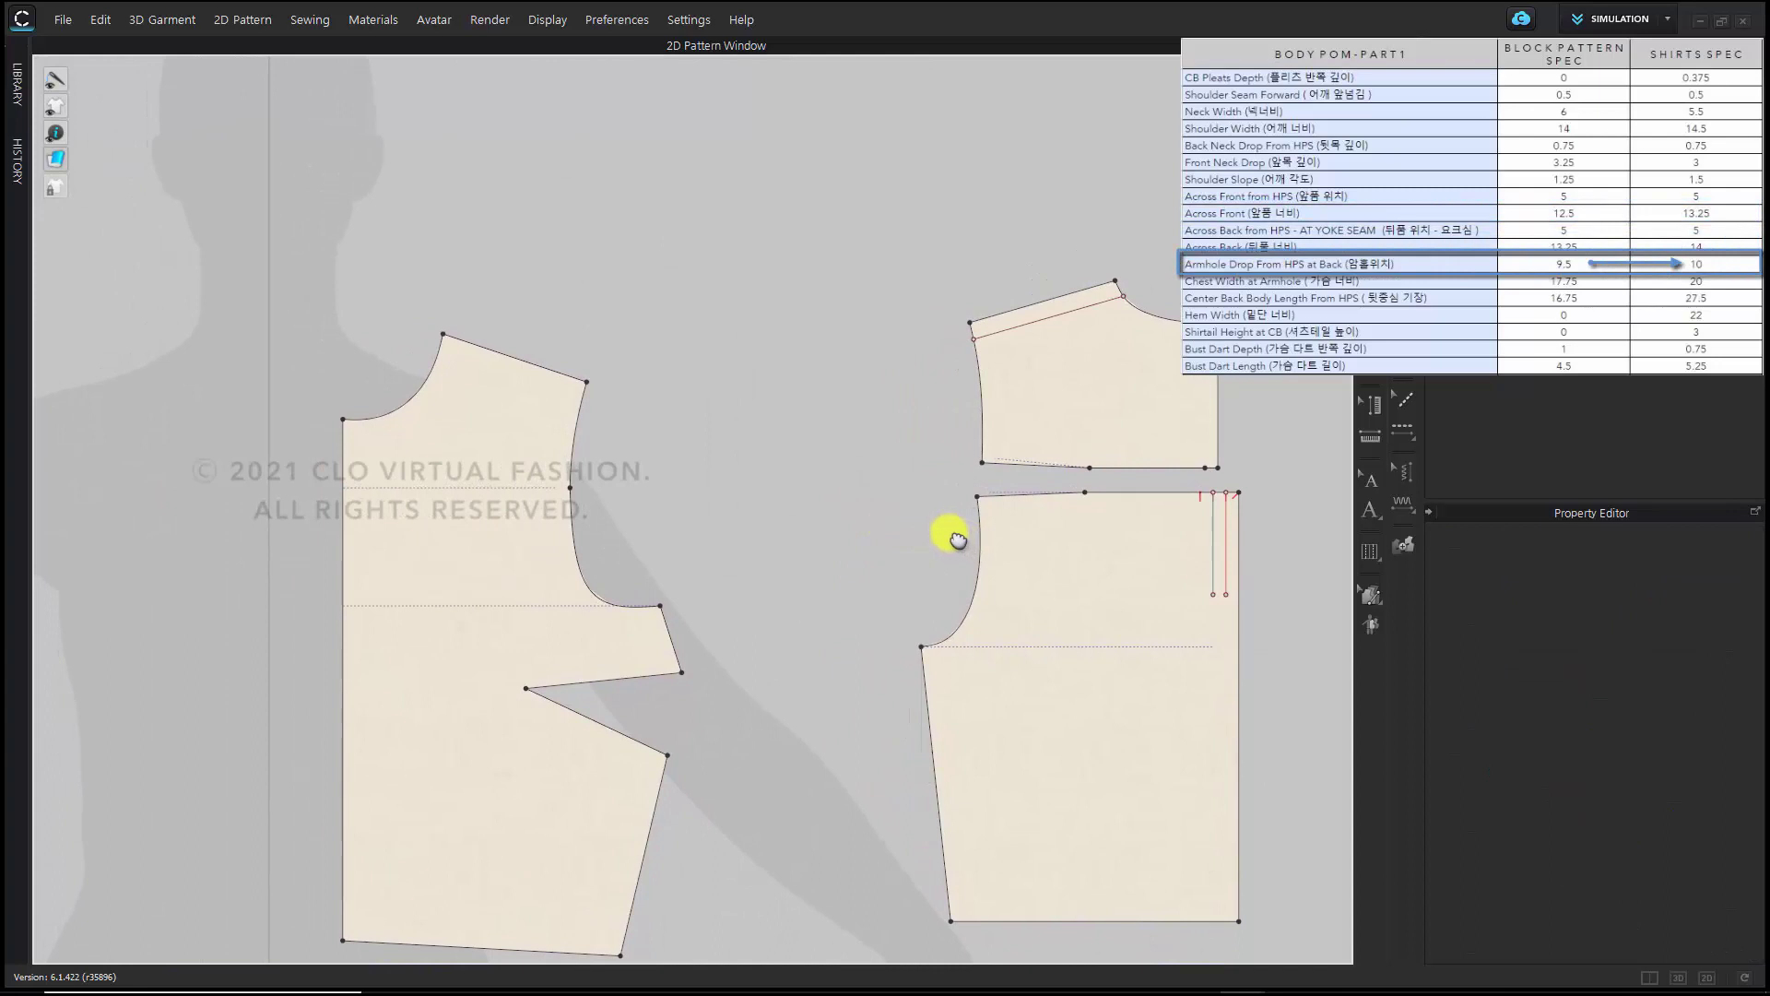
middle_drag(839, 576, 752, 556)
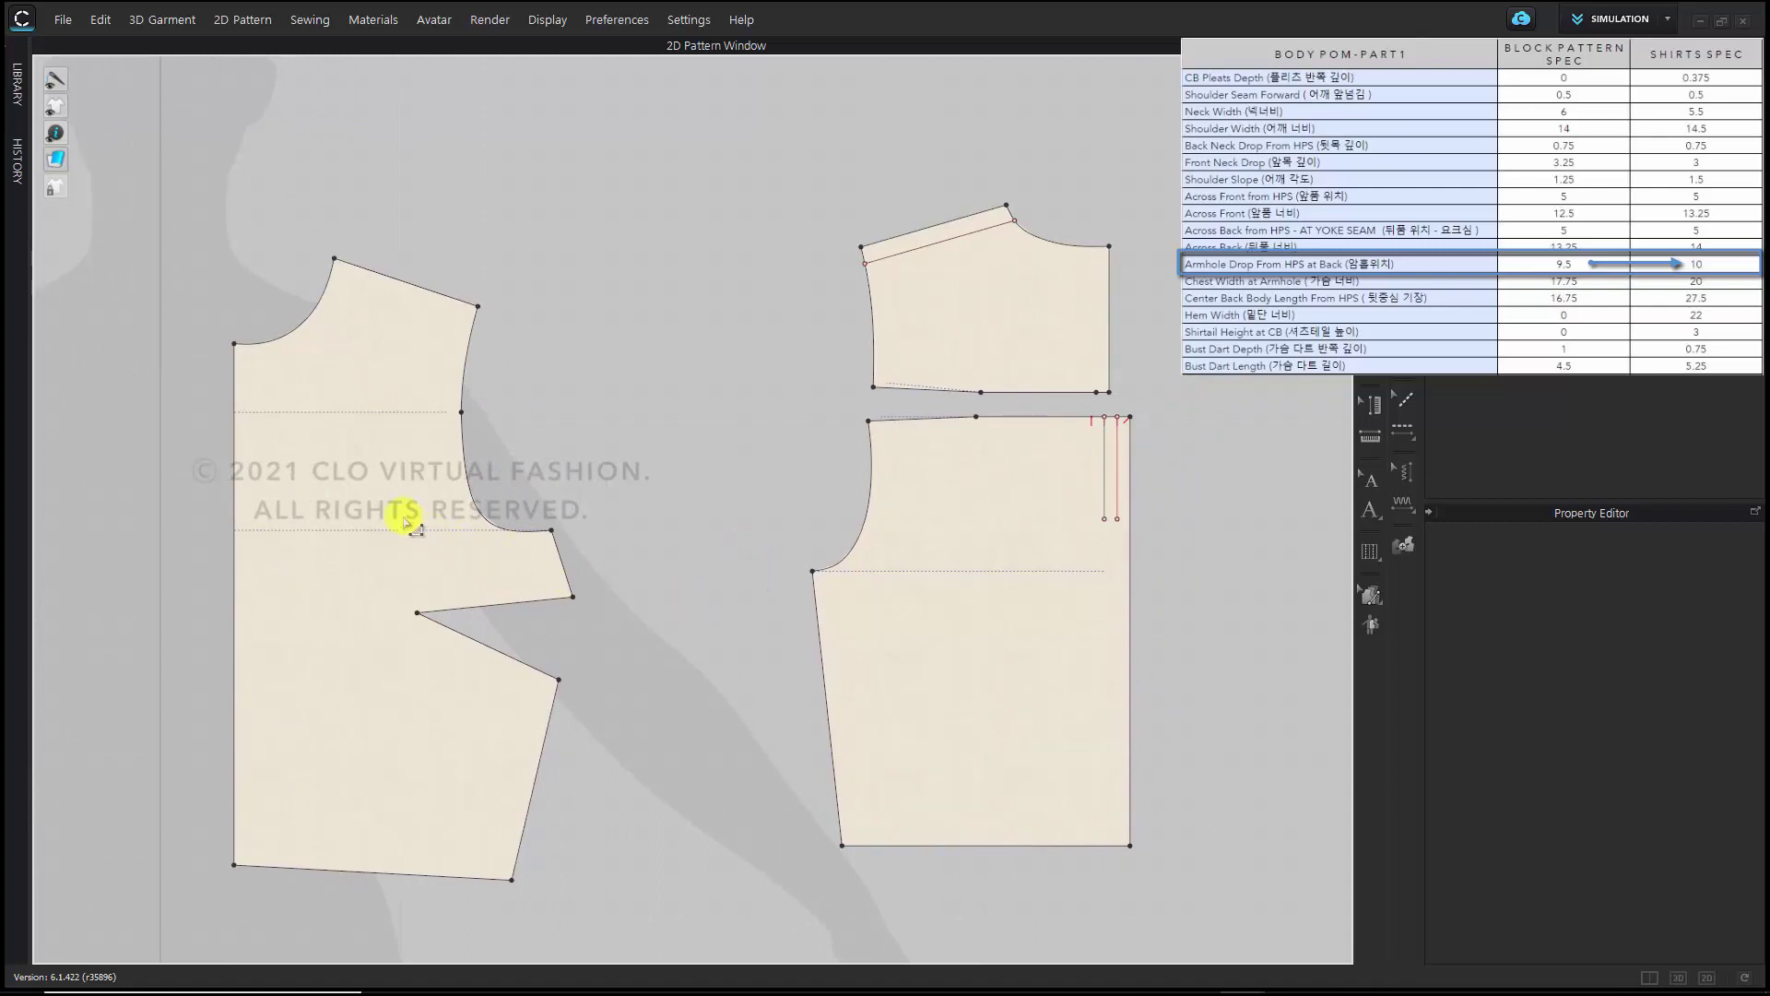
drag(368, 518, 857, 691)
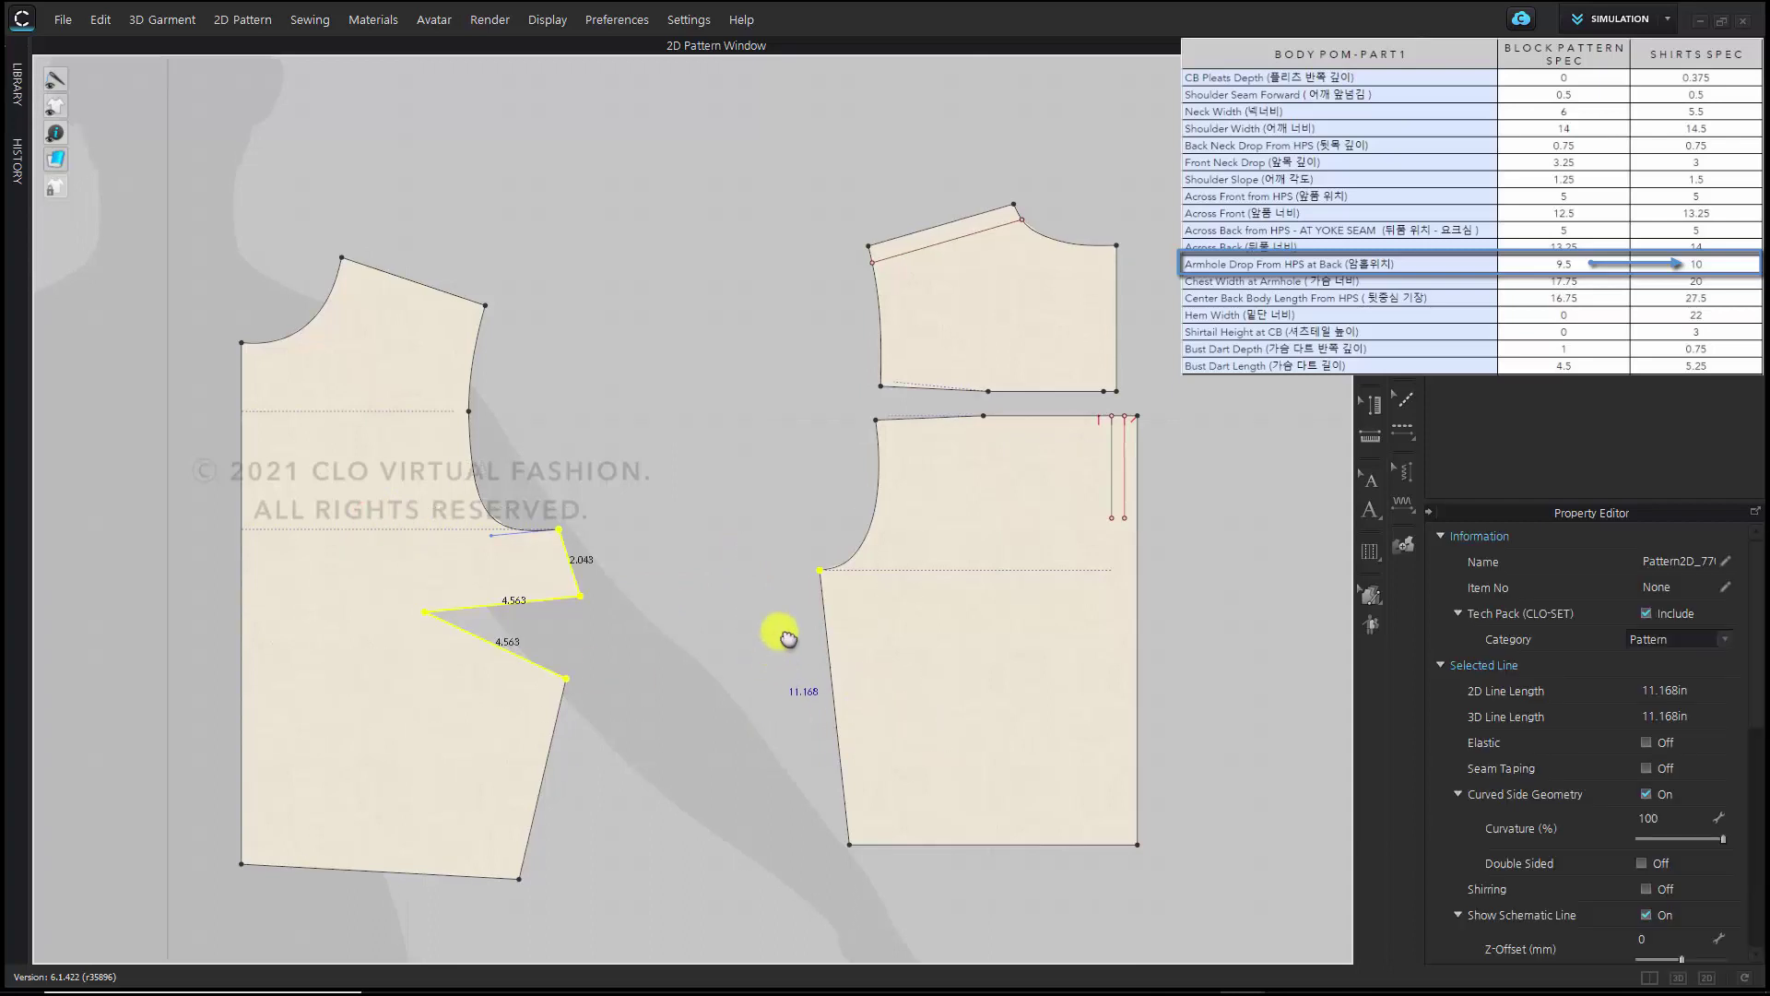
scroll(782, 633, up, 2)
drag(844, 505, 839, 604)
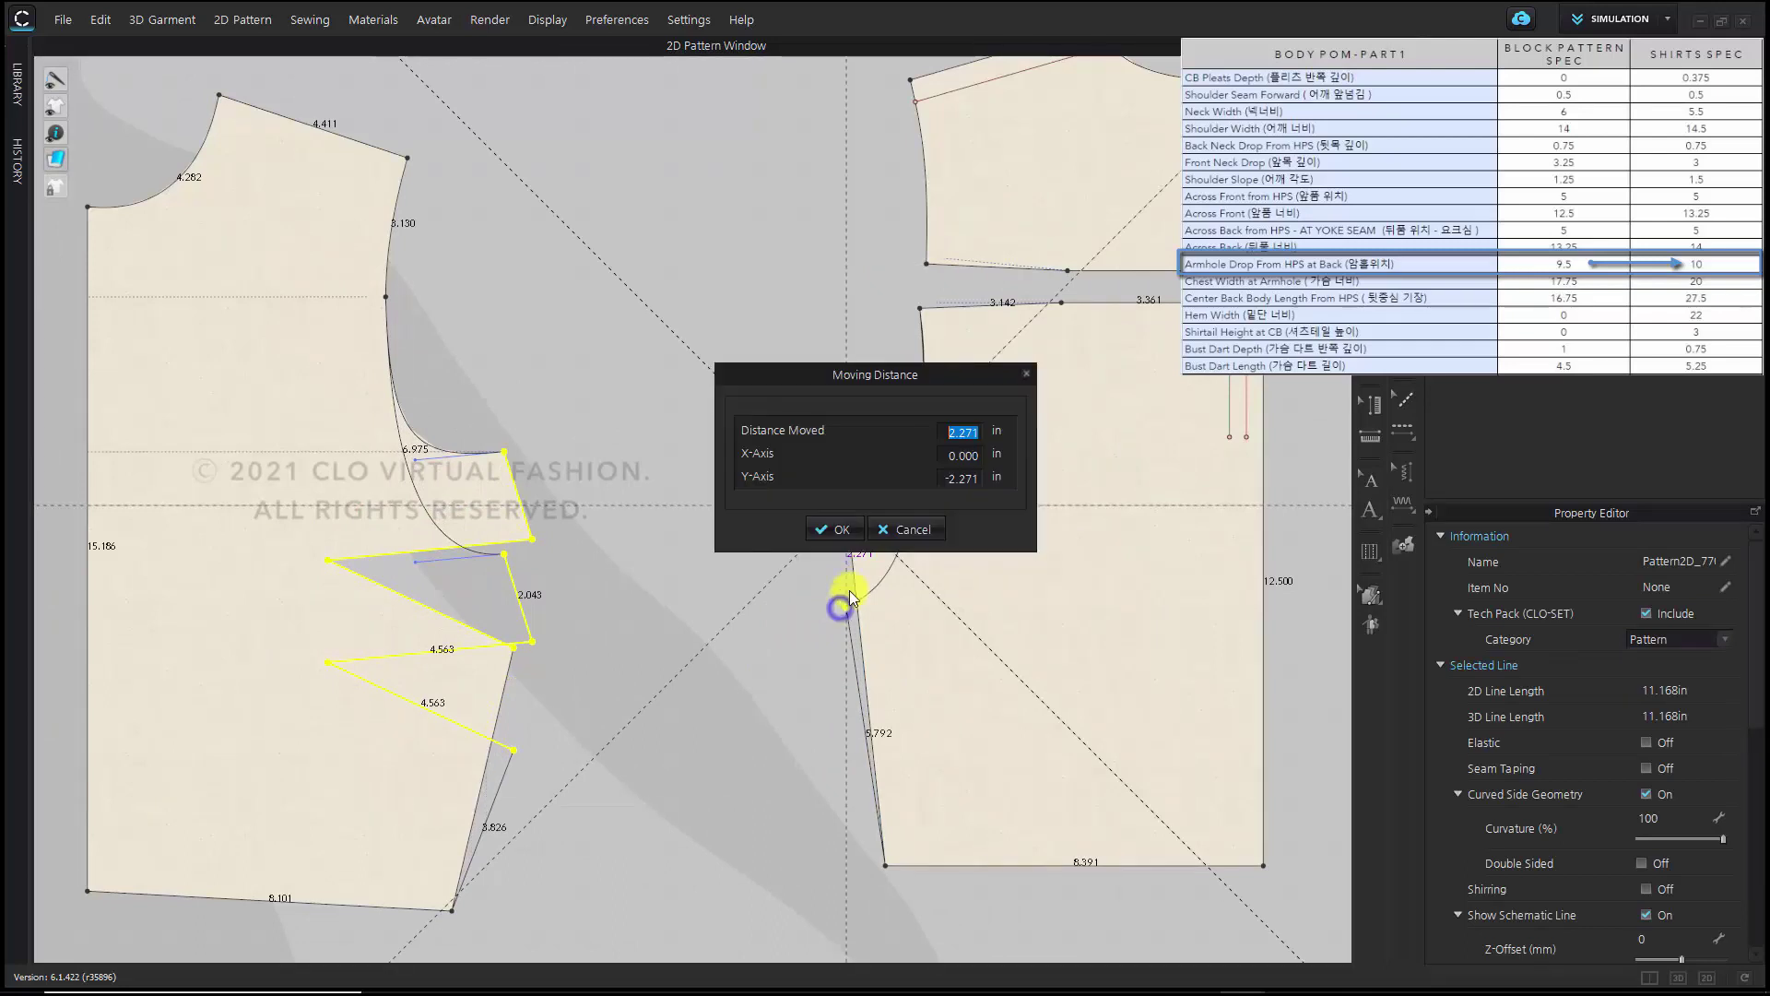
drag(903, 360, 726, 254)
text(0.5)
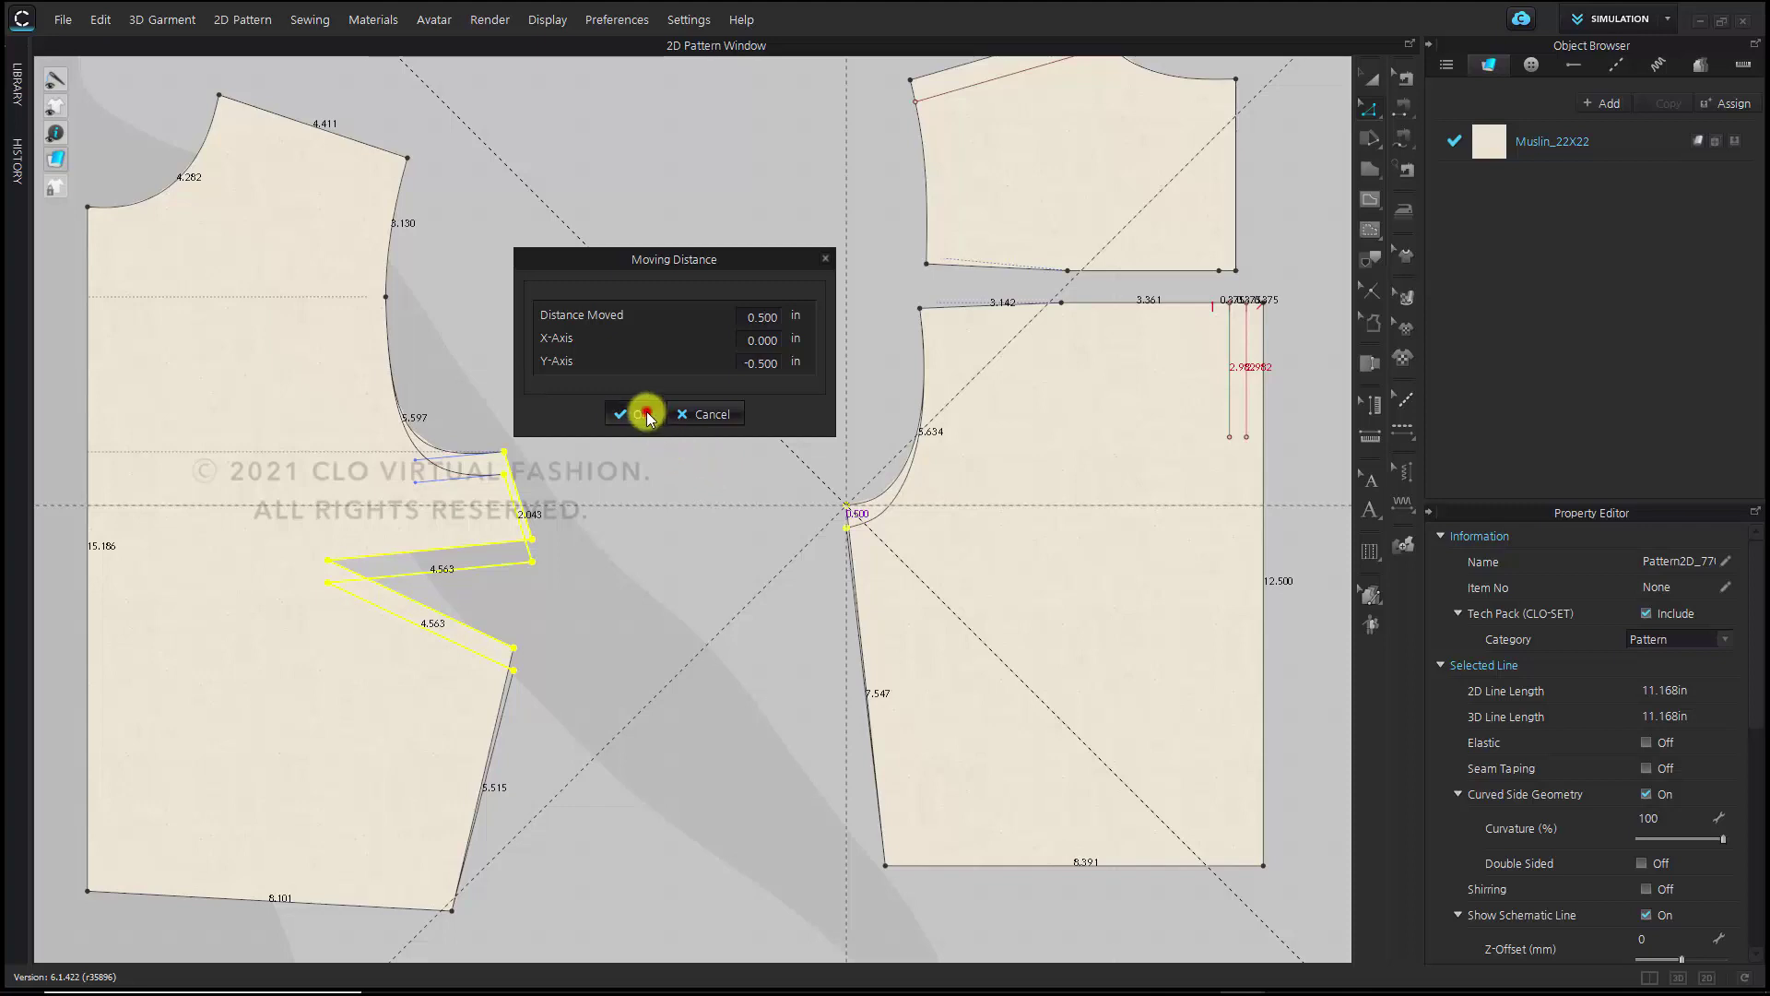
click(644, 413)
click(646, 445)
scroll(742, 632, down, 3)
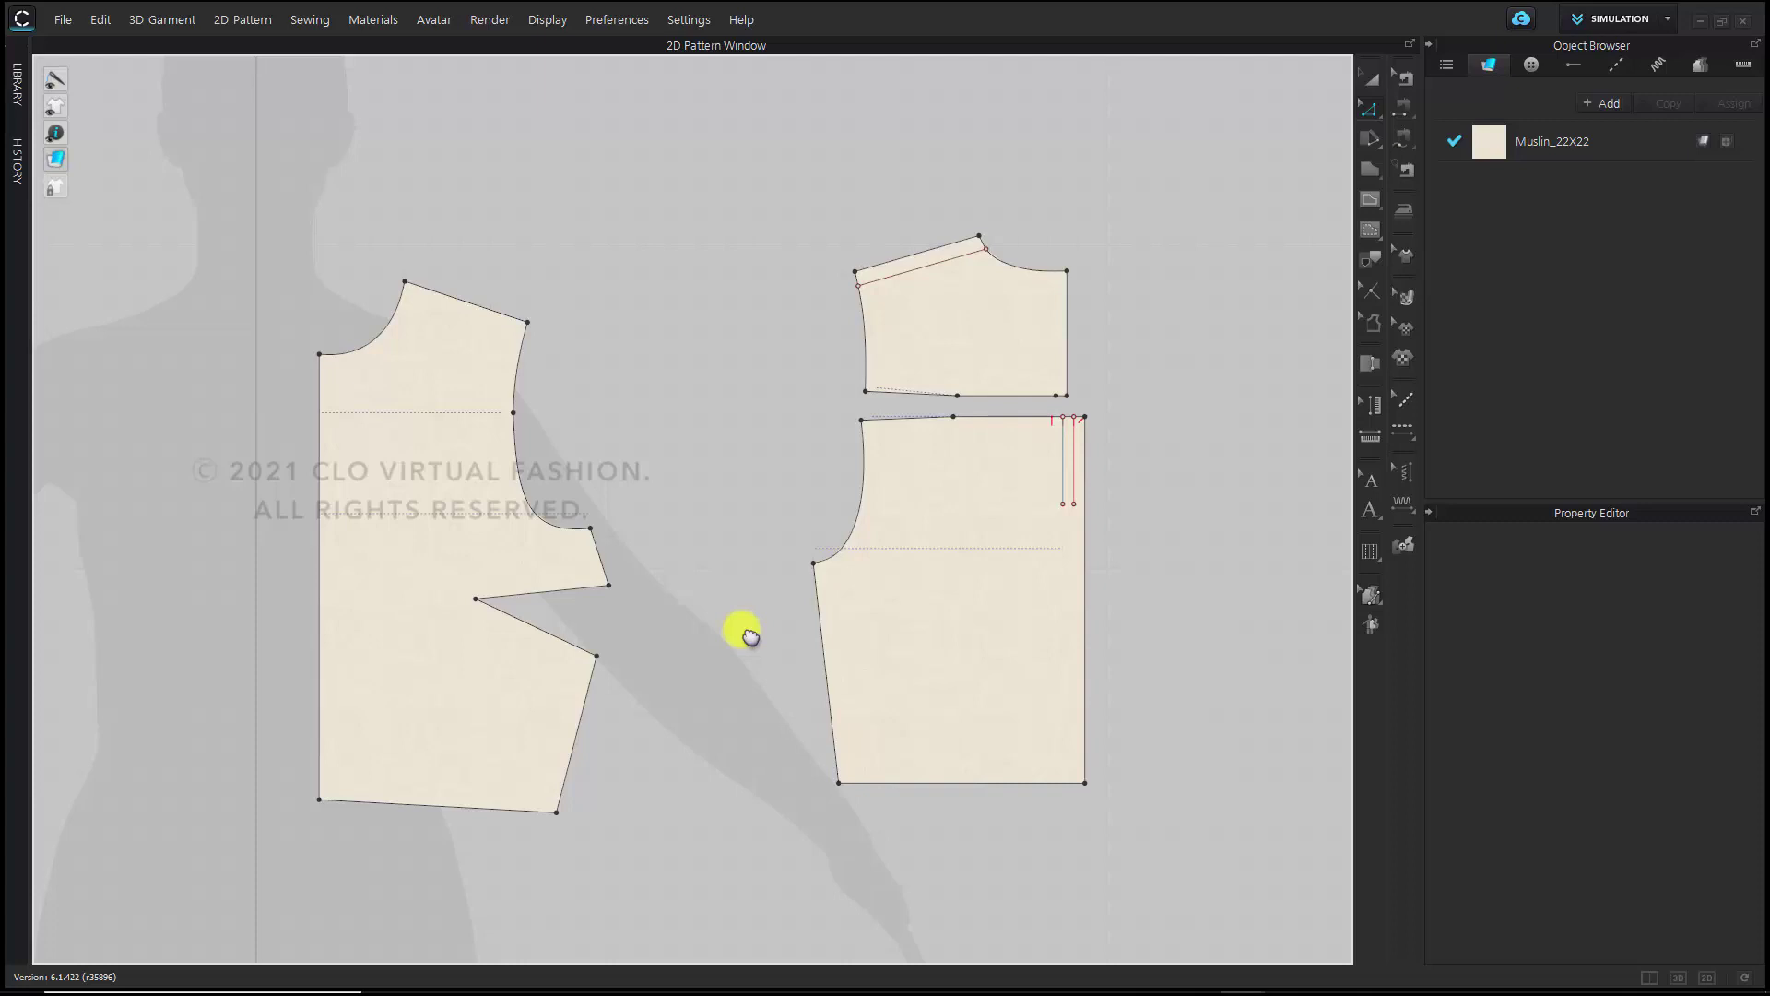
scroll(747, 632, up, 2)
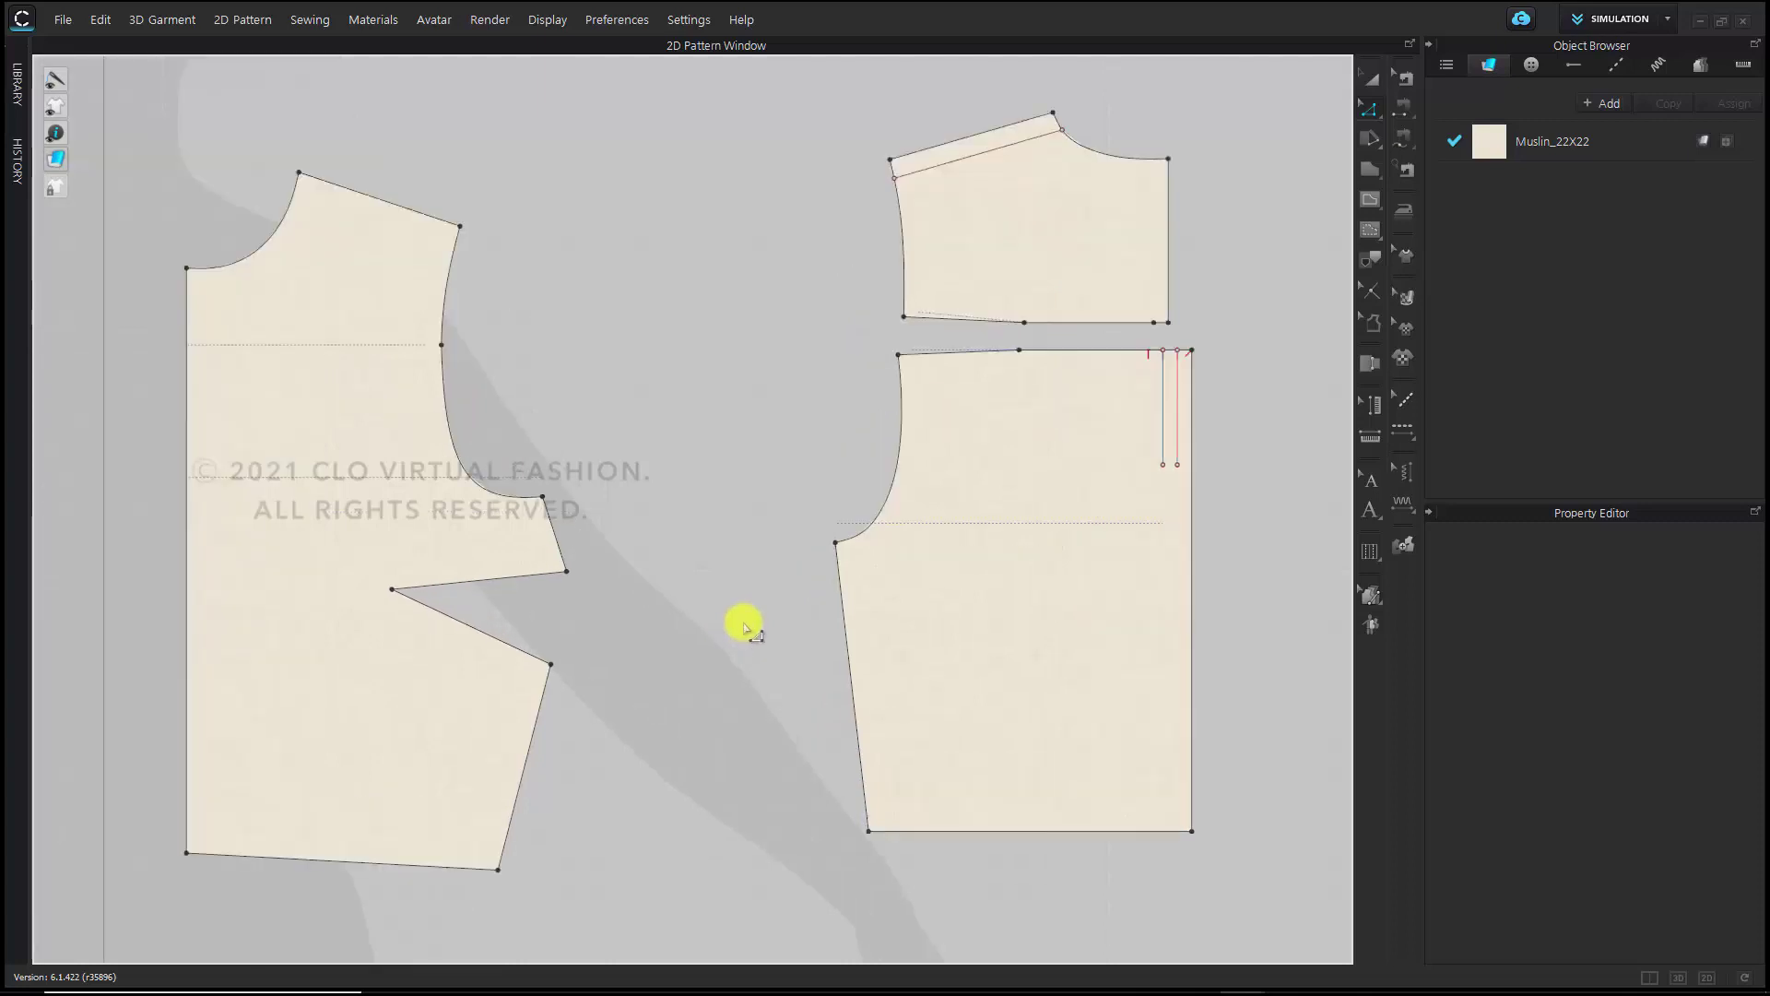
Delete the old chest-level baselines on the front bodice and the lower back
key(i)
click(398, 483)
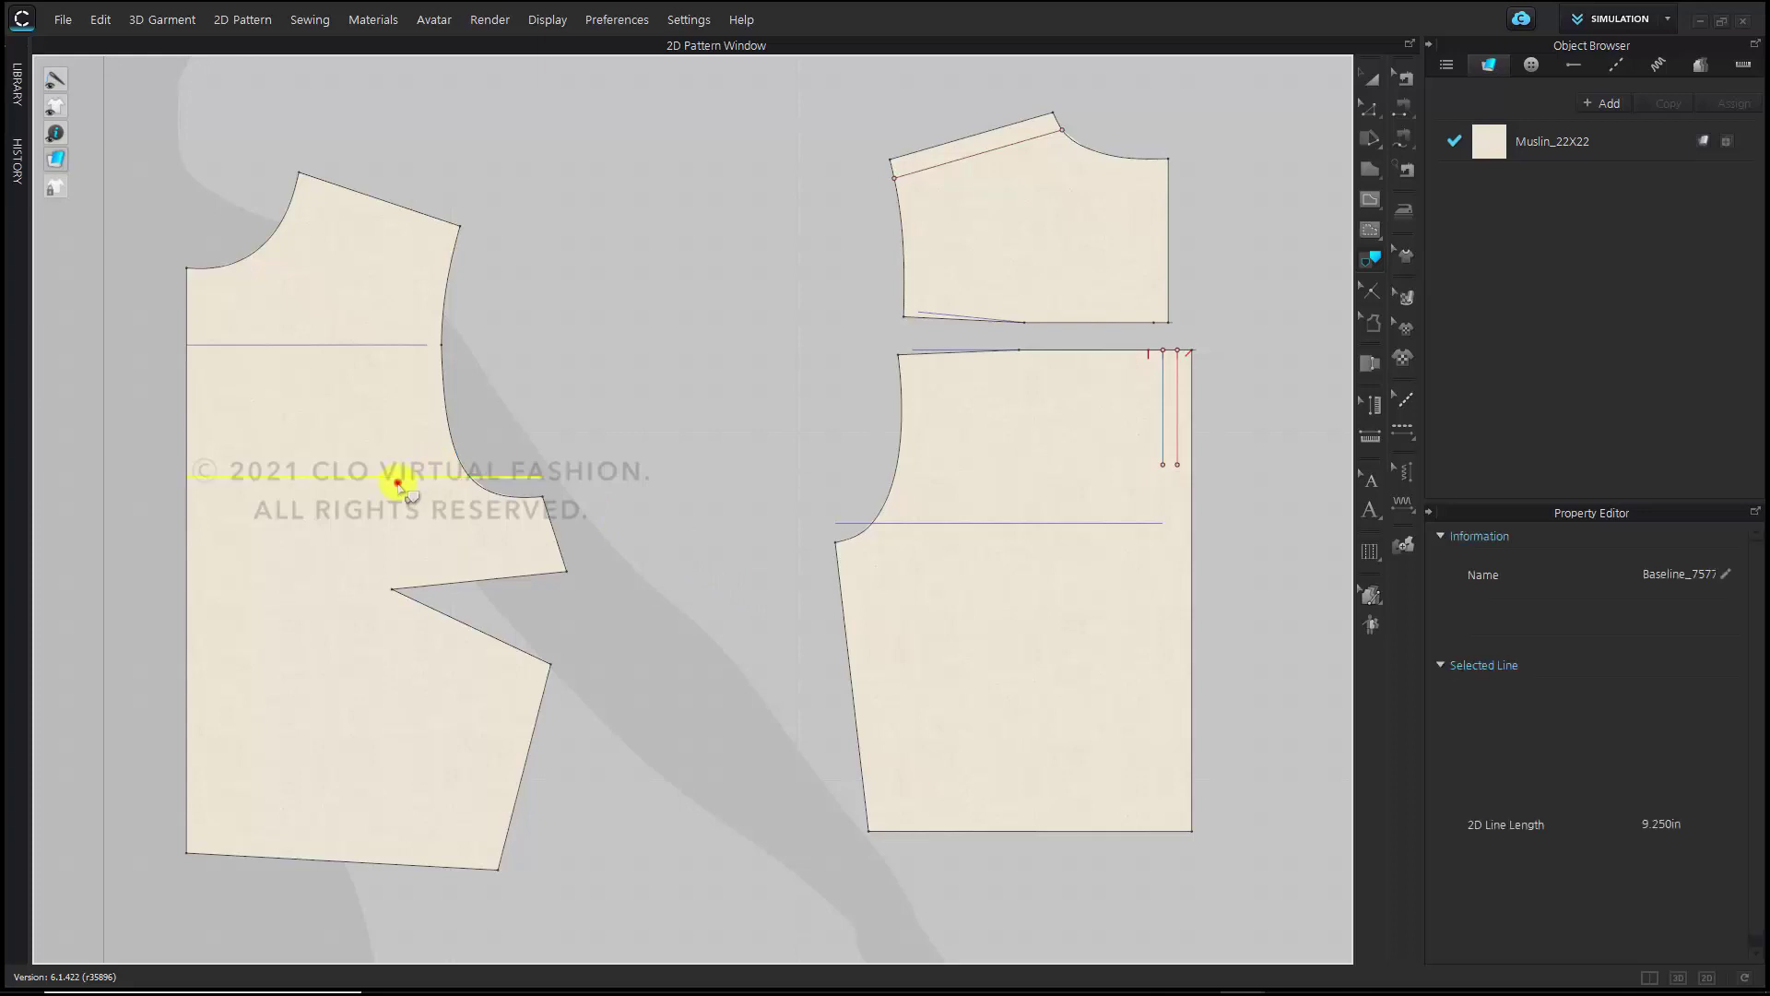
click(950, 528)
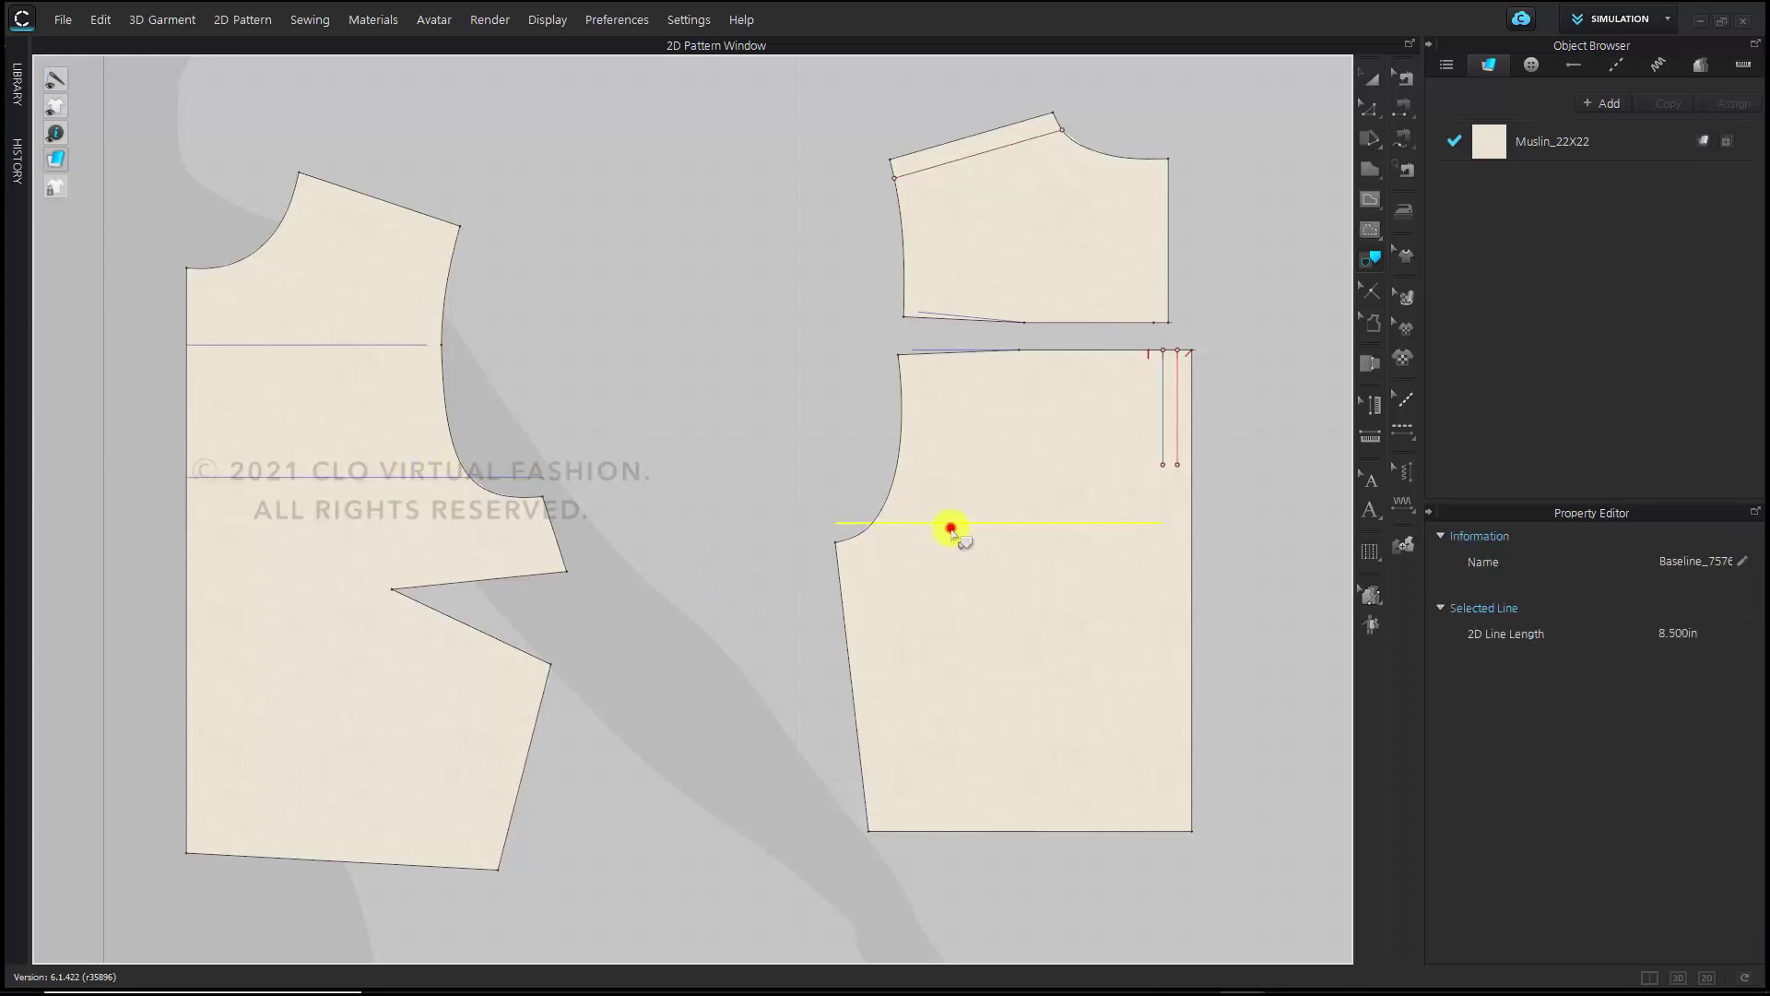
key(Delete)
click(614, 474)
click(407, 474)
key(Delete)
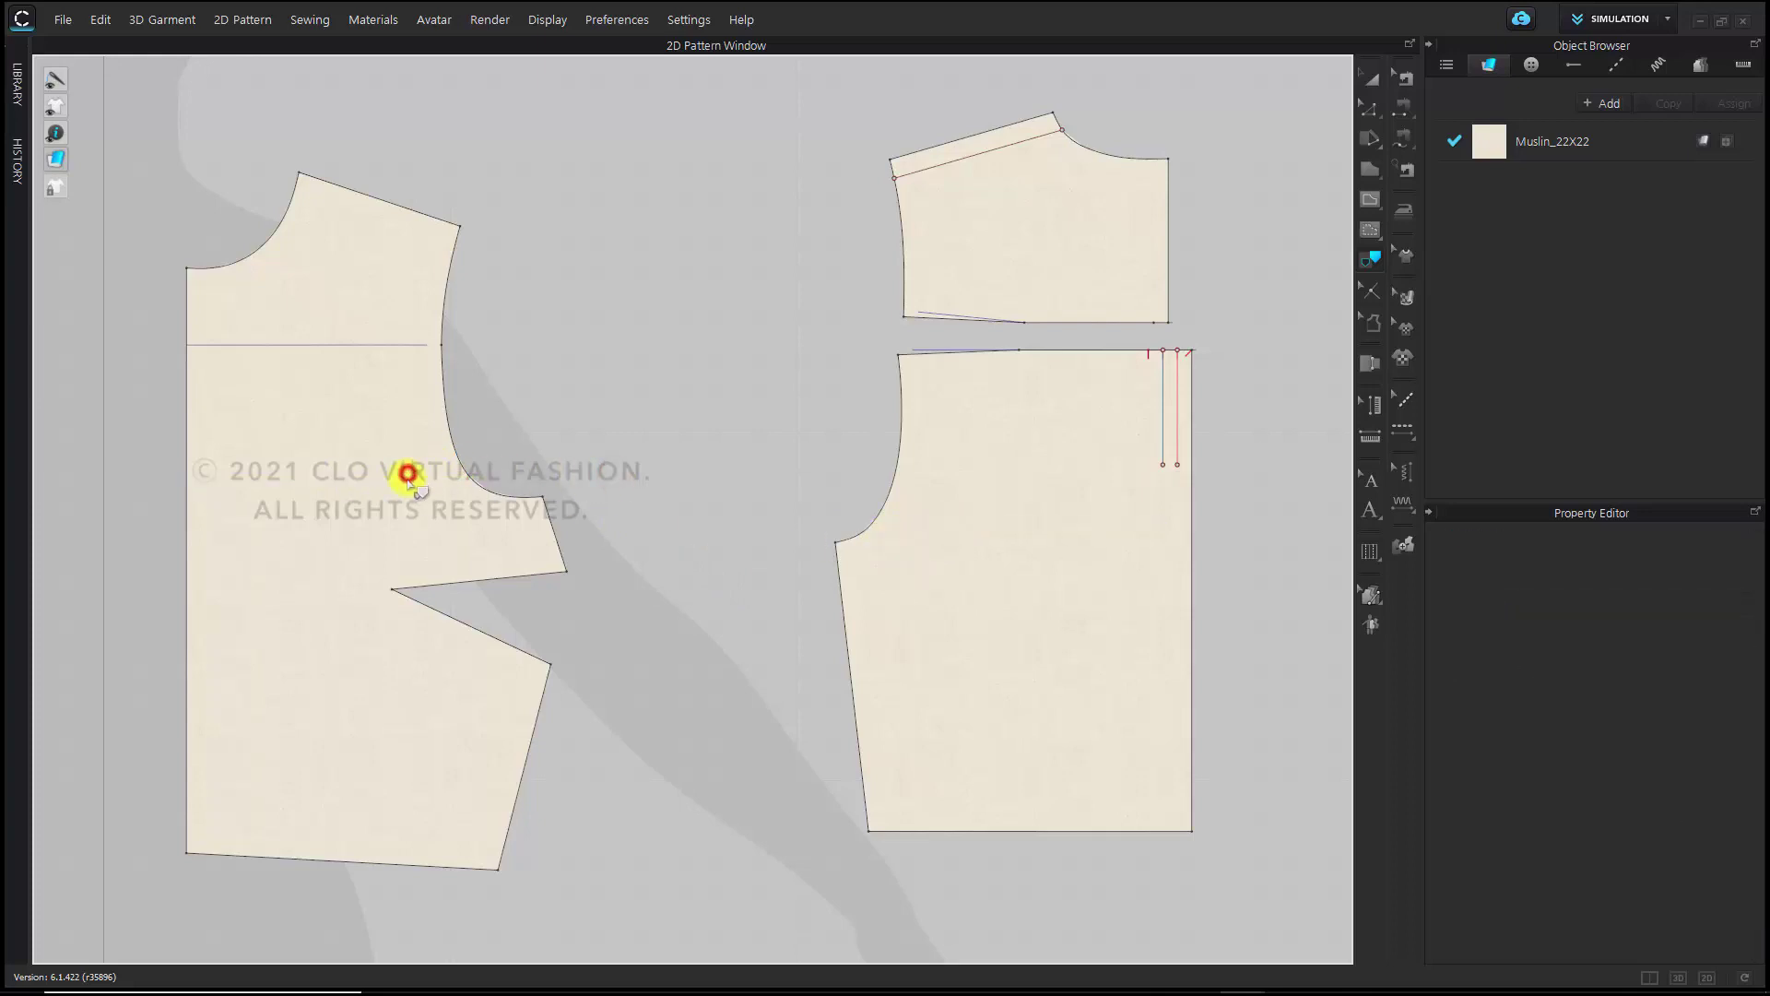
Draw horizontal internal lines from the front underarm point to center front and from the back underarm point to center back
scroll(646, 461, down, 2)
scroll(682, 489, up, 3)
key(g)
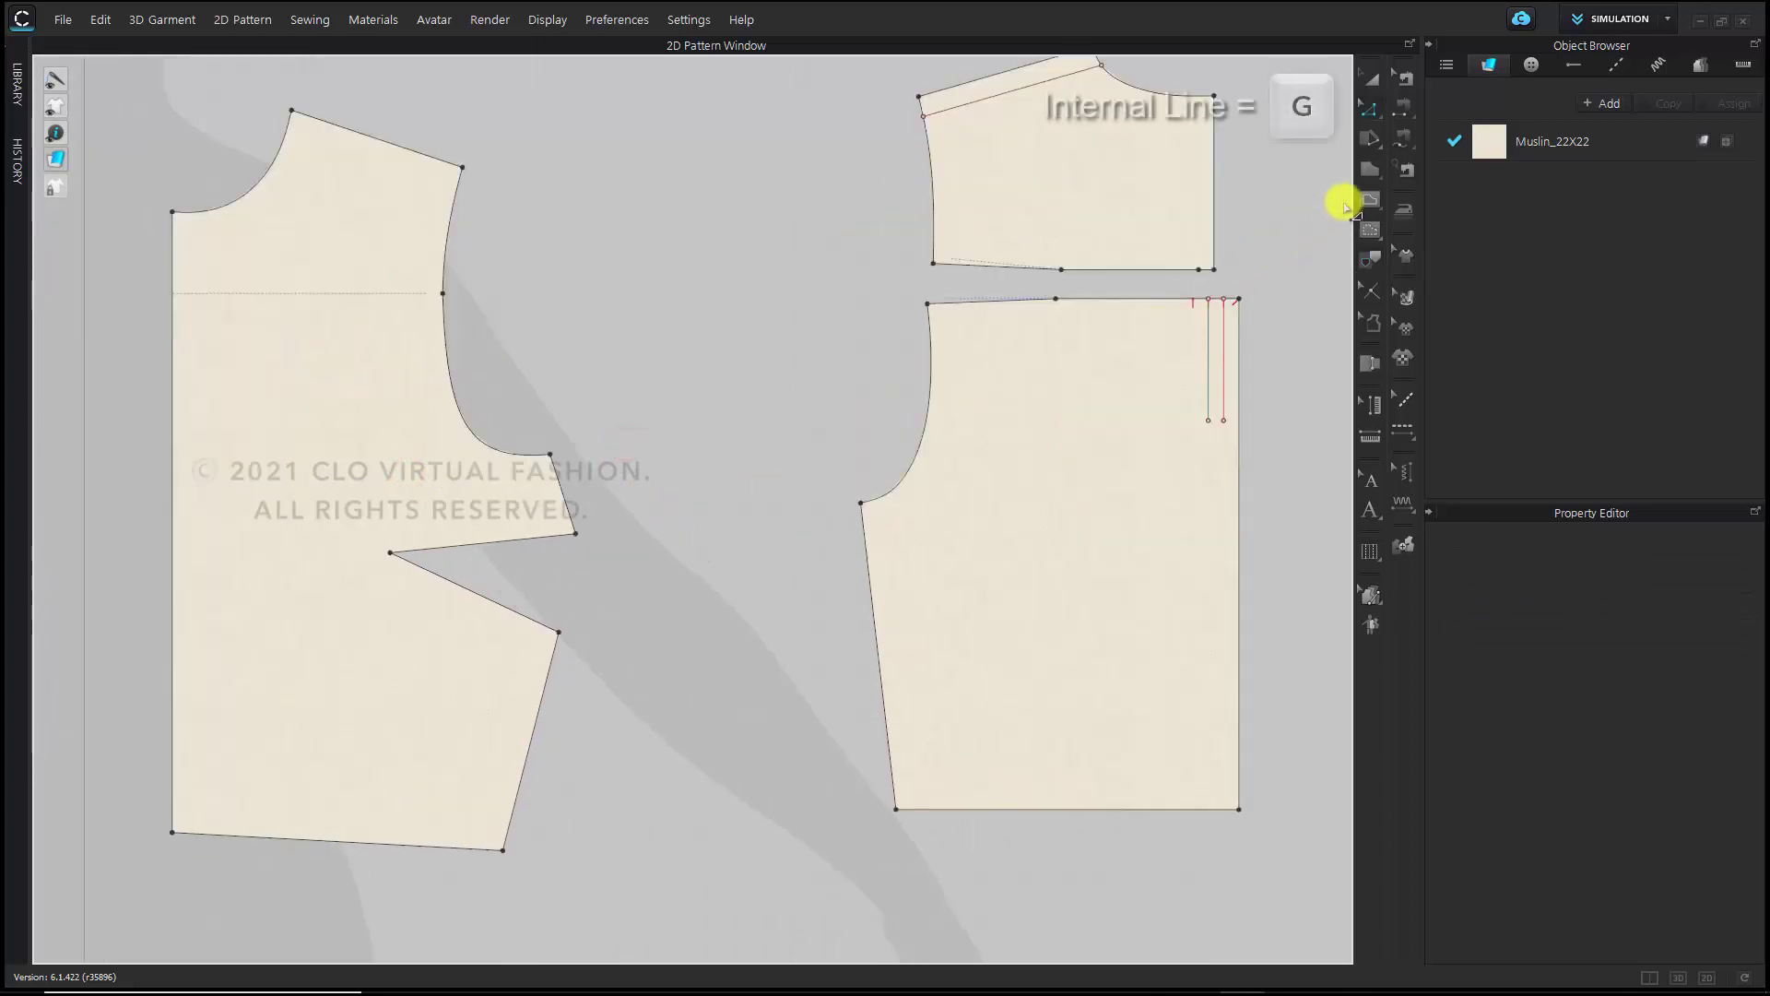
click(1369, 199)
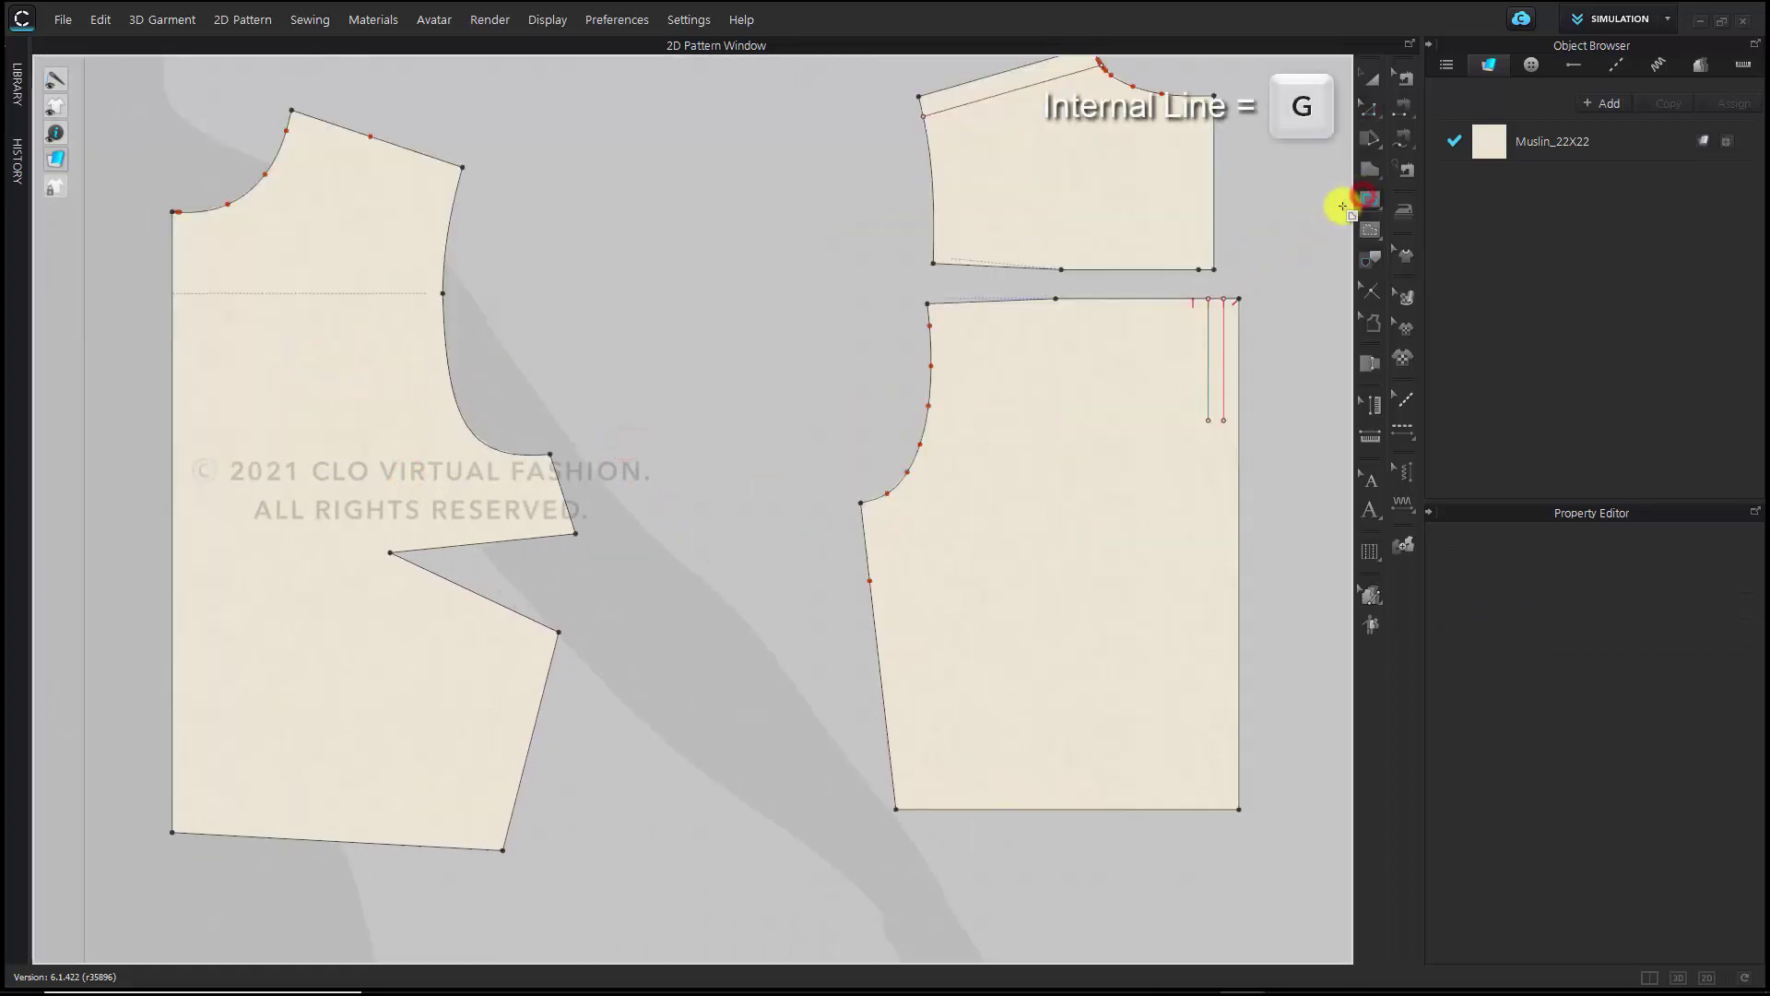
click(552, 454)
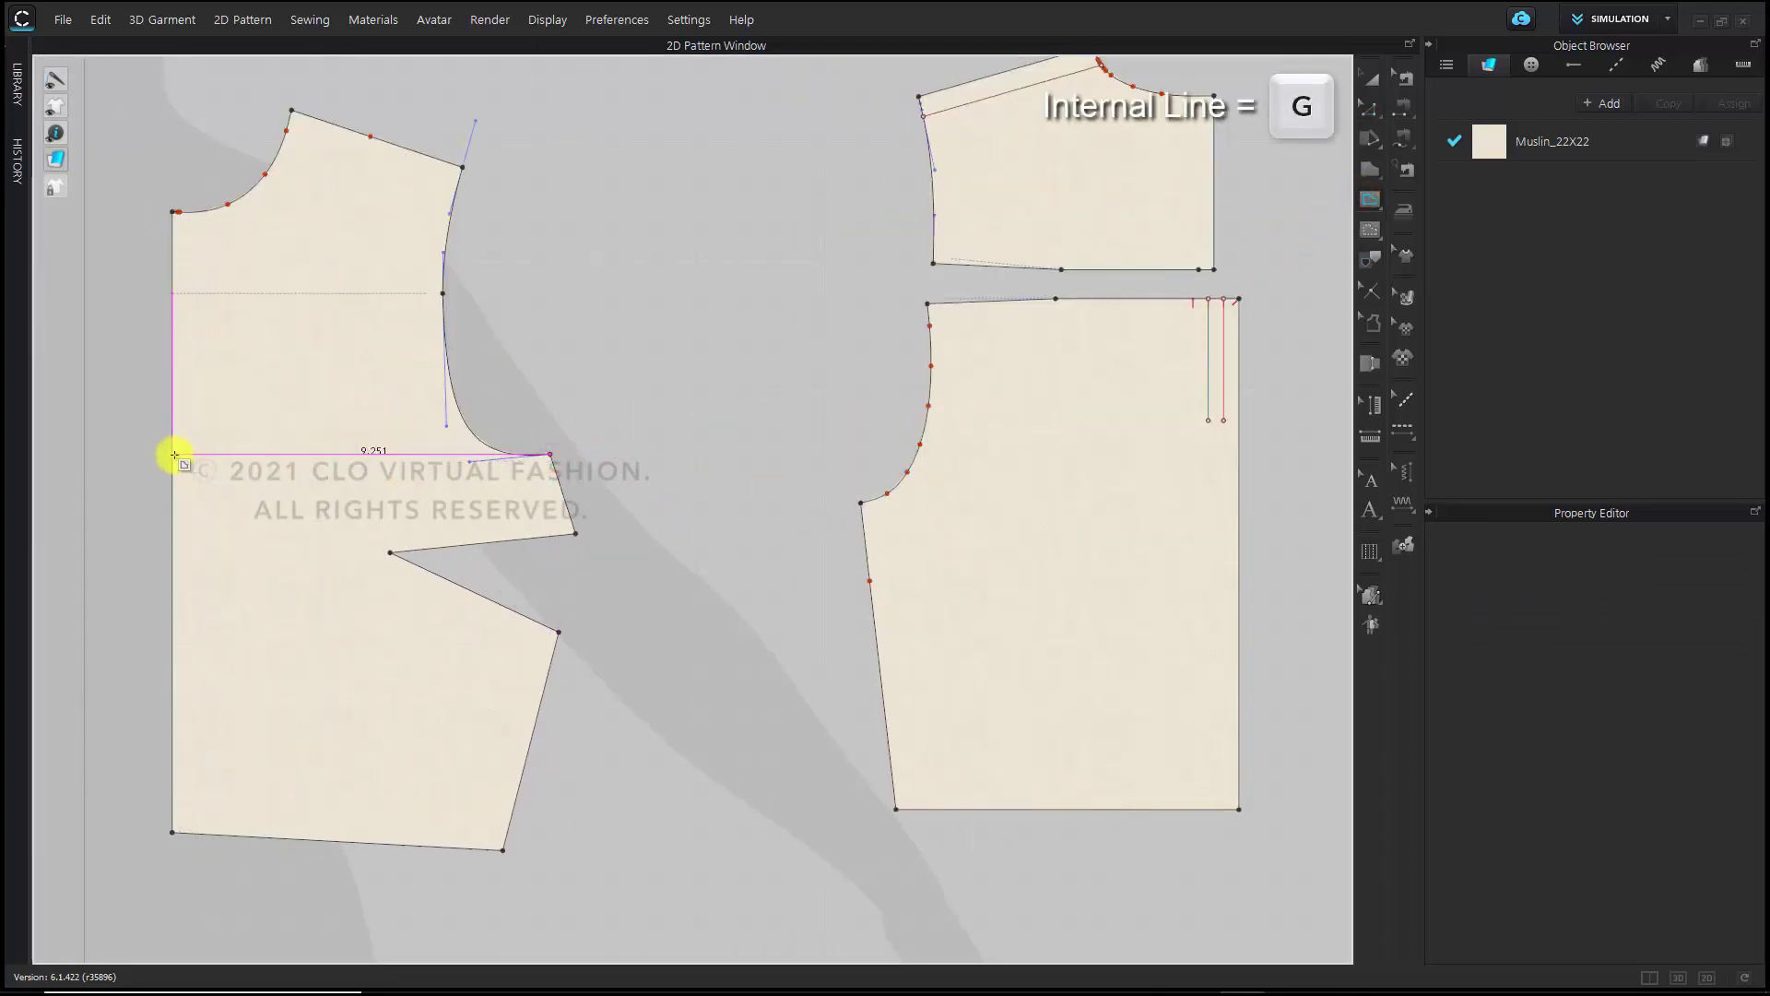
click(173, 454)
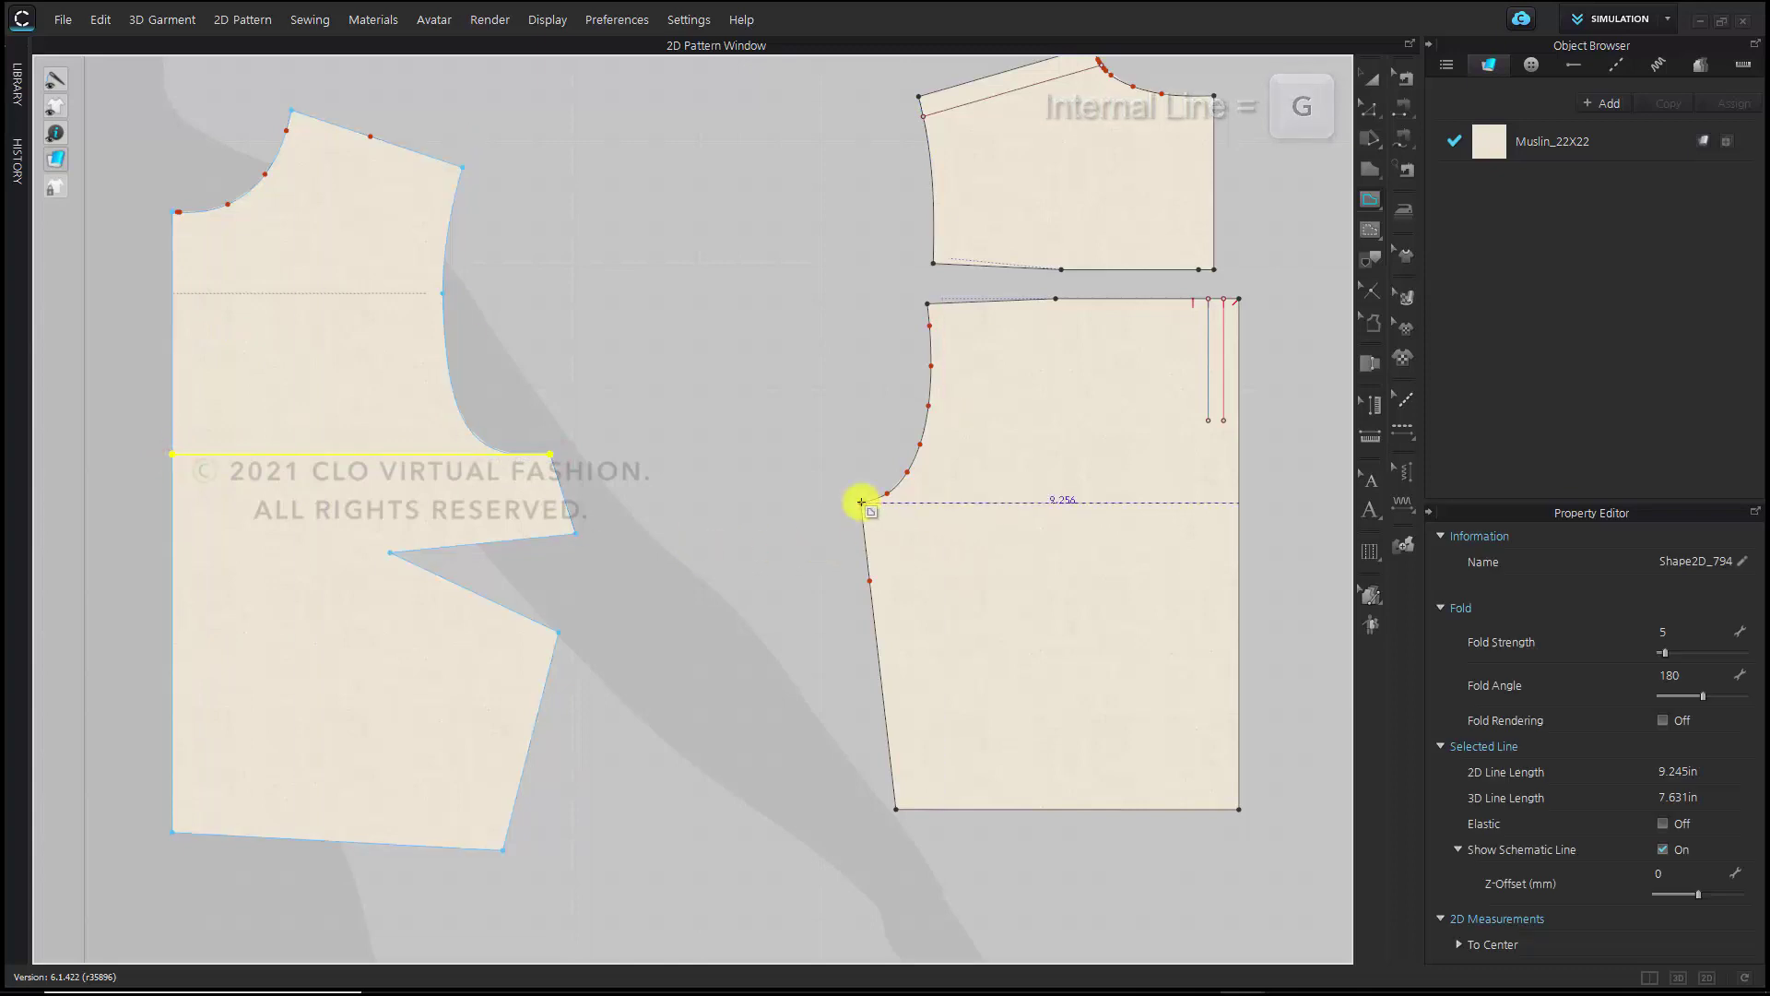
click(861, 502)
click(1236, 504)
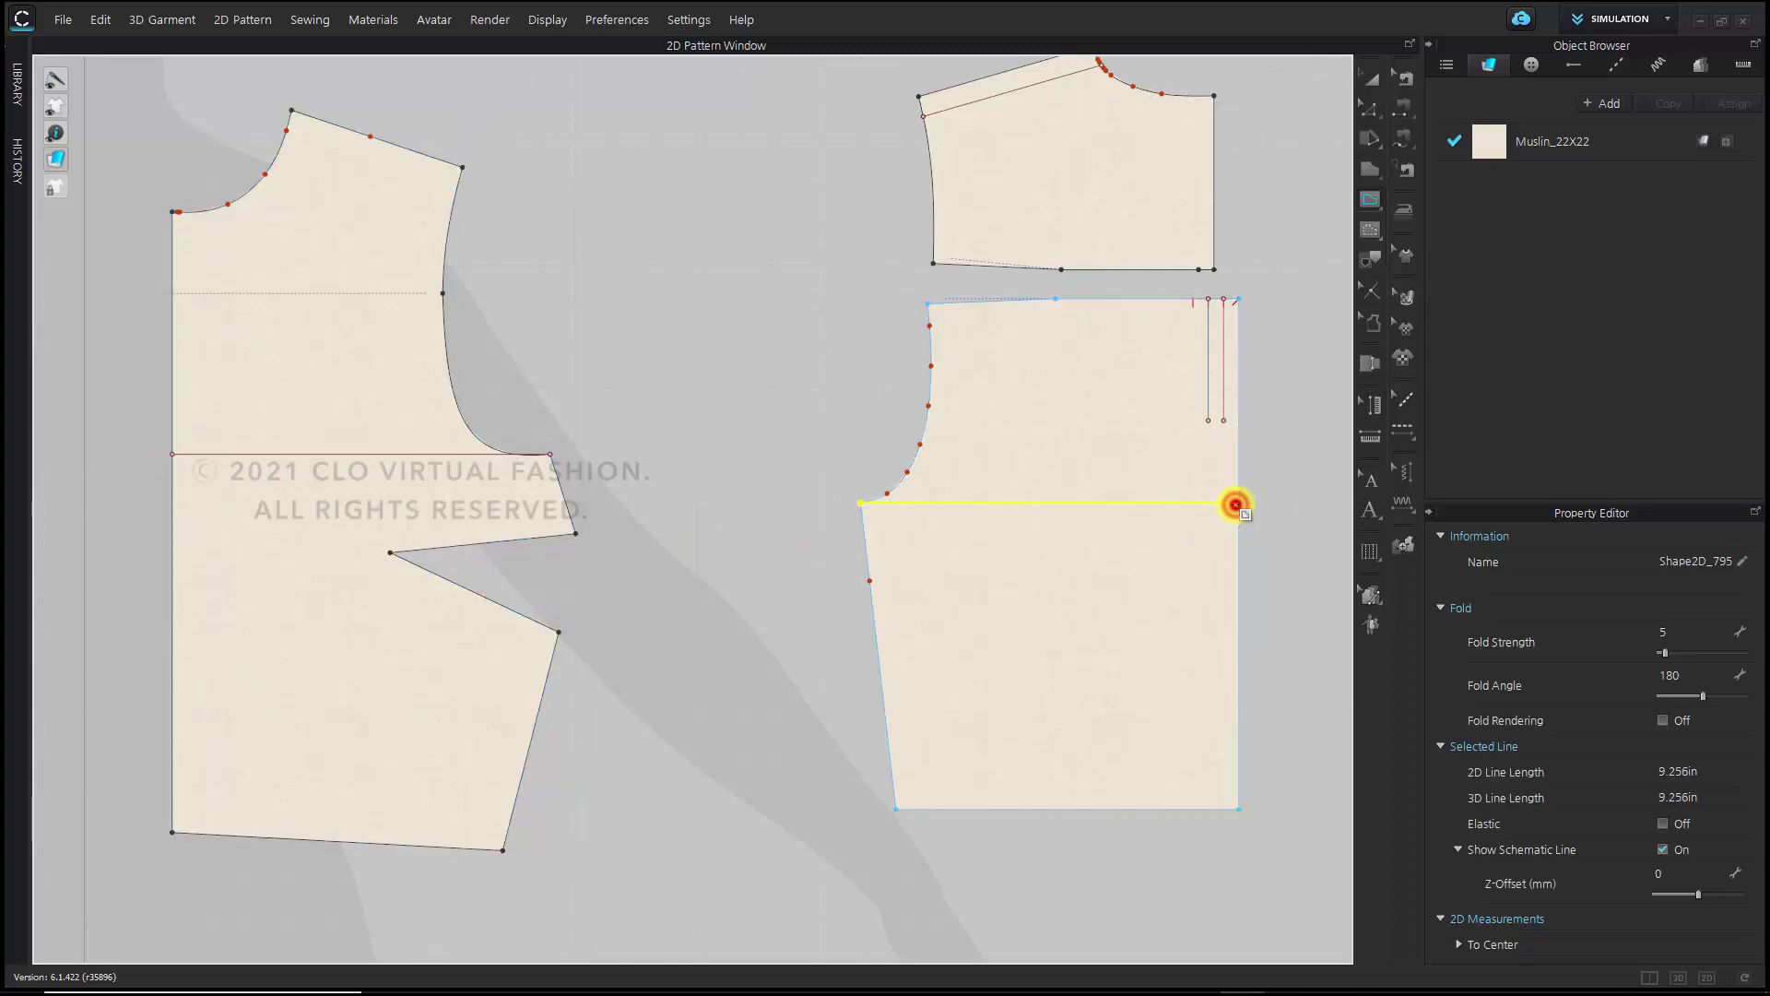
click(693, 574)
Move the front underarm and bust dart points together 0.755 in horizontally outward, away from center front
scroll(696, 595, down, 5)
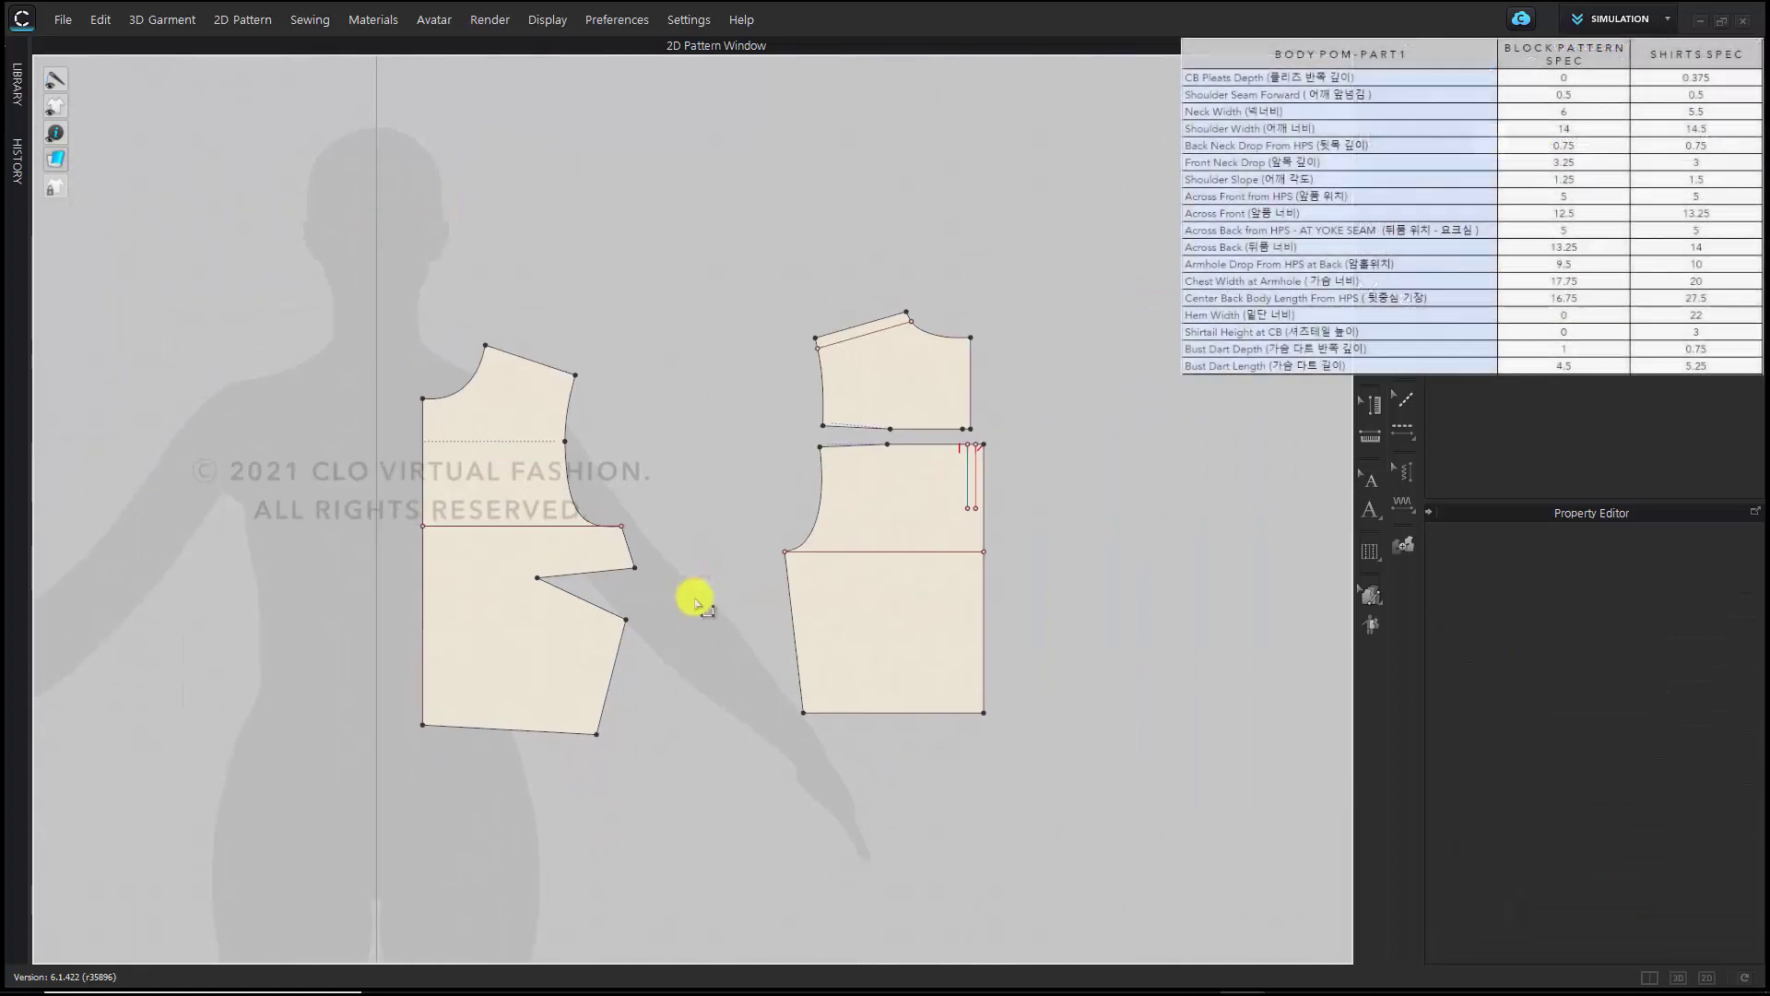
scroll(695, 602, up, 2)
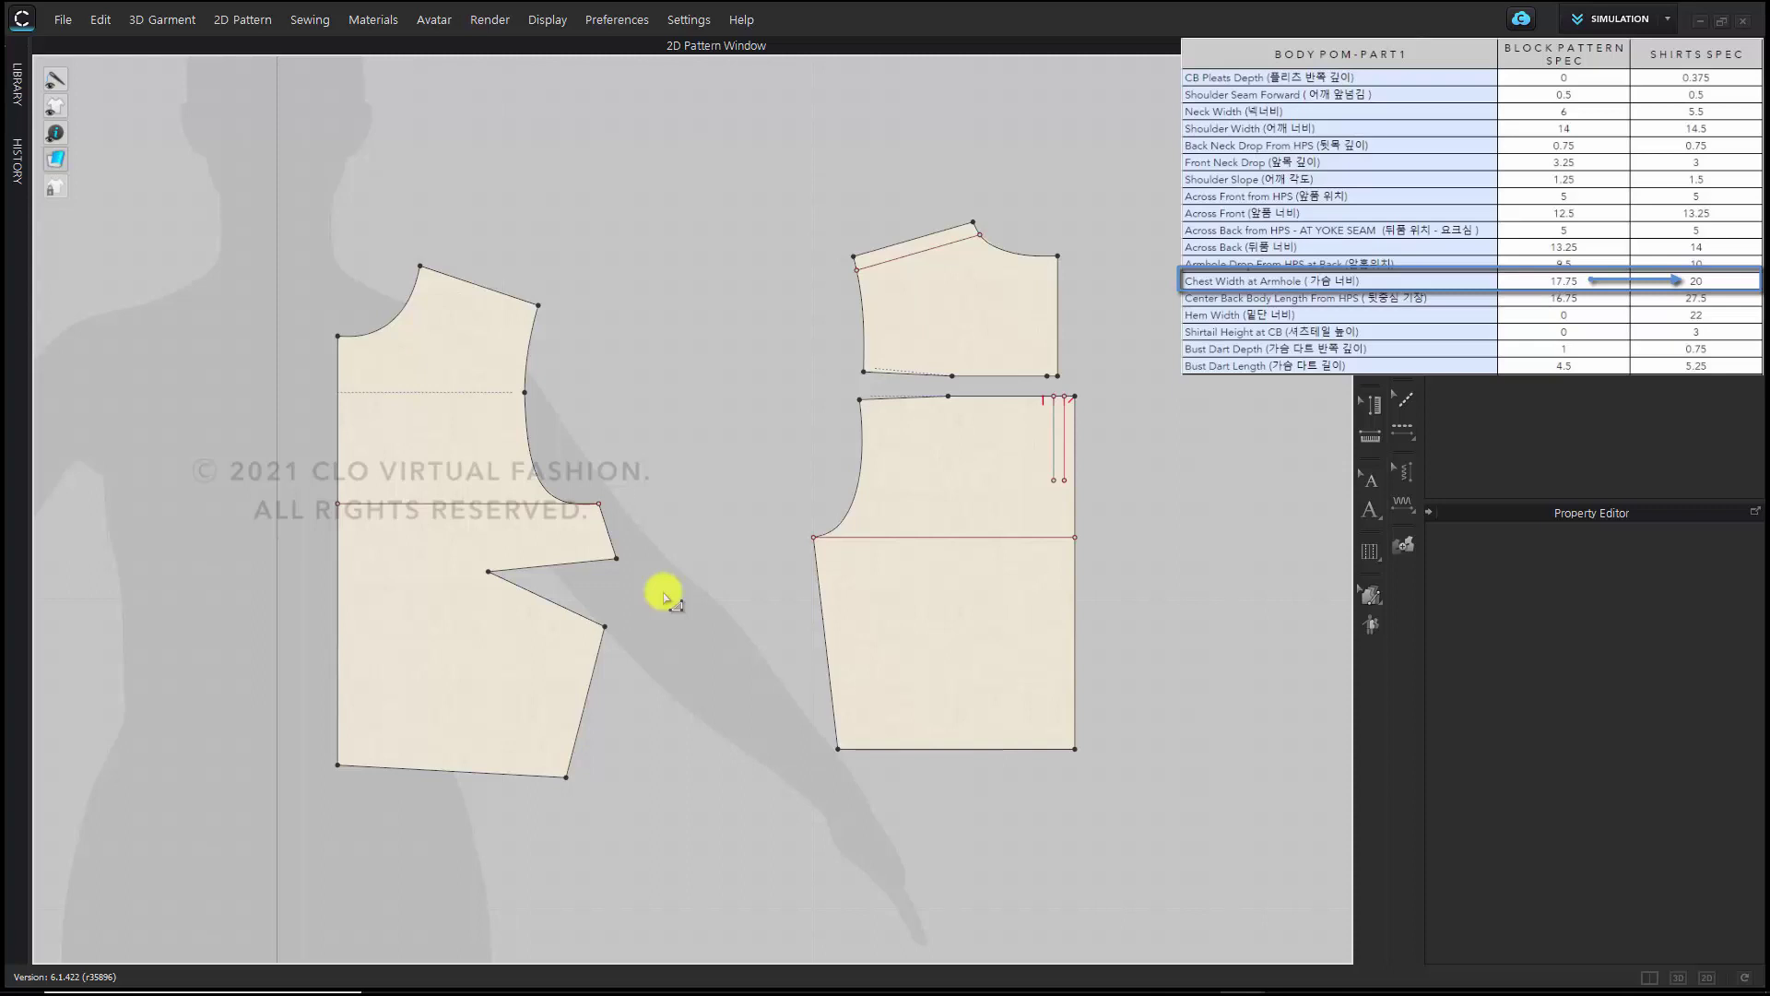
drag(683, 644, 622, 528)
scroll(701, 533, up, 3)
right_click(622, 528)
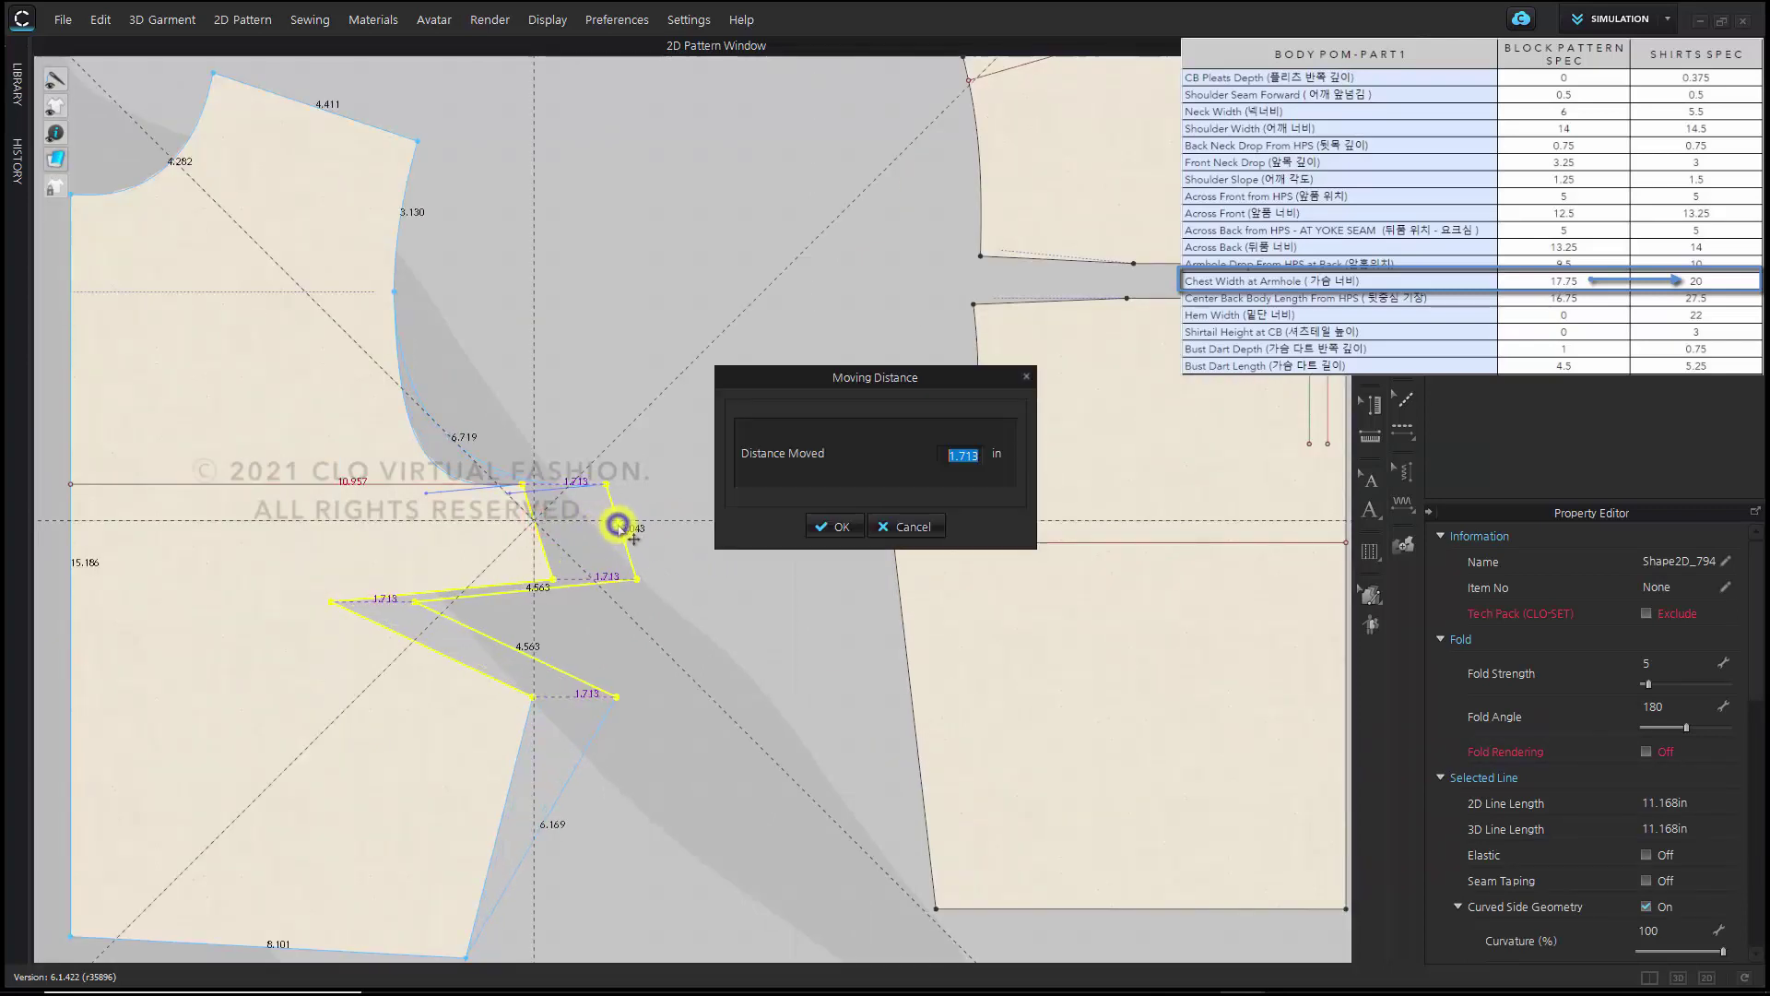
text(0)
text(.75)
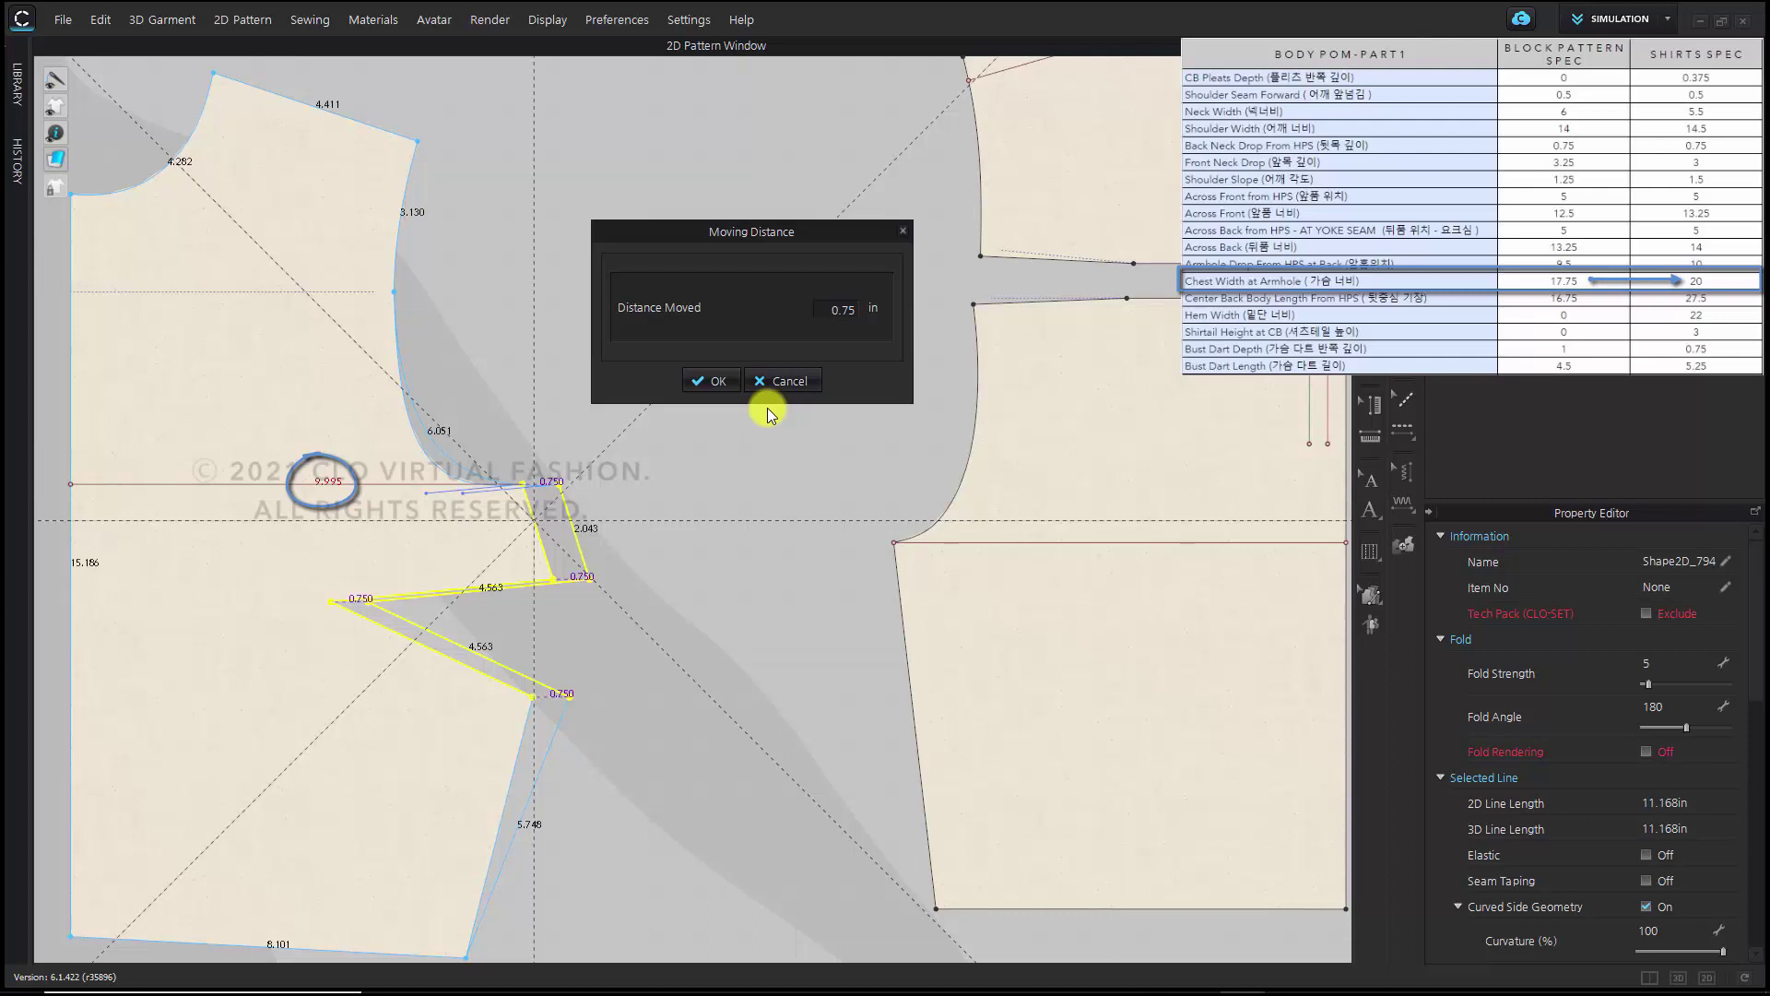
text(5)
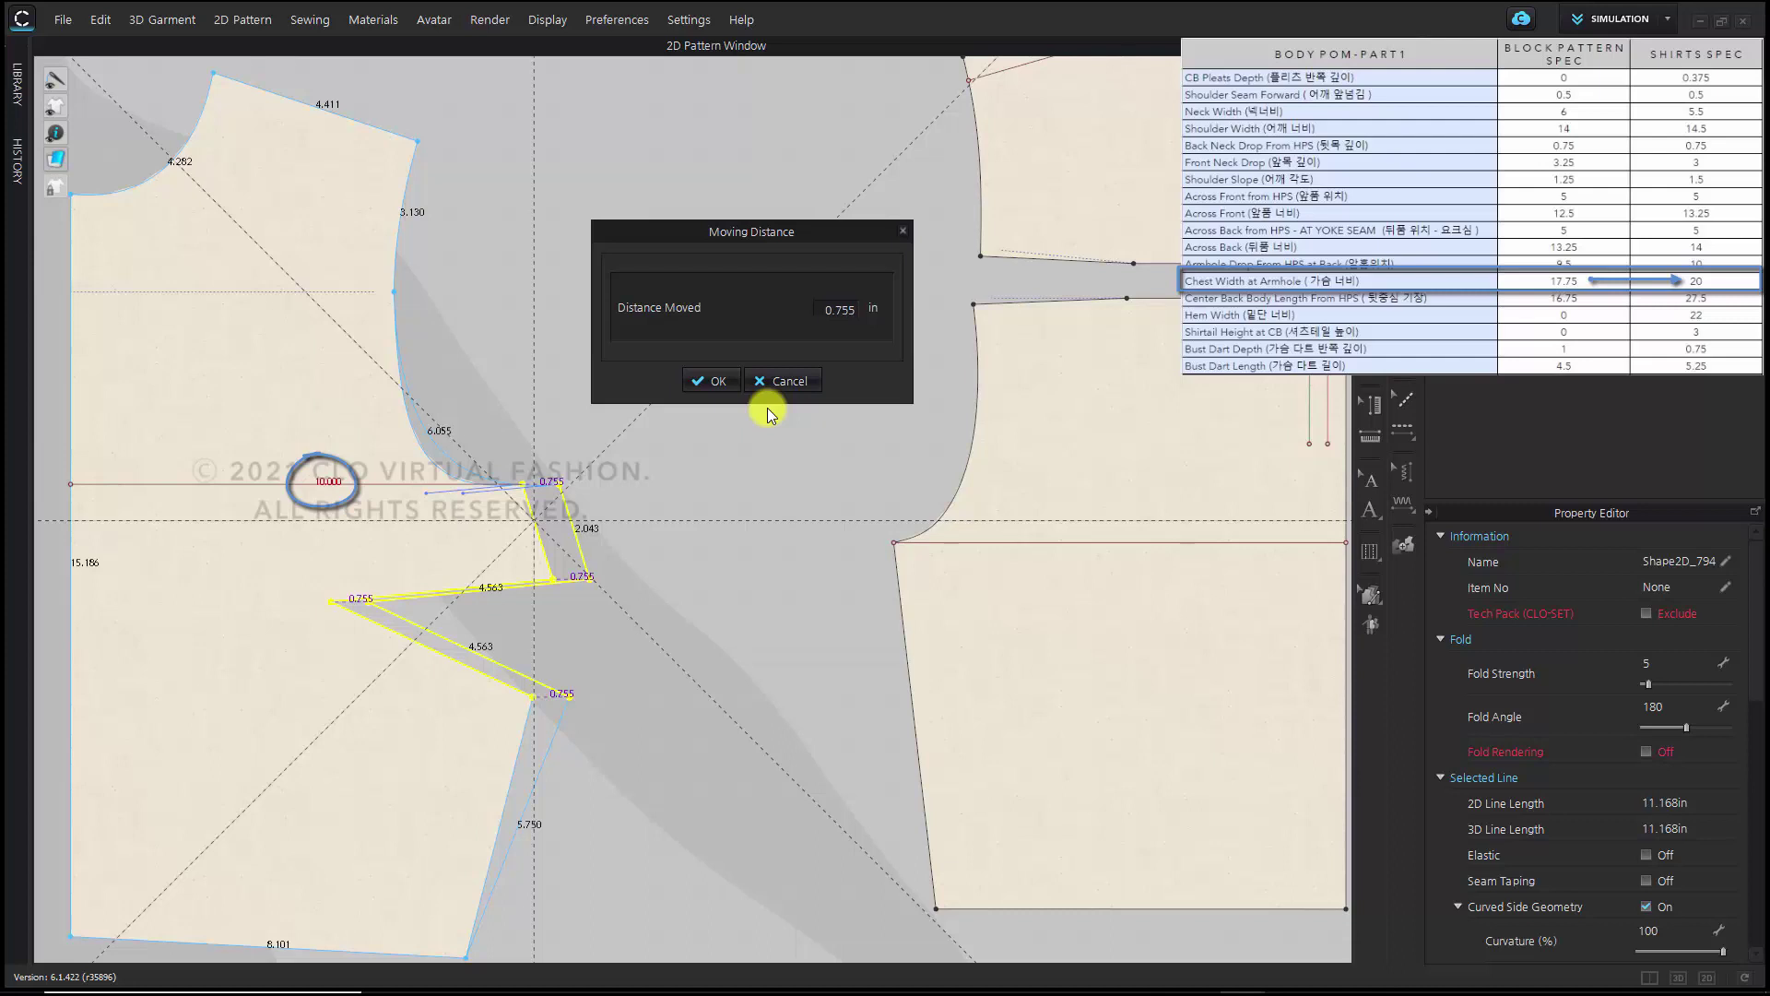
click(721, 383)
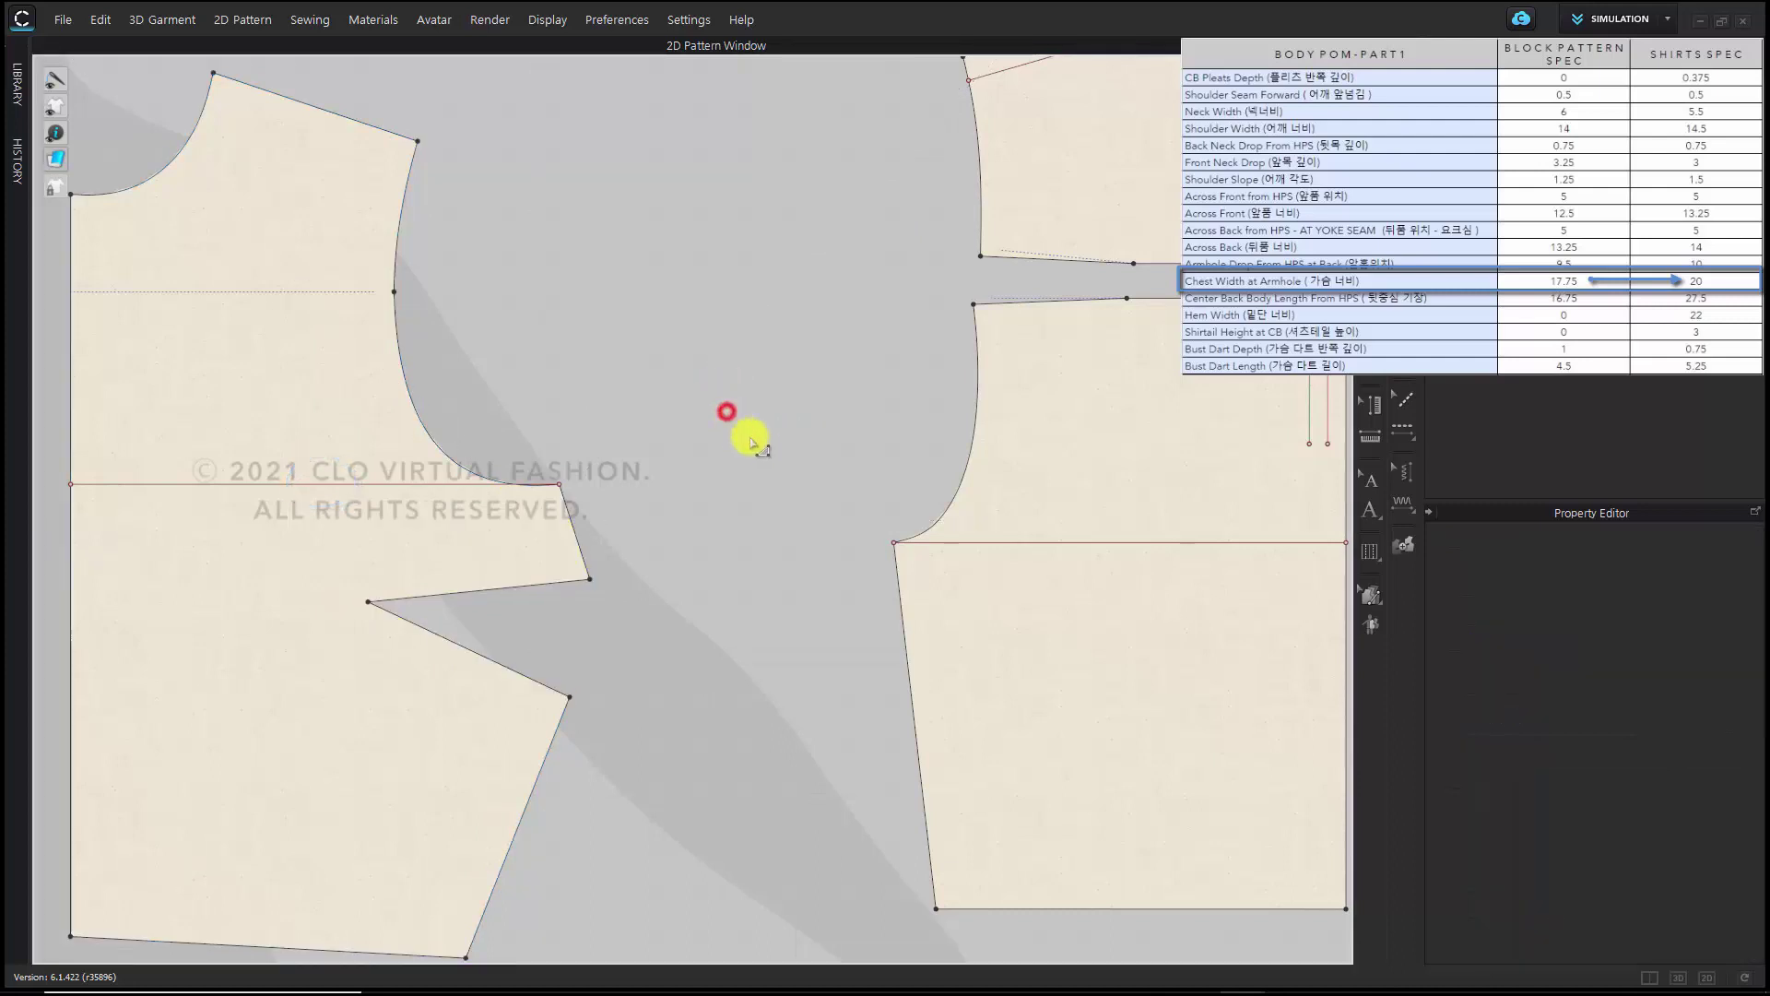
Move the lower back's underarm point 0.75 in horizontally outward, away from center back
scroll(725, 411, down, 4)
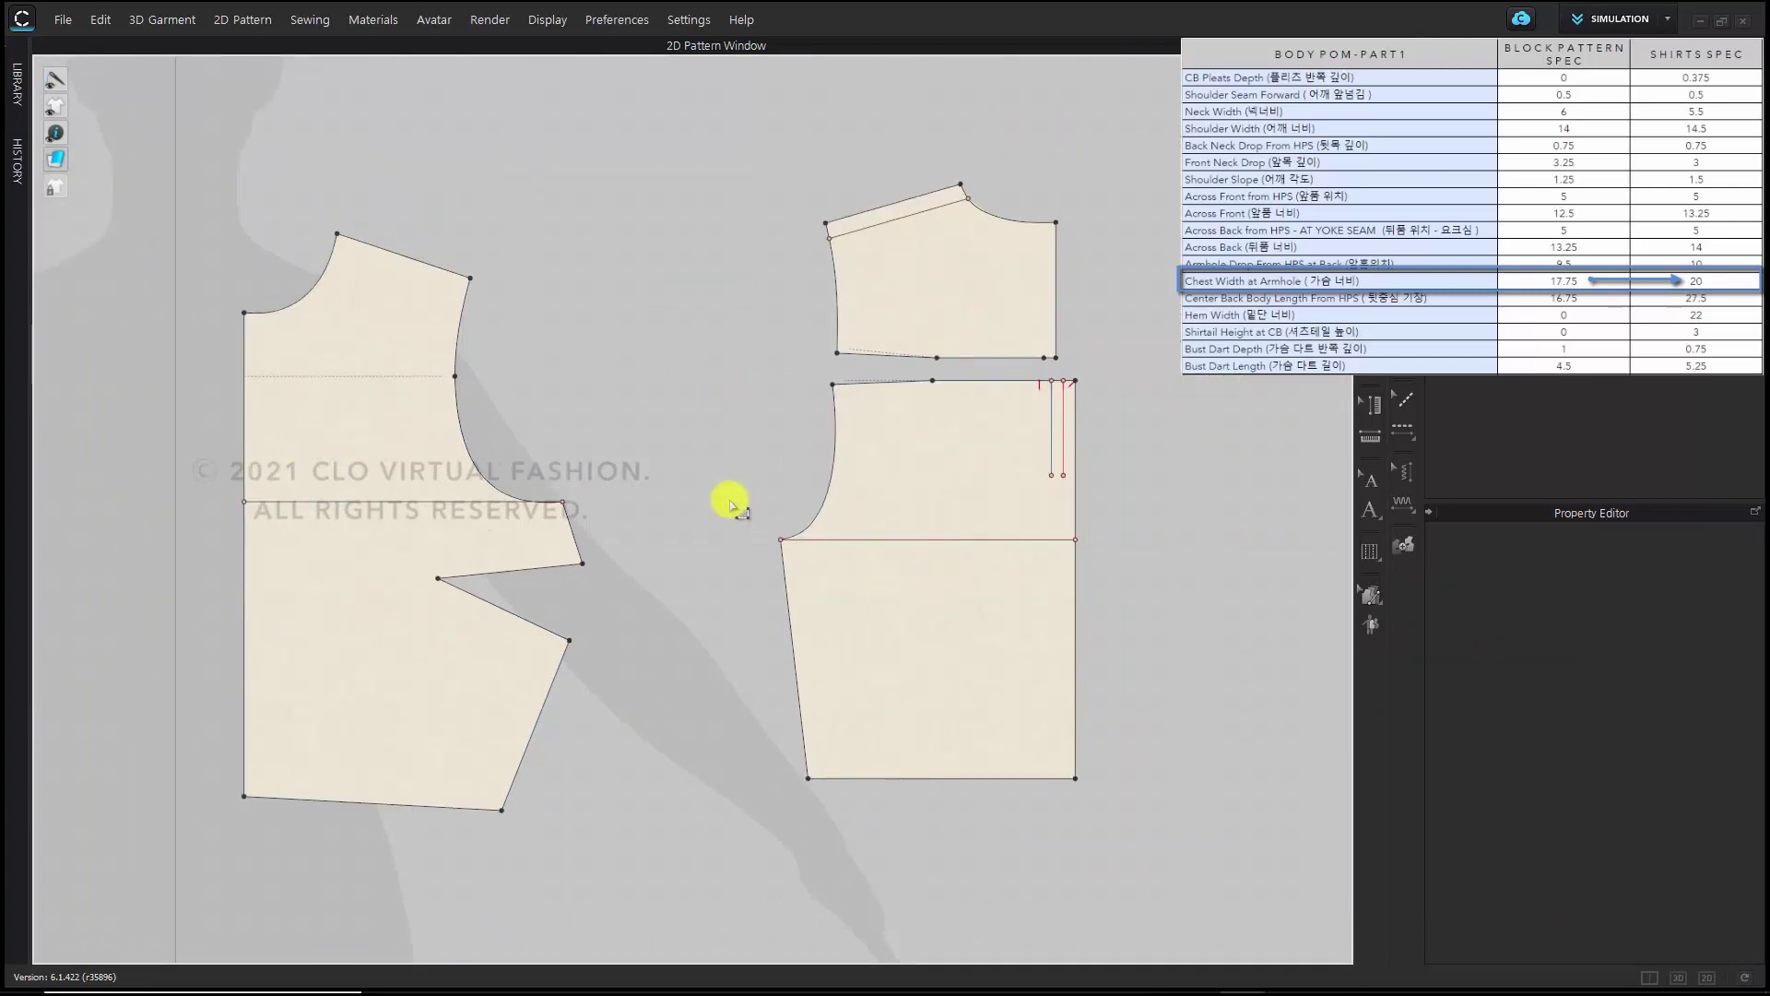
drag(708, 498, 854, 585)
scroll(813, 572, up, 6)
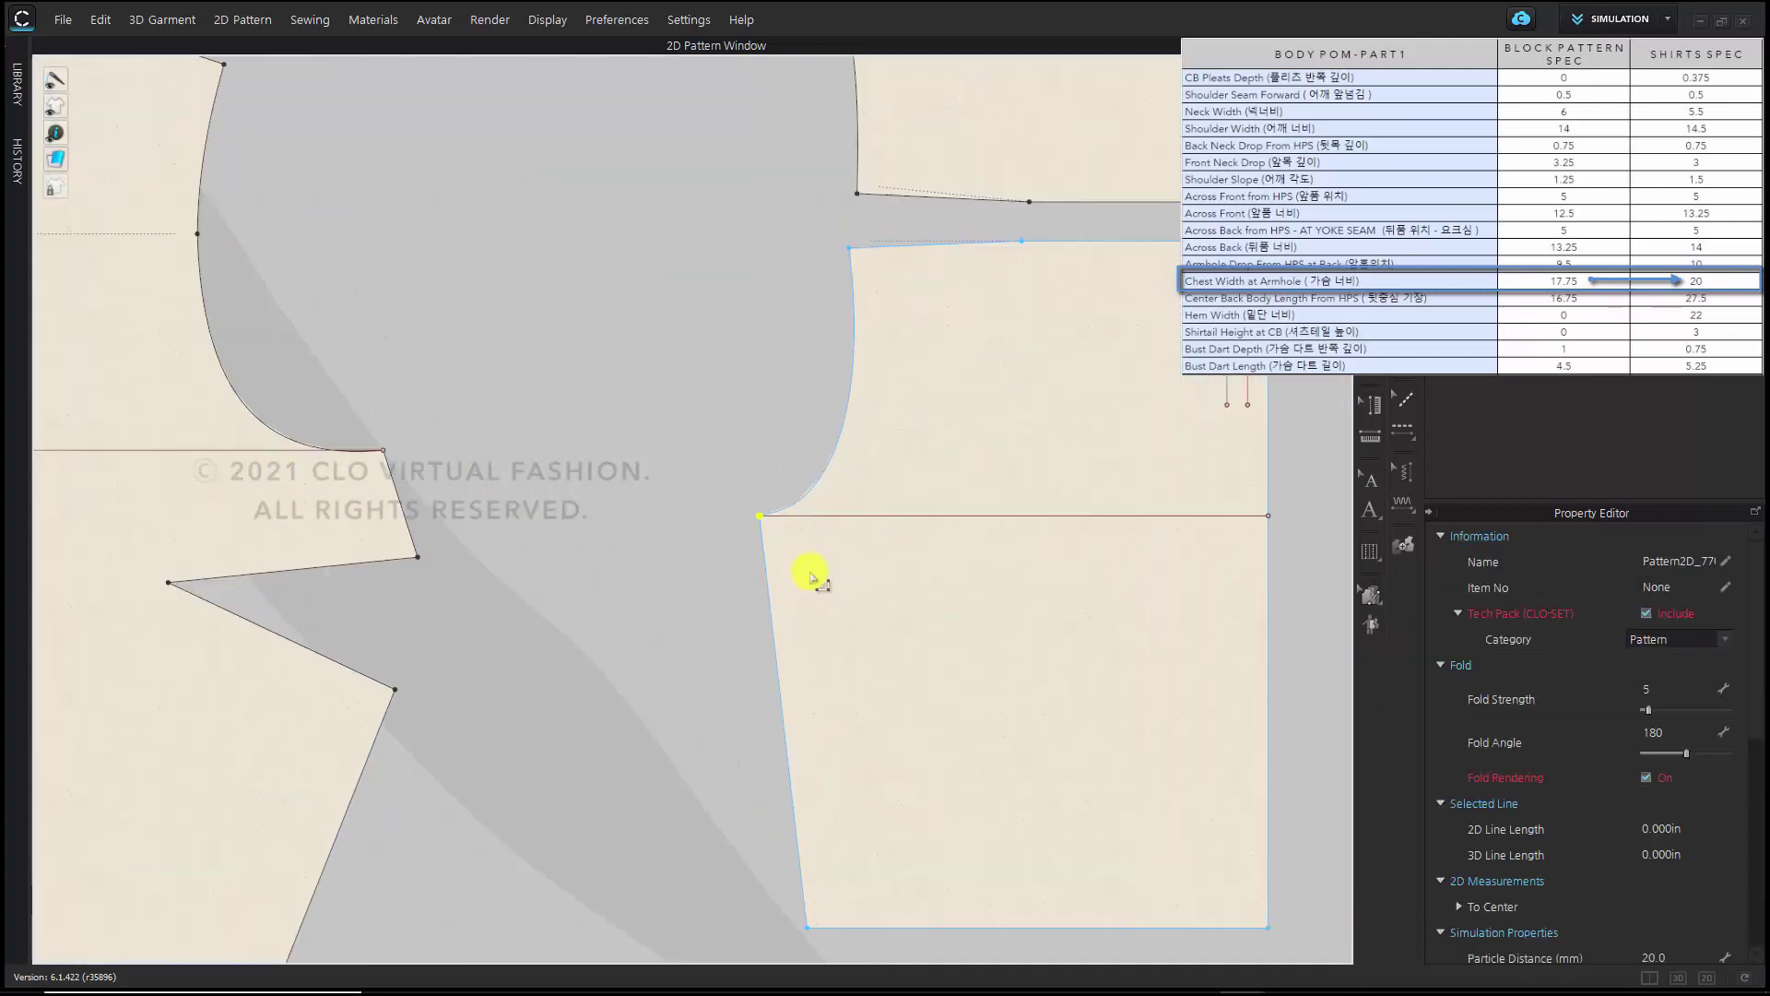
right_drag(728, 484, 591, 475)
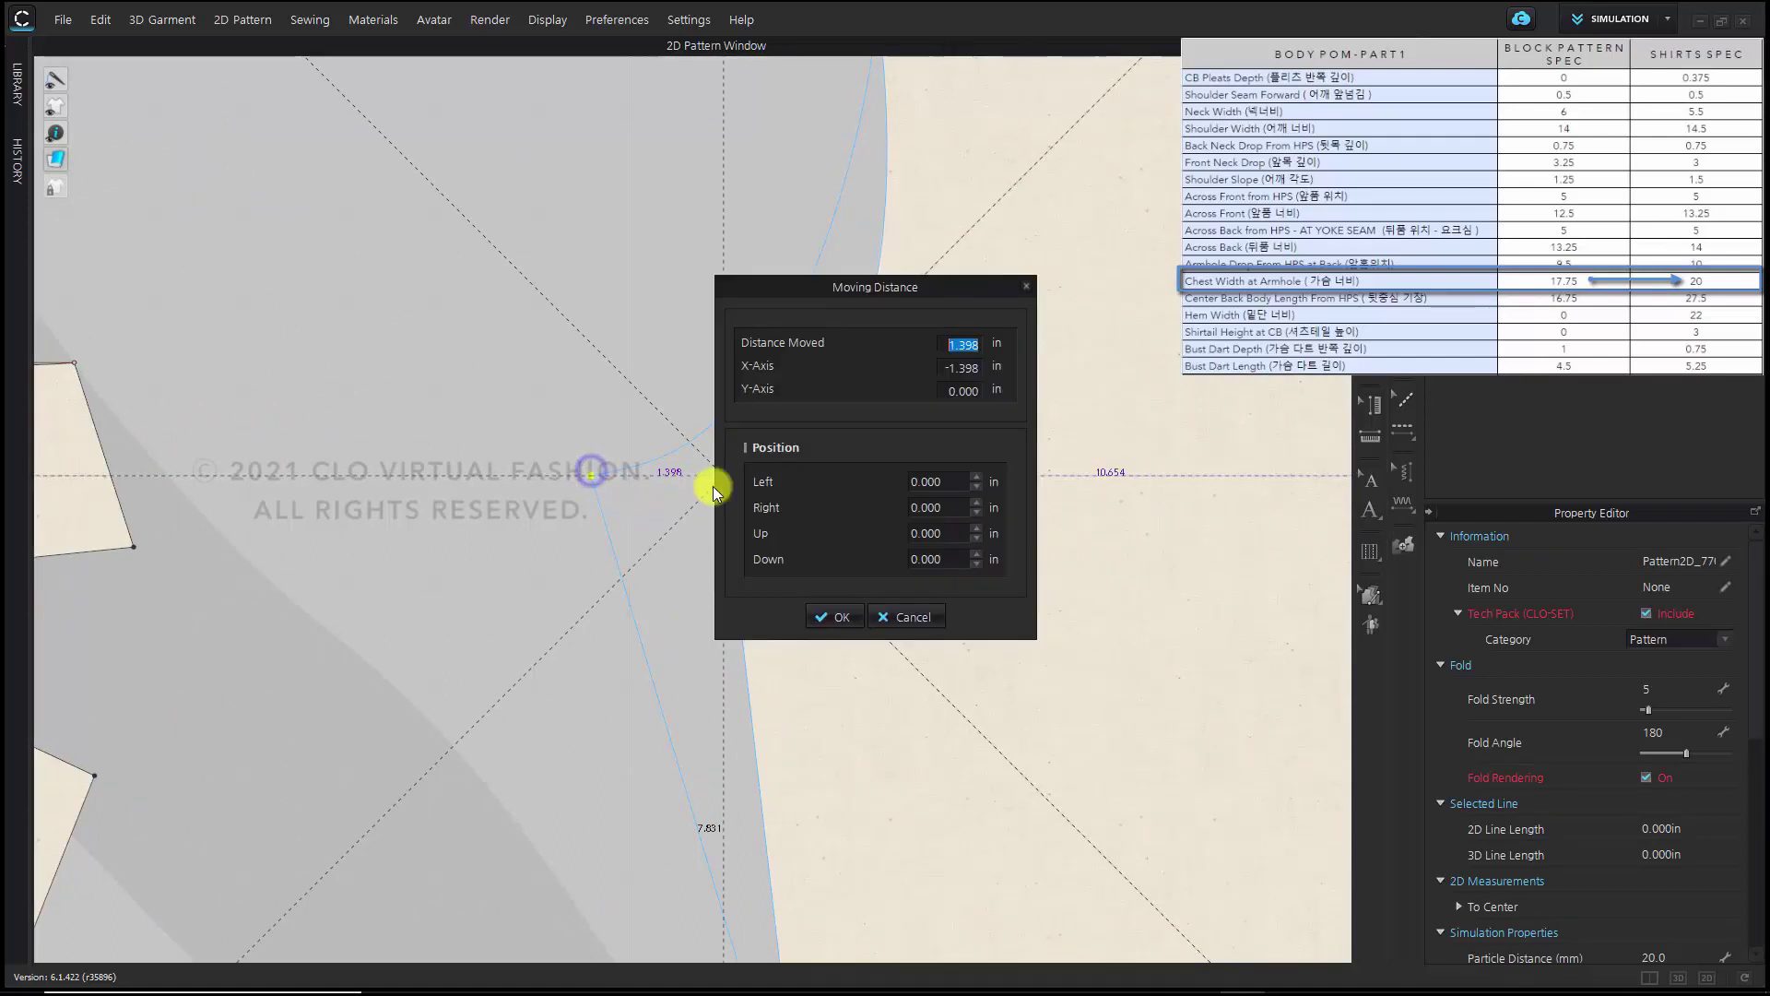
drag(894, 288, 428, 269)
text(0.)
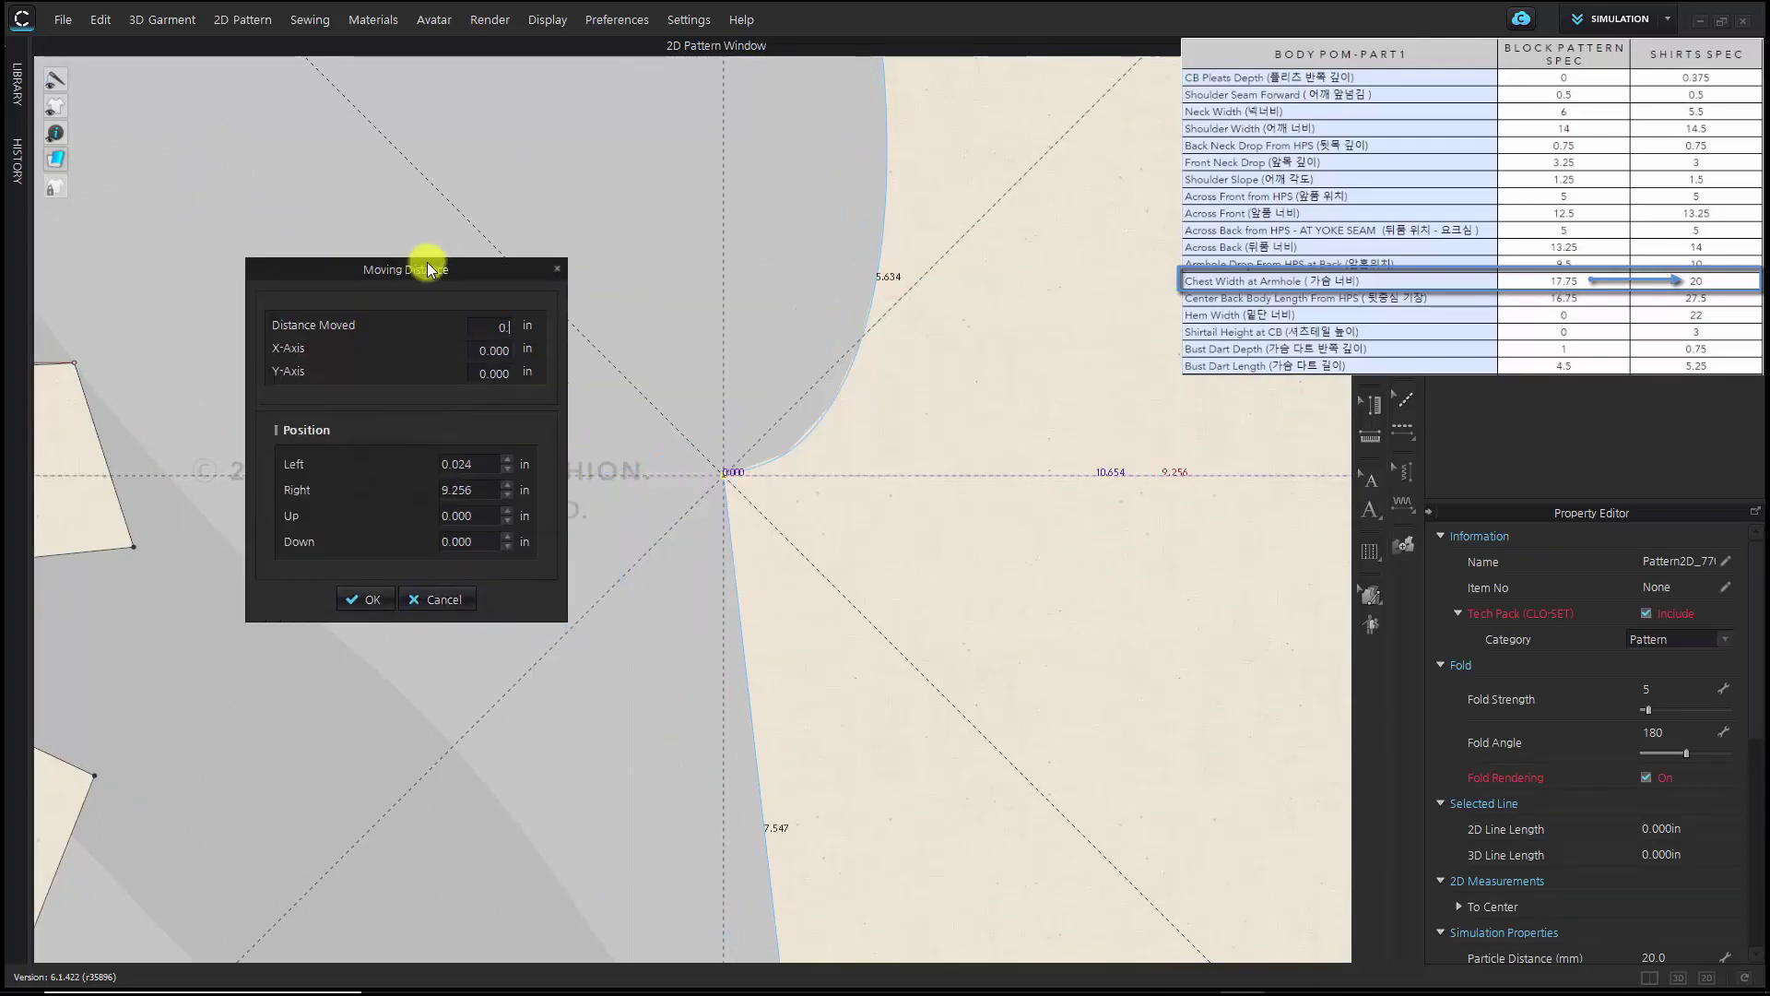
text(75)
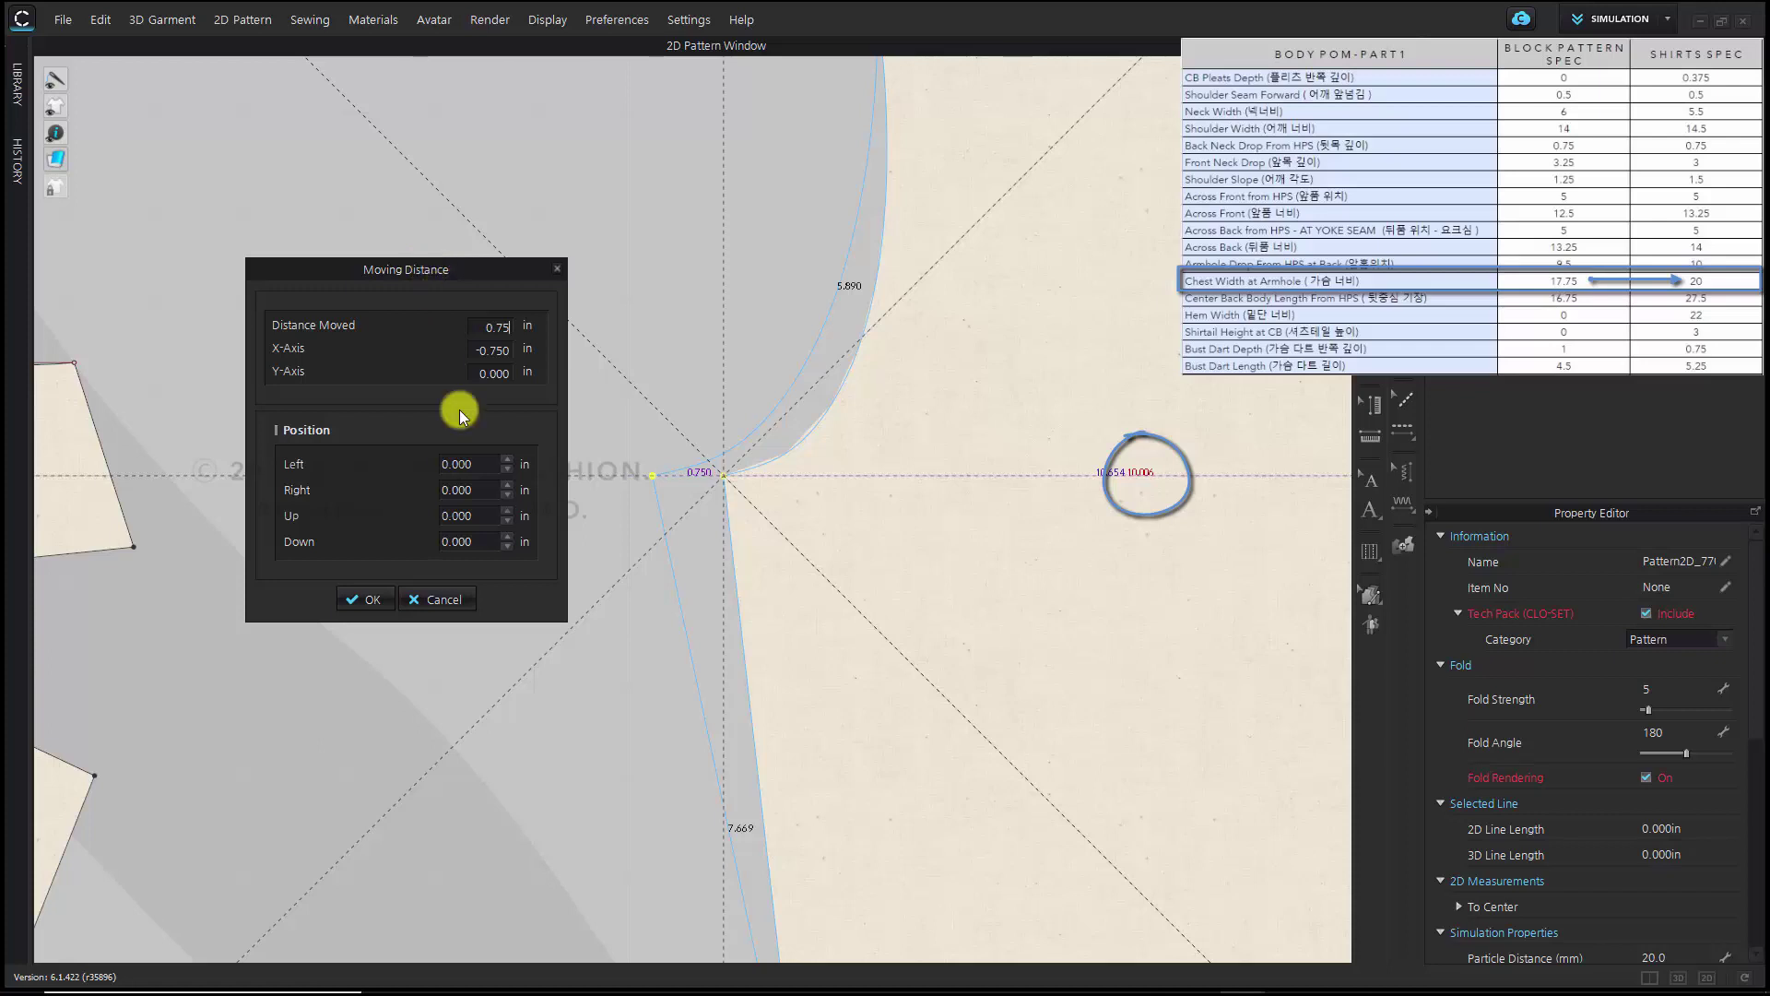
click(362, 600)
Measure the combined length of the front and back chest lines
scroll(415, 618, down, 5)
right_drag(463, 633, 633, 542)
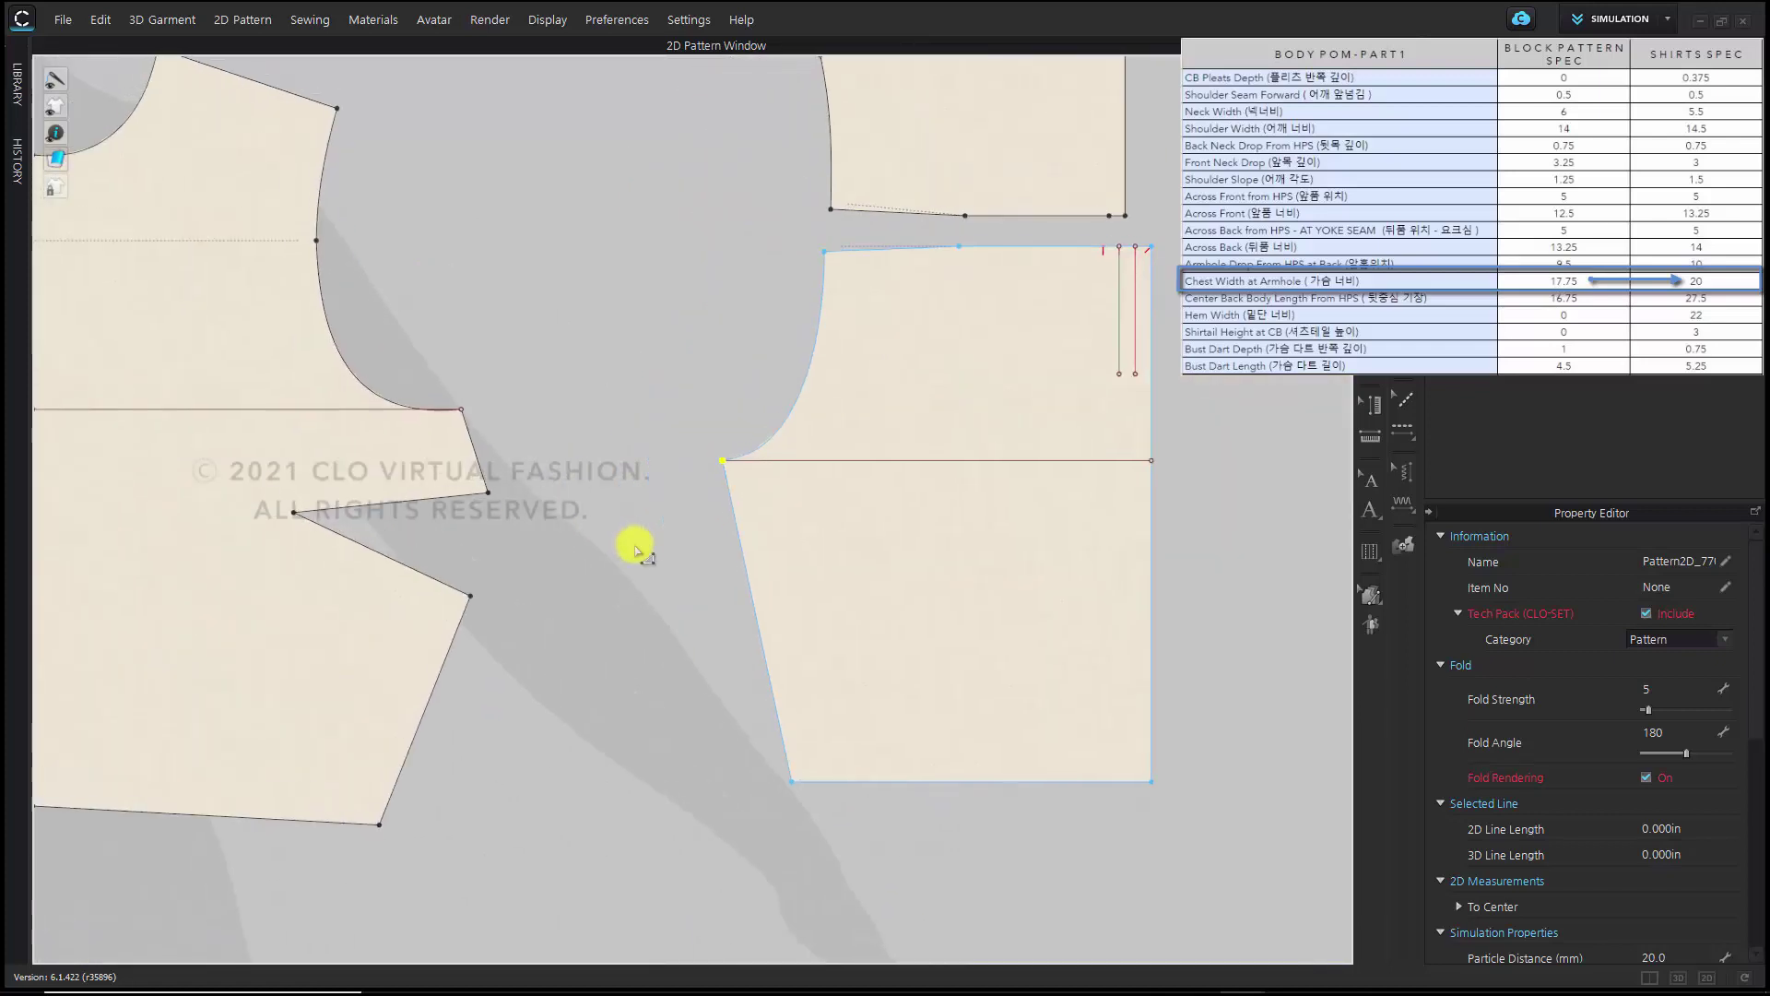
scroll(601, 508, down, 2)
click(414, 477)
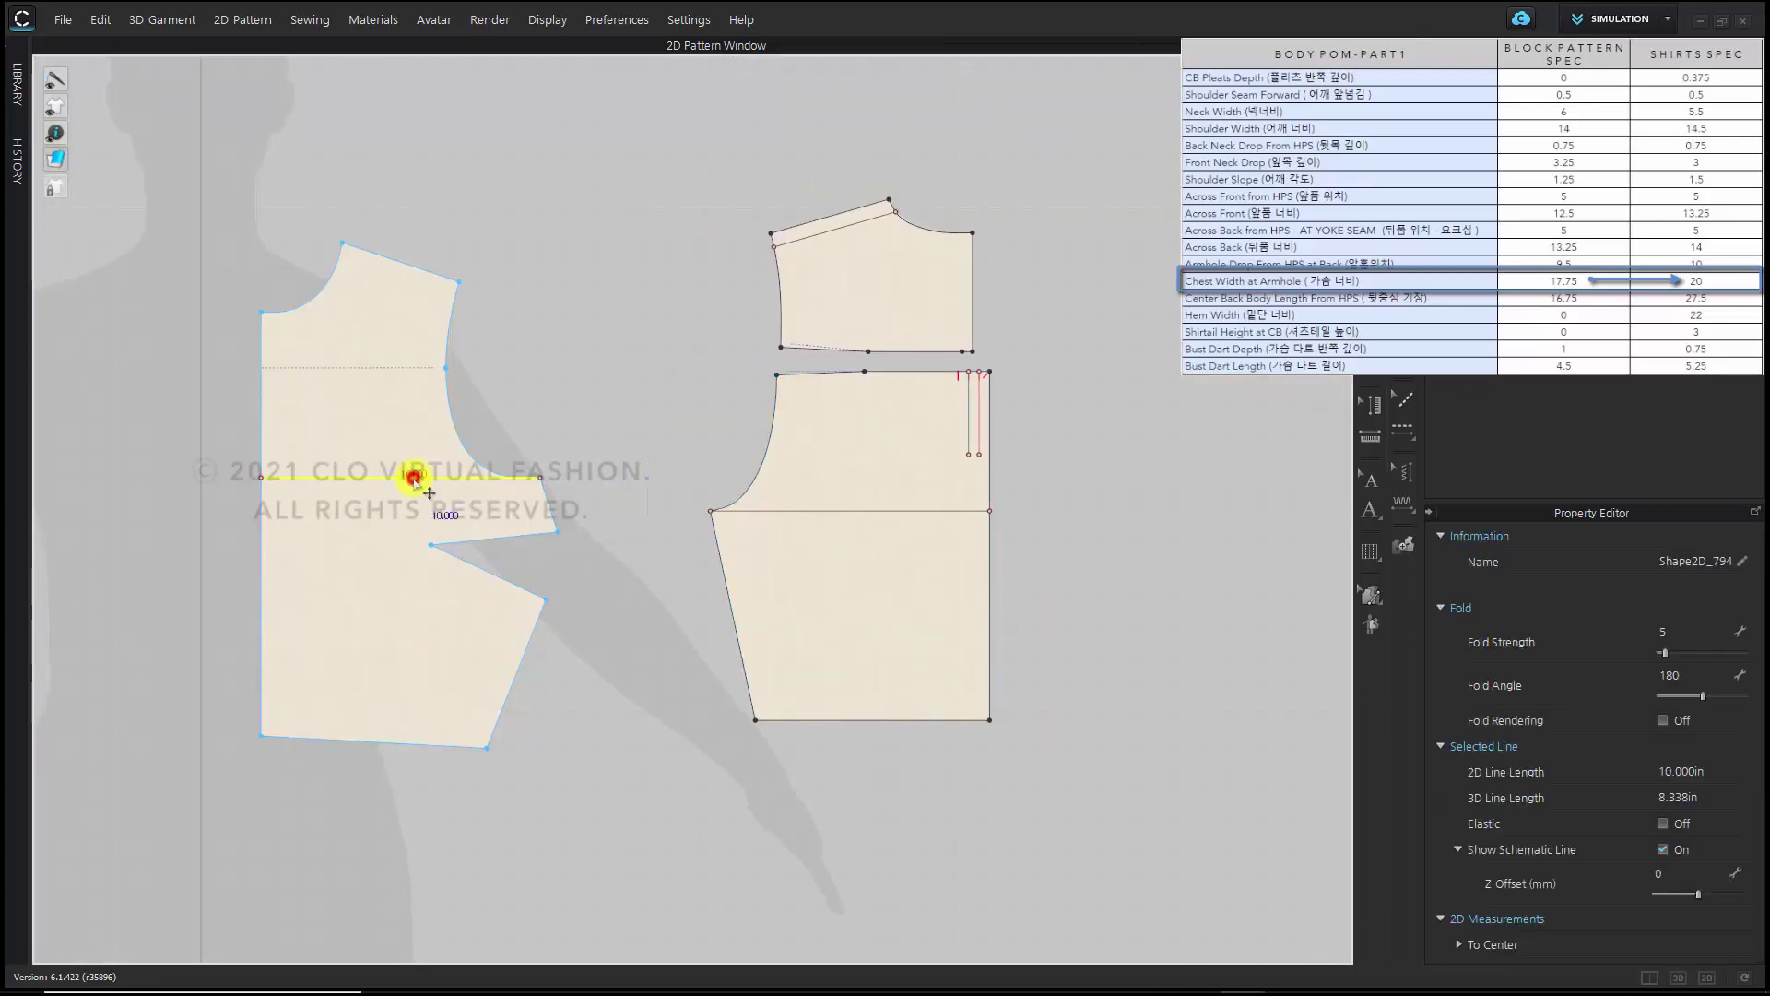
click(786, 517)
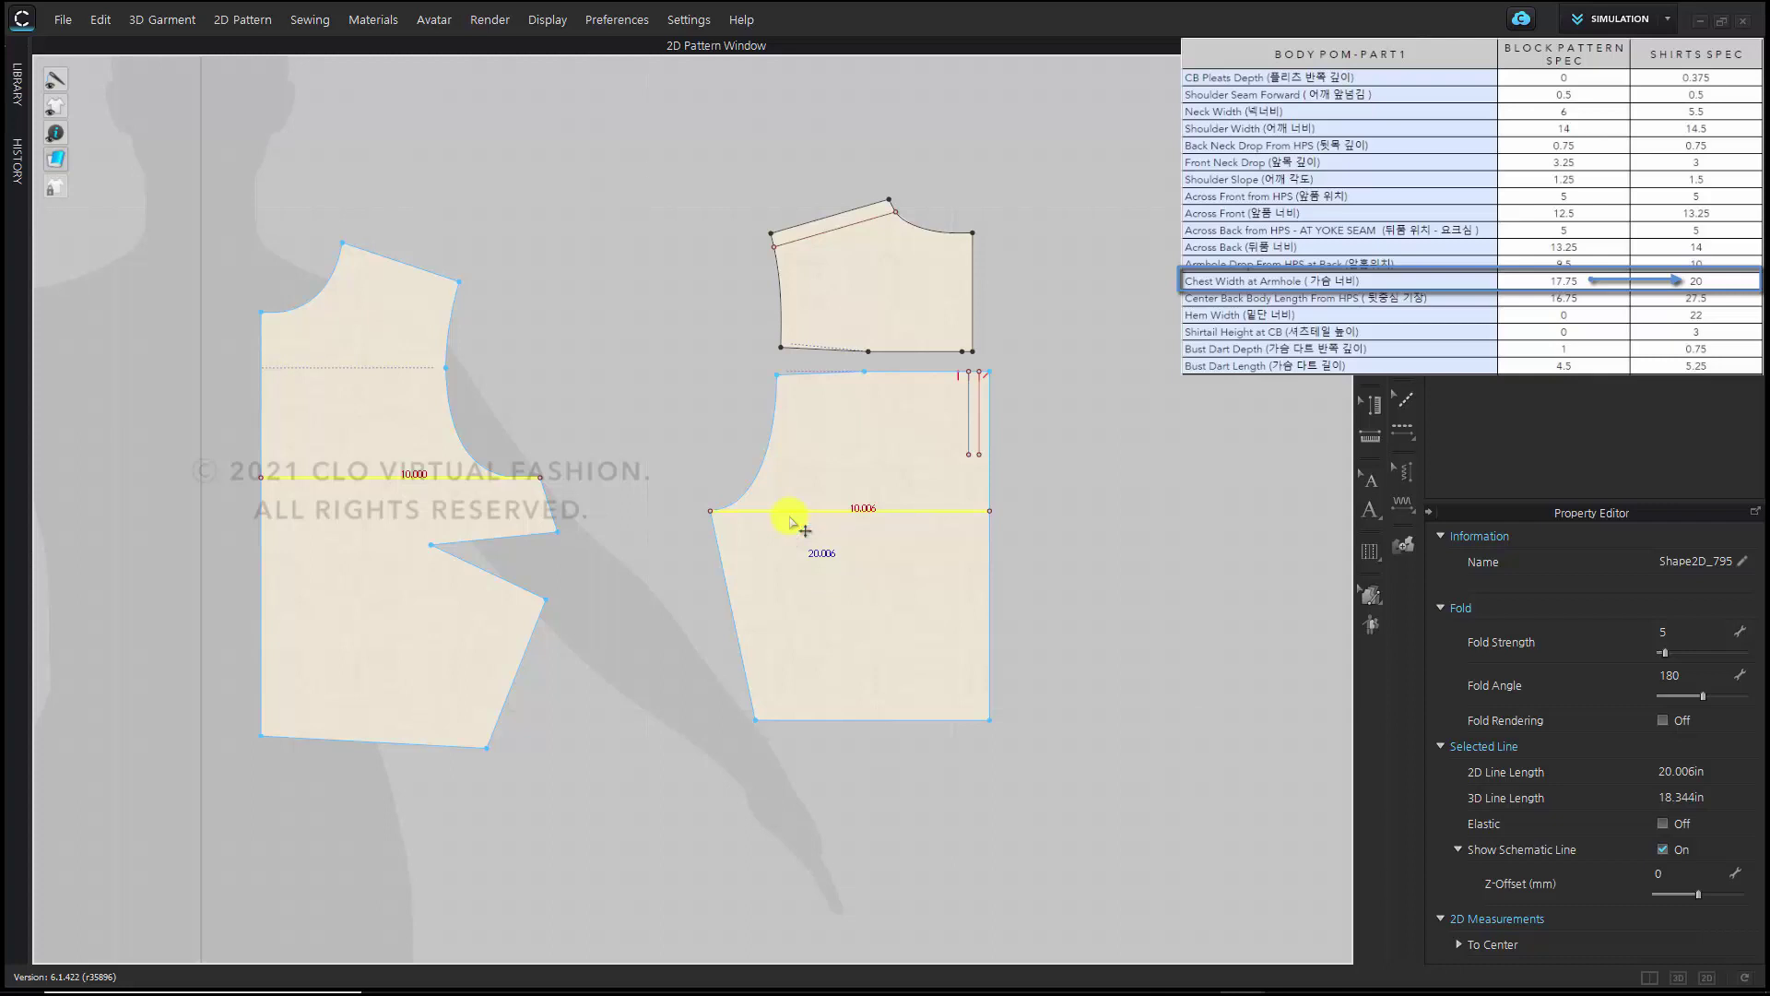
click(565, 561)
Lengthen the front and lower back by moving both hem lines together 10.75 in straight down
scroll(624, 601, down, 3)
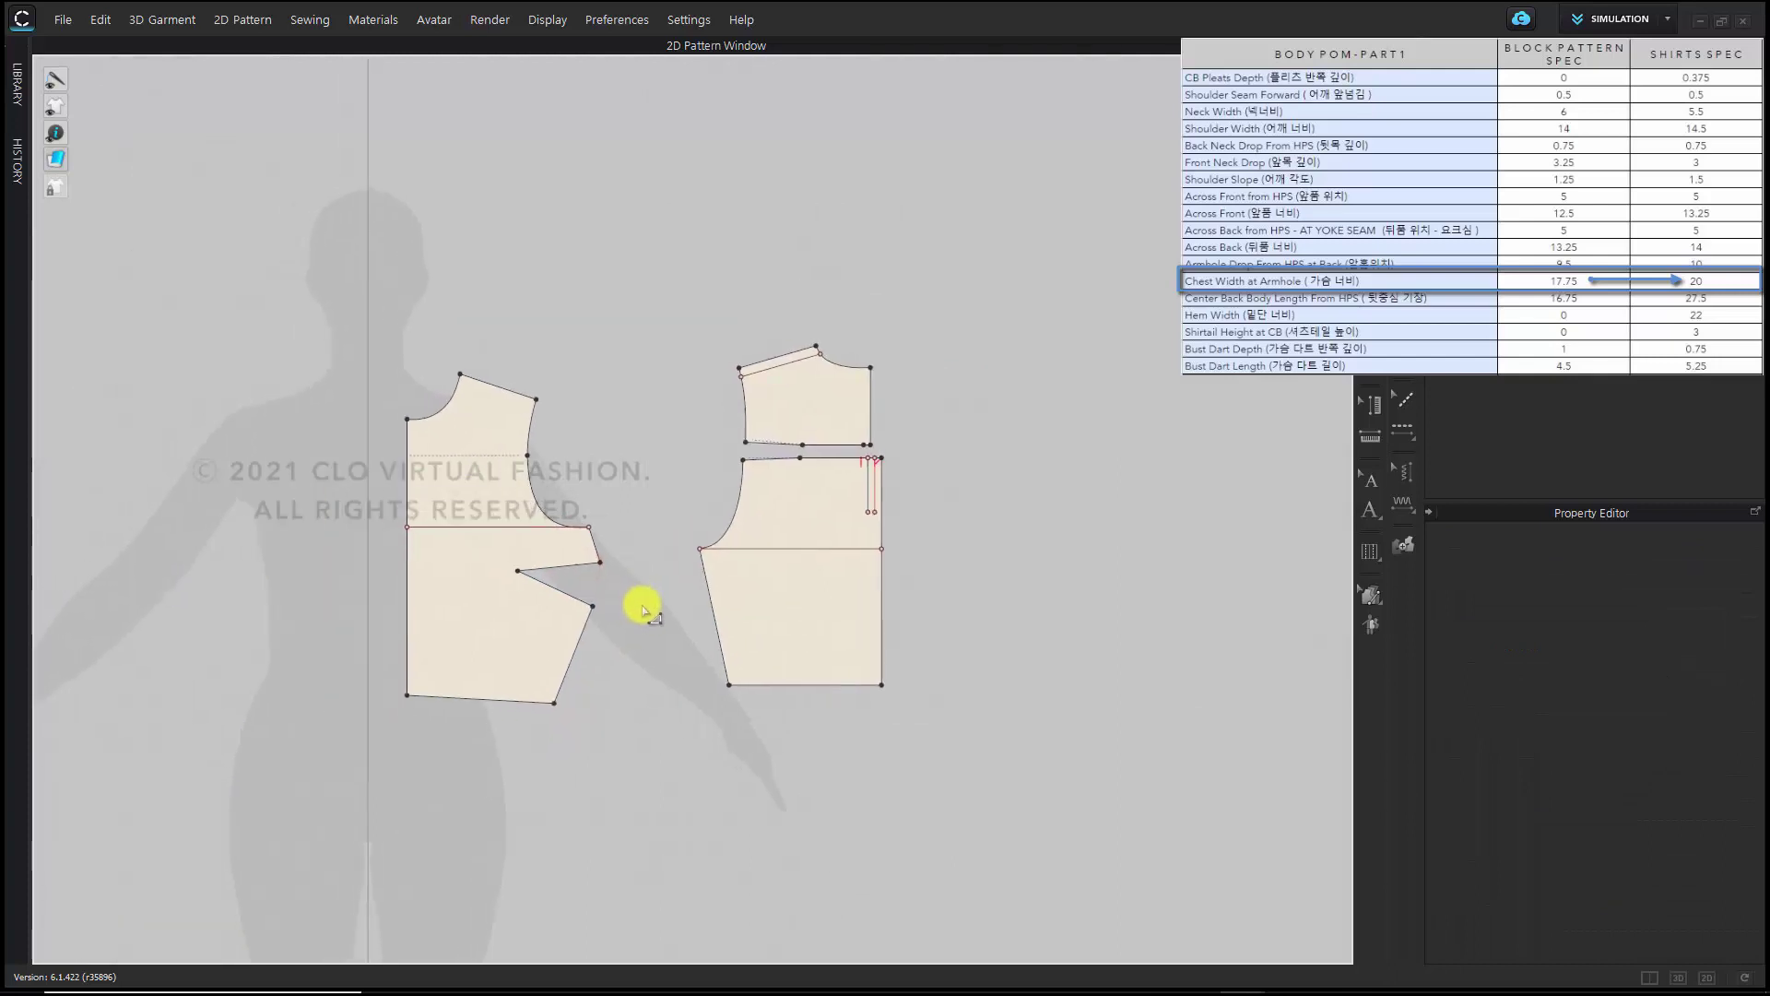
mouse_move(651, 612)
middle_down()
mouse_move(692, 561)
mouse_move(716, 620)
mouse_move(679, 640)
middle_up()
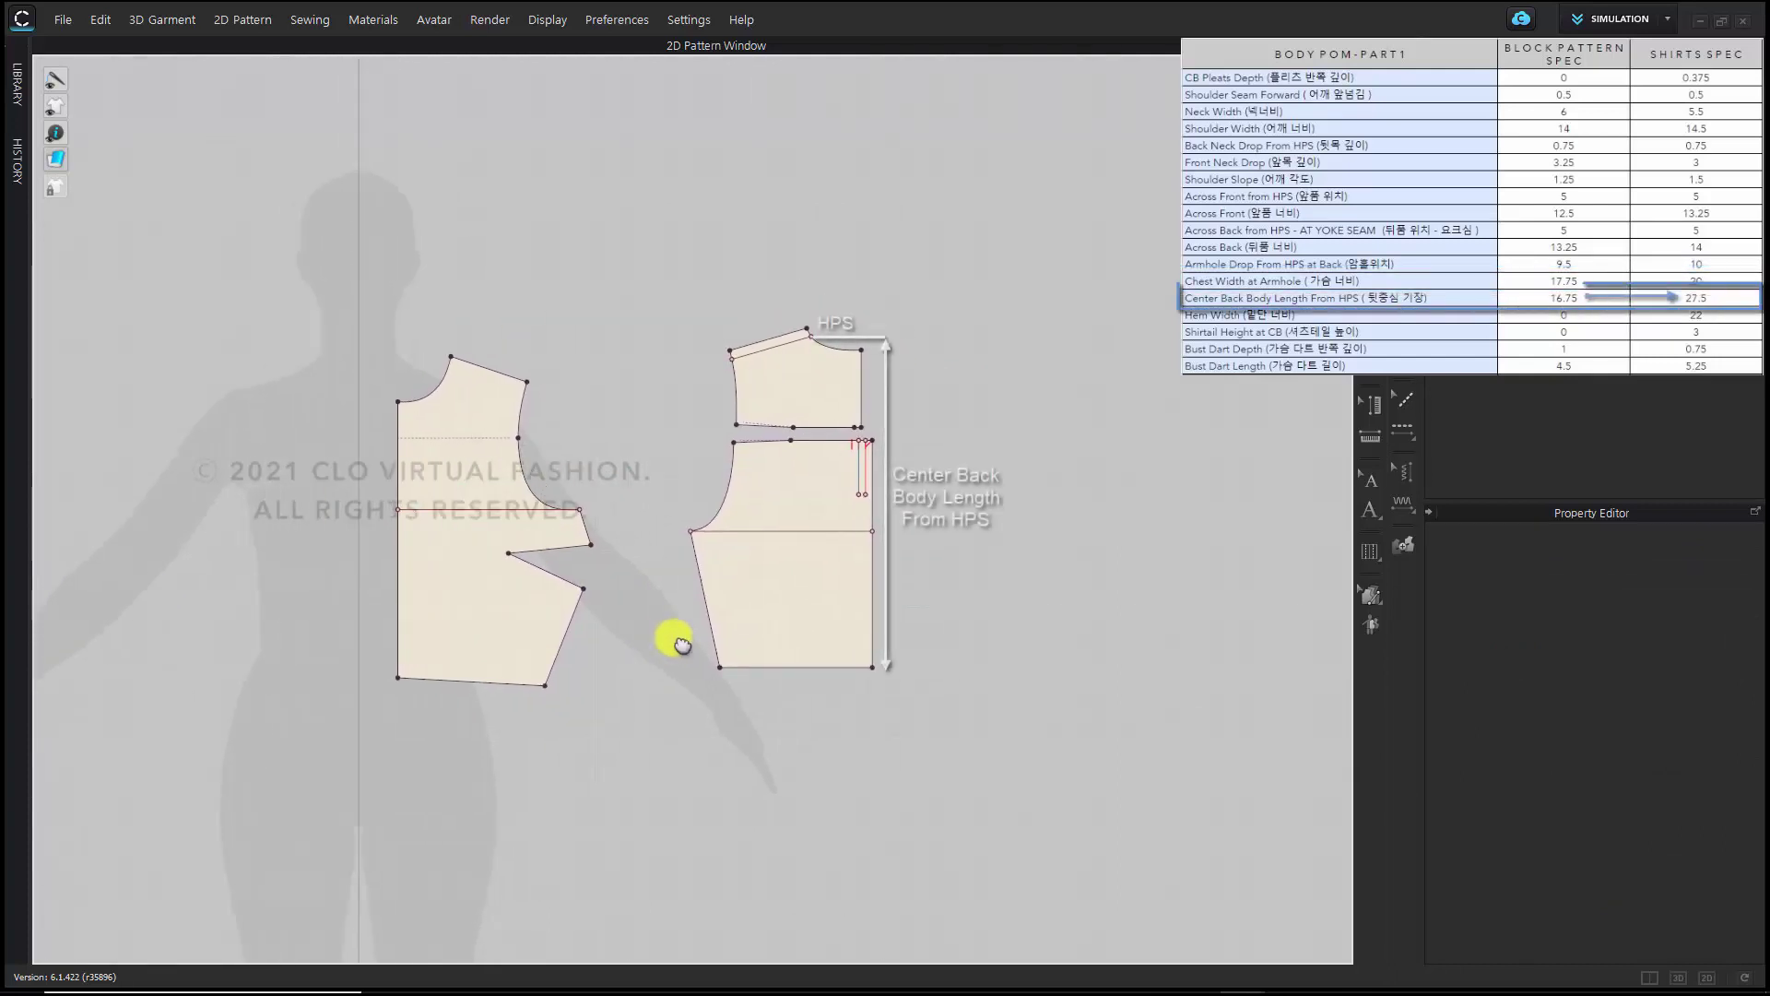
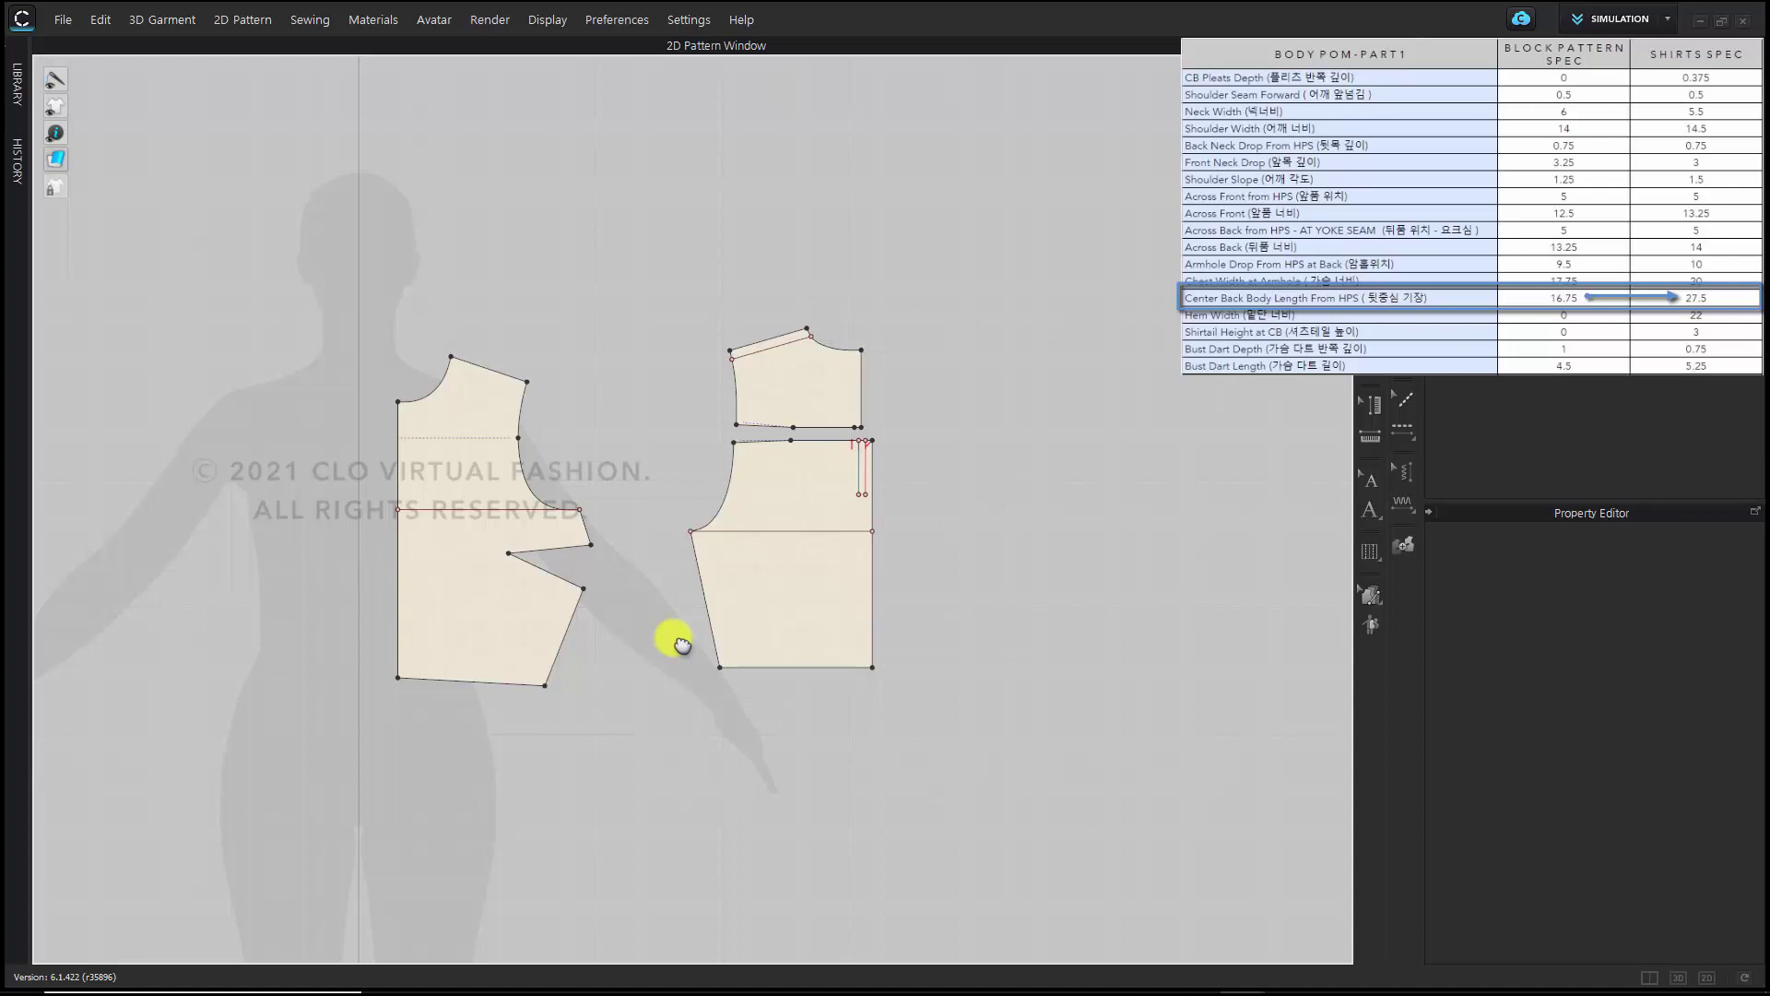
scroll(683, 643, up, 3)
drag(178, 682, 1189, 940)
scroll(920, 750, down, 3)
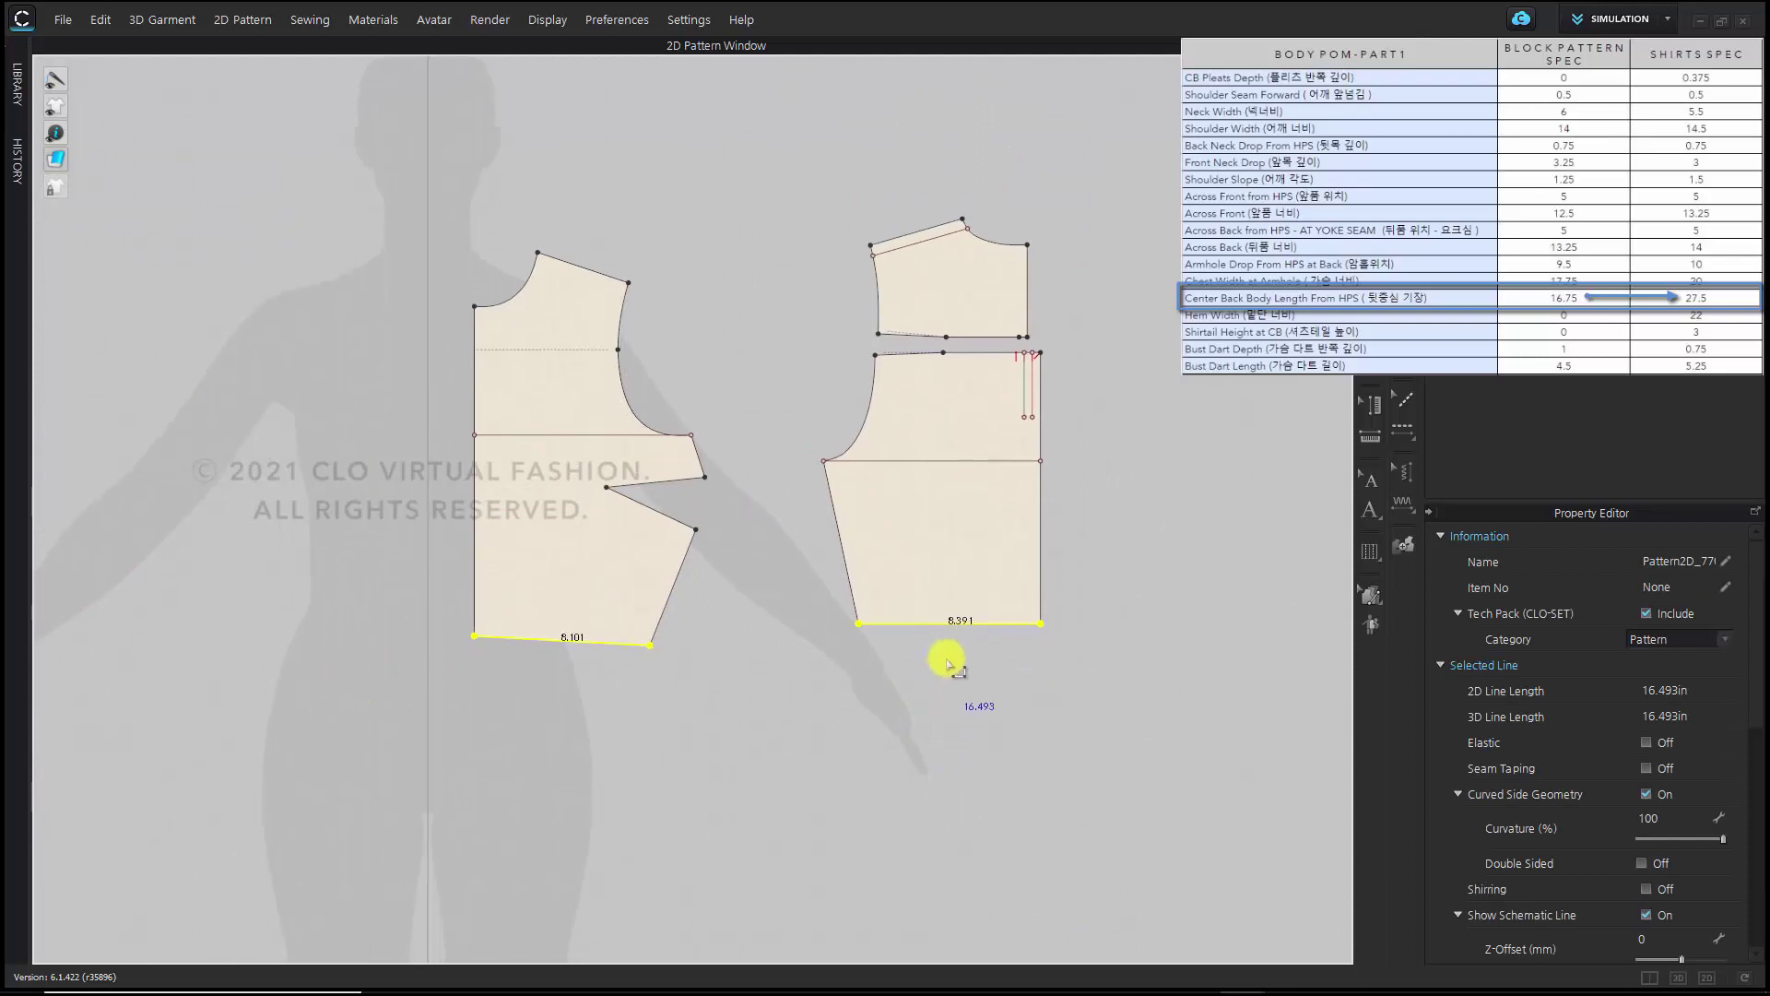
drag(948, 623, 951, 835)
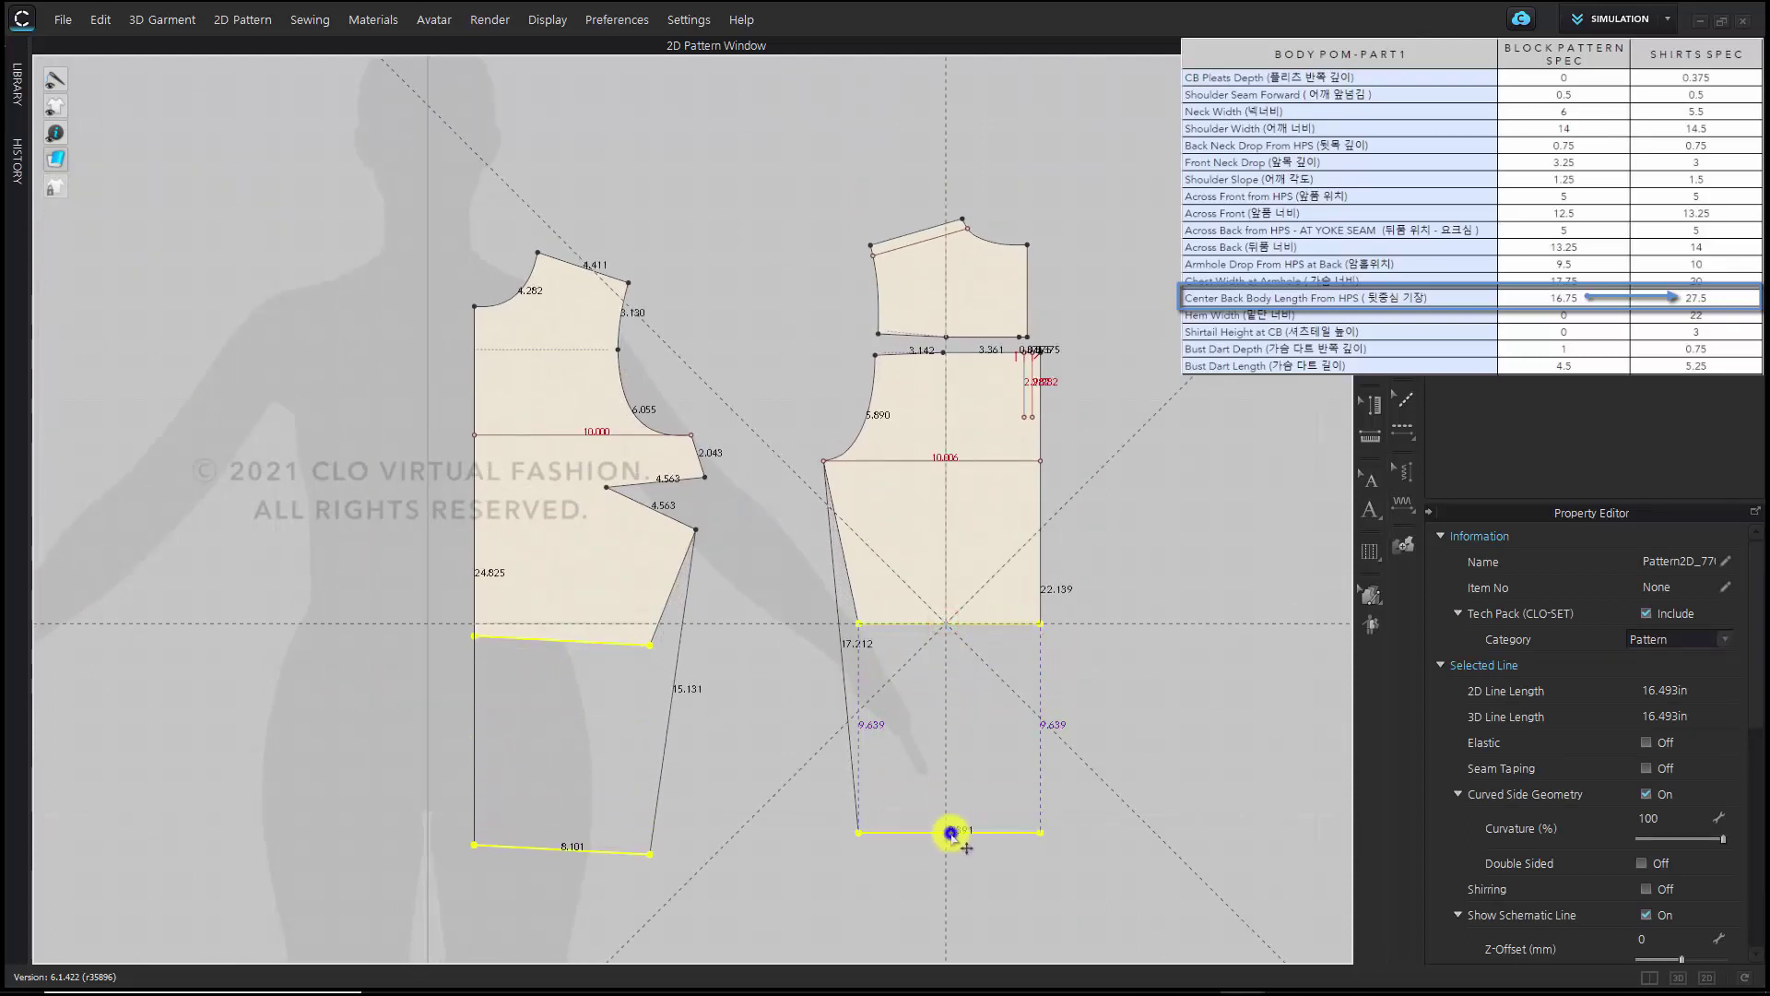
right_click(951, 835)
drag(944, 376, 704, 415)
text(1)
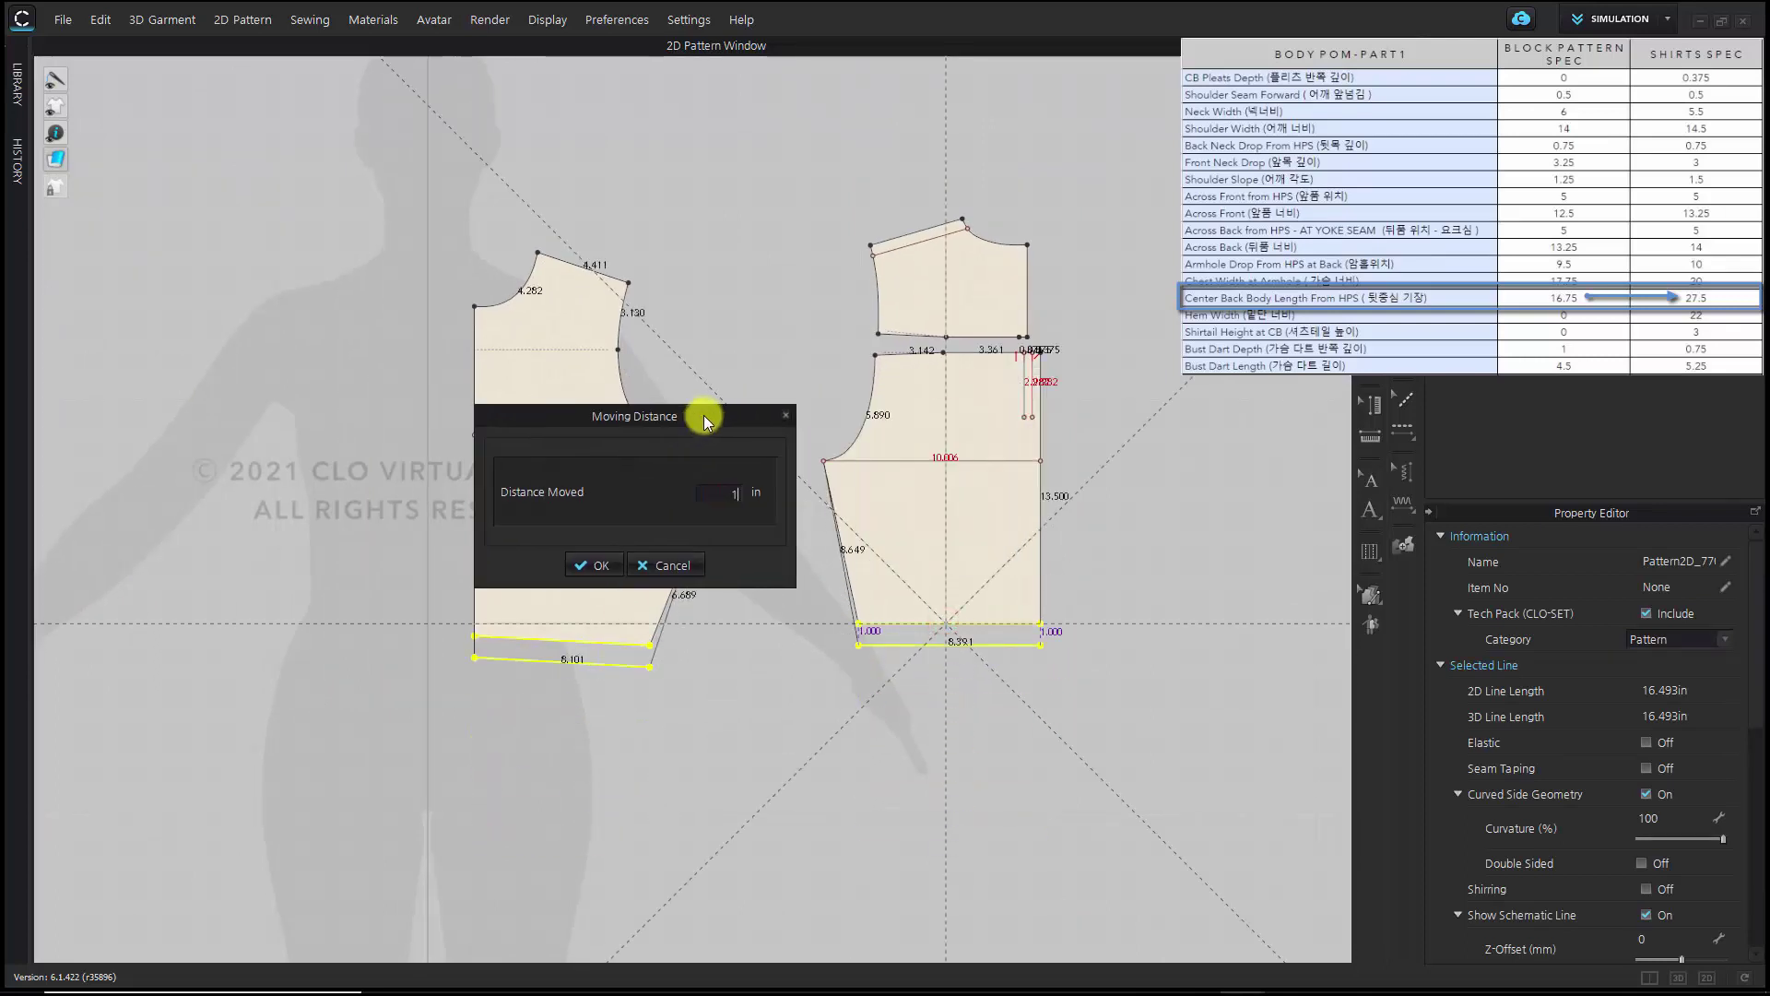
text(0.75)
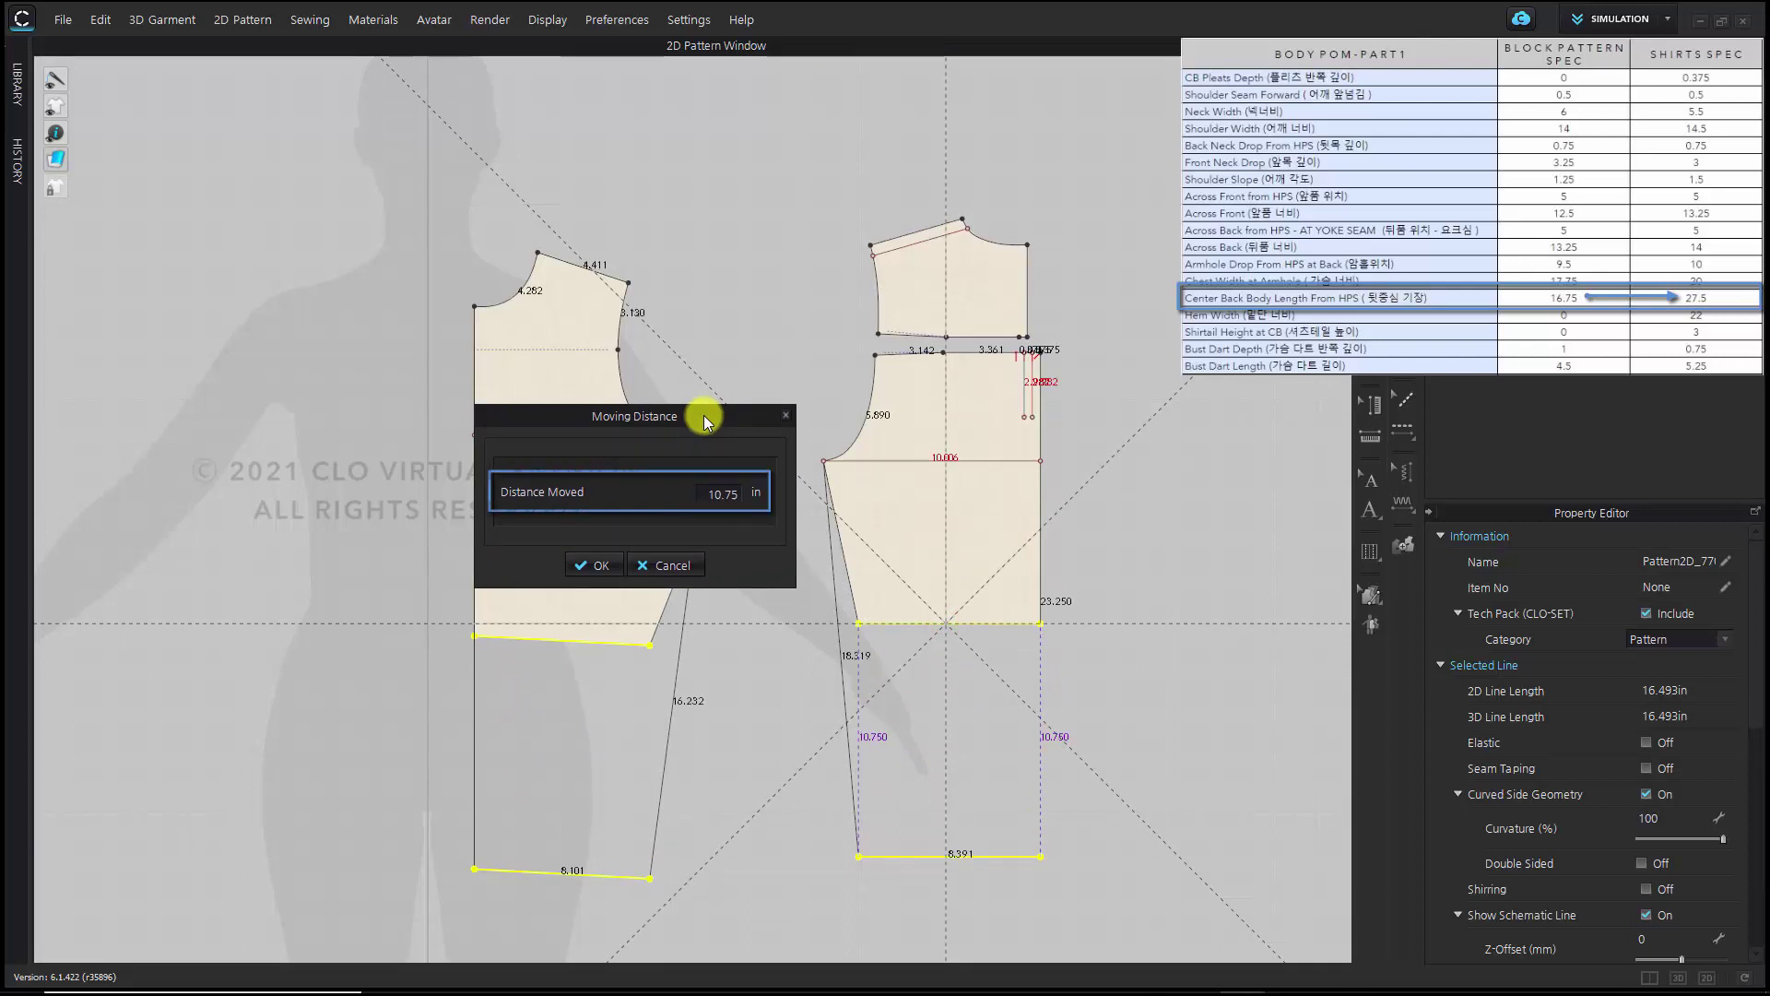
click(597, 565)
click(1149, 628)
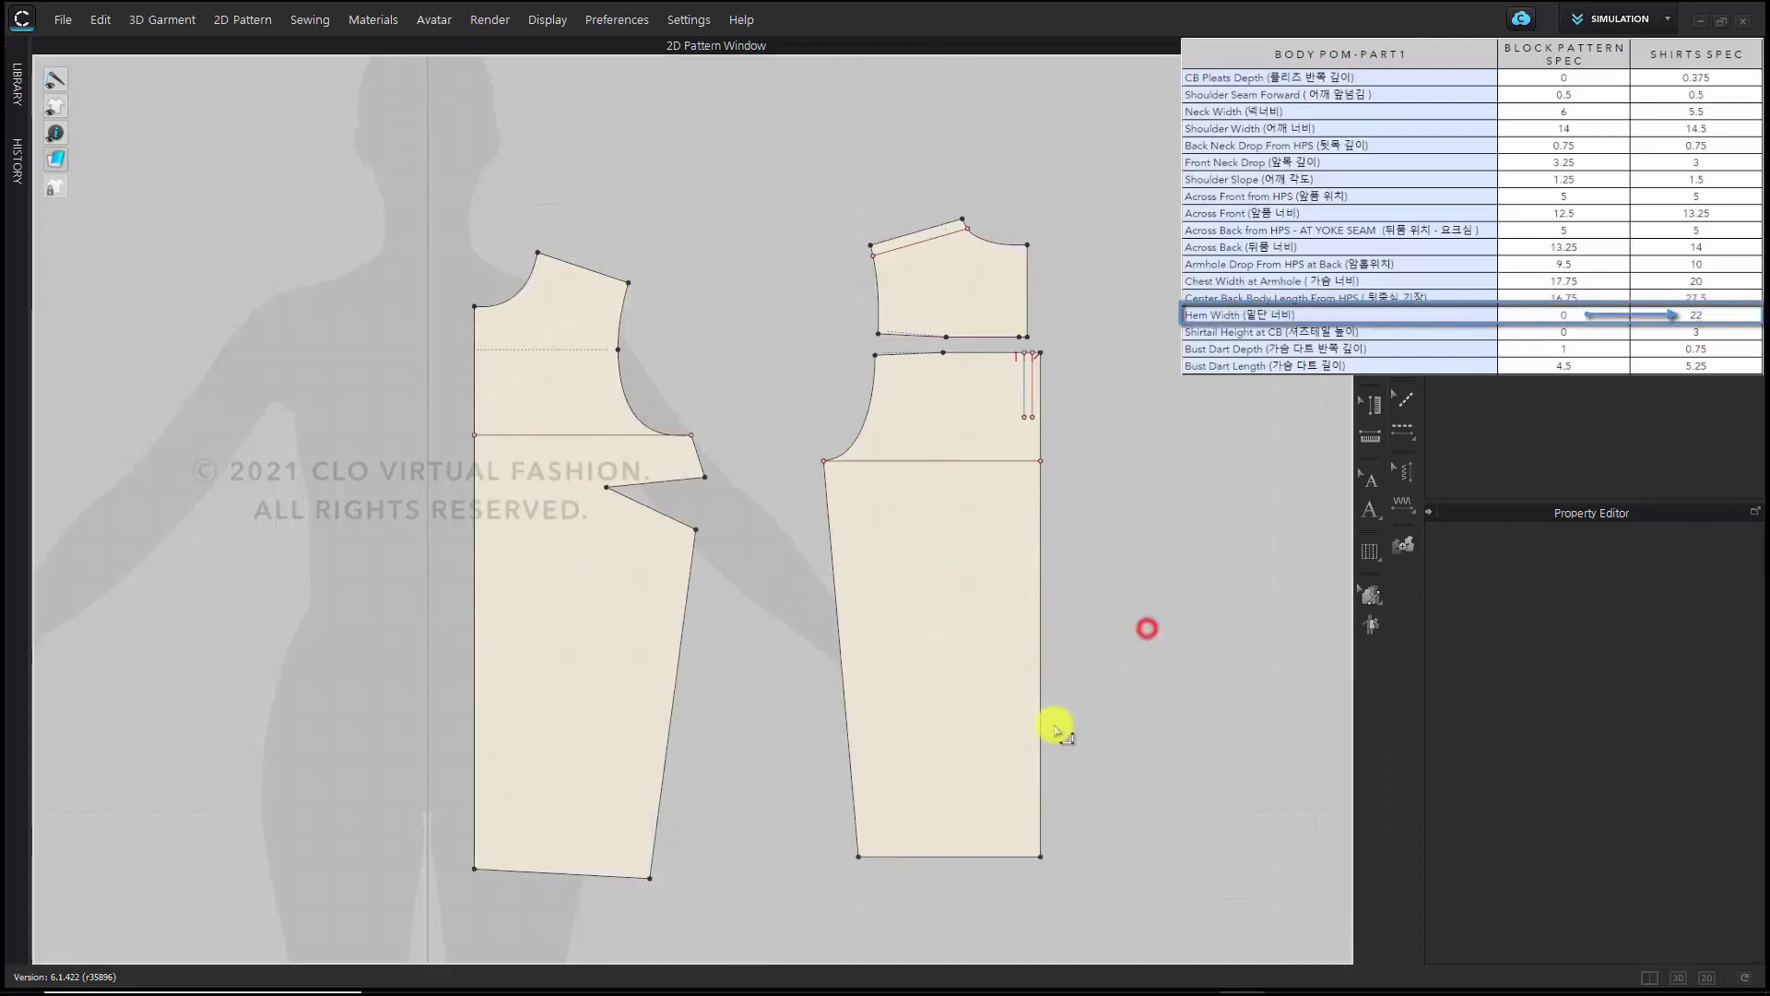
Move the front hem's side seam point 3 in horizontally outward, away from center front
scroll(1054, 722, down, 3)
scroll(904, 756, up, 3)
scroll(876, 743, down, 1)
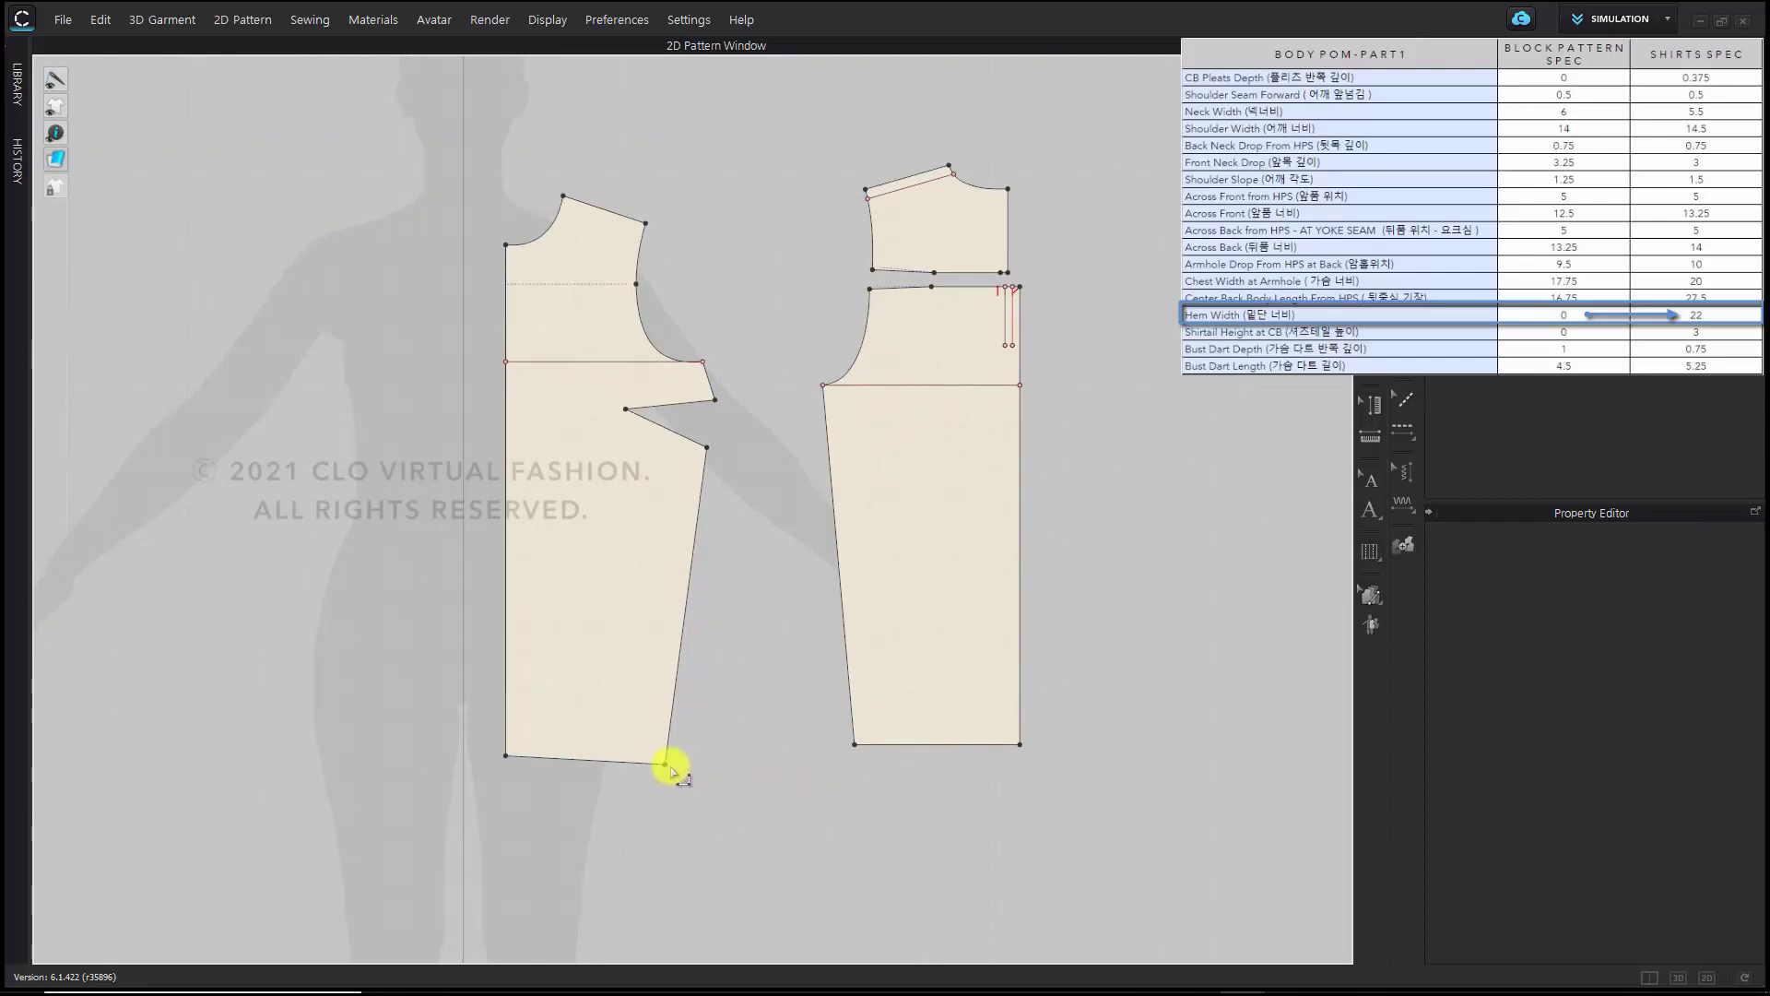
drag(667, 767, 751, 767)
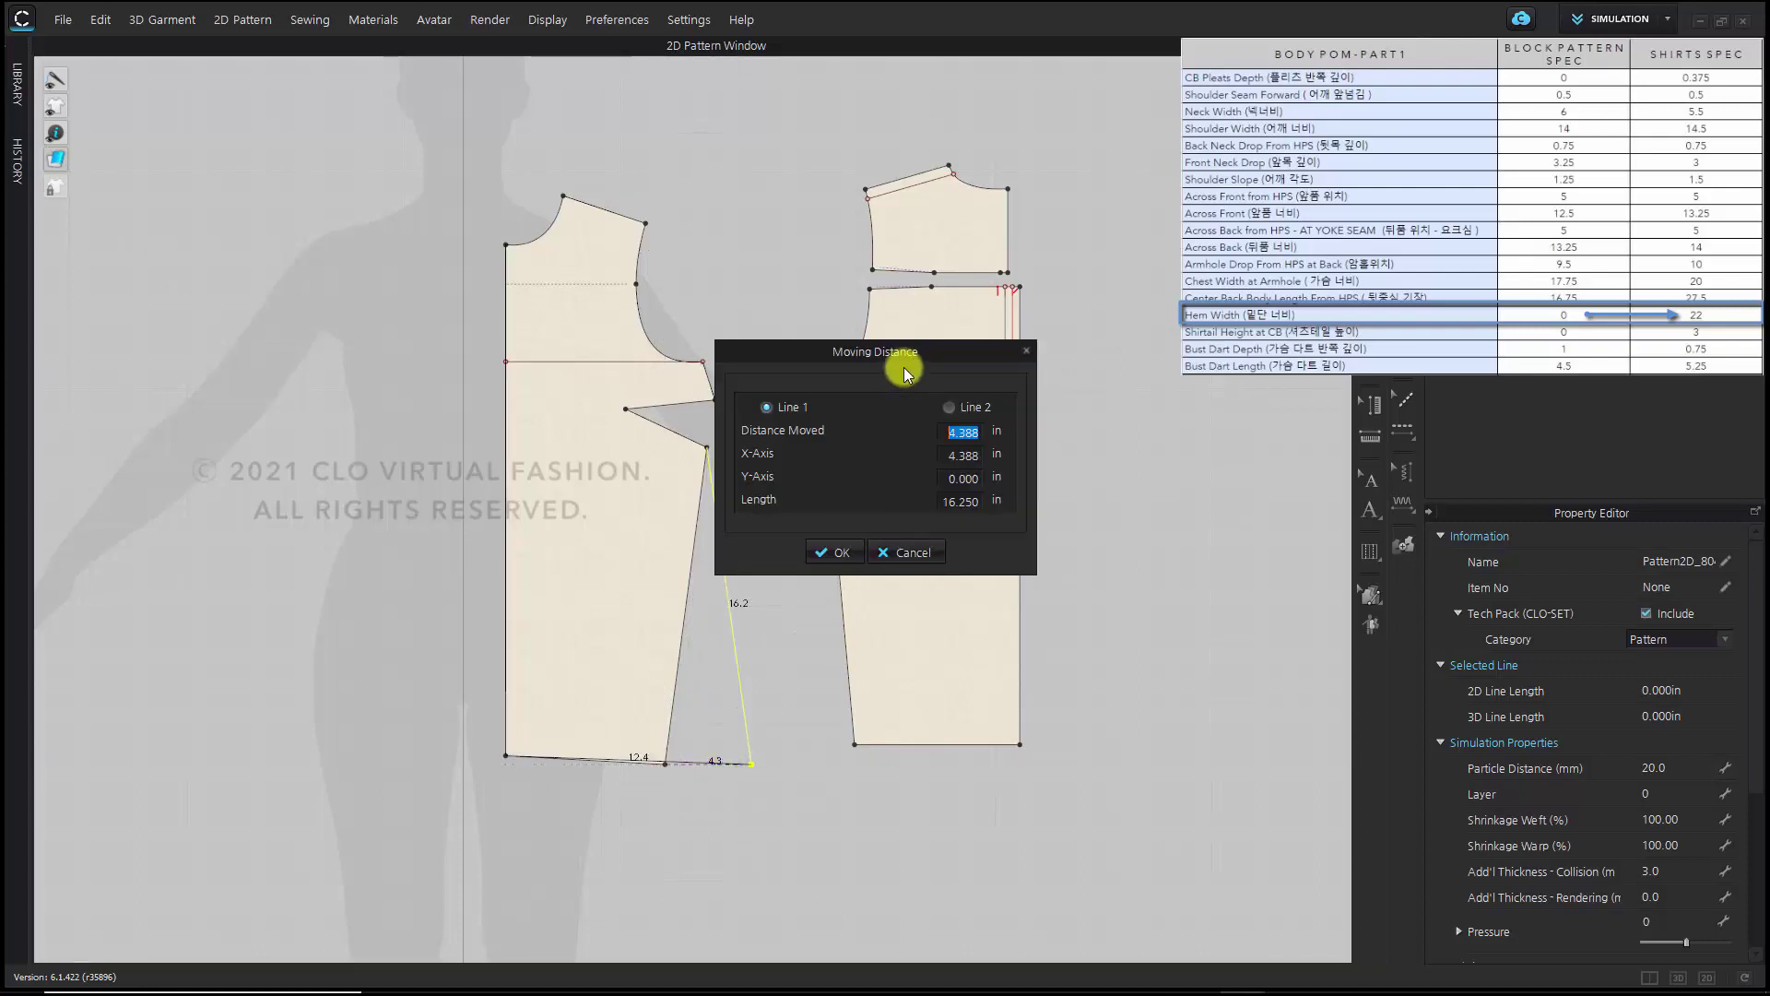
drag(912, 352, 665, 410)
text(3)
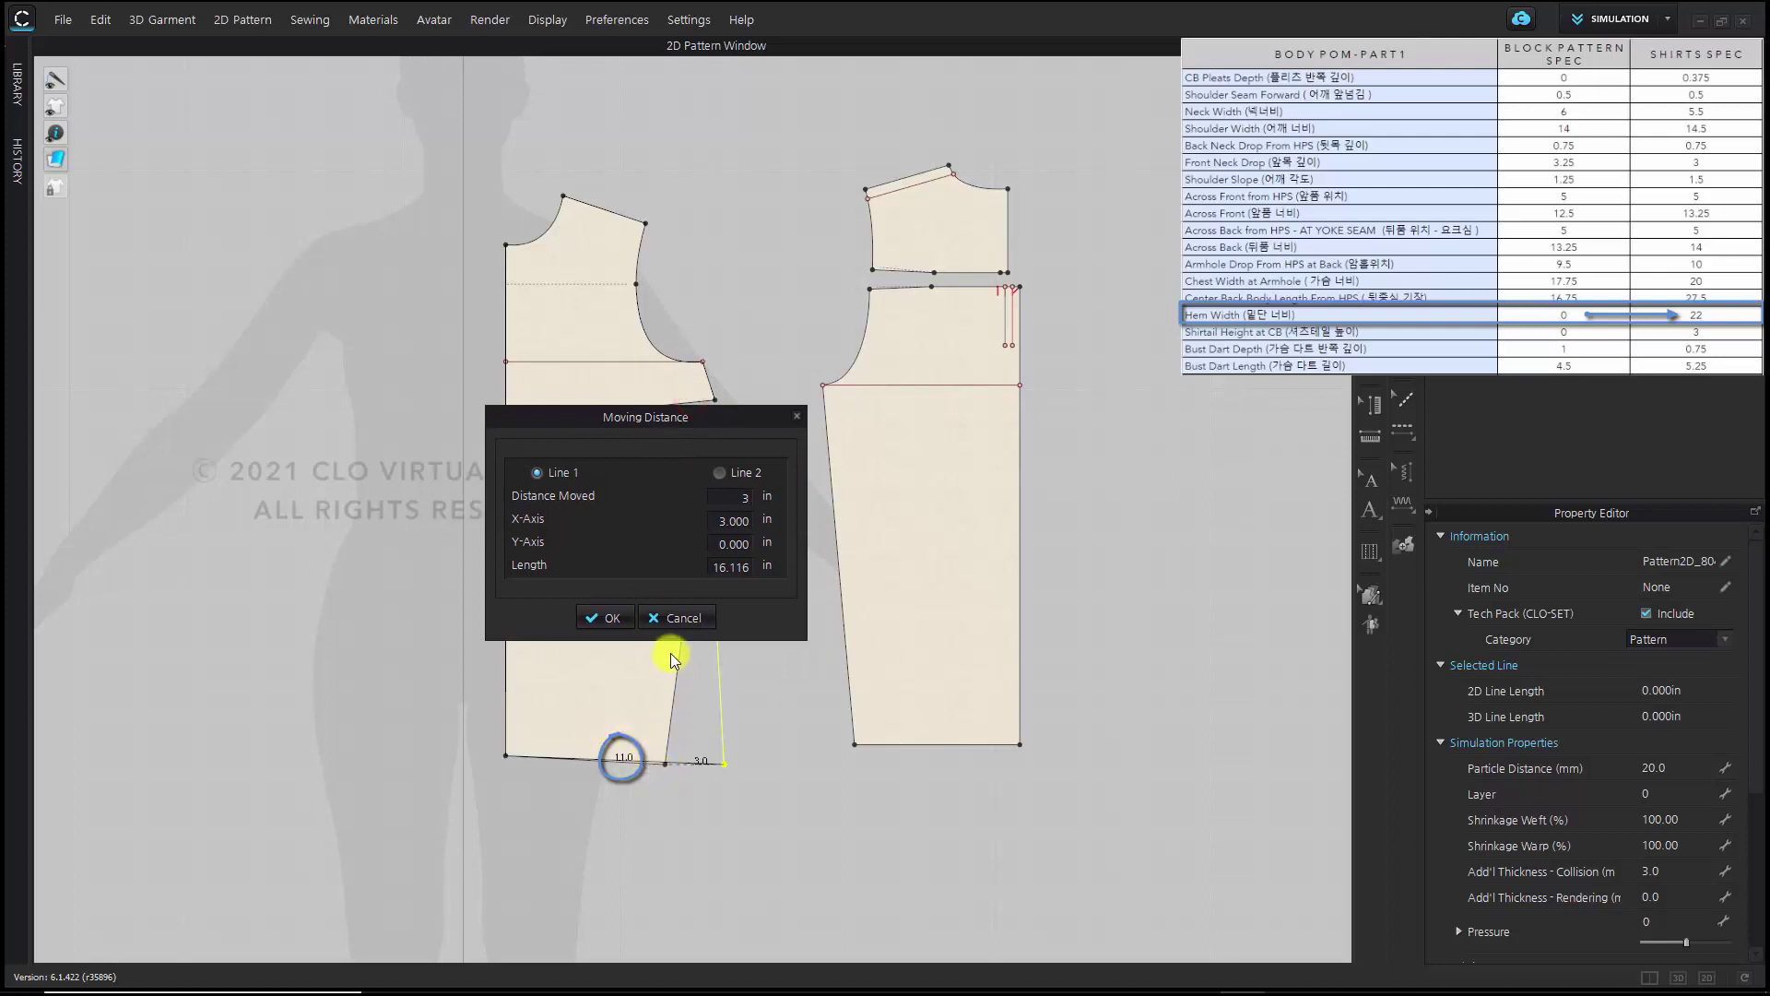
click(607, 617)
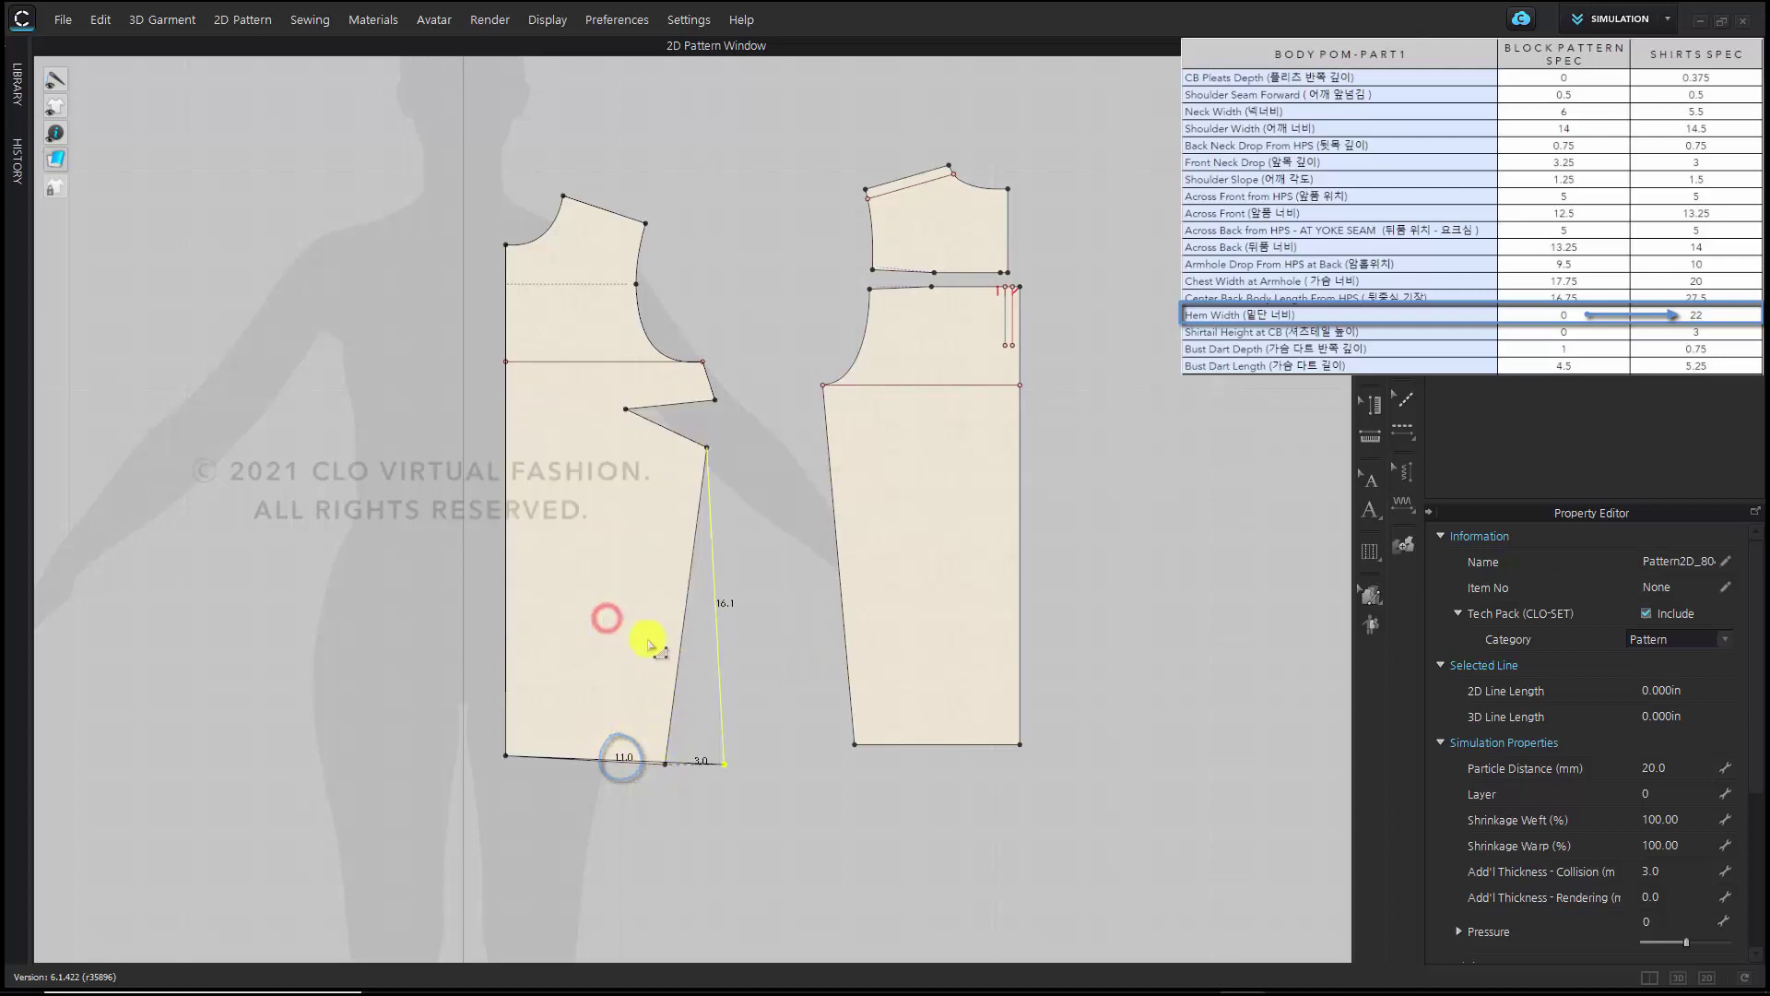
click(776, 660)
Move the lower back hem's side seam point 2.7 in horizontally outward, away from center back
drag(854, 744, 785, 744)
right_click(786, 743)
drag(888, 348, 650, 391)
text(3)
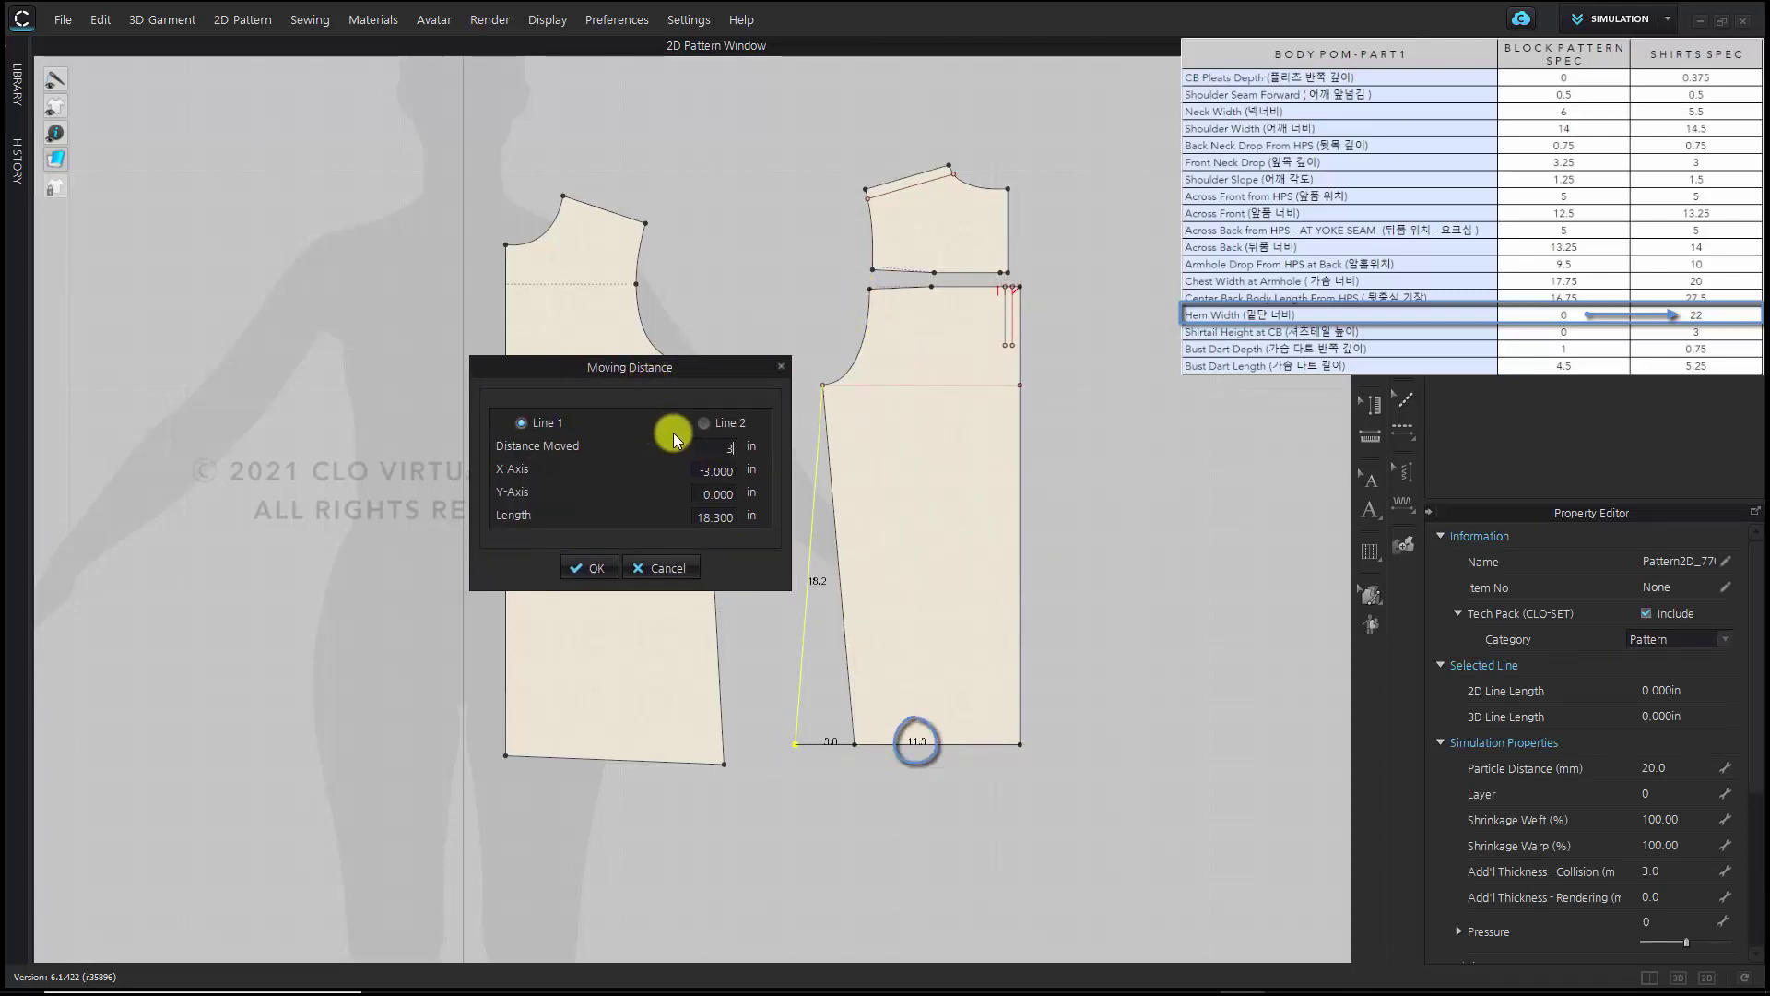
key(BackSpace)
text(2.700)
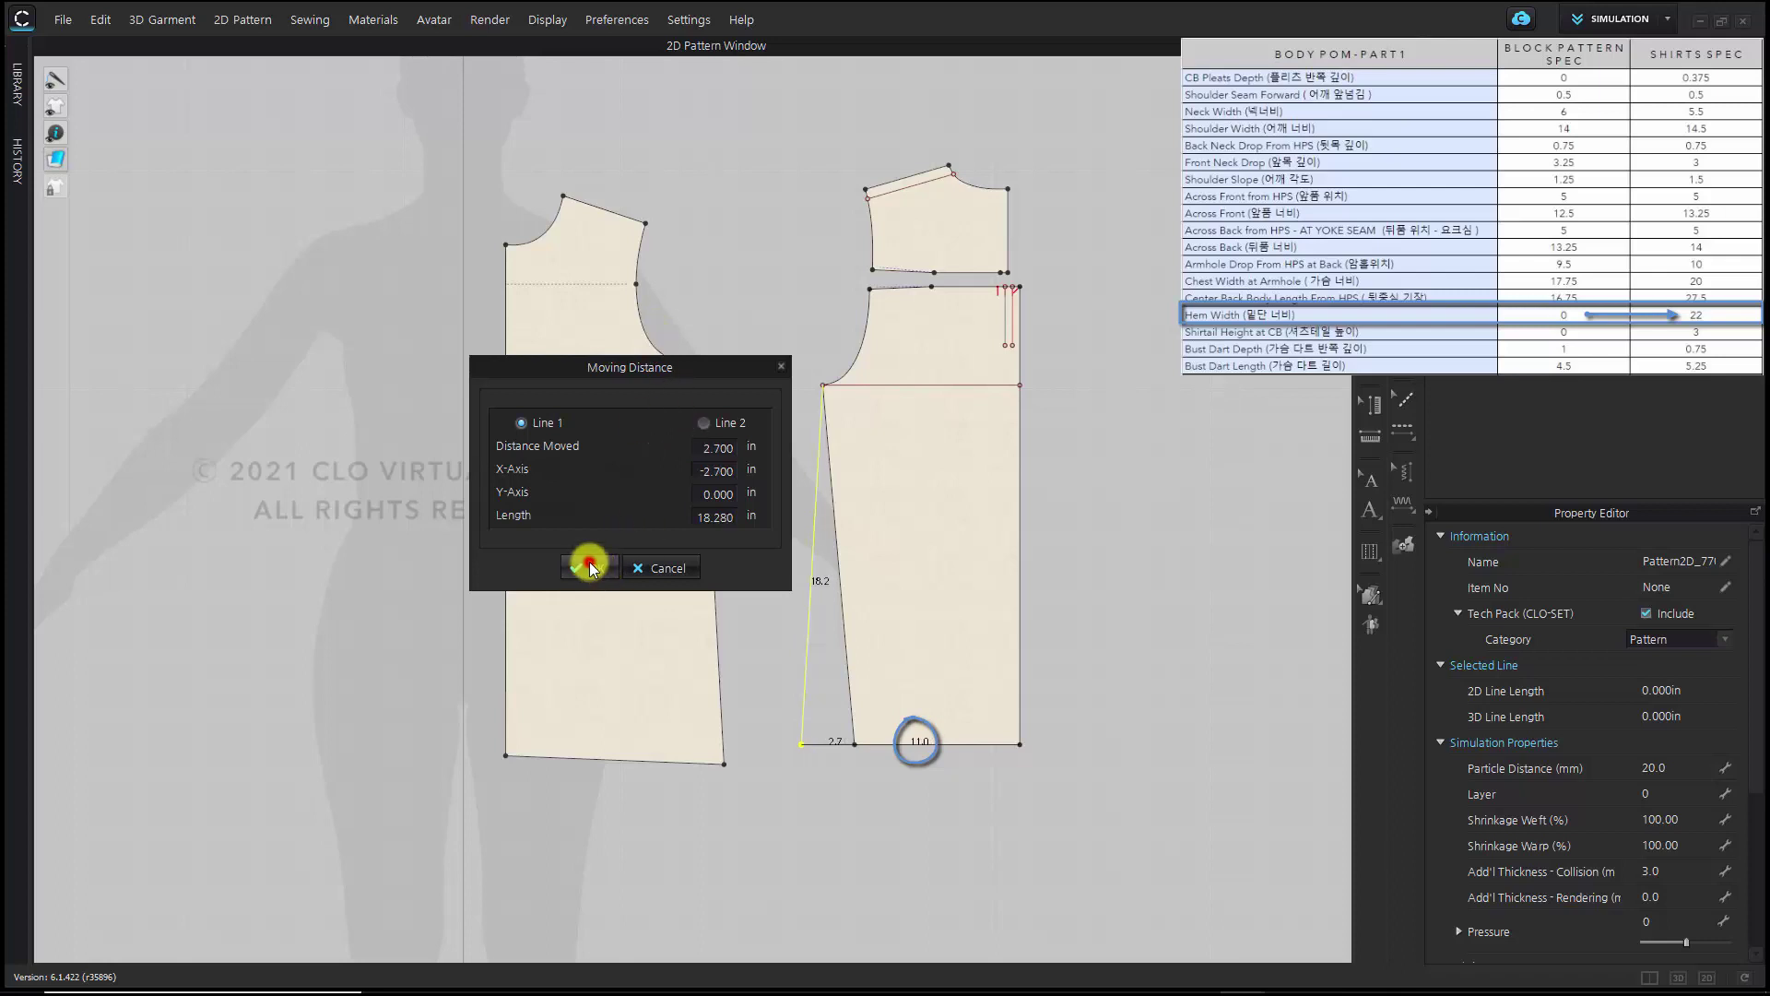
click(590, 567)
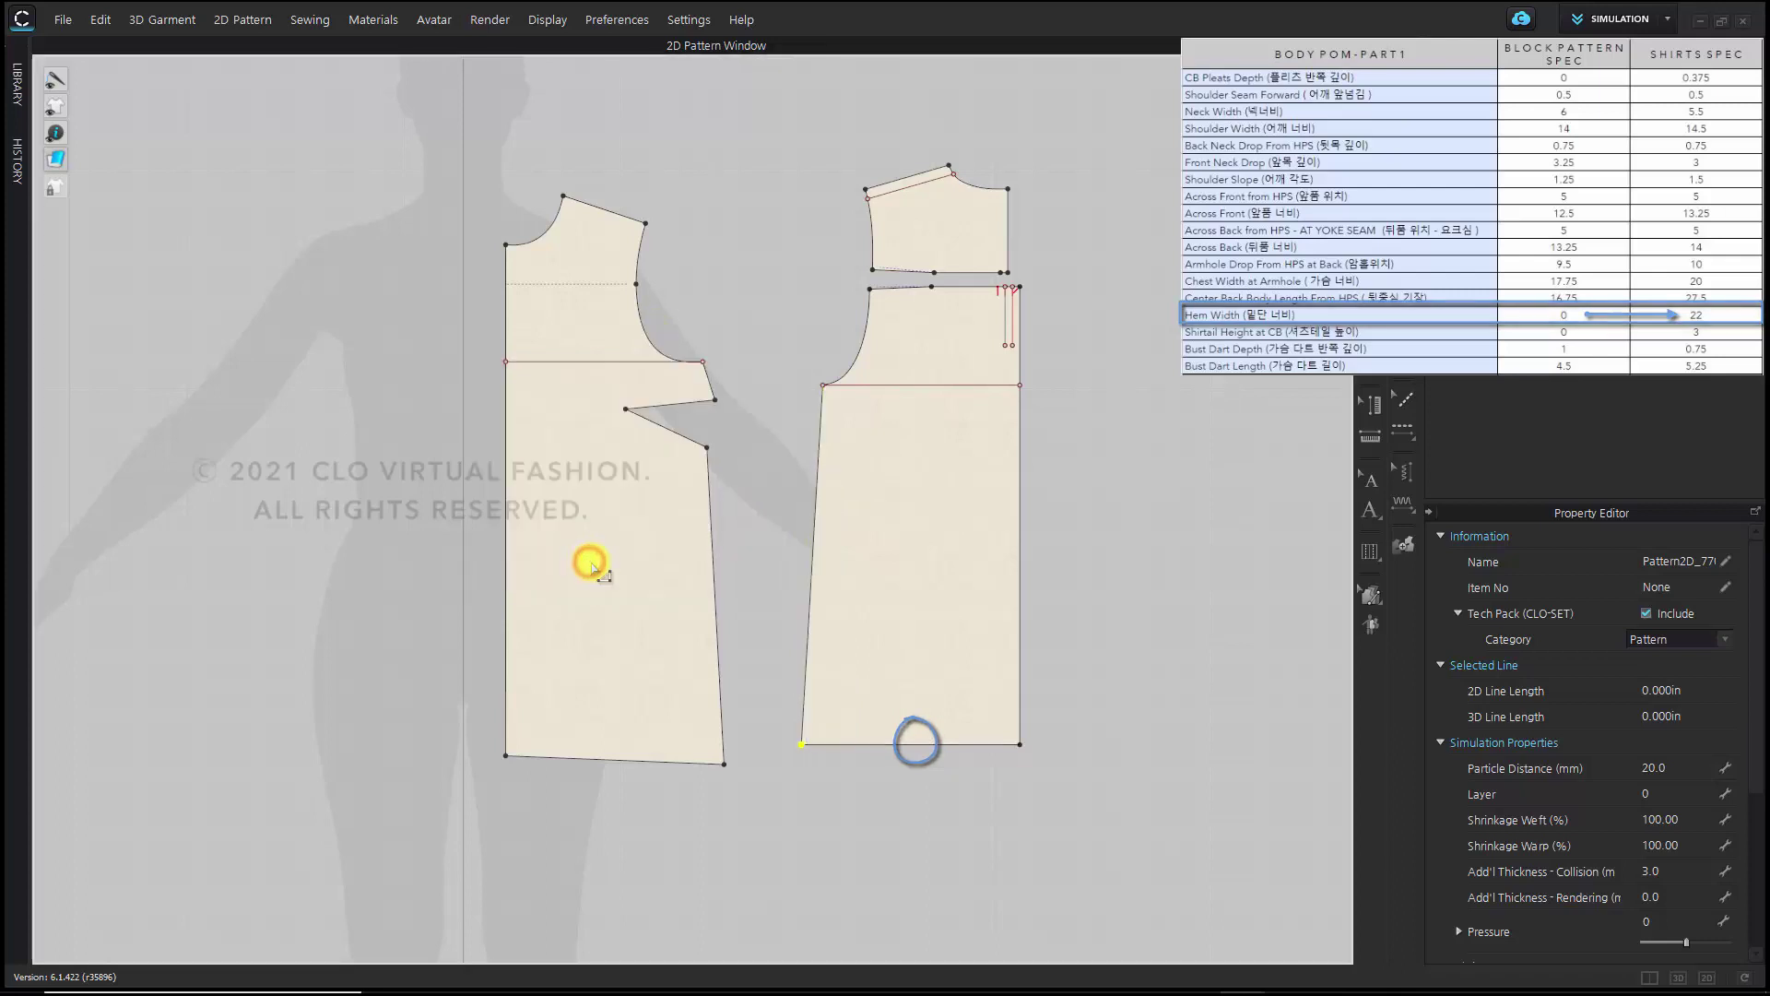
Raise the side seam hem points of the front and lower back together 3 in straight up for the shirttail
scroll(735, 544, down, 2)
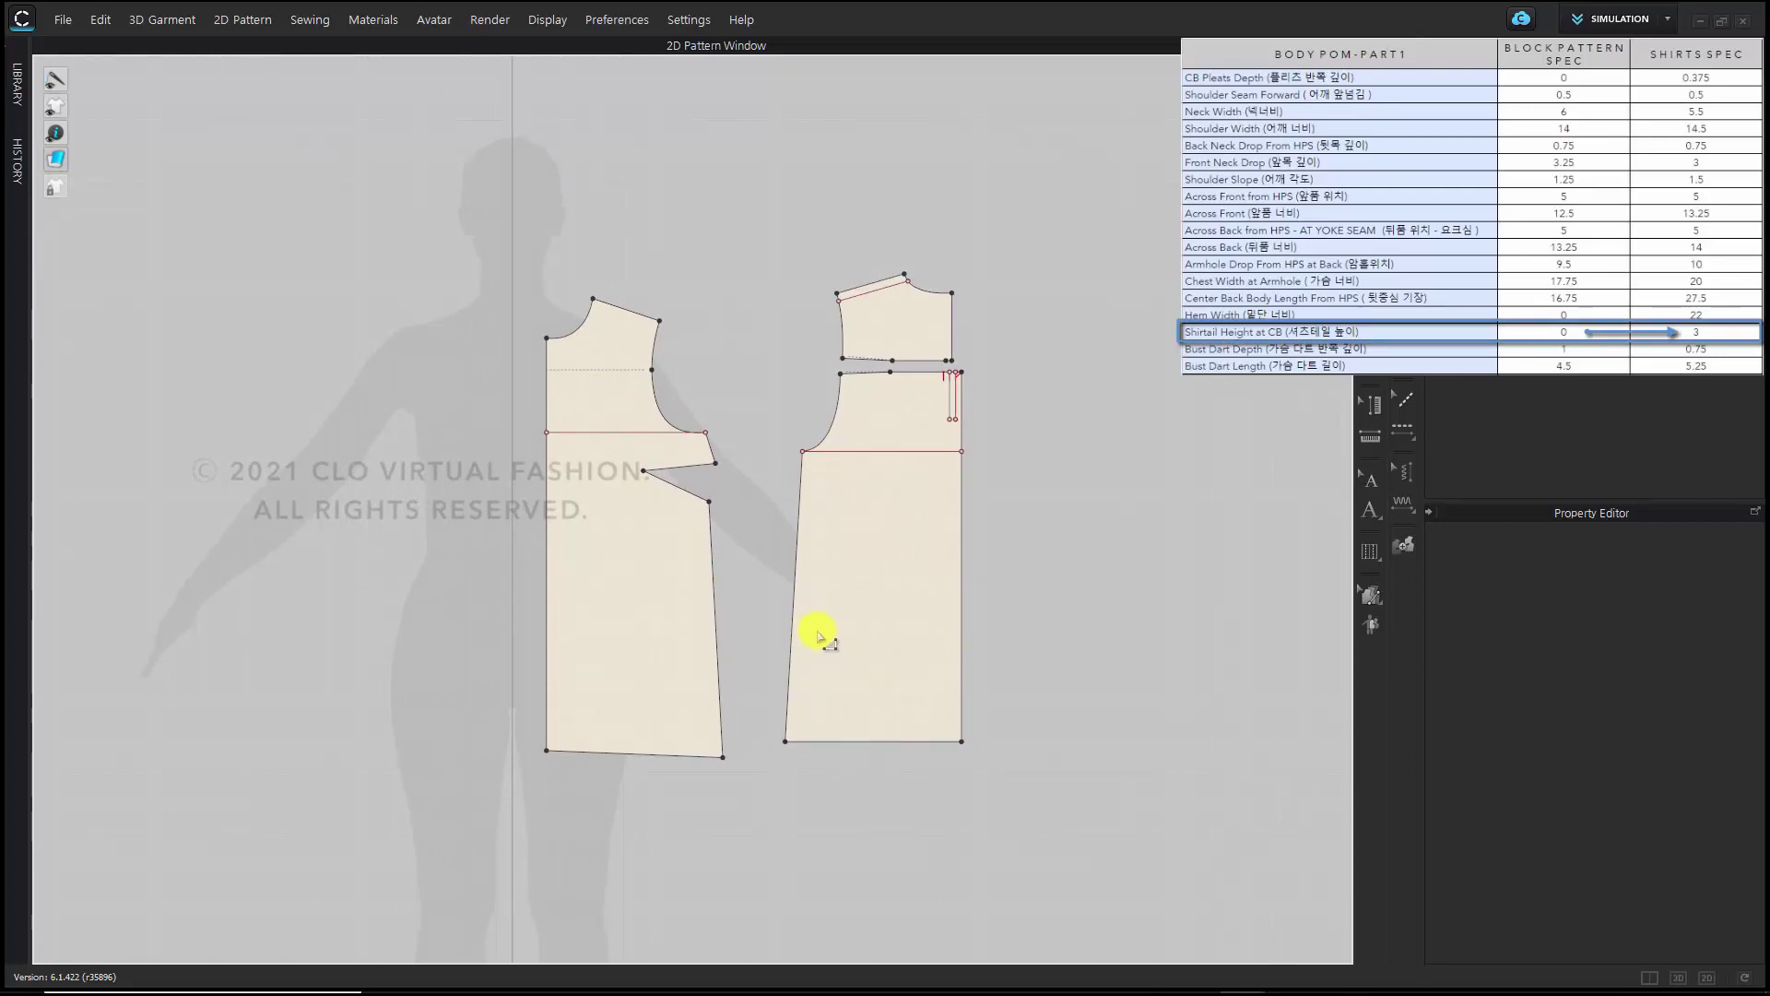
drag(826, 811, 680, 695)
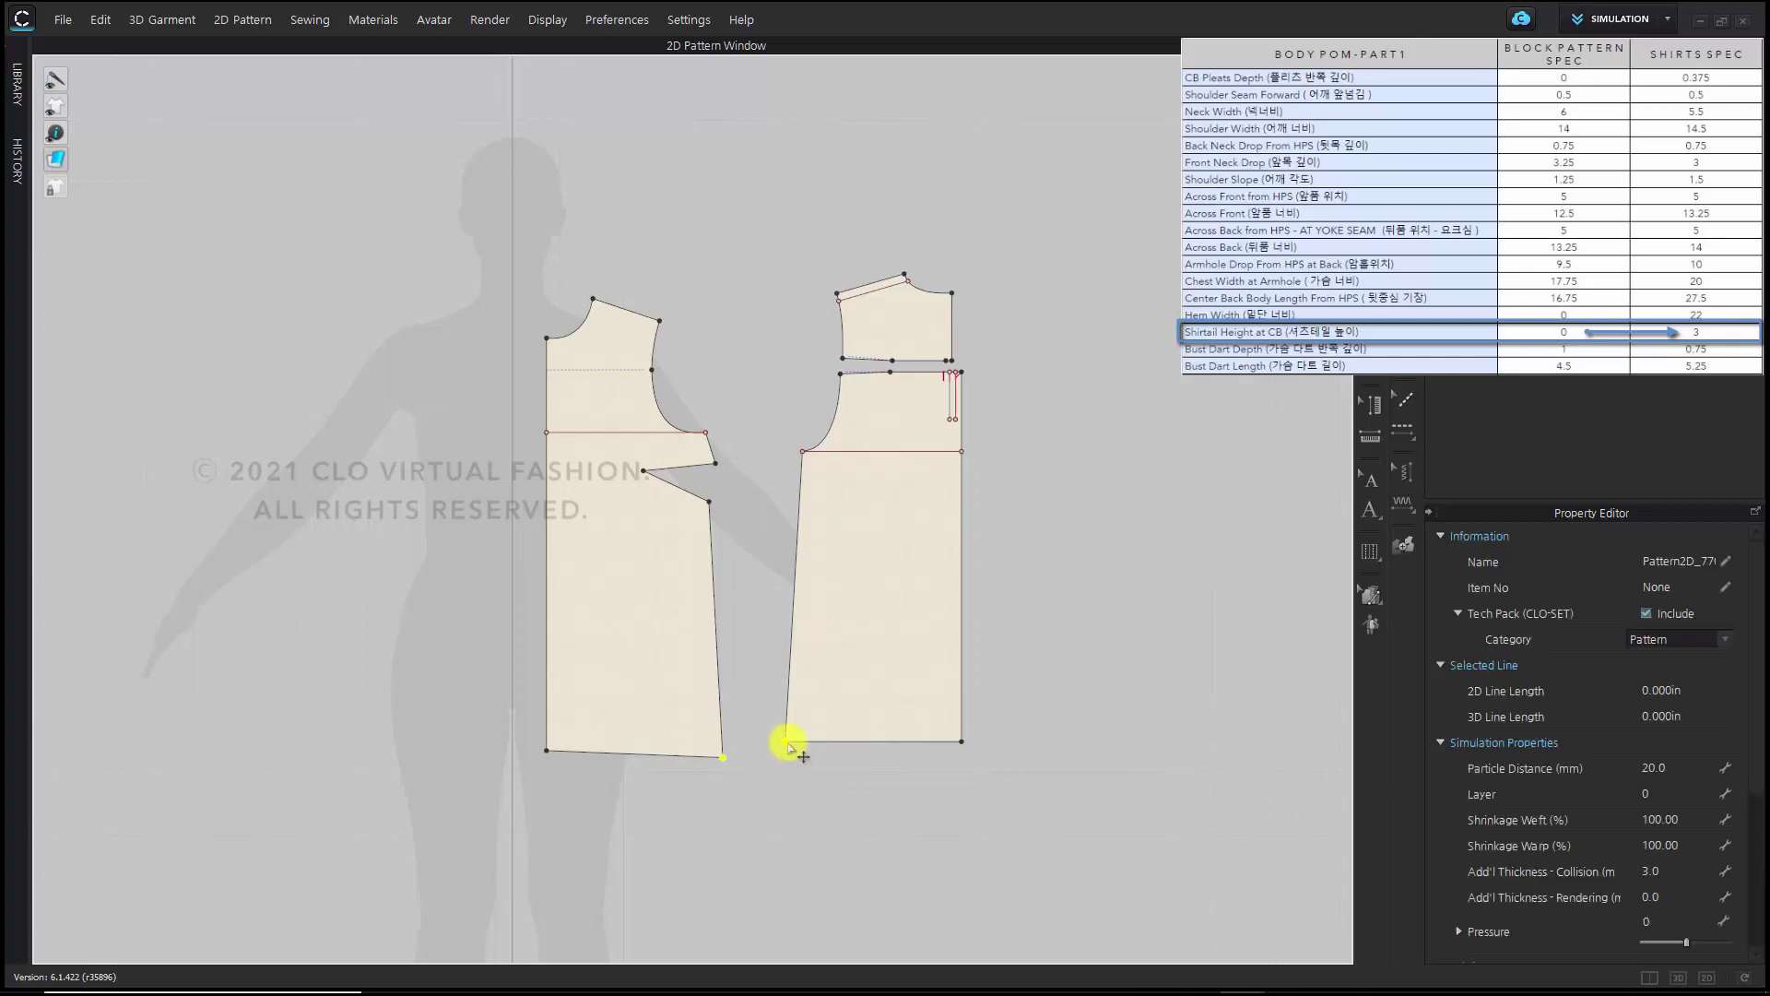
drag(786, 743, 787, 609)
right_click(786, 608)
text(3)
drag(885, 379, 1067, 505)
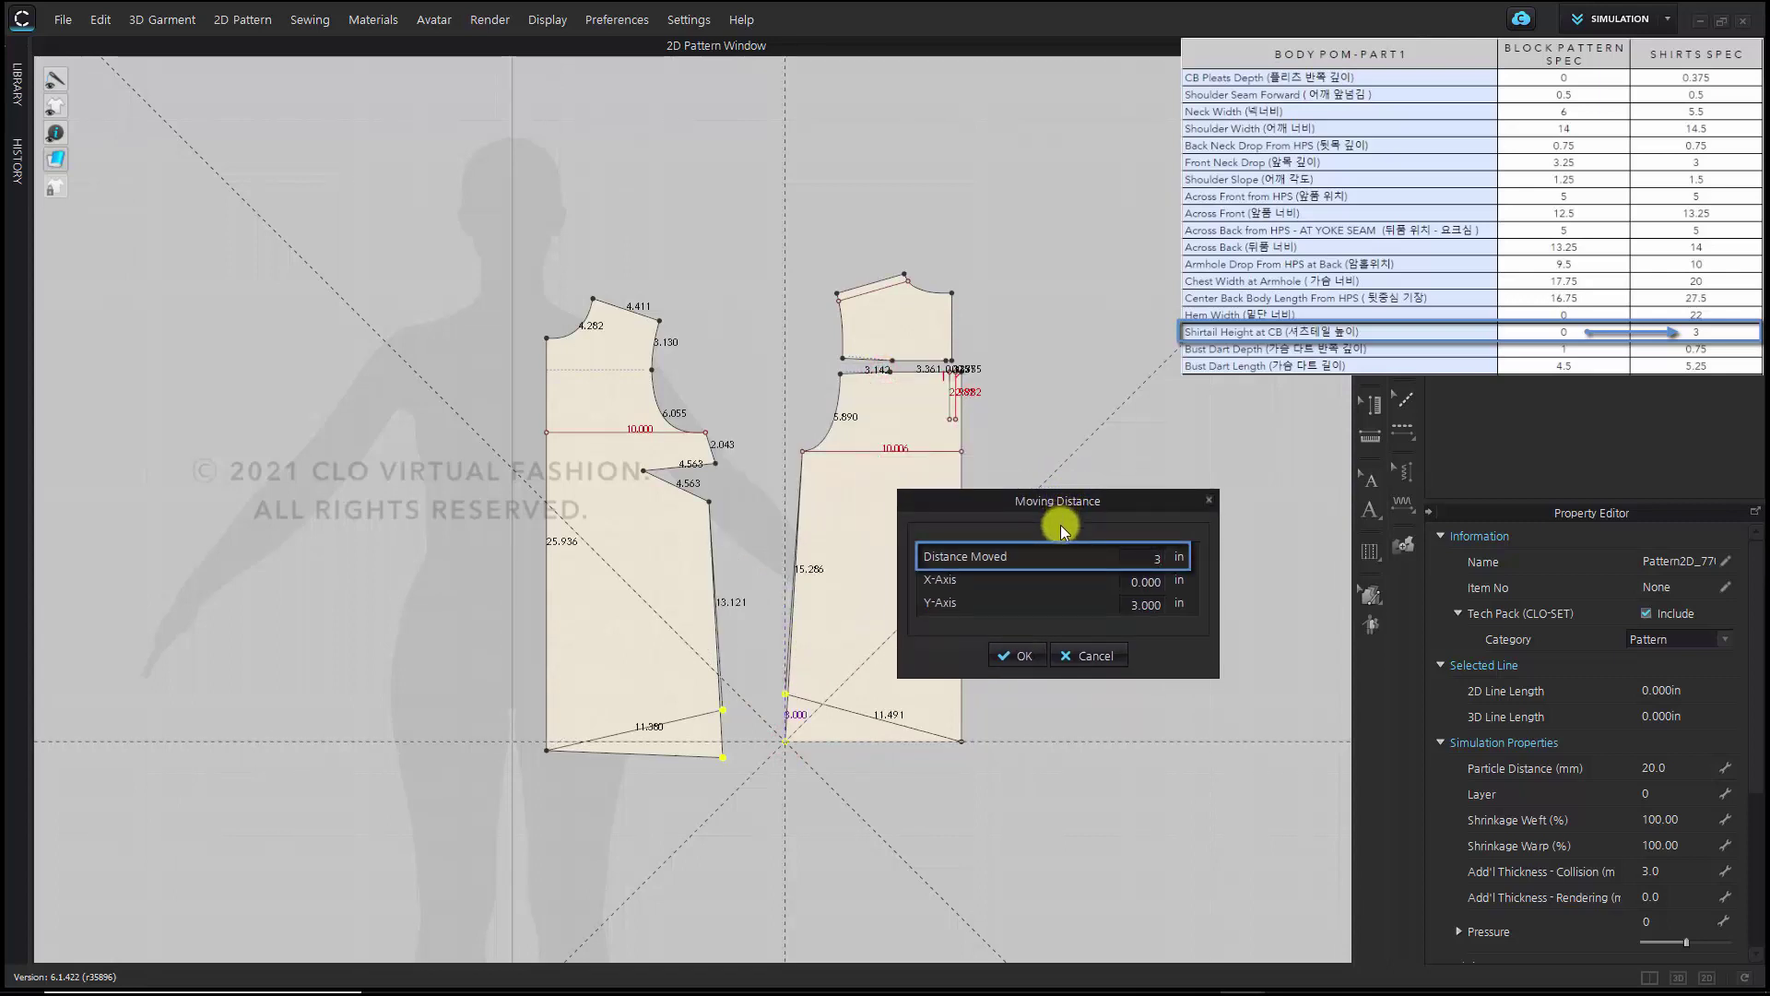
click(1018, 657)
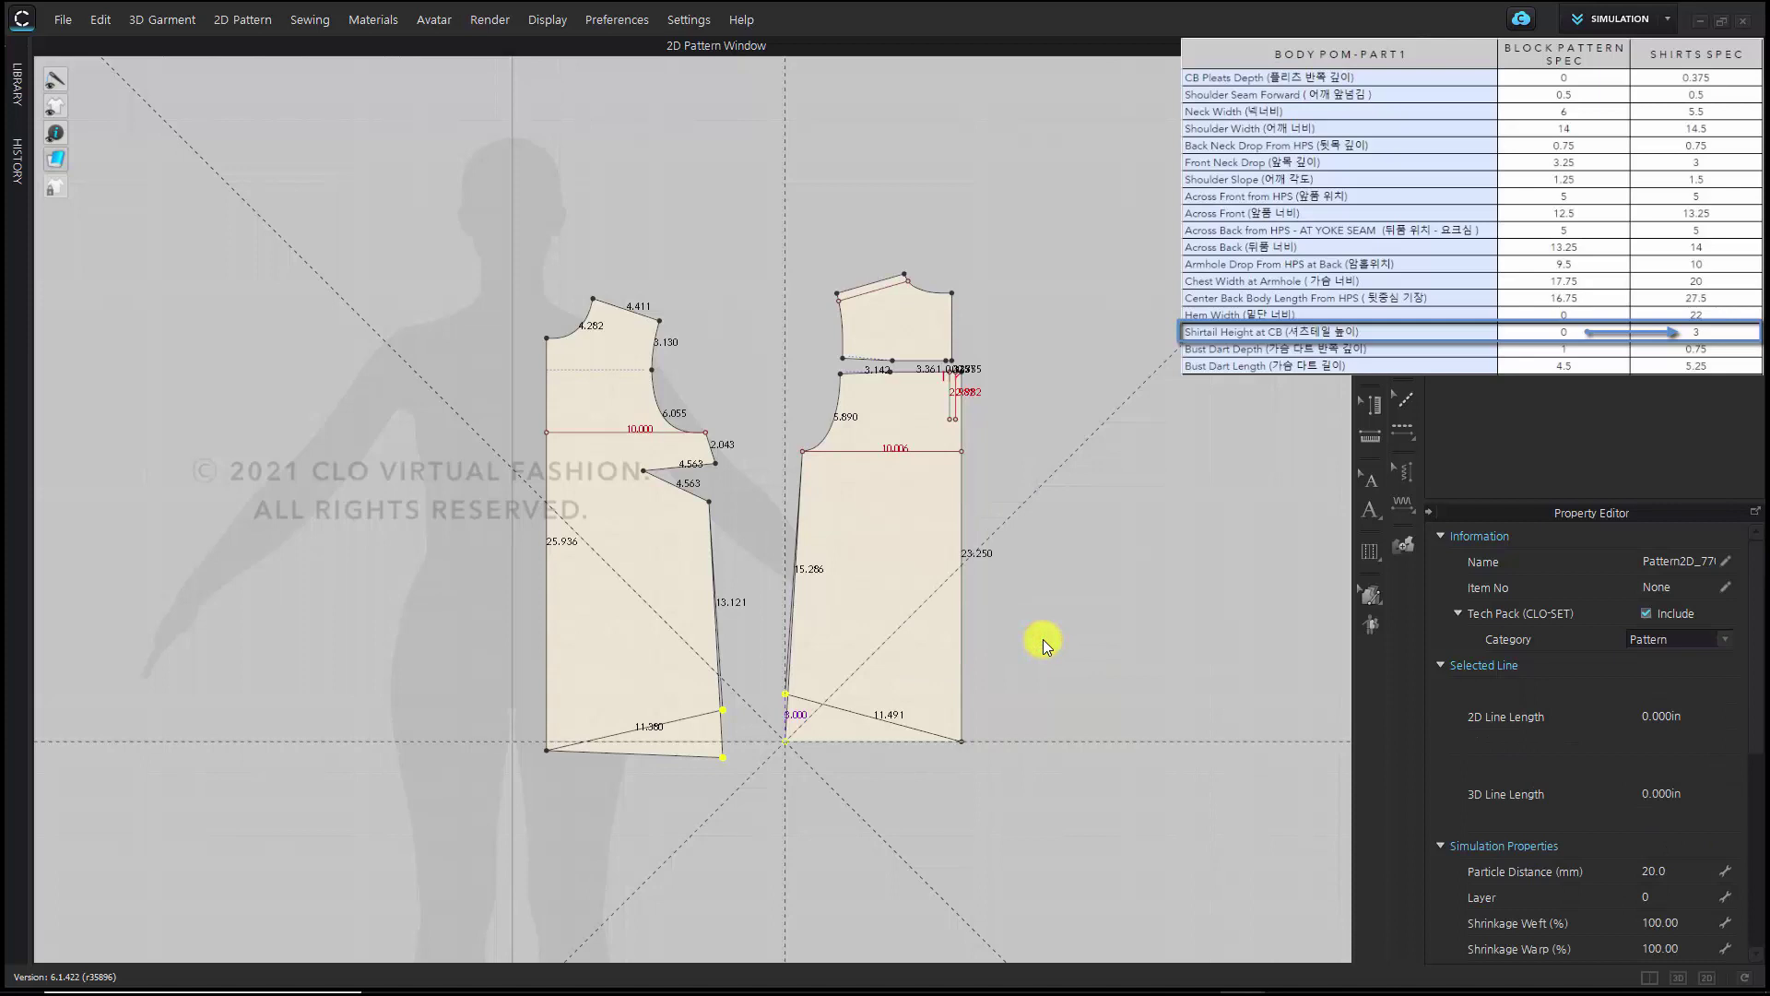
click(1043, 638)
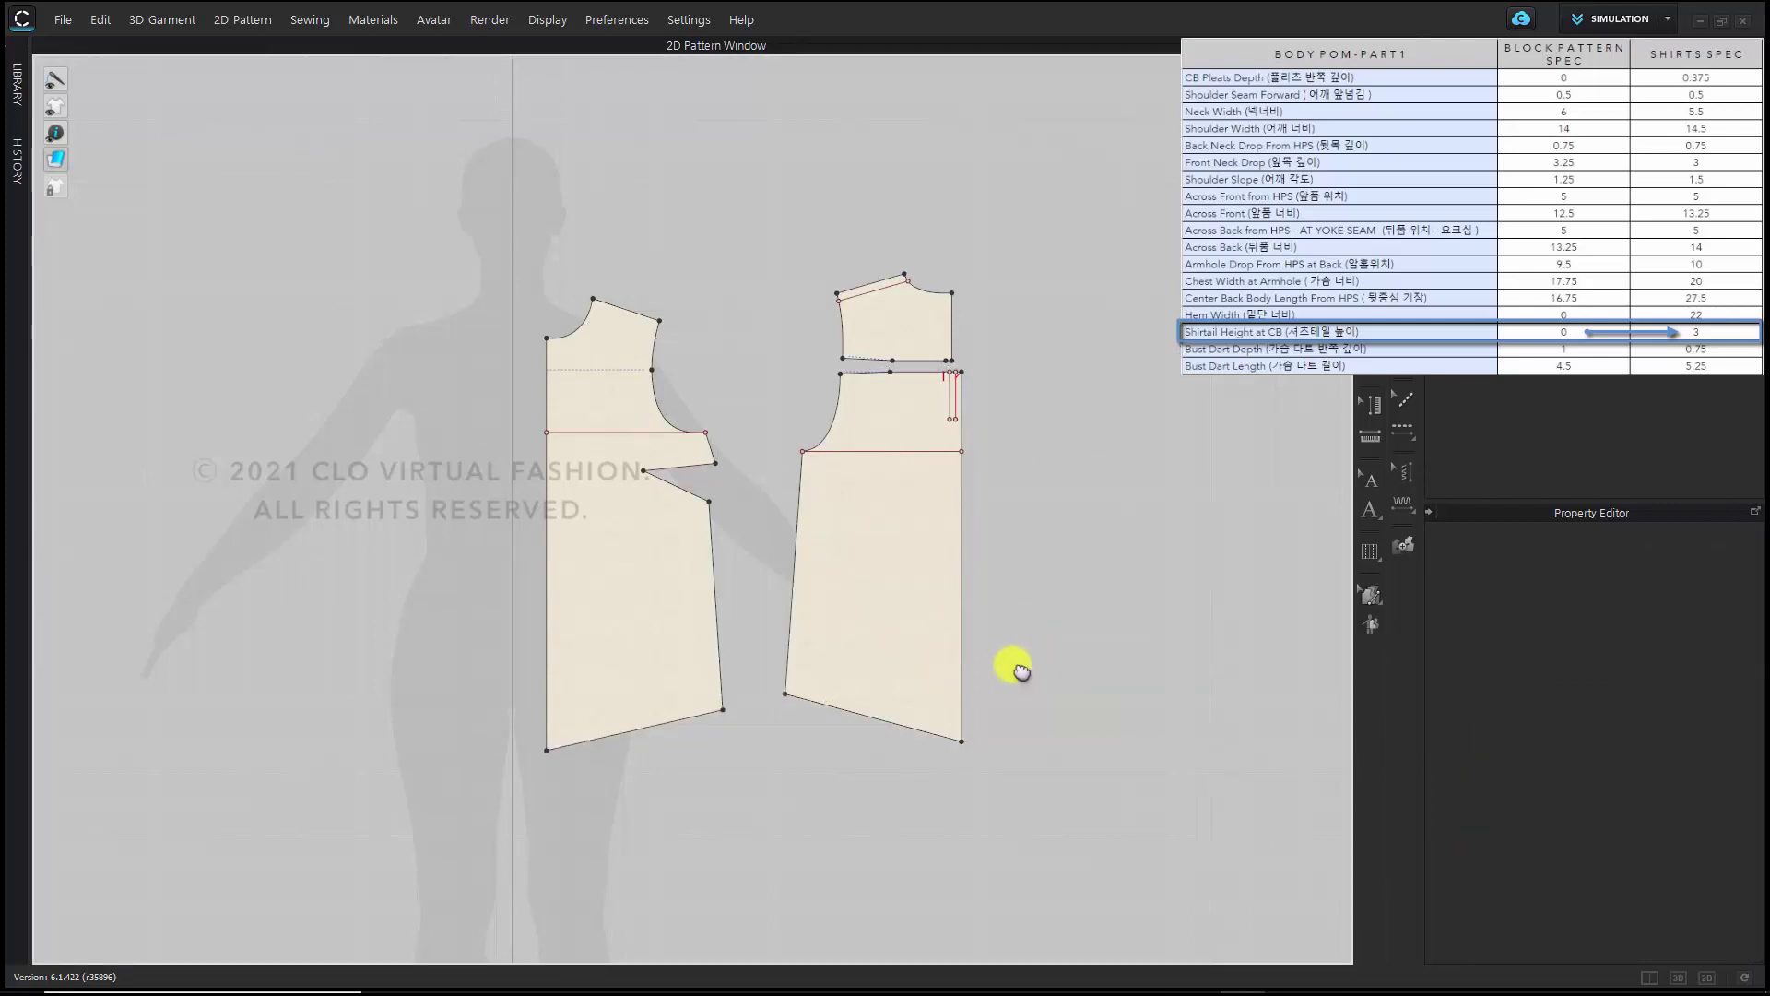
Add a midpoint to the lower back's hem line with a uniform split into 2 segments
scroll(1020, 671, up, 2)
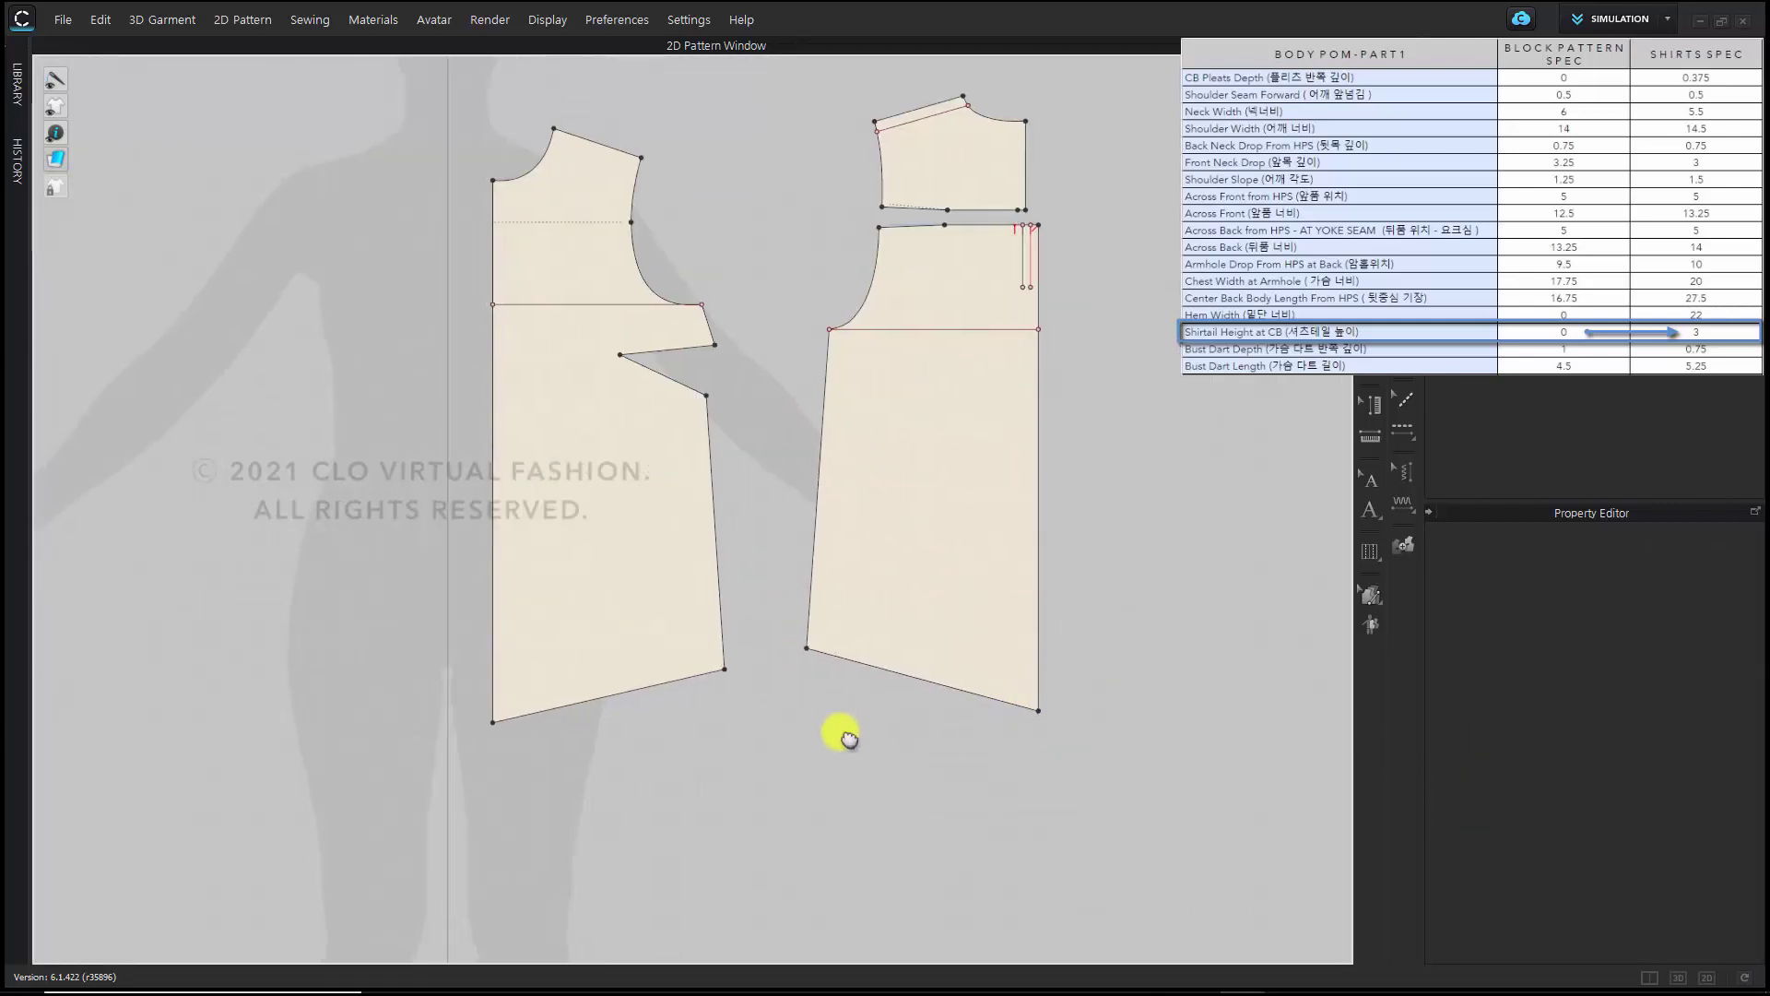
key(x)
right_click(904, 674)
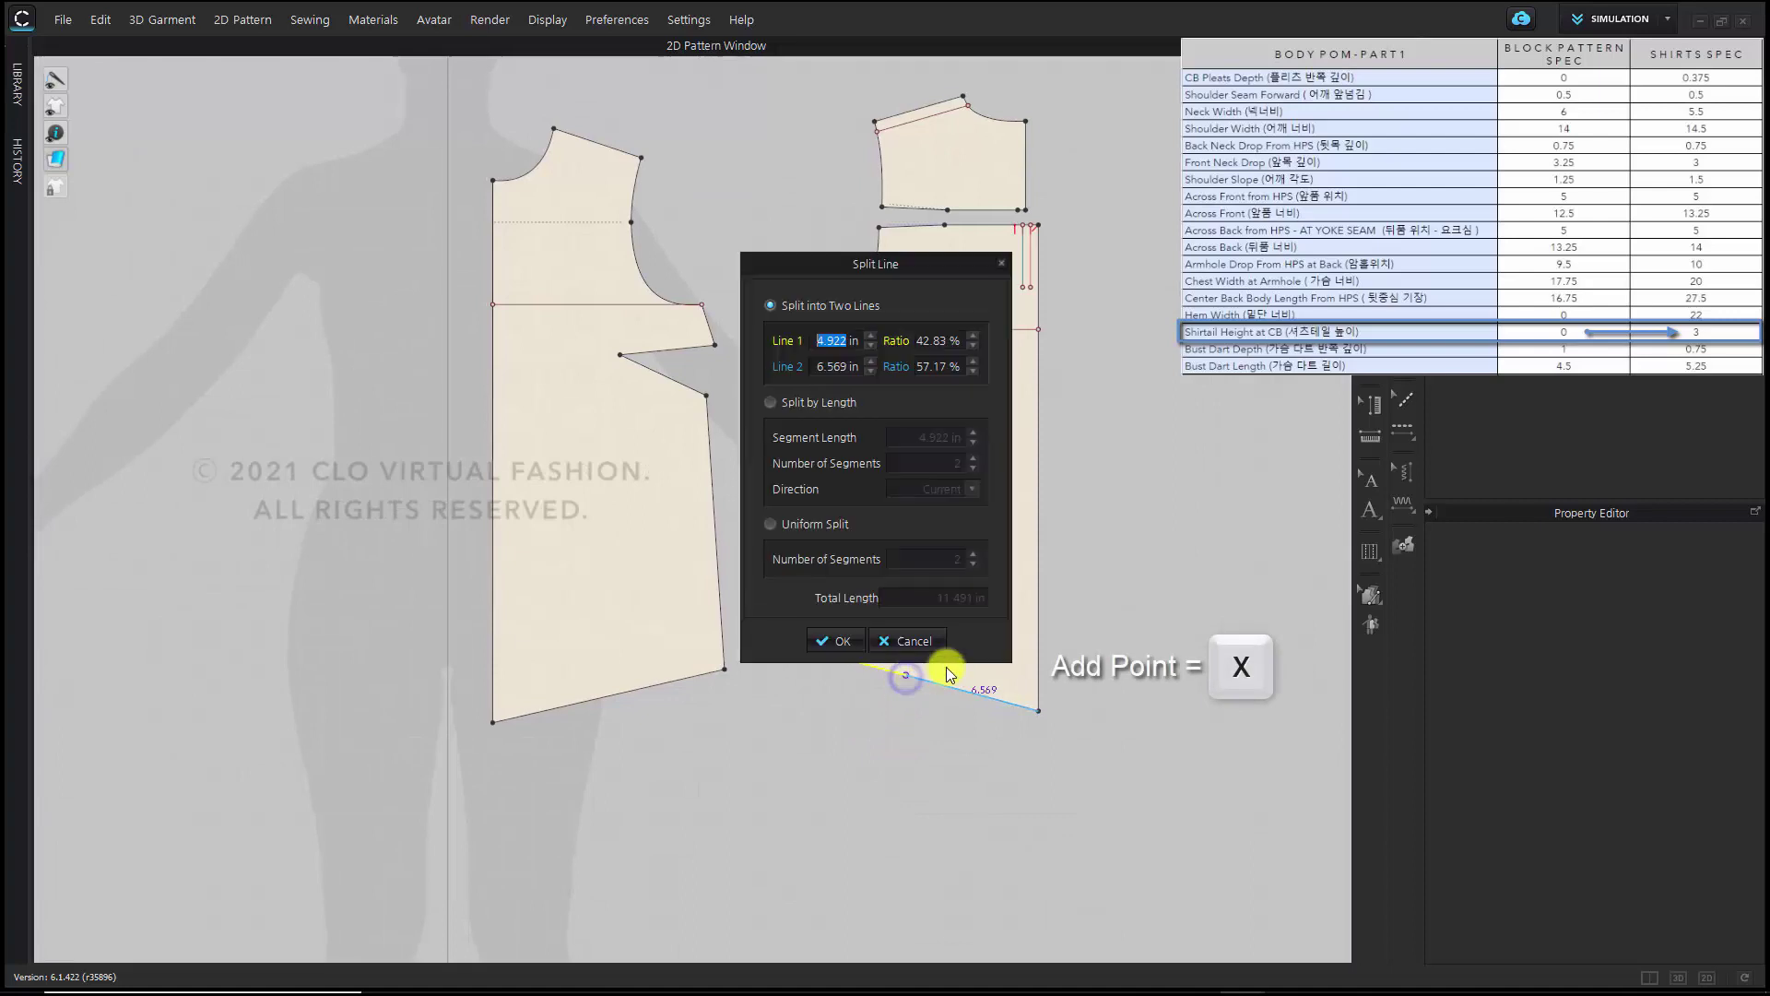
drag(873, 266, 665, 192)
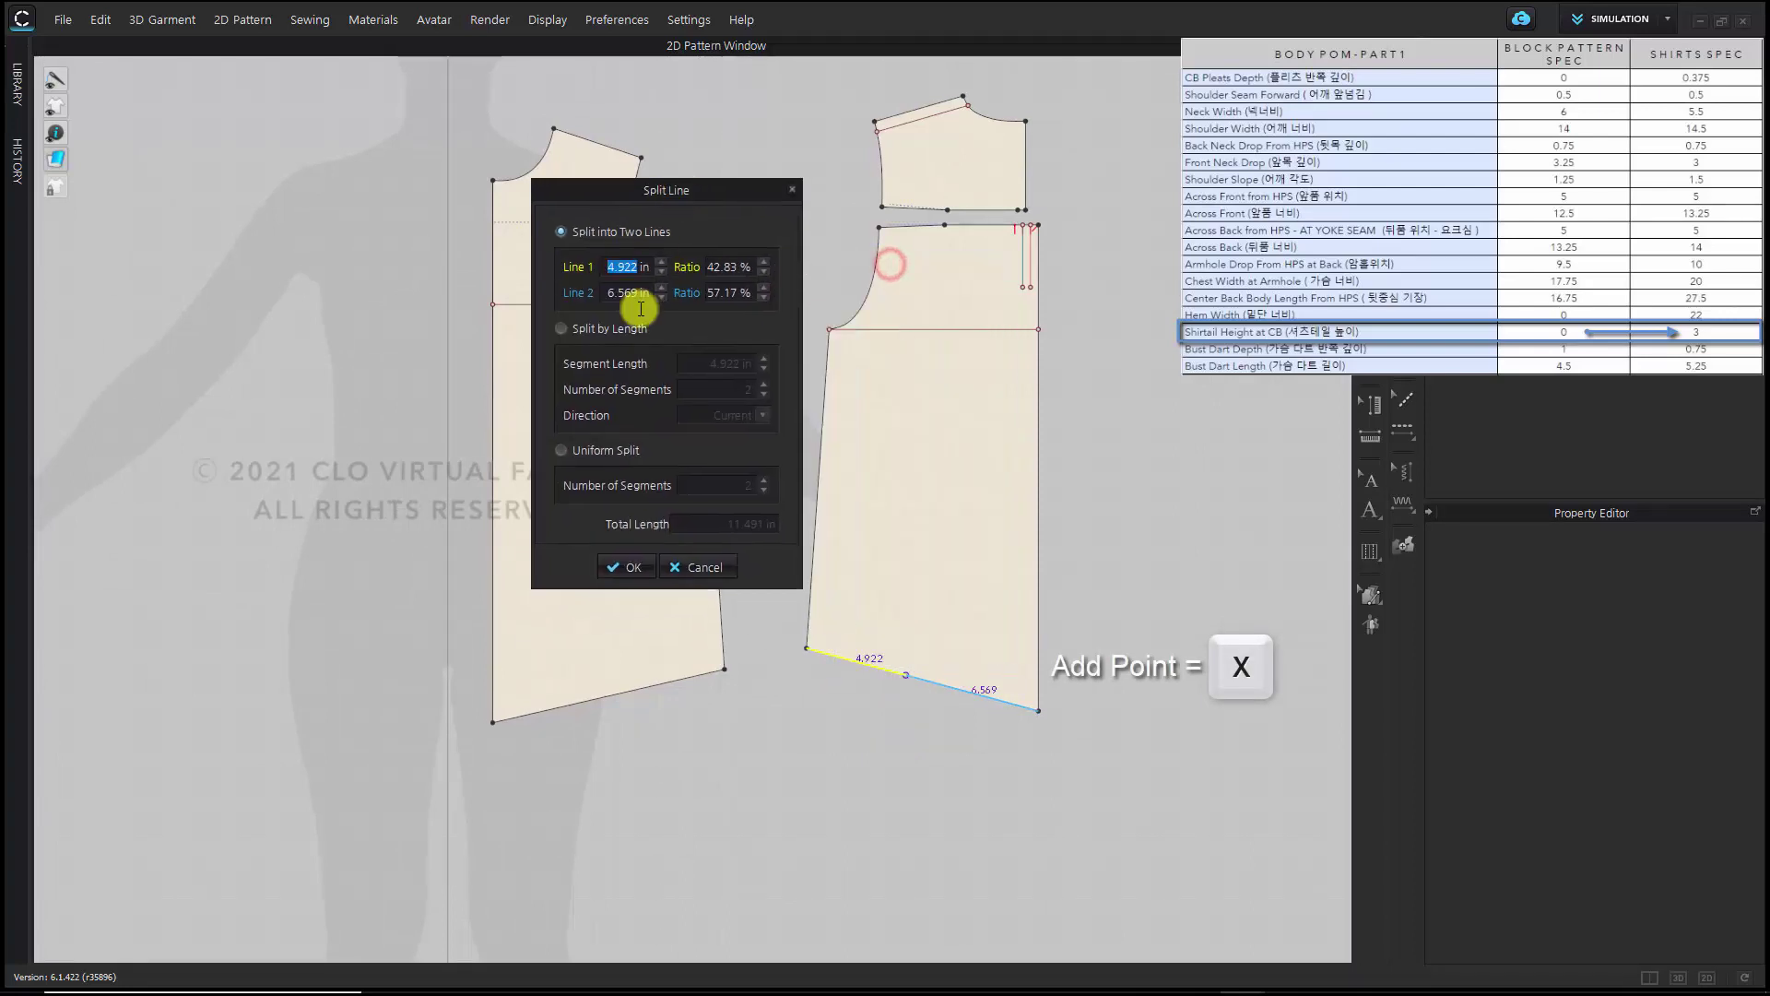
click(617, 451)
click(623, 568)
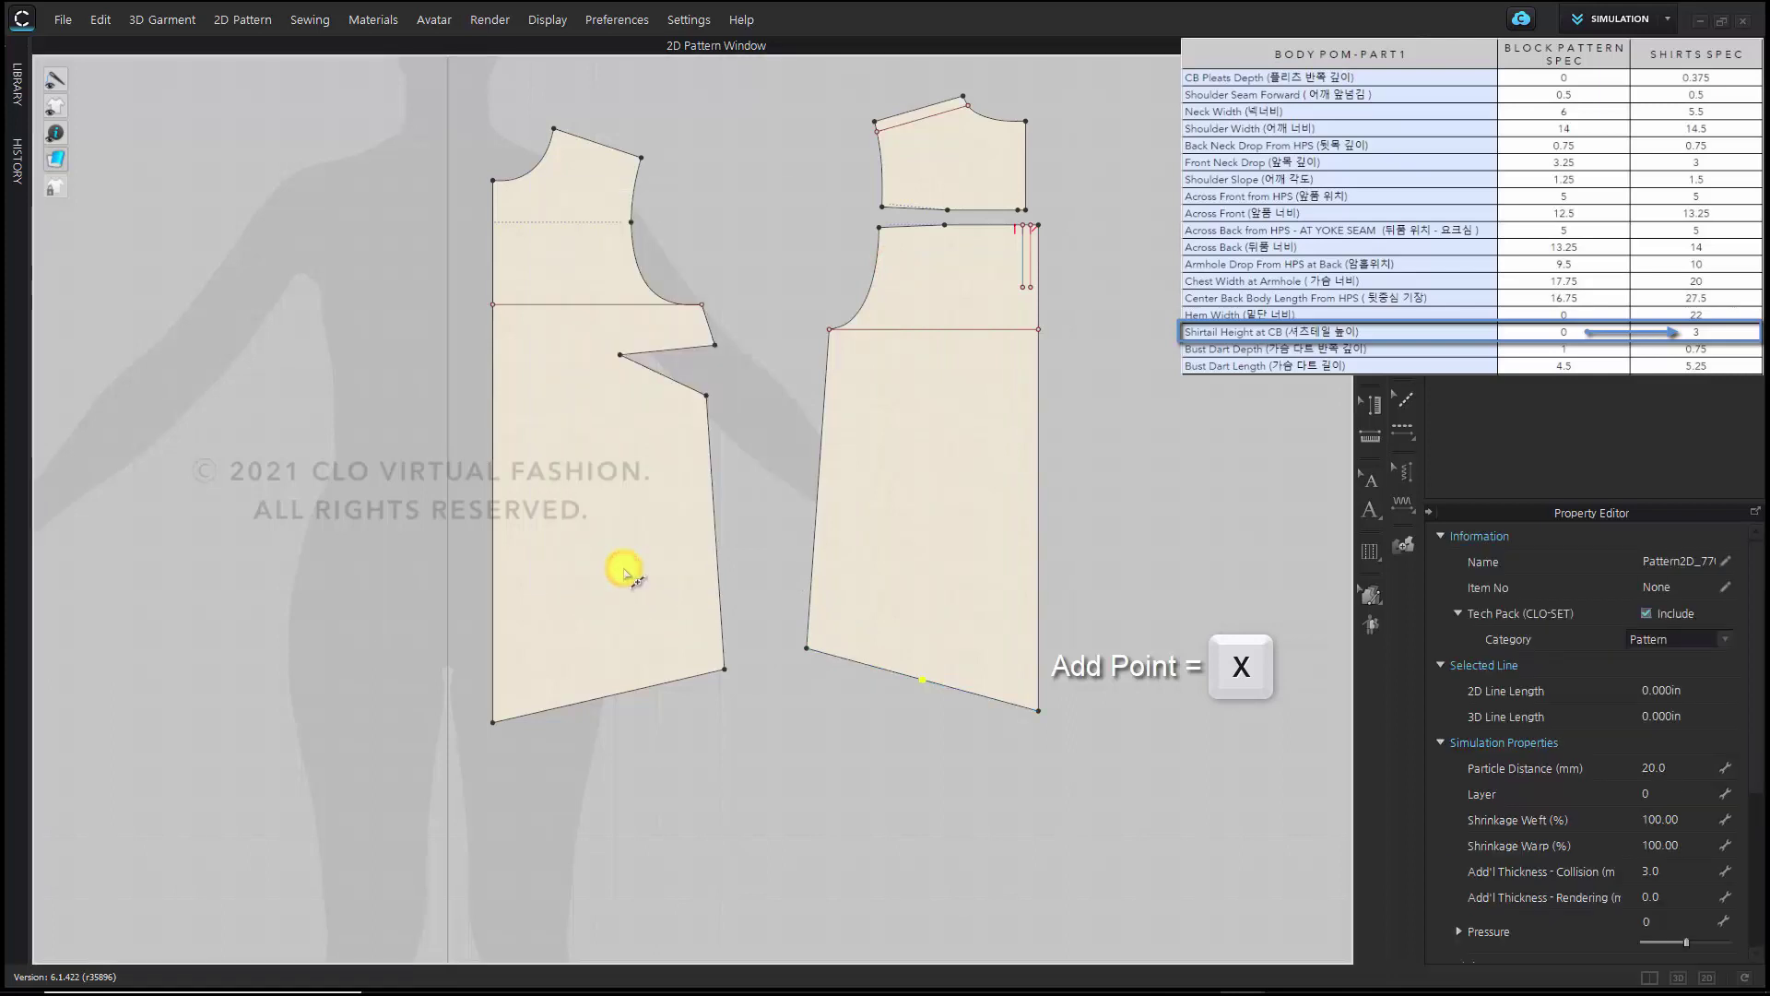
Split the front's hem line uniformly into 2 segments to add a point at its middle
right_click(605, 696)
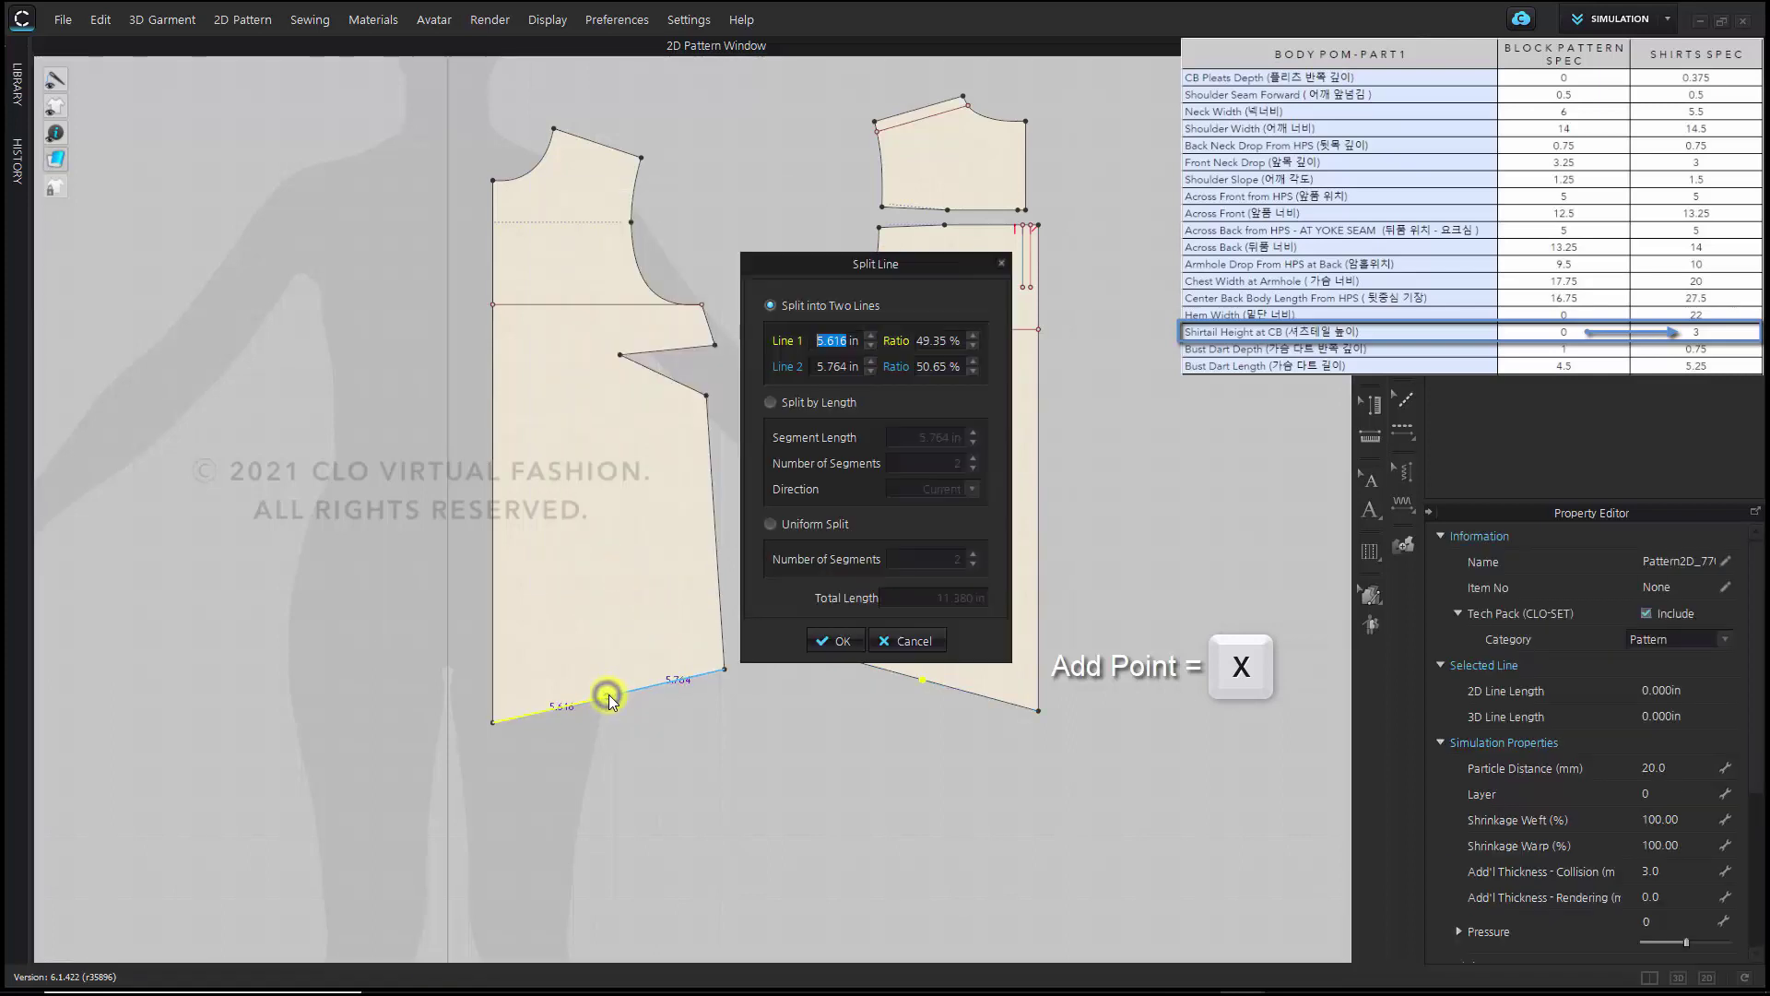
drag(899, 267, 667, 263)
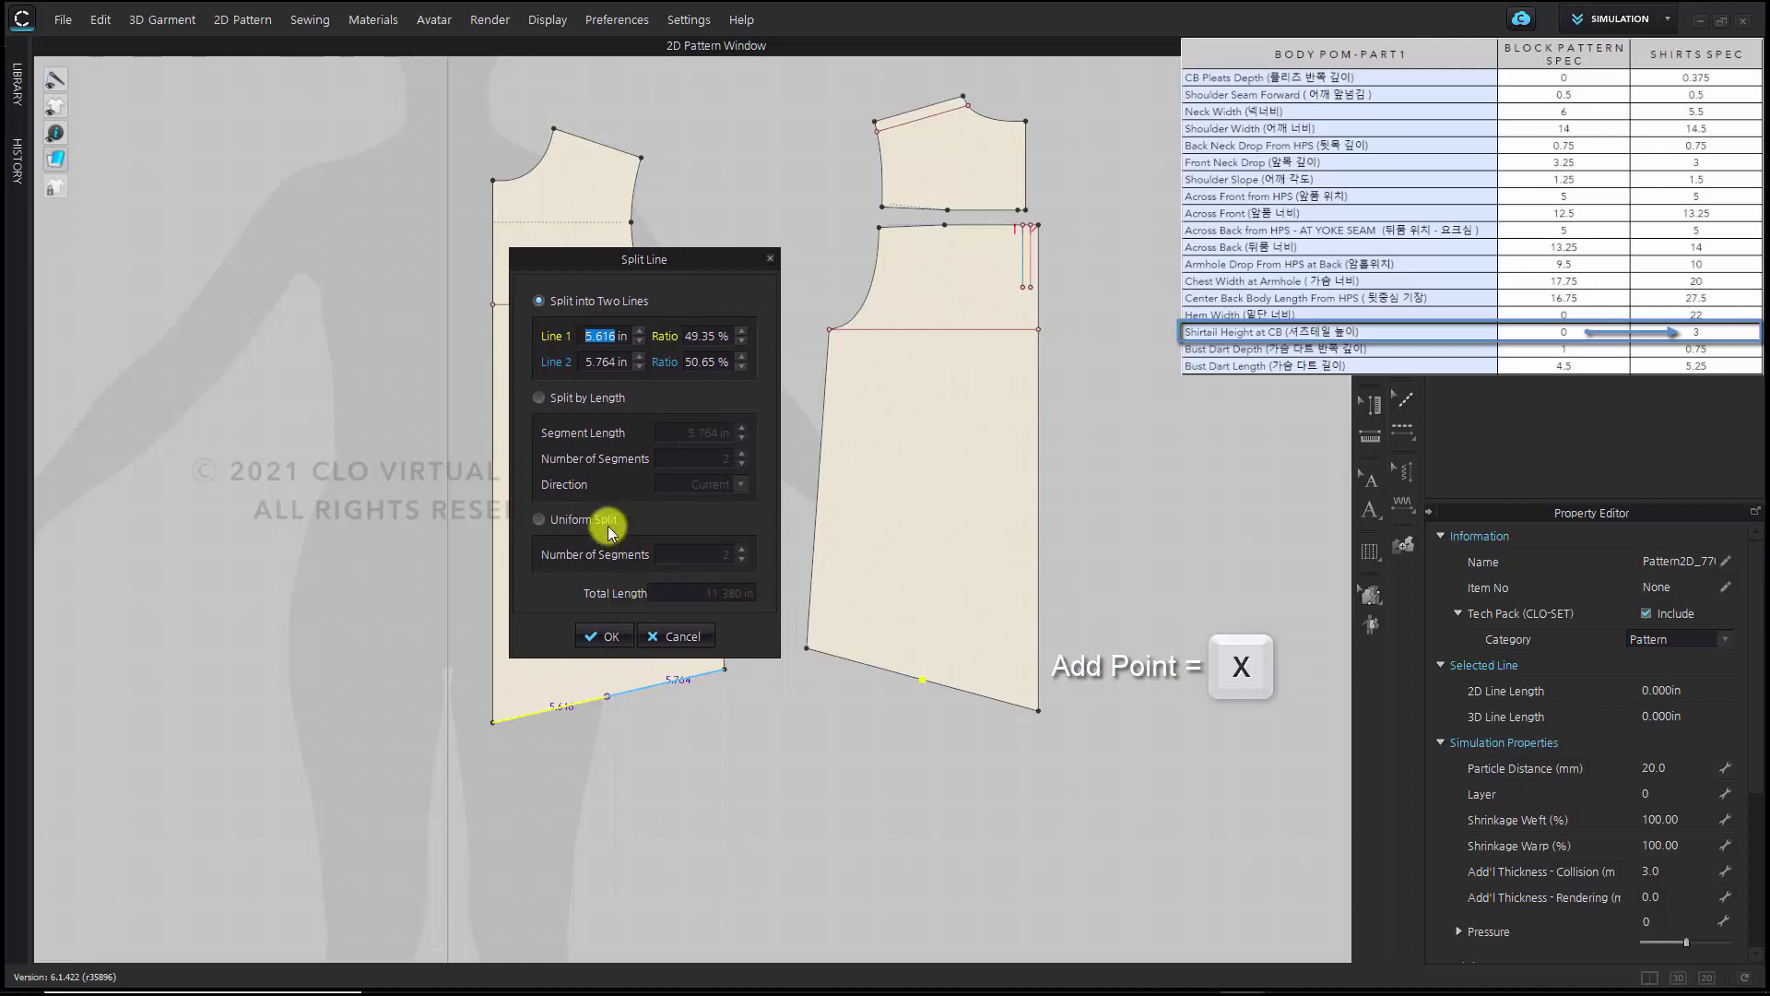
click(580, 519)
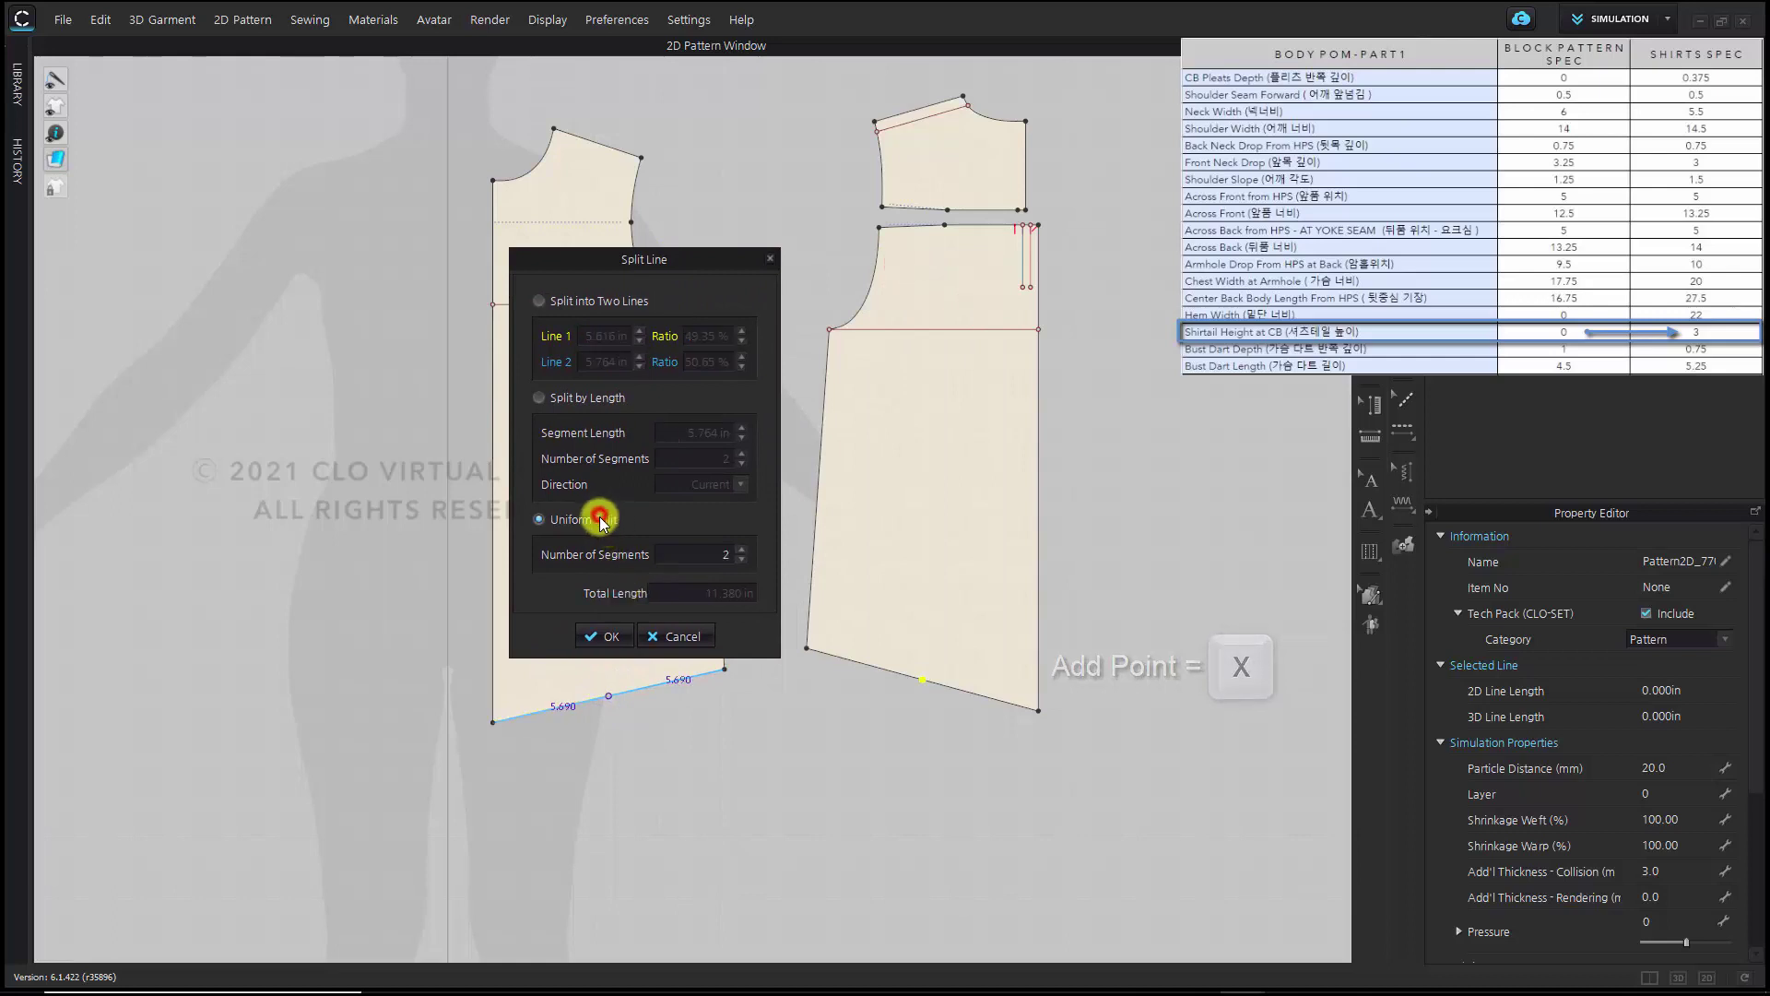
click(619, 638)
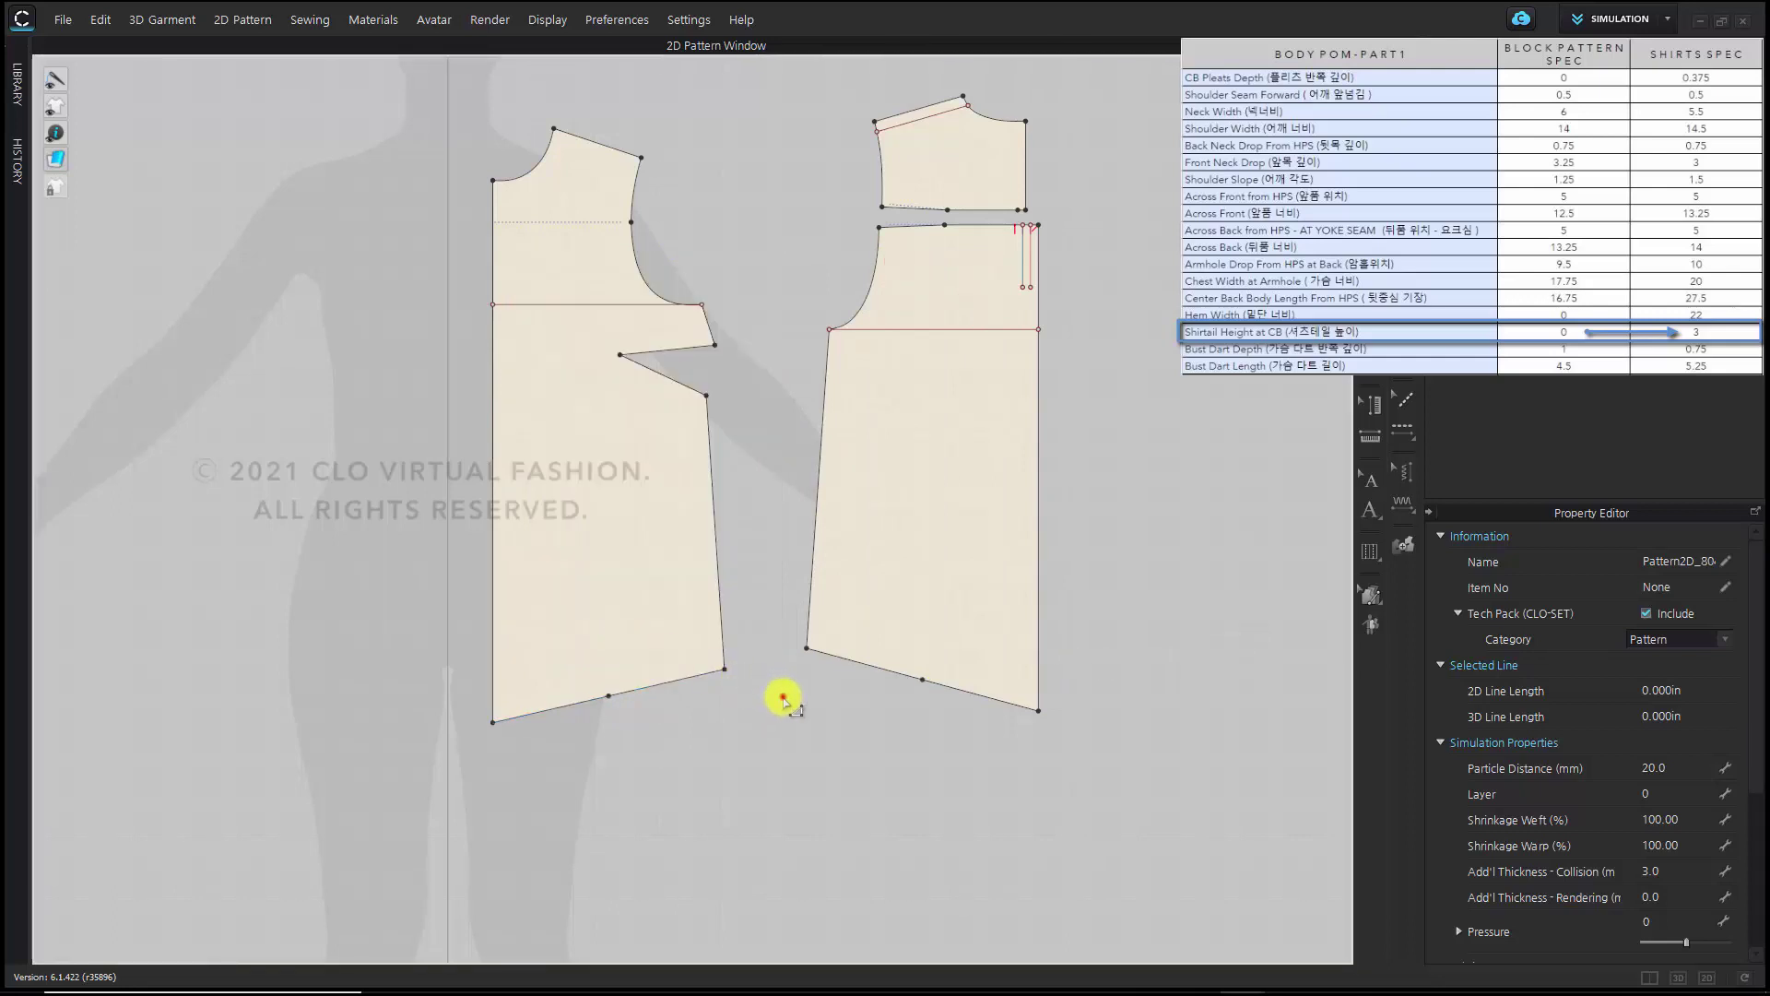
click(782, 697)
Curve the lower back hem into a shirttail, bowing the center back half downward and the side seam half upward
scroll(811, 721, up, 2)
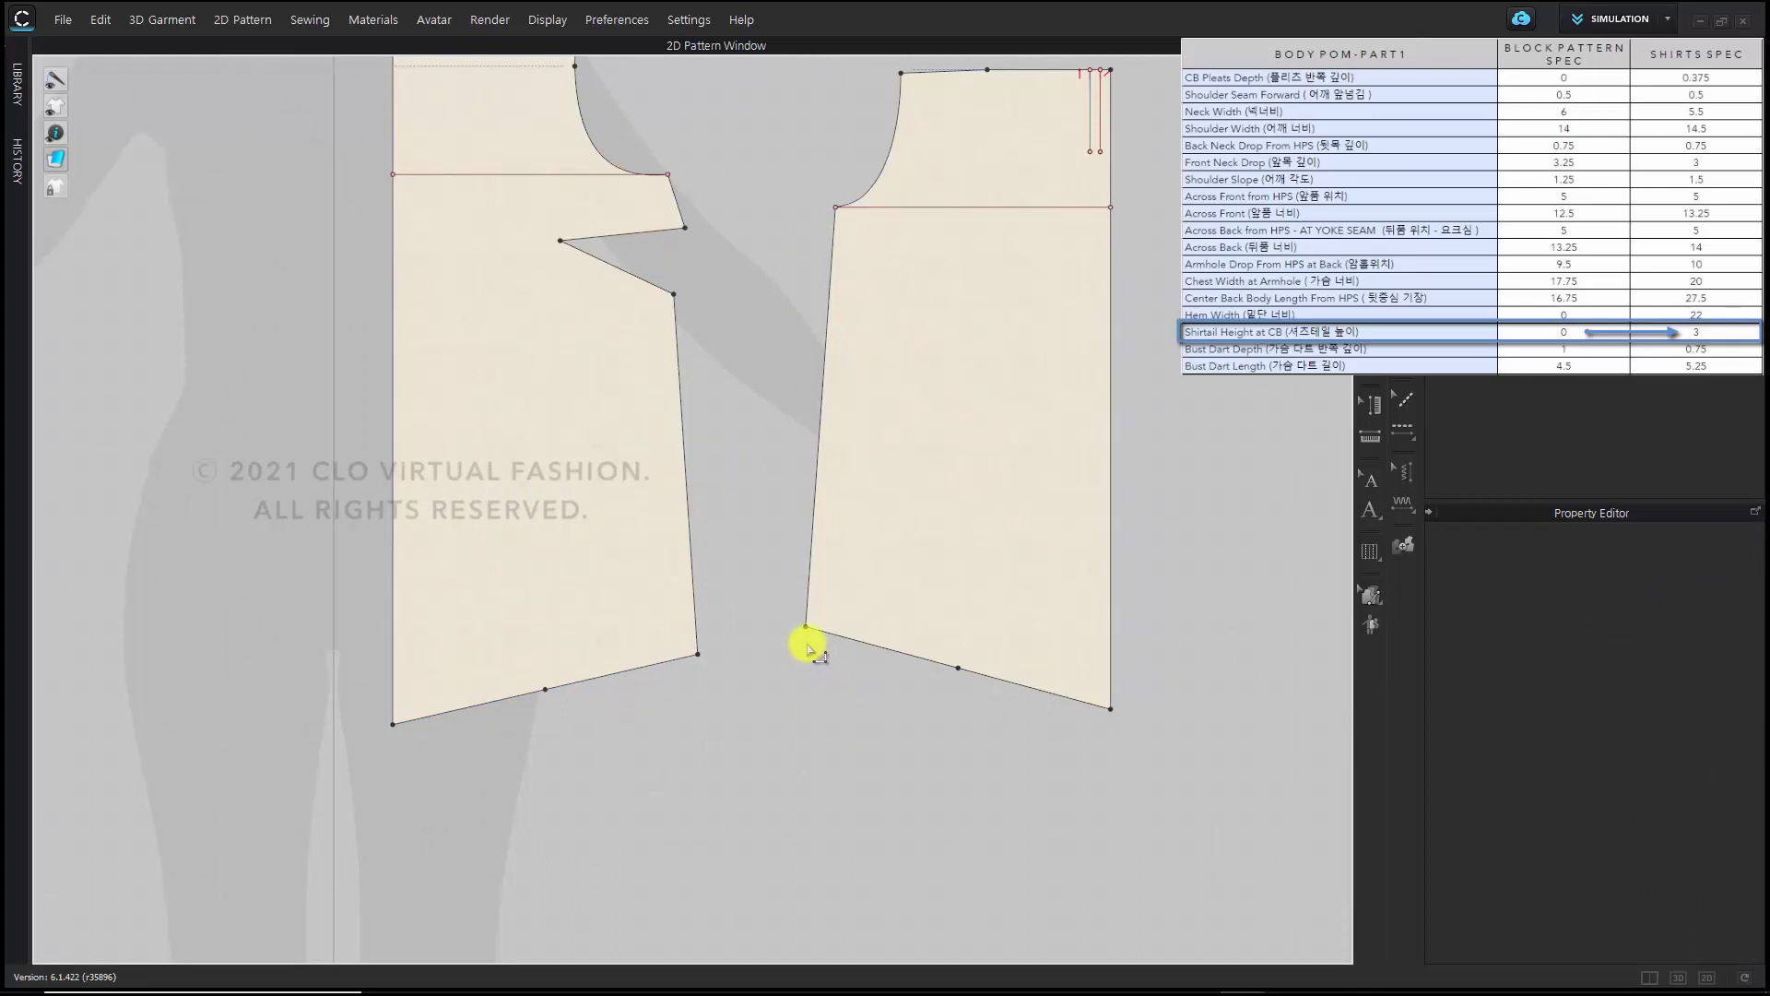
middle_drag(985, 722, 873, 728)
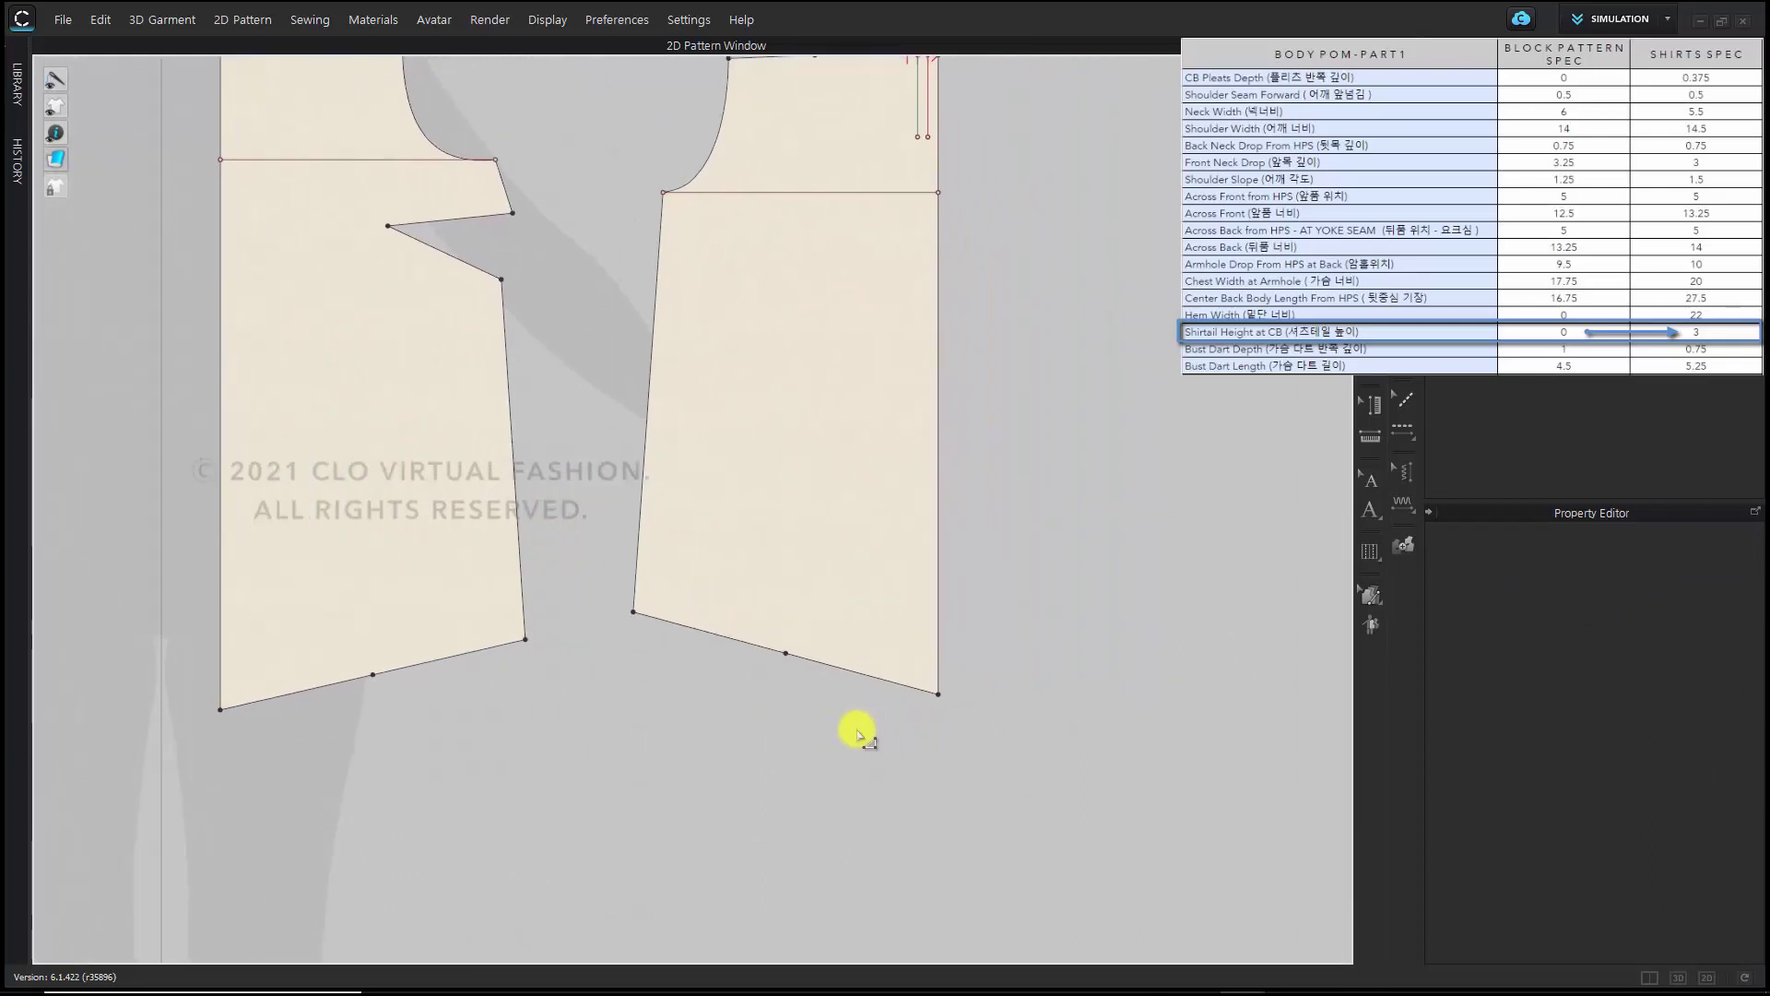
scroll(843, 731, up, 2)
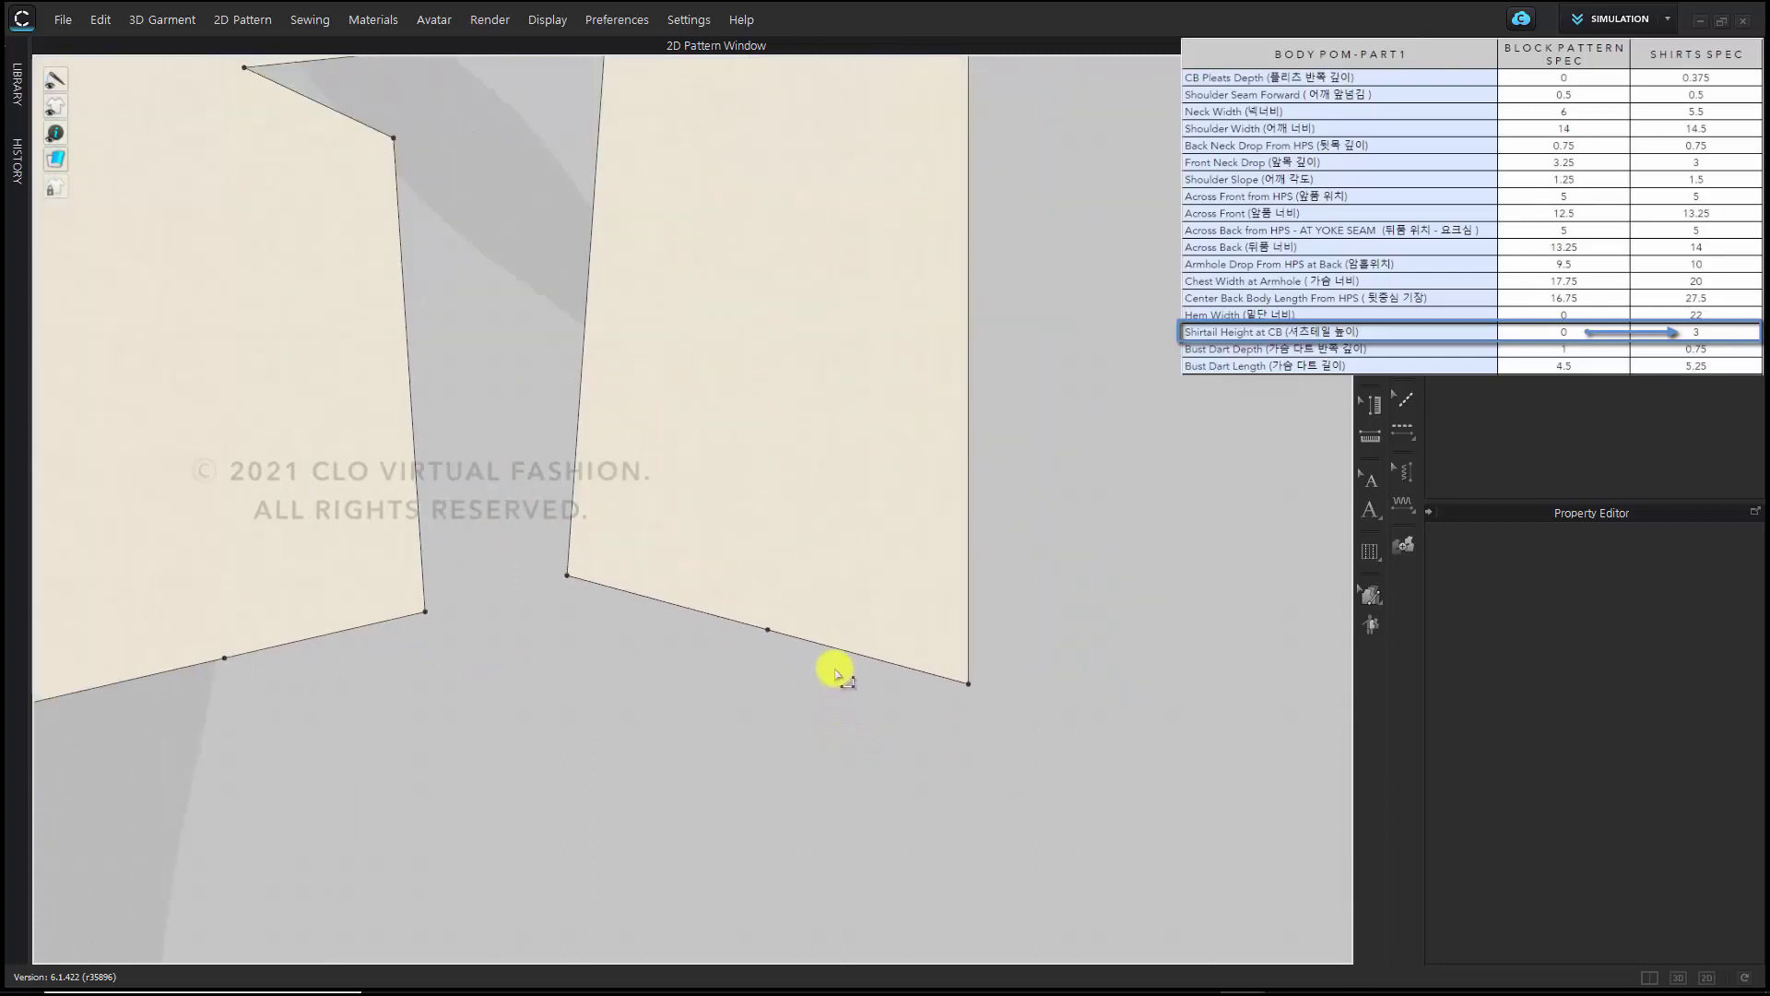
key(alt)
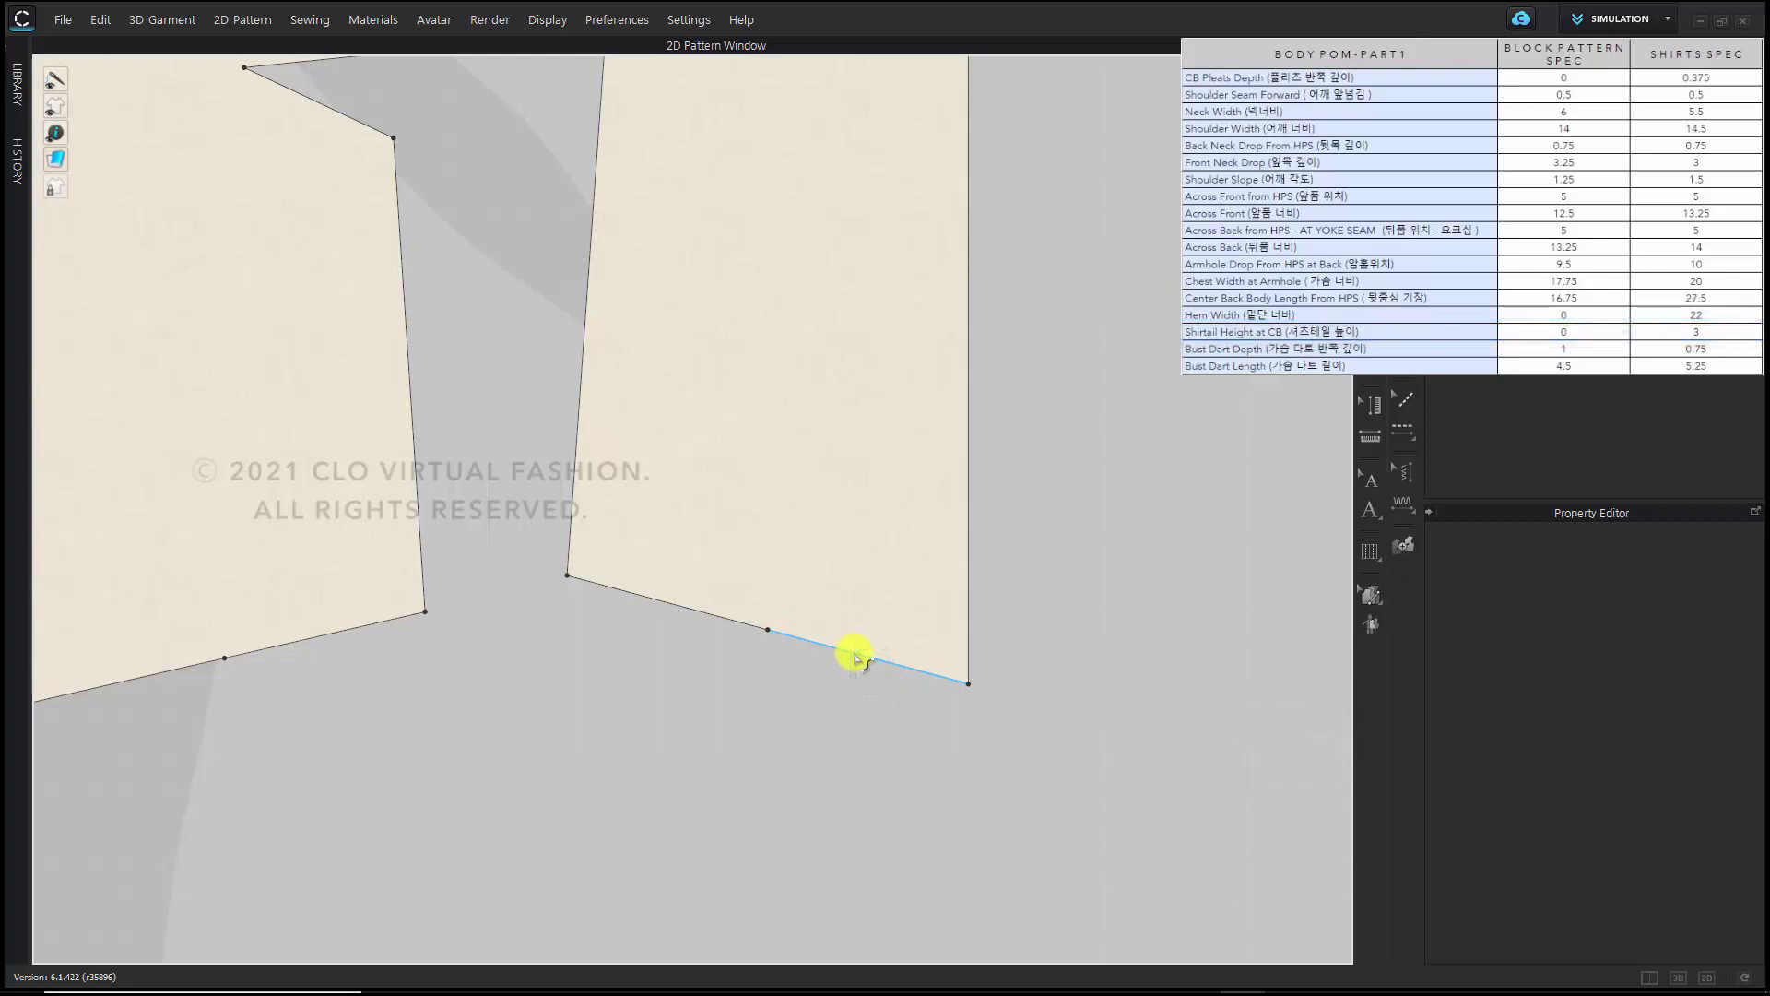
drag(856, 656, 855, 673)
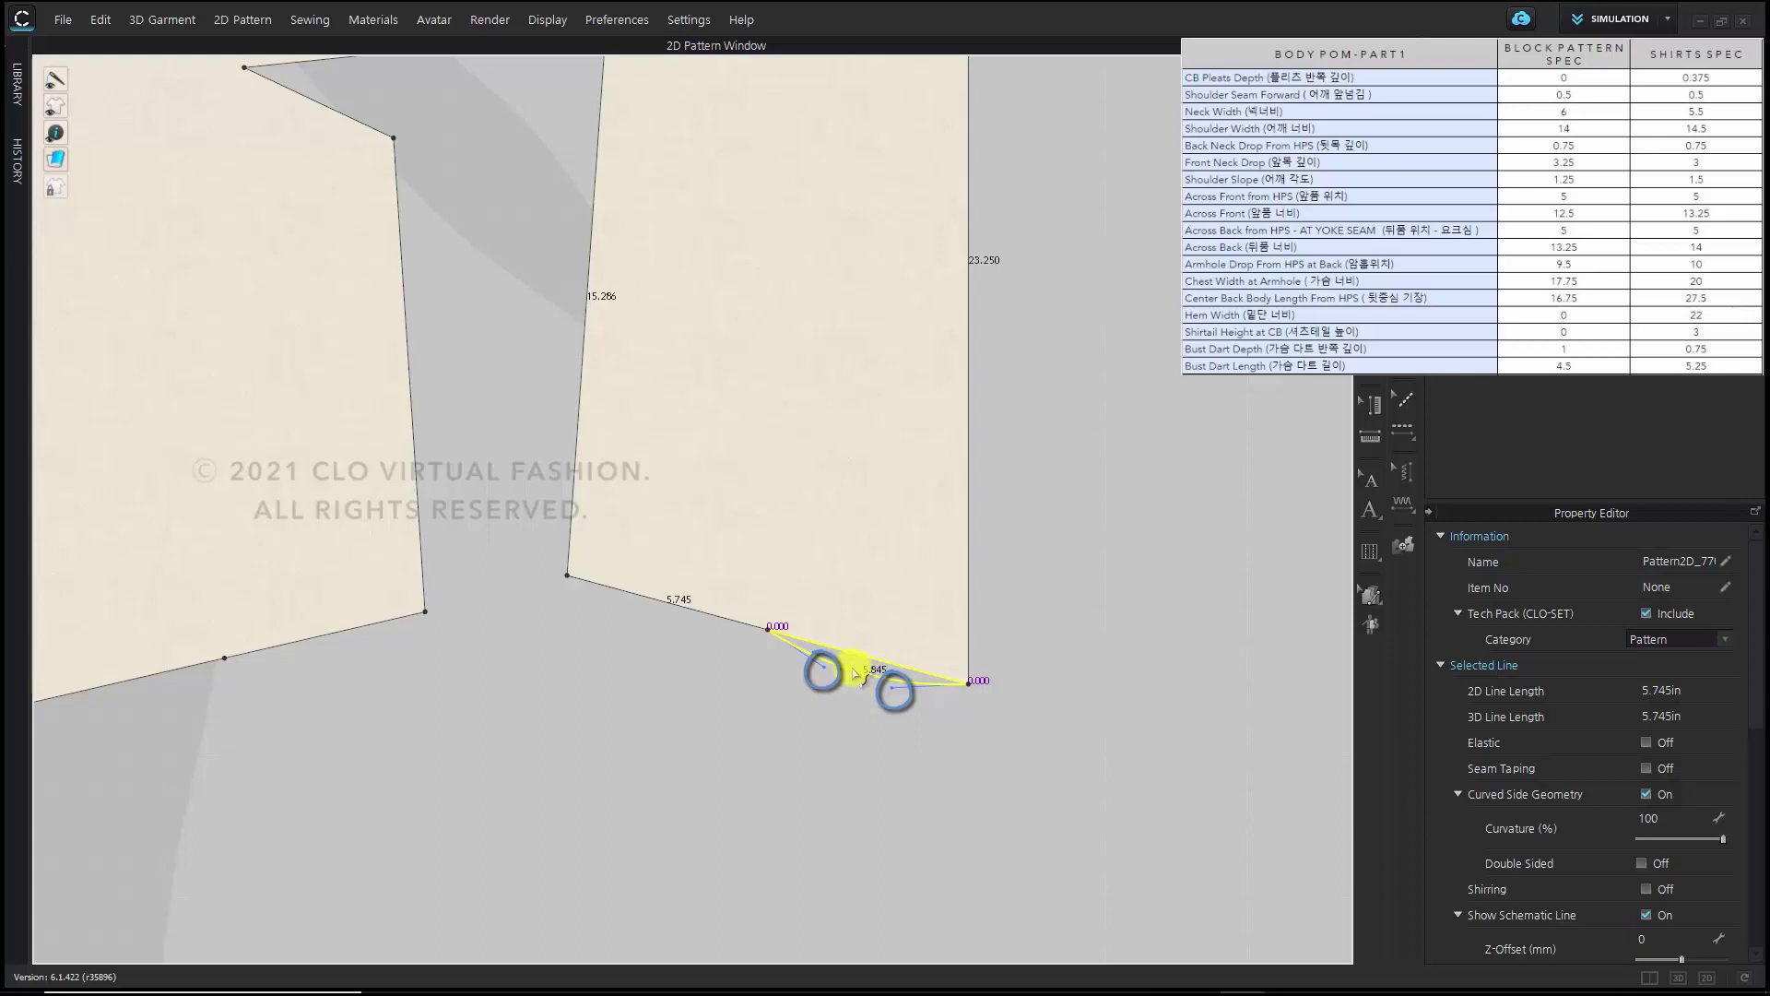
drag(854, 669, 854, 670)
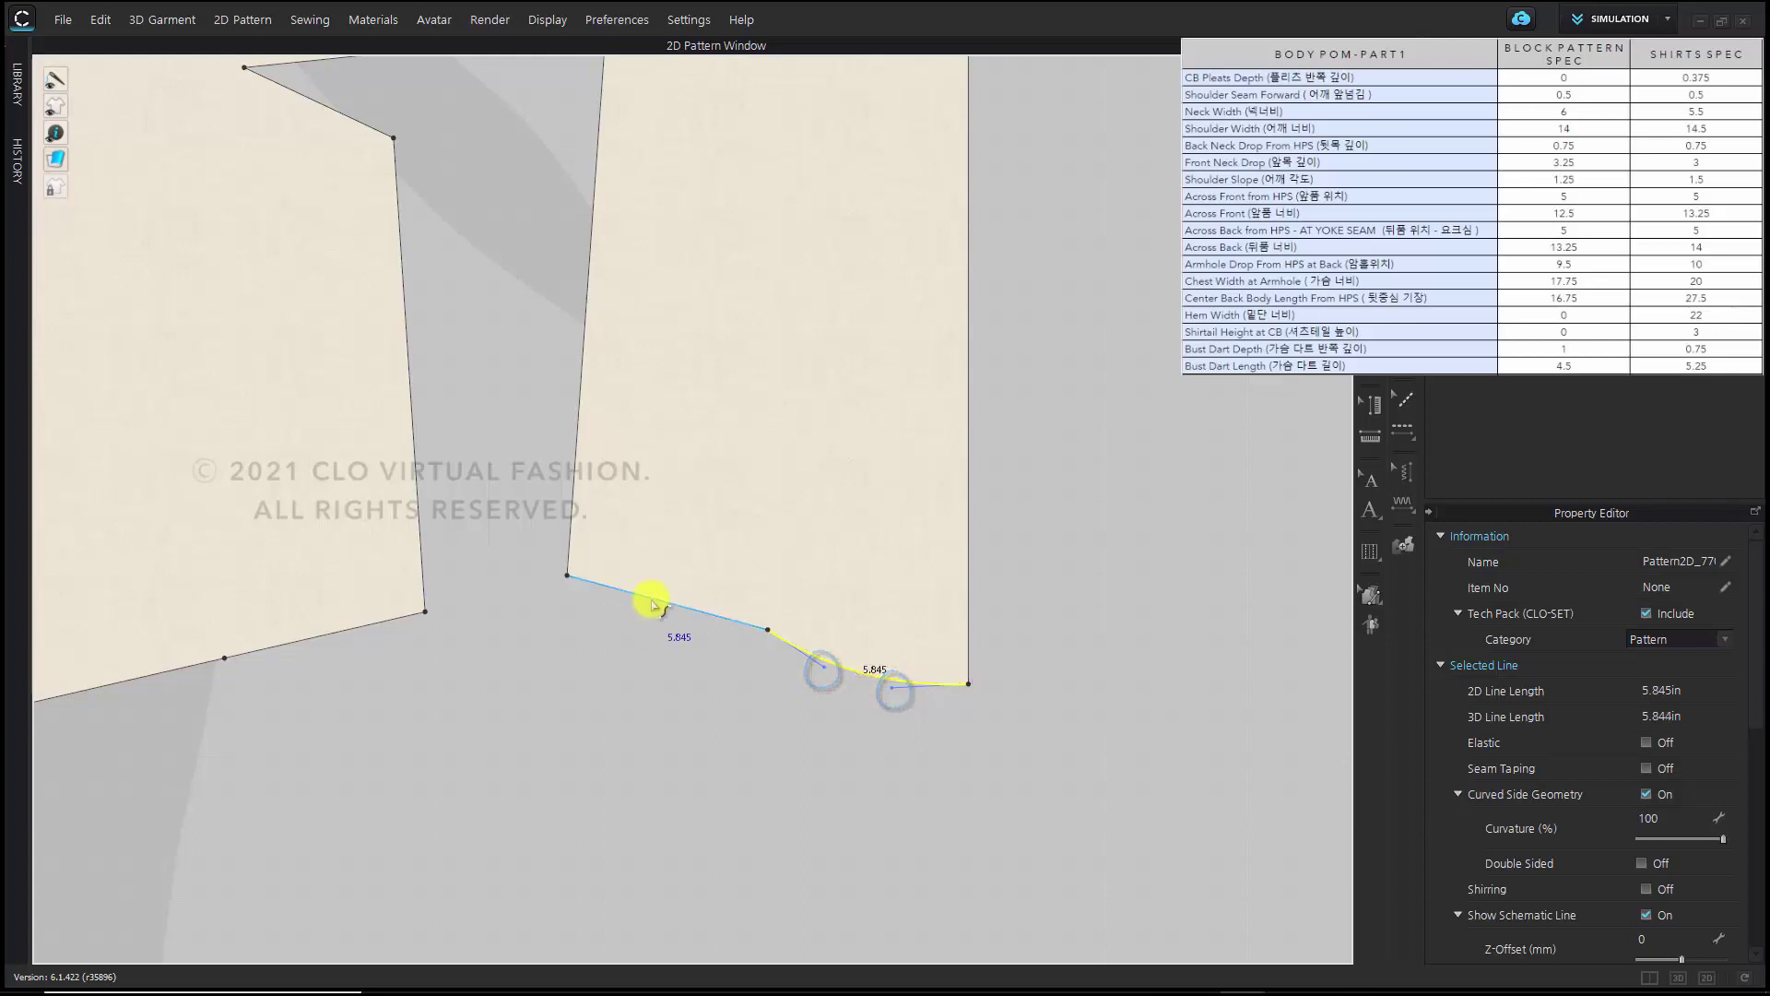
drag(659, 605, 664, 593)
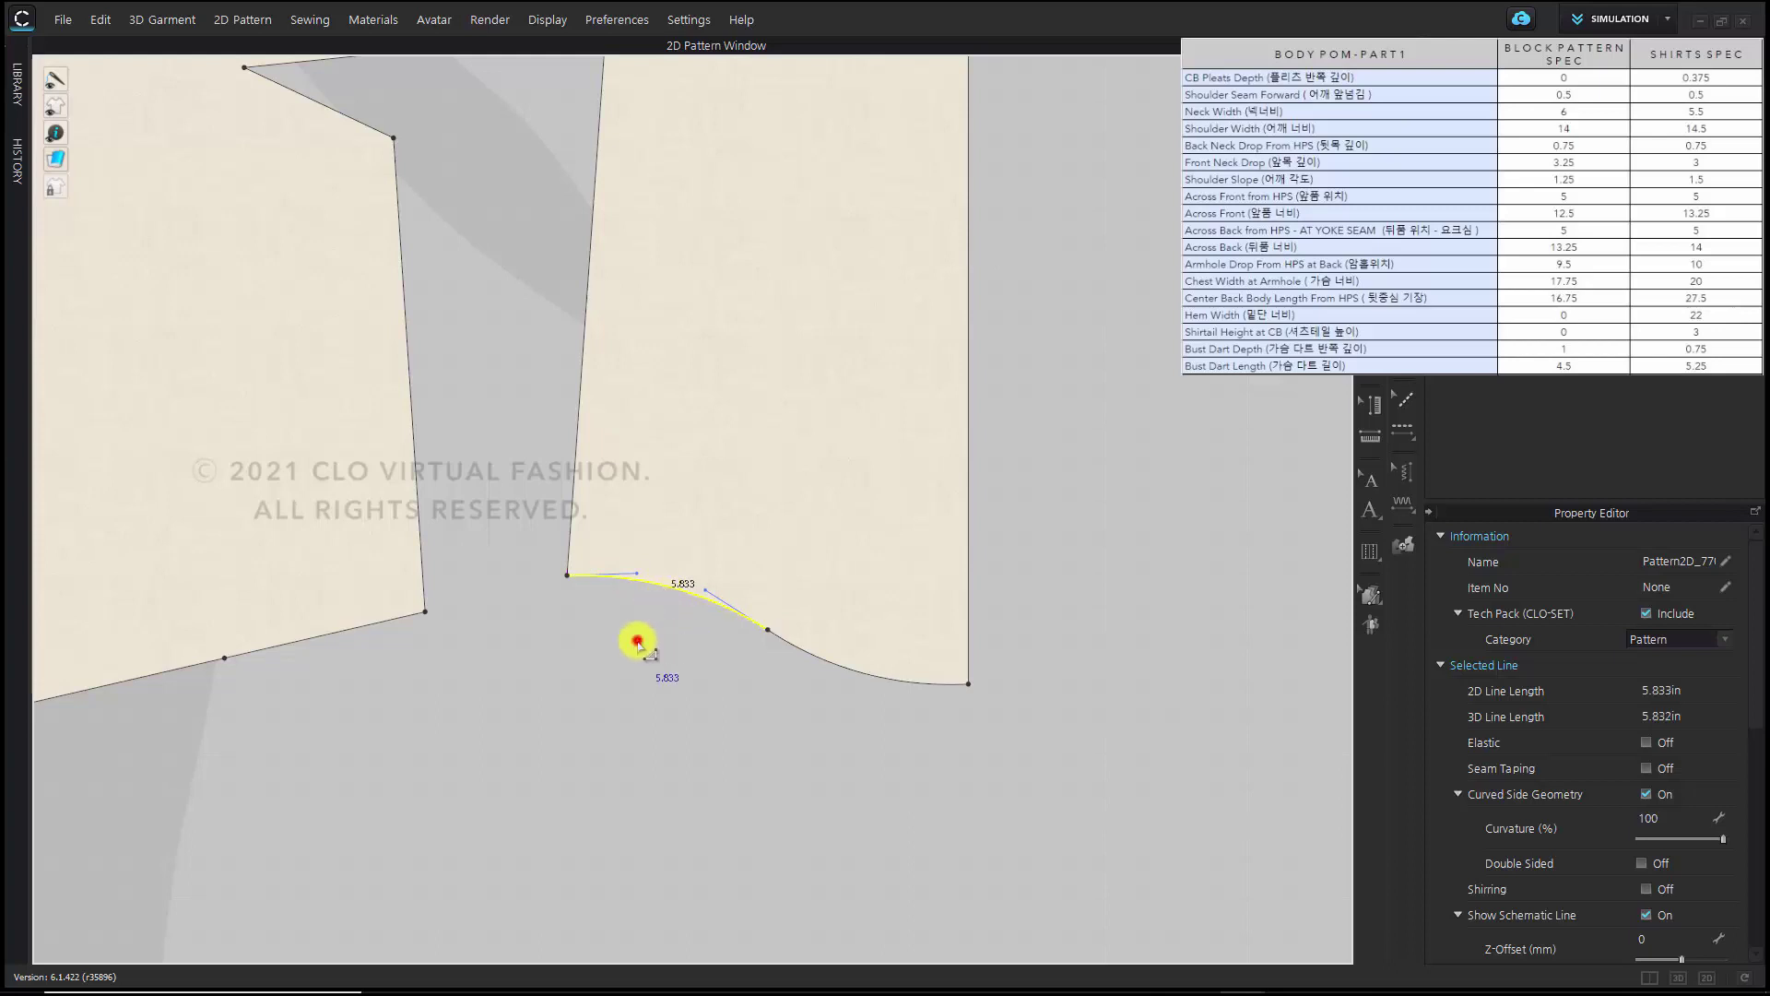
click(513, 685)
Shape the front hem as a matching shirttail, curving the center front half downward and the side seam half upward
middle_drag(506, 680, 710, 687)
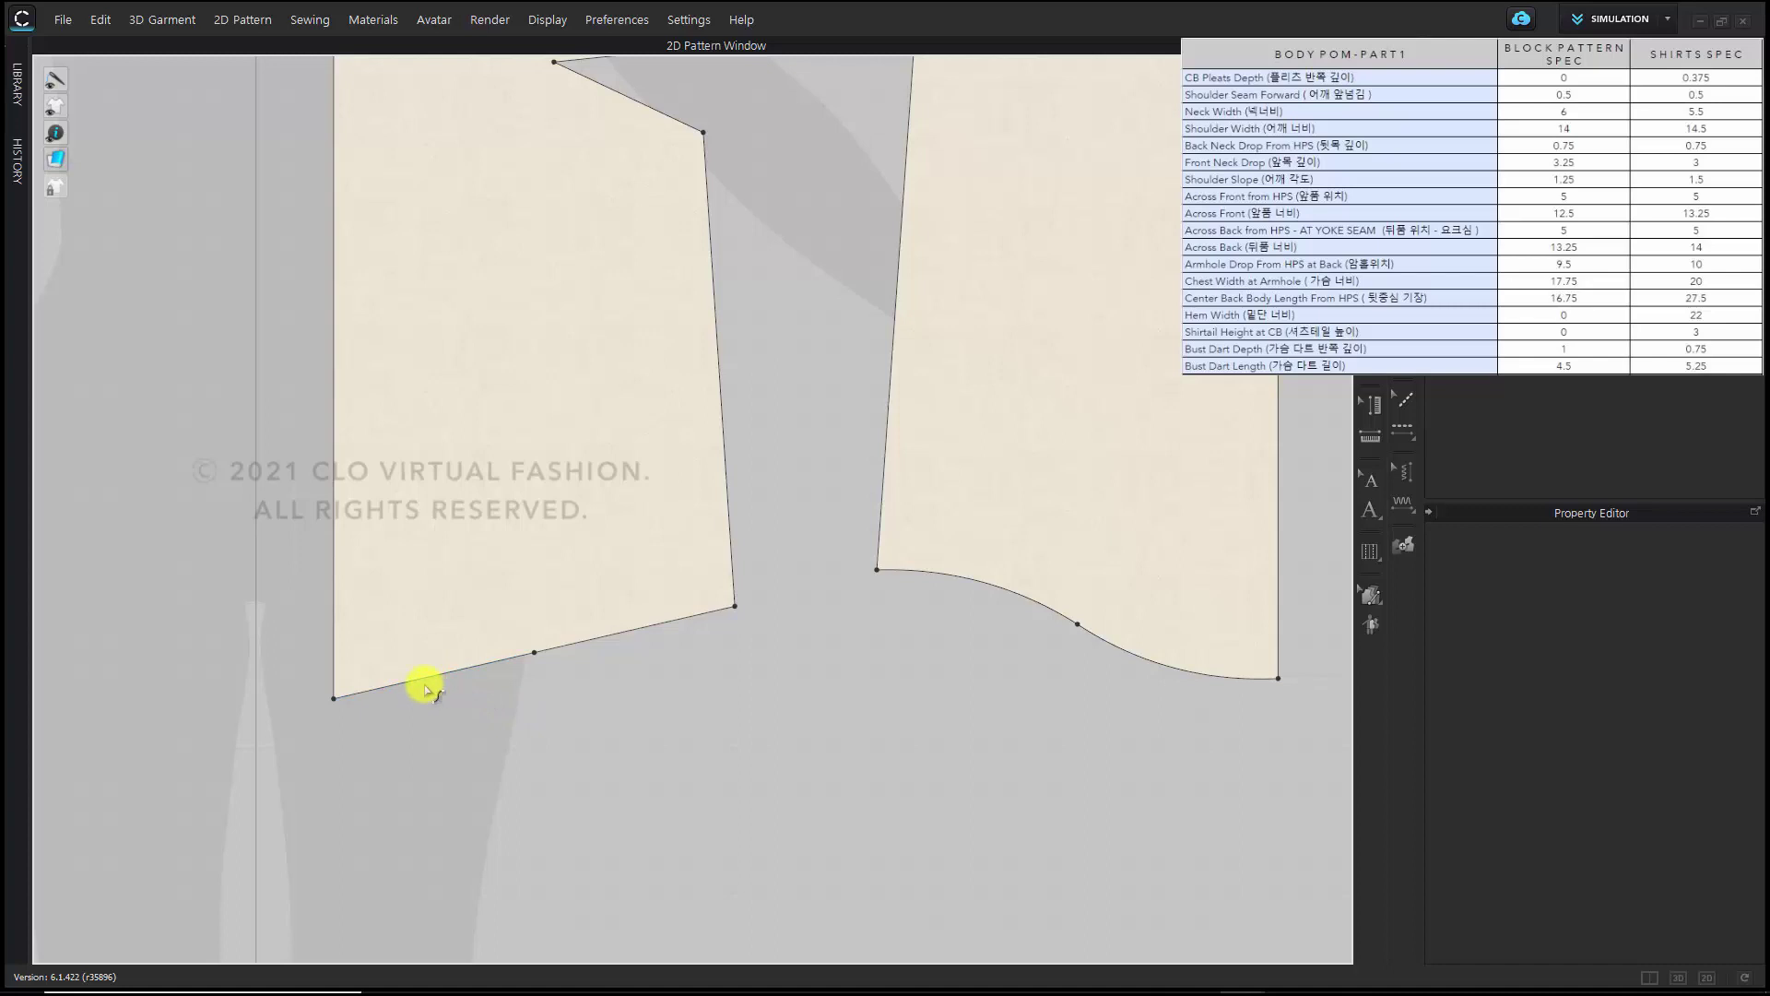
drag(427, 682, 433, 697)
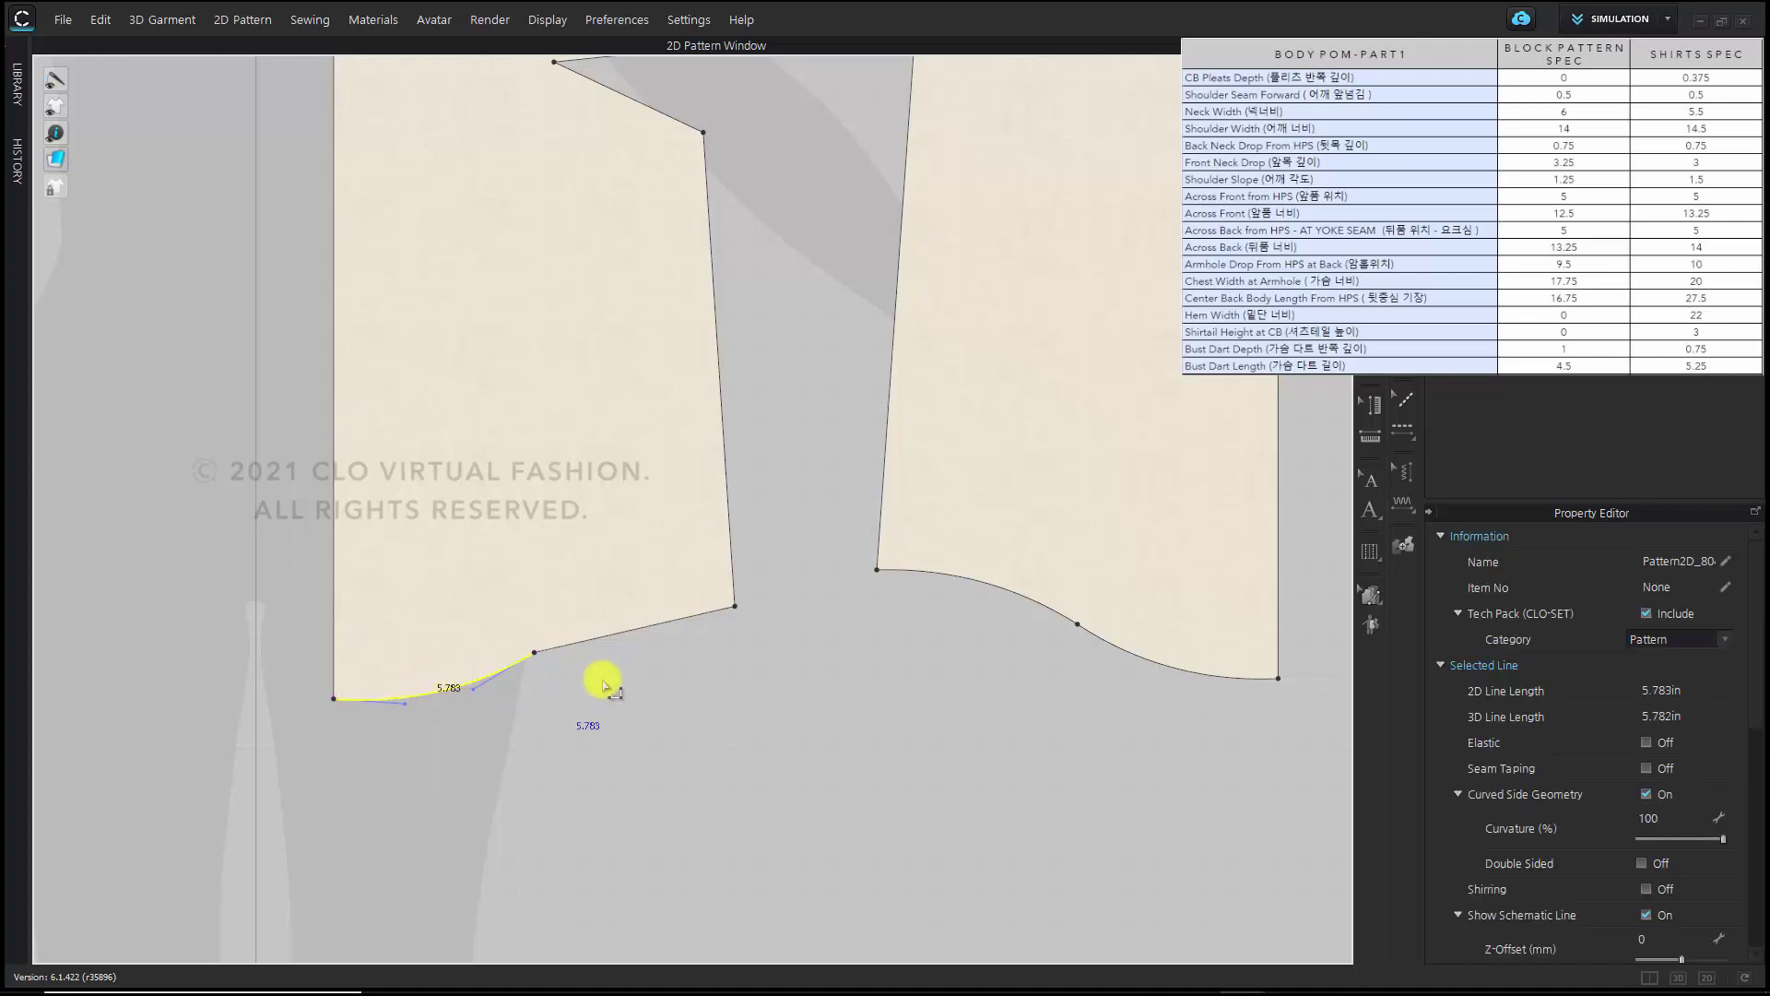
drag(622, 632, 612, 620)
click(802, 672)
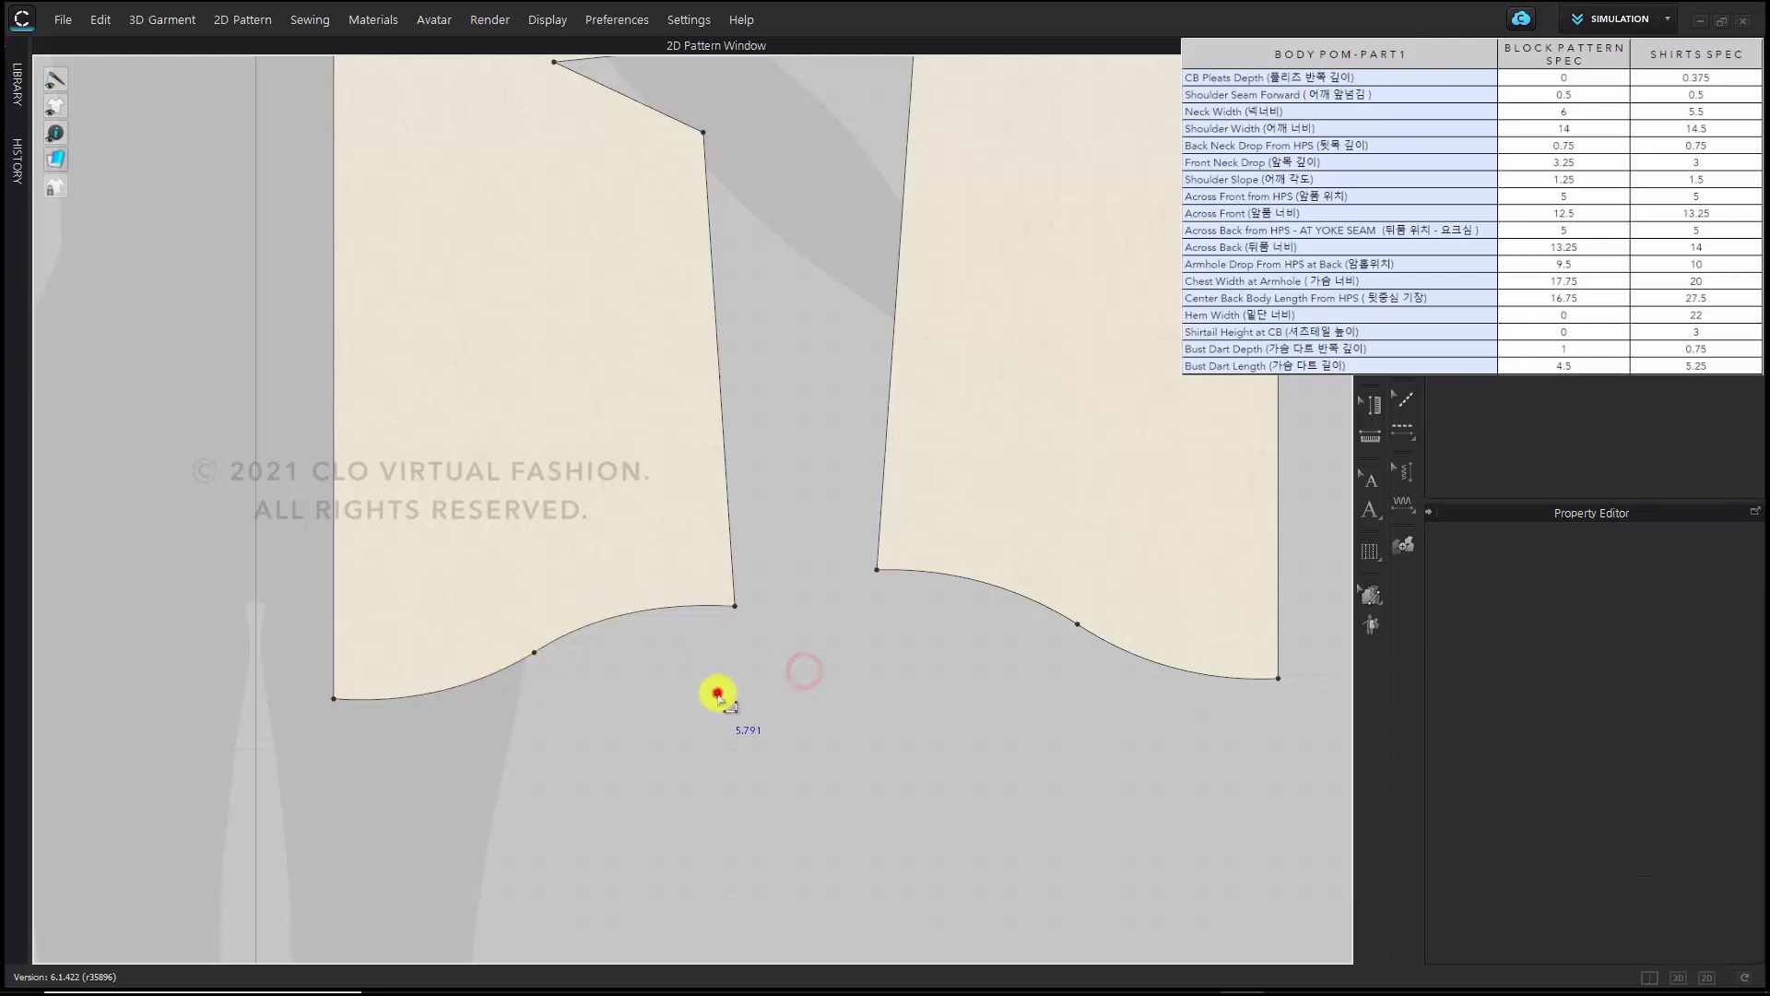
click(718, 693)
Edit the front's bust dart to a 0.75 in arm width and 5.25 in length, keeping the dart cap shaping on
scroll(846, 728, down, 3)
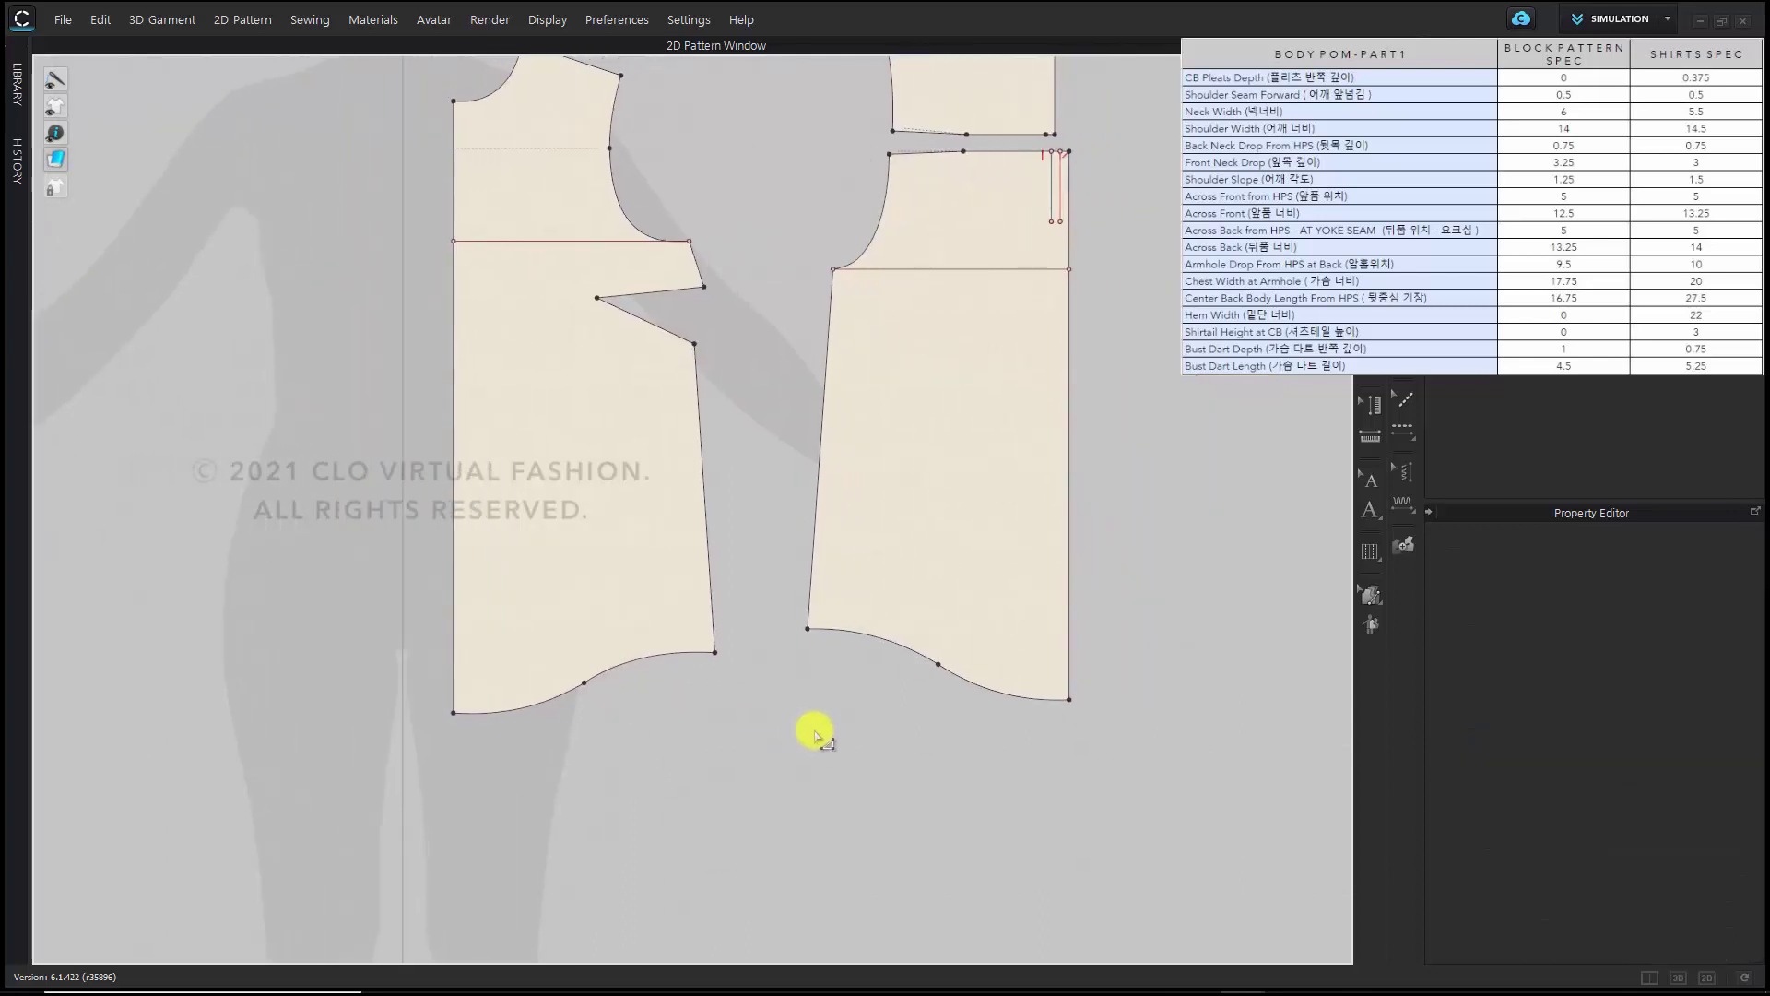
middle_drag(787, 750, 795, 753)
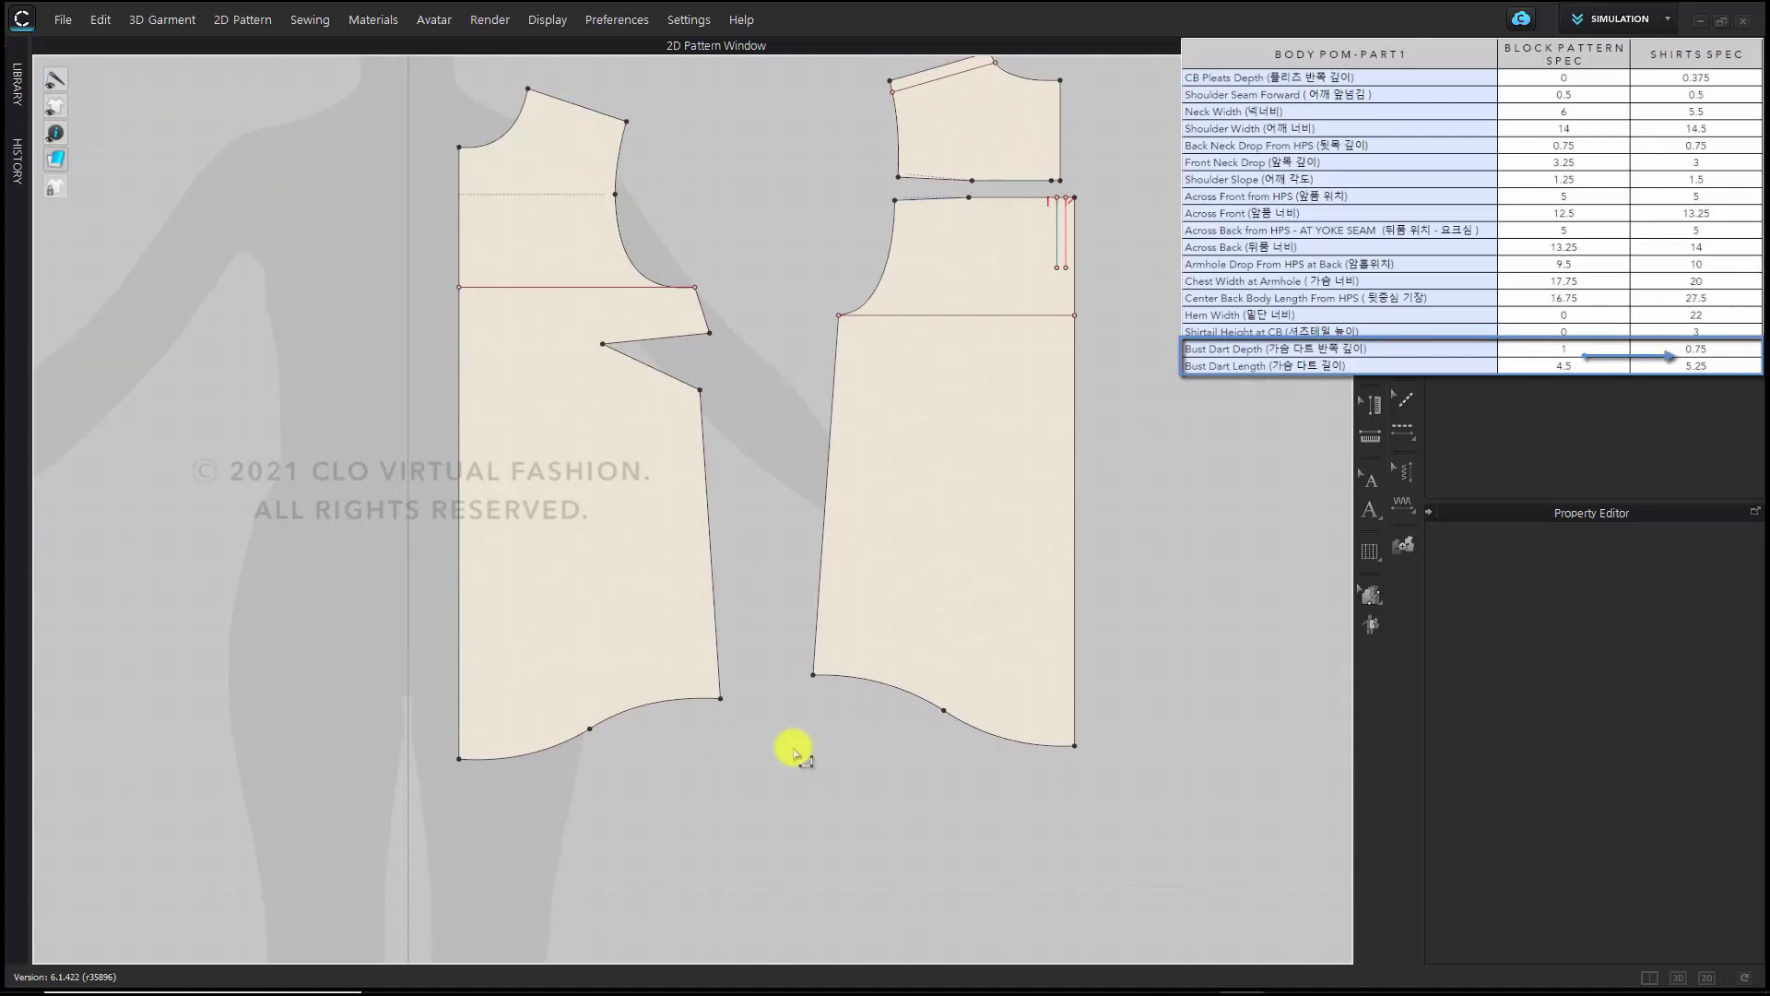
scroll(778, 541, up, 3)
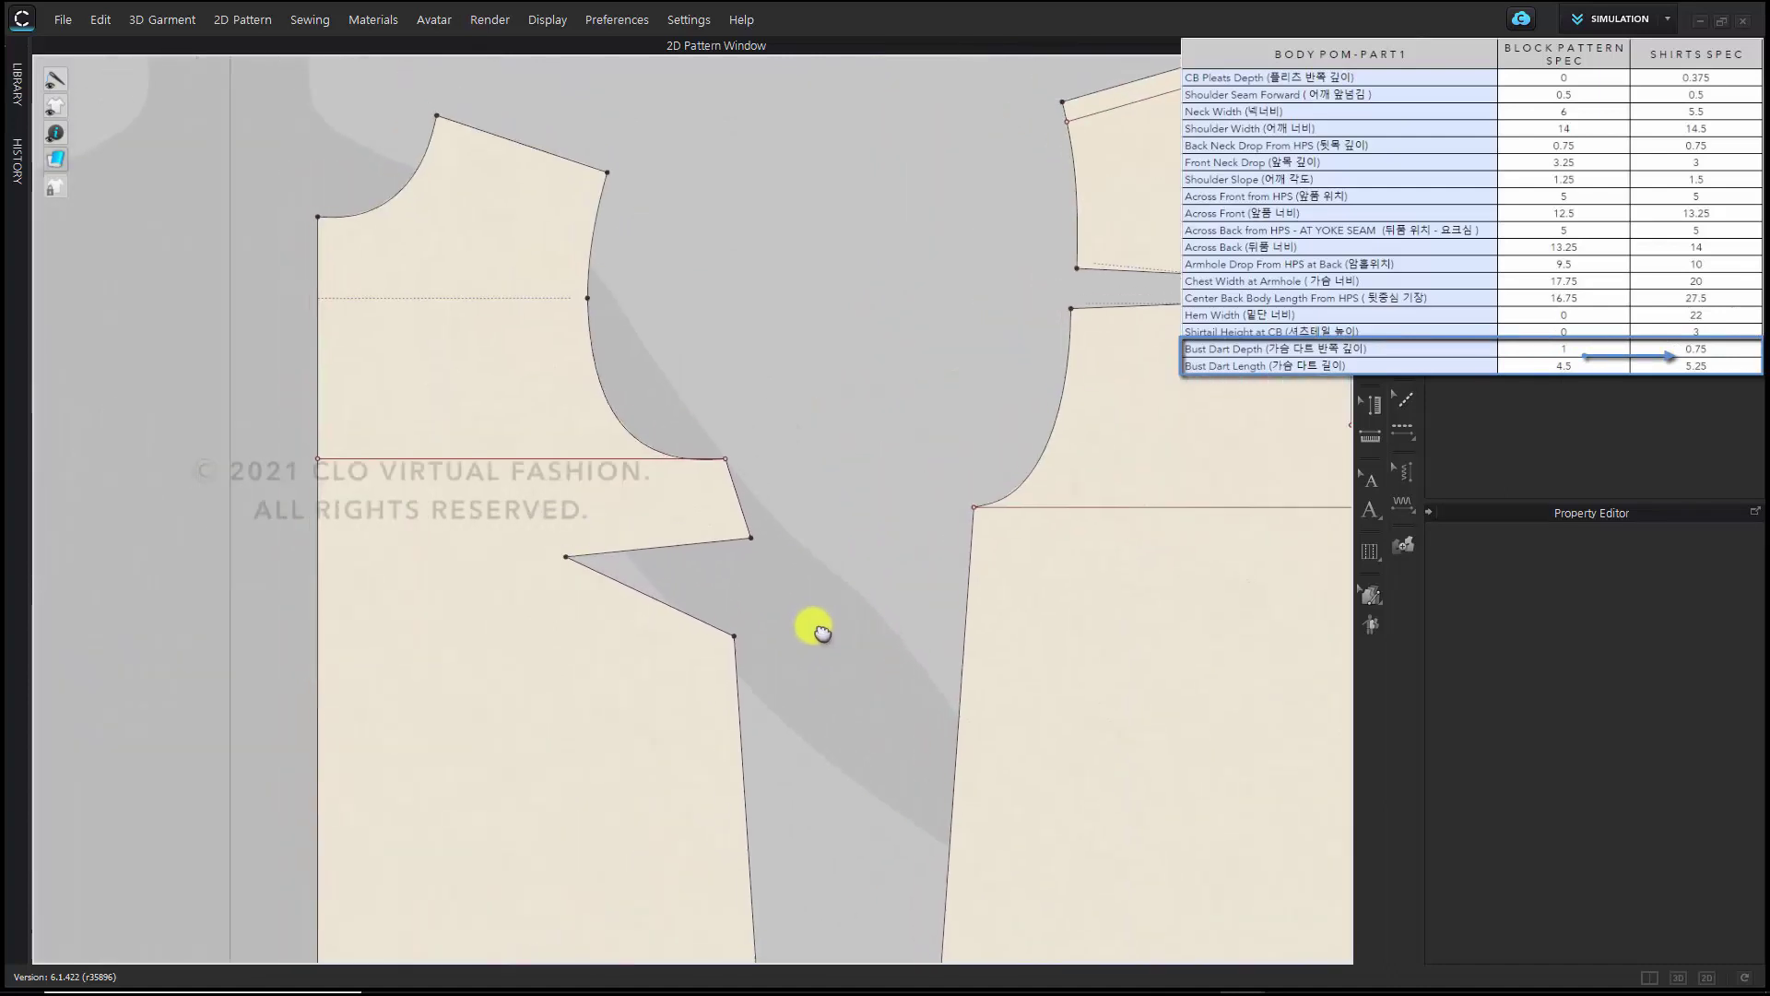
click(680, 557)
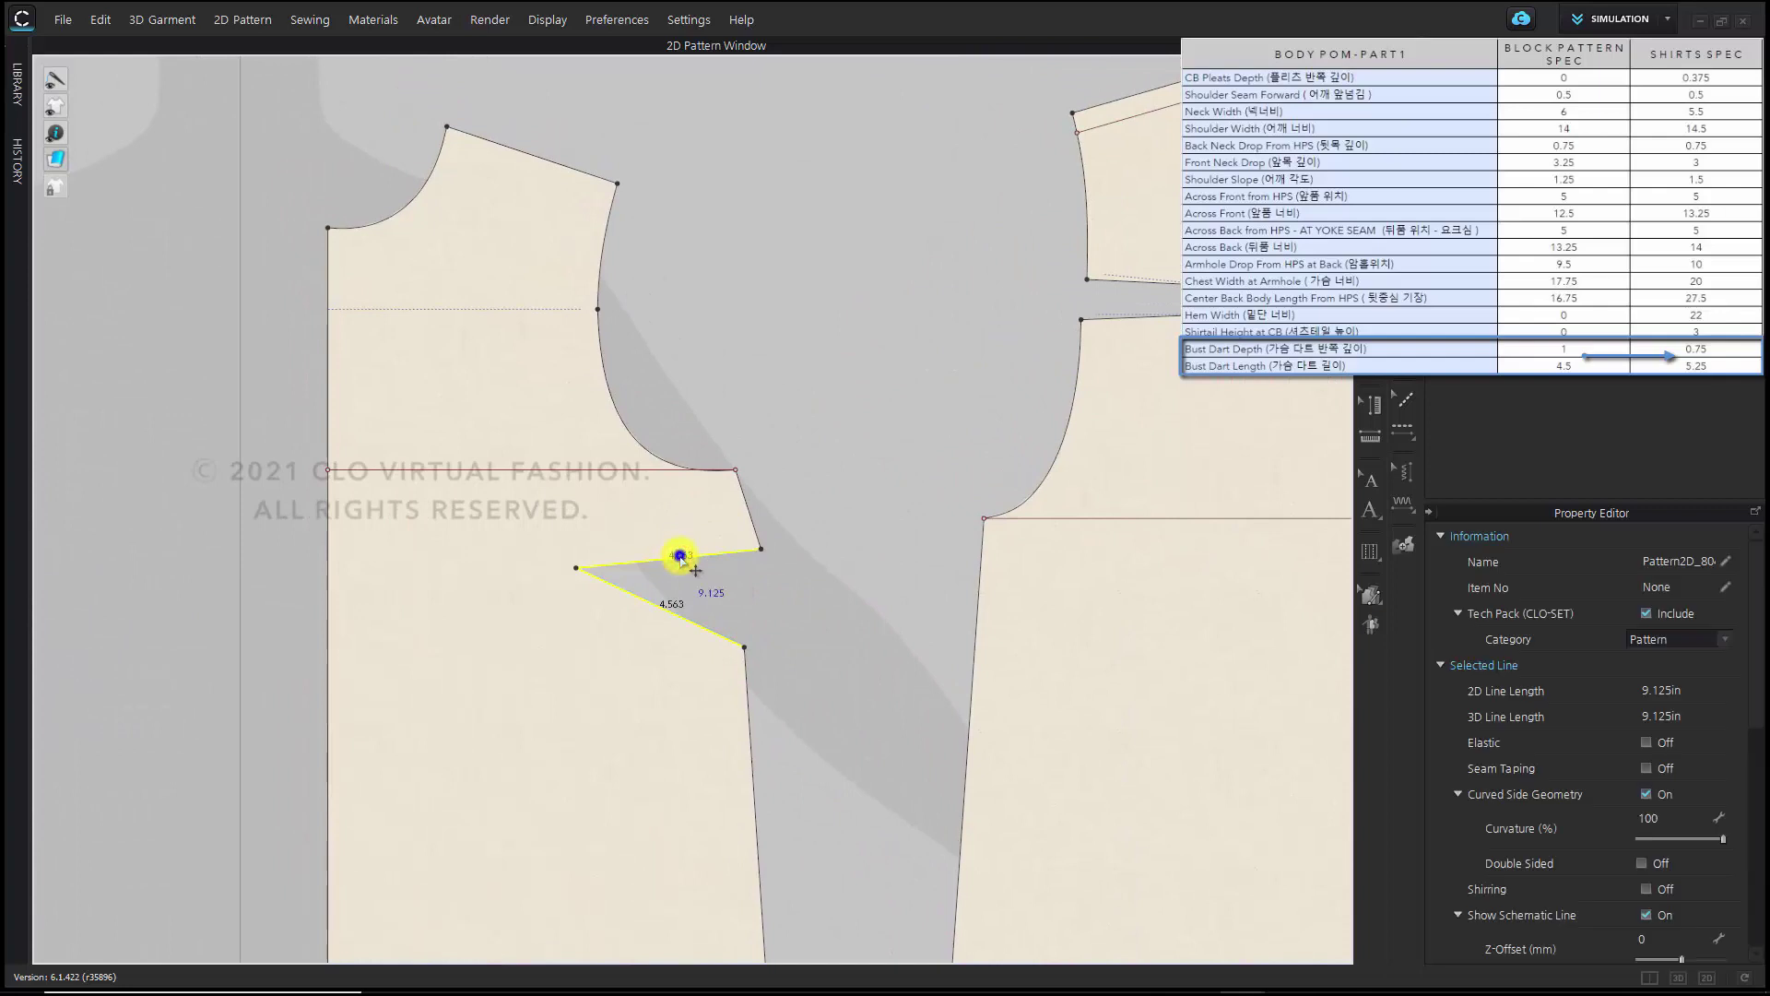
right_click(682, 558)
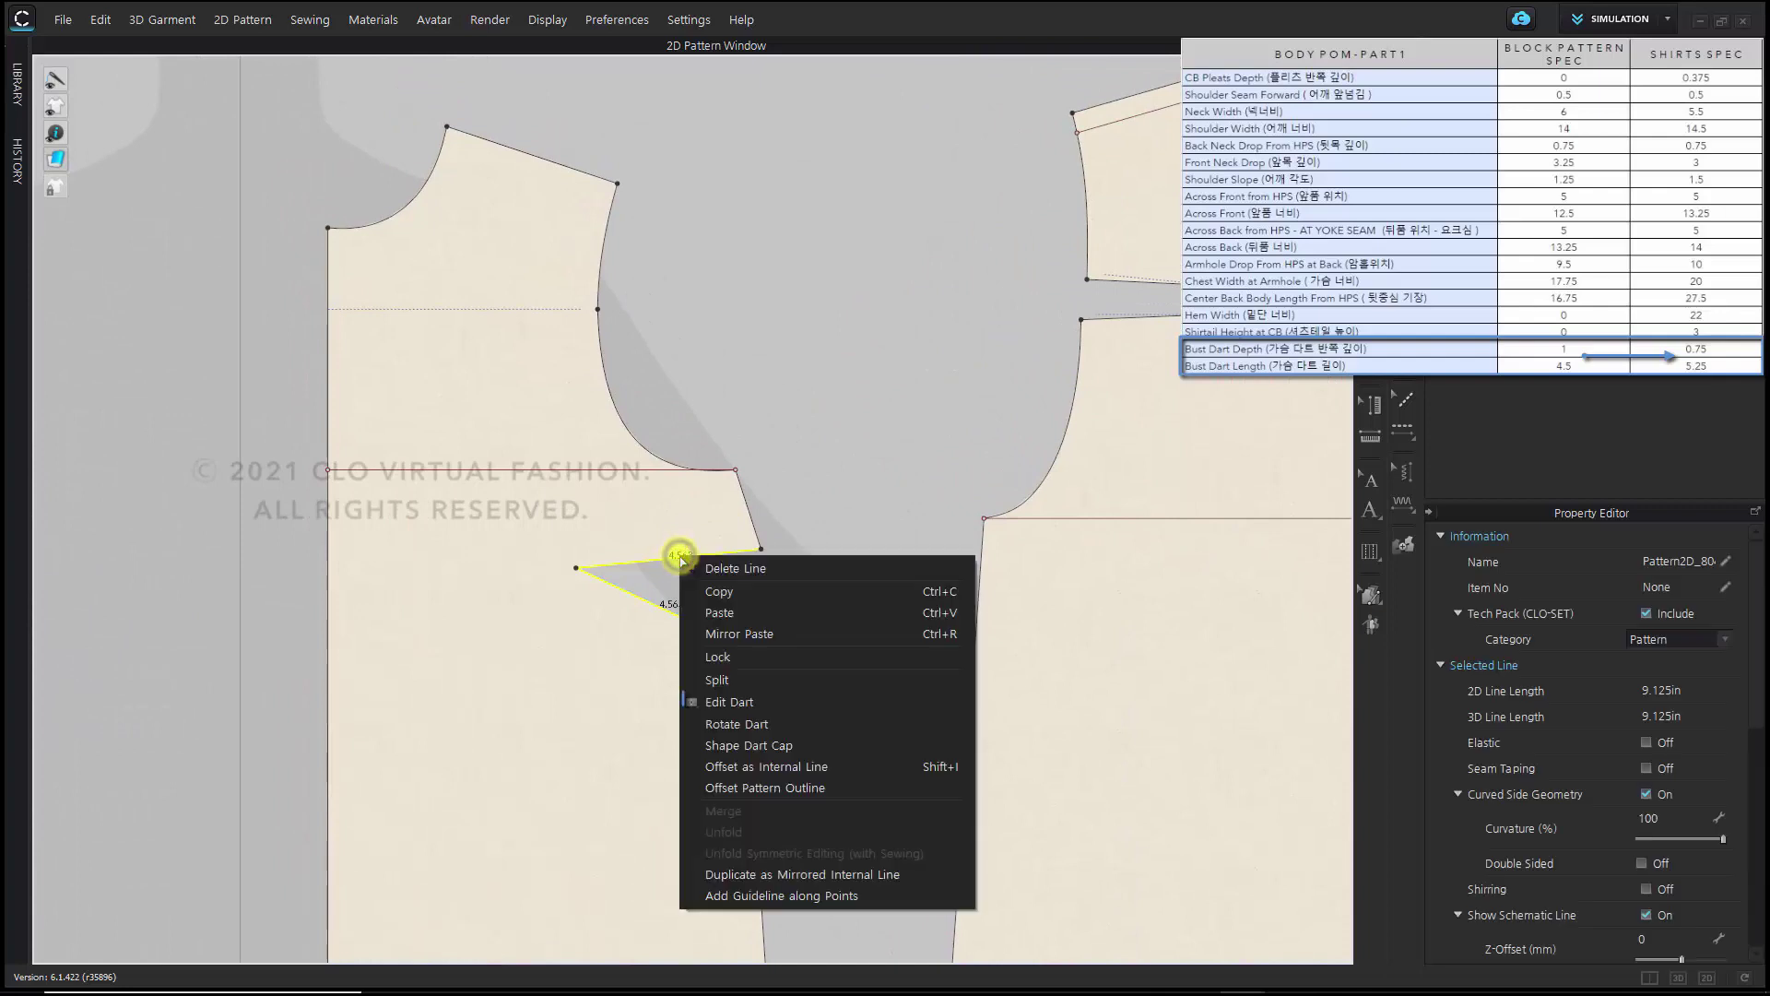
click(765, 700)
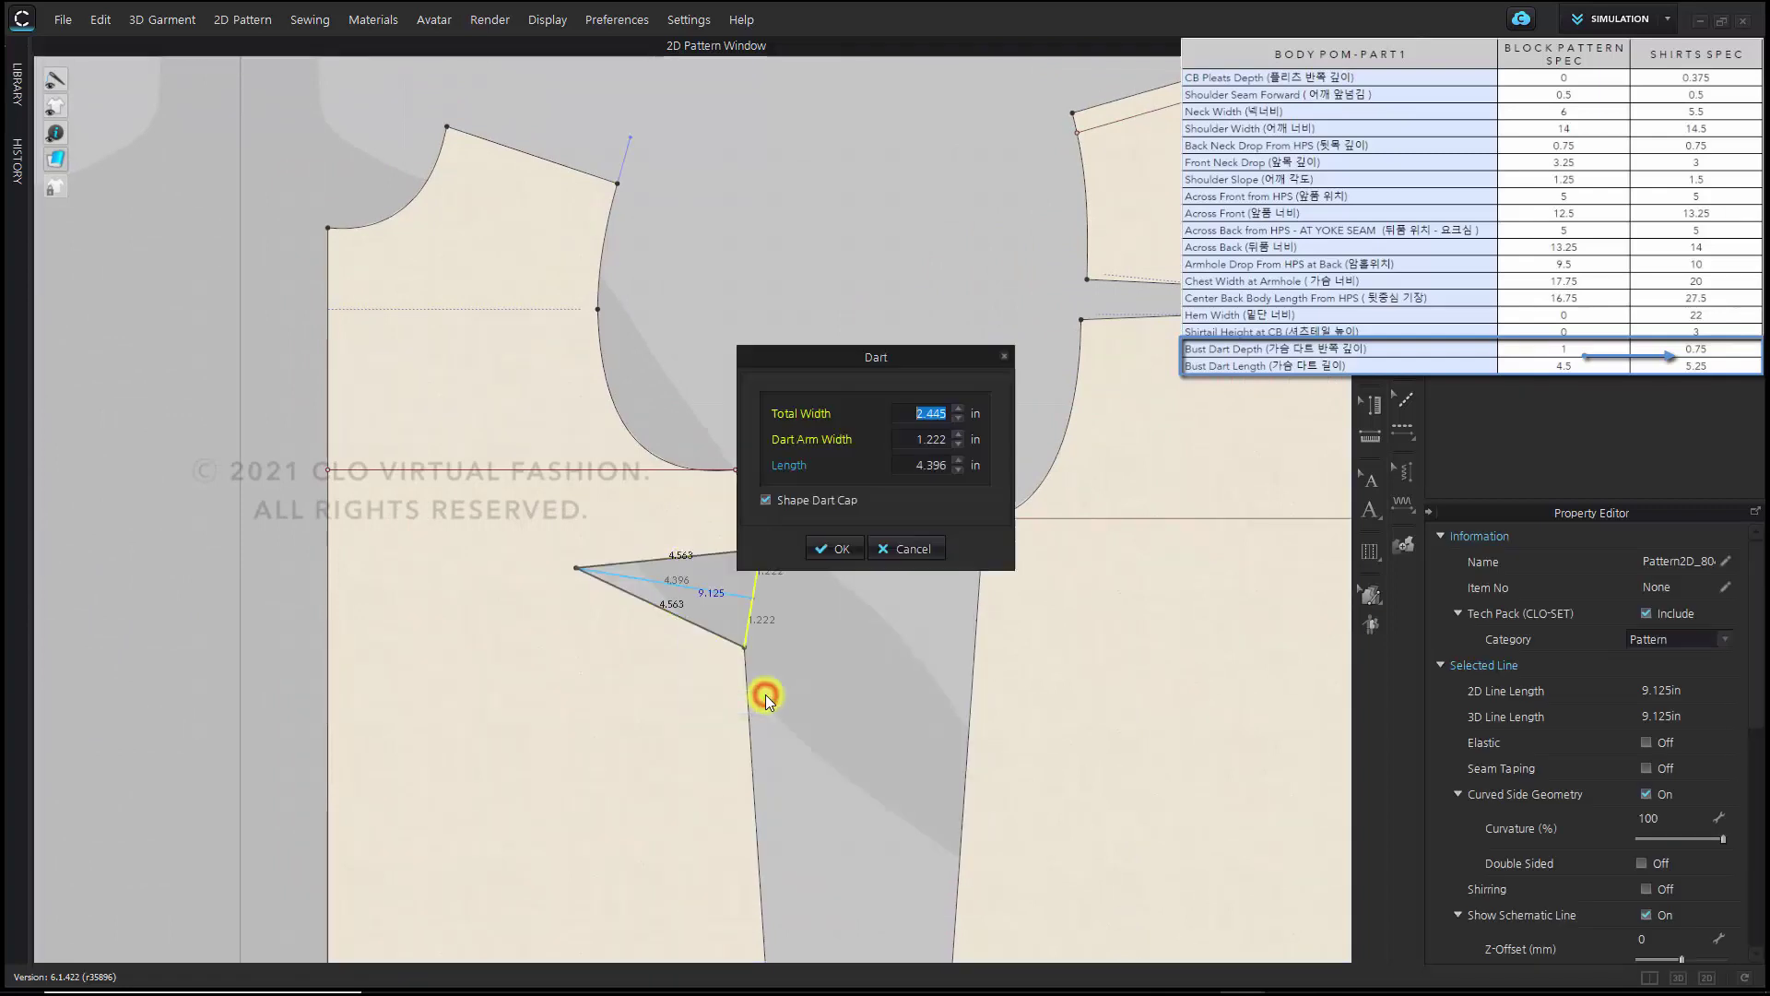
drag(904, 357, 898, 267)
click(933, 343)
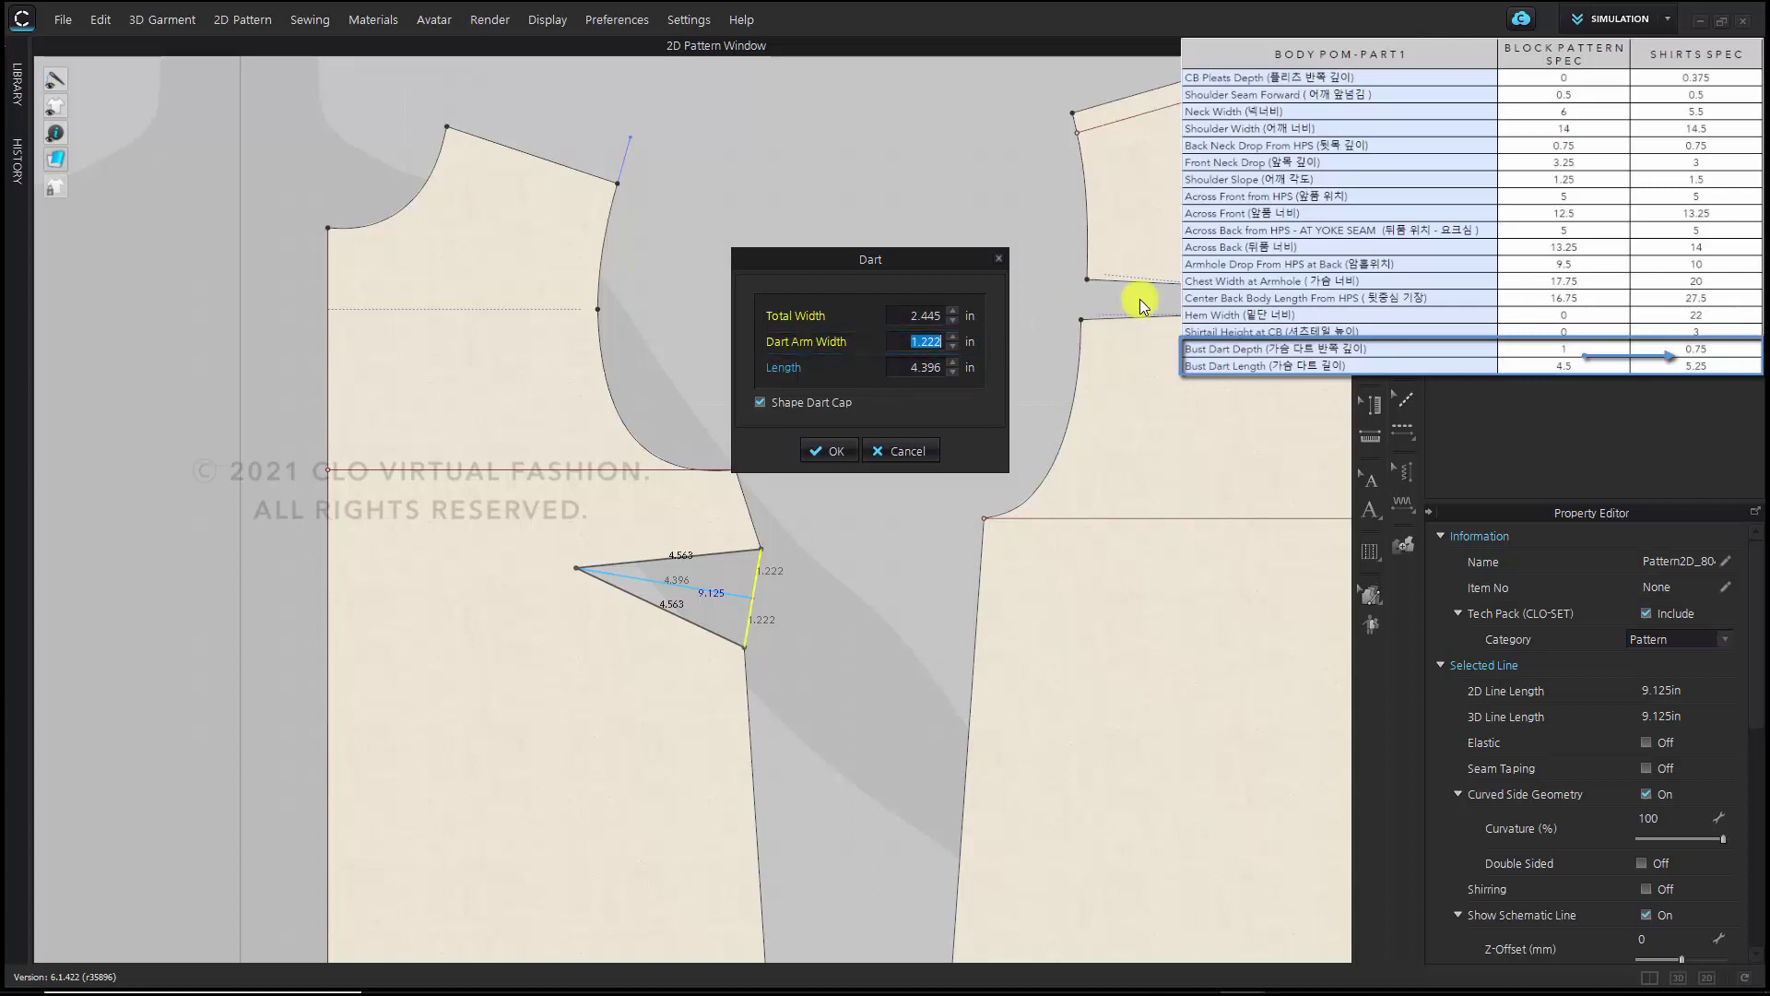
text(0.75)
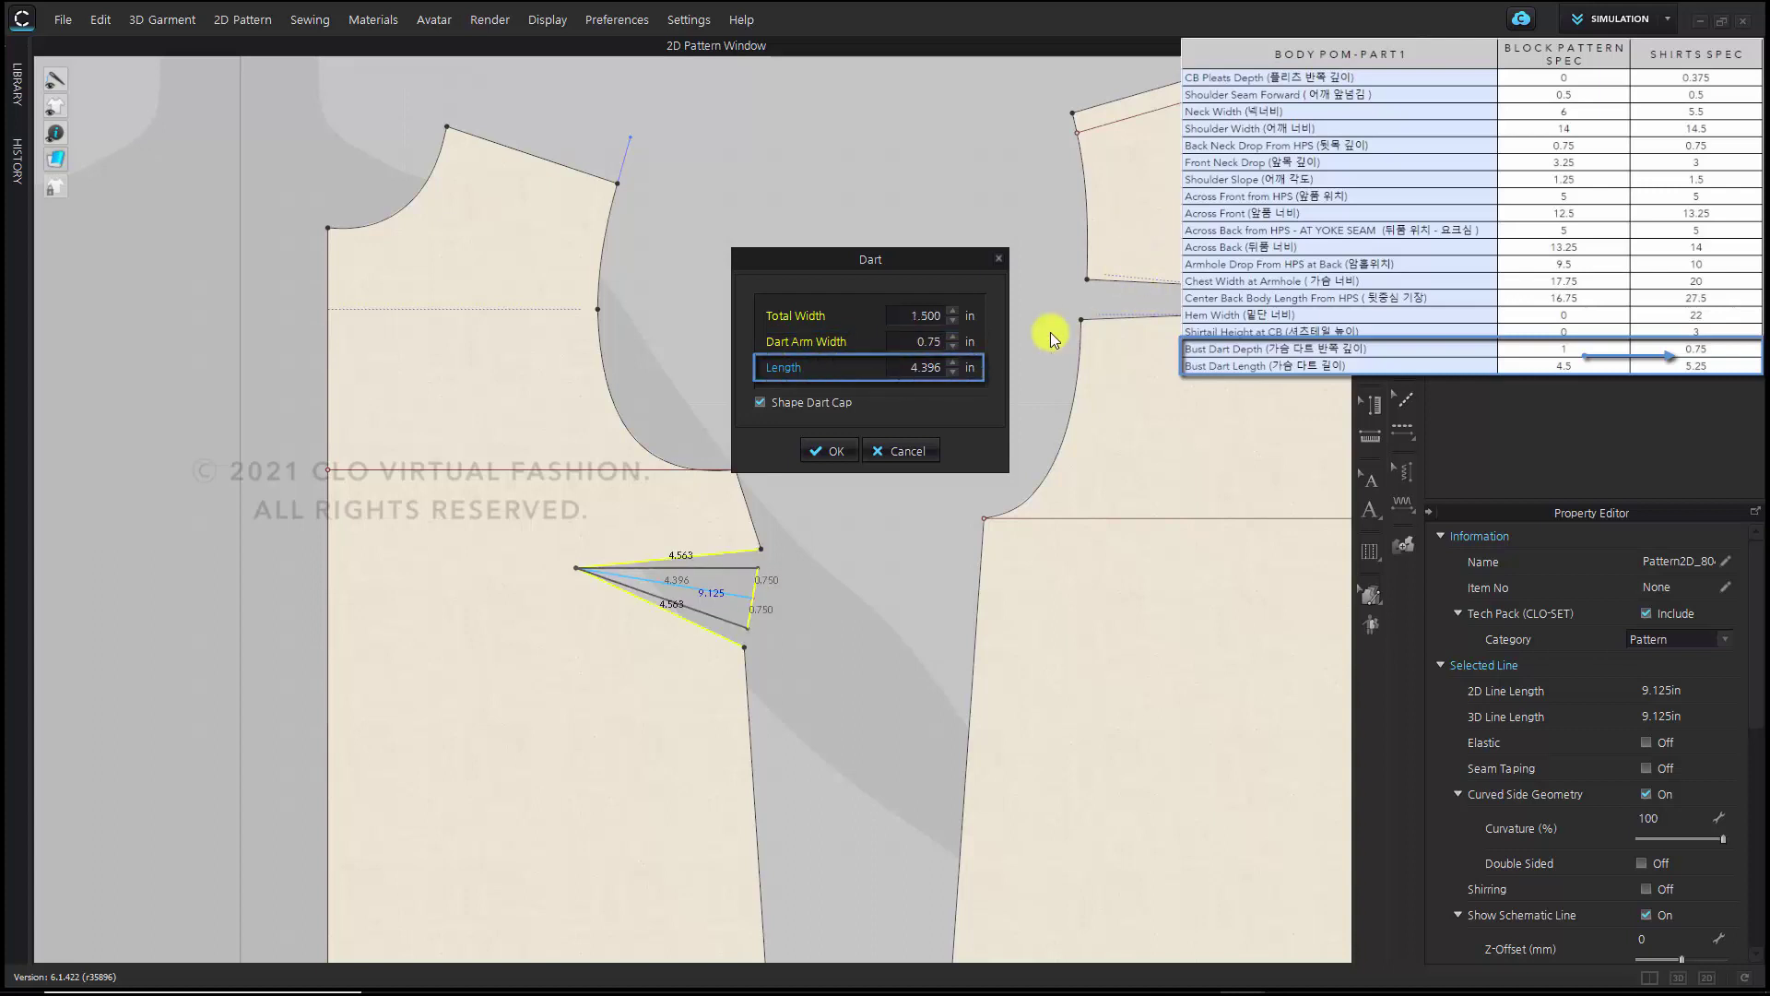
double_click(924, 366)
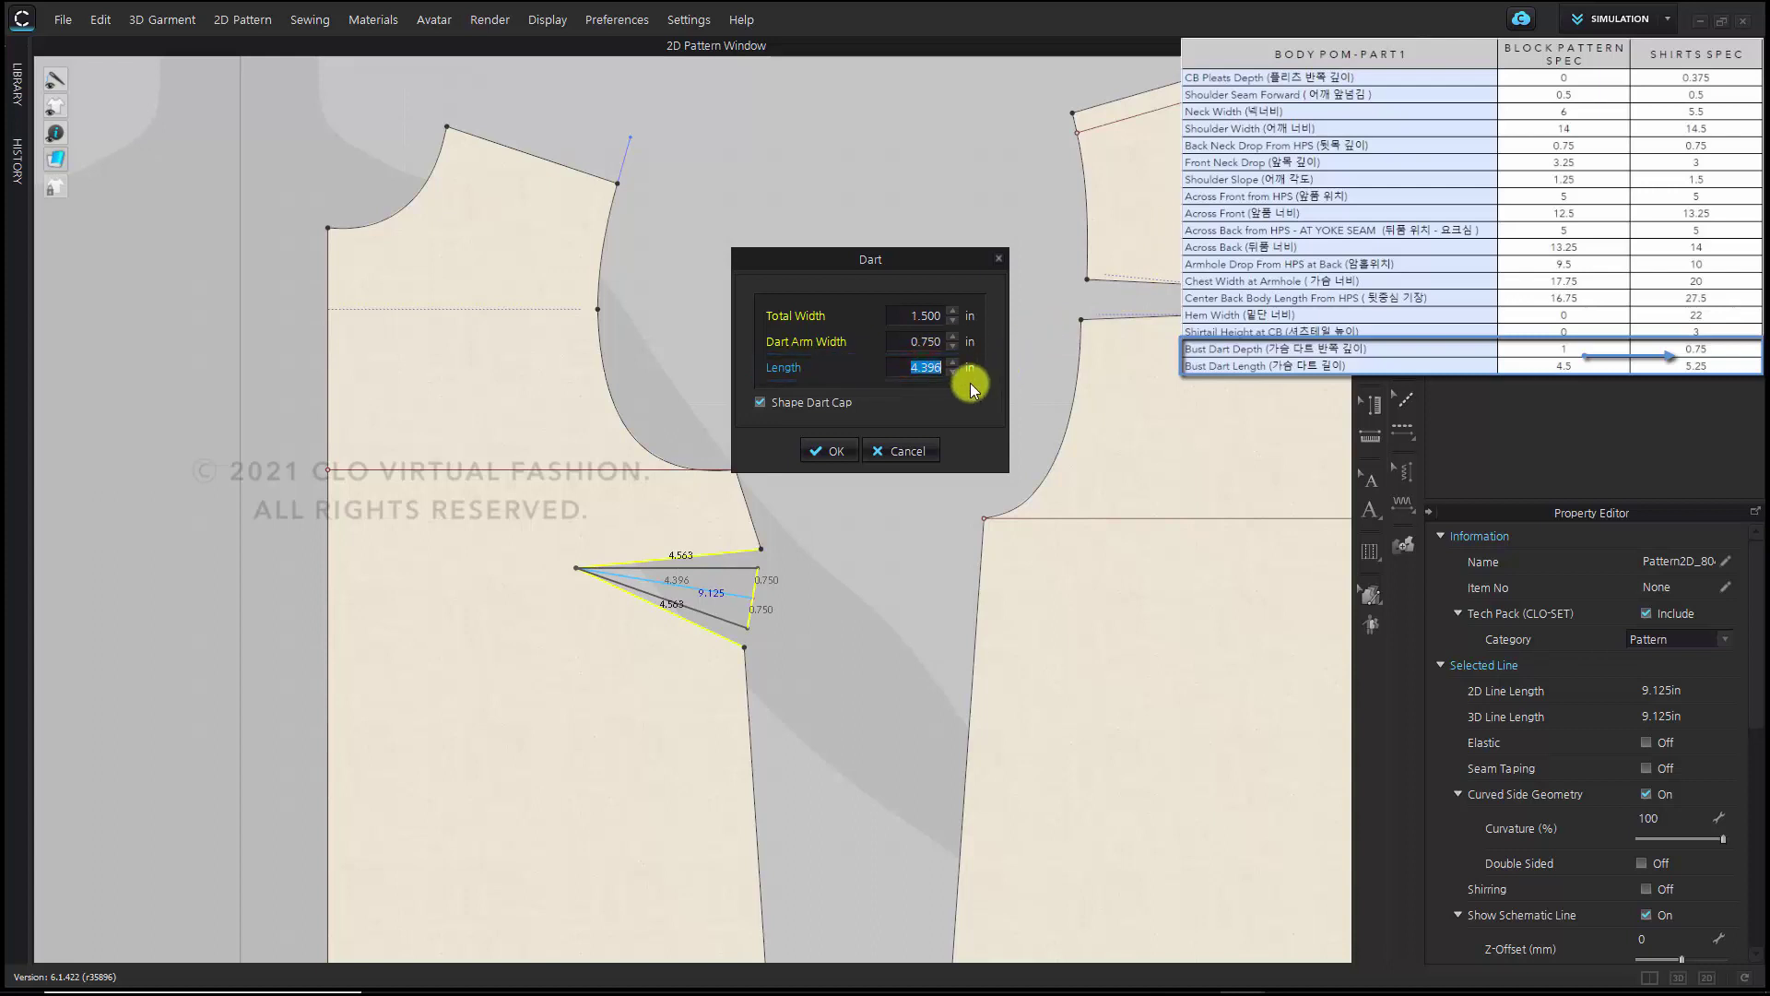
text(5.25)
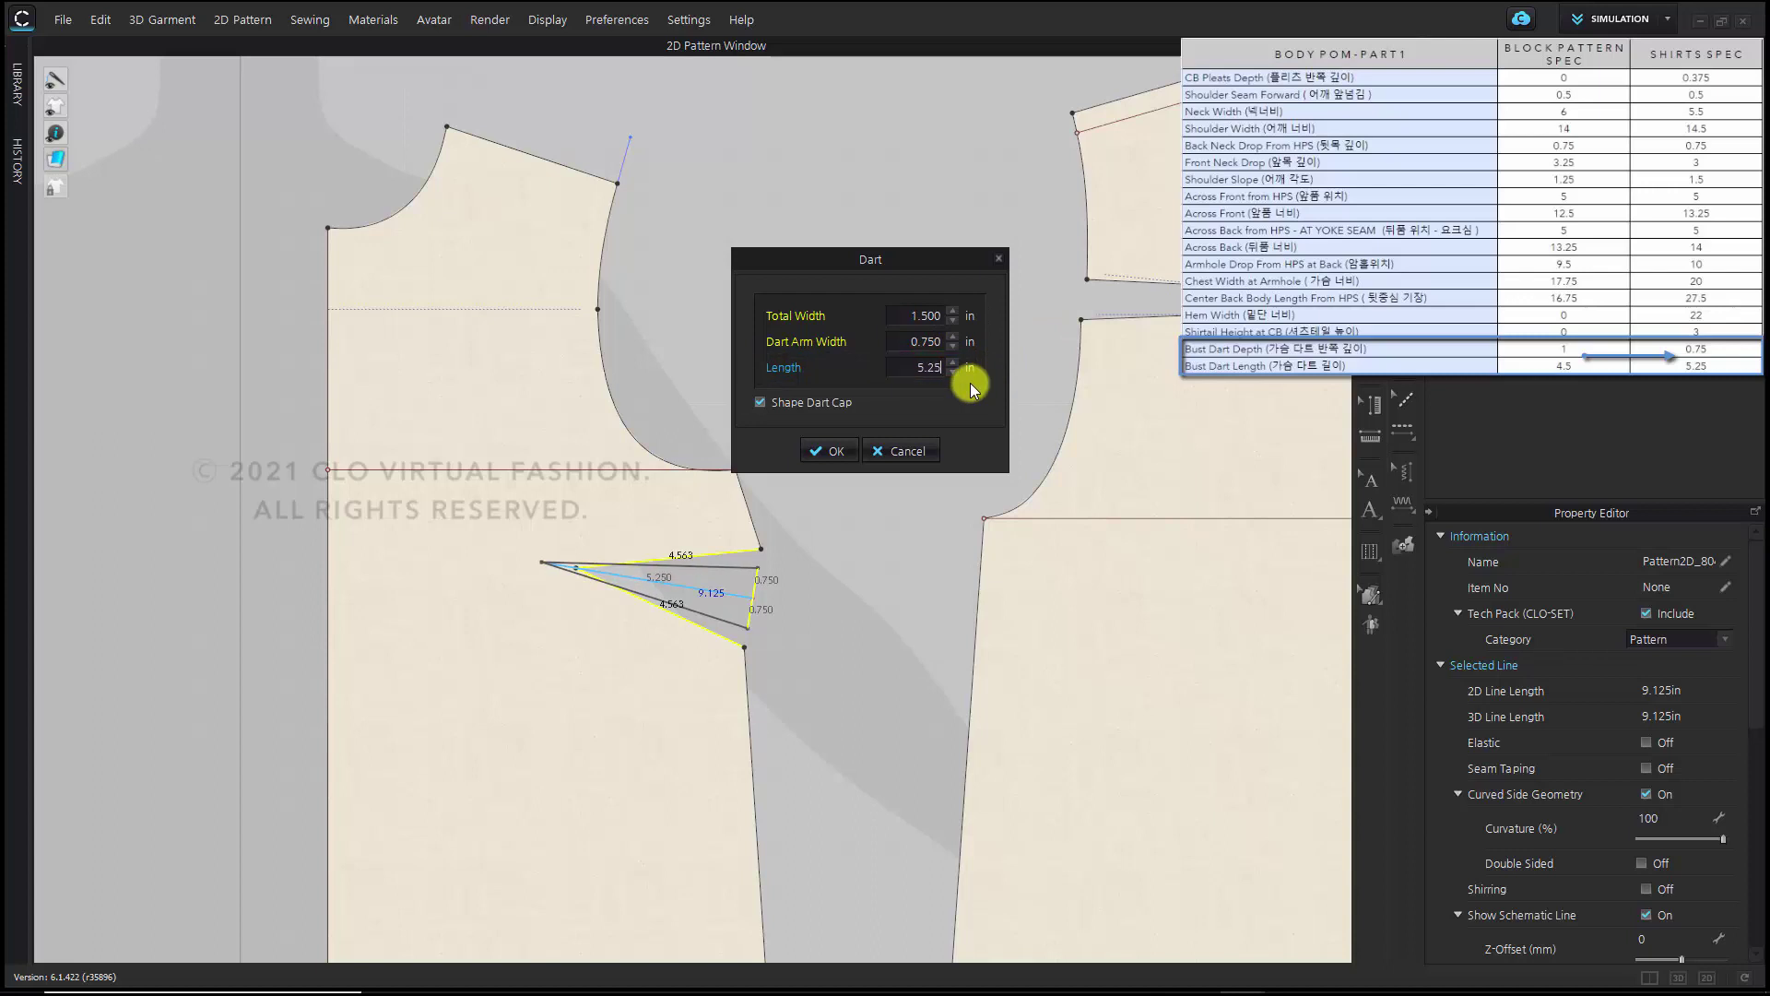
click(834, 449)
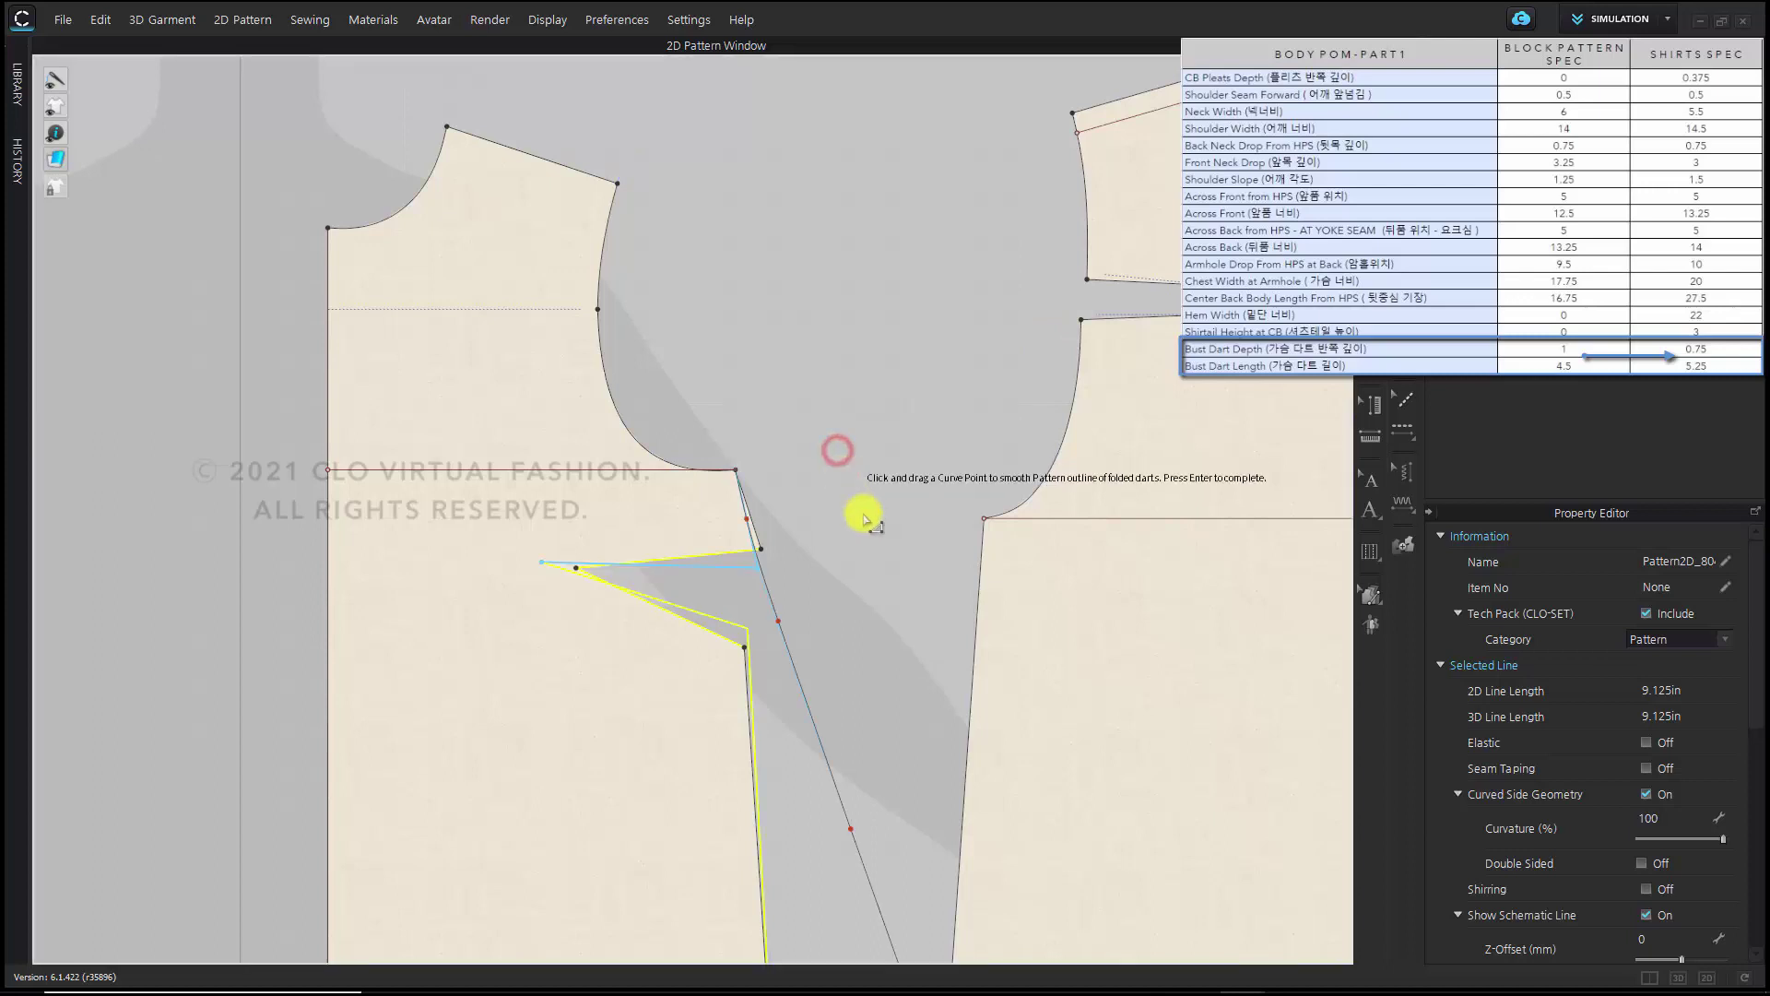
Try reshaping the folded dart's side seam outline into a curve through its three curve points, then undo the dart edit
scroll(823, 441, down, 5)
scroll(823, 441, up, 2)
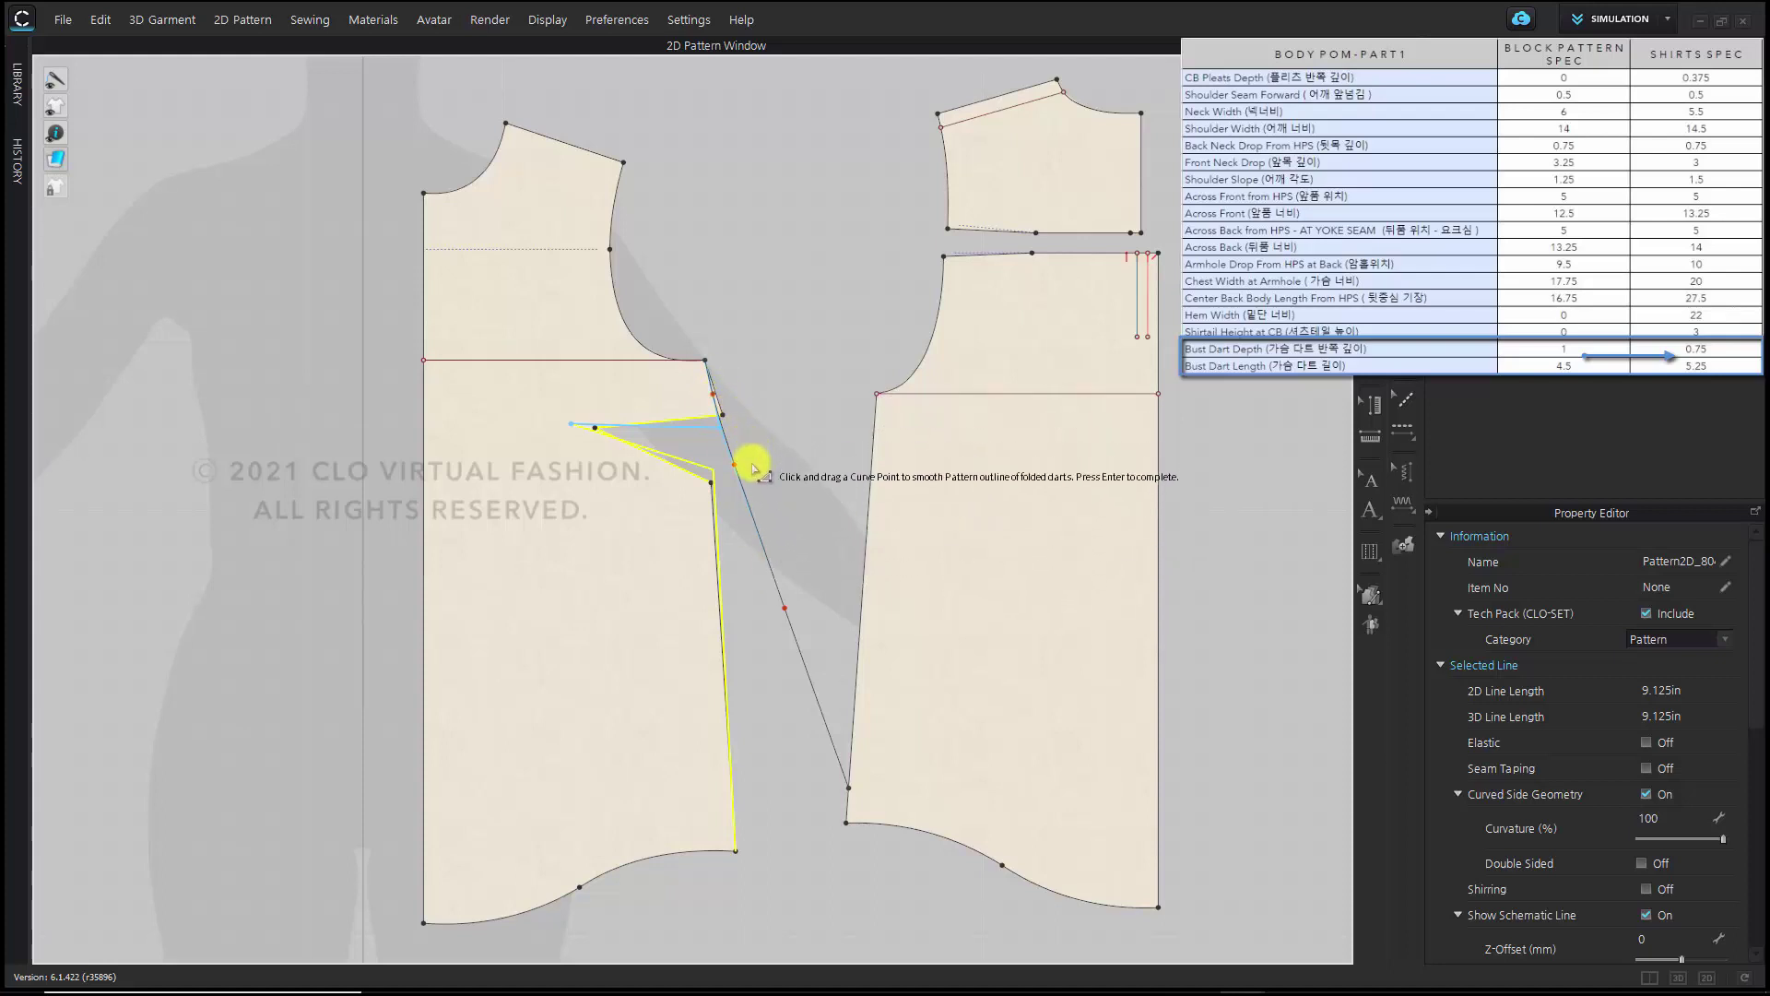
middle_drag(753, 468, 730, 453)
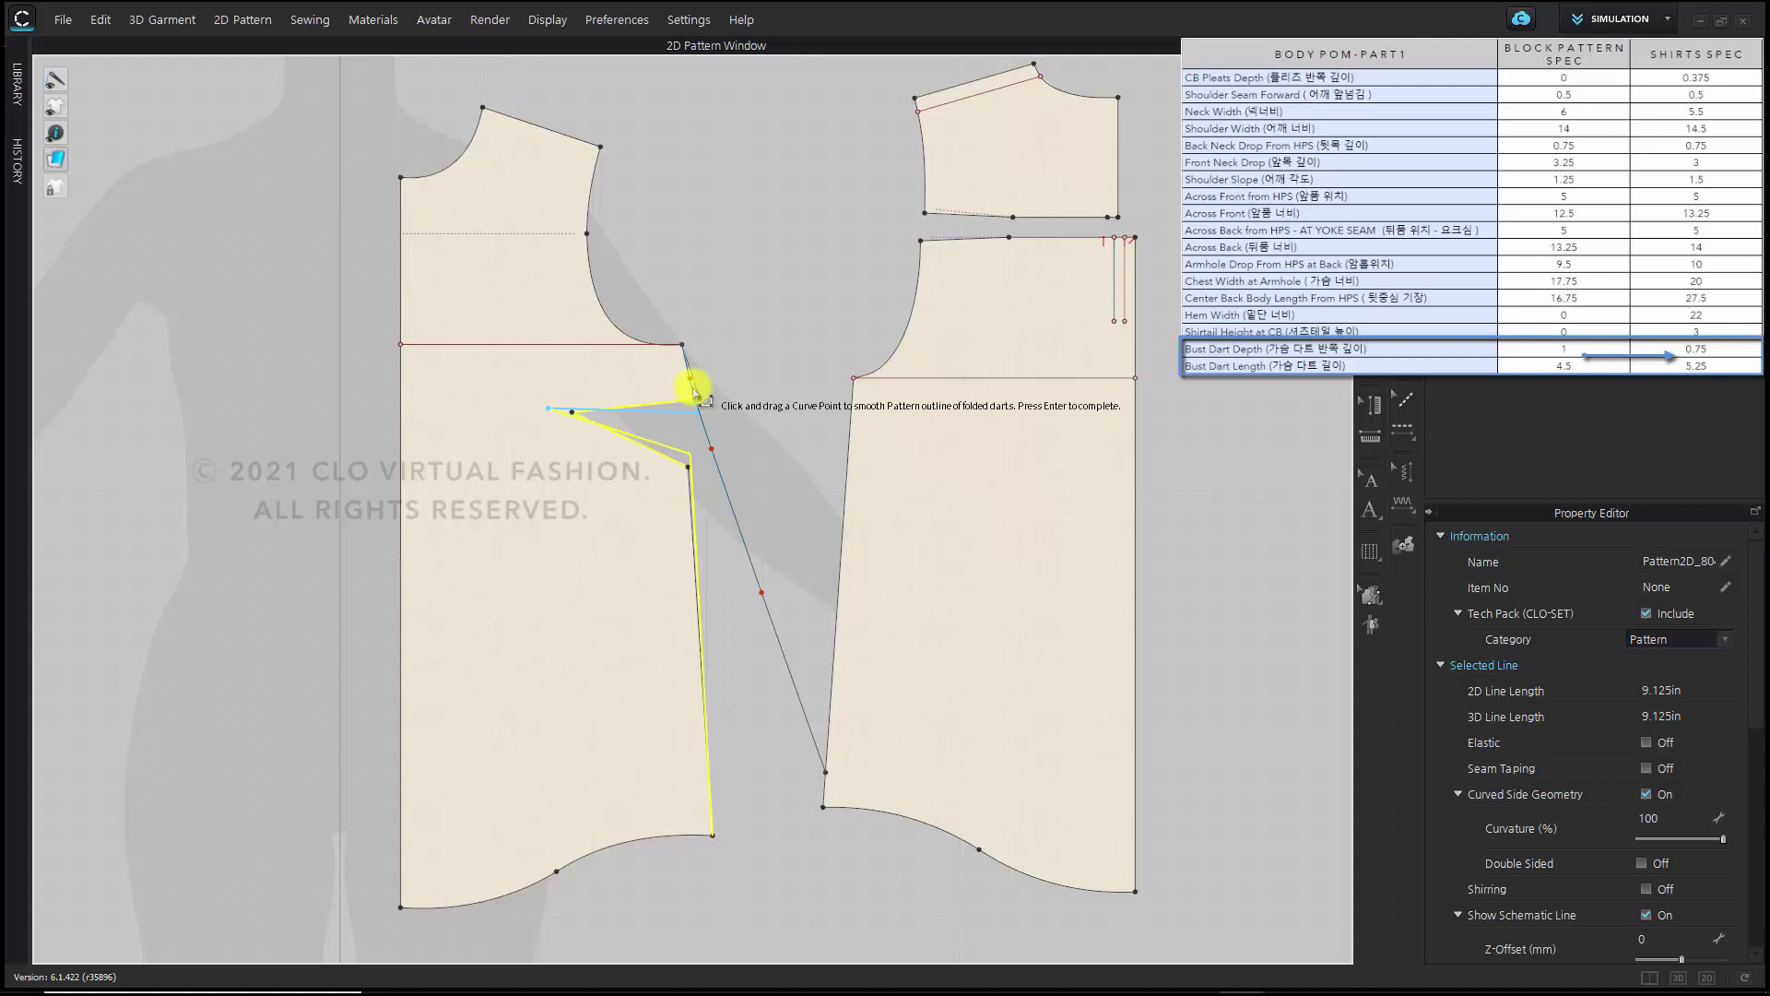
drag(690, 378, 685, 391)
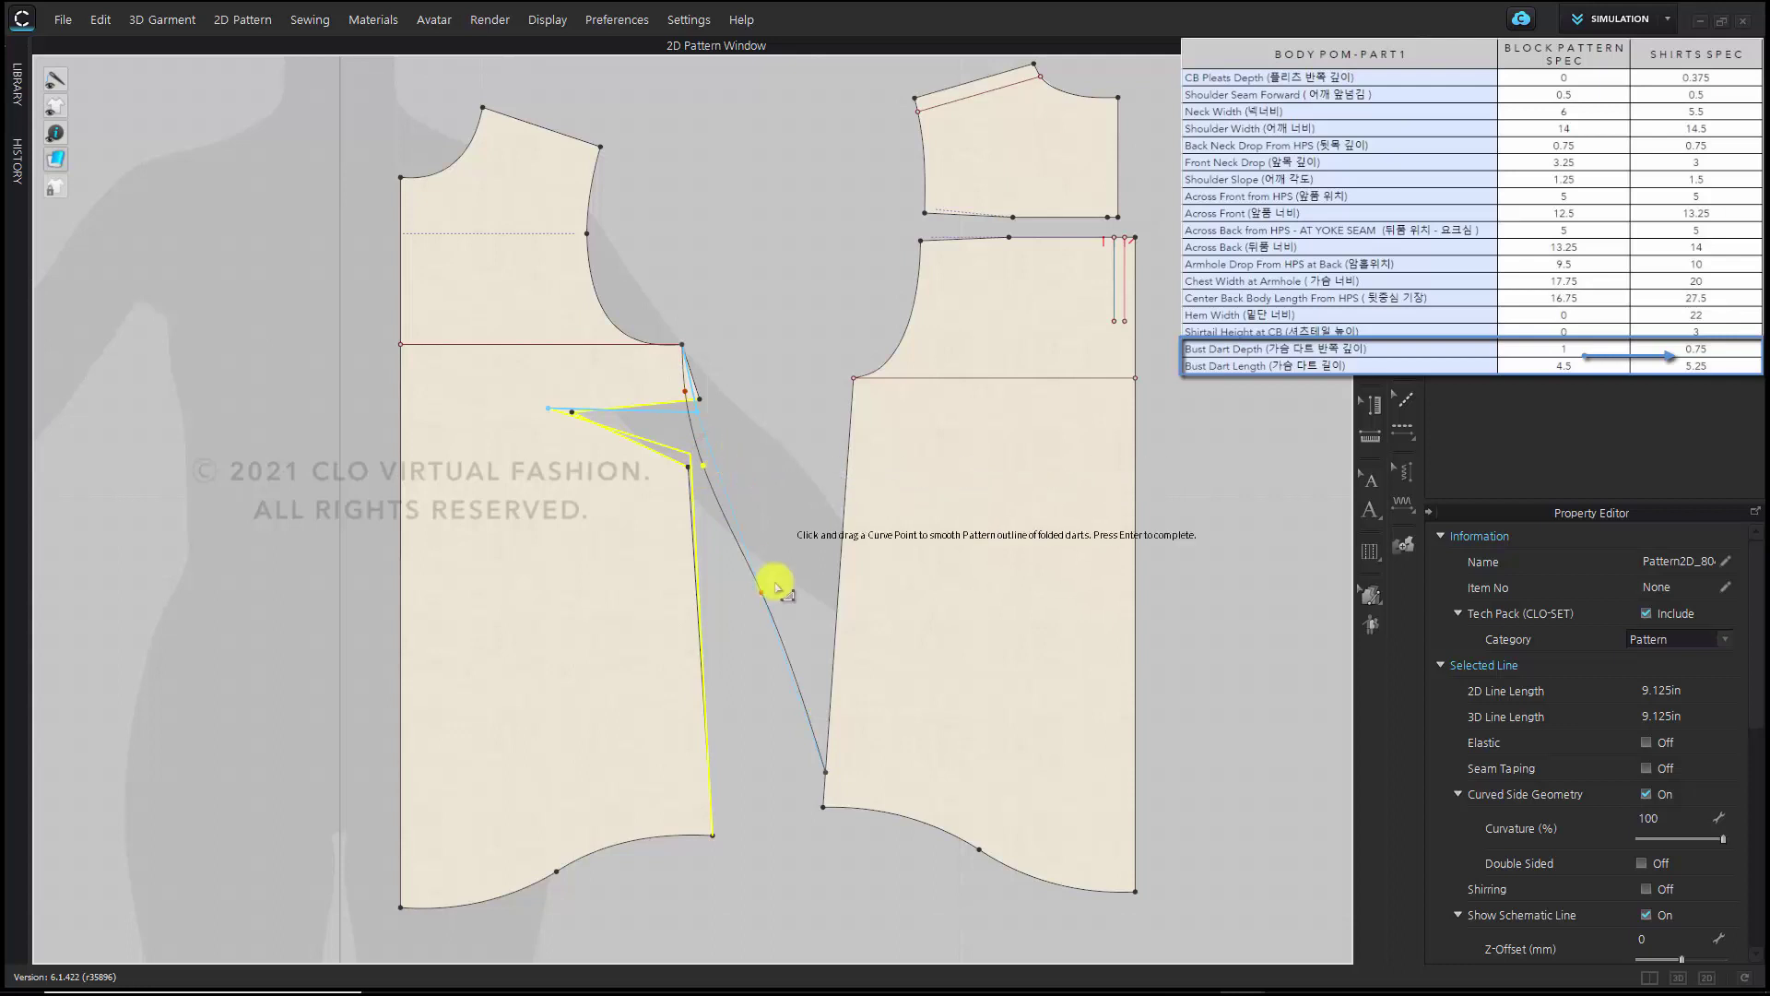
drag(761, 592, 776, 613)
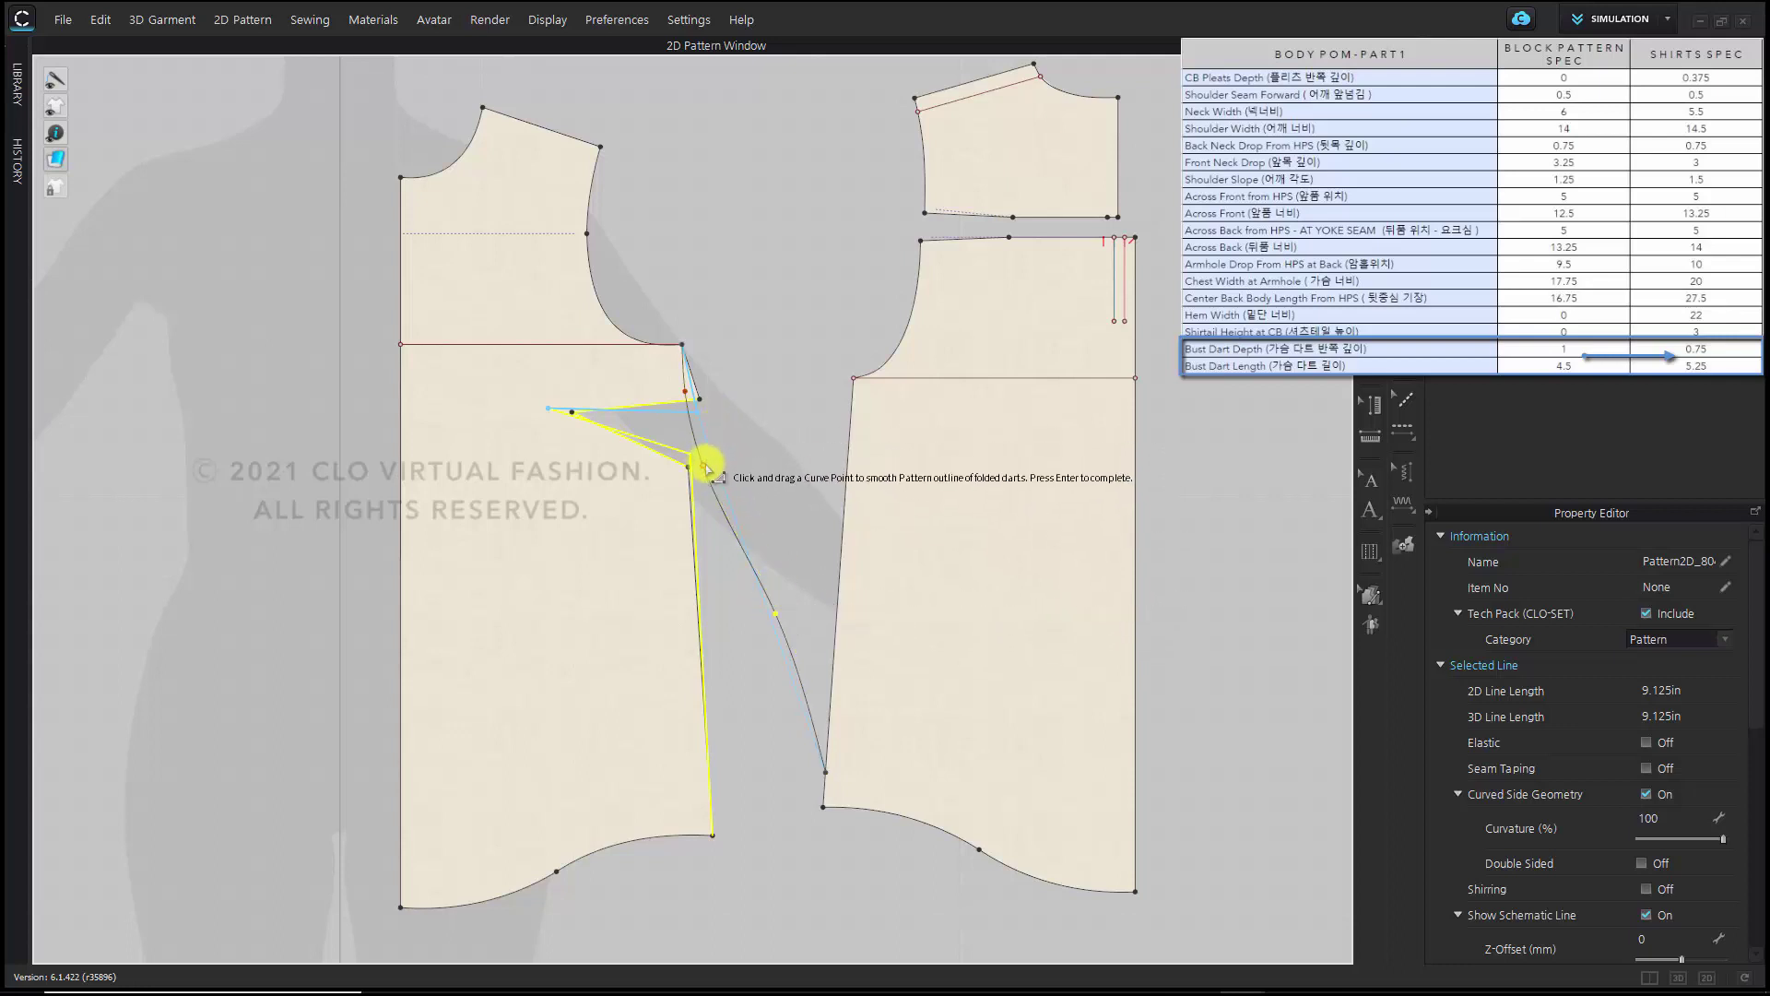
drag(704, 466, 714, 513)
drag(685, 392, 696, 411)
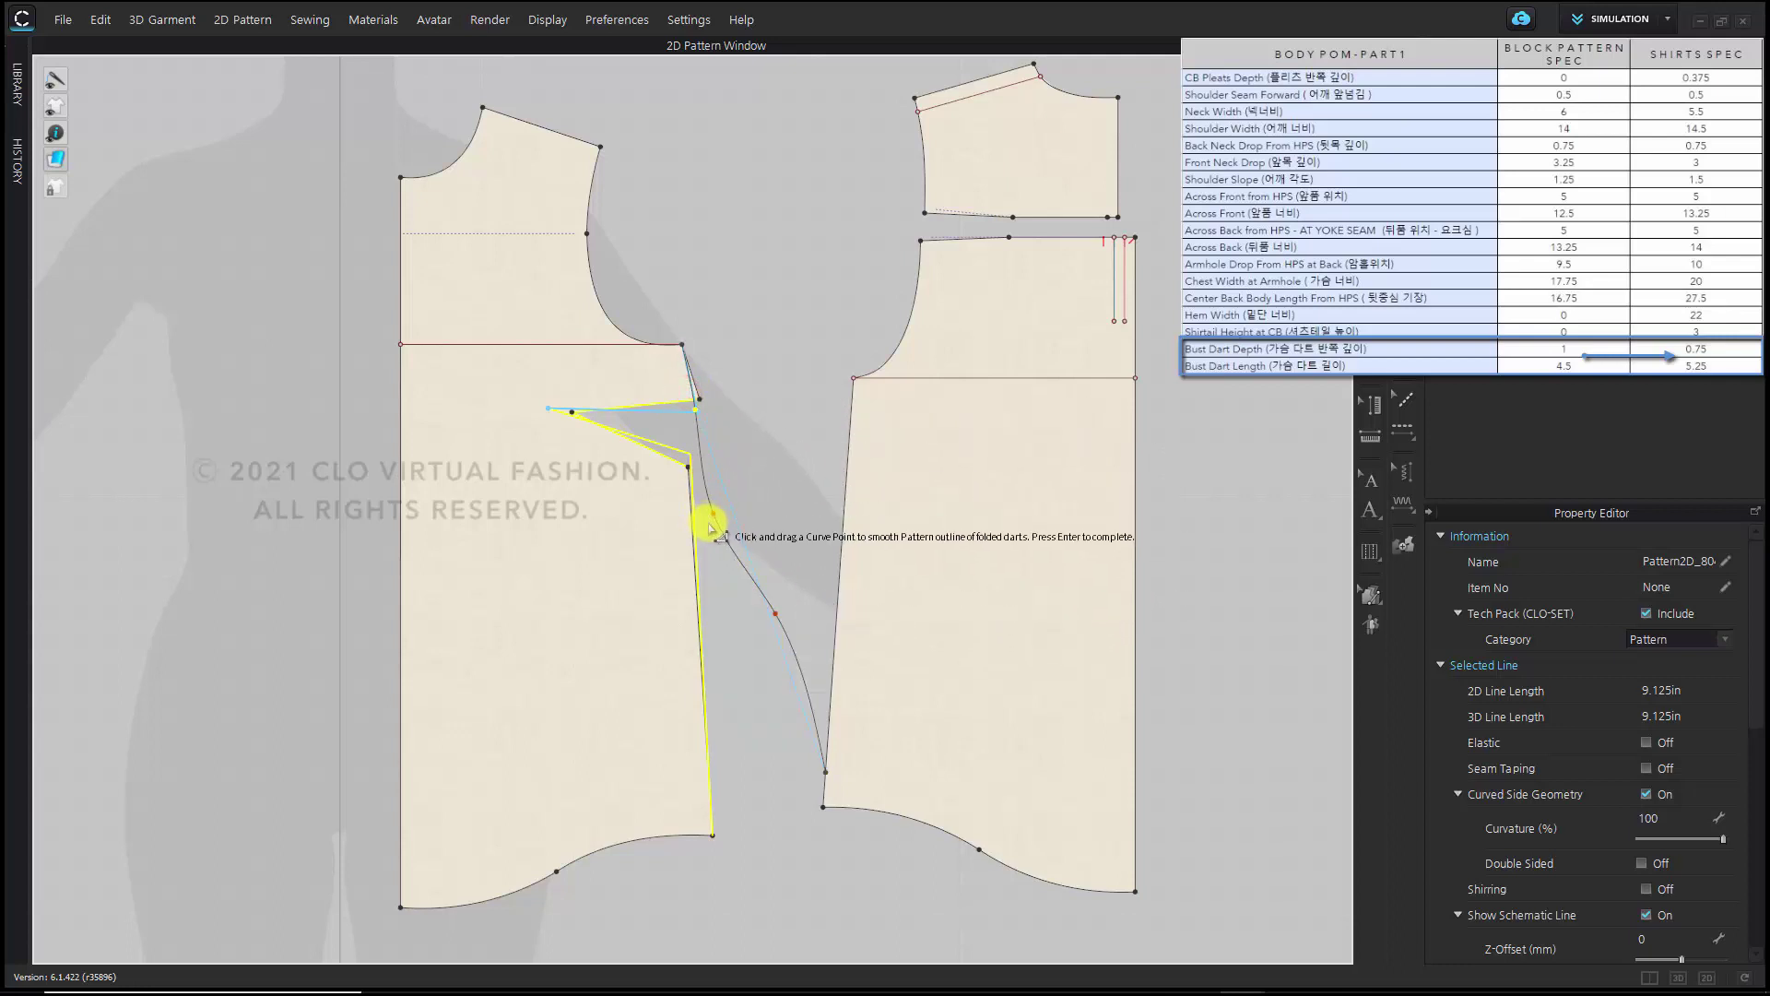
drag(714, 513, 728, 518)
click(756, 483)
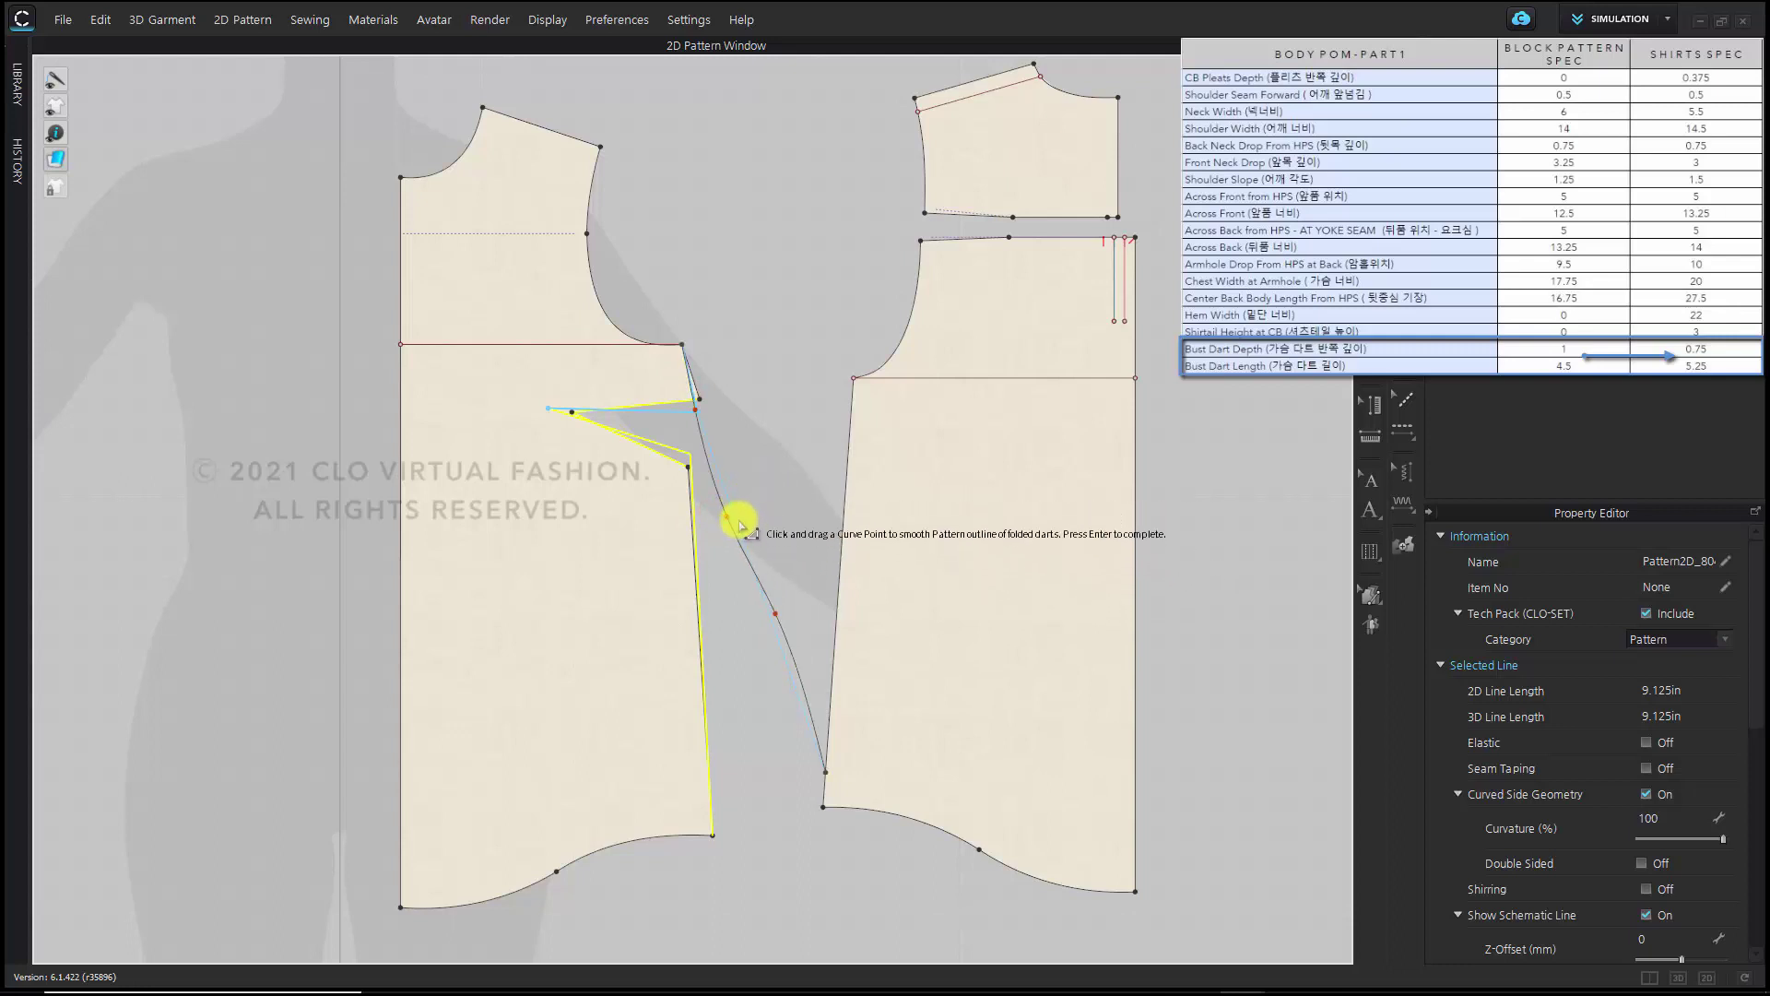
key(Return)
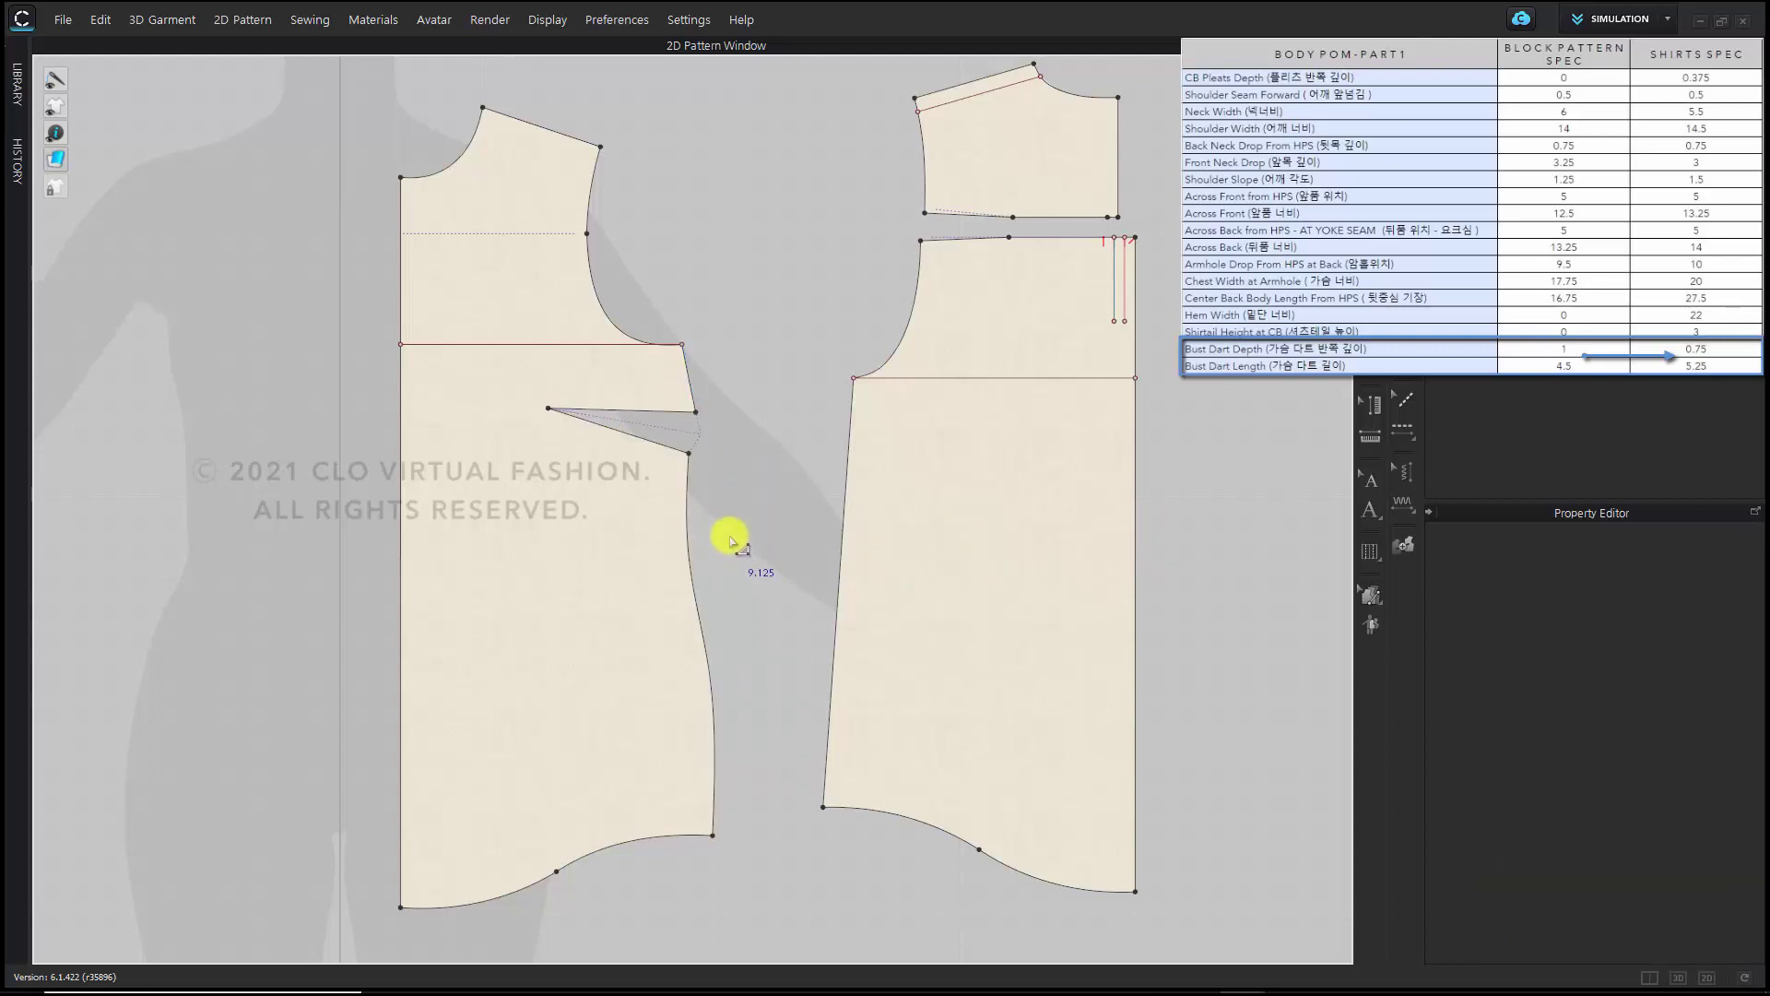
key(ctrl+z)
click(738, 494)
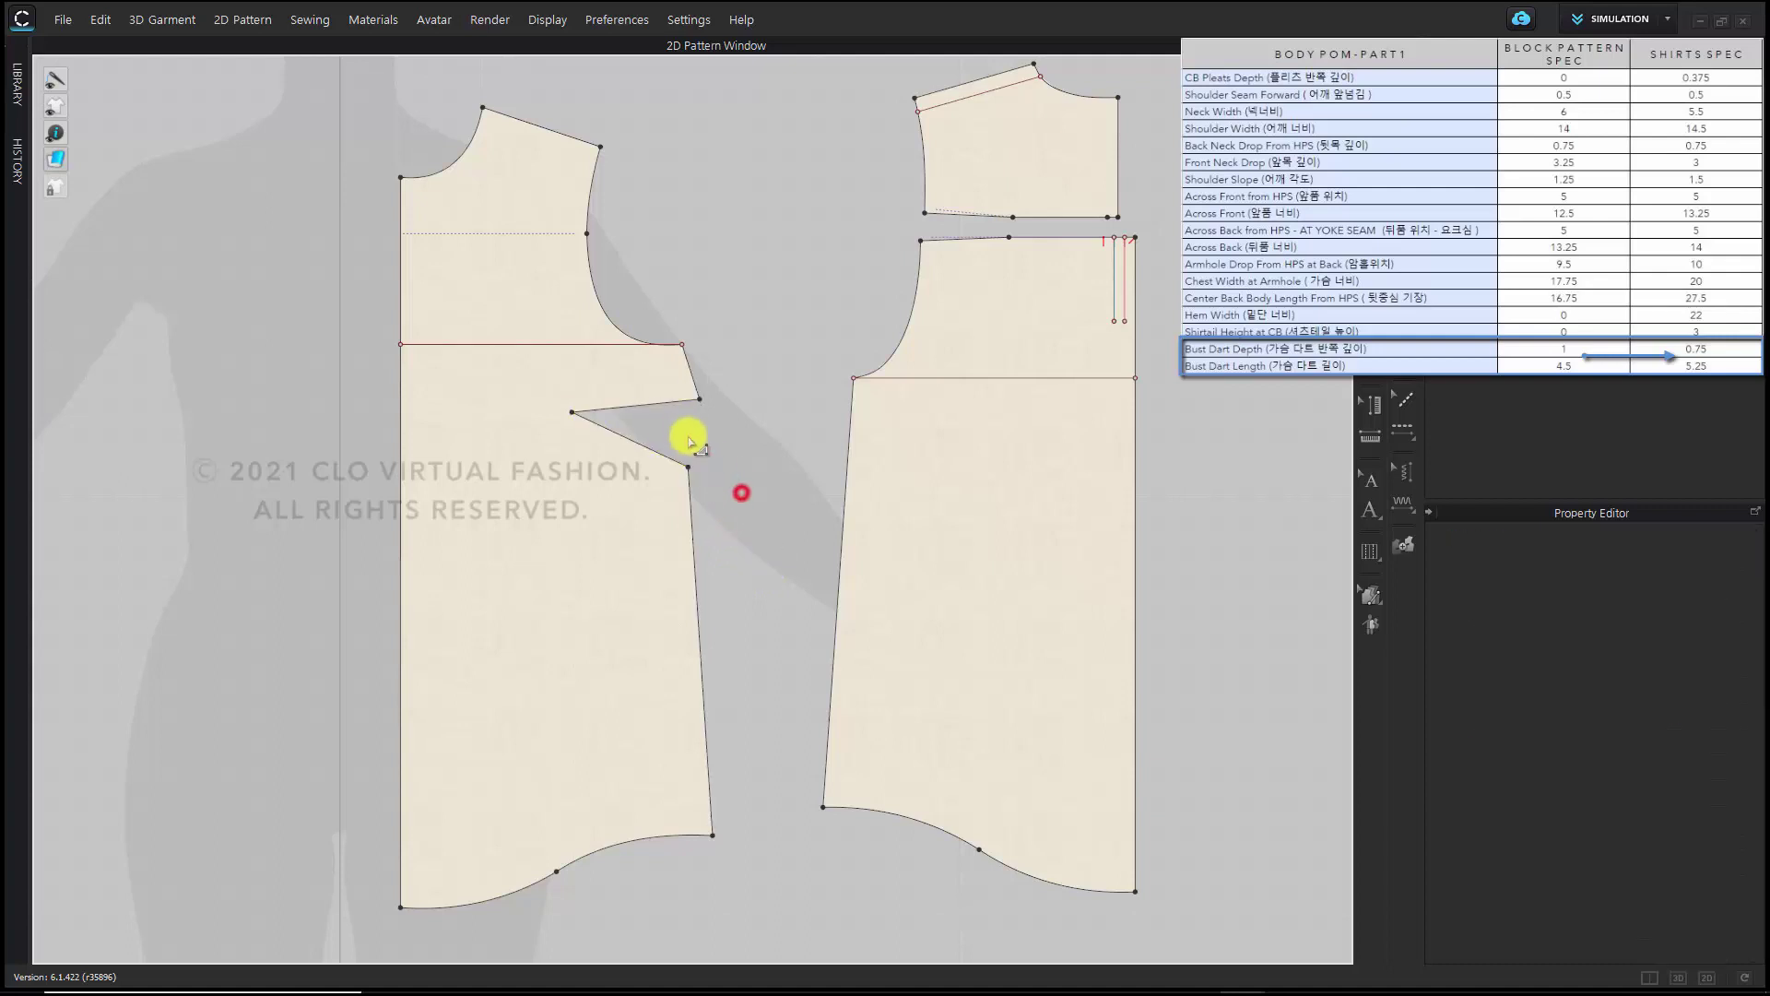
Set the original bust dart's arm width to 0.75 in and its length to 5.25 in, with dart cap shaping on
click(673, 459)
right_click(675, 403)
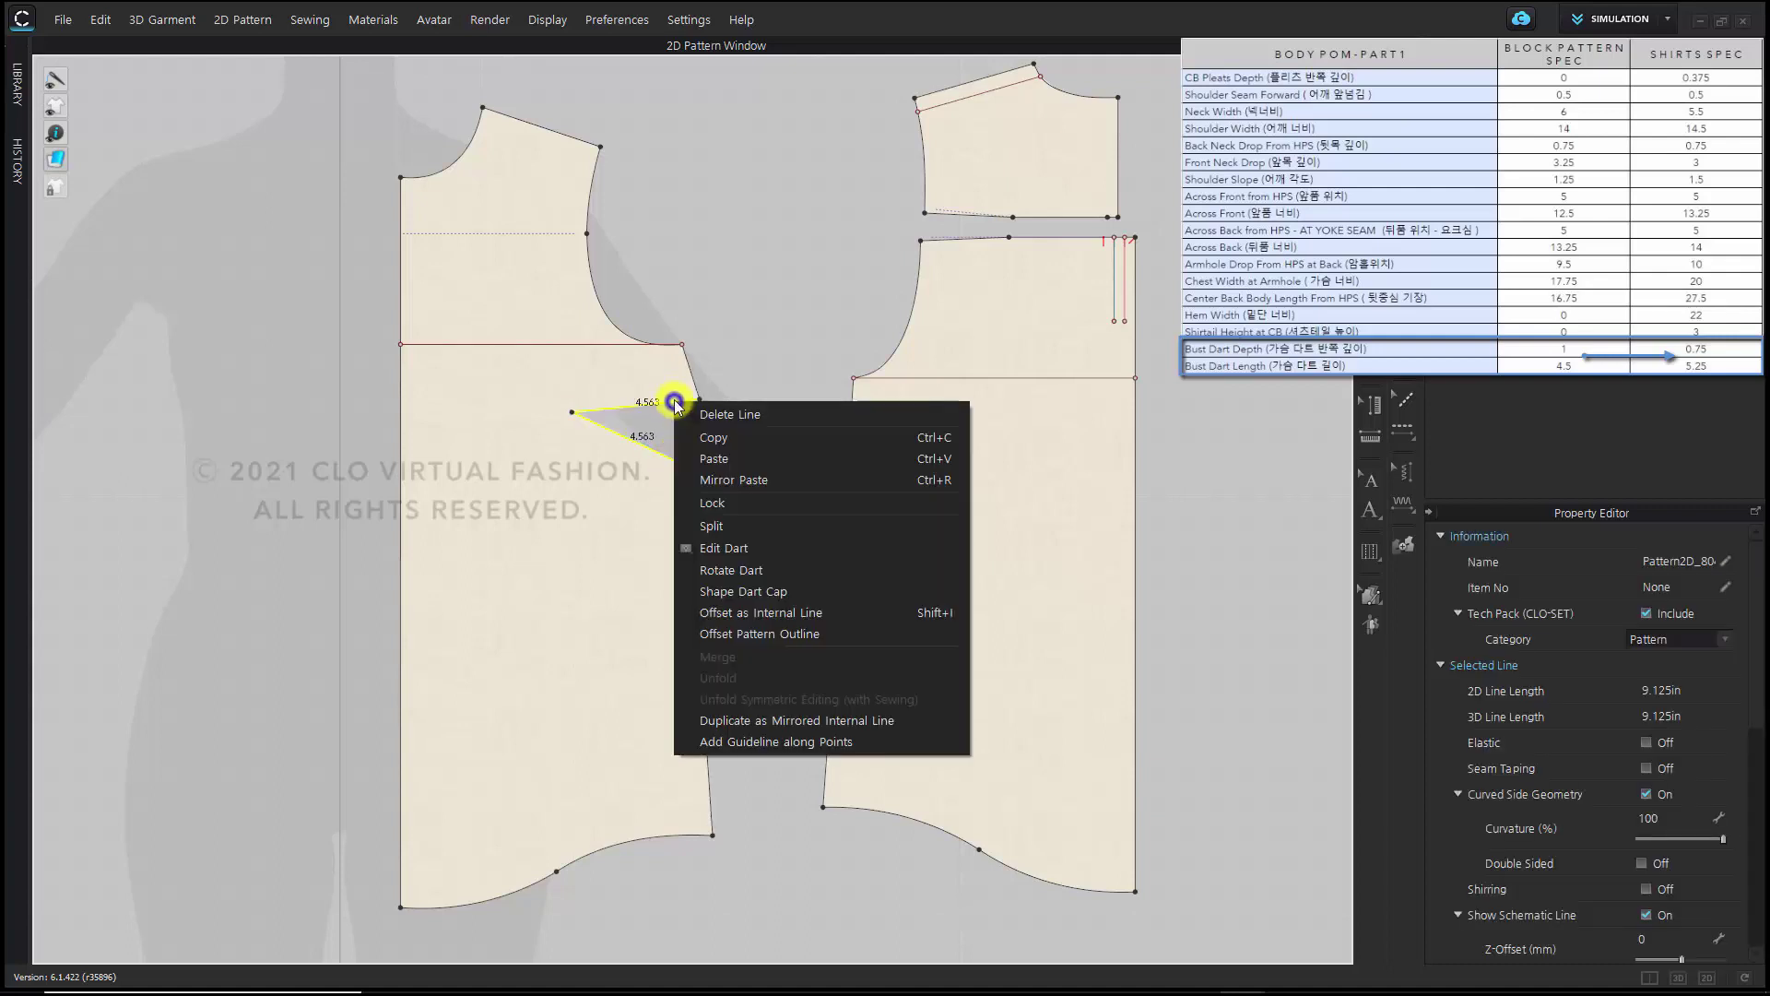
click(764, 549)
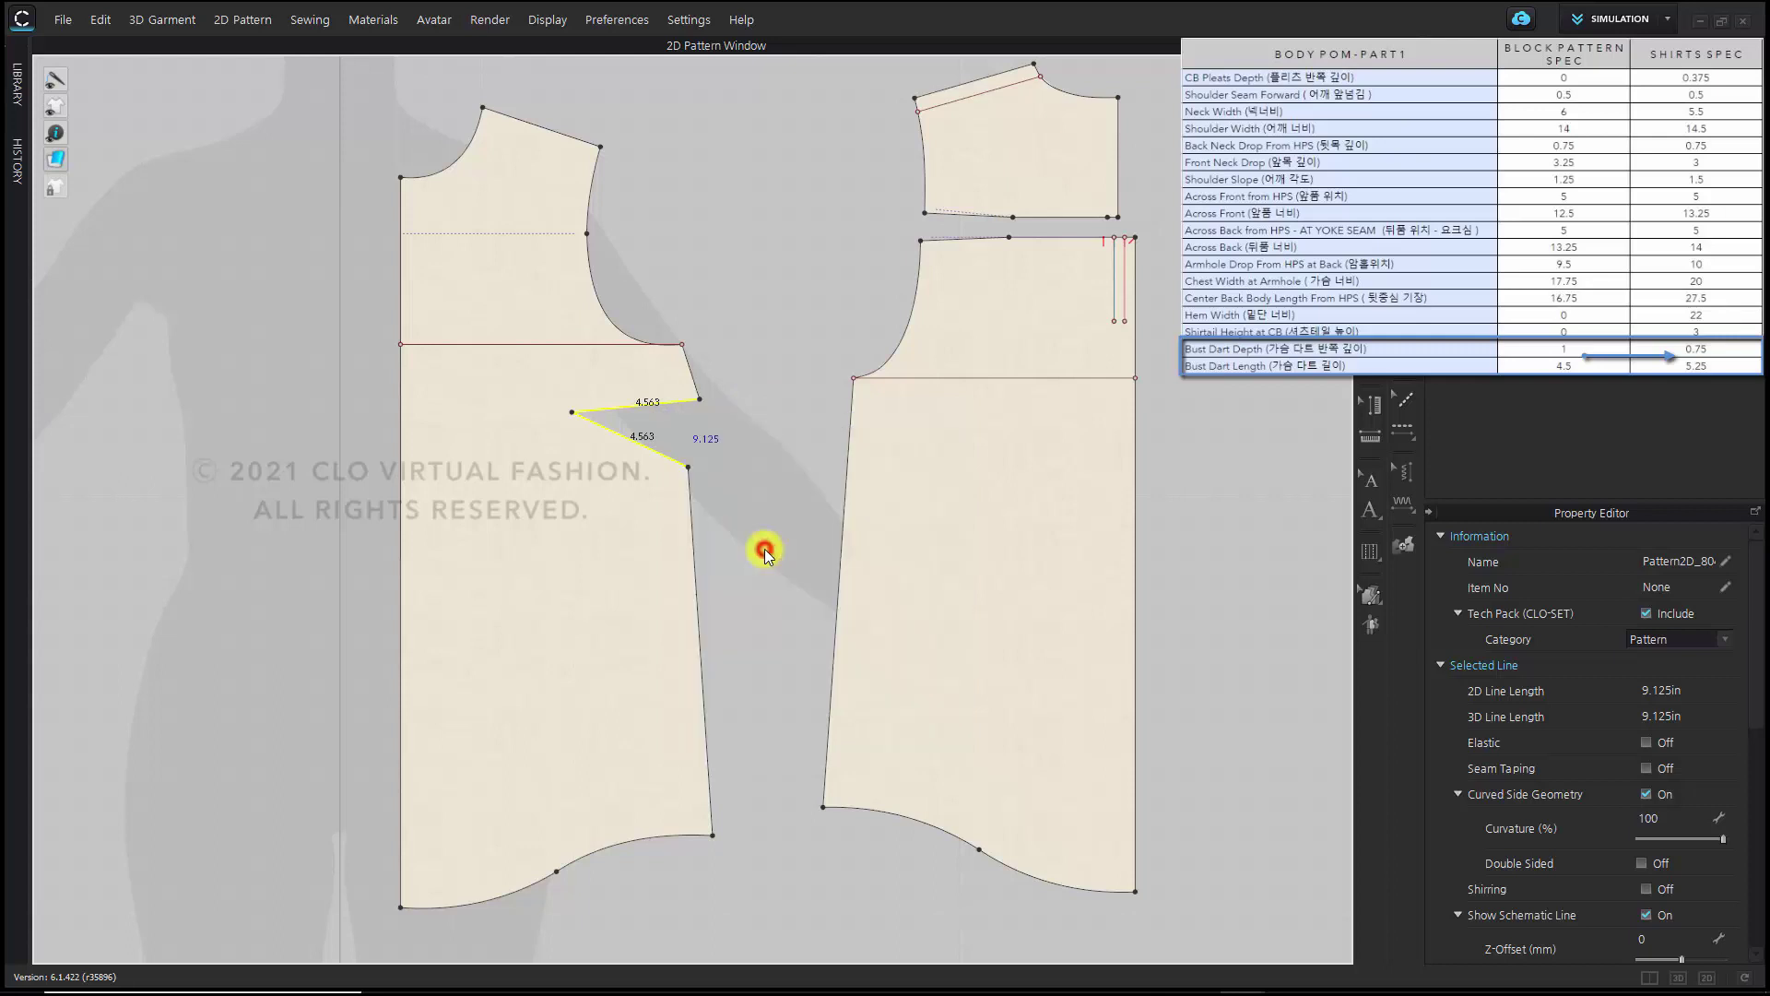
double_click(939, 442)
text(0.750)
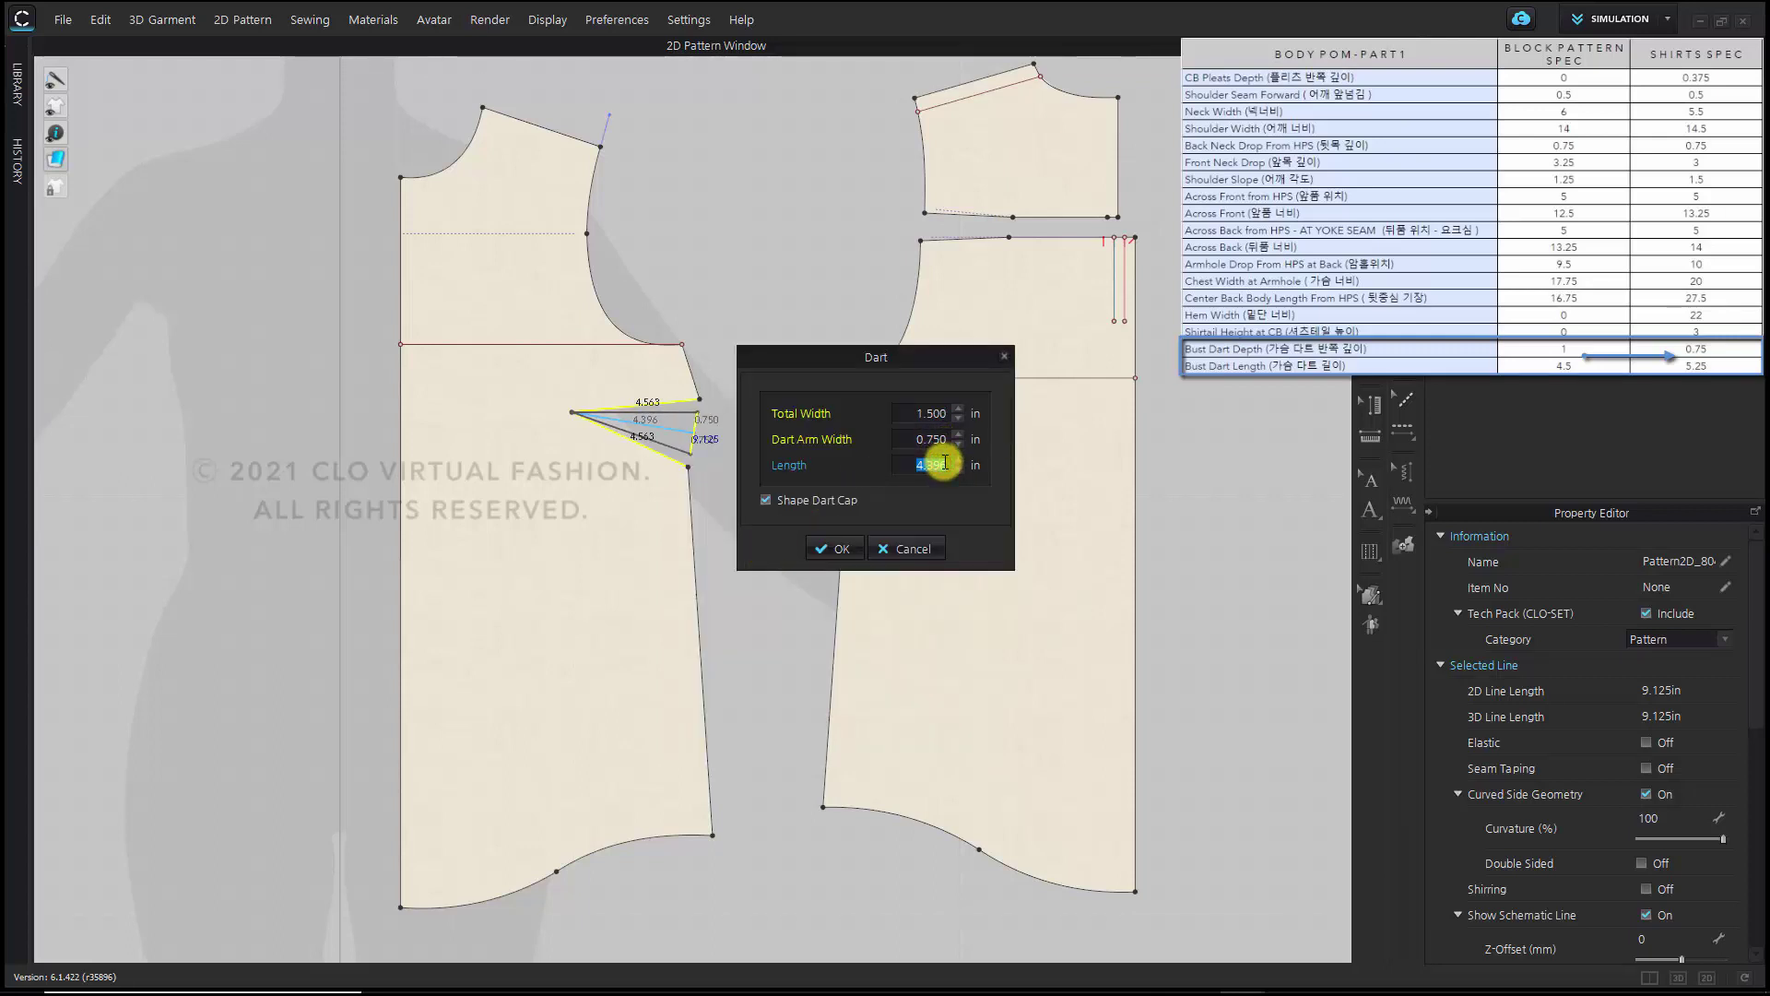
text(5.25)
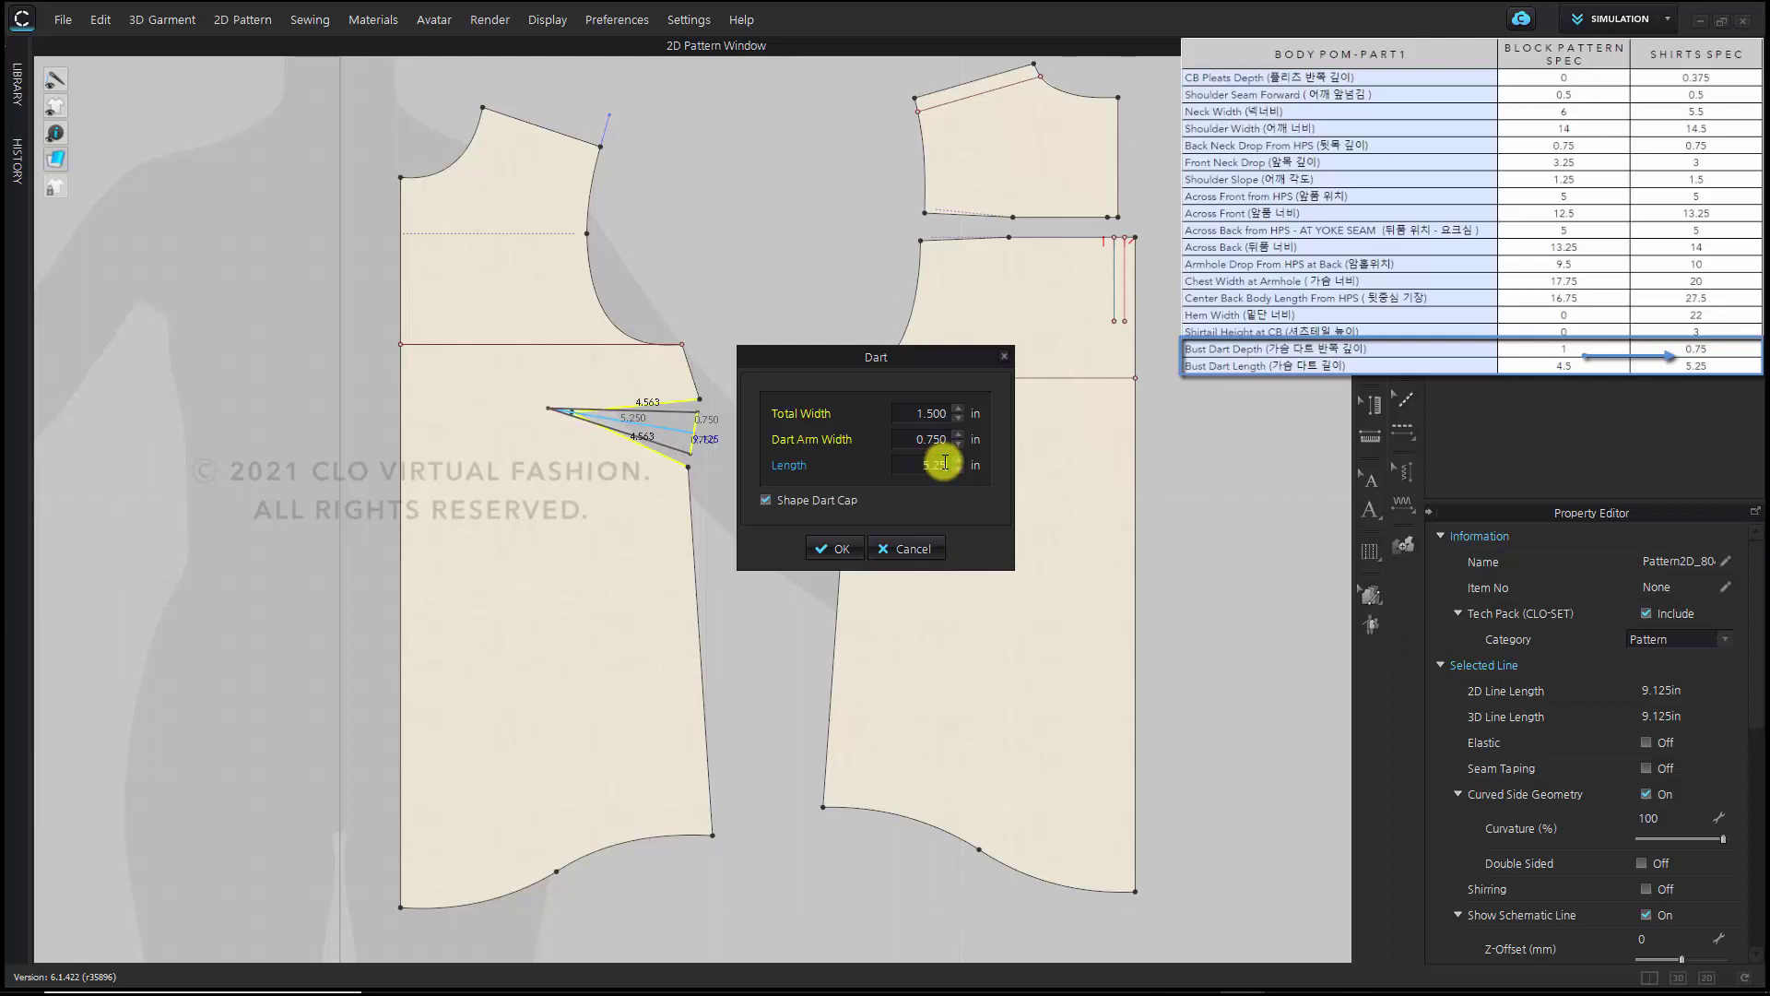
drag(922, 357, 879, 271)
click(793, 464)
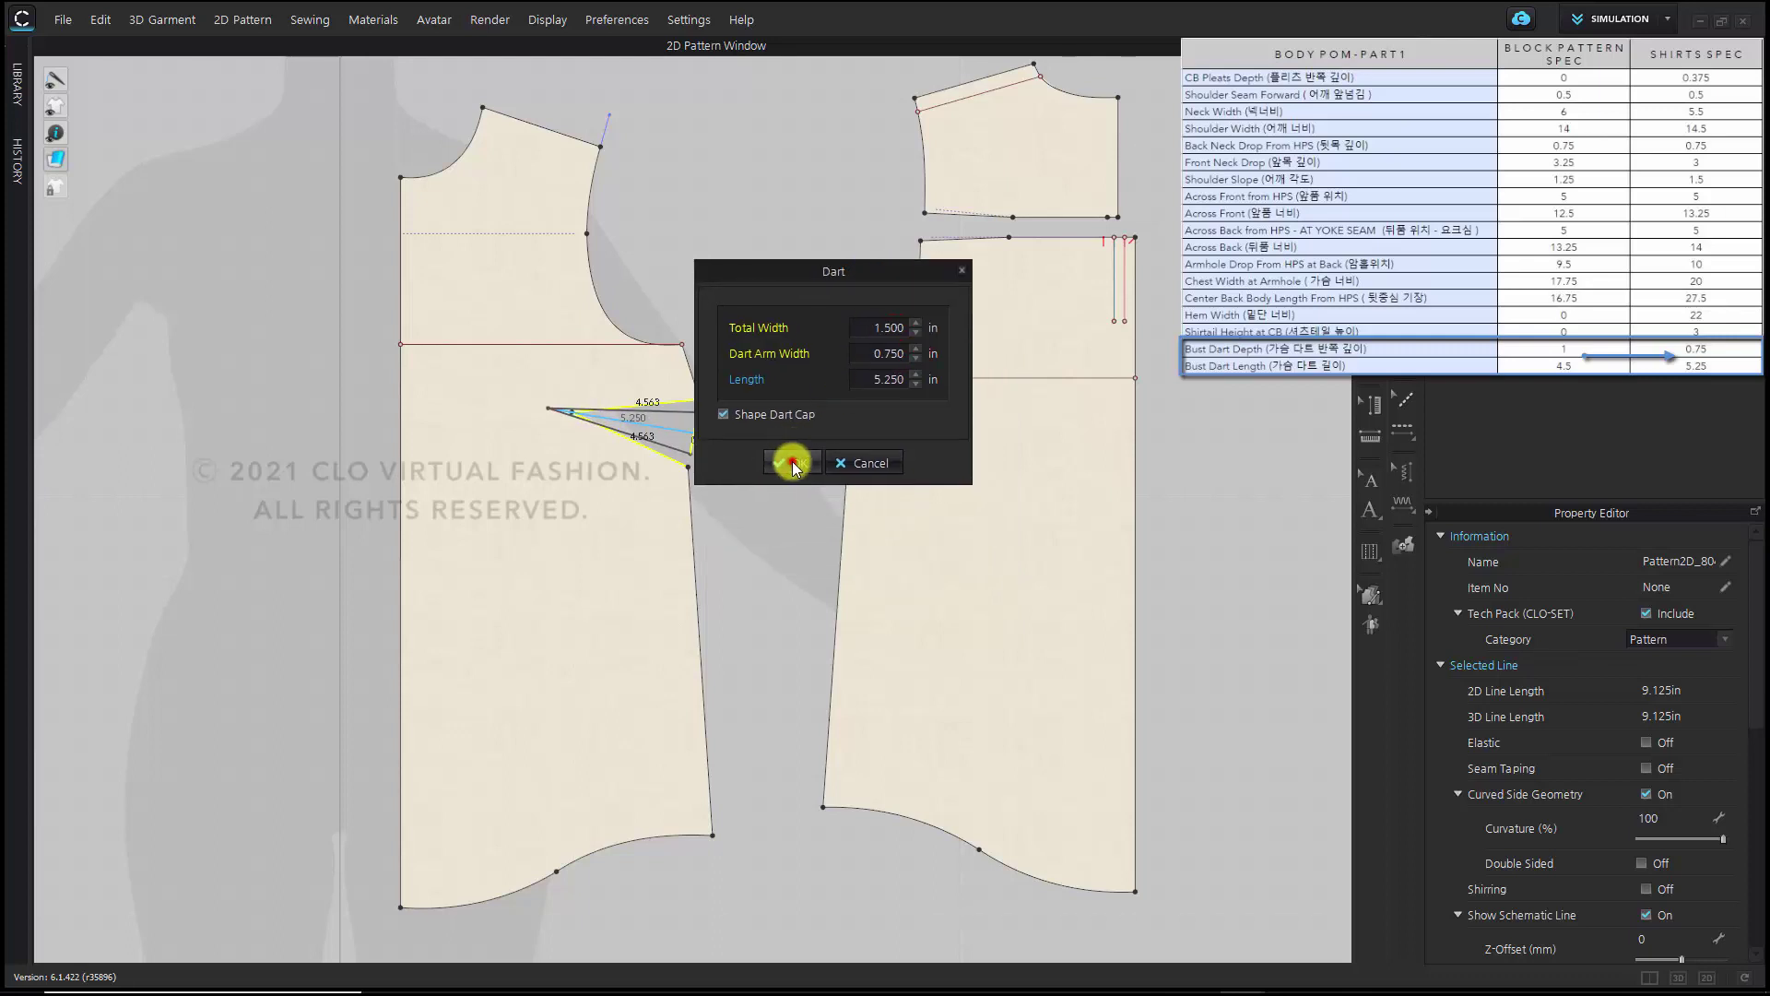
Remove the three curve points from the folded side seam outline and complete the dart cap with straight lines
click(689, 381)
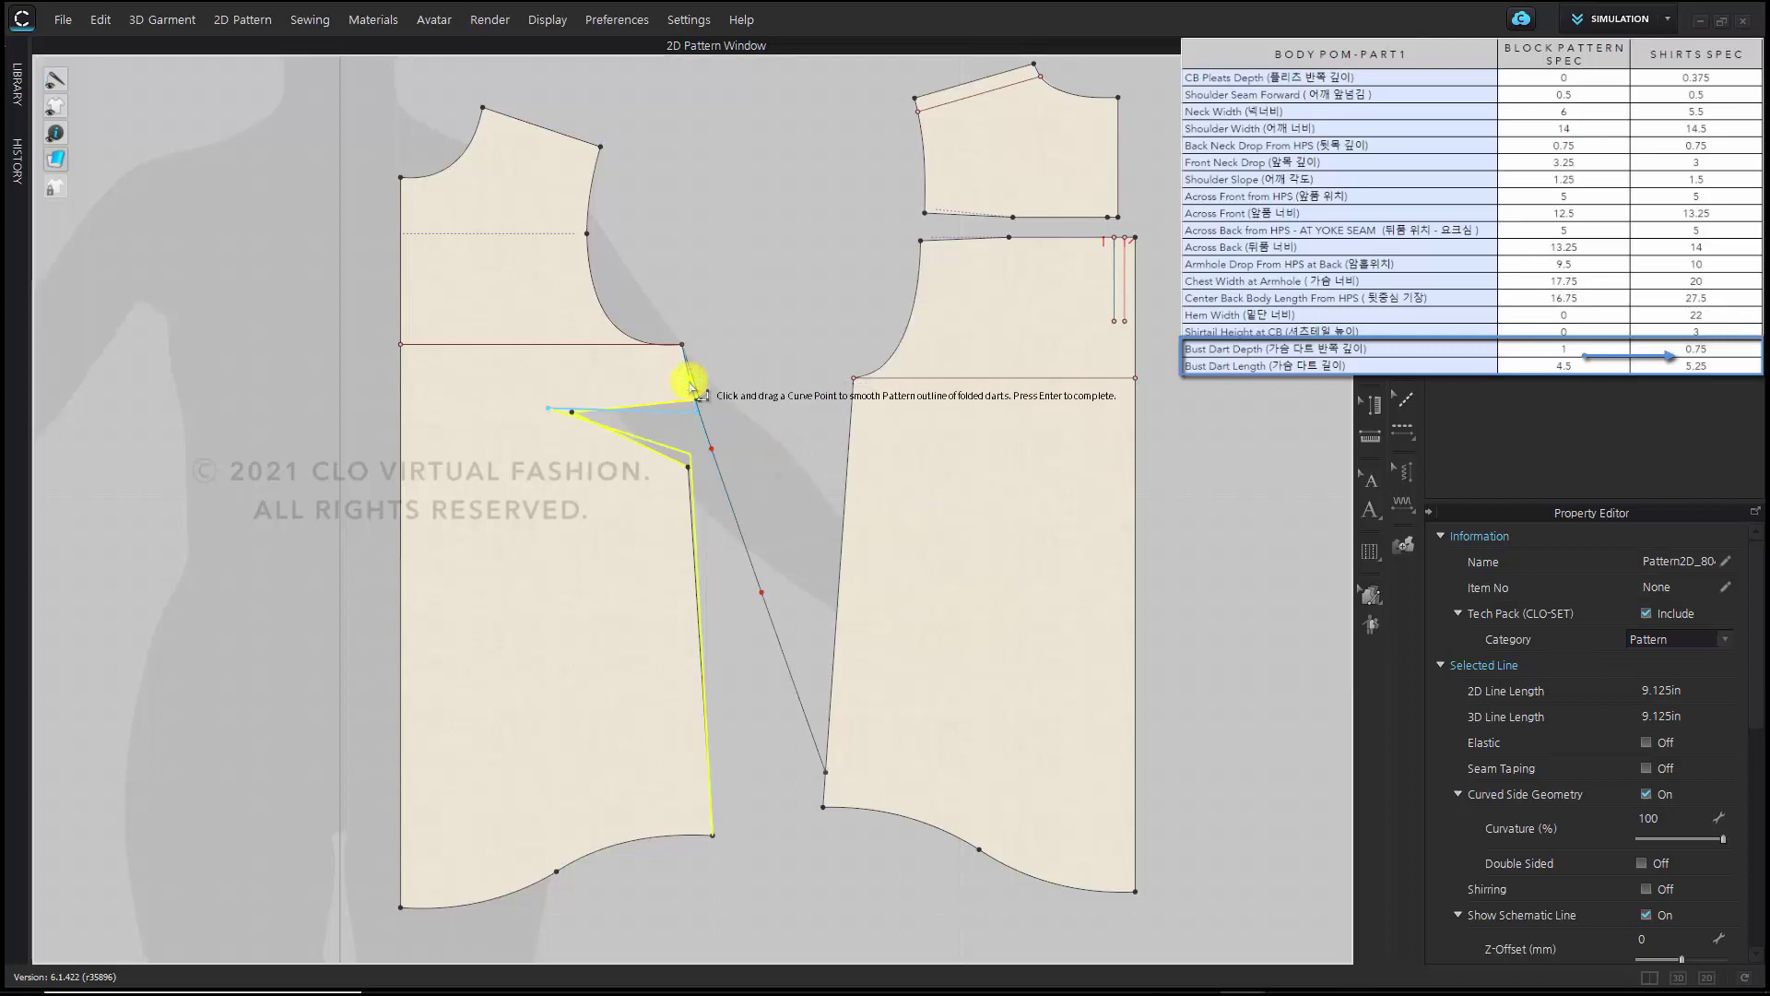
click(716, 450)
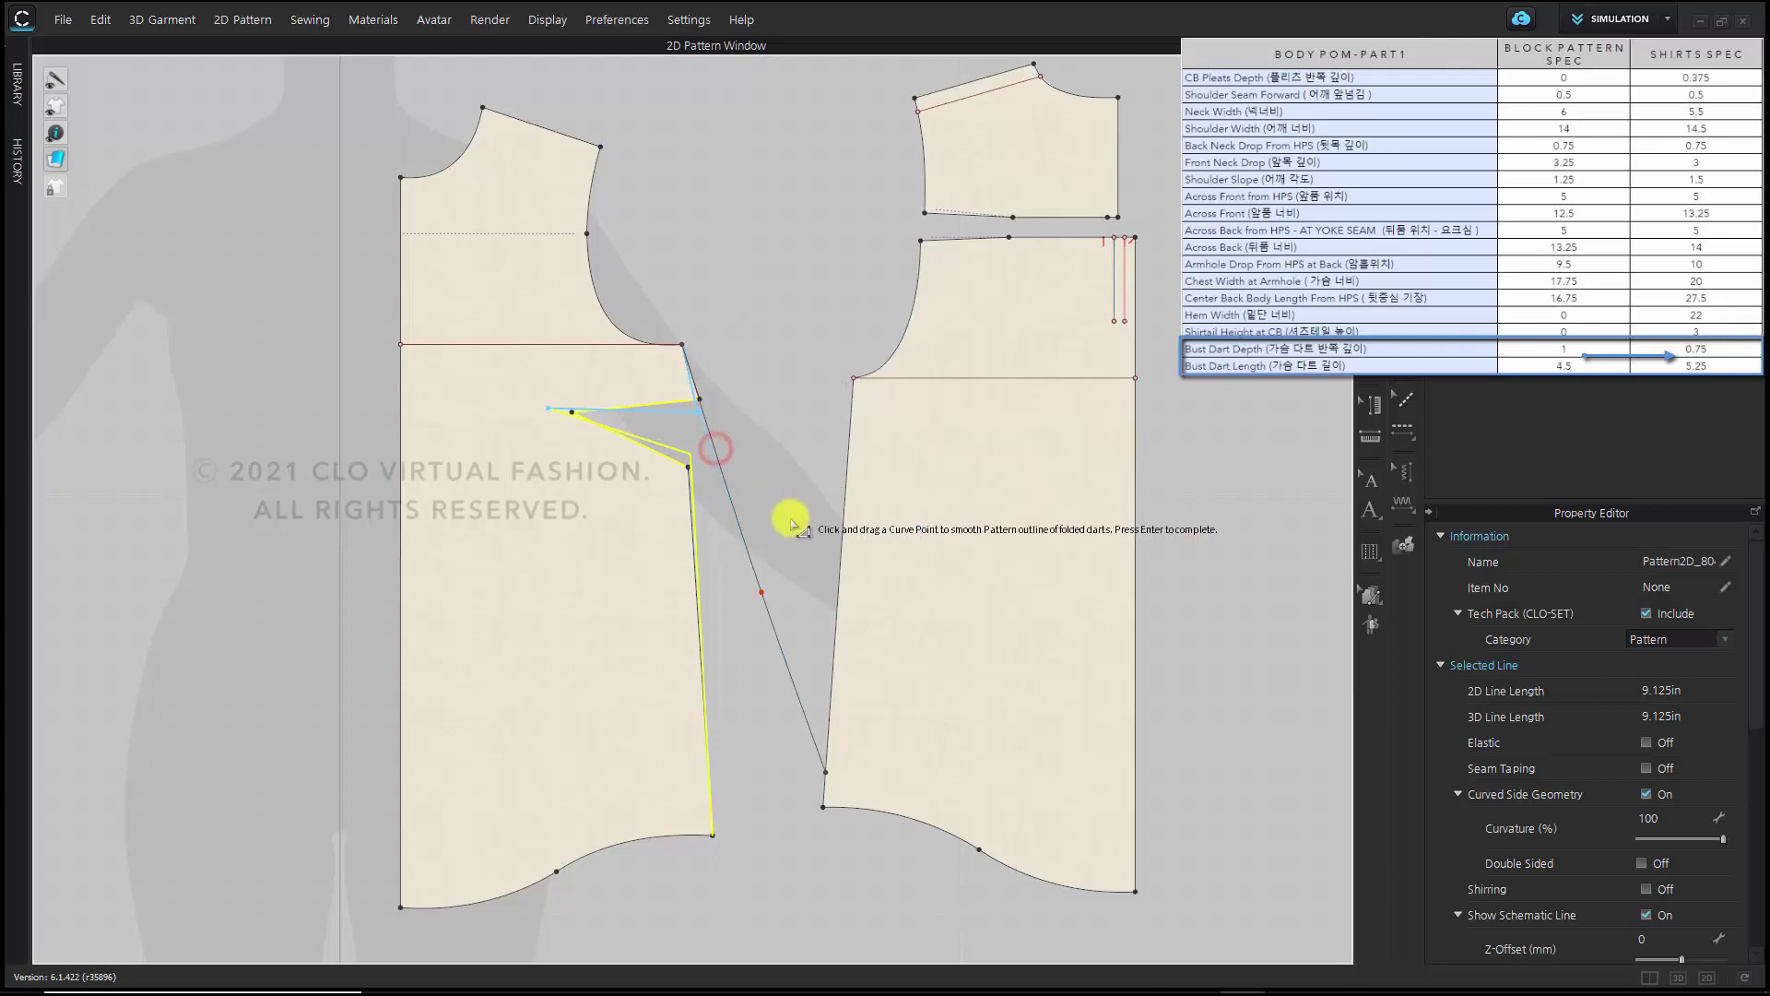
click(762, 592)
scroll(795, 466, down, 2)
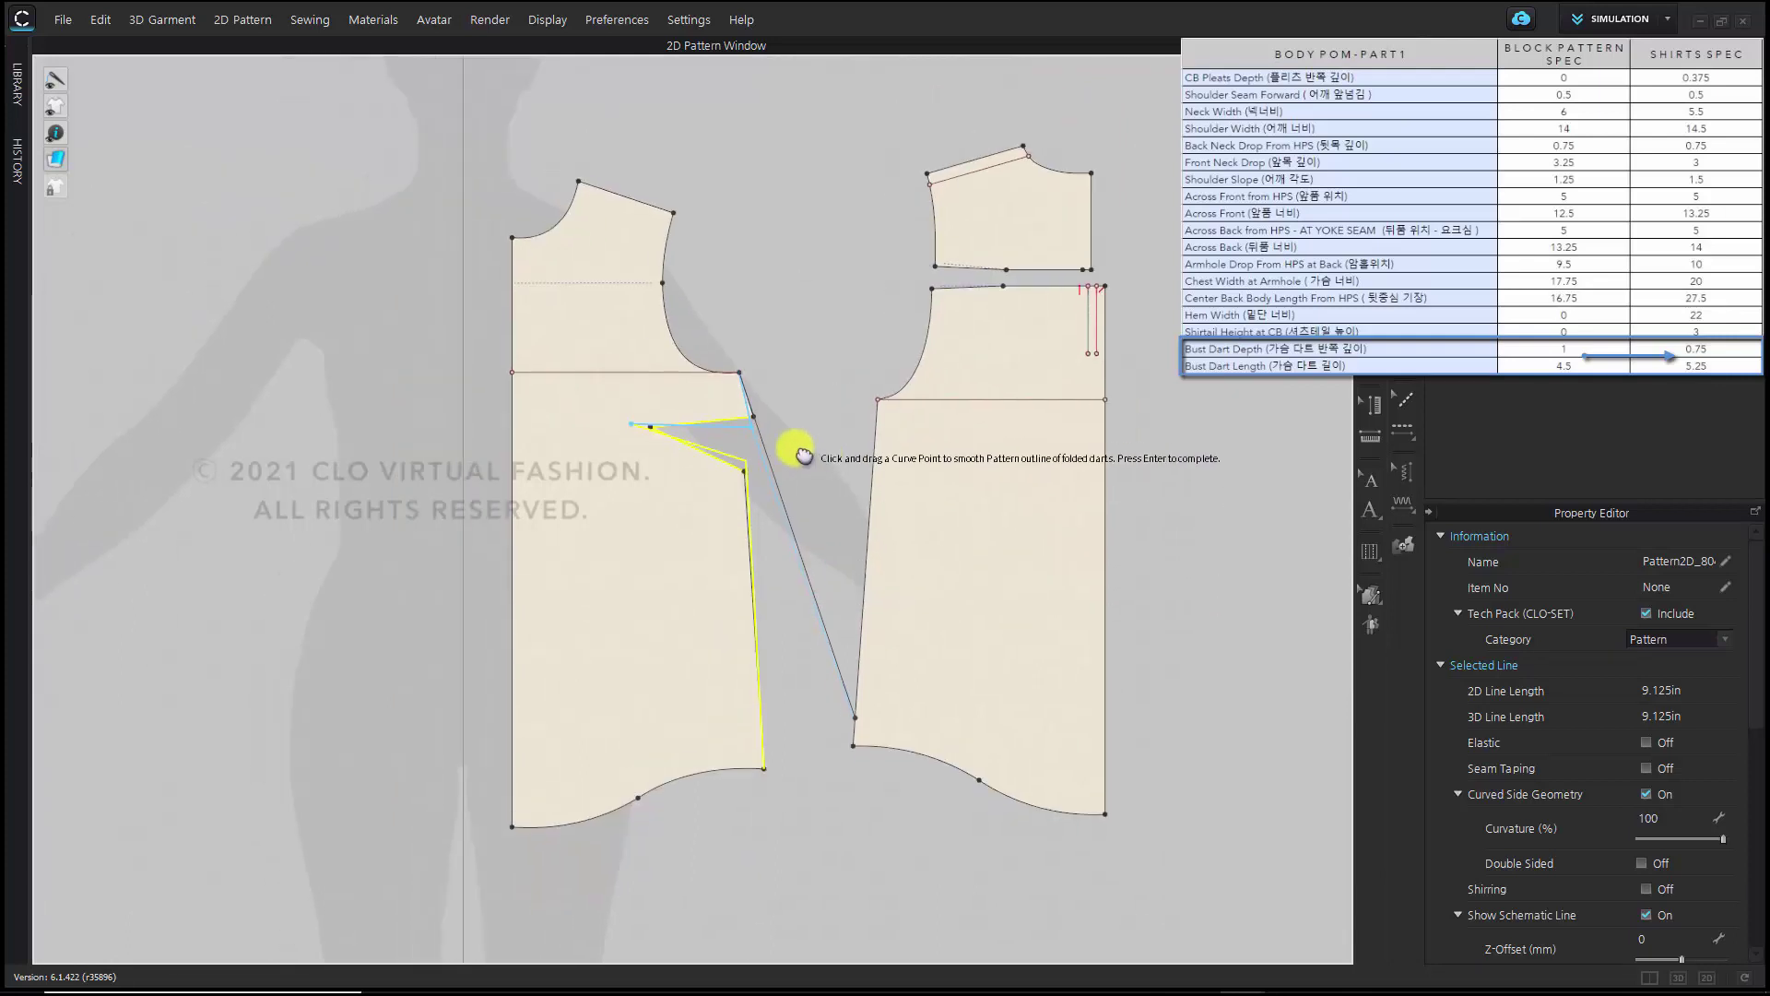
scroll(799, 458, up, 3)
scroll(791, 461, down, 3)
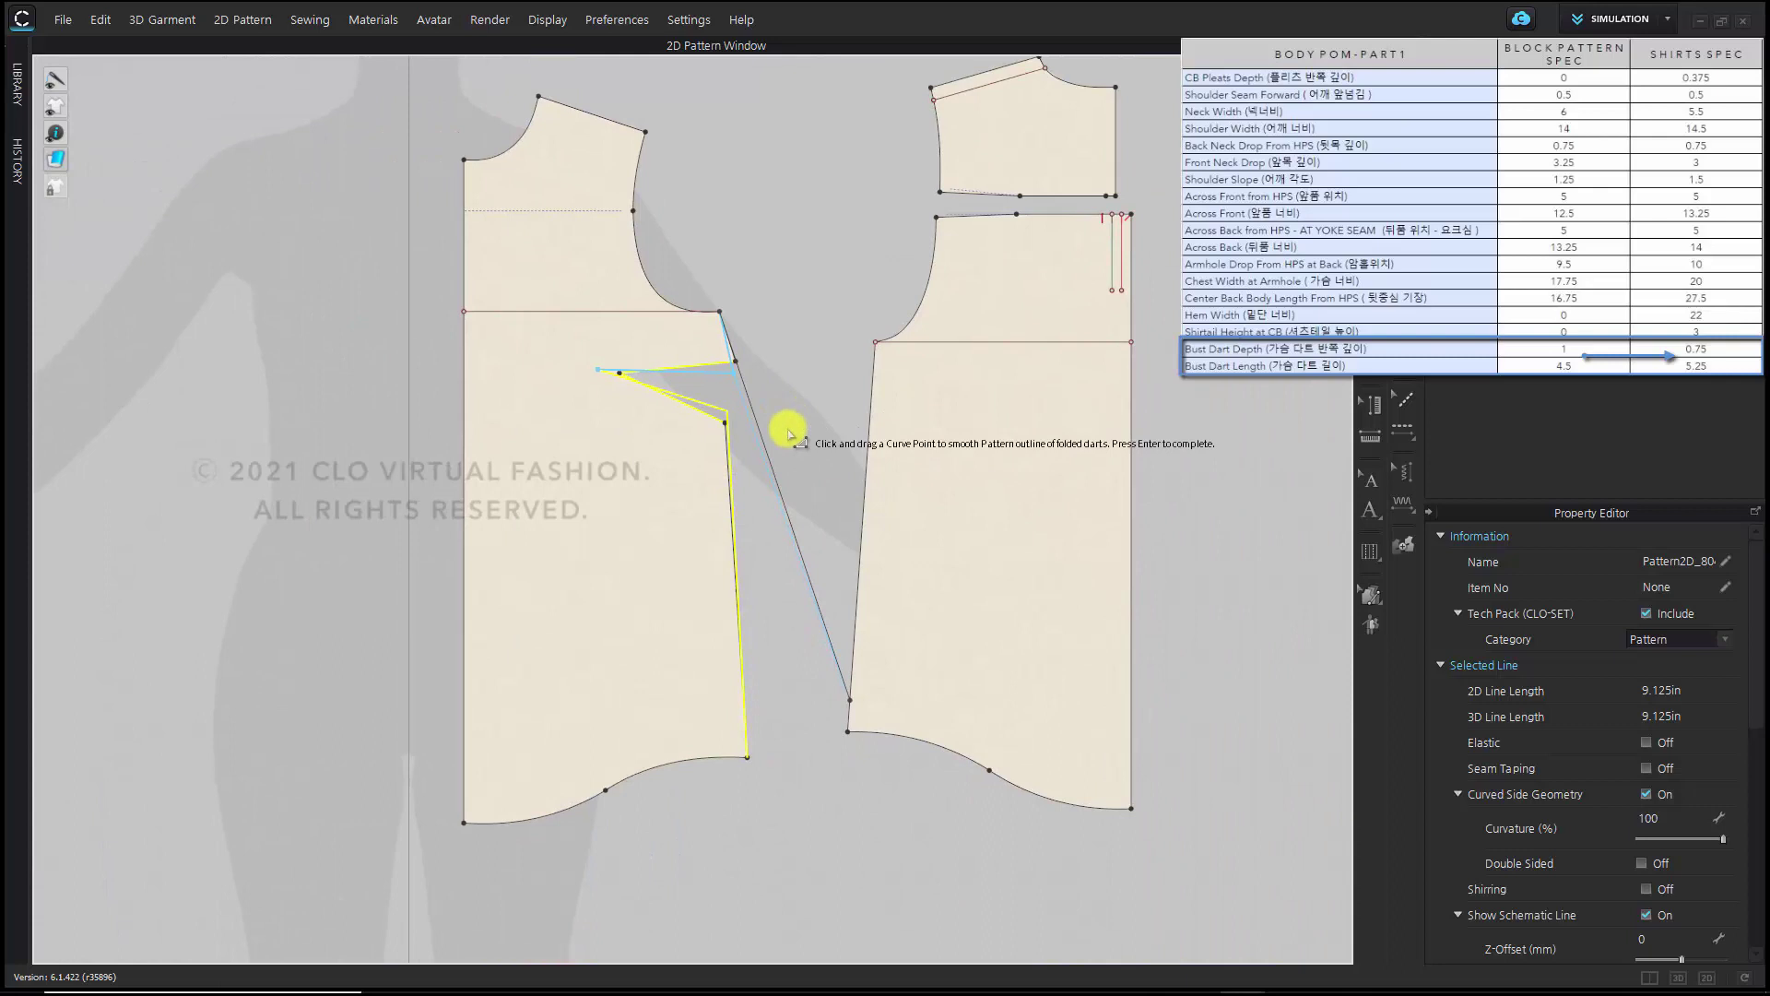
key(Return)
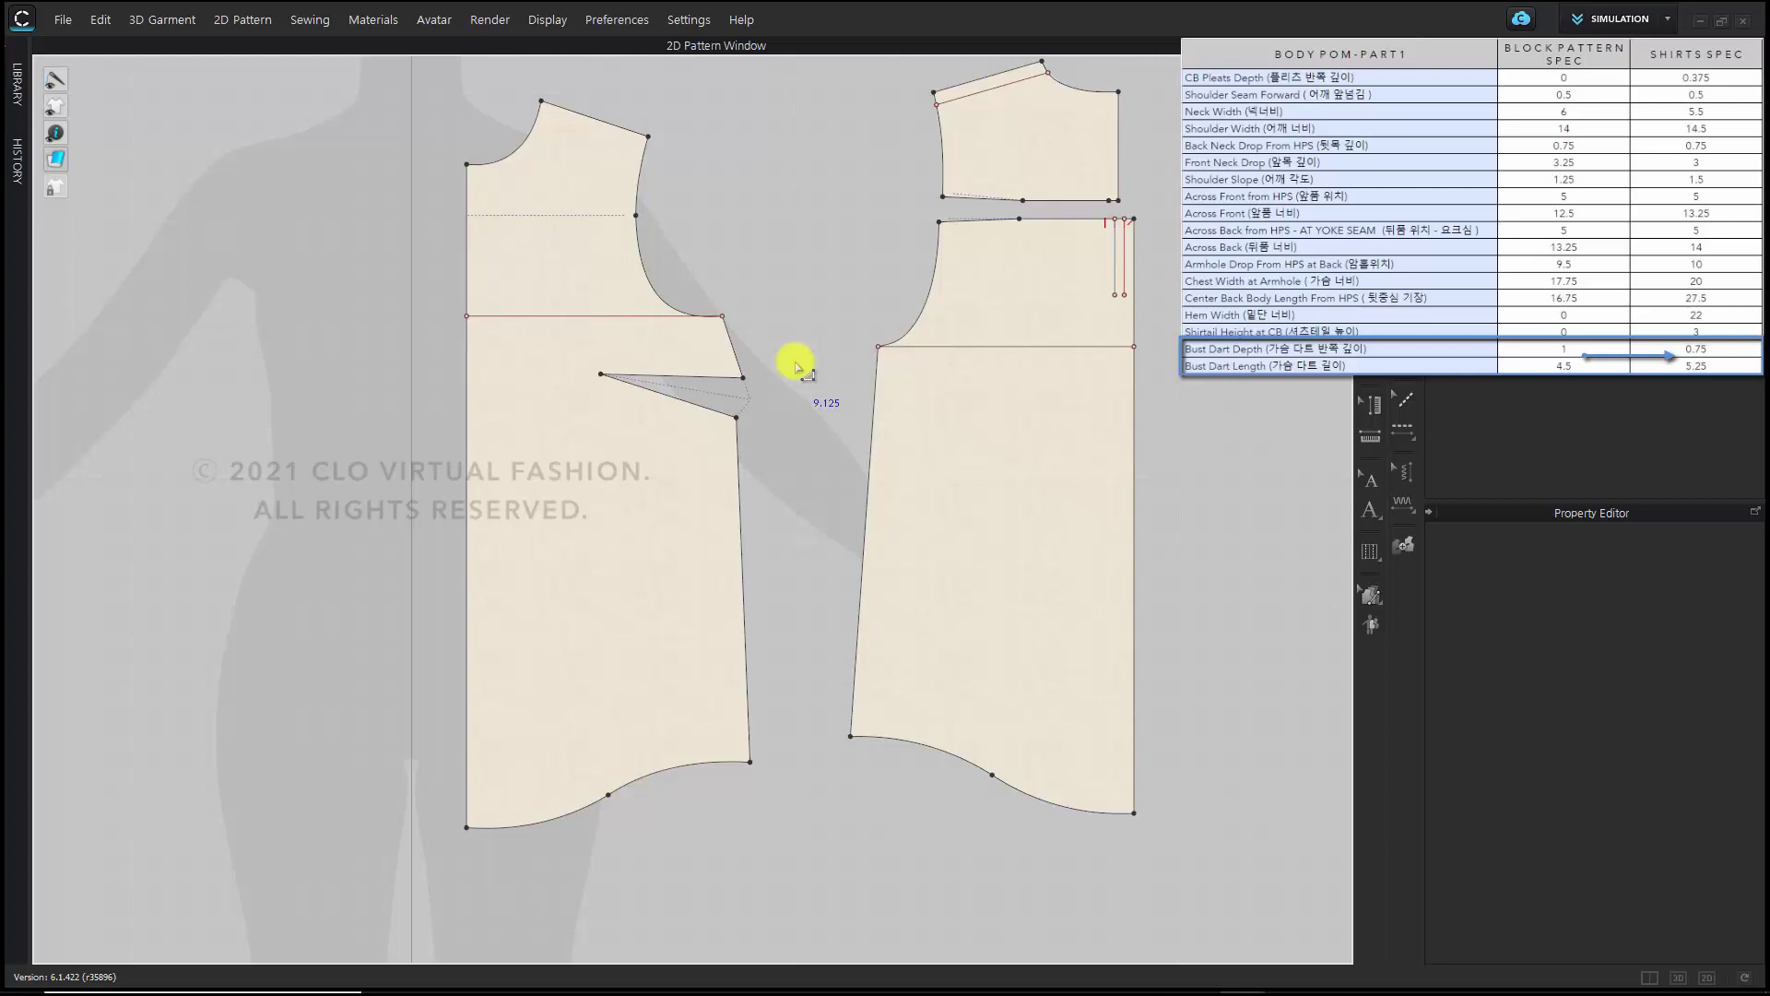
Move the front bust dart's tip 0.280 in toward the side seam along the dart's center line
scroll(795, 365, up, 3)
scroll(866, 368, up, 2)
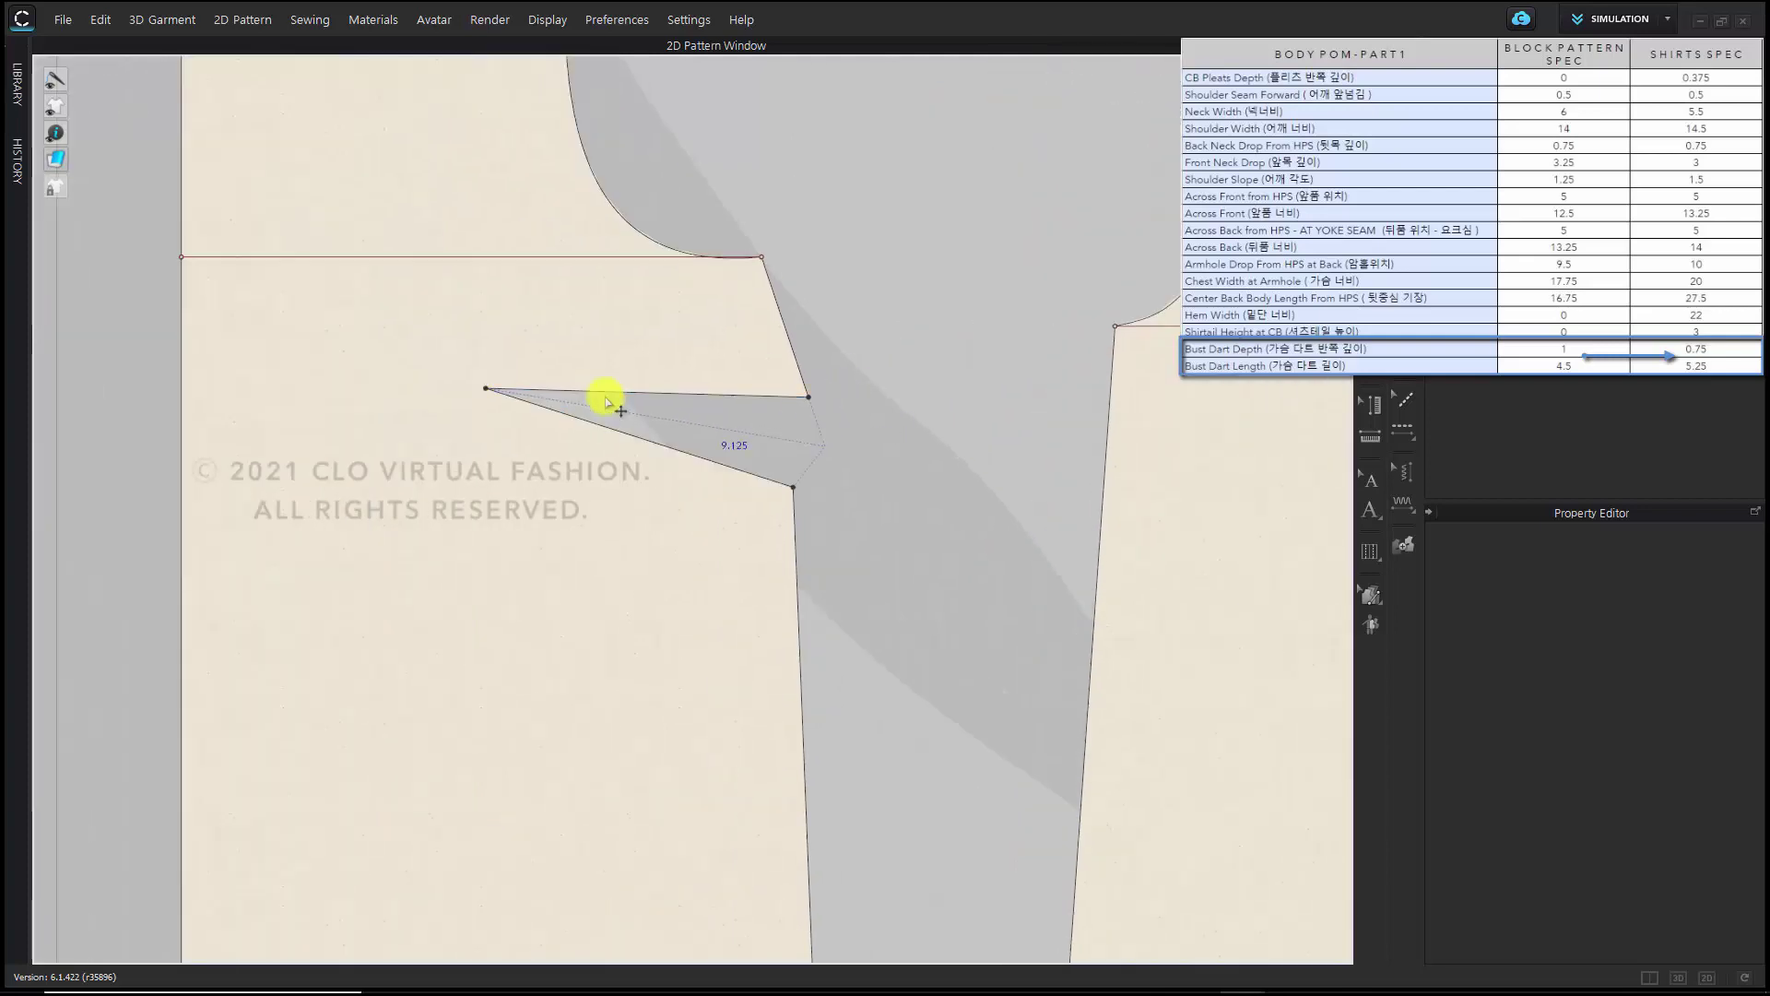
click(653, 392)
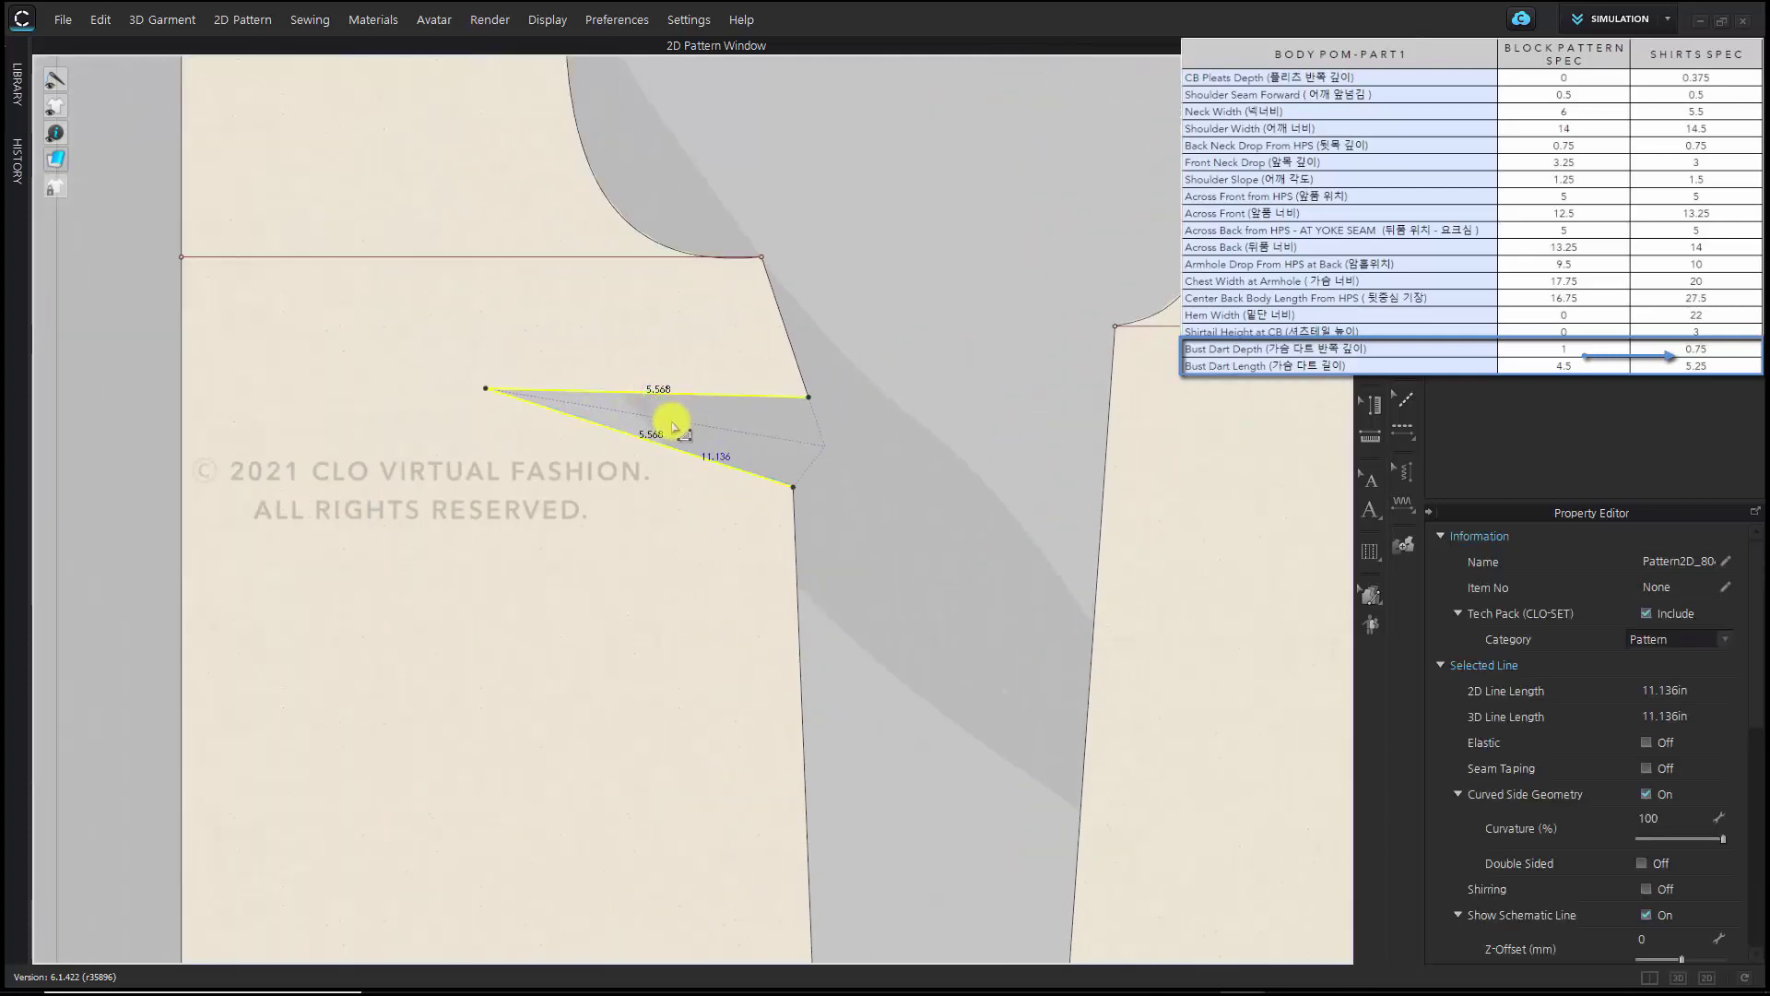
scroll(663, 431, up, 2)
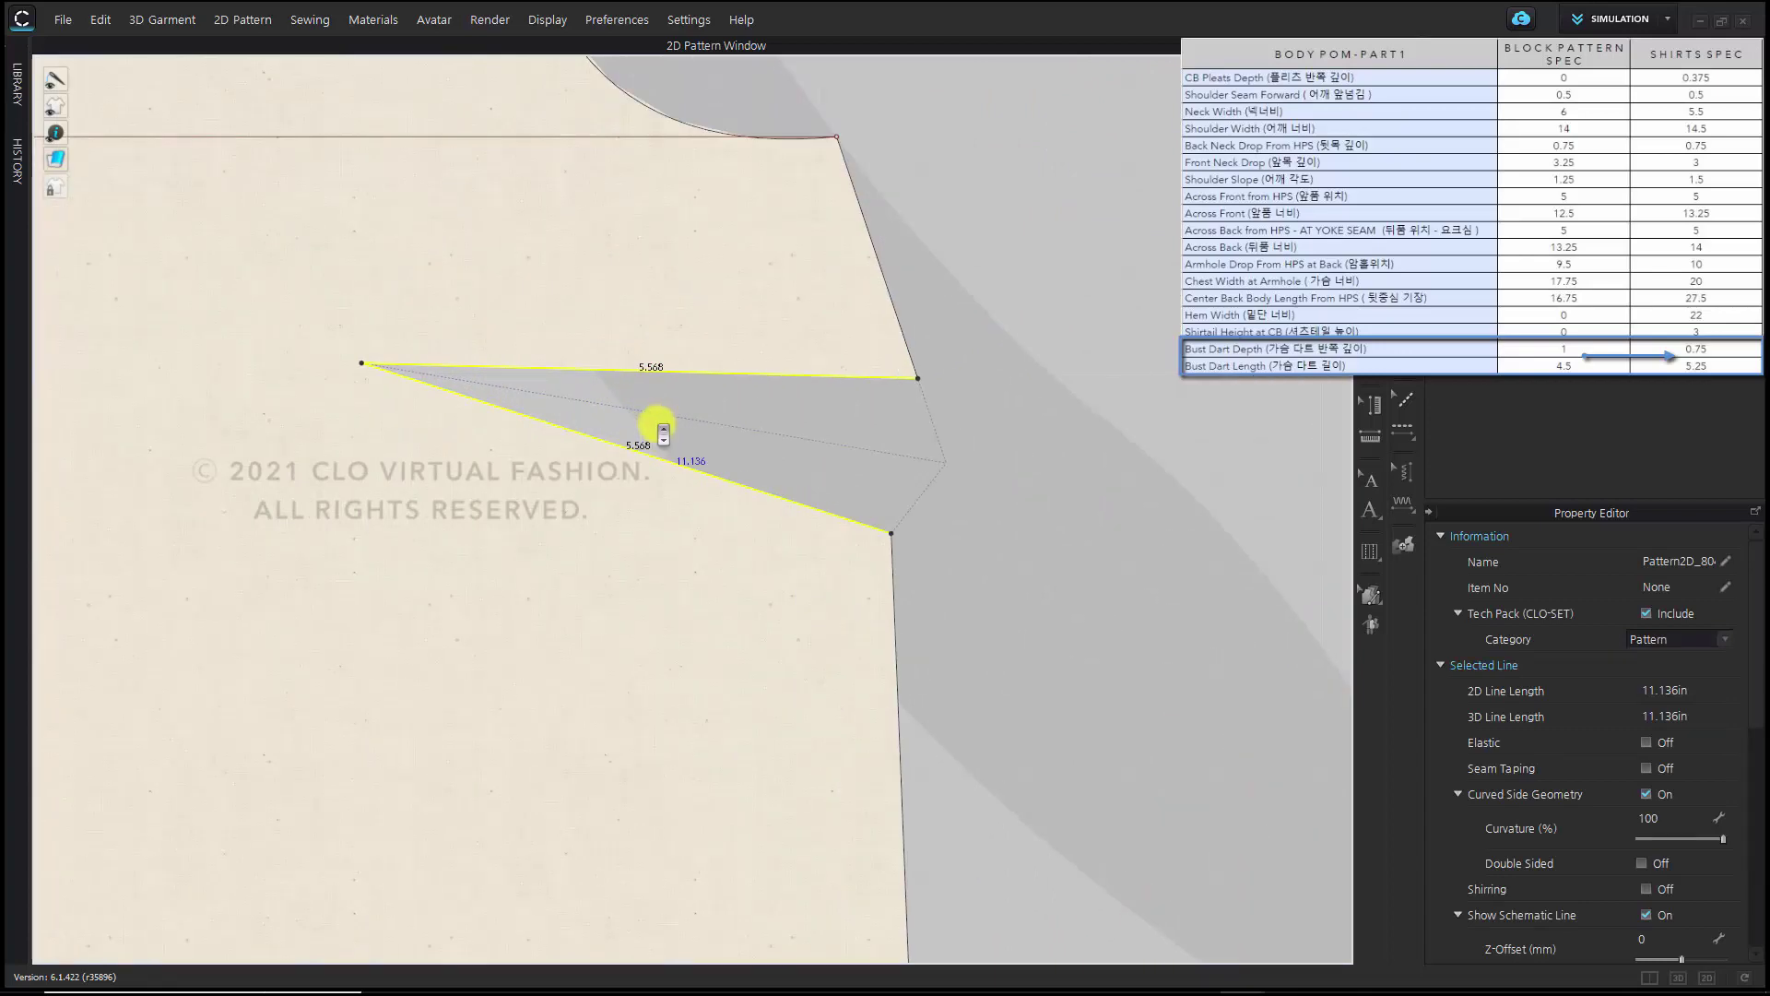
scroll(379, 378, up, 3)
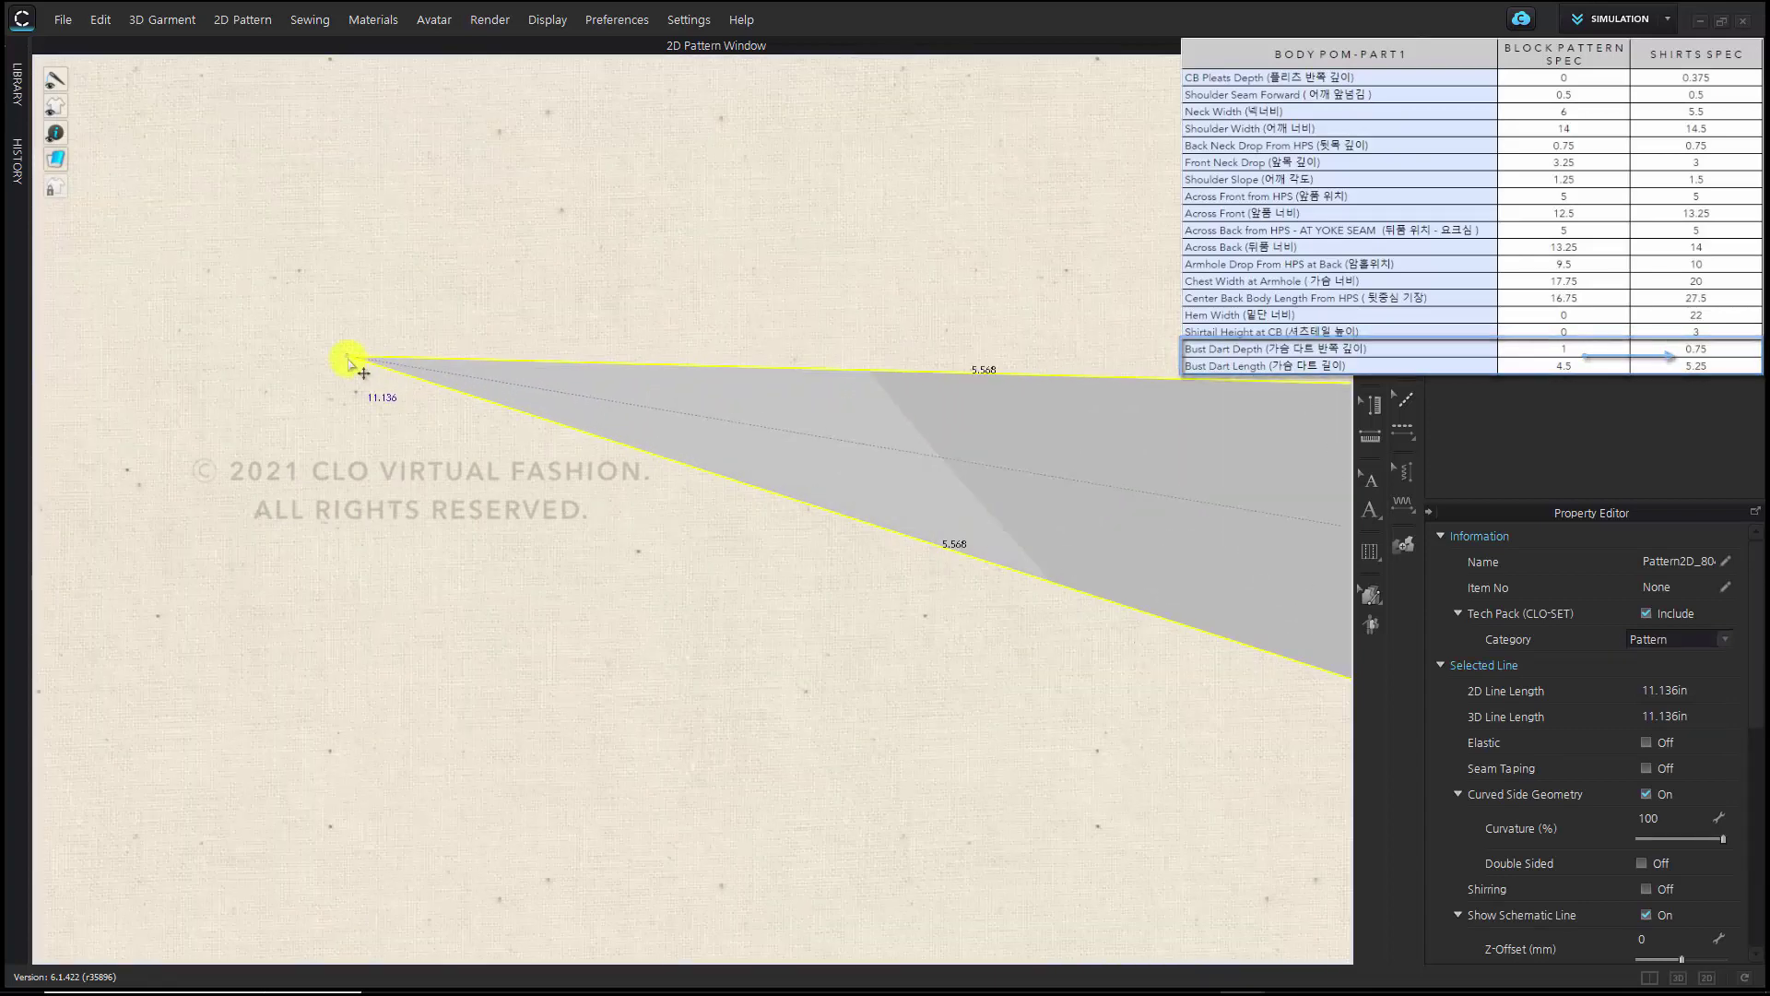
drag(348, 358, 471, 384)
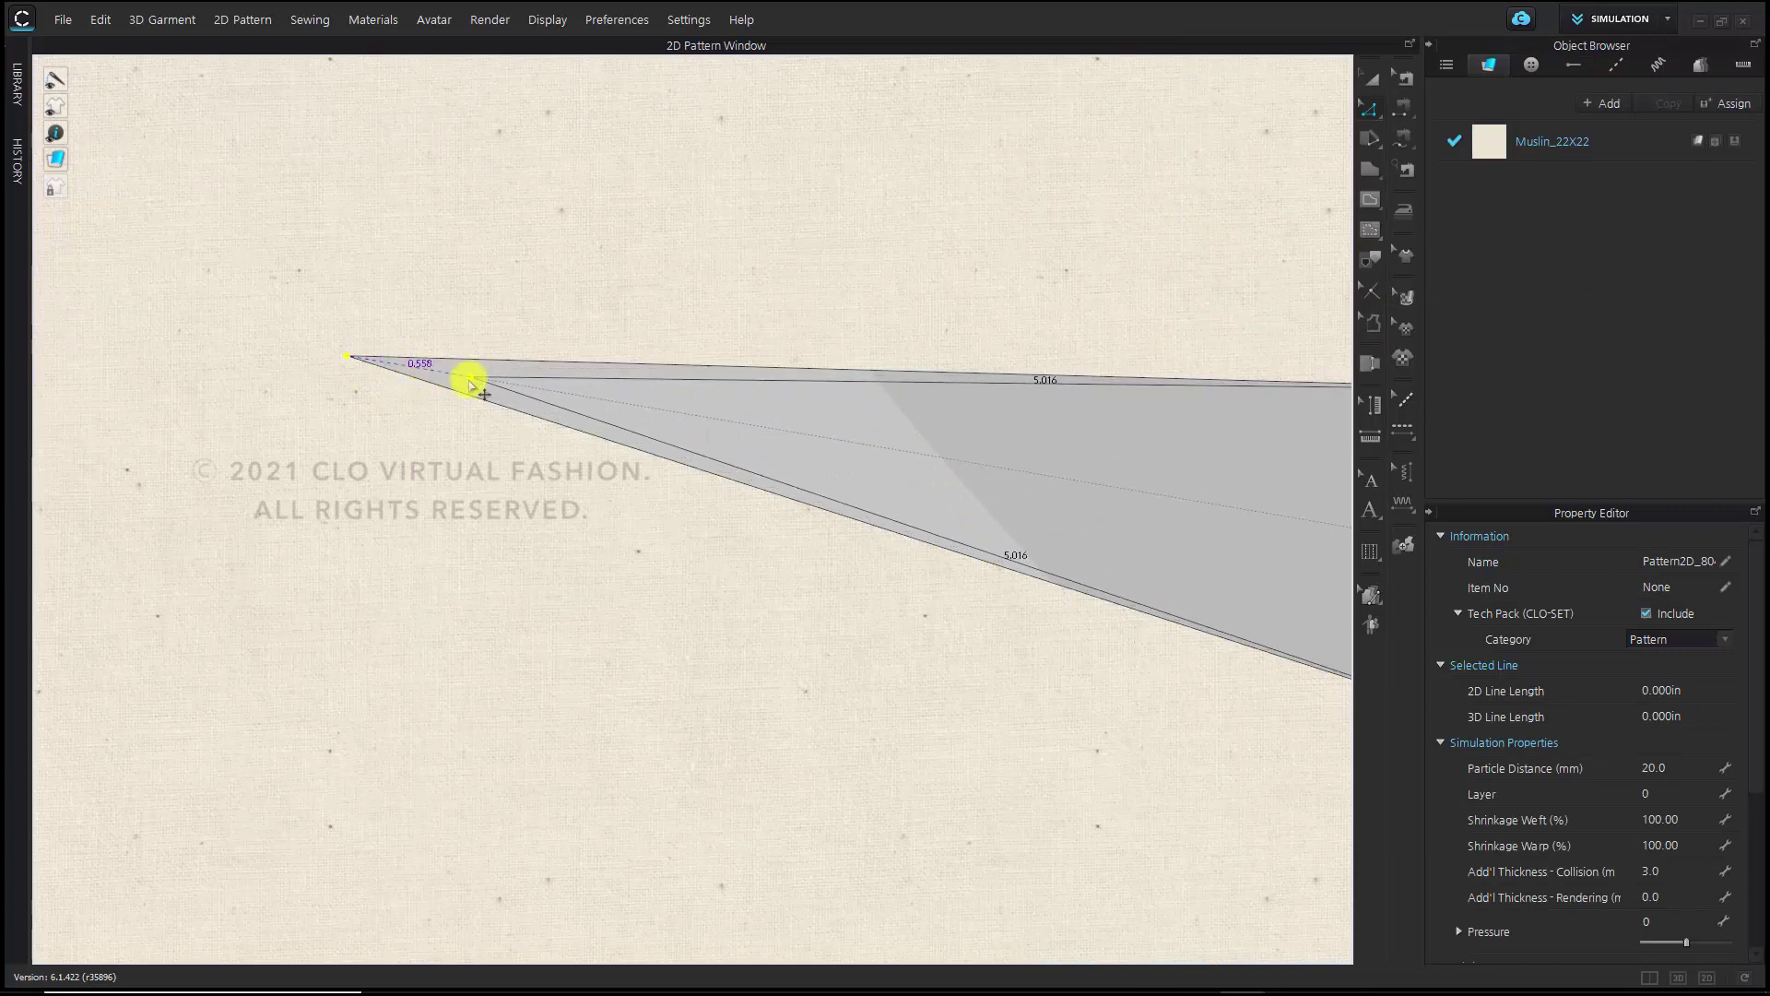
right_click(468, 379)
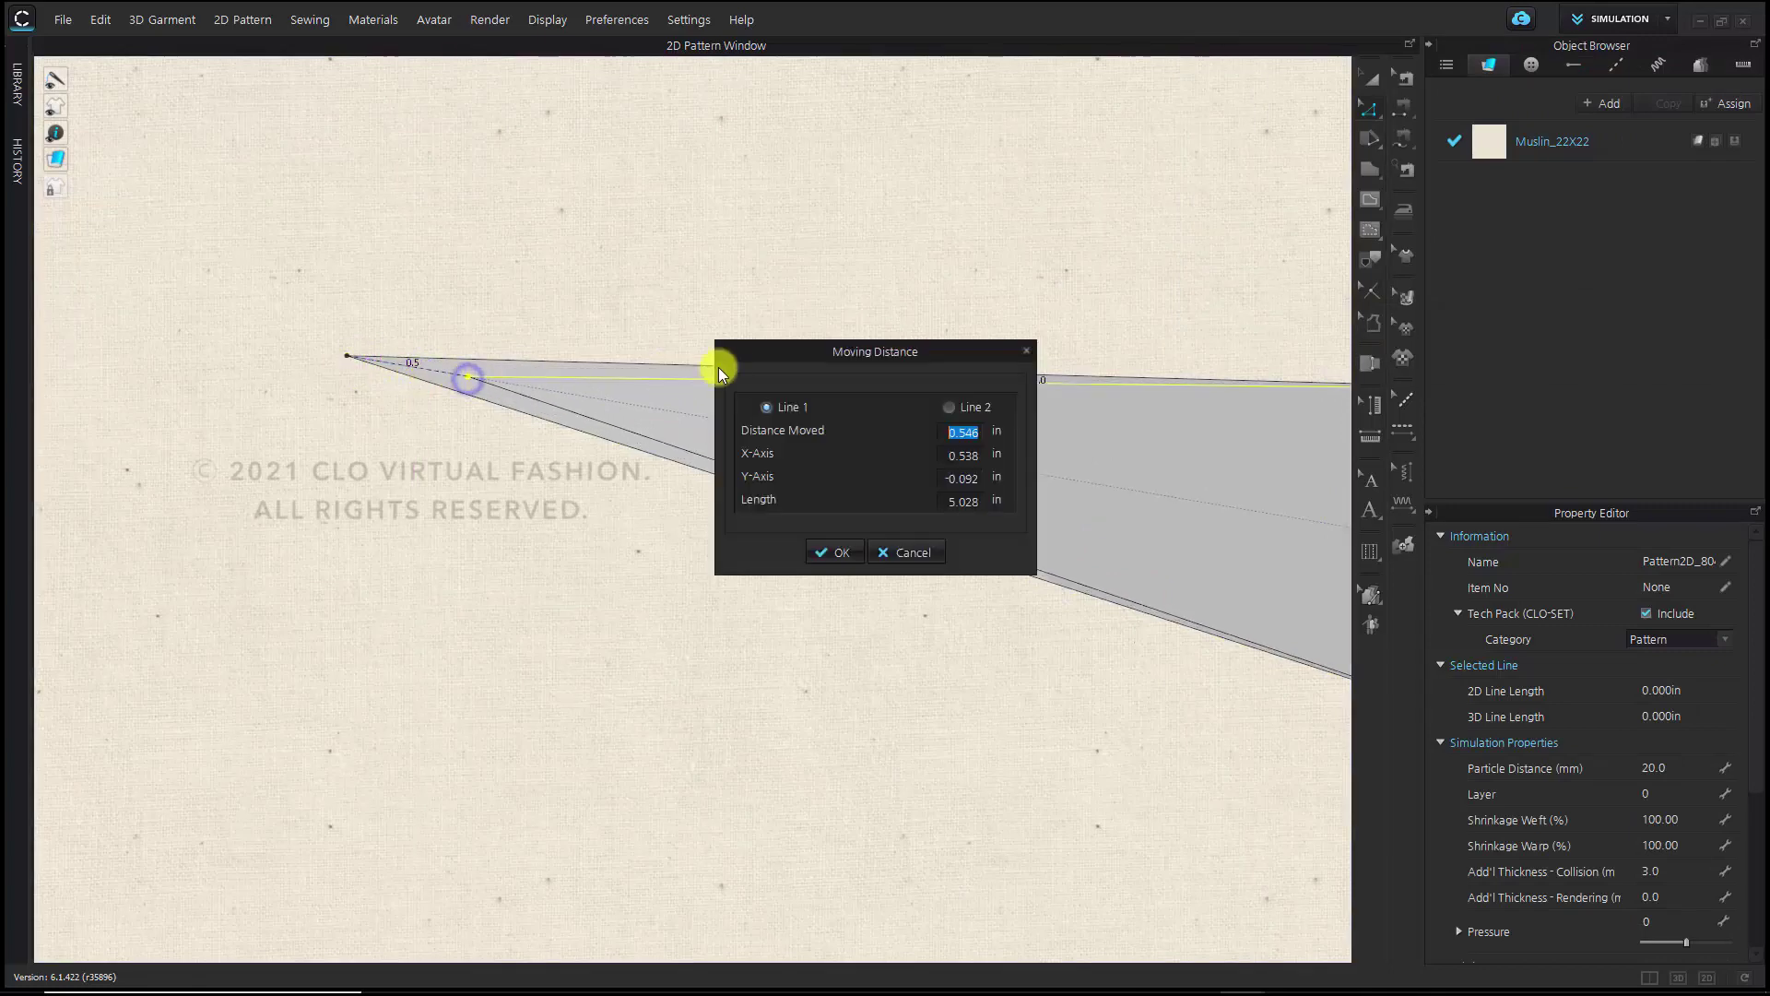
drag(834, 354, 778, 152)
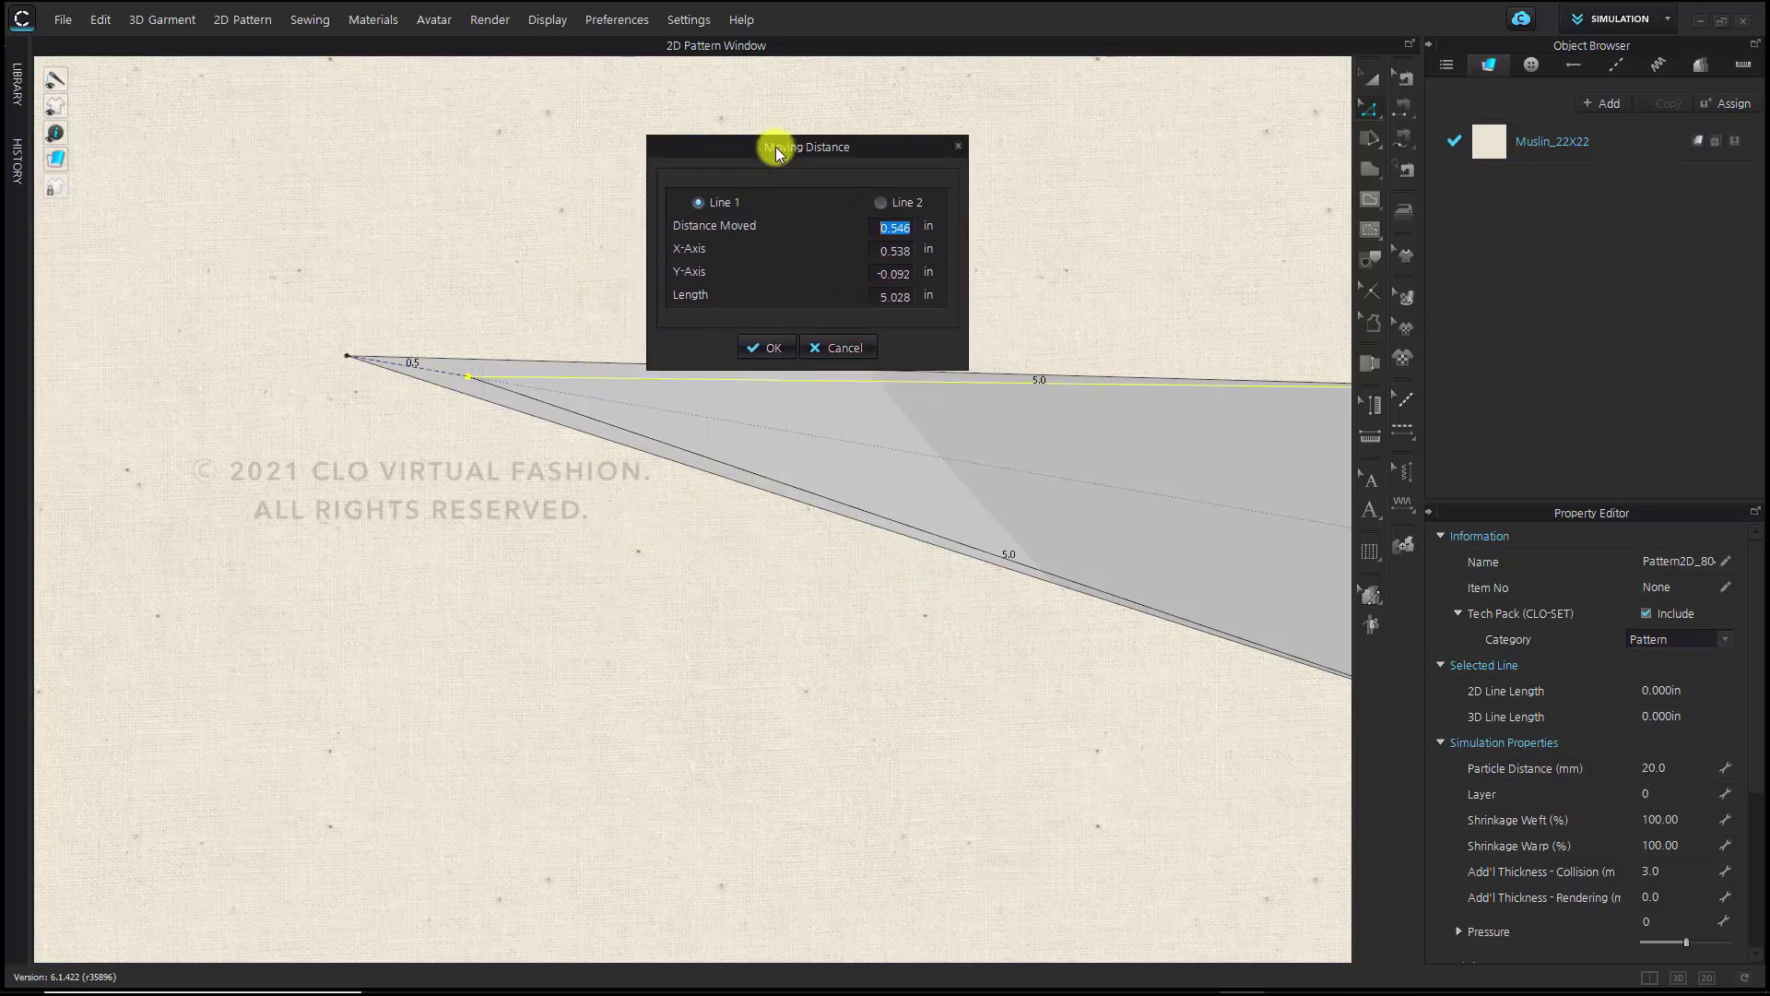
text(0.254)
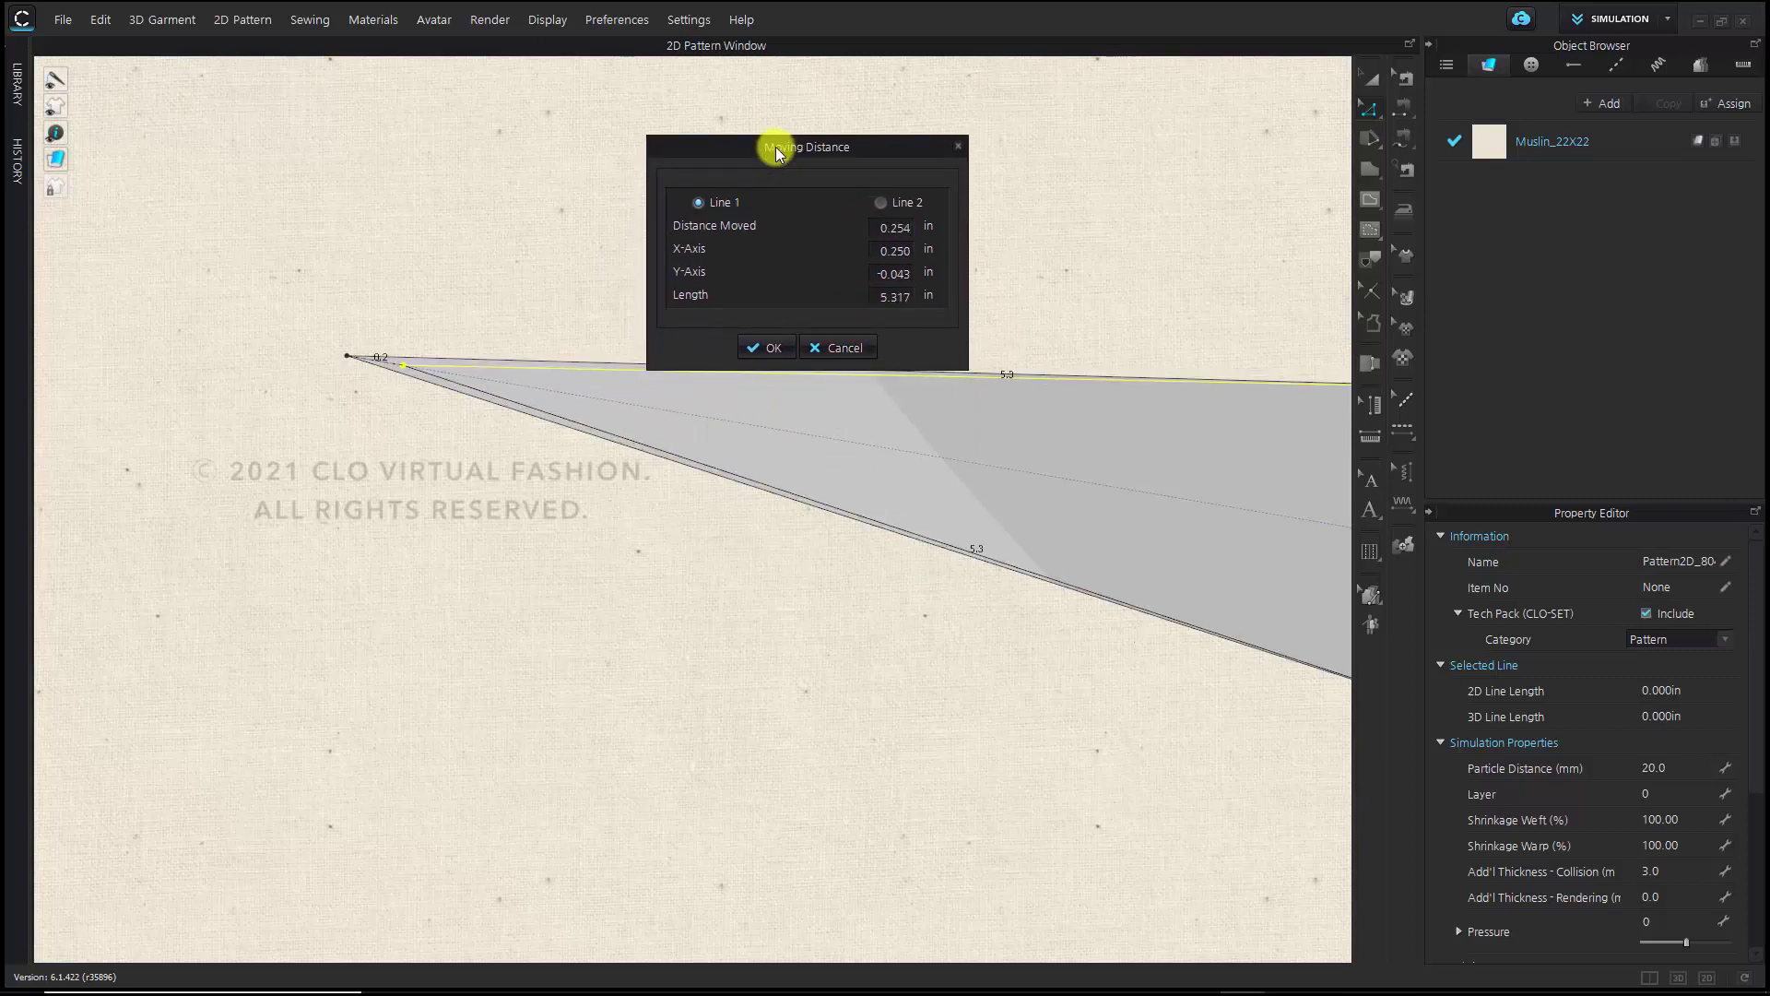
key(BackSpace)
text(80)
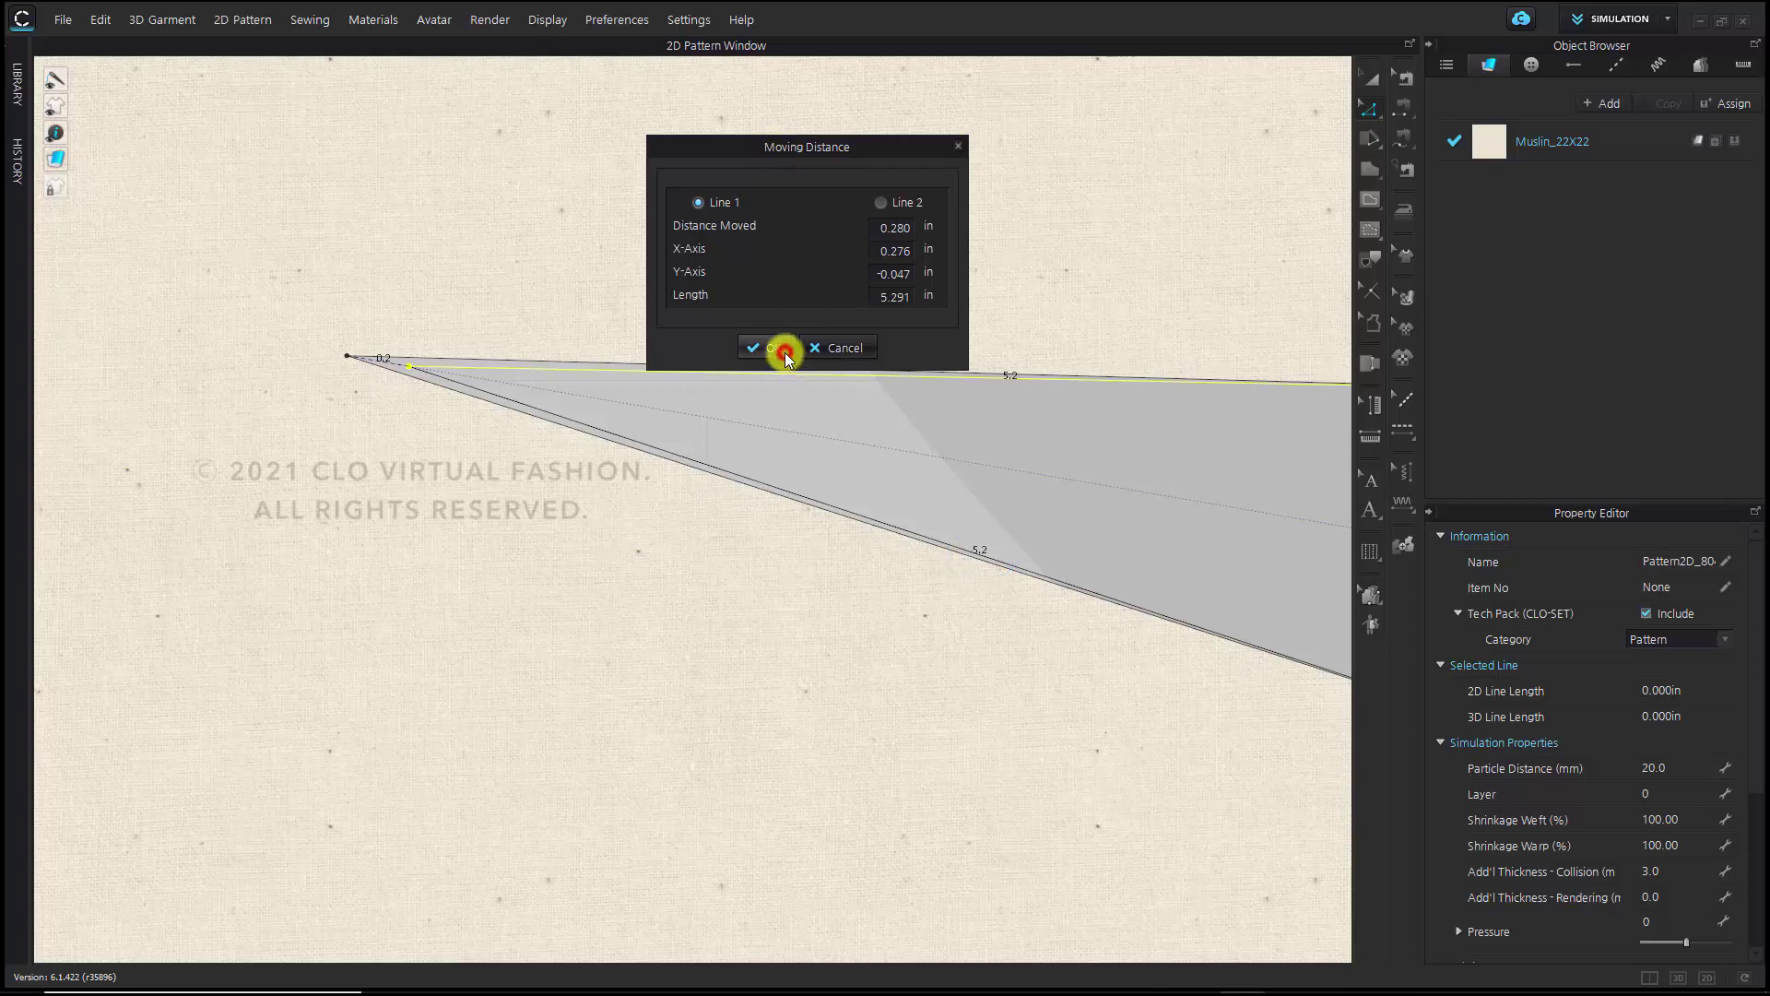
click(782, 351)
click(985, 441)
click(1051, 383)
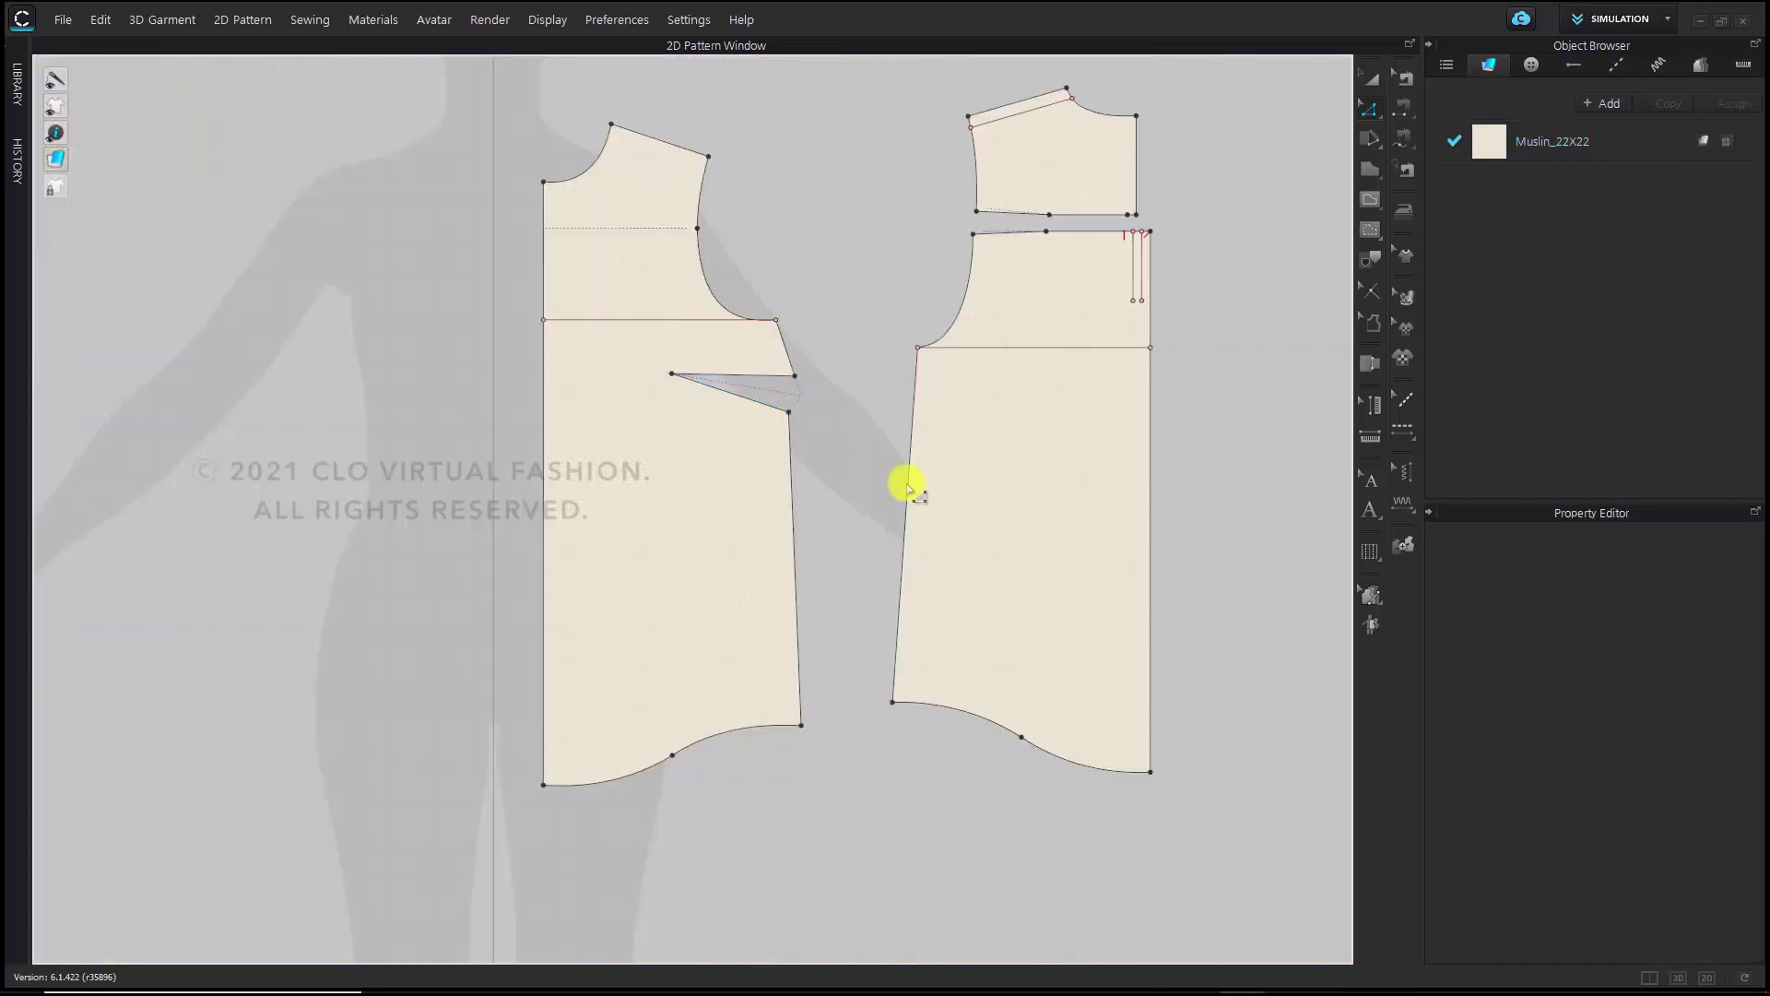
Measure the front side seam above the dart and add a point on the back side seam 2.55 in below the armhole
scroll(870, 605, up, 2)
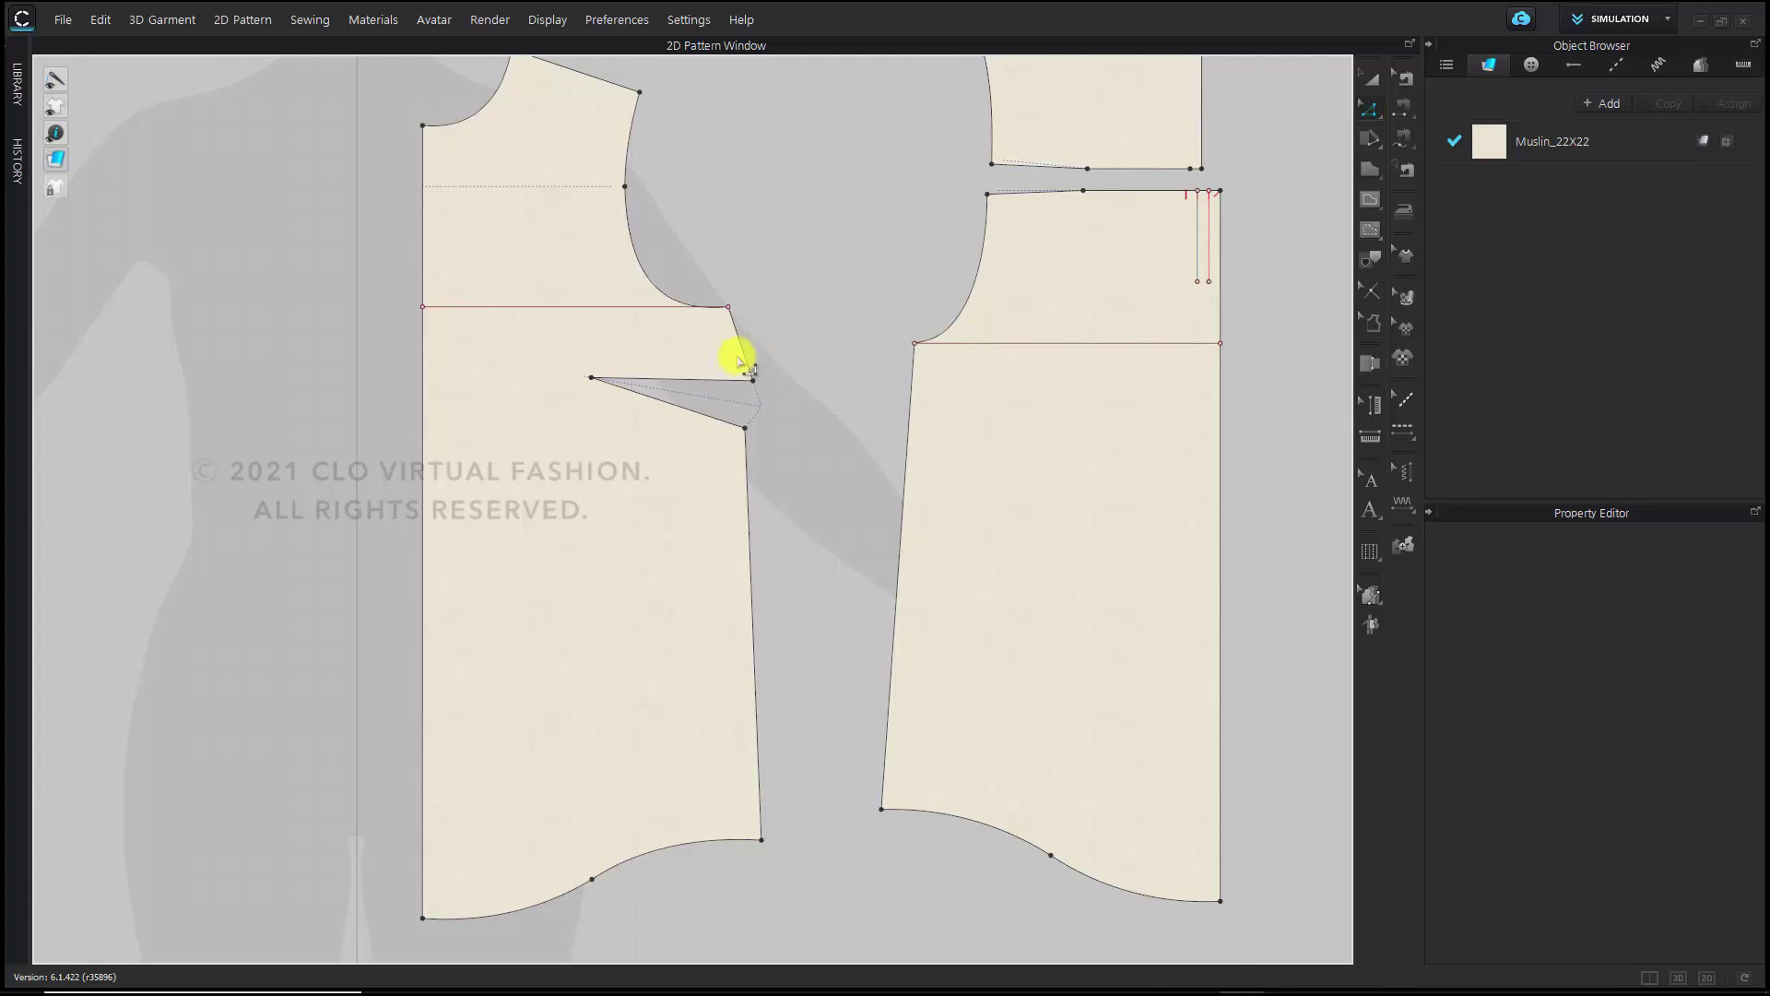
click(742, 349)
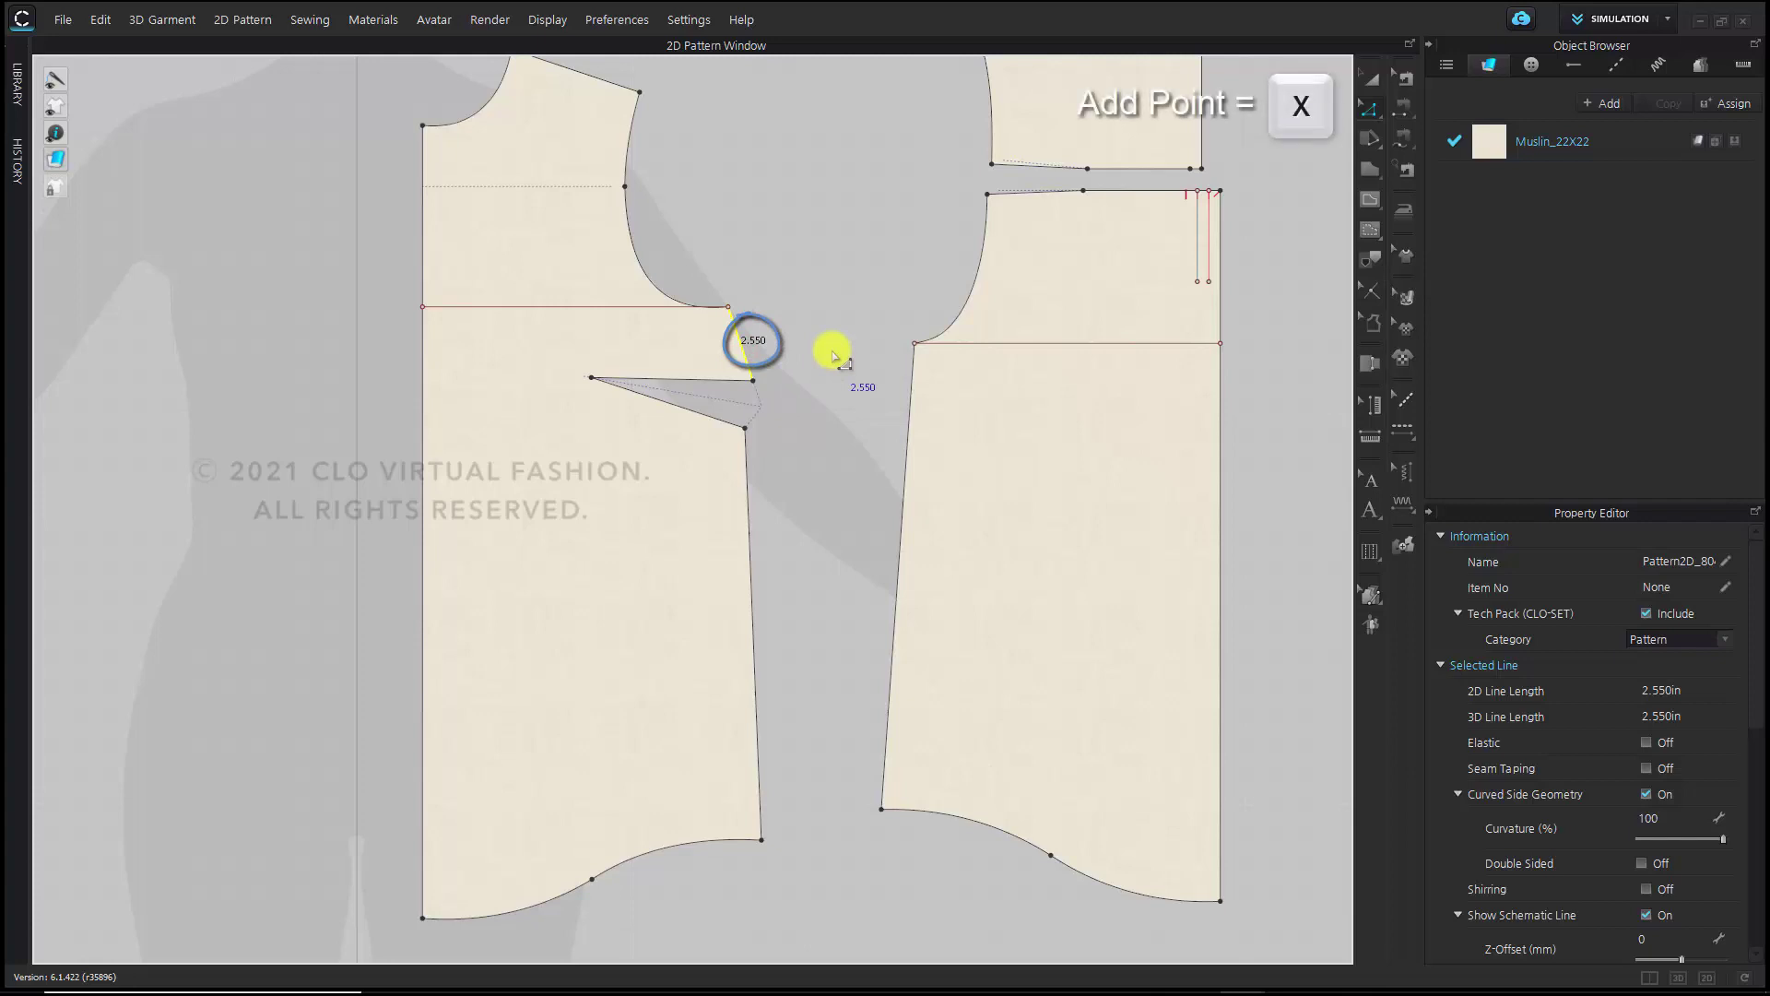
click(831, 350)
key(x)
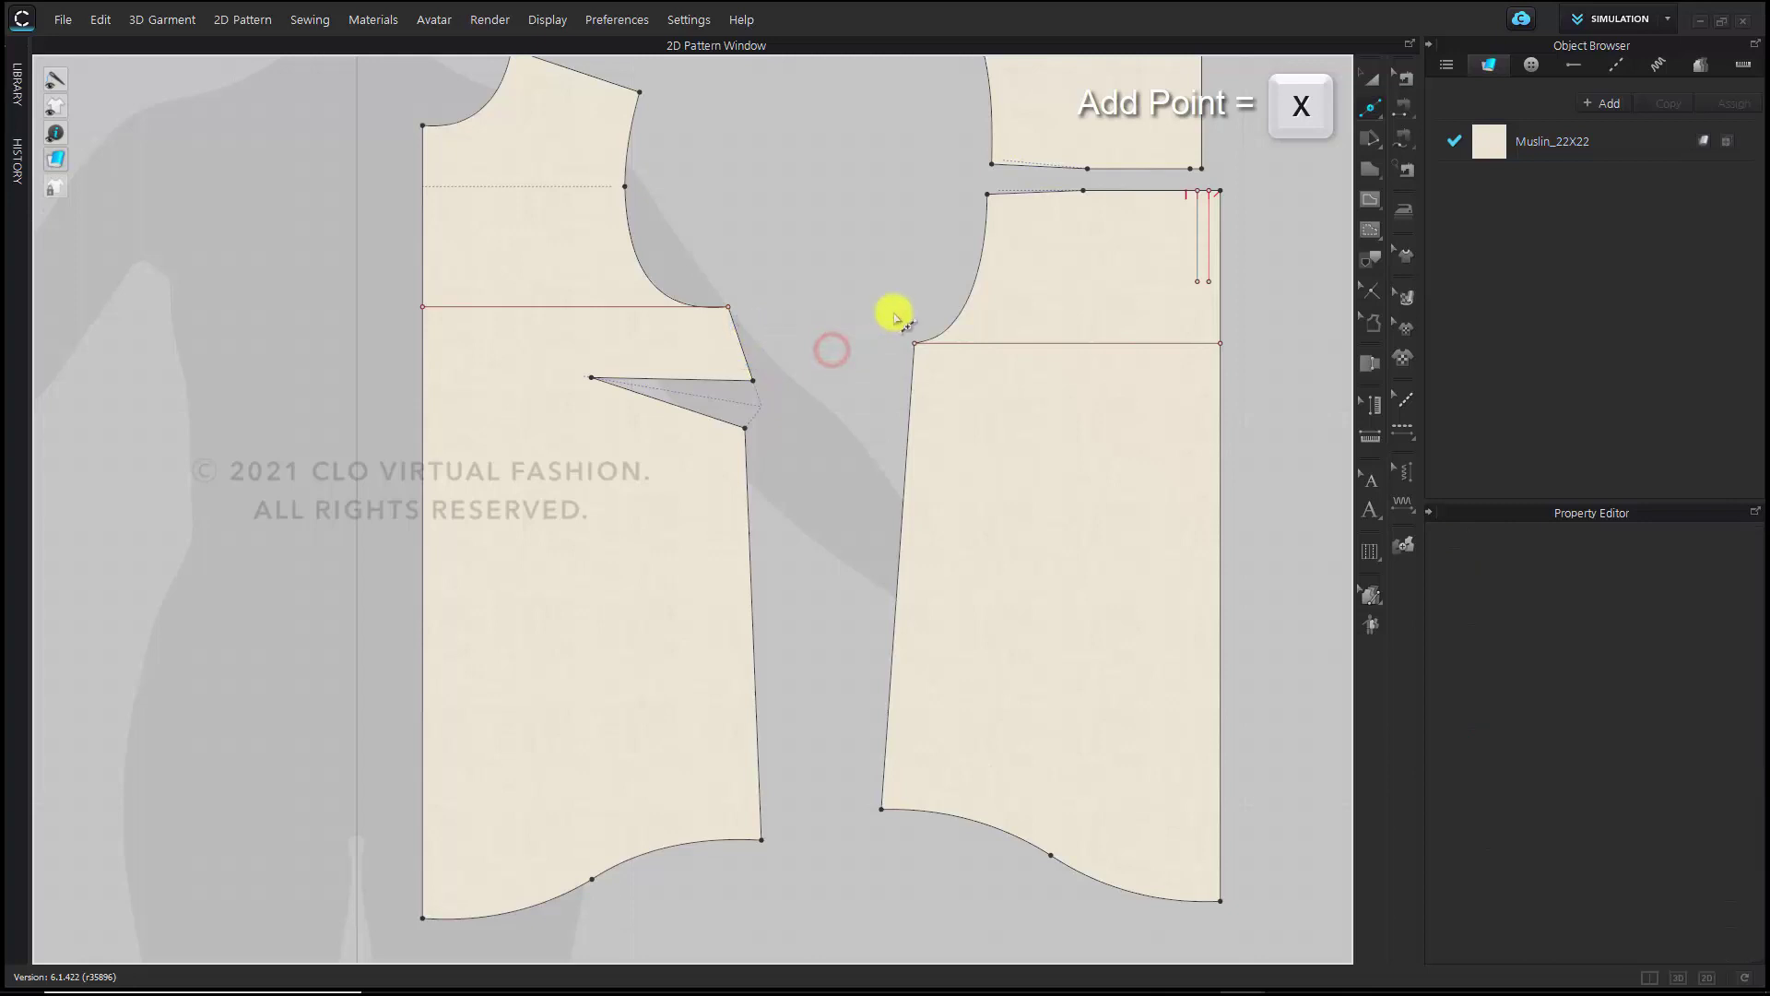
right_click(914, 368)
drag(927, 273, 645, 348)
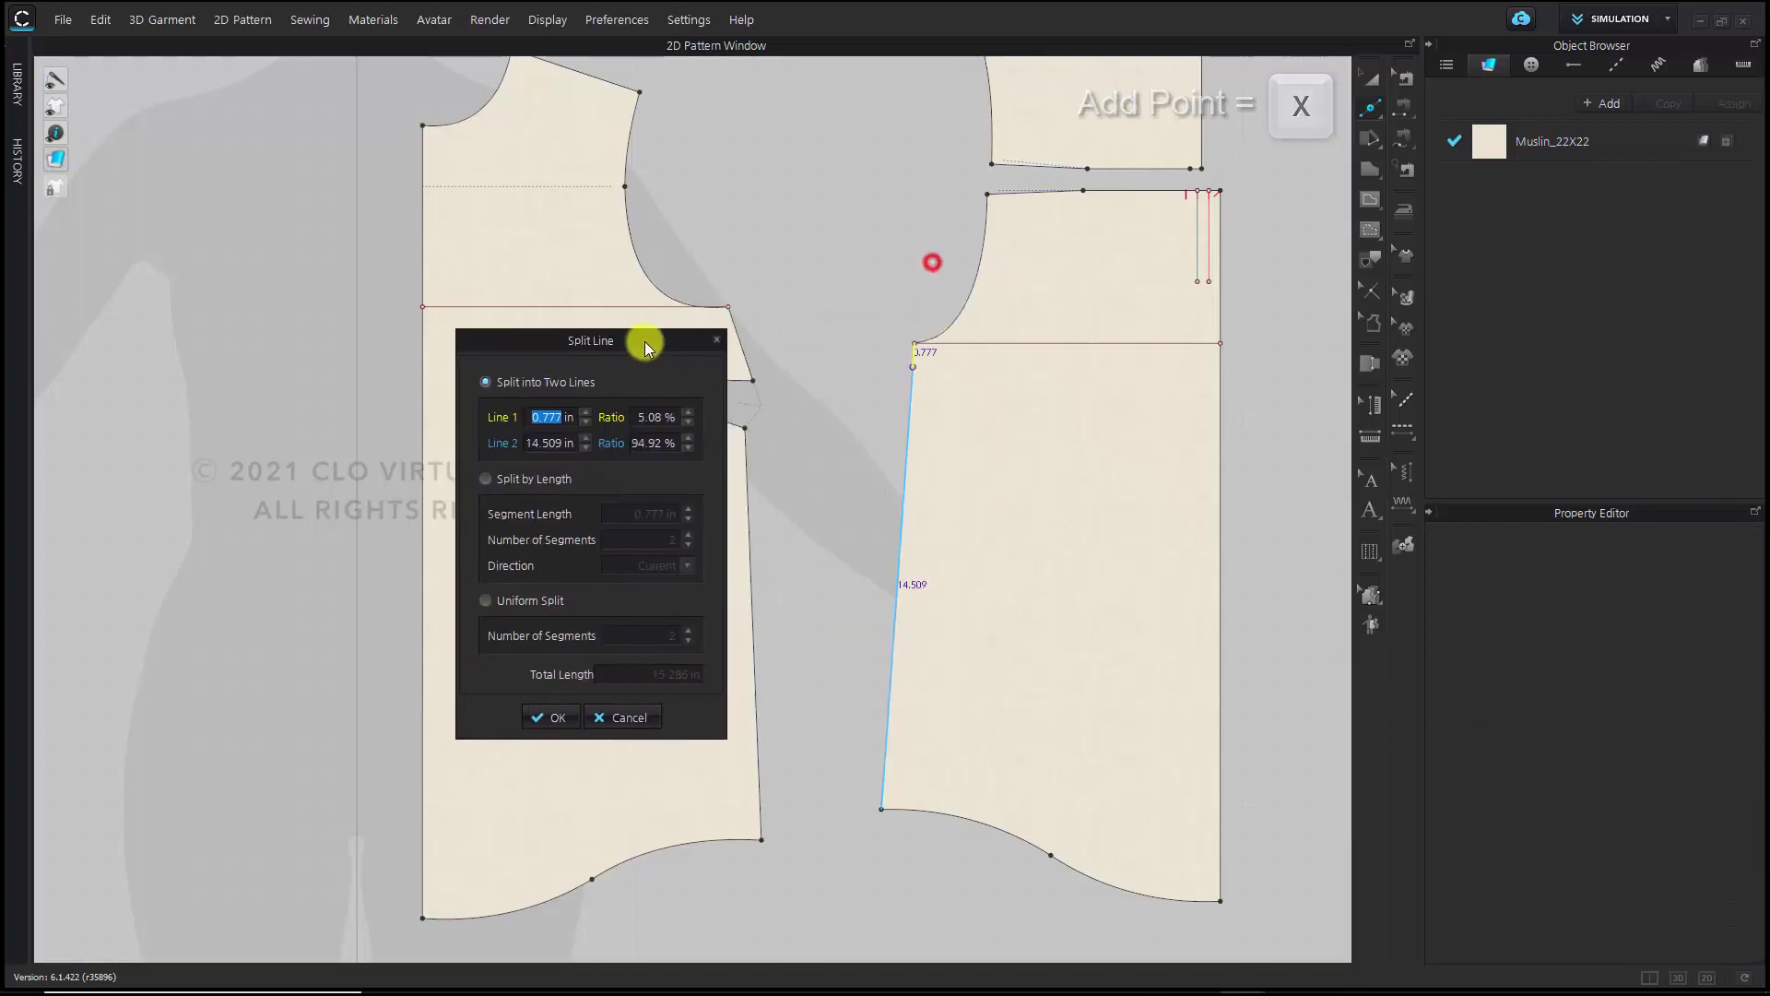
text(2)
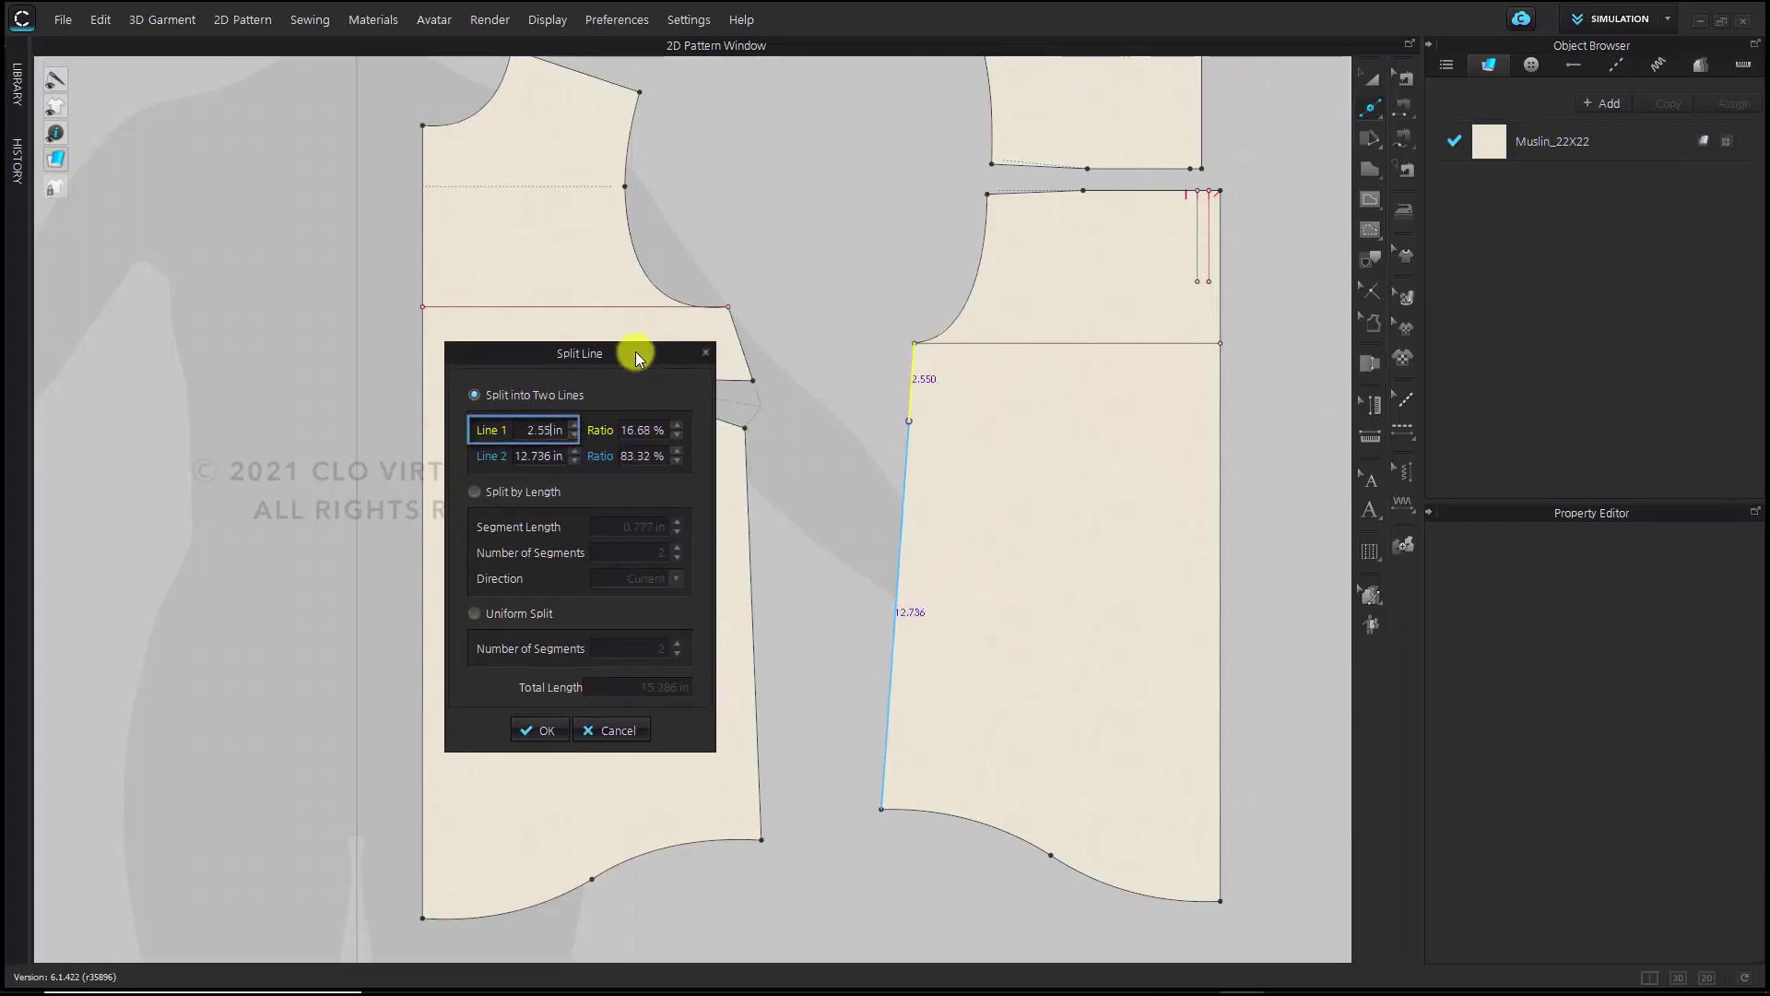
click(541, 730)
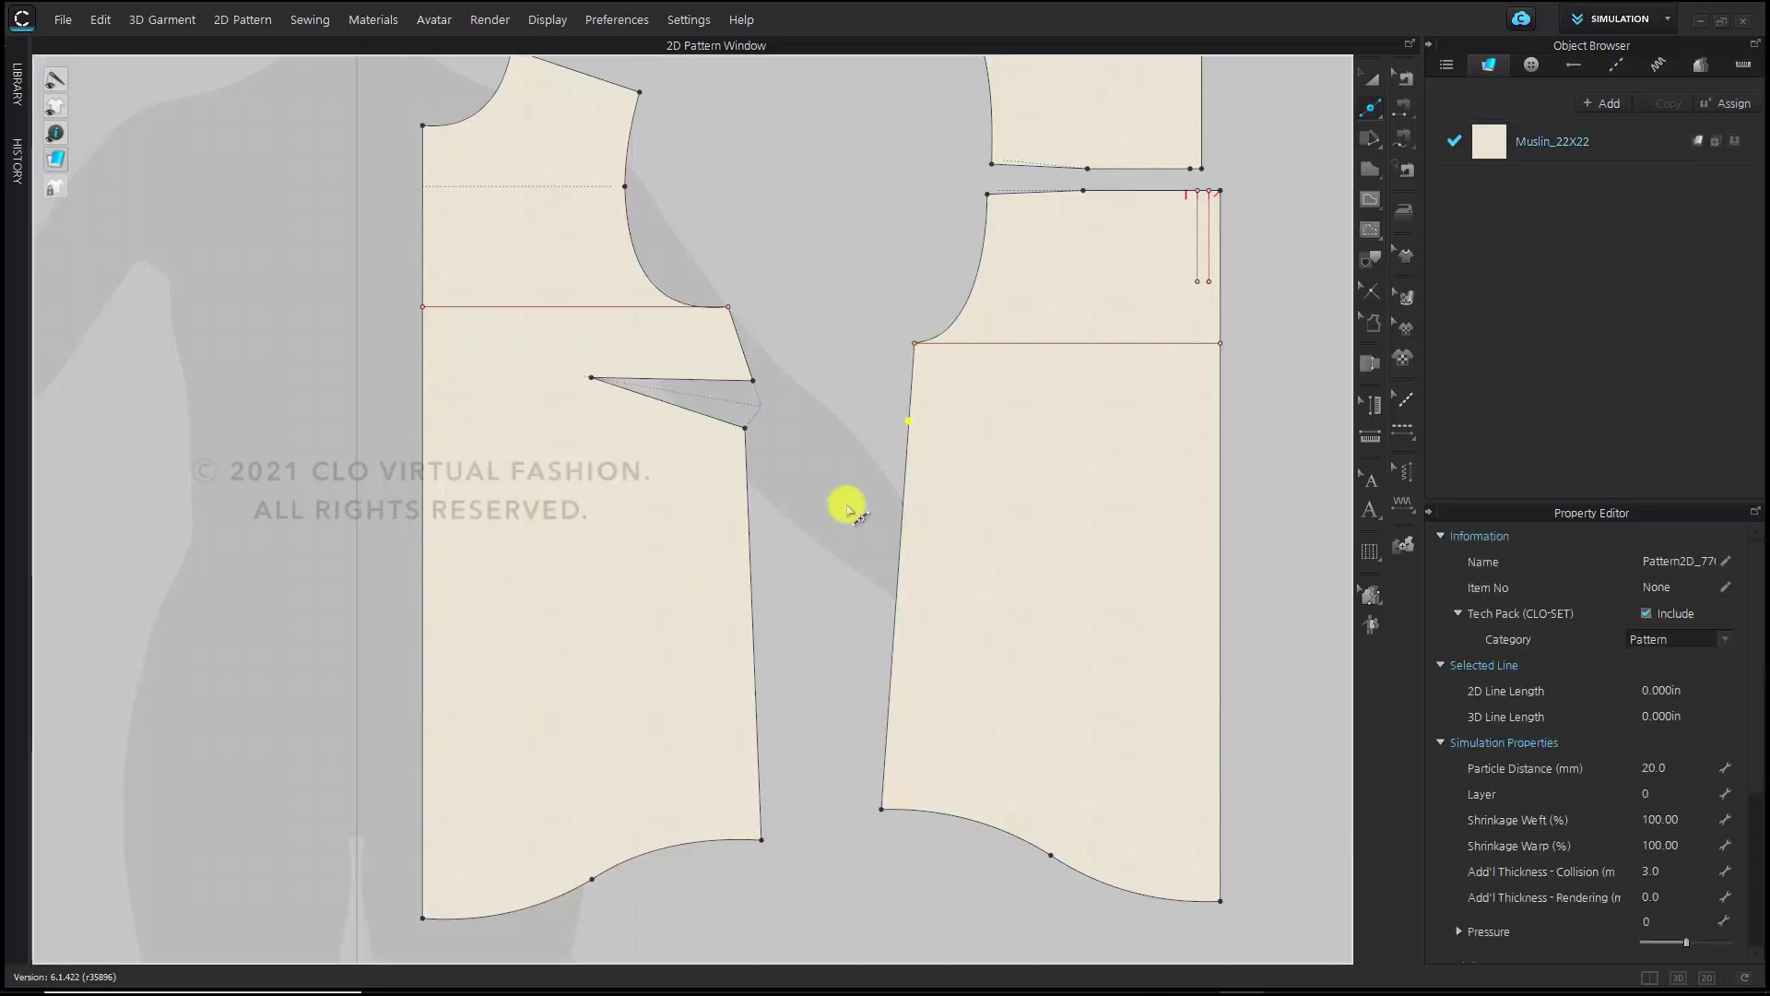
click(845, 478)
Change the front side seam below the dart to 12.736 in from its hem end, and compare it with the back's lower side seam
click(904, 512)
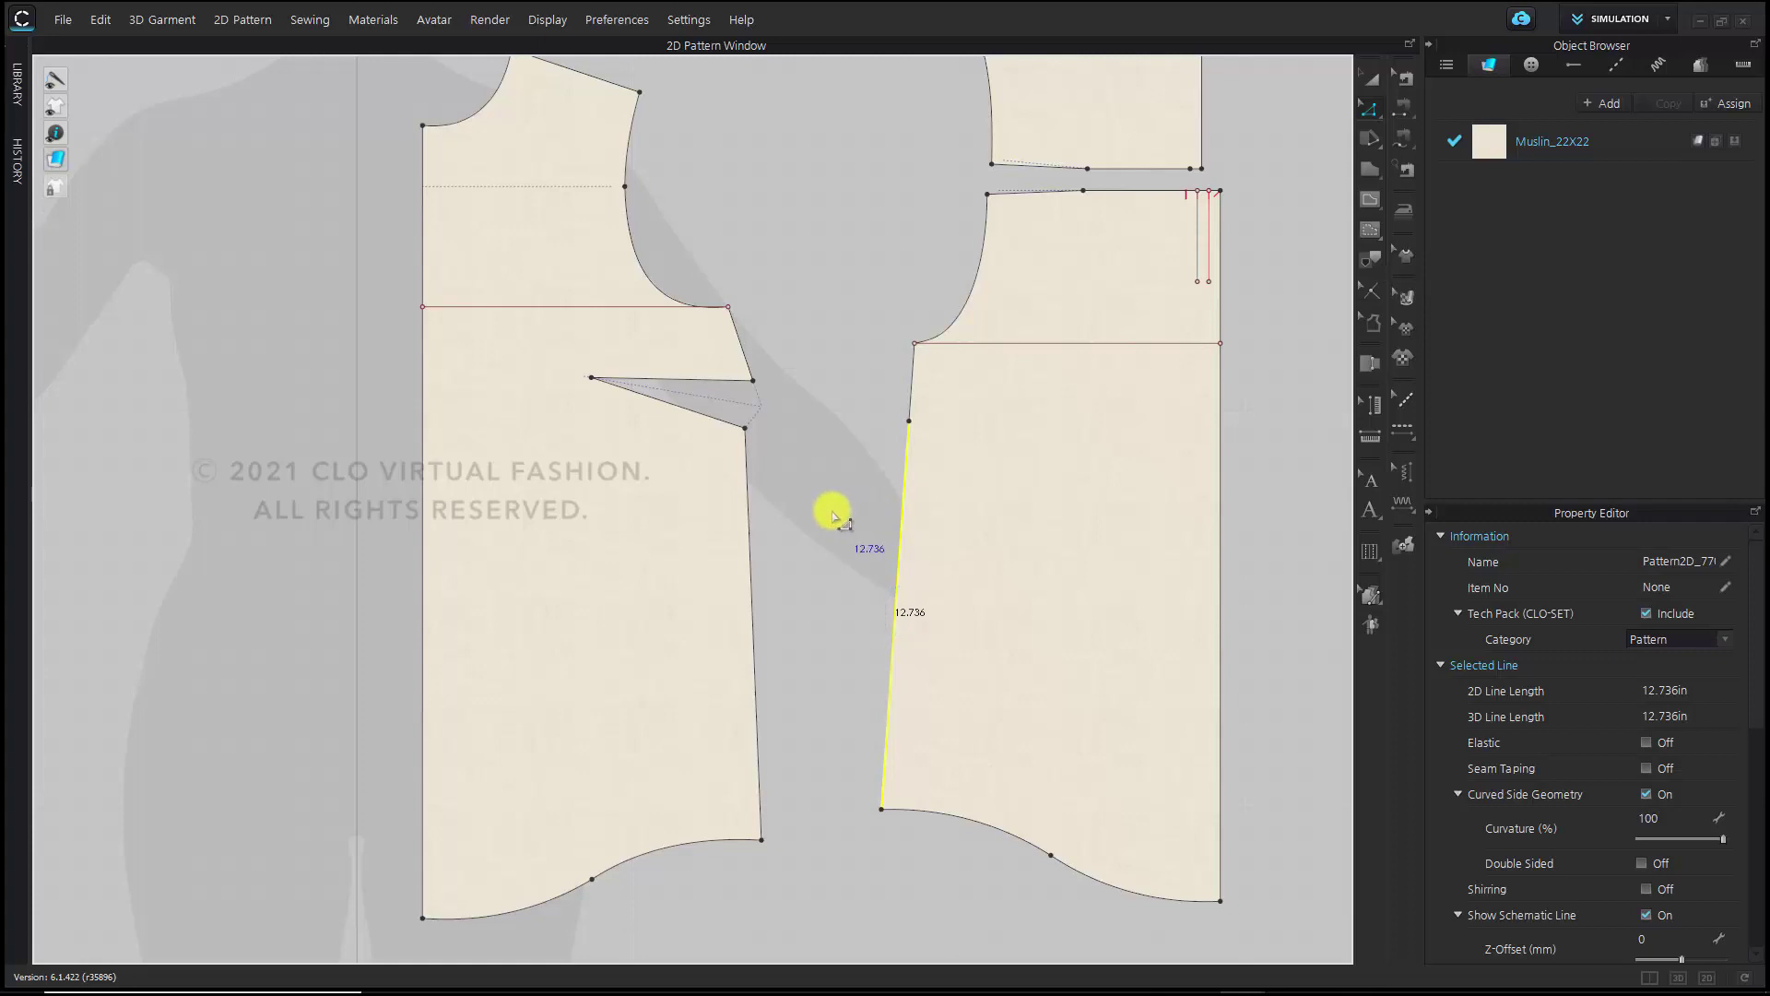
click(833, 506)
click(753, 540)
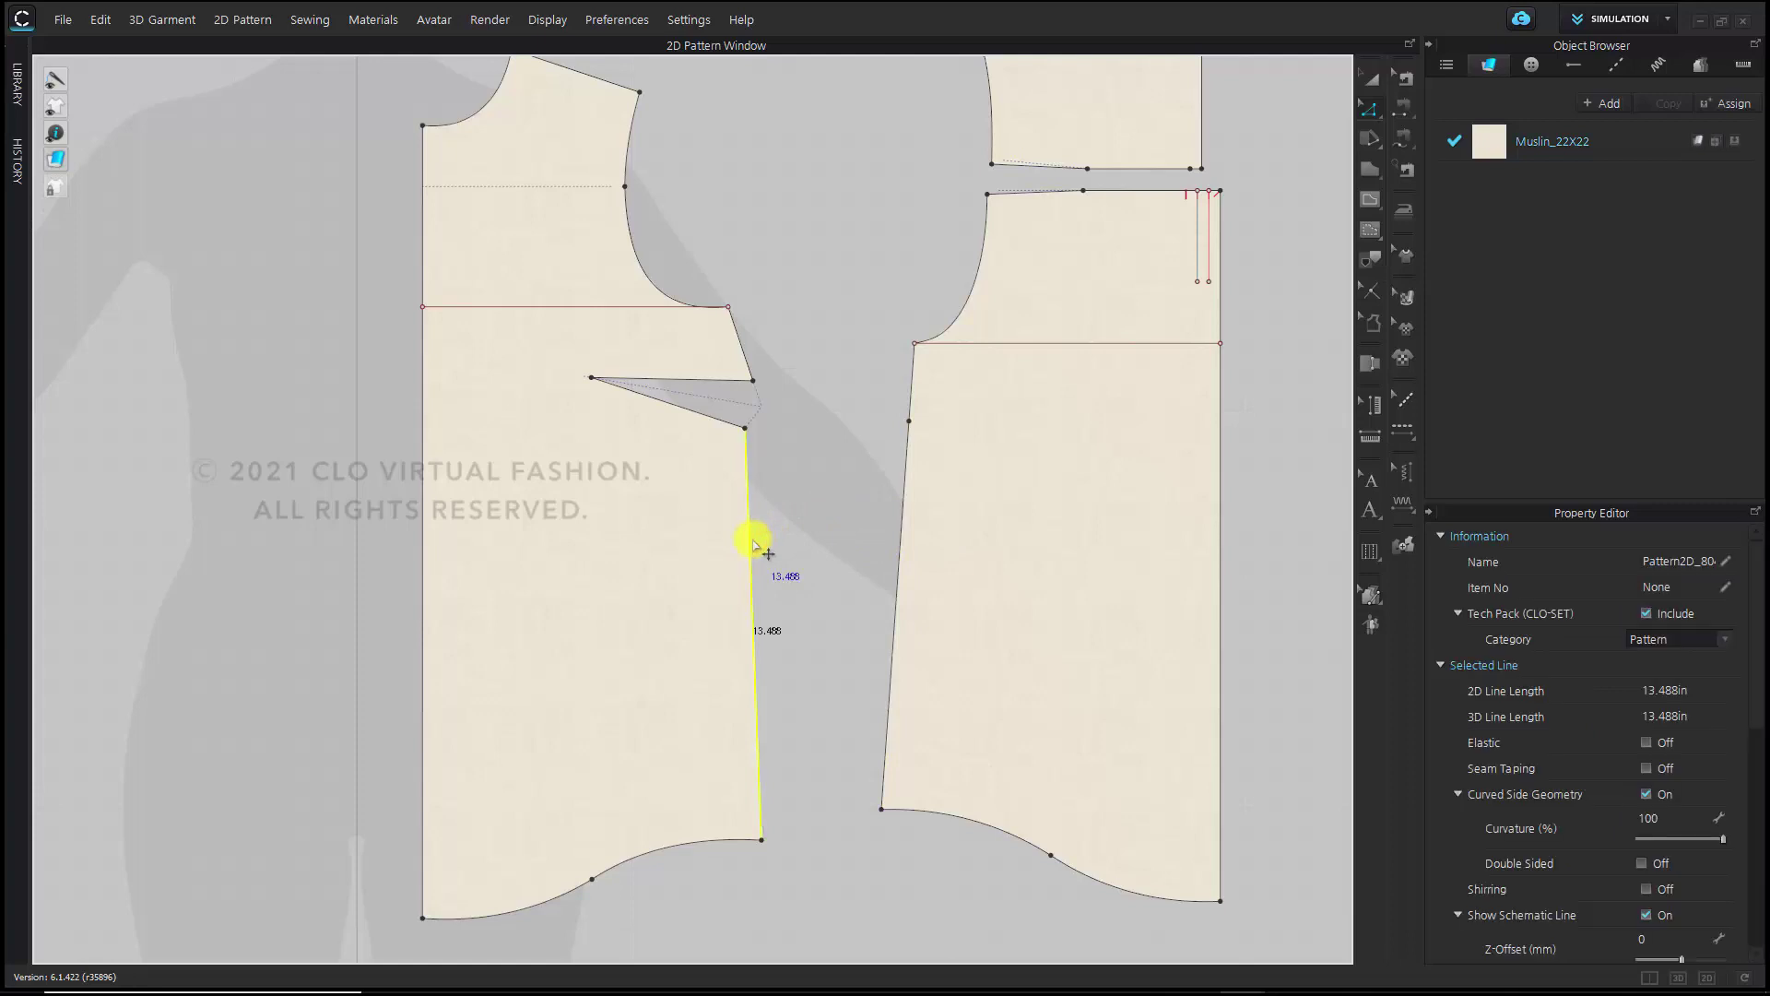
right_click(753, 541)
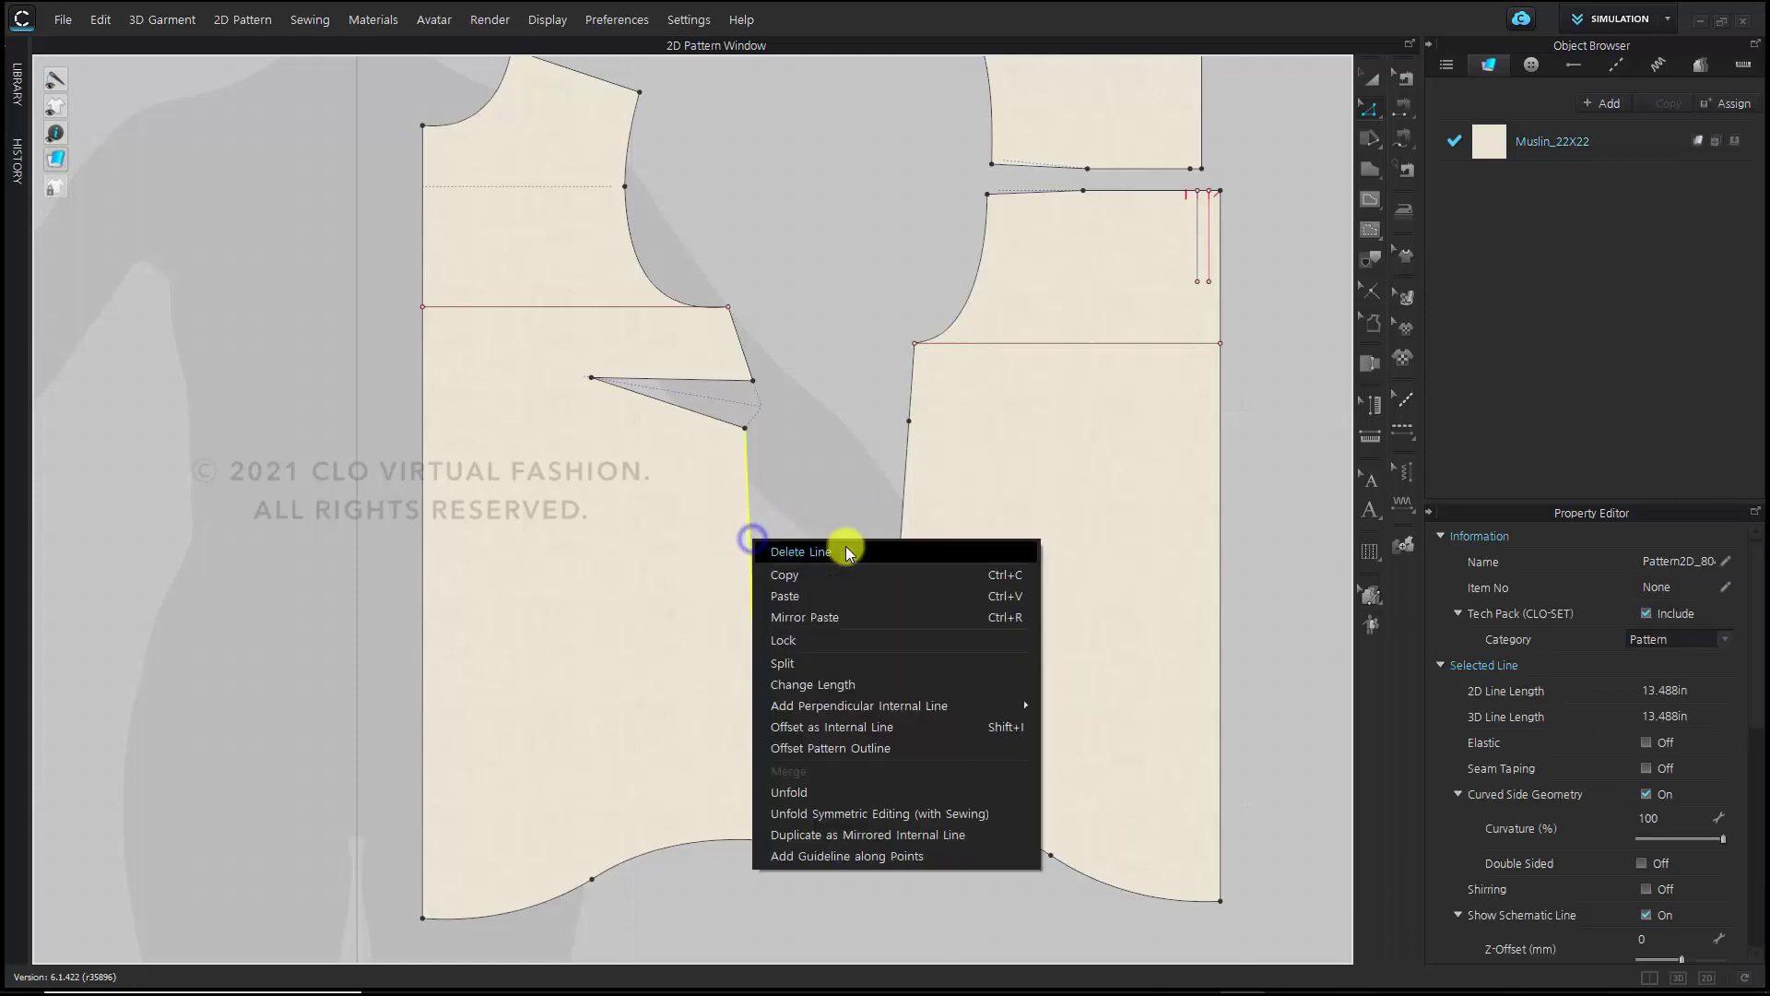
click(835, 692)
drag(921, 376, 505, 420)
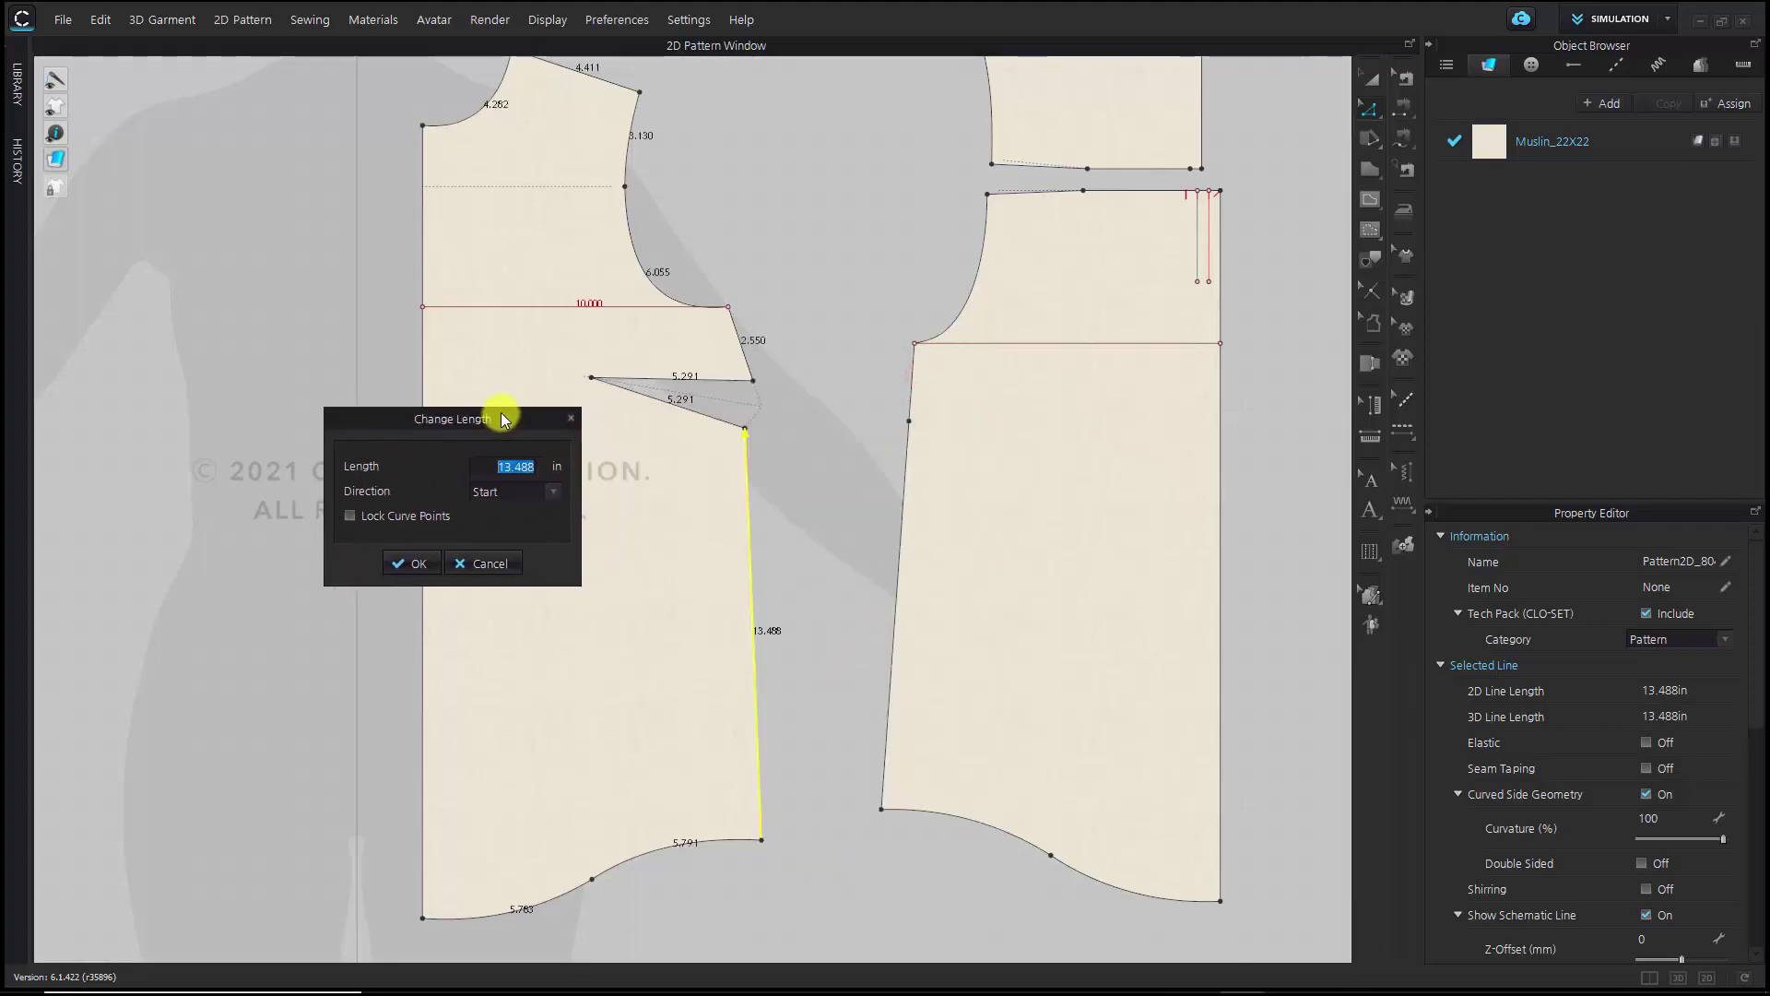
text(12.736)
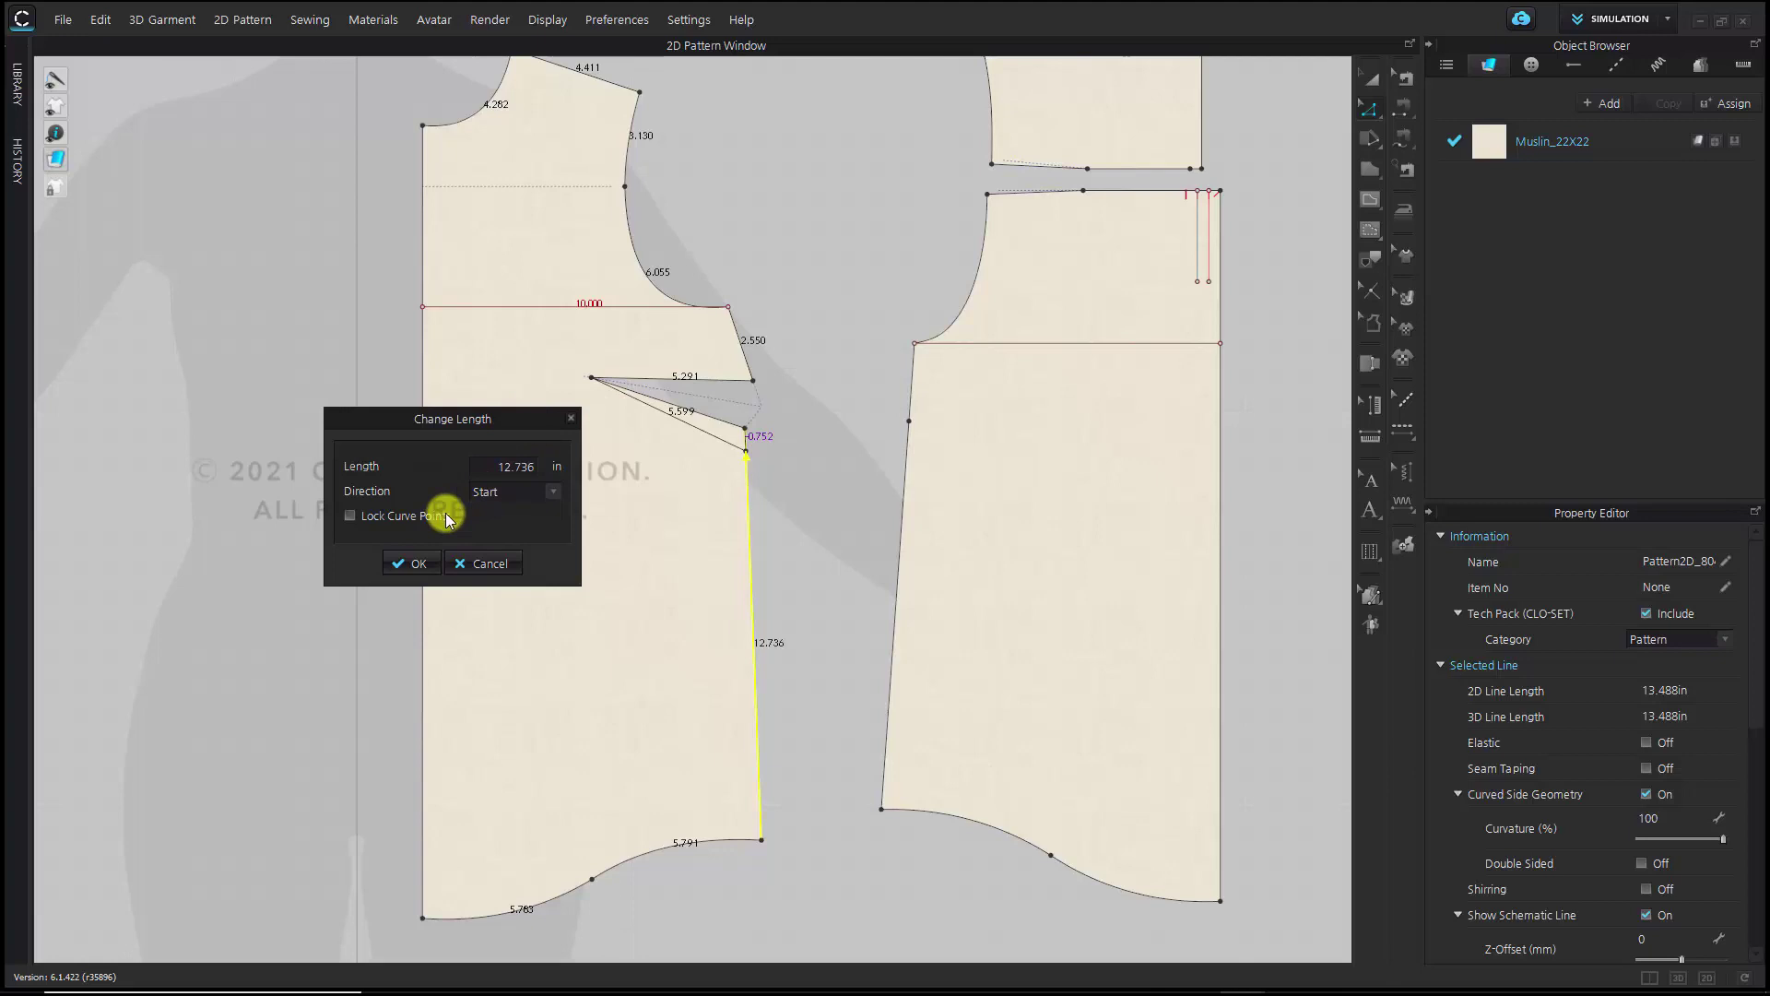
click(490, 492)
click(515, 533)
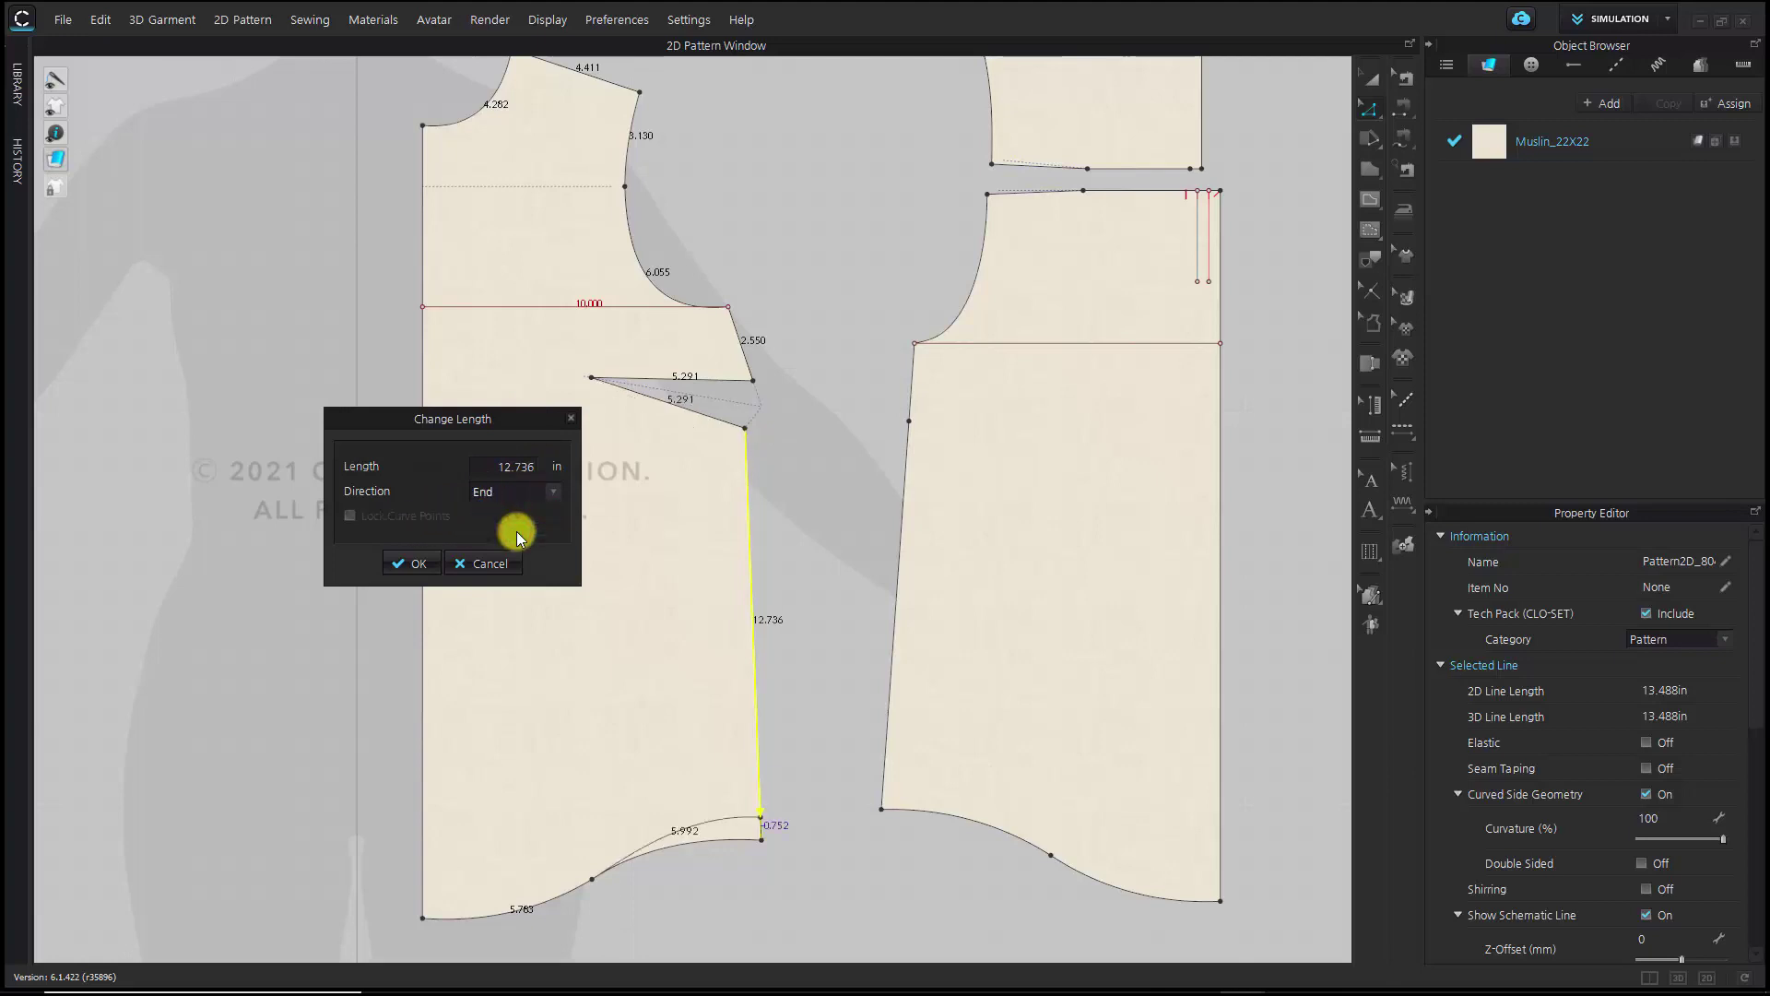
click(417, 563)
click(878, 525)
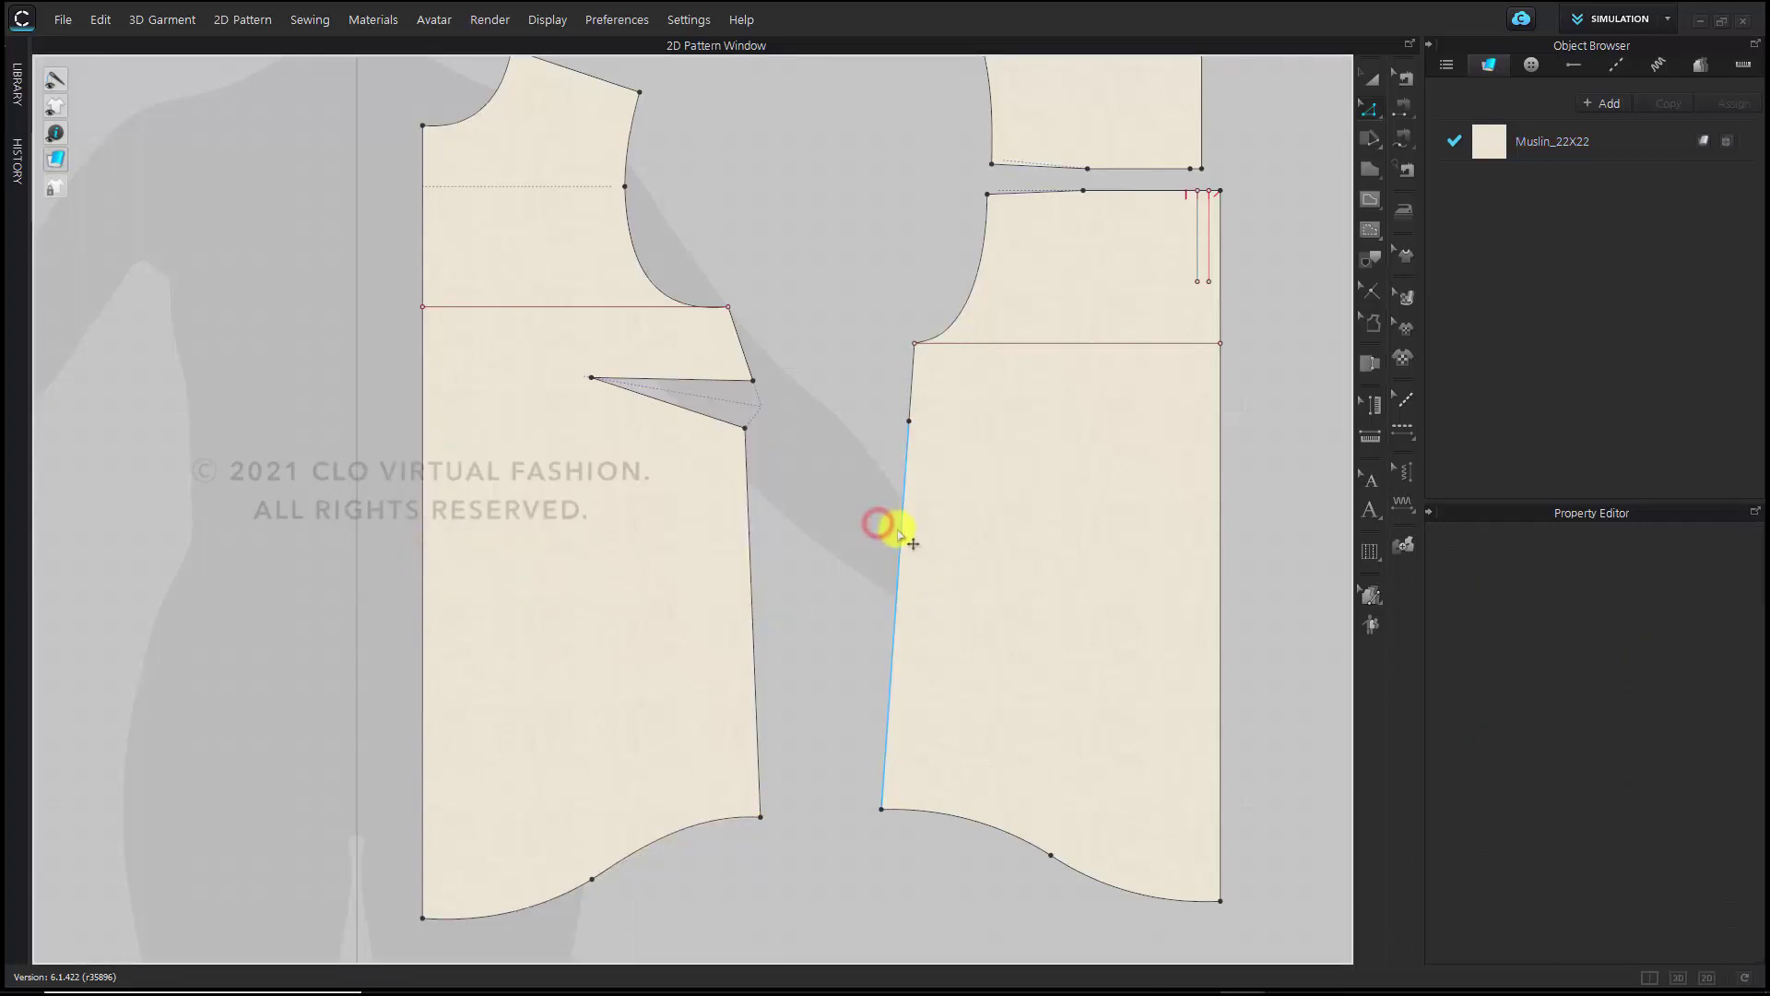
click(899, 529)
click(830, 593)
click(753, 592)
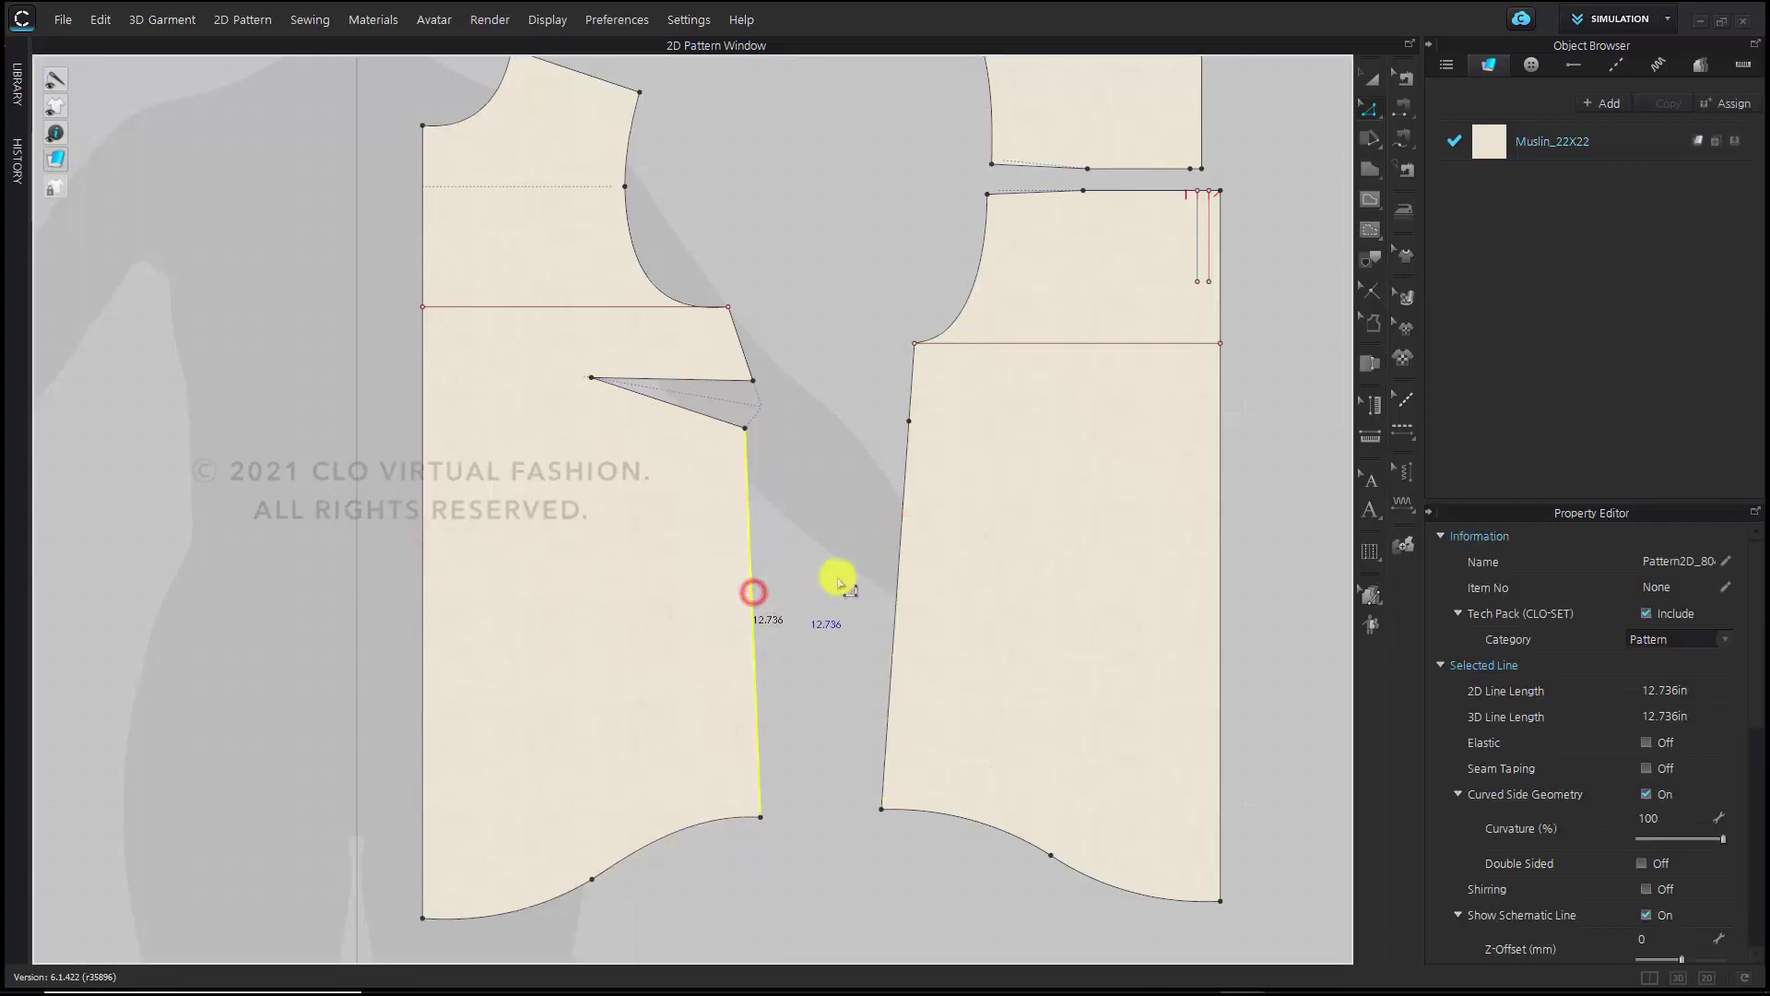
click(848, 576)
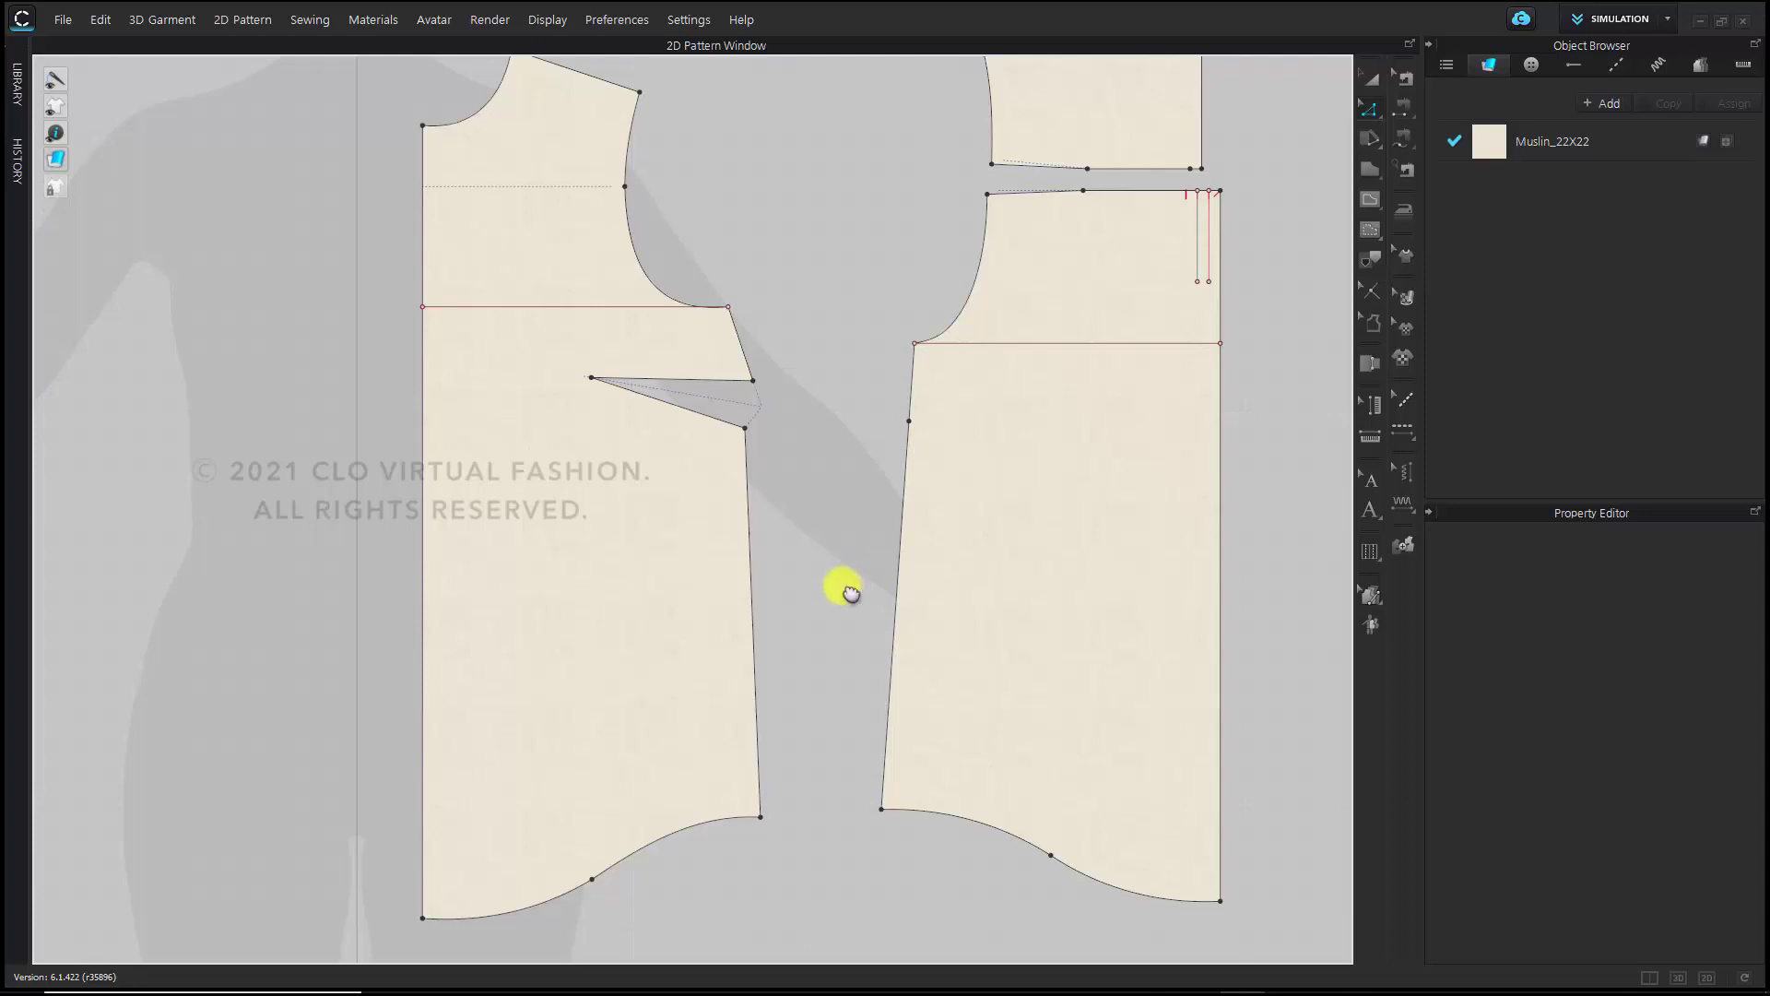
Clone the front, back and yoke pieces as symmetric patterns with sewing, placing the mirrored set beside the originals across the avatar's center line
scroll(851, 592, down, 5)
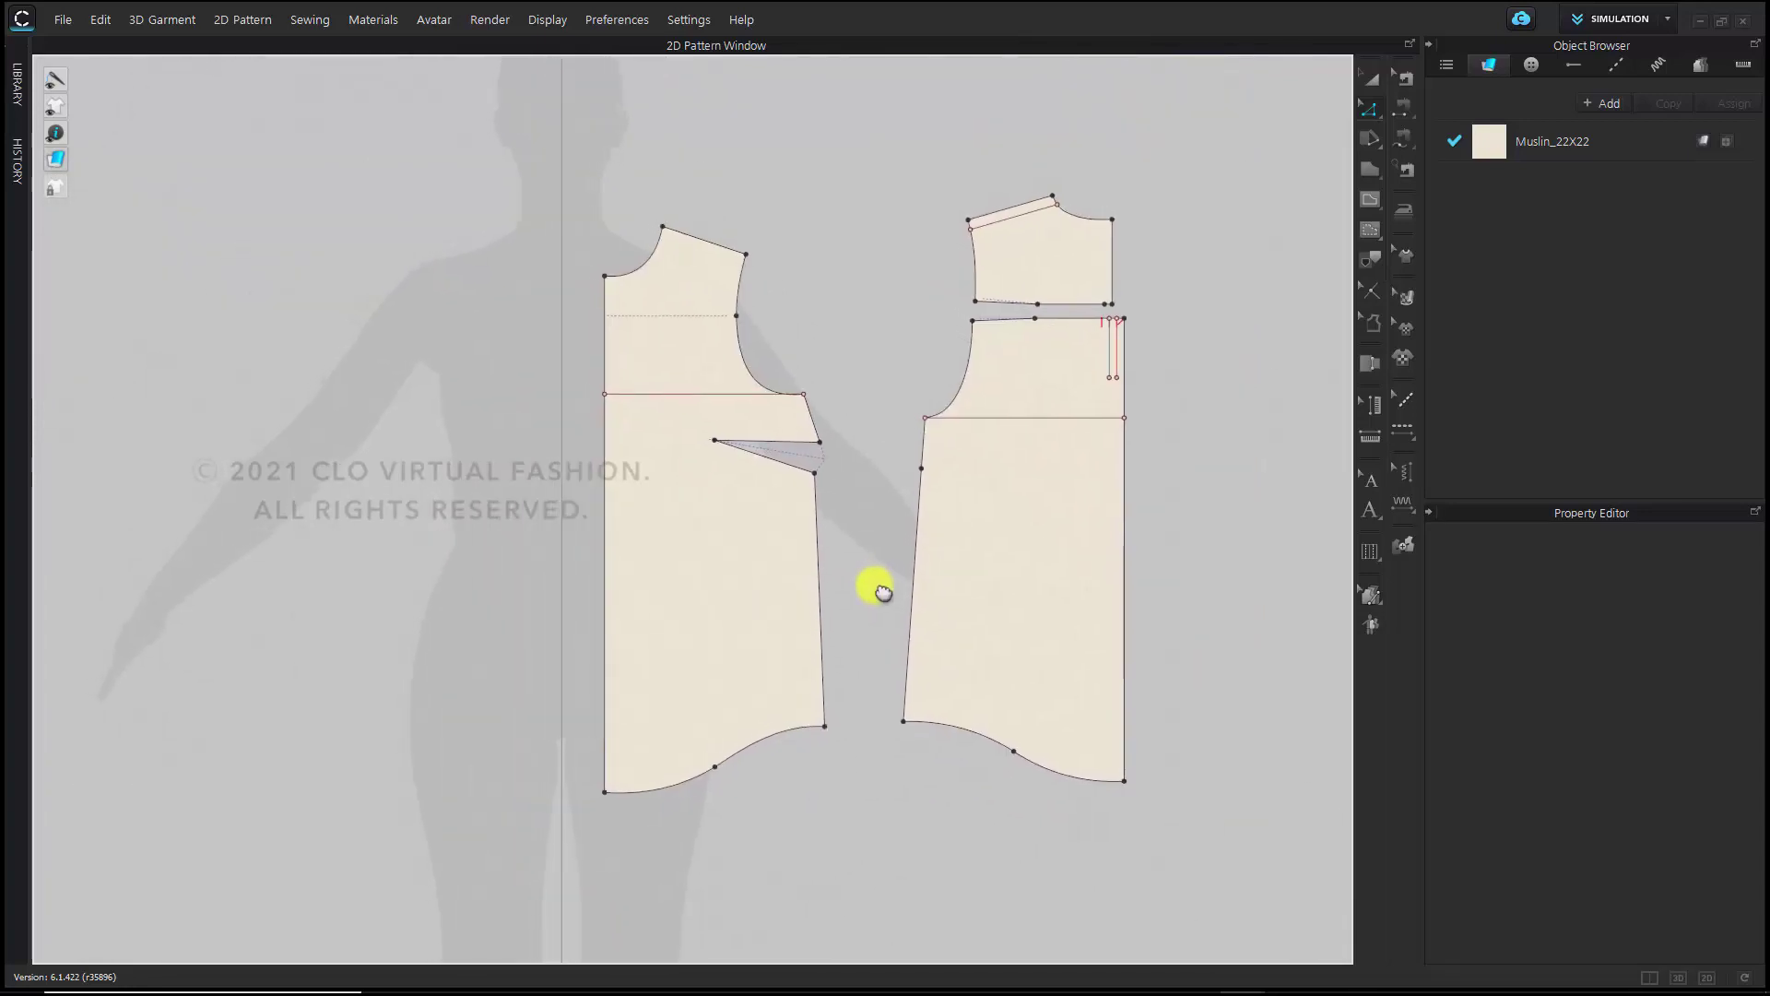
scroll(882, 592, down, 2)
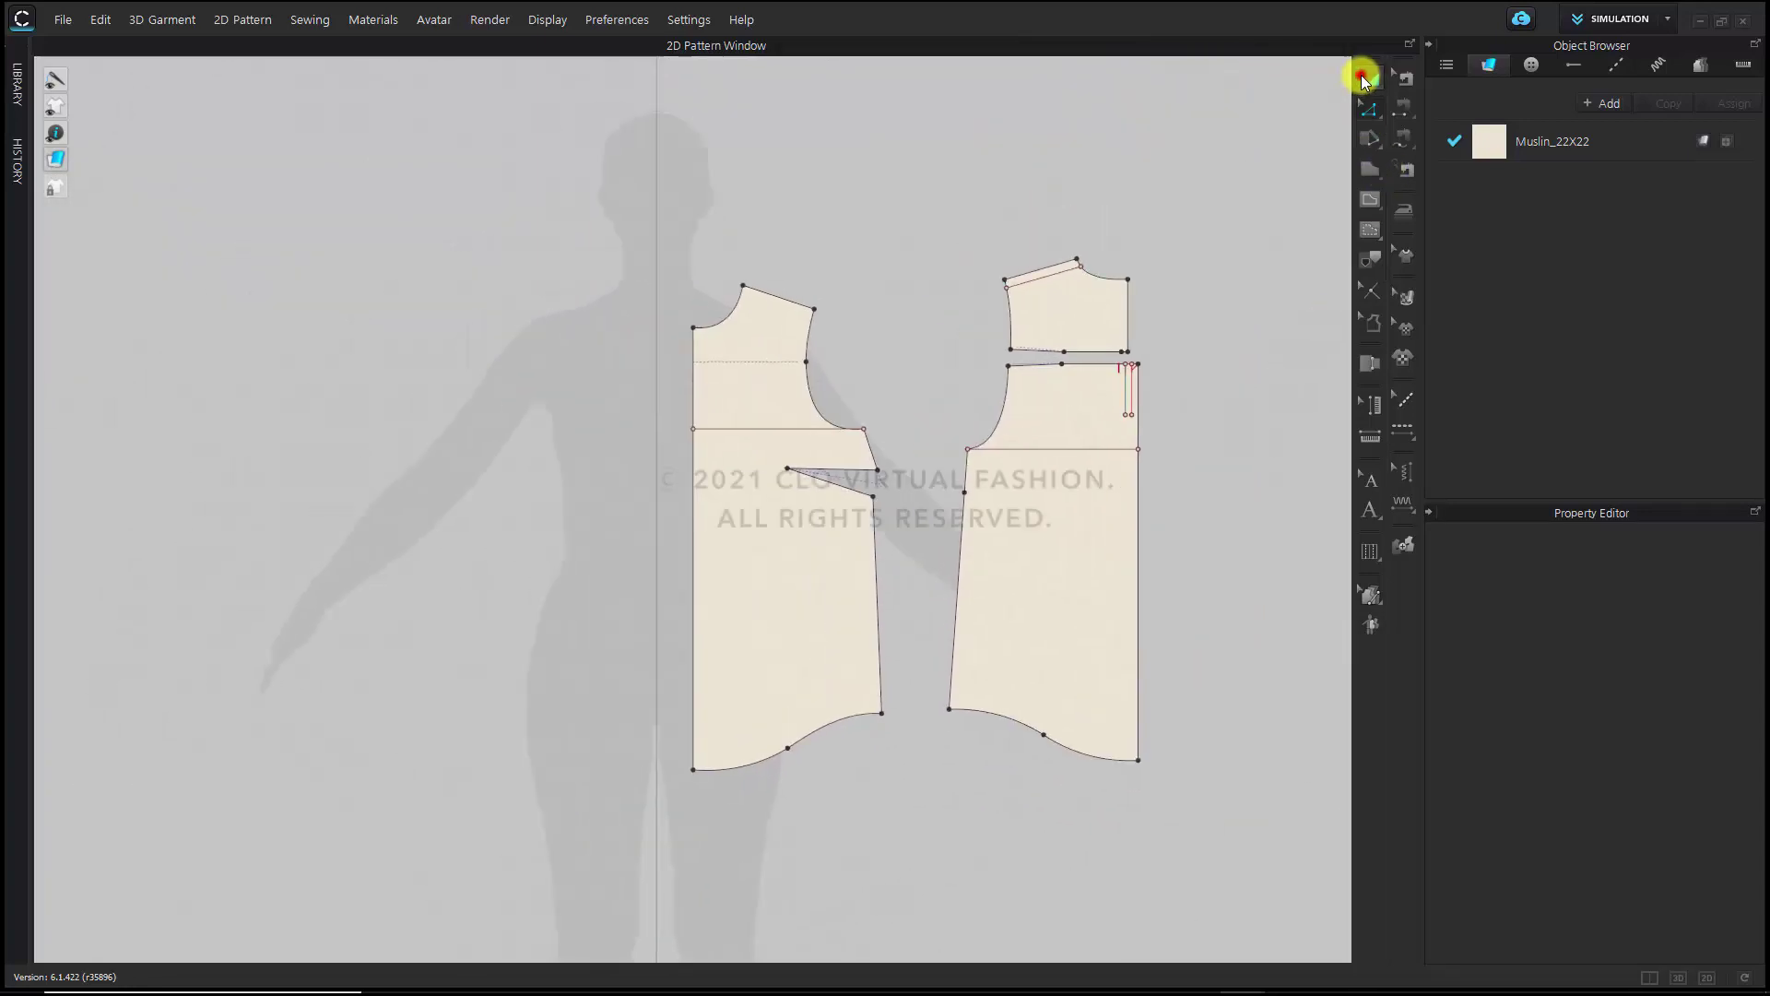
click(1364, 75)
drag(590, 180, 1187, 891)
right_click(1097, 542)
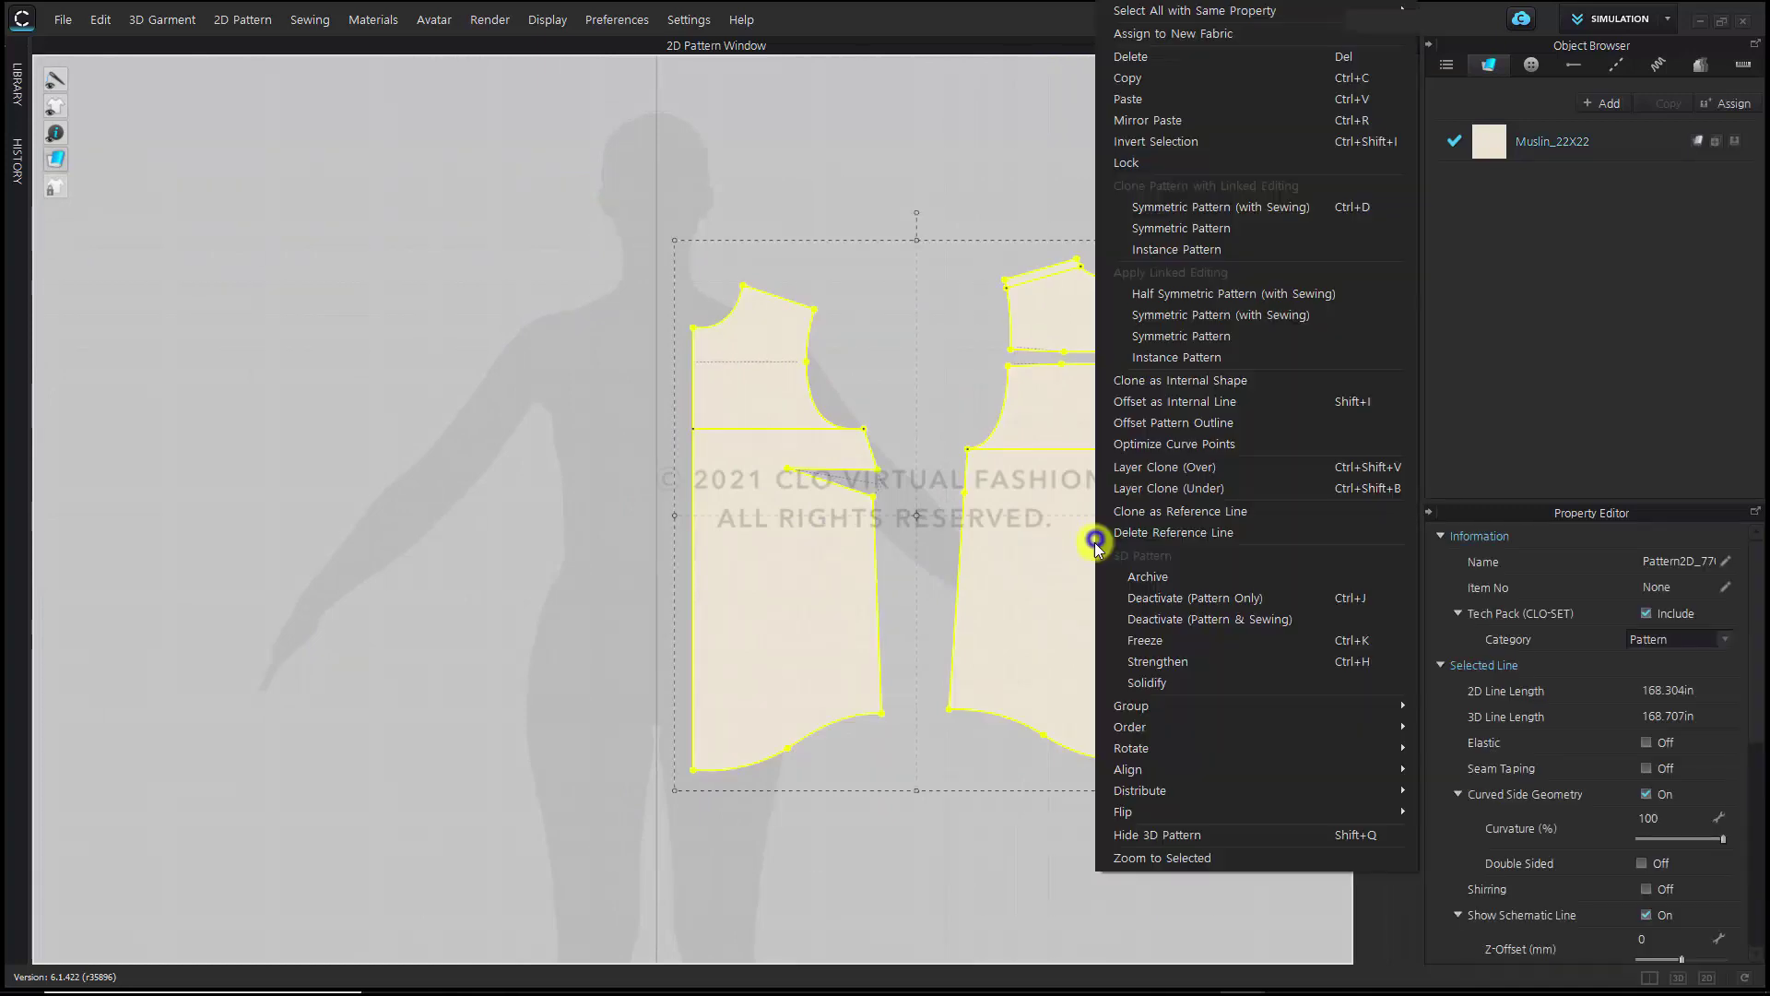
click(1283, 215)
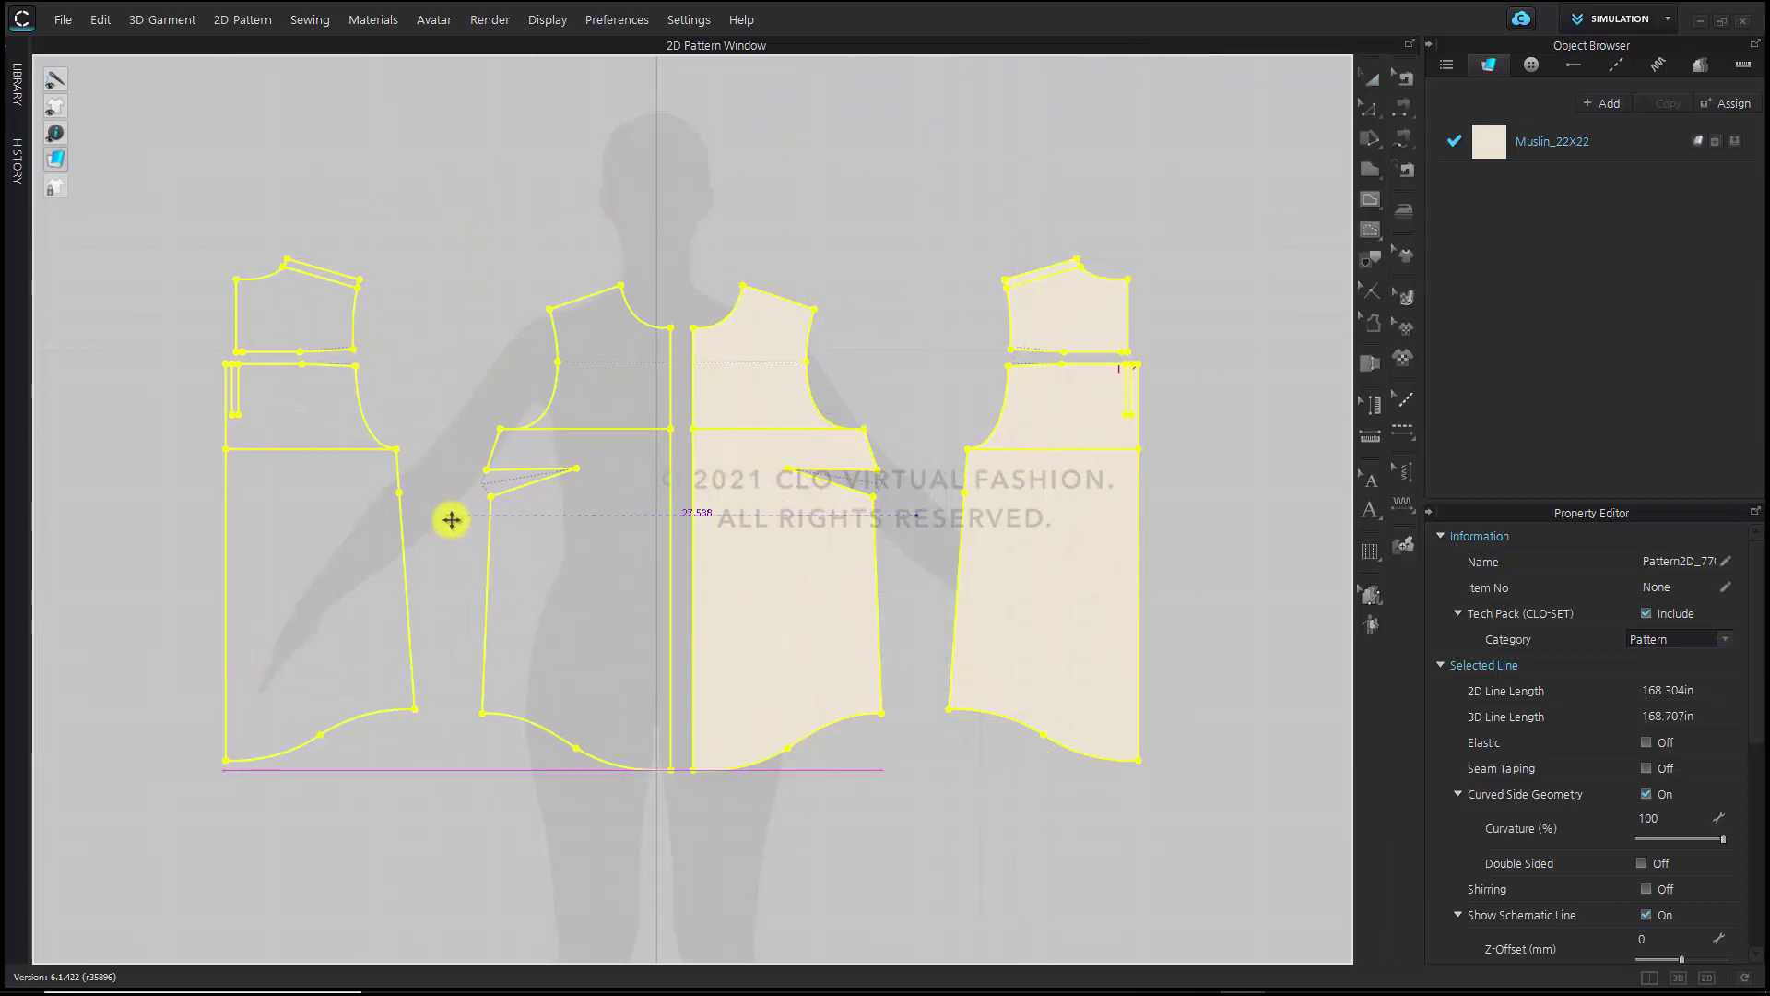
click(454, 512)
click(422, 341)
Move the mirrored back and yoke pieces next to the original back pieces so their center back edges face each other
scroll(520, 549, down, 5)
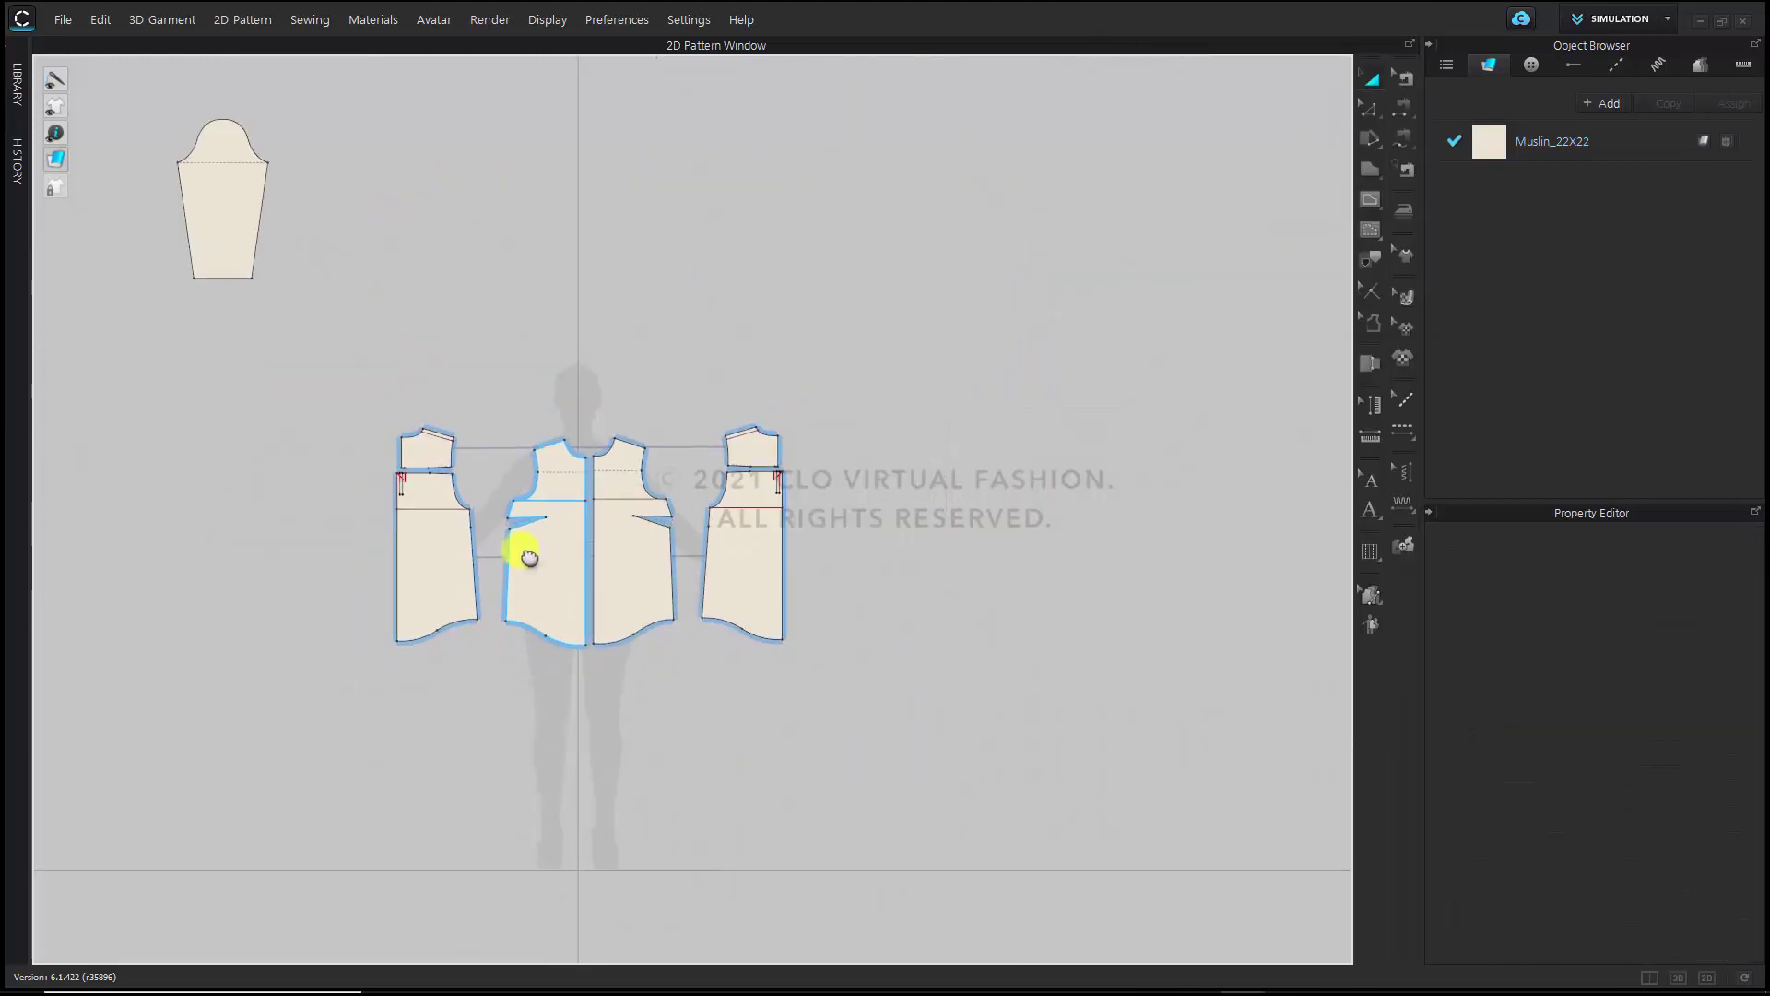
scroll(434, 482, up, 3)
drag(320, 304, 488, 734)
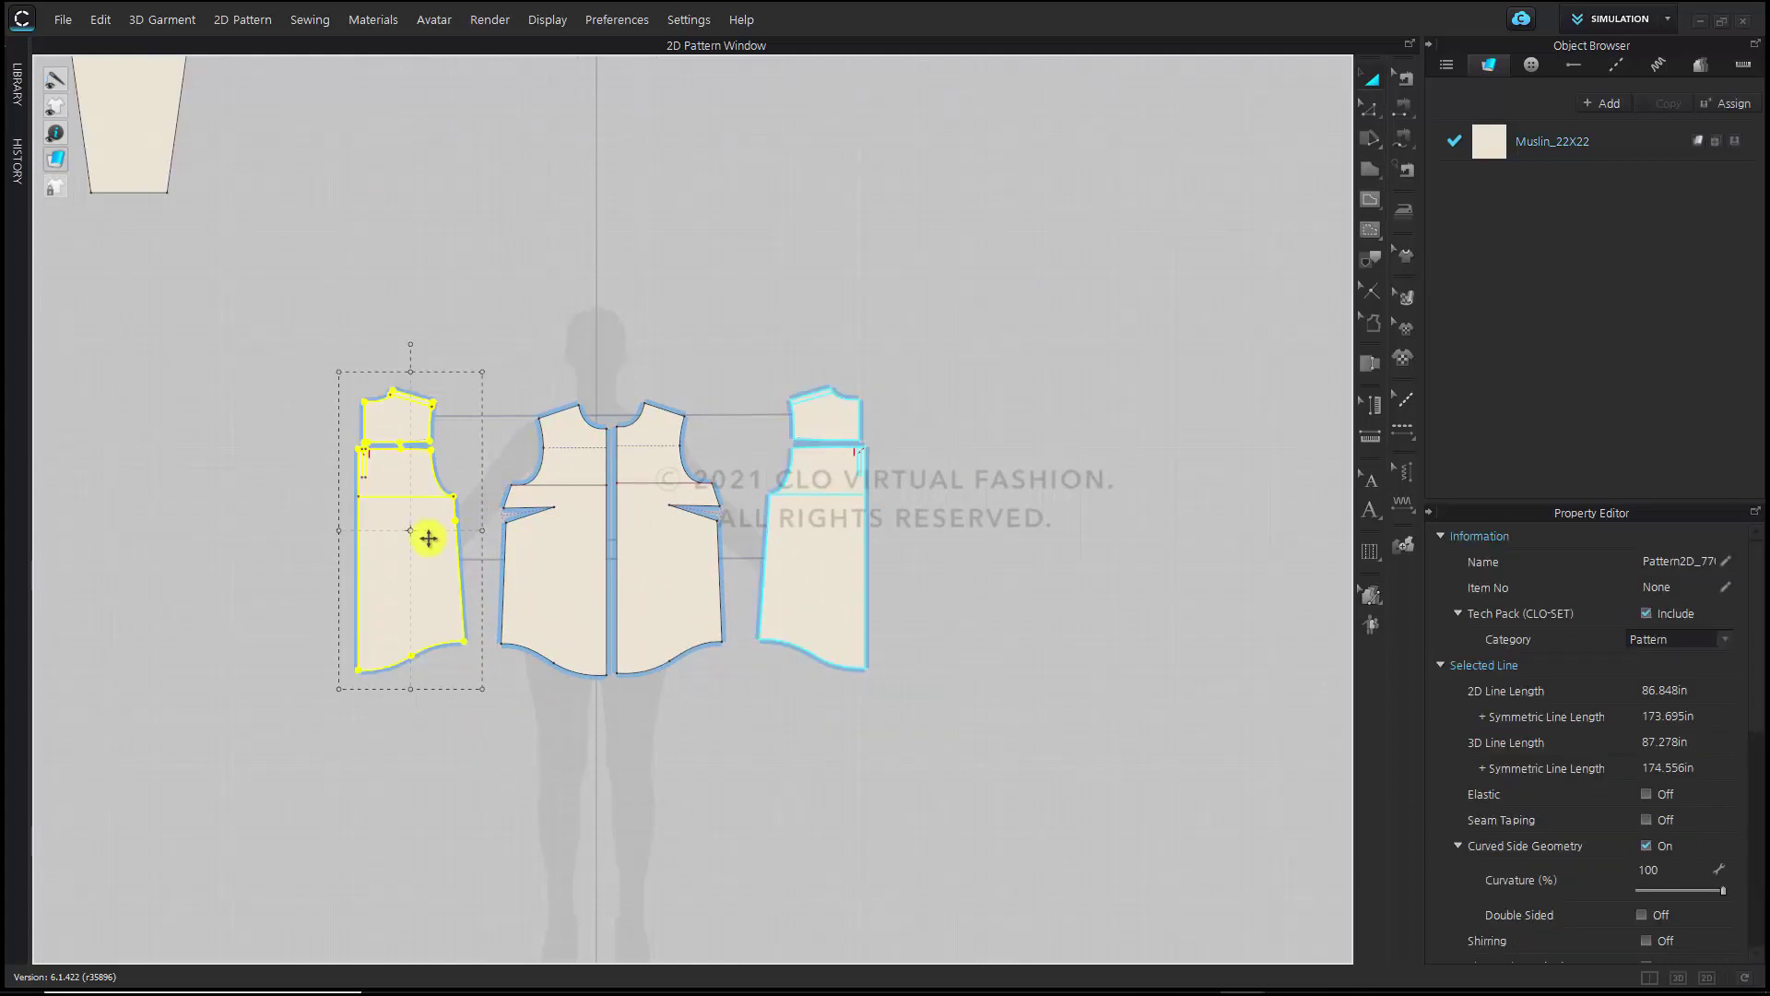
drag(423, 534, 950, 532)
click(1023, 474)
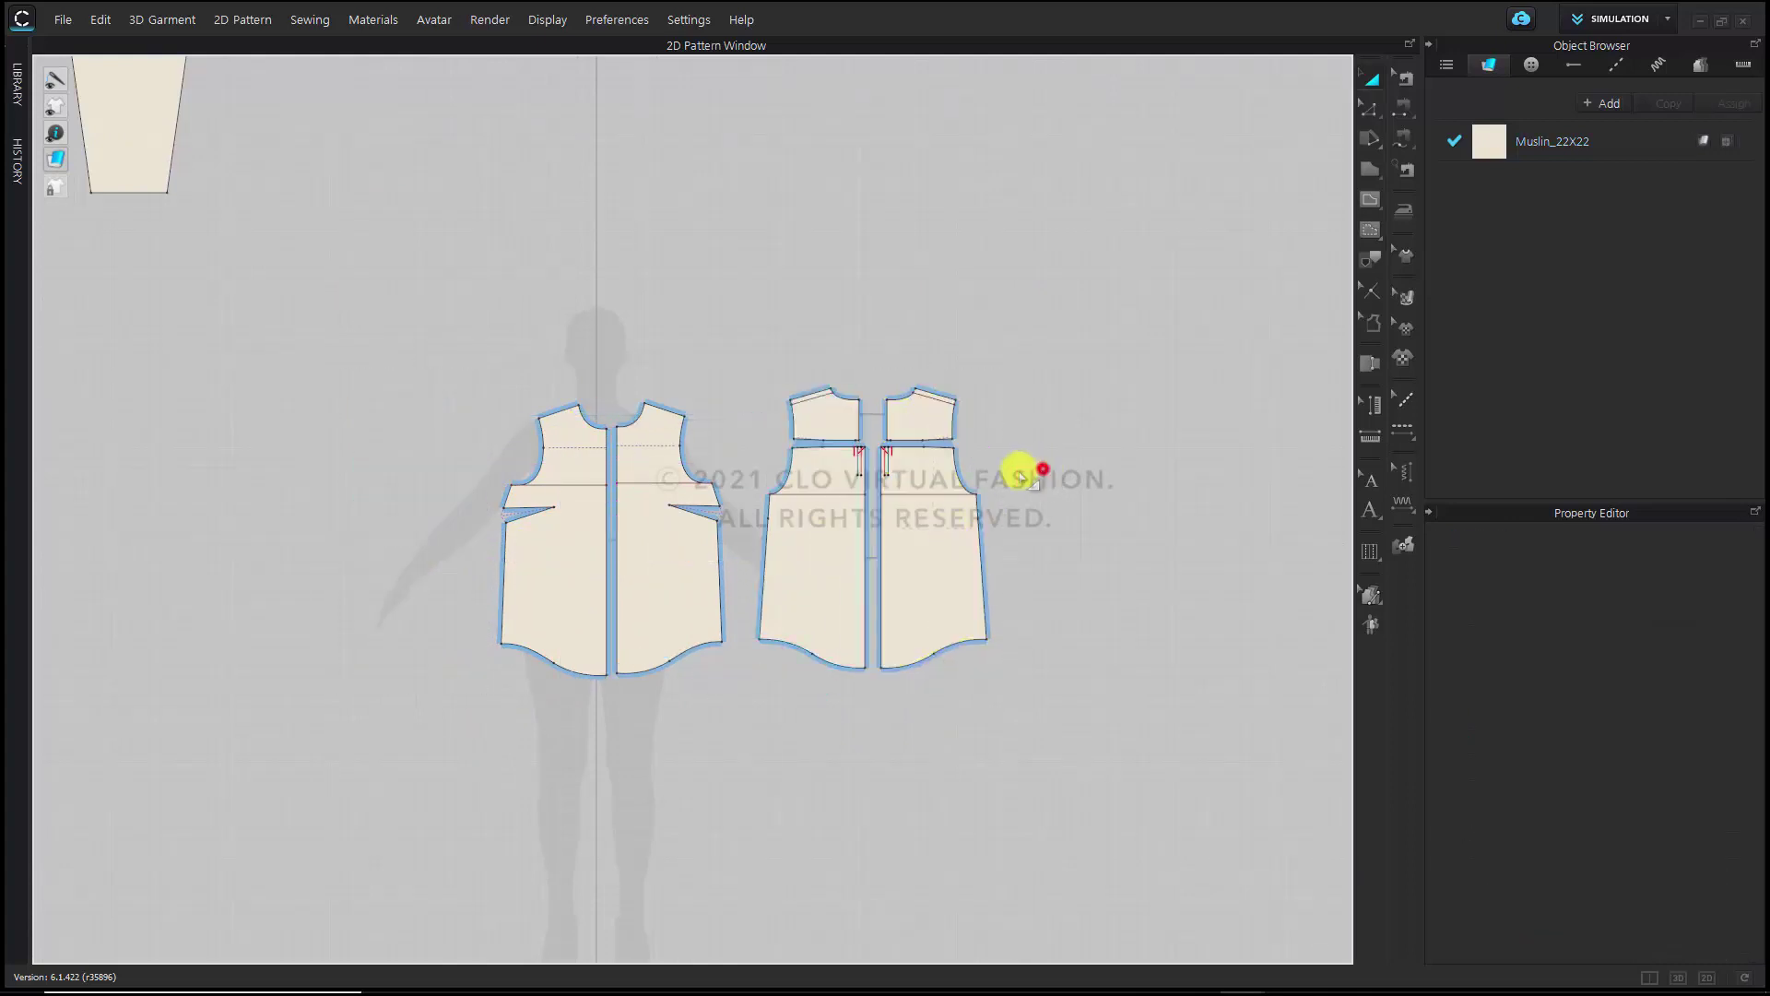
Sew the front shoulder seam to the back yoke's shoulder seam with Segment Sewing
scroll(850, 423, up, 5)
click(726, 458)
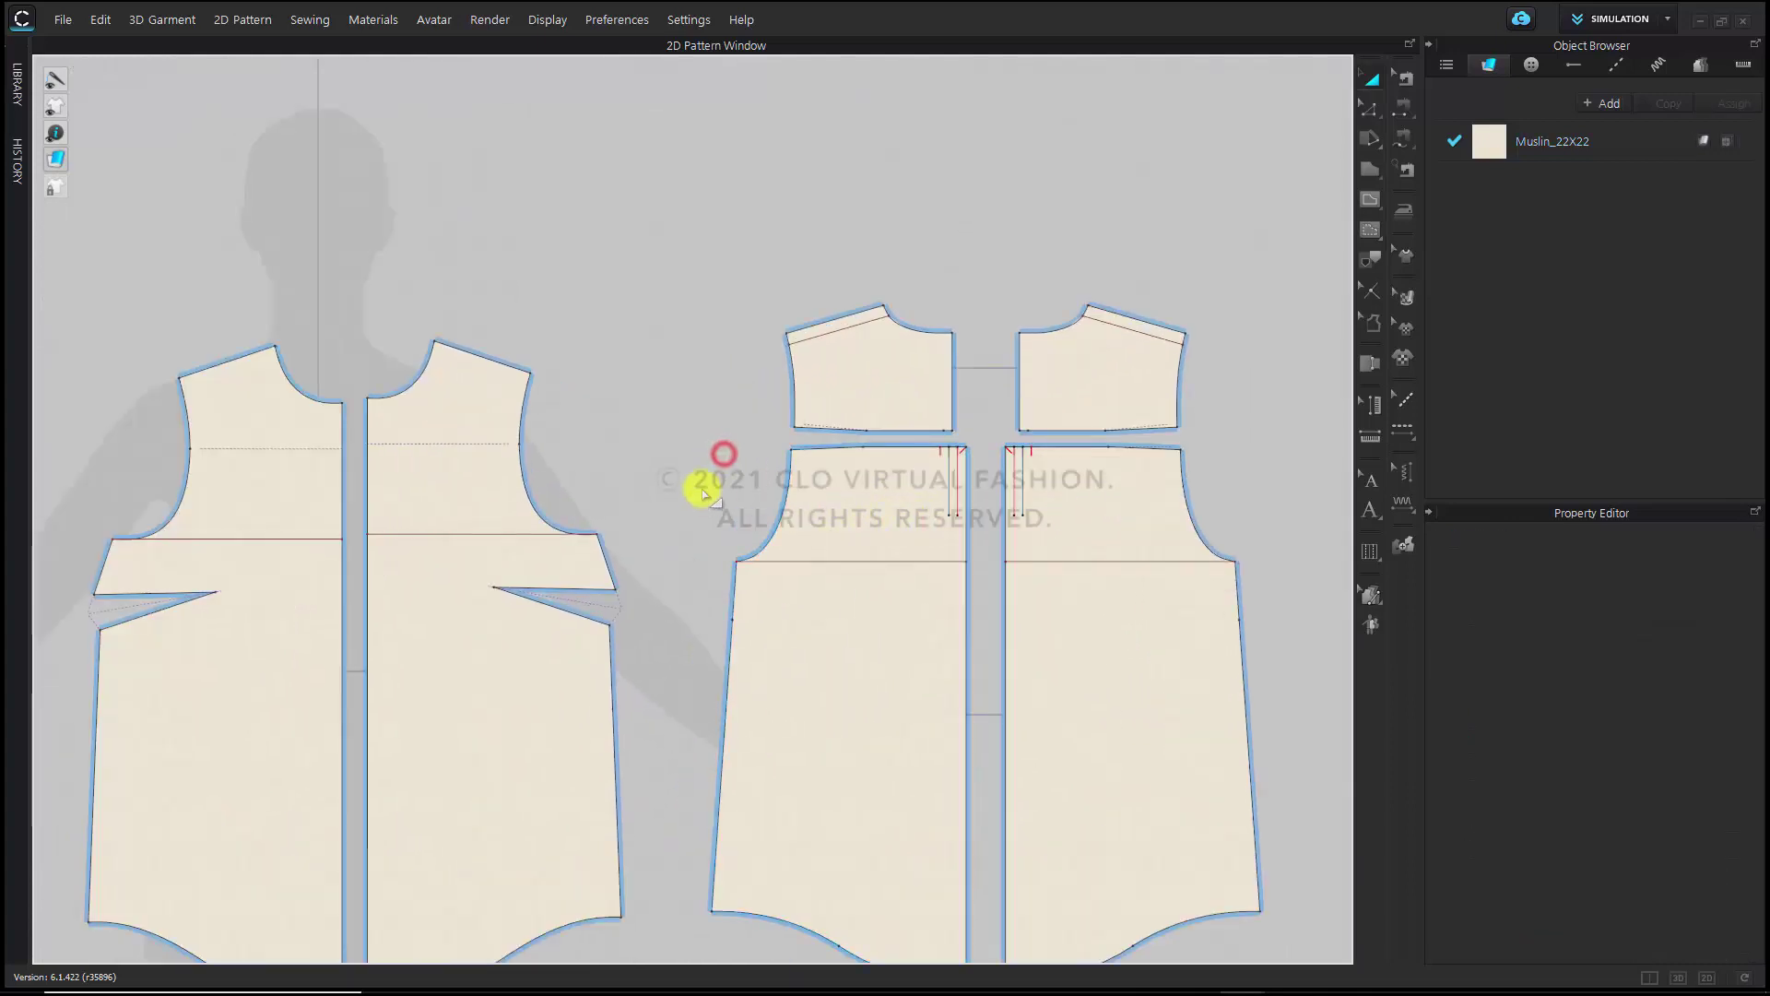
click(1406, 109)
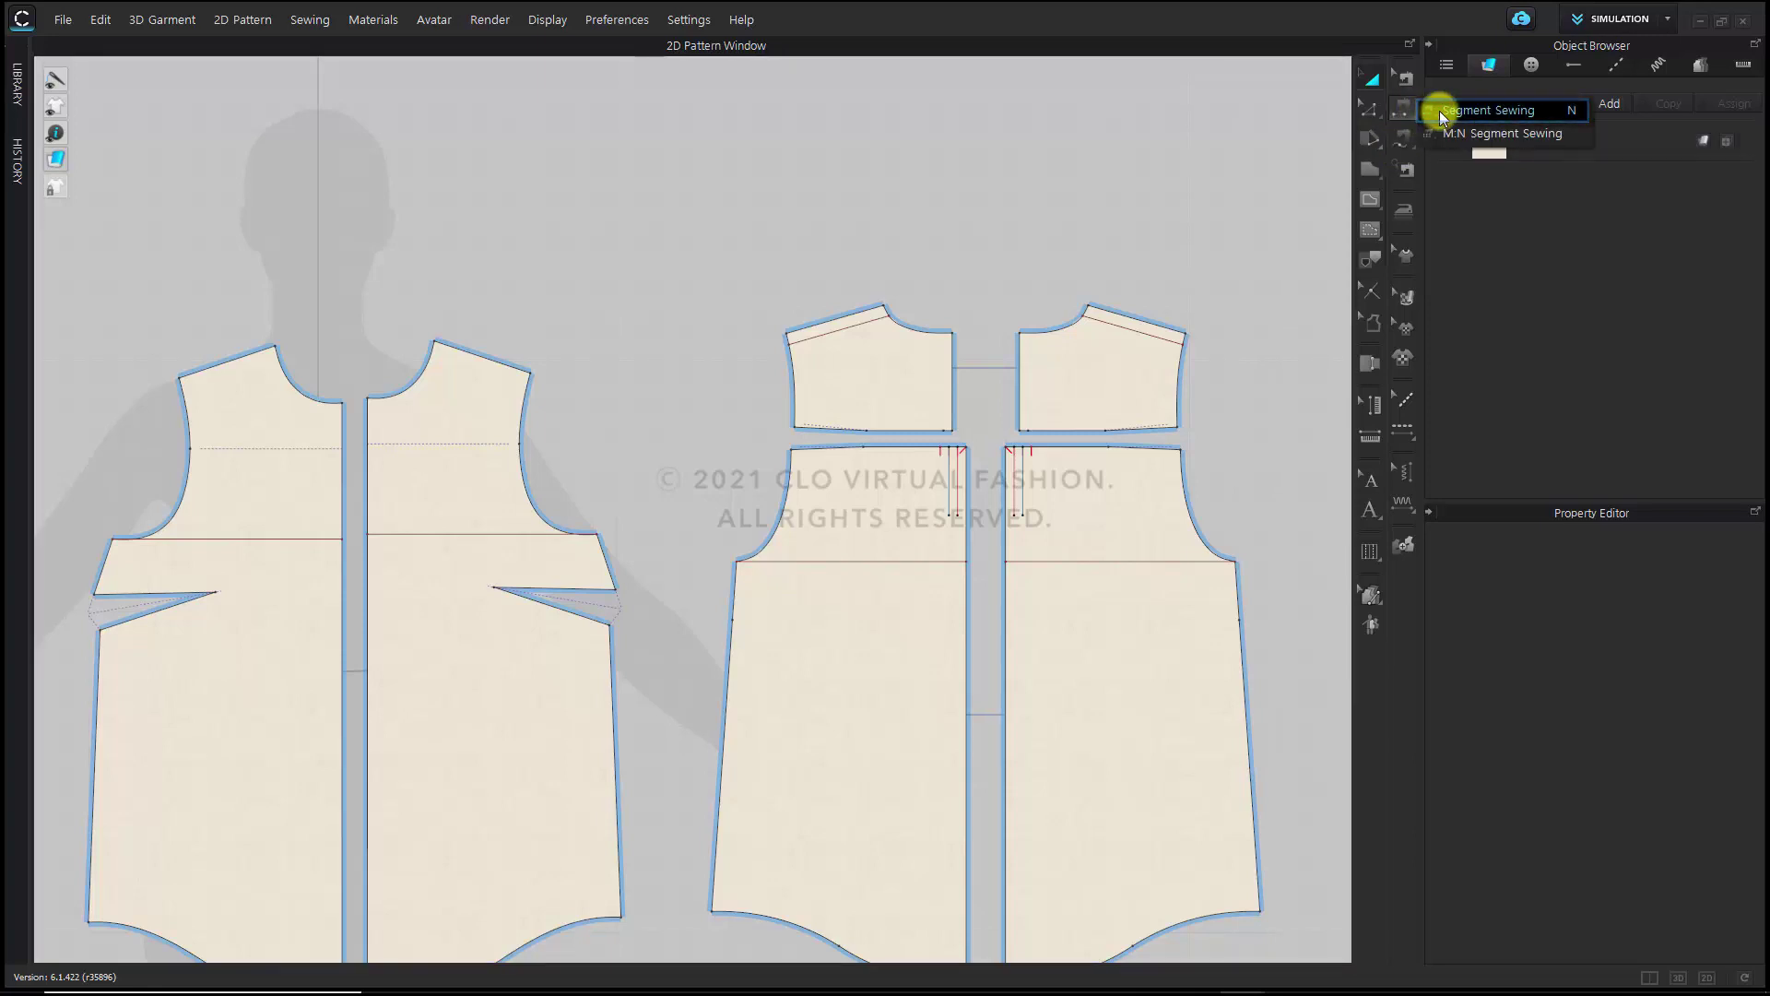
click(1440, 111)
click(513, 367)
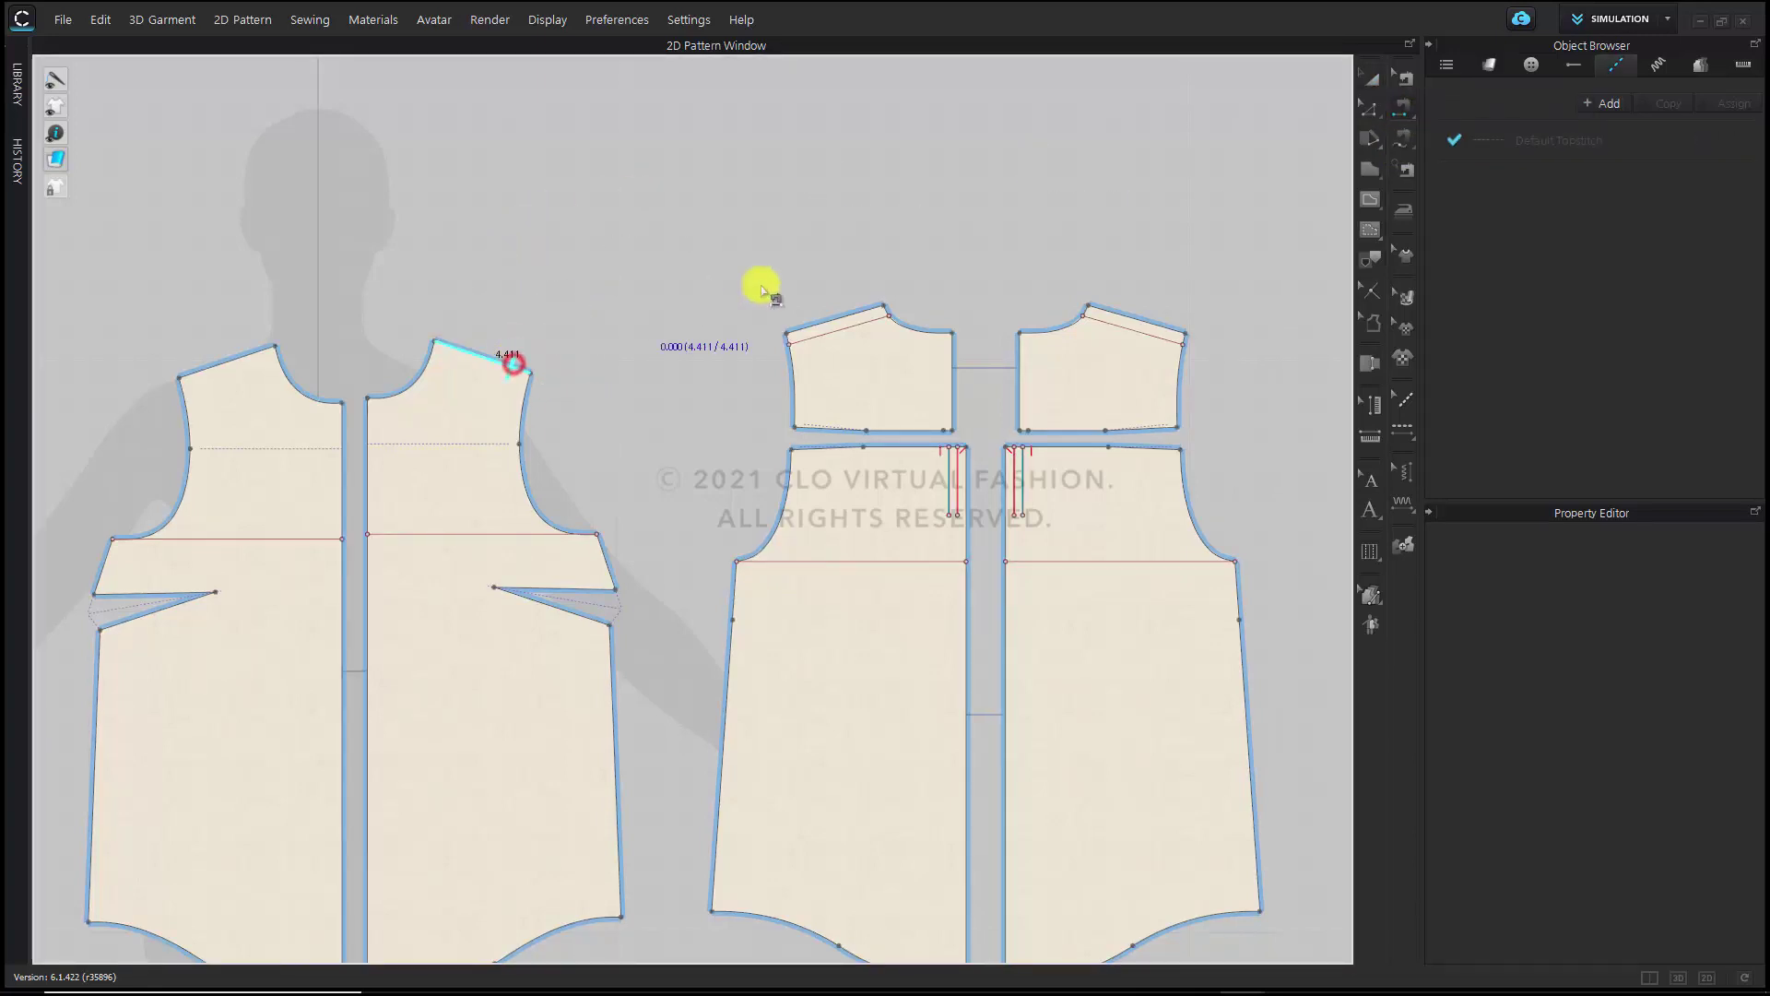
click(798, 324)
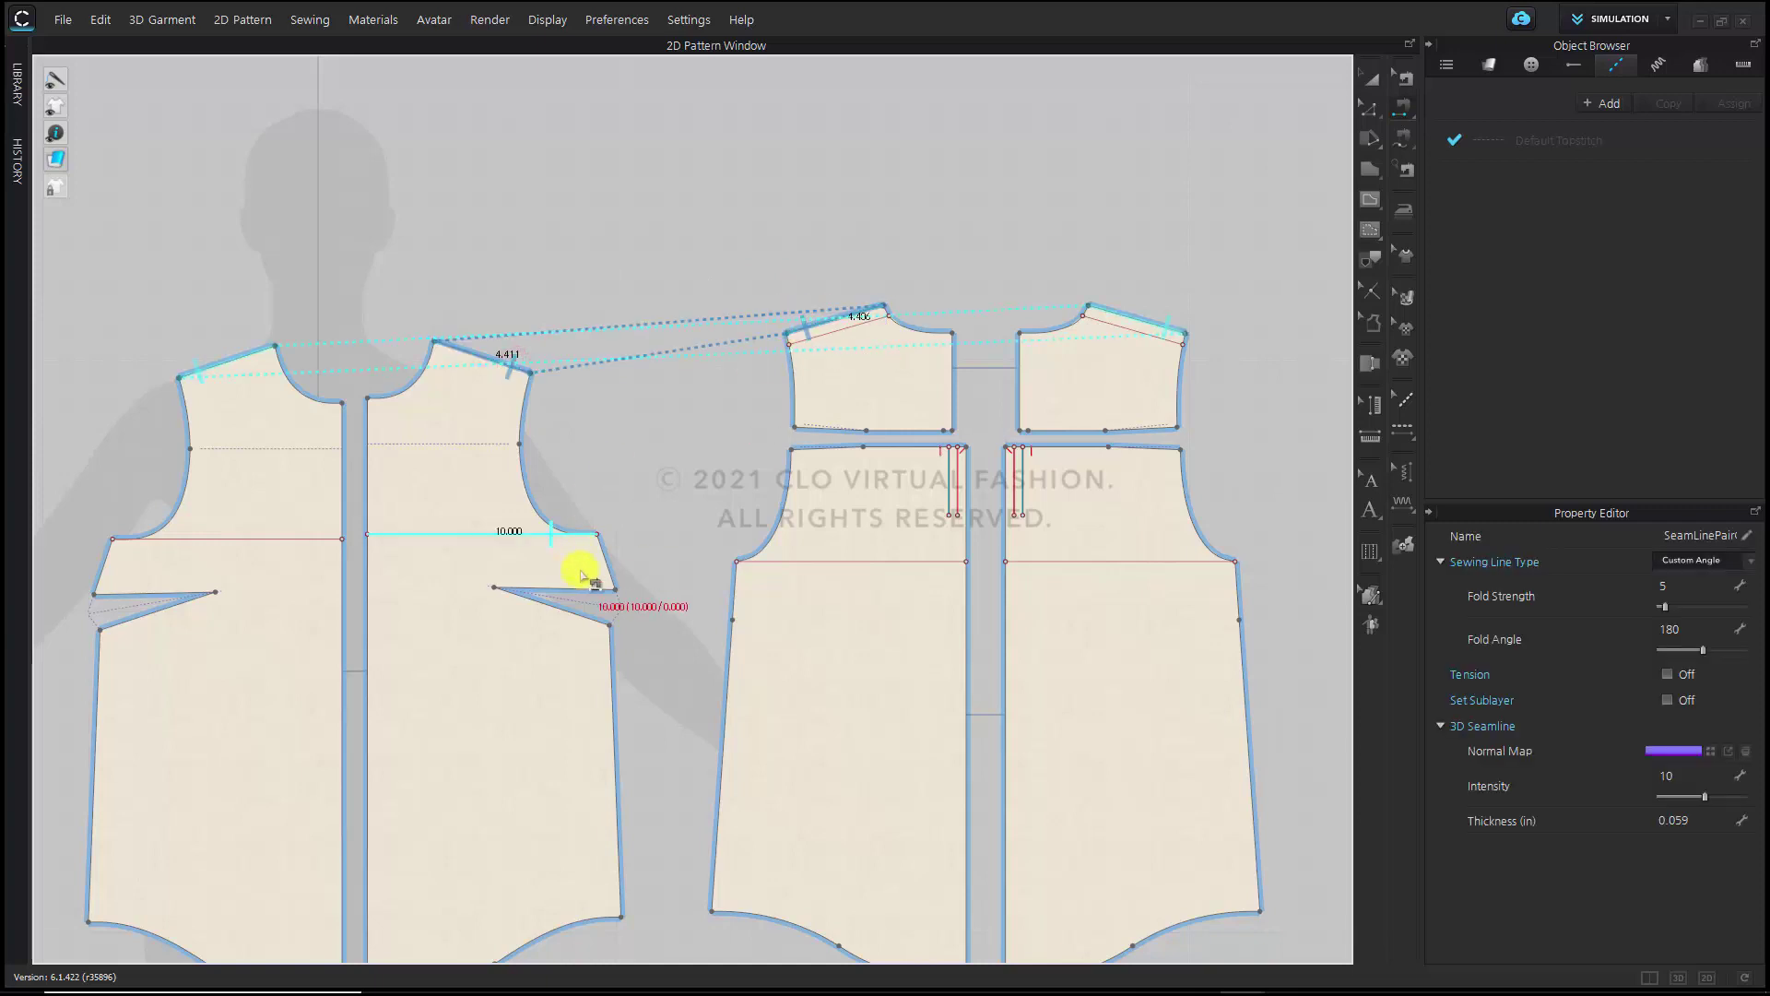
Sew the front side seam segments above and below the dart to the matching back segments, and sew the dart legs together
click(607, 556)
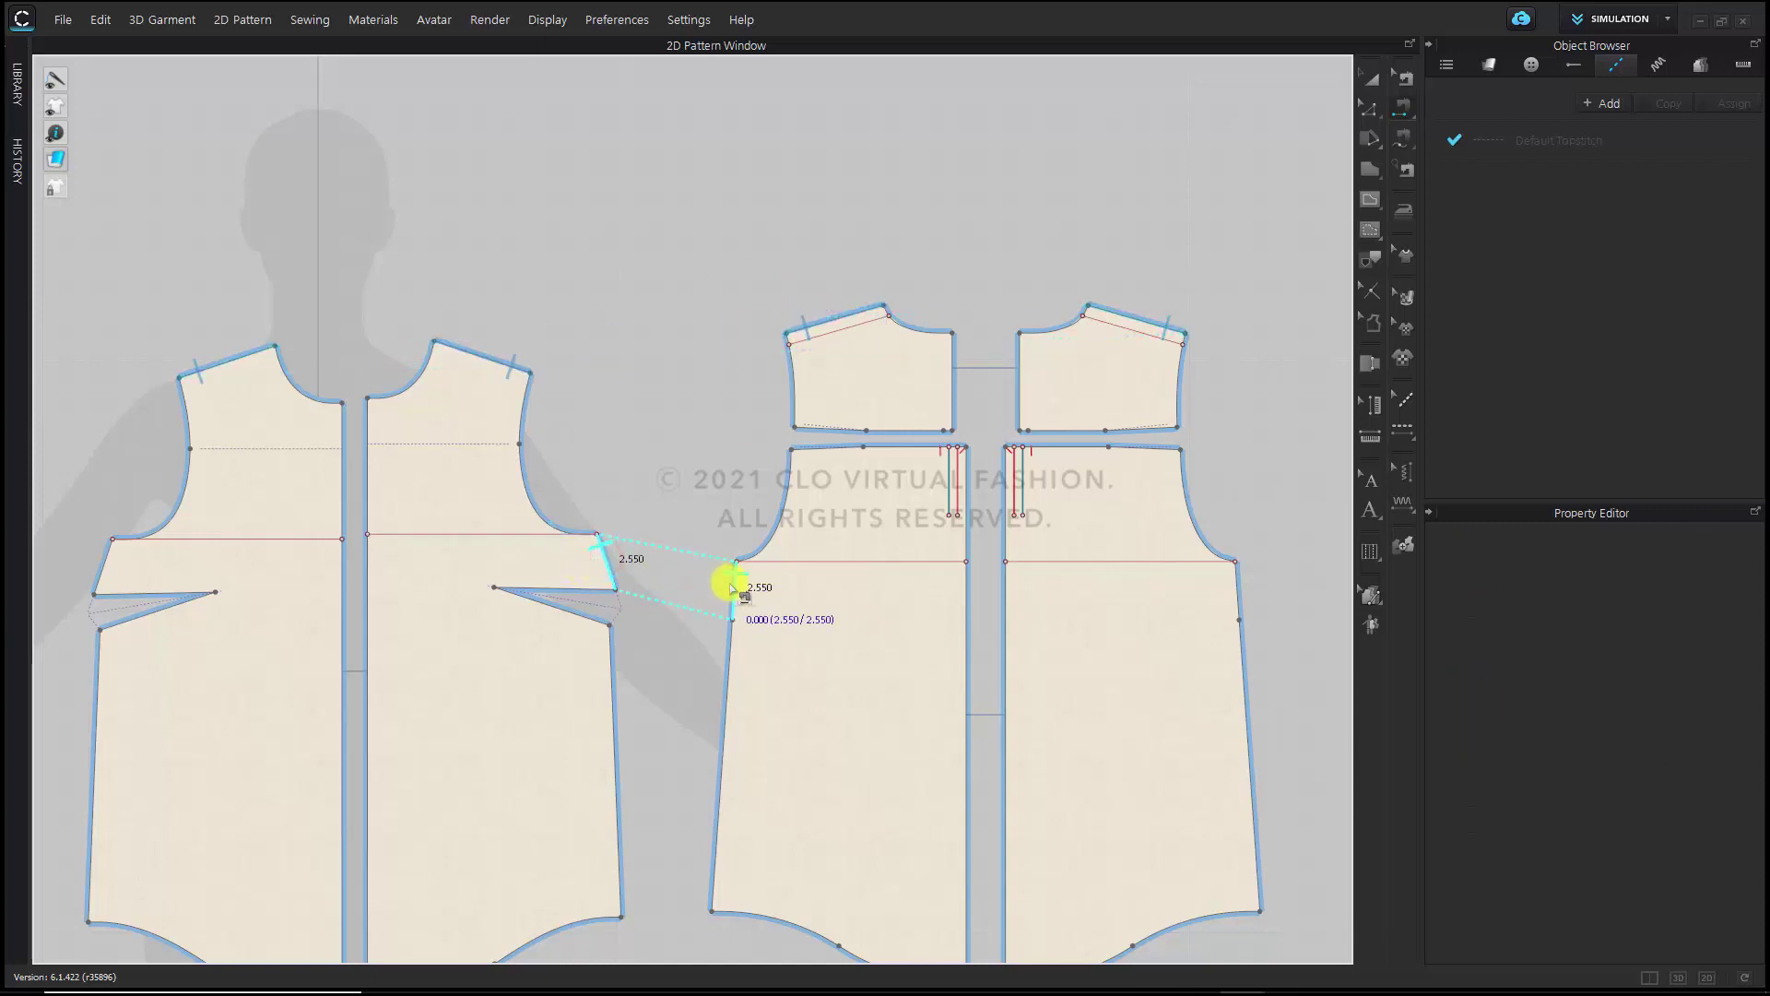
click(733, 588)
click(615, 646)
click(721, 651)
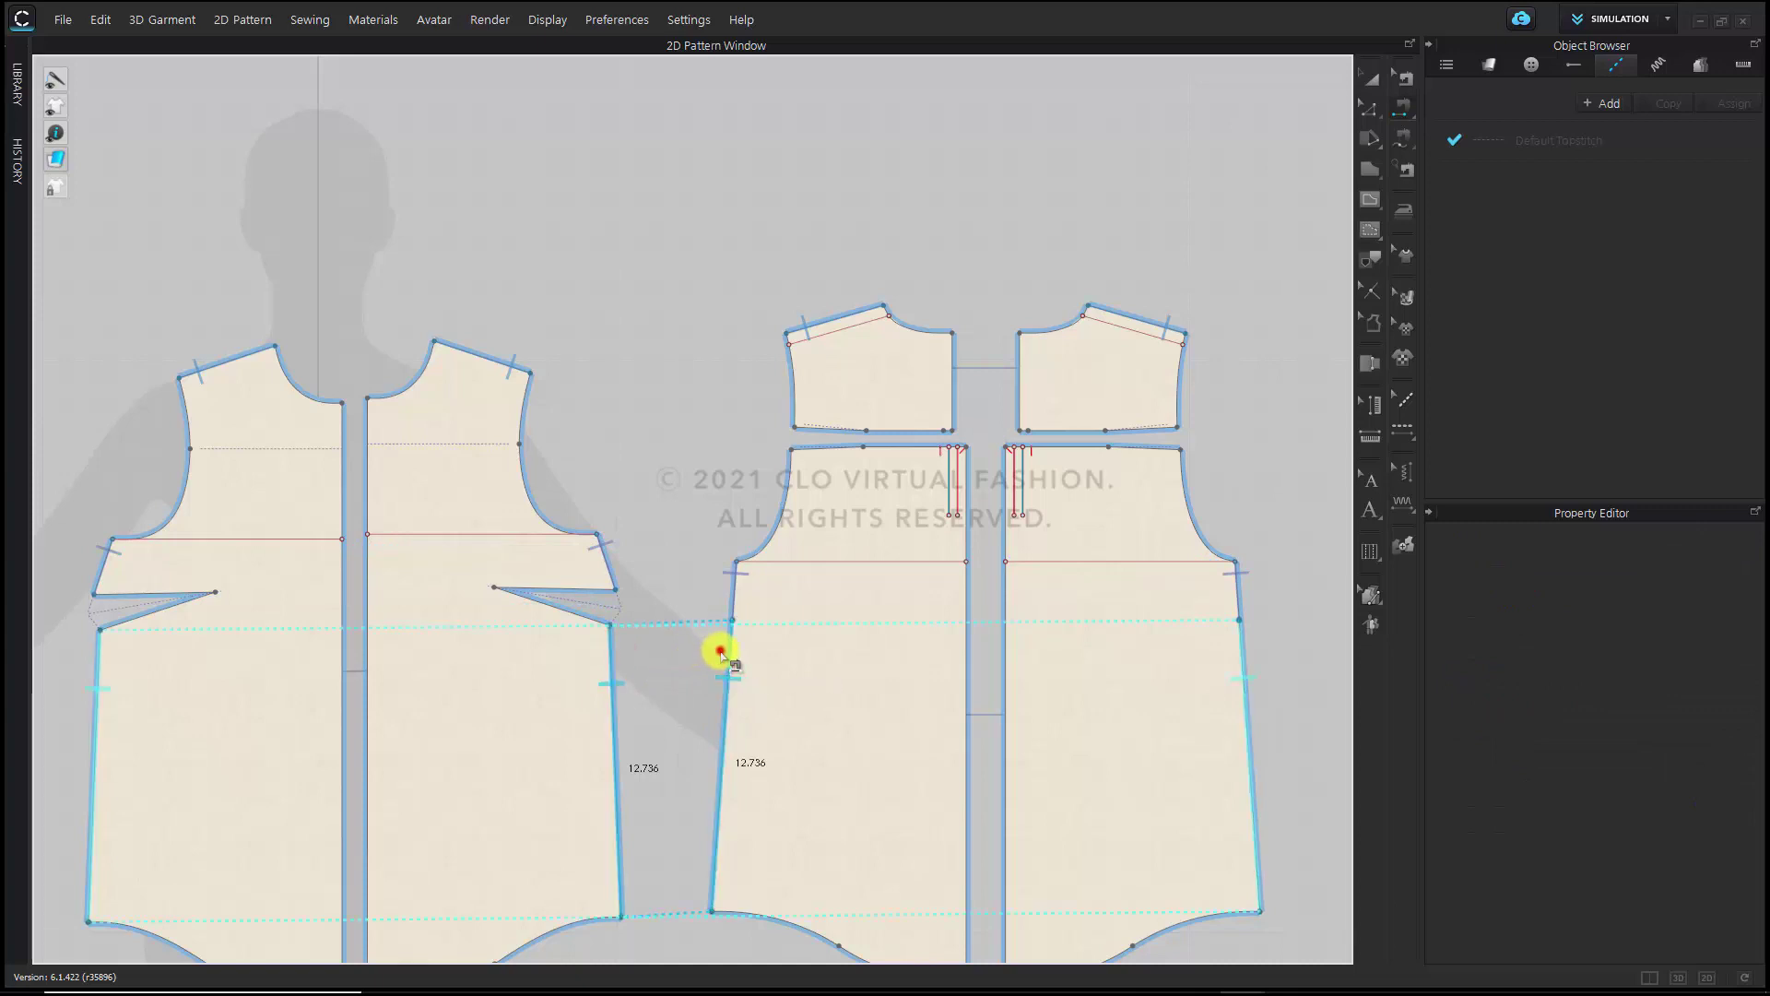
click(554, 589)
click(506, 595)
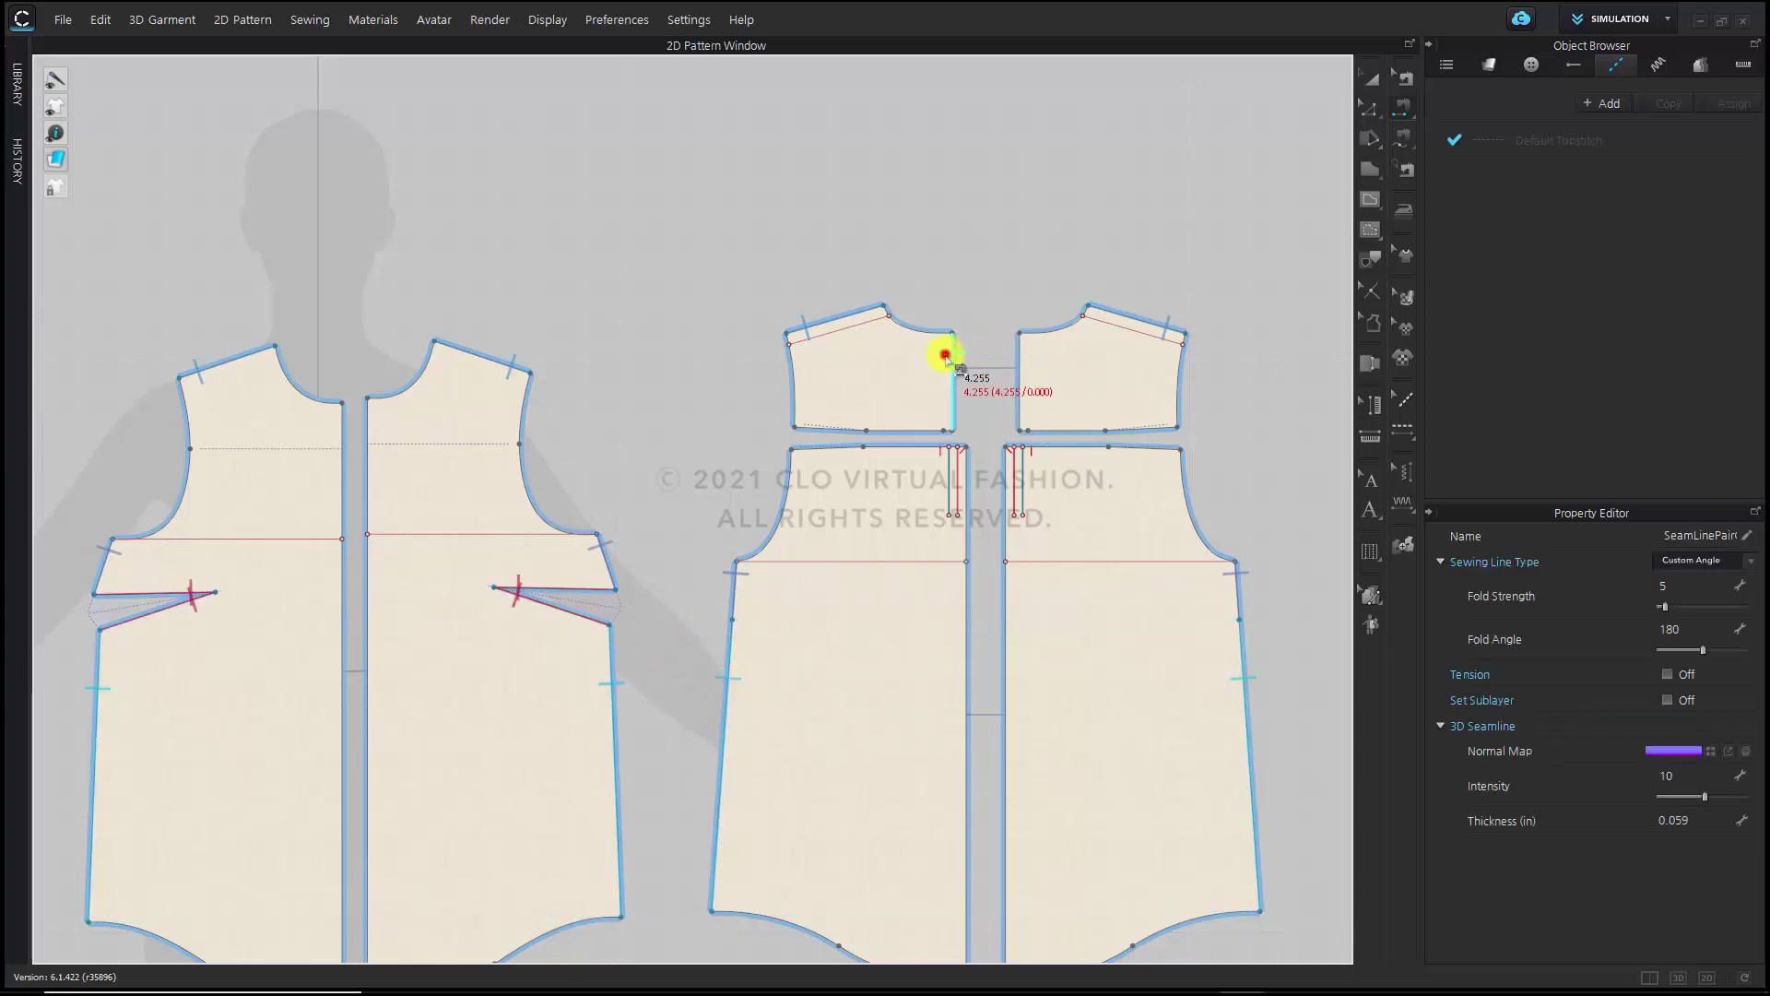
Sew the center back edges together, first on the two yoke pieces and then on the two lower back pieces
click(949, 358)
click(1019, 358)
click(970, 474)
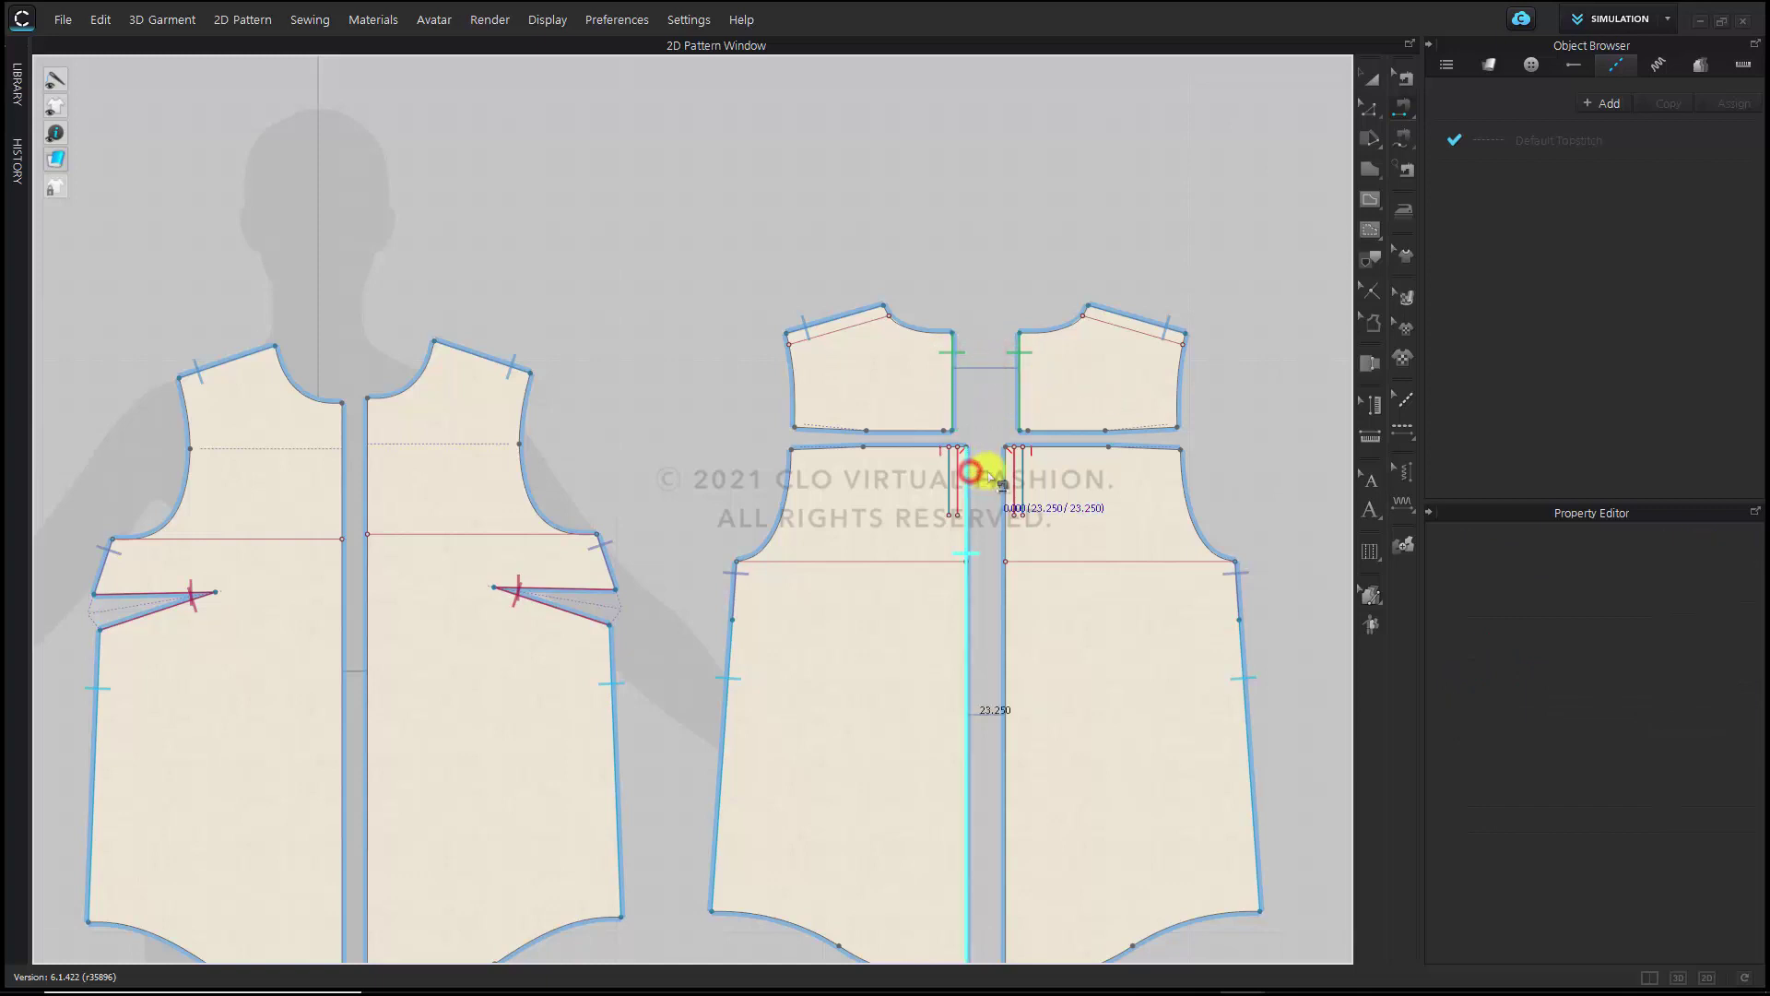
click(1003, 474)
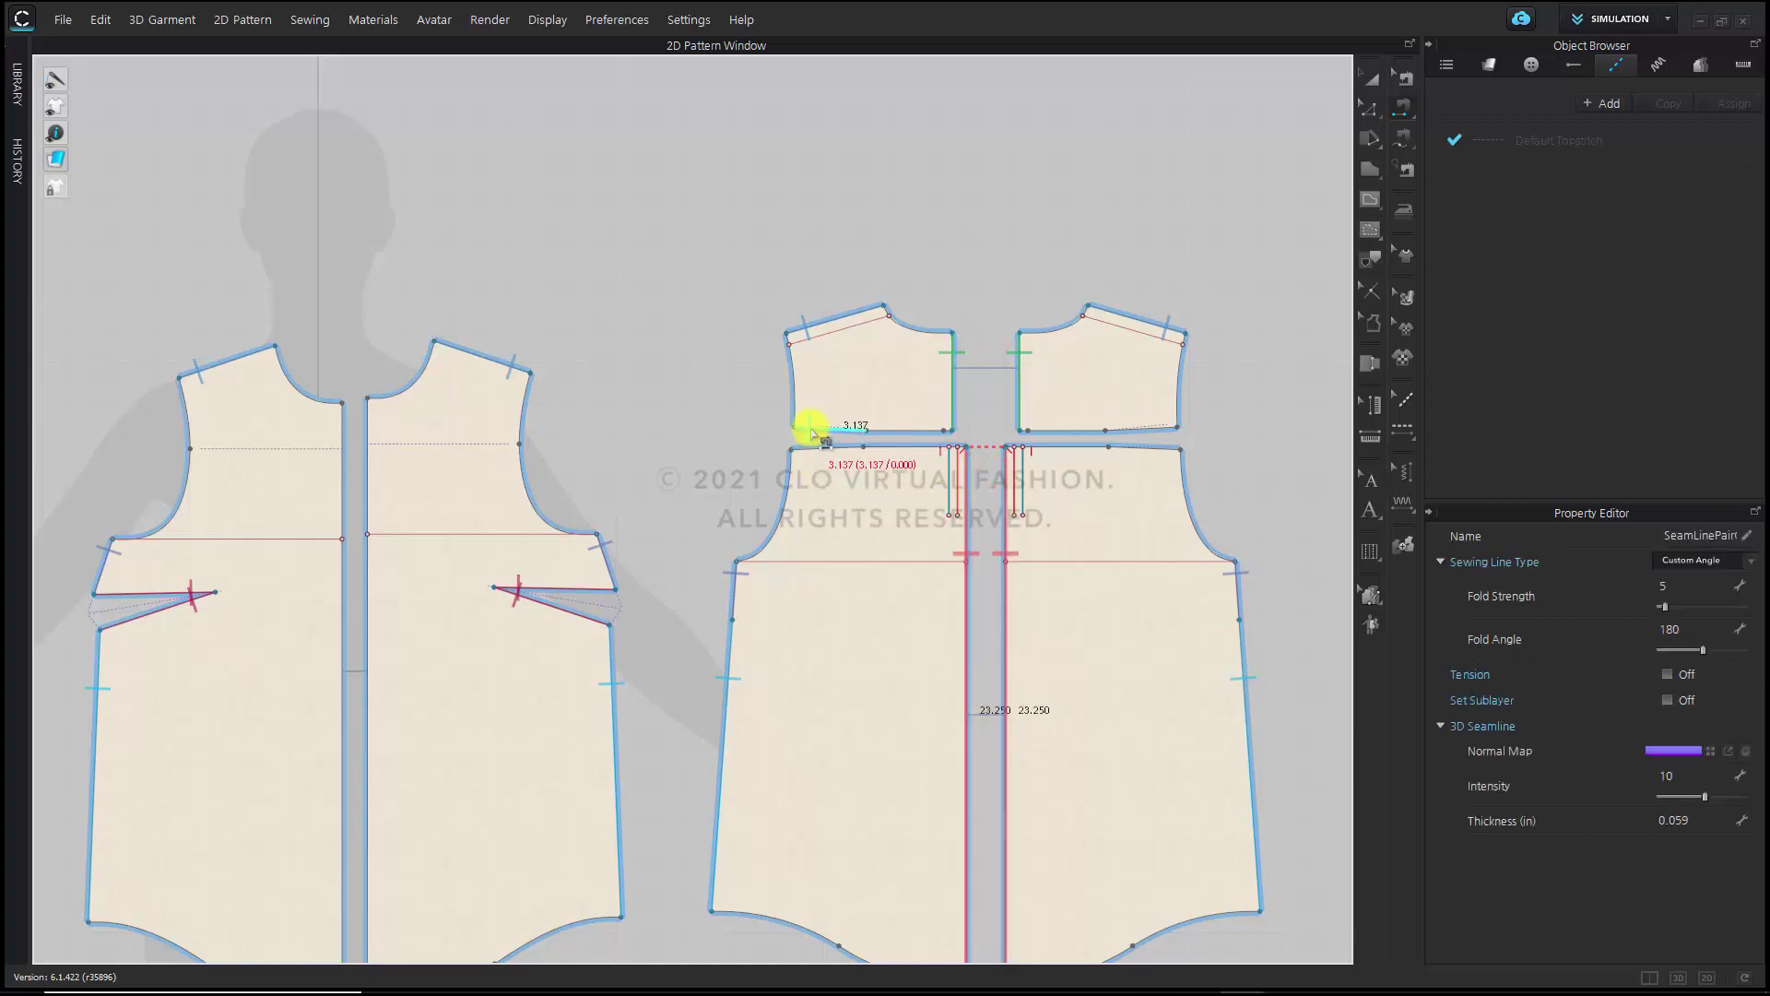
Sew the yoke's outer and middle lower-edge segments to the matching segments on the back piece's upper edge
click(810, 428)
click(802, 448)
scroll(880, 478, up, 3)
scroll(890, 491, up, 2)
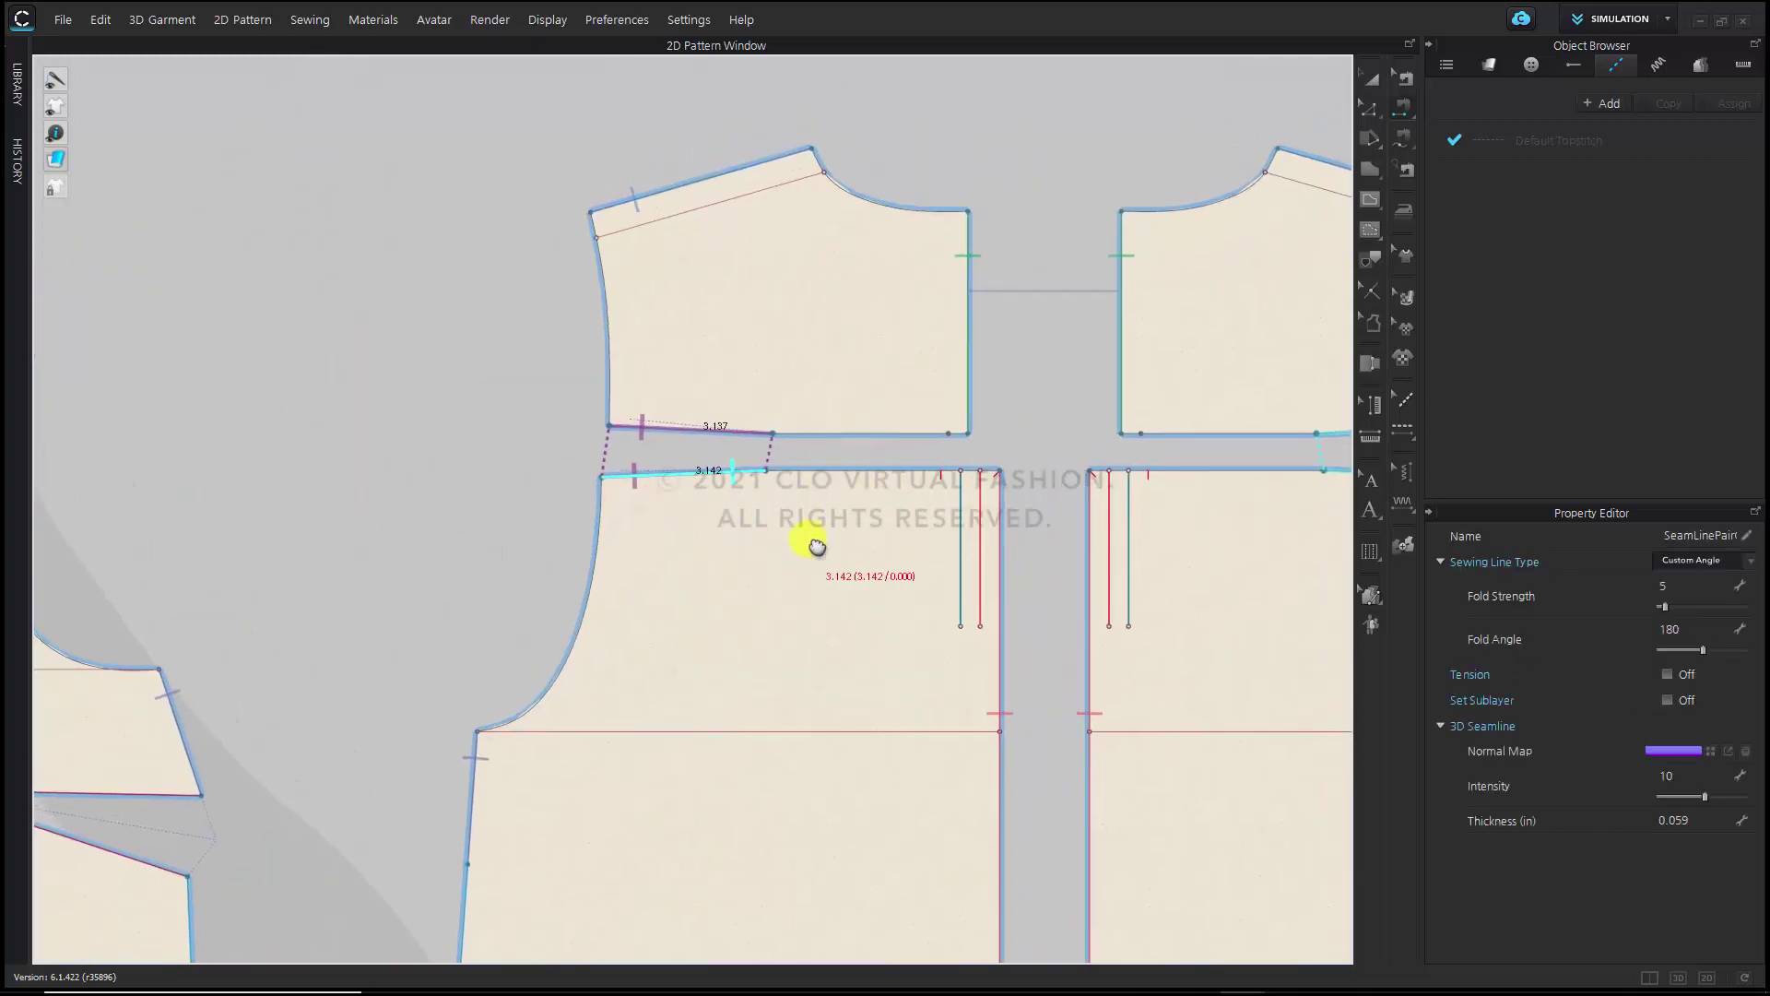
click(820, 434)
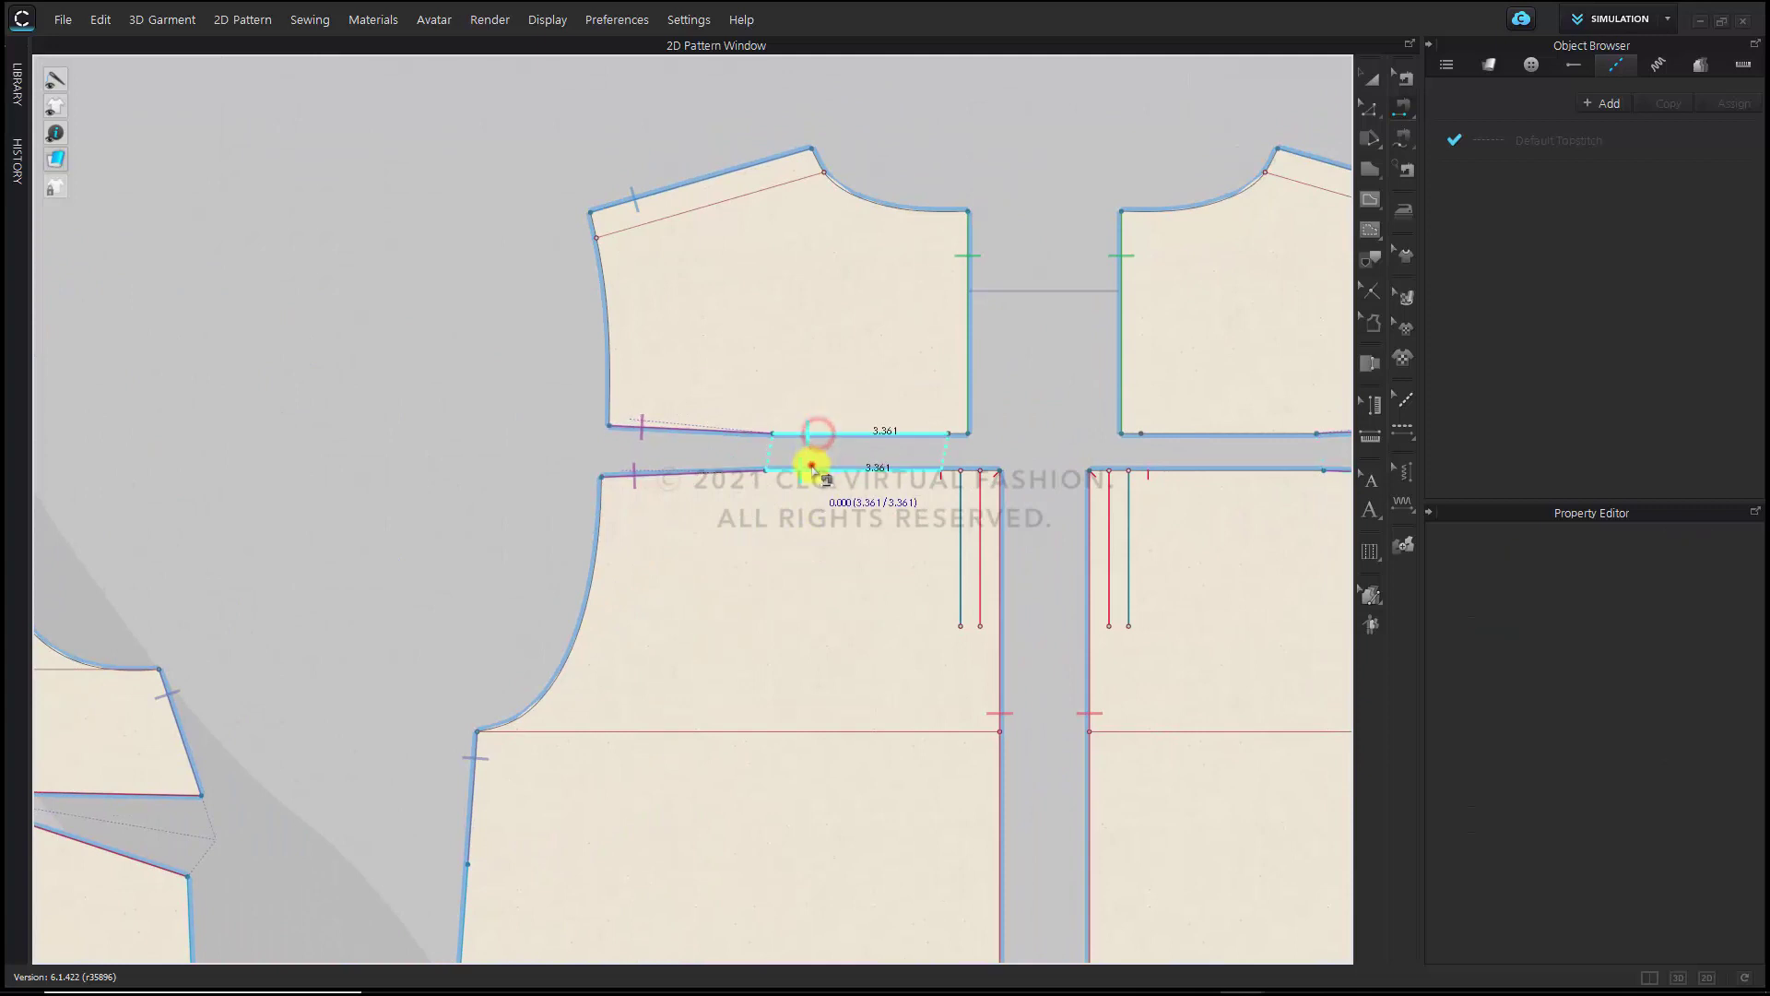
click(817, 469)
Sew the back pleat's neighbouring 0.375 in segments together as Turned seams, and sew the segment beside center back to the yoke's innermost lower segment
scroll(900, 514, up, 5)
scroll(752, 572, down, 2)
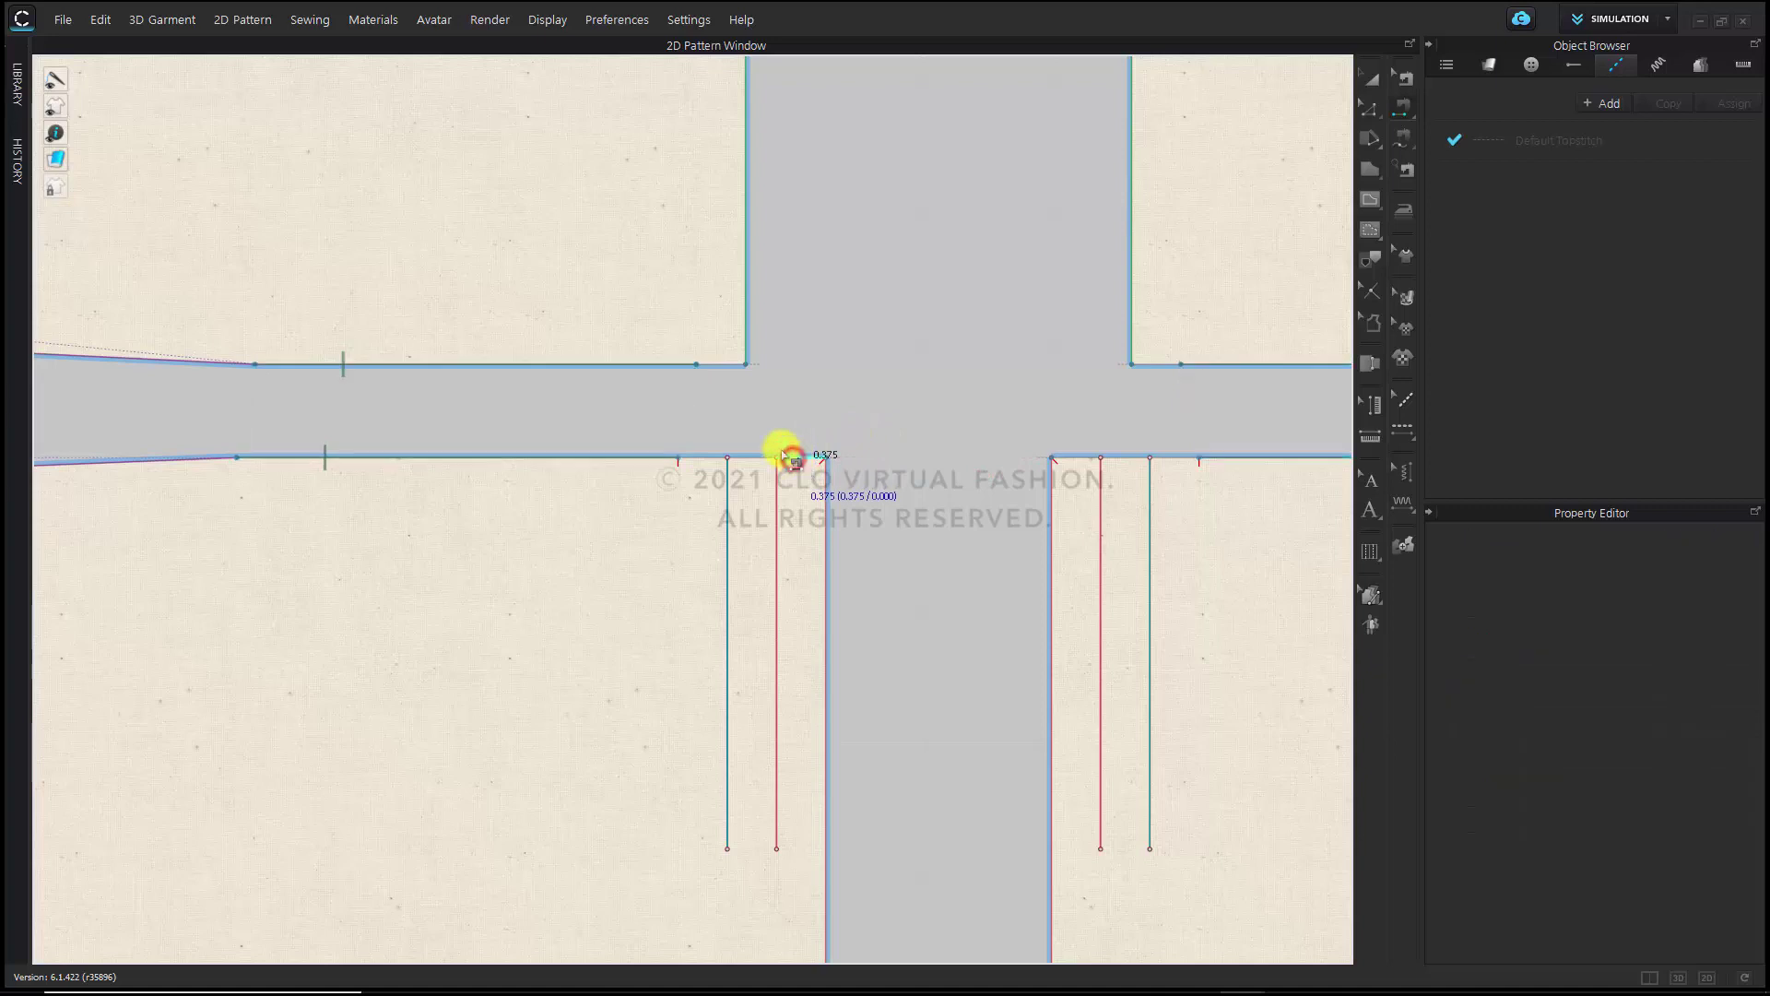
click(755, 455)
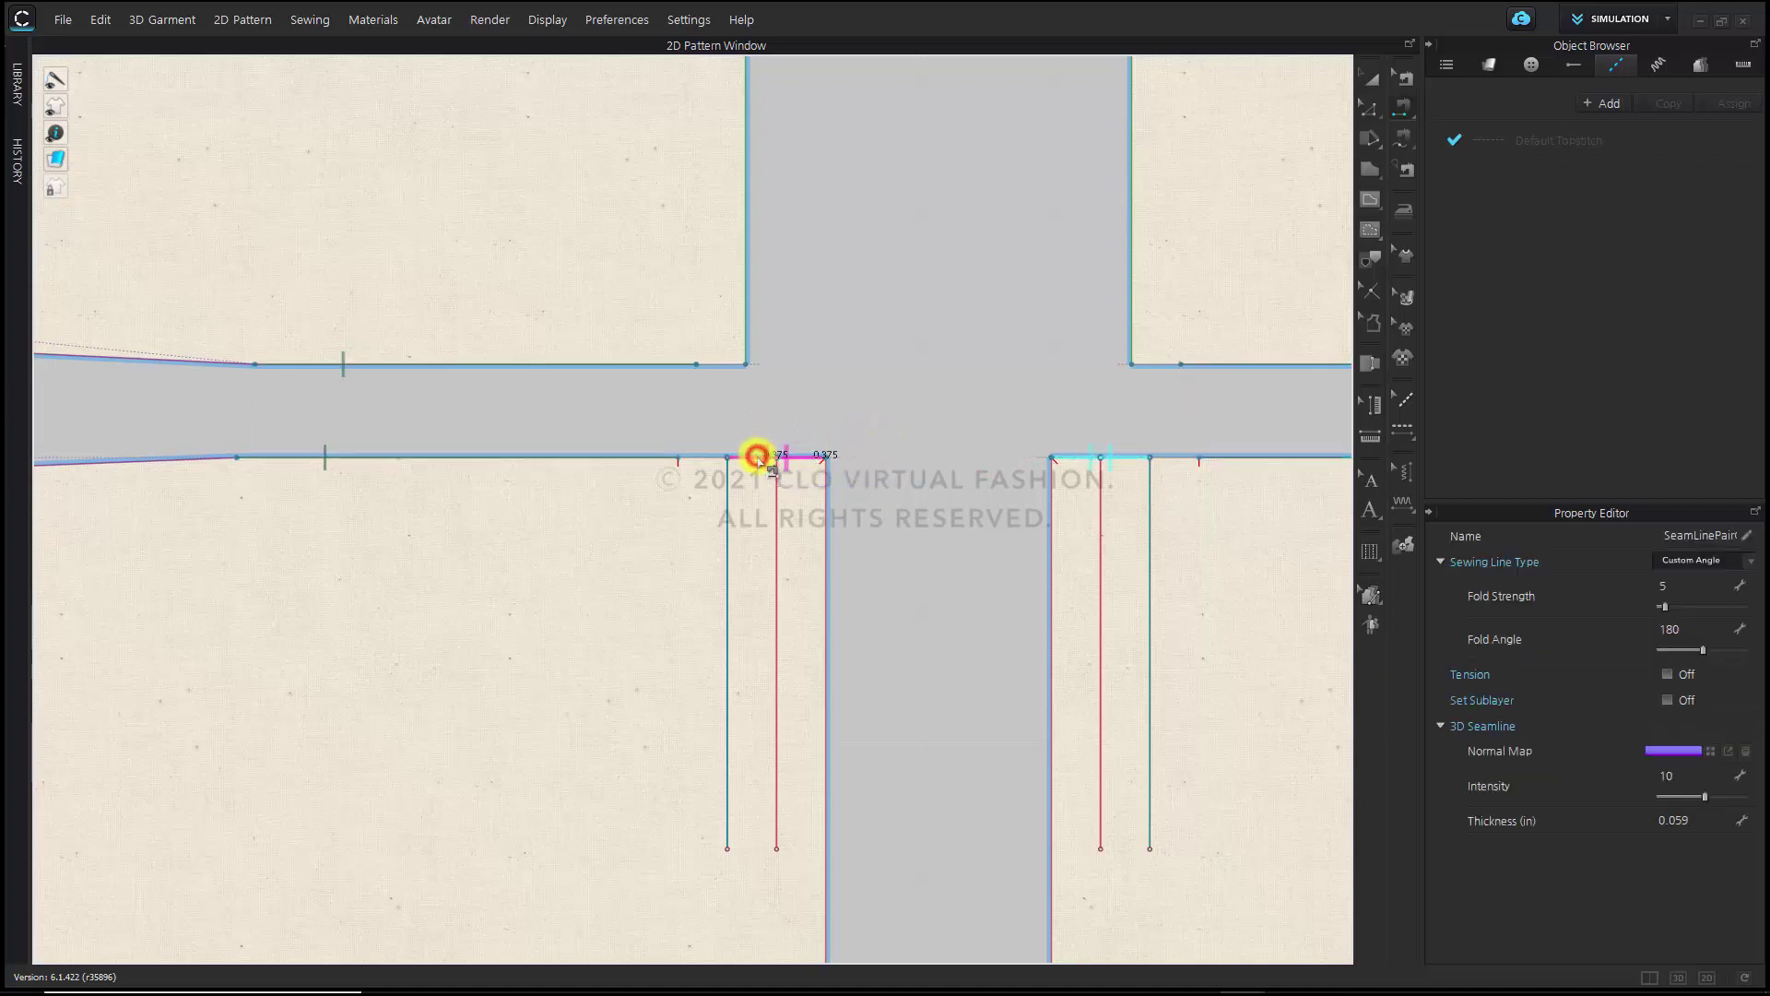
click(1687, 560)
click(1690, 573)
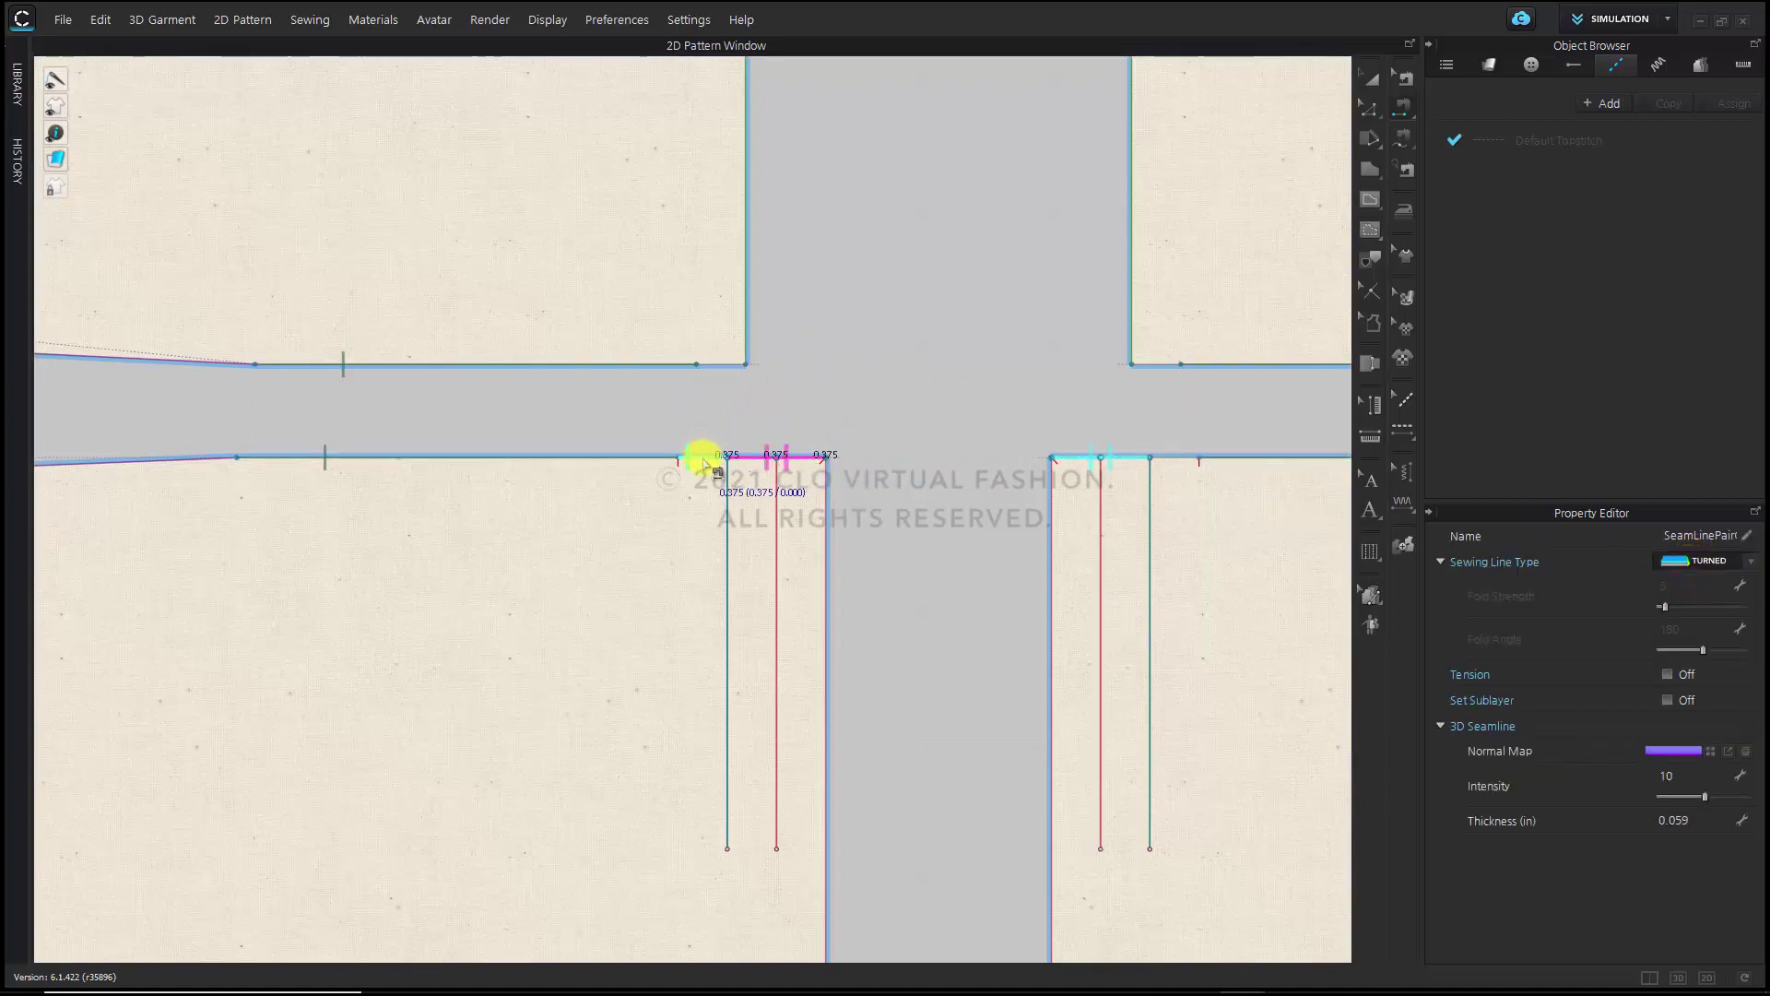
click(743, 458)
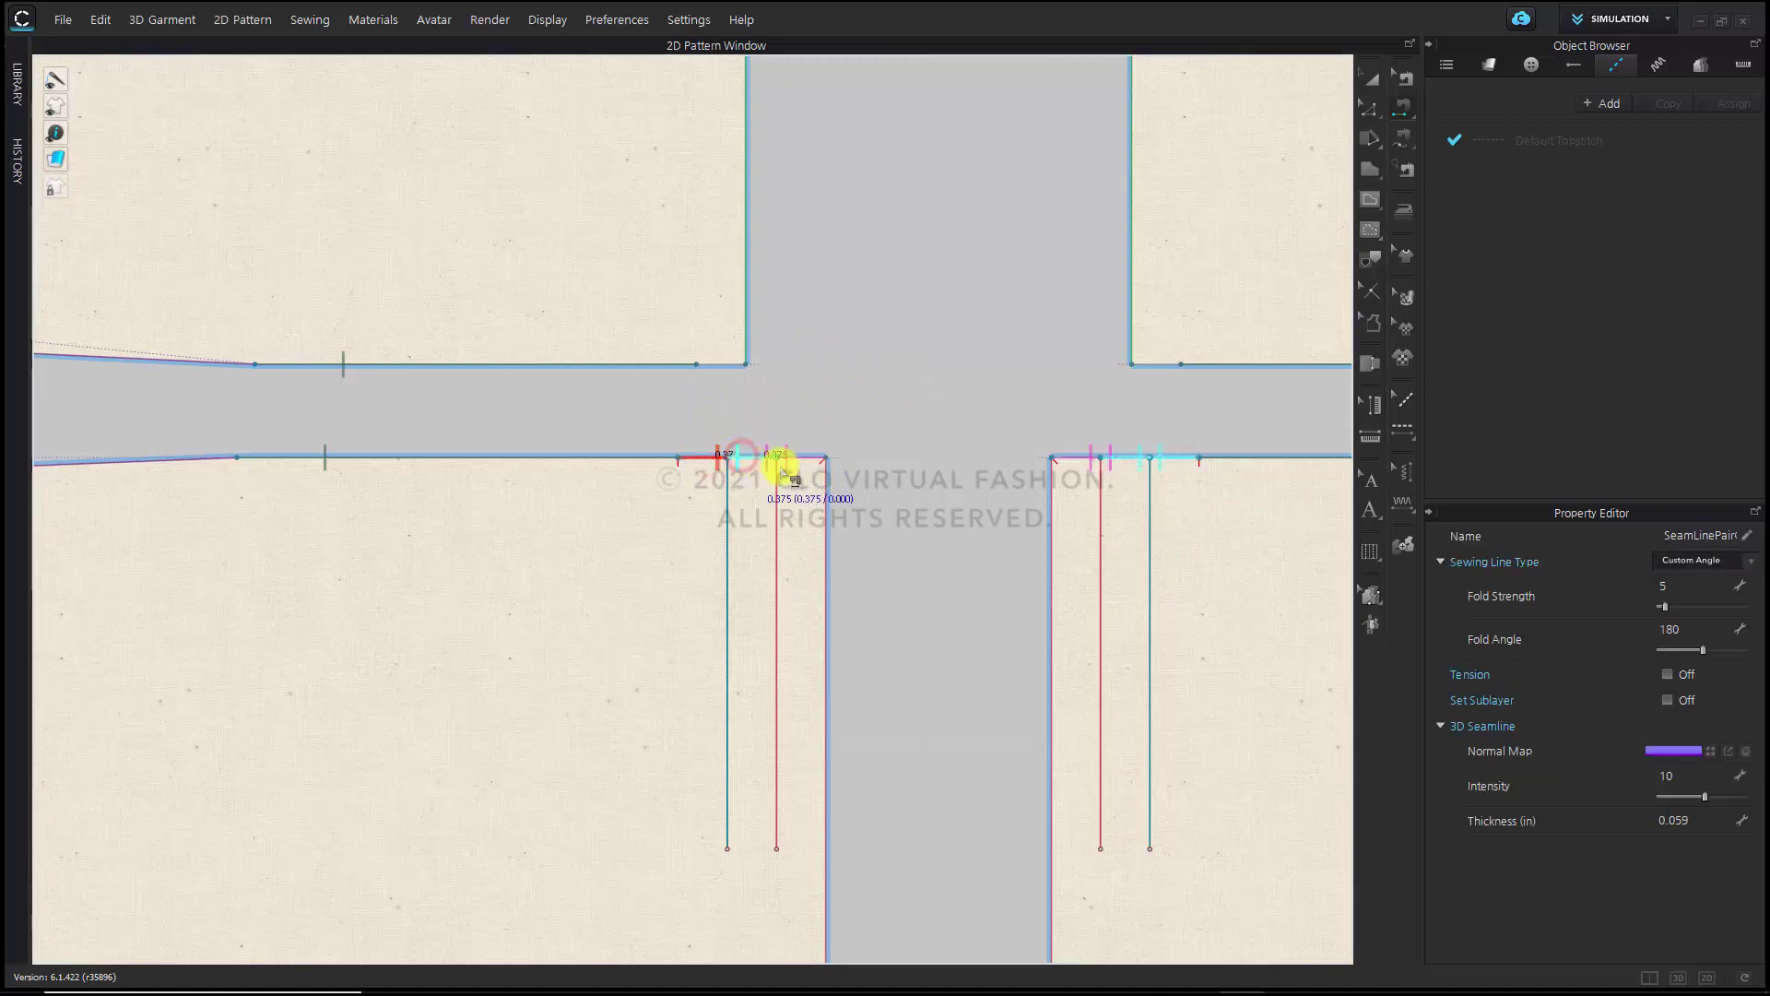
click(1719, 561)
click(1707, 578)
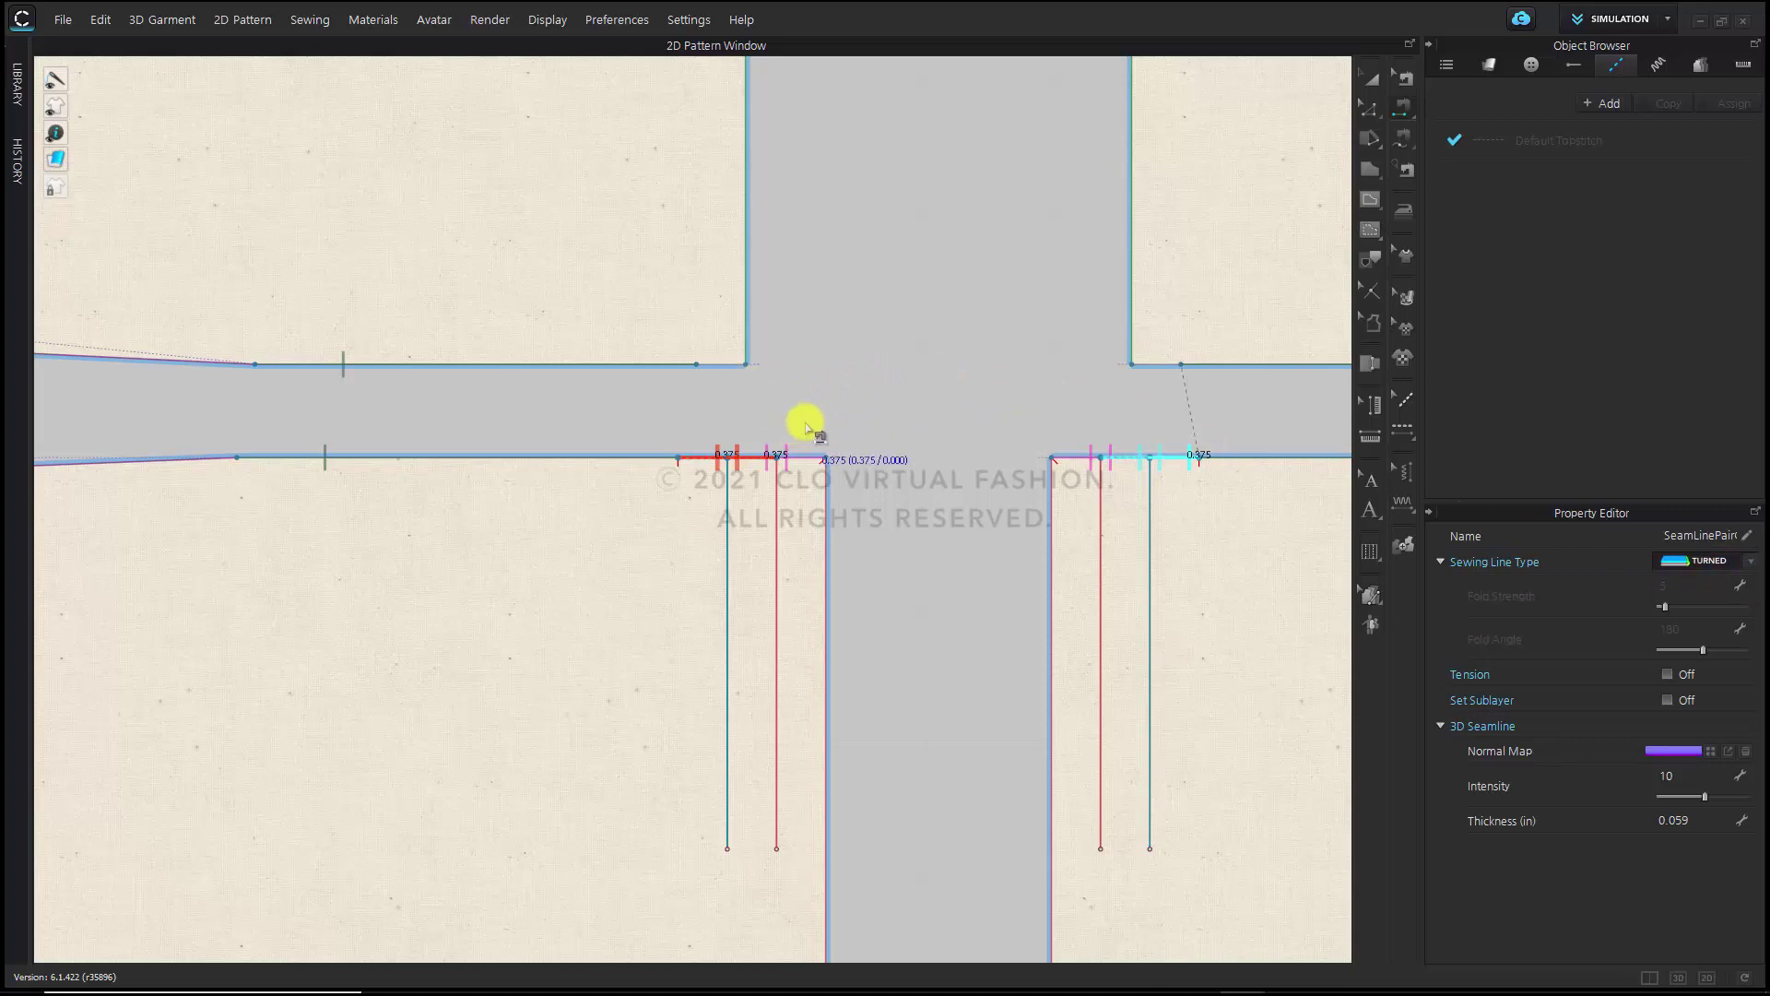
click(791, 457)
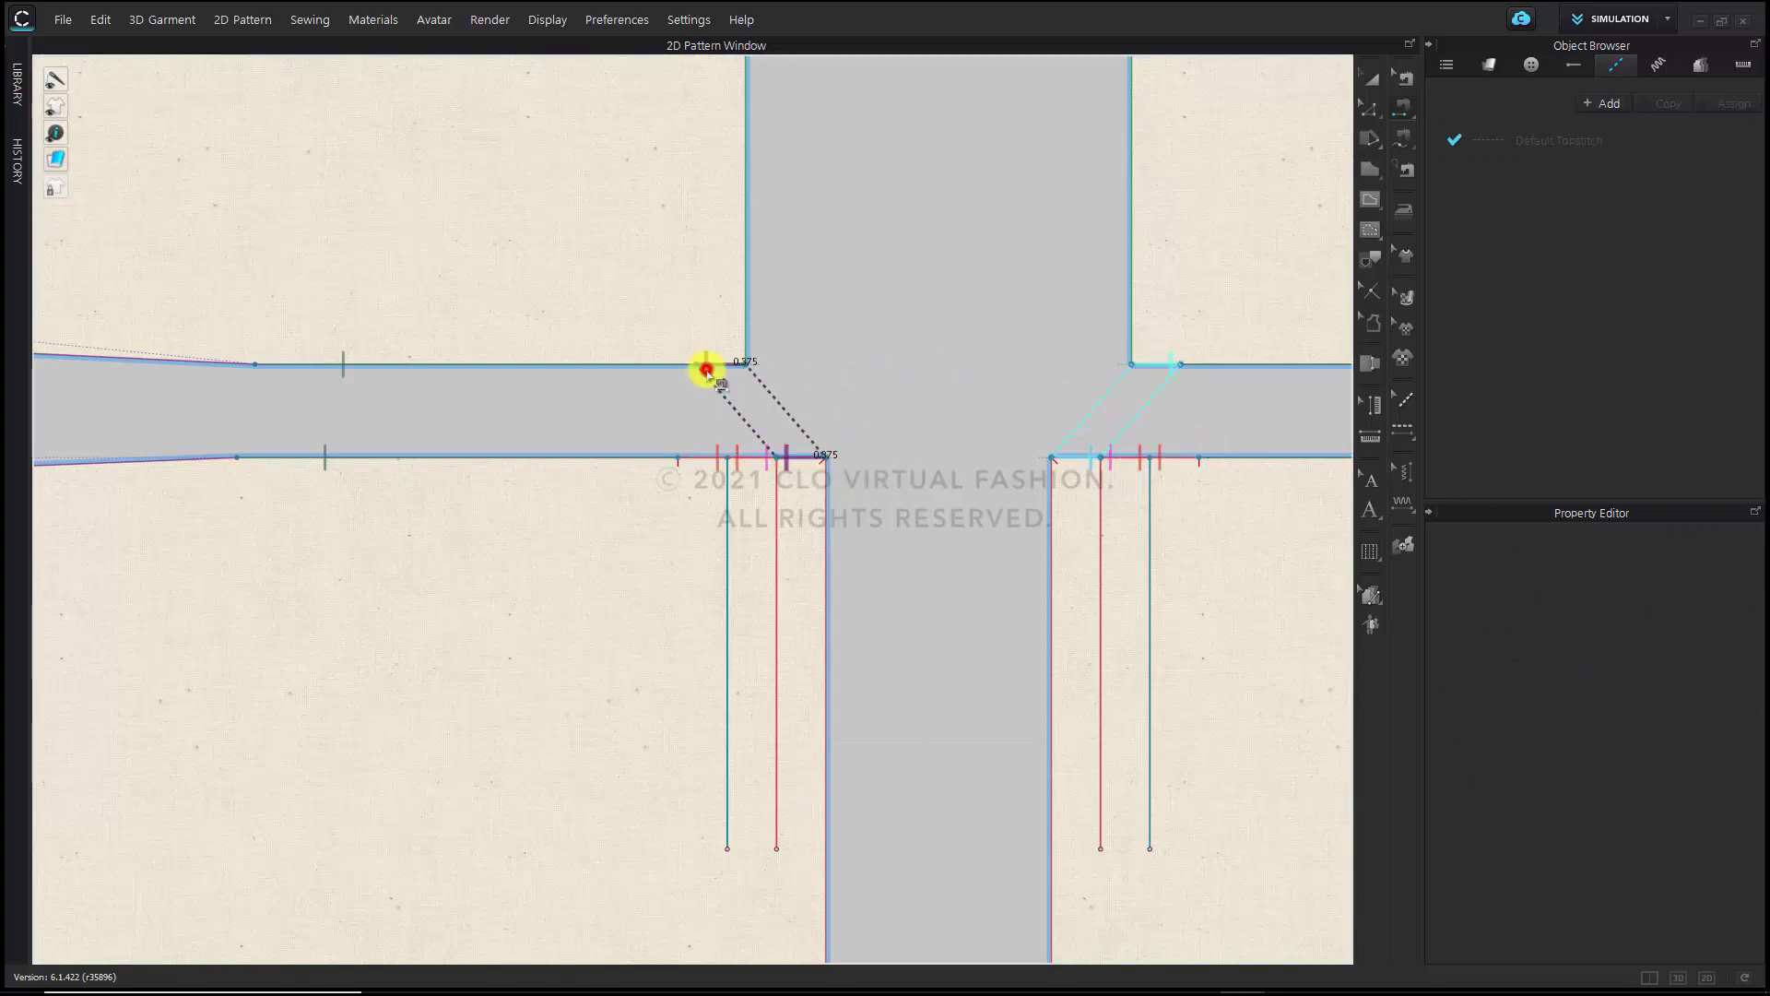
click(706, 365)
Sew the center front edges of the two front pieces together
scroll(869, 413, down, 5)
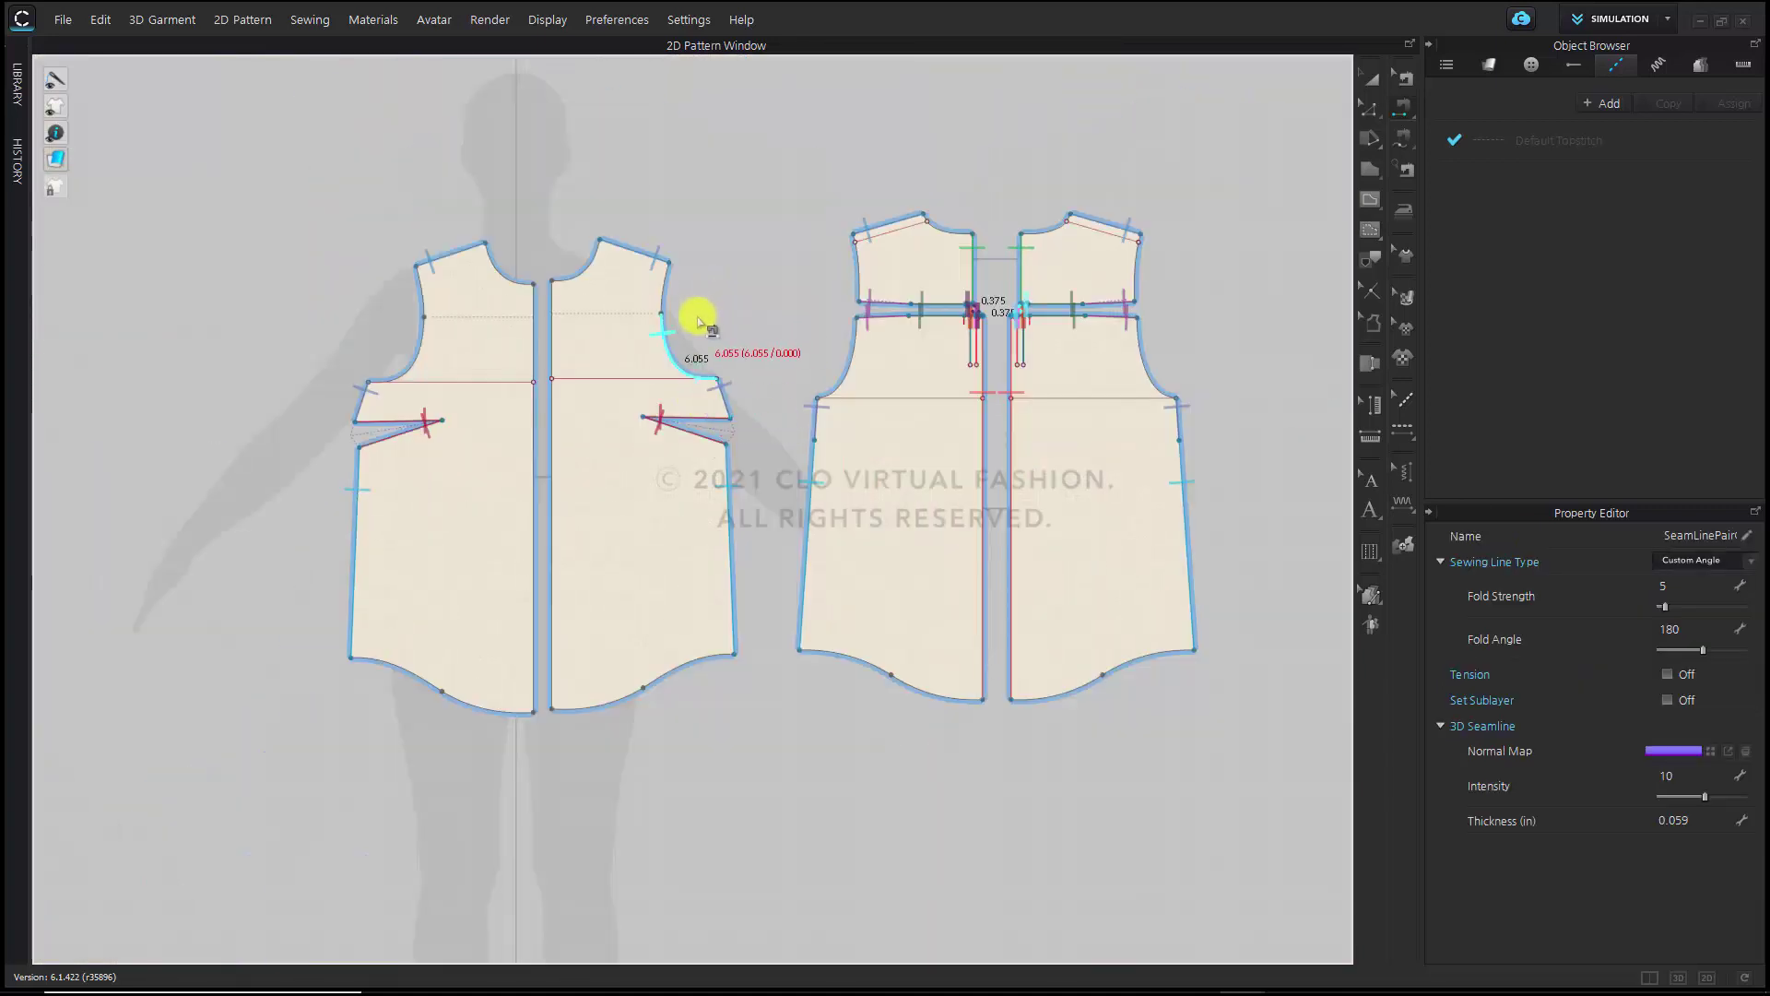
scroll(691, 327, up, 2)
click(482, 363)
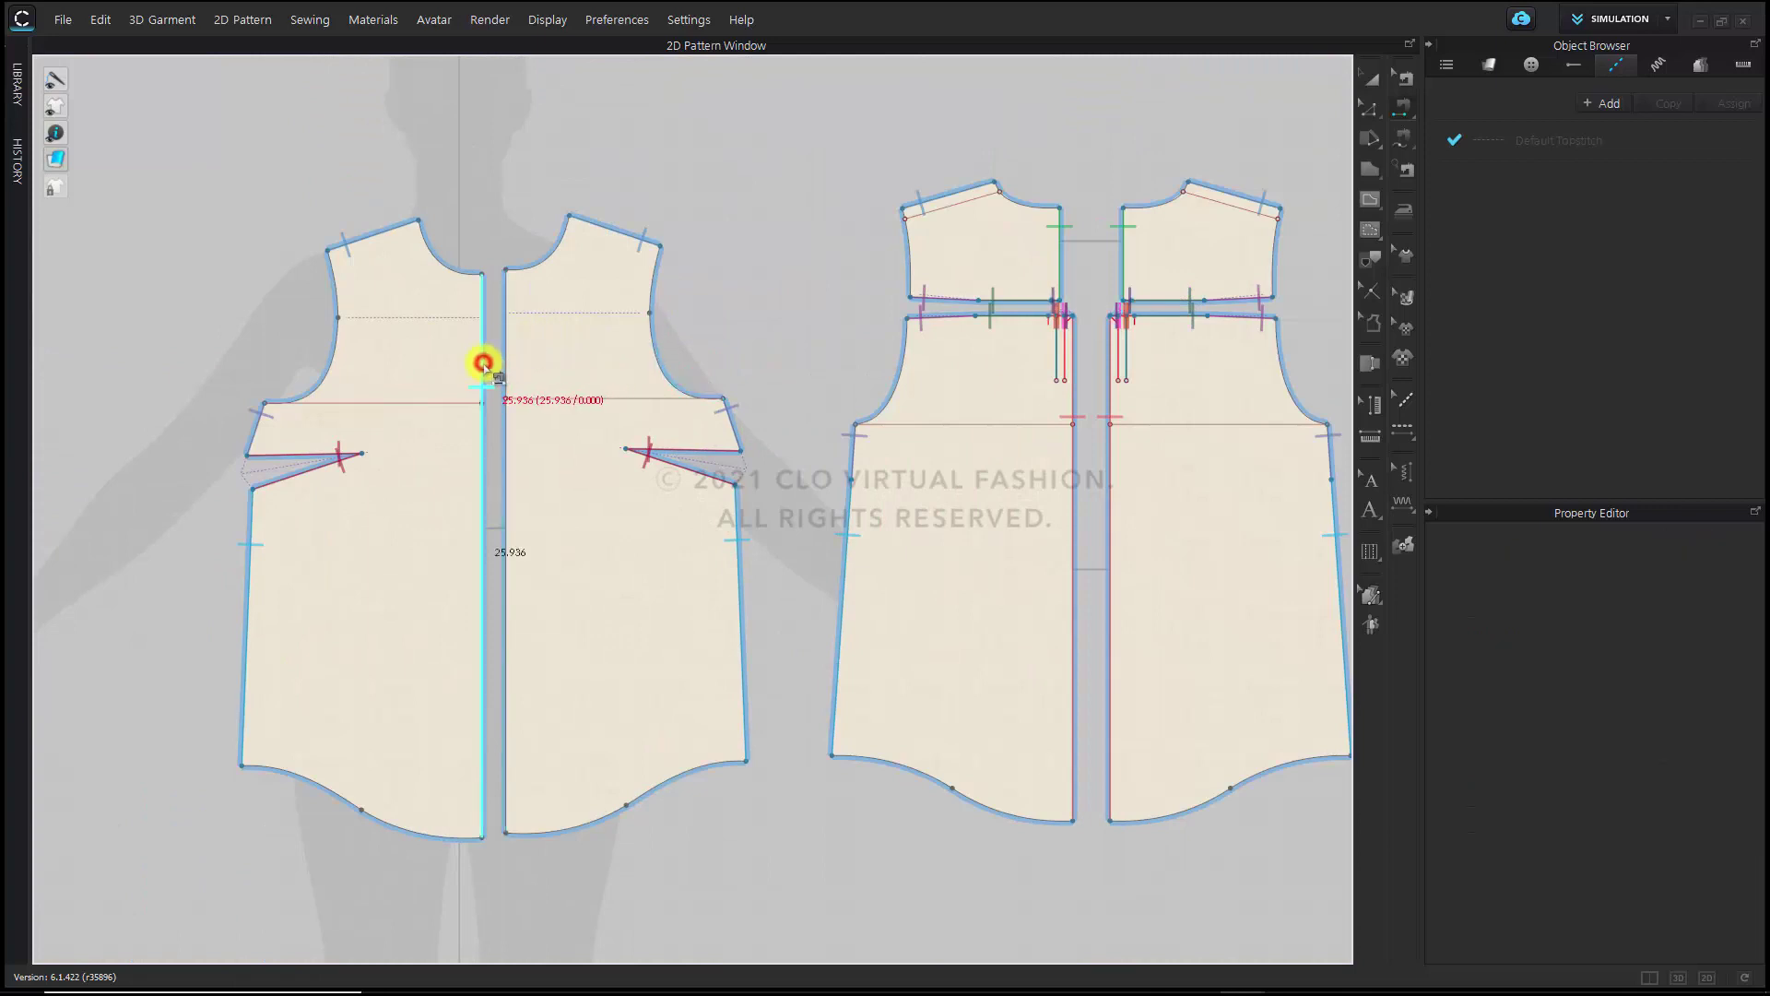
Sew the centre-front edges of the two front bodice panels together along their full length
click(501, 364)
click(503, 364)
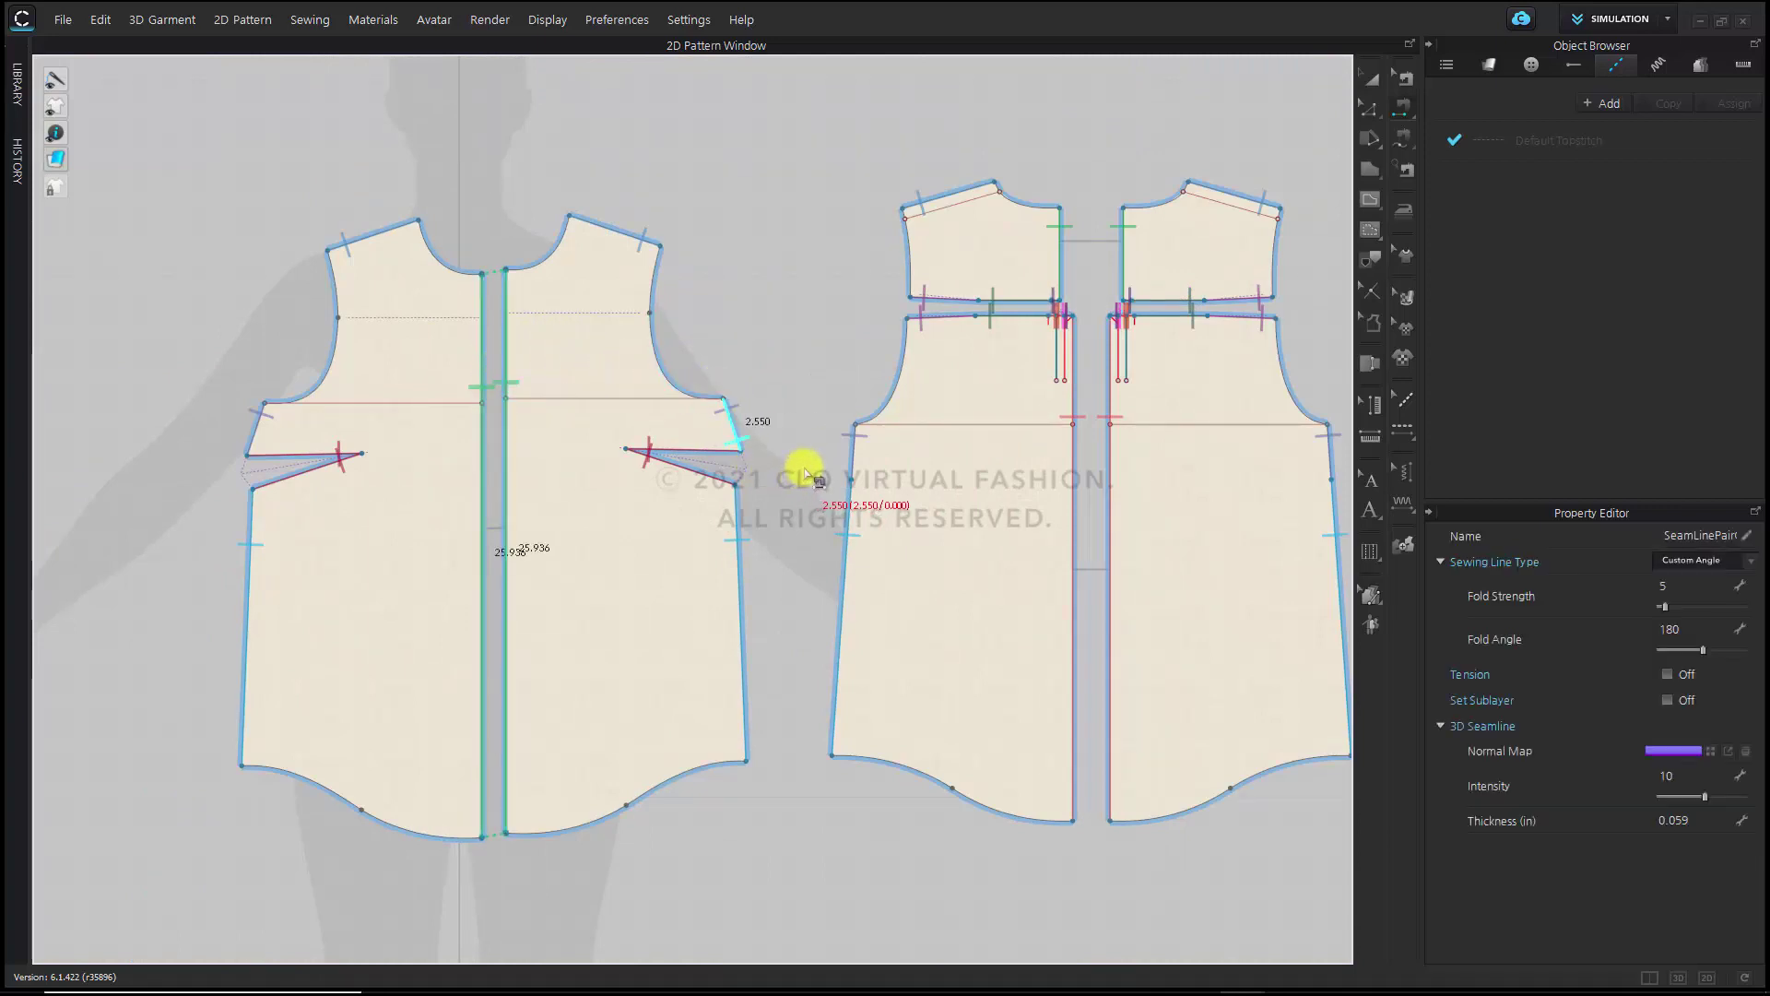
scroll(765, 447, down, 5)
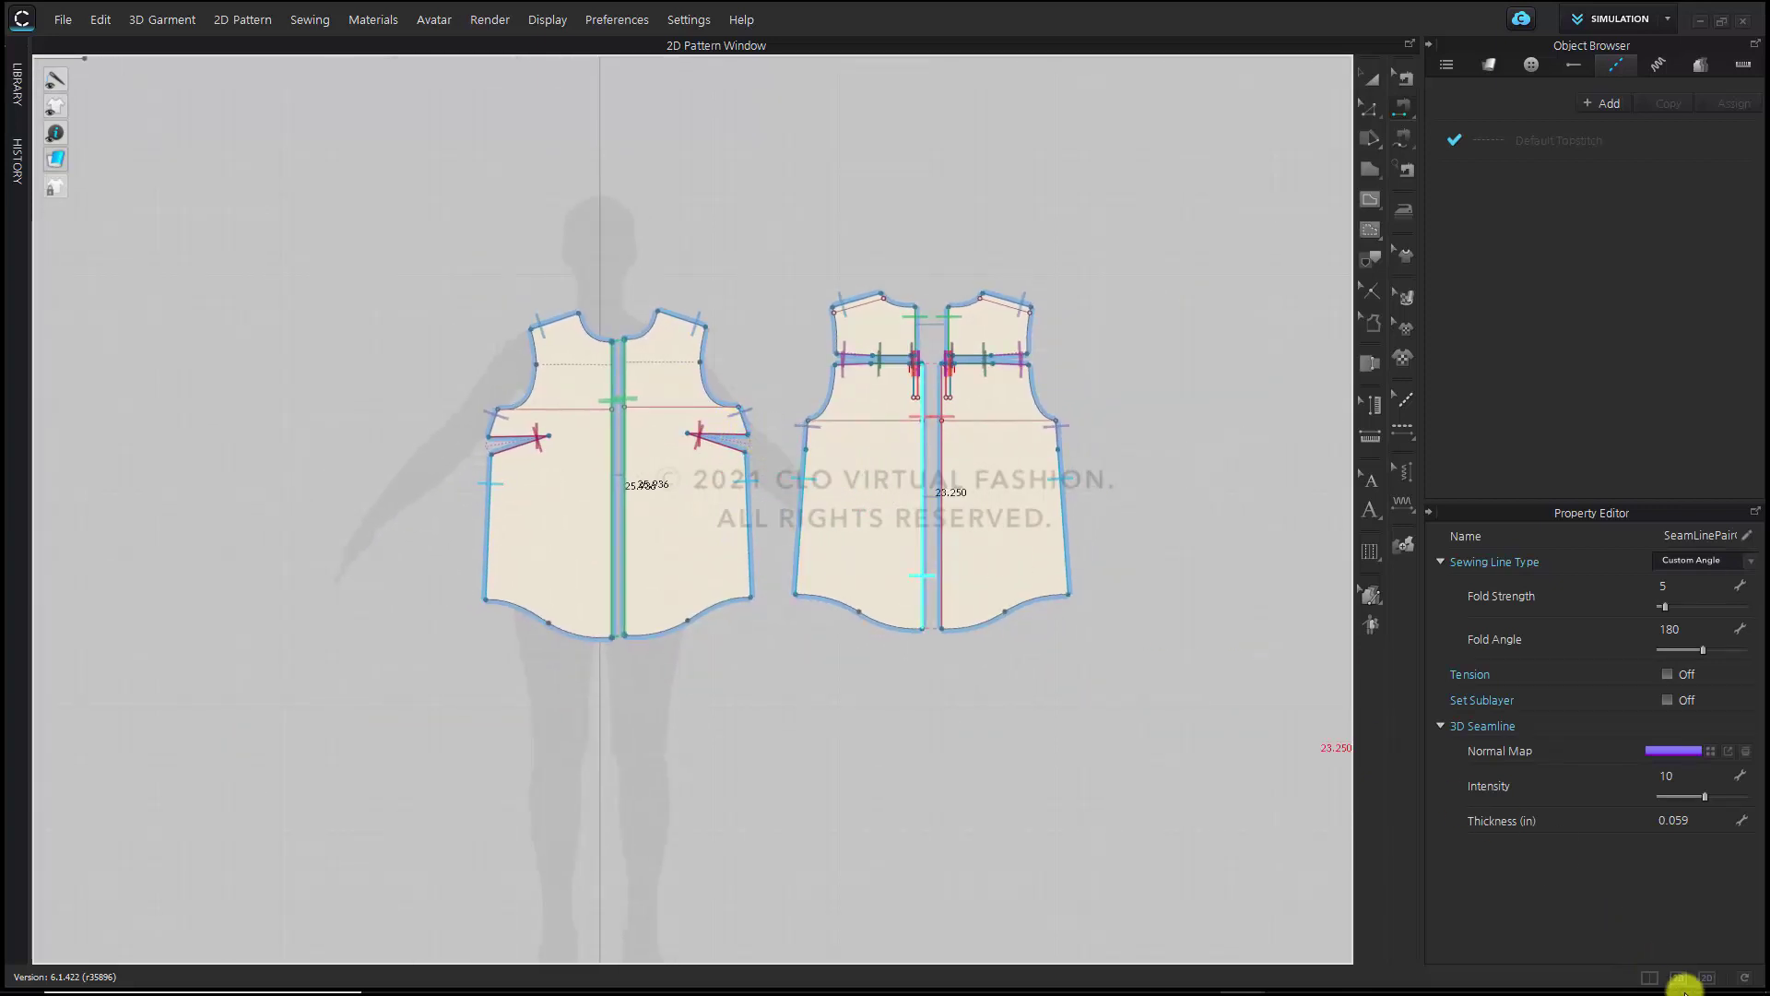
Show an enlarged 3D view beside the 2D patterns and reset the 3D arrangement of all pattern pieces
click(1649, 977)
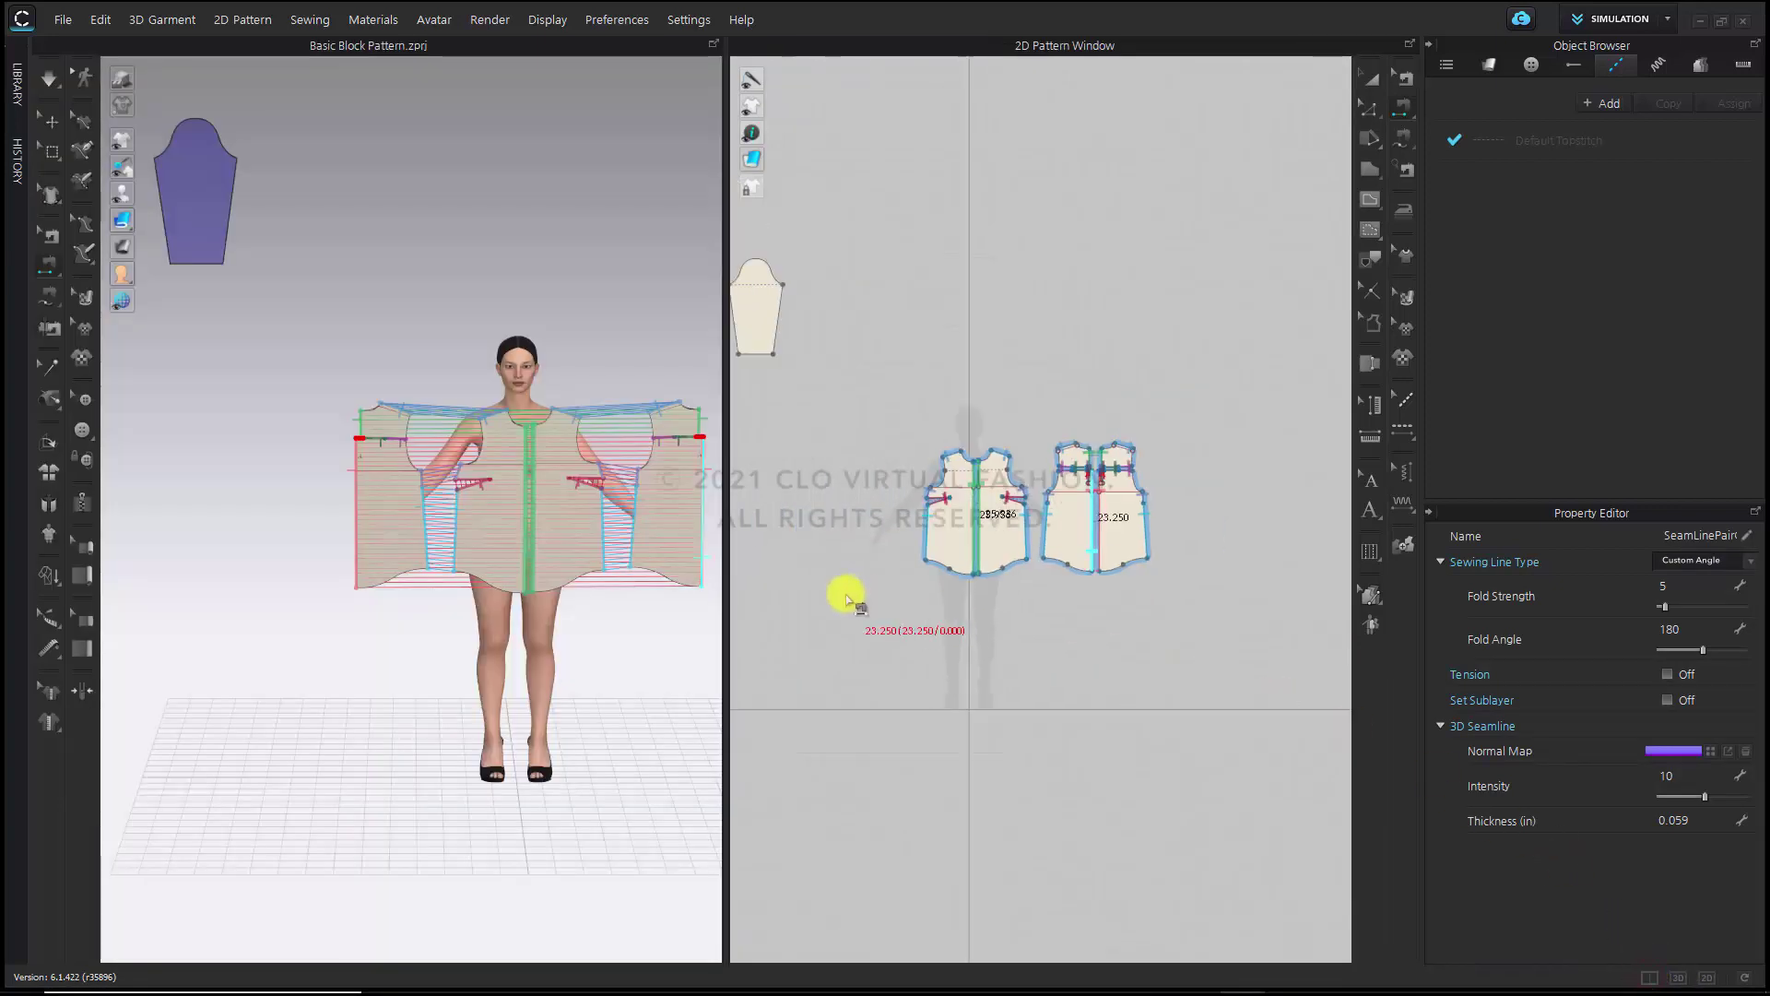
drag(726, 550, 1027, 557)
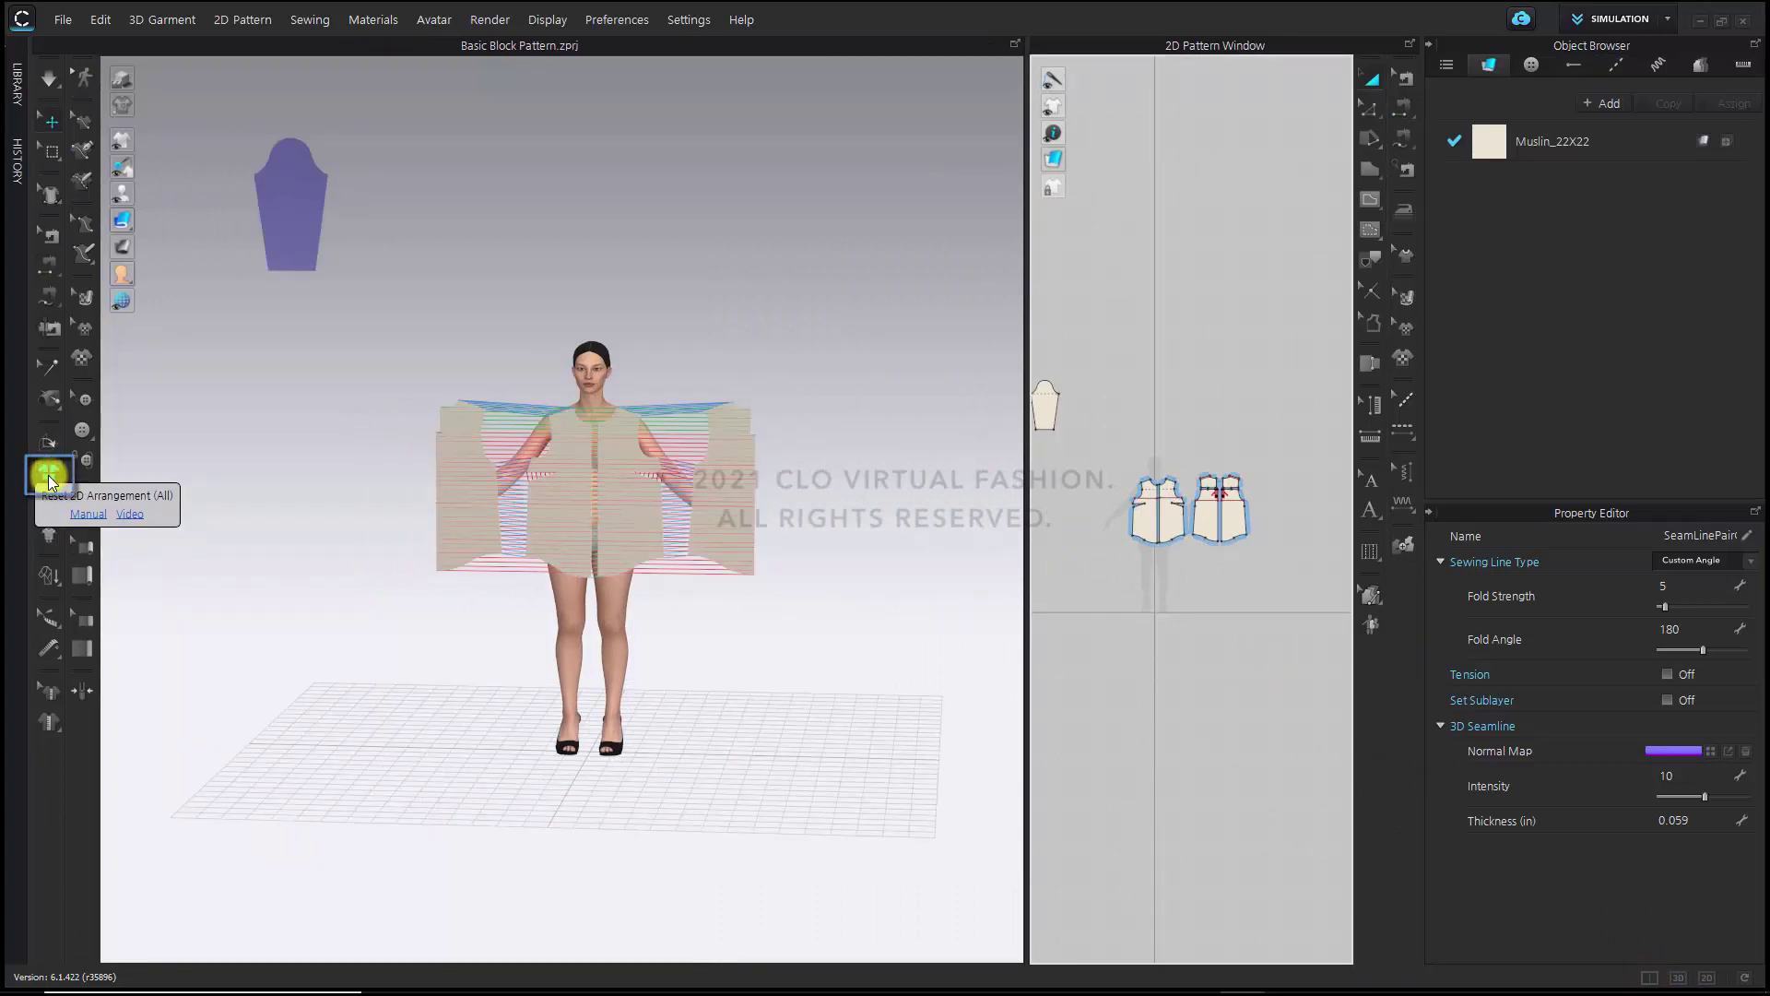
click(49, 476)
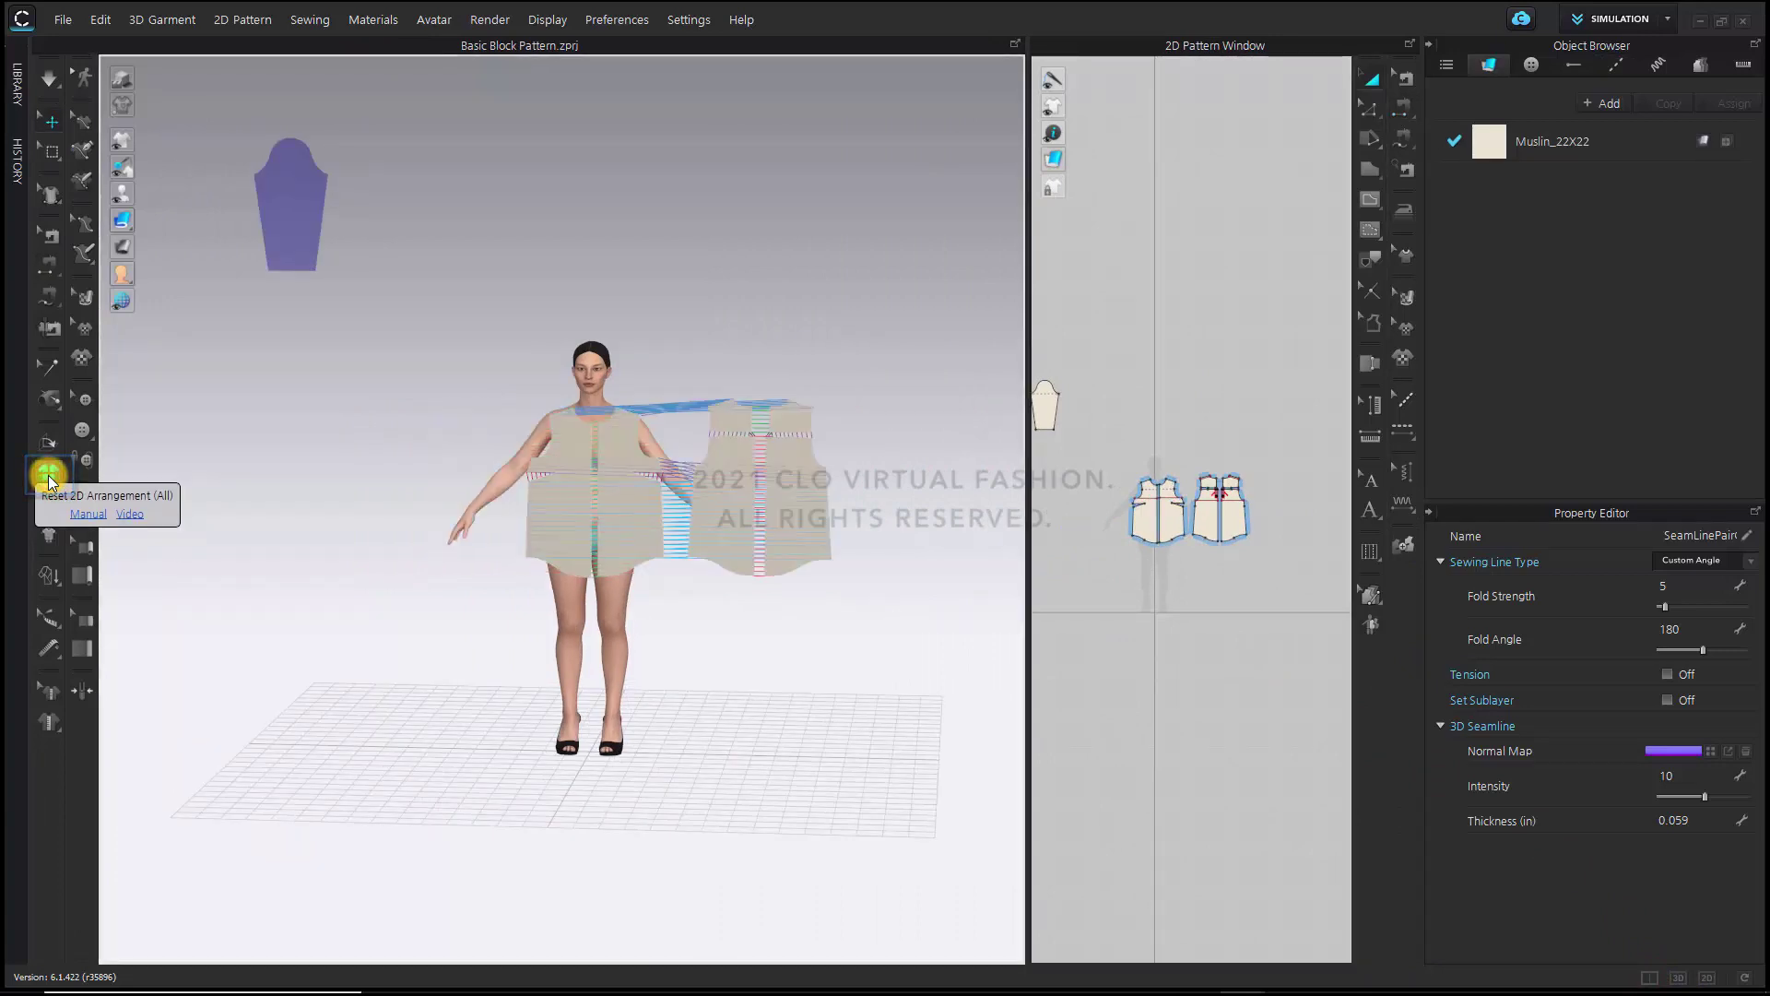
Select all front and back bodice pieces and move them up in 3D, clear of the avatar's body
drag(1118, 461, 1277, 570)
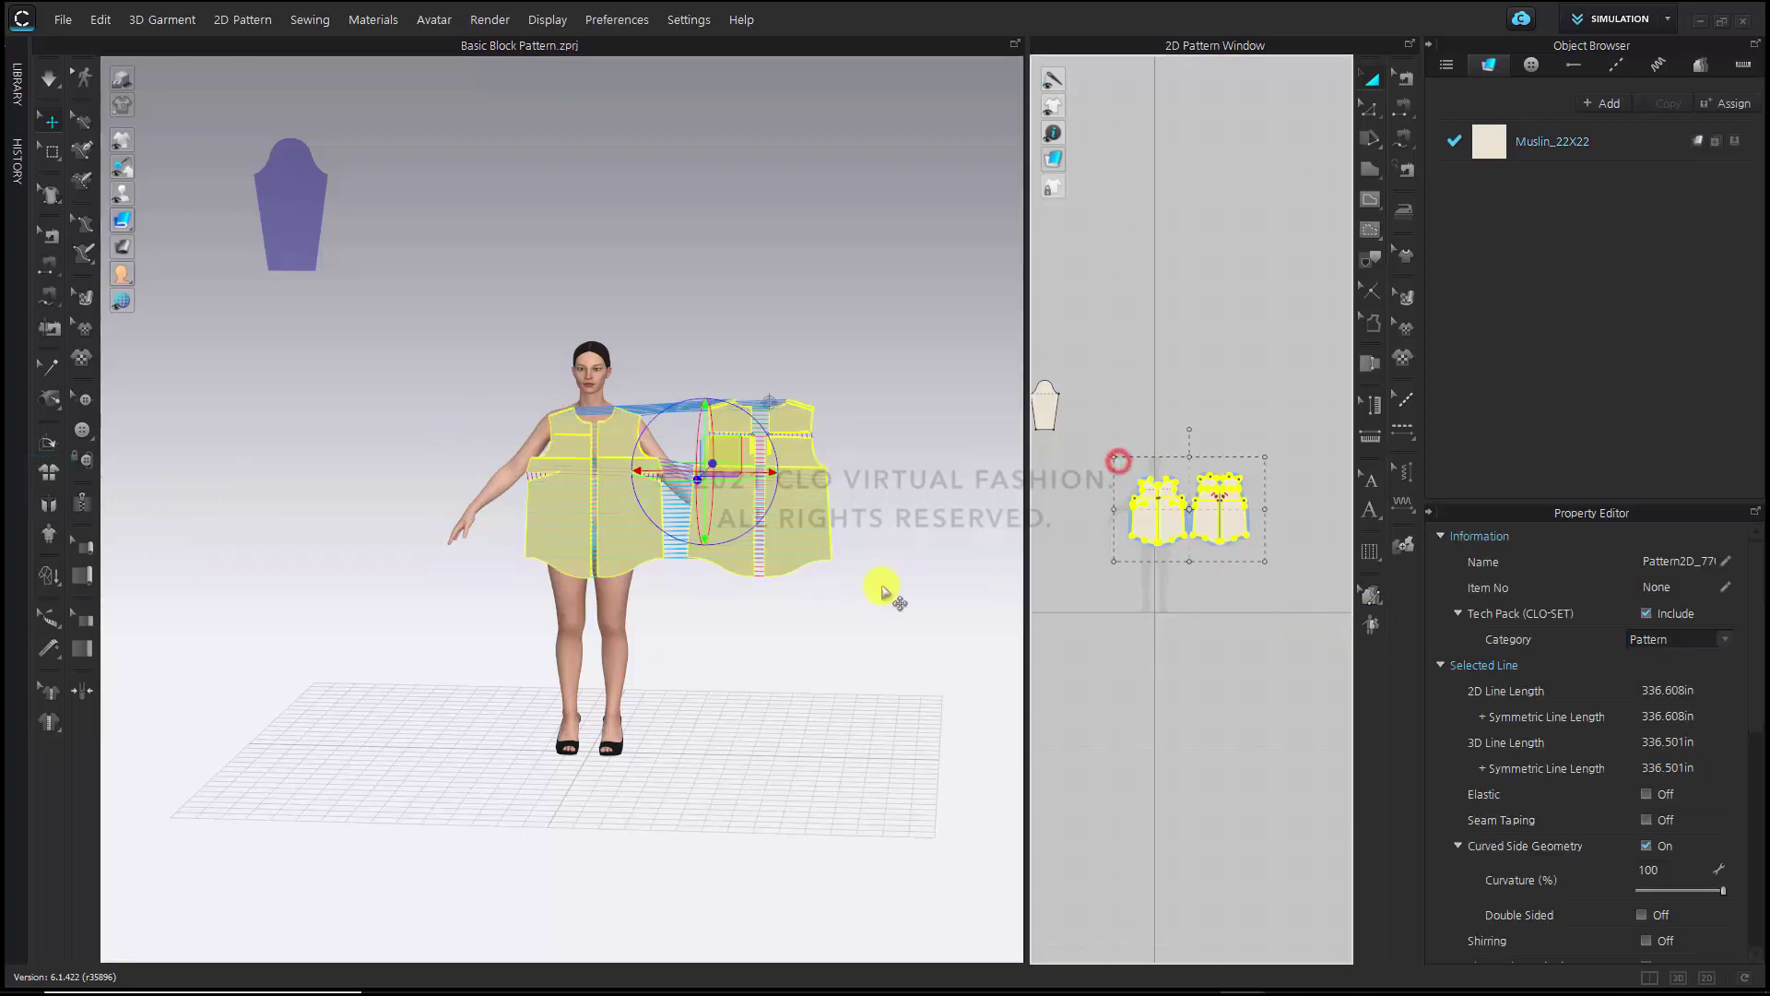
scroll(636, 636, up, 3)
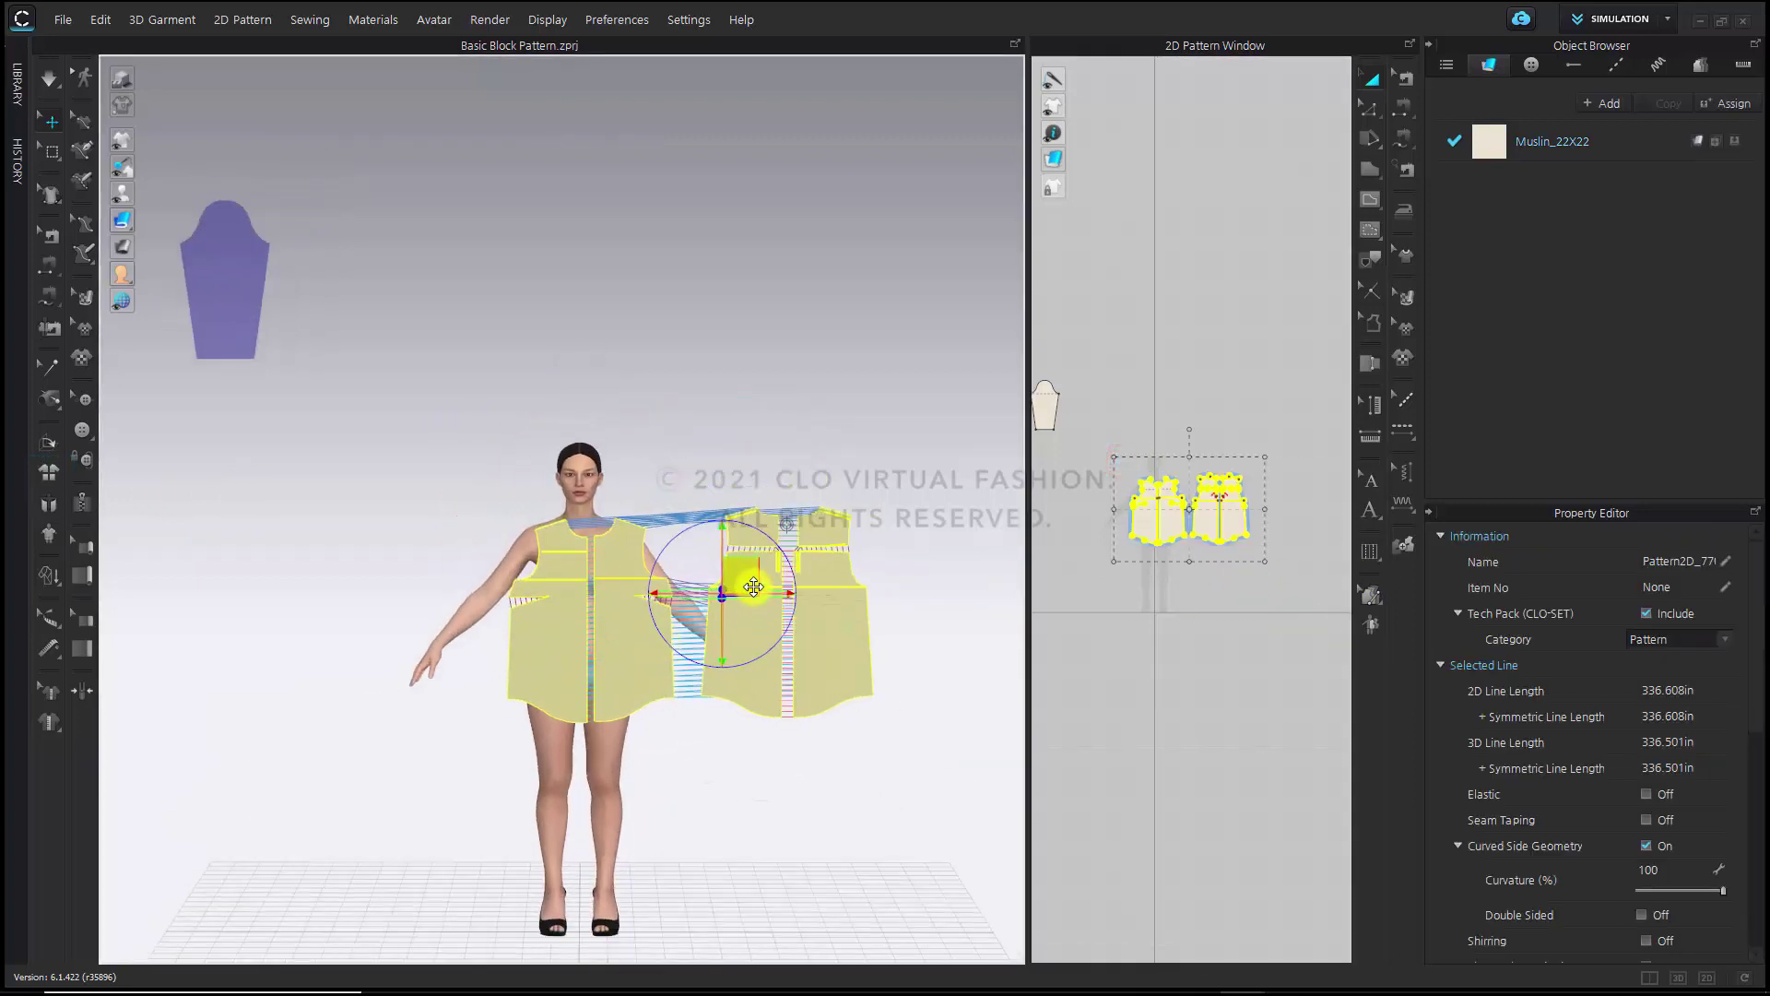
drag(754, 587, 754, 343)
click(730, 599)
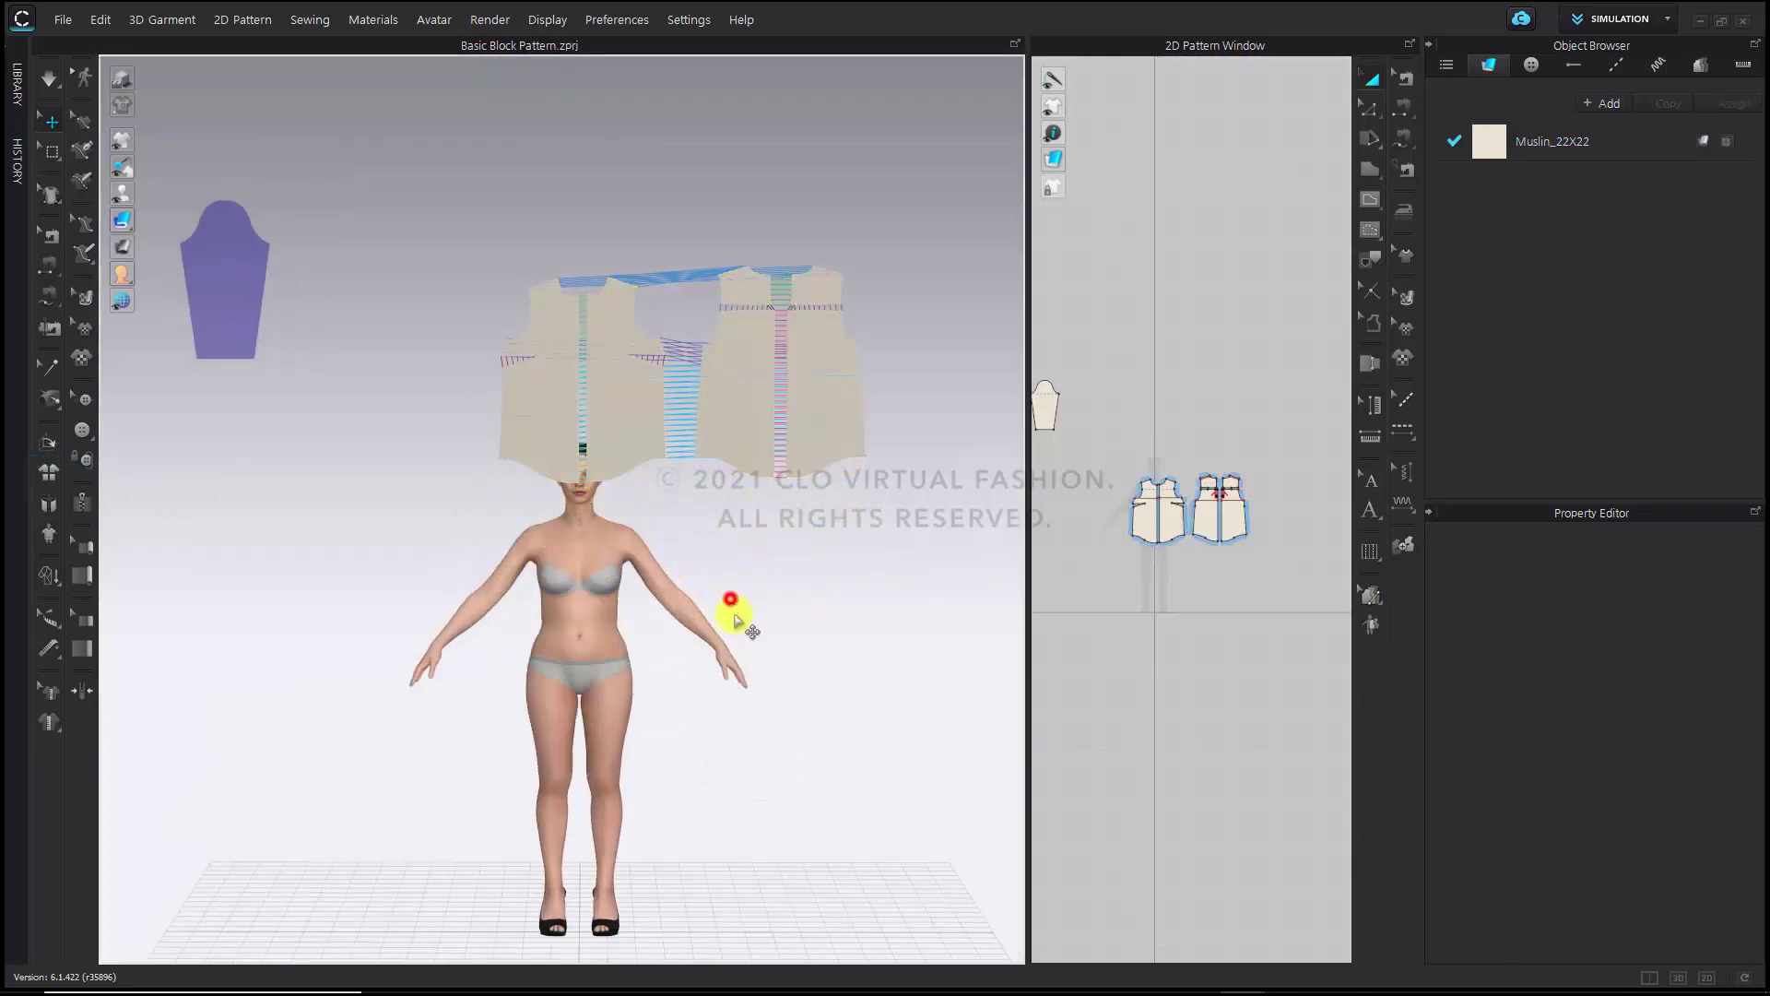
right_drag(777, 668, 763, 665)
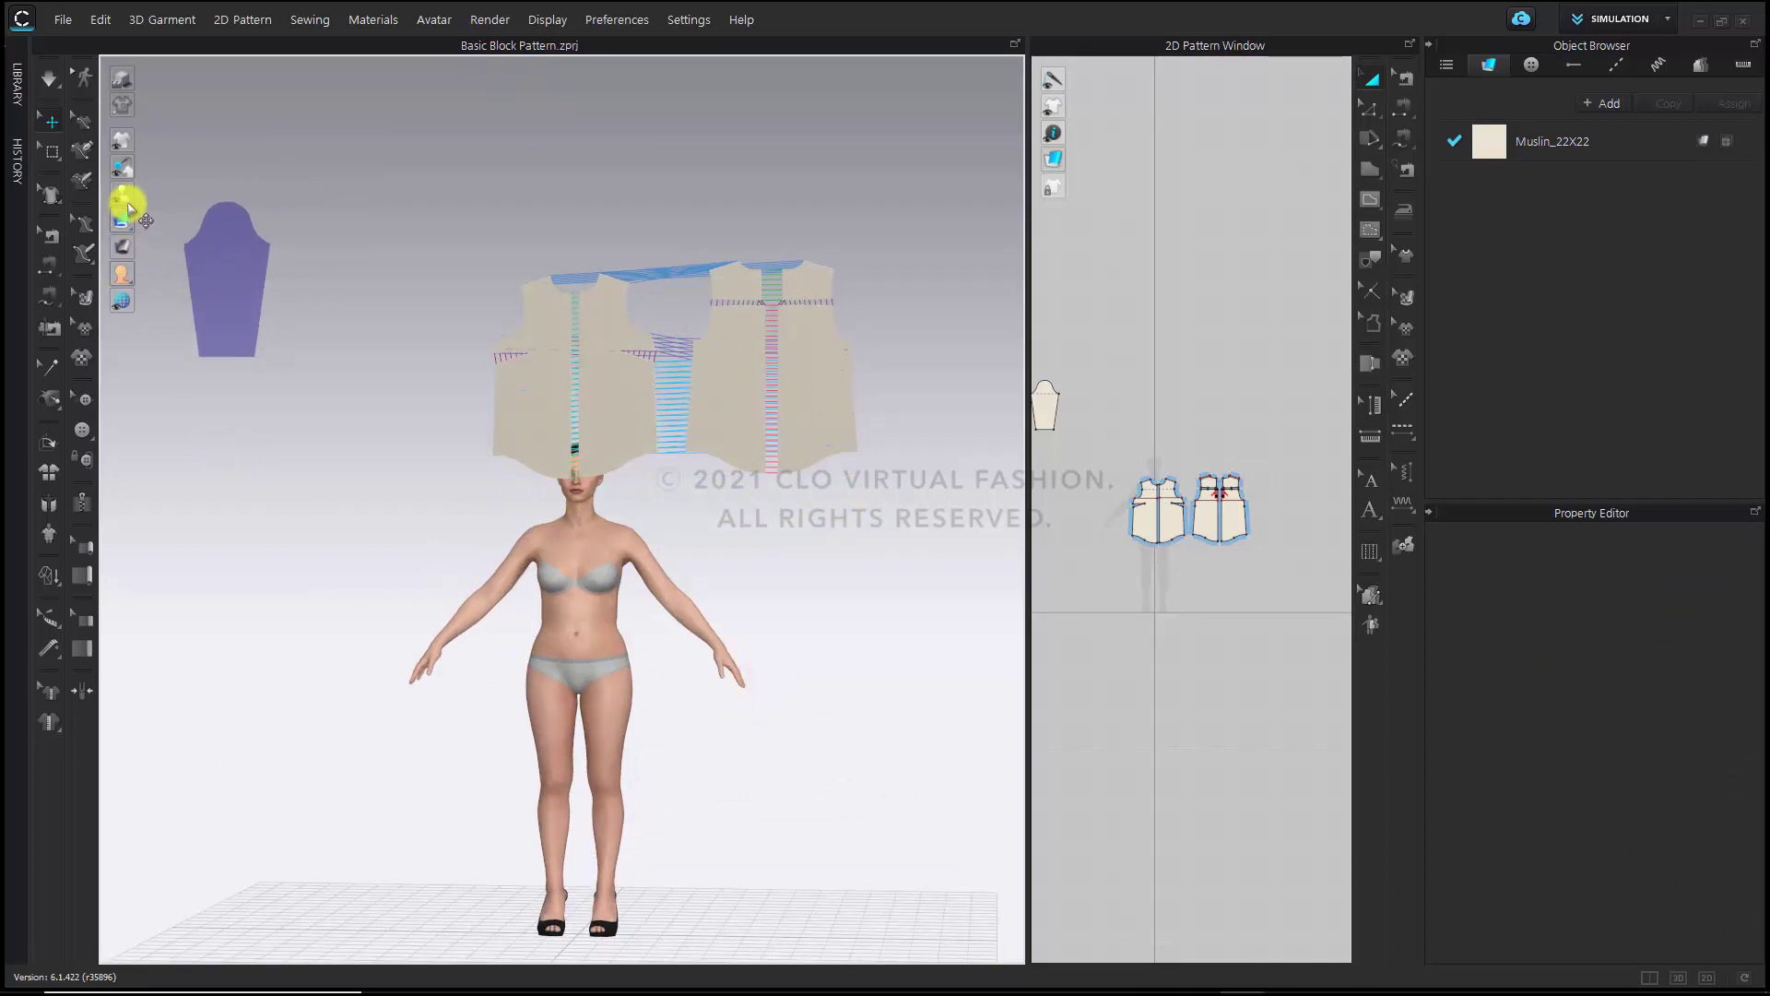
Show the avatar's arrangement points and place the front bodice panel at Body_Front_3_L
mouse_move(123, 192)
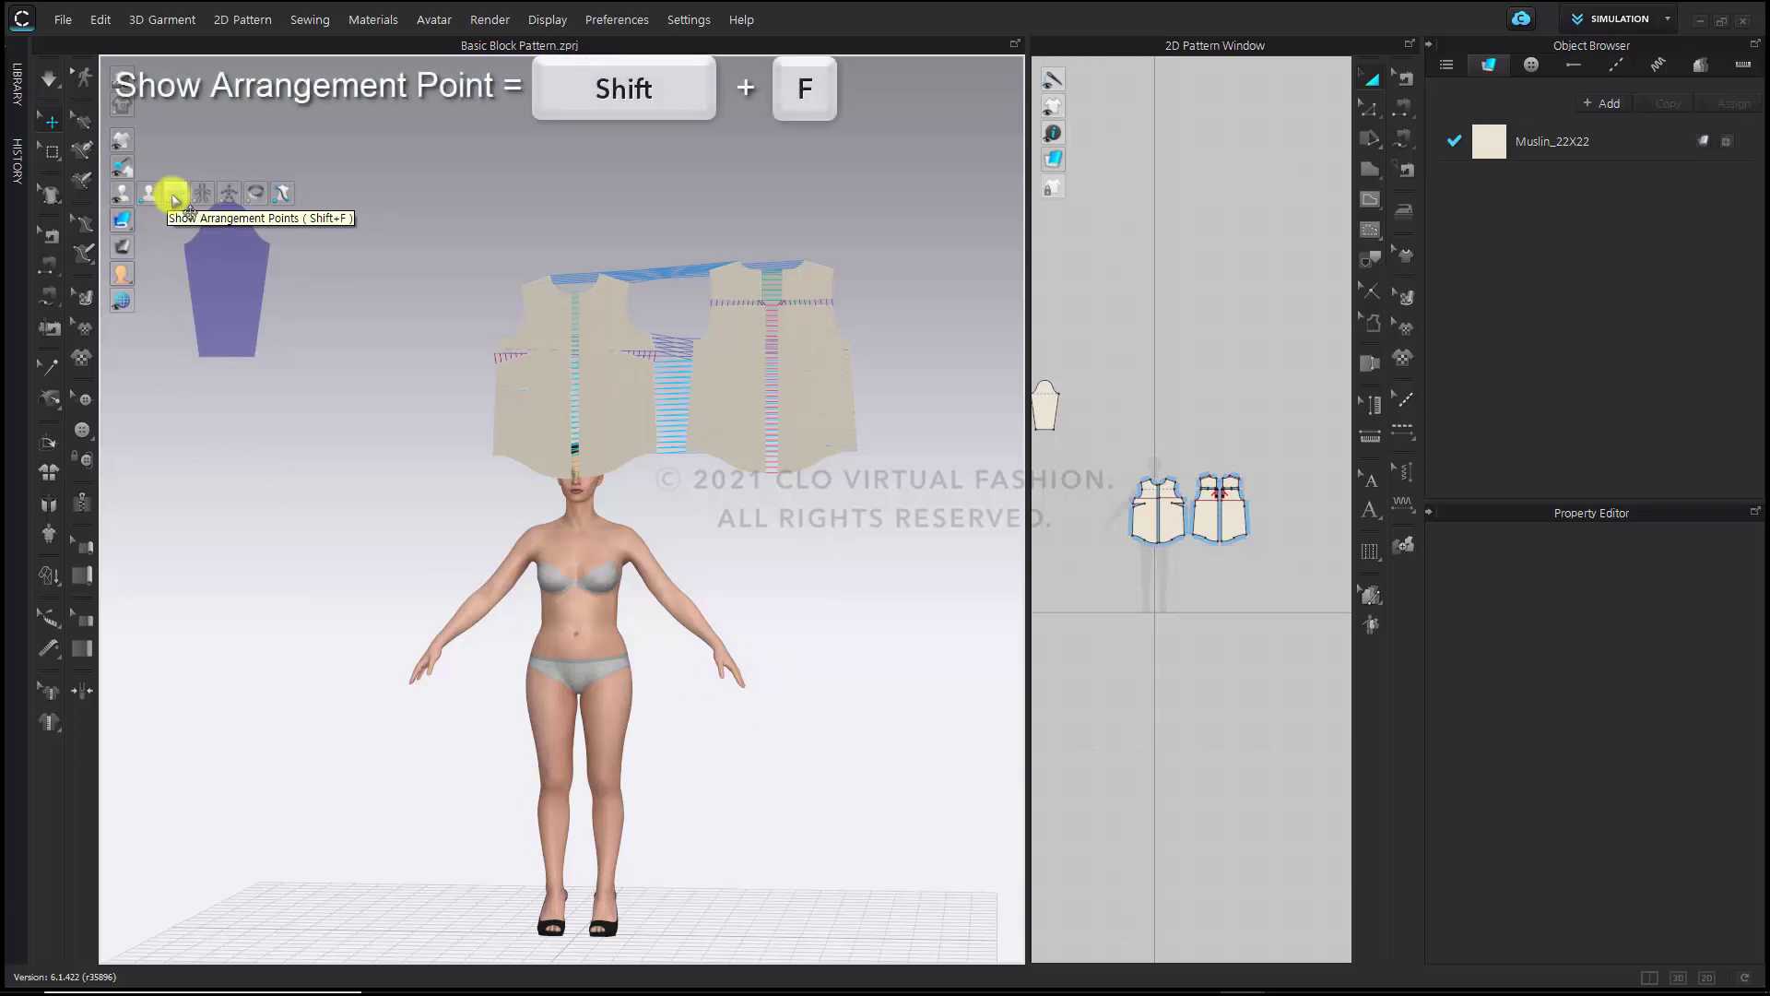
click(173, 197)
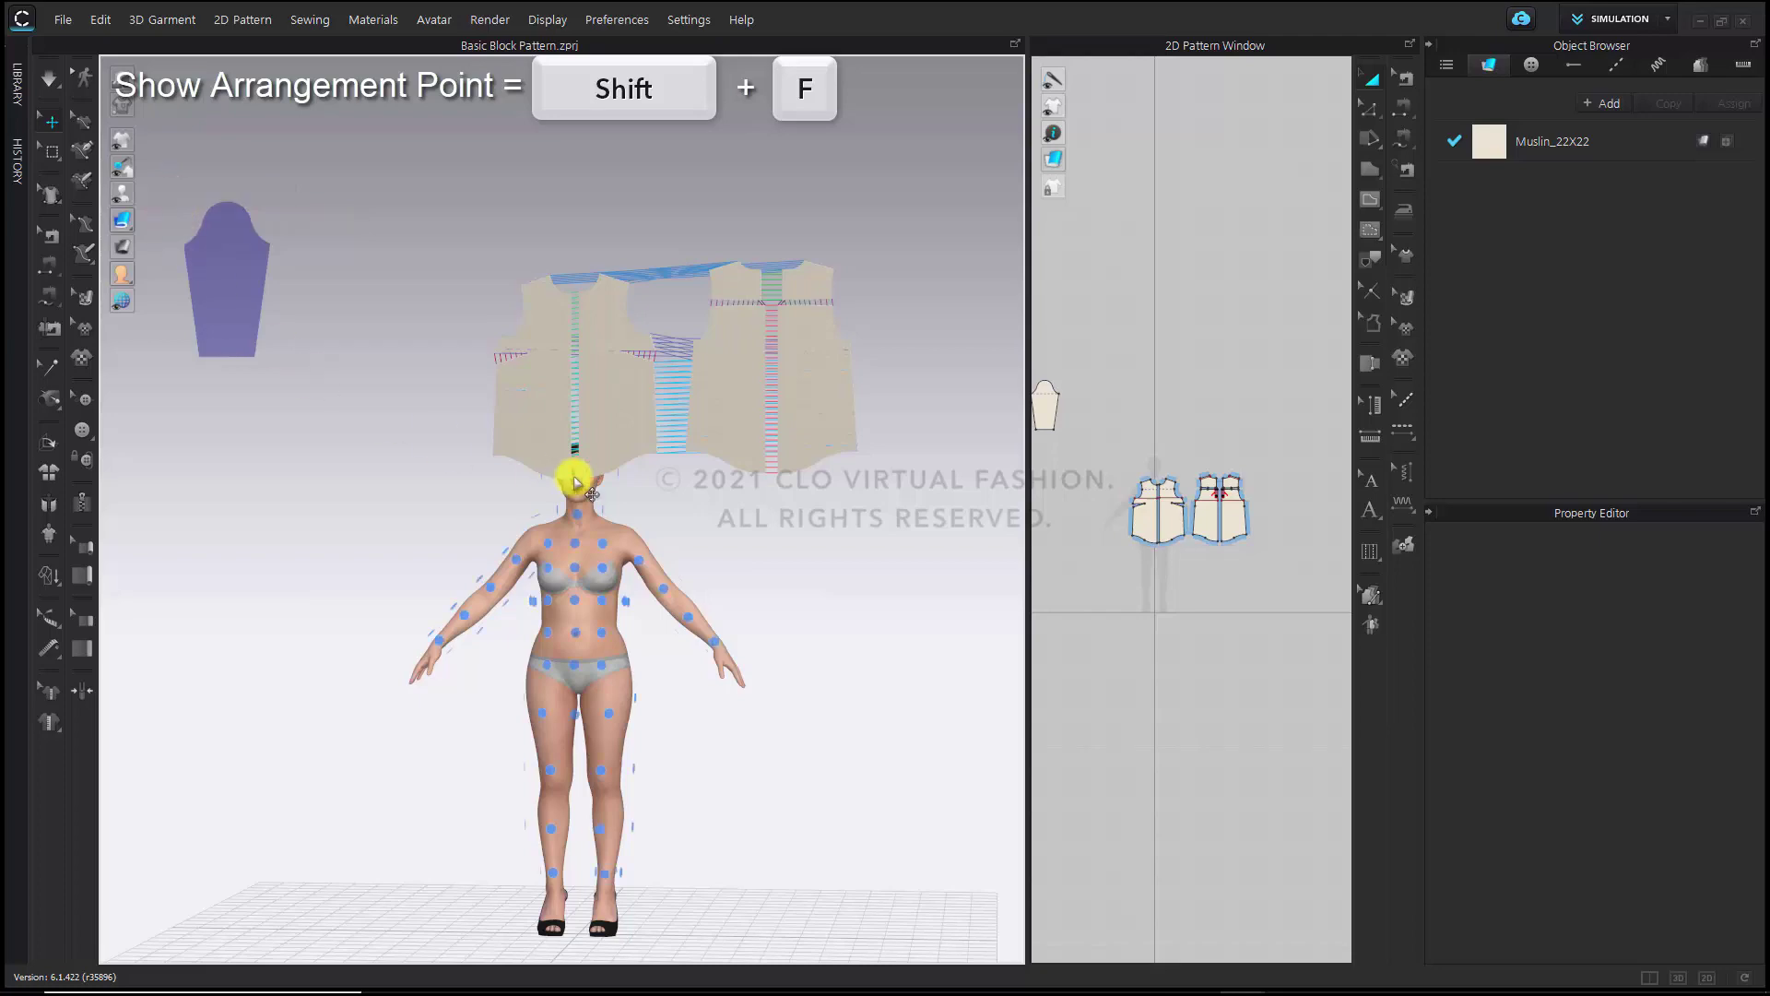
click(612, 397)
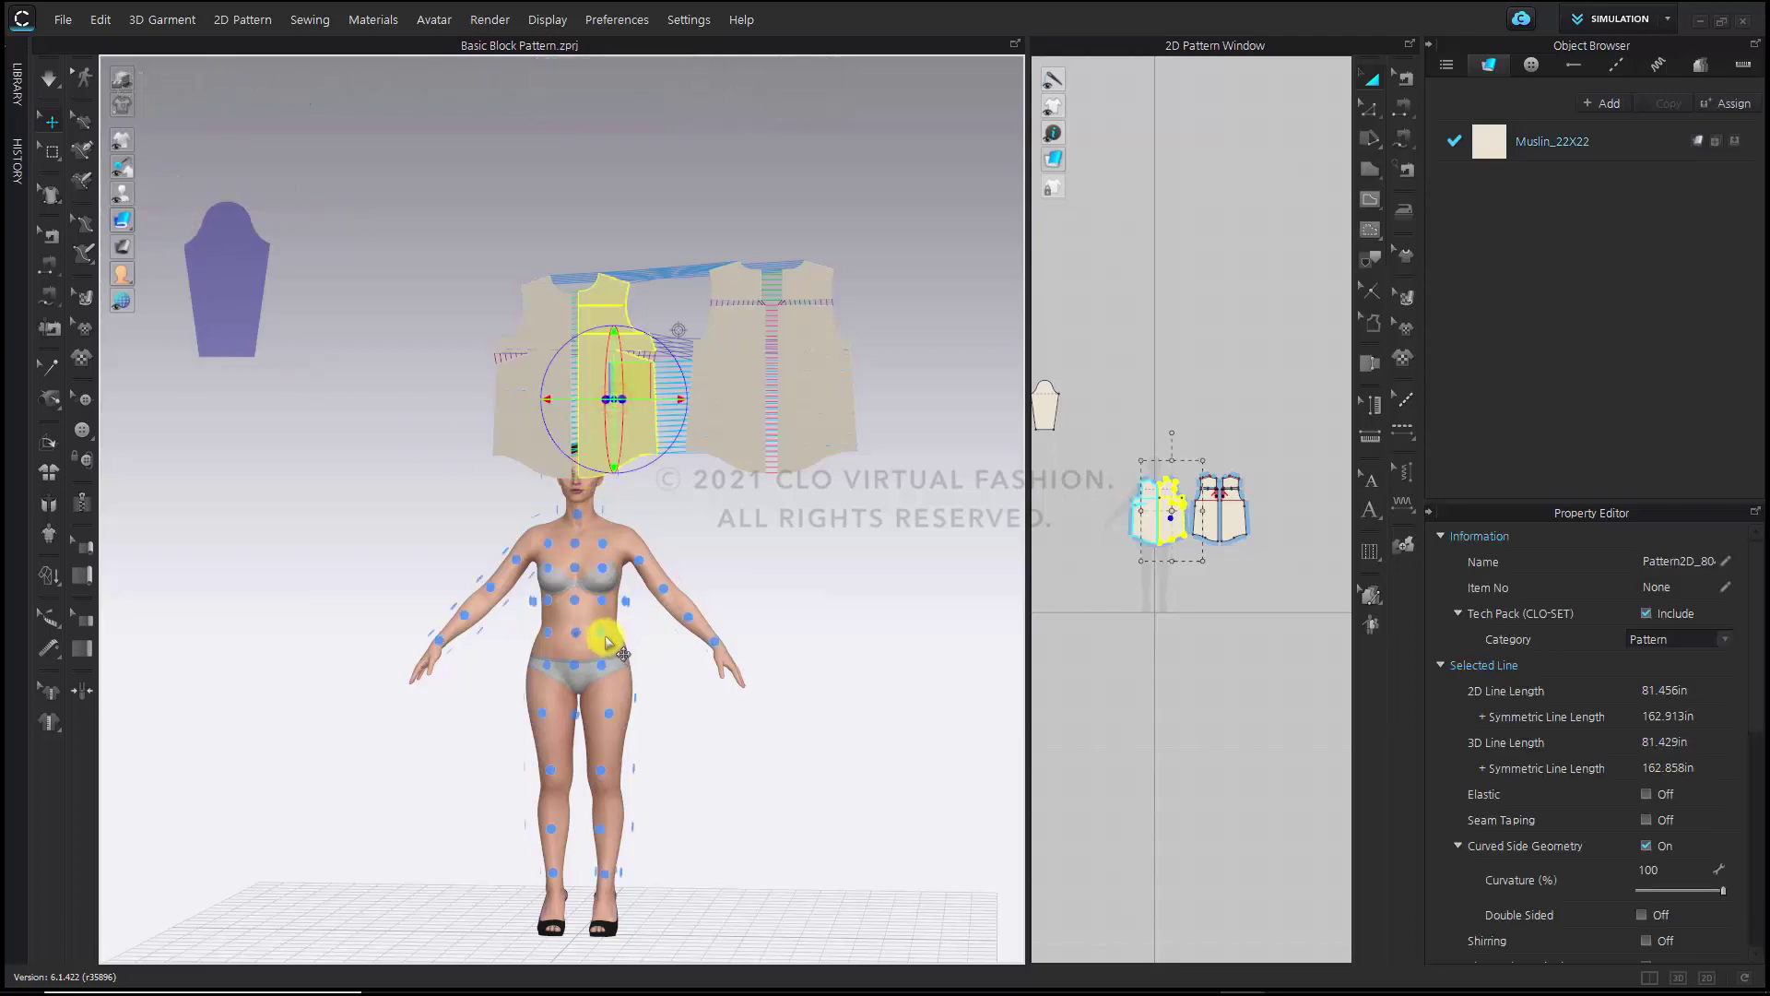
click(604, 636)
scroll(615, 643, up, 5)
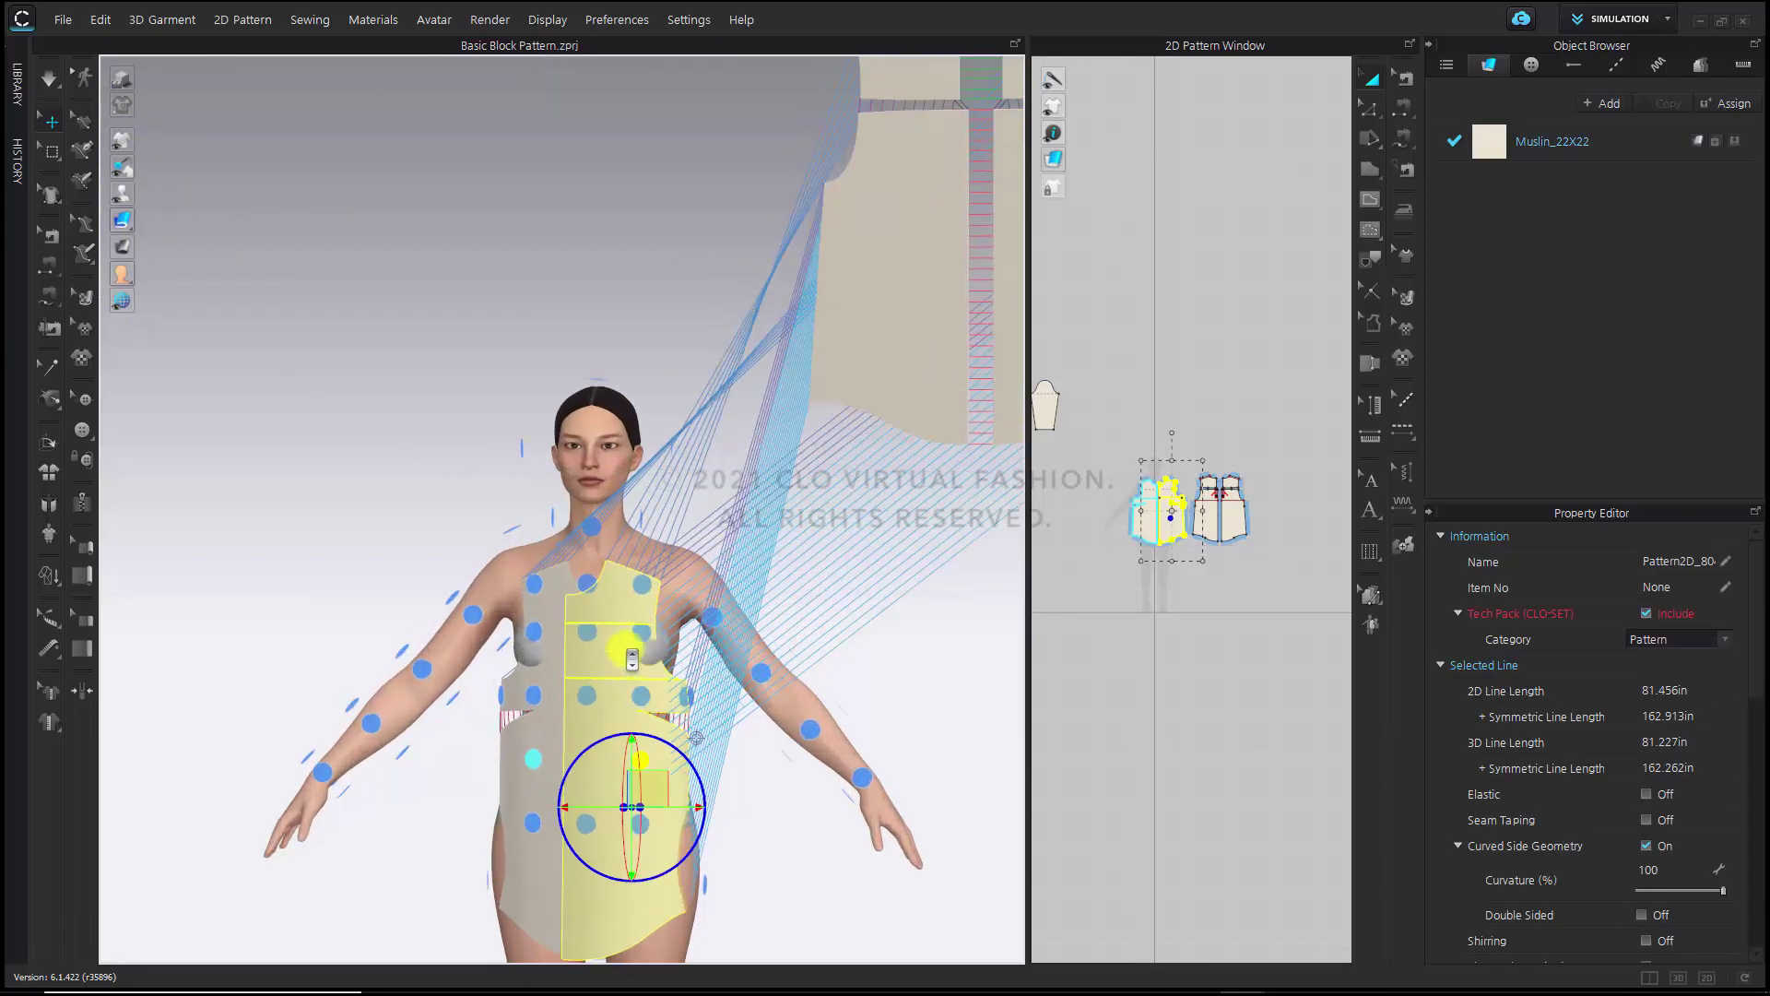
scroll(631, 658, down, 3)
click(587, 573)
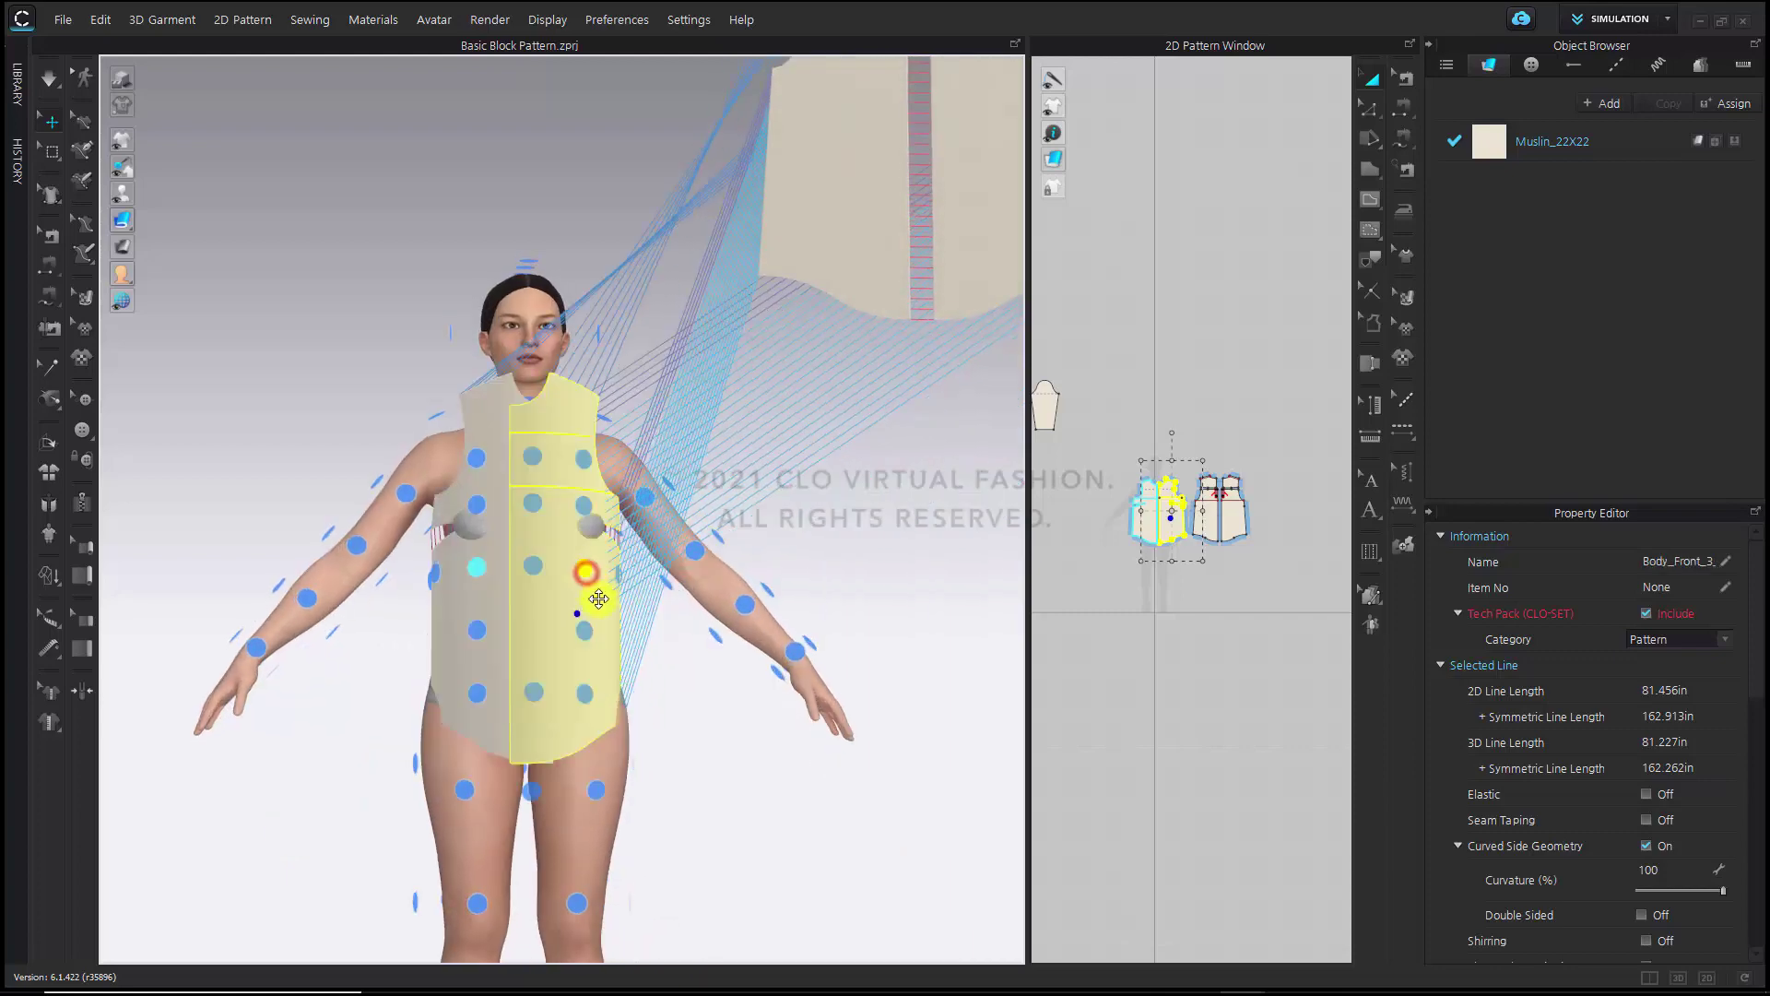
click(599, 600)
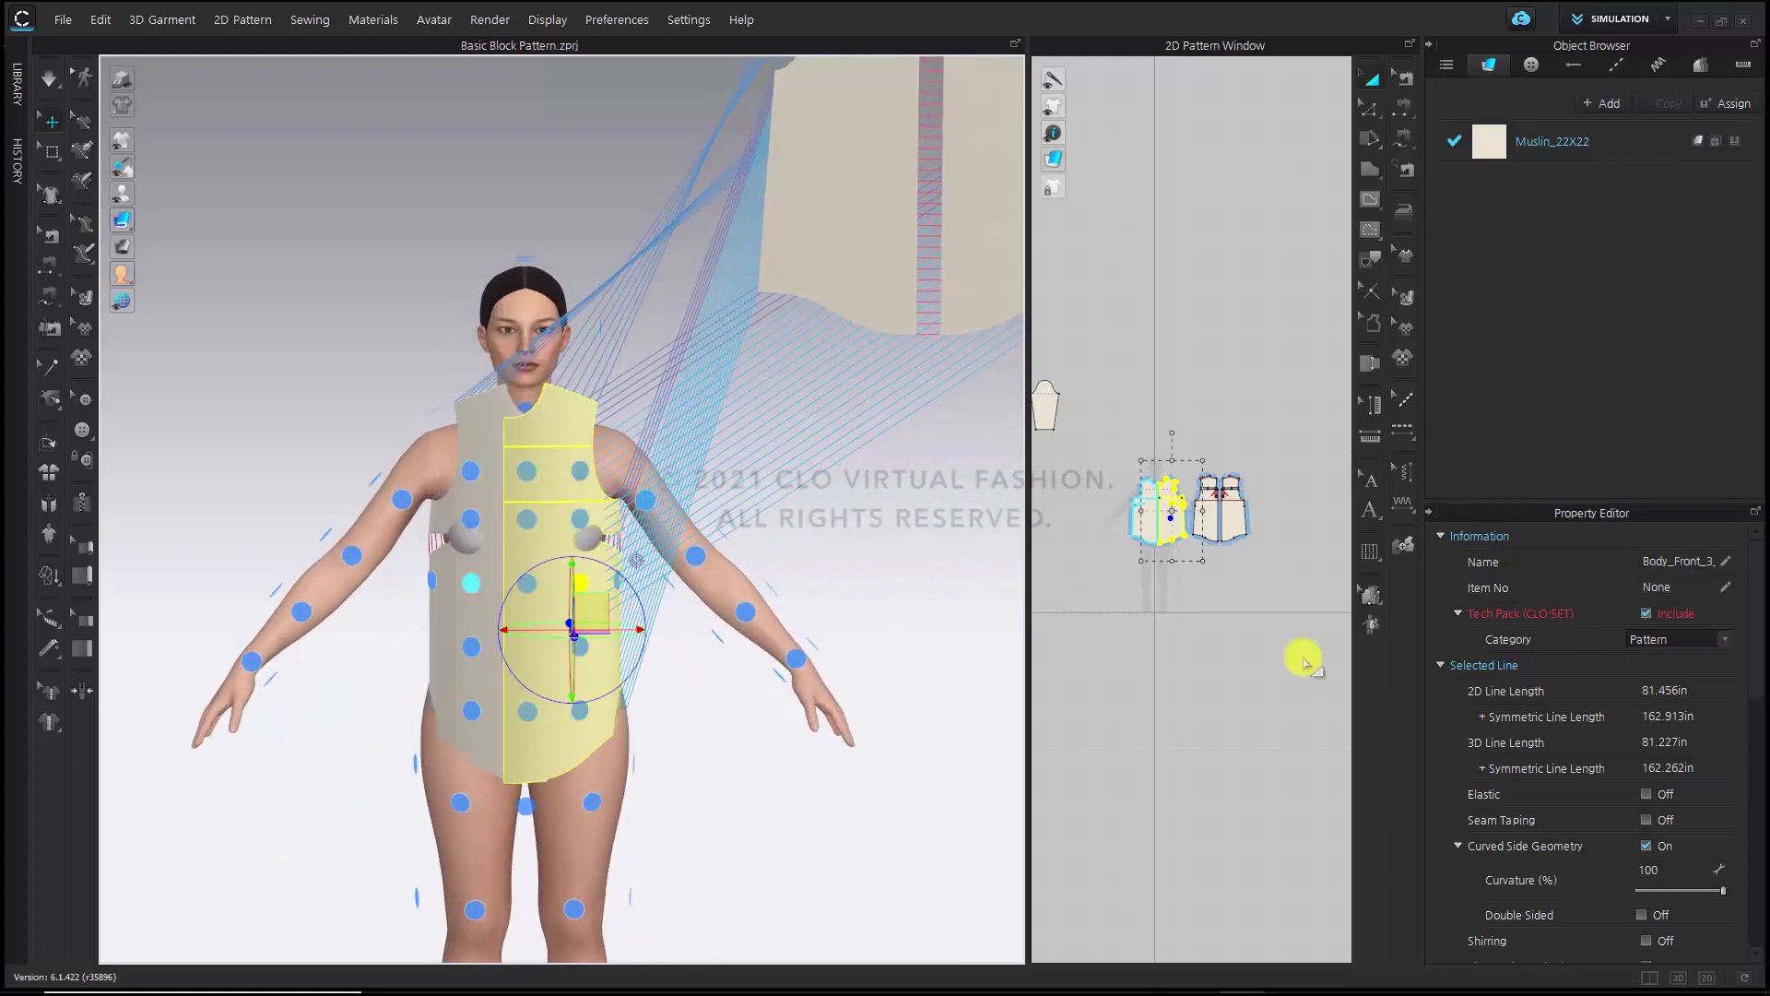
Set the front panel's arrangement to Position X 62 and Offset 67
scroll(1595, 691, down, 10)
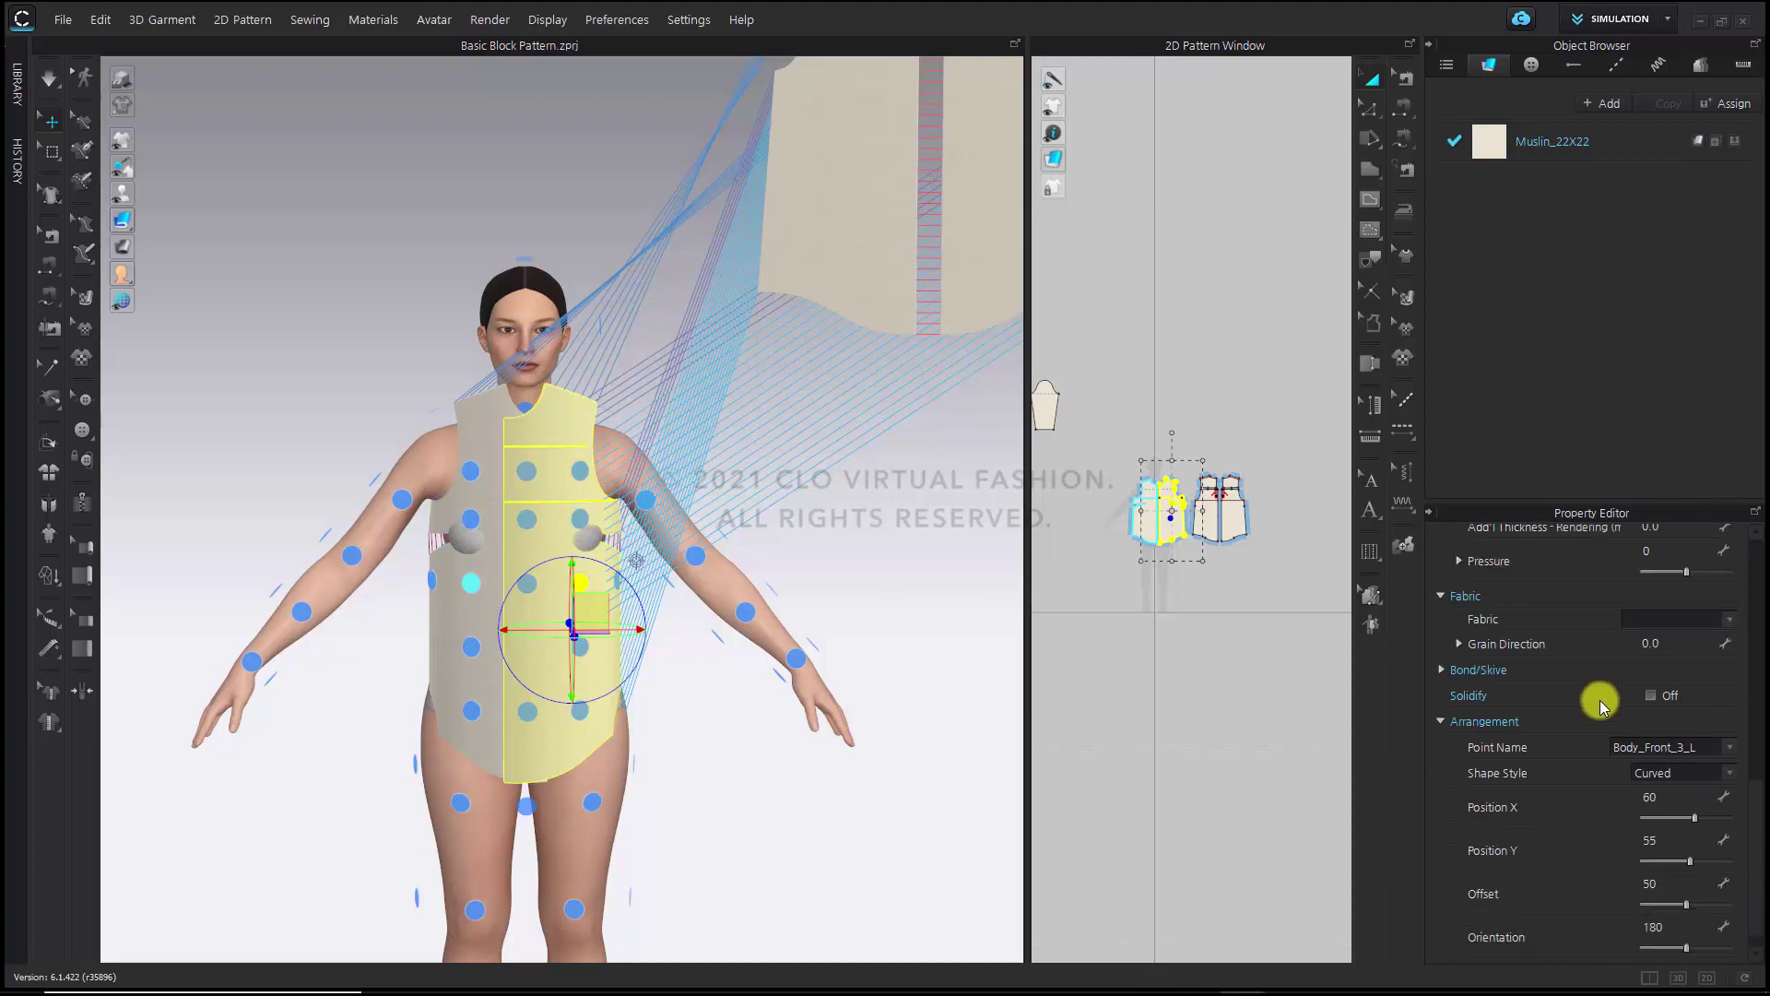
scroll(1597, 705, down, 1)
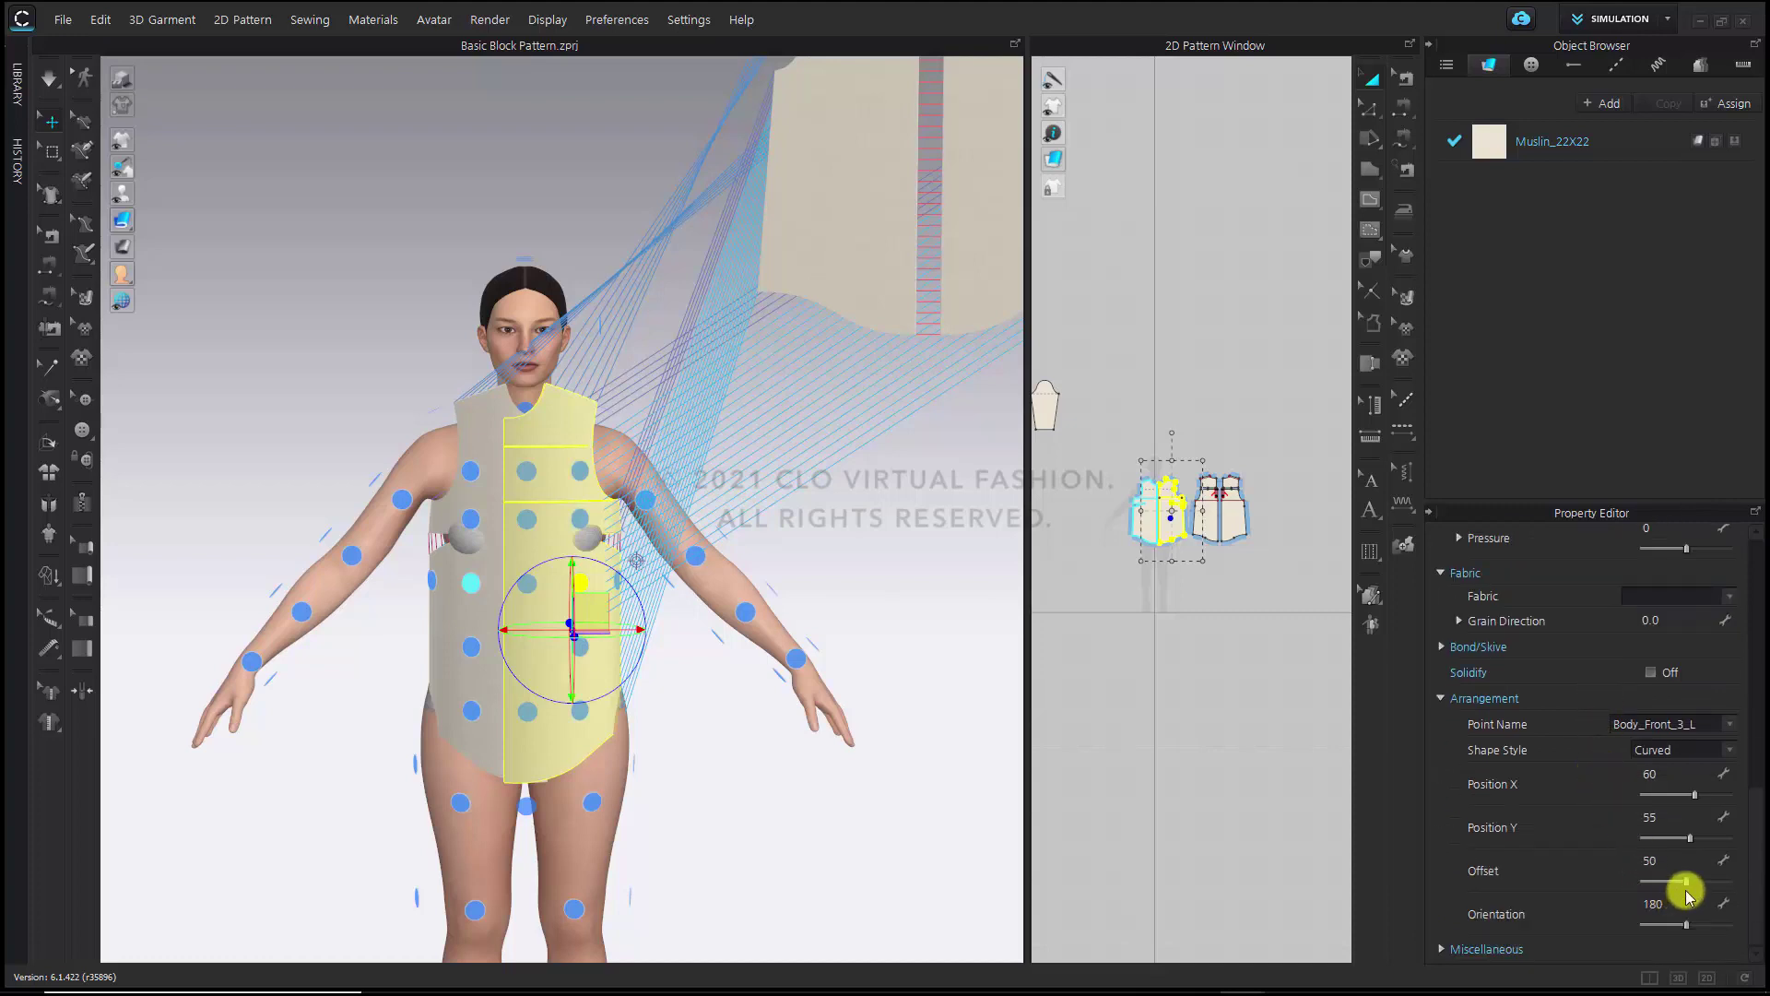
drag(1686, 885, 1711, 887)
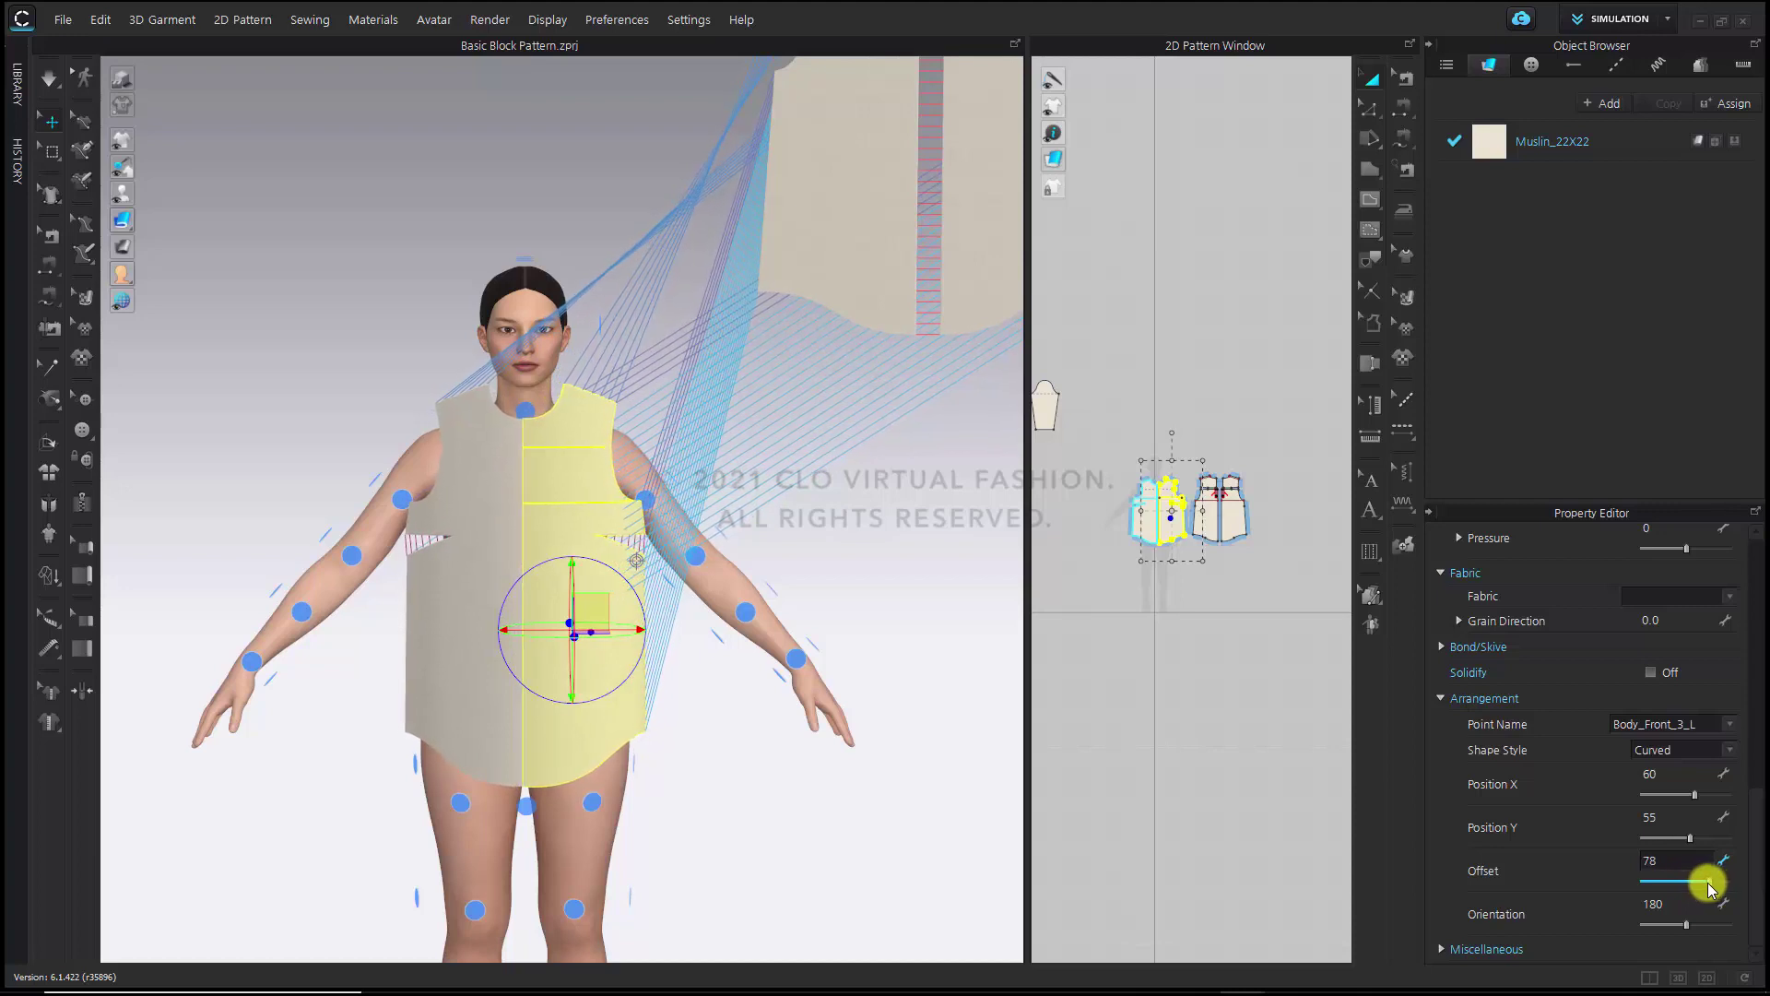
click(1698, 795)
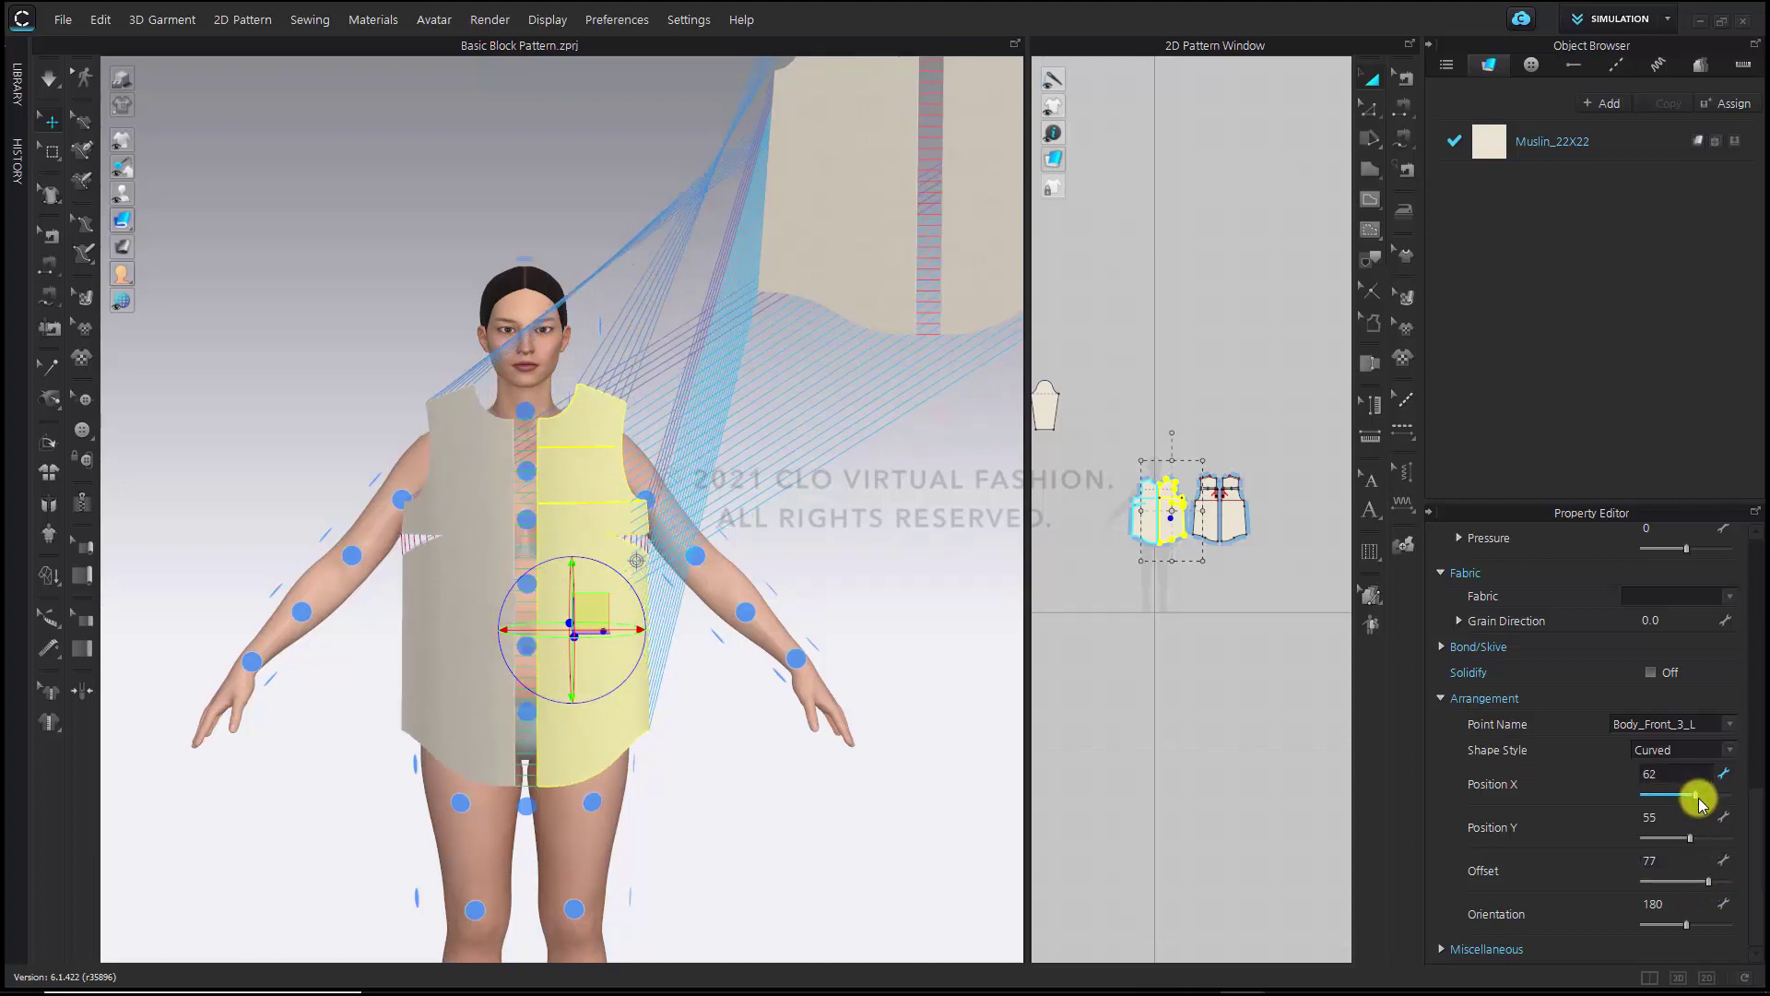
click(1701, 882)
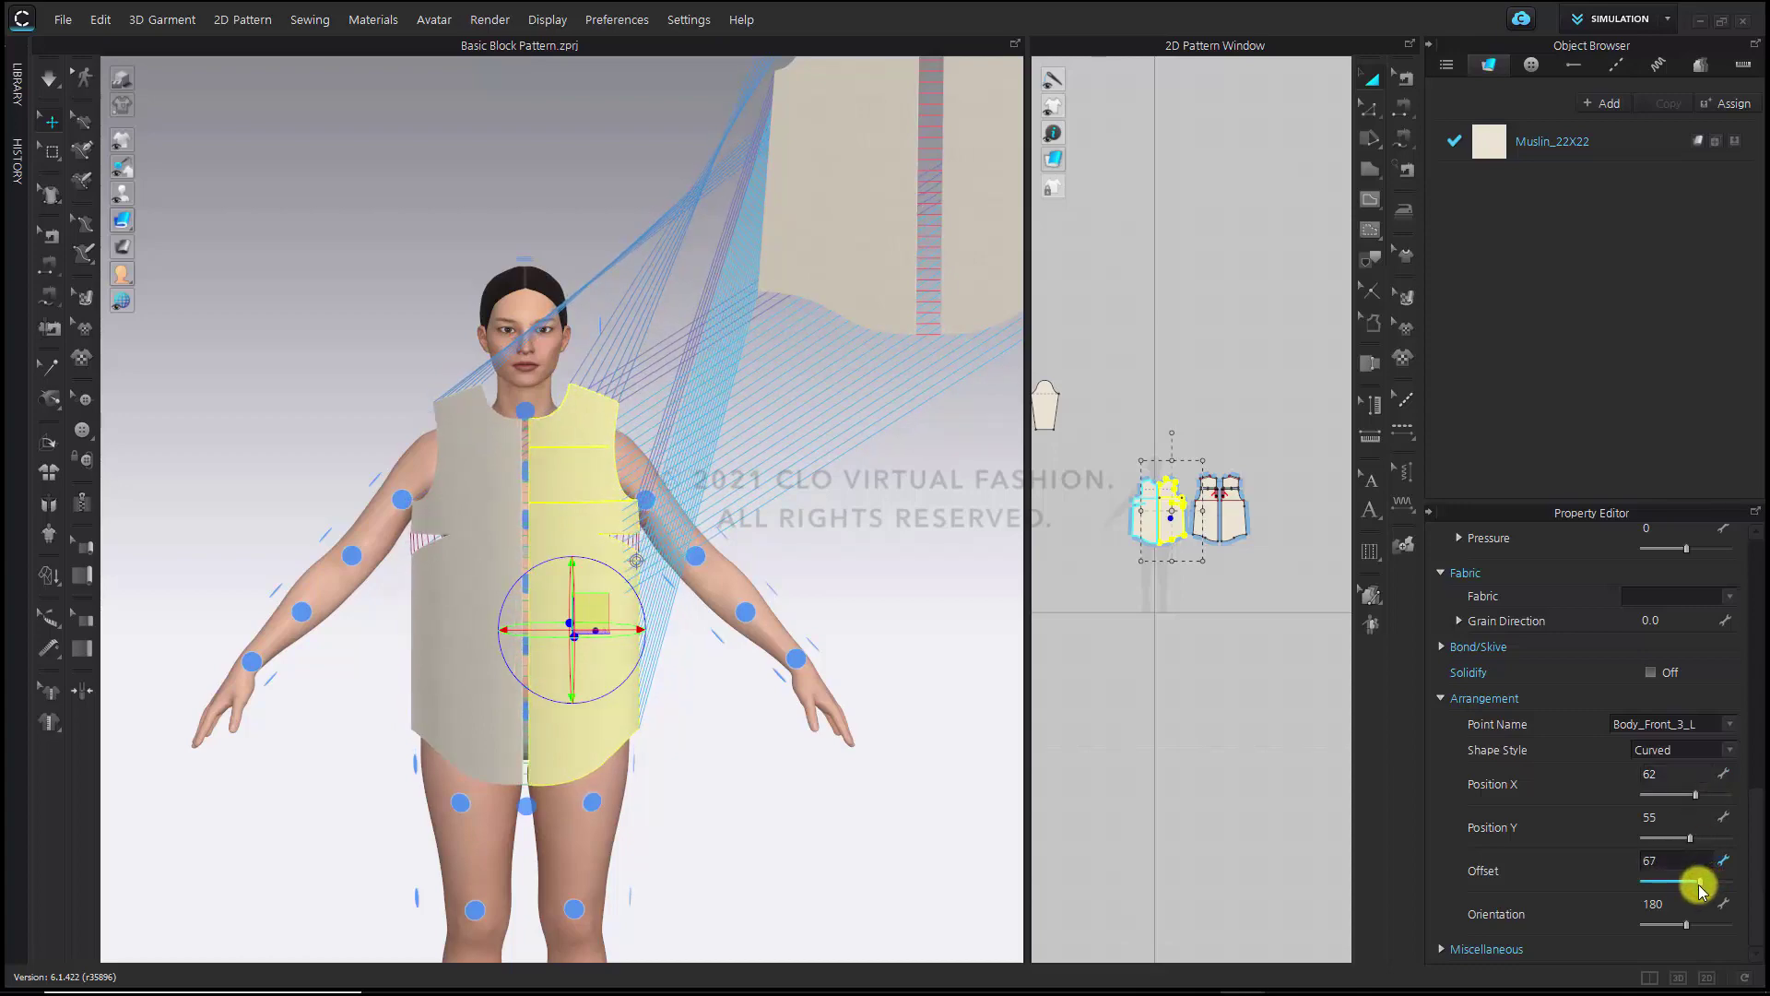
Select the back yoke and back body panel together and place them on the avatar's back at Body_Back_2_L
key(8)
scroll(561, 506, down, 2)
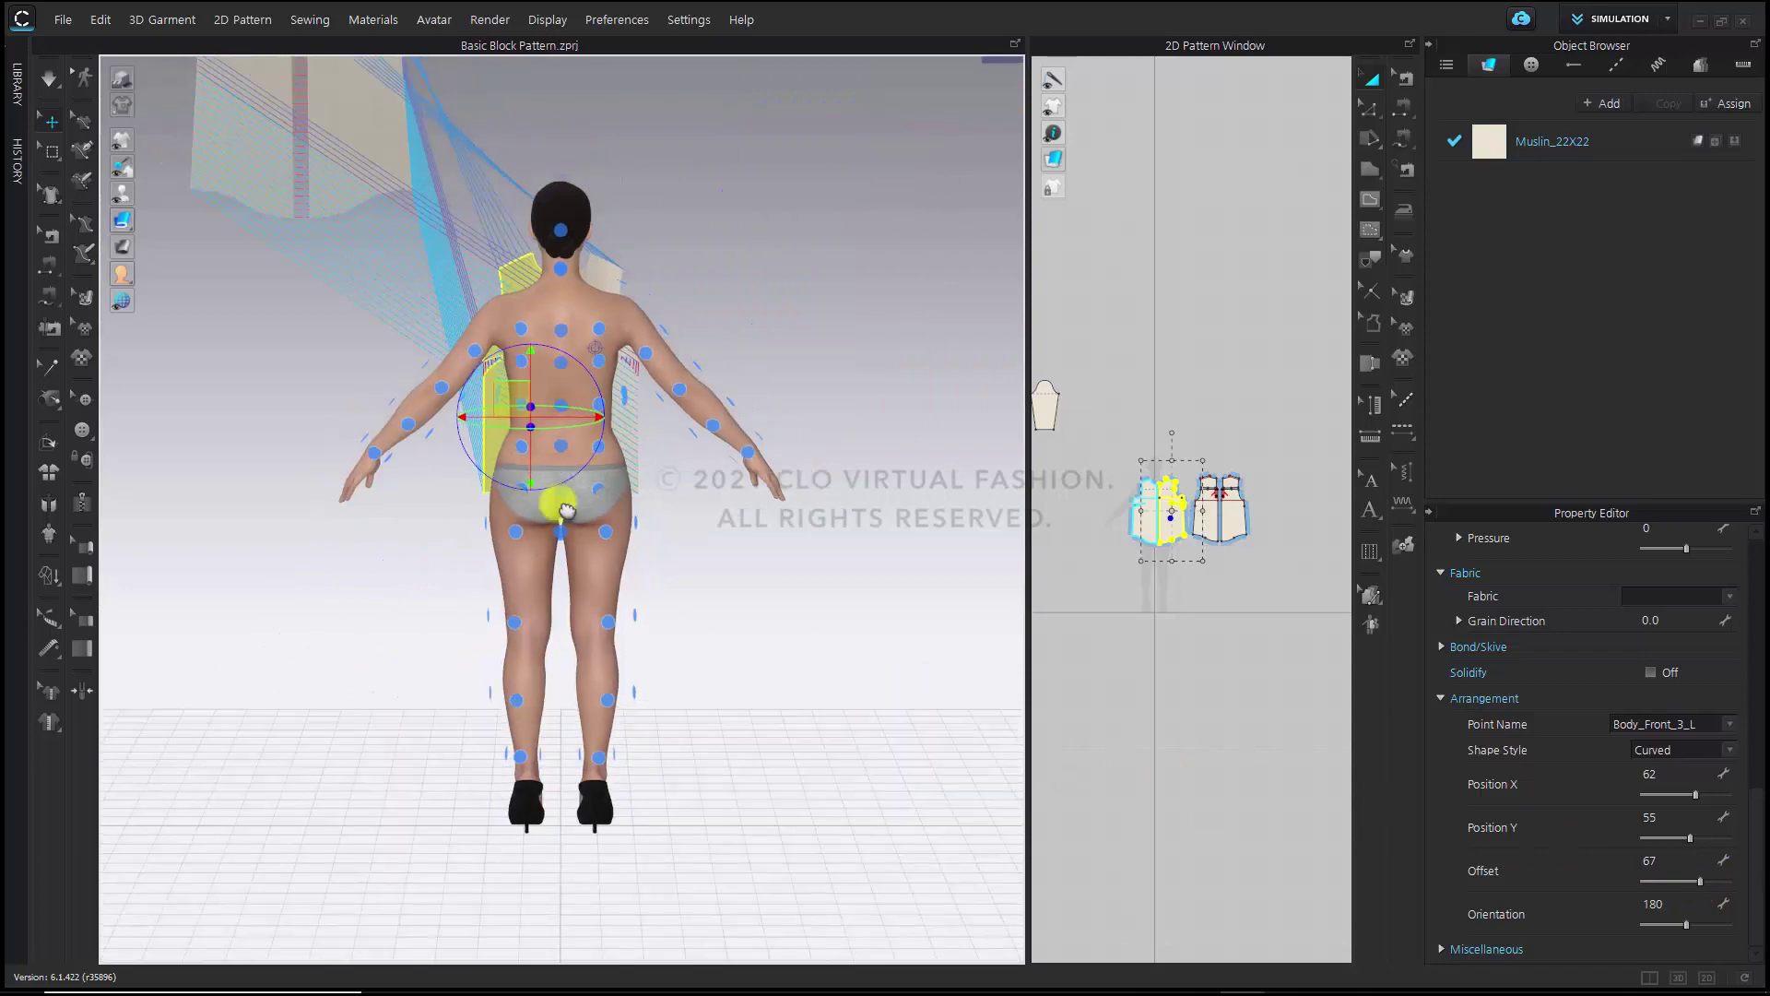
middle_drag(582, 397, 627, 592)
click(415, 224)
click(426, 341)
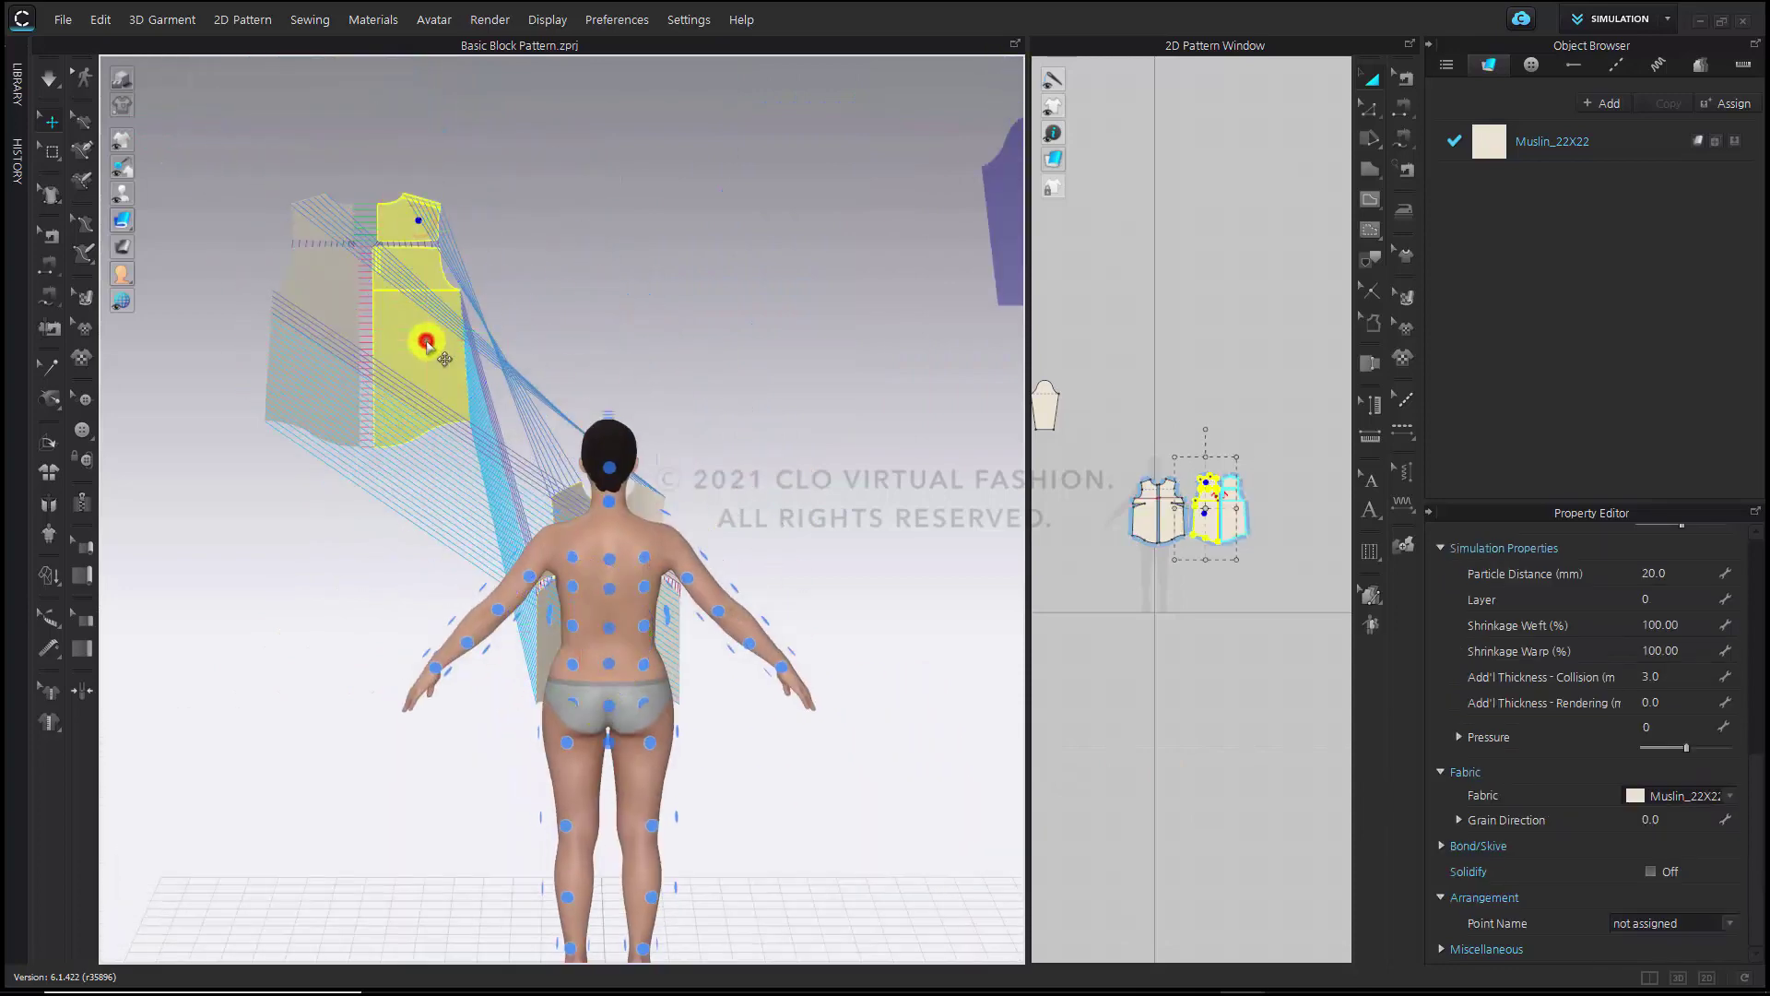
scroll(730, 561, up, 2)
scroll(730, 561, up, 2)
click(616, 405)
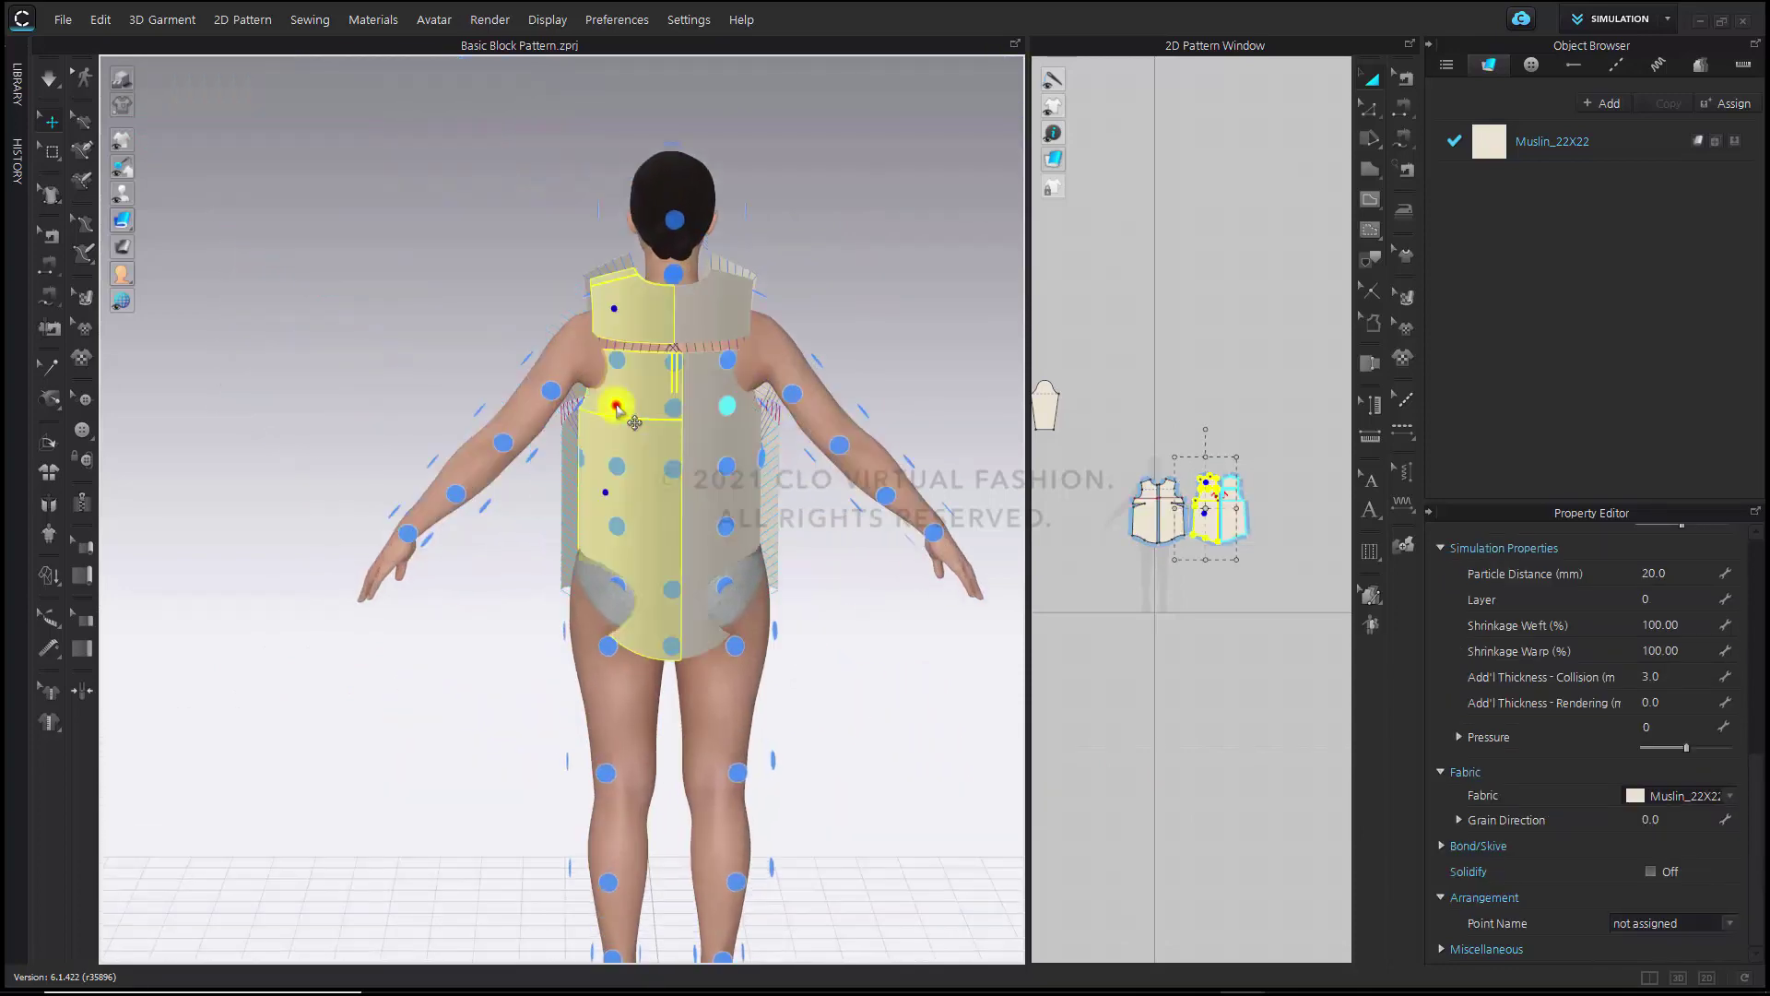
Set the arrangement Offset of the back yoke and back body panel to 67
scroll(690, 454, up, 4)
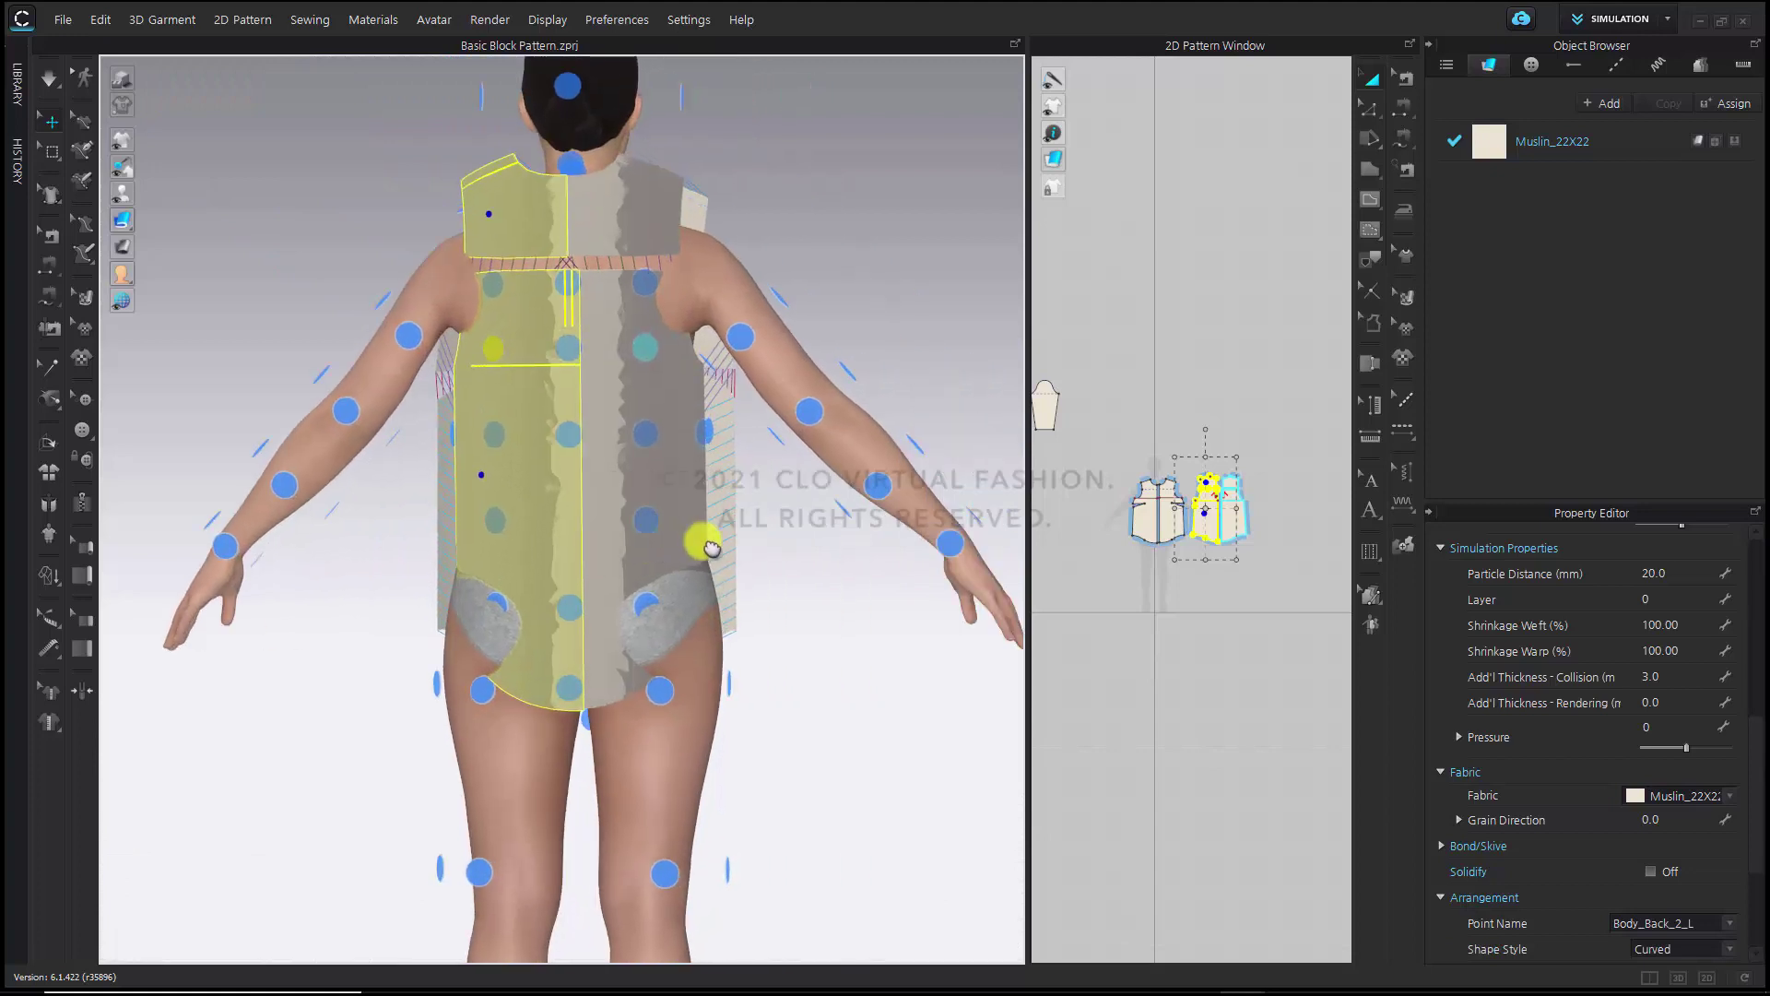
scroll(1553, 793, down, 3)
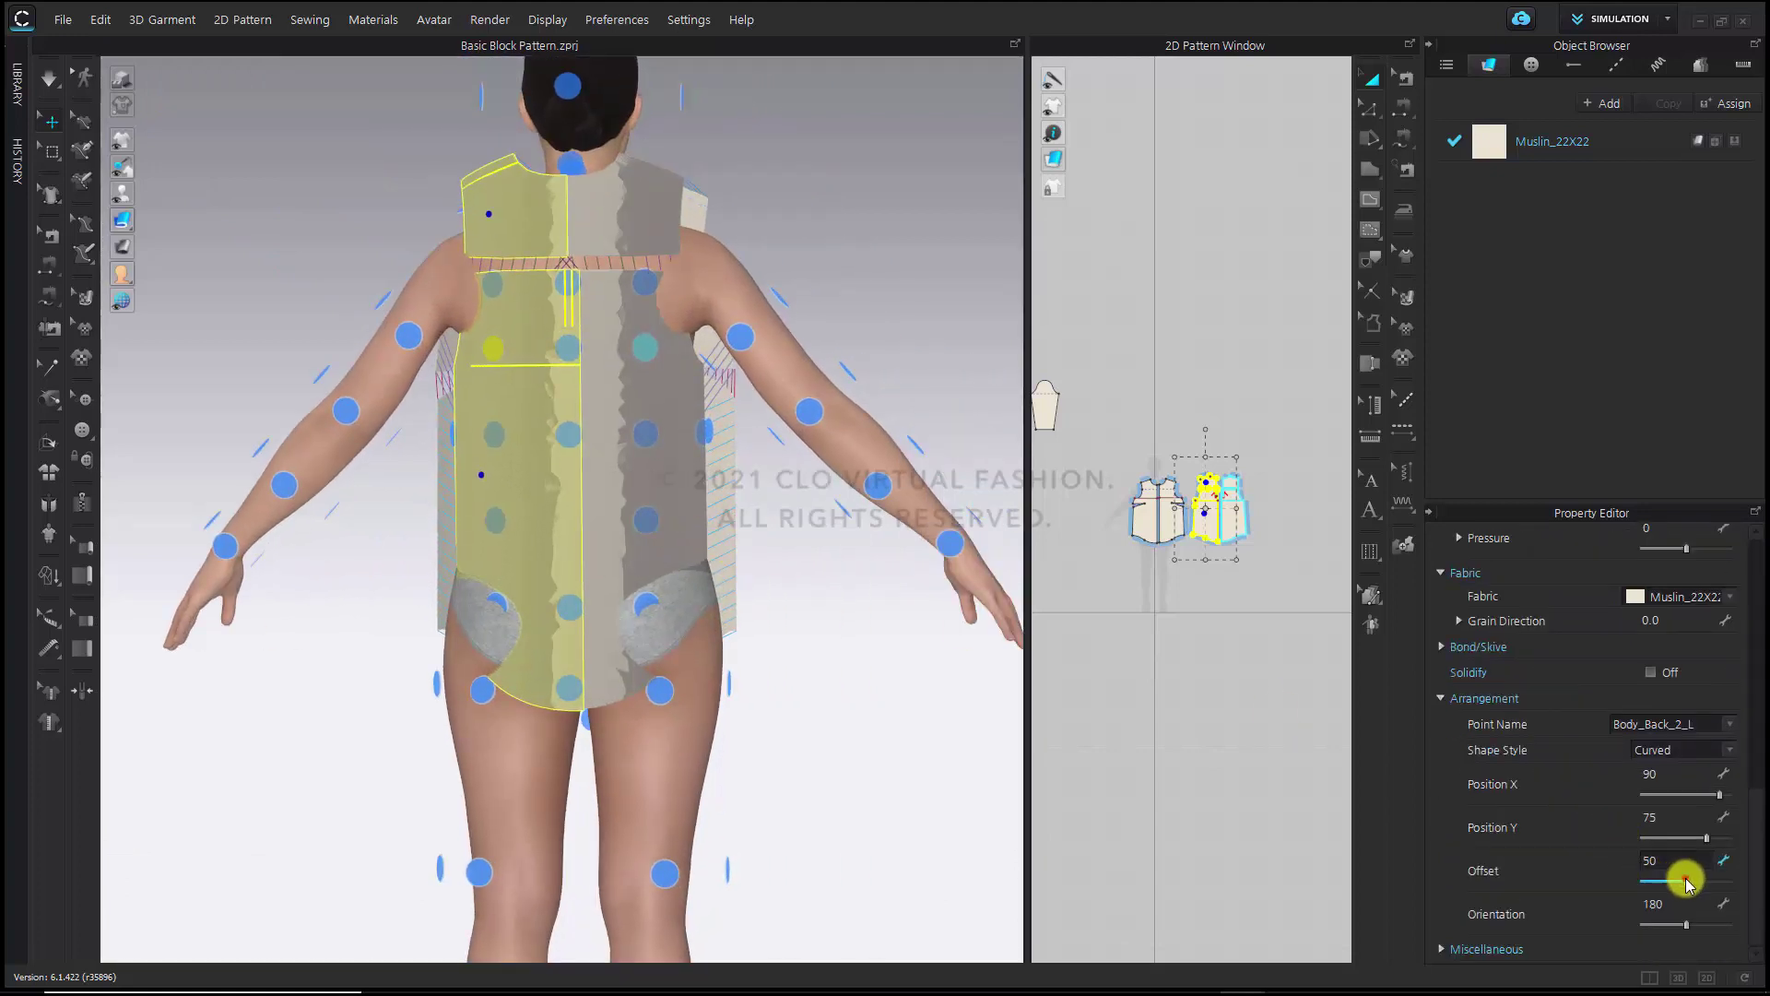
drag(1679, 877, 1702, 887)
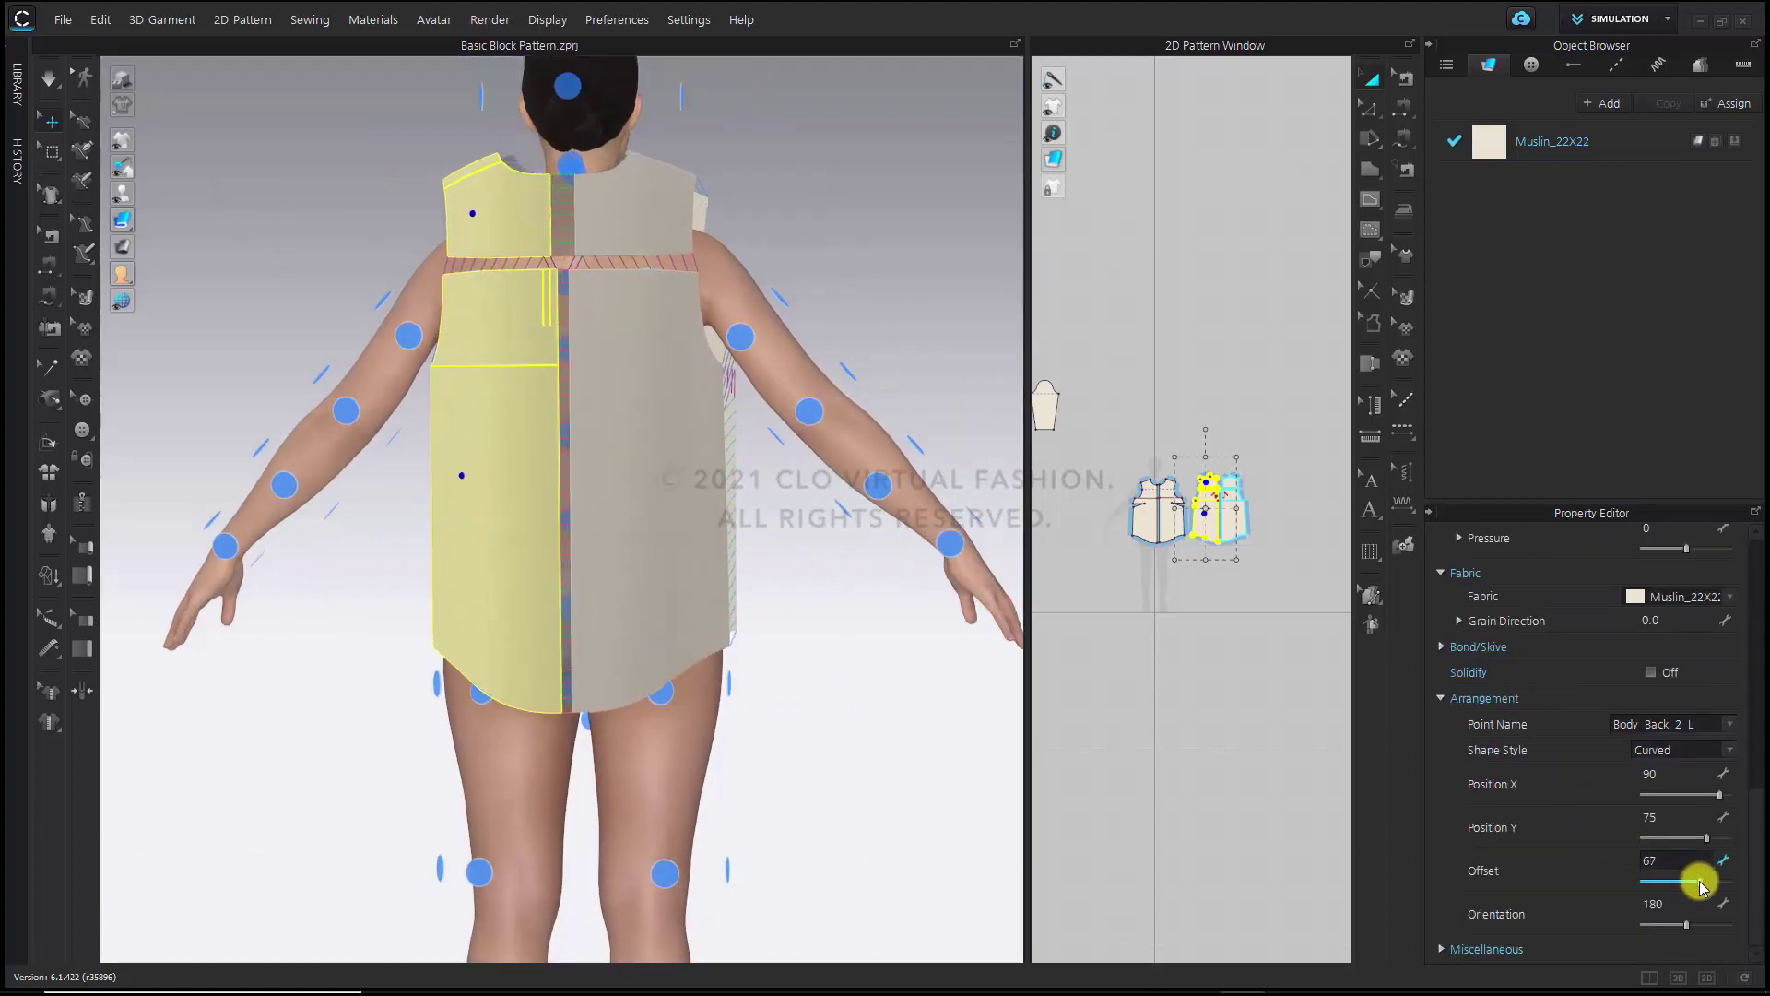
Run the simulation to drape the sewn bodice on the avatar
right_drag(692, 632, 1076, 721)
scroll(770, 672, down, 5)
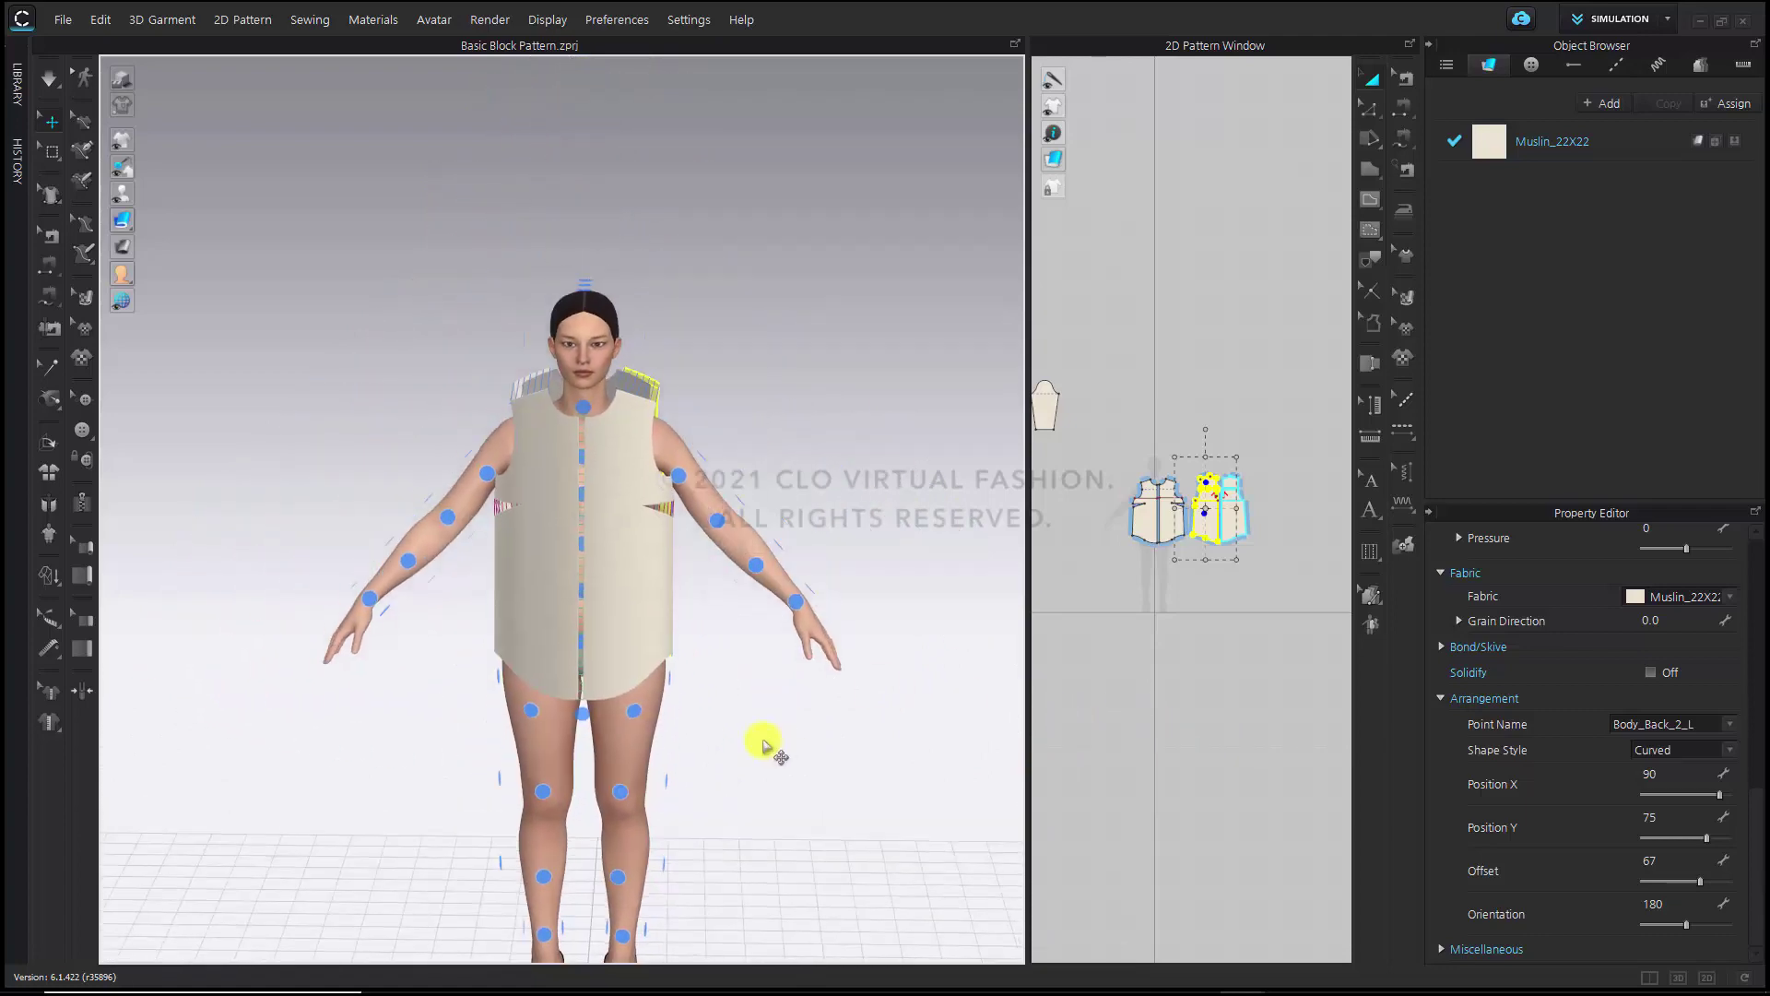
scroll(751, 720, up, 1)
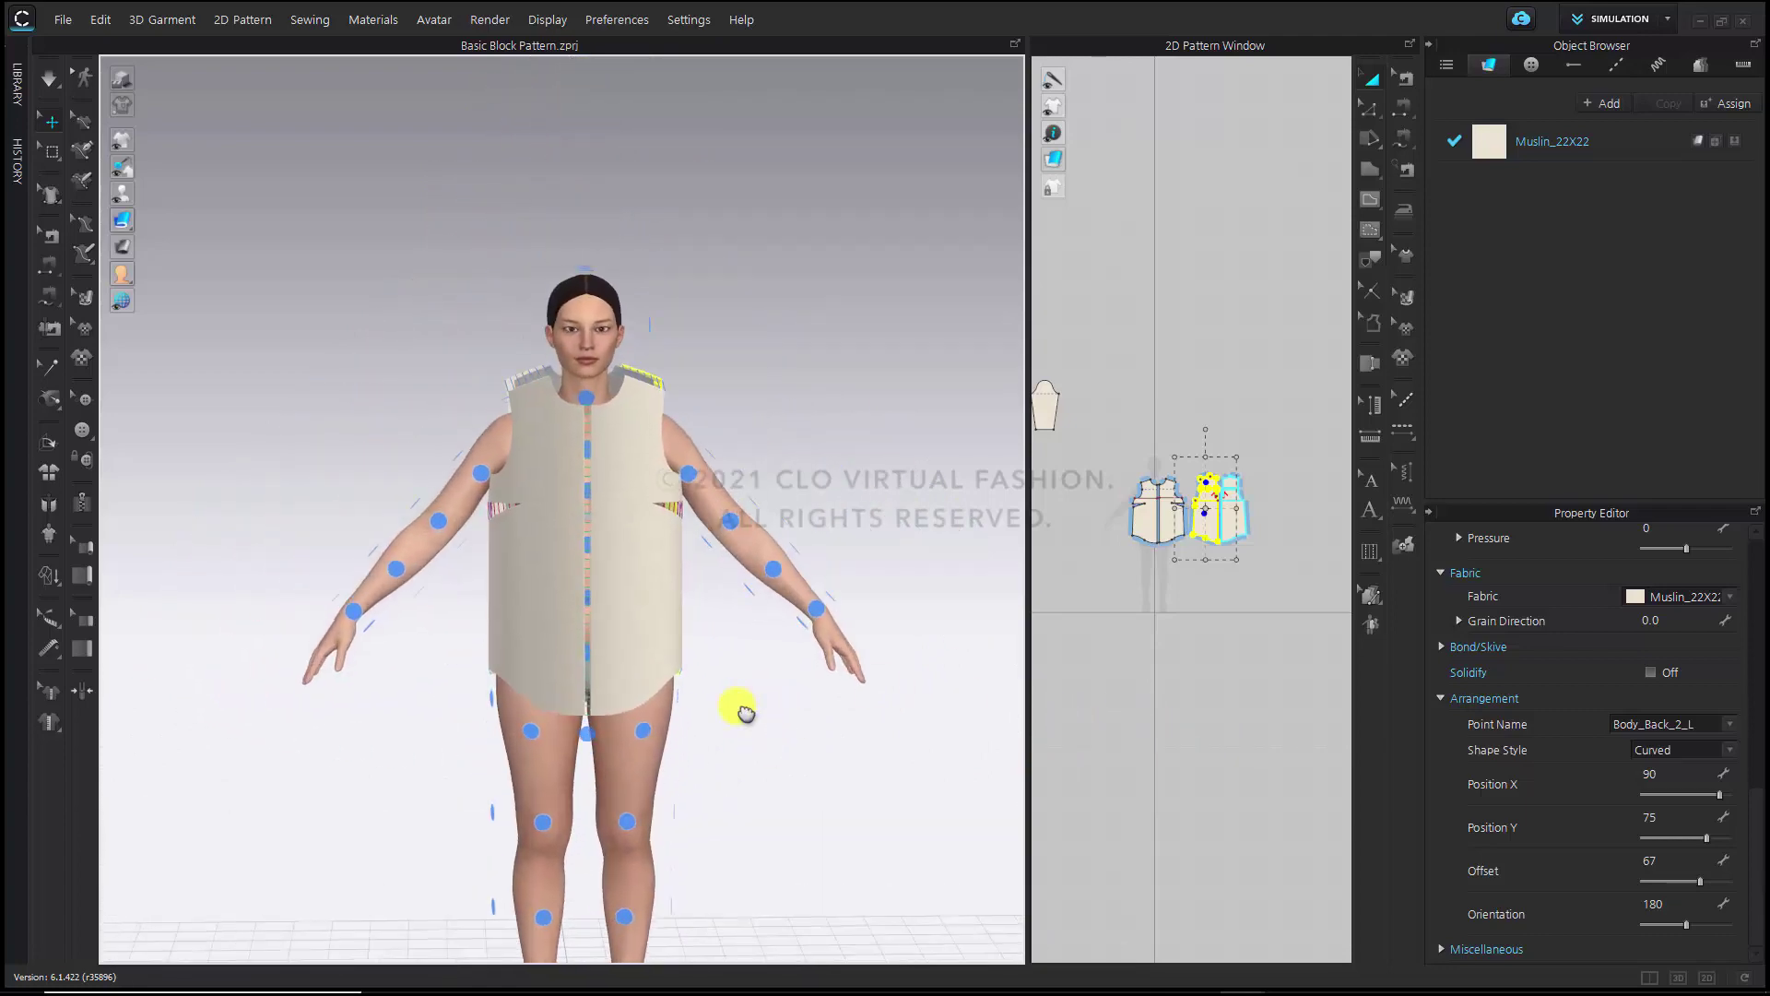
key(space)
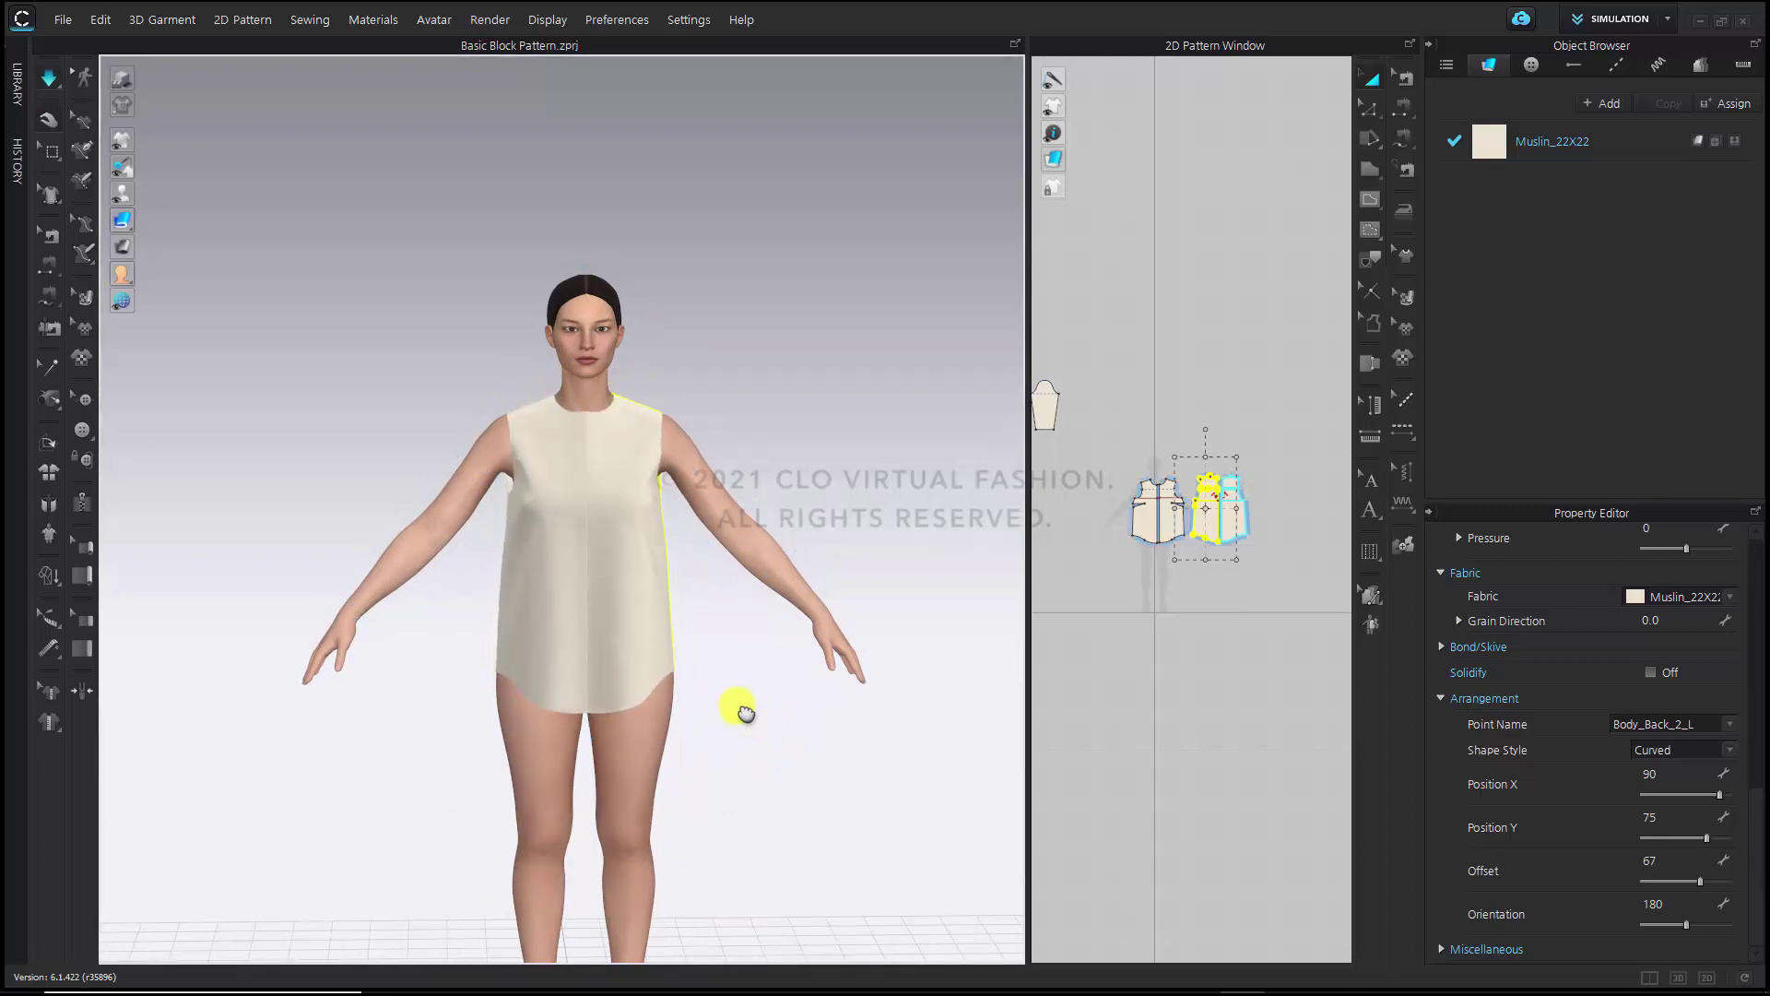
Examine the draped garment from behind around the back yoke seam and centre-back pleat
right_drag(741, 709, 683, 738)
scroll(579, 636, up, 5)
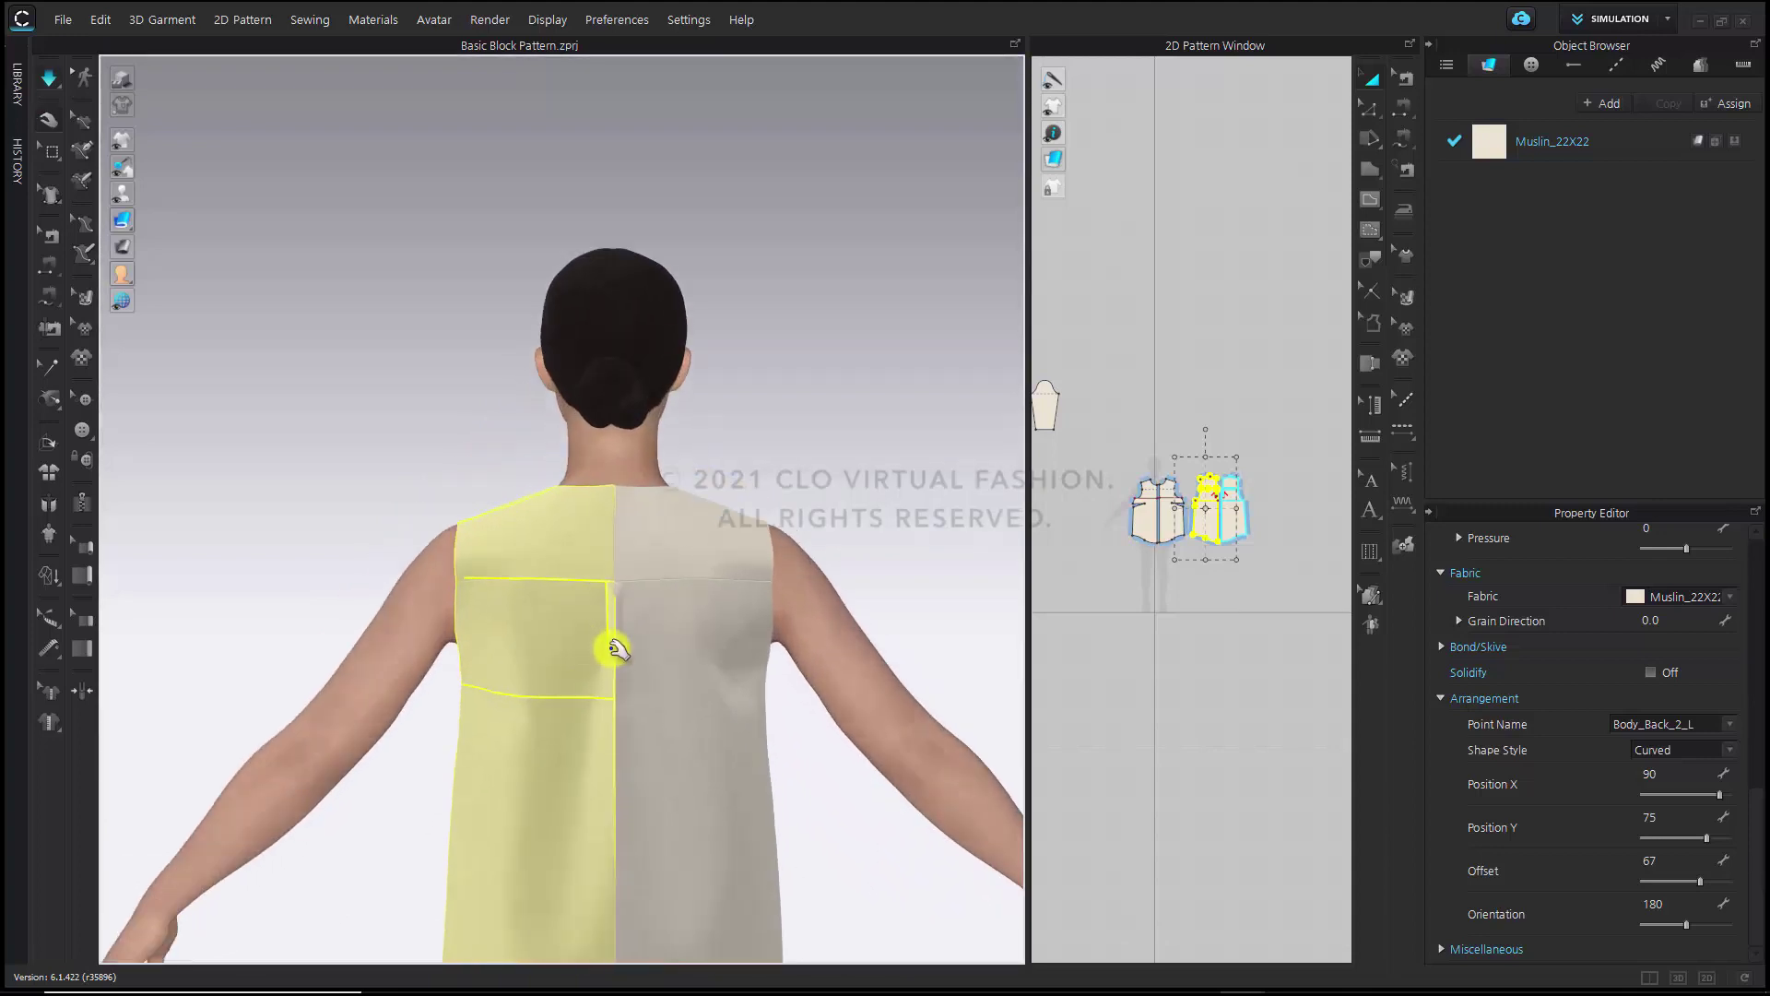
scroll(548, 634, up, 4)
drag(575, 664, 586, 703)
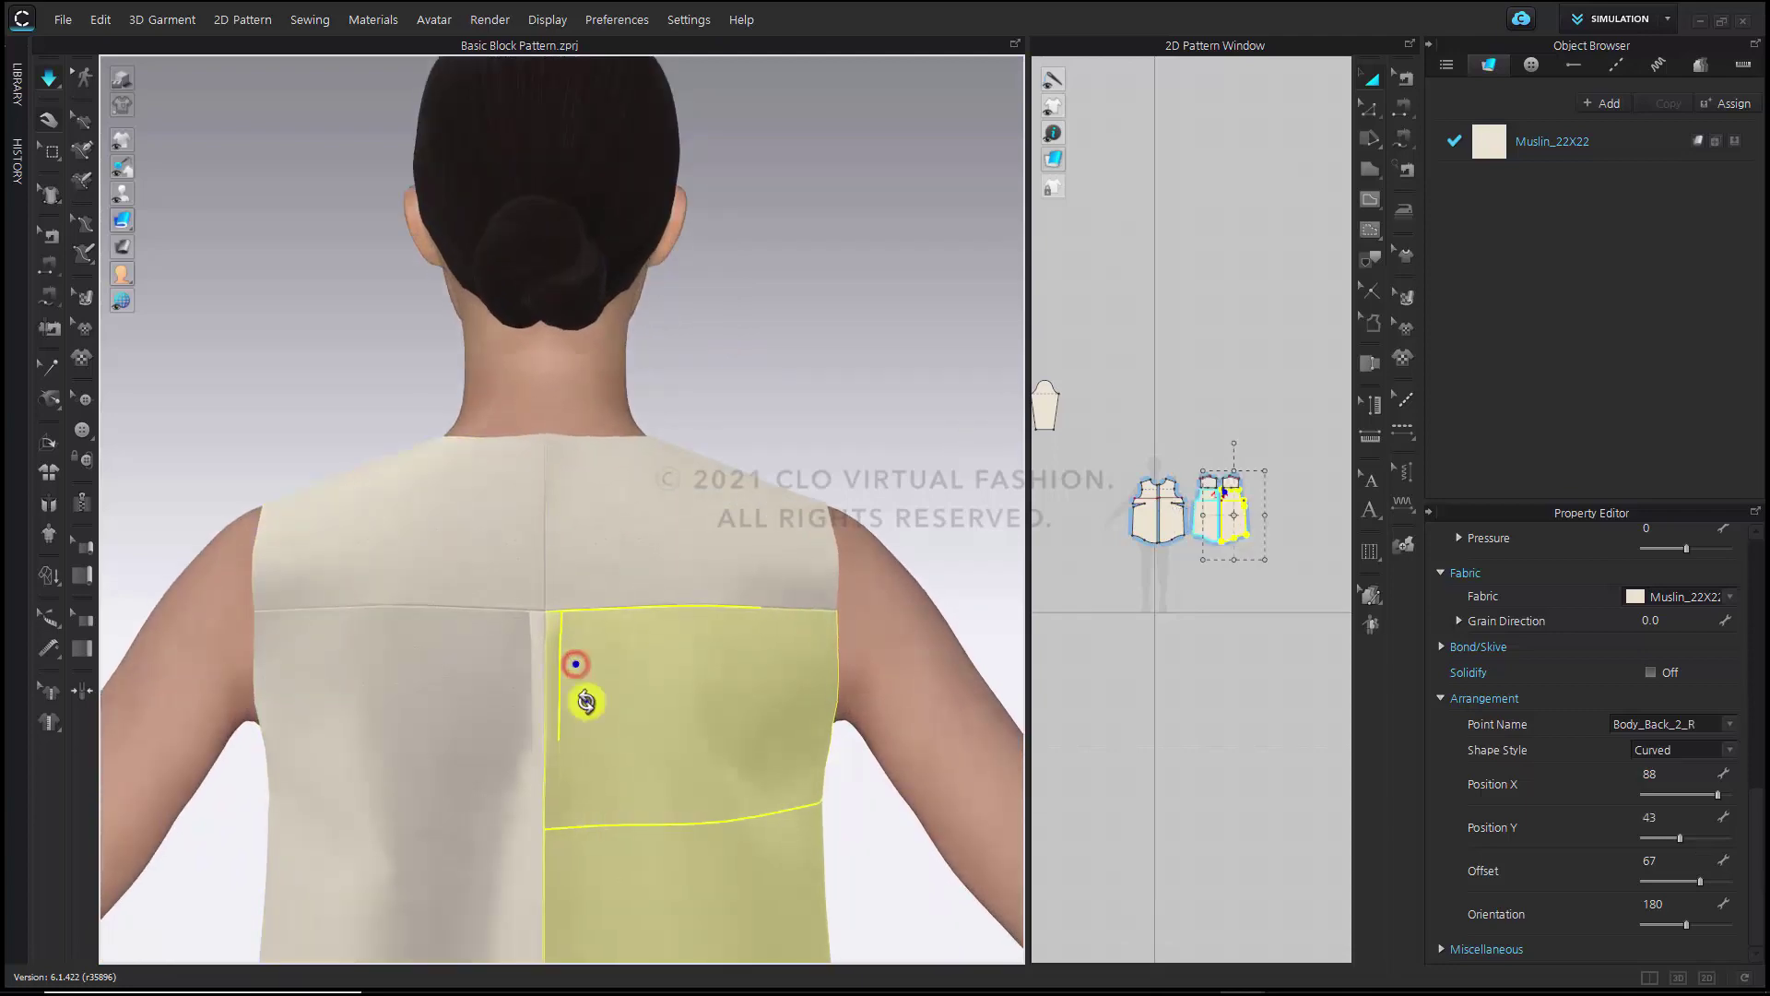
right_drag(586, 703, 499, 696)
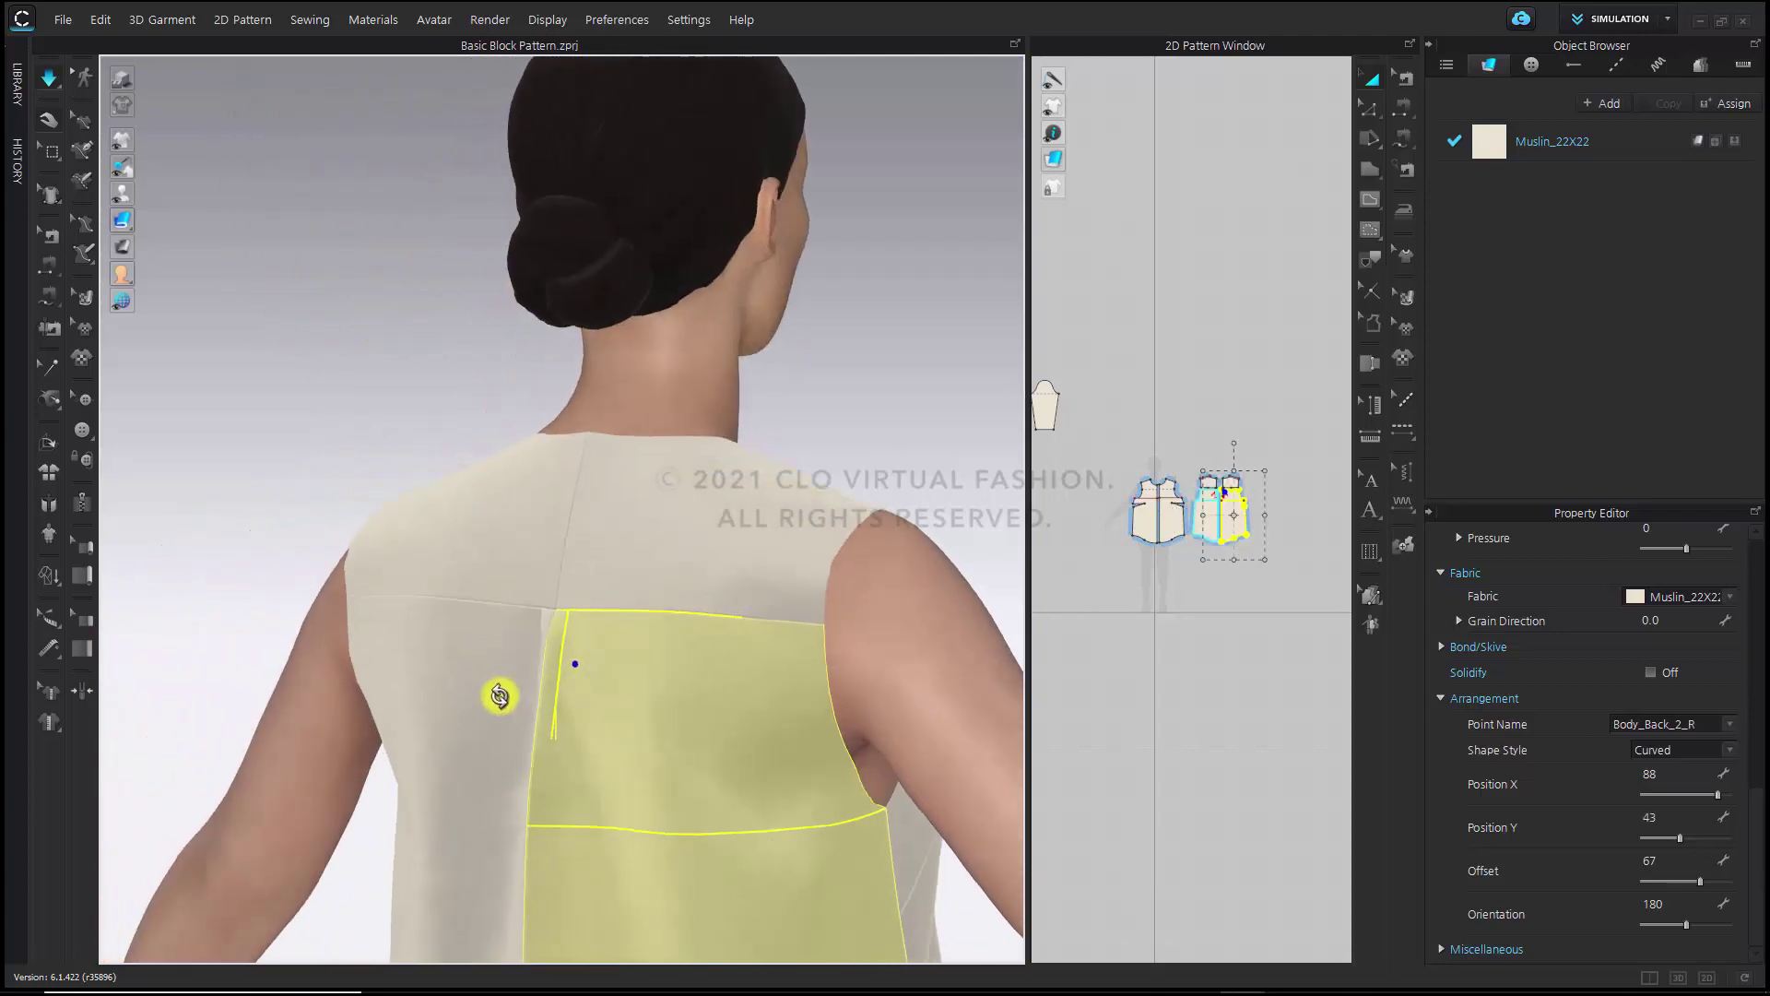
scroll(672, 731, down, 3)
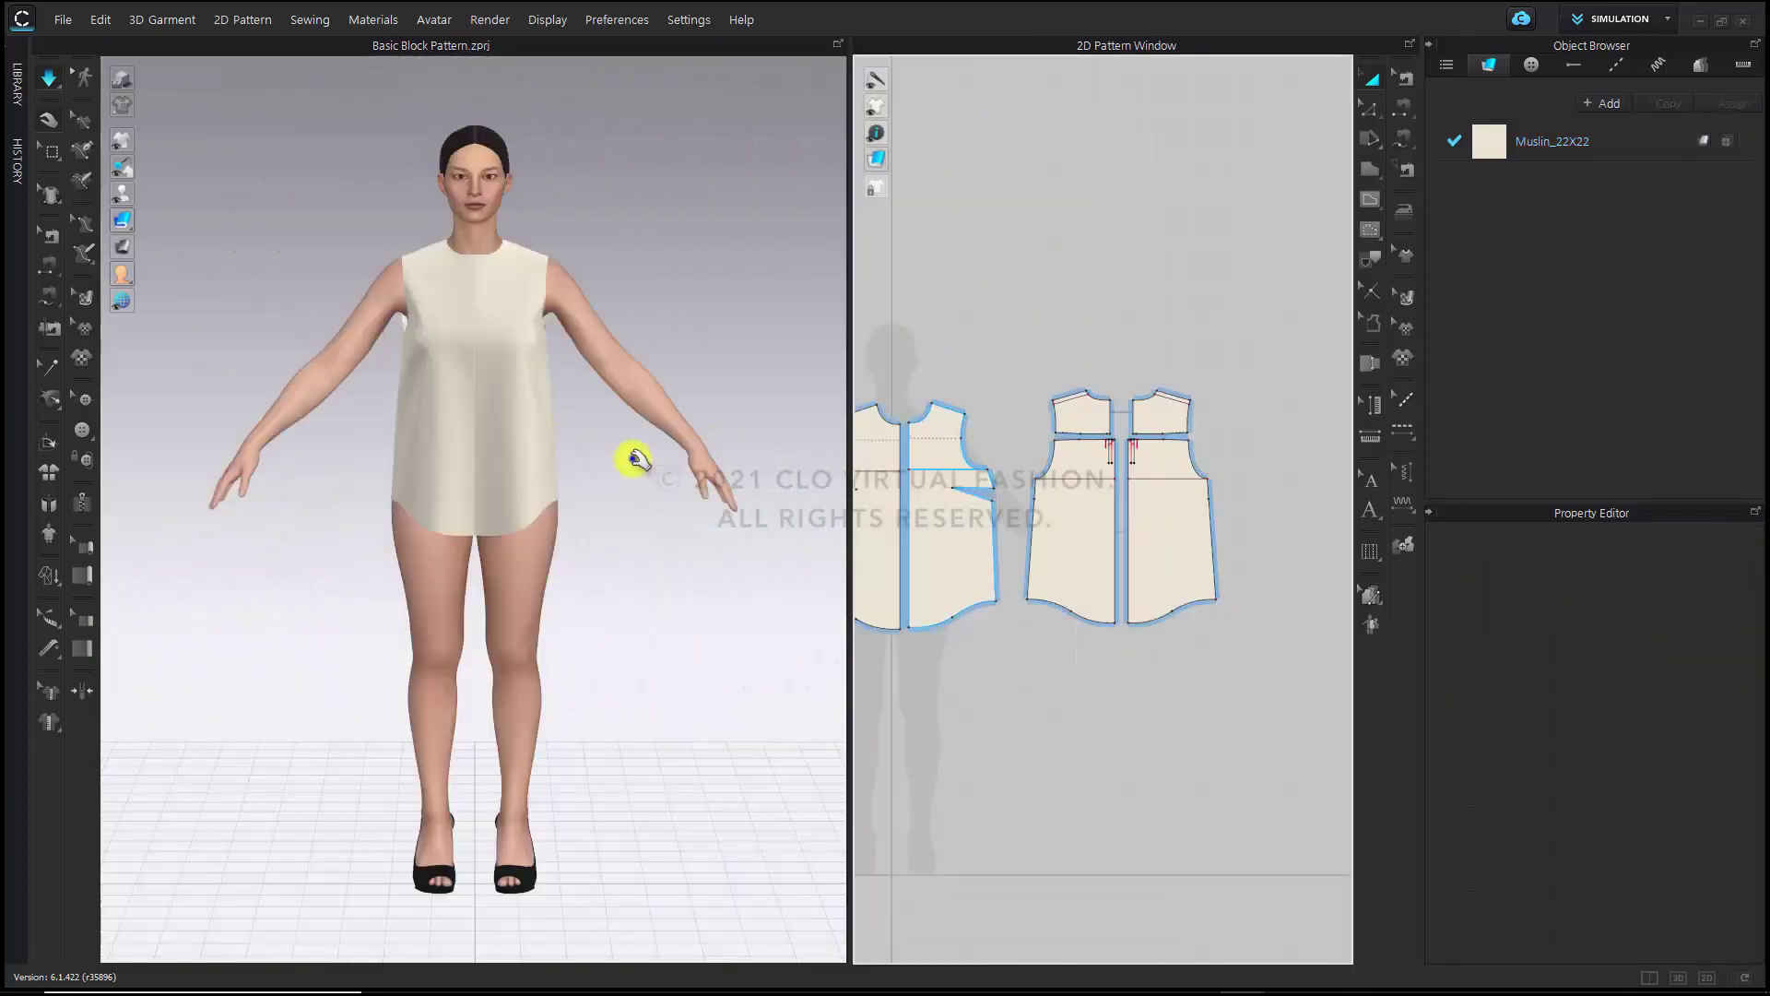
Merge the two halves of the back body panel into one pattern along their centre-back lines
right_drag(633, 462, 632, 541)
scroll(1193, 497, up, 4)
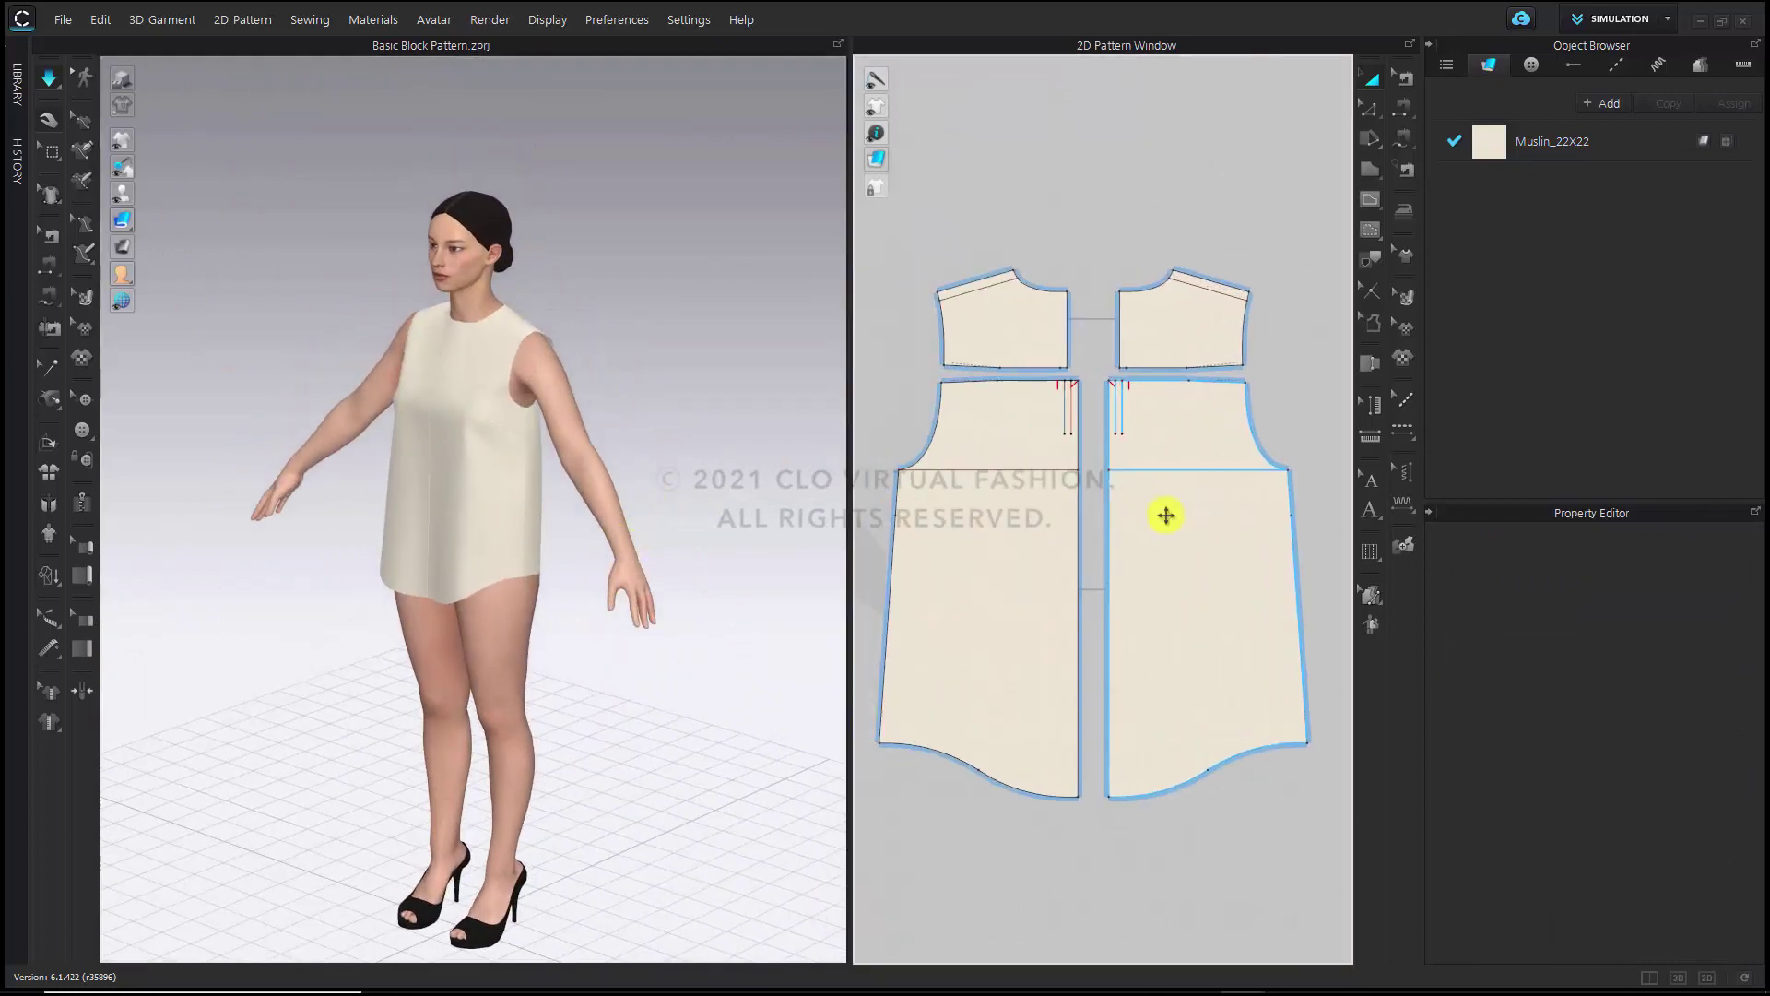
click(1095, 519)
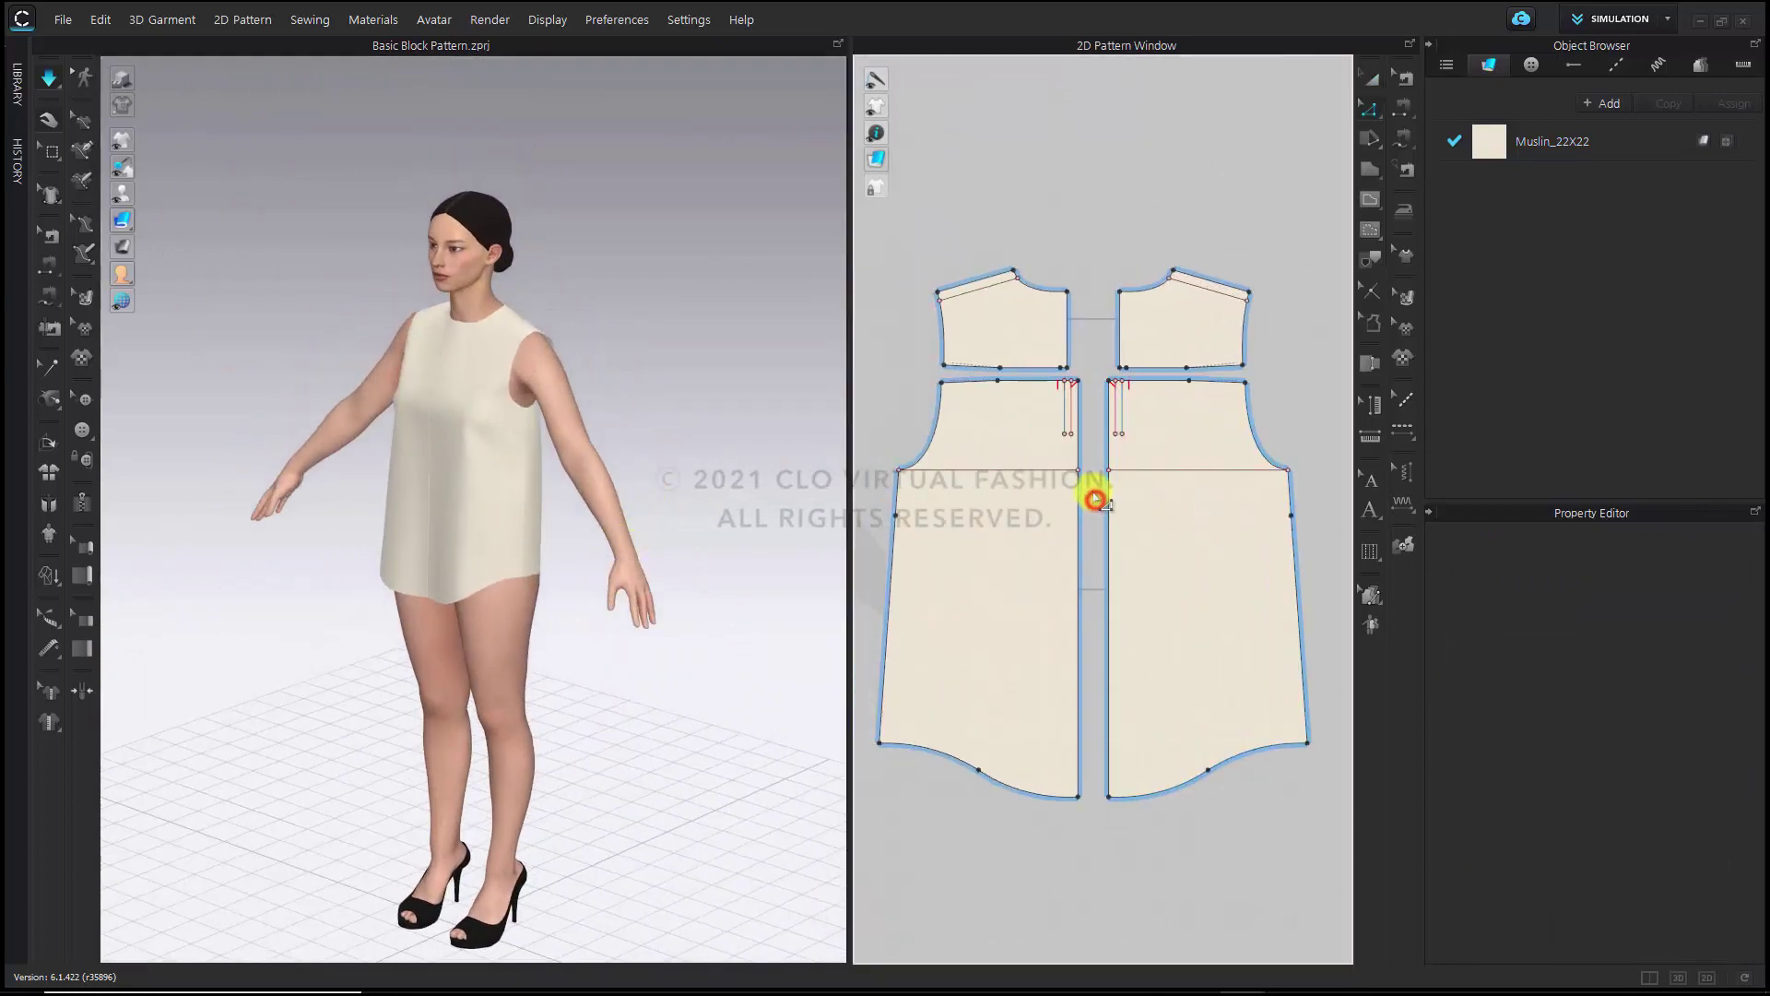
click(1080, 511)
right_click(1080, 513)
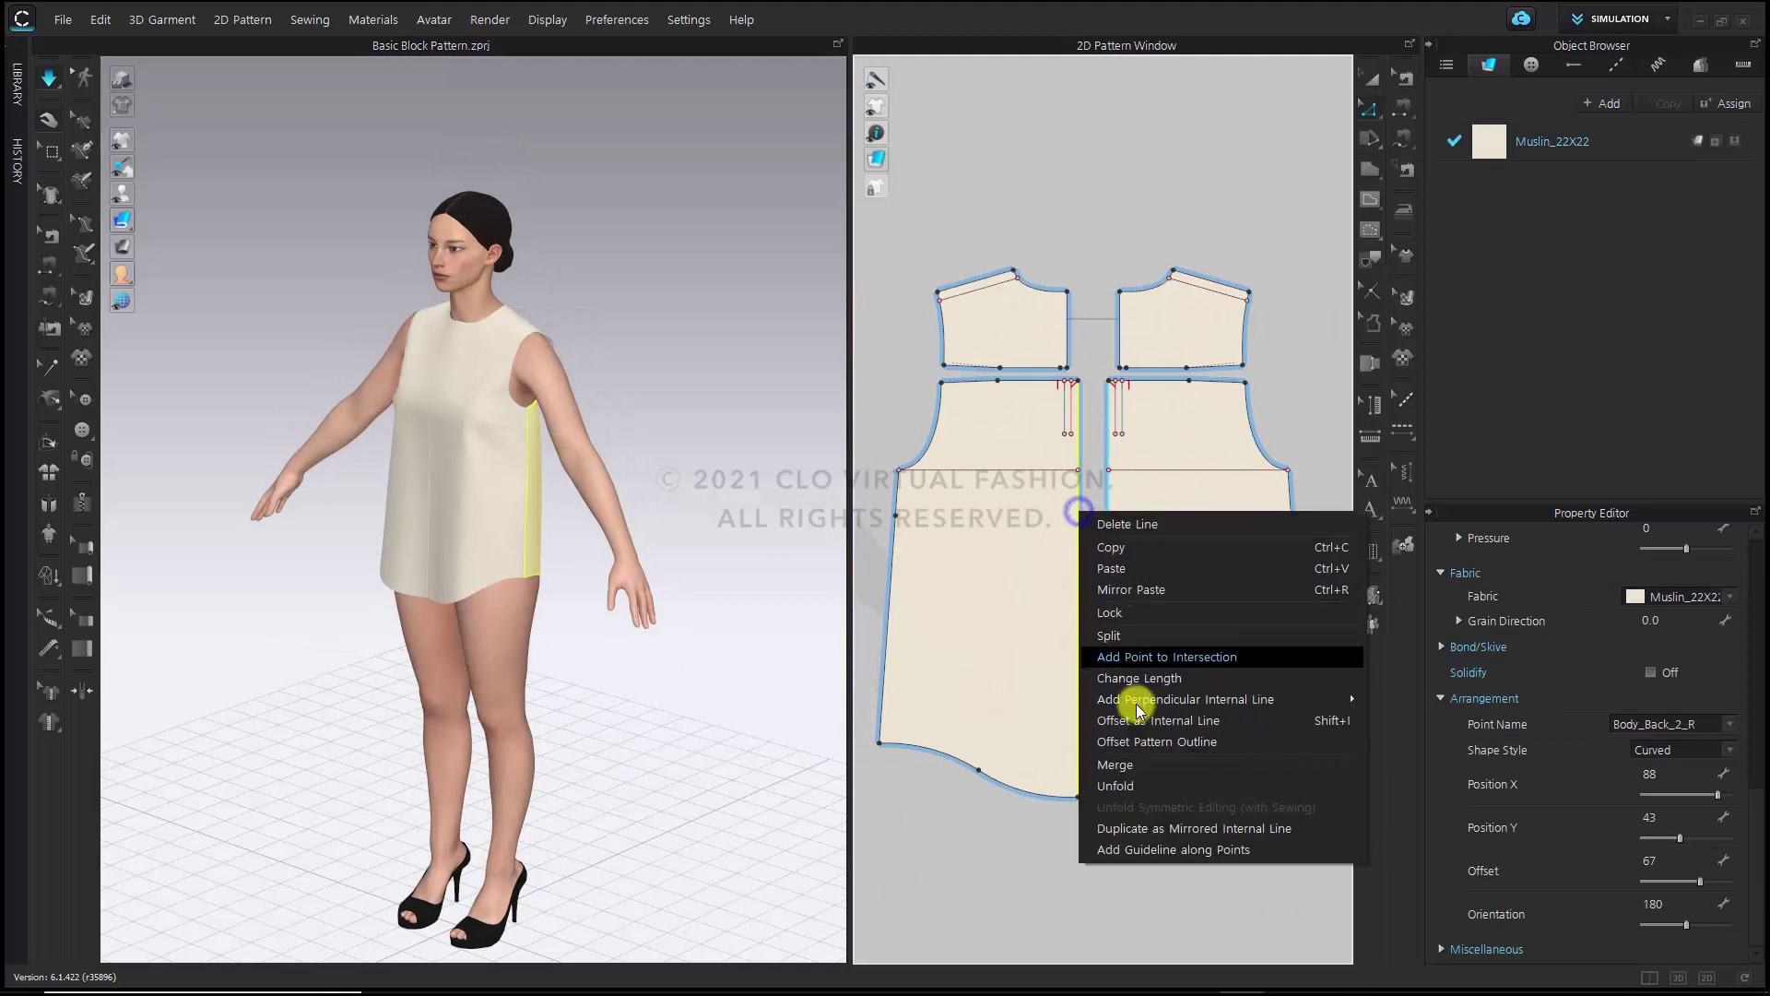
click(1125, 766)
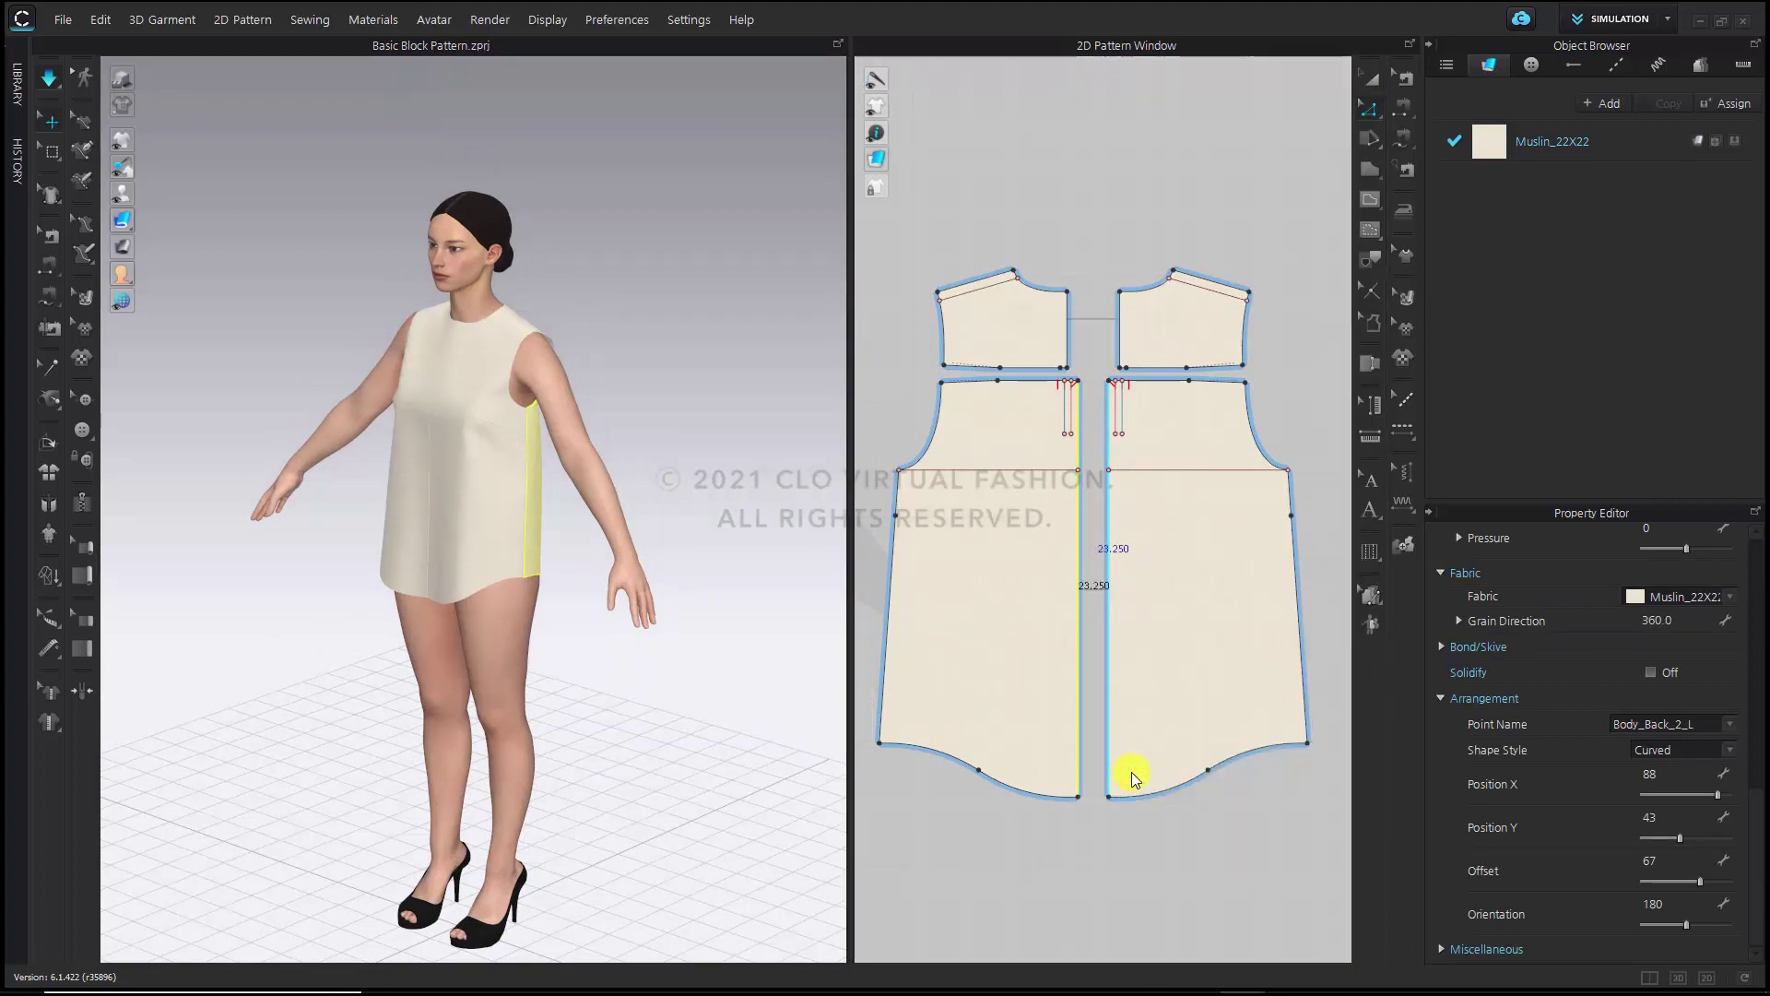
click(1134, 775)
Merge the two back yoke halves into one pattern along their centre-back lines
click(1068, 334)
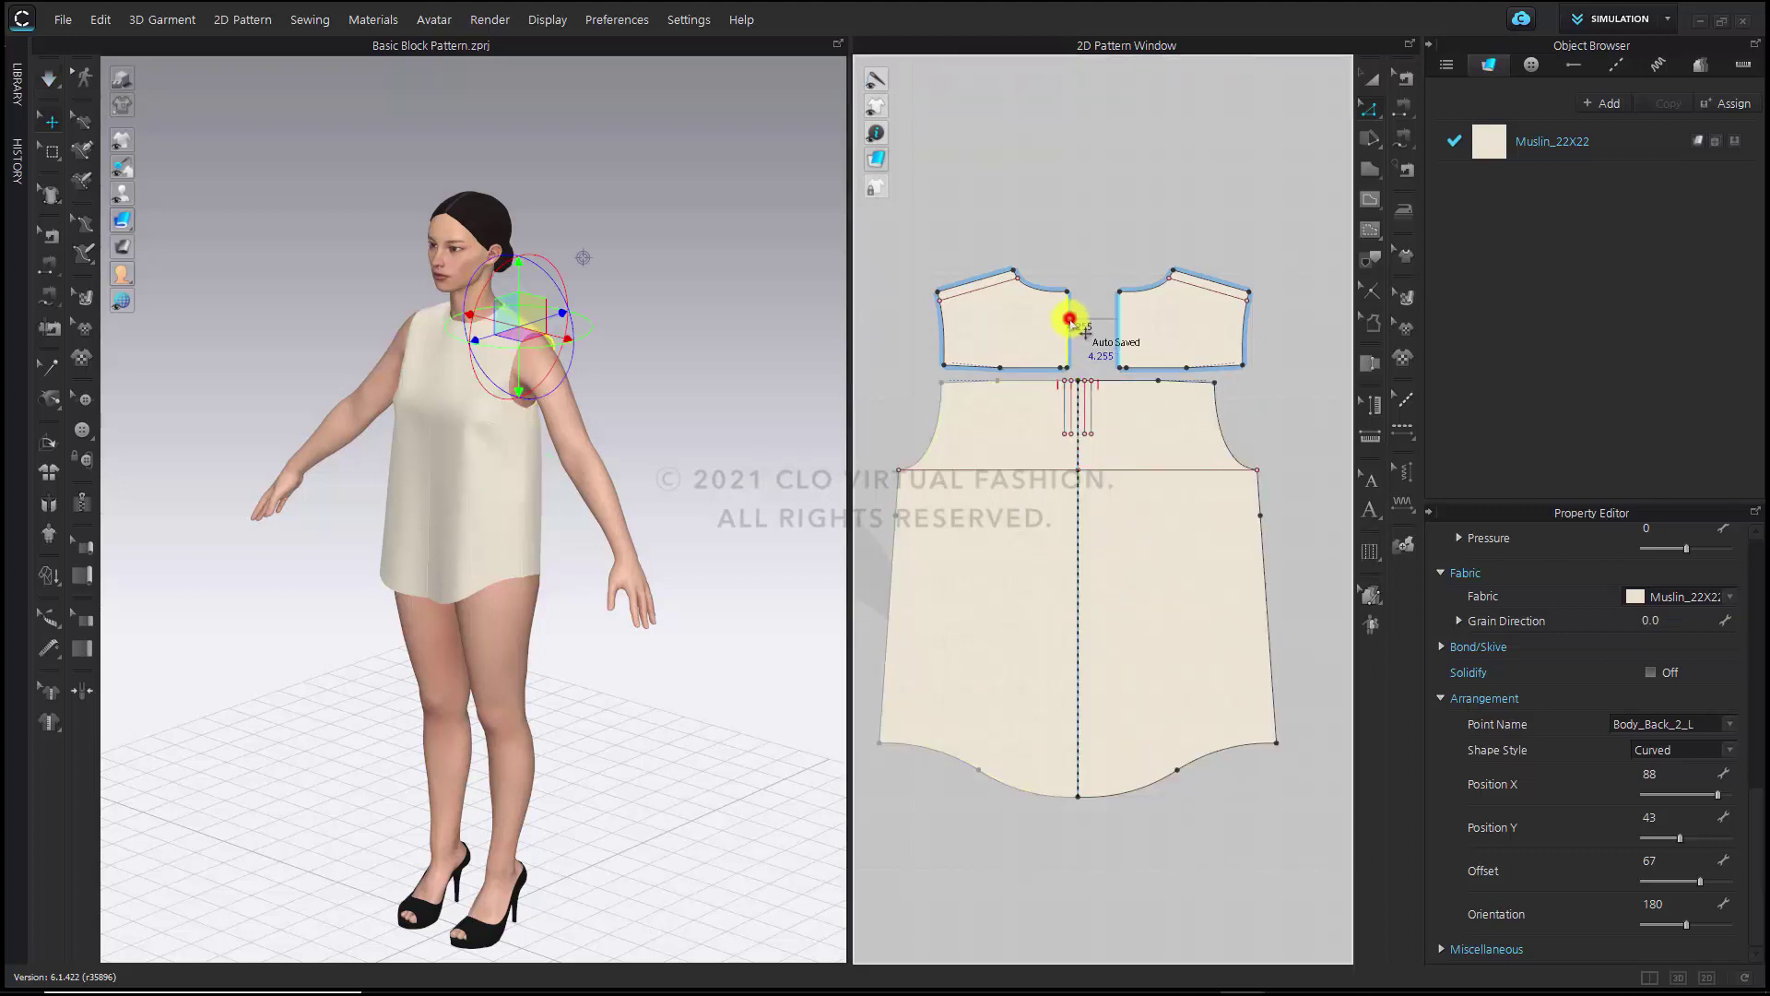
right_click(1067, 318)
click(1158, 553)
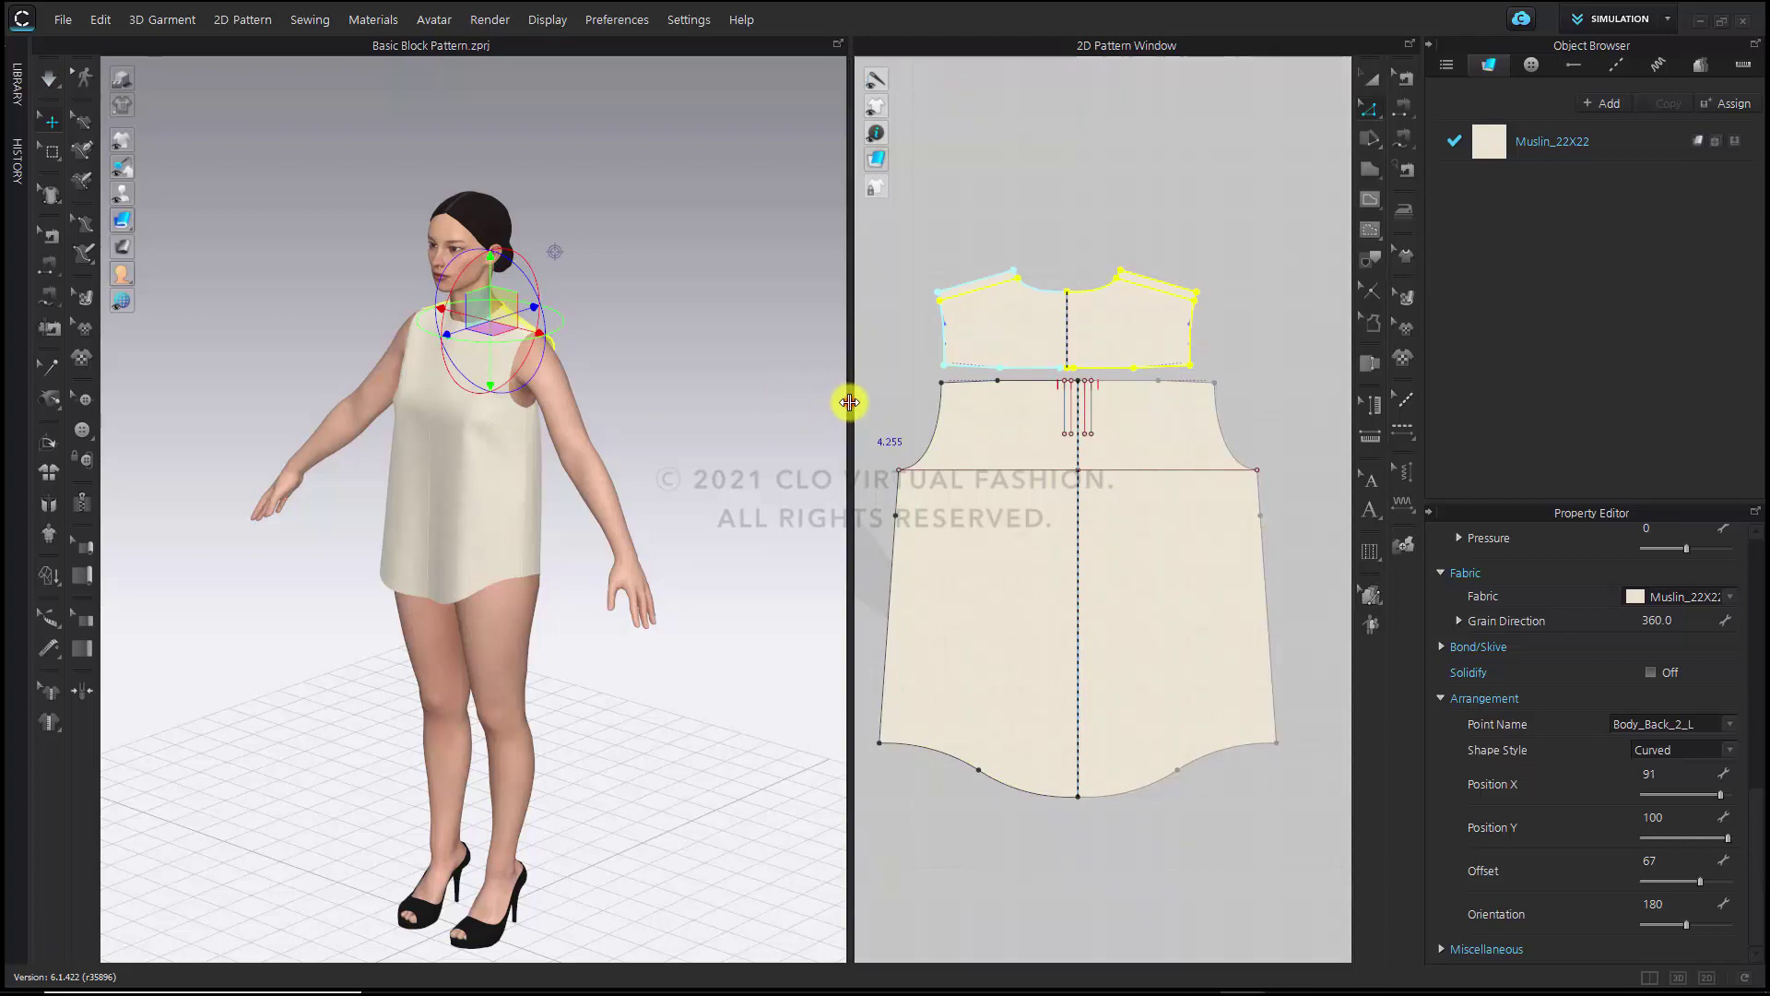
Widen the 3D window and simulate the garment with the merged back patterns
drag(848, 401, 993, 410)
click(48, 79)
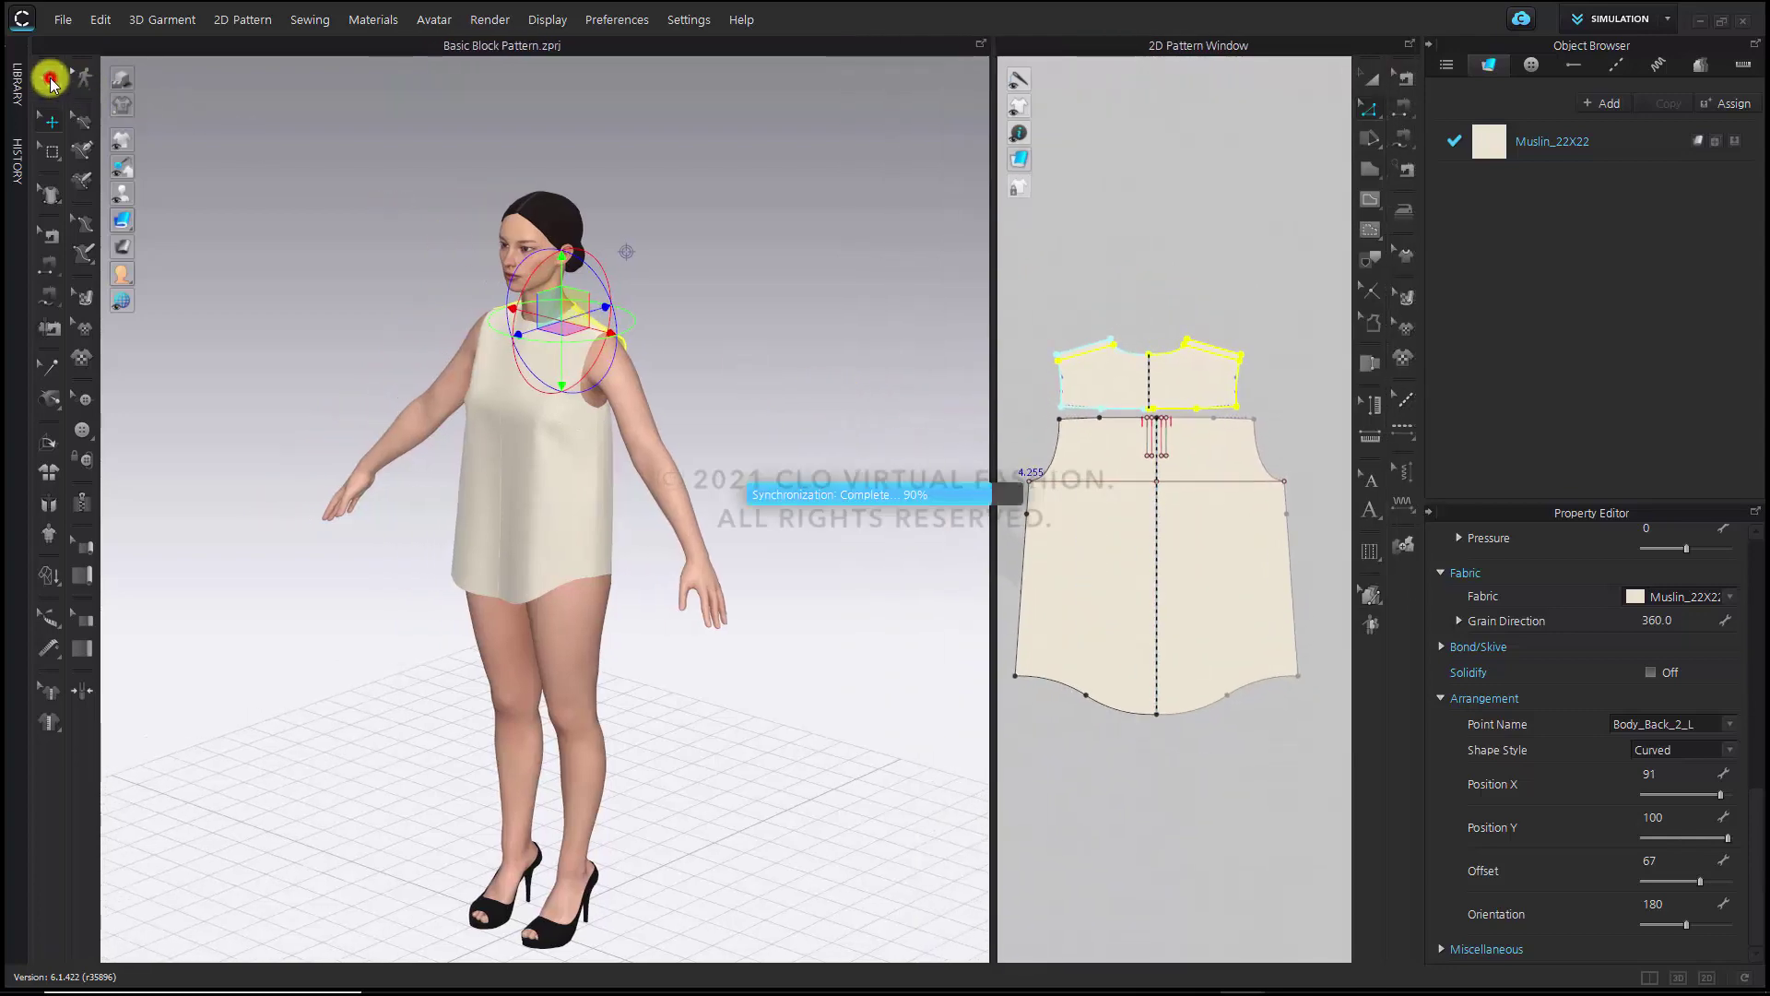
right_drag(764, 403, 506, 384)
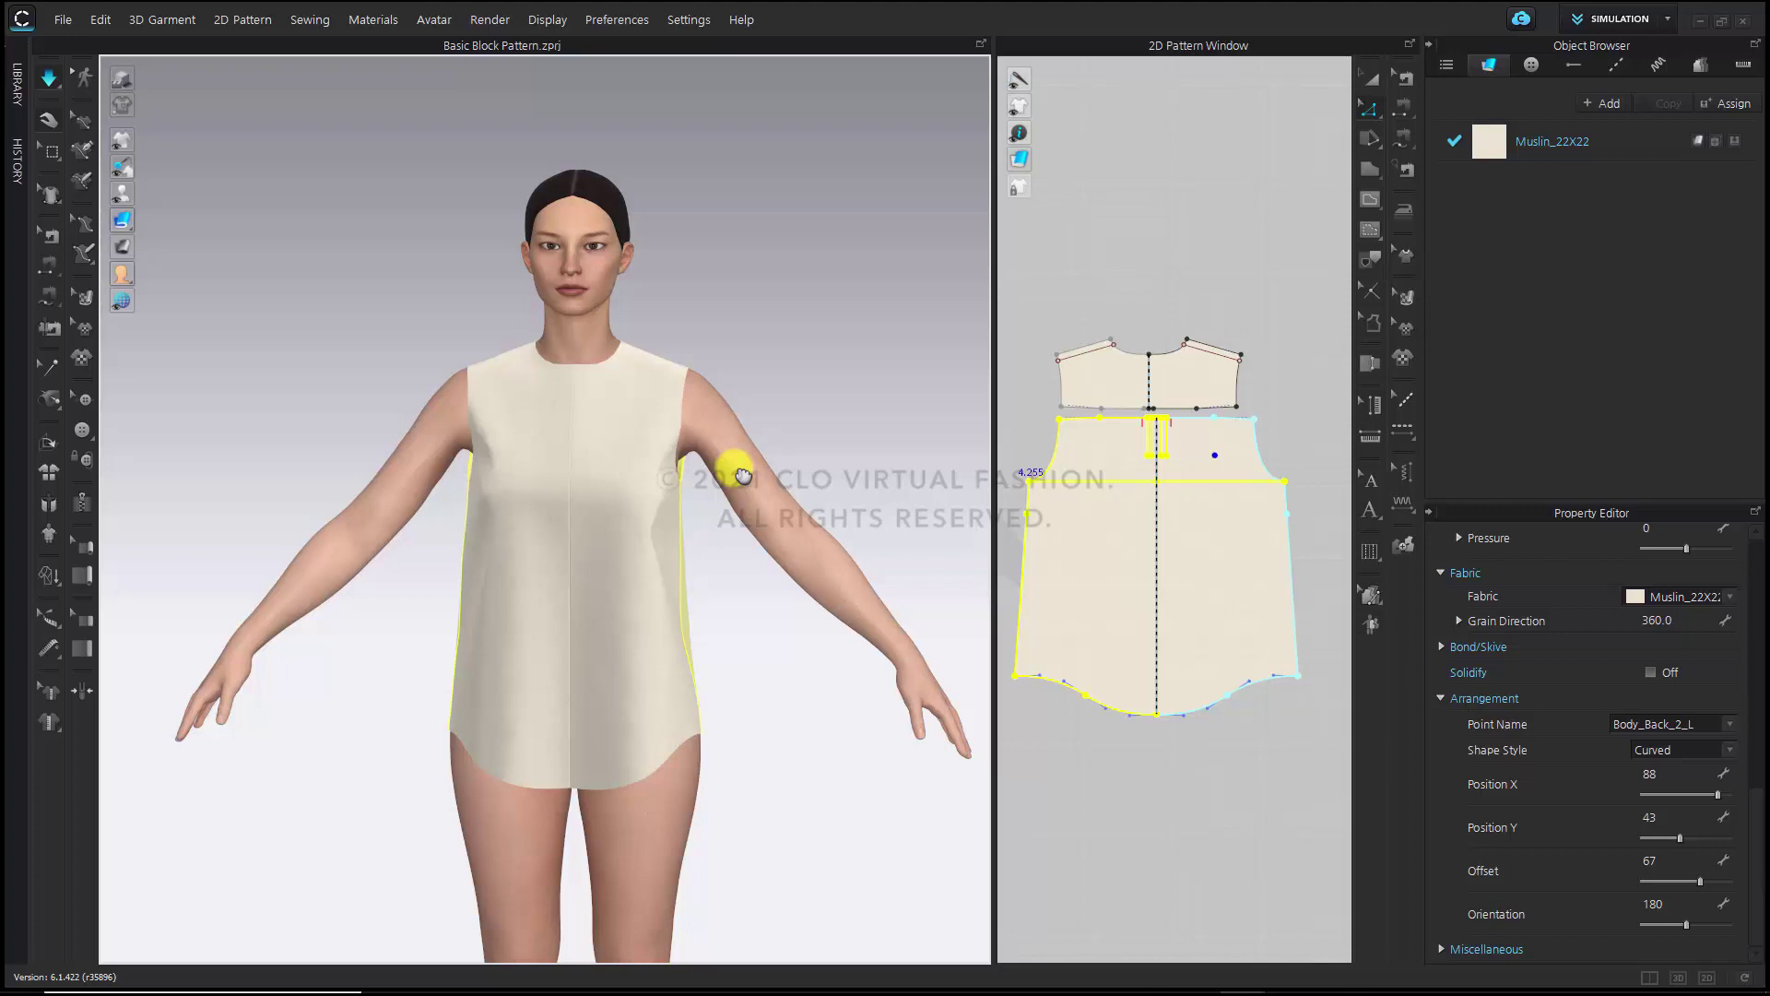
Open the CLO-SET CONNECT website from the Library and go to the store's Fabric section
click(16, 92)
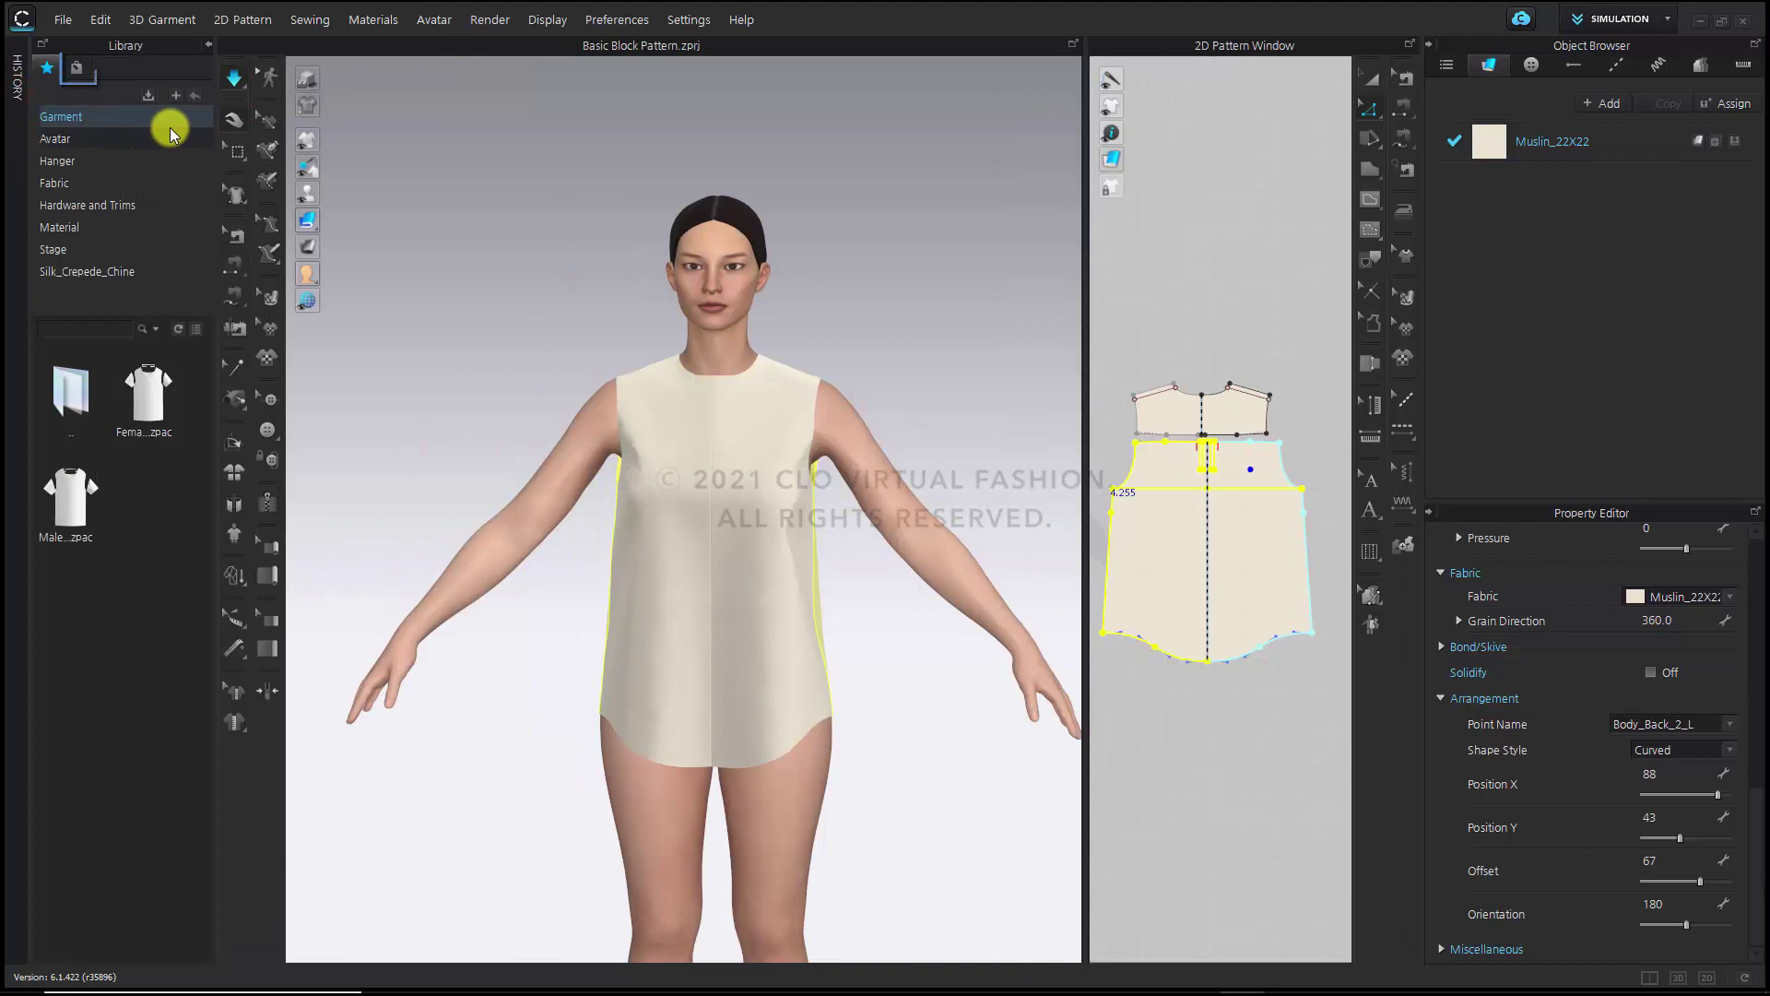
click(76, 67)
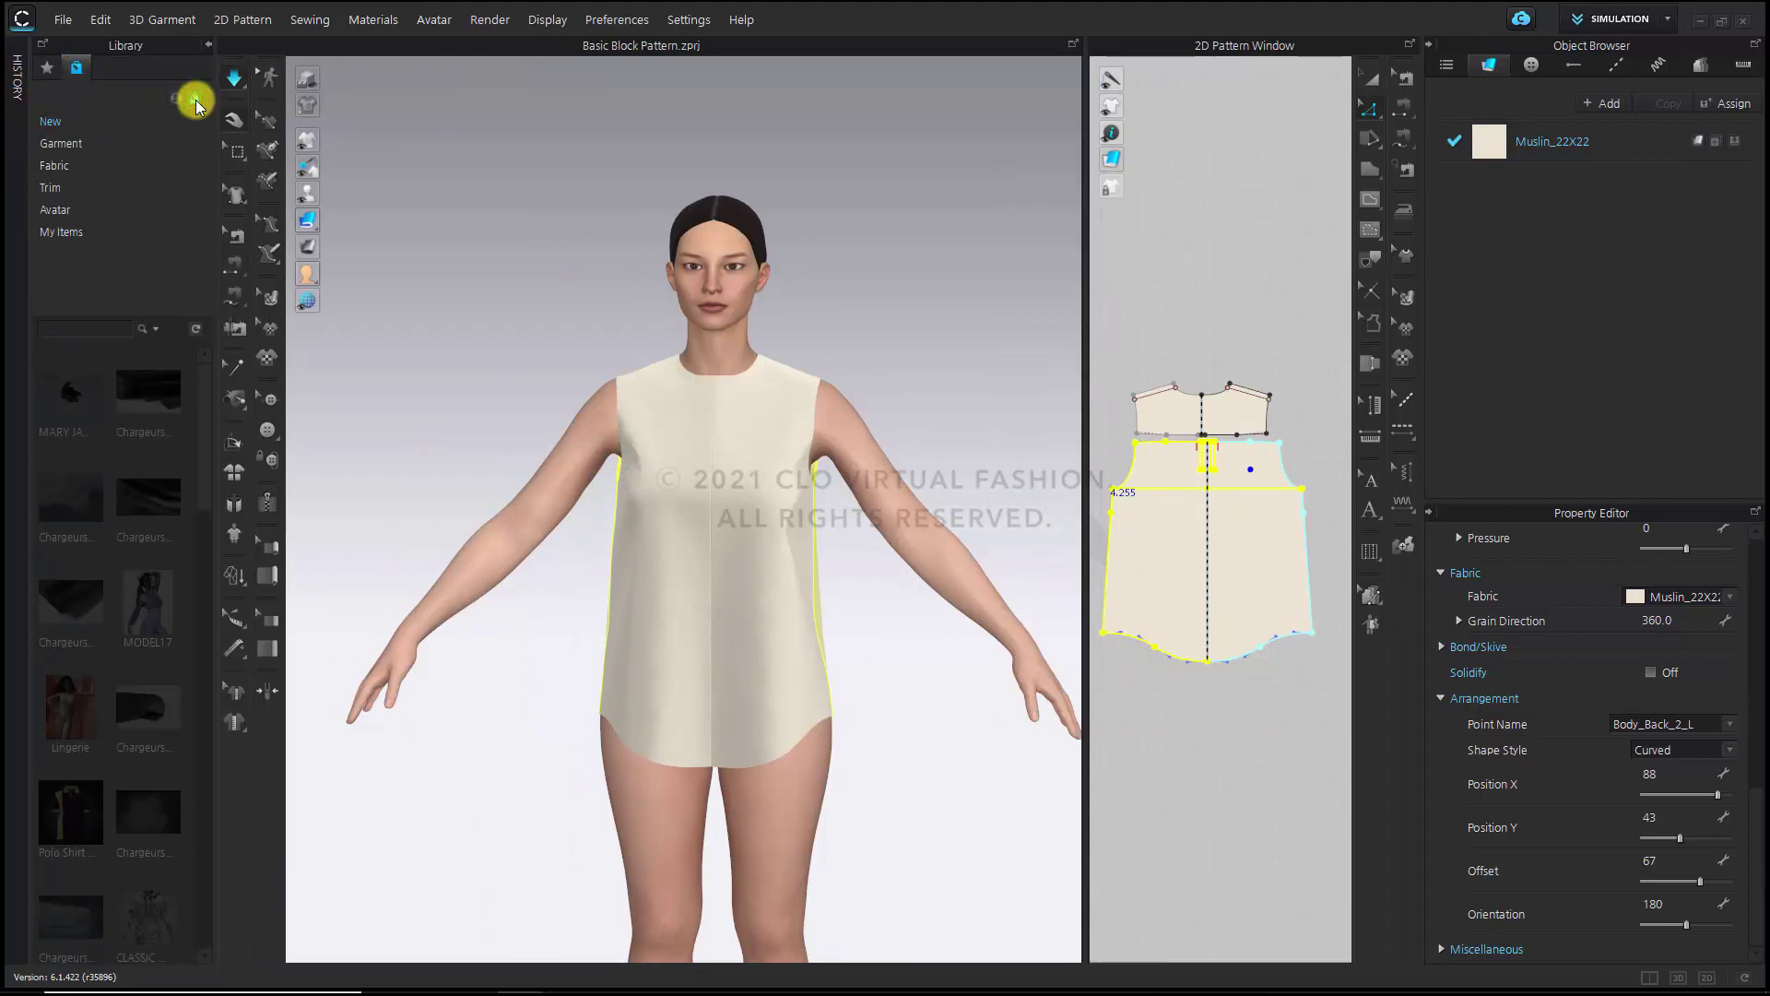
drag(0, 175, 1146, 136)
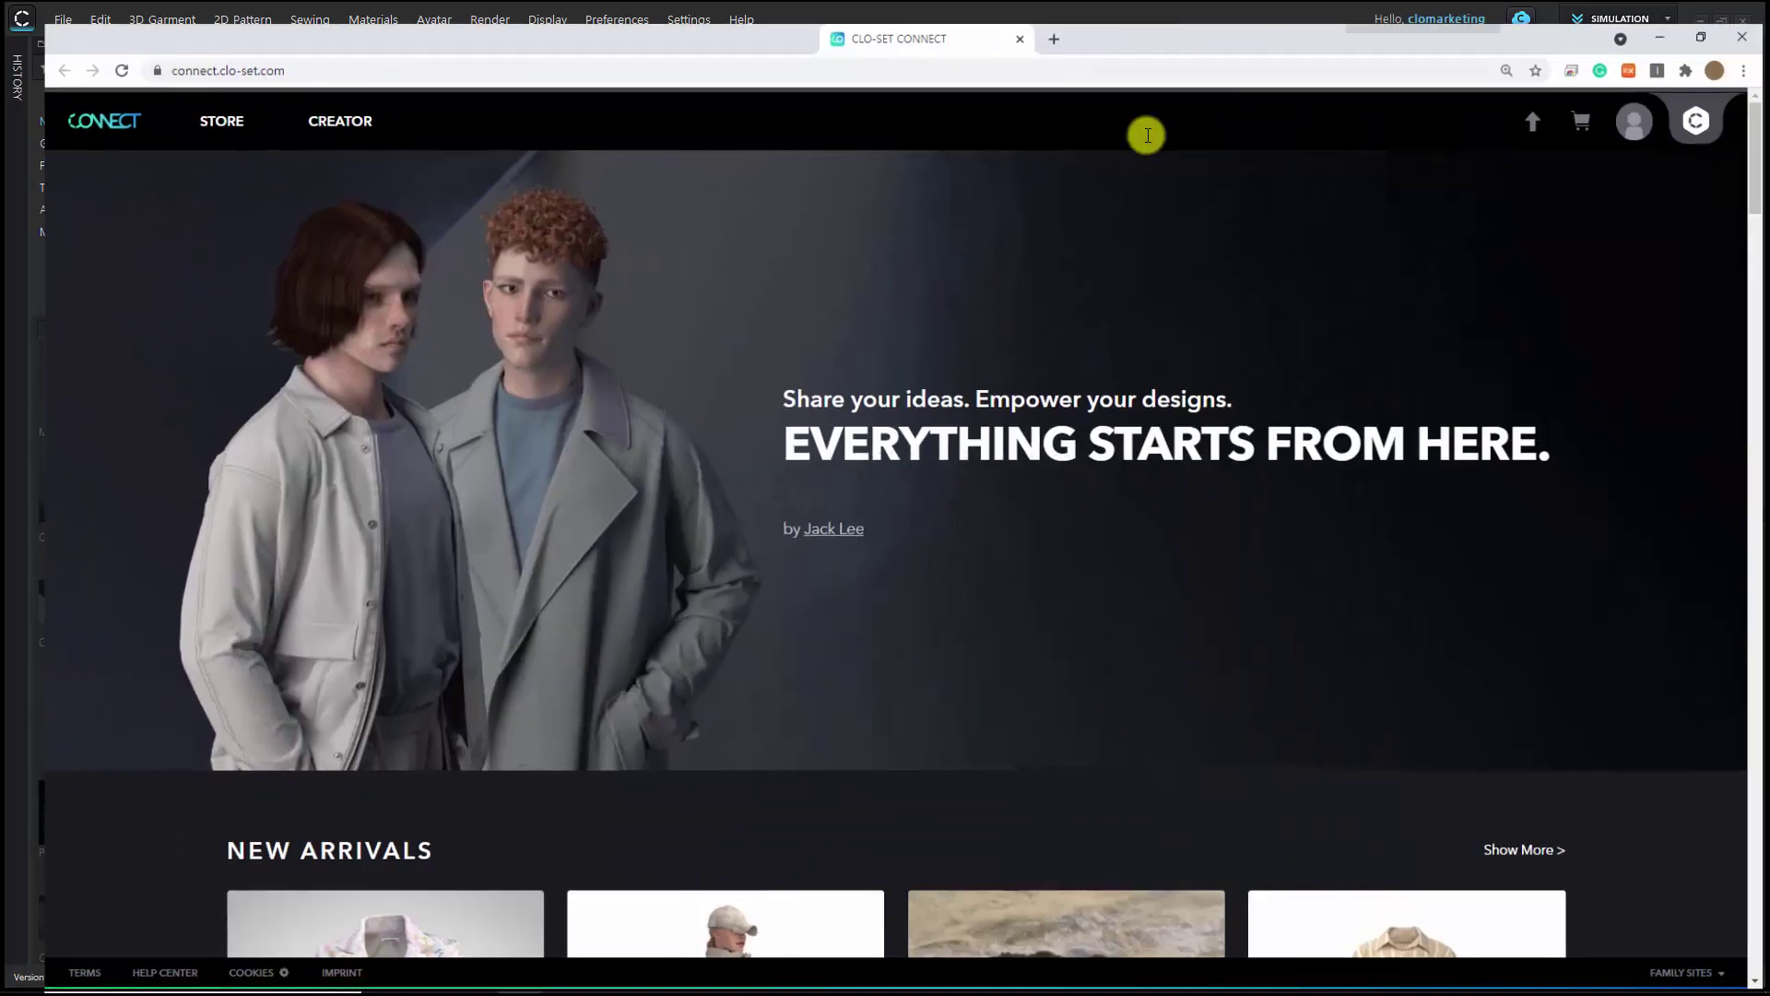
mouse_move(207, 112)
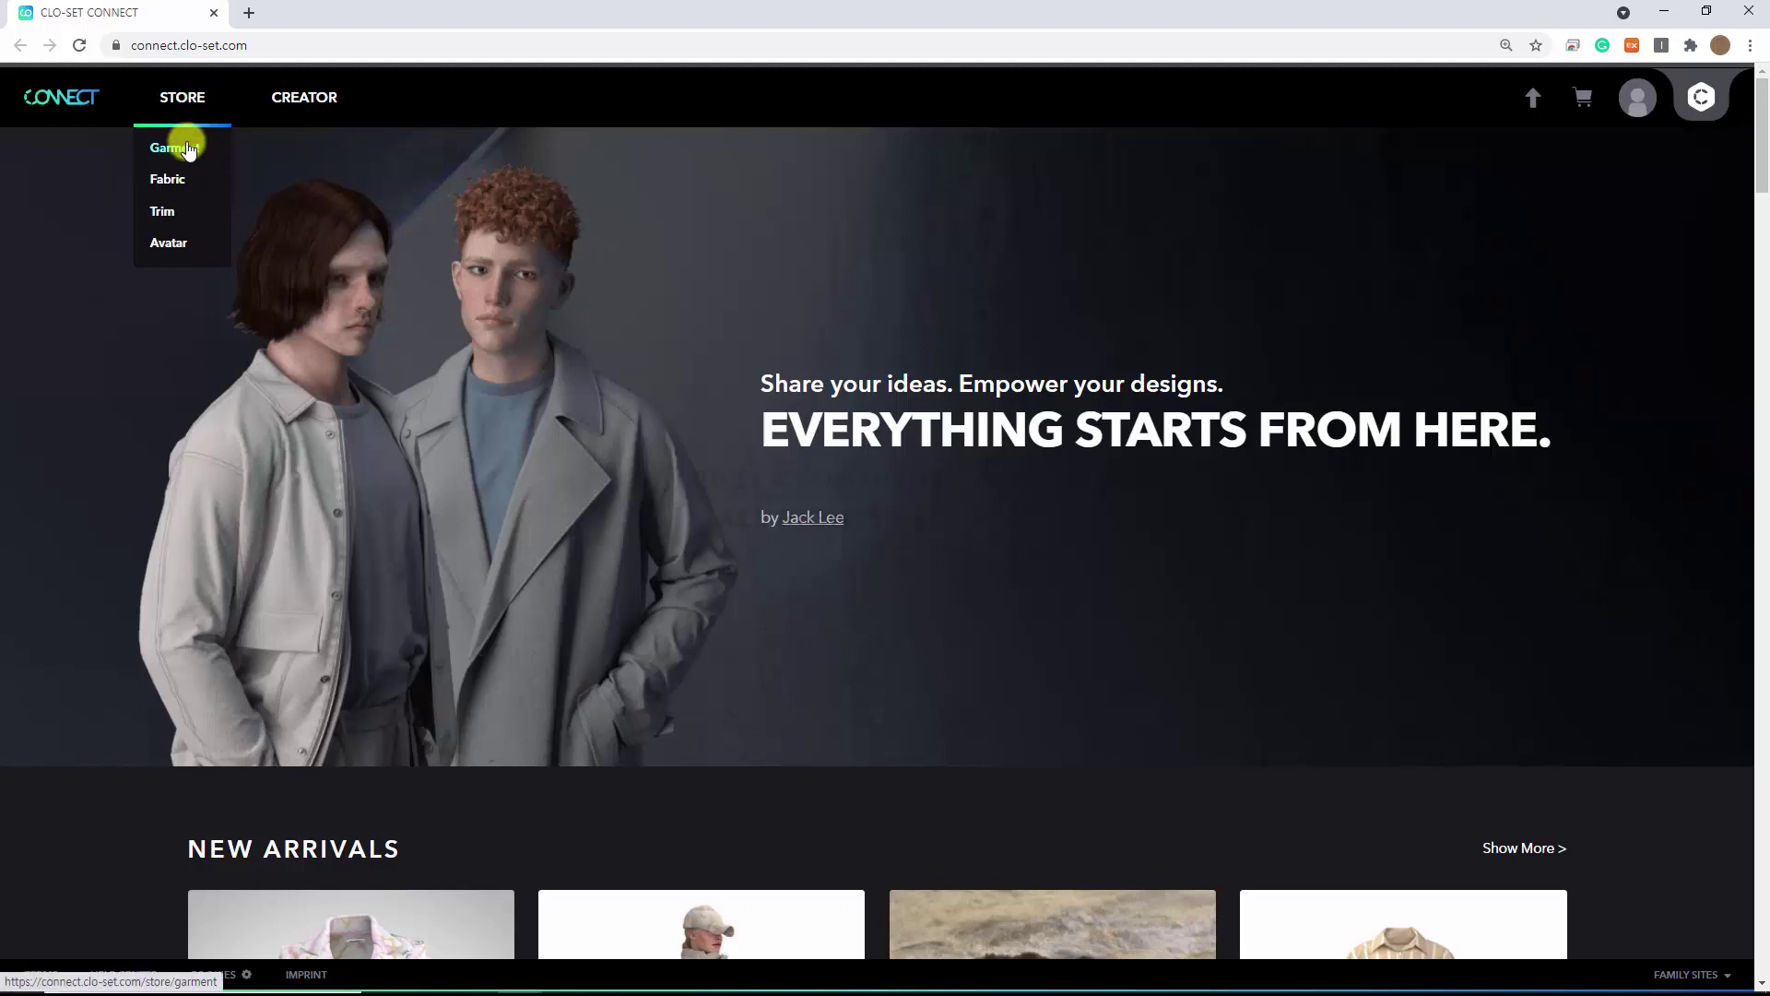
click(183, 177)
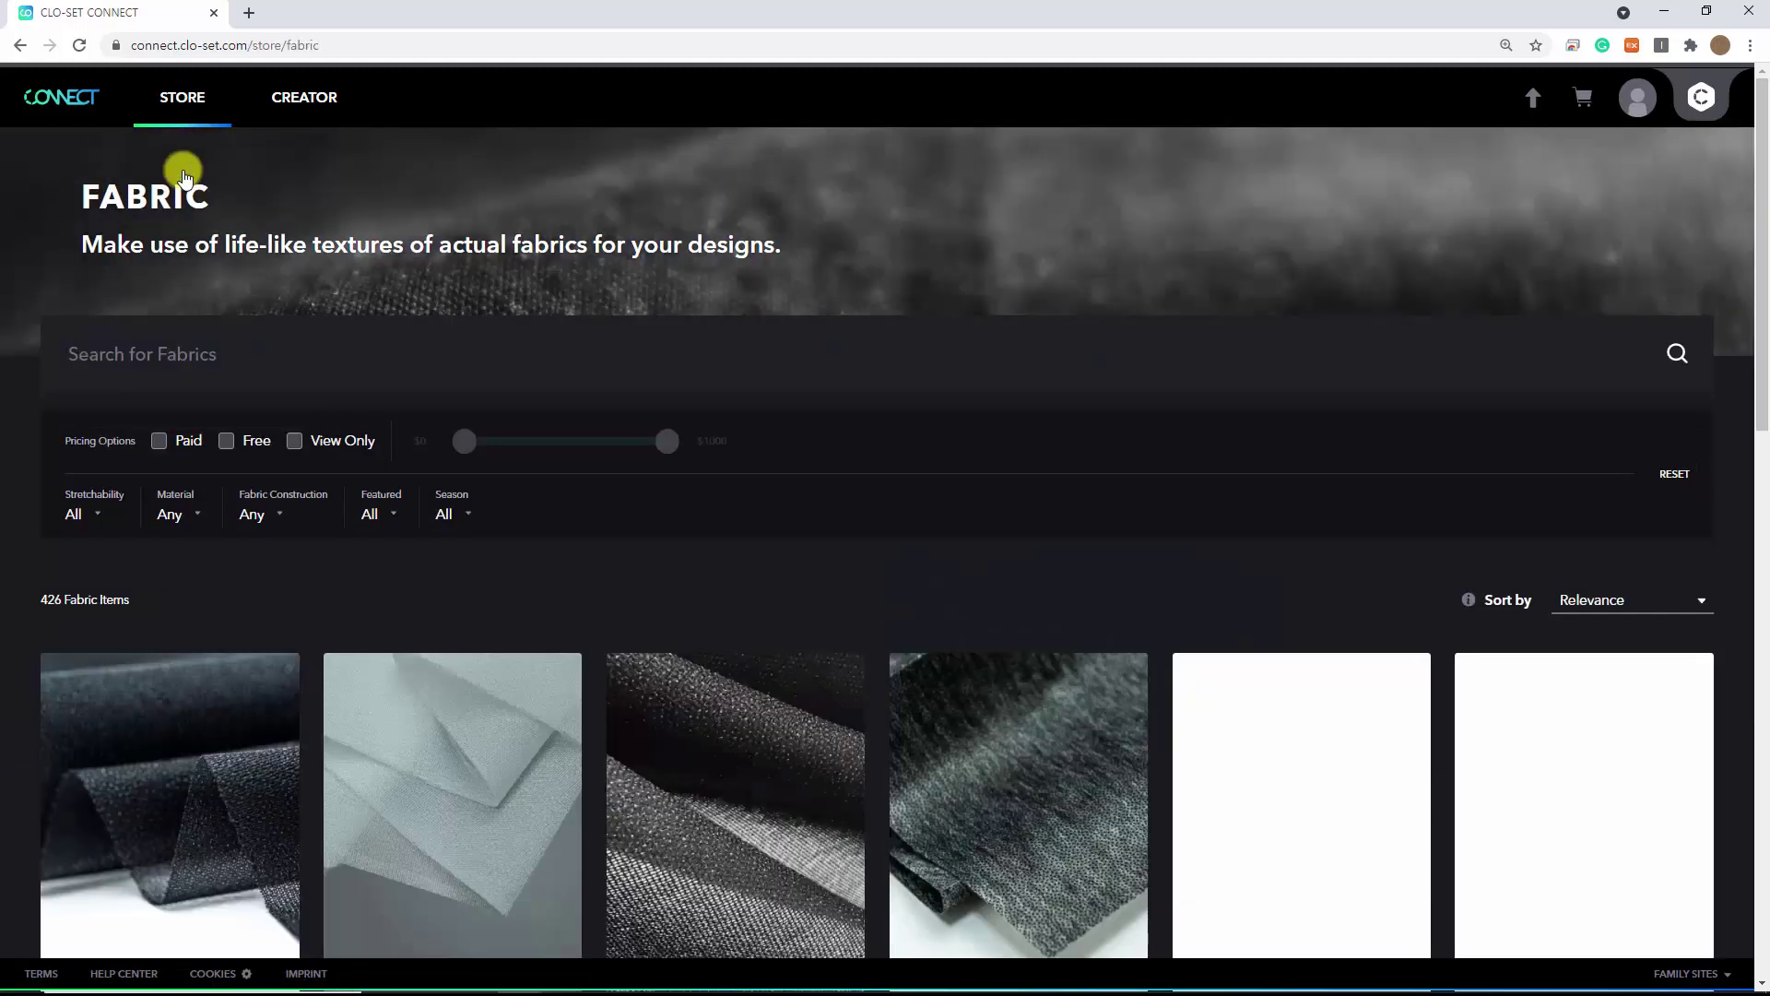
Browse the fabric store's listings and search it for "crepe"
scroll(476, 522, down, 9)
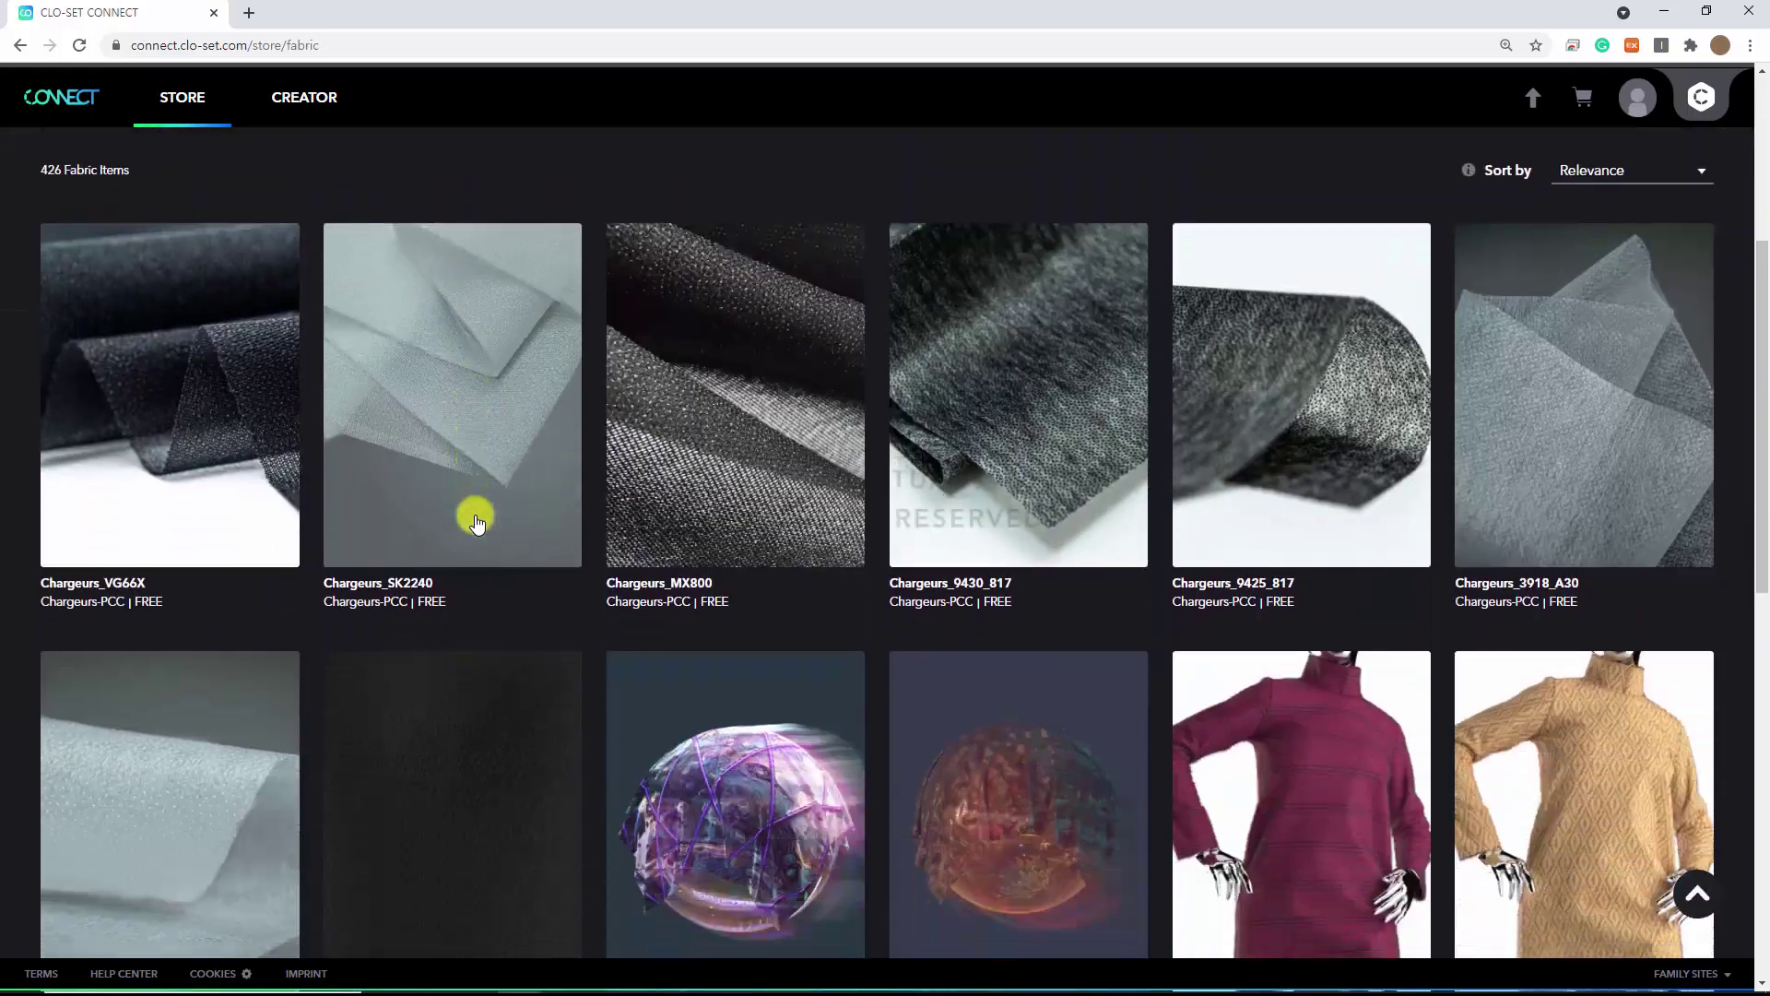
scroll(474, 514, up, 9)
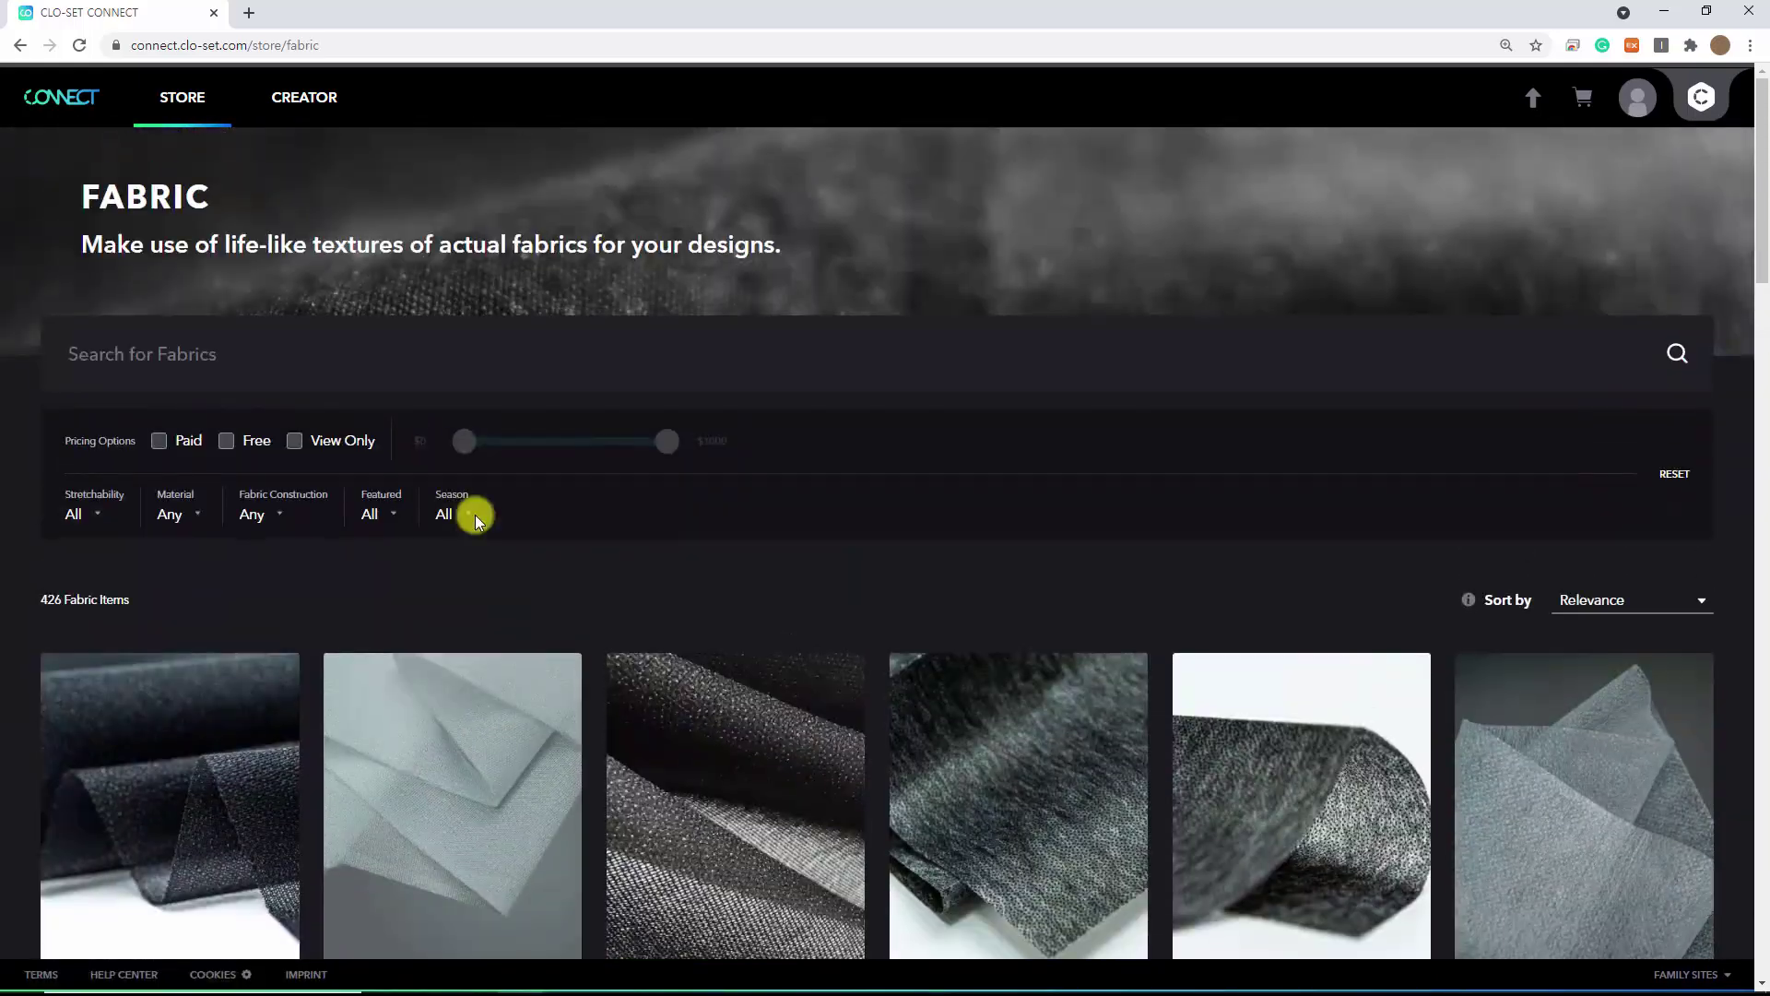
scroll(474, 514, down, 12)
scroll(483, 517, down, 15)
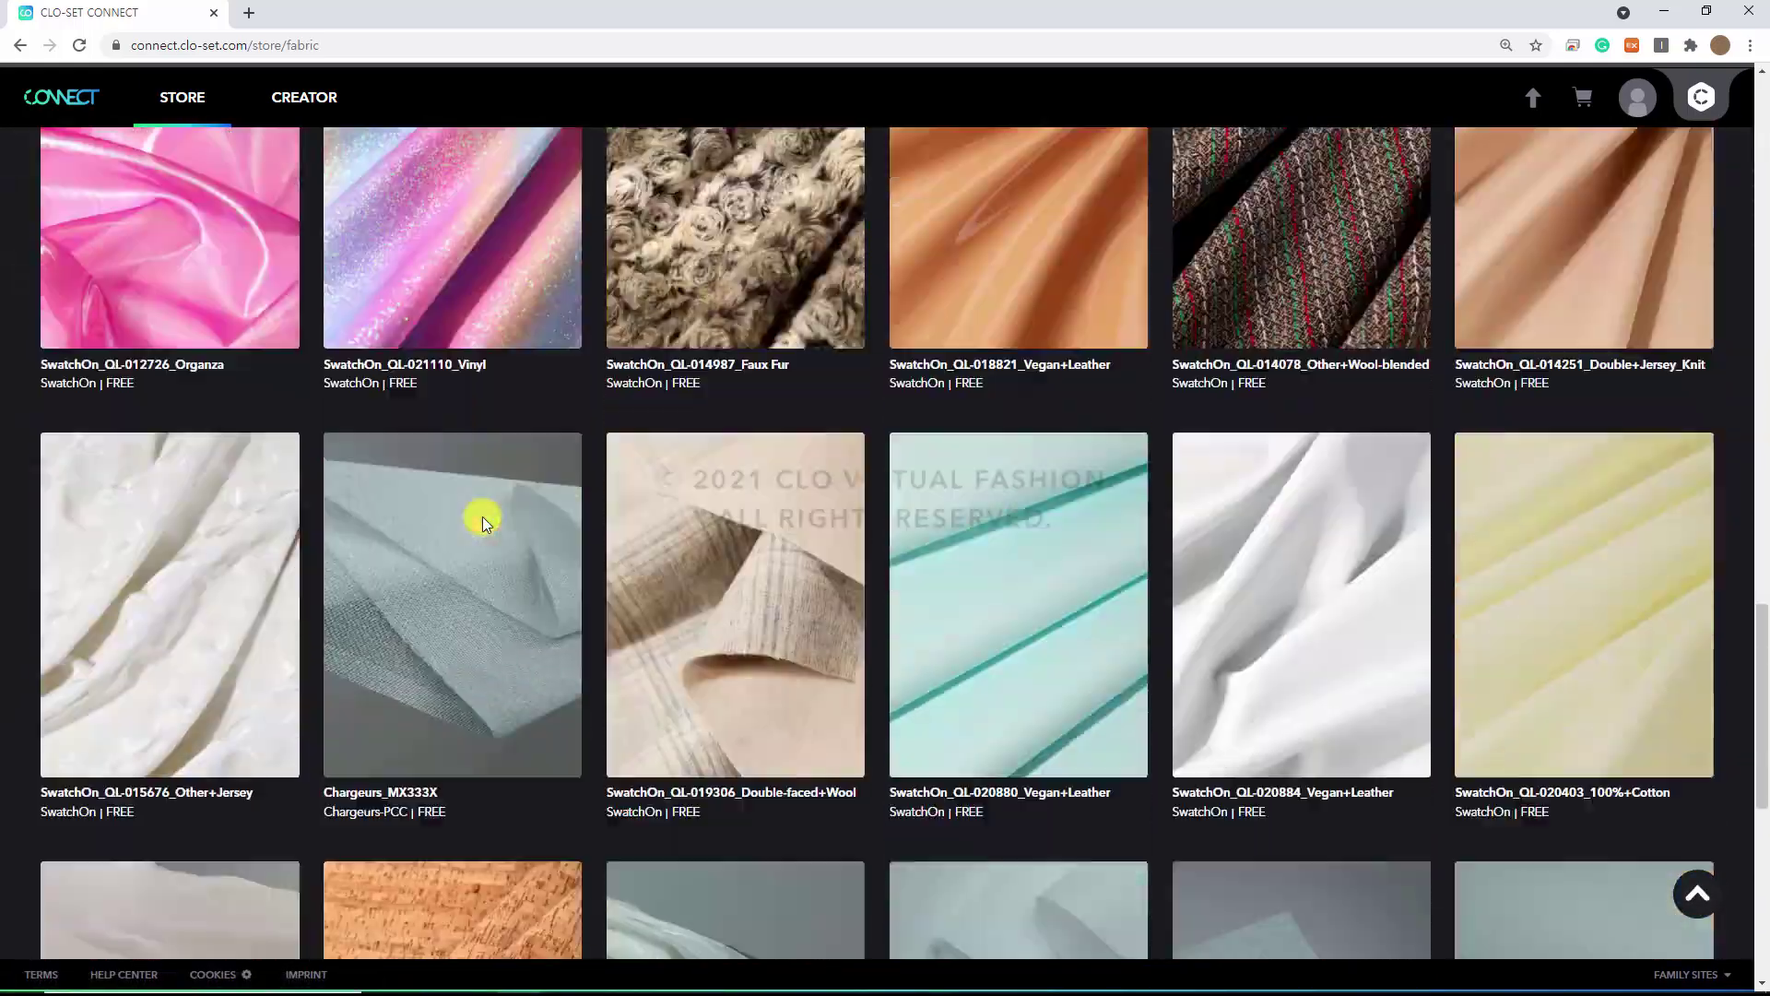
scroll(484, 515, up, 20)
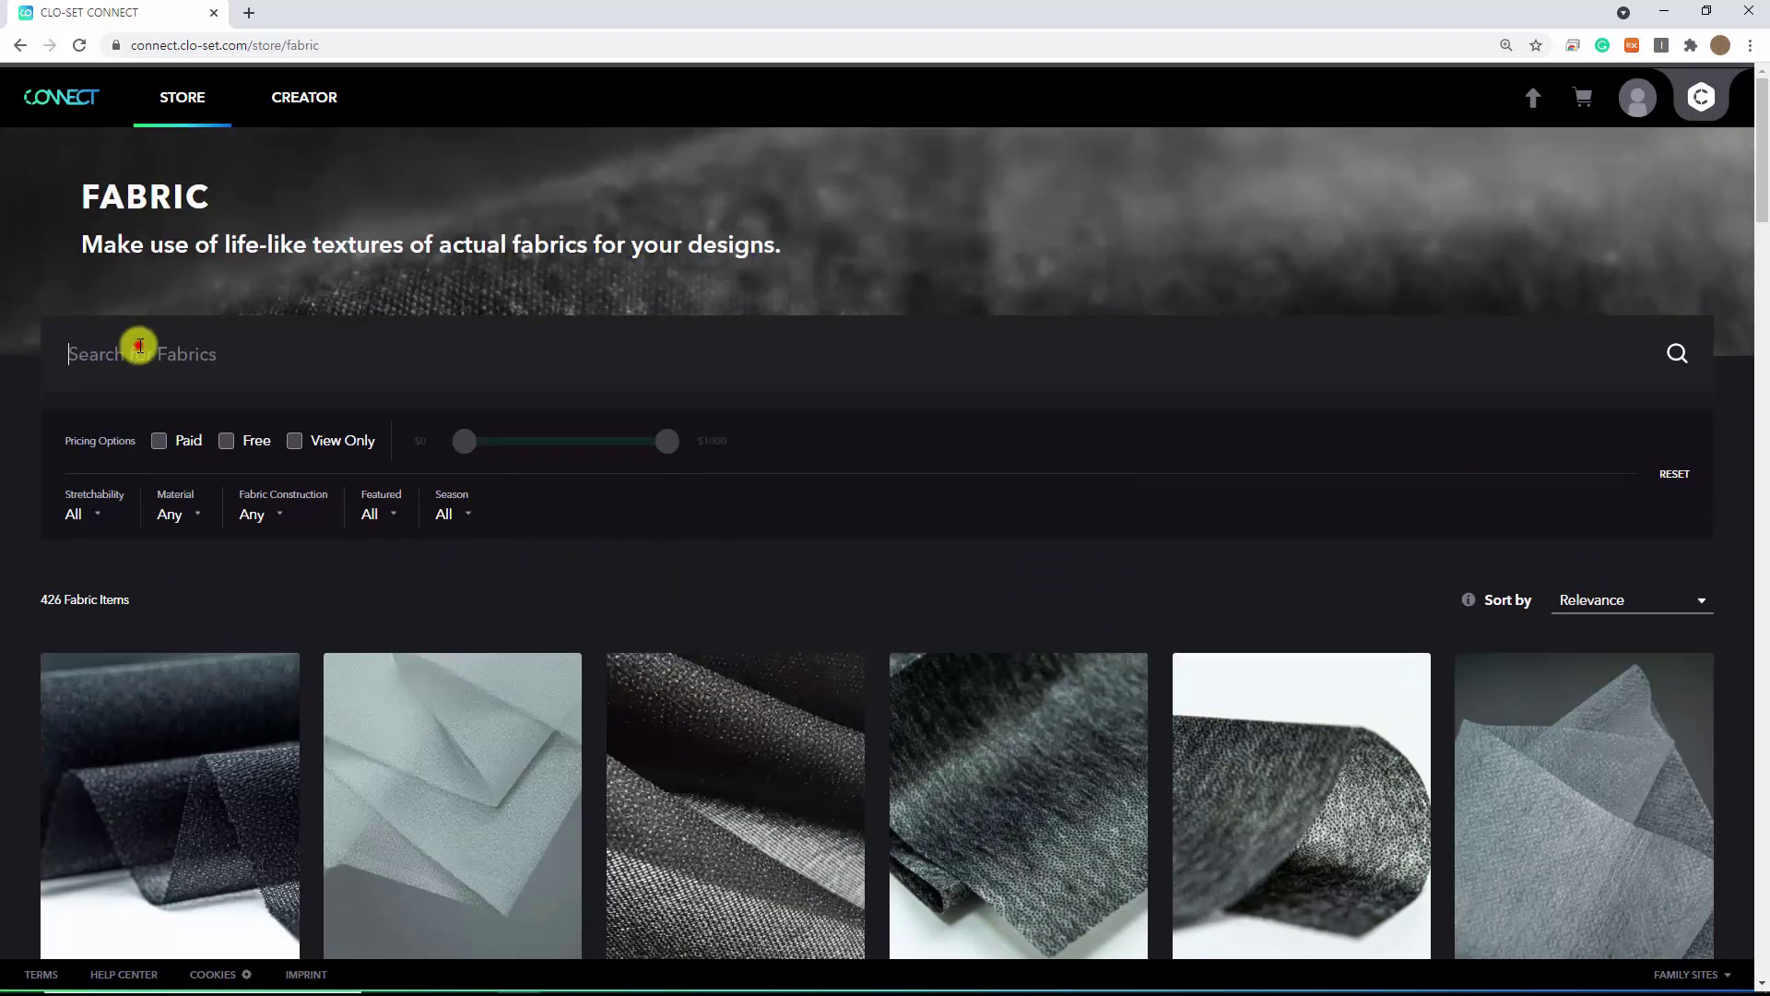
click(259, 352)
text(大)
key(BackSpace)
text(crepe)
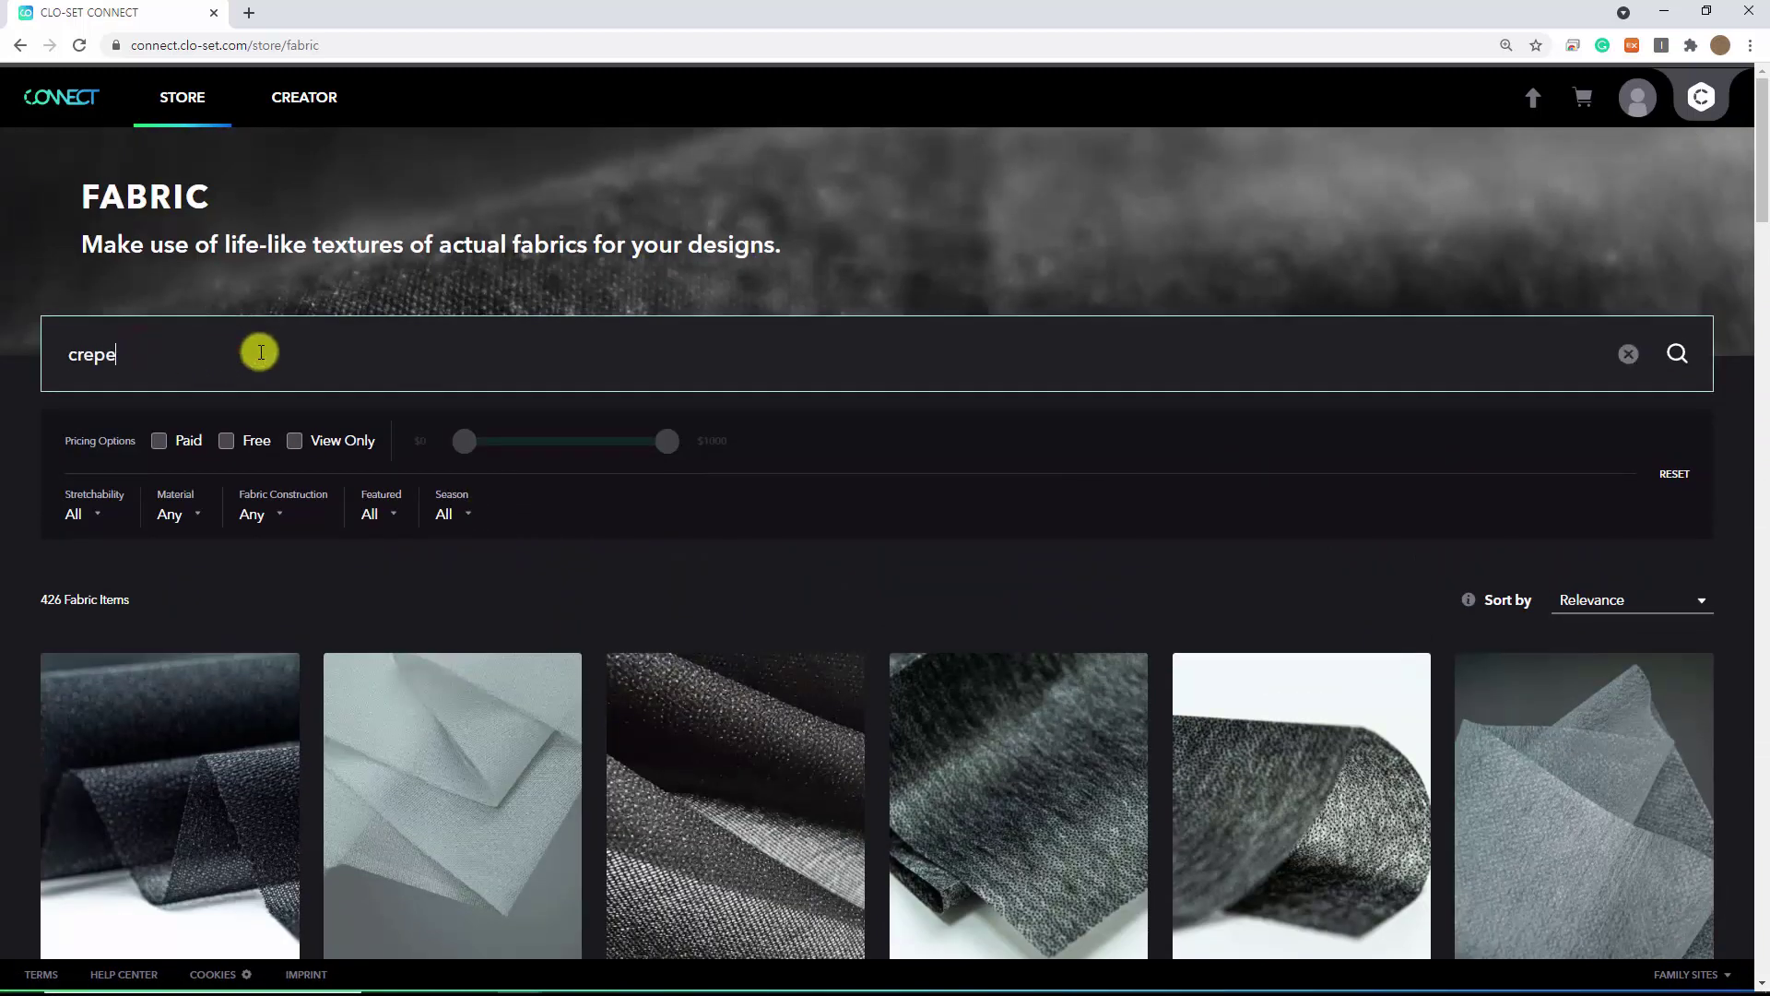
key(Return)
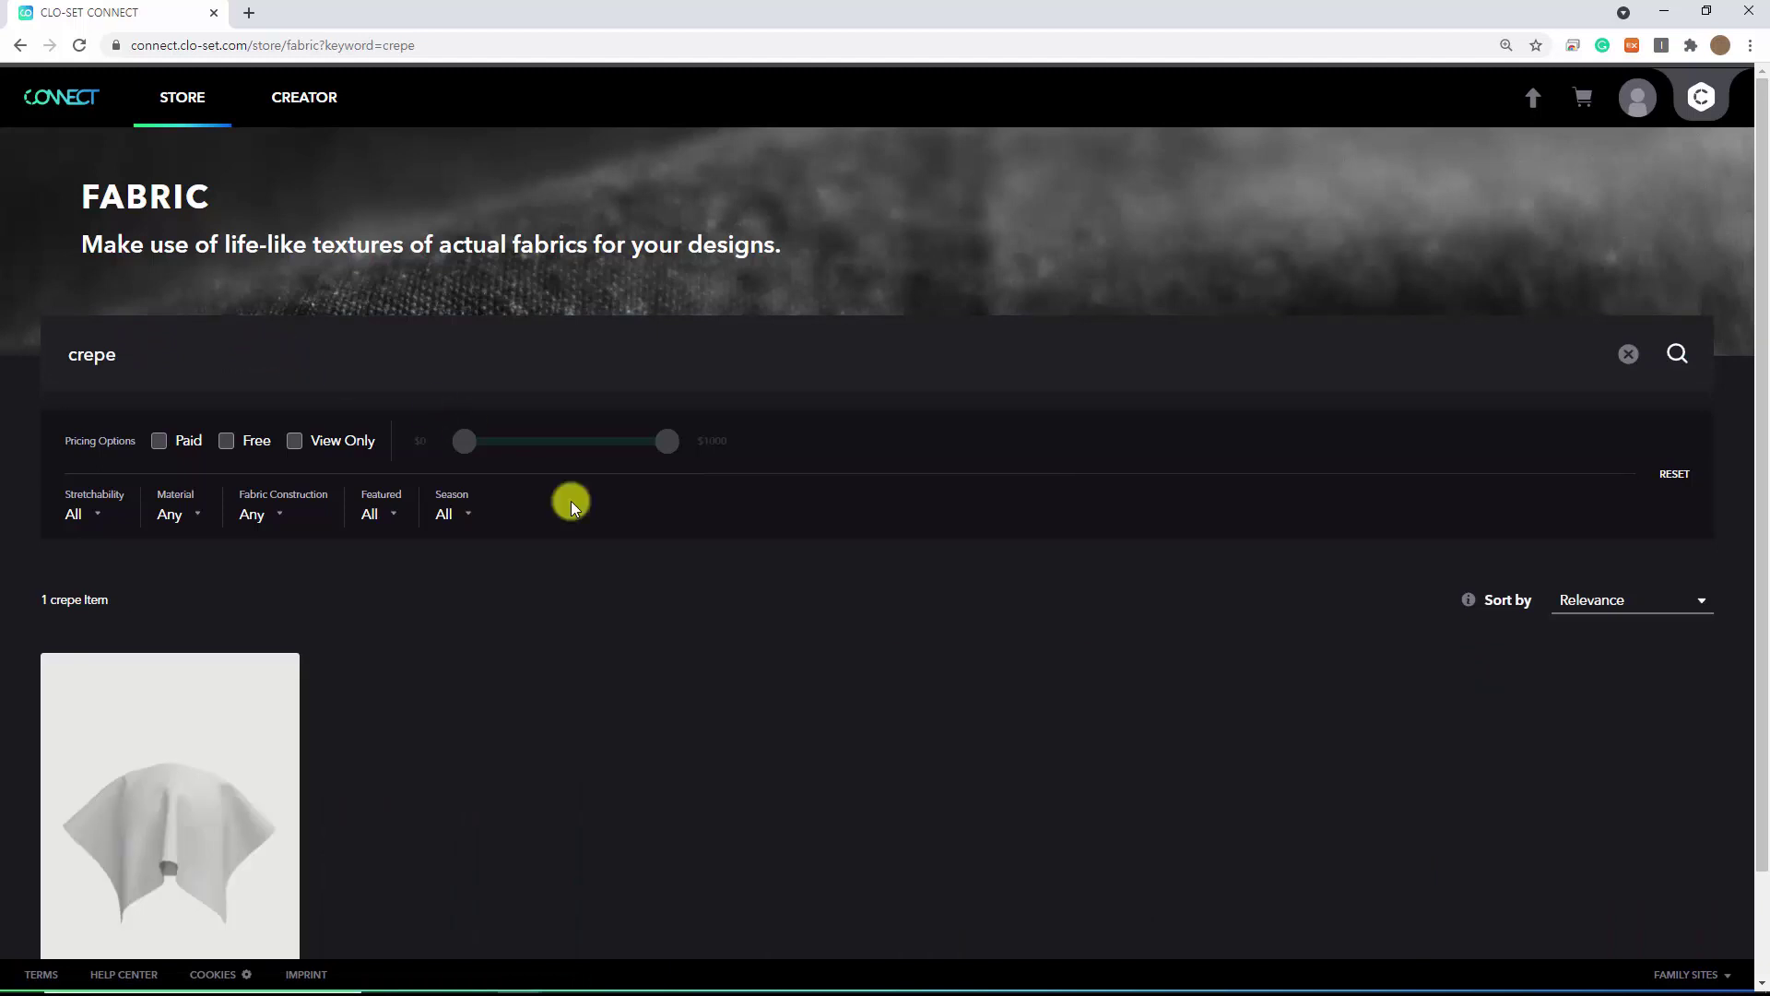
Inspect the Silk_Crepede_Chine fabric's 3D preview, download the fabric and return to CLO
scroll(219, 713, down, 1)
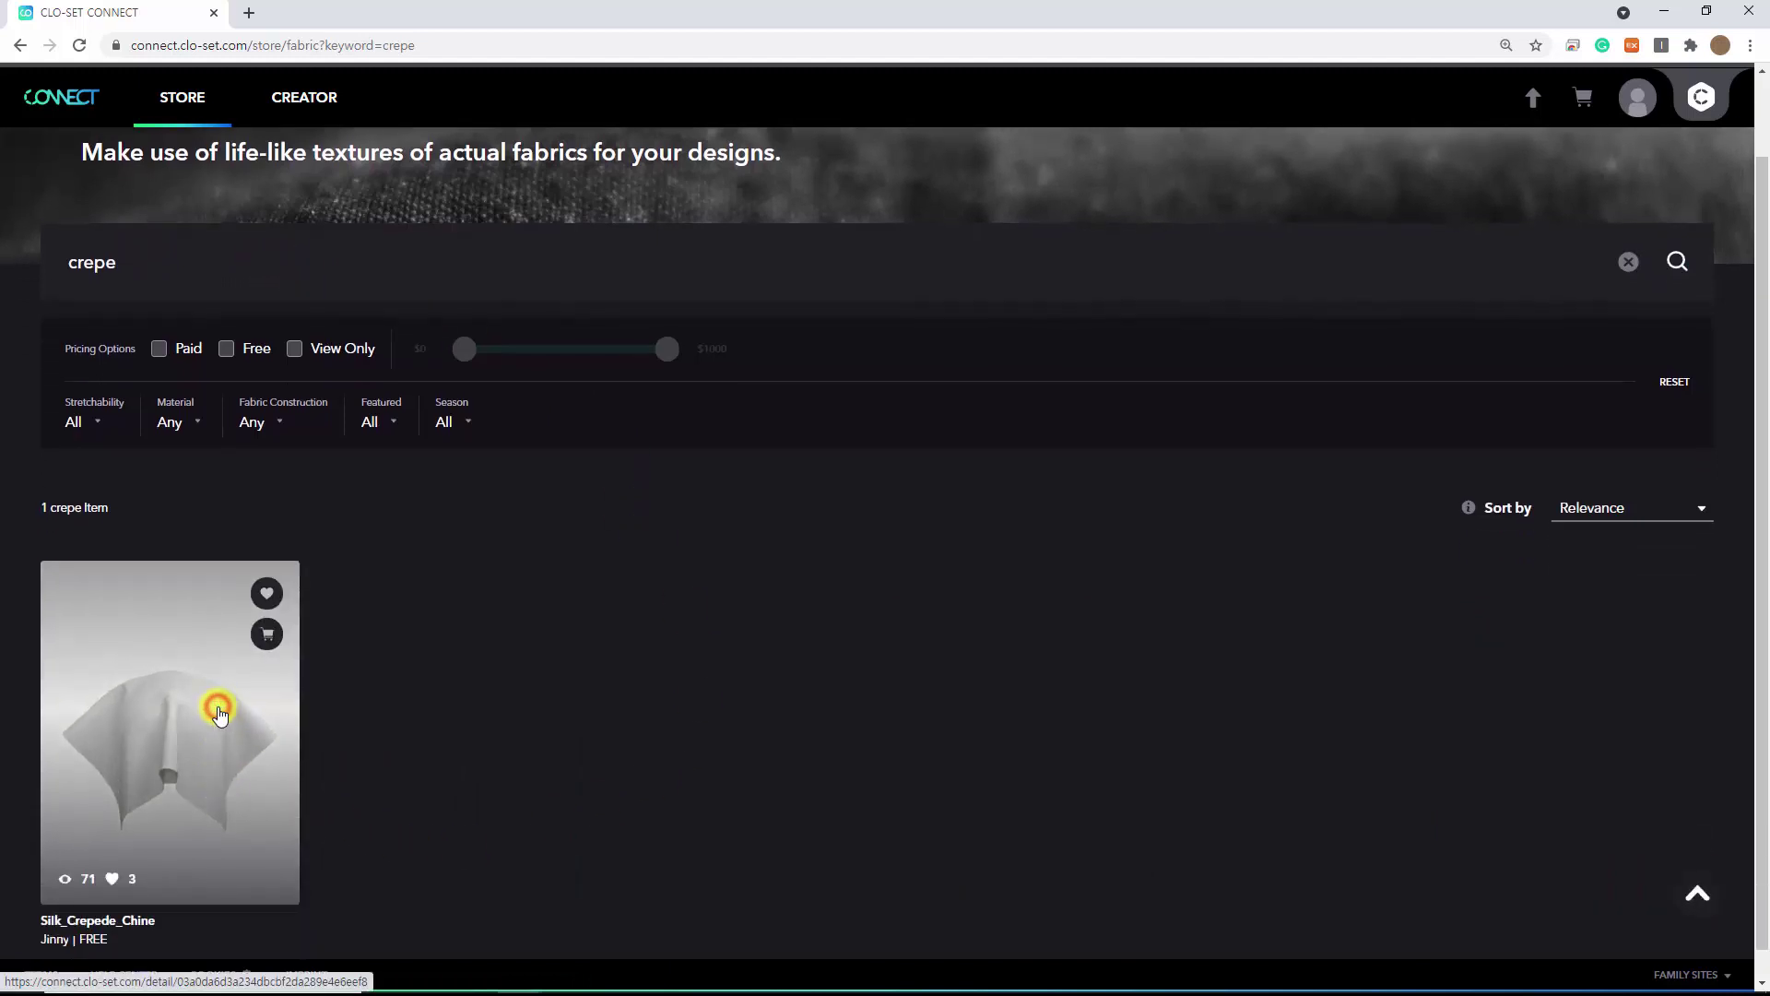
click(219, 713)
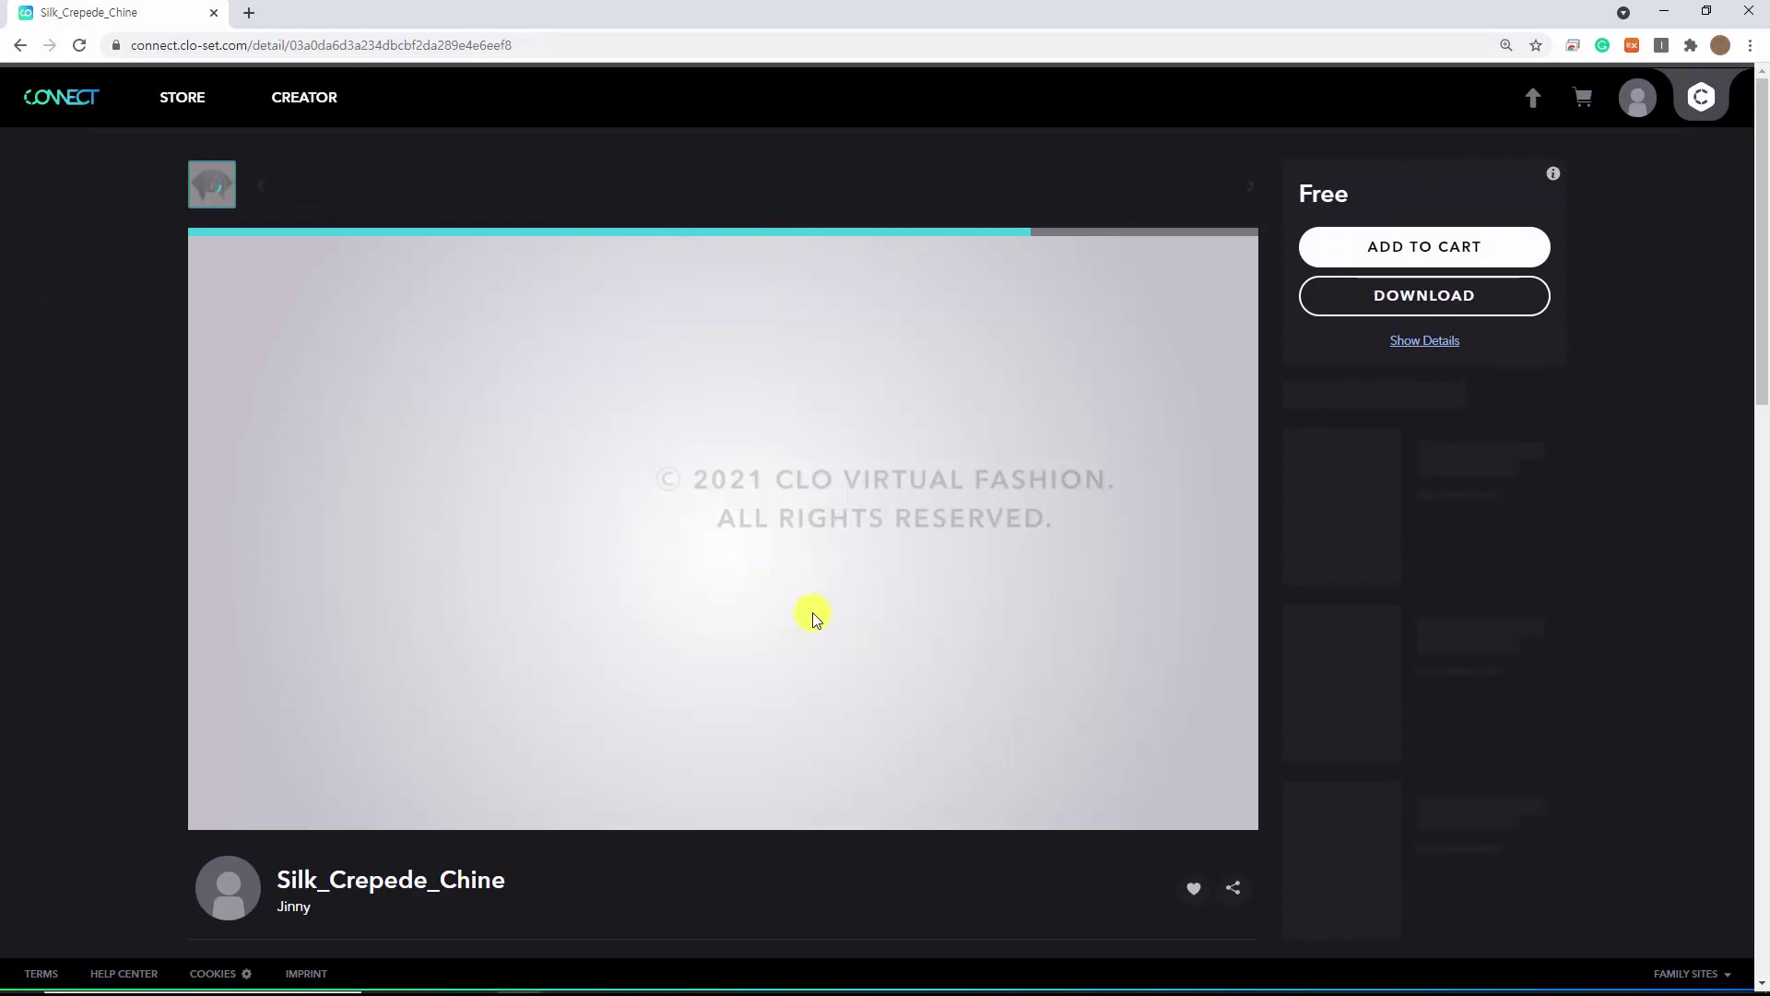
drag(818, 578, 761, 621)
scroll(647, 588, up, 5)
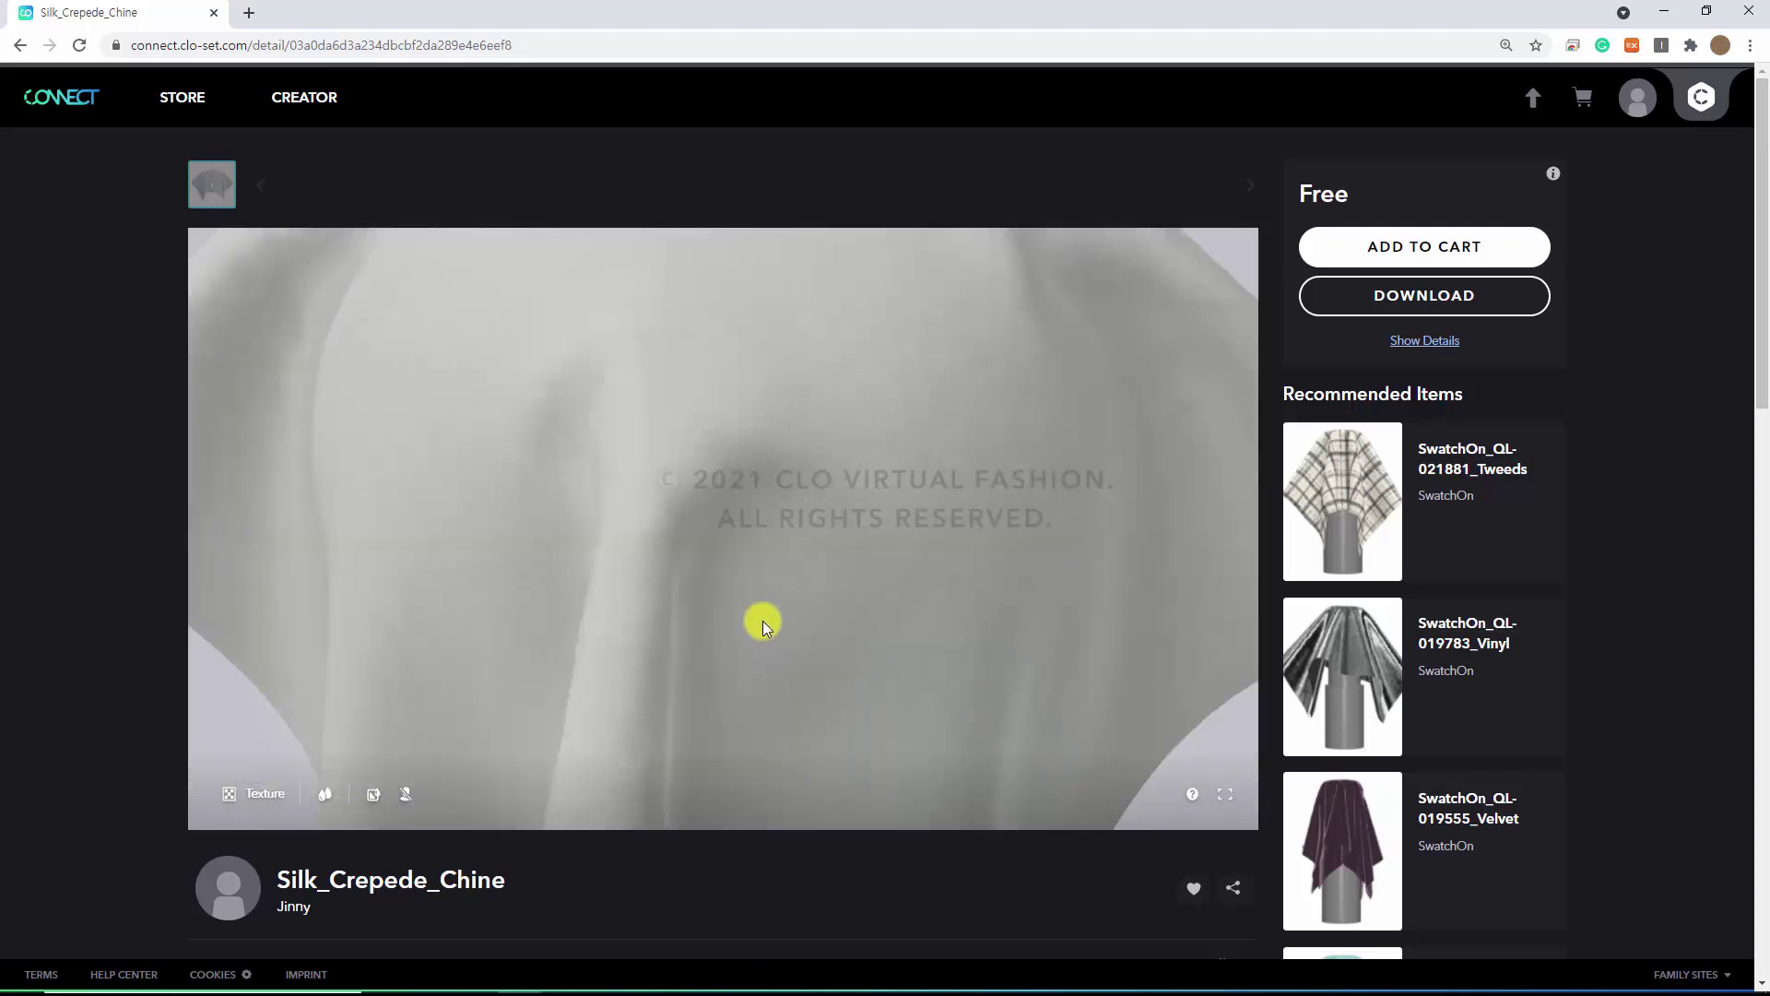
scroll(761, 621, down, 5)
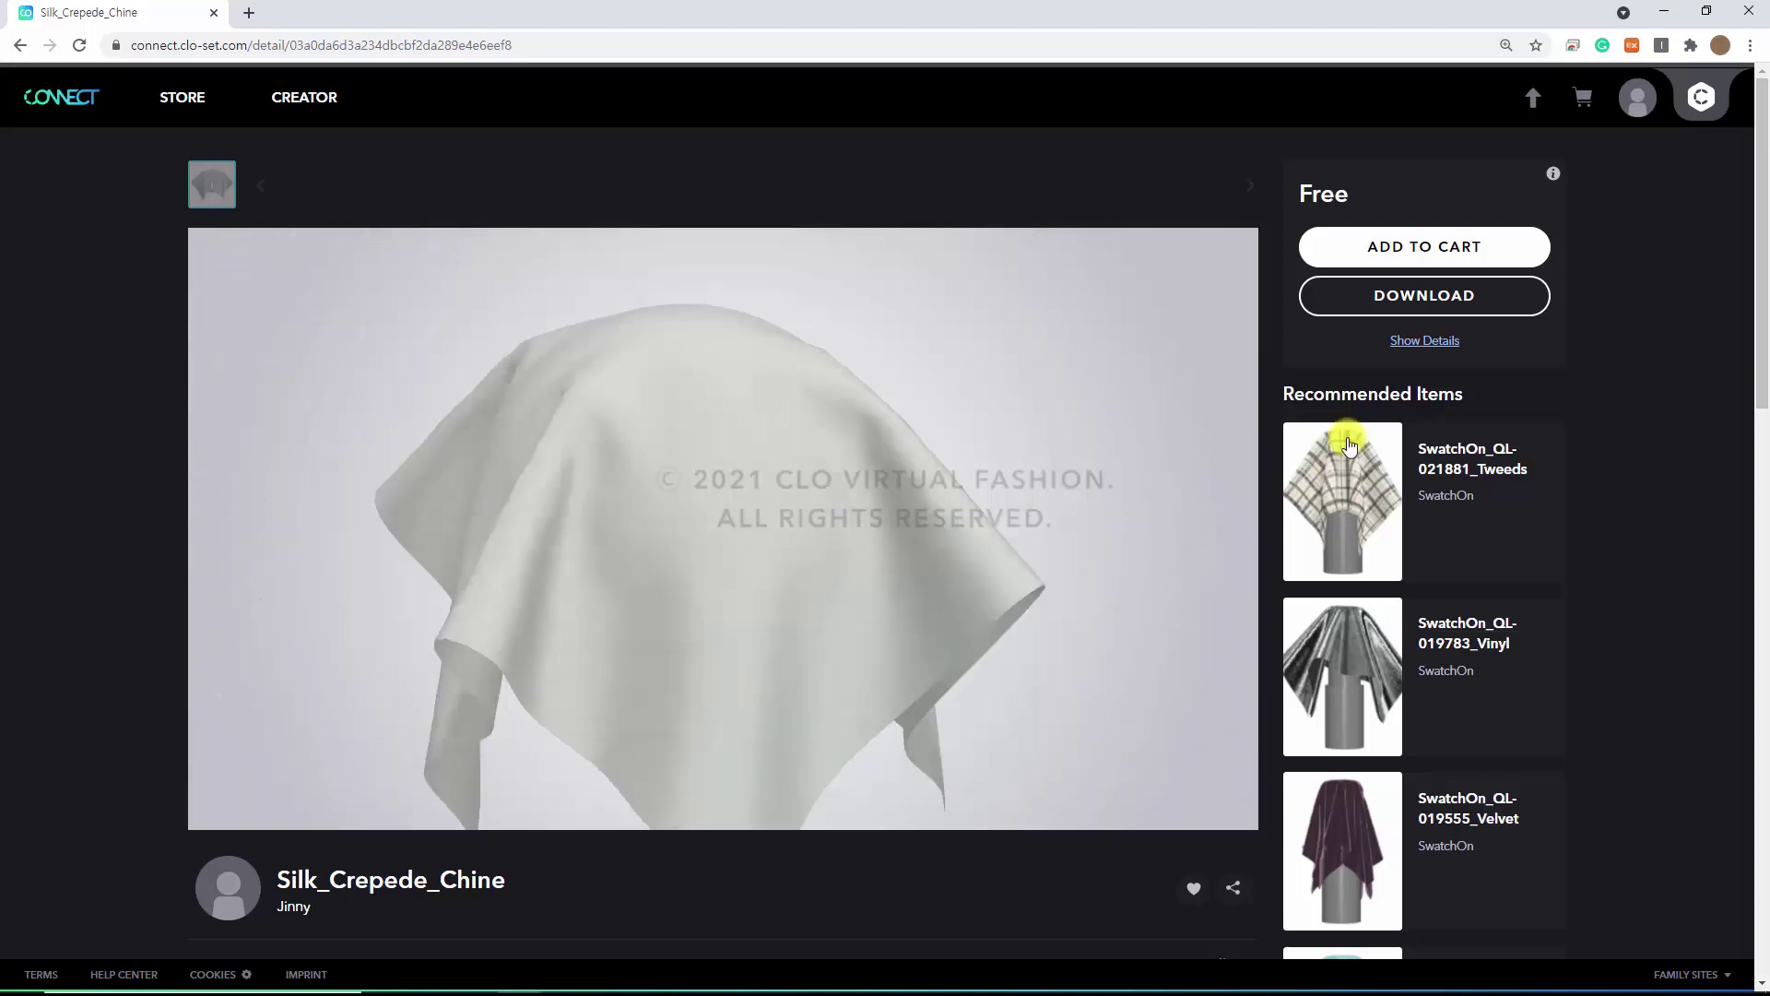
click(1419, 308)
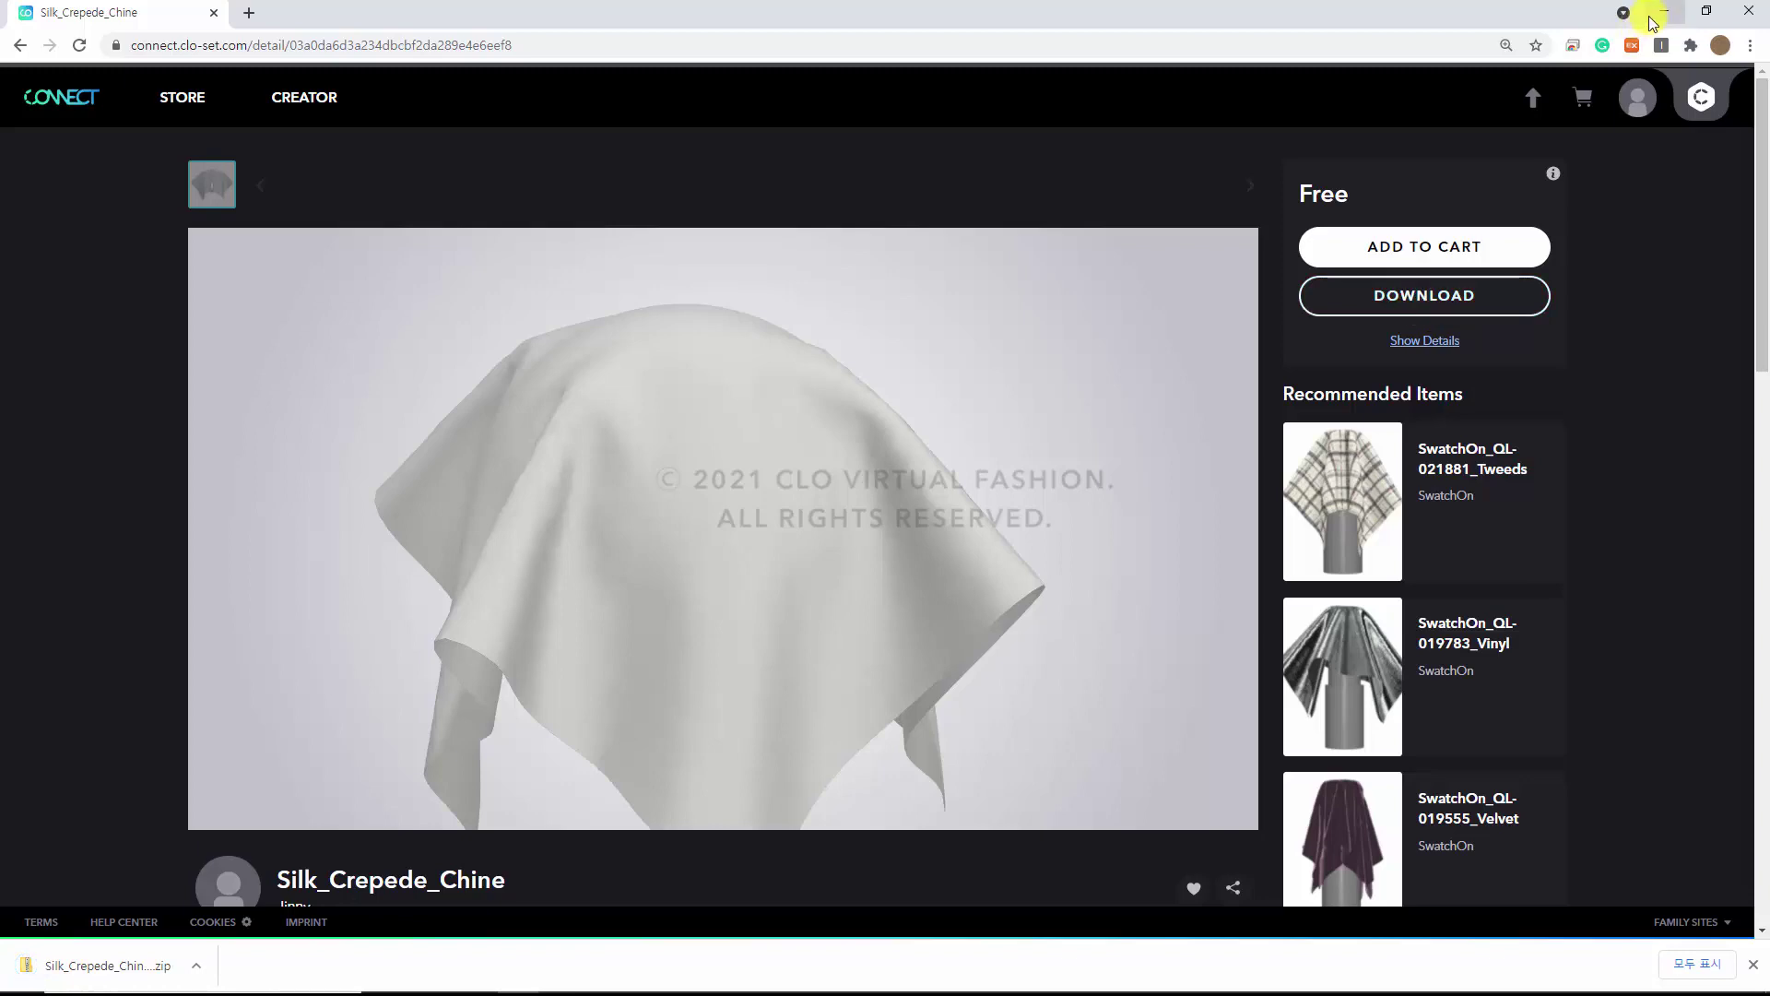
click(1649, 17)
Replace the Muslin_22X22 fabric with Silk_Crepede_Chine from the Silk_Crepede_Chine library folder
click(1010, 397)
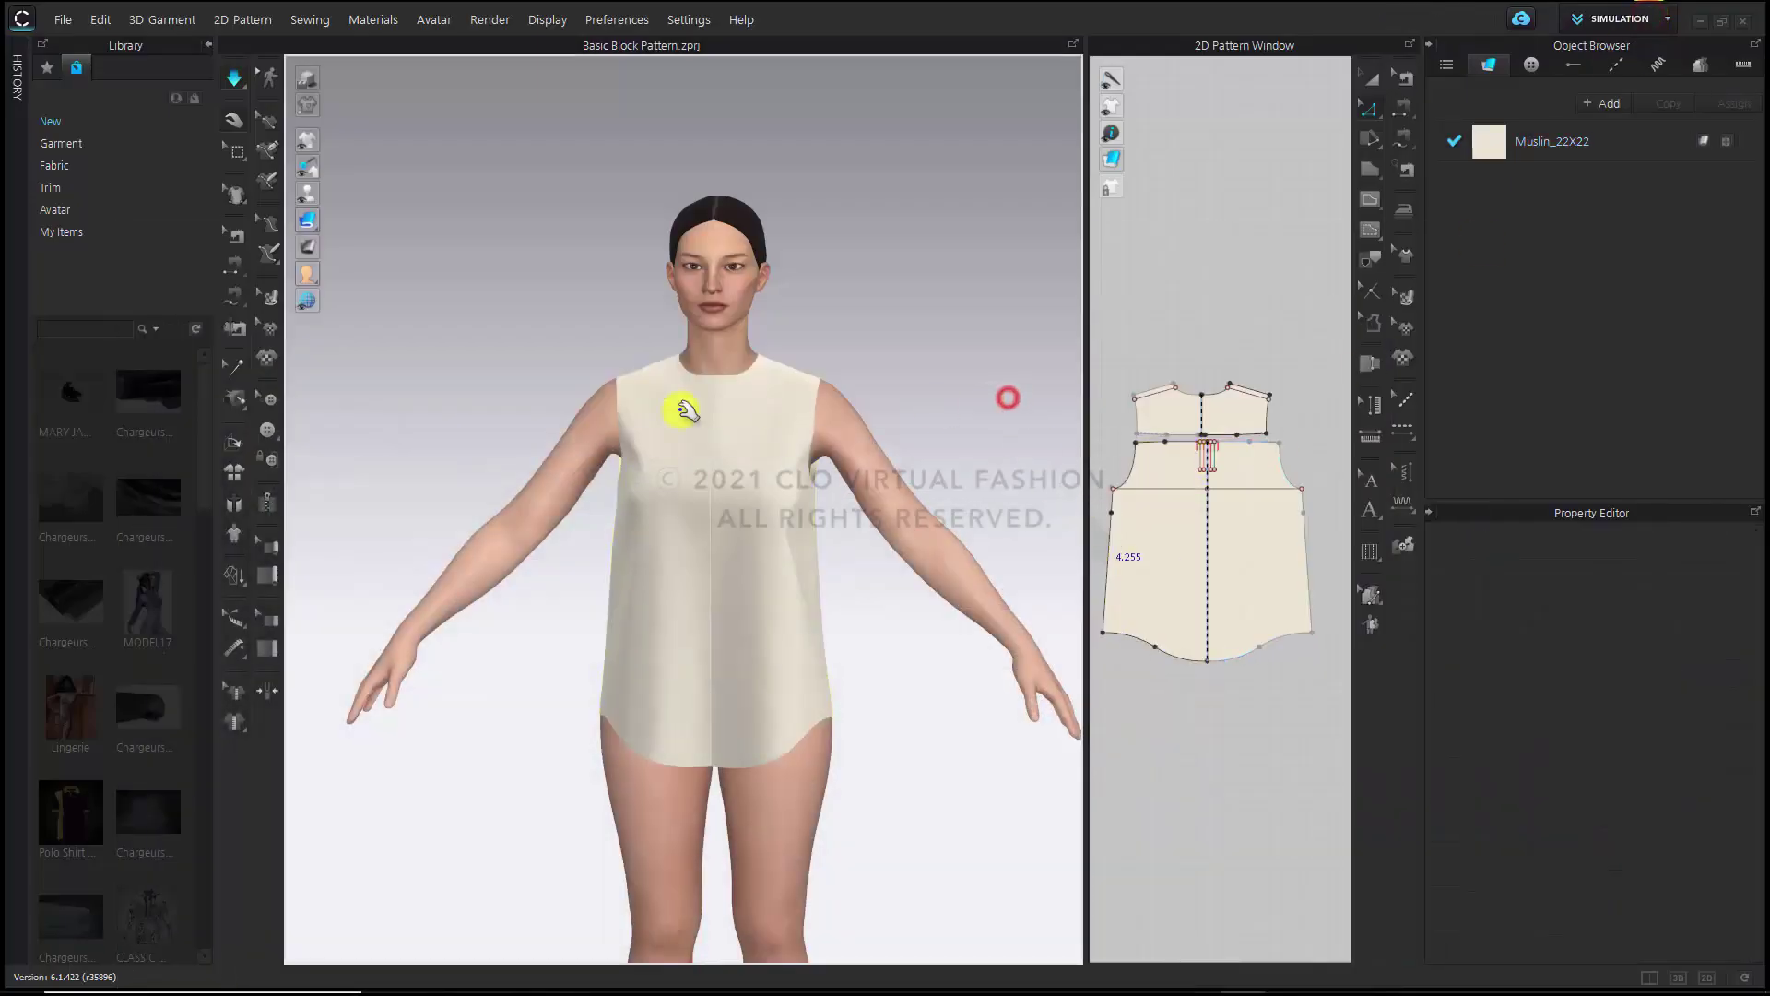
click(47, 69)
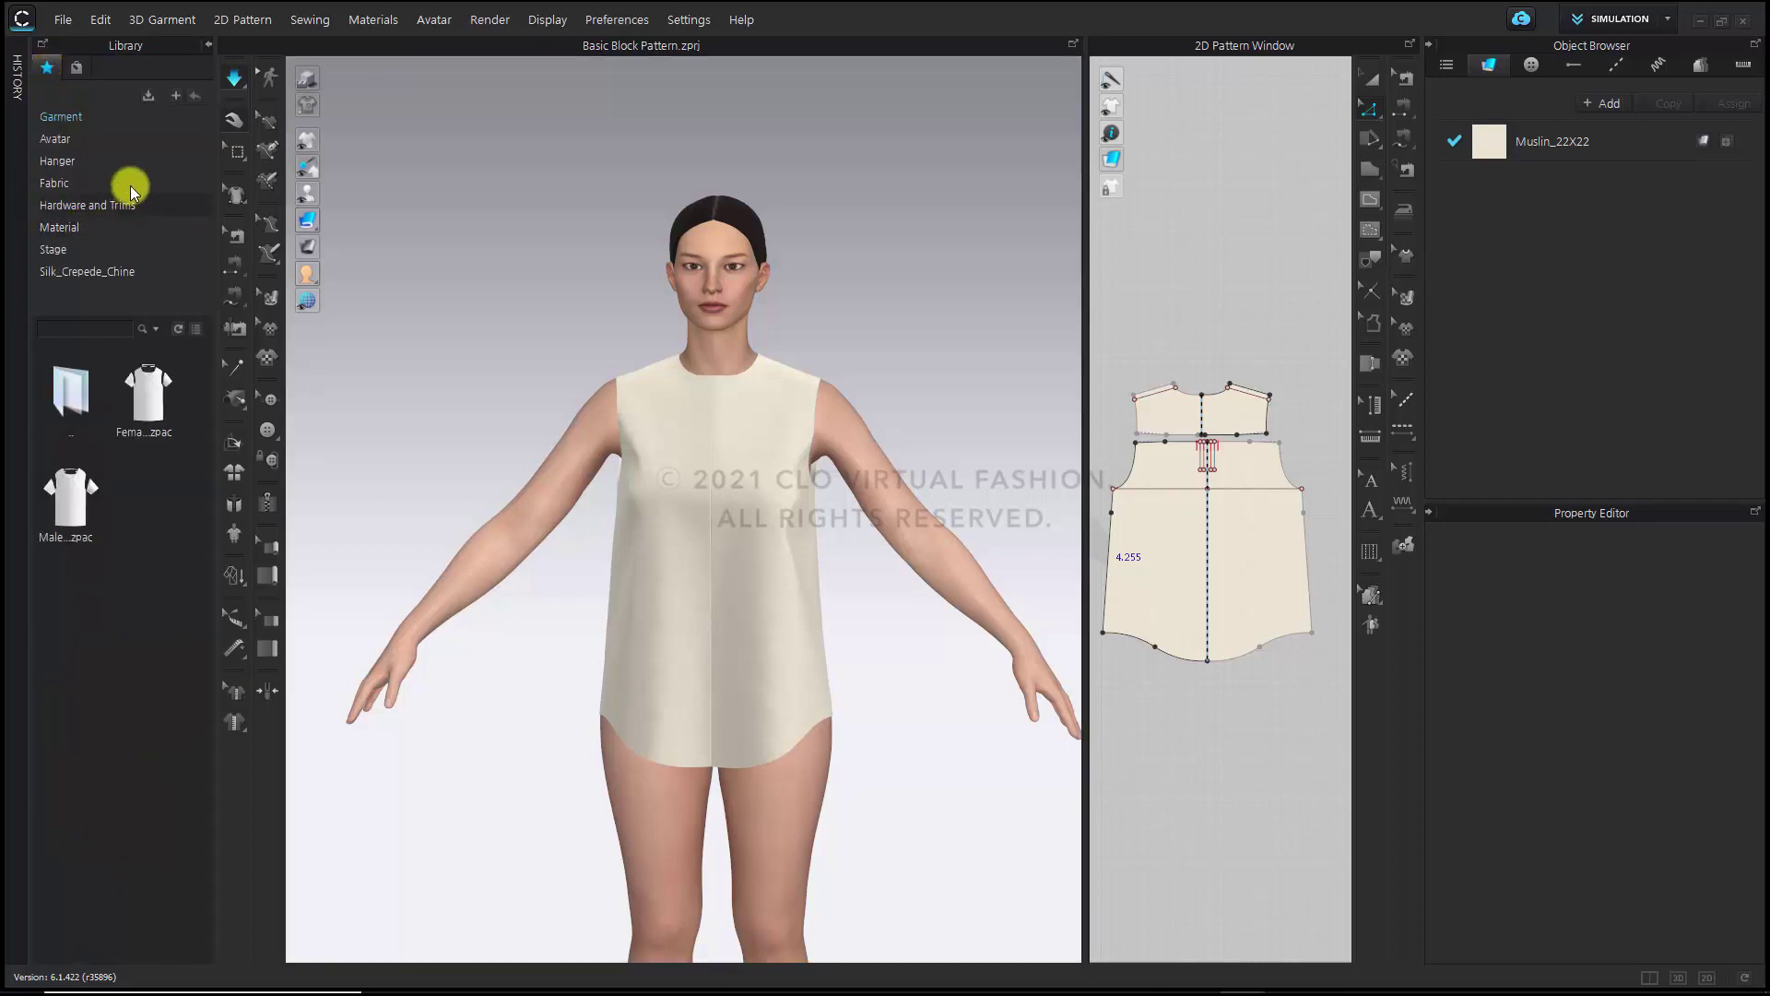
click(113, 271)
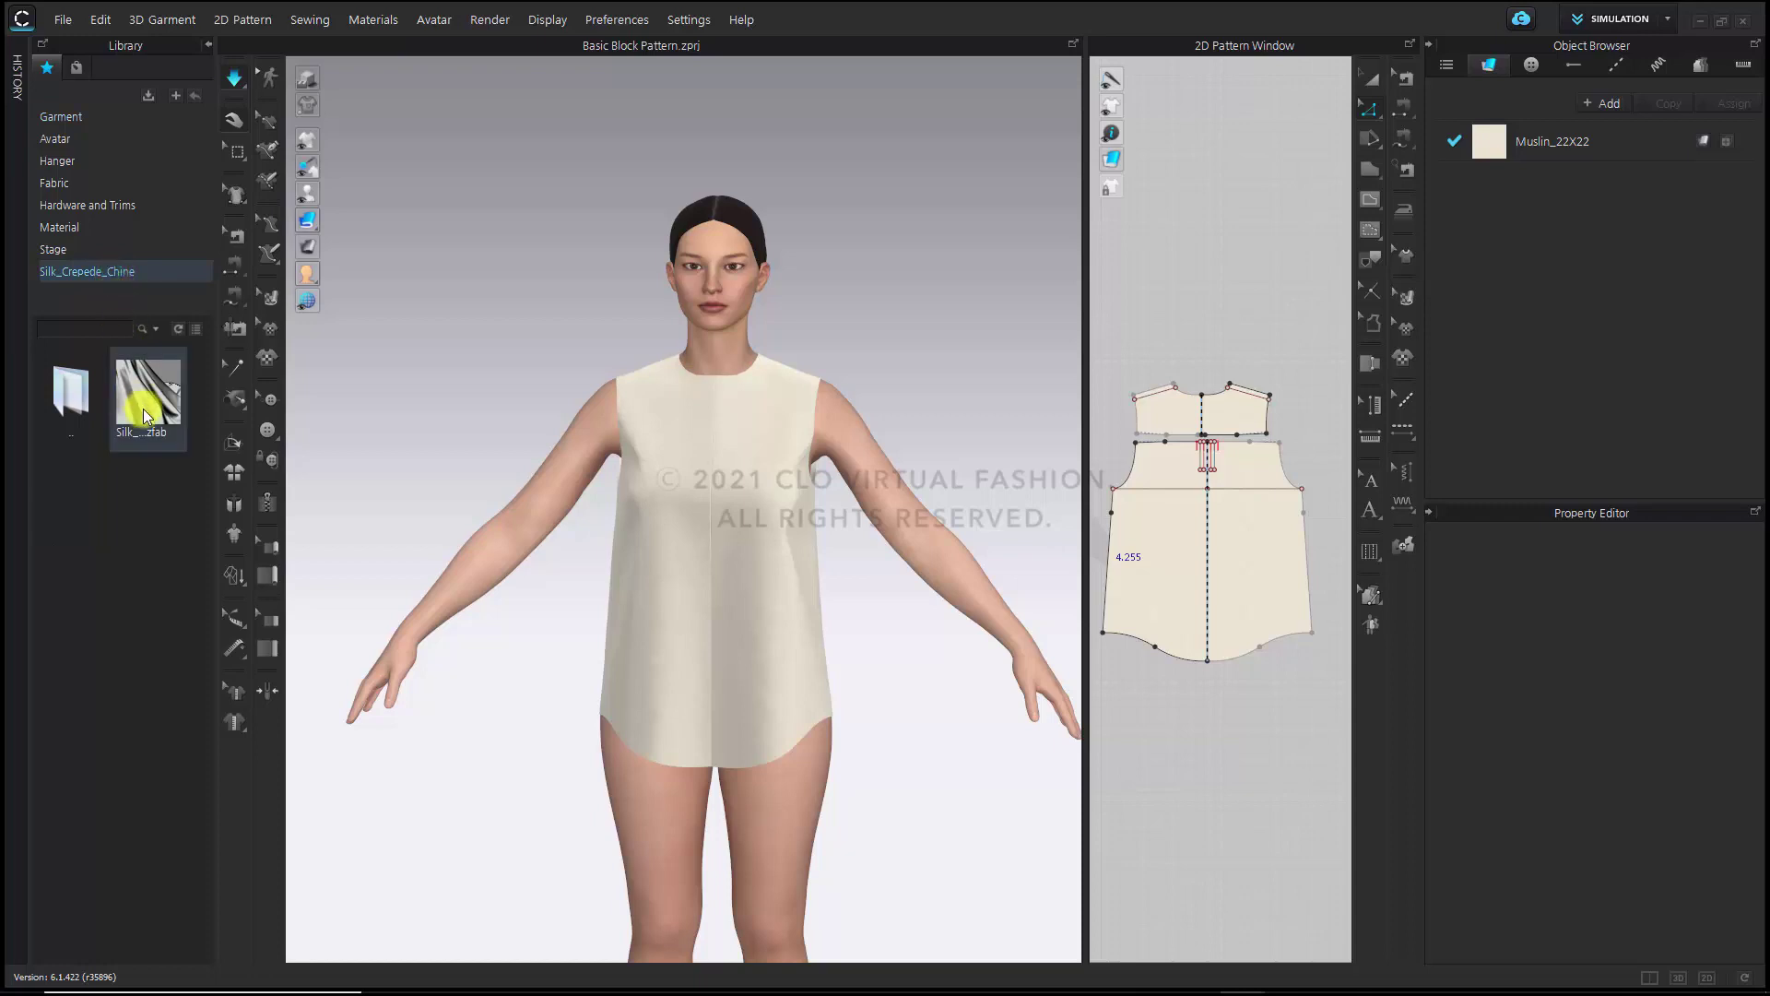
mouse_move(142, 407)
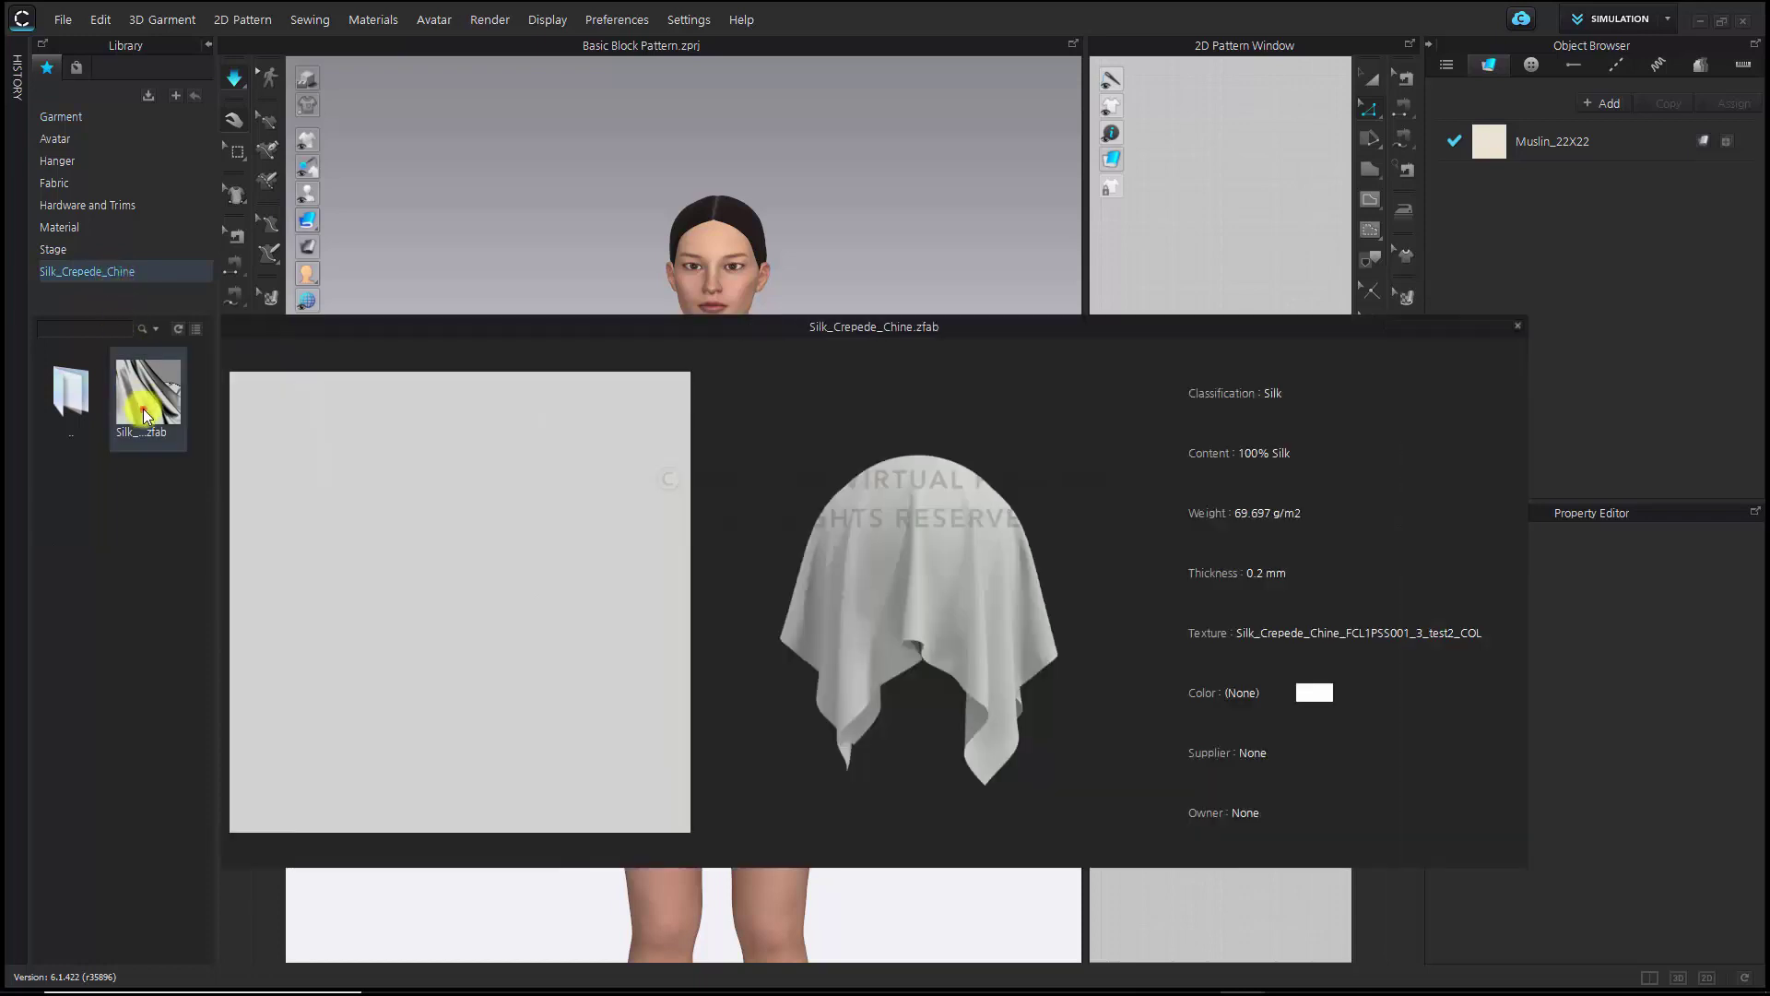
drag(142, 408, 1491, 143)
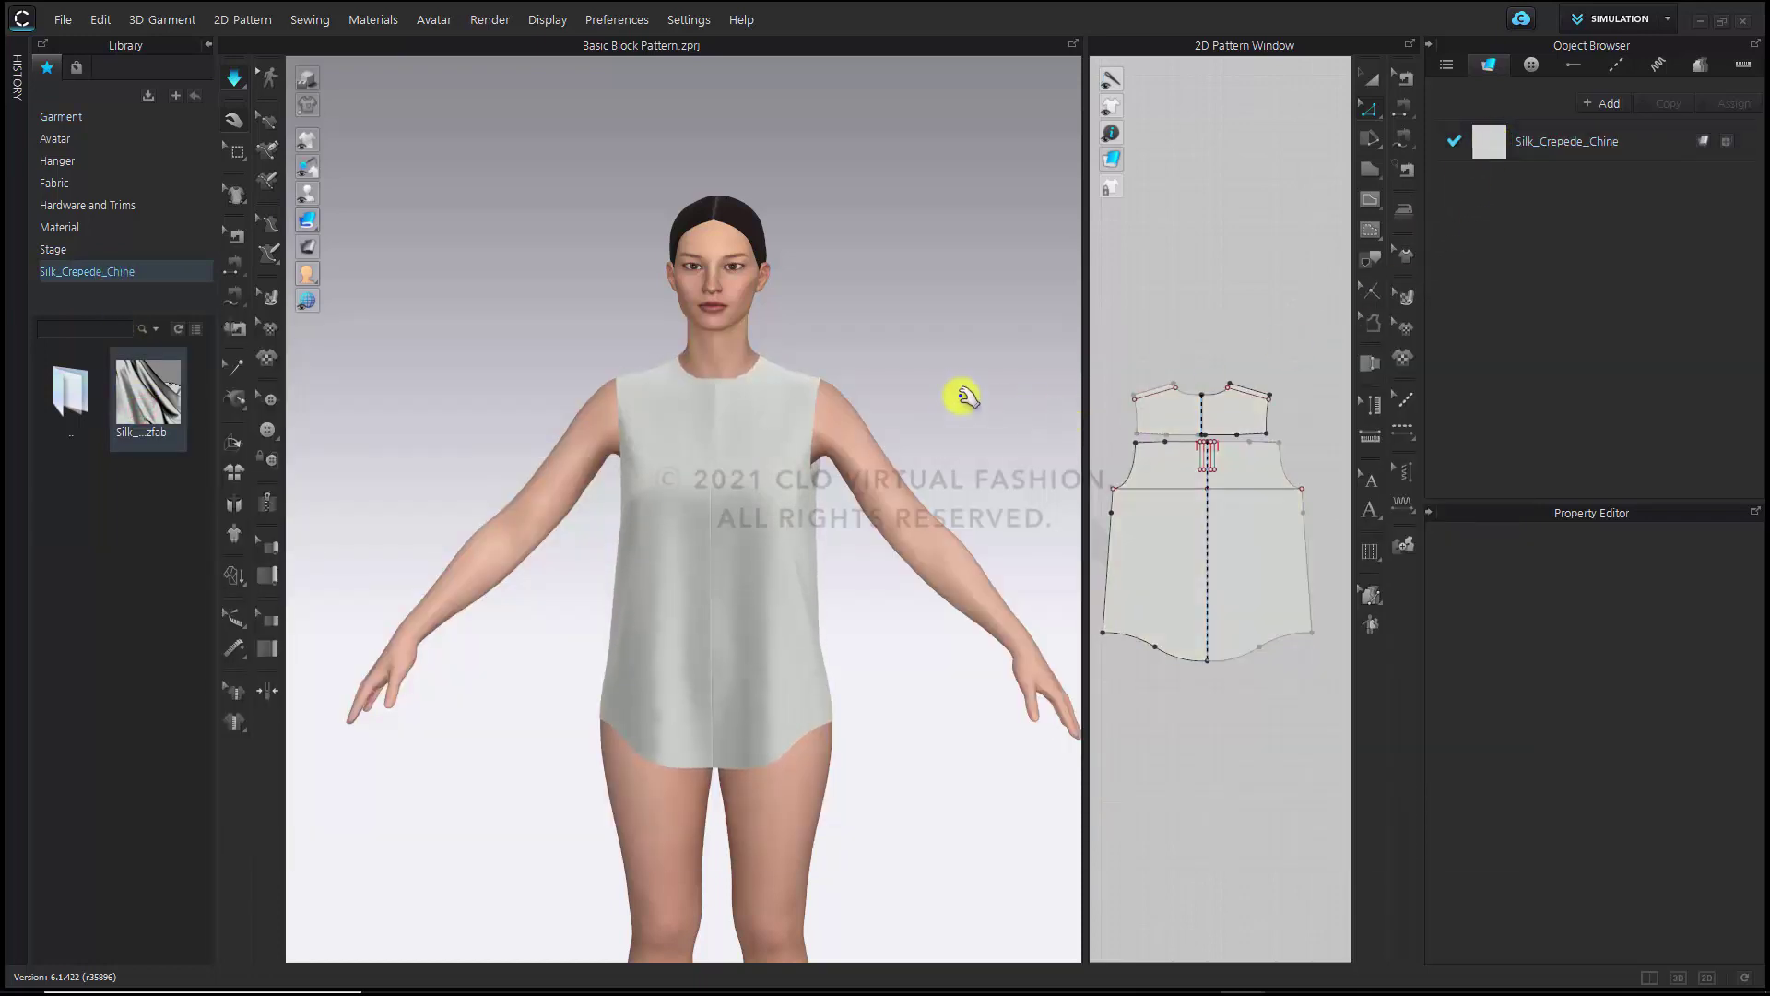
Add Basic Tape Measures (Avatar) across both of the avatar's shoulders, from each shoulder point to the side neck
right_drag(960, 390, 923, 570)
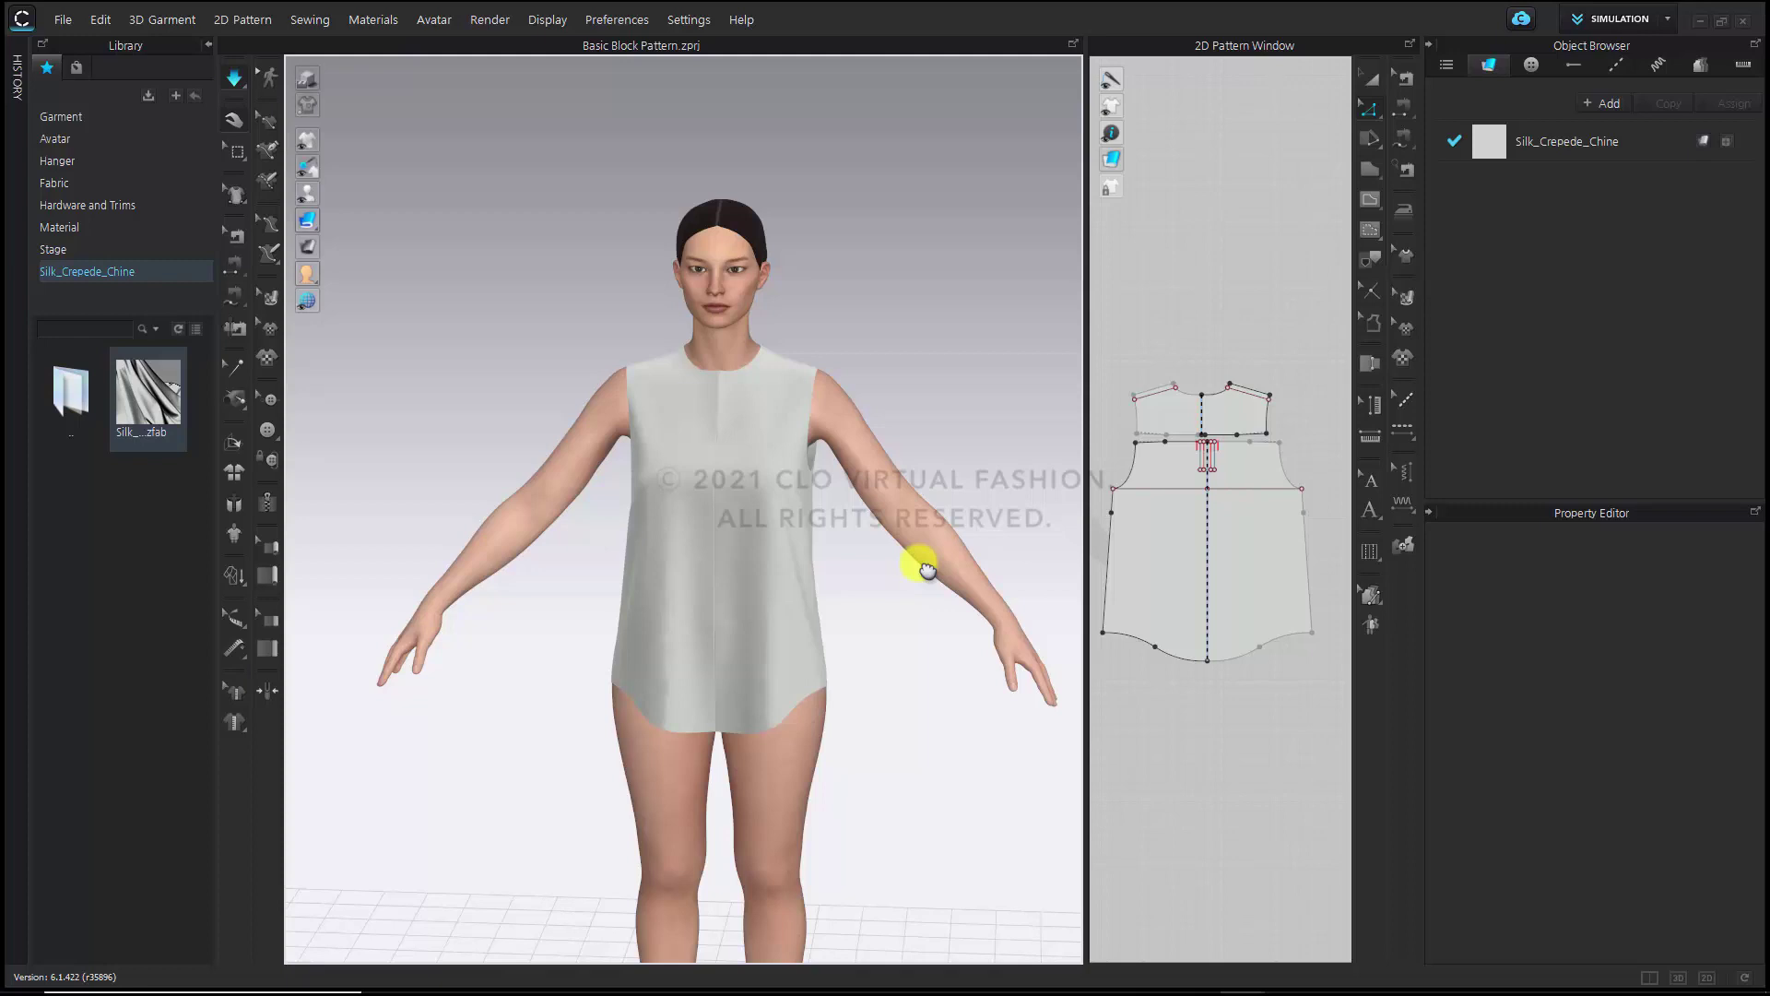
scroll(795, 548, up, 5)
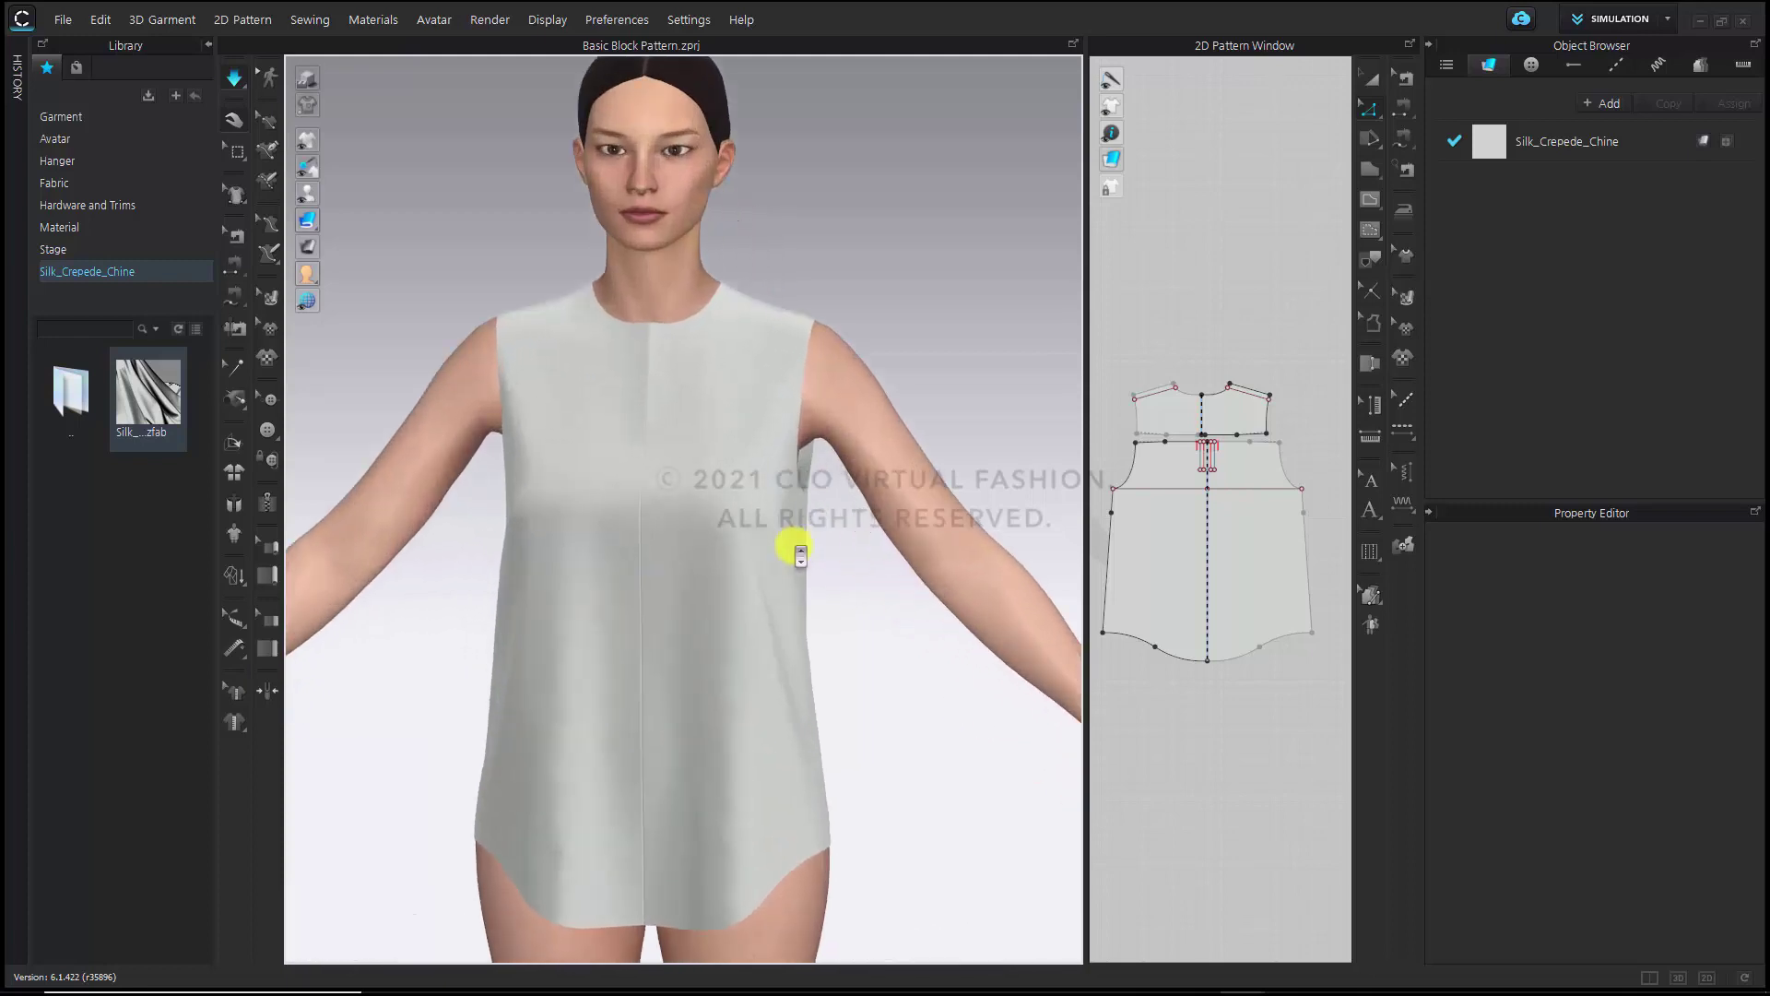
scroll(849, 544, up, 3)
right_drag(860, 552, 724, 581)
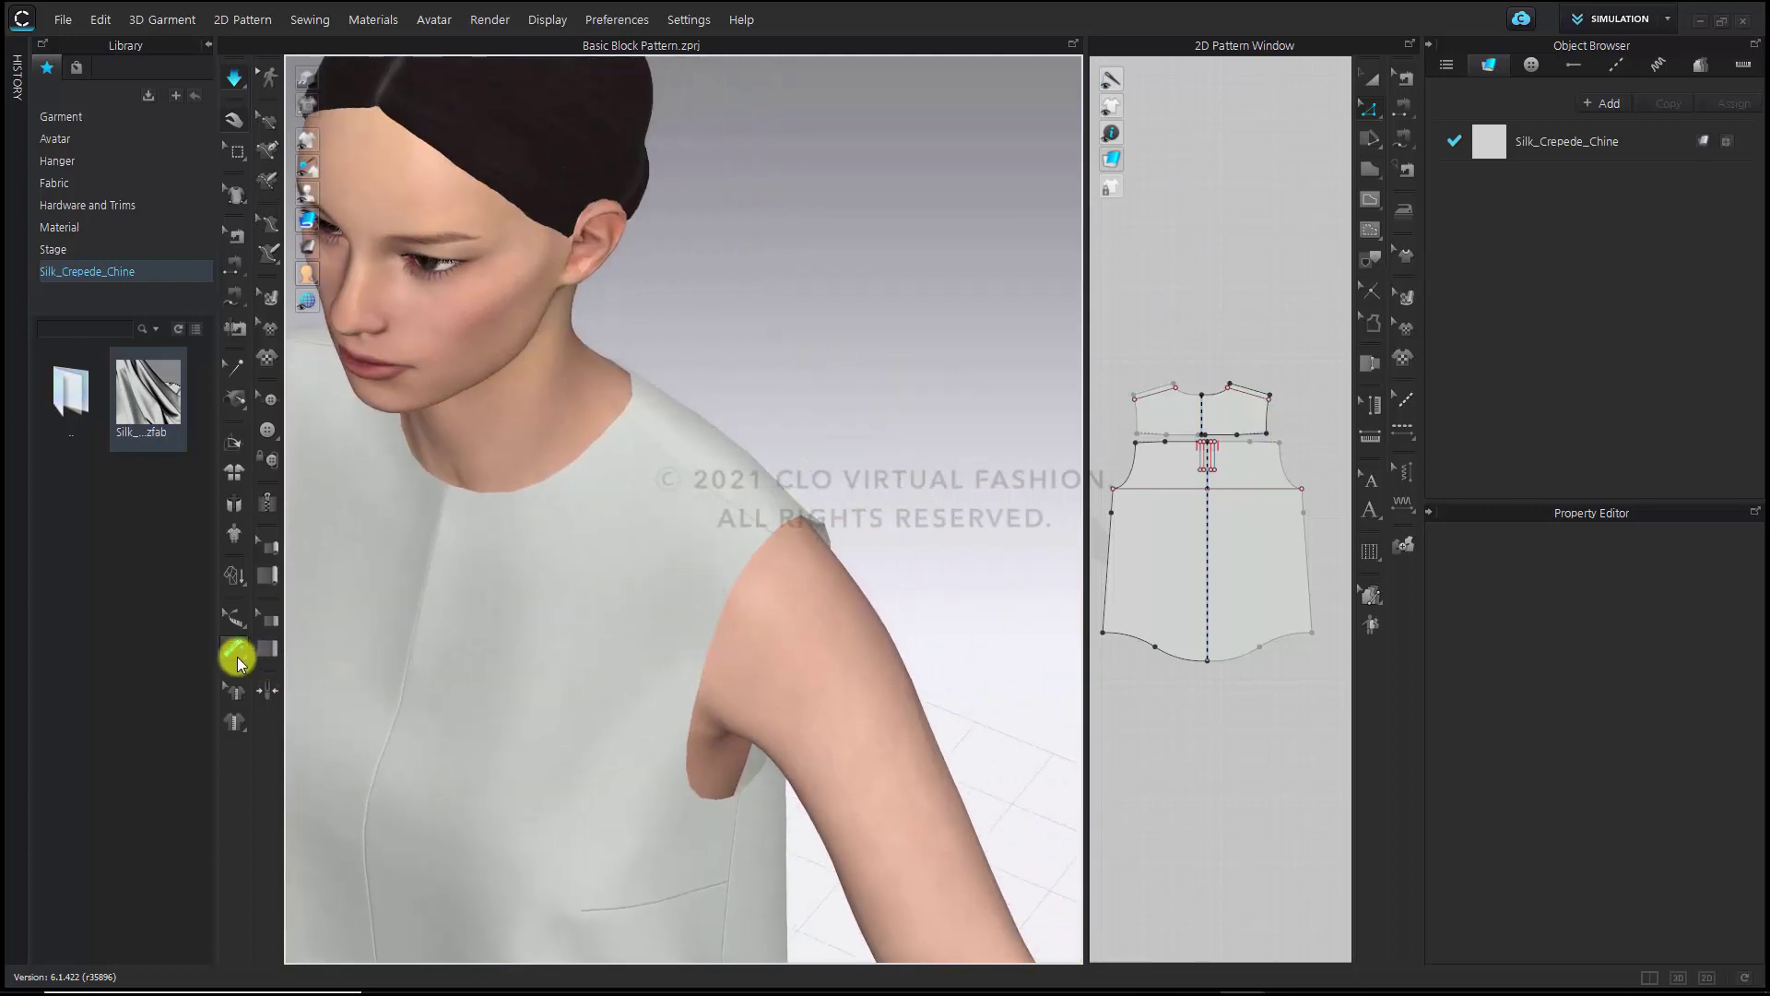
click(236, 652)
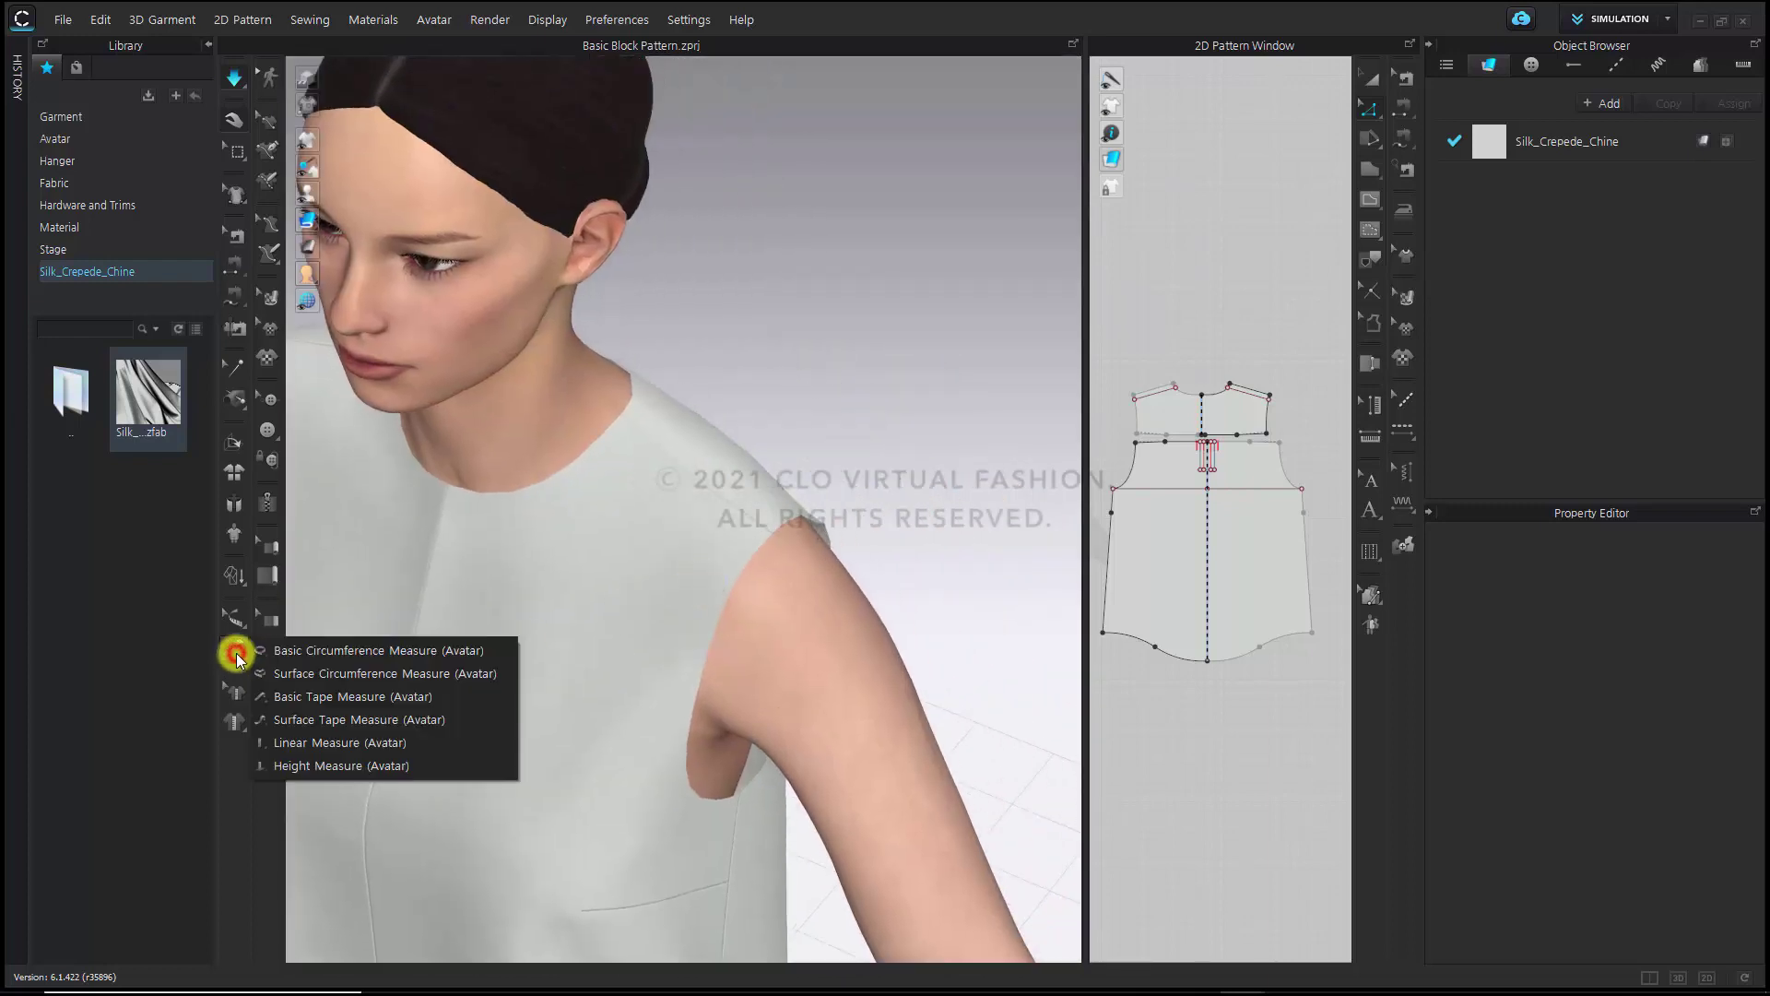
click(435, 698)
scroll(790, 558, up, 3)
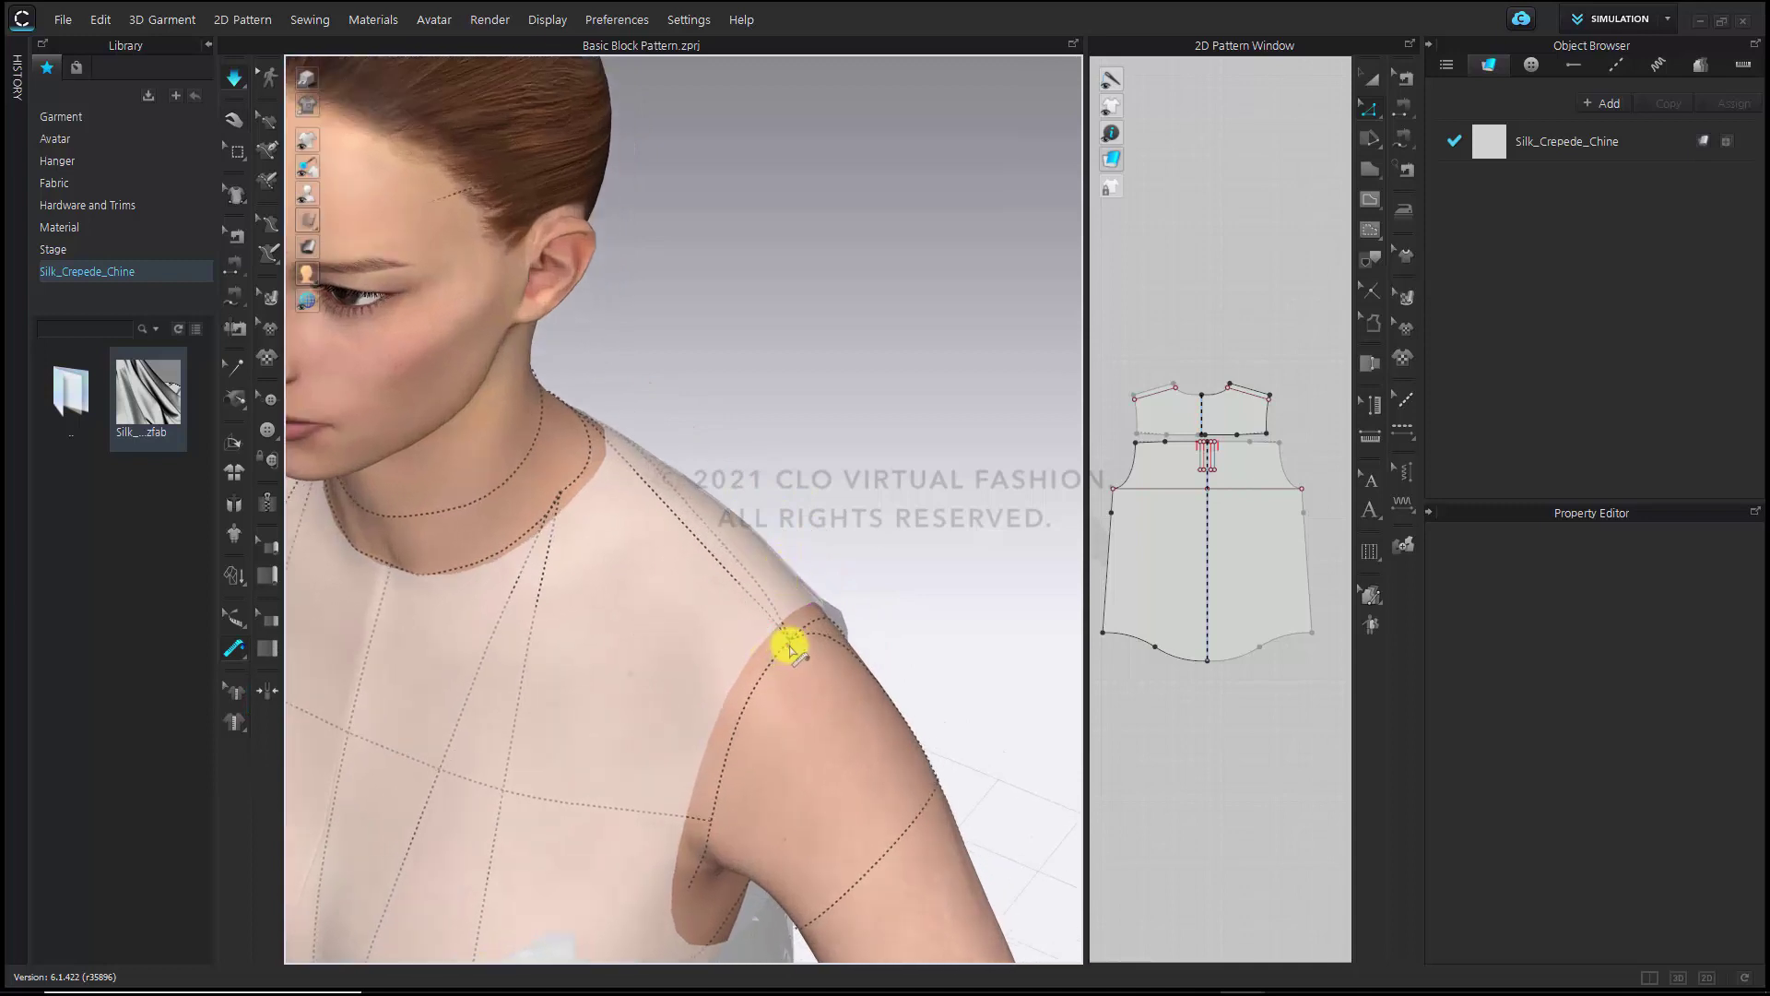
click(790, 640)
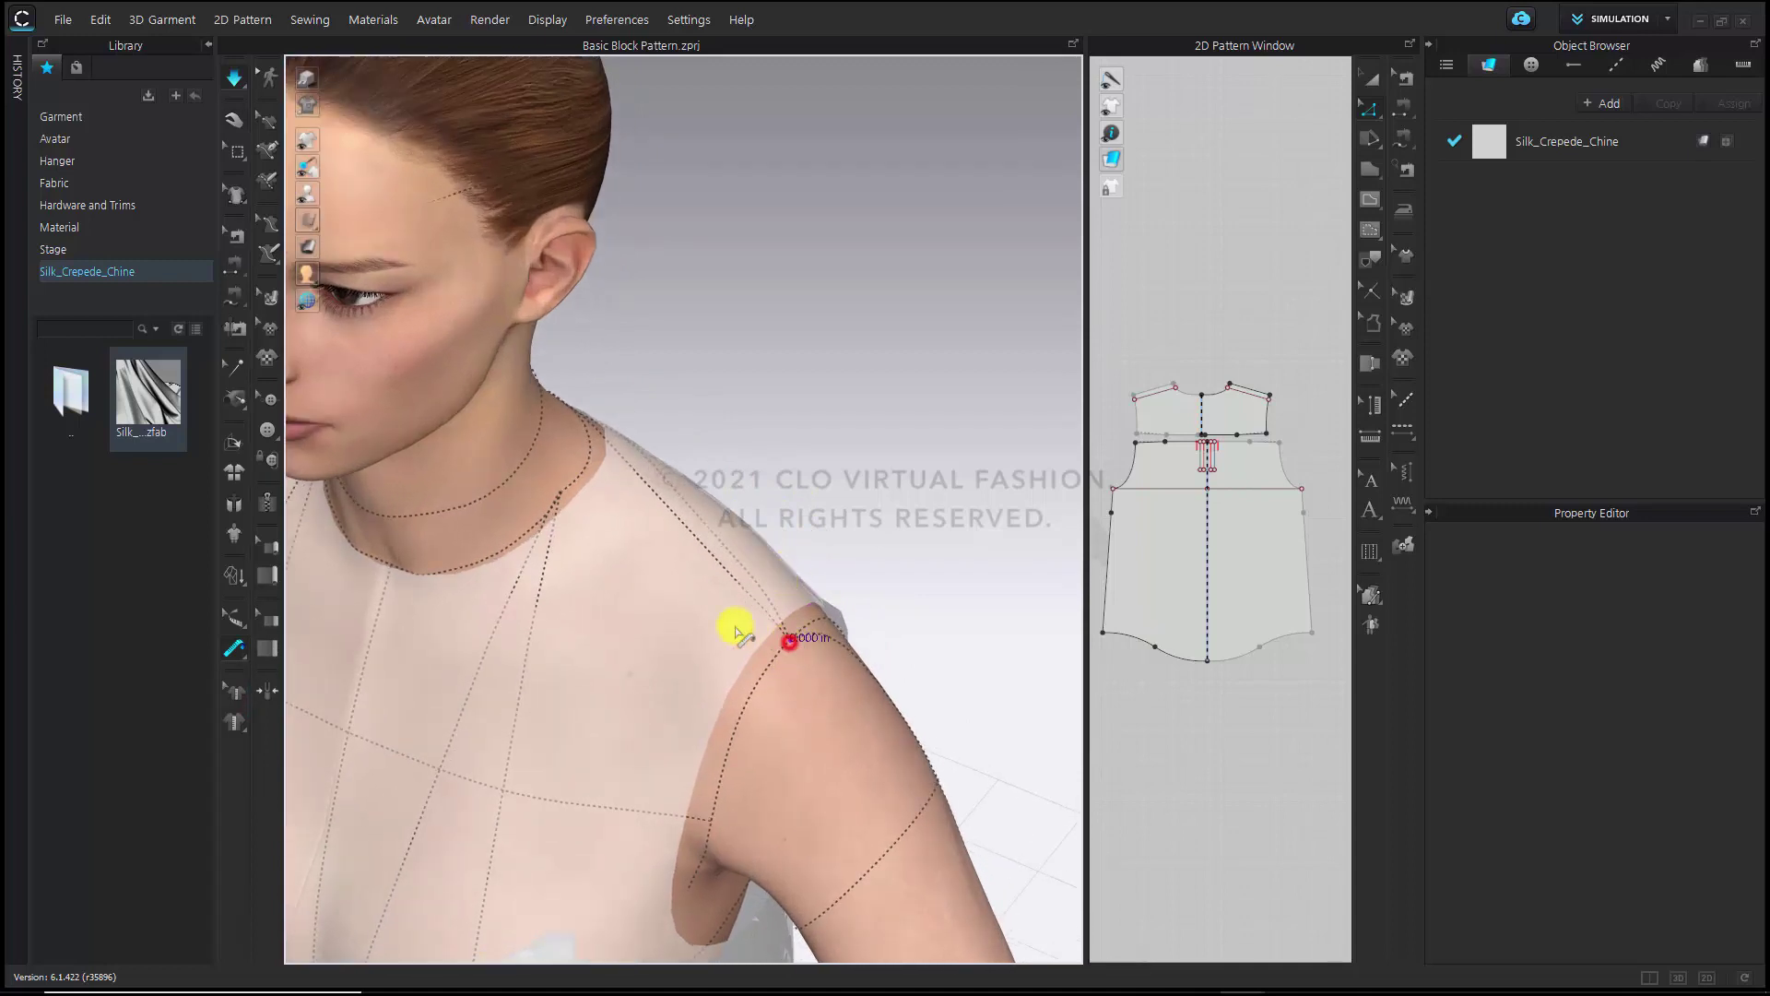
click(560, 498)
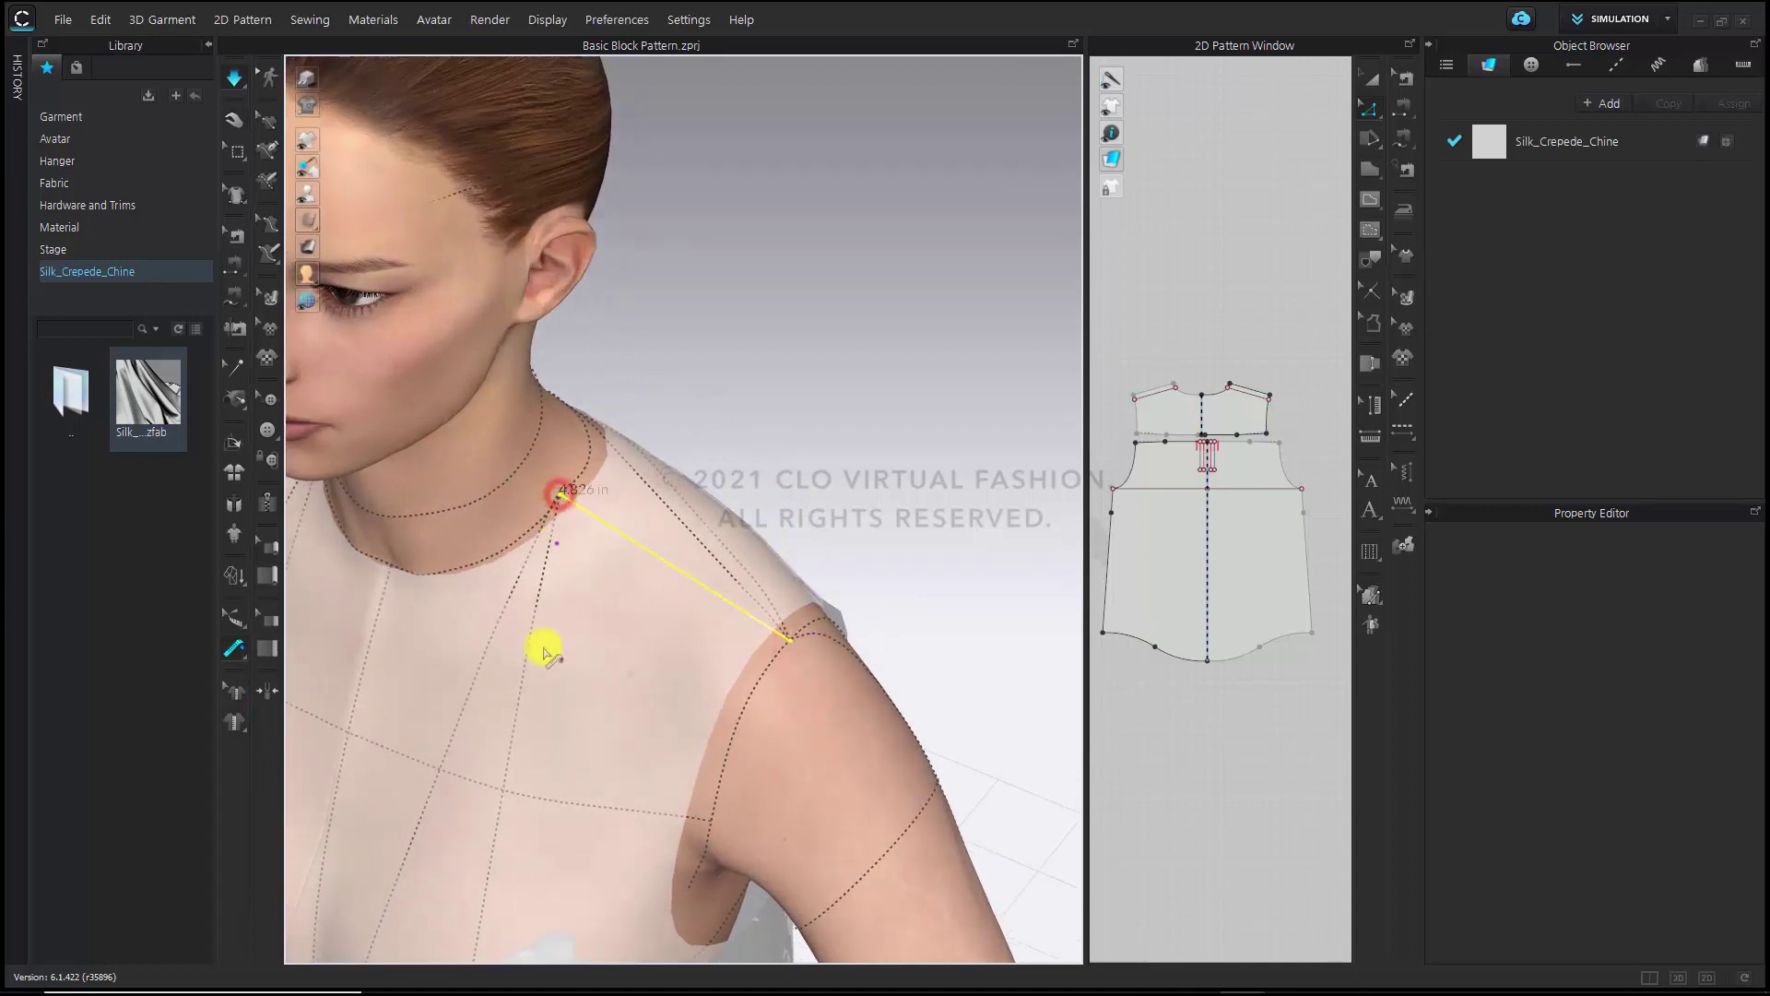
right_drag(545, 645, 696, 599)
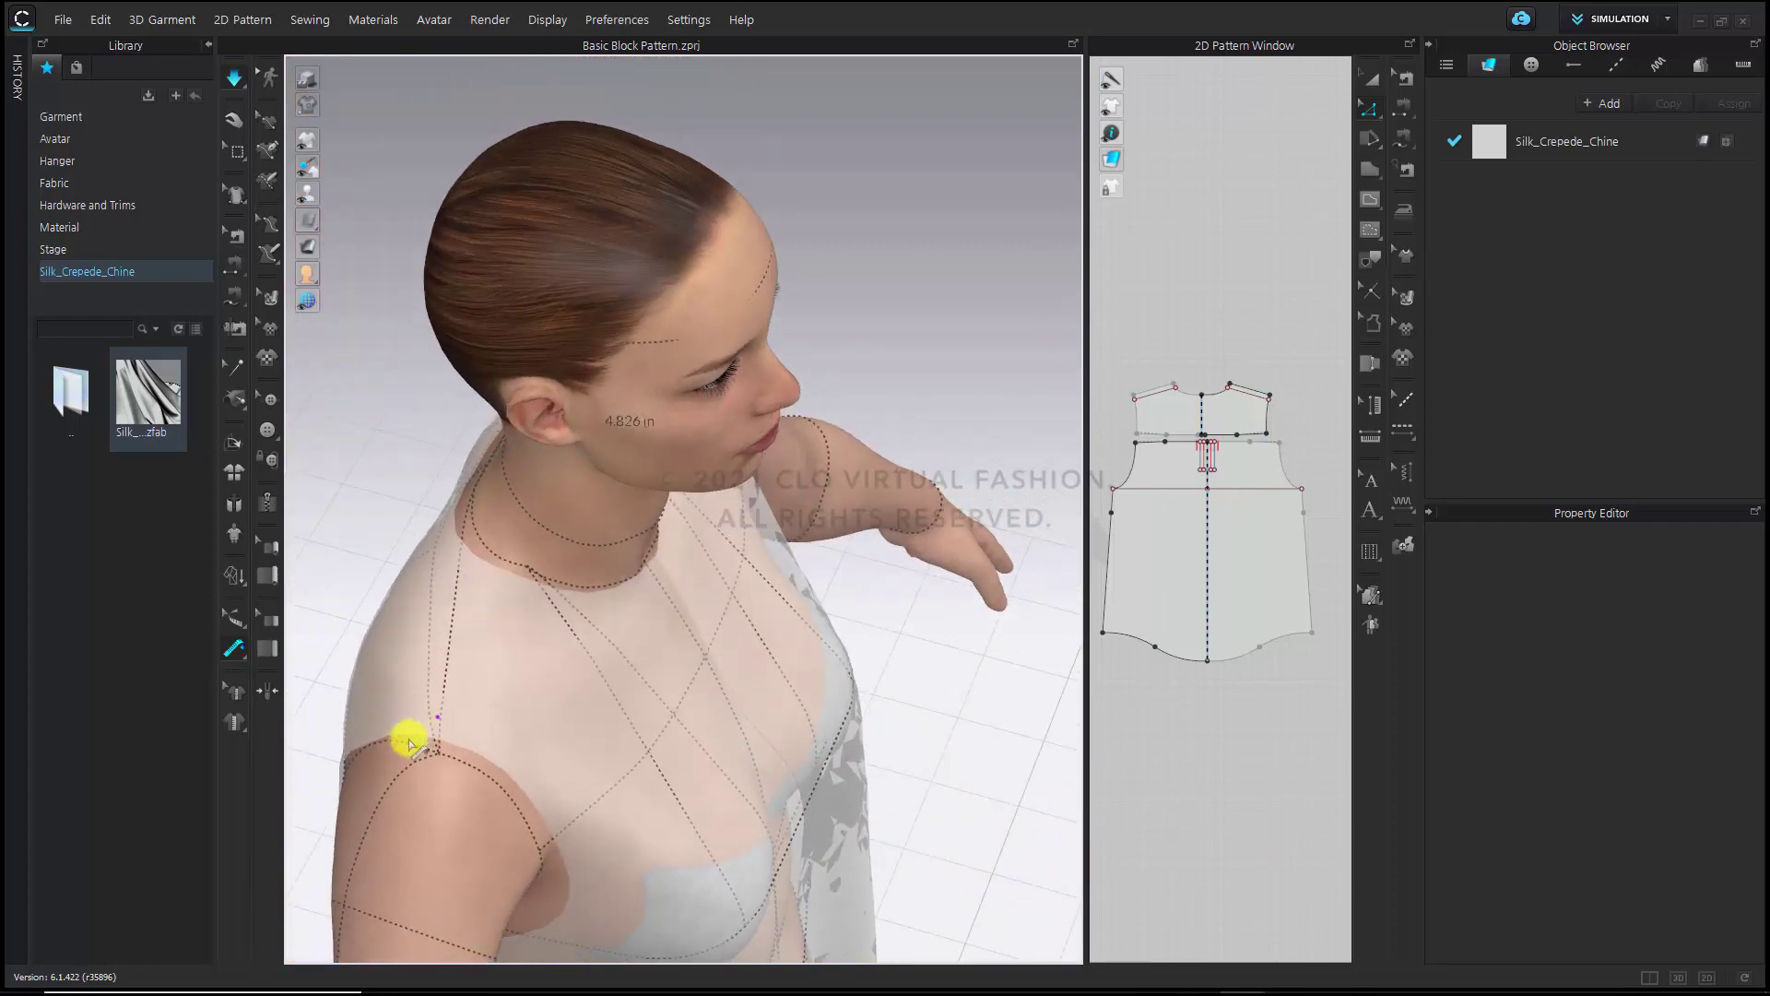
click(529, 570)
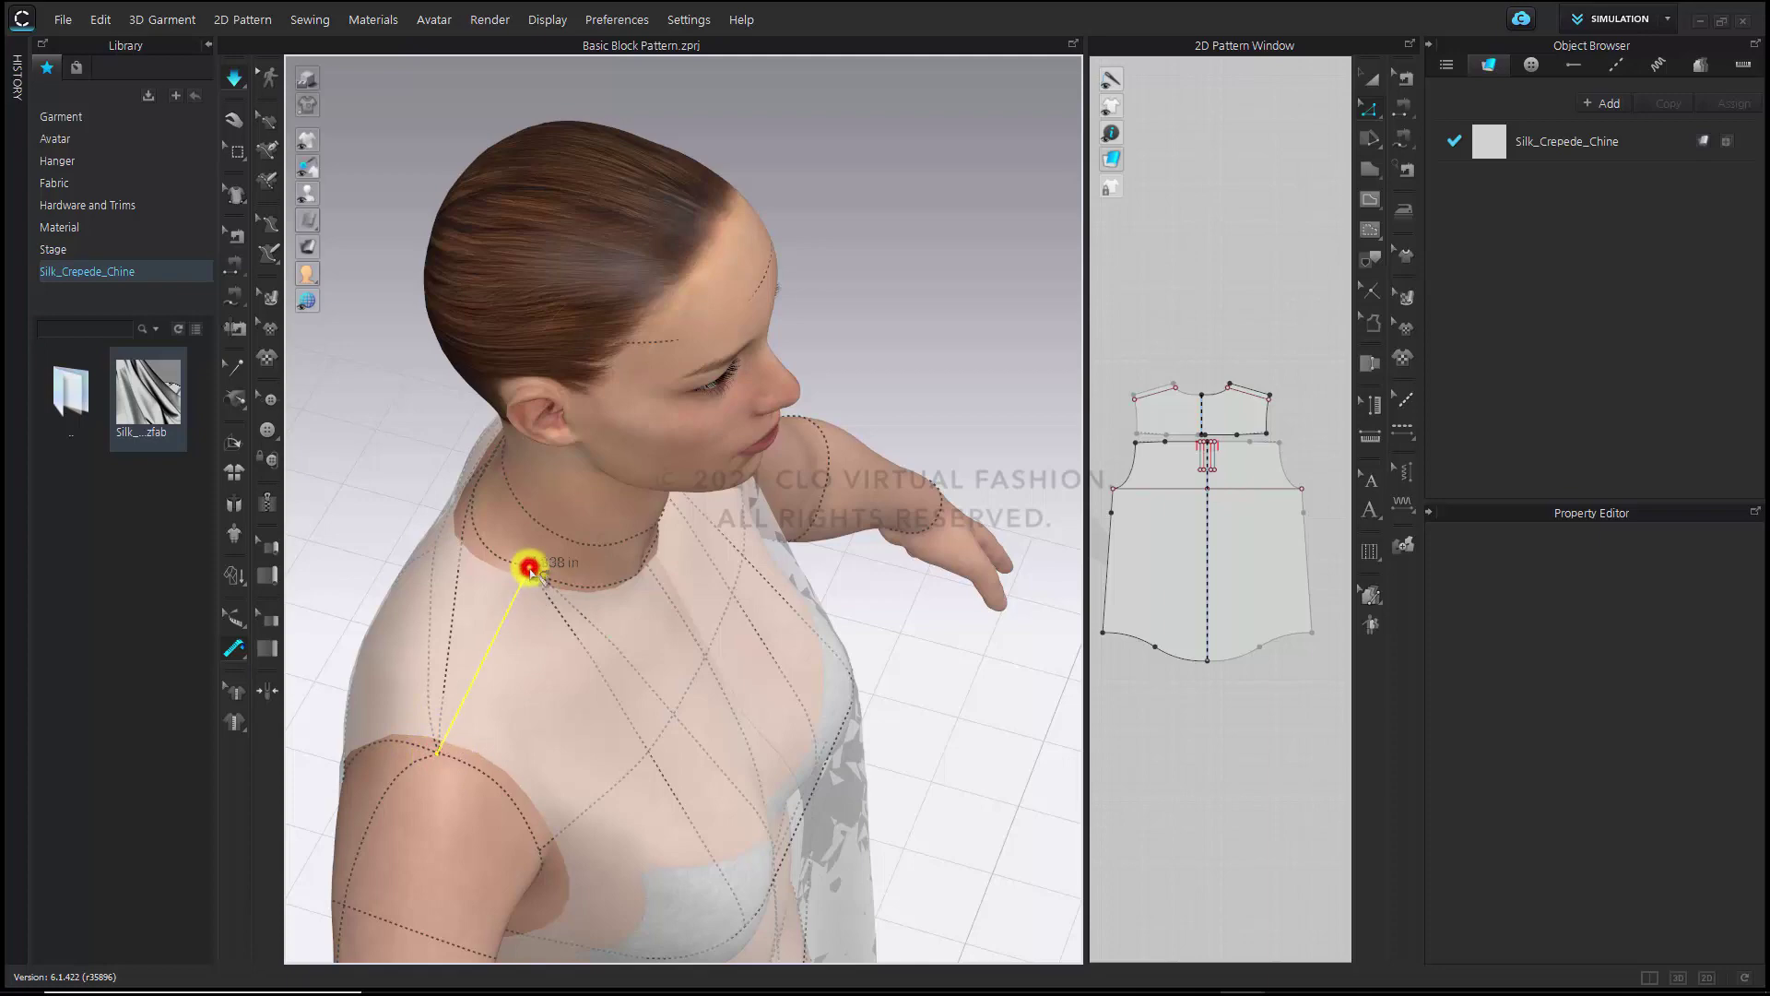
Attach the garment's shoulder line on the avatar's left side to that shoulder's tape measure with Attach to Measure (Avatar)
right_drag(677, 594, 829, 640)
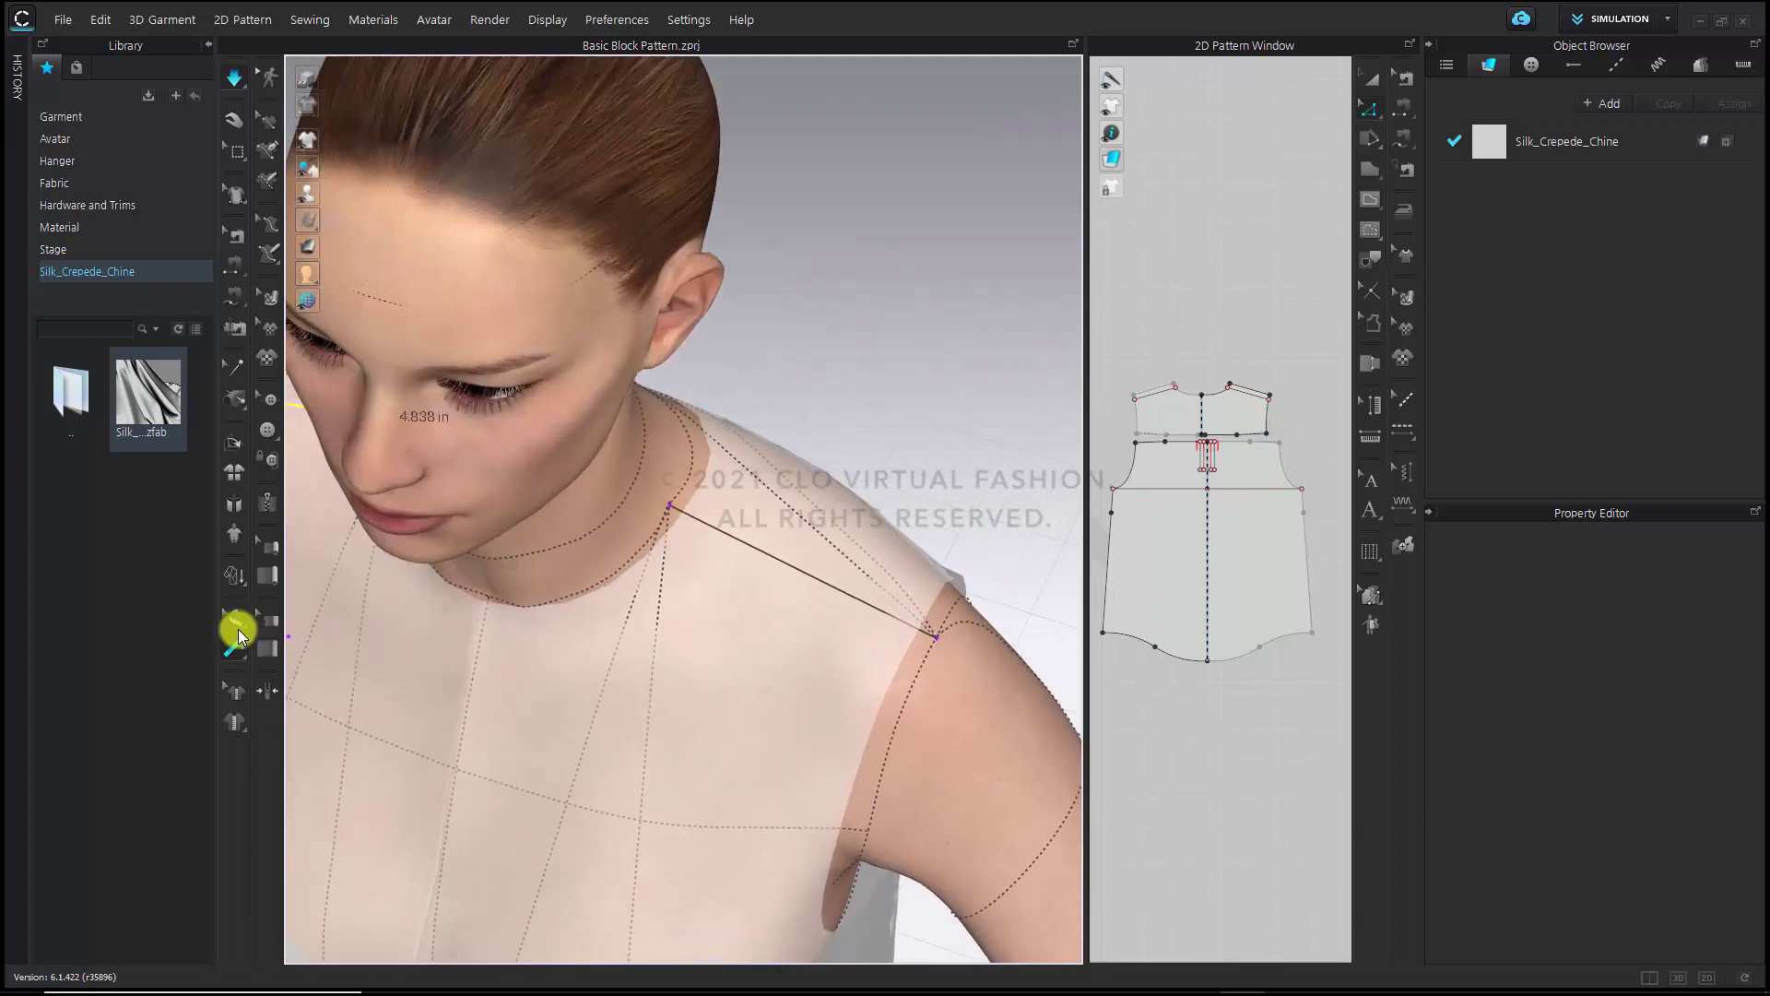
click(237, 628)
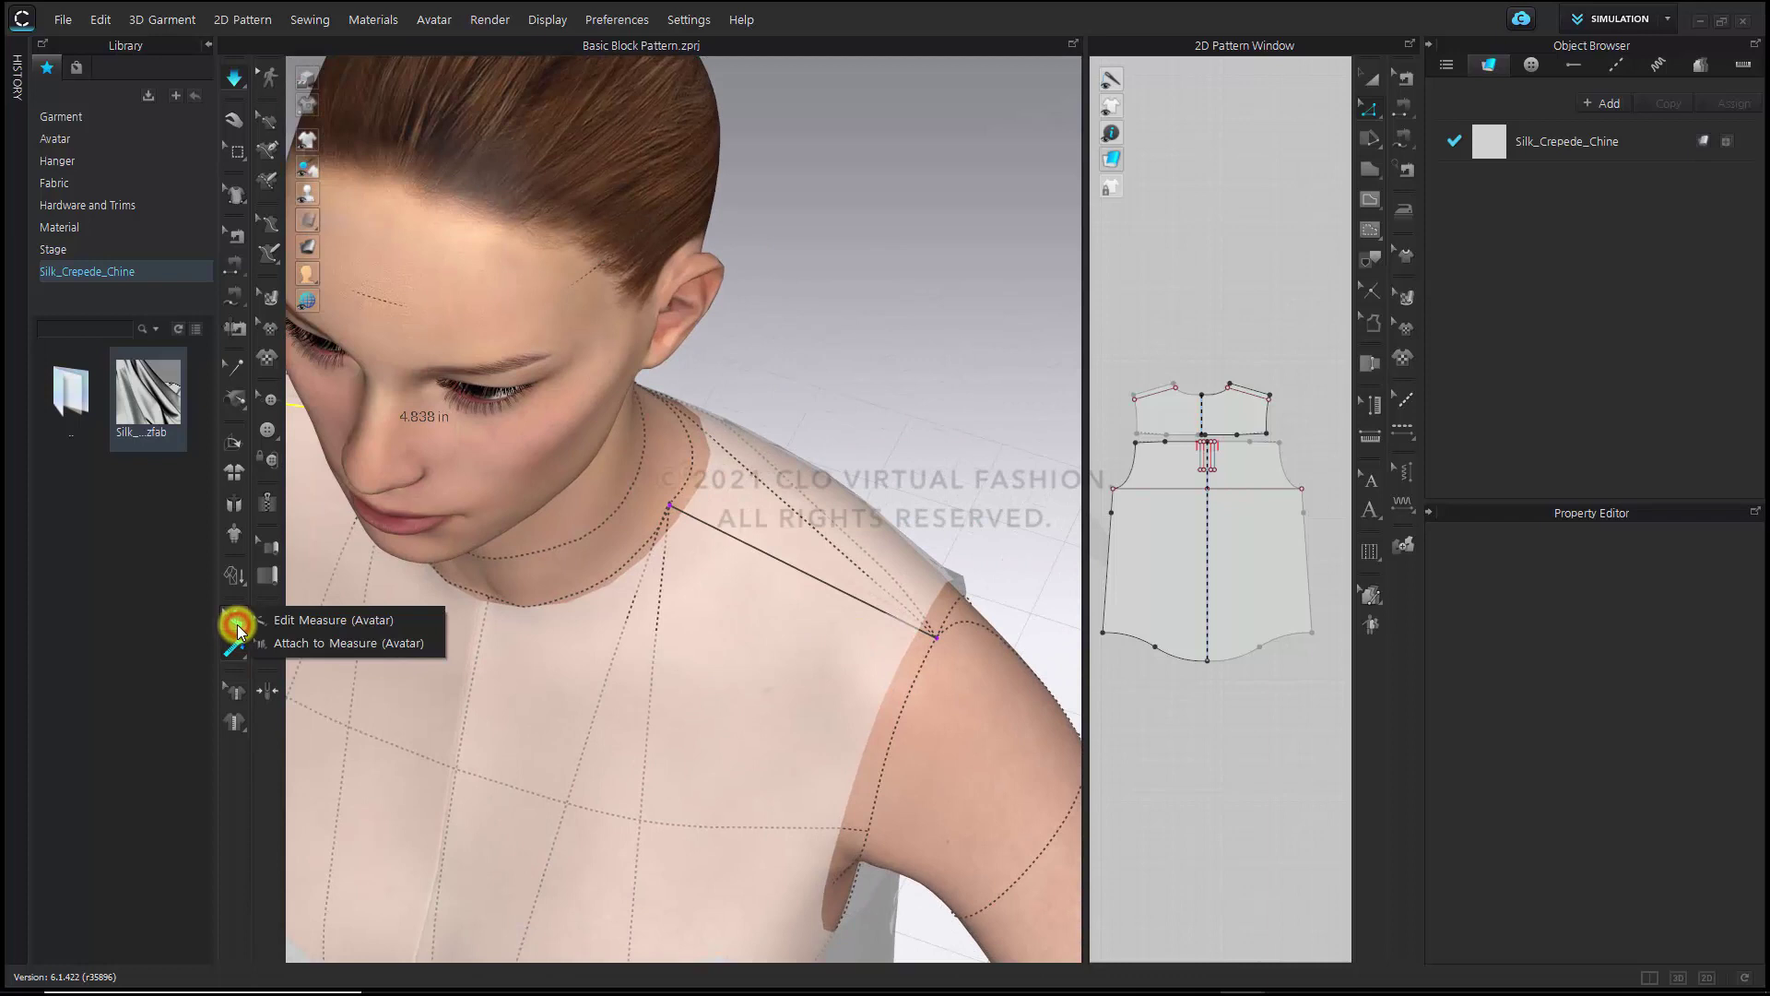
click(343, 644)
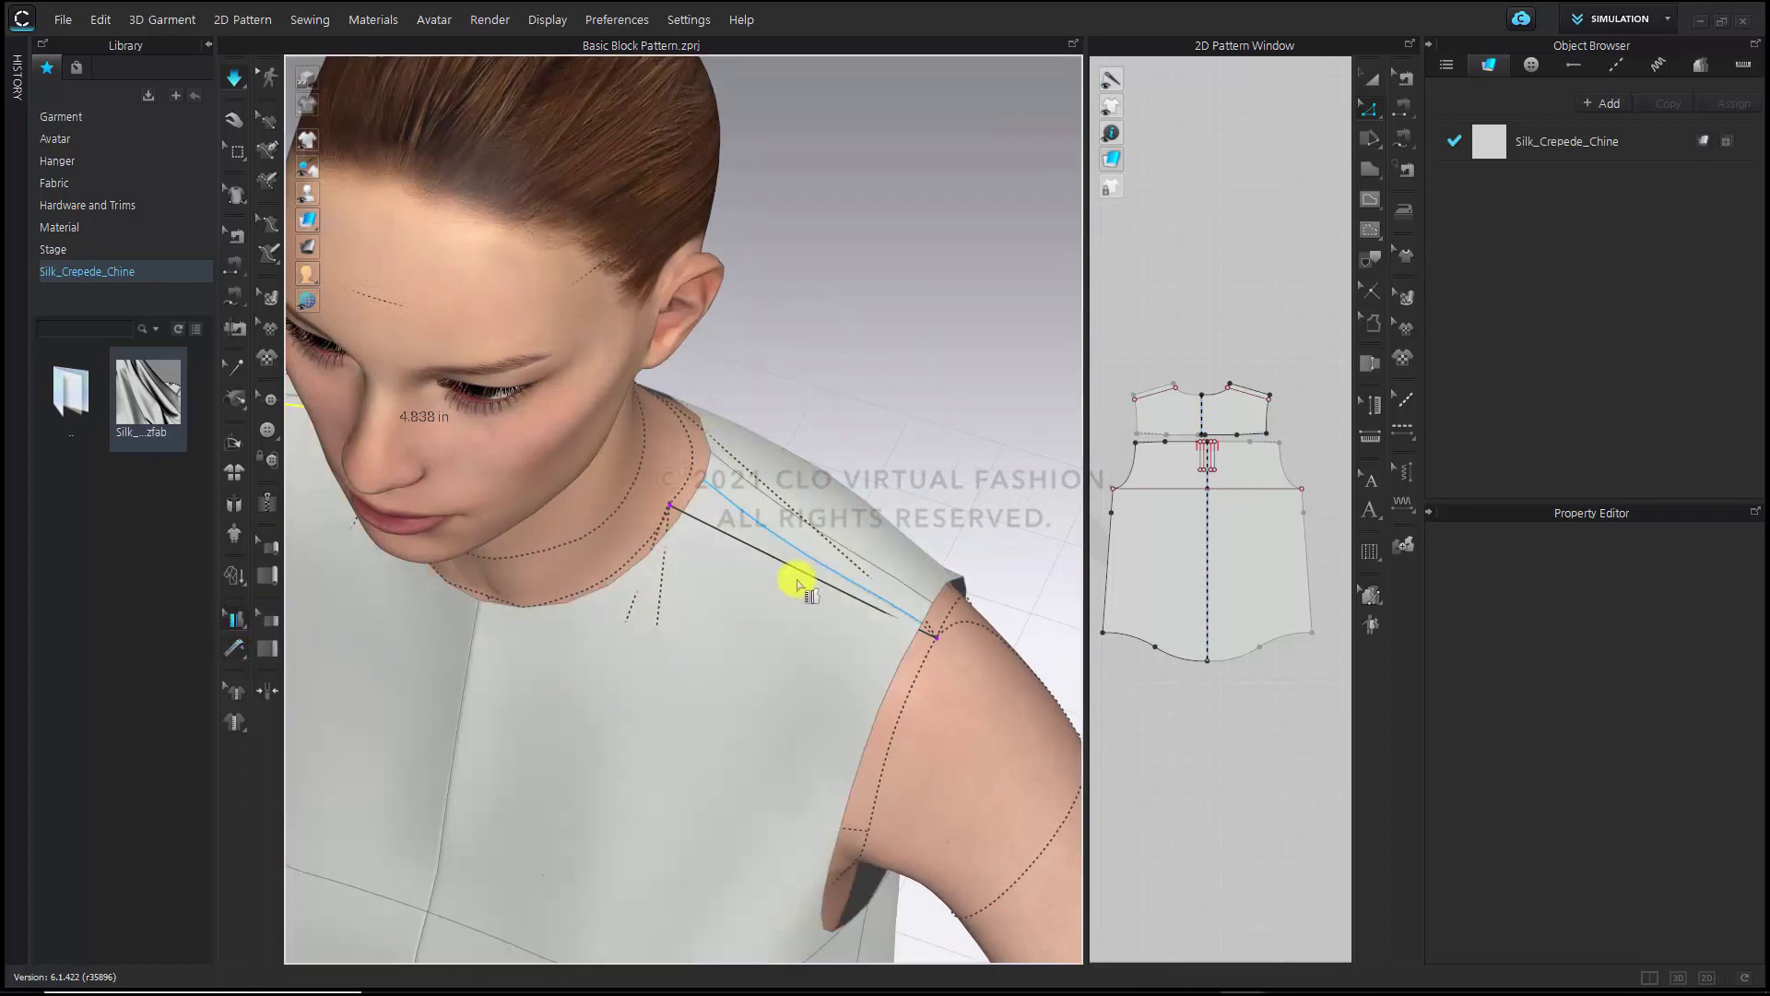
click(795, 546)
click(762, 550)
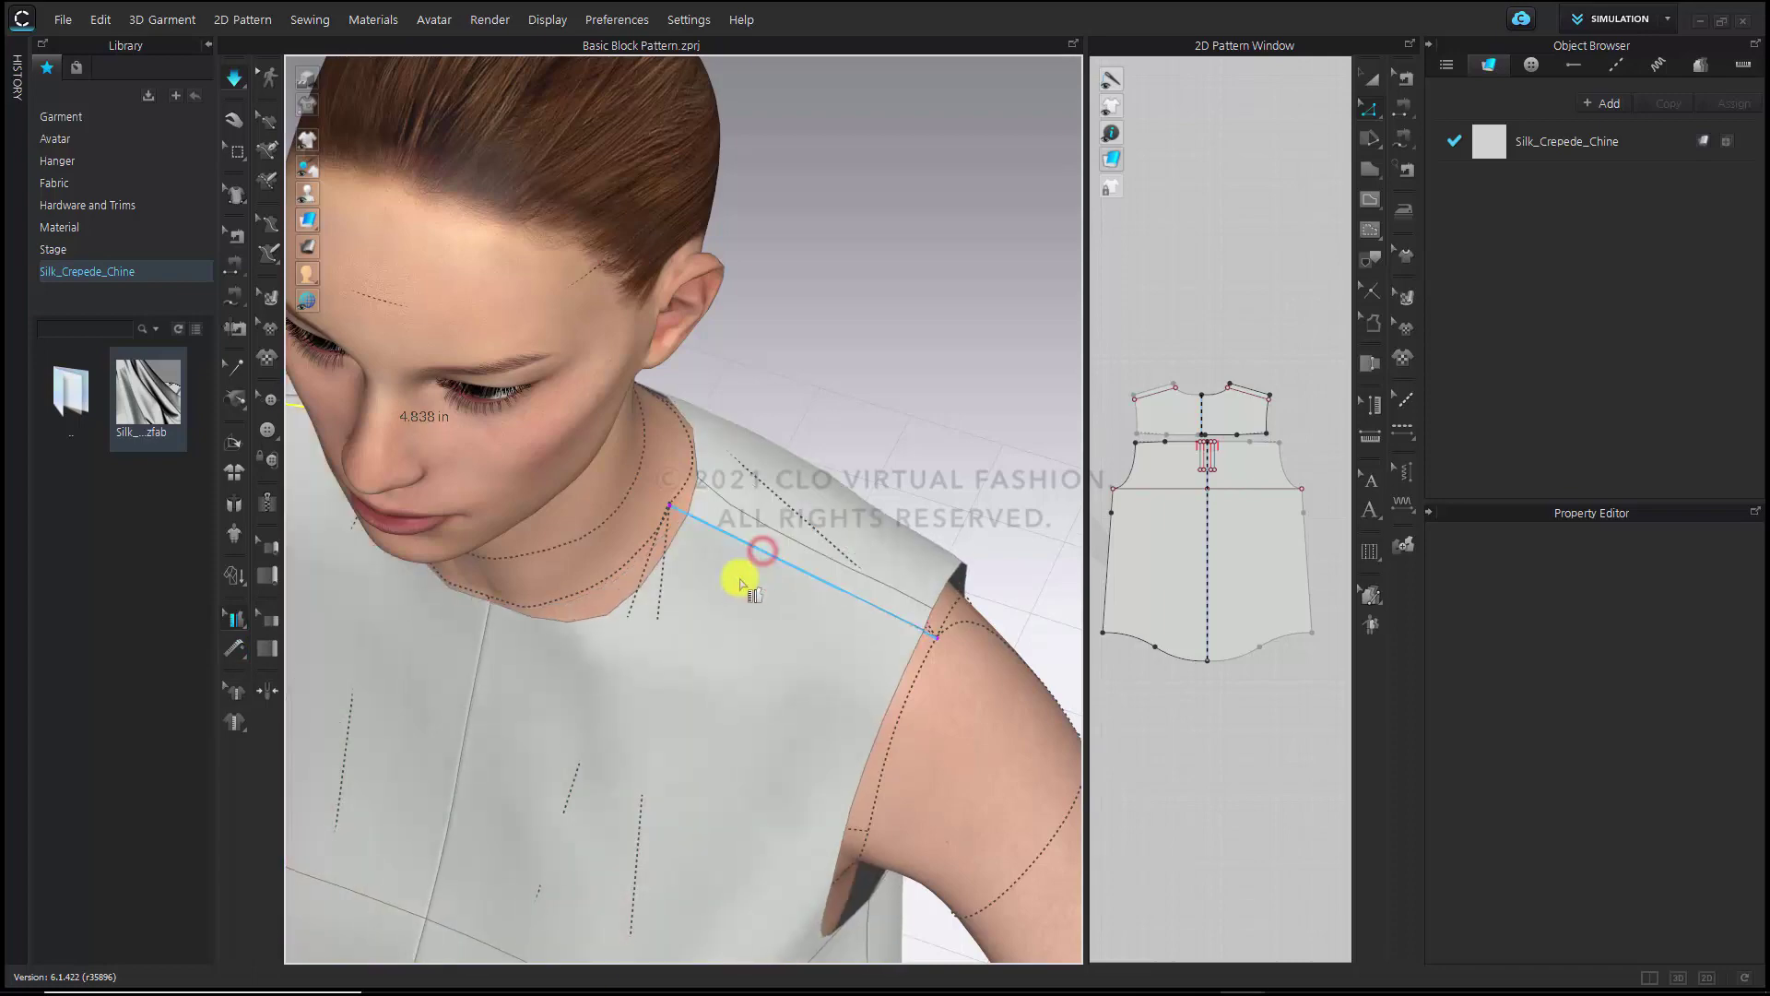
Attach the garment's shoulder line on the avatar's right side to its matching shoulder tape measure
scroll(623, 675, down, 3)
middle_drag(629, 676, 646, 678)
right_drag(653, 682, 565, 600)
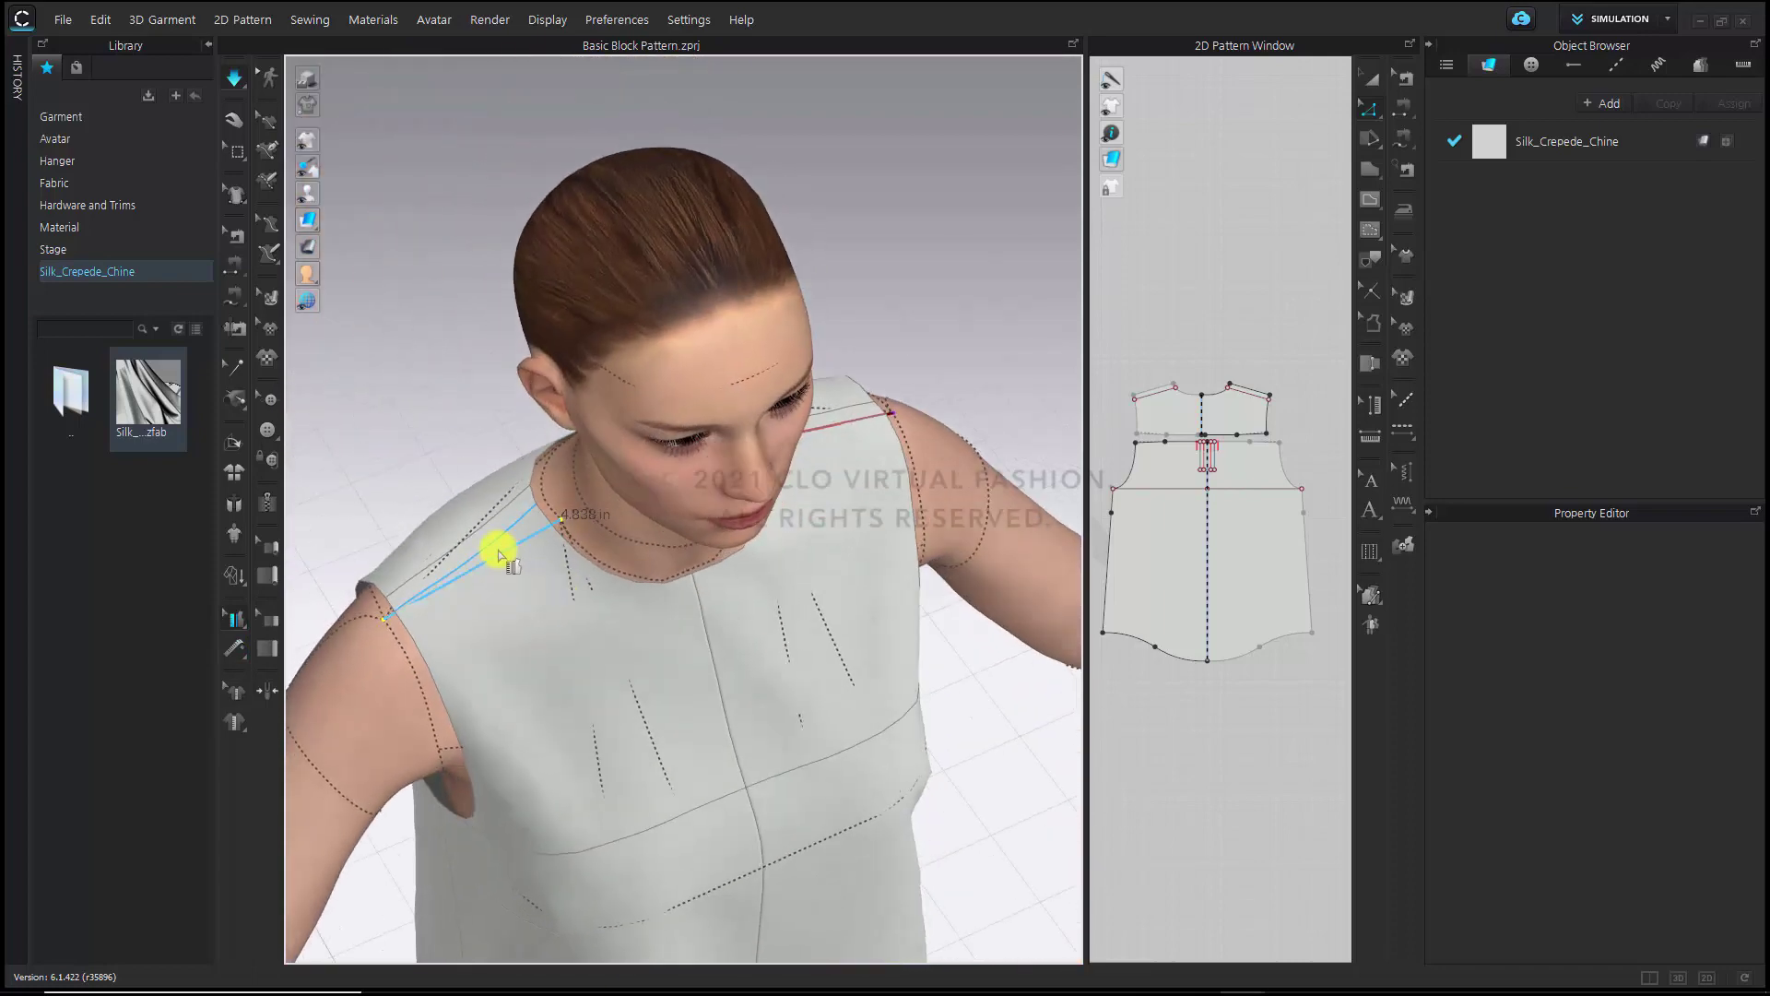
scroll(441, 558, up, 3)
click(430, 551)
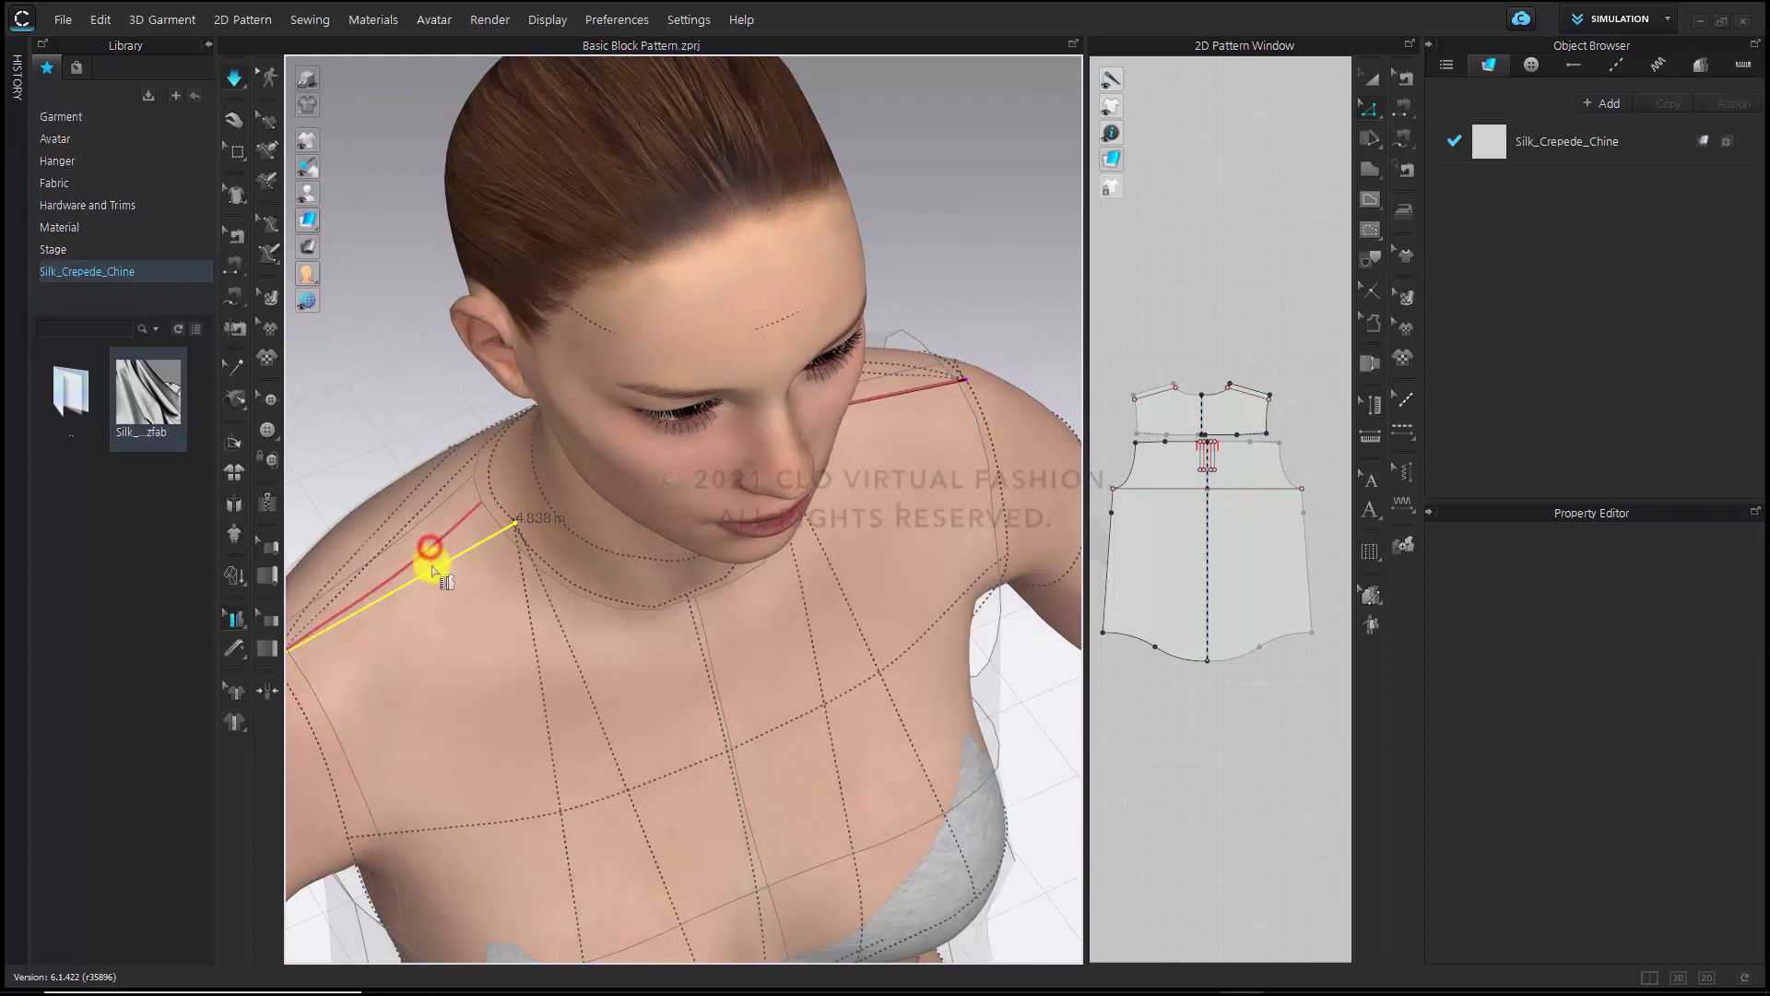
click(427, 569)
scroll(617, 717, down, 2)
scroll(616, 718, down, 3)
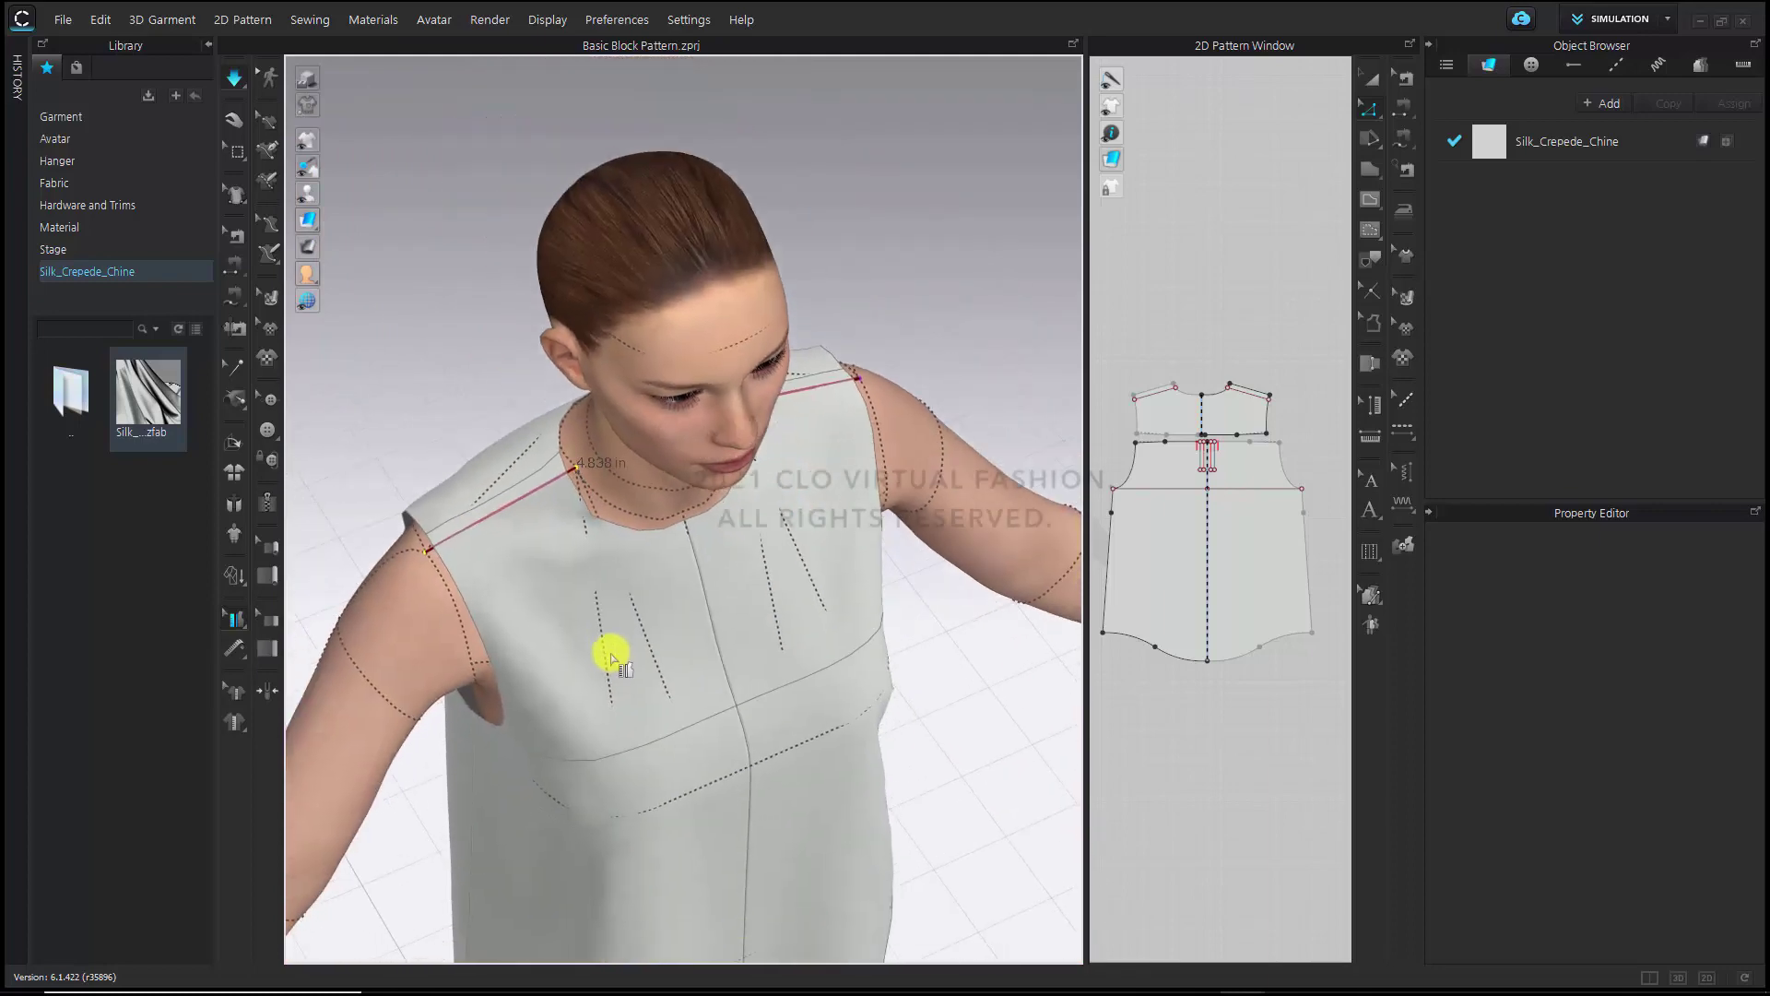
Set the particle distance of all bodice patterns to 5.0 mm and simulate the garment, tugging it lightly near the shoulder
right_drag(613, 652, 822, 652)
click(565, 620)
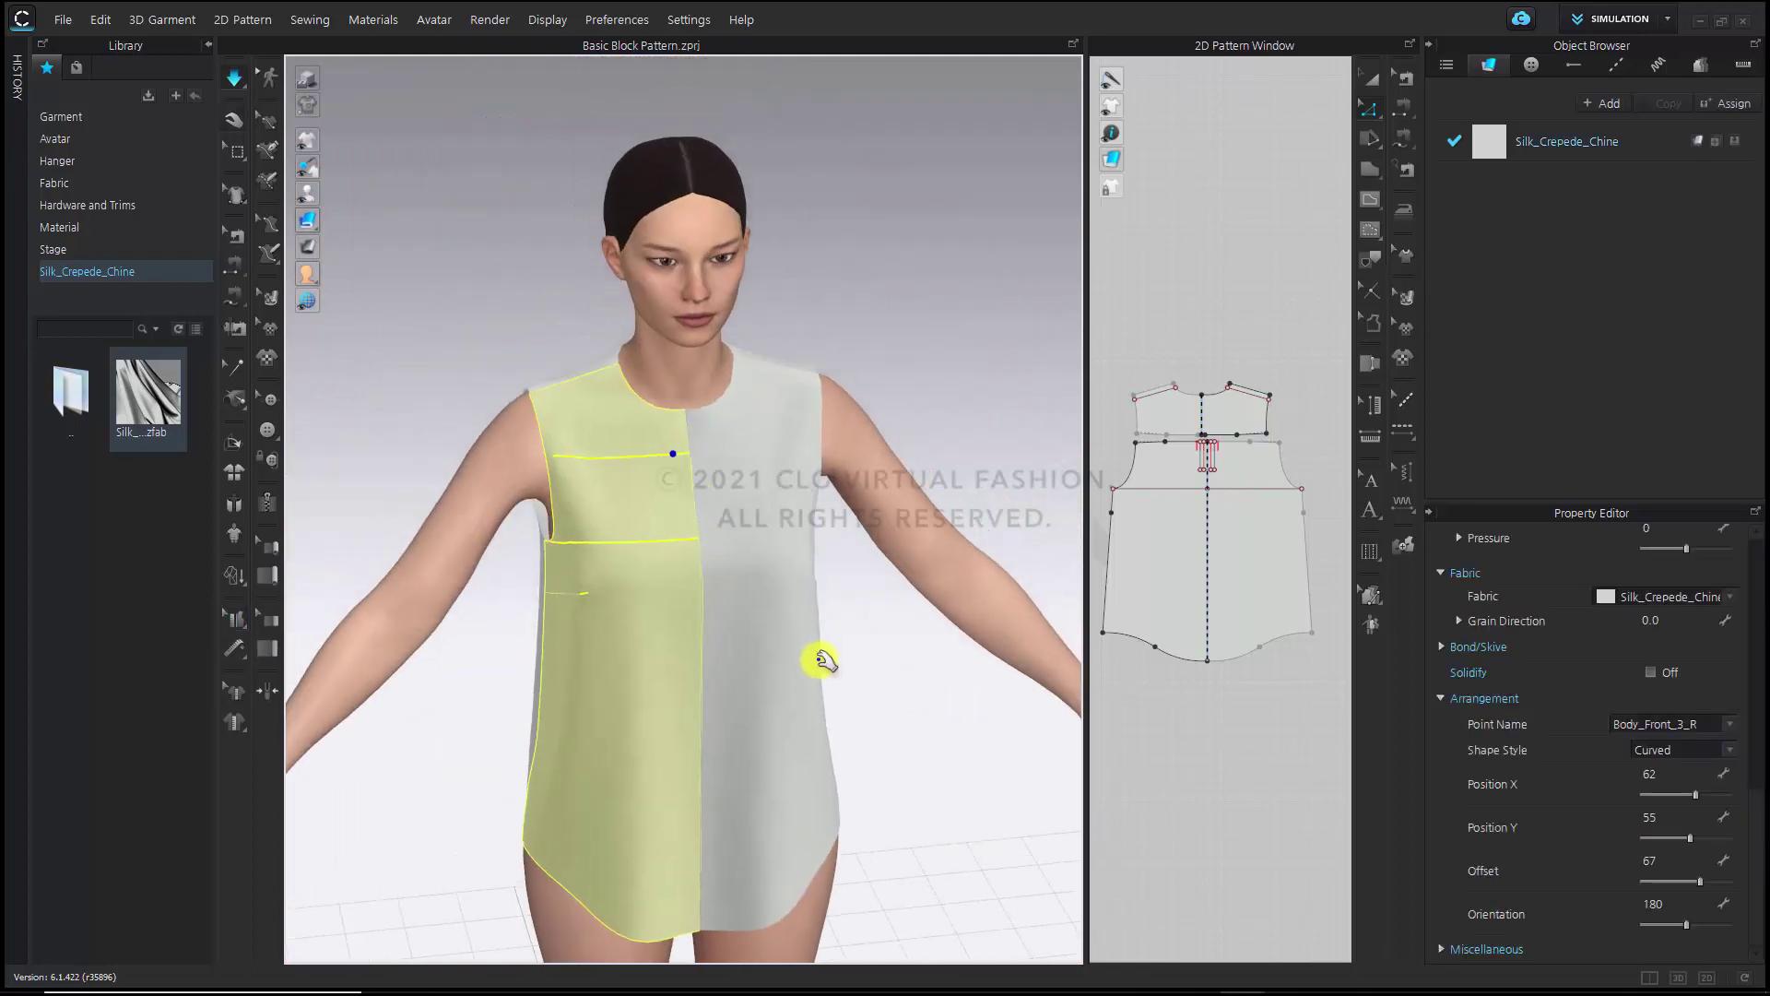
scroll(790, 651, up, 2)
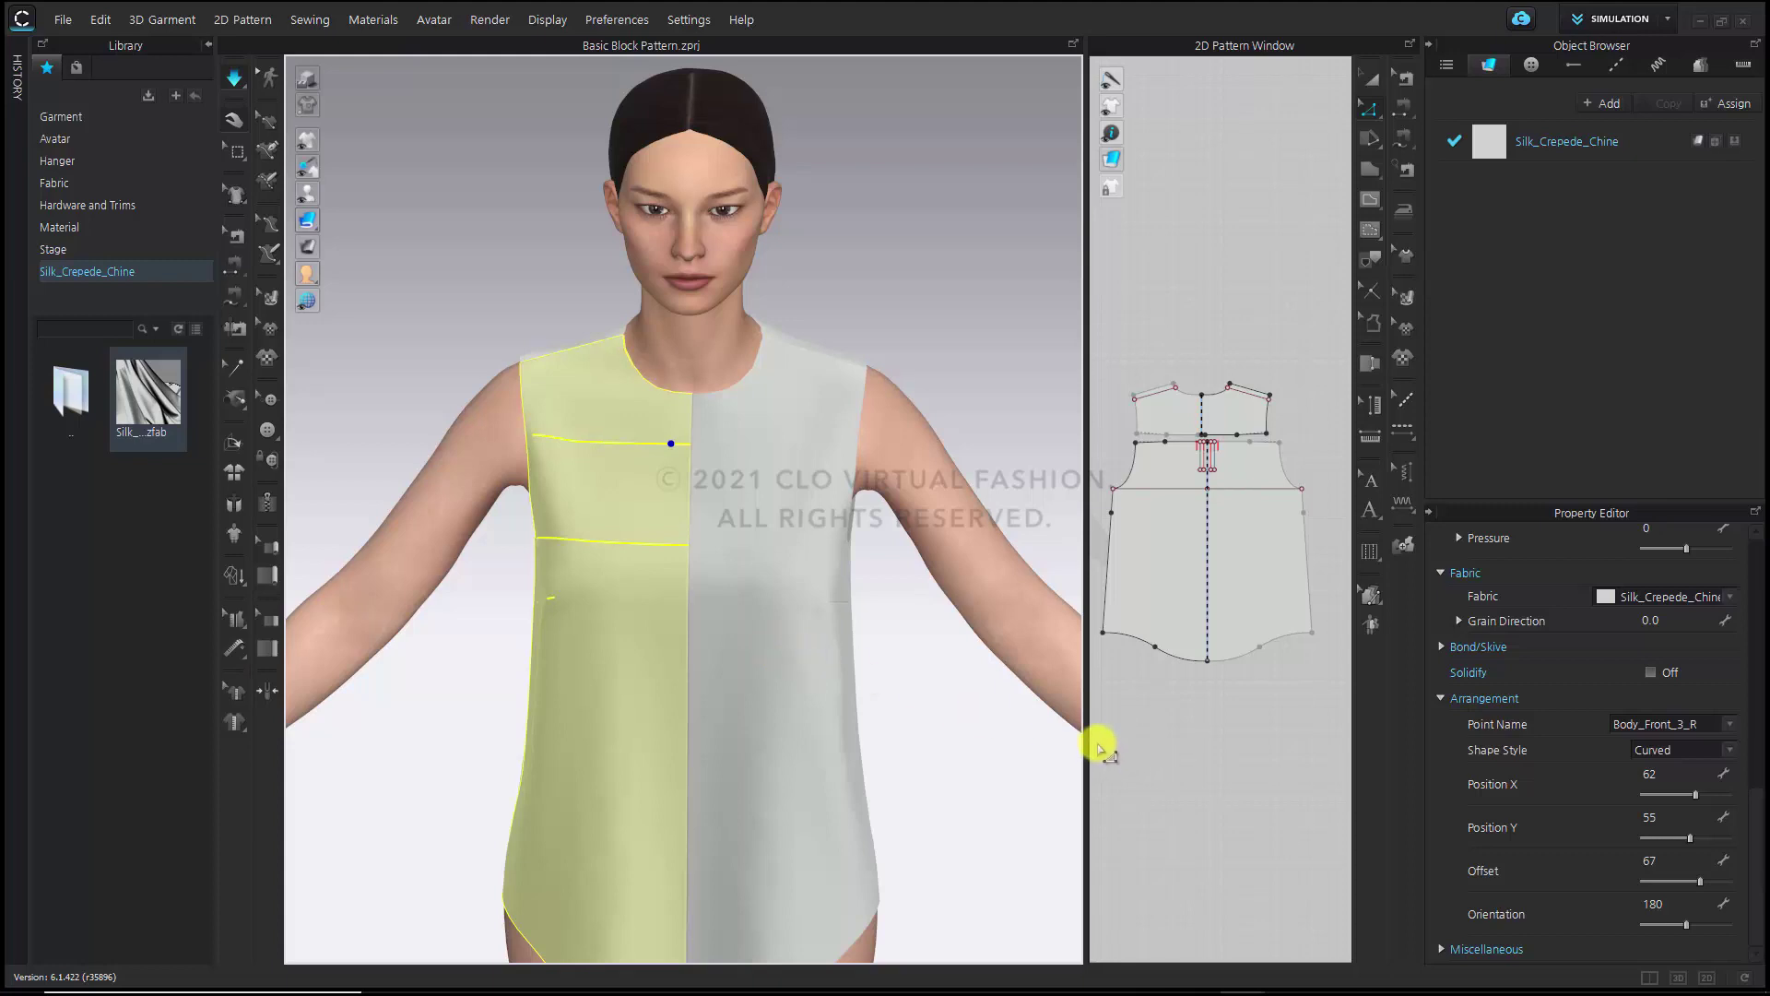
drag(1086, 737, 1013, 738)
scroll(1098, 751, down, 3)
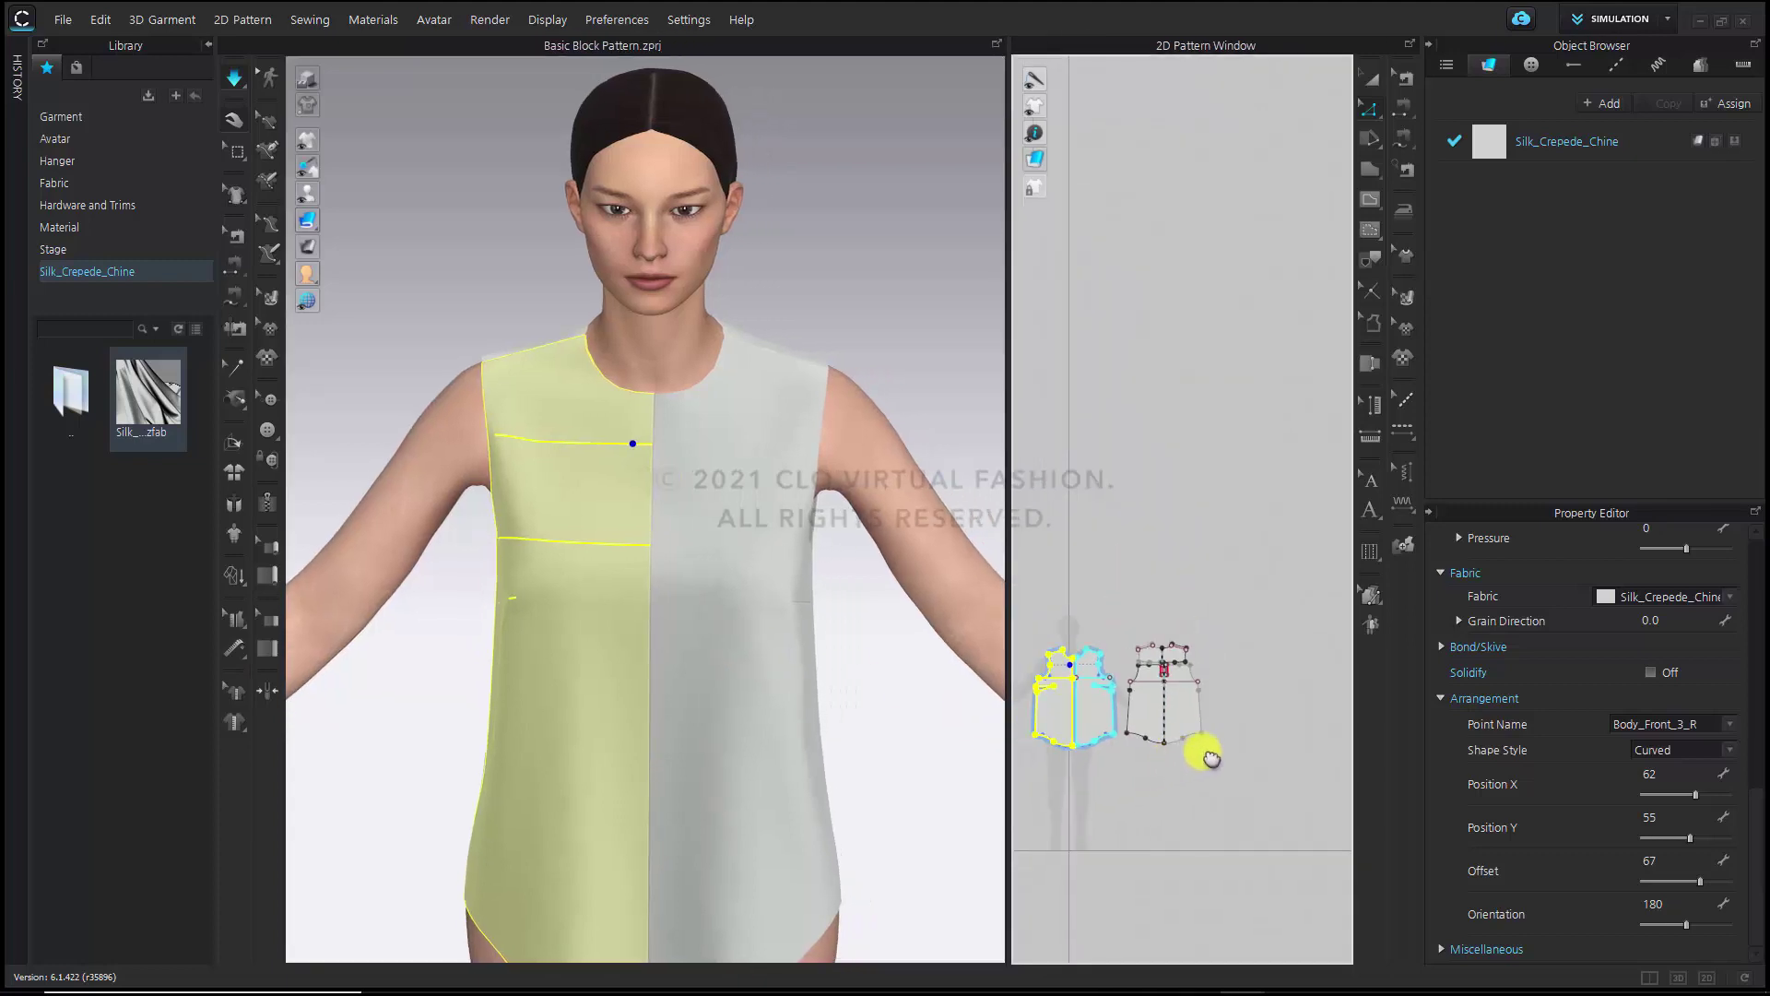
key(ctrl+a)
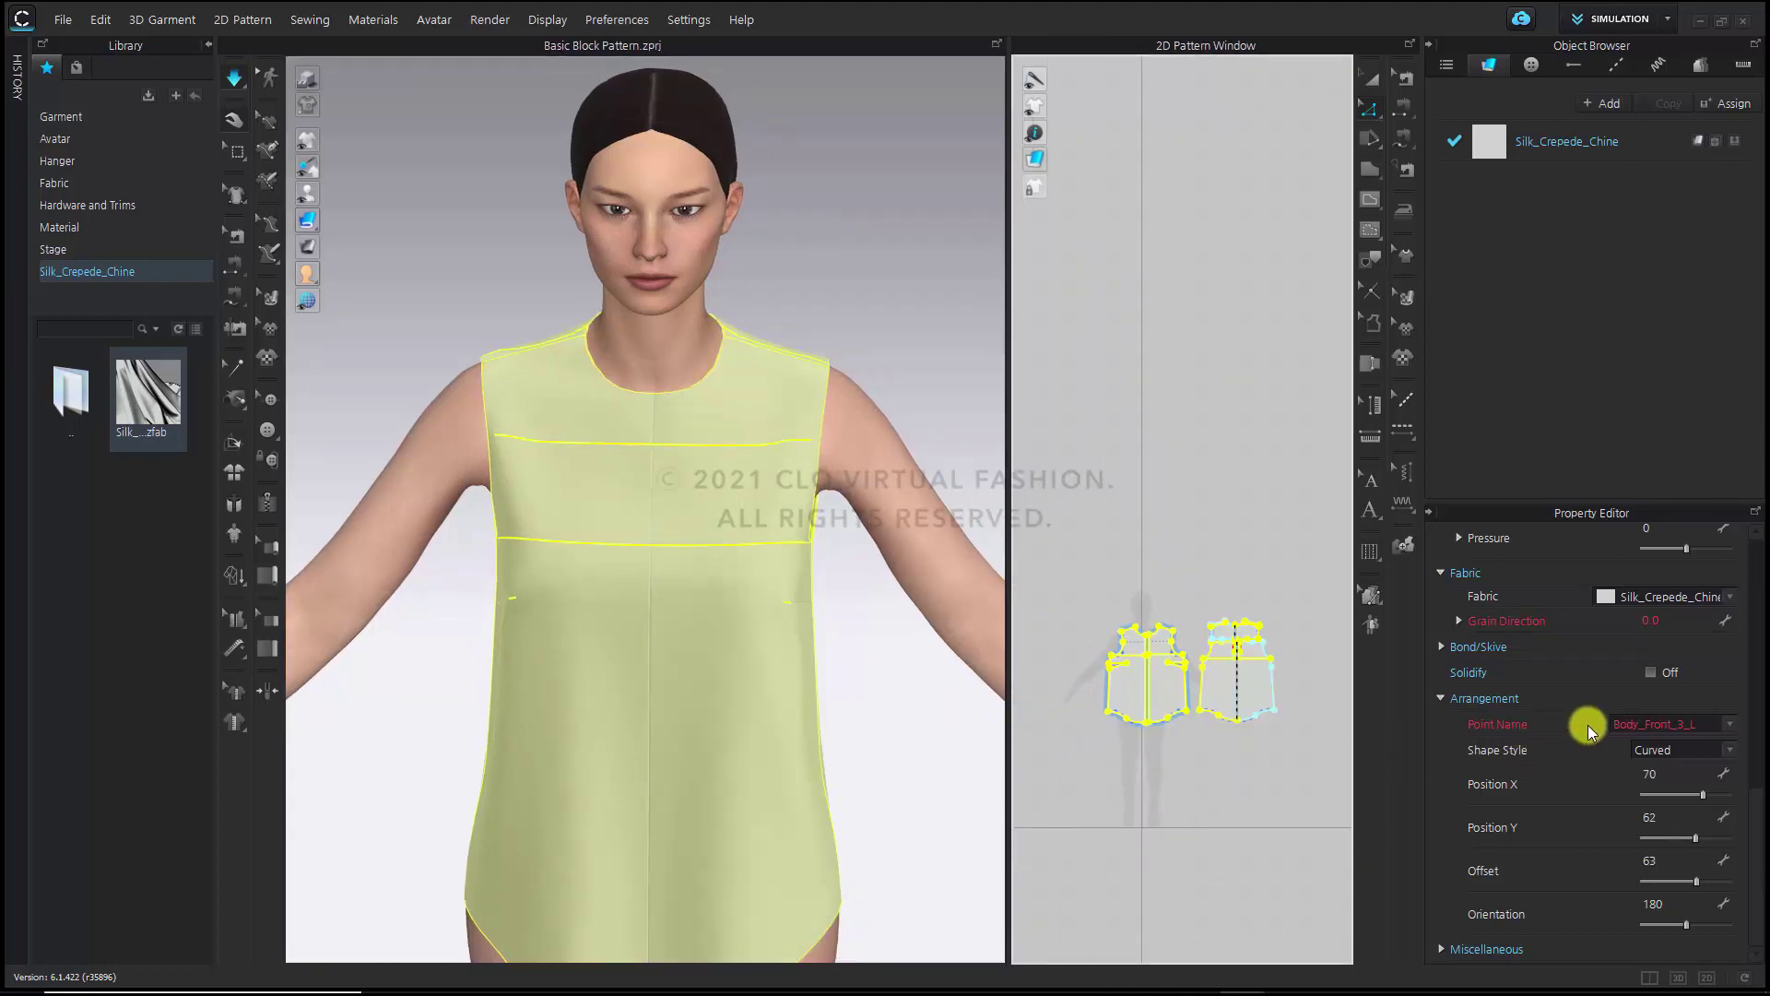
scroll(1593, 730, up, 5)
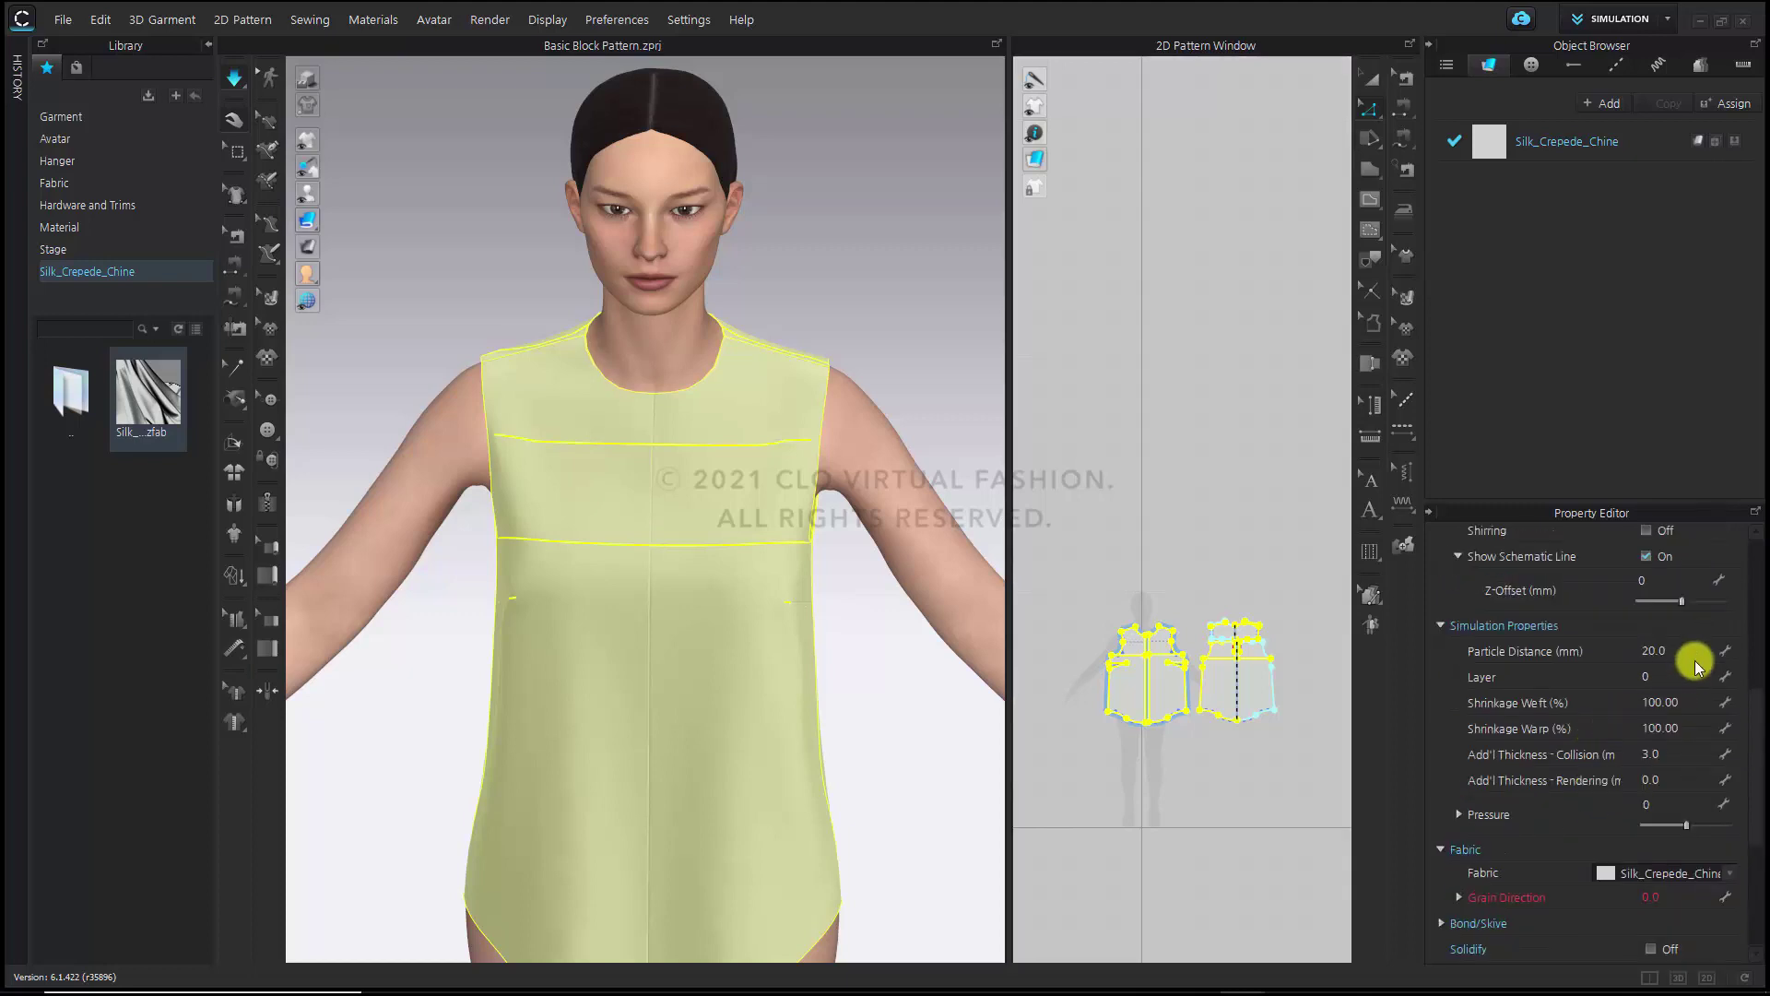
click(1684, 655)
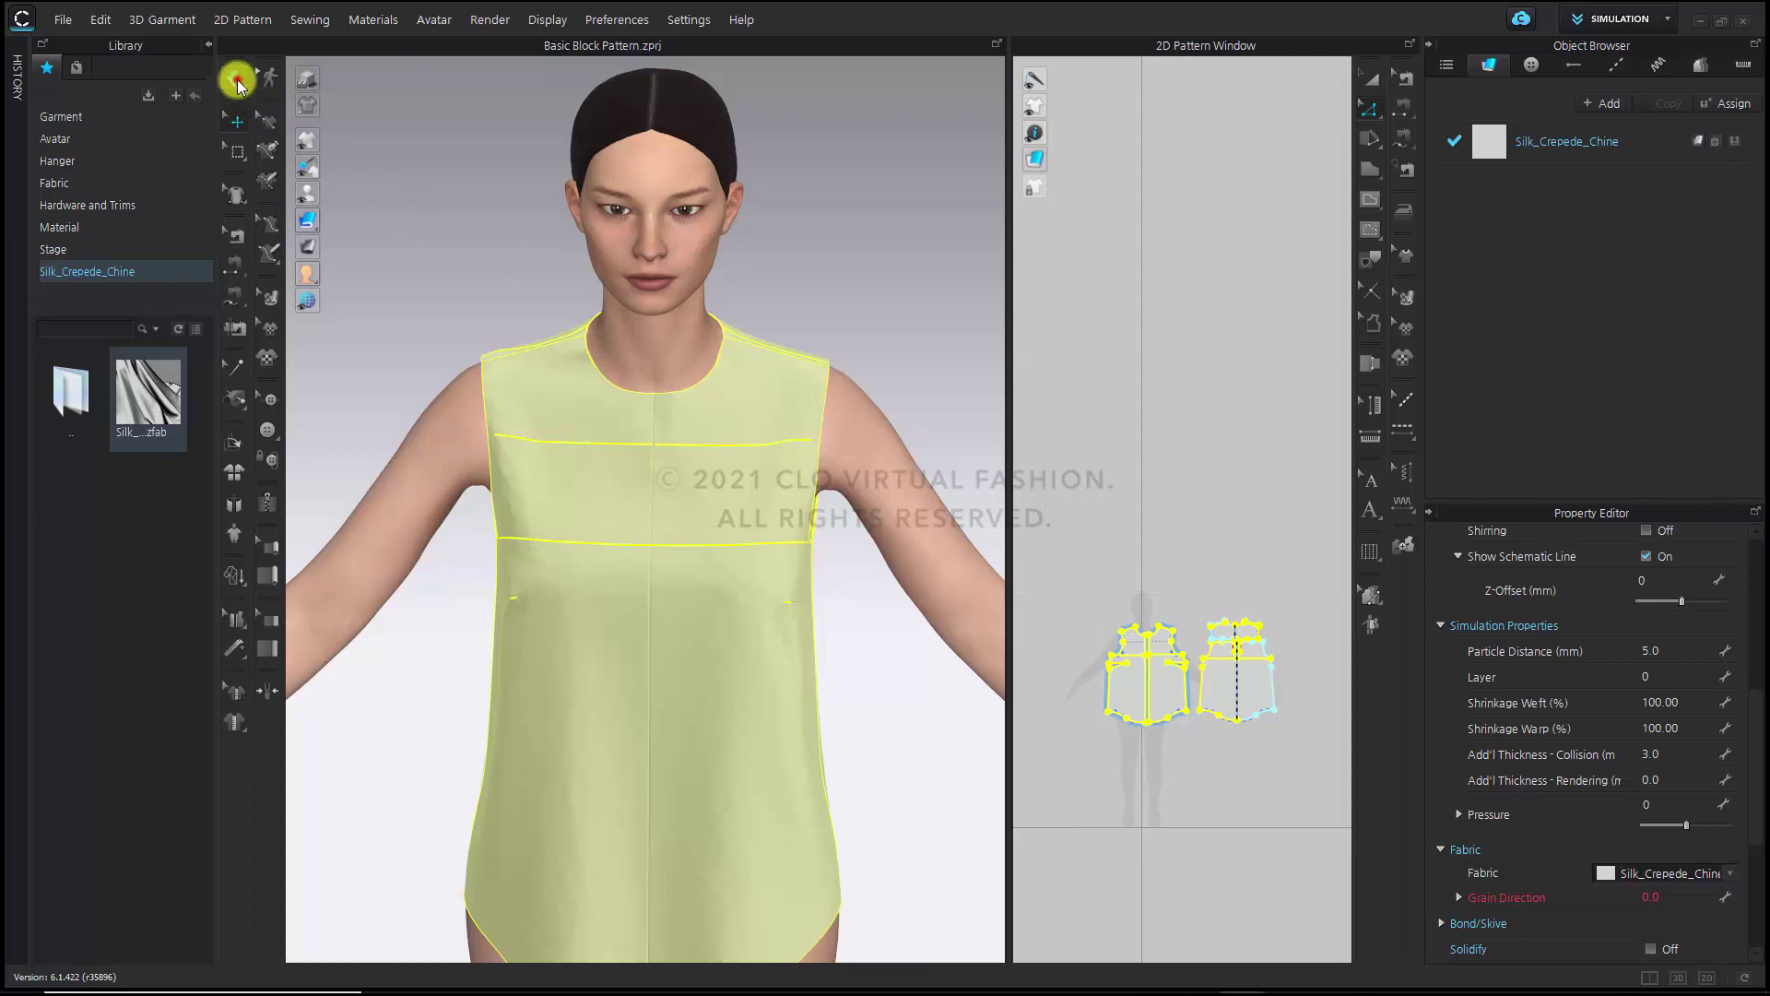
click(235, 77)
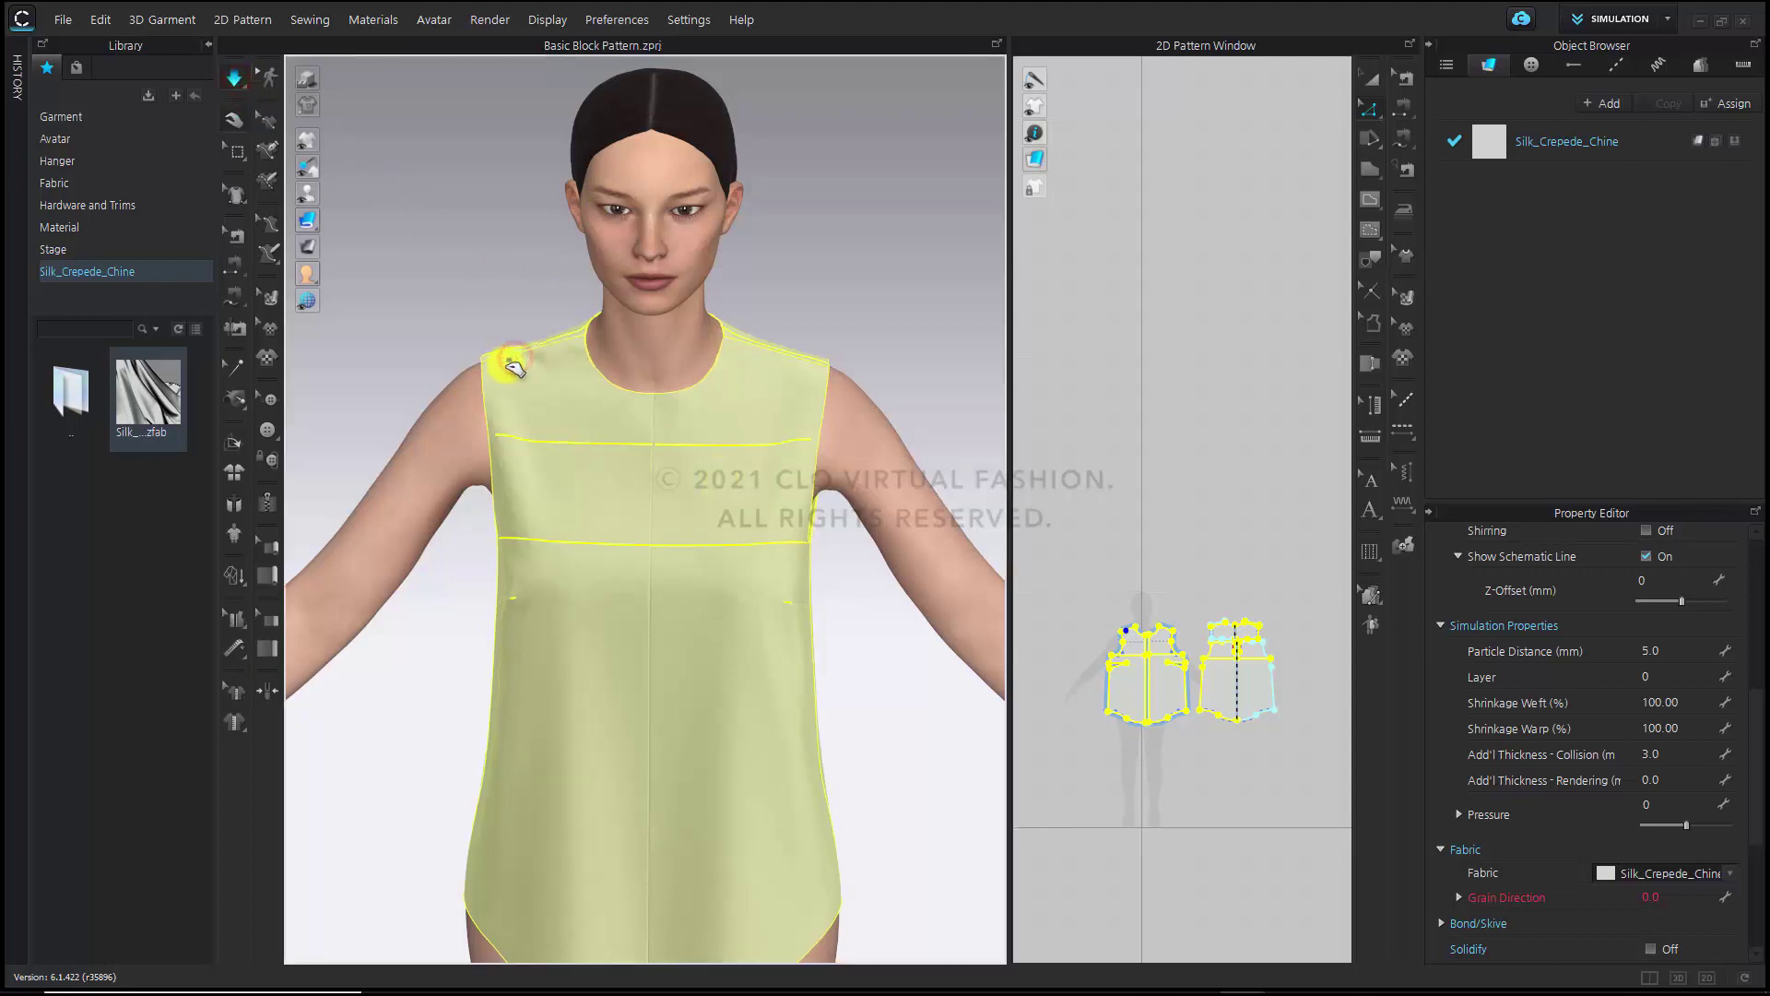
click(770, 378)
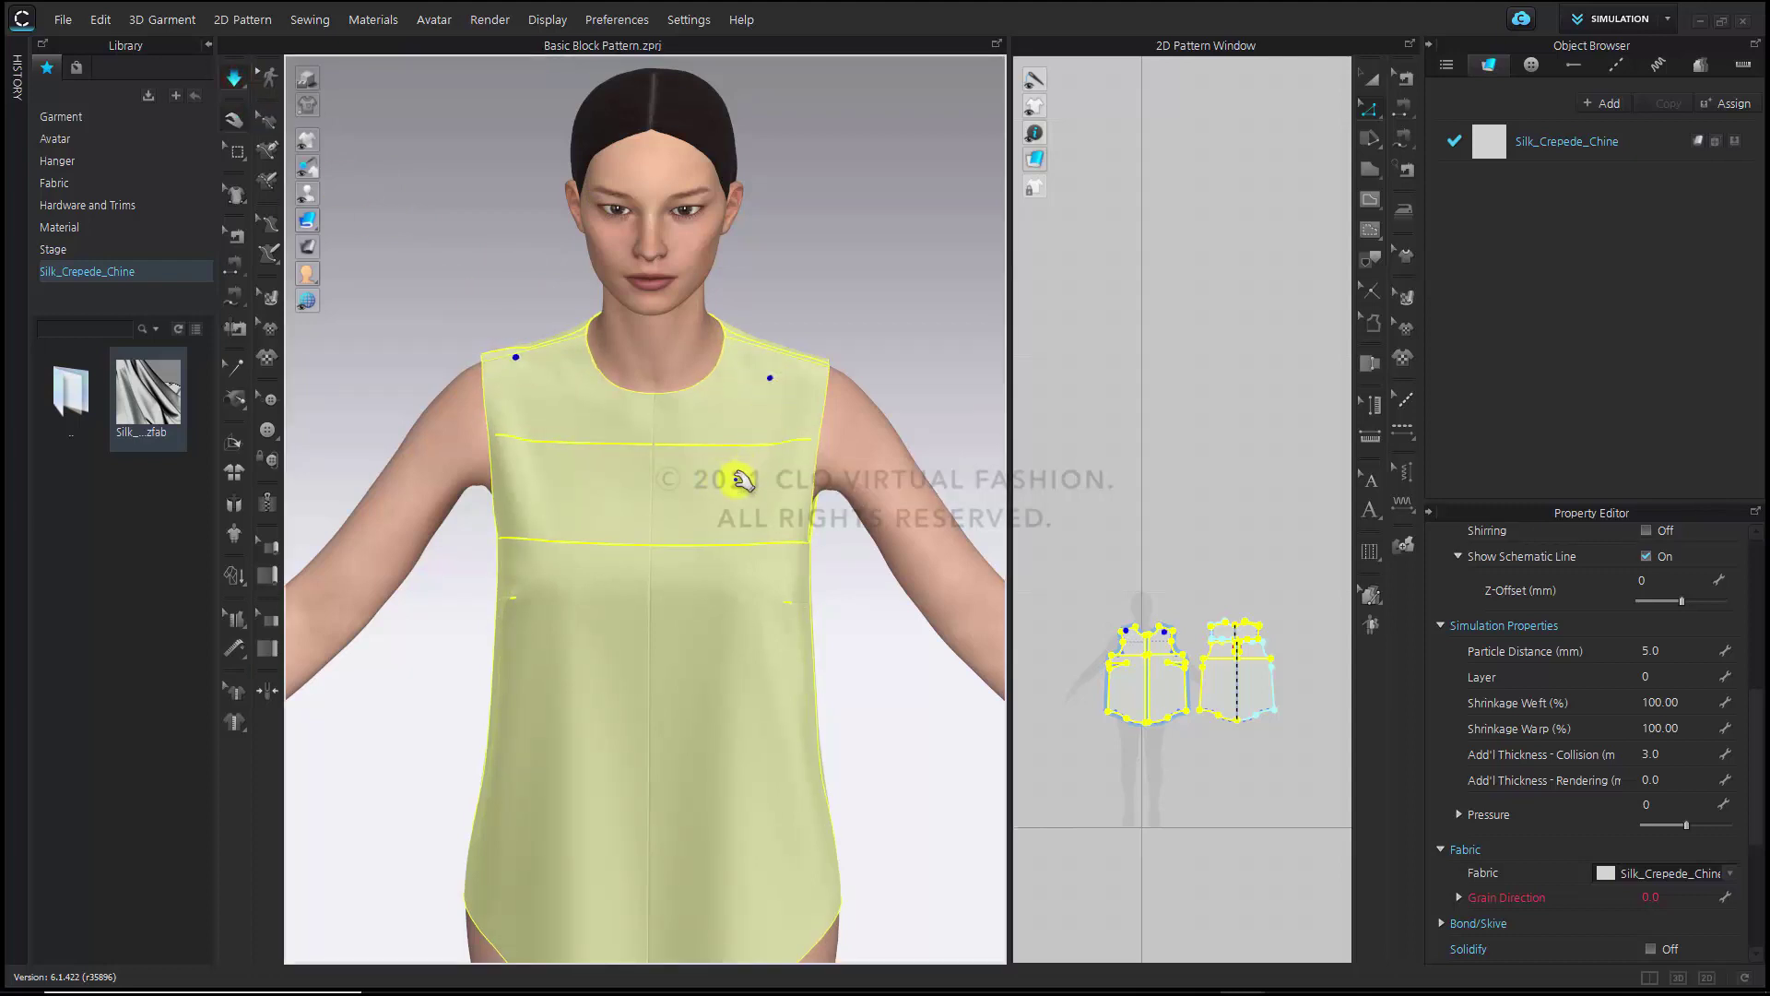
Examine the drape and fit of the bodice around the neckline, shoulders, armhole, side and front
scroll(644, 521, up, 6)
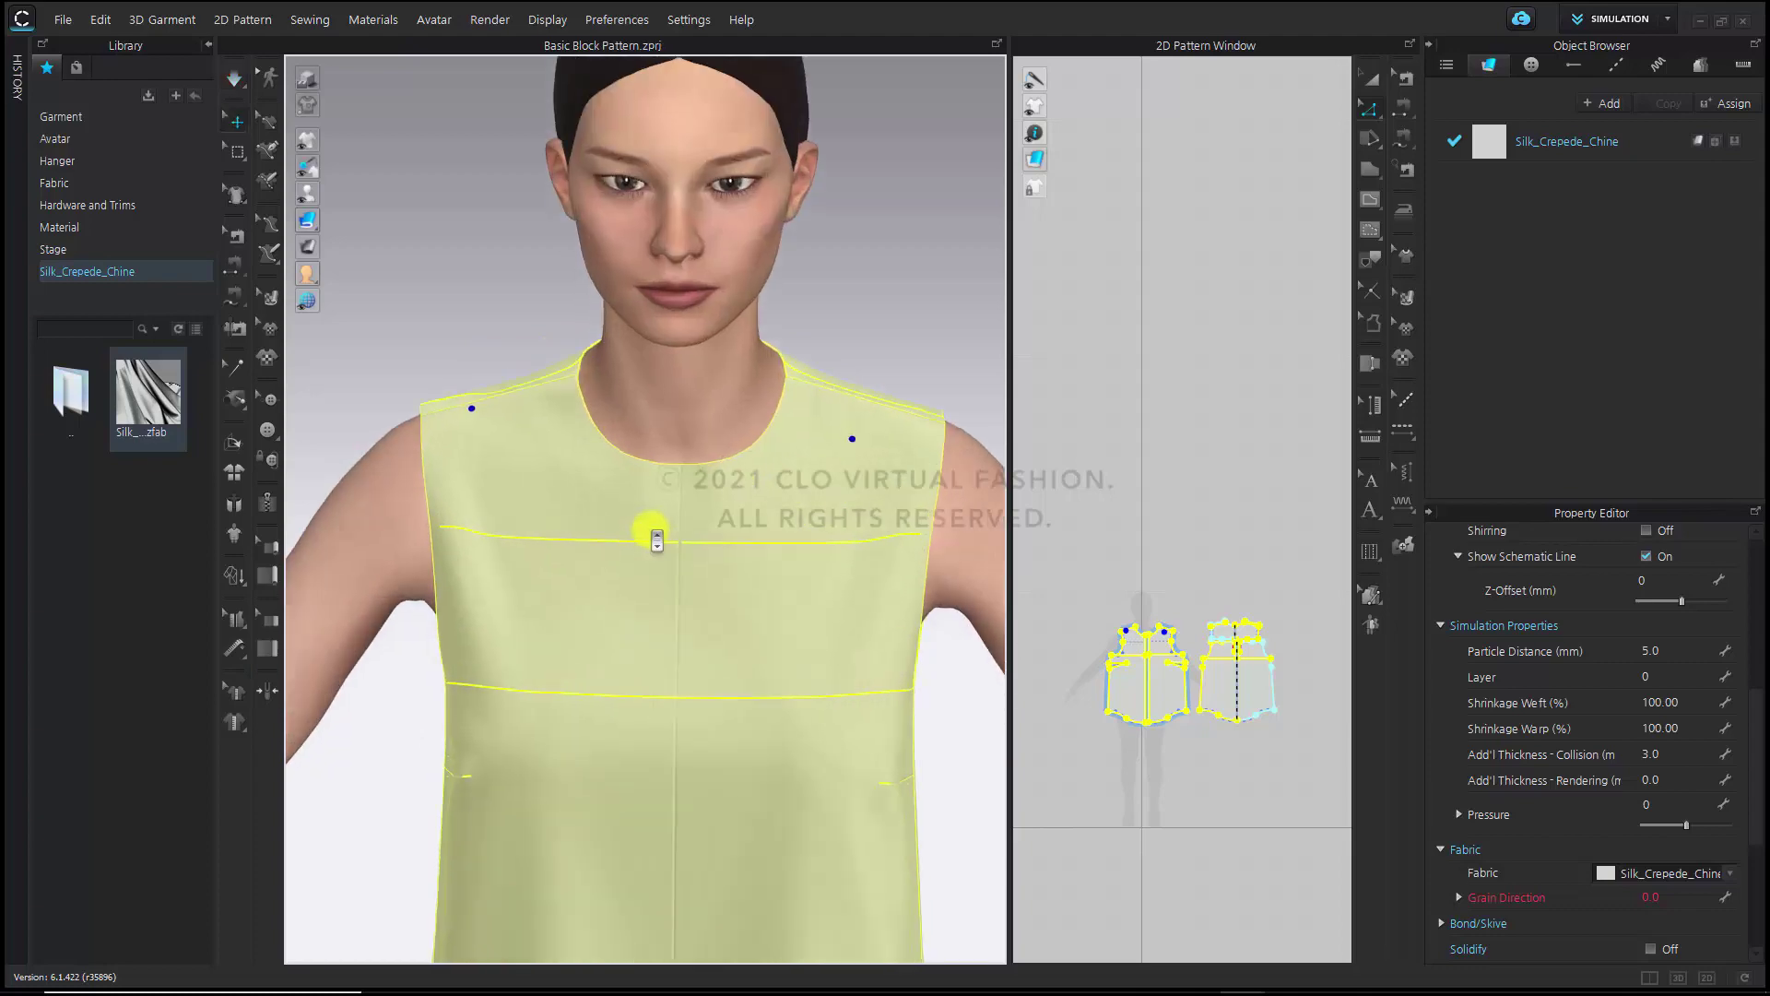
right_drag(664, 553, 830, 581)
scroll(829, 581, up, 3)
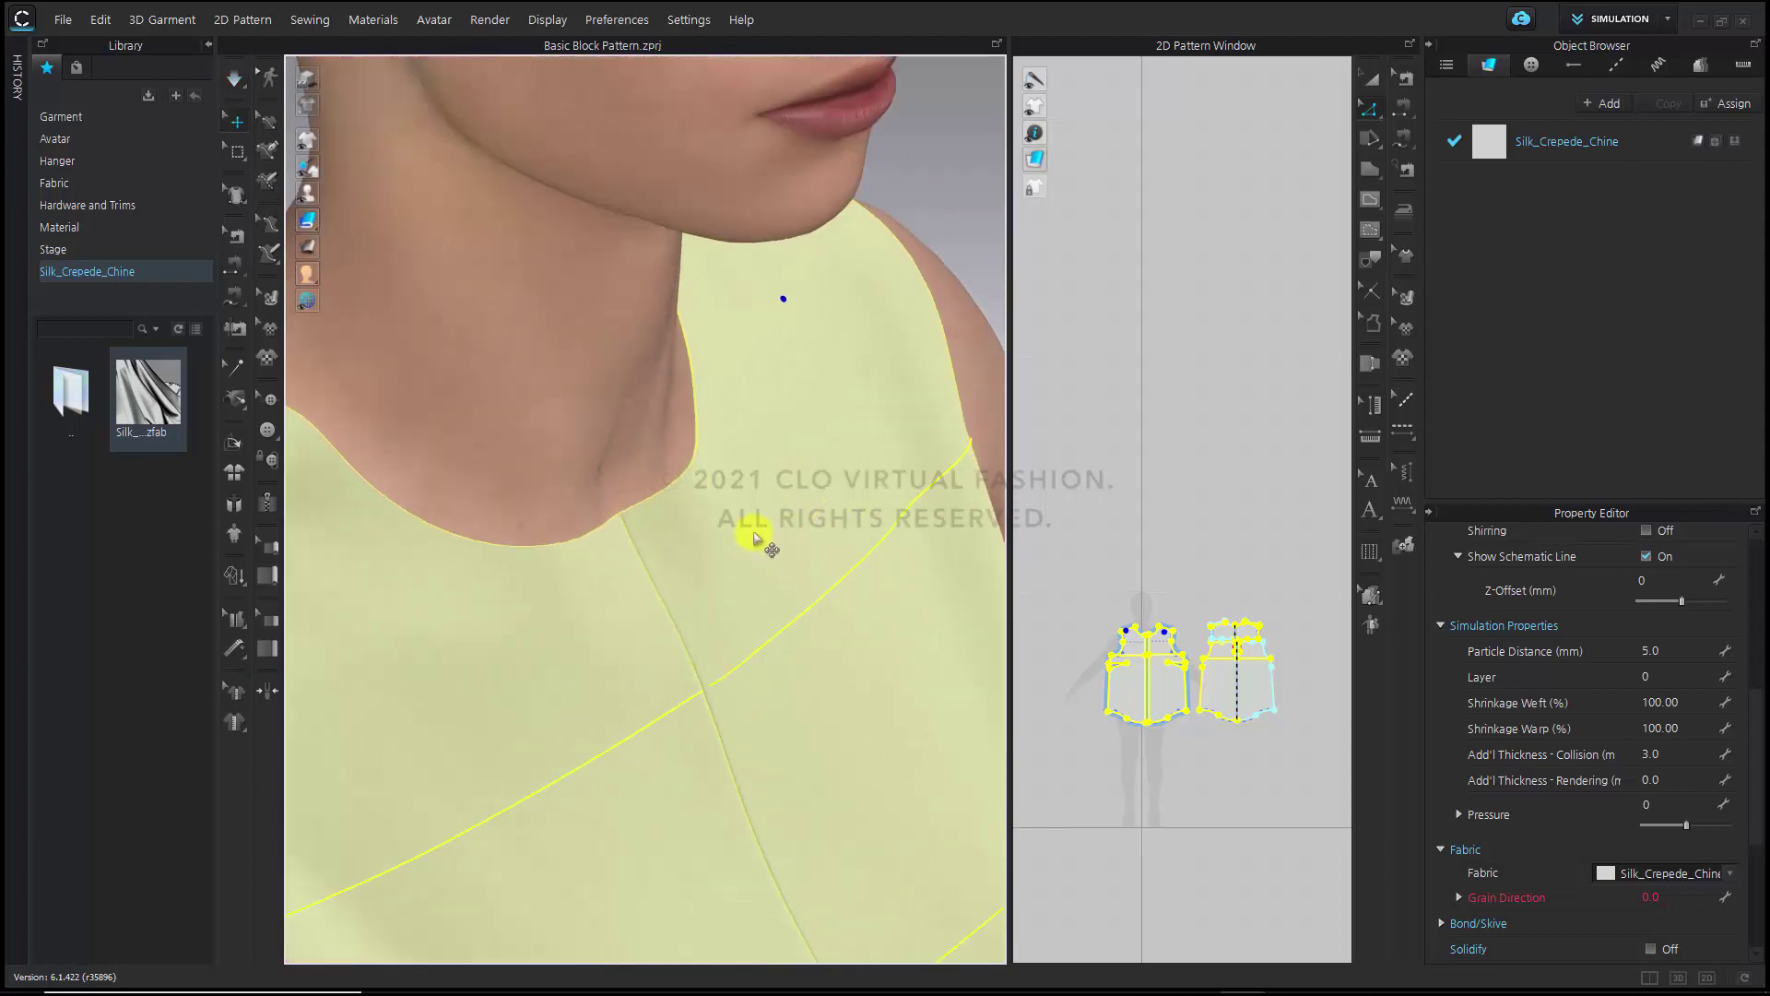
right_drag(752, 533, 825, 554)
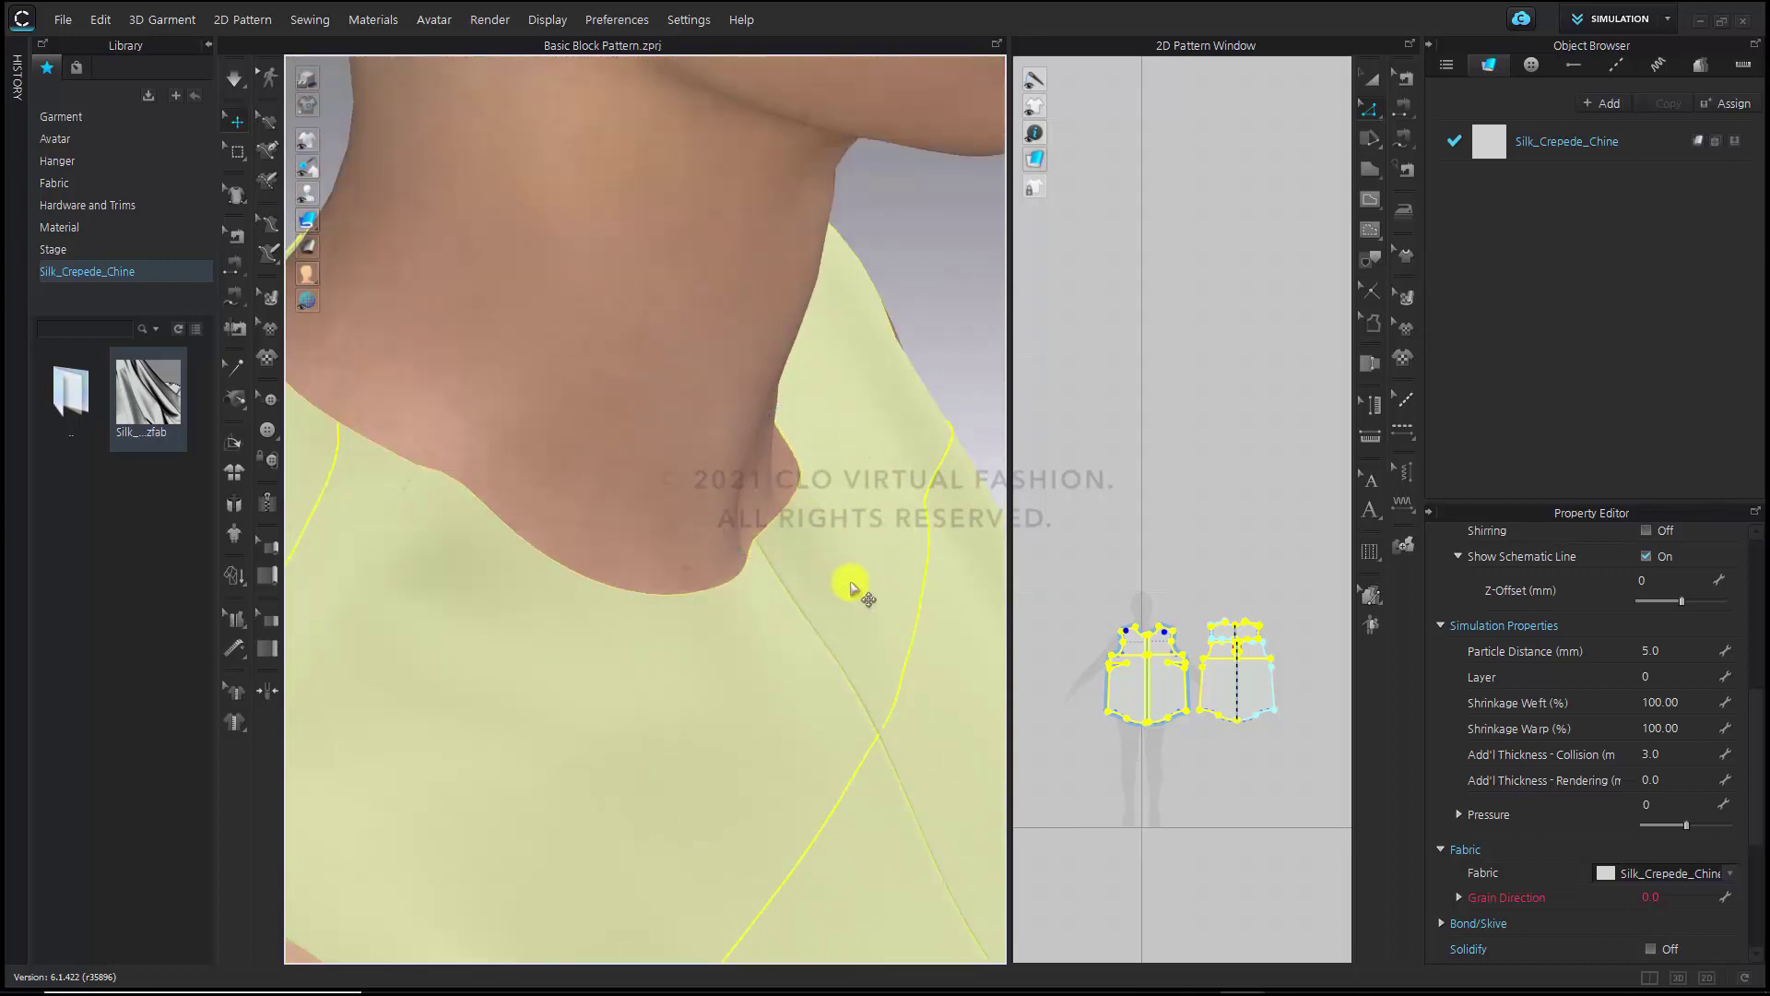
right_drag(852, 585, 723, 600)
scroll(722, 600, down, 3)
middle_drag(722, 600, 845, 399)
right_drag(846, 400, 807, 484)
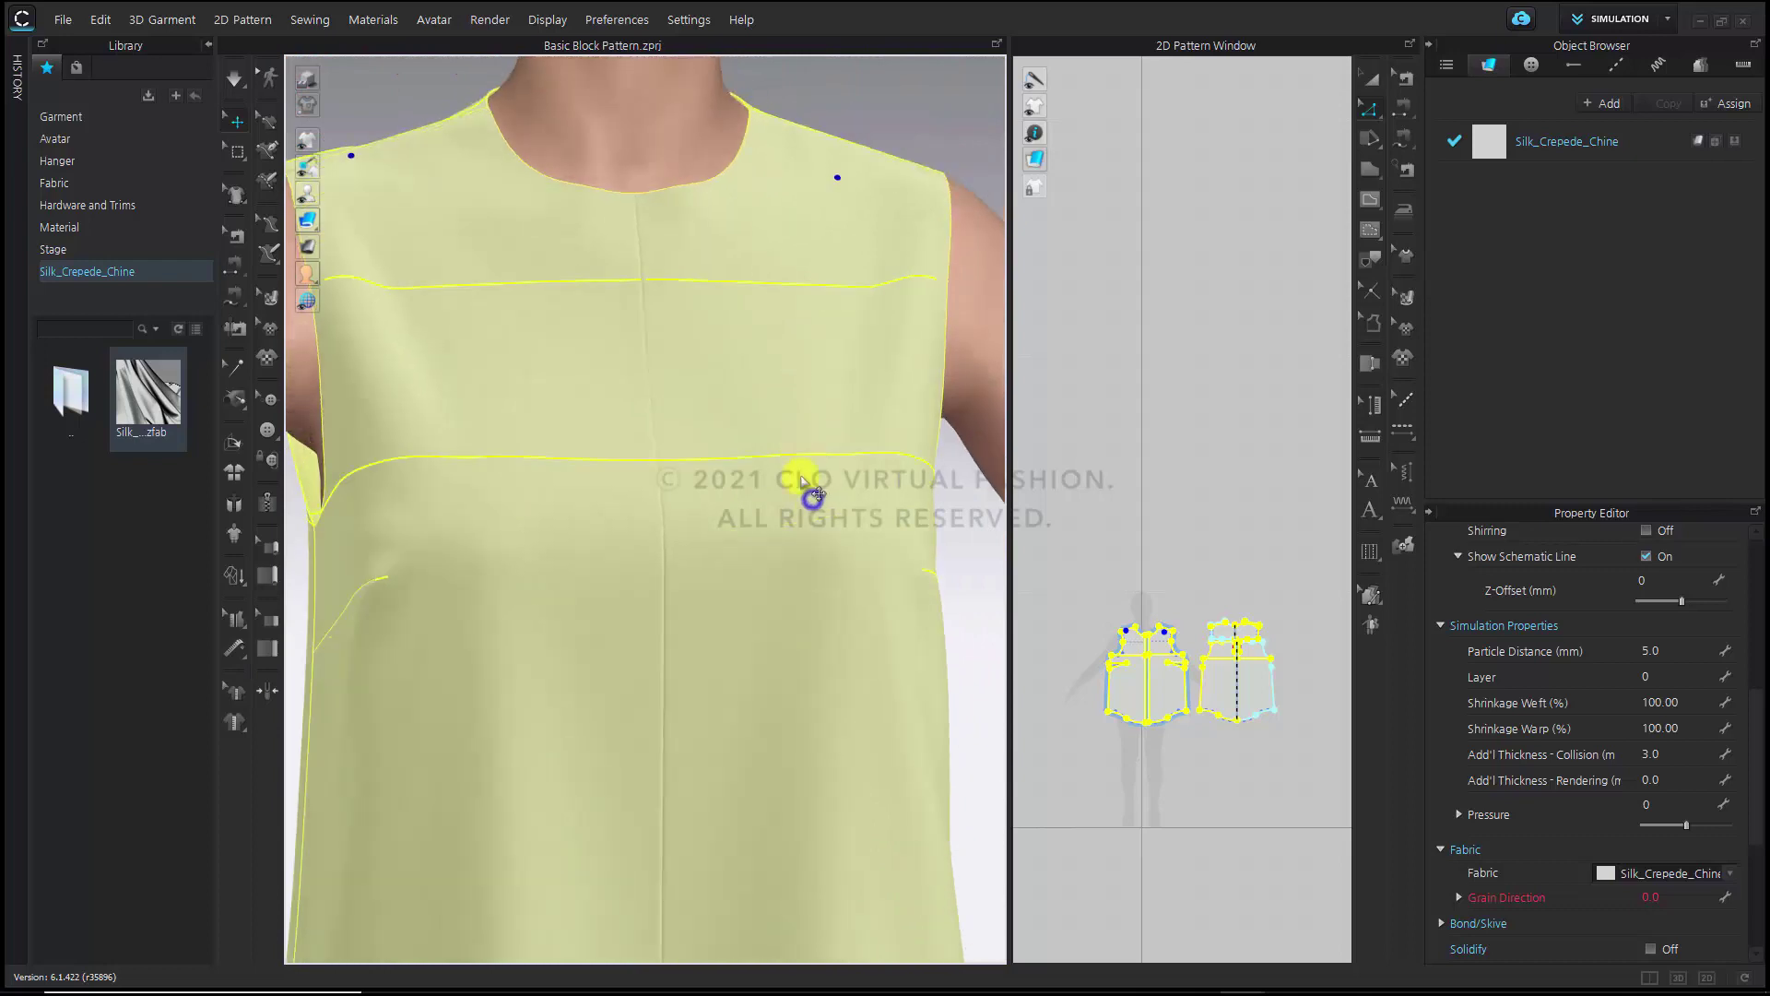
scroll(818, 544, down, 2)
middle_drag(821, 560, 843, 511)
right_drag(846, 514, 684, 553)
scroll(650, 535, up, 2)
mouse_move(684, 553)
middle_down()
mouse_move(678, 611)
mouse_move(670, 587)
middle_up()
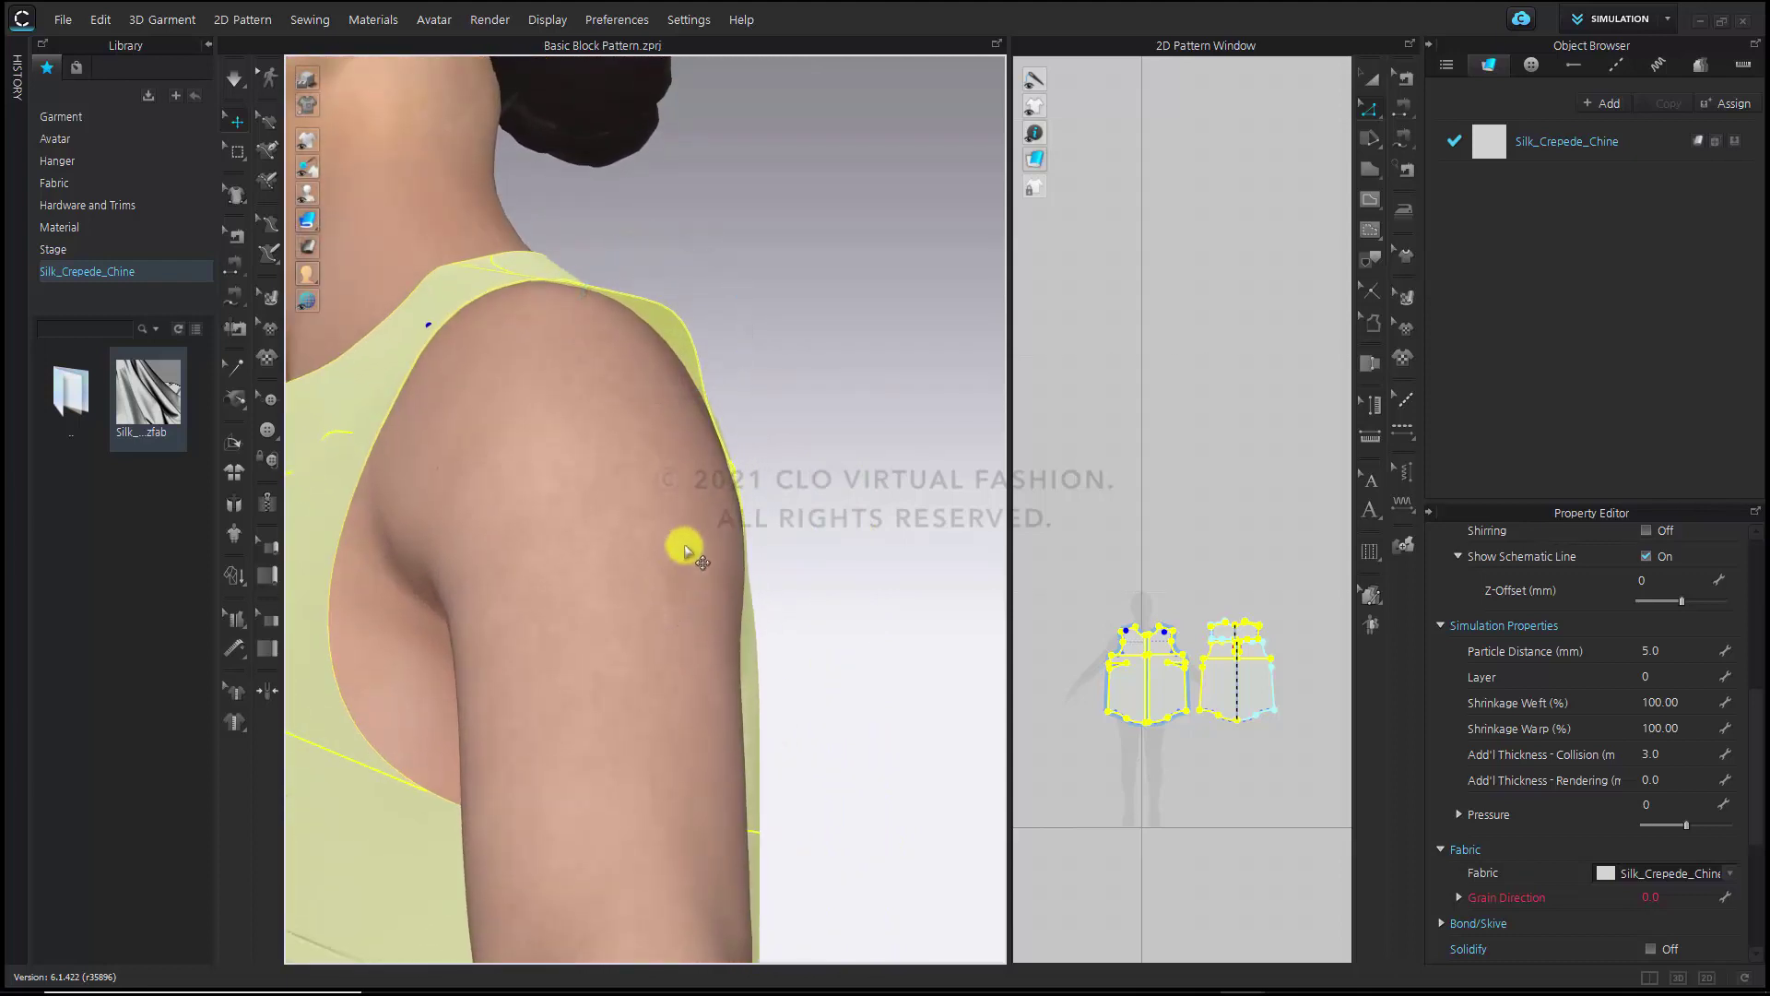
scroll(682, 553, down, 5)
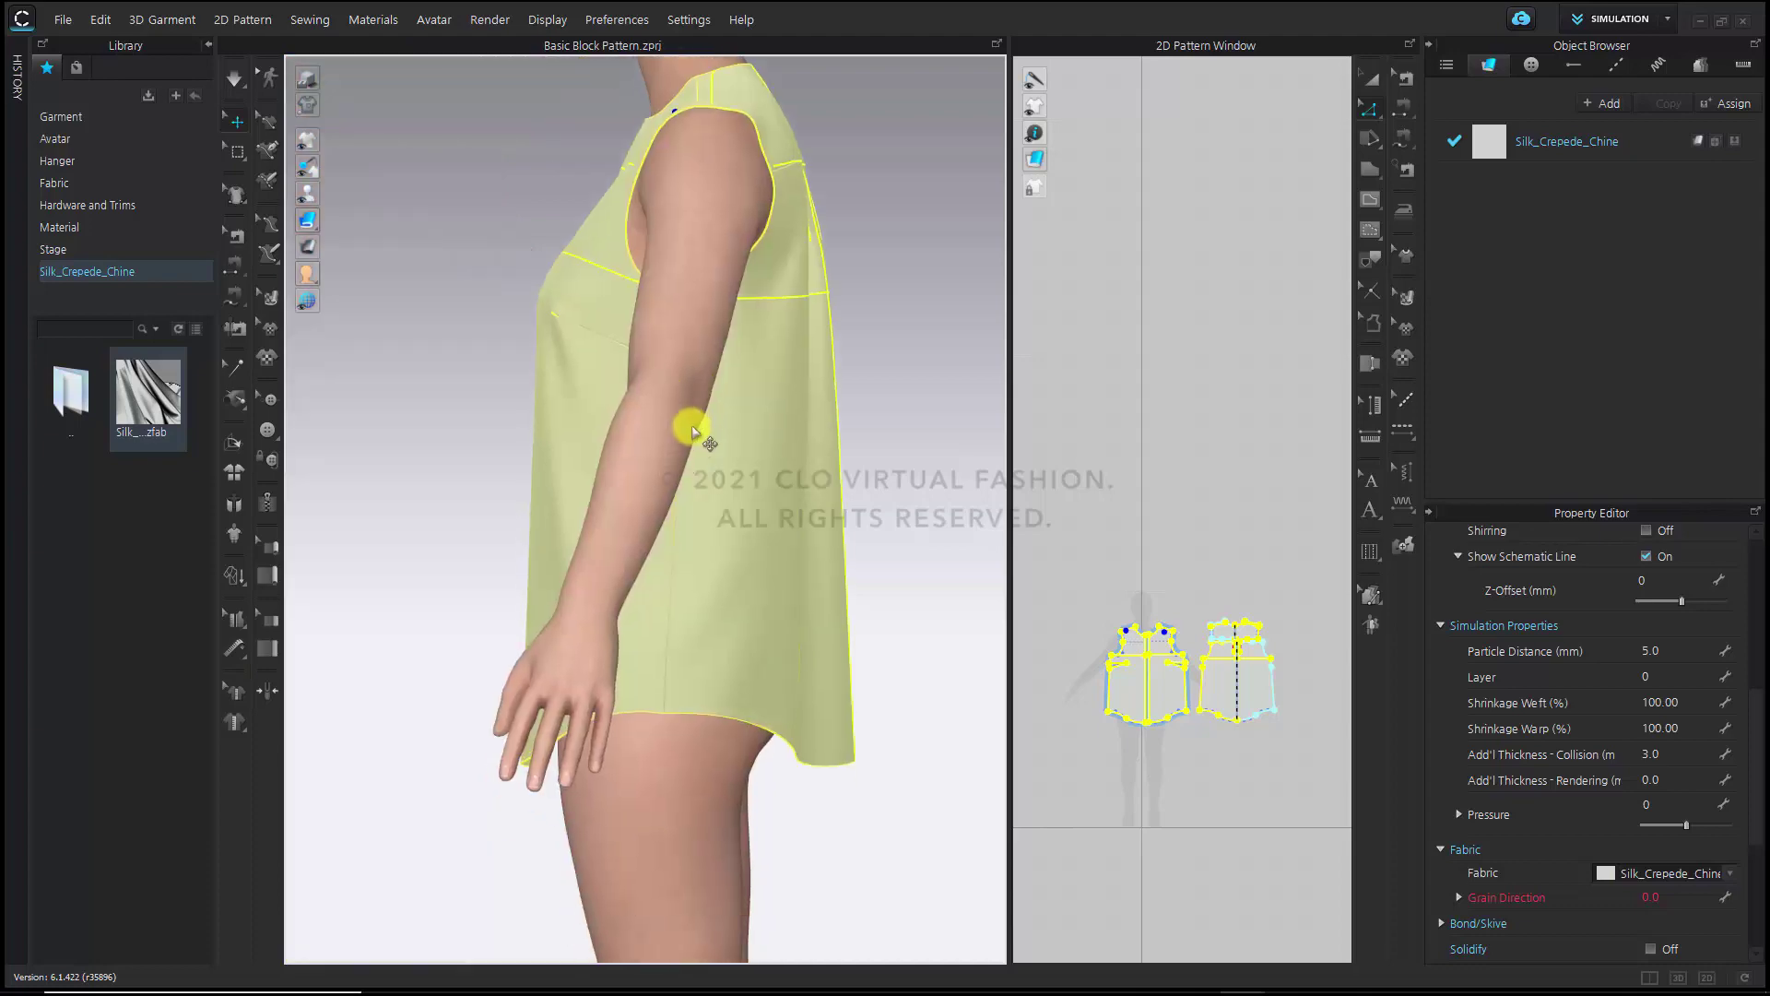
right_drag(692, 427, 1055, 577)
middle_drag(1054, 578, 940, 645)
scroll(978, 639, up, 2)
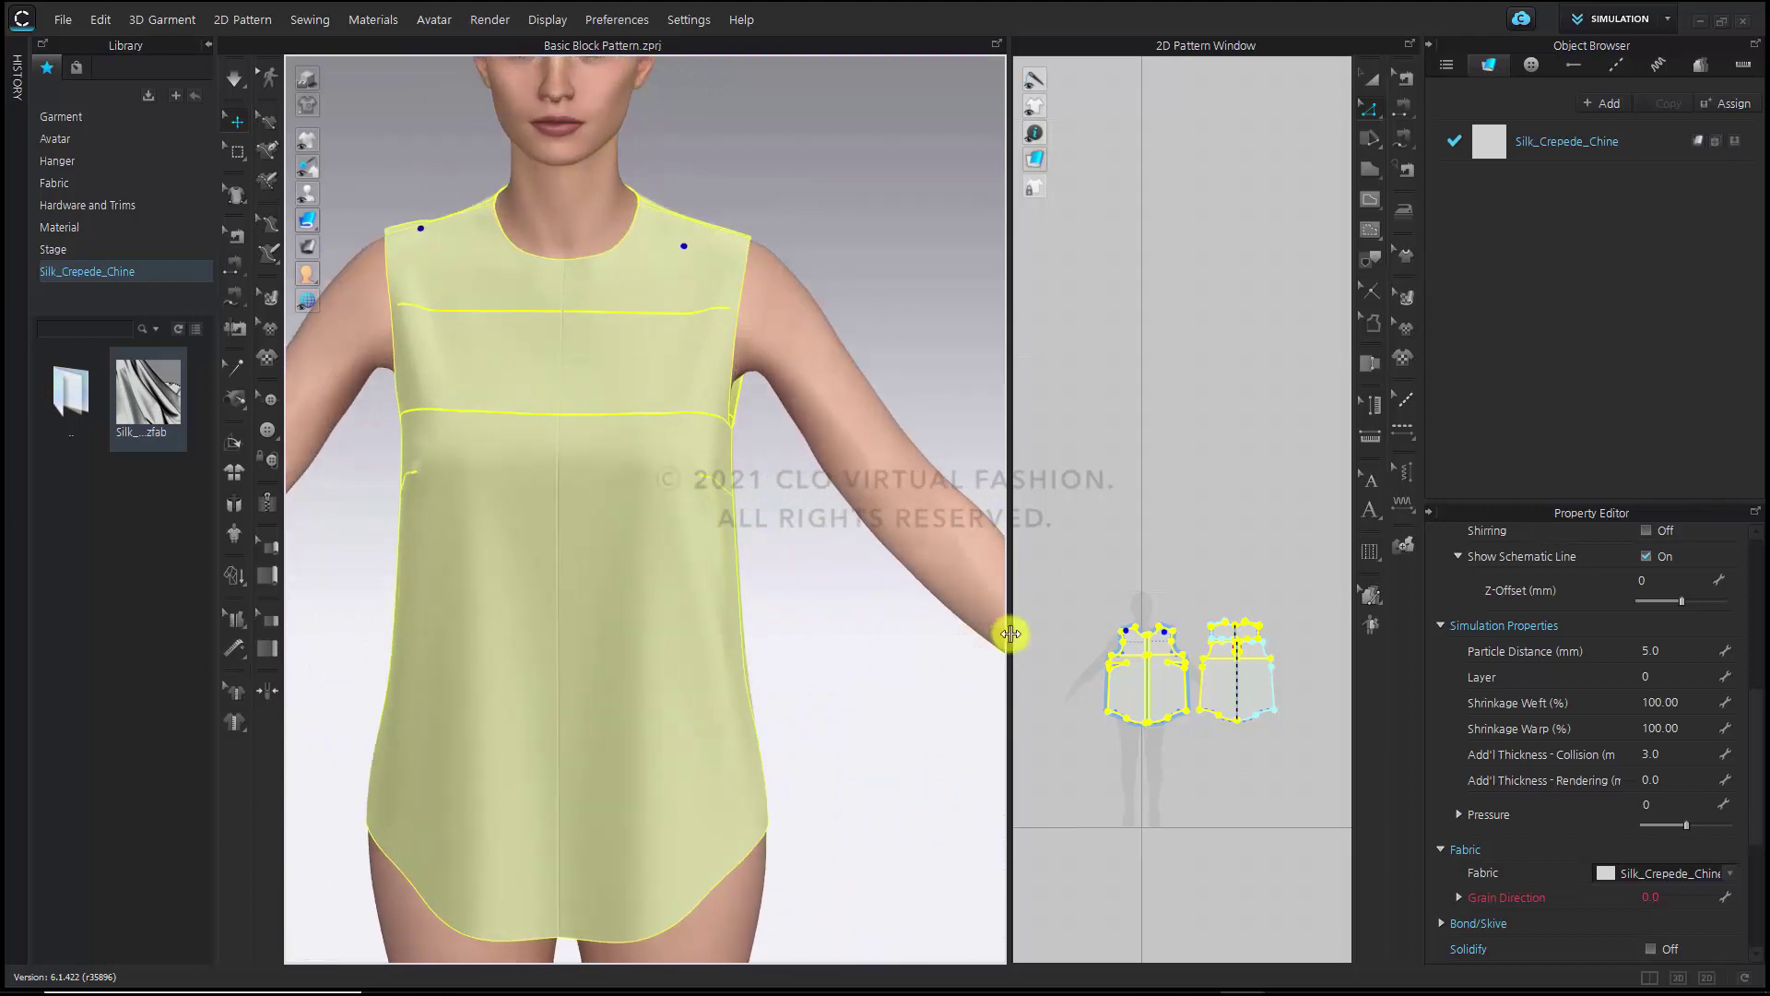
Enlarge the 2D pattern view around the front bodice and check the length of the front neckline curve
drag(1011, 636, 875, 636)
scroll(1106, 572, up, 5)
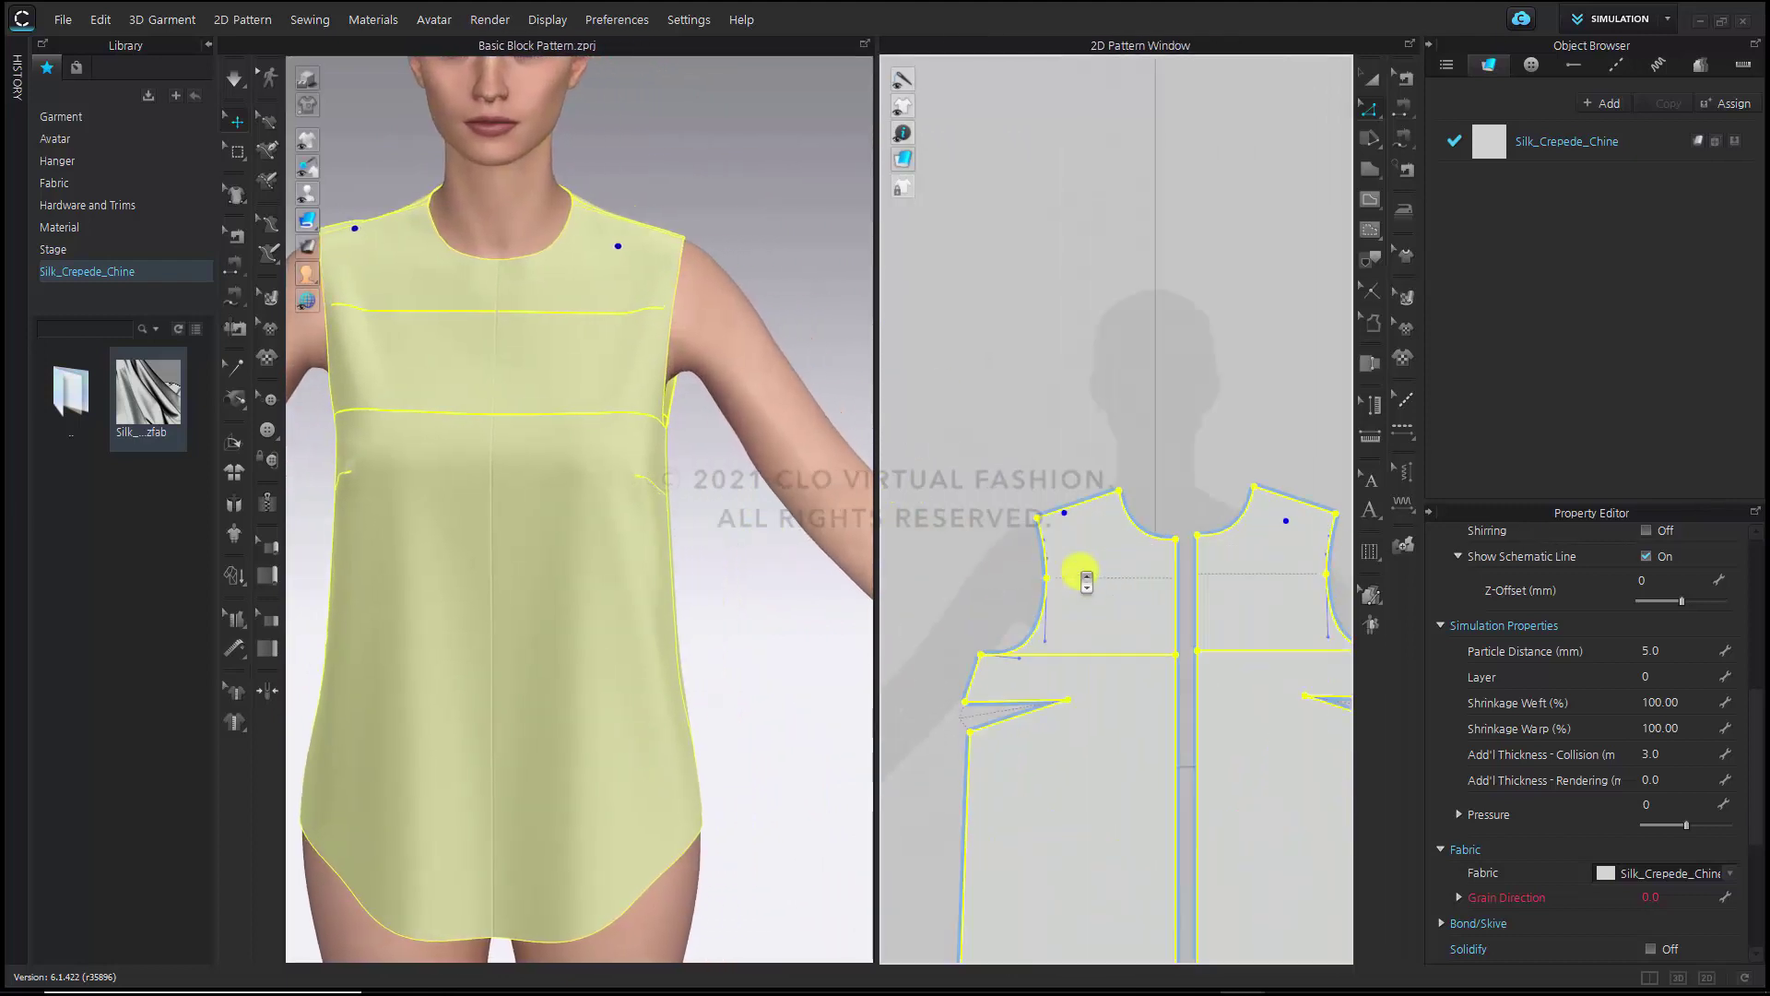
scroll(1083, 574, up, 2)
middle_drag(1084, 573, 940, 585)
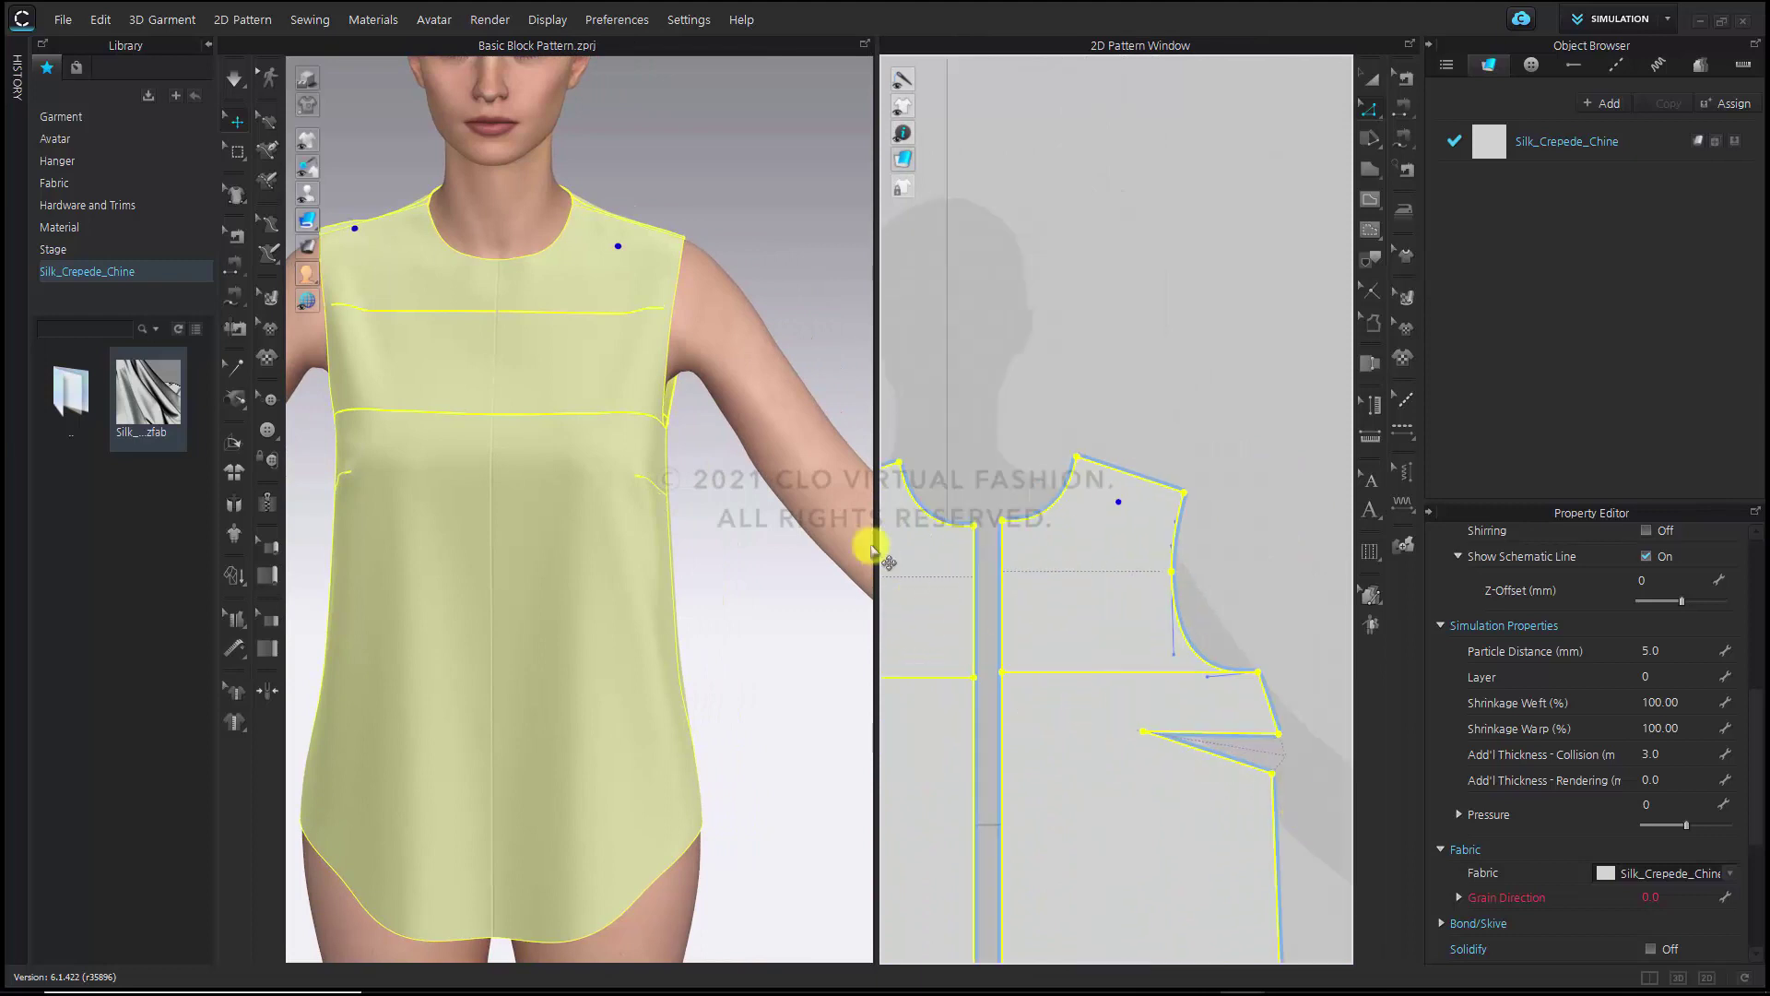
drag(873, 568, 636, 558)
scroll(922, 553, up, 2)
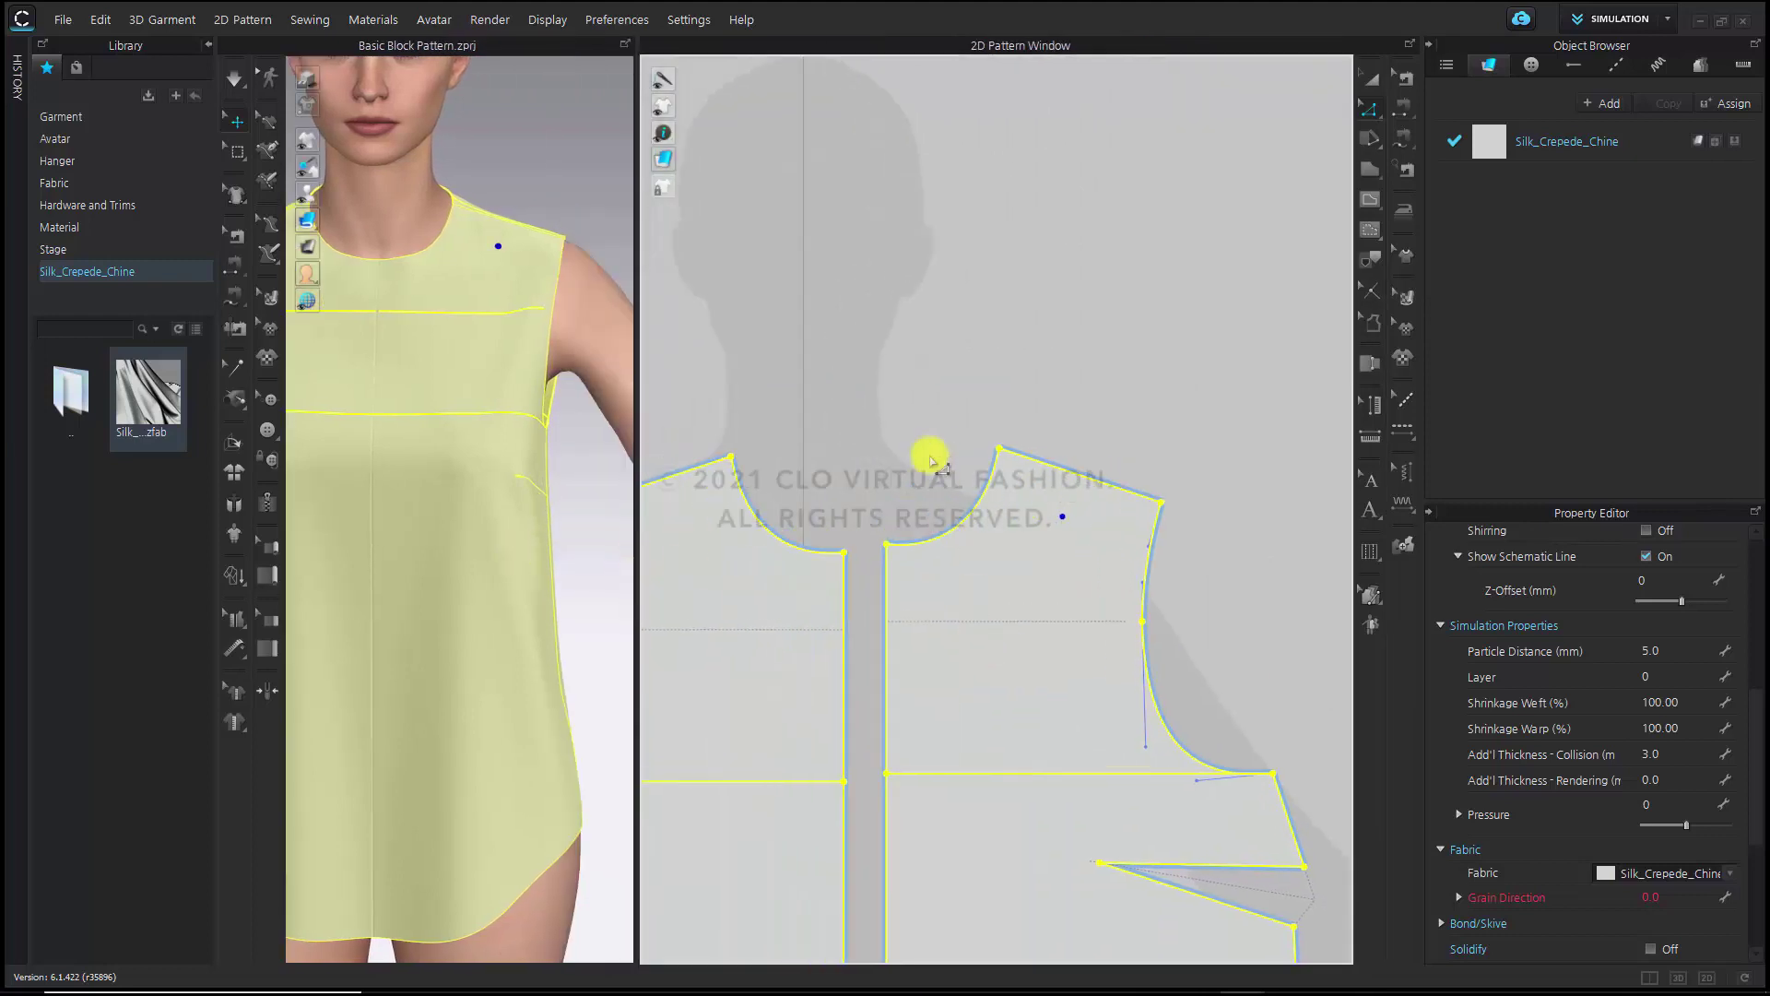
click(929, 451)
click(914, 553)
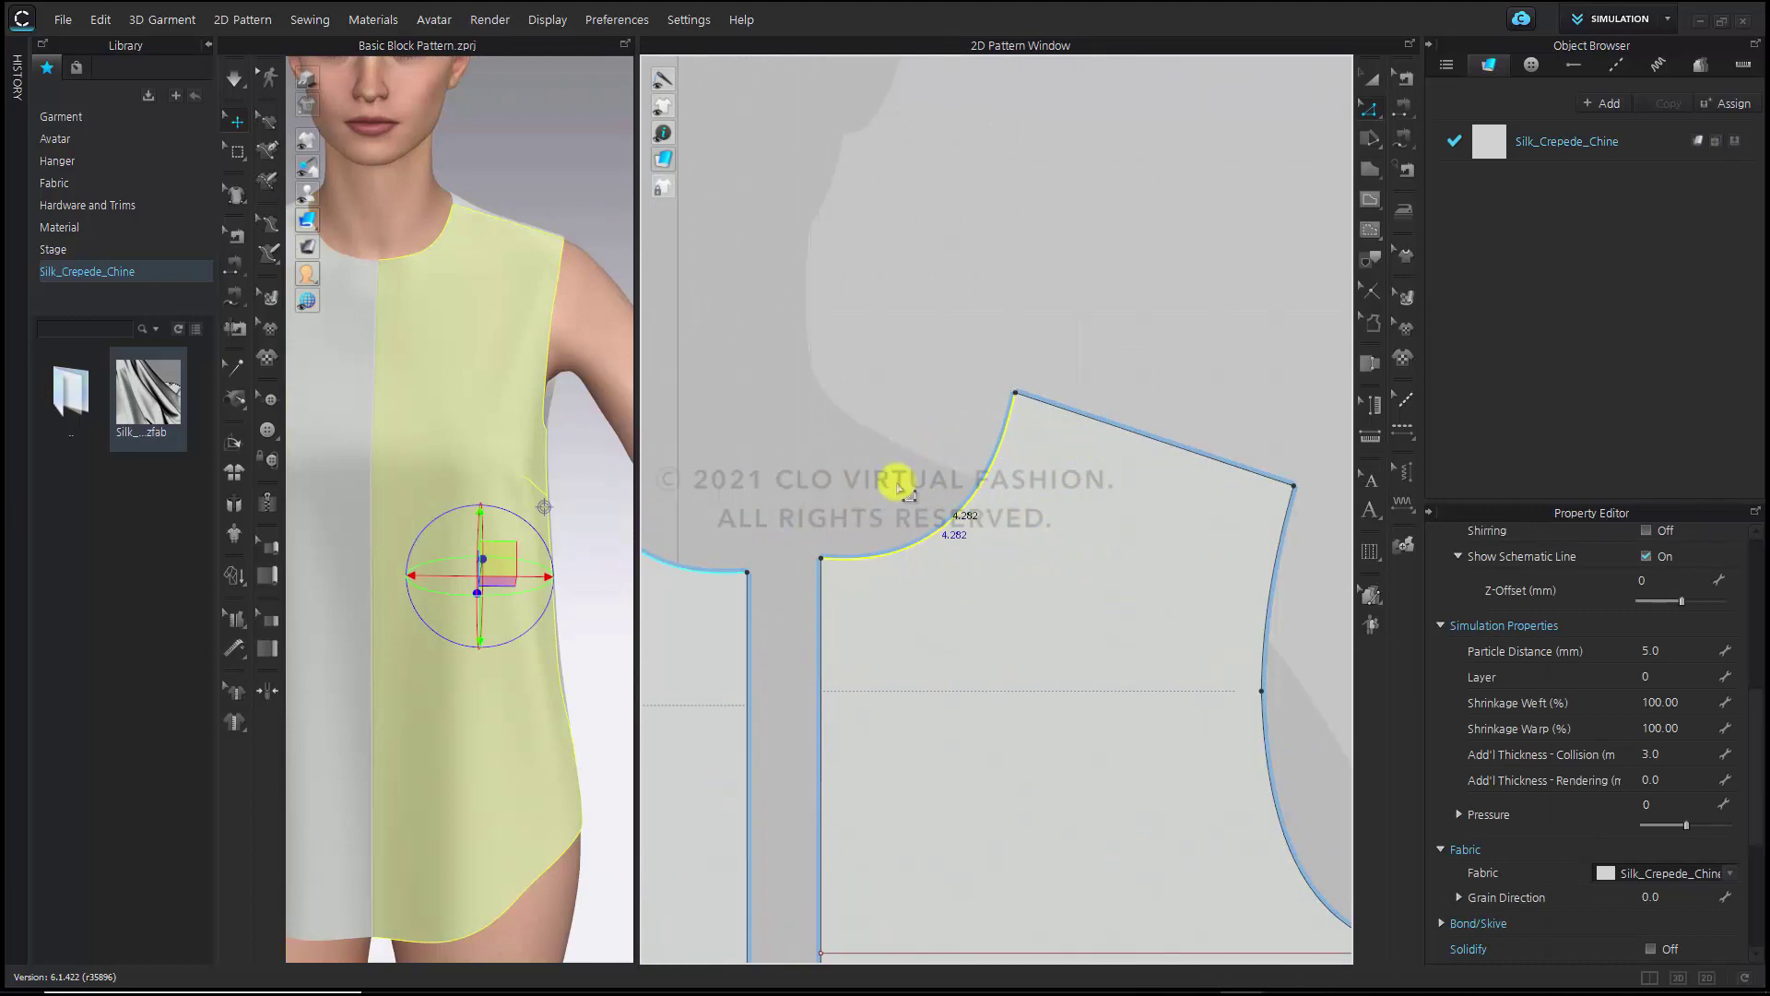
Move the front bodice's shoulder line 0.25 in horizontally toward the neck
drag(859, 299, 1324, 577)
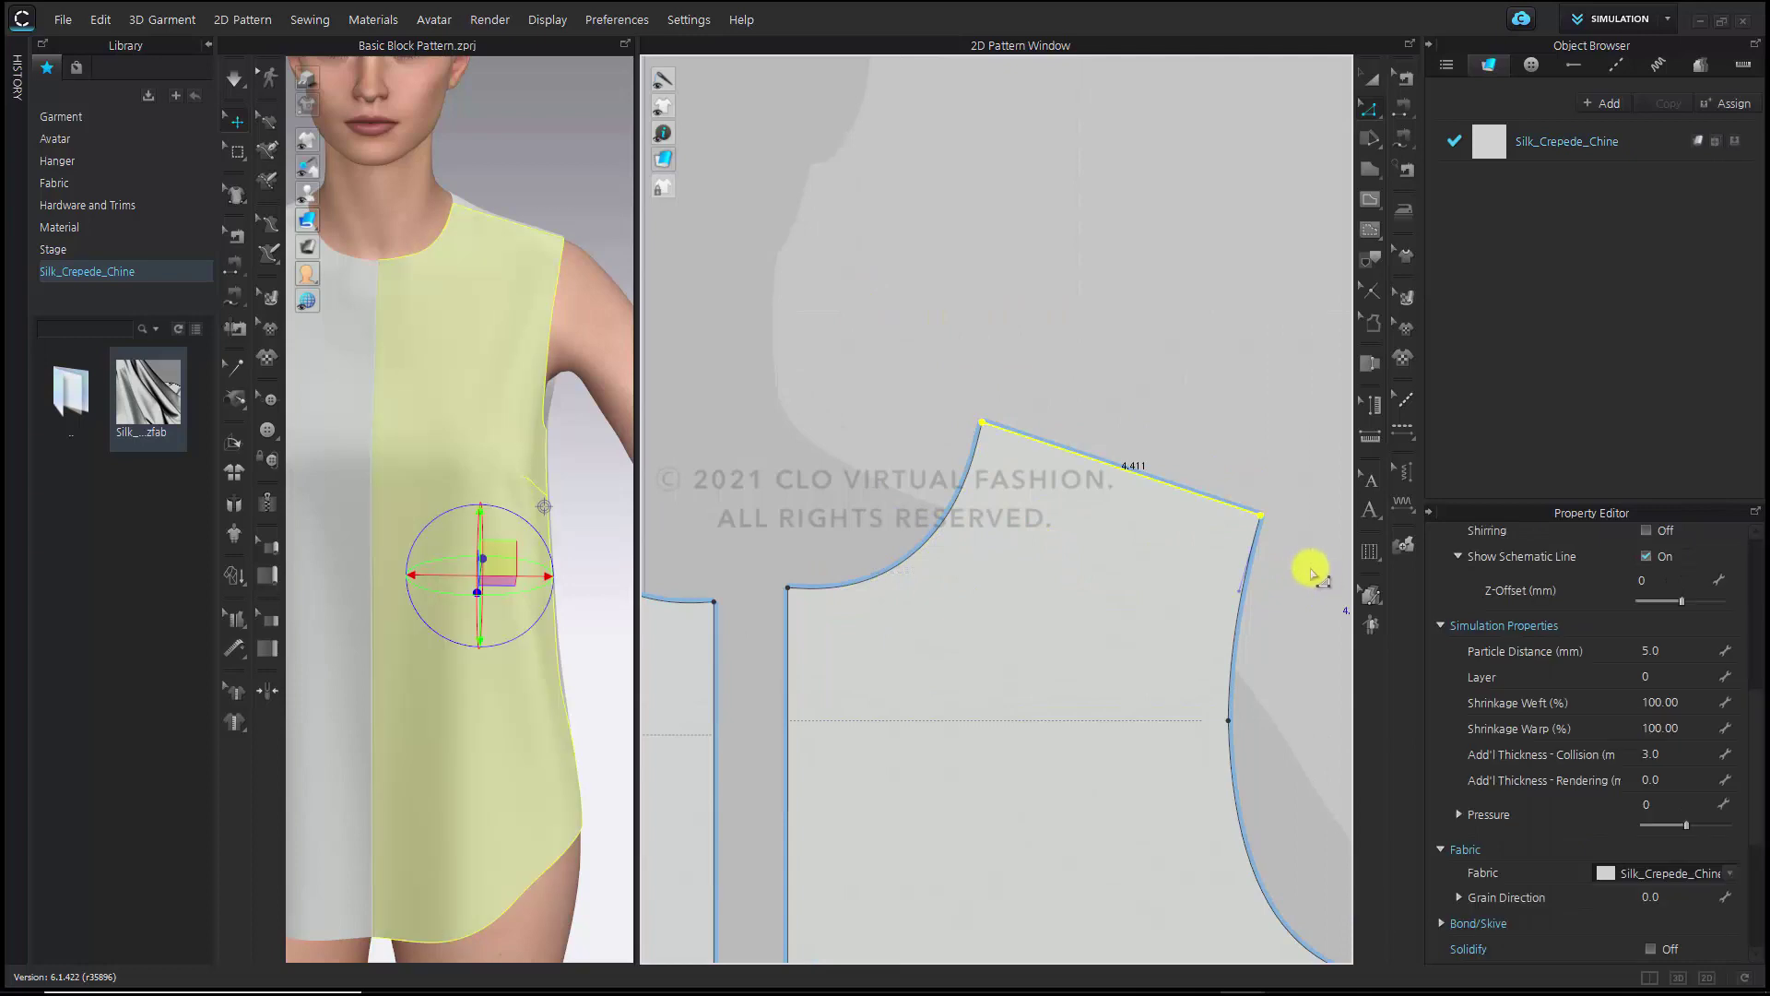
drag(1118, 465, 1075, 465)
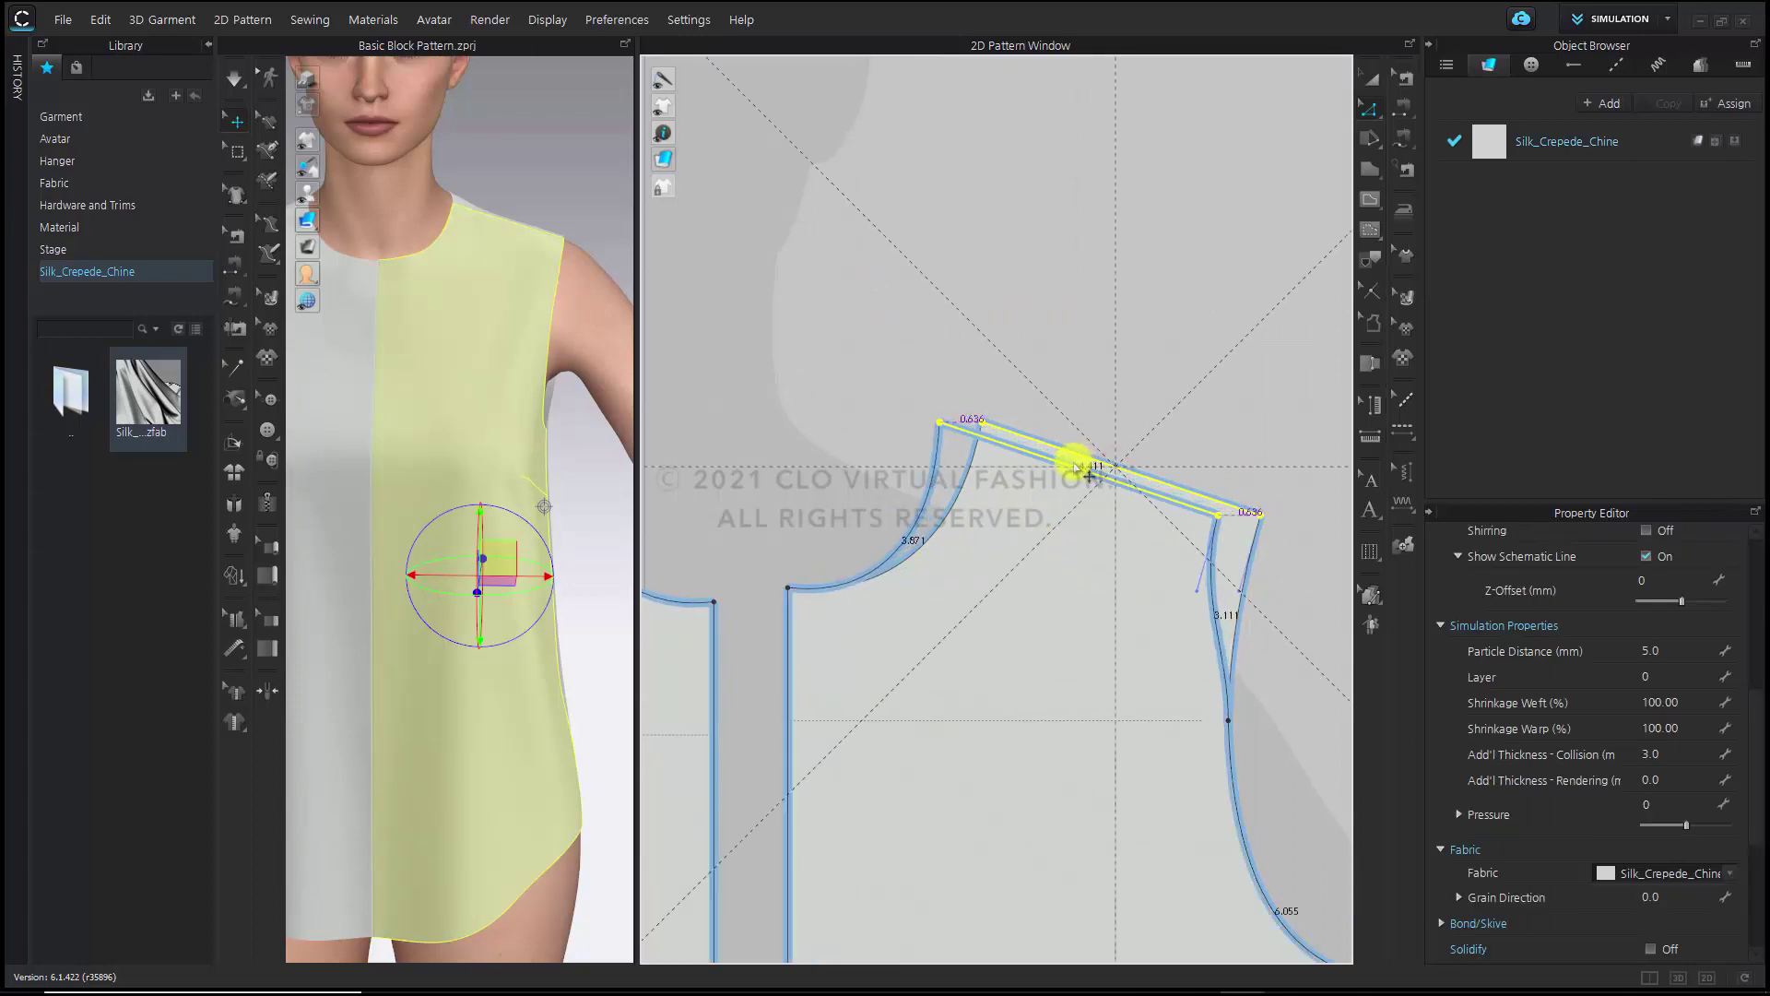
right_click(1073, 462)
drag(950, 373, 1050, 224)
text(0.25)
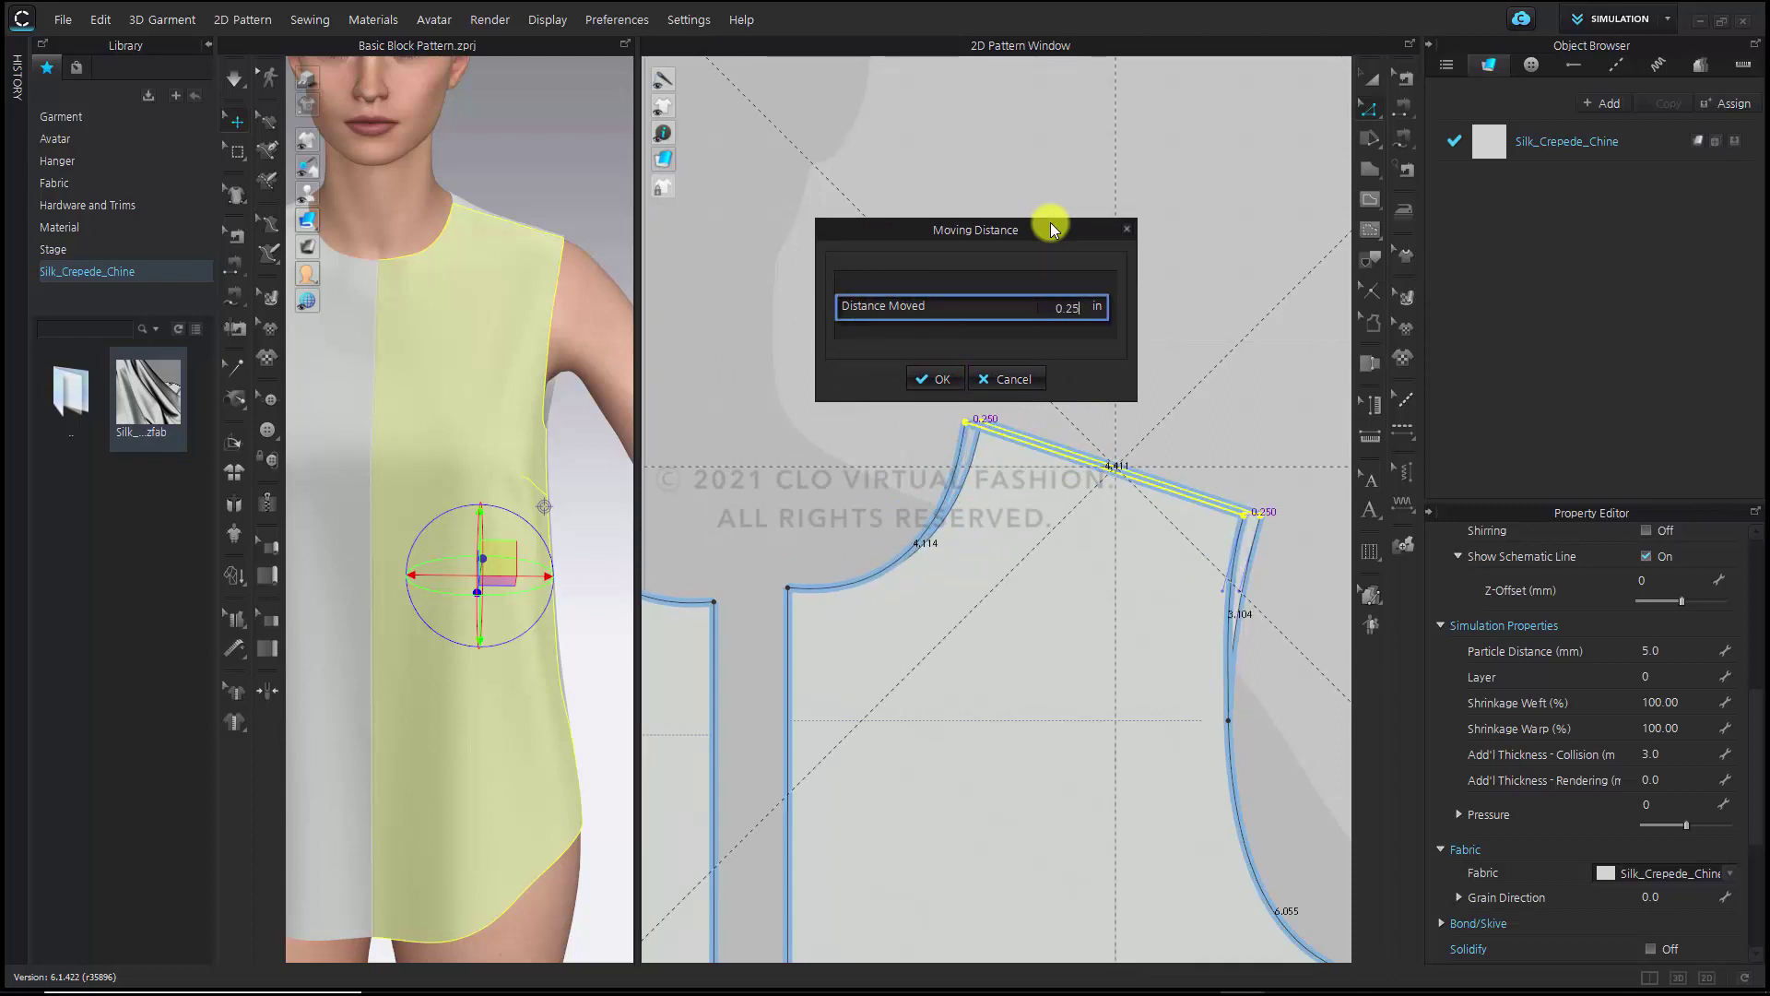
click(935, 373)
click(906, 406)
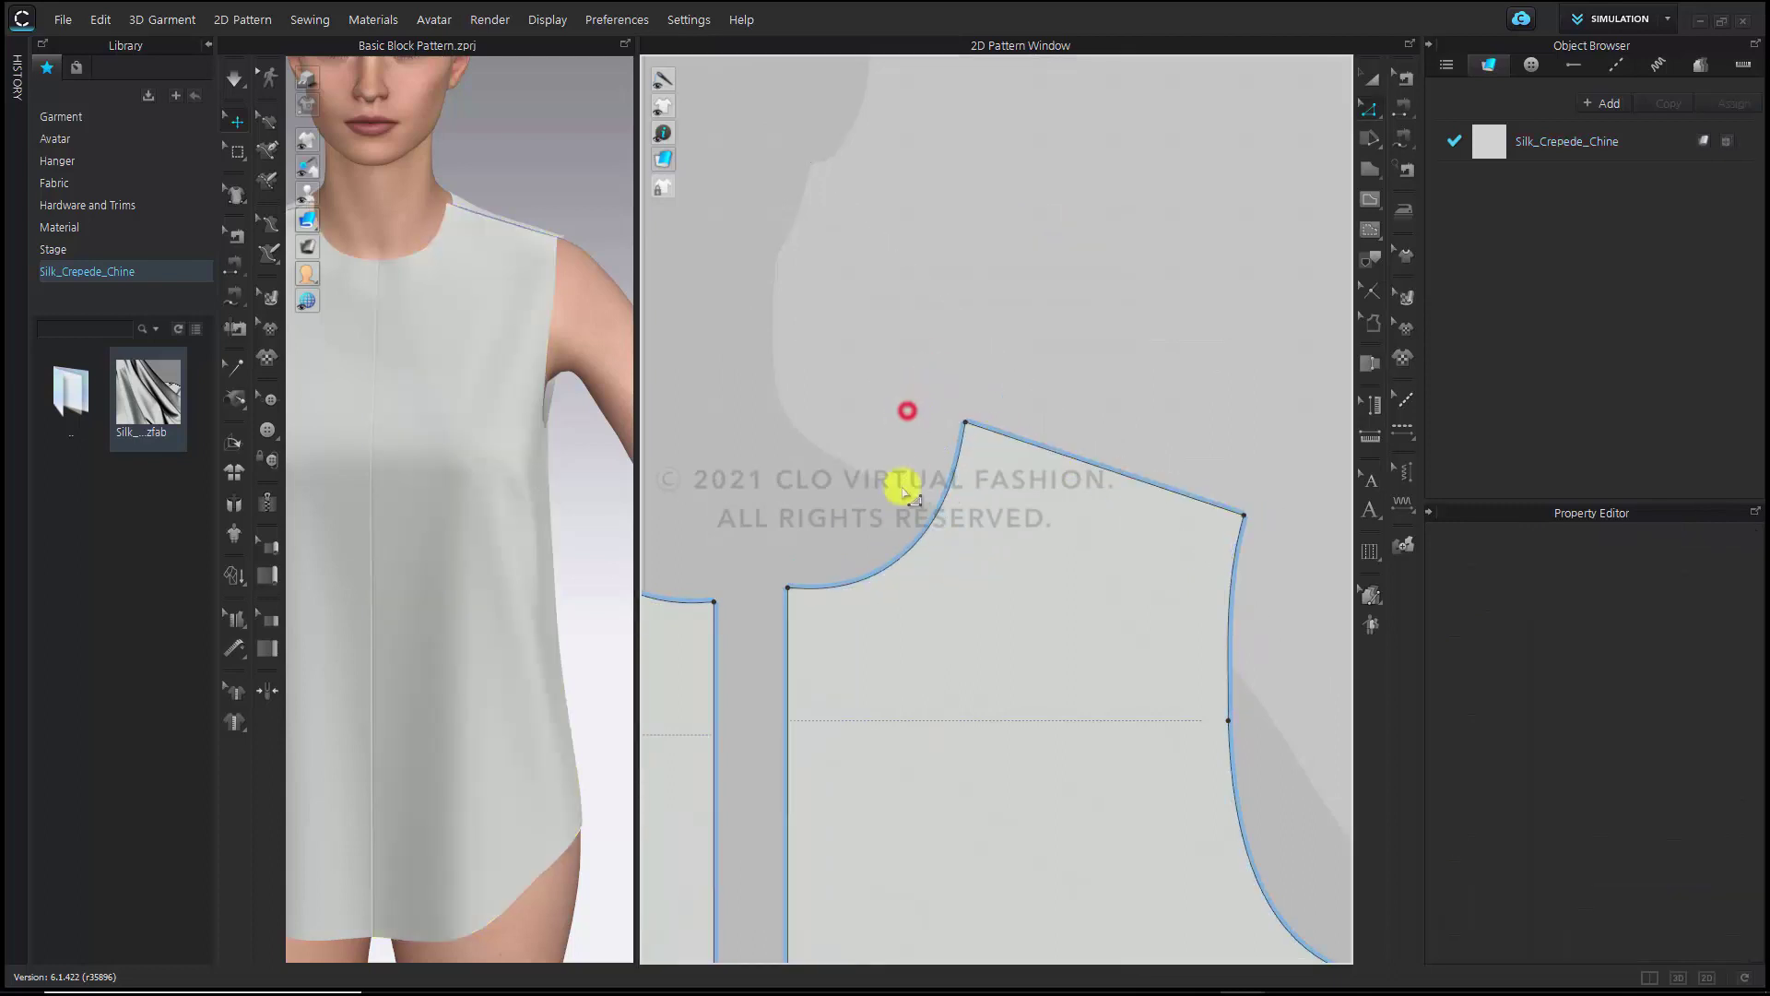
Check the front neckline's length and examine the front armhole, back patterns and the garment's side and back shoulder area
click(911, 549)
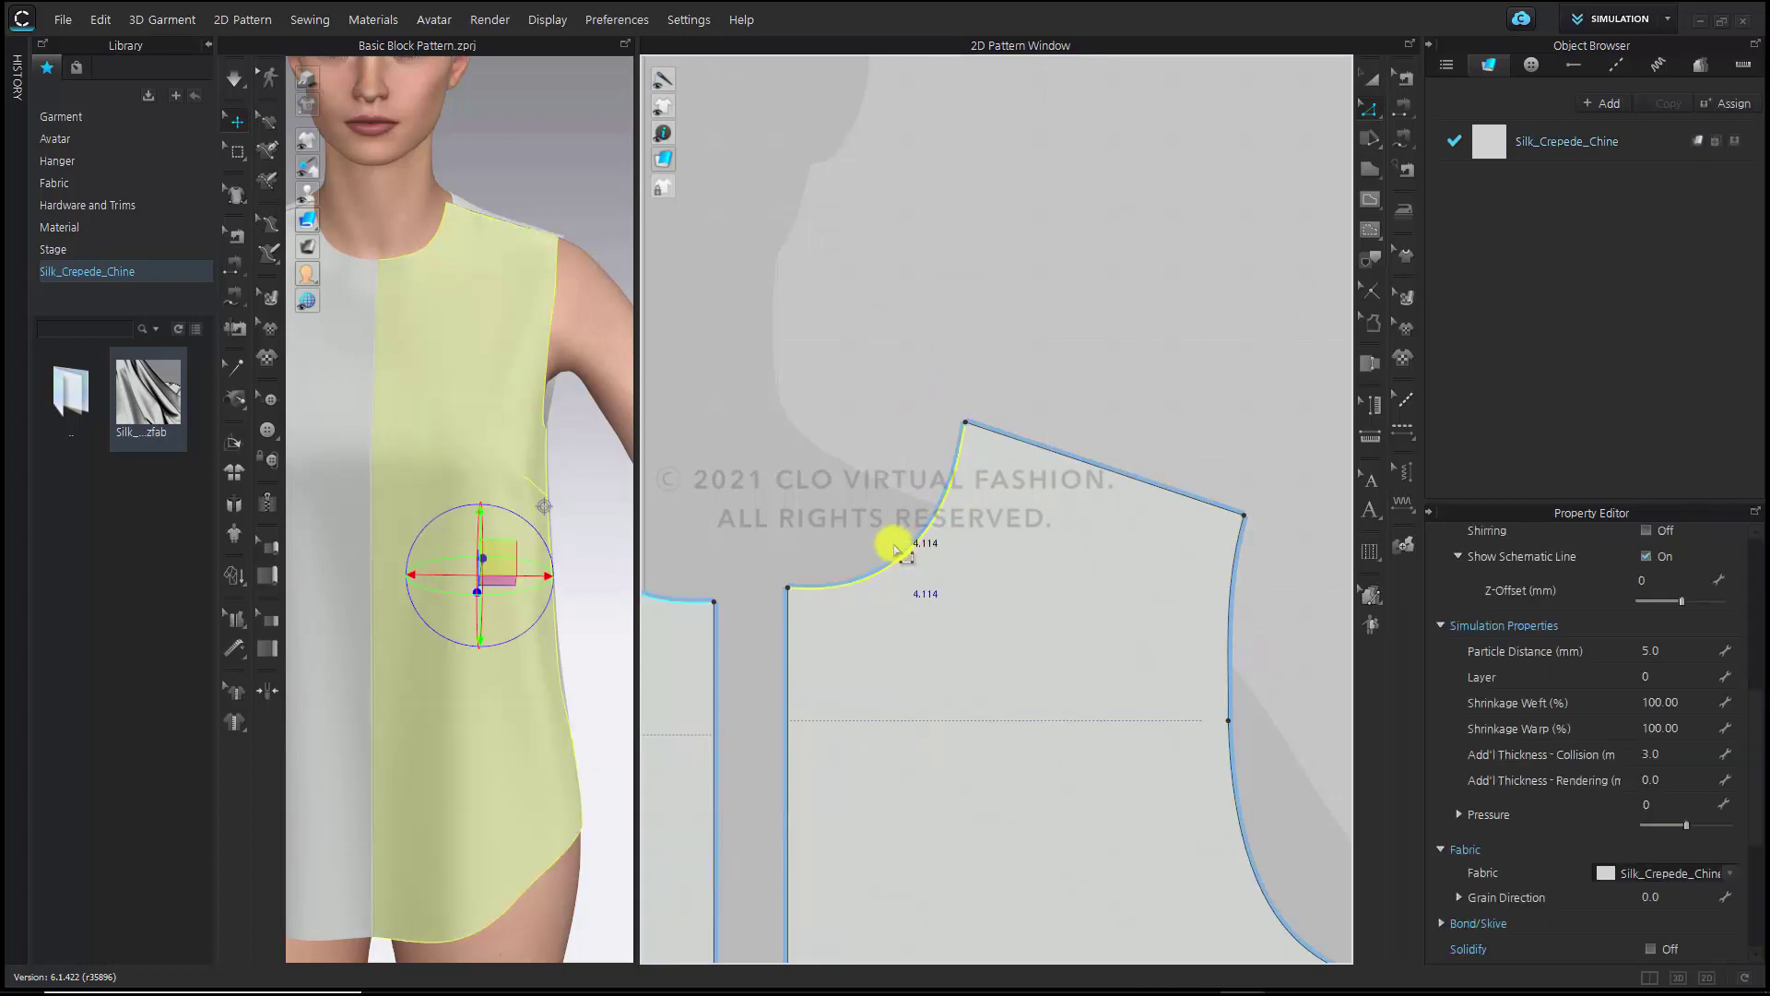
scroll(980, 601, down, 5)
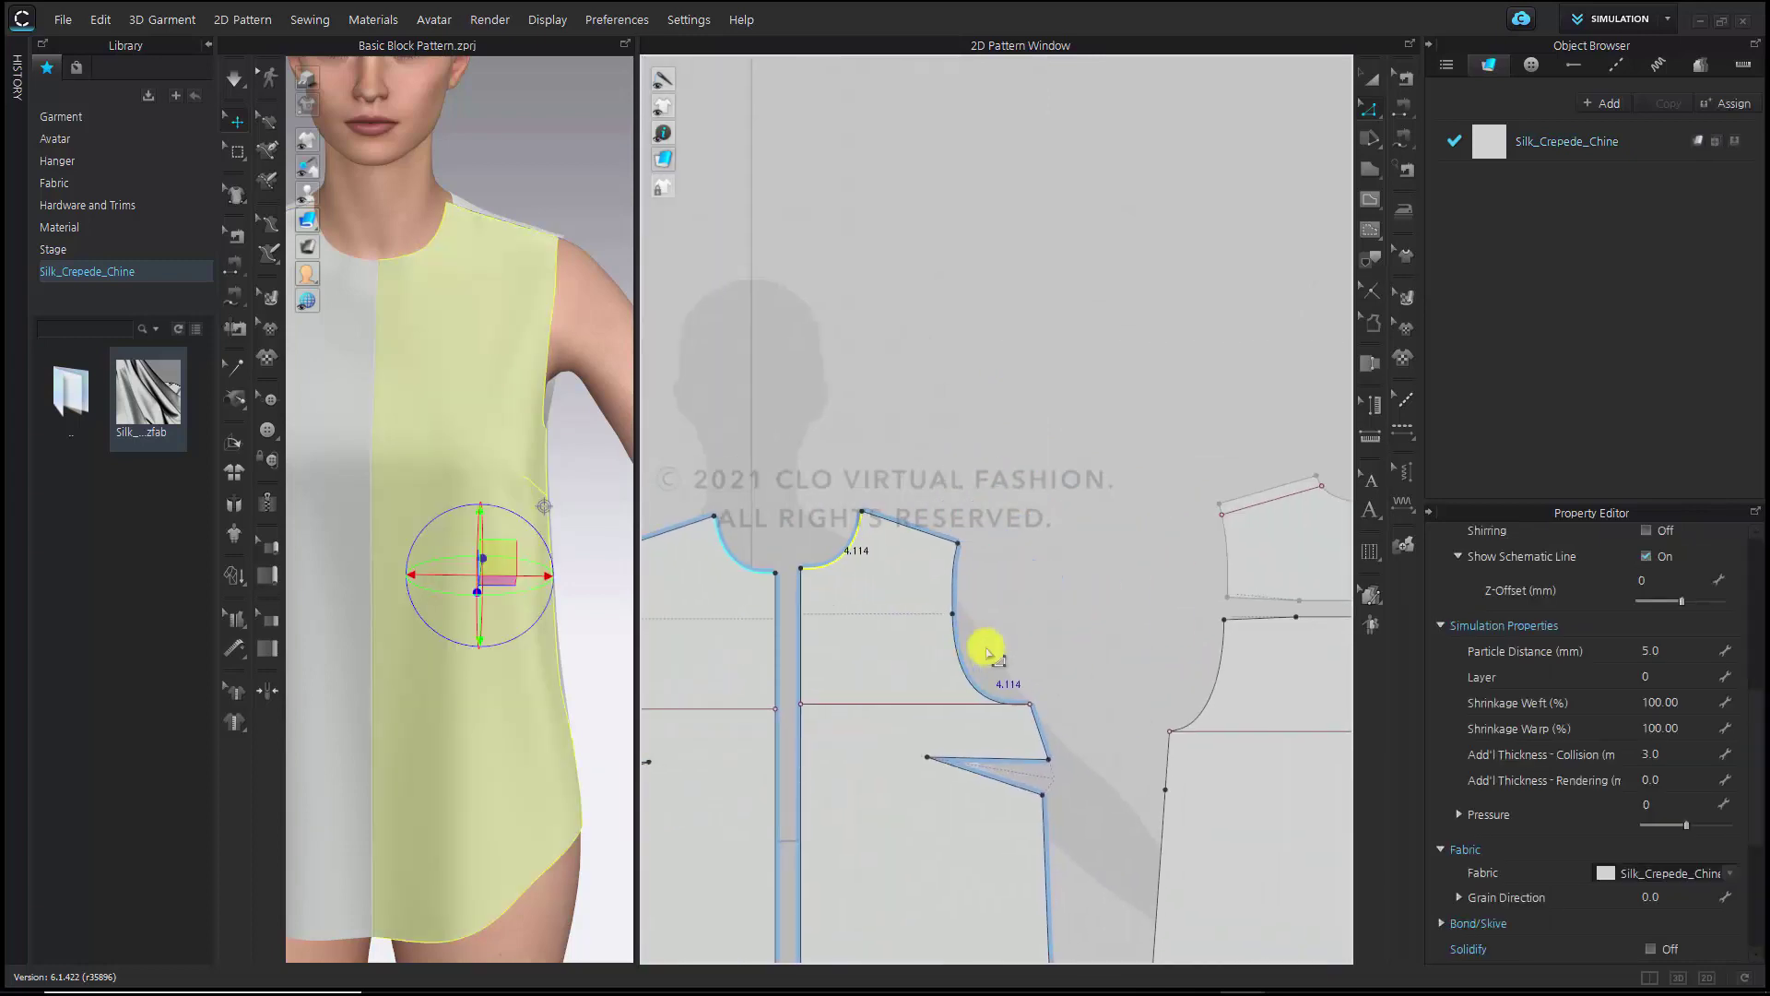
scroll(987, 653, up, 5)
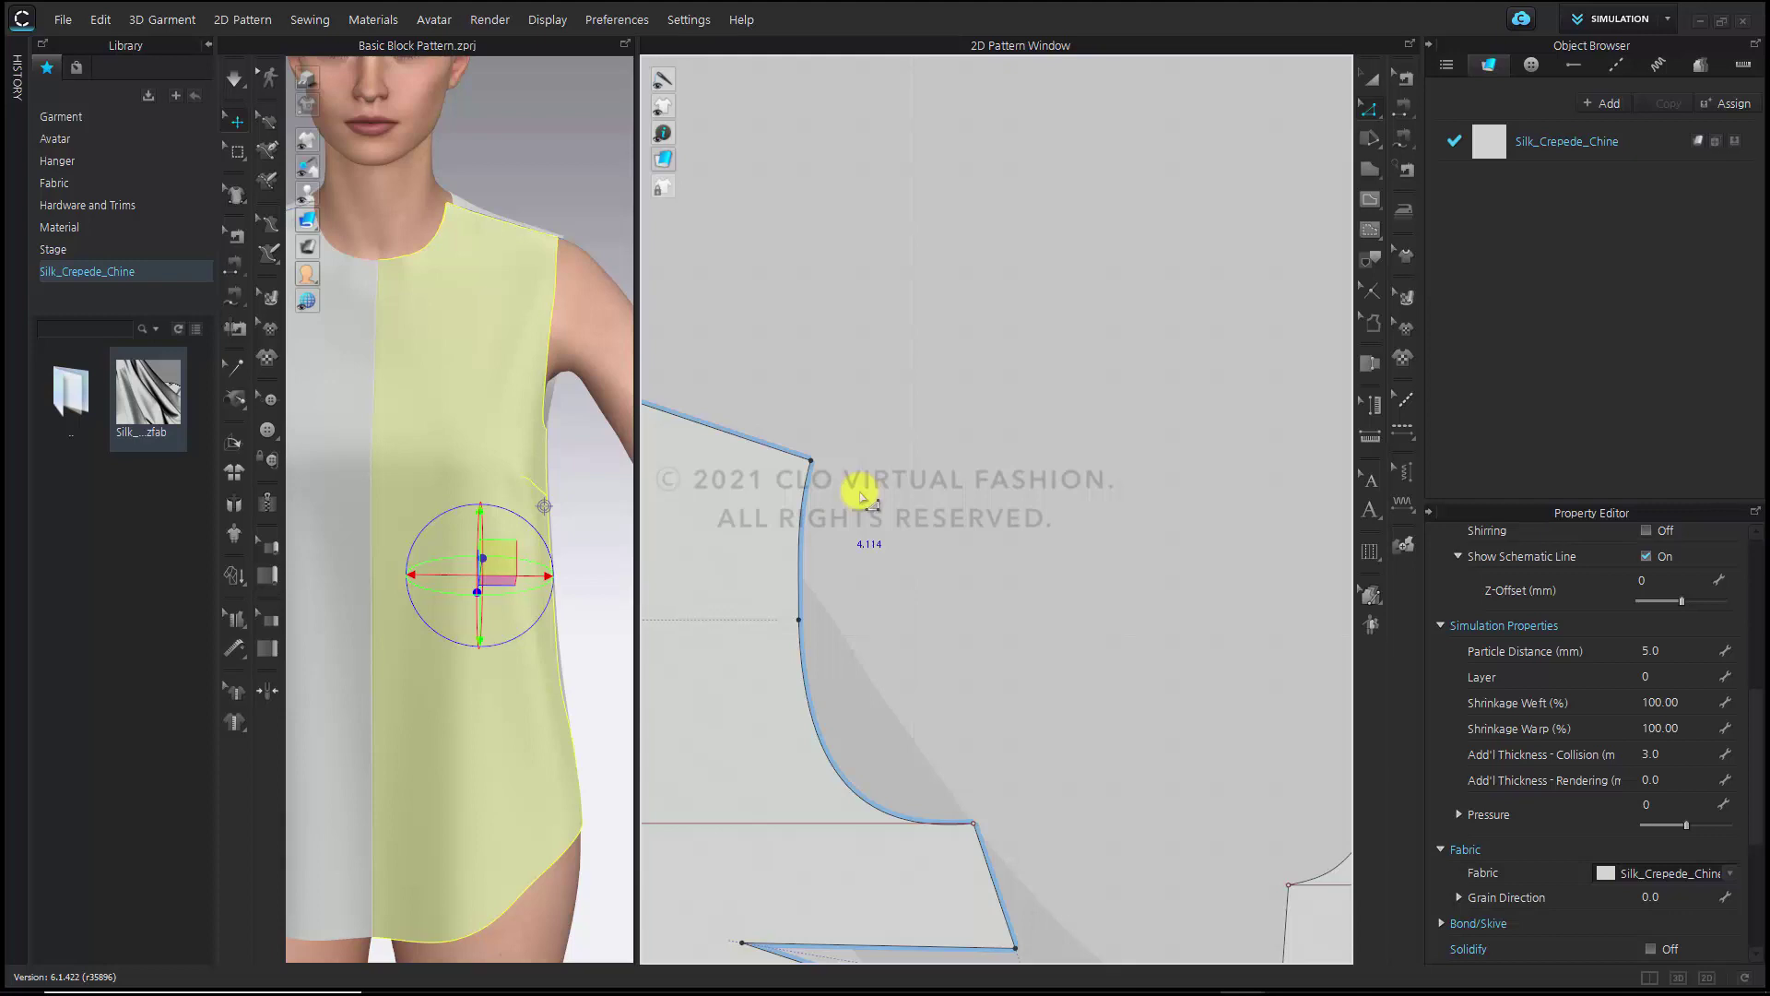
scroll(859, 498, down, 5)
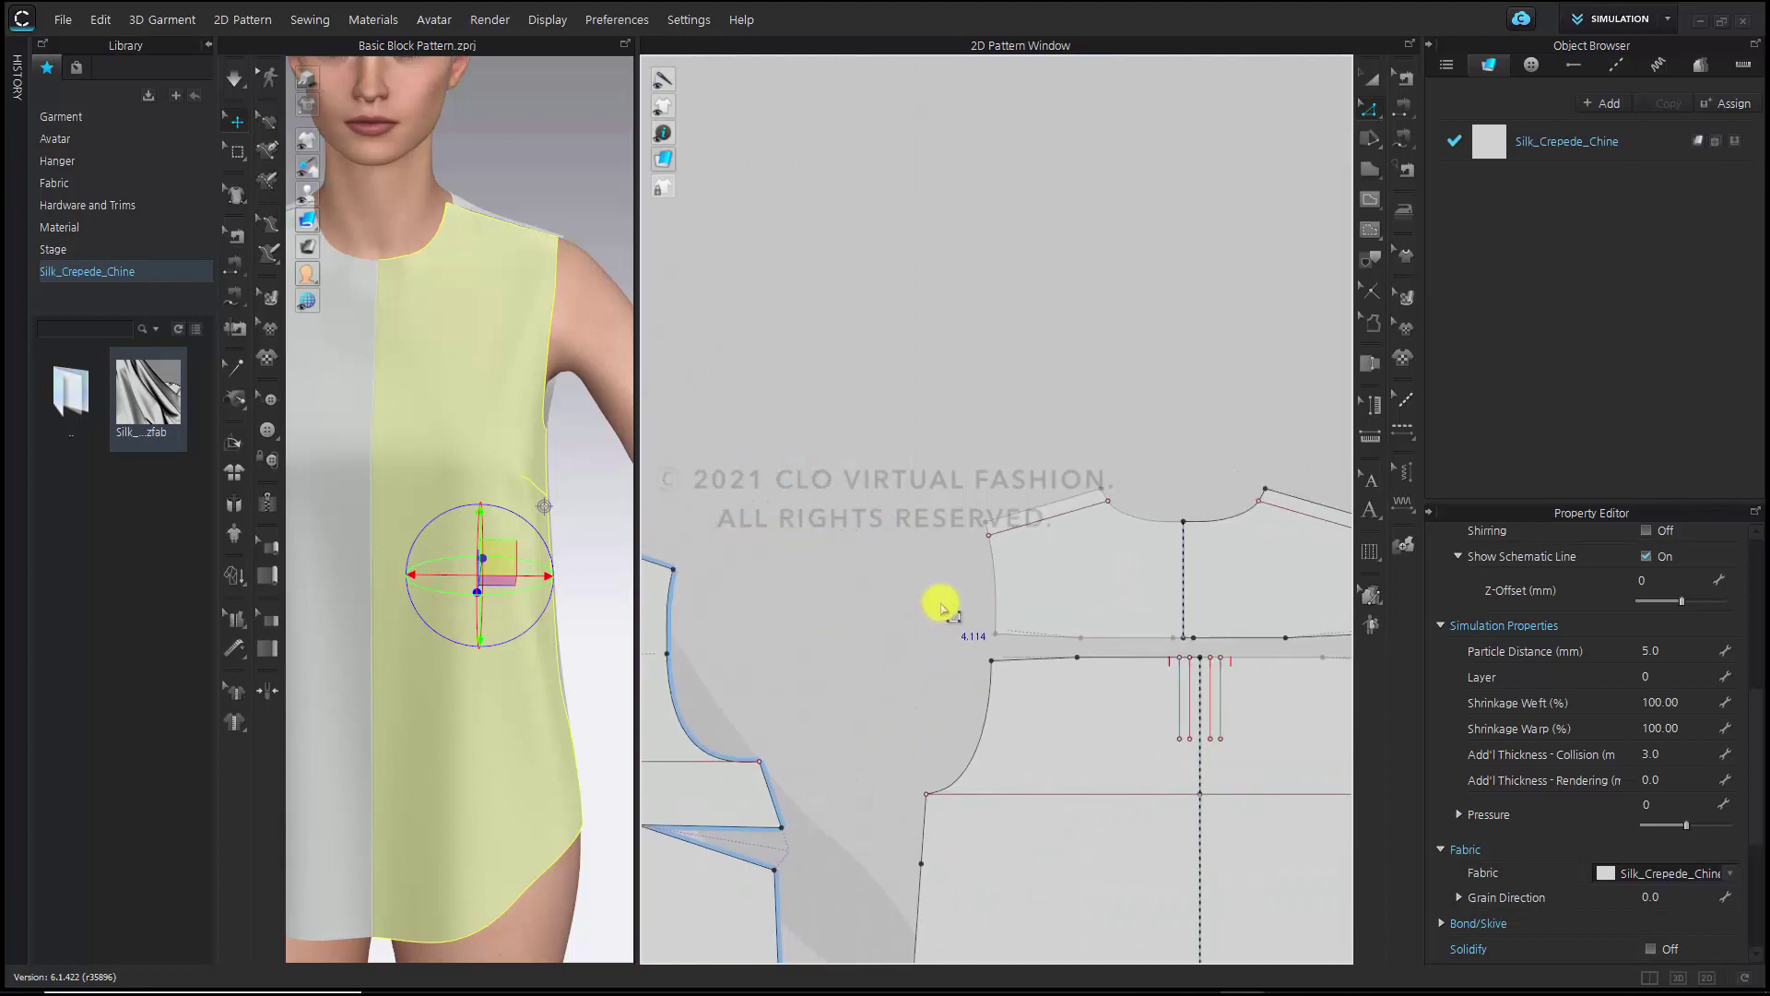
right_drag(940, 604, 1073, 545)
right_drag(541, 538, 269, 565)
scroll(434, 423, up, 4)
middle_drag(446, 424, 444, 571)
right_drag(445, 571, 495, 486)
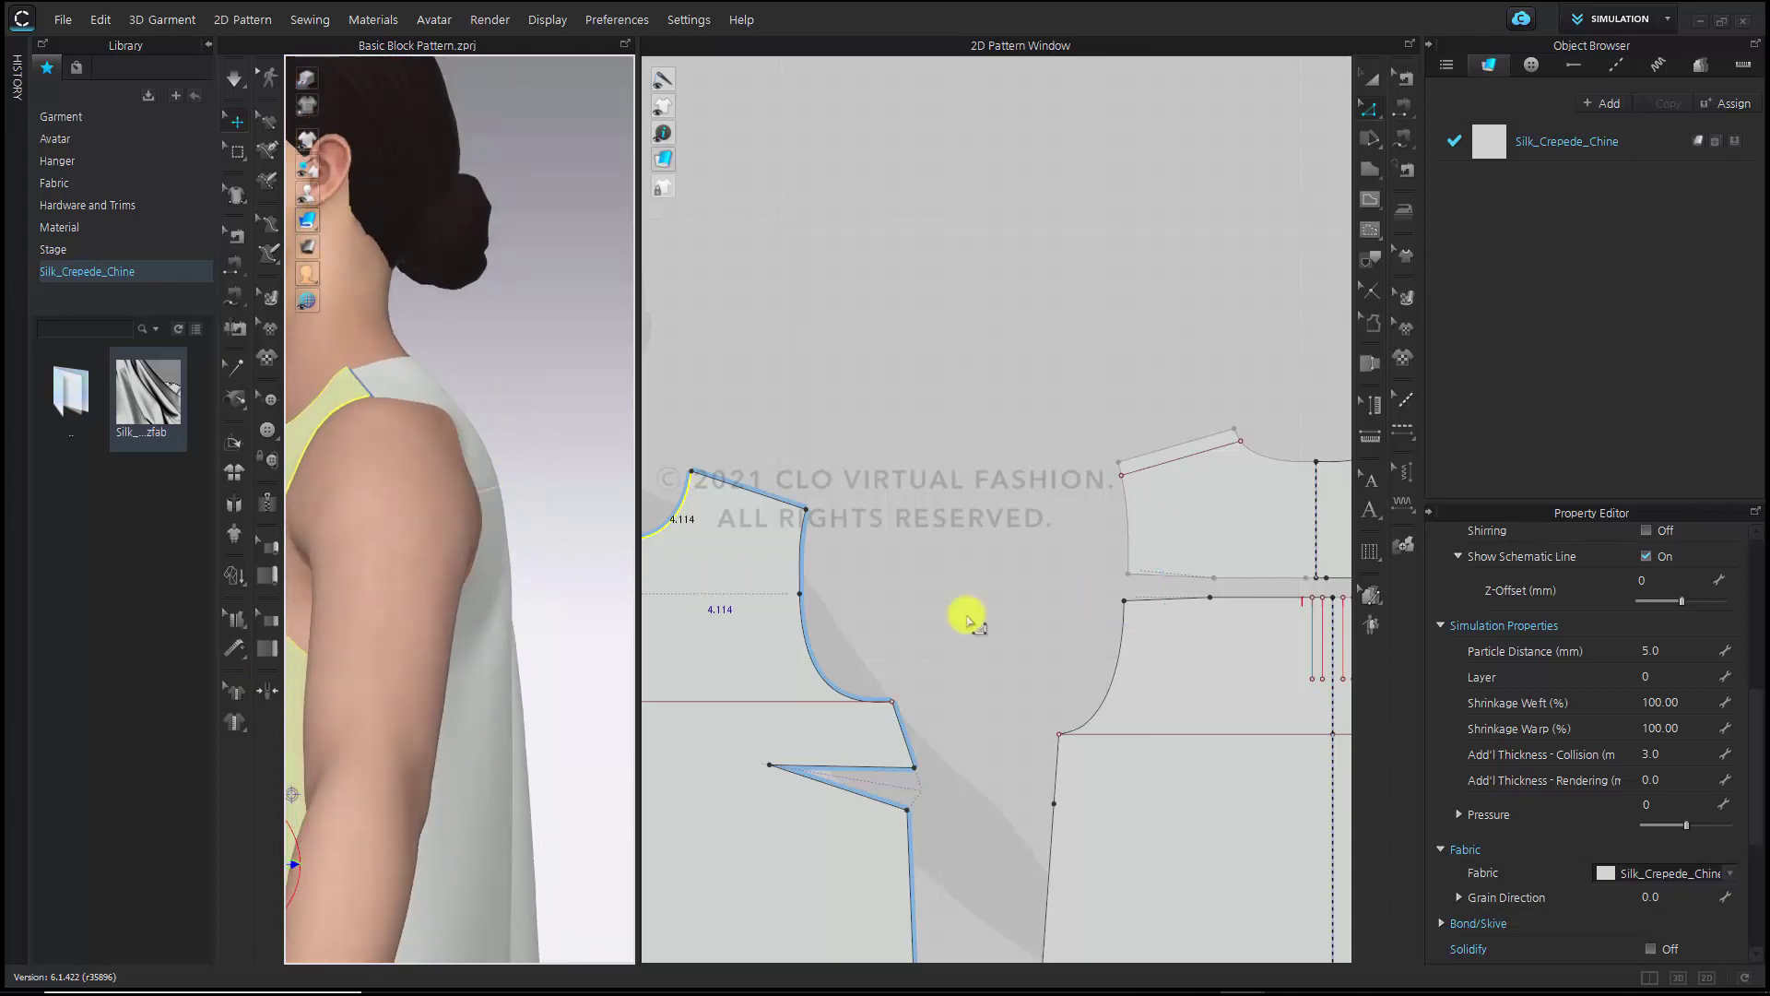
Raise the armhole corner of the back yoke's lower edge by 0.125 in
middle_drag(1020, 638, 1007, 644)
scroll(1146, 612, up, 3)
scroll(849, 557, up, 2)
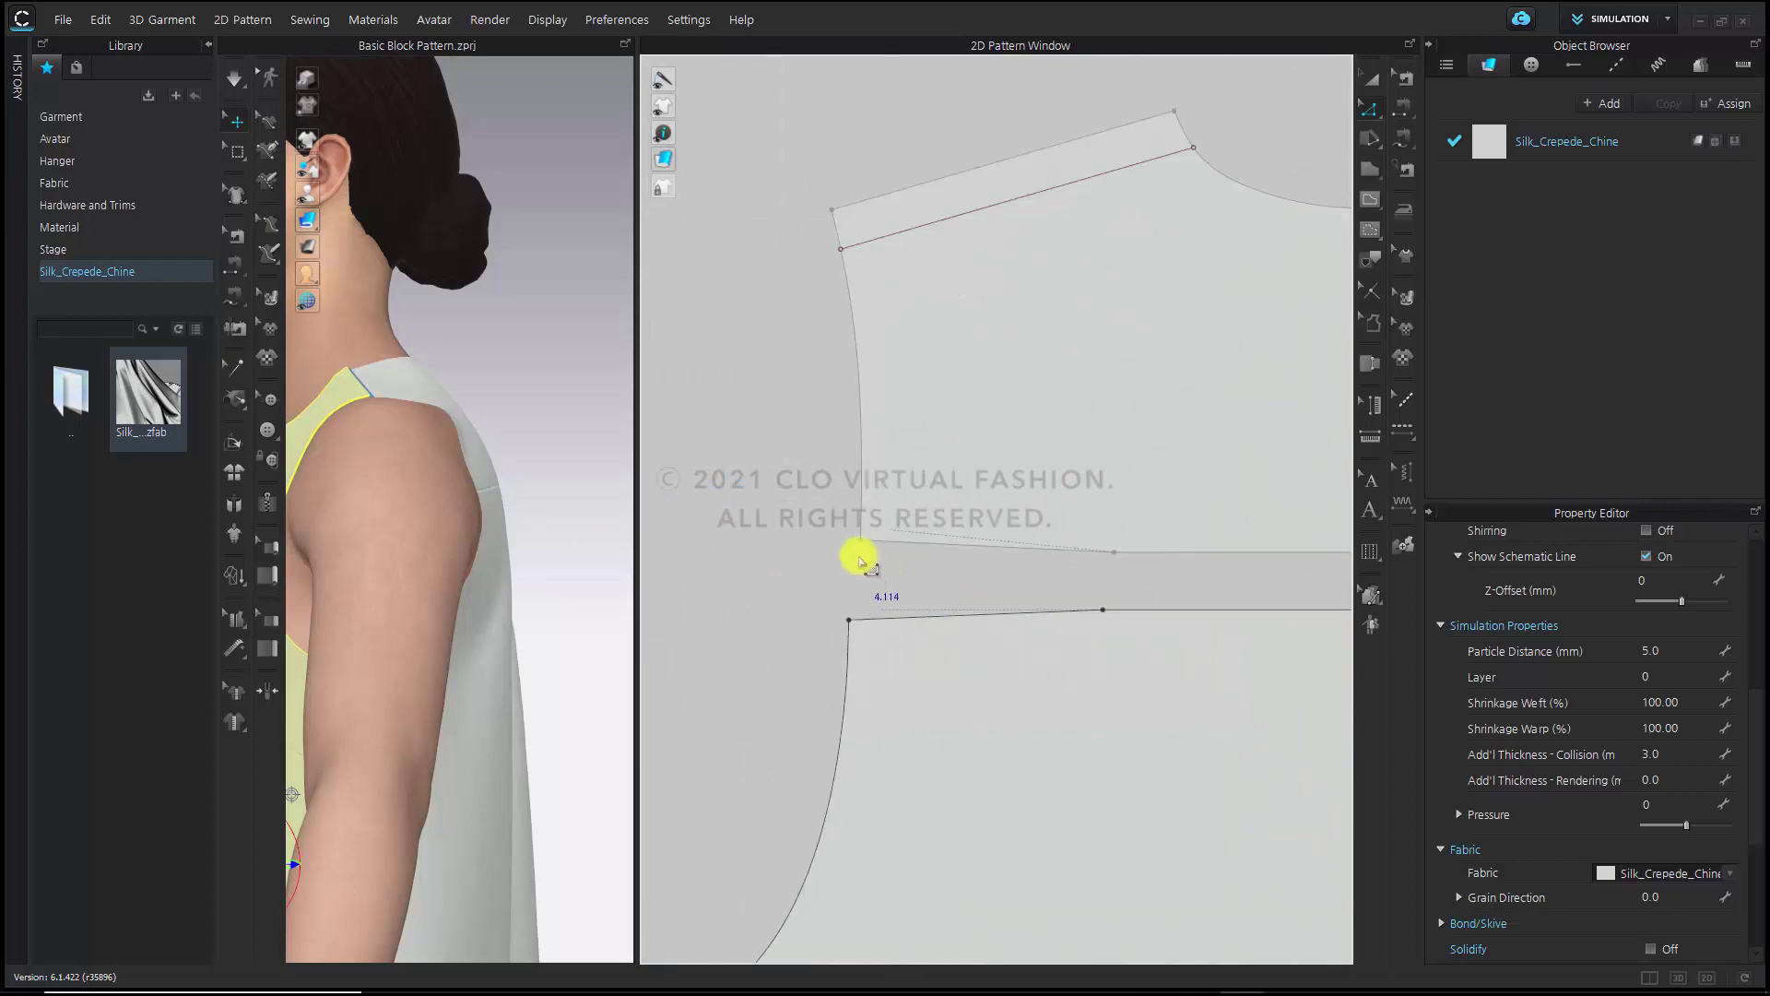
scroll(869, 565, up, 2)
scroll(867, 569, up, 1)
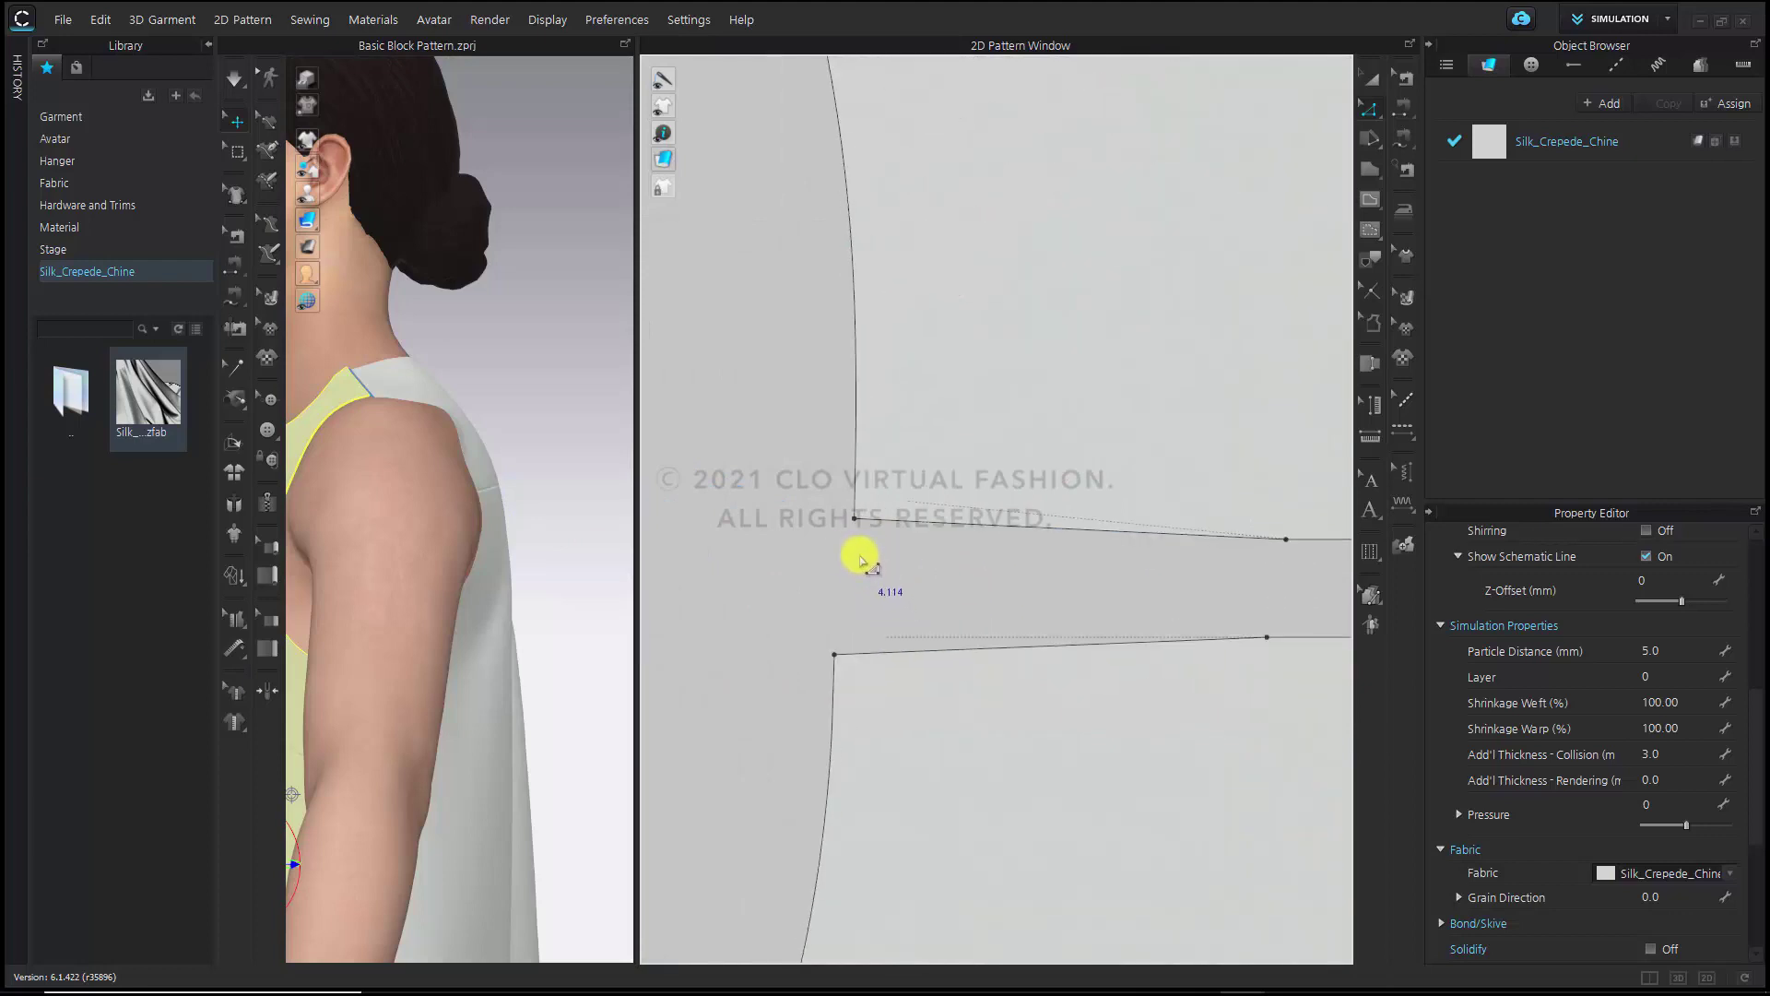
click(859, 560)
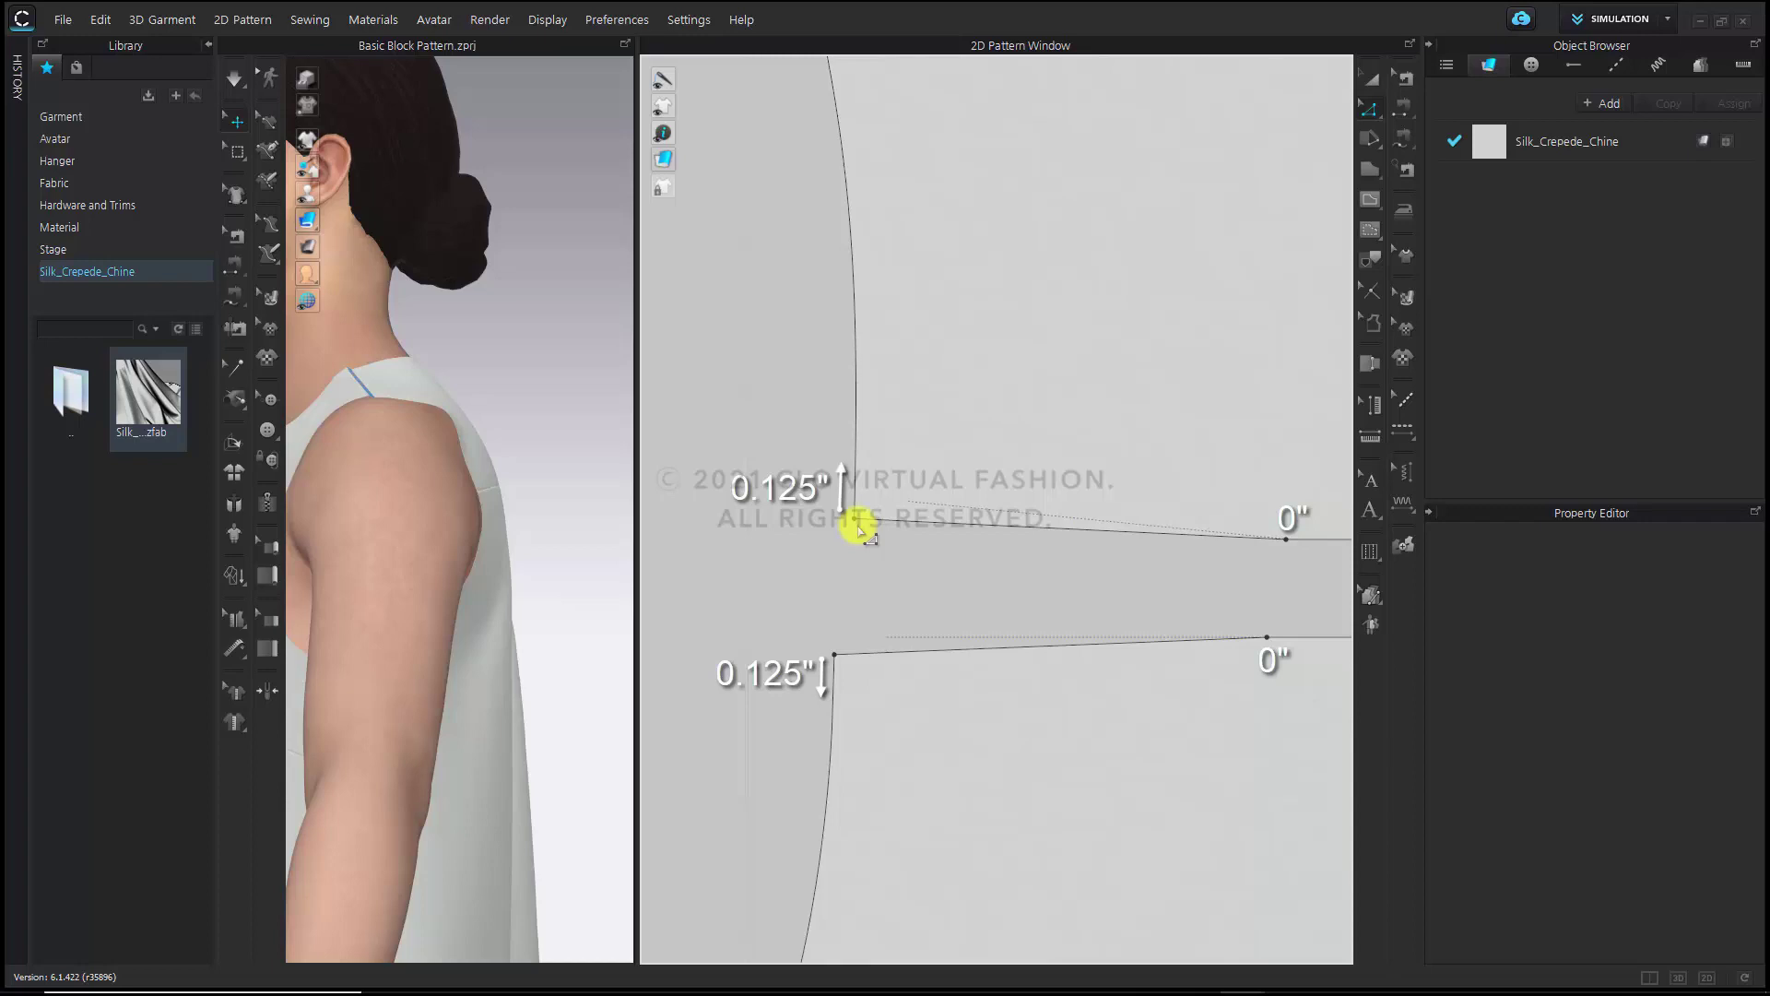
drag(857, 524, 863, 495)
right_click(863, 484)
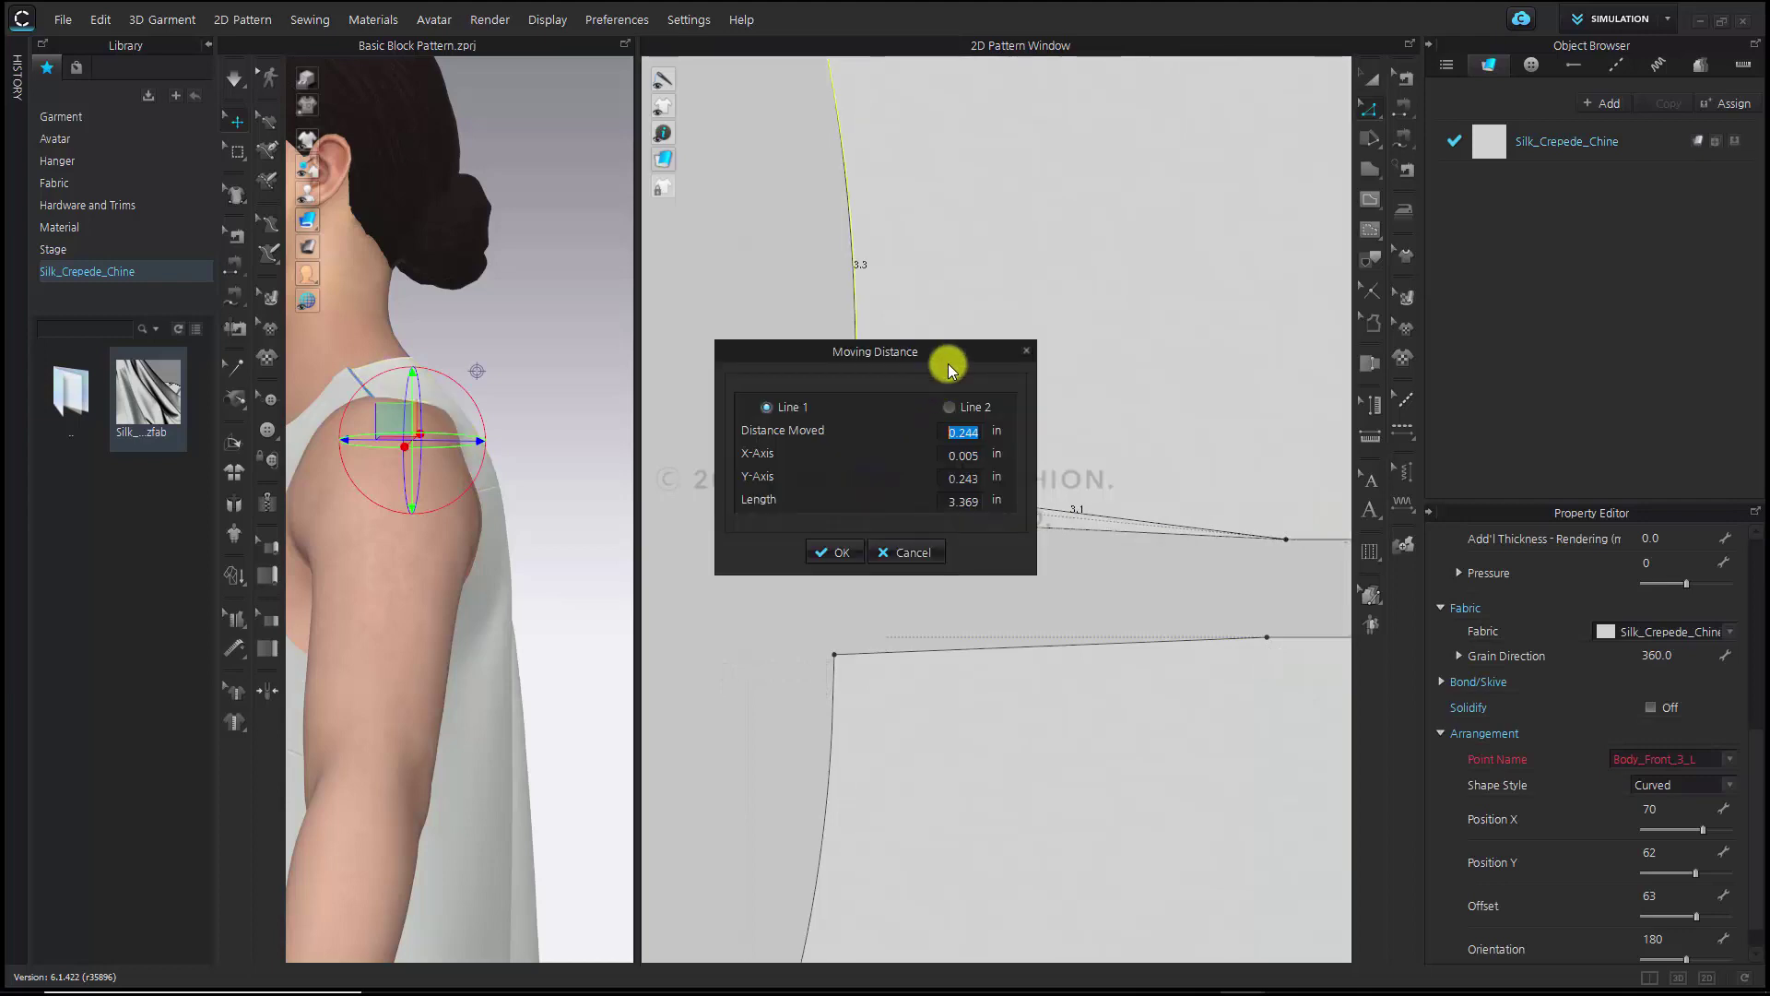
drag(949, 363, 609, 409)
text(0.125)
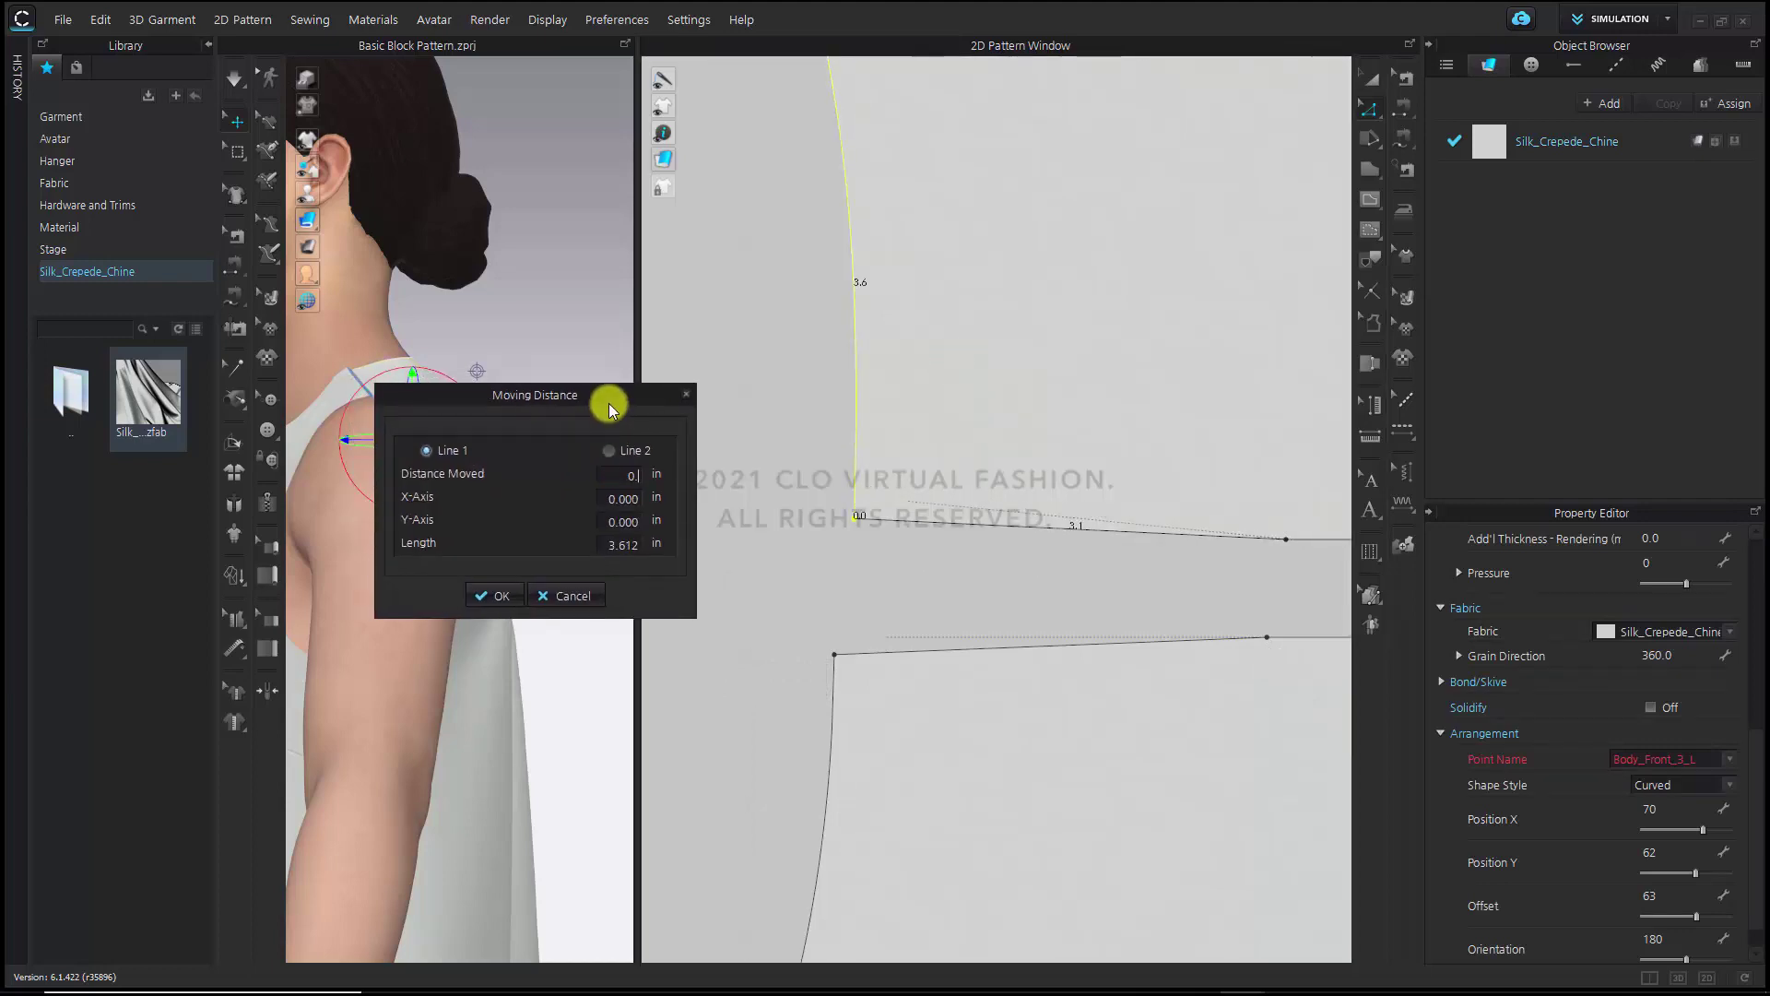
click(496, 594)
Lower the upper armhole corner of the lower back pattern by 0.125 in
scroll(802, 680, up, 2)
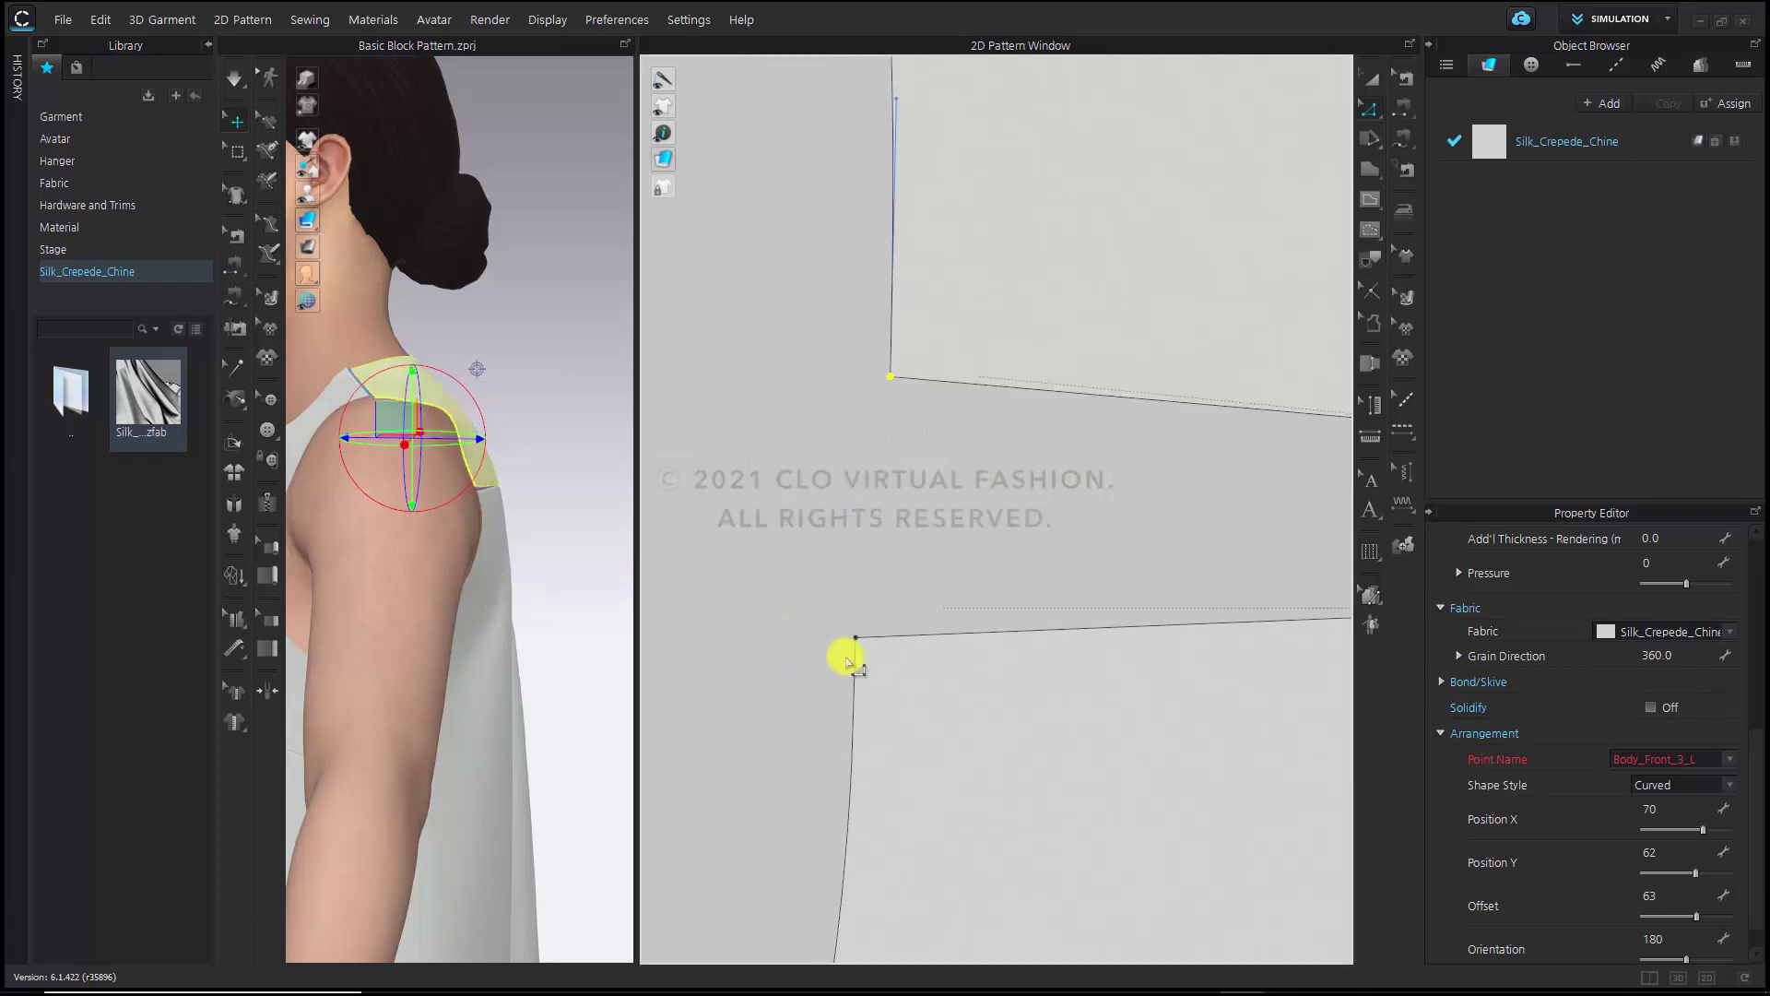
right_drag(854, 643, 861, 671)
text(0.125)
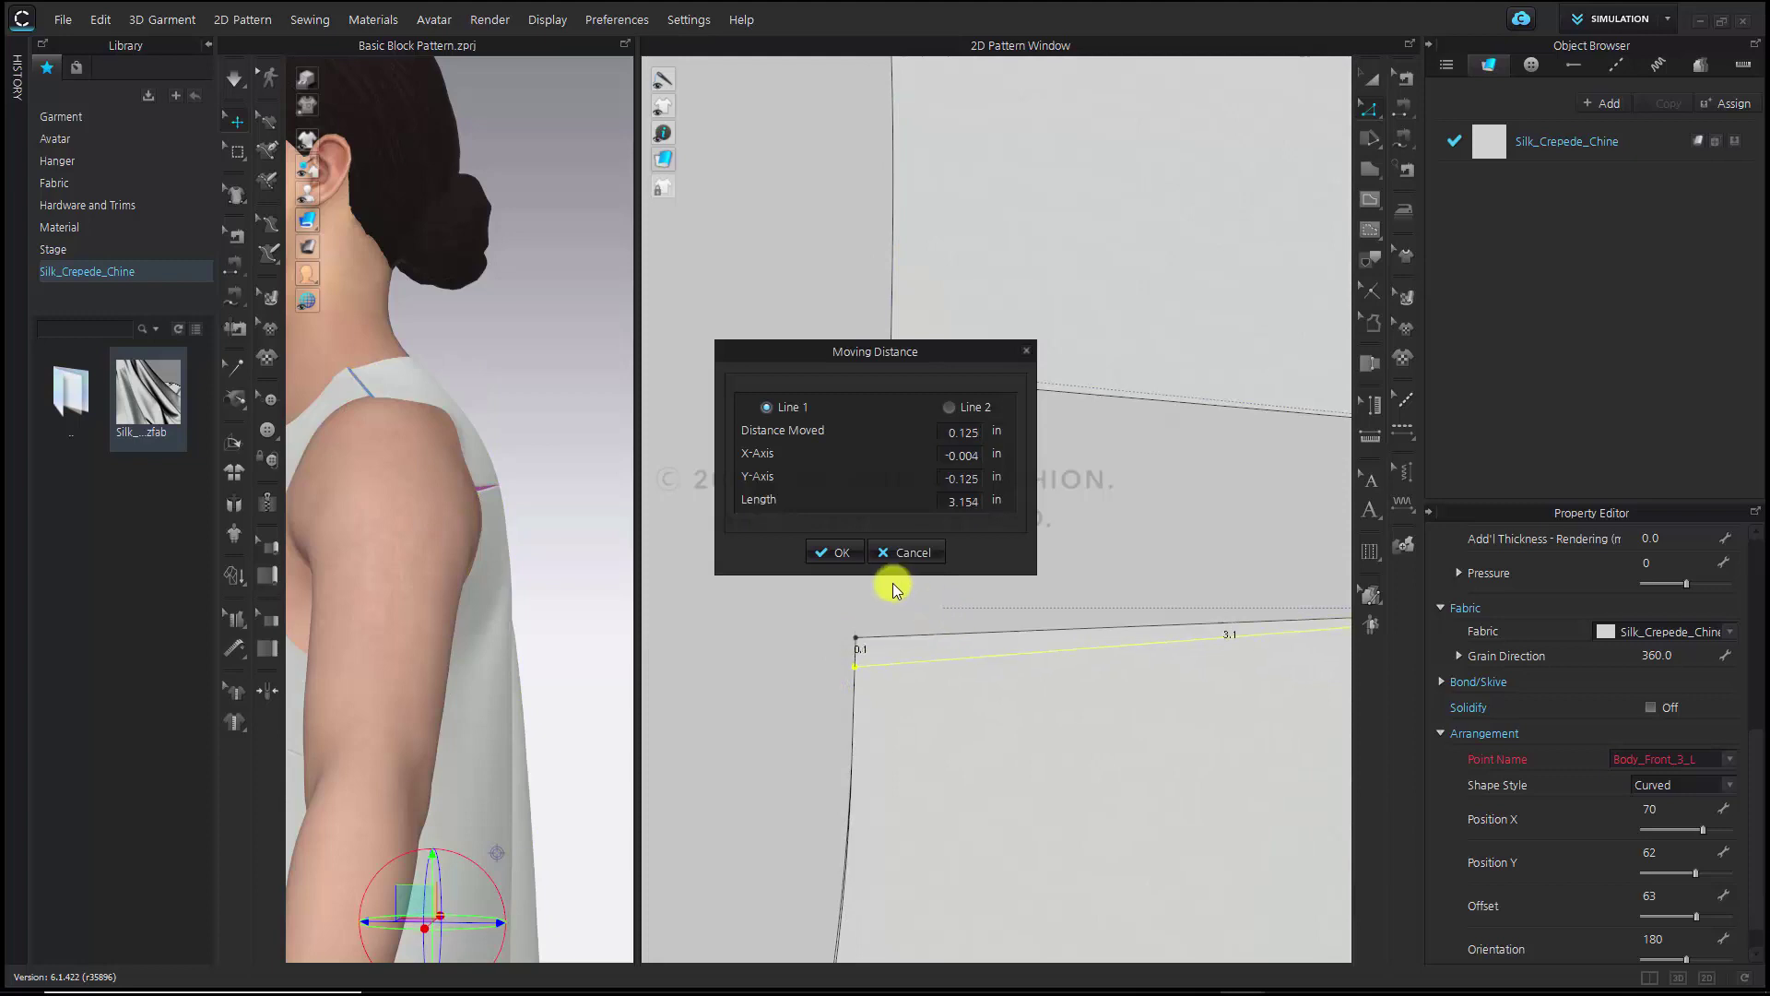
click(839, 551)
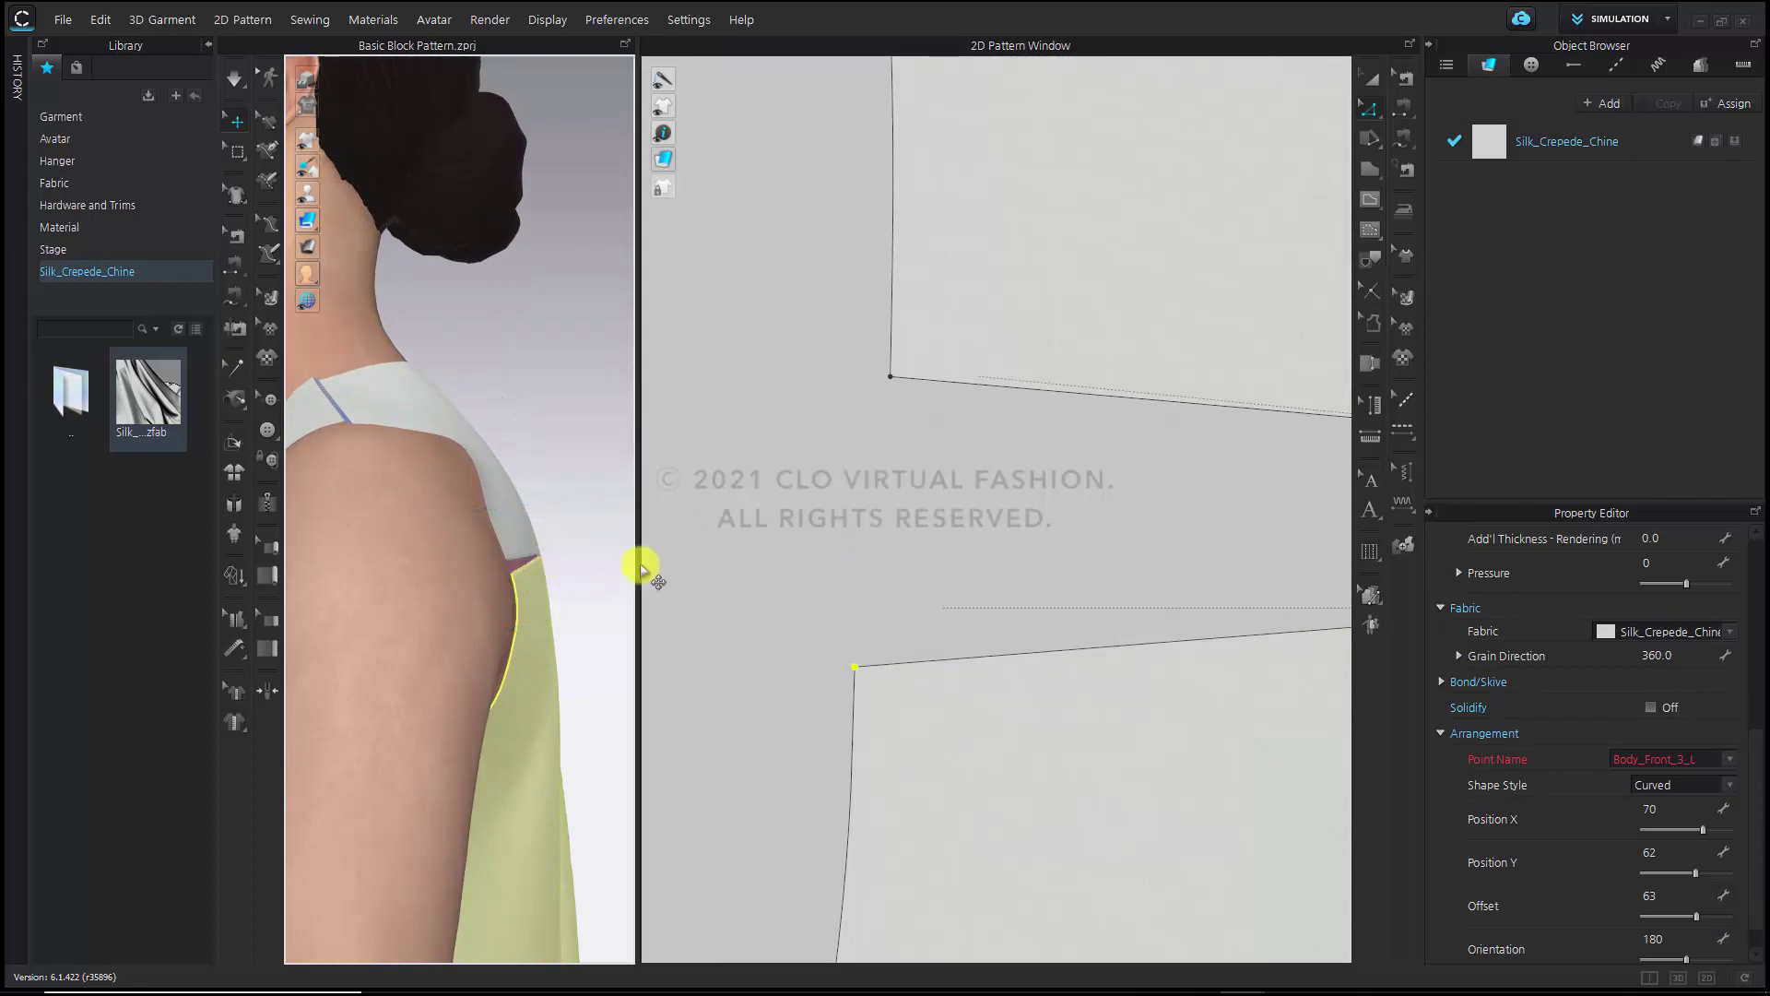
Examine the draped garment around the back yoke seam, shoulder, neckline and front
drag(637, 587, 778, 593)
scroll(959, 565, down, 3)
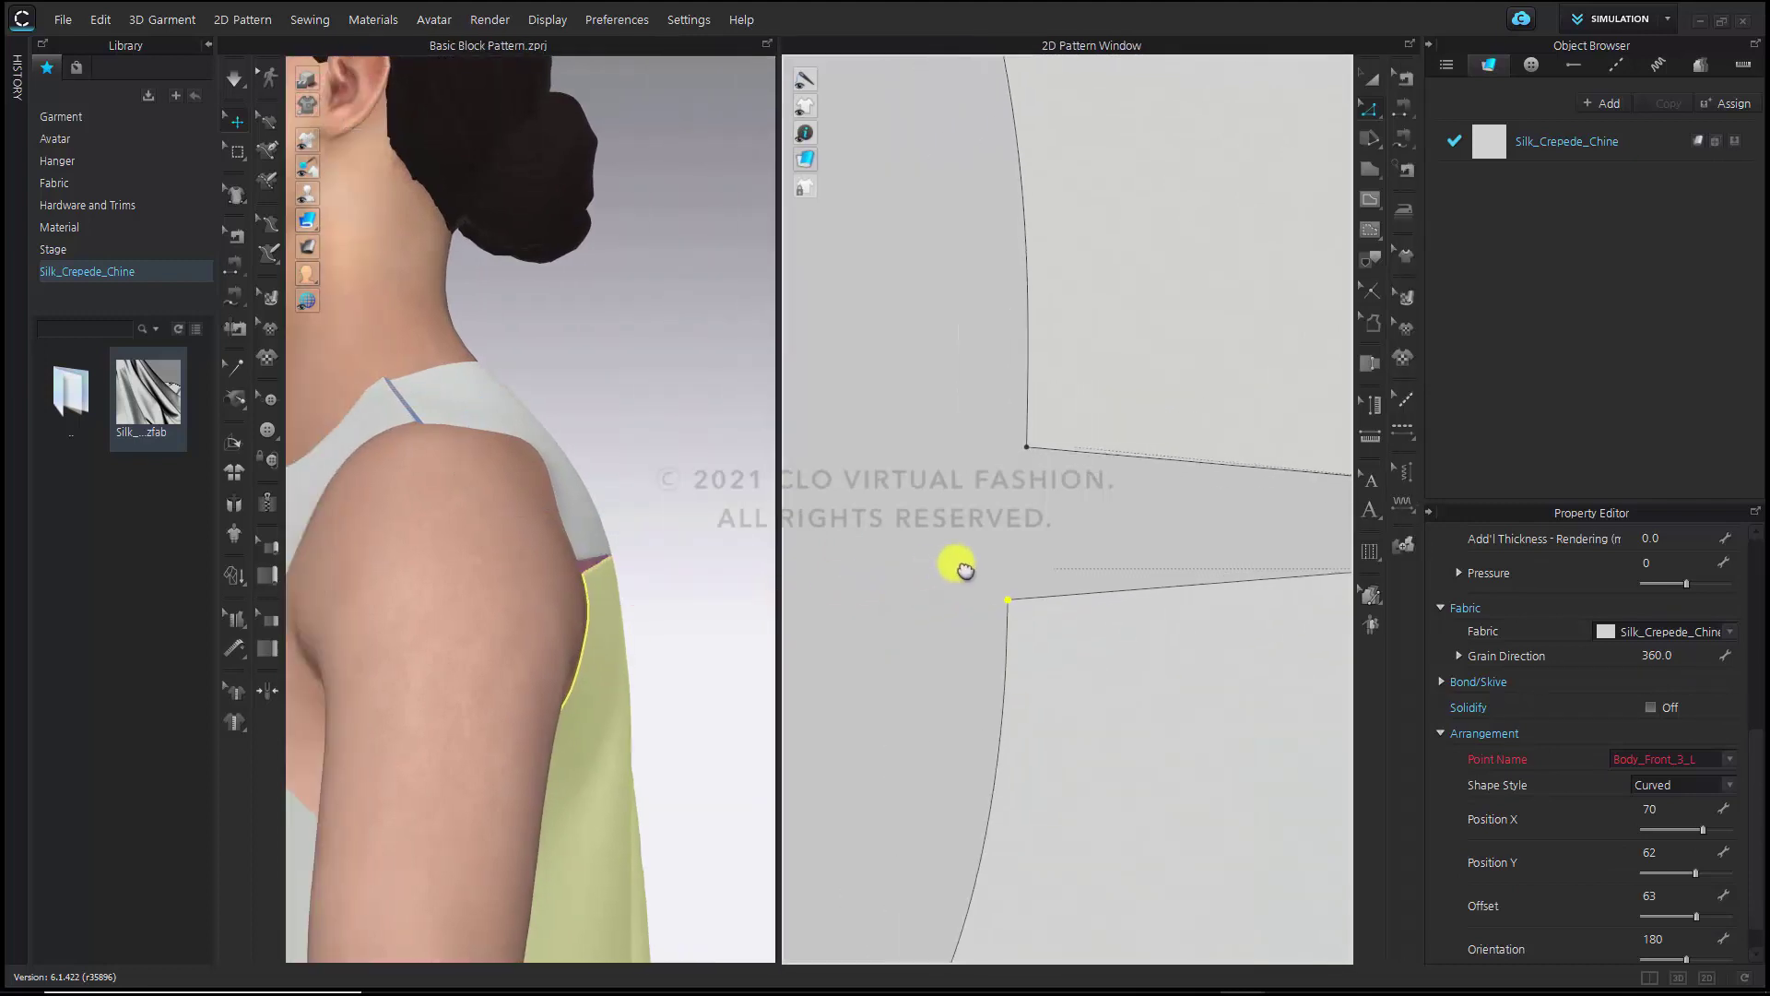
scroll(806, 664, down, 2)
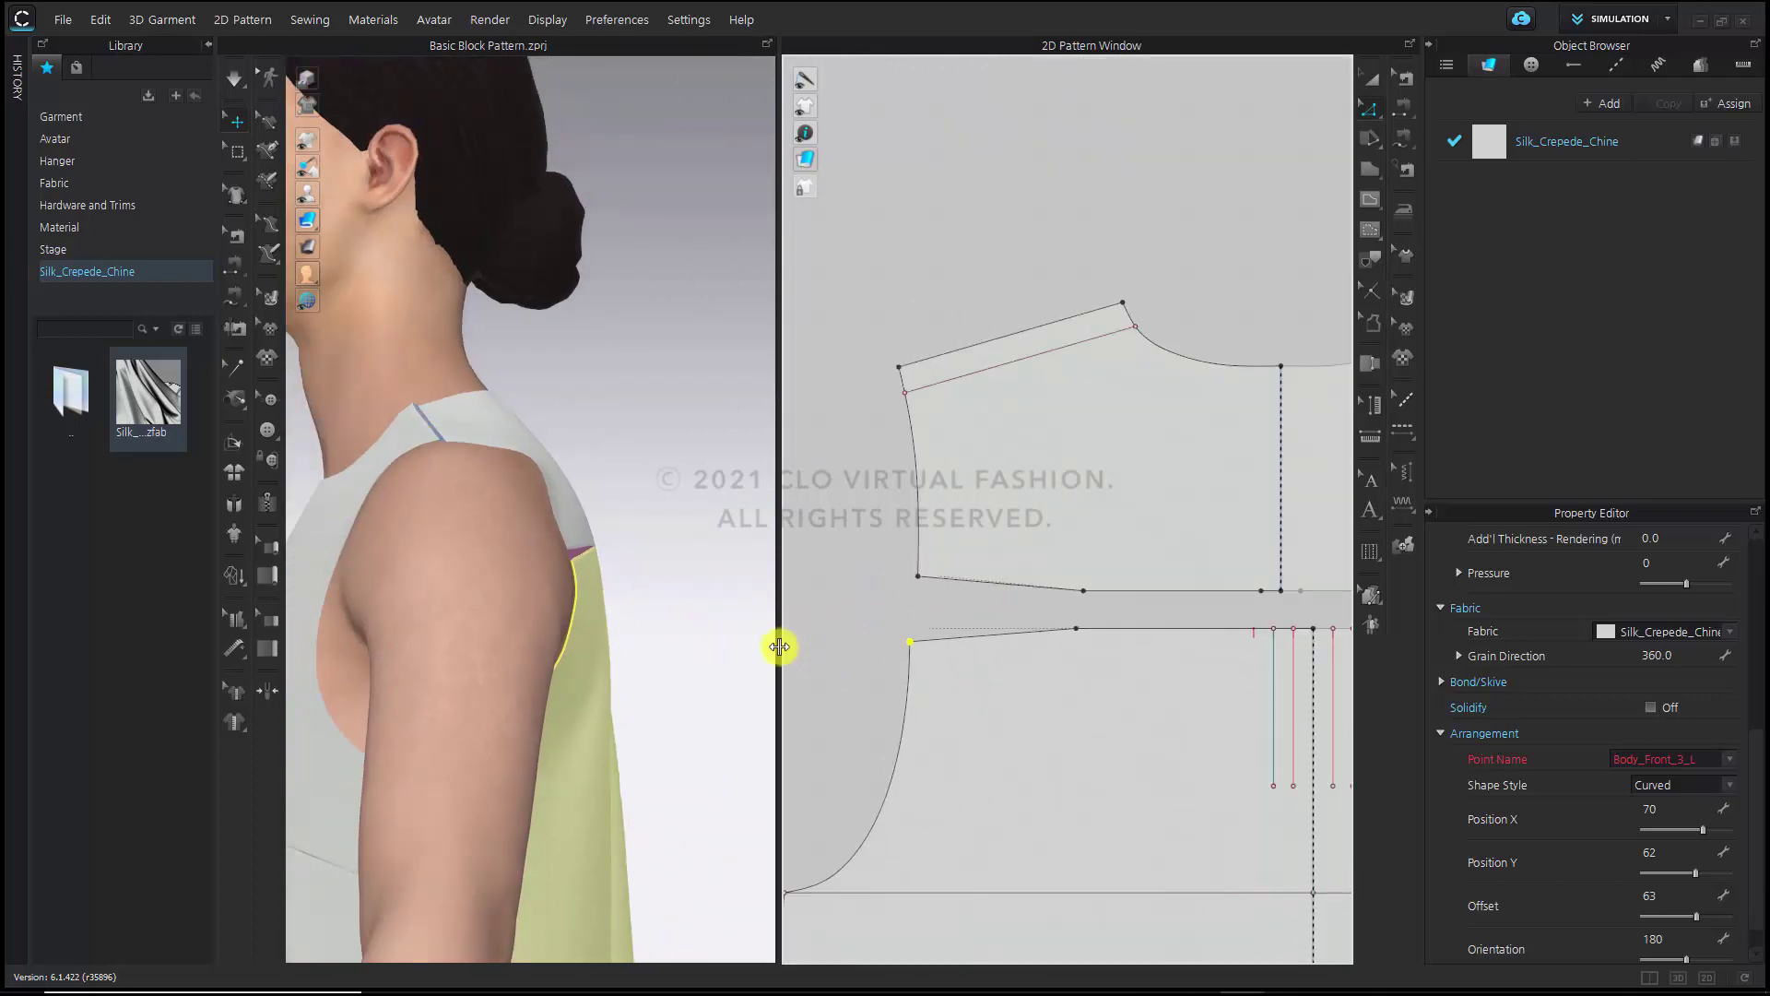
drag(779, 647, 1020, 648)
right_drag(843, 639, 819, 643)
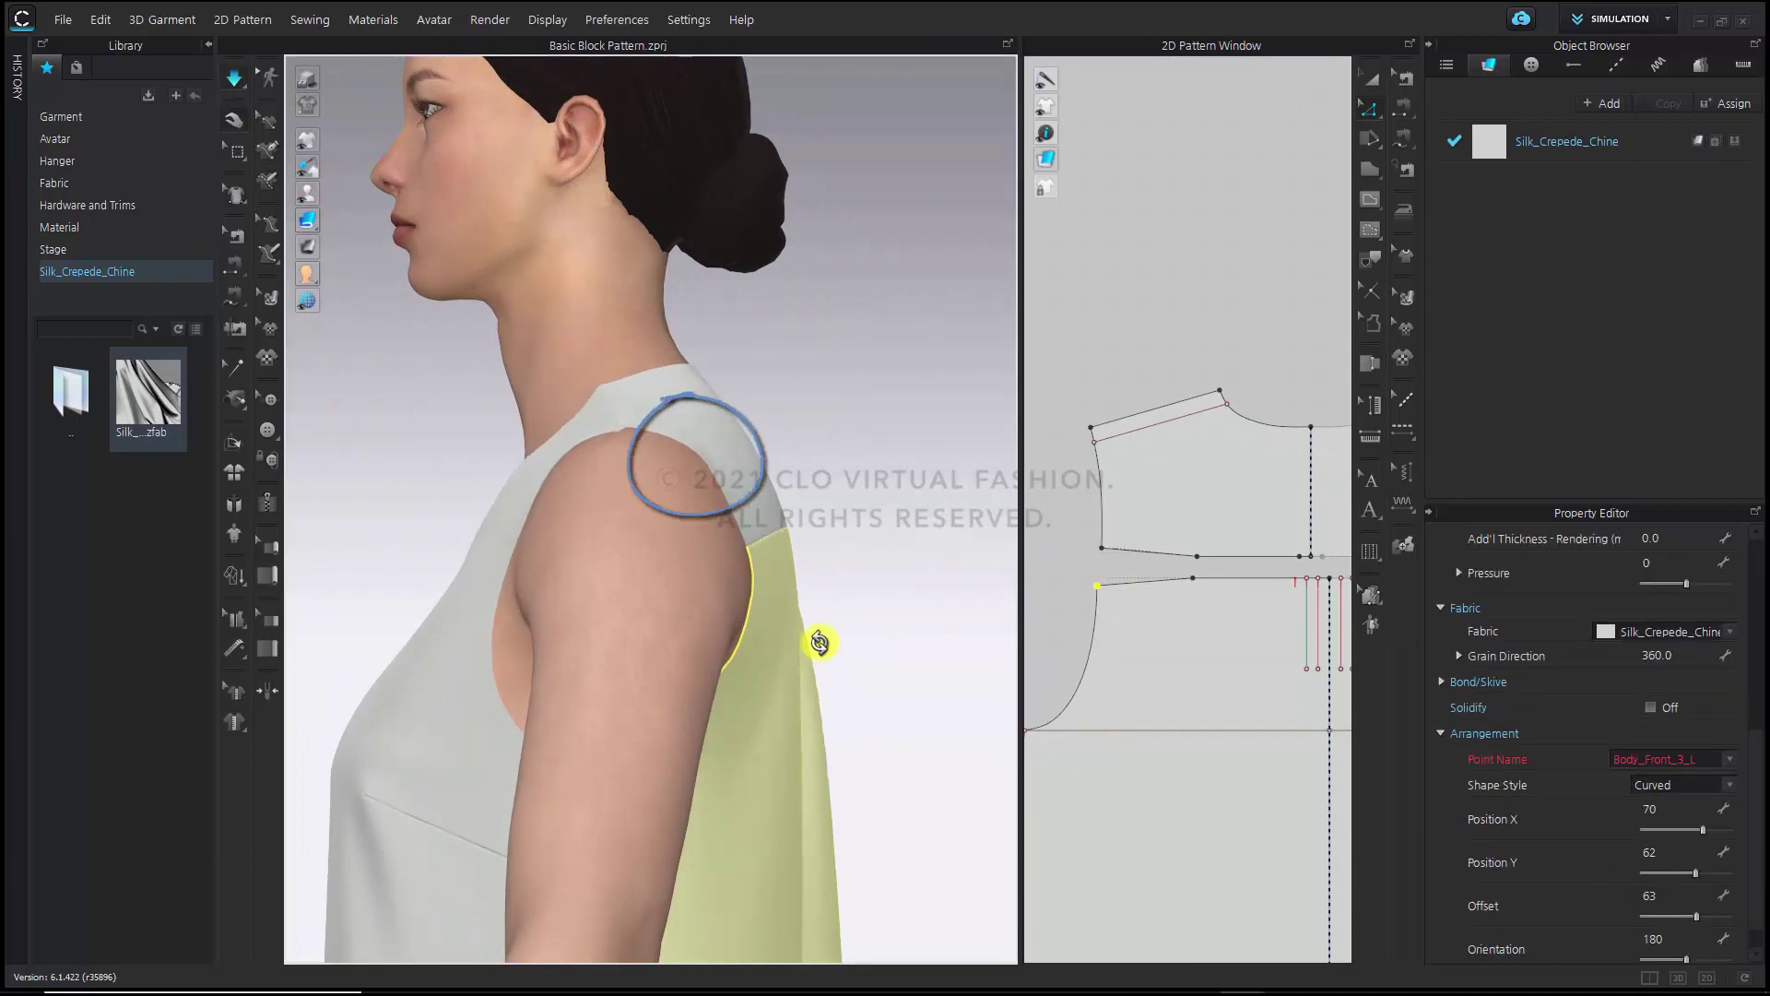
mouse_move(821, 640)
right_down()
mouse_move(830, 652)
mouse_move(700, 639)
mouse_move(719, 628)
mouse_move(778, 672)
right_up()
scroll(758, 652, up, 8)
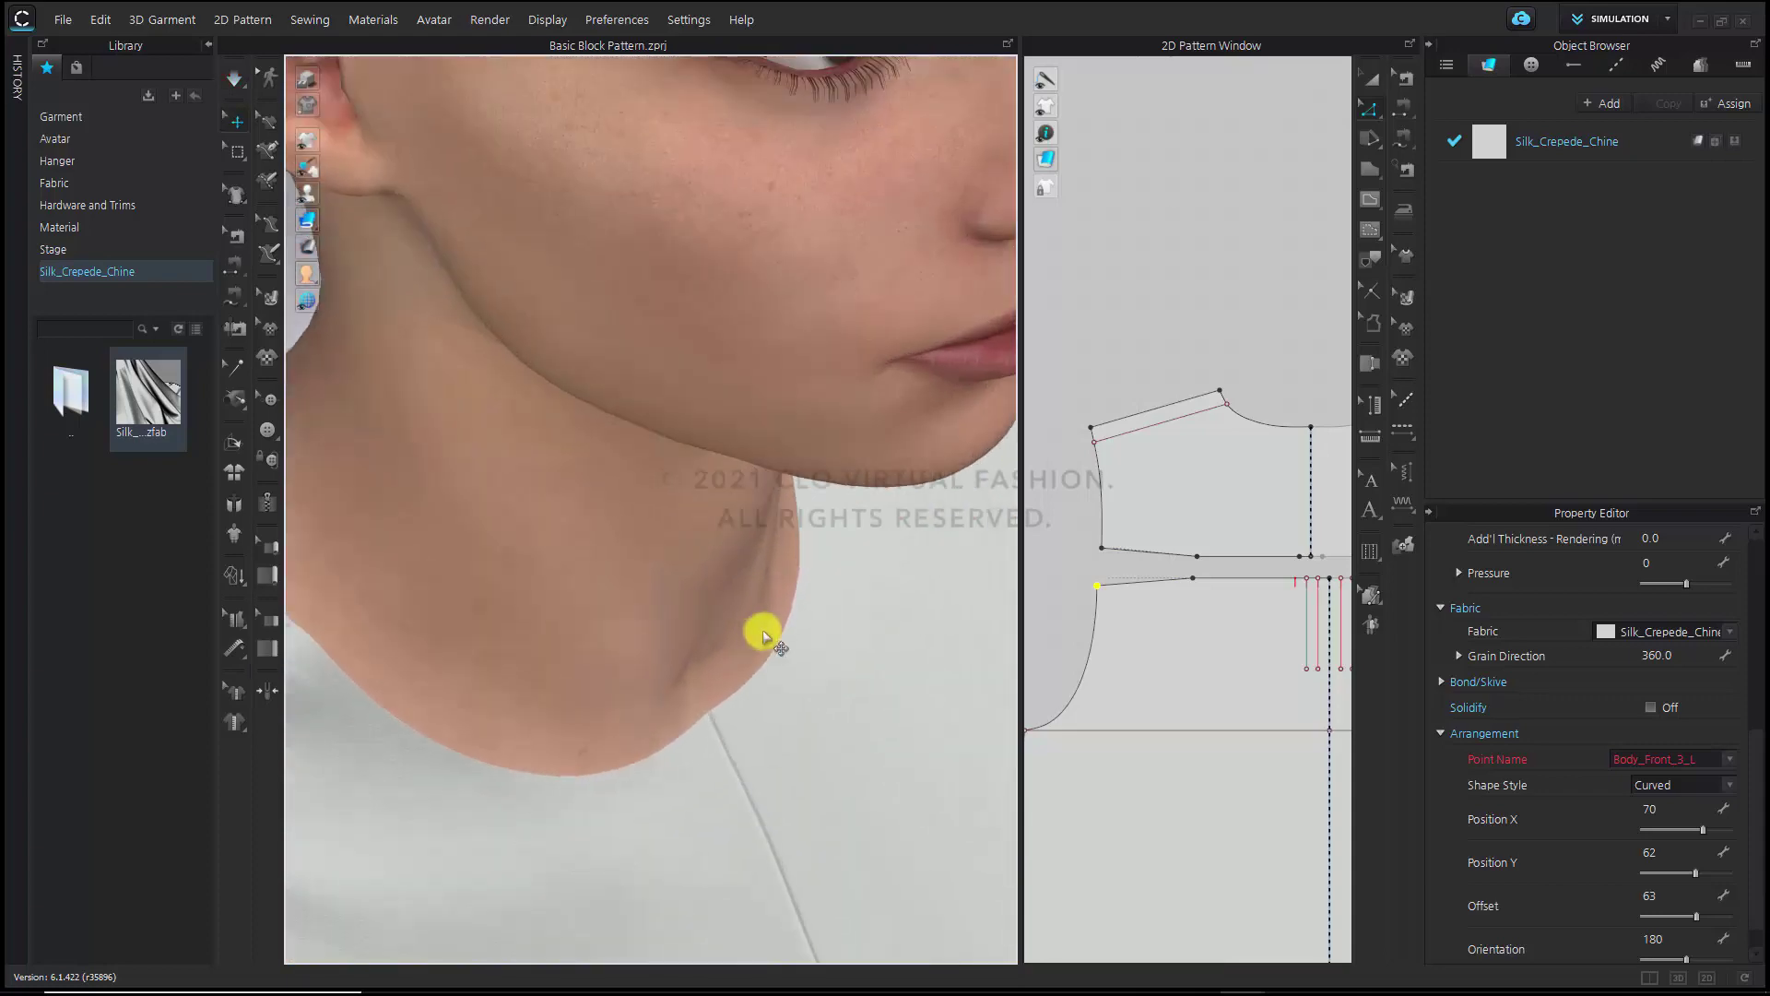
scroll(839, 698, down, 6)
right_drag(837, 695, 784, 737)
scroll(784, 738, down, 8)
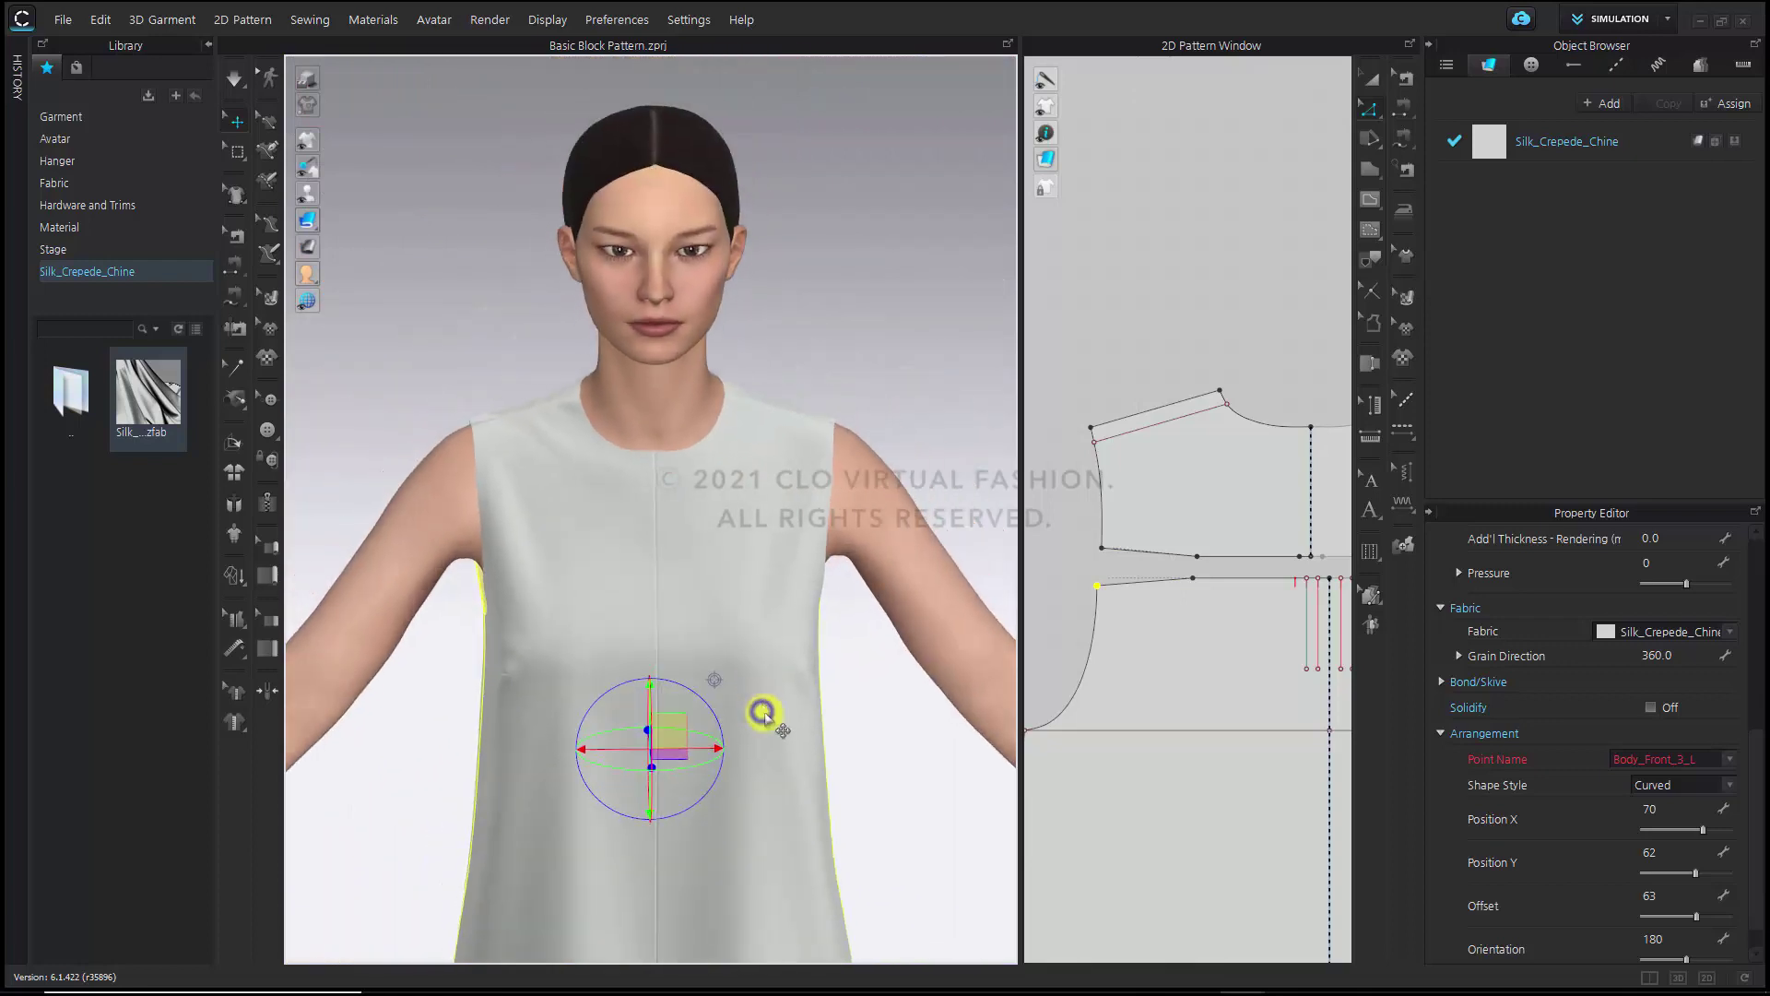
scroll(775, 711, down, 2)
Show the 2D pattern window alone without the 3D view and collapse the library
drag(1020, 602, 821, 636)
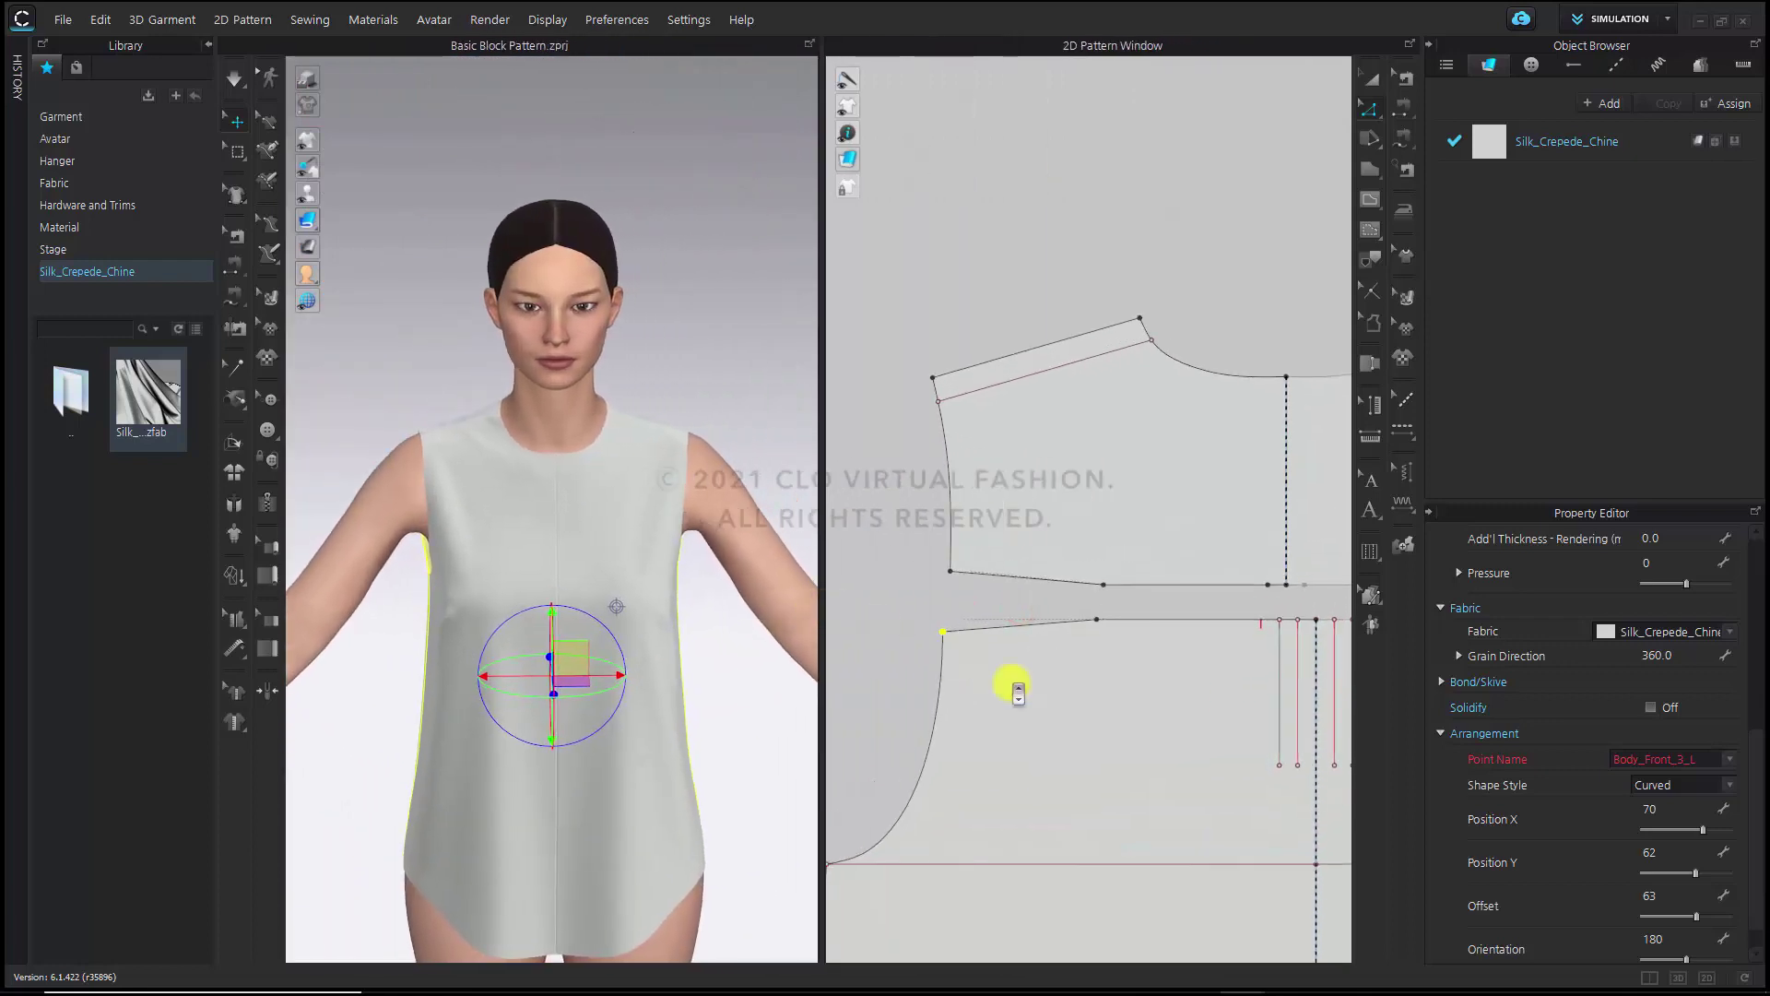
scroll(1160, 649, down, 2)
scroll(1062, 651, down, 1)
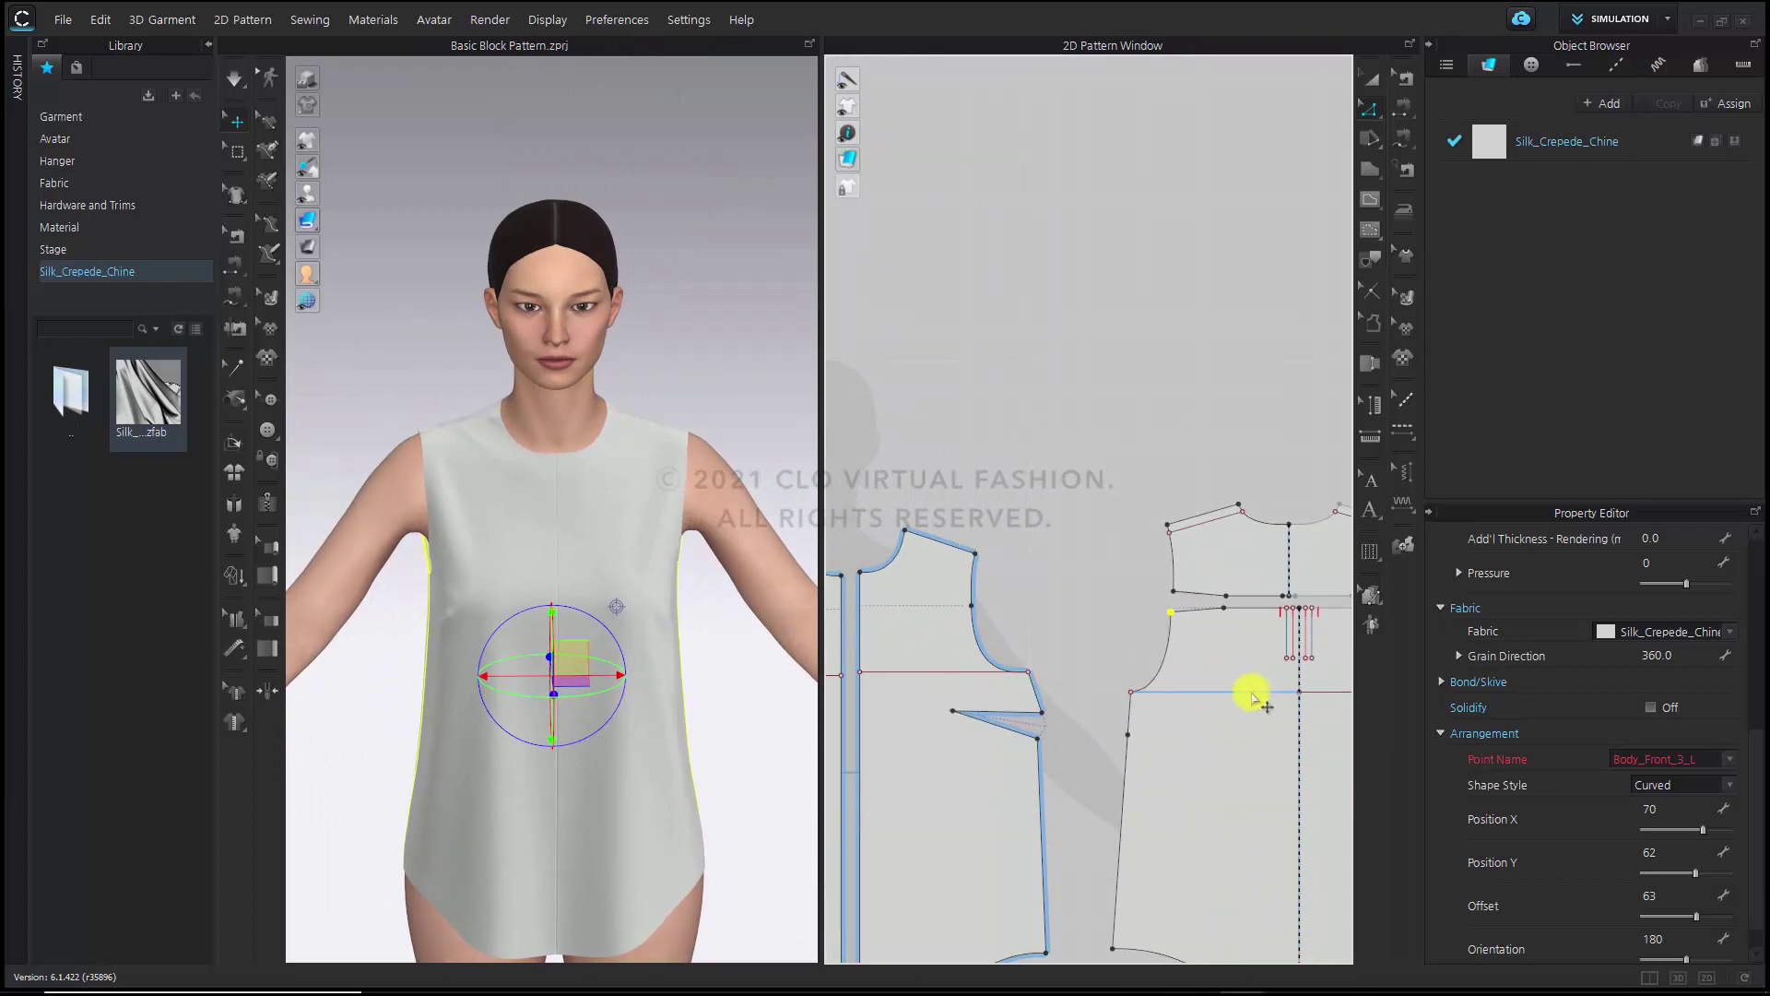
click(1705, 979)
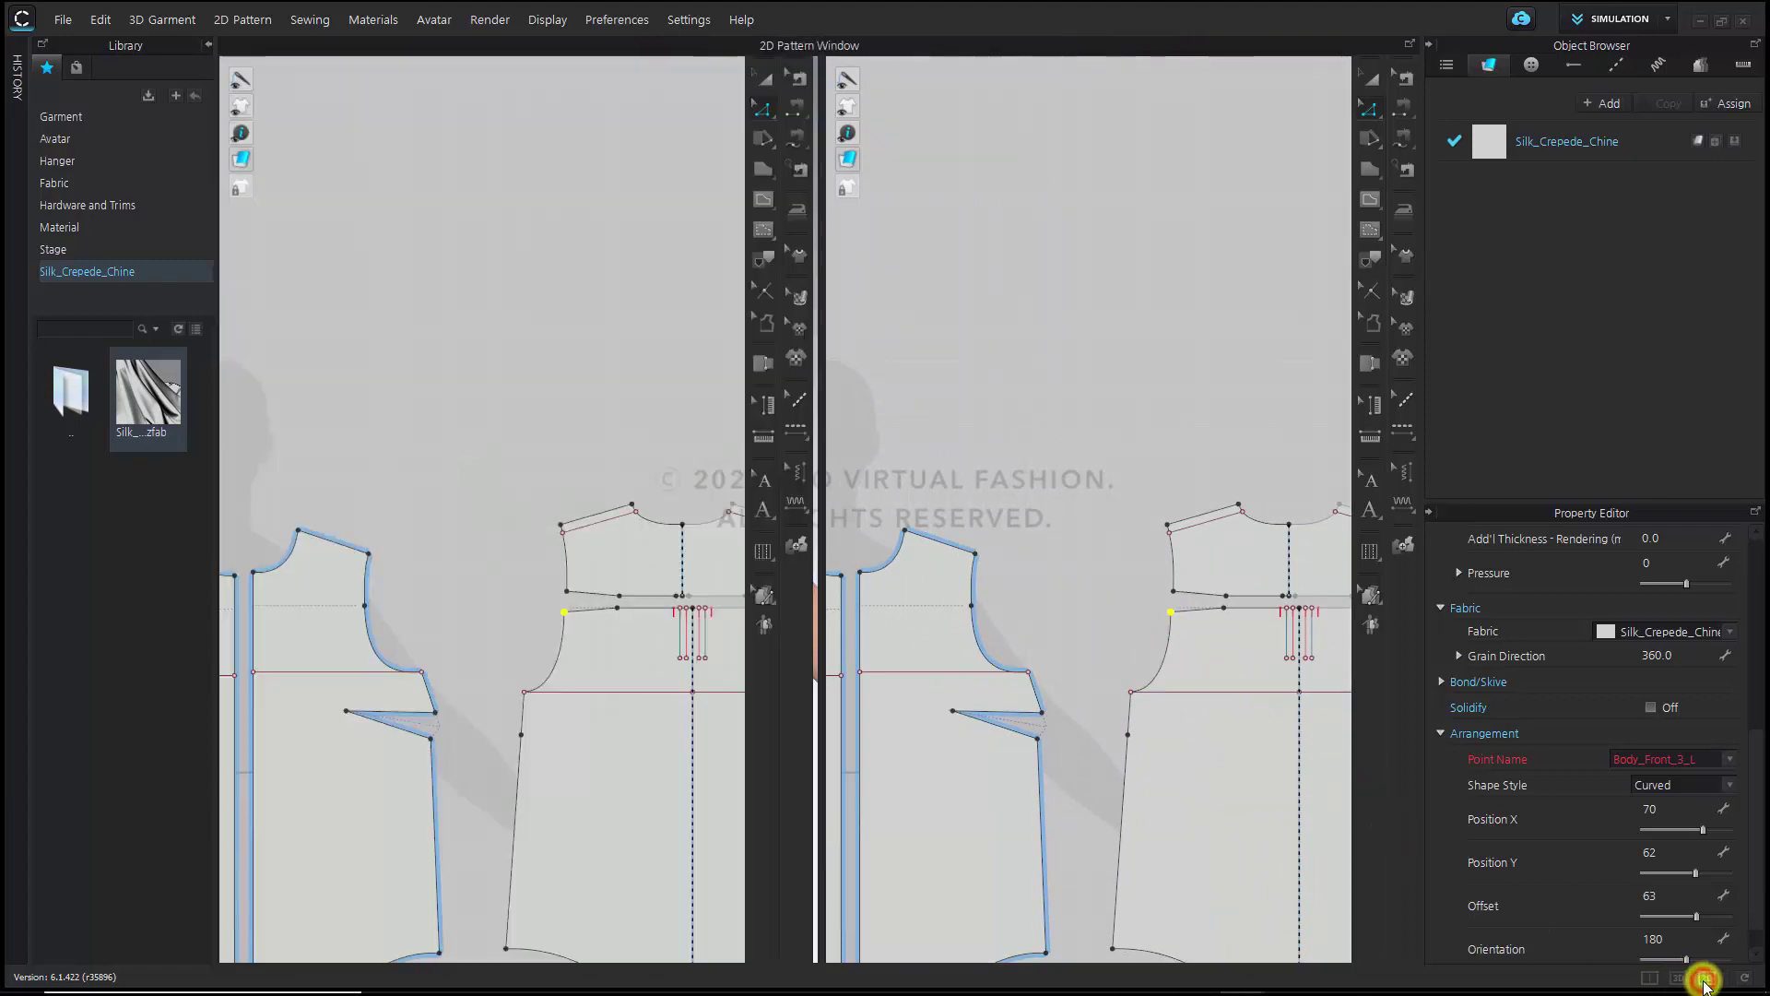
click(213, 46)
Square the center front neckline corner with Perpendicular Pattern Corner, using a 0.25 in length and the End direction
scroll(691, 541, up, 5)
scroll(678, 503, up, 3)
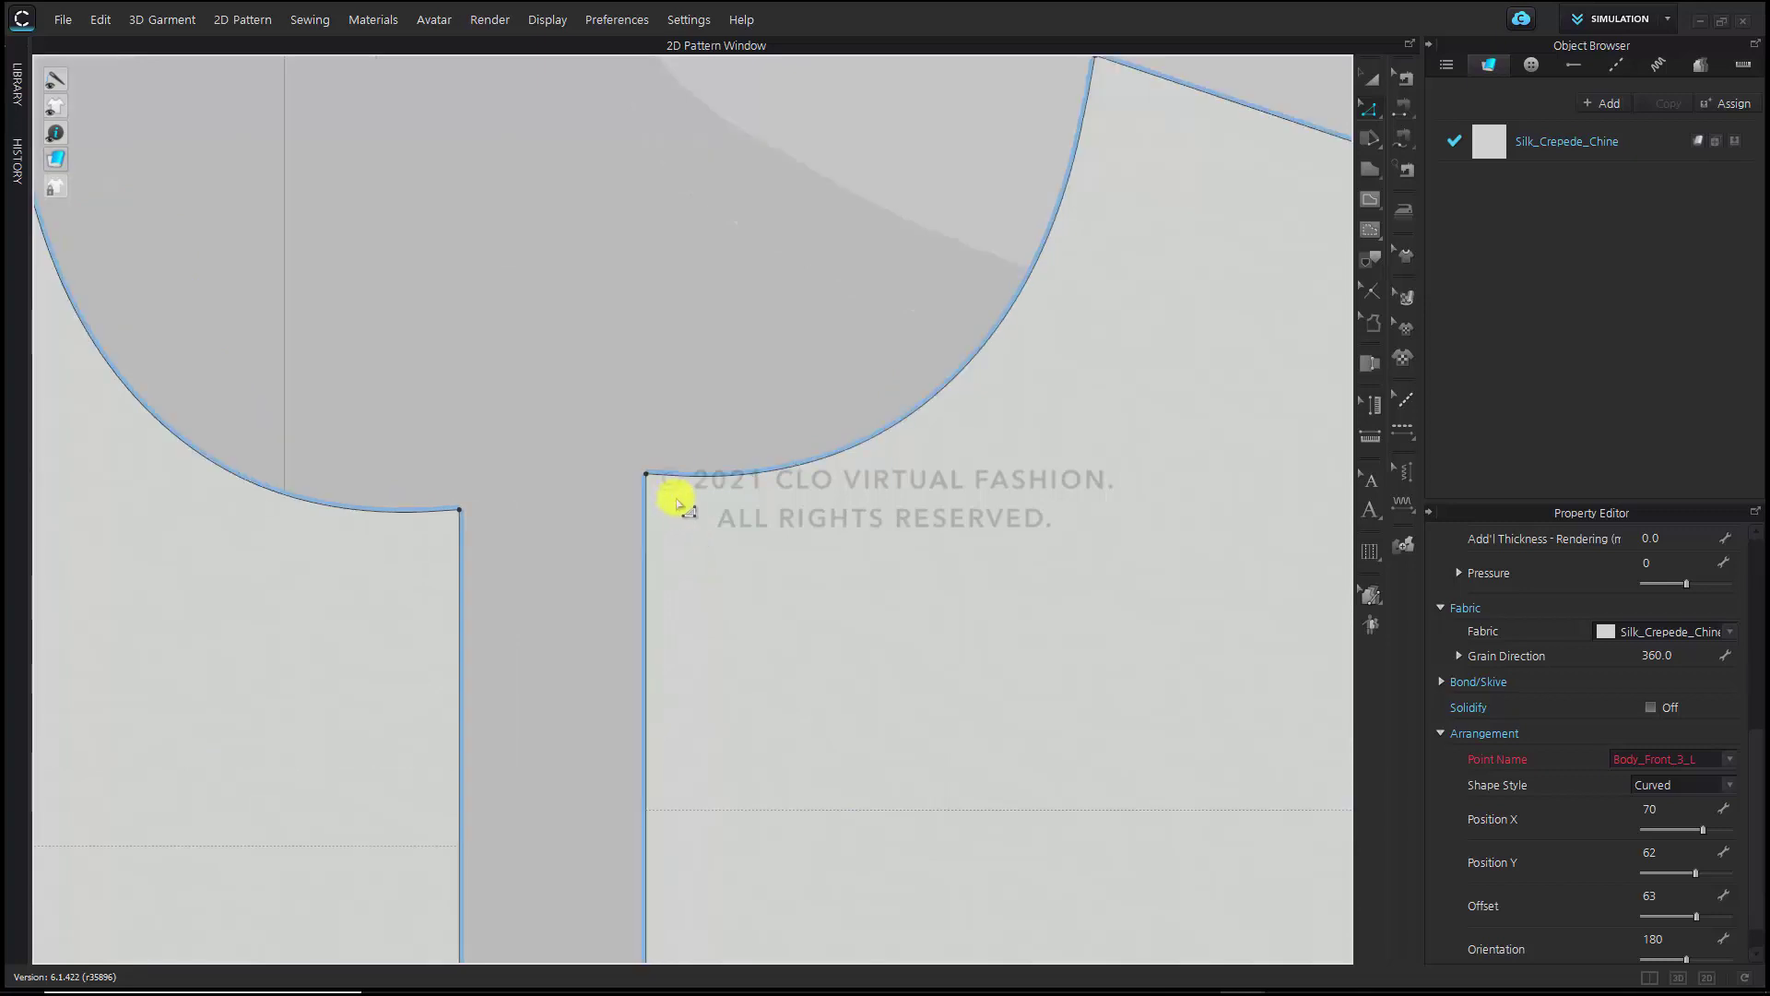
scroll(742, 558, down, 3)
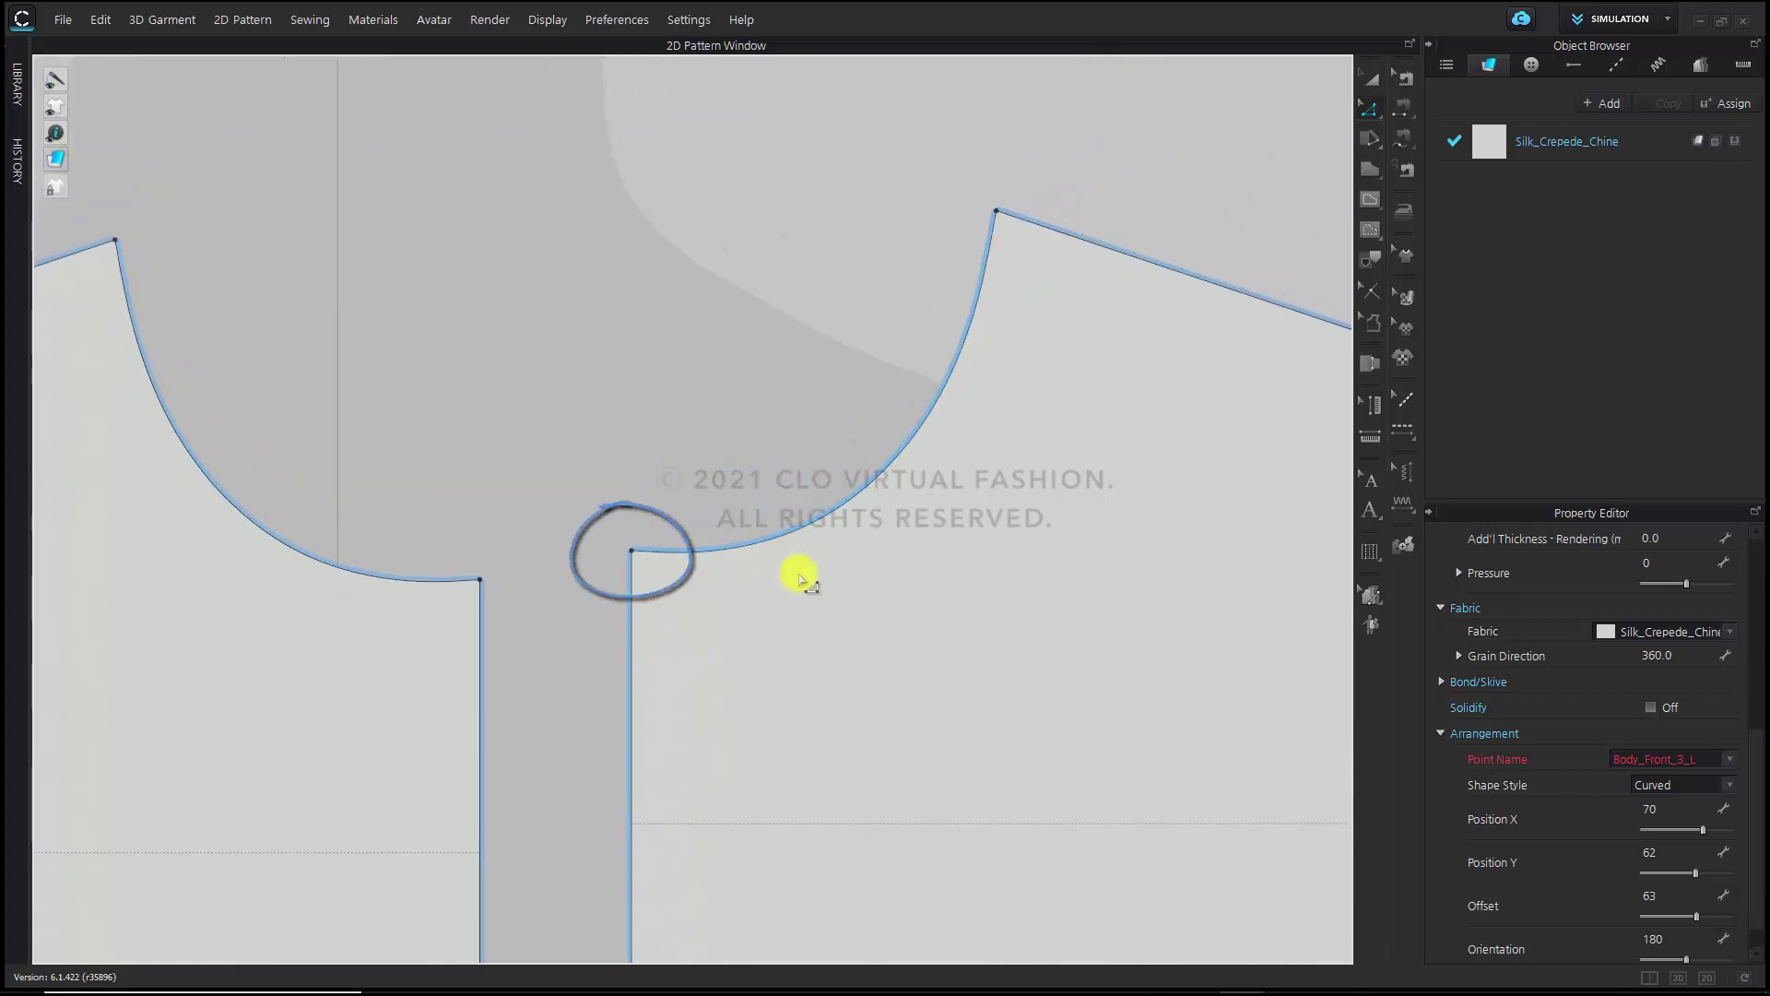
scroll(790, 581, up, 3)
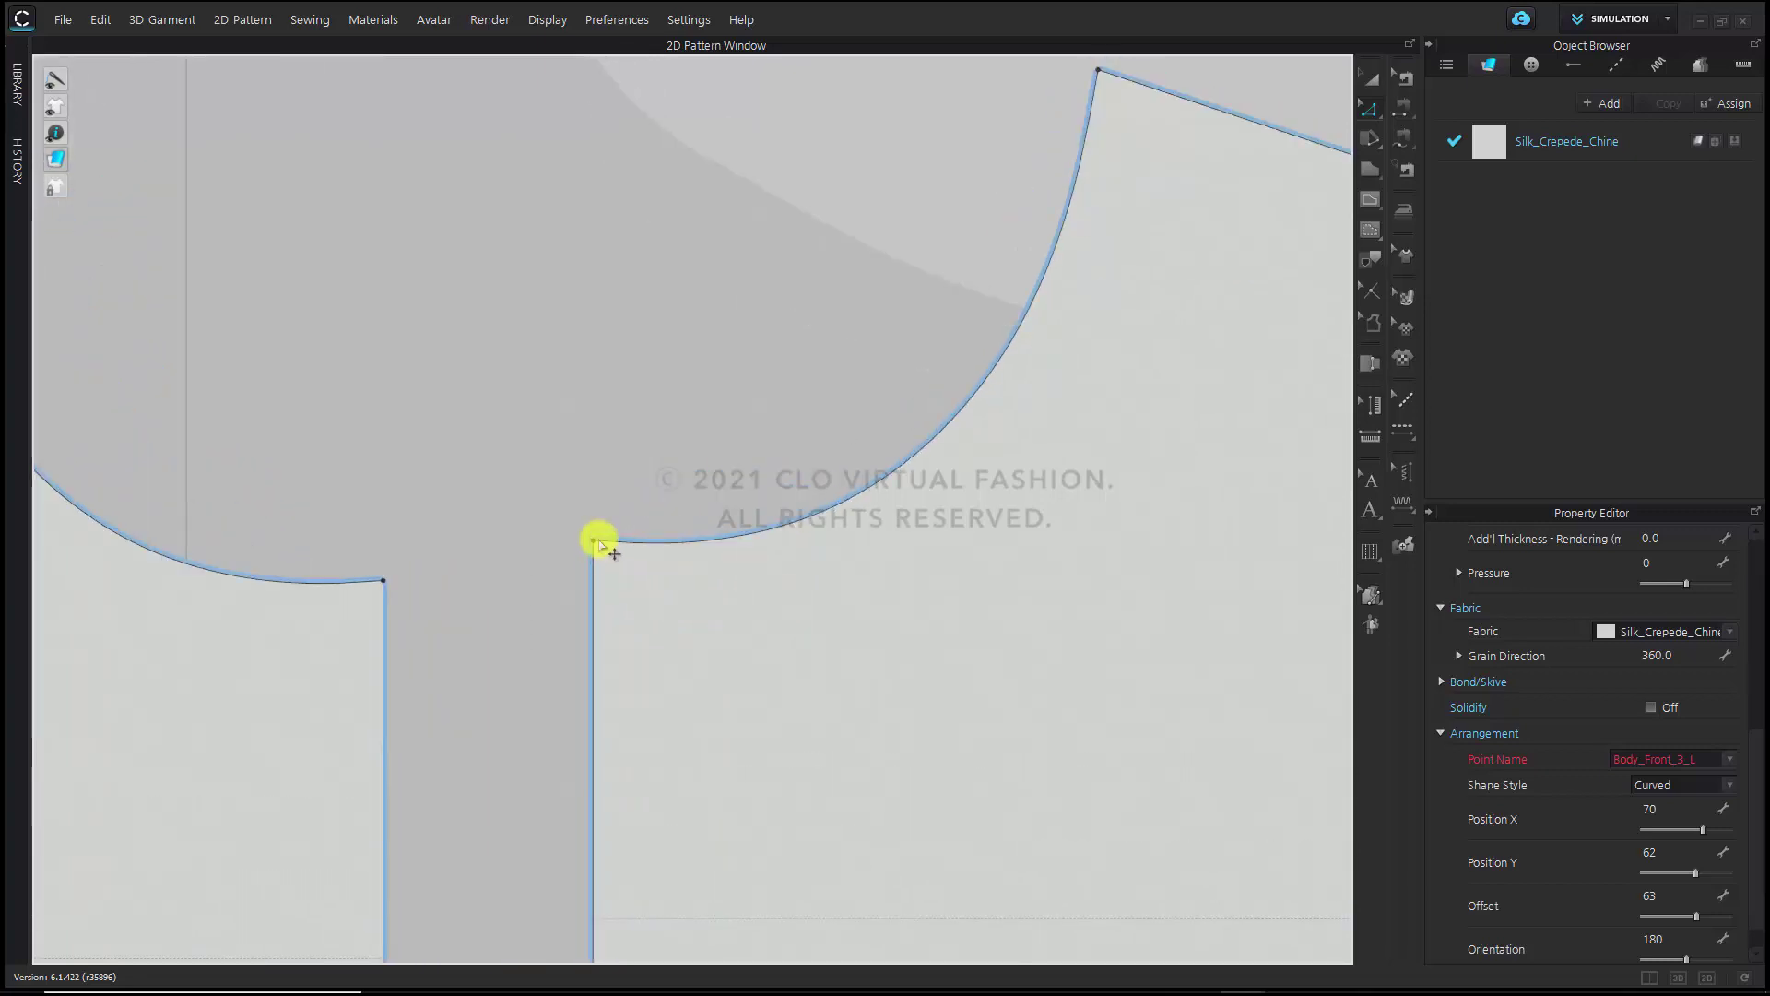
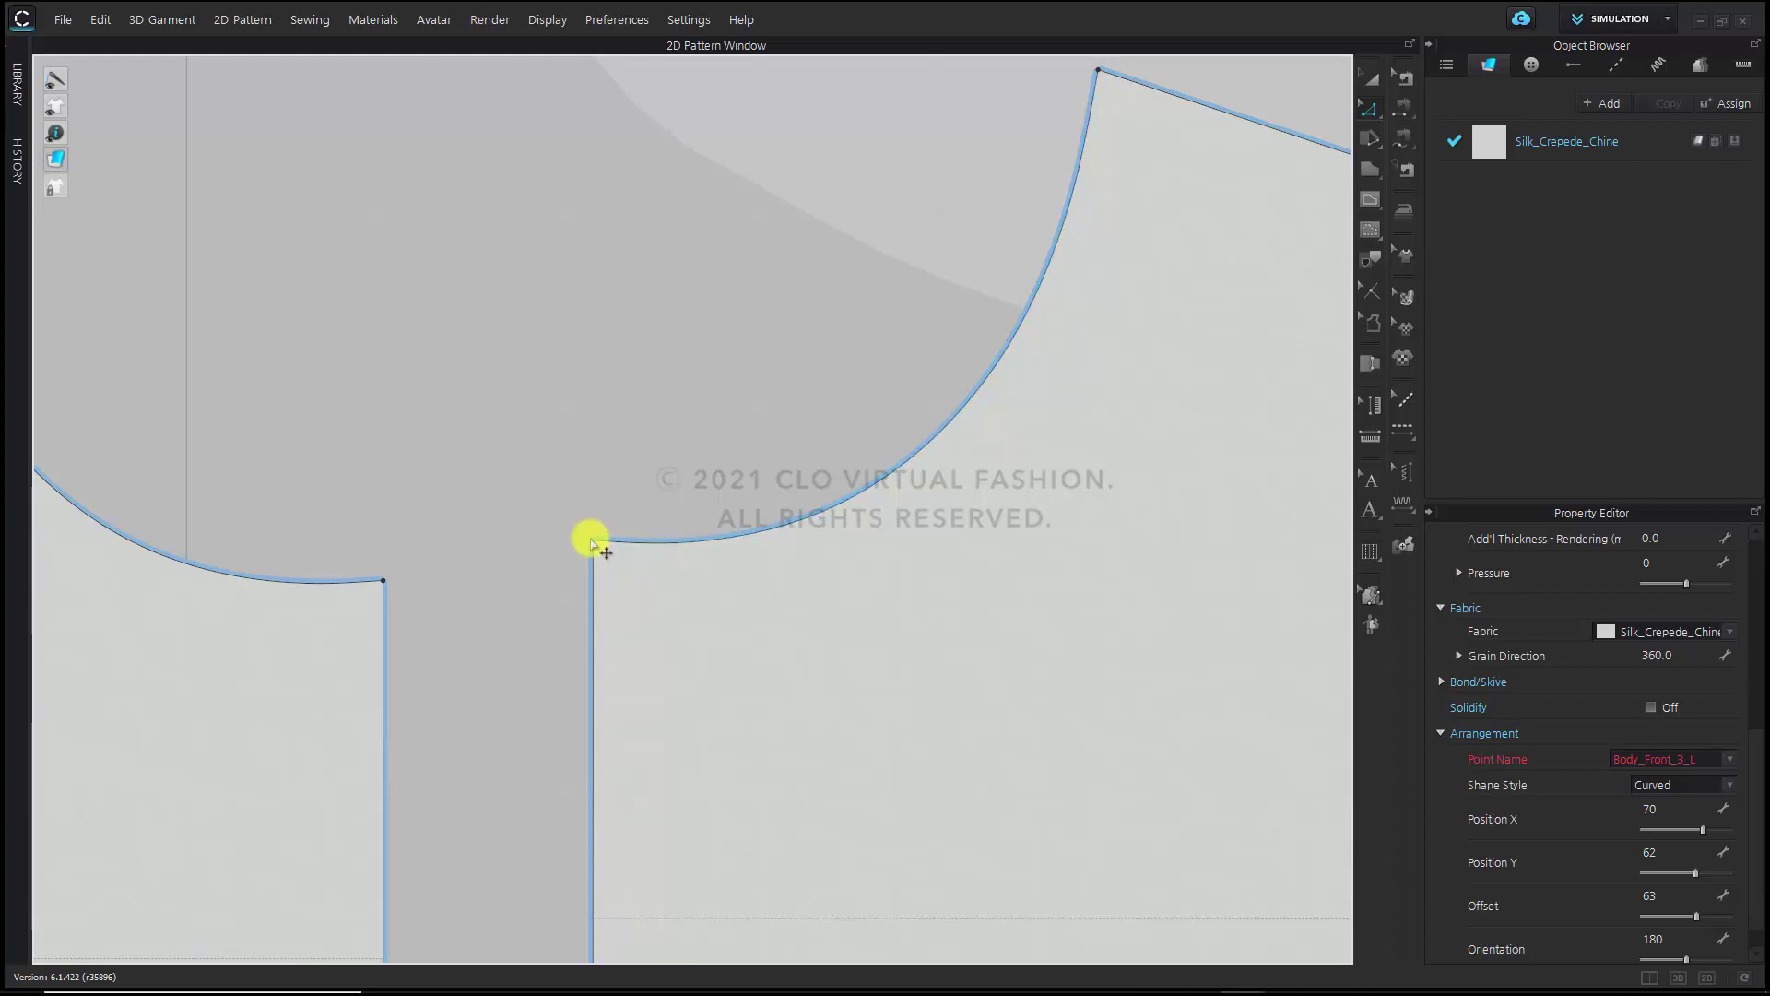
right_click(590, 544)
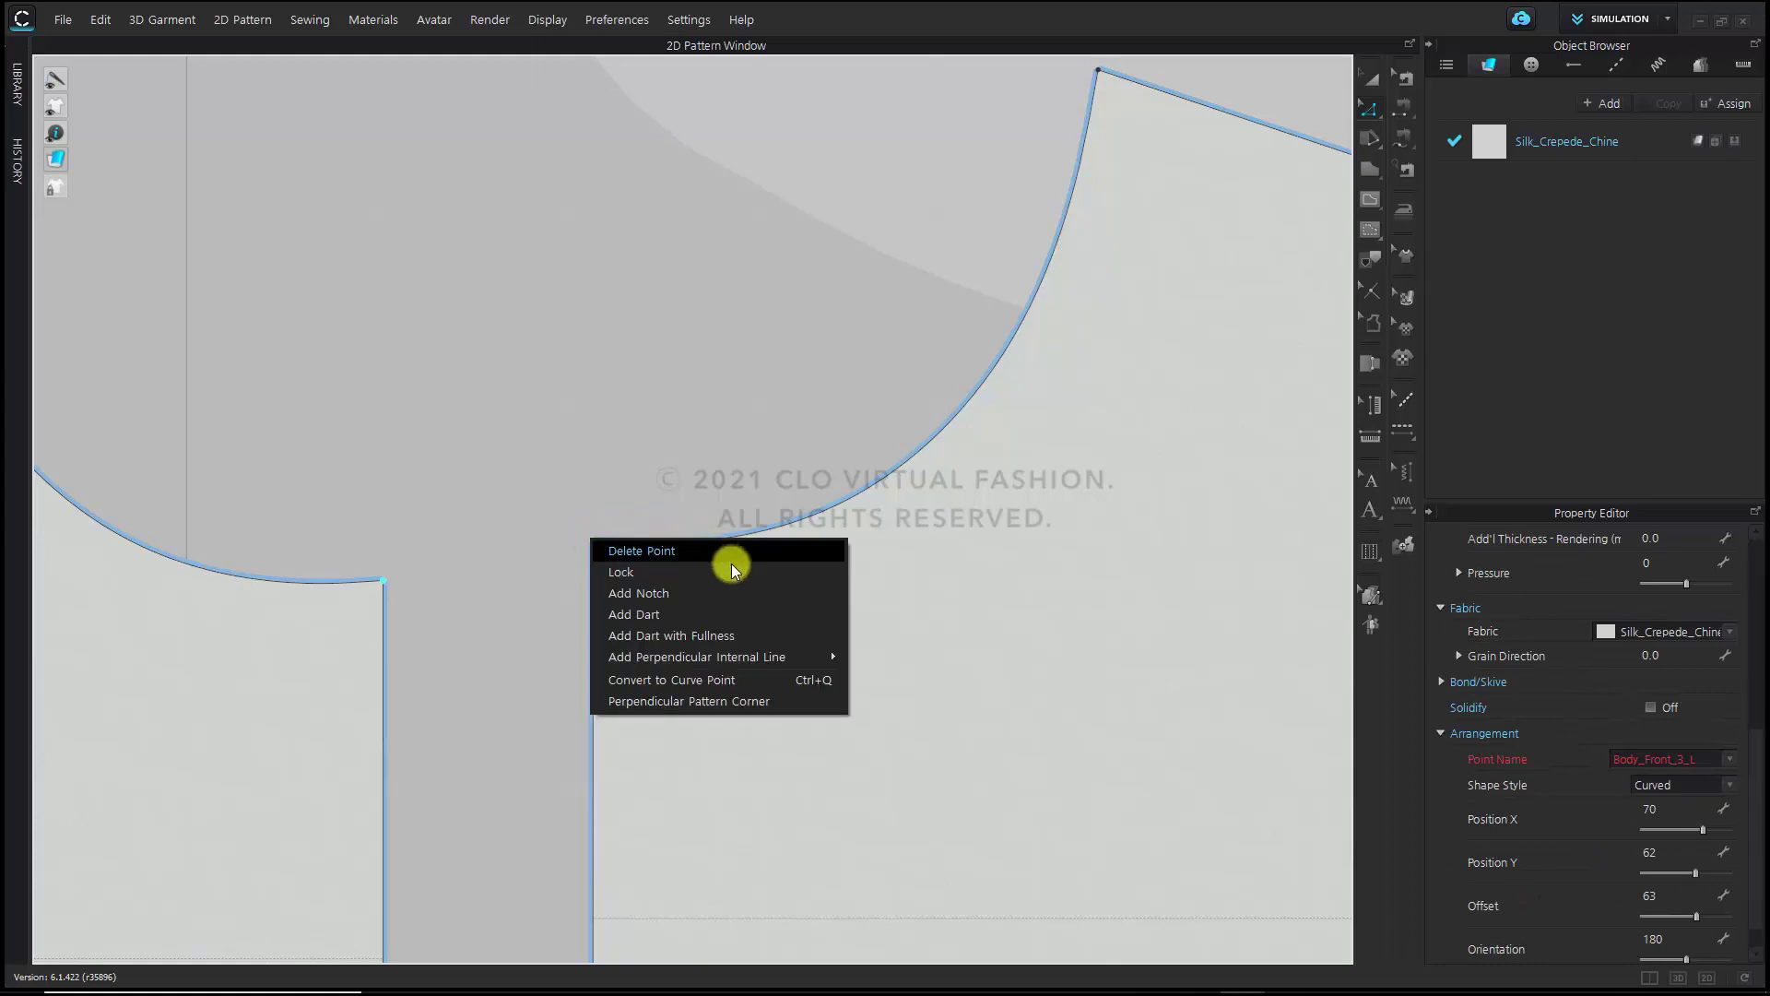
click(744, 704)
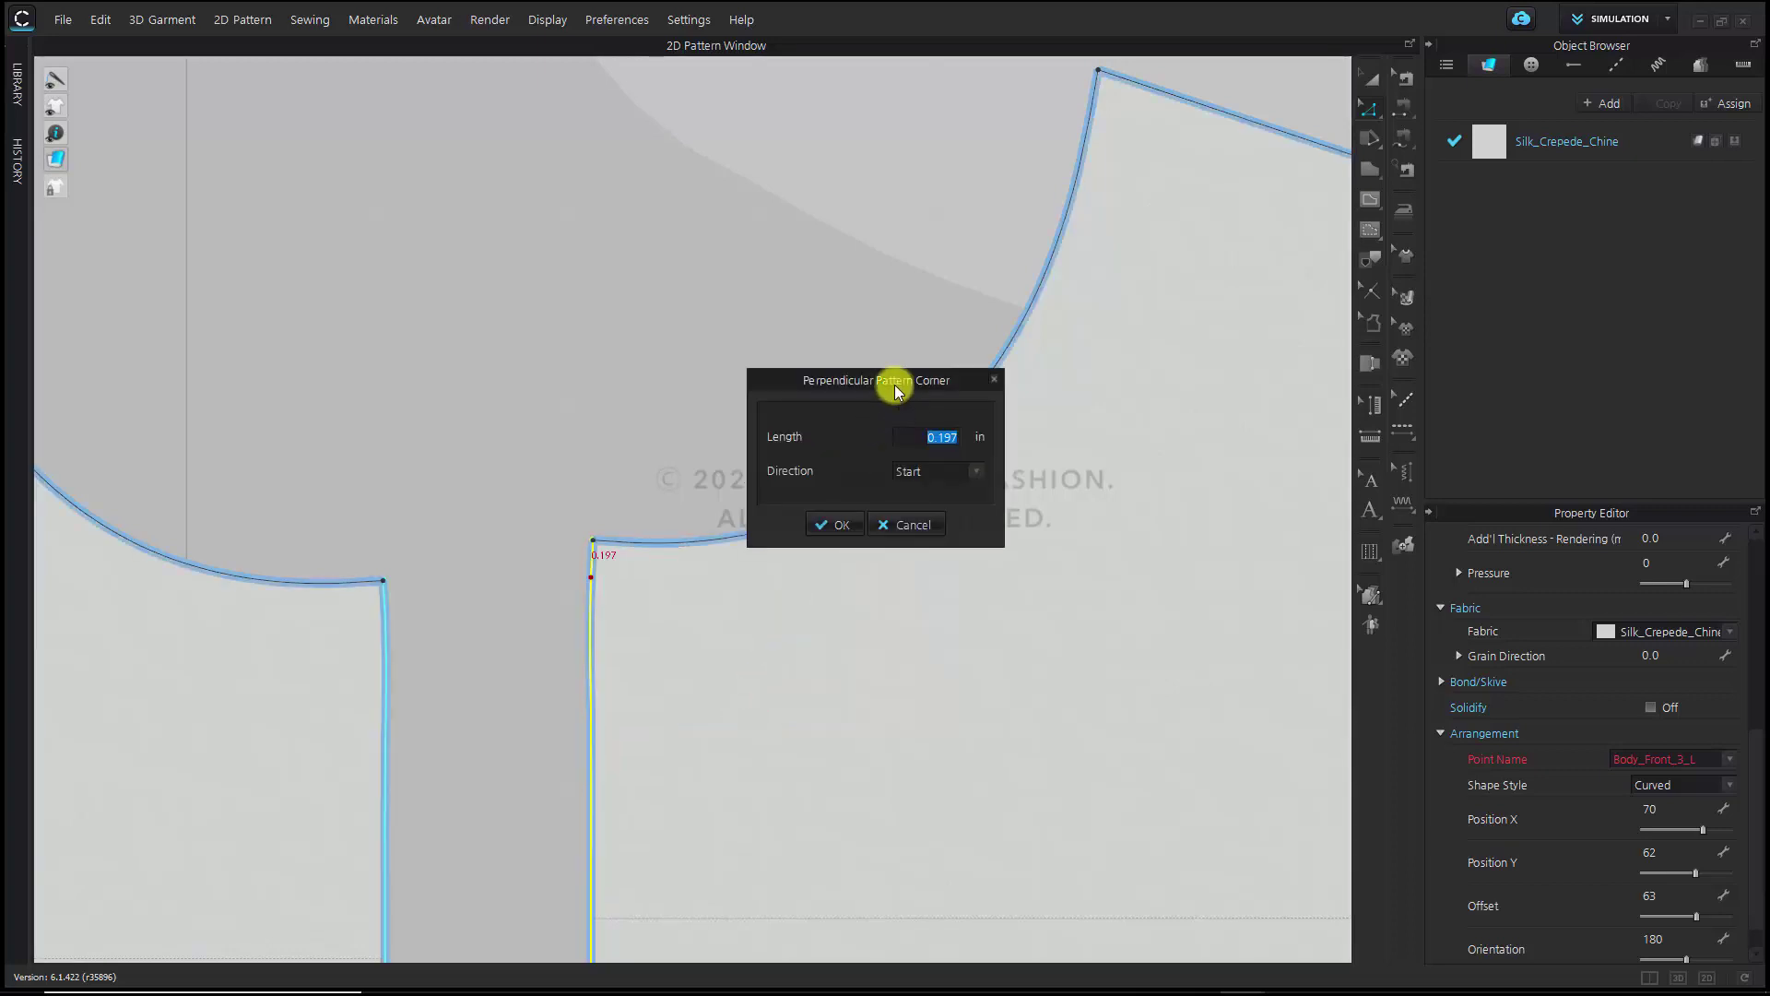
drag(895, 391, 513, 265)
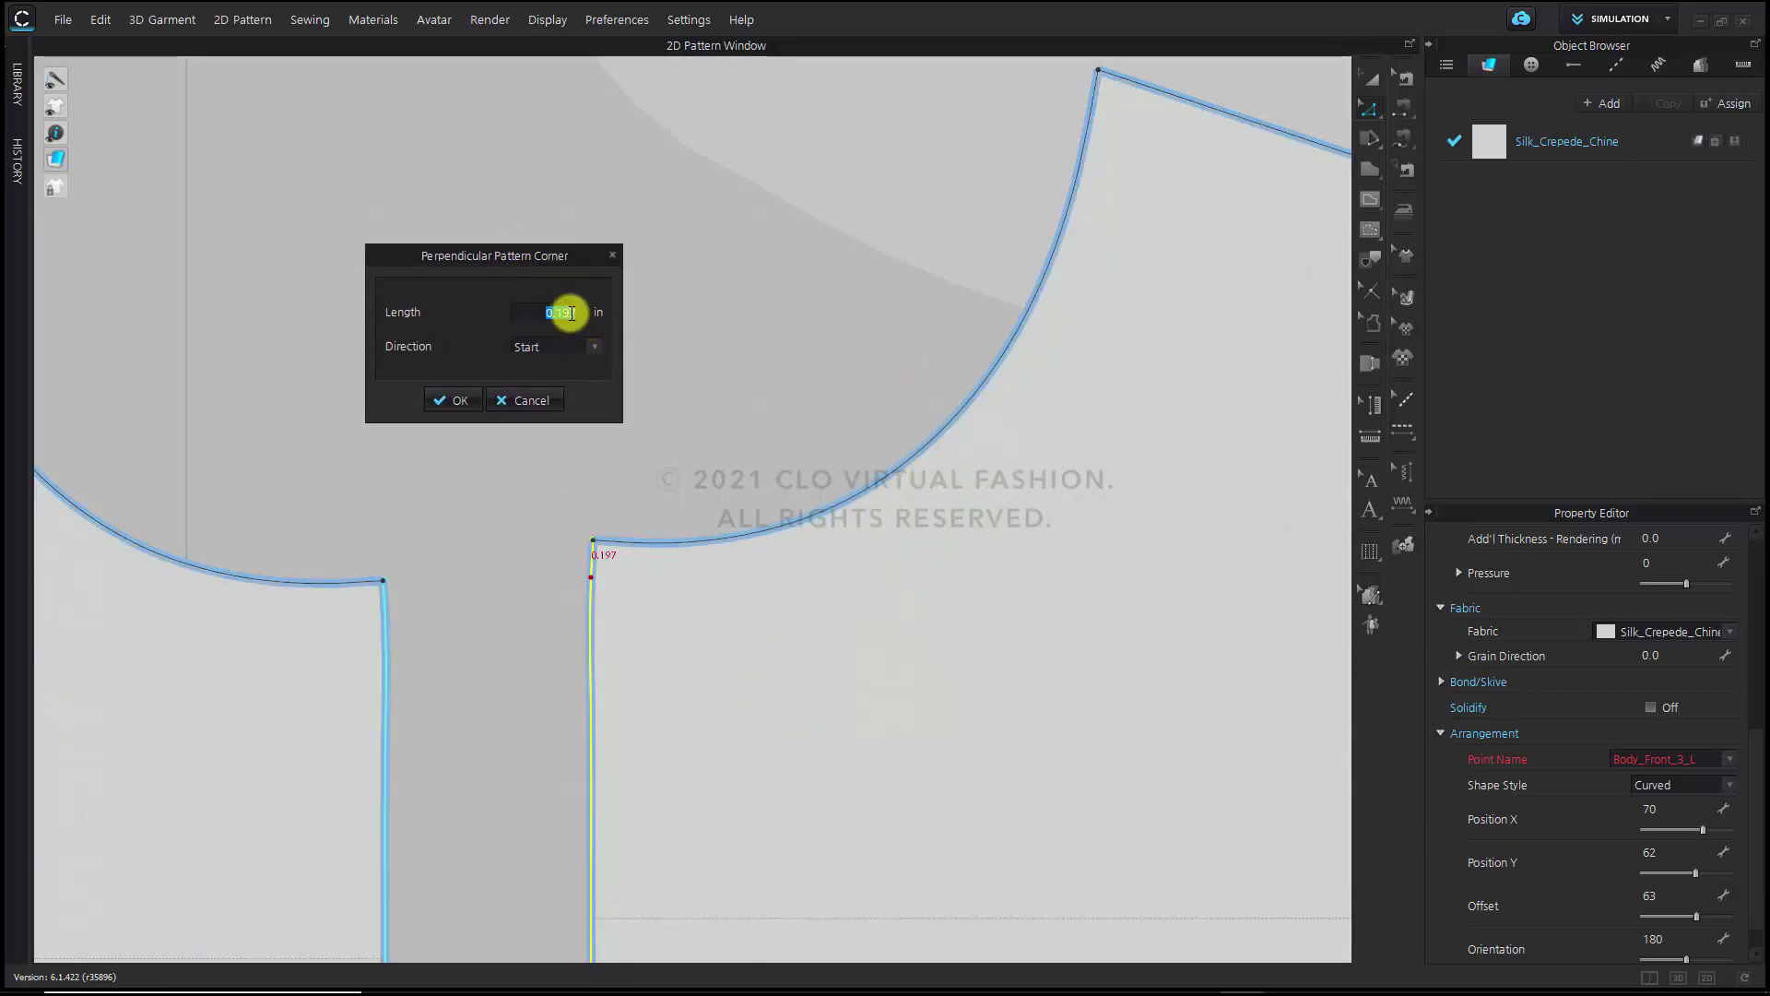
text(0.25)
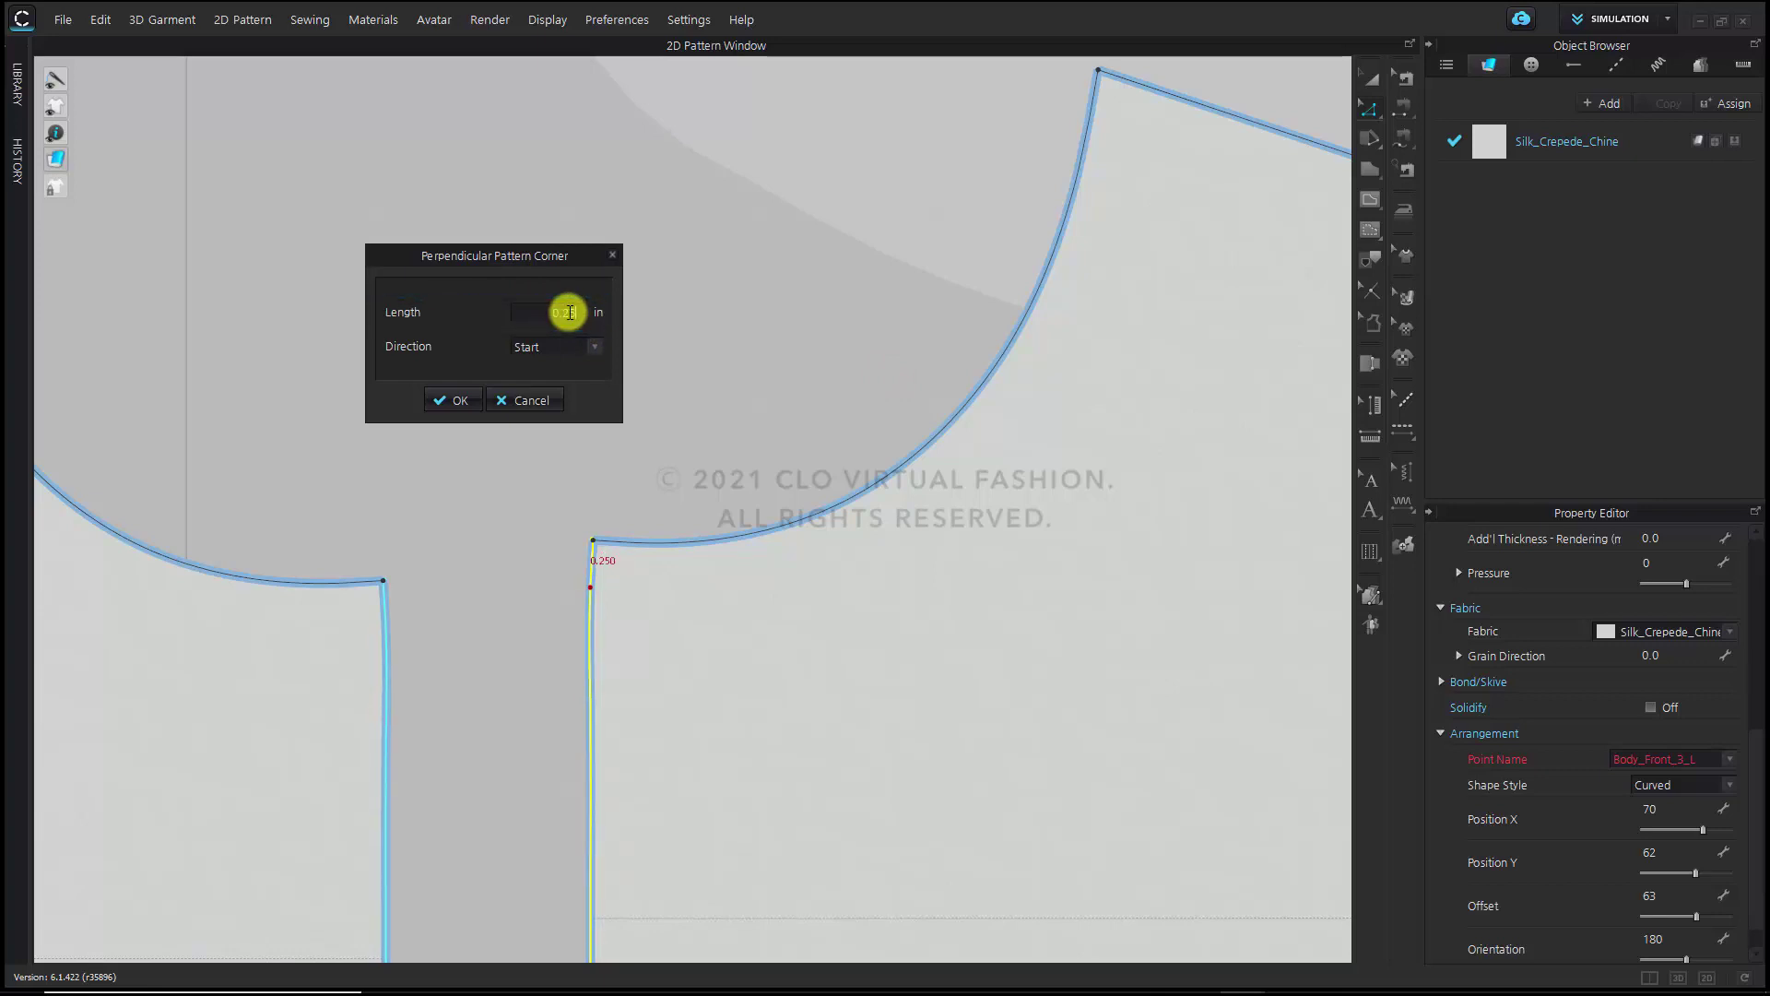
click(595, 346)
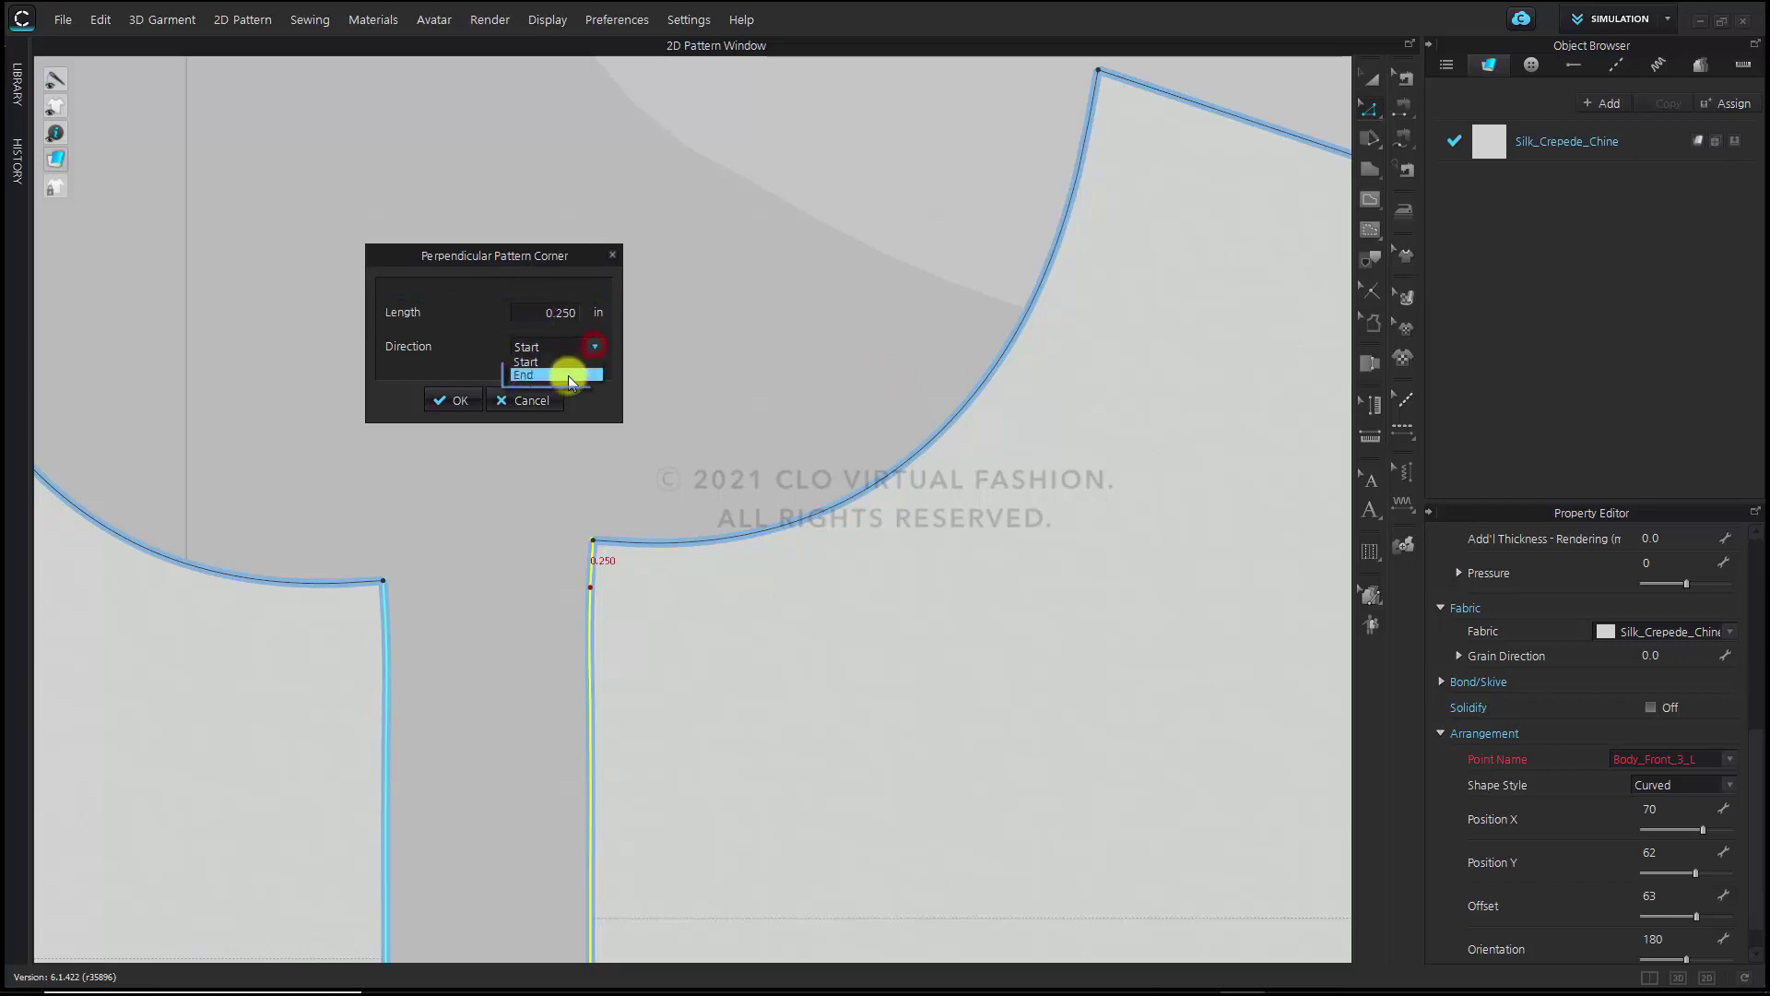
click(568, 374)
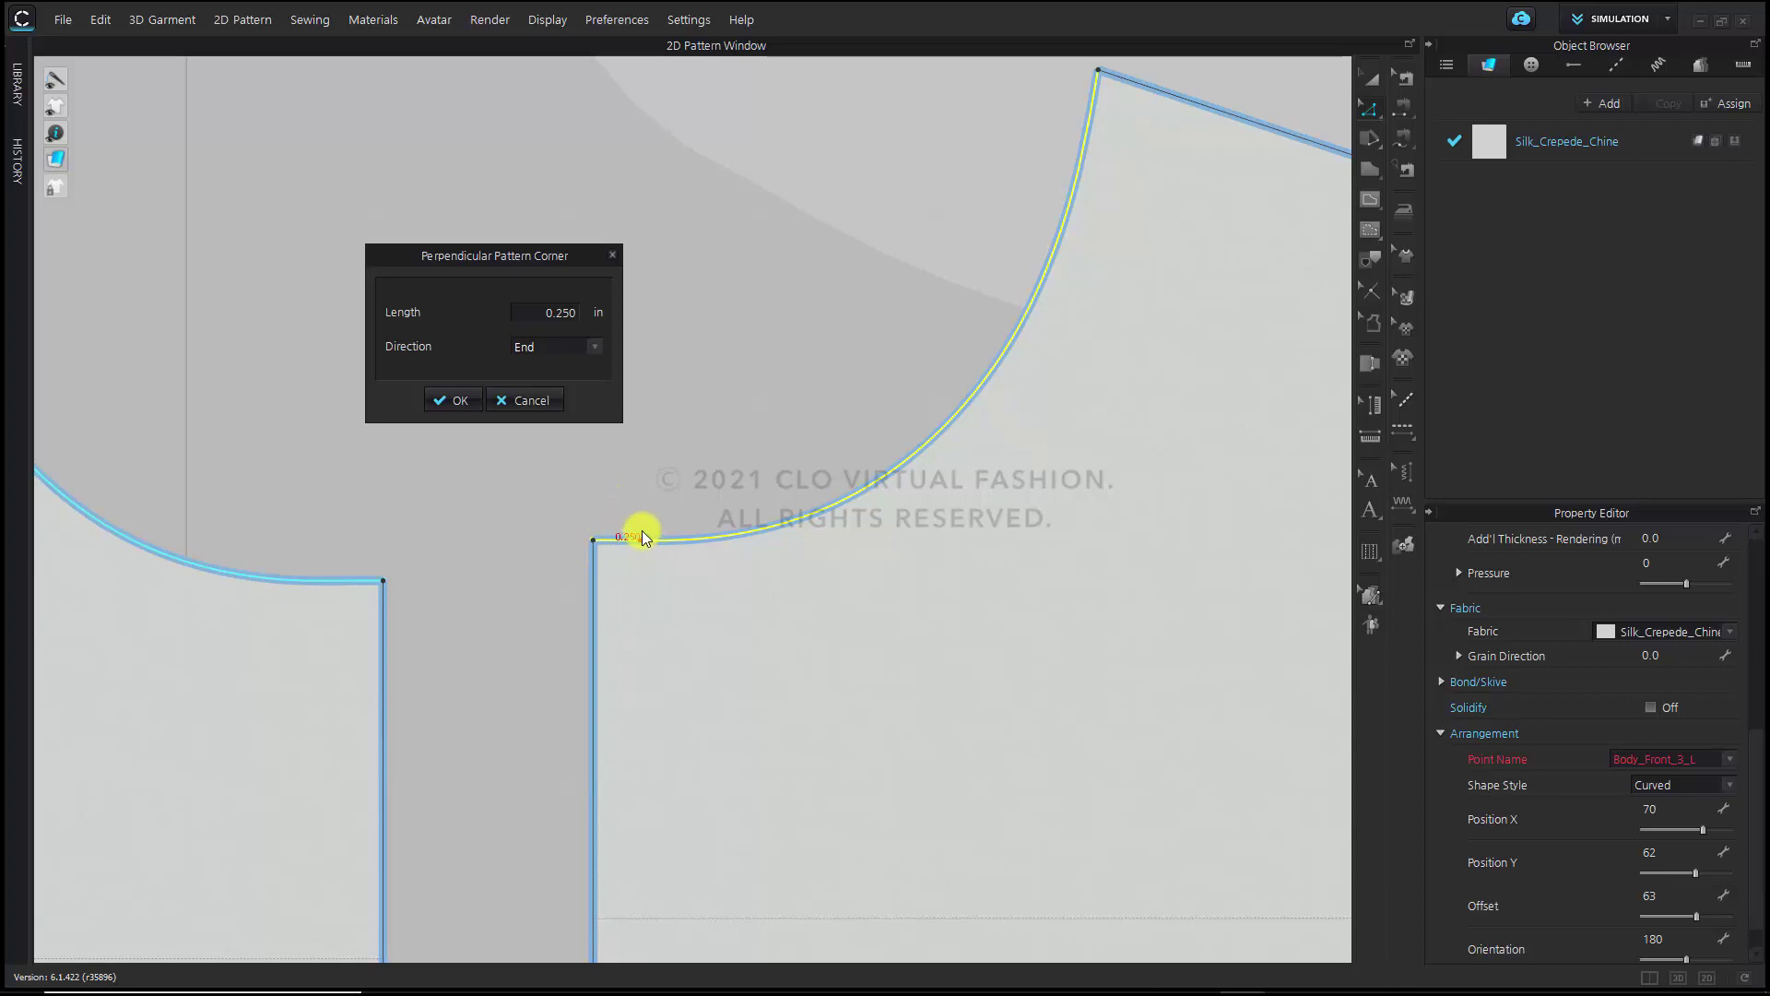
click(458, 400)
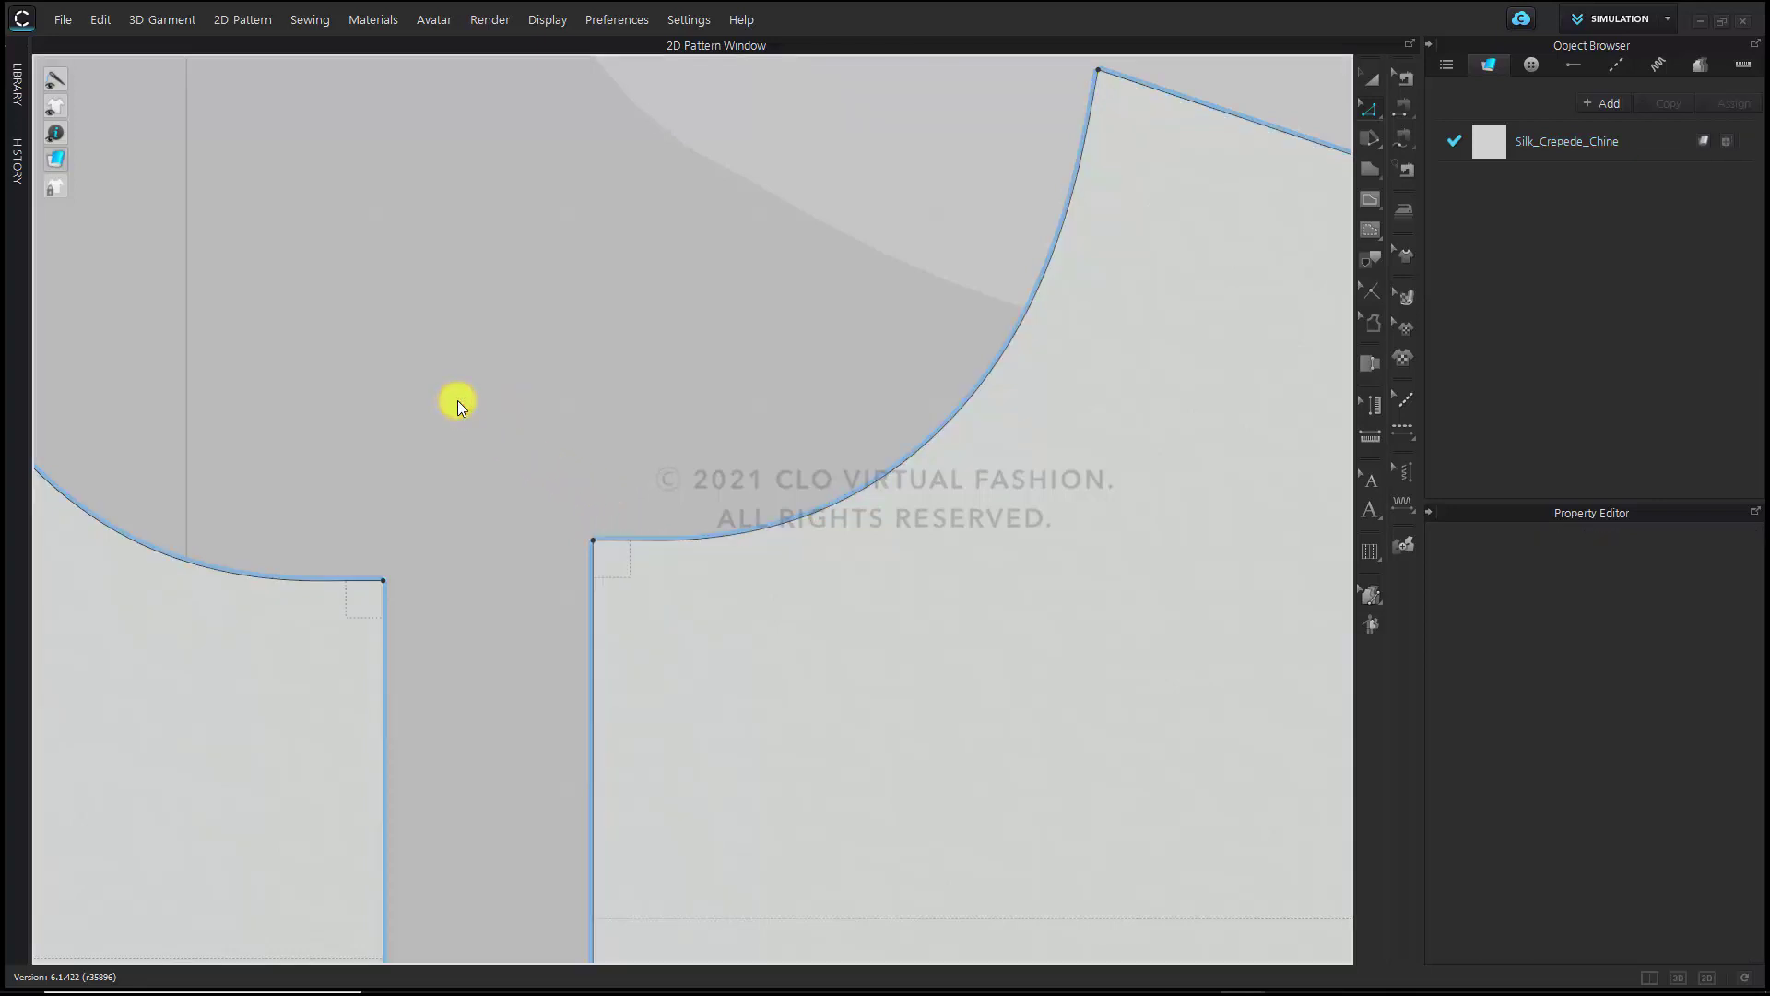
click(551, 416)
middle_drag(833, 531, 798, 622)
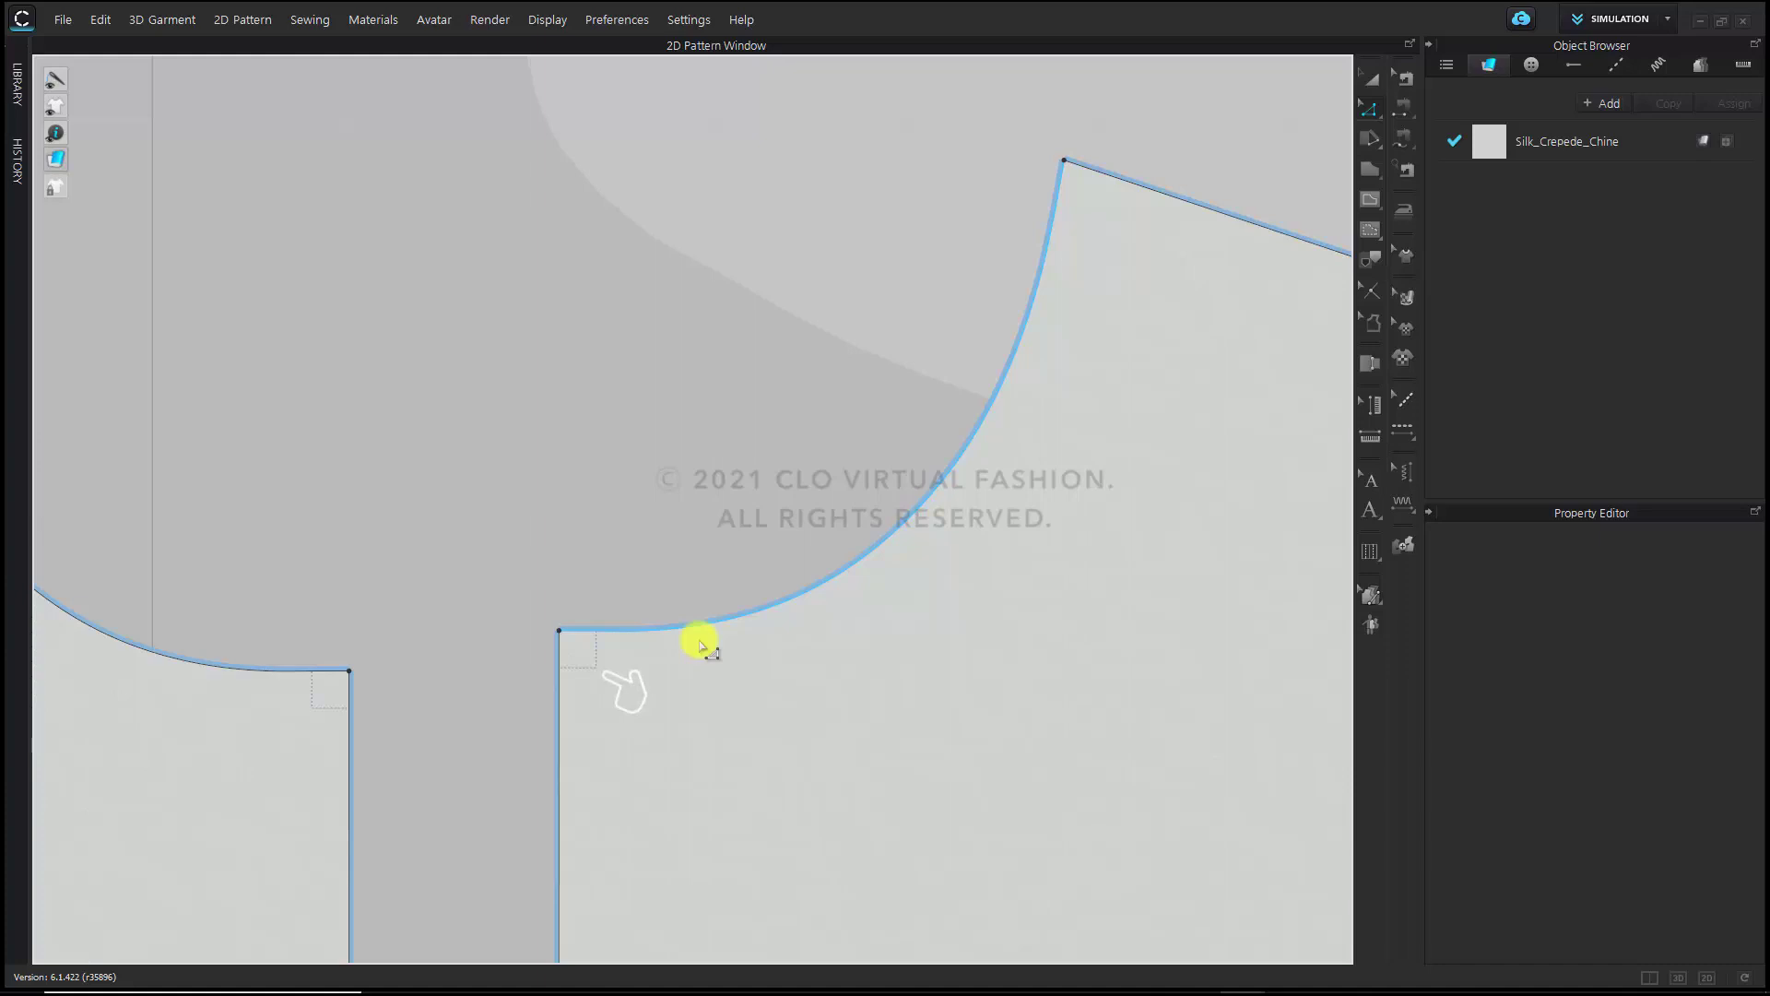
Match up the front shoulder line with the back yoke shoulder line, using the To Start option
click(1371, 79)
scroll(650, 642, down, 6)
middle_drag(650, 642, 871, 685)
middle_drag(1210, 723, 899, 651)
scroll(899, 651, down, 3)
middle_drag(1059, 700, 876, 670)
scroll(1084, 662, up, 2)
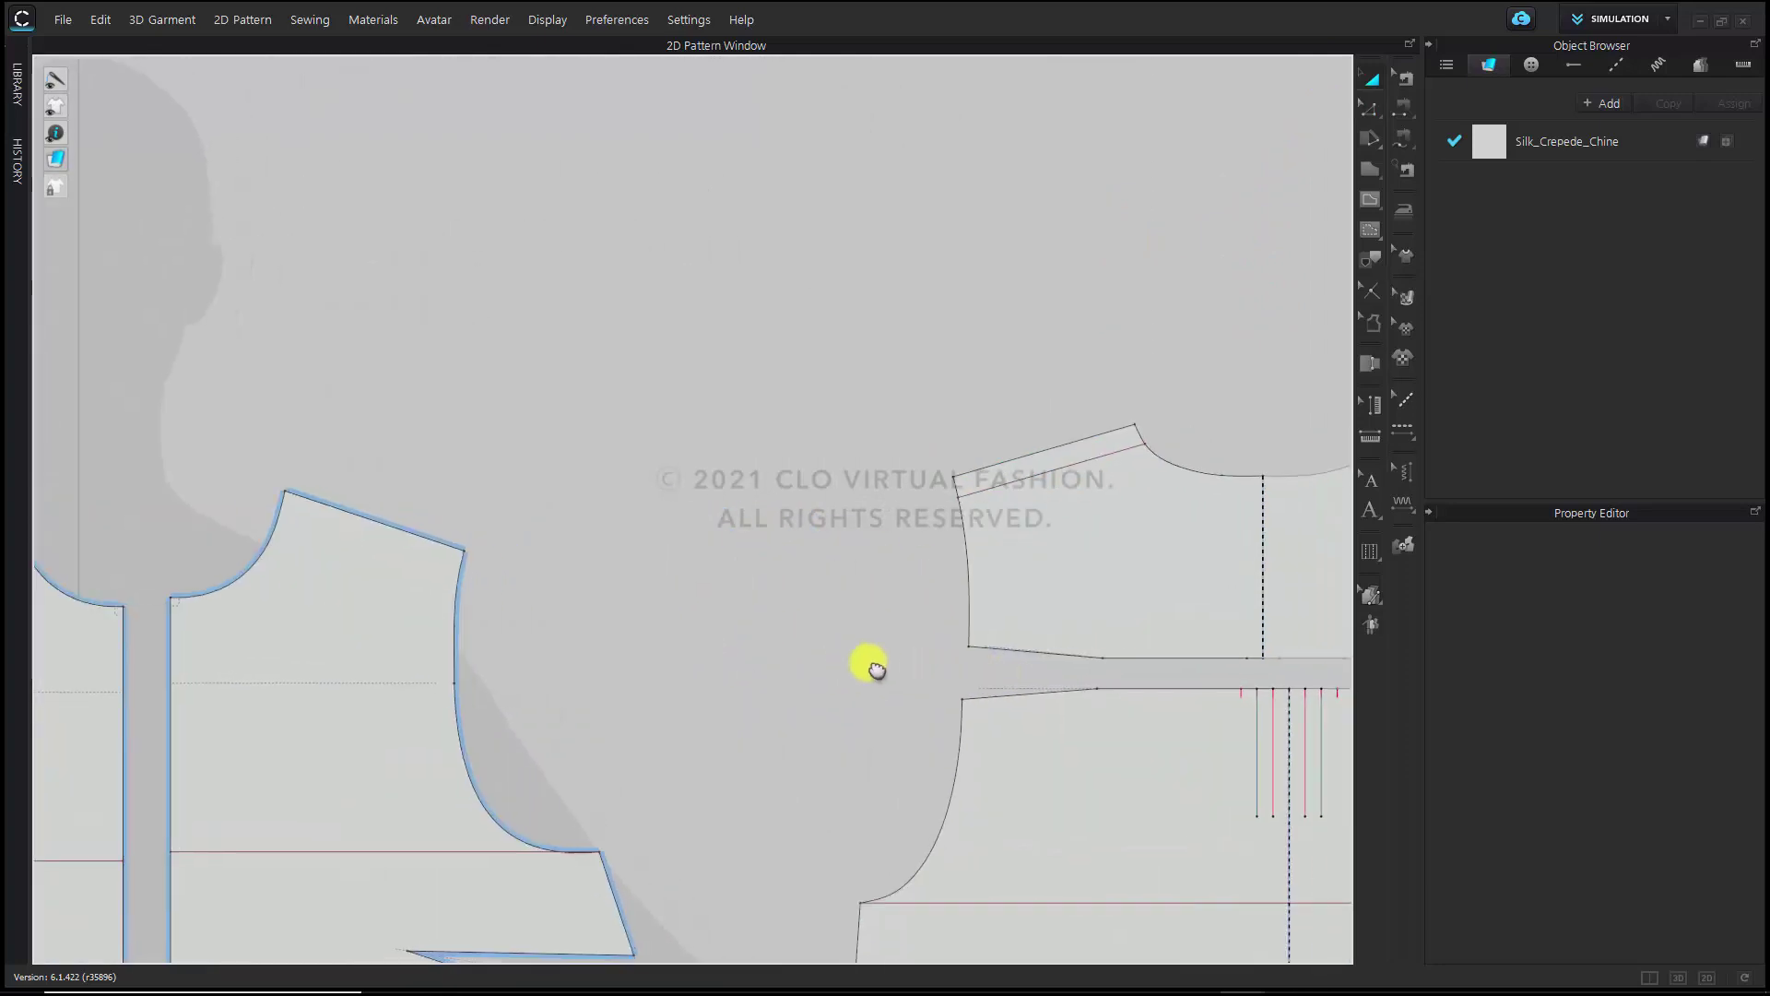
scroll(876, 668, up, 4)
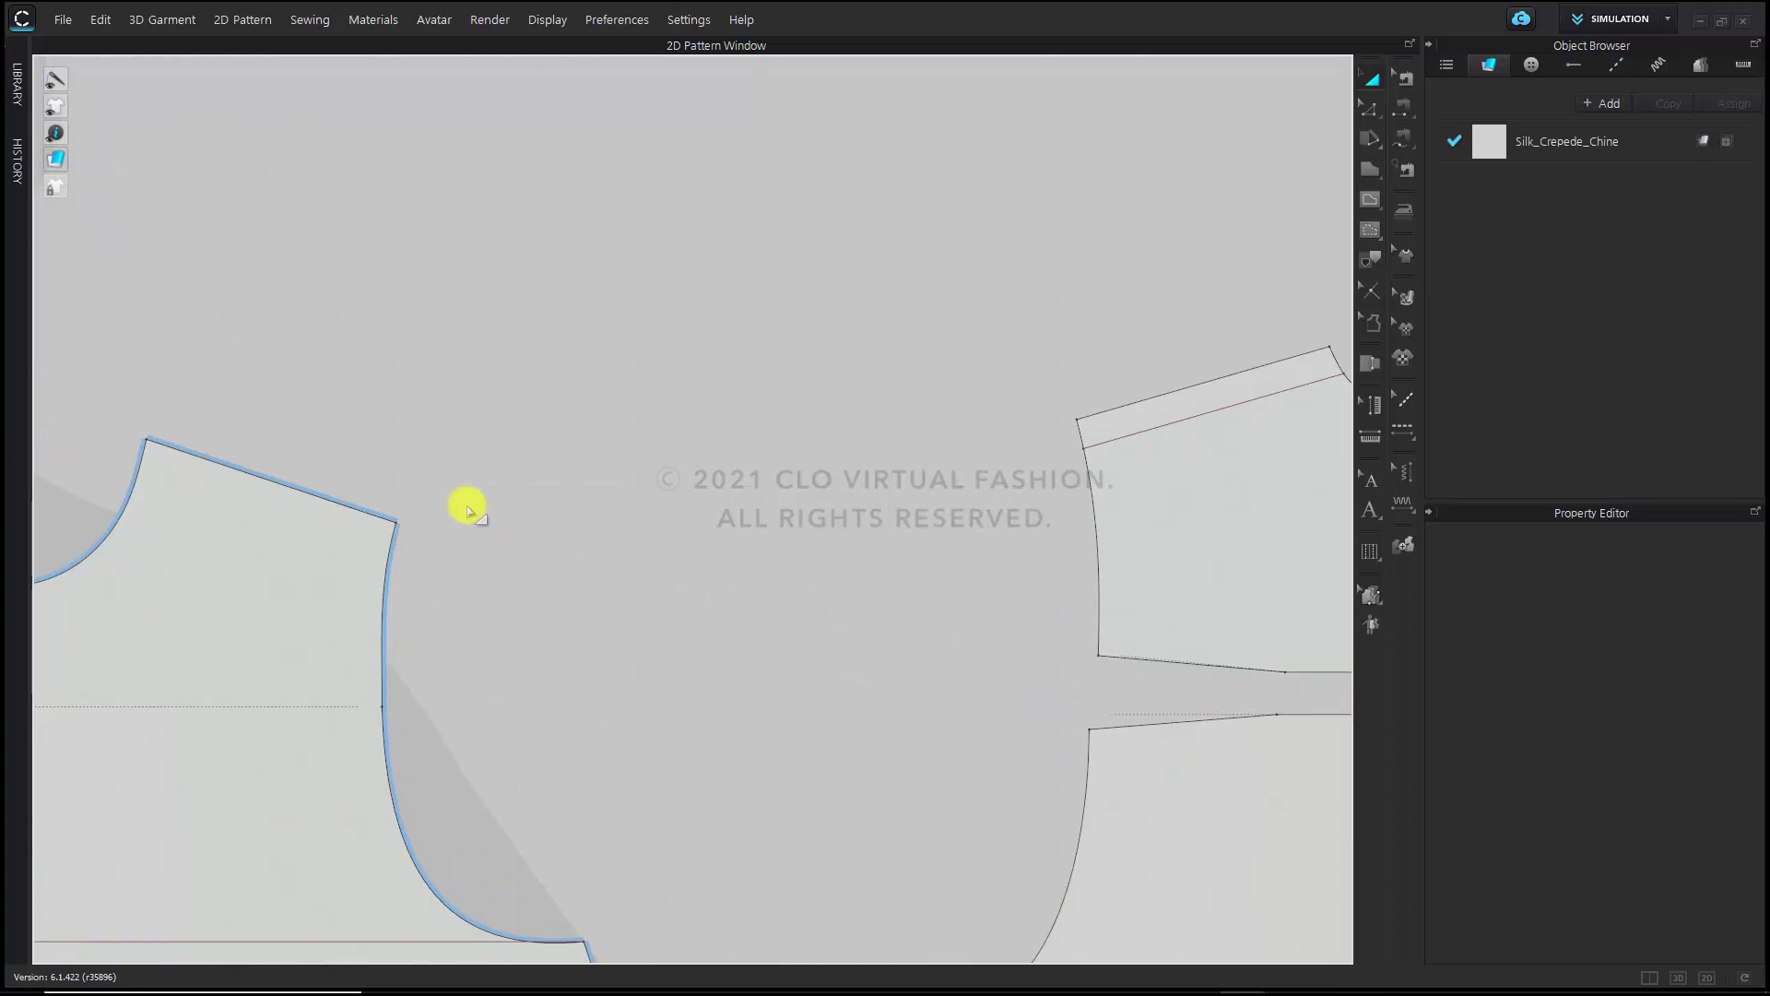
key(z)
click(362, 508)
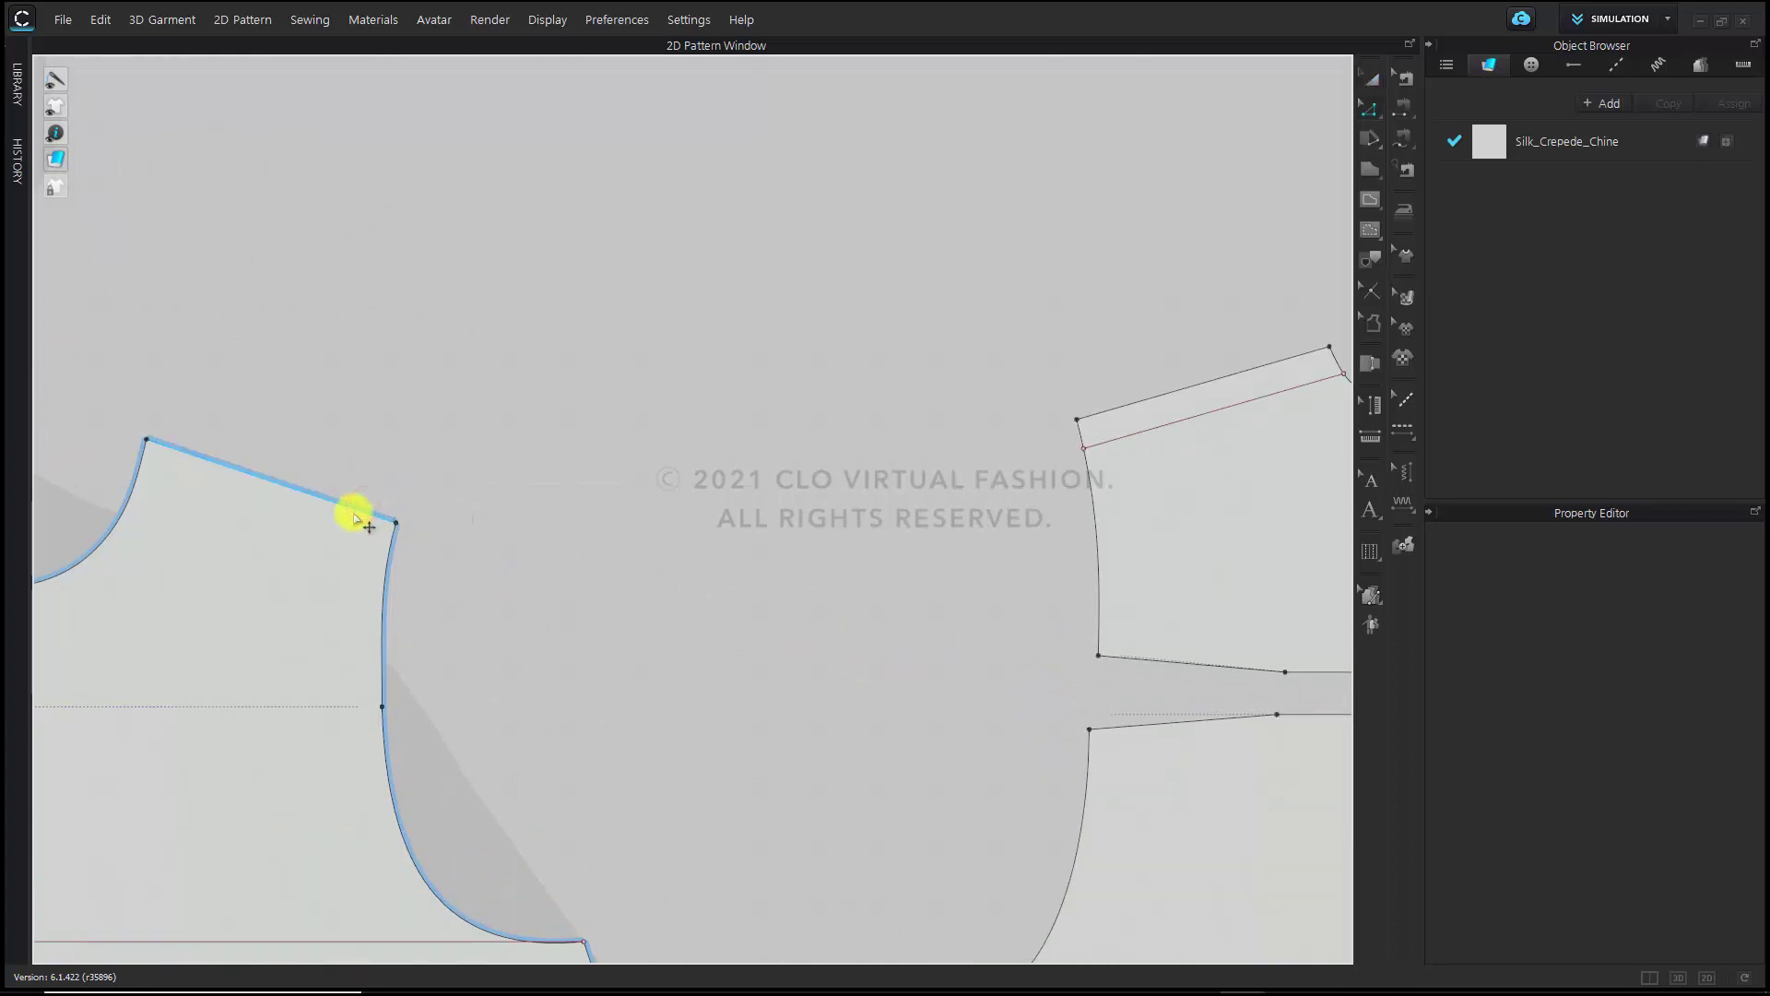
scroll(824, 551, down, 2)
scroll(827, 551, down, 2)
middle_drag(964, 519, 761, 565)
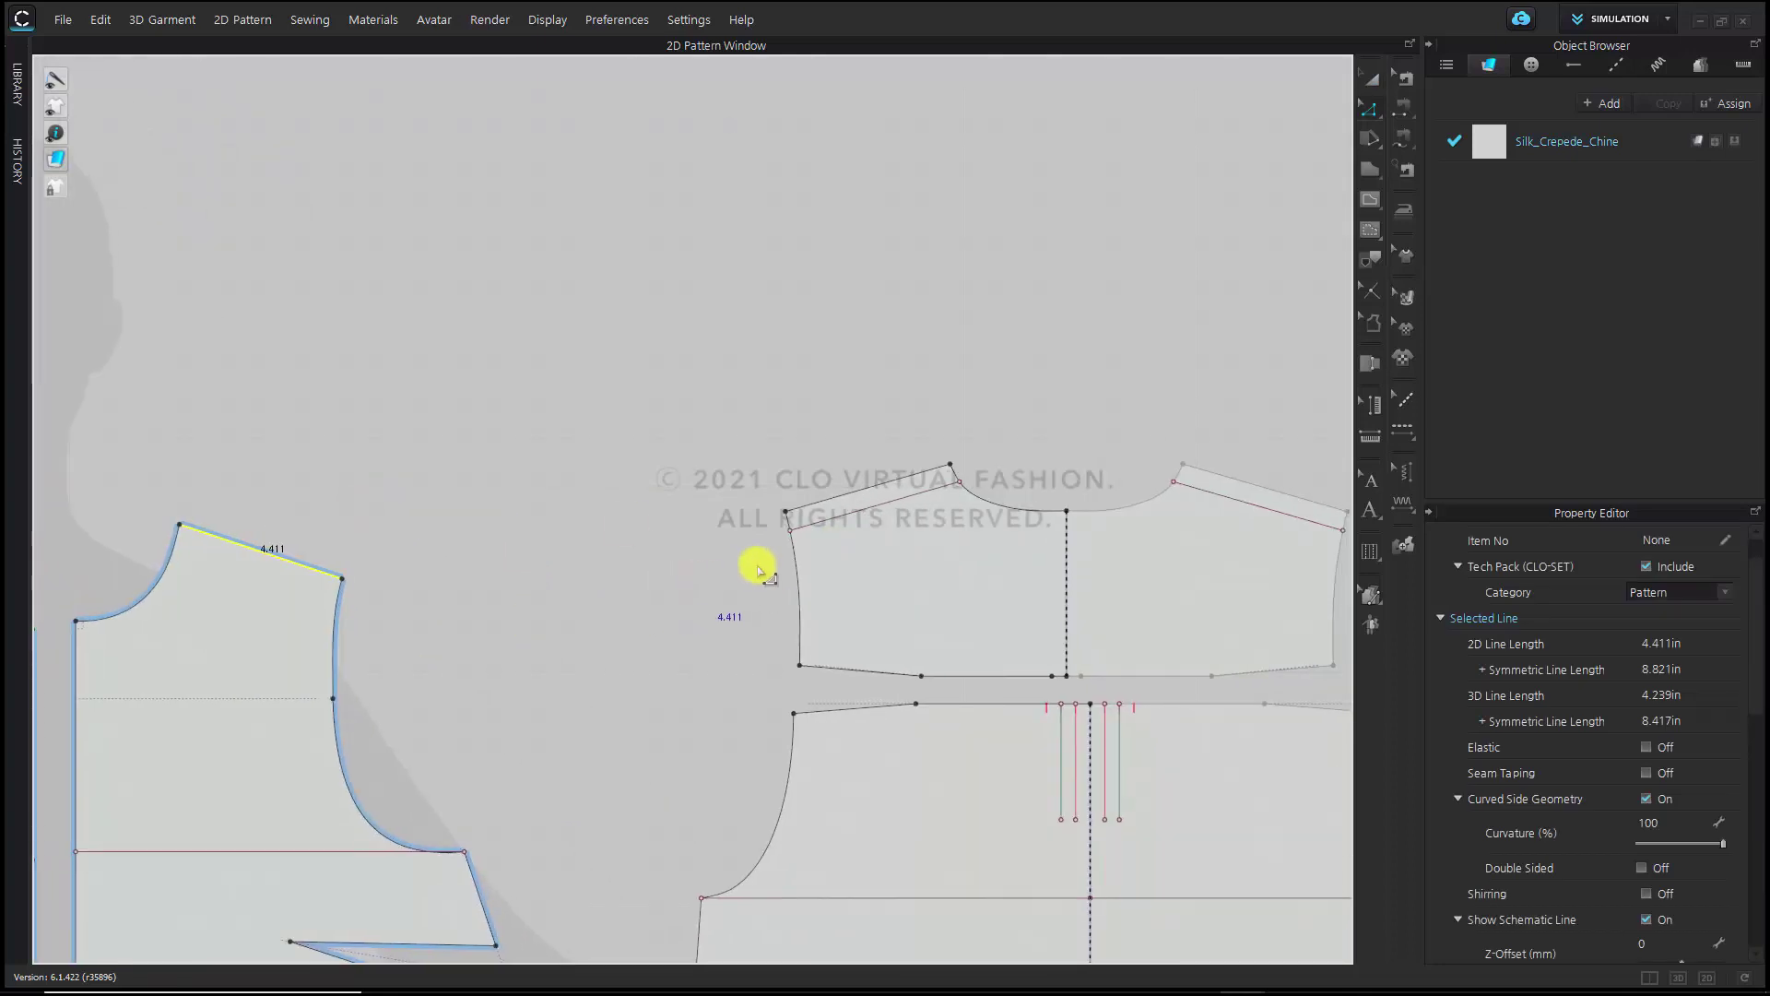
shift+click(844, 496)
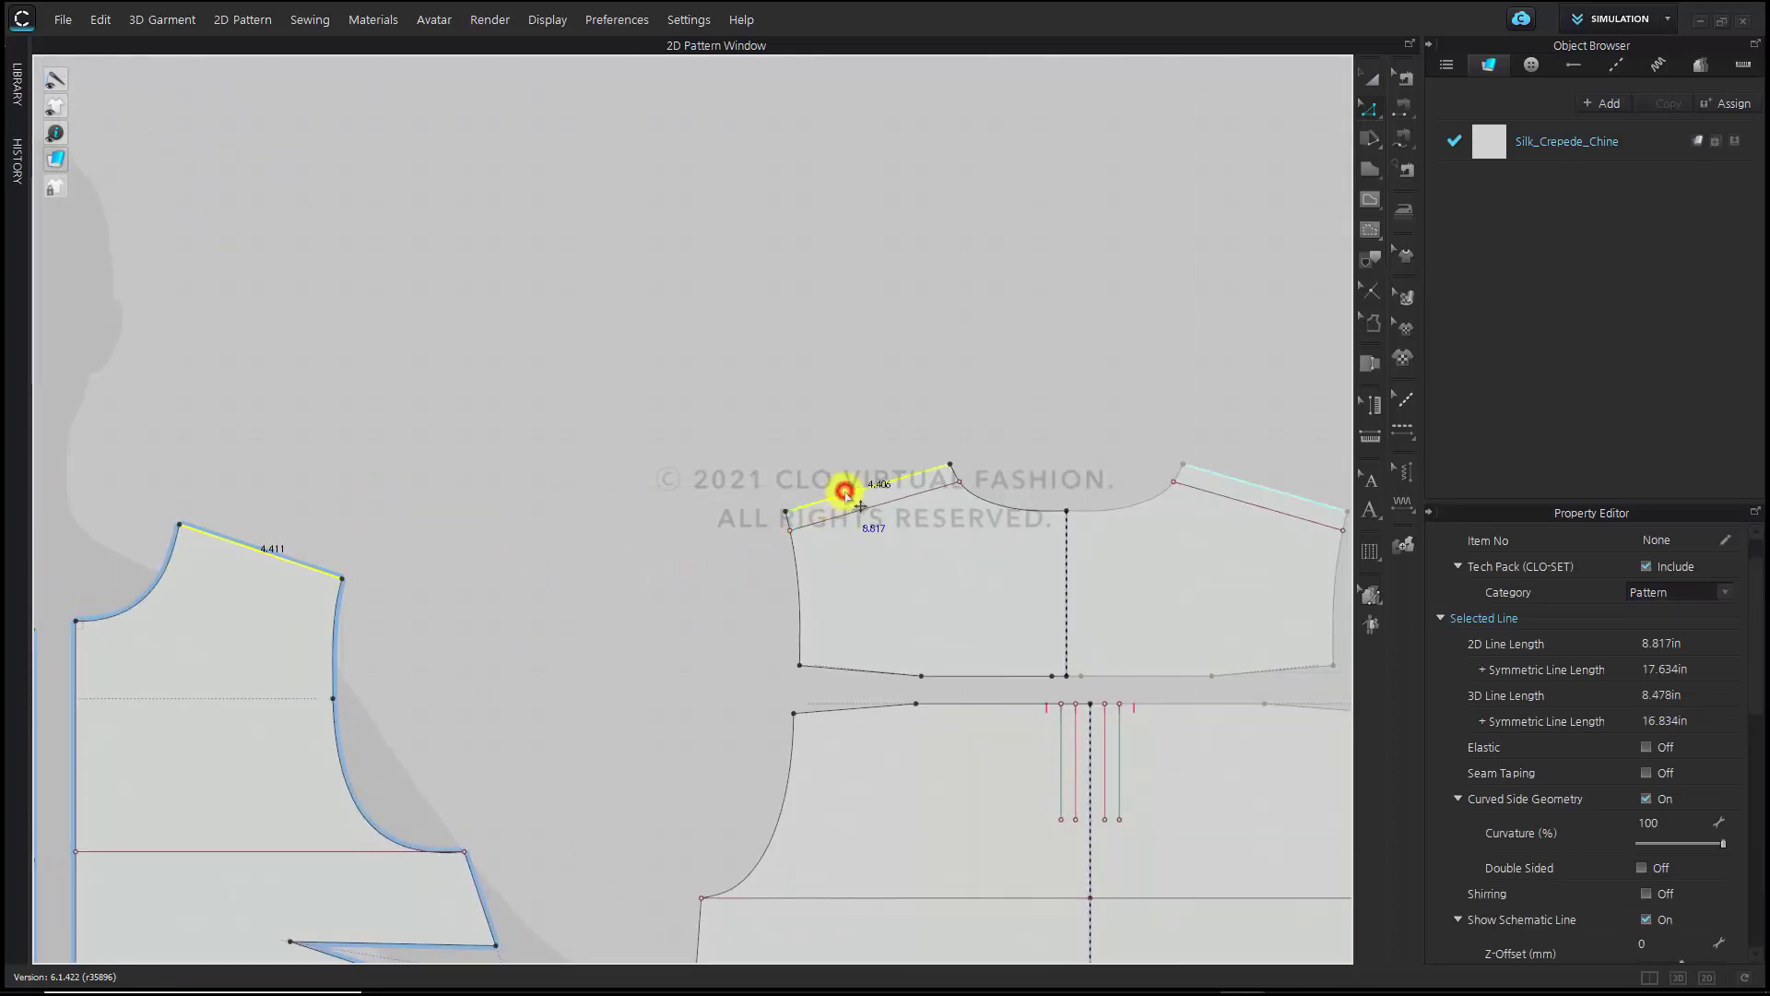
right_click(844, 496)
mouse_move(1075, 828)
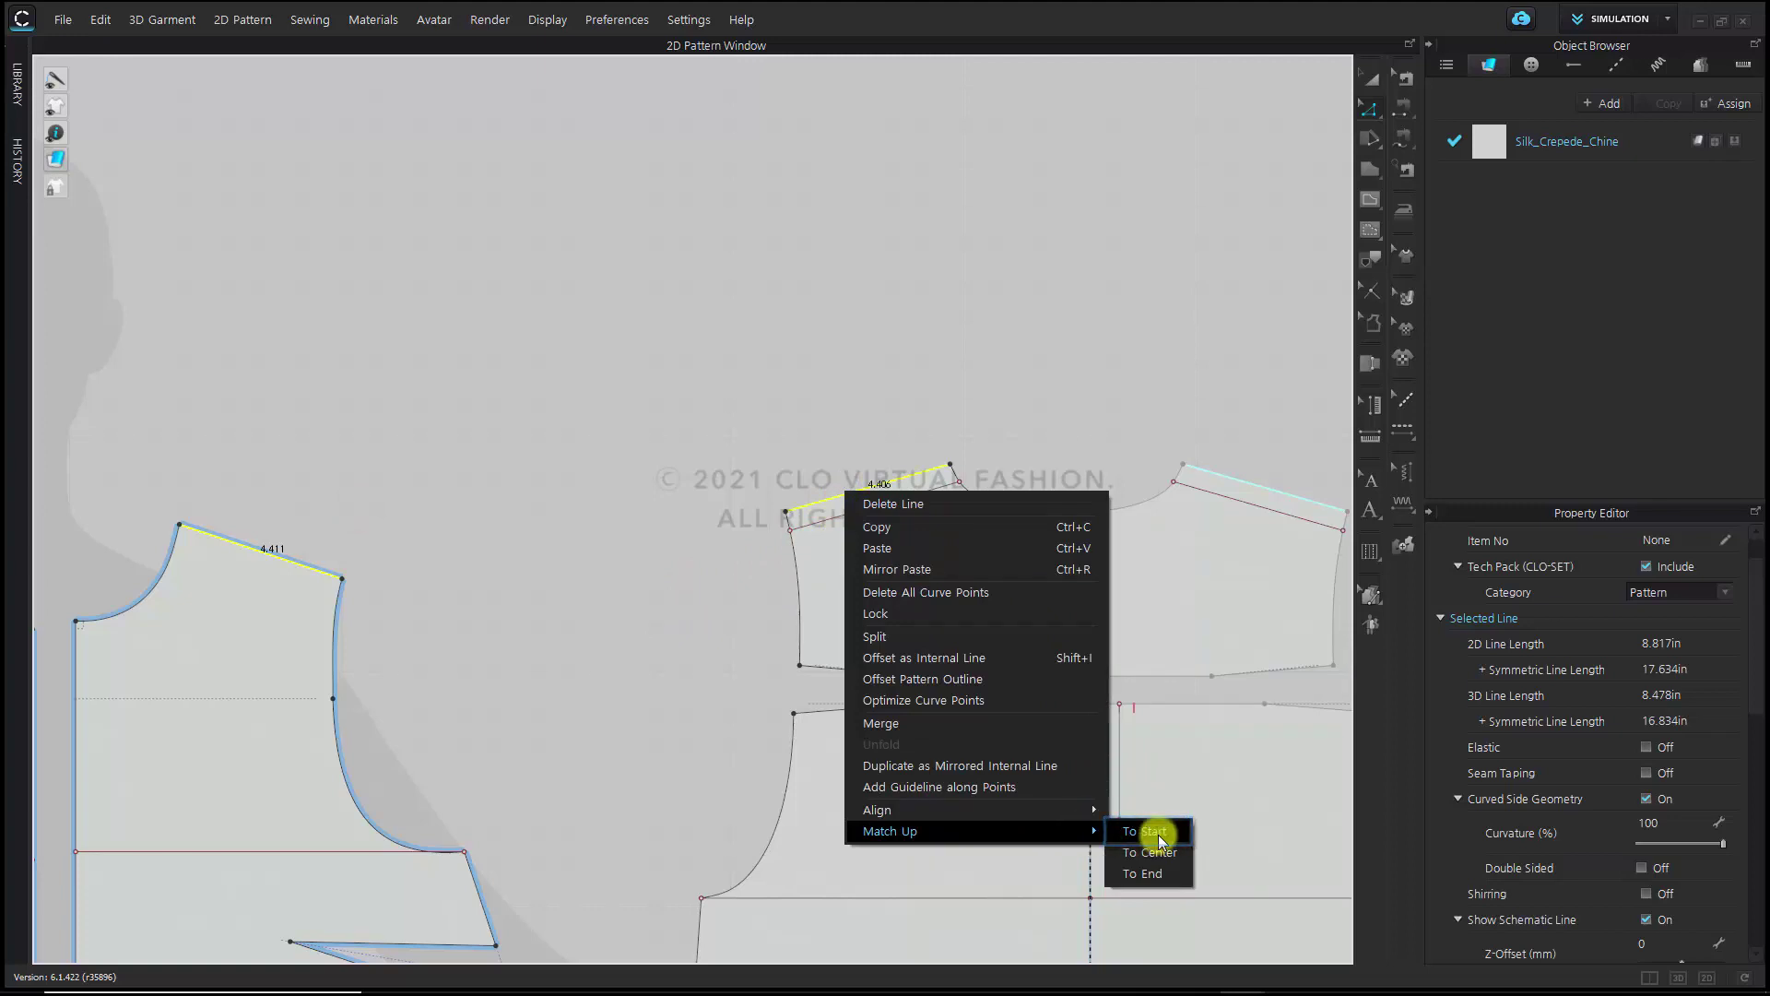
click(1158, 833)
Examine how the front and back neckline curves flow into each other across the joined shoulder line
scroll(959, 567, up, 5)
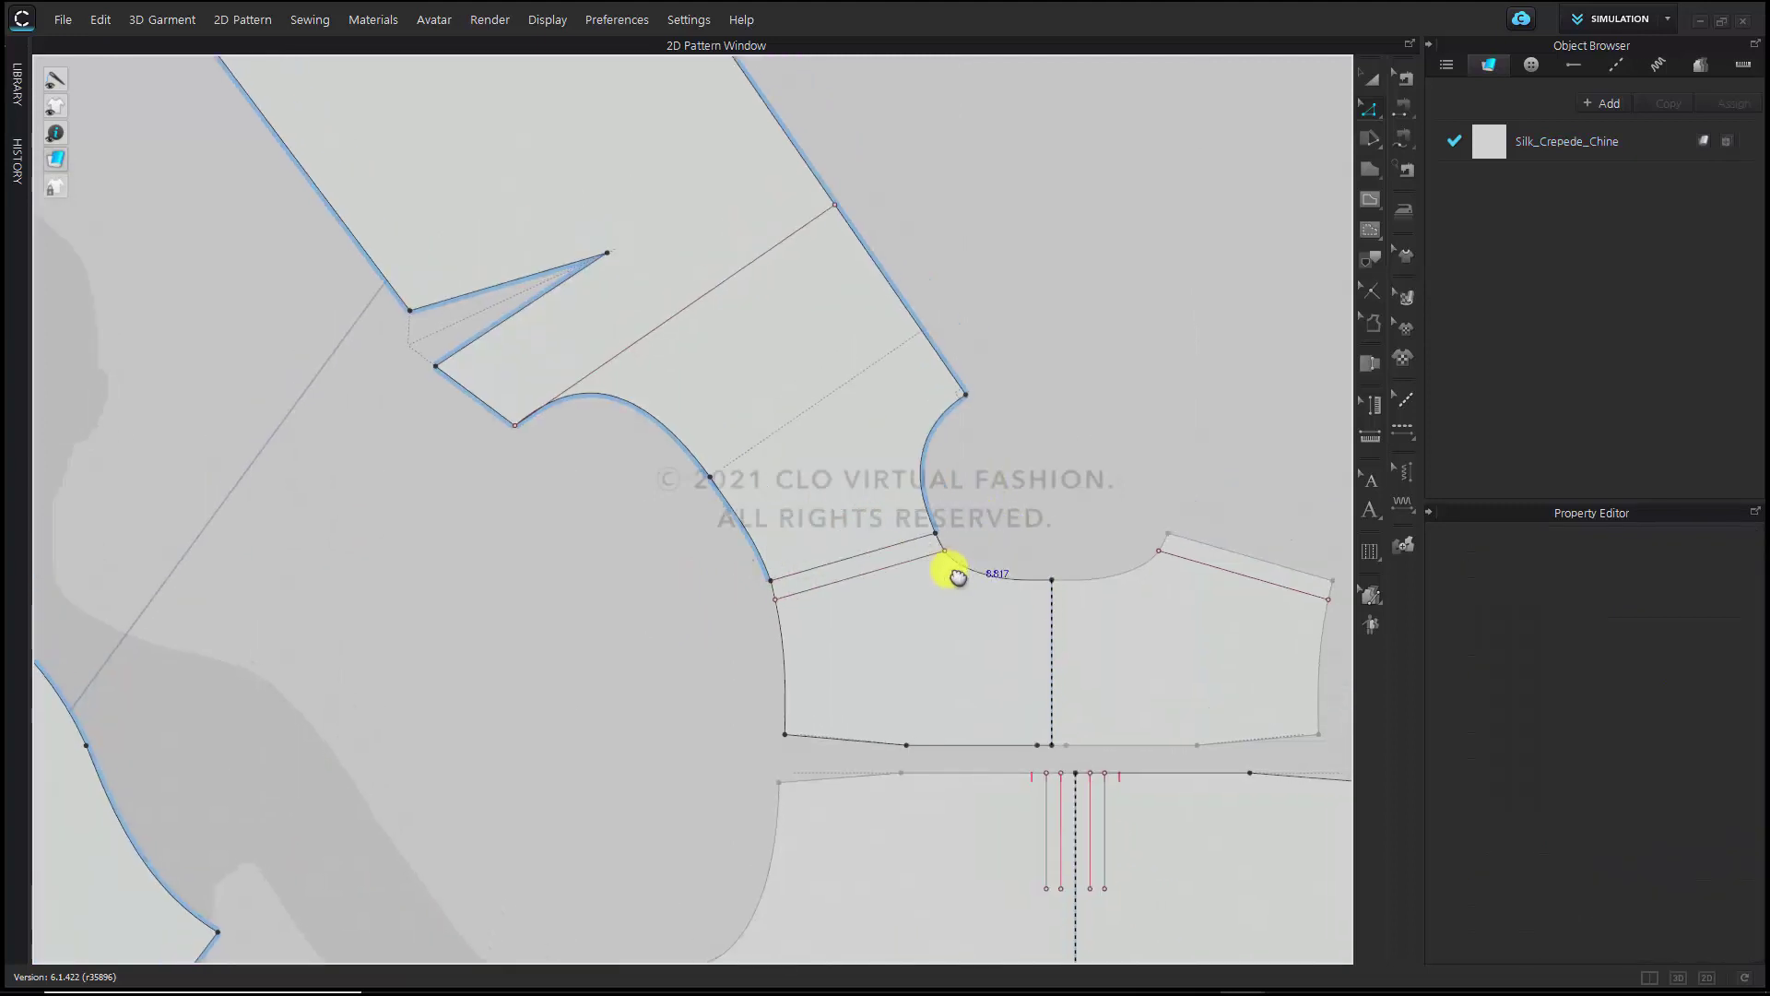
scroll(913, 629, up, 2)
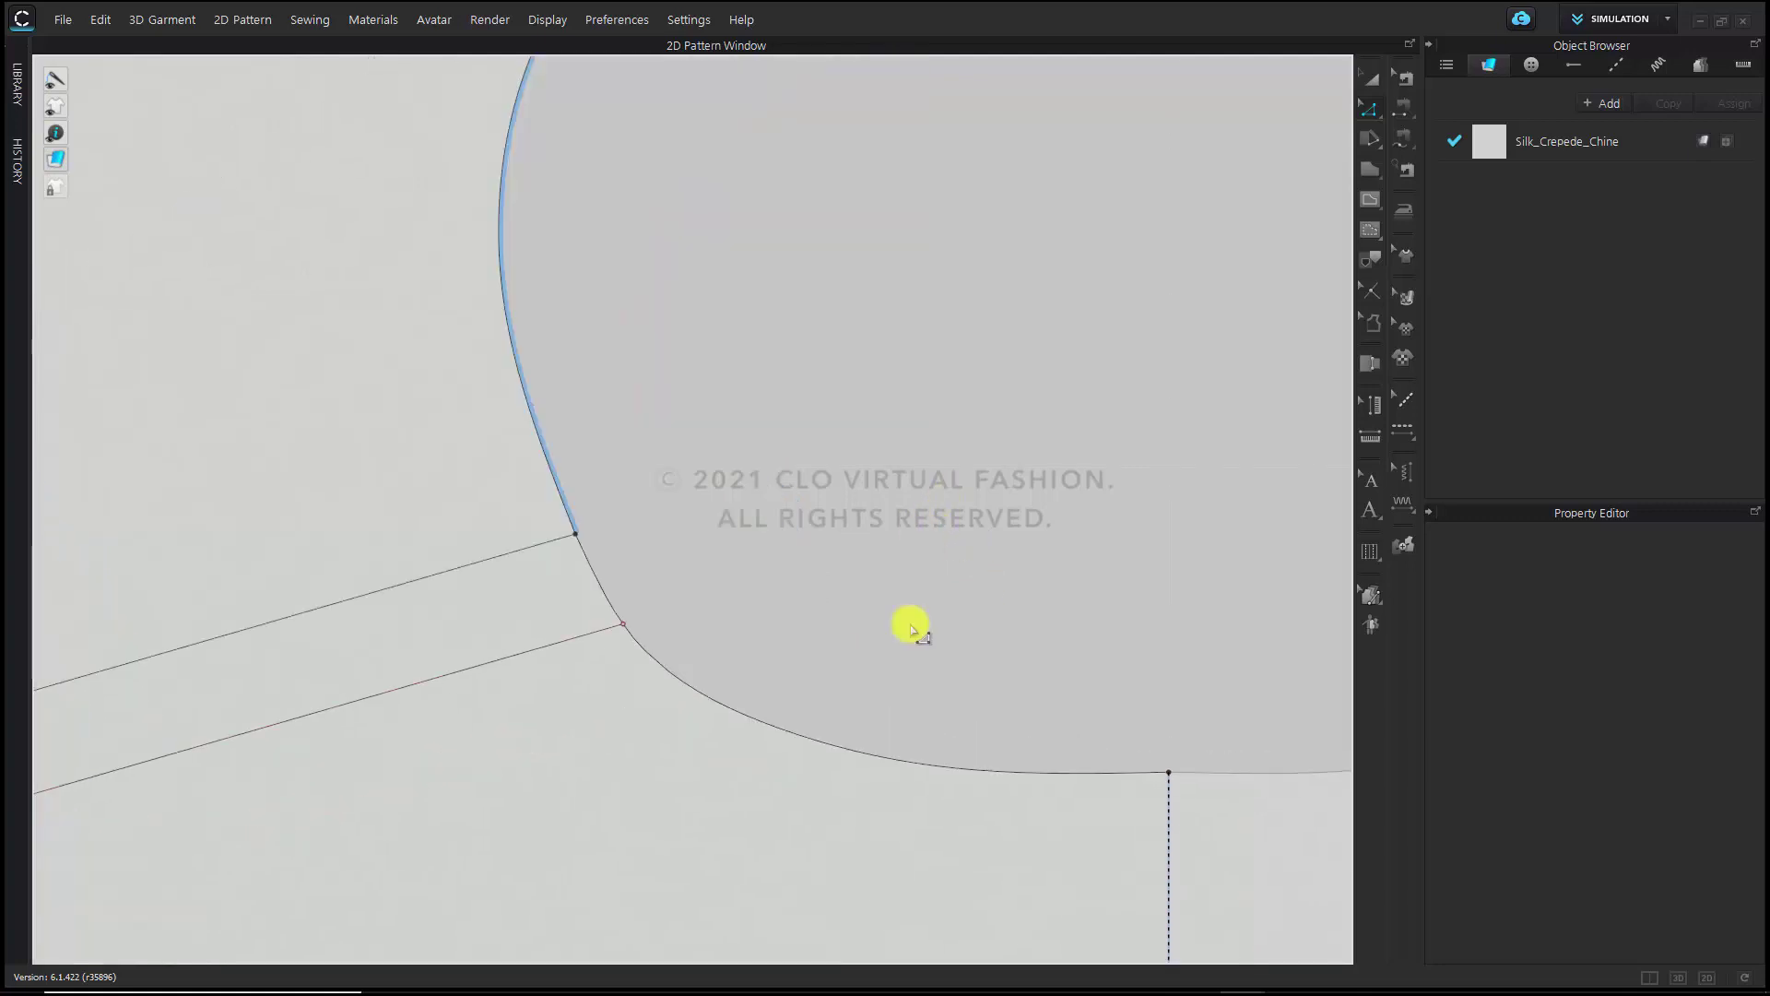
scroll(909, 629, down, 1)
click(894, 627)
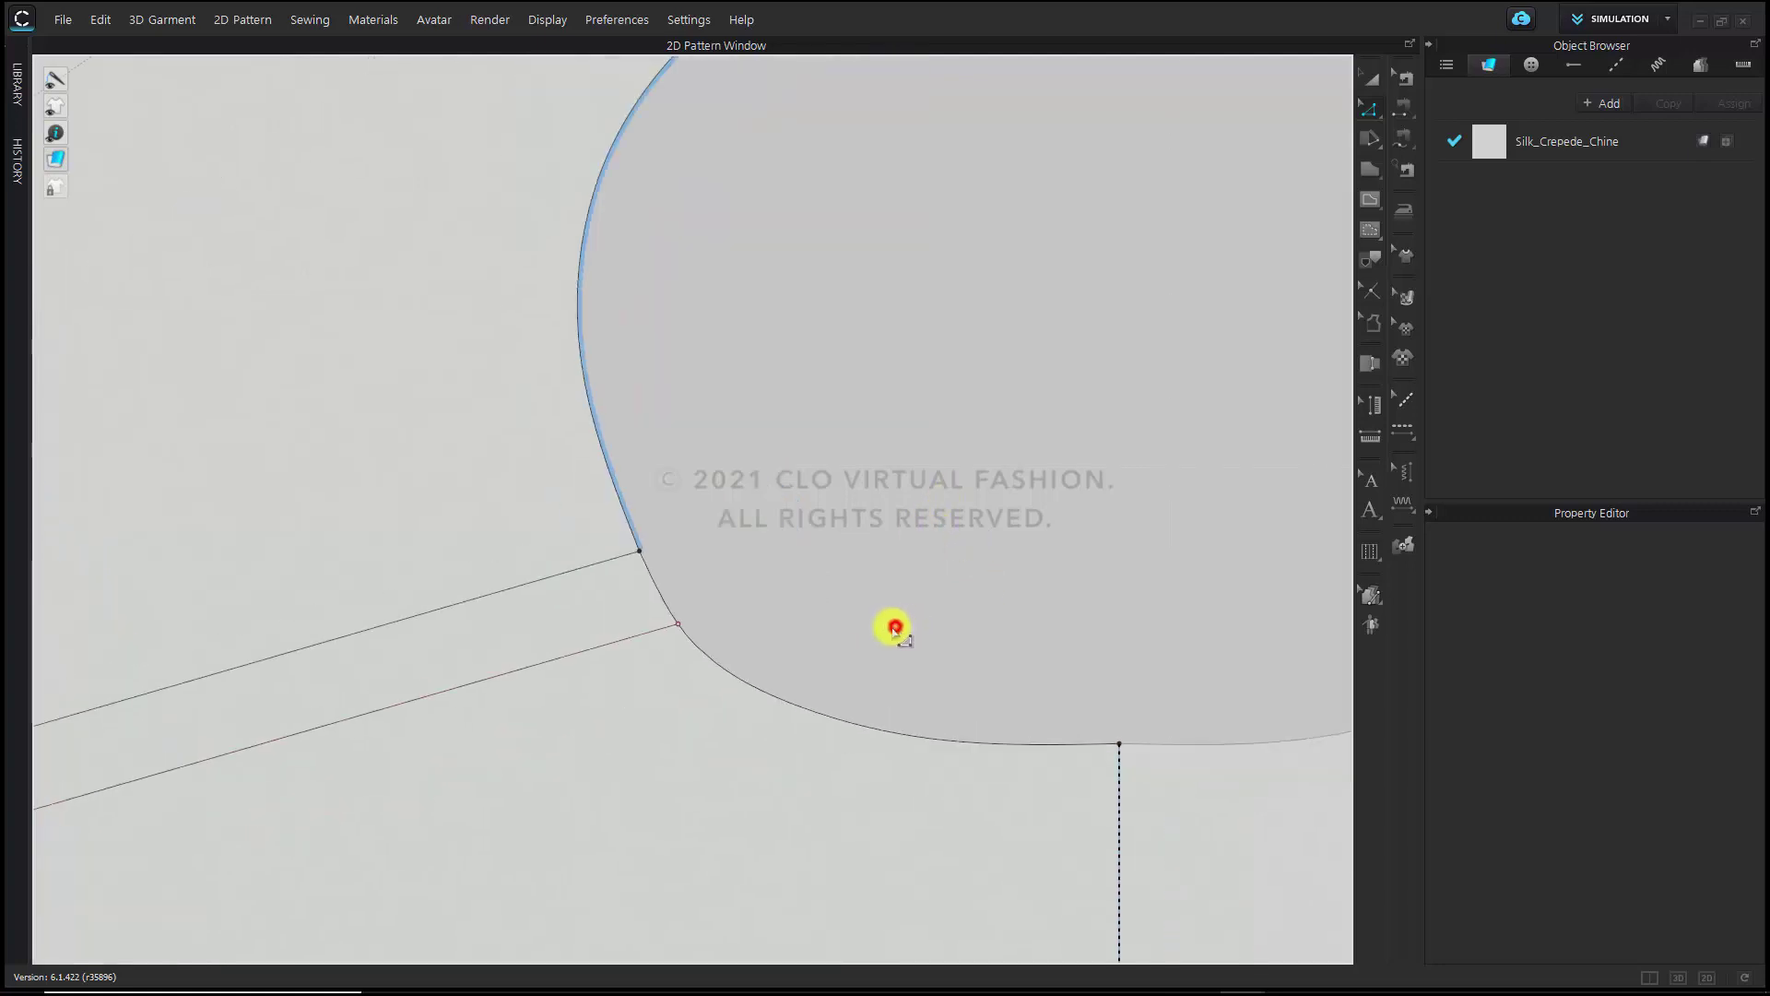
click(820, 602)
scroll(821, 604, down, 1)
scroll(820, 604, down, 2)
scroll(819, 594, up, 1)
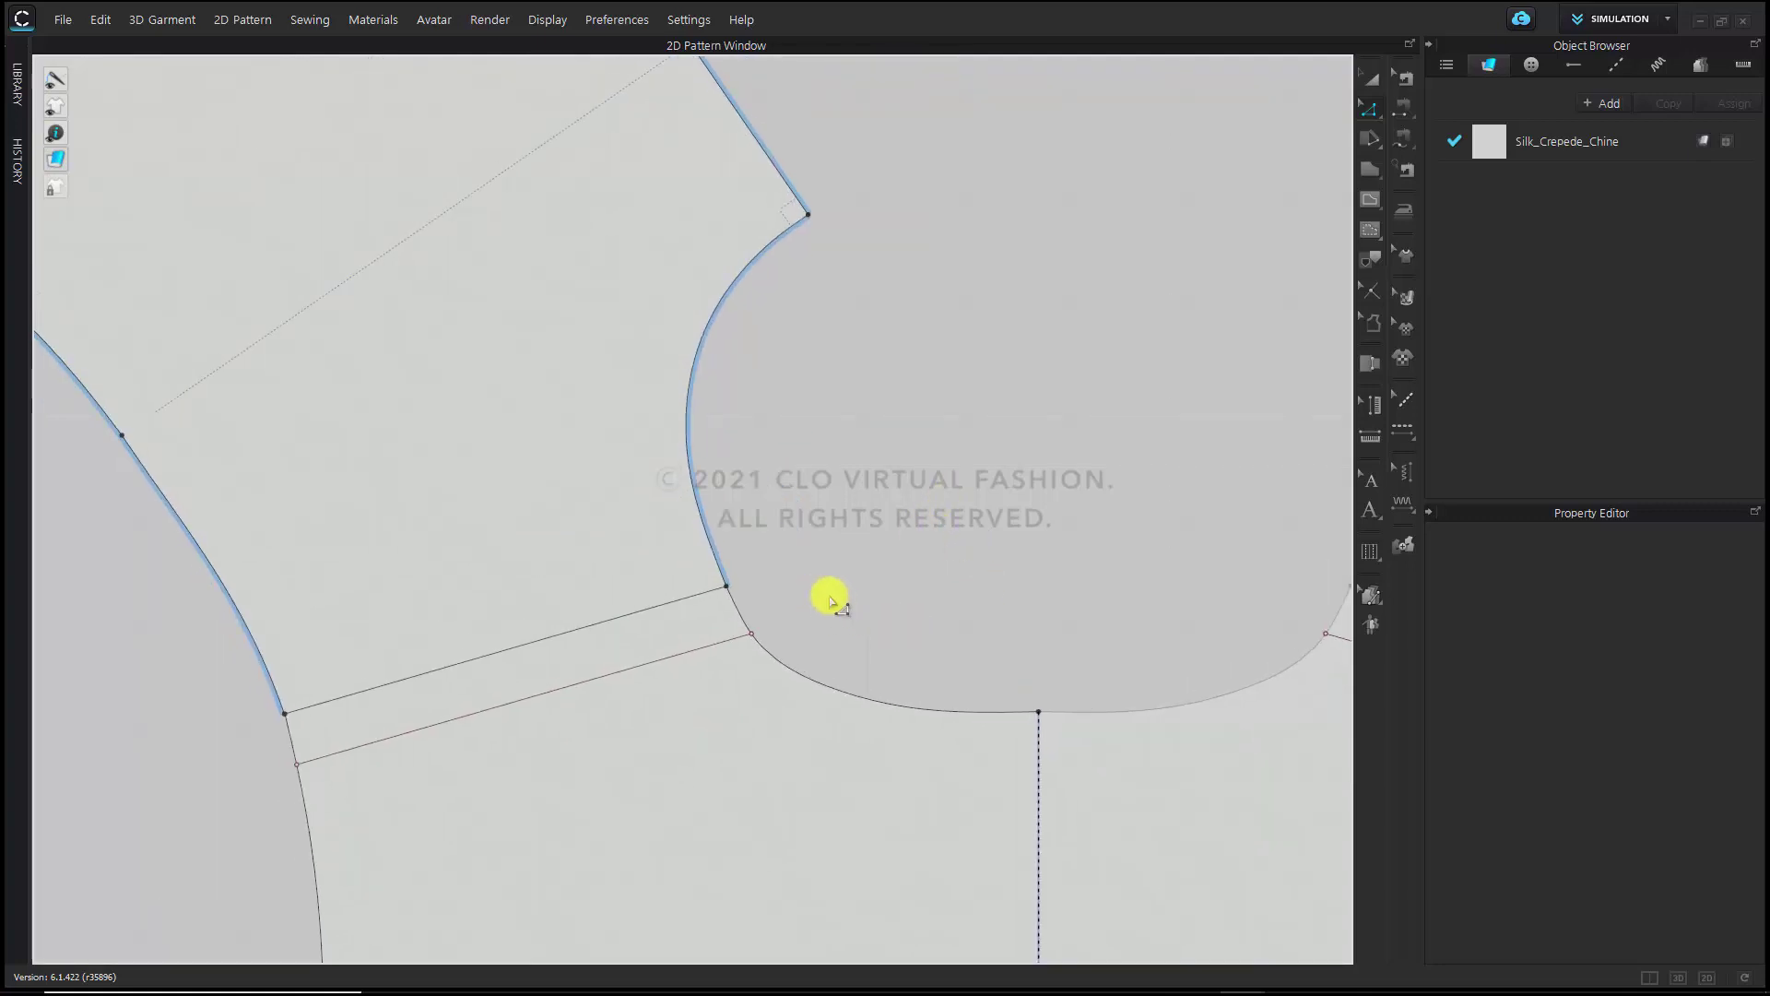
click(861, 585)
scroll(785, 597, up, 1)
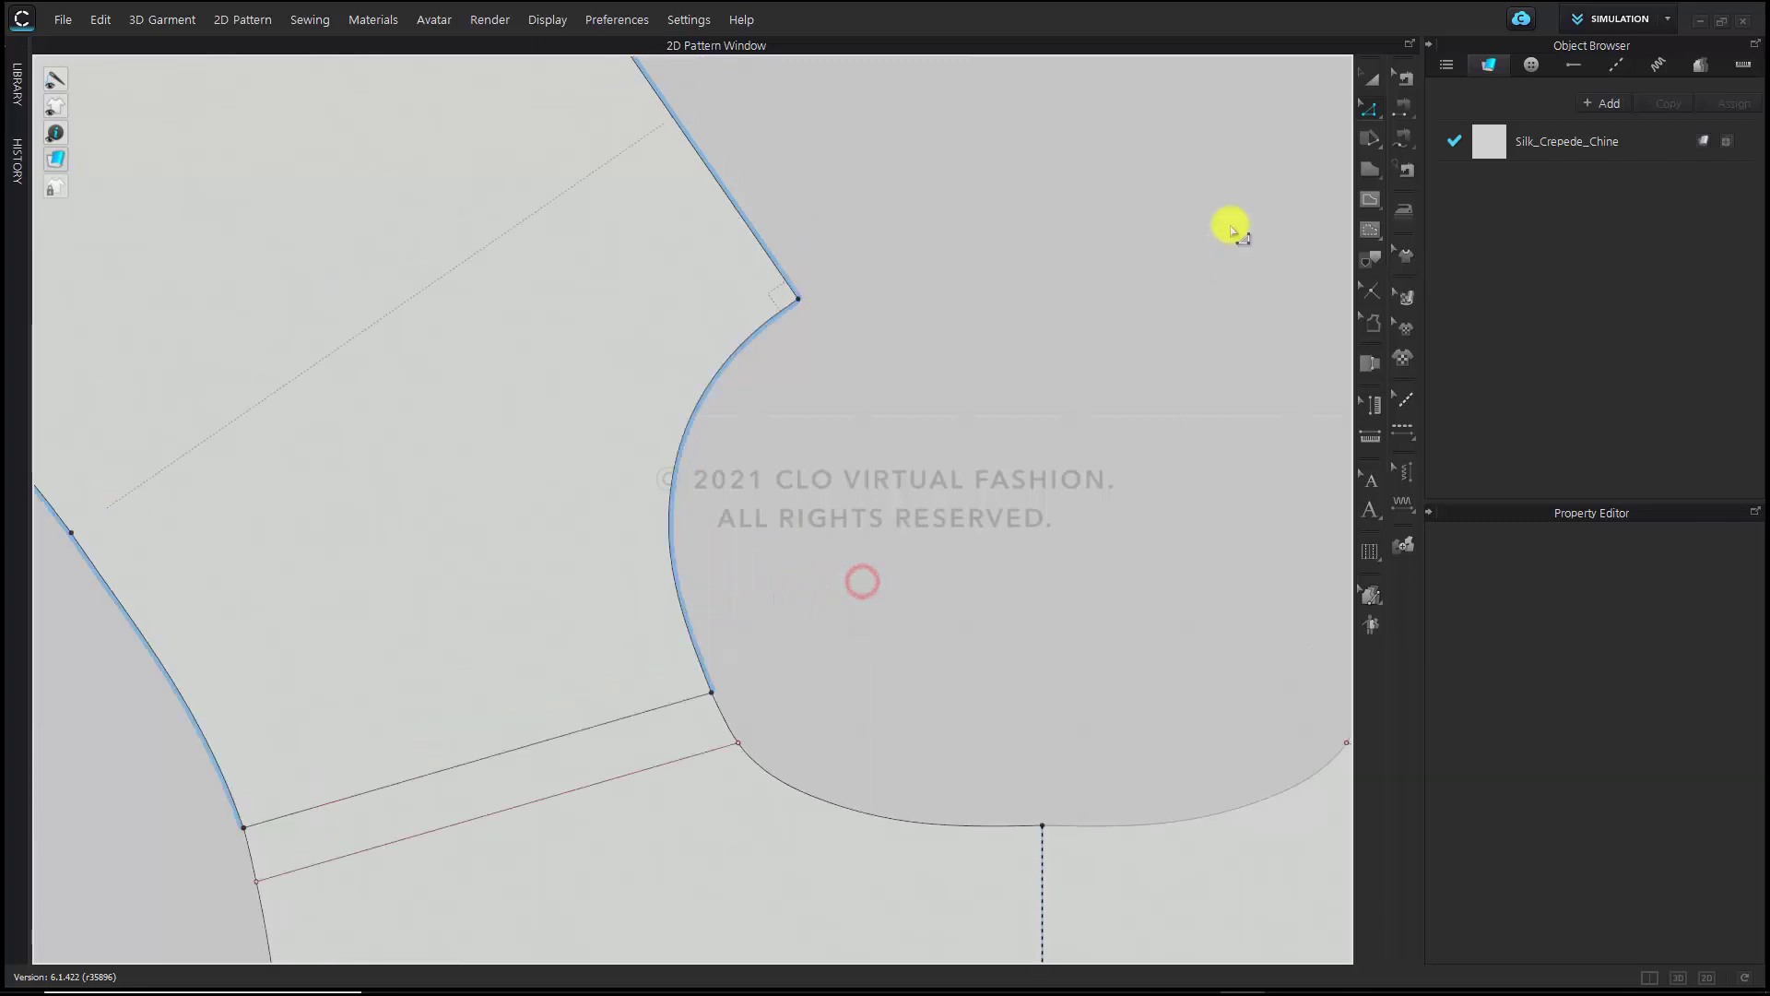
click(1369, 116)
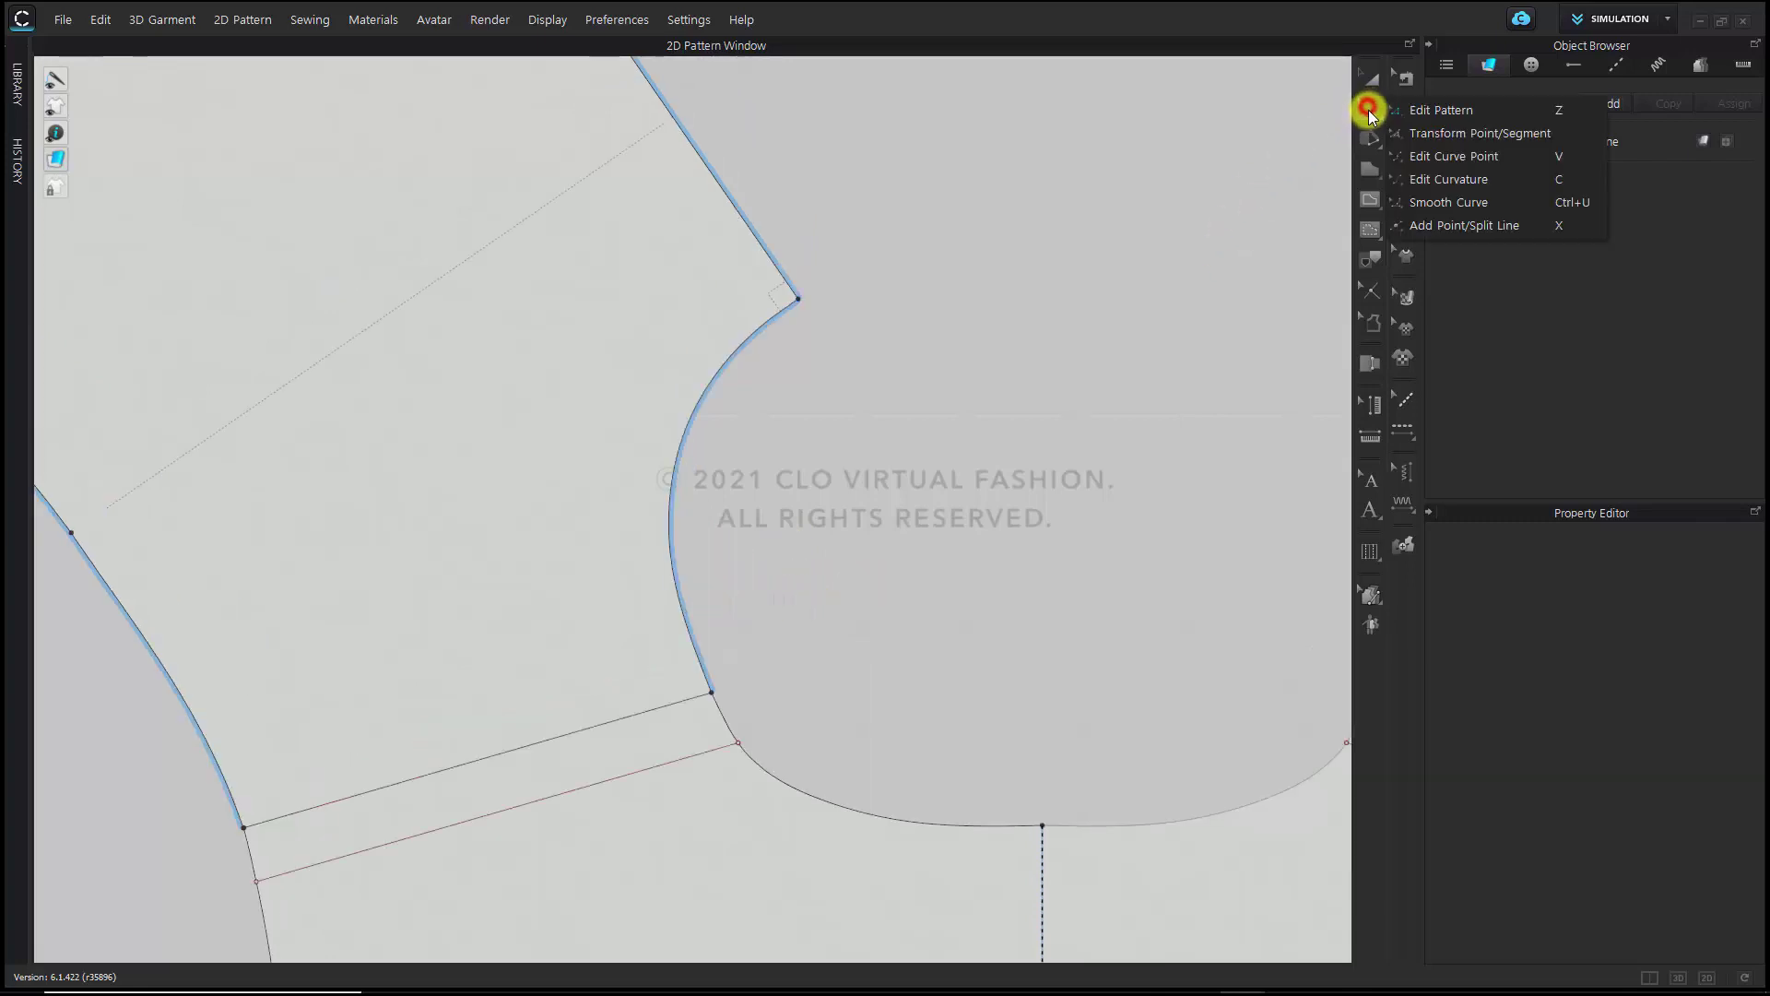
click(1442, 202)
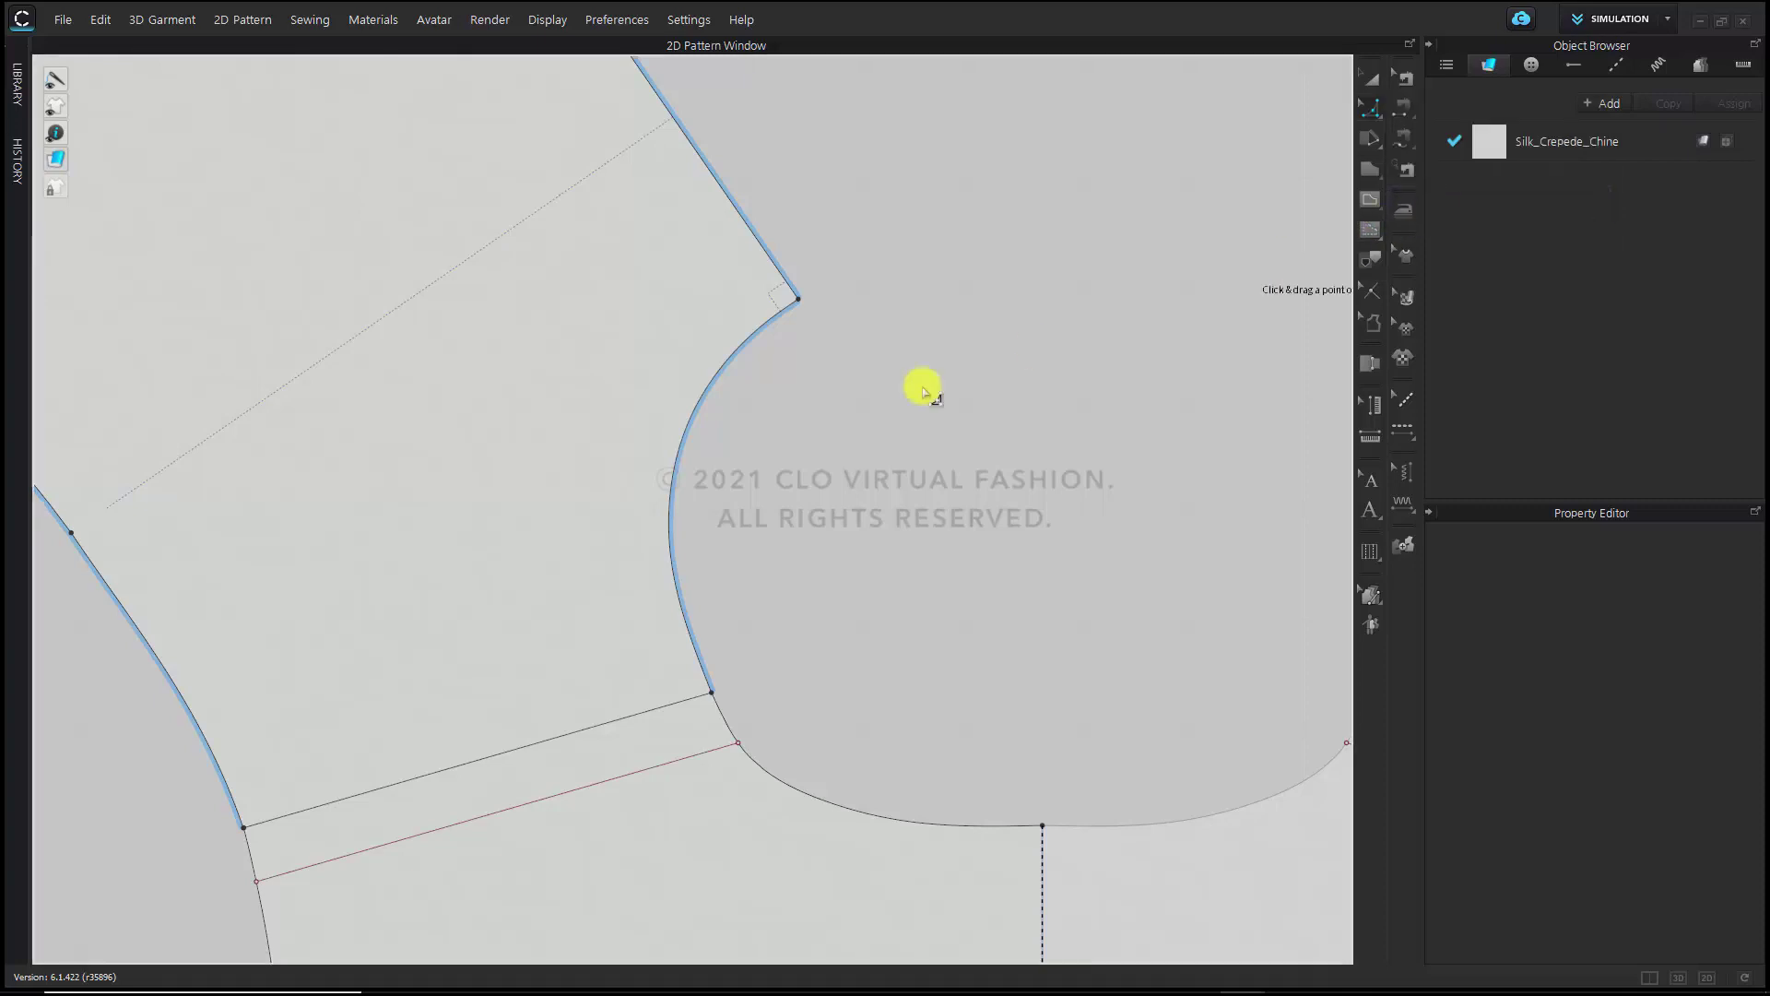
click(777, 314)
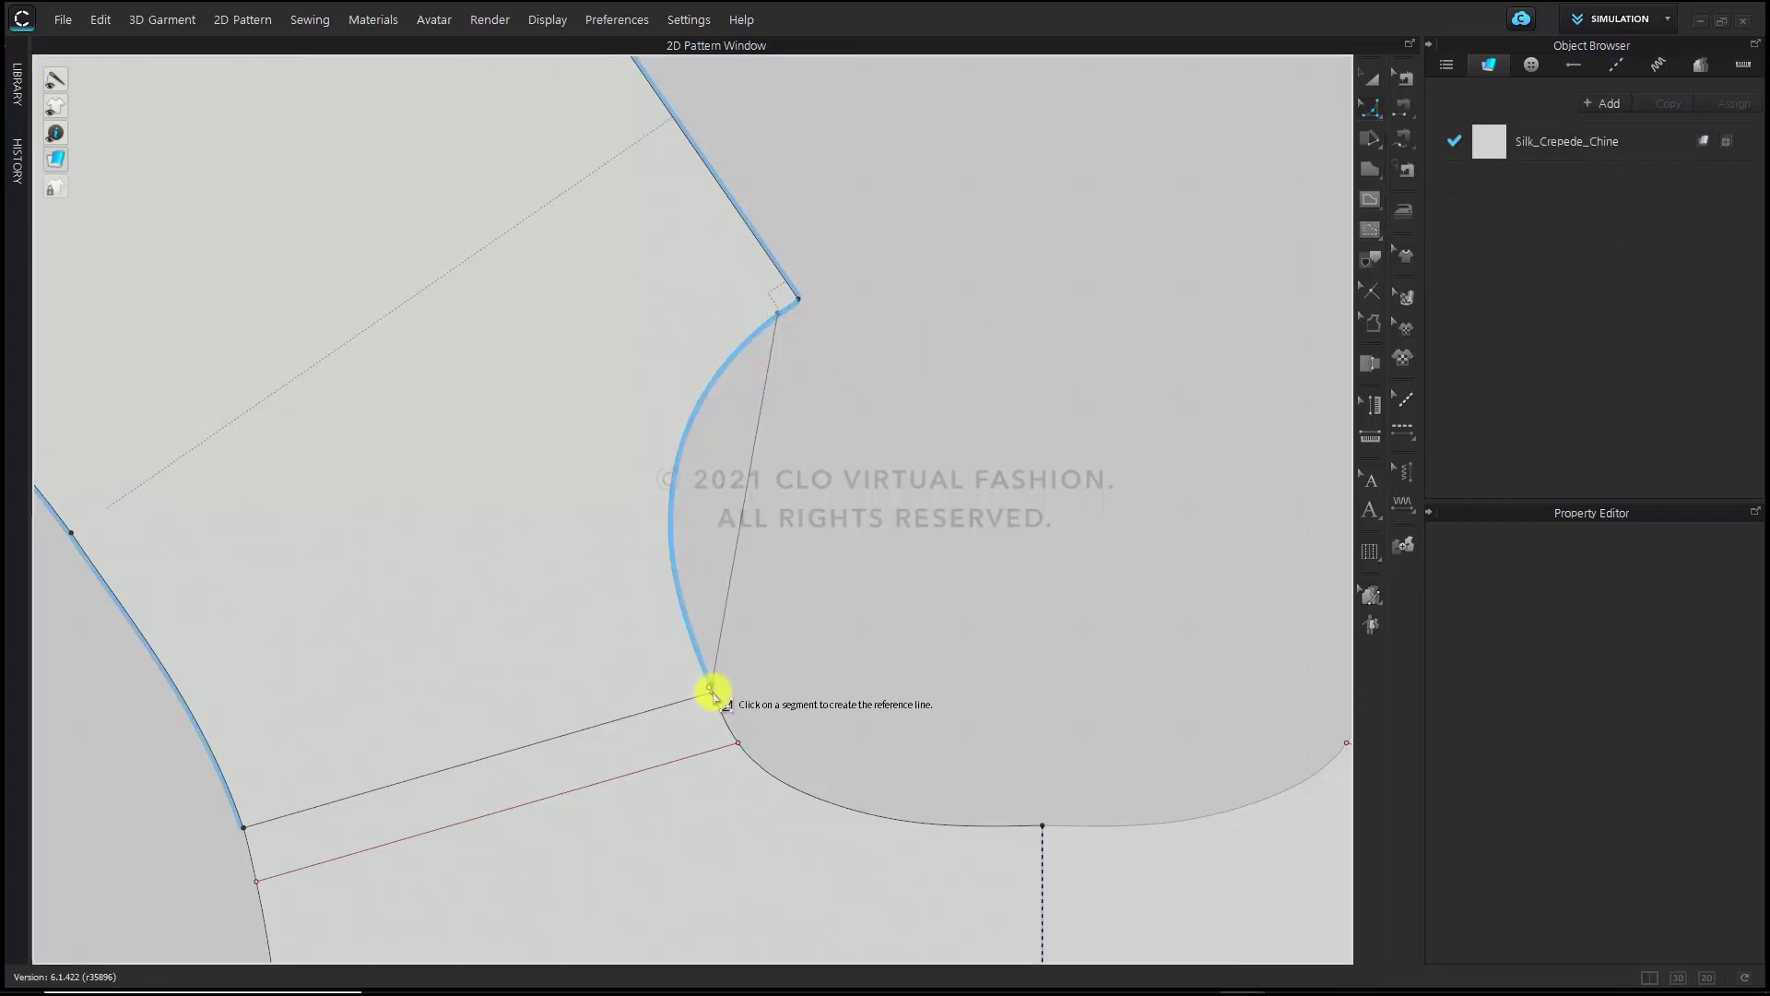
scroll(706, 691, up, 1)
scroll(701, 687, down, 1)
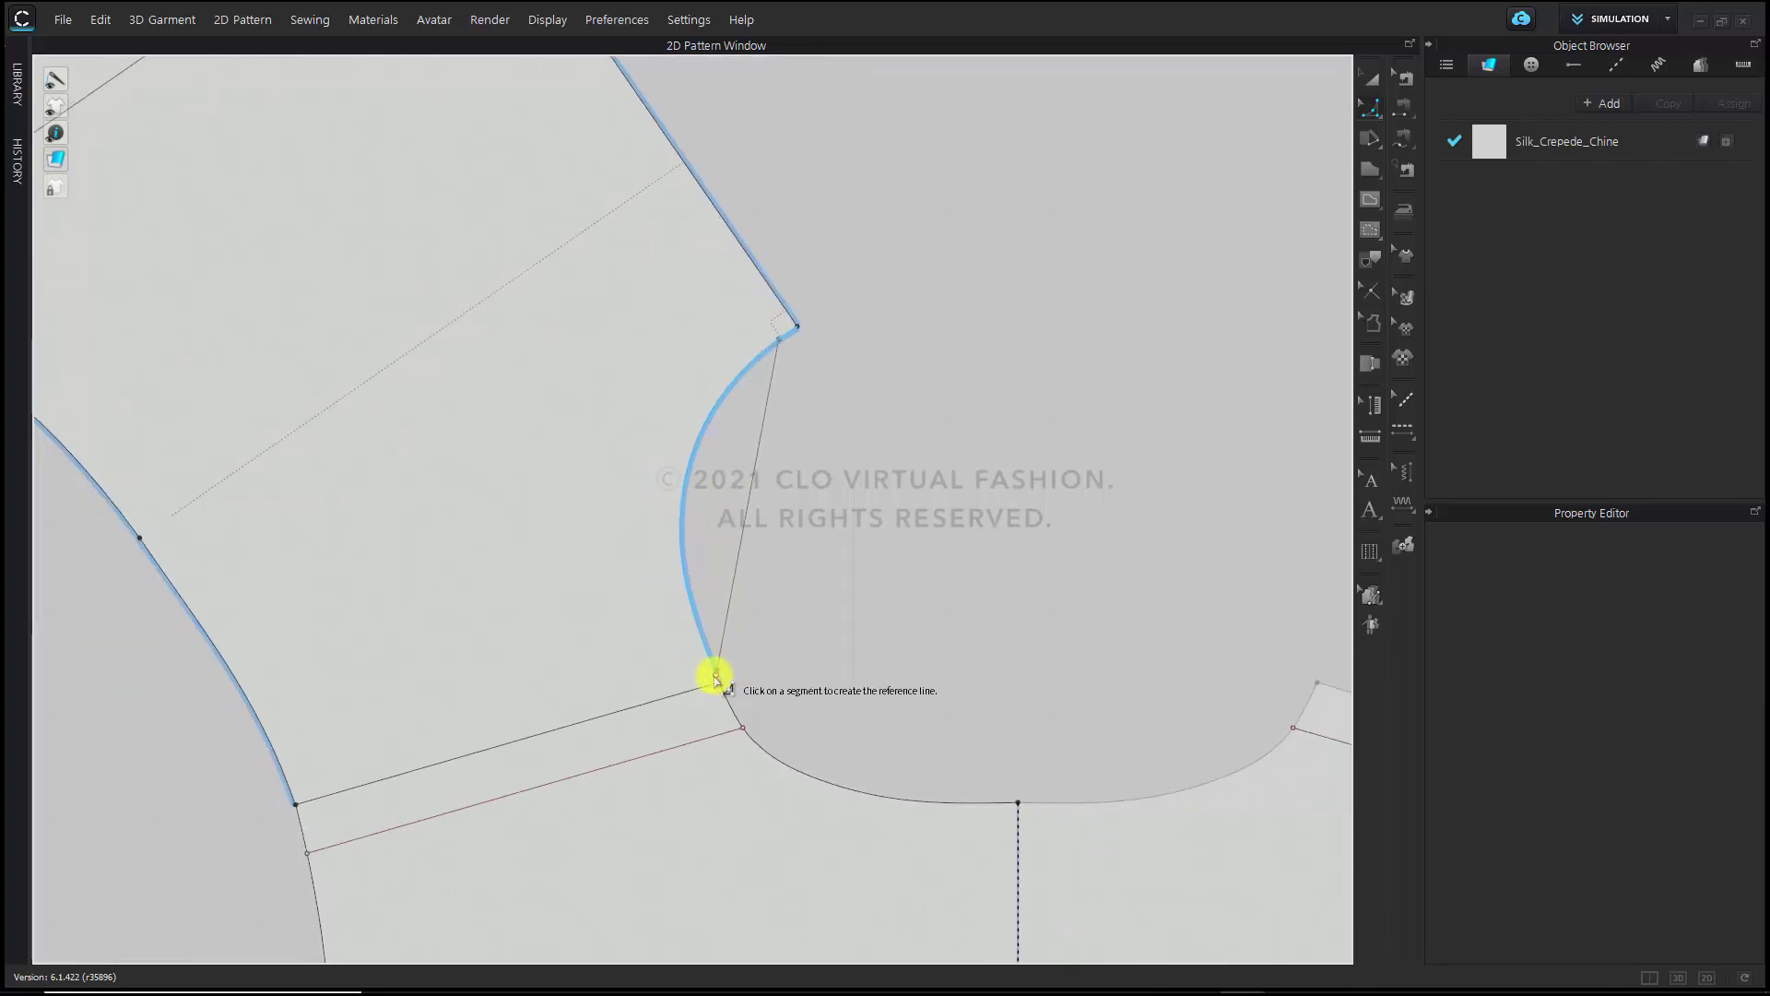
click(715, 678)
Bring the front bodice pattern to the front of the stacking order, above the back yoke
key(a)
middle_drag(957, 521, 925, 454)
middle_drag(840, 601, 802, 555)
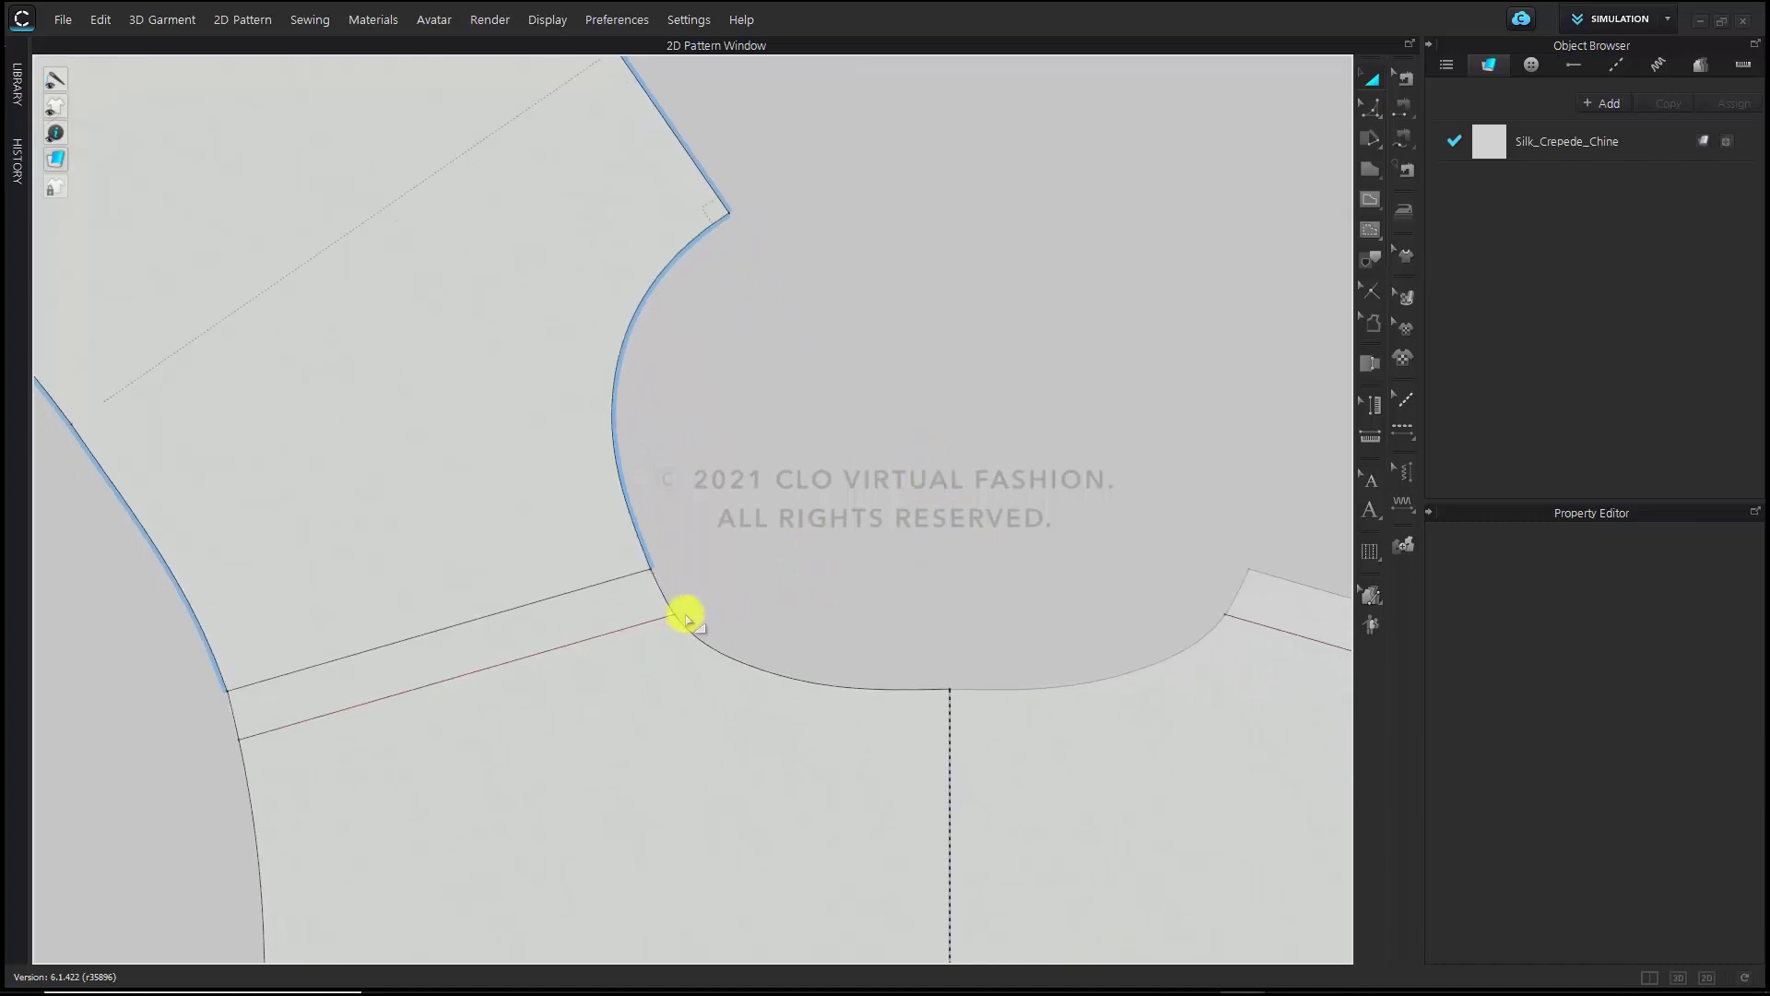
click(557, 522)
click(703, 801)
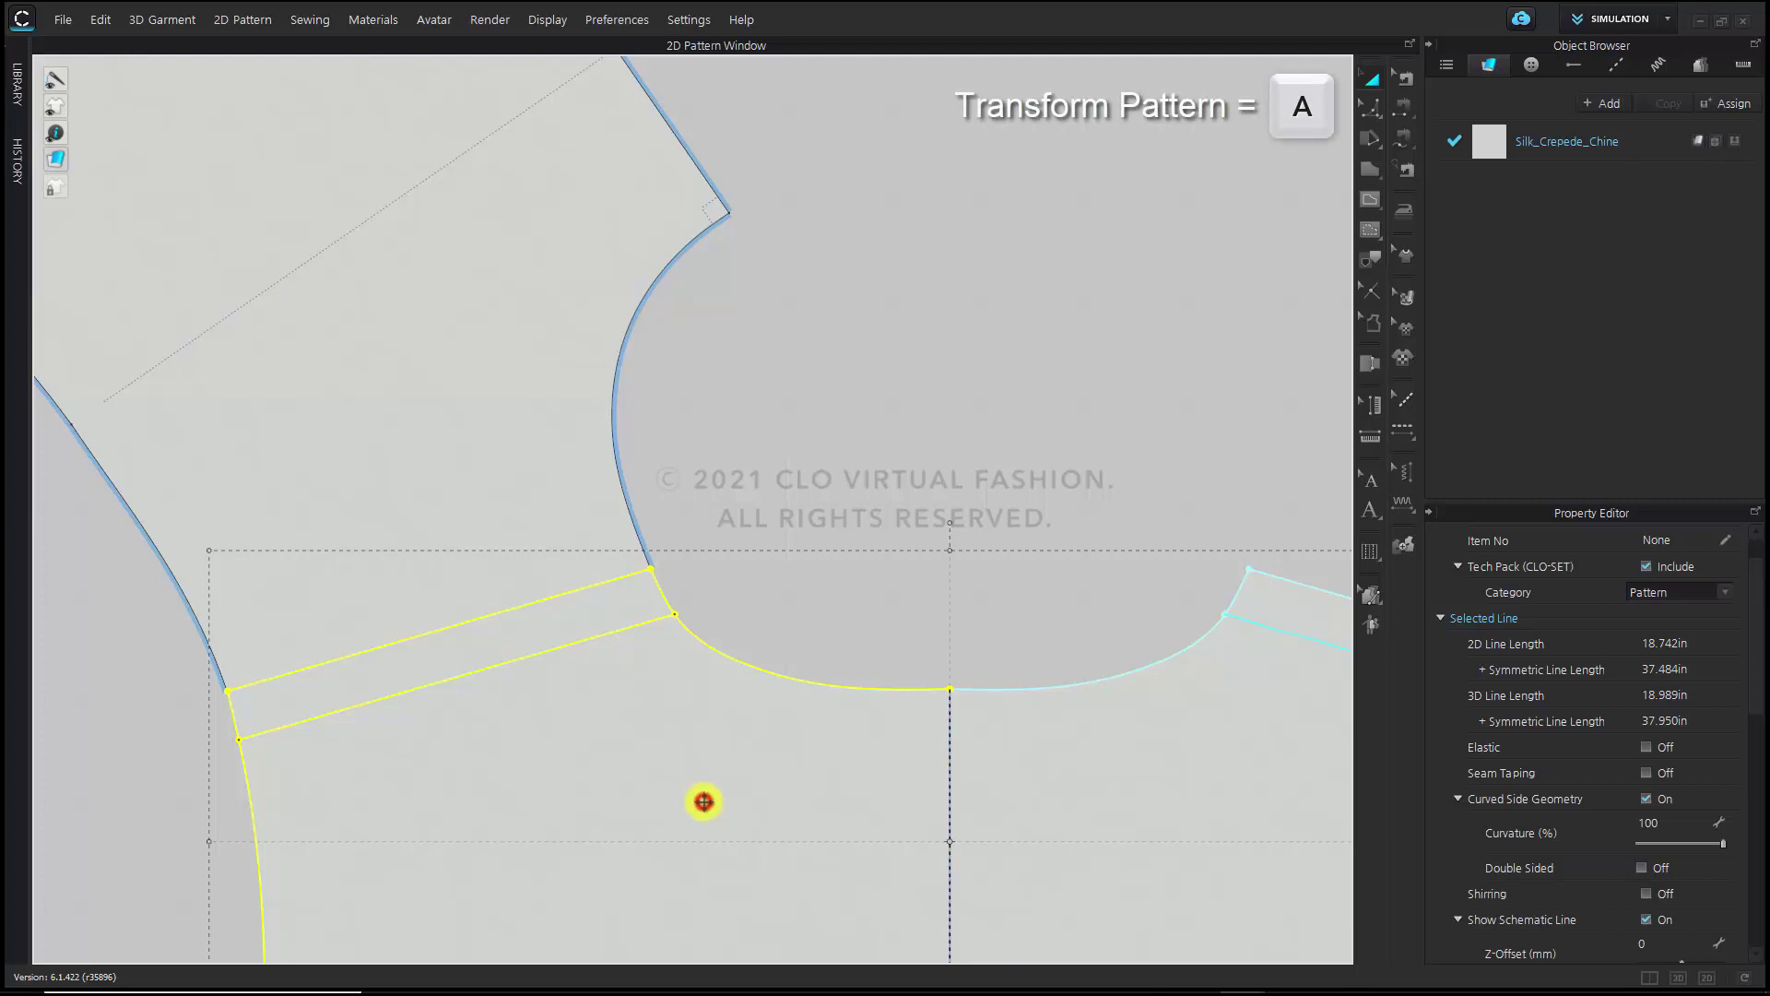
click(840, 593)
click(557, 419)
right_click(557, 418)
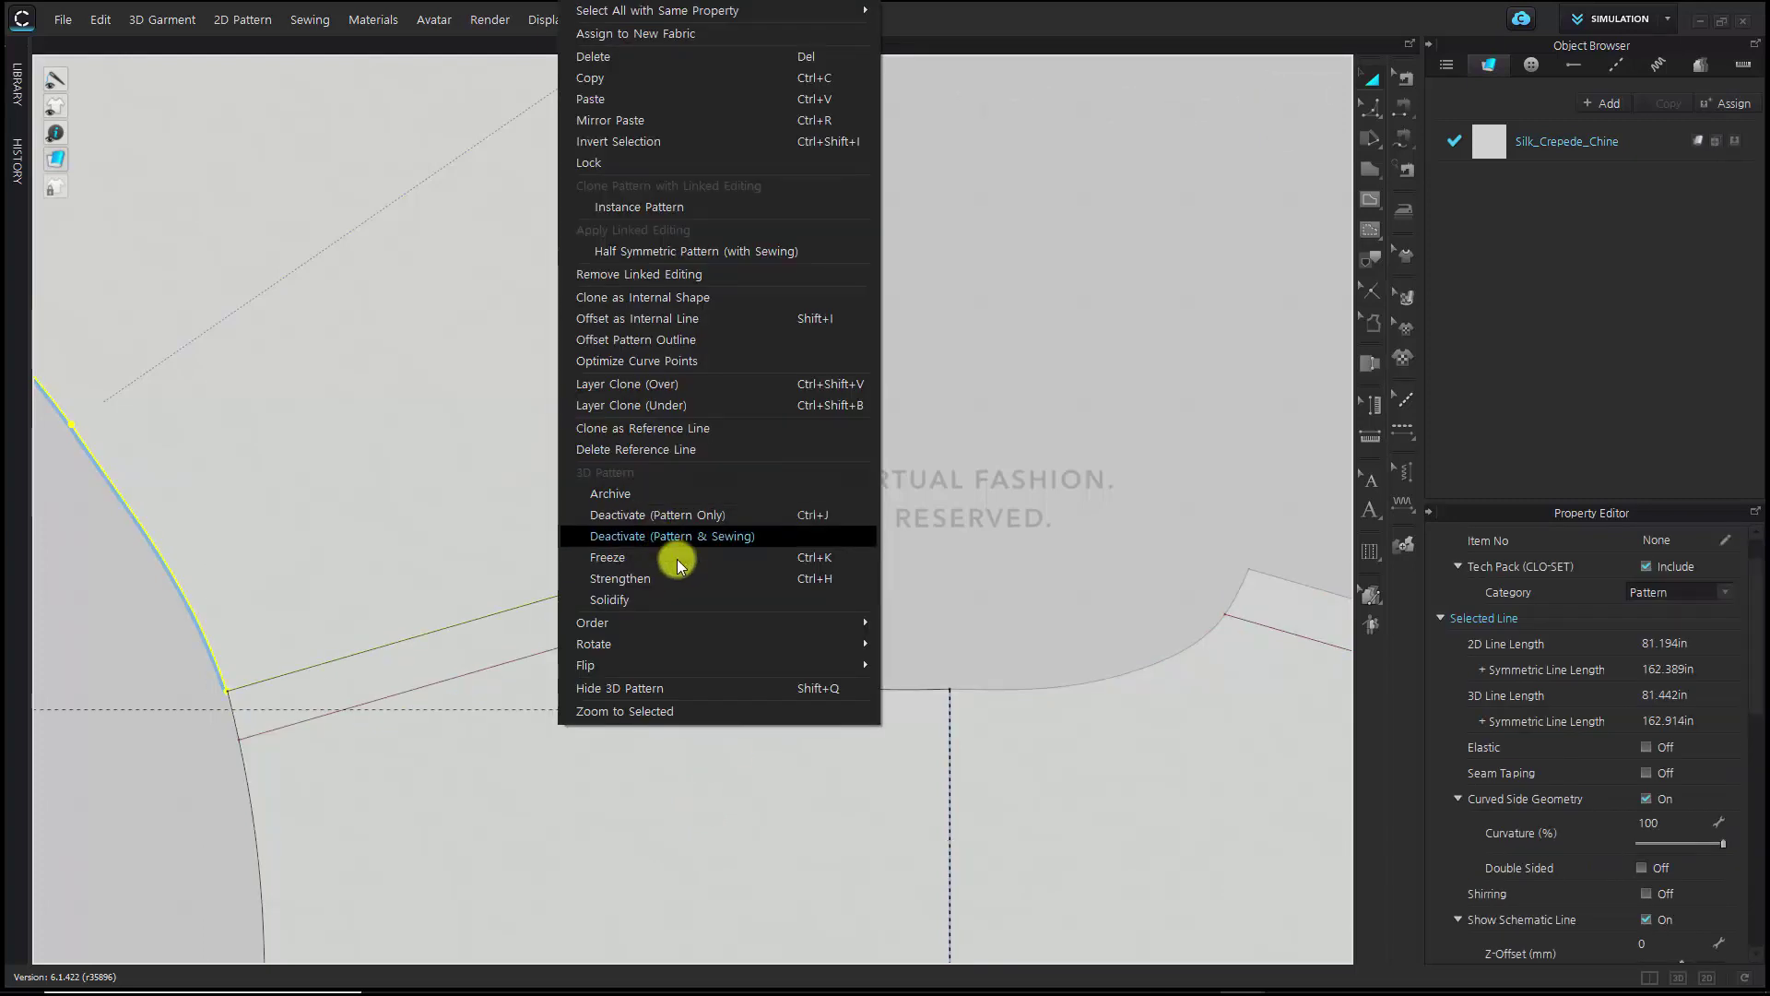
mouse_move(711, 624)
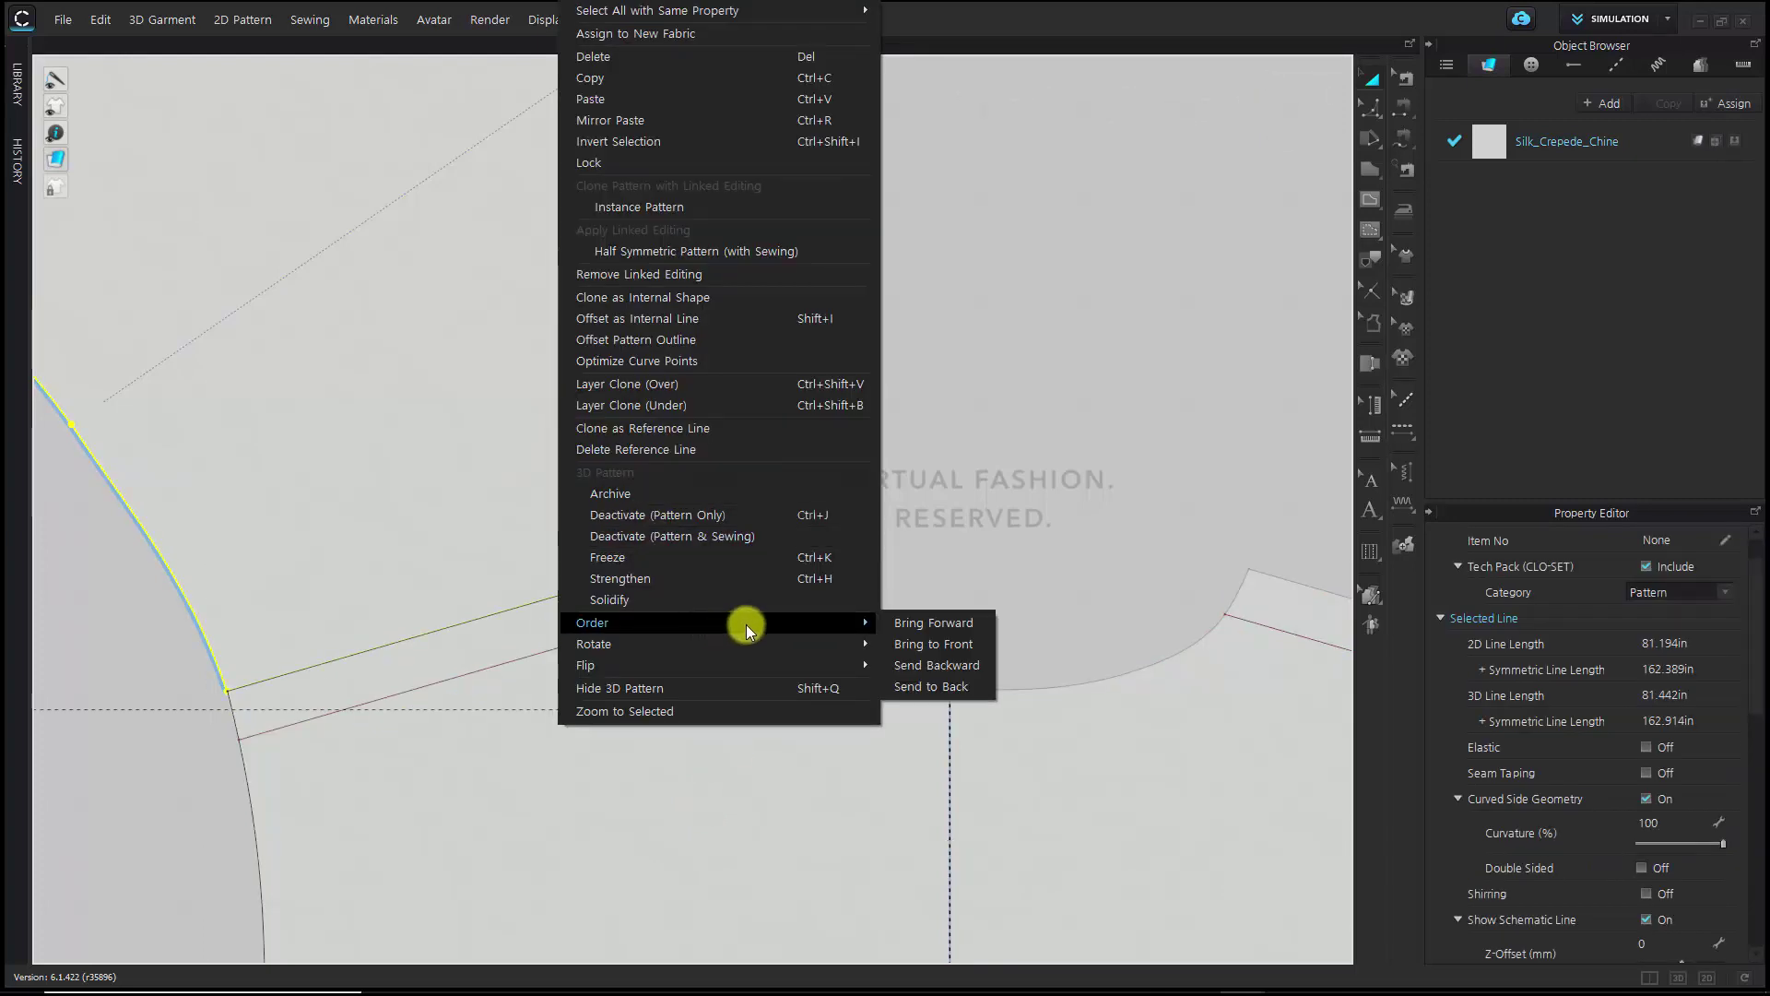
click(949, 645)
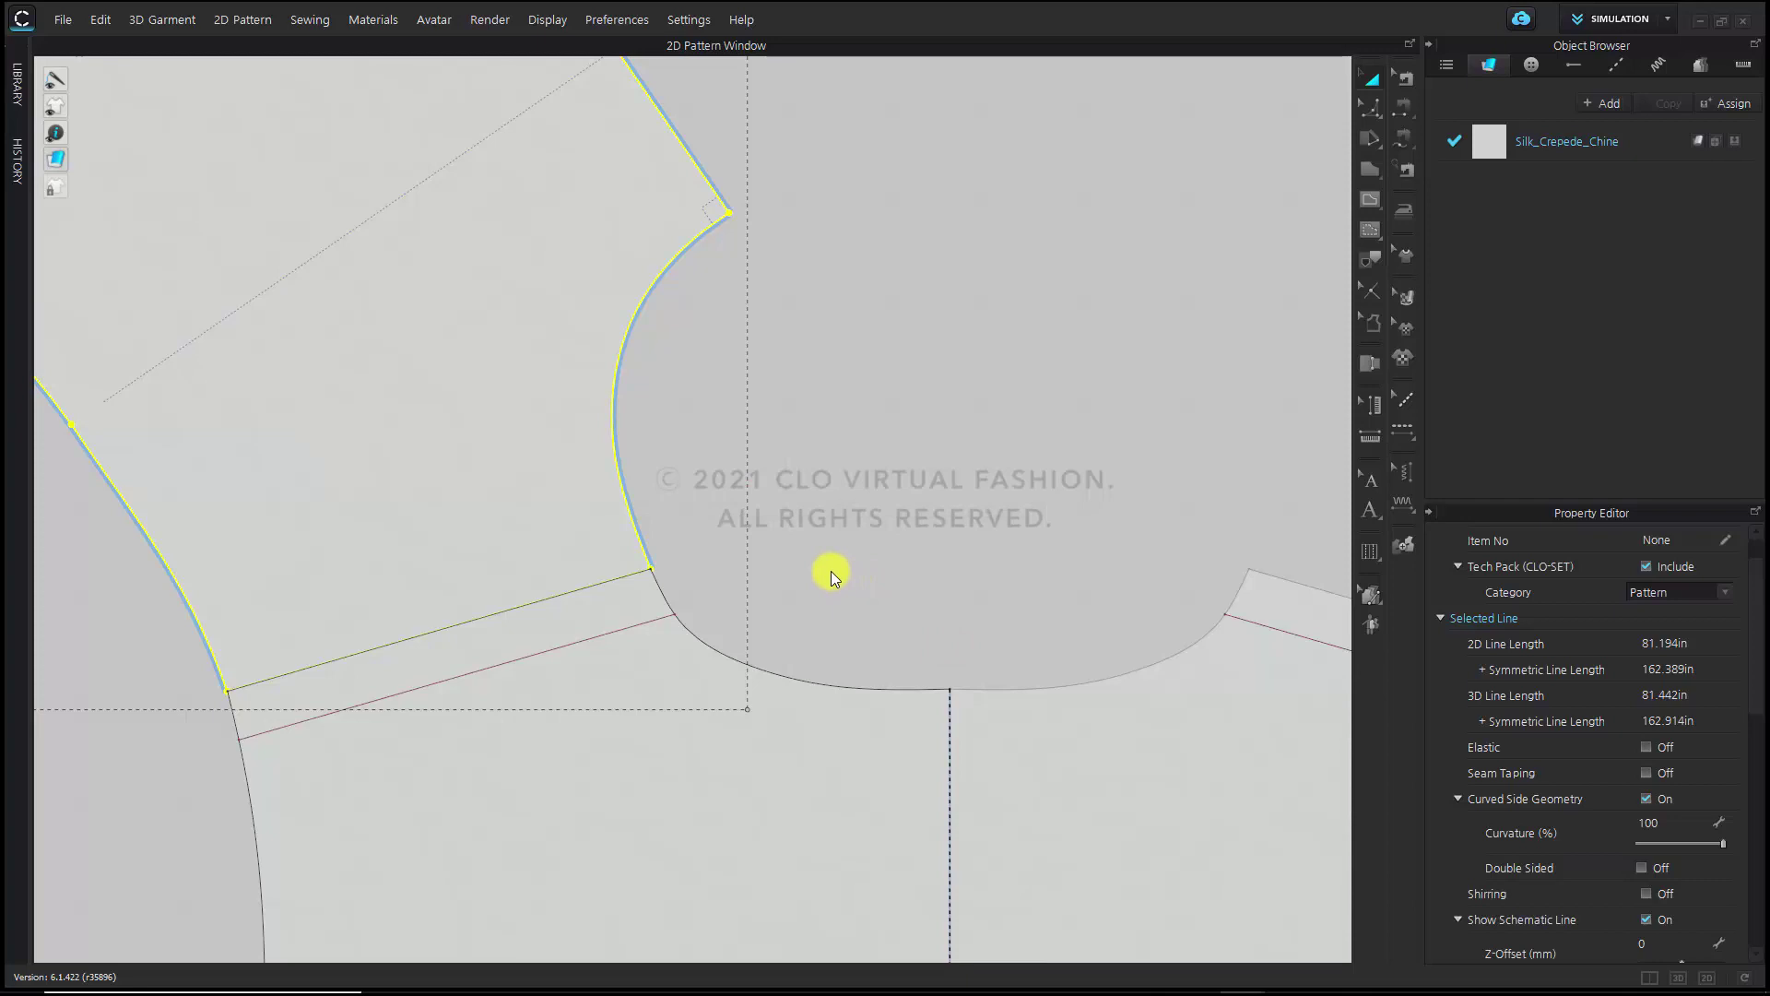
click(831, 571)
click(490, 468)
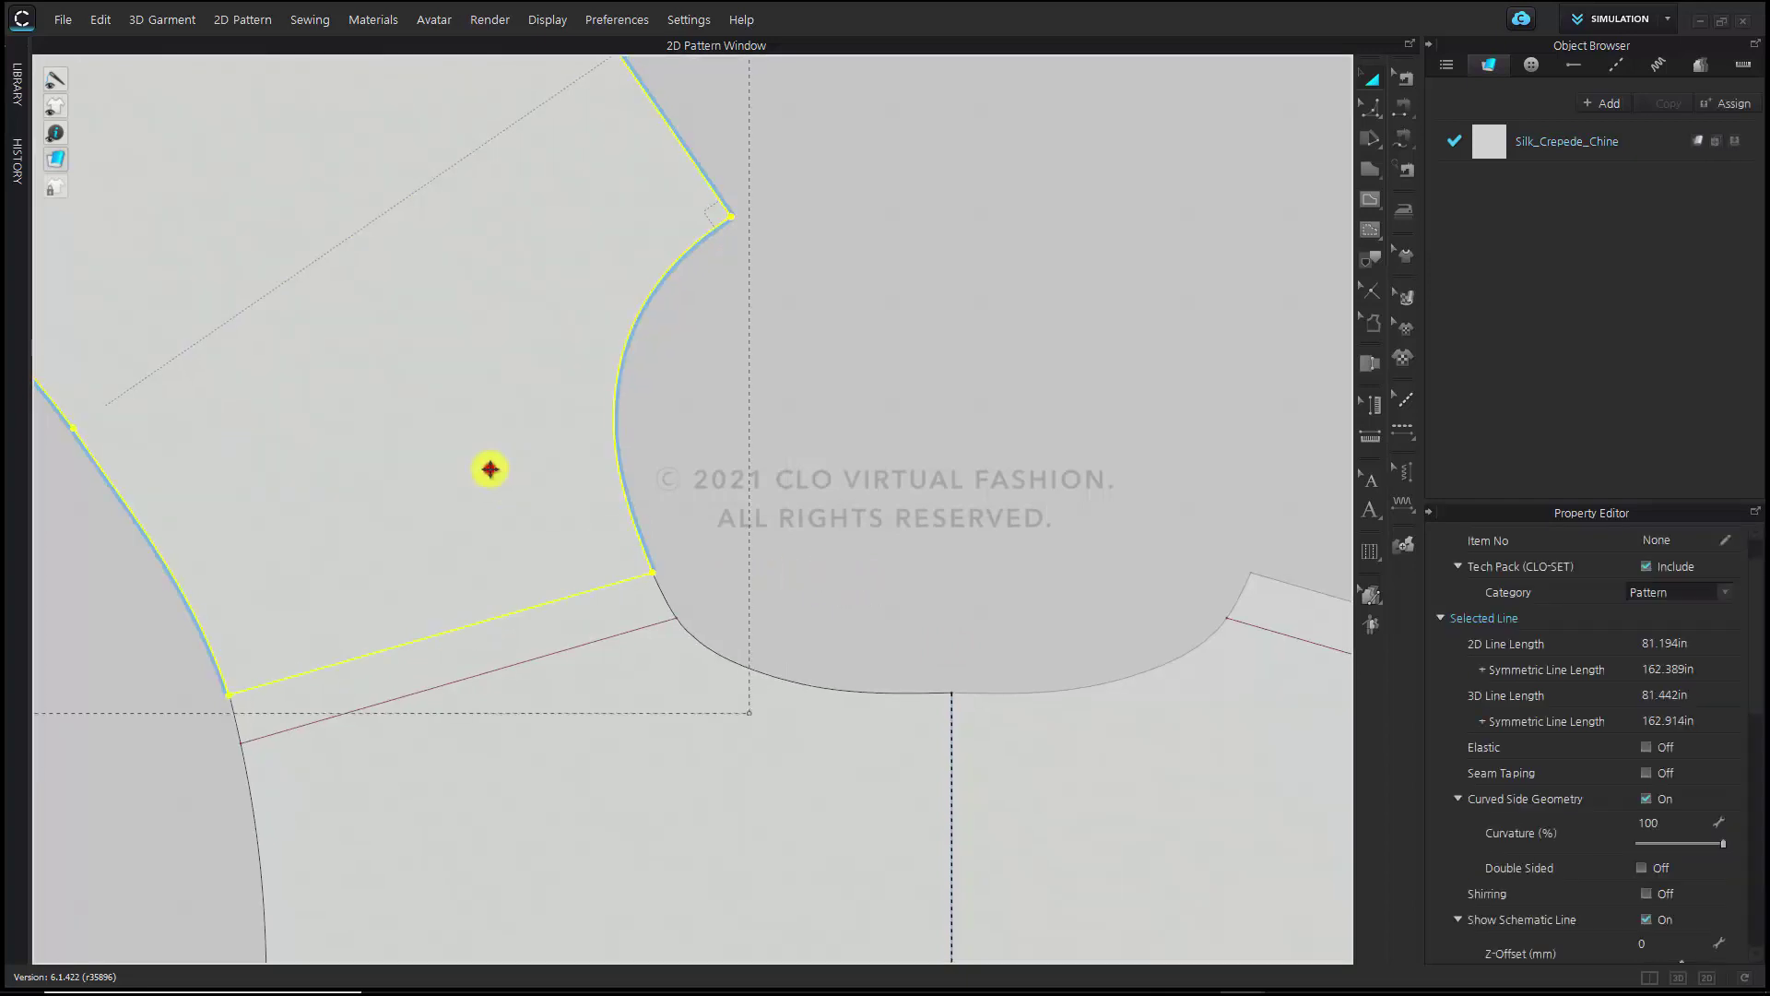
click(664, 750)
click(497, 416)
click(712, 412)
middle_drag(724, 424, 726, 468)
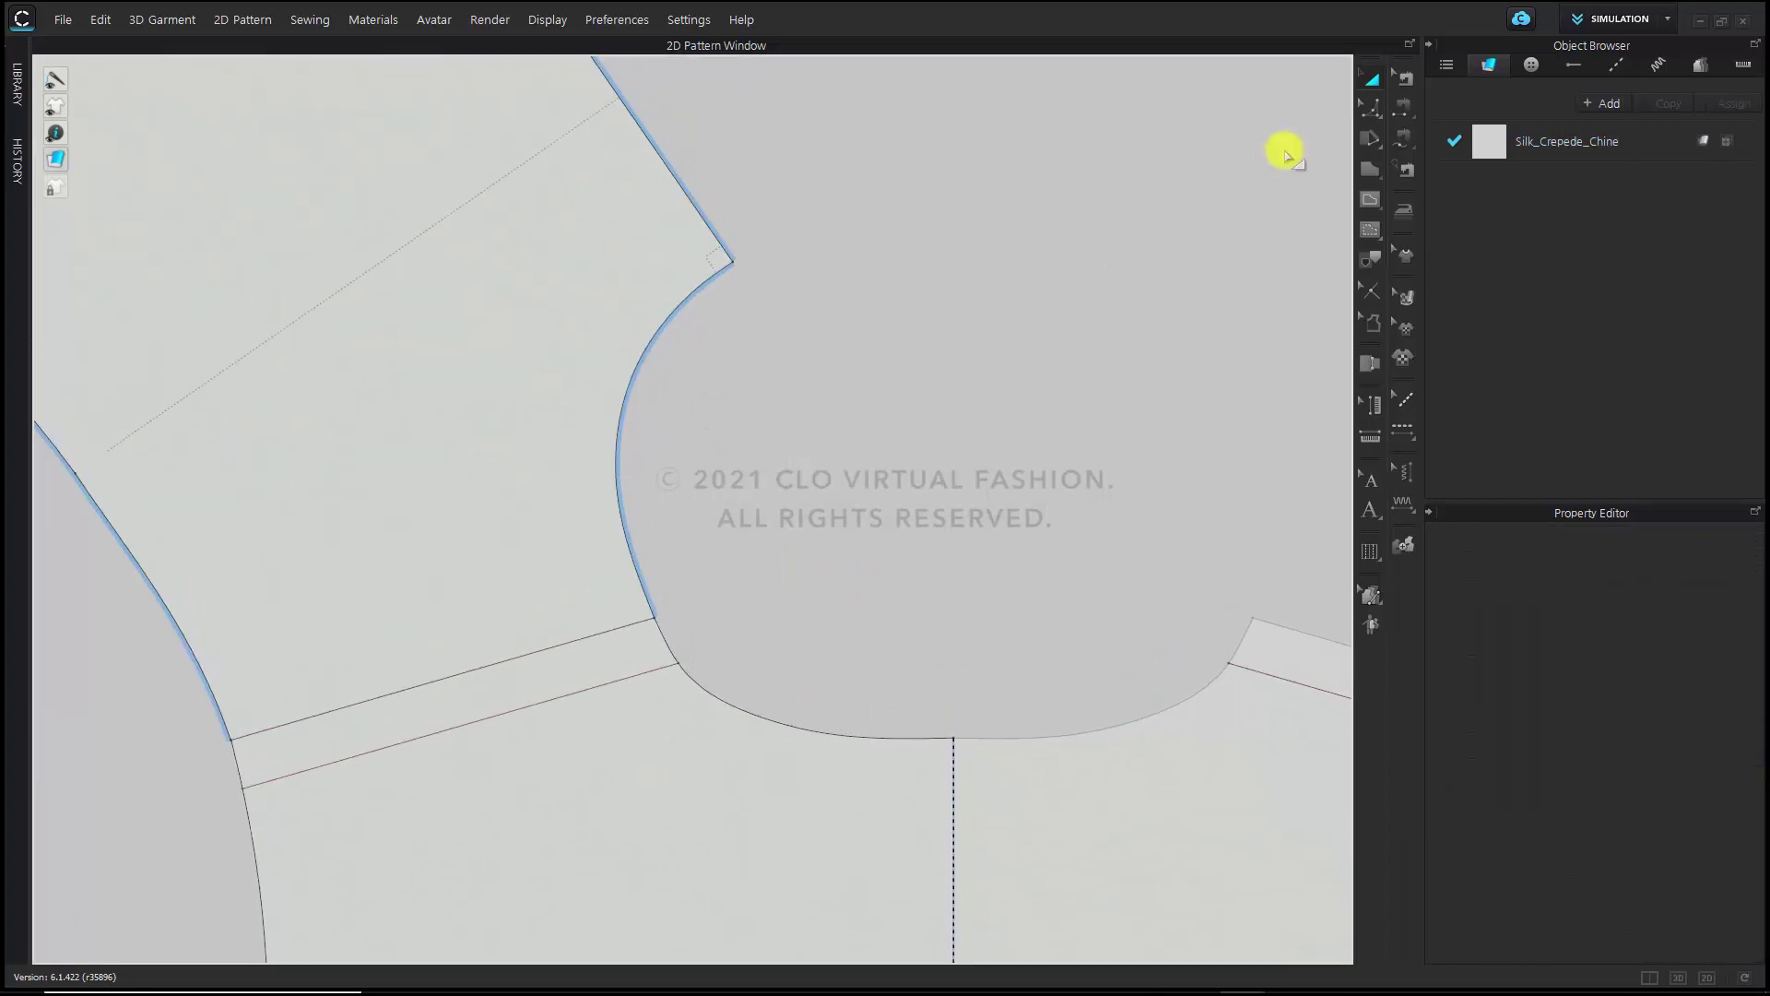
Redraw the front neckline curve with Smooth Curve, from the point beside the center front corner to the shoulder point, as a more even arc
click(1371, 106)
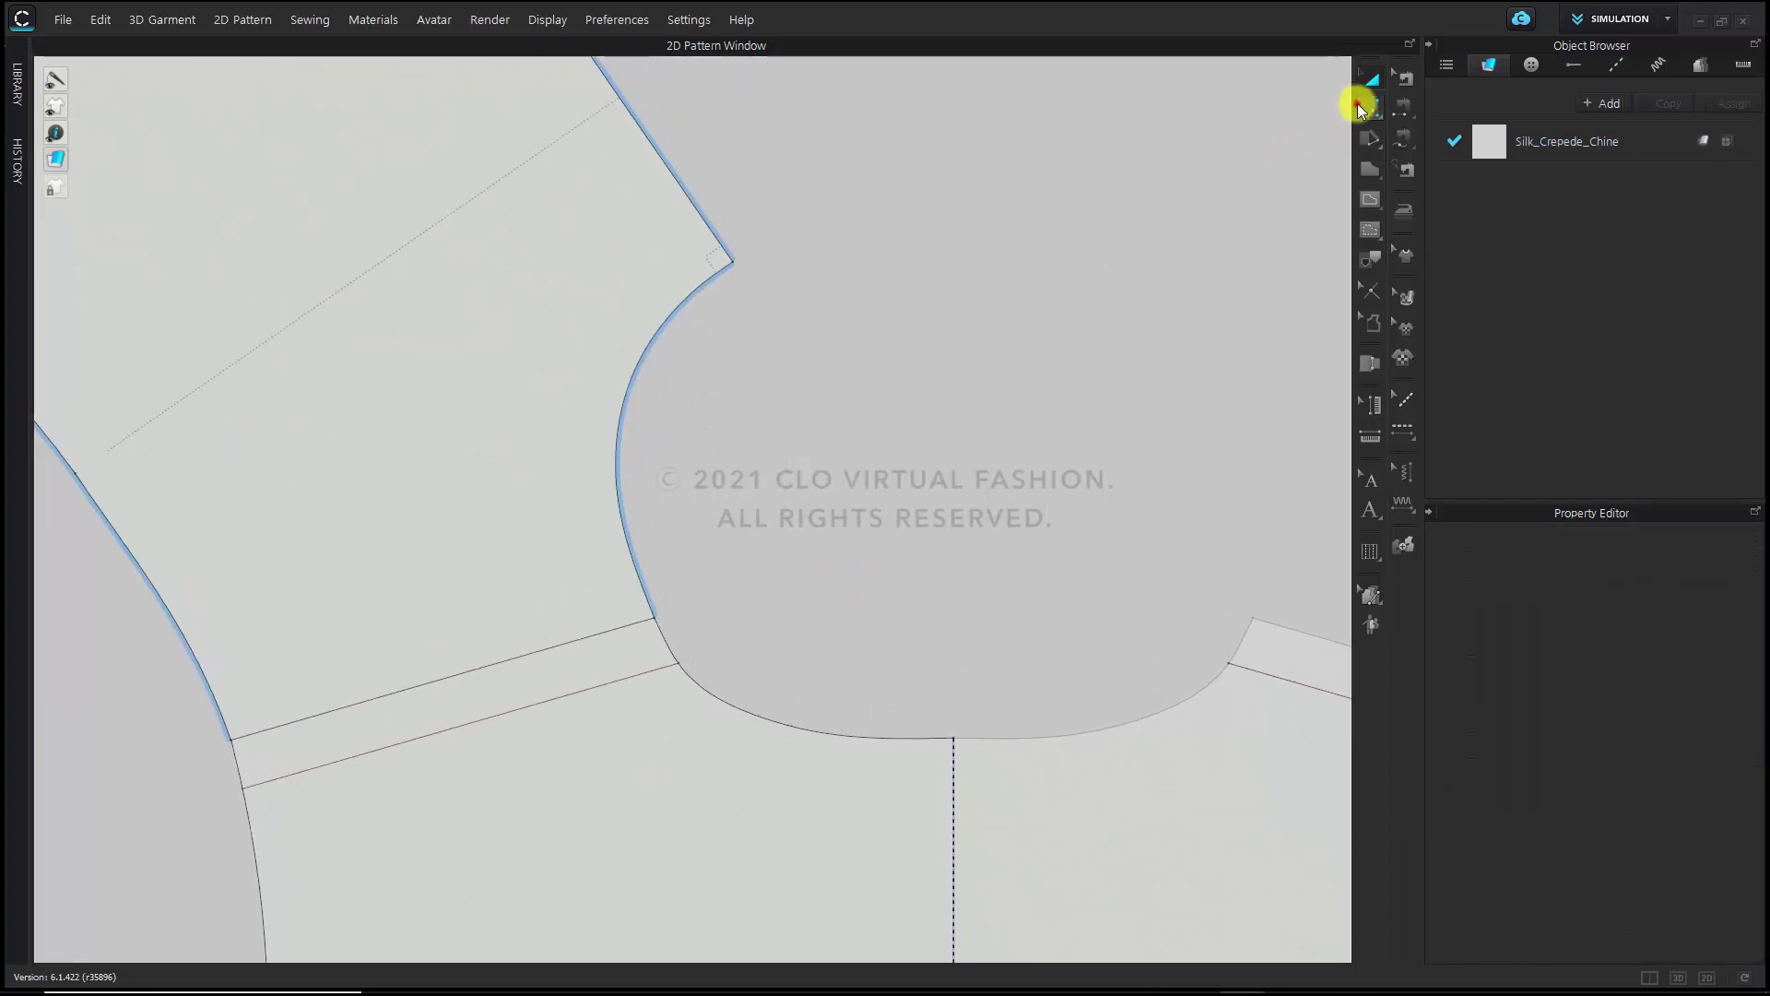
click(715, 273)
click(654, 617)
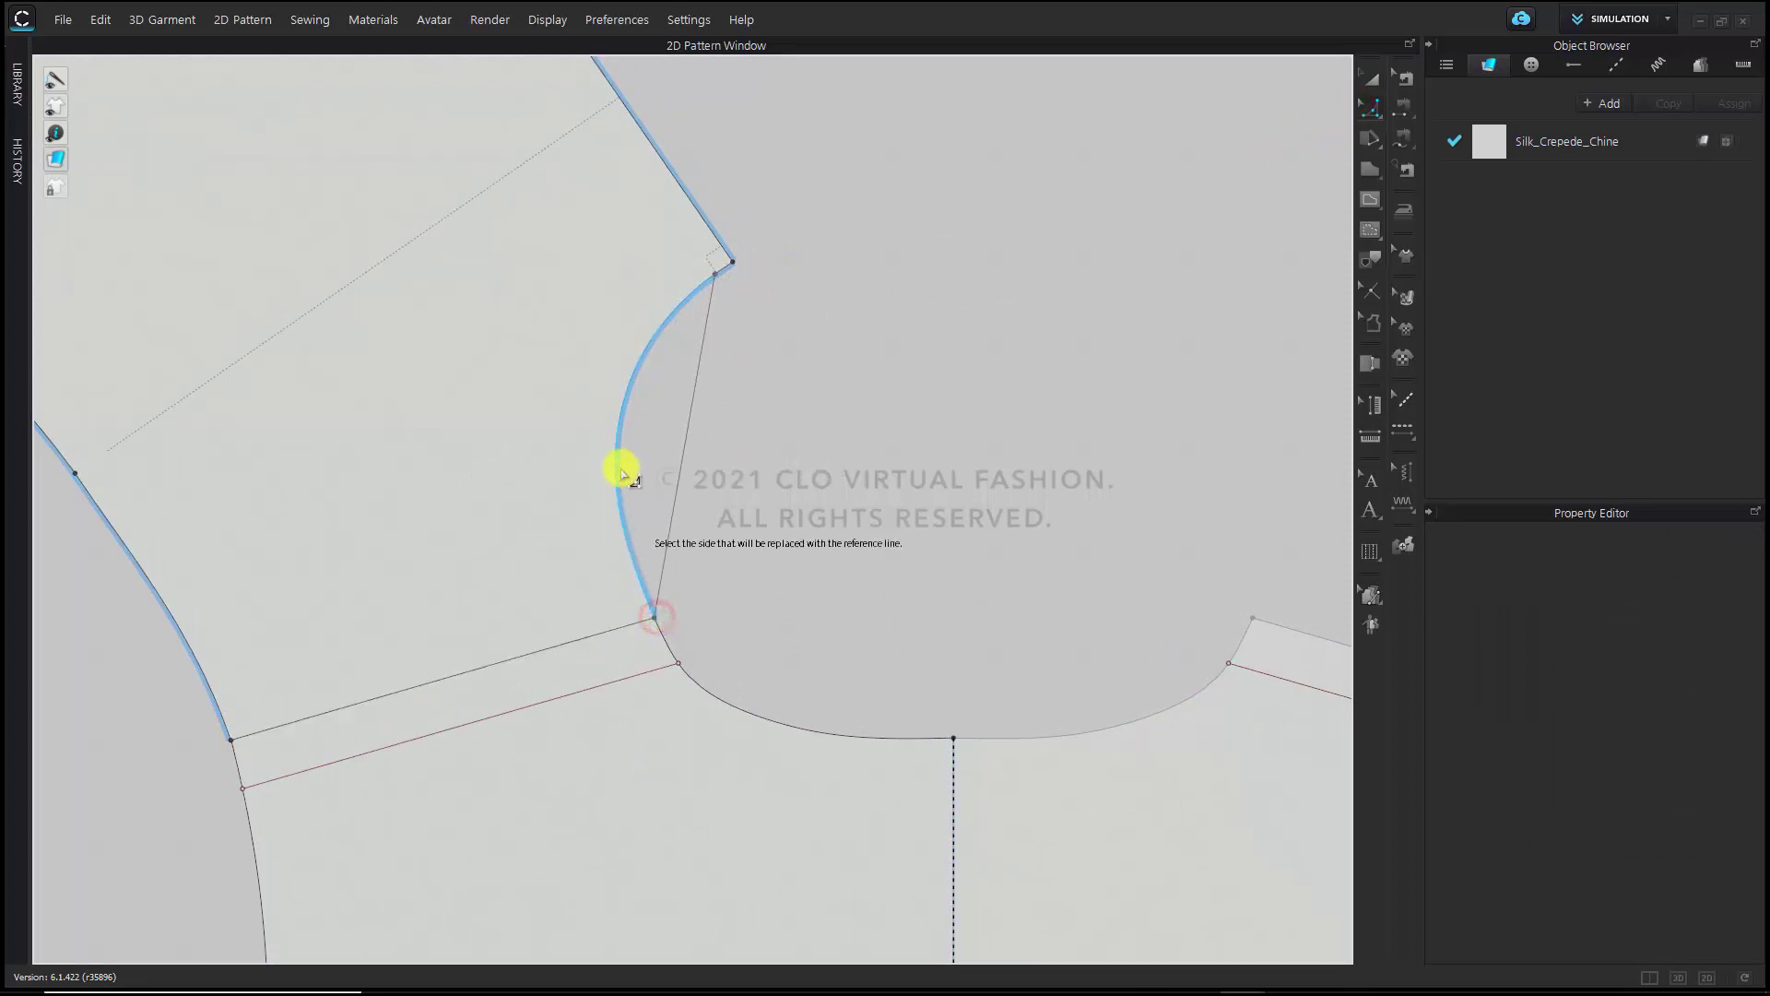
click(618, 429)
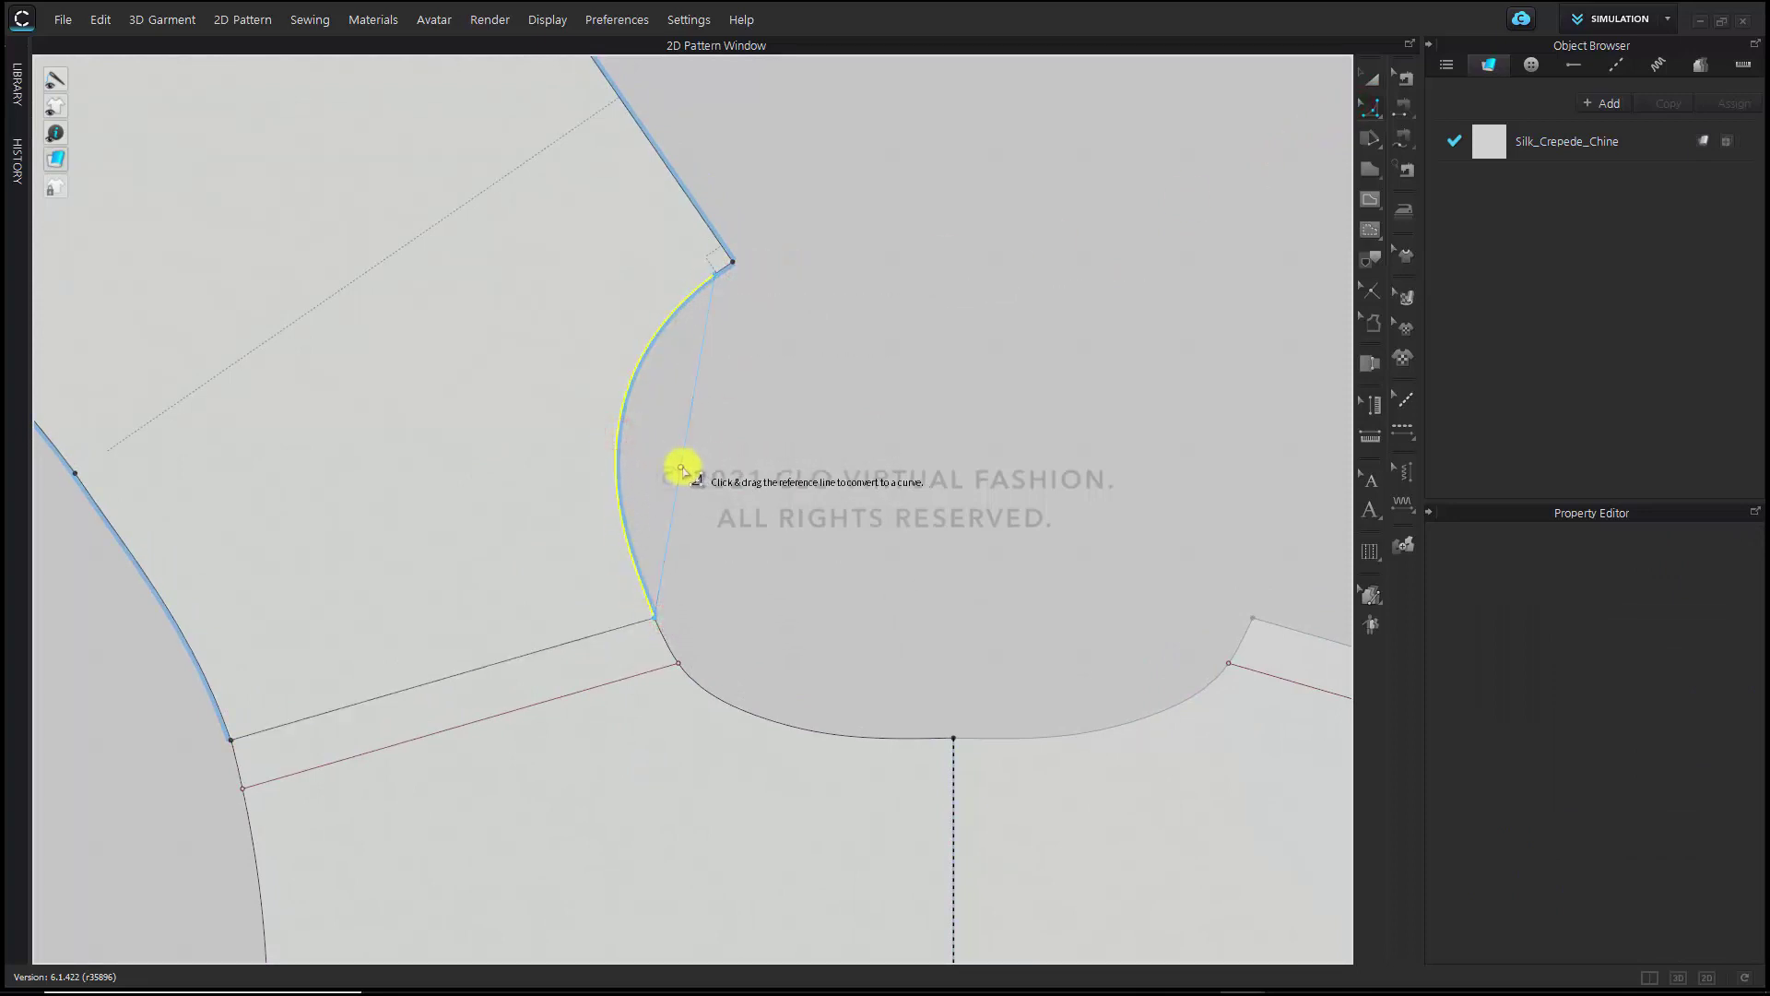
drag(681, 470, 632, 449)
middle_drag(707, 377, 767, 357)
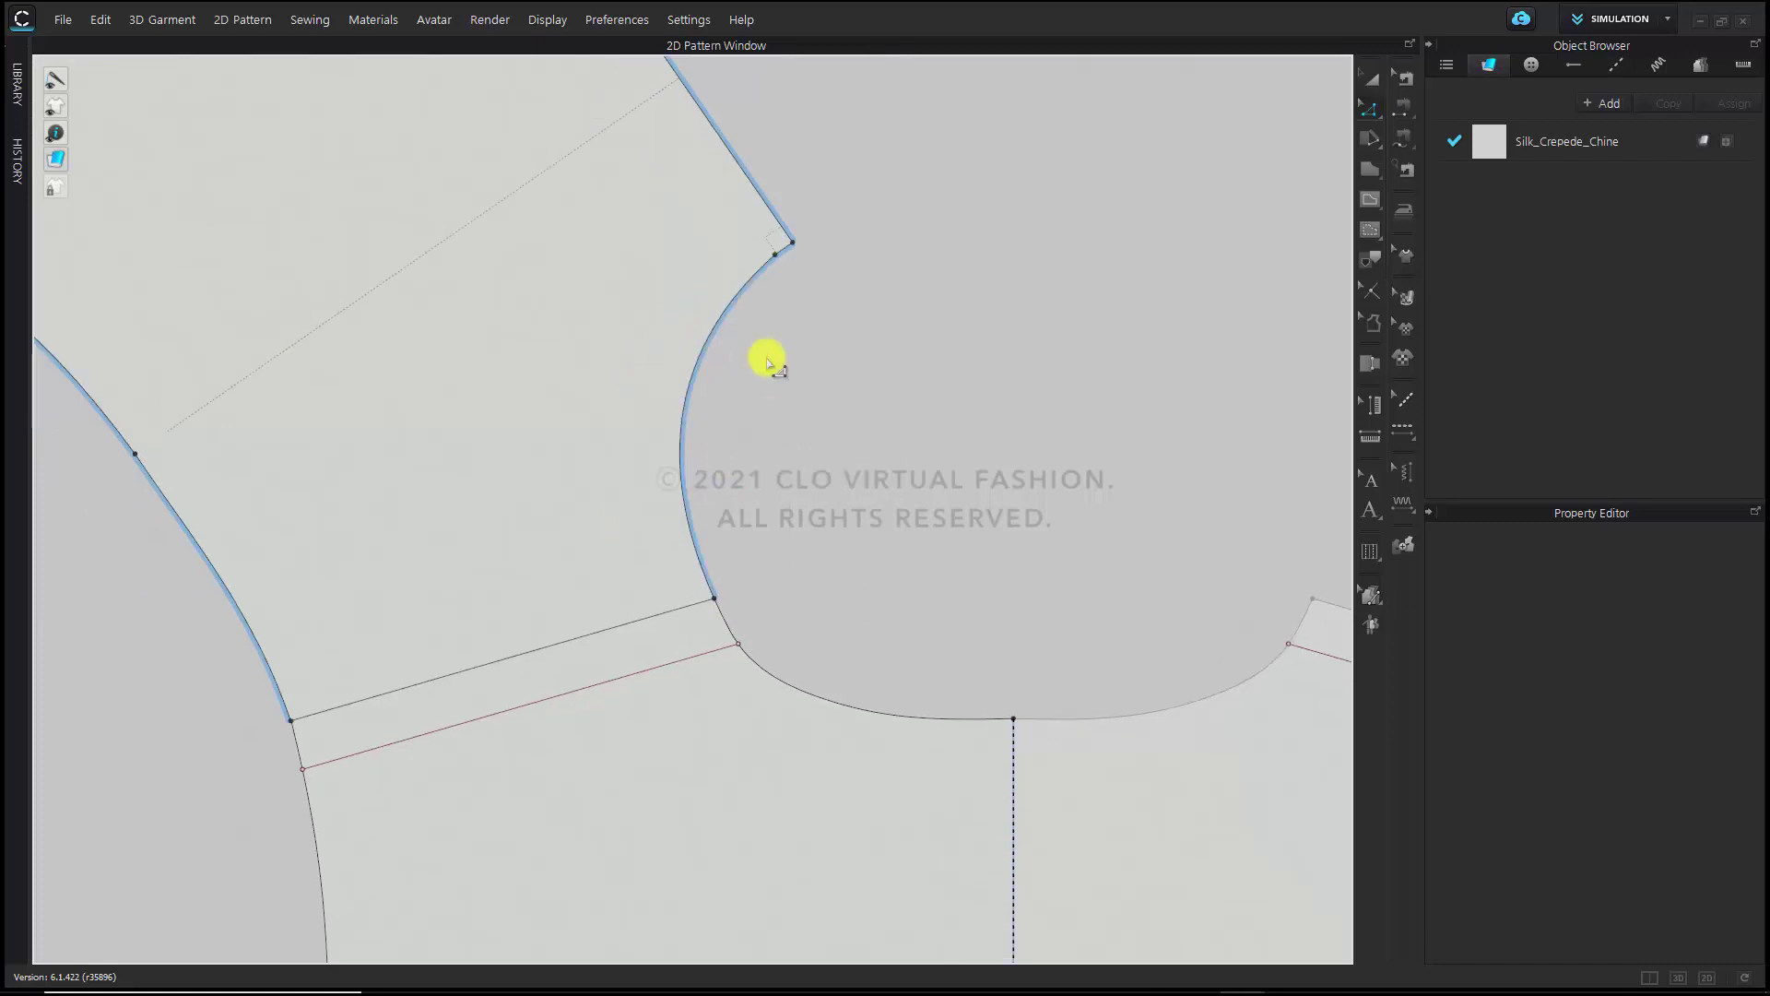
Convert the neckline point beside the squared center front corner to a curve point
click(767, 357)
click(775, 254)
right_click(775, 254)
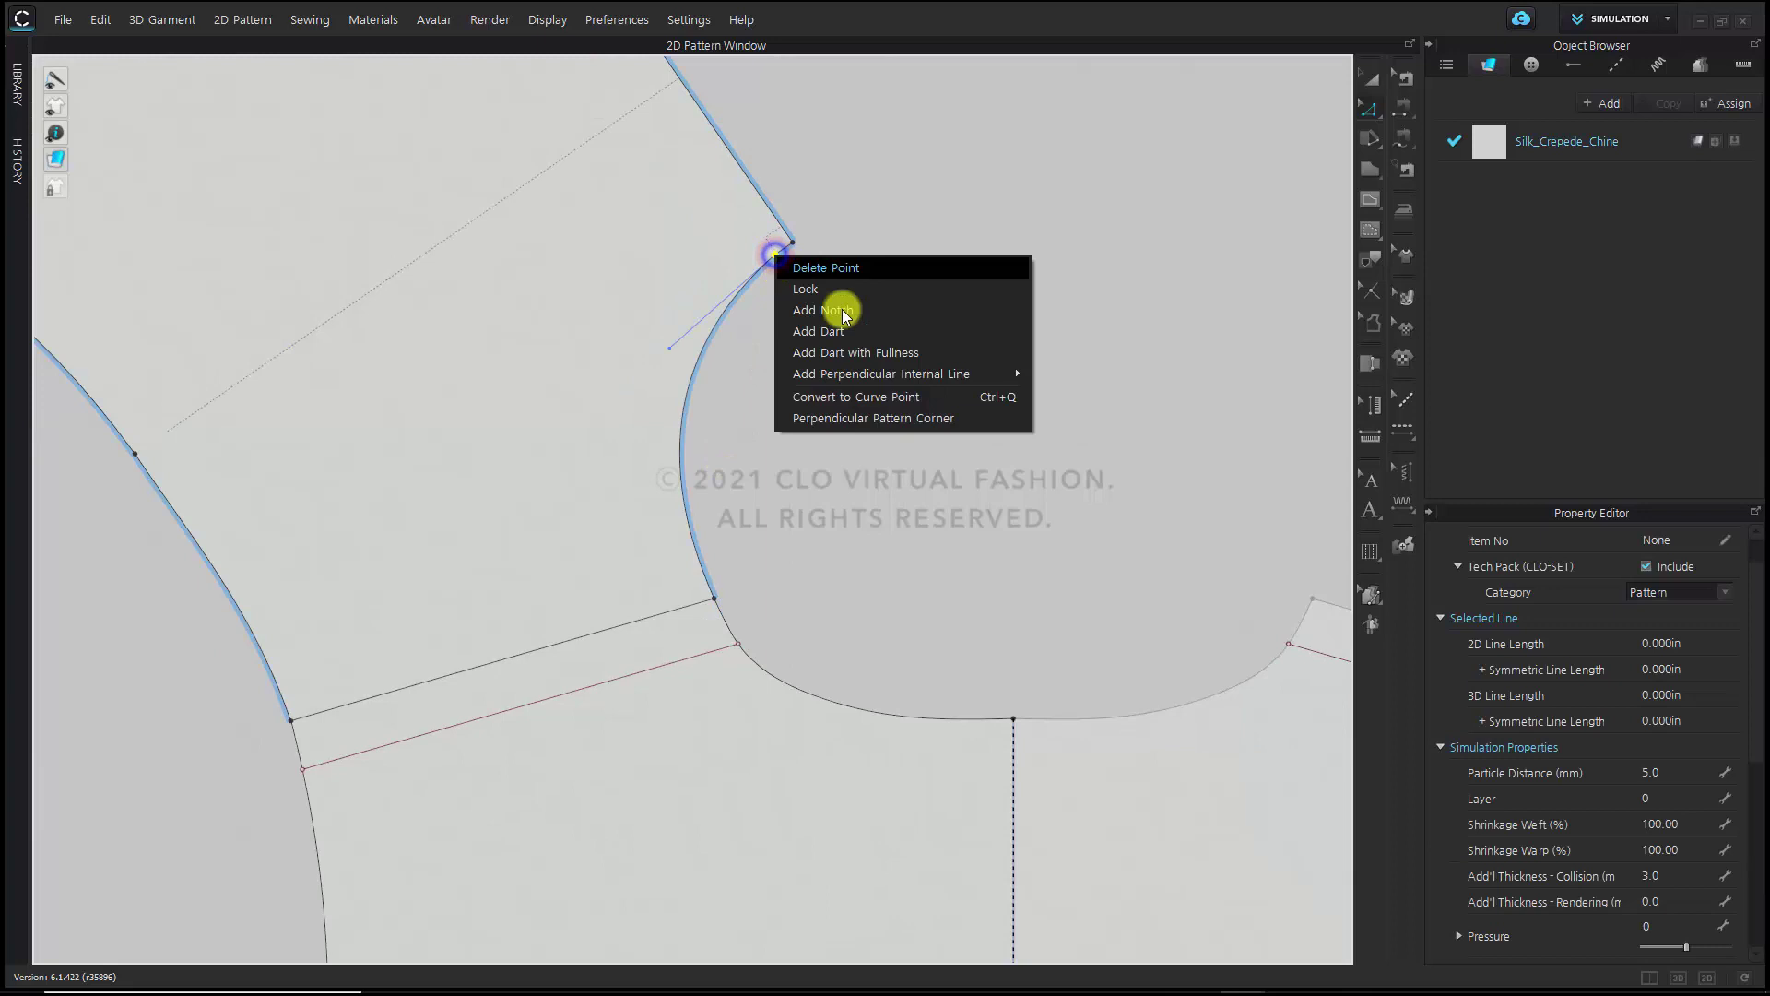
click(876, 394)
middle_drag(849, 445, 924, 447)
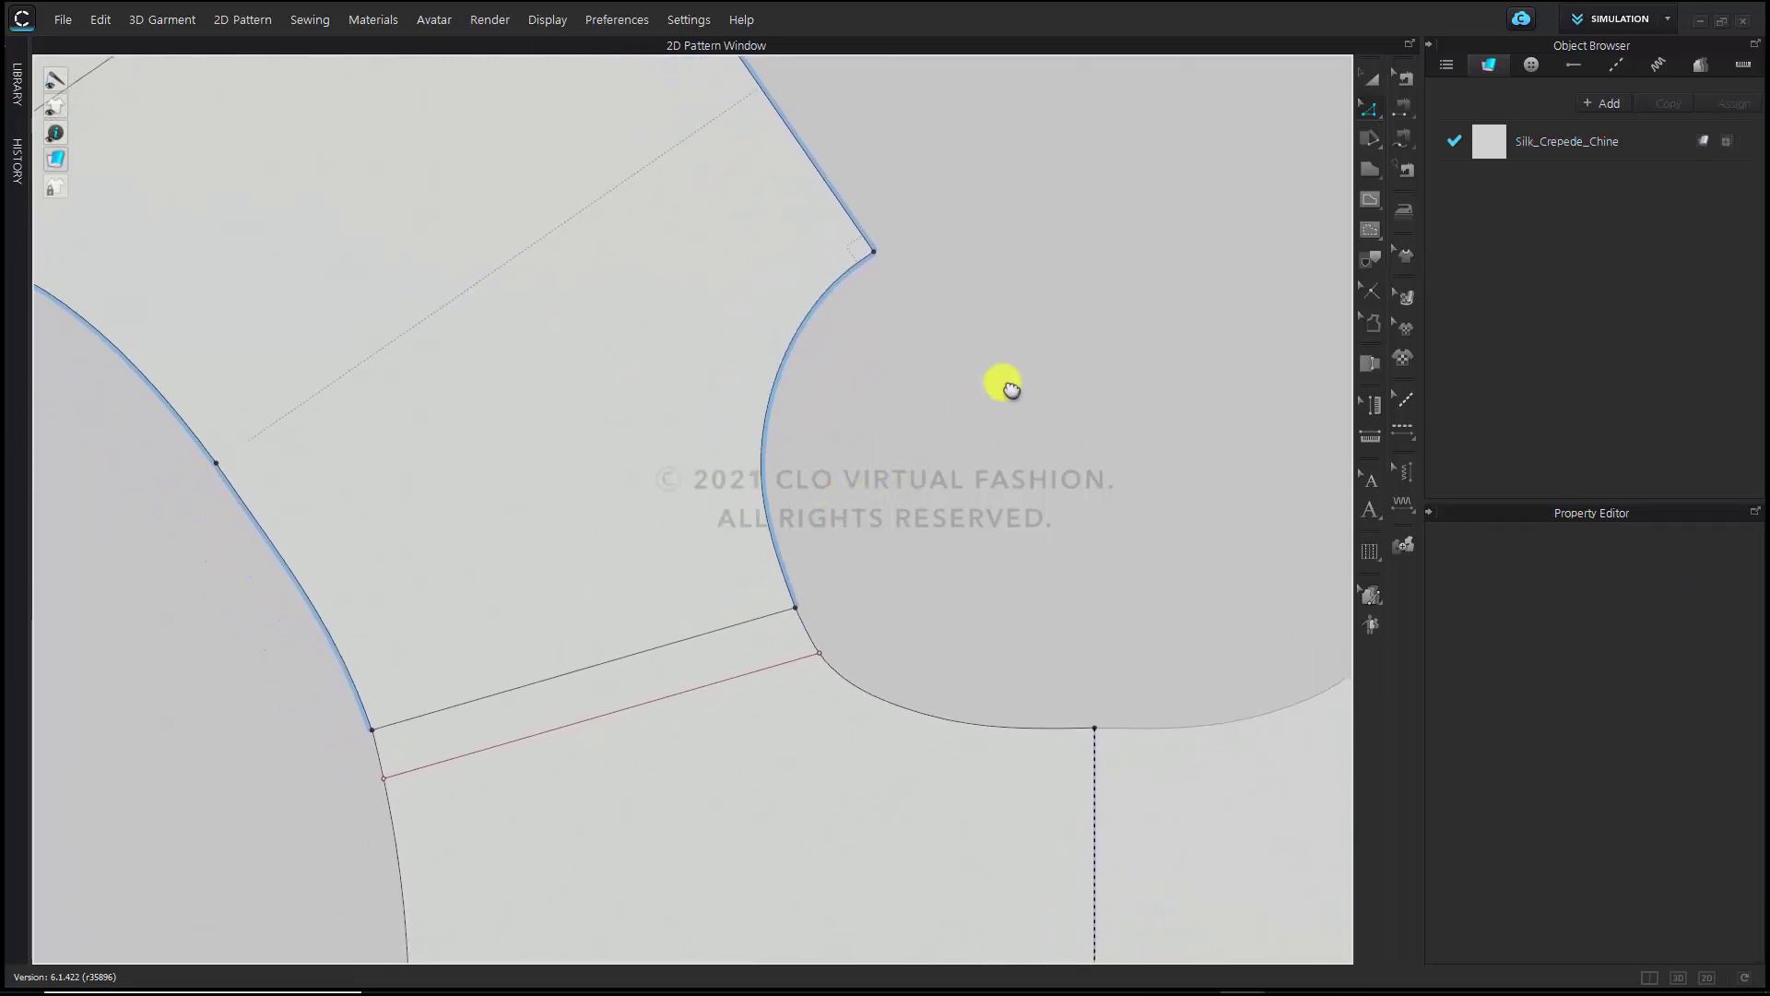
Bring the back yoke forward in the stacking order, above the front bodice, for work on the armhole end of the shoulder seam
scroll(1005, 385, down, 2)
middle_drag(533, 723, 804, 607)
middle_drag(664, 652, 726, 599)
scroll(743, 559, up, 8)
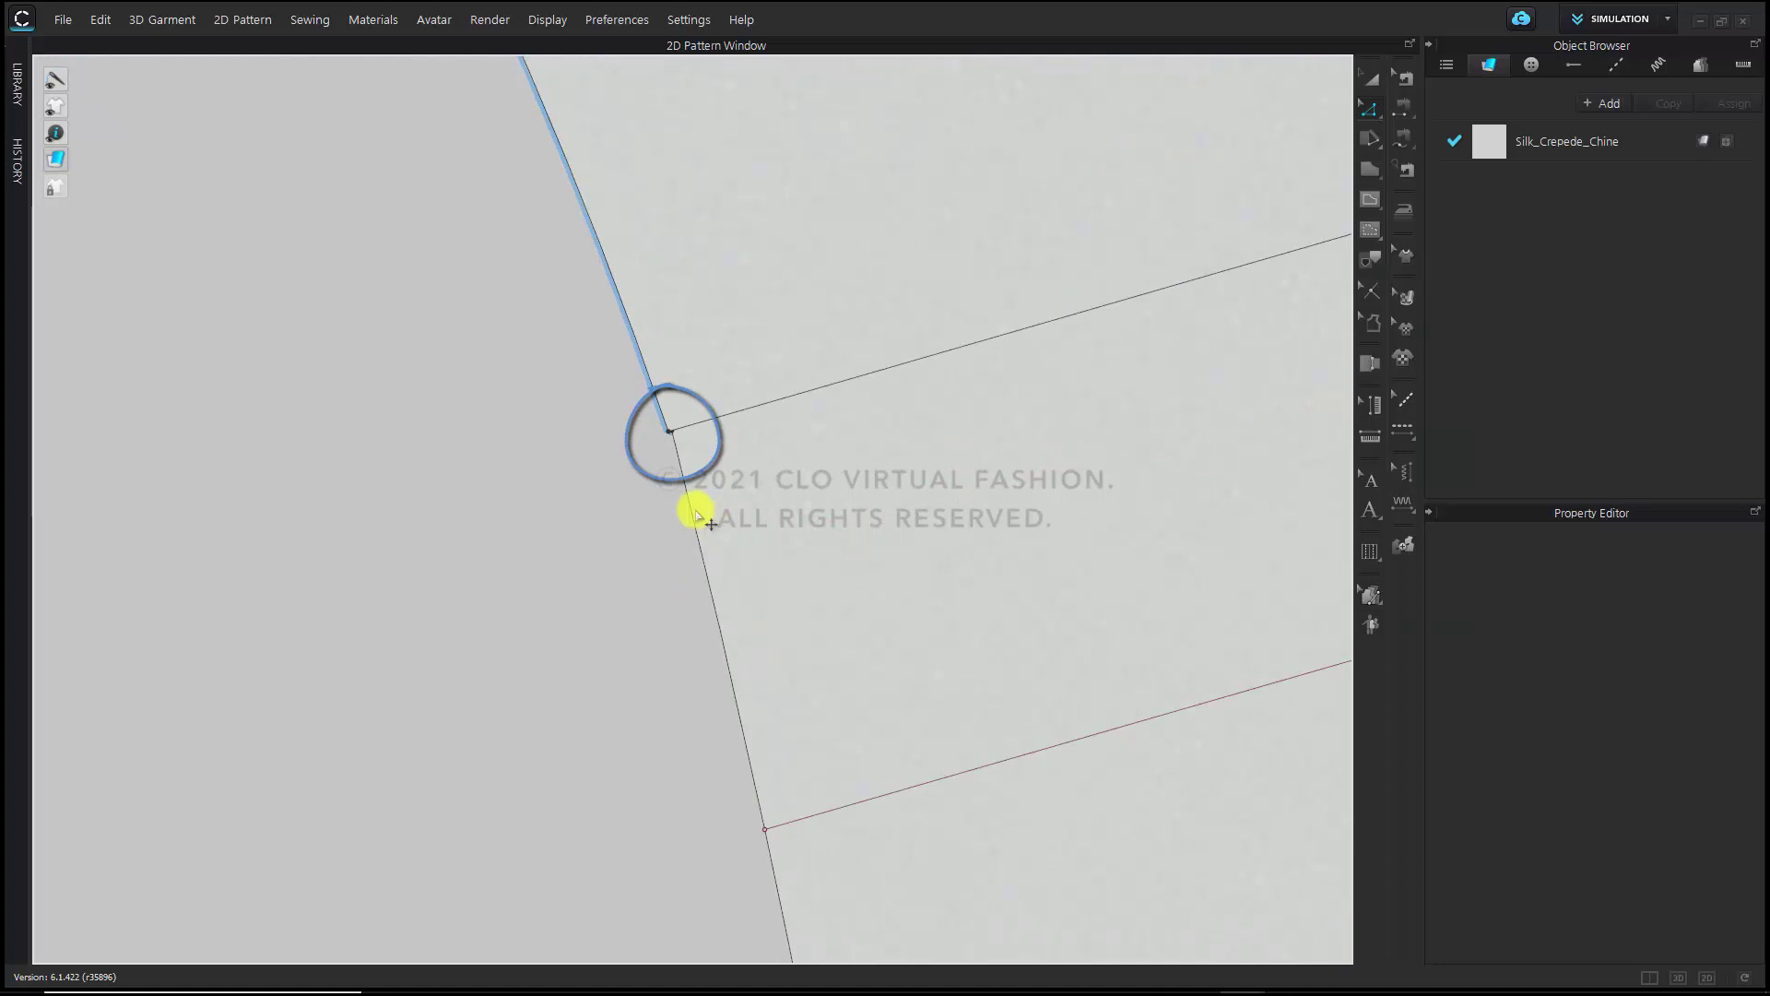
click(695, 508)
click(782, 479)
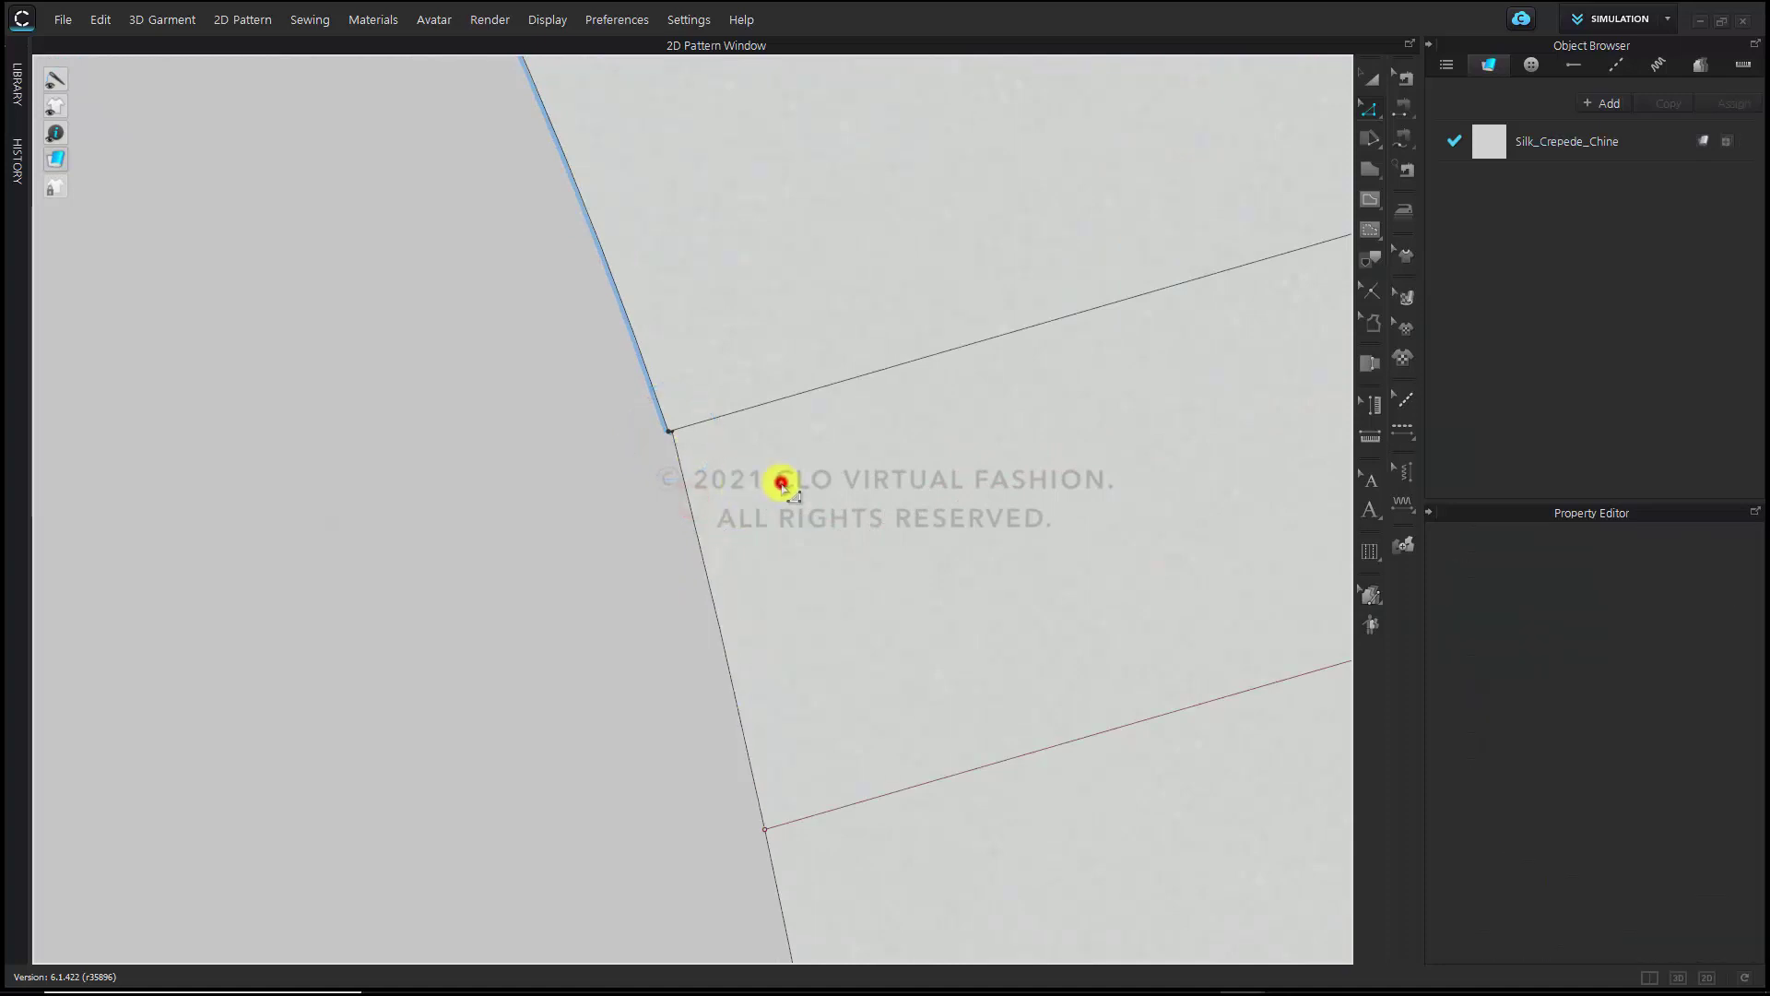
scroll(781, 520, down, 3)
click(870, 498)
right_click(869, 498)
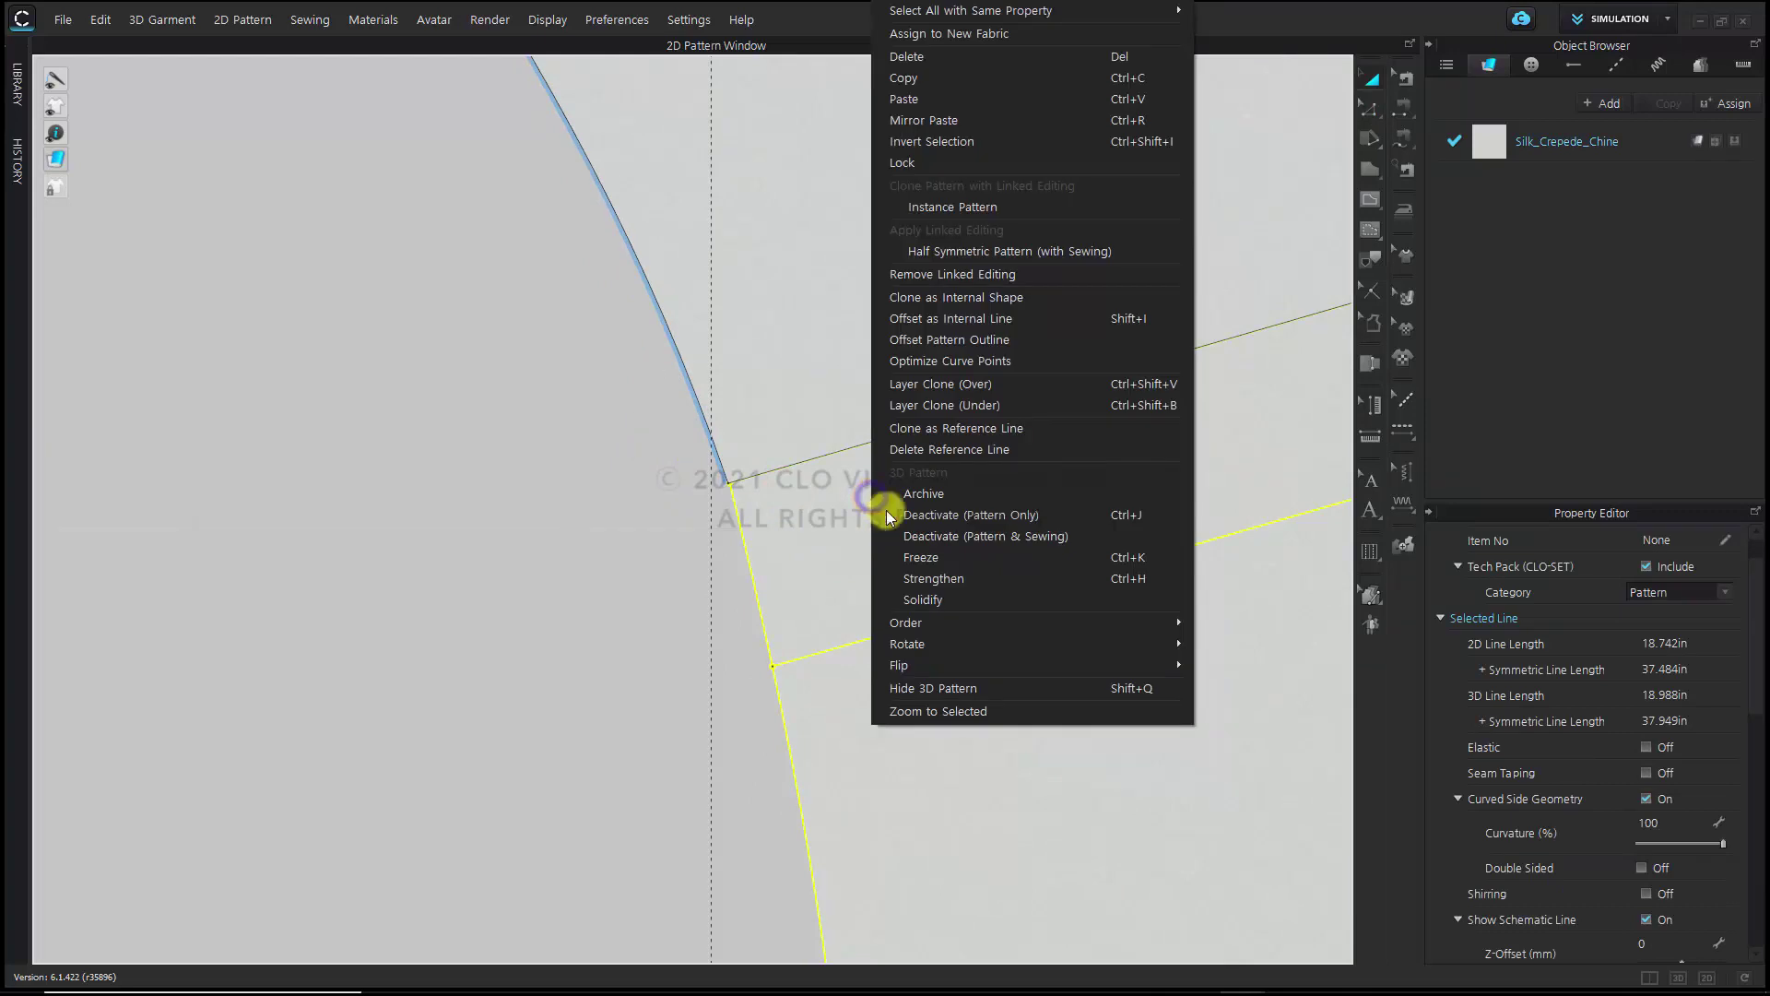
mouse_move(1086, 626)
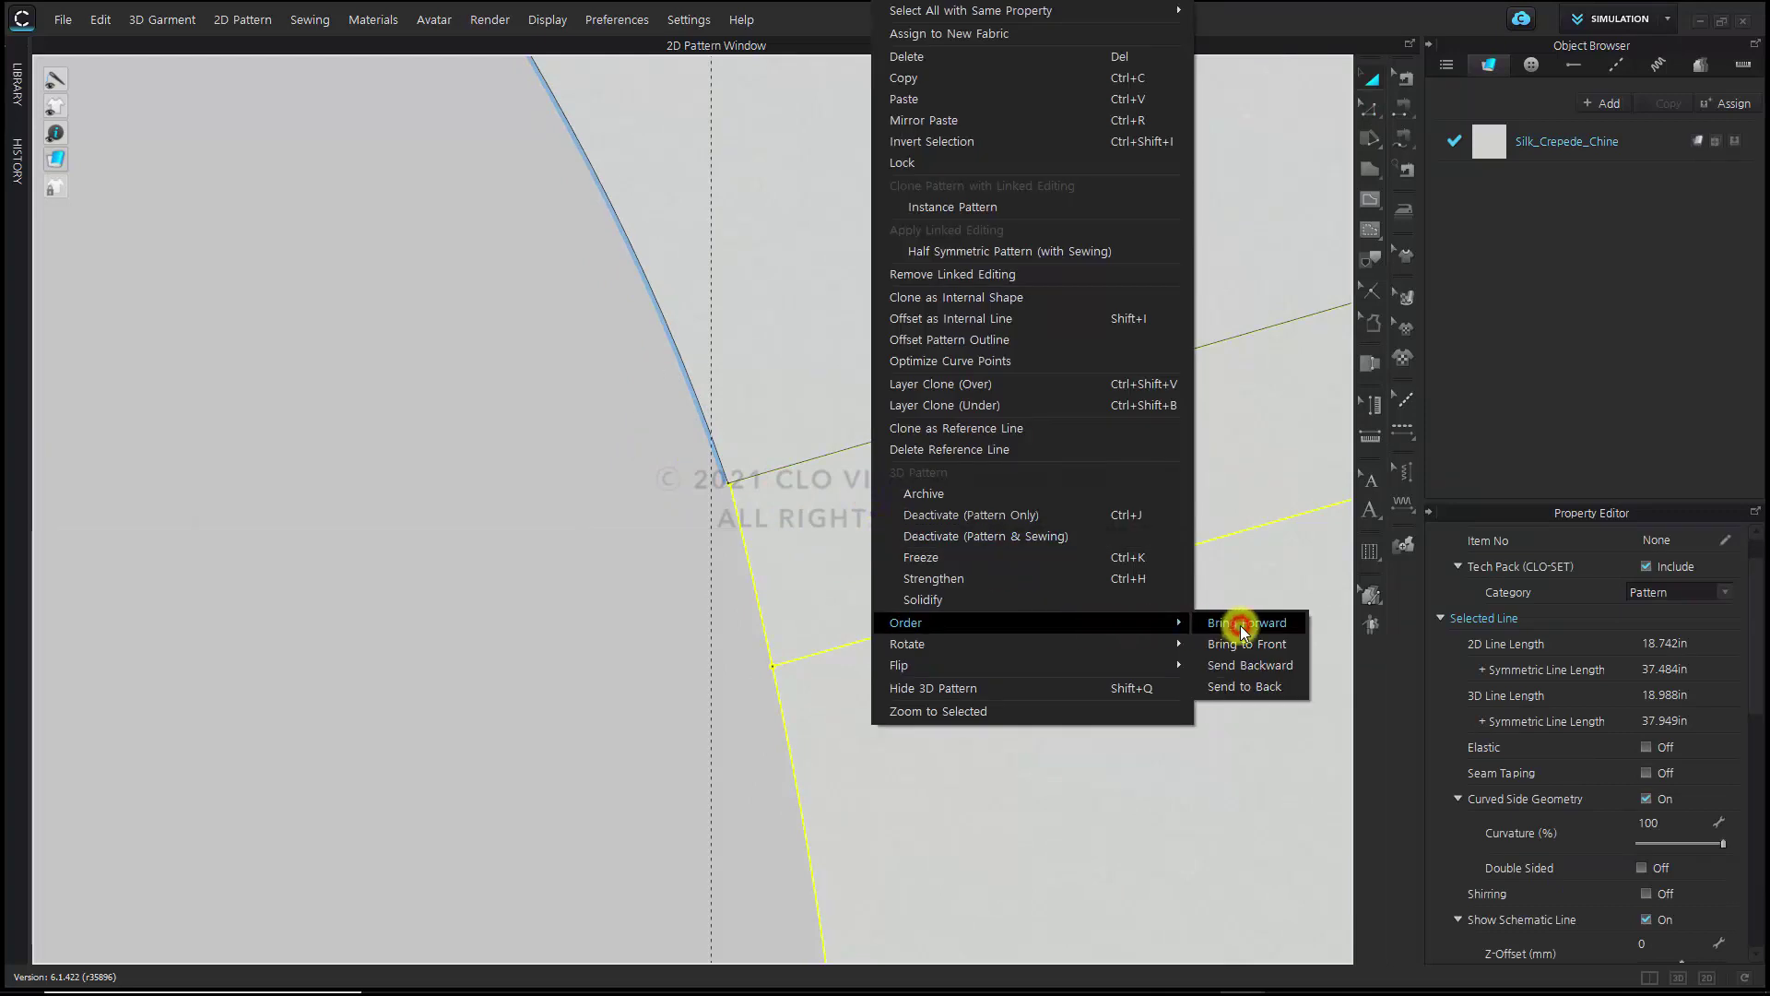
click(1241, 625)
click(621, 549)
Examine how the front and yoke armhole lines meet at the shoulder point and flow across the joined seam
scroll(790, 447, up, 3)
click(735, 596)
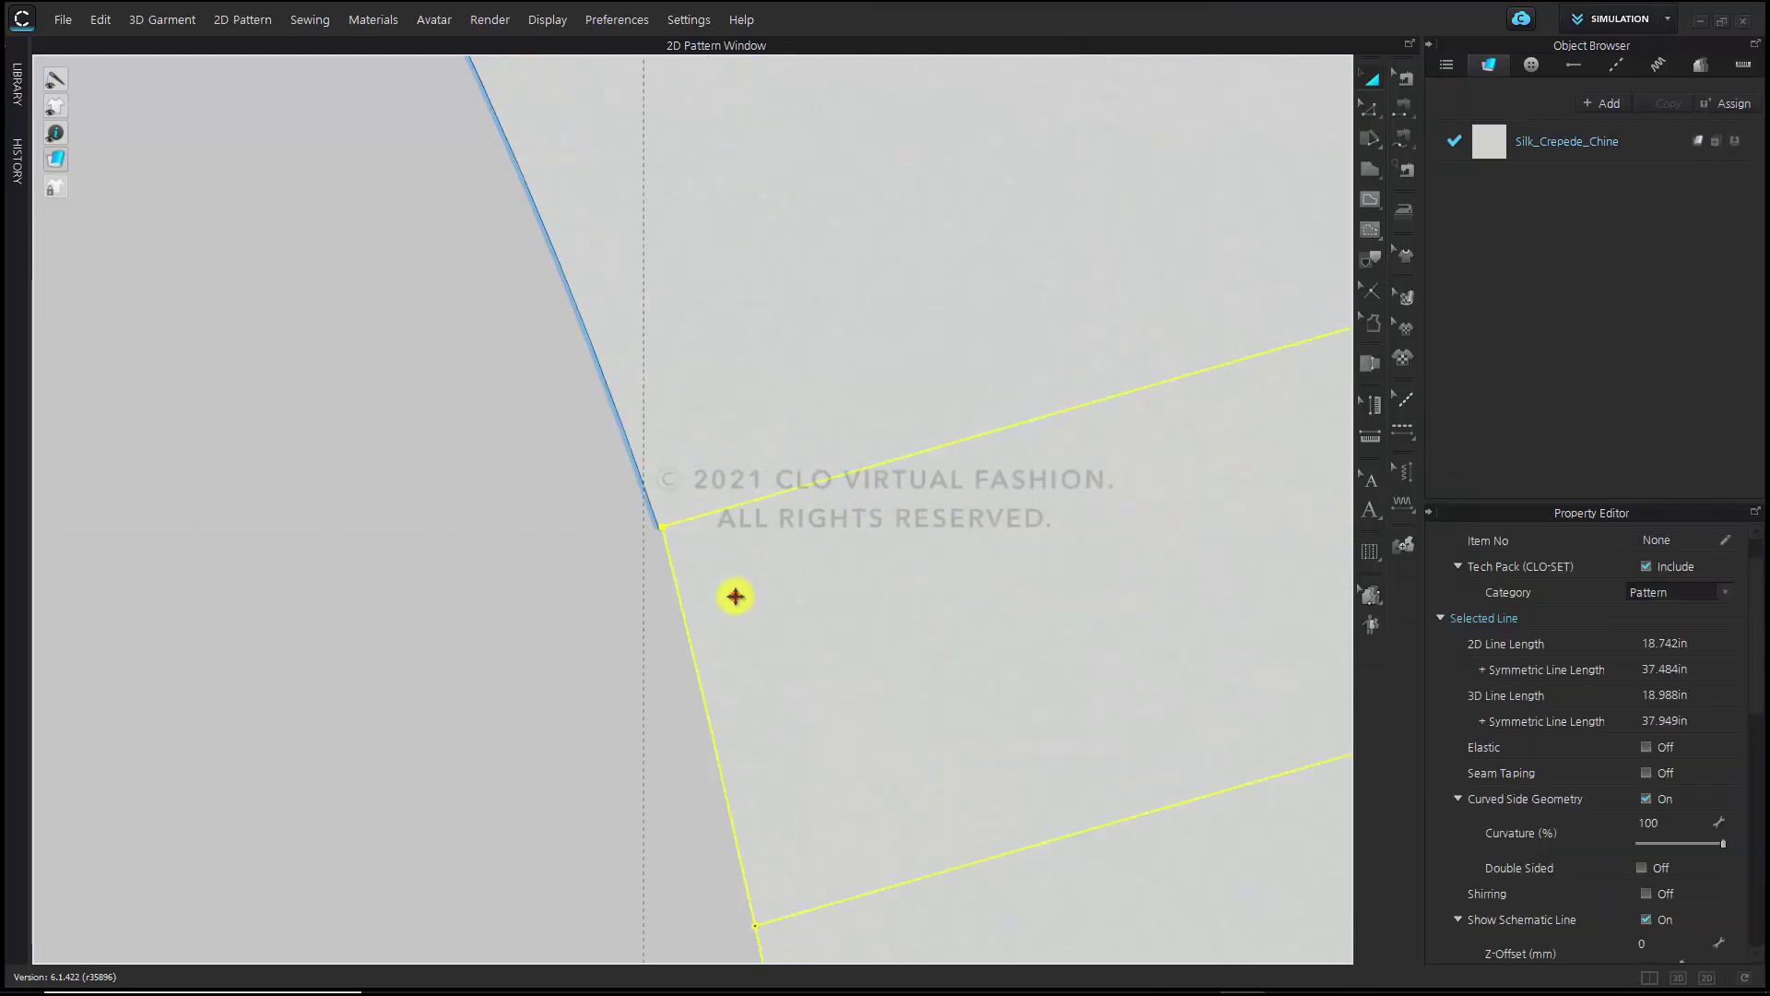
click(663, 527)
click(577, 565)
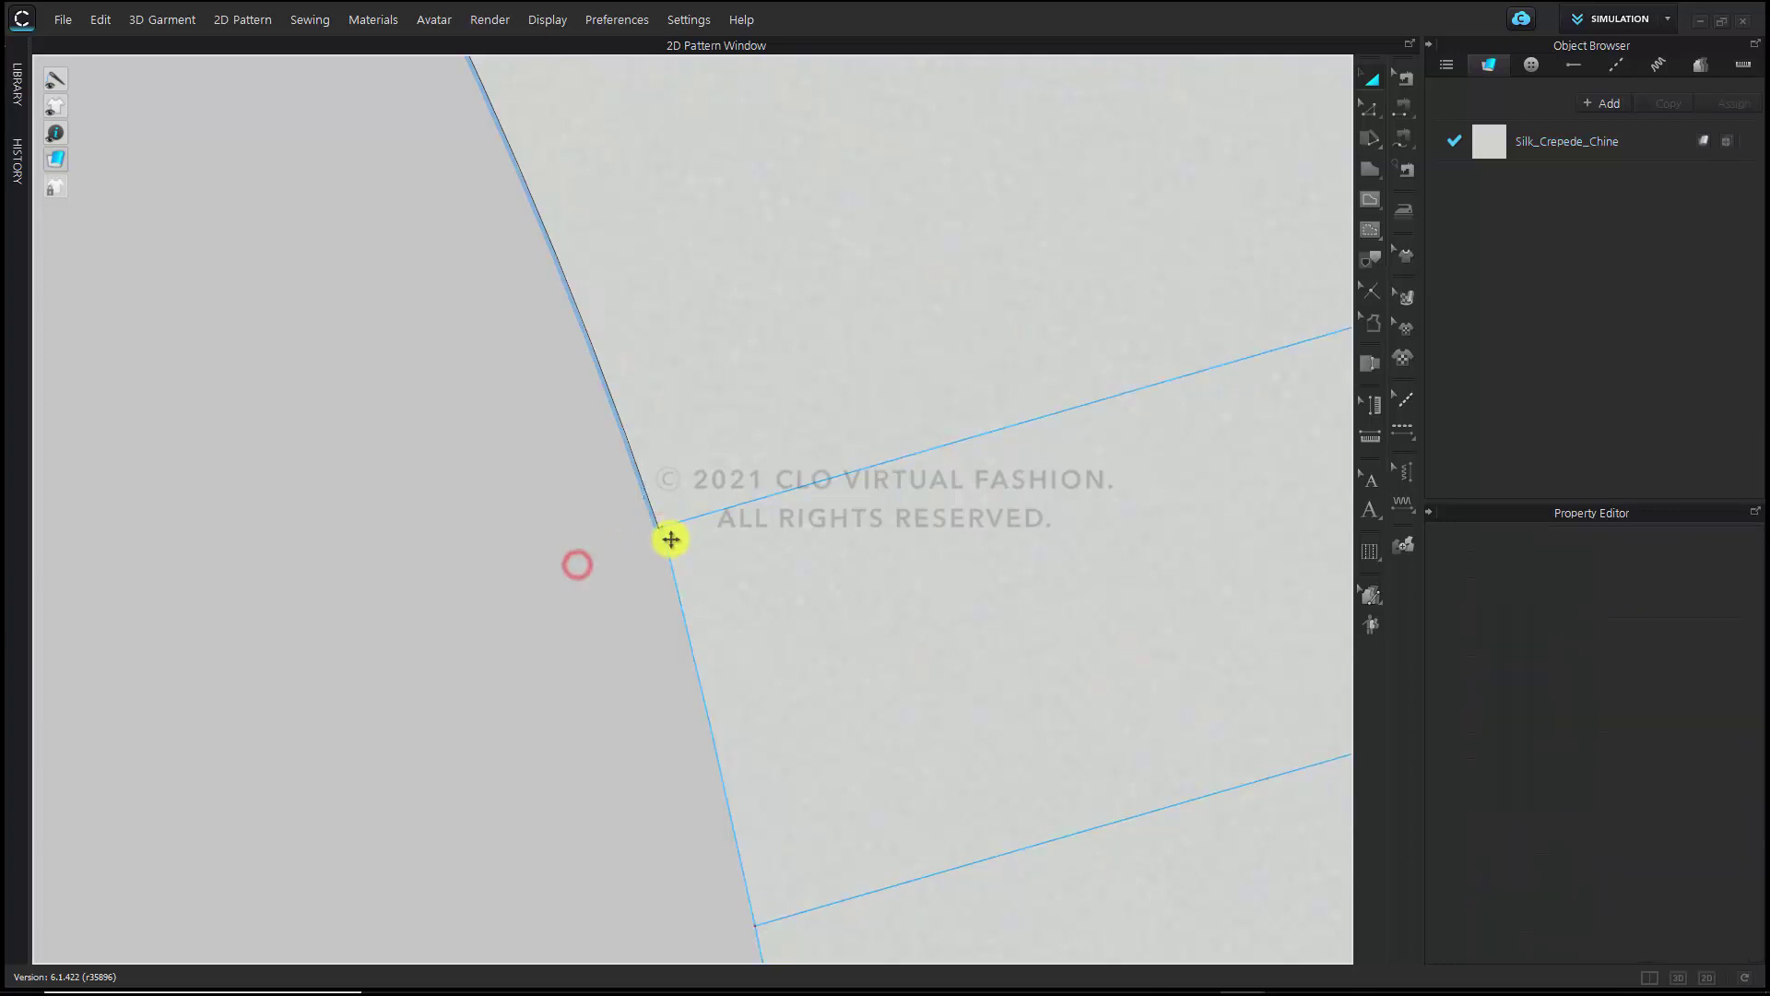
click(661, 521)
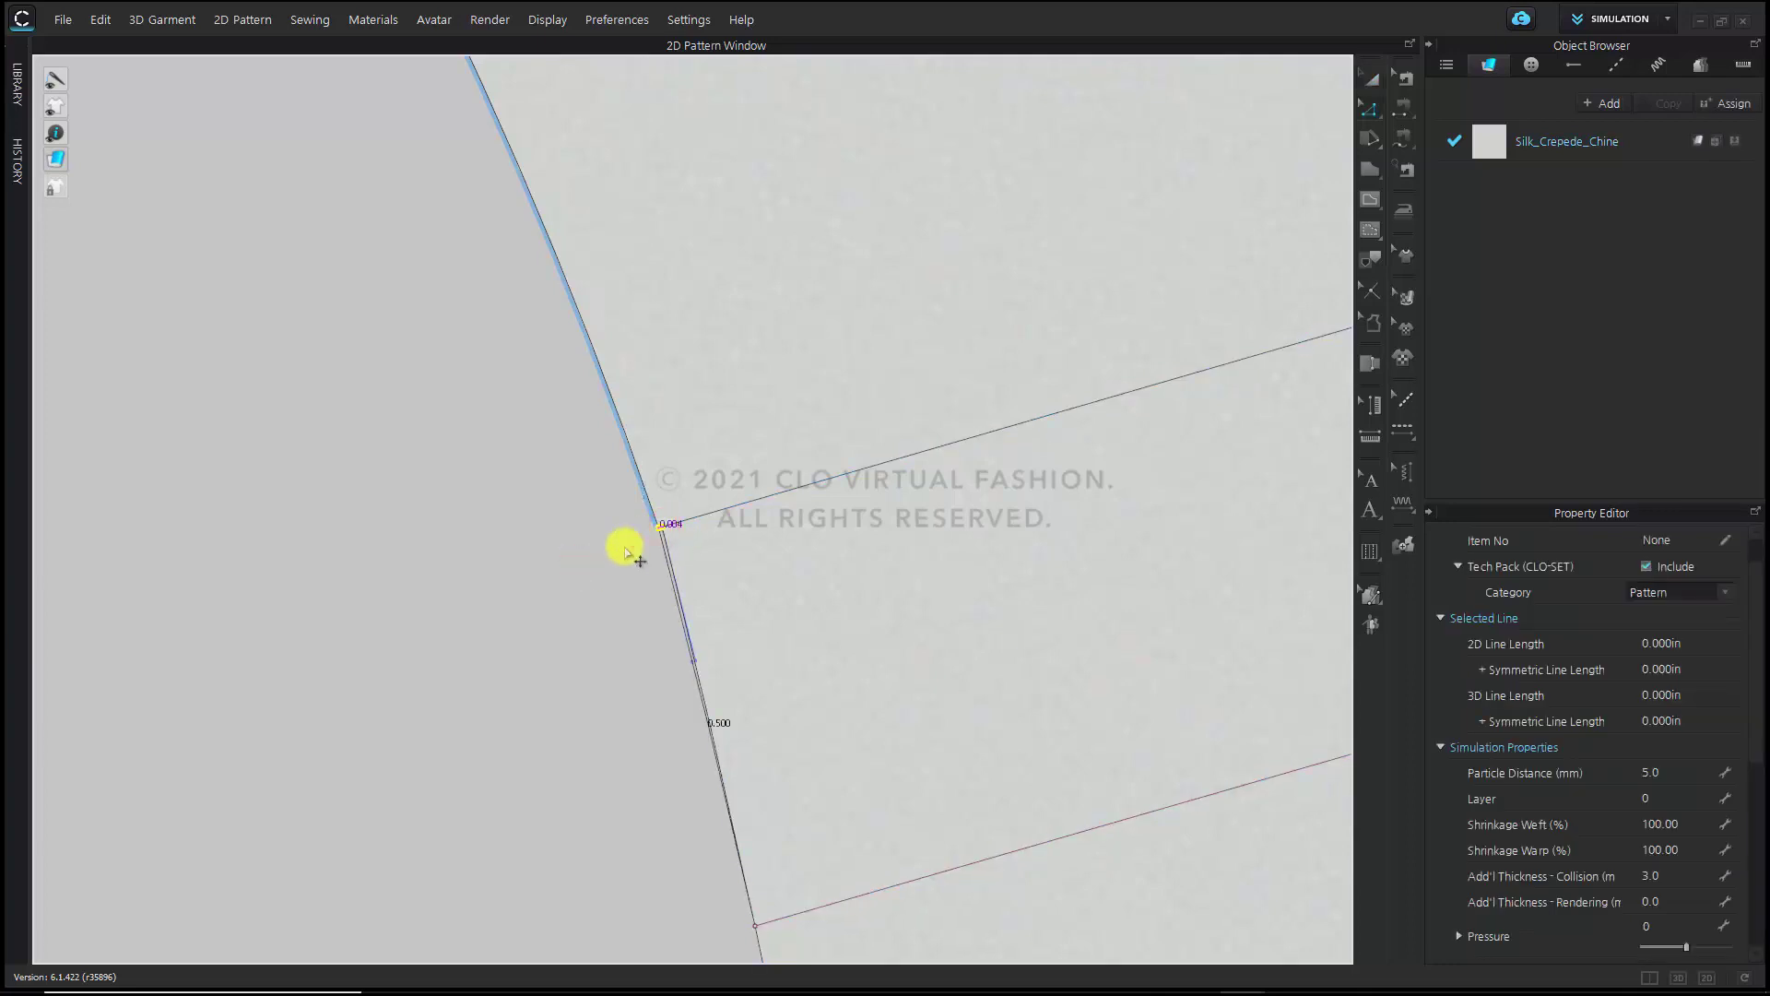
click(619, 548)
scroll(802, 576, down, 3)
middle_drag(858, 600, 628, 601)
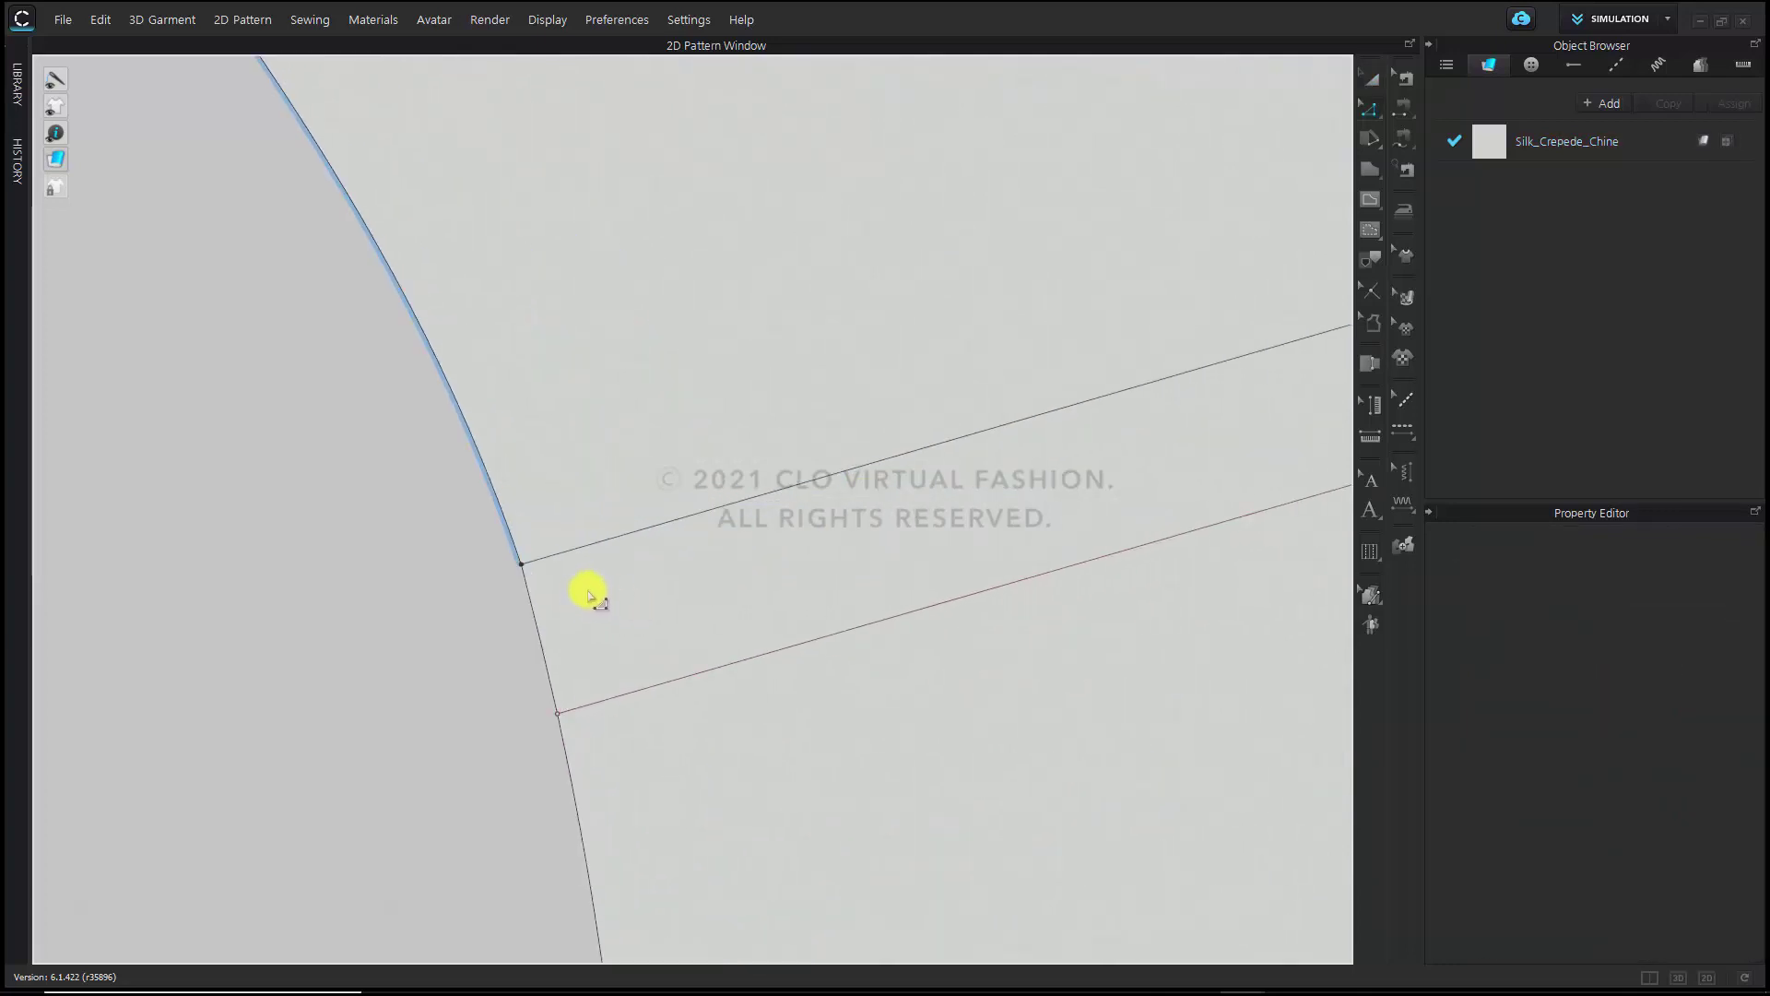
scroll(395, 612, down, 5)
middle_drag(395, 610, 621, 585)
scroll(513, 607, down, 1)
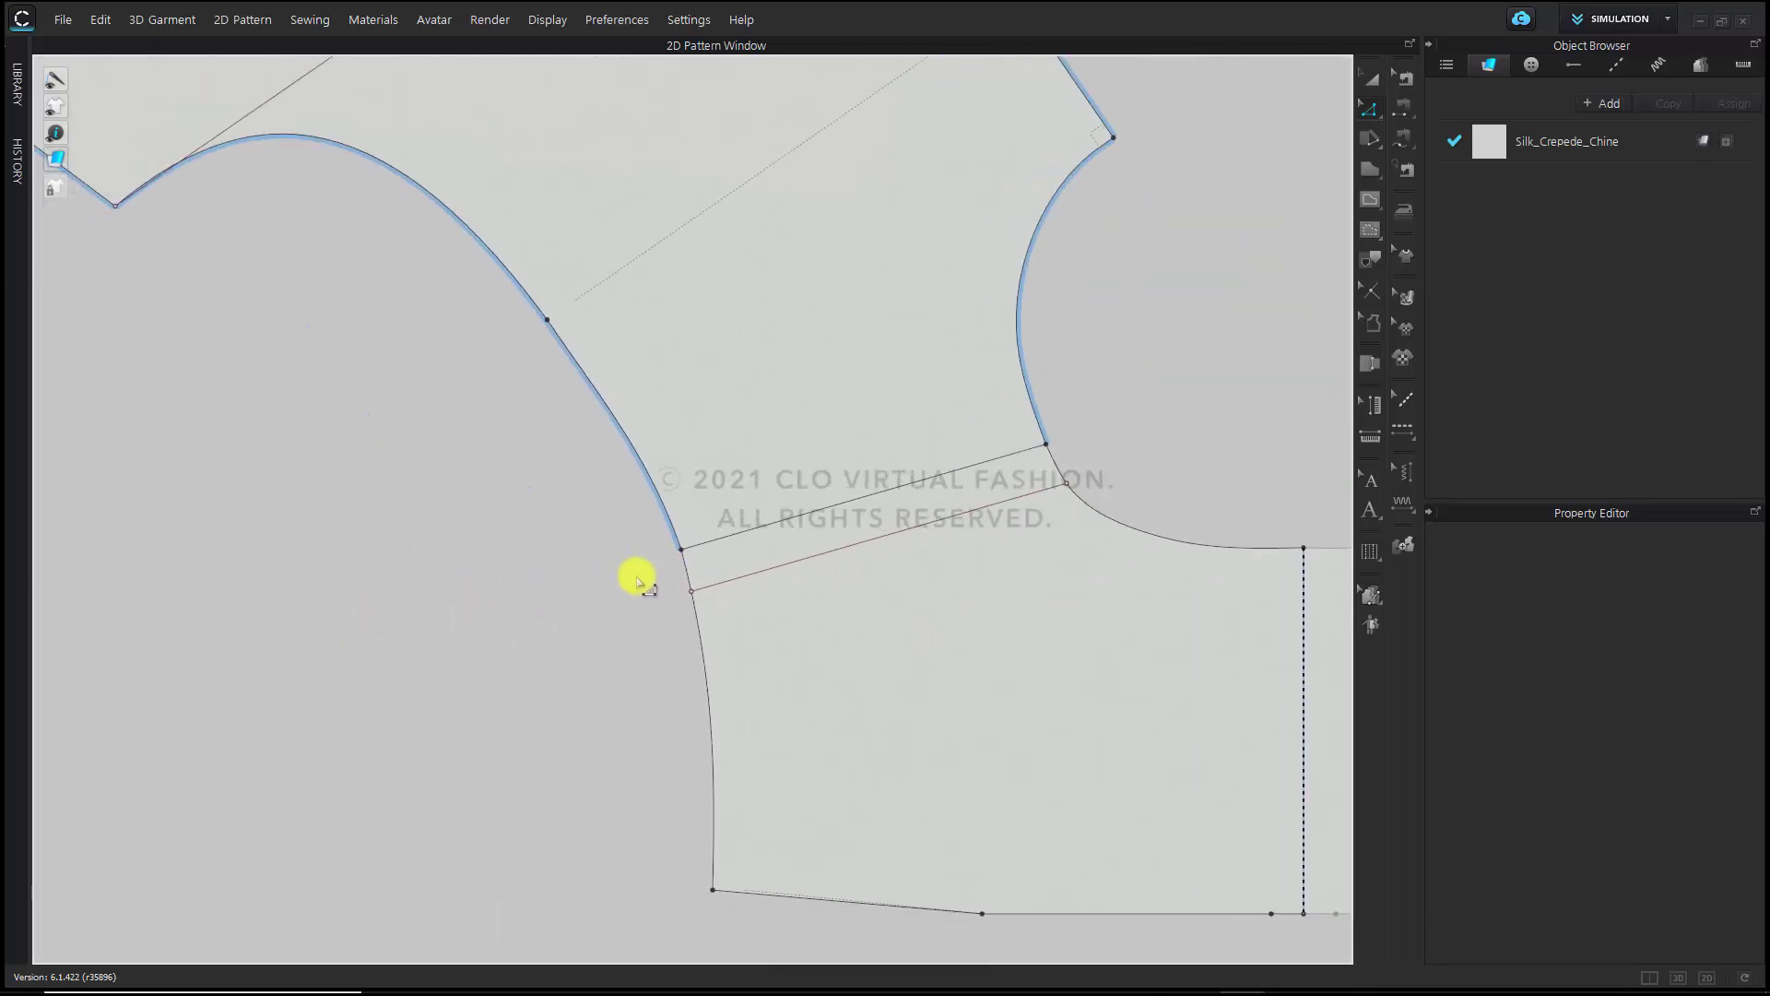
Move the yoke's armhole shoulder point outward along the shoulder line by 0.03 in
scroll(636, 579, up, 2)
drag(749, 553, 683, 515)
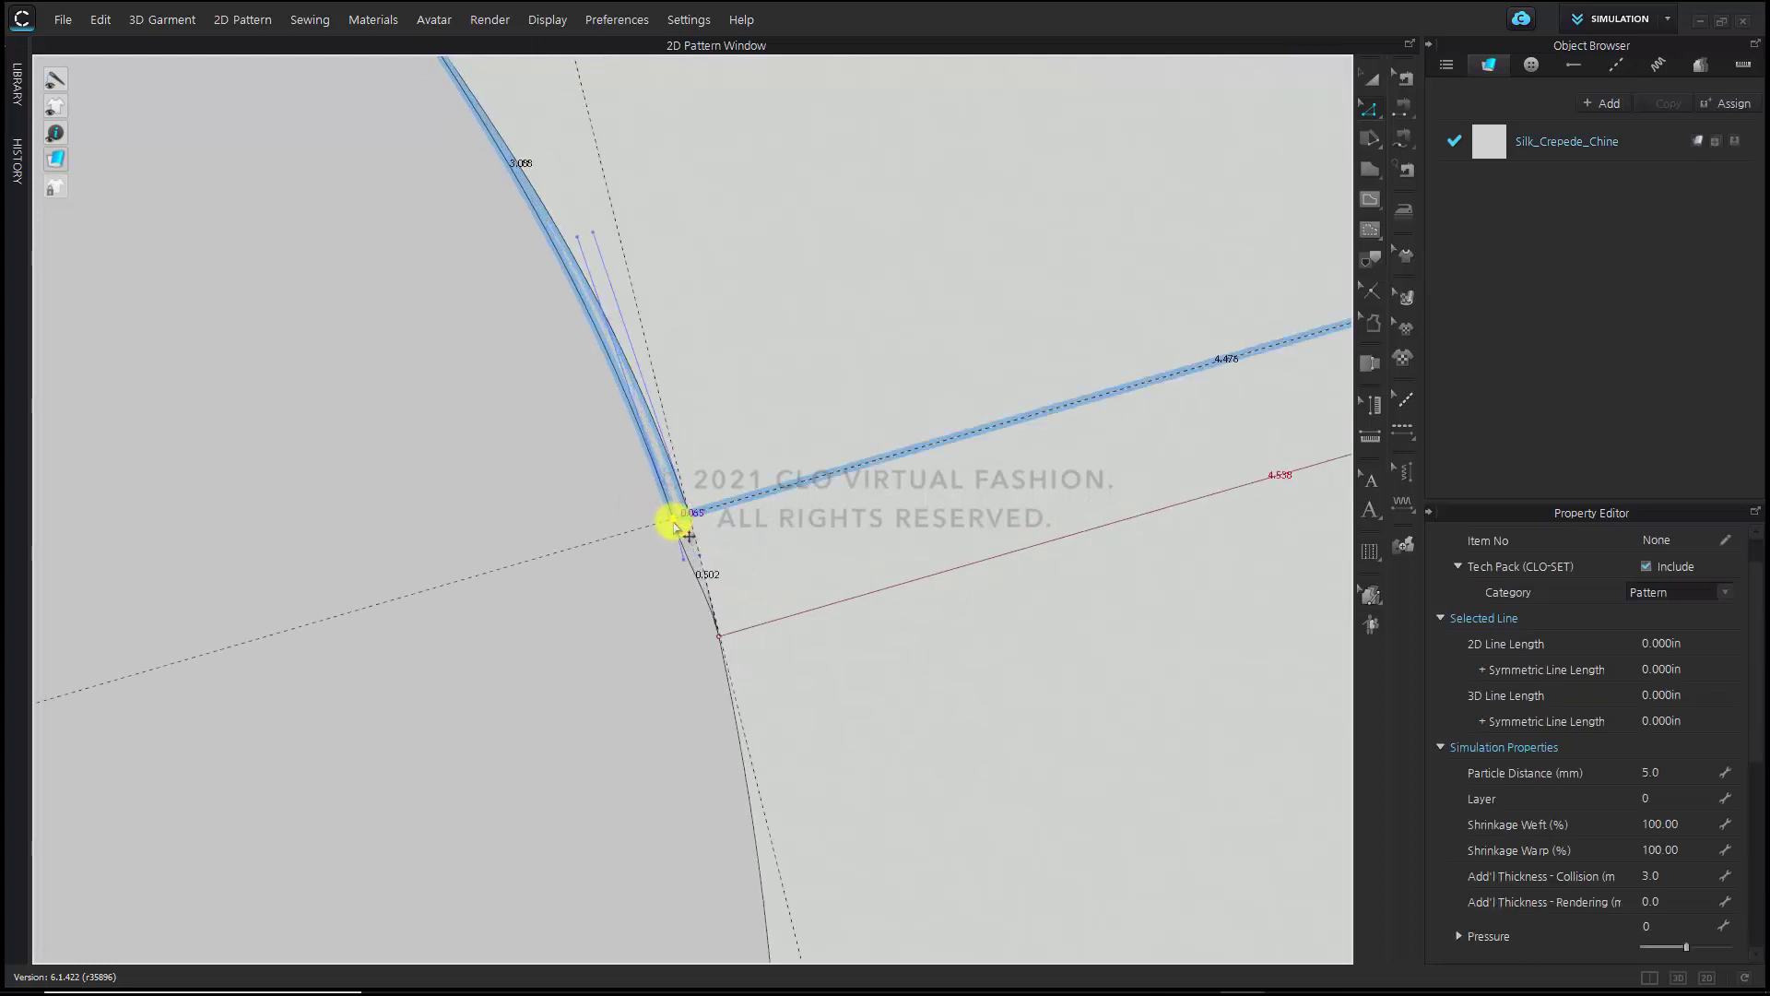
right_click(683, 515)
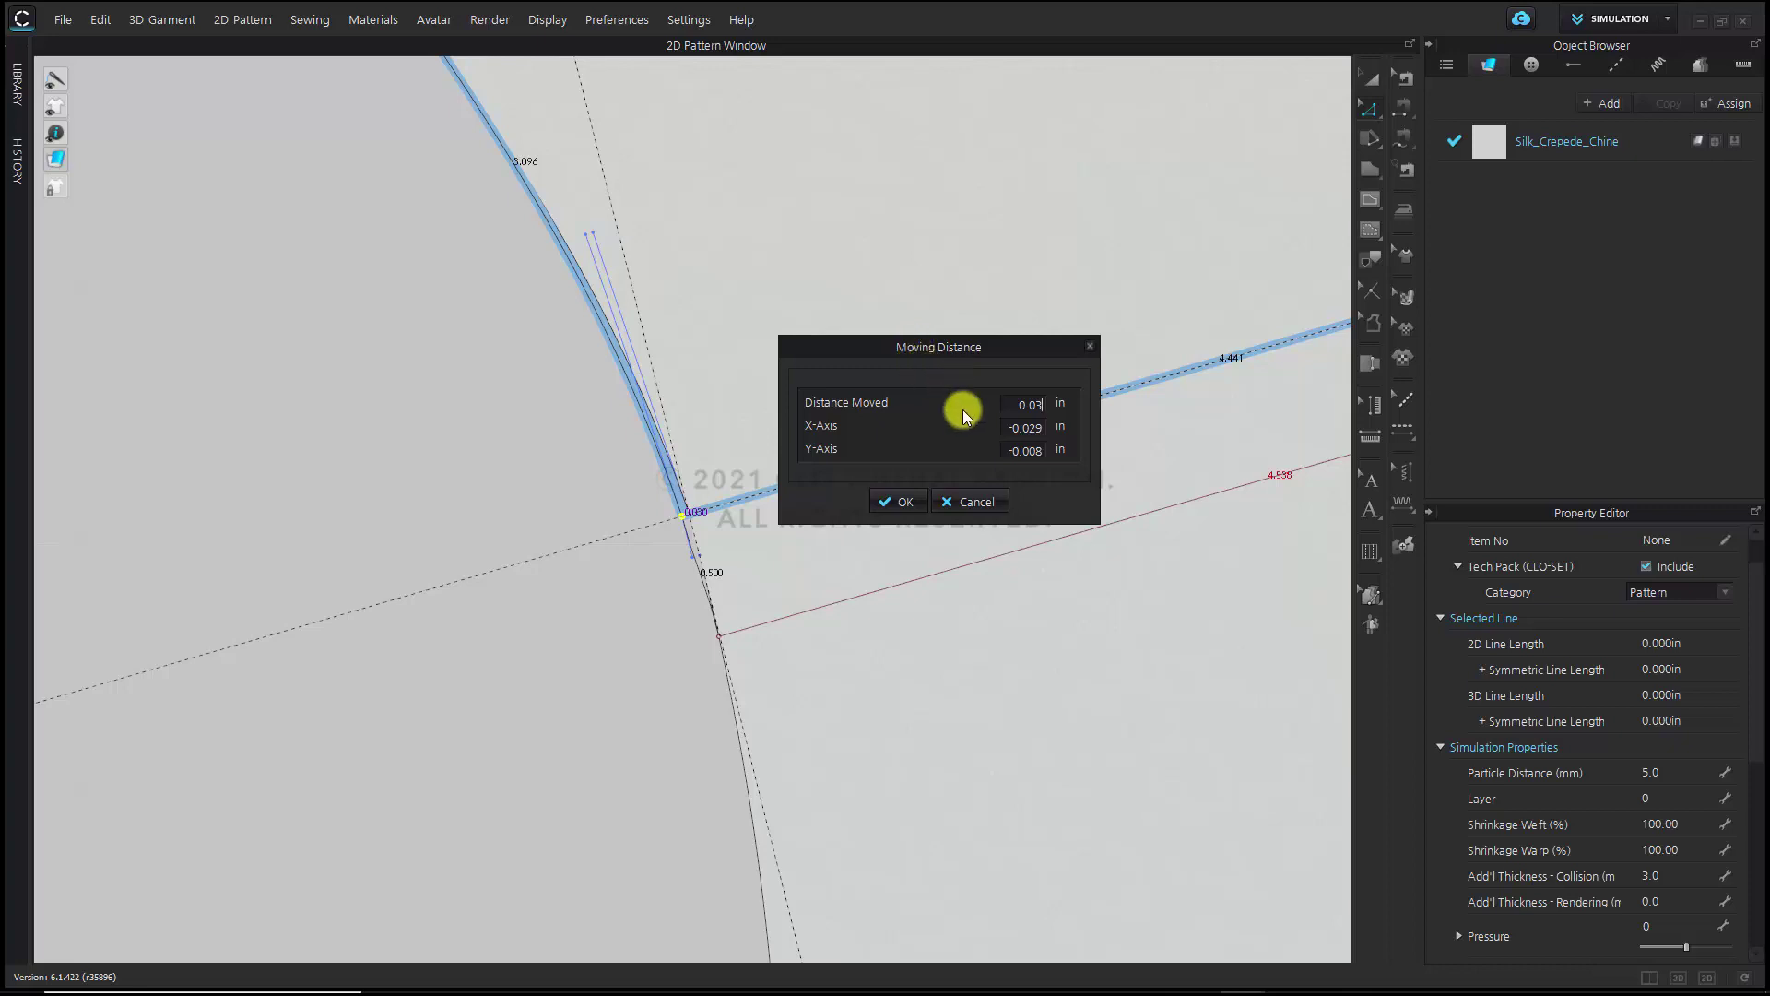
click(909, 501)
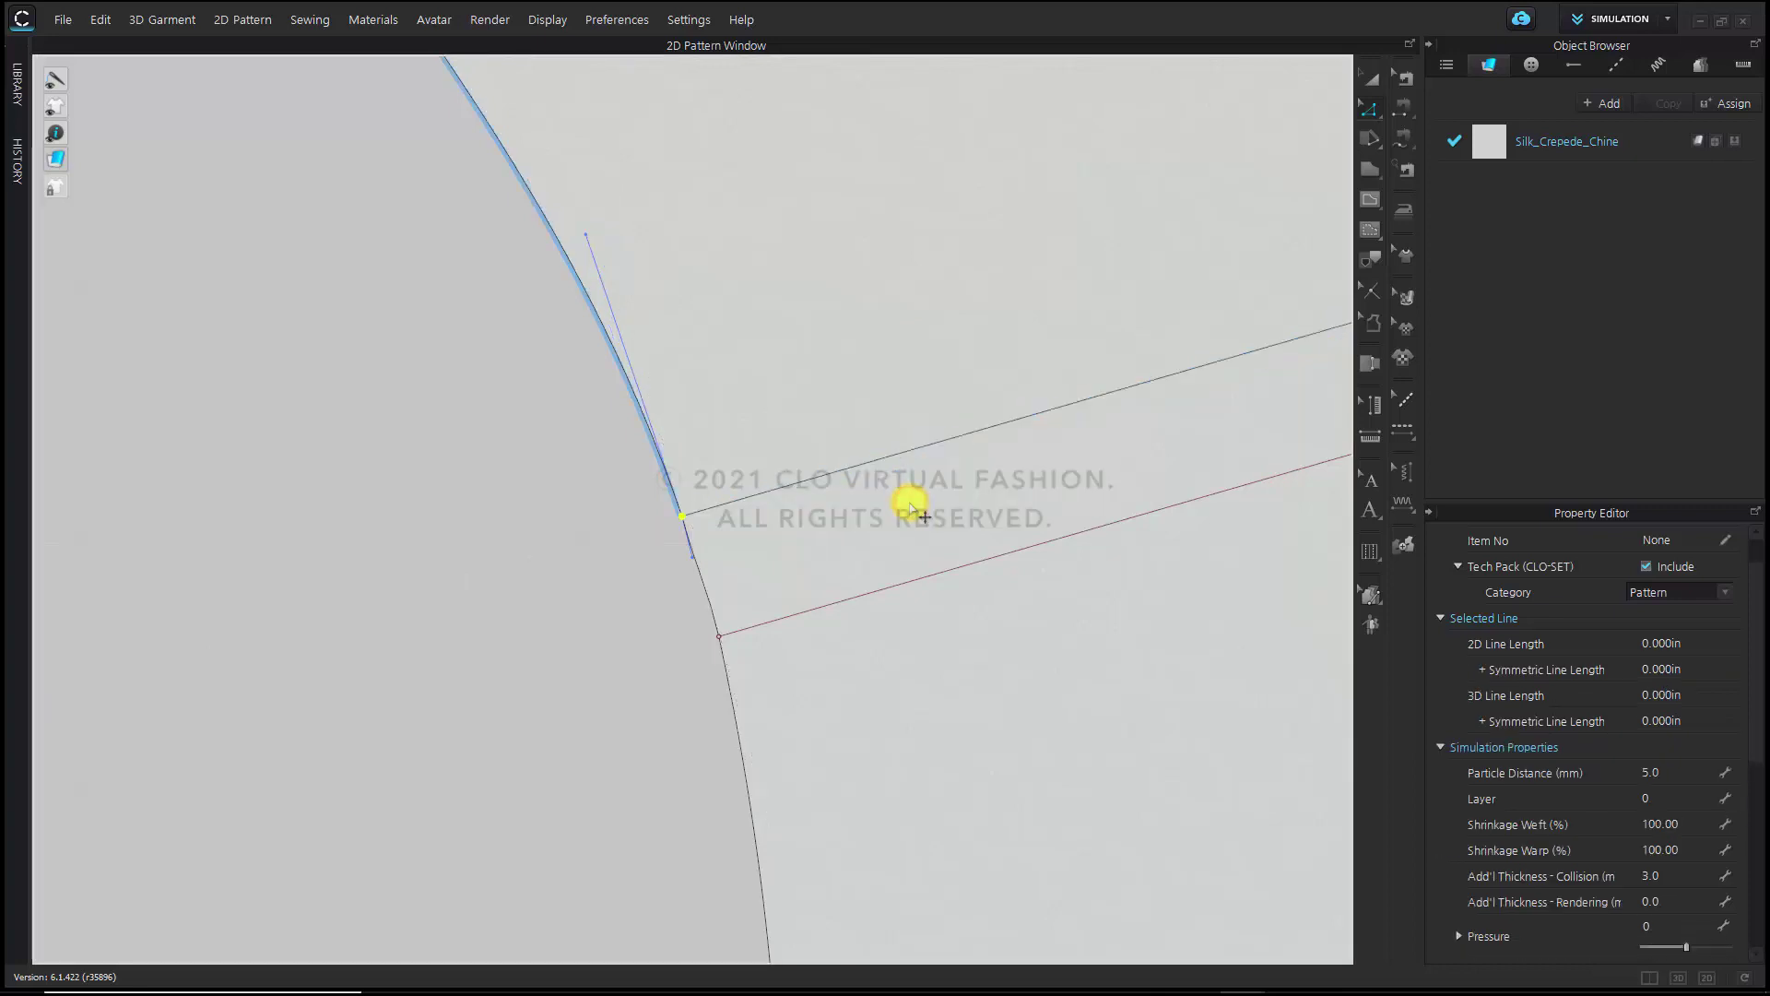
click(894, 521)
Adjust the curvature of the short yoke armhole segment between the shoulder point and the internal line so it blends smoothly
click(701, 586)
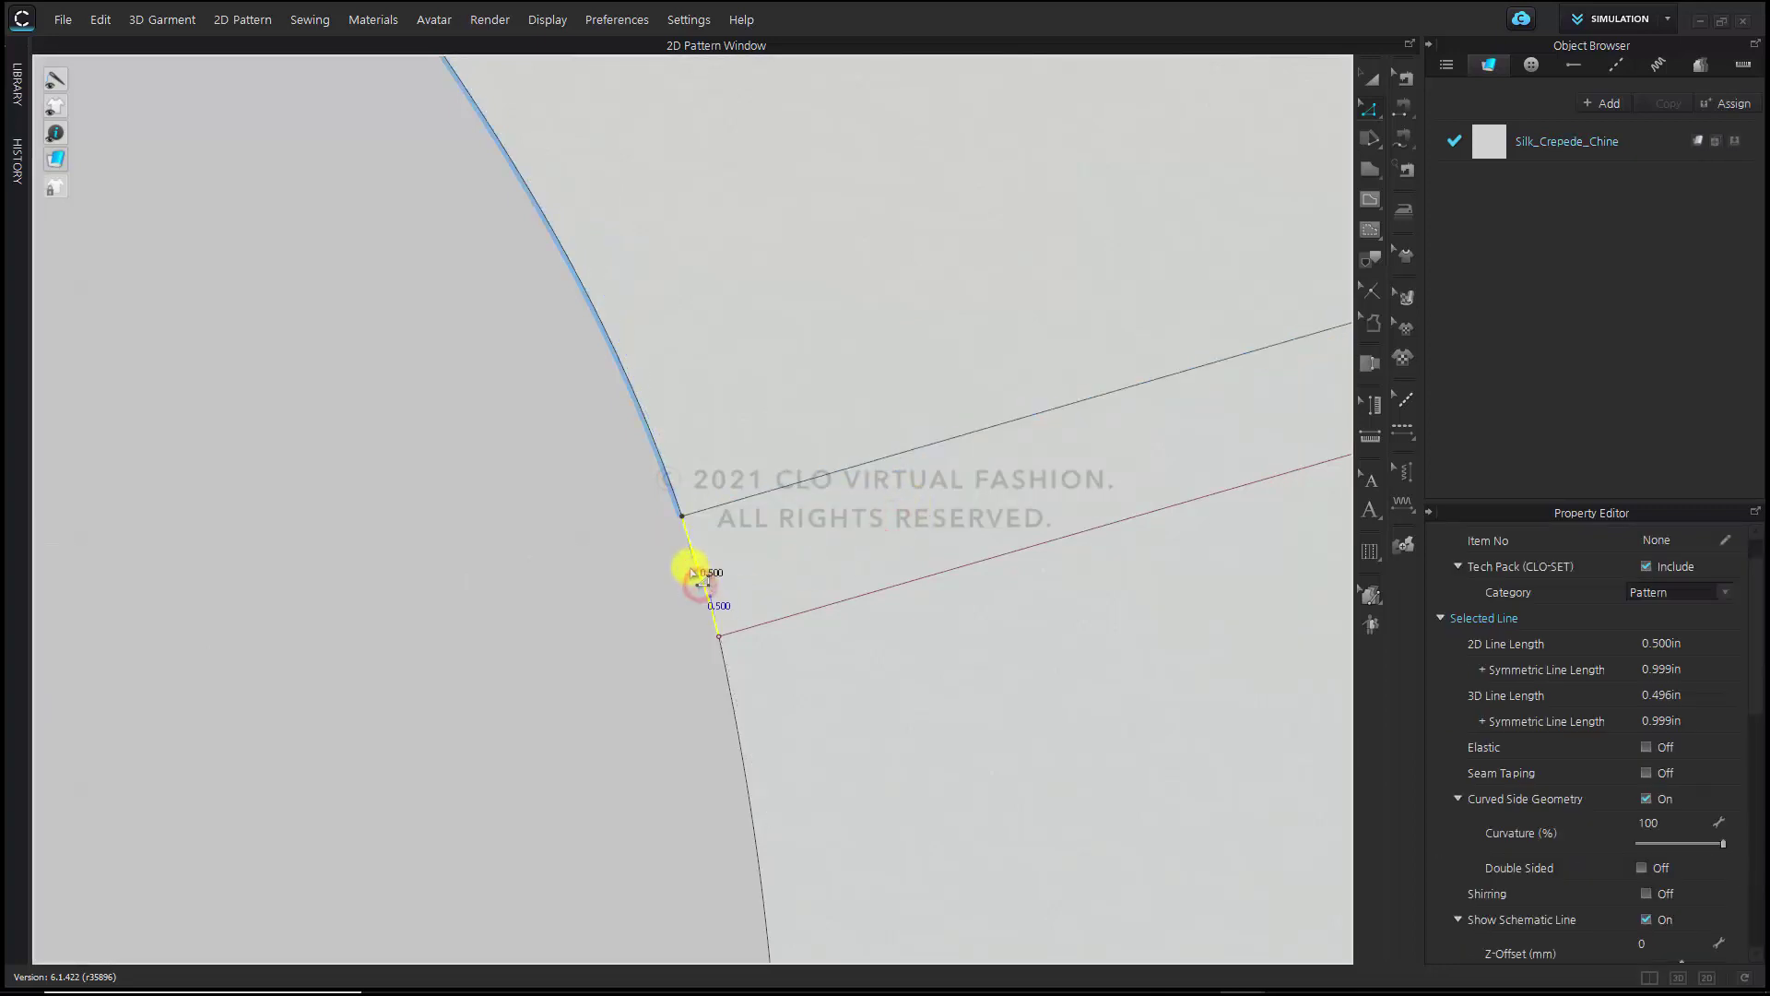
click(741, 557)
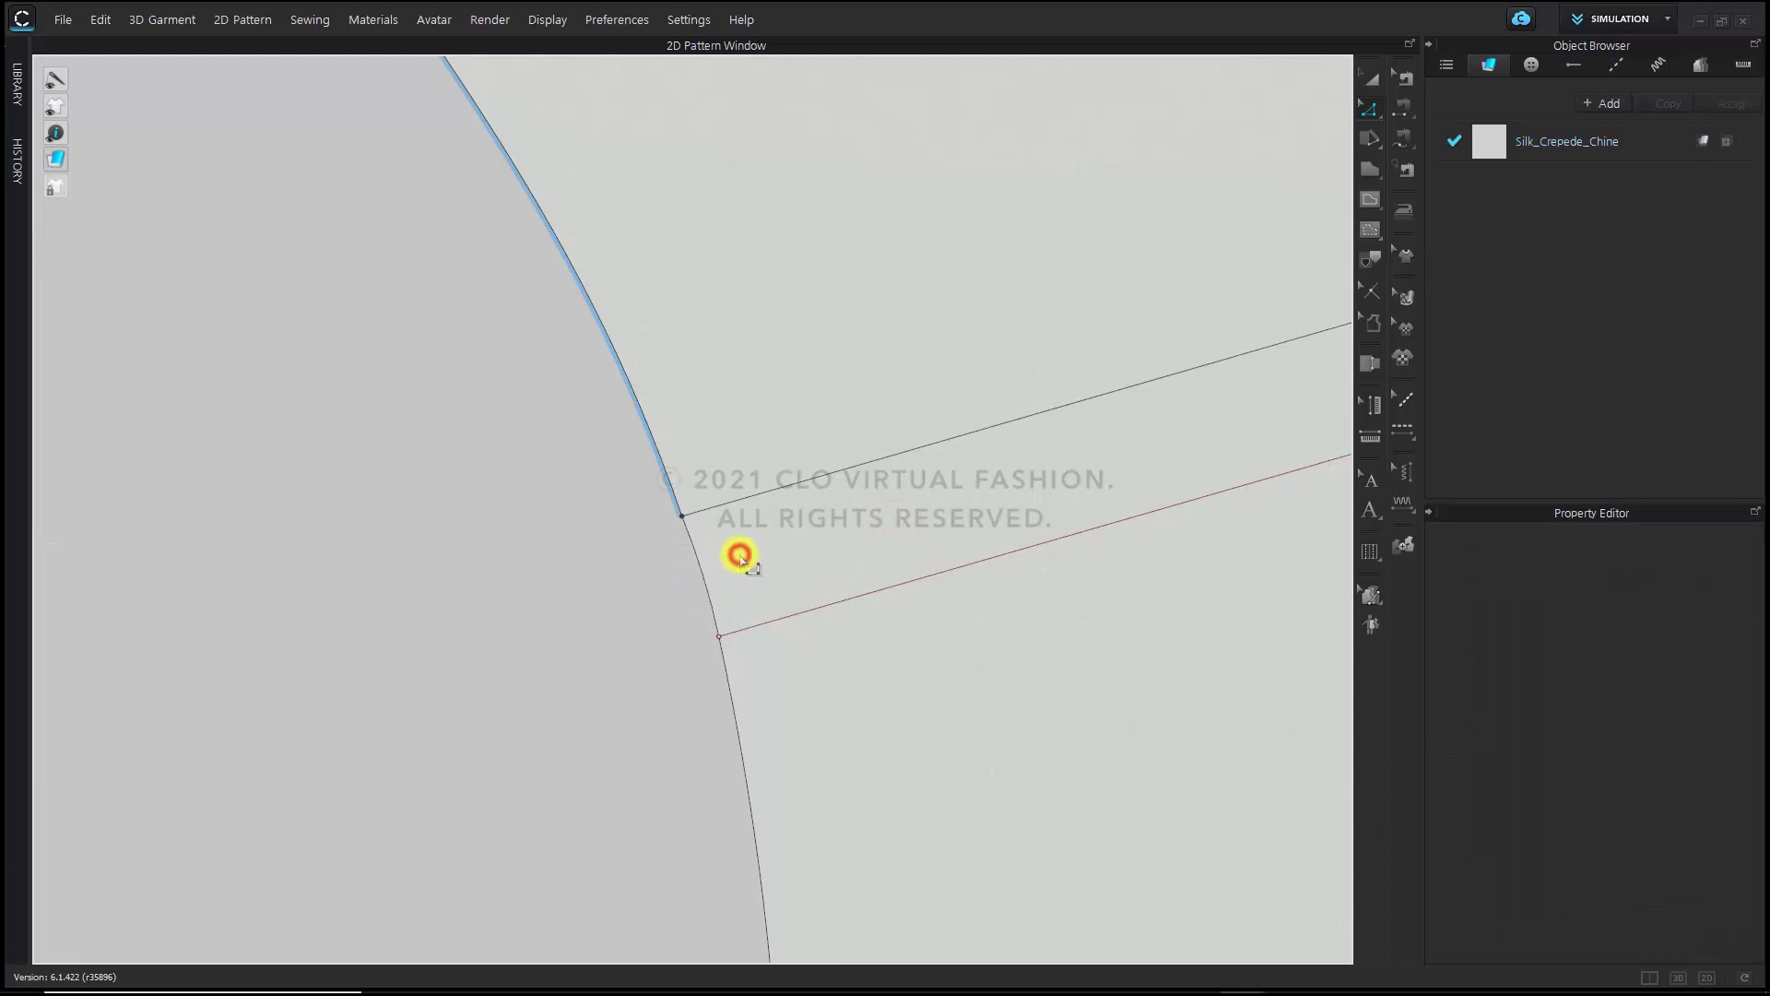
click(704, 575)
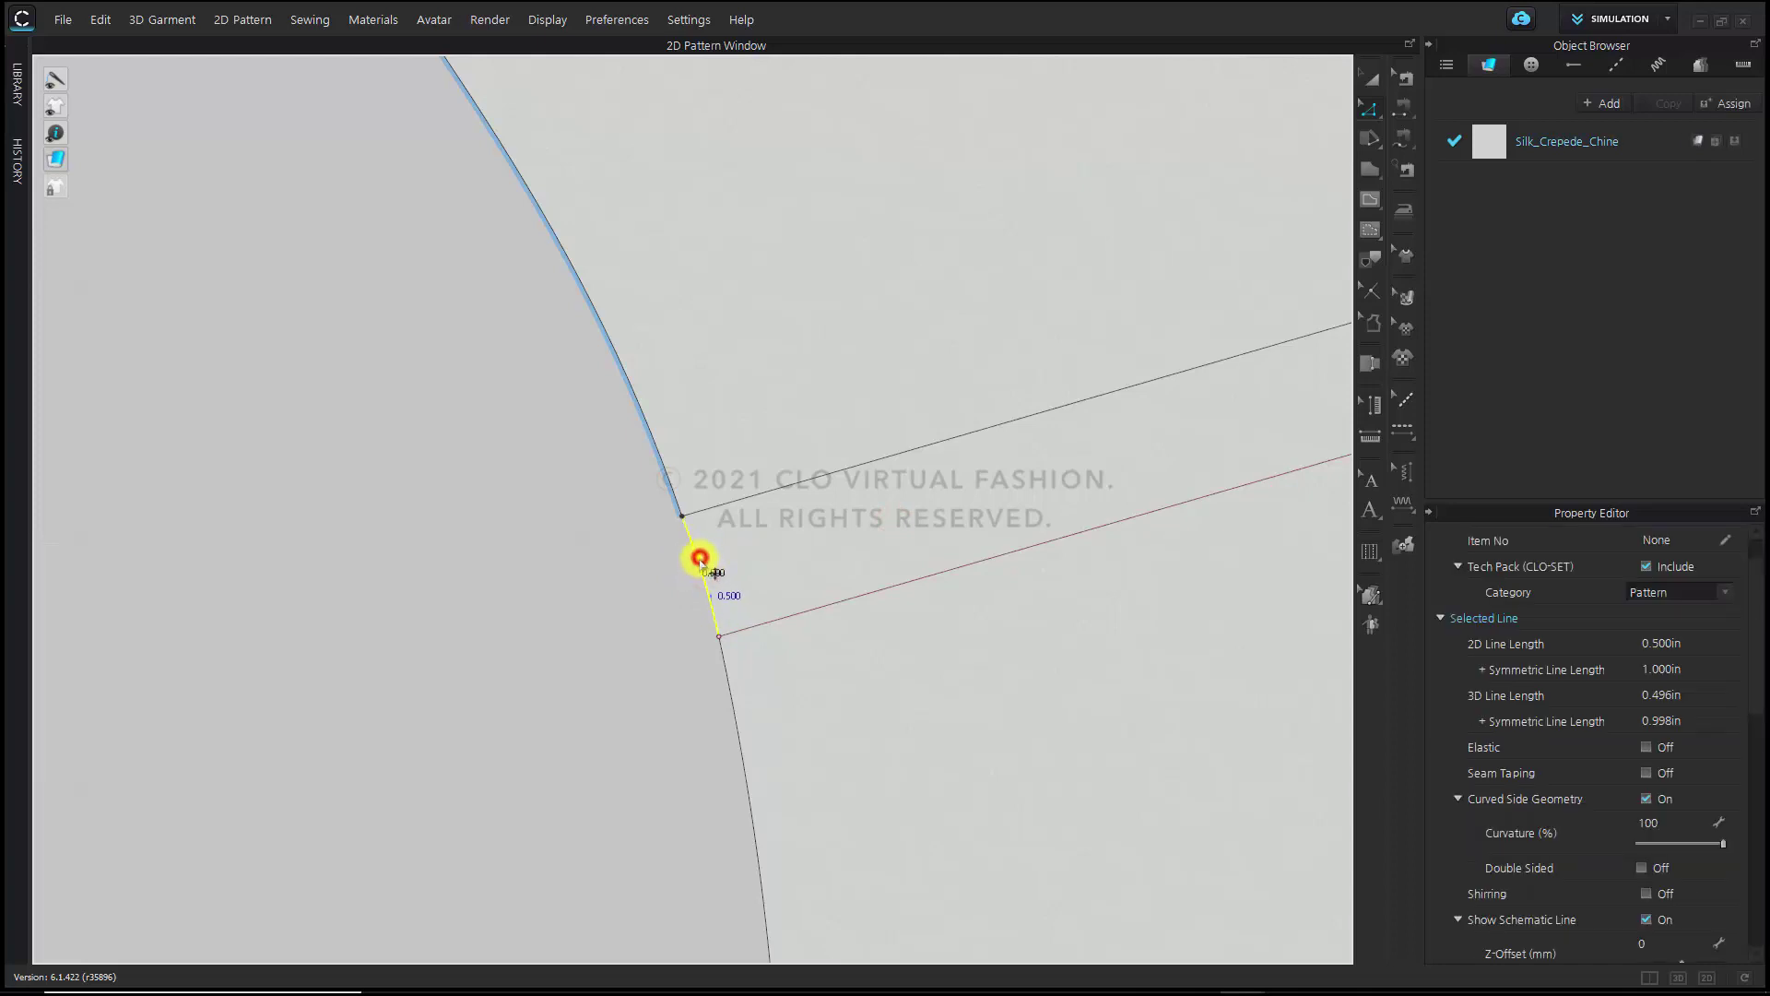
click(727, 572)
click(706, 601)
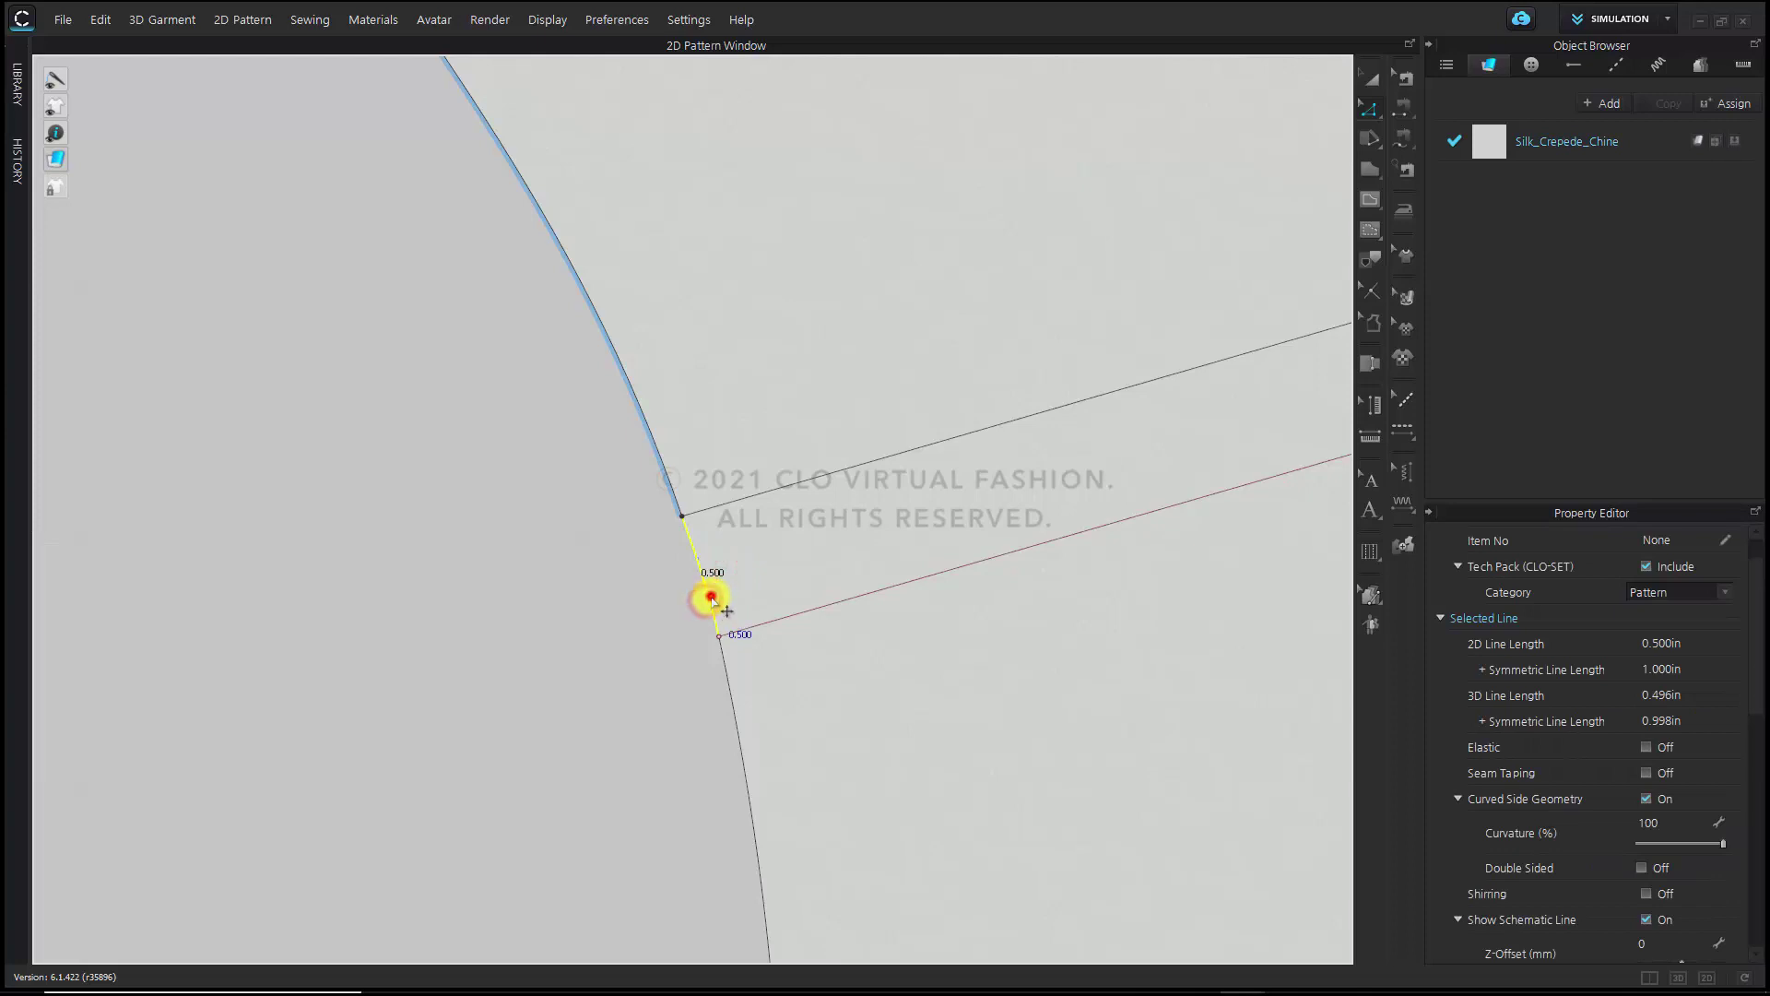
click(772, 571)
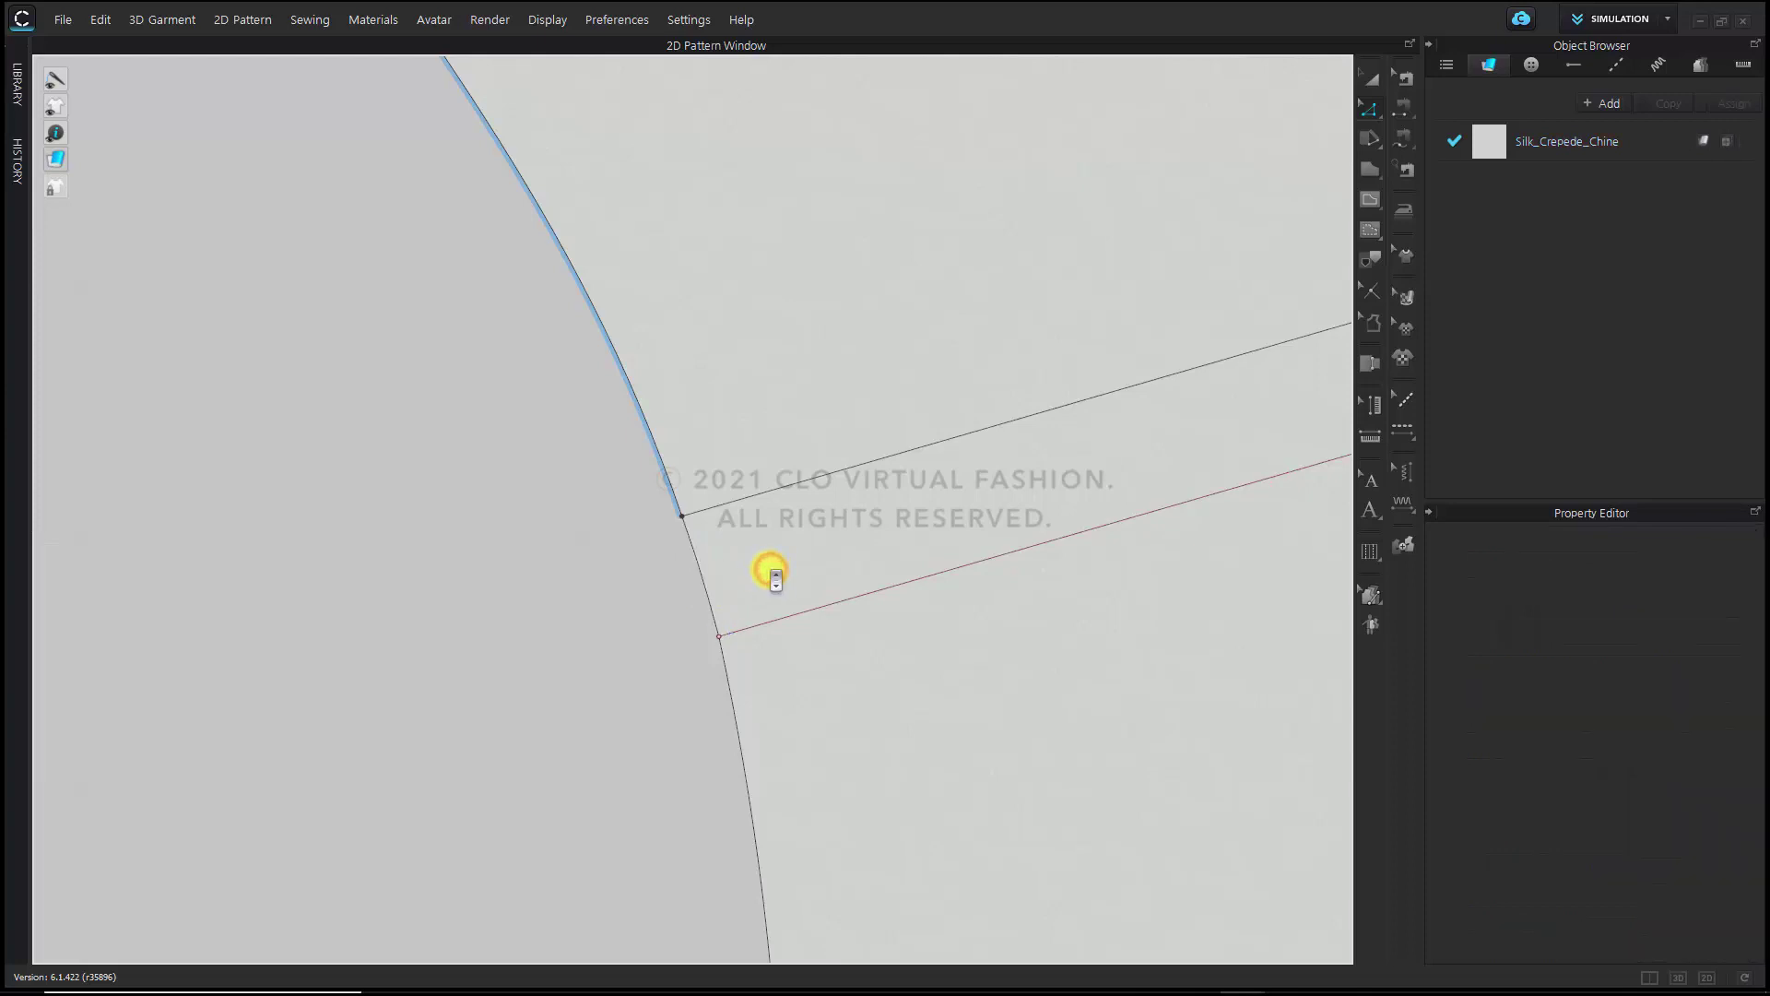
Bring the front bodice pattern to the front of the stacking order again, above the back yoke
scroll(774, 576, down, 5)
middle_drag(724, 606, 714, 620)
scroll(676, 569, up, 3)
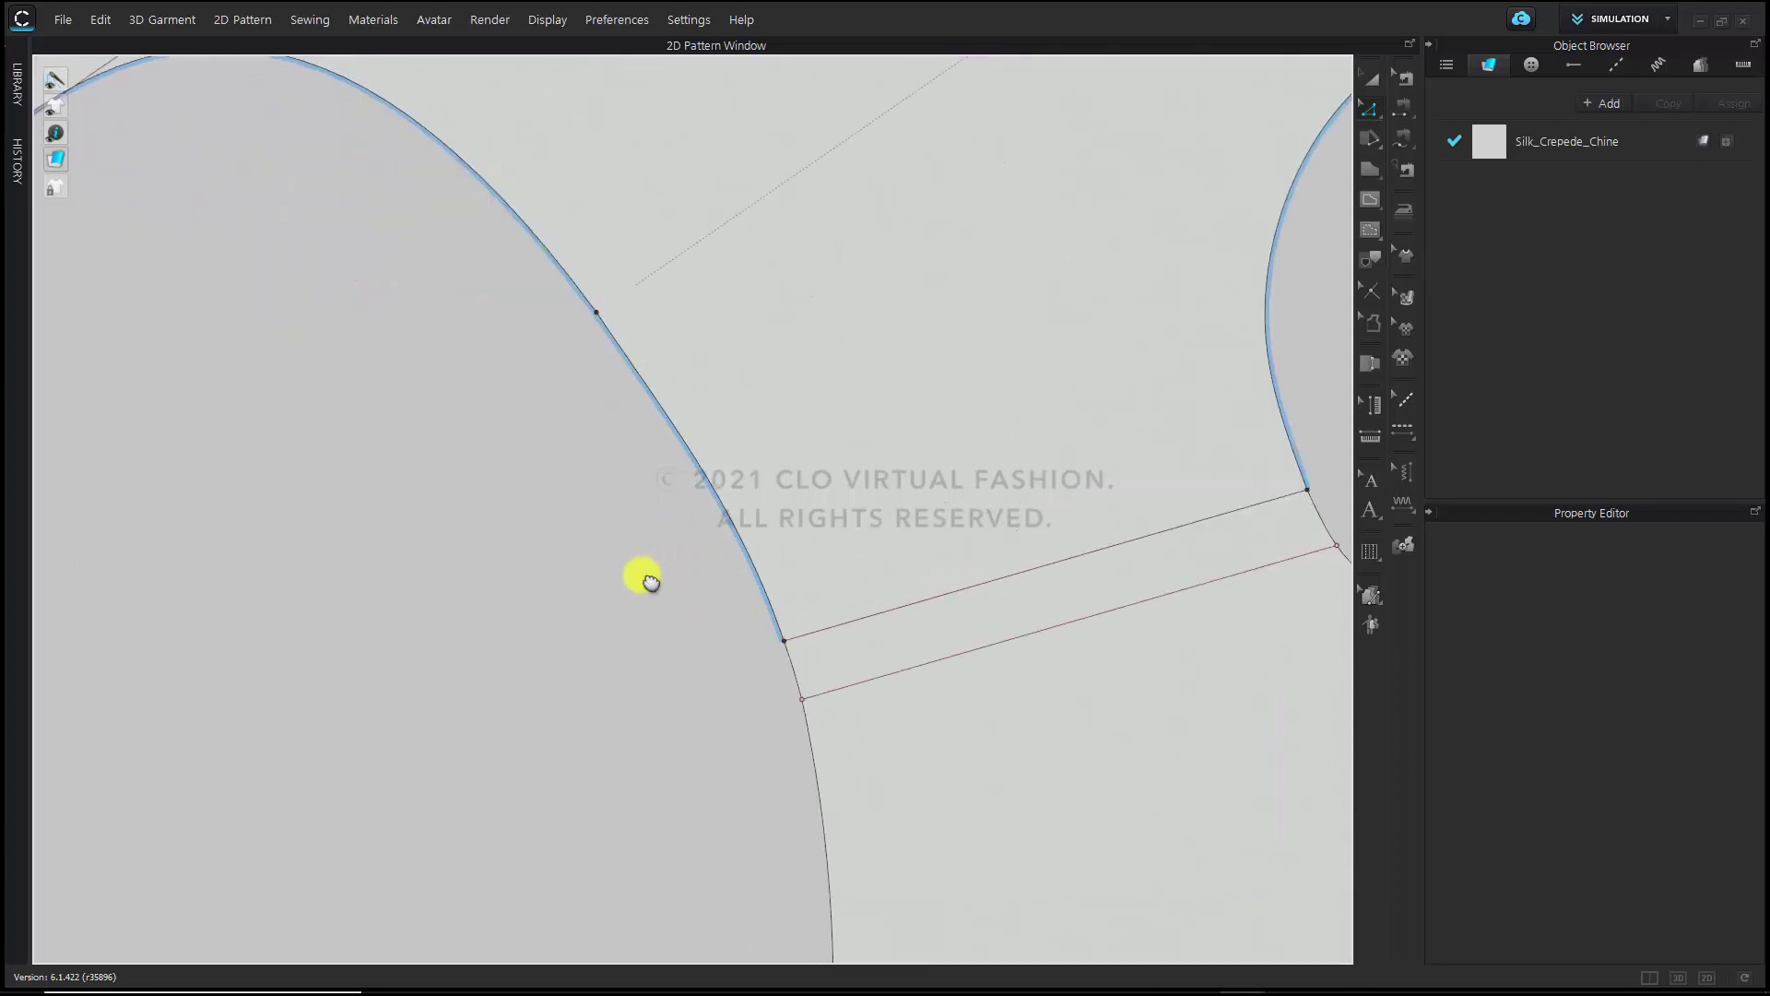
scroll(656, 573, down, 3)
scroll(665, 570, up, 1)
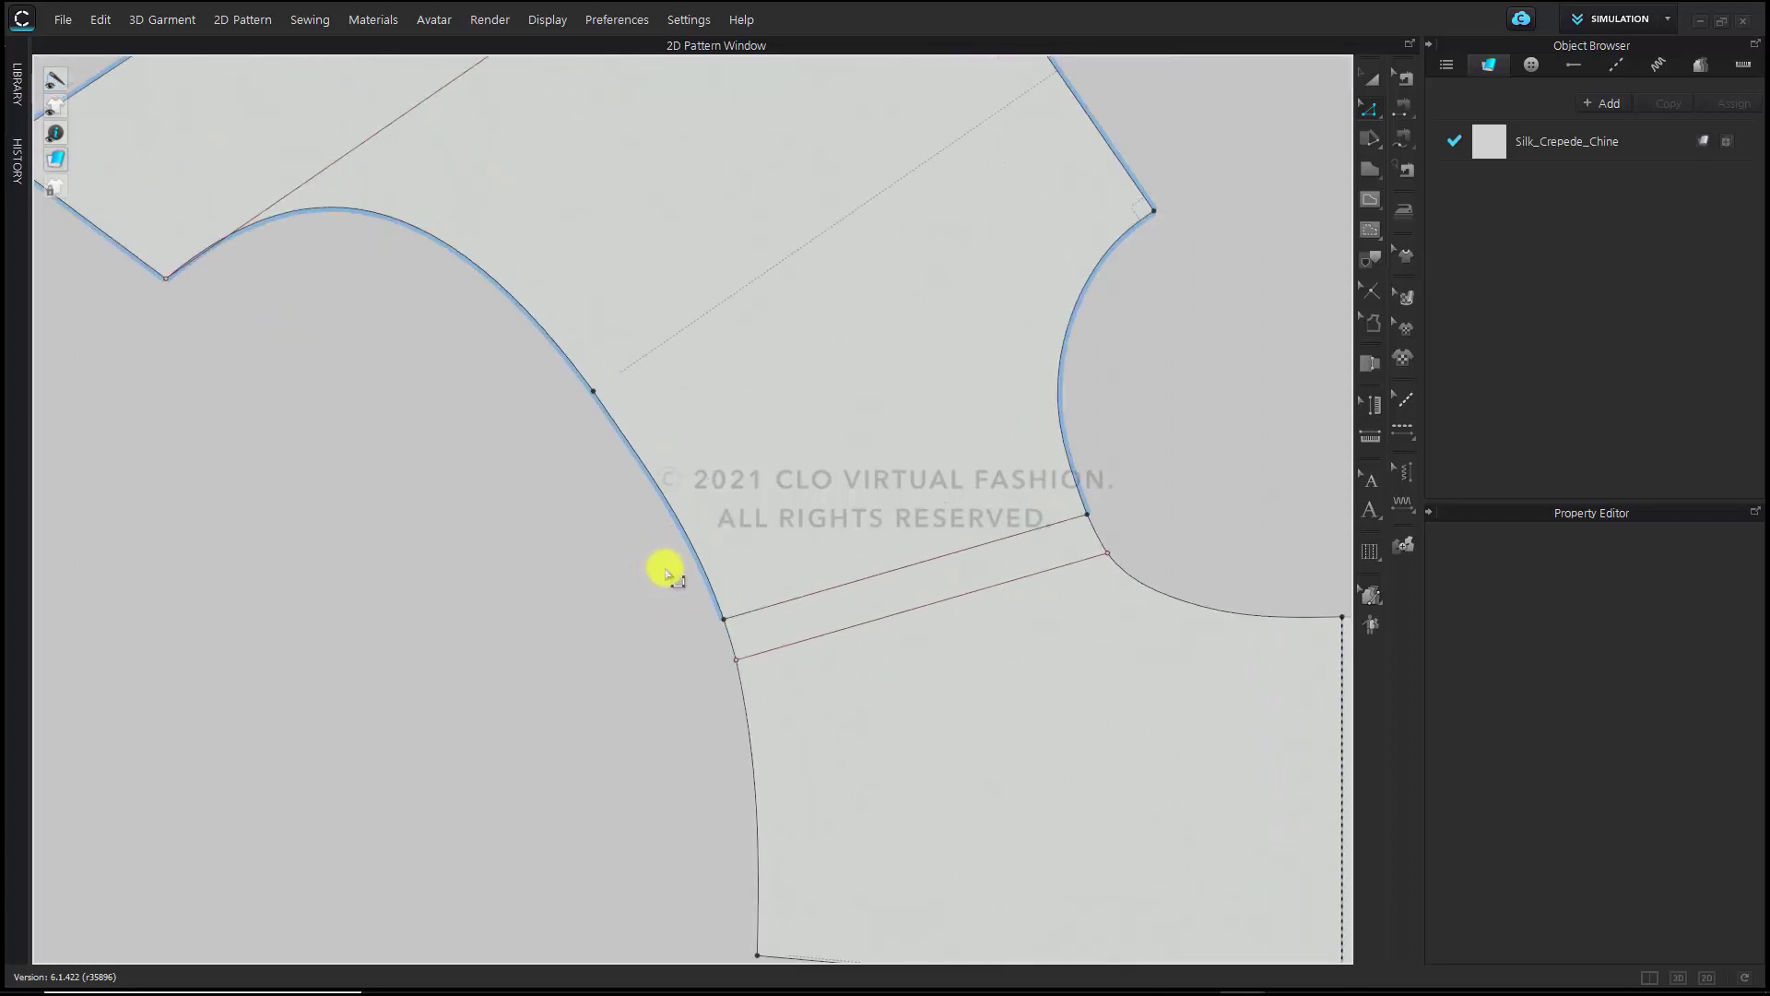
click(751, 472)
right_click(750, 475)
mouse_move(948, 627)
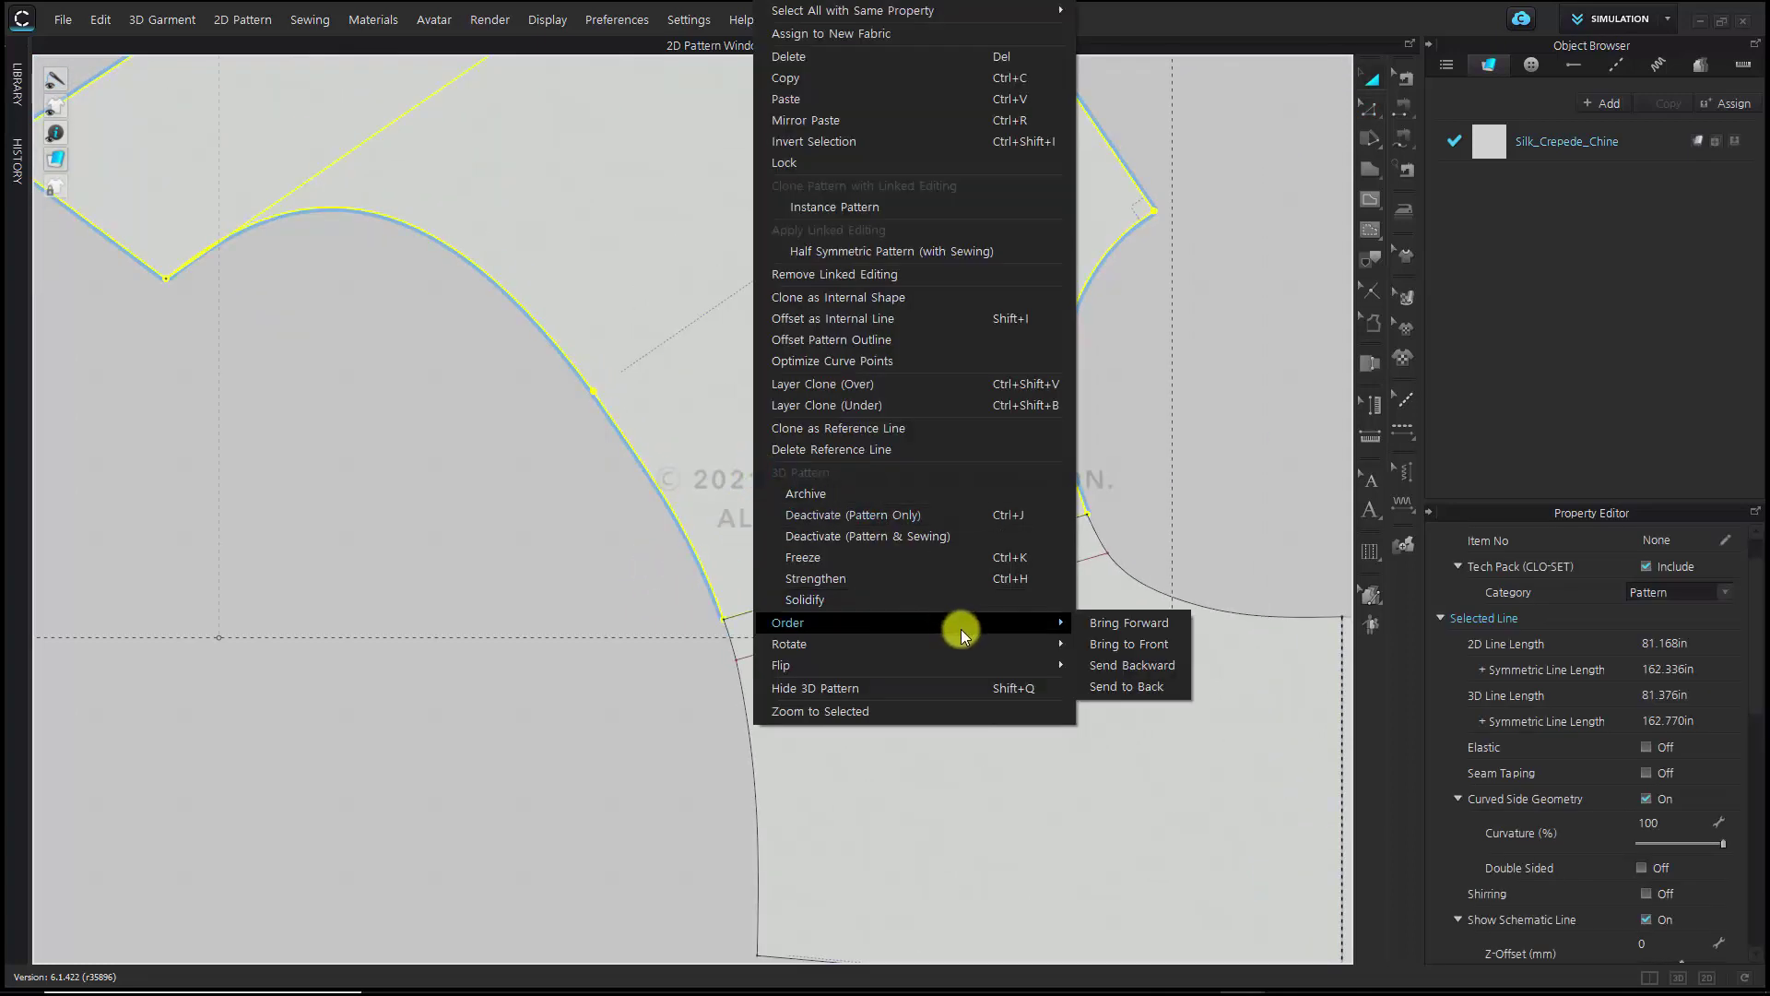
click(1147, 648)
click(617, 581)
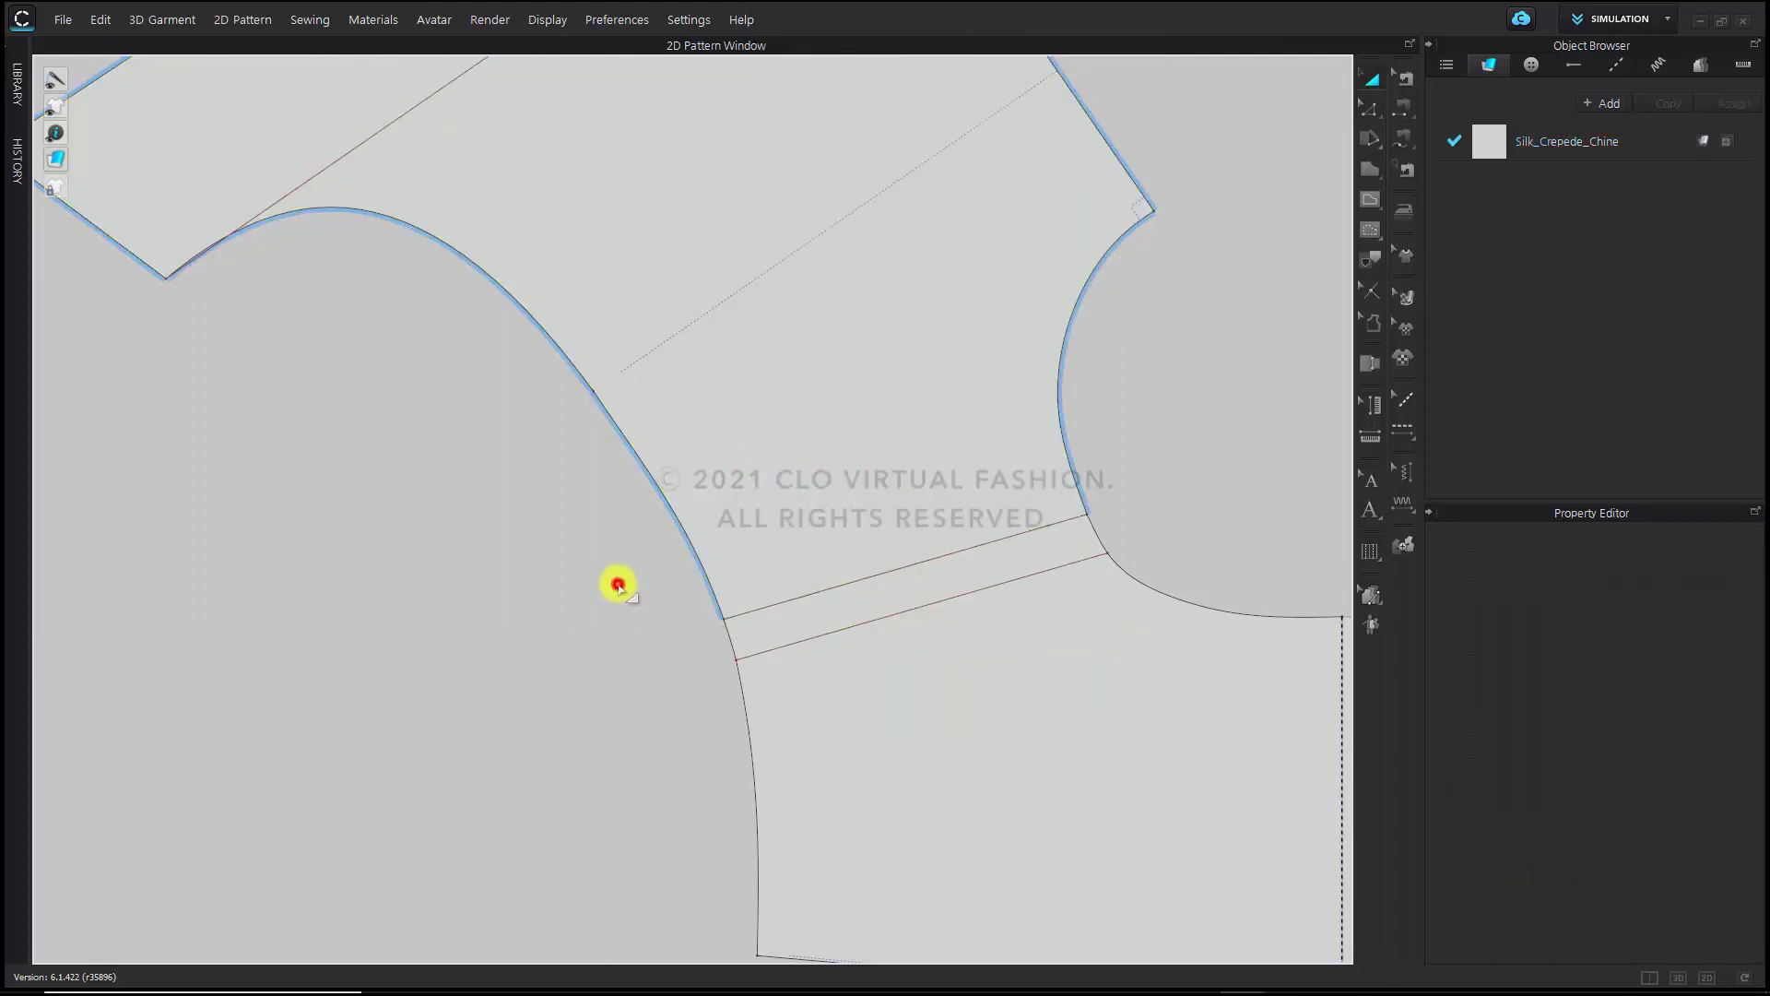
Redraw the front armhole segment from the mid-armhole point to the shoulder point as a smoother arc with Smooth Curve
click(1368, 134)
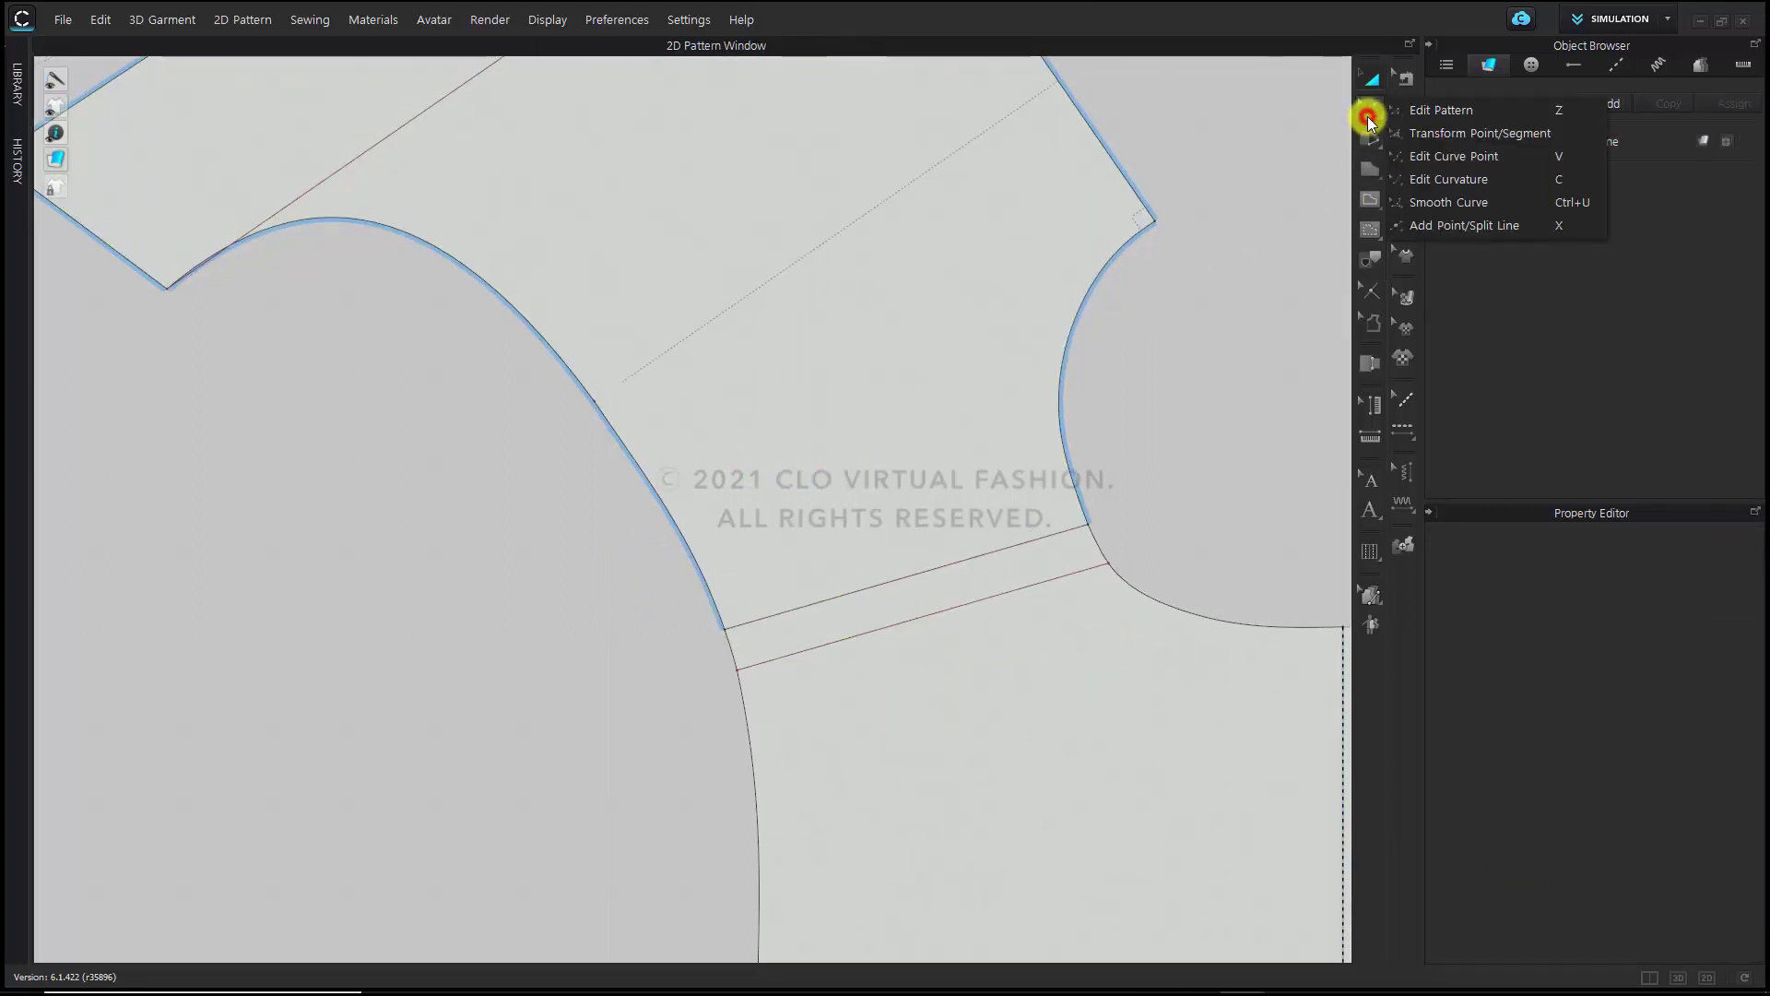
click(1427, 185)
click(594, 401)
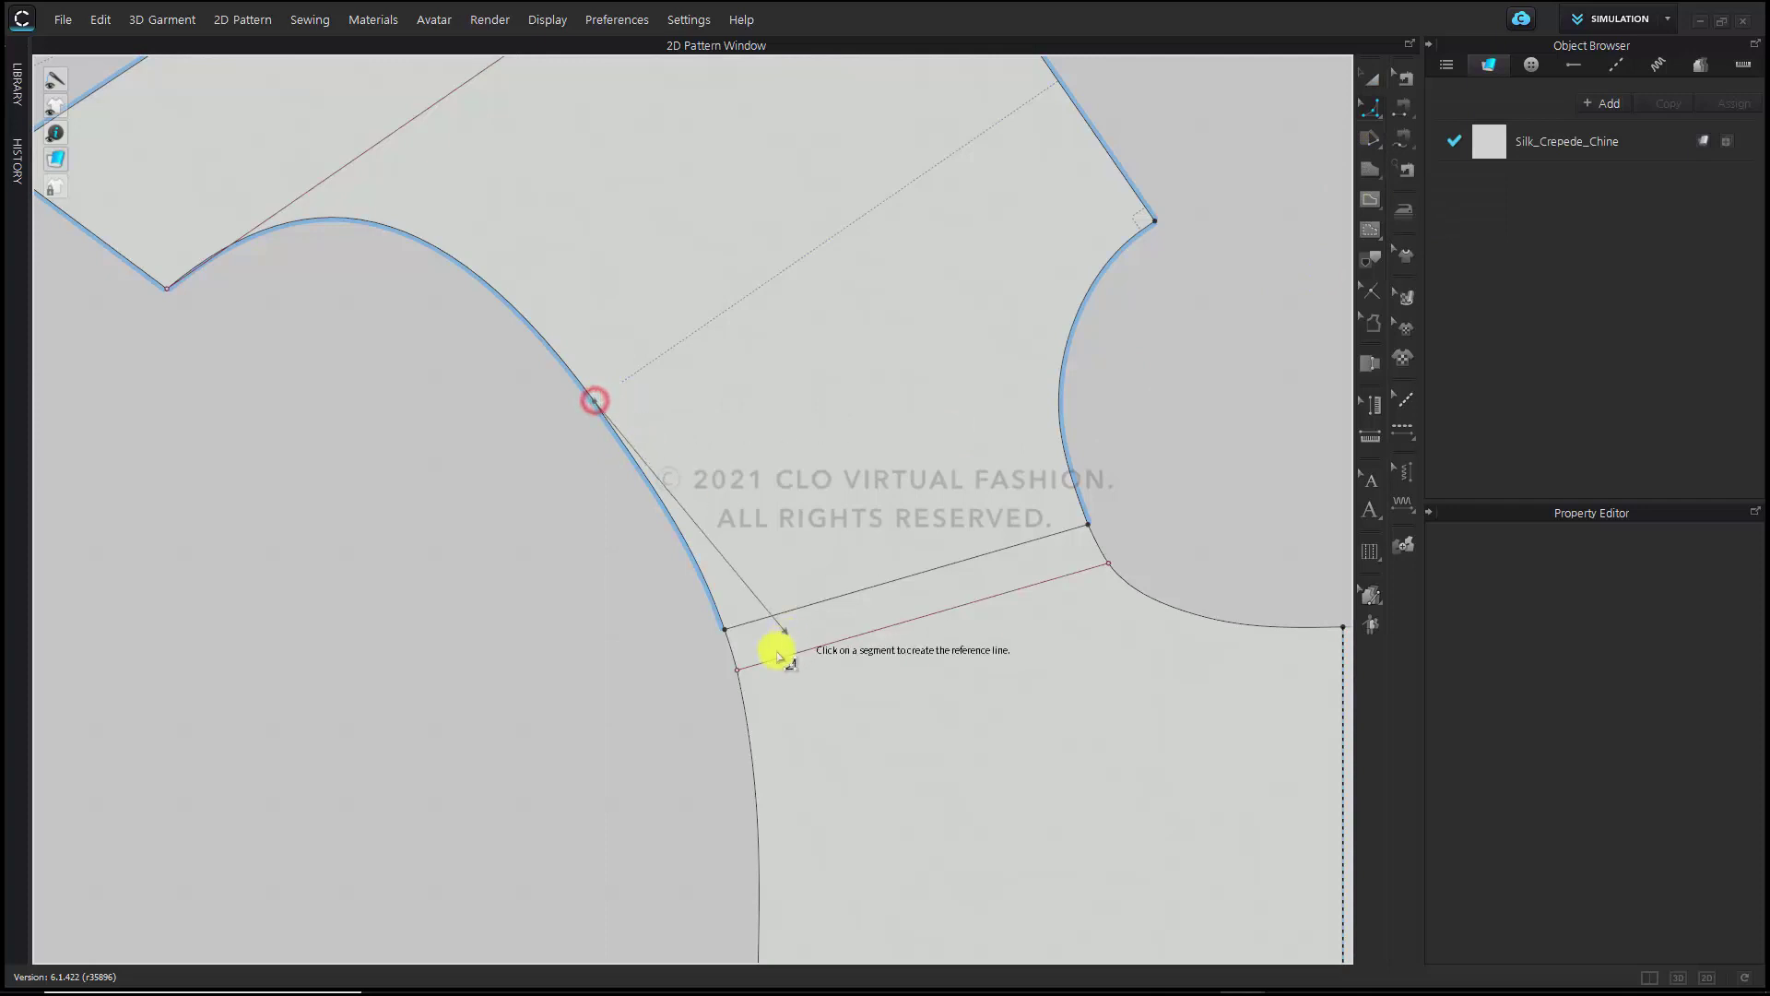
click(725, 629)
click(674, 517)
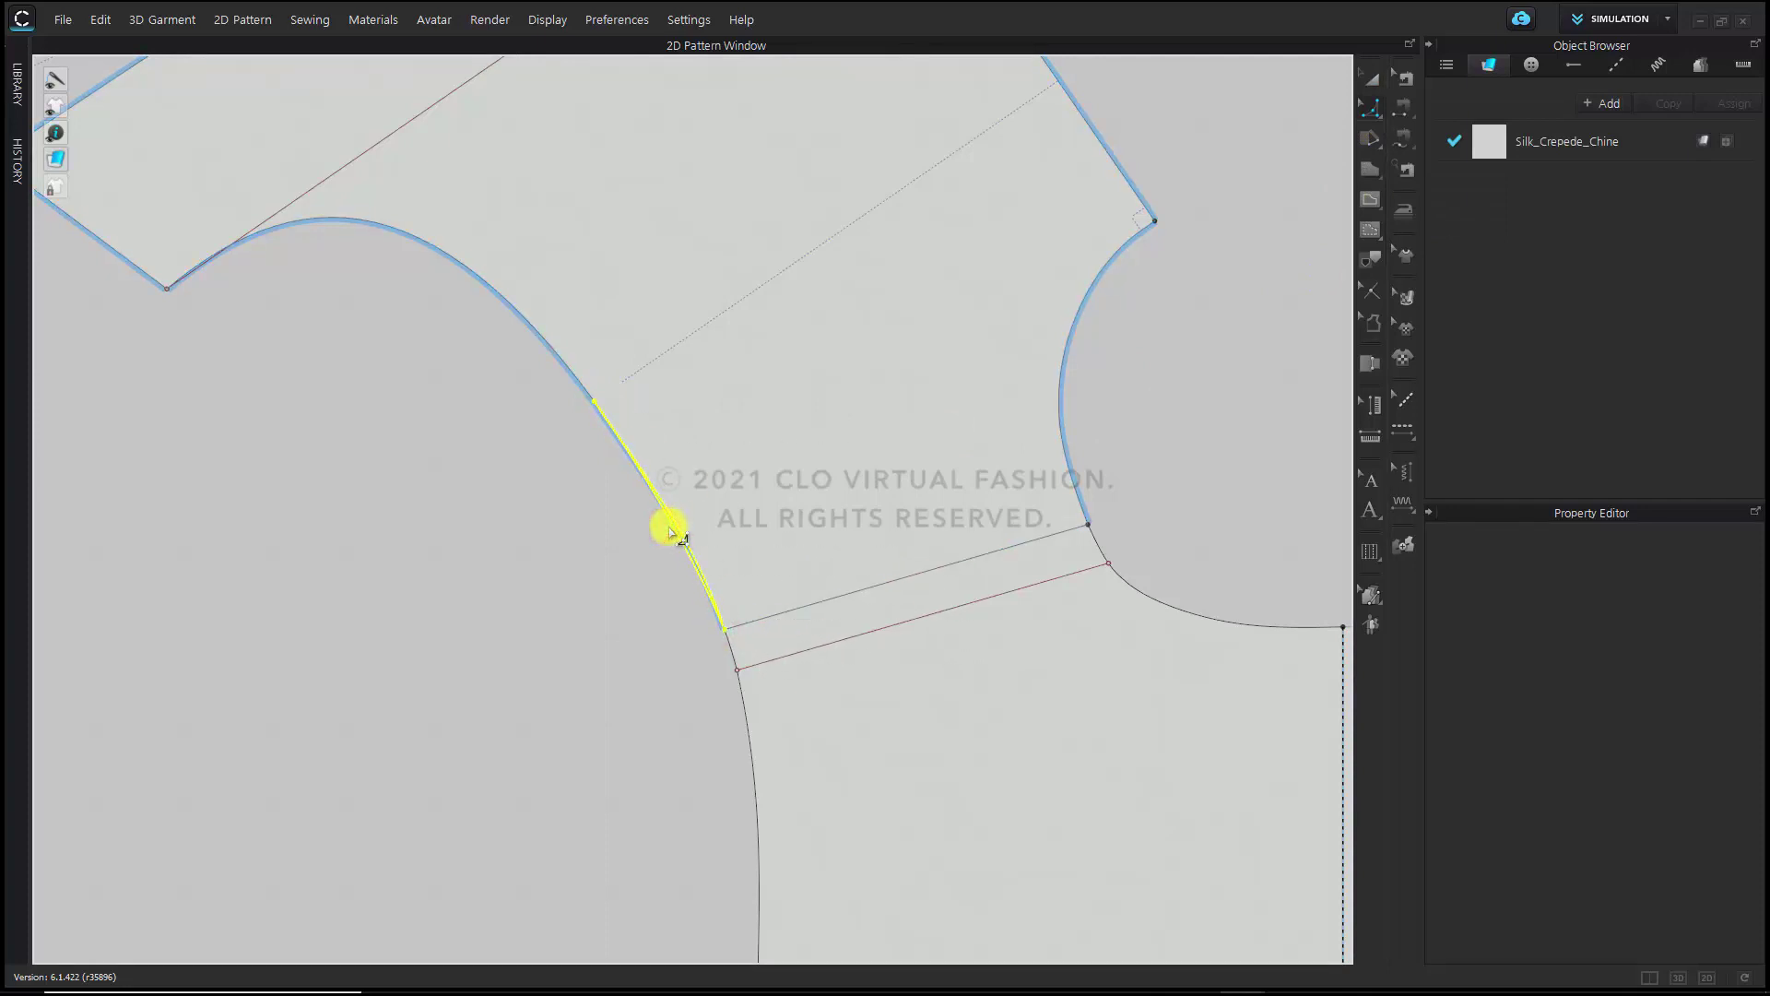
click(721, 516)
key(a)
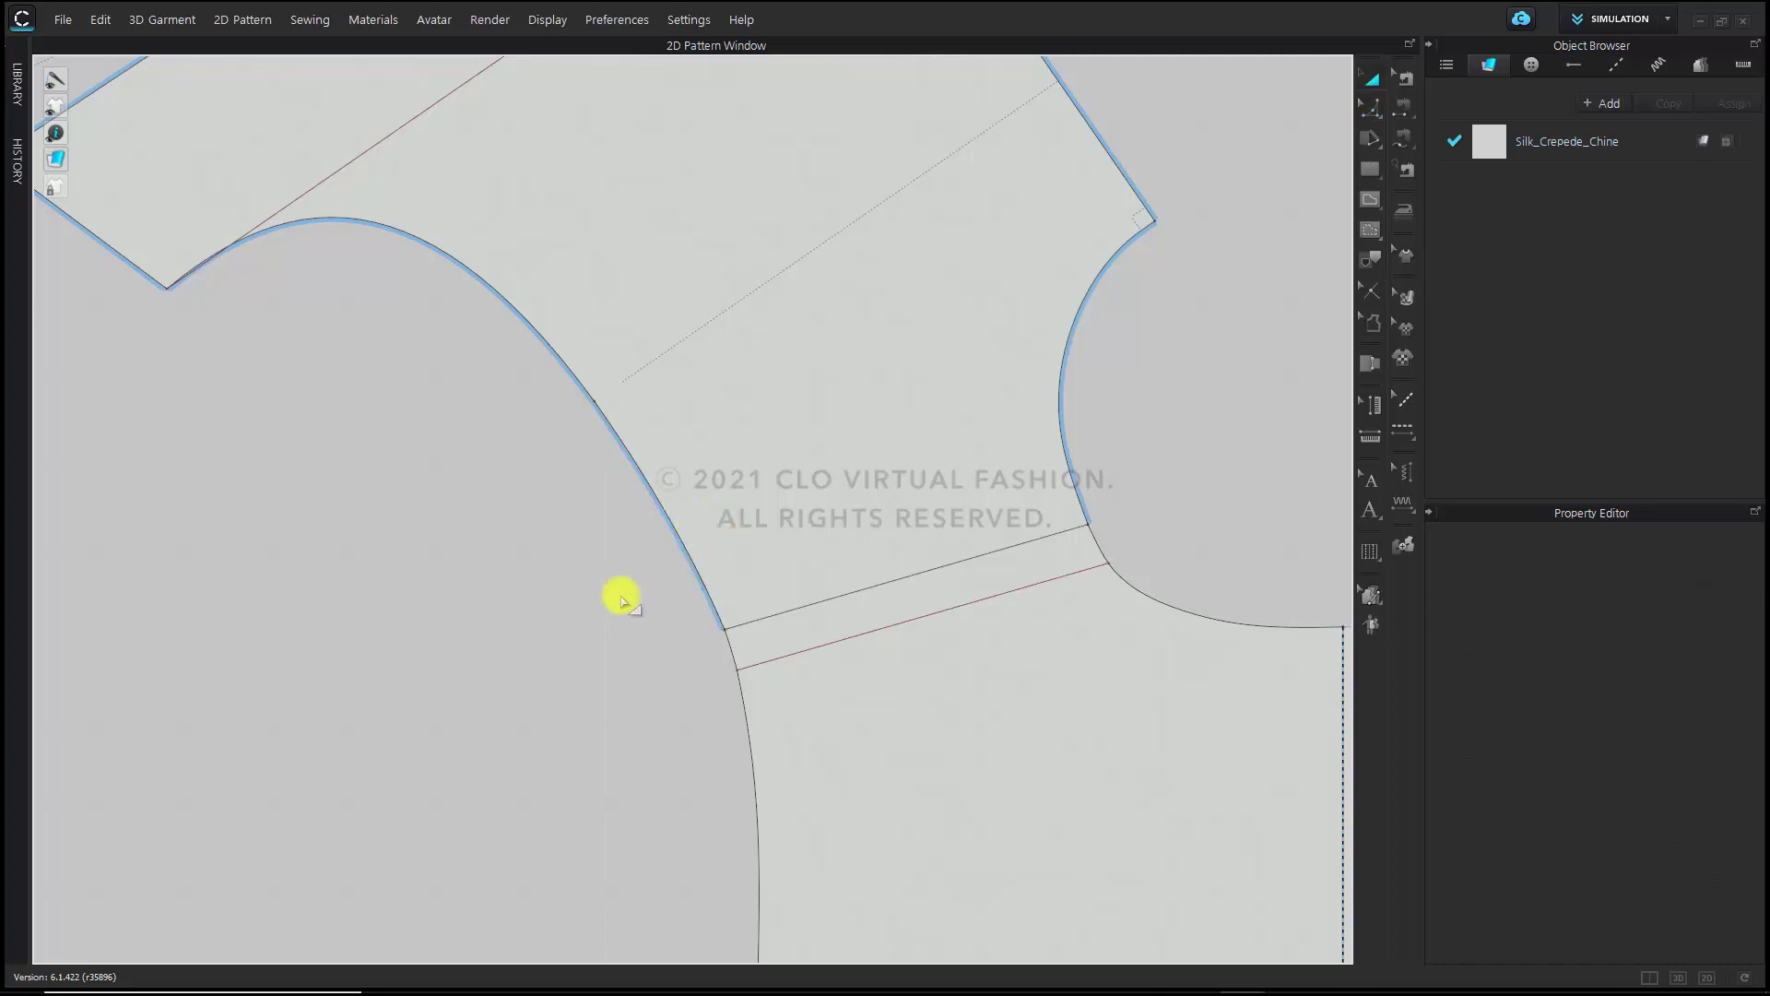
Examine how the whole armhole line flows from the front bodice across the shoulder seam into the back yoke
scroll(620, 596, down, 4)
middle_drag(628, 600, 624, 533)
click(651, 598)
middle_drag(670, 597, 624, 486)
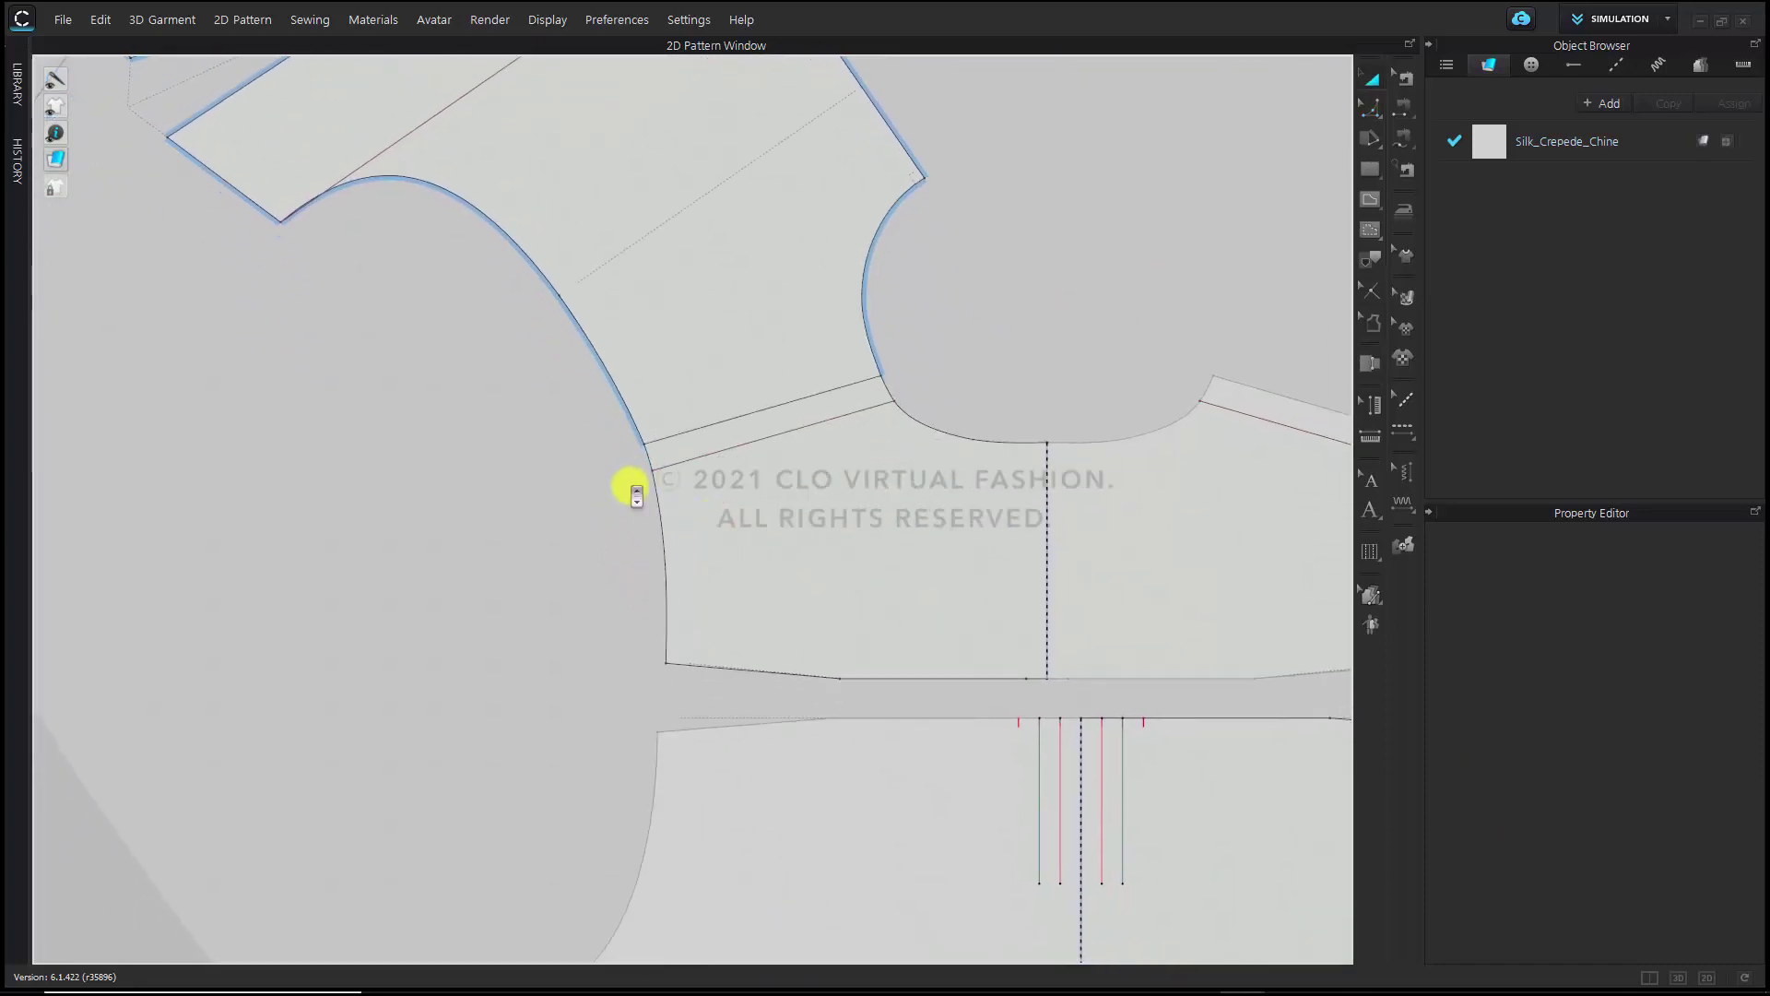
scroll(624, 486, up, 3)
click(853, 534)
scroll(843, 534, down, 5)
click(617, 533)
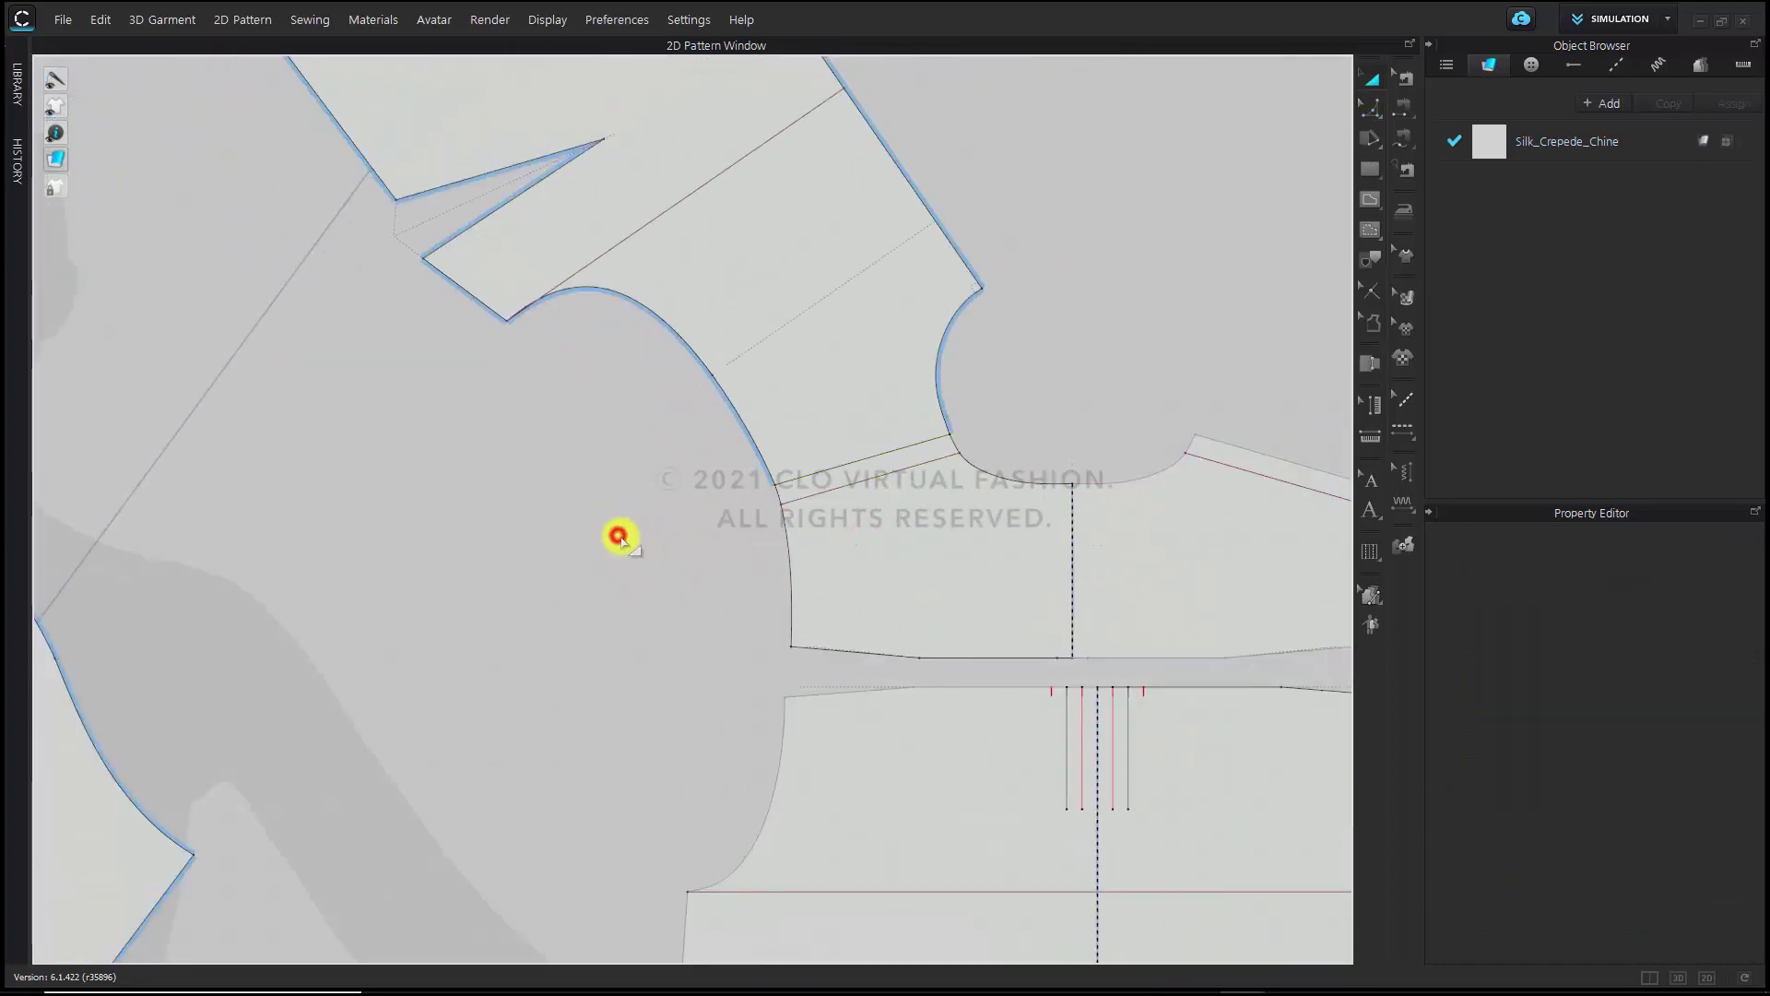
Curve the slanted lower seam segment of the back yoke near the armhole into a slight downward arc
scroll(897, 660, up, 5)
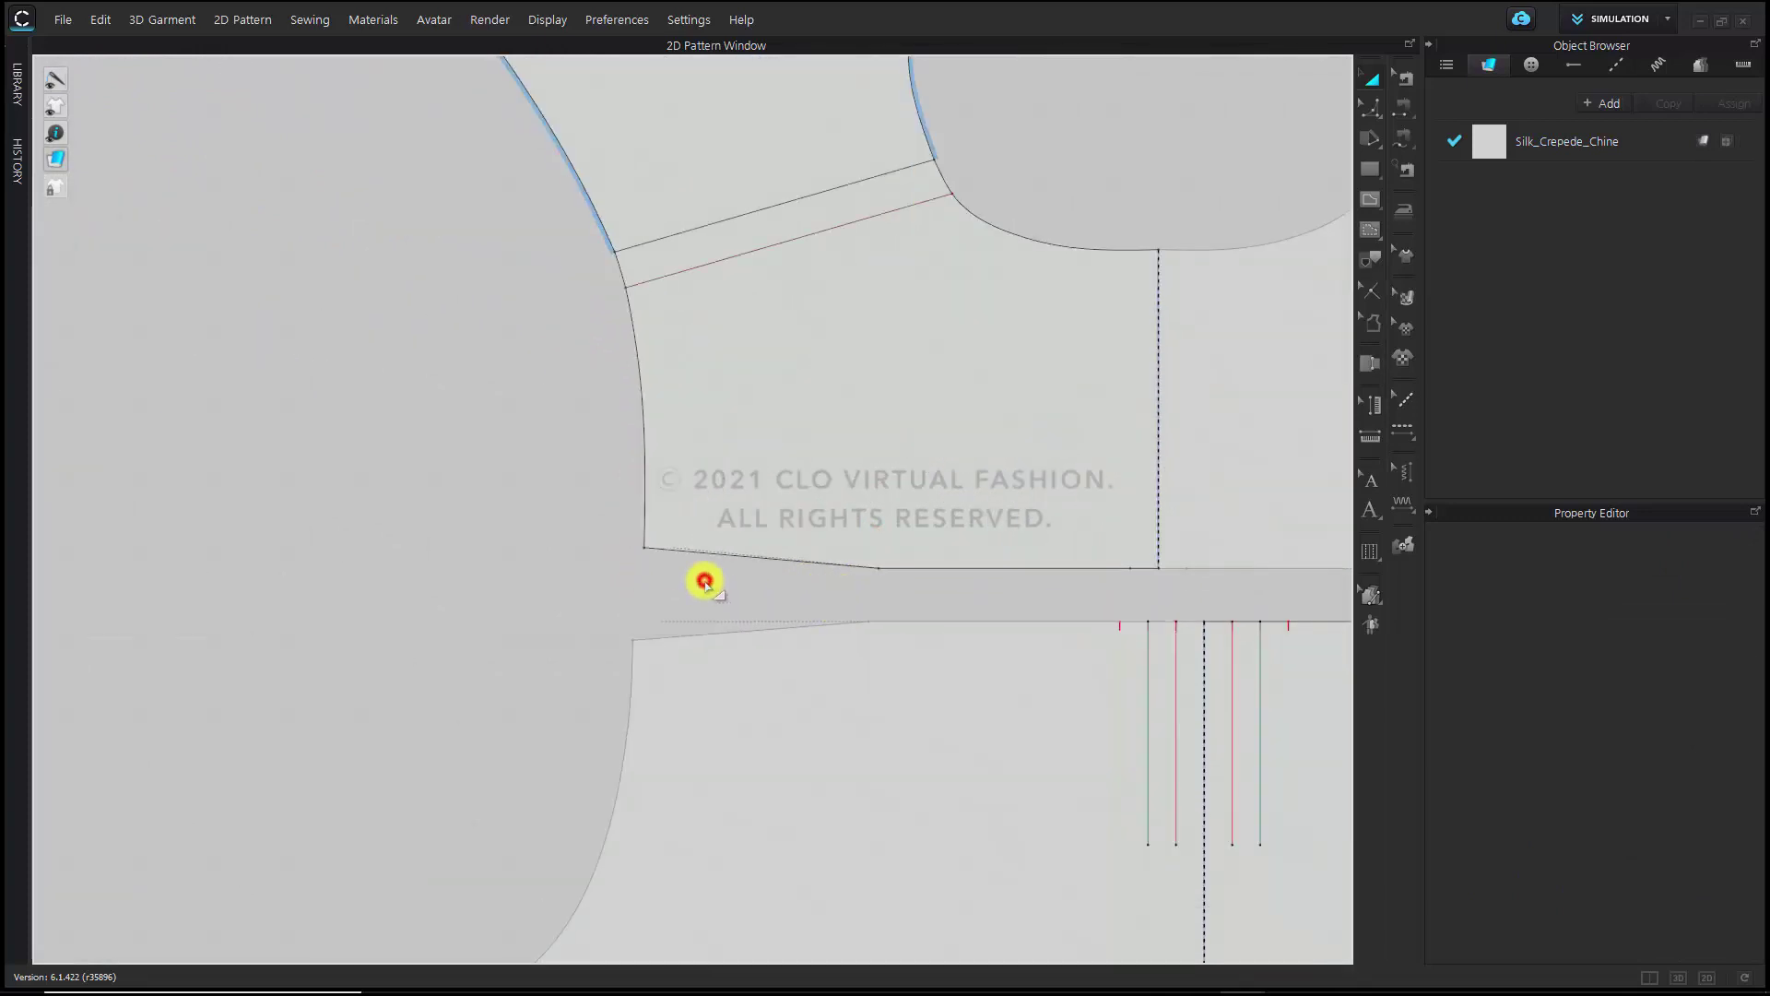
click(1367, 107)
click(1411, 108)
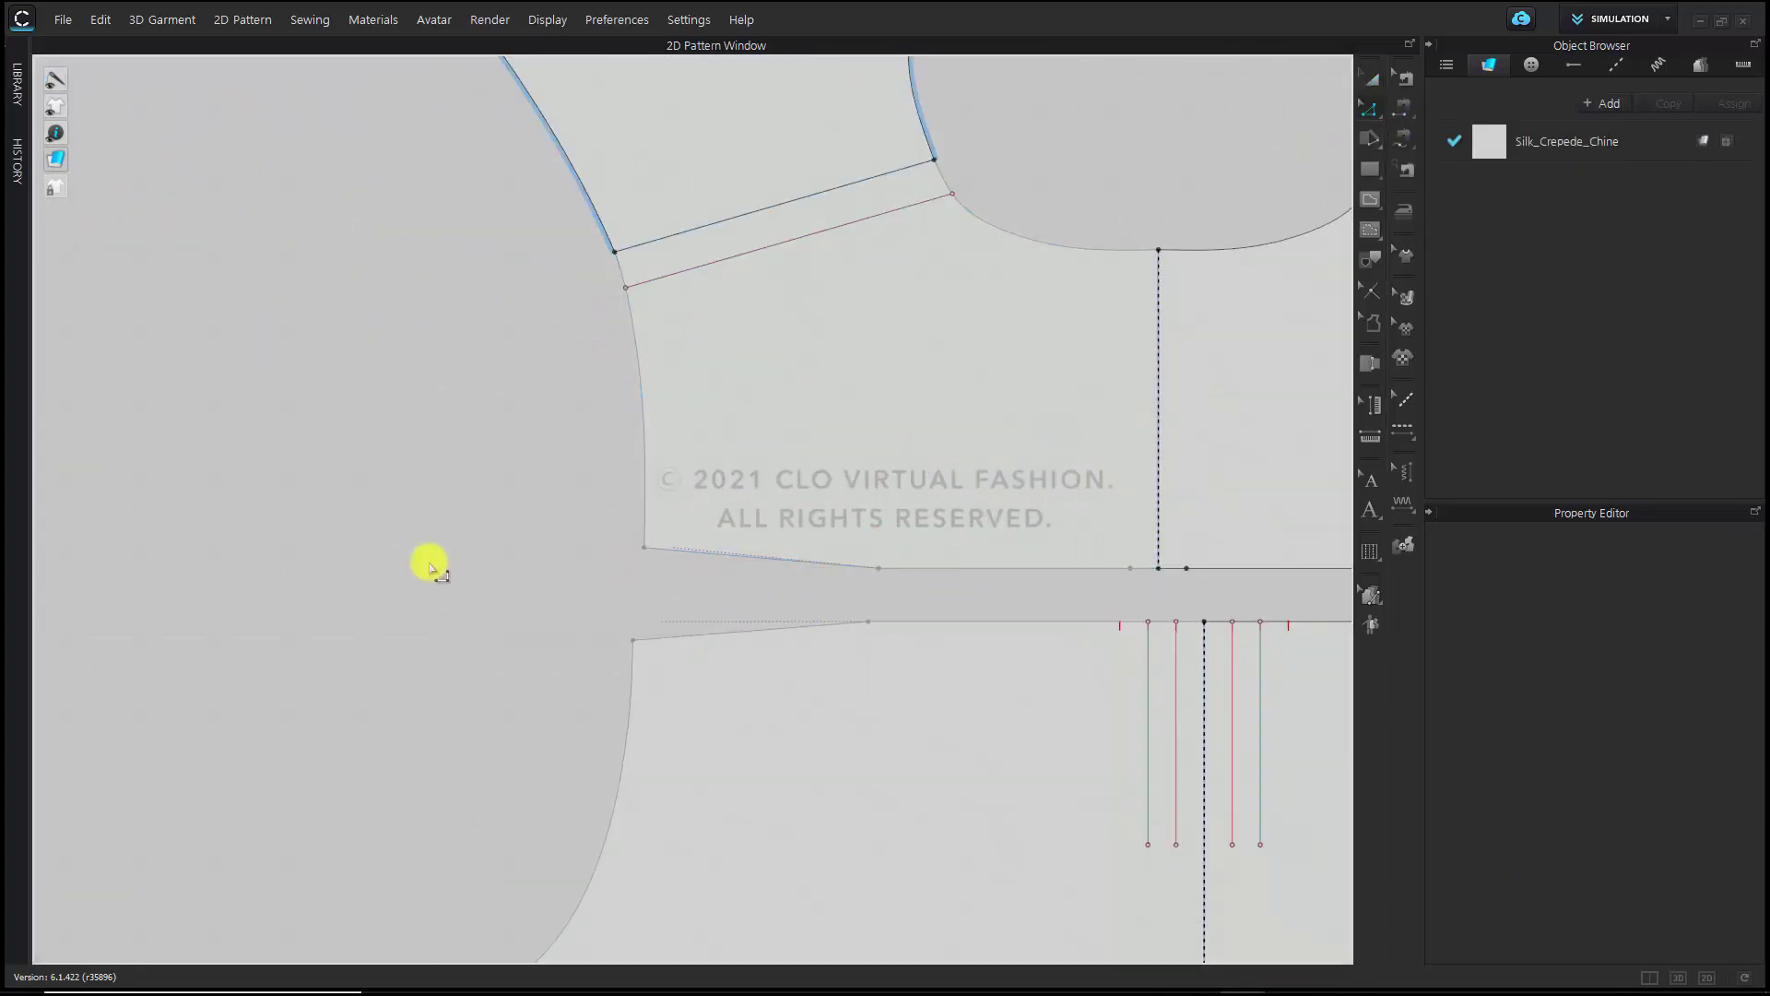
click(426, 563)
scroll(762, 588, up, 3)
click(773, 557)
click(800, 483)
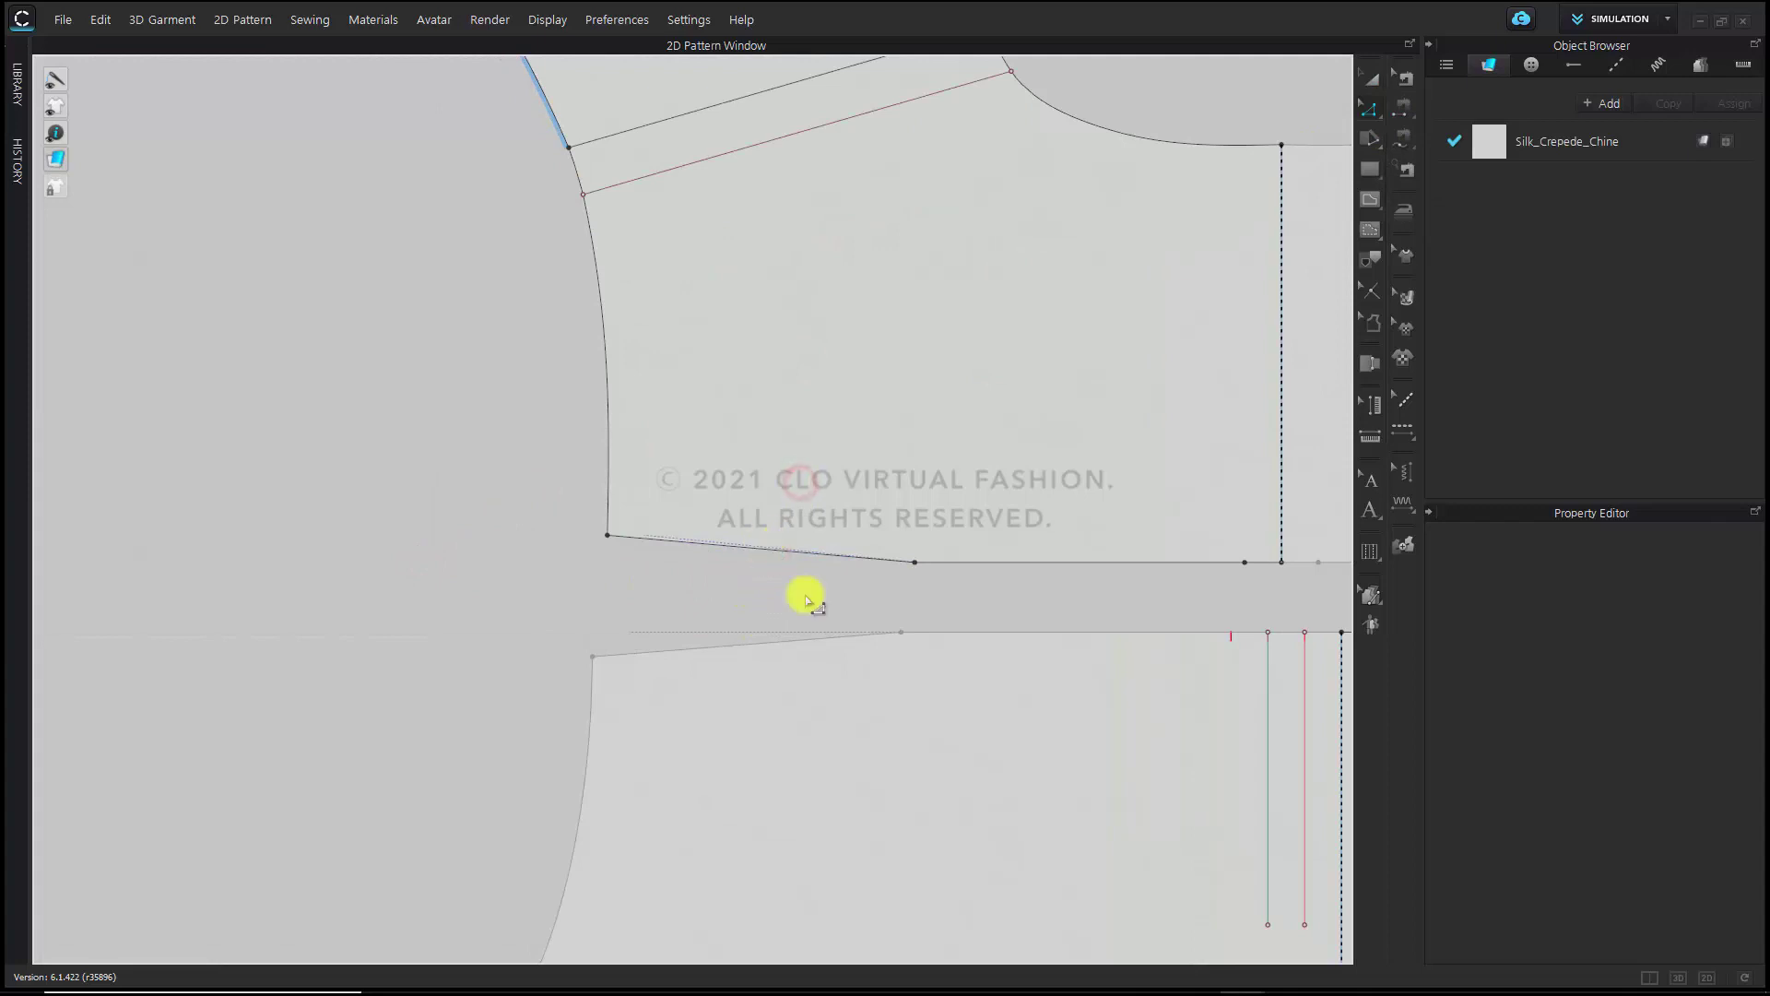
scroll(764, 586, up, 2)
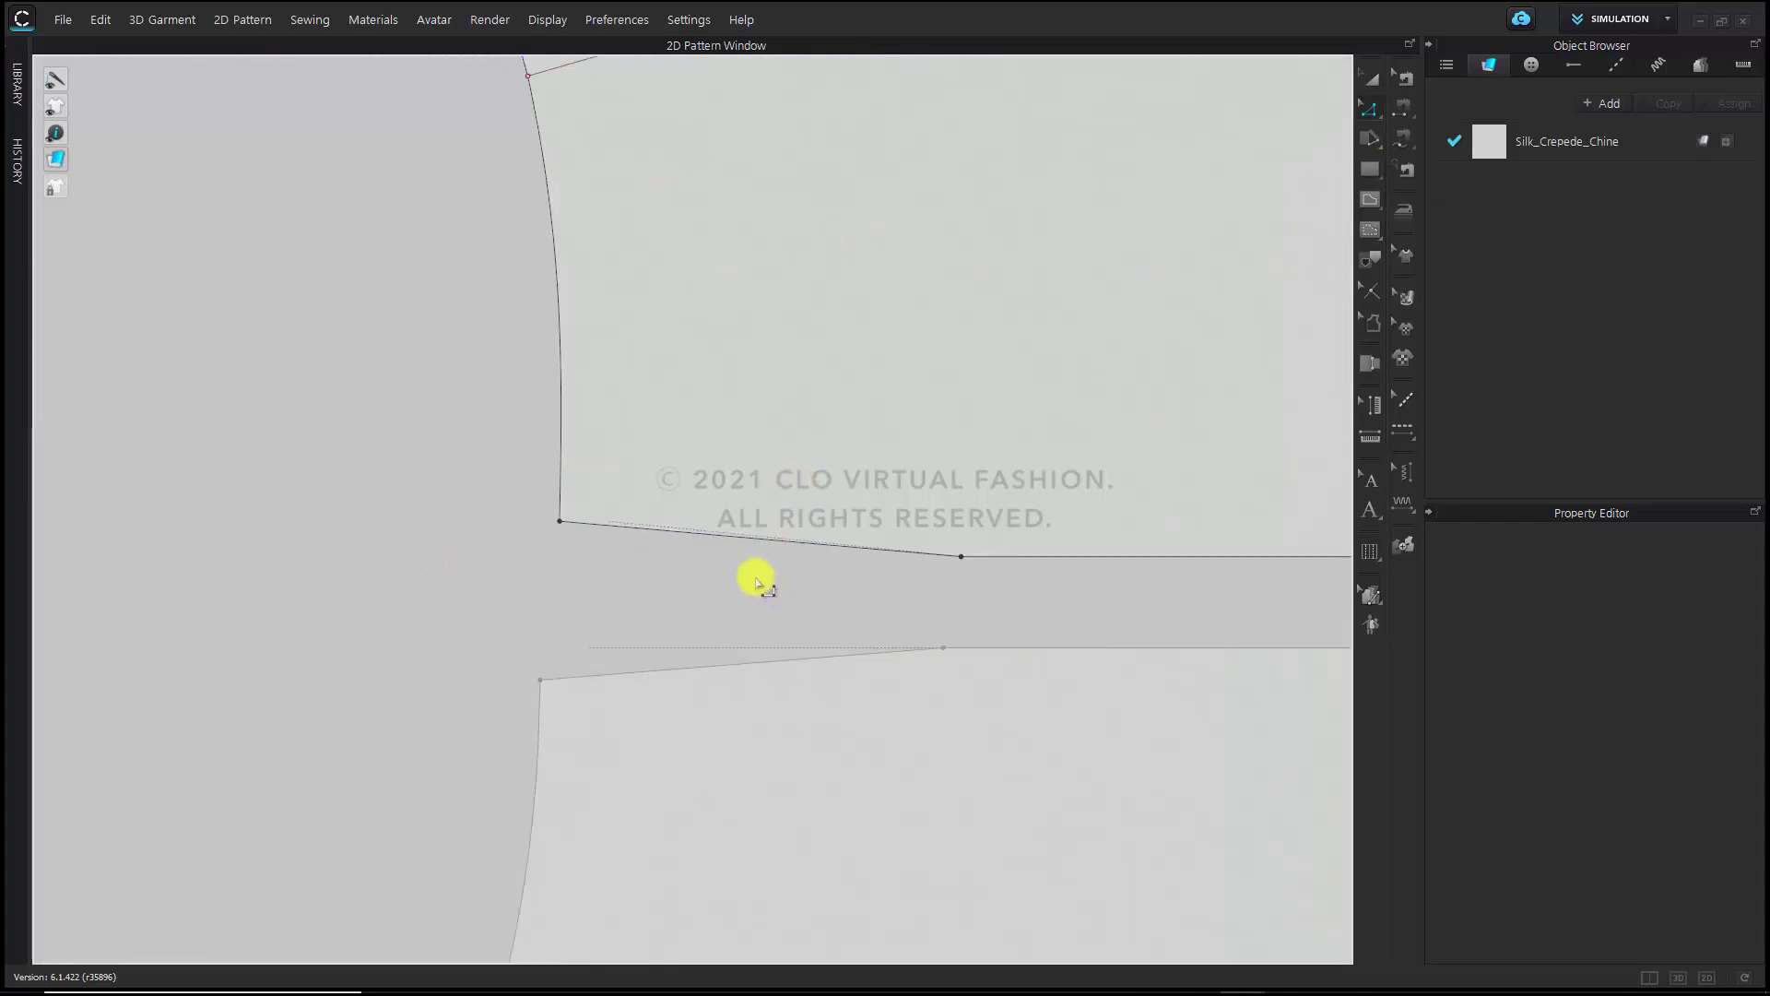
click(731, 537)
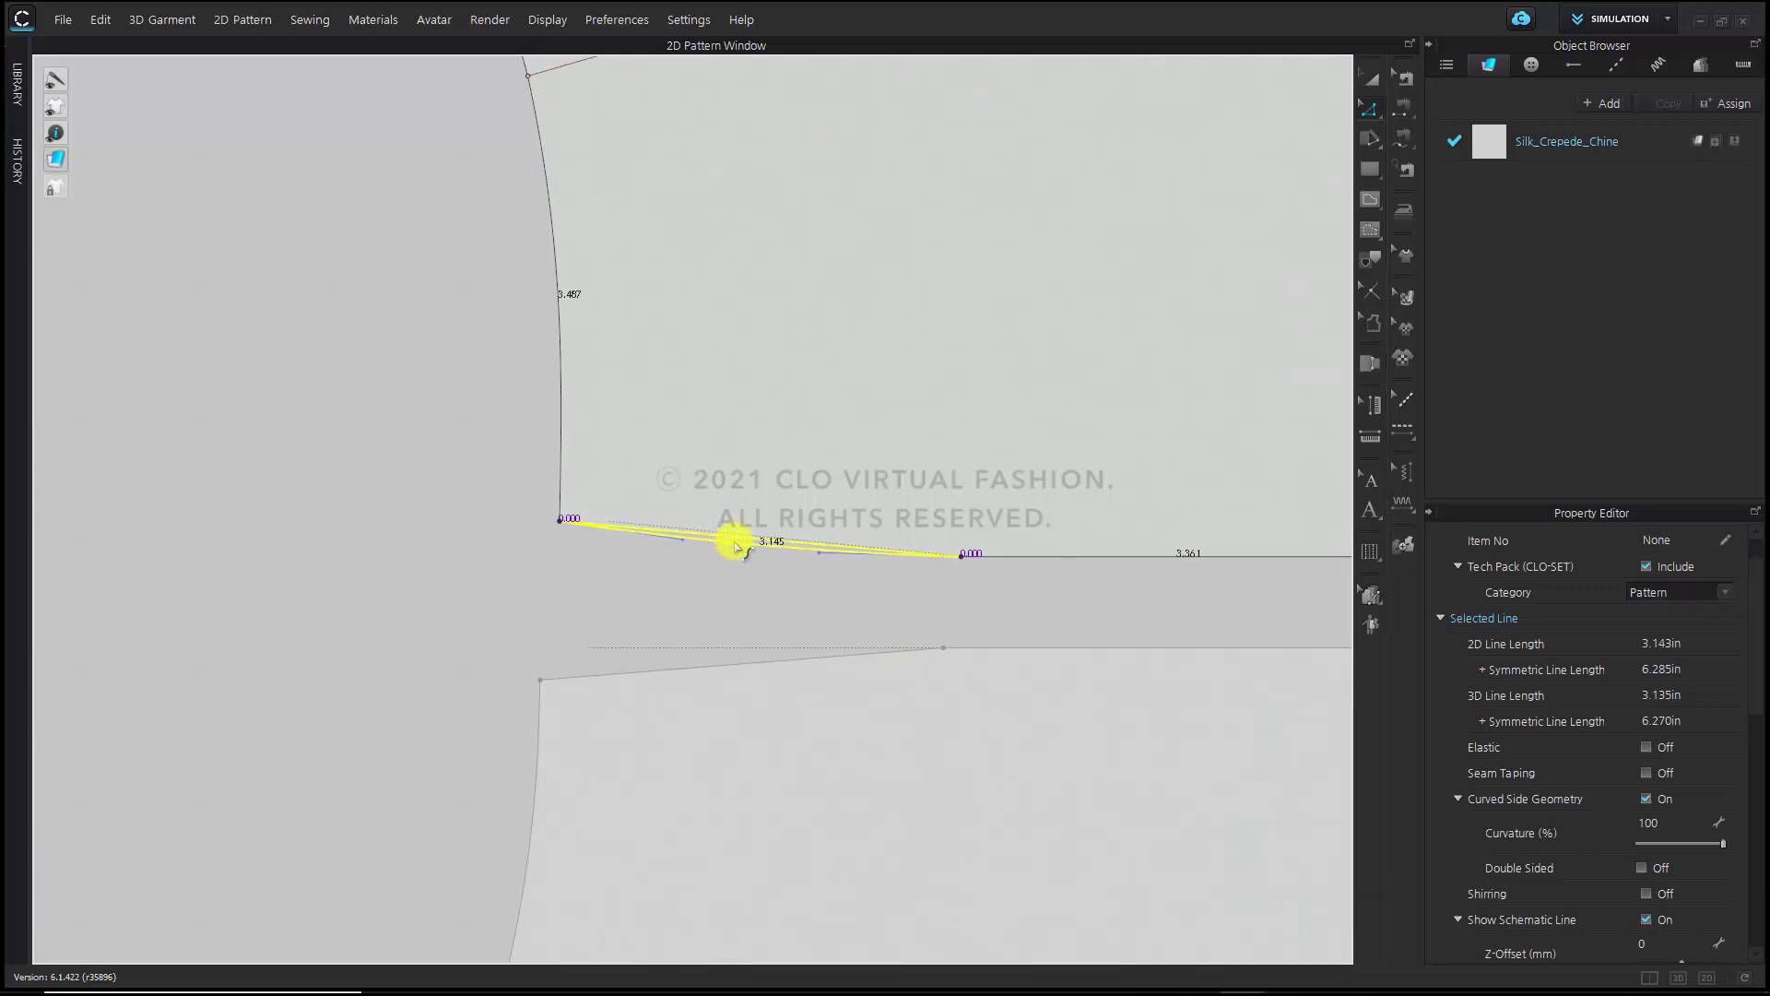
click(765, 581)
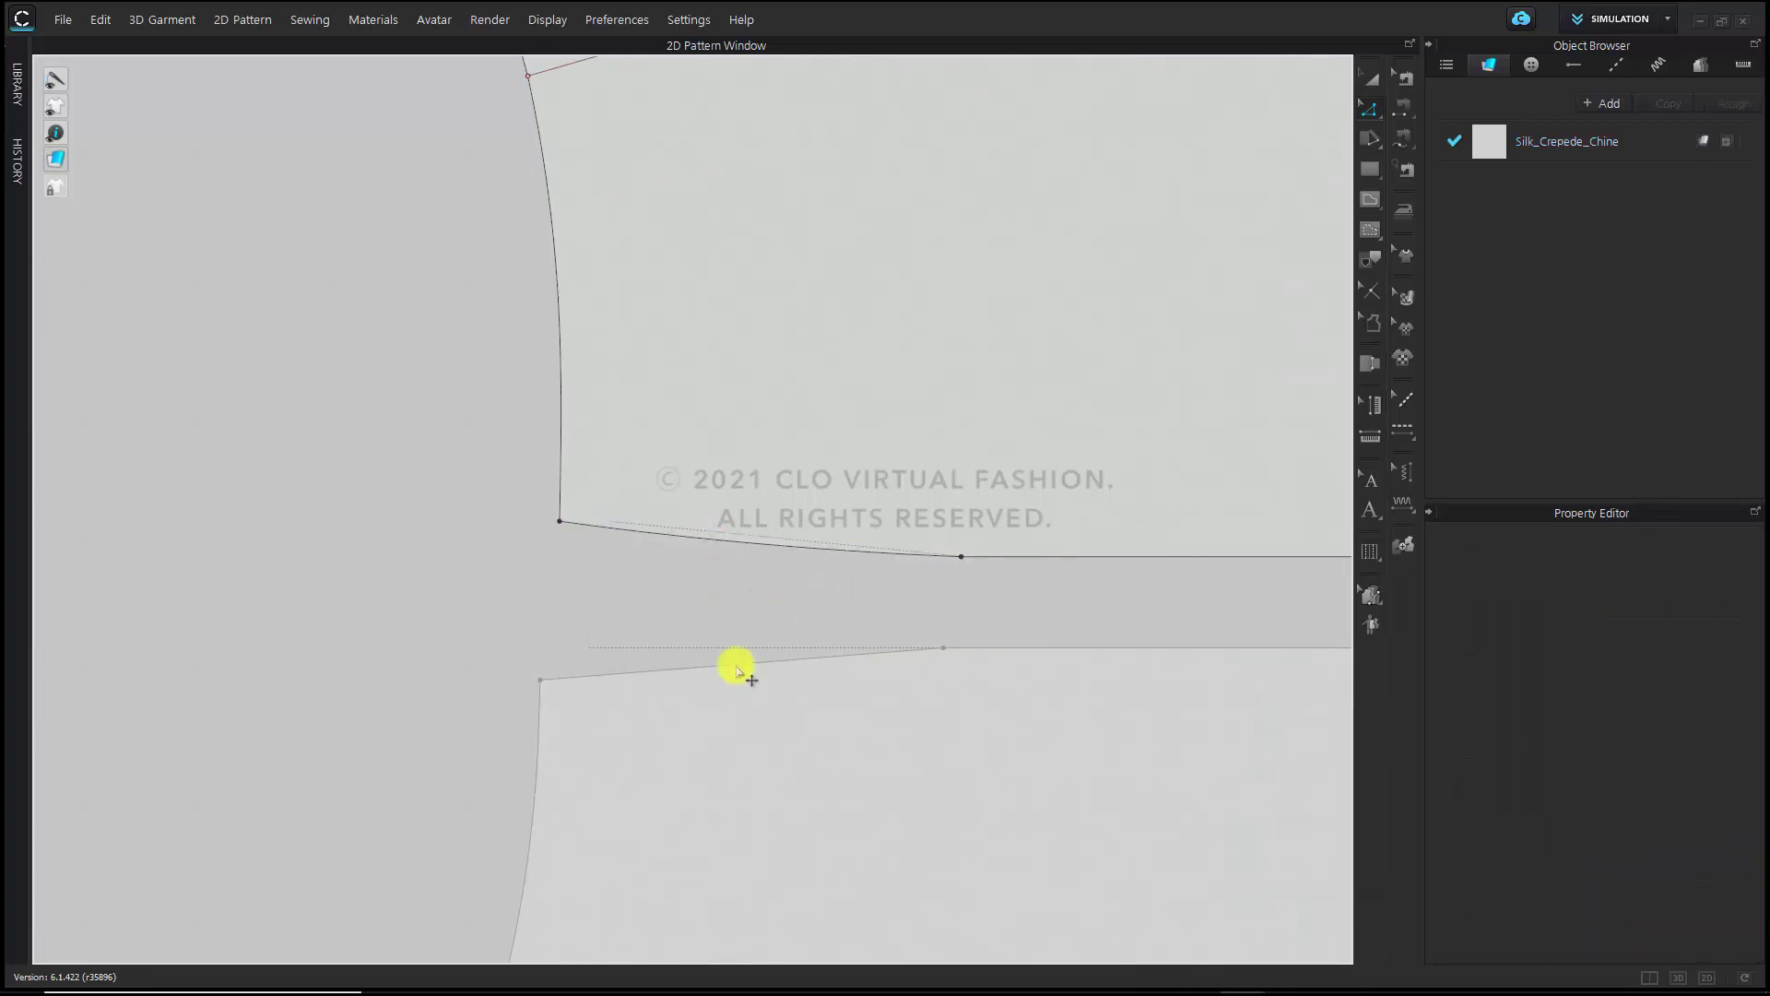
Curve the slanted top seam segment of the lower back bodice near the armhole into a slight upward arc
click(680, 670)
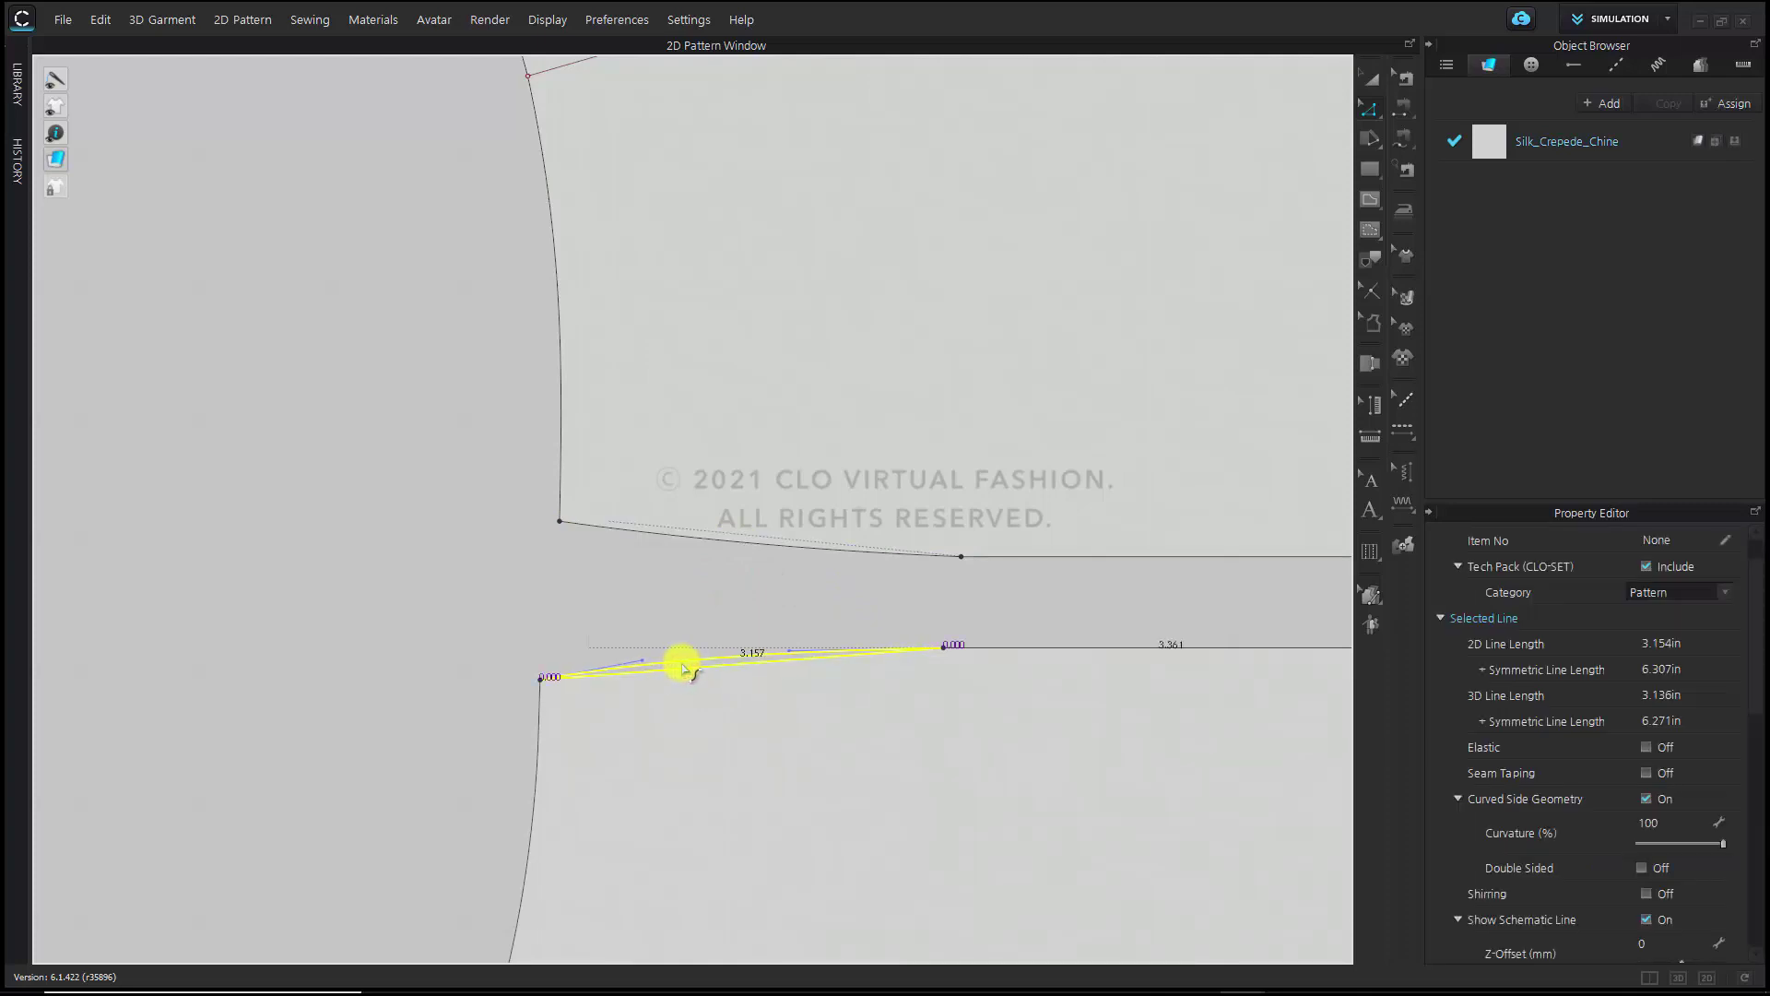
click(644, 557)
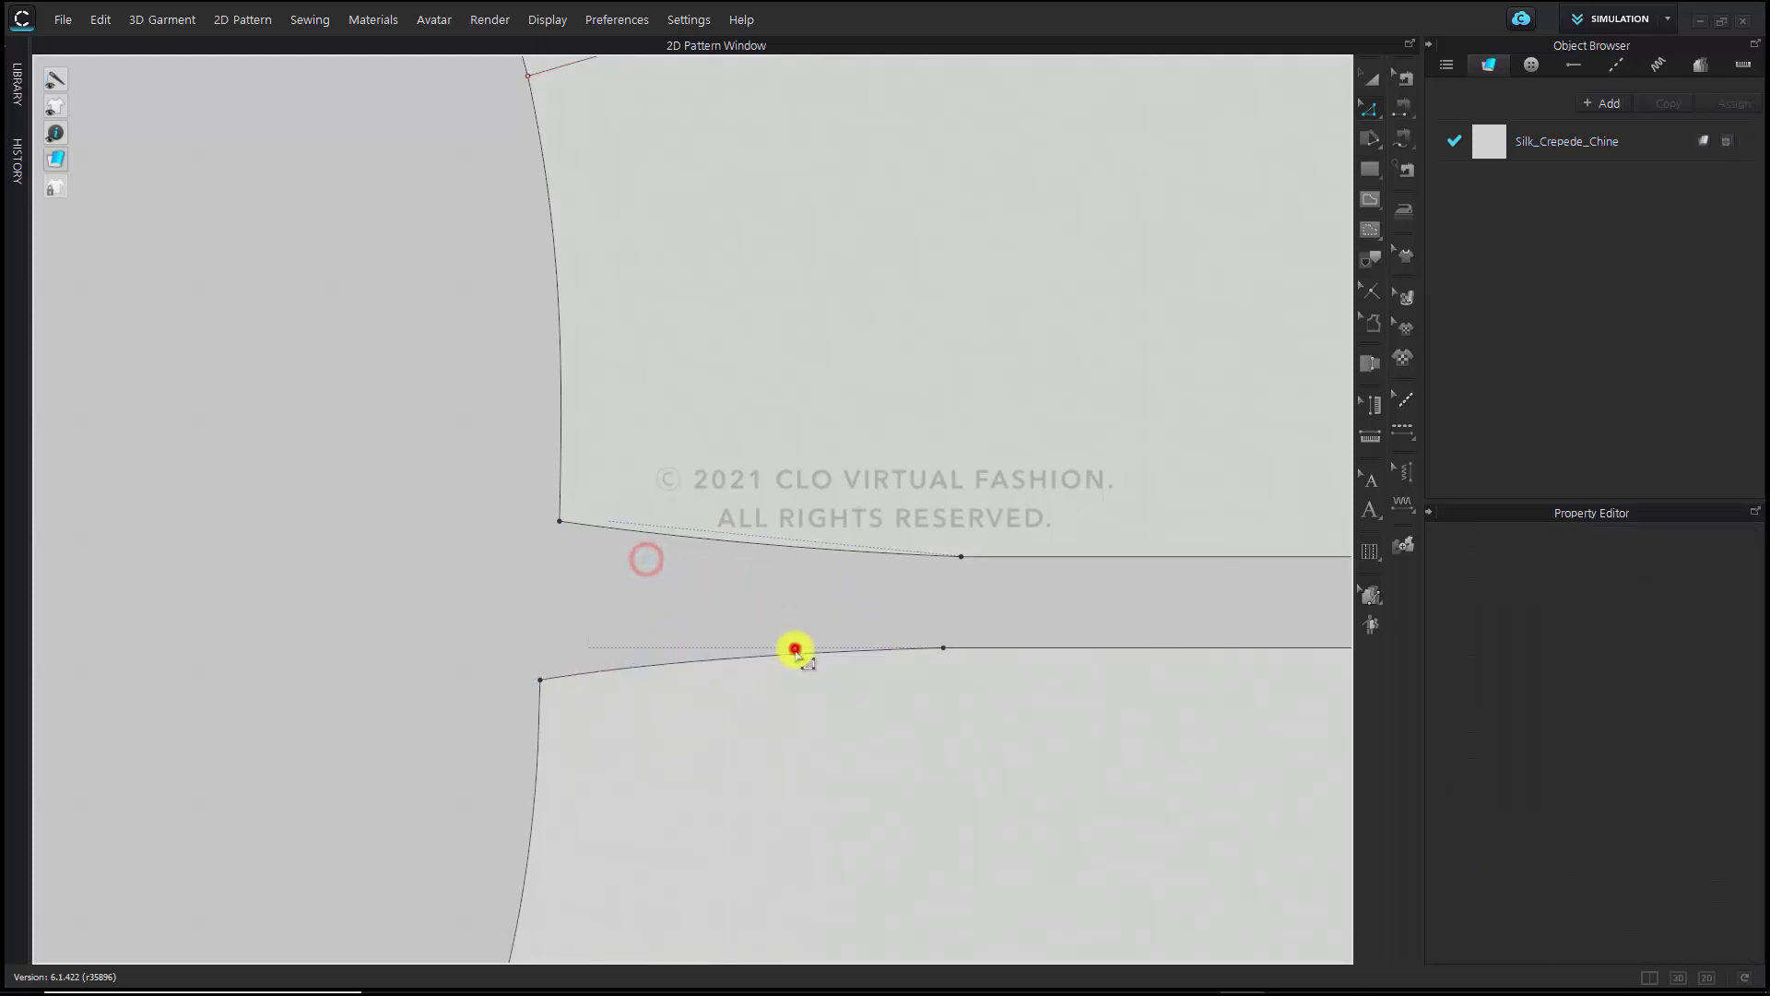
click(795, 648)
Match up the lower back bodice's curved top segment with the yoke's curved seam segment so they meet at the armhole corner
double_click(668, 530)
scroll(605, 726, down, 4)
middle_drag(361, 698, 470, 672)
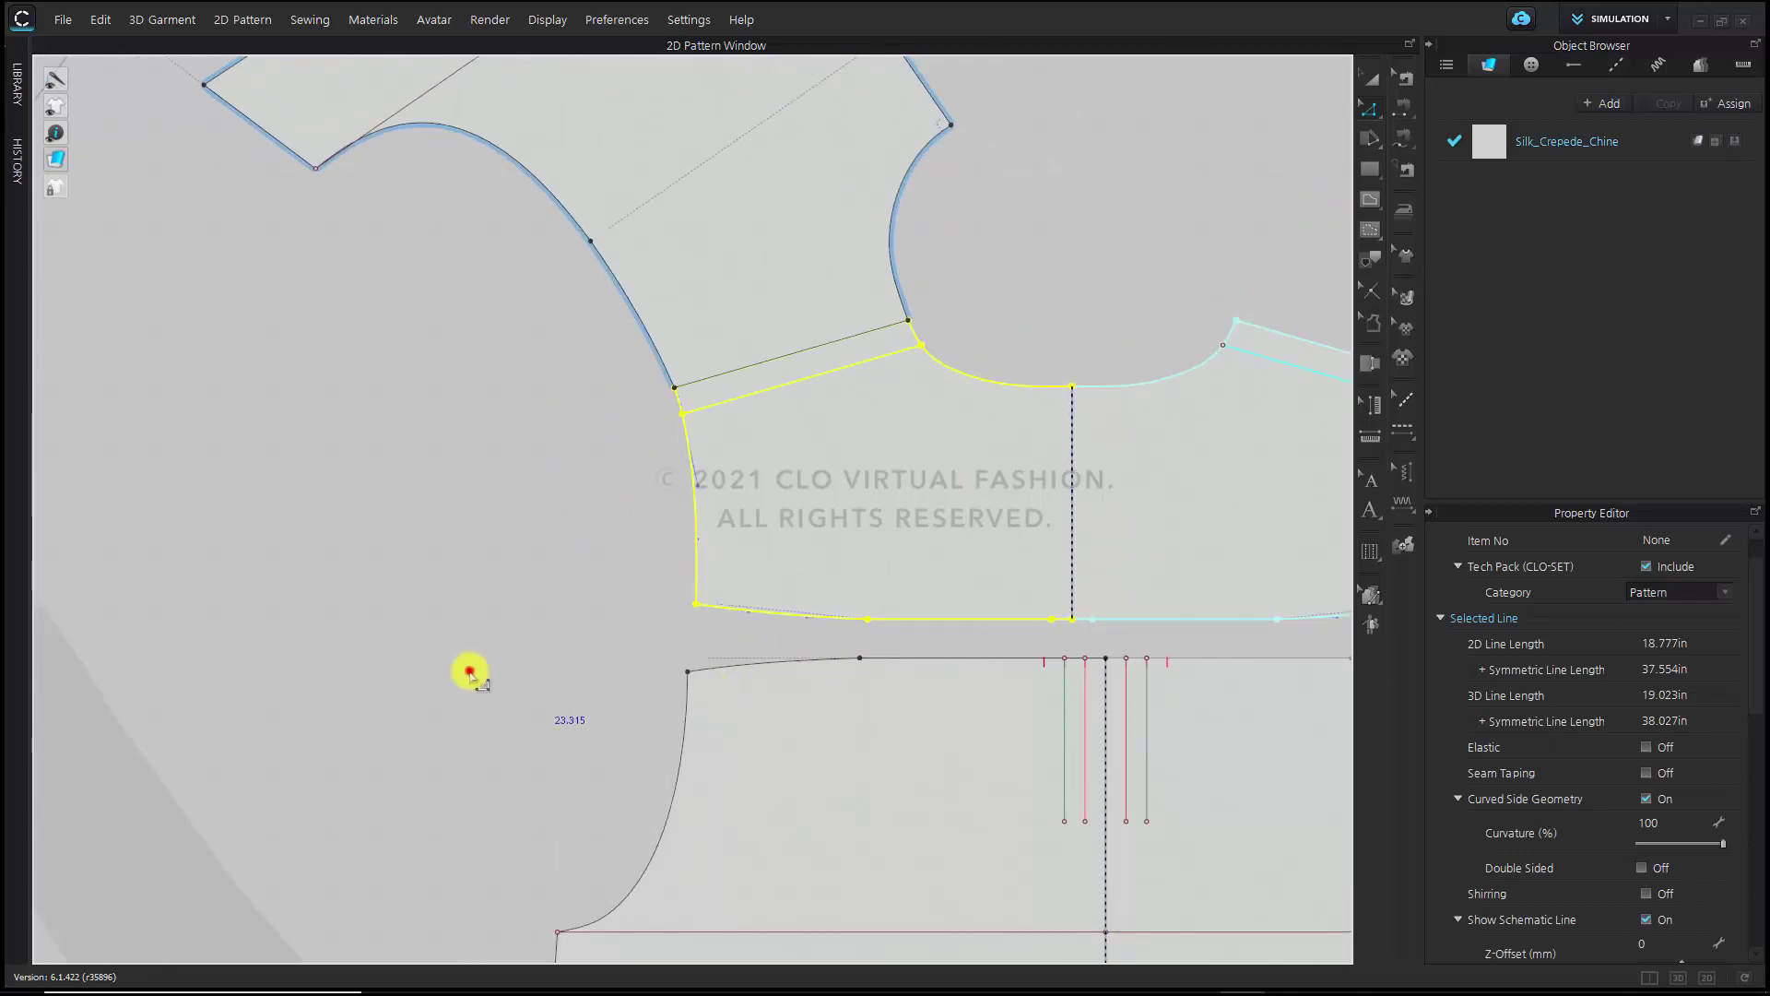
key(a)
middle_drag(610, 680, 749, 607)
click(832, 597)
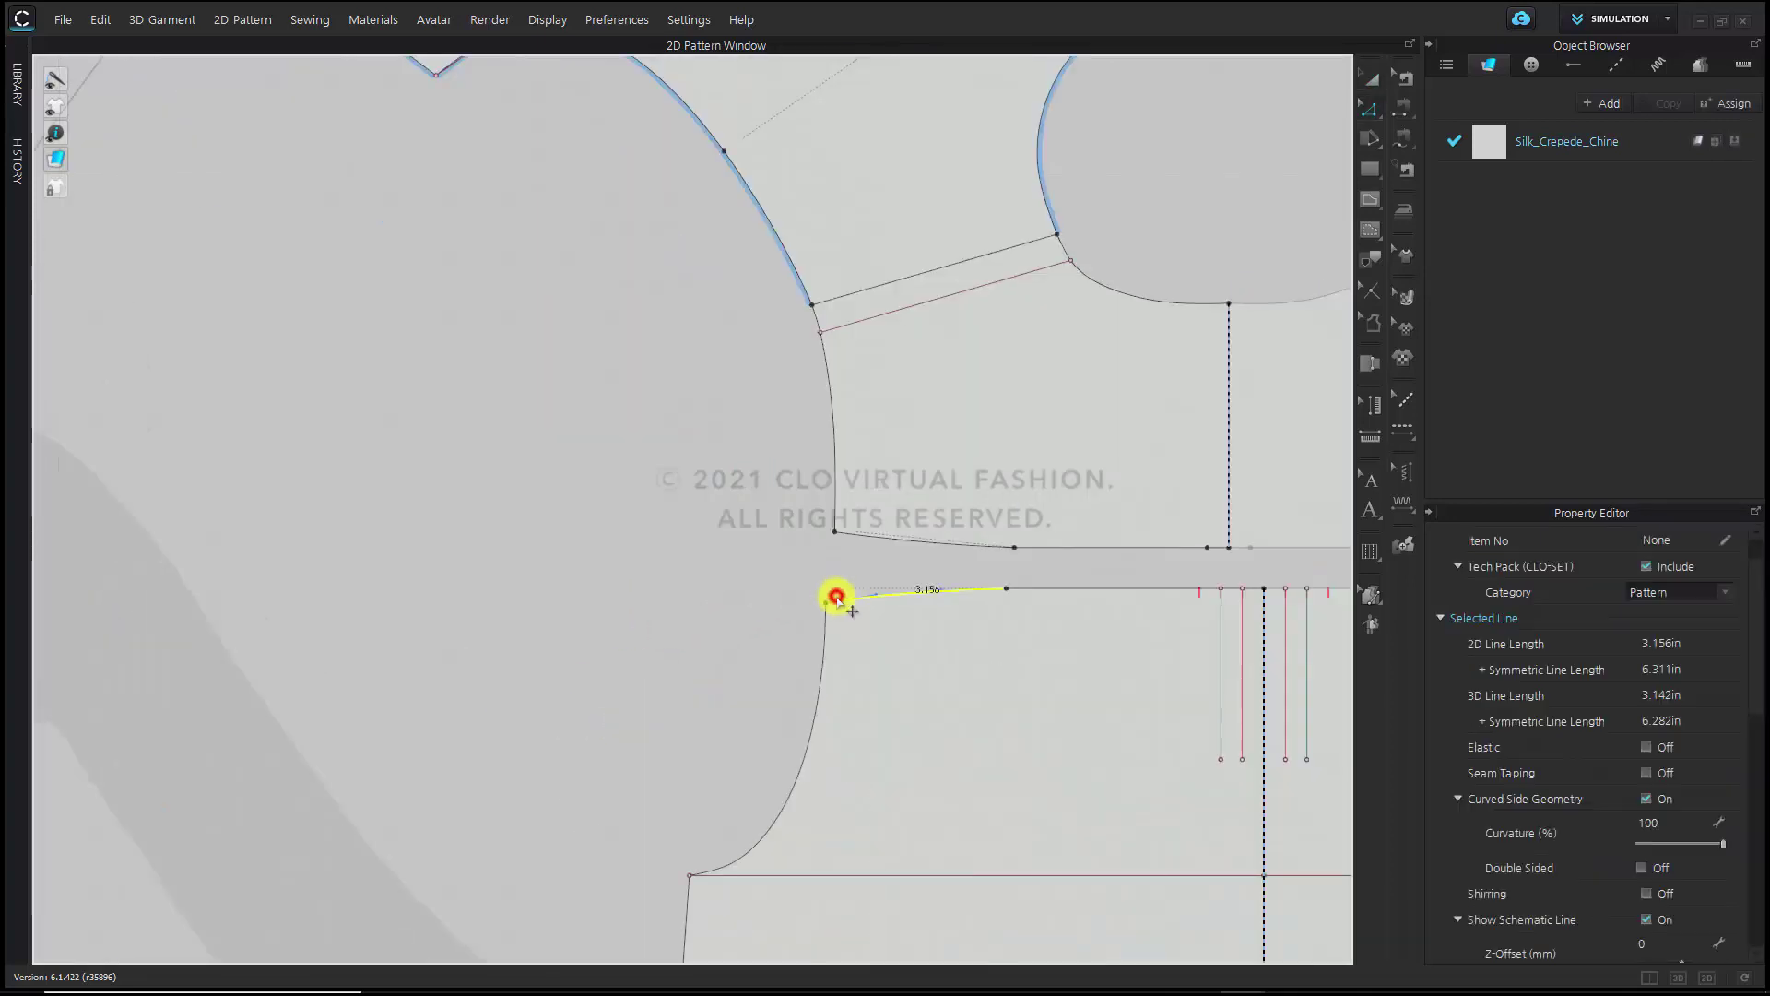
shift+click(860, 535)
right_click(860, 535)
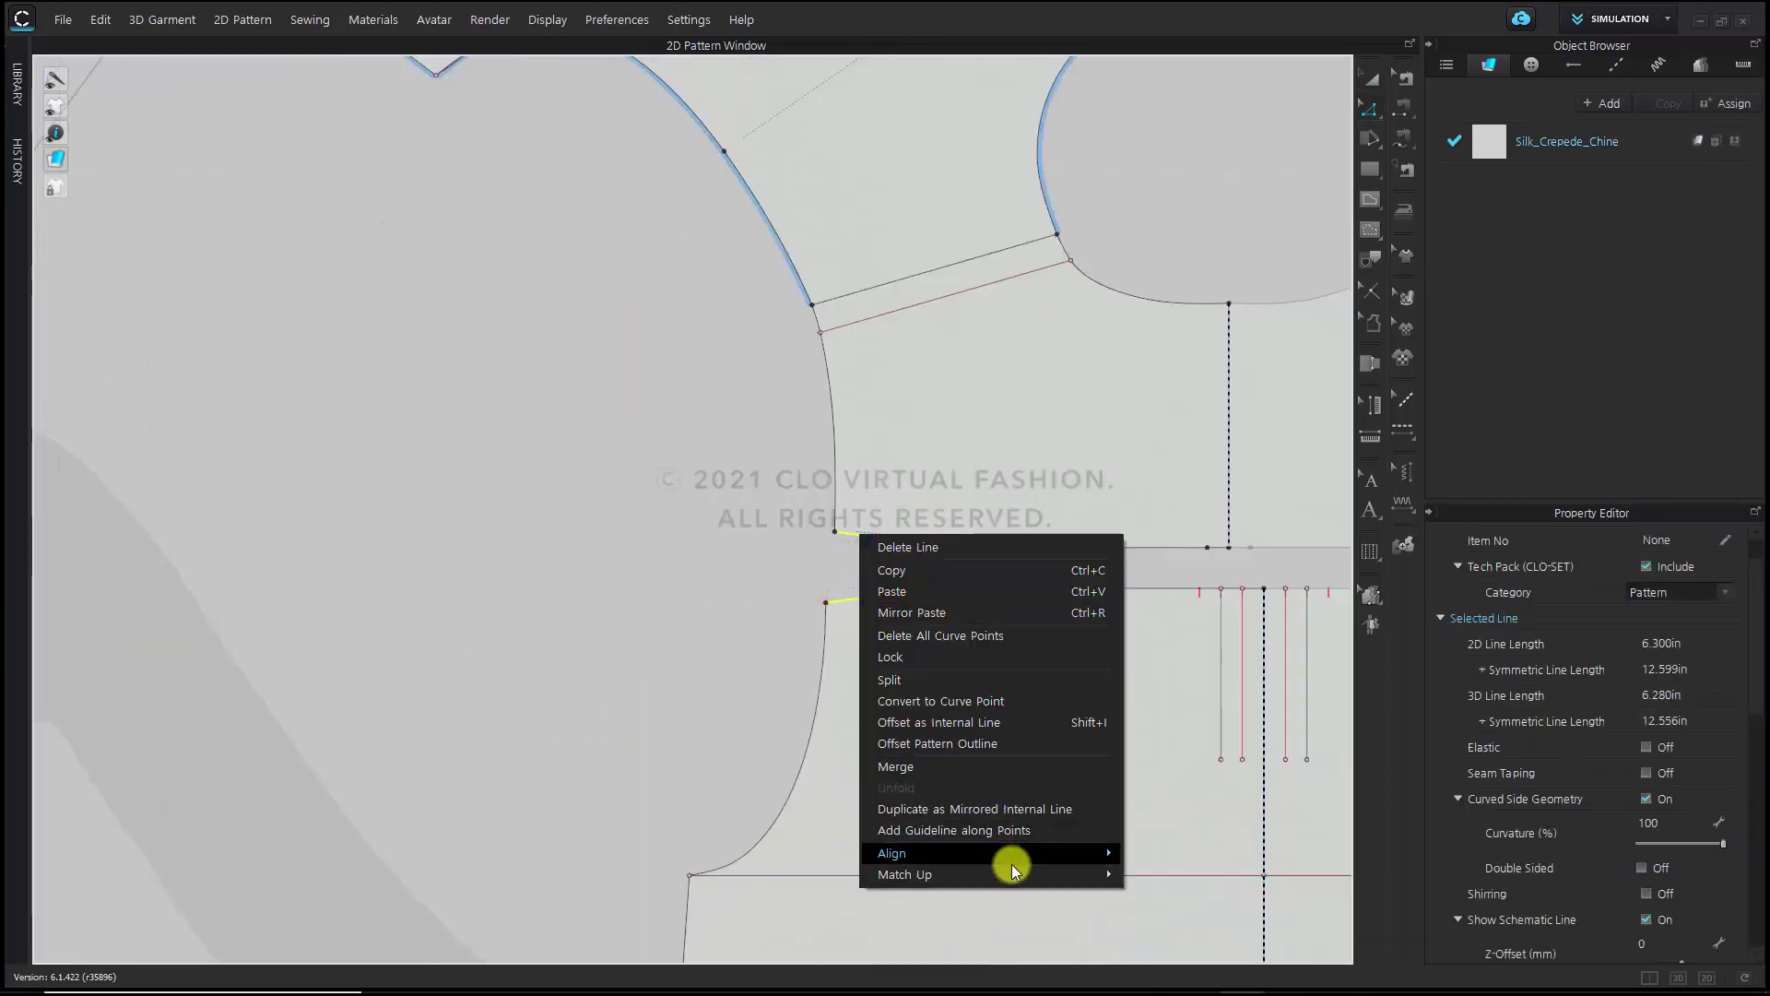
mouse_move(1014, 872)
click(1153, 874)
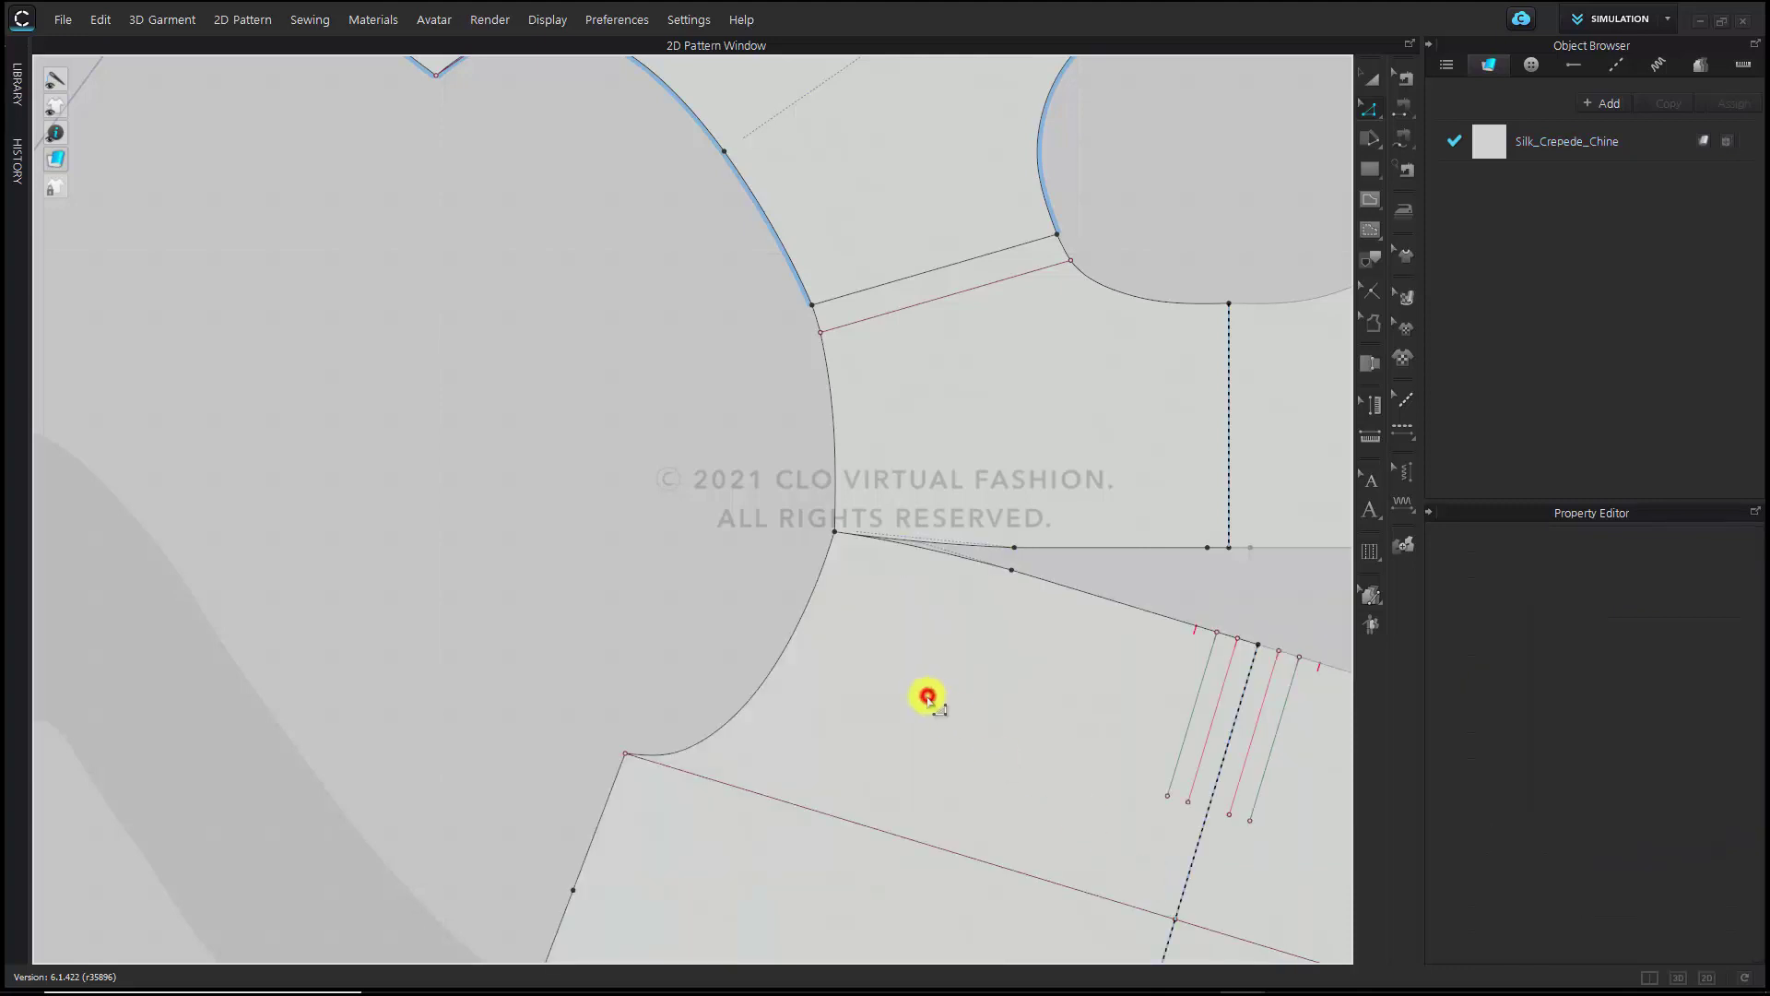
Bring the lower back bodice pattern to the front of the stacking order, above the yoke
middle_drag(927, 696, 992, 653)
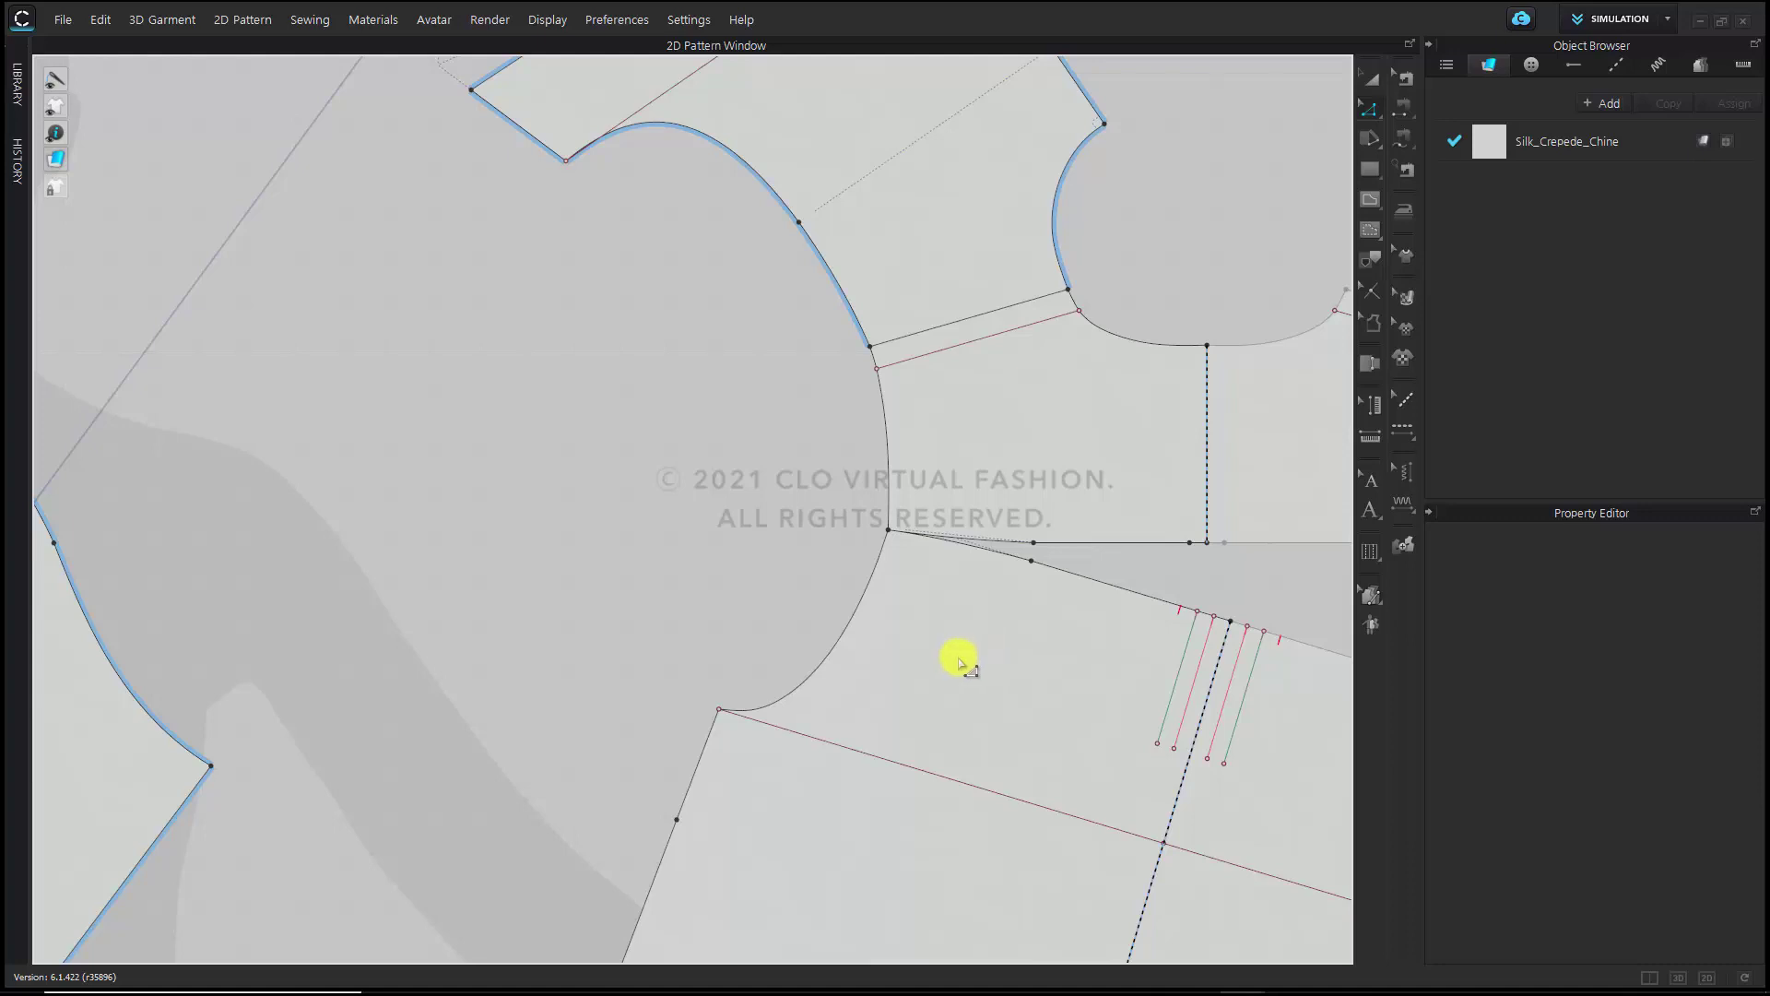
click(1374, 78)
click(952, 600)
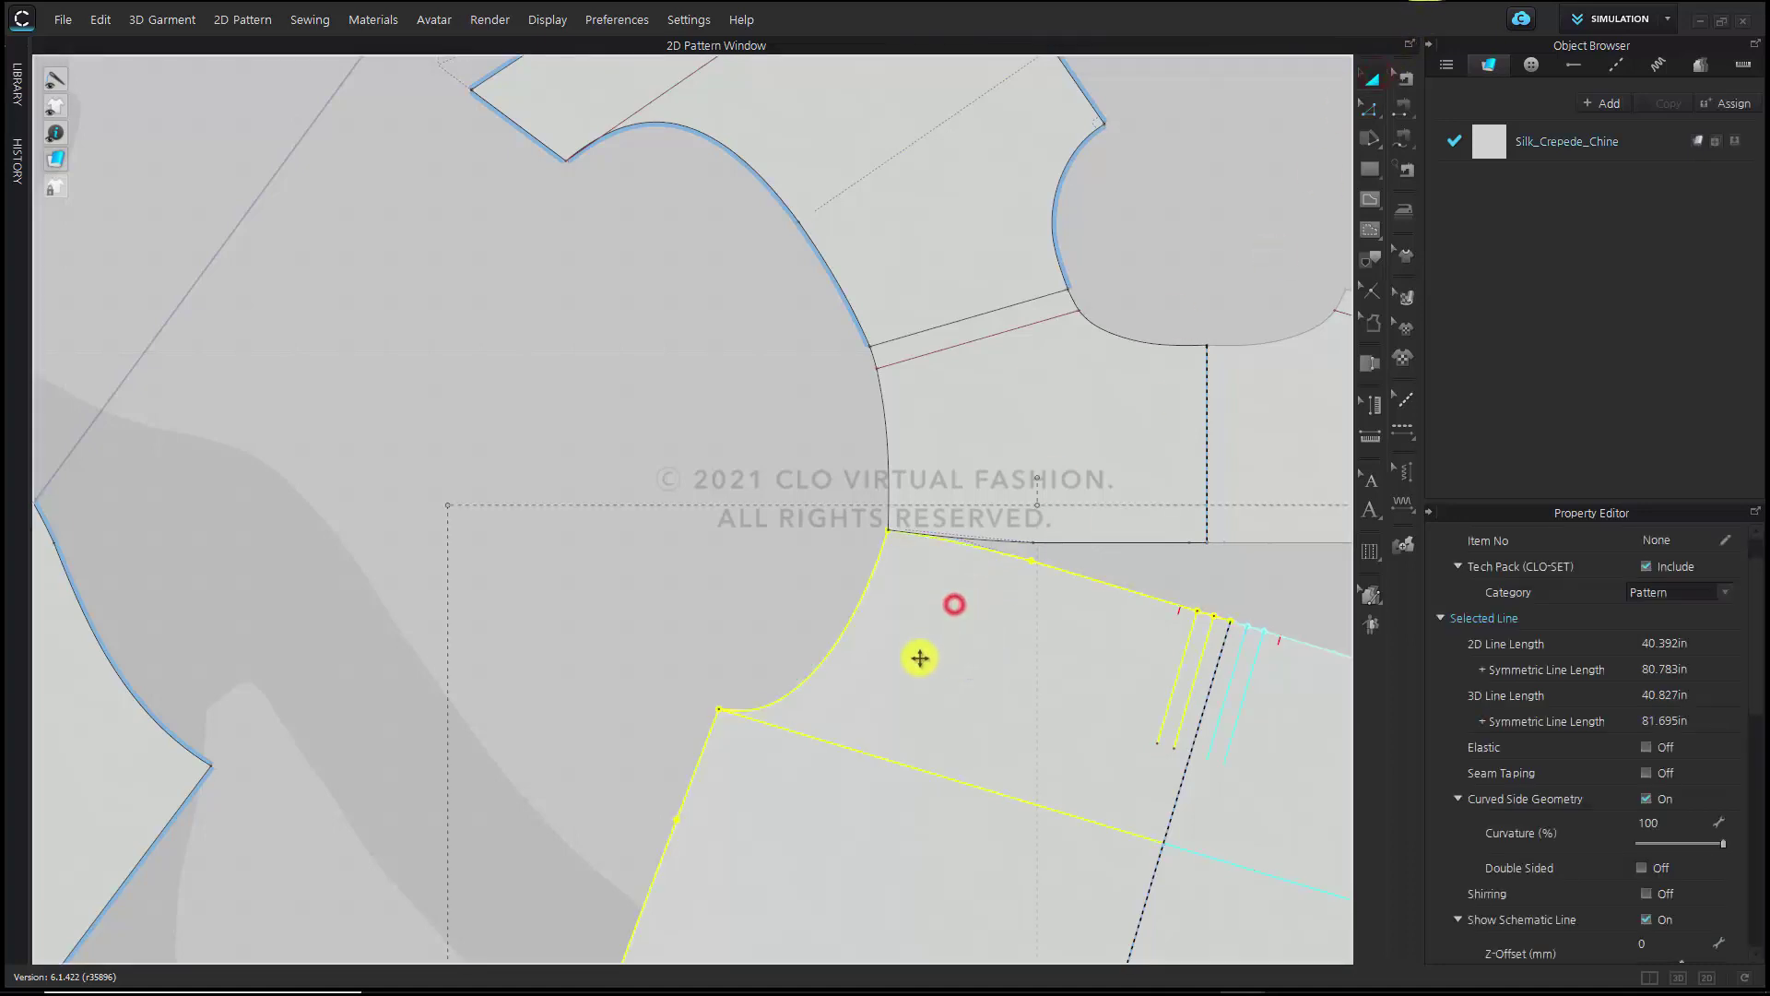
scroll(1005, 678, up, 3)
scroll(1014, 682, down, 2)
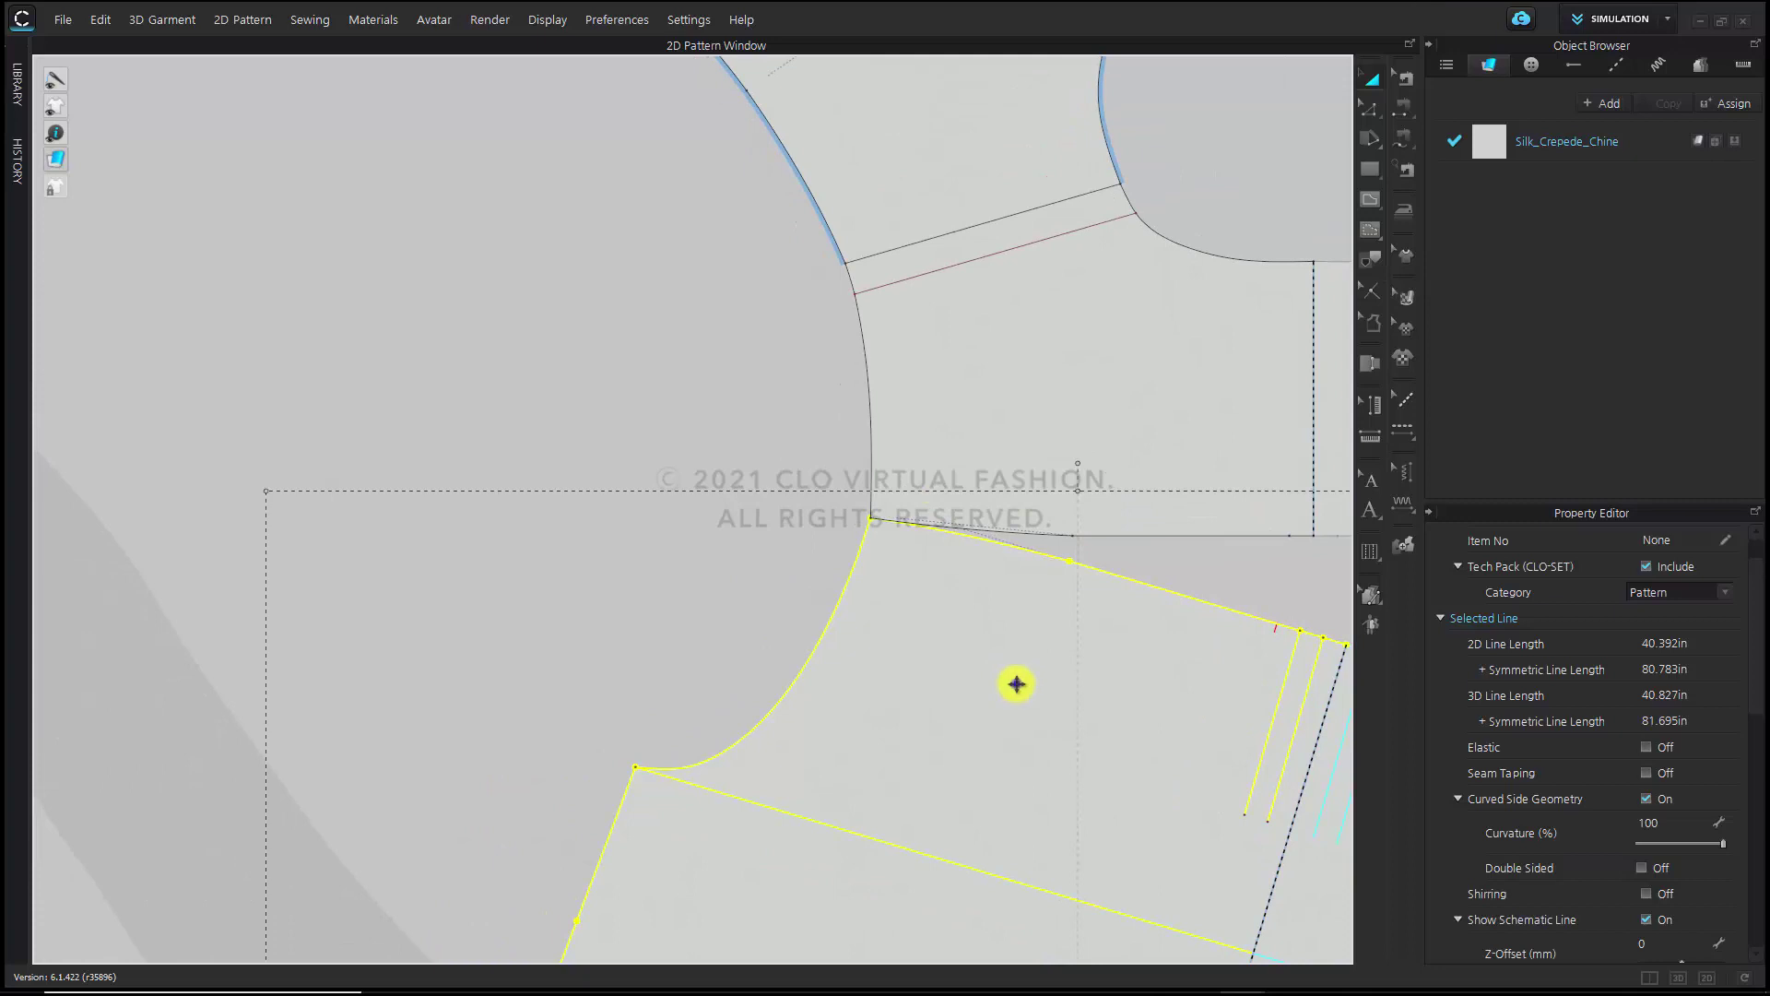
right_click(1016, 683)
mouse_move(1252, 625)
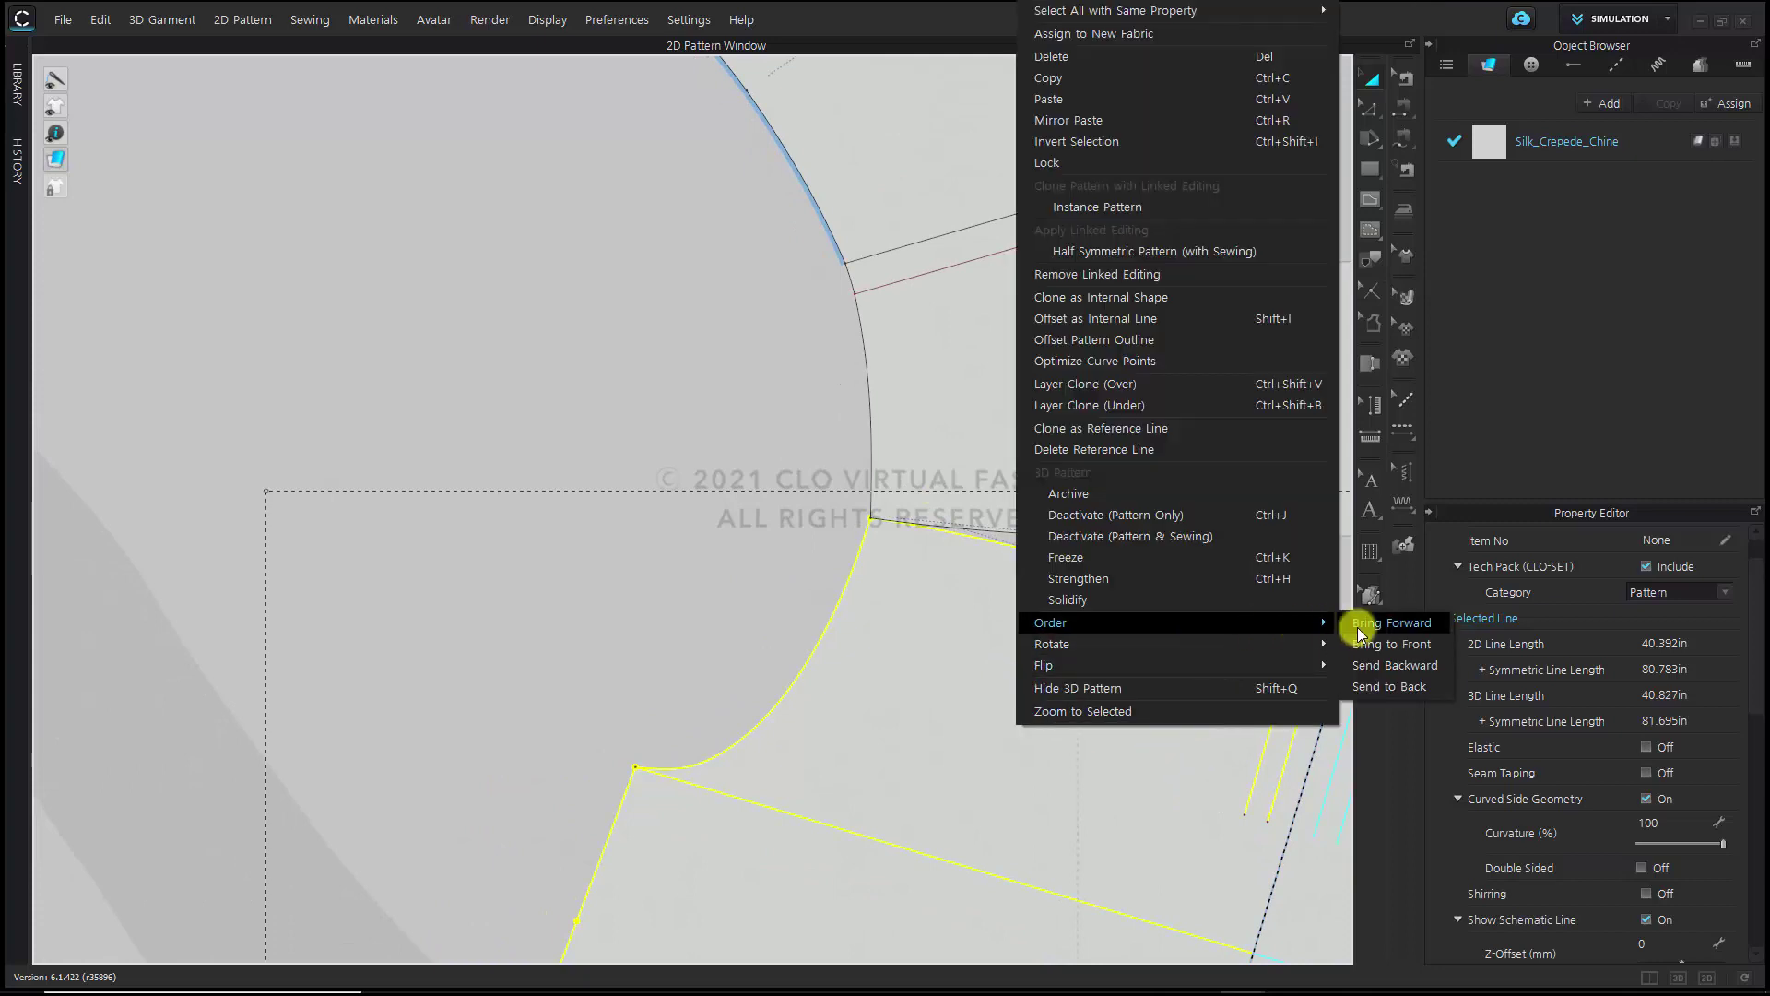
click(1378, 644)
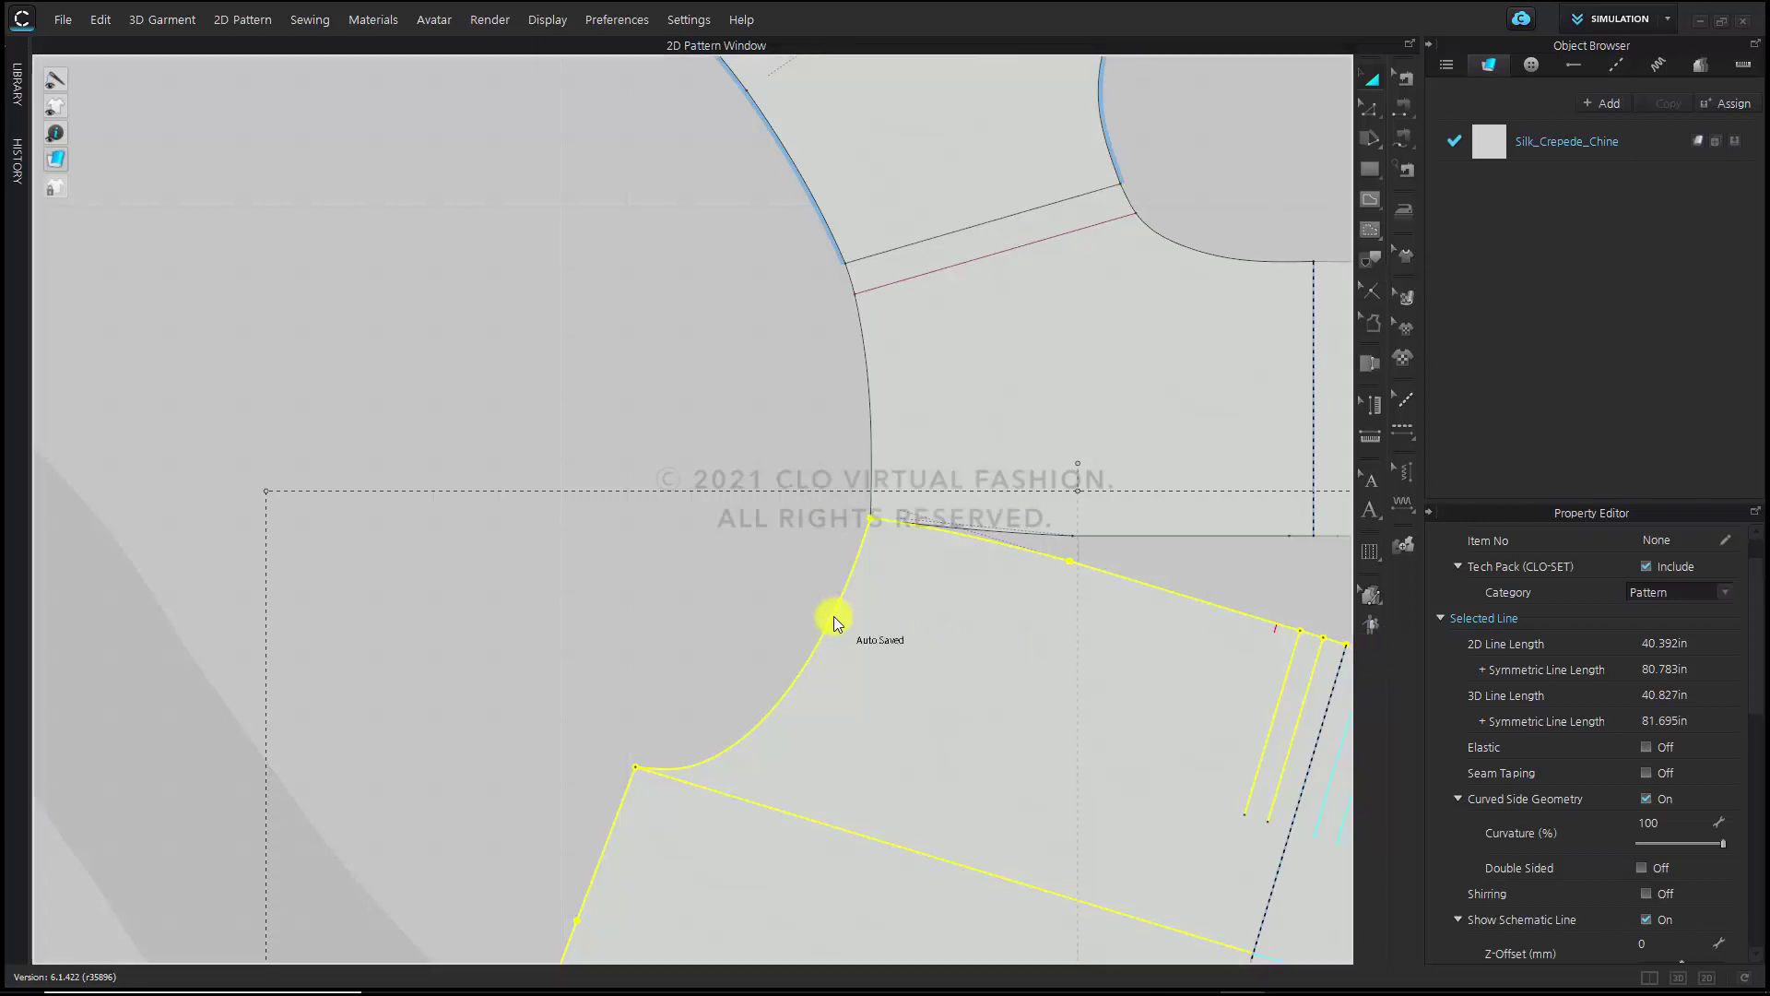
click(690, 586)
click(1374, 115)
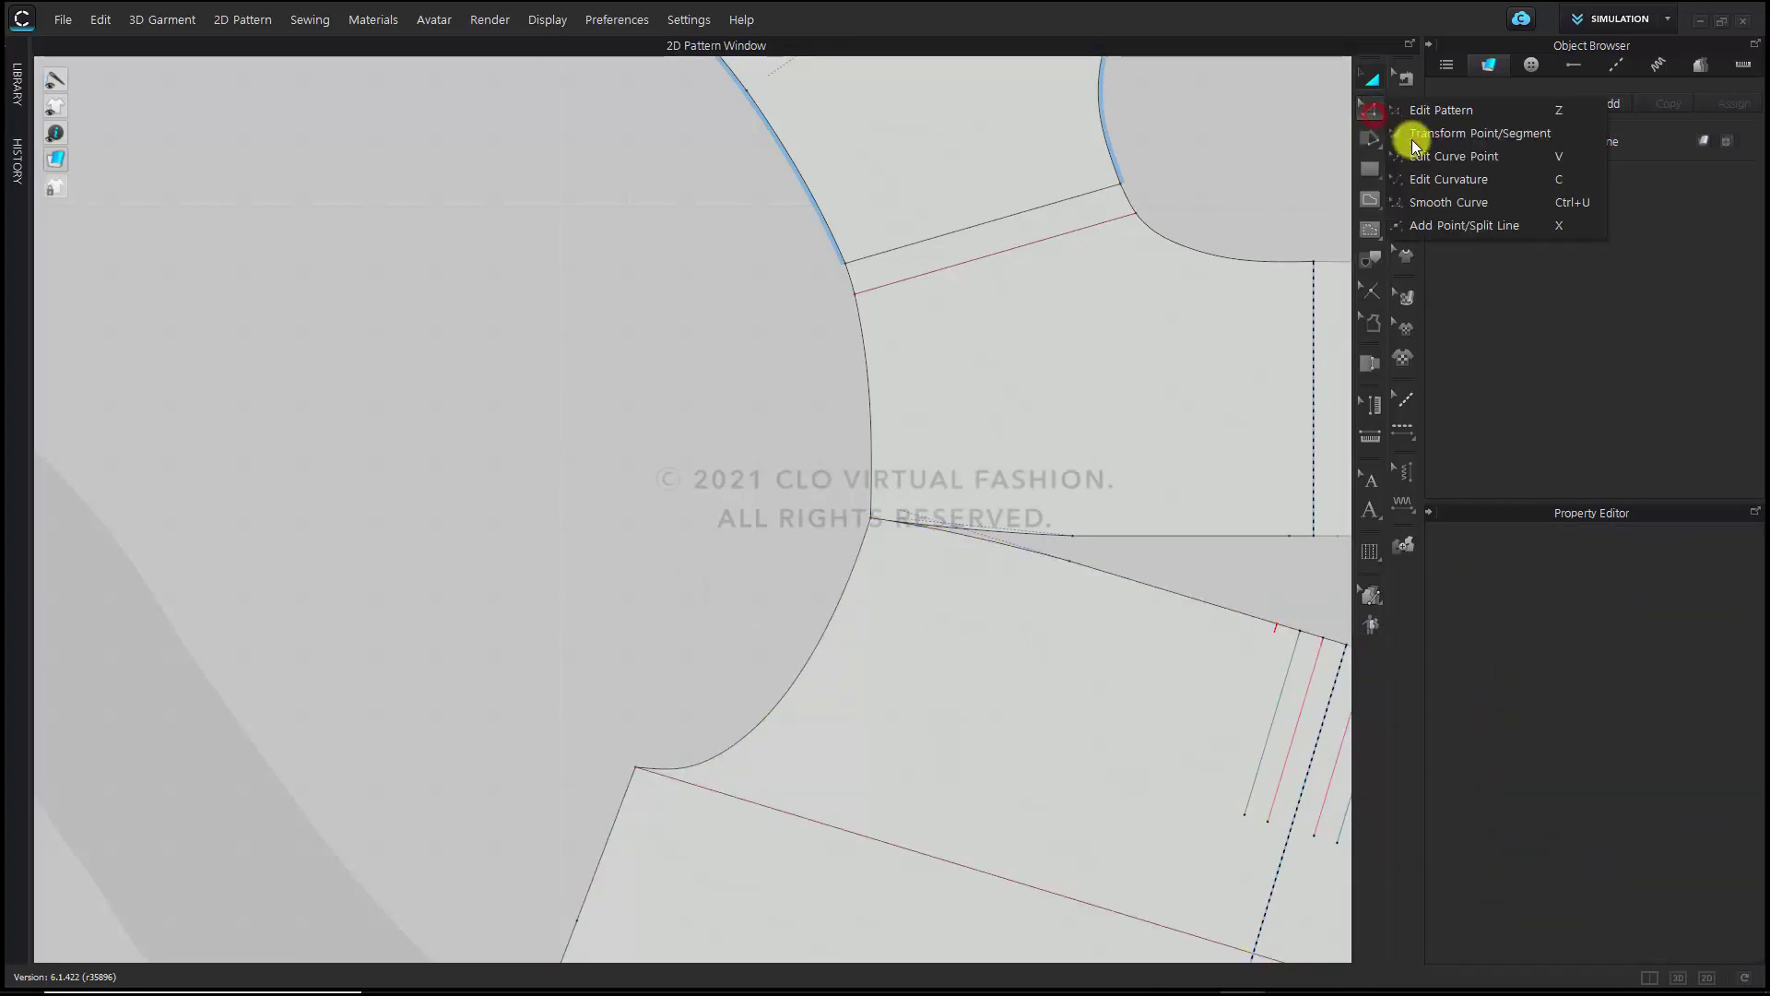
click(1454, 218)
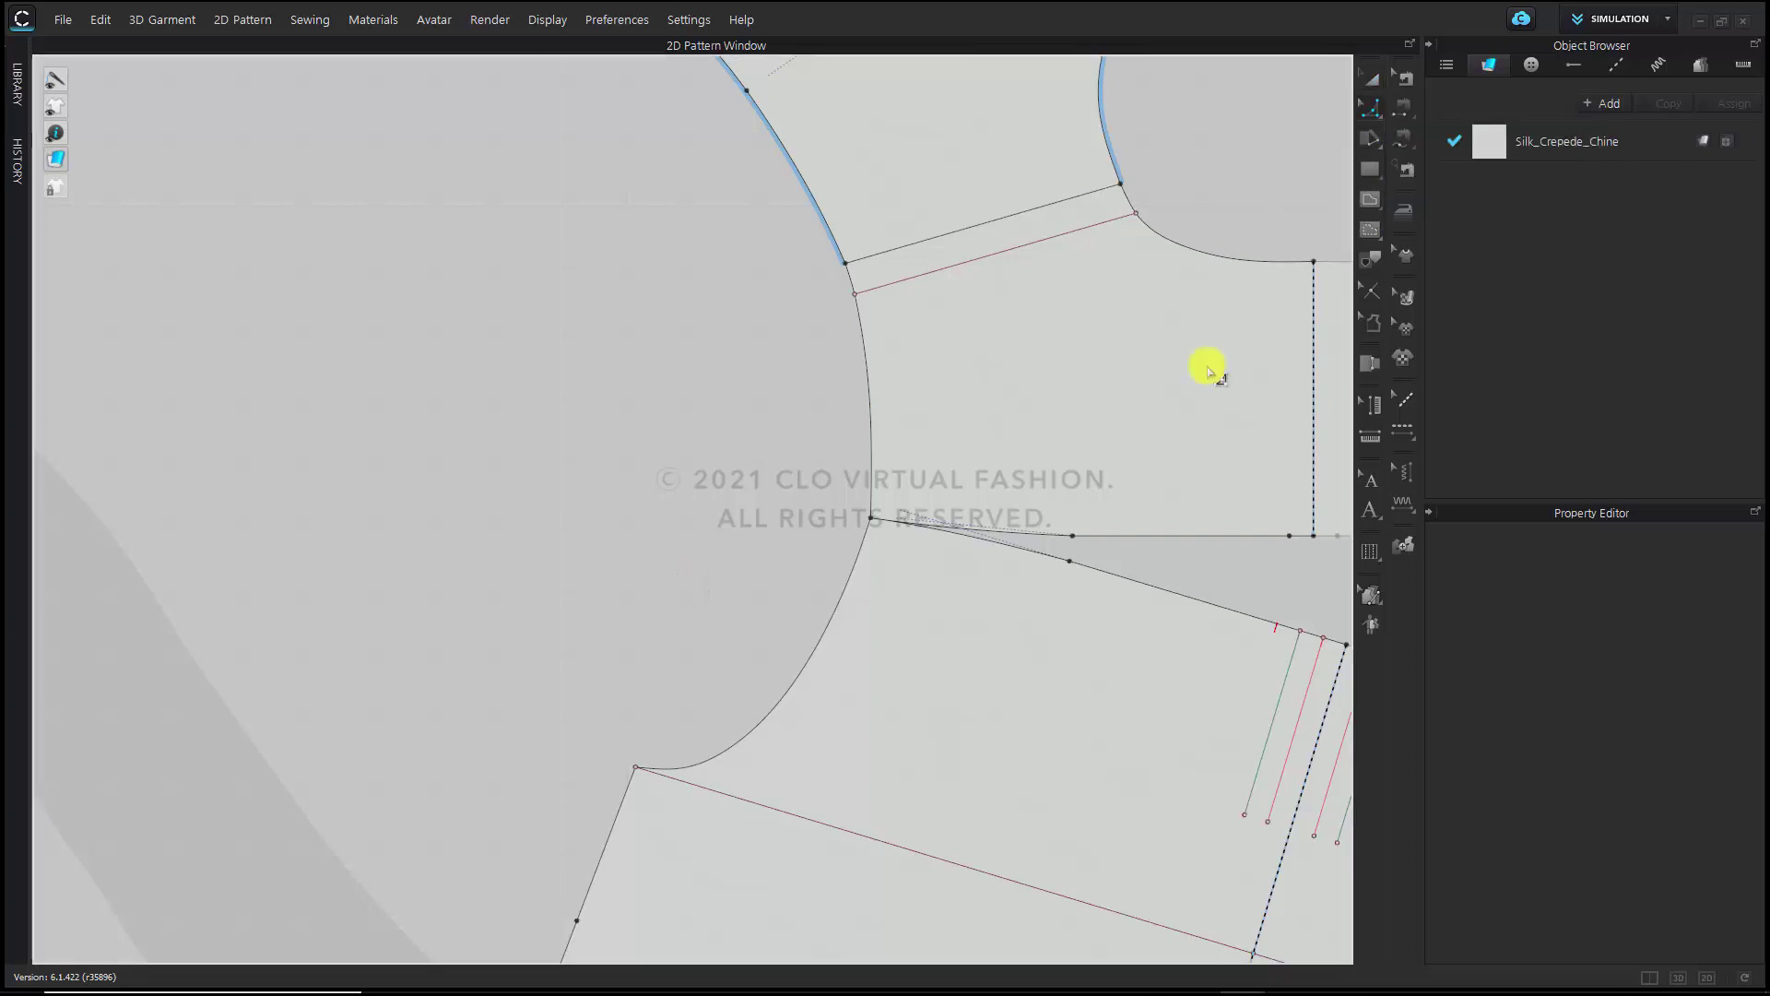
click(634, 765)
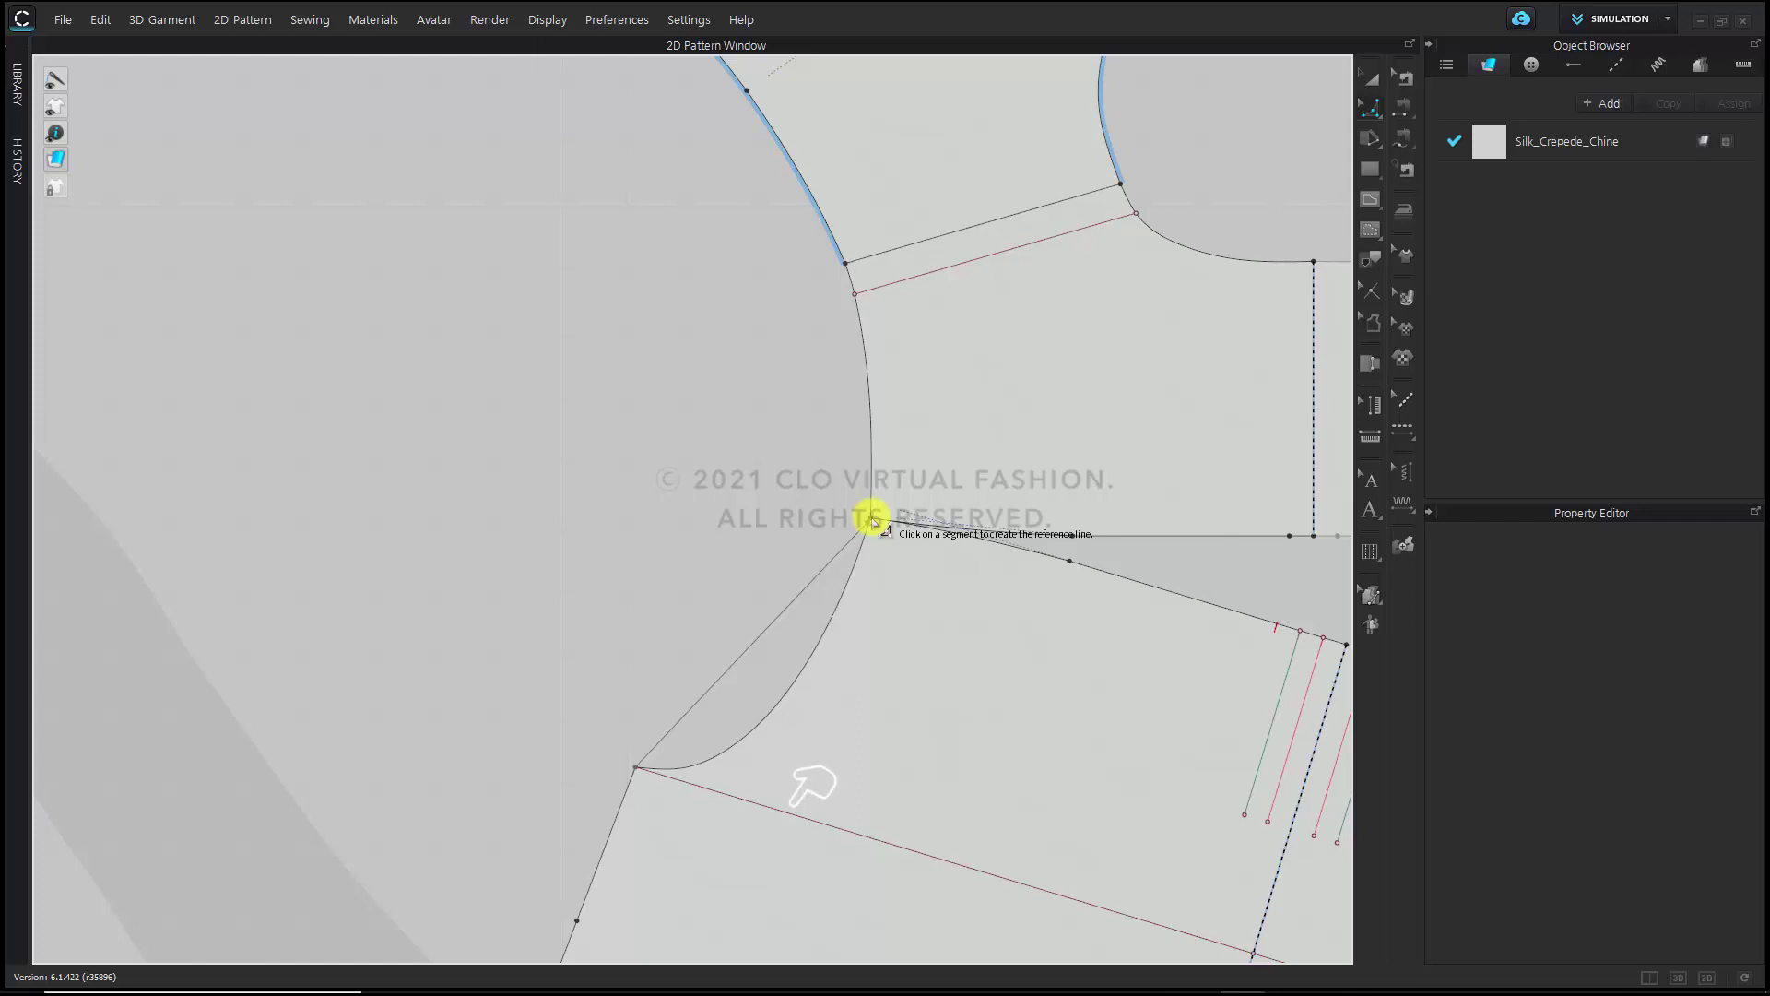
click(678, 645)
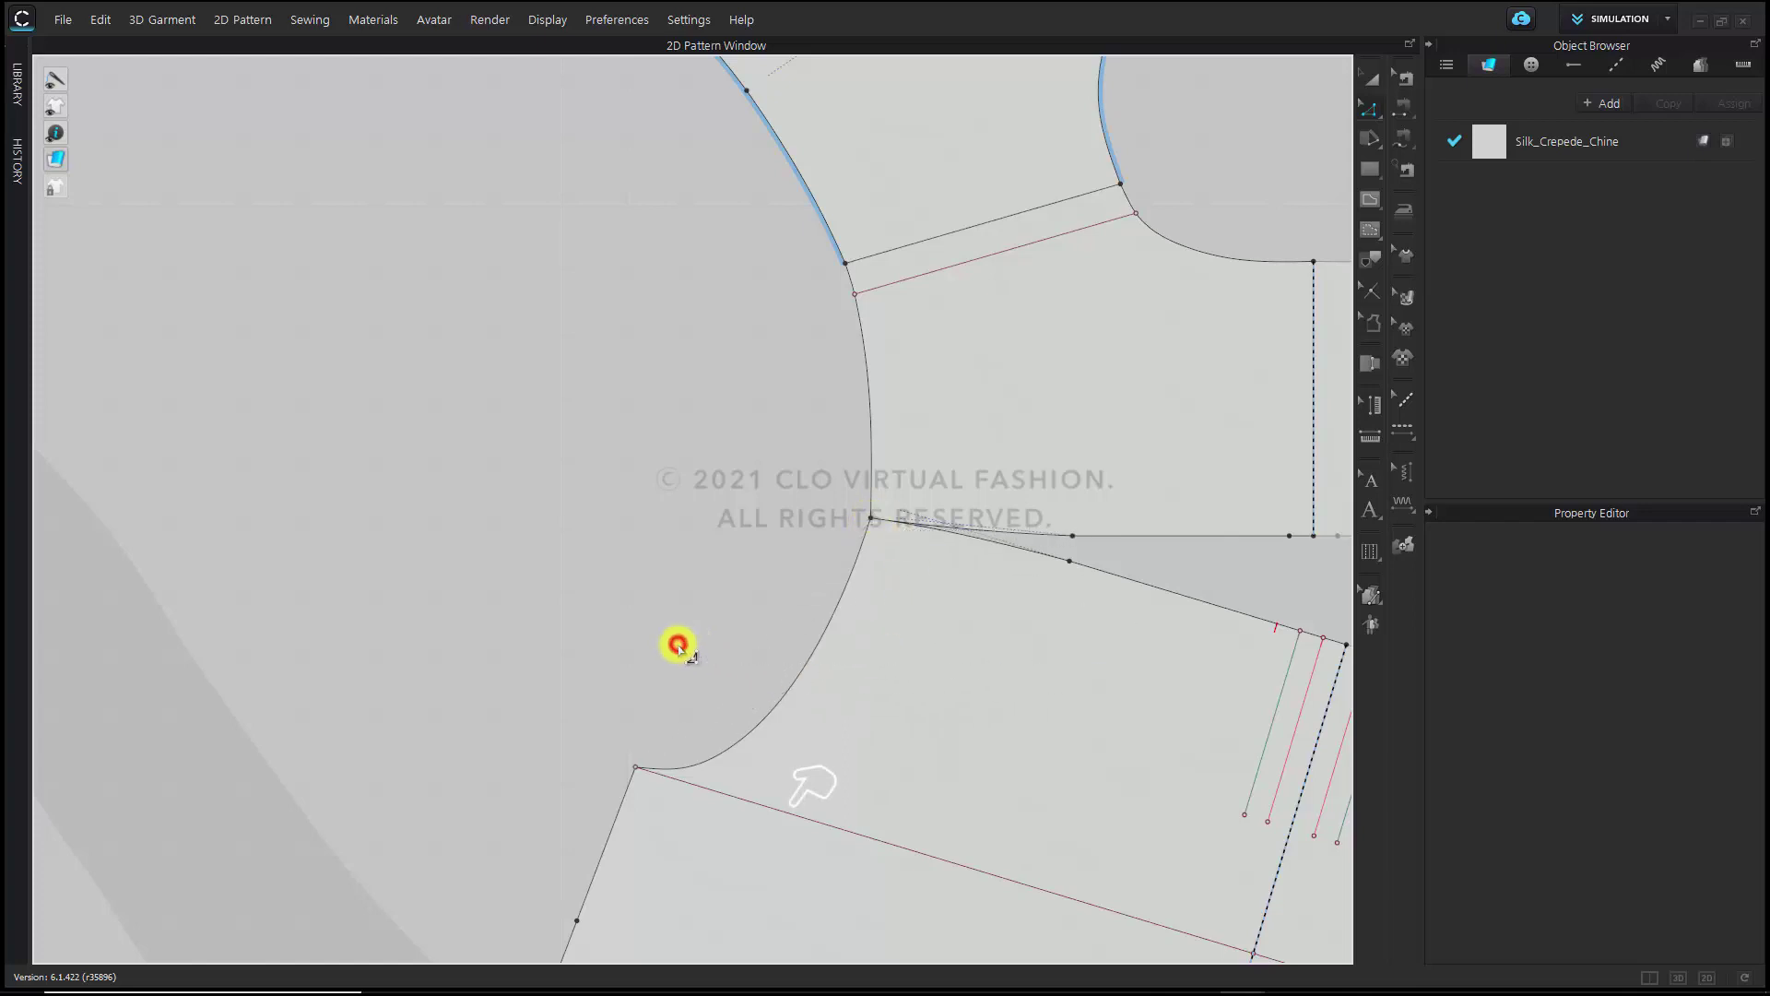
Convert the lower back bodice's internal line at underarm level to a baseline
click(719, 799)
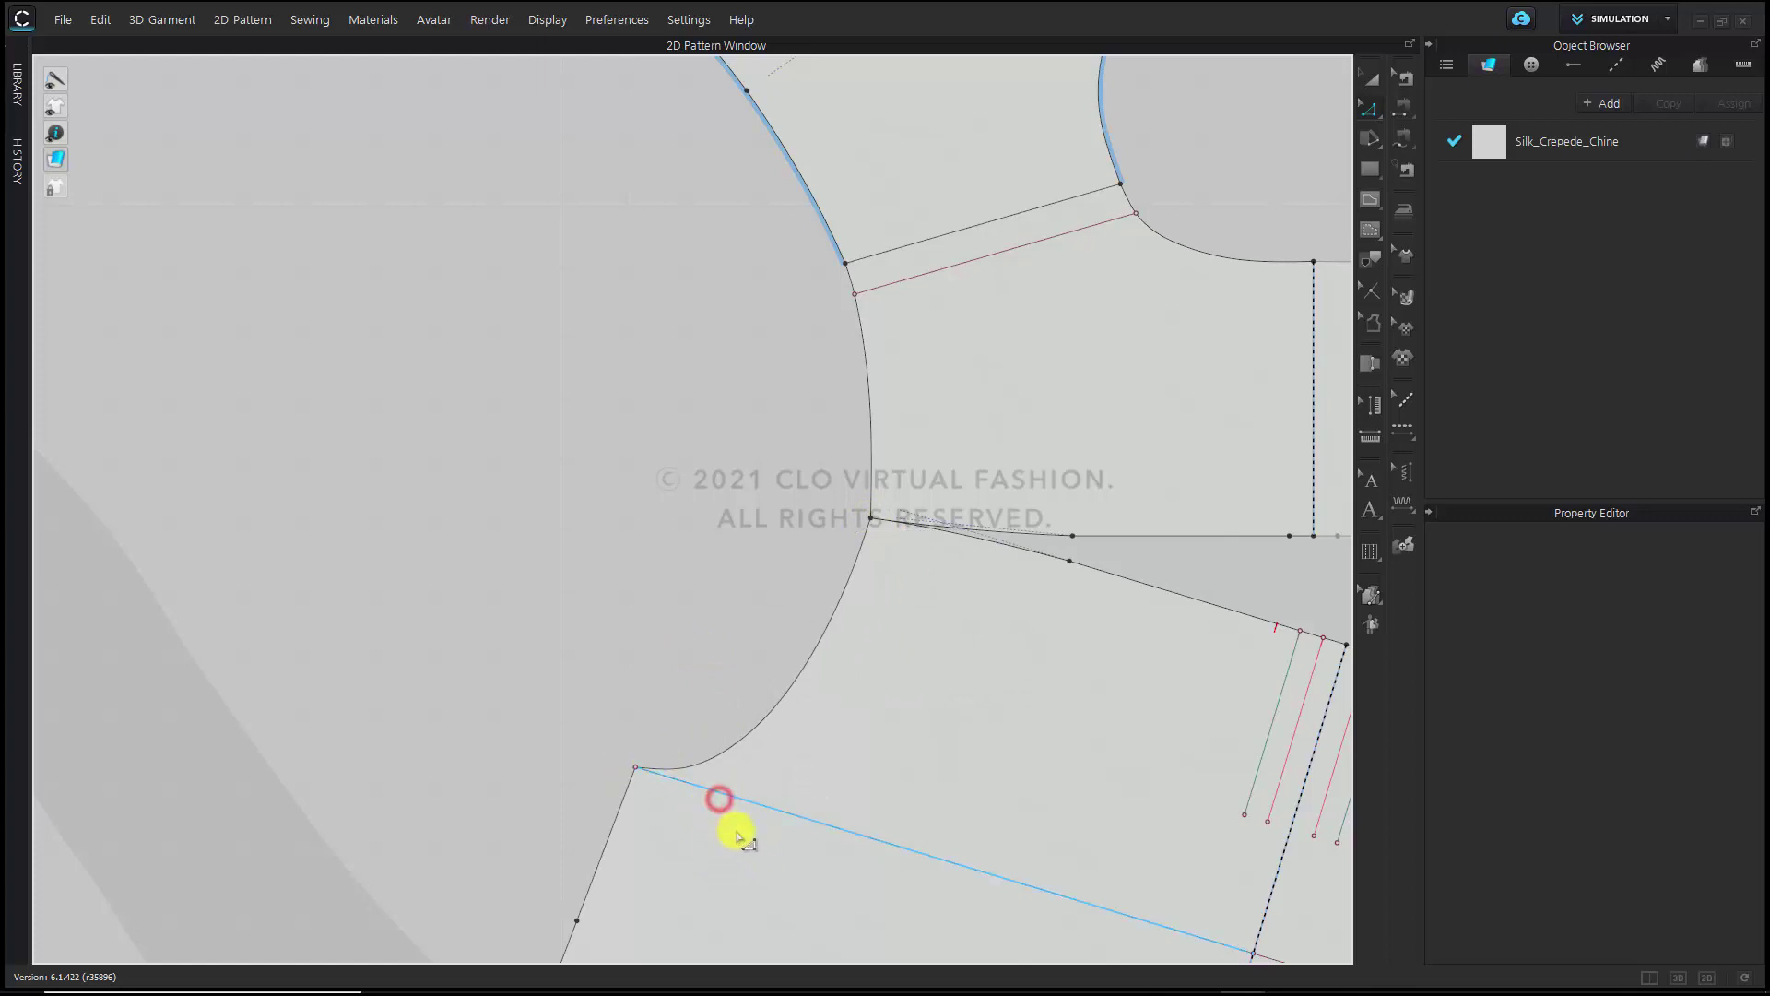
right_click(731, 799)
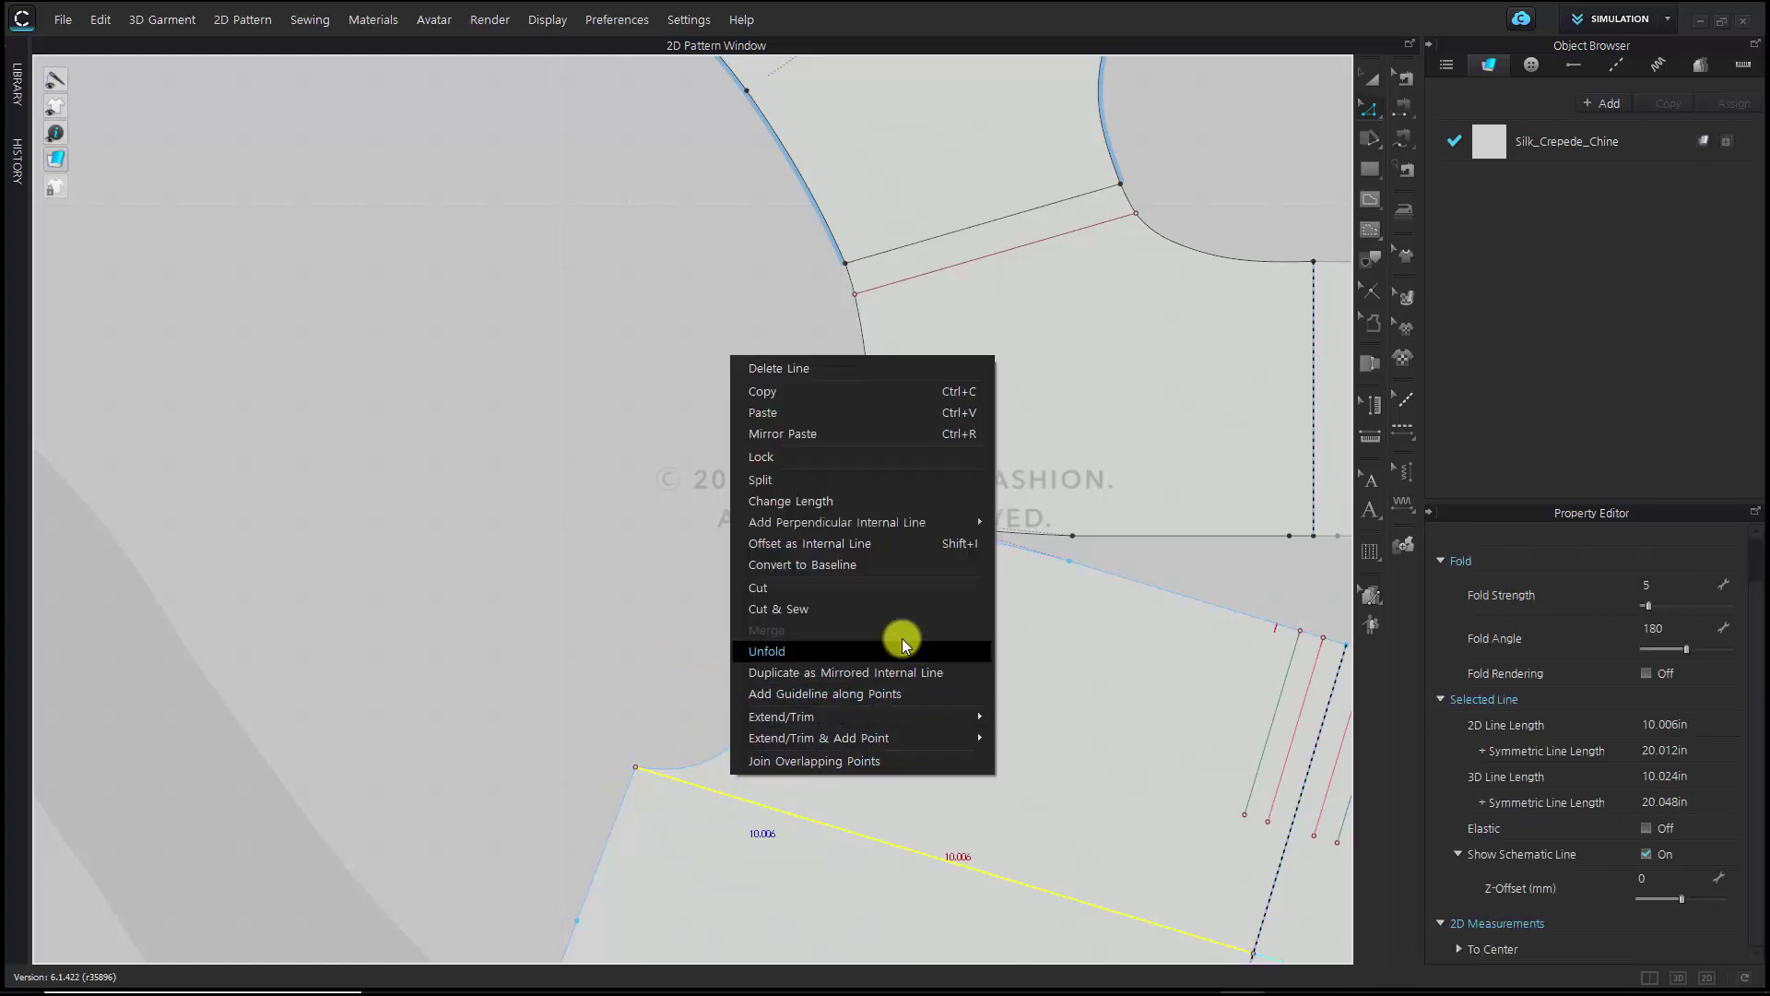
click(849, 571)
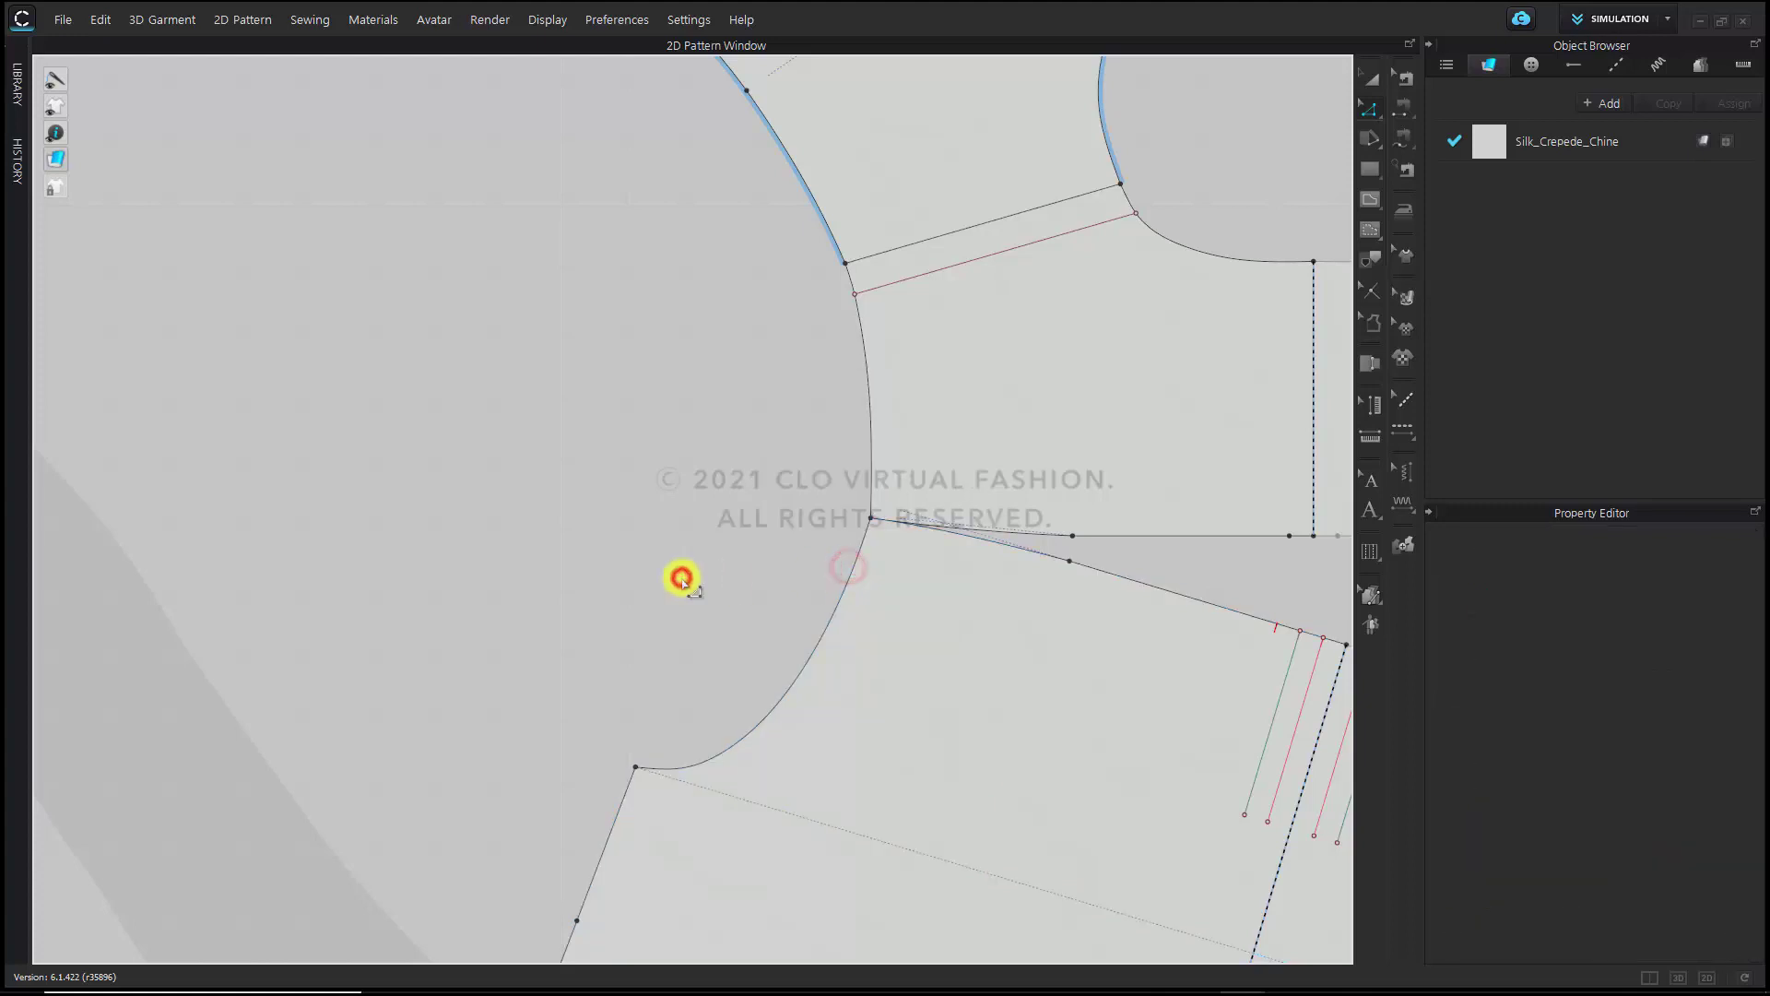
Redraw the lower back armhole from the underarm point to the yoke seam corner as a deeper, smoother arc with Smooth Curve
click(1371, 109)
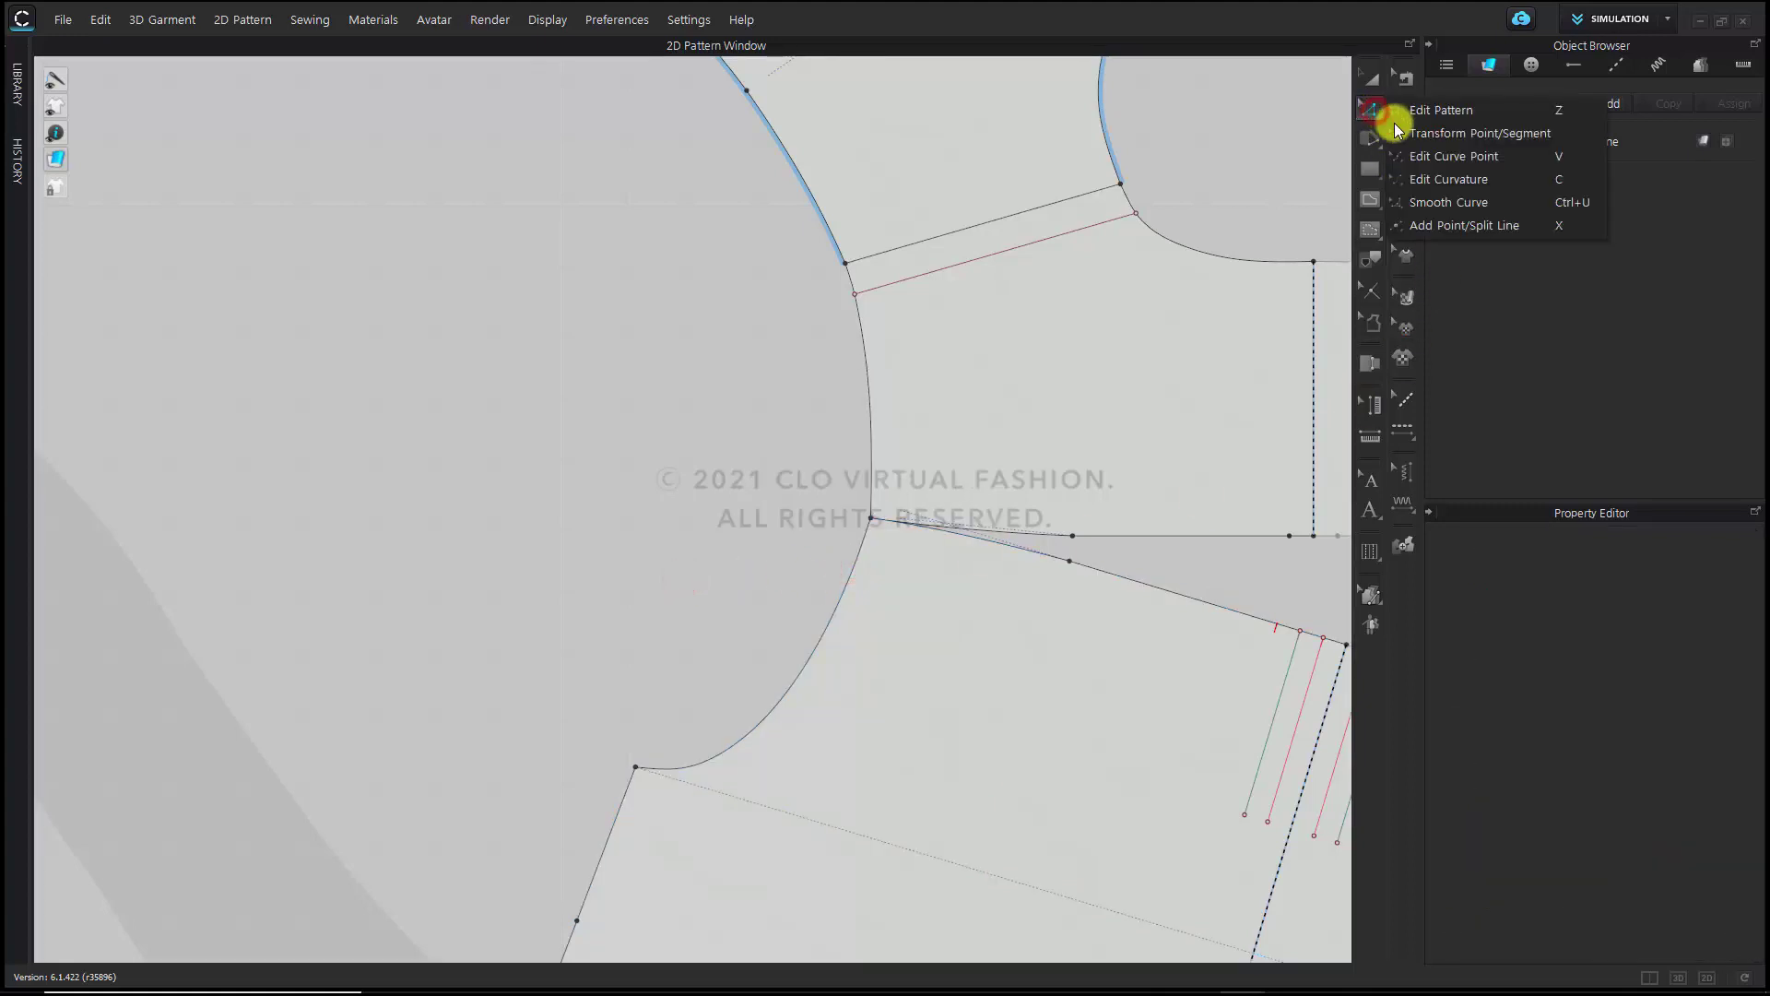
click(1430, 205)
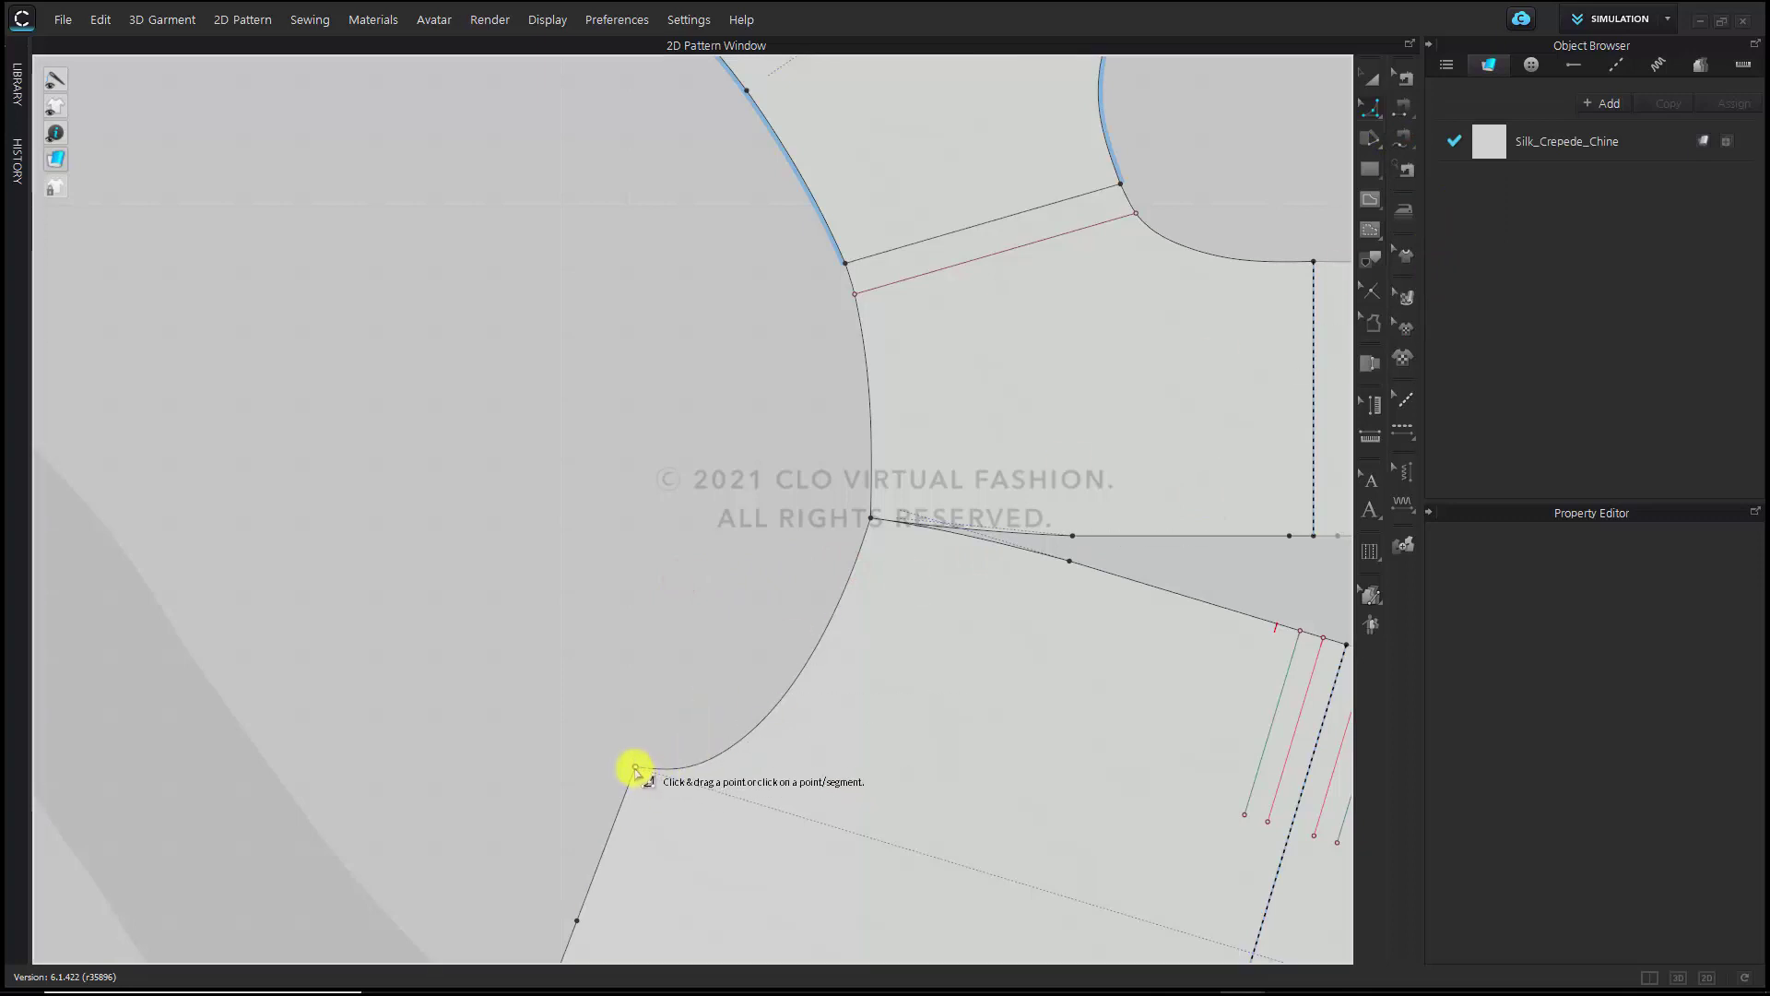
drag(637, 764, 868, 522)
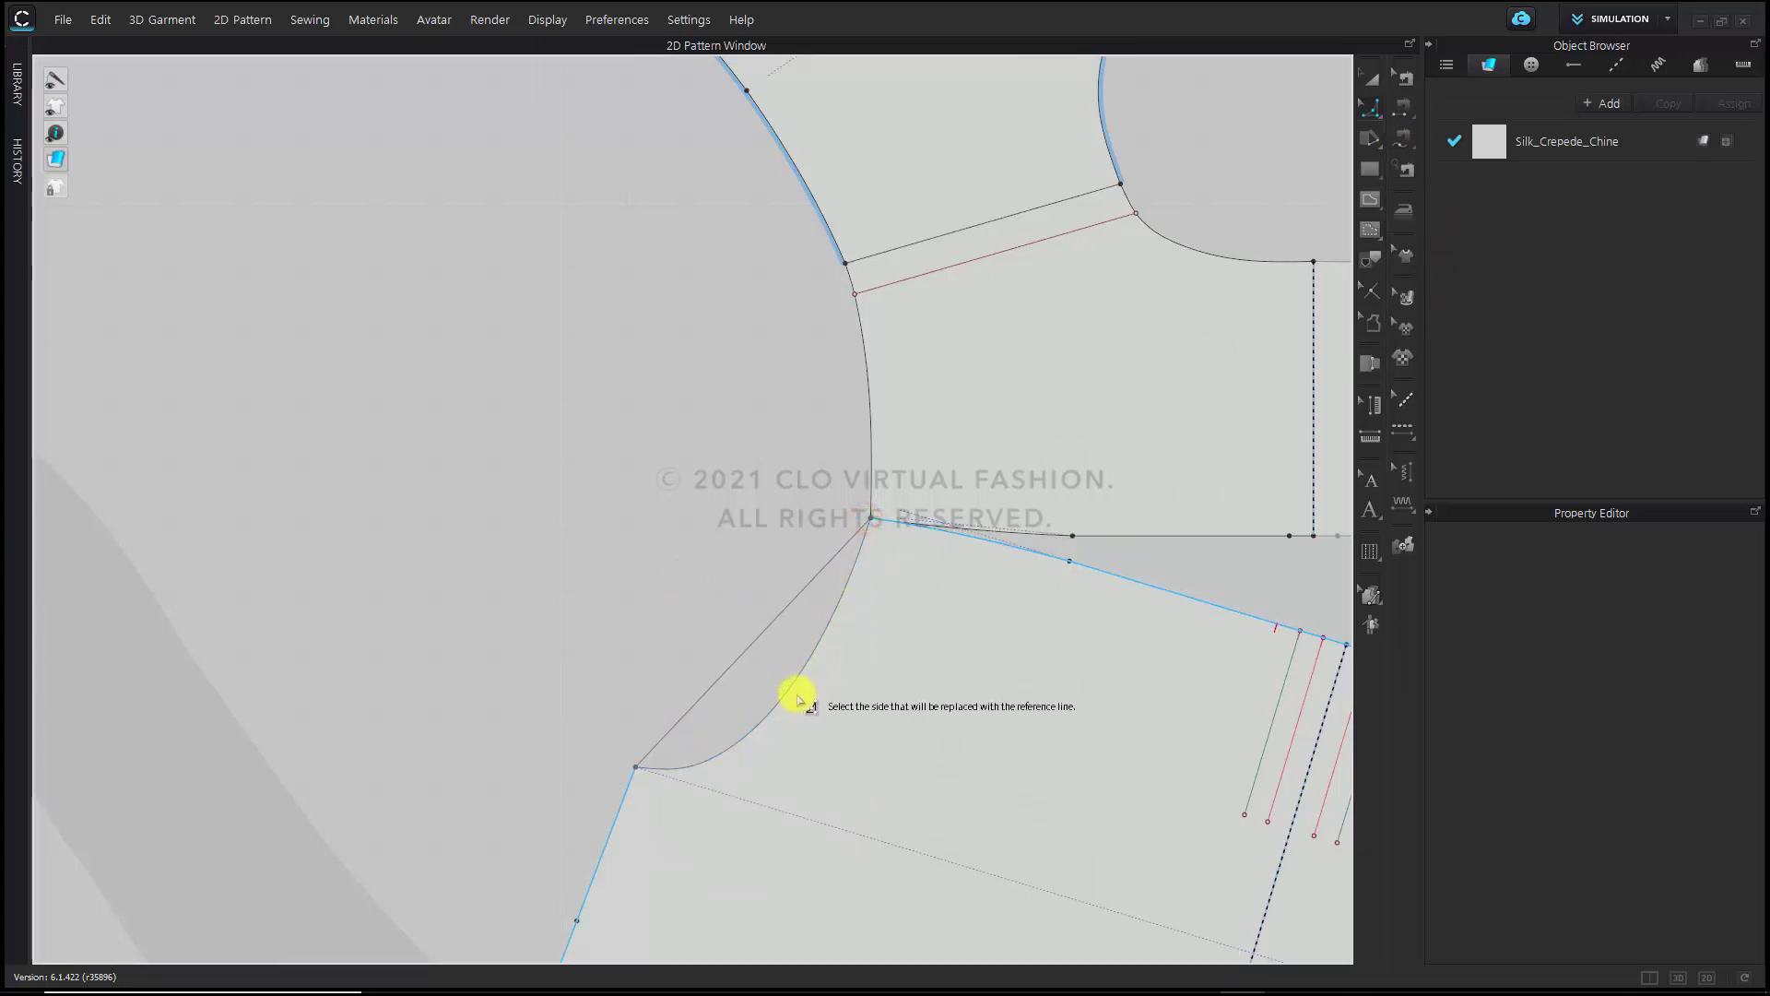
click(776, 703)
drag(743, 652, 762, 735)
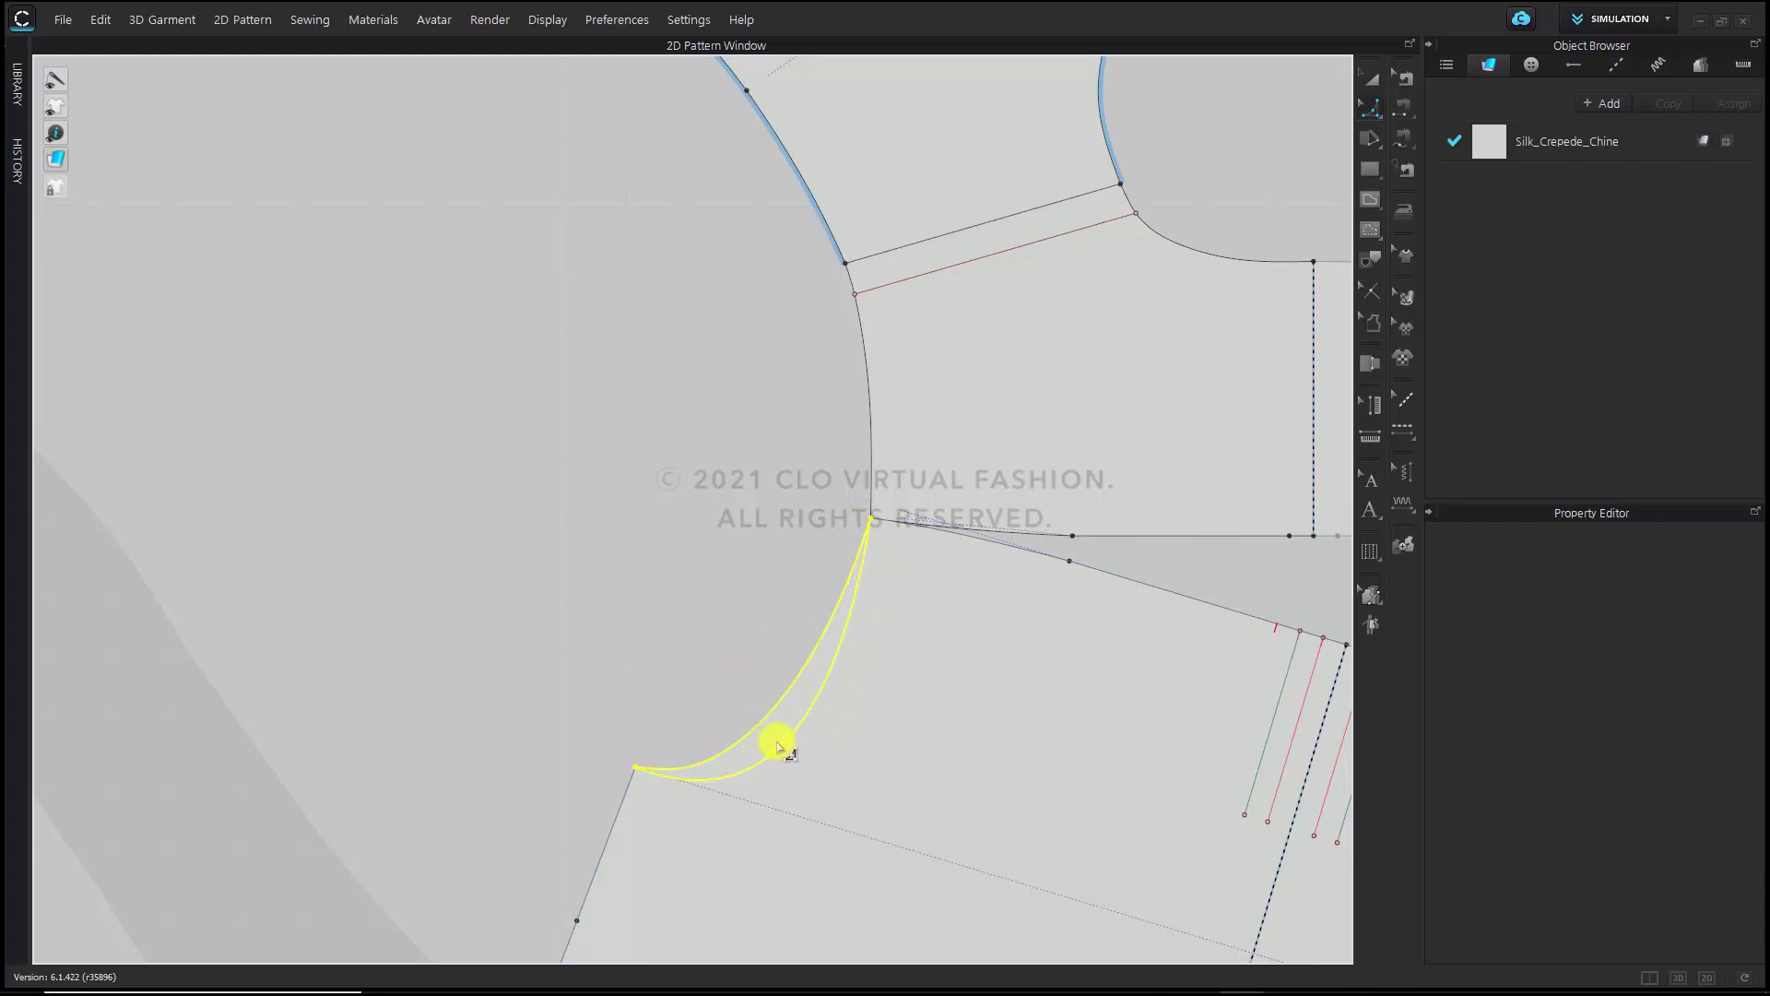
drag(776, 741, 778, 742)
click(861, 742)
scroll(784, 770, down, 3)
middle_drag(817, 745, 887, 740)
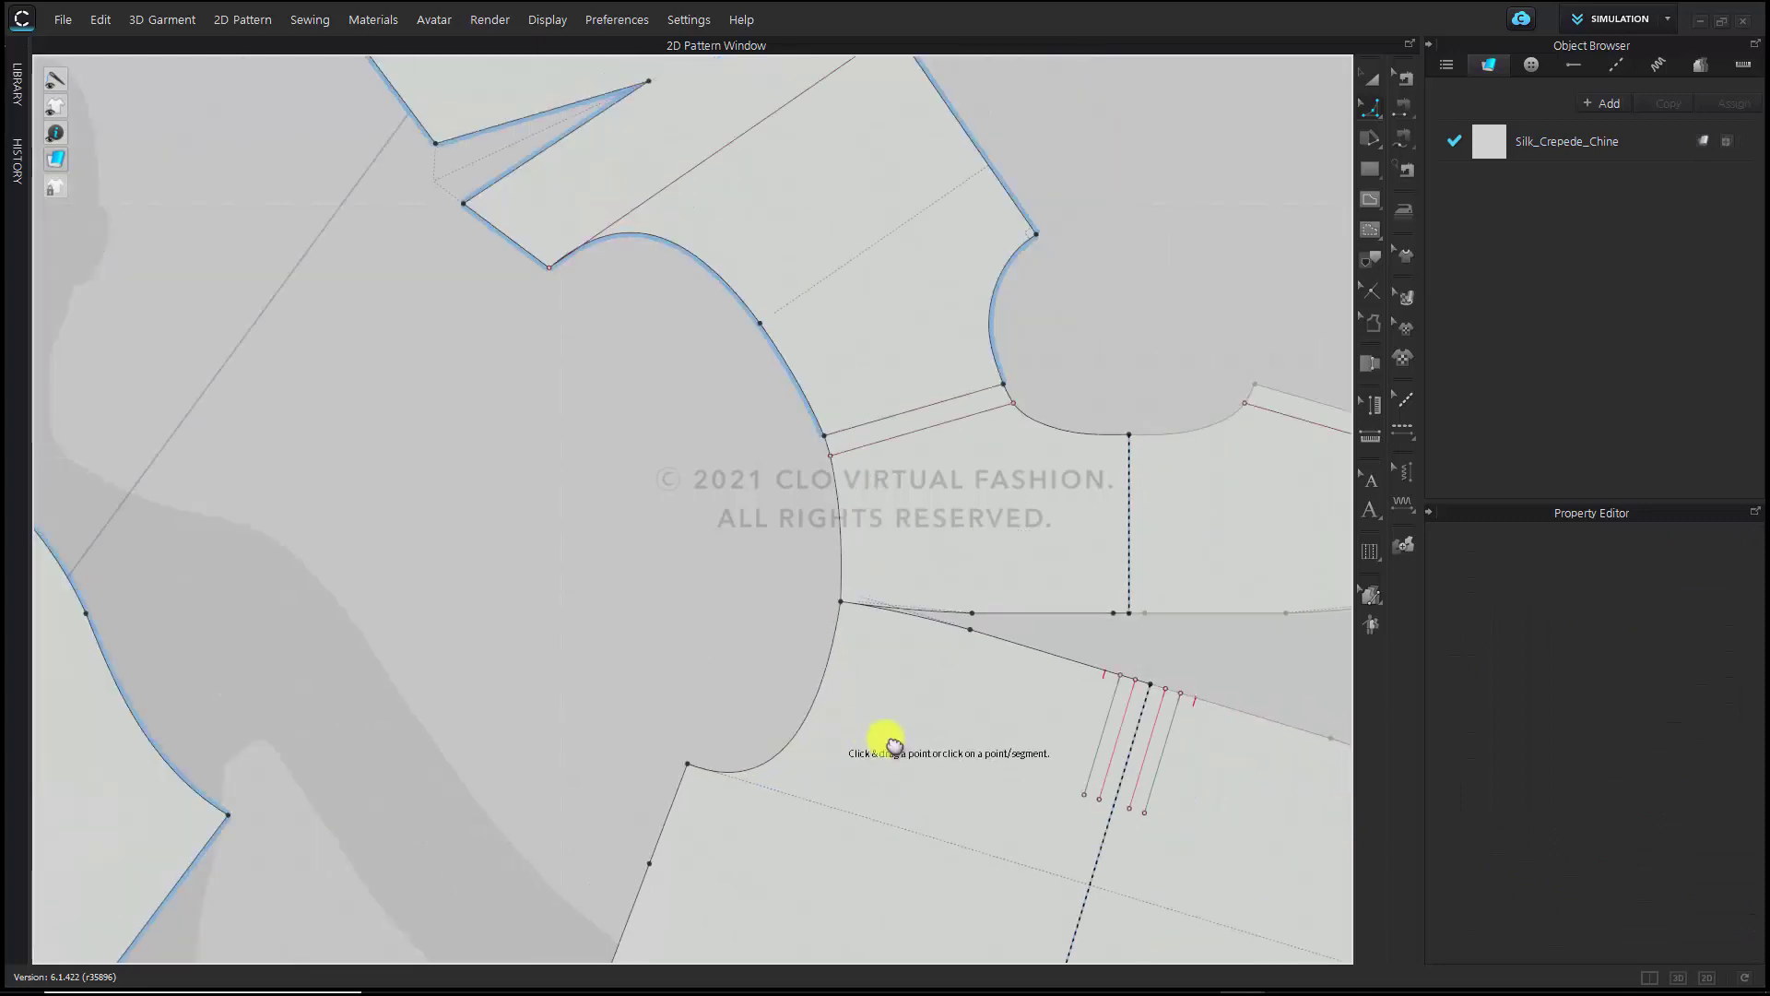
scroll(887, 743, down, 2)
scroll(908, 841, up, 2)
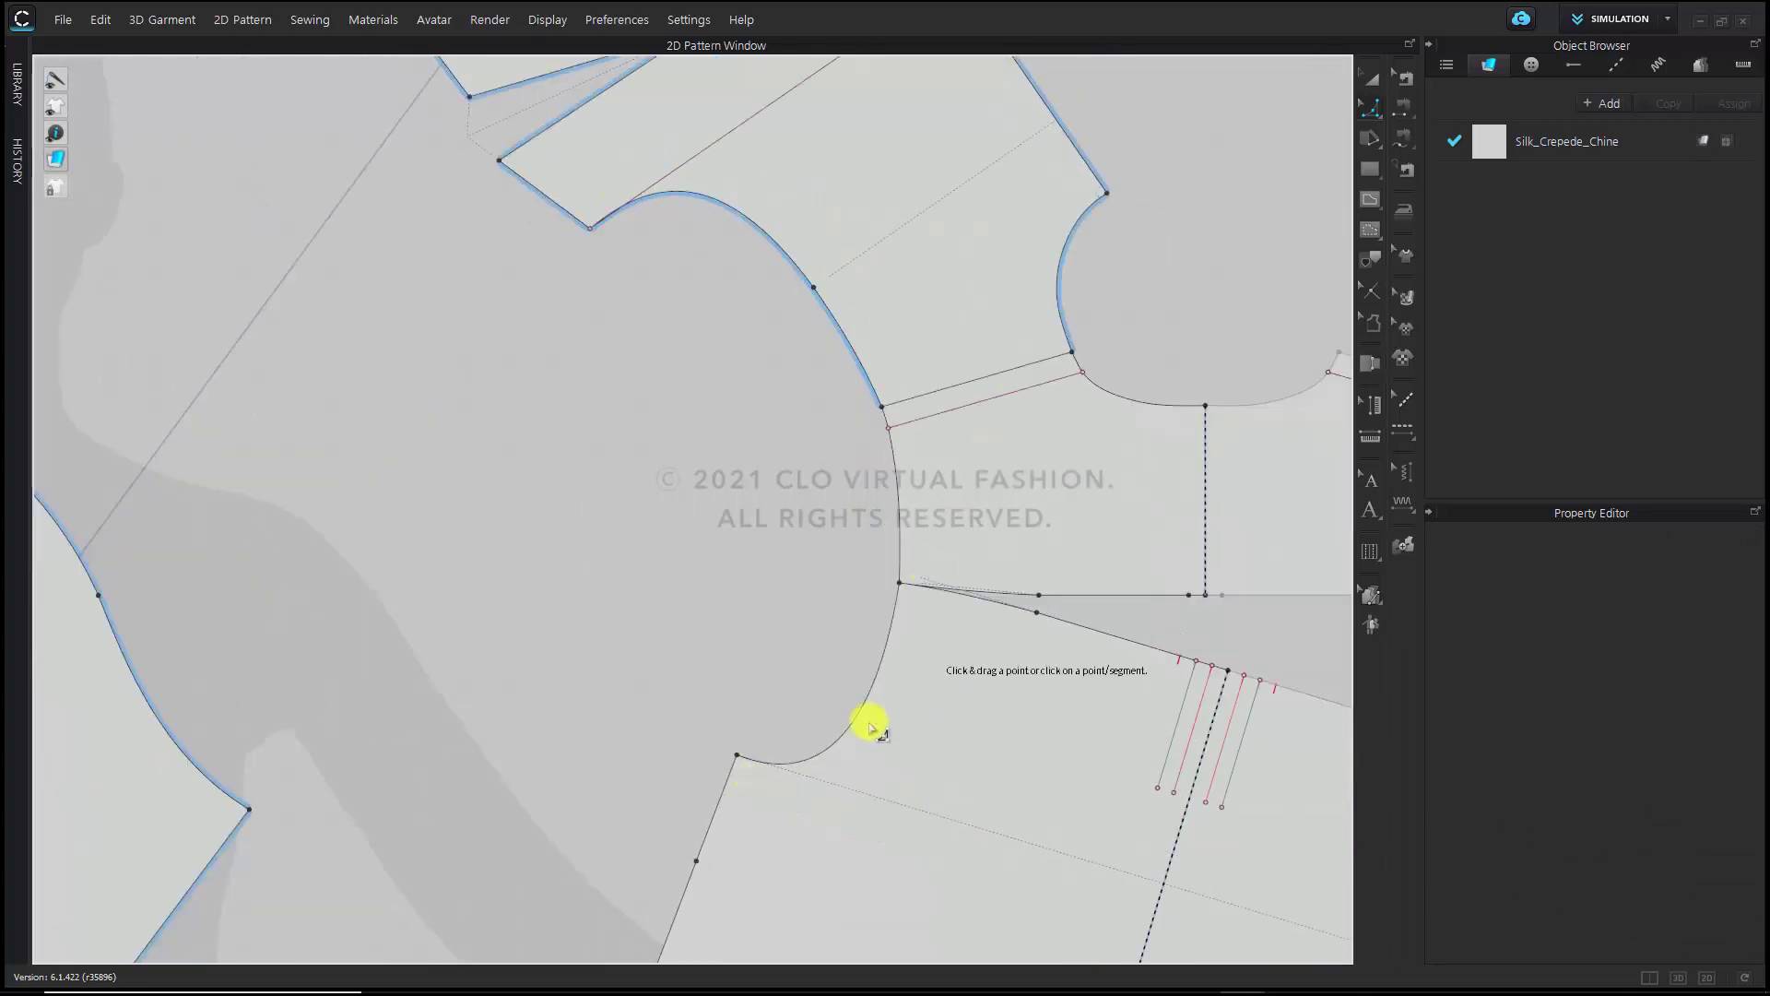
Move the front bodice away from the back yoke and set it nearly upright beside its mirrored half
scroll(1009, 756, down, 3)
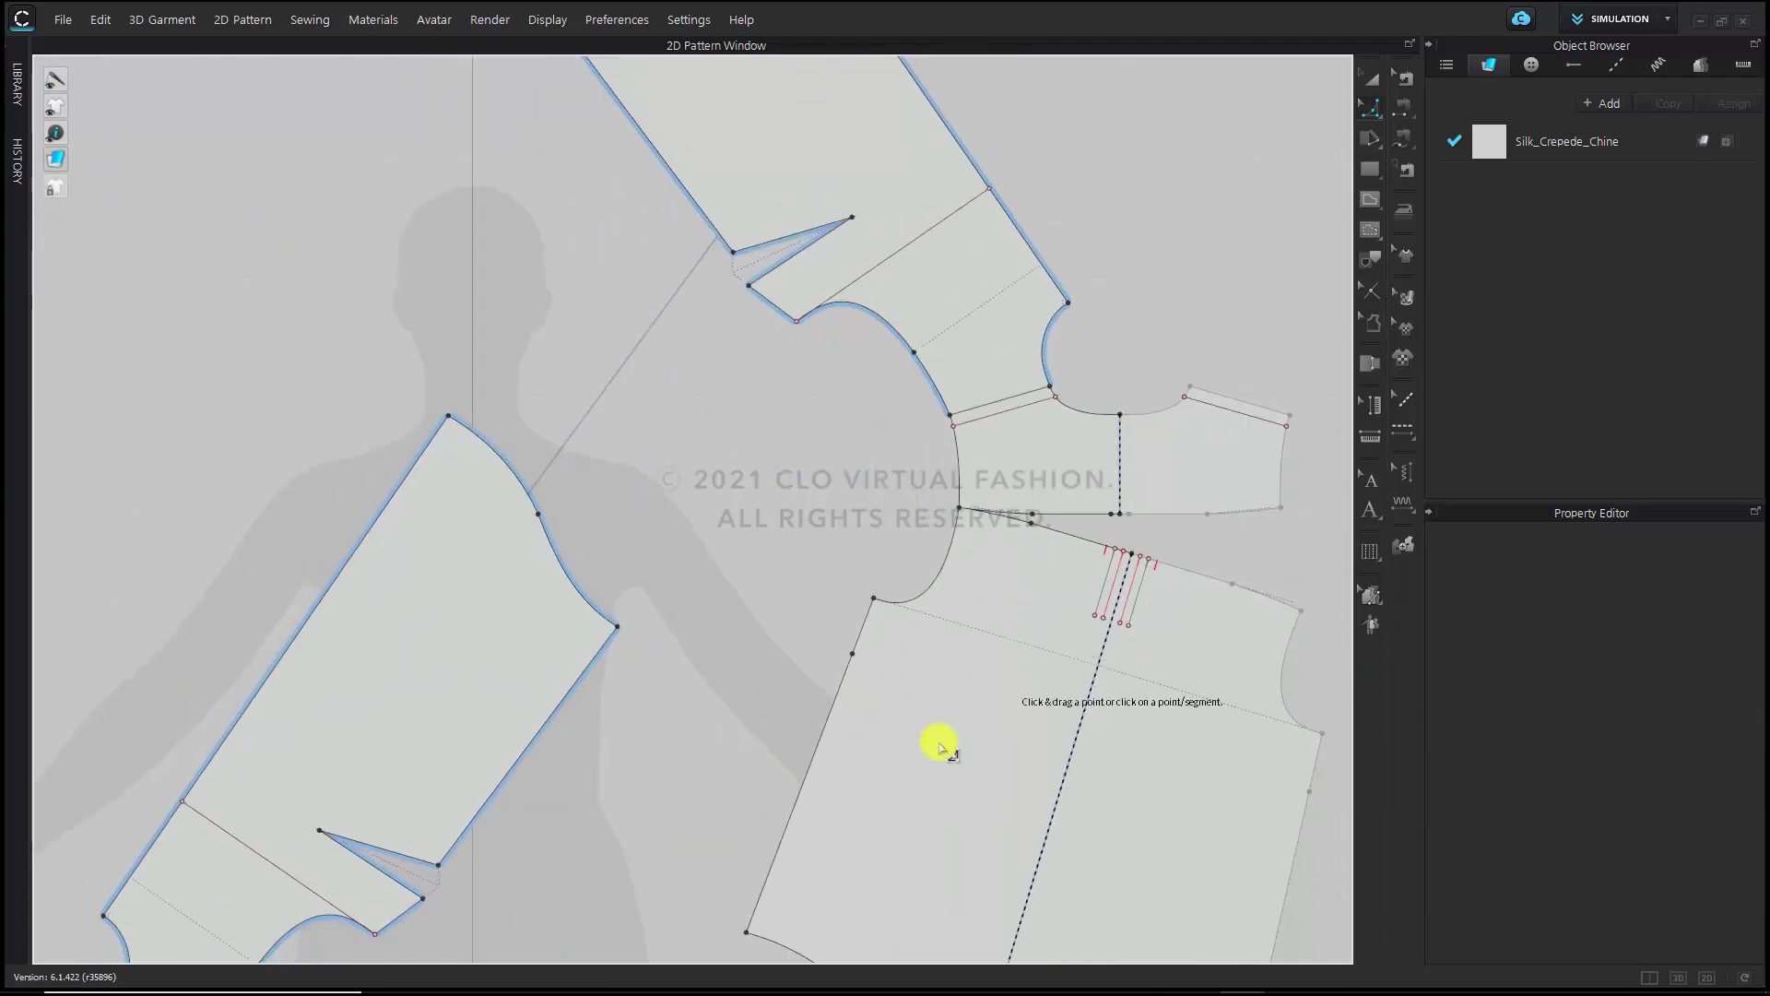
scroll(926, 728, down, 3)
scroll(885, 686, up, 2)
key(a)
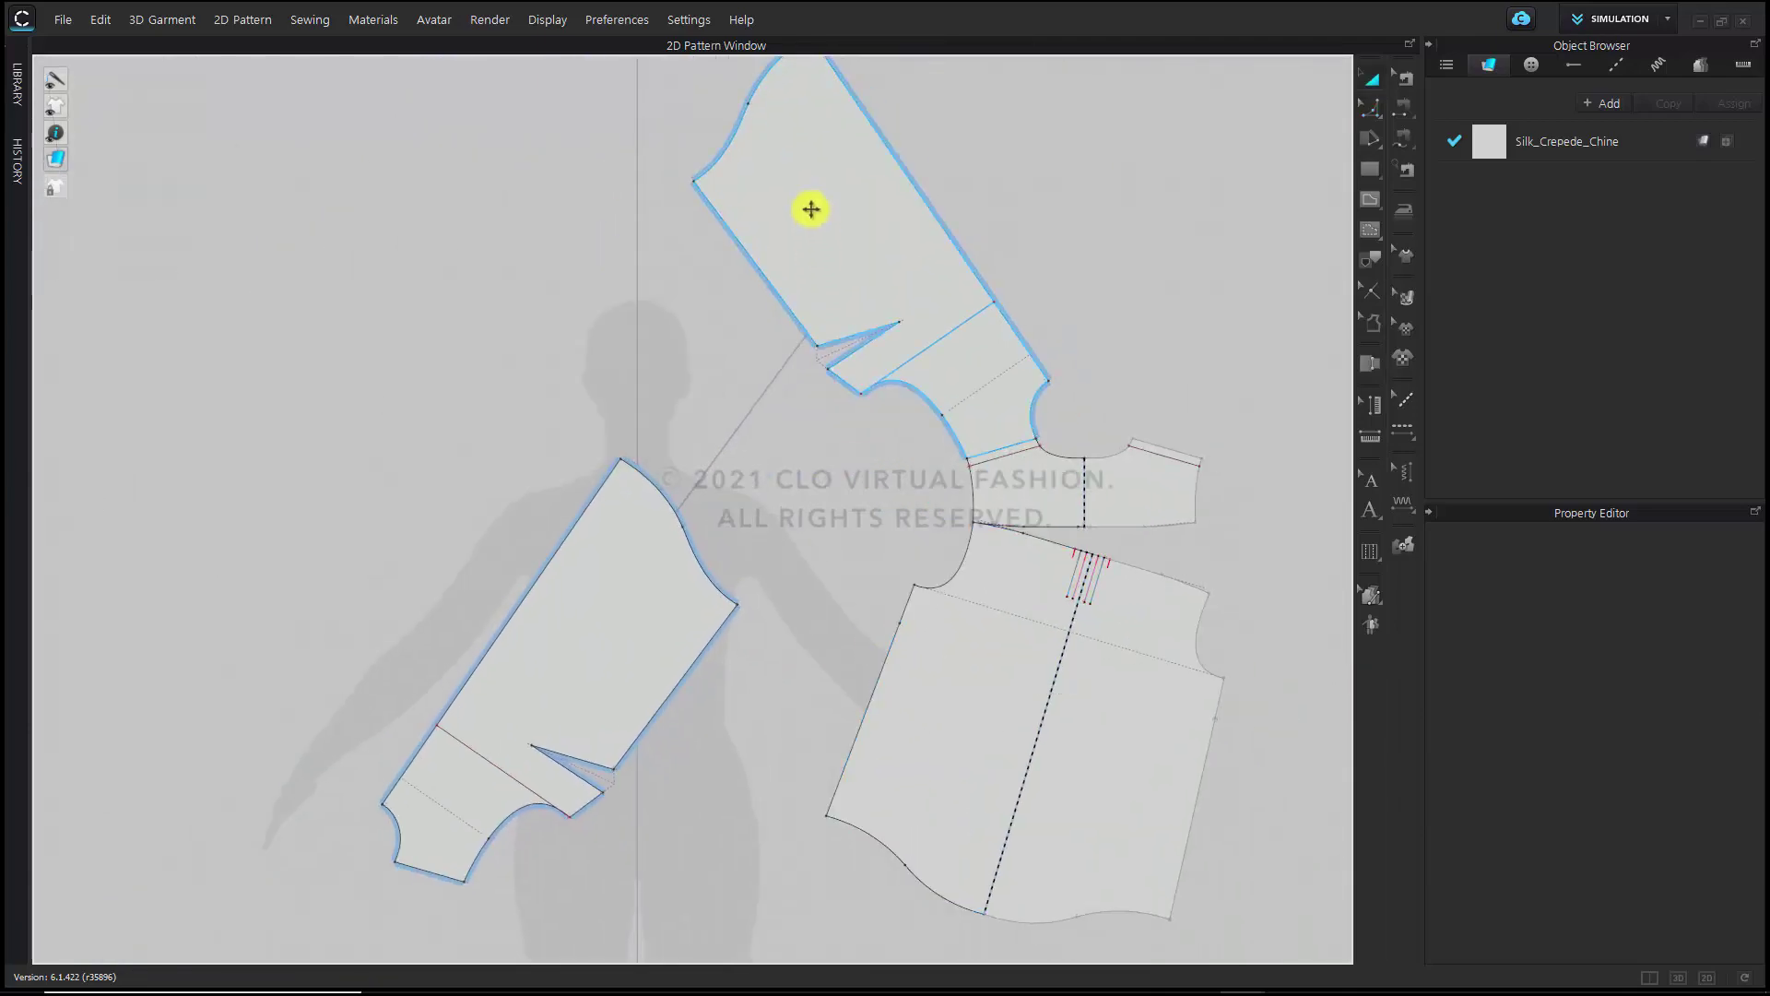
click(811, 209)
scroll(889, 434, down, 2)
drag(882, 206, 799, 618)
Rotate the front bodice to the Y-axis by its centre front line and place it level beside its mirrored half, centred on the avatar
right_click(798, 618)
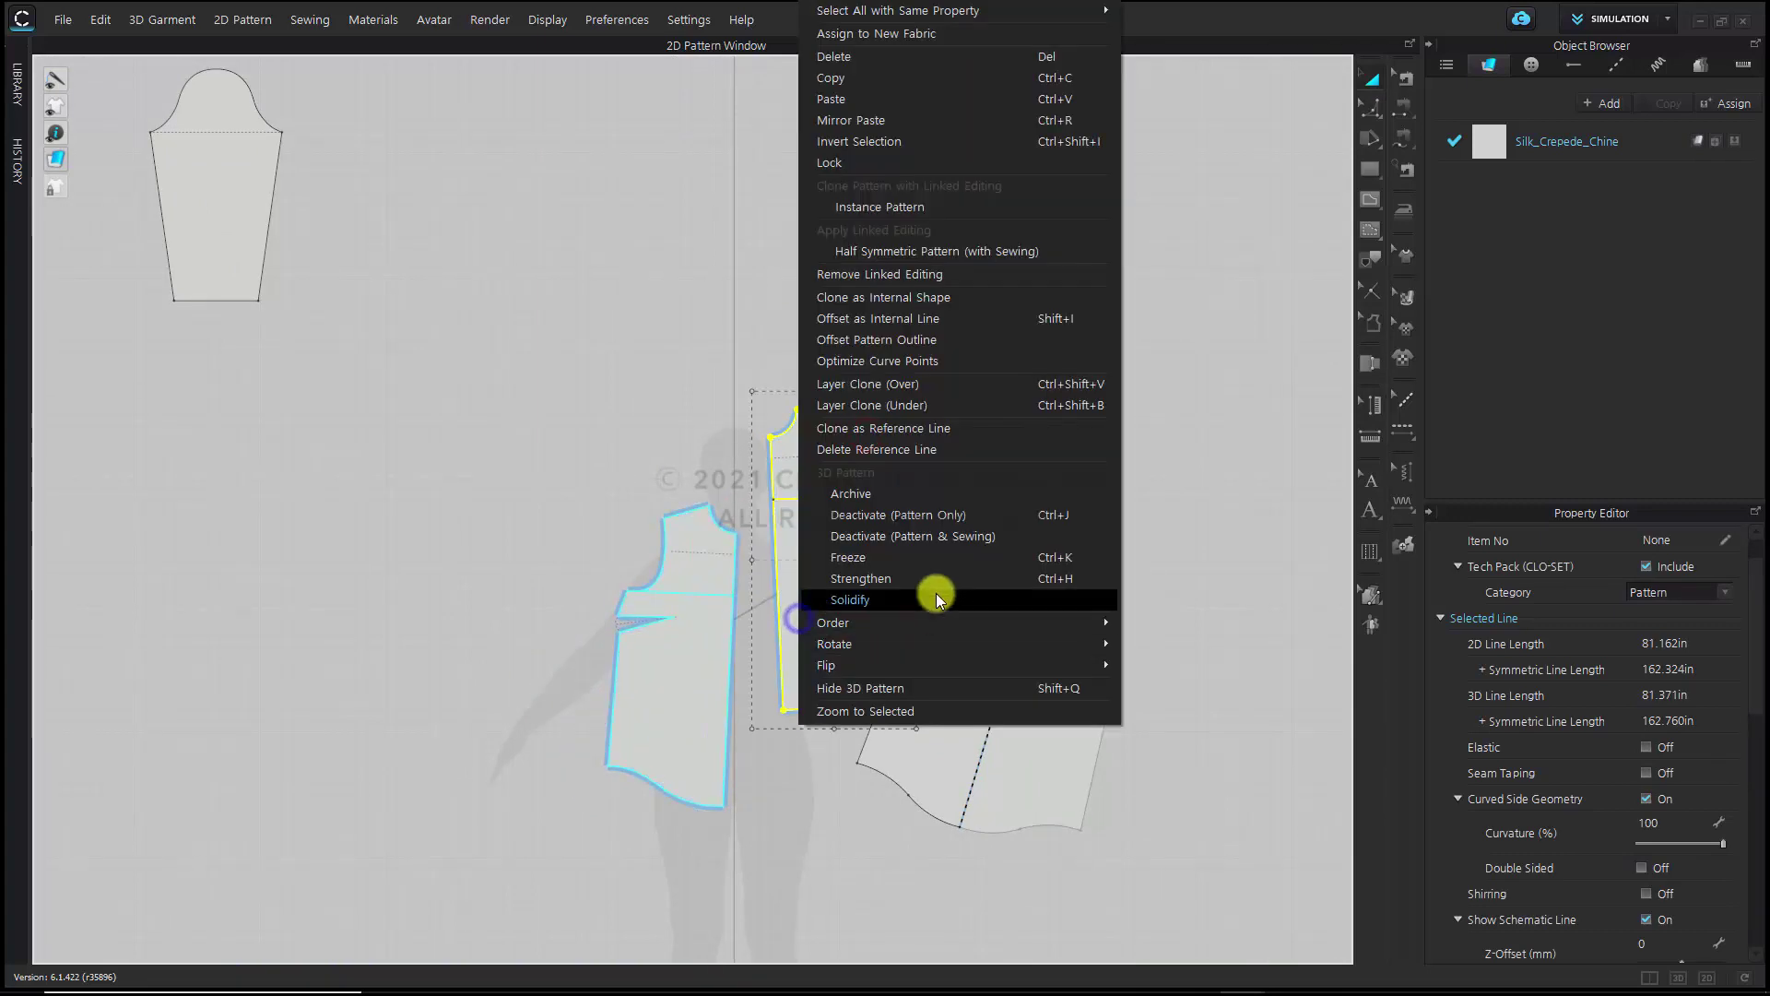
mouse_move(943, 645)
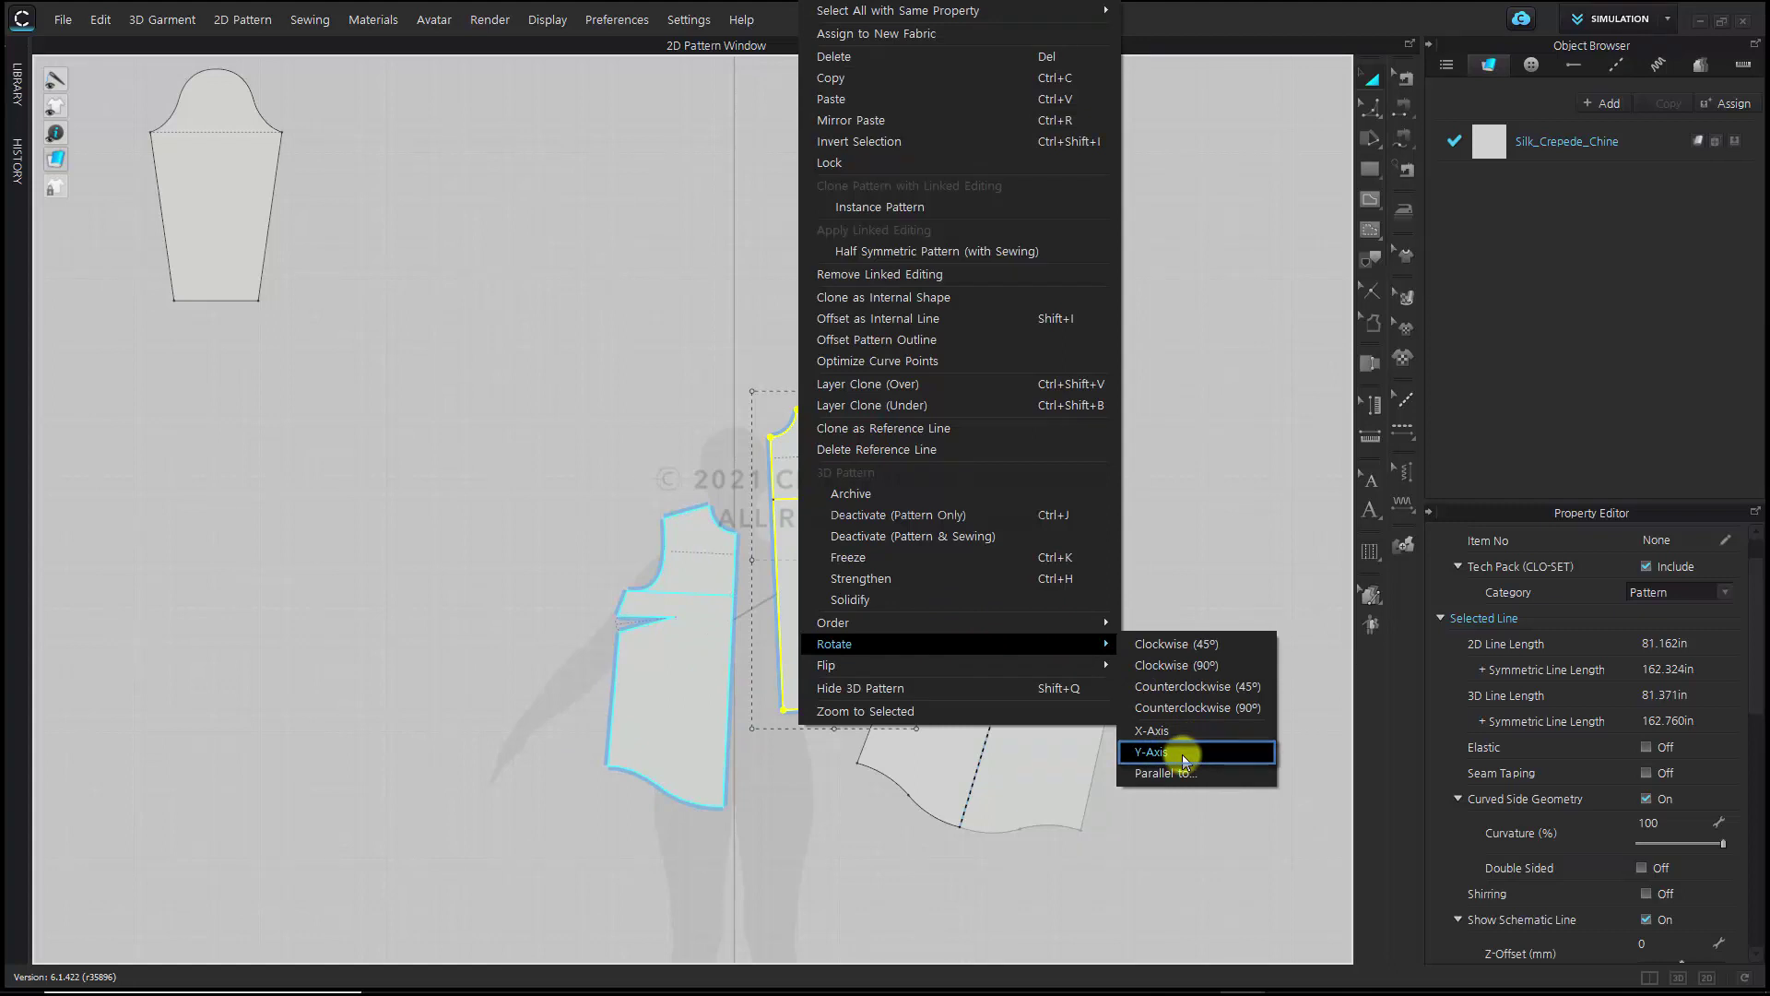
click(1181, 754)
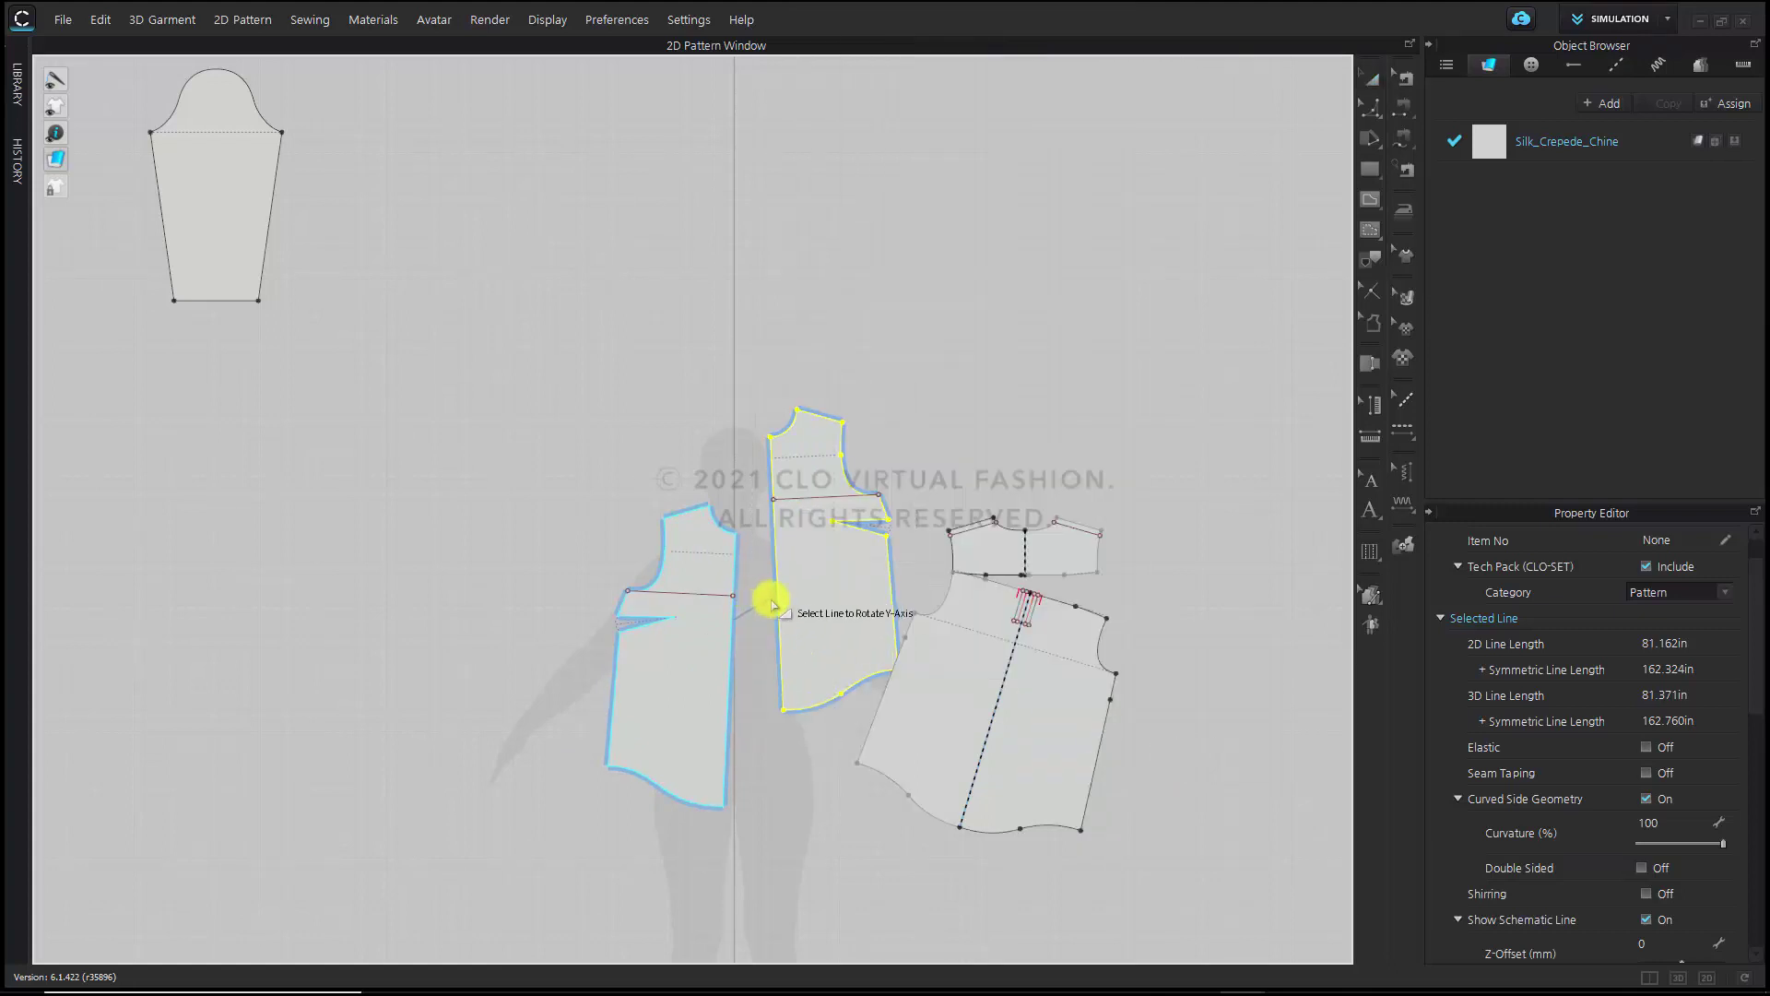
scroll(772, 600, up, 3)
drag(830, 565, 572, 603)
click(743, 665)
drag(866, 474, 814, 660)
click(925, 458)
scroll(930, 463, down, 2)
middle_drag(897, 478, 891, 493)
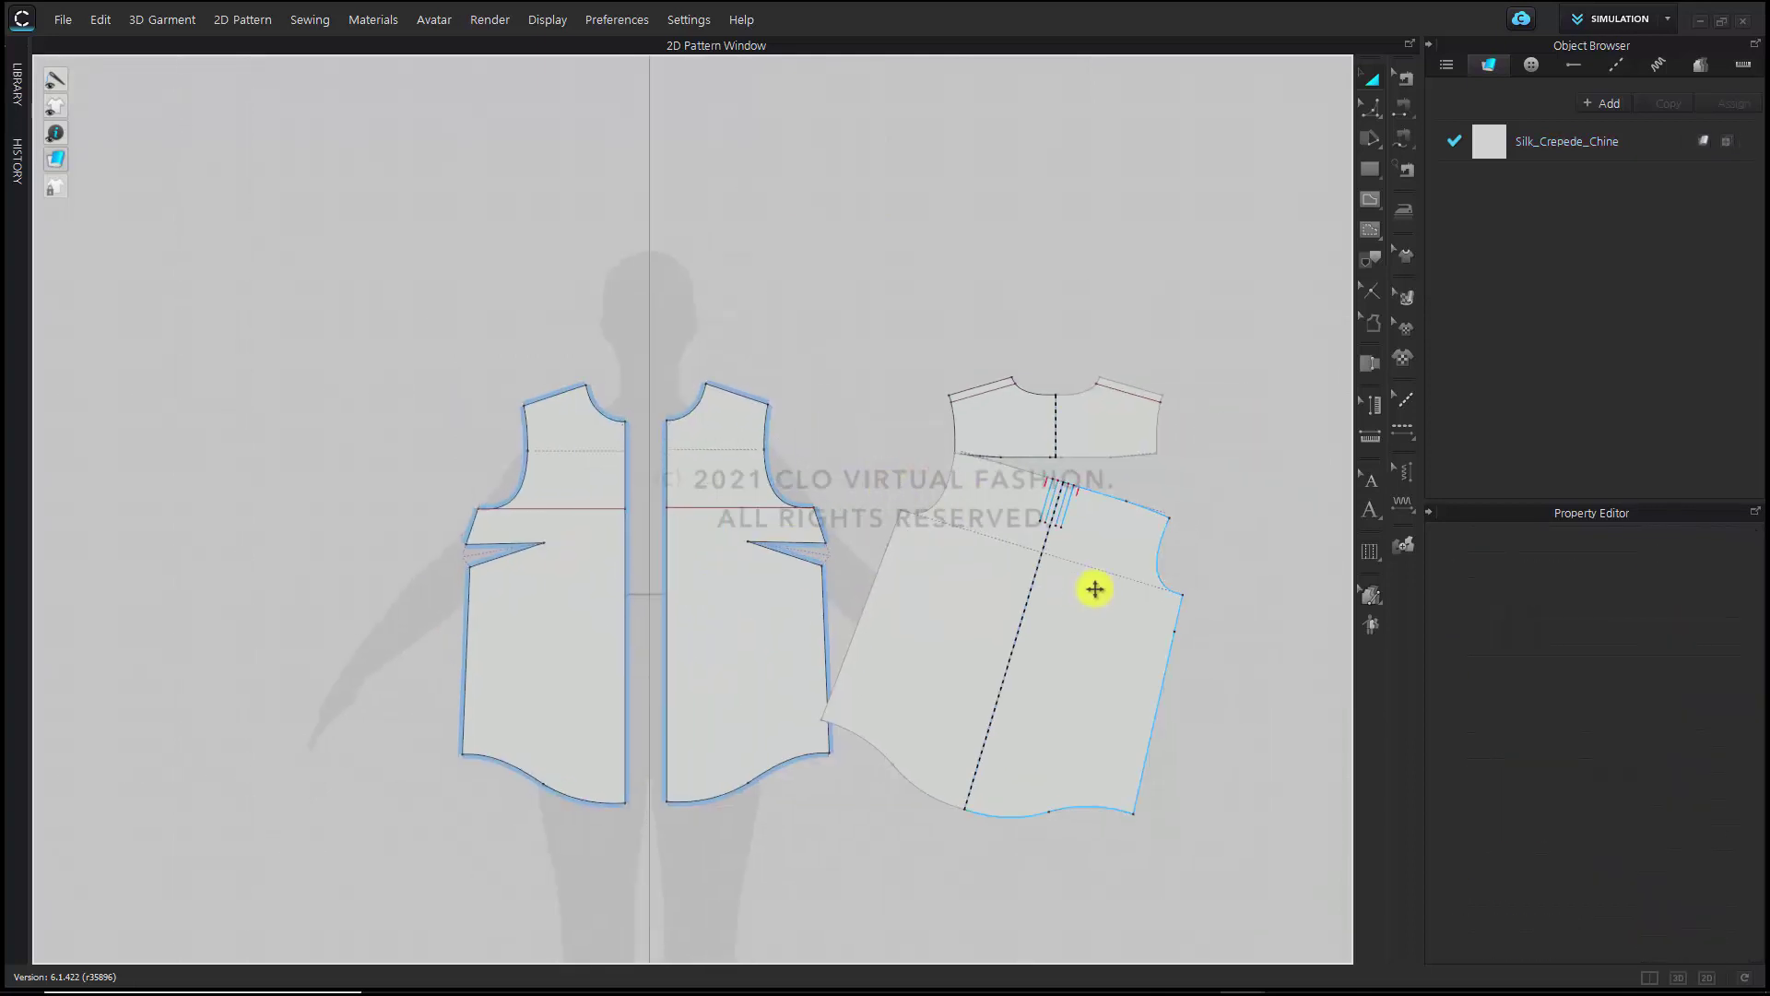
Move the lower back bodice clear of the yoke and rotate it to the X-axis by its yoke seam line
drag(1093, 590, 1117, 635)
right_click(1116, 635)
mouse_move(1259, 642)
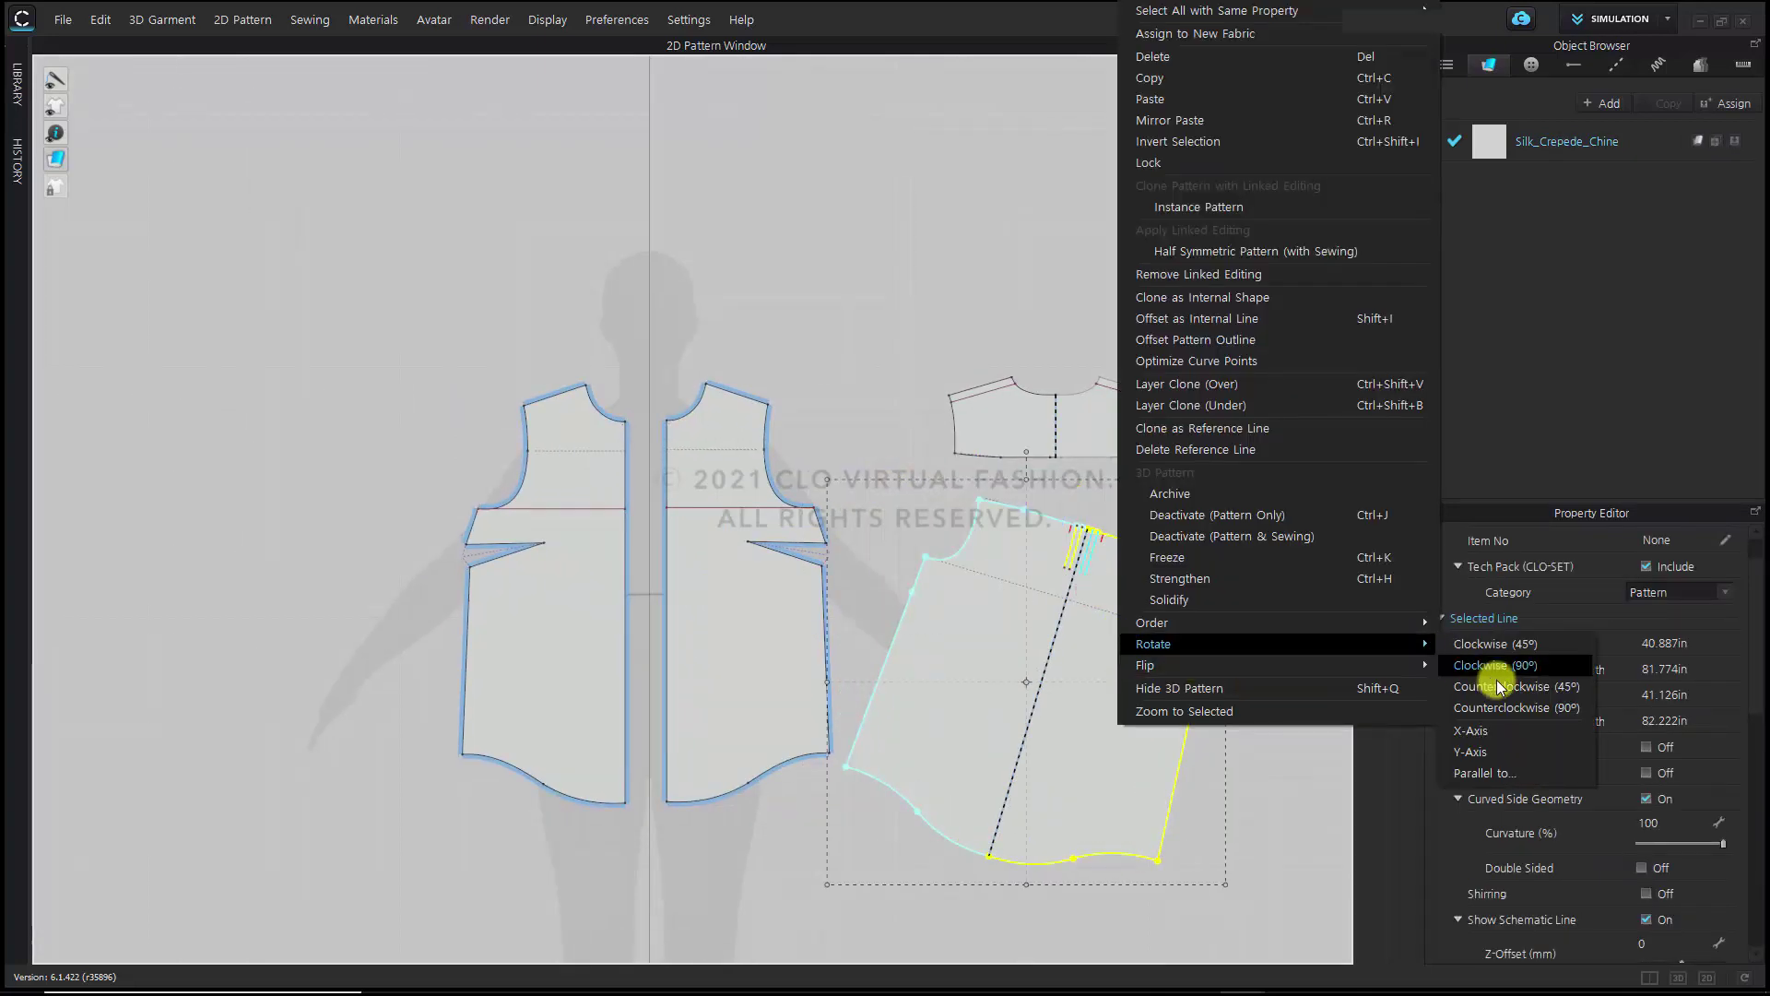
click(1525, 727)
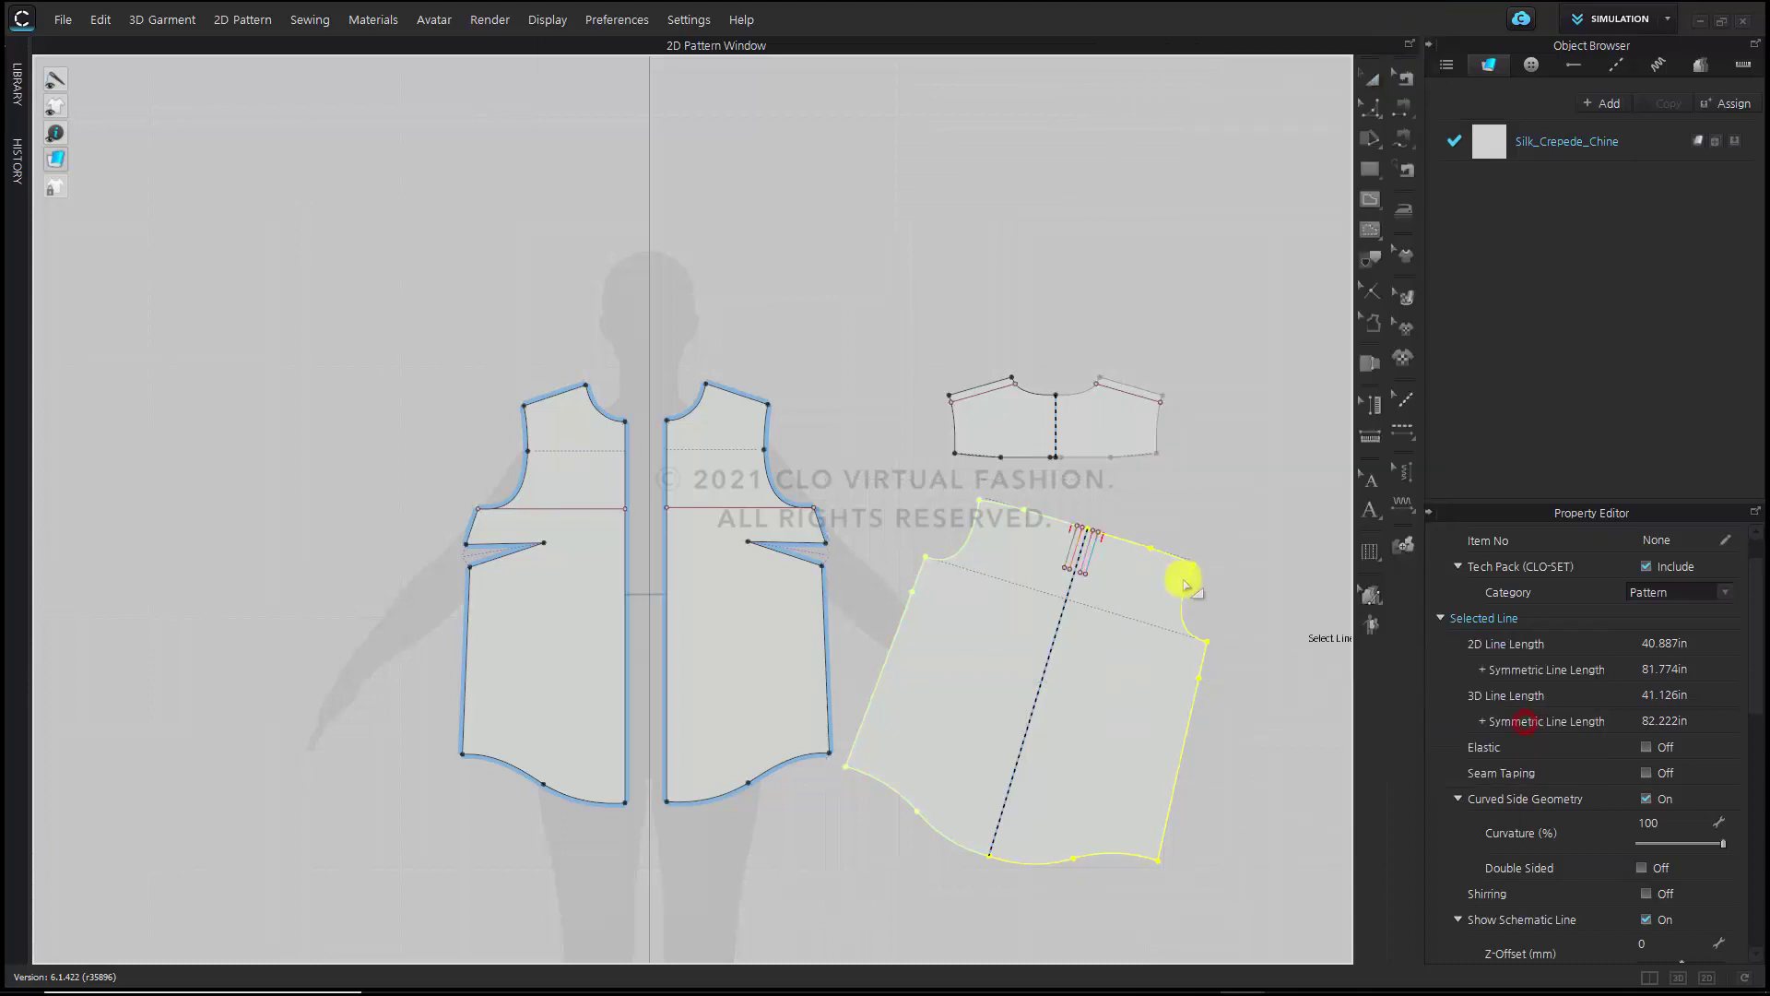
click(1062, 514)
scroll(1192, 488, up, 3)
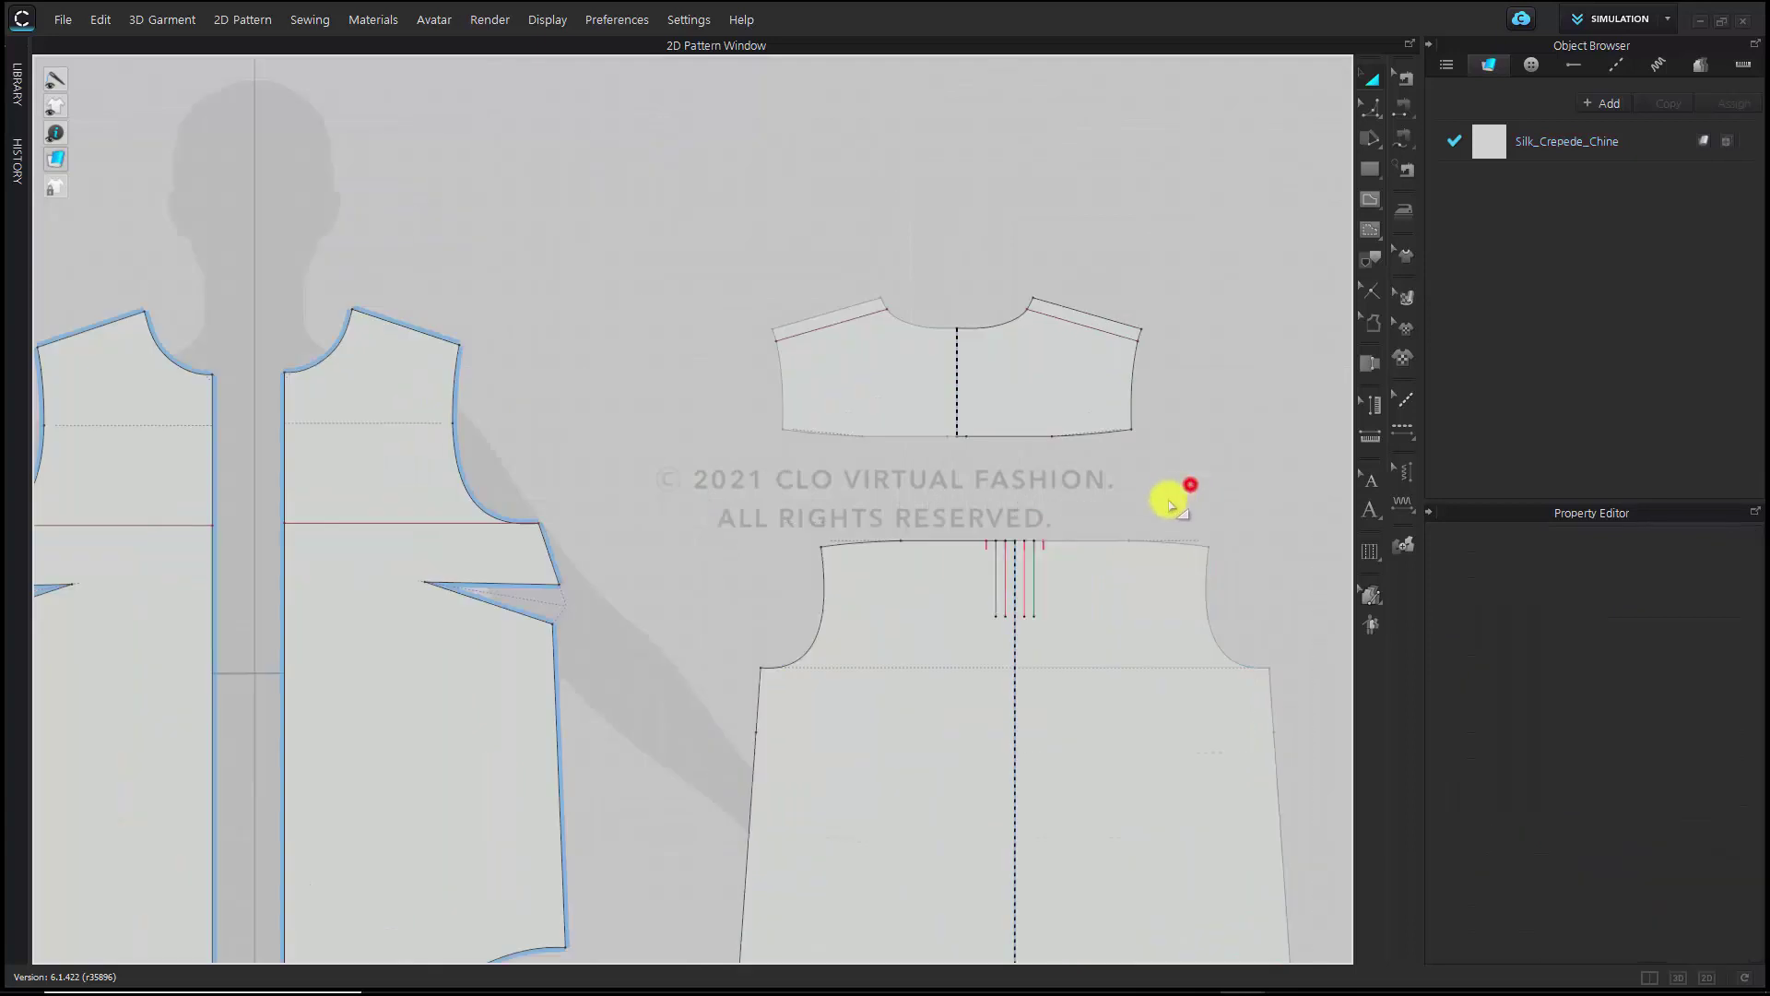
Position the upright lower back bodice directly beneath the back yoke
scroll(995, 513, down, 2)
drag(957, 687, 917, 623)
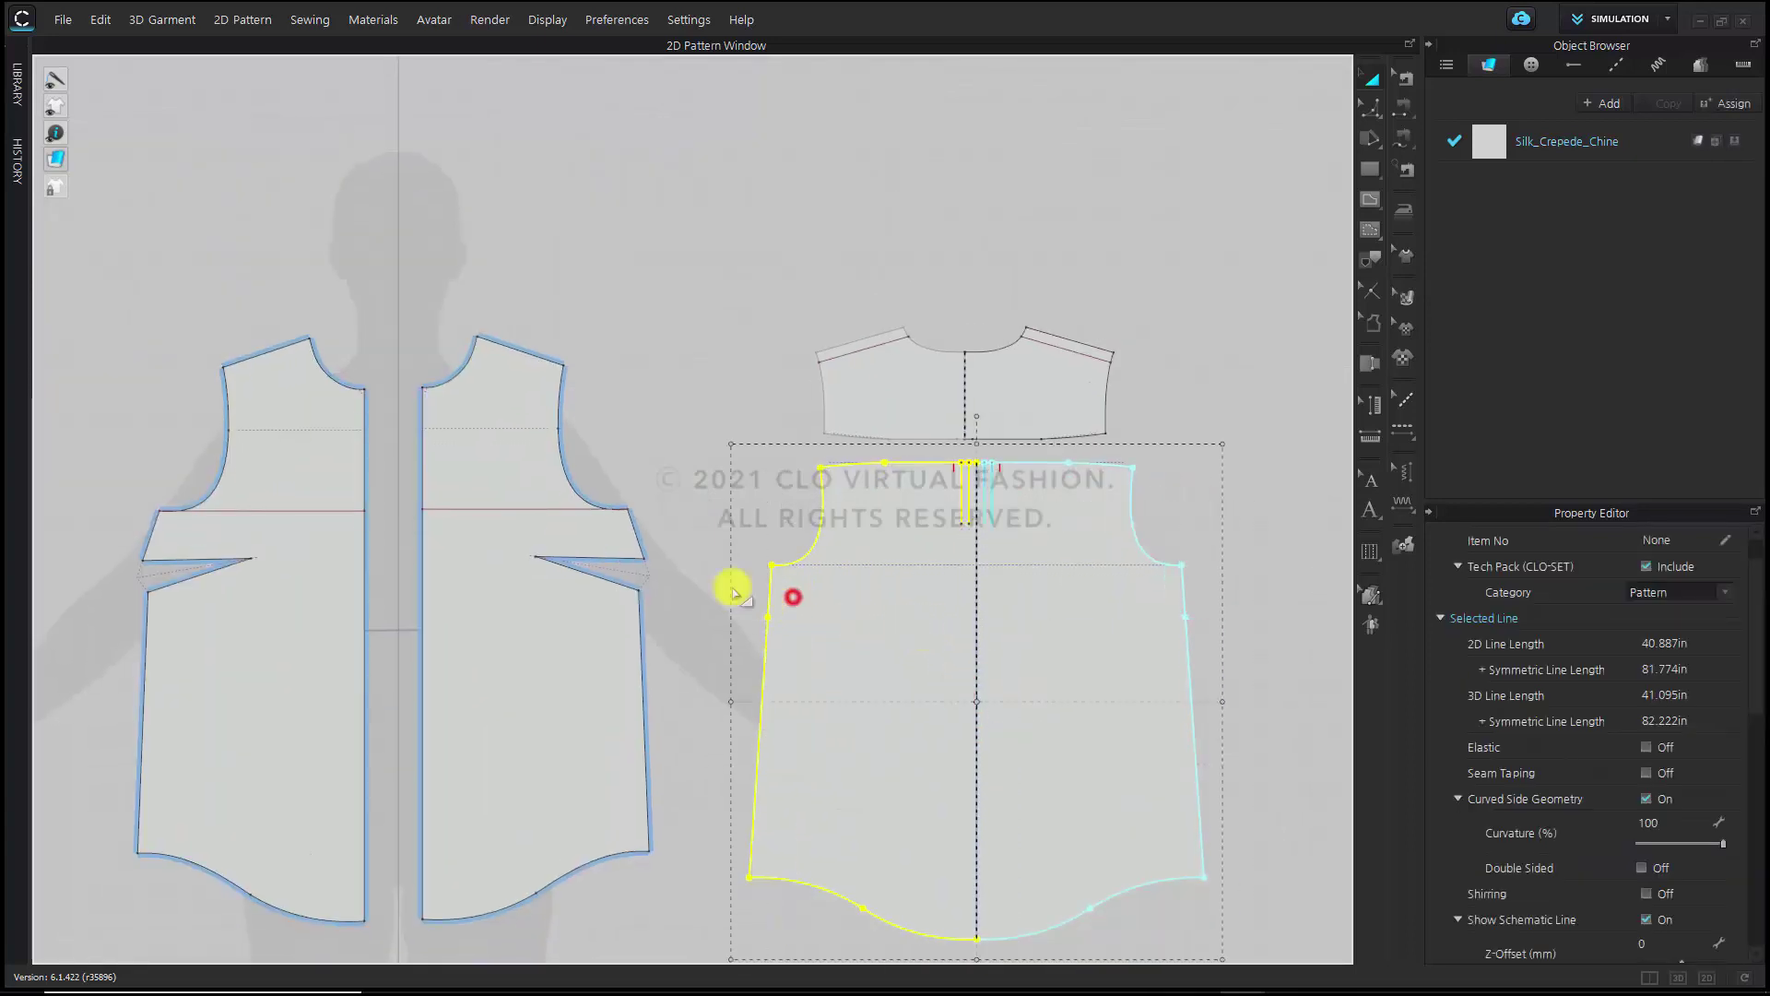
click(710, 505)
Match up the front bodice's side seam segment above the dart with the lower back bodice's upper side seam segment at the underarm
scroll(705, 511, up, 5)
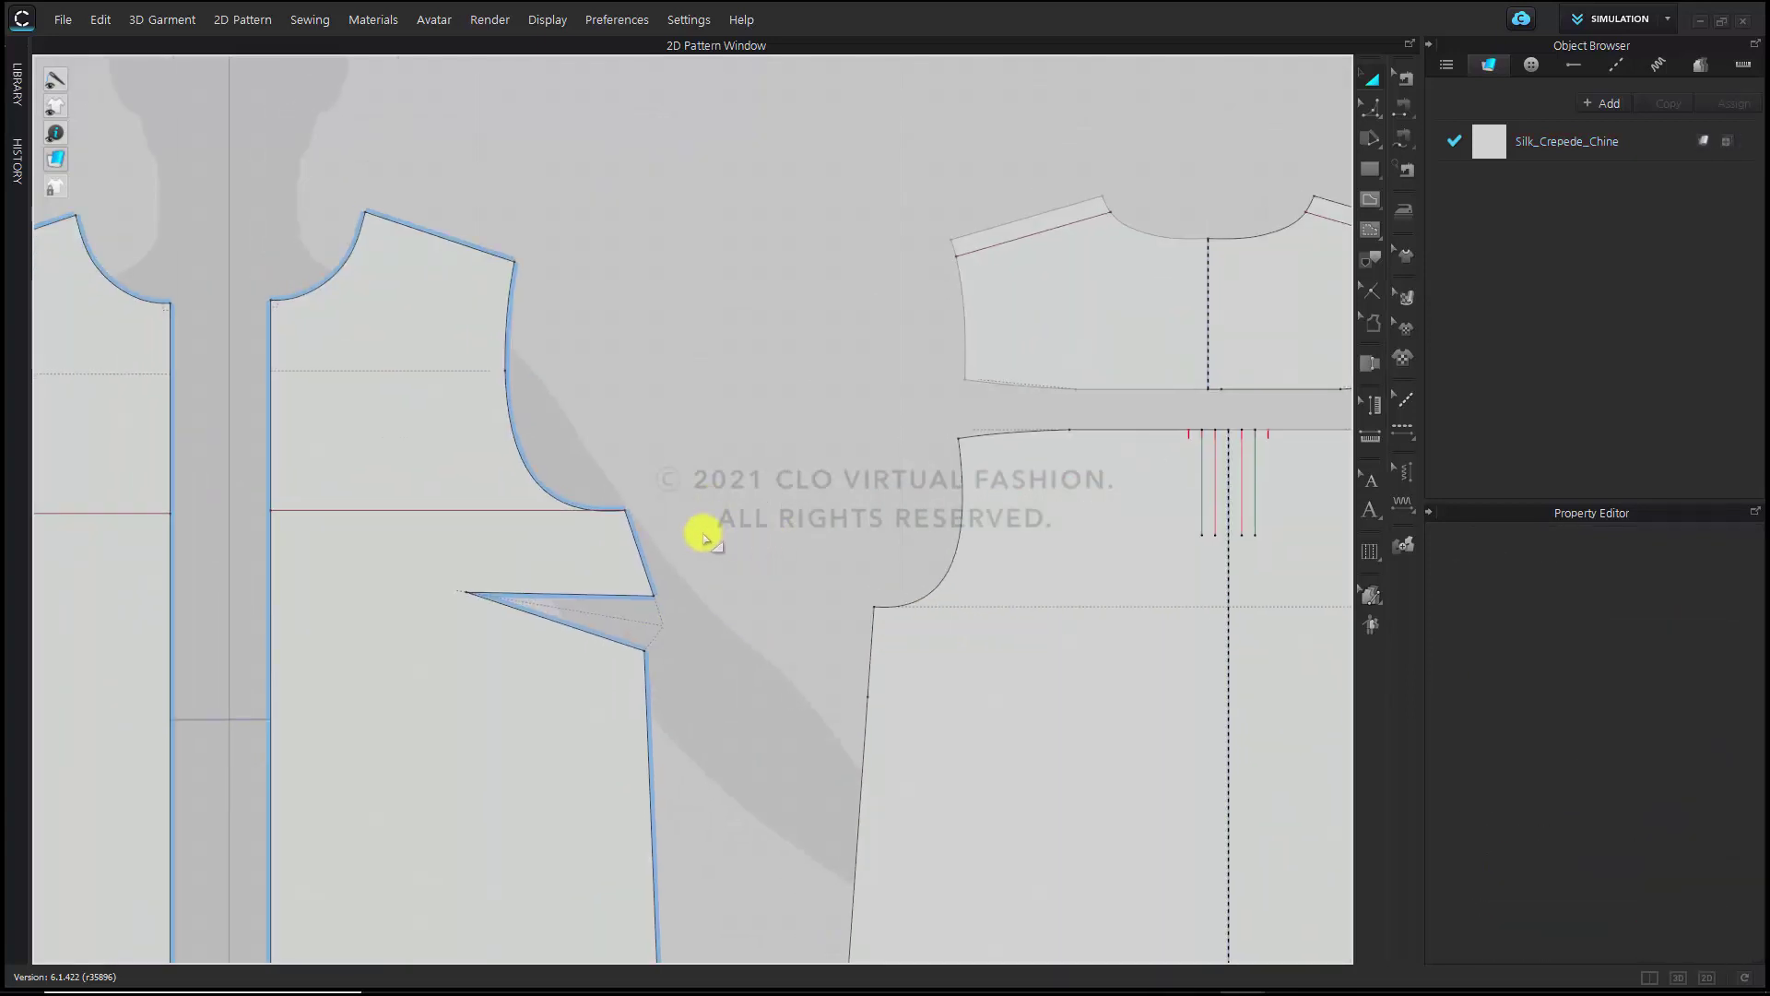
click(753, 561)
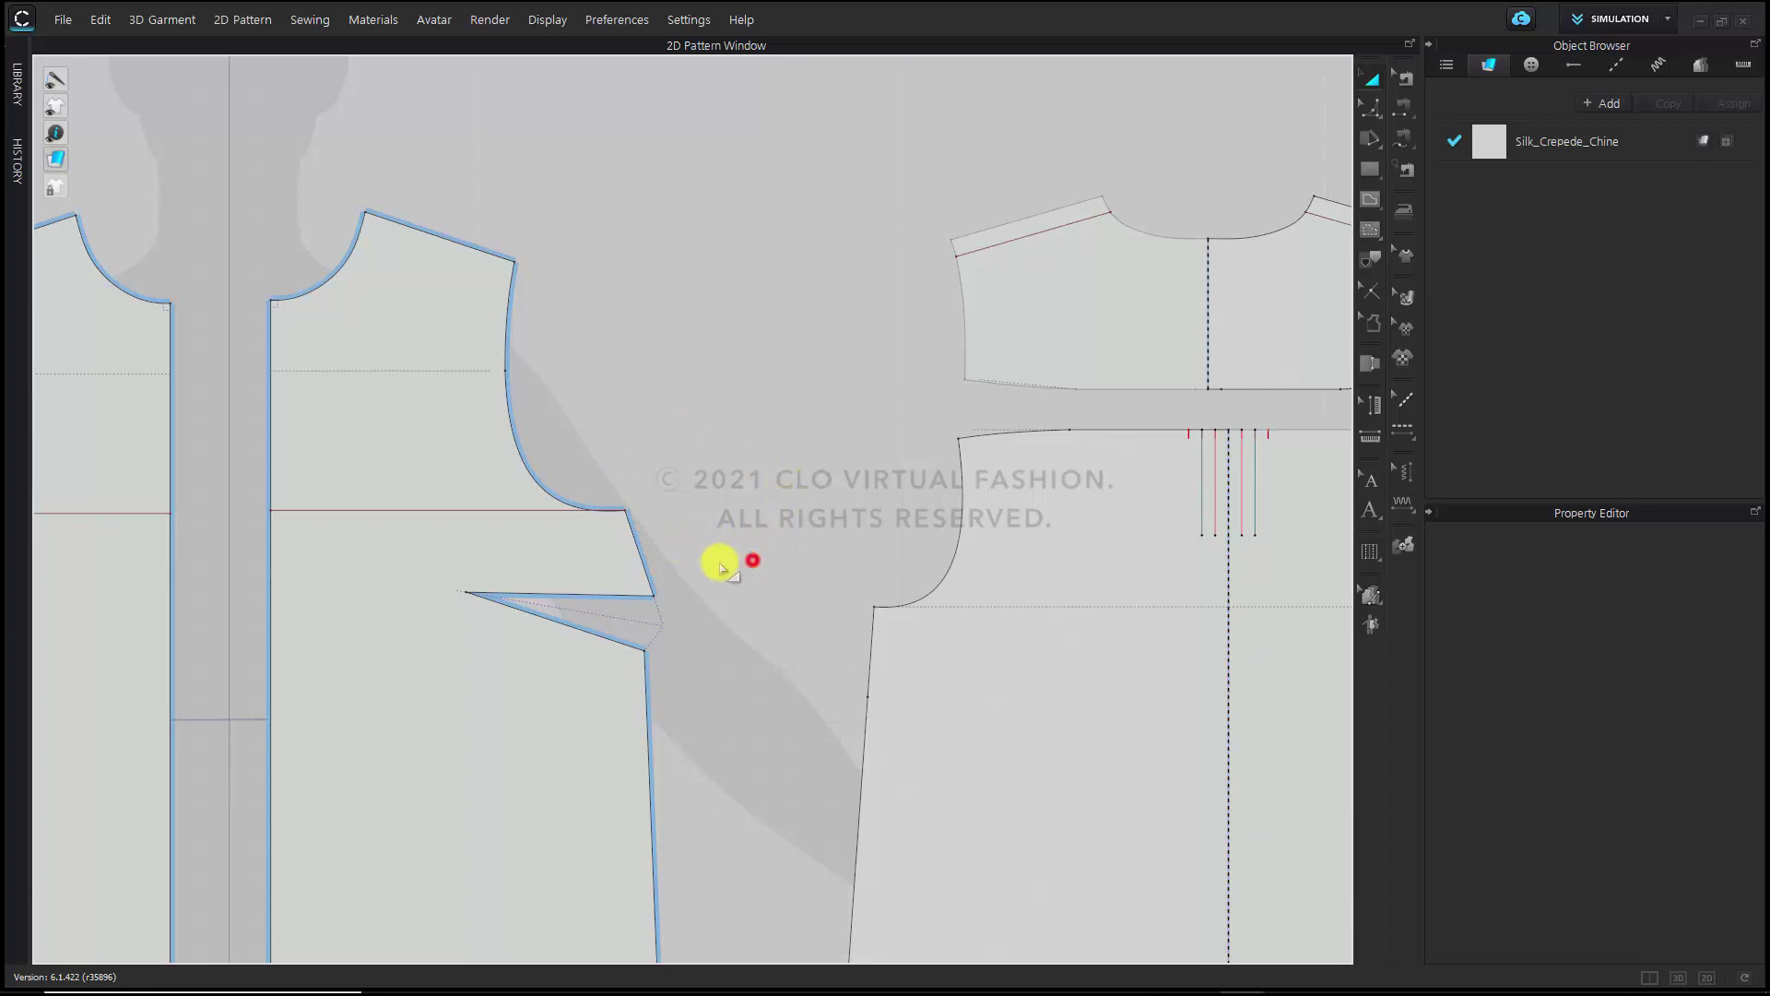
key(z)
click(645, 548)
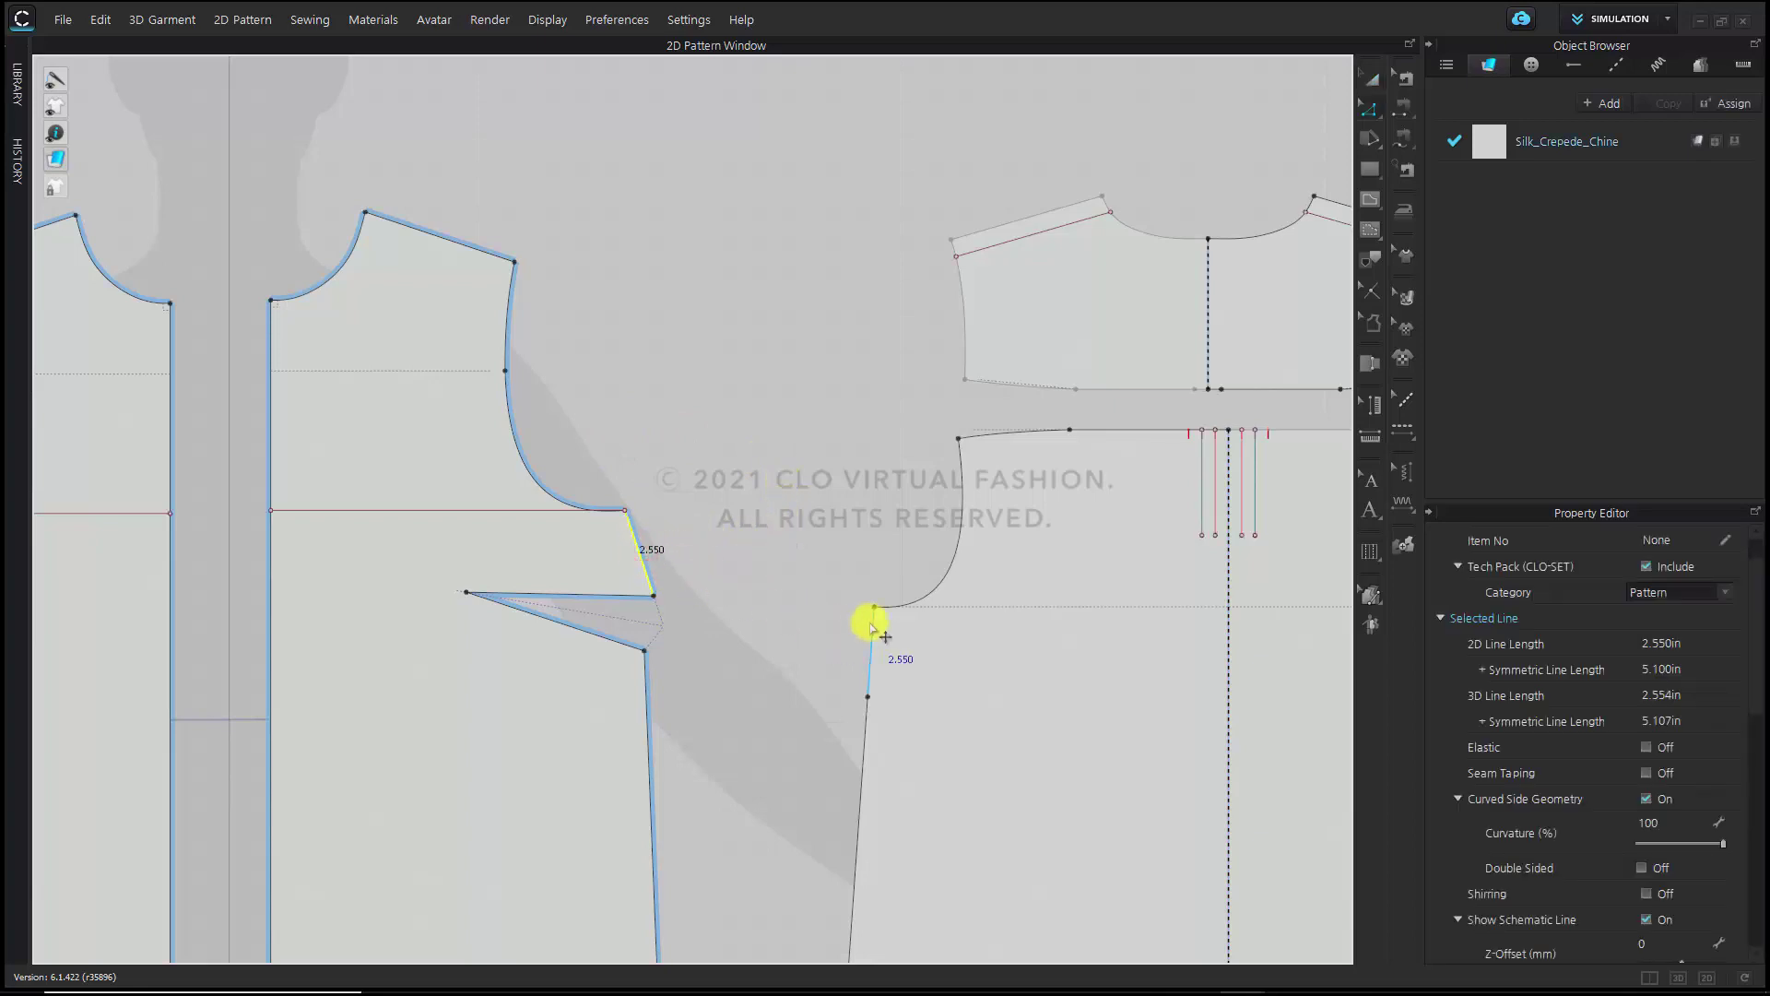
right_click(870, 624)
click(1174, 920)
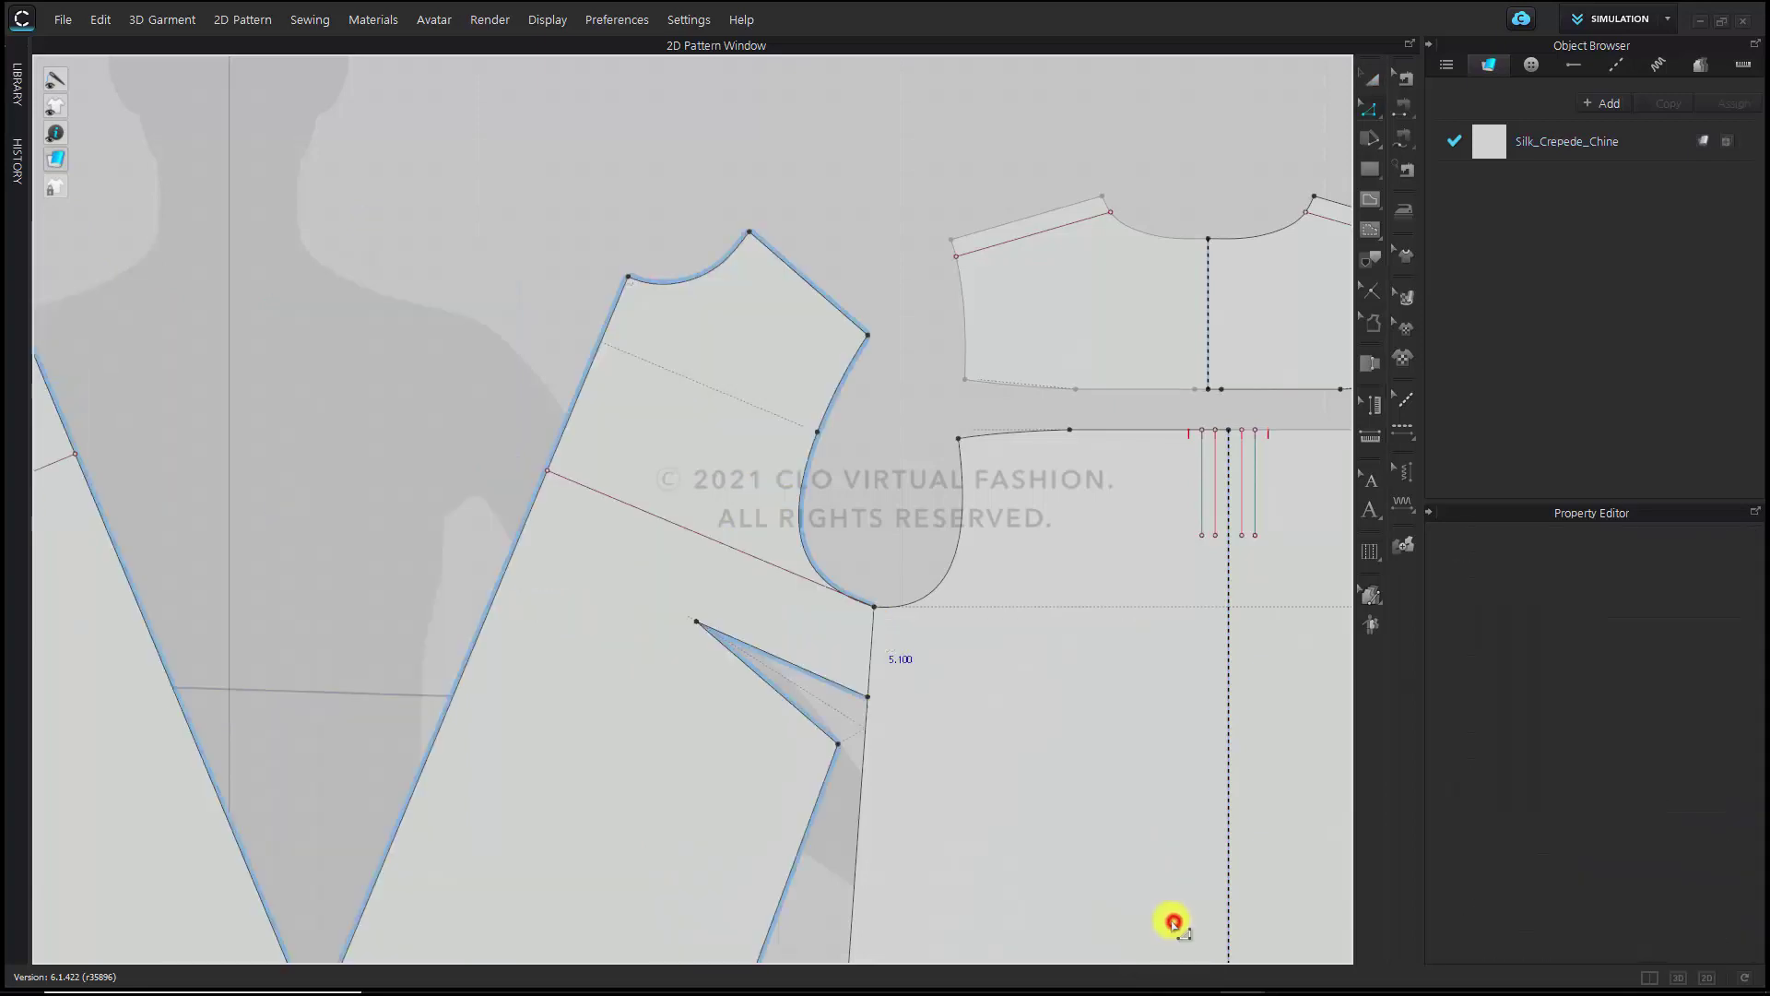
click(887, 546)
Convert the front bodice's internal line at underarm level to a baseline
scroll(887, 546, up, 3)
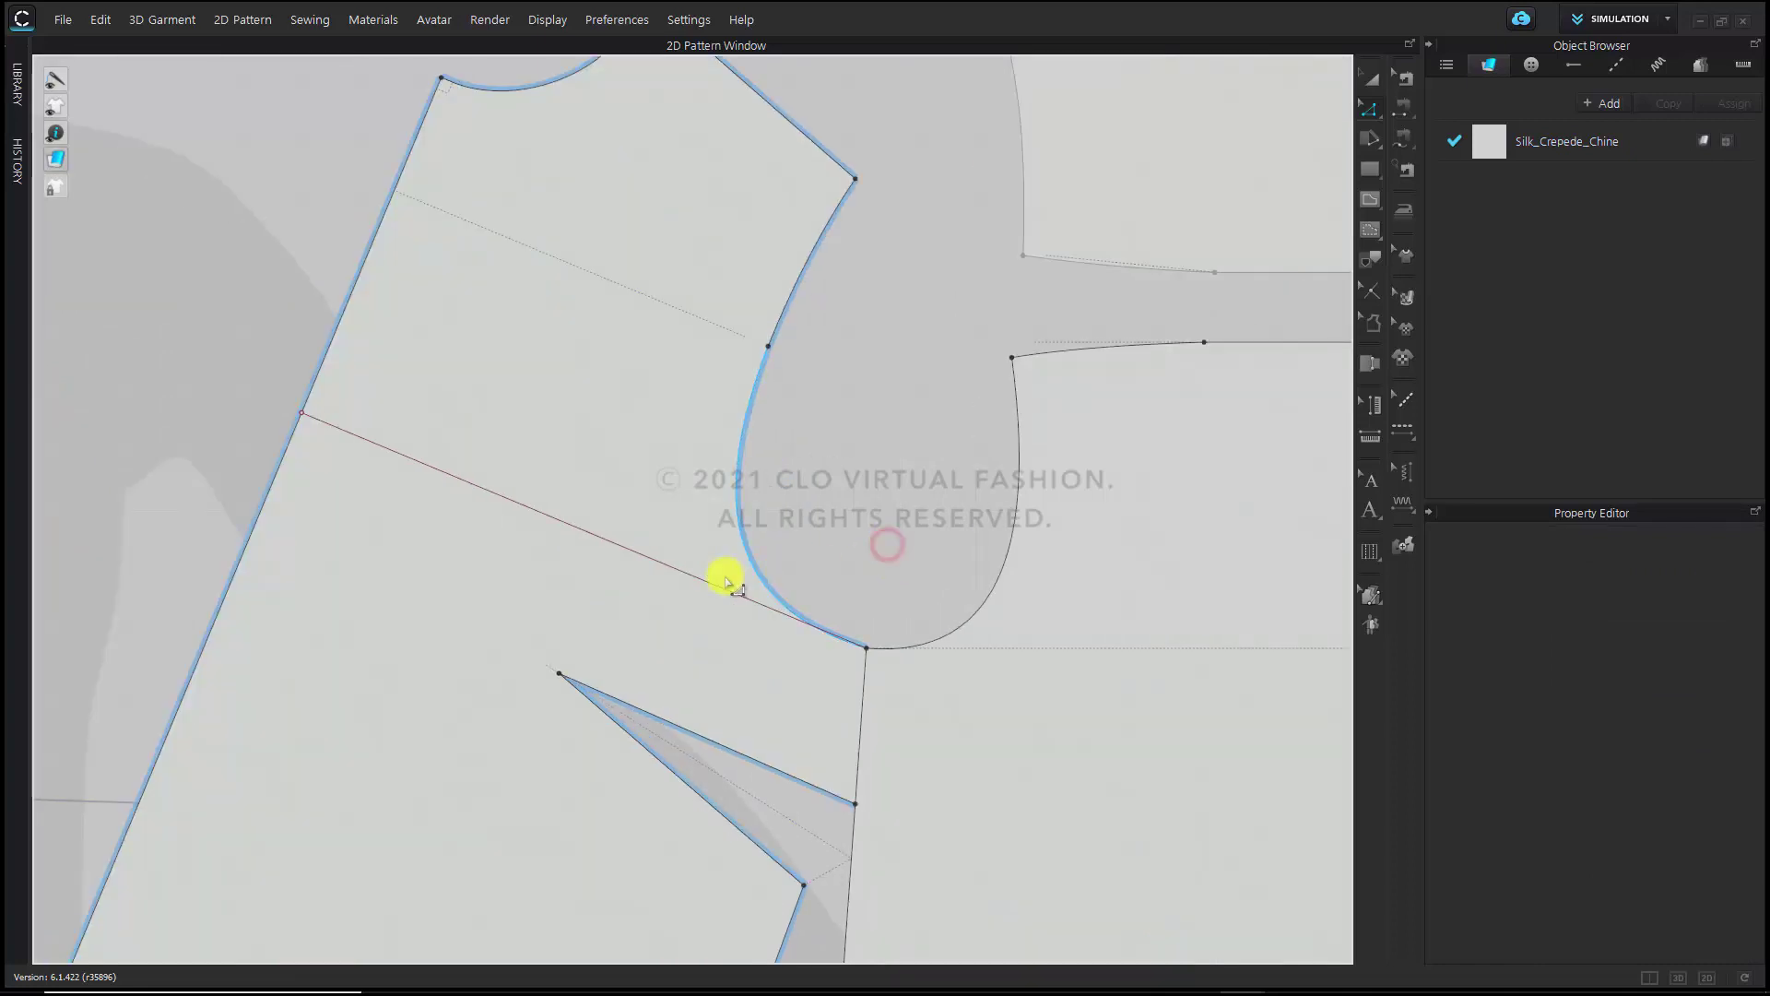
click(726, 582)
right_click(705, 579)
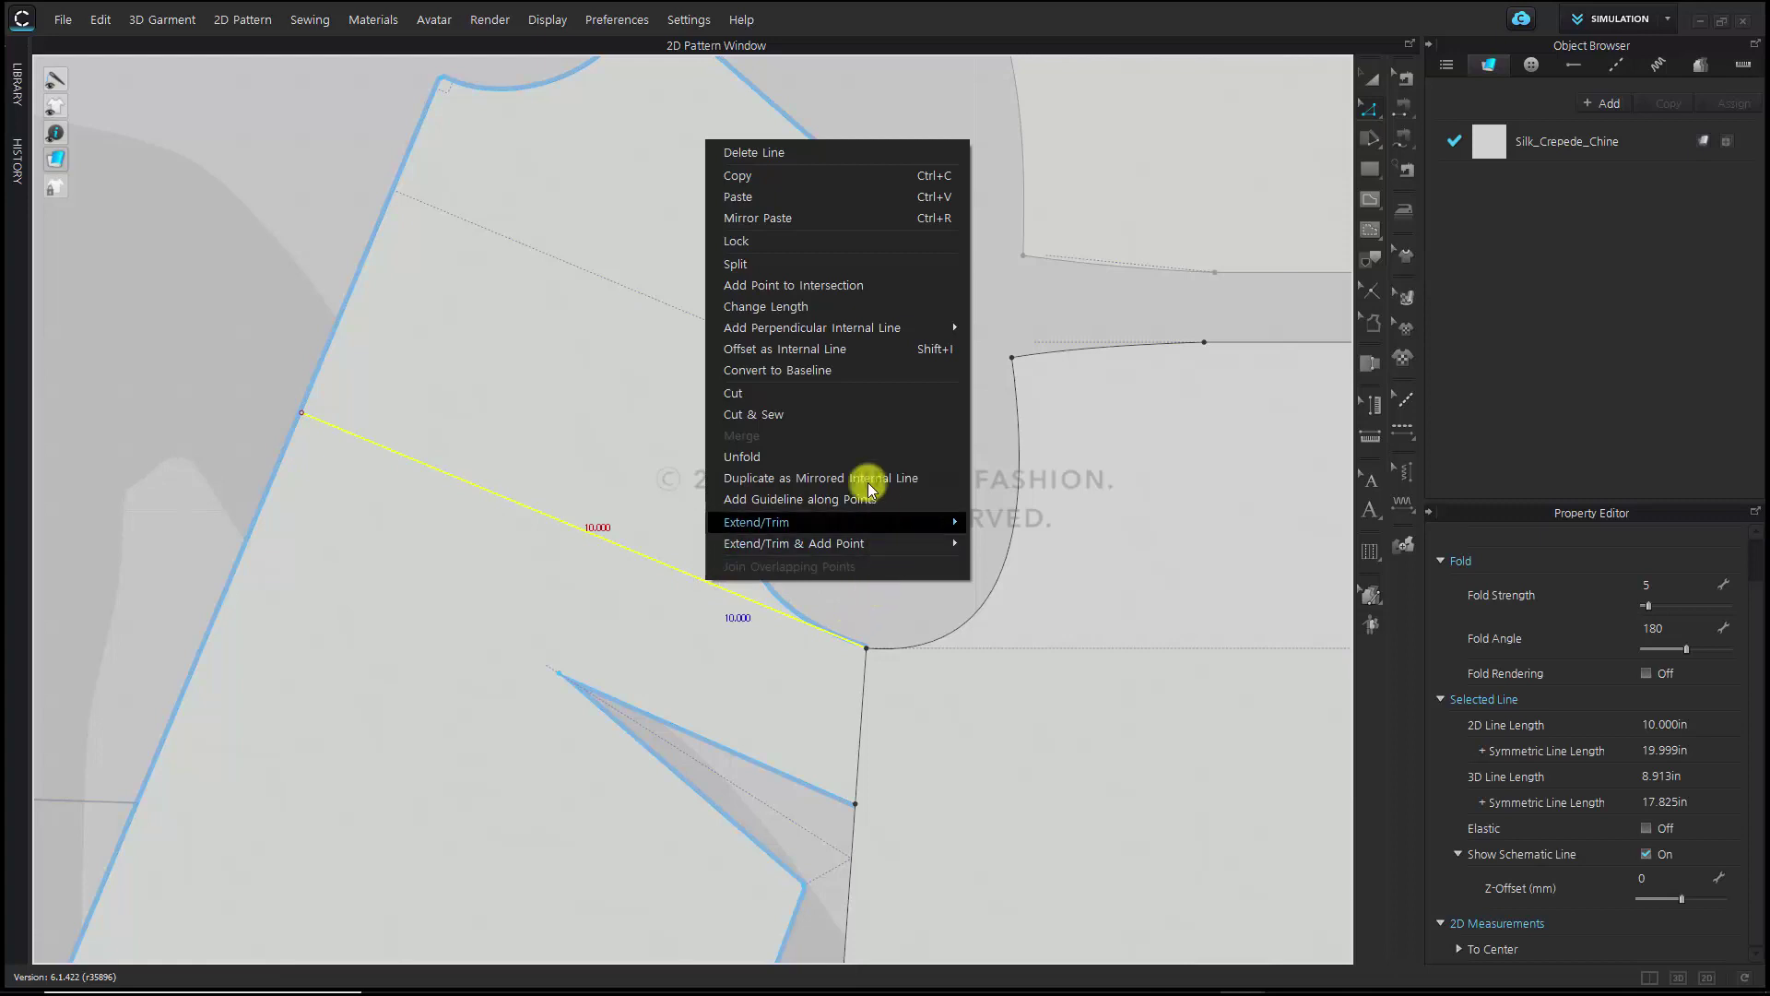
click(777, 371)
click(859, 499)
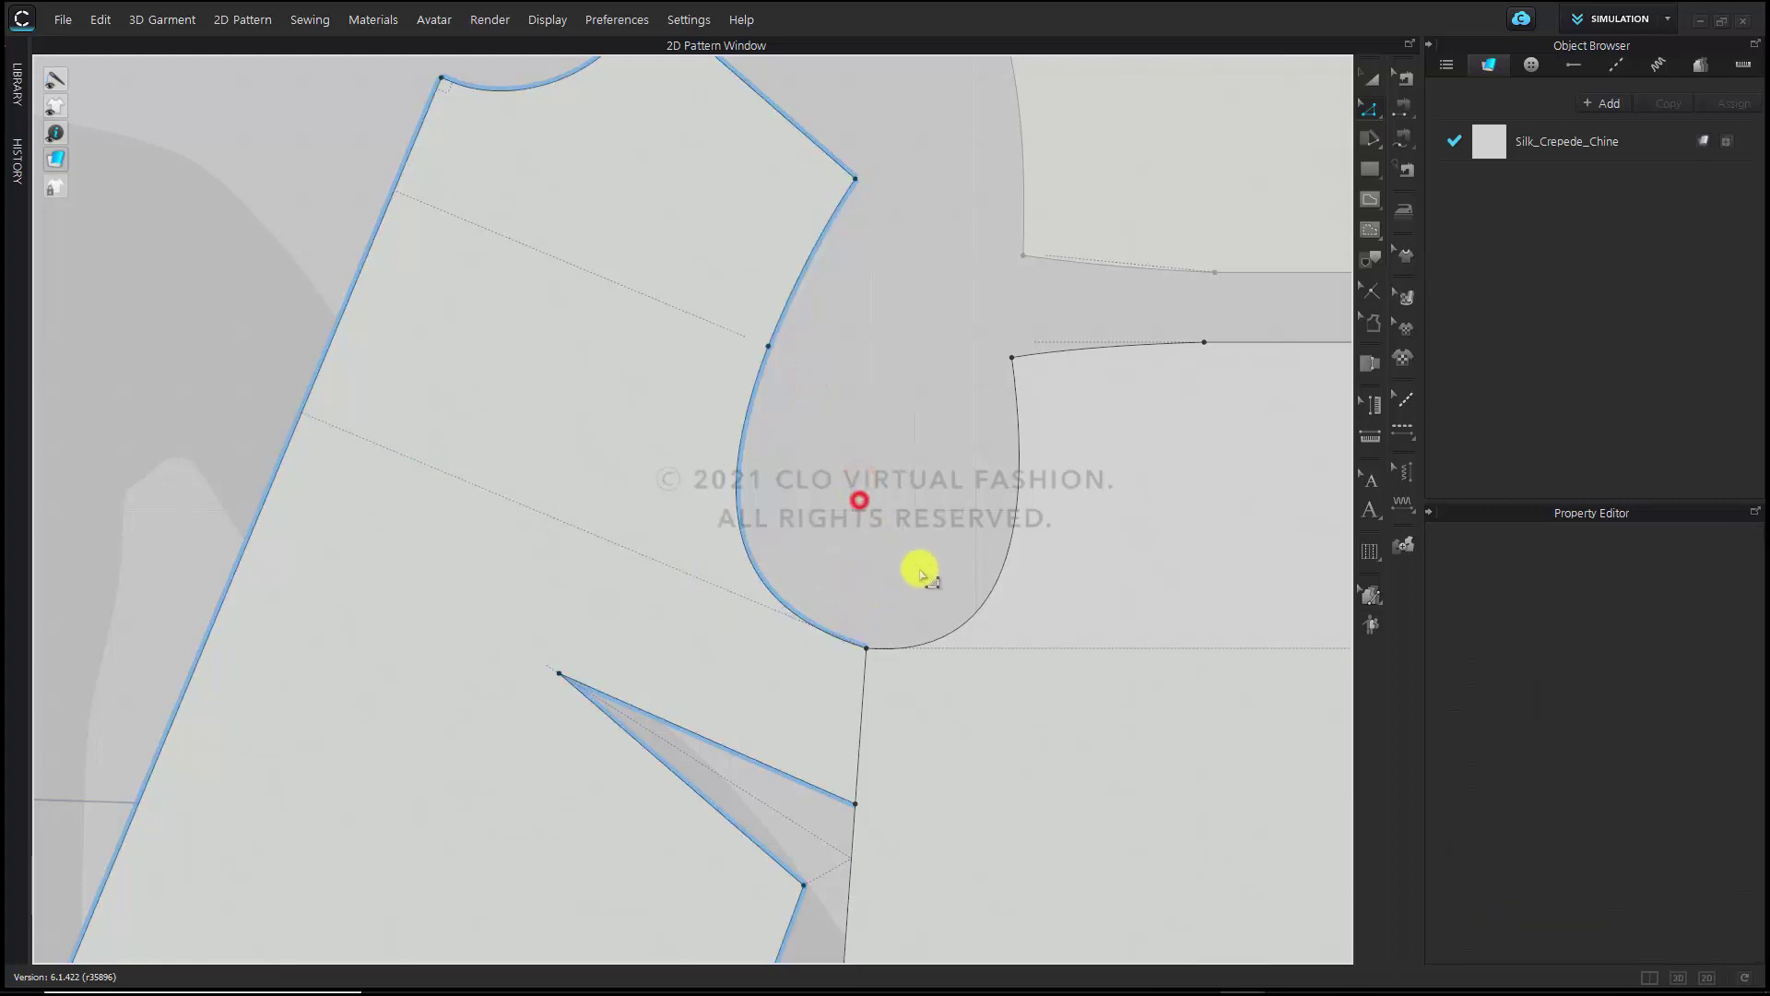
Adjust the front bodice's stacking order where it meets the lower back bodice
scroll(921, 575, up, 3)
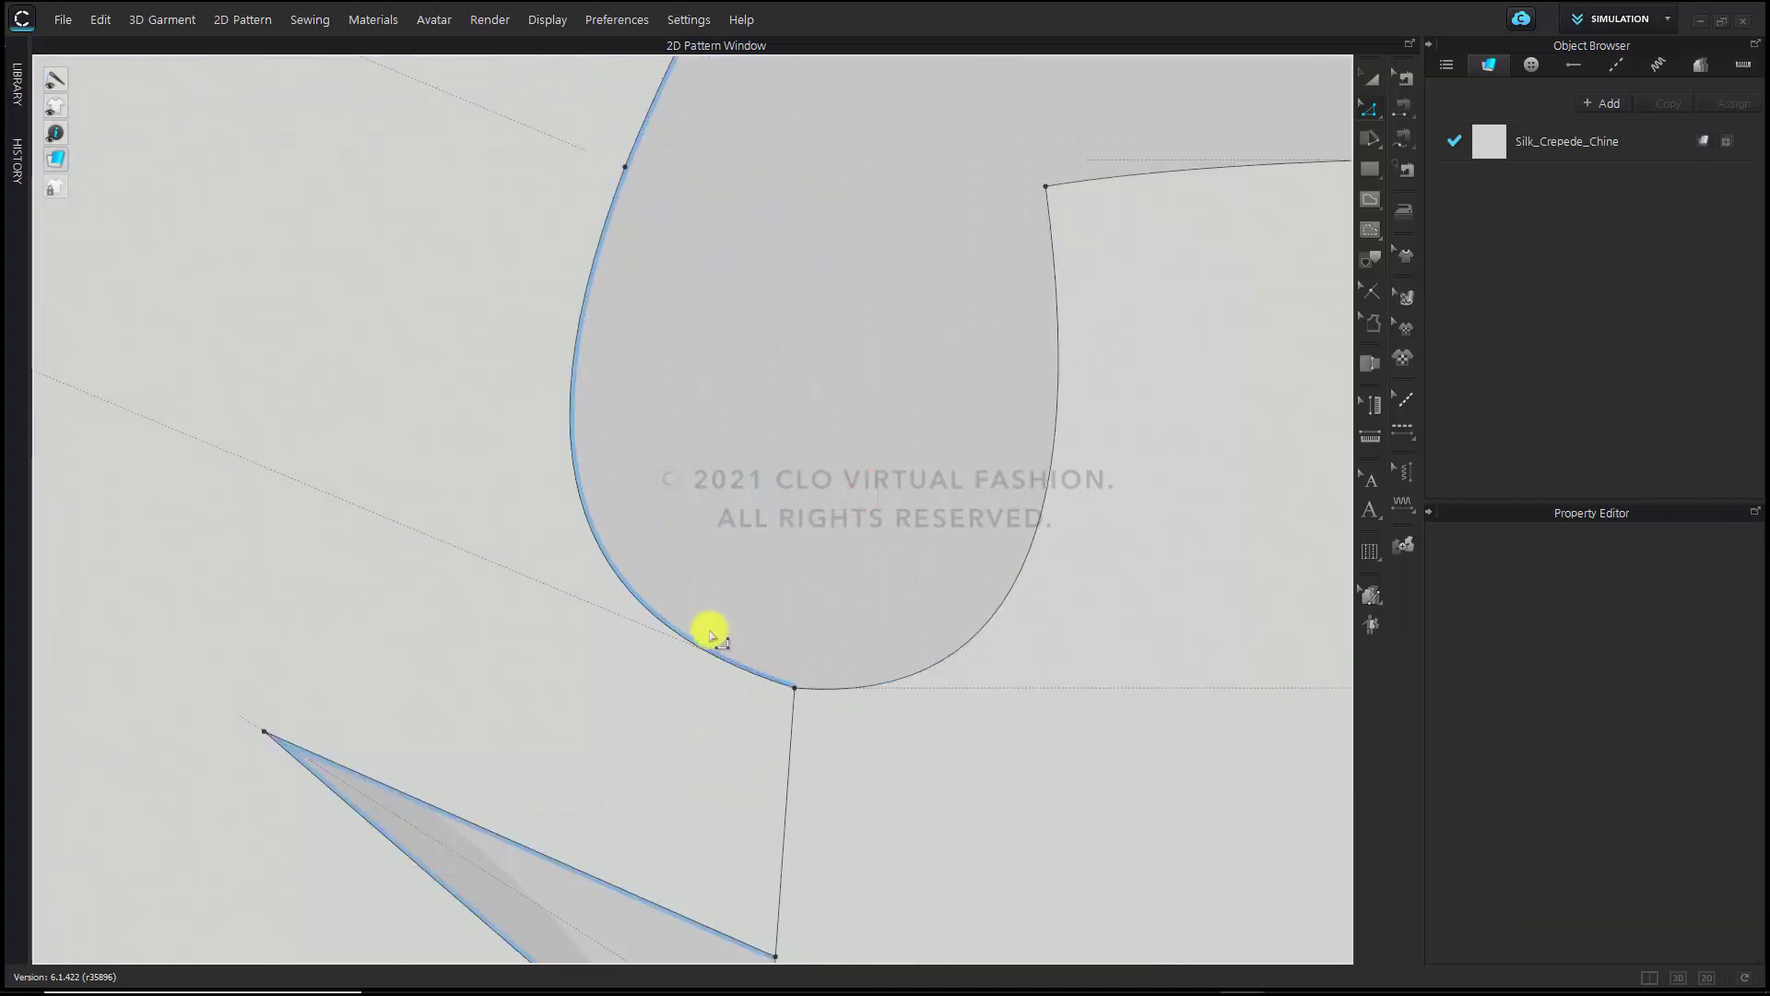
scroll(758, 556, down, 2)
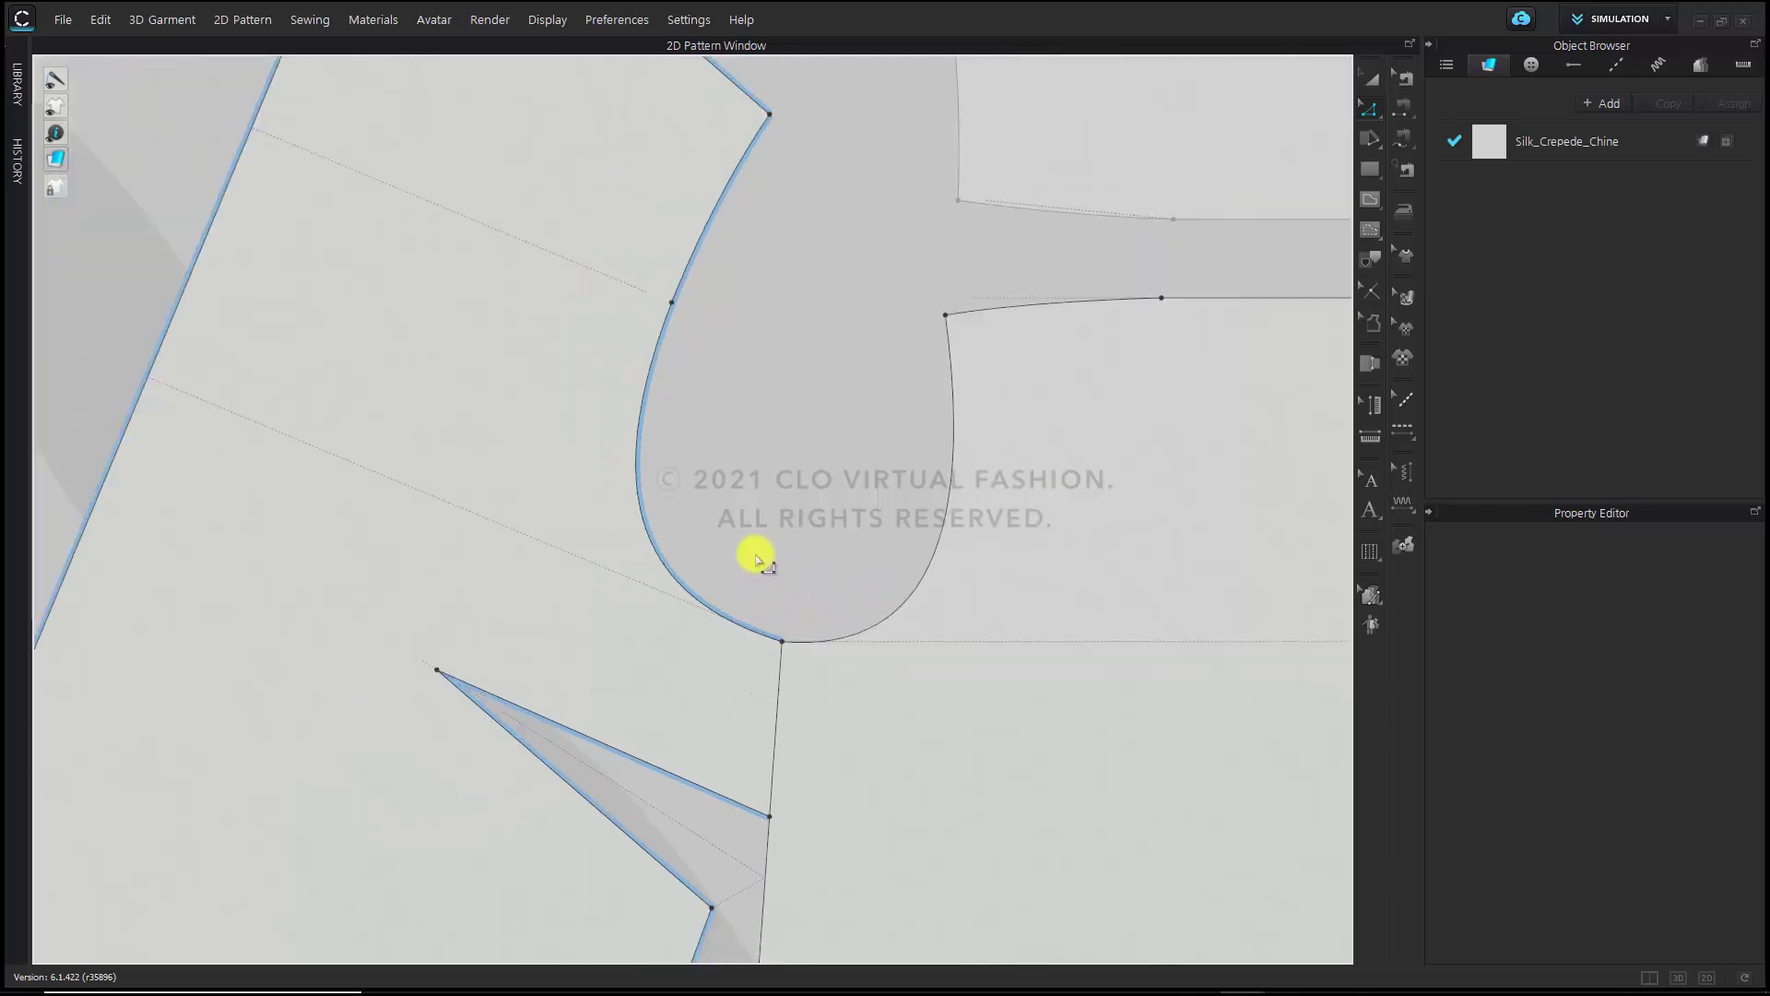
click(568, 612)
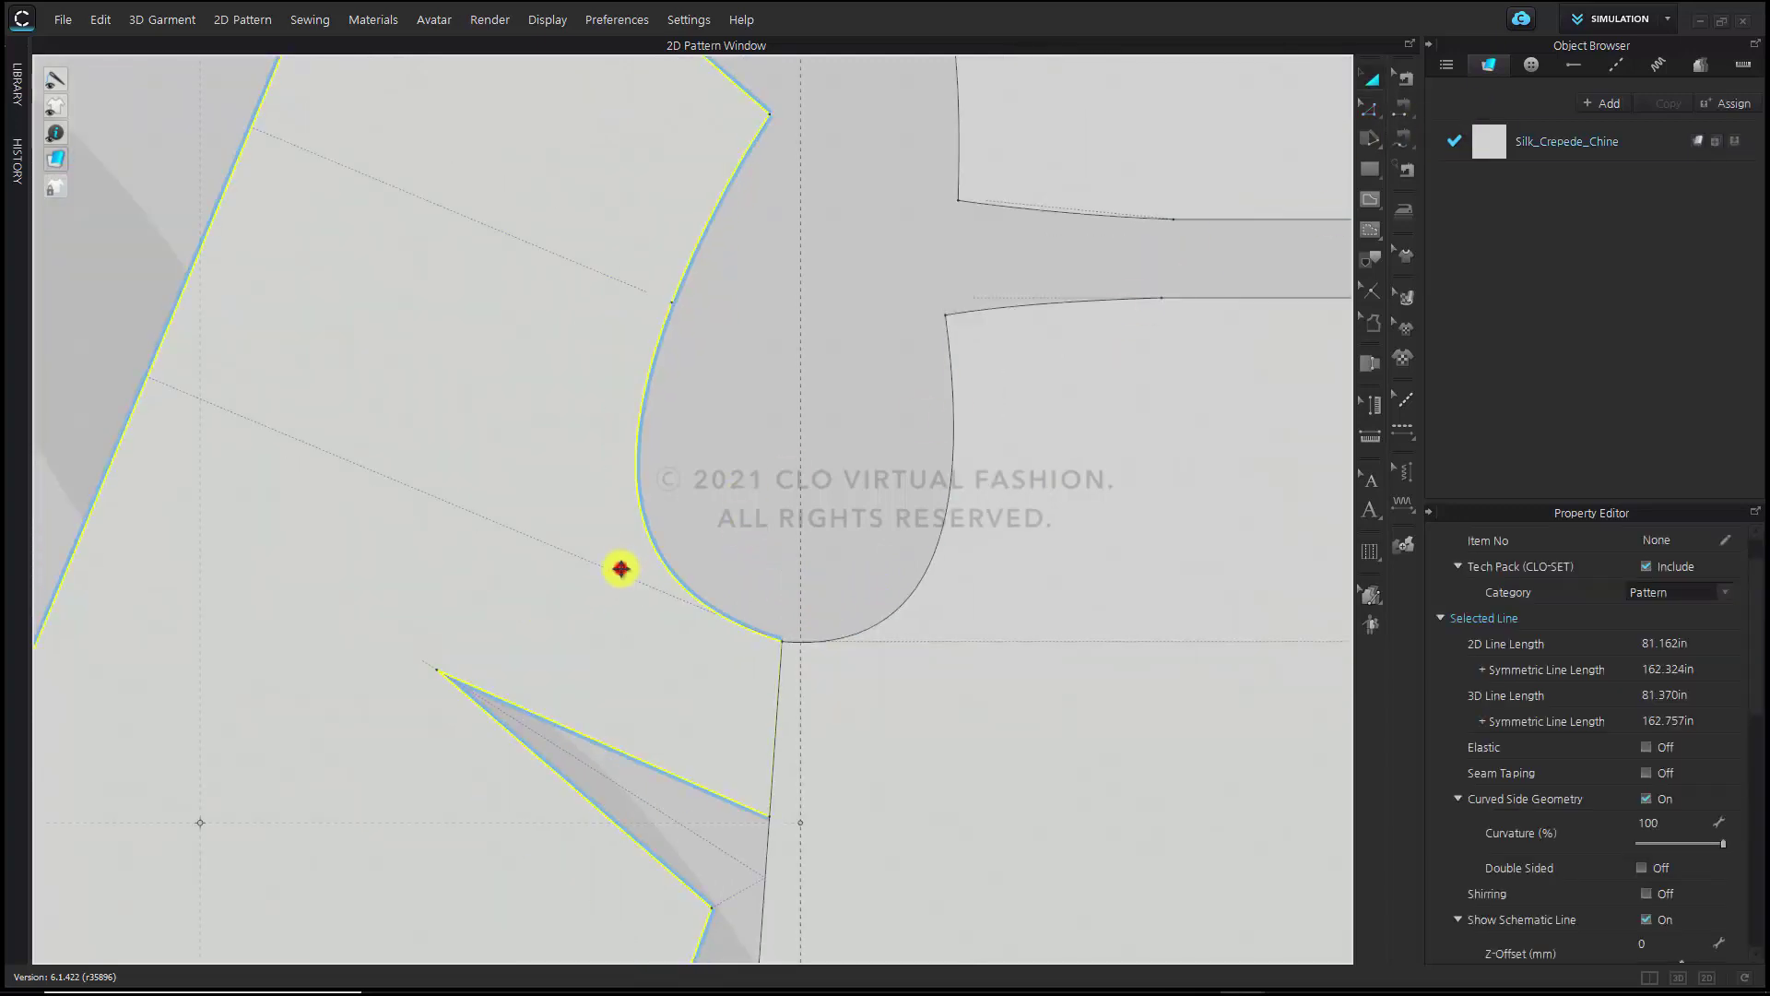
right_click(620, 567)
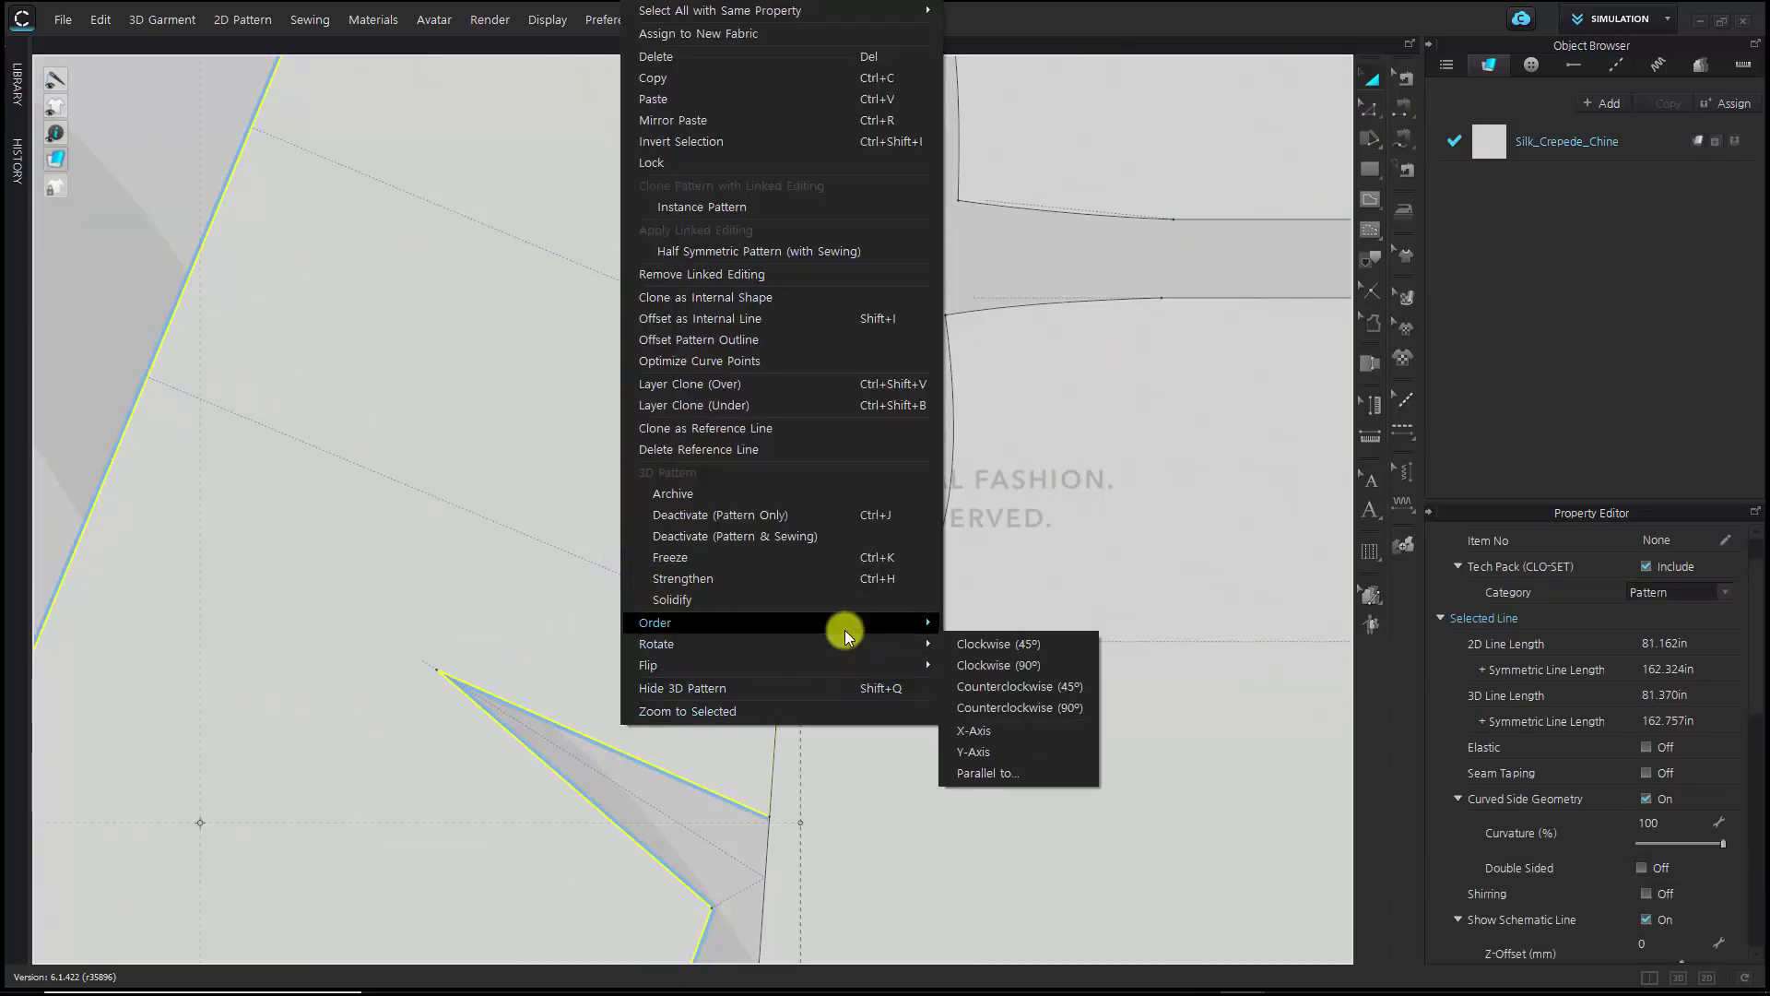
mouse_move(844, 628)
click(972, 643)
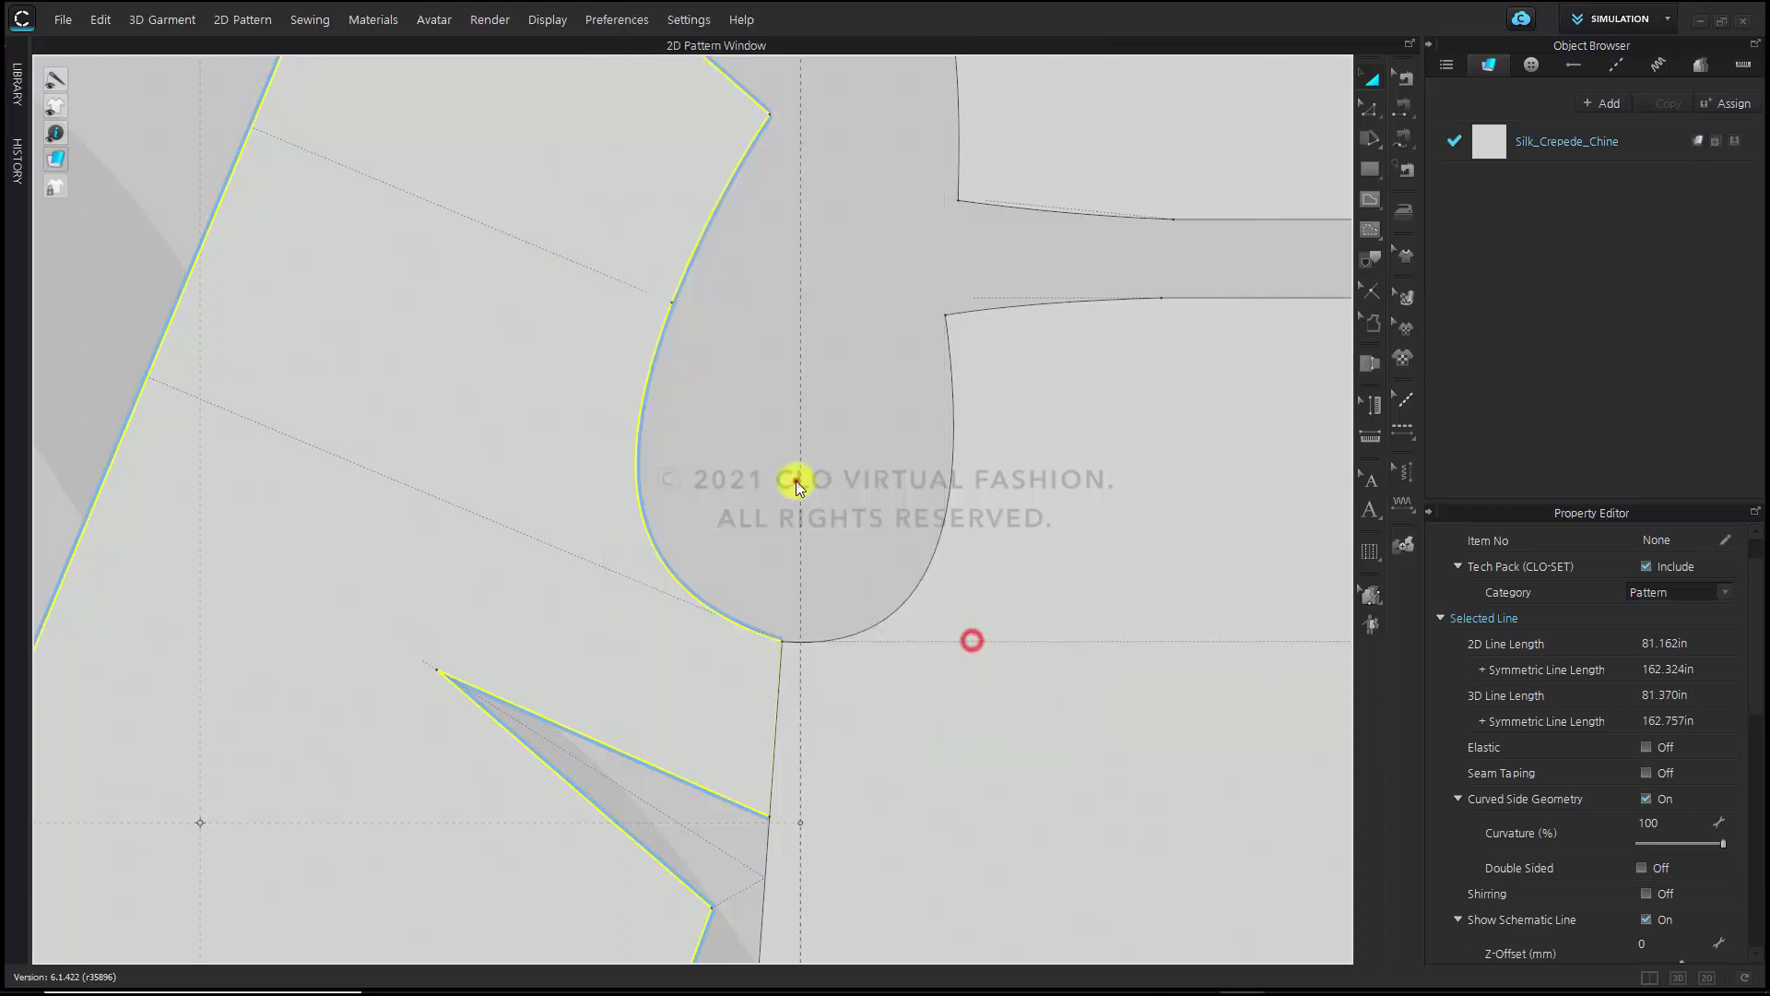
click(795, 479)
Redraw the front bodice's lower armhole from the mid-armhole point to the underarm corner as a slightly deeper arc with Smooth Curve
click(1371, 108)
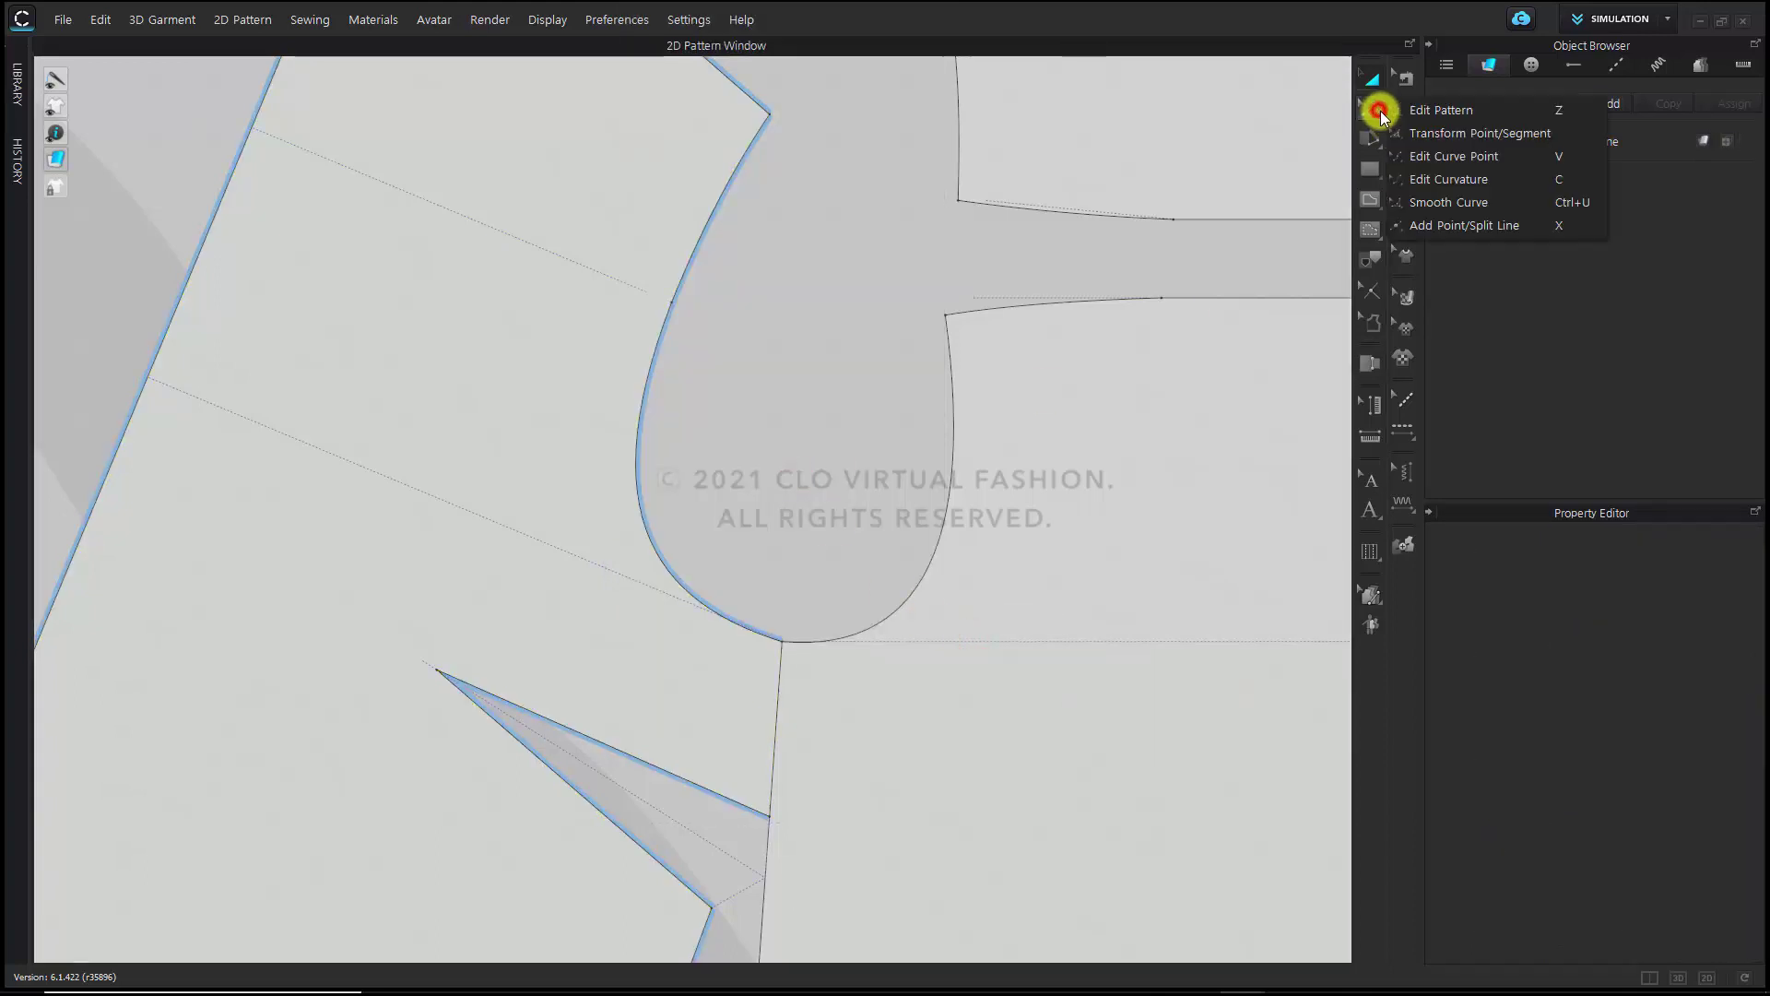
click(1451, 205)
click(673, 305)
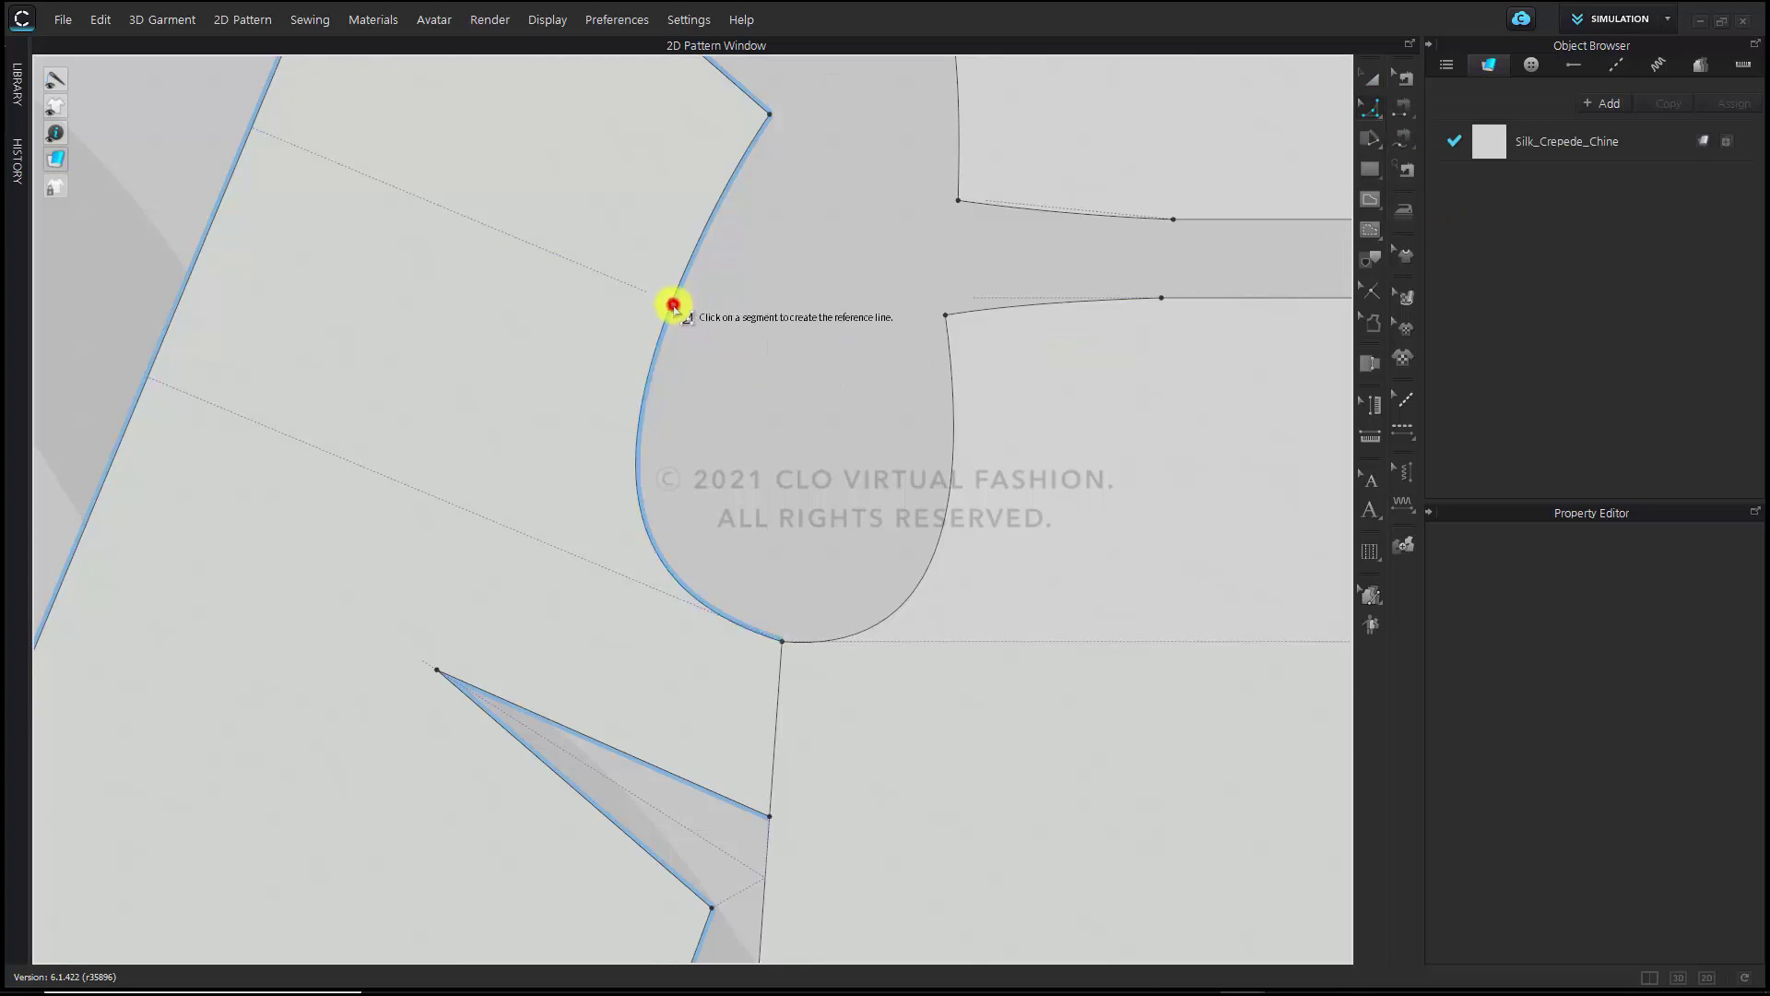
click(780, 637)
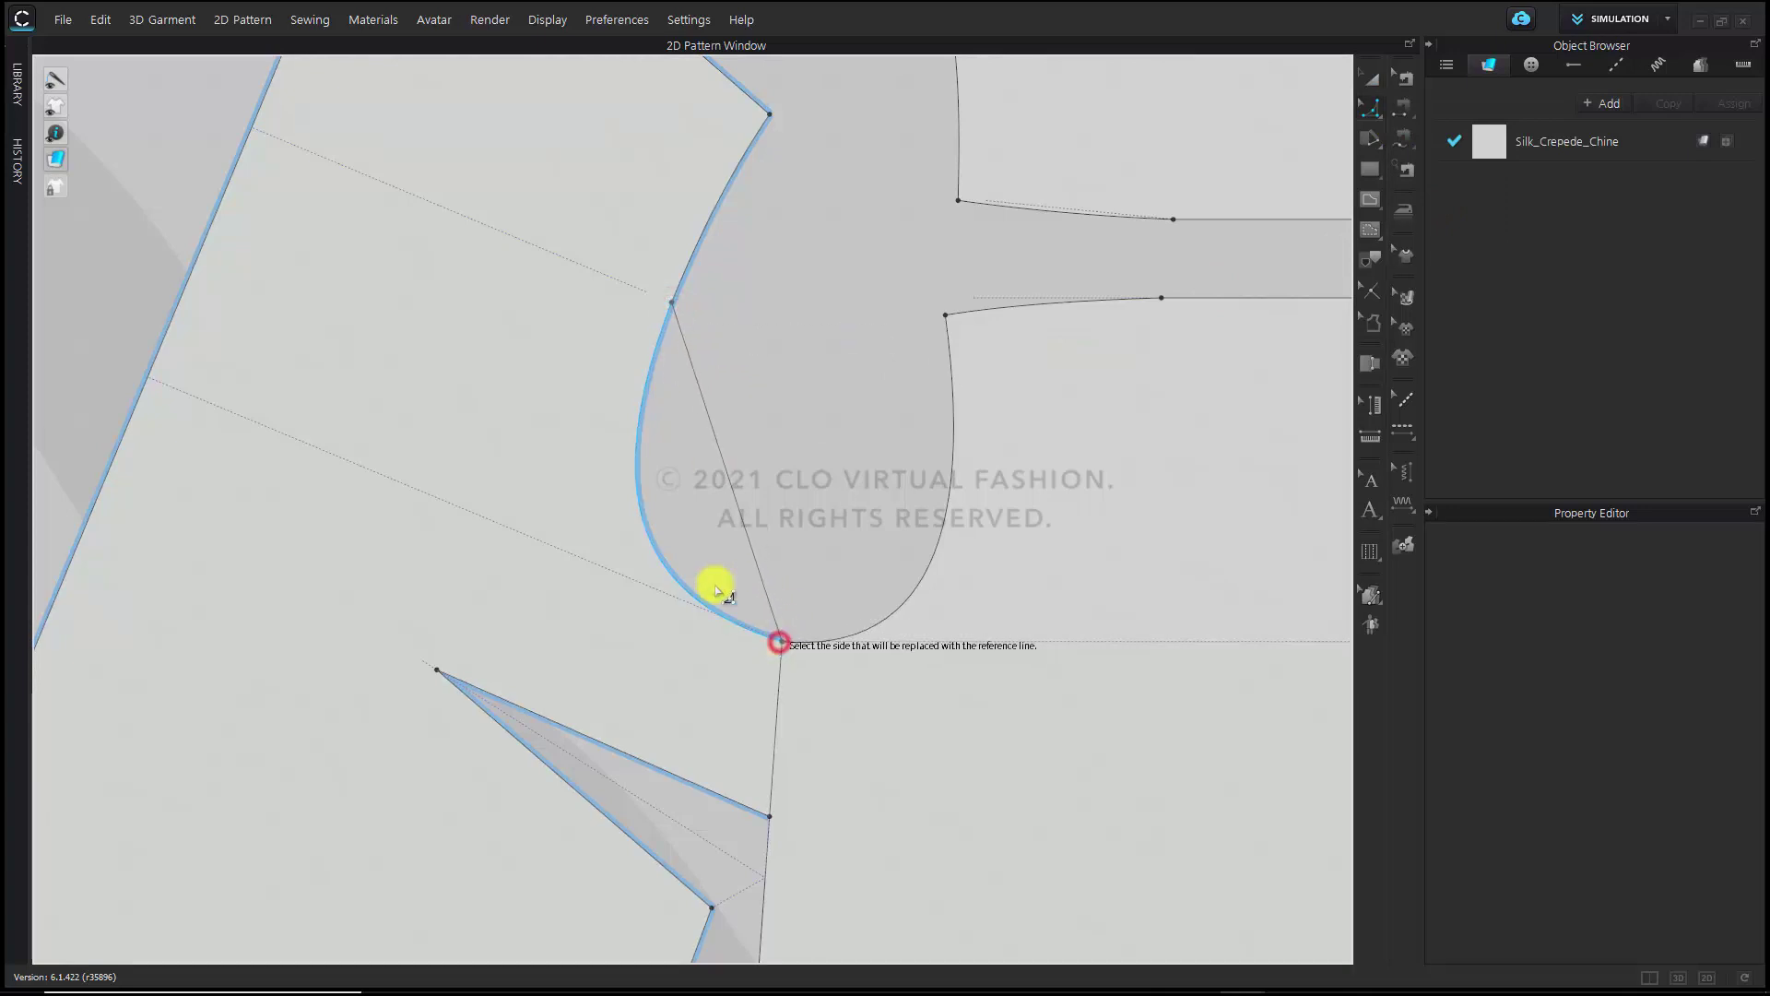
click(652, 541)
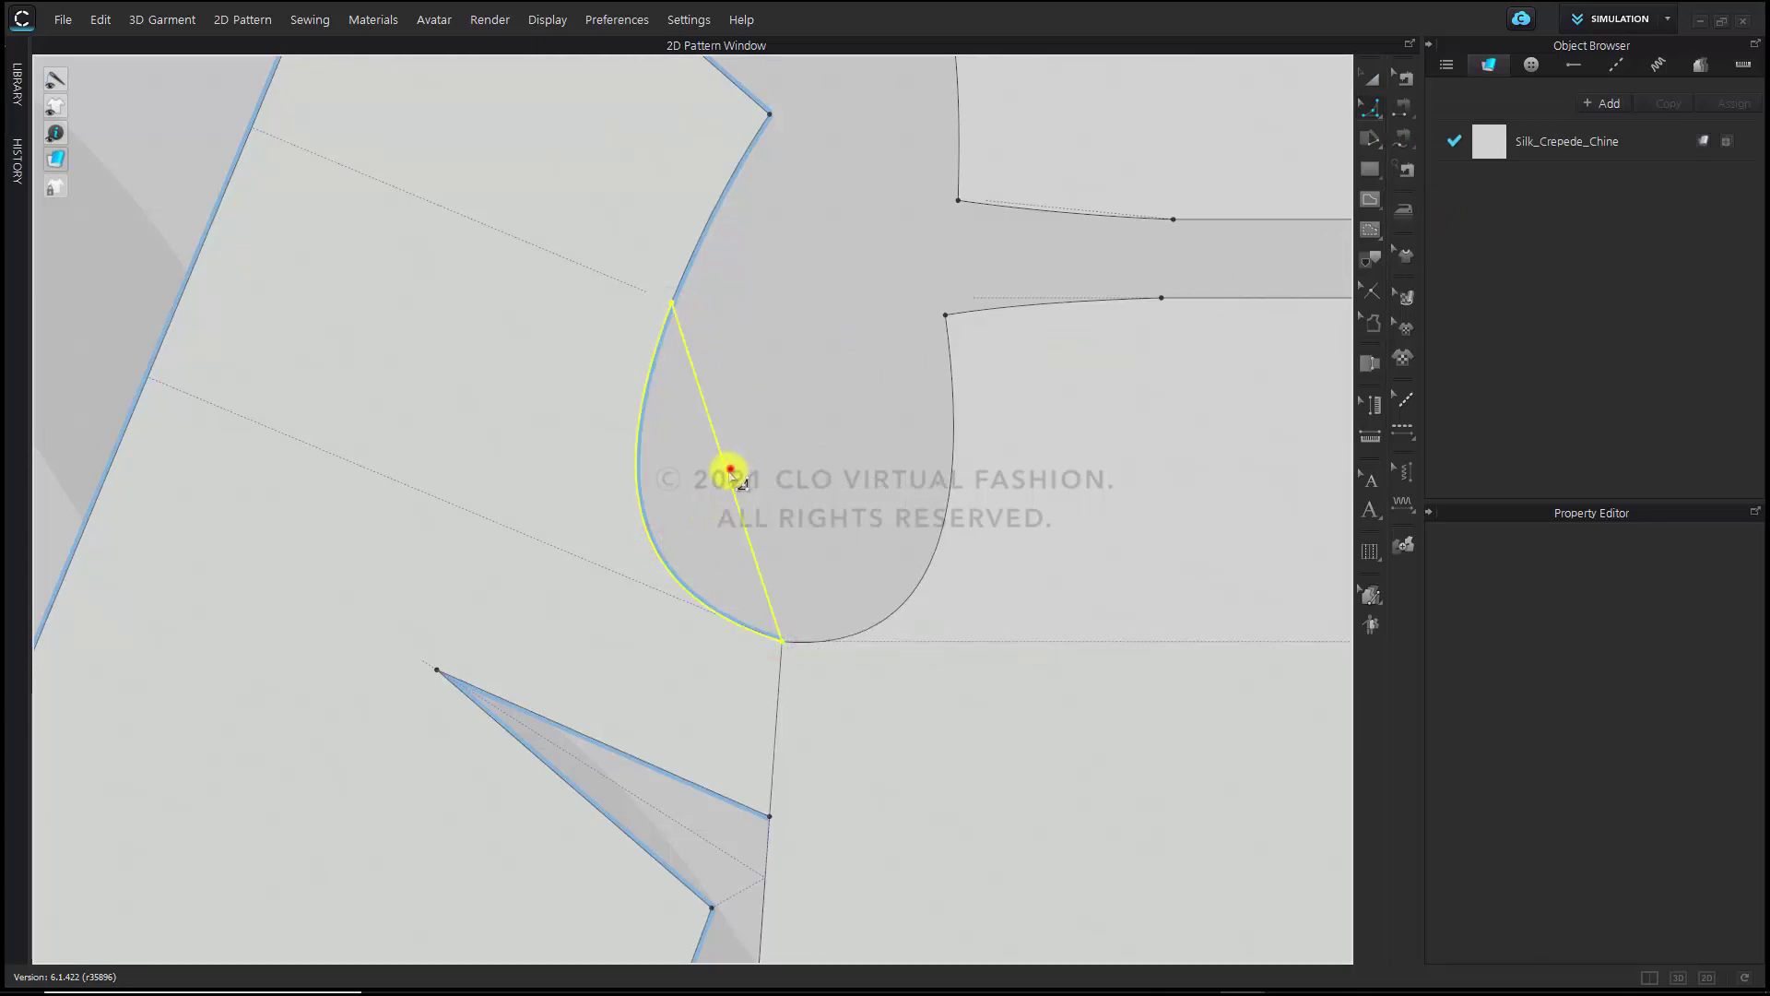
drag(730, 468, 648, 528)
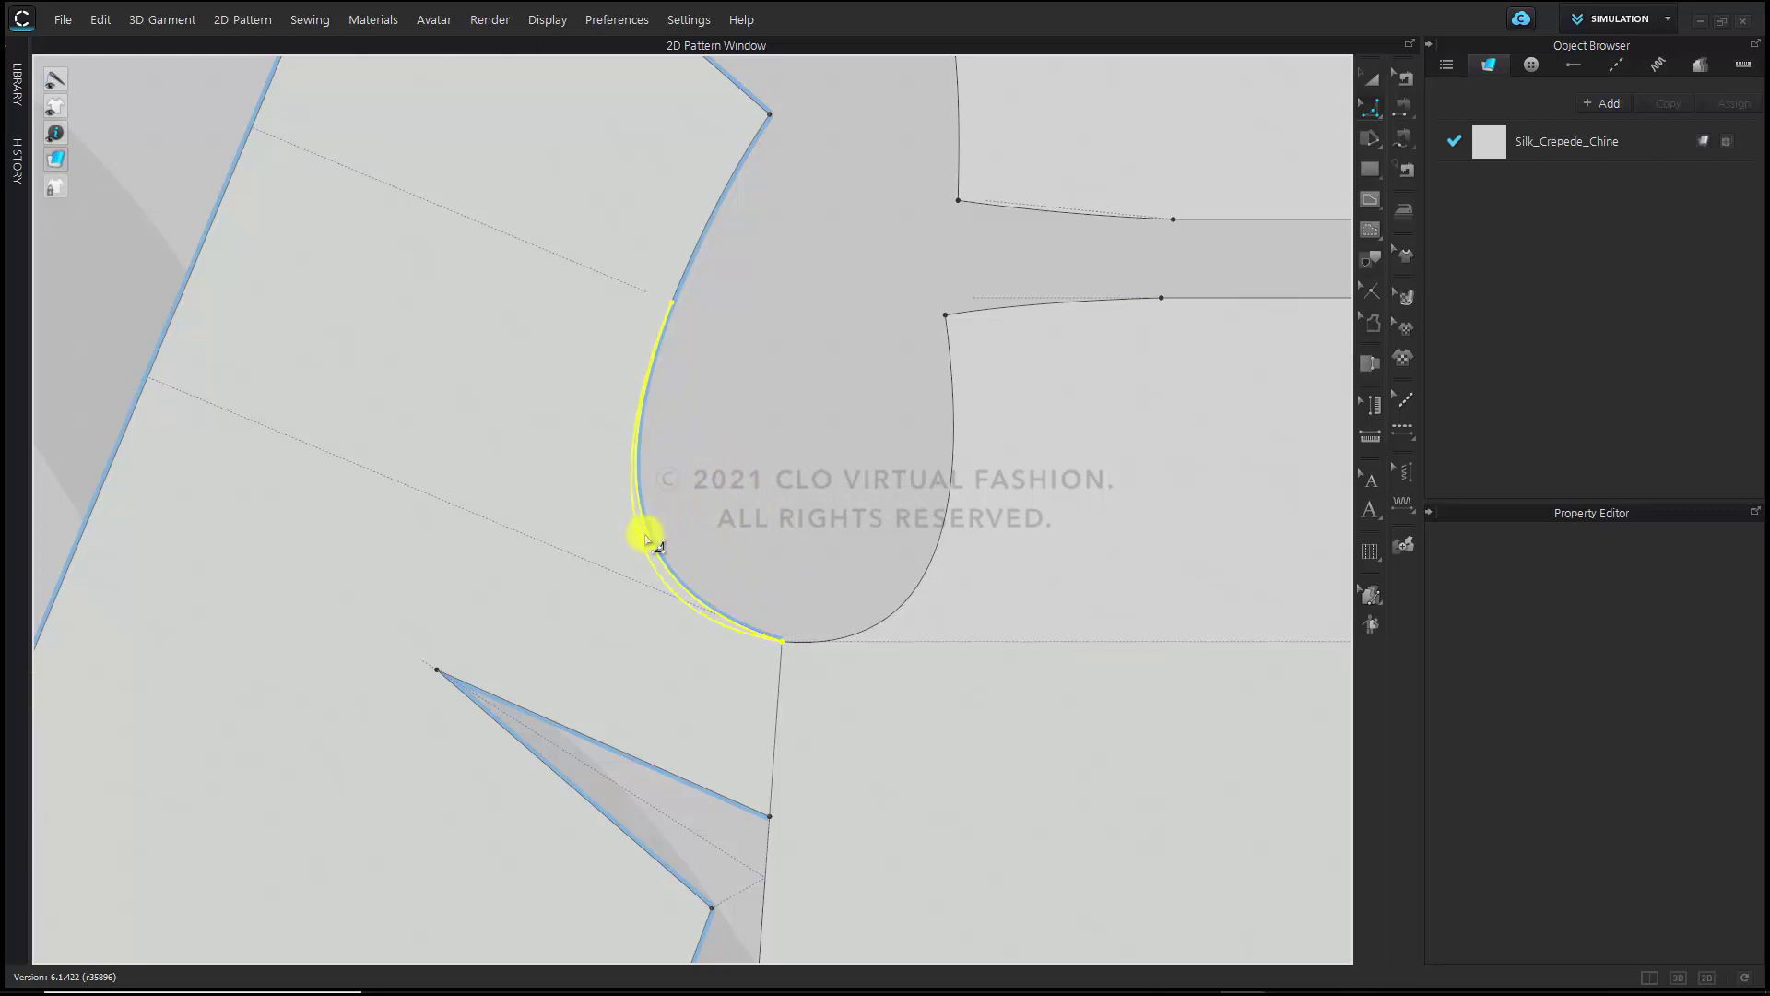
click(754, 507)
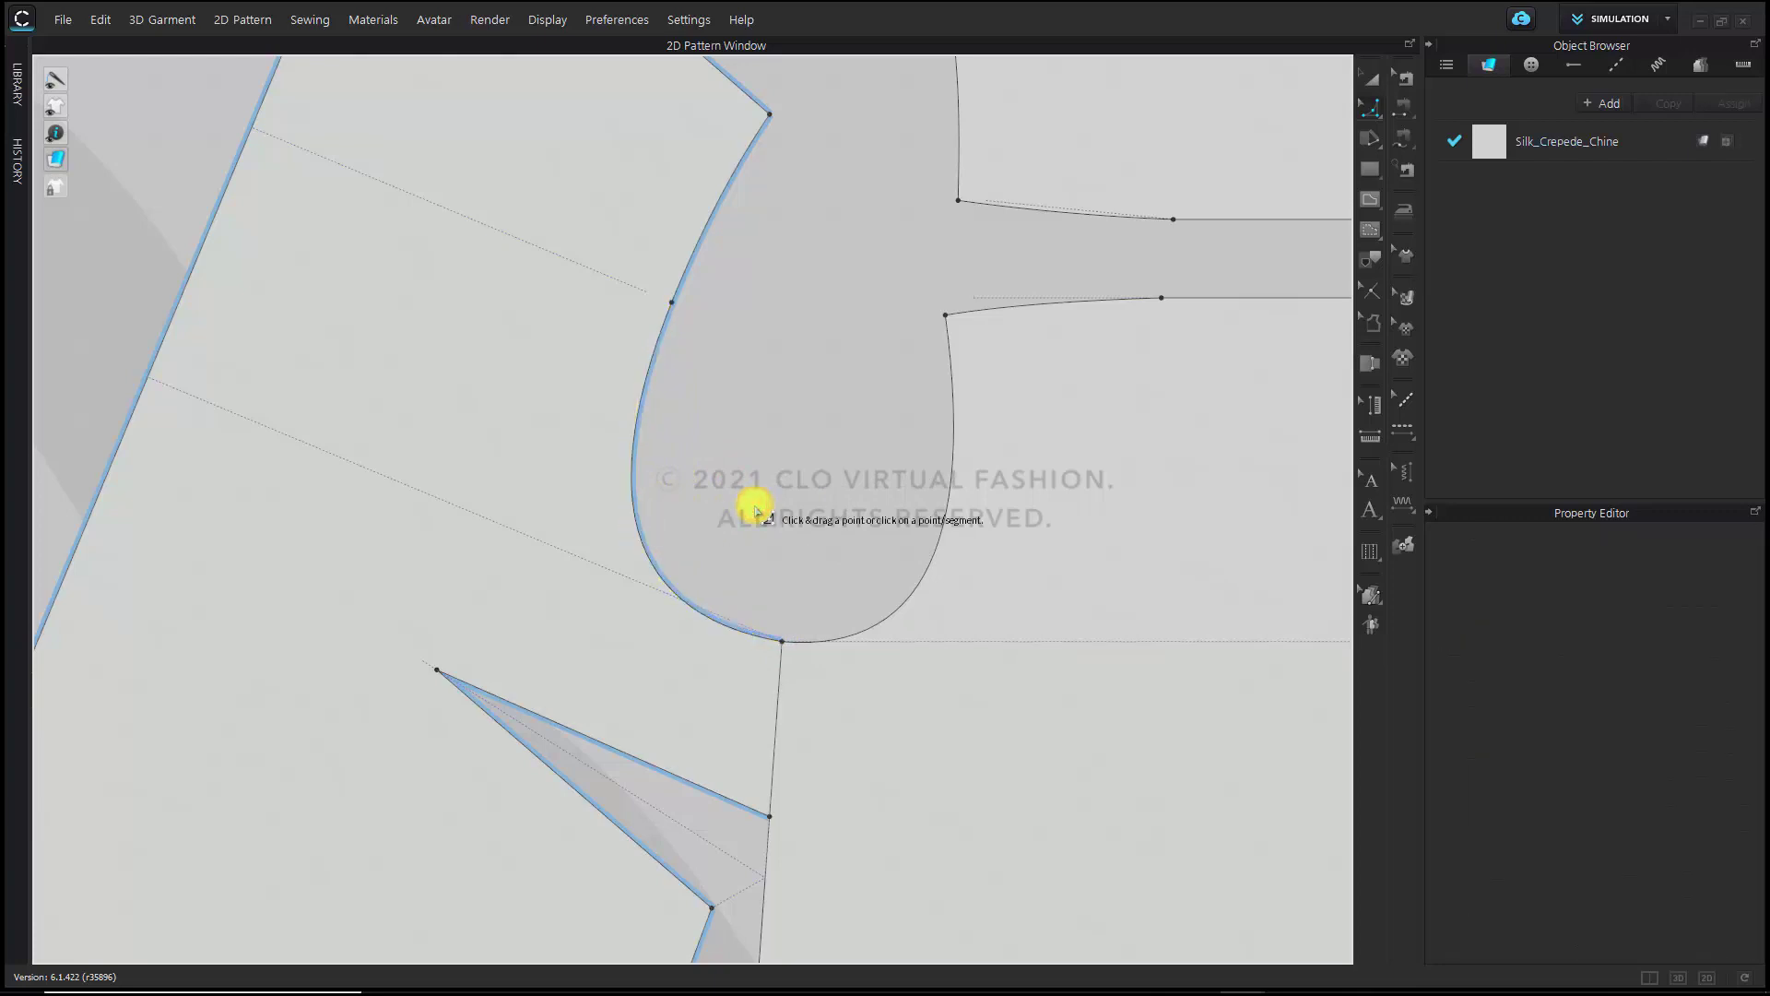
click(818, 494)
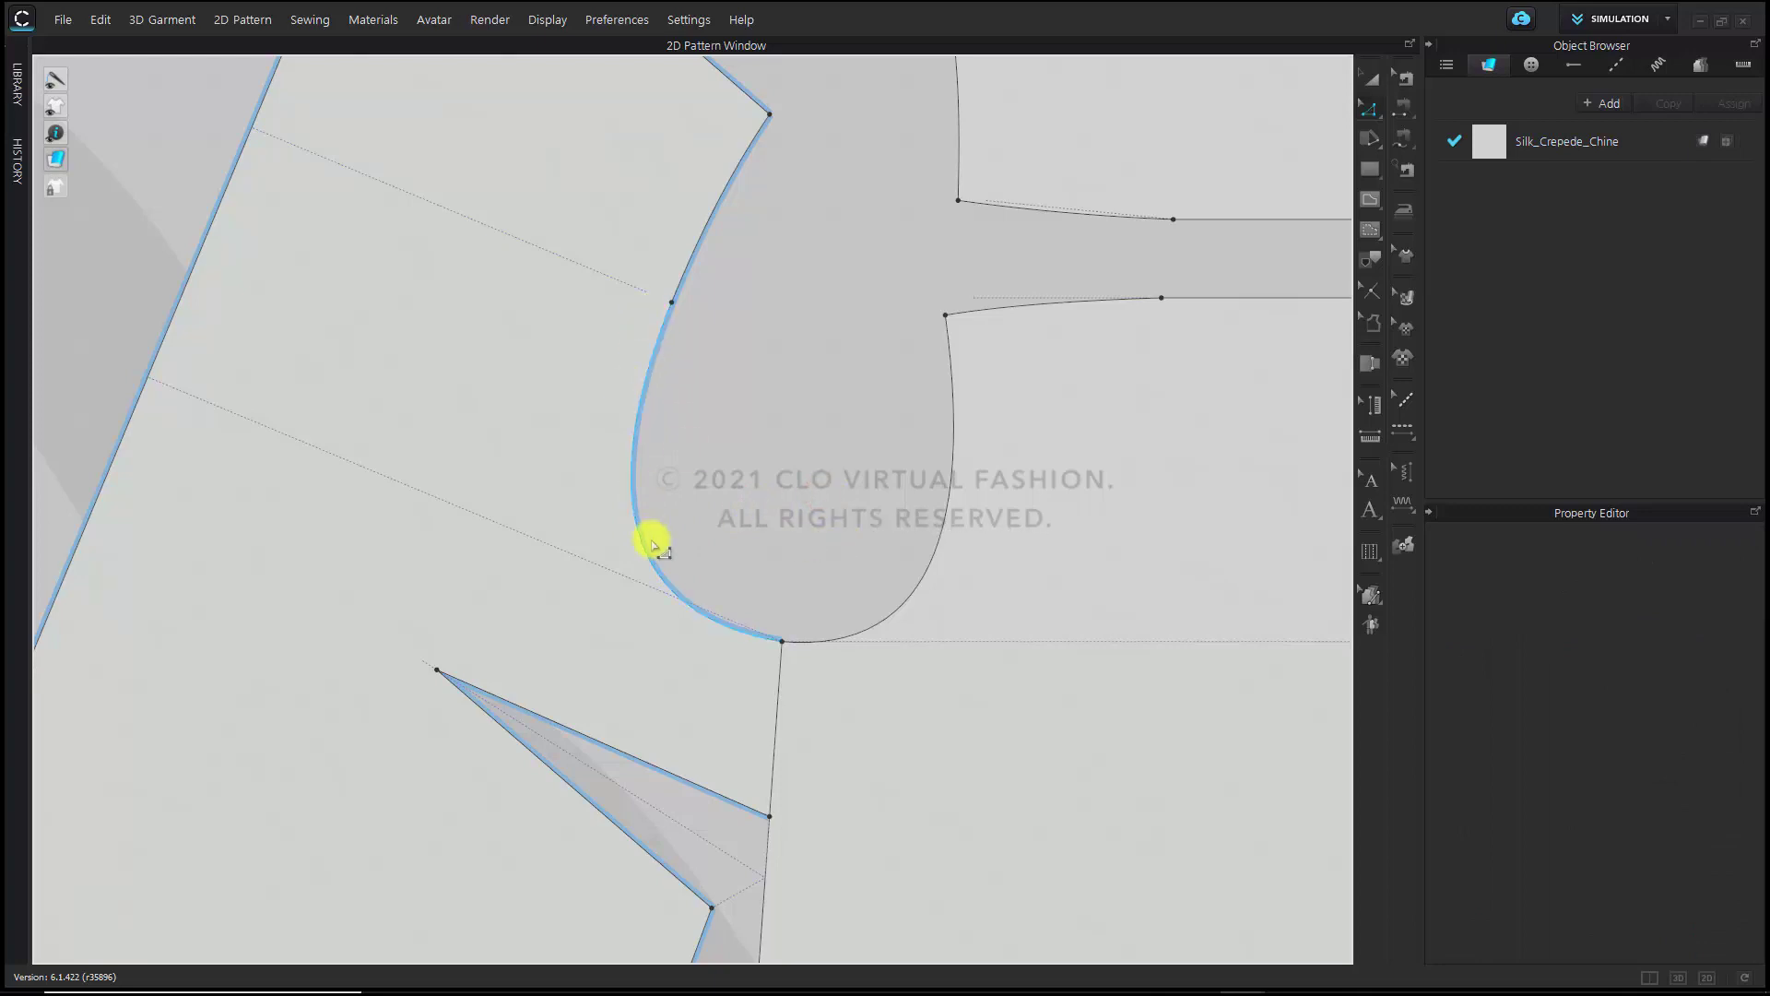
Match up the back yoke's curved lower seam segment with the lower back bodice's top seam segment at the armhole corner
scroll(737, 530, down, 2)
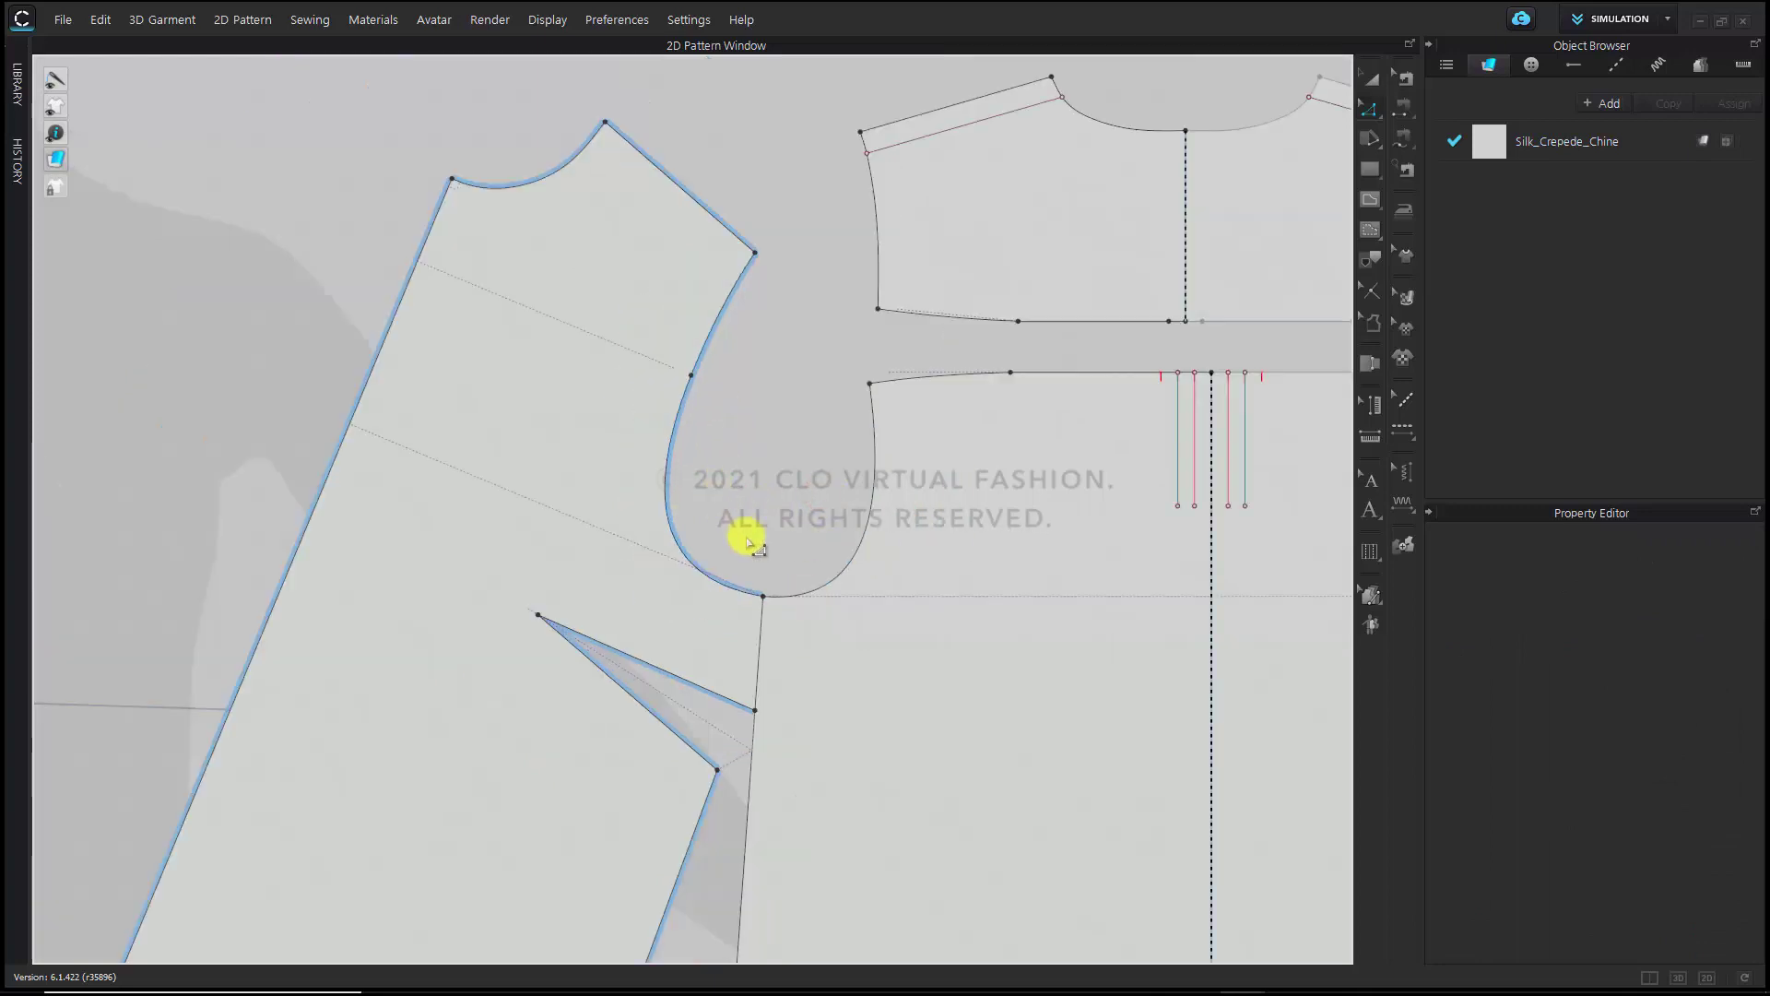
scroll(774, 608, down, 3)
scroll(838, 596, up, 5)
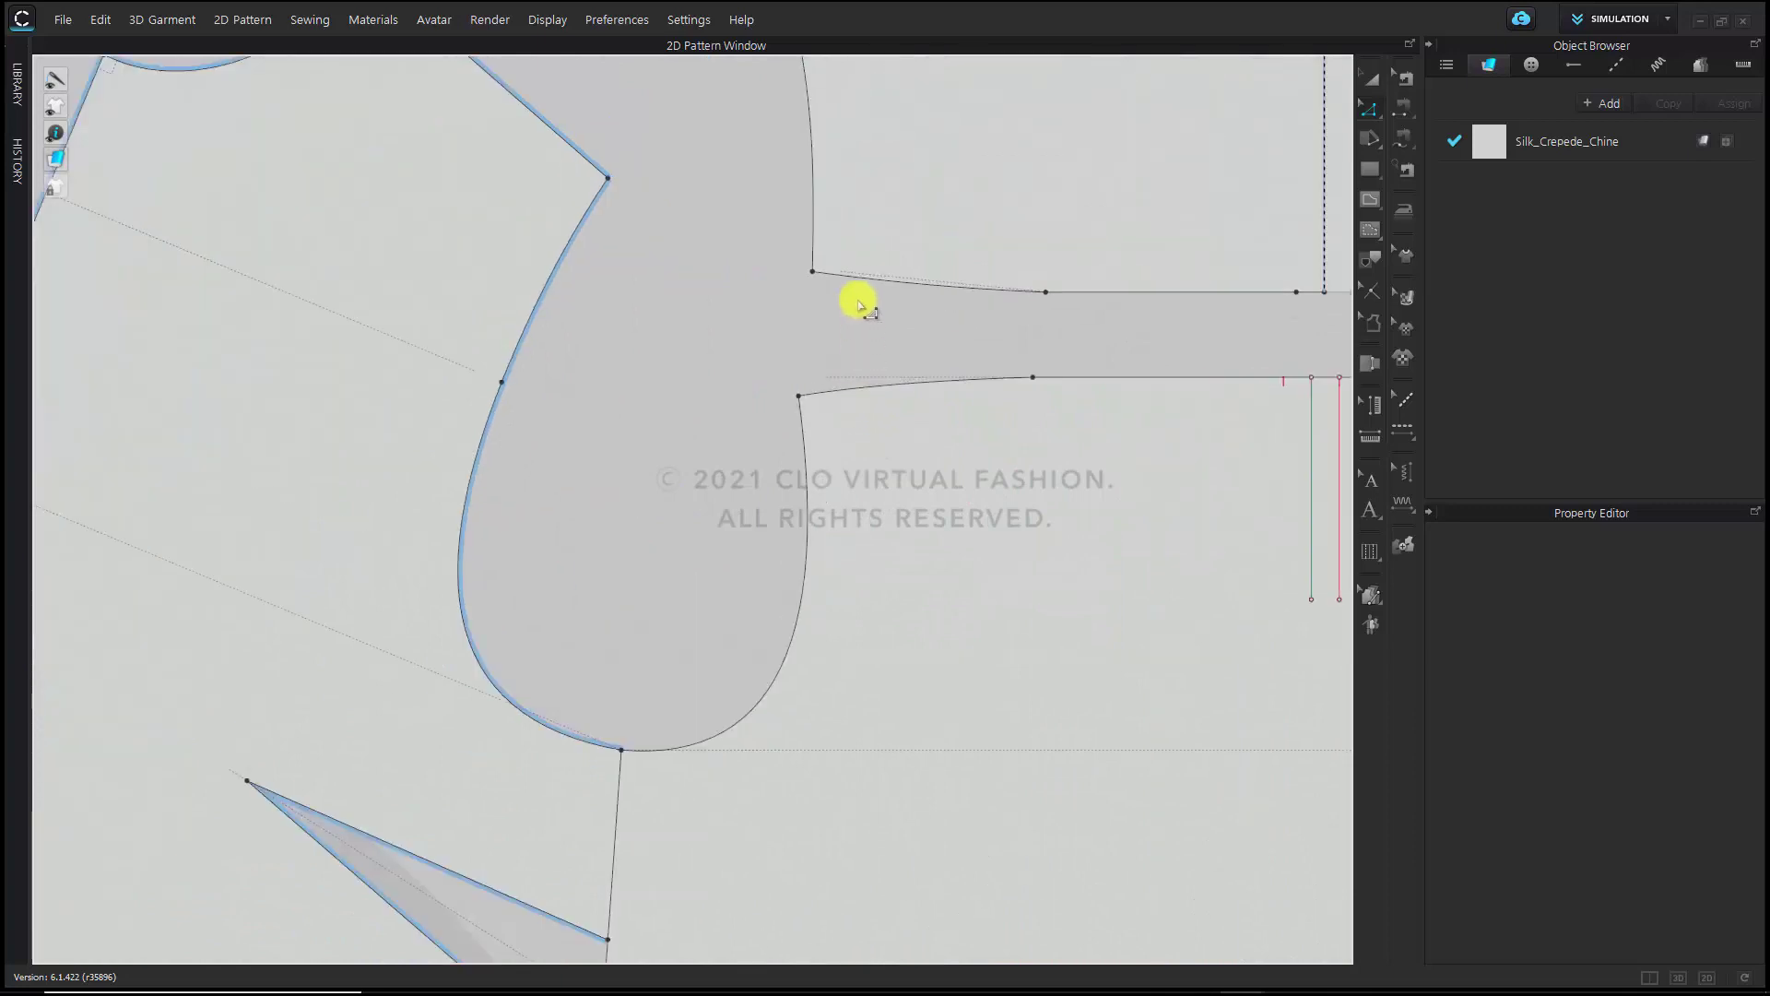
click(850, 279)
shift+click(826, 390)
right_click(823, 391)
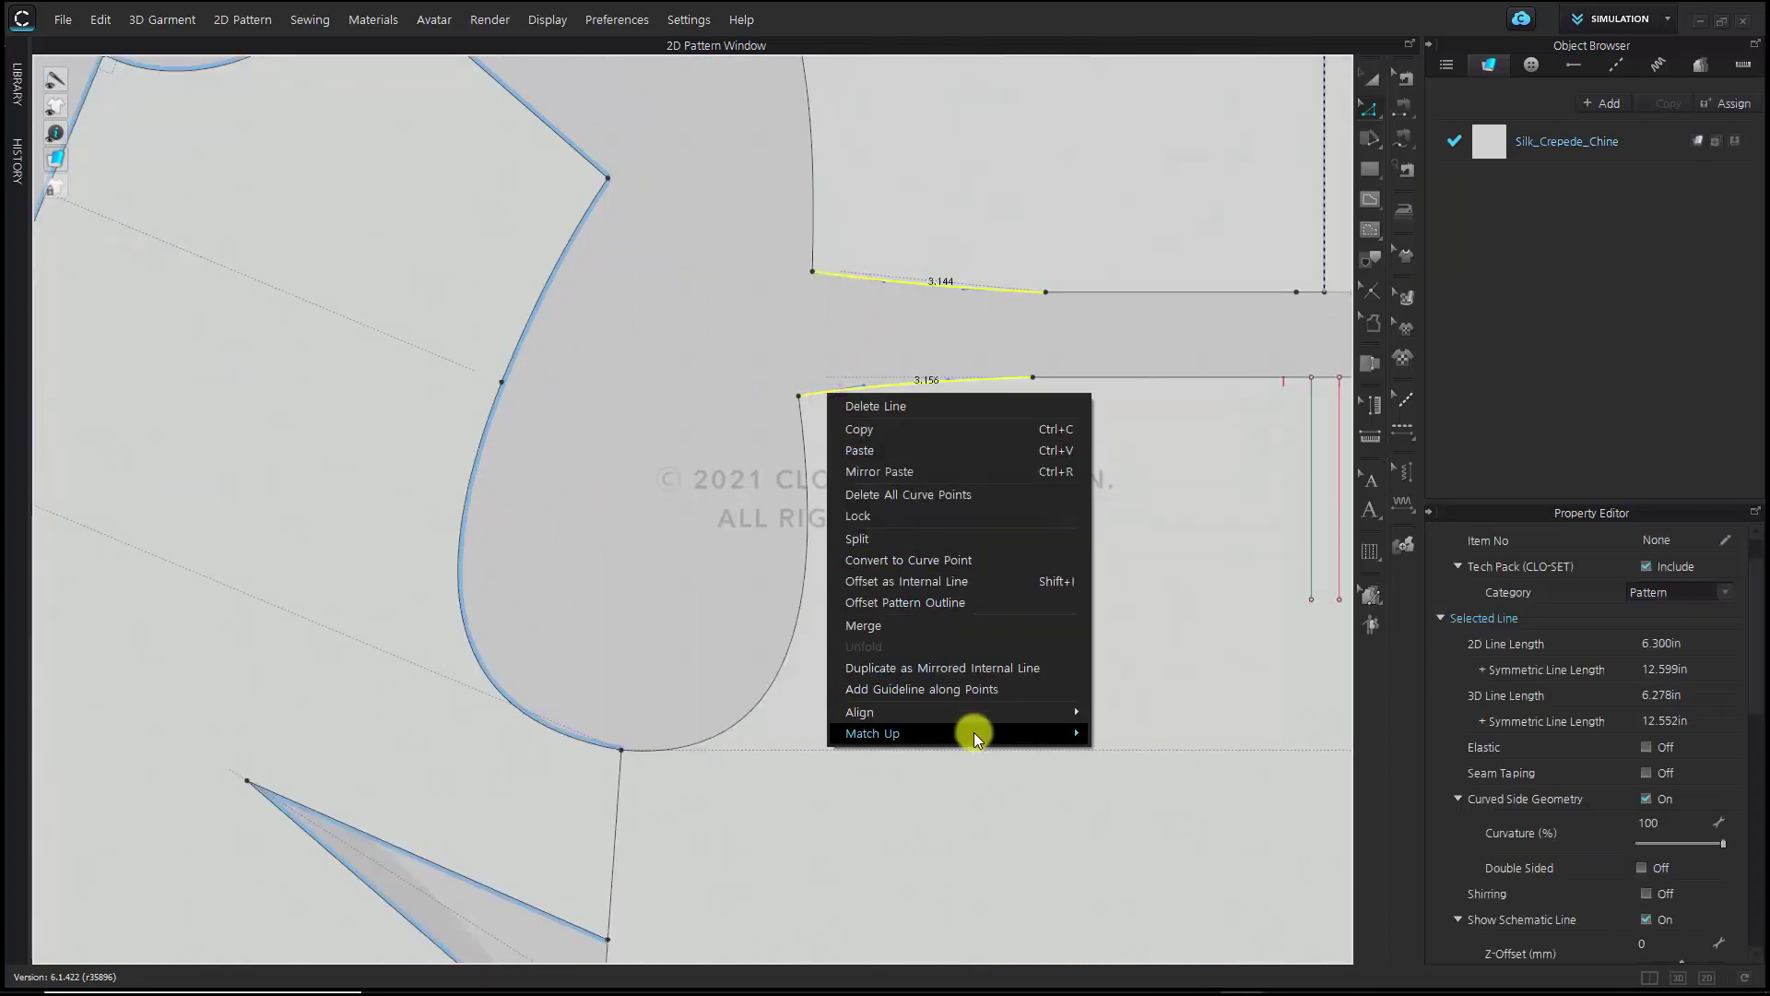
mouse_move(975, 733)
click(1125, 732)
click(889, 534)
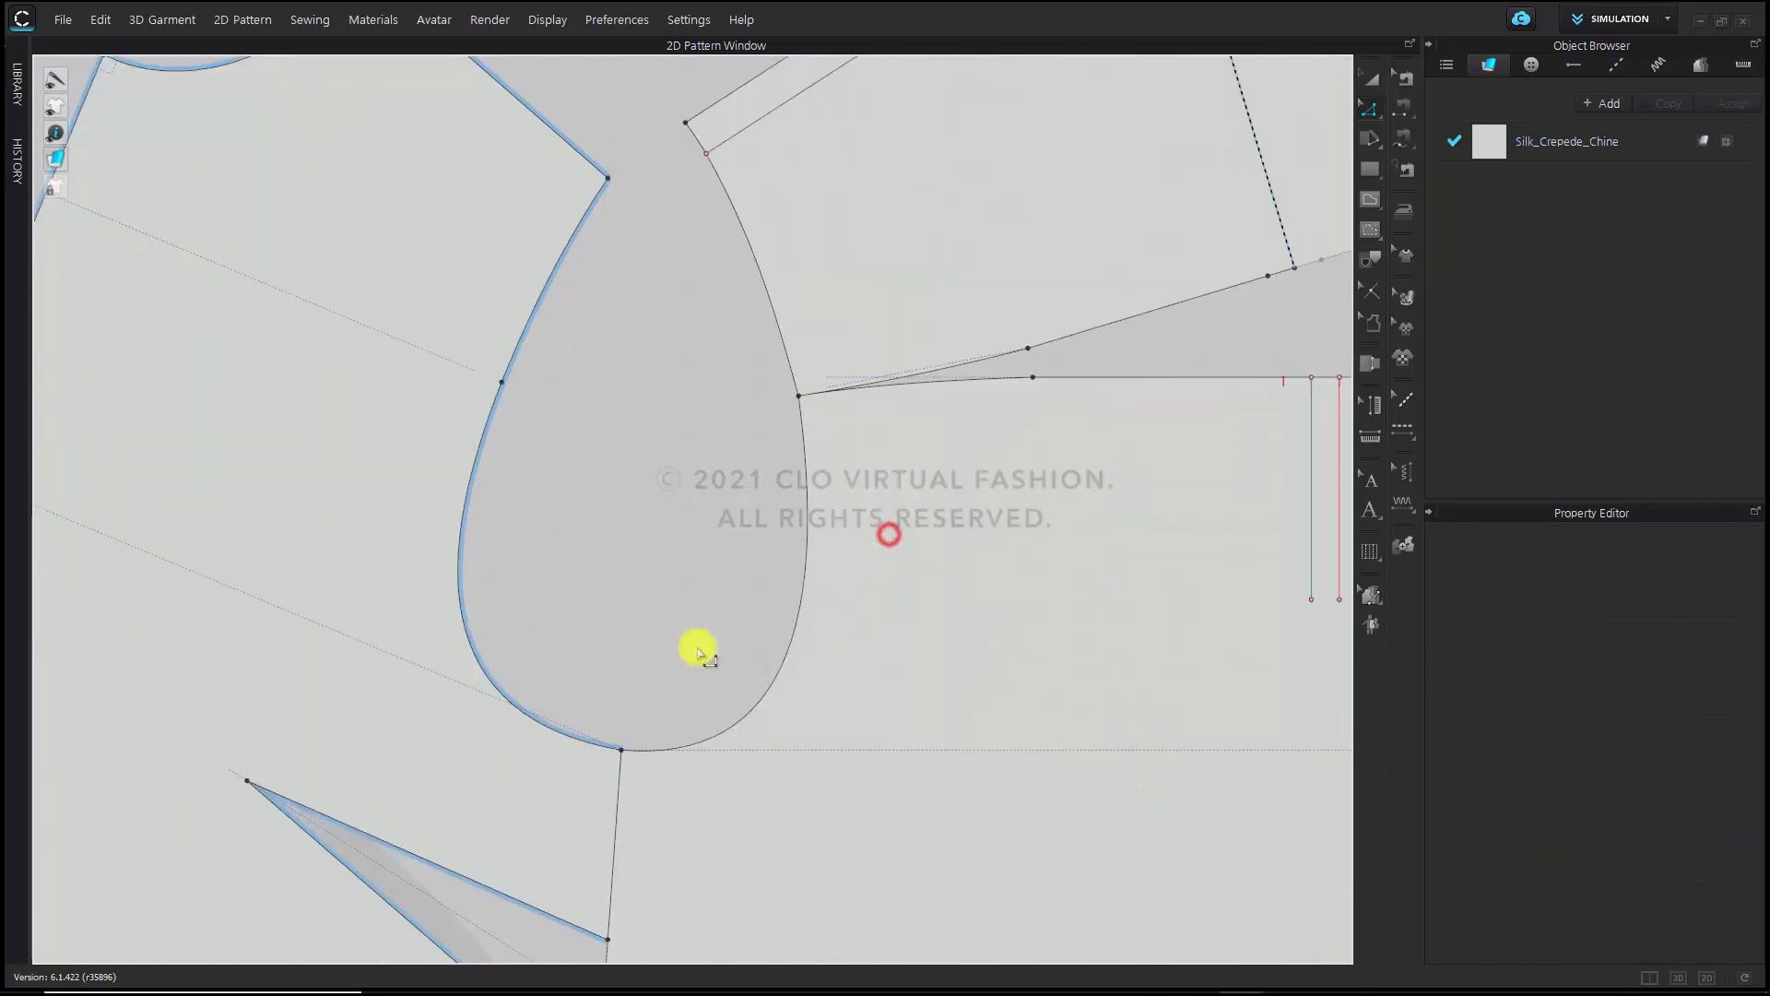
scroll(697, 652, down, 2)
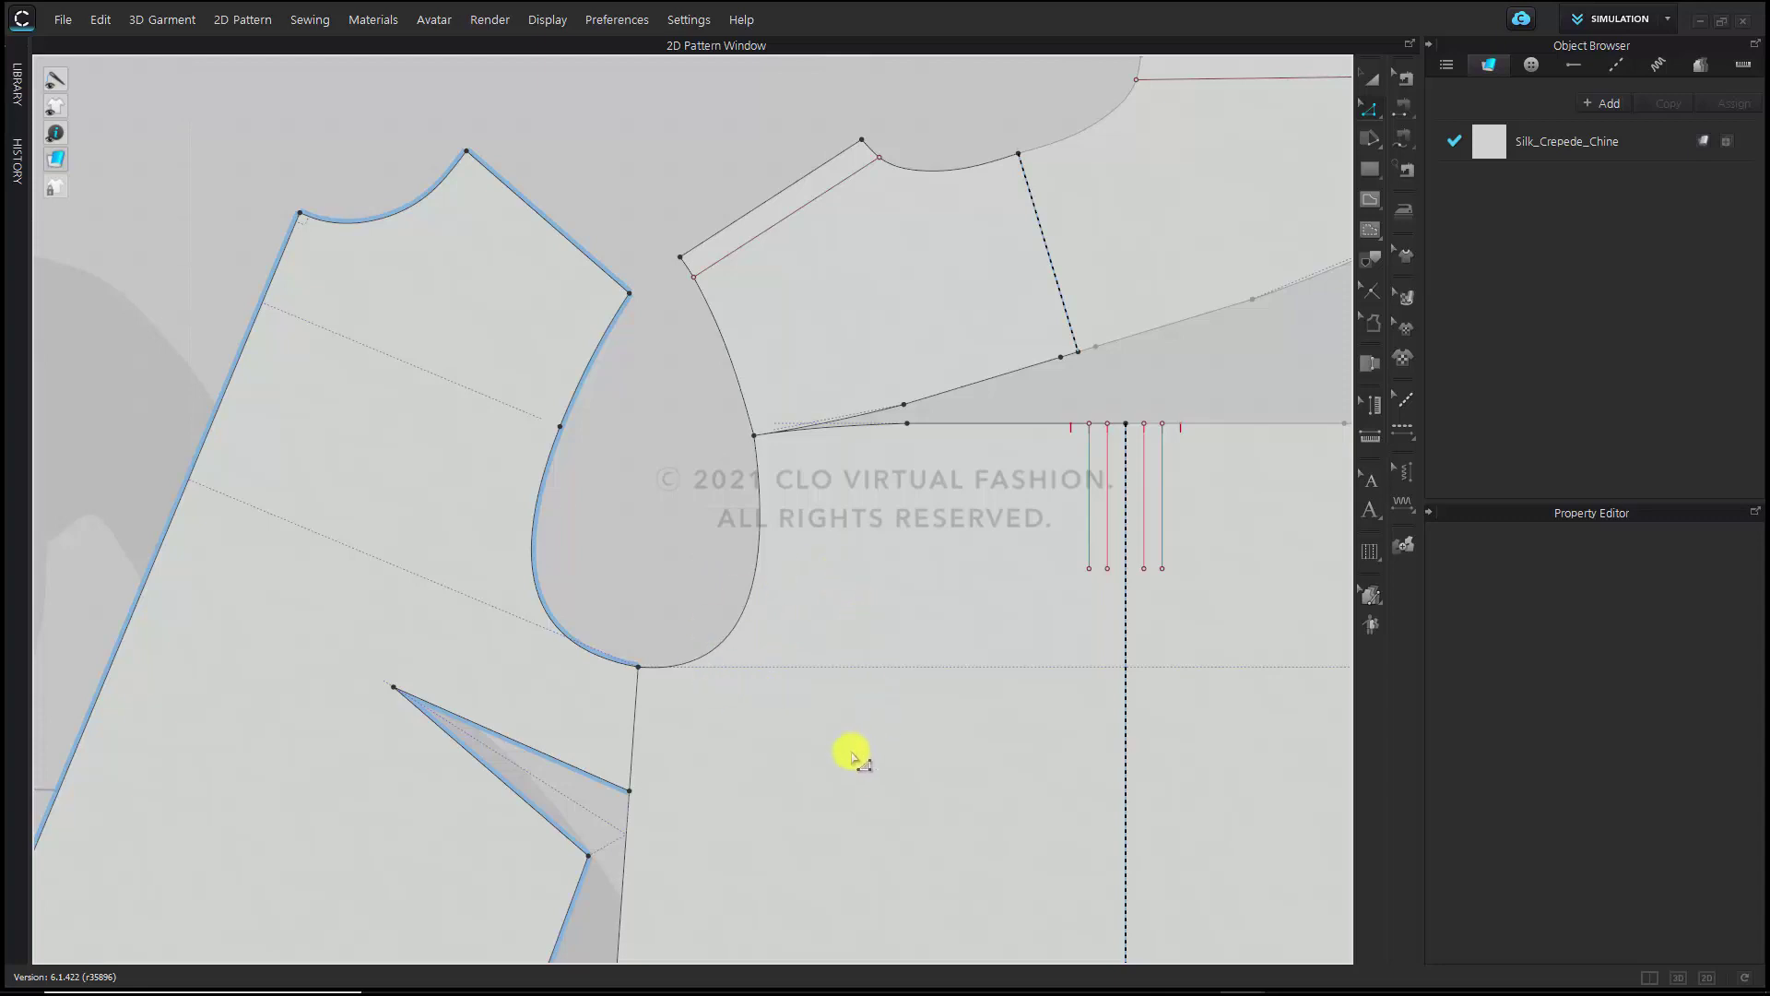
Match up the front bodice's side seam below the dart with the lower back bodice's side seam, aligned to the hem end
scroll(921, 498, down, 3)
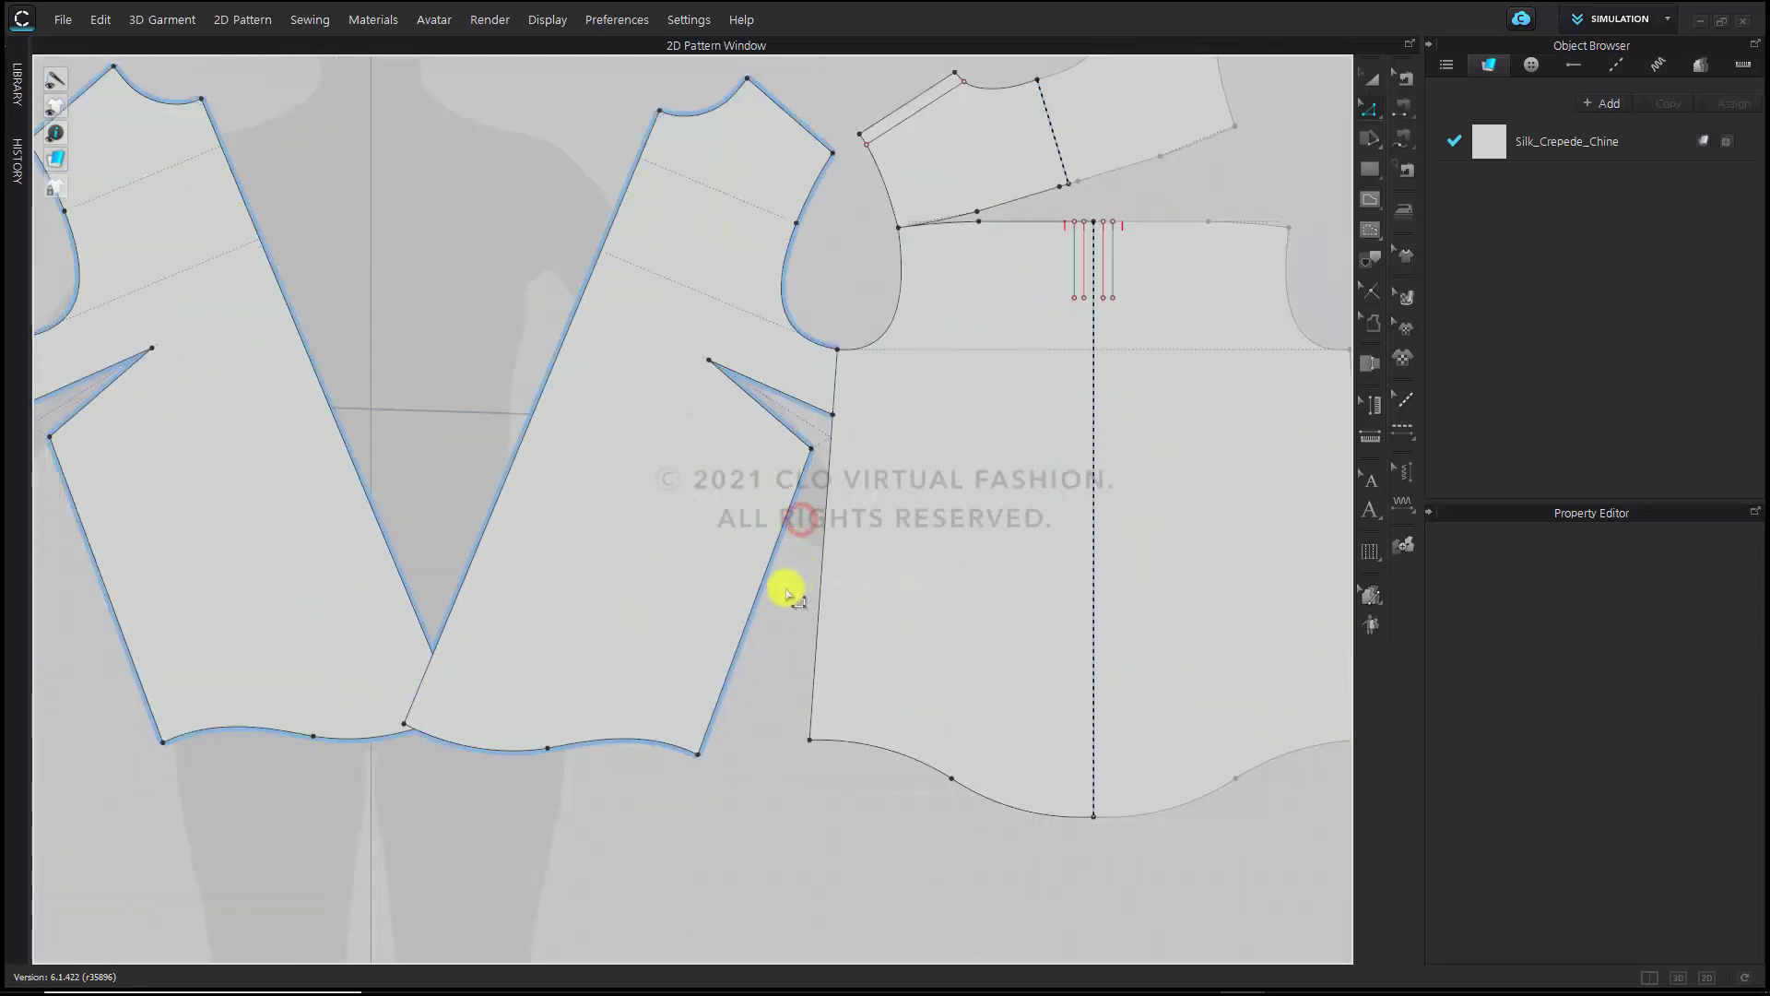
scroll(790, 593, up, 3)
click(752, 553)
scroll(845, 755, down, 5)
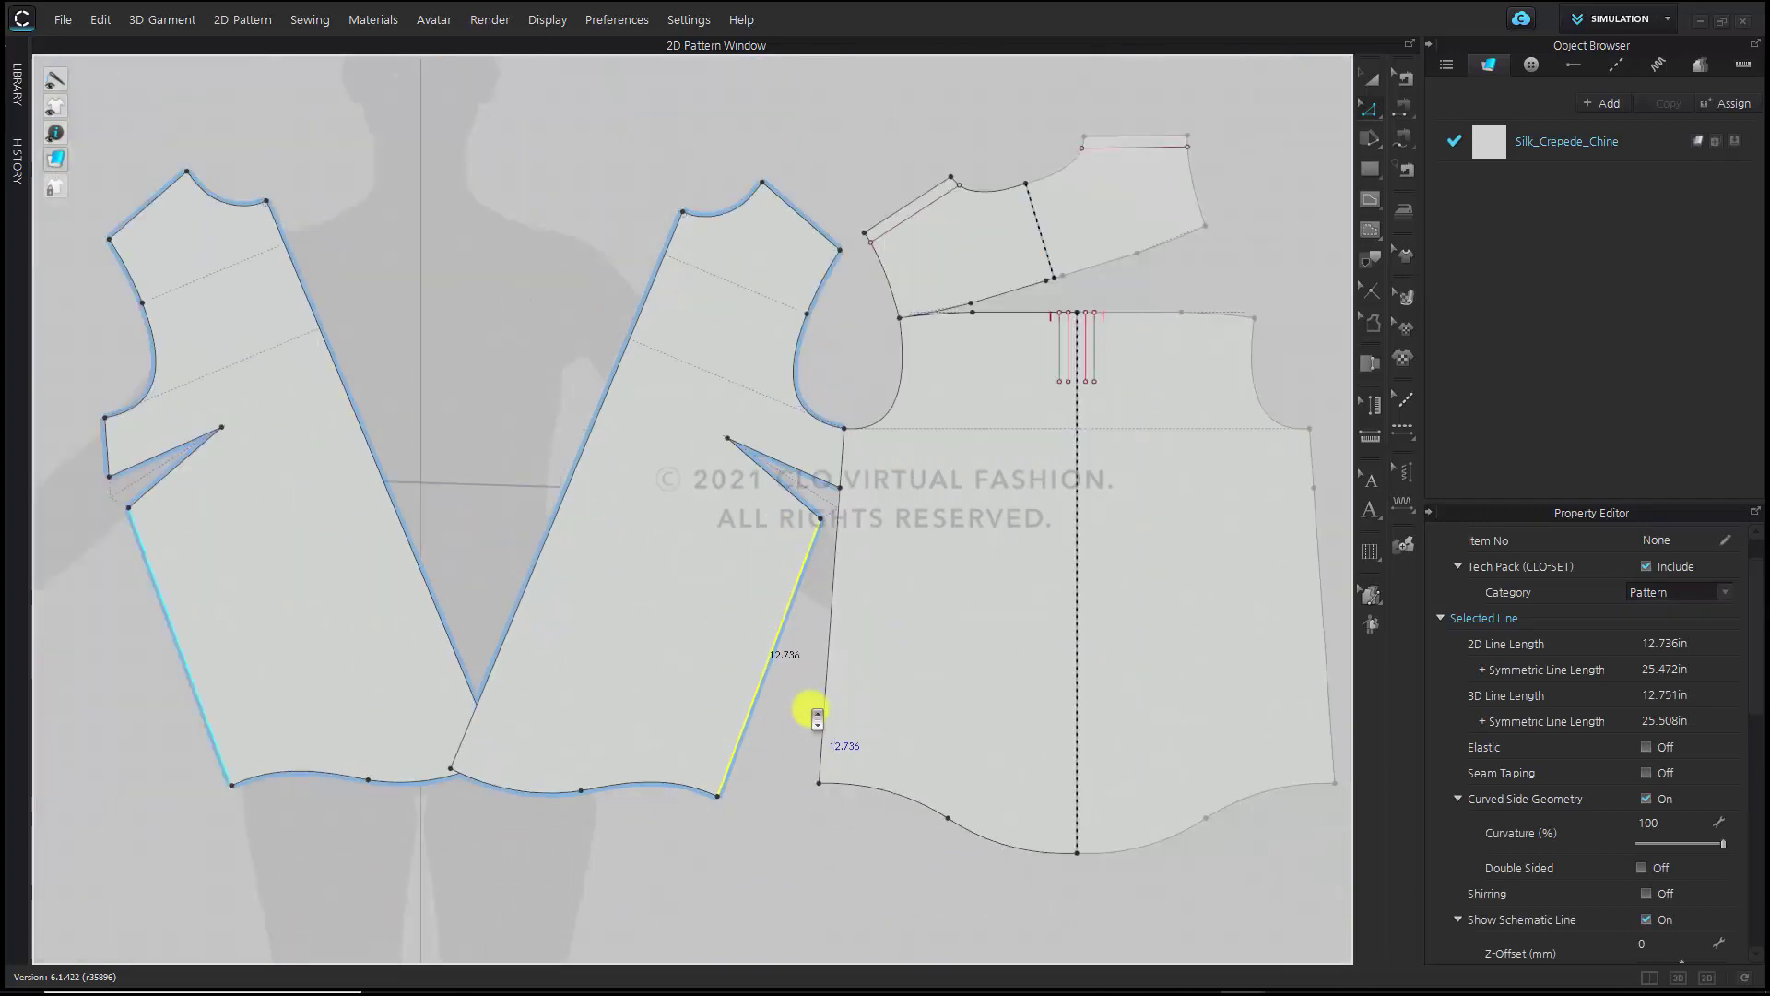
shift+click(810, 735)
right_click(815, 738)
mouse_move(892, 747)
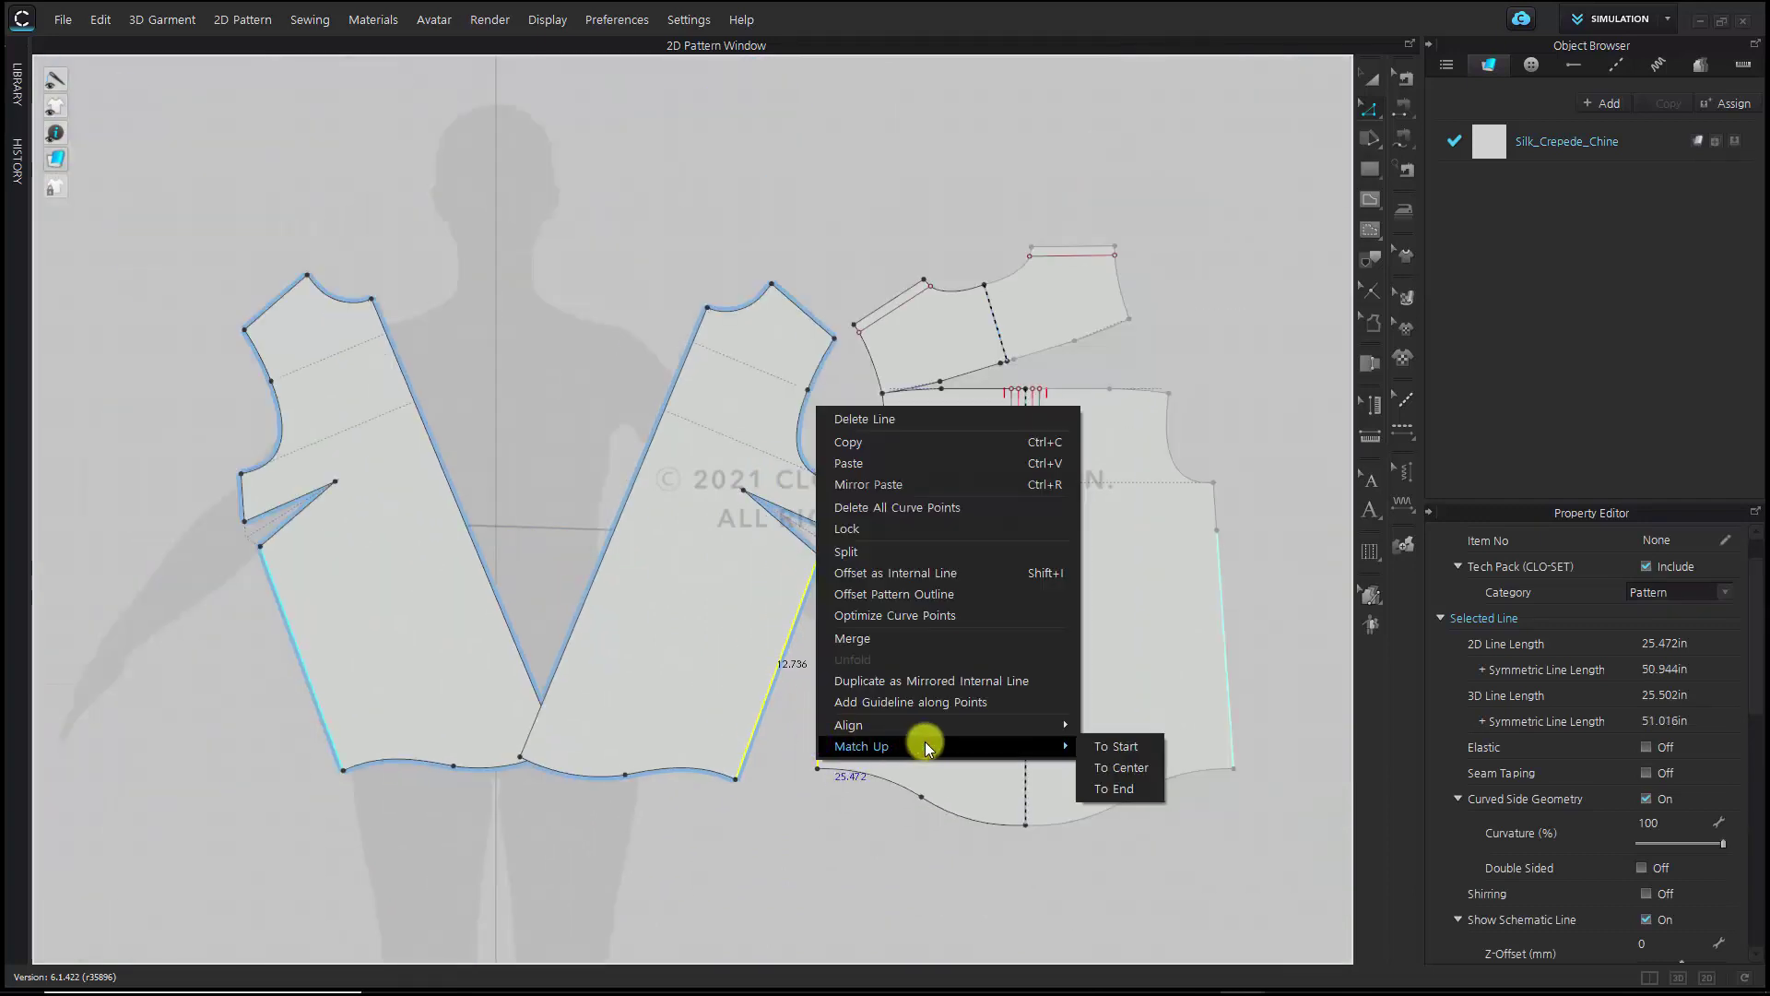
click(1148, 788)
scroll(846, 816, up, 2)
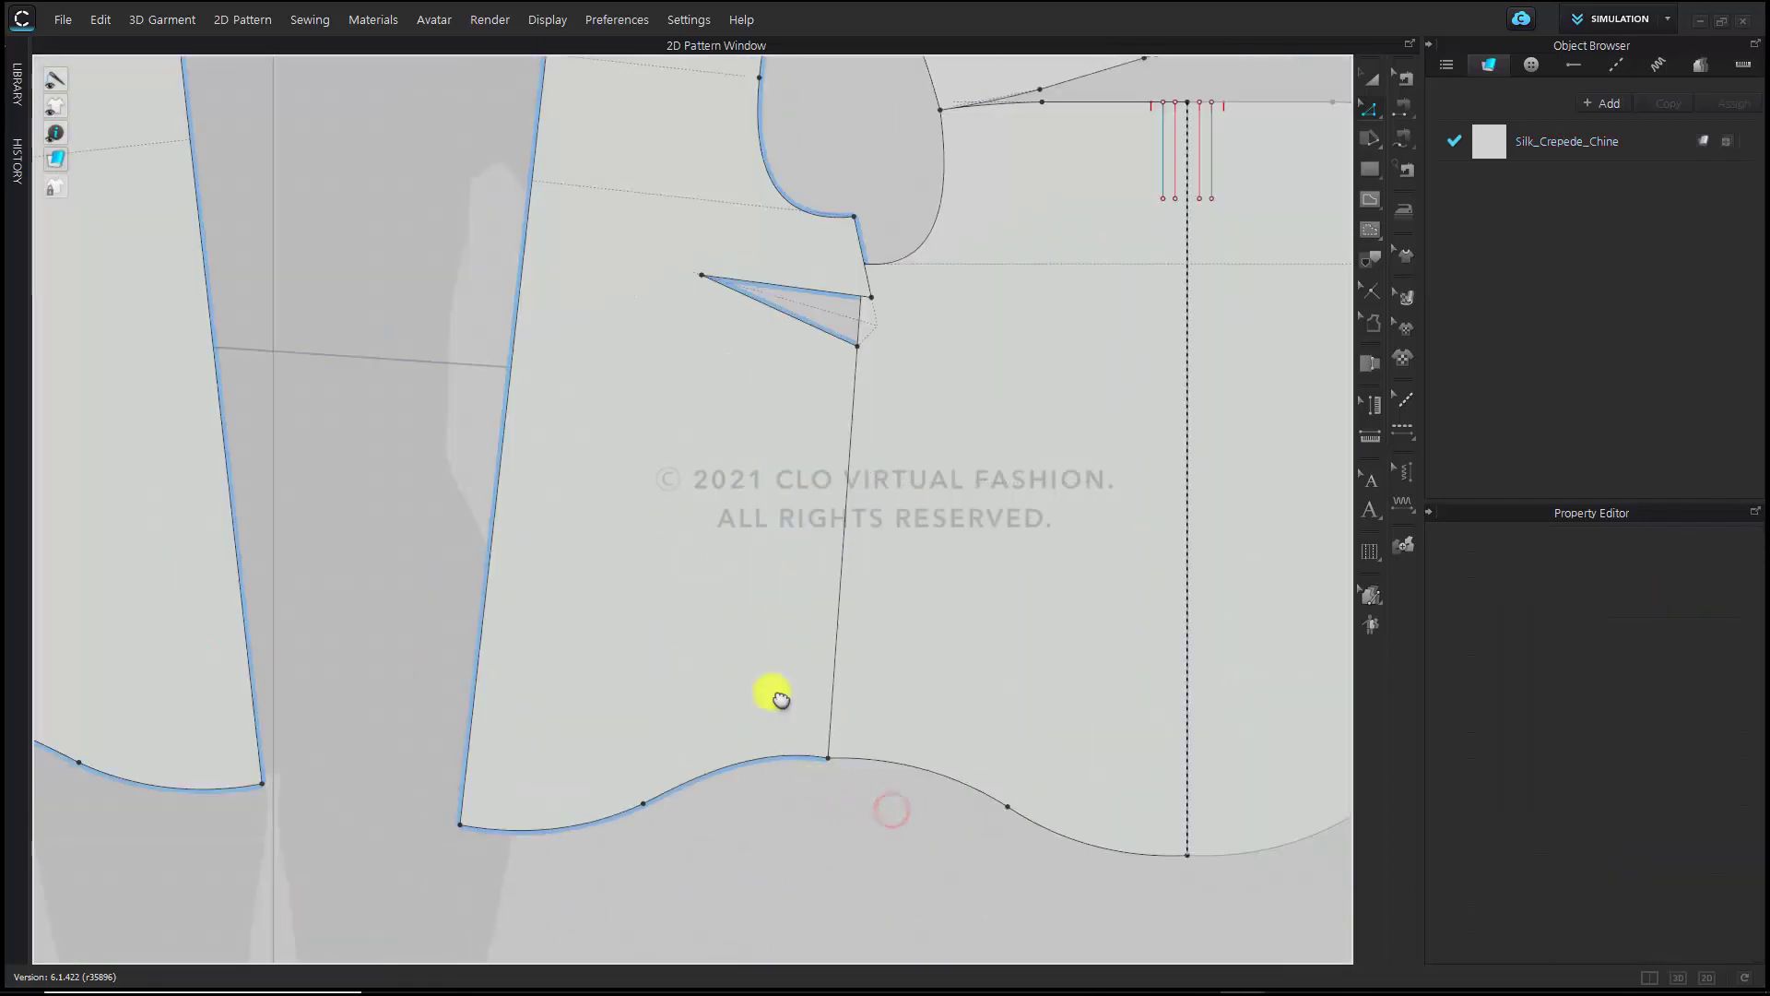
scroll(774, 695, up, 3)
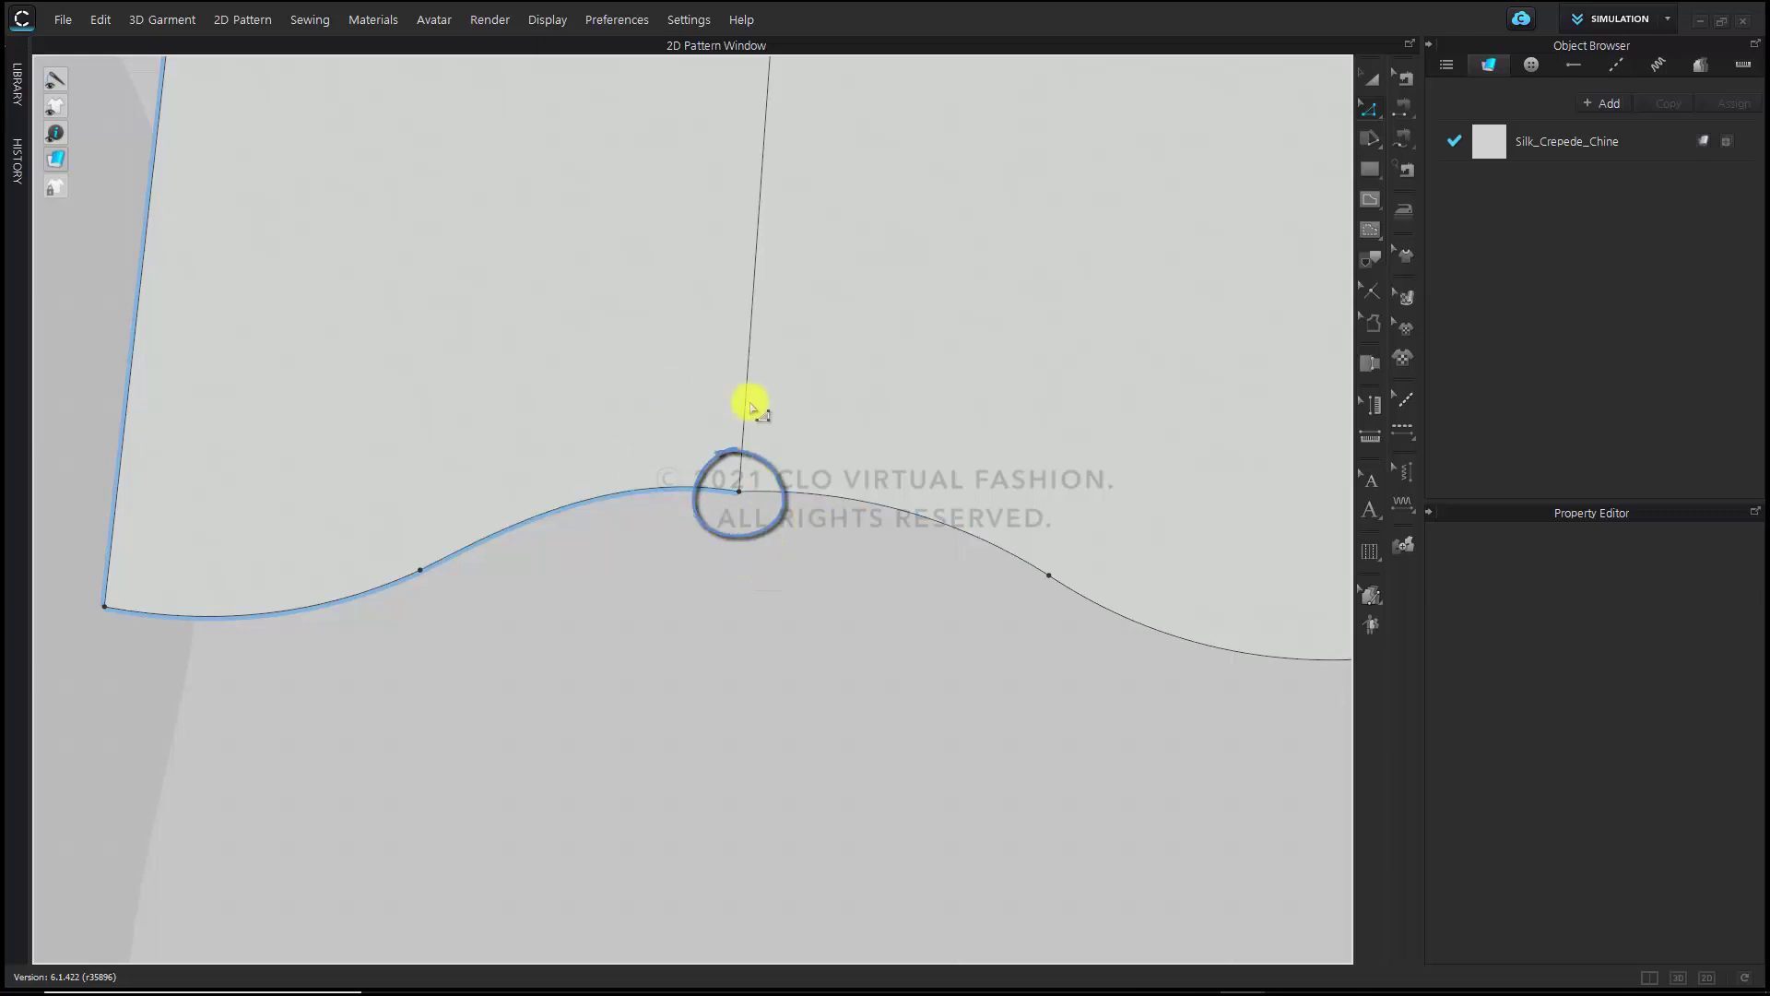
middle_drag(811, 624, 785, 638)
Redraw the front bodice's hem from the mid-hem point to the side seam corner as a slightly flatter arc with Smooth Curve
key(a)
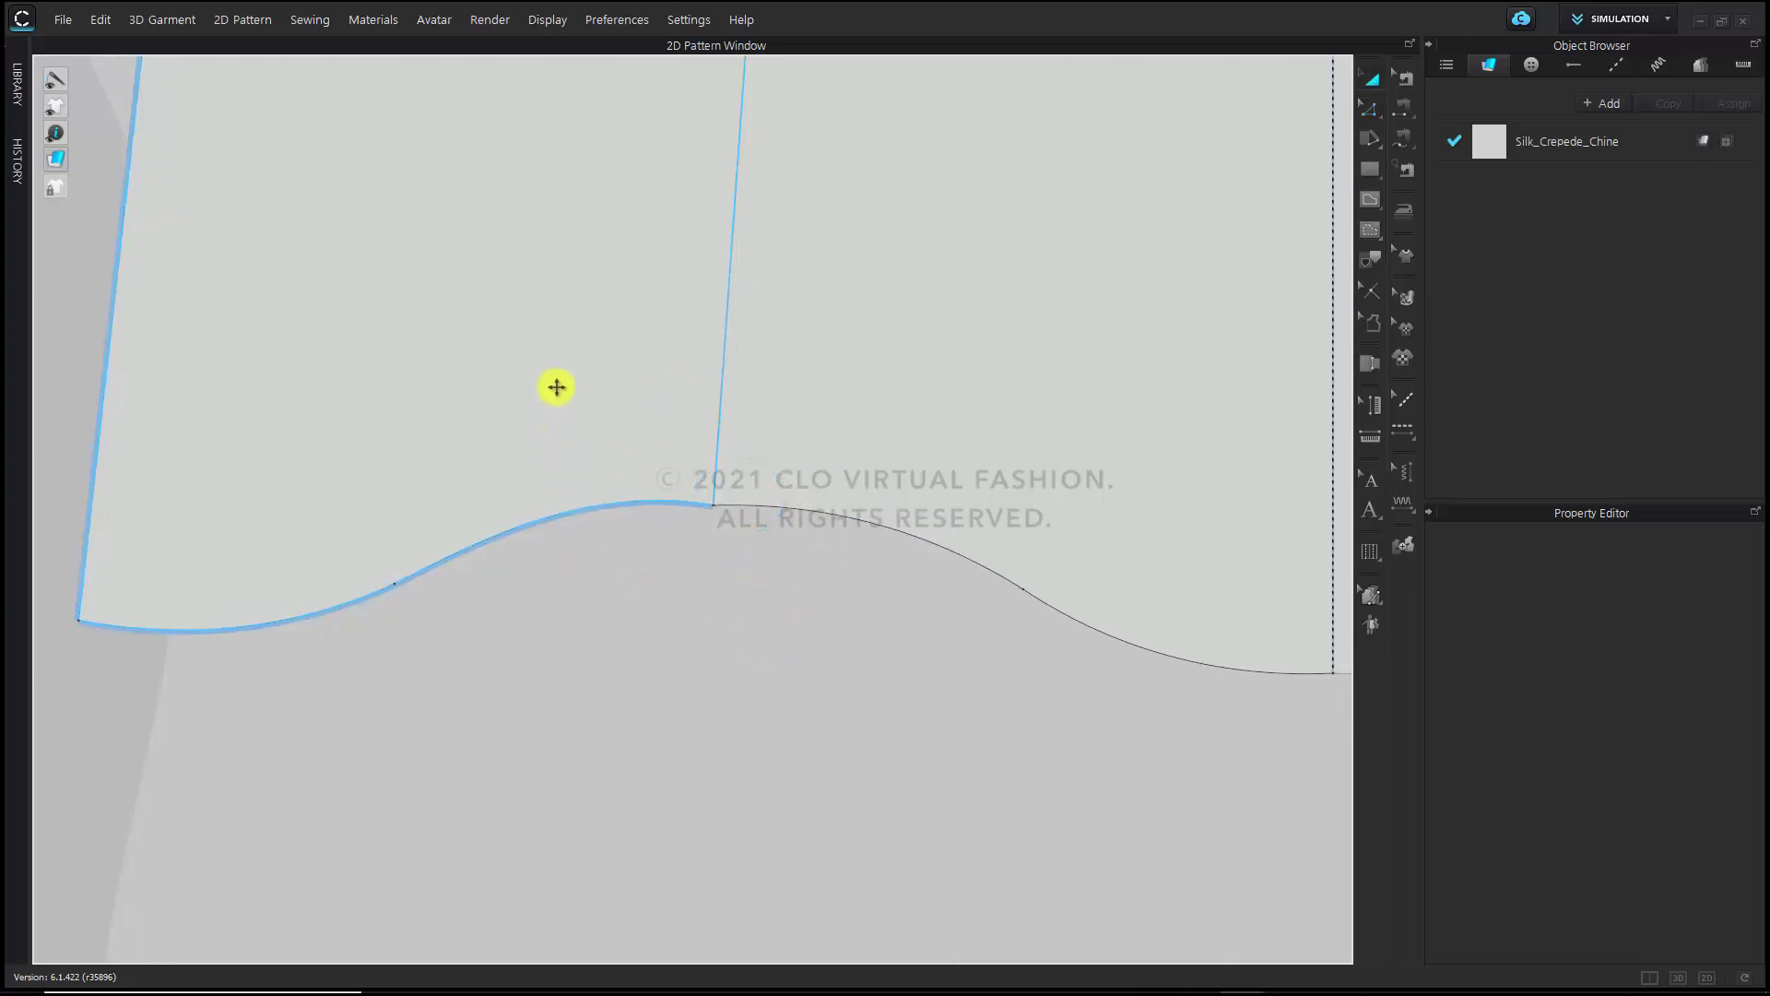
click(557, 387)
click(712, 600)
middle_drag(555, 583, 647, 619)
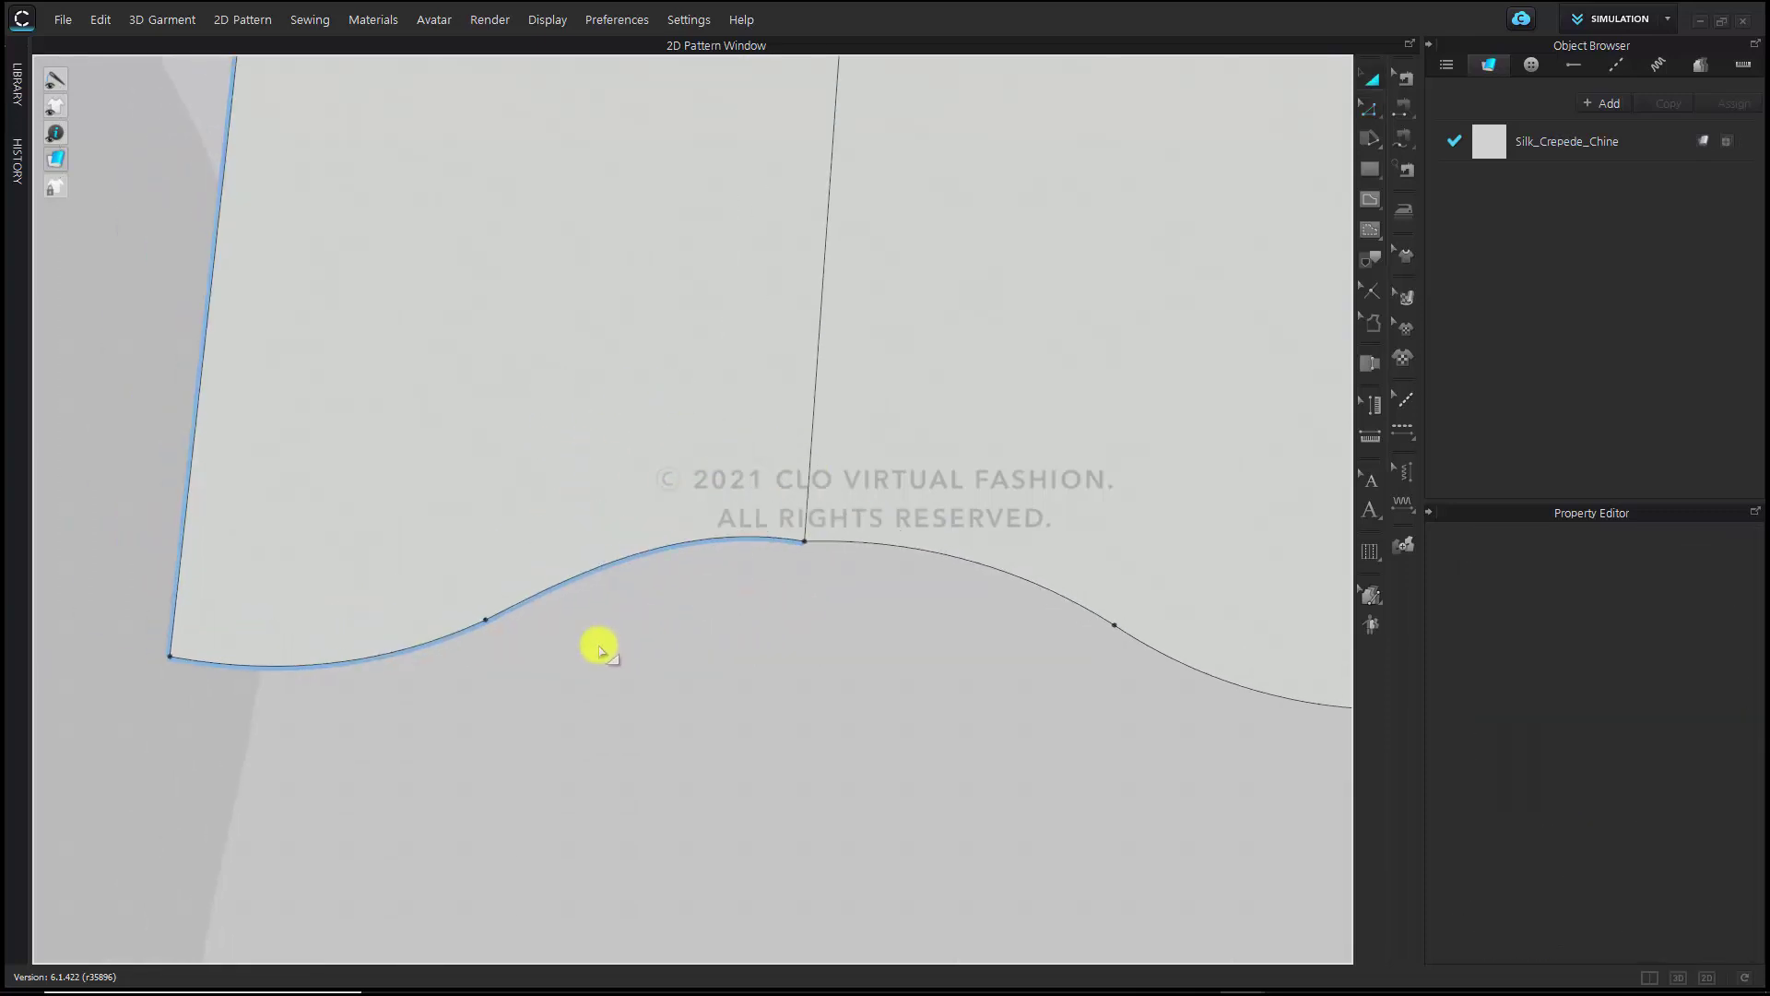
click(549, 505)
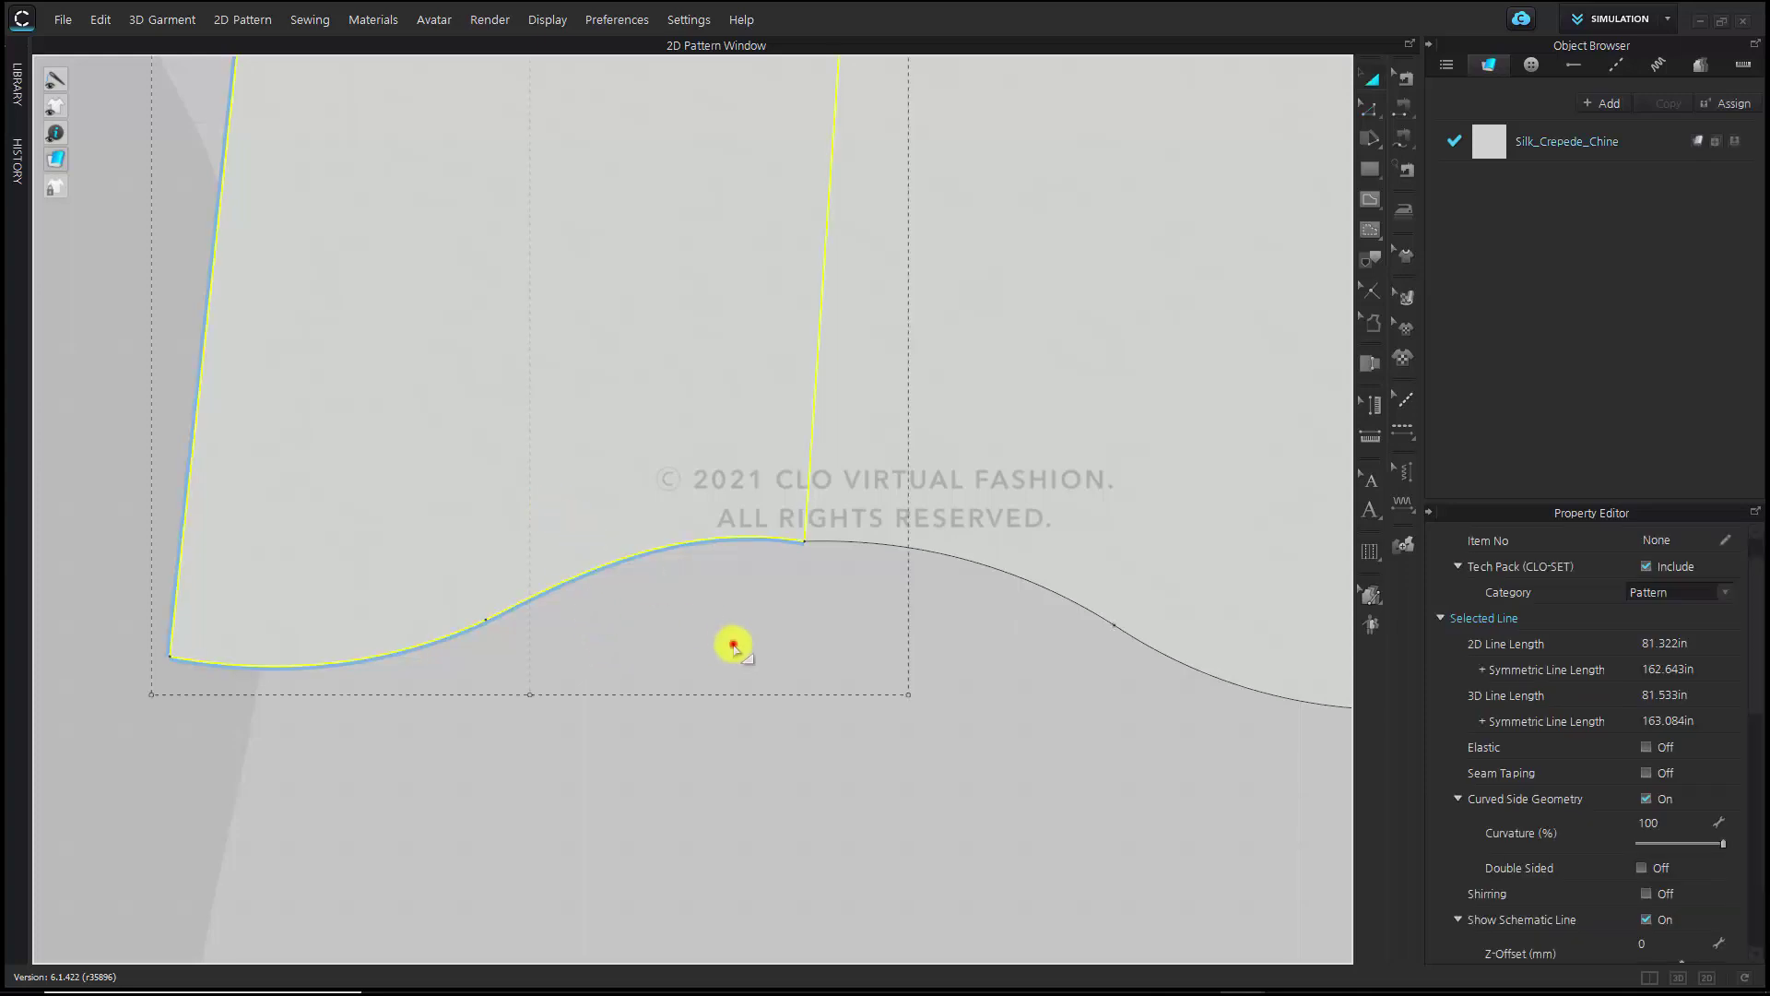
click(733, 646)
click(1374, 113)
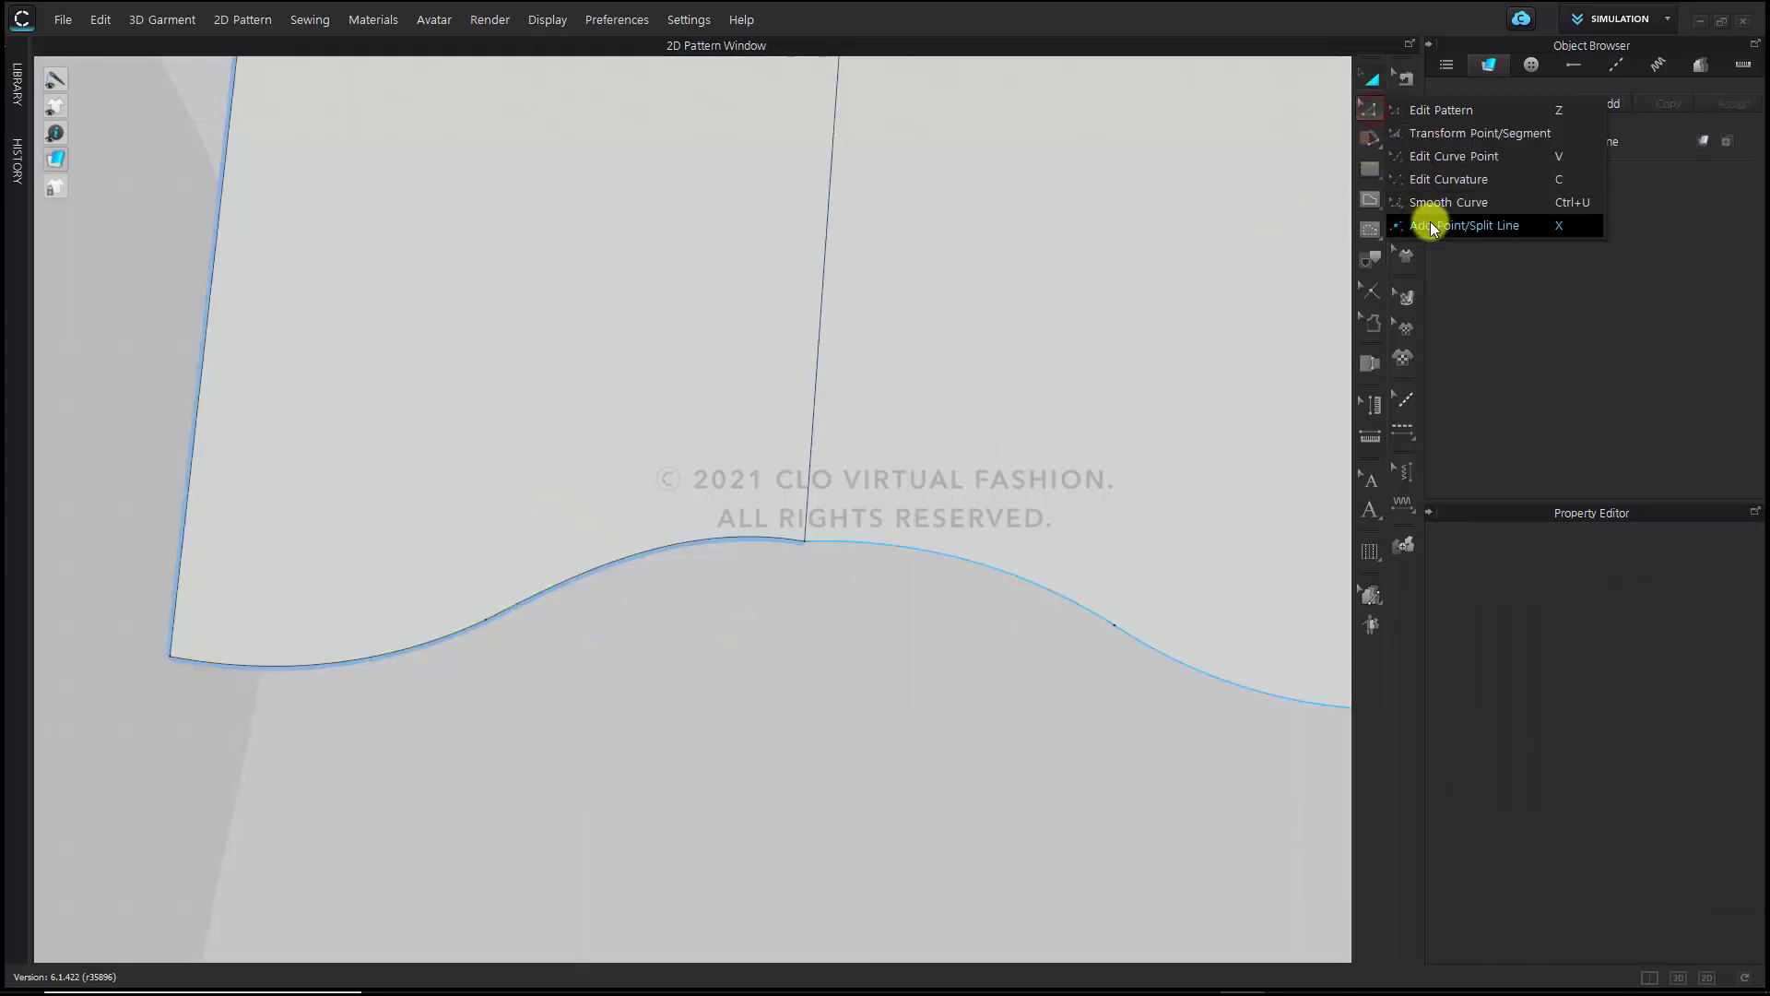
click(1436, 197)
scroll(618, 590, up, 2)
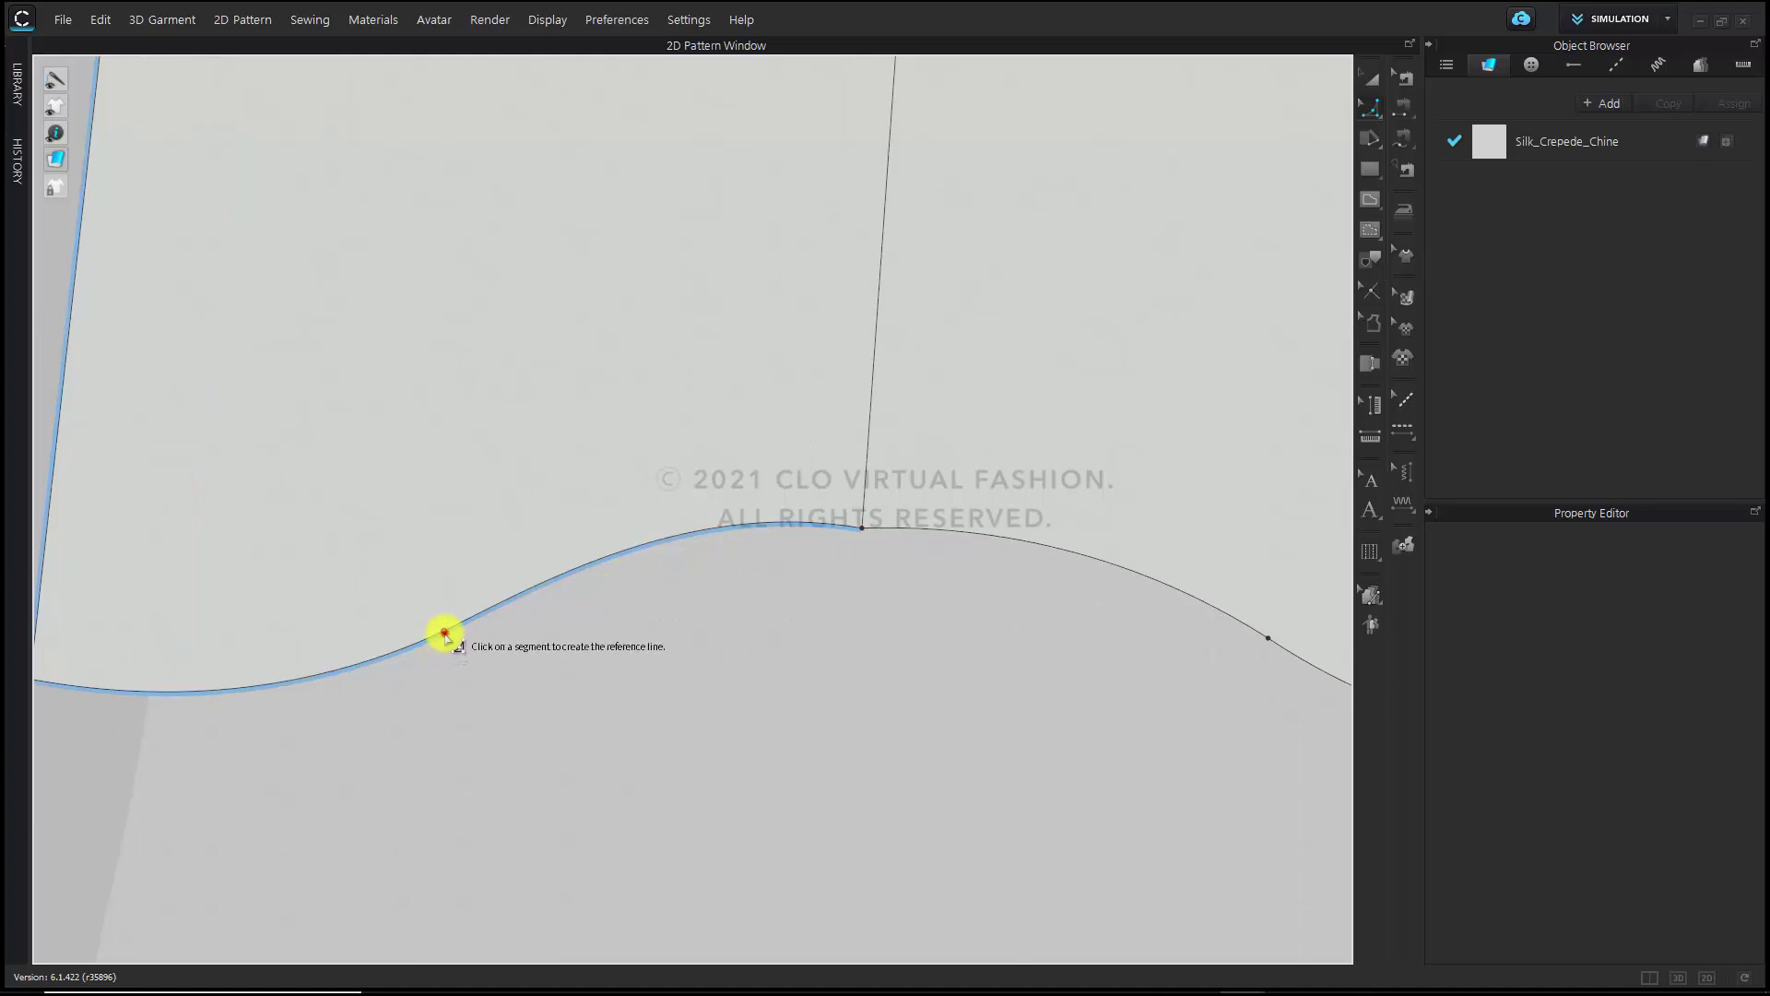
click(444, 630)
click(862, 528)
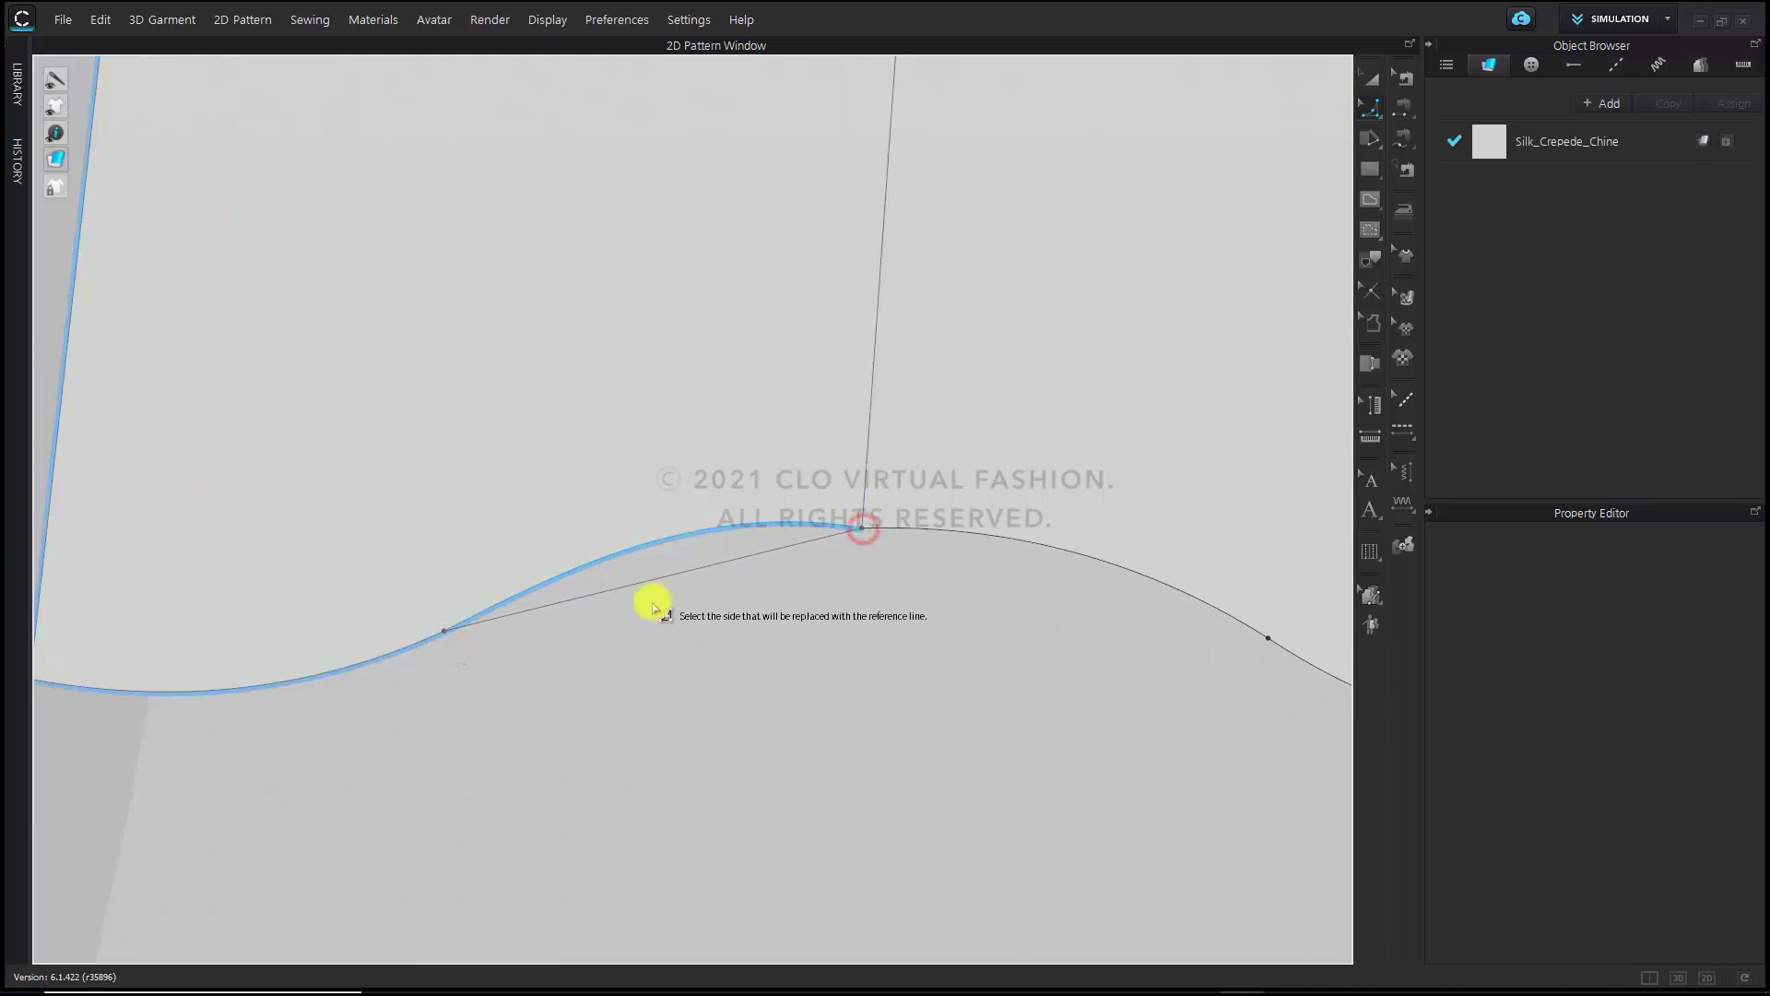
scroll(652, 600, up, 1)
click(636, 527)
drag(664, 576, 655, 542)
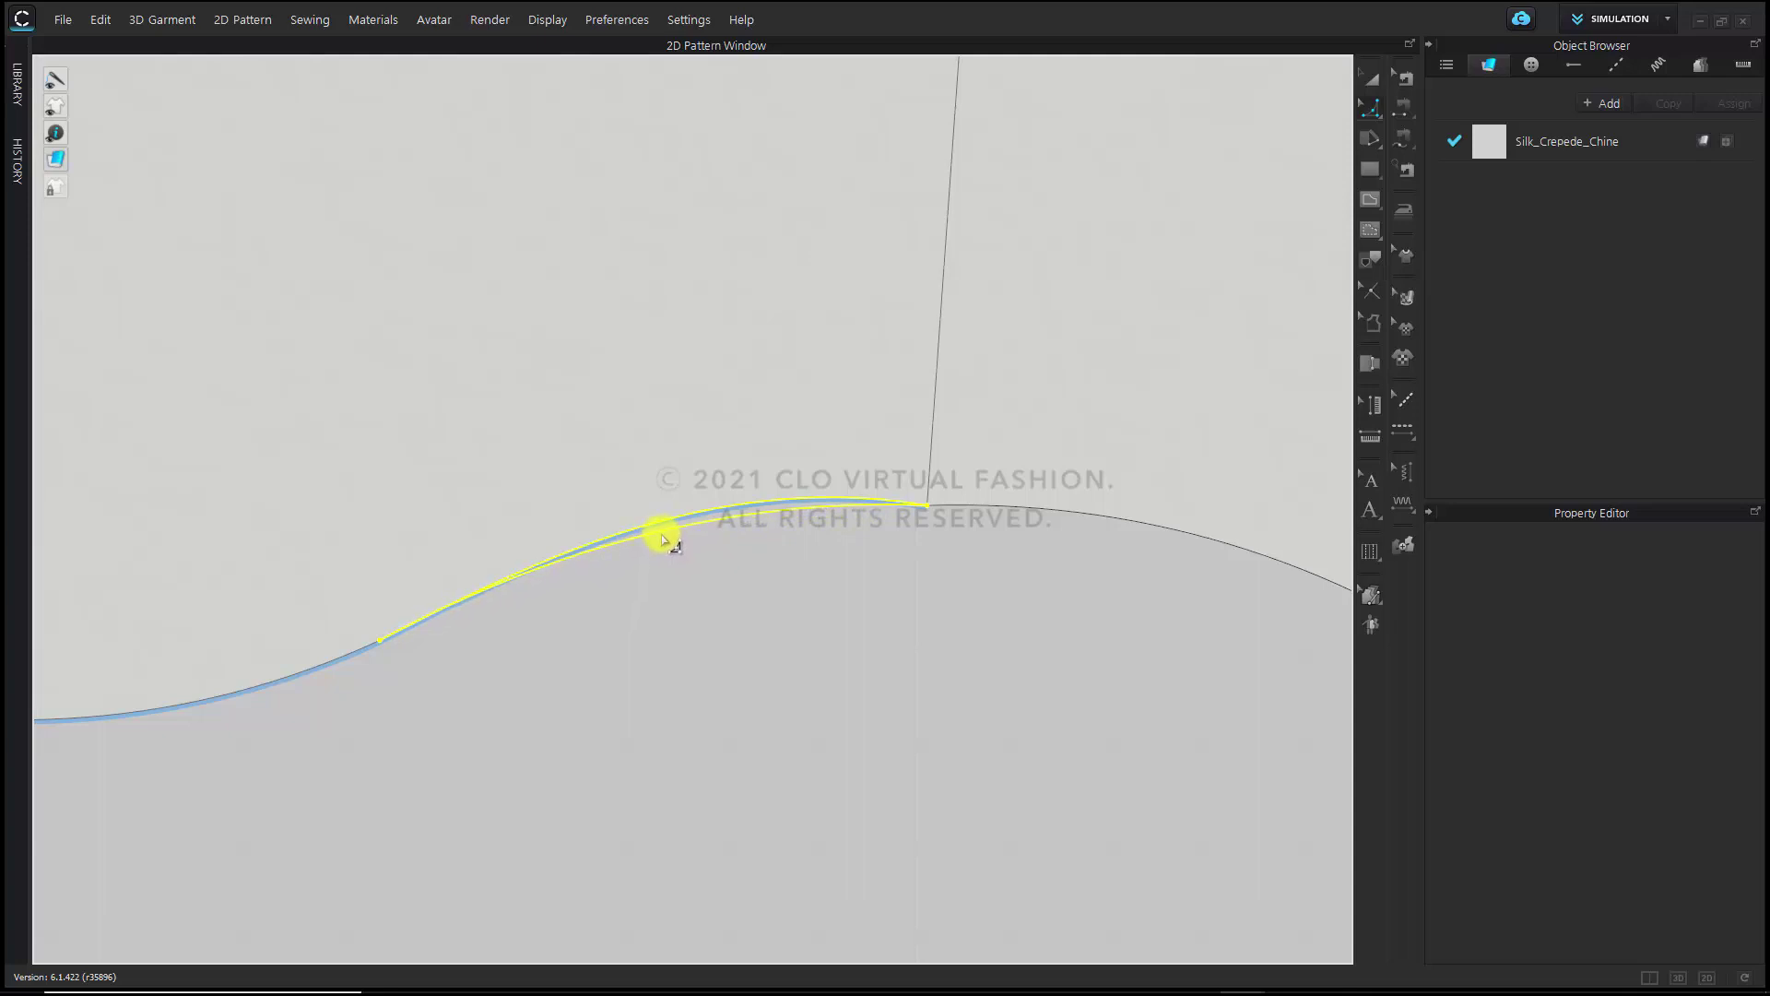
drag(663, 539, 666, 542)
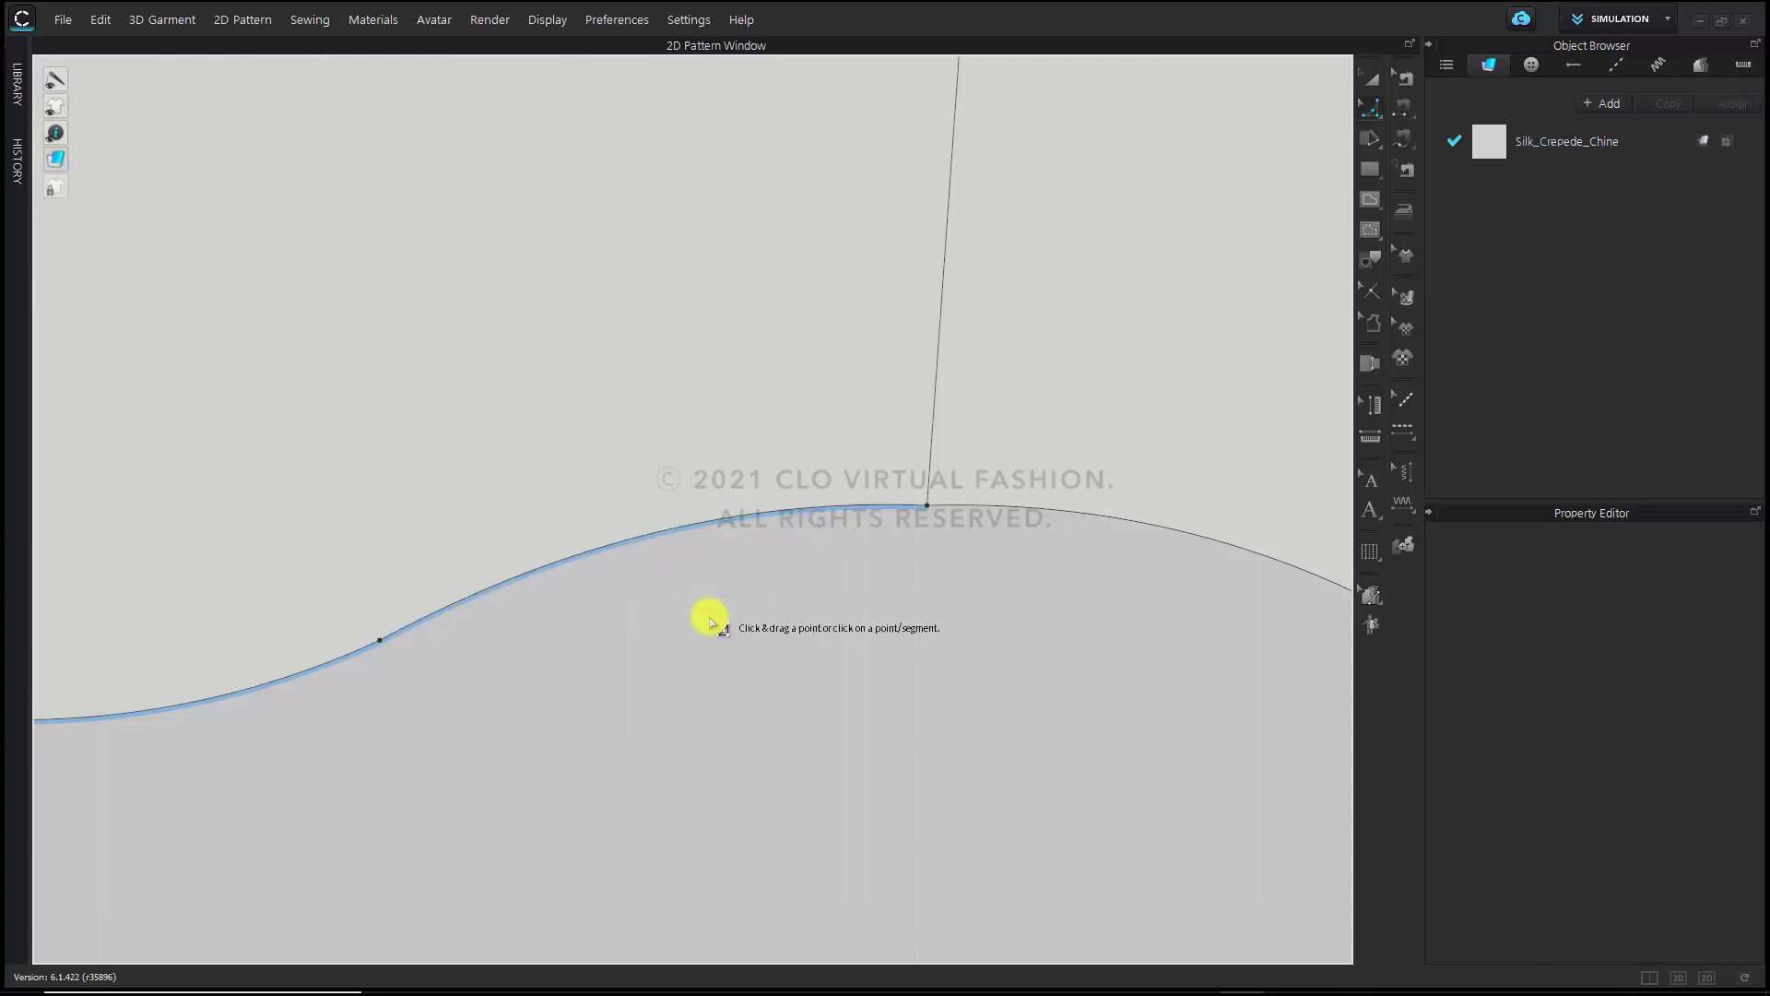
Adjust the lower back bodice's stacking order where it meets the front bodice at the hem
right_drag(1016, 656, 888, 644)
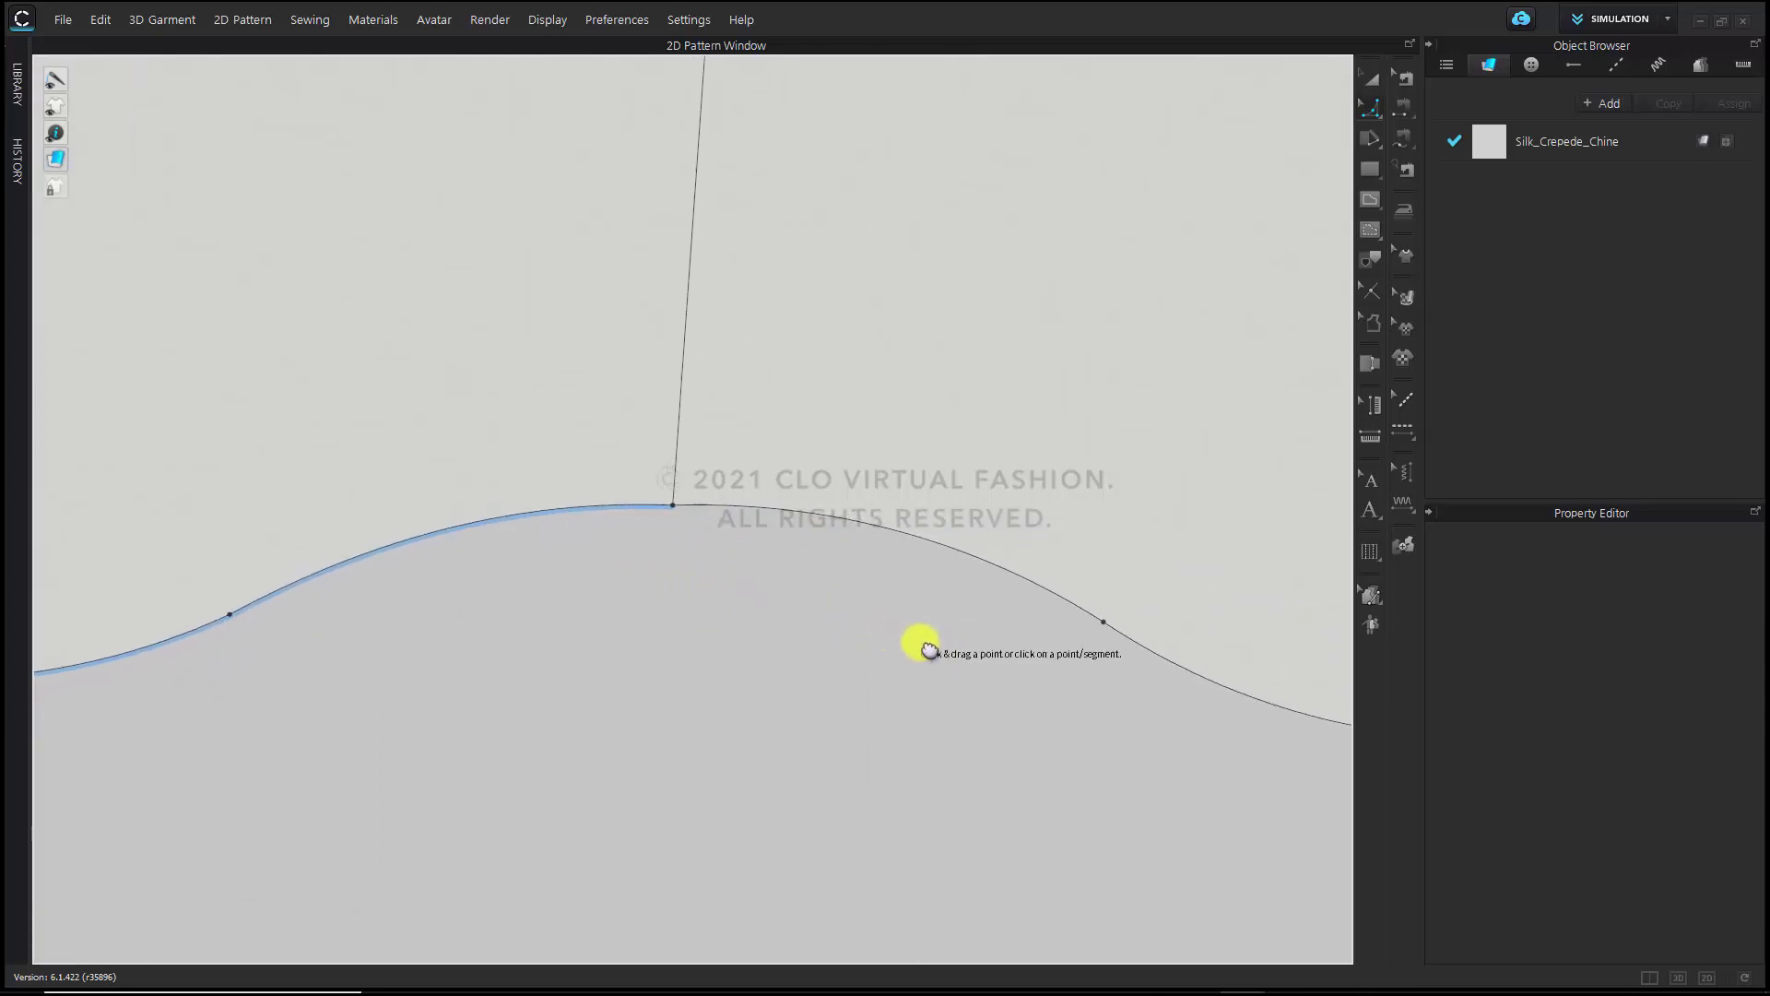
scroll(984, 668, up, 2)
scroll(885, 664, down, 3)
click(1002, 601)
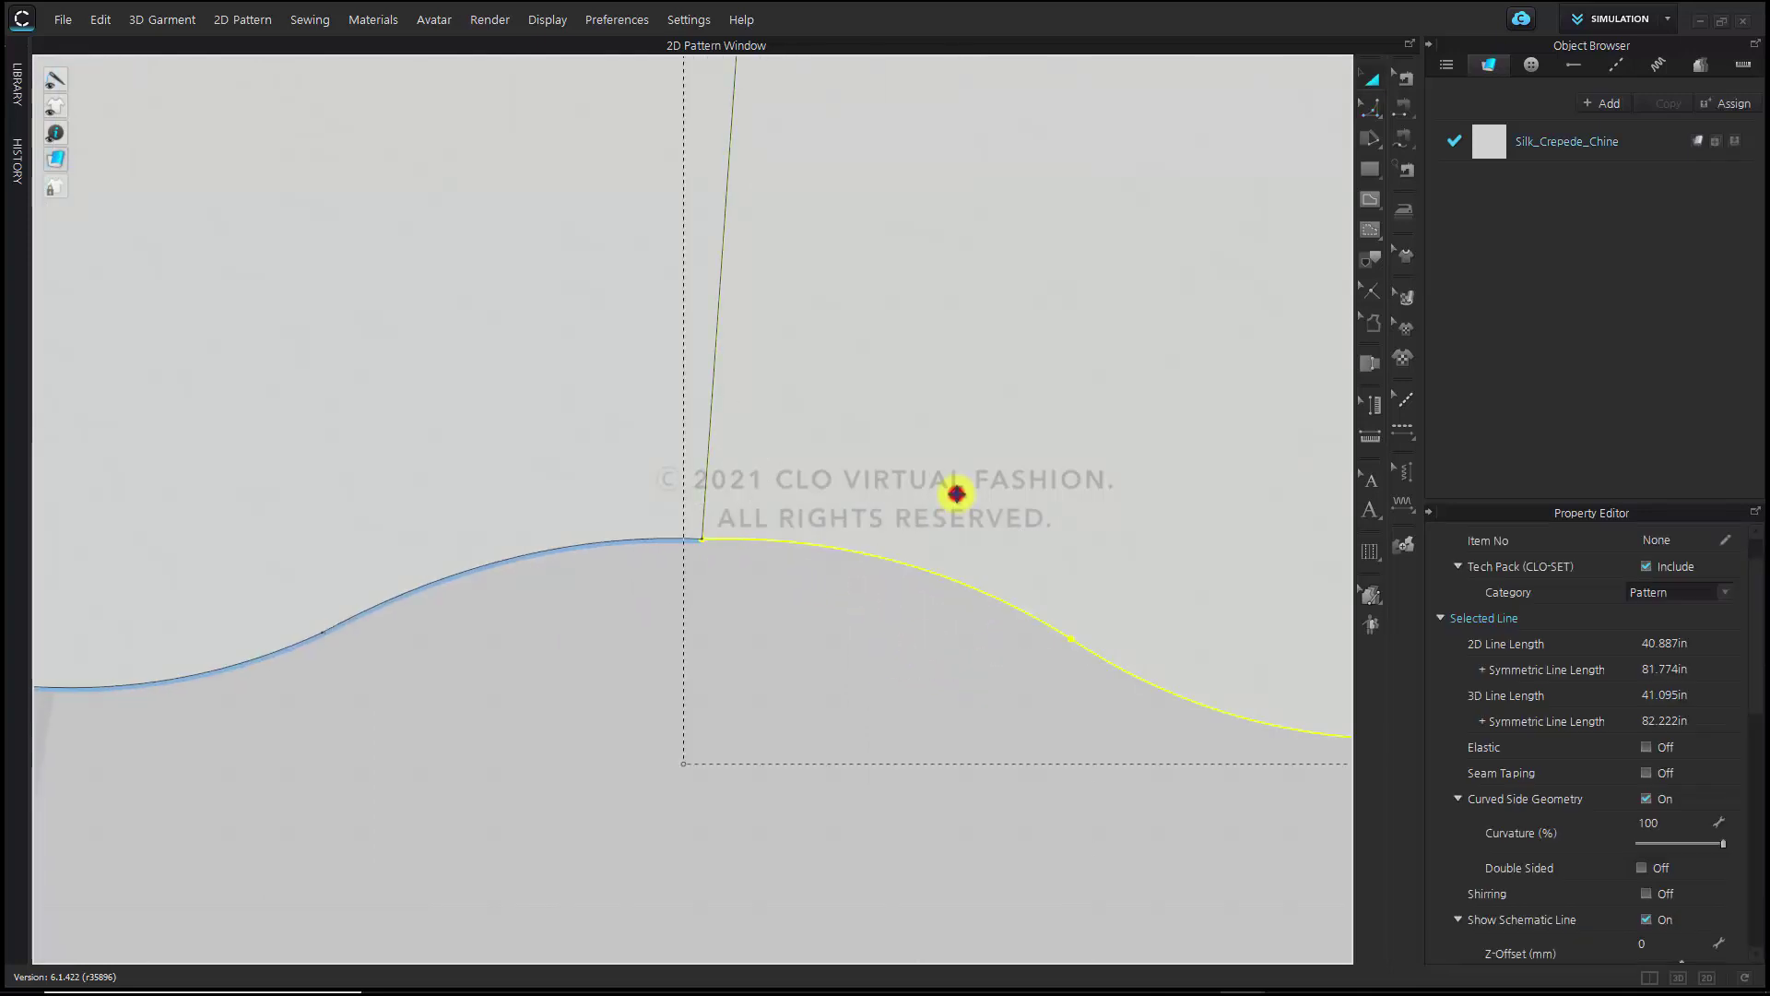
right_click(955, 494)
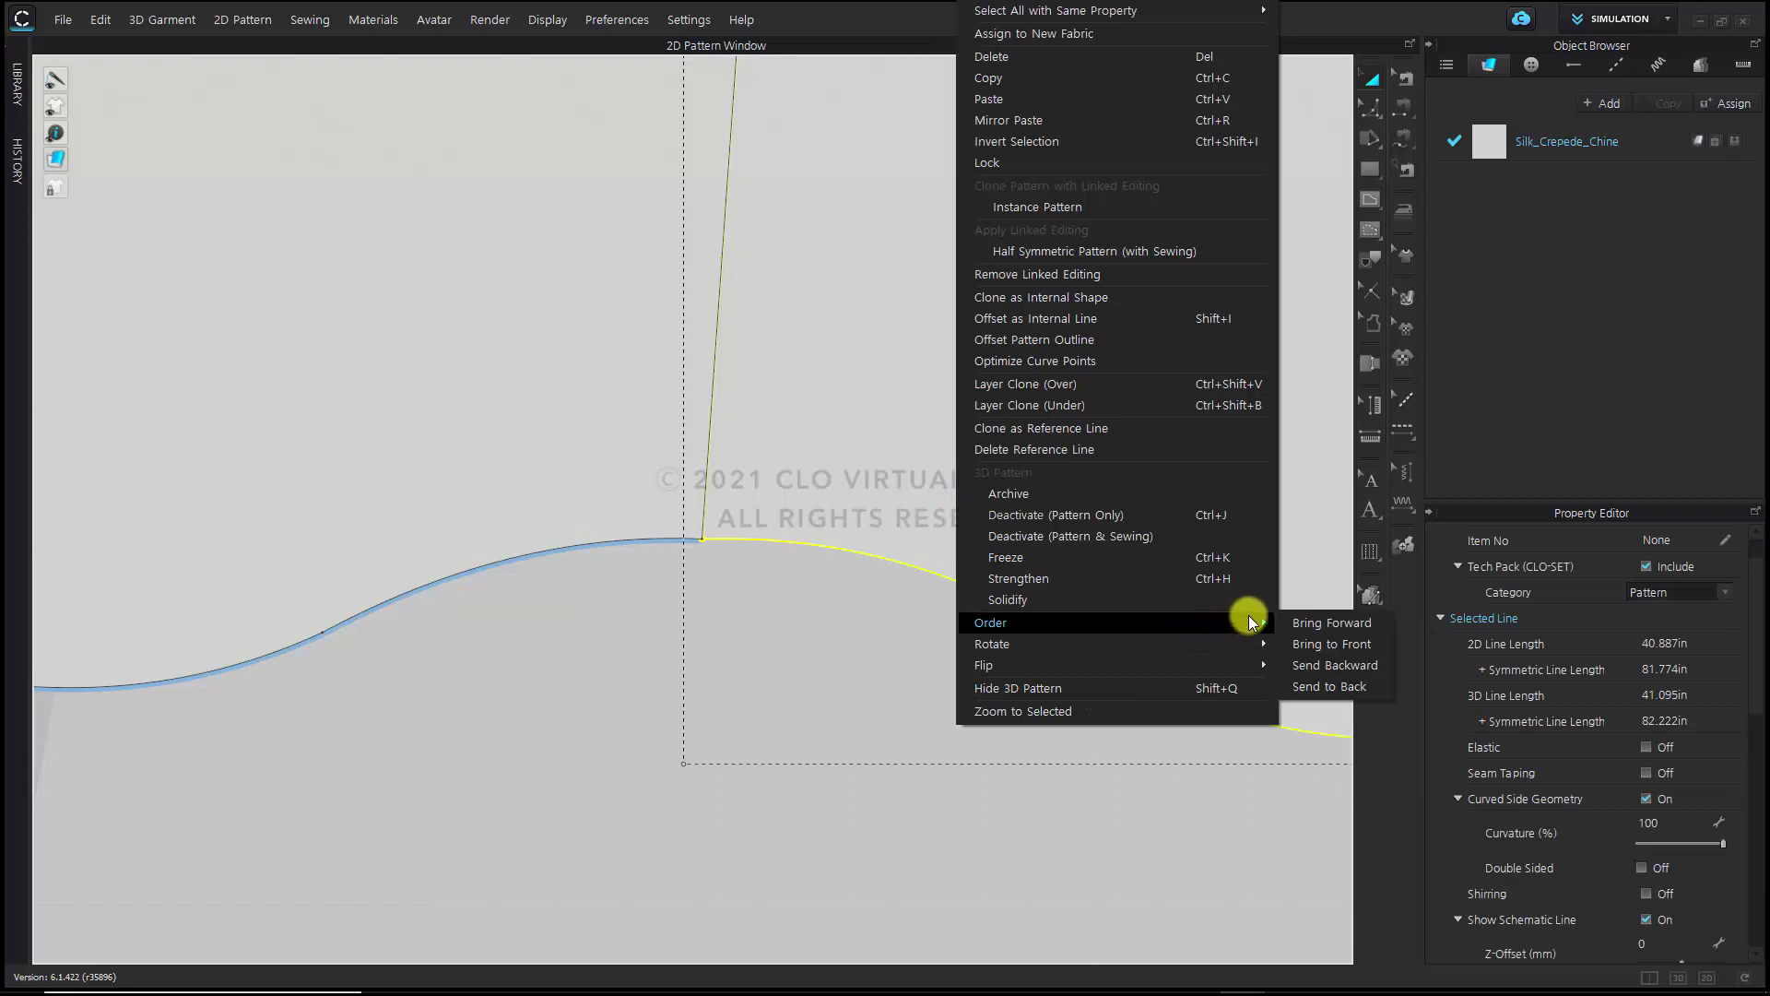
click(955, 699)
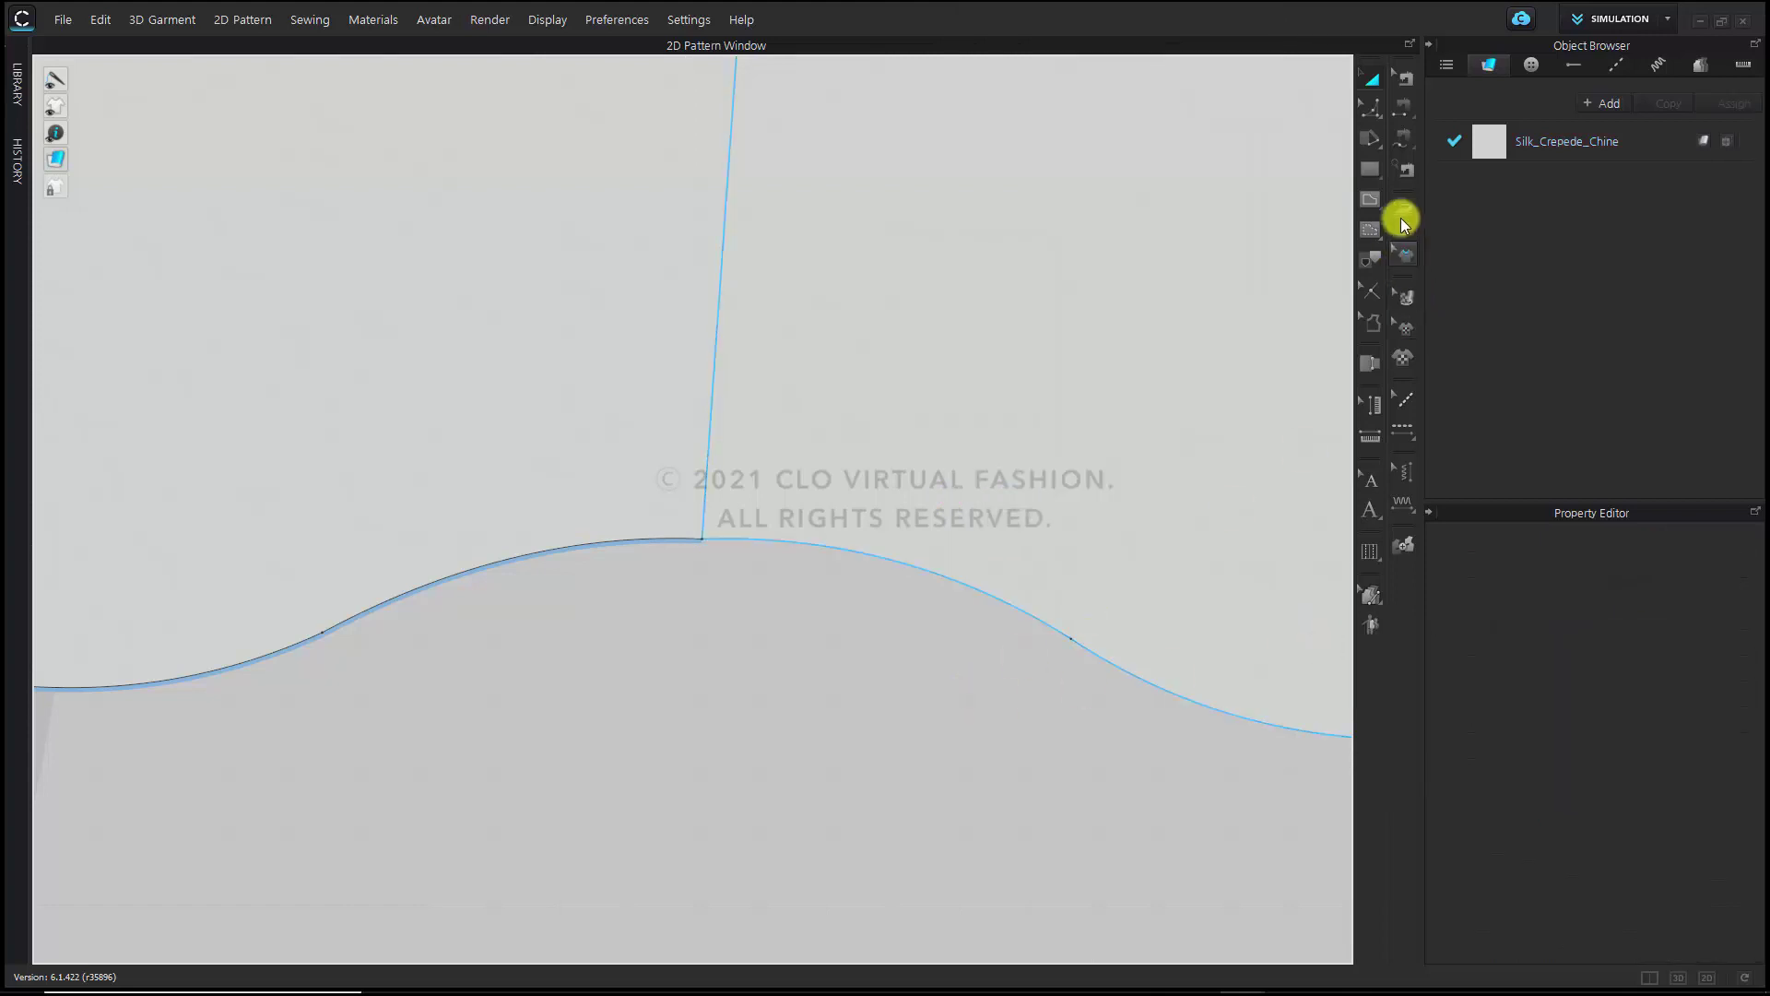
Redraw the lower back bodice's hem from the side seam corner to the mid-hem point as a slightly flatter arc with Smooth Curve
click(1373, 111)
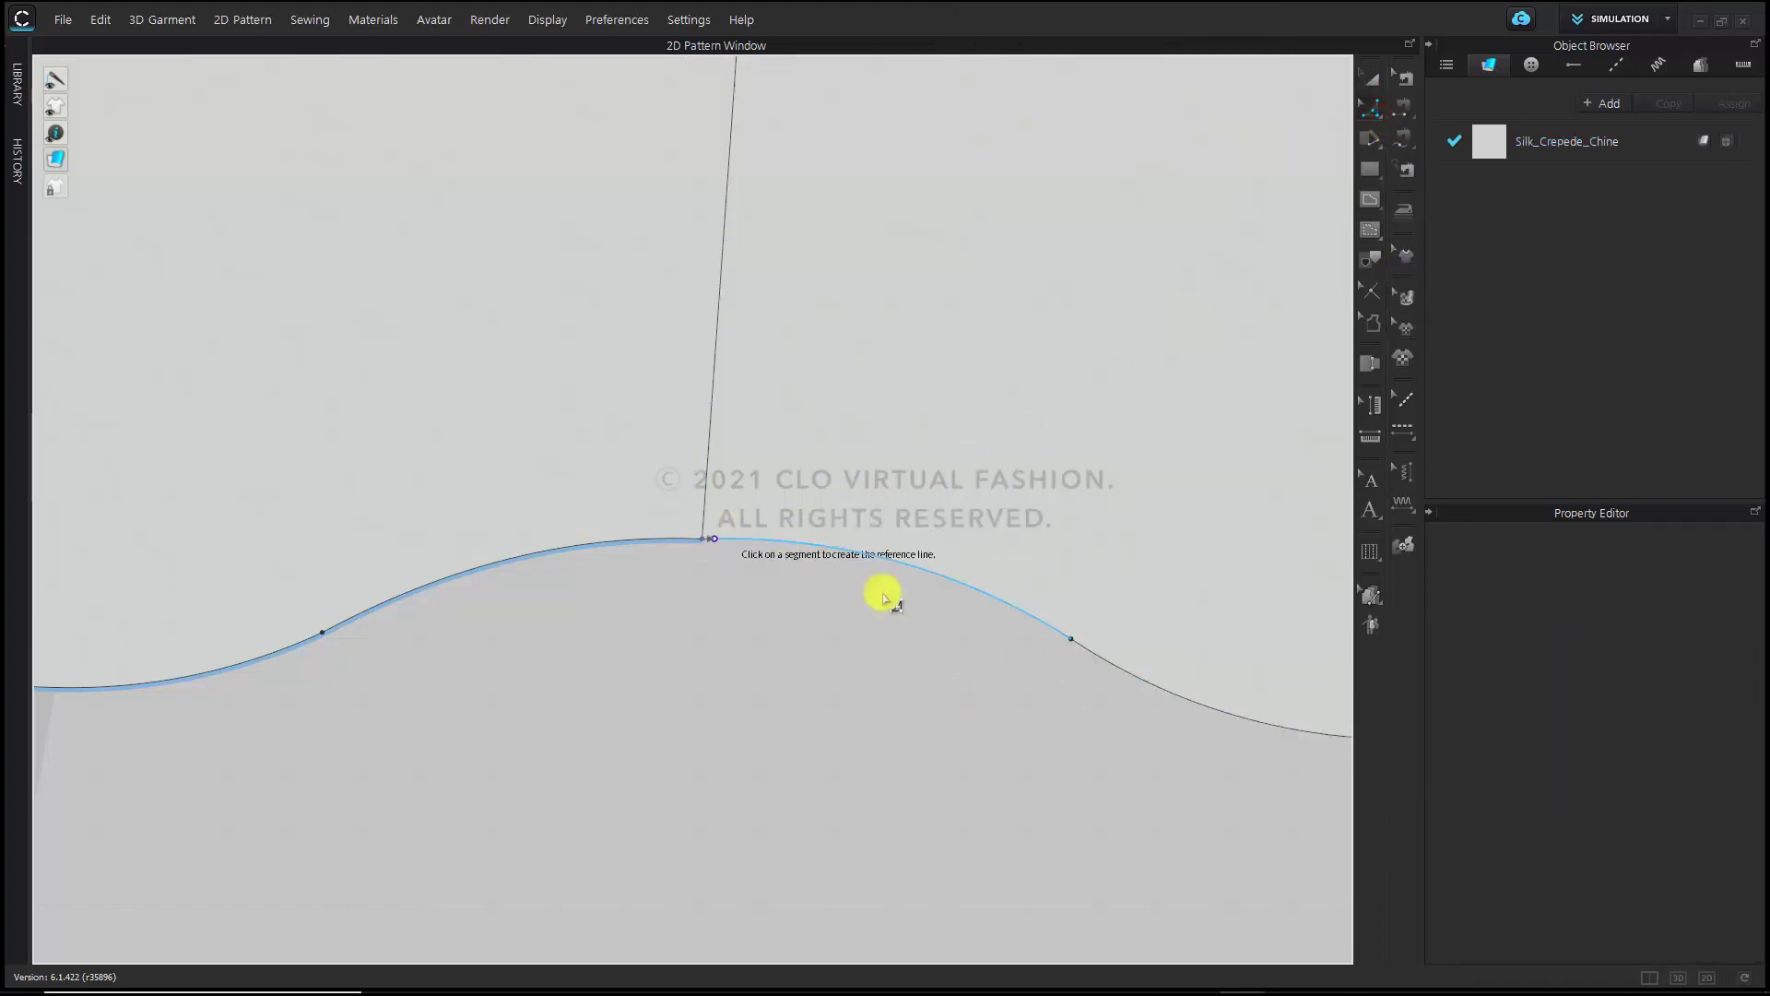
click(1069, 643)
click(888, 557)
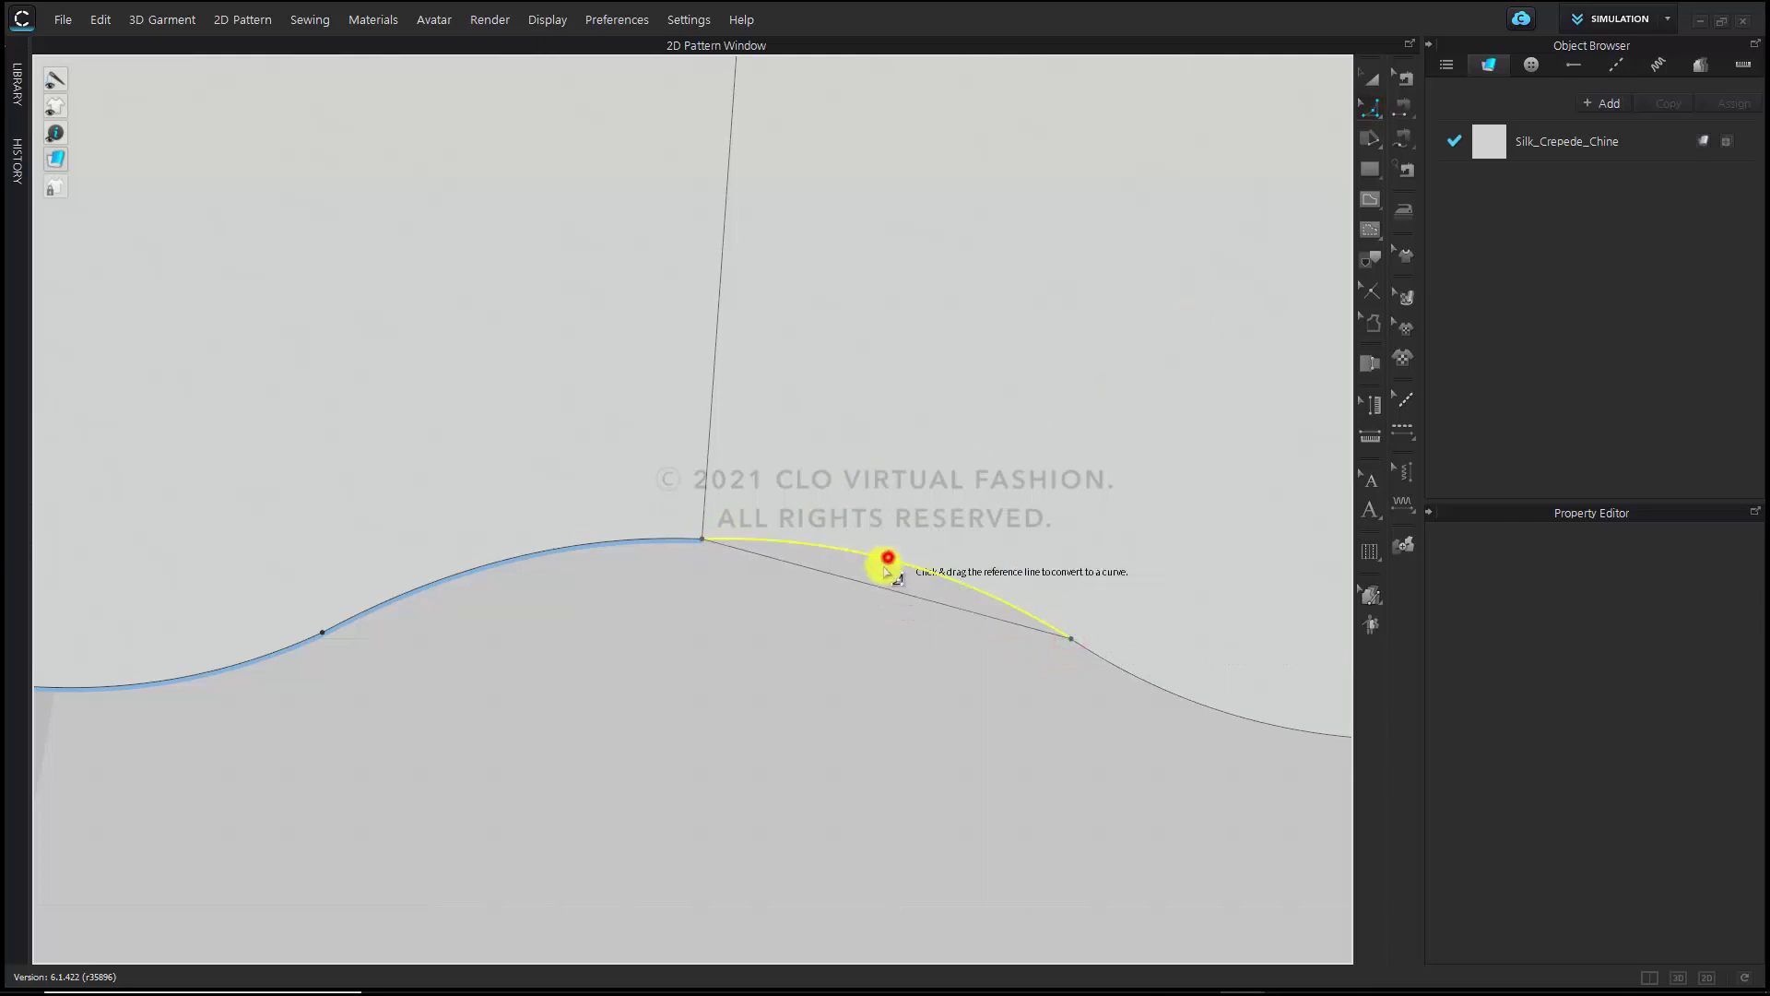
drag(859, 590, 869, 581)
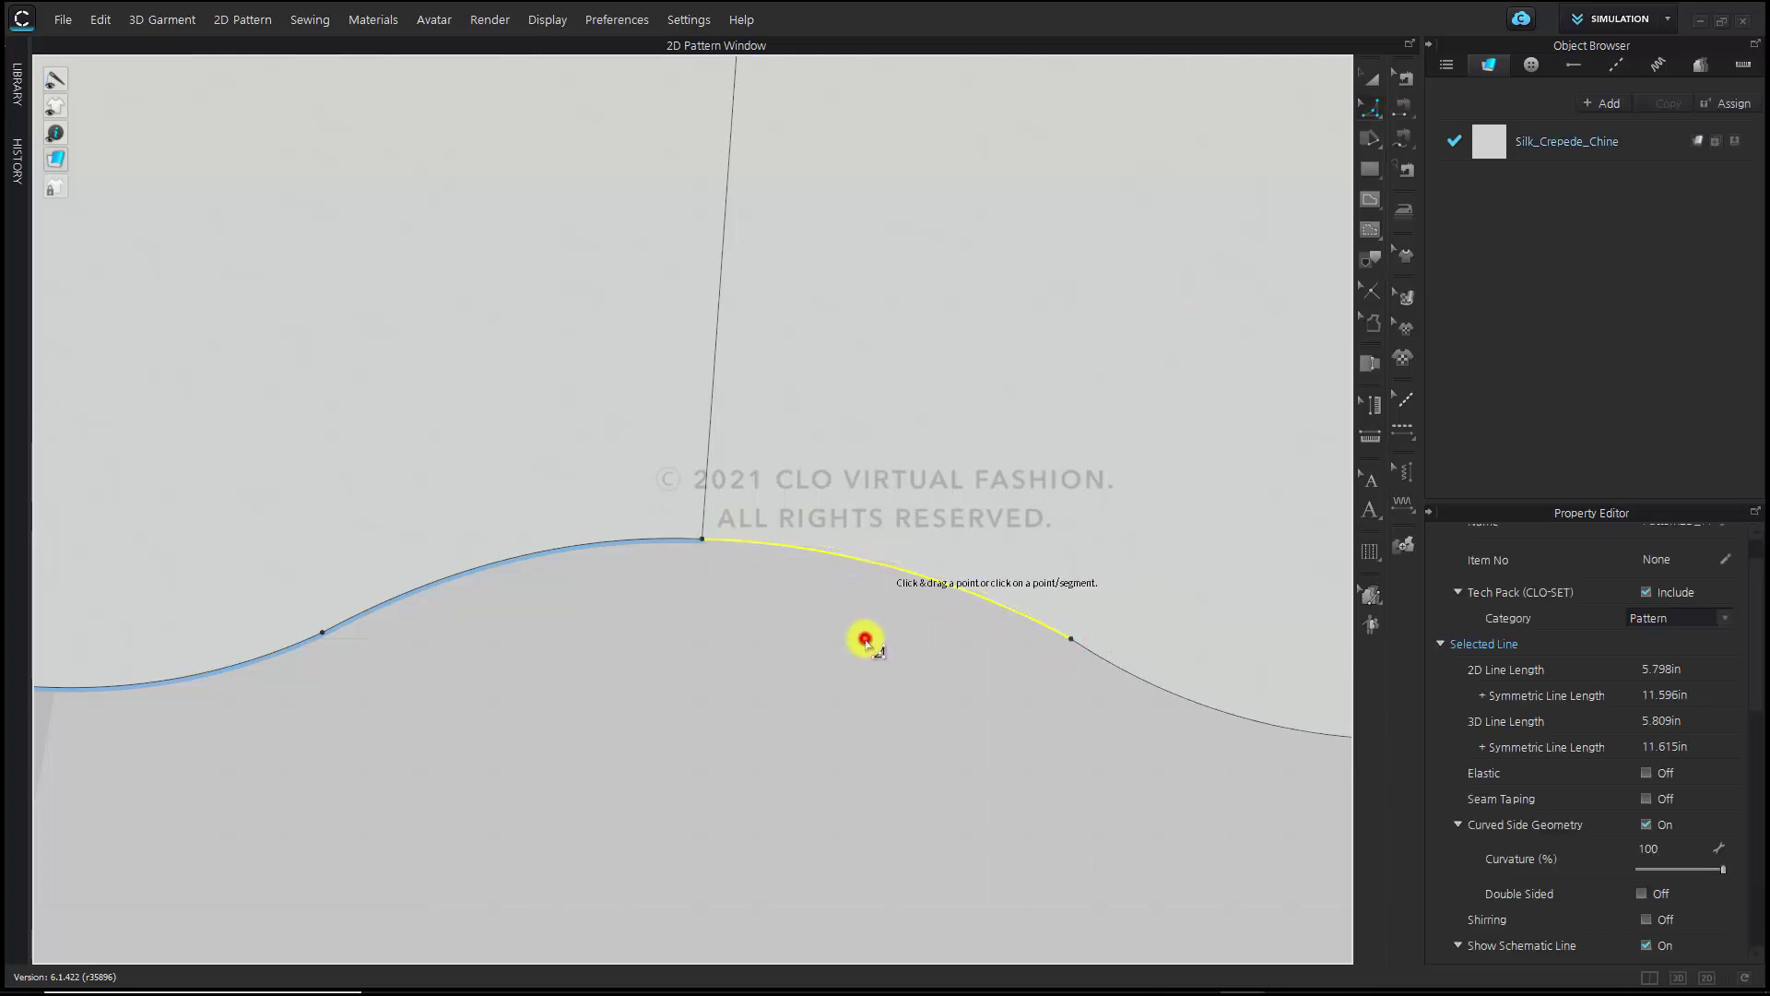
click(865, 635)
scroll(1023, 715, down, 3)
scroll(1077, 760, down, 2)
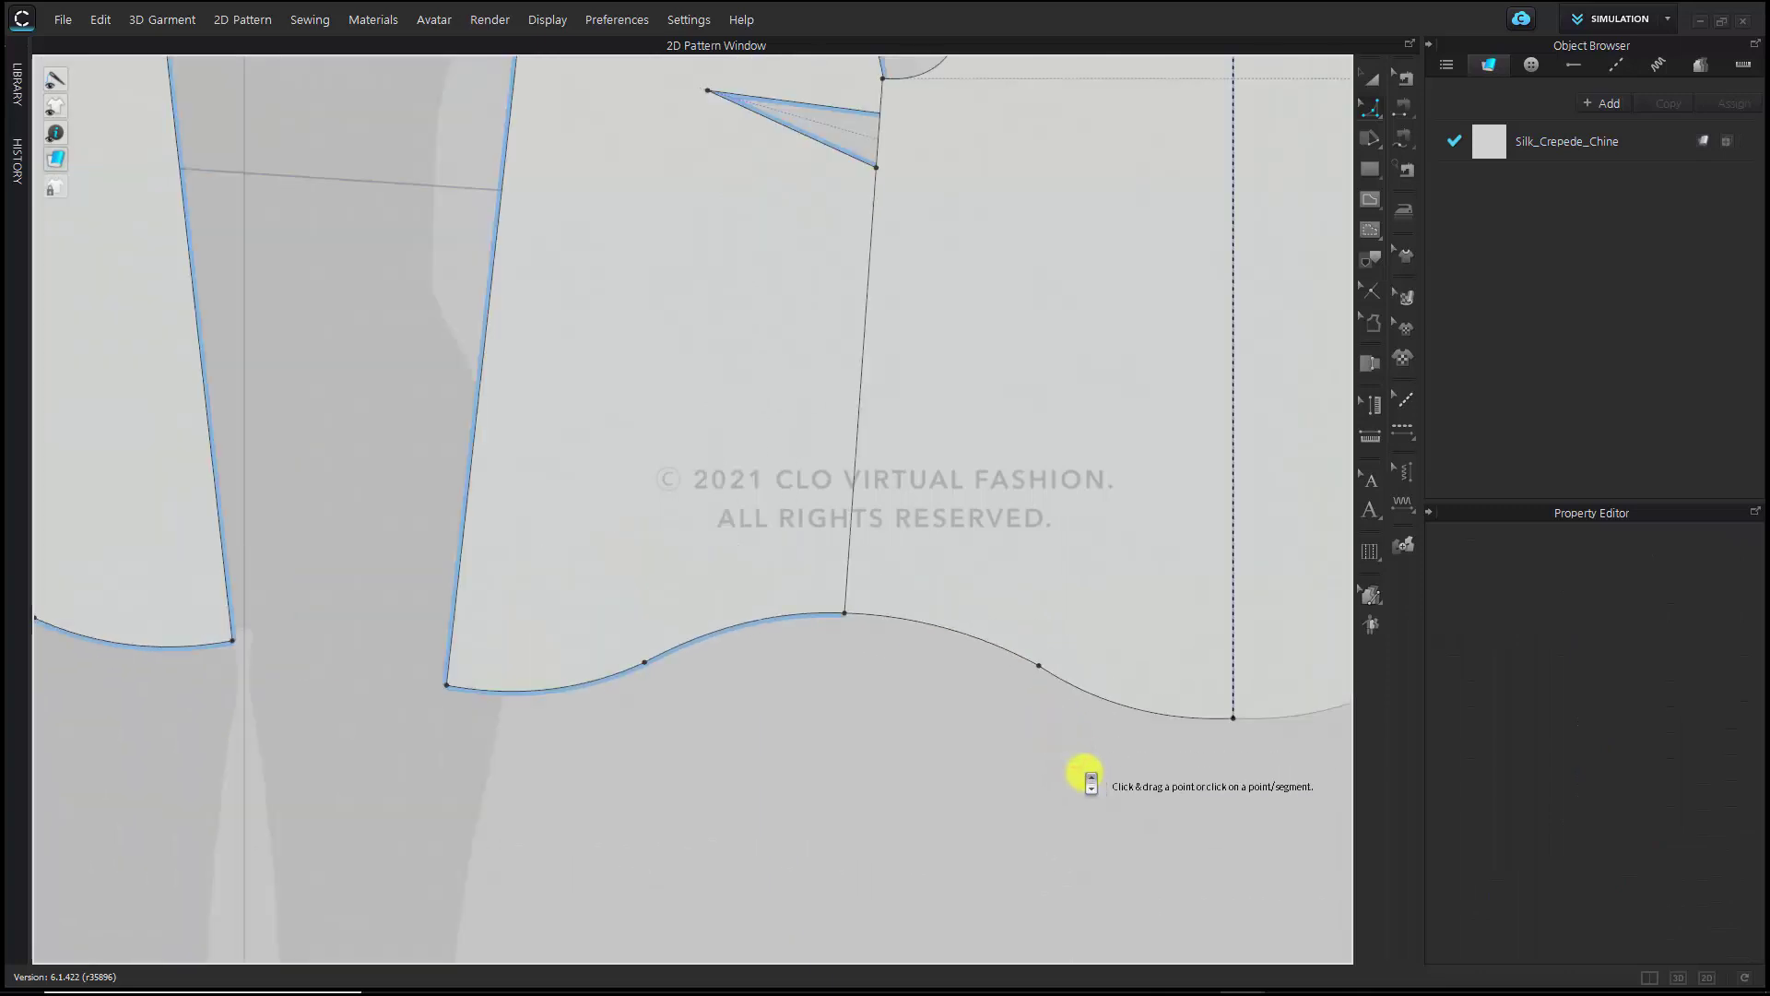
scroll(1084, 777, down, 3)
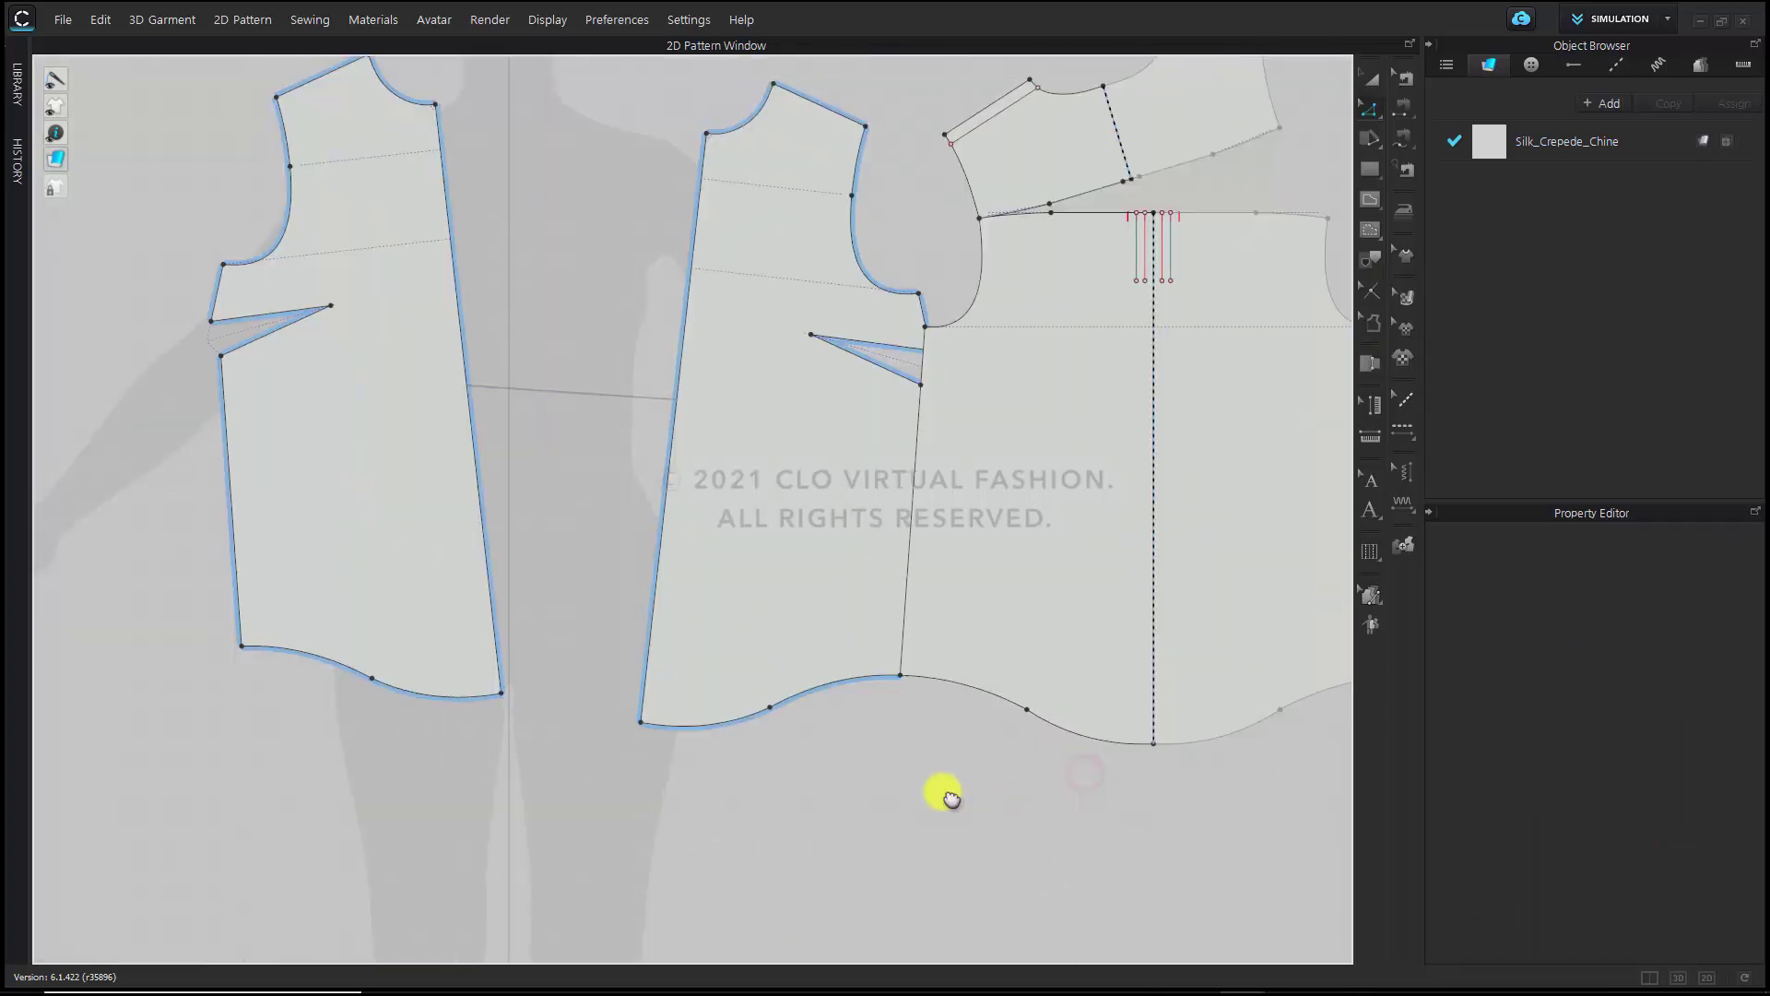
Rotate the front bodice so its center front stands vertical, and move it toward the center line, clear of the lower back bodice
right_drag(947, 794, 870, 794)
scroll(793, 775, up, 2)
scroll(830, 770, down, 2)
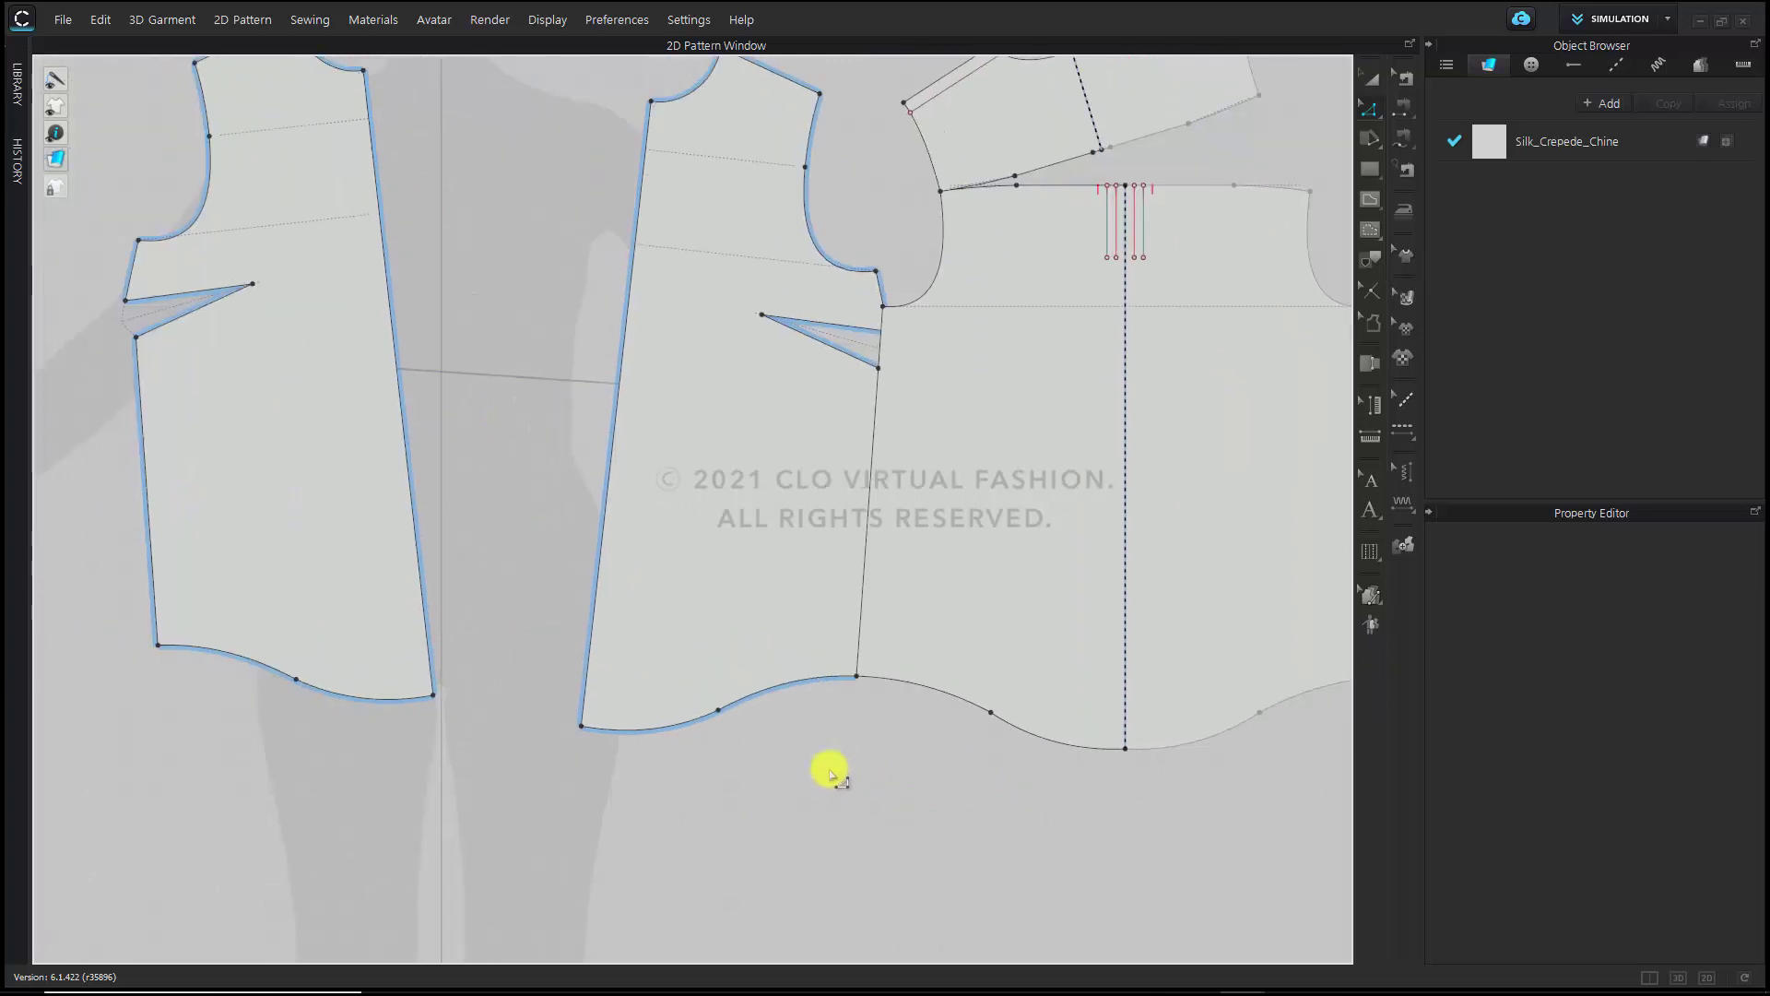
scroll(701, 701, up, 3)
scroll(698, 517, down, 2)
click(680, 479)
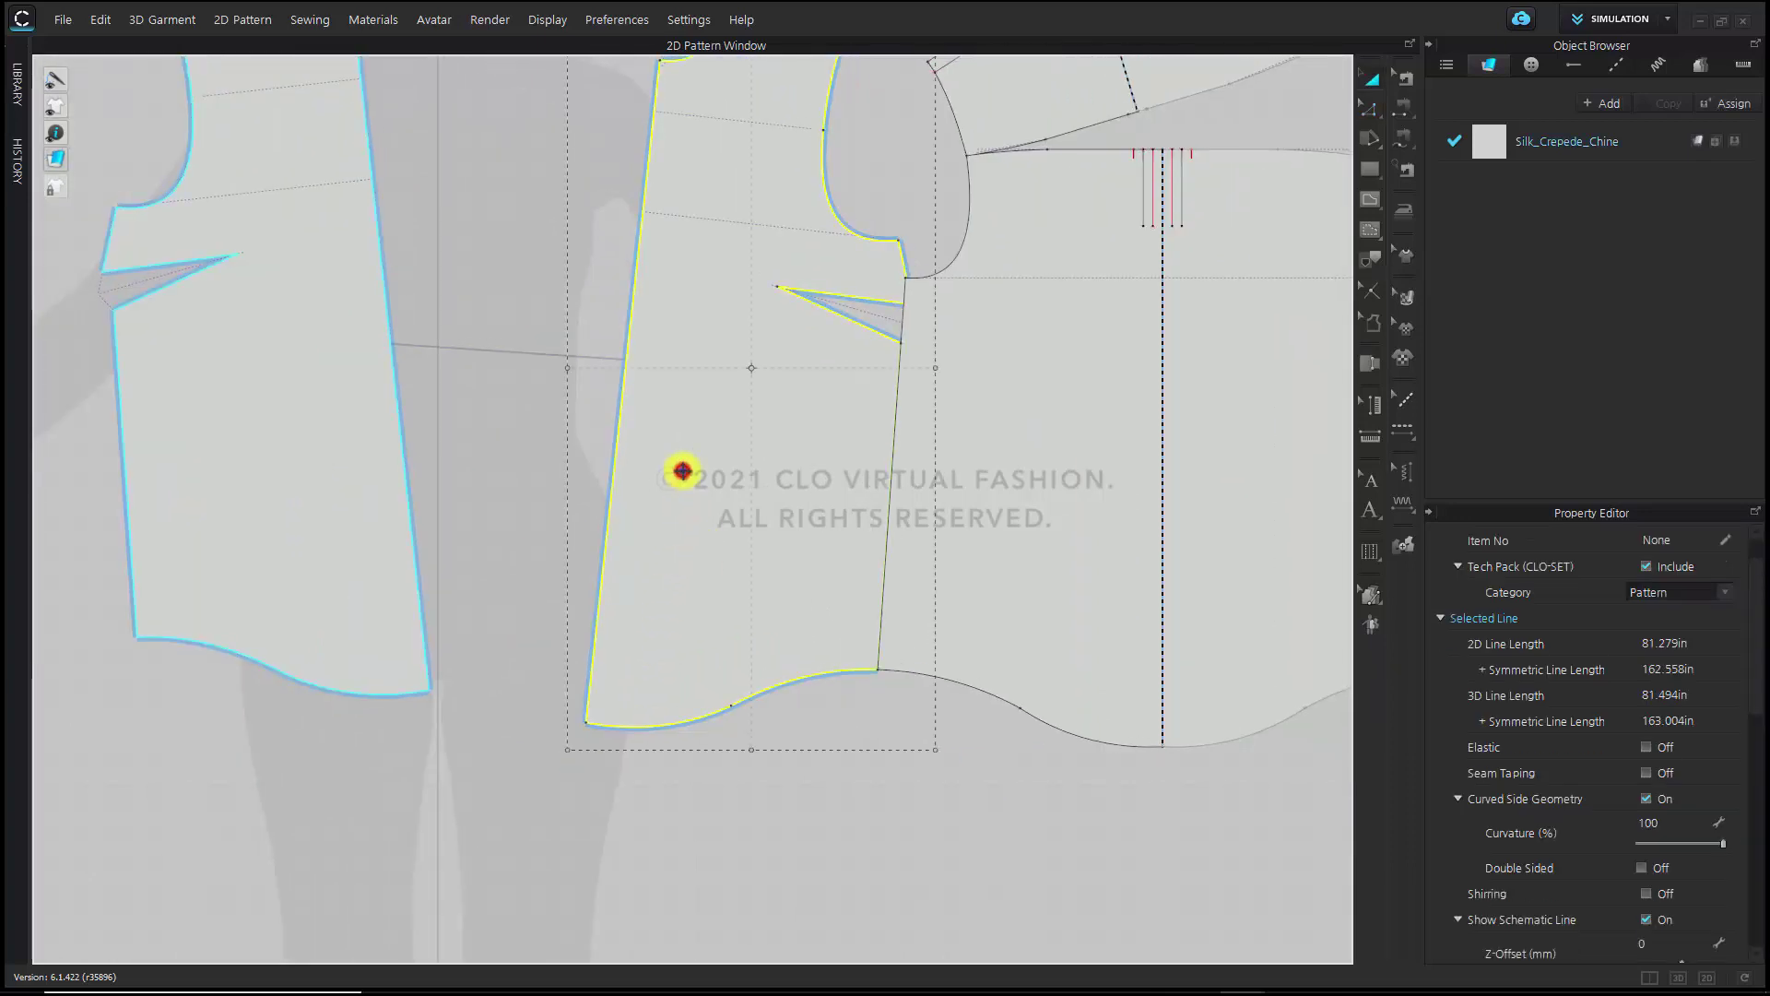
right_click(682, 479)
mouse_move(831, 647)
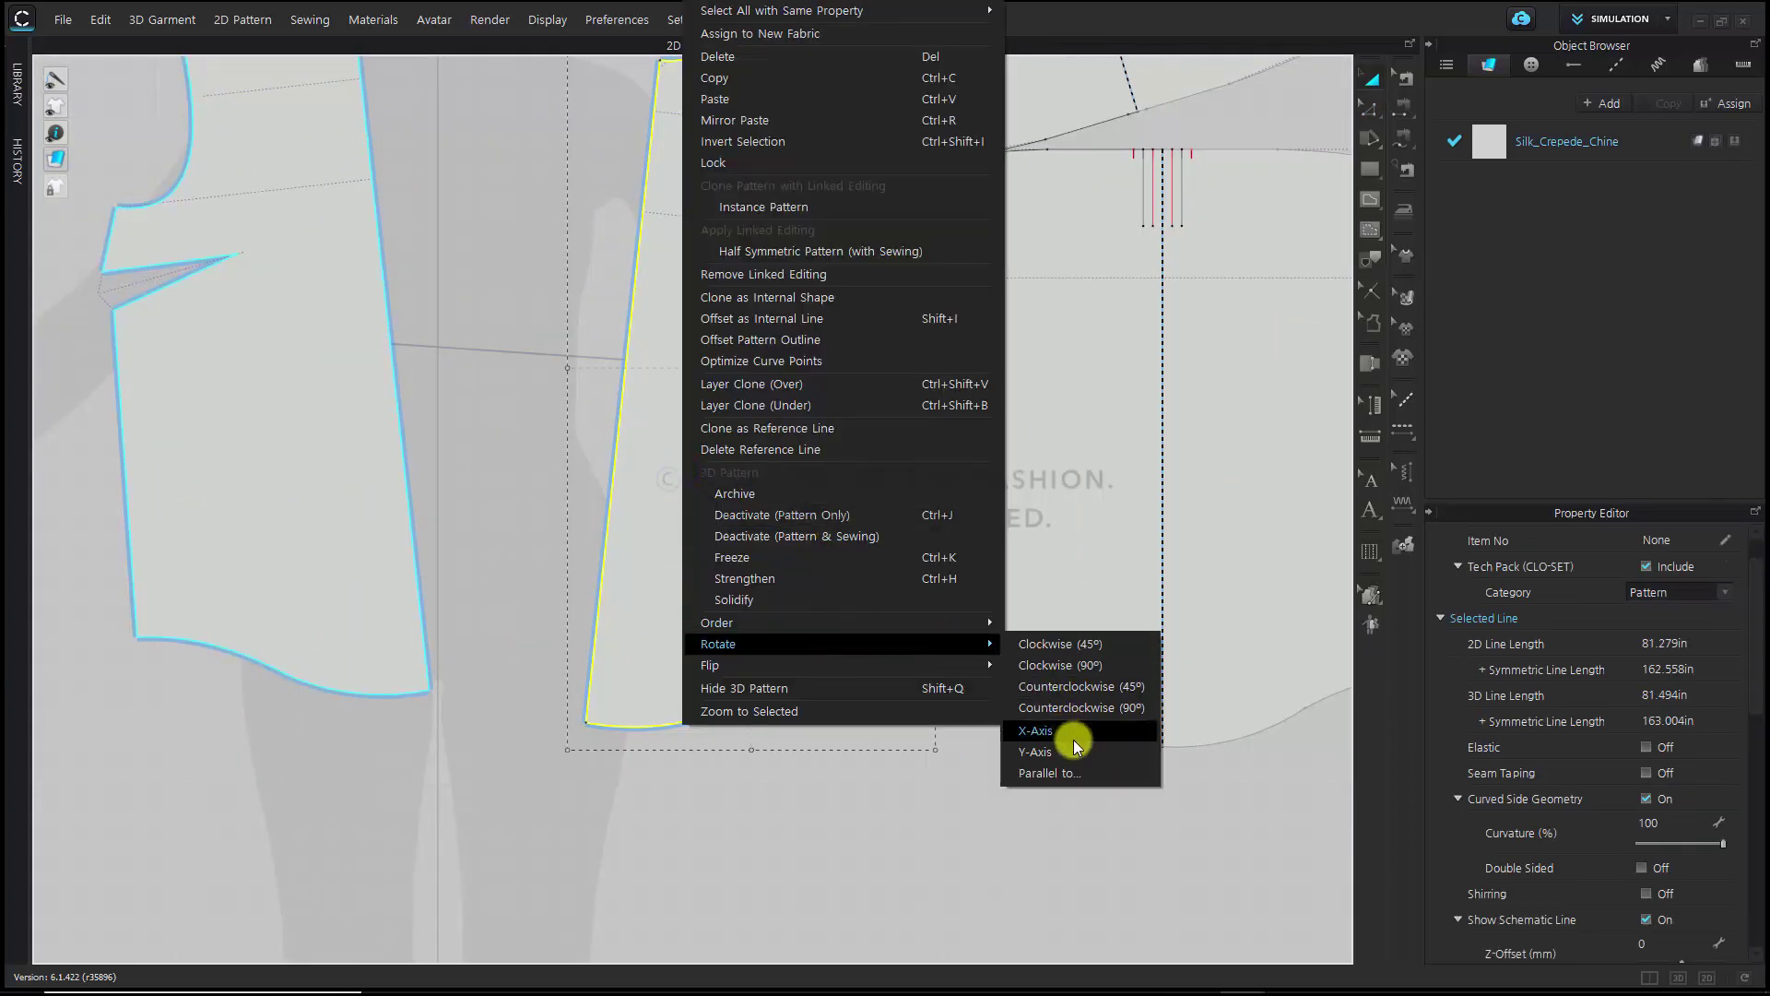
click(1023, 742)
click(618, 486)
scroll(646, 484, down, 2)
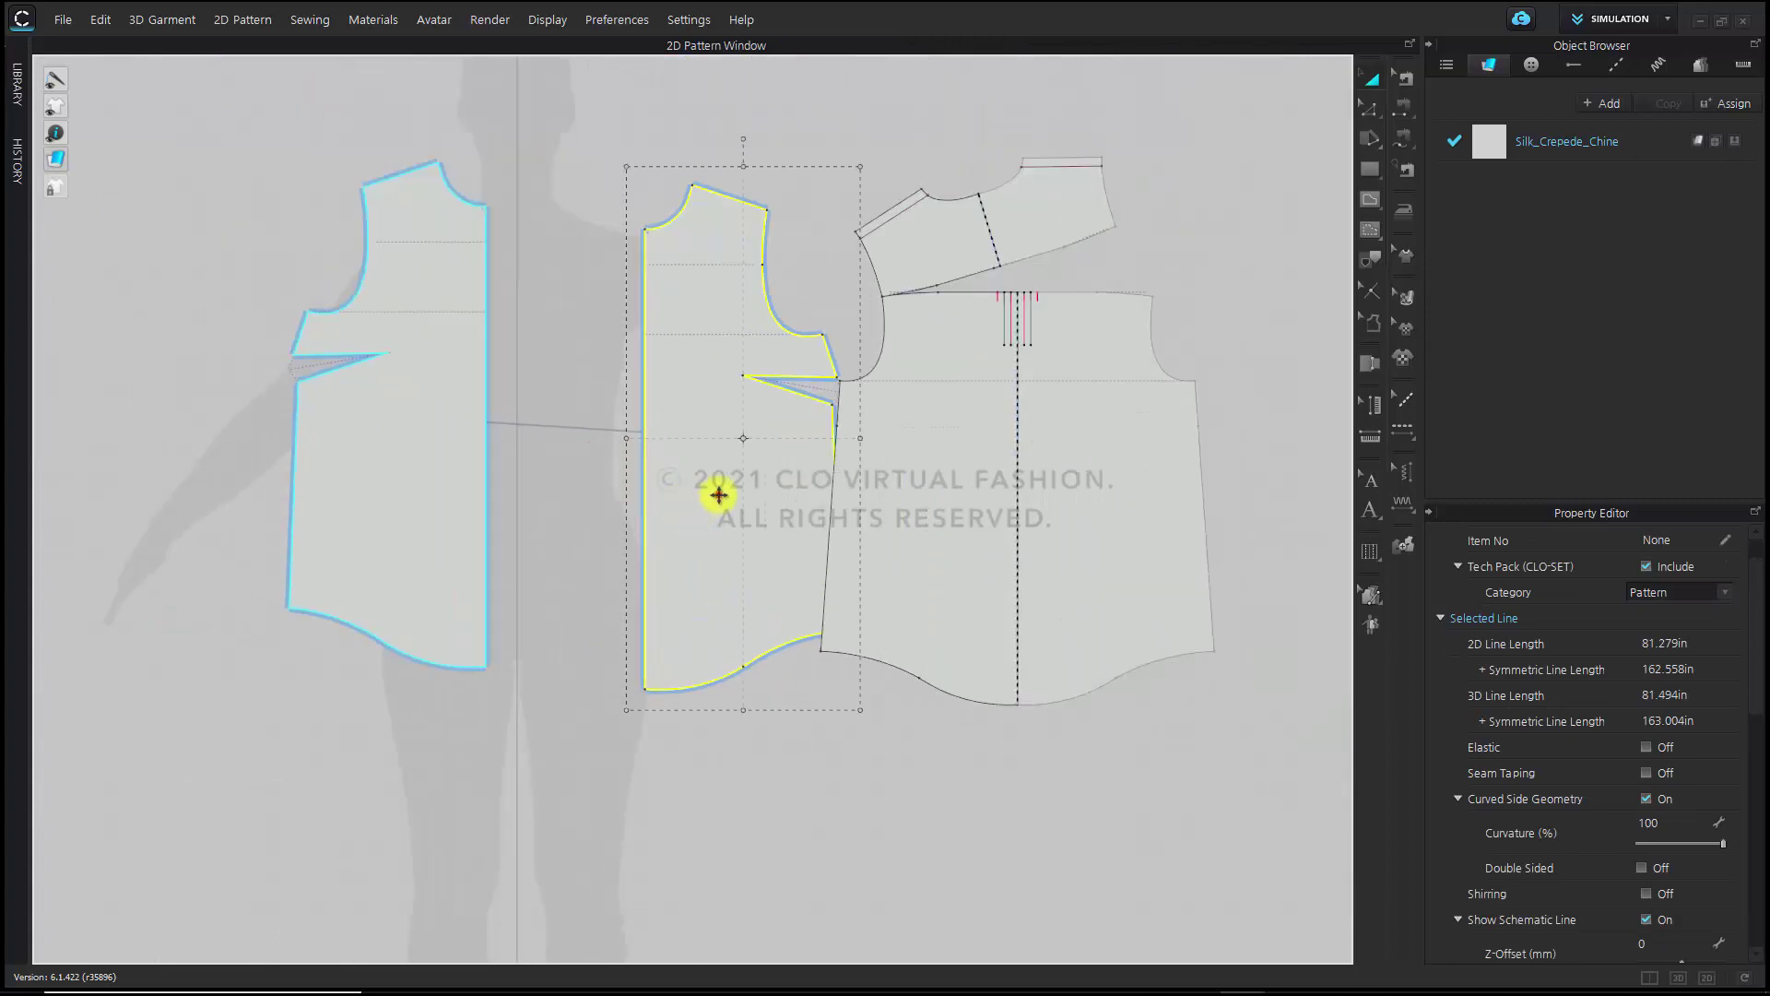
click(782, 367)
Rotate the back yoke so its center back fold stands vertical, and move it roughly centered just above the lower back bodice
scroll(952, 344, up, 2)
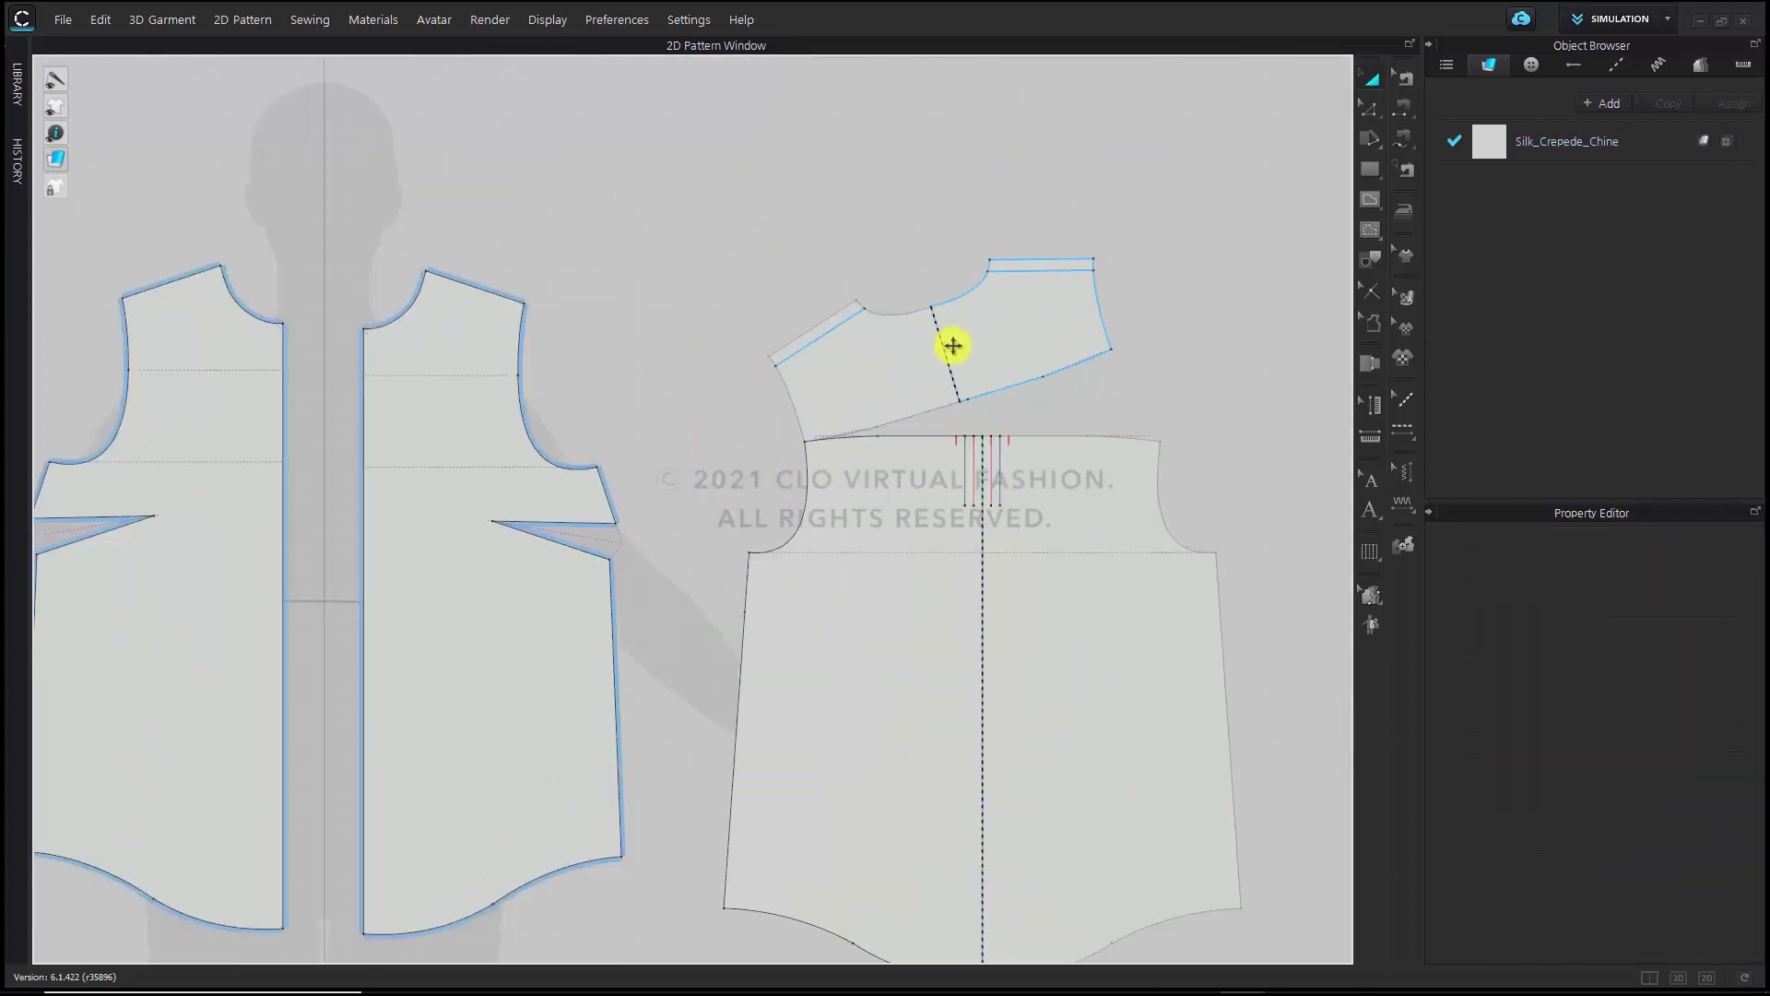
click(994, 332)
right_click(992, 332)
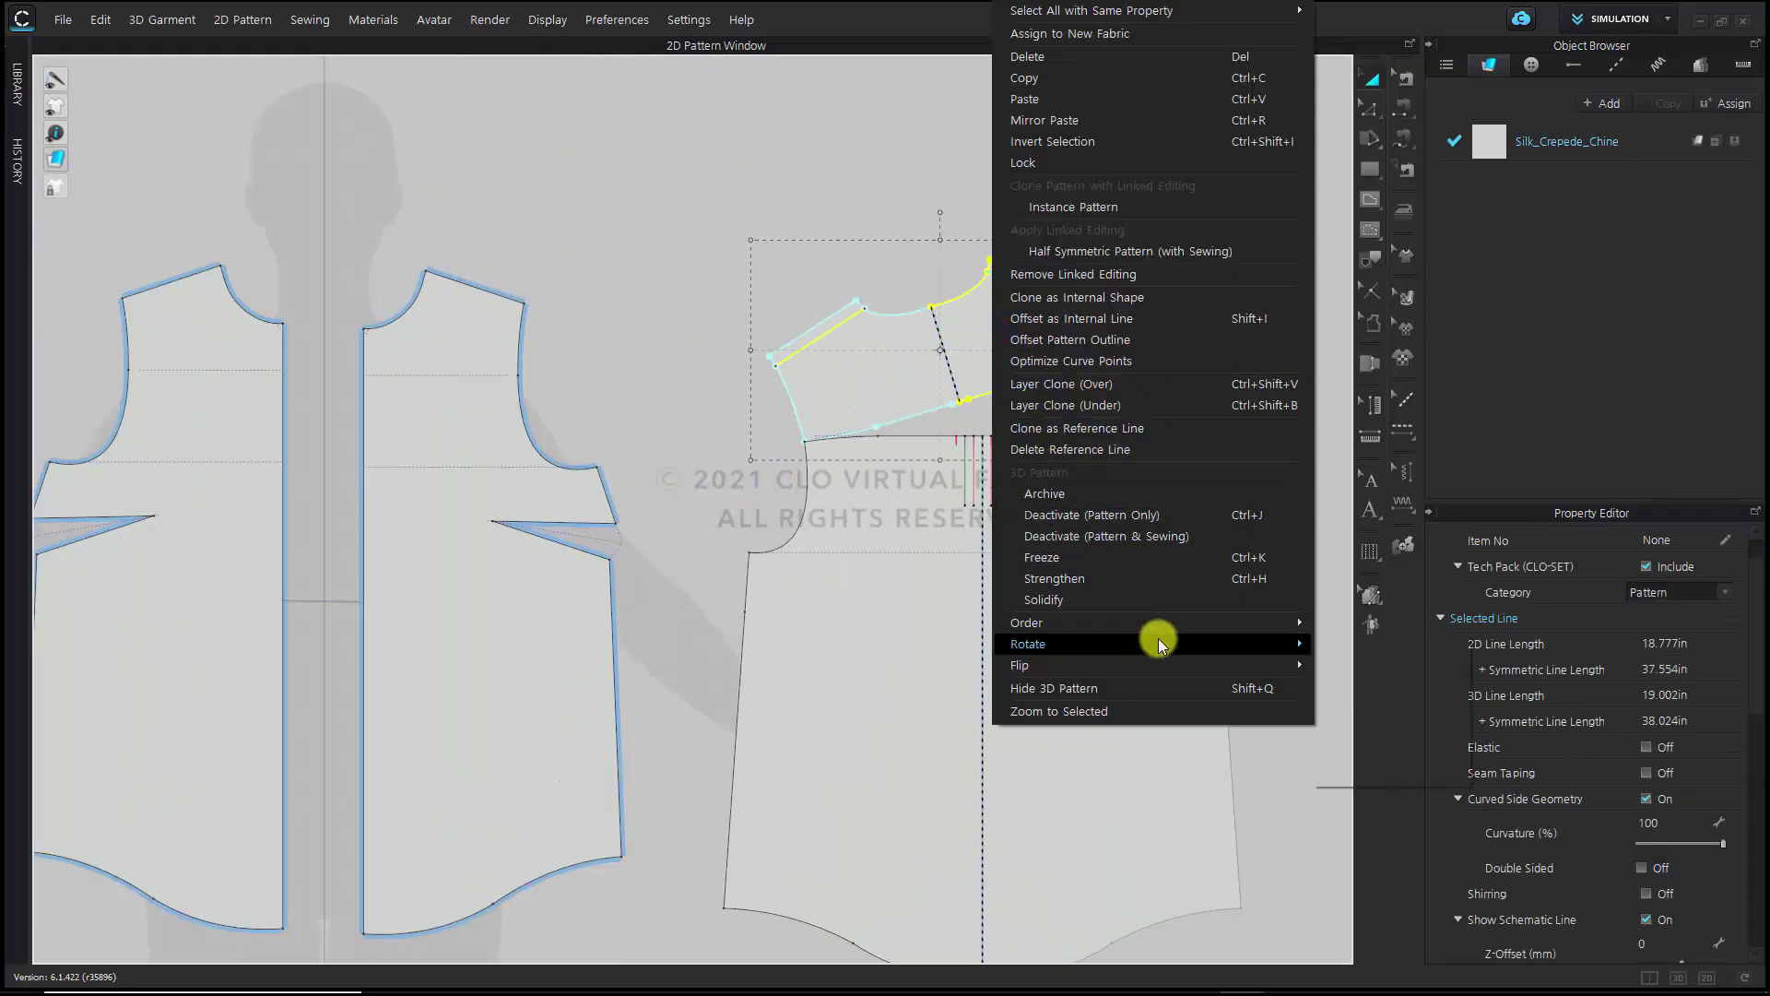
mouse_move(1158, 644)
click(1341, 731)
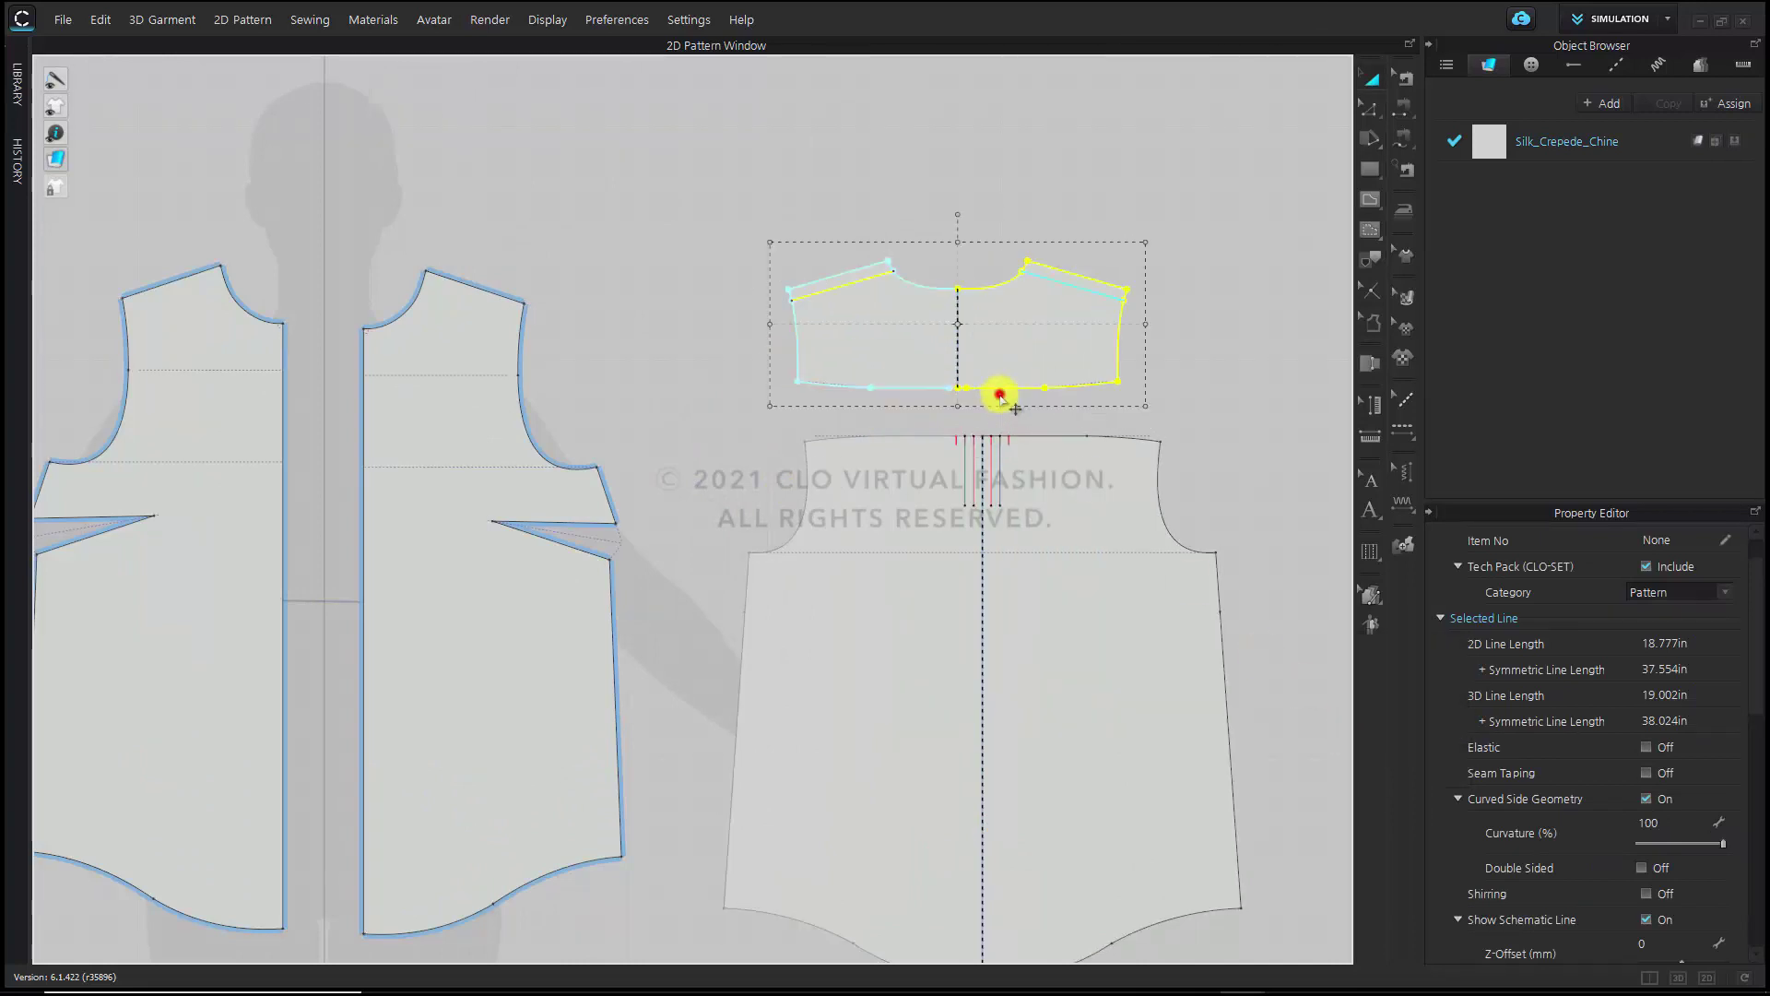
click(999, 401)
drag(1012, 357, 1043, 363)
click(830, 400)
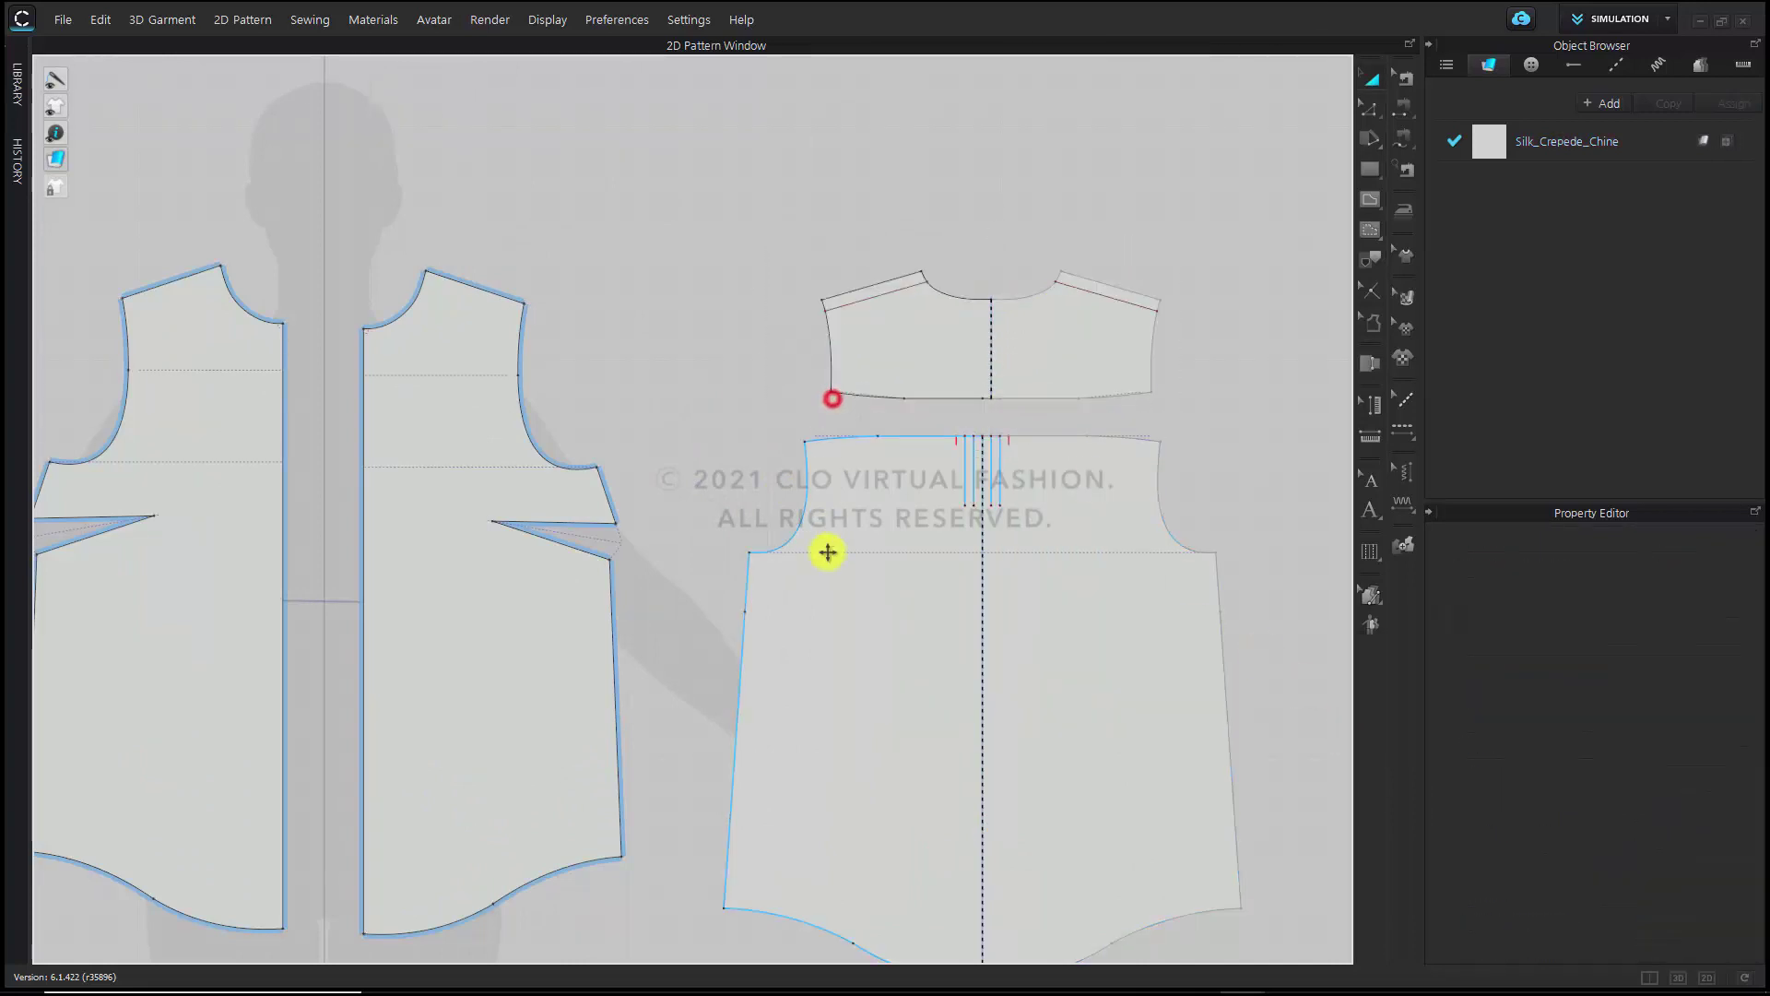
Duplicate the front bodice's curved hem segment as a mirrored internal line, using the center front edge as the reference line
scroll(816, 498, down, 3)
scroll(843, 525, up, 3)
scroll(842, 525, up, 6)
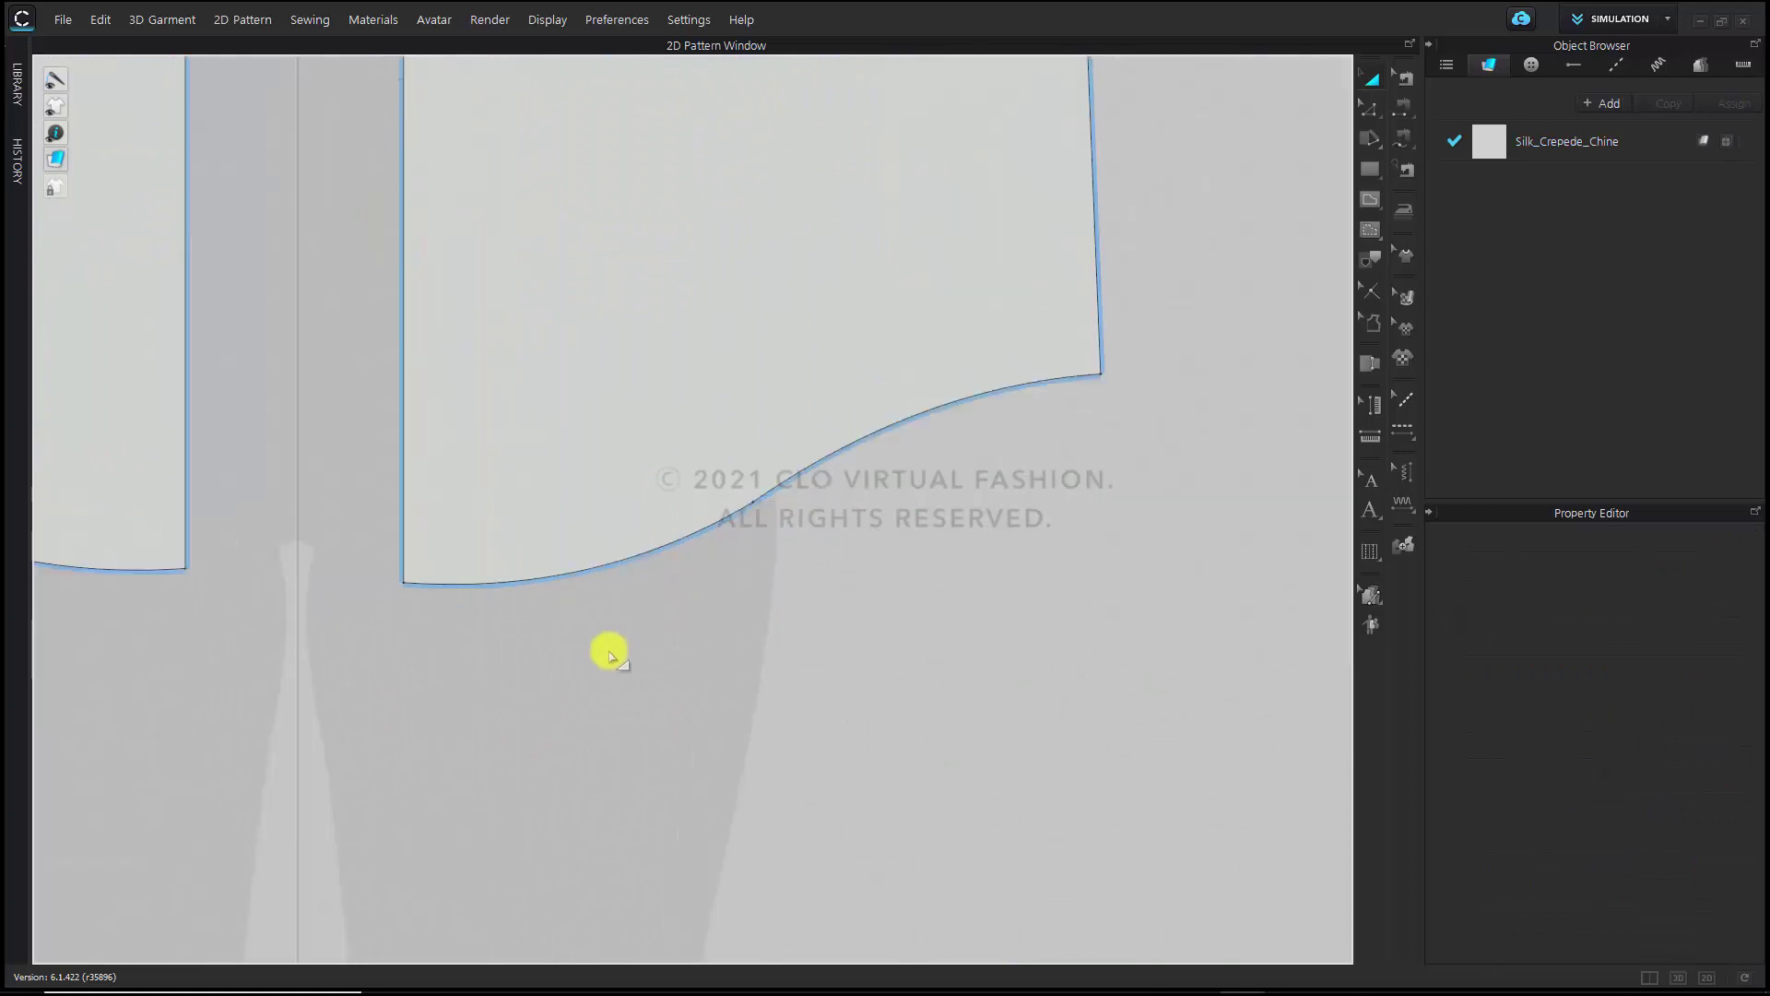
scroll(473, 617, up, 4)
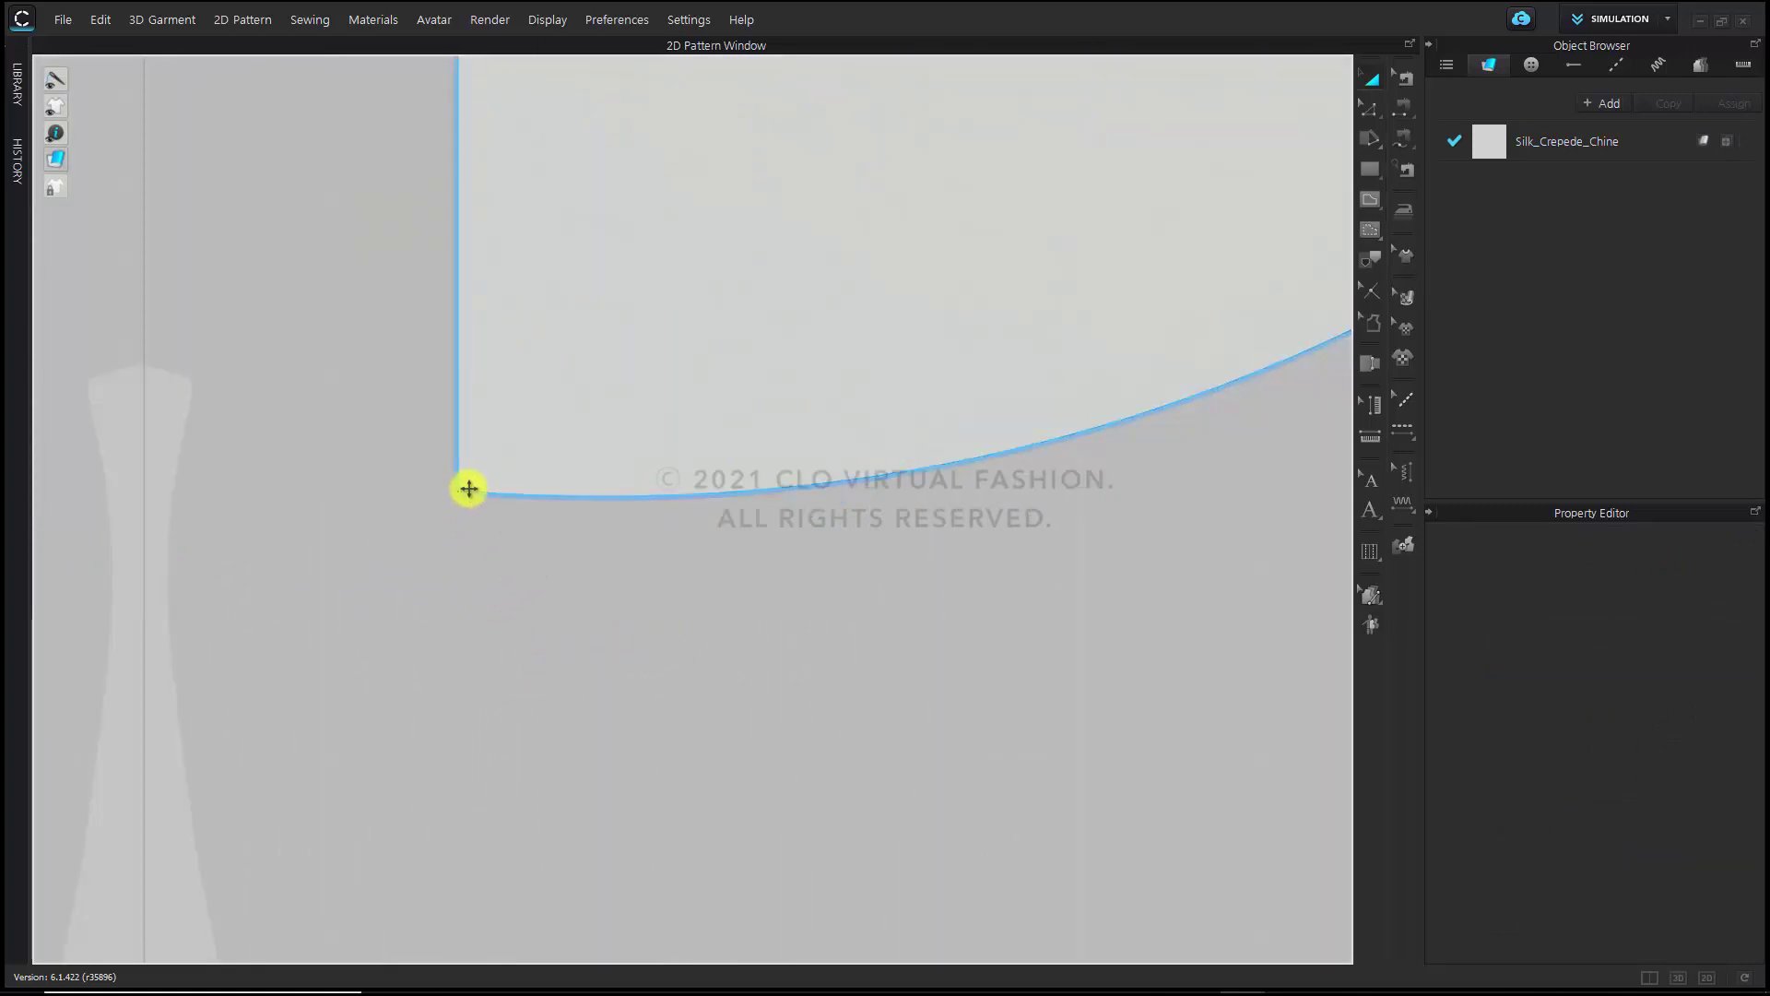
scroll(563, 606, down, 1)
key(z)
click(585, 577)
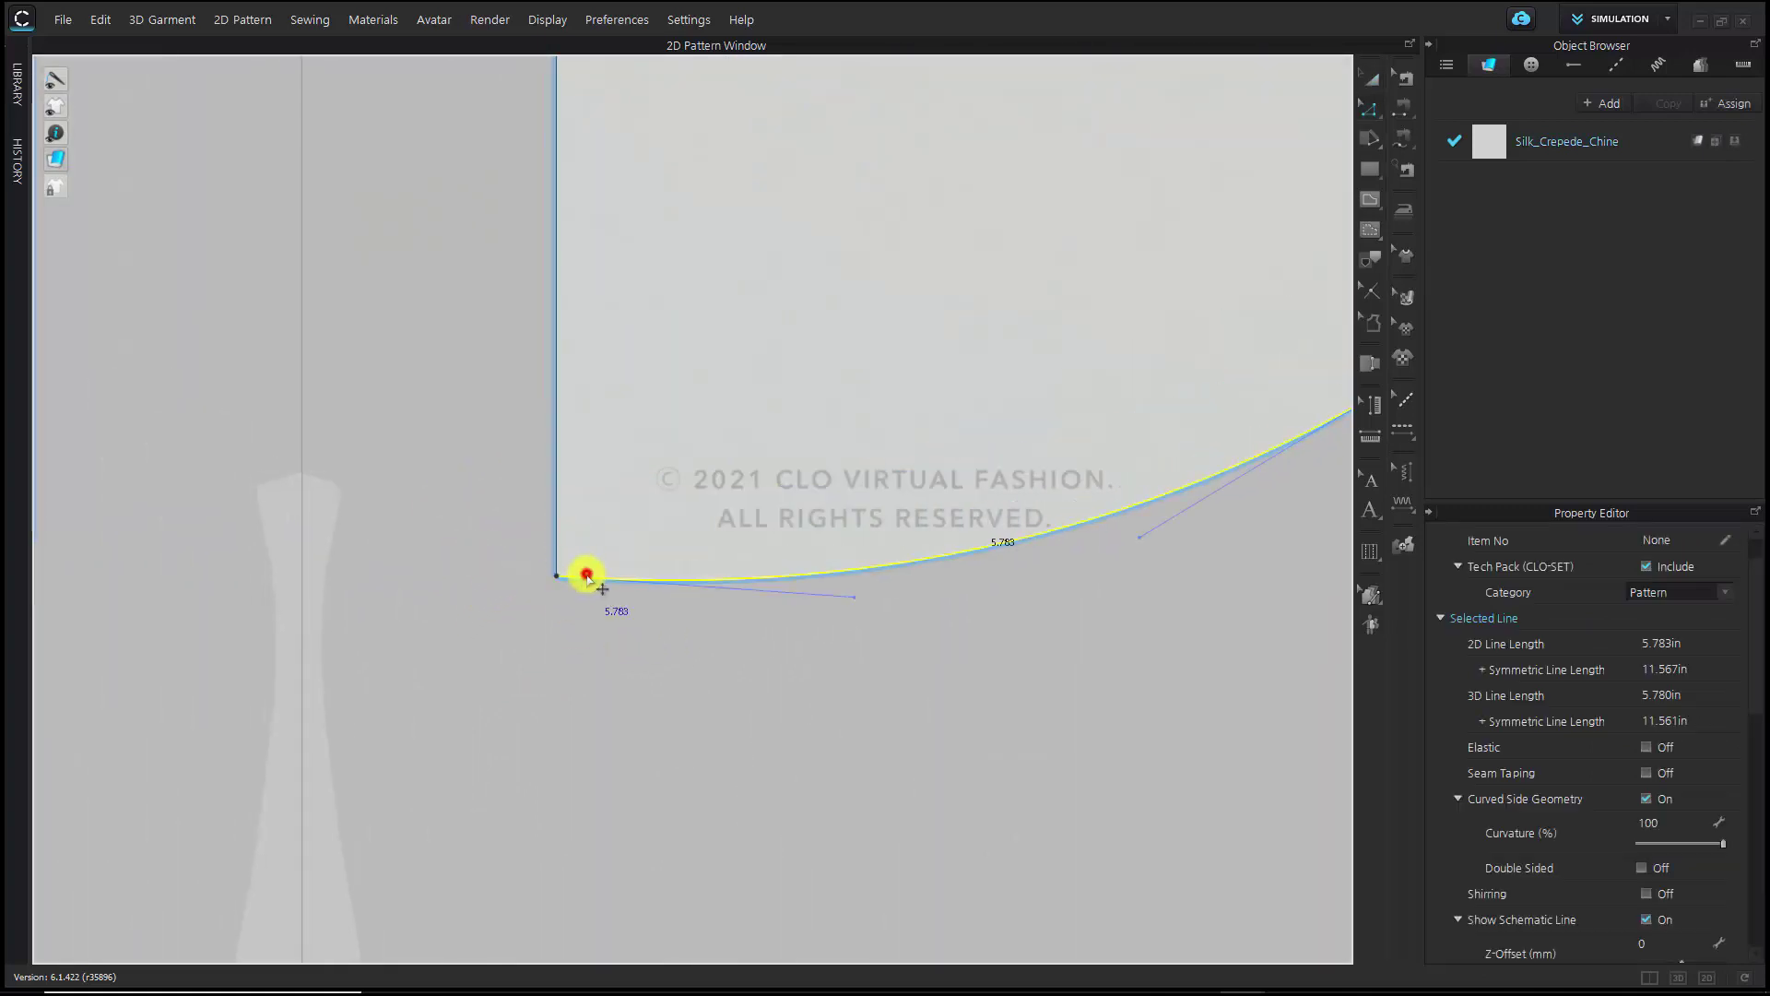
right_click(586, 575)
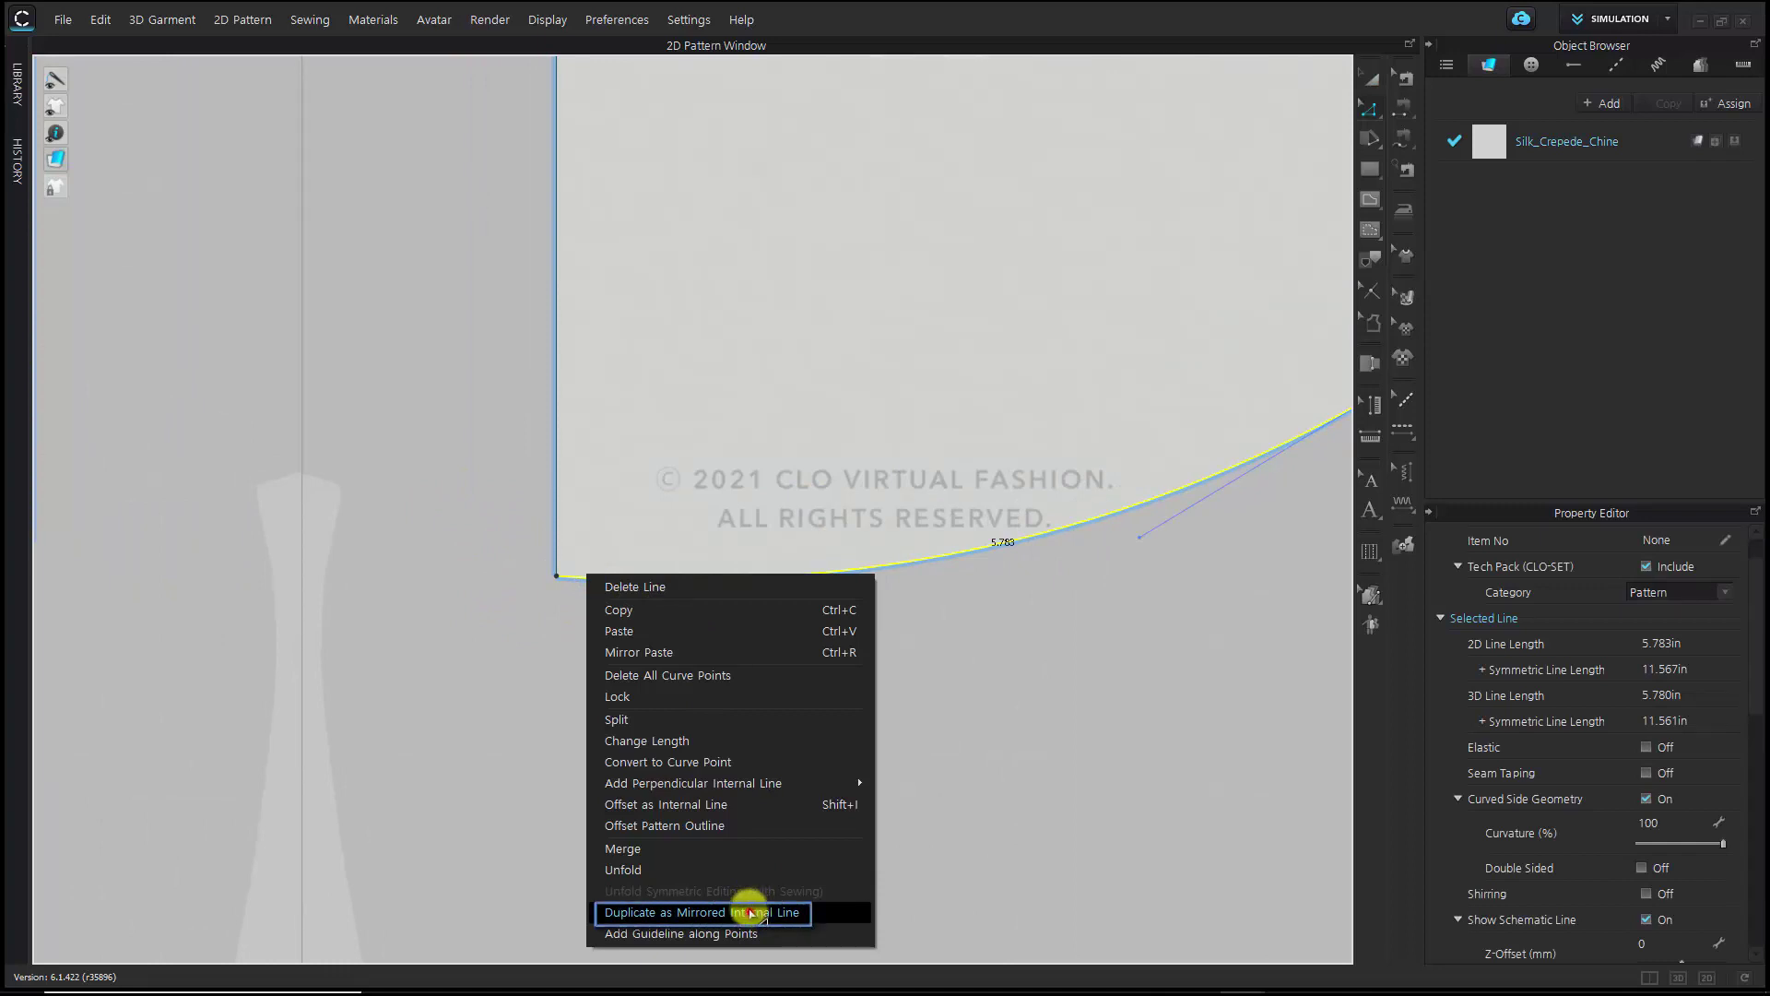
click(750, 912)
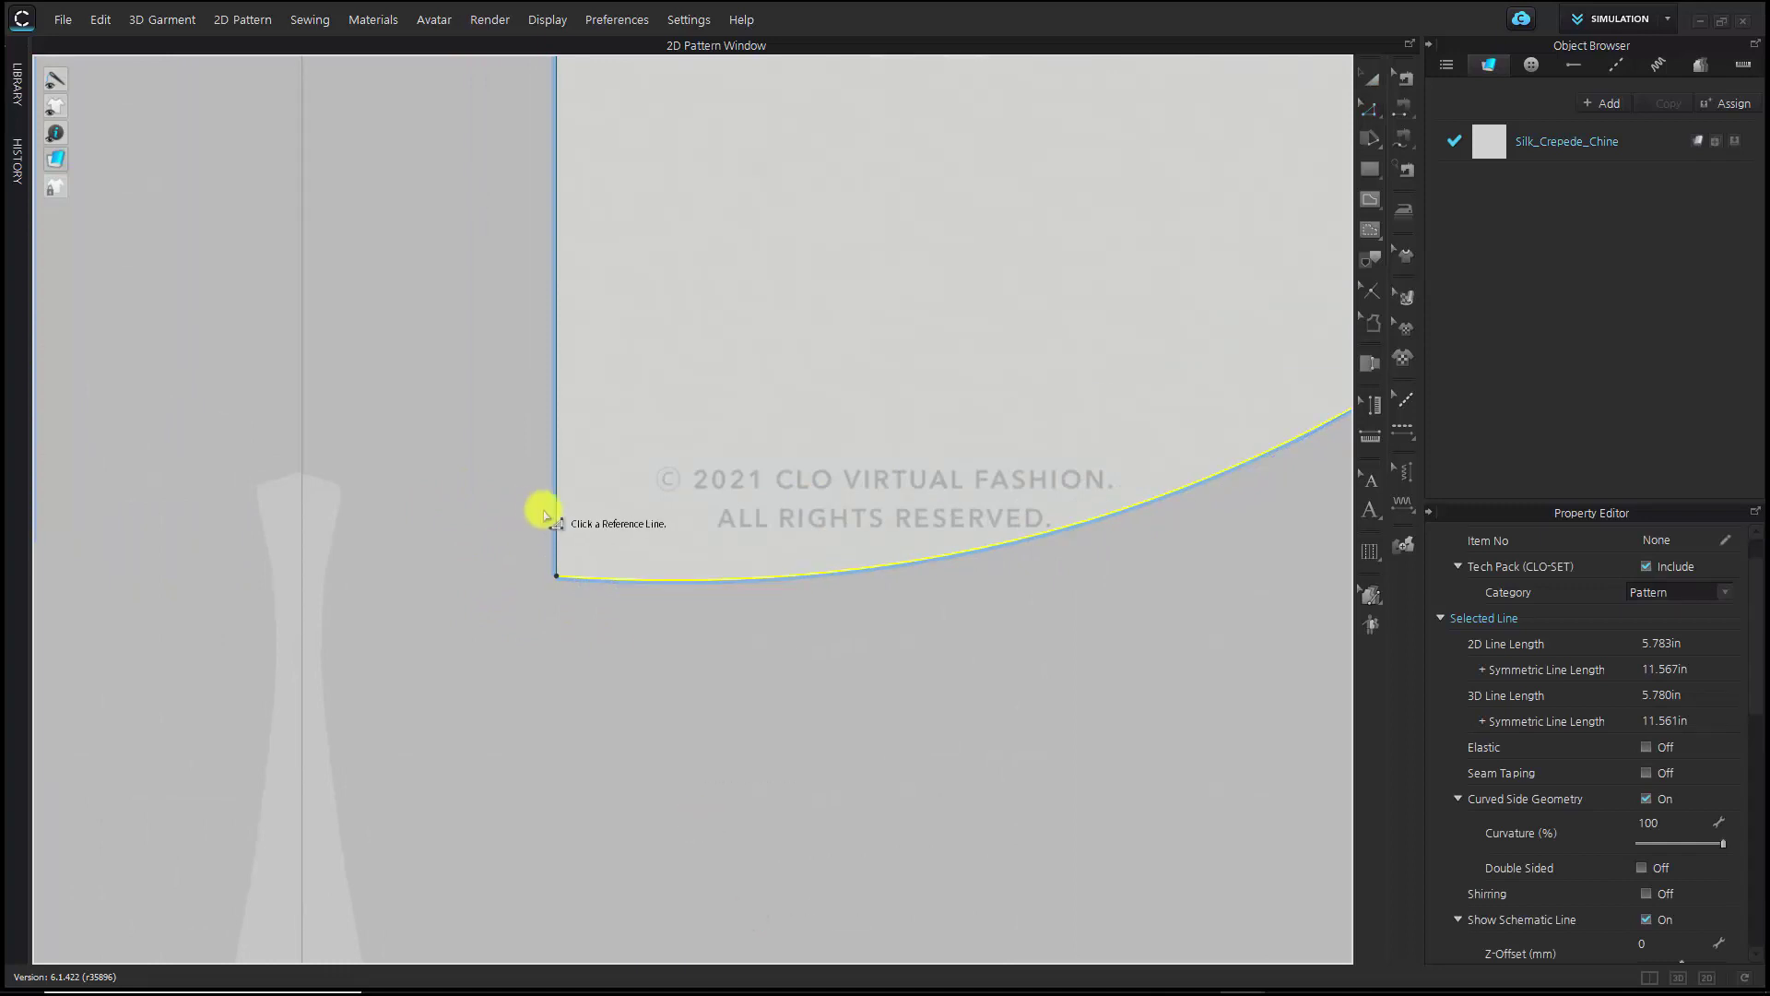
click(555, 513)
click(574, 681)
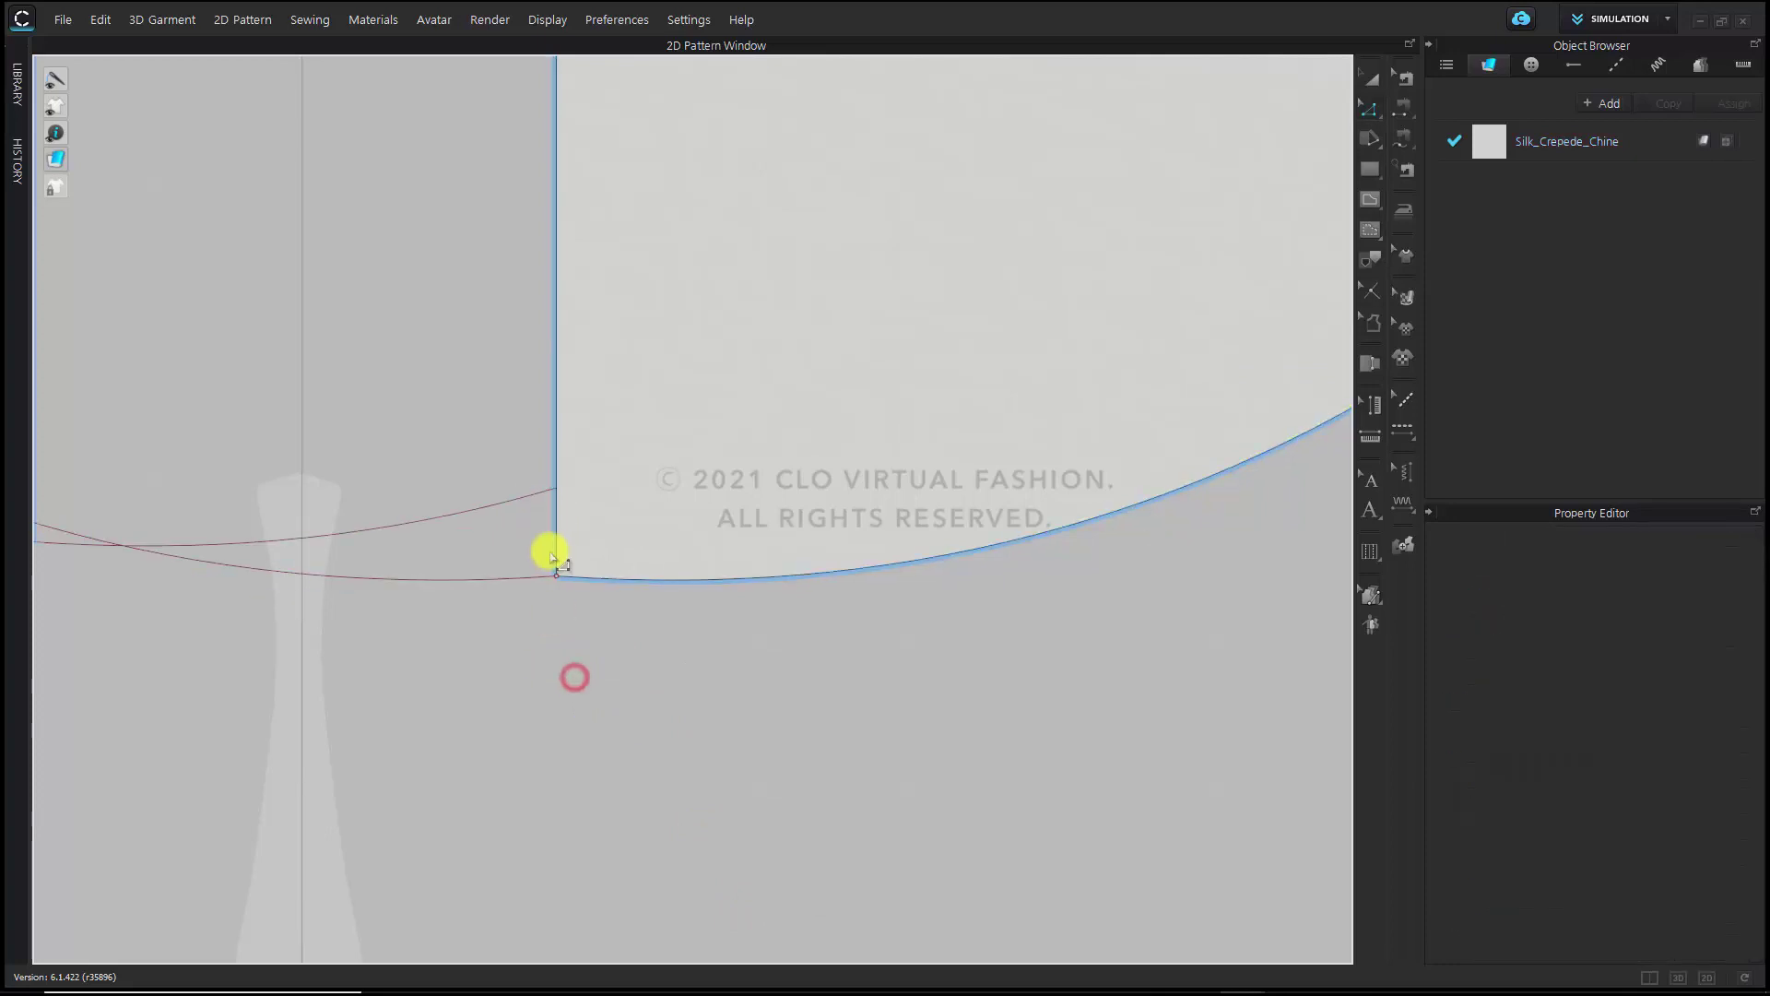
Delete the mirrored hem line beside the front bodice's center front
click(547, 577)
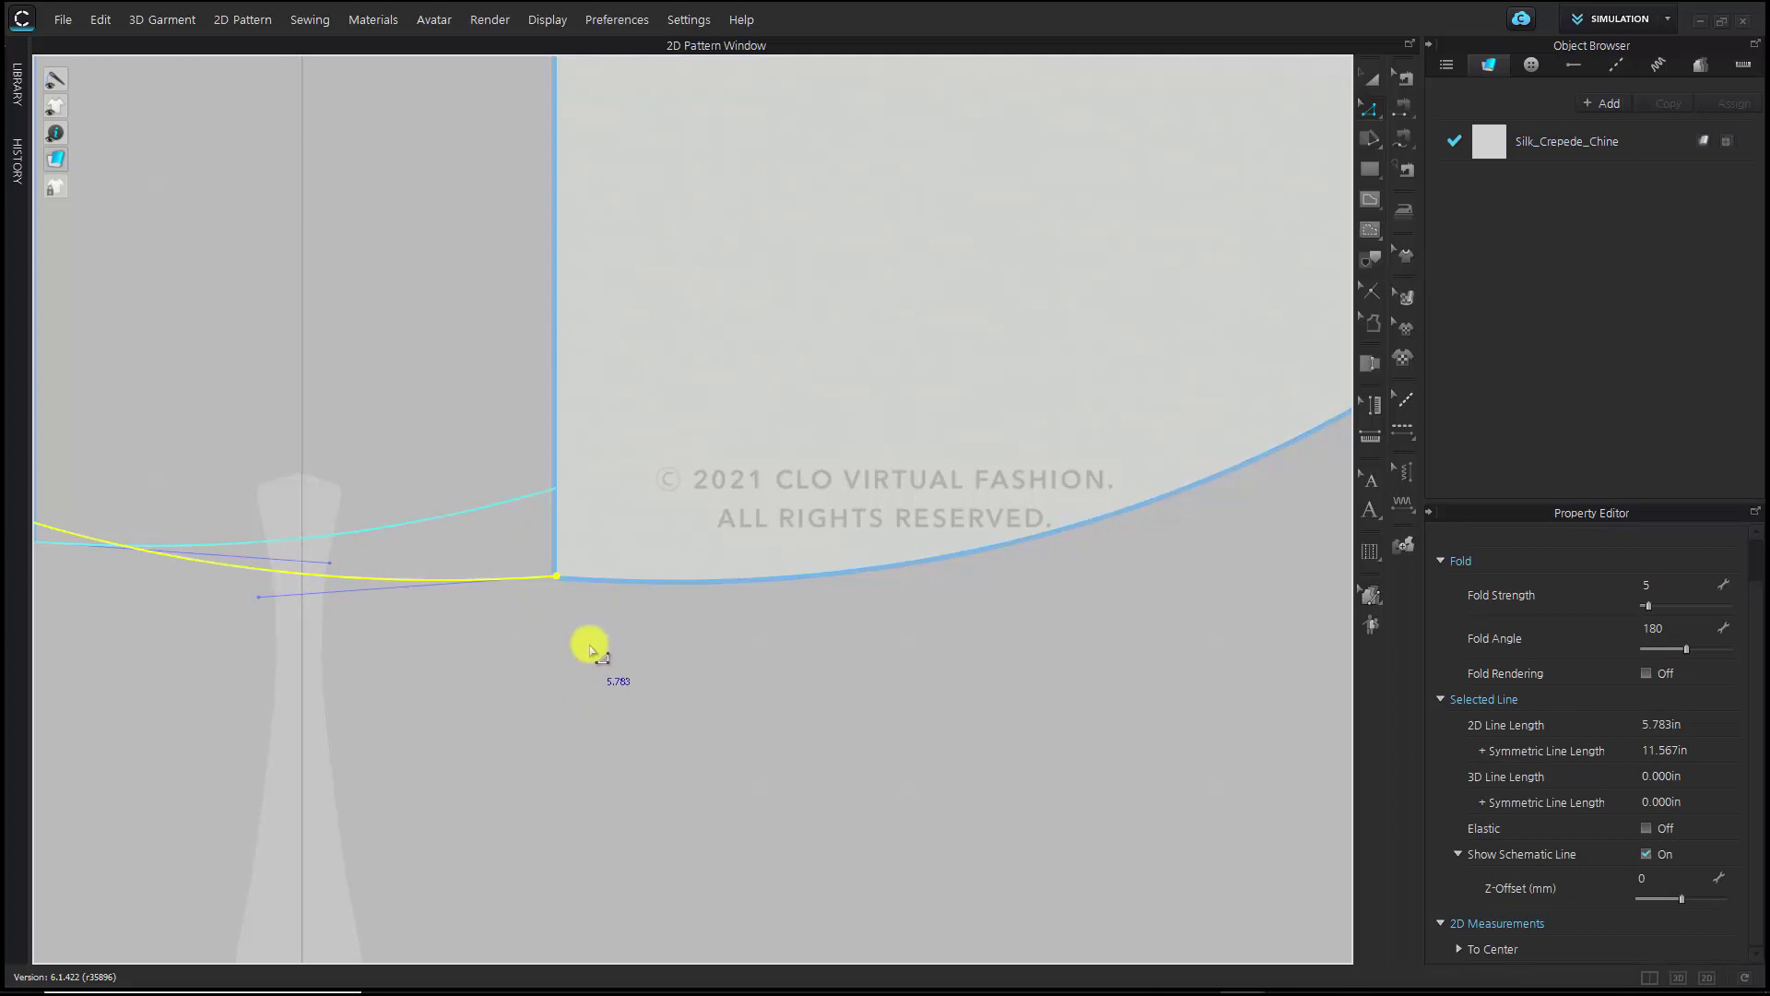
key(Delete)
scroll(587, 632, down, 1)
click(539, 620)
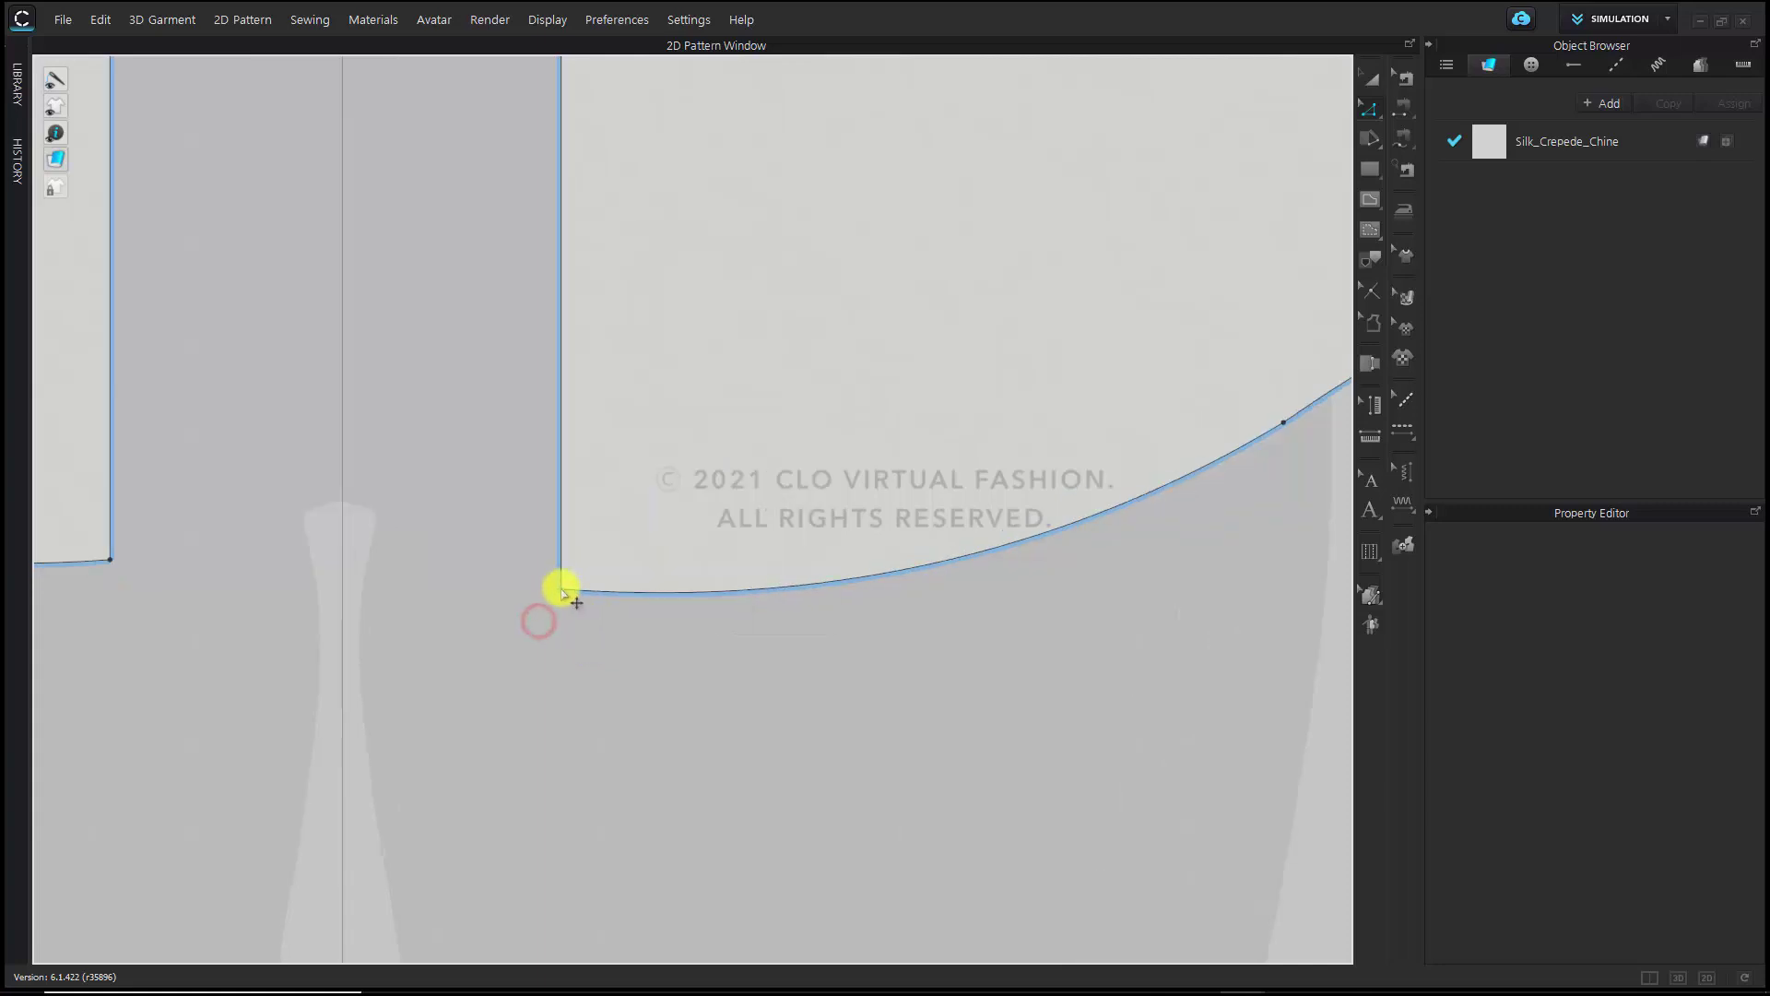
Square the front bodice's hem corner at center front with Perpendicular Pattern Corner, using a length of 0.5 in
click(562, 591)
right_click(561, 588)
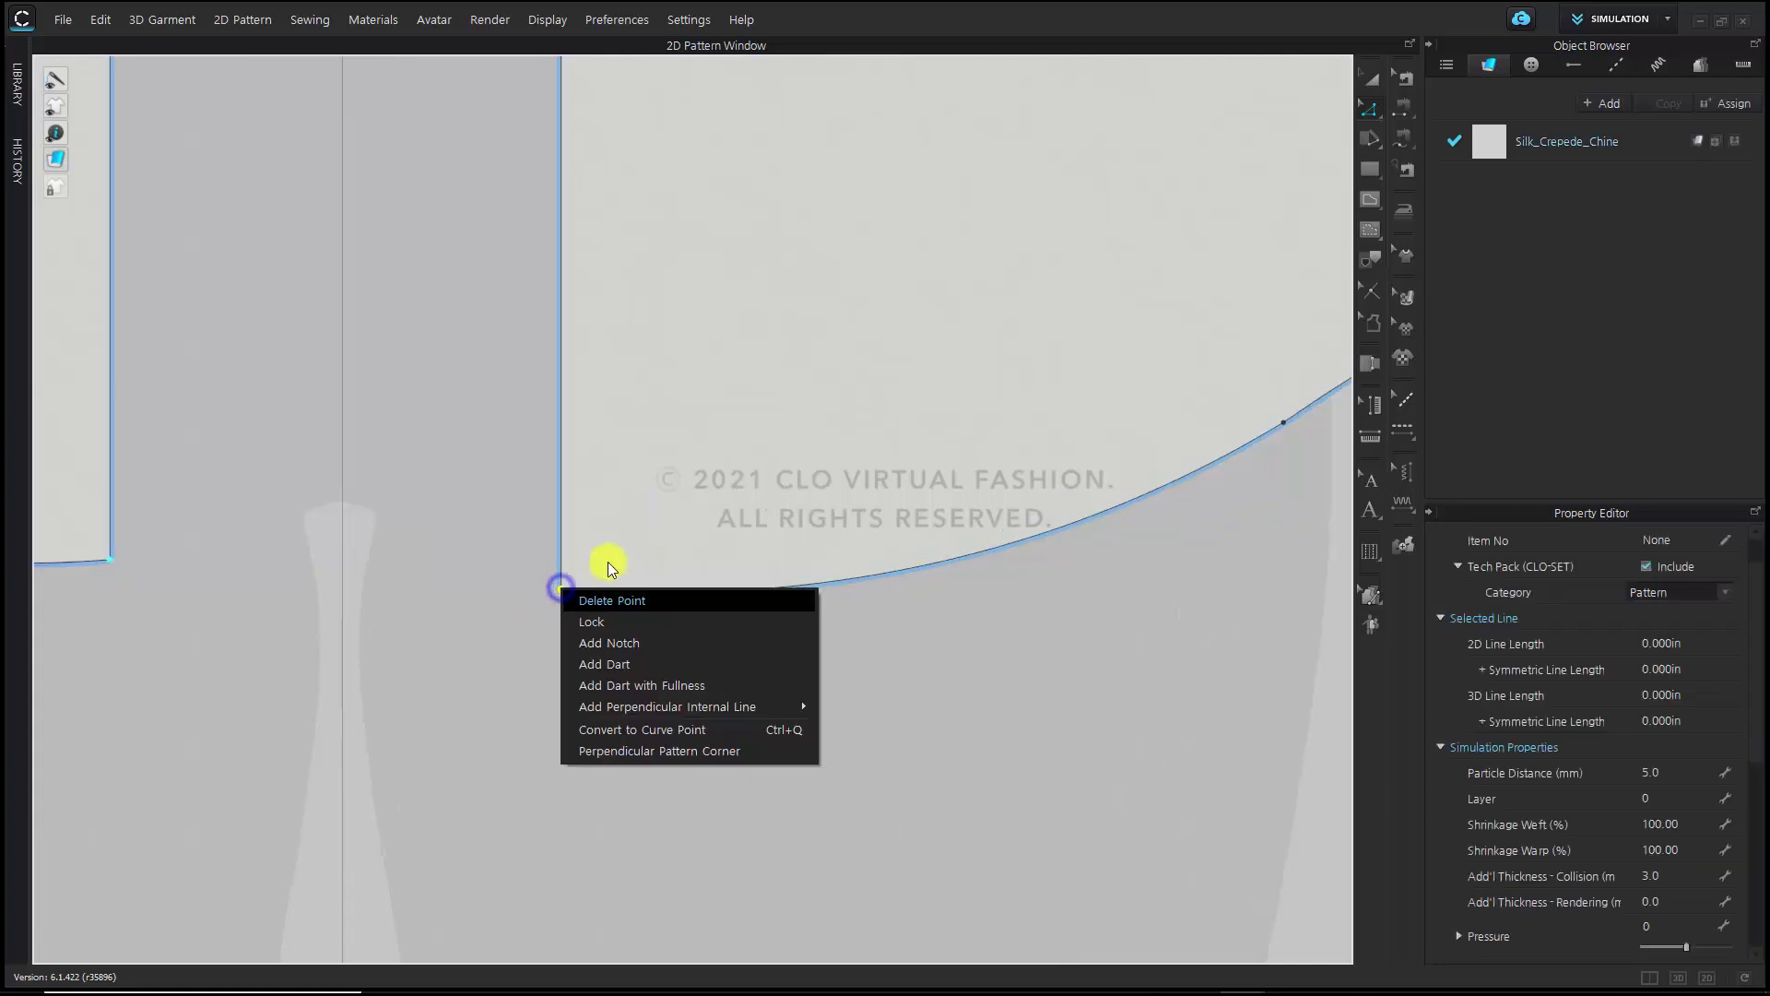
click(751, 749)
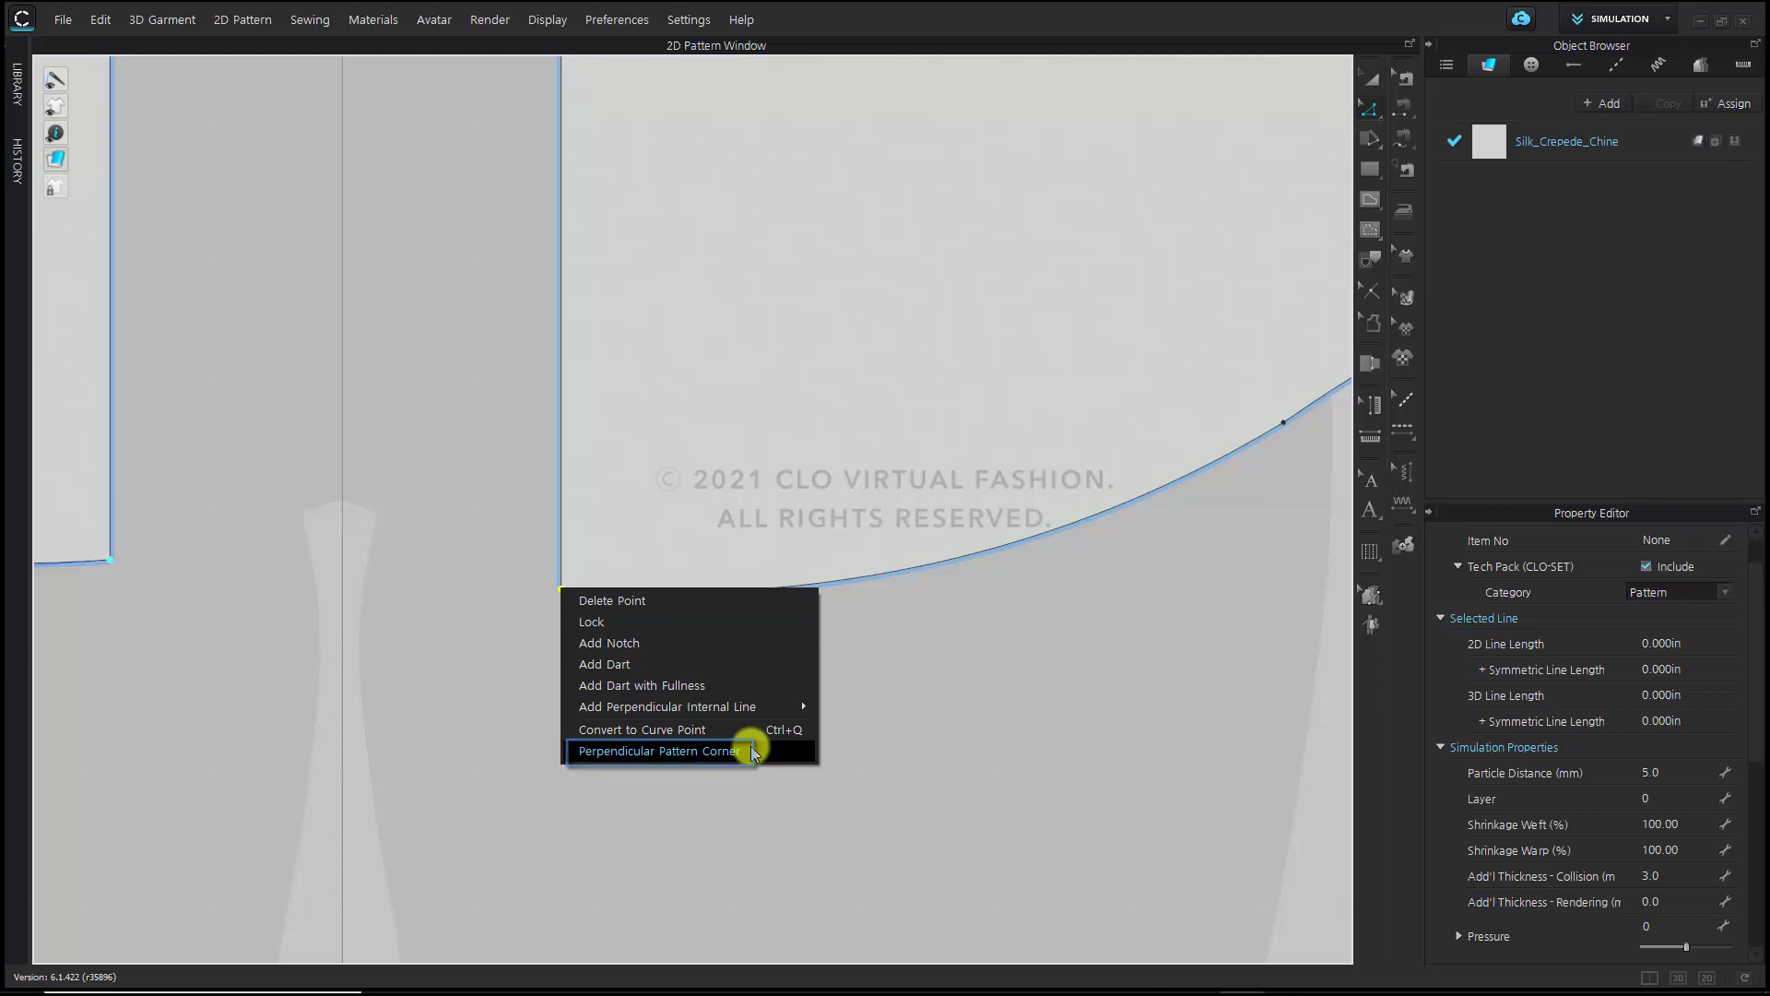
click(750, 751)
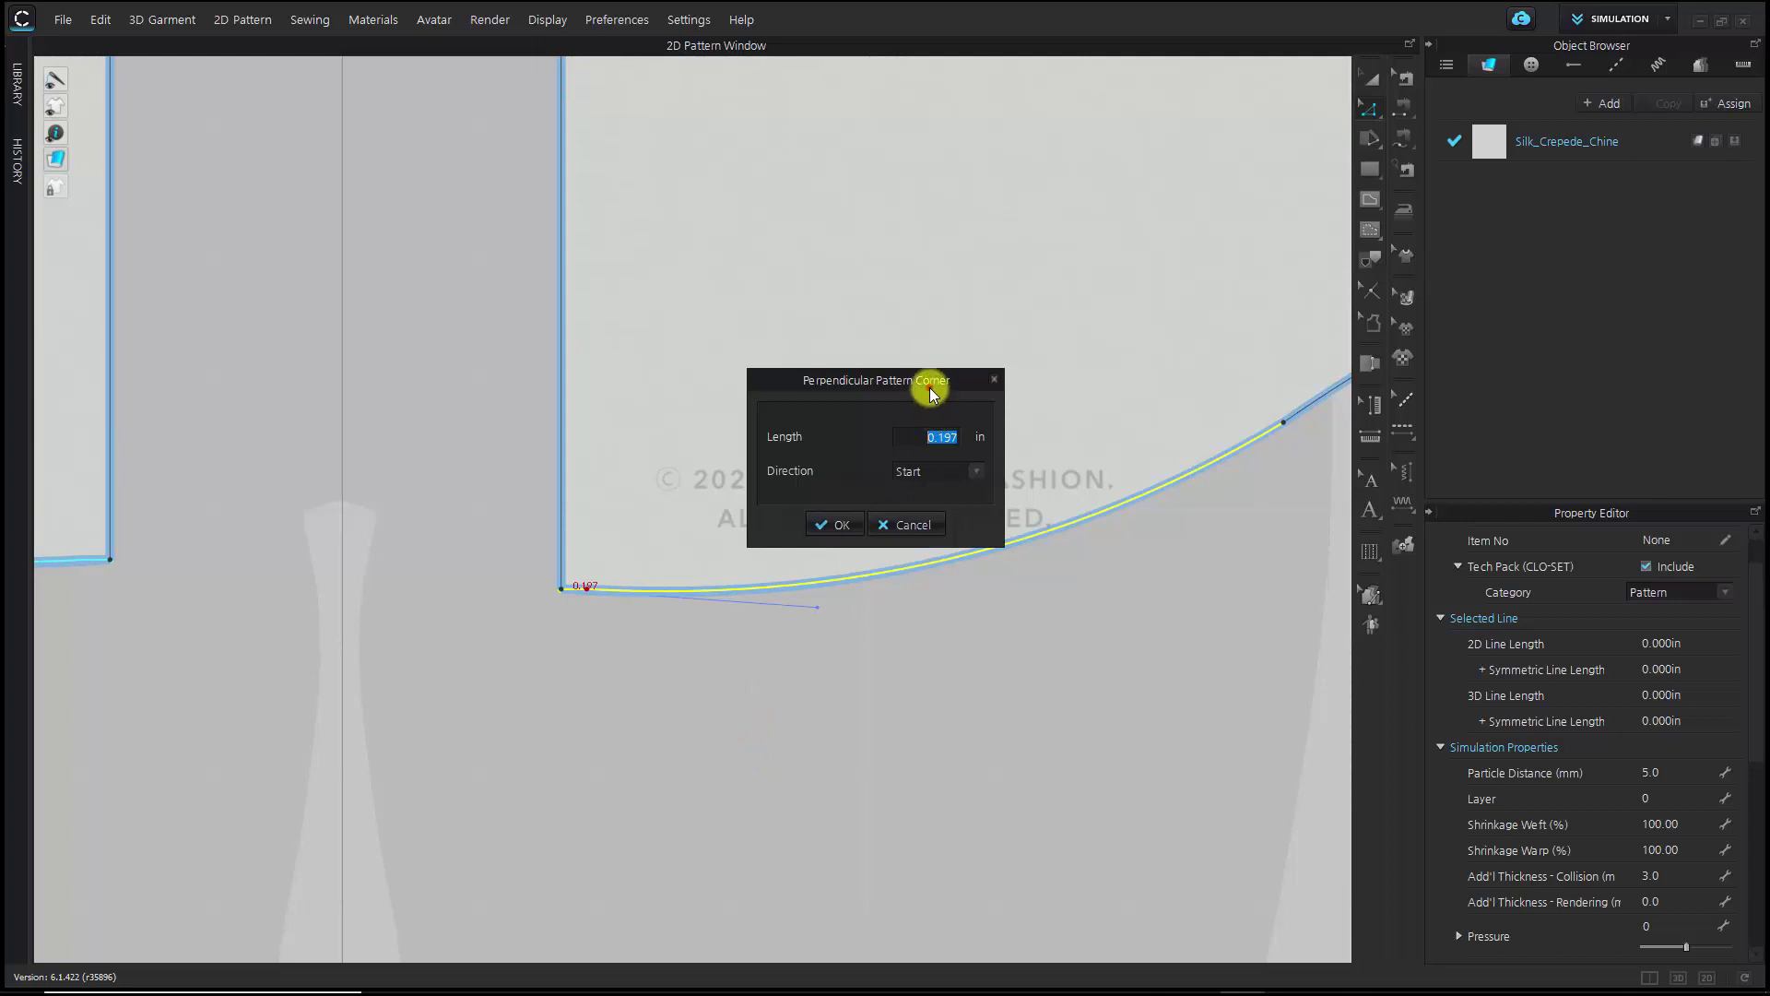
drag(931, 392, 447, 551)
text(0.)
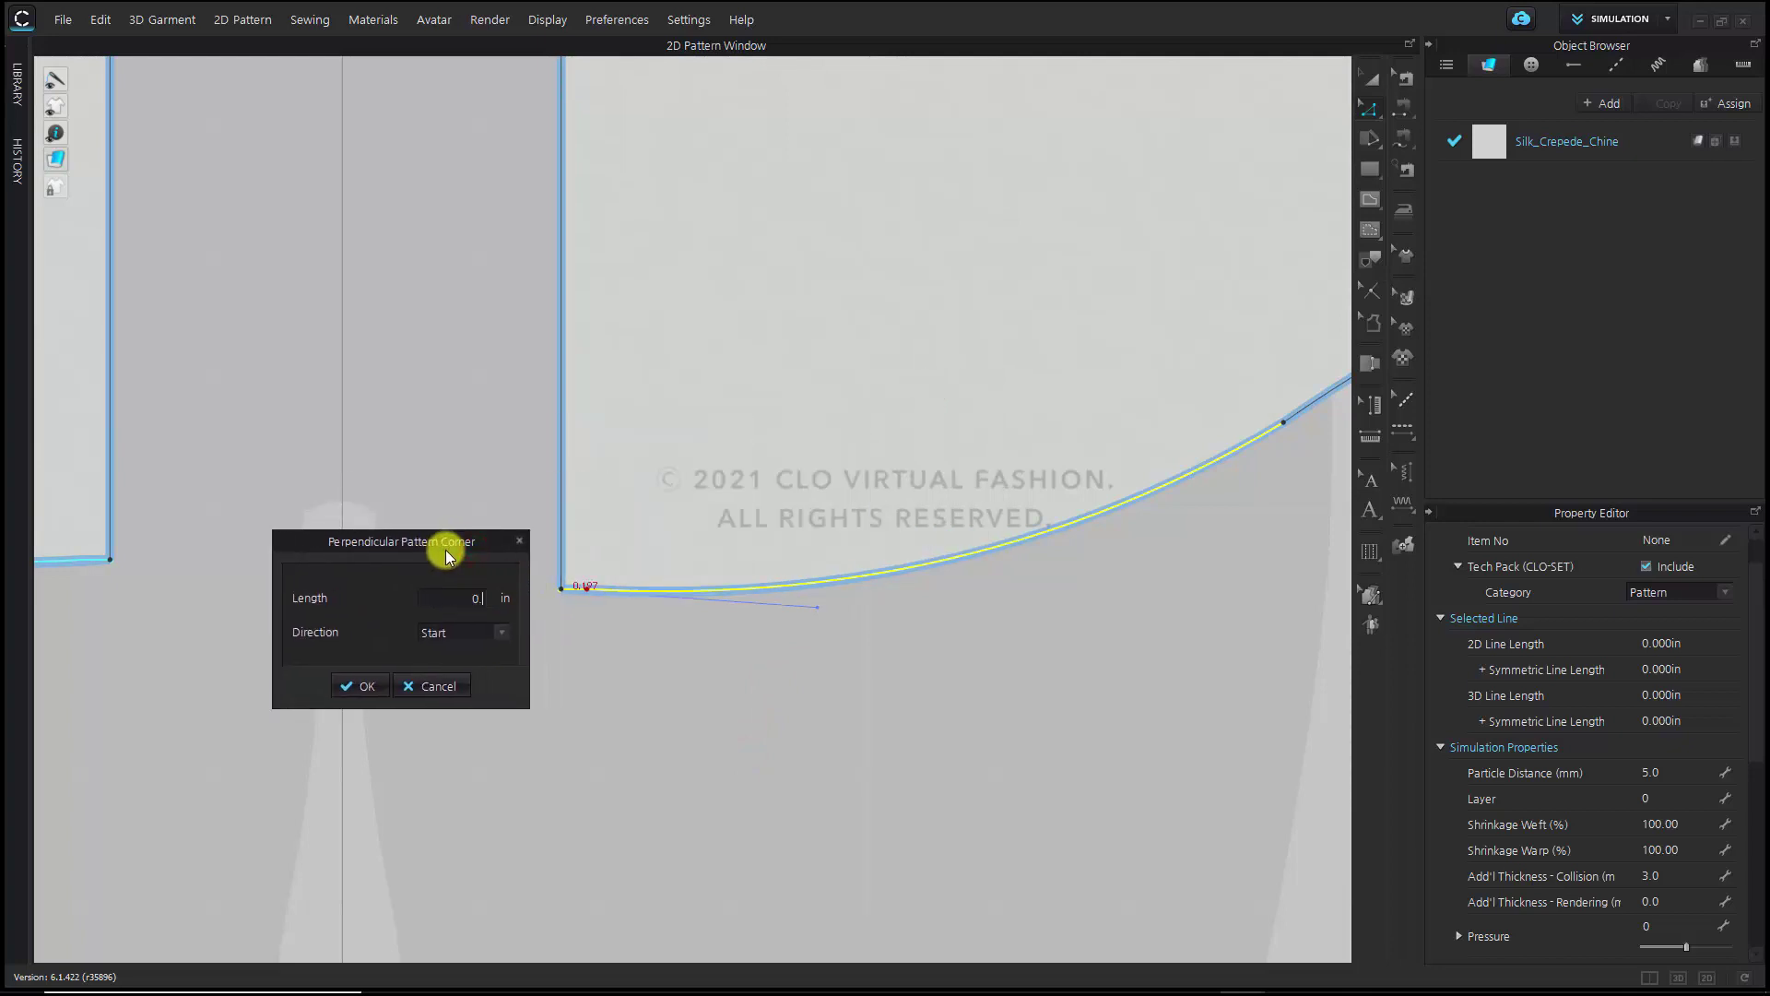
text(500)
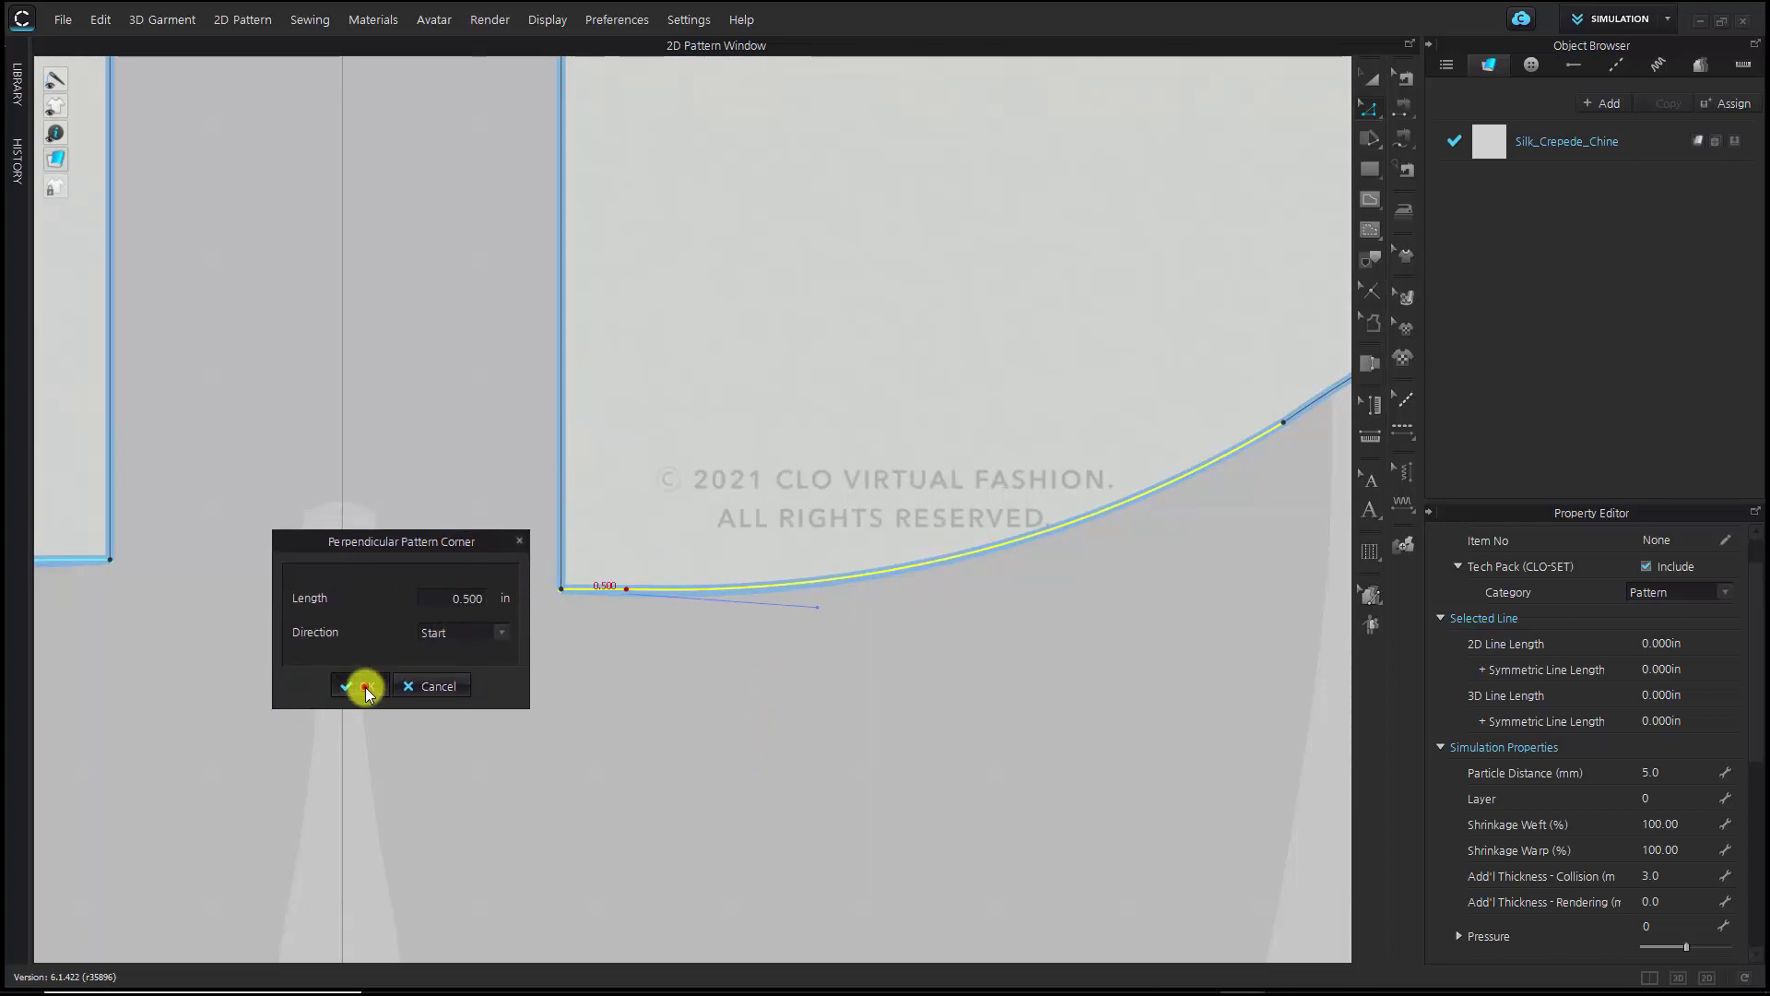
click(366, 688)
click(617, 652)
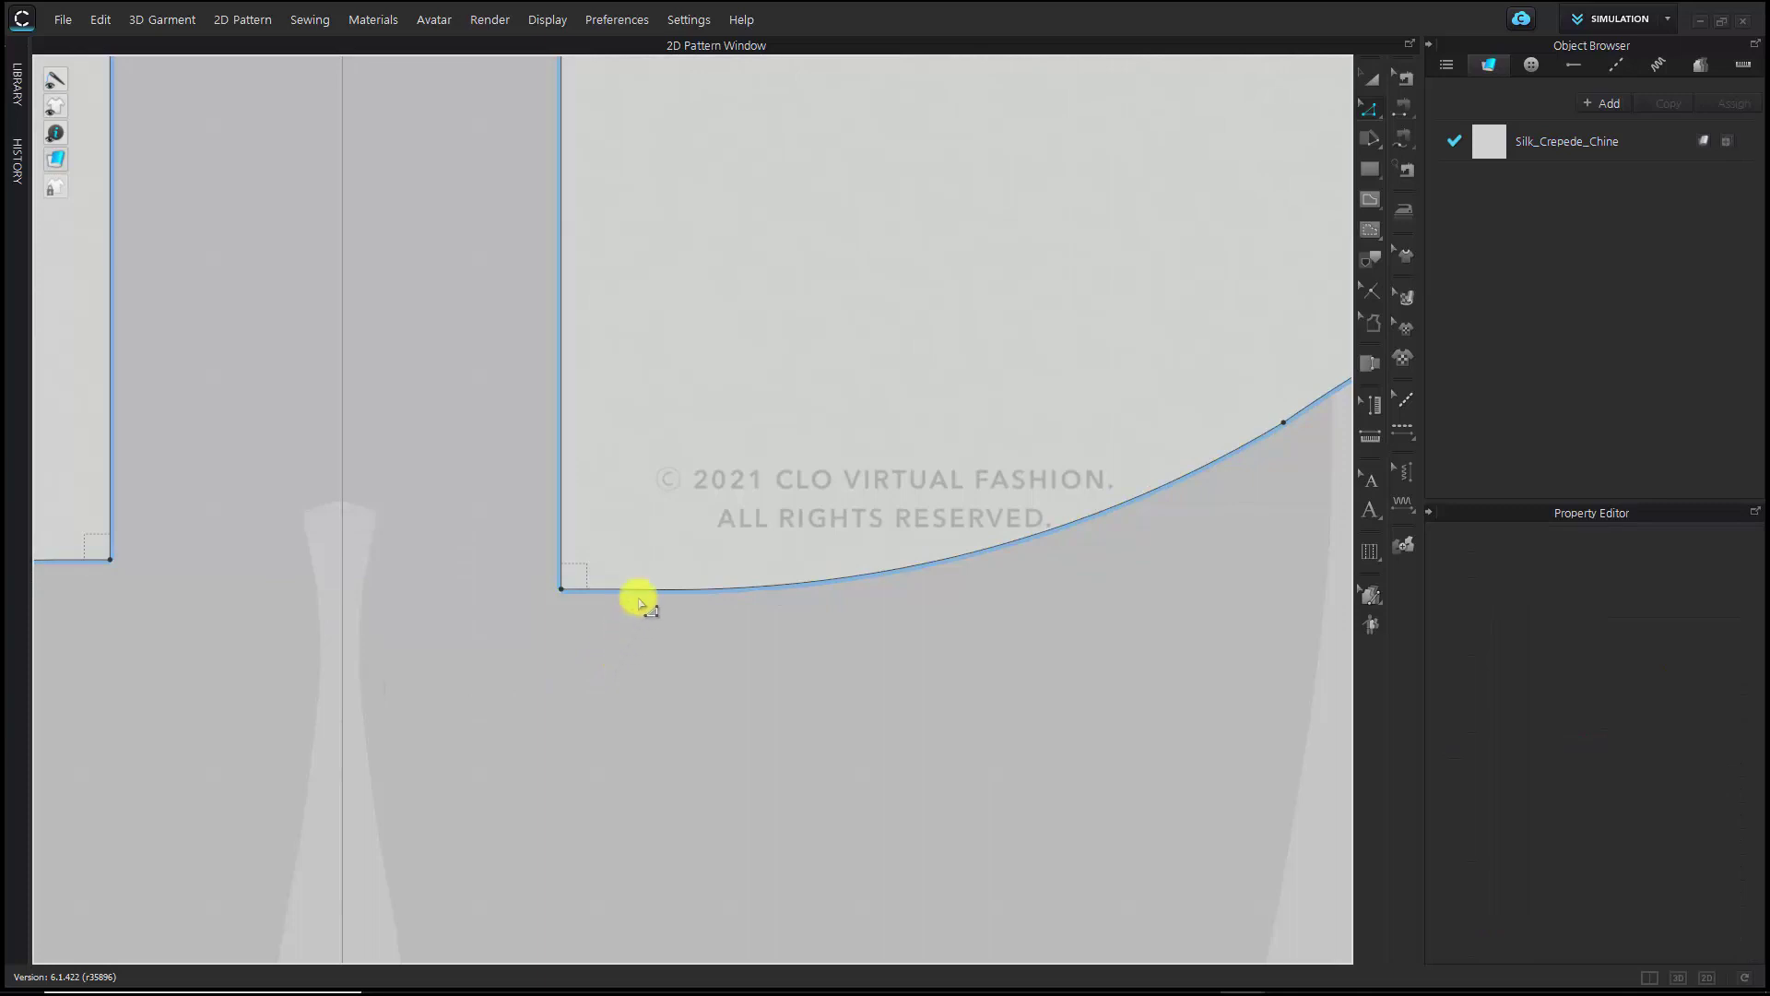
Redraw the front hem with Smooth Curve from the mid-hem point to the squared center front segment as a slightly flatter arc
scroll(566, 613, up, 2)
scroll(700, 682, down, 3)
scroll(693, 706, up, 1)
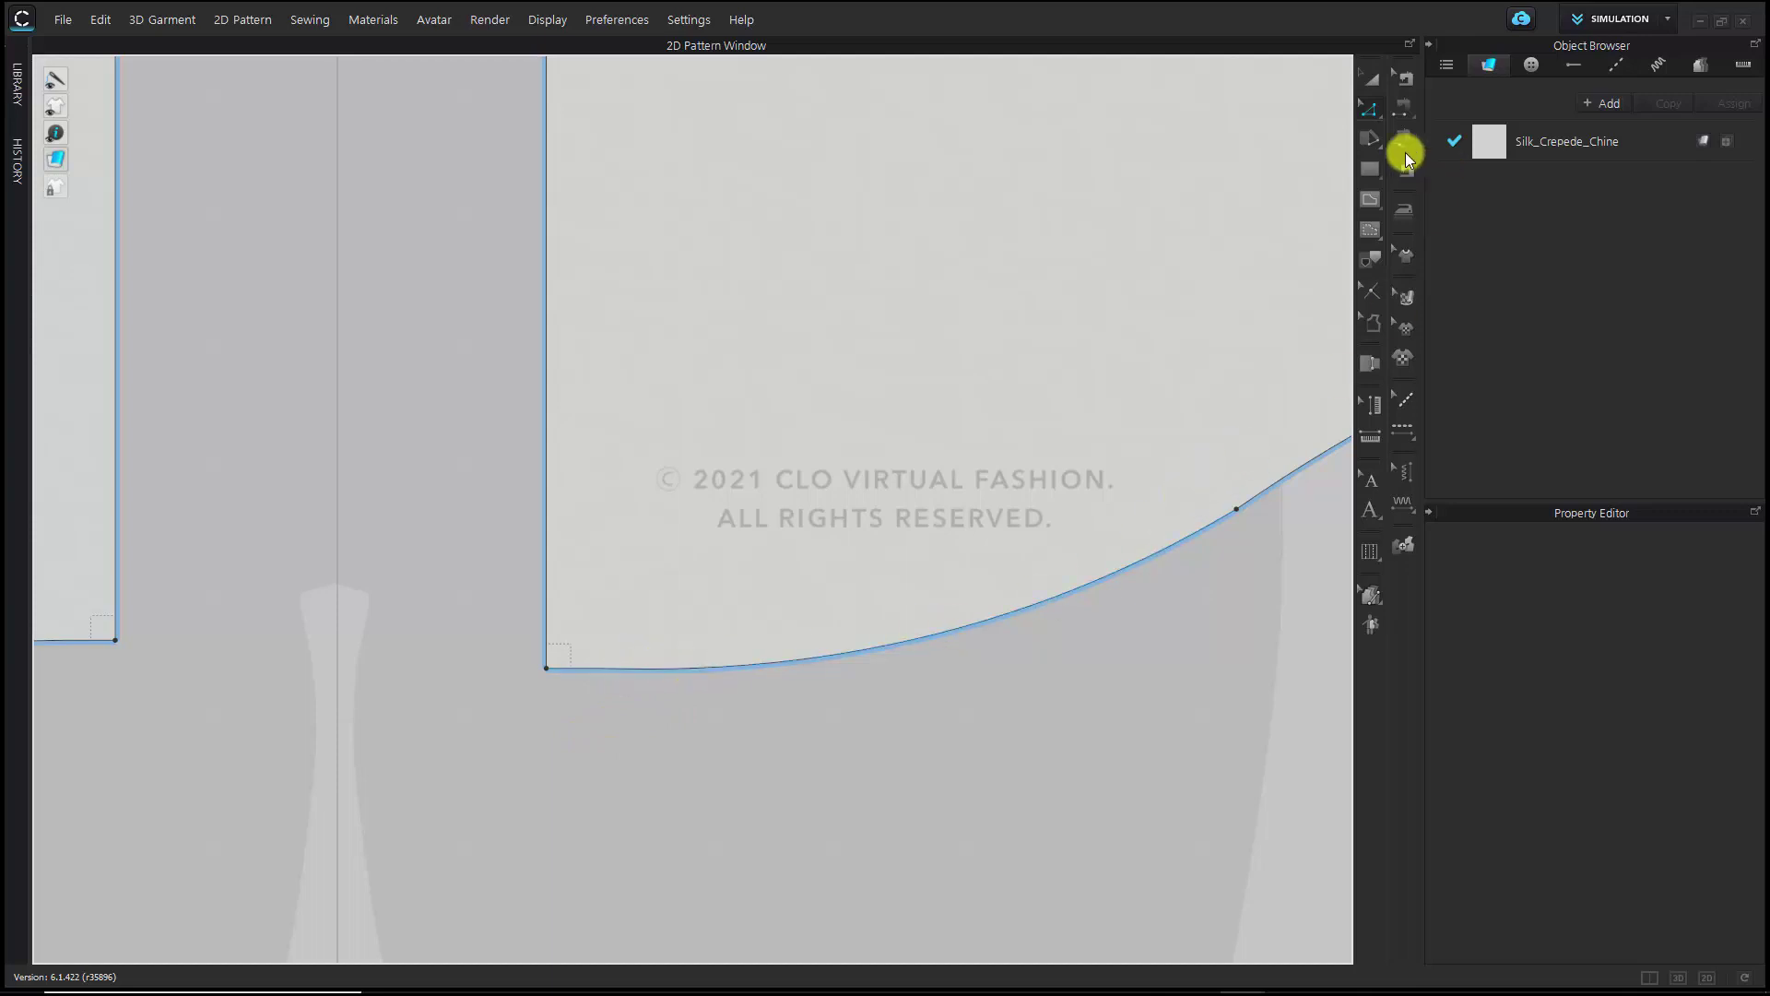
click(1369, 109)
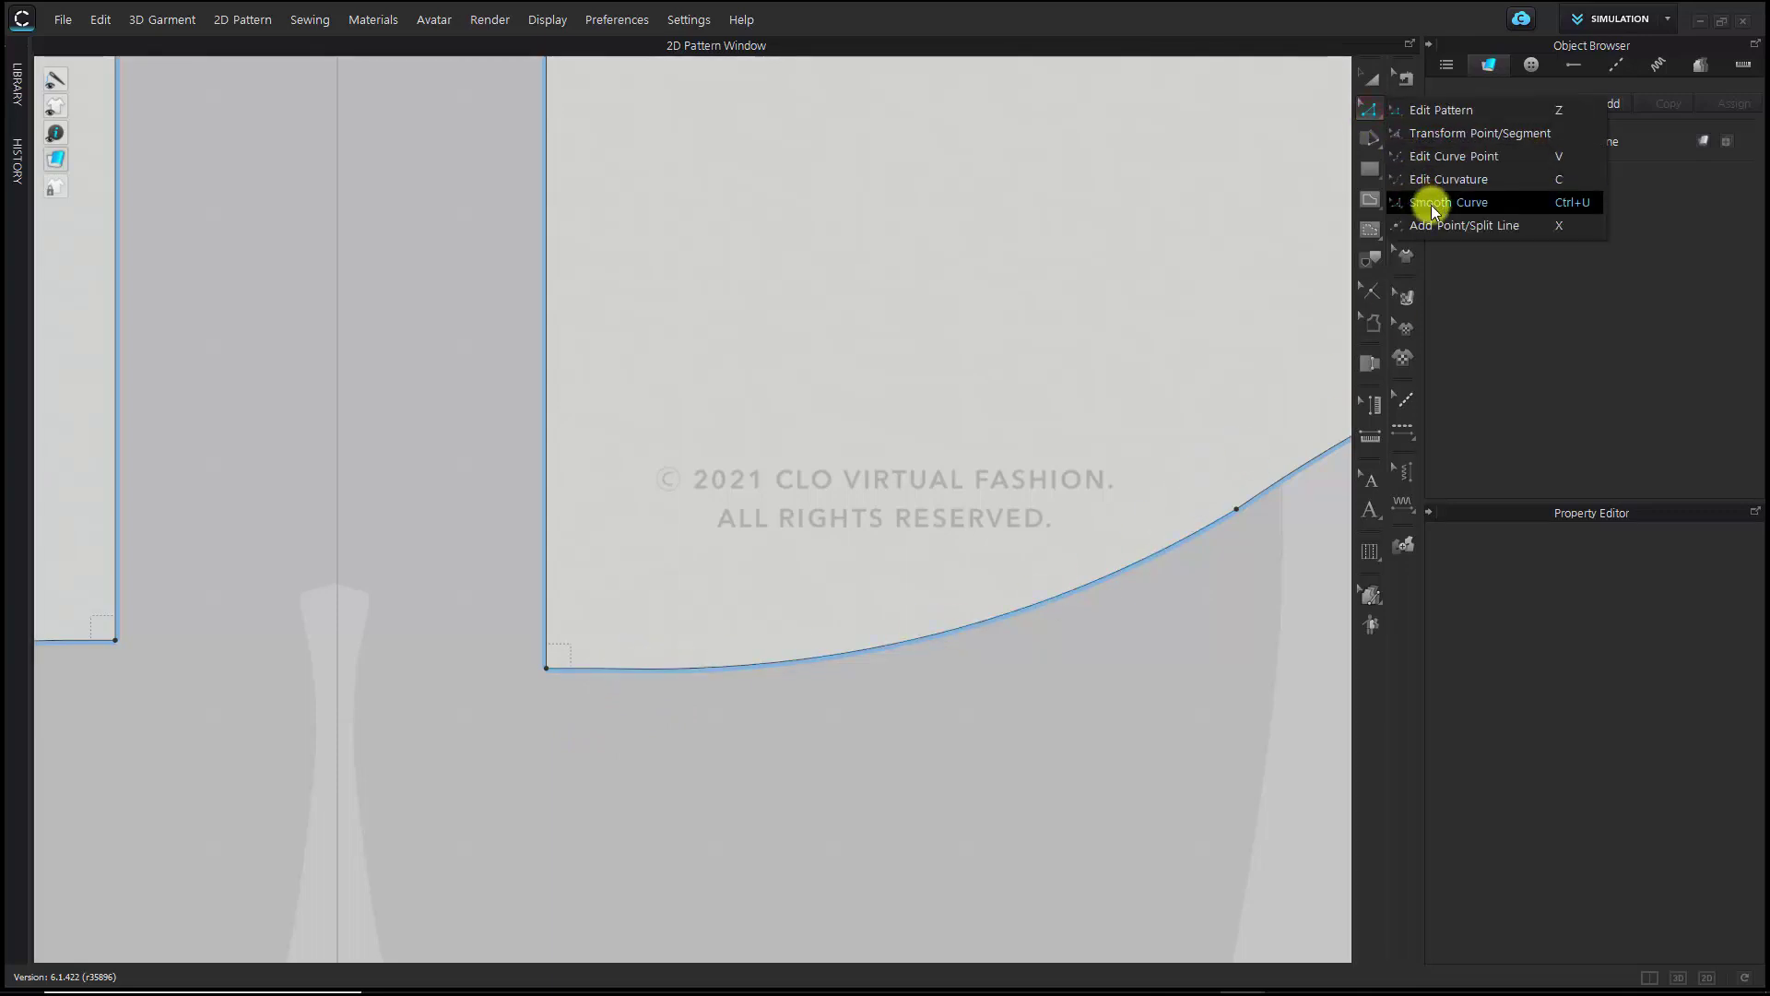
click(1433, 204)
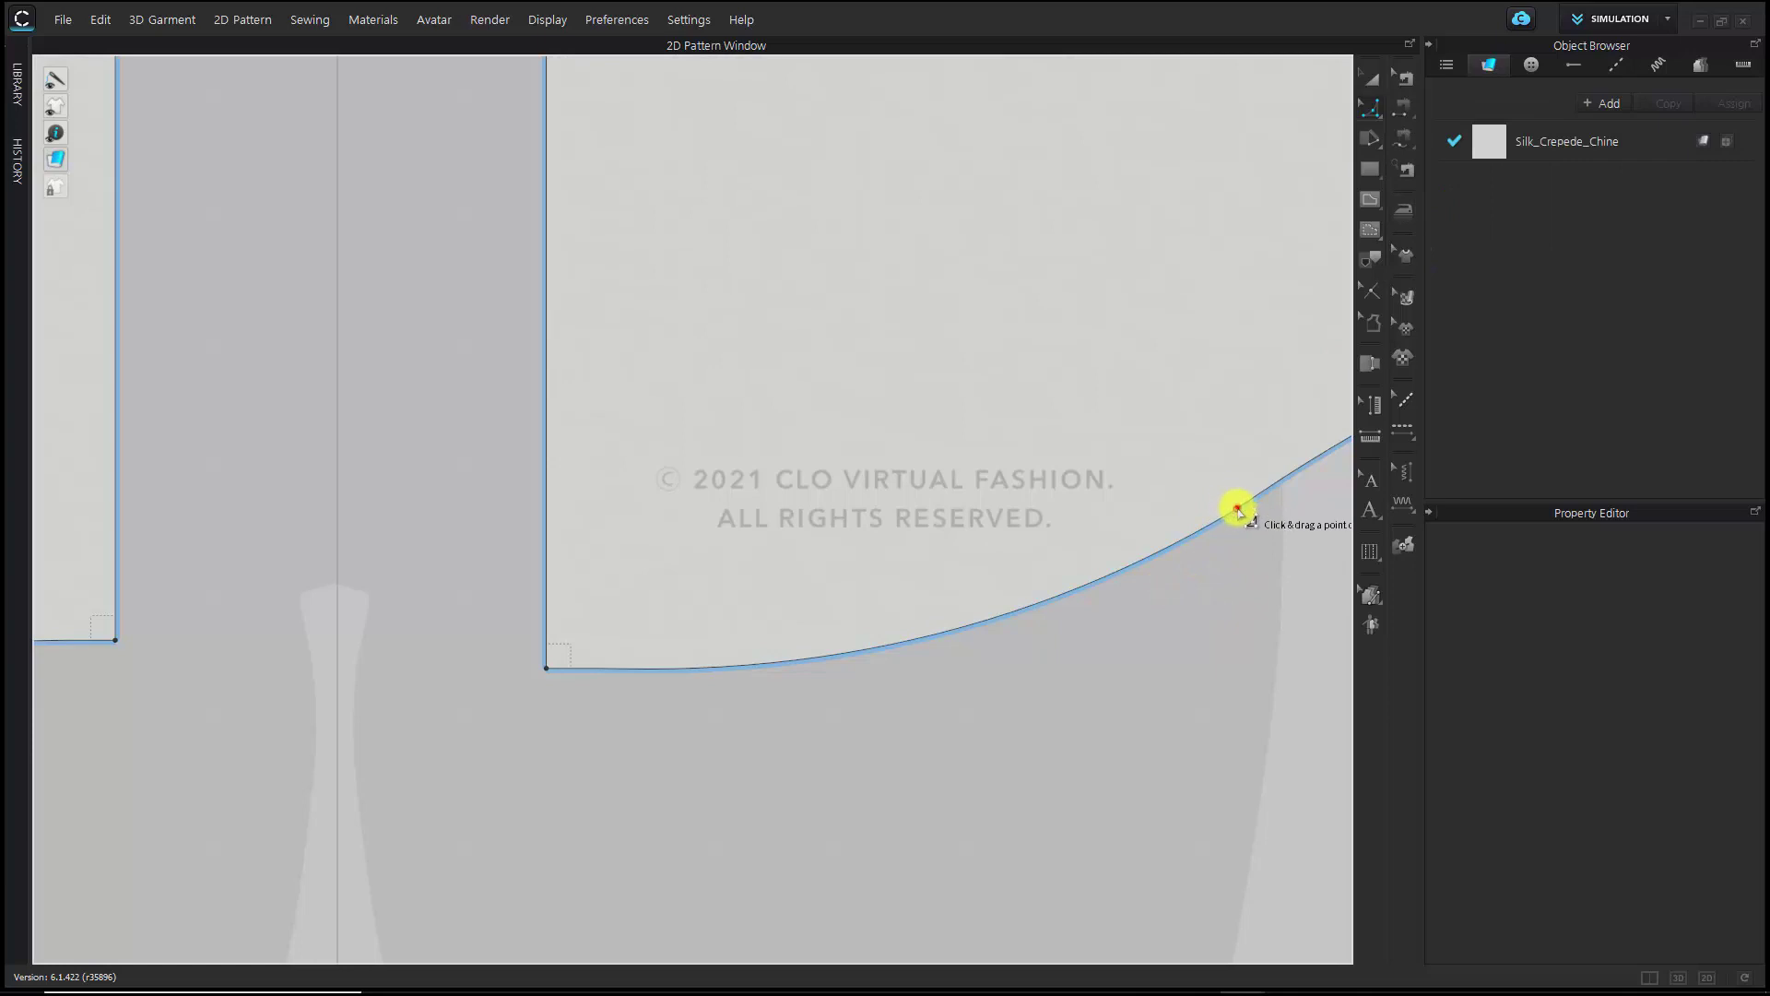
click(1238, 509)
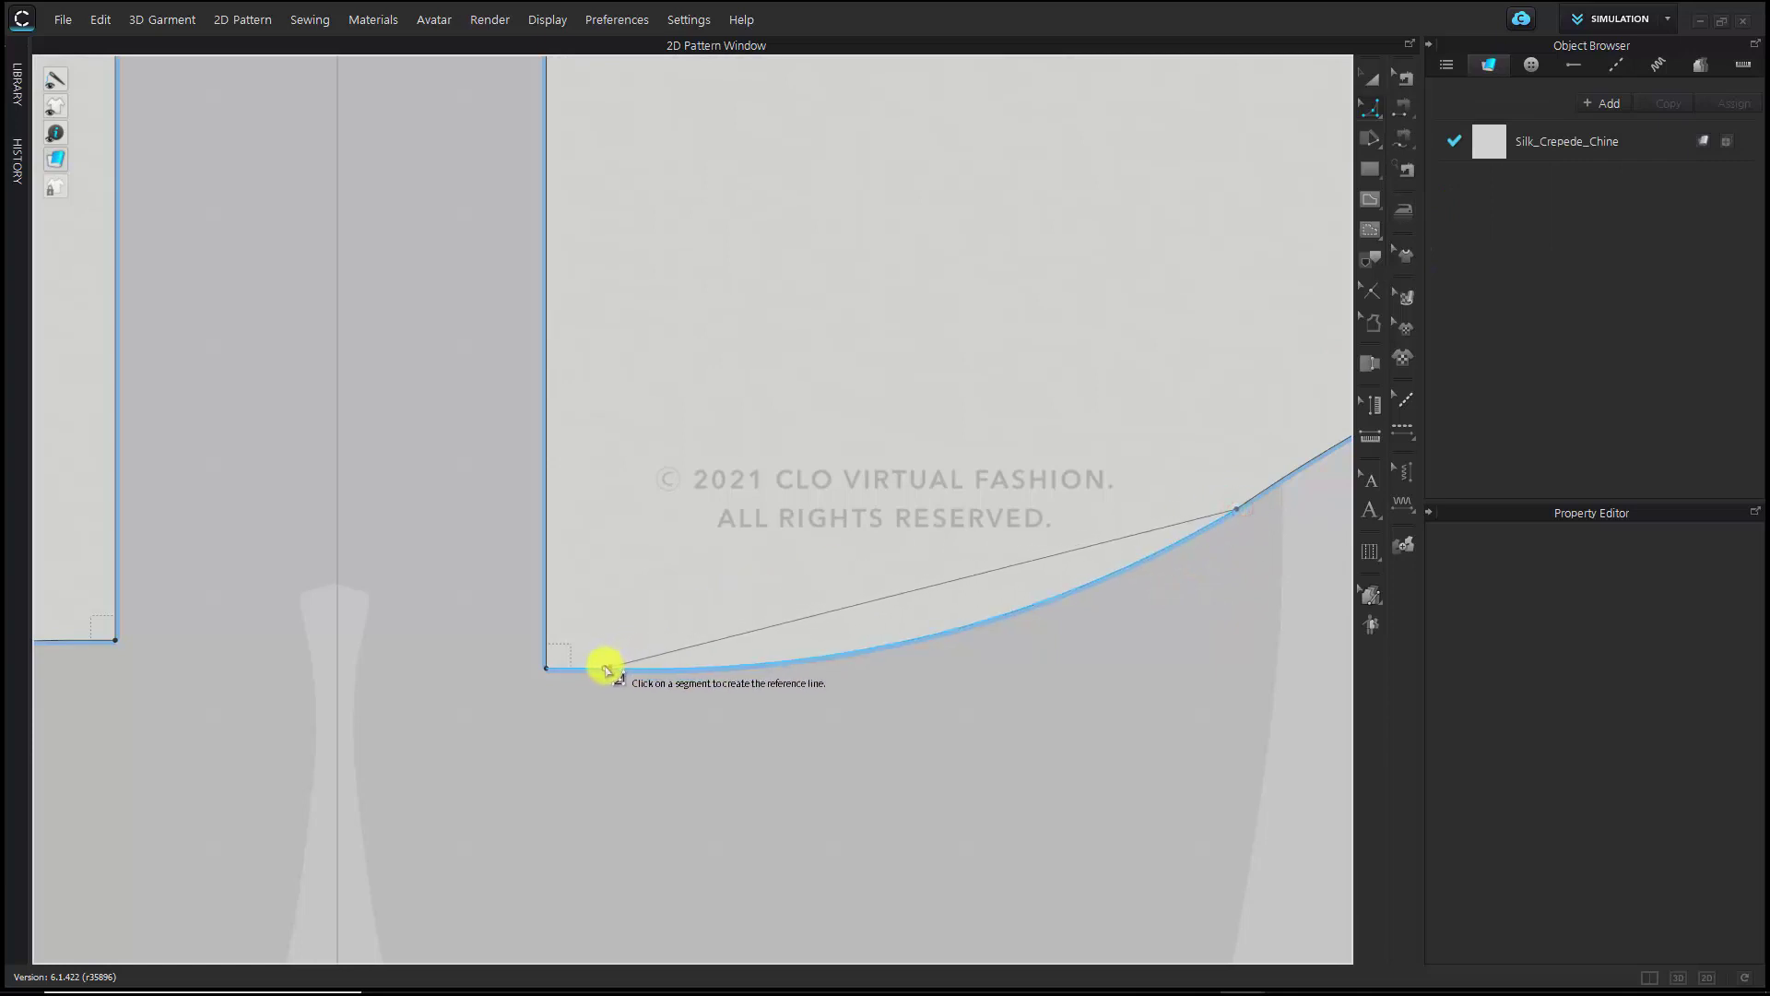
click(604, 665)
click(920, 632)
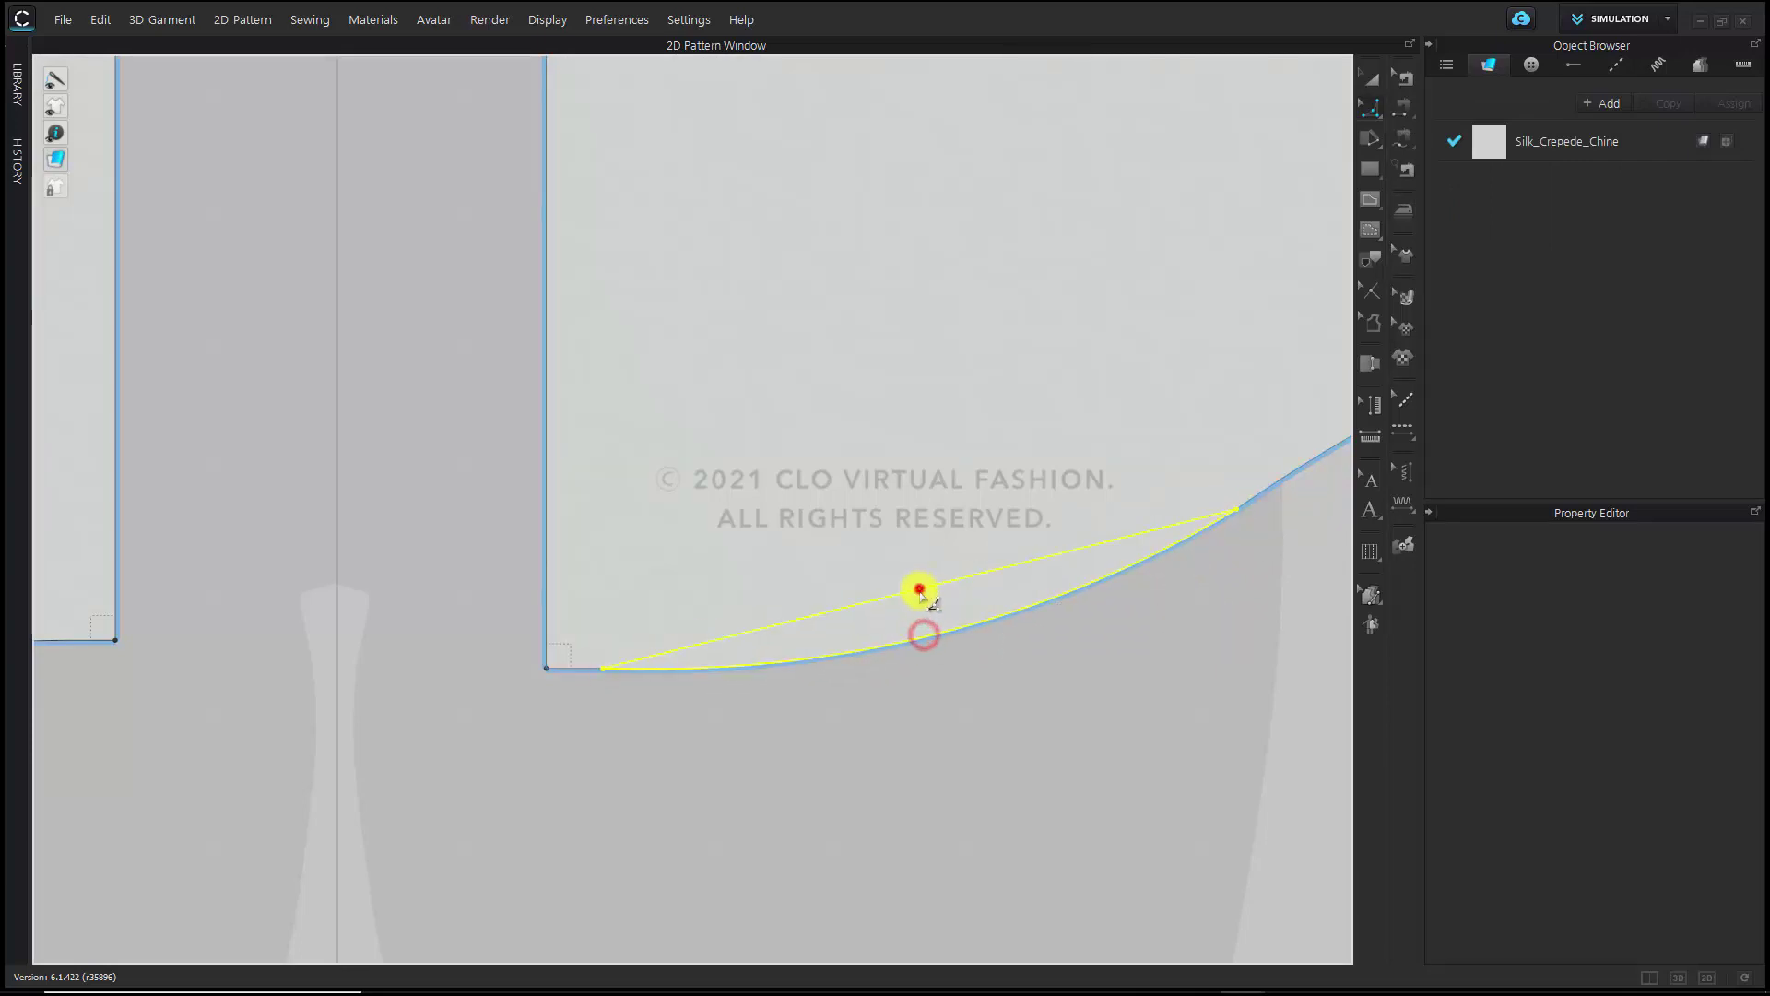
click(919, 590)
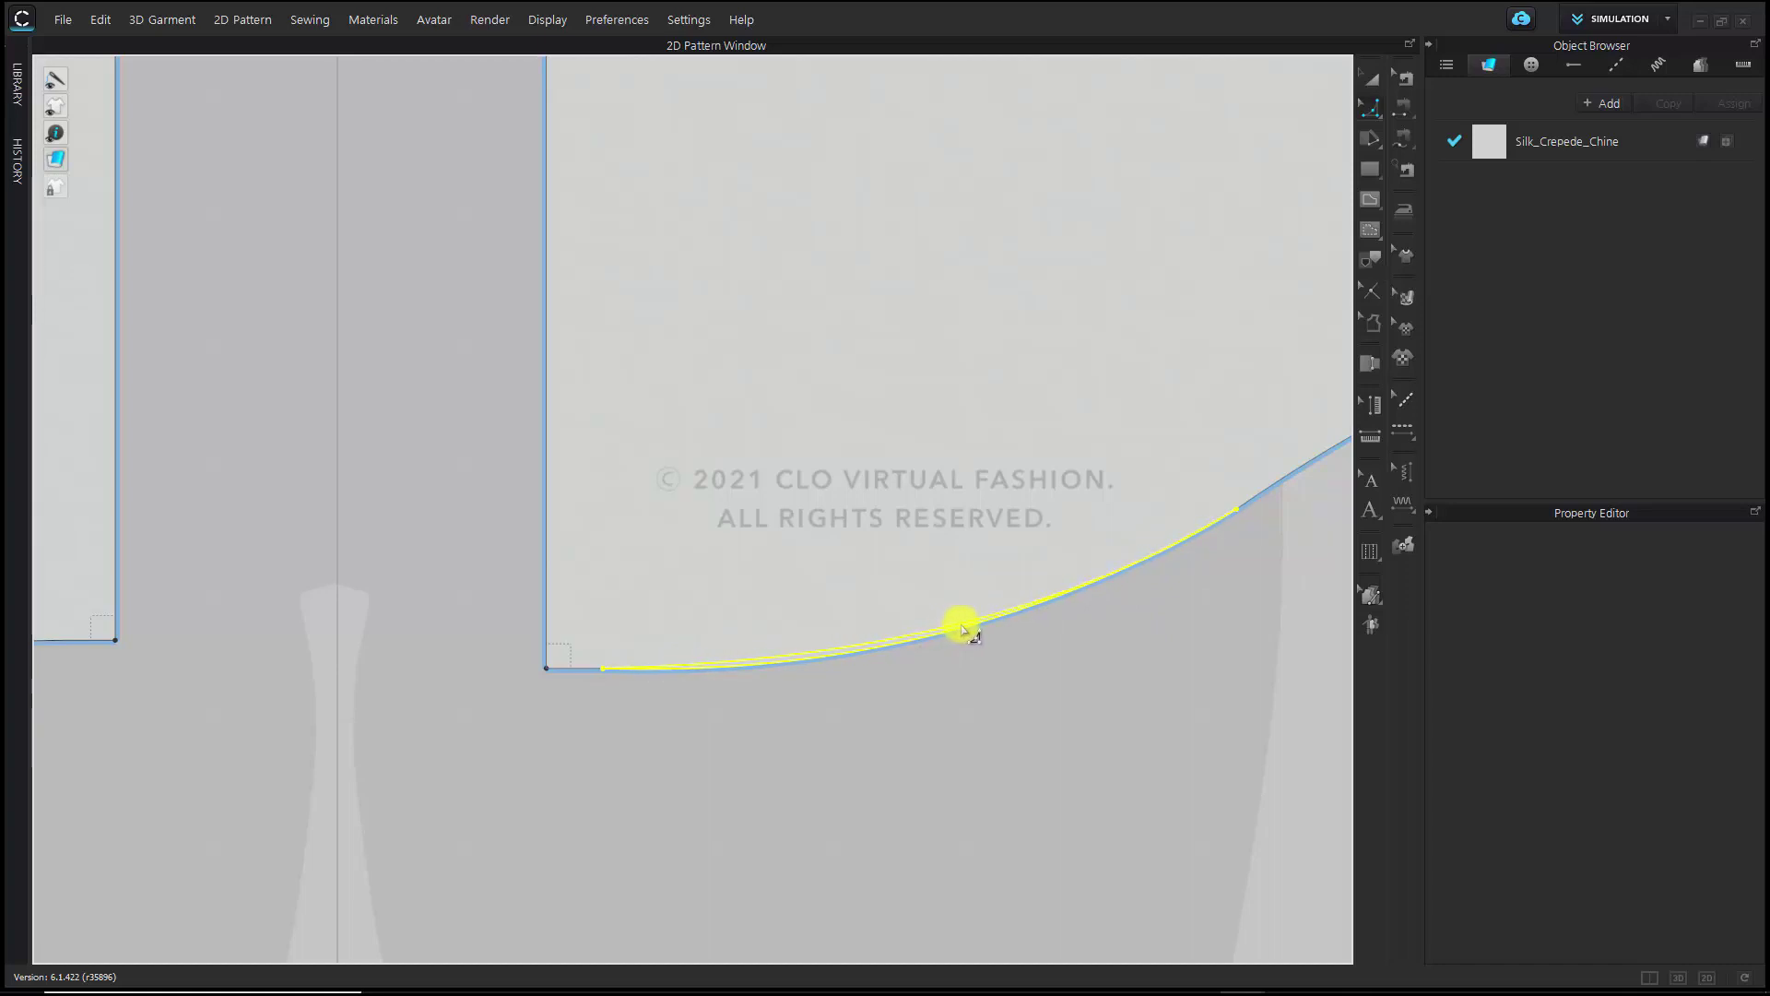
click(965, 630)
click(1018, 723)
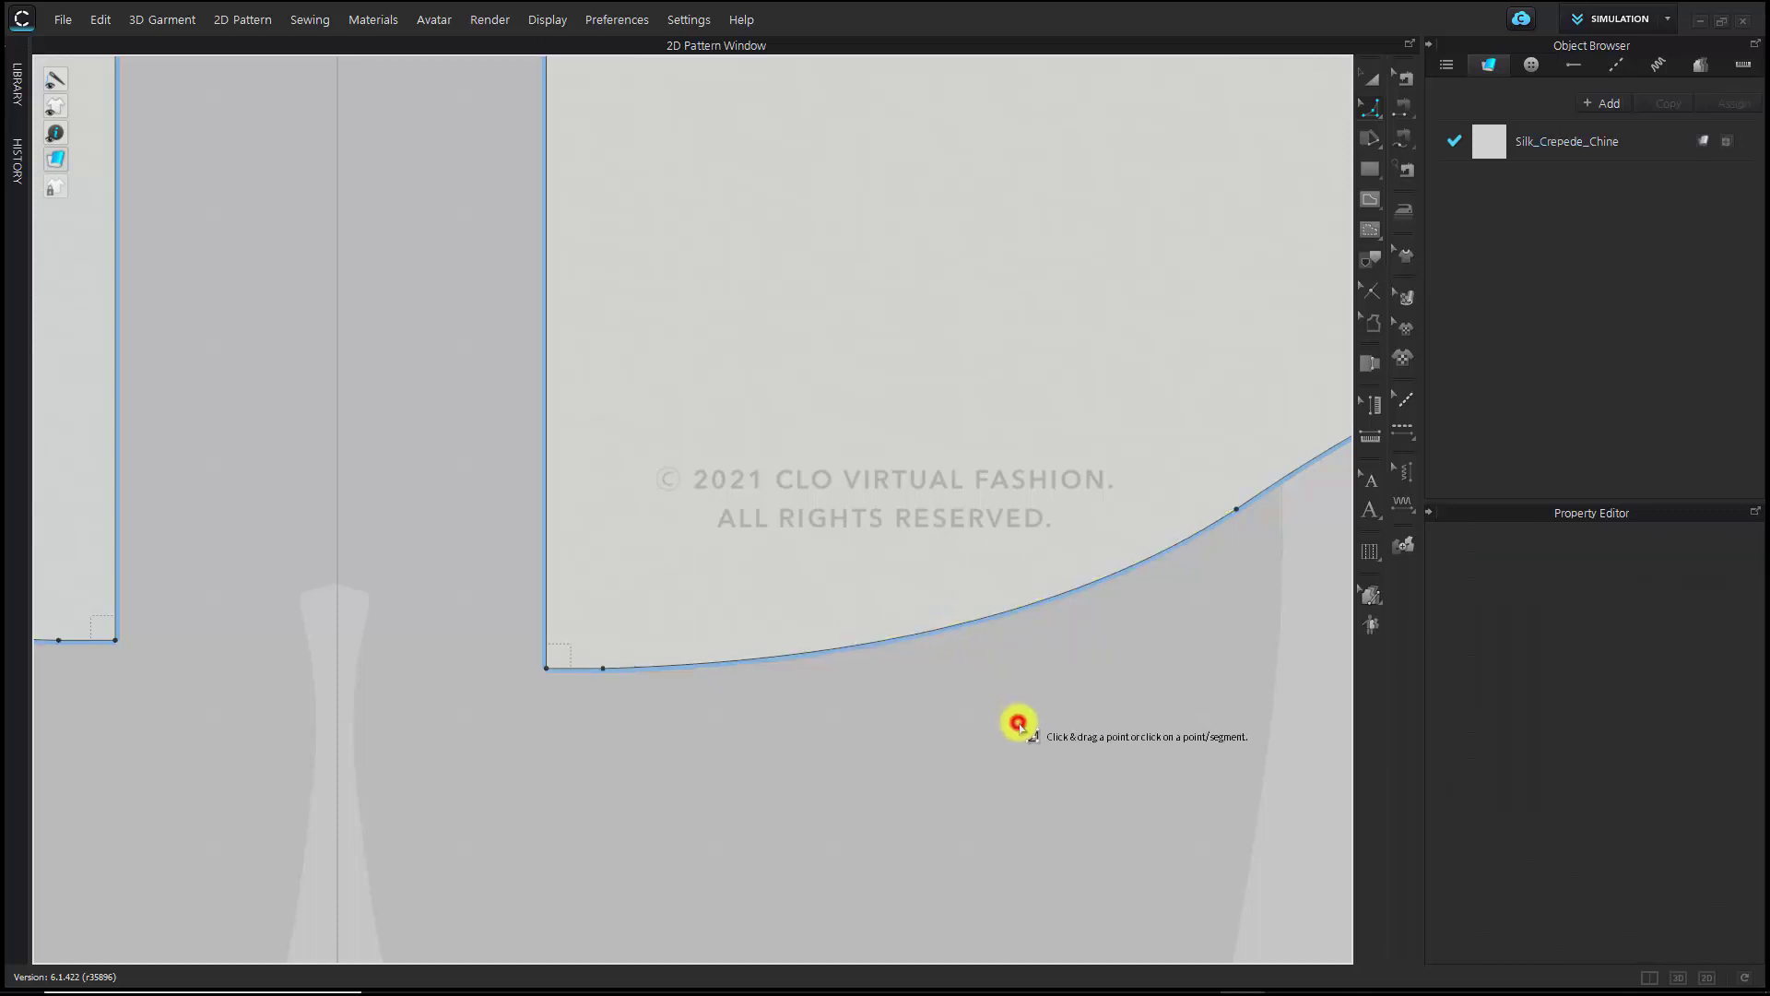
Convert the front hem point at the end of the squared center front segment to a curve point
click(531, 711)
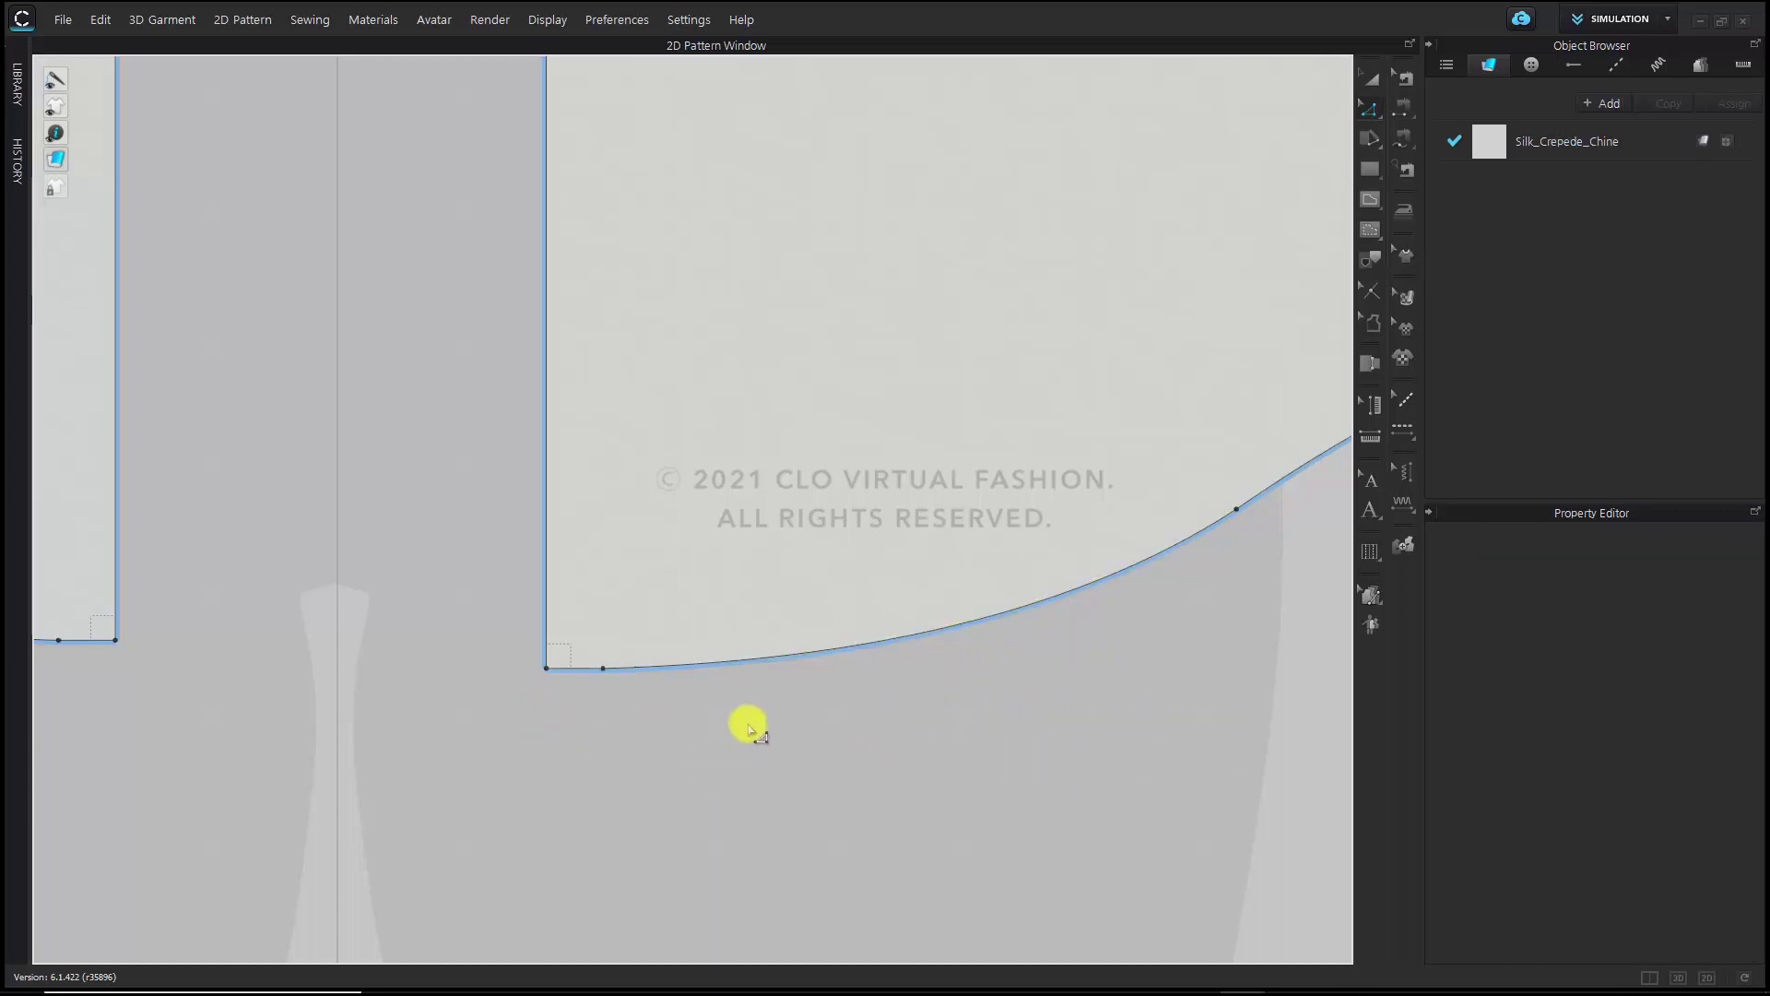
click(605, 668)
right_click(605, 669)
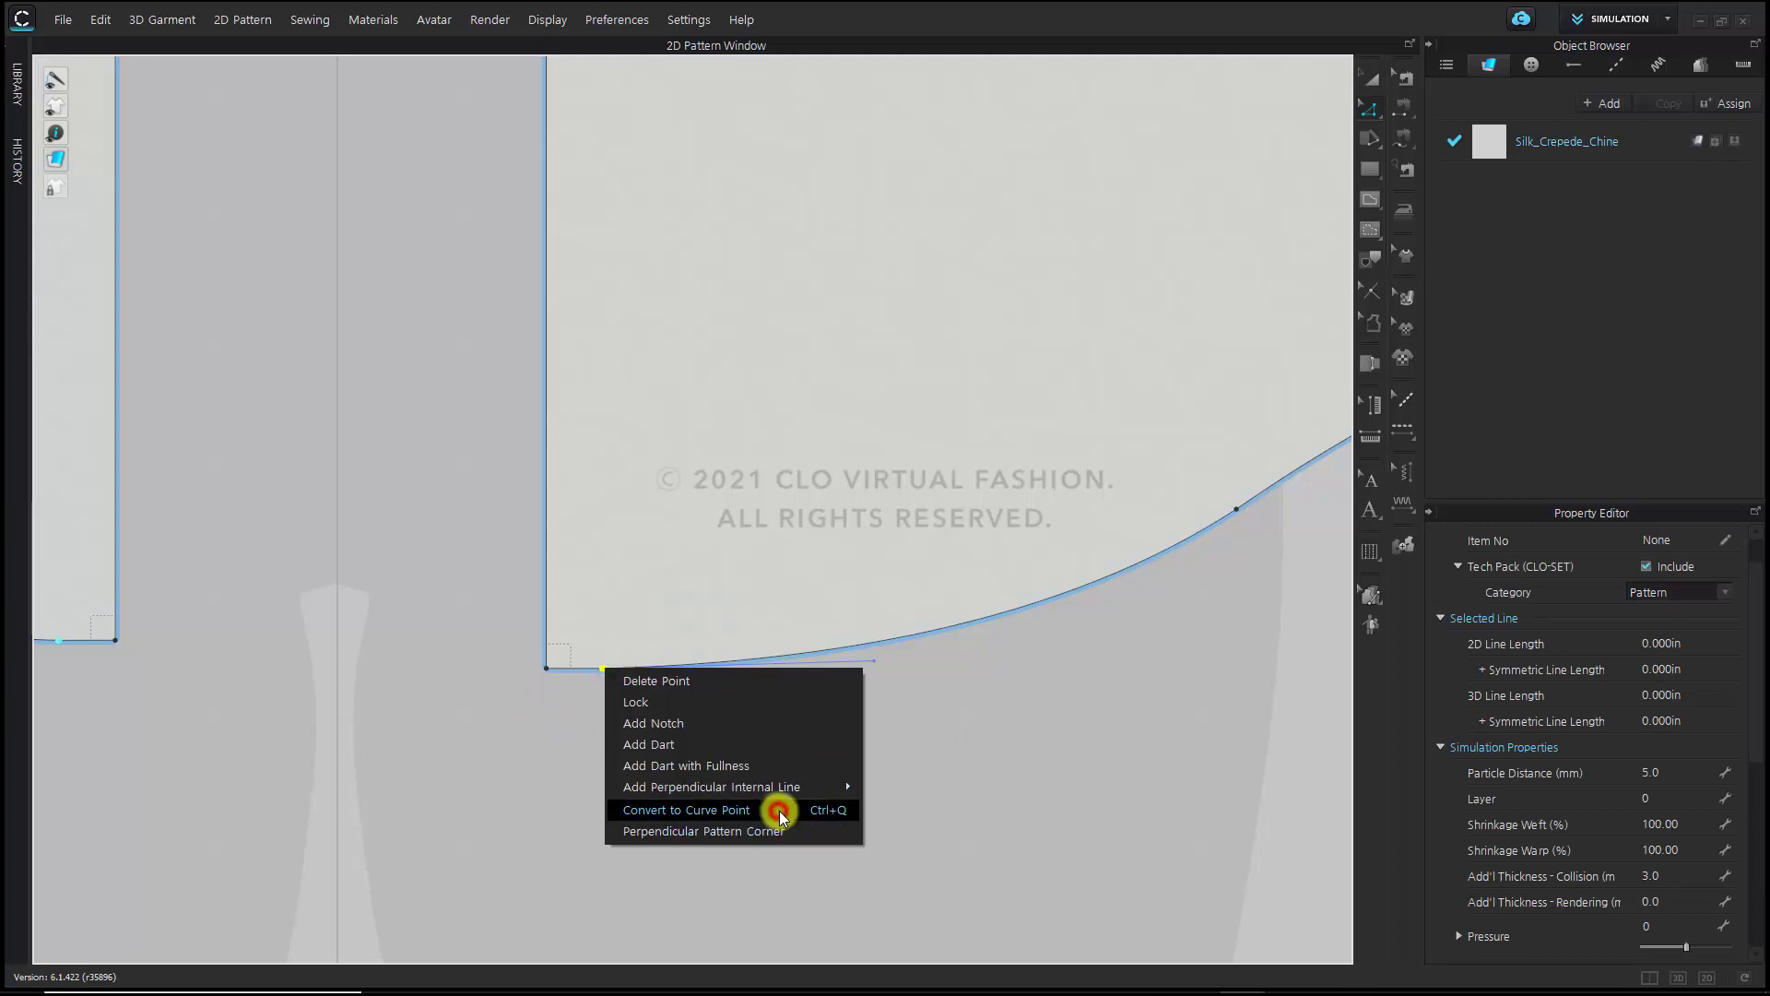
click(779, 811)
scroll(926, 806, down, 2)
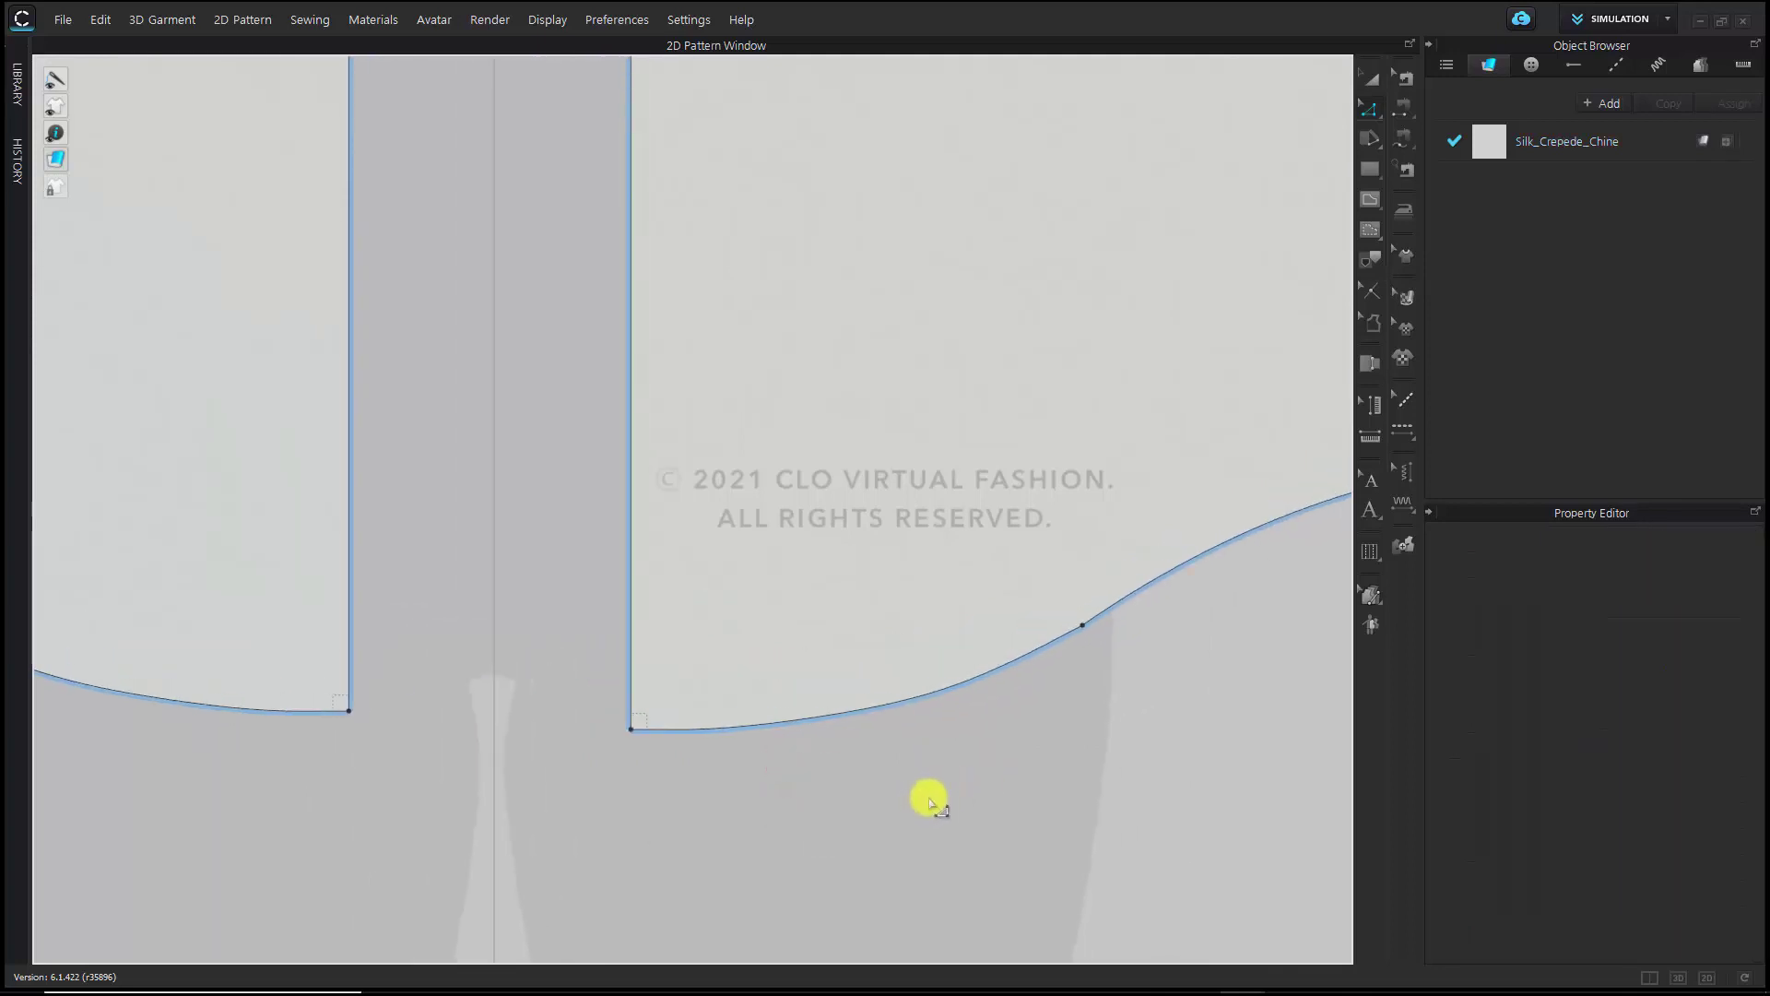
Convert the mid-hem point where the front hem's two arcs meet to a curve point
scroll(930, 801, up, 3)
scroll(1002, 788, down, 1)
middle_drag(1001, 788, 706, 826)
middle_drag(1046, 672, 790, 692)
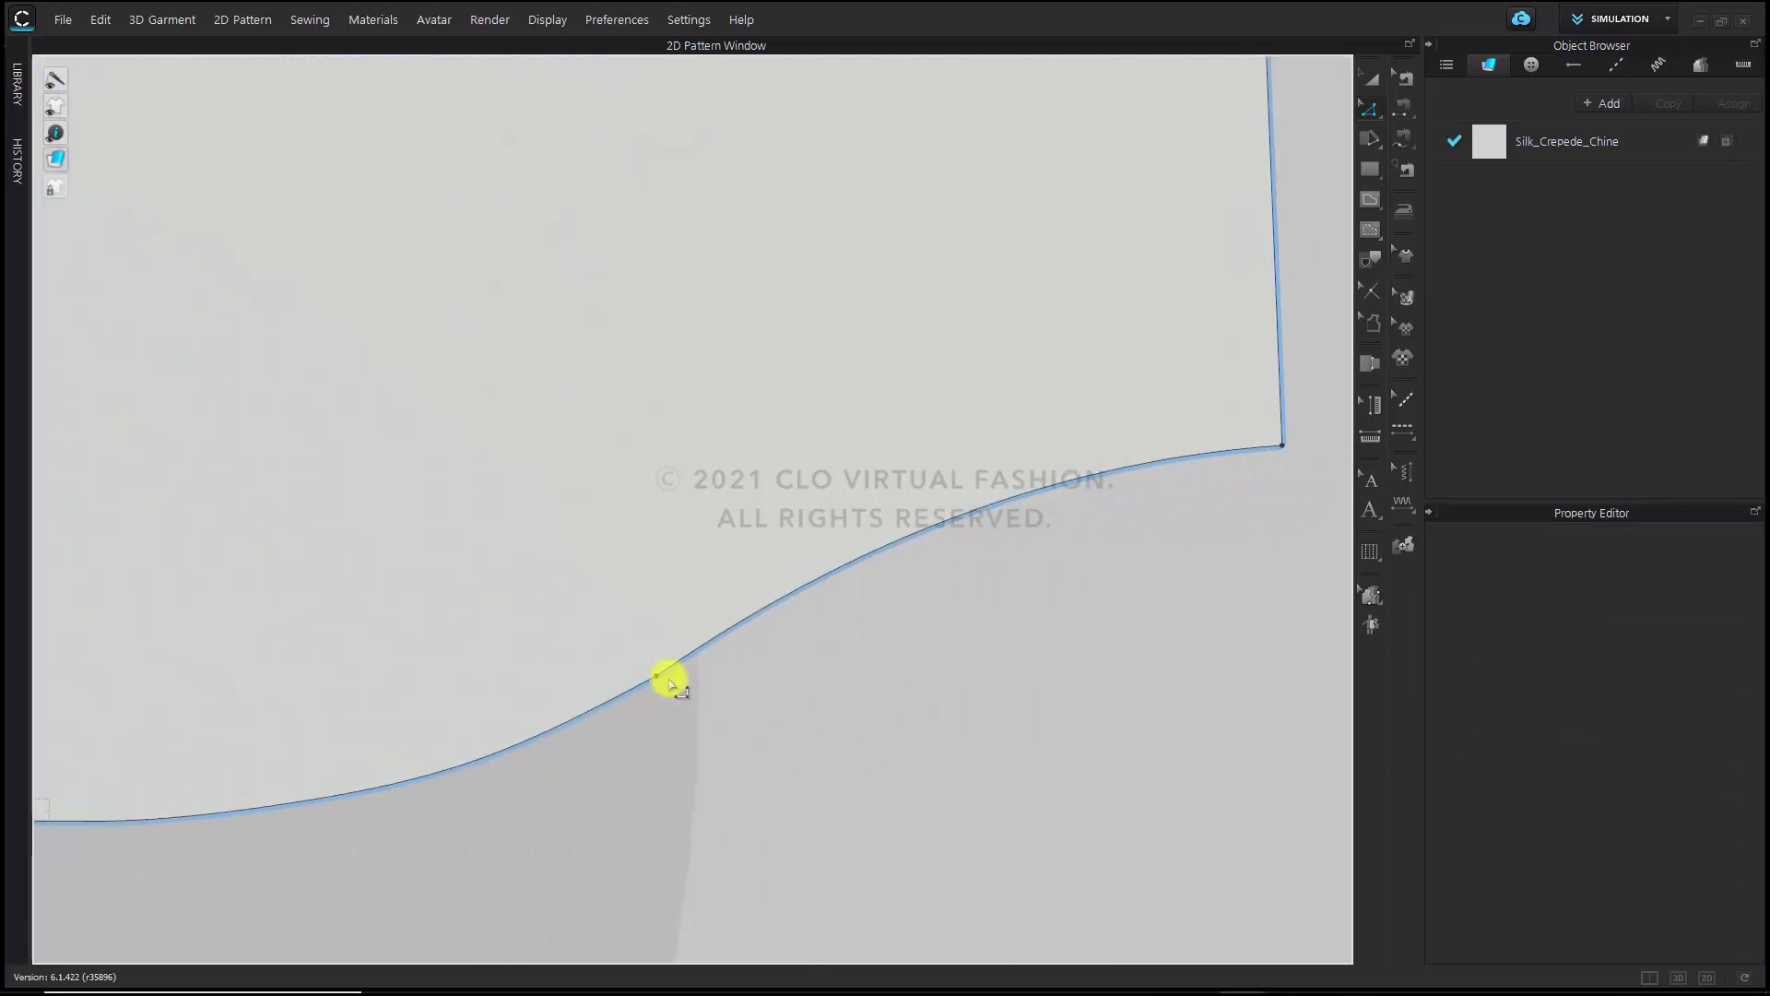
click(658, 678)
right_click(658, 679)
click(802, 819)
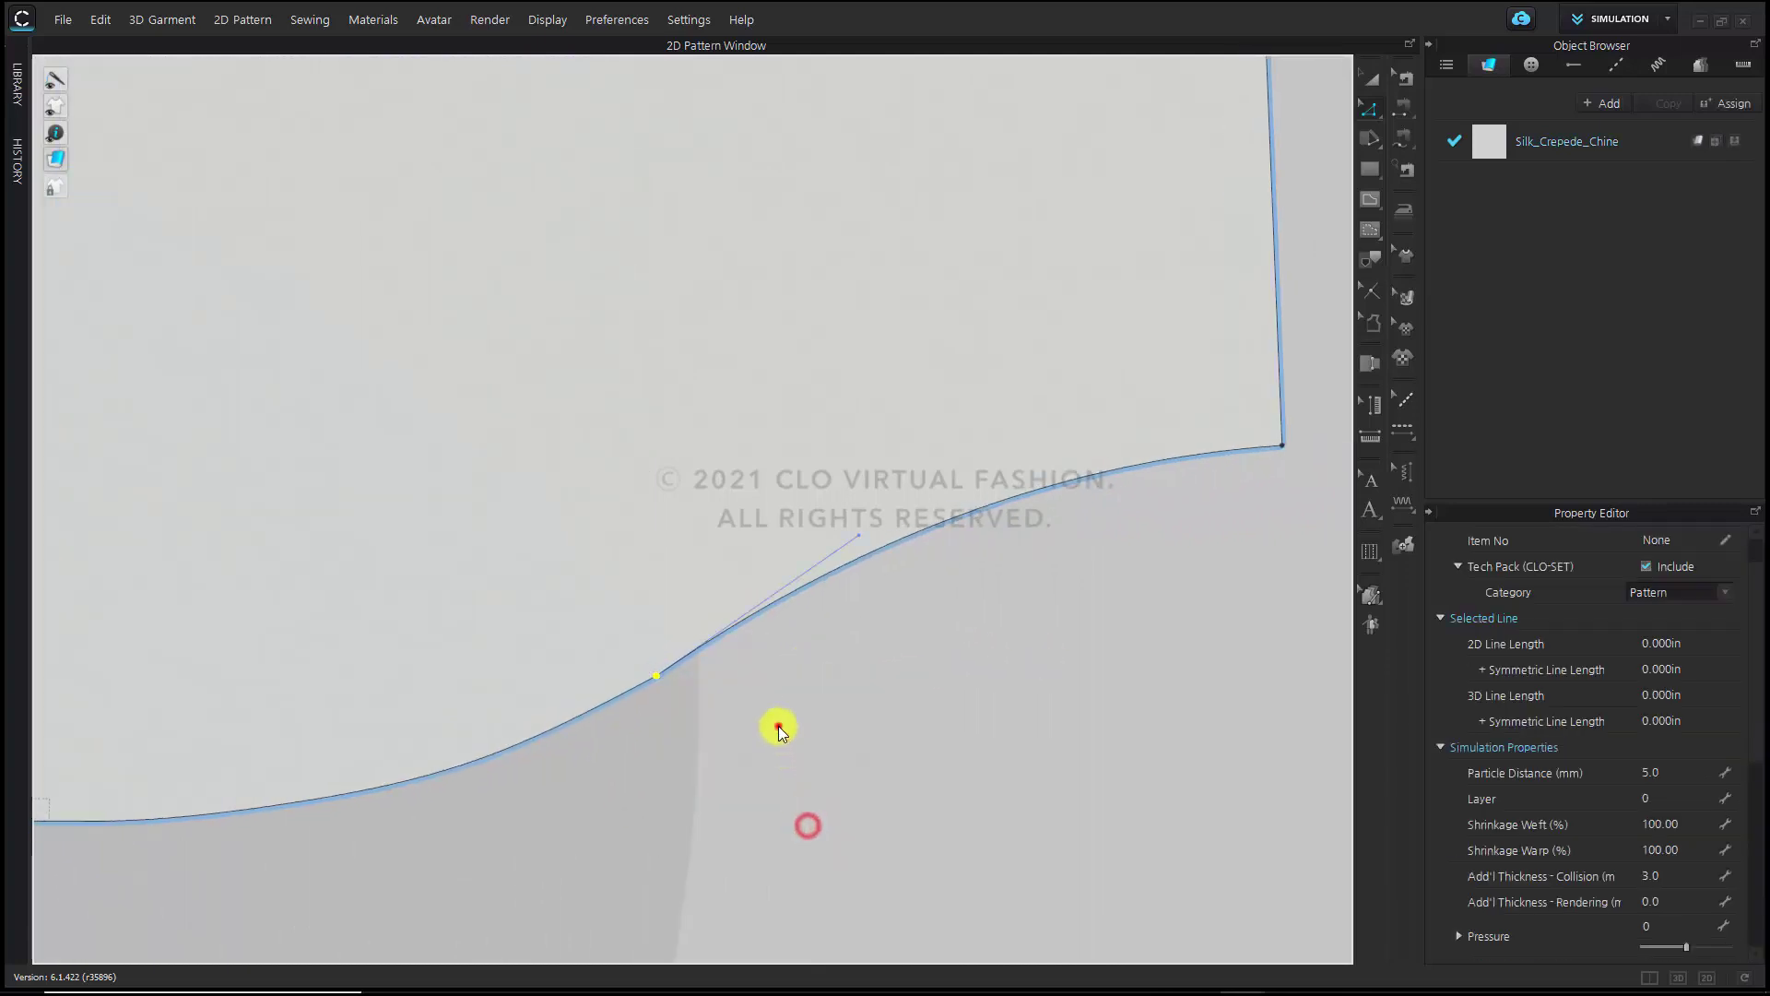
click(778, 723)
scroll(746, 737, down, 2)
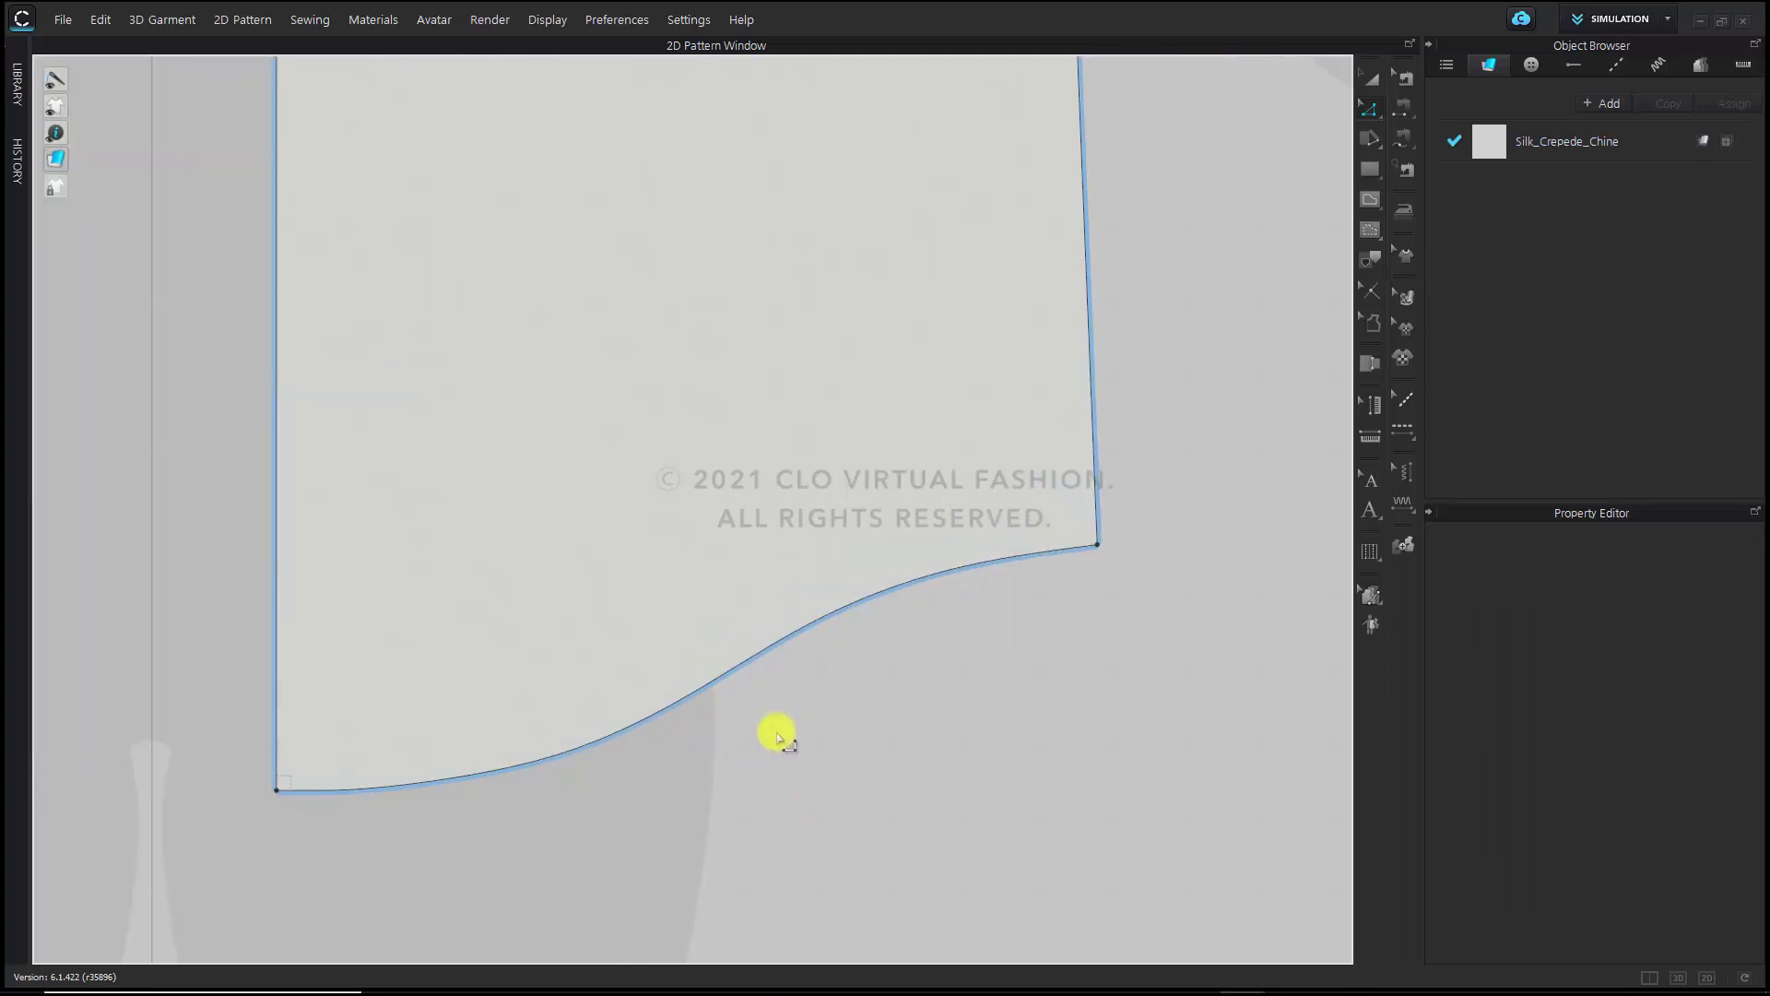
Cut the lower back bodice into two halves along its center back fold line
scroll(933, 779, down, 3)
middle_drag(933, 779, 625, 752)
scroll(962, 730, up, 1)
middle_drag(1238, 856, 725, 707)
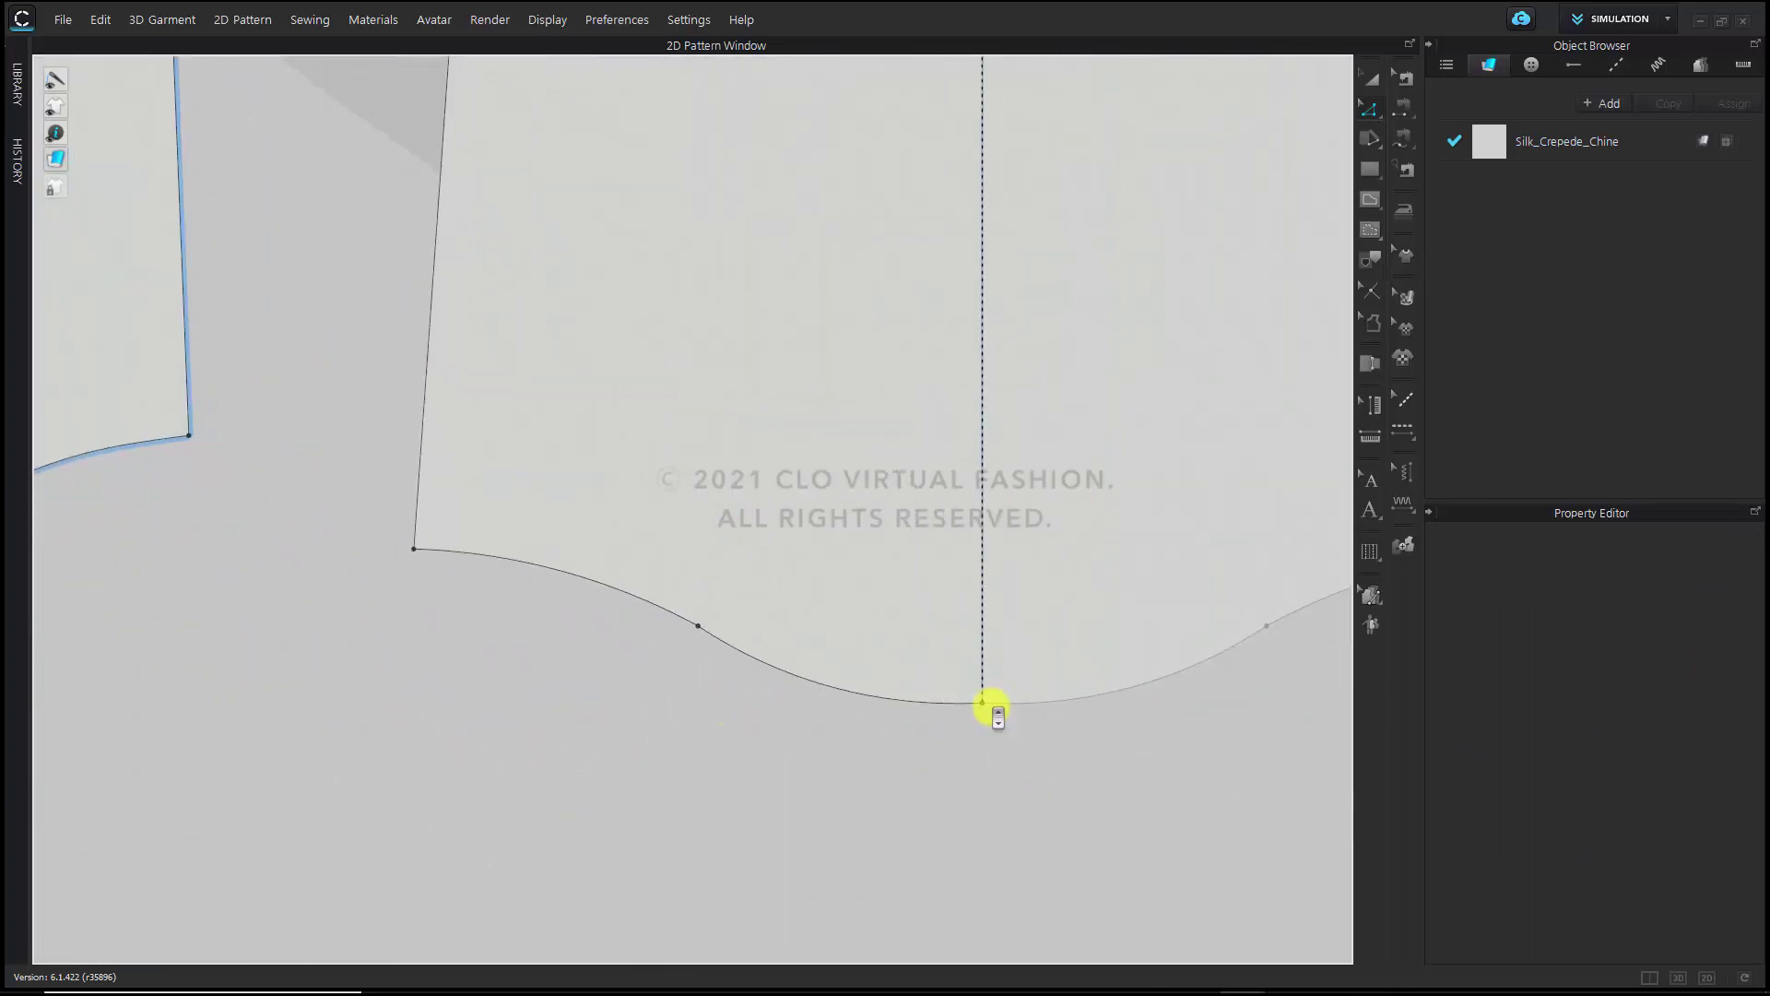
scroll(998, 712, up, 3)
click(985, 753)
scroll(995, 738, up, 2)
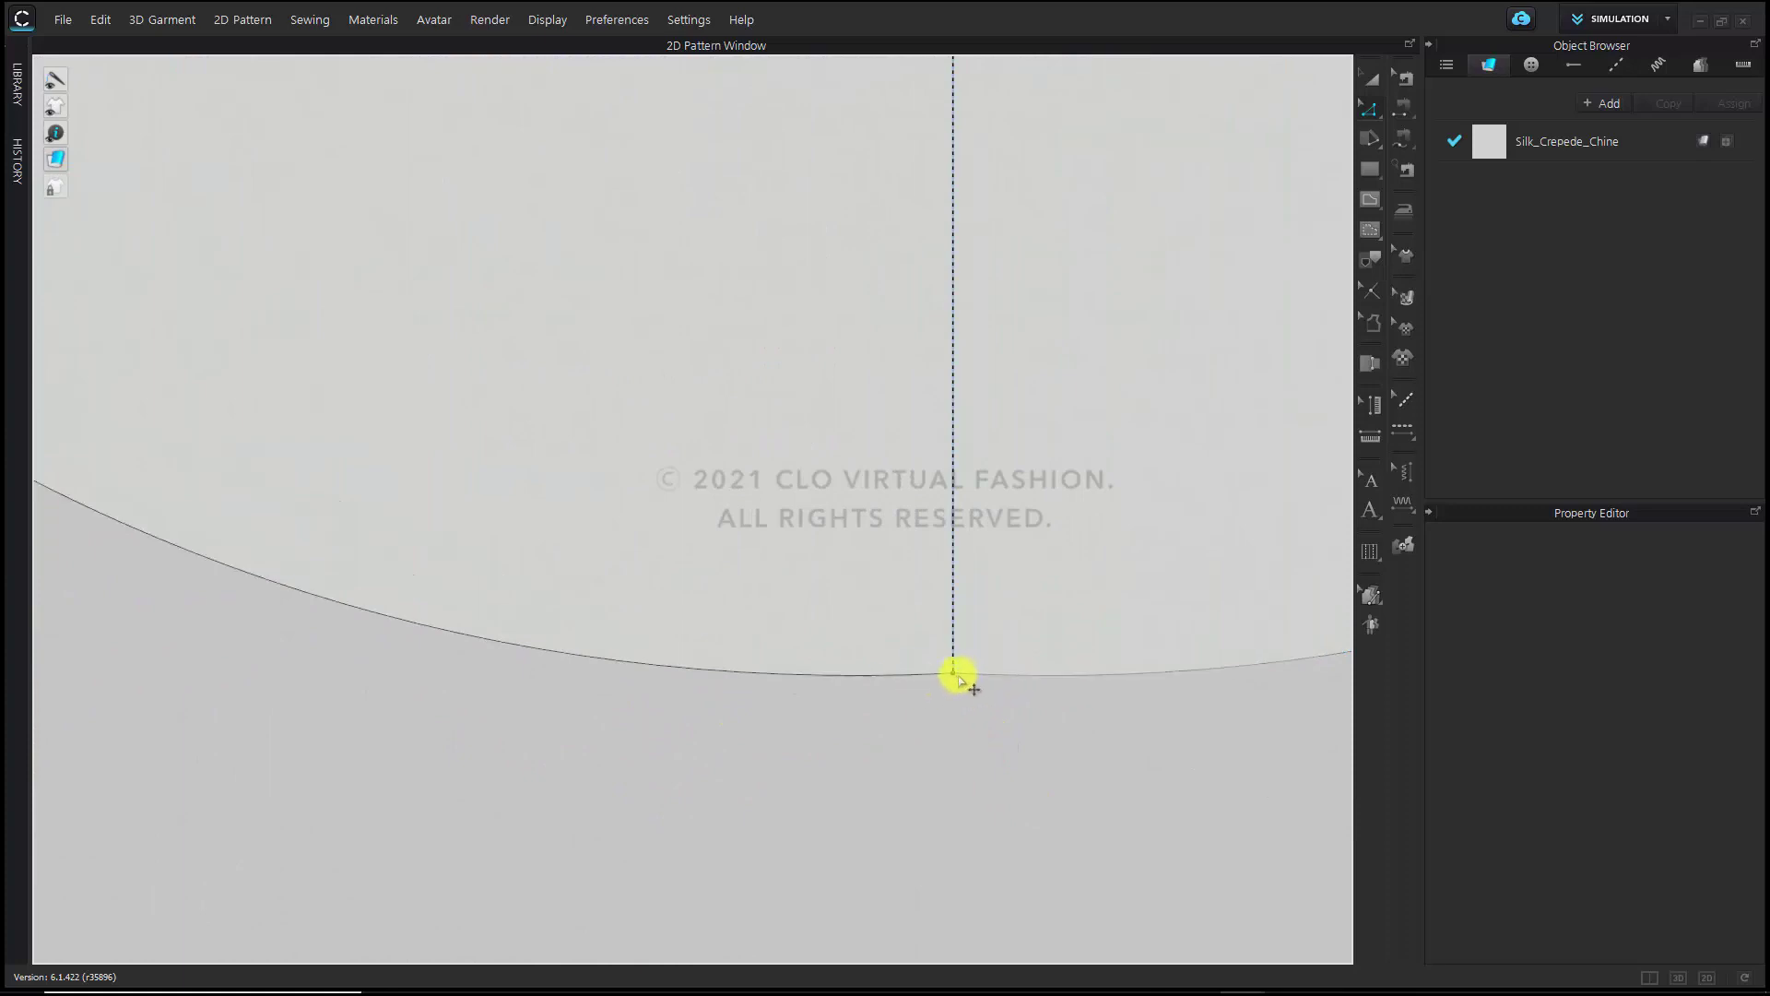
scroll(865, 743, down, 2)
middle_drag(890, 739, 903, 741)
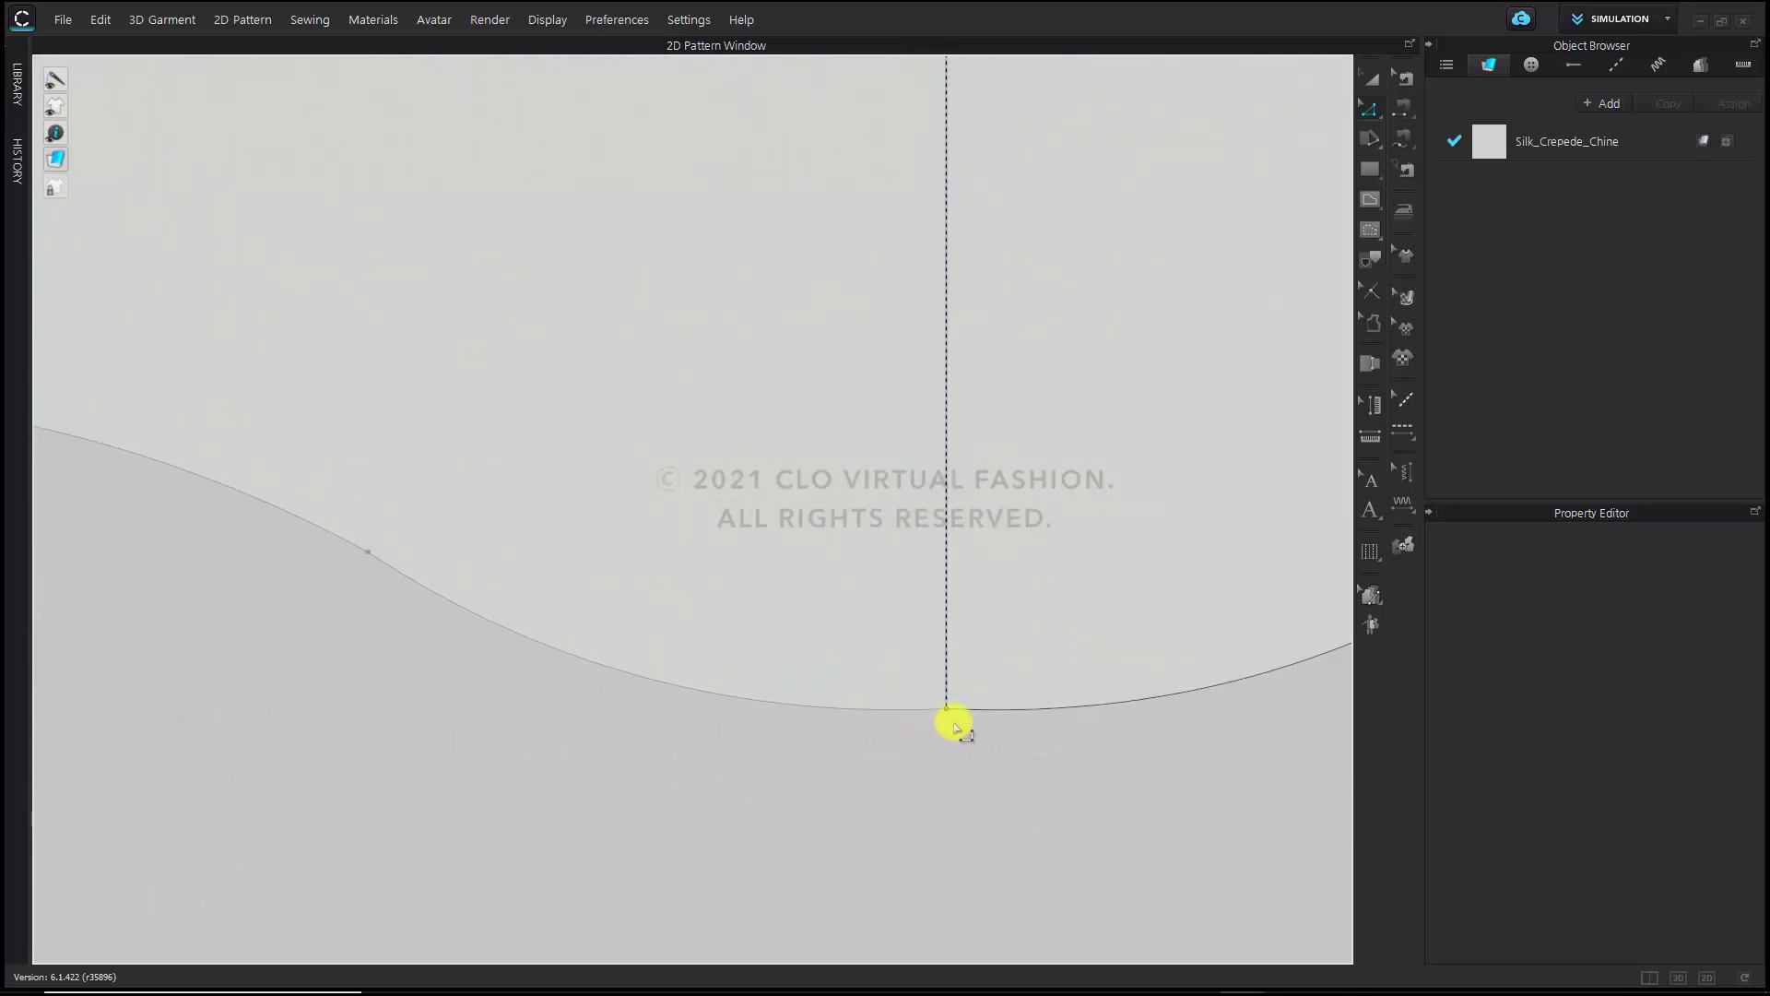
click(945, 708)
scroll(945, 708, down, 2)
right_click(948, 672)
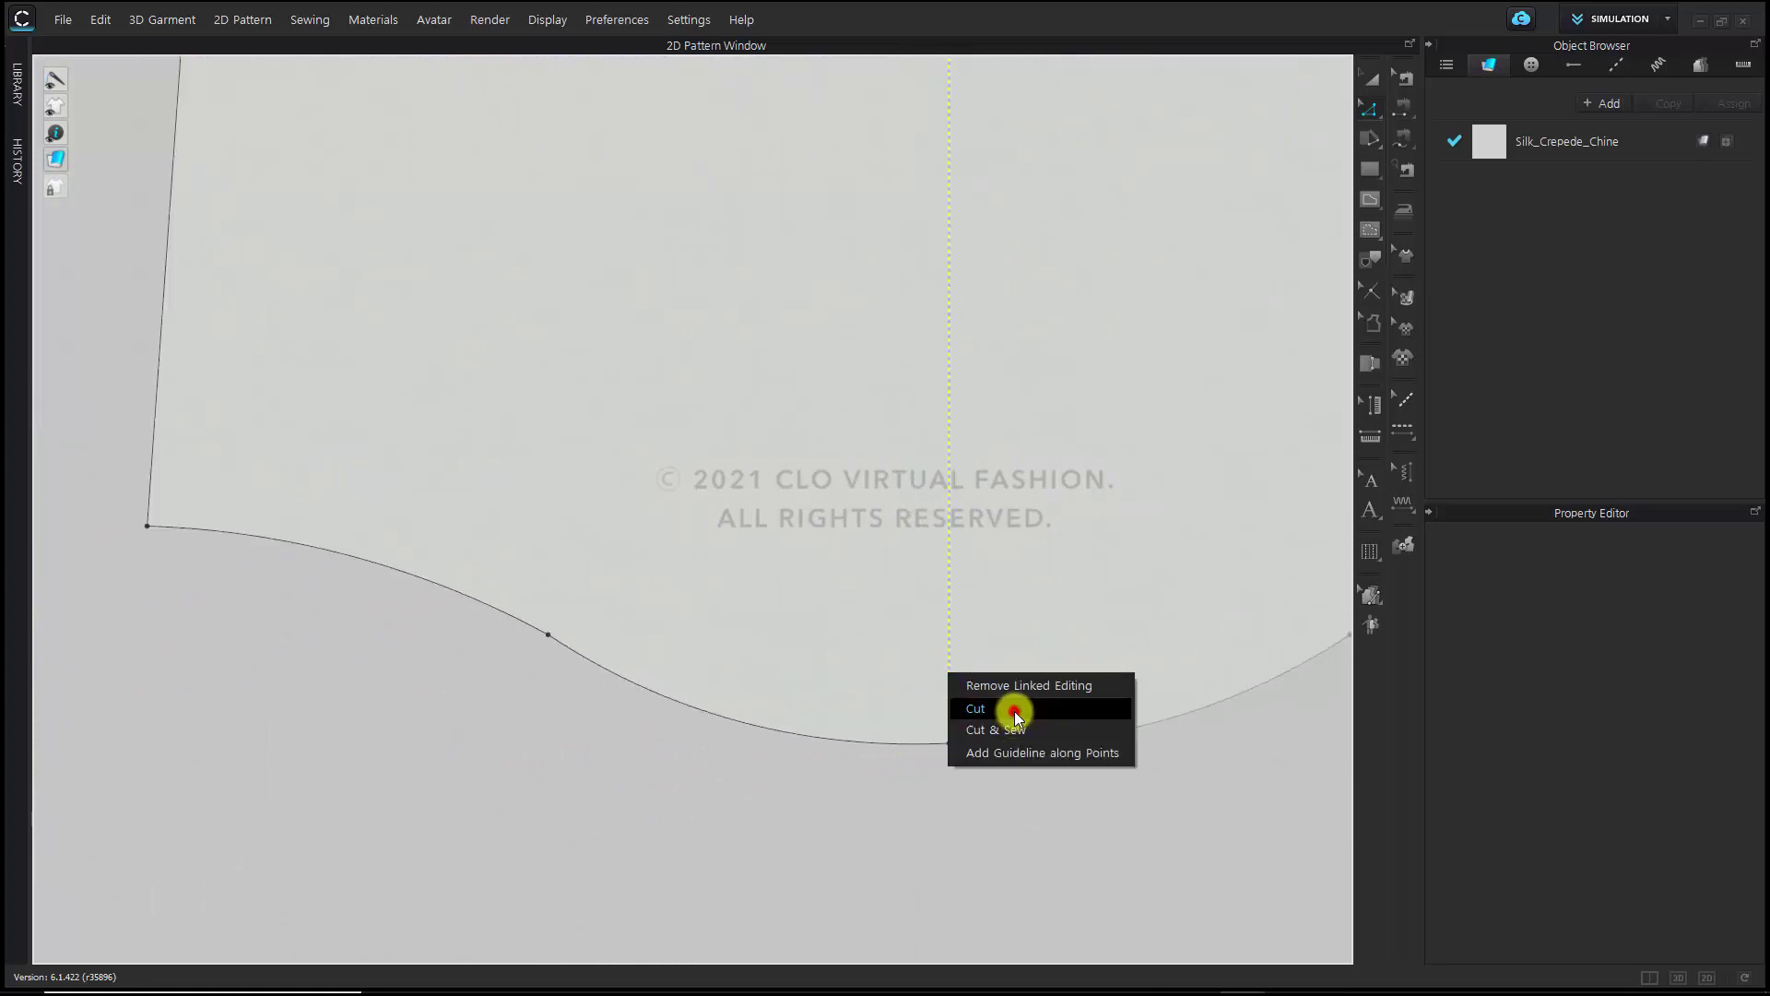
click(1013, 709)
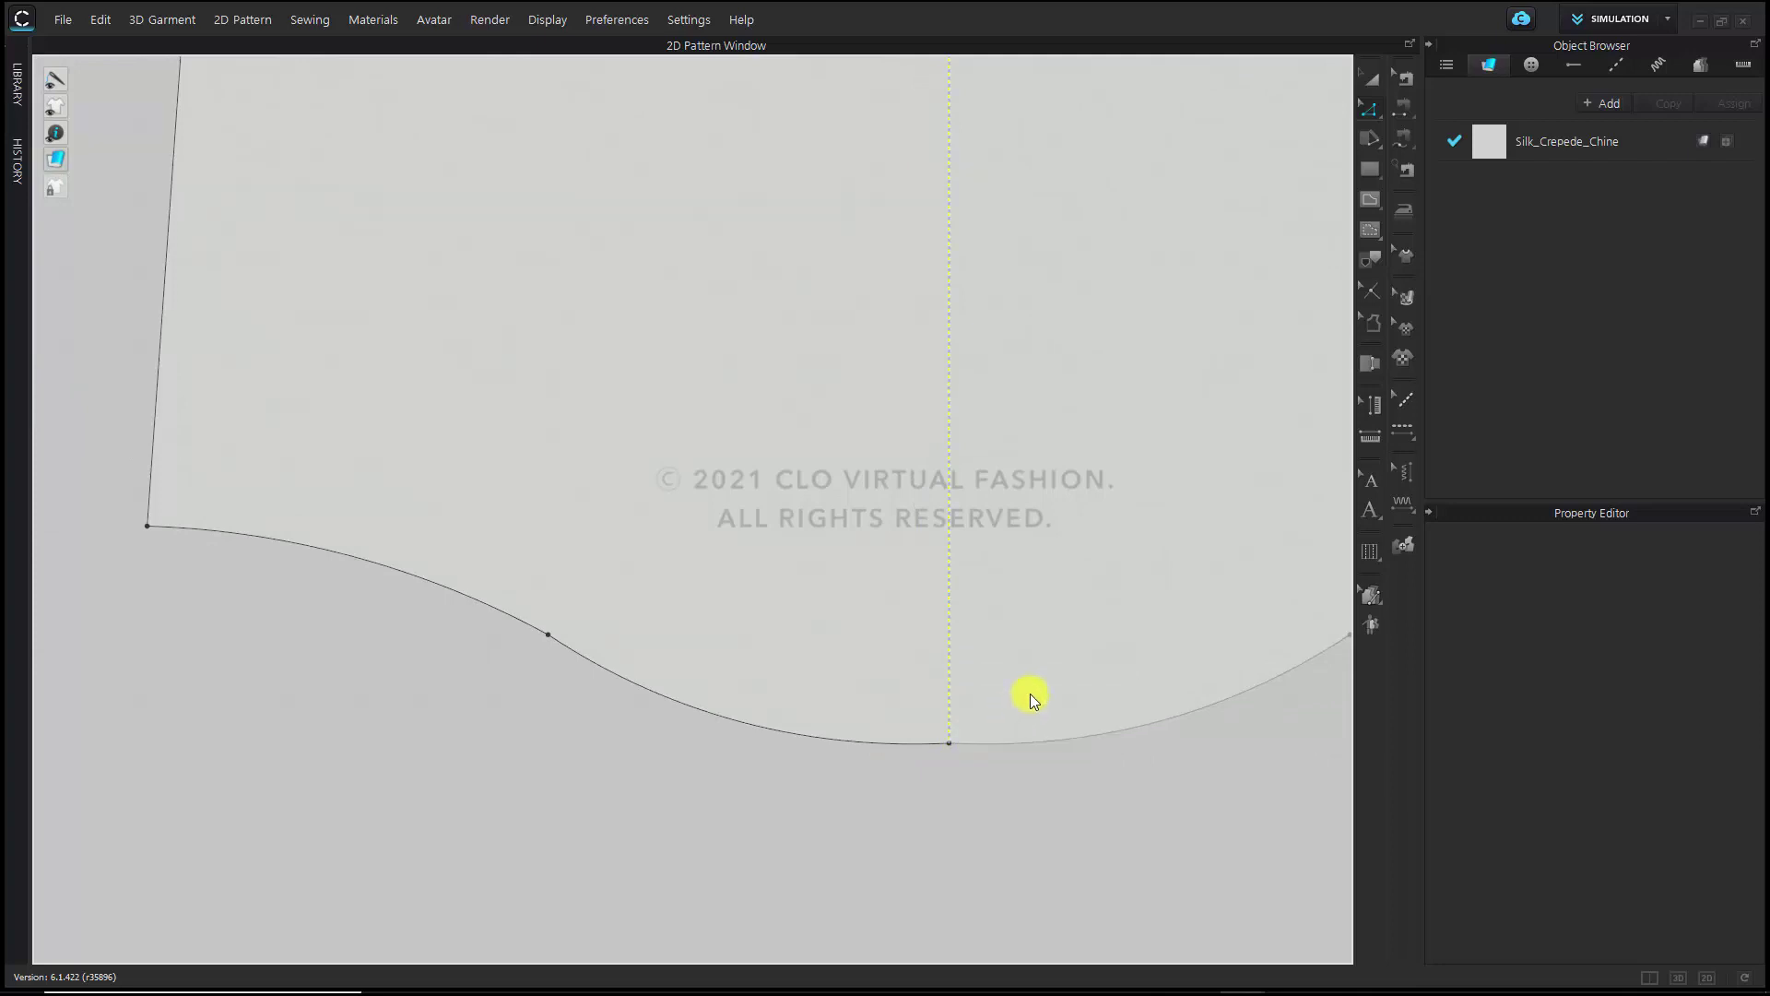
click(1034, 684)
click(777, 657)
click(850, 779)
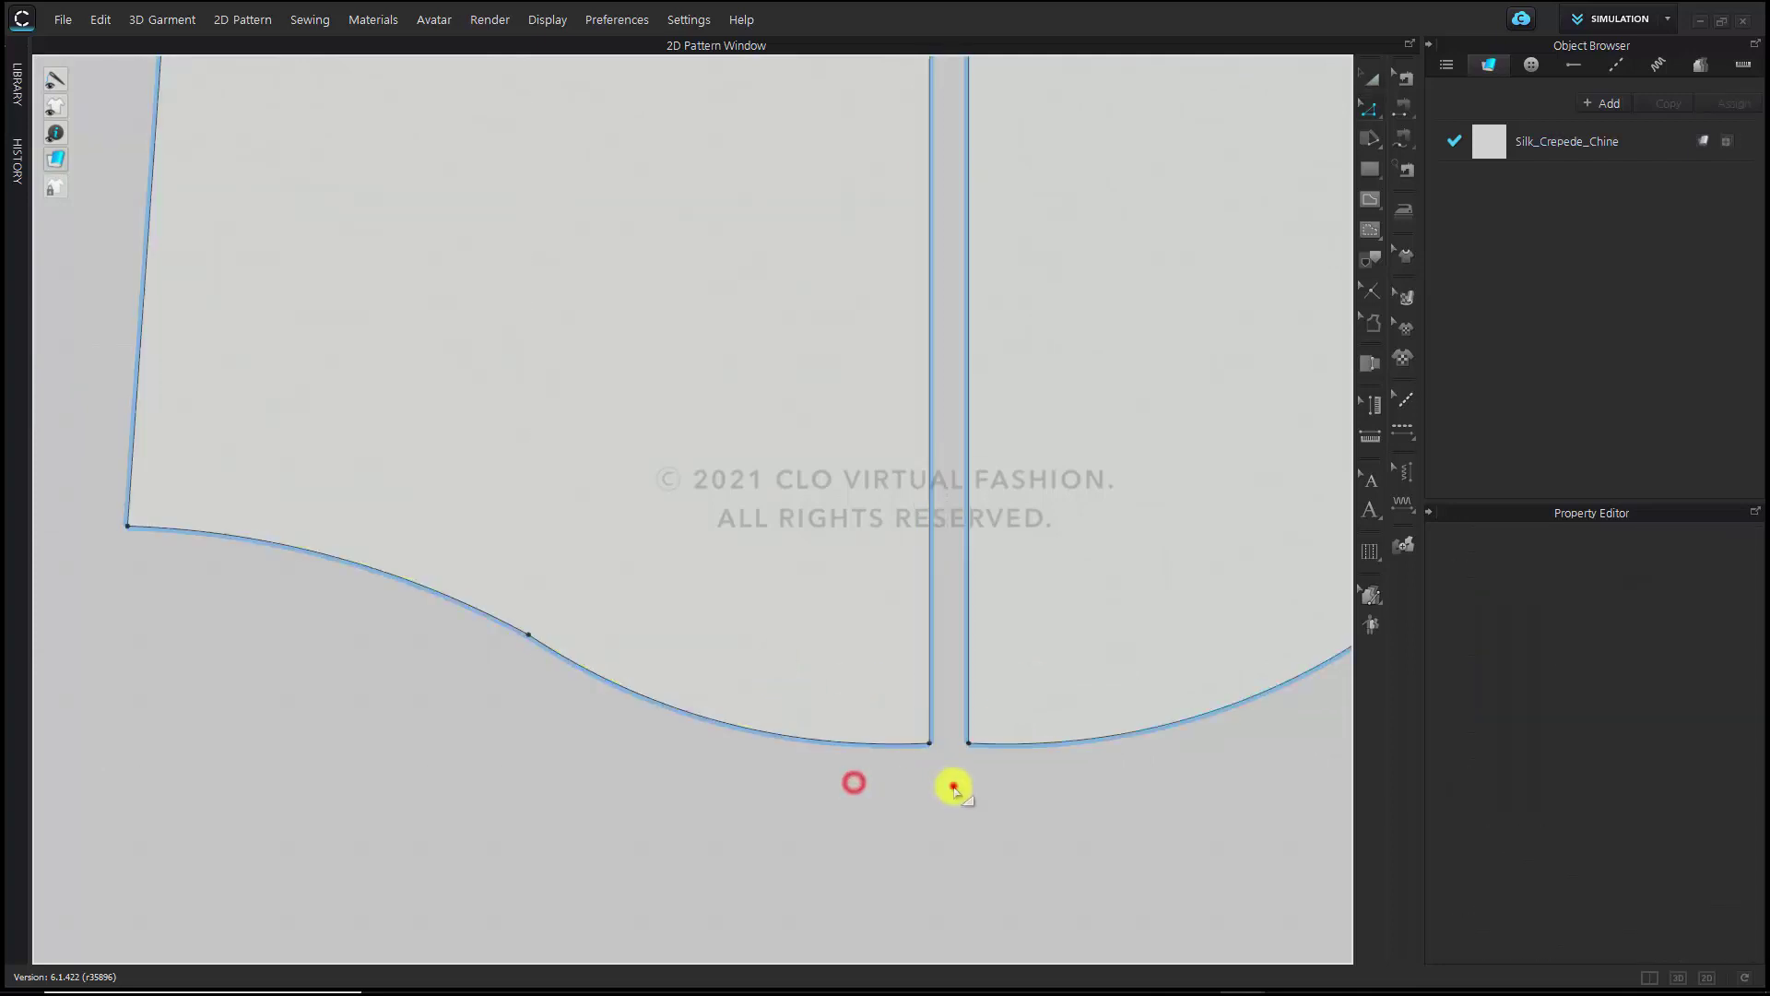
Square the lower back hem at center back with Perpendicular Pattern Corner, using a 0.5 in length and the End direction
scroll(940, 774, up, 3)
right_click(931, 728)
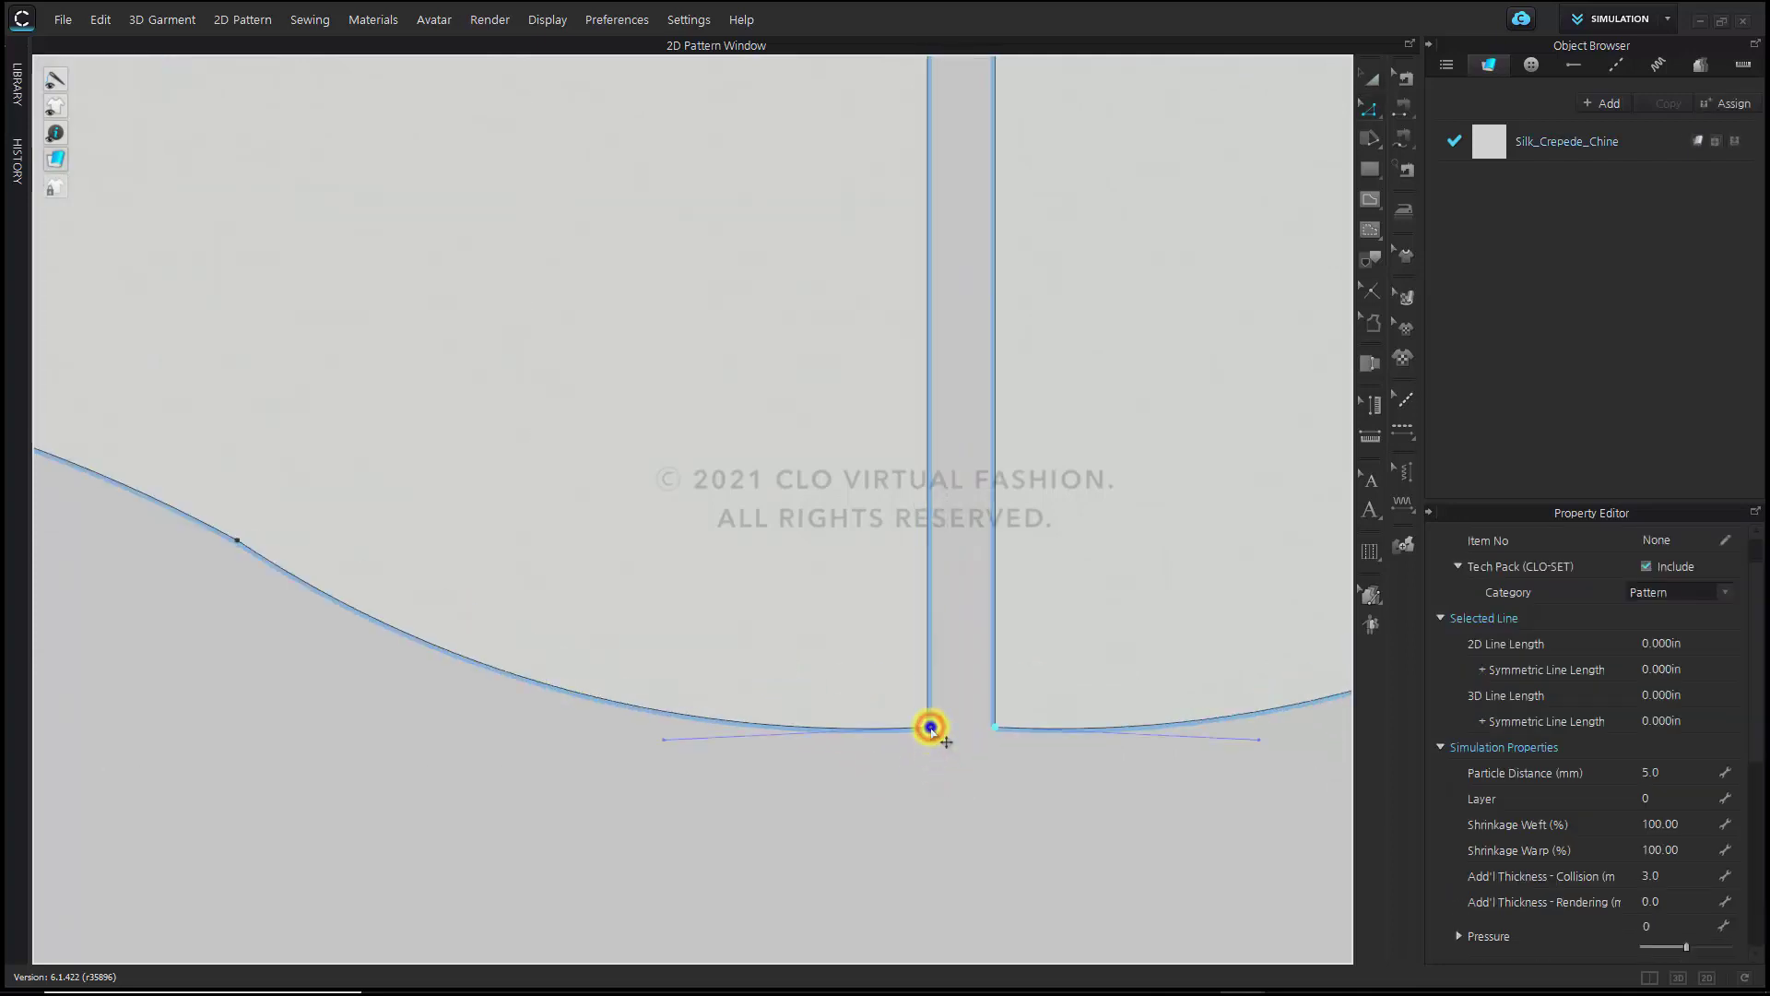
click(1051, 890)
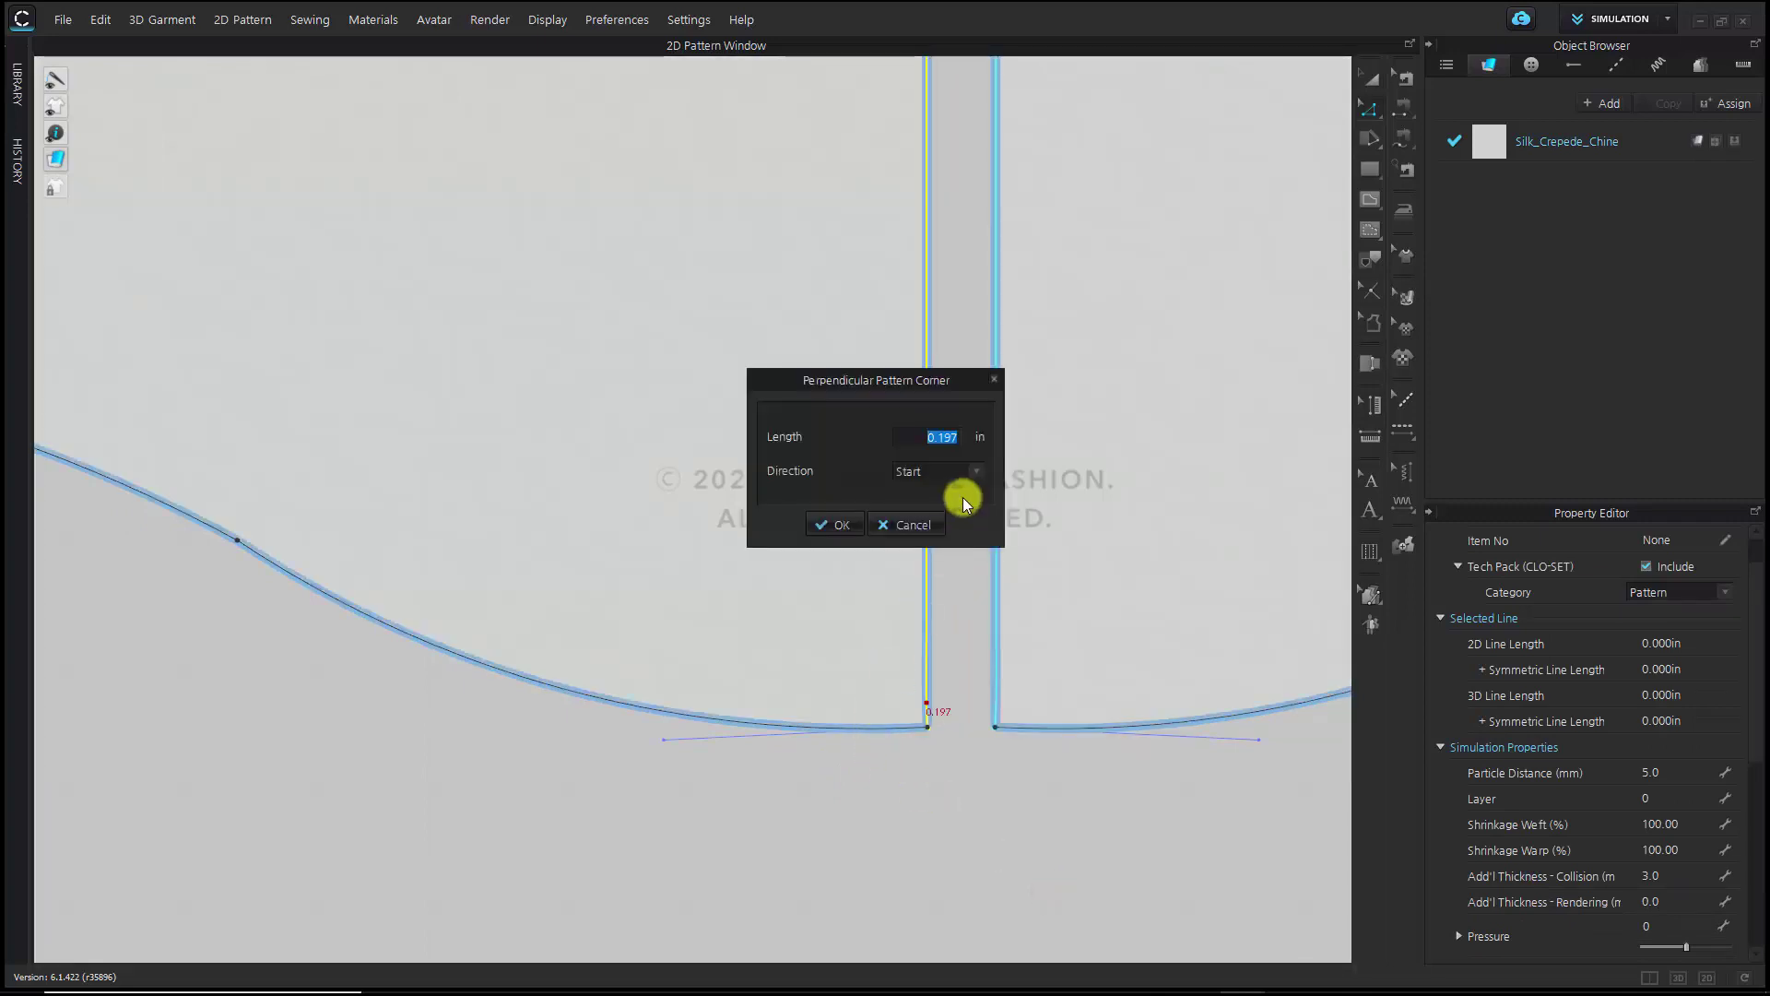
click(975, 472)
click(956, 498)
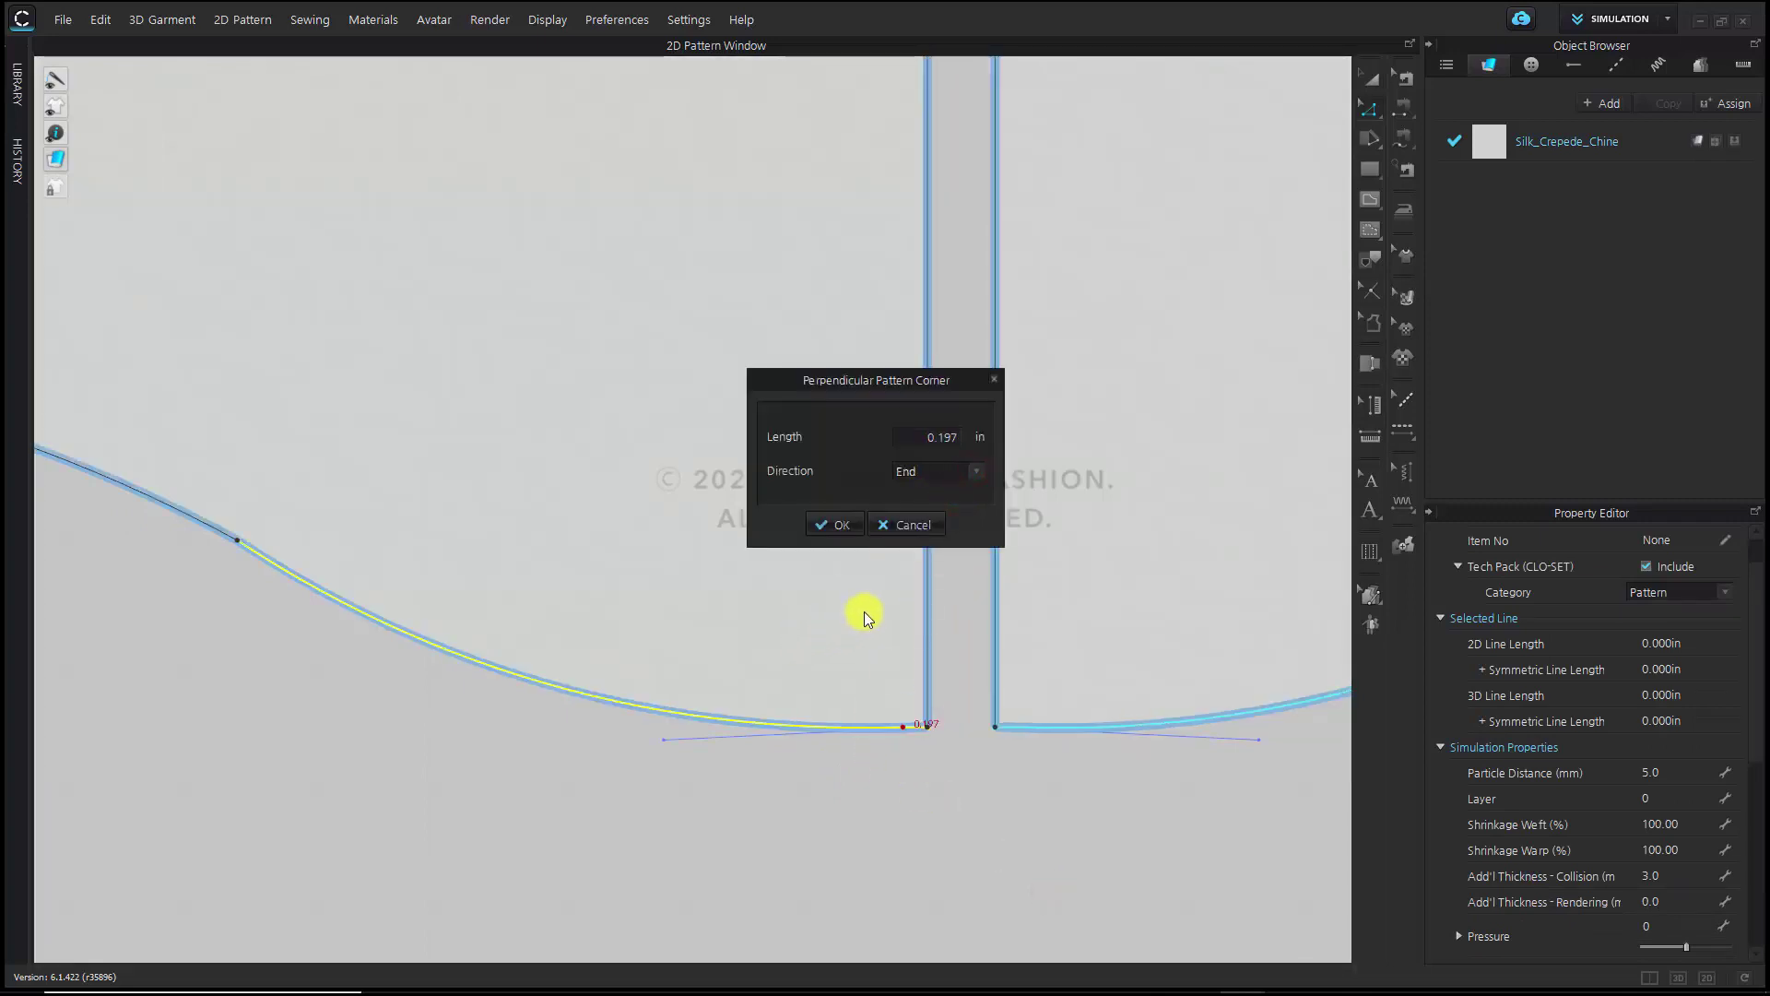
drag(926, 391, 794, 458)
click(823, 504)
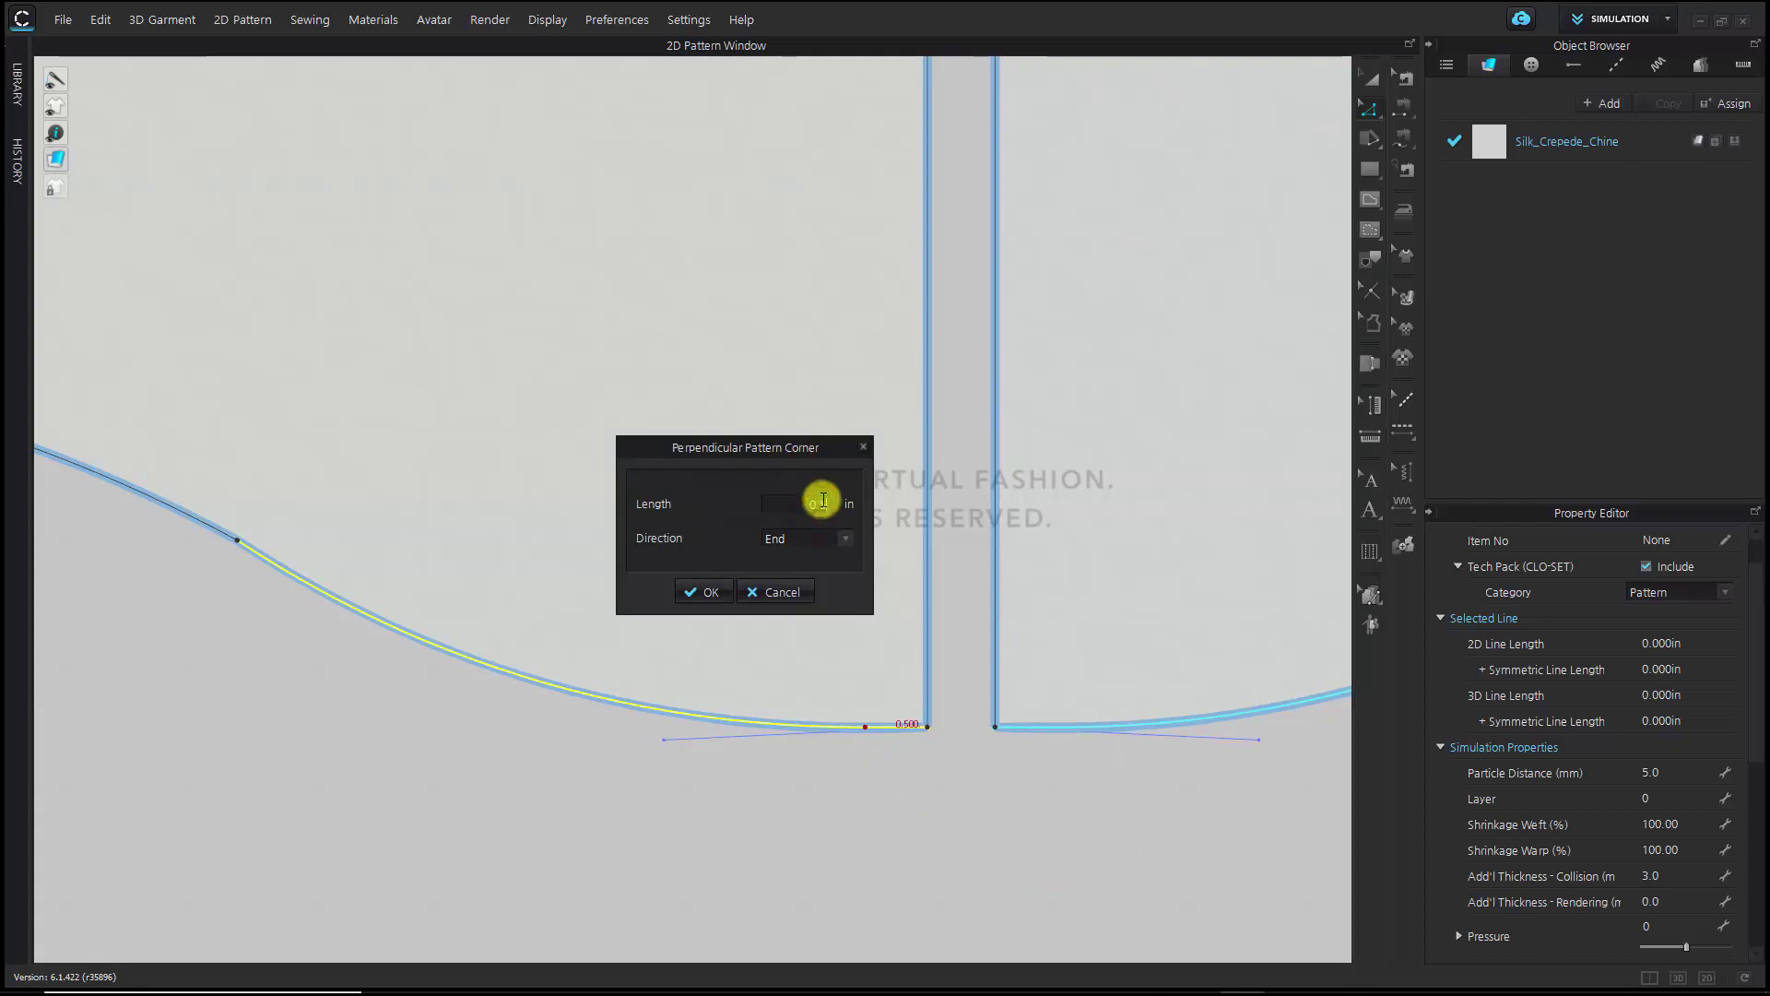
drag(801, 451, 863, 417)
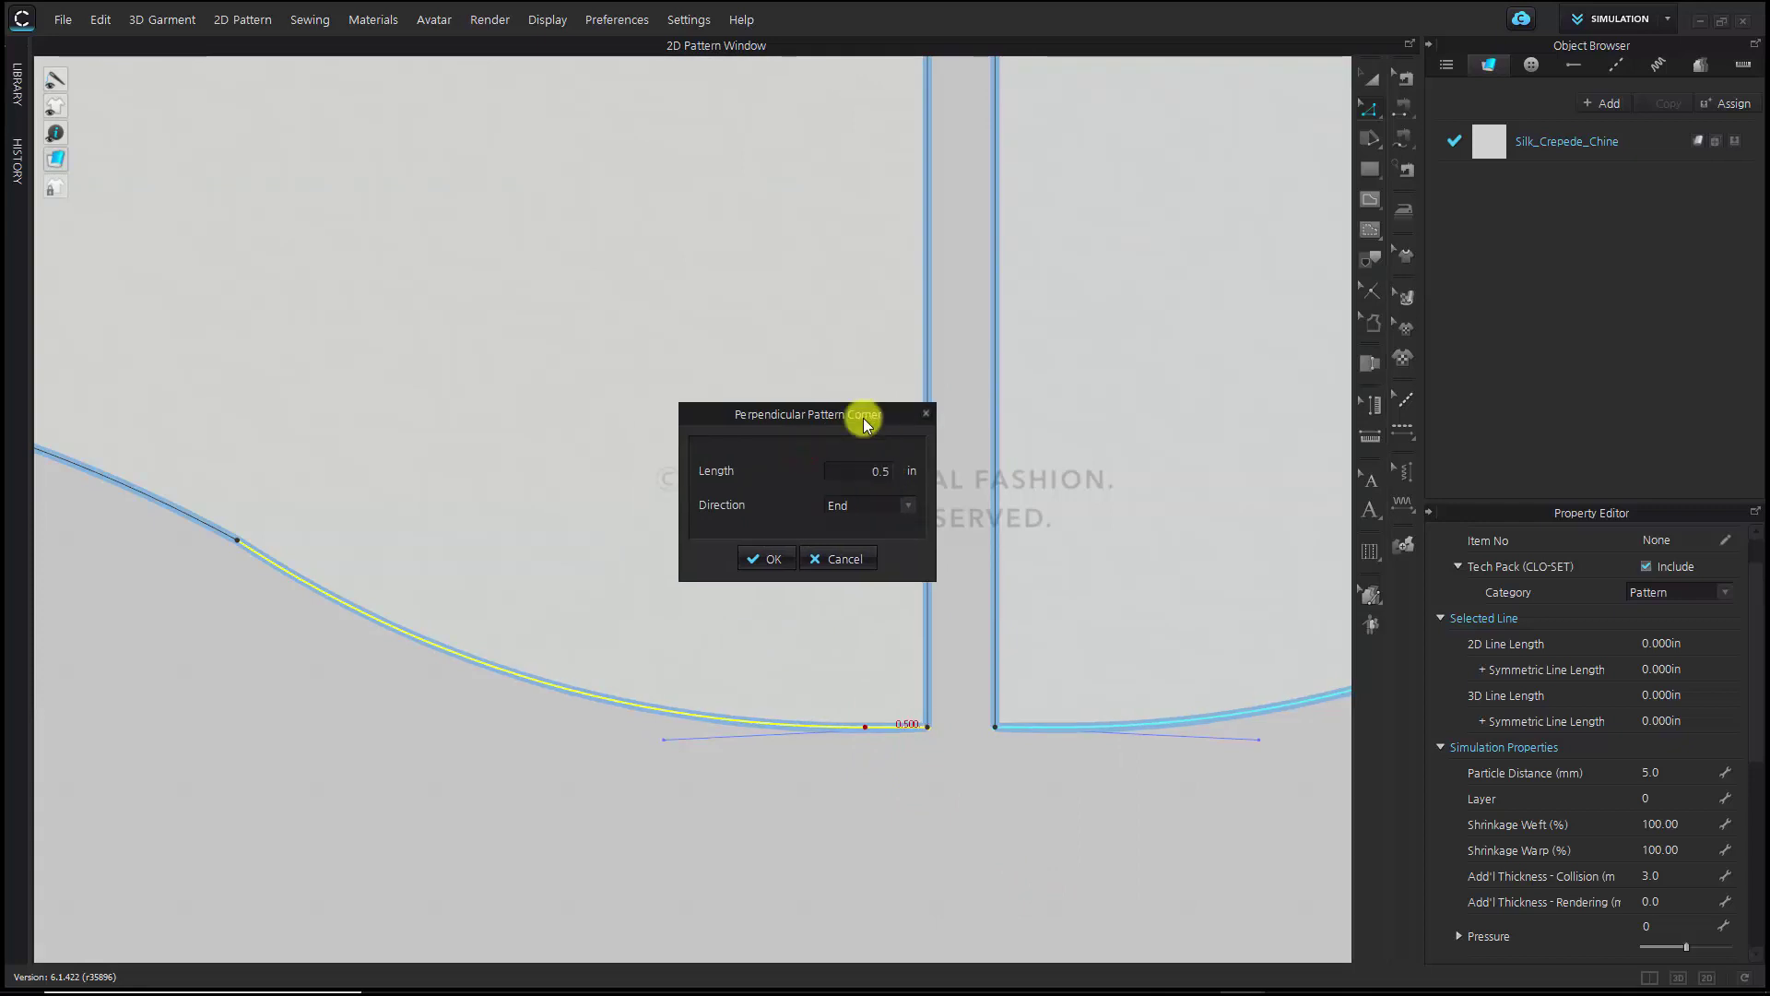
click(772, 561)
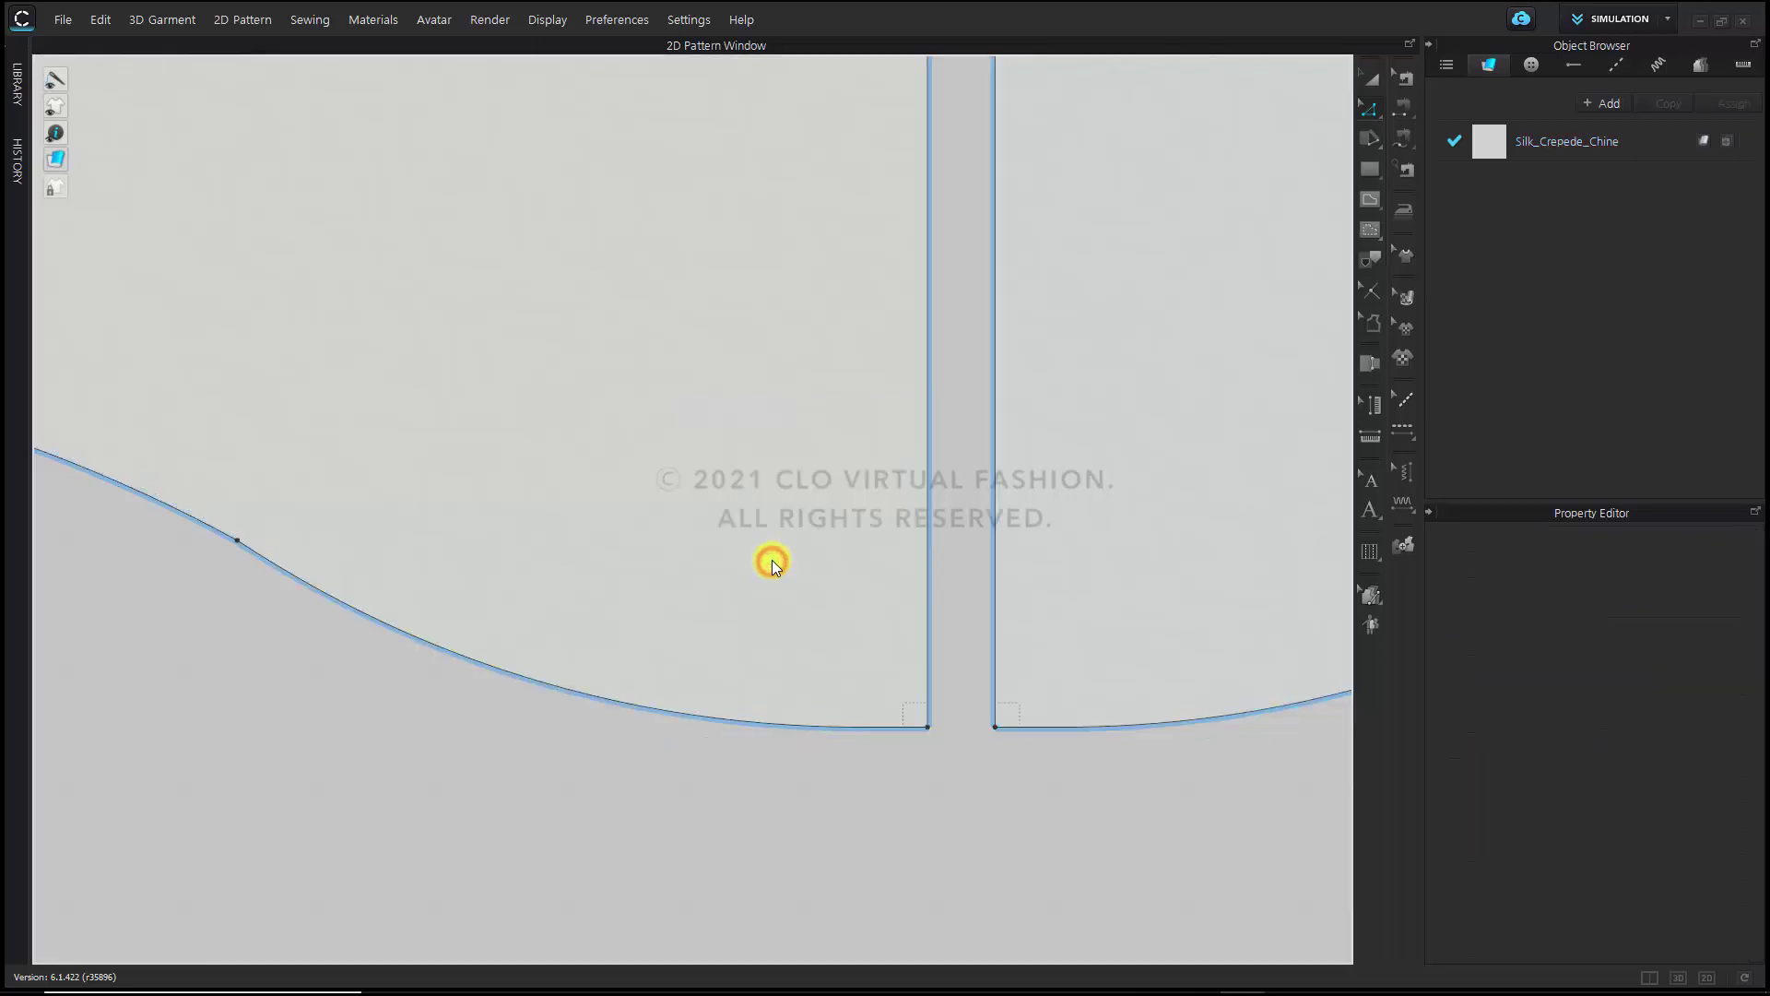
Merge the two lower back halves along the center back line
click(841, 729)
click(858, 767)
click(922, 697)
right_click(933, 690)
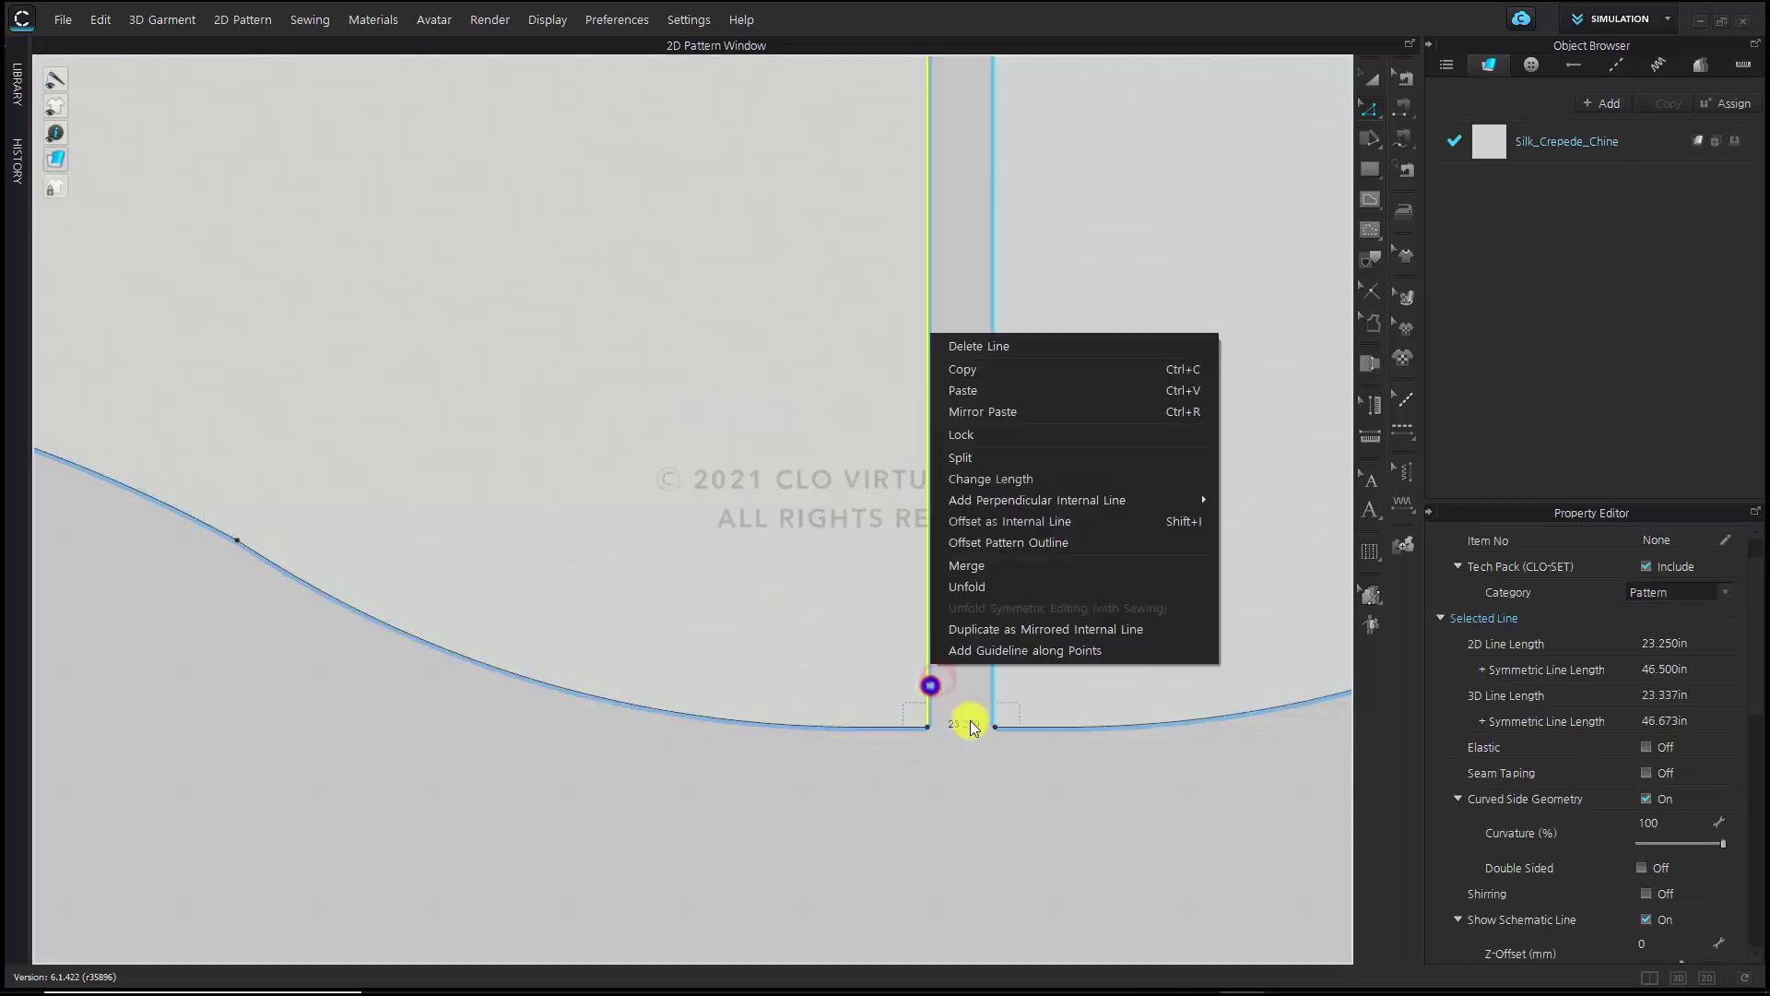
click(1035, 569)
click(987, 800)
scroll(950, 764, up, 3)
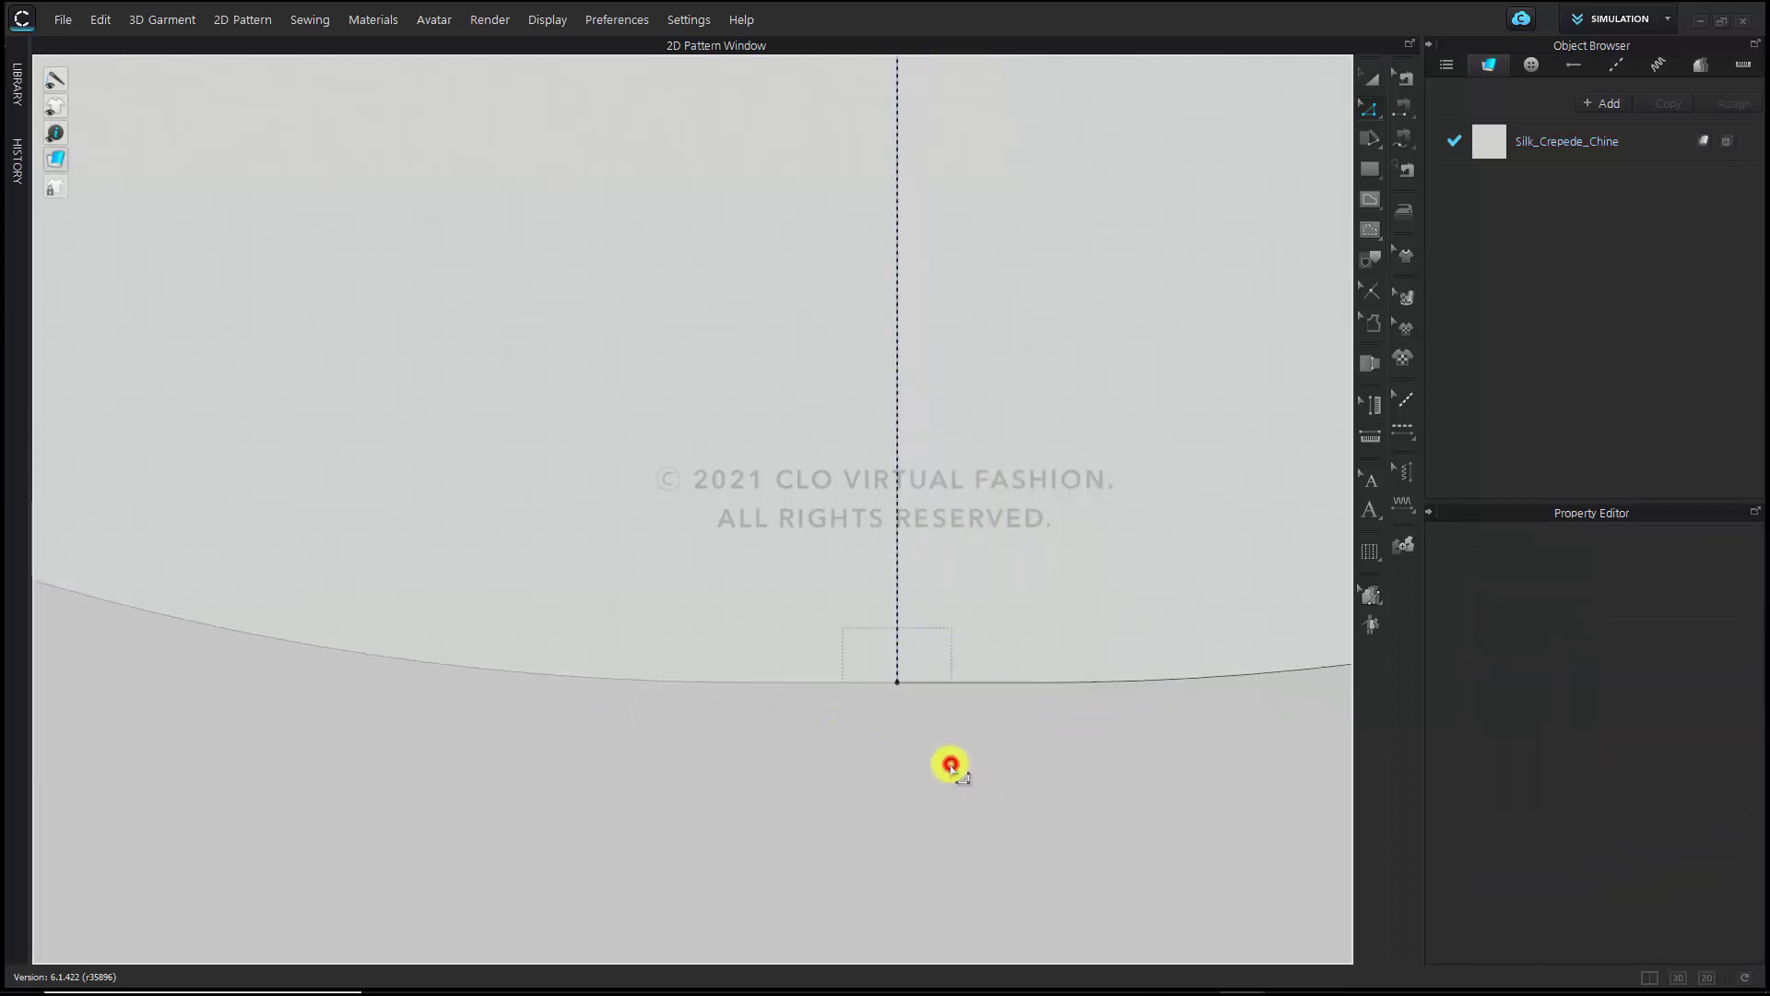
Convert the mid-hem point where the back hem's two arcs meet to a curve point
scroll(655, 710, down, 2)
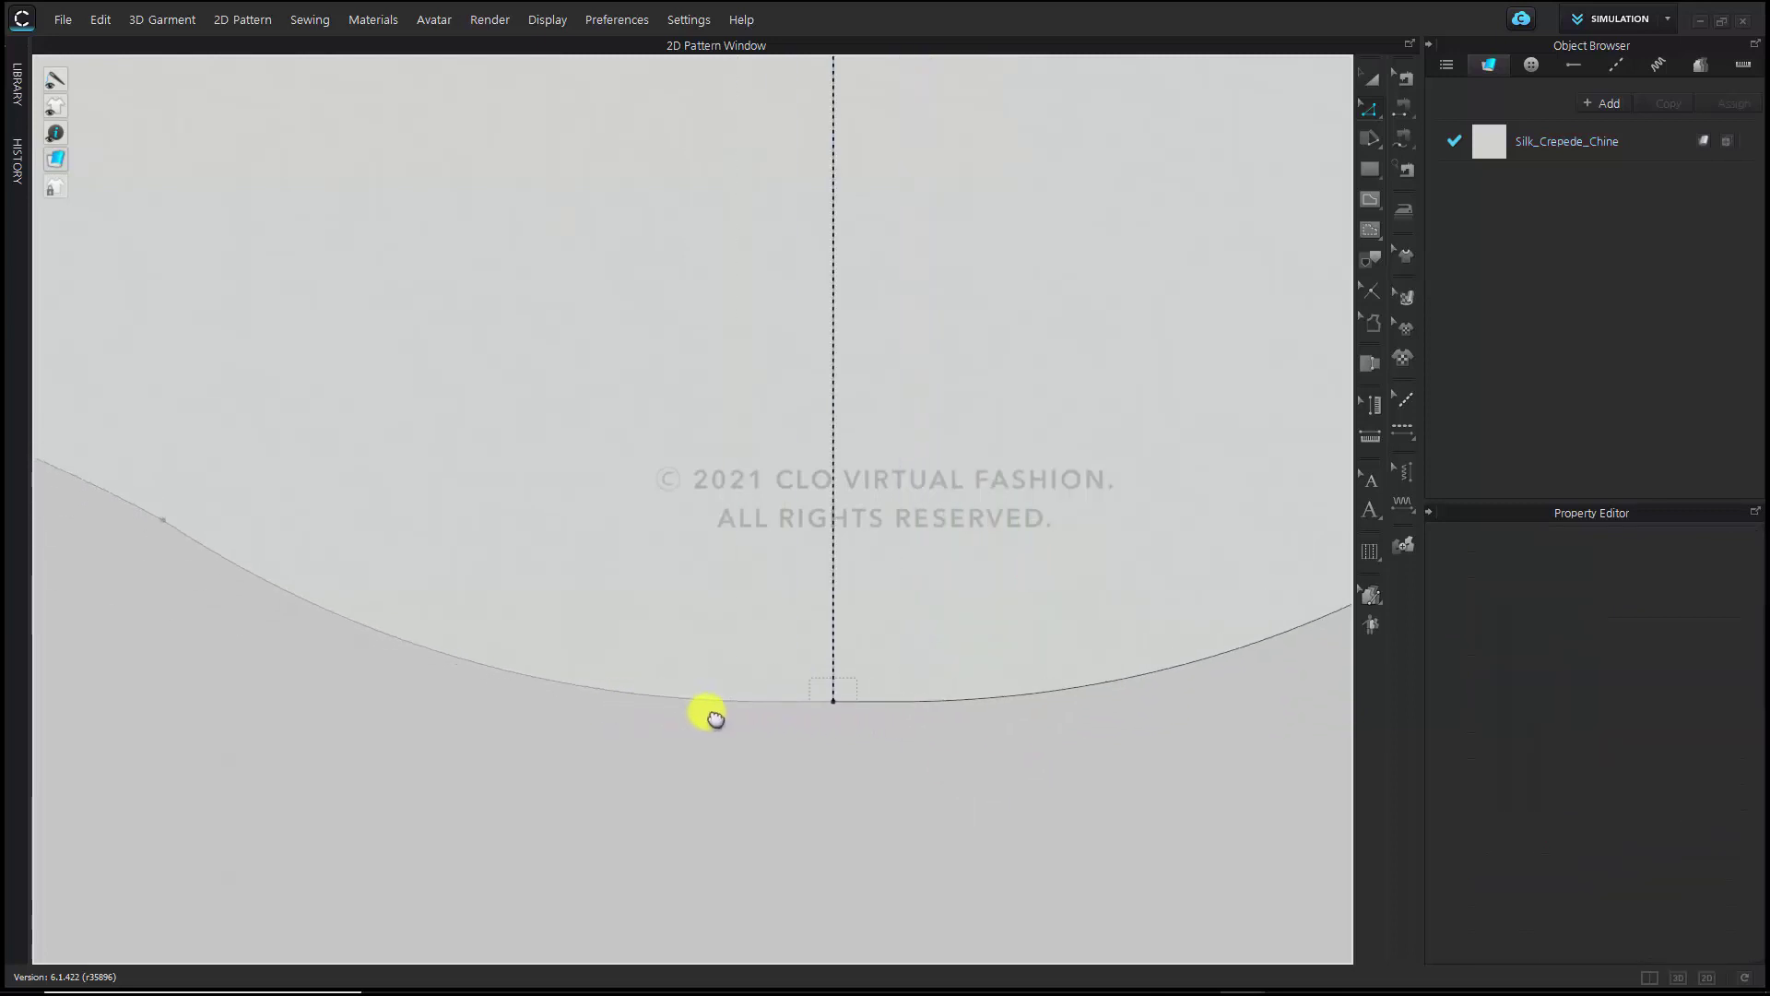
right_drag(615, 719, 644, 756)
scroll(745, 777, down, 3)
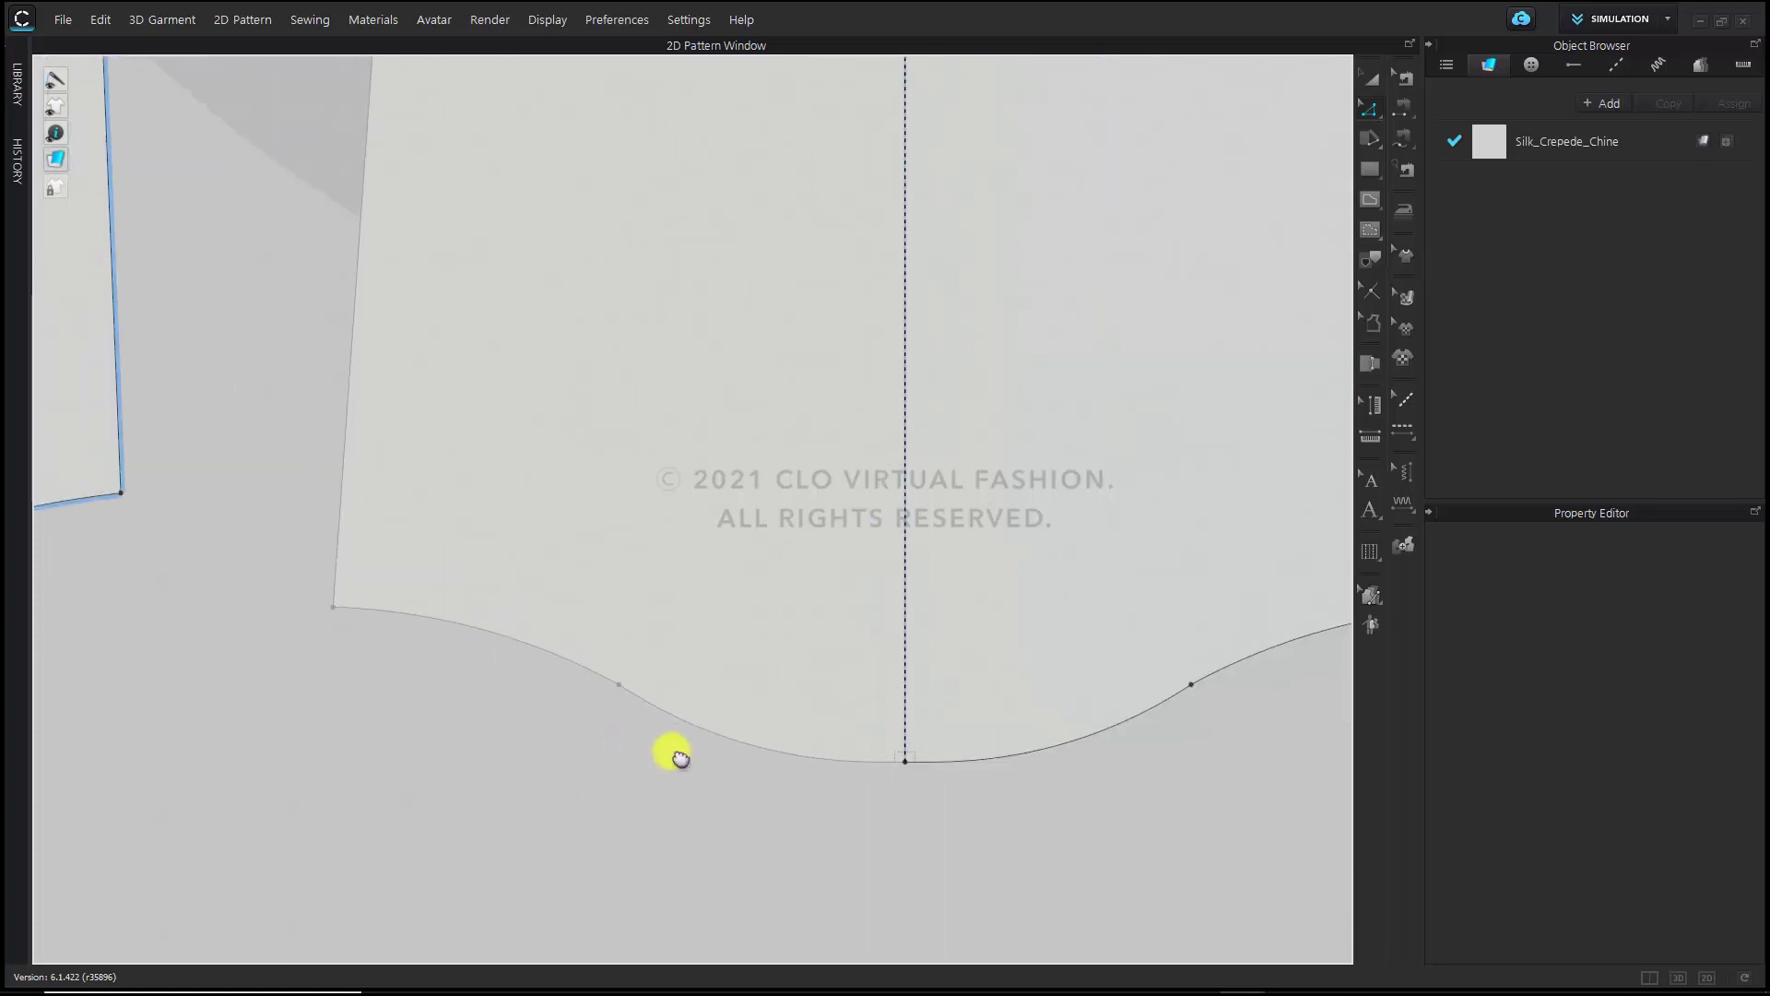
click(643, 687)
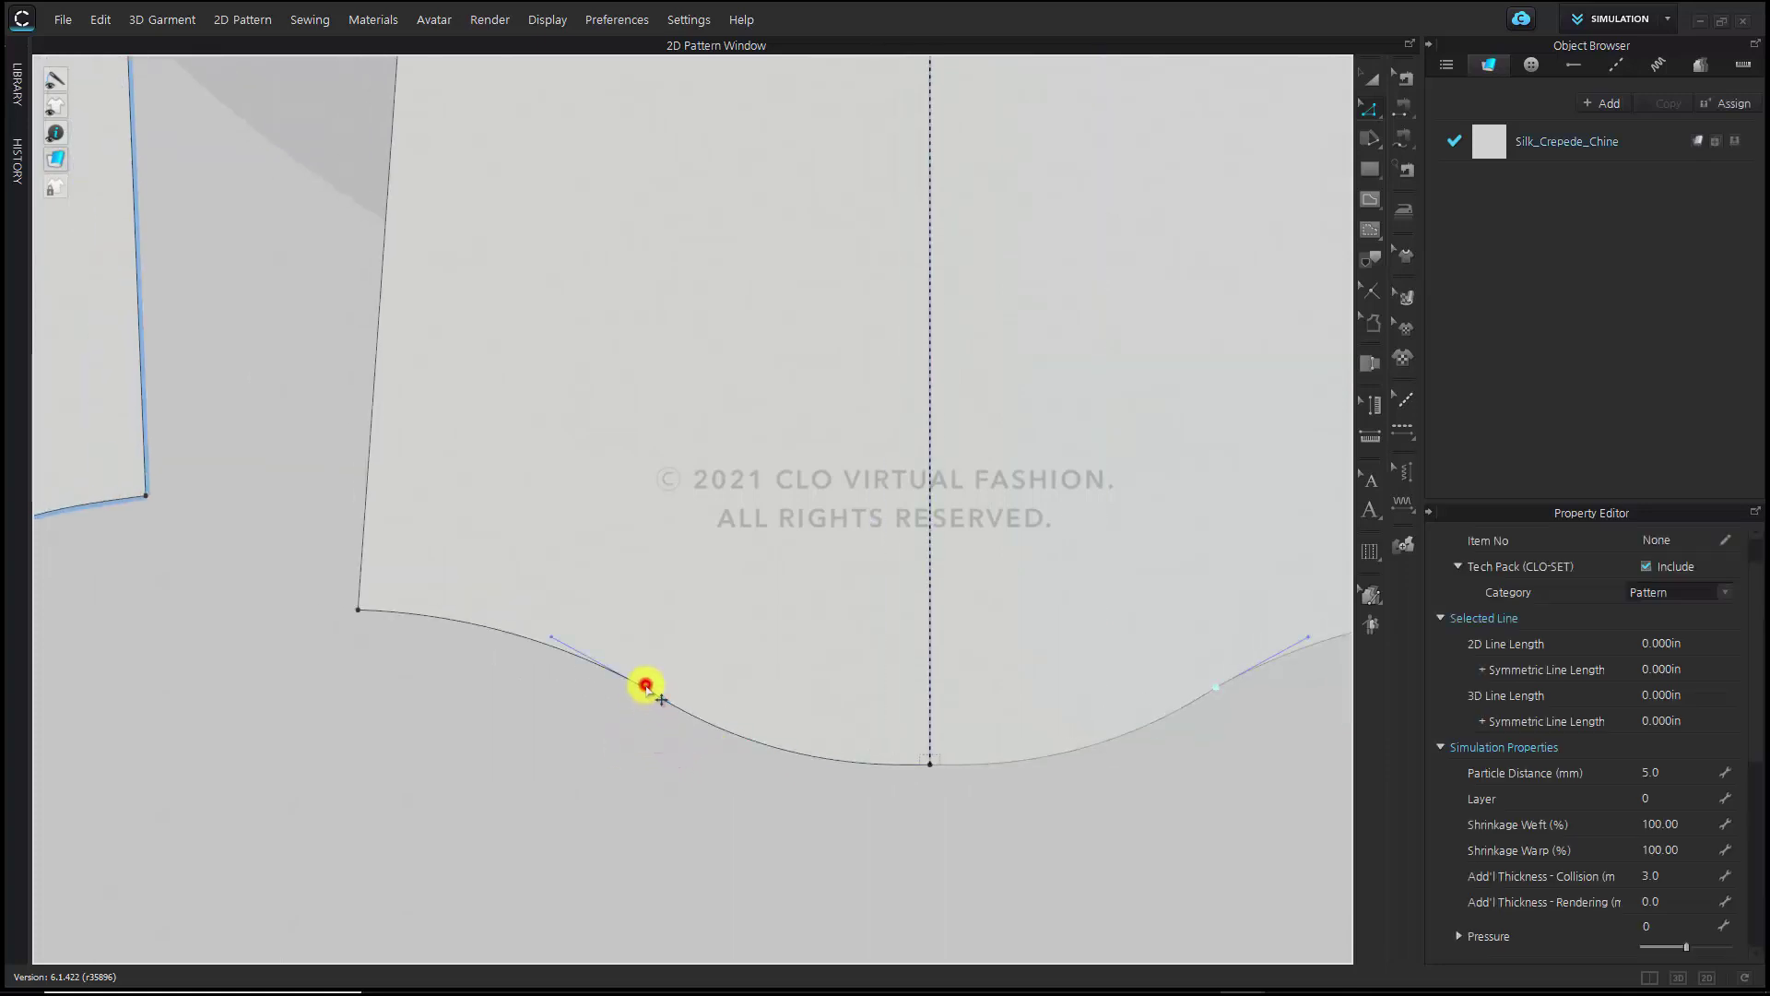
right_click(644, 687)
click(729, 827)
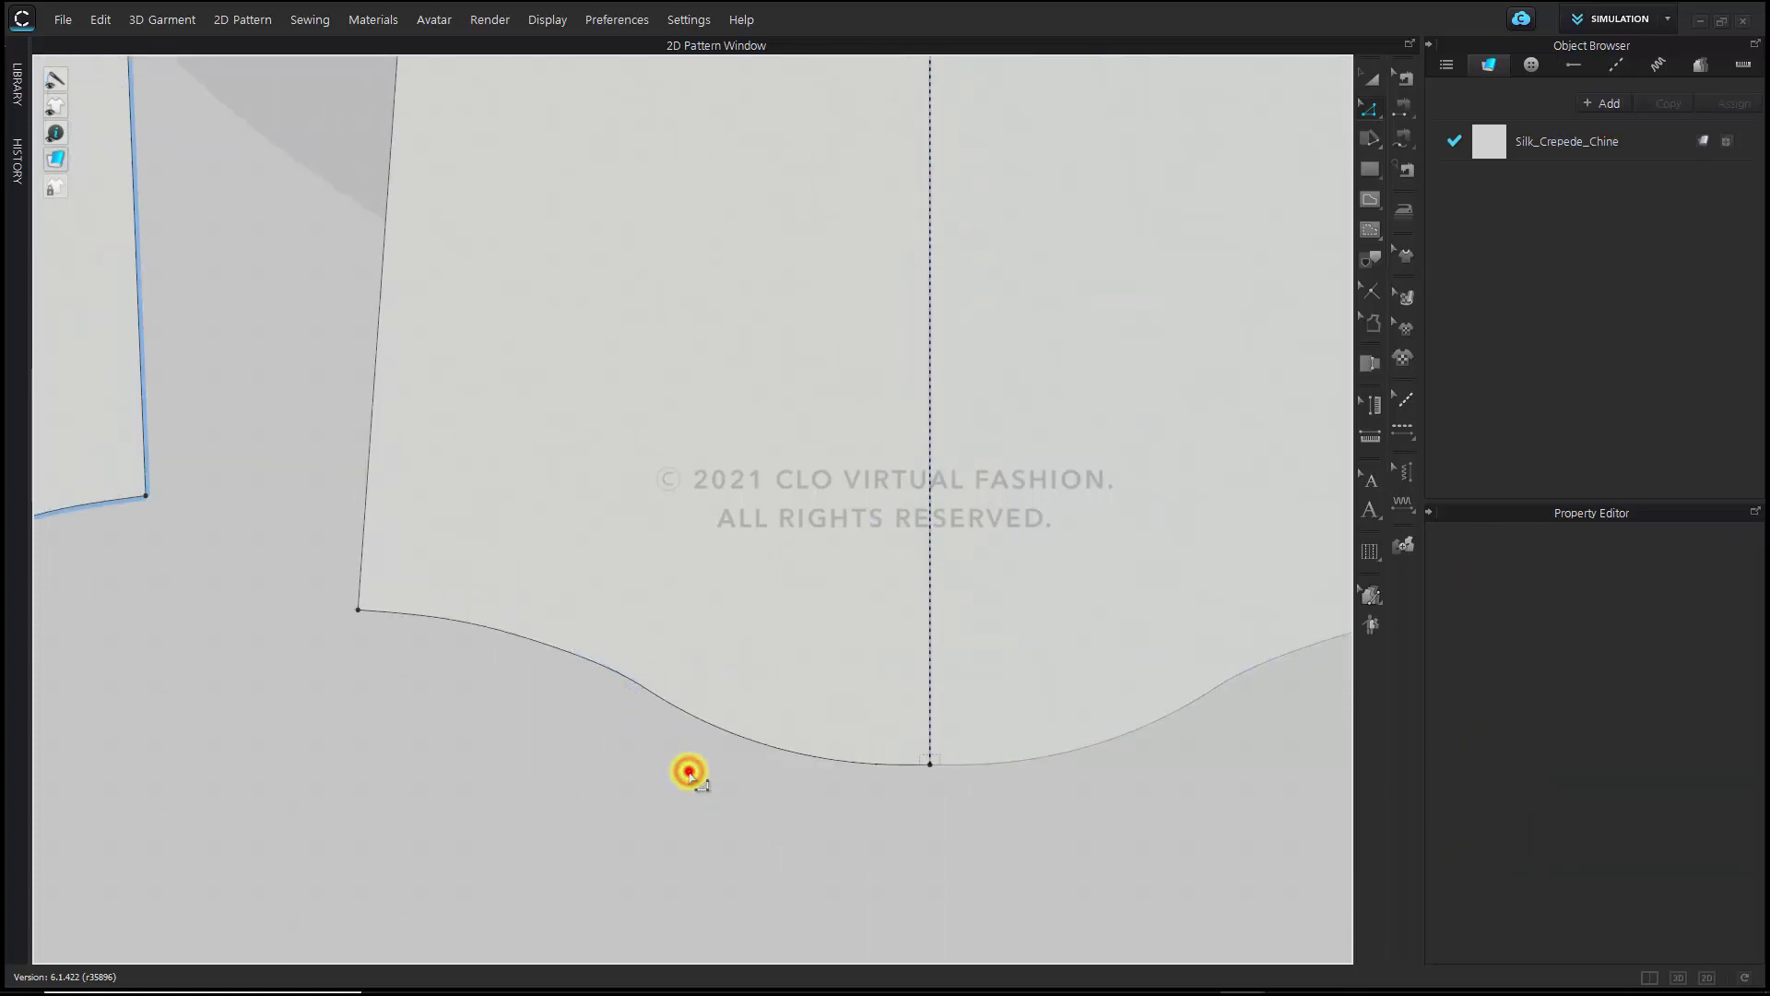
Activate Transform Pattern, clear the selection, and show the 3D and 2D windows side by side with a wider 3D window
scroll(689, 773, down, 5)
scroll(821, 707, up, 3)
key(a)
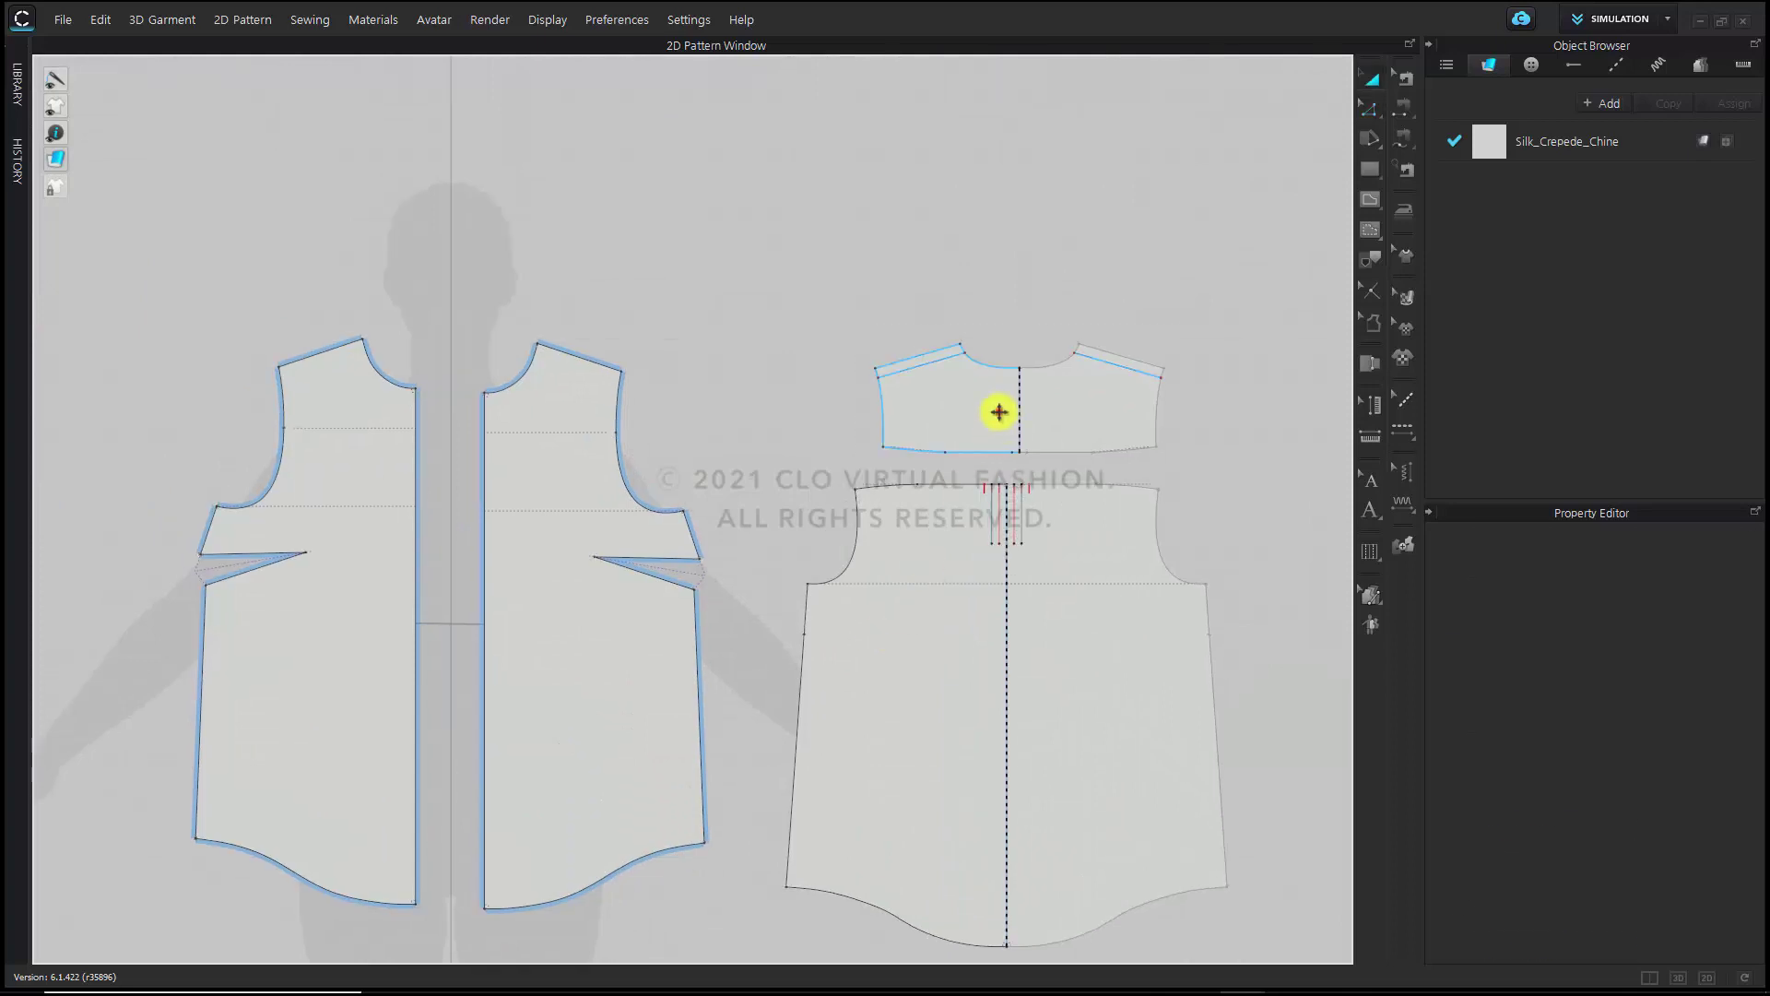
click(999, 413)
click(705, 475)
scroll(759, 514, down, 2)
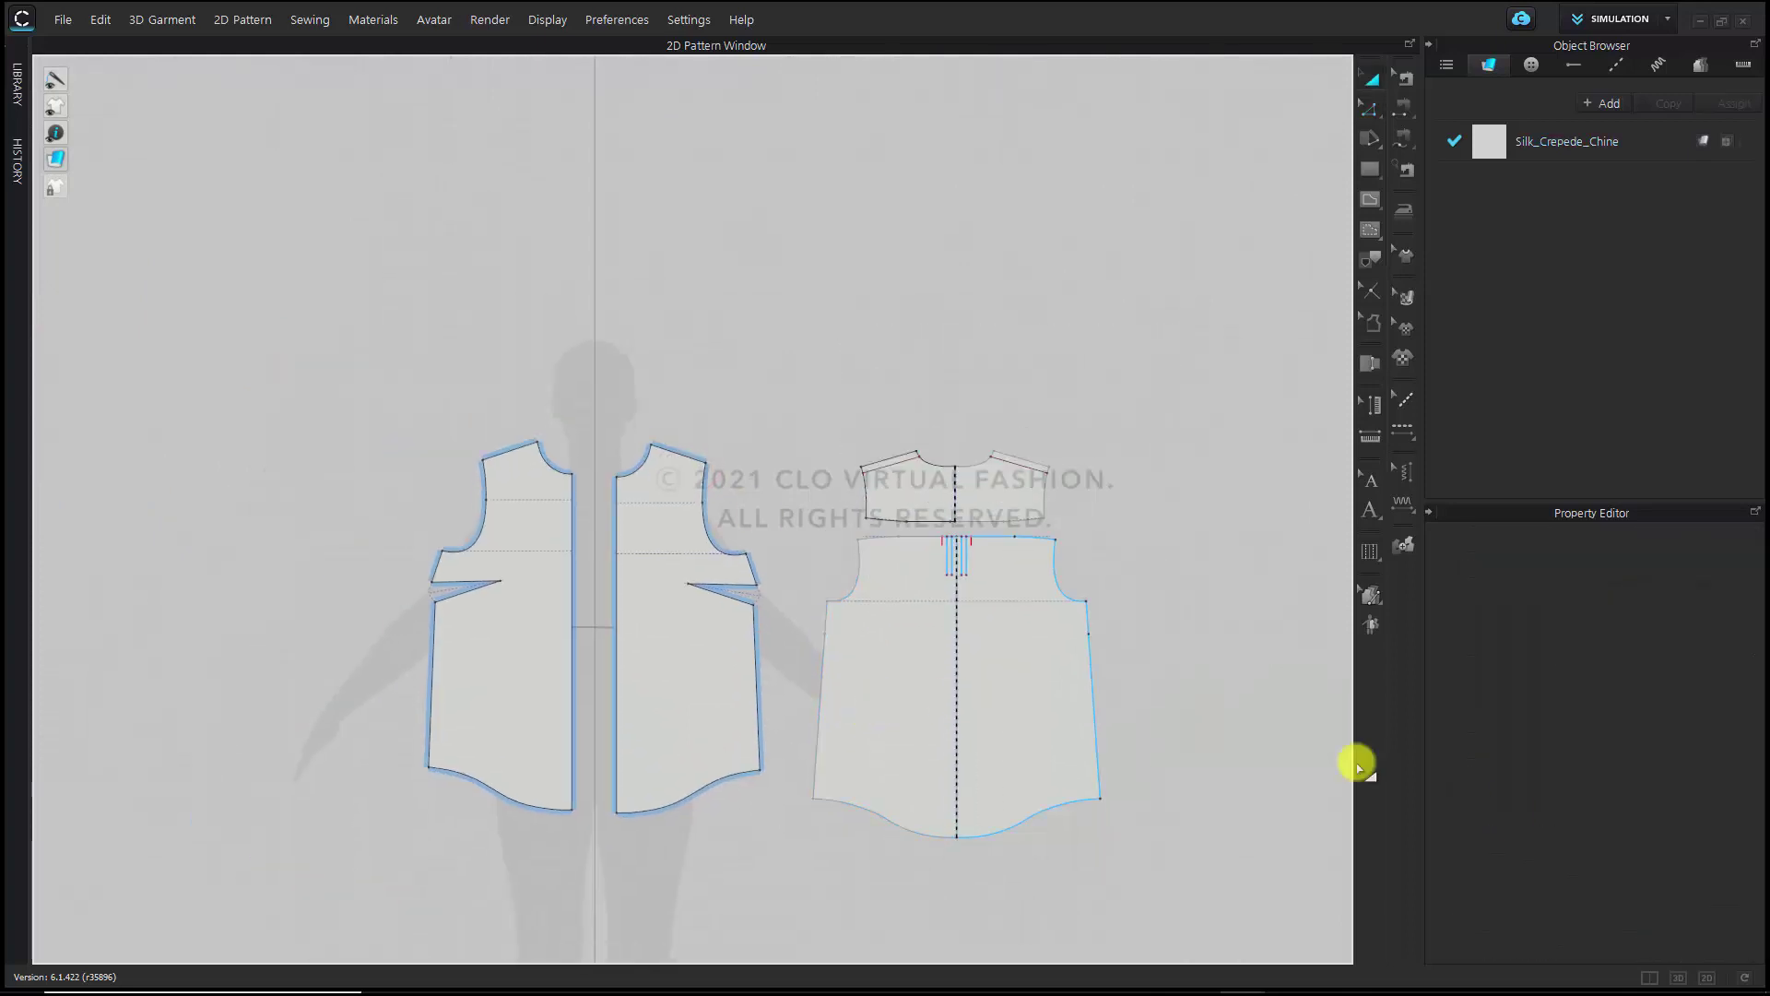
click(1648, 978)
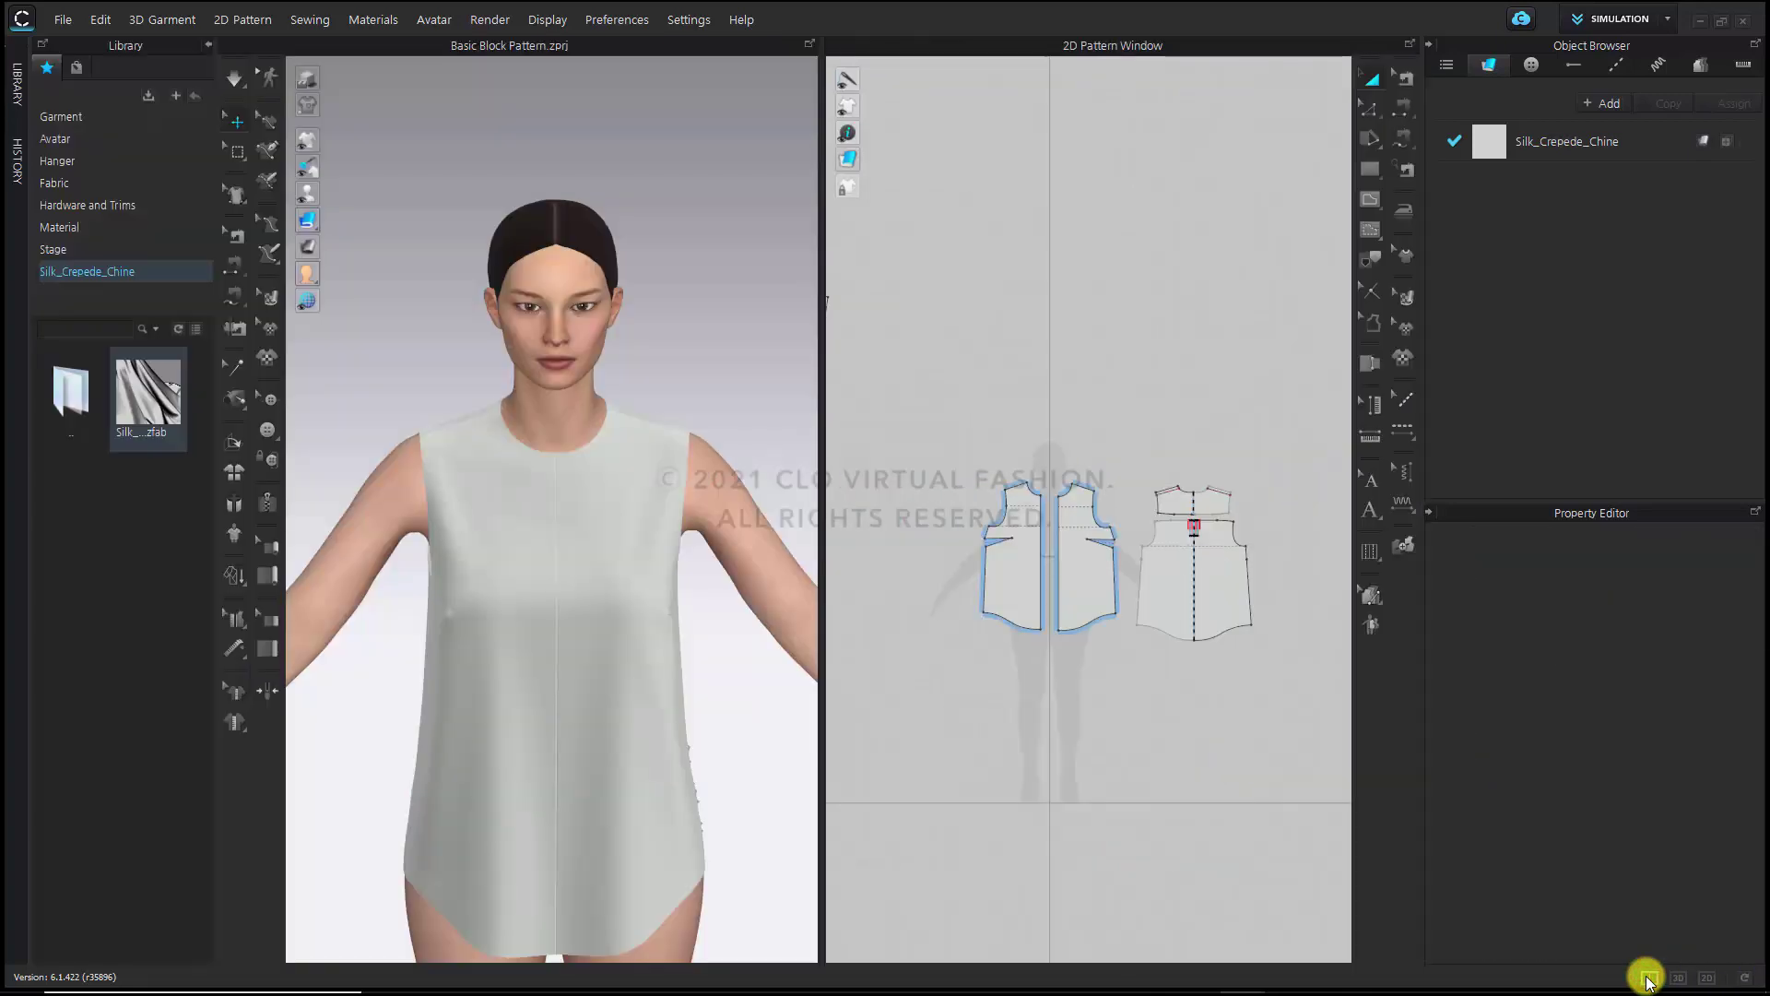
right_drag(765, 693, 790, 621)
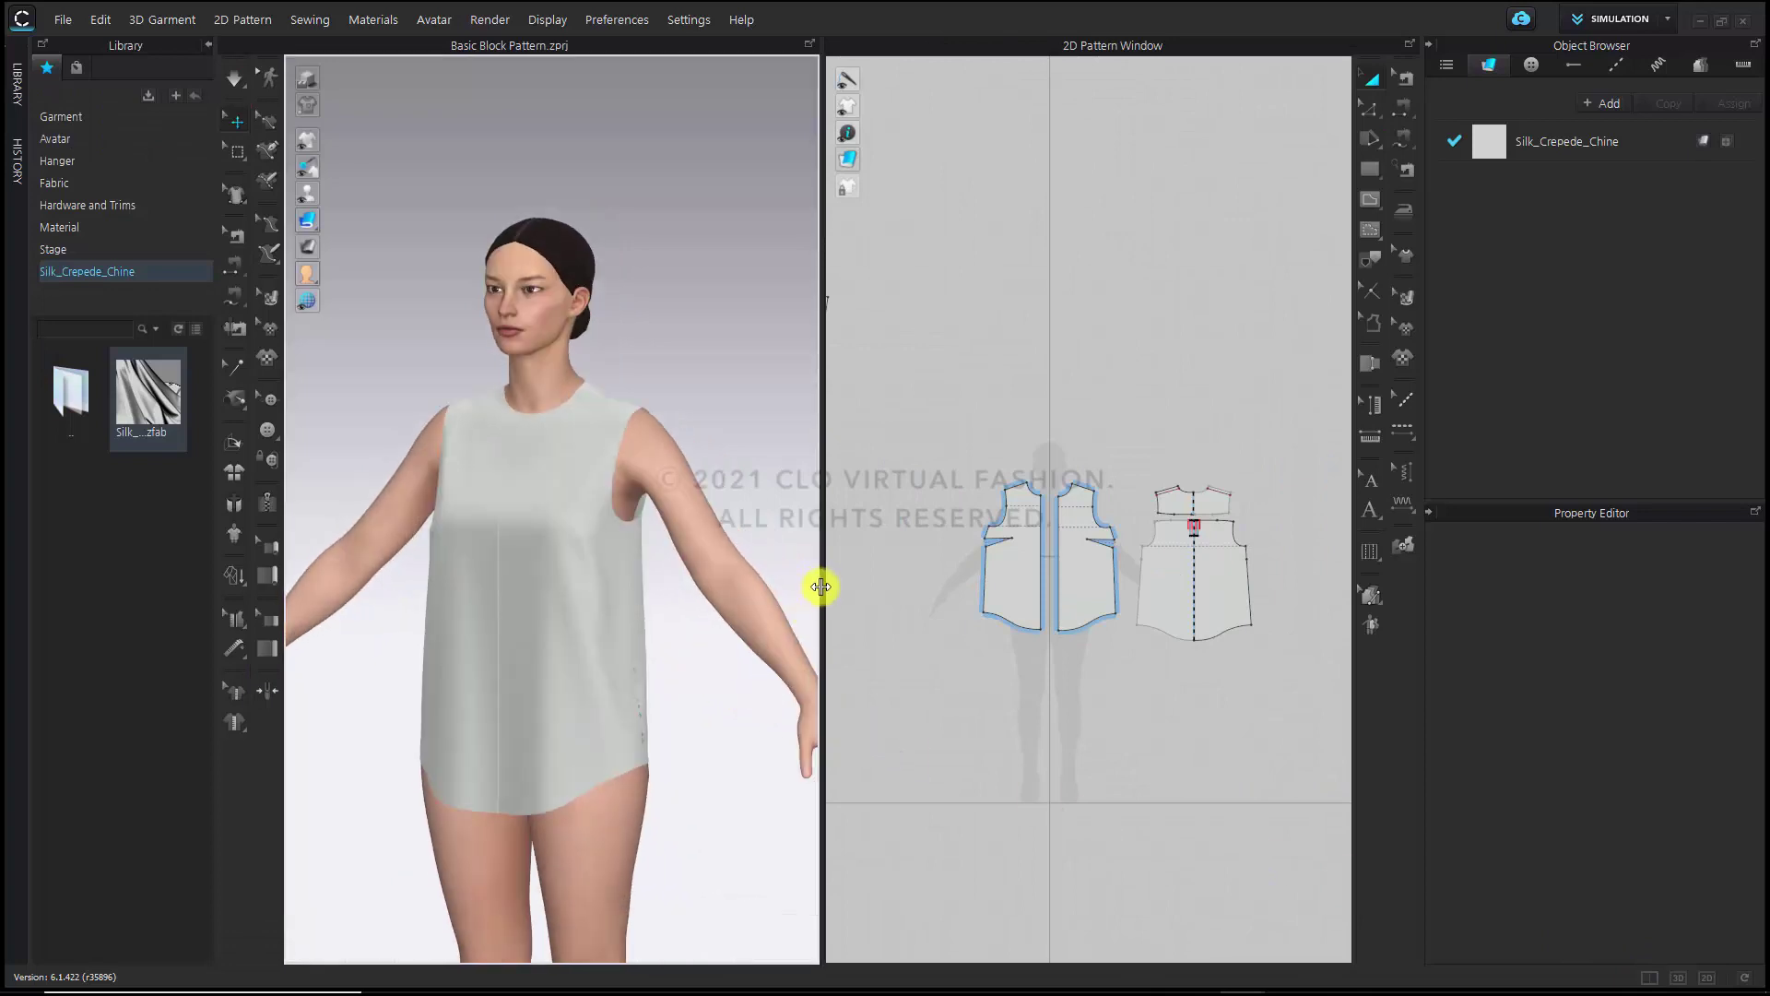
drag(823, 592, 834, 593)
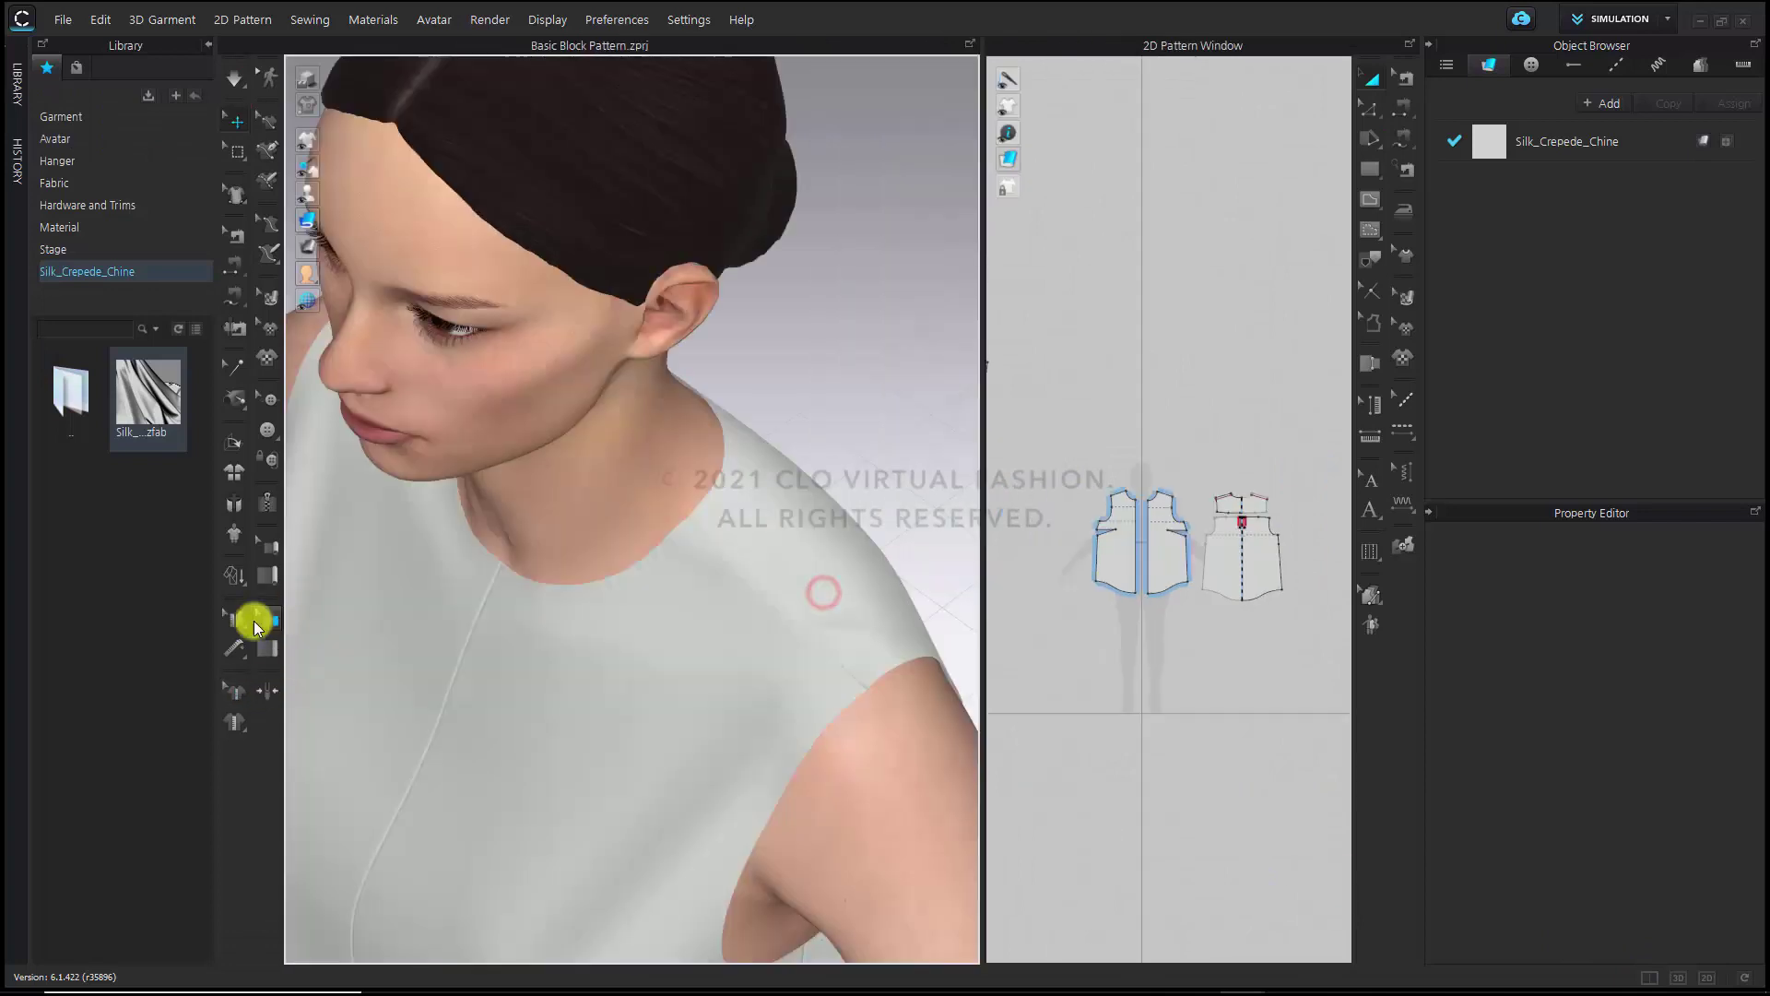
Delete the straight shoulder measures from both of the avatar's shoulders with Edit Measure (Avatar)
click(238, 621)
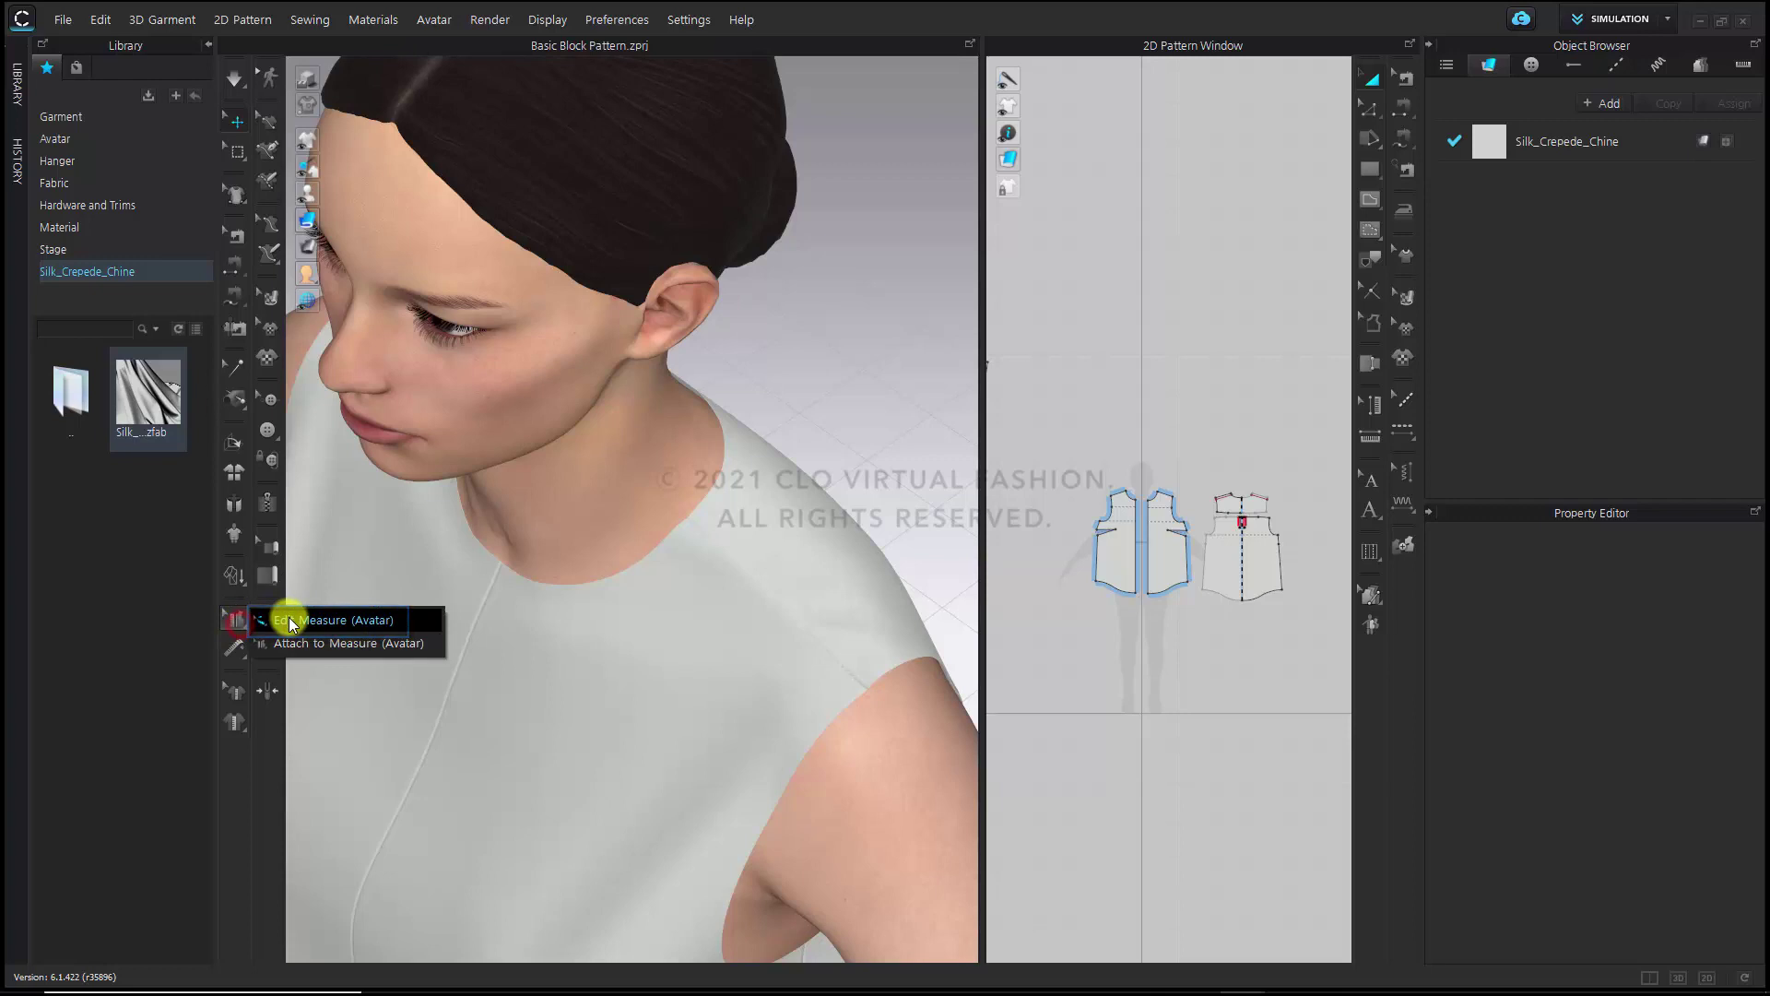
click(289, 622)
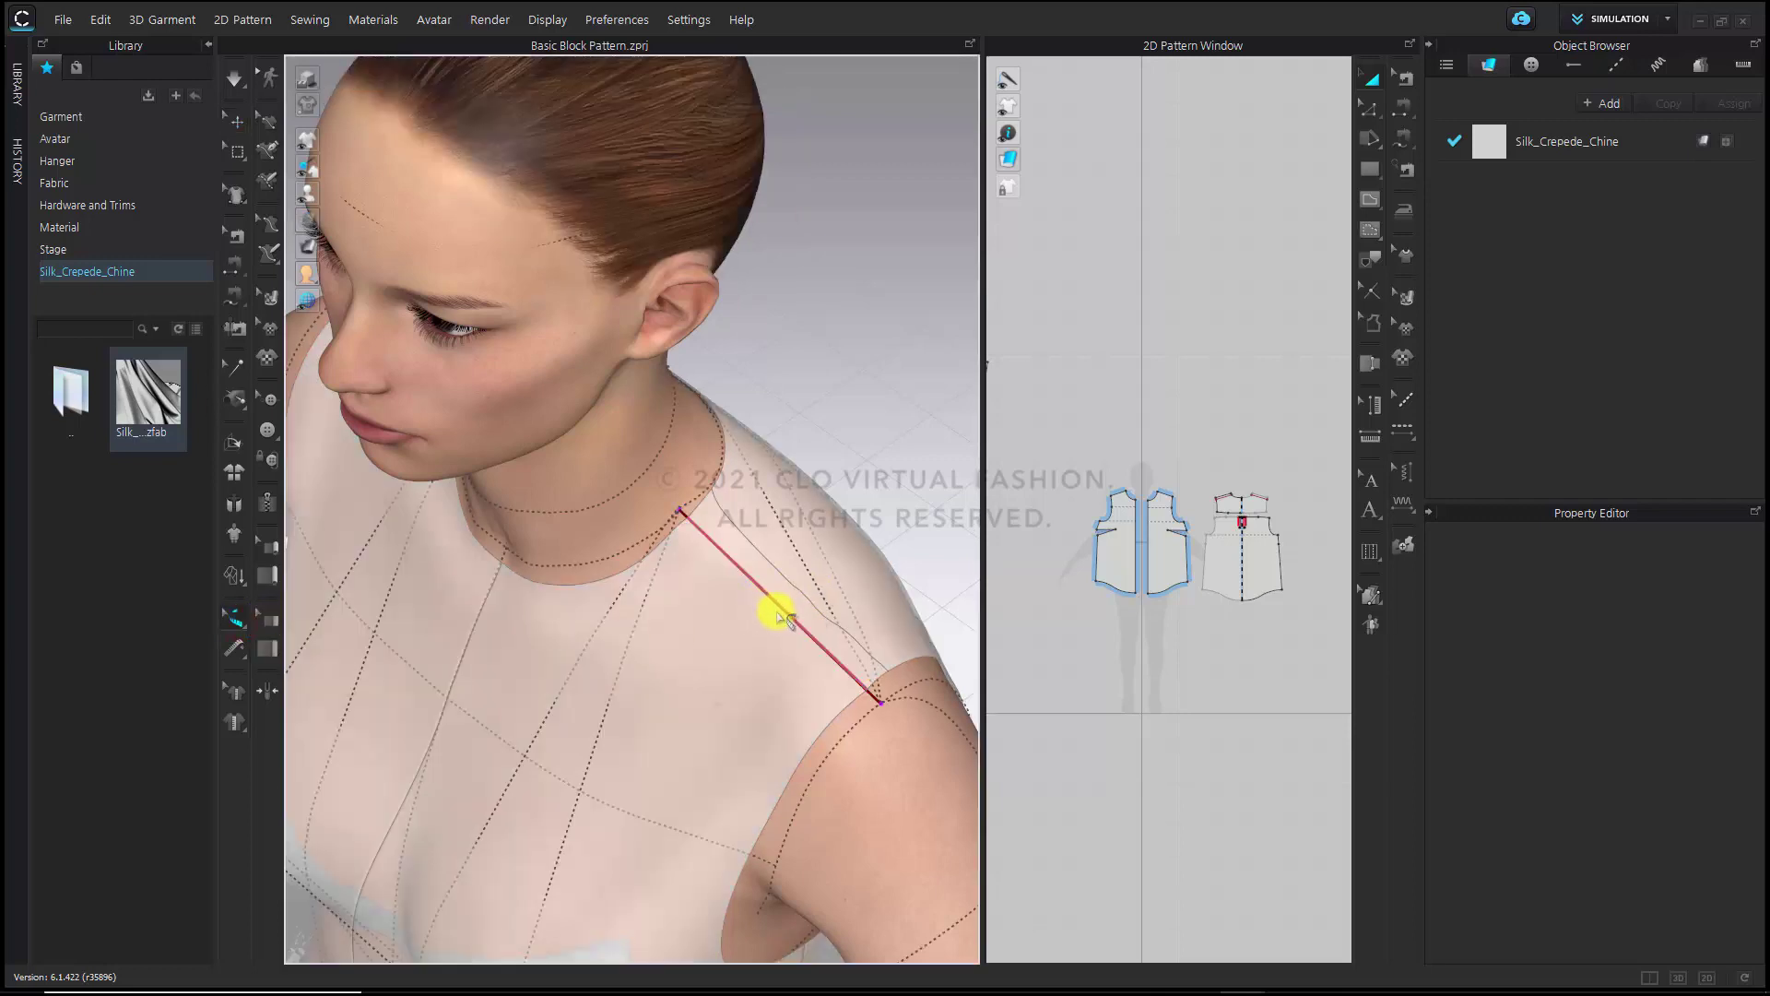
right_click(680, 509)
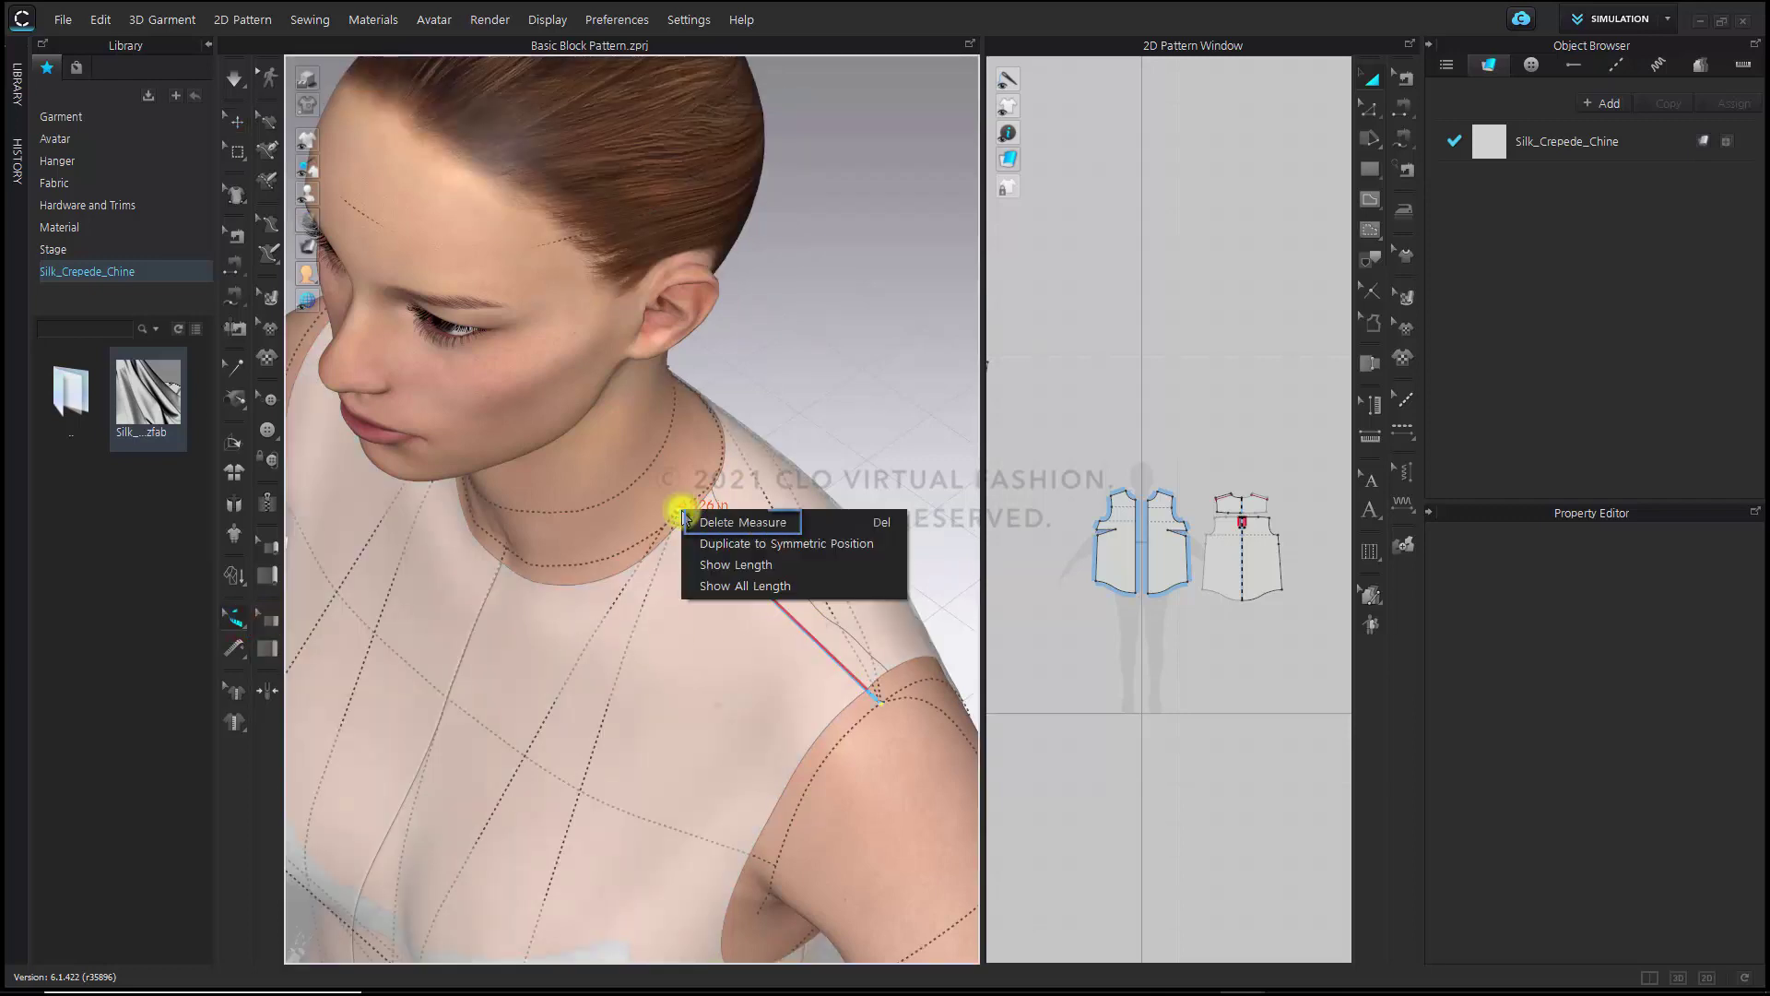
click(695, 521)
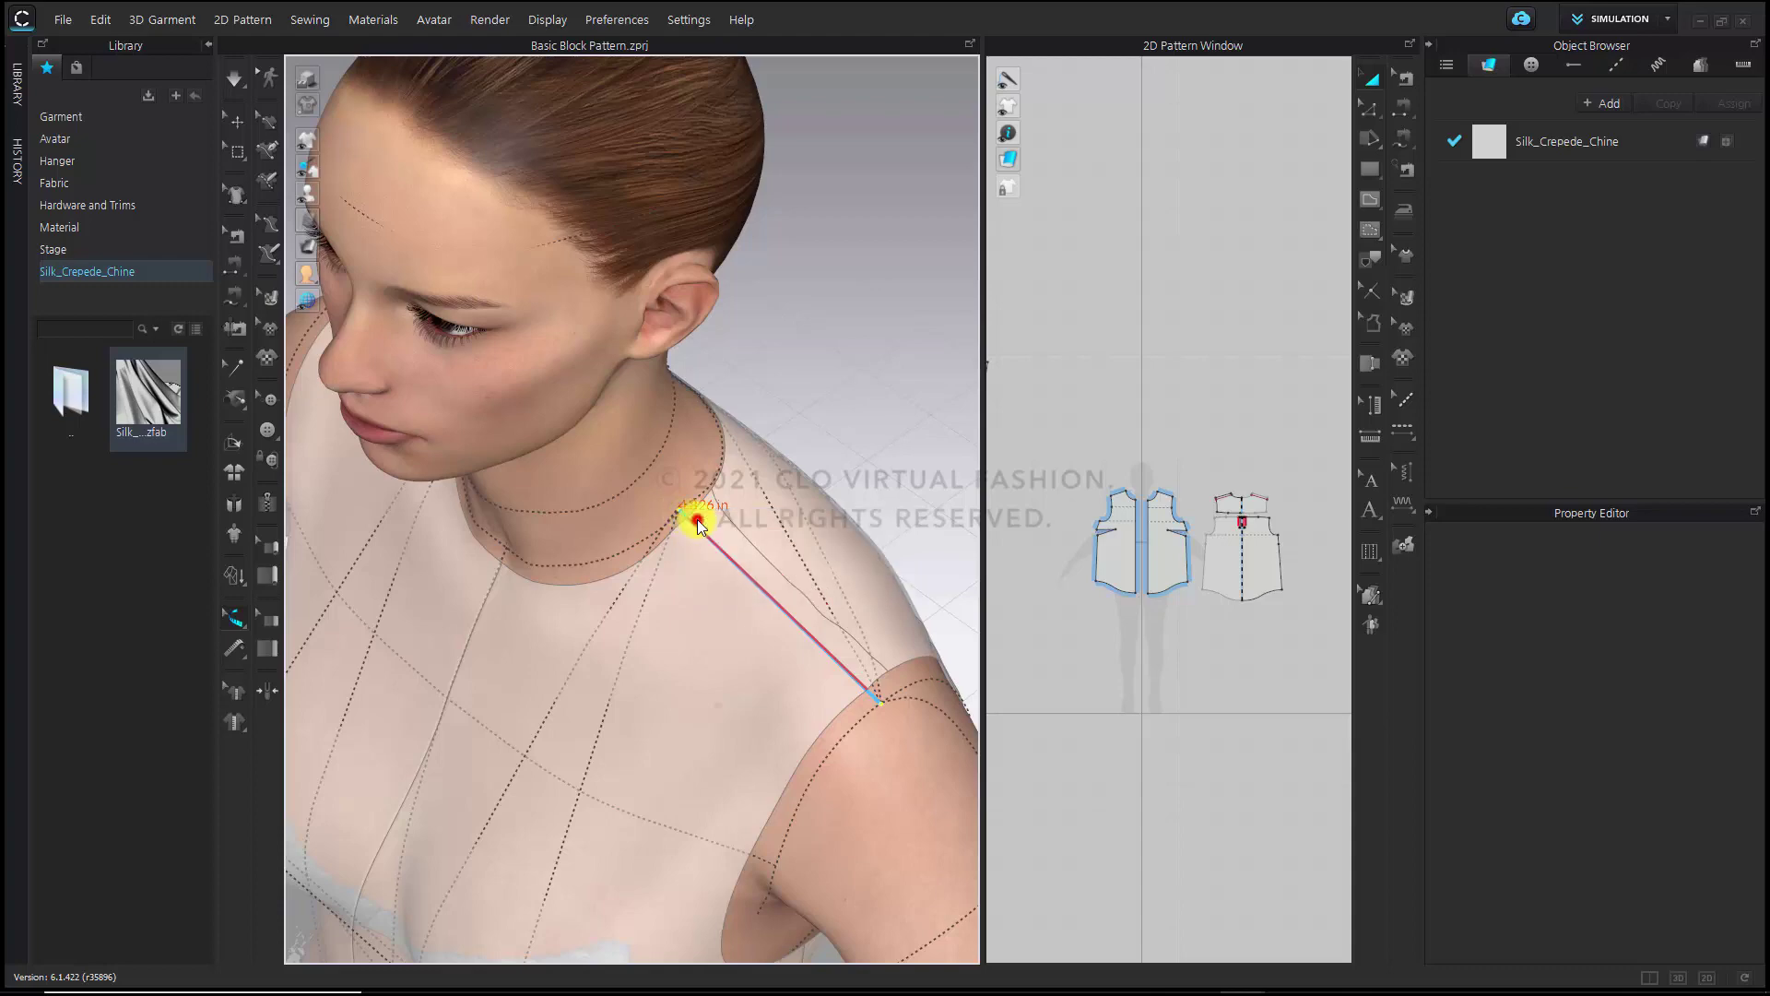
scroll(616, 636, down, 5)
right_drag(620, 604, 415, 644)
scroll(415, 643, up, 3)
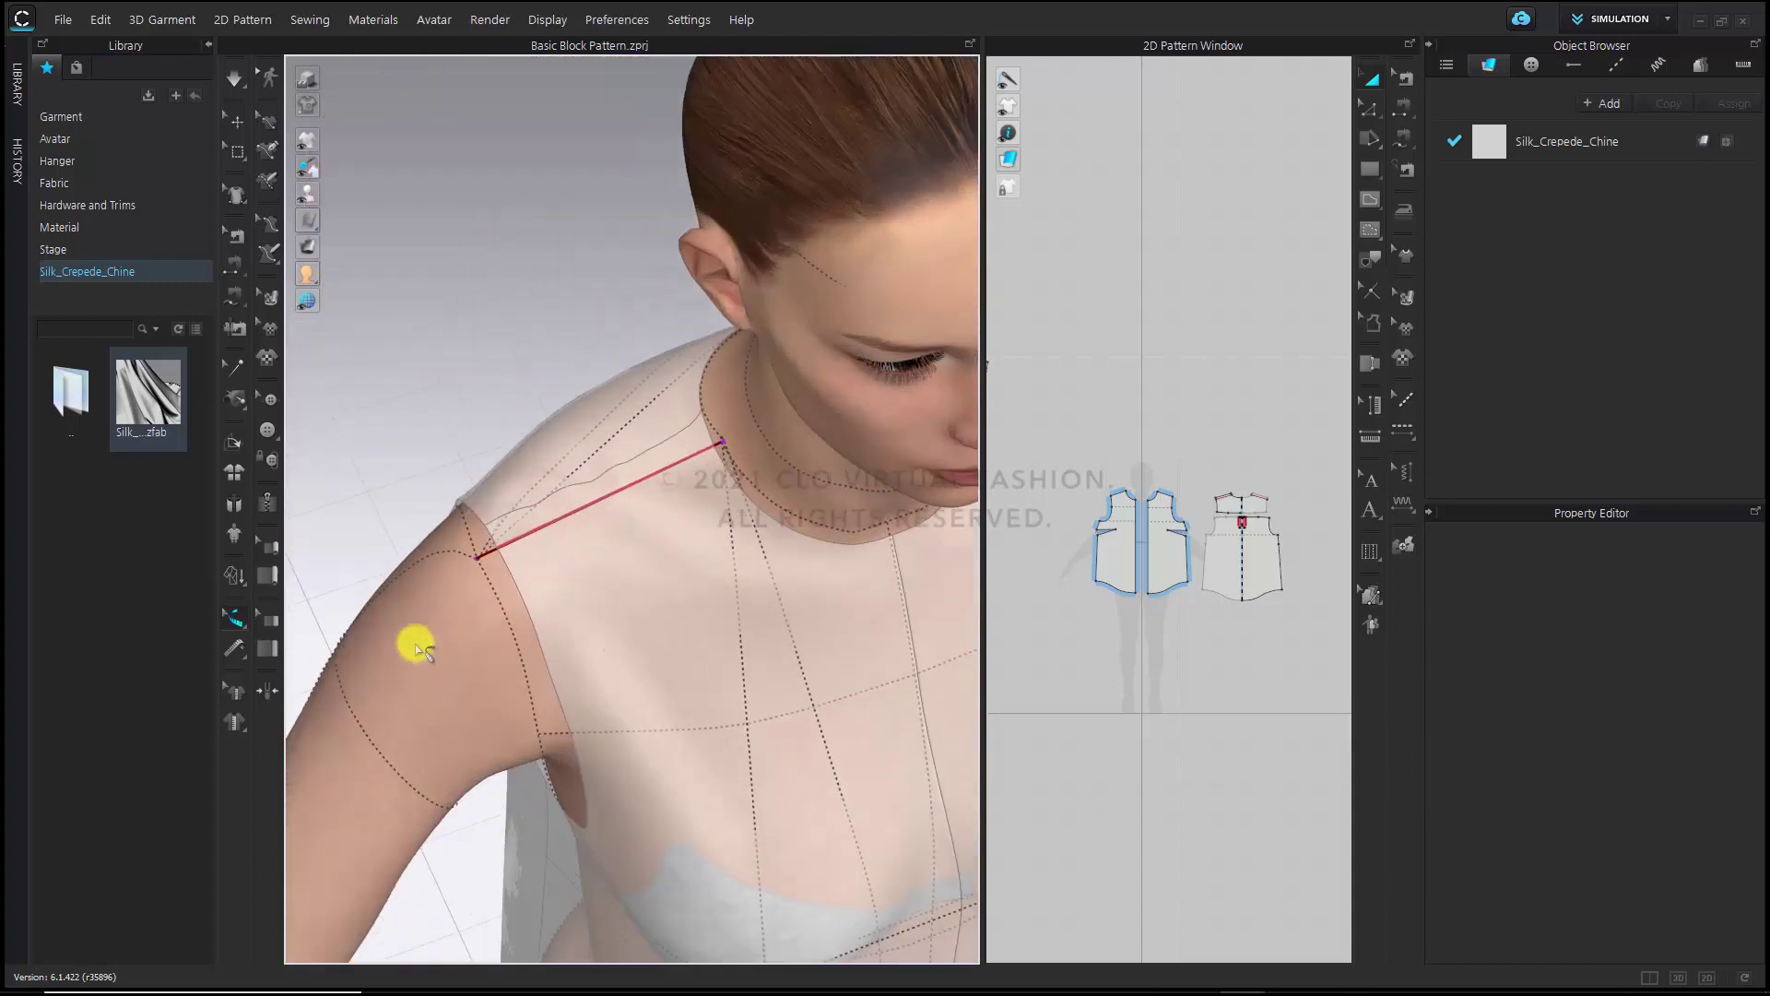
right_click(488, 558)
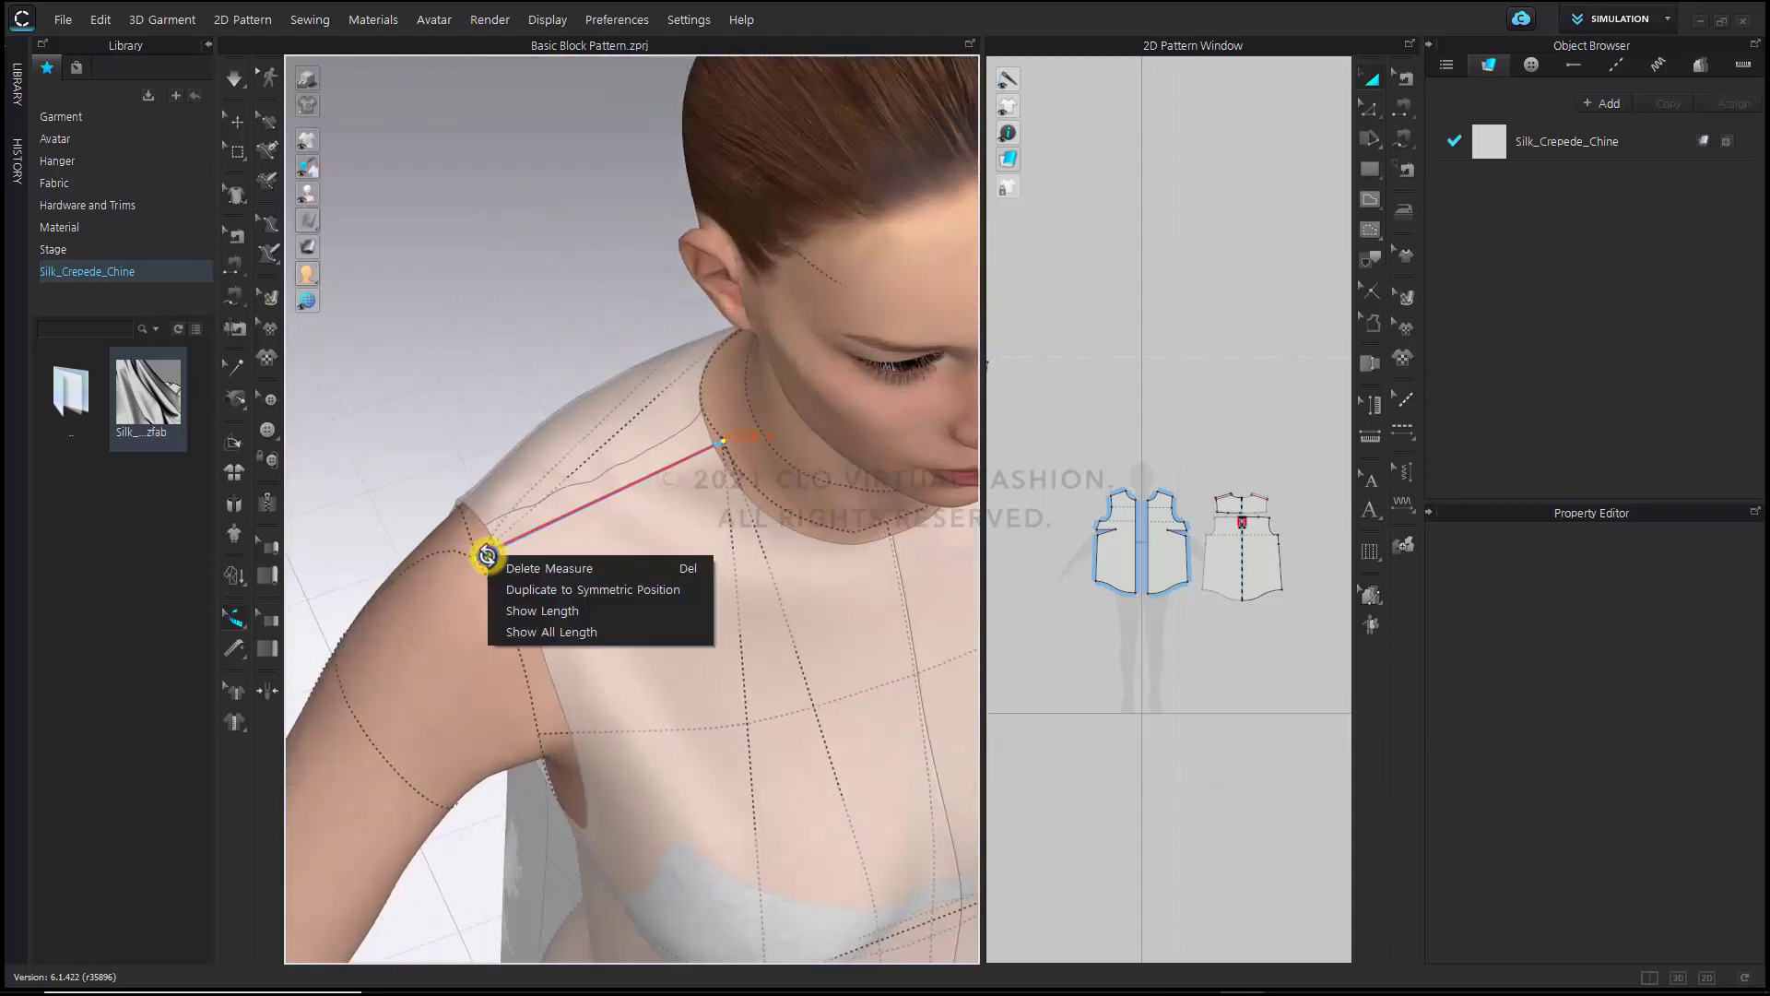
click(517, 565)
Simulate the edited bodice on the avatar, stop the simulation, and return to the Select/Move tool
right_drag(789, 712, 736, 698)
scroll(719, 682, down, 3)
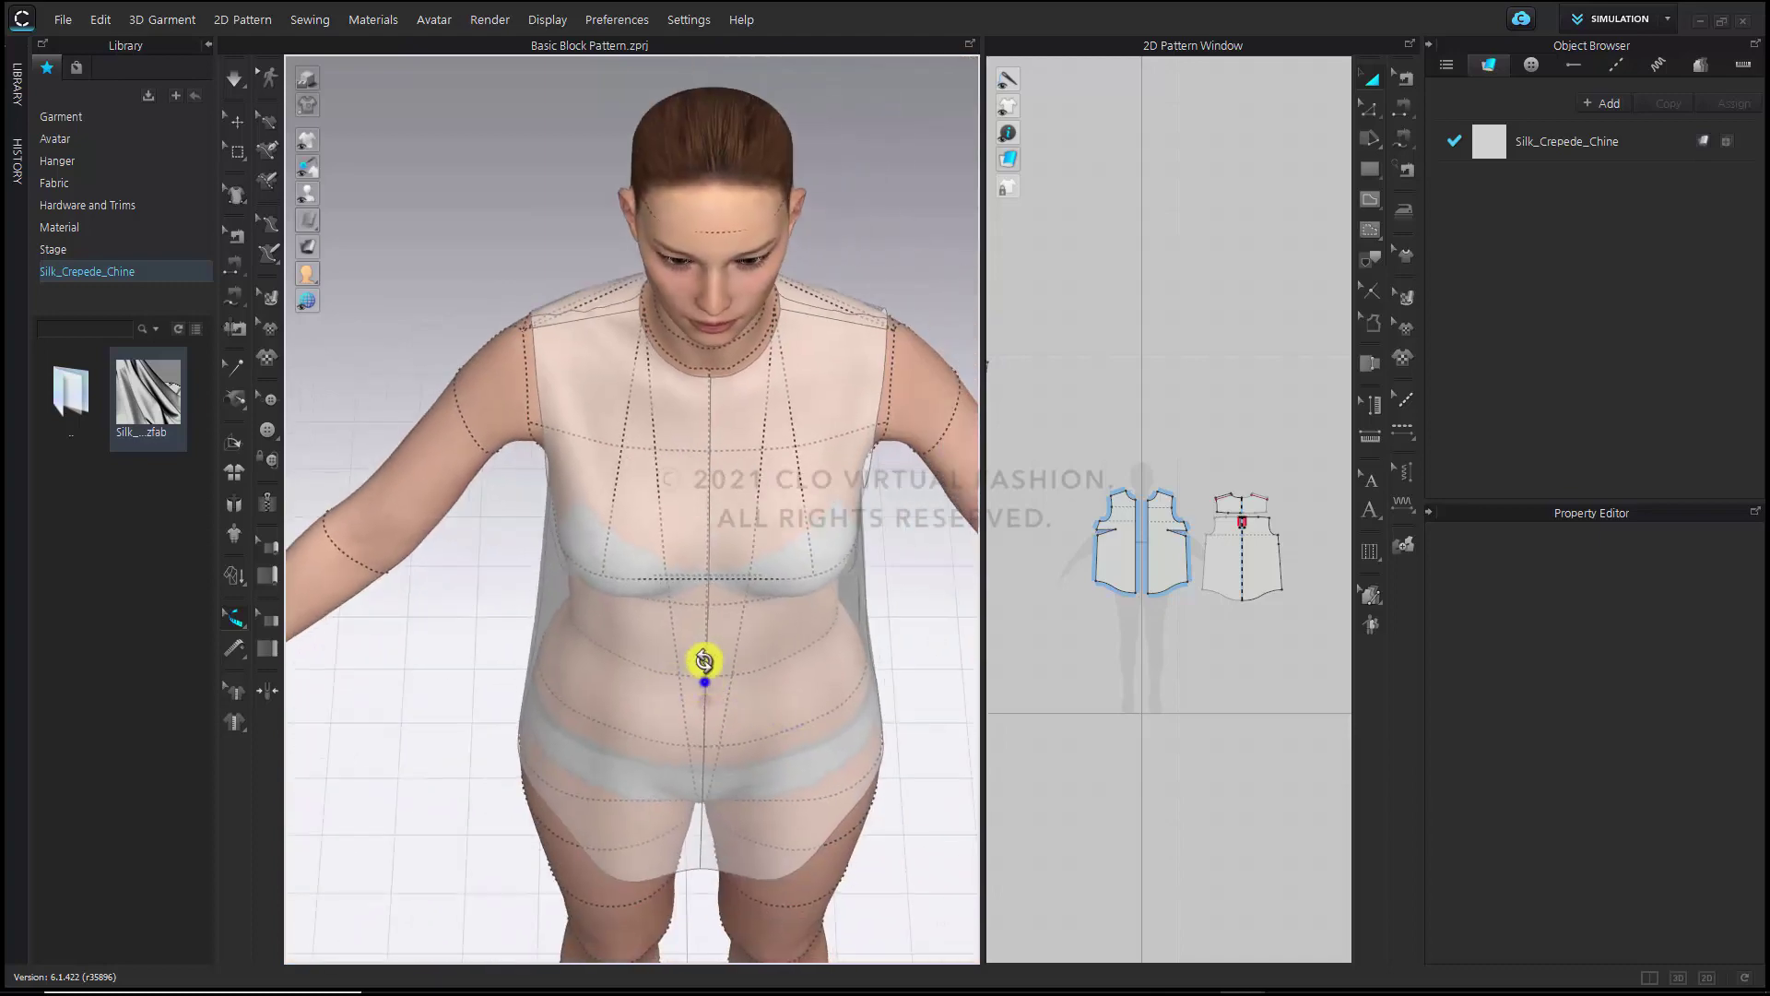
scroll(590, 517, up, 1)
click(236, 79)
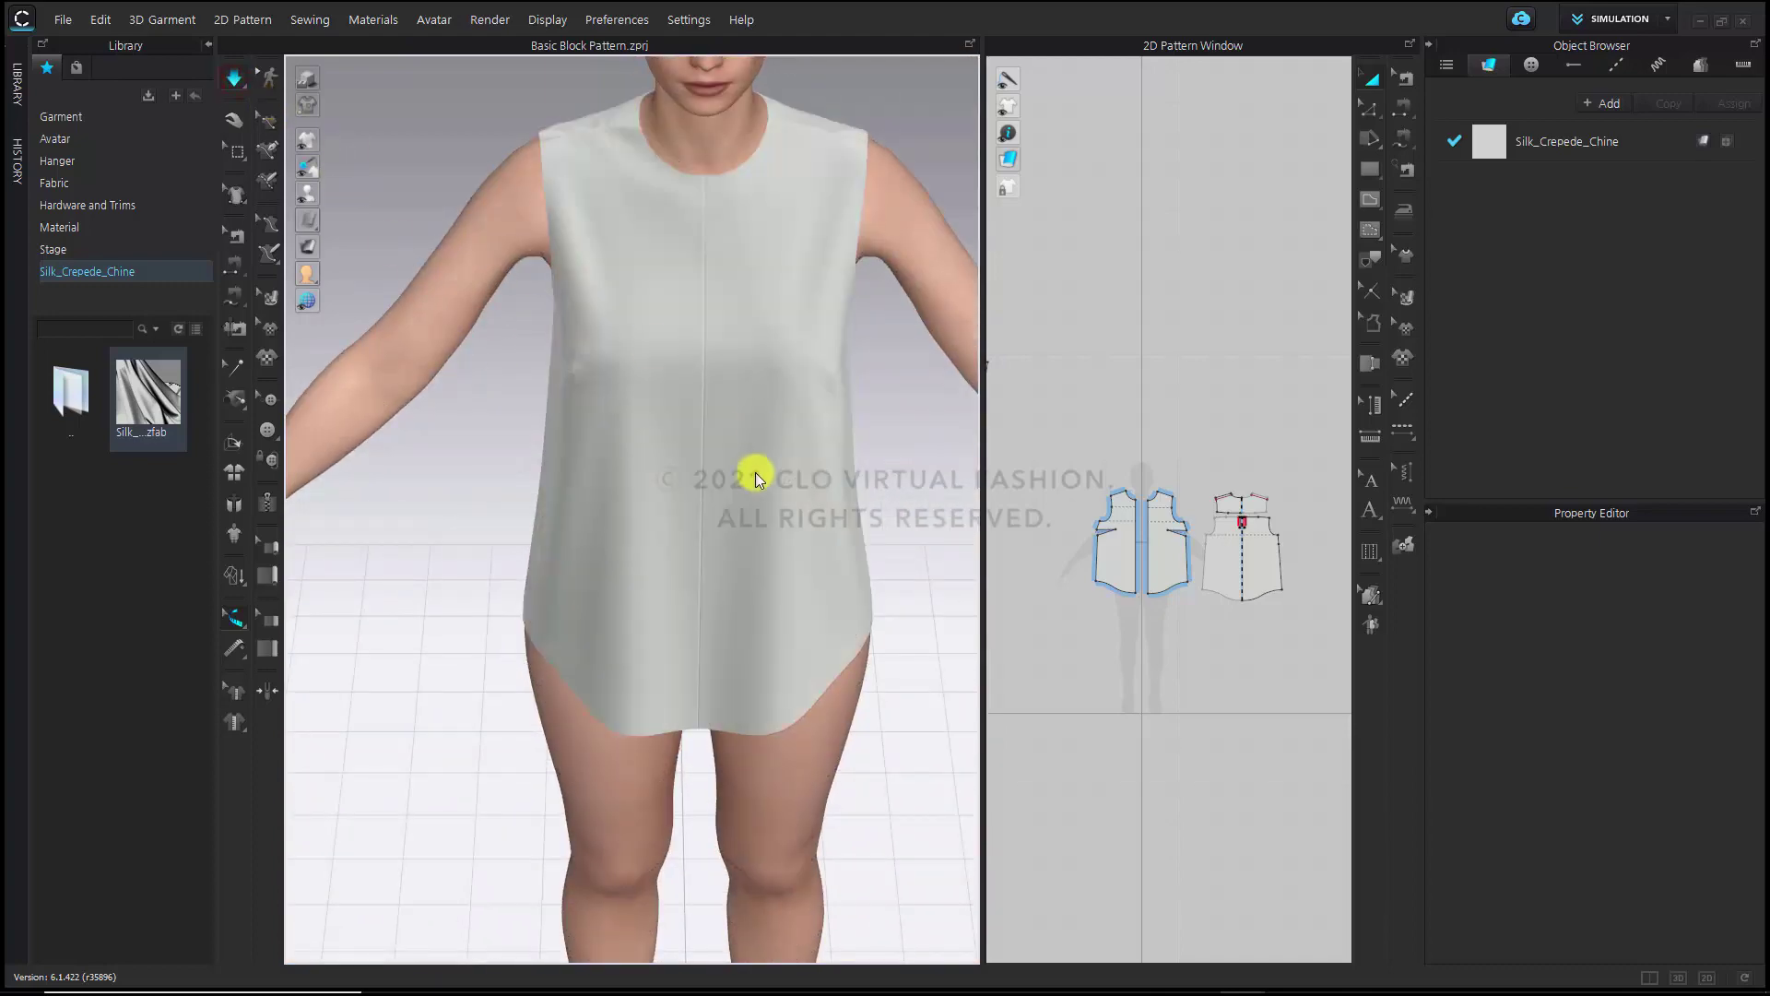
scroll(756, 475, down, 2)
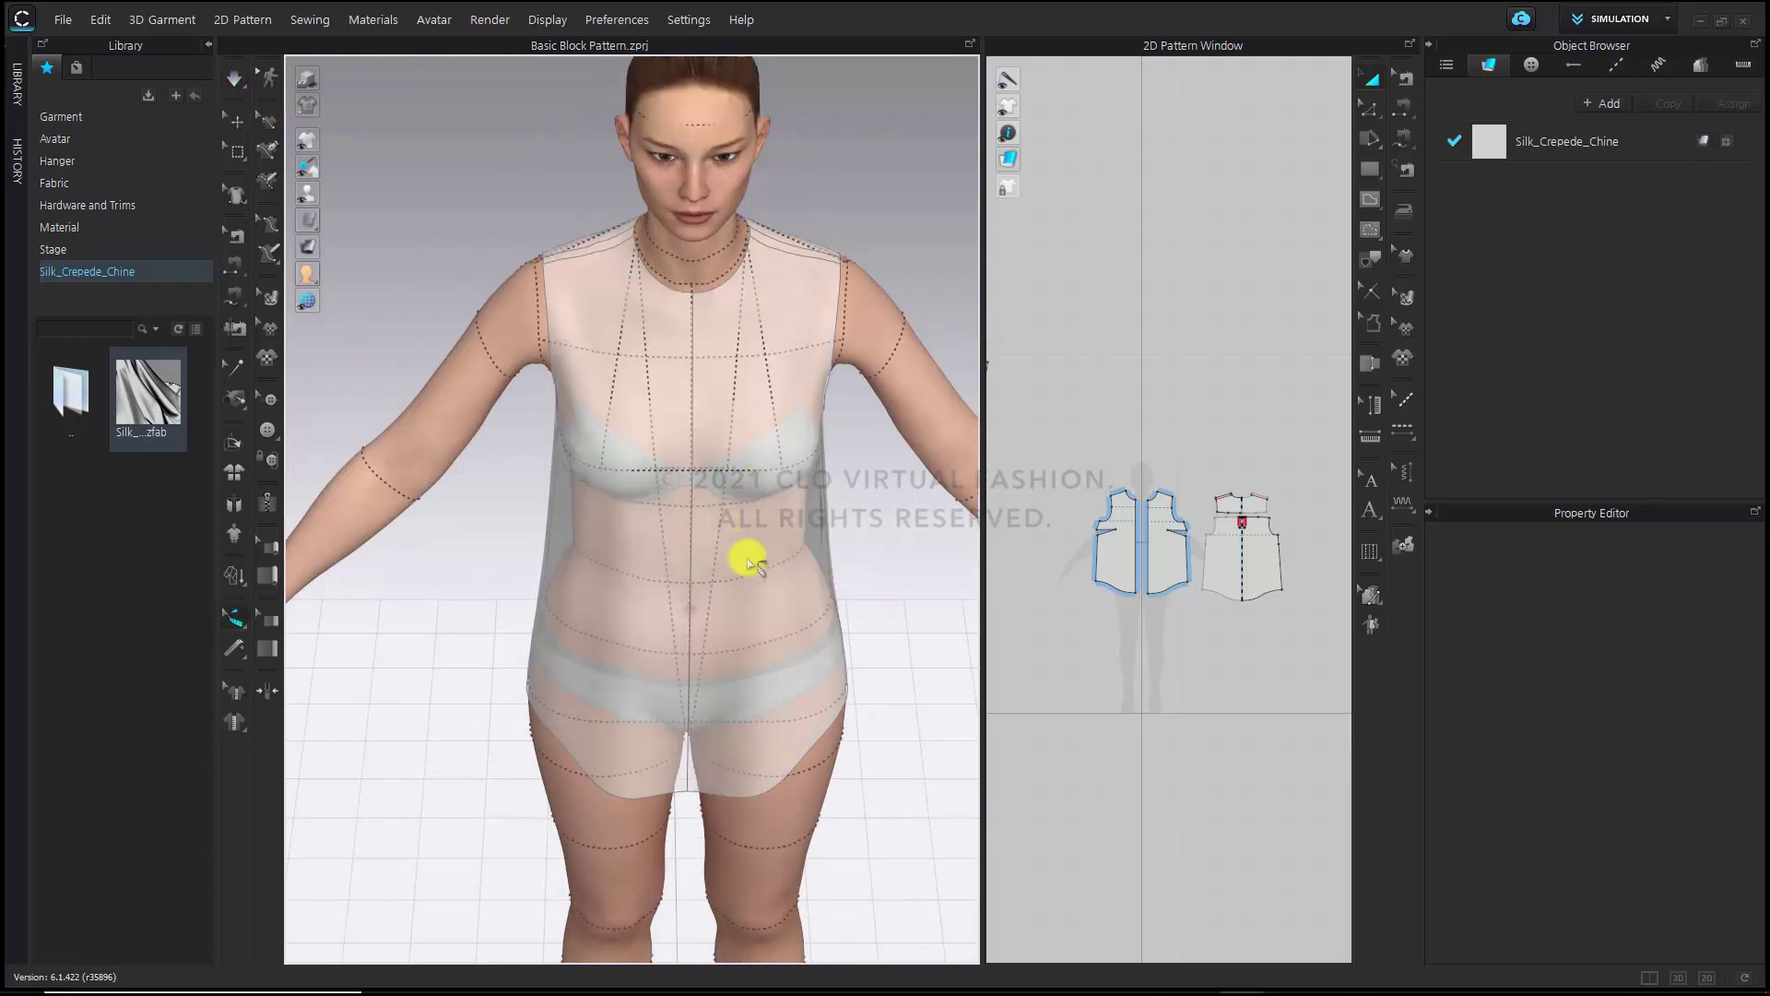
mouse_move(748, 557)
right_down()
mouse_move(742, 507)
mouse_move(525, 522)
mouse_move(655, 502)
mouse_move(533, 489)
mouse_move(826, 565)
mouse_move(682, 567)
mouse_move(754, 565)
right_up()
key(q)
scroll(810, 502, down, 2)
scroll(810, 486, up, 4)
scroll(533, 489, down, 3)
scroll(770, 565, down, 3)
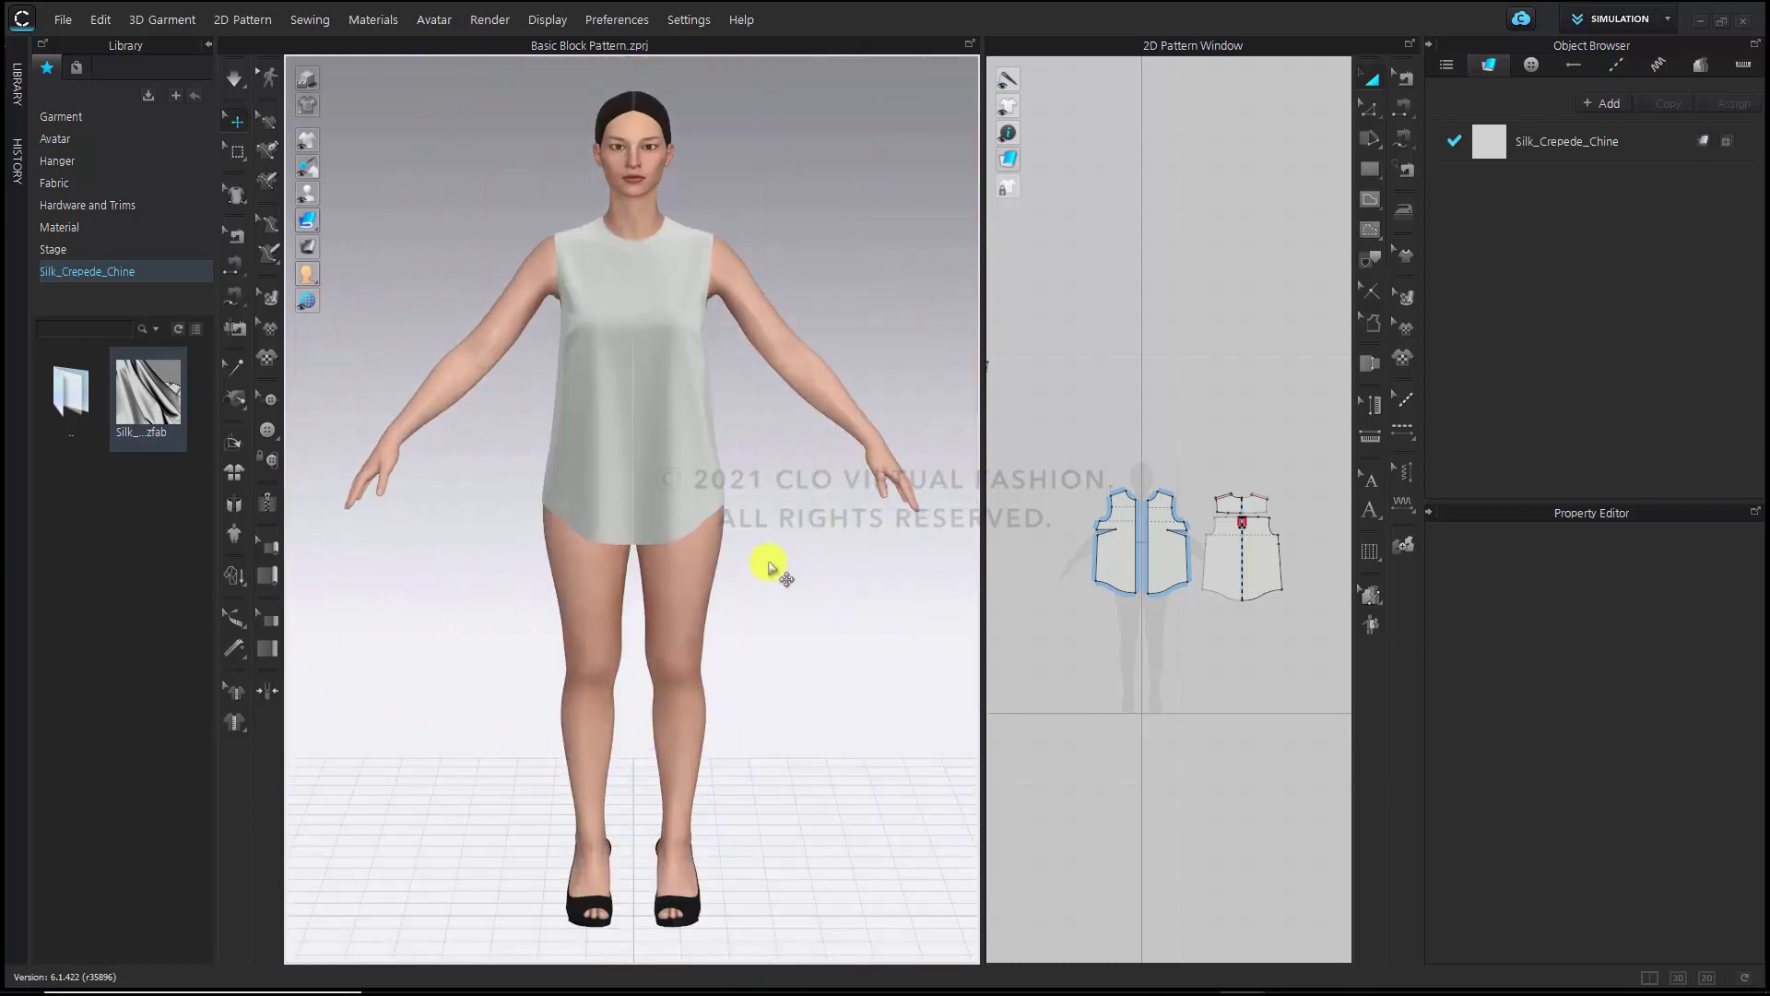